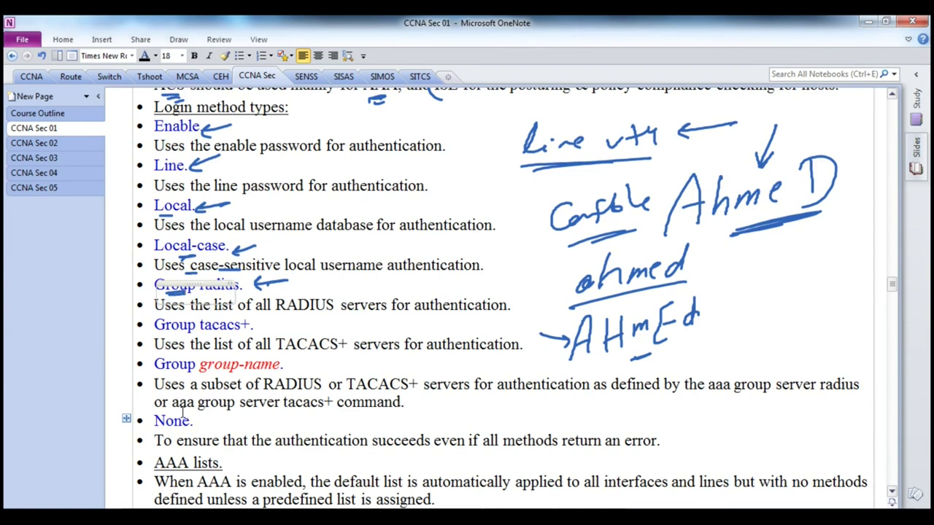
# Leave the OneNote login-method notes and switch to the ACS (77) virtual machine in VMware
pyautogui.moveTo(182, 422); pyautogui.dragTo(163, 422)
pyautogui.click(213, 441)
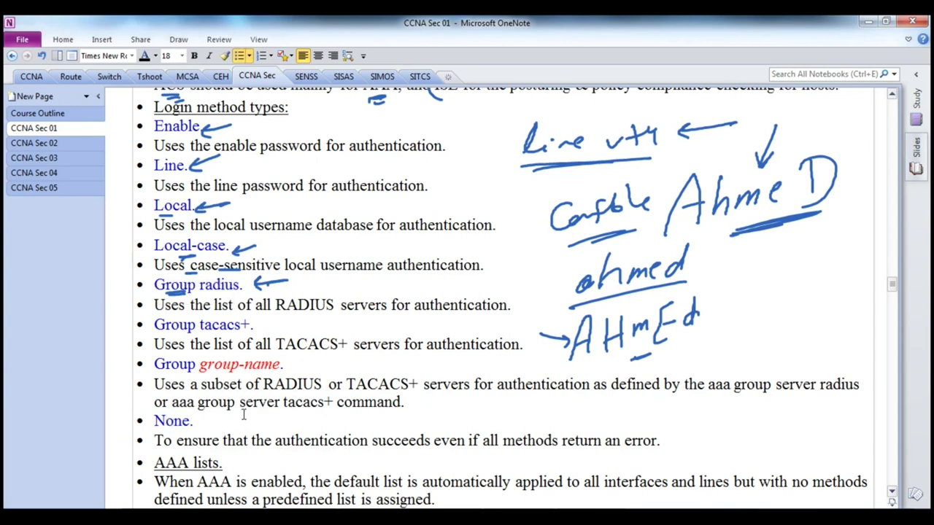
pyautogui.hotkey('alt', 'Tab')
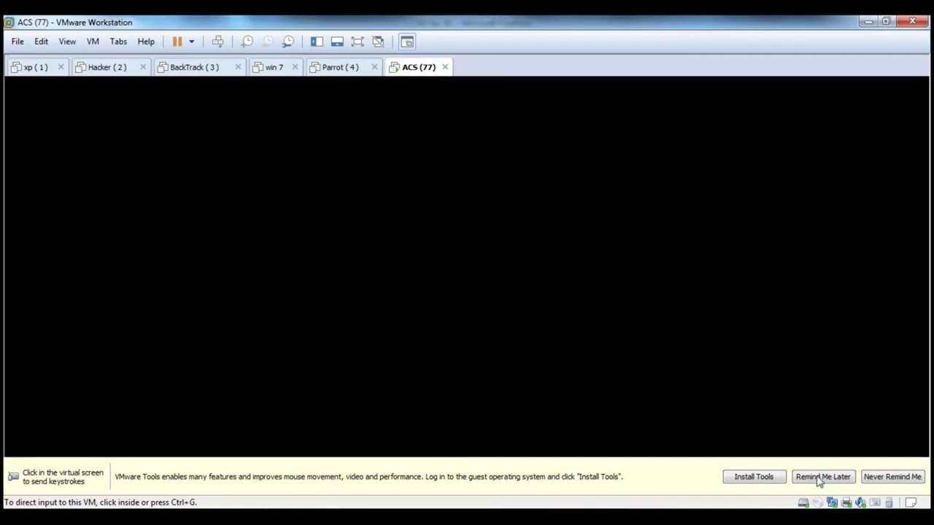
# Dismiss the VMware Tools reminder, log in to the ACS console as admin, and release input
pyautogui.click(889, 478)
pyautogui.click(557, 336)
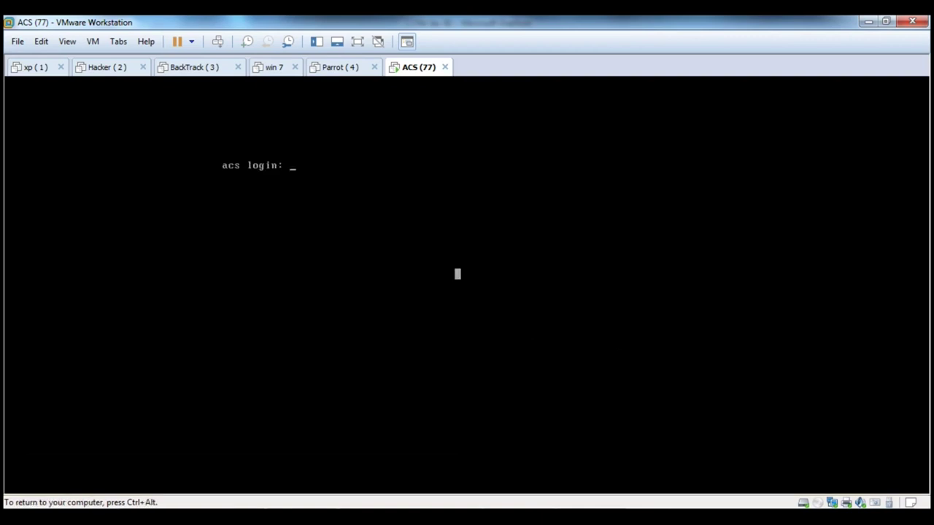
pyautogui.write('admin')
pyautogui.press('Return')
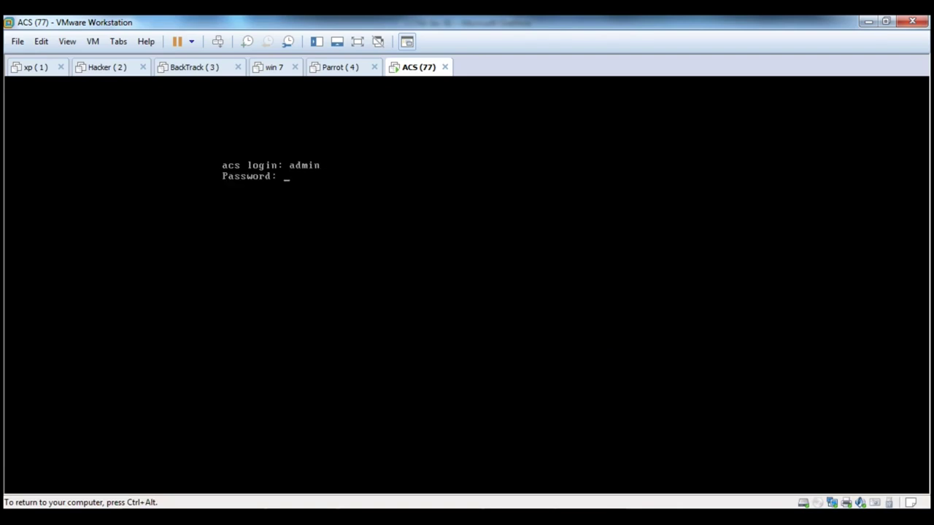
pyautogui.press('Return')
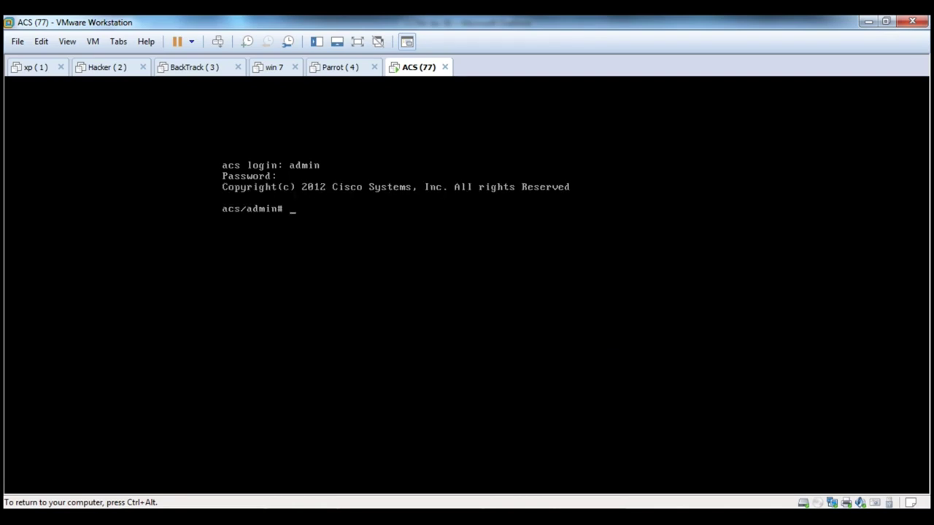
pyautogui.hotkey('ctrl', 'alt')
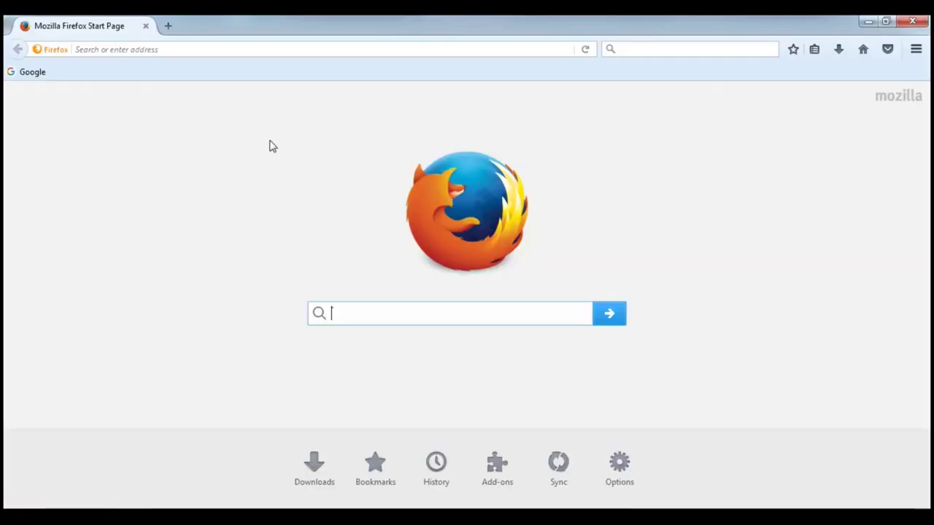
pyautogui.click(168, 49)
pyautogui.write('https')
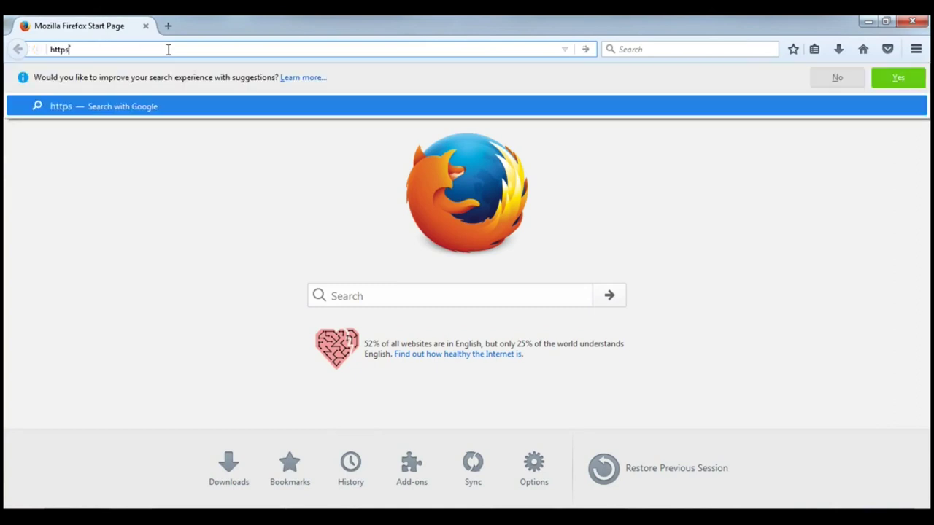
pyautogui.write('://')
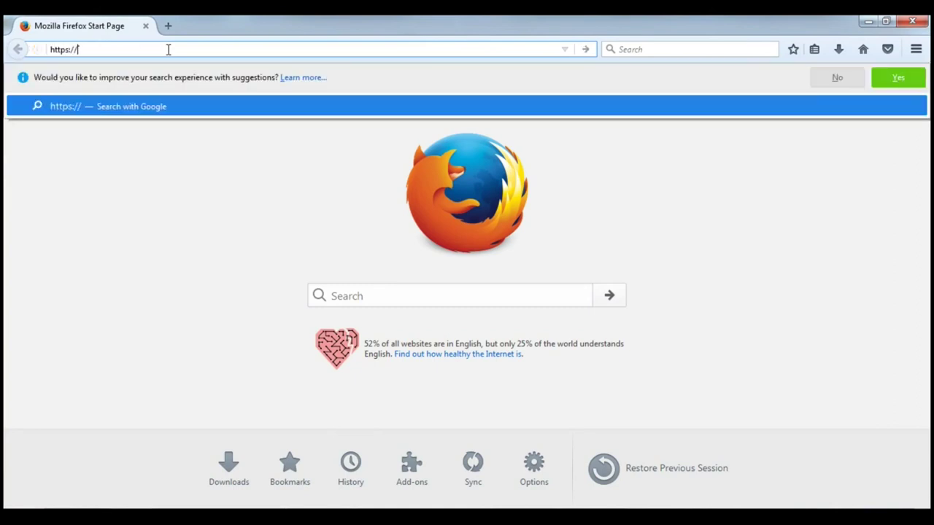
pyautogui.write('60.0.')
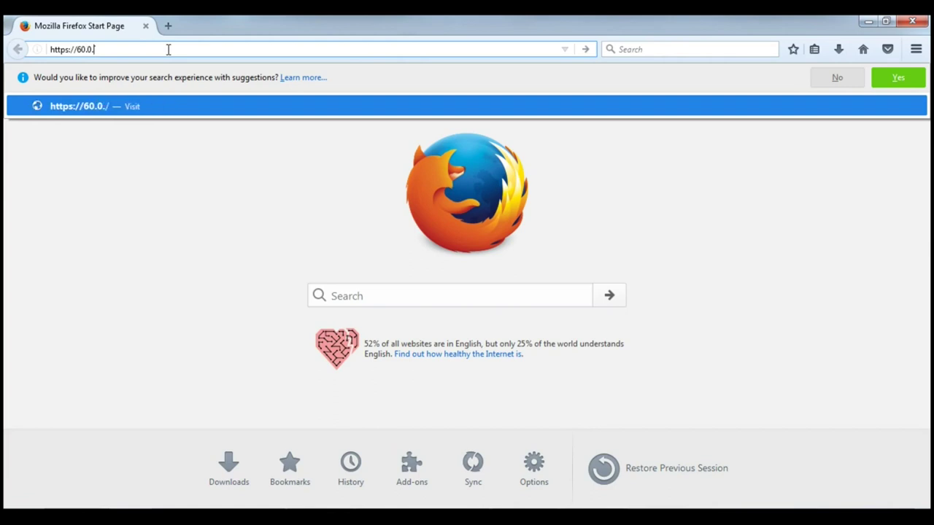
pyautogui.write('0.77')
pyautogui.press('Return')
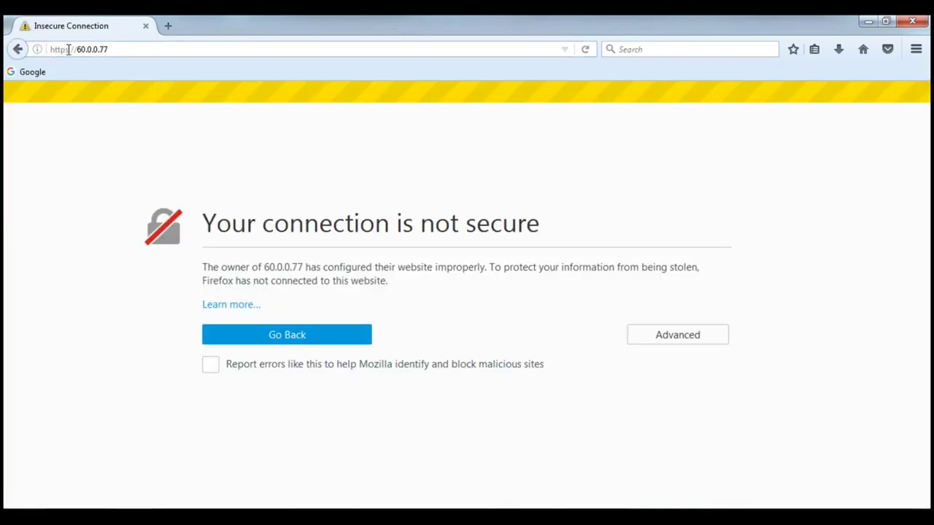
pyautogui.click(654, 336)
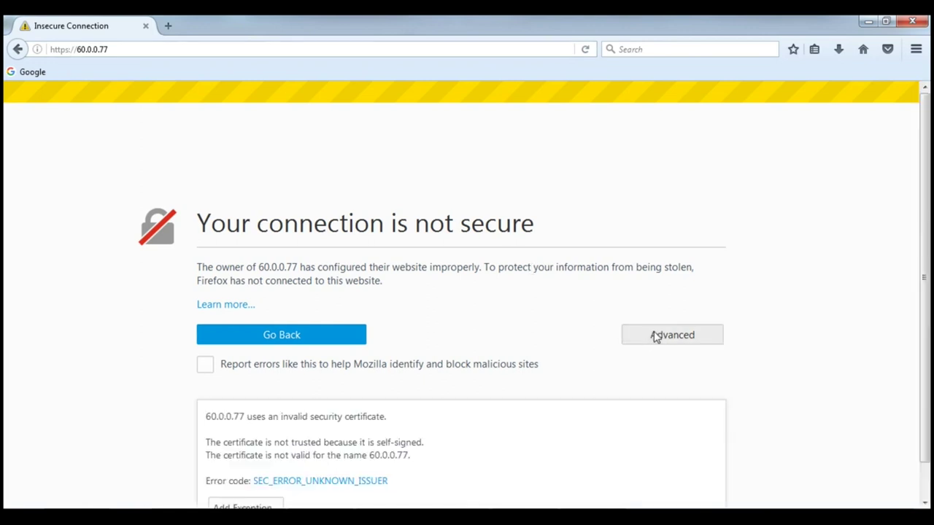
pyautogui.scroll(-1, 737, 333)
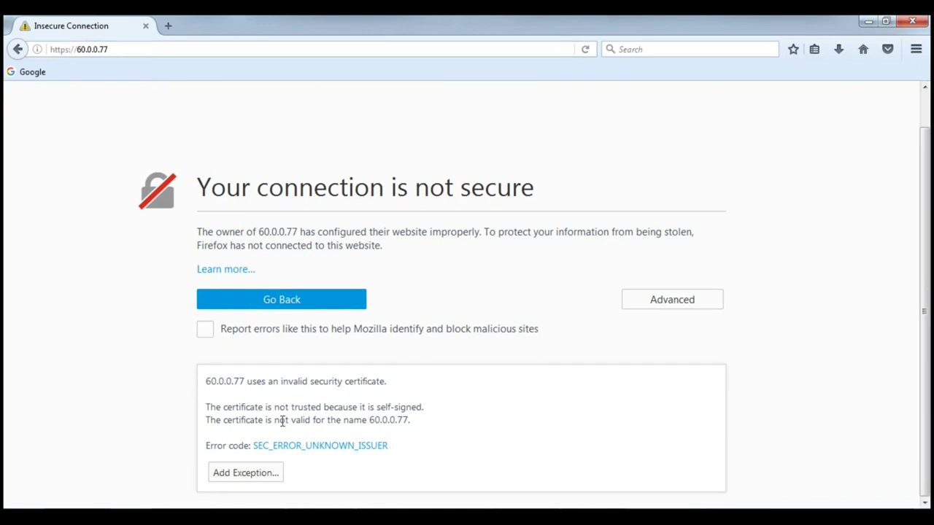
pyautogui.click(246, 476)
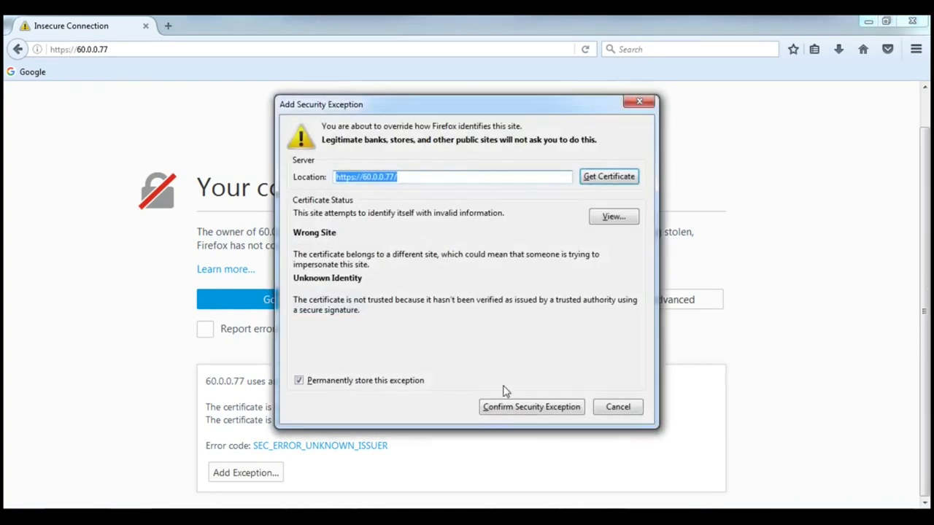
pyautogui.click(512, 410)
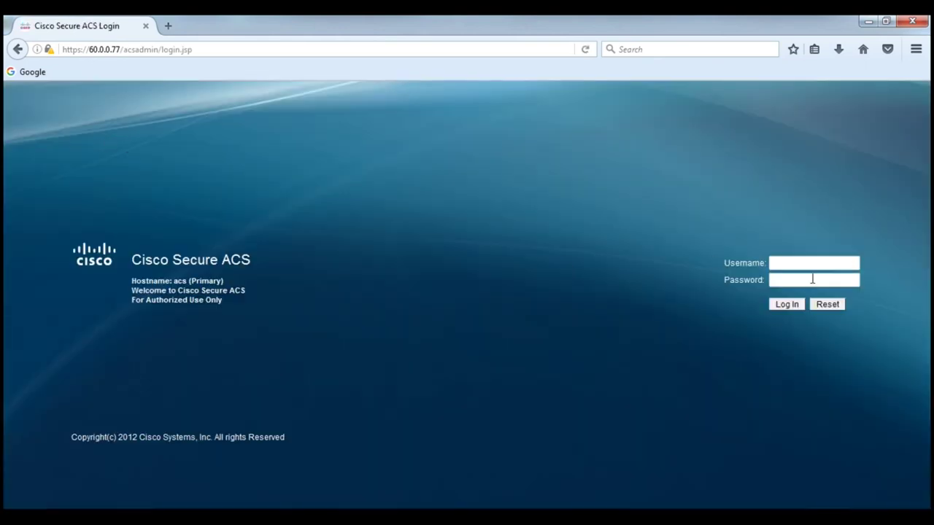
pyautogui.click(774, 263)
# Sign in with the default admin credentials and replace the initial password with a new one
pyautogui.write('csadmin')
pyautogui.press('Tab')
pyautogui.press('Return')
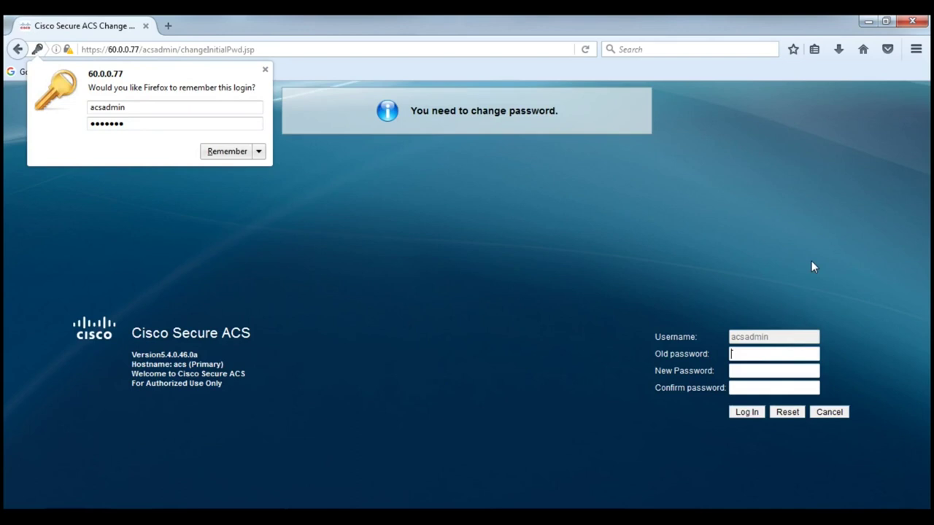
pyautogui.click(747, 355)
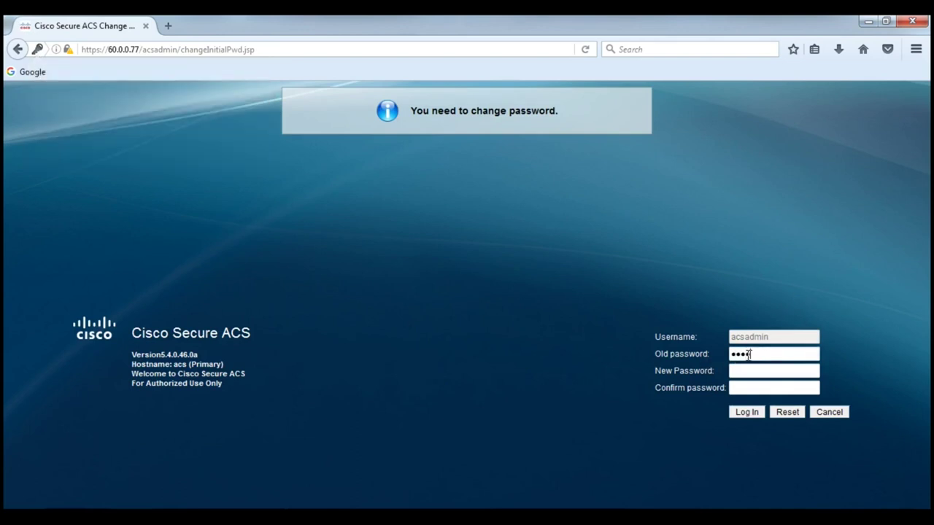
pyautogui.press('Tab')
pyautogui.press('Tab')
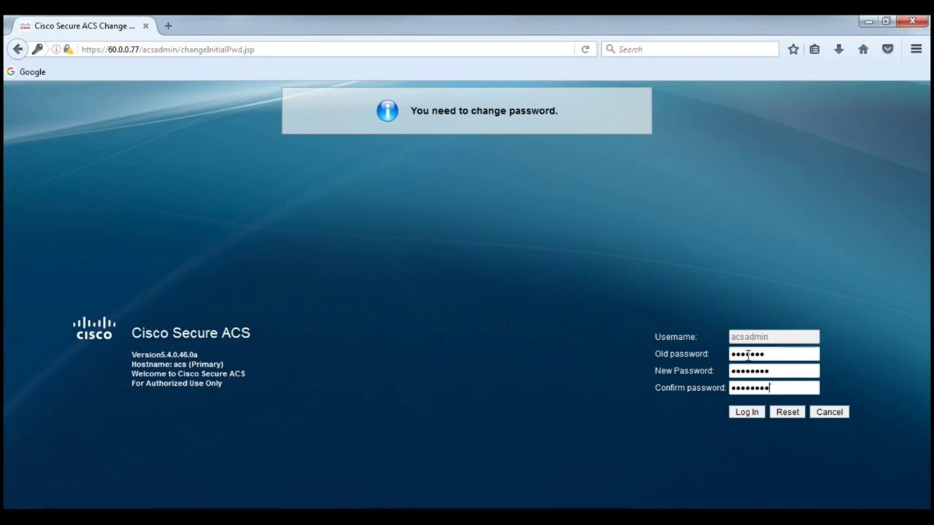
pyautogui.press('Return')
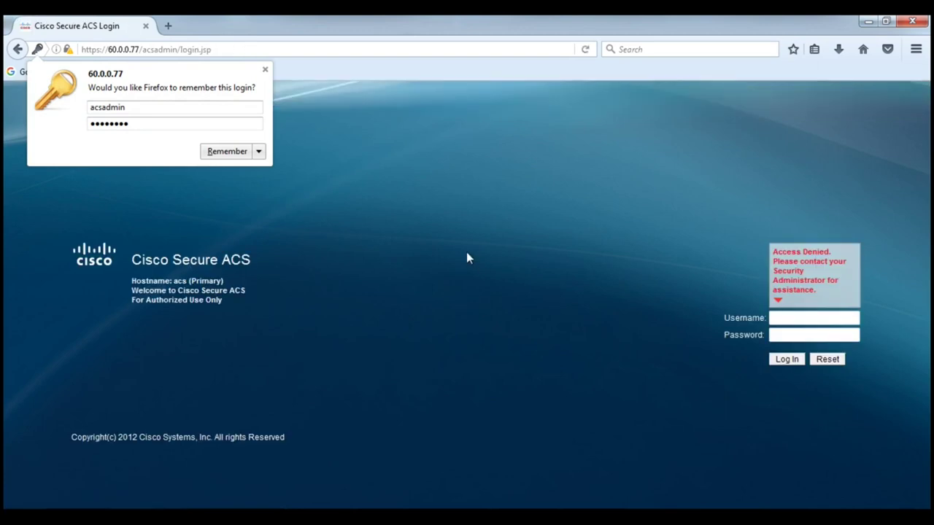
# Log back in with the admin account and new password, dismissing the save-login prompt
pyautogui.click(798, 319)
pyautogui.write('acsadmin')
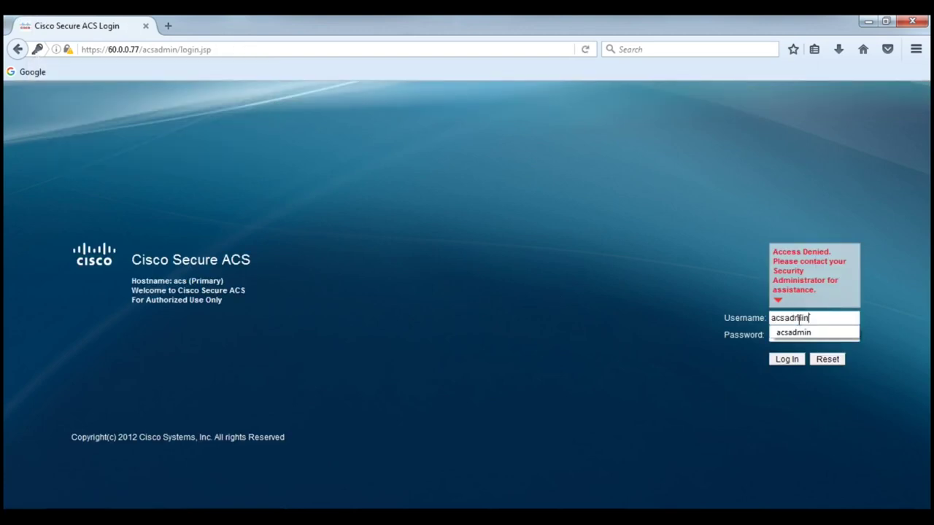
pyautogui.press('Tab')
pyautogui.write('••••••••')
pyautogui.press('Return')
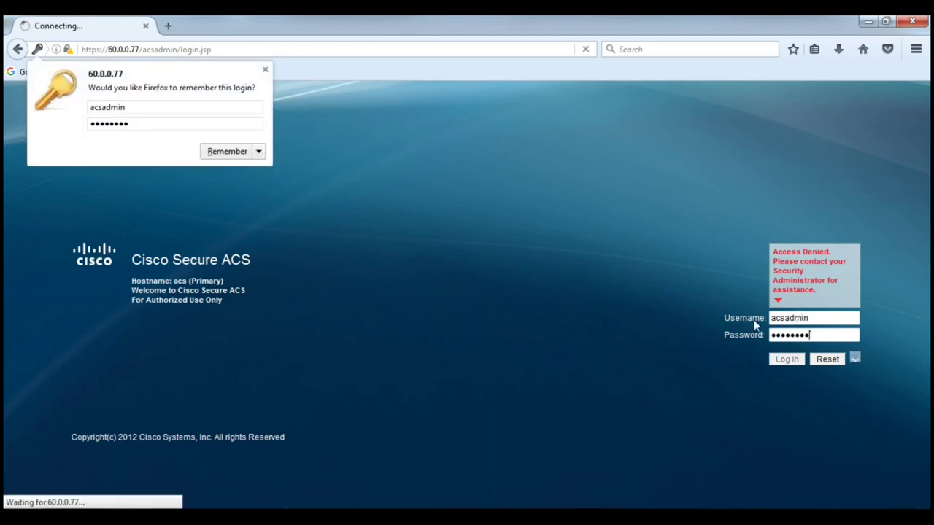
pyautogui.click(230, 152)
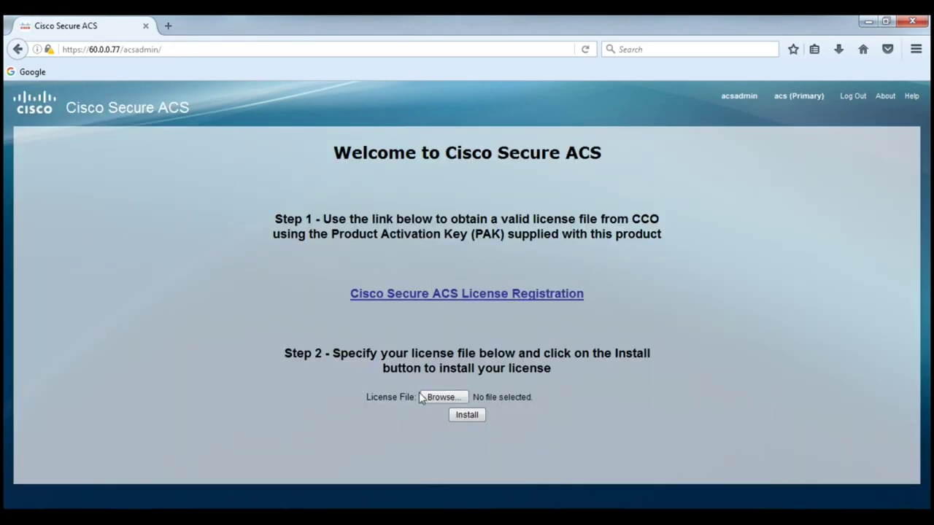
# Open the Cisco license link copied from the OneNote notes in a new Firefox tab
pyautogui.click(168, 25)
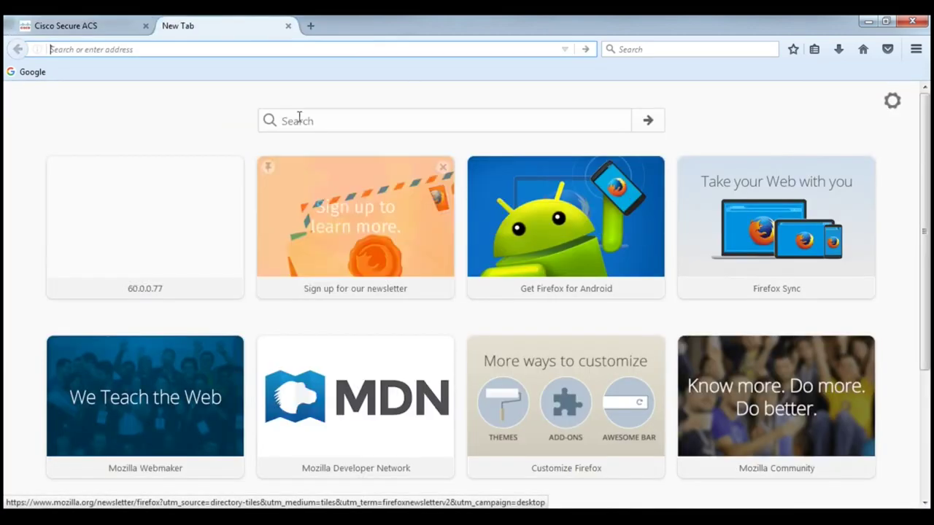
pyautogui.write('cisco')
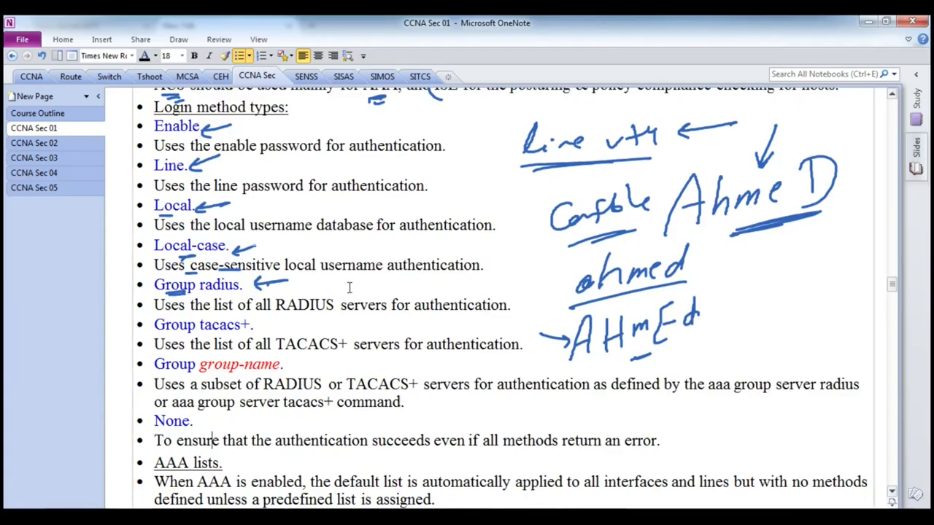
pyautogui.scroll(-15, 370, 290)
pyautogui.scroll(-20, 370, 290)
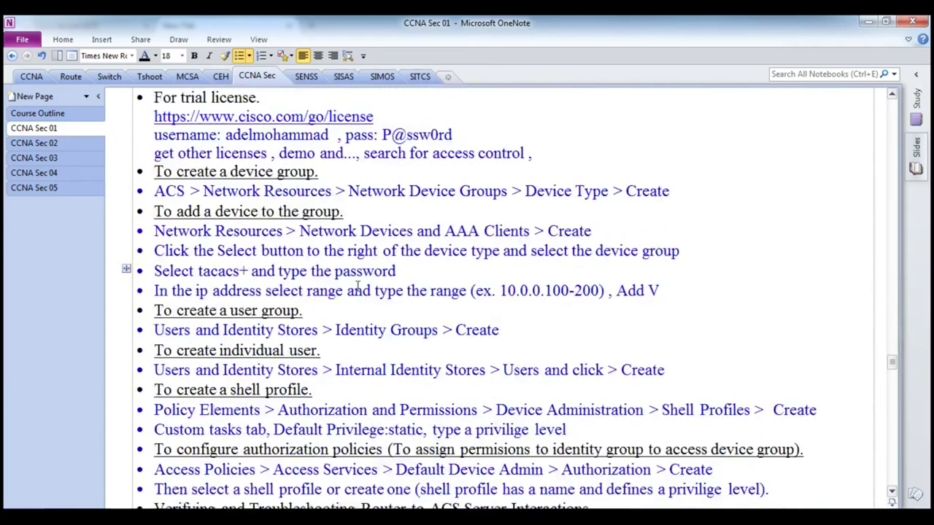
pyautogui.rightClick(320, 118)
pyautogui.click(357, 222)
pyautogui.hotkey('alt', 'Tab')
pyautogui.rightClick(286, 54)
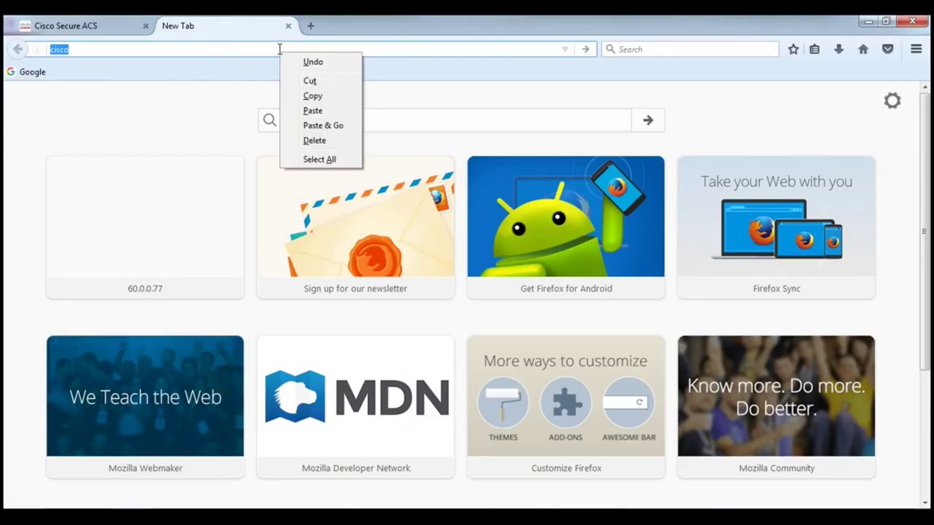
pyautogui.click(323, 125)
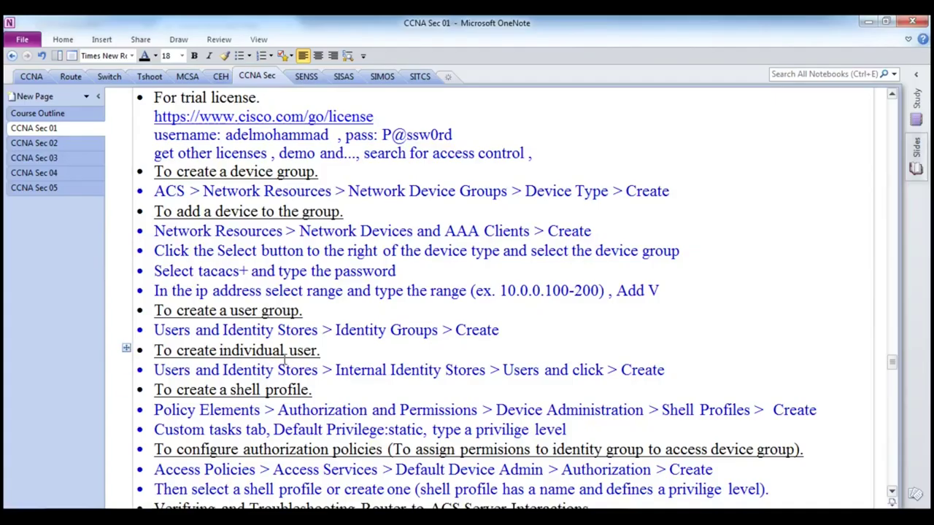
# Copy the Cisco login user name from the trial-license notes
pyautogui.doubleClick(231, 136)
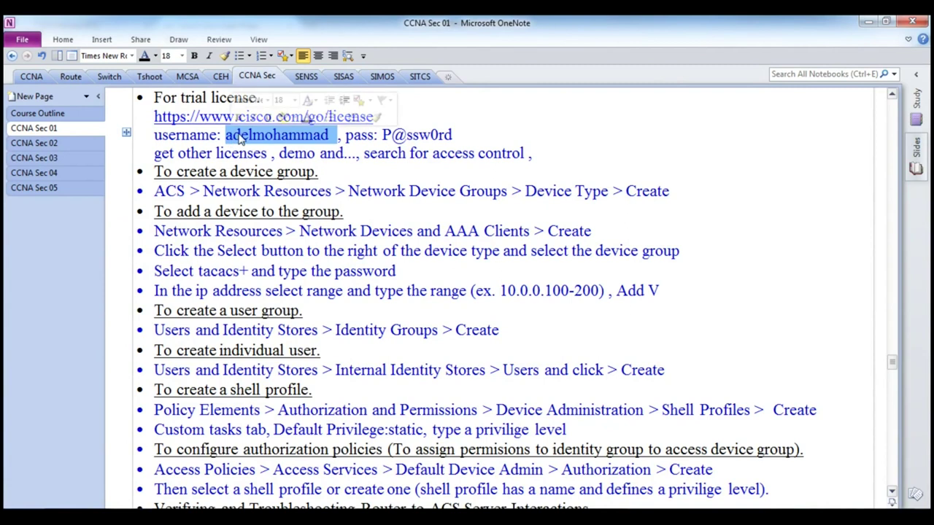
pyautogui.rightClick(239, 136)
pyautogui.click(264, 155)
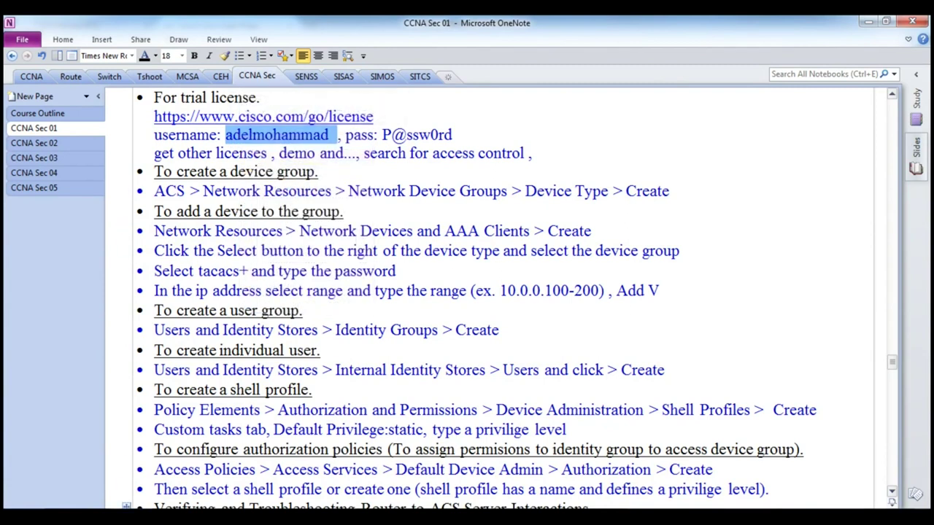
# Paste the copied user name into the Cisco.com login, enter the password, and submit
pyautogui.hotkey('alt', 'Tab')
pyautogui.click(241, 265)
pyautogui.rightClick(244, 267)
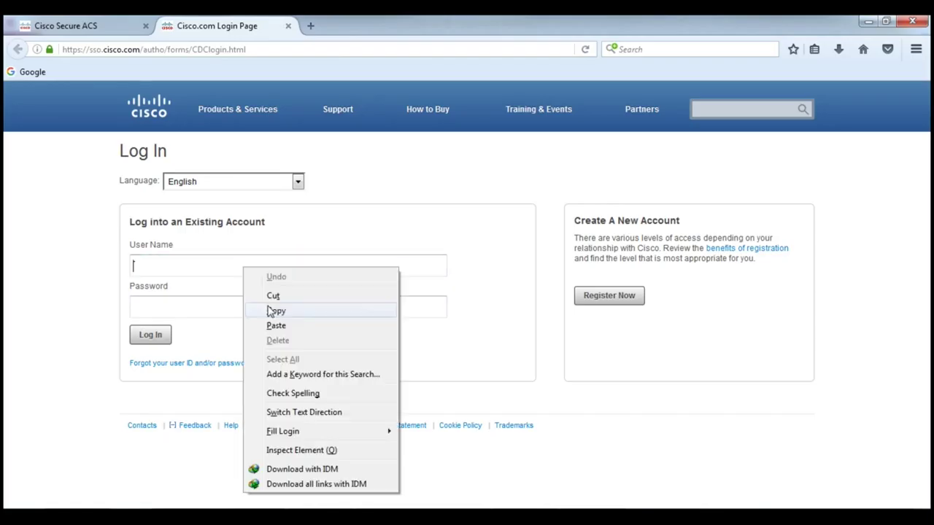
pyautogui.click(273, 326)
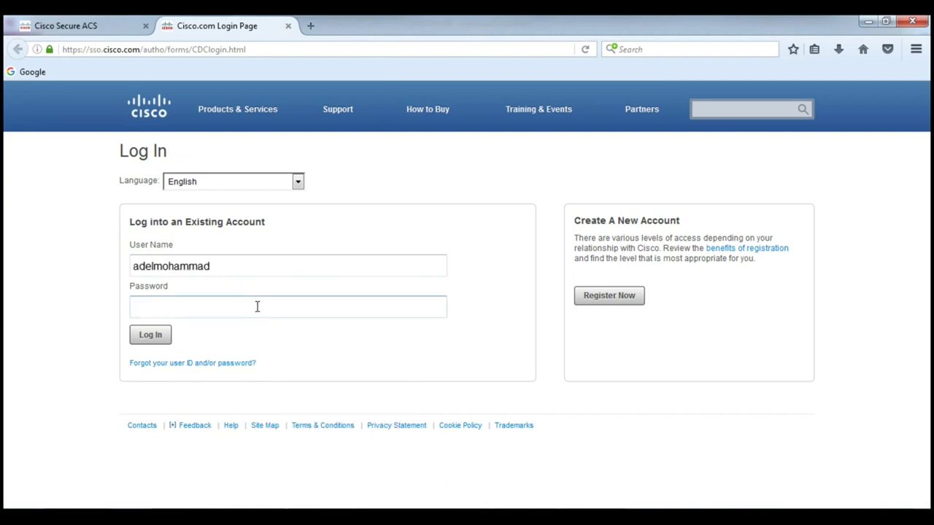
pyautogui.write('********')
pyautogui.press('Return')
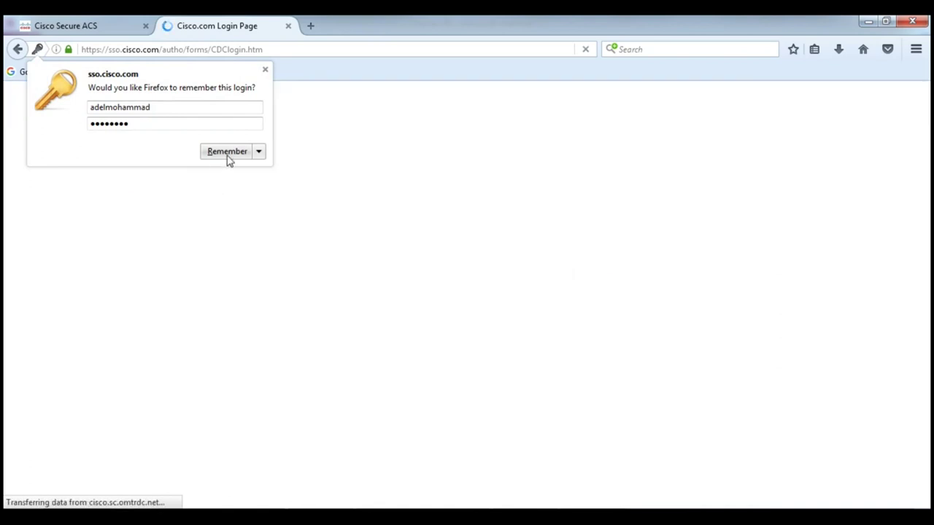
pyautogui.click(227, 152)
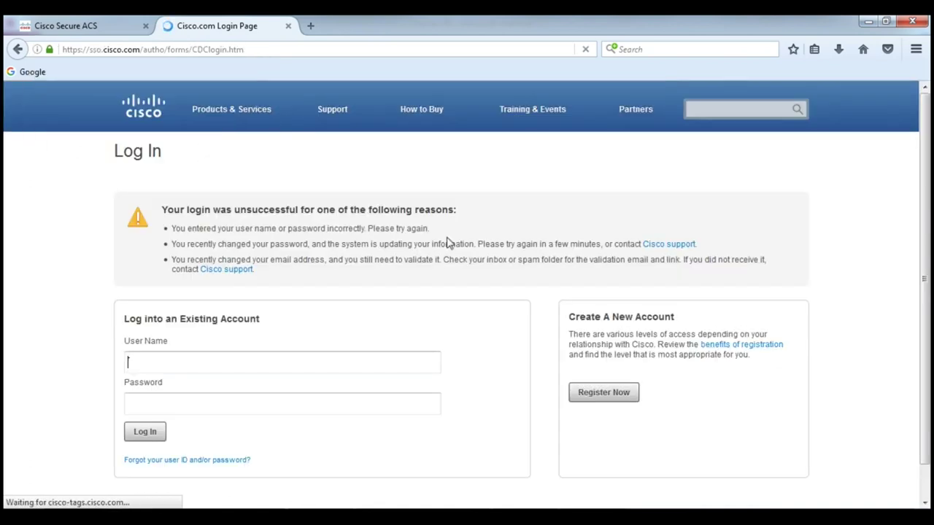
# After the failed attempt, re-enter the Cisco user name and password and dismiss the remember-login offer
pyautogui.click(229, 359)
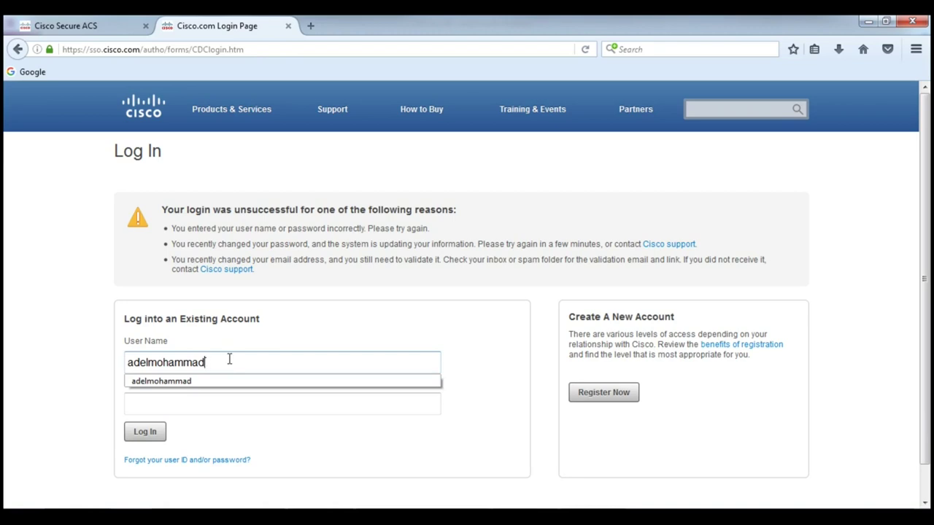
pyautogui.press('Tab')
pyautogui.write('•••••••••')
pyautogui.press('Return')
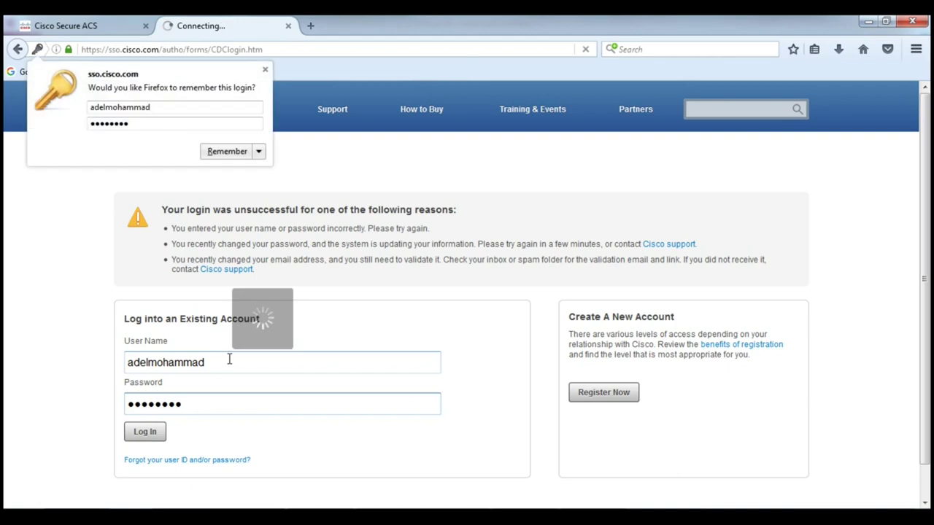
pyautogui.click(224, 154)
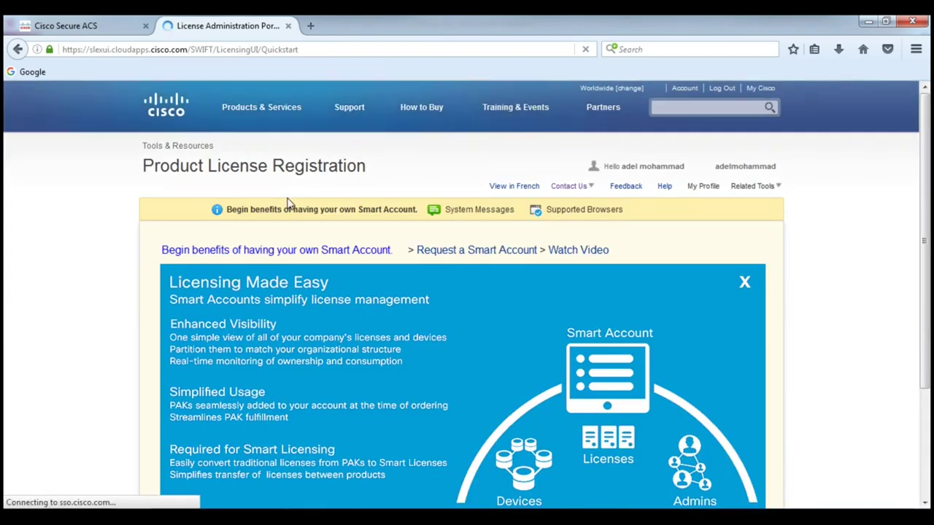
# Close the Smart Account panel and choose Get Other Licenses > Demo and Evaluation
pyautogui.click(743, 282)
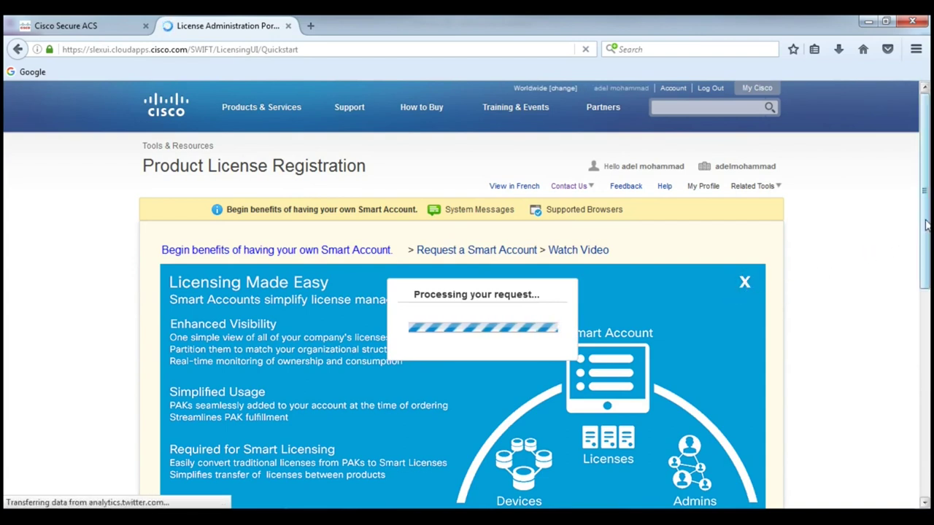
pyautogui.scroll(-2, 926, 270)
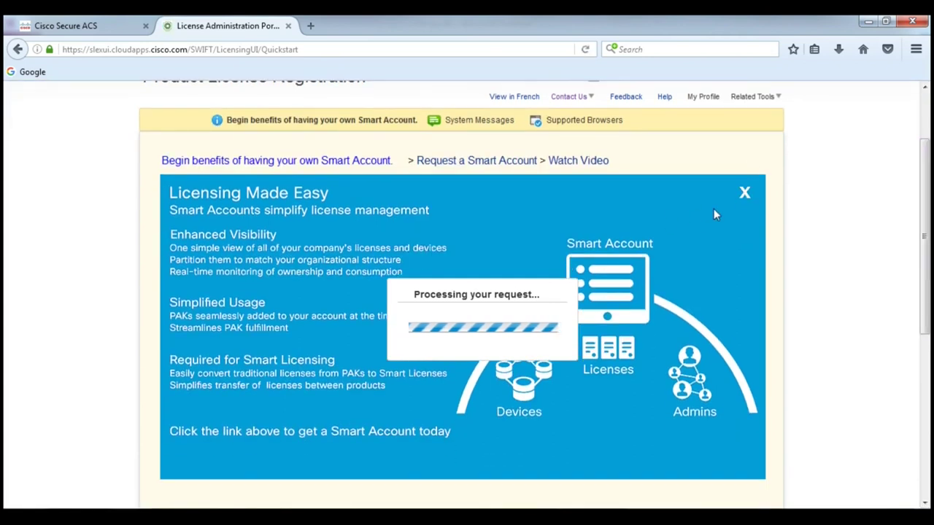
pyautogui.scroll(-3, 711, 212)
pyautogui.scroll(5, 712, 212)
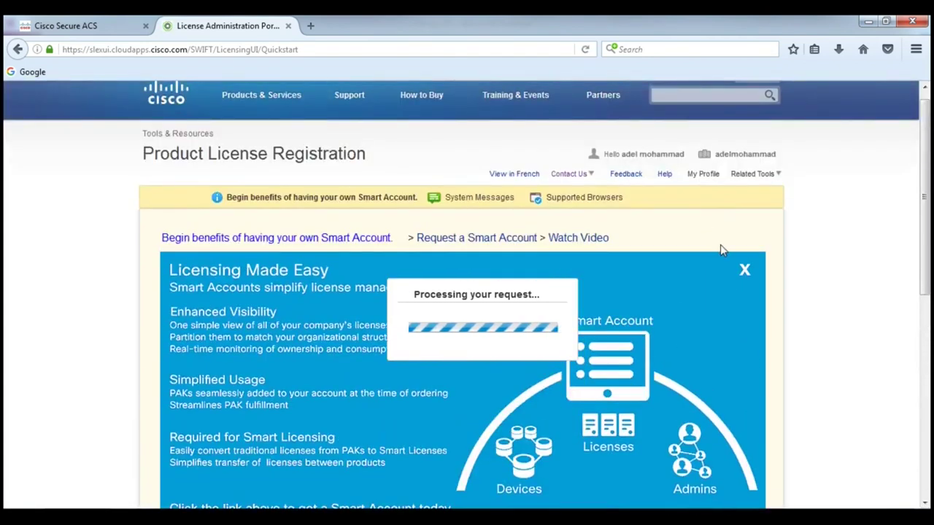
pyautogui.scroll(-2, 720, 250)
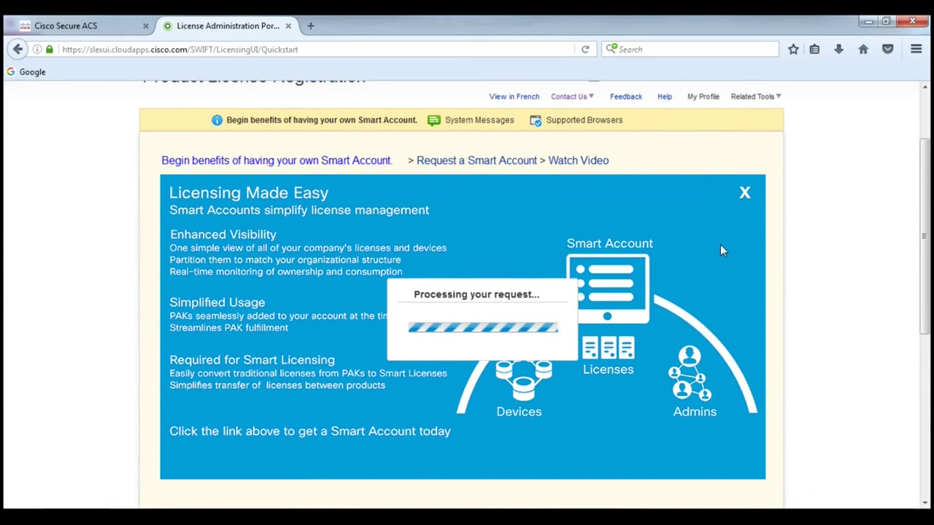
pyautogui.click(744, 194)
pyautogui.click(700, 205)
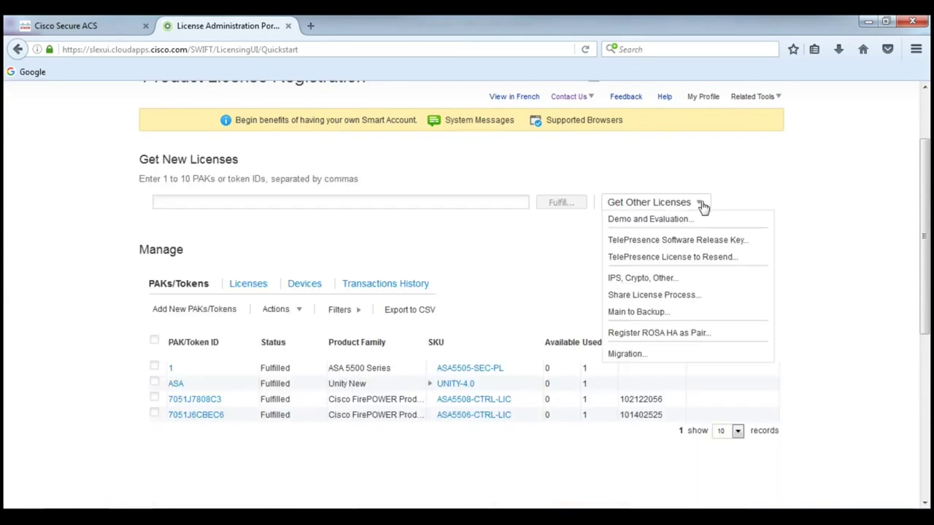
pyautogui.click(660, 221)
# Search 'access contr', select the Cisco Secure ACS Evaluation, accept the agreement, and submit
pyautogui.click(330, 202)
pyautogui.write('acces')
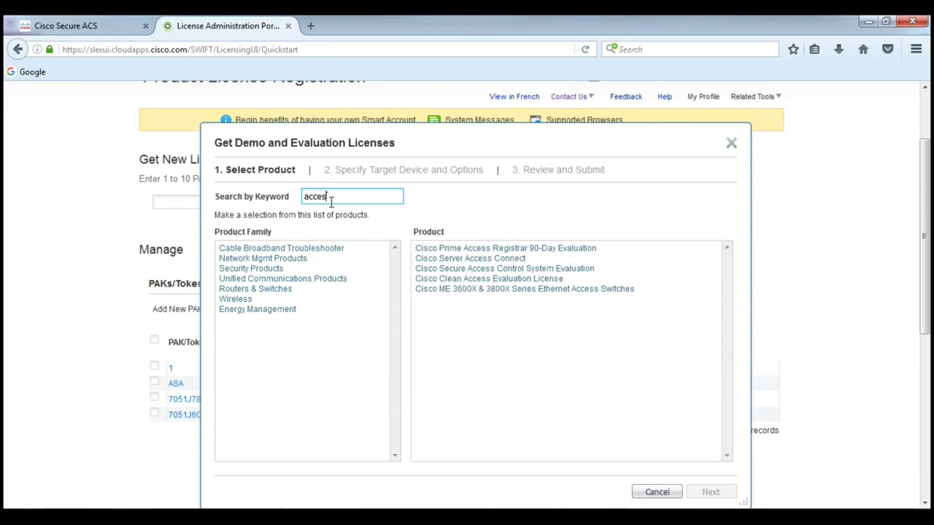
pyautogui.write('s contr')
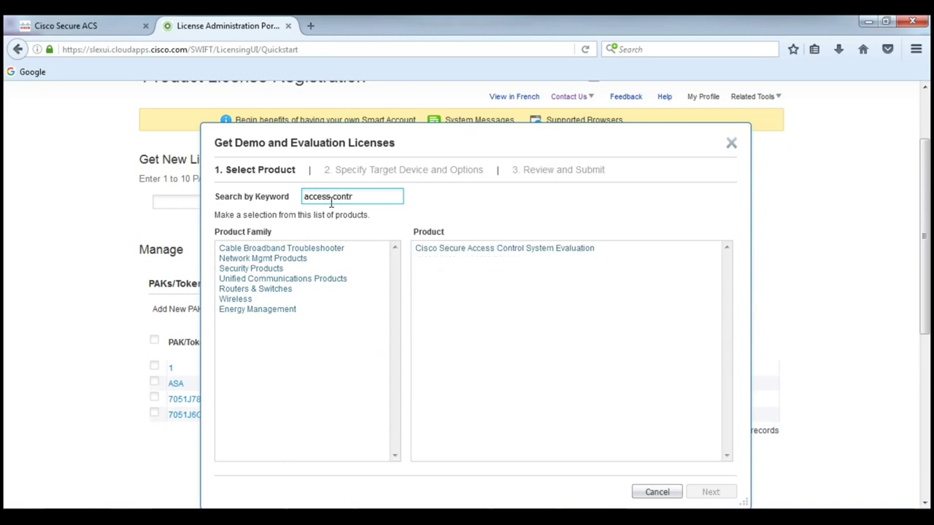
pyautogui.click(530, 252)
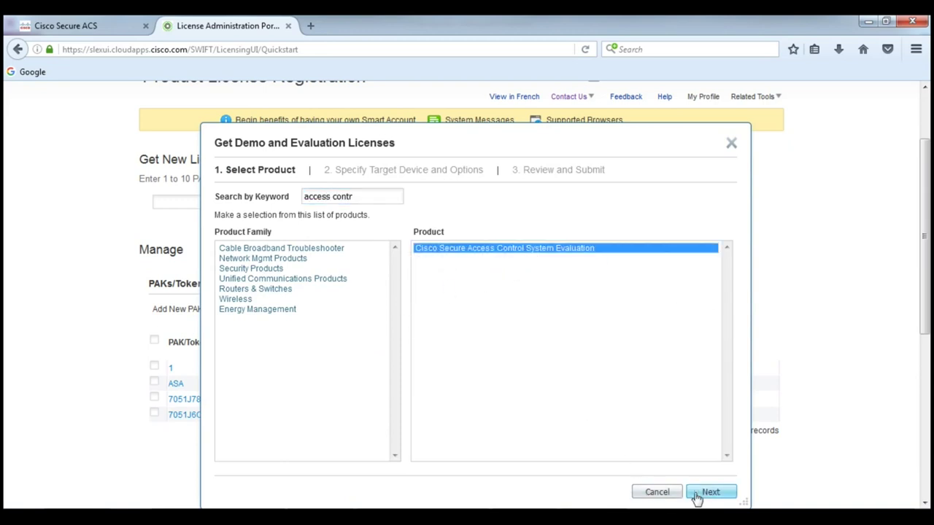
pyautogui.click(696, 495)
pyautogui.moveTo(485, 140); pyautogui.dragTo(487, 108)
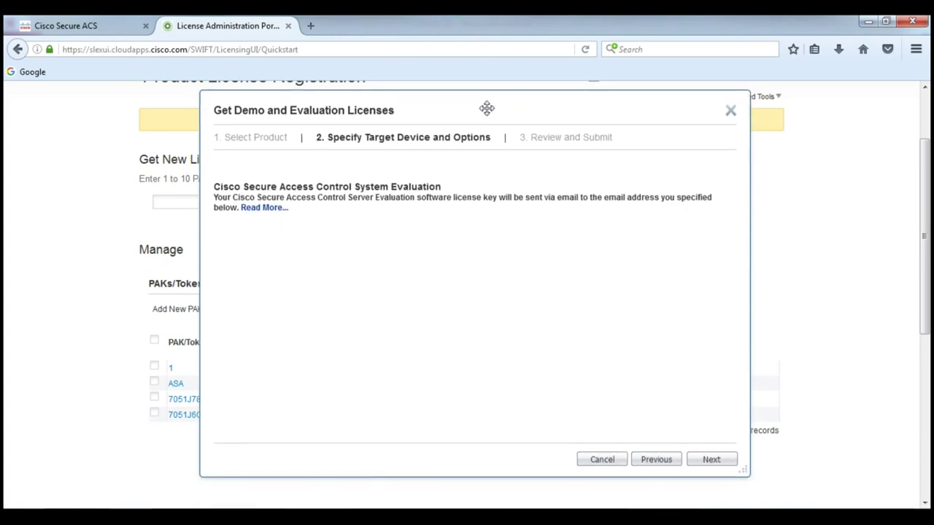
pyautogui.click(720, 461)
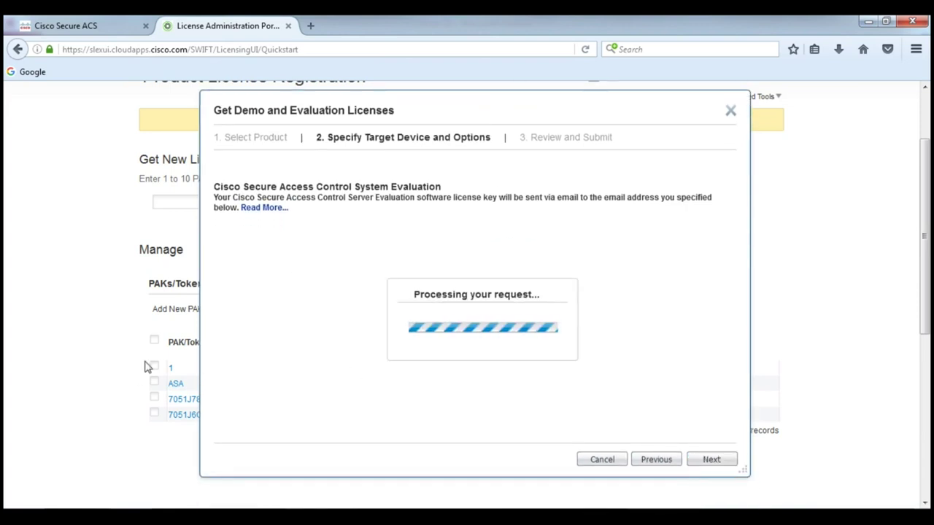
pyautogui.click(226, 452)
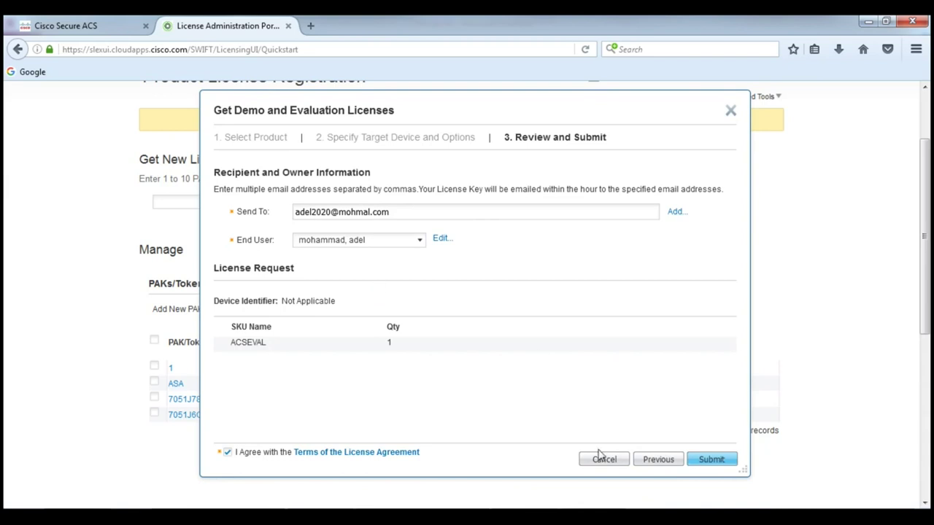
pyautogui.click(711, 461)
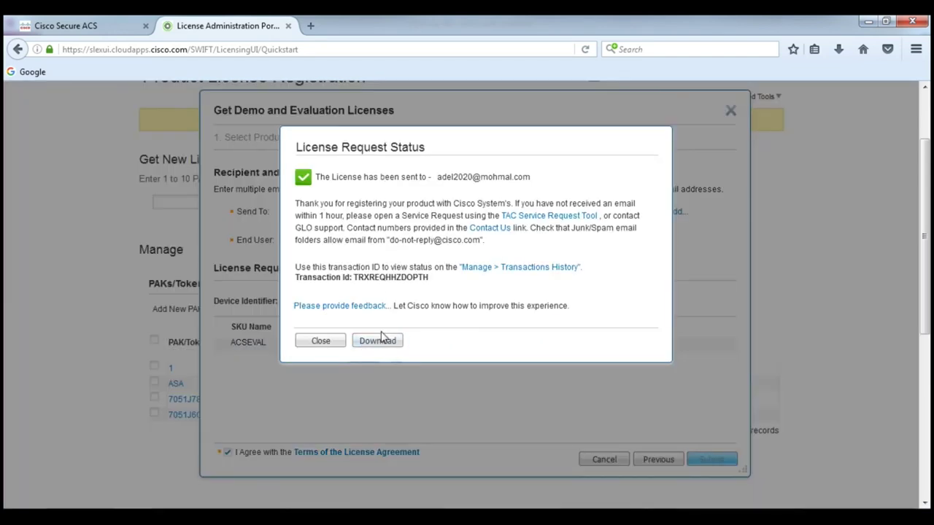
# Download the generated ACSFEATEVAL license zip into E:\CCNA Sec
pyautogui.click(377, 340)
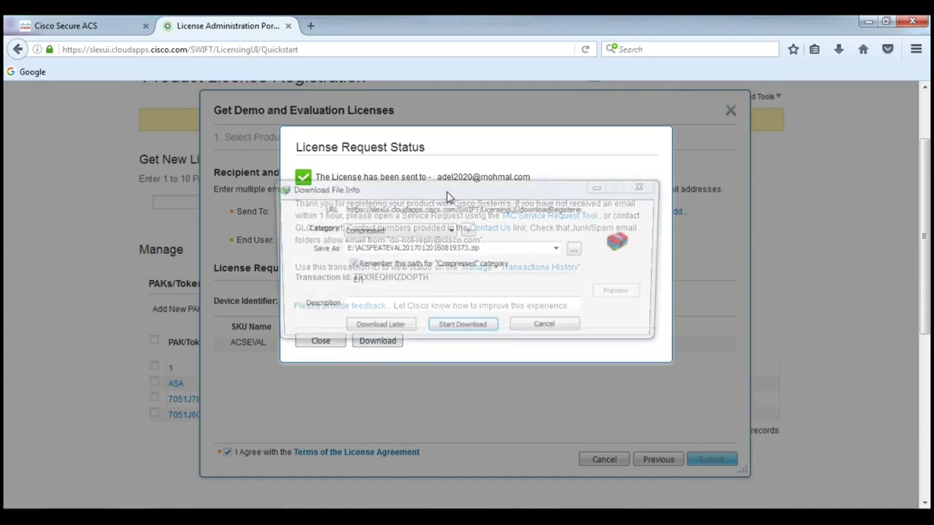
pyautogui.click(574, 248)
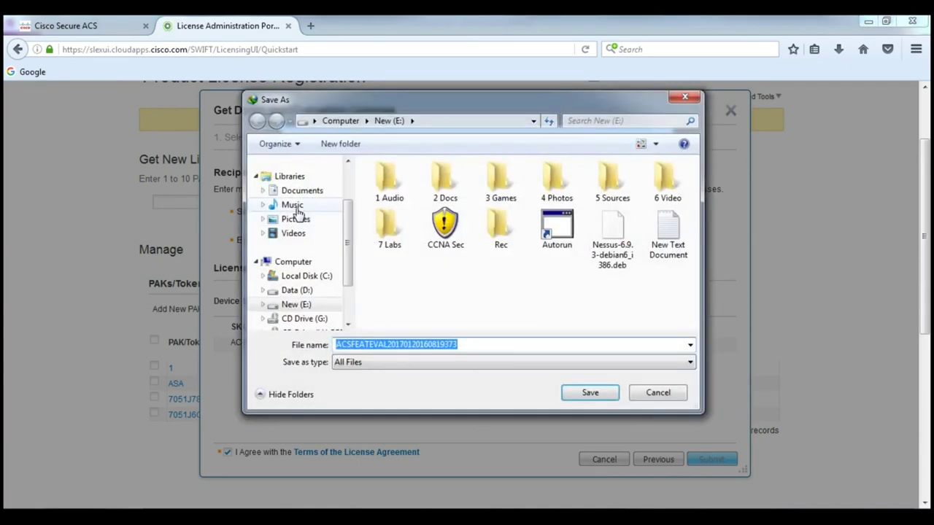
pyautogui.doubleClick(445, 224)
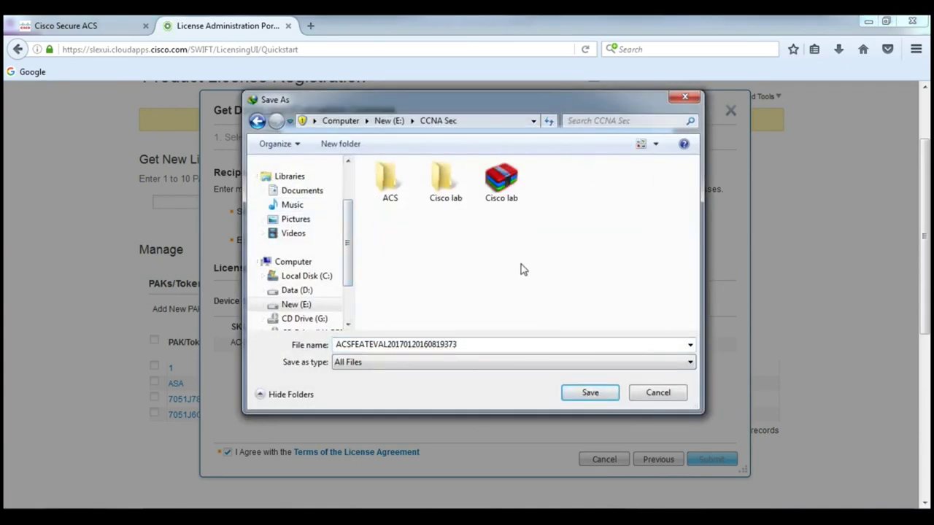
pyautogui.click(590, 394)
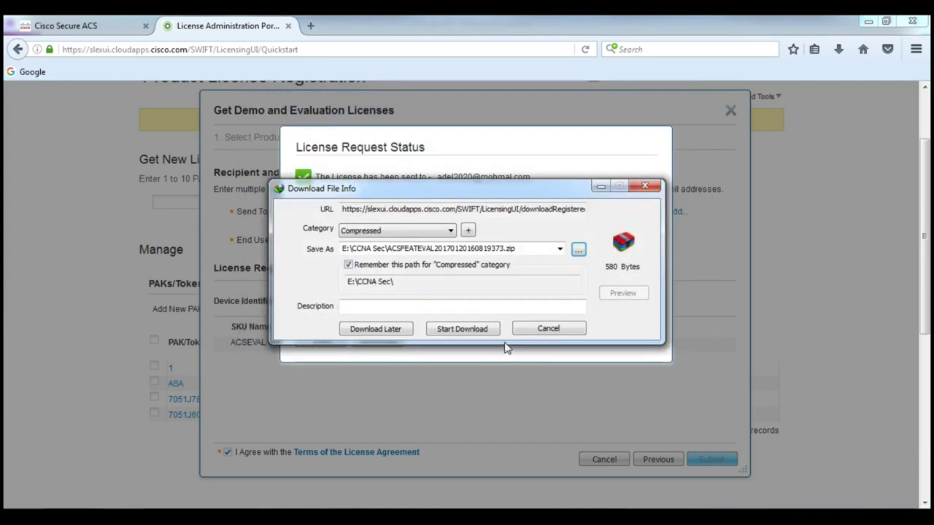
pyautogui.click(483, 328)
pyautogui.click(323, 343)
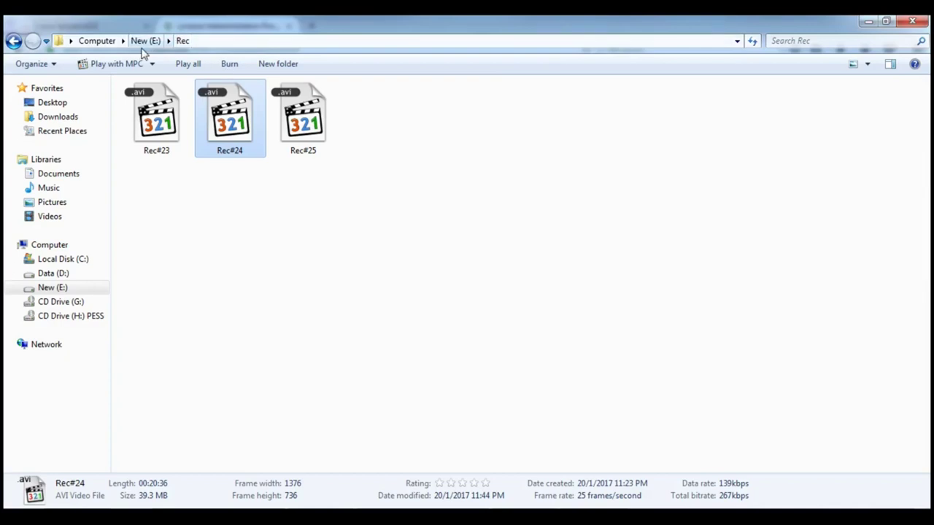
pyautogui.click(141, 46)
pyautogui.doubleClick(518, 99)
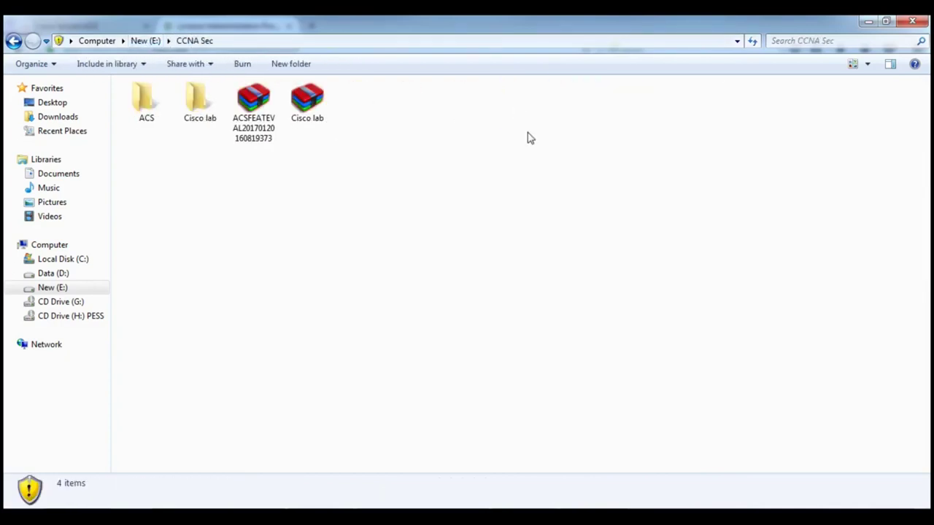
pyautogui.rightClick(255, 109)
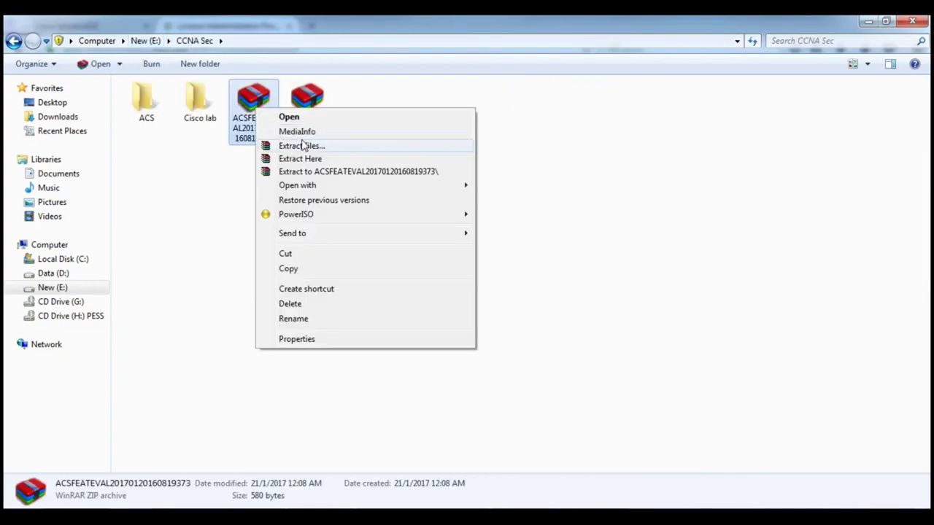
pyautogui.click(323, 172)
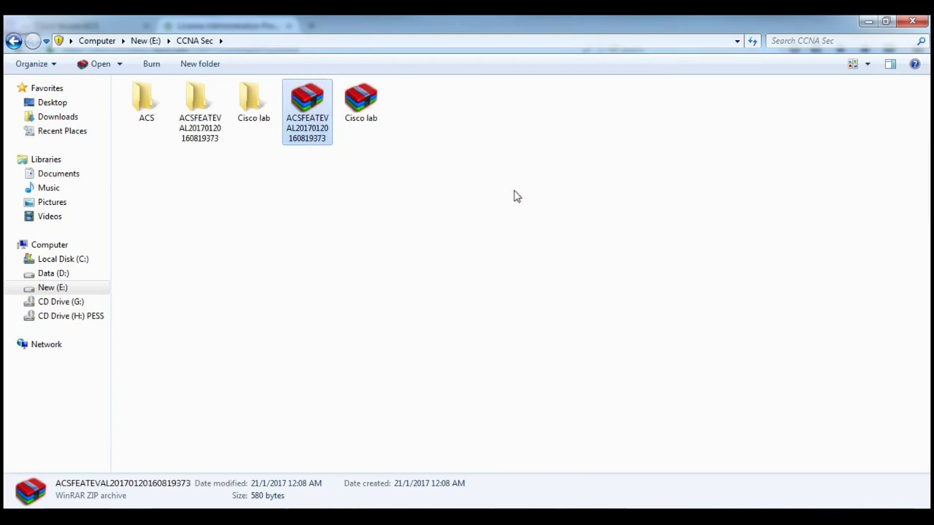
pyautogui.doubleClick(208, 123)
pyautogui.click(430, 227)
# Upload the .lic file from E:\CCNA Sec's ACSFEATEVAL folder and install it in ACS
pyautogui.hotkey('alt', 'Tab')
pyautogui.click(80, 26)
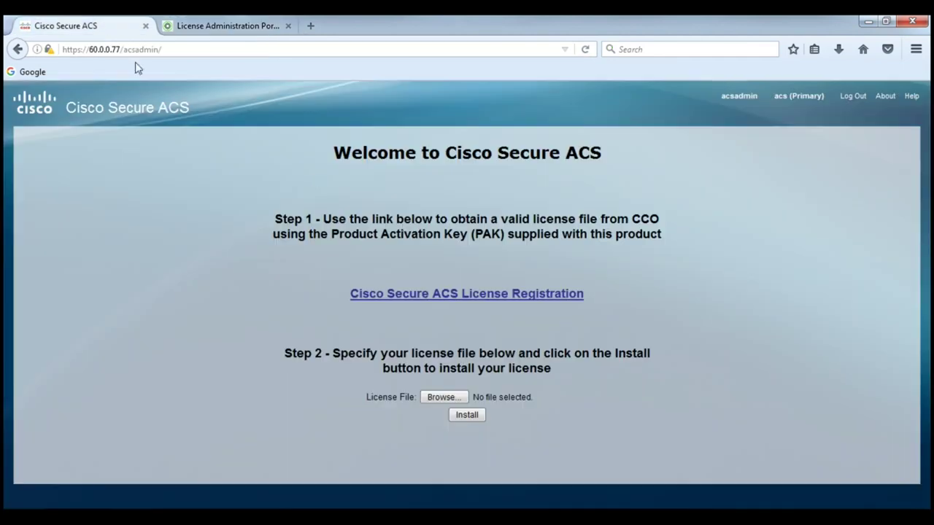
pyautogui.click(443, 396)
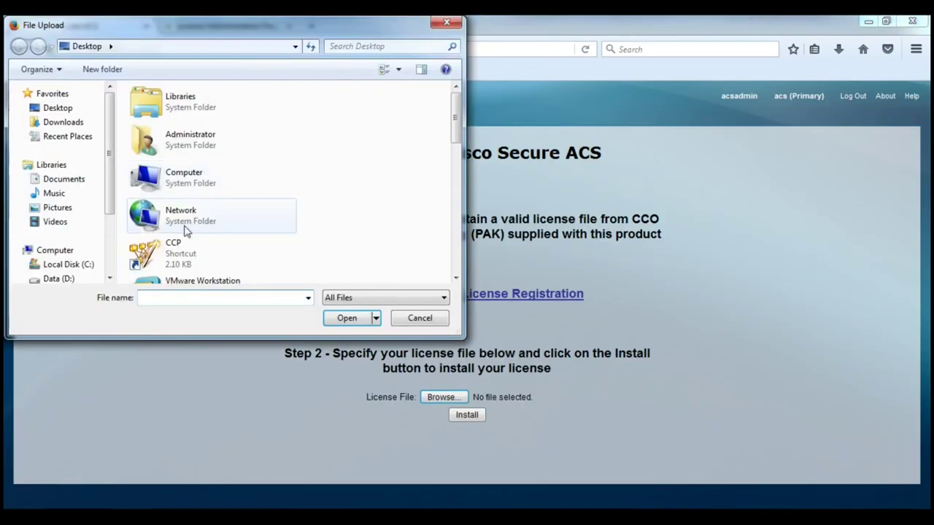
pyautogui.doubleClick(177, 183)
pyautogui.doubleClick(235, 191)
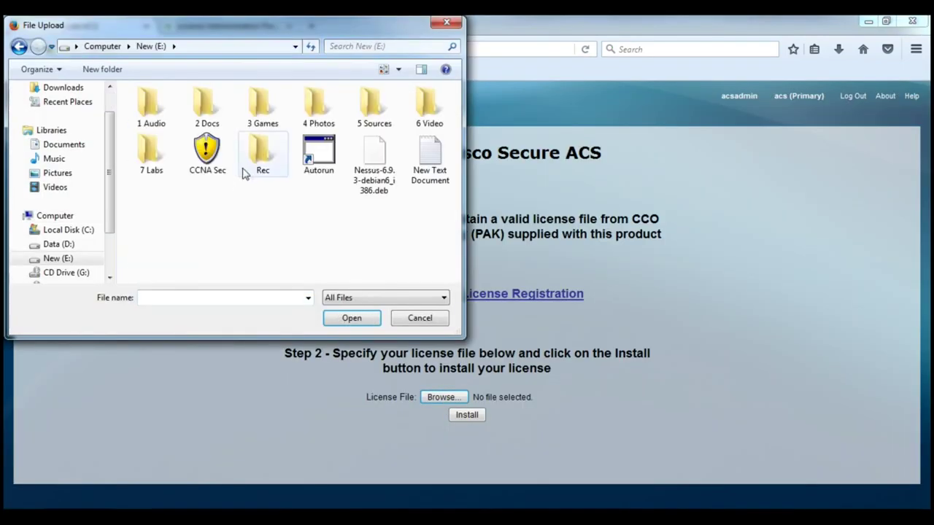
pyautogui.doubleClick(207, 154)
pyautogui.doubleClick(207, 110)
pyautogui.click(163, 115)
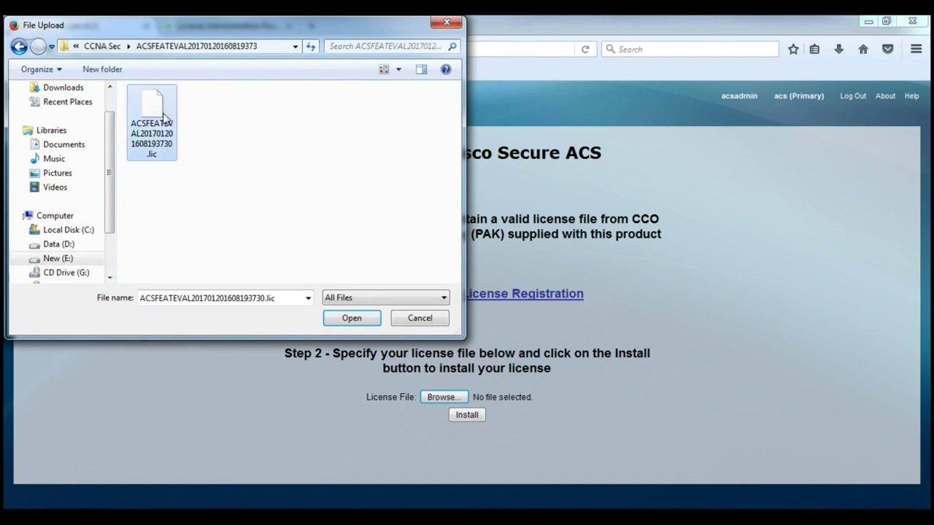
pyautogui.doubleClick(163, 115)
pyautogui.click(466, 414)
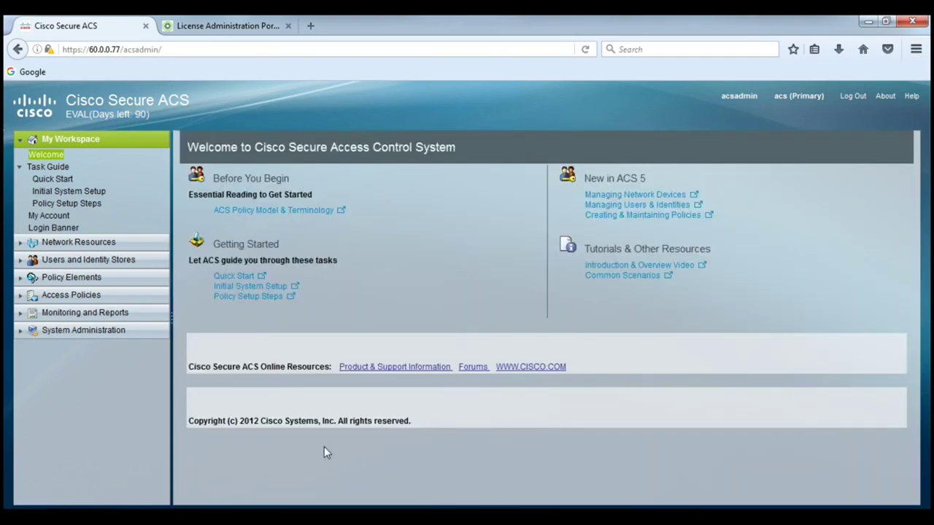
# Scroll OneNote's CCNA Sec 01 page to the AAA lists and Authorization notes
pyautogui.click(246, 504)
pyautogui.scroll(20, 369, 420)
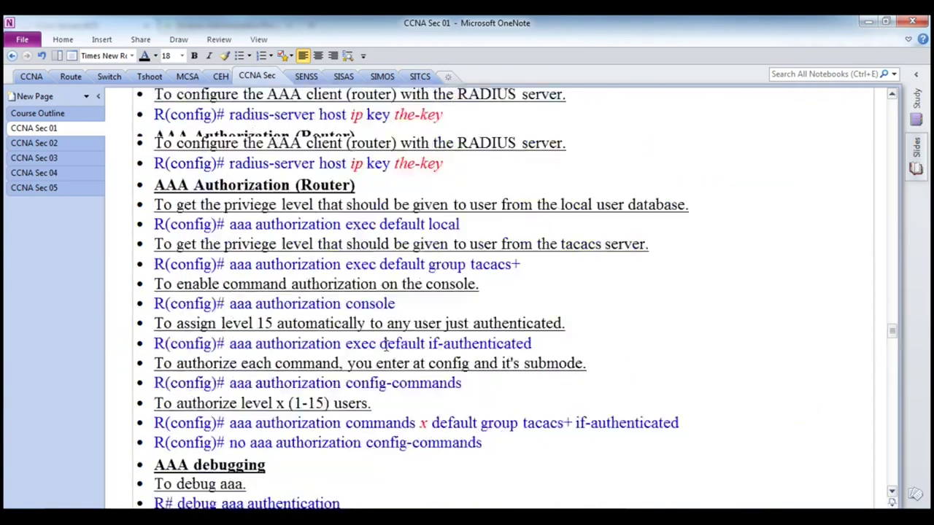
pyautogui.scroll(4, 358, 339)
pyautogui.scroll(-6, 354, 343)
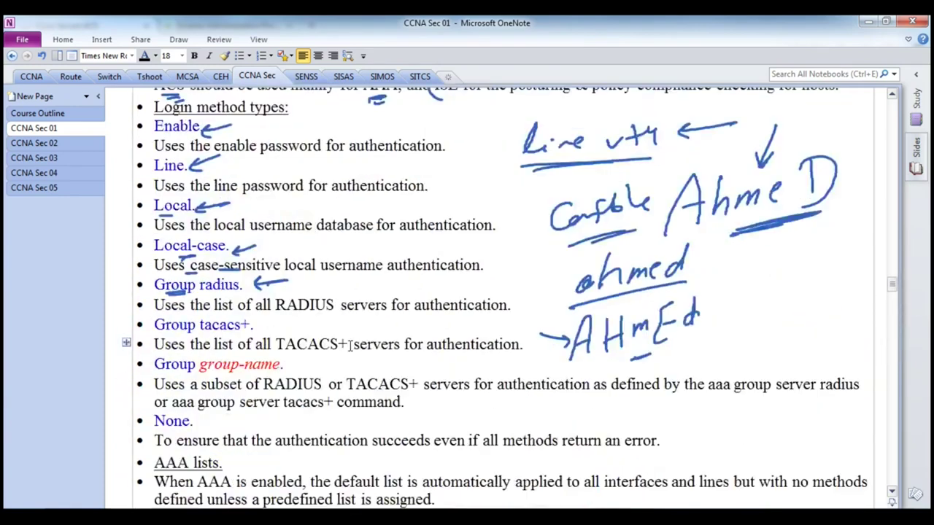
pyautogui.click(232, 170)
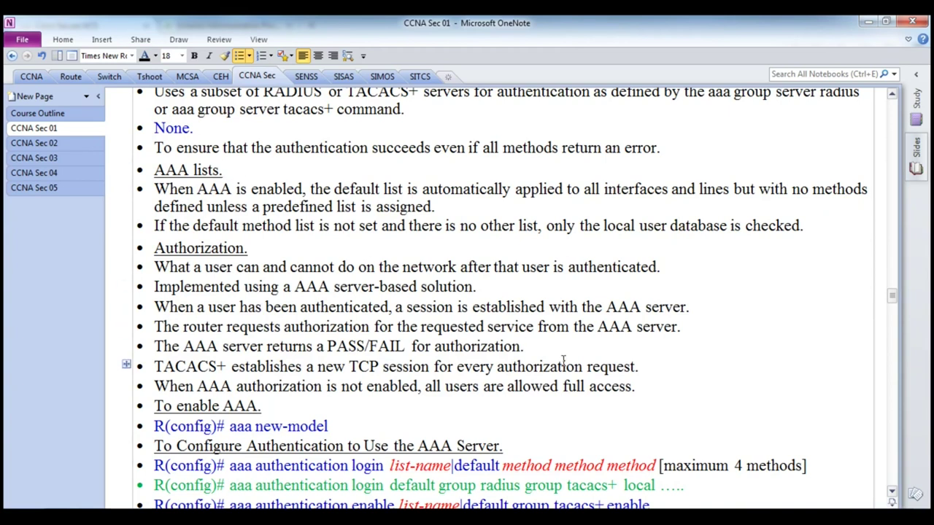
pyautogui.press('super+d')
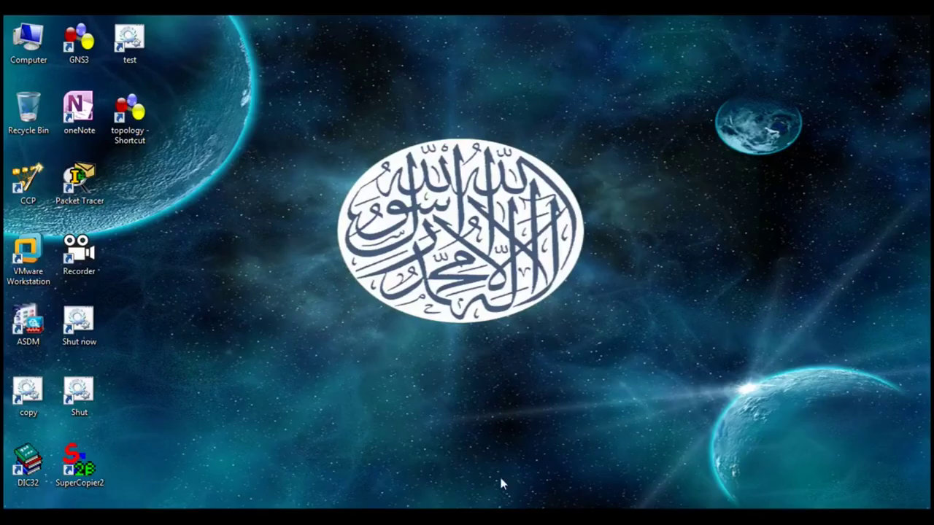
pyautogui.press('super+d')
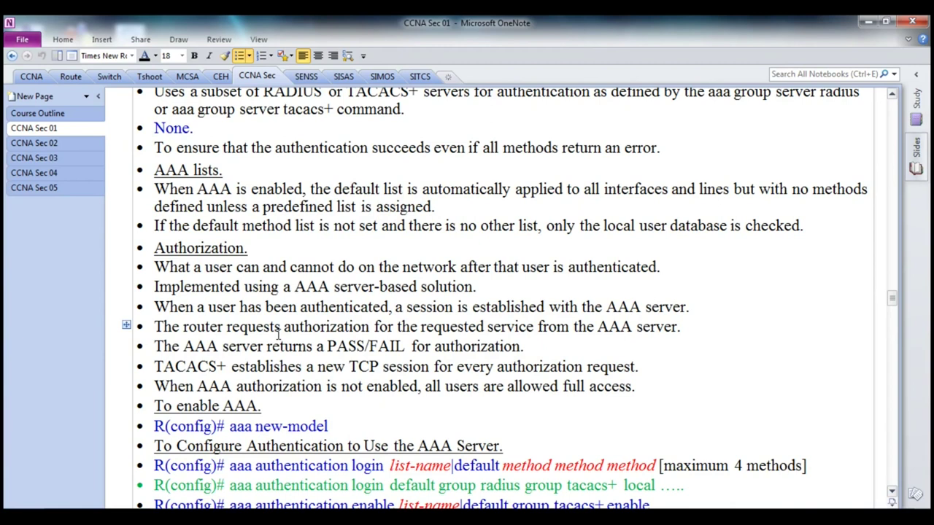
# Select a red pen from the Draw pen gallery
pyautogui.click(179, 40)
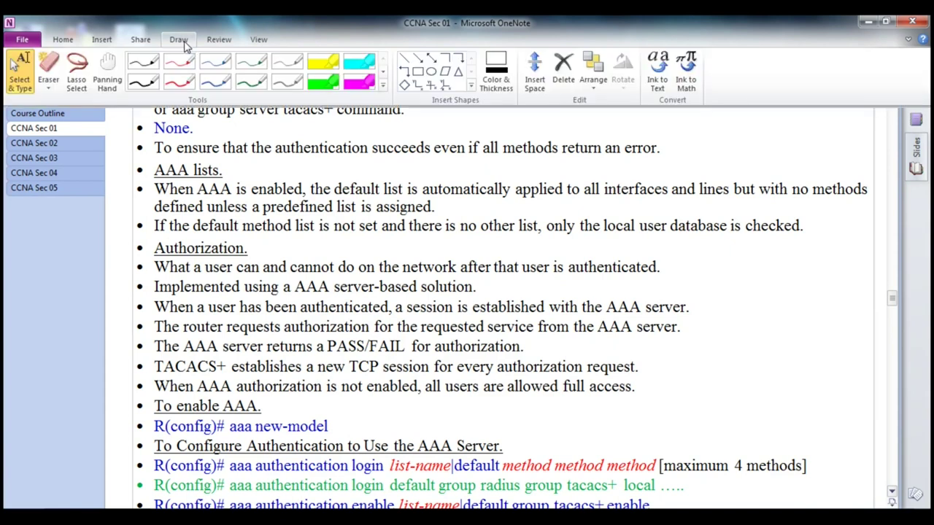
pyautogui.click(382, 86)
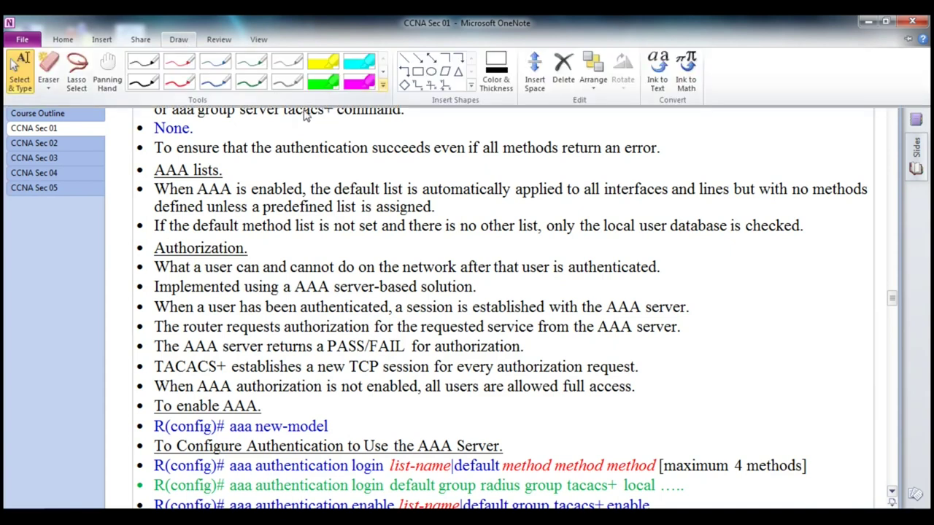
pyautogui.click(250, 189)
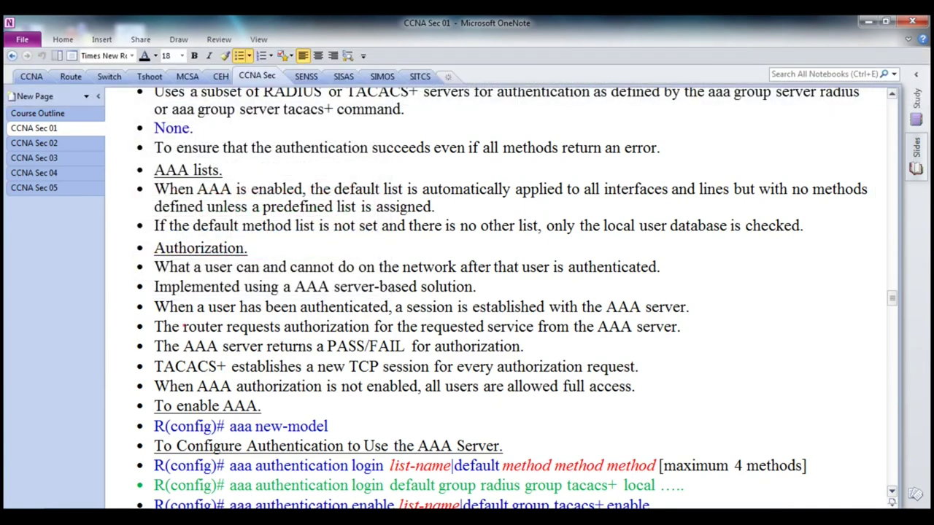
# Underline 'local user', 'after', 'user' and 'authenticated' in red, with arrows at Authorization and authenticated
pyautogui.moveTo(608, 235)
pyautogui.mouseDown()
pyautogui.moveTo(646, 242)
pyautogui.moveTo(625, 239)
pyautogui.mouseUp()
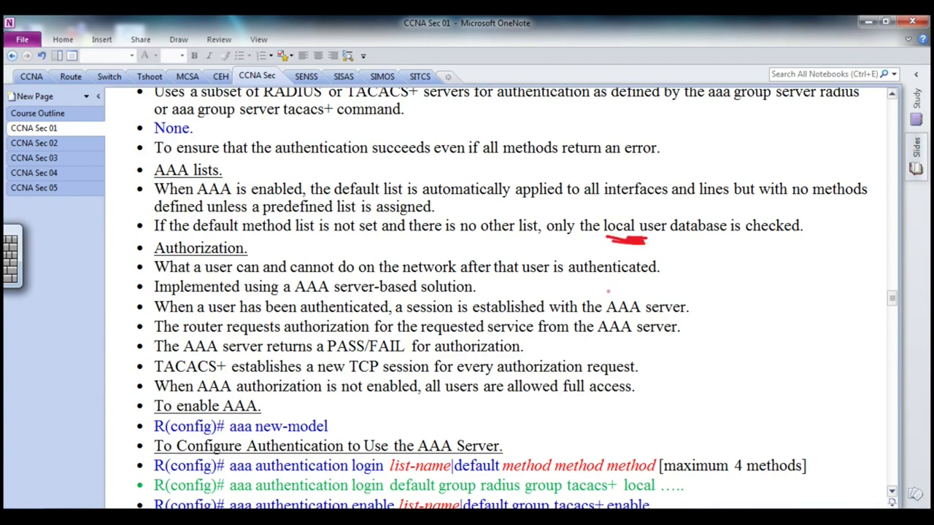
pyautogui.moveTo(287, 249)
pyautogui.mouseDown()
pyautogui.moveTo(254, 249)
pyautogui.moveTo(263, 255)
pyautogui.mouseUp()
pyautogui.moveTo(467, 276); pyautogui.dragTo(501, 283)
pyautogui.moveTo(537, 289); pyautogui.dragTo(611, 277)
pyautogui.moveTo(699, 267)
pyautogui.mouseDown()
pyautogui.moveTo(670, 268)
pyautogui.moveTo(682, 271)
pyautogui.mouseUp()
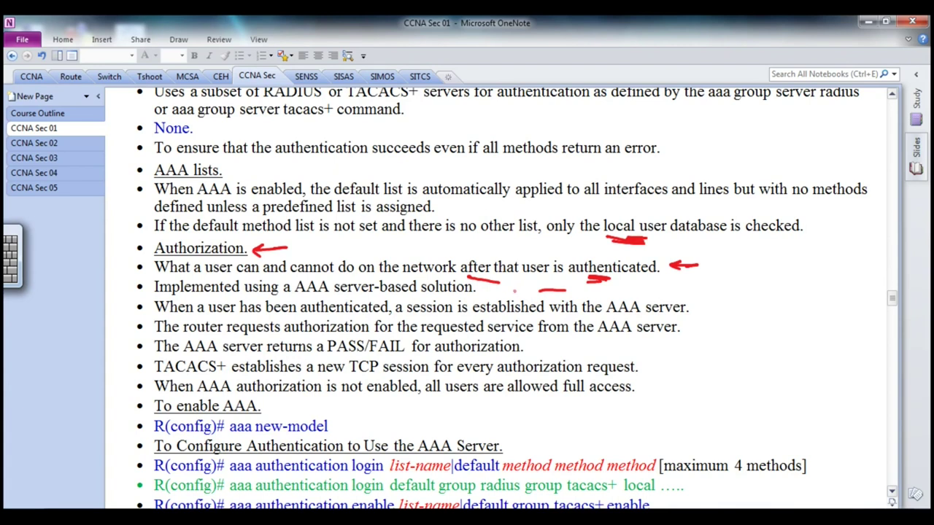
# Add an arrow at the server-based line, a '0 → 15' note and a brace around the authorization lines
pyautogui.moveTo(524, 287)
pyautogui.mouseDown()
pyautogui.moveTo(491, 291)
pyautogui.moveTo(506, 296)
pyautogui.mouseUp()
pyautogui.moveTo(739, 264)
pyautogui.mouseDown()
pyautogui.moveTo(732, 271)
pyautogui.moveTo(739, 264)
pyautogui.moveTo(751, 298)
pyautogui.moveTo(774, 314)
pyautogui.mouseUp()
pyautogui.moveTo(760, 322); pyautogui.dragTo(784, 322)
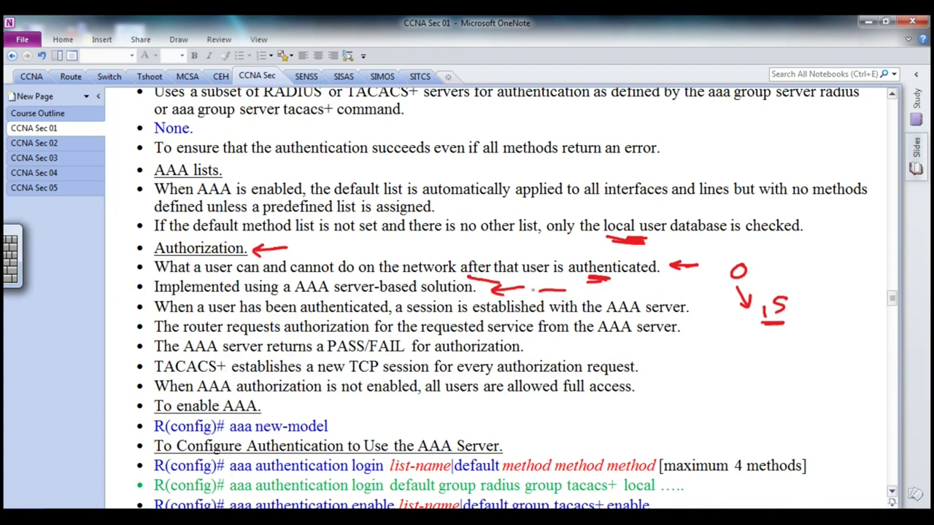
pyautogui.moveTo(701, 307)
pyautogui.mouseDown()
pyautogui.moveTo(706, 363)
pyautogui.moveTo(694, 376)
pyautogui.mouseUp()
# Arrow aaa new-model and underline authentication, login, default, list-name and methods in the login command
pyautogui.scroll(-3, 639, 321)
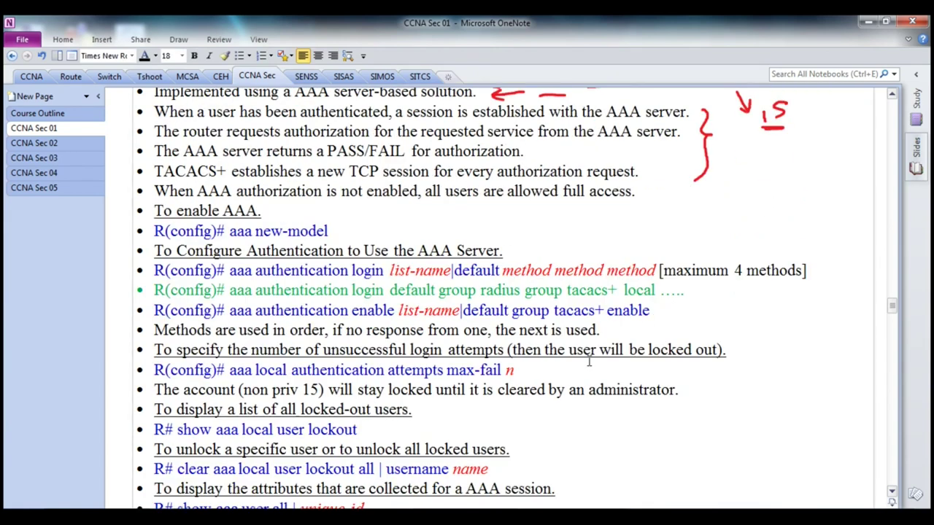
pyautogui.moveTo(367, 226)
pyautogui.mouseDown()
pyautogui.moveTo(333, 233)
pyautogui.moveTo(343, 241)
pyautogui.mouseUp()
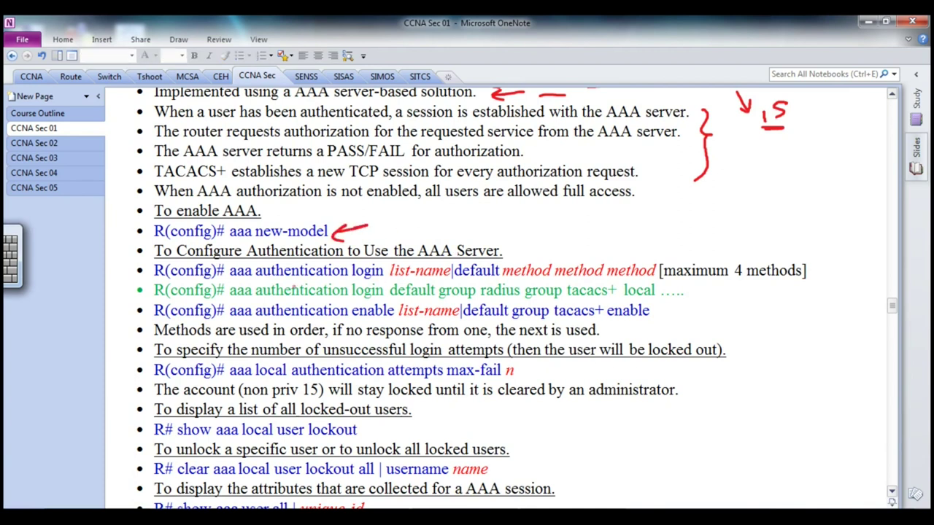
pyautogui.moveTo(273, 279); pyautogui.dragTo(290, 280)
pyautogui.moveTo(360, 282); pyautogui.dragTo(374, 281)
pyautogui.rightClick(365, 280)
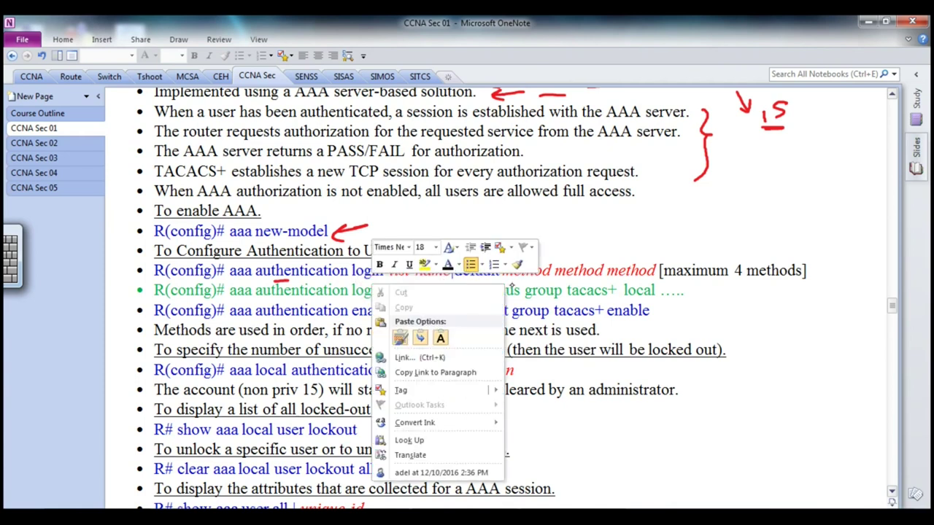
pyautogui.click(576, 297)
pyautogui.moveTo(463, 280); pyautogui.dragTo(478, 280)
pyautogui.moveTo(403, 279); pyautogui.dragTo(418, 280)
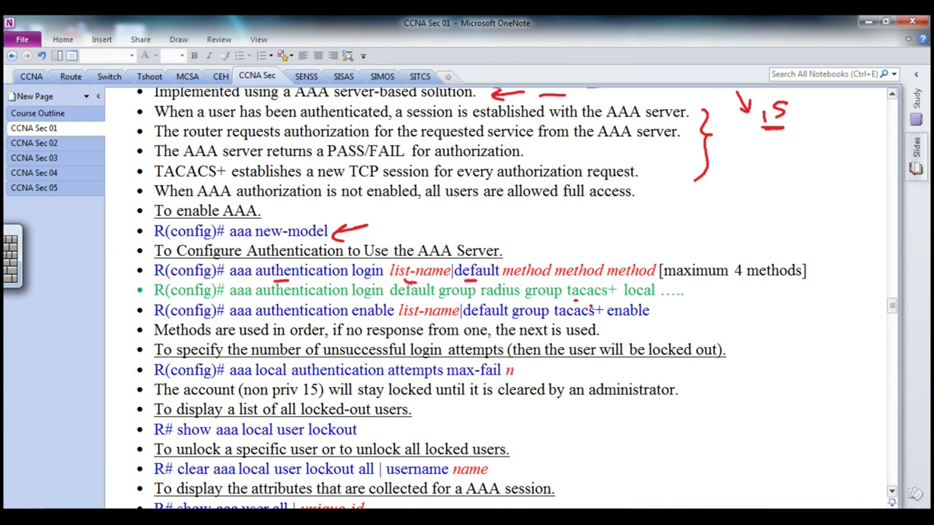
pyautogui.moveTo(523, 280); pyautogui.dragTo(584, 281)
# Arrow 'maximum 4 methods' and underline login, enable, group, 'in order' and 'the next' below it
pyautogui.moveTo(682, 235); pyautogui.dragTo(695, 260)
pyautogui.moveTo(682, 250); pyautogui.dragTo(701, 248)
pyautogui.moveTo(356, 285); pyautogui.dragTo(376, 285)
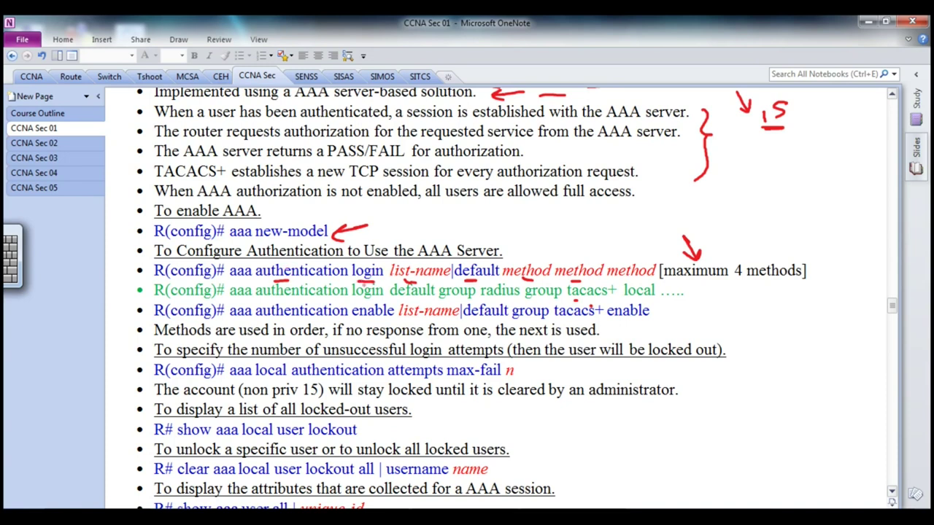
pyautogui.moveTo(363, 323); pyautogui.dragTo(378, 321)
pyautogui.moveTo(513, 321); pyautogui.dragTo(547, 320)
pyautogui.moveTo(642, 320); pyautogui.dragTo(610, 319)
pyautogui.moveTo(267, 339); pyautogui.dragTo(299, 337)
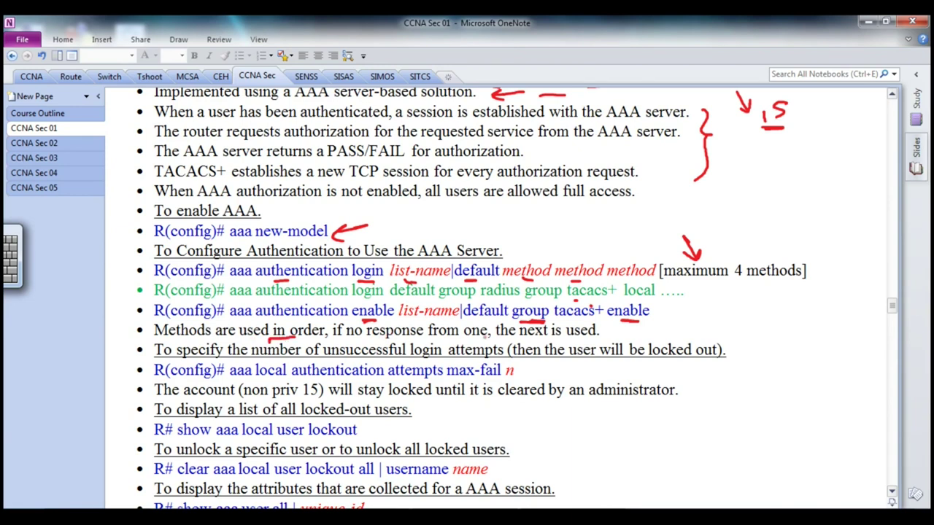
pyautogui.moveTo(497, 341); pyautogui.dragTo(522, 339)
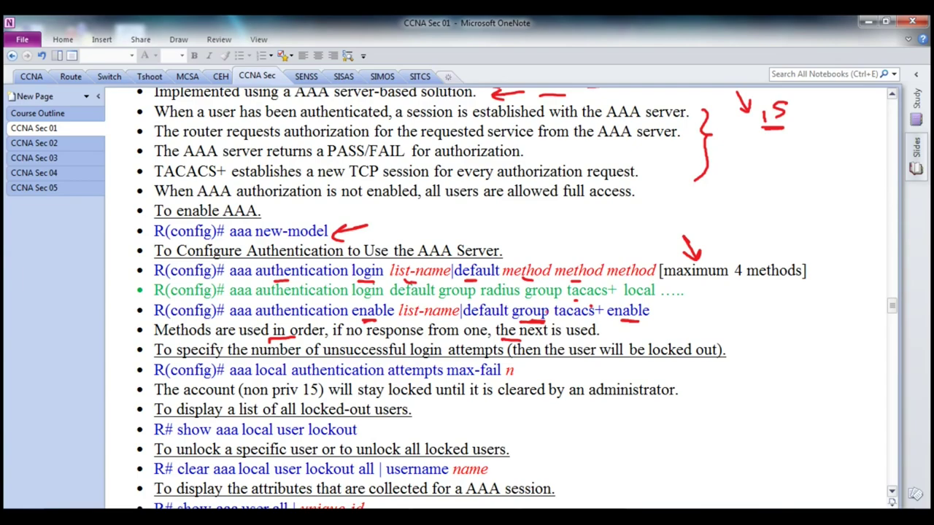
# Enable AAA on site1 with aaa new-model in global configuration
pyautogui.hotkey('alt', 'Tab')
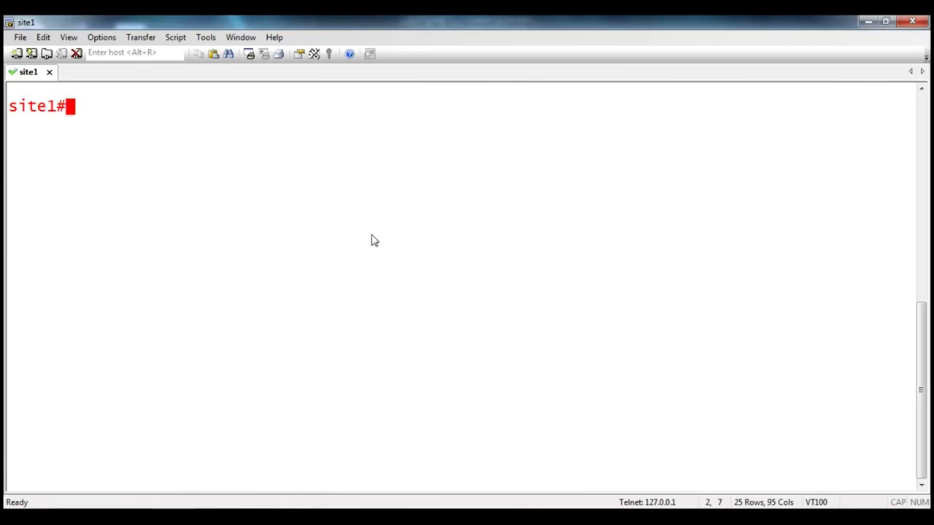
pyautogui.write('conf t')
pyautogui.press('Return')
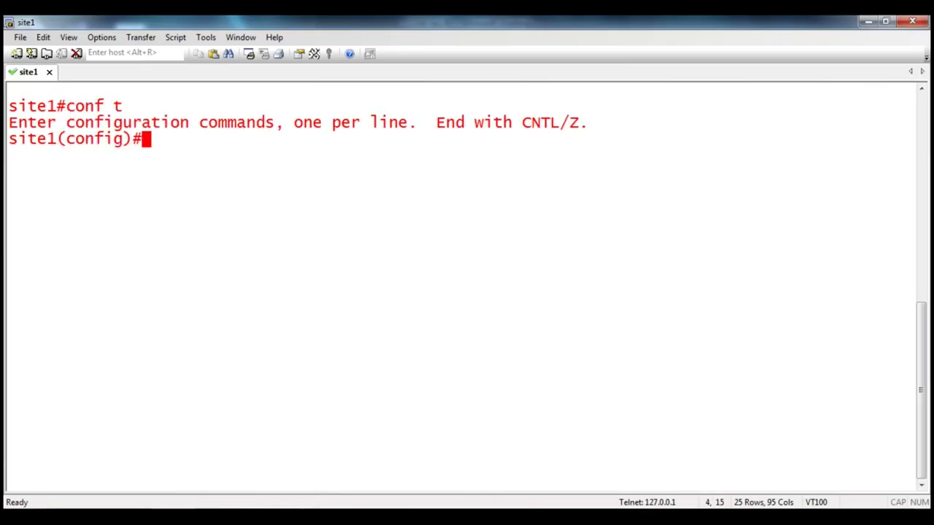
pyautogui.write('aaa')
pyautogui.press('Tab')
pyautogui.write('n')
pyautogui.press('Tab')
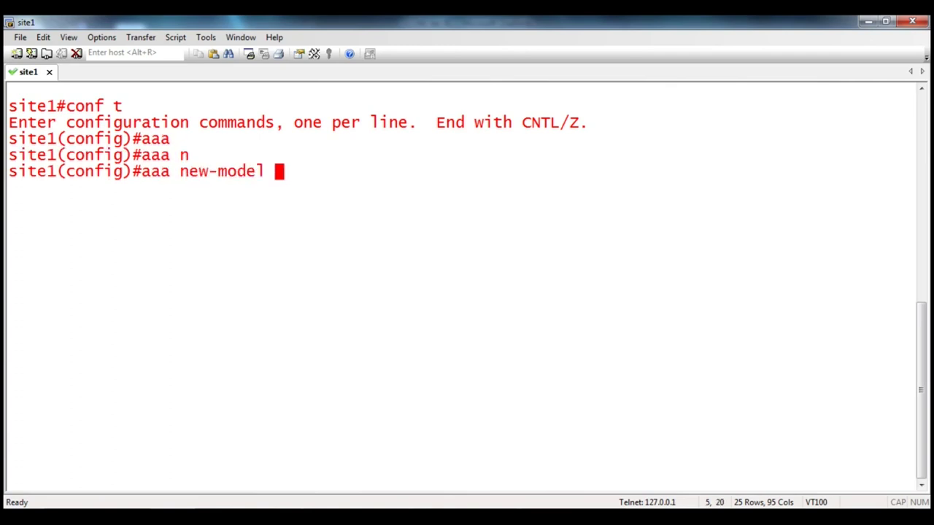
pyautogui.press('Return')
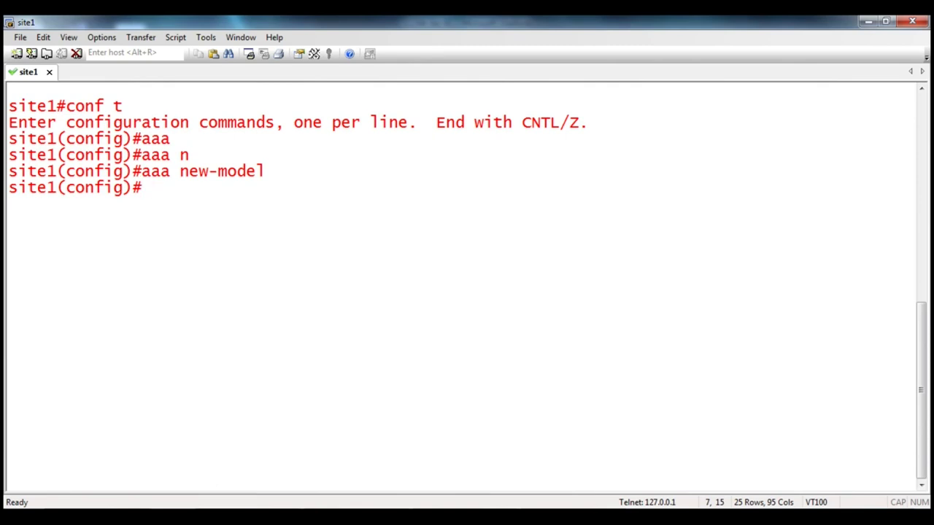
# Define the default login method list: aaa authentication login default group tacacs+ local line
pyautogui.write('aaa')
pyautogui.press('Tab')
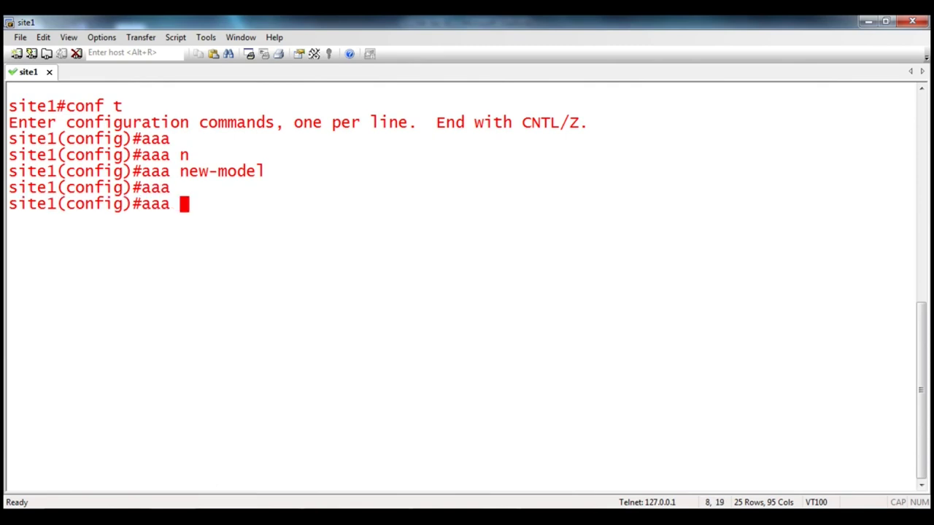
pyautogui.write('au')
pyautogui.press('Tab')
pyautogui.write('the')
pyautogui.press('Tab')
pyautogui.write('log')
pyautogui.press('Tab')
pyautogui.write('def')
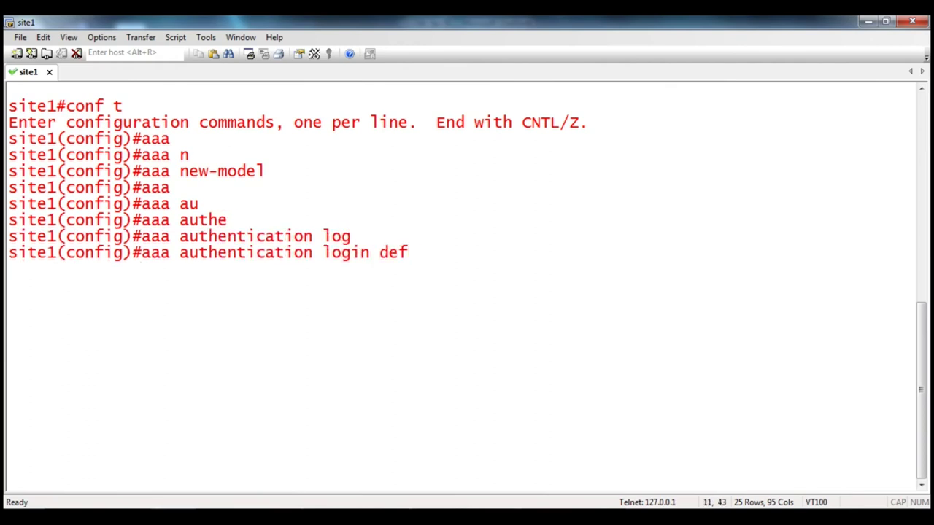
pyautogui.press('Tab')
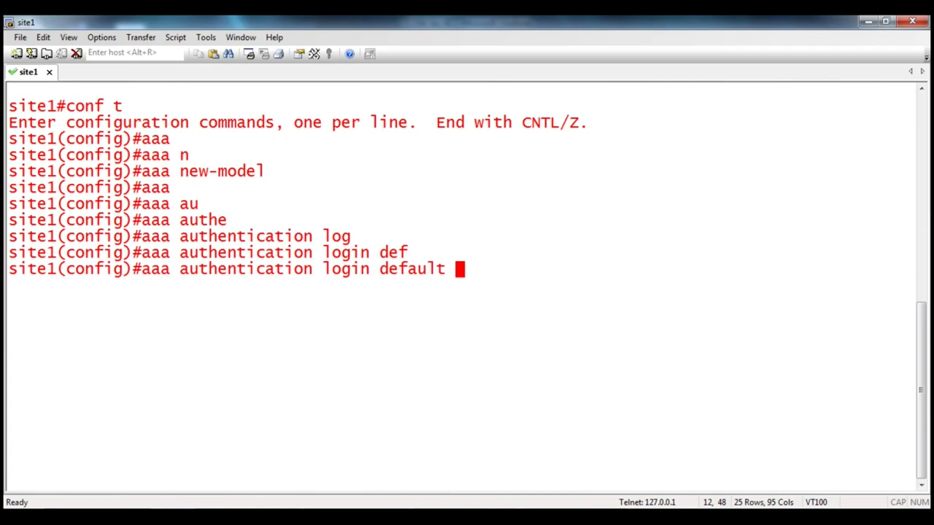
pyautogui.write('gr')
pyautogui.press('Tab')
pyautogui.write('t')
pyautogui.press('Tab')
pyautogui.write('lo')
pyautogui.press('Tab')
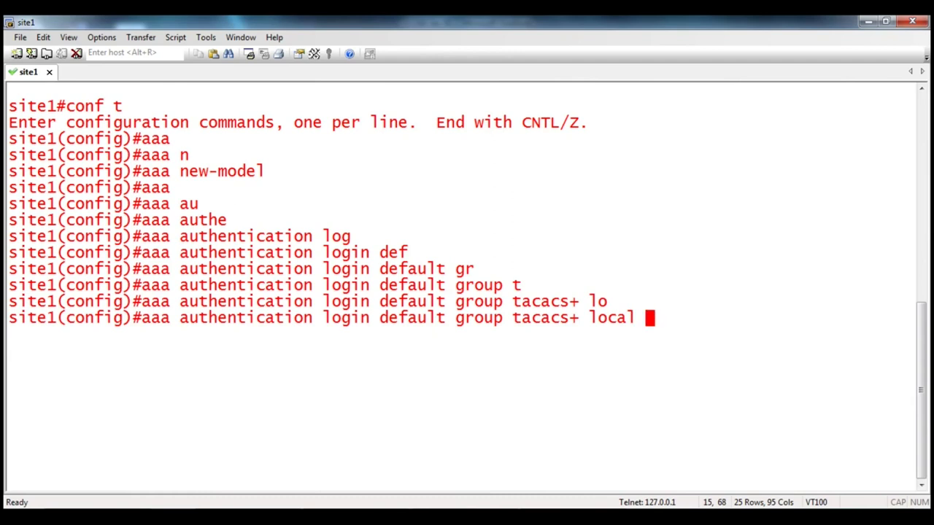
pyautogui.write('l')
pyautogui.press('Tab')
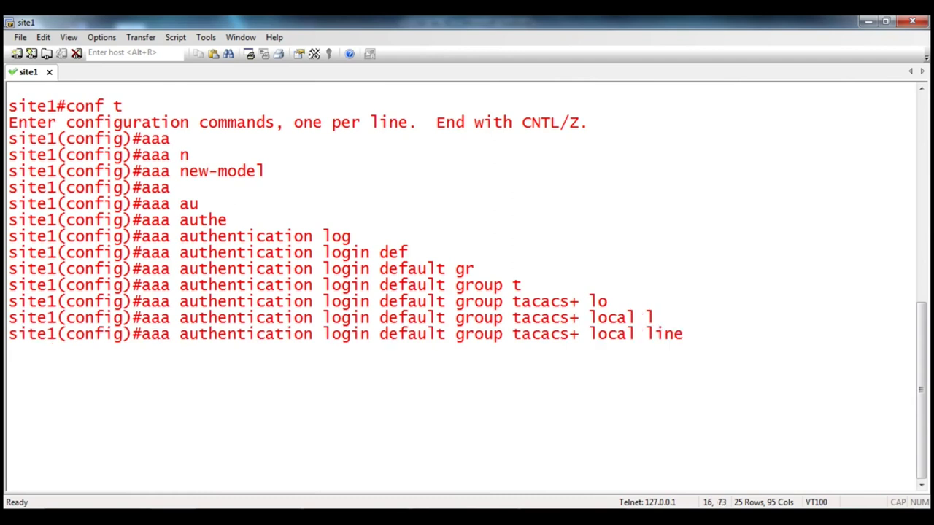
pyautogui.press('Return')
# Enter line vty 0 4 and list usernames with do sh run | in user
pyautogui.write('lin')
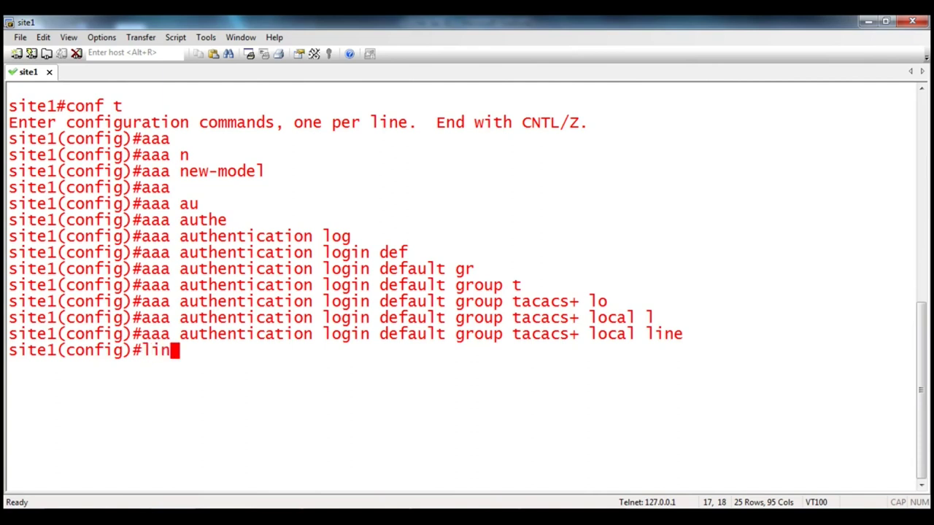
pyautogui.write('e vty 0 4')
pyautogui.press('Return')
pyautogui.write('do sh run | in ')
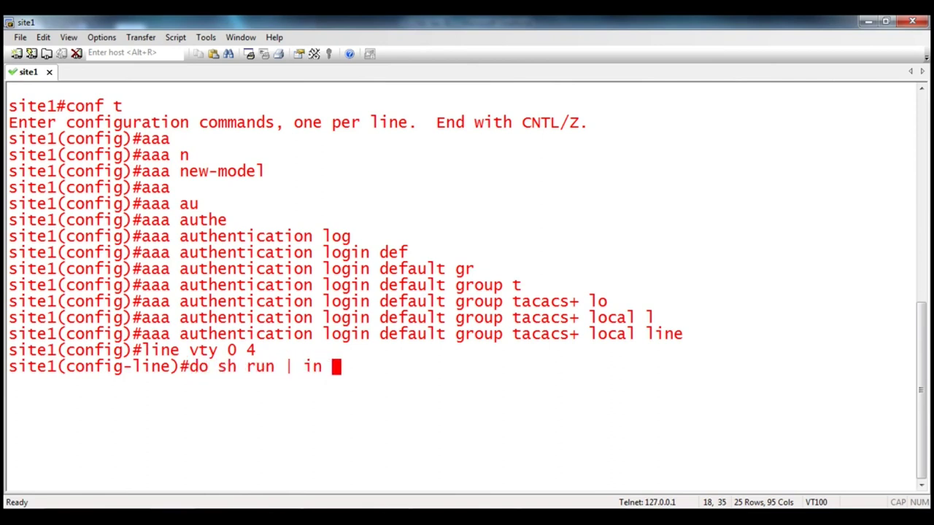
pyautogui.write('user')
pyautogui.press('Return')
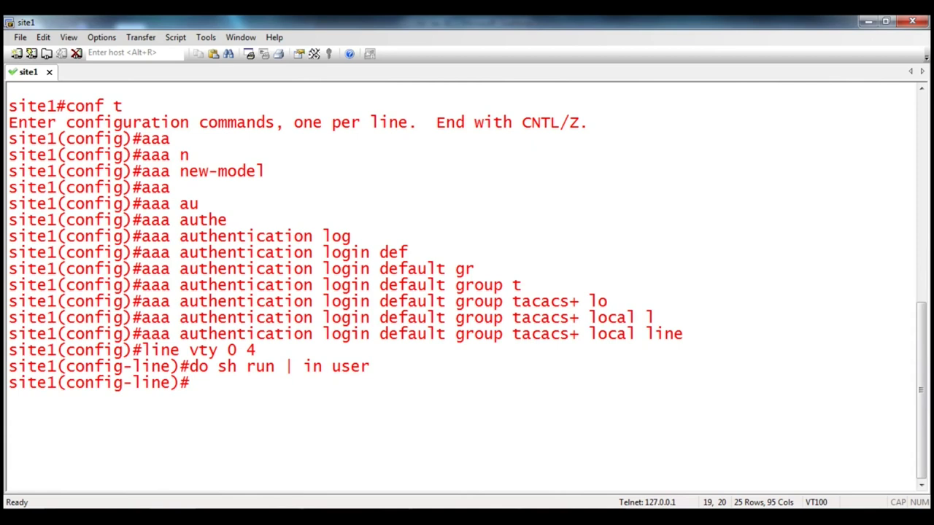
# Highlight tacacs+, local and line in the aaa command and the config-line prompt
pyautogui.moveTo(578, 334); pyautogui.dragTo(468, 346)
pyautogui.moveTo(636, 334); pyautogui.dragTo(588, 335)
pyautogui.moveTo(692, 335); pyautogui.dragTo(645, 335)
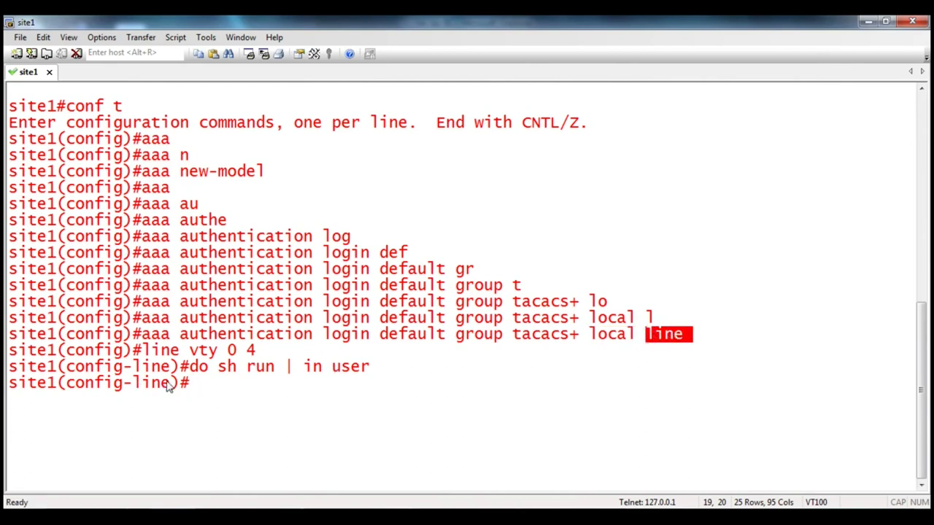
pyautogui.moveTo(174, 383); pyautogui.dragTo(142, 382)
pyautogui.click(204, 387)
# Set a login password on the vty lines
pyautogui.write('pas')
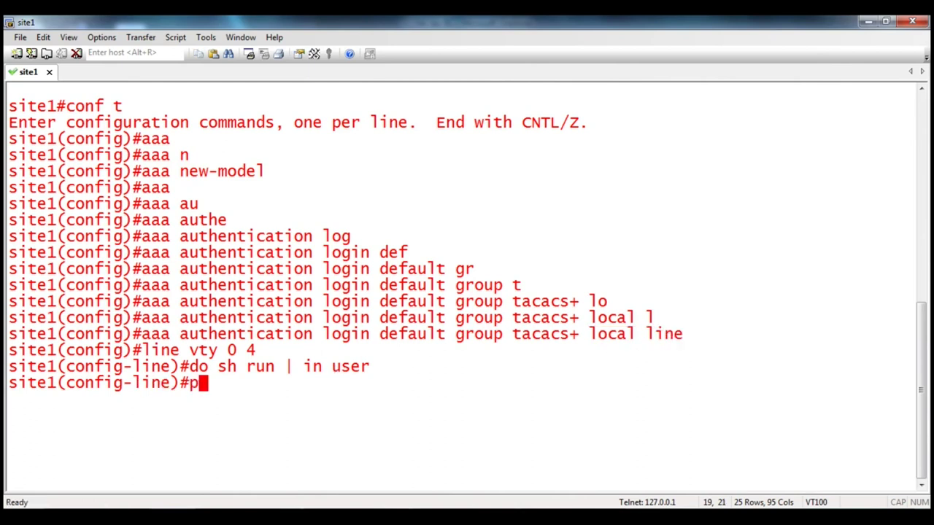
pyautogui.press('Tab')
pyautogui.press('Return')
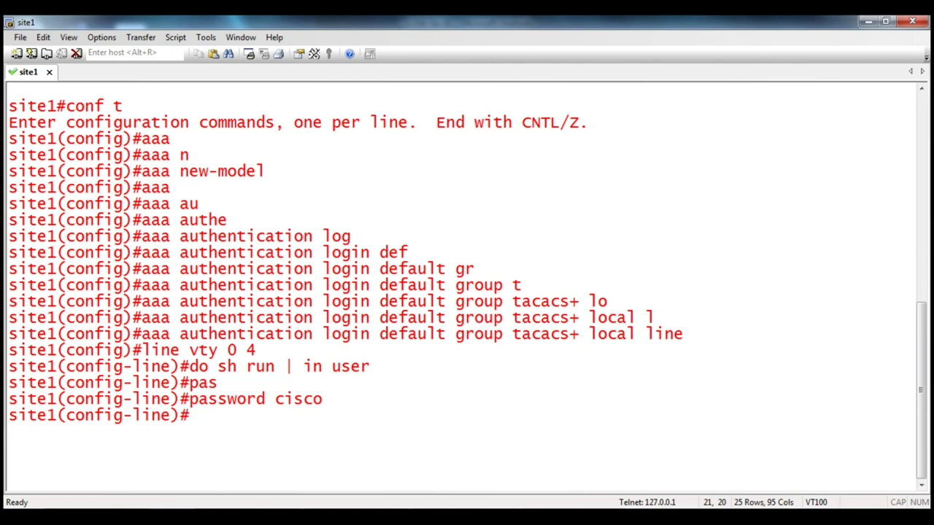
# Page through the line-mode command list with ? and try completing the auth keywords
pyautogui.write('?')
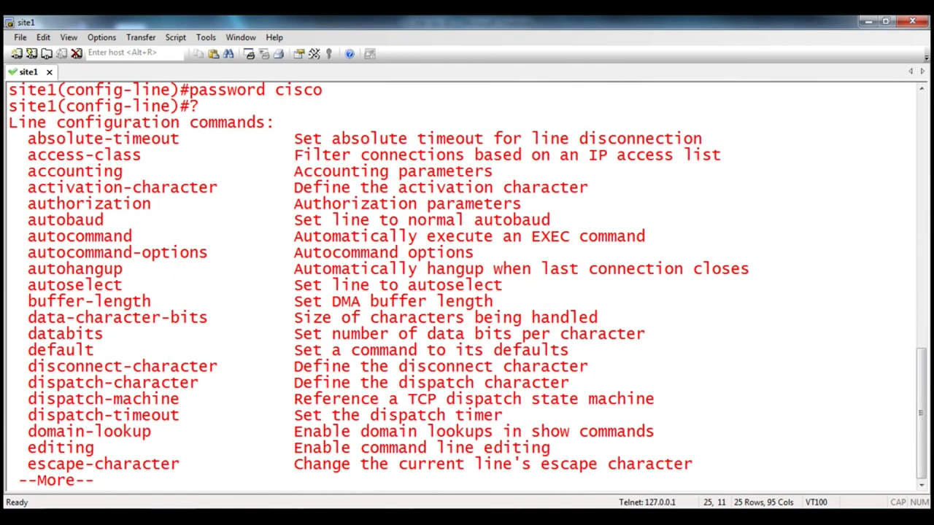
pyautogui.press('space')
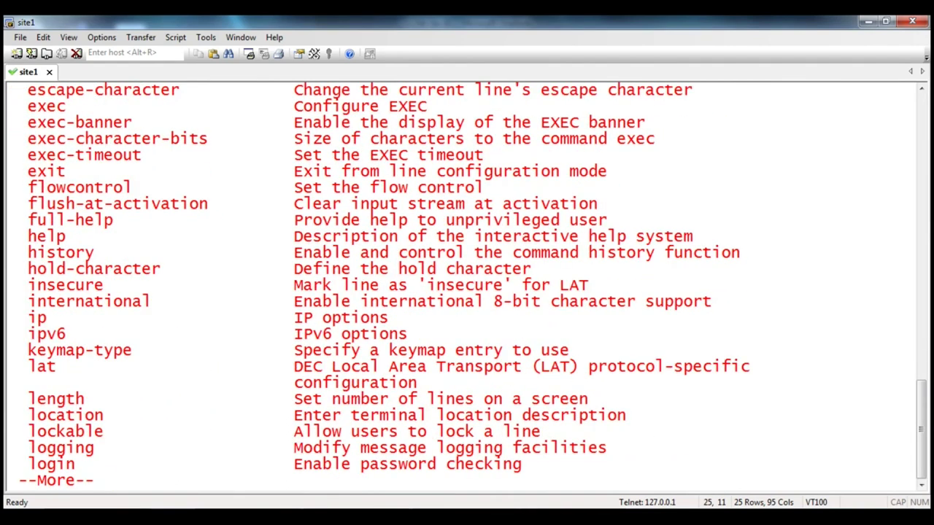
pyautogui.write('qau')
pyautogui.press('Tab')
pyautogui.write('t')
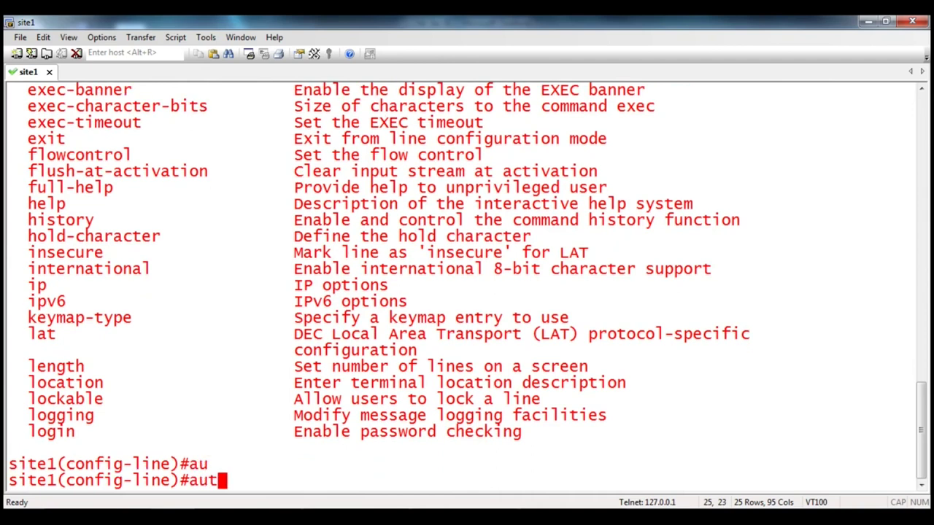
pyautogui.write('h')
pyautogui.press('Tab')
pyautogui.press('BackSpace')
pyautogui.press('BackSpace')
pyautogui.press('BackSpace')
pyautogui.press('BackSpace')
pyautogui.press('BackSpace')
pyautogui.press('BackSpace')
pyautogui.press('BackSpace')
pyautogui.press('BackSpace')
pyautogui.press('BackSpace')
pyautogui.press('BackSpace')
pyautogui.write('e')
pyautogui.press('Tab')
pyautogui.press('BackSpace')
pyautogui.press('BackSpace')
pyautogui.press('BackSpace')
pyautogui.press('BackSpace')
pyautogui.press('BackSpace')
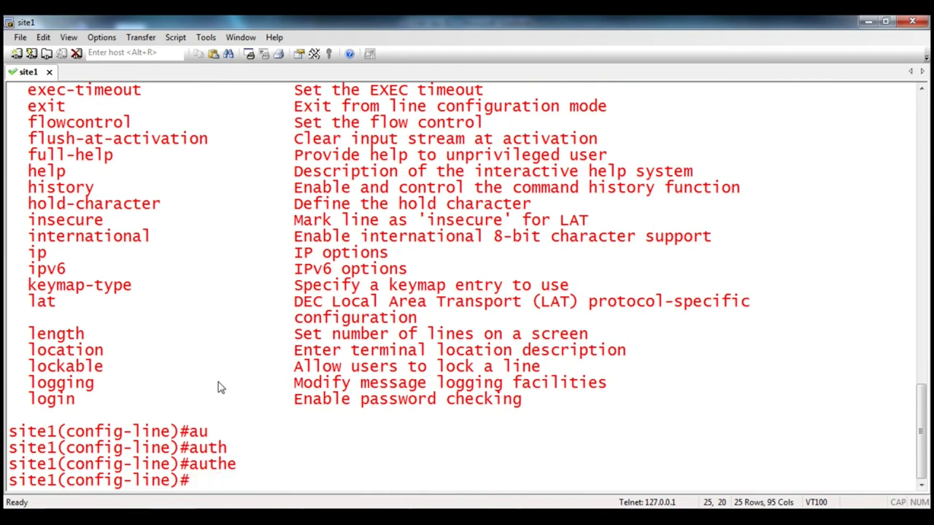
pyautogui.hotkey('alt', 'Tab')
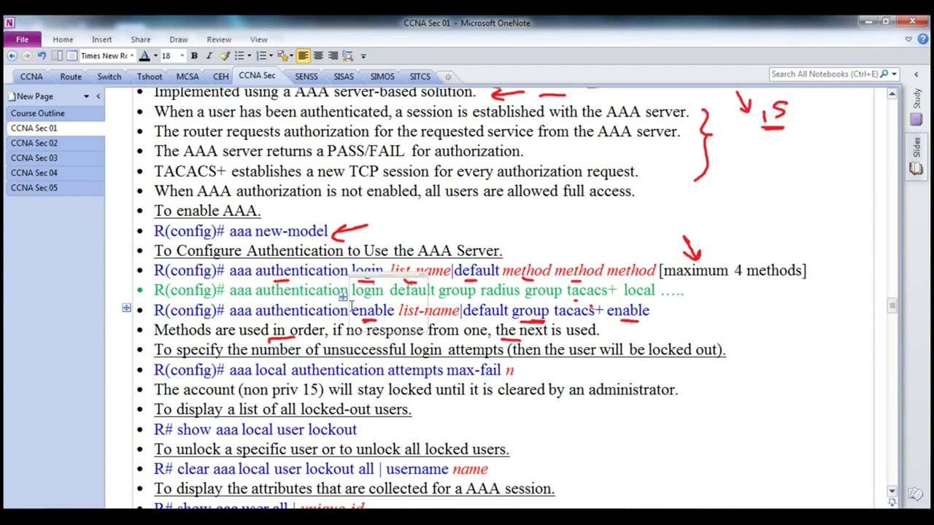
# Read the 'For vty lines' notes, then try and erase 'login authentication' at site1's line prompt
pyautogui.scroll(-4, 246, 370)
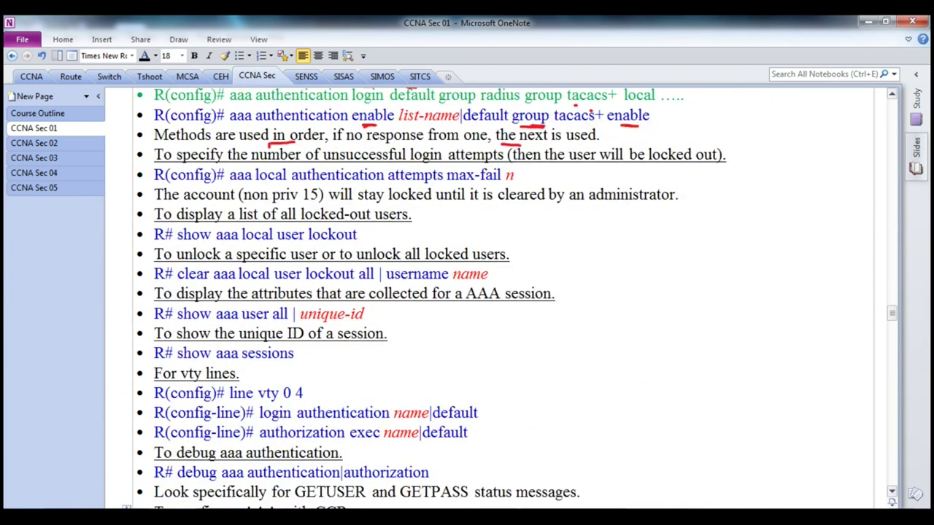
pyautogui.hotkey('alt', 'Tab')
pyautogui.write('logi')
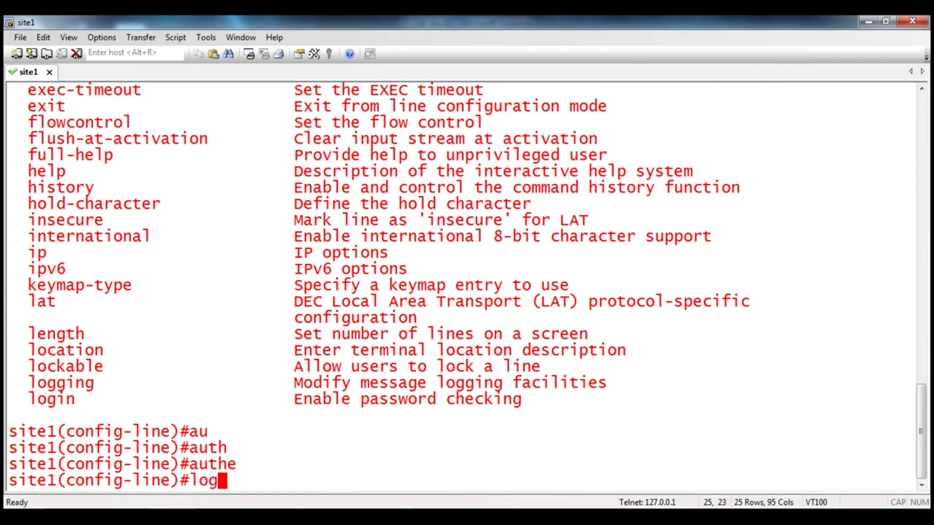
pyautogui.press('Tab')
pyautogui.write('a')
pyautogui.press('Tab')
pyautogui.press('BackSpace')
pyautogui.press('BackSpace')
pyautogui.press('BackSpace')
pyautogui.press('BackSpace')
pyautogui.press('BackSpace')
pyautogui.press('BackSpace')
pyautogui.press('BackSpace')
pyautogui.press('BackSpace')
pyautogui.press('BackSpace')
pyautogui.press('BackSpace')
pyautogui.press('BackSpace')
pyautogui.press('BackSpace')
pyautogui.press('BackSpace')
pyautogui.press('BackSpace')
pyautogui.press('BackSpace')
pyautogui.press('BackSpace')
pyautogui.press('BackSpace')
pyautogui.press('BackSpace')
pyautogui.press('BackSpace')
pyautogui.press('BackSpace')
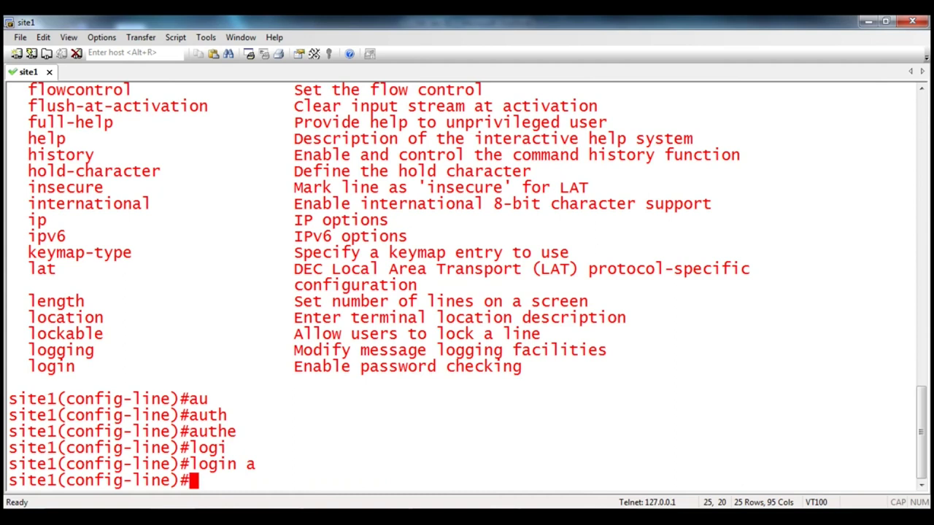
# Set up a Quick Connect Telnet session to host 60.0.0.100
pyautogui.click(31, 53)
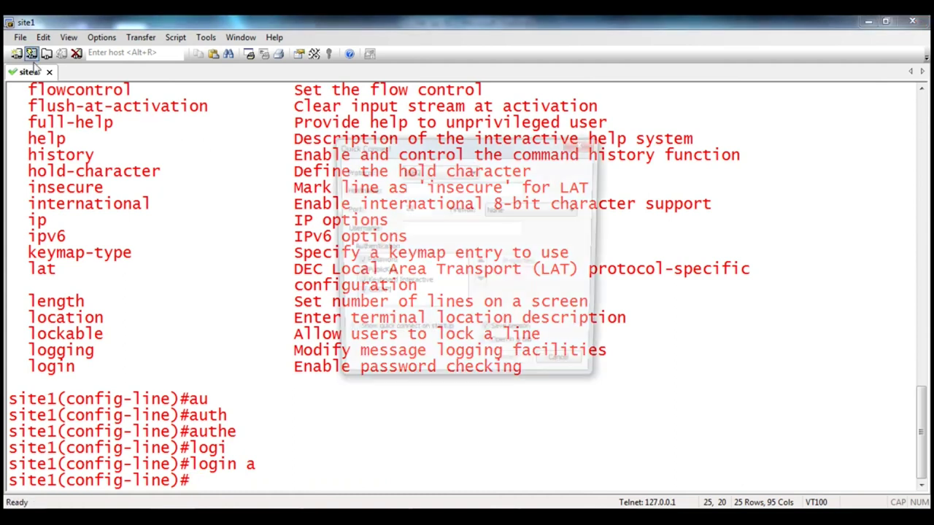
pyautogui.click(449, 172)
pyautogui.click(436, 200)
pyautogui.click(436, 191)
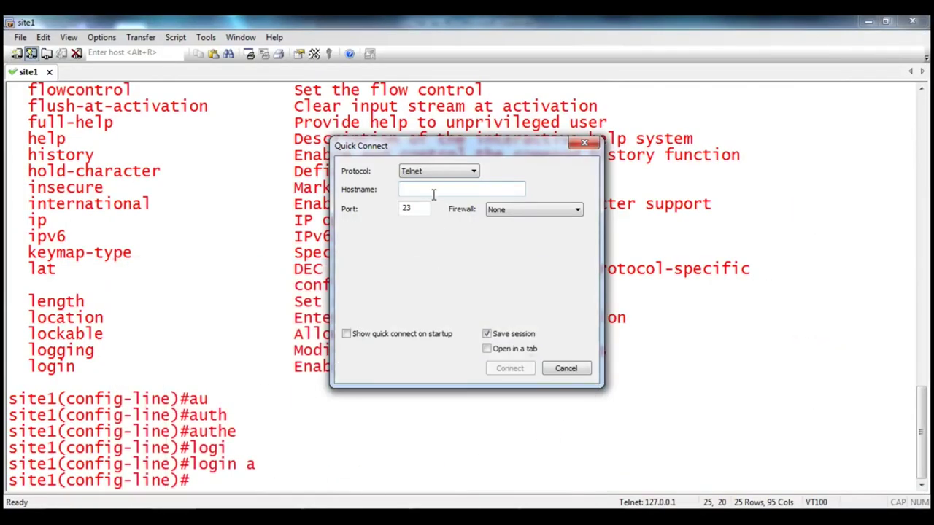
pyautogui.write('60.0.0.100')
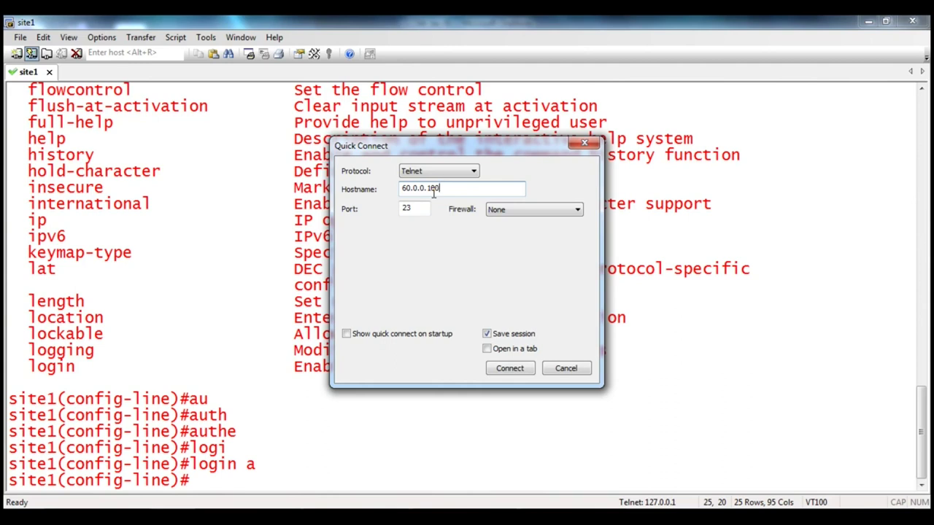
# Connect by Telnet to 60.0.0.100, then scroll back up in the OneNote notes
pyautogui.click(500, 371)
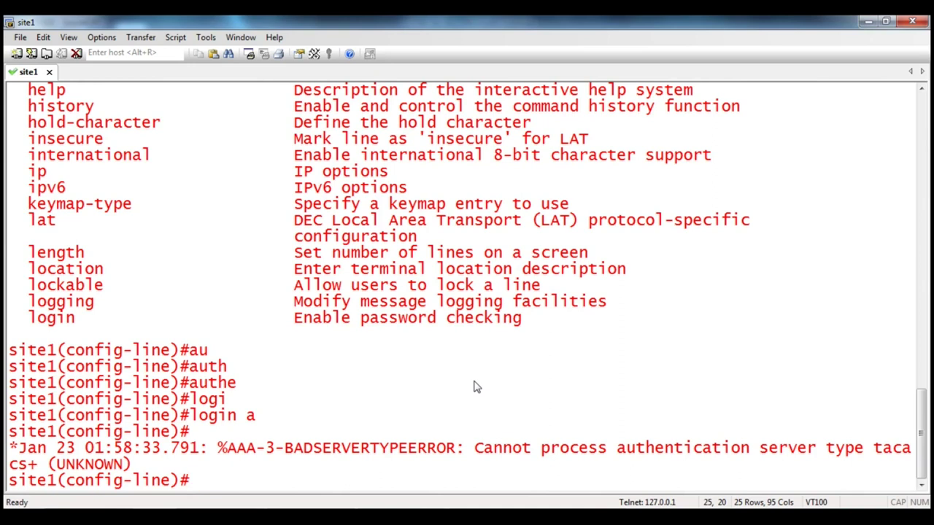
pyautogui.hotkey('alt', 'Tab')
pyautogui.click(388, 194)
pyautogui.scroll(1, 401, 189)
pyautogui.scroll(1, 400, 188)
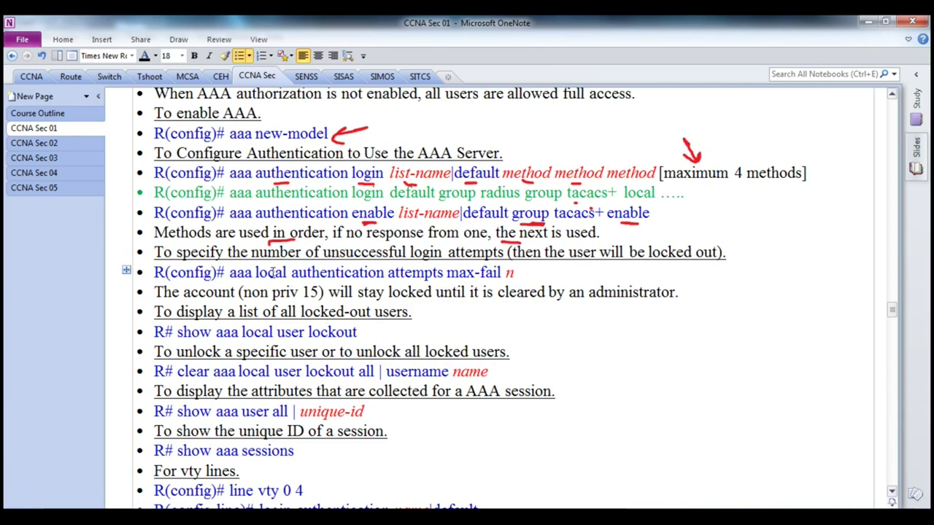
# Highlight the aaa local authentication attempts max-fail note, then return to the site1 terminal
pyautogui.moveTo(253, 272); pyautogui.dragTo(269, 273)
pyautogui.click(282, 291)
pyautogui.click(468, 508)
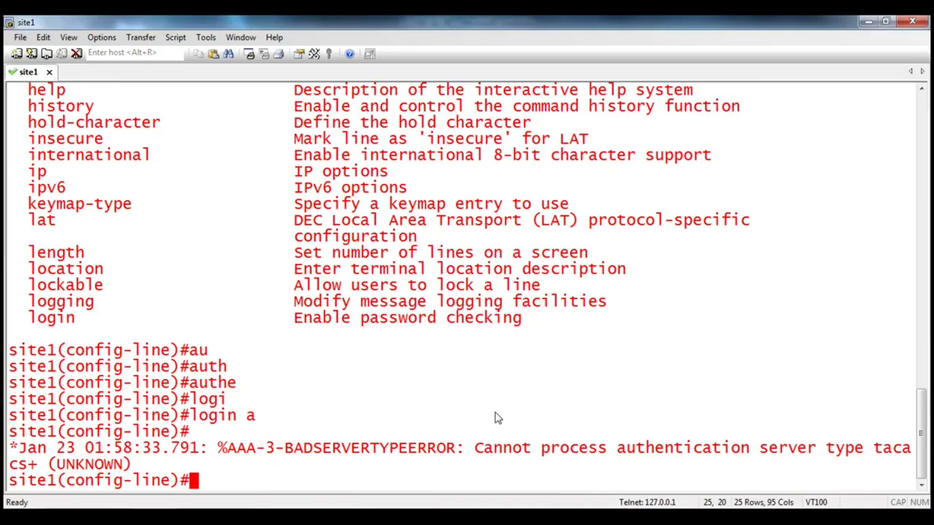
# Leave line mode and set aaa local authentication attempts max-fail 3
pyautogui.write('exit')
pyautogui.press('Return')
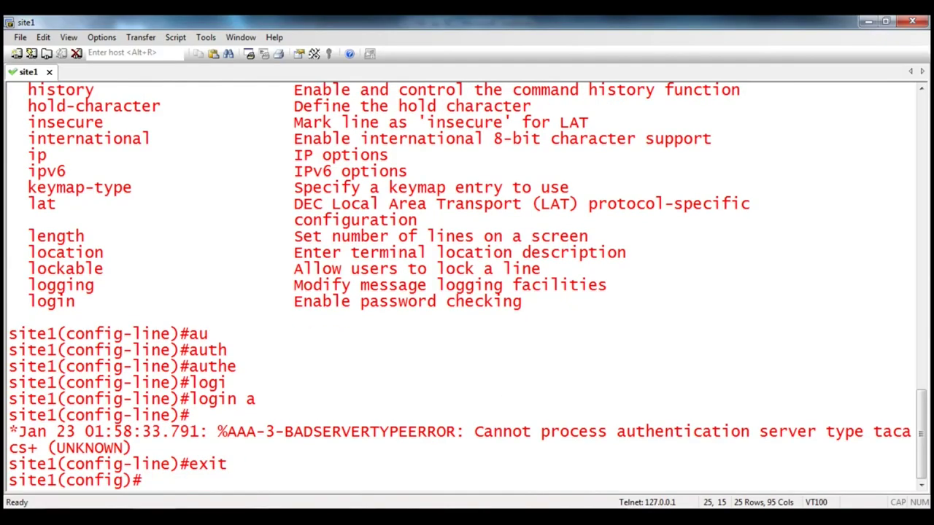
pyautogui.write('aaa')
pyautogui.press('Tab')
pyautogui.write('lo')
pyautogui.press('Tab')
pyautogui.write('a')
pyautogui.press('Tab')
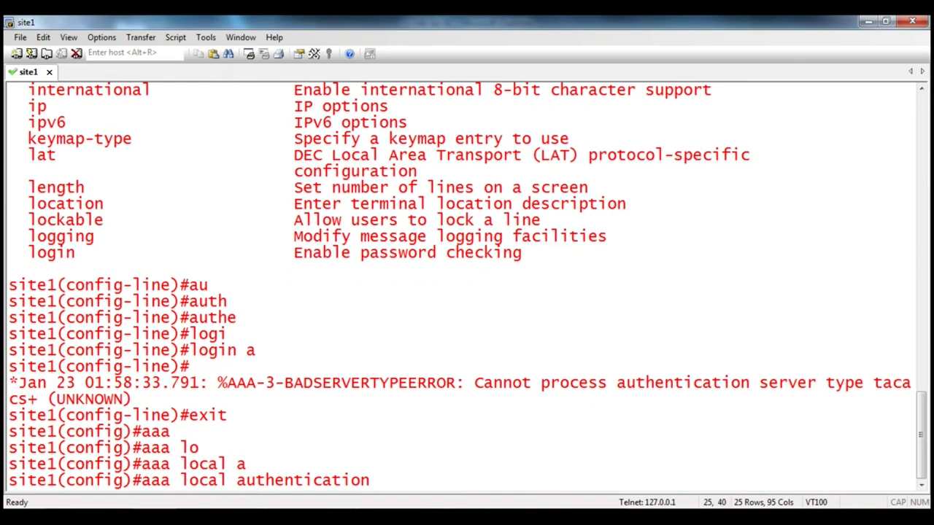
pyautogui.write('a')
pyautogui.press('Tab')
pyautogui.write(',')
pyautogui.press('Tab')
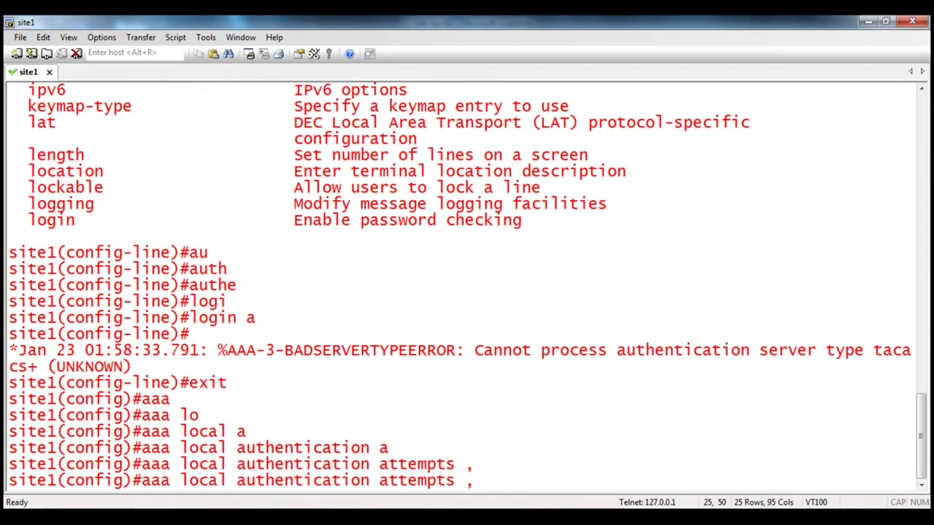
pyautogui.press('BackSpace')
pyautogui.write('m')
pyautogui.press('Tab')
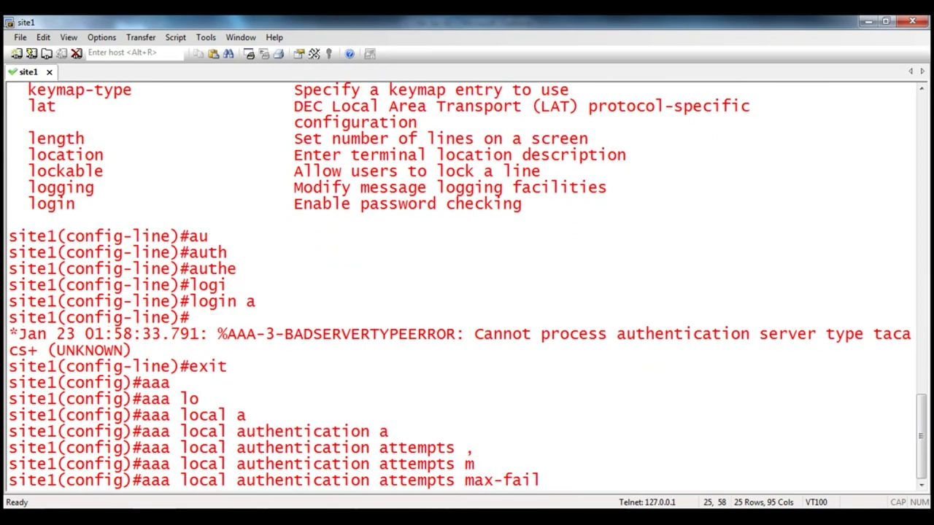
pyautogui.write('?')
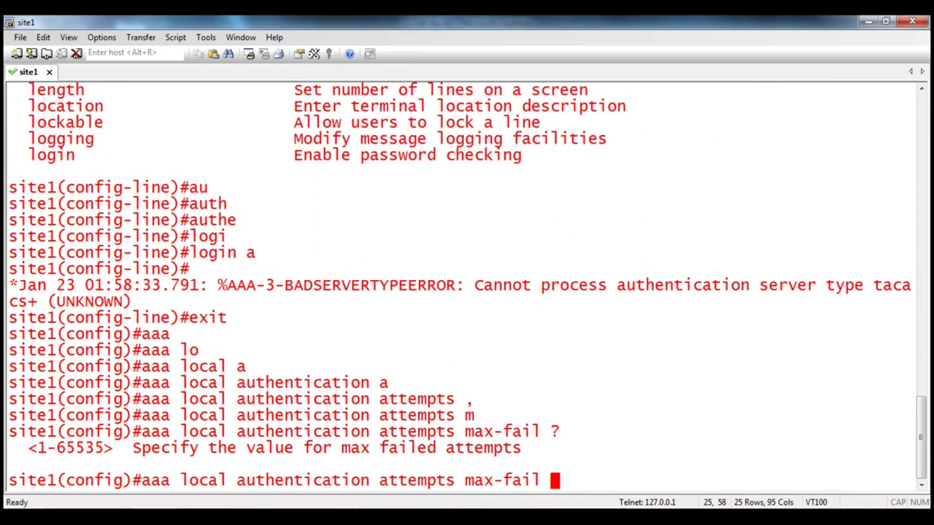
pyautogui.write('3')
pyautogui.press('Return')
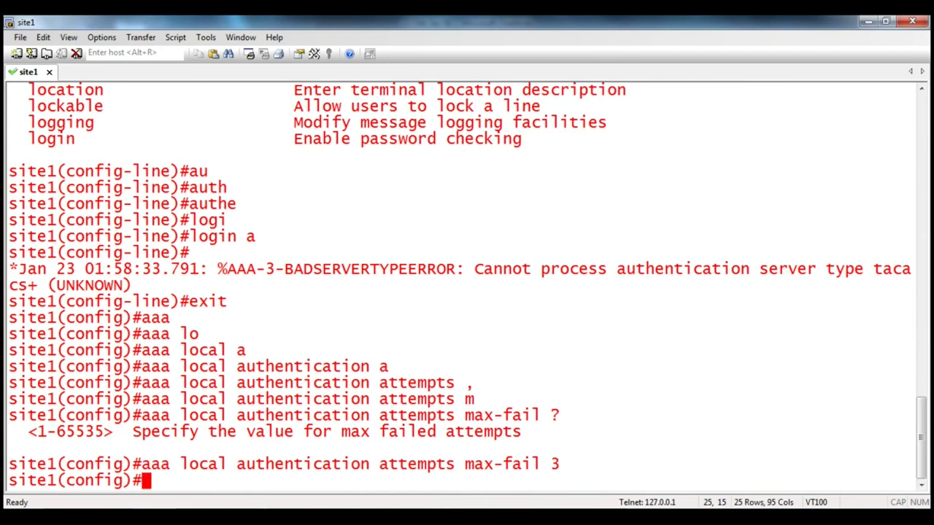
# Create local user user1 with privilege 15 and a password
pyautogui.write('user')
pyautogui.press('Tab')
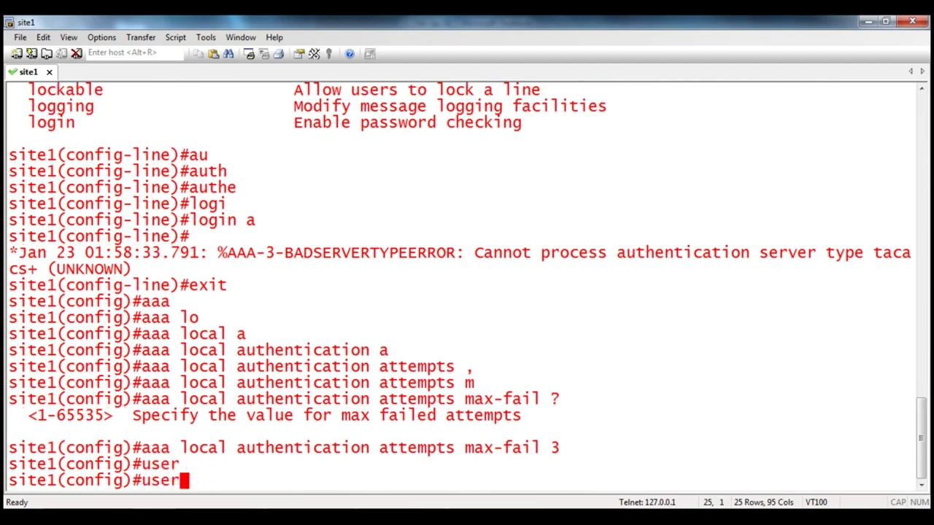
pyautogui.write('n')
pyautogui.press('Tab')
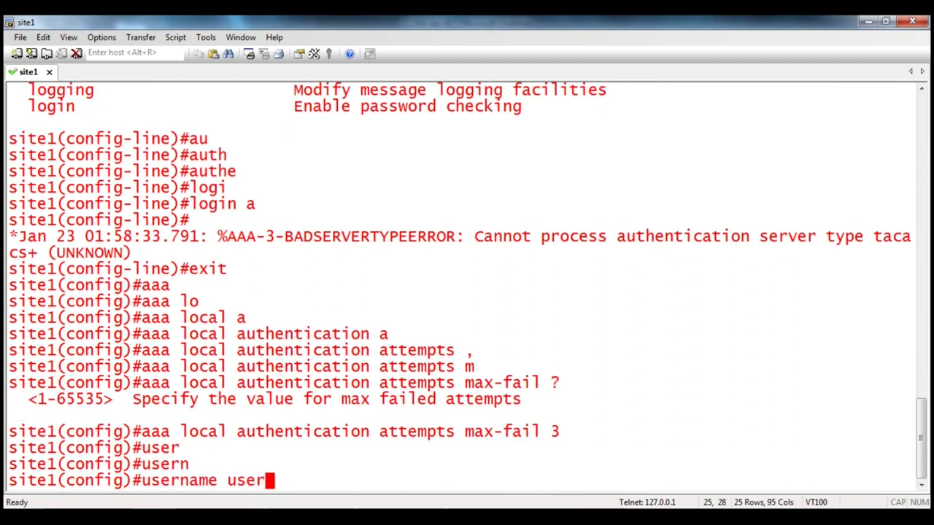
pyautogui.write('i')
pyautogui.press('Tab')
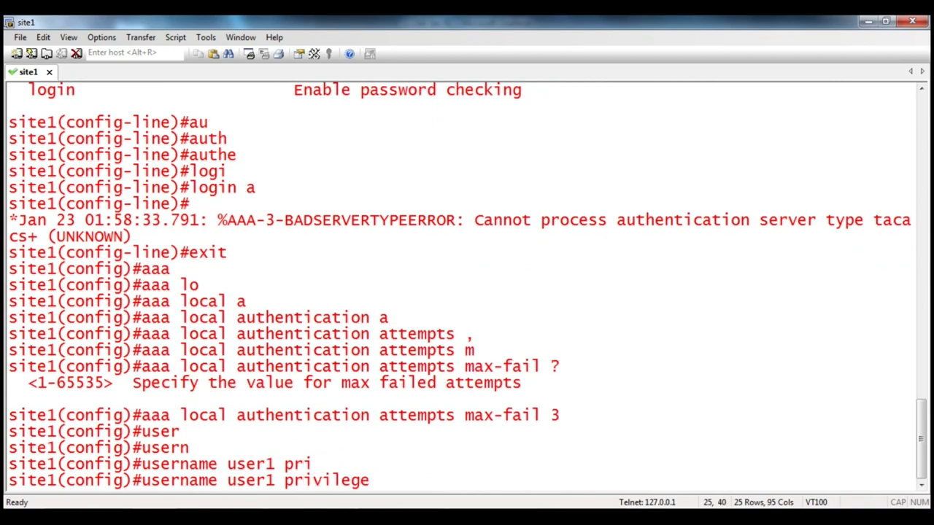
pyautogui.write('15 pa')
pyautogui.write('s')
pyautogui.press('Tab')
pyautogui.press('Return')
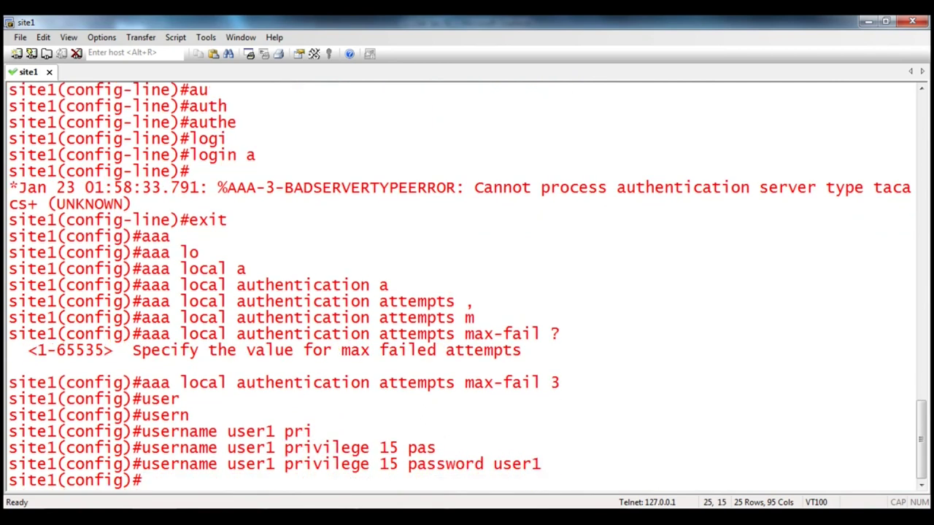
# Recall the username command and edit it into user2 with privilege 10
pyautogui.press('Up')
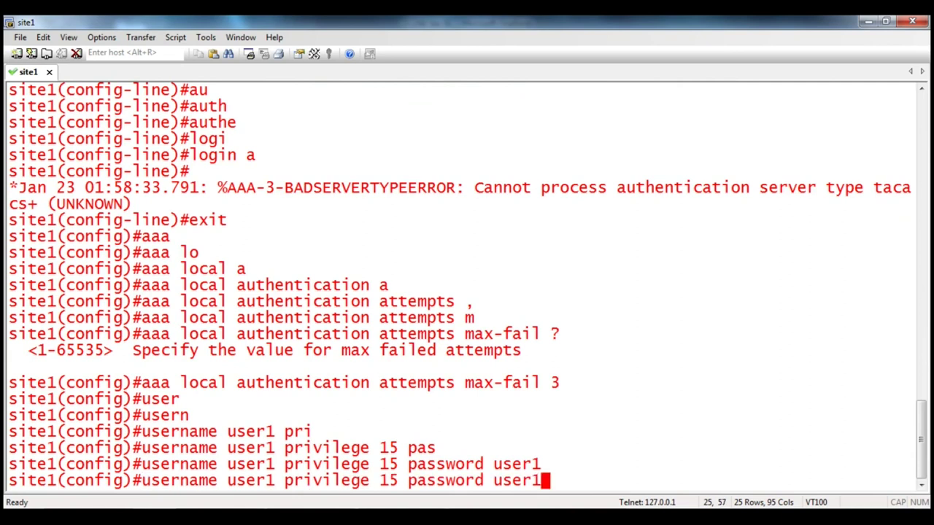
pyautogui.press('BackSpace')
pyautogui.write('2')
pyautogui.press('Left')
pyautogui.press('Left')
pyautogui.press('Left')
pyautogui.press('Left')
pyautogui.press('Left')
pyautogui.press('Left')
pyautogui.press('Left')
pyautogui.press('Left')
pyautogui.press('Left')
pyautogui.press('Left')
pyautogui.press('Left')
pyautogui.press('Left')
pyautogui.press('Left')
pyautogui.press('Left')
pyautogui.press('Left')
pyautogui.press('BackSpace')
pyautogui.write('0')
pyautogui.press('Left')
pyautogui.press('Left')
pyautogui.press('Left')
pyautogui.press('Left')
pyautogui.press('Left')
pyautogui.press('Left')
pyautogui.press('Left')
pyautogui.press('Left')
pyautogui.press('Left')
pyautogui.press('Left')
pyautogui.press('Left')
pyautogui.press('Left')
pyautogui.press('Left')
pyautogui.press('BackSpace')
pyautogui.write('2')
pyautogui.press('Return')
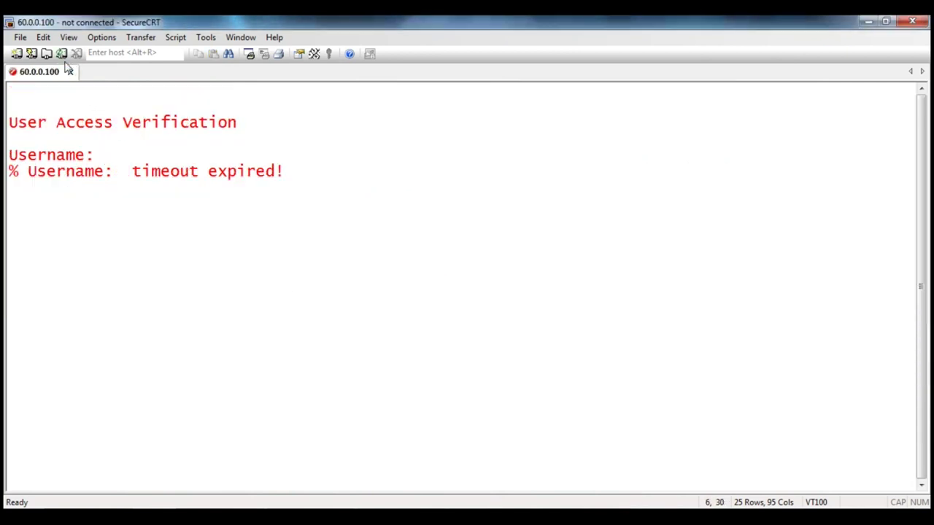
# Reconnect to 60.0.0.100 and fail three logins as user2 with wrong passwords
pyautogui.click(61, 53)
pyautogui.write('user2')
pyautogui.press('Return')
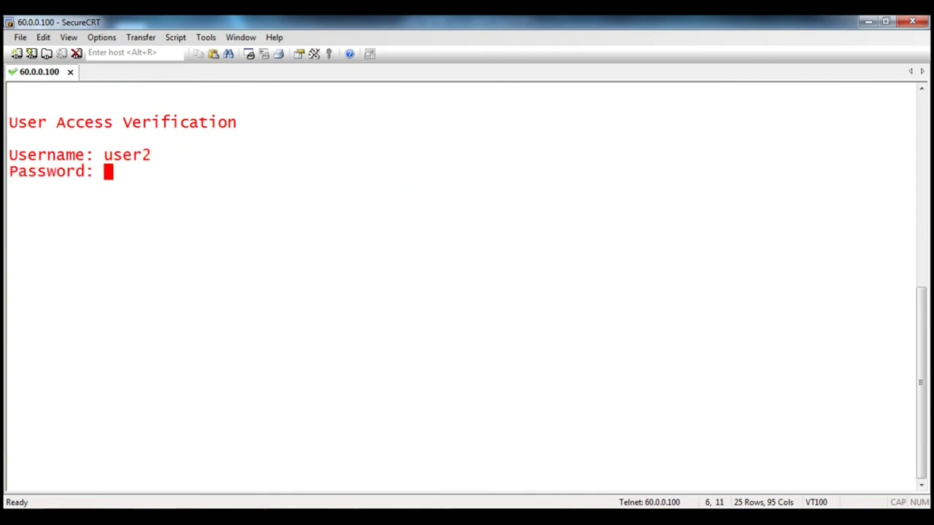
pyautogui.press('Return')
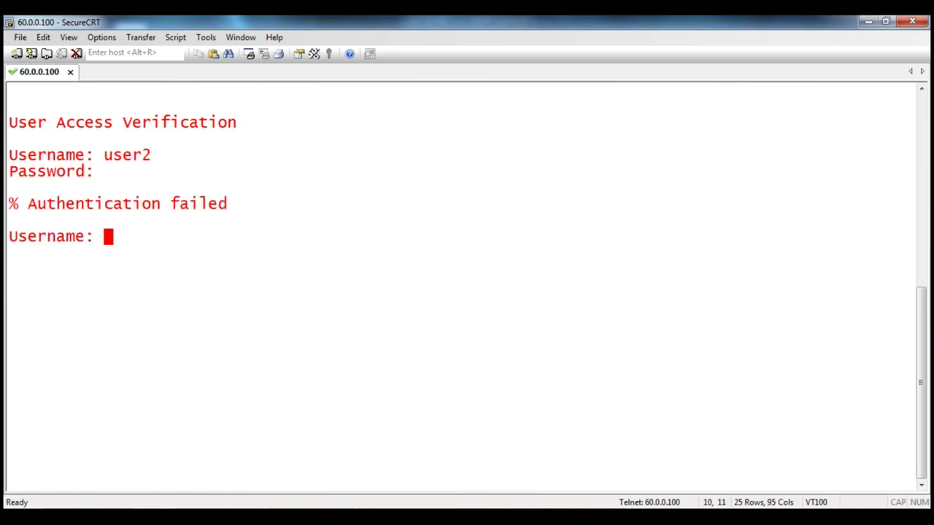
pyautogui.write('user2')
pyautogui.press('Return')
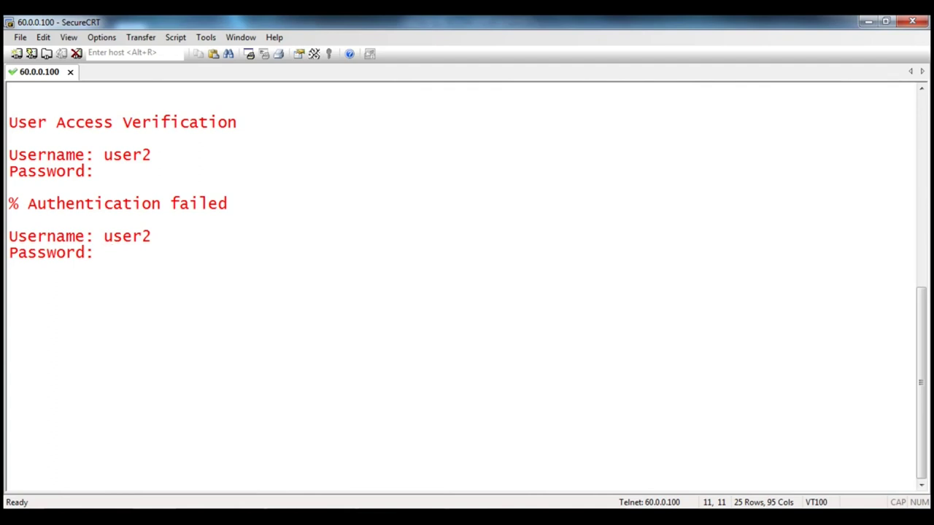
pyautogui.press('Return')
pyautogui.write('user2')
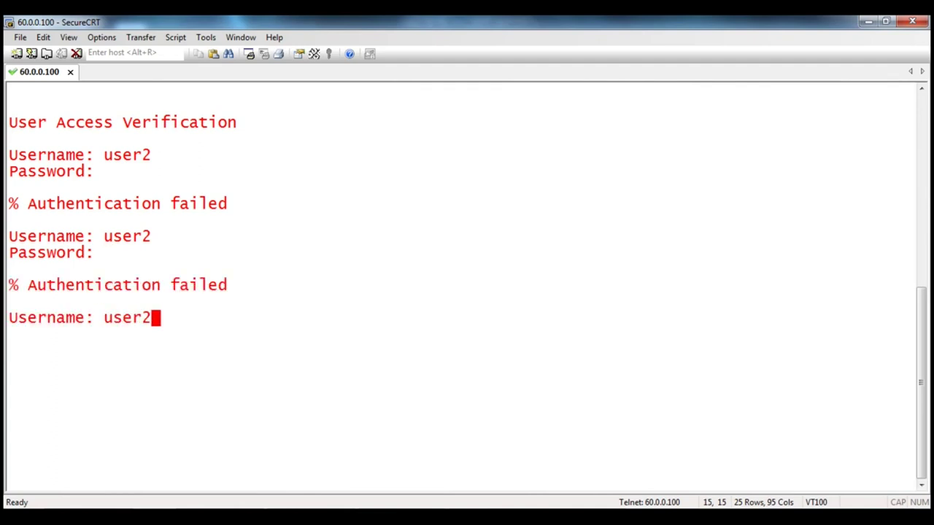
pyautogui.press('Return')
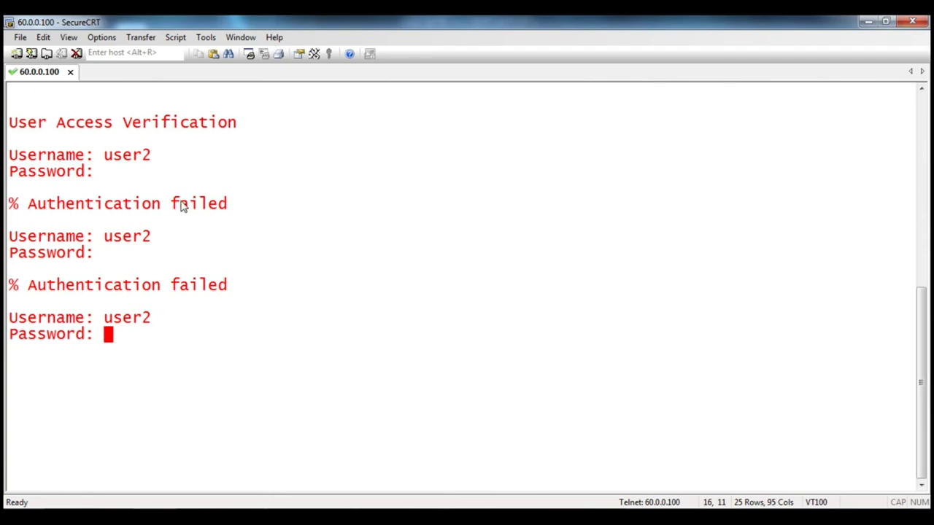
pyautogui.press('Return')
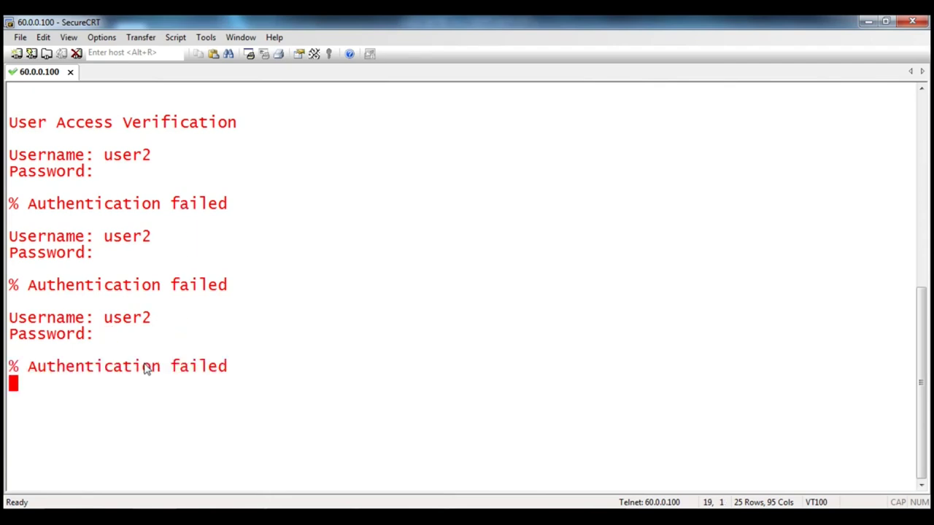
# Mark the Authentication failed message, then user2 in site1's lockout log
pyautogui.moveTo(50, 371); pyautogui.dragTo(162, 379)
pyautogui.hotkey('alt', 'Tab')
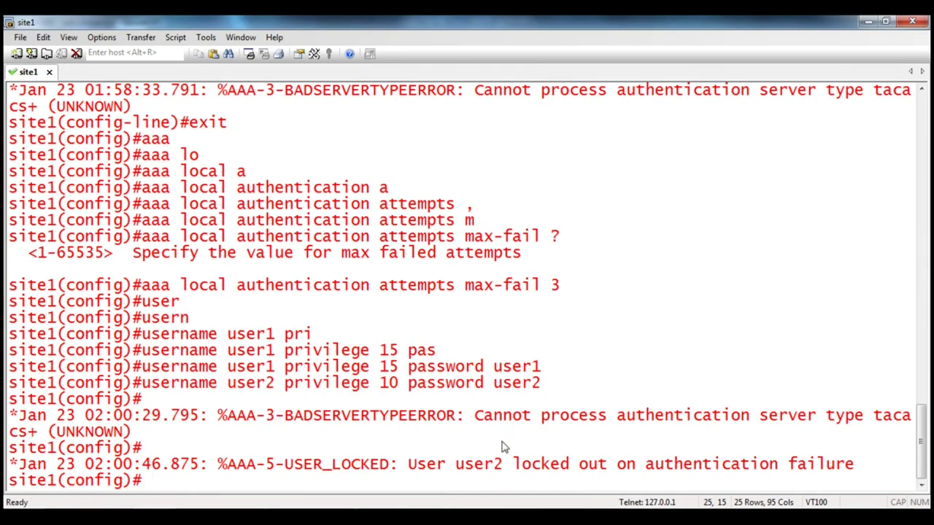
pyautogui.moveTo(400, 472); pyautogui.dragTo(455, 473)
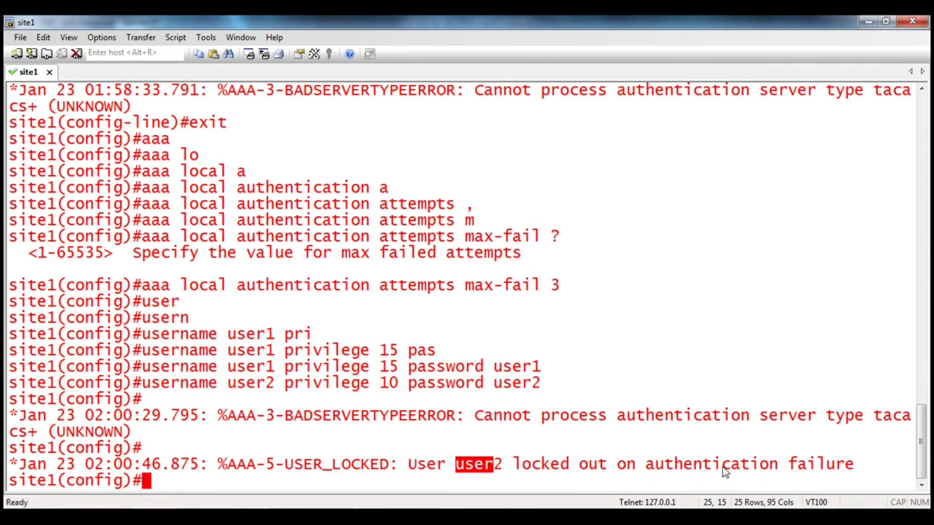
# Reconnect to 60.0.0.100 and attempt logins as user1, then twice as user2
pyautogui.hotkey('alt', 'Tab')
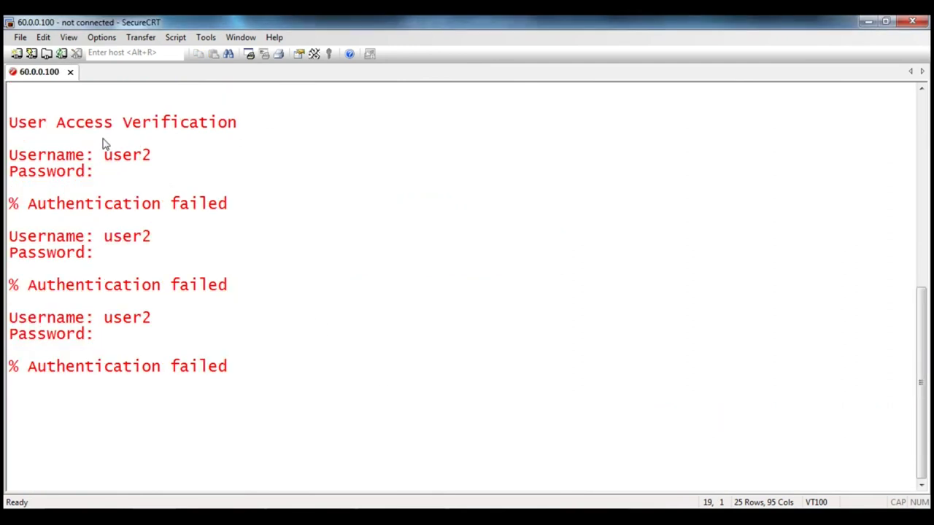
pyautogui.click(62, 56)
pyautogui.write('user1')
pyautogui.press('Return')
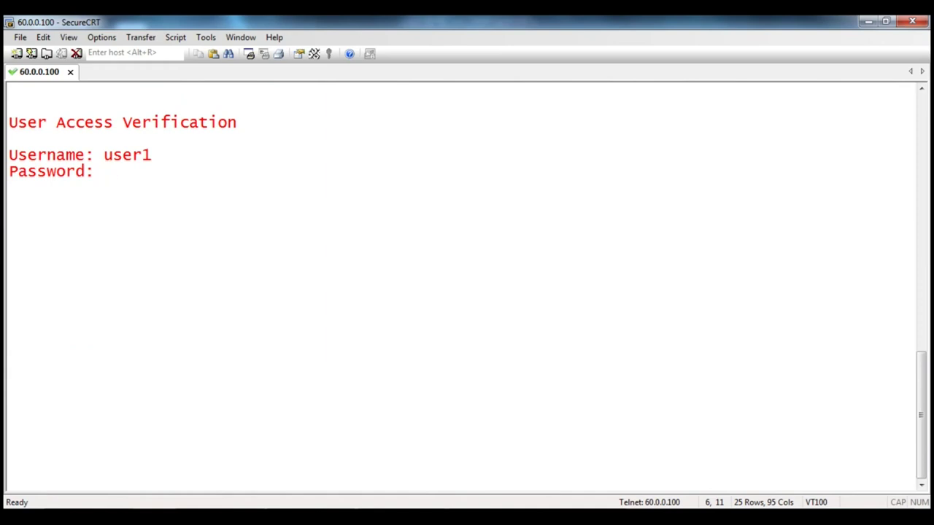
pyautogui.press('Return')
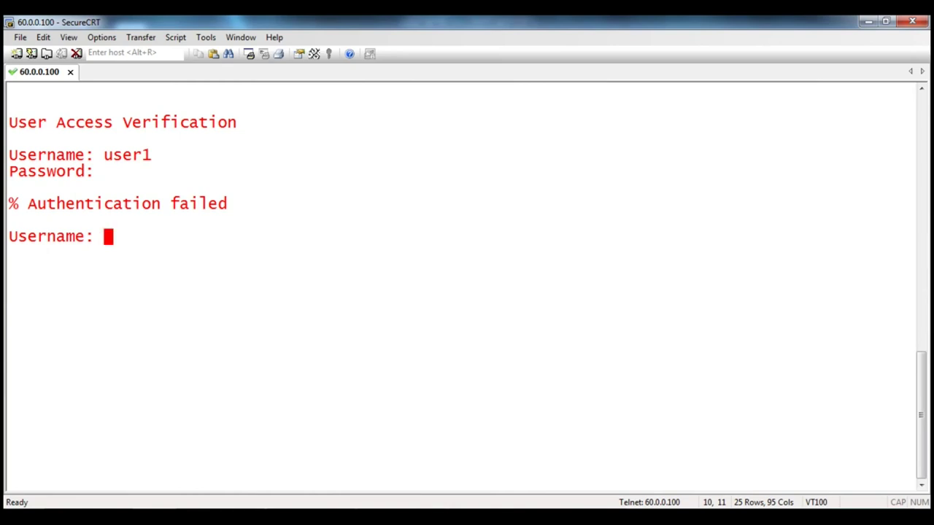
pyautogui.write('user2')
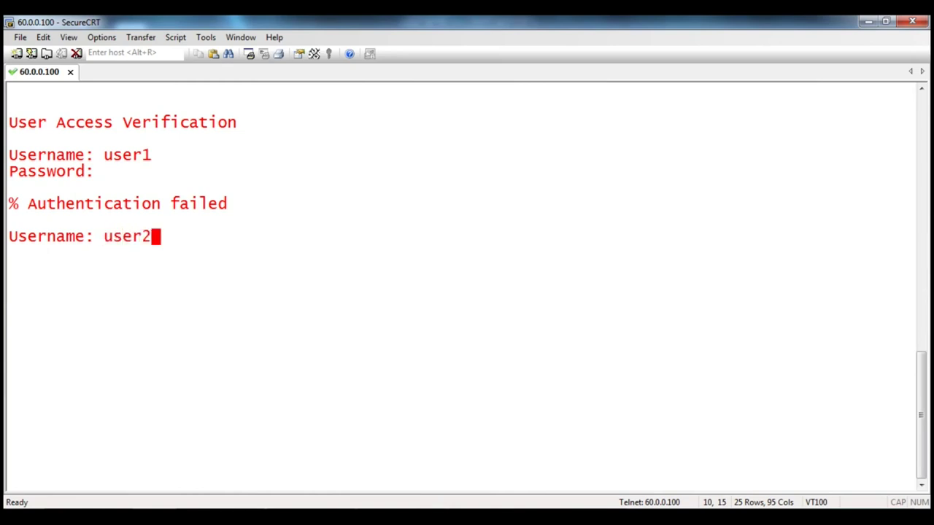
pyautogui.press('Return')
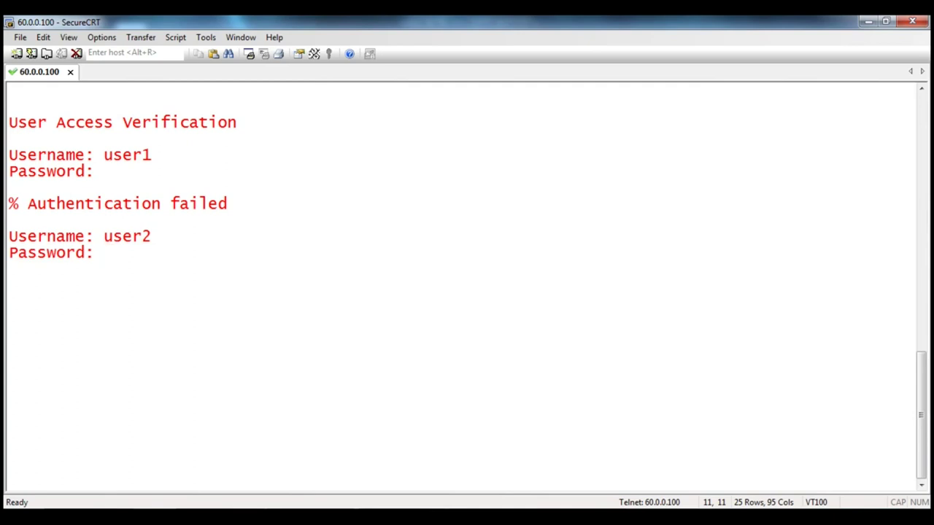
pyautogui.press('Return')
pyautogui.write('user2')
pyautogui.press('Return')
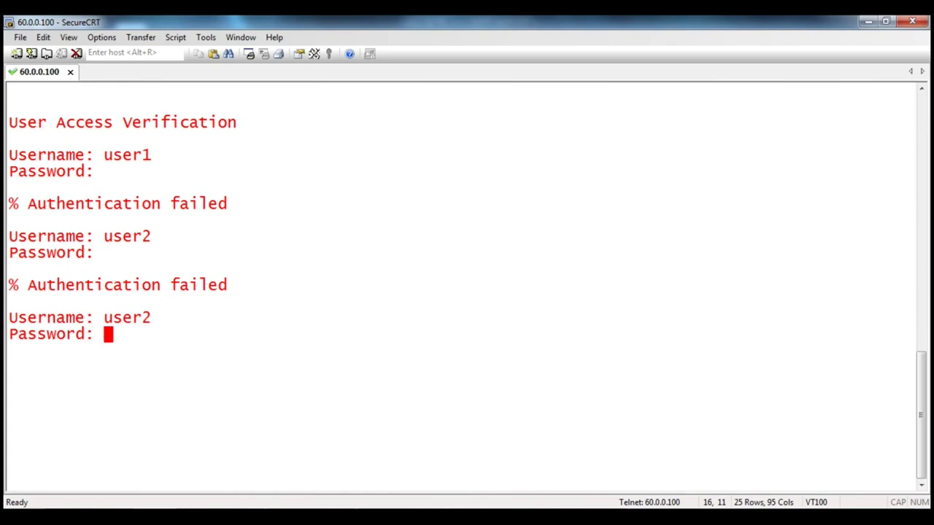
pyautogui.press('Return')
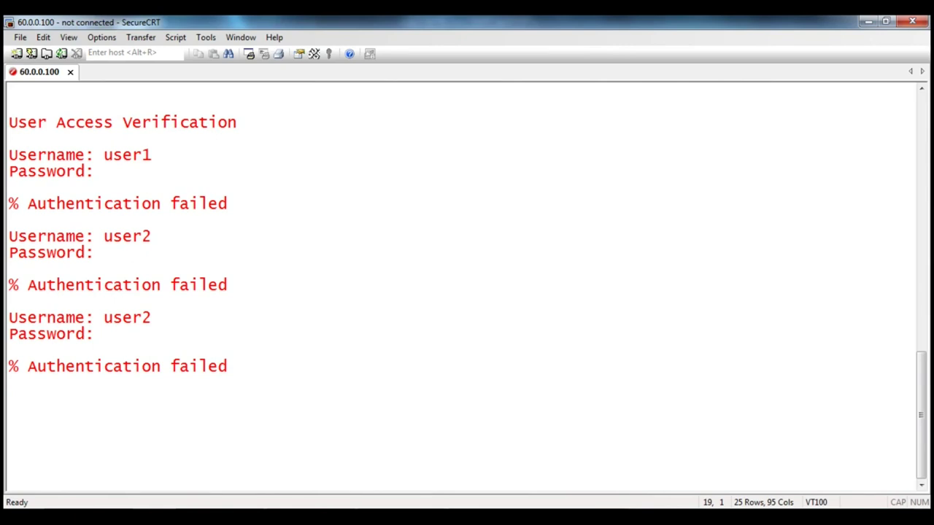
# Reconnect and attempt three more logins as user1, each failing authentication
pyautogui.press('Return')
pyautogui.write('user1')
pyautogui.press('Return')
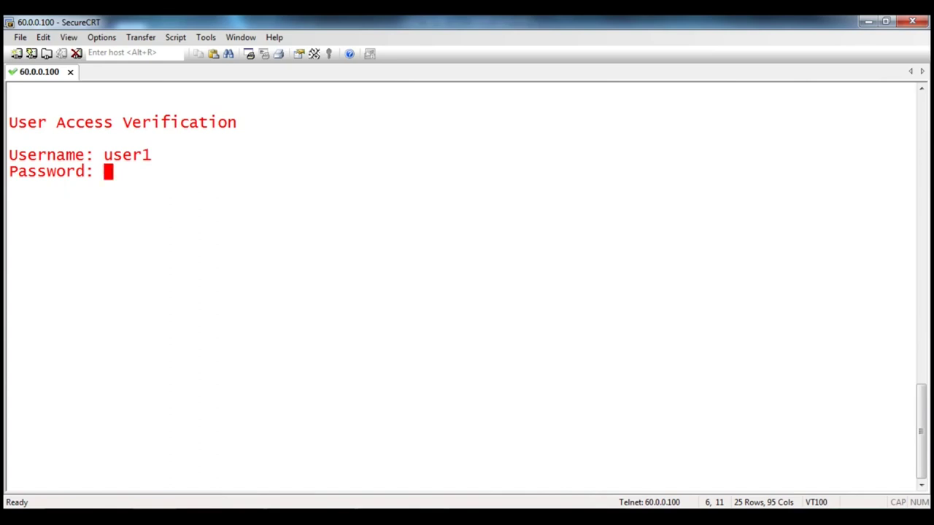
pyautogui.press('Return')
pyautogui.write('user1')
pyautogui.press('Return')
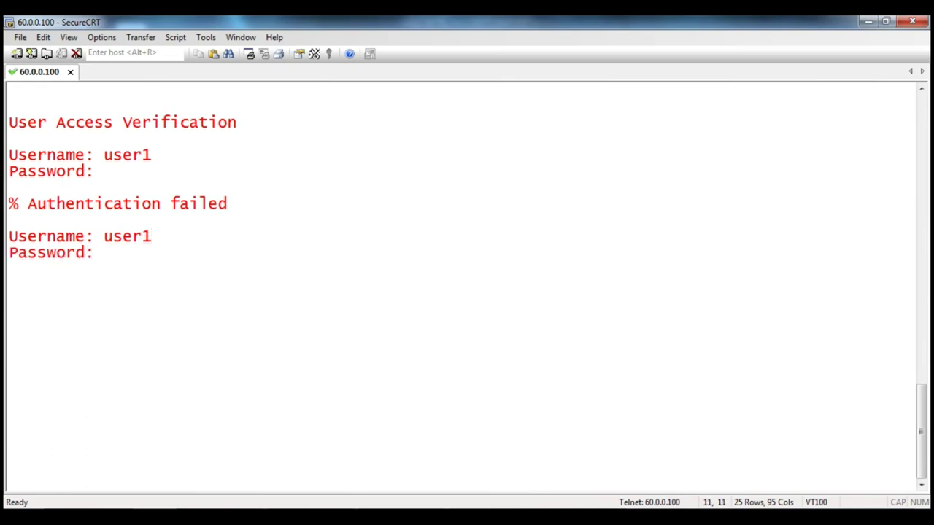
pyautogui.press('Return')
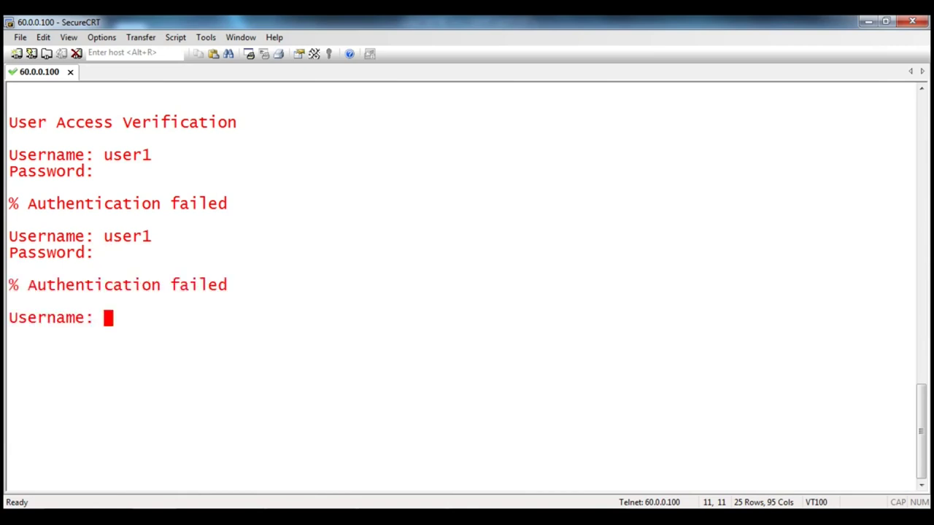
pyautogui.write('user1')
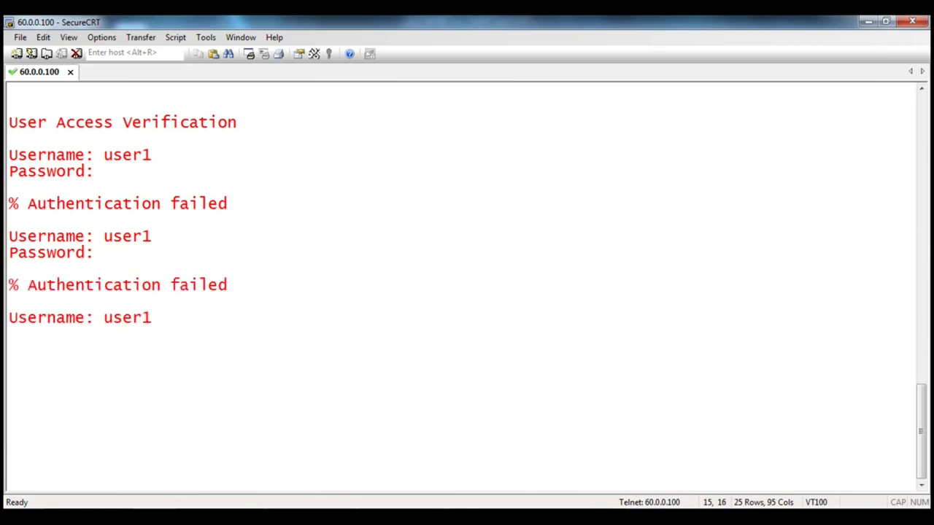
pyautogui.press('Return')
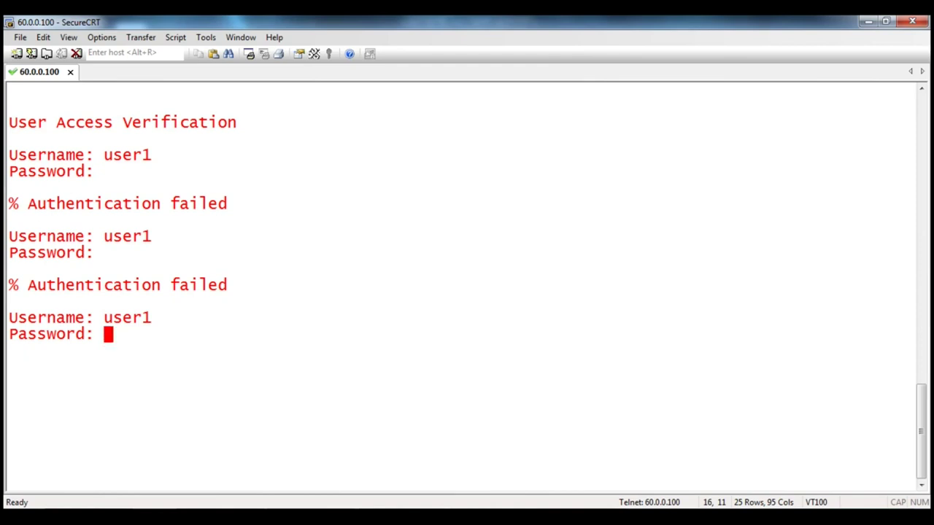
pyautogui.press('Return')
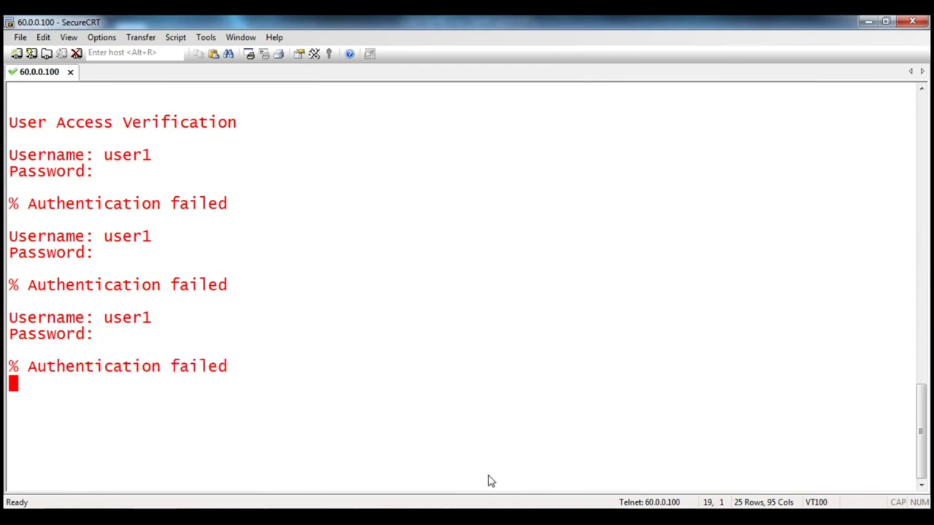
# On the site1 console, mark the tacacs+ error and user2 lockout log messages
pyautogui.hotkey('alt', 'Tab')
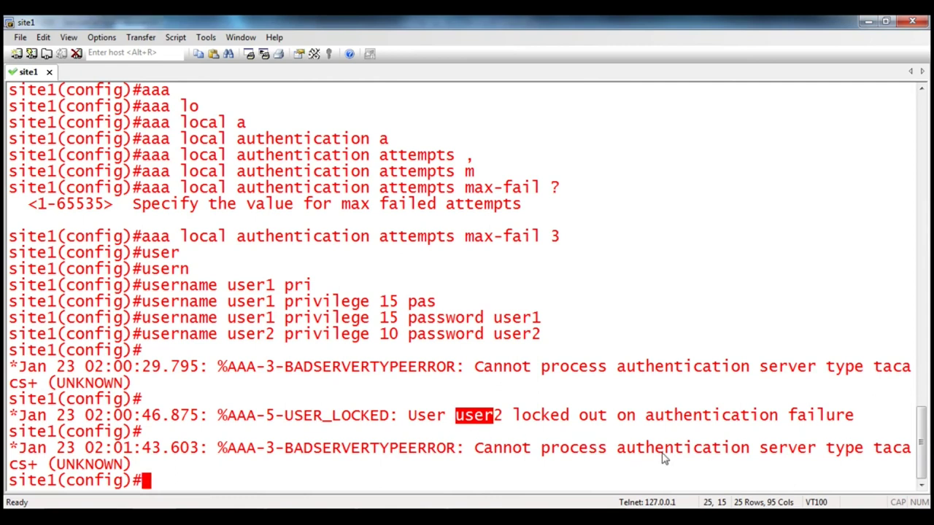
pyautogui.moveTo(752, 448); pyautogui.dragTo(521, 471)
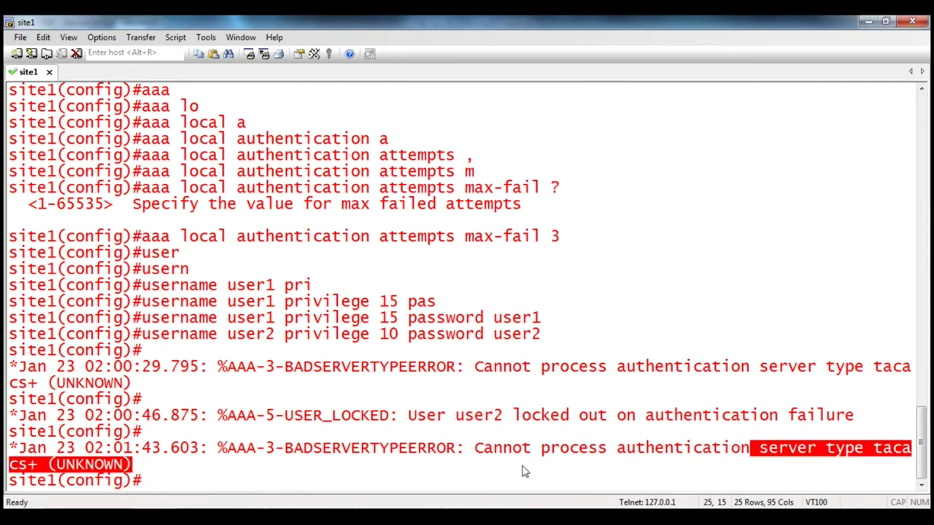
pyautogui.click(376, 464)
pyautogui.moveTo(513, 417); pyautogui.dragTo(446, 417)
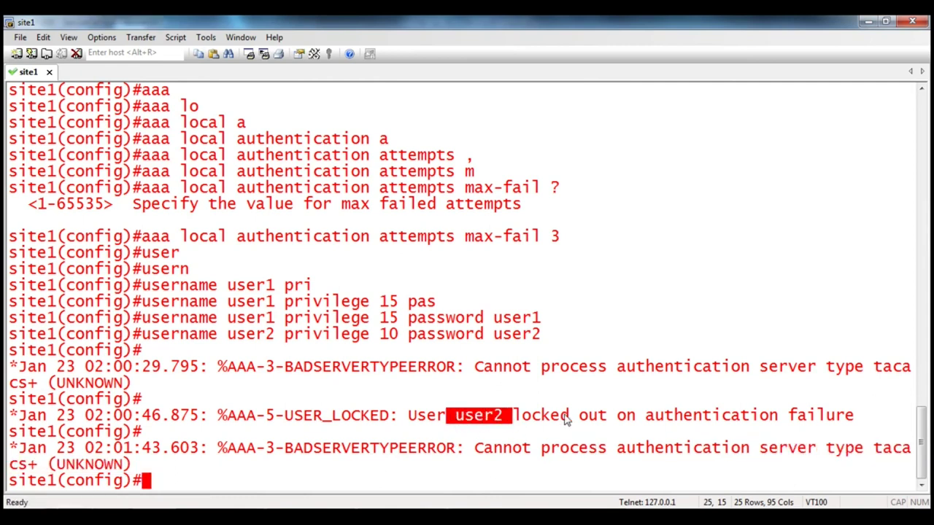
pyautogui.moveTo(607, 416); pyautogui.dragTo(465, 425)
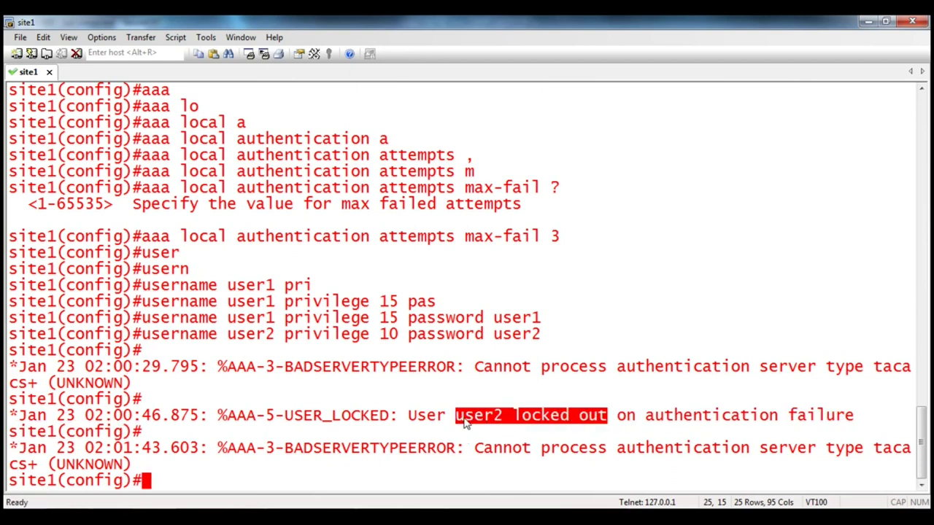
pyautogui.click(473, 420)
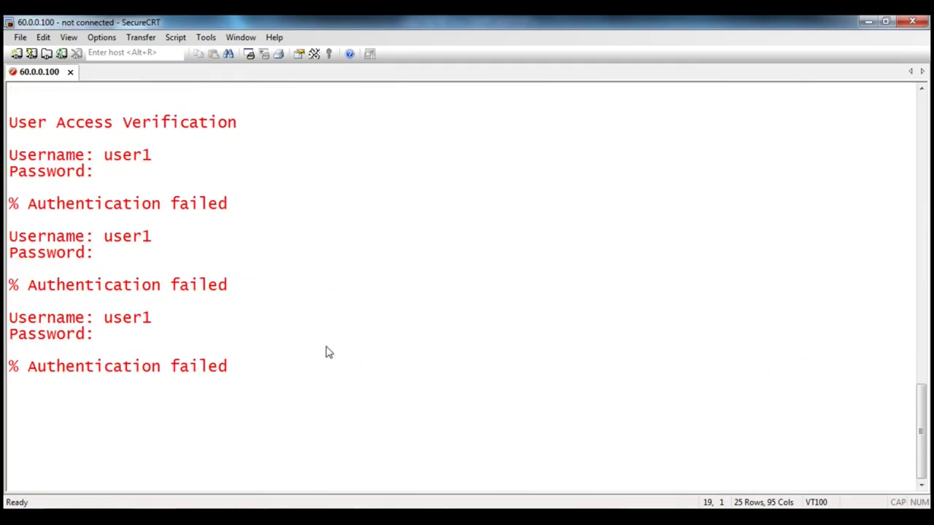
# Reconnect to 60.0.0.100, log in as user1, then bring up the AAA notes
pyautogui.press('Return')
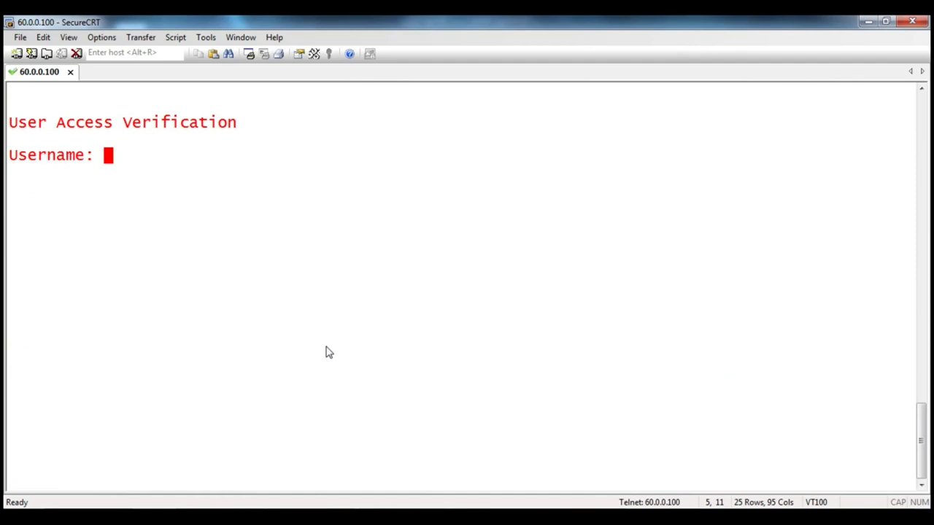
pyautogui.write('user1')
pyautogui.press('Return')
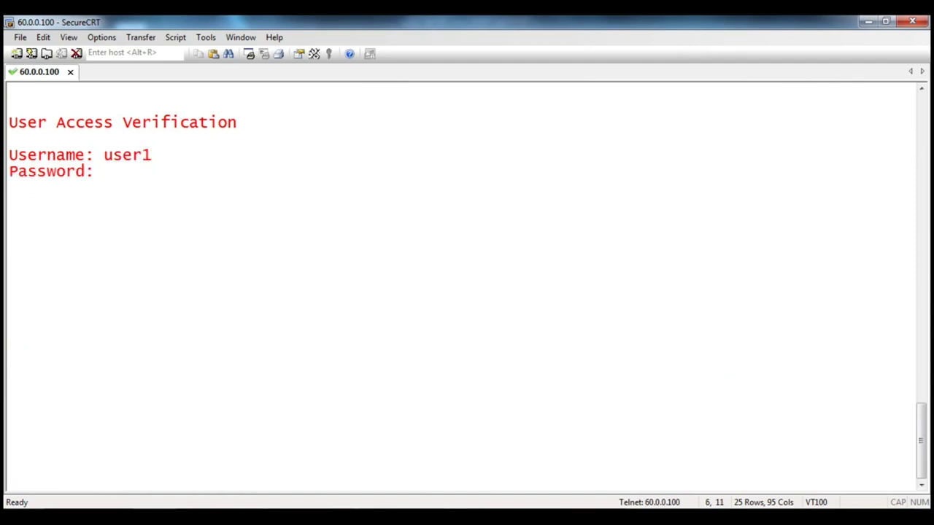
pyautogui.press('Return')
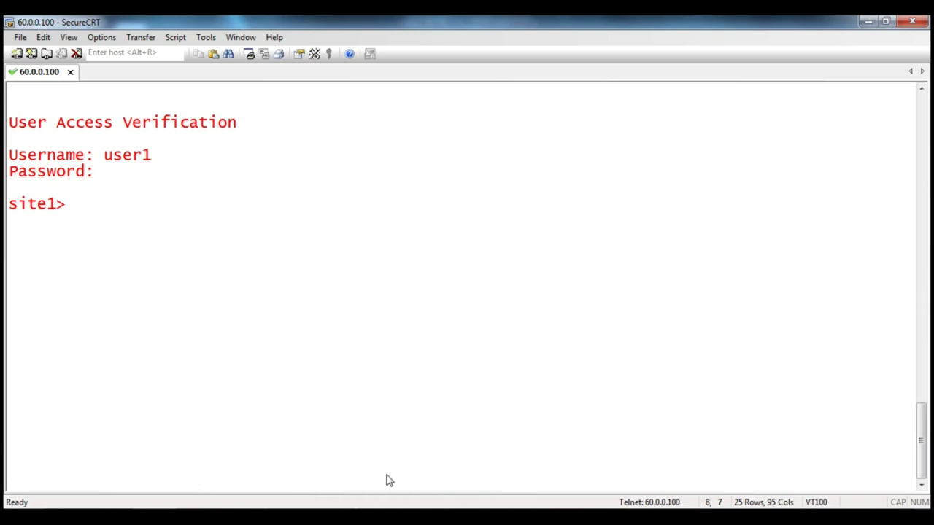
pyautogui.hotkey('alt', 'Tab')
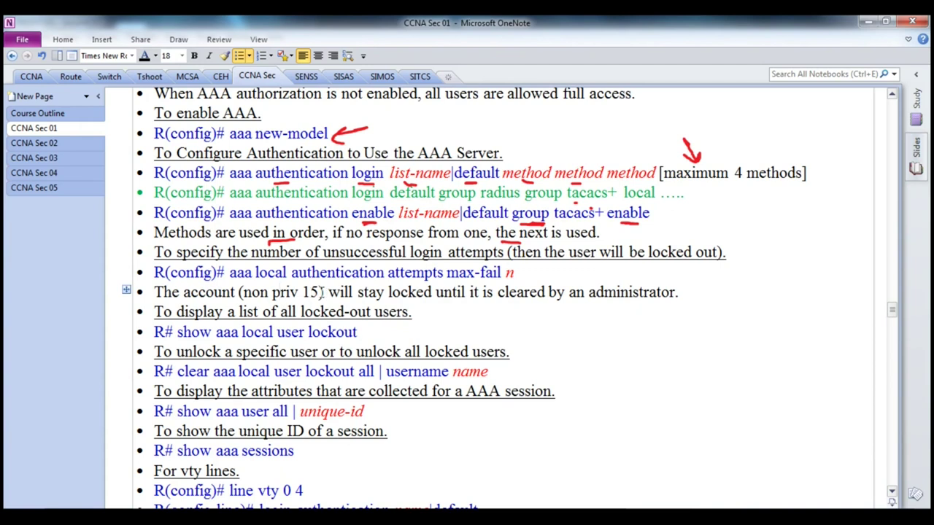
# Highlight '15' on the account lockout line and 'max-fail' in the attempts command
pyautogui.moveTo(318, 292); pyautogui.dragTo(303, 292)
pyautogui.click(305, 332)
pyautogui.moveTo(321, 291); pyautogui.dragTo(302, 291)
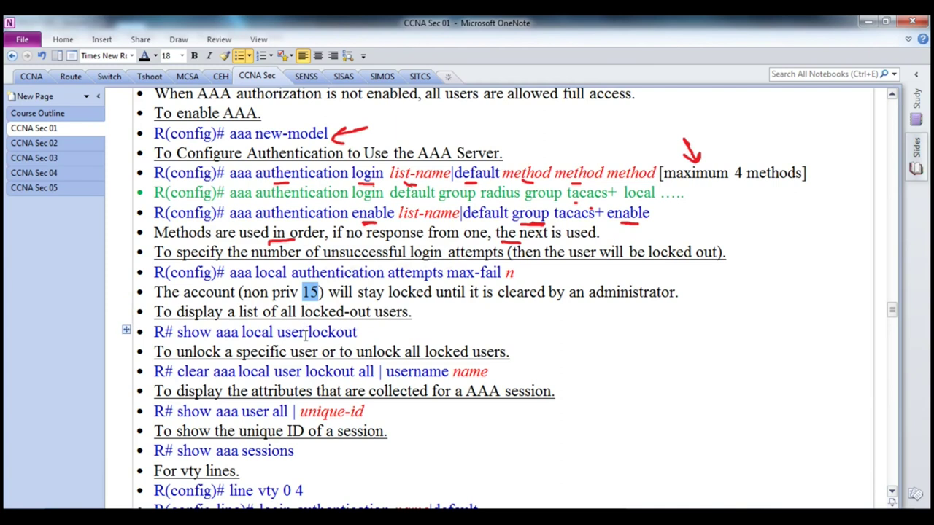
pyautogui.moveTo(501, 273); pyautogui.dragTo(463, 271)
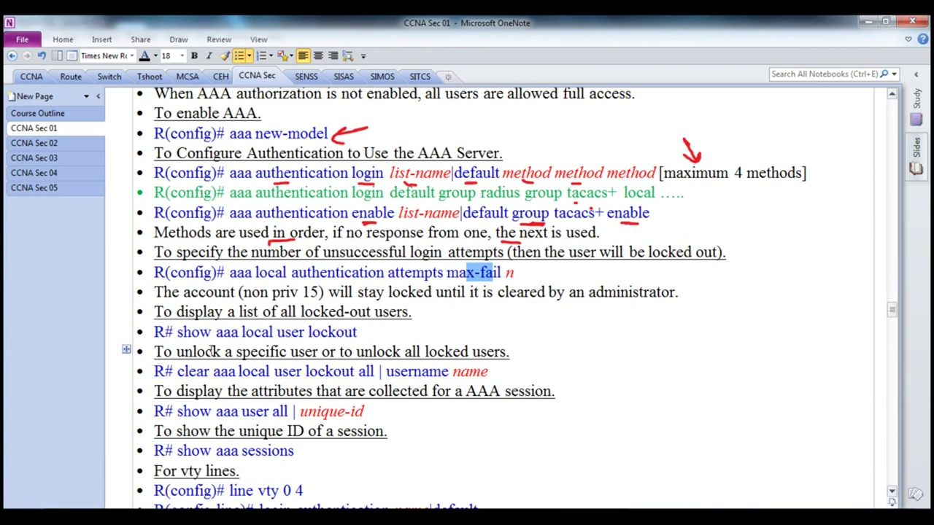
# Run 'do sh aaa loca use lo' on site1 and highlight user2 and its lock time
pyautogui.hotkey('alt', 'Tab')
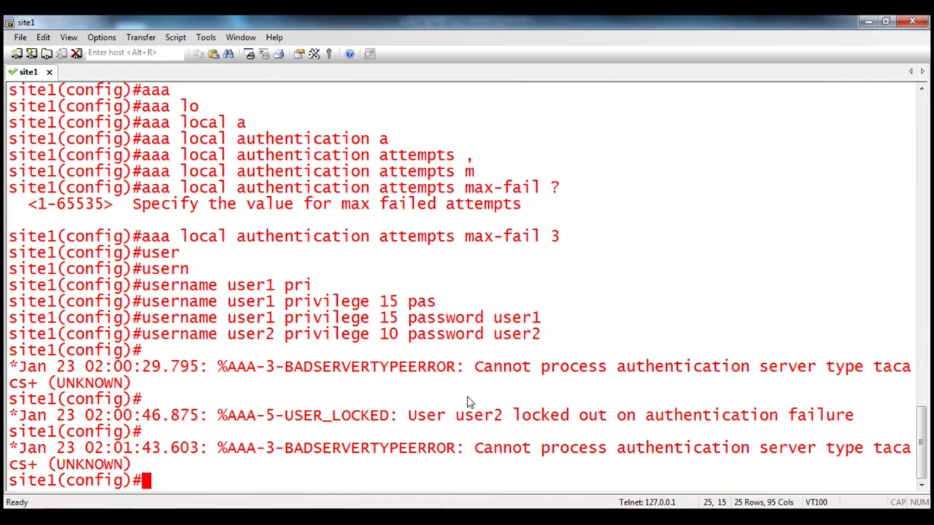
pyautogui.write('do sh')
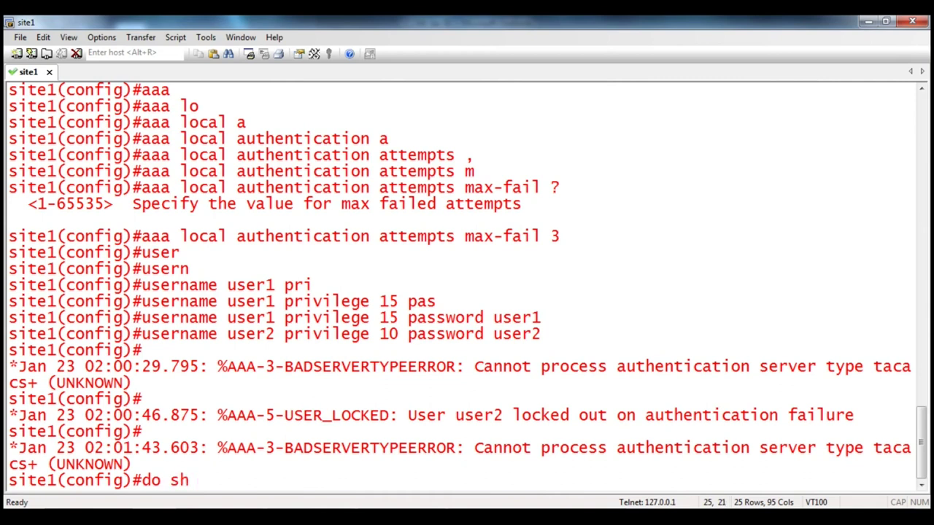
pyautogui.write(' aaa loca ')
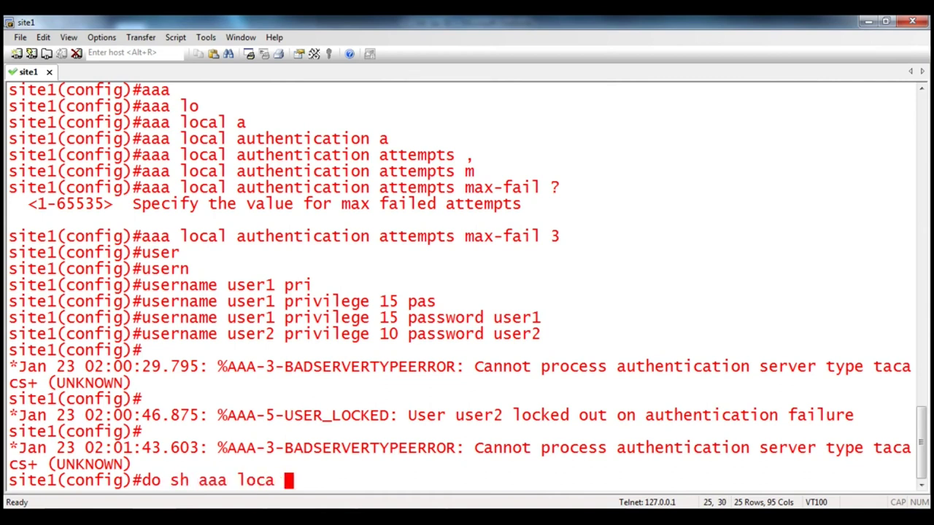
pyautogui.write('use lo')
pyautogui.press('Return')
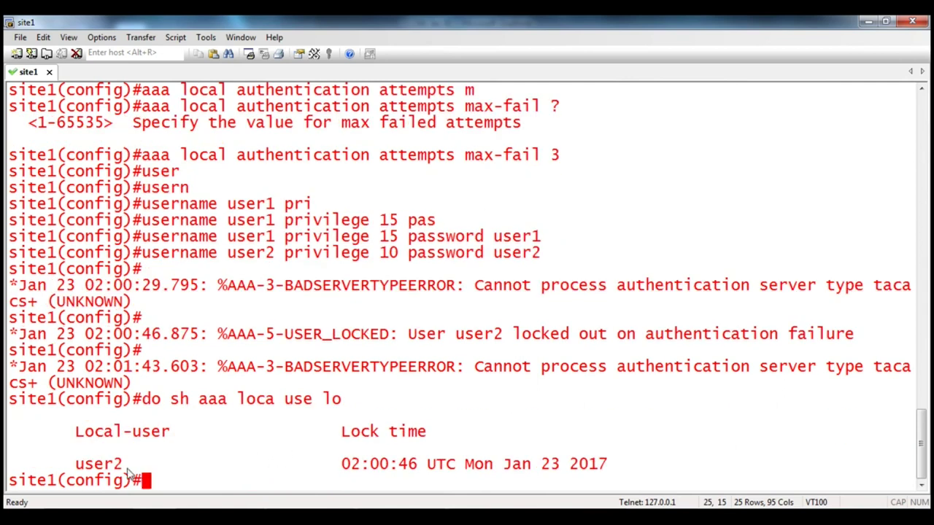
pyautogui.moveTo(124, 464); pyautogui.dragTo(59, 464)
pyautogui.moveTo(343, 463); pyautogui.dragTo(608, 464)
pyautogui.click(297, 479)
pyautogui.hotkey('alt', 'Tab')
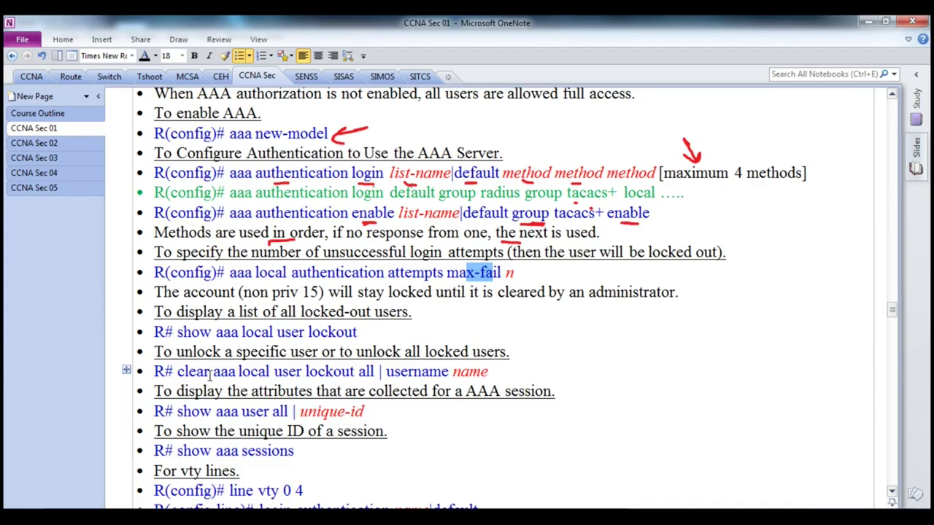
pyautogui.hotkey('alt', 'Tab')
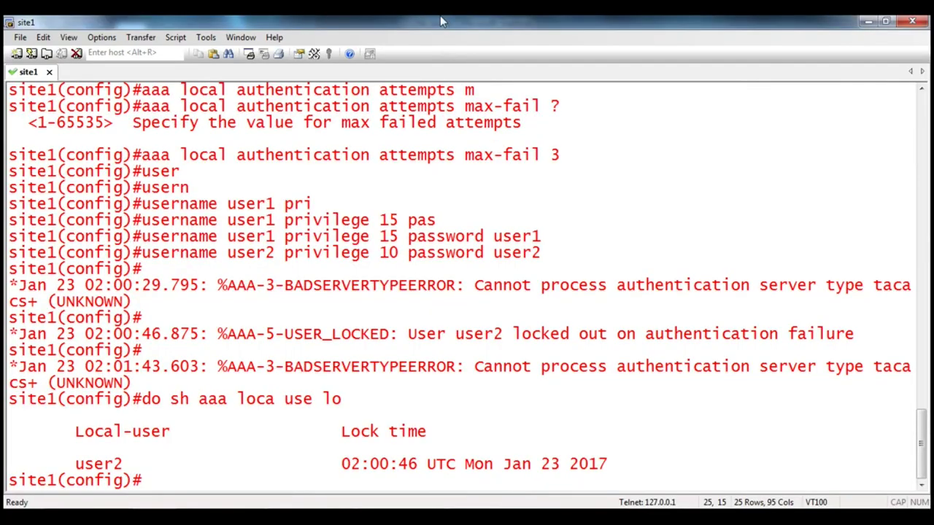
# Shrink the terminal window and exit global configuration mode
pyautogui.press('super+Down')
pyautogui.moveTo(451, 488); pyautogui.dragTo(490, 307)
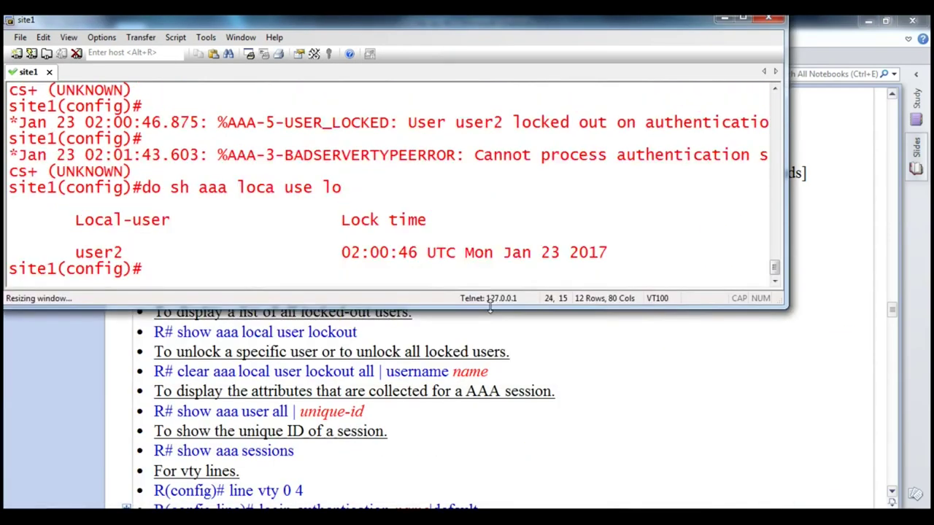
pyautogui.write('exit')
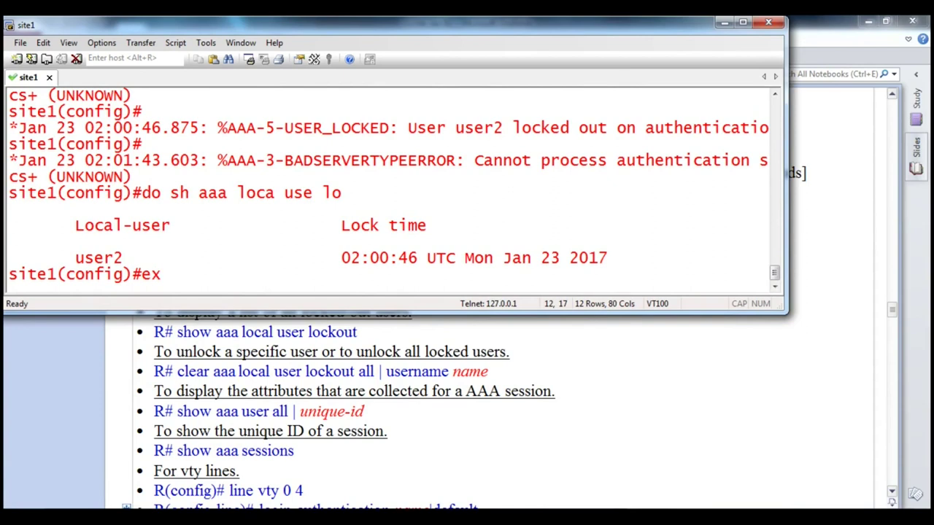
pyautogui.press('Return')
# Run 'clear aaa local user lockout username user2' using Tab completion
pyautogui.write('clear aa')
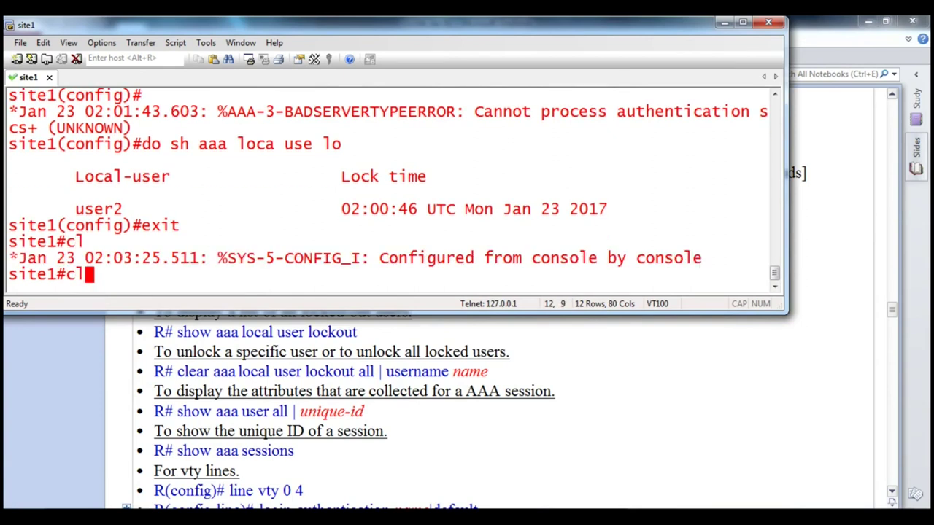
pyautogui.press('Tab')
pyautogui.write('aa')
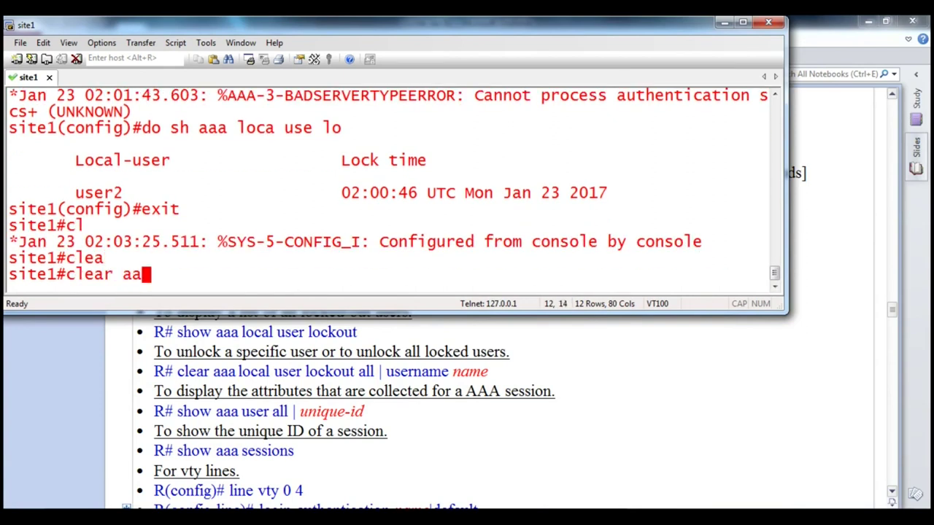
pyautogui.press('Tab')
pyautogui.write('lo')
pyautogui.press('Tab')
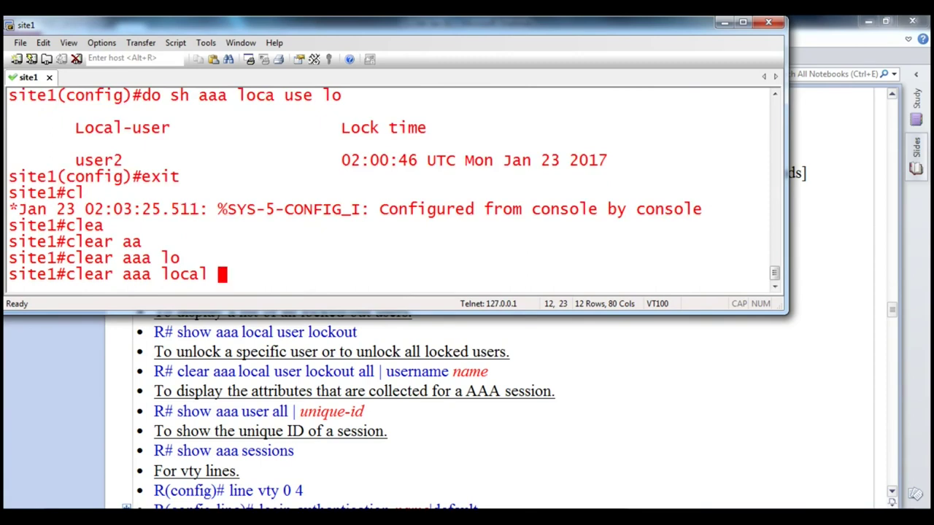
pyautogui.write('us')
pyautogui.press('Tab')
pyautogui.write('lo')
pyautogui.press('Tab')
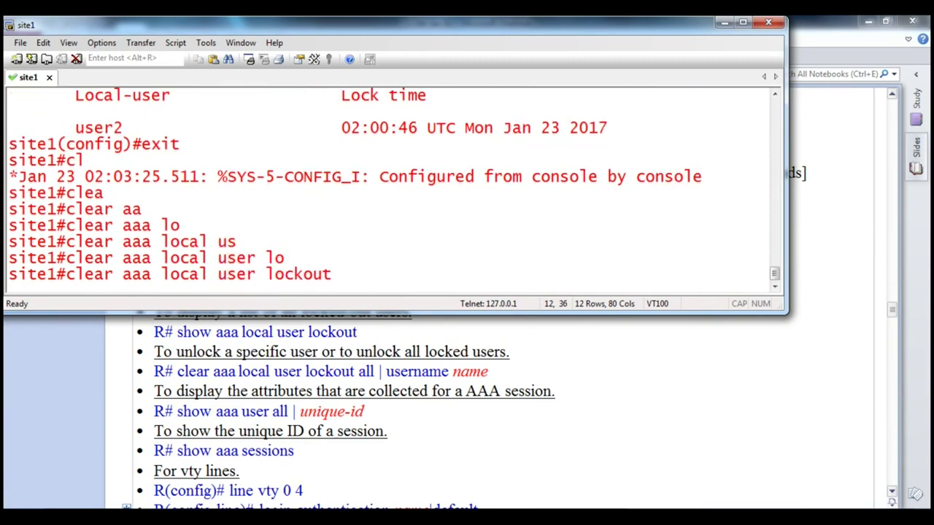
pyautogui.write('us')
pyautogui.press('Tab')
pyautogui.write('user2')
pyautogui.press('Return')
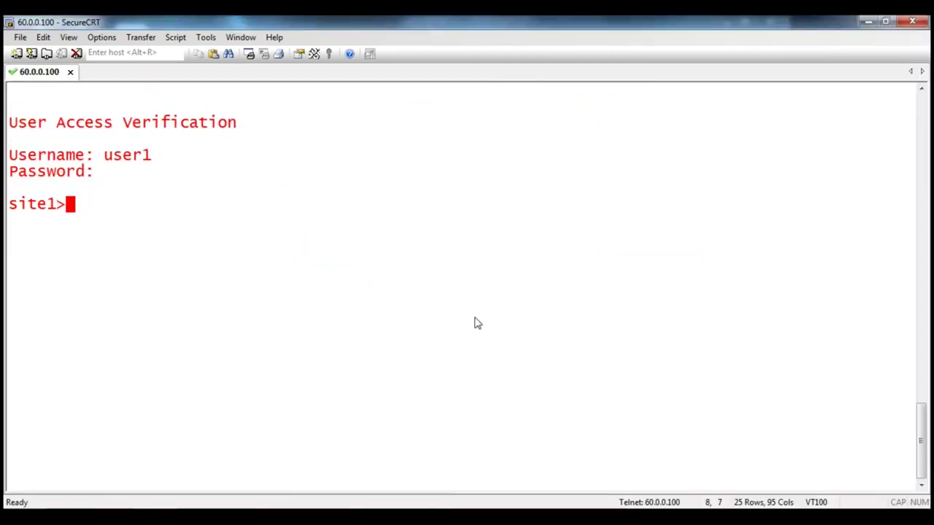
# End the user1 telnet session, reconnect and log in as user2
pyautogui.write('exit')
pyautogui.press('Return')
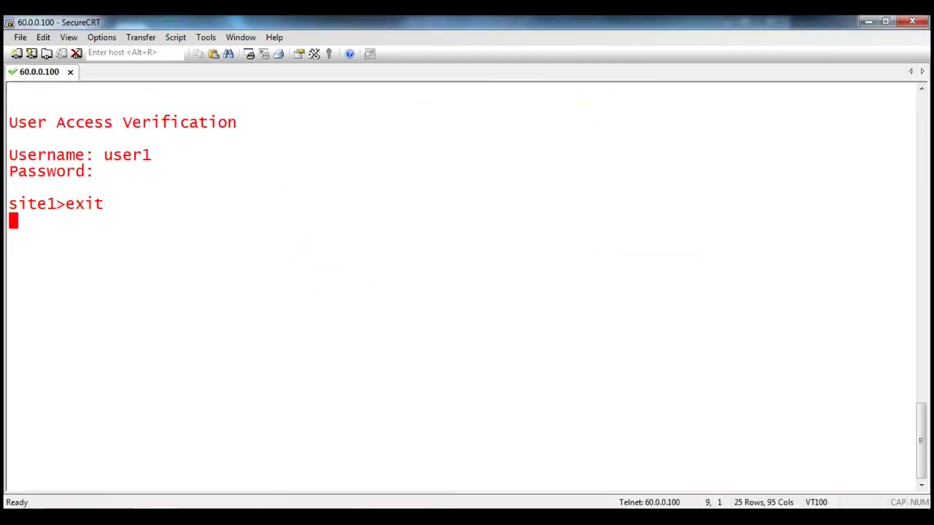
pyautogui.press('Return')
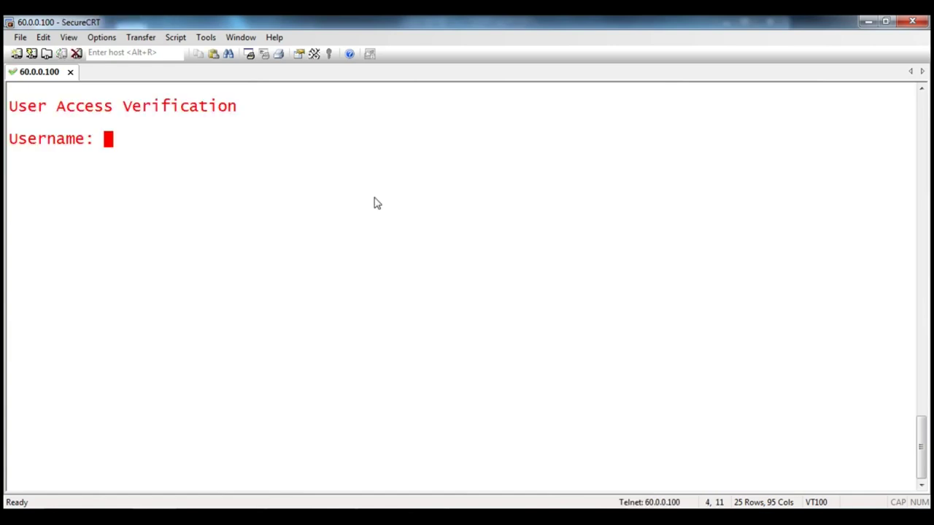
pyautogui.write('user2')
pyautogui.press('Return')
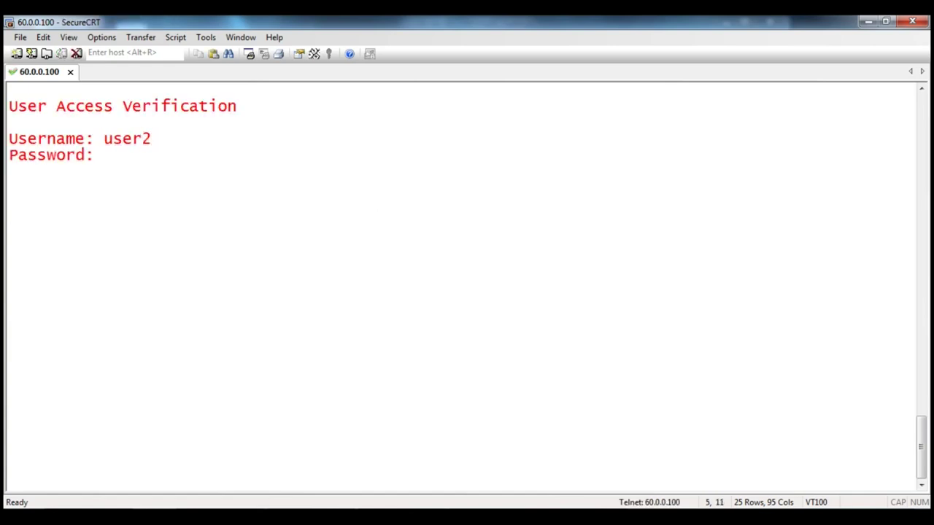
pyautogui.press('Return')
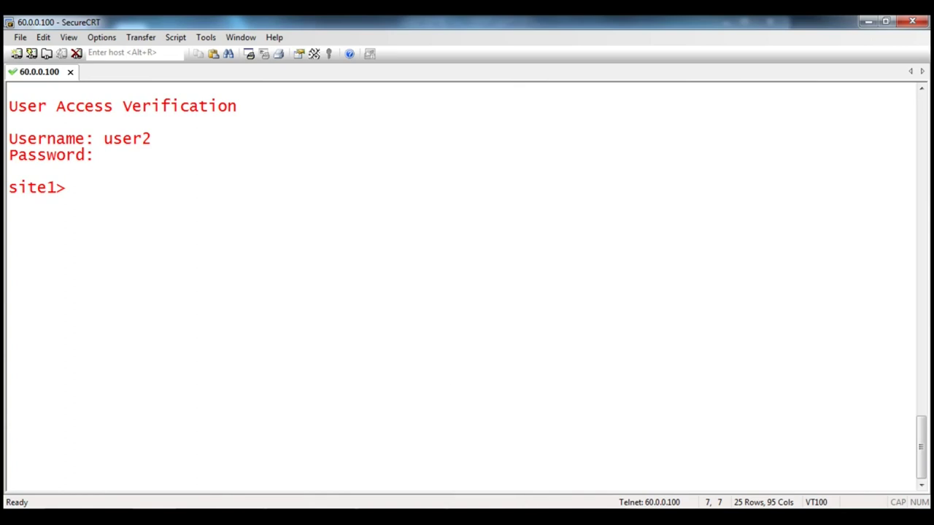
# Highlight the USER_UNLOCKED message on the site1 console, then return to the notes
pyautogui.hotkey('alt', 'Tab')
pyautogui.moveTo(276, 212); pyautogui.dragTo(455, 212)
pyautogui.moveTo(531, 211); pyautogui.dragTo(589, 211)
pyautogui.click(654, 228)
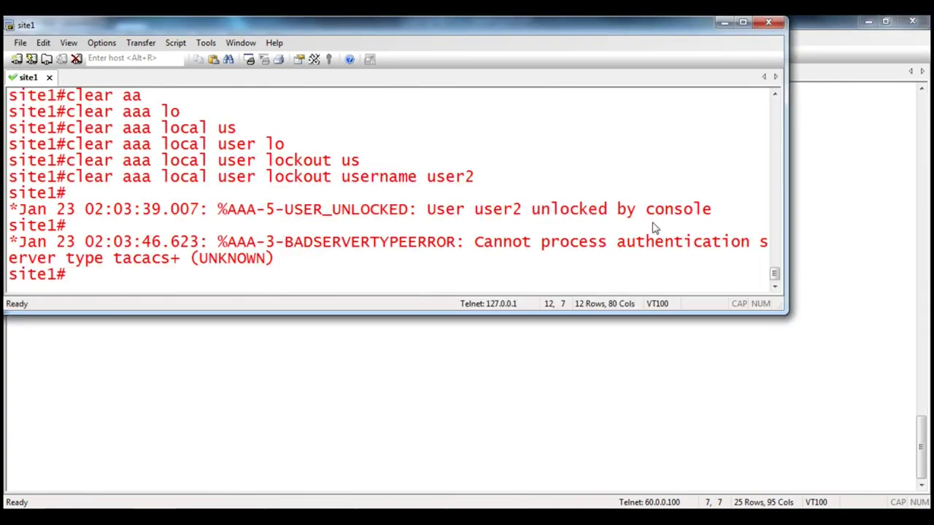
pyautogui.hotkey('alt', 'Tab')
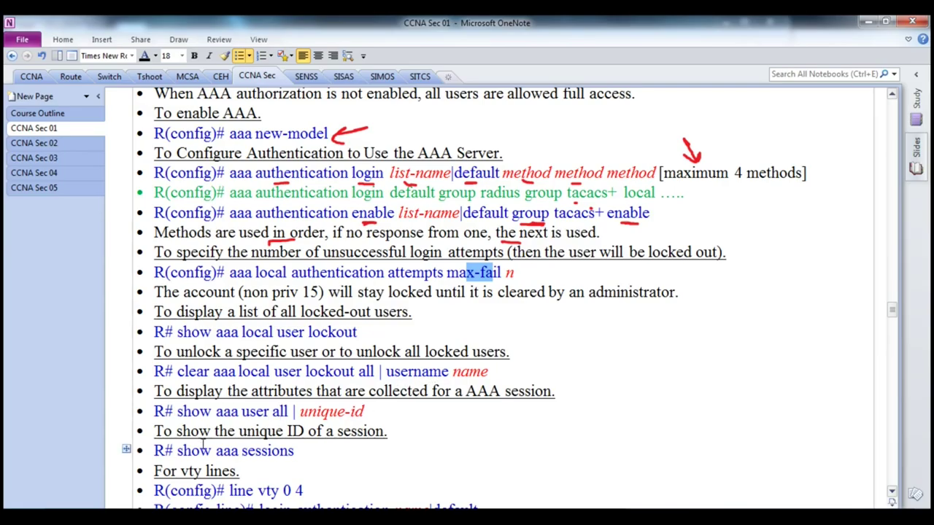
# Find 'show aaa sessions' in the notes and run 'sh aaa sessions' on site1
pyautogui.moveTo(178, 451); pyautogui.dragTo(261, 452)
pyautogui.click(253, 479)
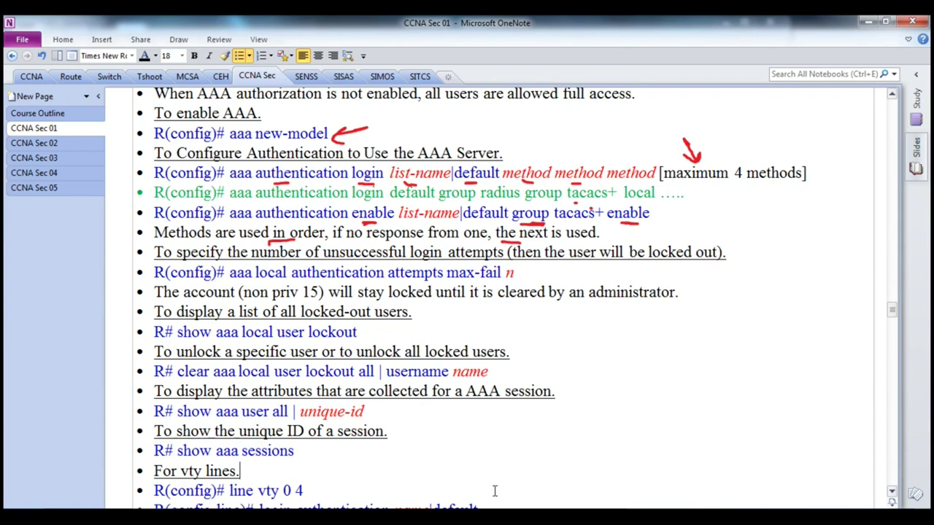
pyautogui.hotkey('alt', 'Tab')
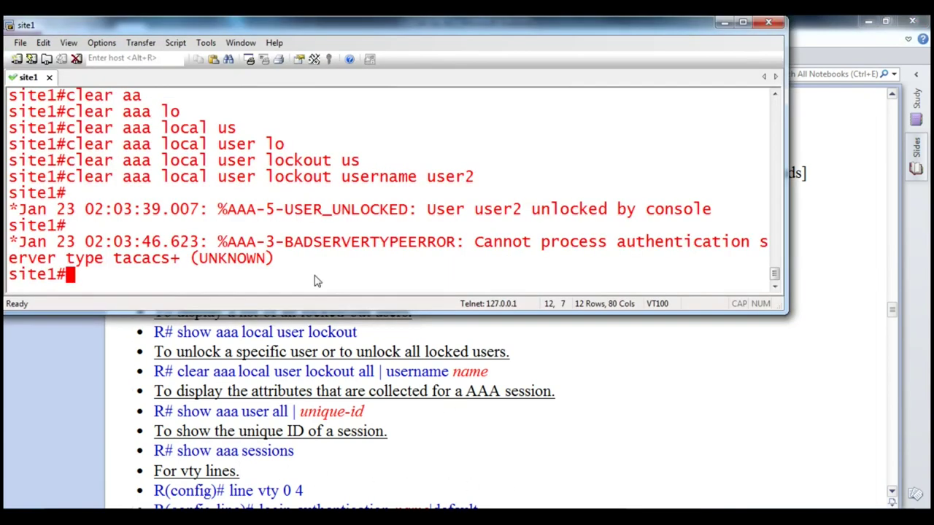
pyautogui.write('sh aaa sess')
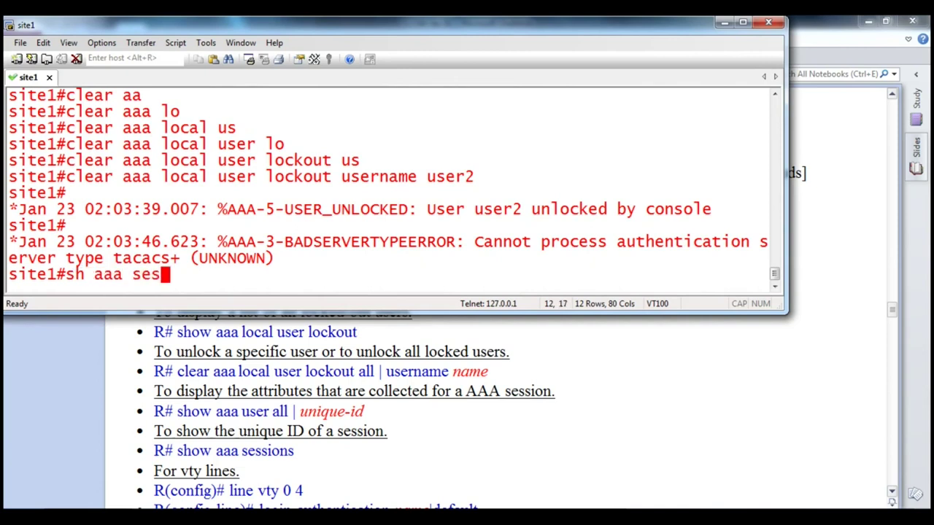
pyautogui.press('Tab')
pyautogui.press('Return')
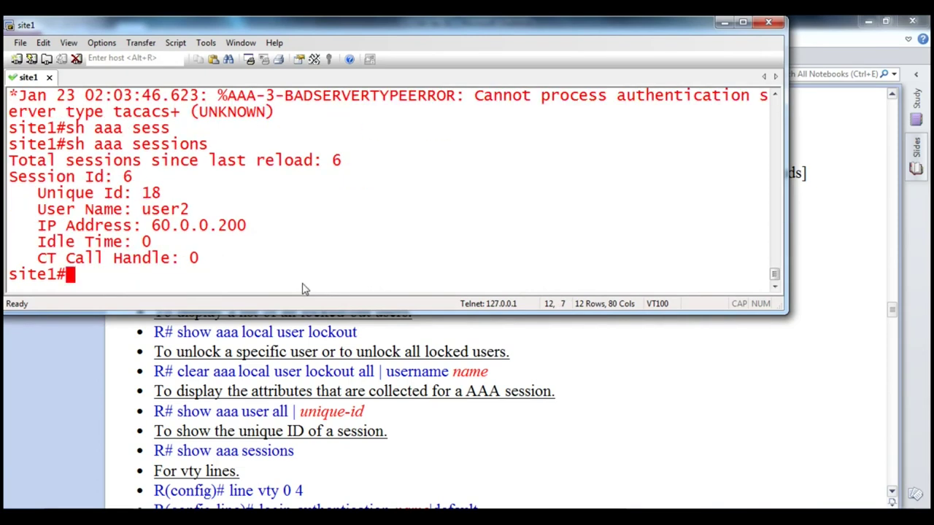
# Highlight user2, IP 60.0.0.200 and the Session Id in the sessions output
pyautogui.moveTo(191, 210); pyautogui.dragTo(142, 210)
pyautogui.moveTo(248, 228); pyautogui.dragTo(151, 226)
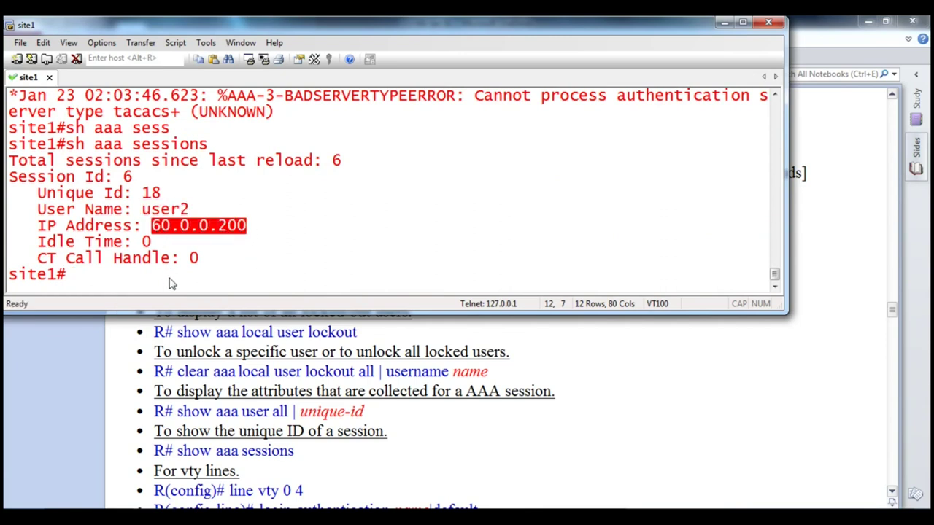
pyautogui.moveTo(134, 177); pyautogui.dragTo(122, 178)
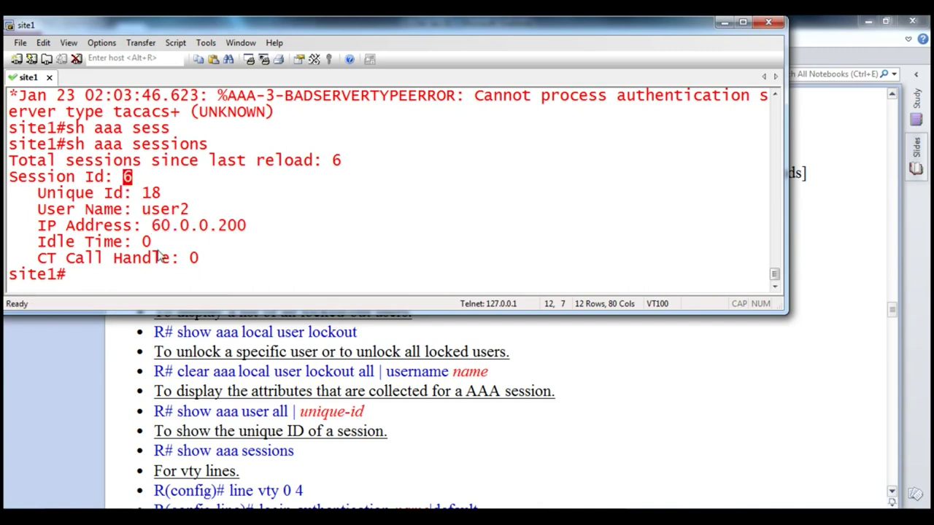
pyautogui.click(133, 183)
pyautogui.moveTo(134, 184); pyautogui.dragTo(121, 181)
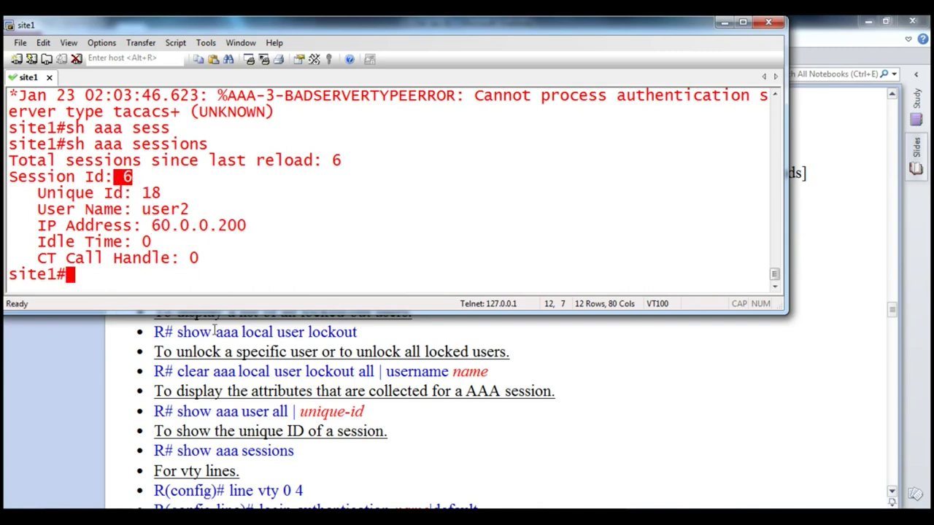
# Scroll through the OneNote AAA notes, then return to the site1 terminal
pyautogui.click(254, 358)
pyautogui.scroll(-3, 255, 358)
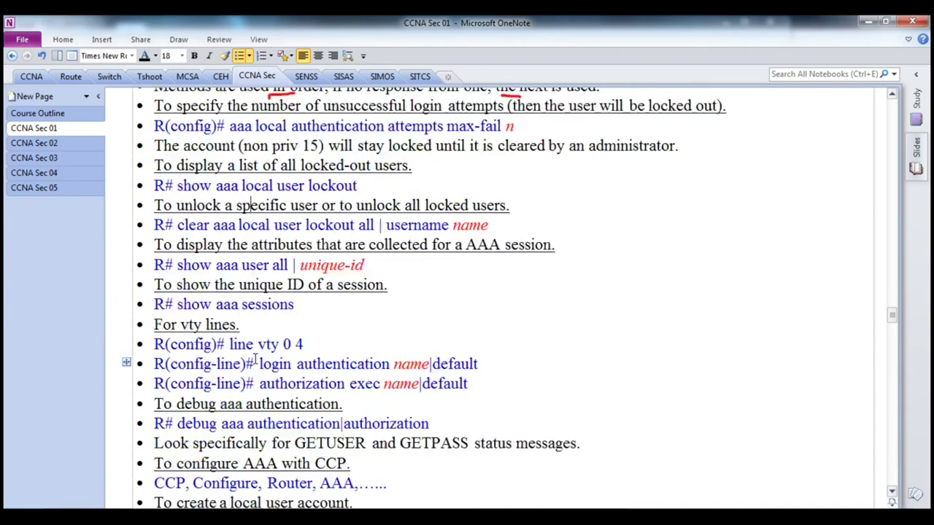
pyautogui.scroll(-1, 255, 358)
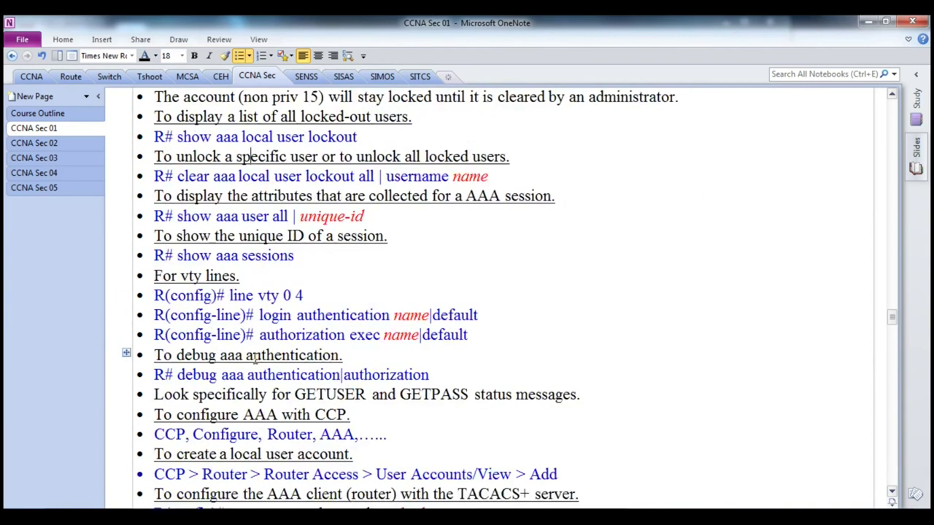
pyautogui.scroll(2, 416, 266)
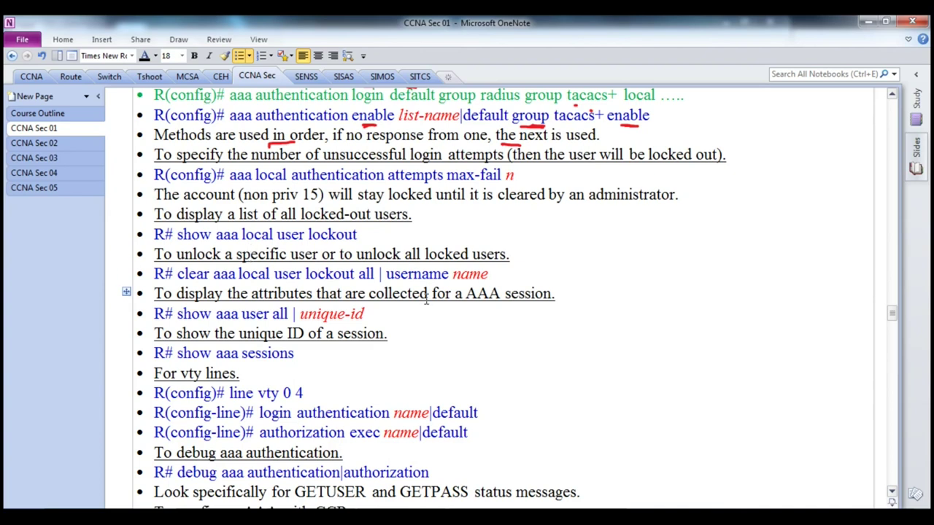
pyautogui.scroll(-1, 426, 299)
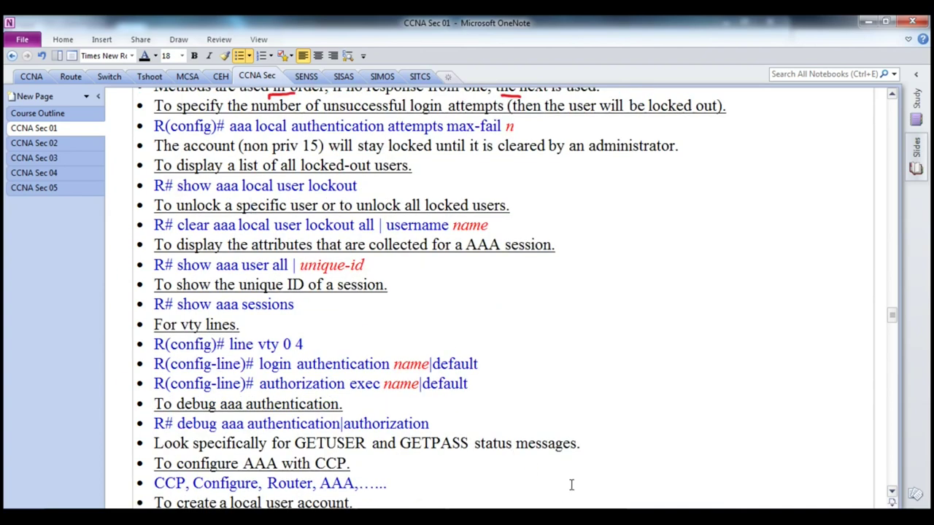
pyautogui.hotkey('alt', 'Tab')
# Enter 'conf t' and start the 'aaa authentication login list1' command
pyautogui.click(382, 263)
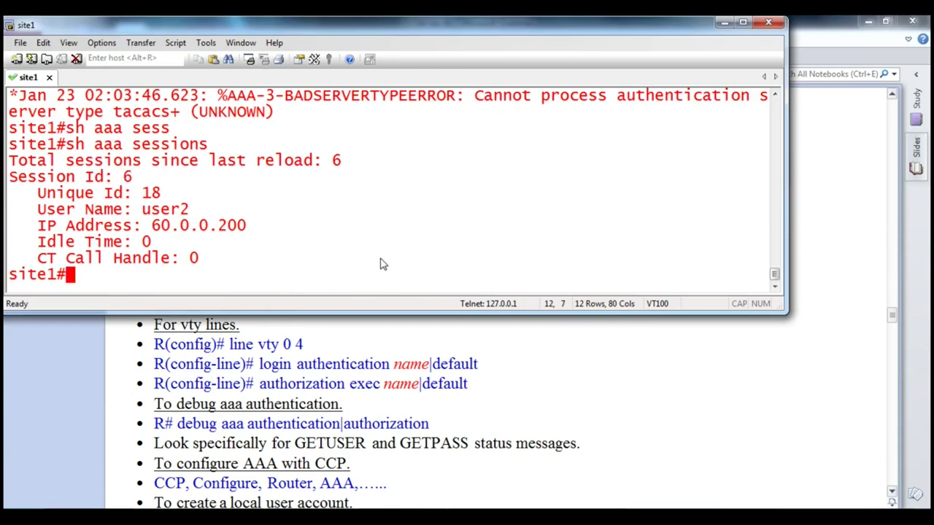
pyautogui.write('conf t')
pyautogui.press('Return')
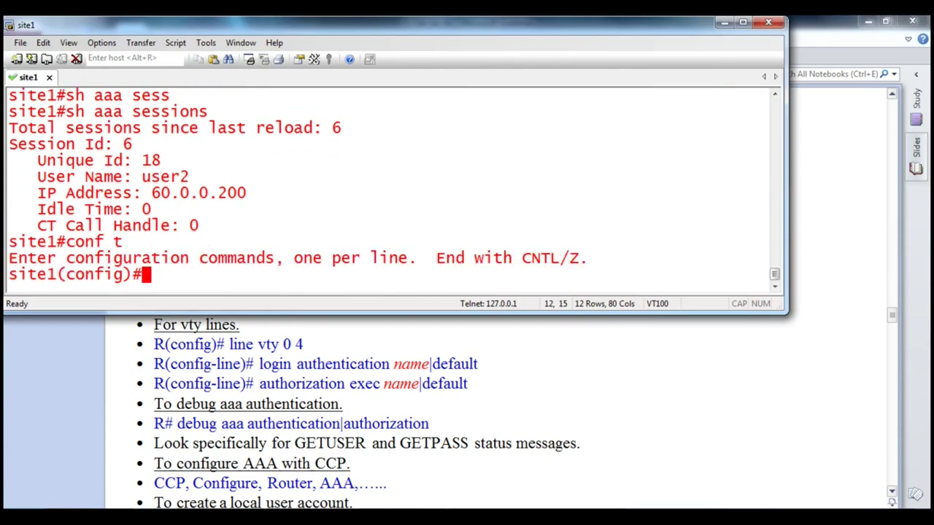
pyautogui.write('aaa')
pyautogui.press('Tab')
pyautogui.write('authe')
pyautogui.press('Tab')
pyautogui.write('o')
pyautogui.press('Tab')
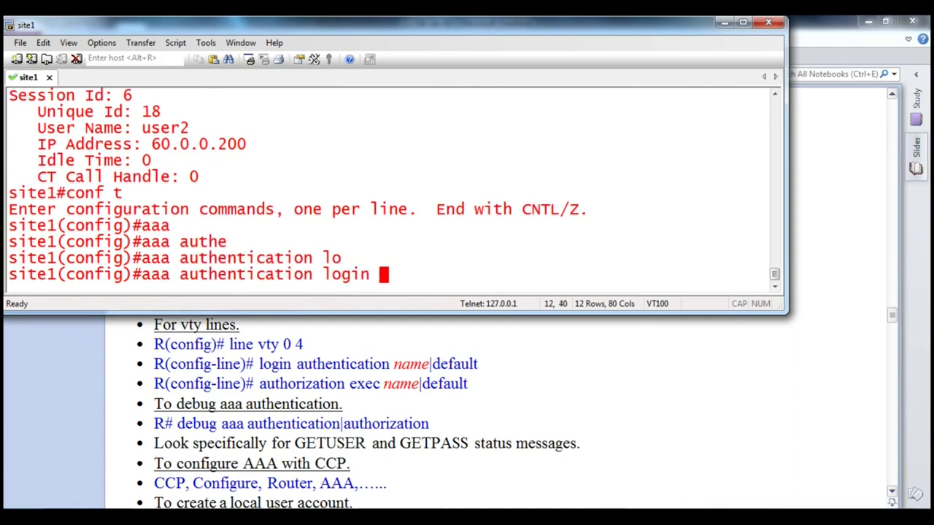
pyautogui.write('list1')
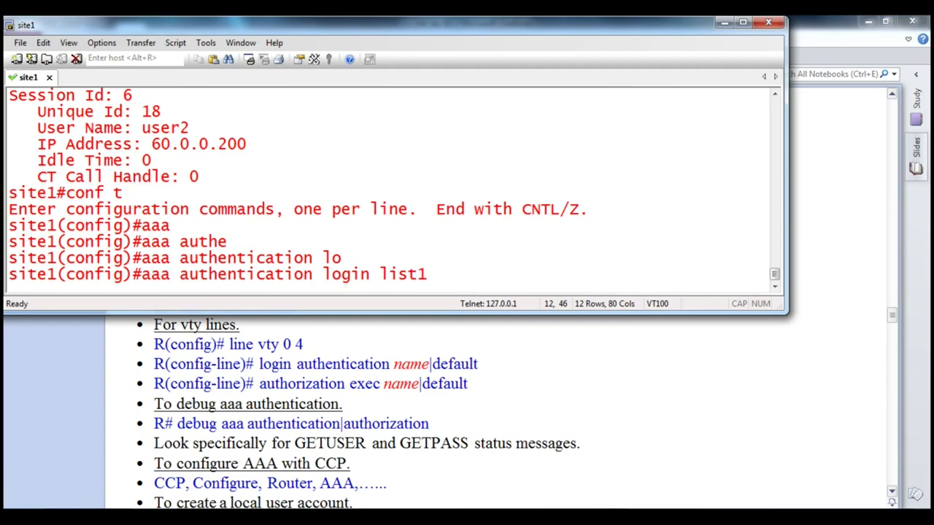
pyautogui.write(' li')
pyautogui.press('Tab')
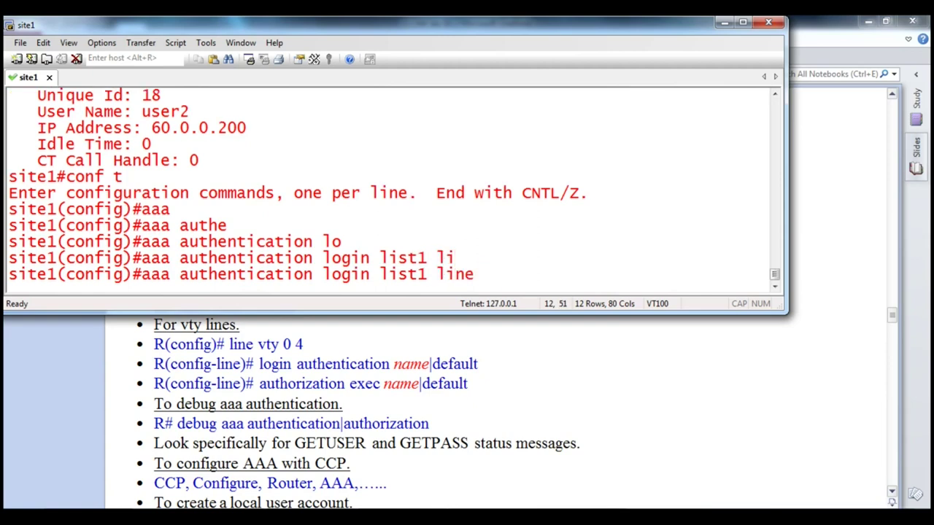
# Give list1 the methods group tacacs+ then line and apply it
pyautogui.write('g')
pyautogui.press('Tab')
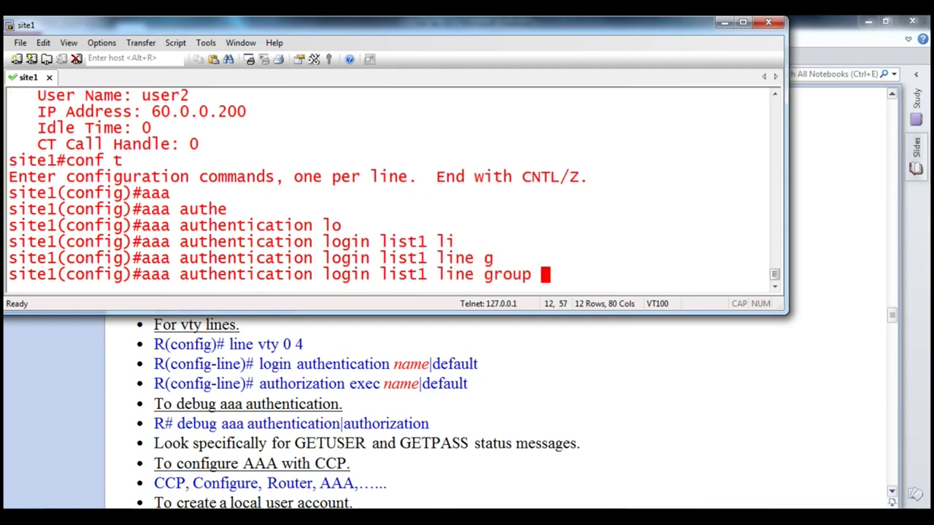
pyautogui.write('t')
pyautogui.press('Tab')
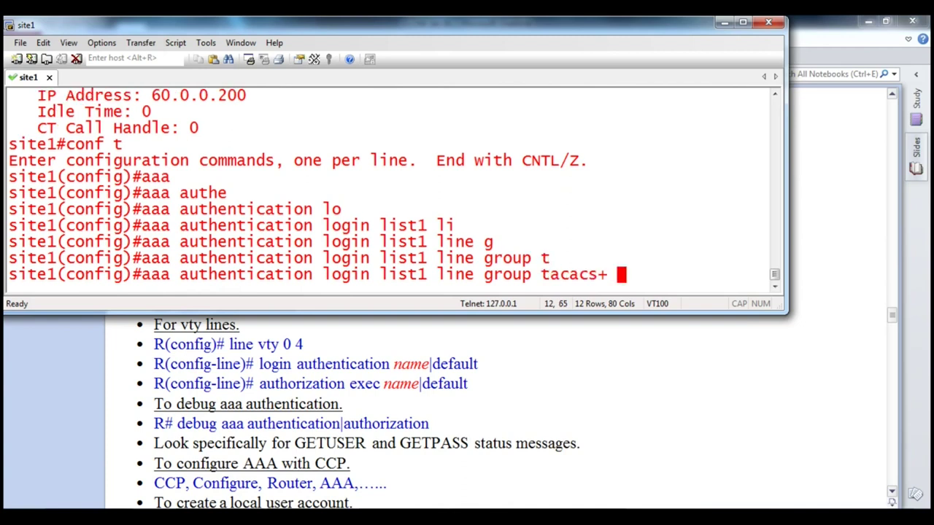
pyautogui.press('BackSpace')
pyautogui.press('BackSpace')
pyautogui.press('BackSpace')
pyautogui.press('BackSpace')
pyautogui.press('BackSpace')
pyautogui.press('BackSpace')
pyautogui.press('BackSpace')
pyautogui.press('BackSpace')
pyautogui.press('BackSpace')
pyautogui.press('BackSpace')
pyautogui.press('BackSpace')
pyautogui.press('BackSpace')
pyautogui.press('BackSpace')
pyautogui.press('BackSpace')
pyautogui.press('BackSpace')
pyautogui.press('BackSpace')
pyautogui.press('BackSpace')
pyautogui.press('BackSpace')
pyautogui.press('BackSpace')
pyautogui.write('gr')
pyautogui.press('Tab')
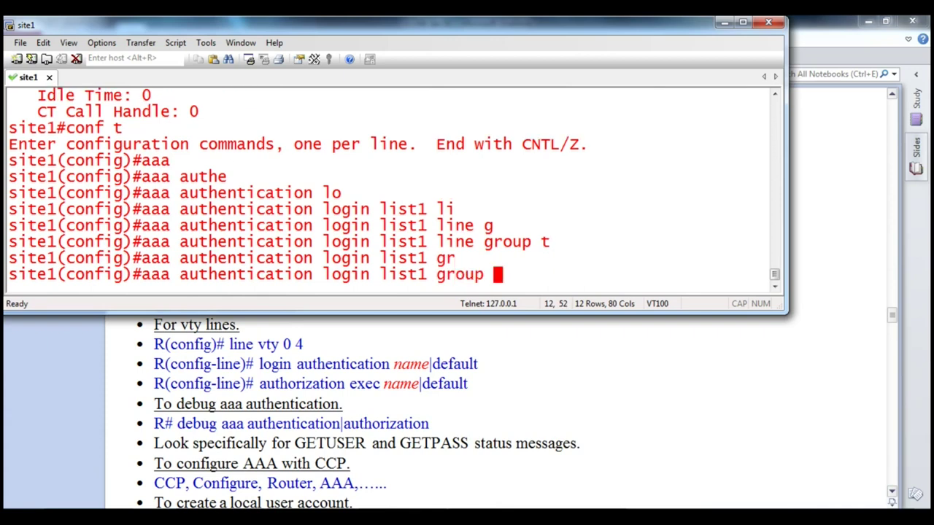
pyautogui.write('t')
pyautogui.press('Tab')
pyautogui.write('li')
pyautogui.press('Tab')
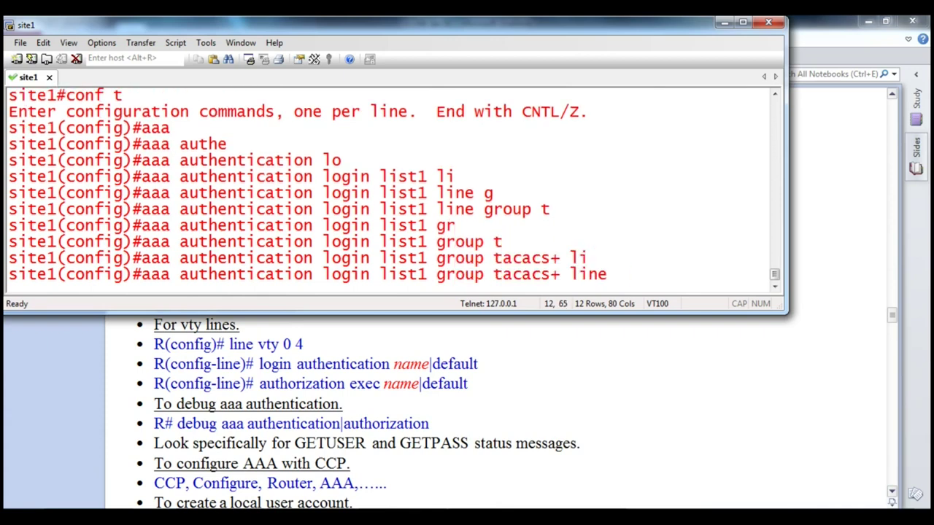
pyautogui.press('Return')
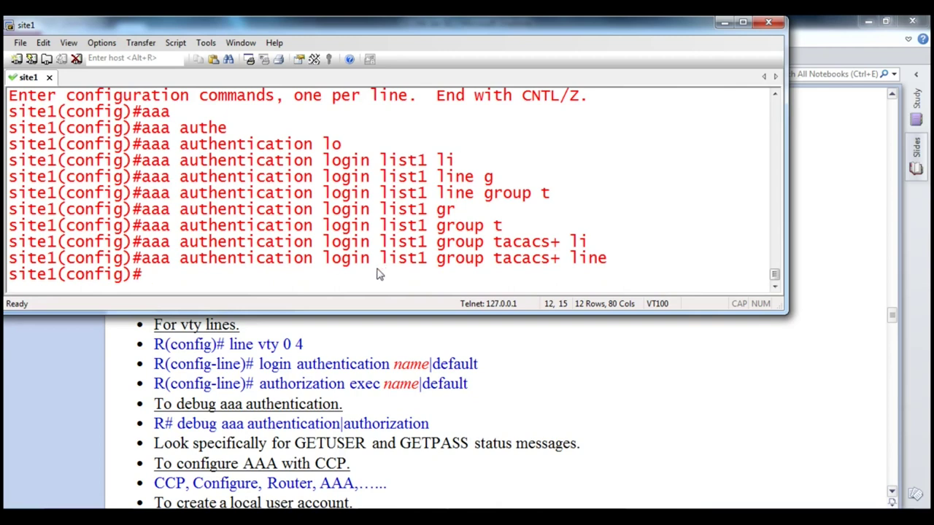
# Display the command history with 'do sh hist'
pyautogui.write('do sh hios')
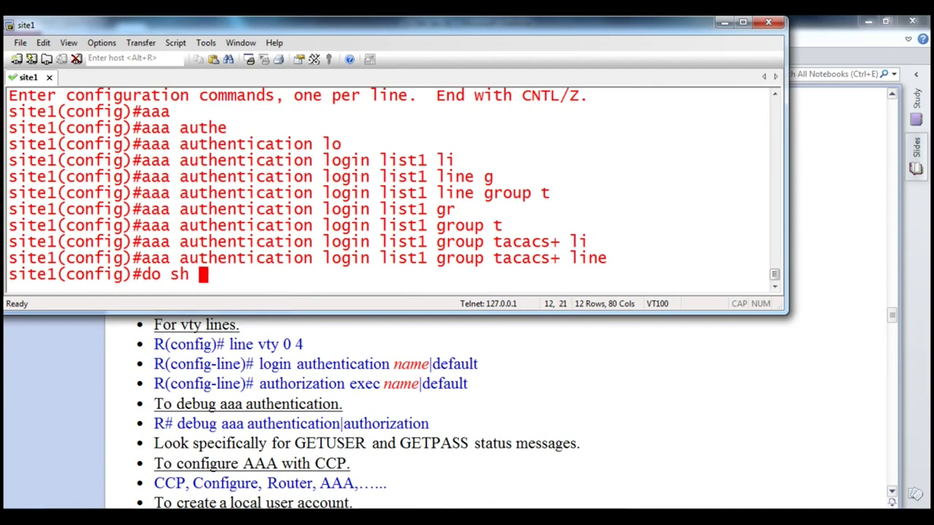
pyautogui.press('BackSpace')
pyautogui.press('BackSpace')
pyautogui.write('s')
pyautogui.press('Return')
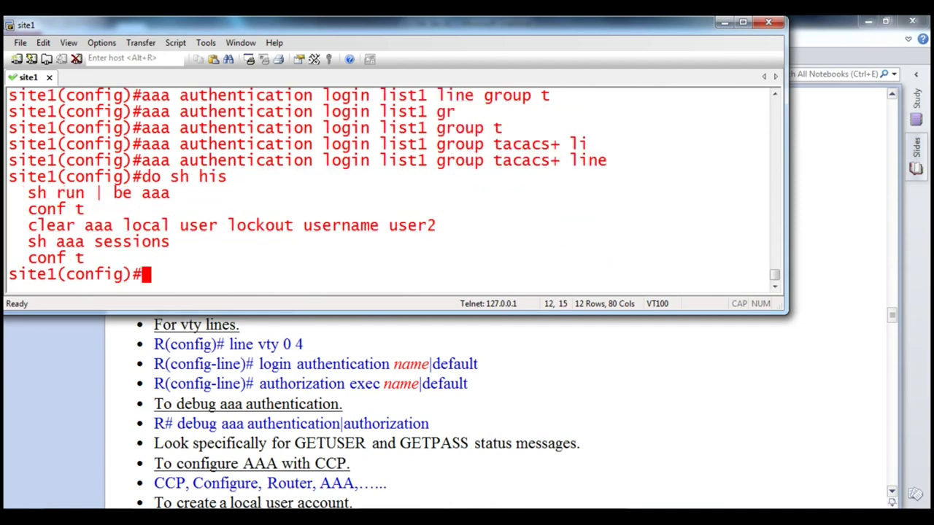
# Review the earlier terminal output, then enter configuration for vty lines 0 4
pyautogui.scroll(15, 330, 285)
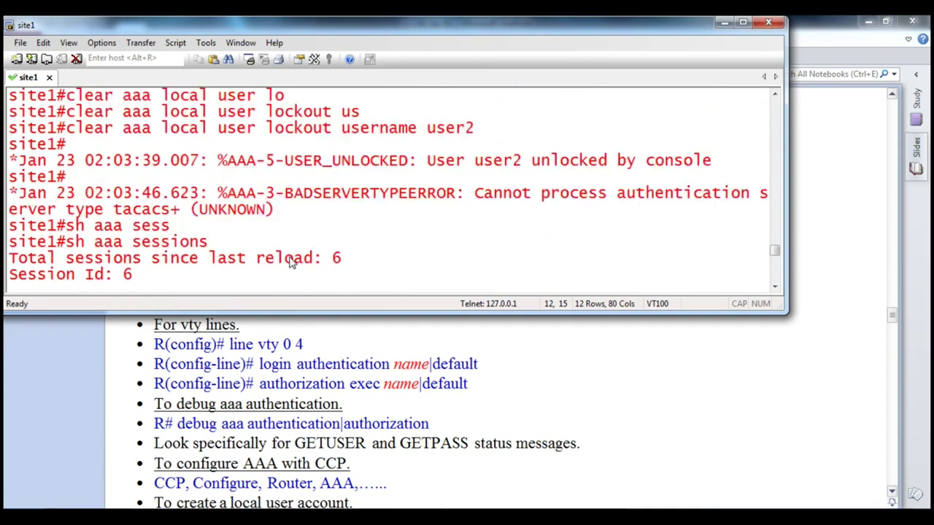
pyautogui.scroll(15, 290, 261)
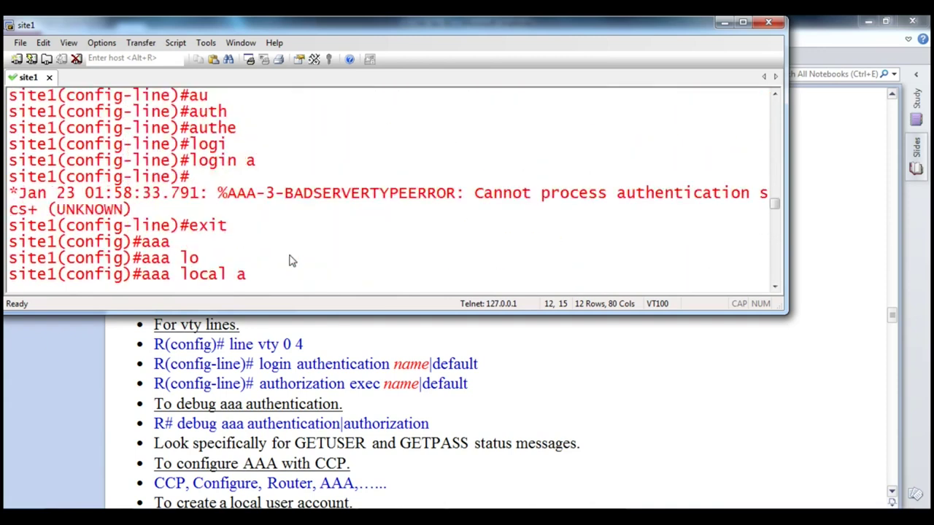
pyautogui.scroll(15, 290, 261)
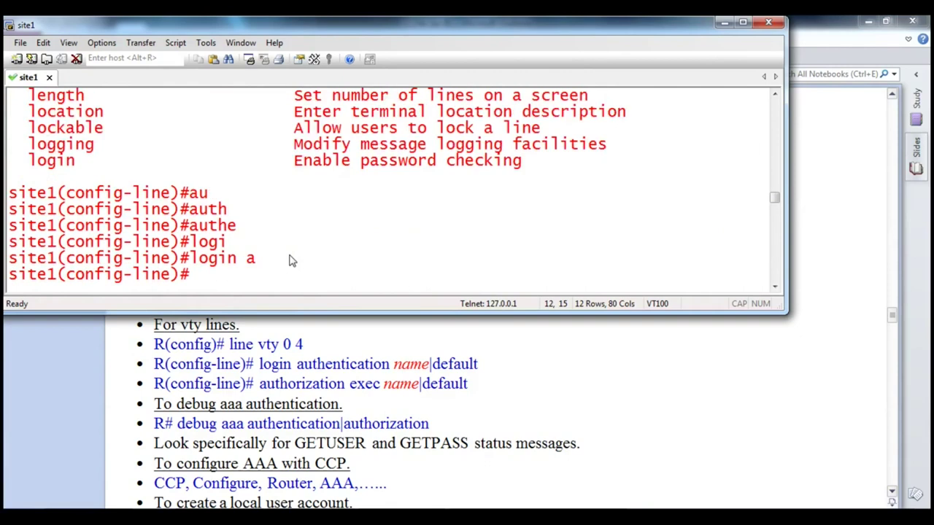
pyautogui.scroll(4, 291, 261)
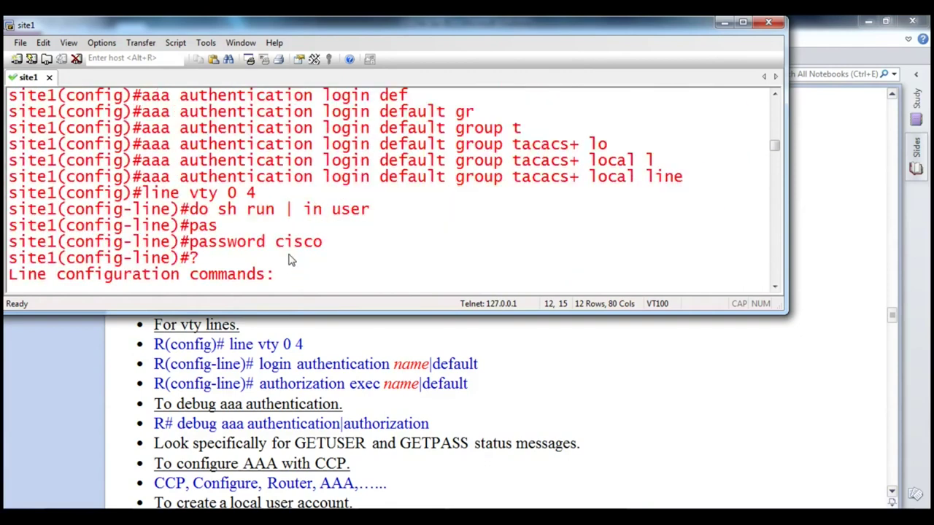
pyautogui.moveTo(323, 243); pyautogui.dragTo(267, 243)
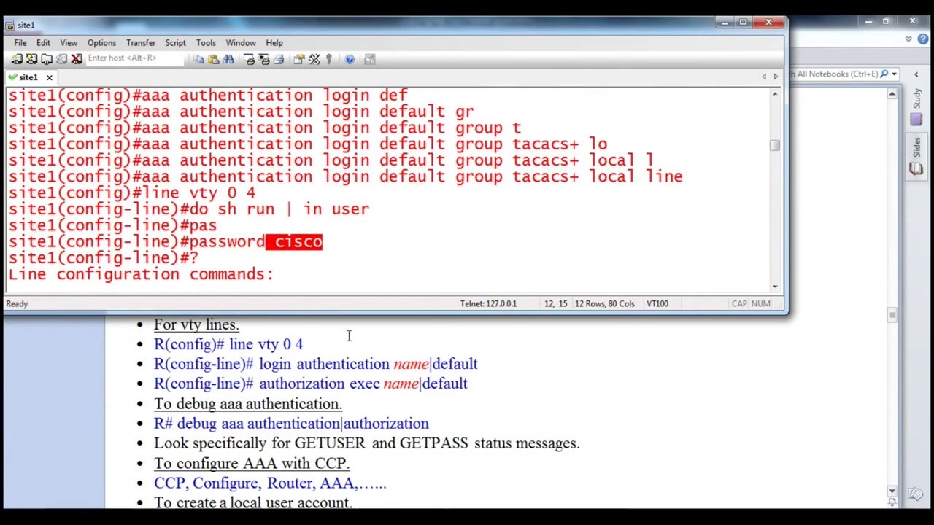
pyautogui.click(277, 286)
pyautogui.scroll(-19, 285, 288)
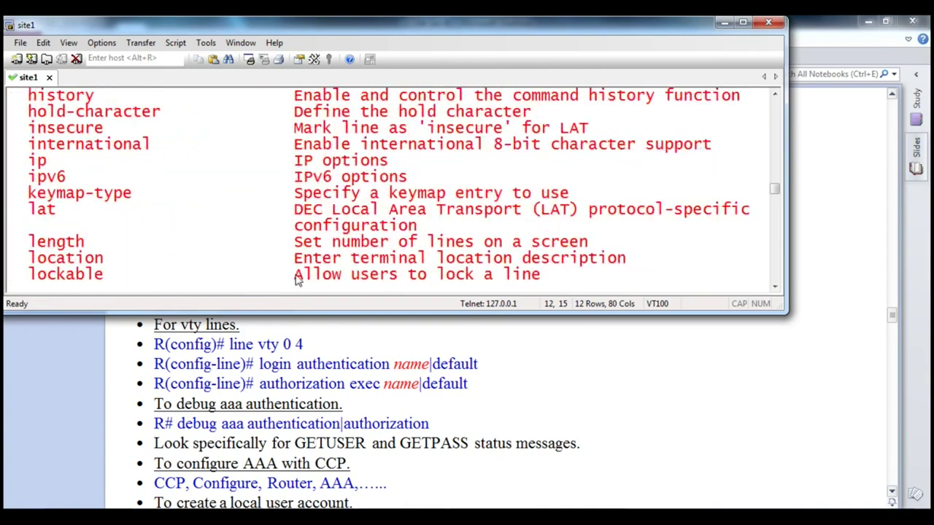
pyautogui.scroll(-8, 297, 293)
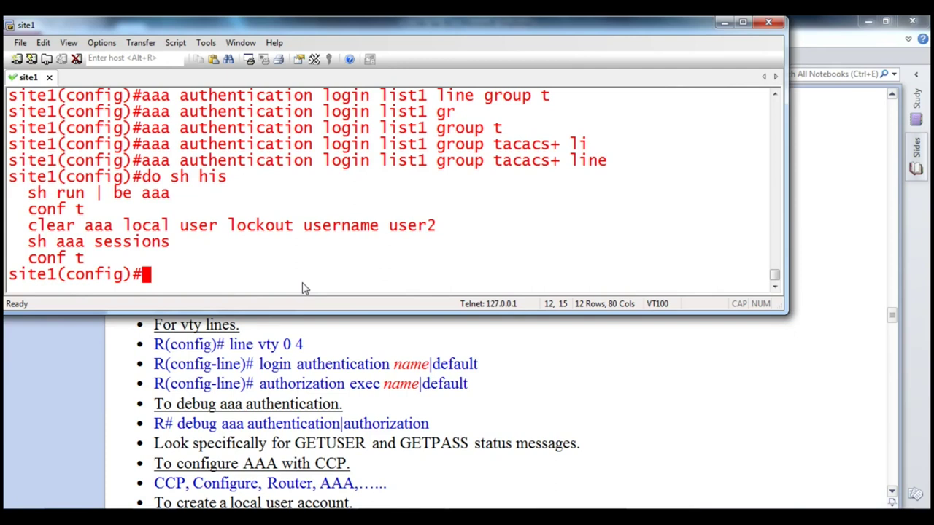
pyautogui.write('lin')
pyautogui.press('BackSpace')
pyautogui.write('ne ')
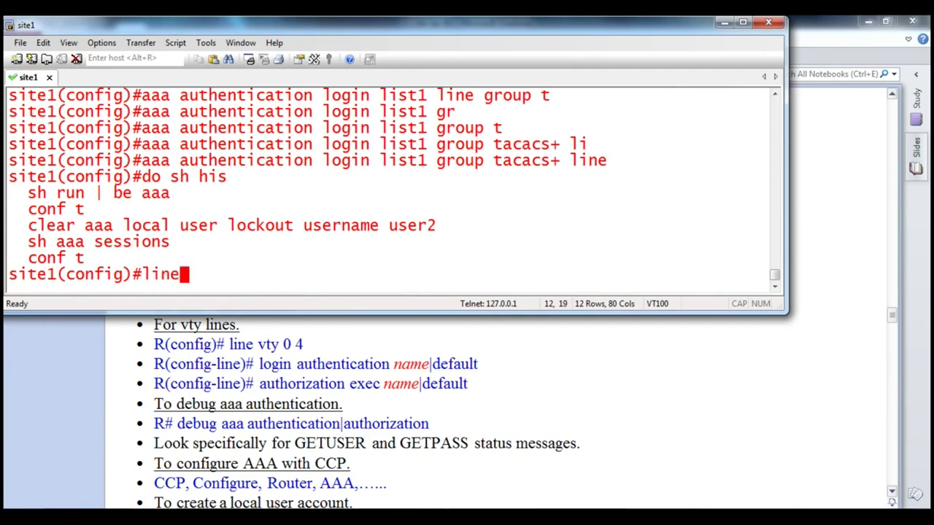
pyautogui.write('vt')
pyautogui.press('Tab')
pyautogui.write('0 4')
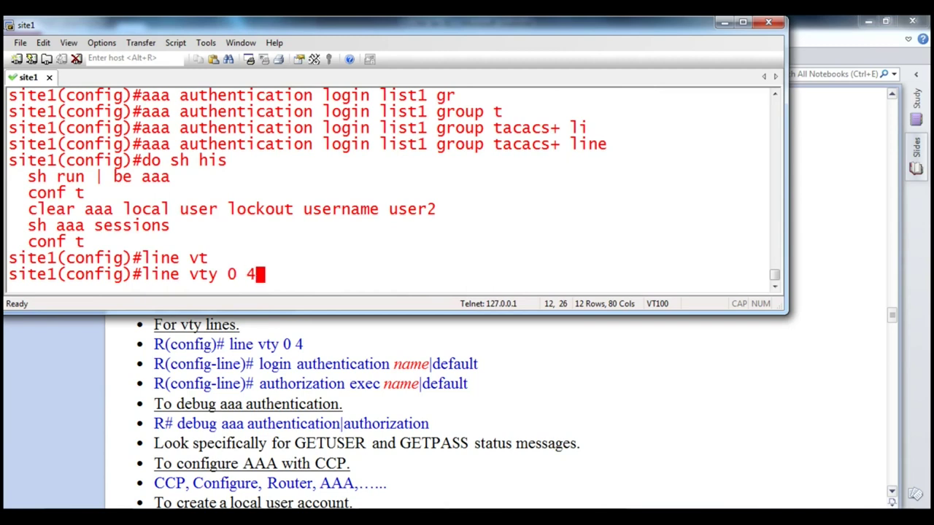
pyautogui.press('Return')
# Set 'login authentication list1' on the vty lines
pyautogui.write('lo')
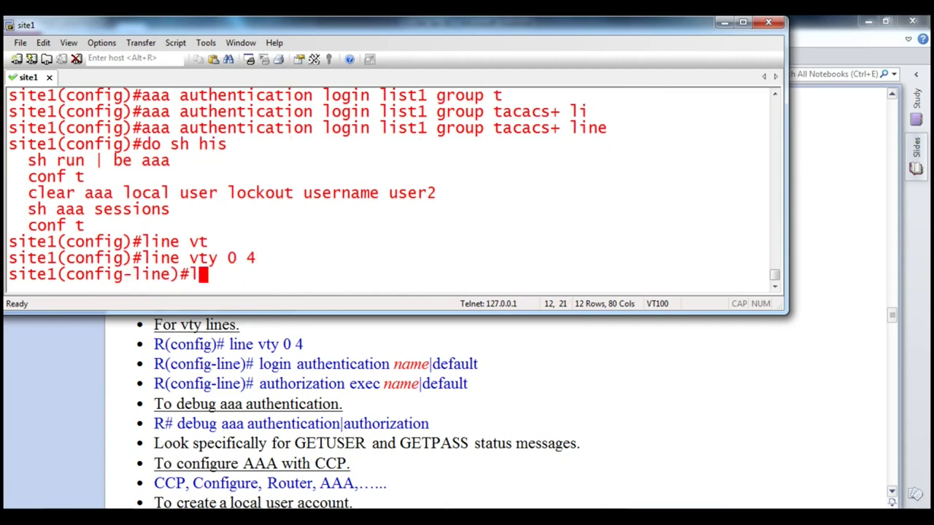
pyautogui.press('Tab')
pyautogui.write('g')
pyautogui.press('Tab')
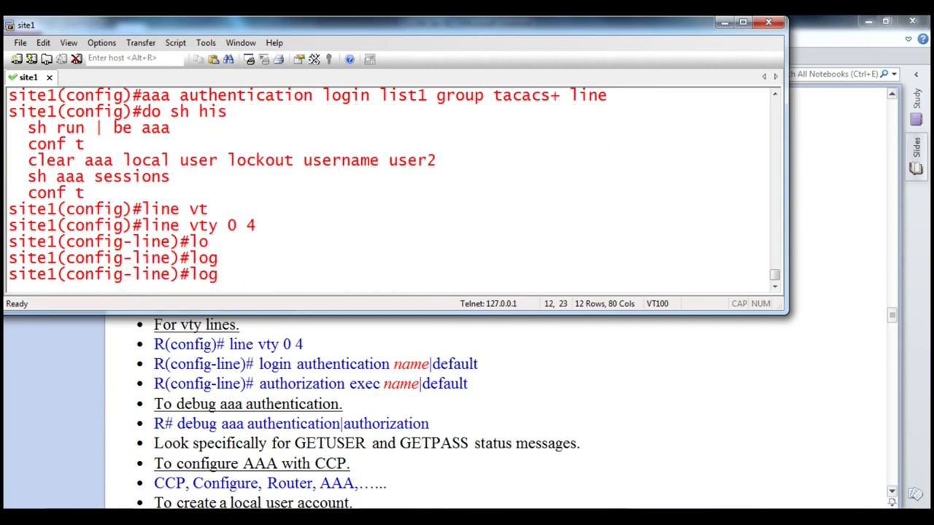
pyautogui.write('i')
pyautogui.press('Tab')
pyautogui.write('a')
pyautogui.press('Tab')
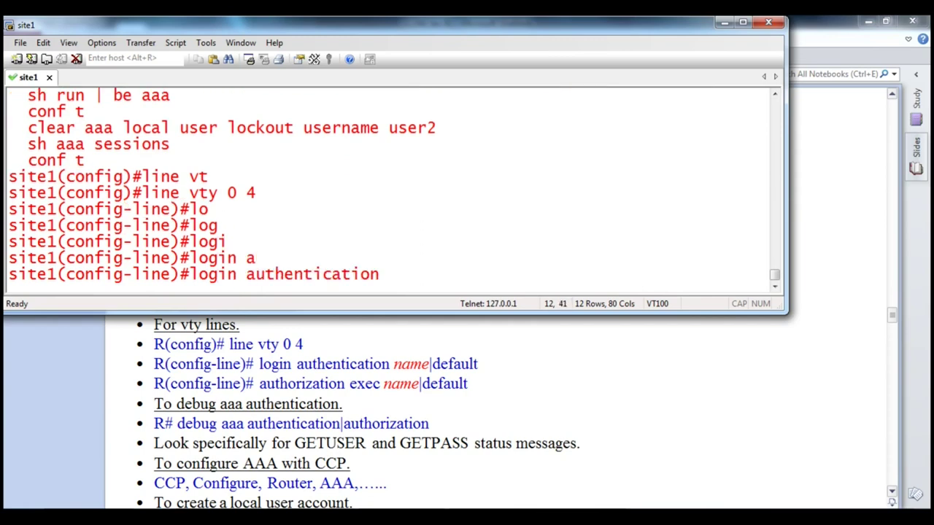
pyautogui.write('list1')
pyautogui.press('Return')
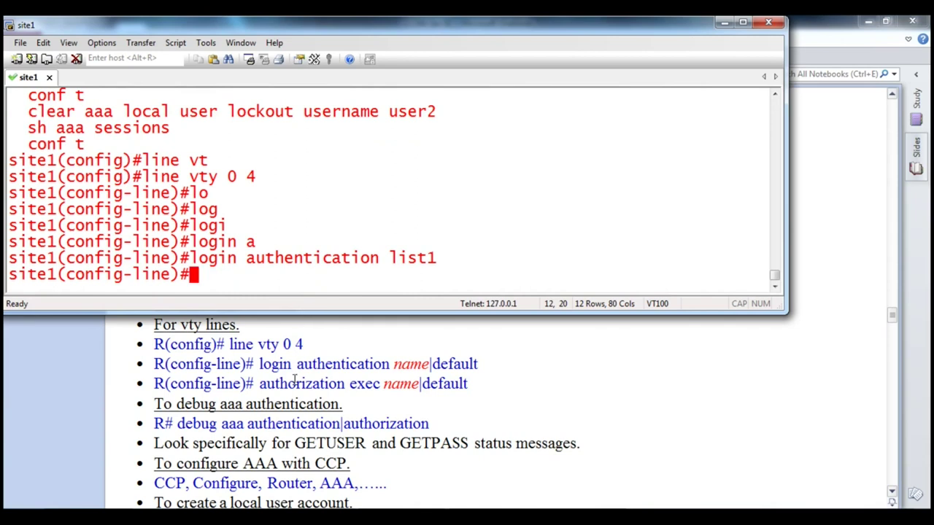
# Disconnect the telnet session to 60.0.0.100 and reconnect it
pyautogui.moveTo(437, 260); pyautogui.dragTo(399, 264)
pyautogui.click(348, 261)
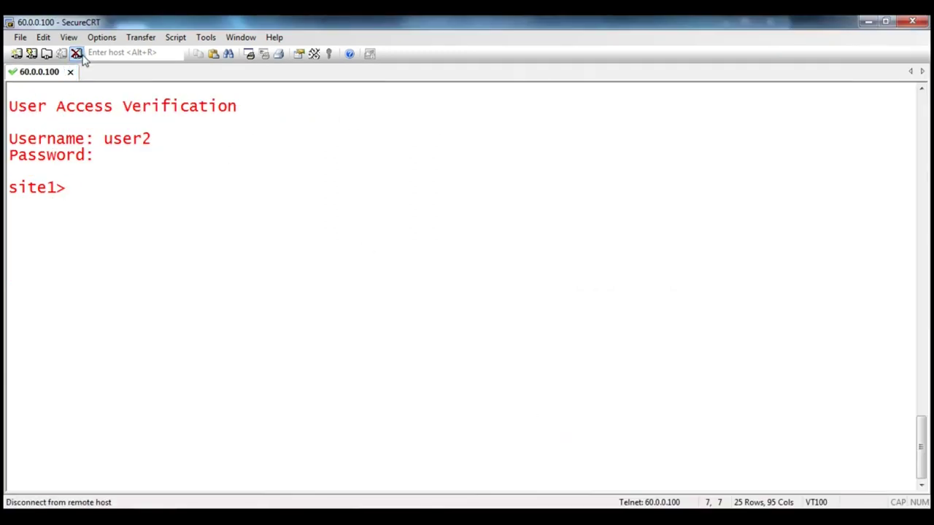
pyautogui.click(75, 53)
pyautogui.click(479, 298)
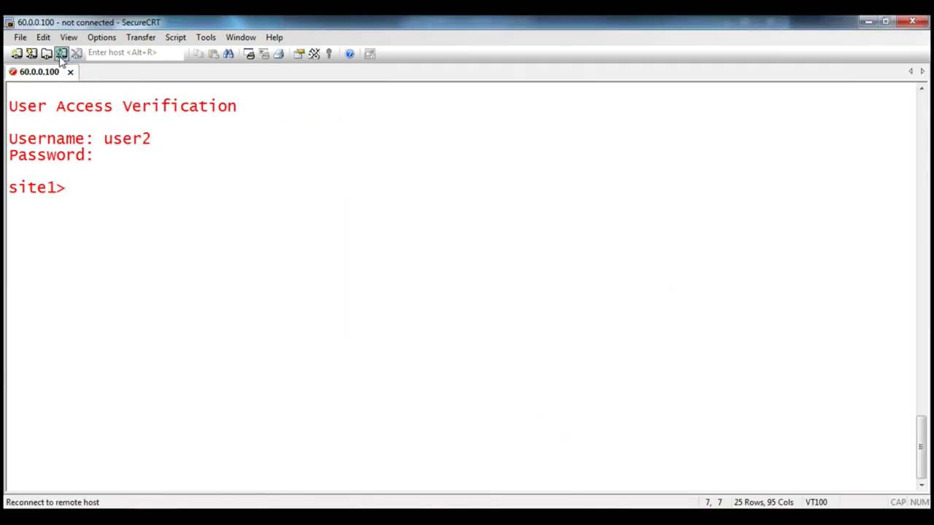
pyautogui.click(61, 53)
# Note the password-only prompt and site1's tacacs+ 'Cannot process' error, then return to 60.0.0.100
pyautogui.moveTo(9, 155); pyautogui.dragTo(111, 156)
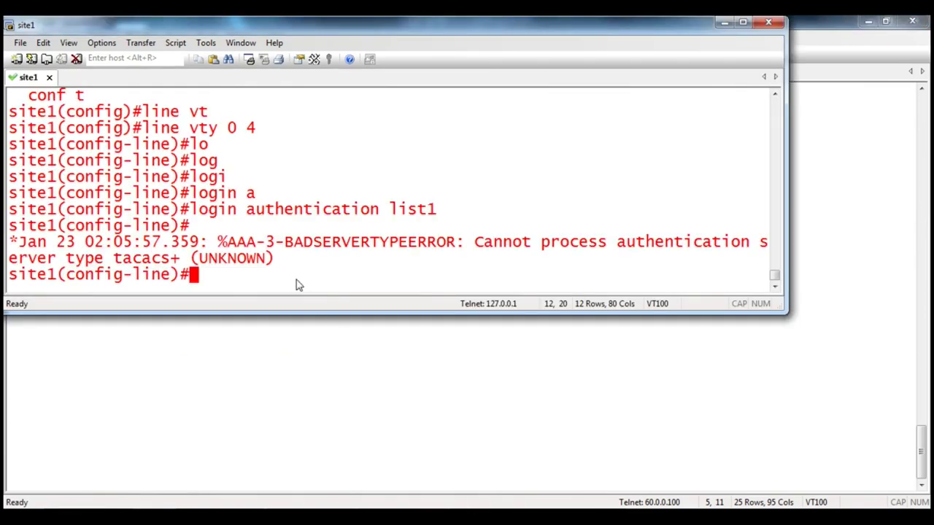
pyautogui.moveTo(493, 248); pyautogui.dragTo(569, 252)
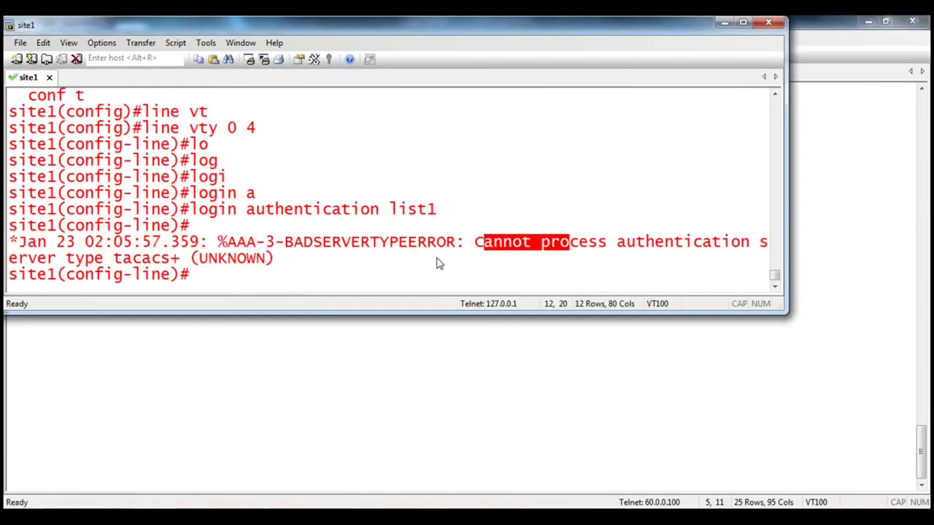
pyautogui.moveTo(170, 260); pyautogui.dragTo(115, 263)
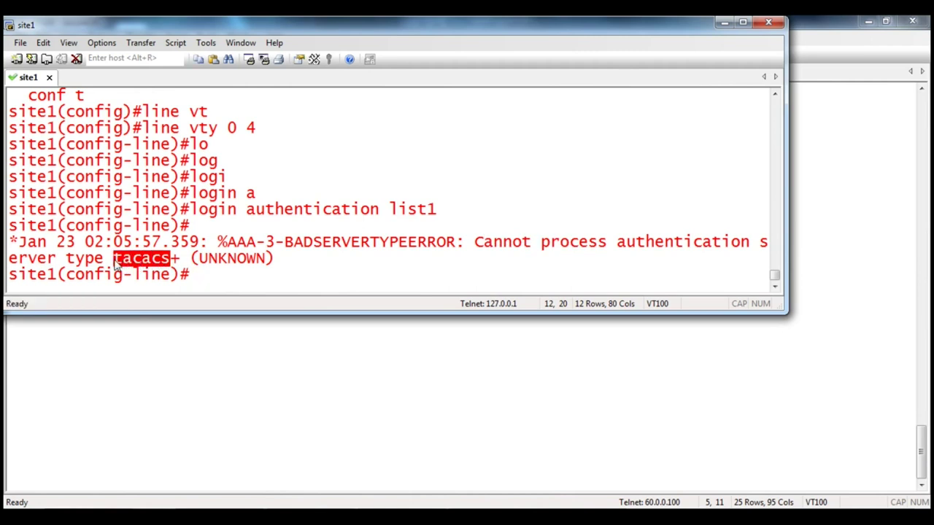
pyautogui.click(197, 277)
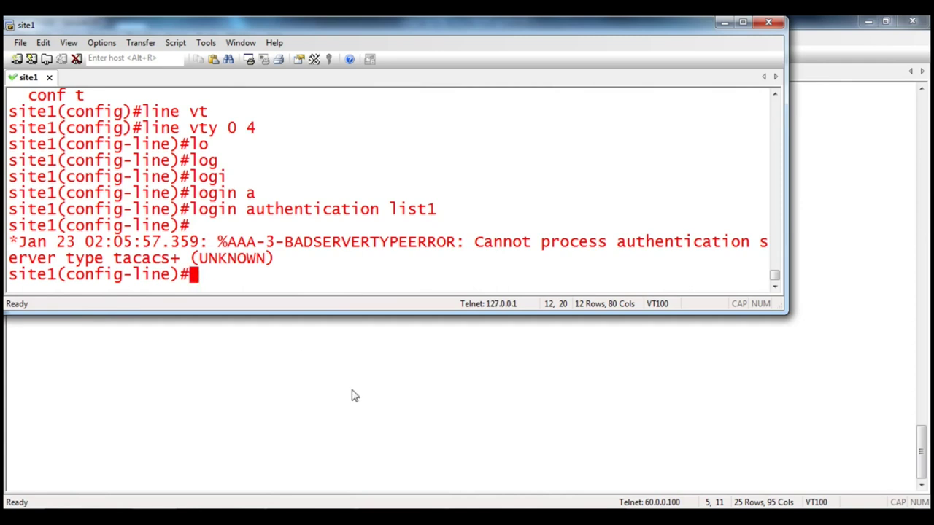
pyautogui.click(509, 493)
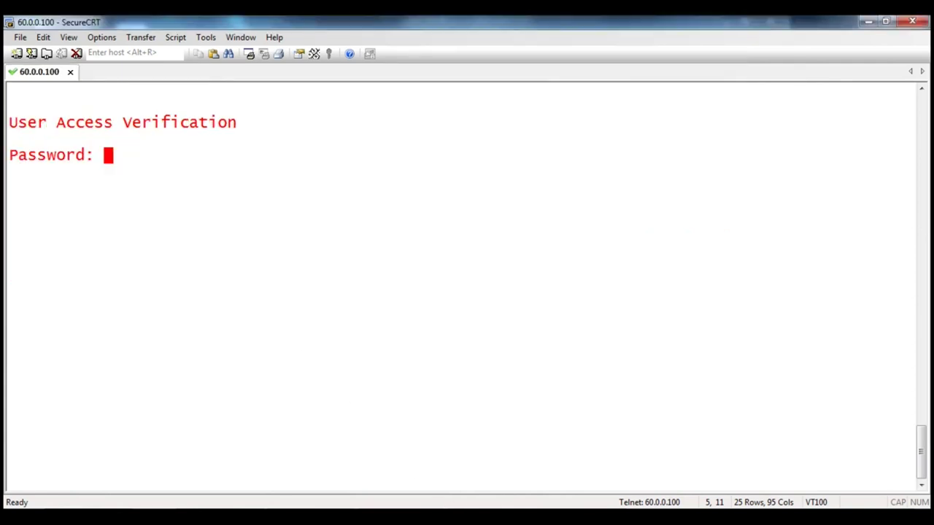
# Enable AAA authentication debugging on site1 with 'do debug aaa authentication'
pyautogui.hotkey('alt', 'Tab')
pyautogui.scroll(-3, 339, 377)
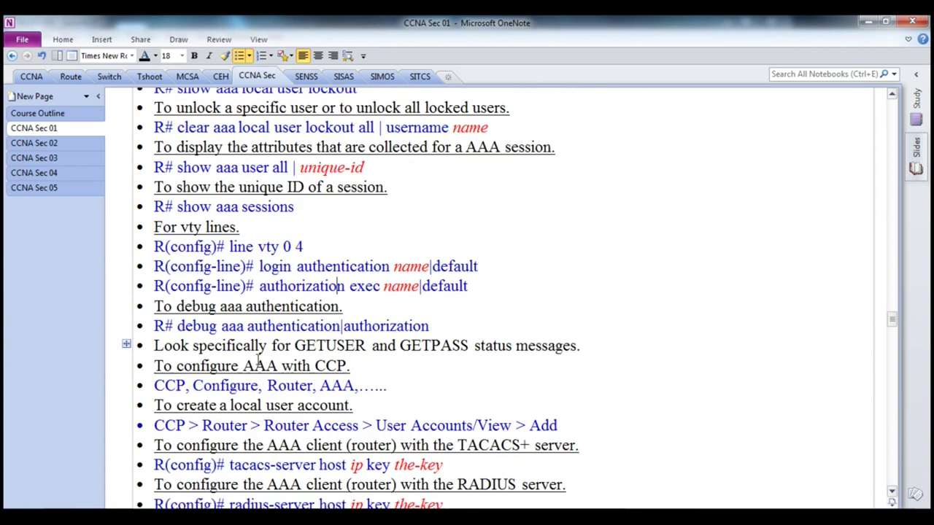
pyautogui.moveTo(178, 328); pyautogui.dragTo(268, 328)
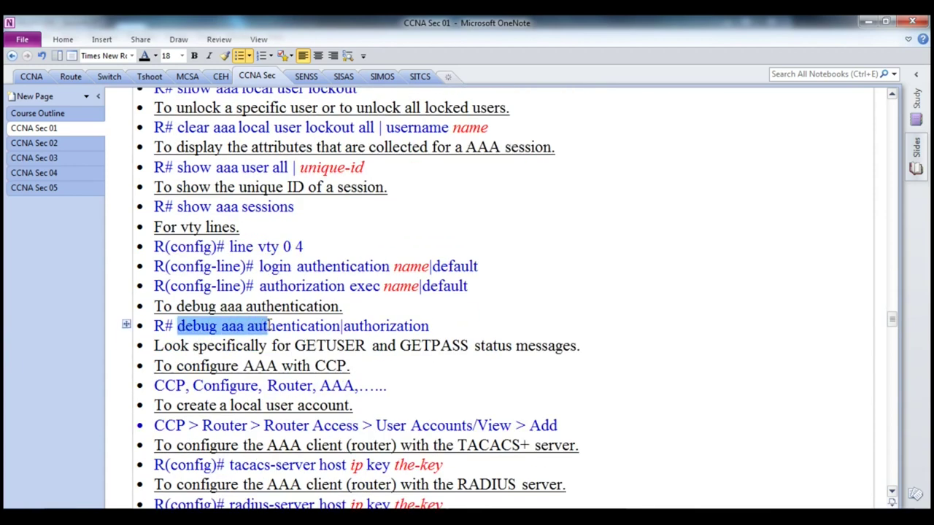
pyautogui.click(325, 355)
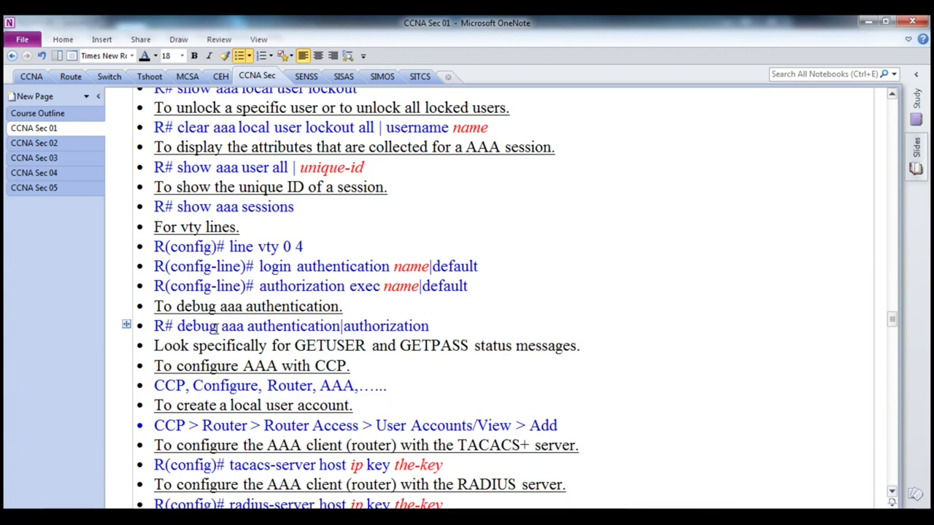
pyautogui.hotkey('alt', 'Tab')
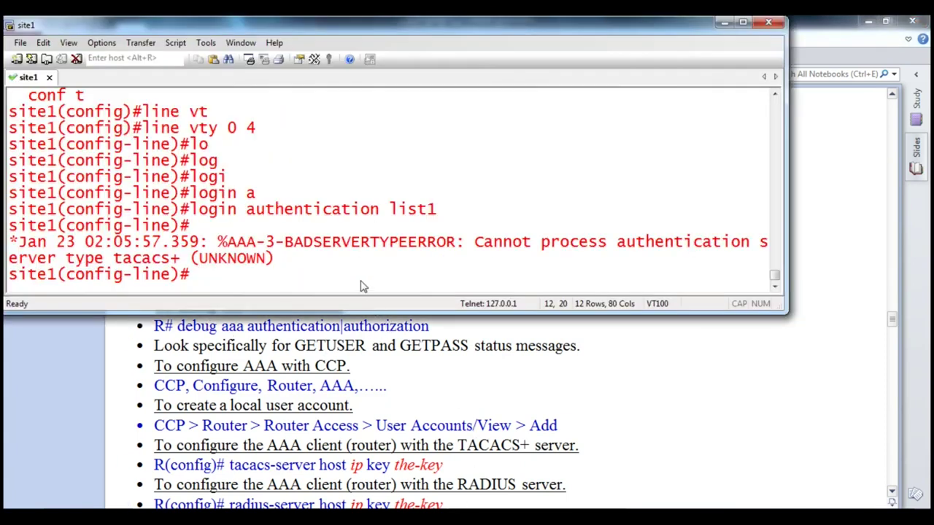
pyautogui.write('do deb')
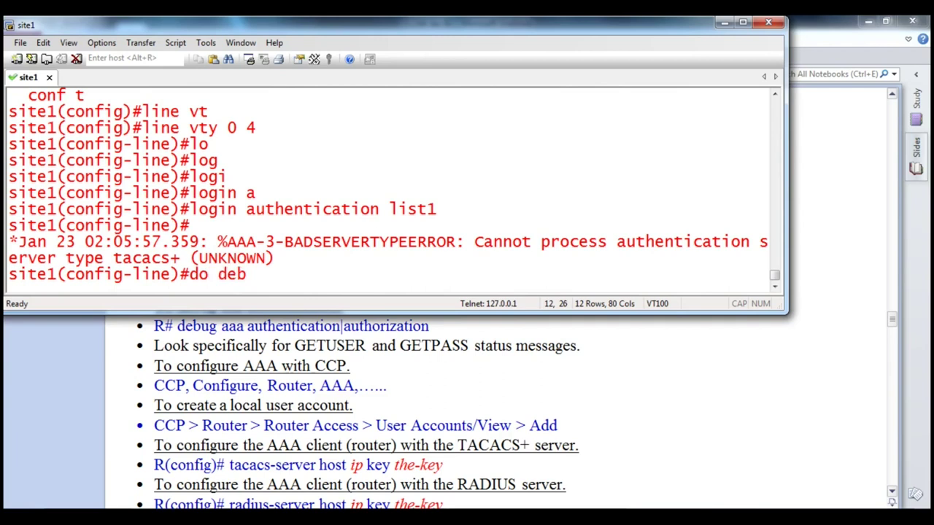
pyautogui.write('u aaa authe')
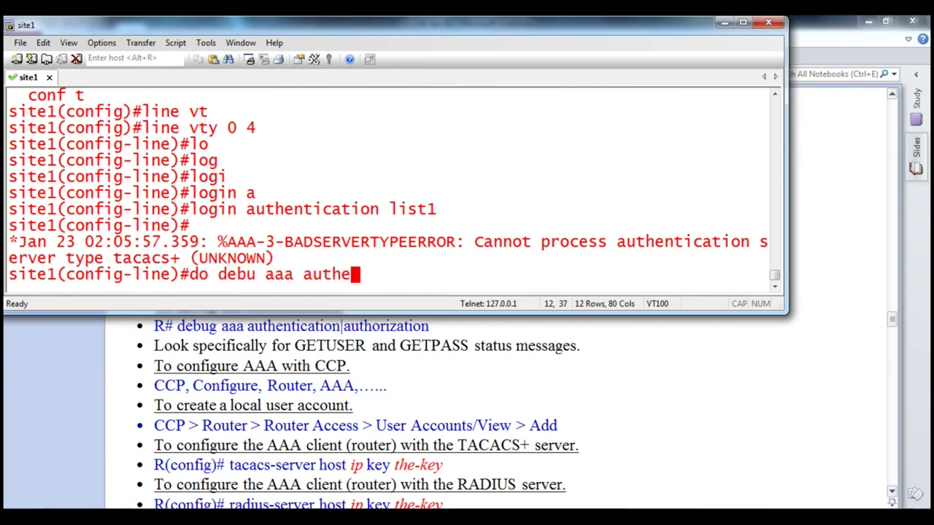
pyautogui.press('Return')
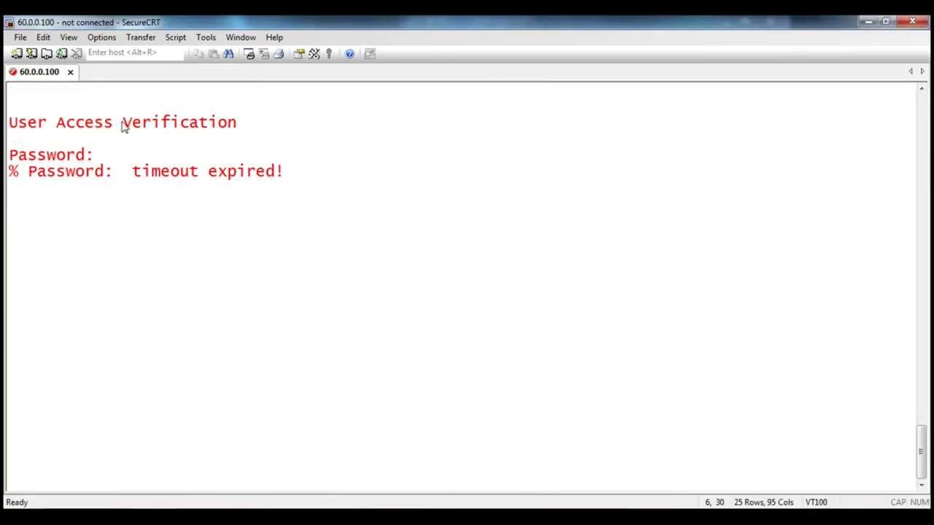
# Enter the password in the 60.0.0.100 session to reach the site1> prompt
pyautogui.press('Return')
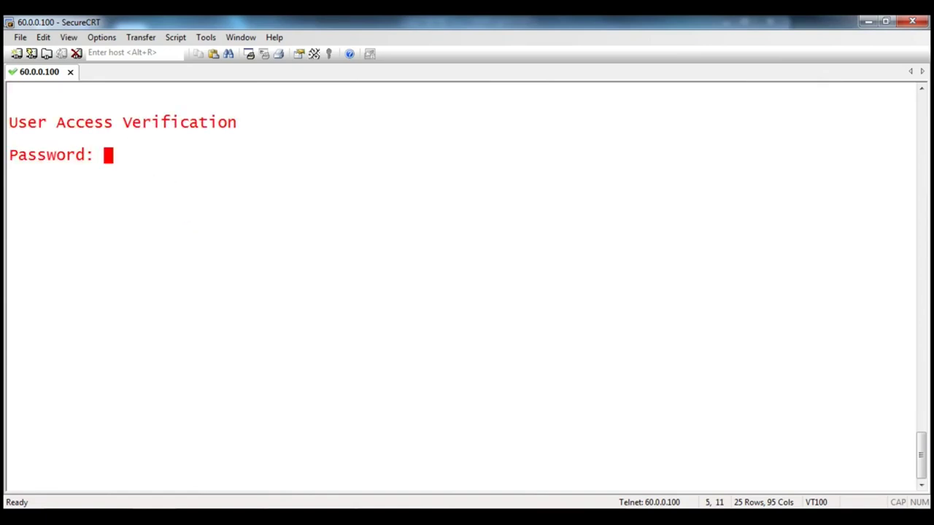
pyautogui.press('Return')
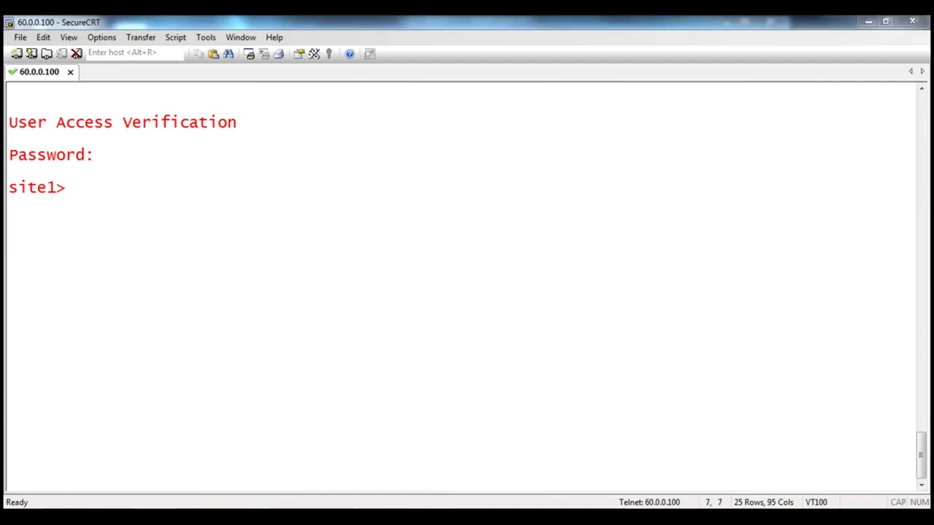
pyautogui.hotkey('alt', 'Tab')
# Check the debug lines showing GET_PASSWORD, method list list1, and PASS
pyautogui.moveTo(581, 226); pyautogui.dragTo(475, 233)
pyautogui.click(713, 214)
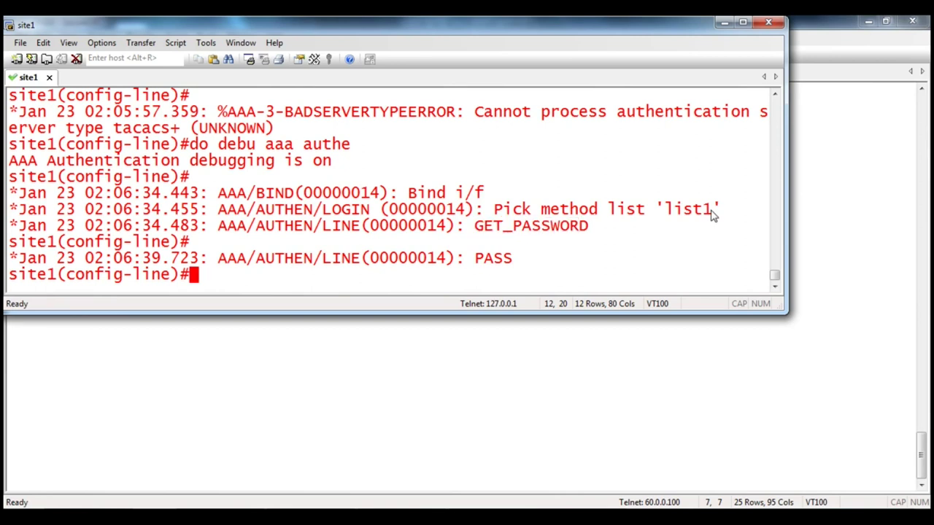
pyautogui.moveTo(713, 213); pyautogui.dragTo(672, 212)
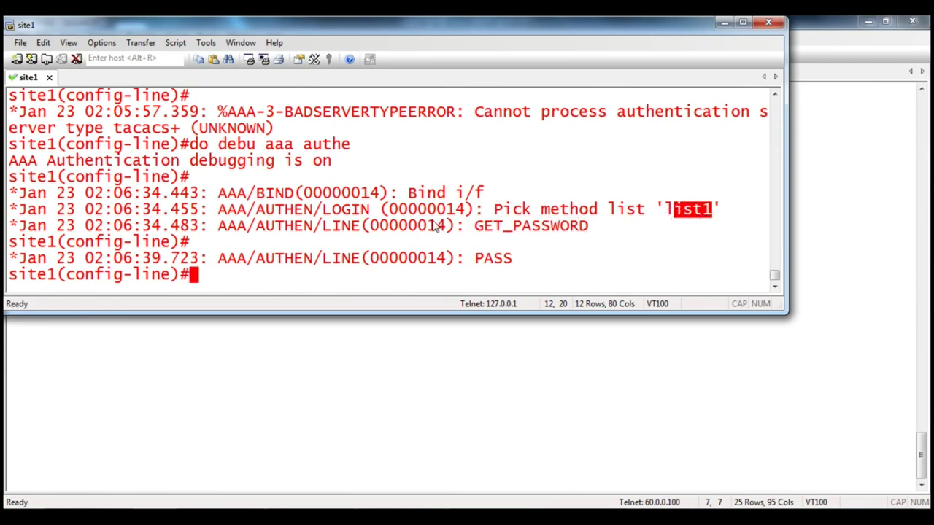
pyautogui.moveTo(517, 260); pyautogui.dragTo(470, 266)
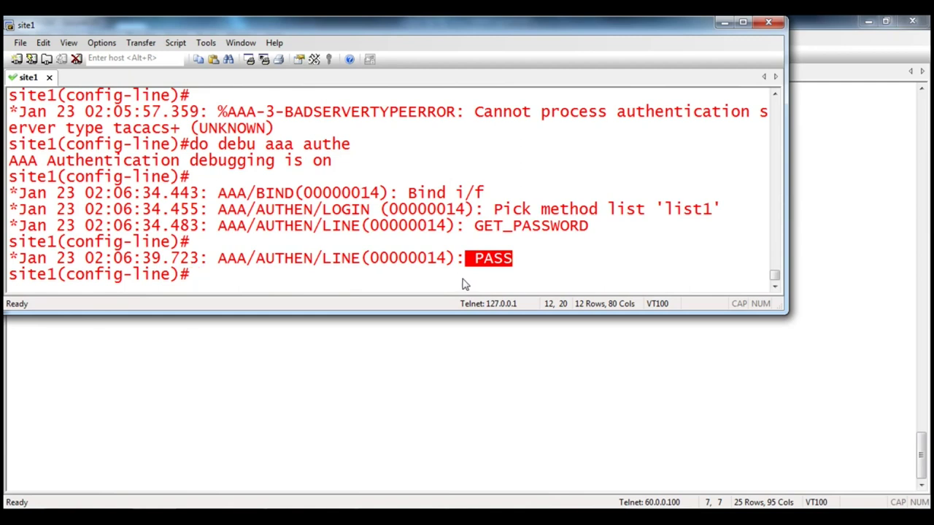
pyautogui.click(411, 275)
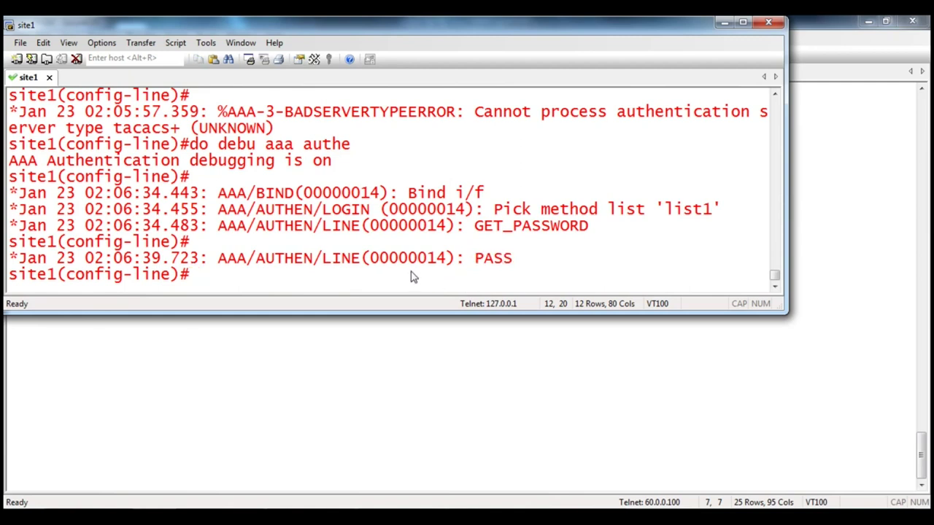
# Turn off all debugging on site1 with 'do undebug all'
pyautogui.write('do un a')
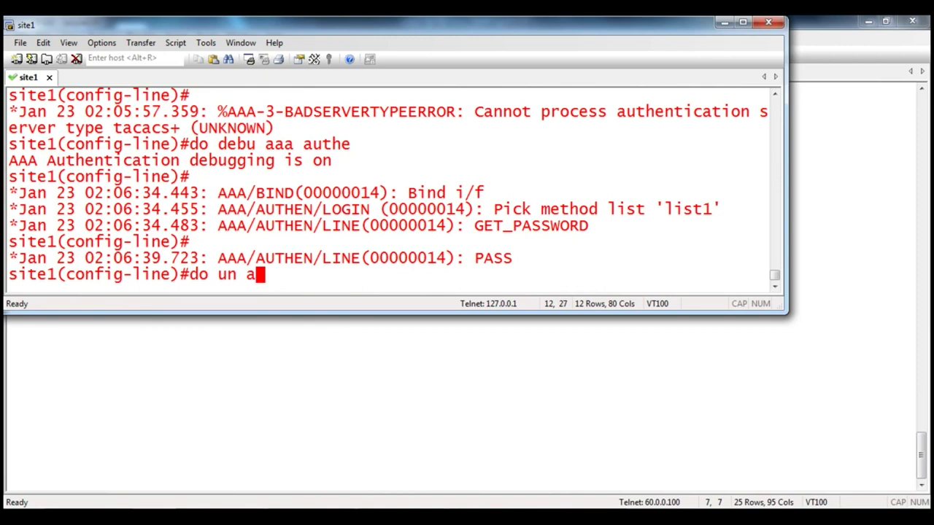
pyautogui.press('Return')
pyautogui.write('do i')
pyautogui.press('BackSpace')
pyautogui.write('und all')
pyautogui.press('Return')
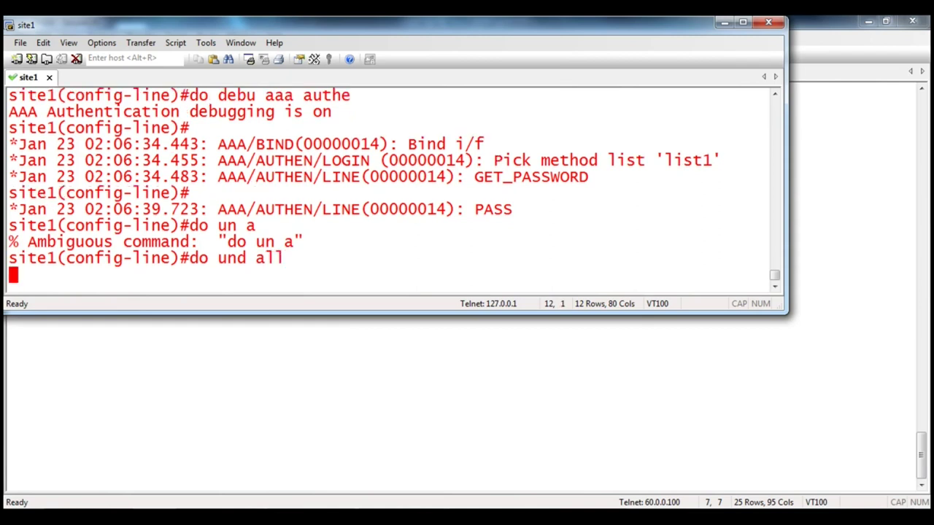
pyautogui.hotkey('alt', 'Tab')
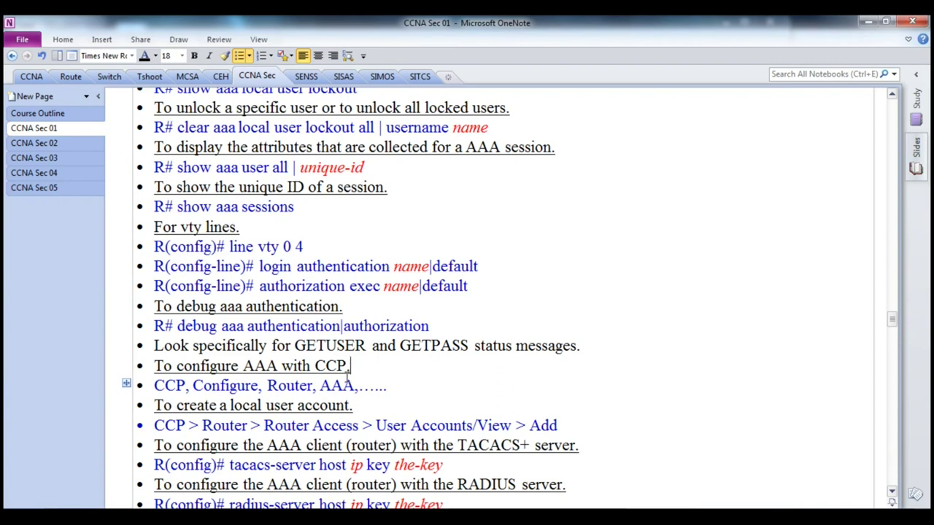
# Highlight CCP in the AAA notes and handwrite 'ASA → ASDM' in red ink
pyautogui.moveTo(347, 366); pyautogui.dragTo(315, 365)
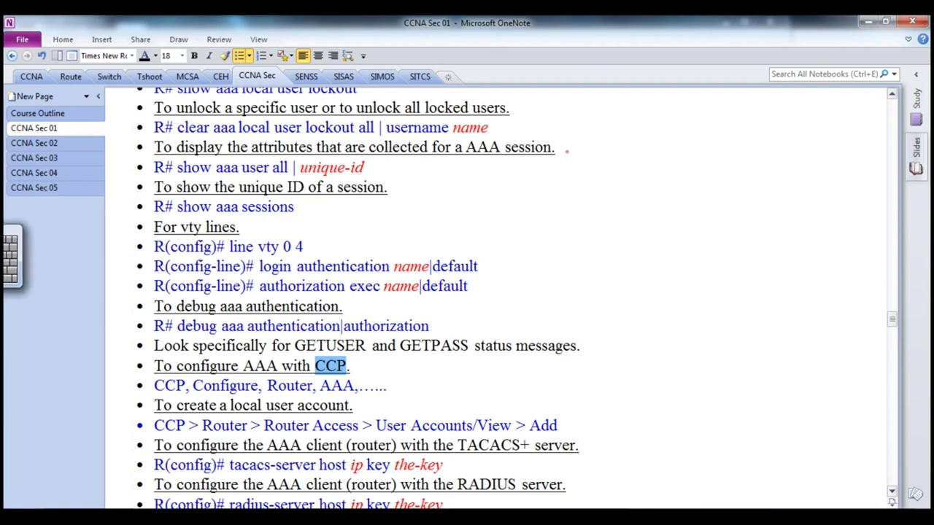
pyautogui.moveTo(510, 191)
pyautogui.mouseDown()
pyautogui.moveTo(499, 212)
pyautogui.moveTo(519, 209)
pyautogui.mouseUp()
pyautogui.moveTo(506, 202); pyautogui.dragTo(528, 207)
pyautogui.moveTo(553, 181)
pyautogui.mouseDown()
pyautogui.moveTo(542, 207)
pyautogui.moveTo(562, 206)
pyautogui.mouseUp()
pyautogui.moveTo(546, 197); pyautogui.dragTo(560, 196)
pyautogui.moveTo(585, 195); pyautogui.dragTo(671, 196)
pyautogui.moveTo(696, 173); pyautogui.dragTo(698, 196)
pyautogui.moveTo(696, 174)
pyautogui.mouseDown()
pyautogui.moveTo(704, 198)
pyautogui.moveTo(745, 179)
pyautogui.moveTo(782, 207)
pyautogui.moveTo(788, 274)
pyautogui.mouseUp()
pyautogui.click(718, 196)
# Add SDM, an R/S arrow, and an underlined, boxed CCP to the sketch
pyautogui.moveTo(788, 257); pyautogui.dragTo(789, 274)
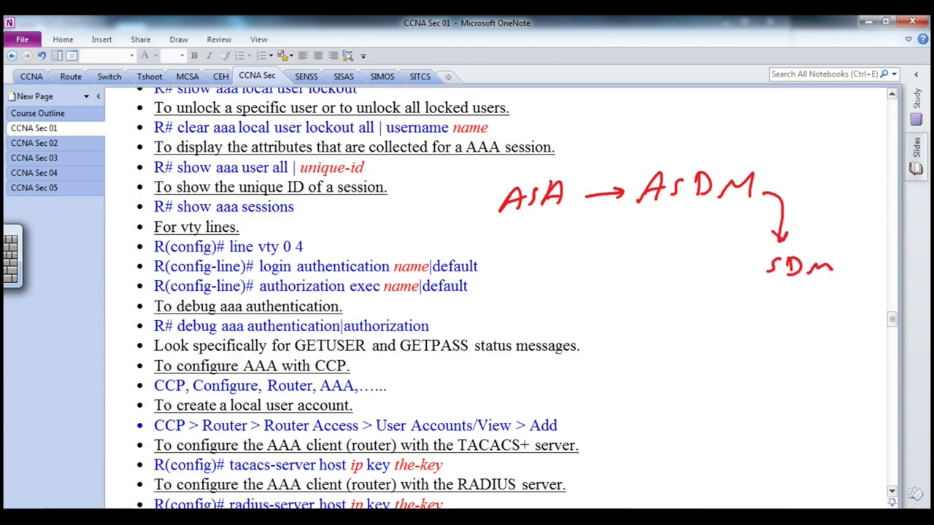
pyautogui.moveTo(557, 291); pyautogui.dragTo(556, 300)
pyautogui.moveTo(554, 278)
pyautogui.mouseDown()
pyautogui.moveTo(556, 301)
pyautogui.moveTo(569, 301)
pyautogui.moveTo(556, 328)
pyautogui.mouseUp()
pyautogui.moveTo(594, 302)
pyautogui.mouseDown()
pyautogui.moveTo(658, 294)
pyautogui.moveTo(646, 304)
pyautogui.mouseUp()
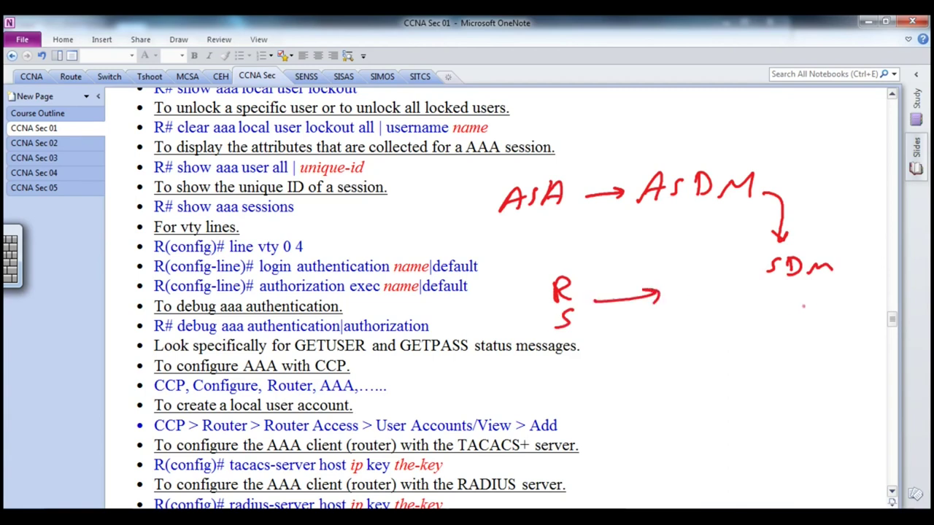
pyautogui.moveTo(790, 288); pyautogui.dragTo(762, 326)
pyautogui.moveTo(729, 356); pyautogui.dragTo(730, 372)
pyautogui.moveTo(752, 356)
pyautogui.mouseDown()
pyautogui.moveTo(754, 372)
pyautogui.moveTo(770, 372)
pyautogui.mouseUp()
pyautogui.moveTo(772, 348); pyautogui.dragTo(773, 362)
pyautogui.moveTo(727, 386); pyautogui.dragTo(766, 384)
pyautogui.moveTo(735, 394); pyautogui.dragTo(776, 390)
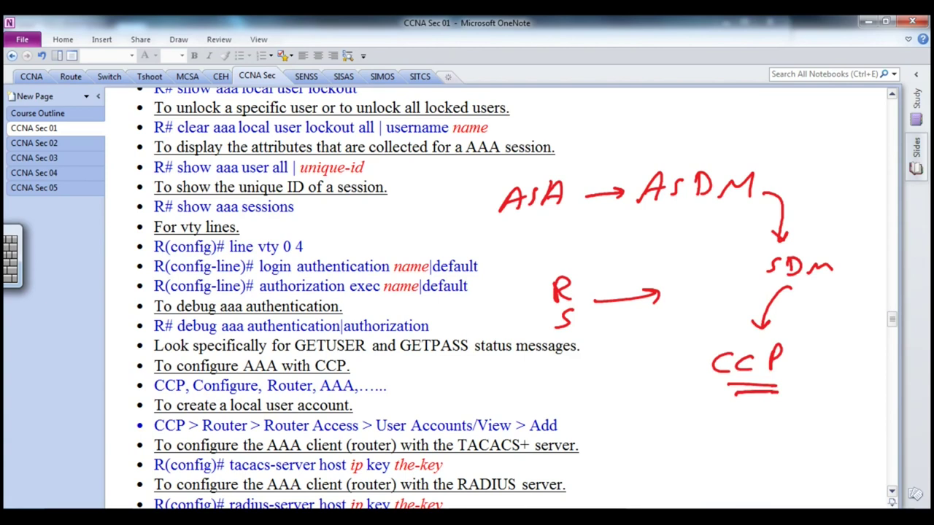
pyautogui.moveTo(800, 330)
pyautogui.mouseDown()
pyautogui.moveTo(790, 369)
pyautogui.moveTo(727, 330)
pyautogui.moveTo(684, 334)
pyautogui.mouseUp()
pyautogui.moveTo(686, 347)
pyautogui.mouseDown()
pyautogui.moveTo(685, 377)
pyautogui.moveTo(703, 389)
pyautogui.moveTo(763, 389)
pyautogui.mouseUp()
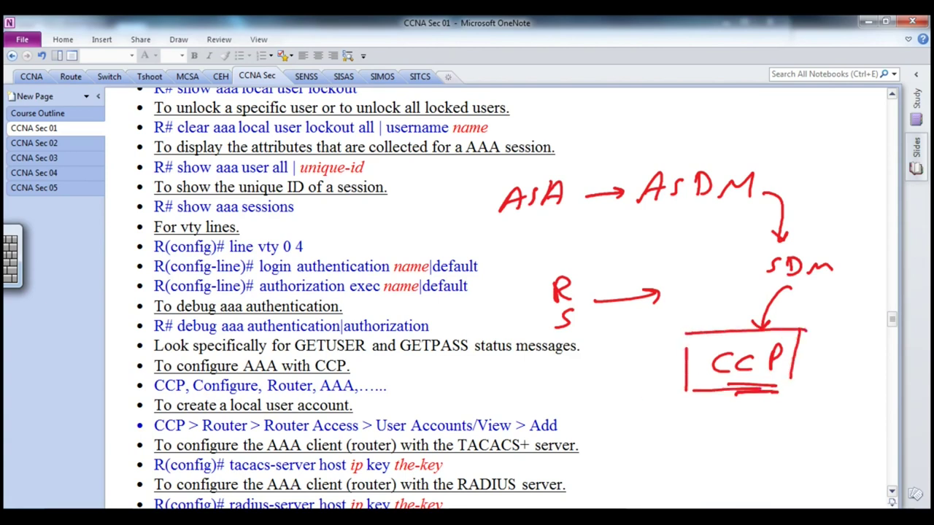
# Draw arrows from CCP to IE, Java and flash player
pyautogui.moveTo(705, 393)
pyautogui.mouseDown()
pyautogui.moveTo(657, 414)
pyautogui.moveTo(650, 442)
pyautogui.mouseUp()
pyautogui.moveTo(654, 445); pyautogui.dragTo(667, 442)
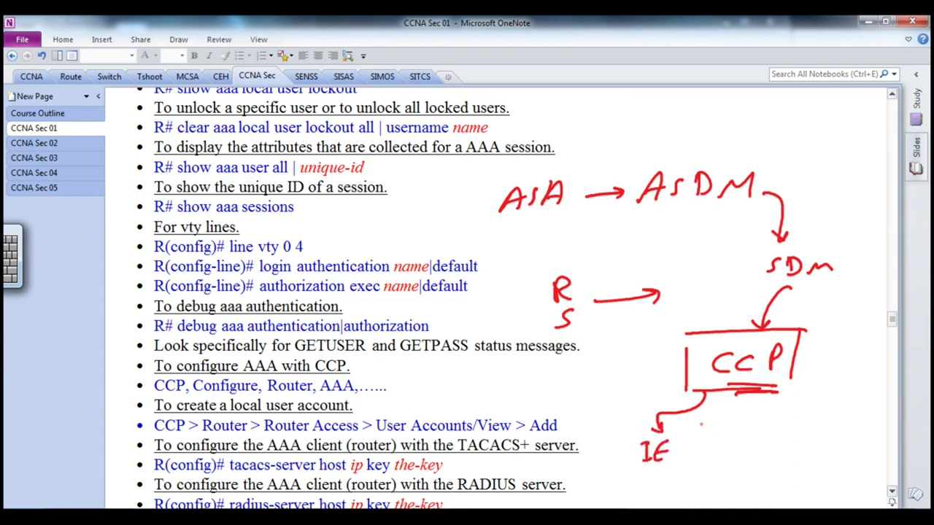
pyautogui.moveTo(706, 393)
pyautogui.mouseDown()
pyautogui.moveTo(744, 427)
pyautogui.moveTo(725, 457)
pyautogui.mouseUp()
pyautogui.moveTo(706, 394)
pyautogui.mouseDown()
pyautogui.moveTo(801, 413)
pyautogui.moveTo(805, 437)
pyautogui.moveTo(788, 469)
pyautogui.moveTo(828, 447)
pyautogui.moveTo(818, 455)
pyautogui.mouseUp()
pyautogui.moveTo(839, 423); pyautogui.dragTo(850, 458)
pyautogui.moveTo(798, 474); pyautogui.dragTo(843, 475)
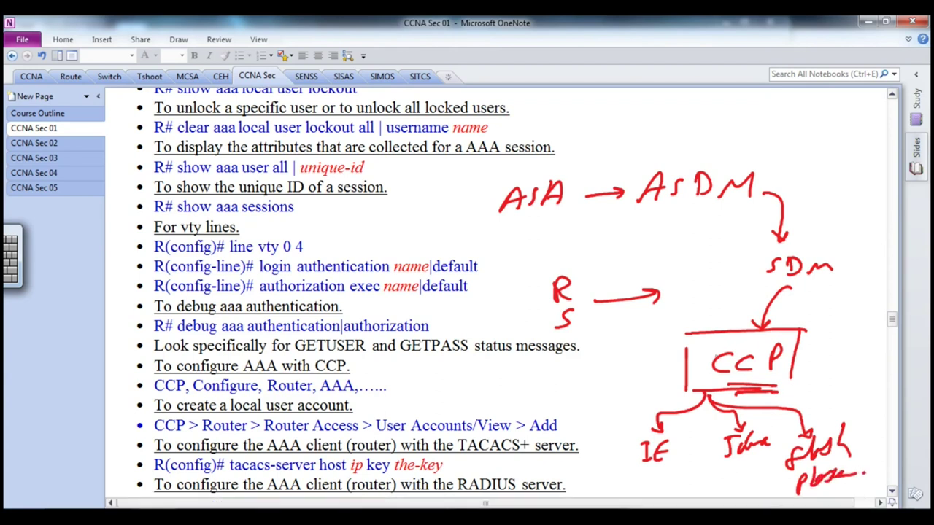
pyautogui.moveTo(657, 364); pyautogui.dragTo(704, 363)
# Draw an arrow left from CCP to a circled 'http', marking the ASA and R/S labels
pyautogui.moveTo(684, 374)
pyautogui.mouseDown()
pyautogui.moveTo(614, 388)
pyautogui.moveTo(620, 398)
pyautogui.mouseUp()
pyautogui.moveTo(553, 372)
pyautogui.mouseDown()
pyautogui.moveTo(557, 394)
pyautogui.moveTo(581, 390)
pyautogui.mouseUp()
pyautogui.moveTo(576, 379); pyautogui.dragTo(585, 379)
pyautogui.moveTo(587, 364)
pyautogui.mouseDown()
pyautogui.moveTo(589, 391)
pyautogui.moveTo(592, 370)
pyautogui.mouseUp()
pyautogui.moveTo(597, 362); pyautogui.dragTo(598, 380)
pyautogui.moveTo(598, 362); pyautogui.dragTo(592, 403)
pyautogui.moveTo(525, 219); pyautogui.dragTo(538, 215)
pyautogui.moveTo(536, 304); pyautogui.dragTo(535, 313)
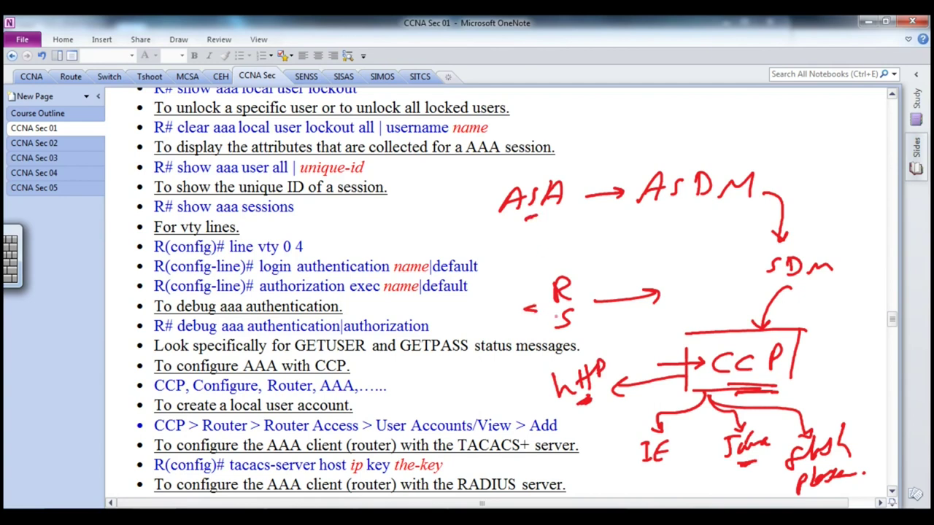
pyautogui.moveTo(617, 397)
pyautogui.mouseDown()
pyautogui.moveTo(615, 355)
pyautogui.moveTo(595, 354)
pyautogui.moveTo(536, 364)
pyautogui.moveTo(531, 396)
pyautogui.moveTo(582, 403)
pyautogui.moveTo(532, 380)
pyautogui.moveTo(511, 395)
pyautogui.mouseUp()
# Label the http branch with username and password, then leave OneNote
pyautogui.moveTo(421, 377); pyautogui.dragTo(513, 366)
pyautogui.moveTo(438, 394)
pyautogui.mouseDown()
pyautogui.moveTo(442, 410)
pyautogui.moveTo(477, 402)
pyautogui.mouseUp()
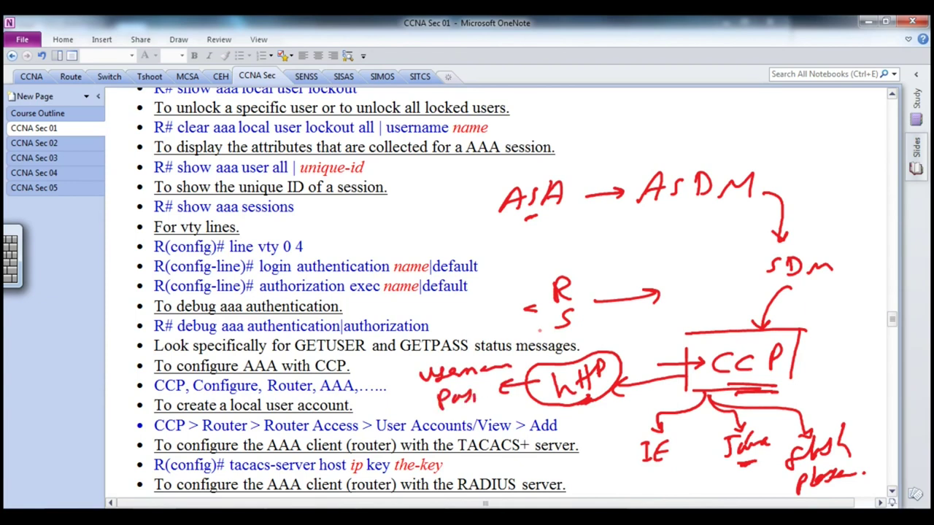
pyautogui.click(351, 366)
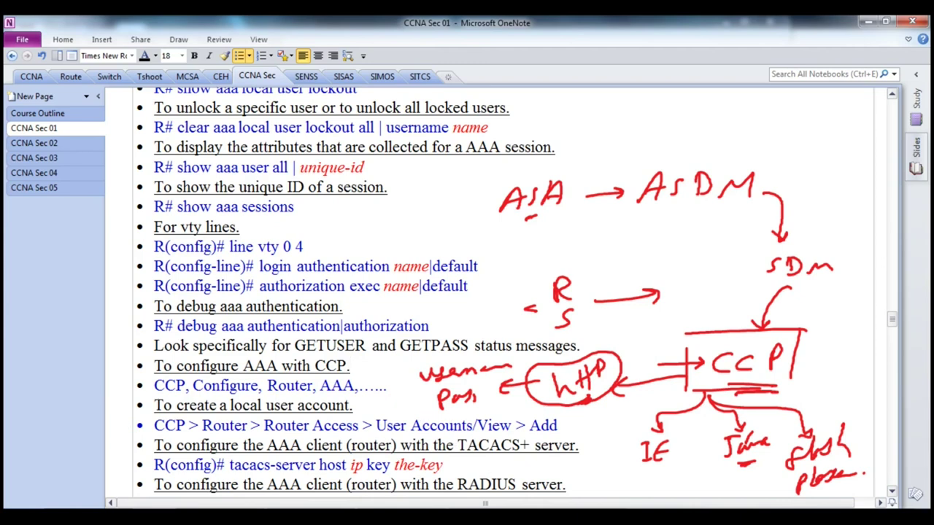
pyautogui.hotkey('alt', 'Tab')
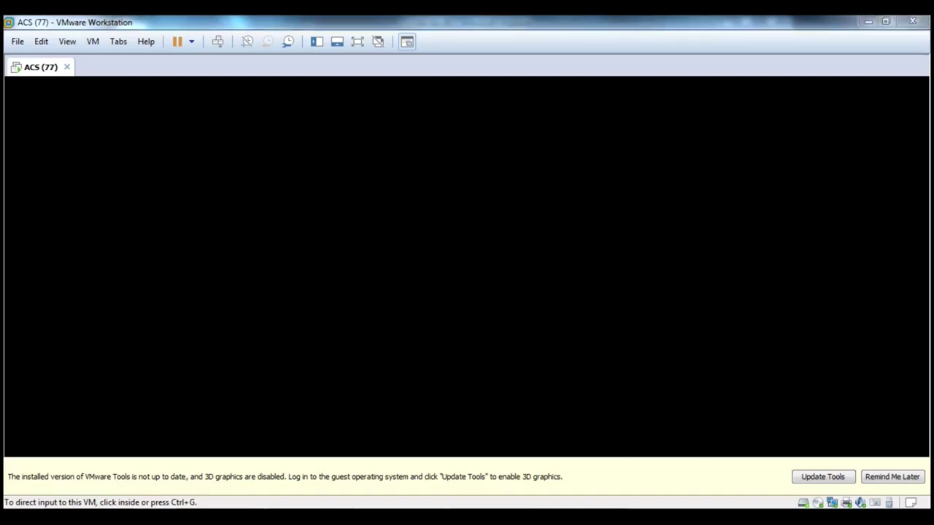
# Exit line configuration and enable the router's HTTP server with 'ip http server'
pyautogui.hotkey('alt', 'Tab')
pyautogui.hotkey('alt', 'Tab')
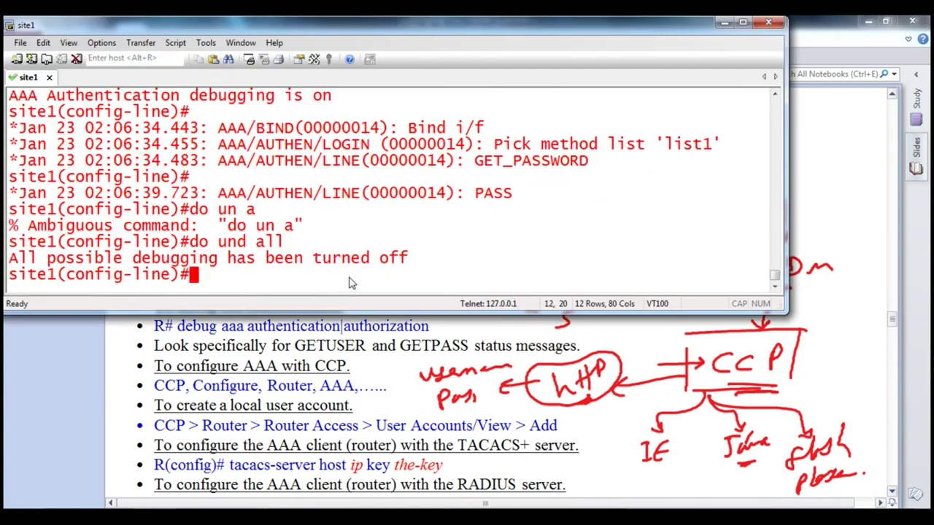
pyautogui.write('exit')
pyautogui.press('Return')
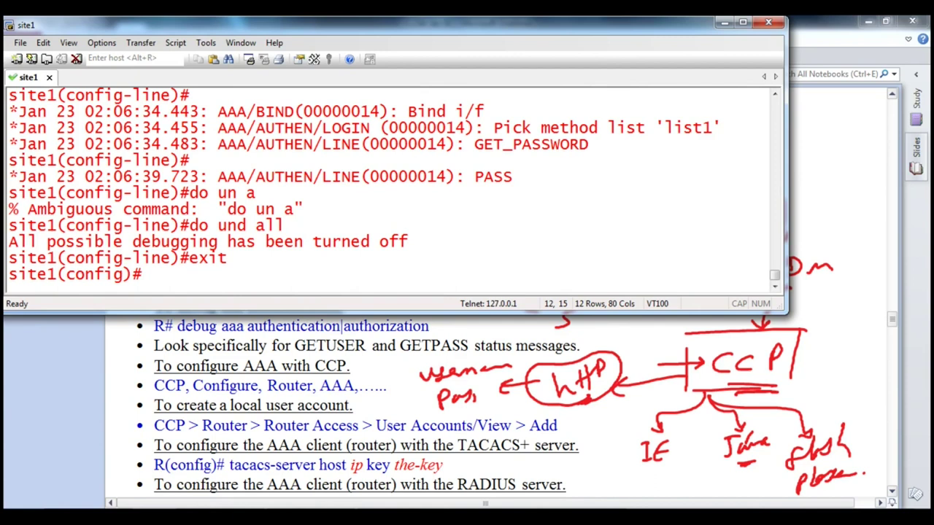
pyautogui.write('ip htt')
pyautogui.press('Tab')
pyautogui.write('ser')
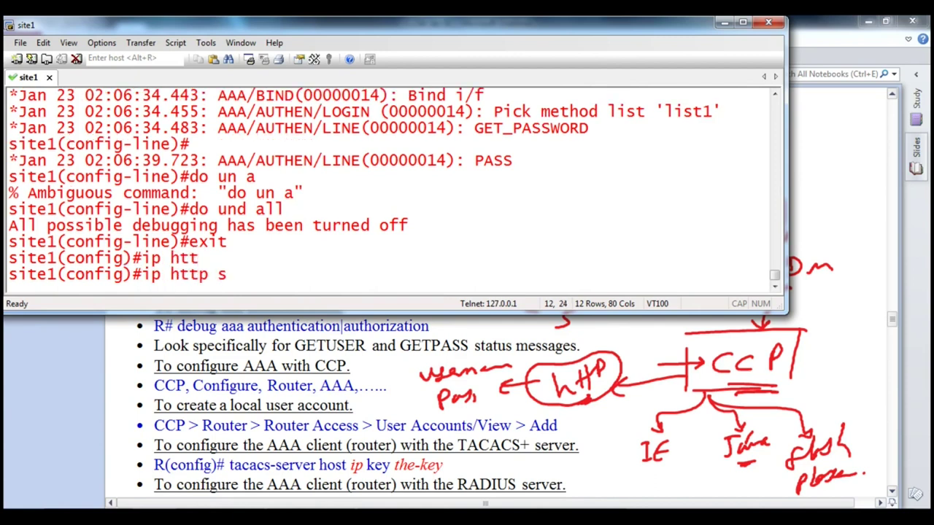
pyautogui.press('Tab')
pyautogui.press('Return')
# Set HTTP authentication to local with 'ip http authentication local'
pyautogui.write('ip htt')
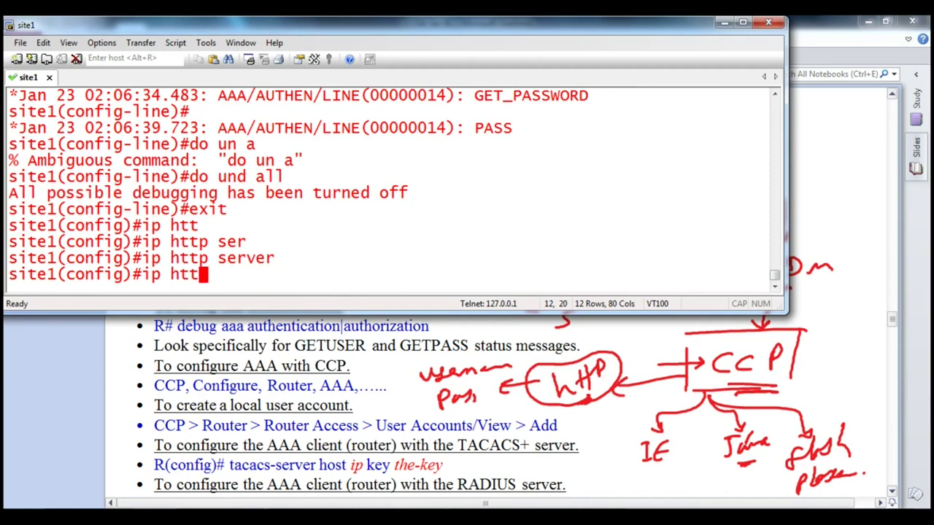
pyautogui.press('Tab')
pyautogui.write('a')
pyautogui.press('Tab')
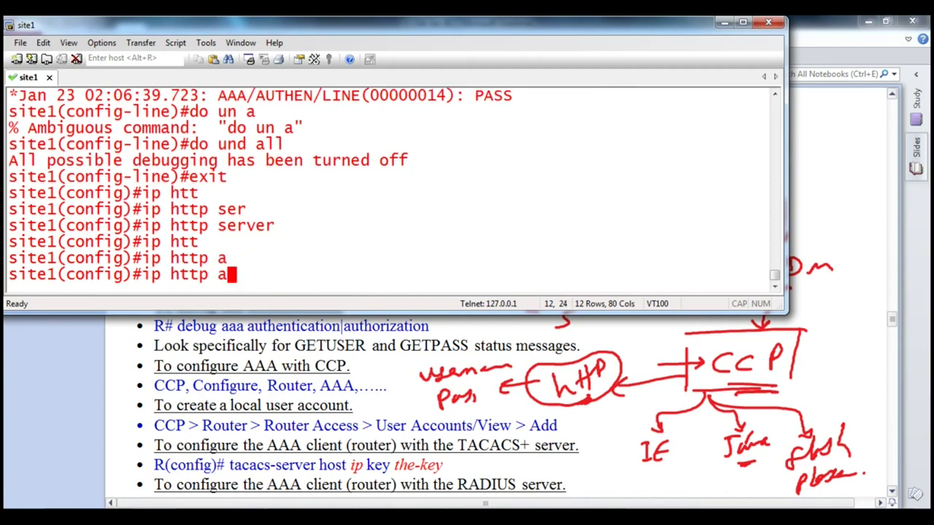
pyautogui.write('u')
pyautogui.press('Tab')
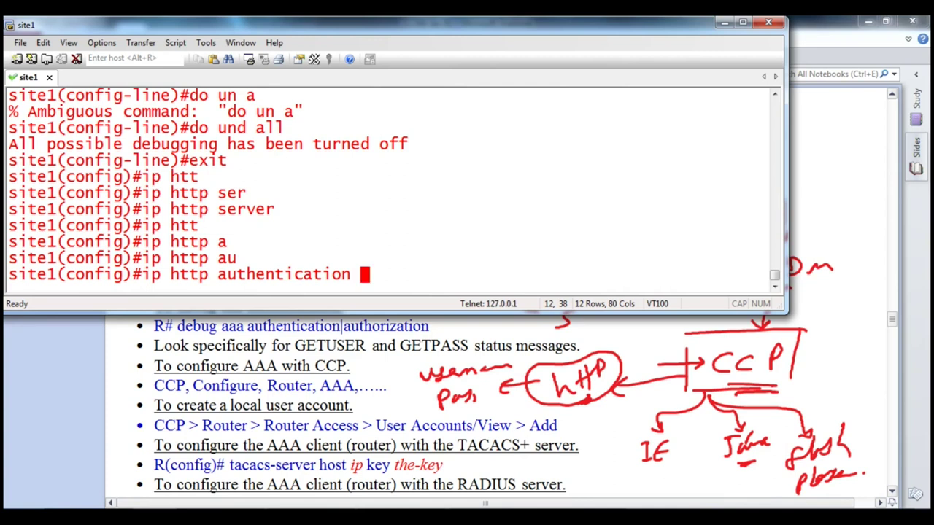
pyautogui.write('?')
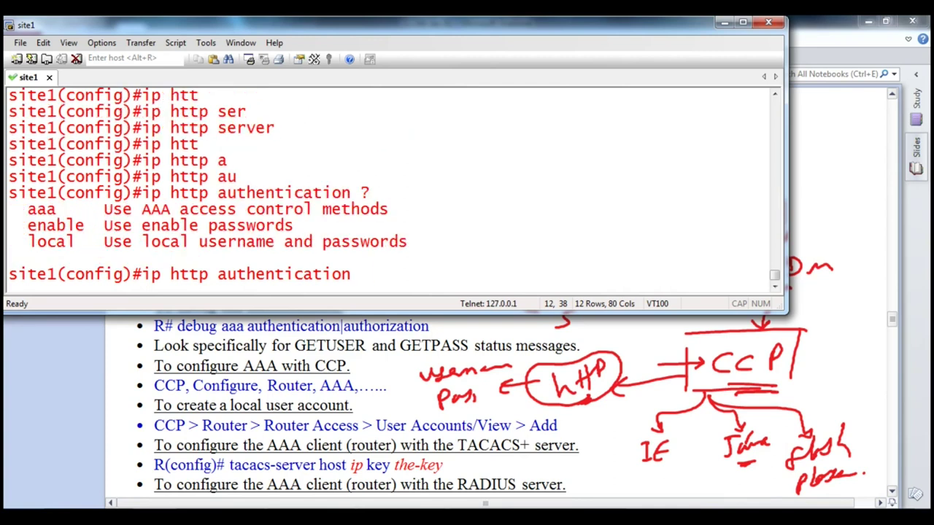
pyautogui.write('lo')
pyautogui.press('Tab')
pyautogui.press('Return')
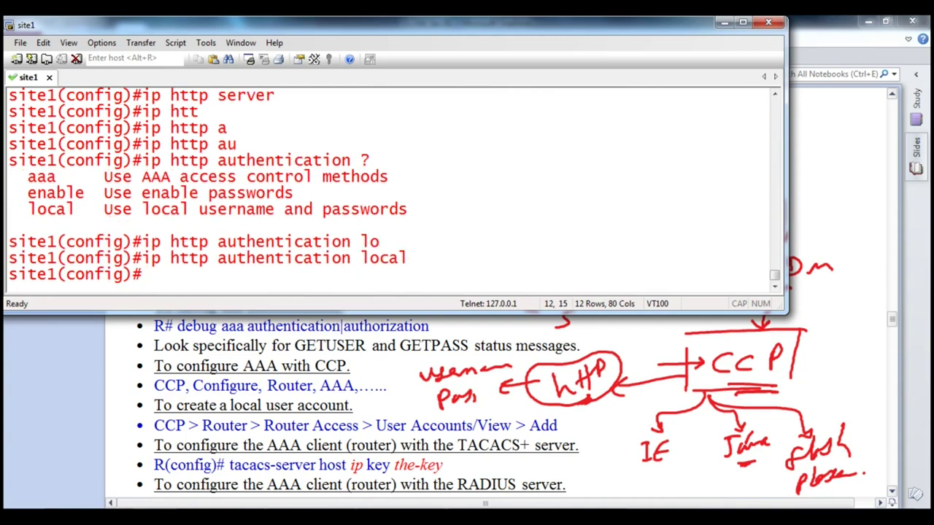
pyautogui.doubleClick(41, 177)
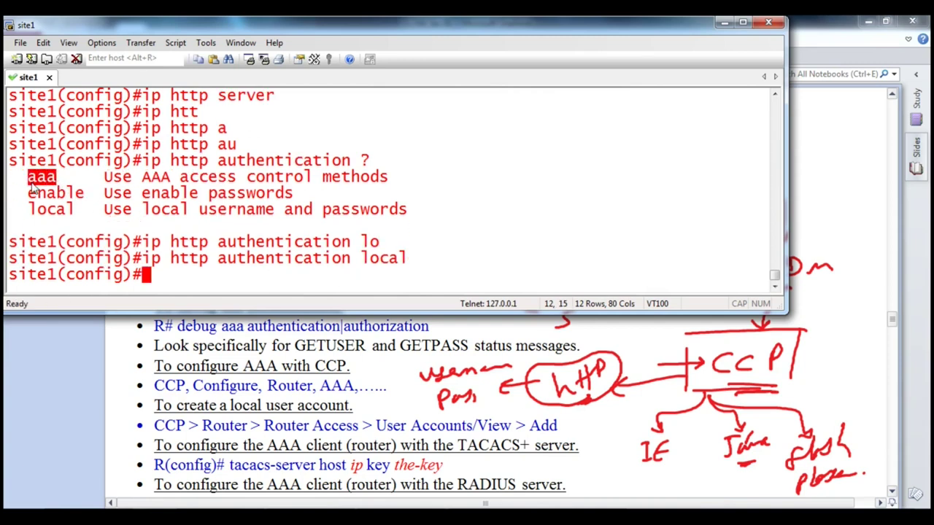
pyautogui.click(192, 287)
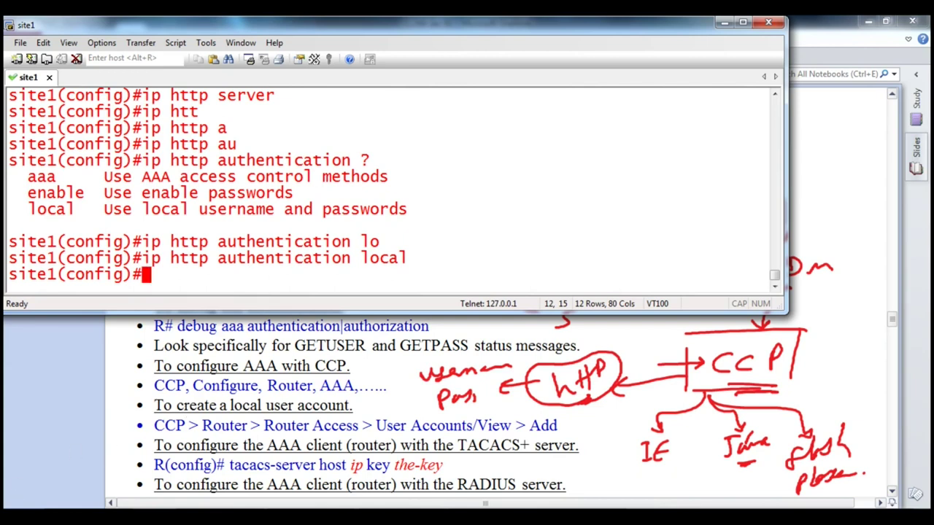
pyautogui.press('super')
# Launch the Java Control Panel from the Java item in Control Panel
pyautogui.click(223, 361)
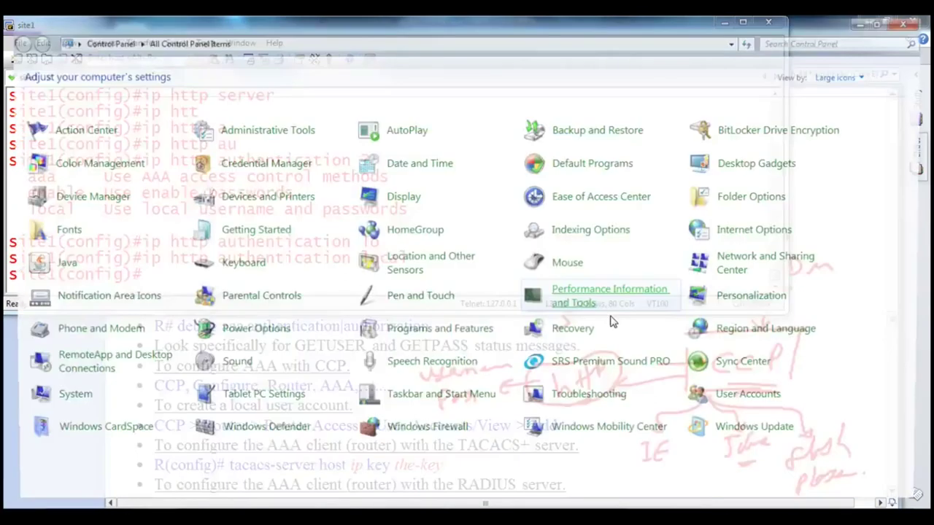
pyautogui.click(396, 277)
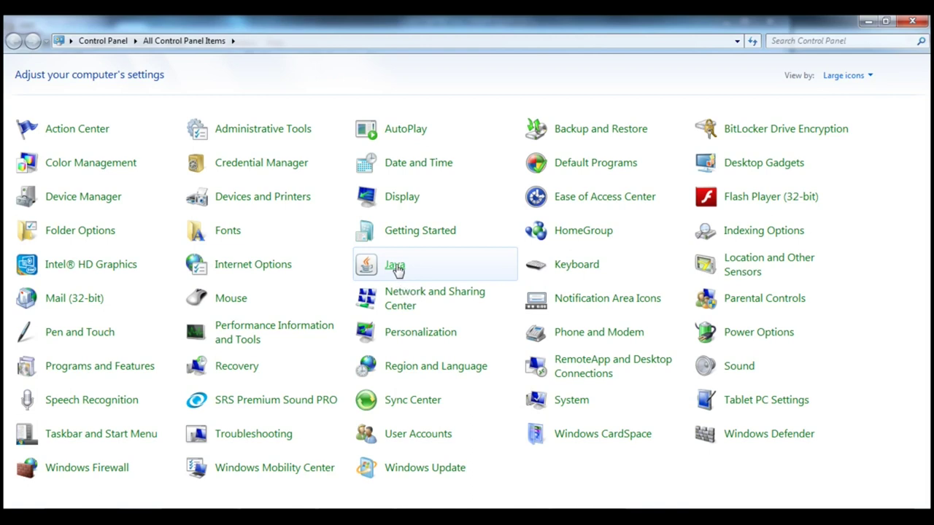
pyautogui.click(397, 269)
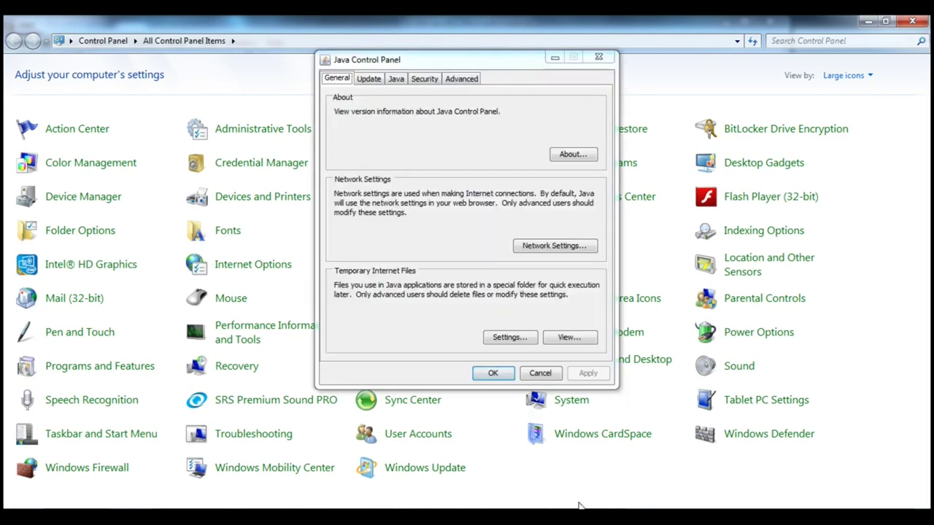
# Check the Update tab and About dialog to confirm Java 6 Update 13
pyautogui.click(369, 79)
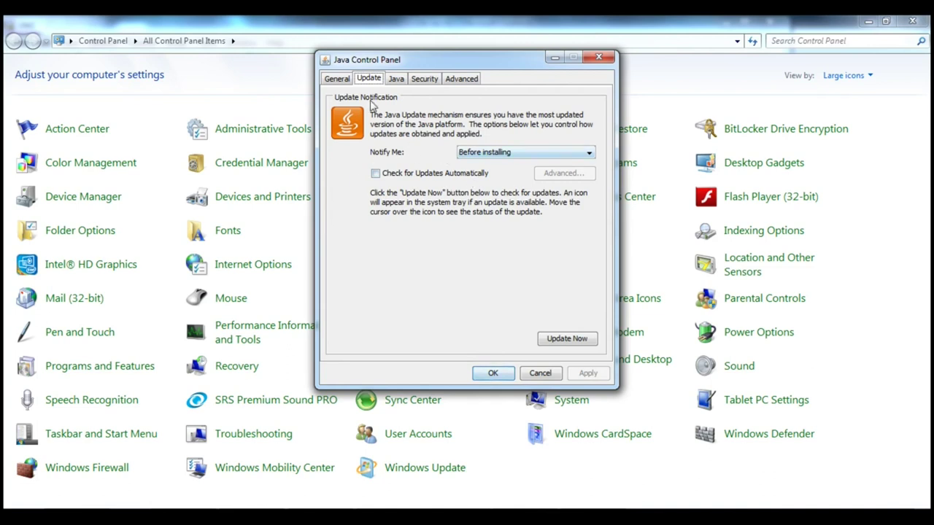
pyautogui.click(338, 79)
pyautogui.click(566, 154)
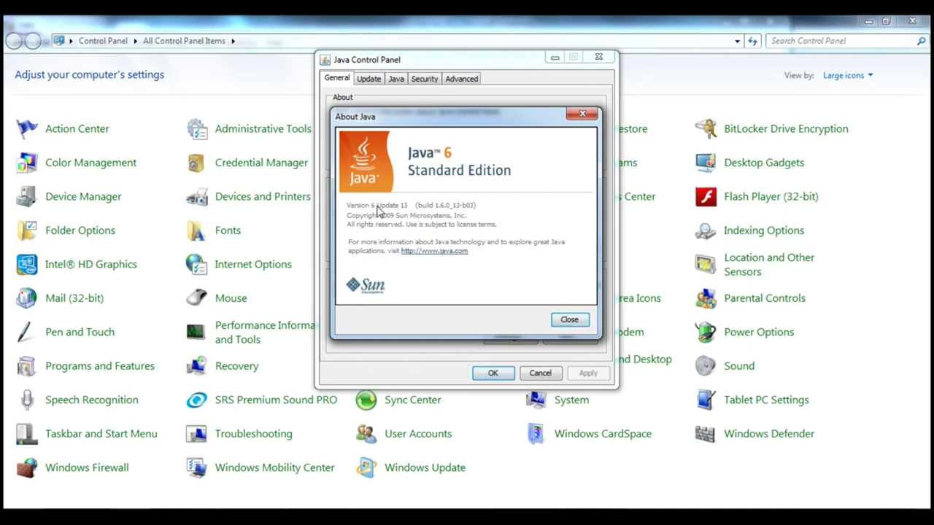
pyautogui.click(558, 320)
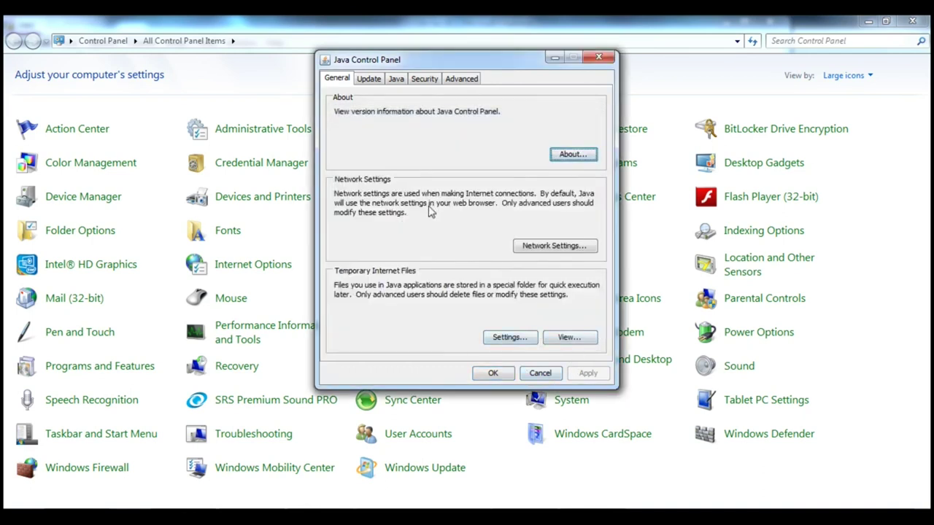
# Cancel the Java Control Panel without changes and return to the Start menu
pyautogui.click(542, 375)
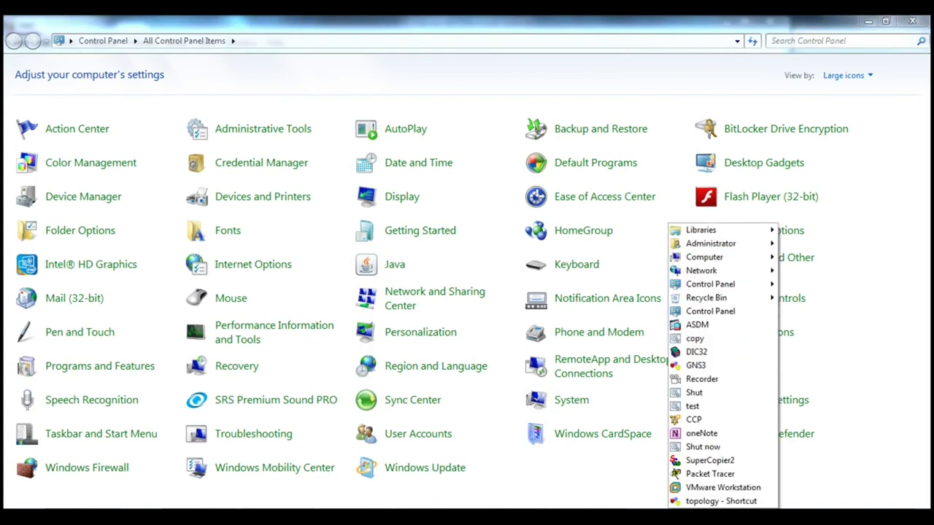
pyautogui.click(593, 474)
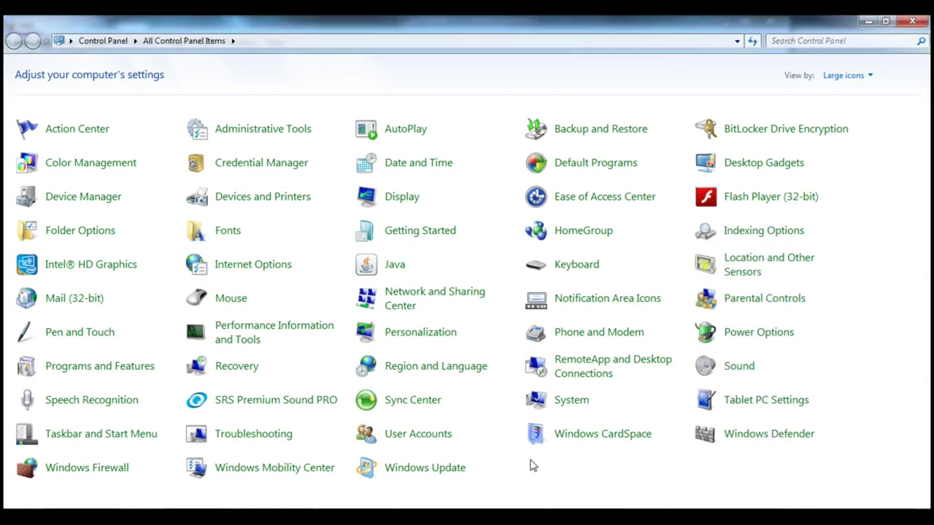
pyautogui.press('super')
# Browse to the Sources folder on Data (D:), then launch Cisco Configuration Professional 2.7 from the desktop shortcuts
pyautogui.click(51, 348)
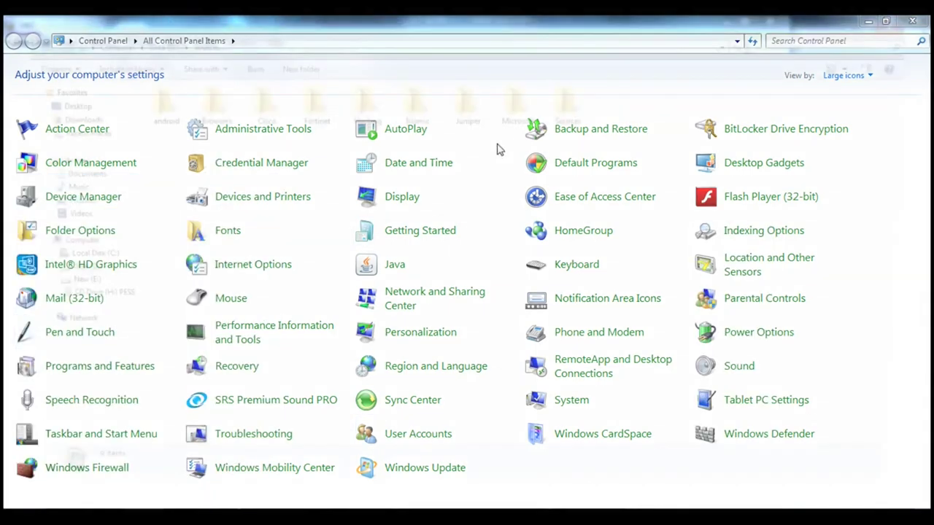
pyautogui.doubleClick(579, 104)
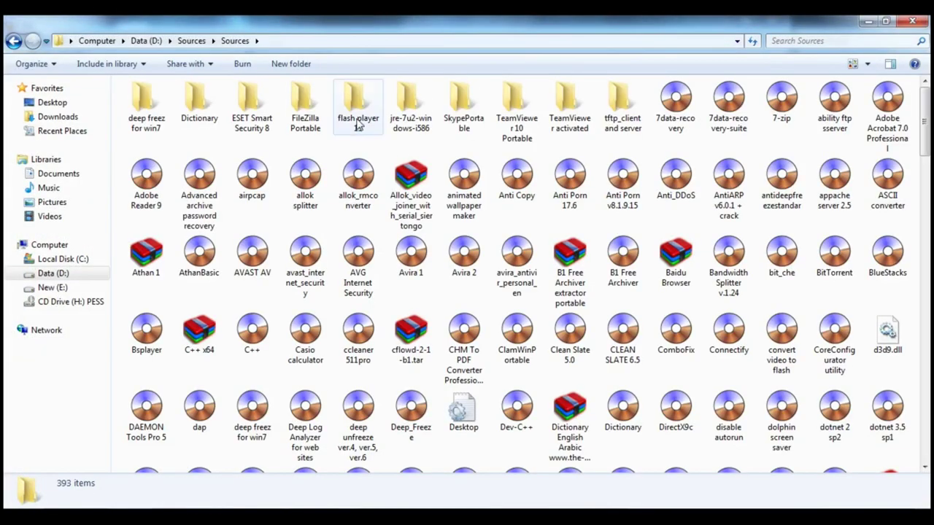
pyautogui.click(357, 128)
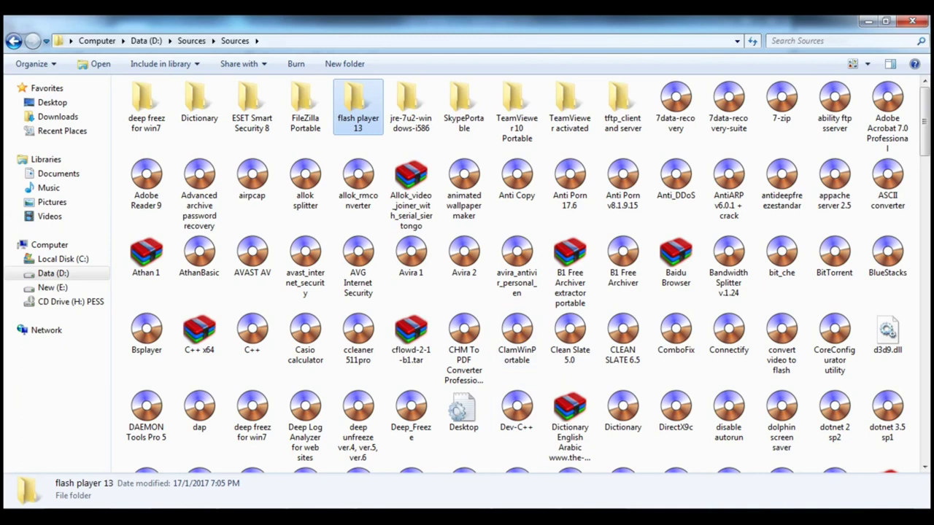
pyautogui.click(685, 518)
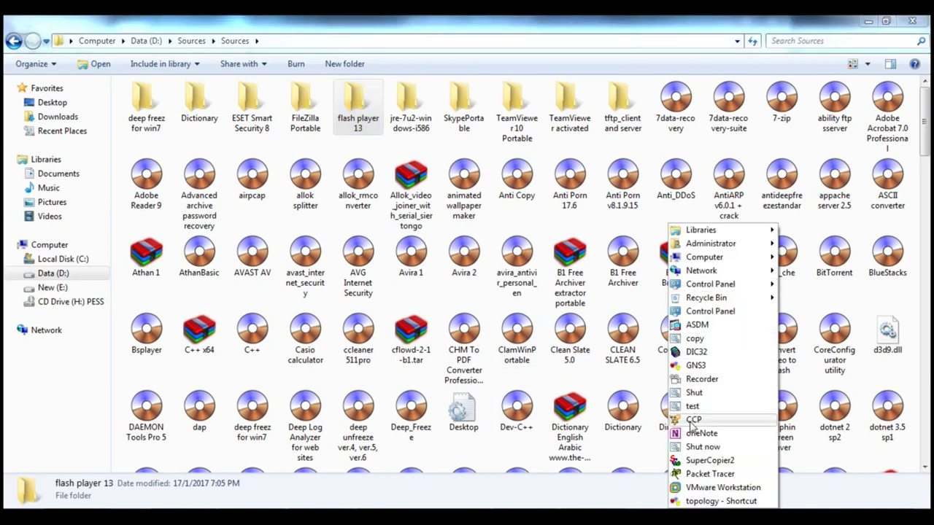
pyautogui.click(689, 420)
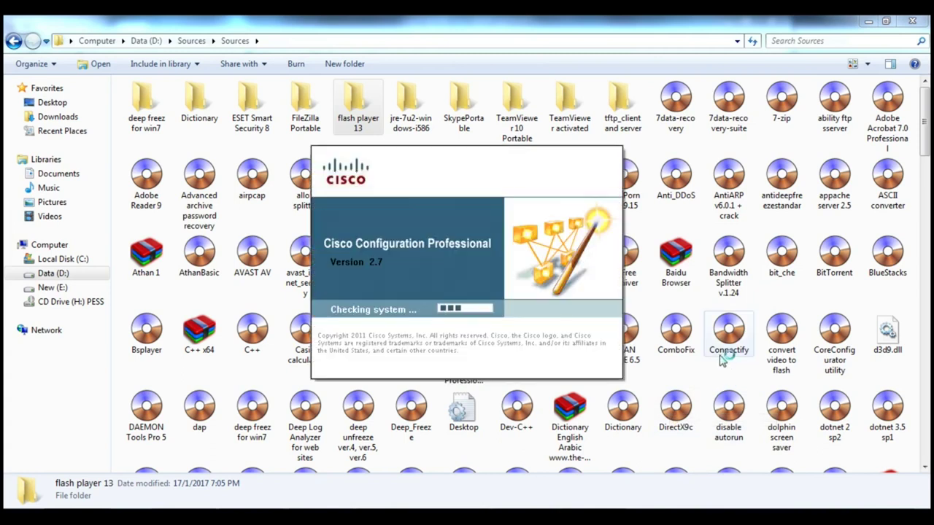
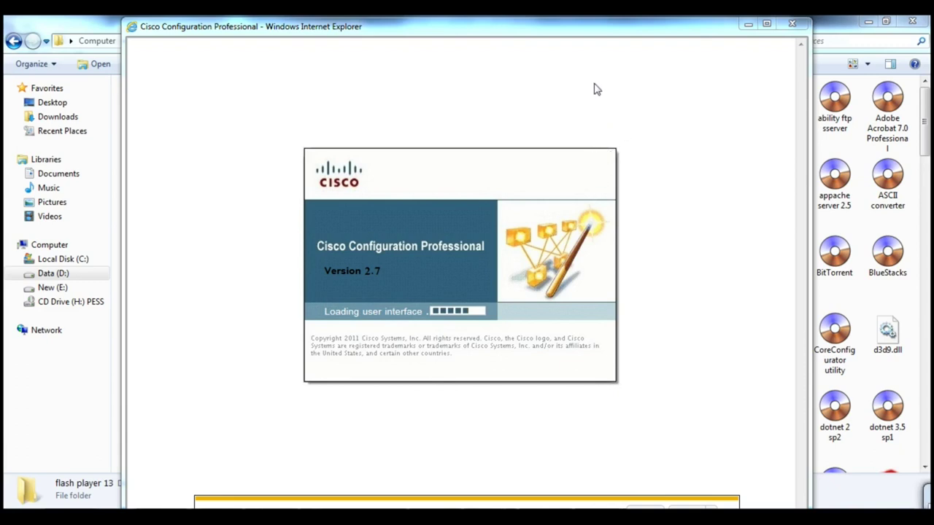
# Reposition the loading window and mark the Configure and Router steps in the notes
pyautogui.moveTo(519, 36)
pyautogui.mouseDown()
pyautogui.moveTo(526, 33)
pyautogui.moveTo(518, 39)
pyautogui.mouseUp()
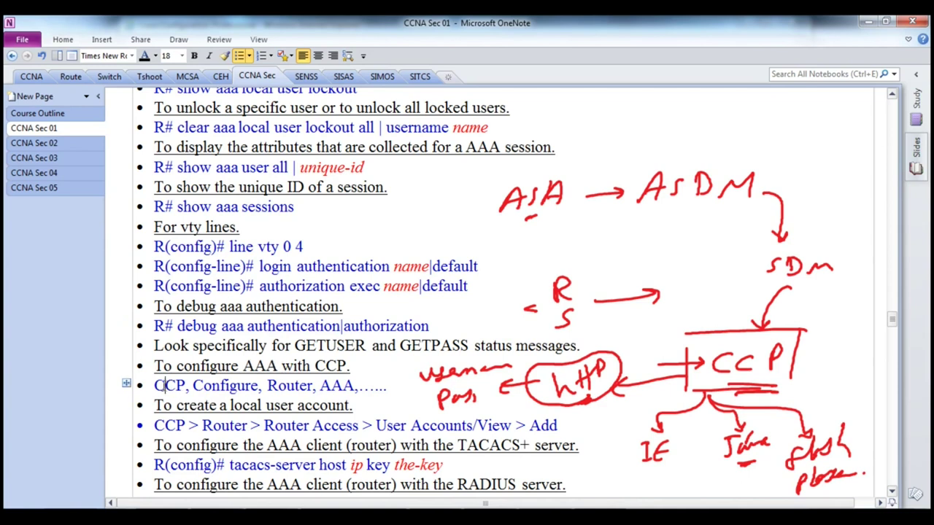
pyautogui.moveTo(238, 385); pyautogui.dragTo(211, 385)
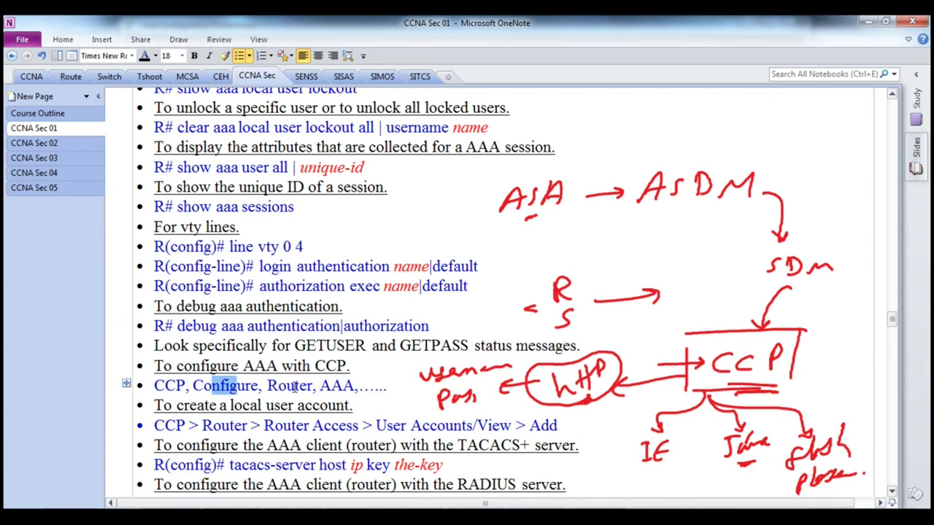
pyautogui.moveTo(295, 386); pyautogui.dragTo(277, 386)
pyautogui.moveTo(343, 385); pyautogui.dragTo(330, 386)
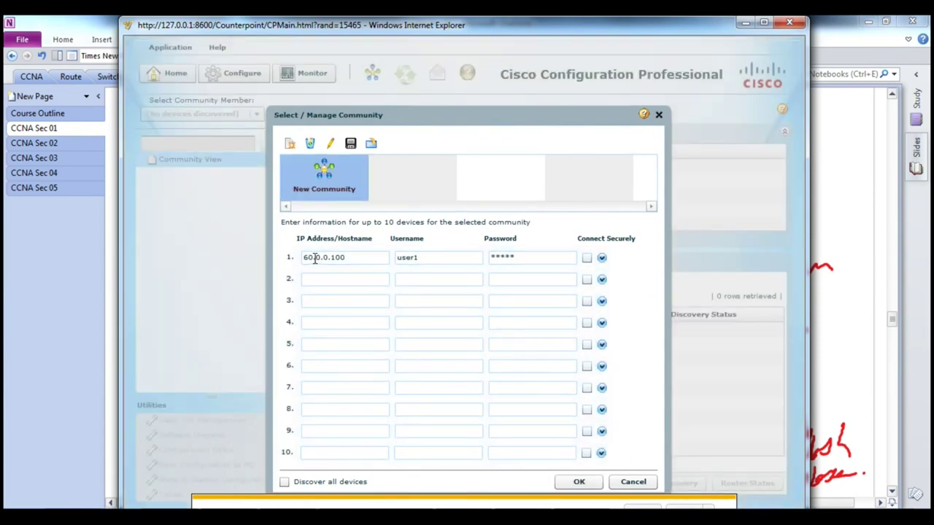
# Trust the Cisco publisher and allow the CCP Java applet to run
pyautogui.click(333, 262)
pyautogui.click(334, 264)
pyautogui.click(352, 267)
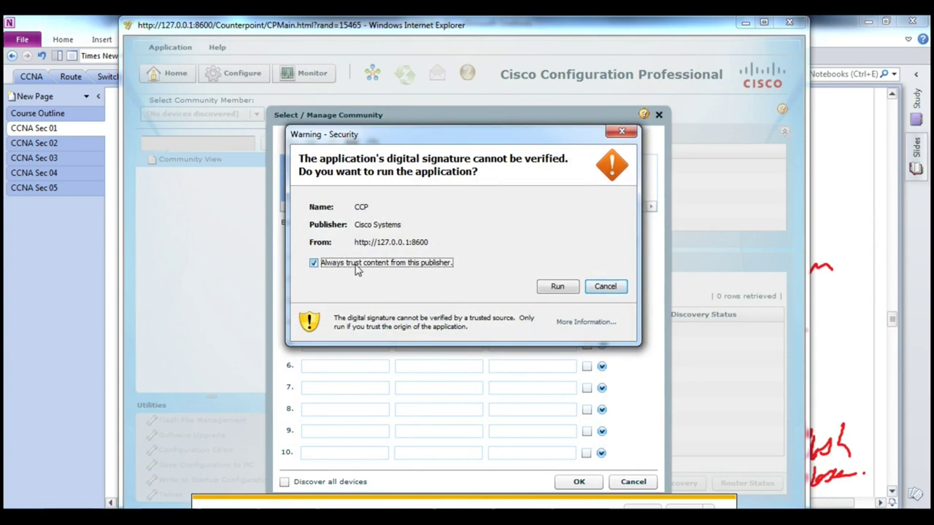
pyautogui.click(556, 287)
# Add router 60.0.0.100 with its username and password, tick Discover all devices, and save
pyautogui.press('Tab')
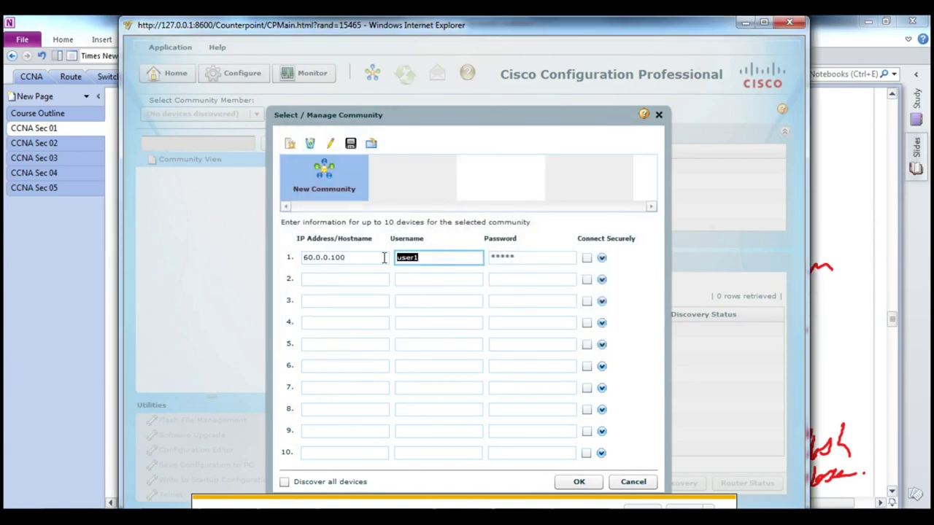
pyautogui.press('Tab')
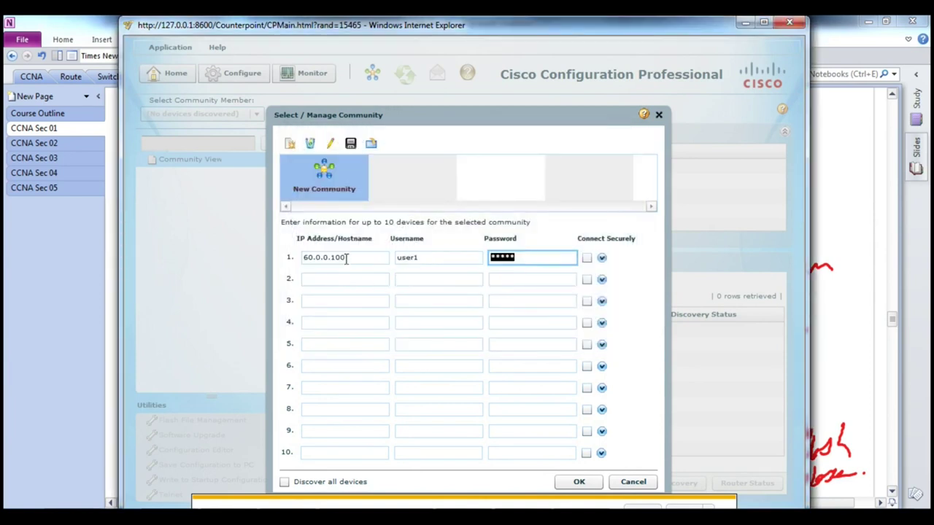
pyautogui.moveTo(345, 259); pyautogui.dragTo(309, 256)
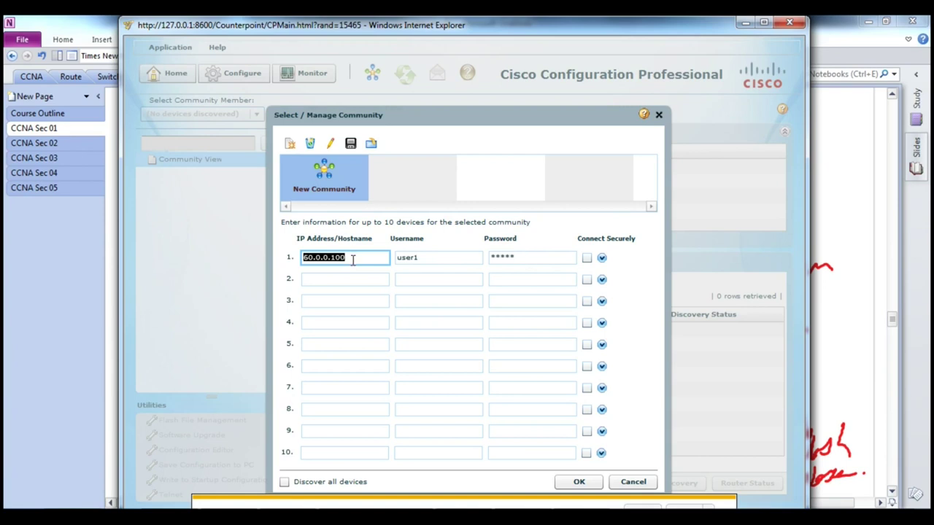
pyautogui.press('Tab')
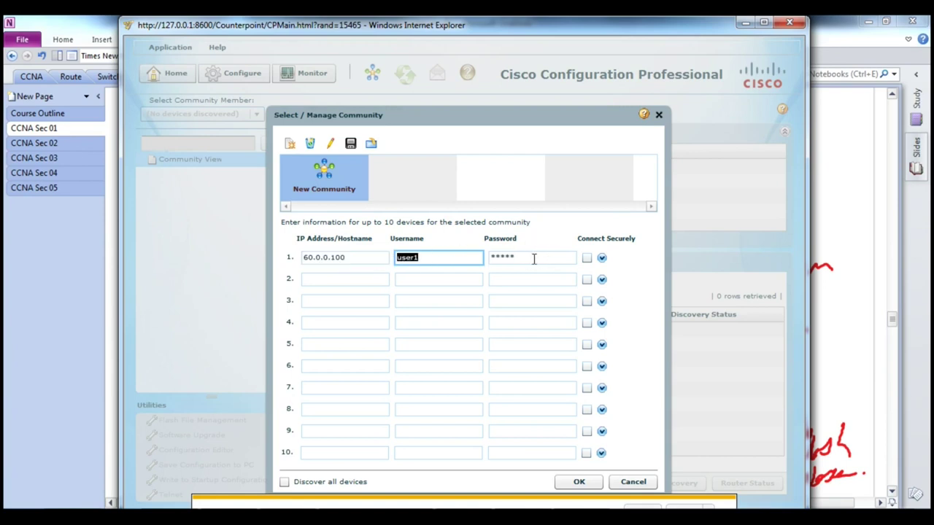
pyautogui.press('Tab')
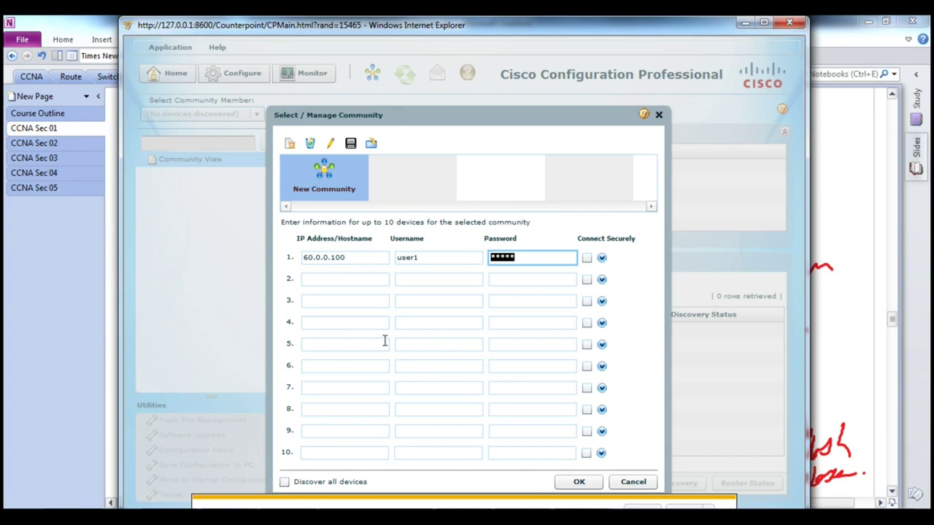
pyautogui.click(310, 484)
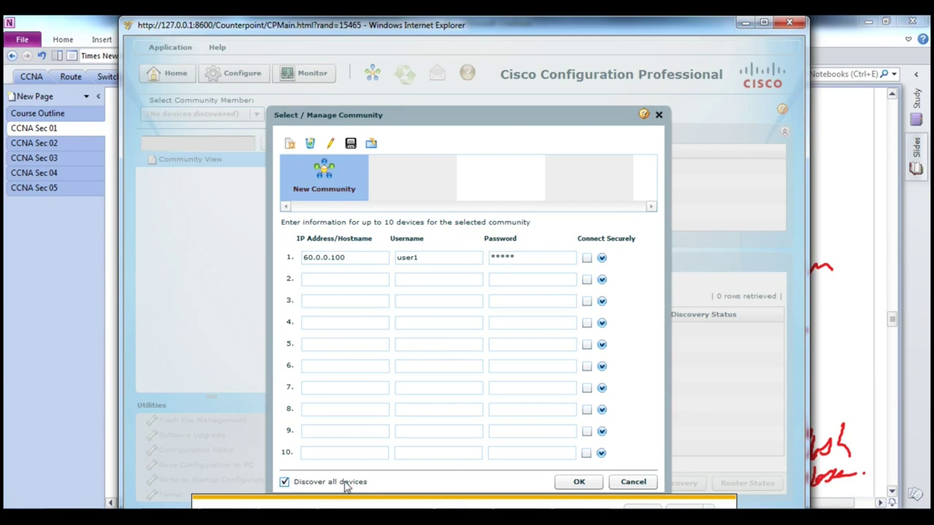
pyautogui.moveTo(346, 257); pyautogui.dragTo(304, 256)
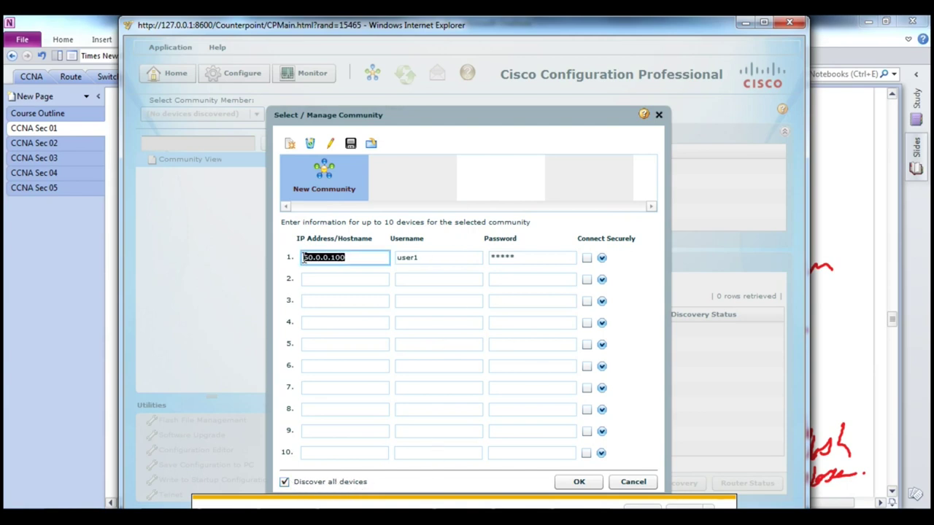
pyautogui.press('Tab')
pyautogui.press('Tab')
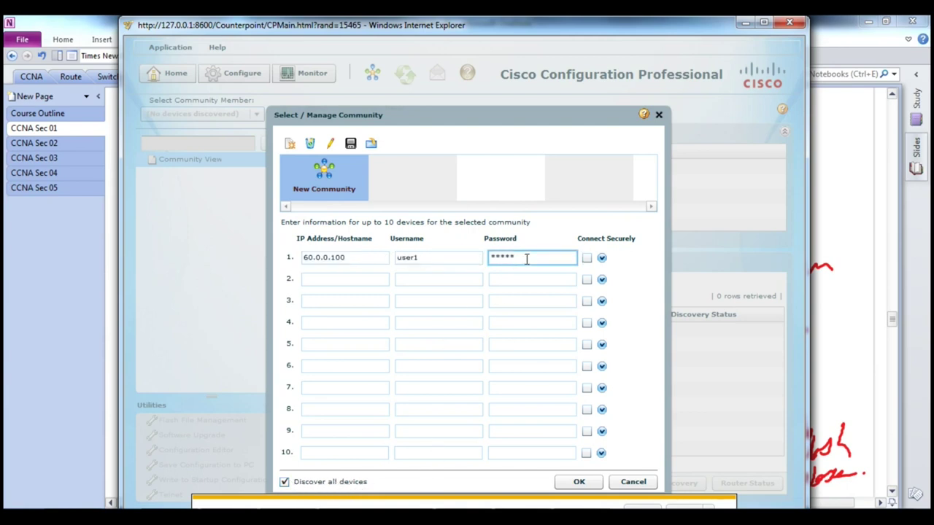
pyautogui.click(577, 482)
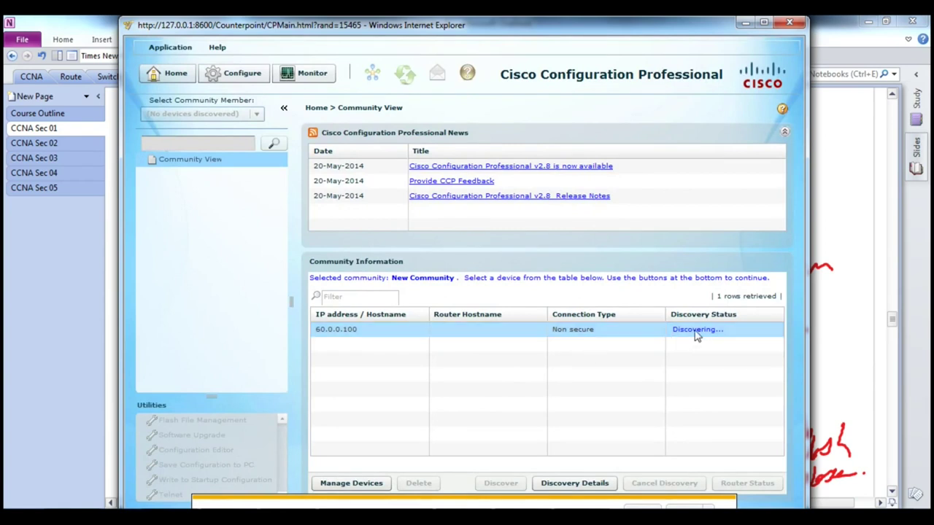
# Review the Discovery Details for 60.0.0.100, close them, and switch to the site1 terminal
pyautogui.click(697, 332)
pyautogui.moveTo(485, 308); pyautogui.dragTo(455, 236)
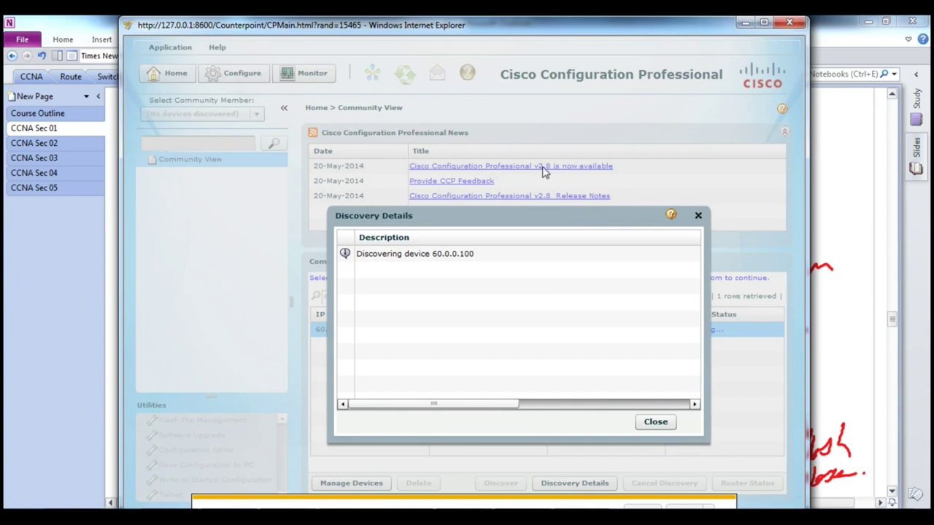
pyautogui.moveTo(531, 224); pyautogui.dragTo(562, 184)
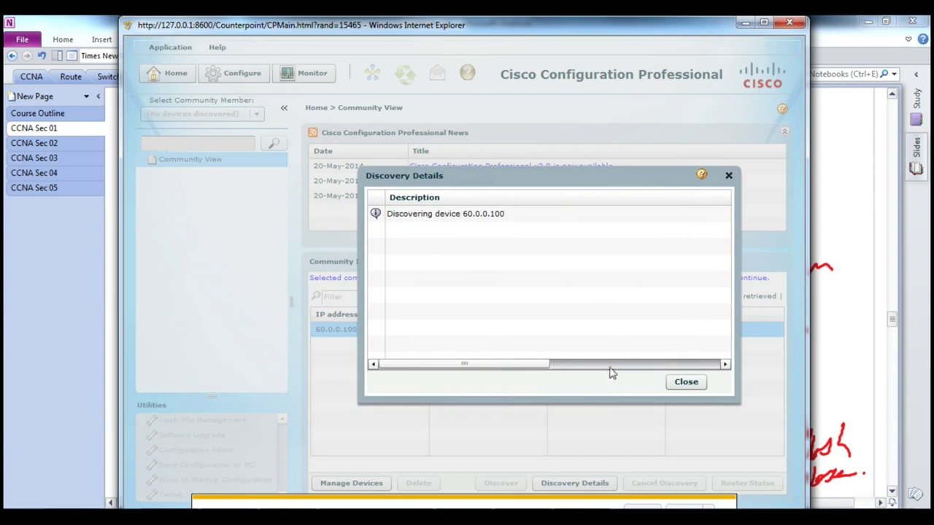
pyautogui.click(686, 382)
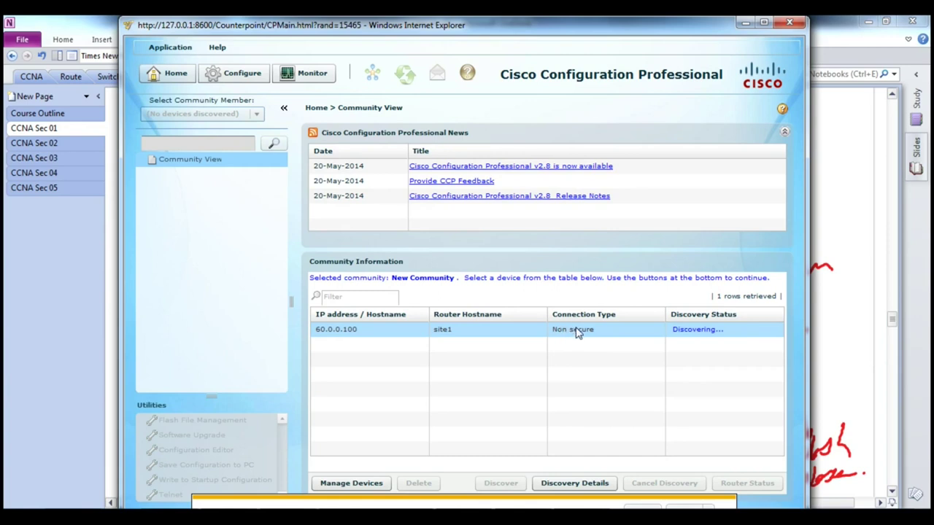
pyautogui.hotkey('alt', 'Tab')
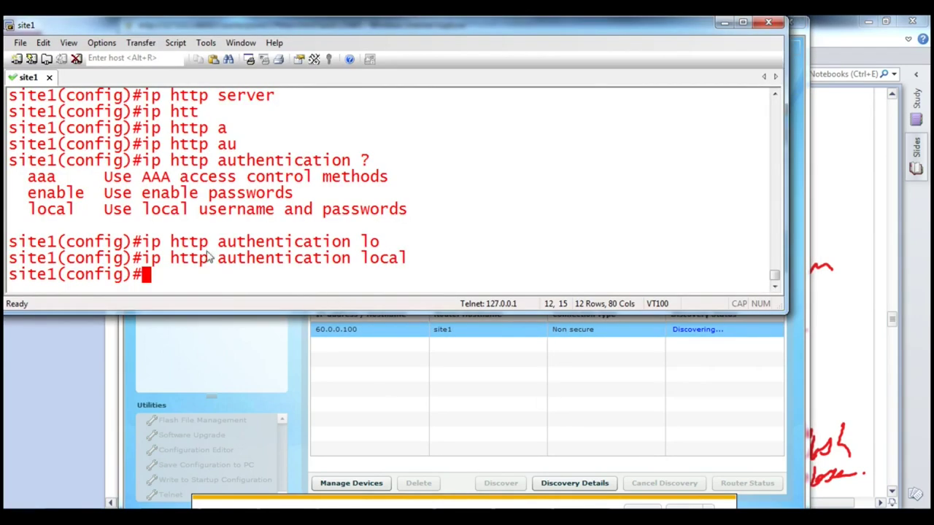
# Return to the Cisco Configuration Professional window after viewing 'ip http authentication local' on site1
pyautogui.click(492, 410)
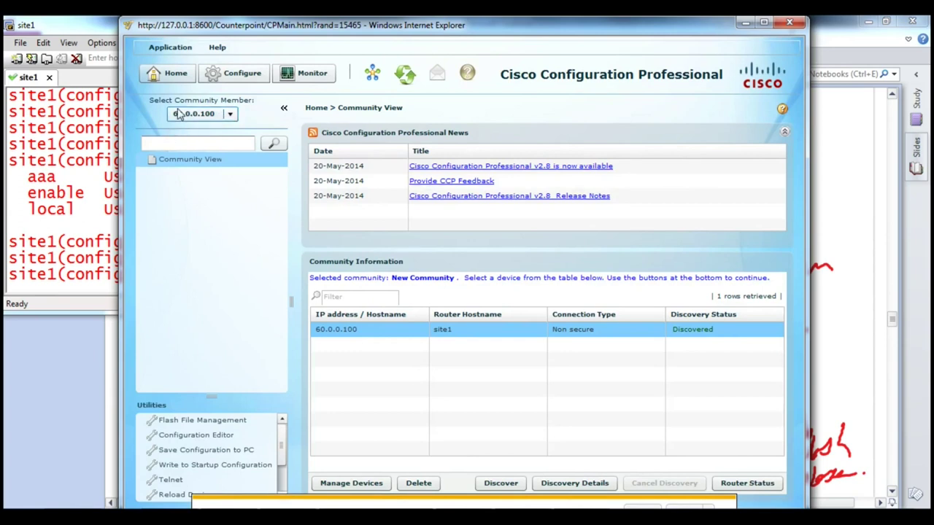
# Select 60.0.0.100 and navigate to Configure > Router > AAA > Authentication Policies > Login
pyautogui.click(343, 331)
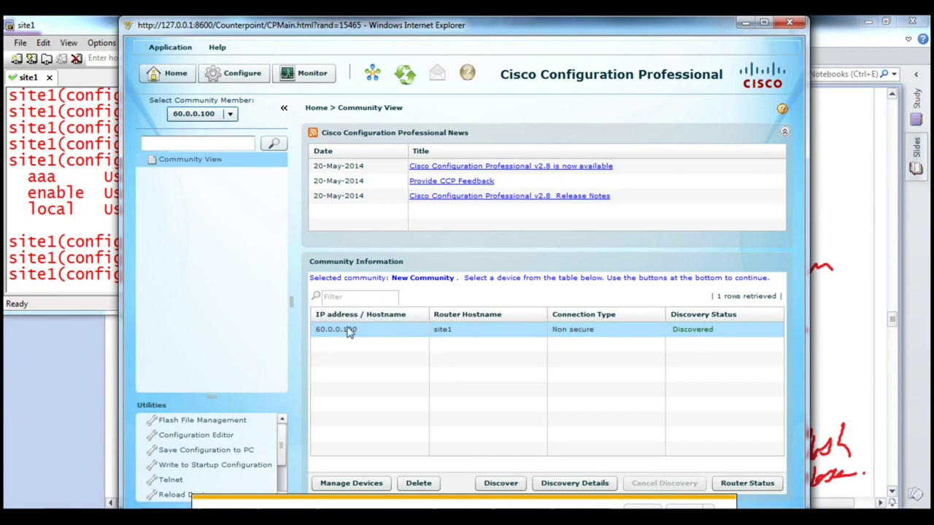
pyautogui.click(231, 114)
pyautogui.click(232, 119)
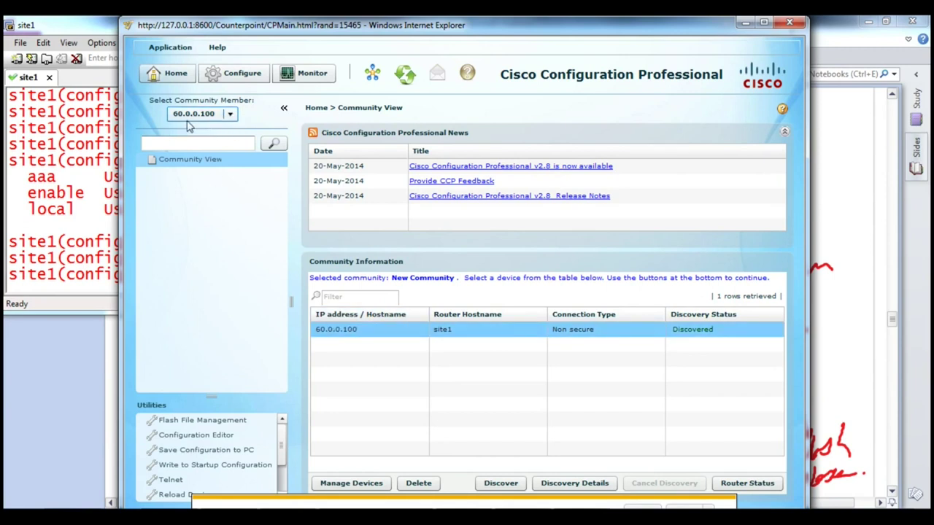
pyautogui.click(228, 87)
pyautogui.click(143, 174)
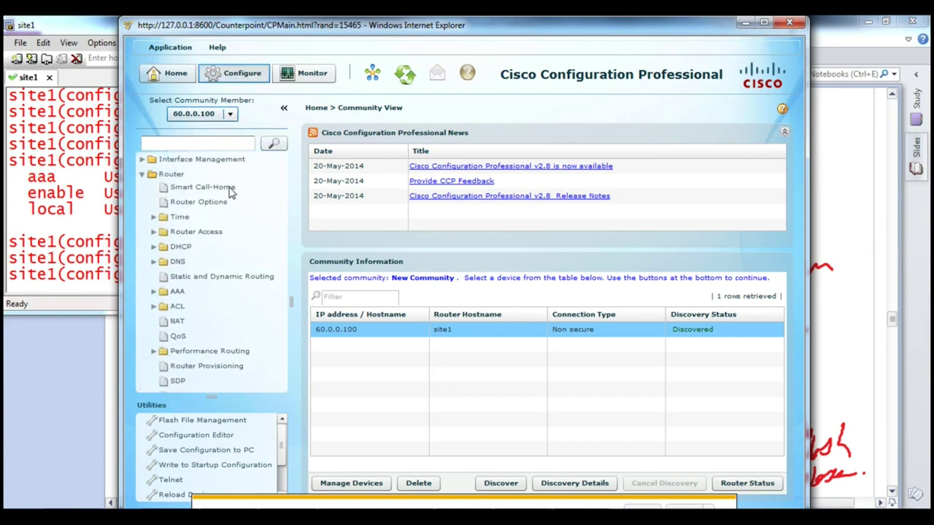
pyautogui.click(177, 292)
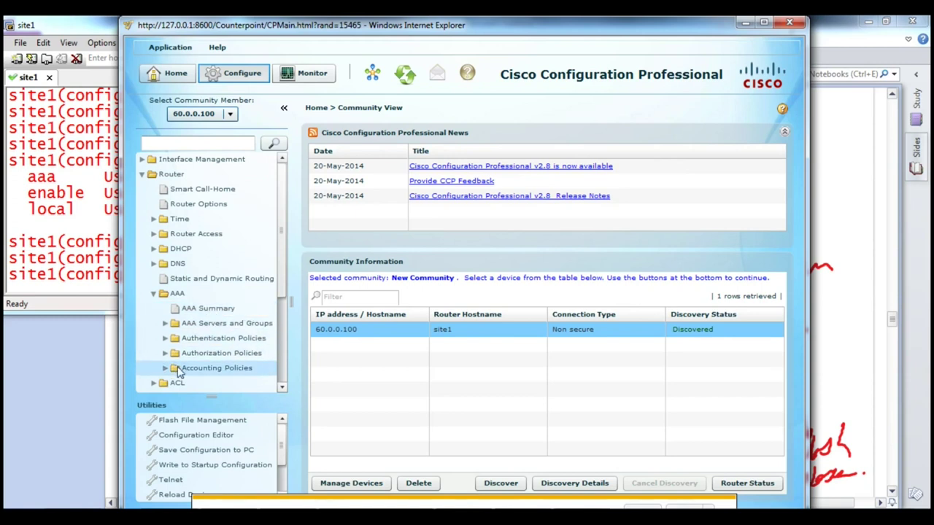
pyautogui.click(184, 338)
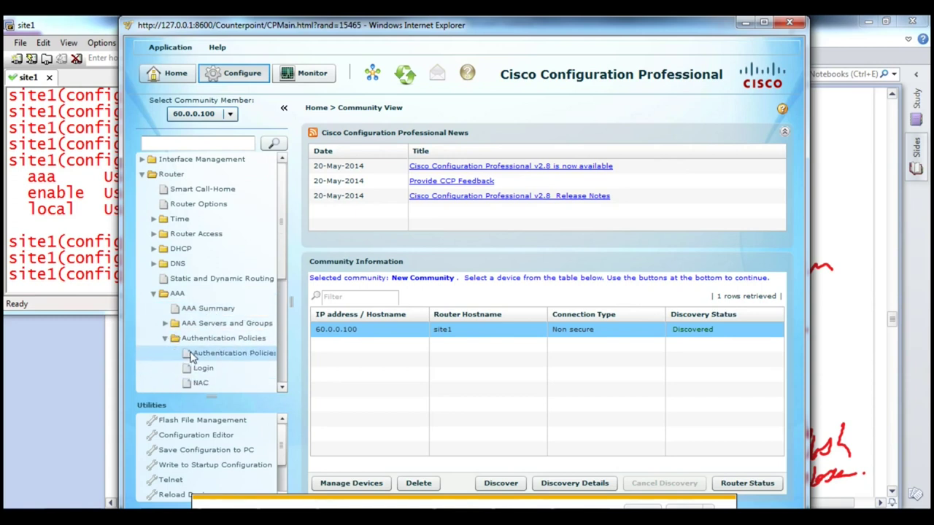
pyautogui.click(200, 369)
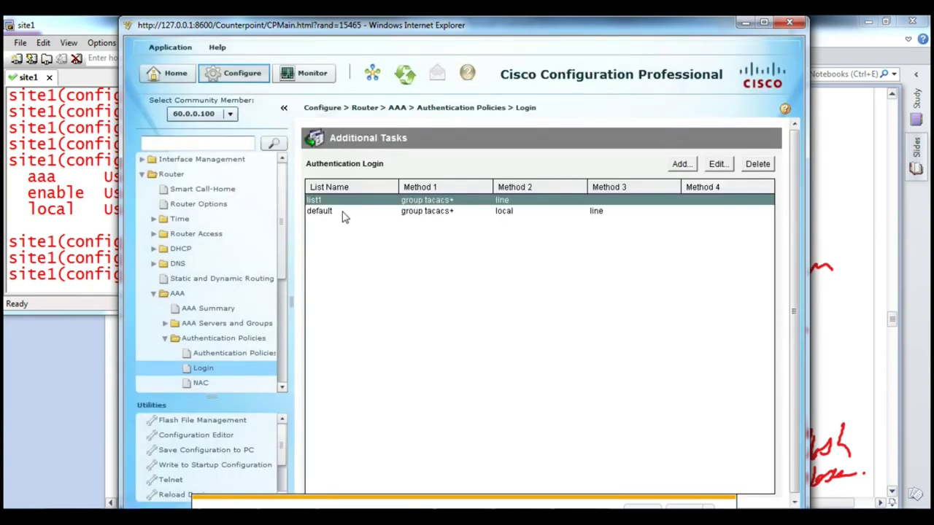
# Inspect the default list's methods (group tacacs+, local, line) and close its editor unchanged
pyautogui.click(350, 211)
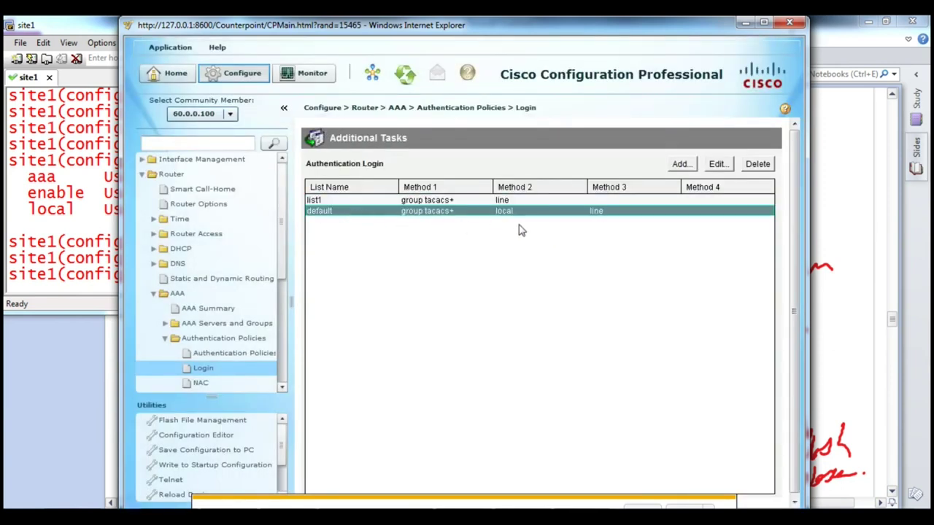
pyautogui.click(717, 164)
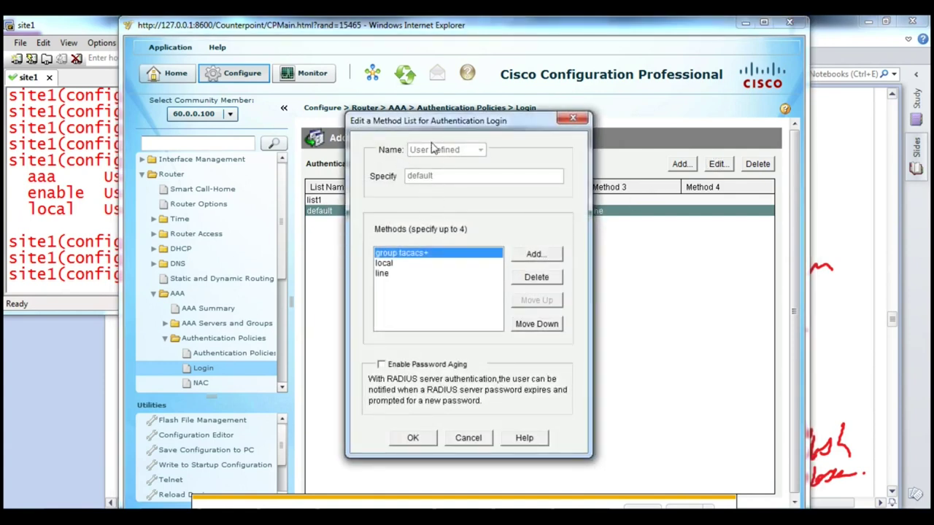
pyautogui.click(388, 263)
pyautogui.click(388, 272)
pyautogui.click(391, 263)
pyautogui.click(398, 253)
pyautogui.click(391, 264)
pyautogui.click(387, 276)
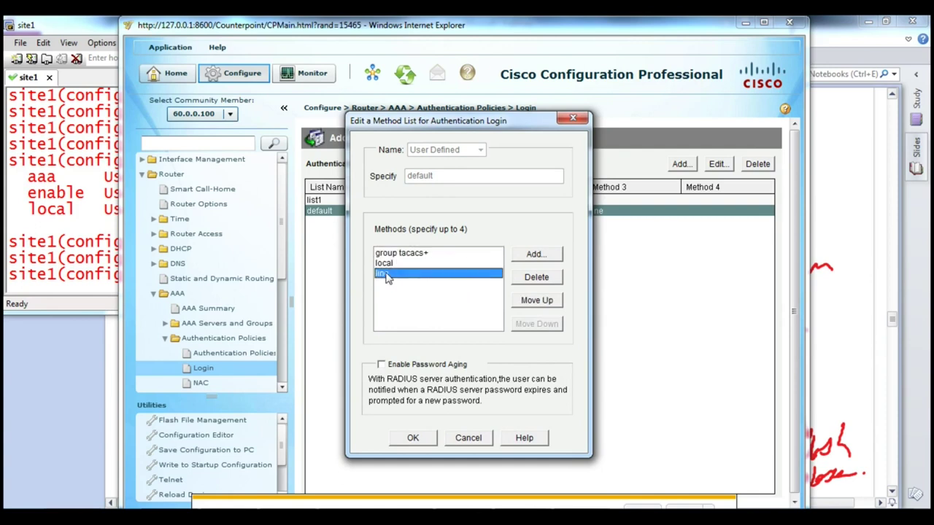
pyautogui.click(397, 254)
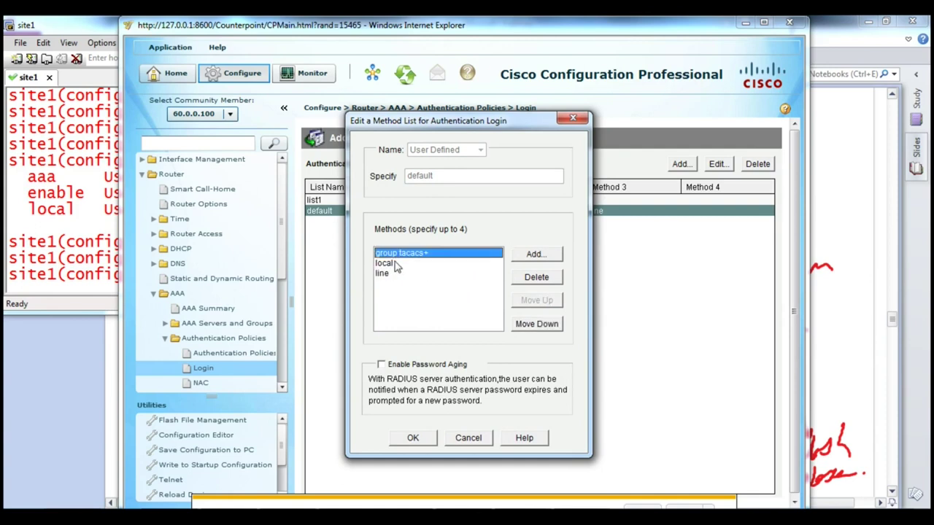
pyautogui.click(394, 264)
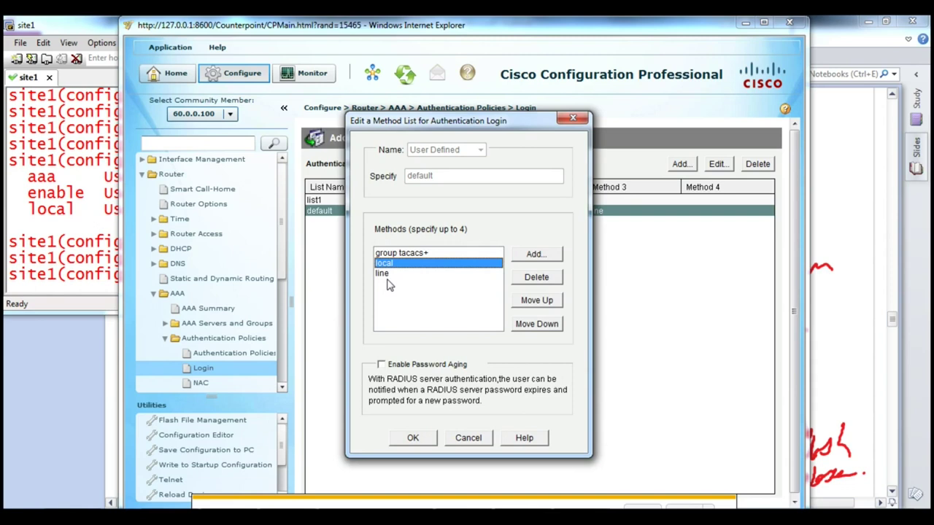
pyautogui.click(468, 438)
# Move line above group tacacs+ in list1's editor, then close the dialog
pyautogui.click(336, 200)
pyautogui.click(717, 164)
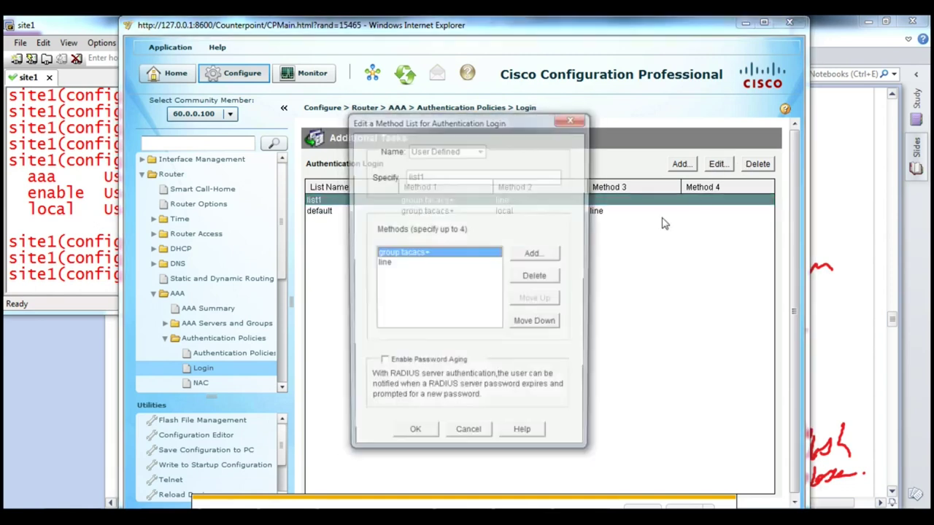
pyautogui.click(393, 264)
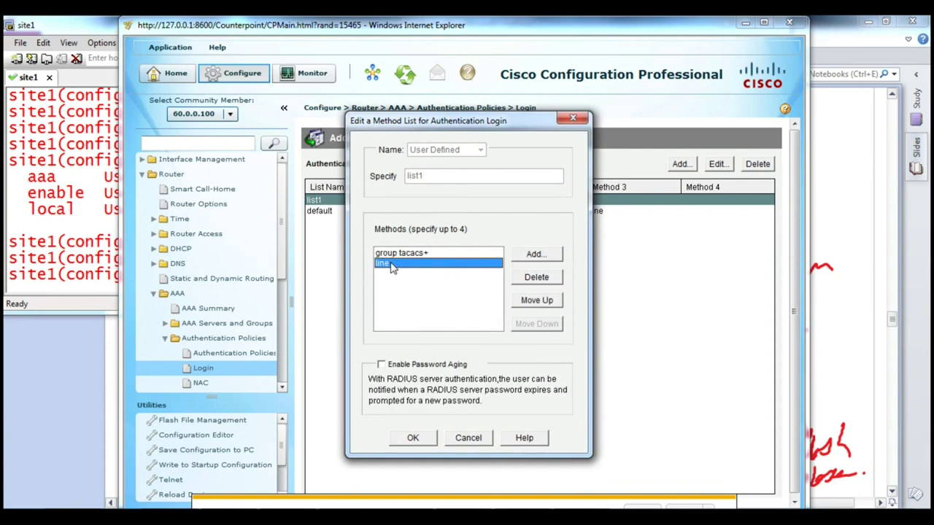
pyautogui.click(537, 300)
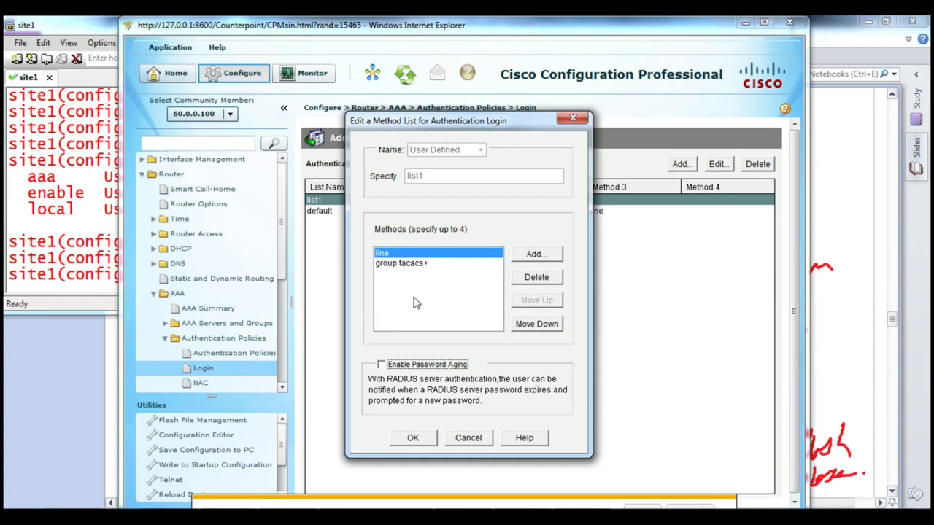
pyautogui.click(408, 263)
pyautogui.click(407, 254)
pyautogui.click(408, 263)
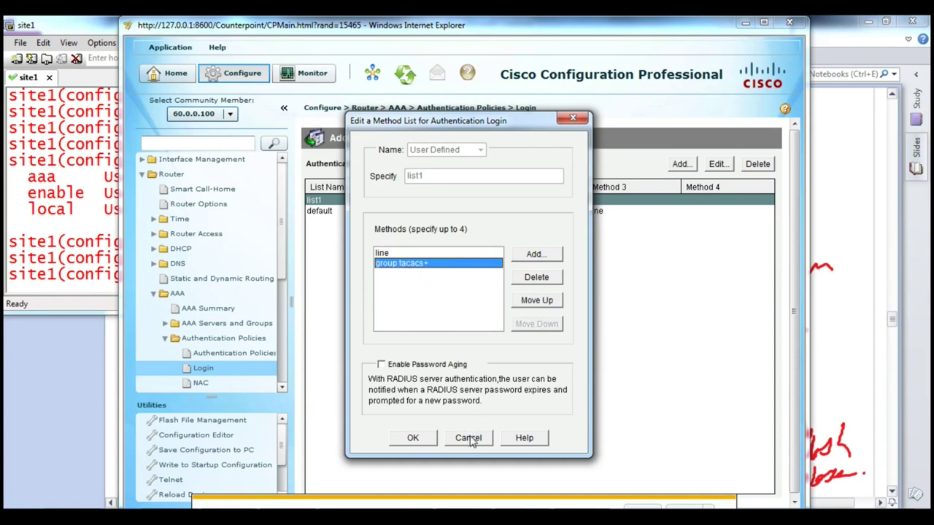
pyautogui.click(469, 439)
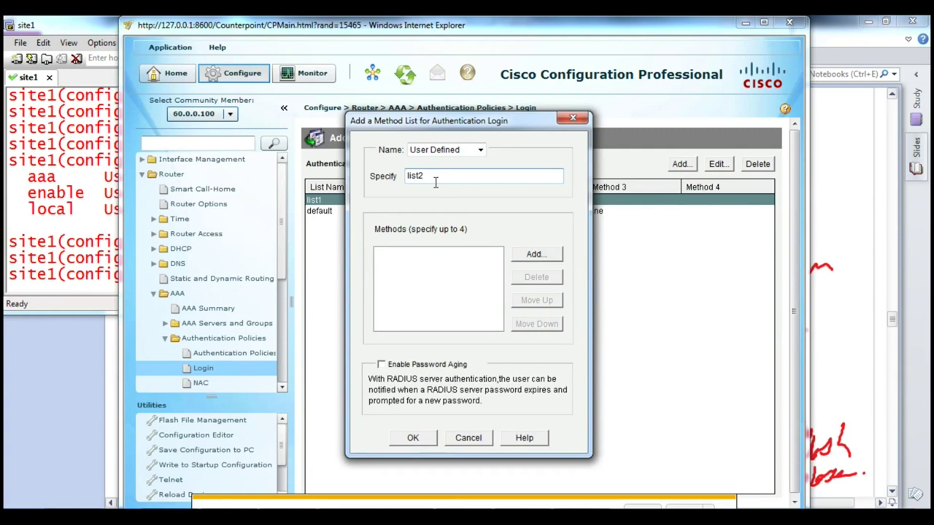
# Give list2 the methods group radius, group tacacs+, local and none, and save it
pyautogui.click(537, 254)
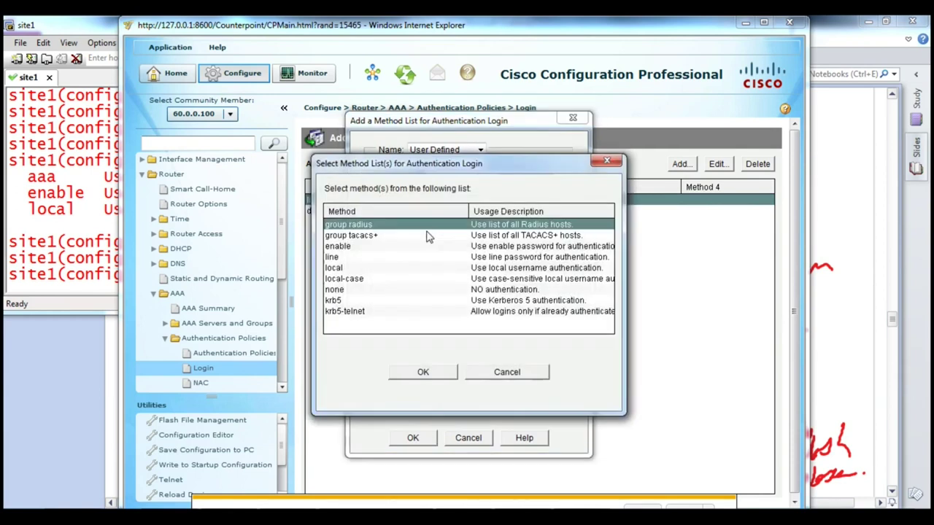
pyautogui.click(374, 236)
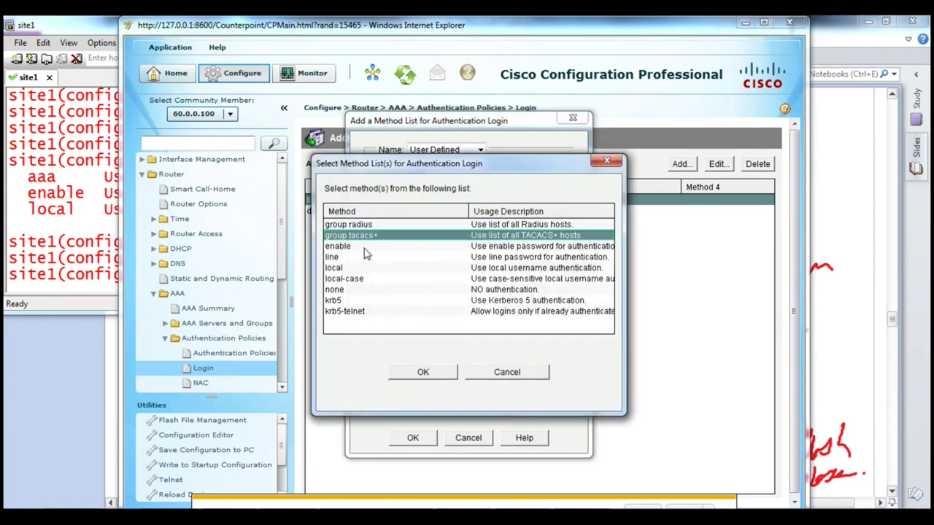
pyautogui.keyDown('ctrl'); pyautogui.click(371, 225); pyautogui.keyUp('ctrl')
pyautogui.keyDown('ctrl'); pyautogui.click(342, 268); pyautogui.keyUp('ctrl')
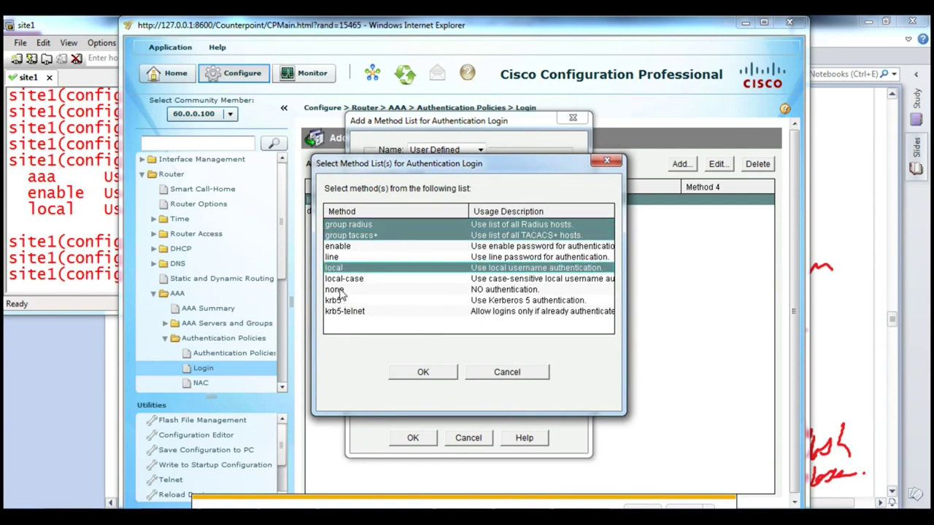
pyautogui.keyDown('ctrl'); pyautogui.click(339, 290); pyautogui.keyUp('ctrl')
pyautogui.click(429, 370)
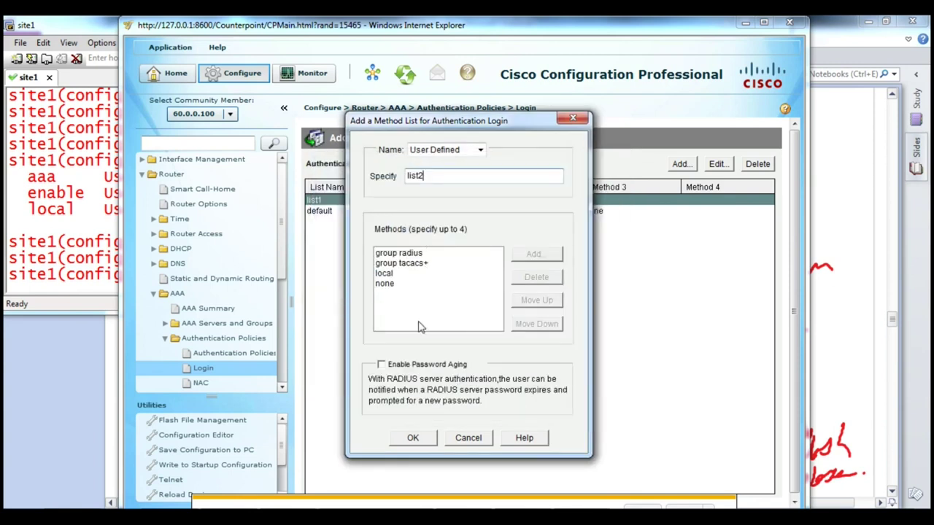
pyautogui.click(413, 437)
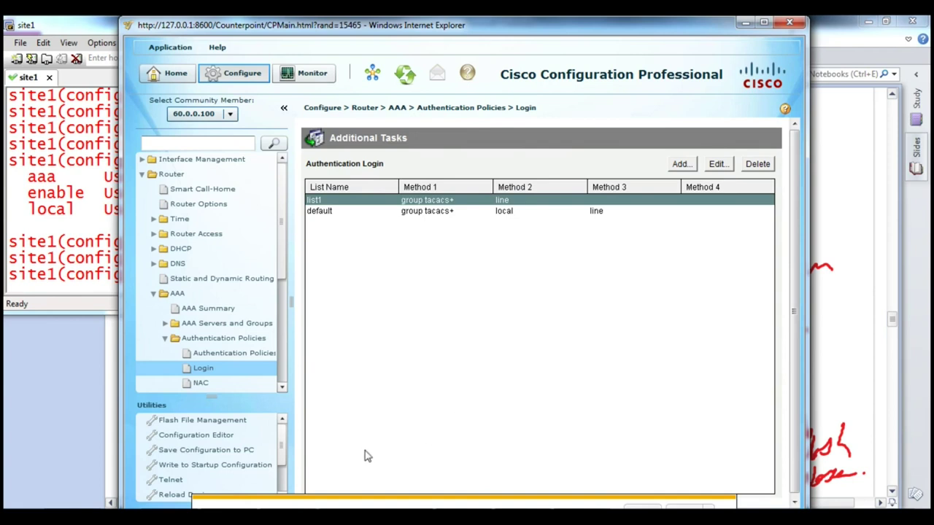
# Check the course notes, then return to the configuration delivery preview
pyautogui.hotkey('alt', 'Tab')
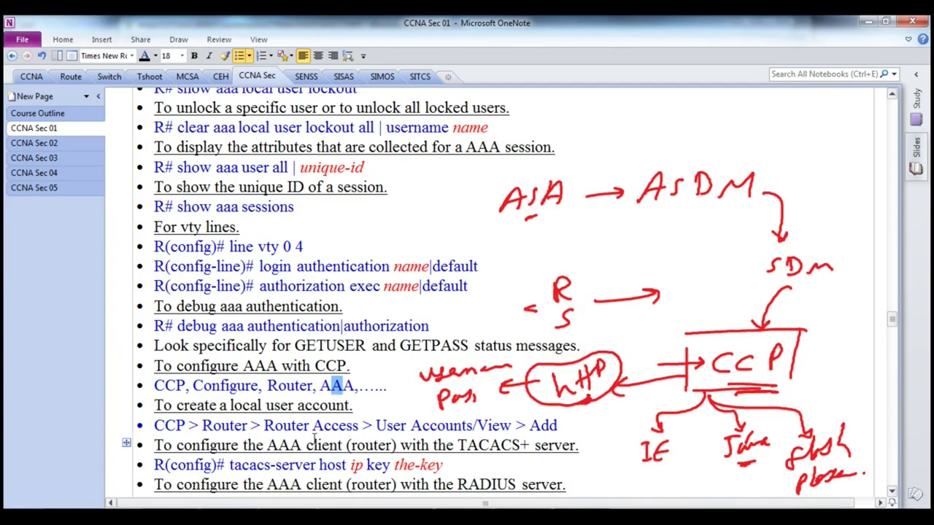
pyautogui.click(312, 428)
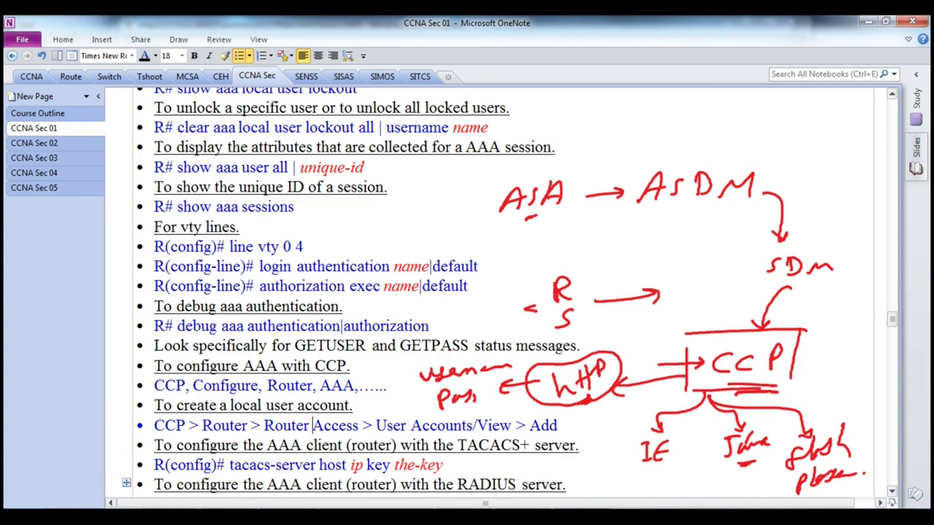
pyautogui.hotkey('alt', 'Tab')
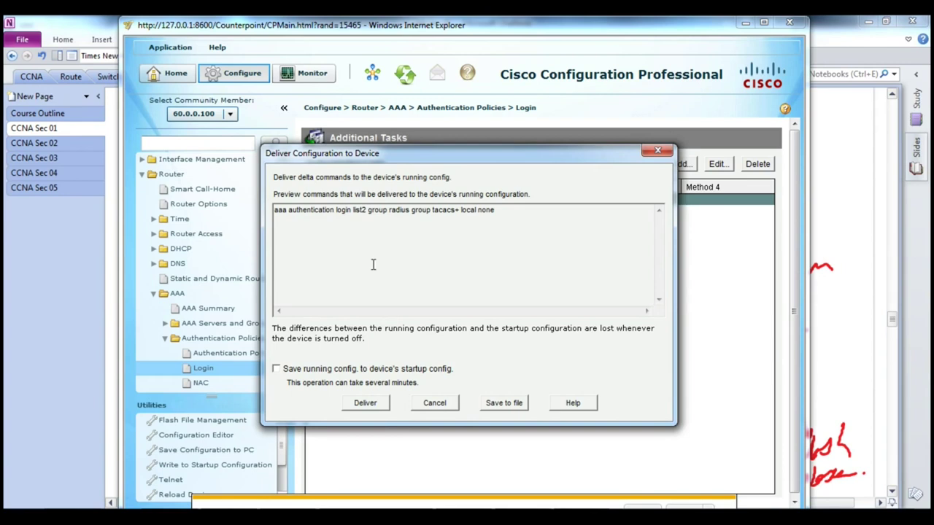
# Deliver 'aaa authentication login list2 group radius group tacacs+ local none' to site1
pyautogui.moveTo(277, 213); pyautogui.dragTo(496, 210)
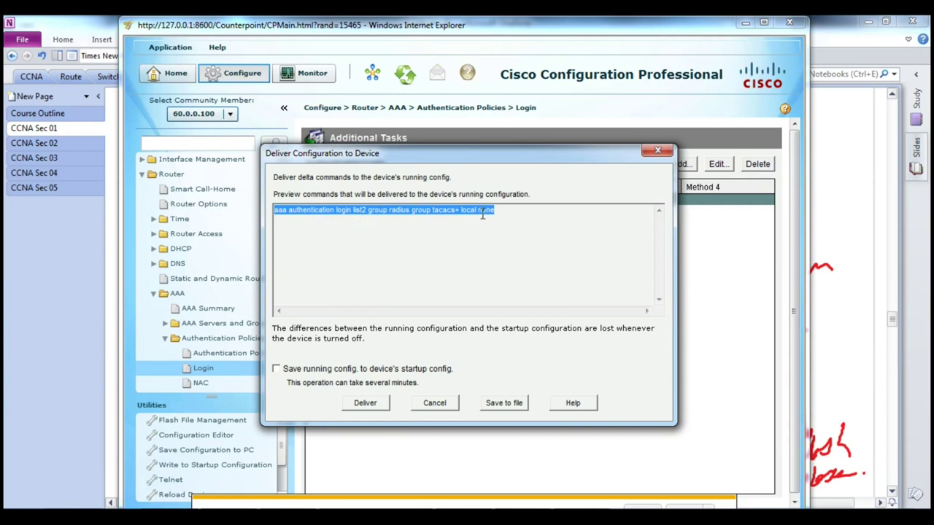
pyautogui.click(364, 404)
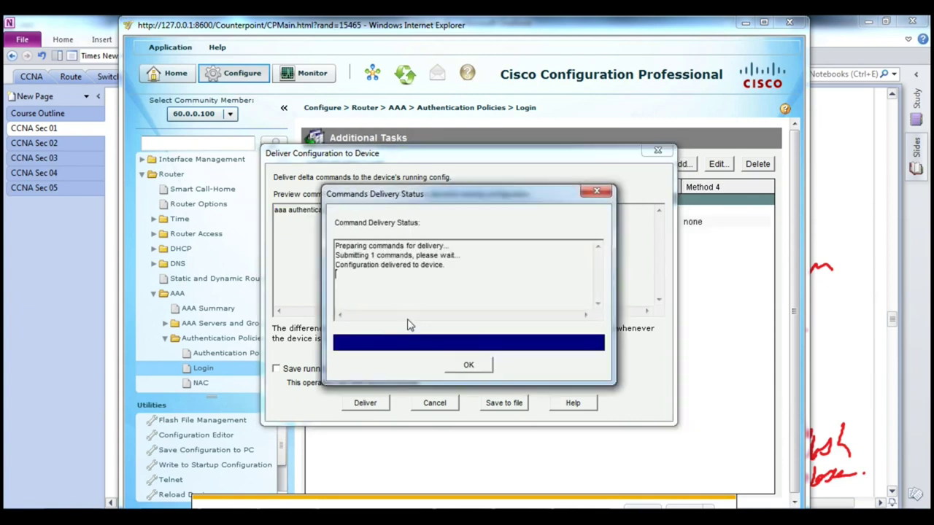
pyautogui.click(469, 366)
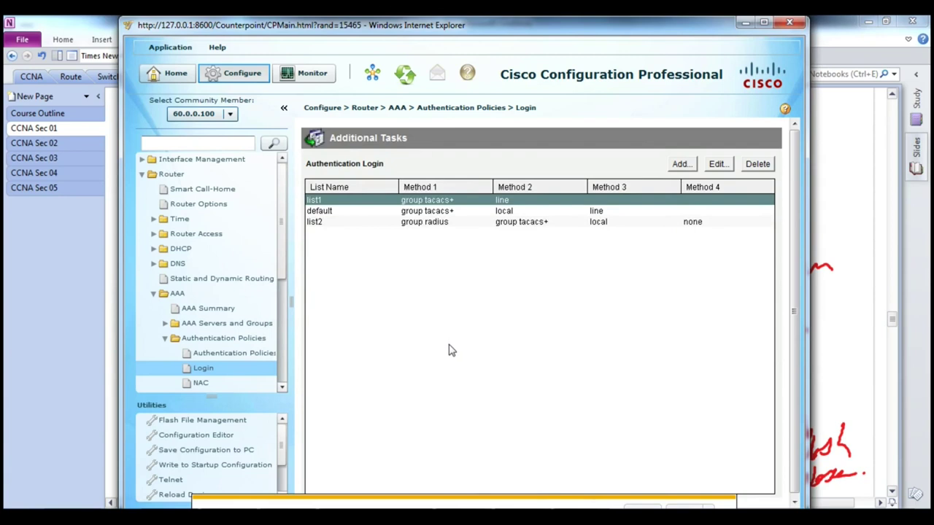
# Open Router Access > User Accounts/View and view user2's details without changes
pyautogui.hotkey('alt', 'Tab')
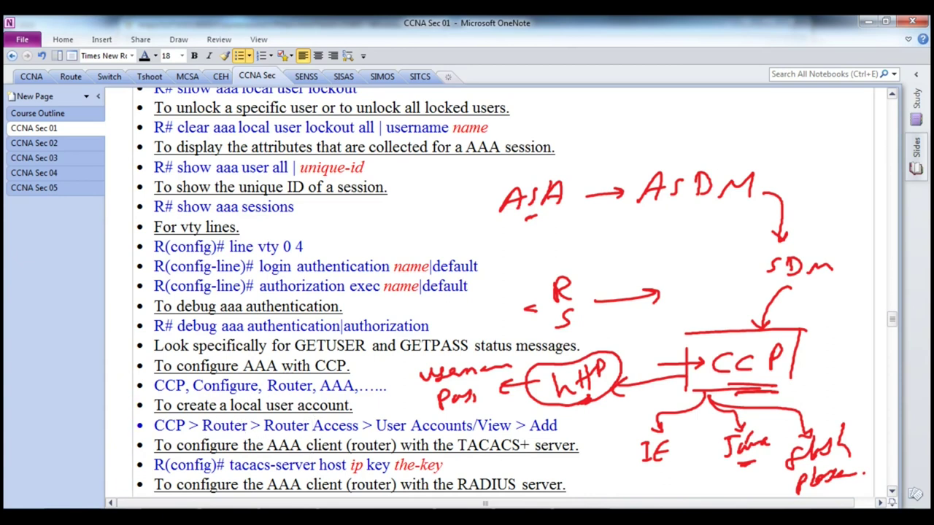
pyautogui.hotkey('alt', 'Tab')
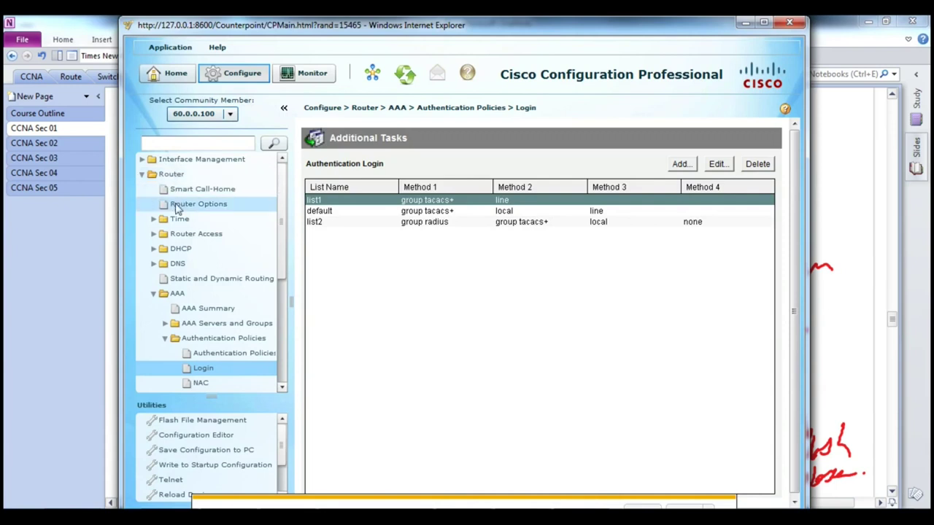
pyautogui.click(154, 233)
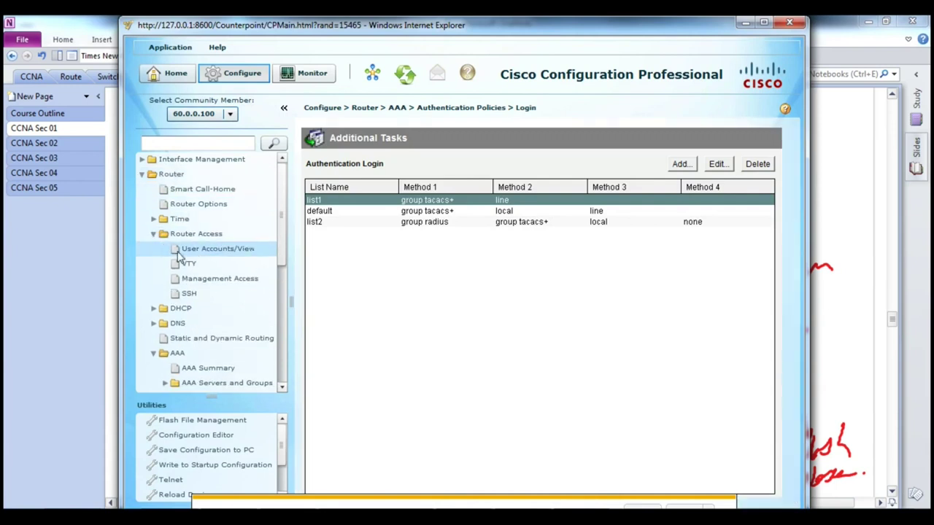
pyautogui.click(198, 252)
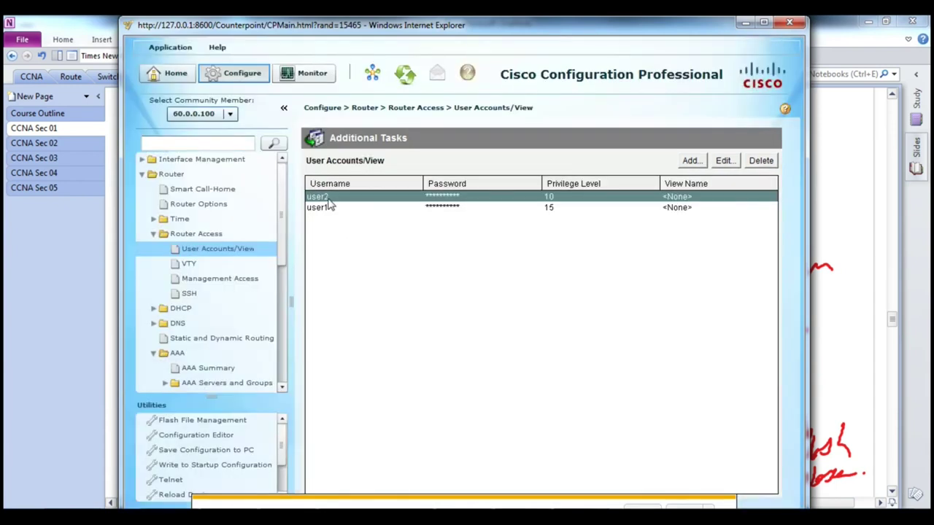
pyautogui.click(724, 162)
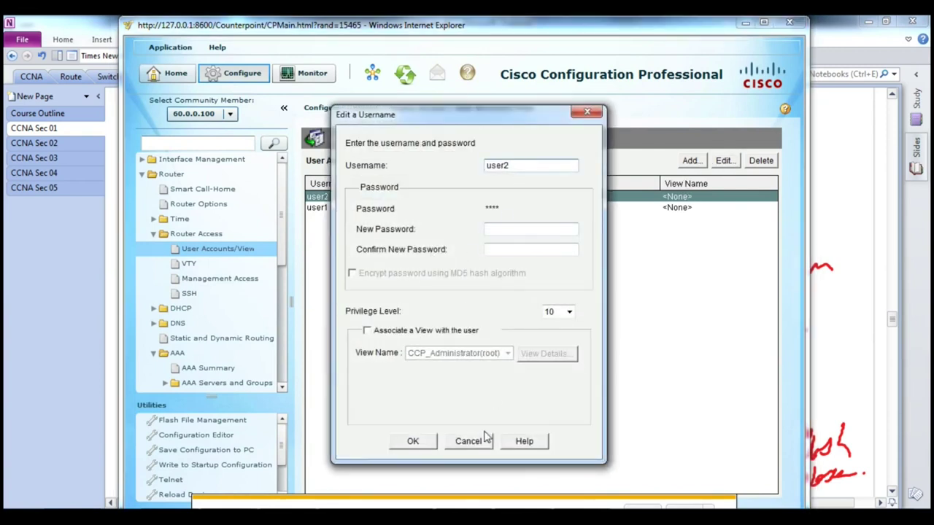
pyautogui.click(483, 439)
# Start account user3 at privilege level 10; saving triggers a password warning
pyautogui.click(690, 161)
pyautogui.click(519, 167)
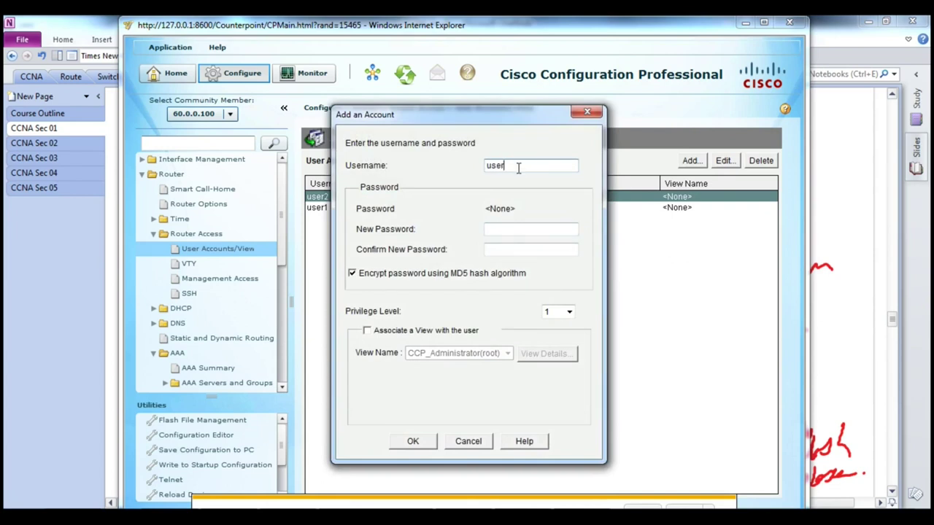
pyautogui.click(517, 231)
pyautogui.press('Tab')
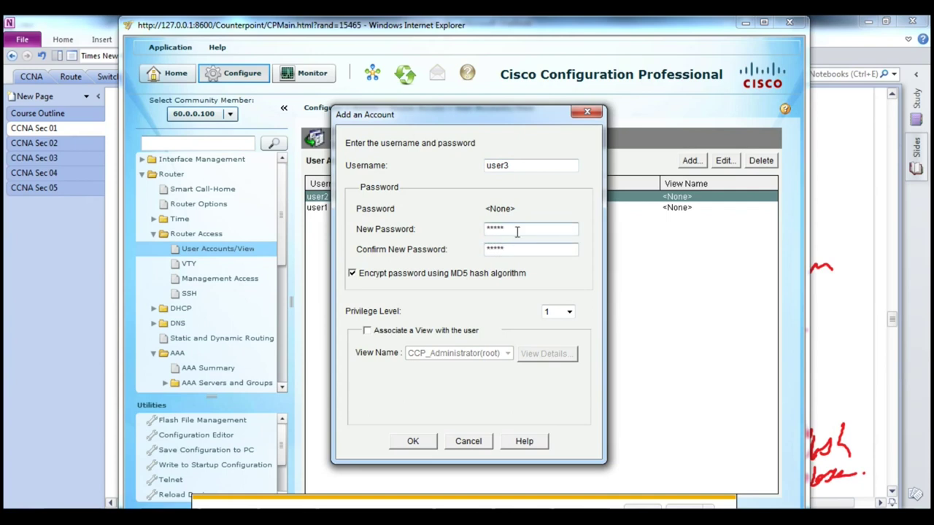
pyautogui.click(569, 311)
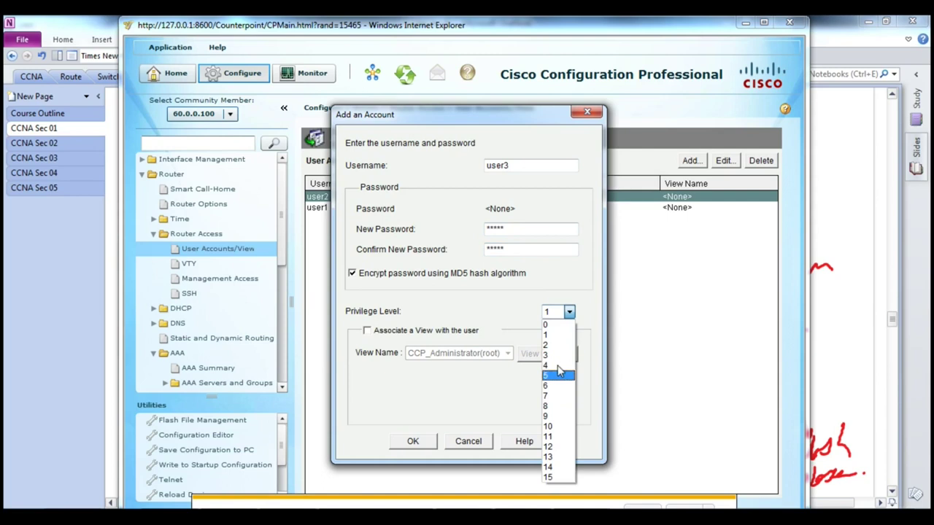
pyautogui.click(558, 427)
pyautogui.click(418, 445)
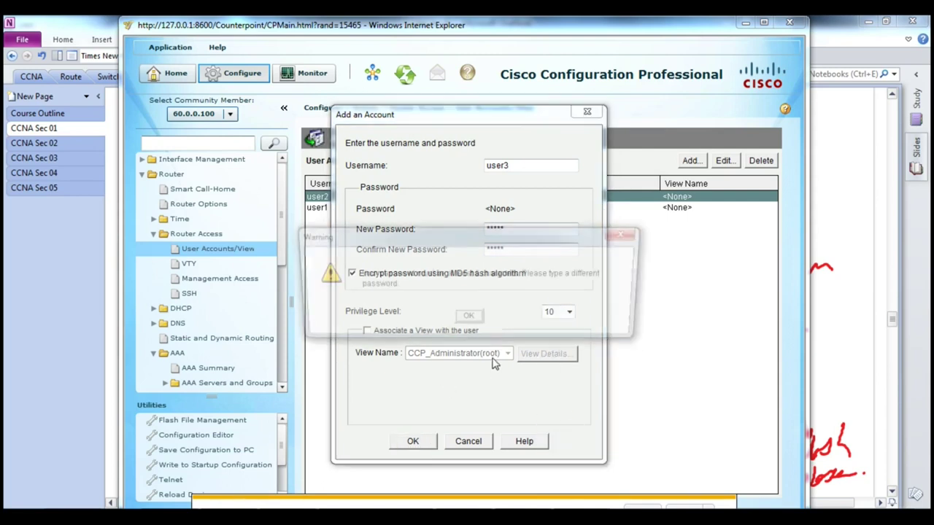
pyautogui.click(468, 321)
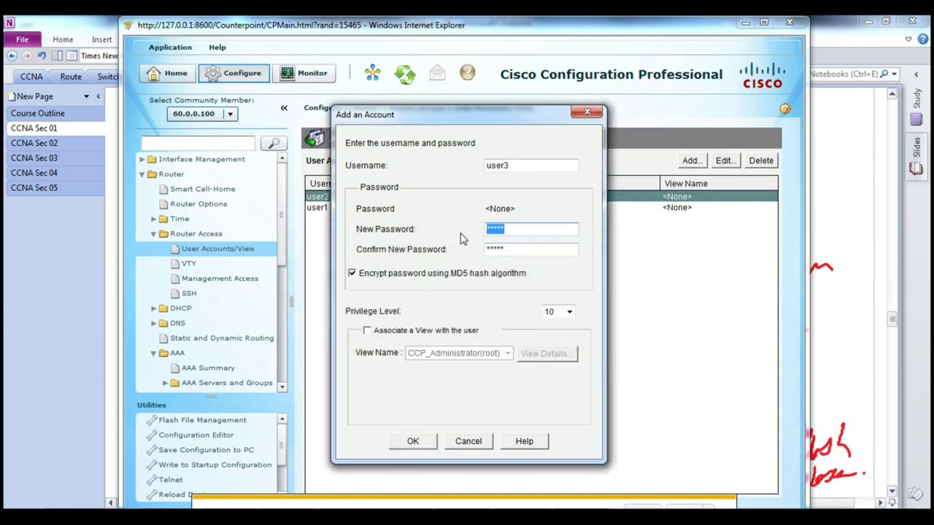
# Re-enter user3's password and confirmation, then save the account
pyautogui.press('Tab')
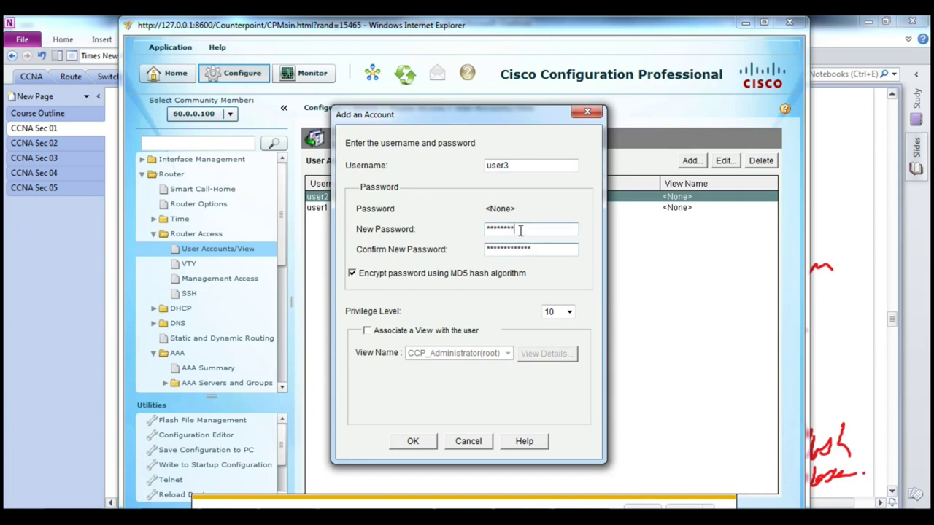
pyautogui.moveTo(520, 229); pyautogui.dragTo(450, 234)
pyautogui.press('Tab')
pyautogui.click(412, 441)
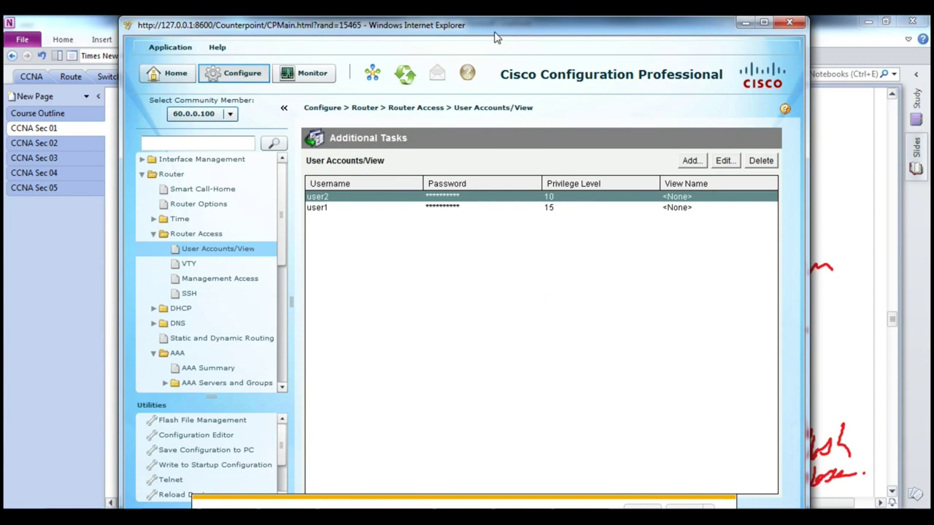
pyautogui.moveTo(496, 31); pyautogui.dragTo(499, 31)
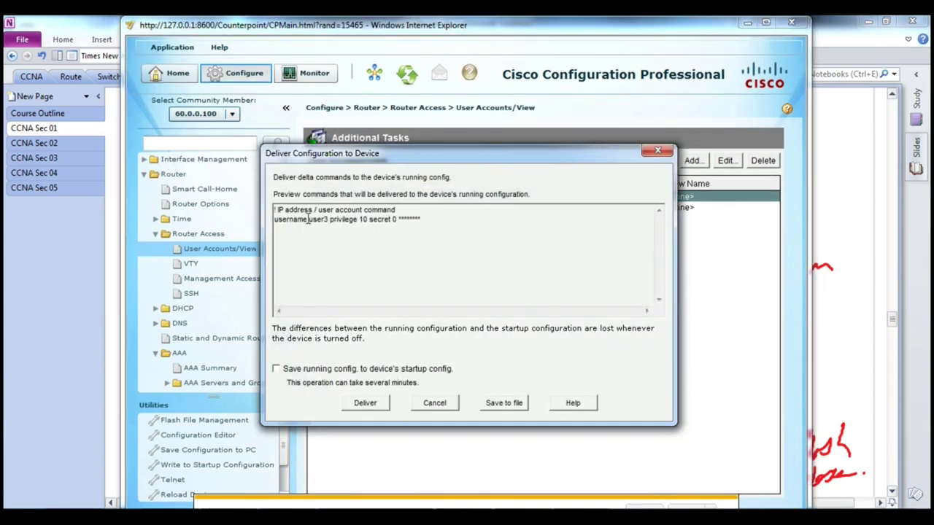
# Deliver the 'username user3 privilege 10 secret' command to the router
pyautogui.moveTo(275, 217); pyautogui.dragTo(392, 241)
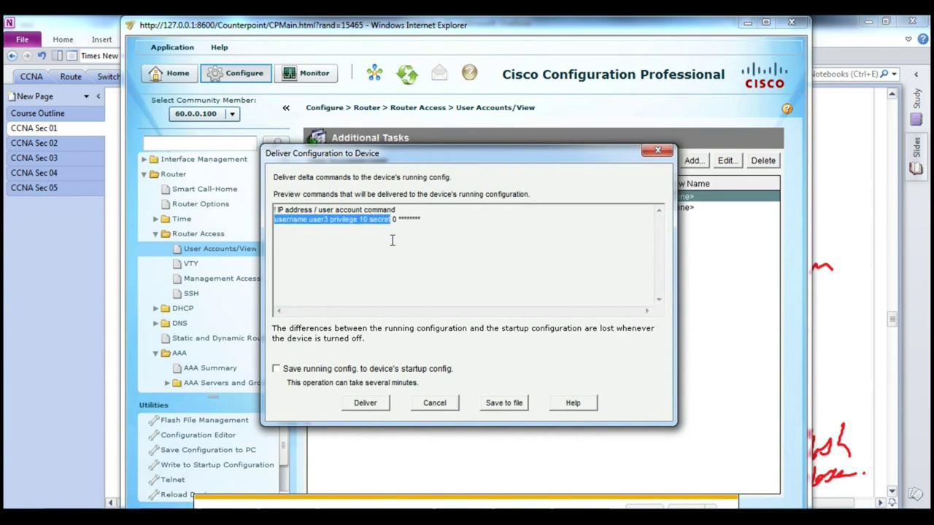
pyautogui.click(365, 403)
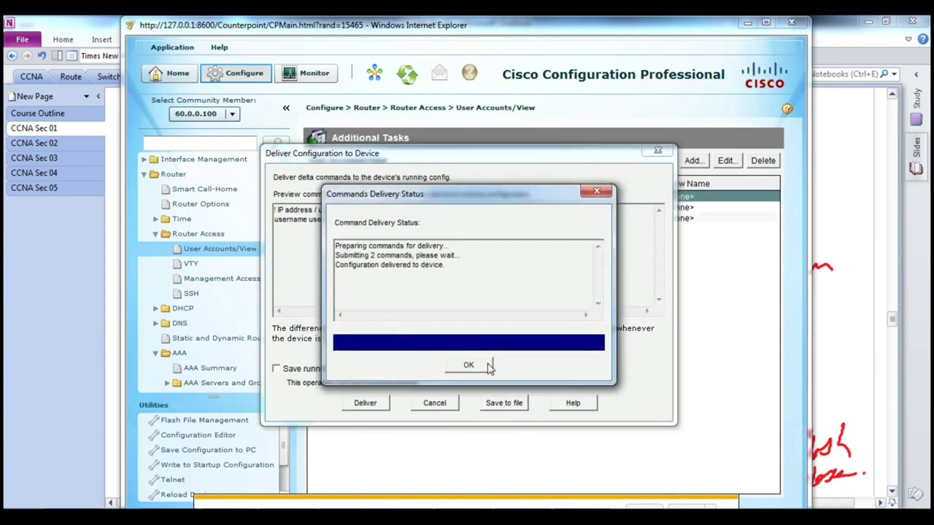
pyautogui.click(488, 364)
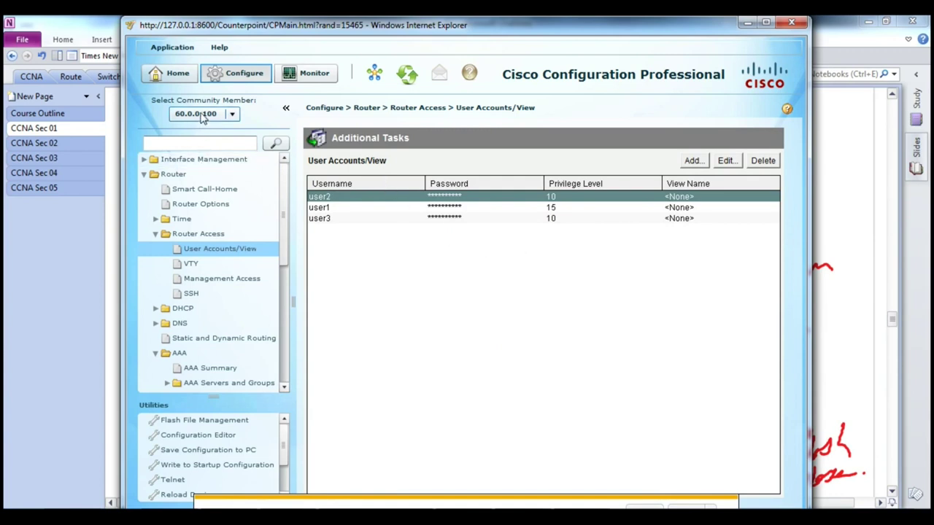
# Require a secure connection to 60.0.0.100 and enable 'ip http secure-server' on site1
pyautogui.click(374, 73)
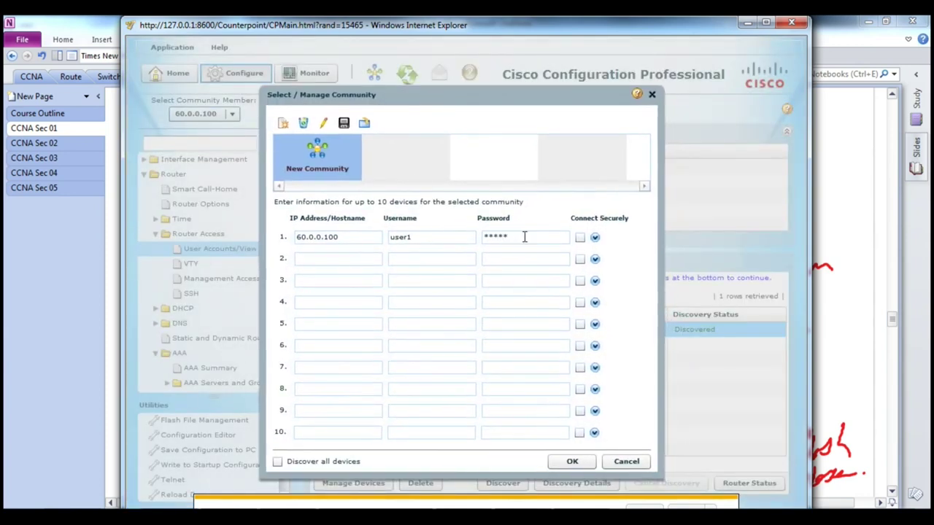
pyautogui.click(580, 238)
pyautogui.hotkey('alt', 'Tab')
pyautogui.click(328, 283)
pyautogui.write('ip htt')
pyautogui.press('Tab')
pyautogui.write('sec')
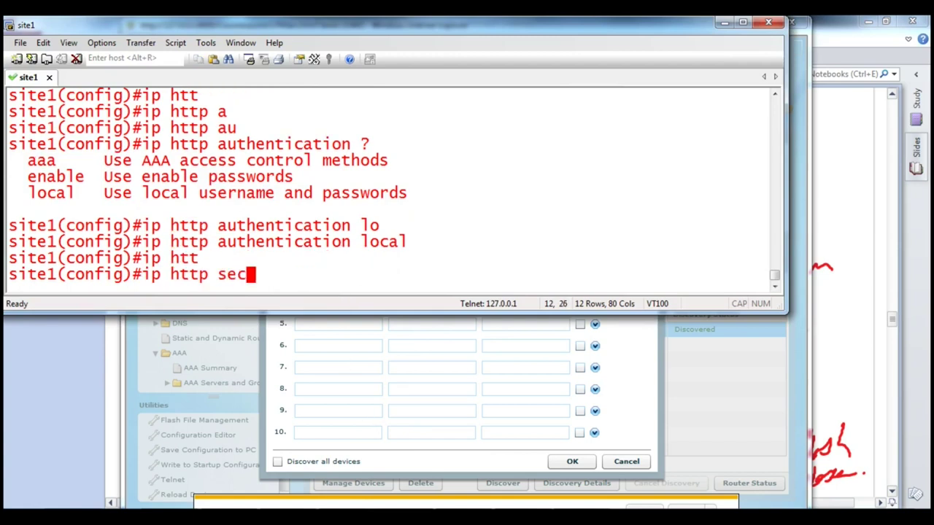
pyautogui.press('Tab')
pyautogui.write('s')
pyautogui.press('Tab')
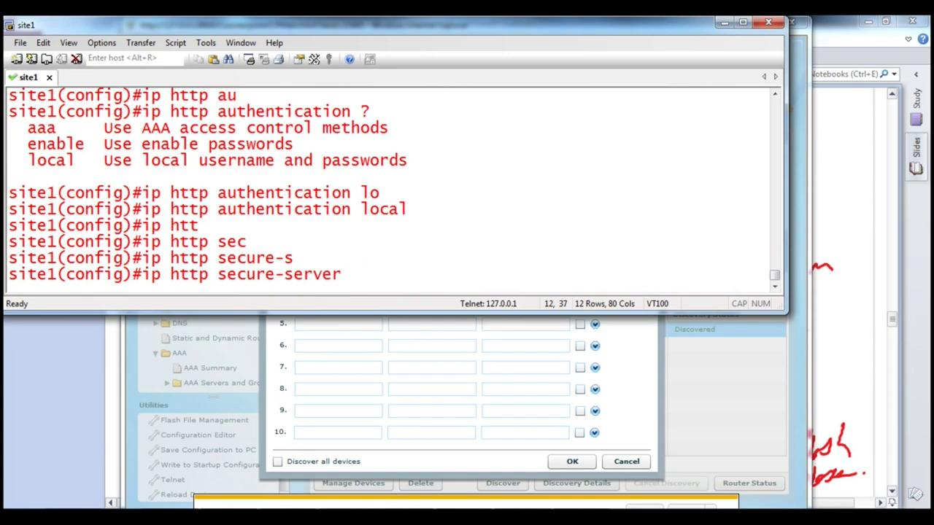
pyautogui.press('Return')
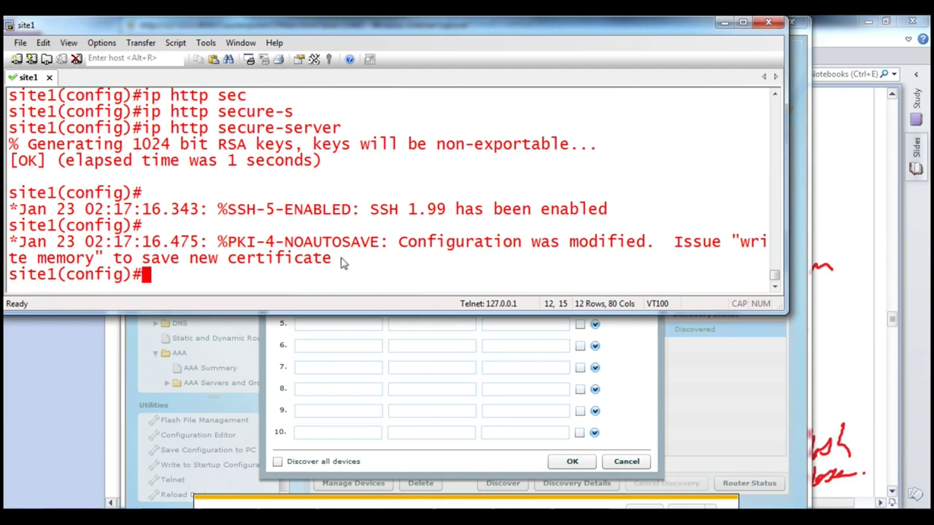
# Read the note about saving the new certificate, then return to the community setup dialog
pyautogui.moveTo(326, 264); pyautogui.dragTo(231, 260)
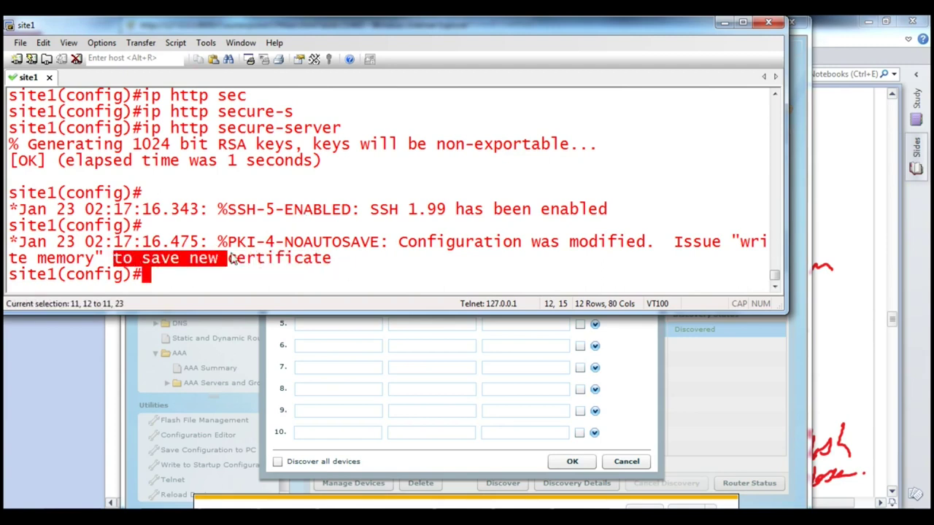
pyautogui.click(232, 261)
pyautogui.click(651, 376)
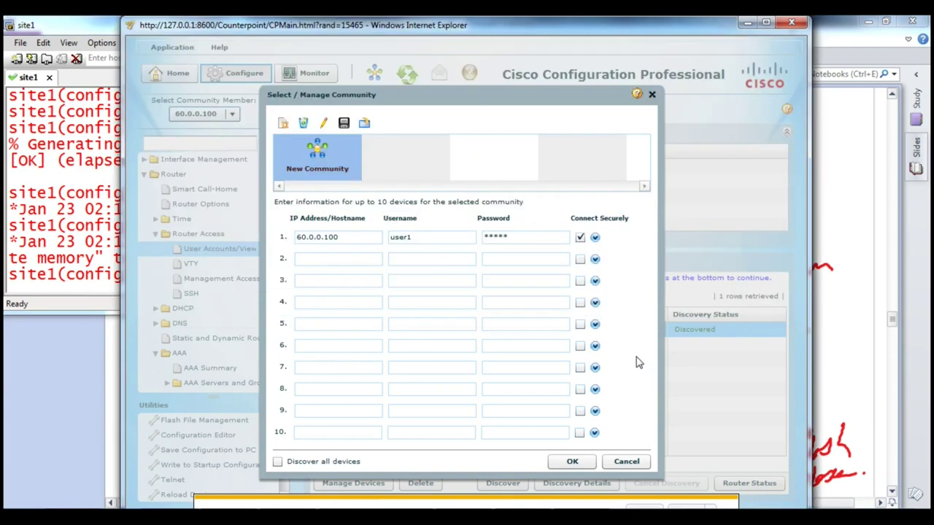
# Discover all devices, always trust the router's security certificate, then return to the AAA authorization notes
pyautogui.click(277, 462)
pyautogui.click(571, 461)
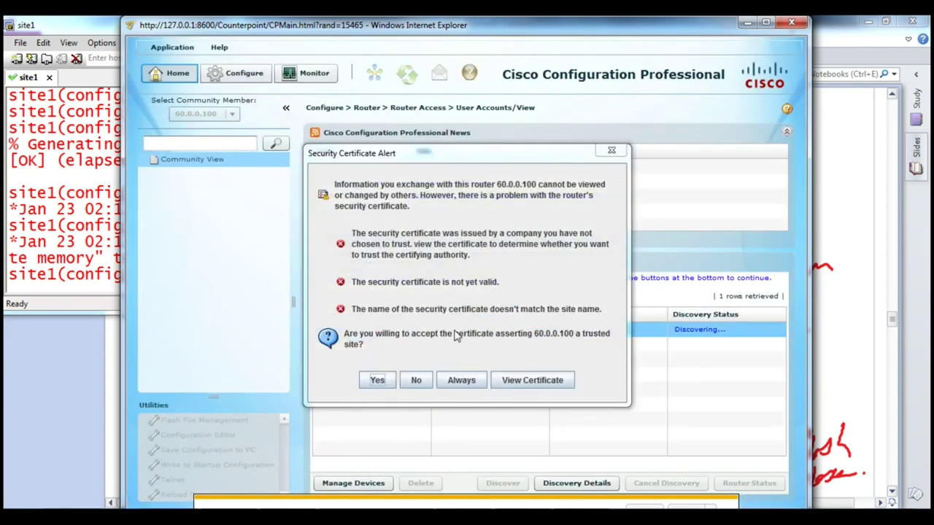
pyautogui.click(530, 382)
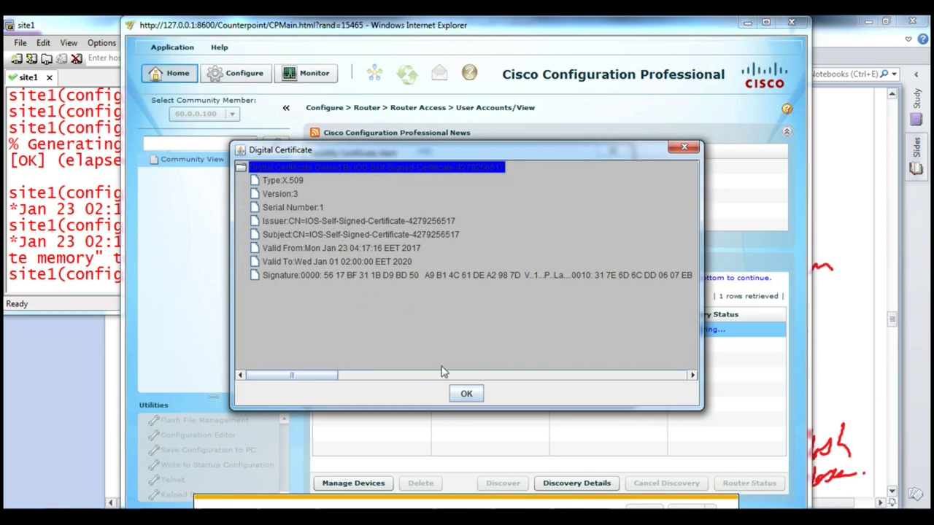
pyautogui.click(466, 393)
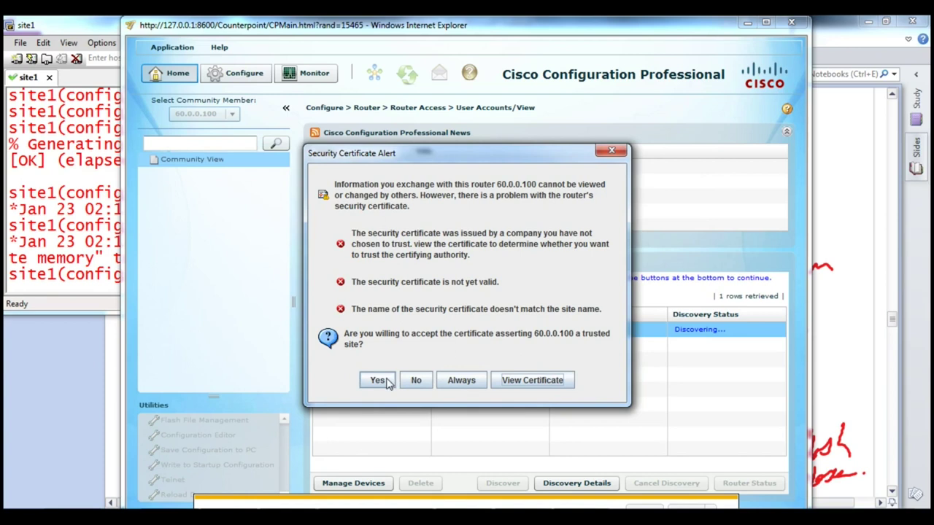
pyautogui.click(460, 379)
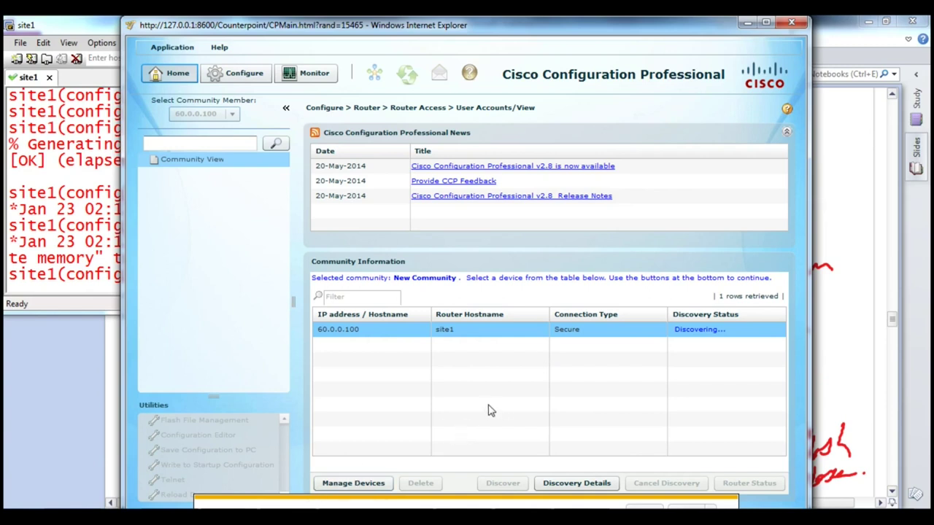
pyautogui.hotkey('alt', 'Tab')
pyautogui.scroll(-3, 474, 323)
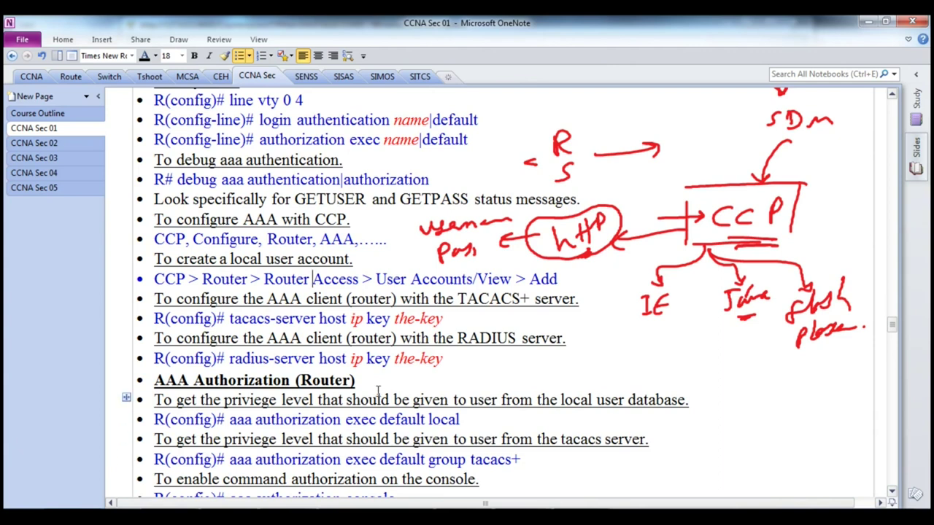
# Minimize the ACS virtual machine and highlight the OneNote note on creating local user accounts
pyautogui.scroll(1, 378, 394)
pyautogui.hotkey('alt', 'Tab')
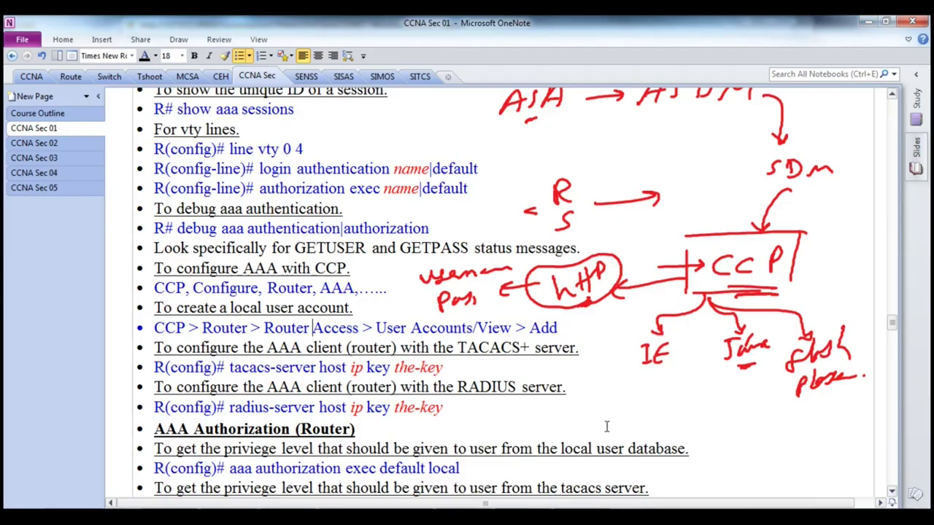
pyautogui.click(868, 22)
pyautogui.hotkey('alt', 'Tab')
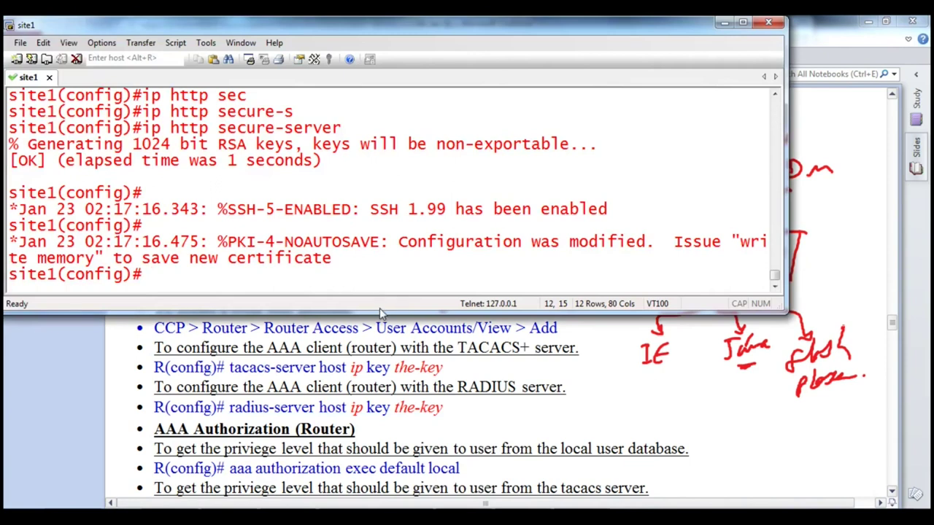
pyautogui.moveTo(380, 307); pyautogui.dragTo(379, 290)
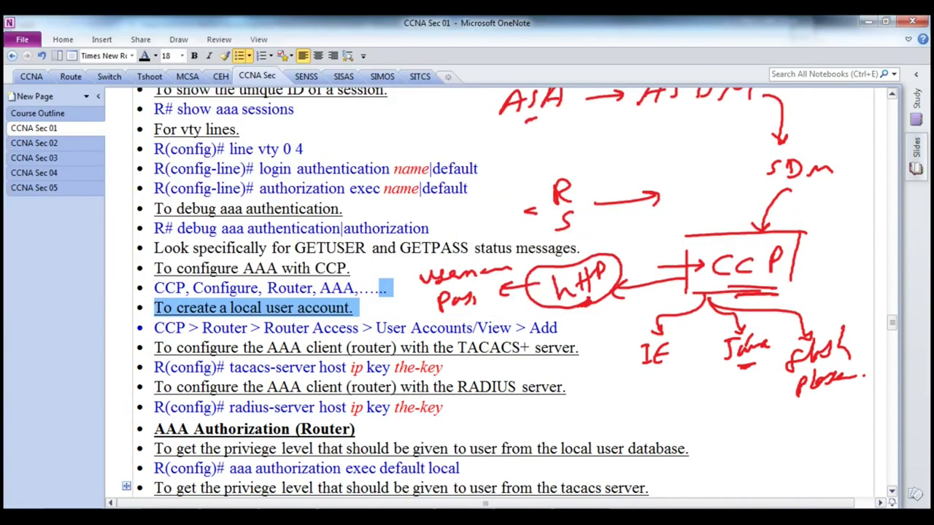
pyautogui.hotkey('alt', 'Tab')
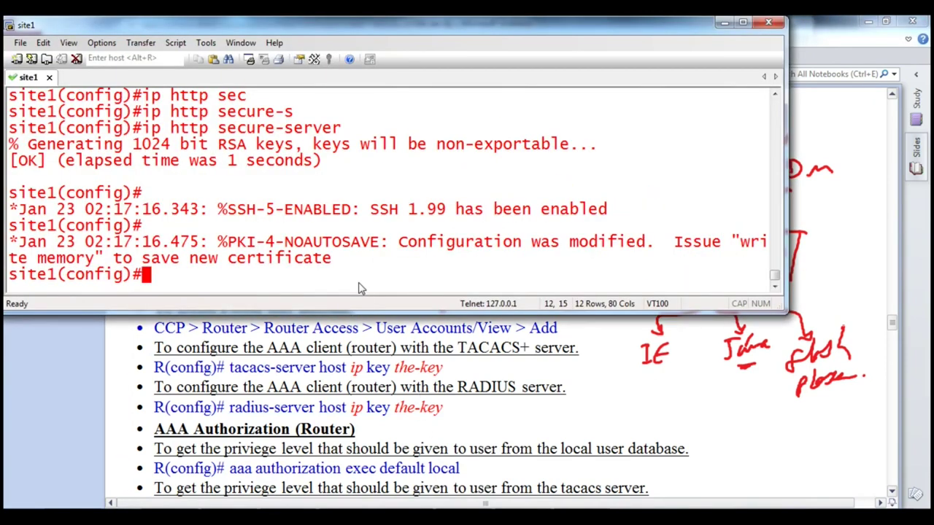
# Set 60.0.0.77 as site1's TACACS+ server with a shared key and review the deprecation warning
pyautogui.write('tac')
pyautogui.press('Tab')
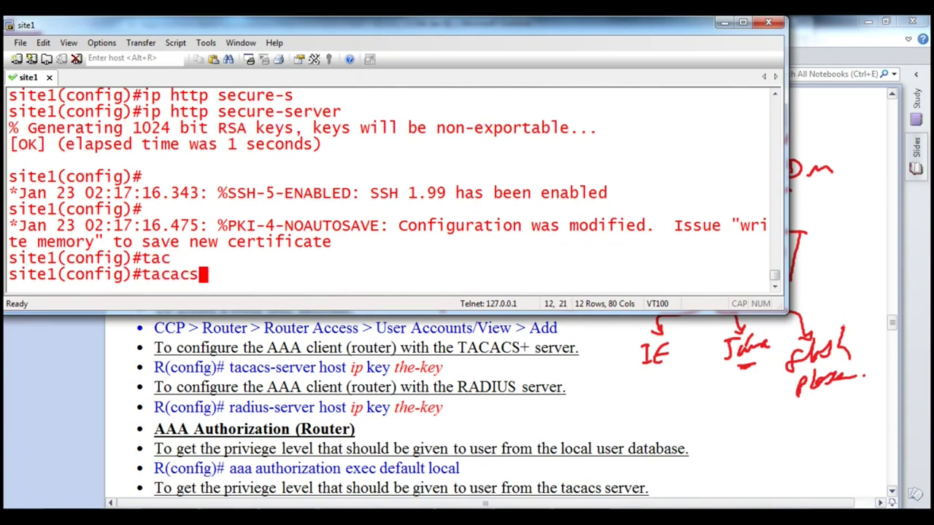
pyautogui.write('-')
pyautogui.press('Tab')
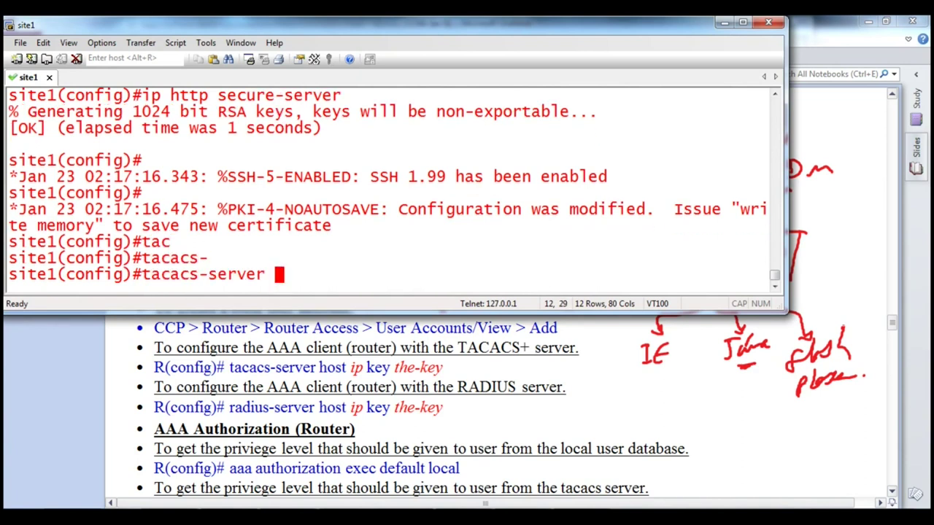
pyautogui.write('ho')
pyautogui.press('Tab')
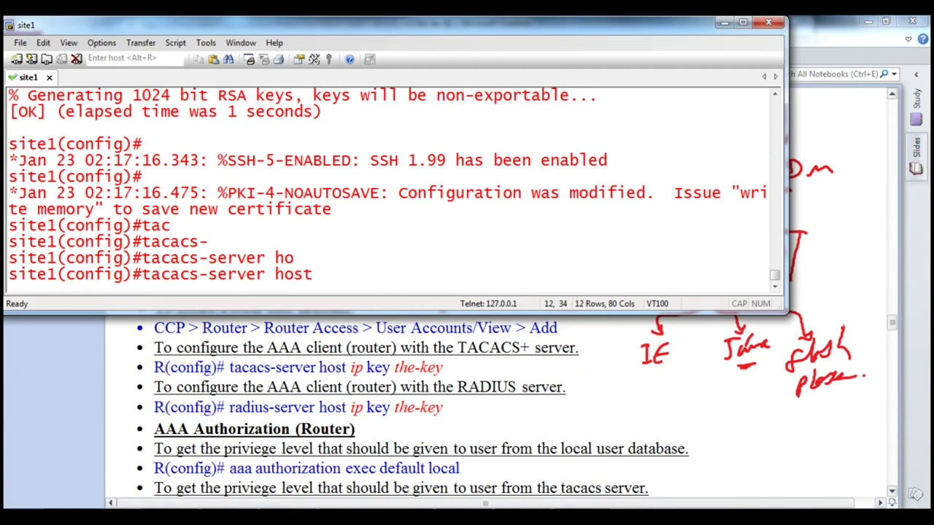
pyautogui.write('60.0.0.')
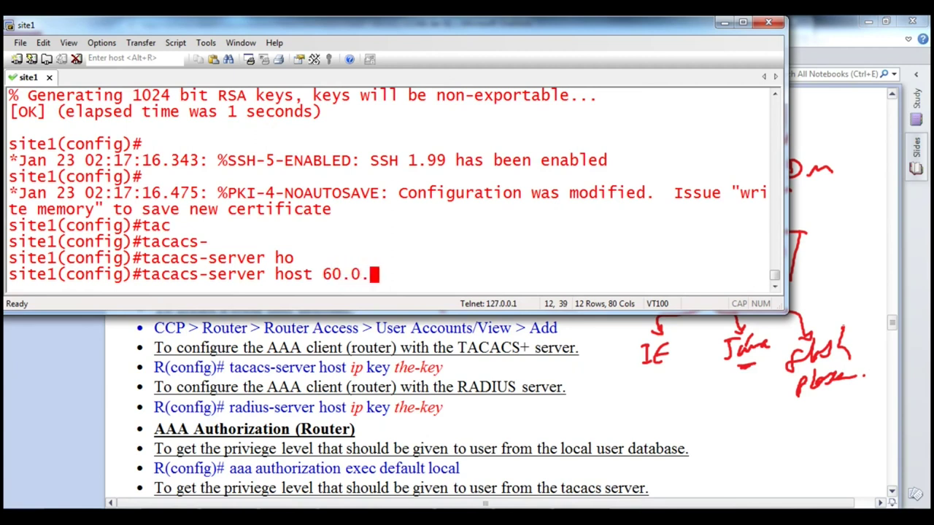
pyautogui.write('77 k')
pyautogui.press('Tab')
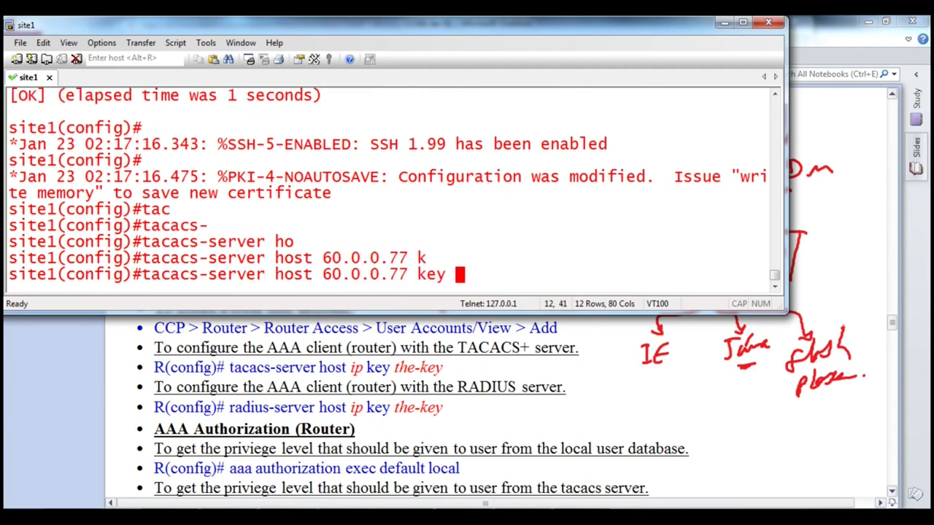
pyautogui.press('Return')
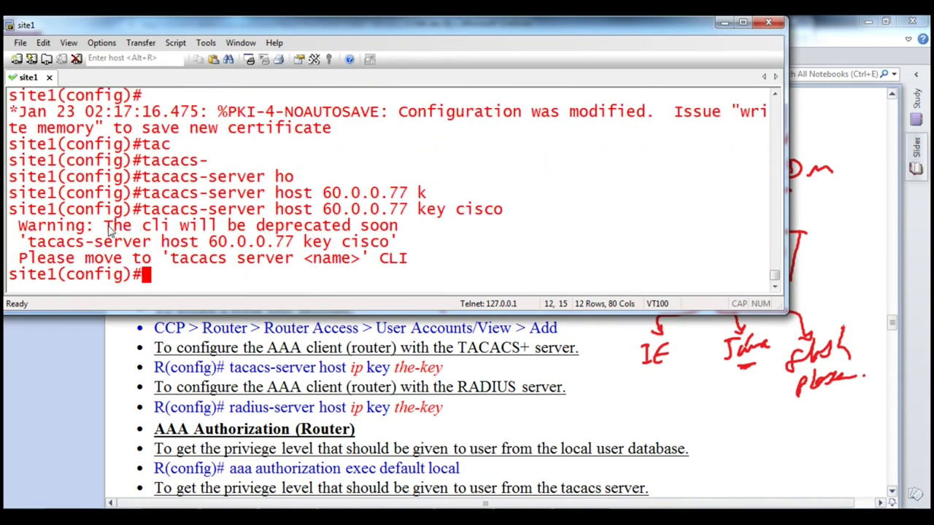
pyautogui.moveTo(19, 228); pyautogui.dragTo(228, 235)
pyautogui.click(229, 234)
pyautogui.moveTo(392, 241); pyautogui.dragTo(135, 253)
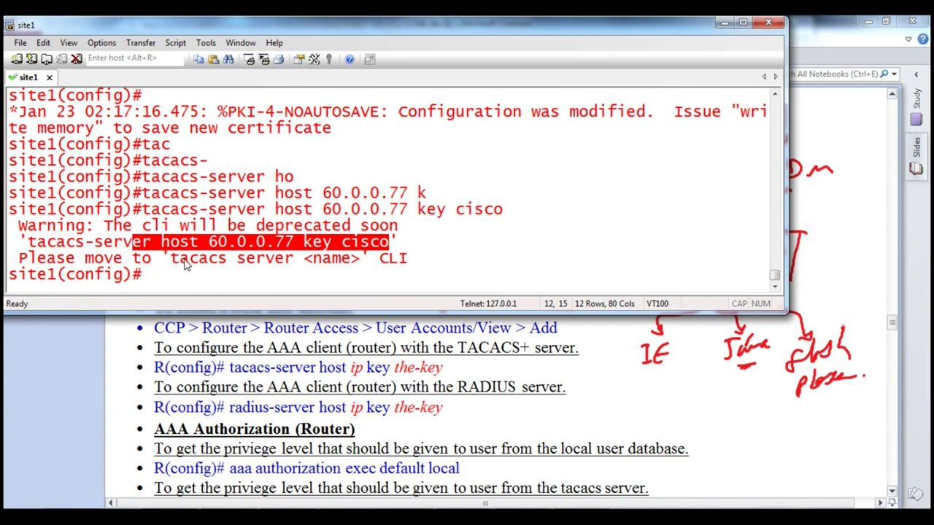
pyautogui.moveTo(174, 262); pyautogui.dragTo(348, 264)
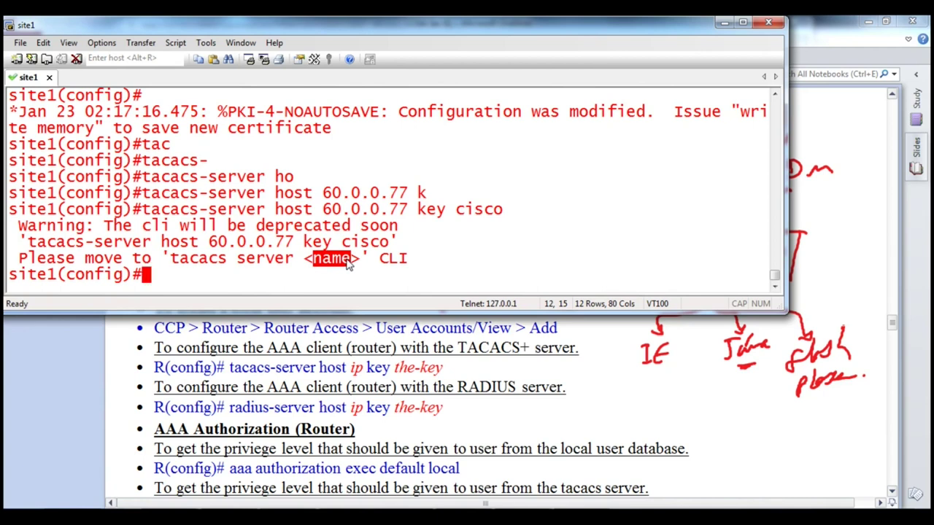
pyautogui.click(328, 270)
pyautogui.moveTo(140, 209); pyautogui.dragTo(504, 211)
pyautogui.click(394, 241)
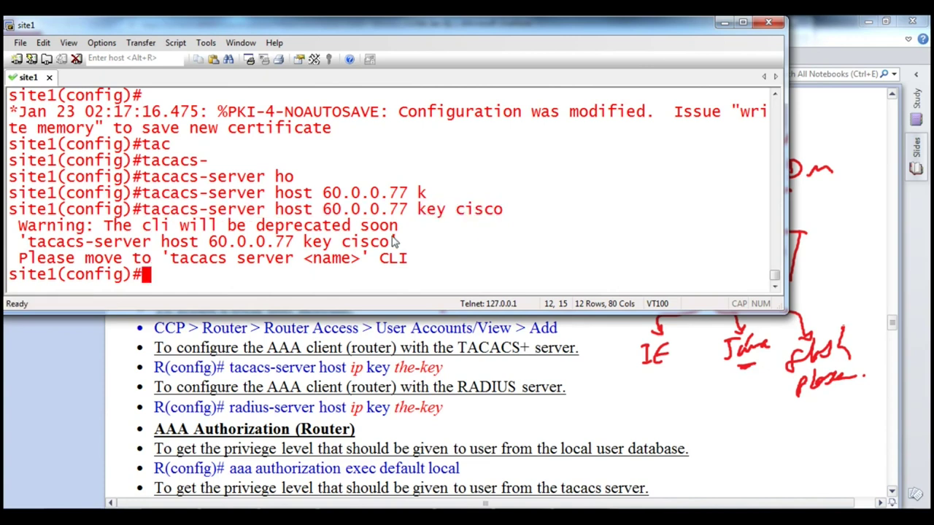
# Set 60.0.0.77 as site1's RADIUS server with its own shared key
pyautogui.write('rad')
pyautogui.press('Tab')
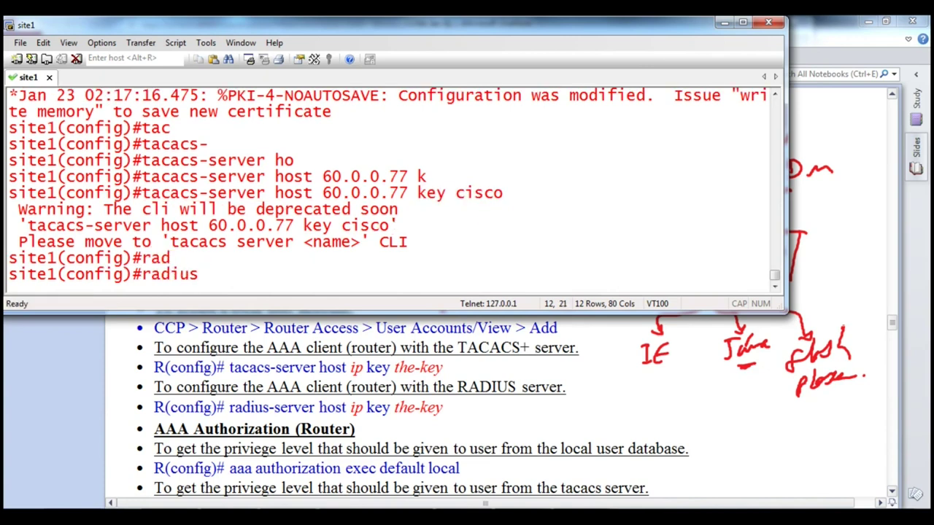
pyautogui.write('-')
pyautogui.press('Tab')
pyautogui.write('ho')
pyautogui.press('Tab')
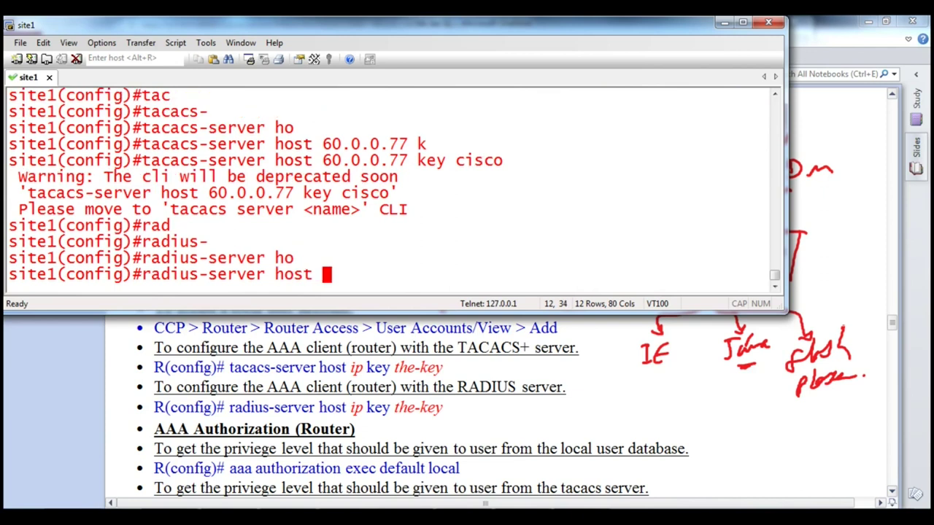
pyautogui.write('60.0.0.')
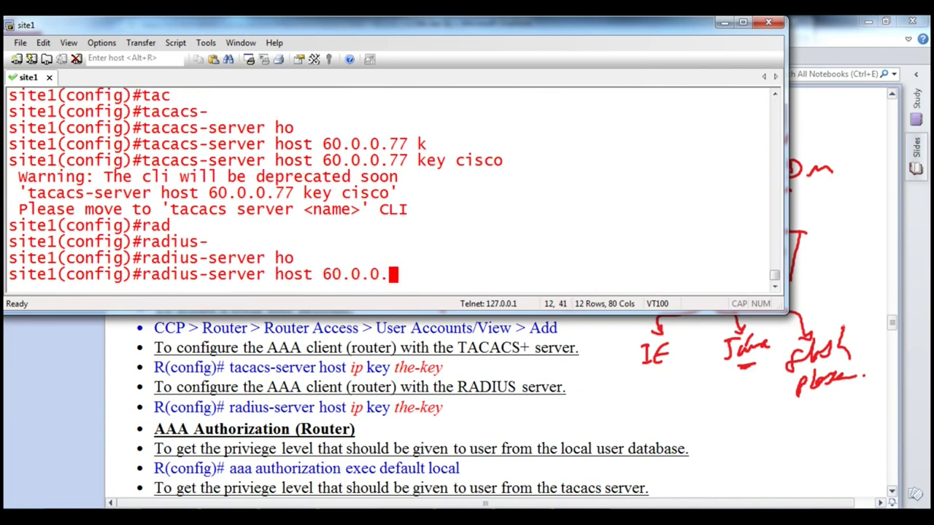
pyautogui.write('77 k')
pyautogui.press('Tab')
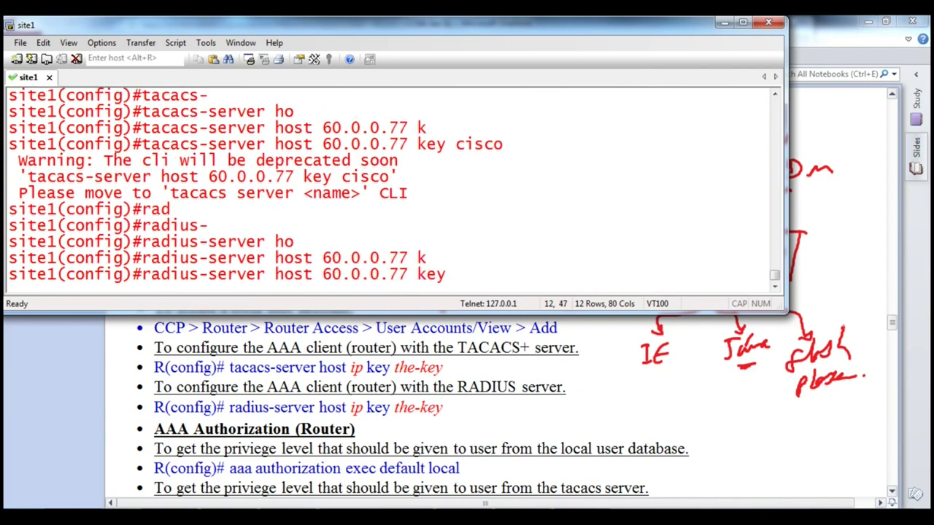
pyautogui.press('Return')
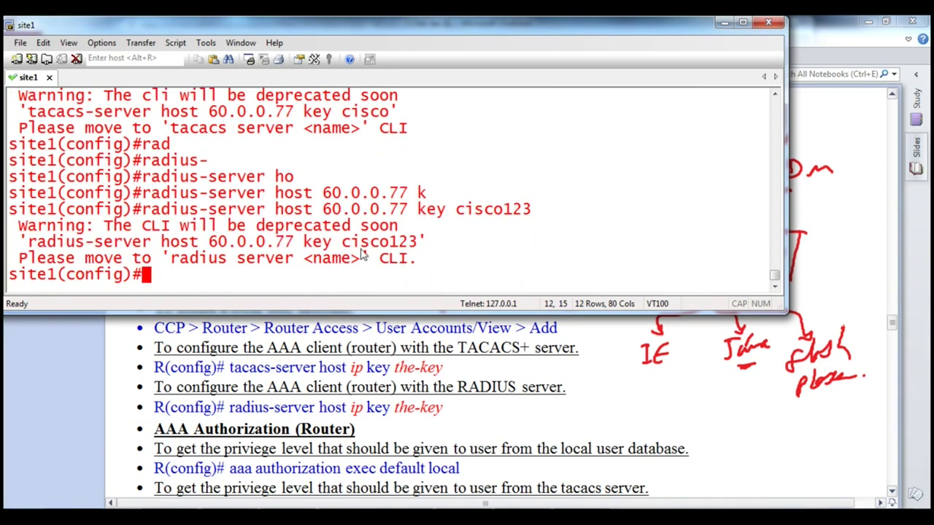
pyautogui.moveTo(22, 241); pyautogui.dragTo(304, 243)
pyautogui.click(306, 245)
pyautogui.moveTo(146, 210); pyautogui.dragTo(323, 192)
pyautogui.click(324, 211)
pyautogui.hotkey('alt', 'Tab')
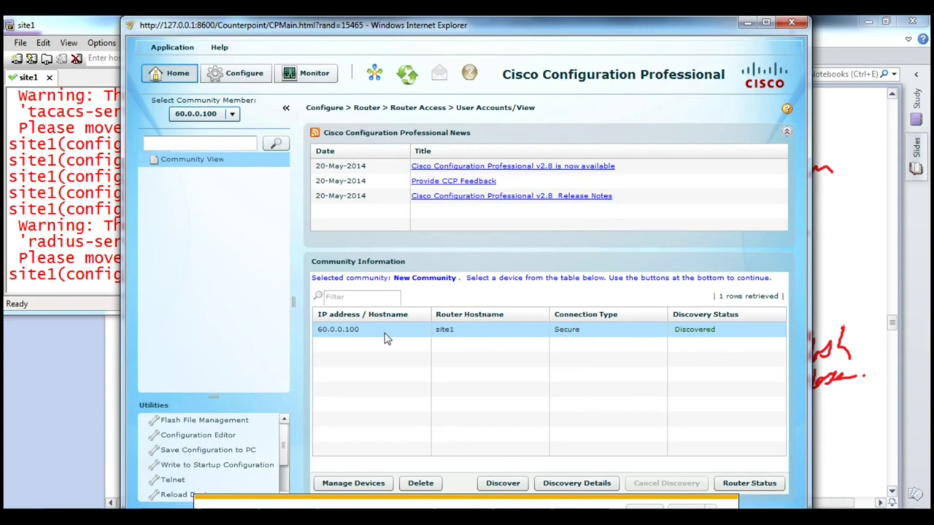
# Select site1 and open its router configuration tree in CCP, then skim the course notes
pyautogui.click(356, 334)
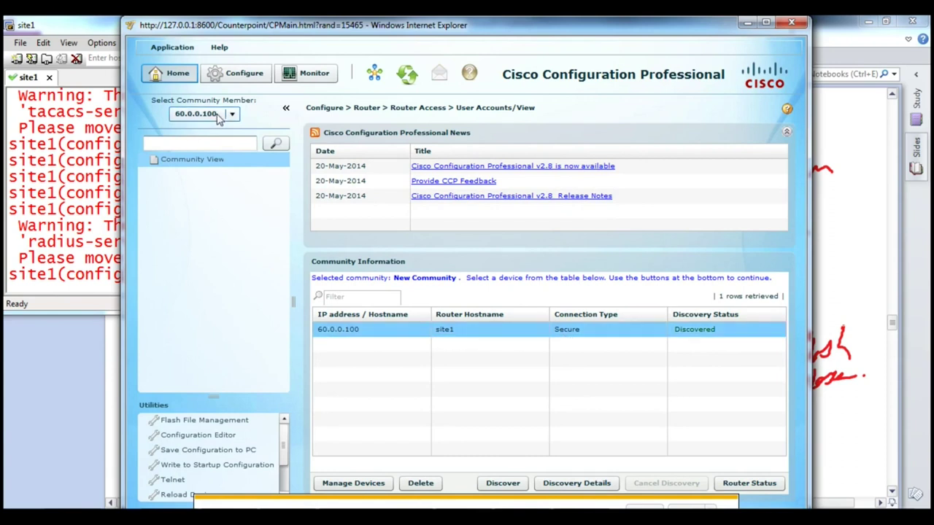
pyautogui.click(241, 73)
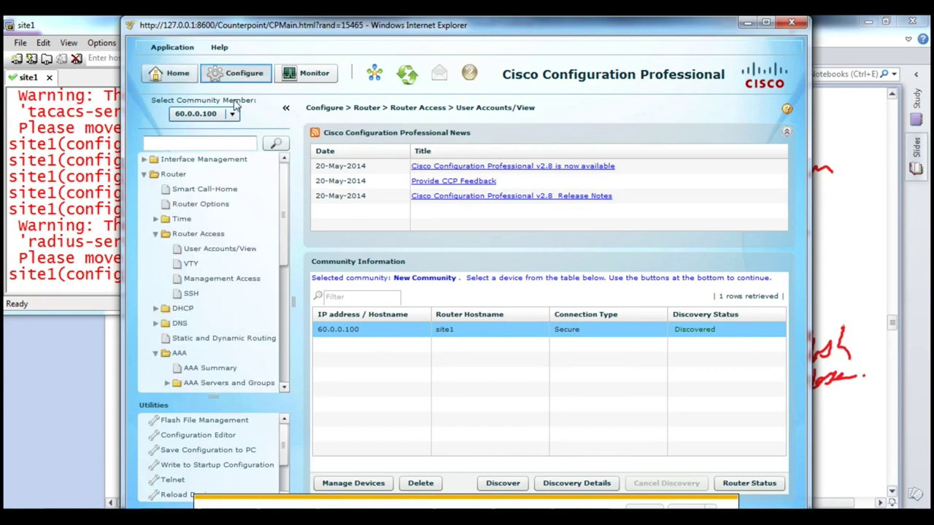
pyautogui.moveTo(285, 219); pyautogui.dragTo(684, 237)
pyautogui.click(838, 229)
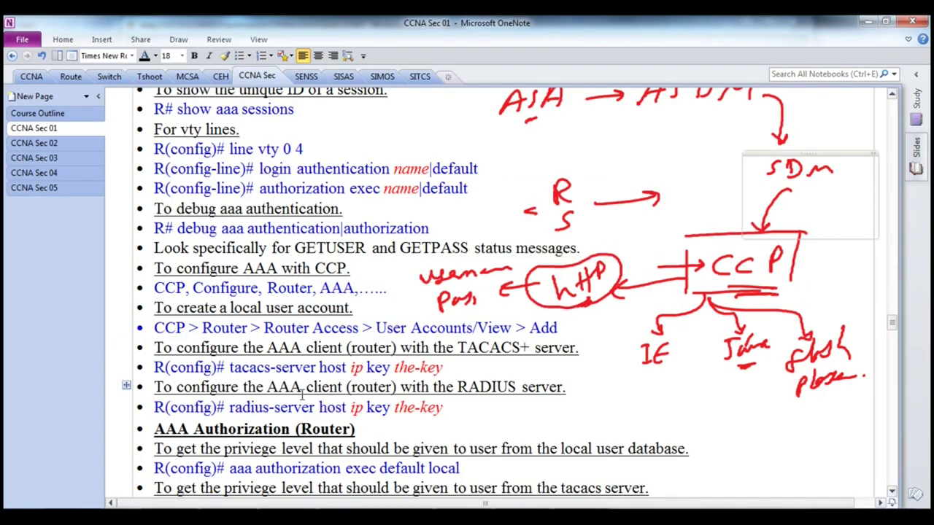
pyautogui.scroll(-1, 332, 387)
pyautogui.scroll(-1, 332, 386)
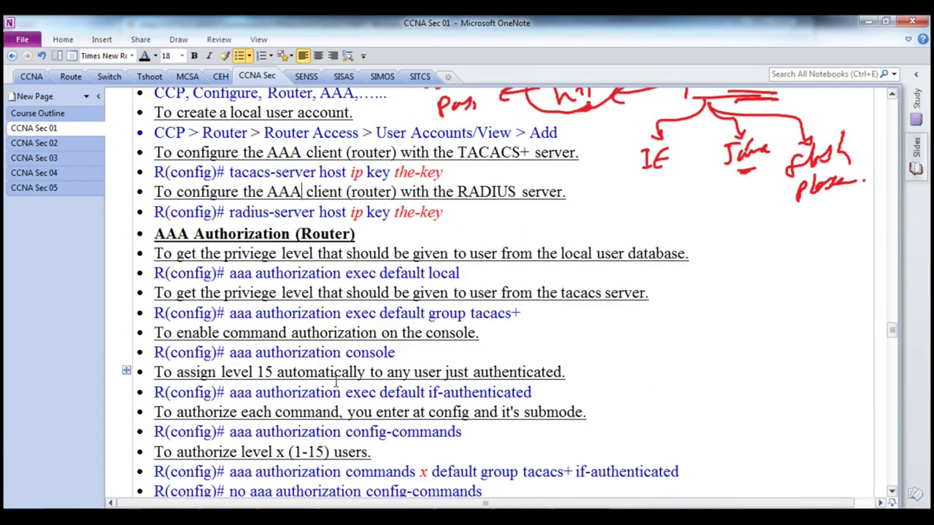
pyautogui.hotkey('alt', 'Tab')
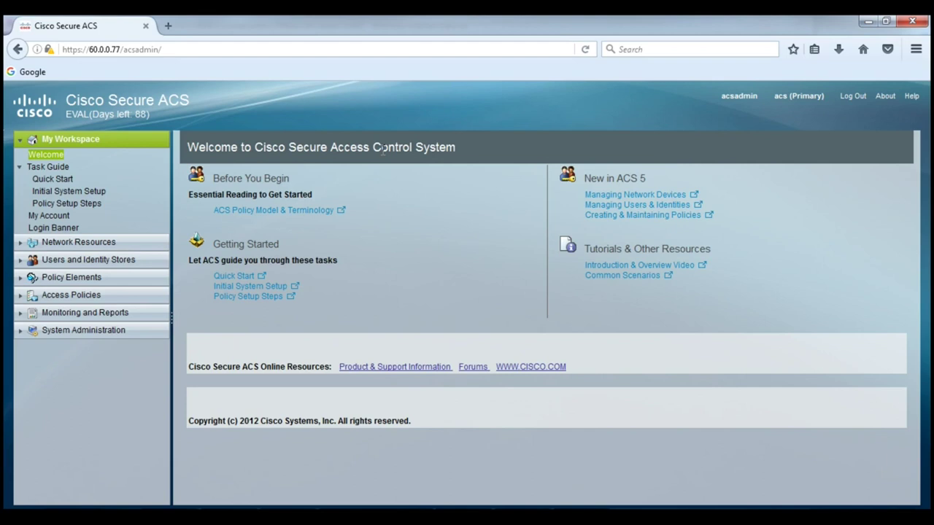
# Enter 'aaa authentication login default group tacacs+ local' on site1 using Tab completion
pyautogui.hotkey('alt', 'Tab')
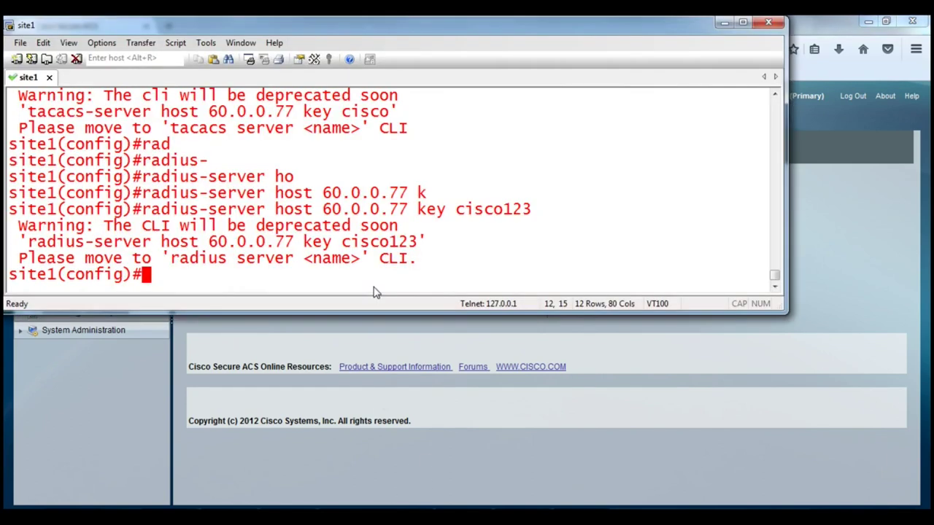
pyautogui.write('aa')
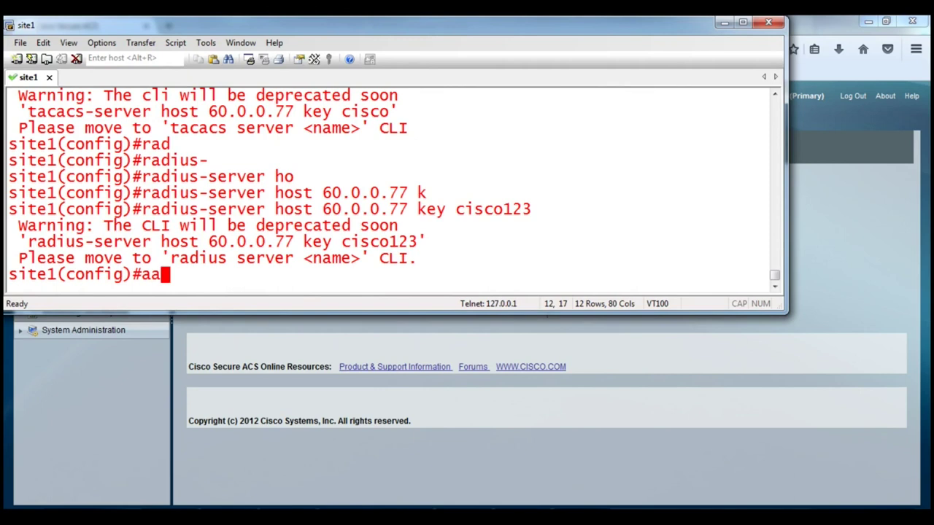
pyautogui.write('a')
pyautogui.press('Tab')
pyautogui.write('au')
pyautogui.press('Tab')
pyautogui.write('th')
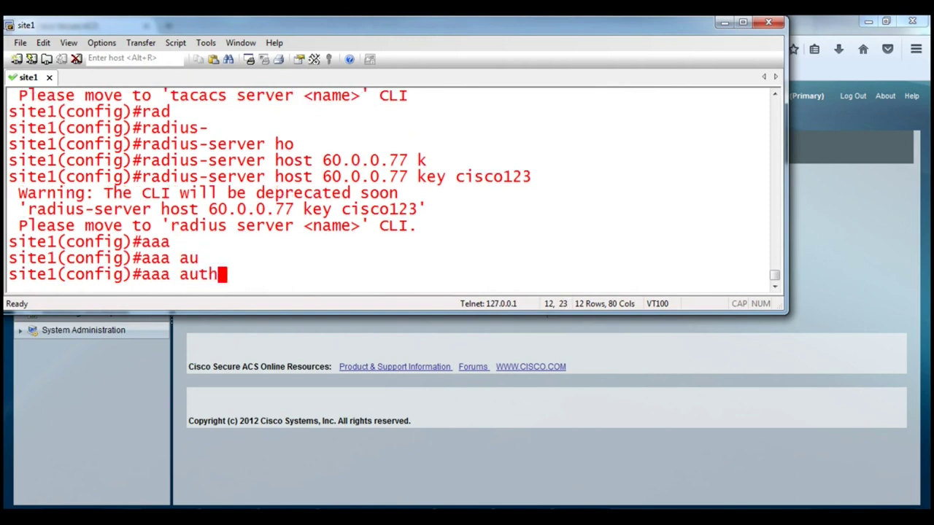
pyautogui.write('e')
pyautogui.press('Tab')
pyautogui.write('log')
pyautogui.press('Tab')
pyautogui.write('def')
pyautogui.press('Tab')
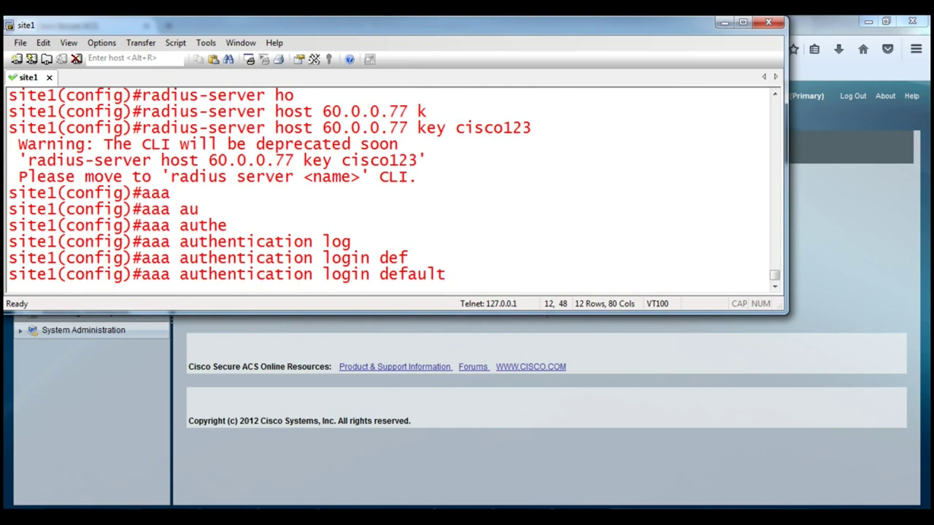
pyautogui.write('gr')
pyautogui.press('Tab')
pyautogui.write('t')
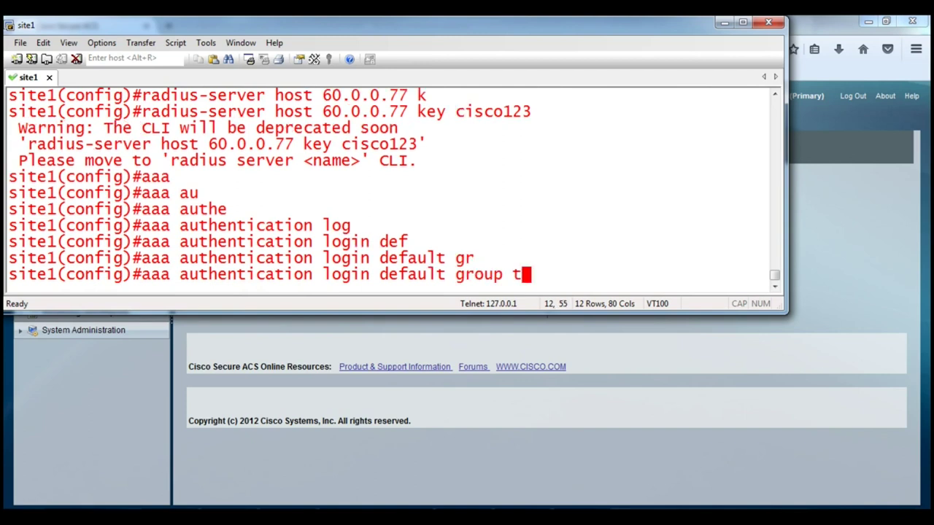
pyautogui.press('Tab')
pyautogui.write('lo')
pyautogui.press('Tab')
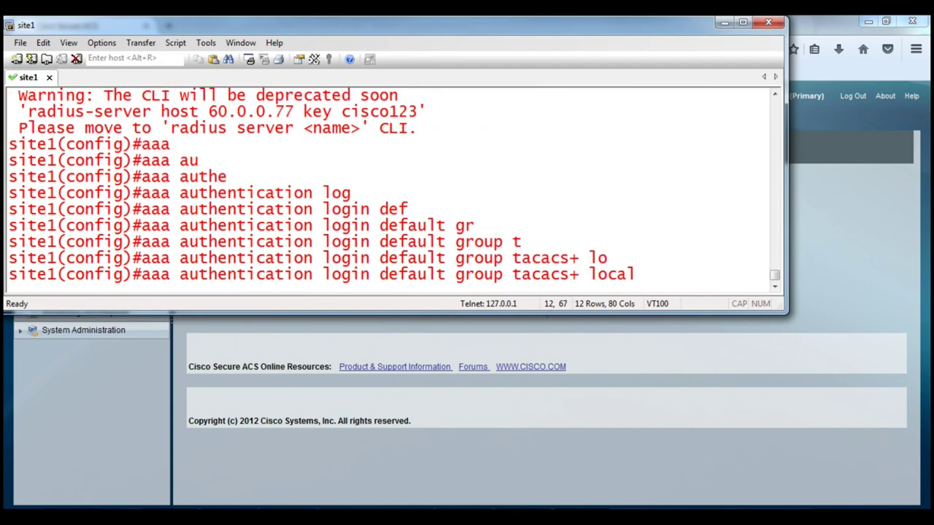
pyautogui.press('Return')
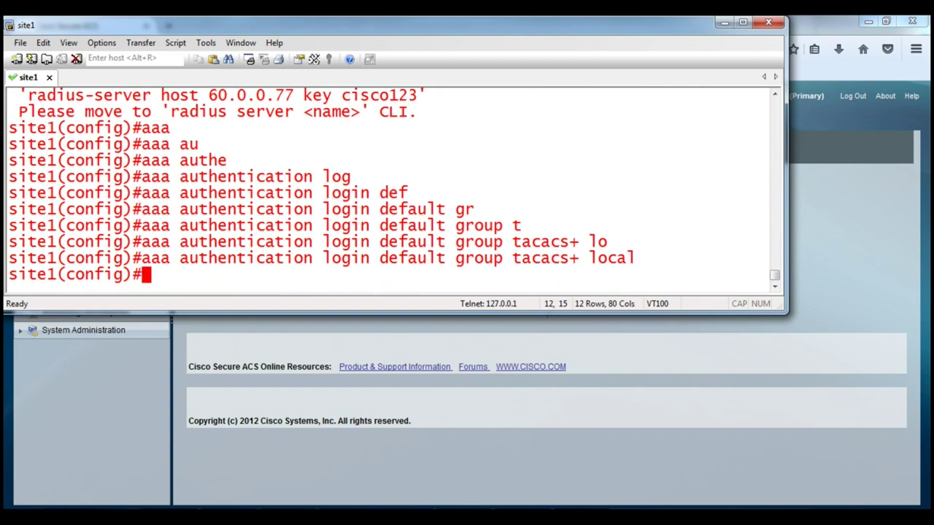
pyautogui.moveTo(459, 264); pyautogui.dragTo(552, 273)
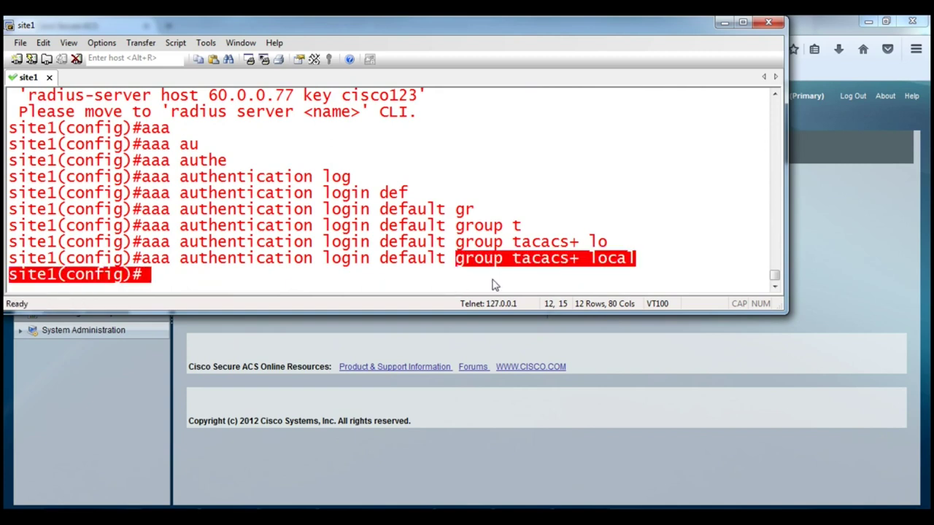
pyautogui.click(462, 277)
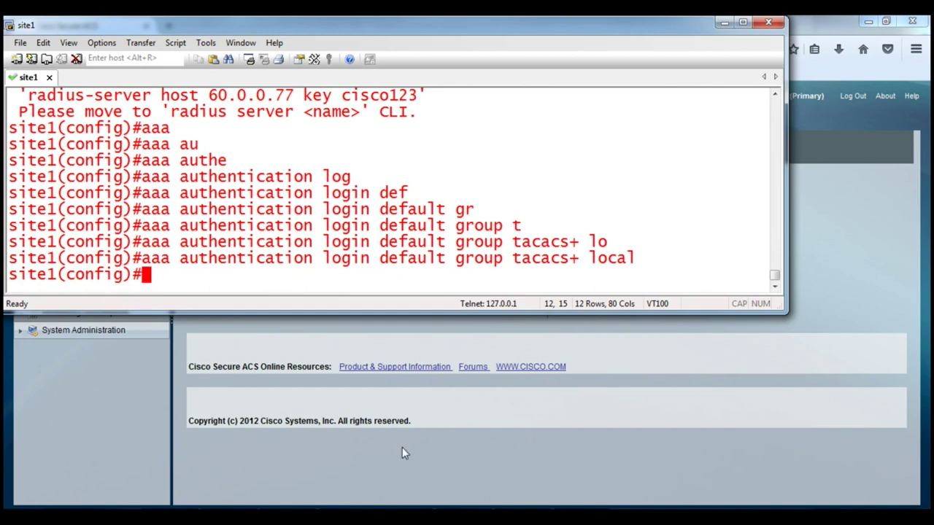
pyautogui.click(370, 314)
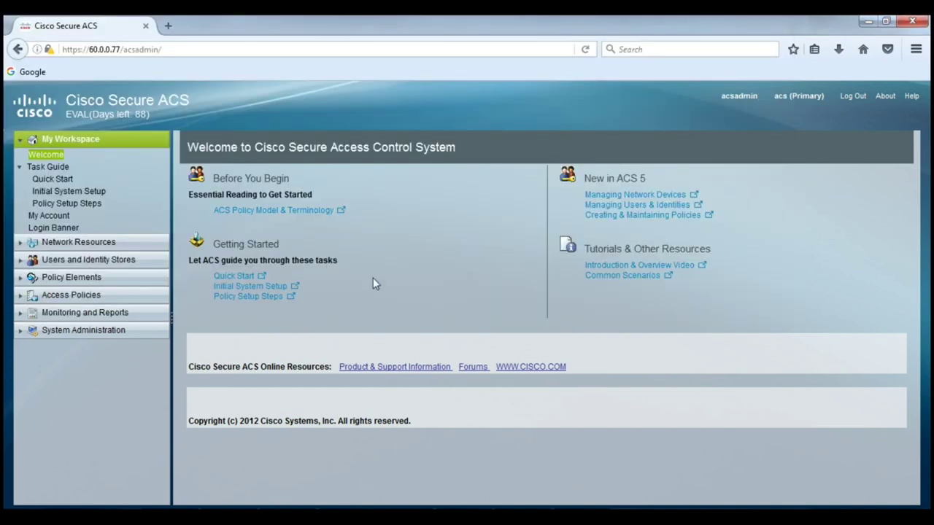
# Browse the Location, Device Type and Network Devices pages under Network Resources, ending on Location
pyautogui.click(21, 245)
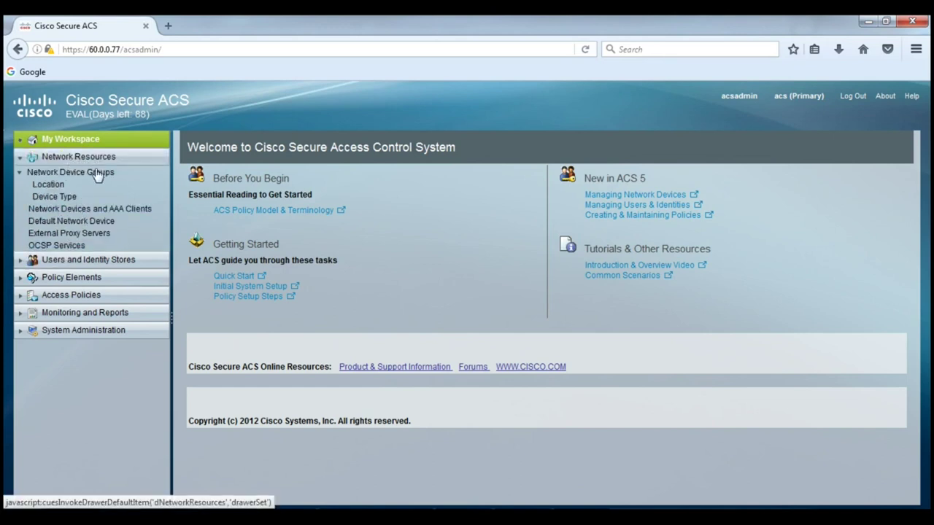
pyautogui.click(53, 186)
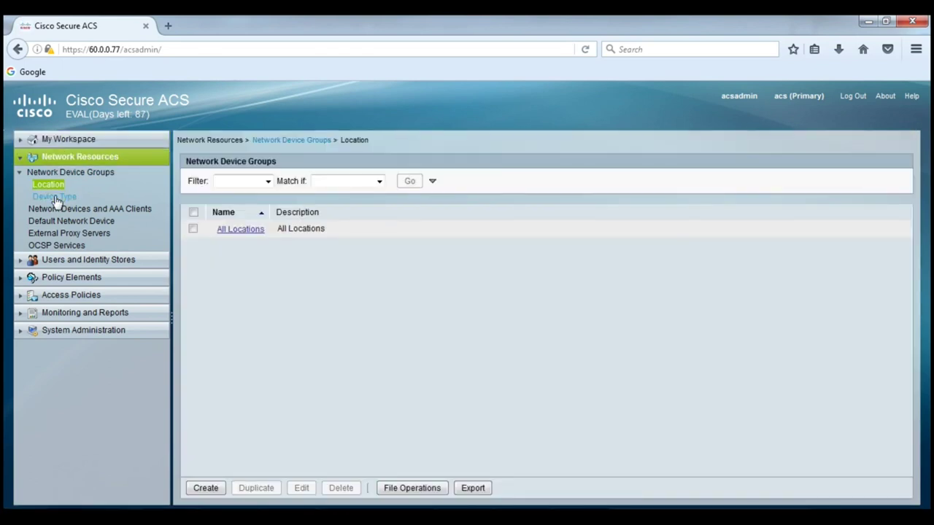
pyautogui.click(55, 197)
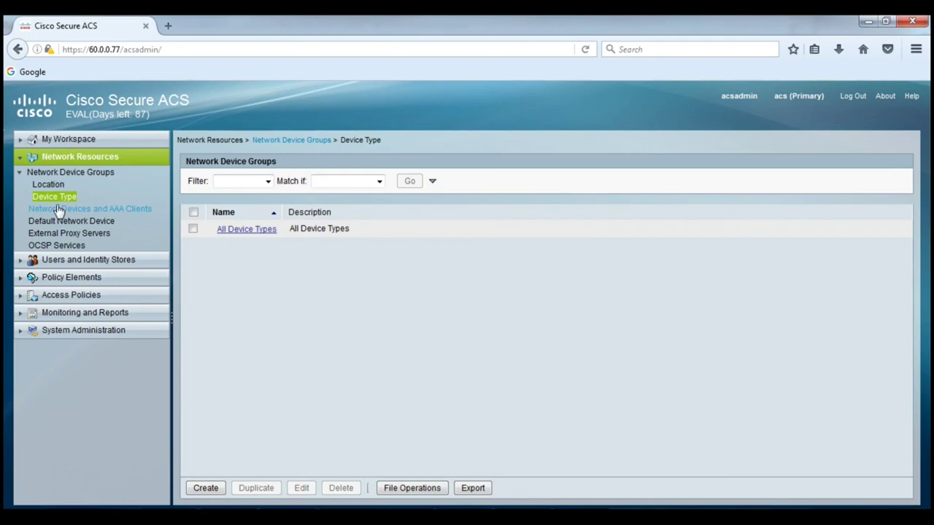
pyautogui.click(70, 210)
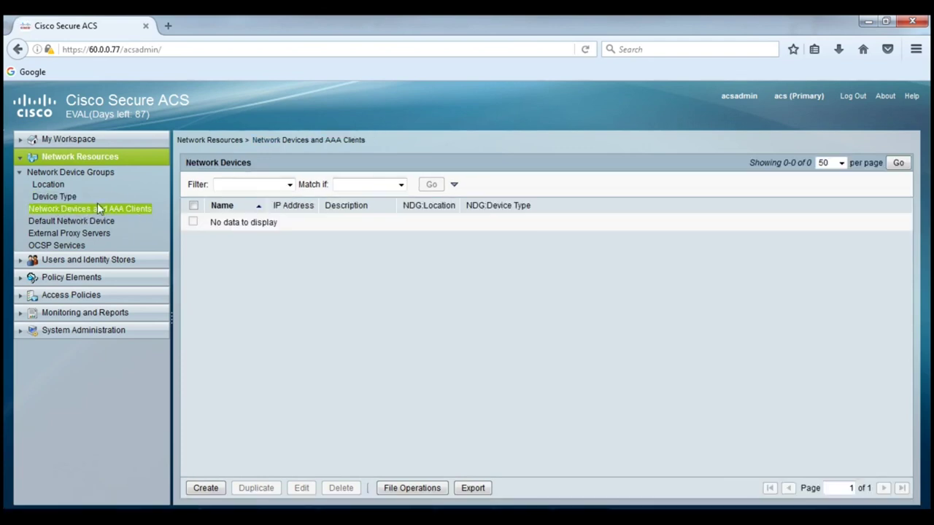
pyautogui.click(50, 185)
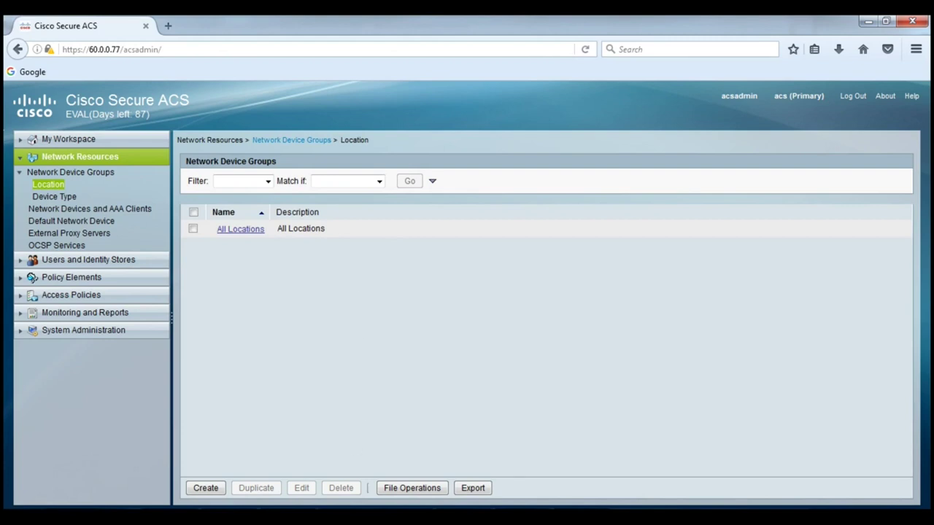
pyautogui.hotkey('alt', 'Tab')
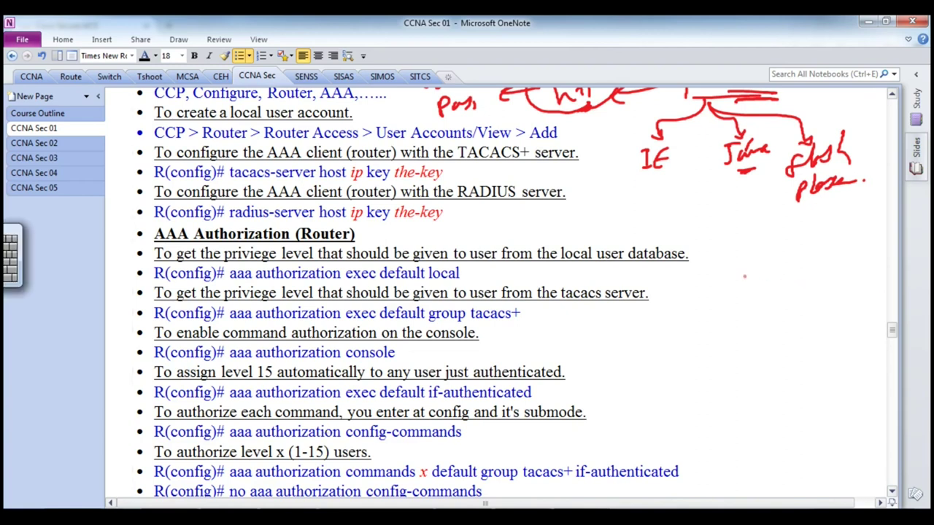
# Sketch circled devices in red ink, labelled all-Location, Cairo and Alex
pyautogui.moveTo(809, 260)
pyautogui.mouseDown()
pyautogui.moveTo(777, 268)
pyautogui.moveTo(793, 298)
pyautogui.moveTo(811, 261)
pyautogui.mouseUp()
pyautogui.moveTo(732, 270)
pyautogui.mouseDown()
pyautogui.moveTo(727, 263)
pyautogui.moveTo(705, 284)
pyautogui.mouseUp()
pyautogui.moveTo(706, 271)
pyautogui.mouseDown()
pyautogui.moveTo(731, 264)
pyautogui.moveTo(686, 312)
pyautogui.moveTo(701, 333)
pyautogui.moveTo(753, 330)
pyautogui.mouseUp()
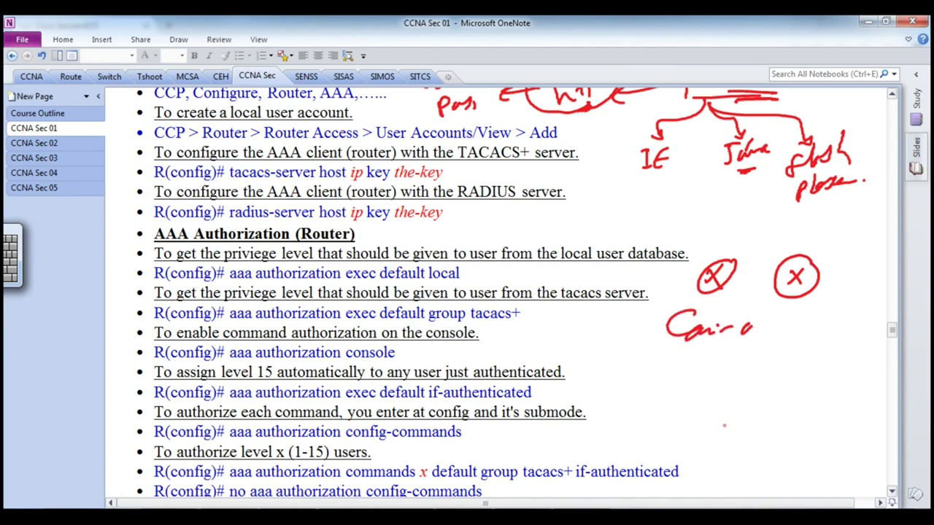
pyautogui.moveTo(820, 426); pyautogui.dragTo(817, 440)
pyautogui.moveTo(734, 434)
pyautogui.mouseDown()
pyautogui.moveTo(722, 473)
pyautogui.moveTo(736, 436)
pyautogui.moveTo(712, 464)
pyautogui.mouseUp()
pyautogui.moveTo(602, 409)
pyautogui.mouseDown()
pyautogui.moveTo(631, 392)
pyautogui.moveTo(651, 413)
pyautogui.moveTo(641, 405)
pyautogui.moveTo(662, 402)
pyautogui.moveTo(683, 374)
pyautogui.moveTo(688, 401)
pyautogui.moveTo(704, 381)
pyautogui.moveTo(750, 391)
pyautogui.mouseUp()
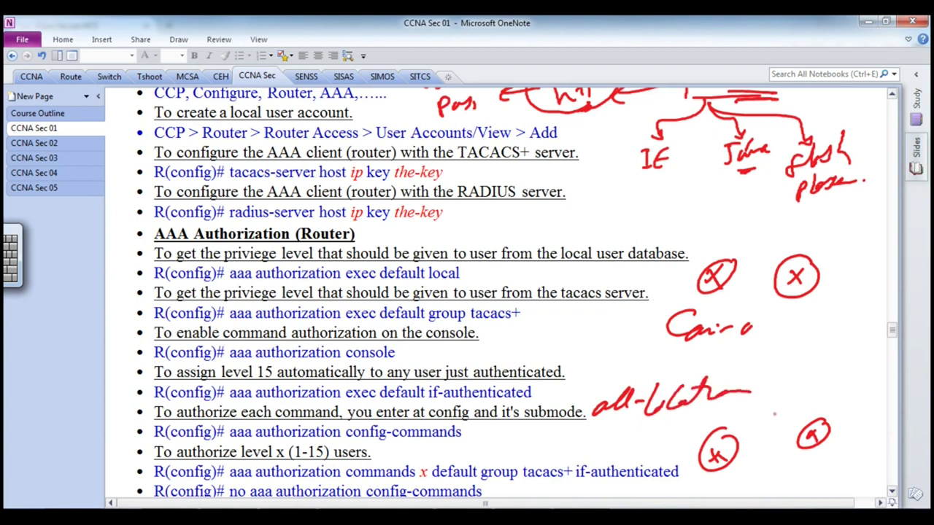
pyautogui.moveTo(743, 473)
pyautogui.mouseDown()
pyautogui.moveTo(754, 456)
pyautogui.moveTo(763, 467)
pyautogui.moveTo(792, 464)
pyautogui.moveTo(793, 477)
pyautogui.mouseUp()
pyautogui.moveTo(795, 467); pyautogui.dragTo(786, 478)
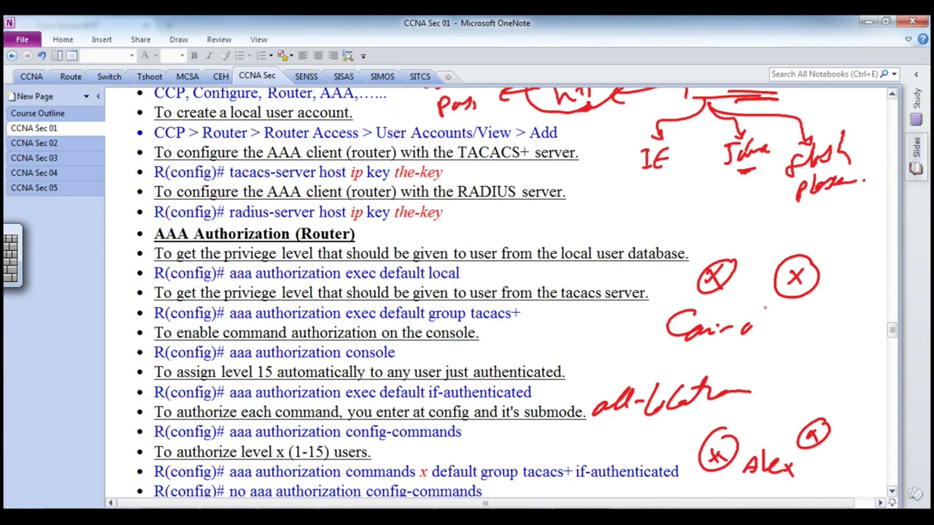
pyautogui.moveTo(785, 238); pyautogui.dragTo(794, 247)
# Draw the user's arrow, marking privilege level 15 for Cairo and level 2 for Alex
pyautogui.moveTo(488, 366)
pyautogui.mouseDown()
pyautogui.moveTo(508, 341)
pyautogui.moveTo(510, 364)
pyautogui.mouseUp()
pyautogui.moveTo(493, 358)
pyautogui.mouseDown()
pyautogui.moveTo(523, 326)
pyautogui.moveTo(524, 360)
pyautogui.moveTo(534, 341)
pyautogui.moveTo(548, 351)
pyautogui.moveTo(582, 328)
pyautogui.moveTo(598, 342)
pyautogui.moveTo(665, 328)
pyautogui.mouseUp()
pyautogui.moveTo(618, 309)
pyautogui.mouseDown()
pyautogui.moveTo(620, 320)
pyautogui.moveTo(636, 307)
pyautogui.moveTo(629, 324)
pyautogui.mouseUp()
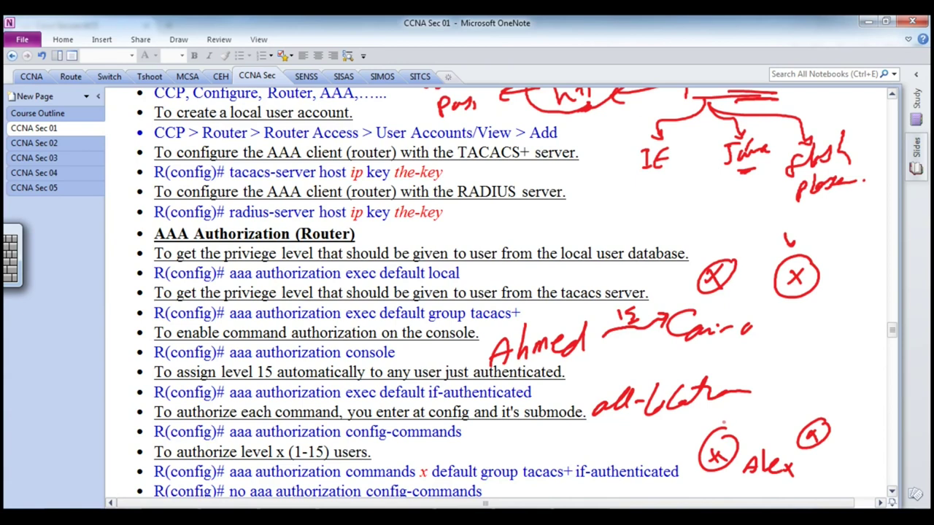
pyautogui.moveTo(588, 364)
pyautogui.mouseDown()
pyautogui.moveTo(552, 363)
pyautogui.moveTo(558, 403)
pyautogui.moveTo(577, 427)
pyautogui.moveTo(692, 436)
pyautogui.mouseUp()
pyautogui.moveTo(634, 435); pyautogui.dragTo(645, 451)
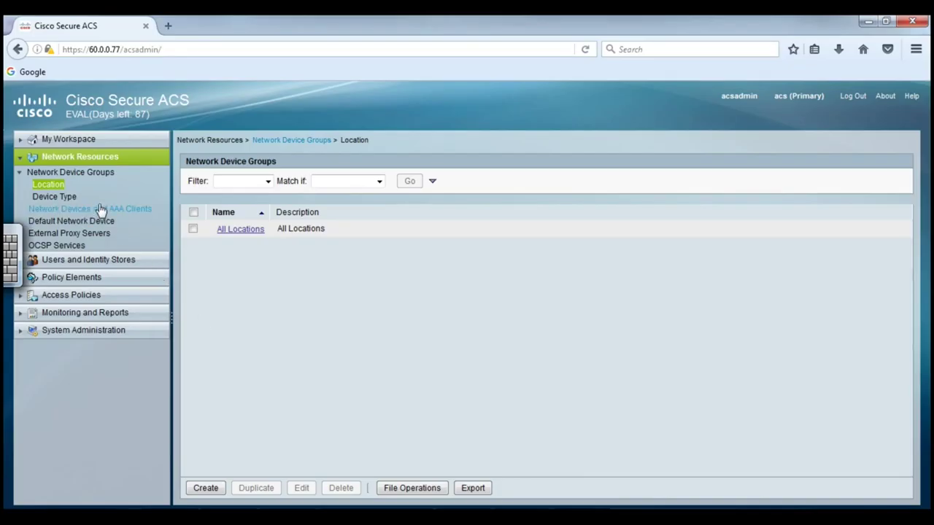
# Create location groups cairo and alex under All Locations
pyautogui.click(207, 488)
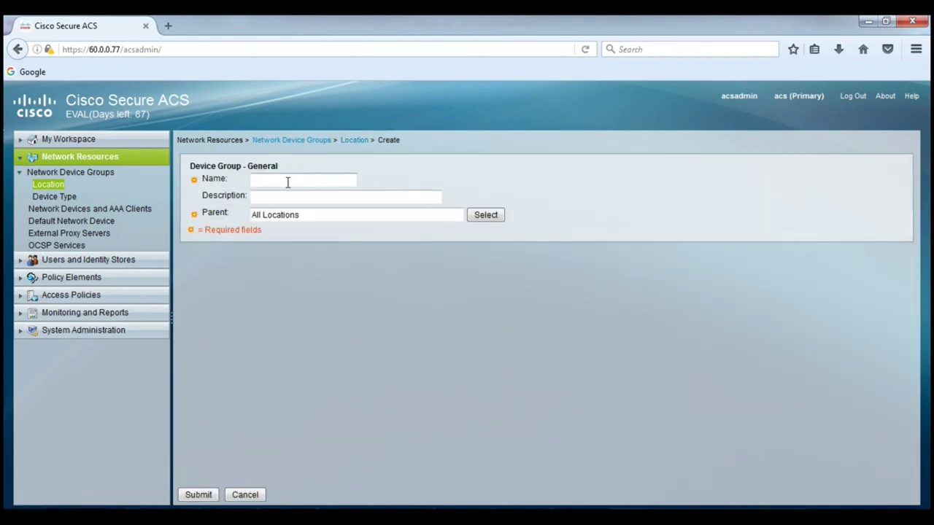
pyautogui.write('cairo')
pyautogui.click(198, 495)
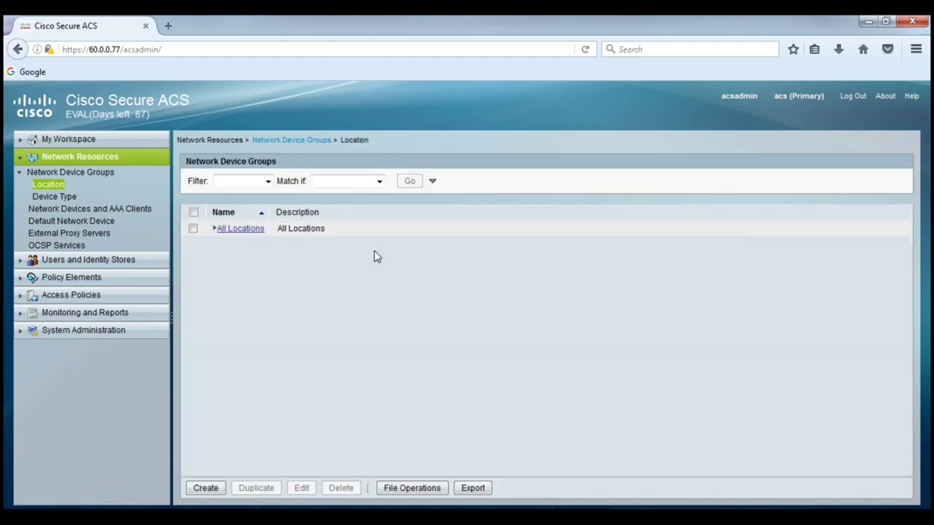
pyautogui.click(206, 488)
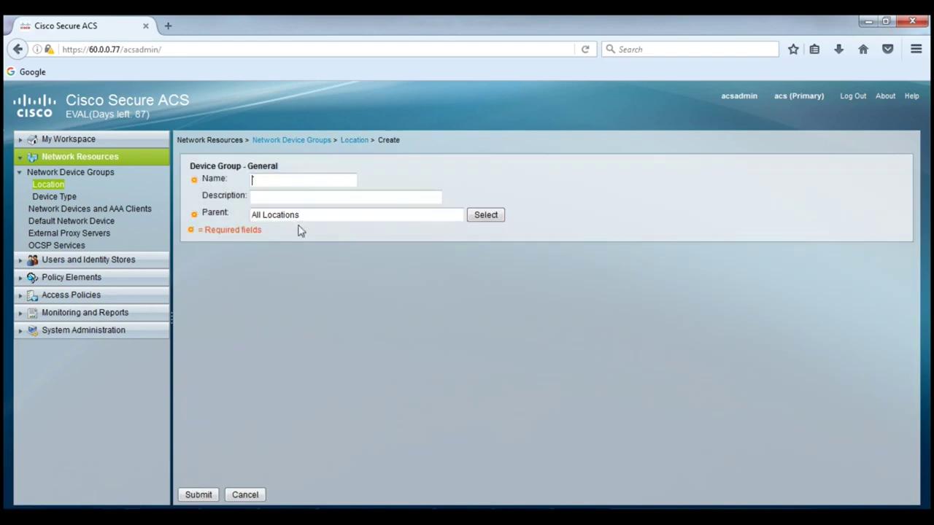
pyautogui.write('alex')
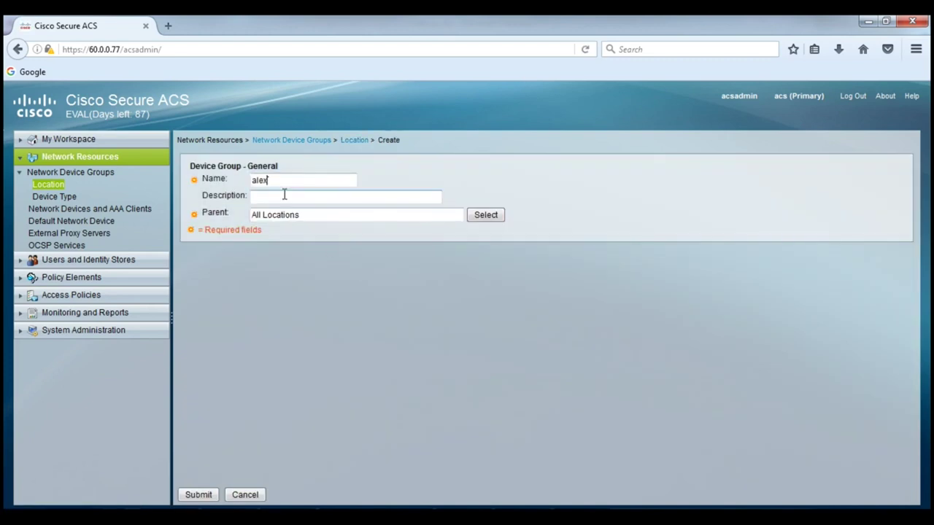
pyautogui.click(196, 495)
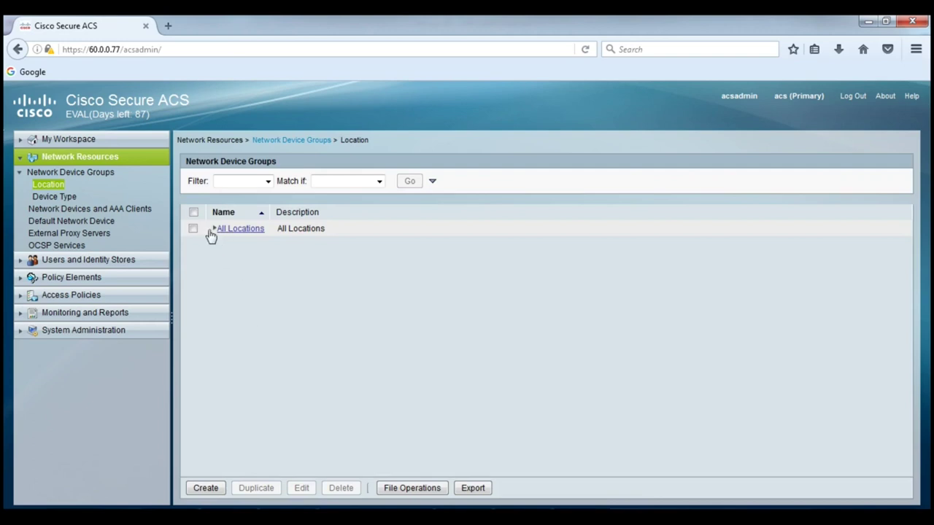
pyautogui.click(212, 229)
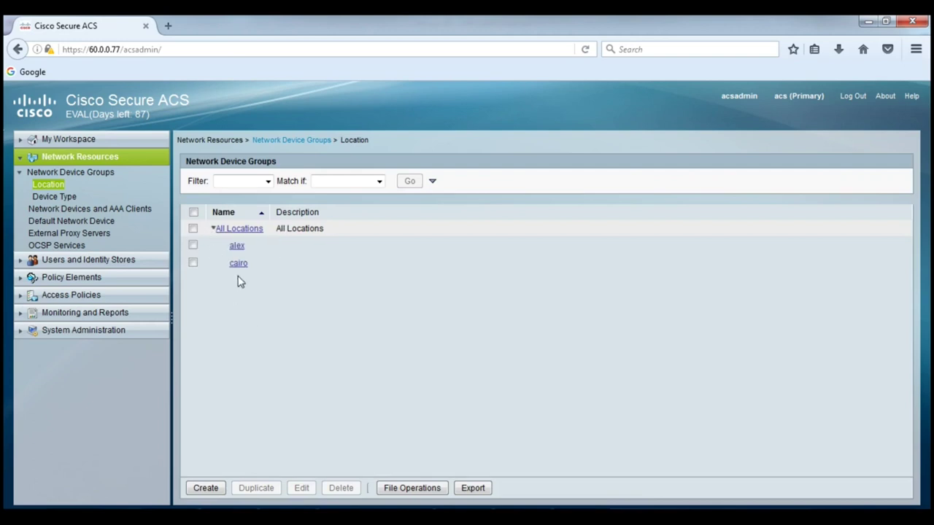
# Create device type groups routers, switches and firewalls under All Device Types
pyautogui.click(62, 197)
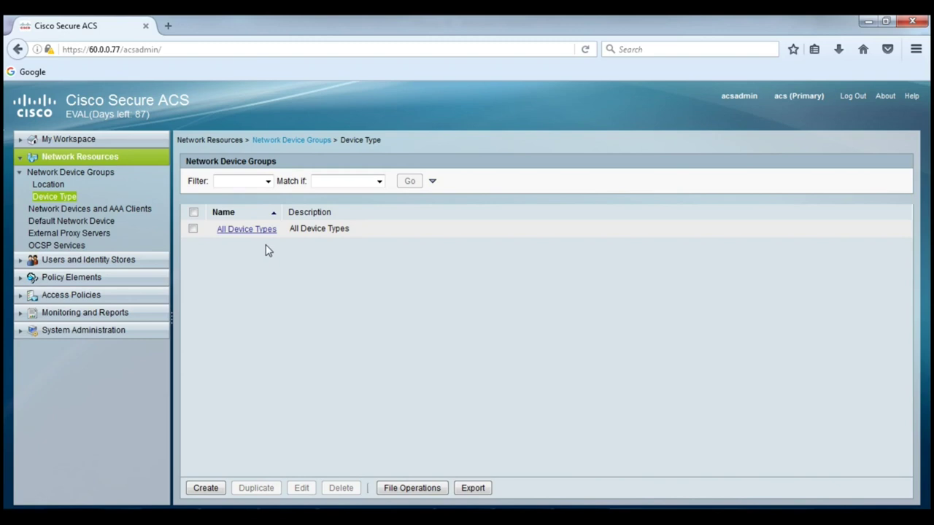
pyautogui.click(211, 488)
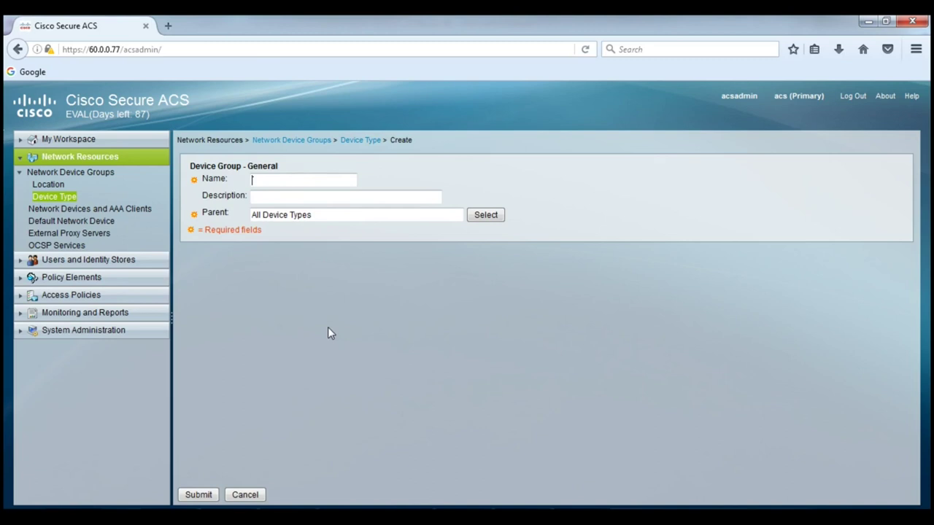
pyautogui.write('routers')
pyautogui.click(199, 494)
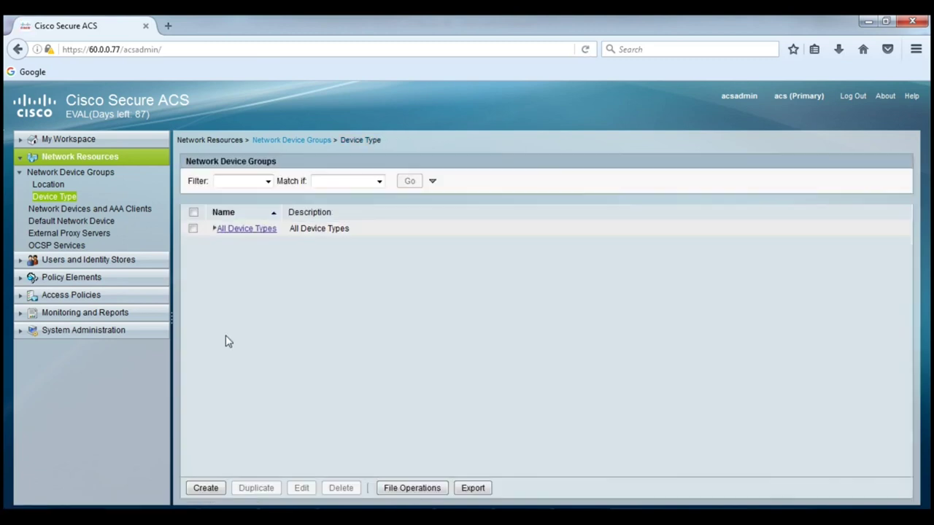
pyautogui.click(207, 488)
pyautogui.write('switches')
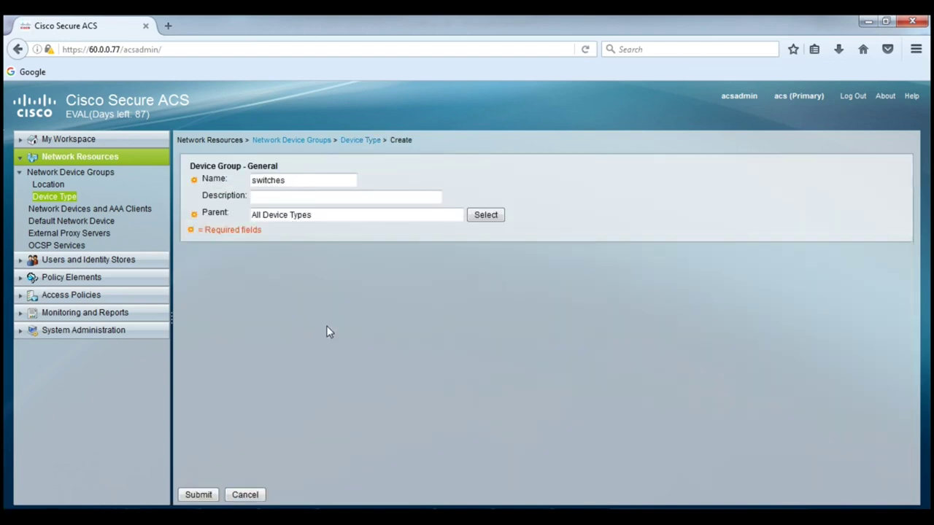
pyautogui.click(195, 495)
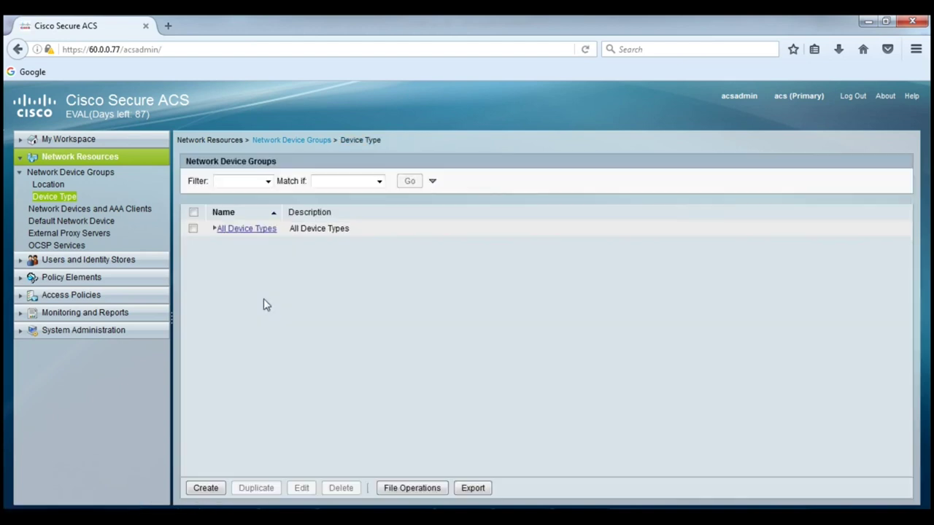
pyautogui.click(206, 488)
pyautogui.write('firewalls')
pyautogui.press('Return')
# Create a new network device named site1
pyautogui.click(91, 210)
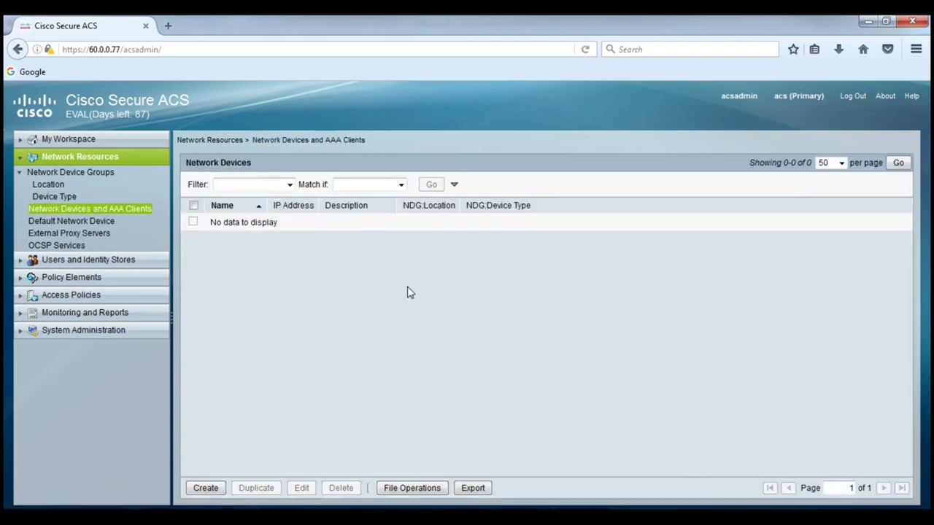
pyautogui.click(203, 488)
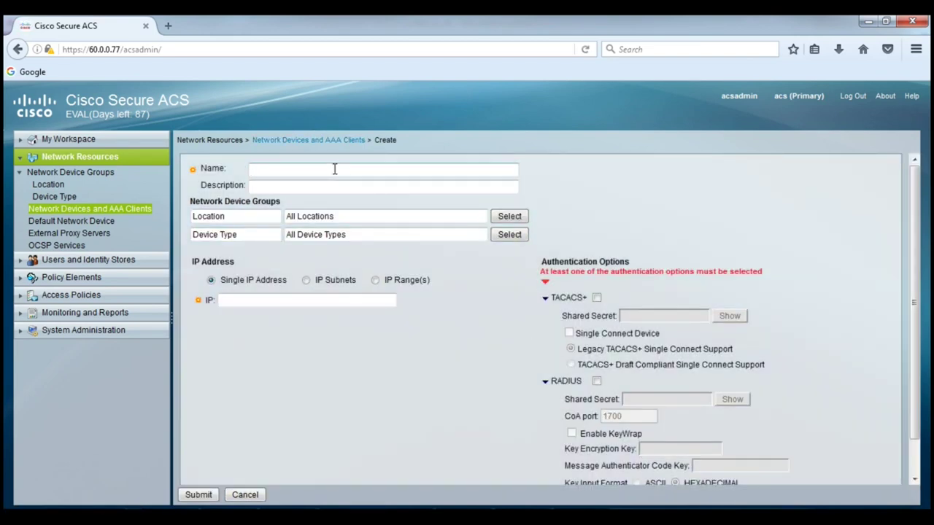
pyautogui.write('site1')
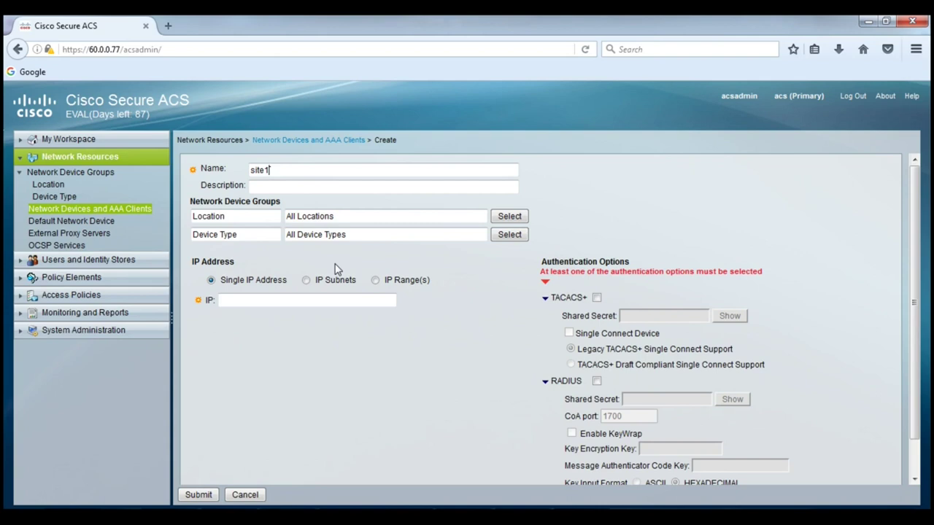
pyautogui.click(308, 303)
pyautogui.doubleClick(260, 170)
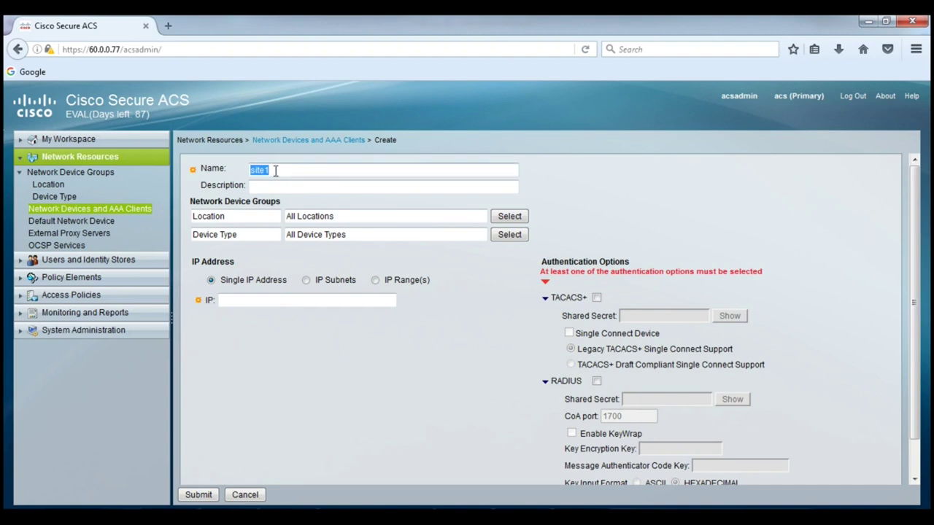
pyautogui.click(253, 188)
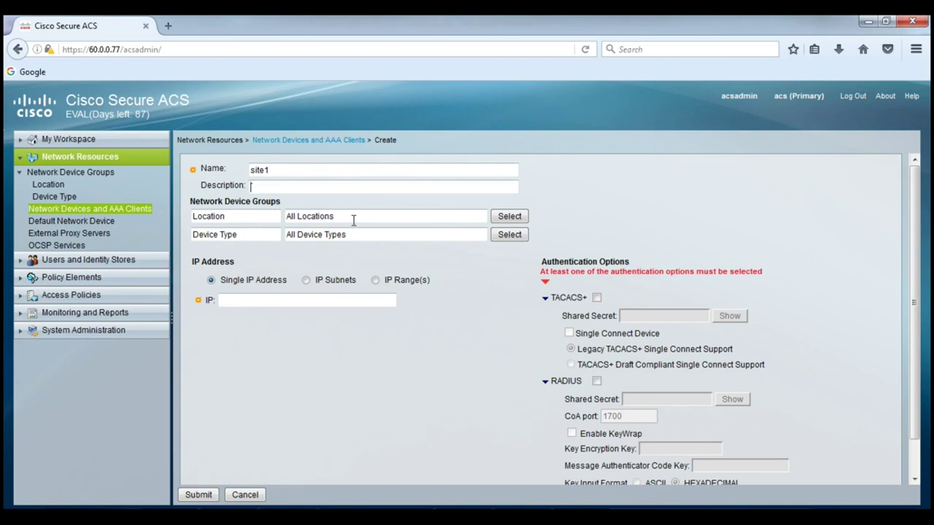
# Assign site1 the location cairo and the device type routers
pyautogui.click(501, 218)
pyautogui.click(243, 204)
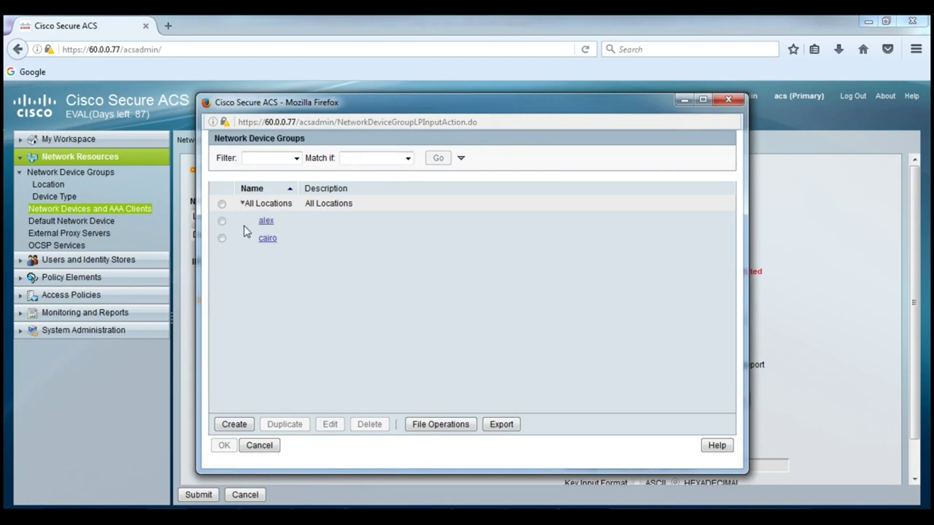
pyautogui.click(221, 238)
pyautogui.click(224, 445)
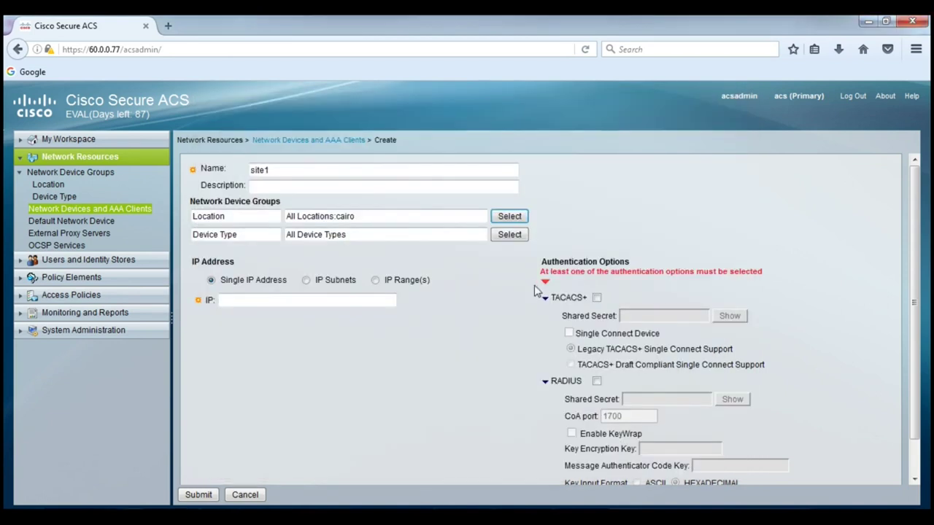
pyautogui.doubleClick(357, 216)
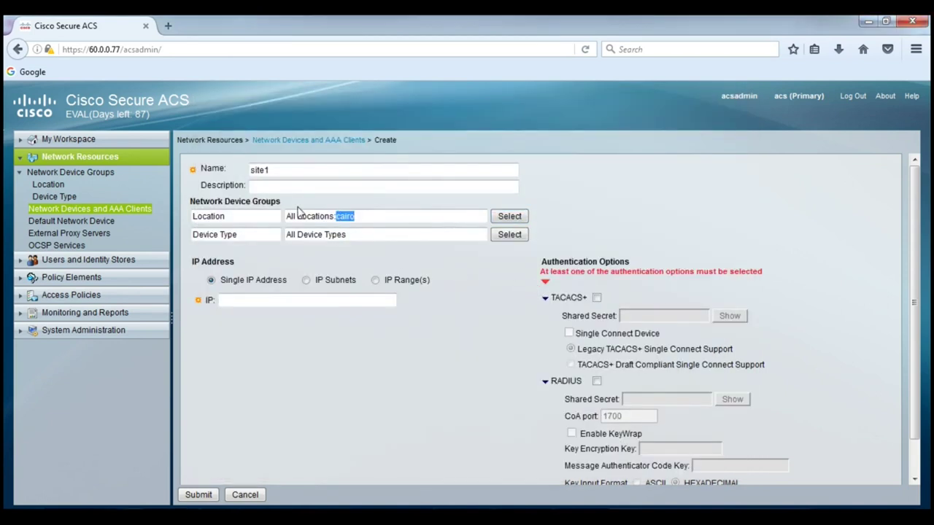
pyautogui.click(401, 234)
pyautogui.click(510, 235)
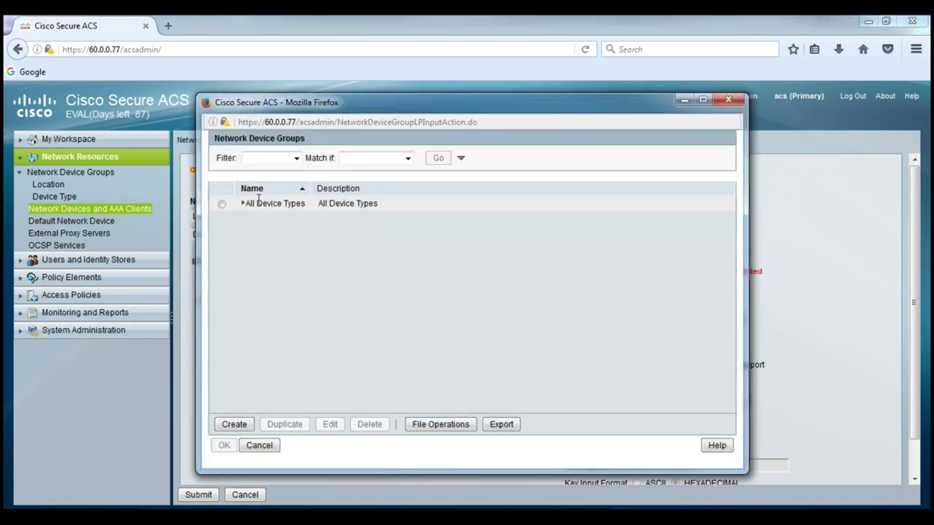
pyautogui.click(242, 204)
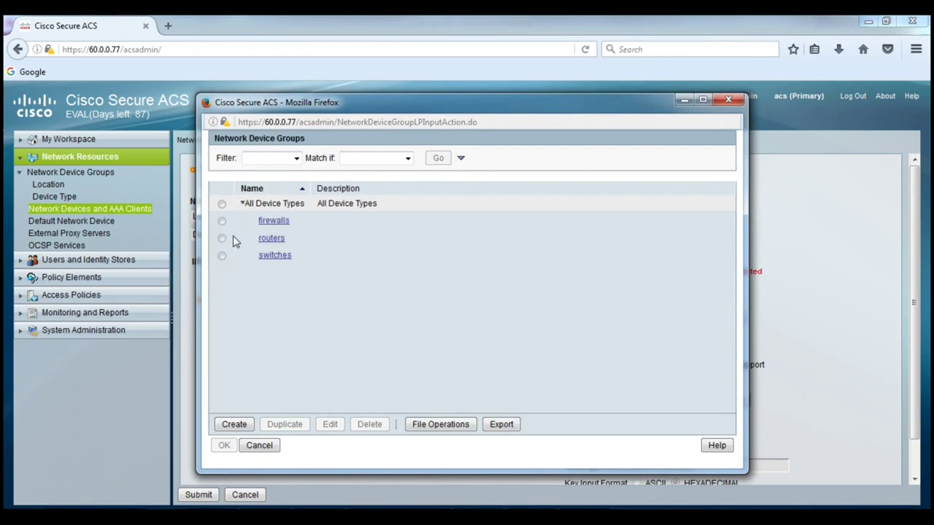
pyautogui.click(221, 238)
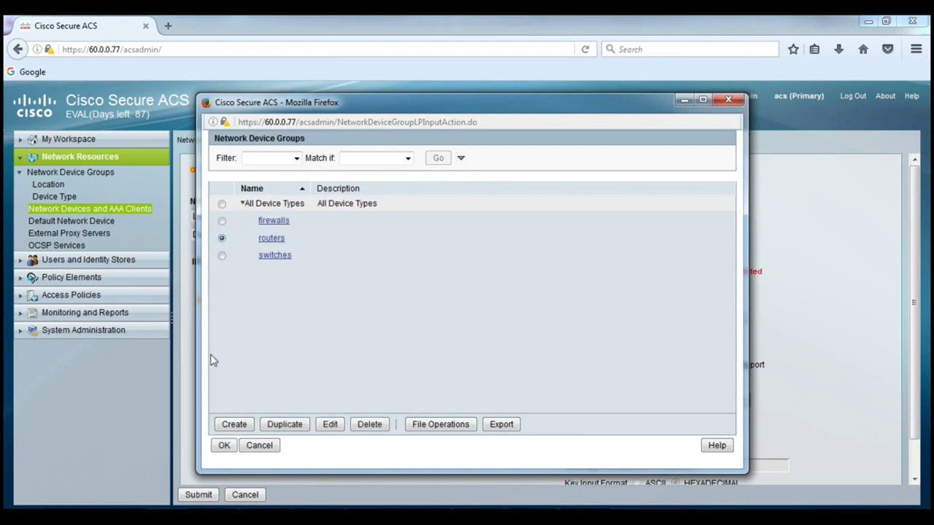
pyautogui.click(224, 445)
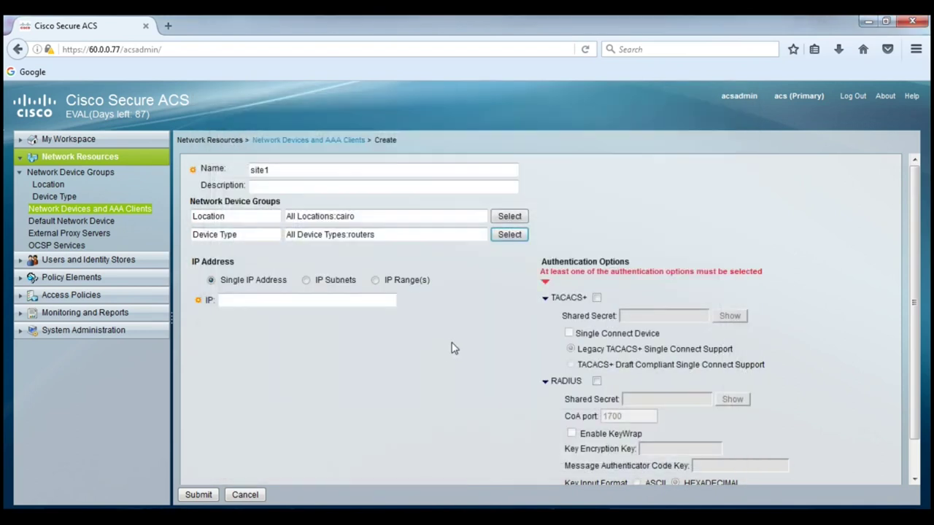
# Enter 60.0.0.100 as site1's IP address and switch the entry to IP Subnets
pyautogui.click(241, 299)
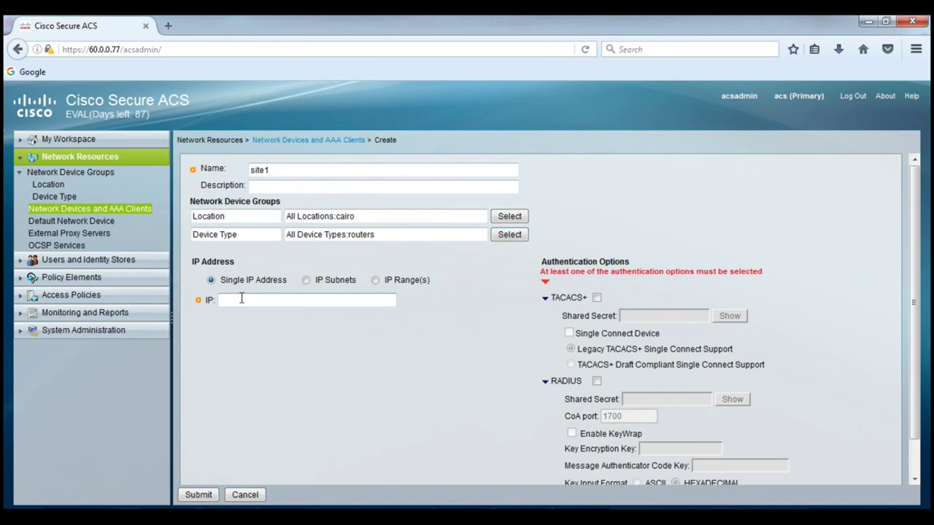
pyautogui.write('600')
pyautogui.press('BackSpace')
pyautogui.write('.0.0.')
pyautogui.hotkey('alt', 'Tab')
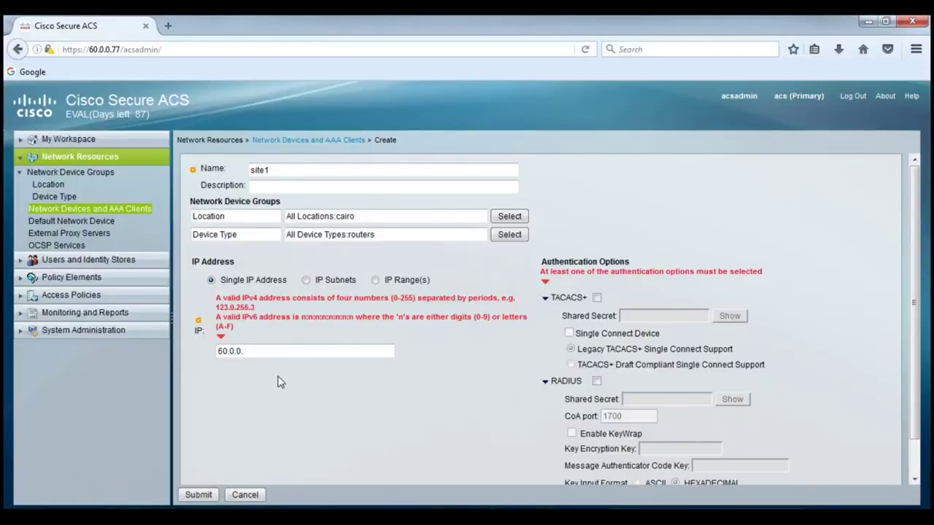
pyautogui.click(280, 351)
pyautogui.write('.100')
pyautogui.click(306, 280)
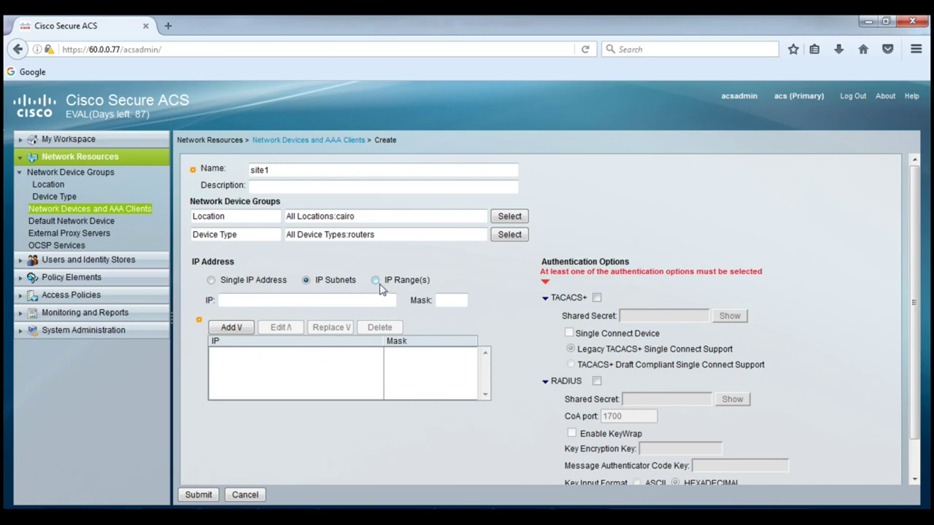
# Add the IP range 60.0.0.90-110 to site1, excluding 60.0.0.95
pyautogui.click(376, 283)
pyautogui.click(321, 301)
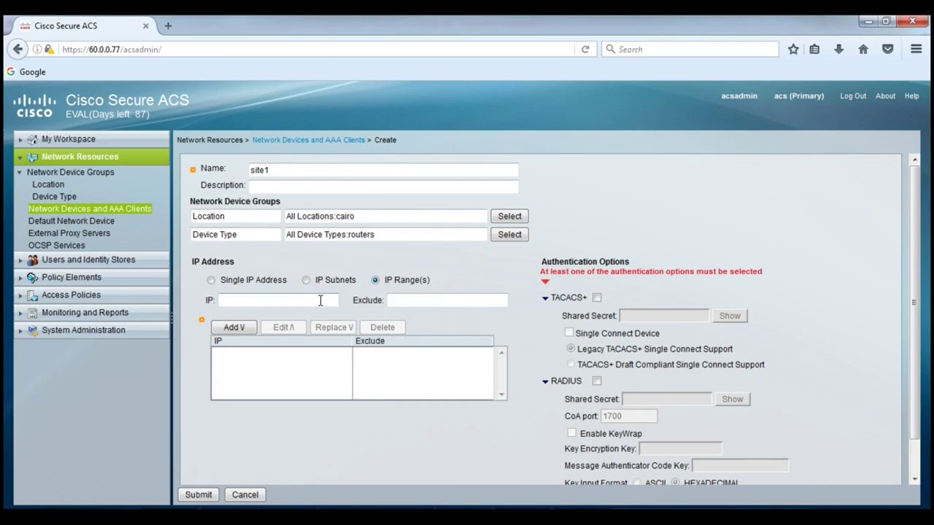
pyautogui.write('60.0.0.90-110')
pyautogui.click(427, 301)
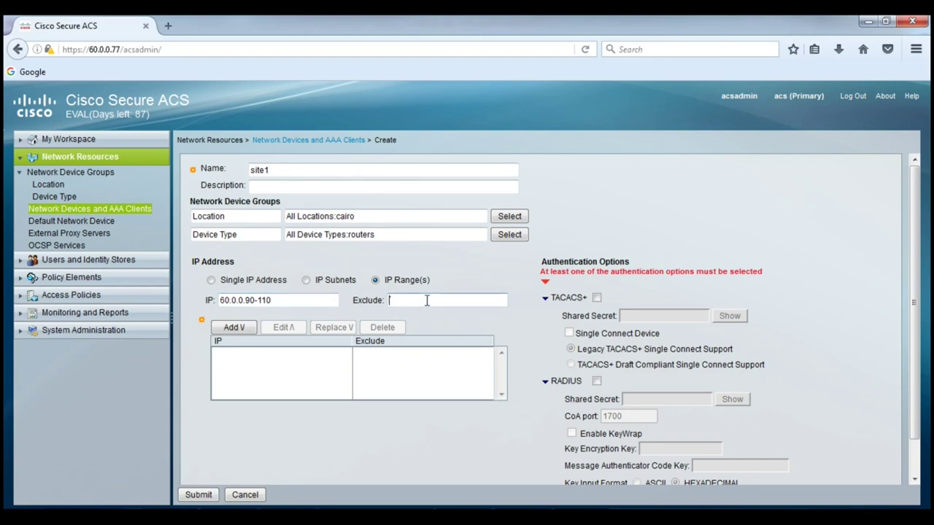
pyautogui.write('60.0.0.95')
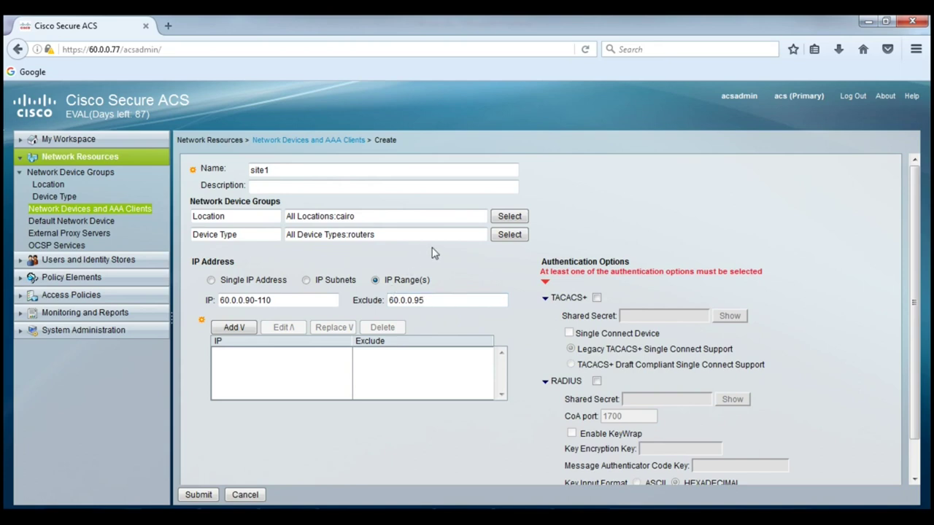
pyautogui.click(298, 172)
pyautogui.click(240, 330)
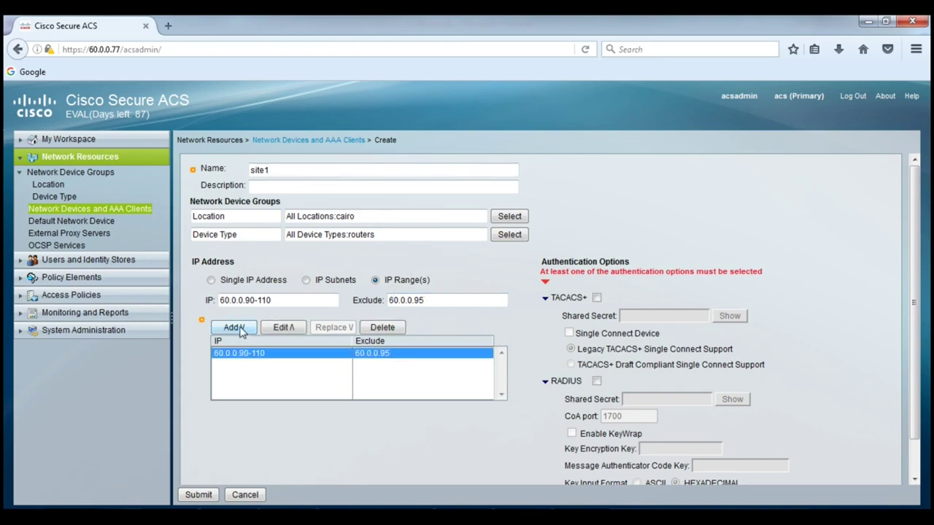
# Enable TACACS+ for site1 and enter its shared secret
pyautogui.click(597, 298)
pyautogui.click(640, 295)
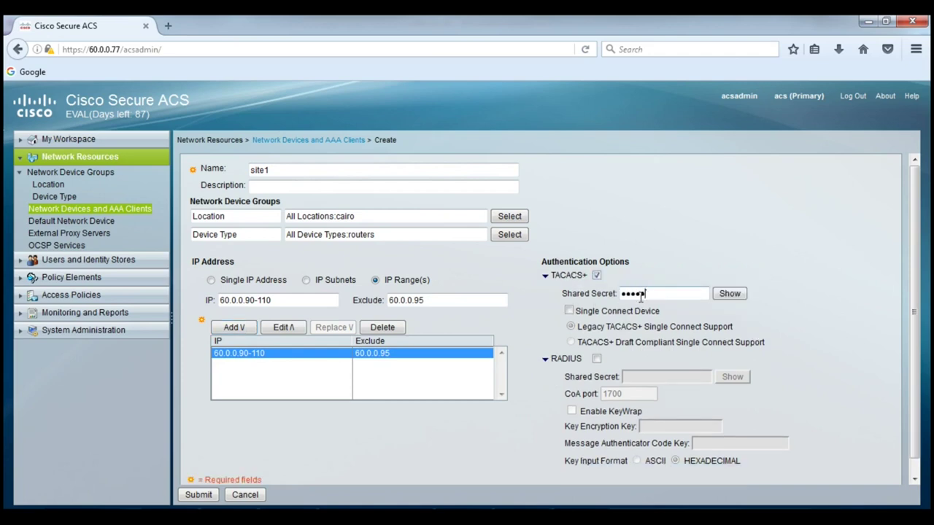
# Check the revealed TACACS+ secret, then enable RADIUS and enter its shared secret
pyautogui.click(729, 293)
pyautogui.moveTo(643, 295); pyautogui.dragTo(619, 294)
pyautogui.click(618, 294)
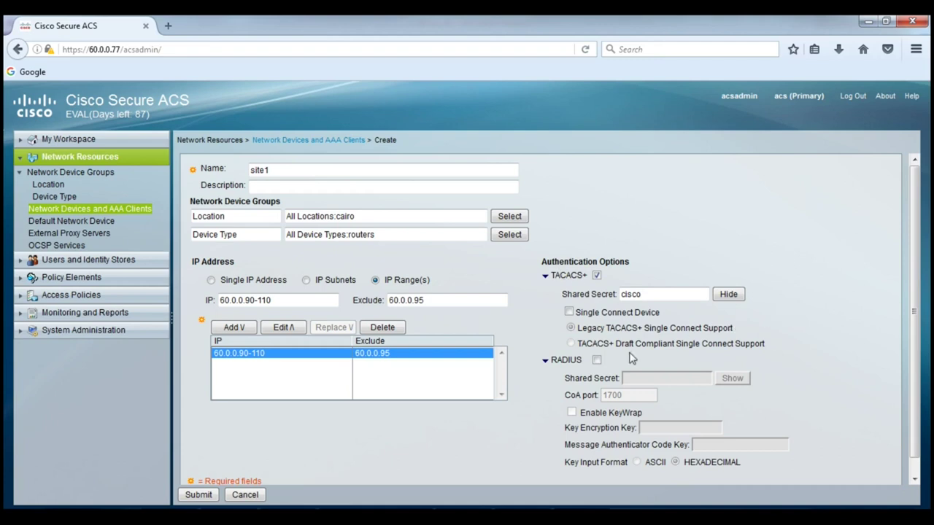
pyautogui.click(597, 360)
pyautogui.click(641, 377)
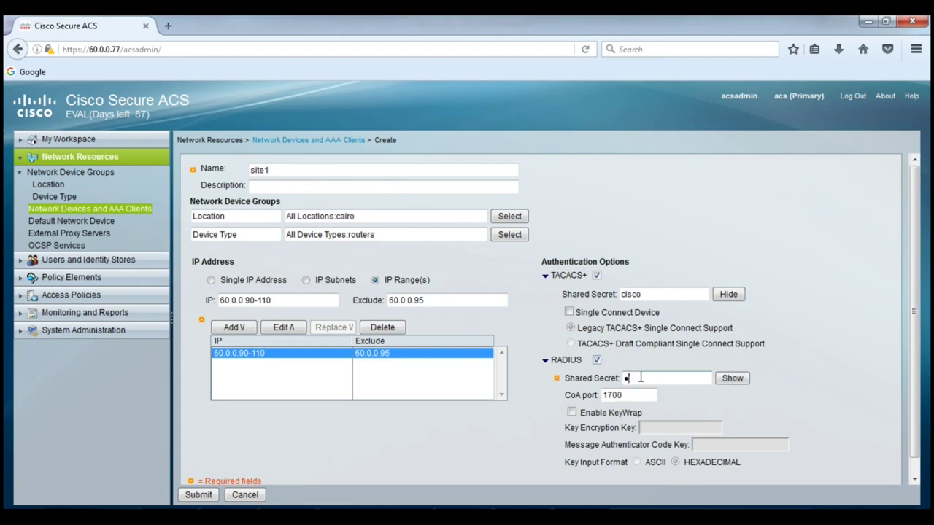
pyautogui.click(730, 379)
# Submit the site1 device and dismiss the browser's remember-login popup
pyautogui.scroll(-1, 412, 425)
pyautogui.click(198, 495)
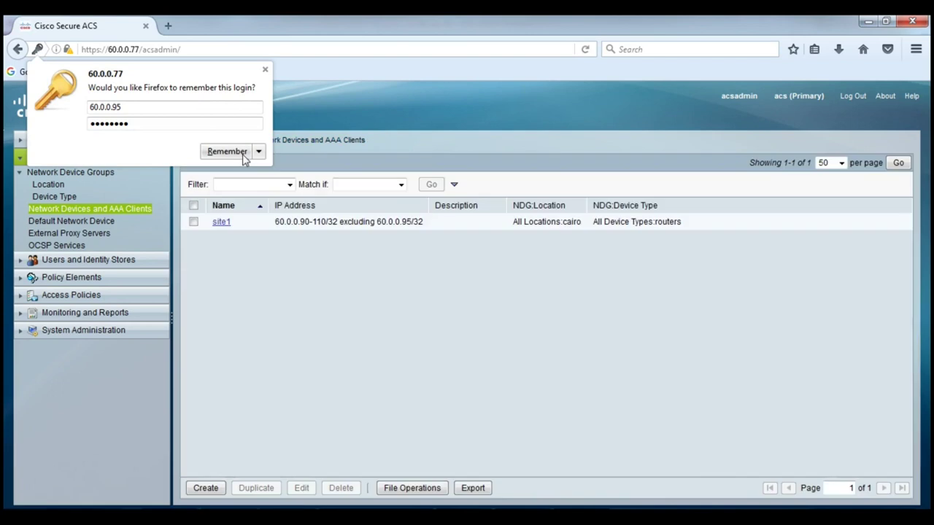
pyautogui.click(264, 70)
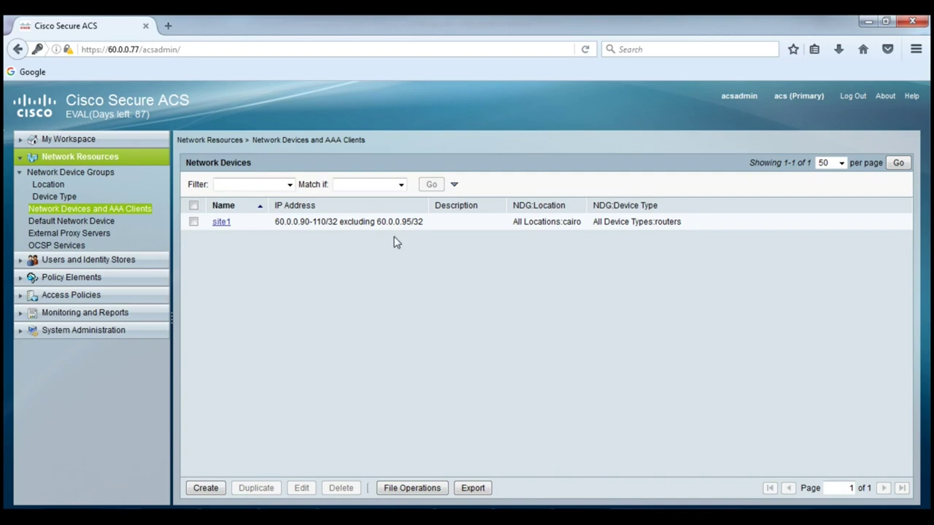
# Under Users and Identity Stores > Identity Groups, create and submit groups IT, HR and Finance
pyautogui.click(21, 261)
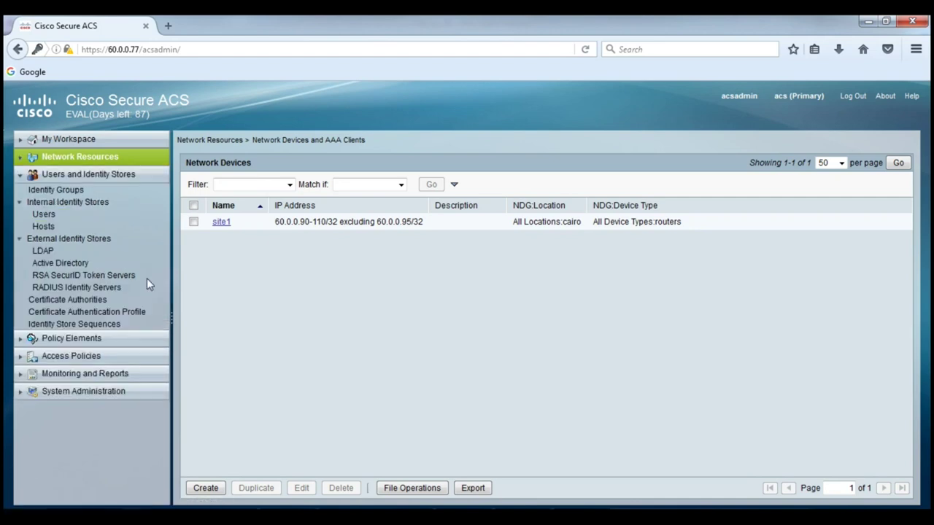
pyautogui.click(64, 191)
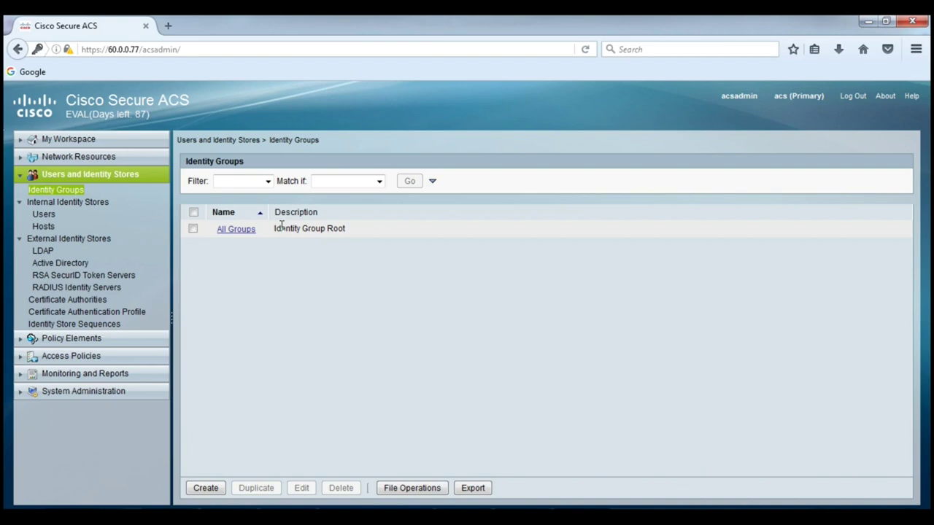
pyautogui.click(206, 488)
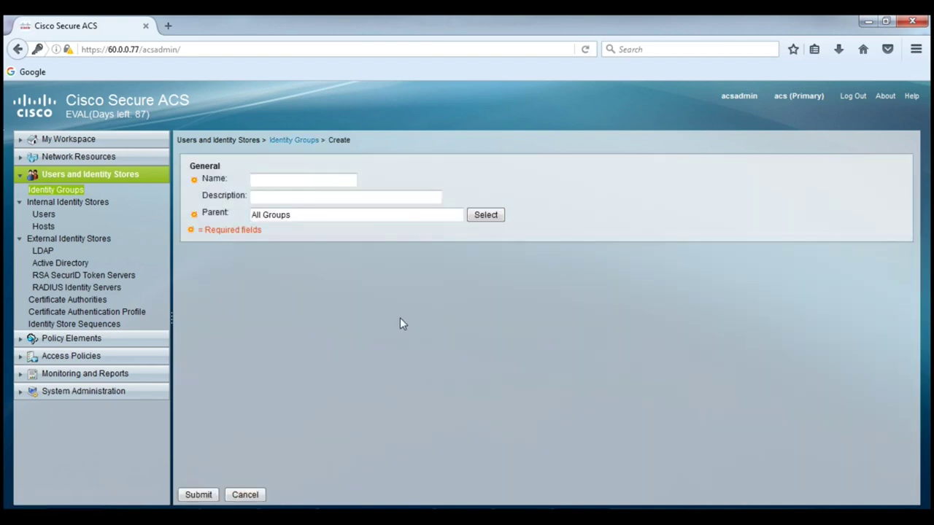
pyautogui.write('IT')
pyautogui.click(207, 494)
pyautogui.click(206, 488)
pyautogui.write('HR')
pyautogui.click(196, 494)
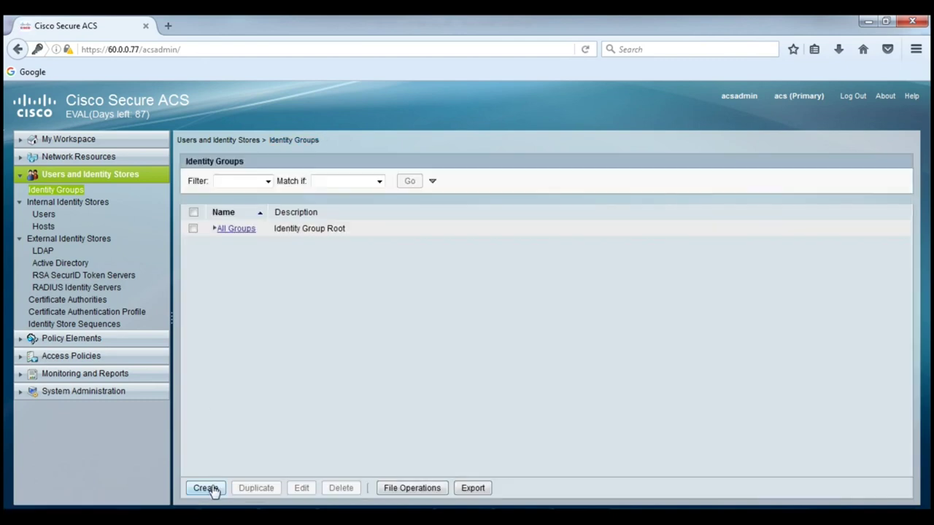
pyautogui.click(207, 488)
pyautogui.write('Finance')
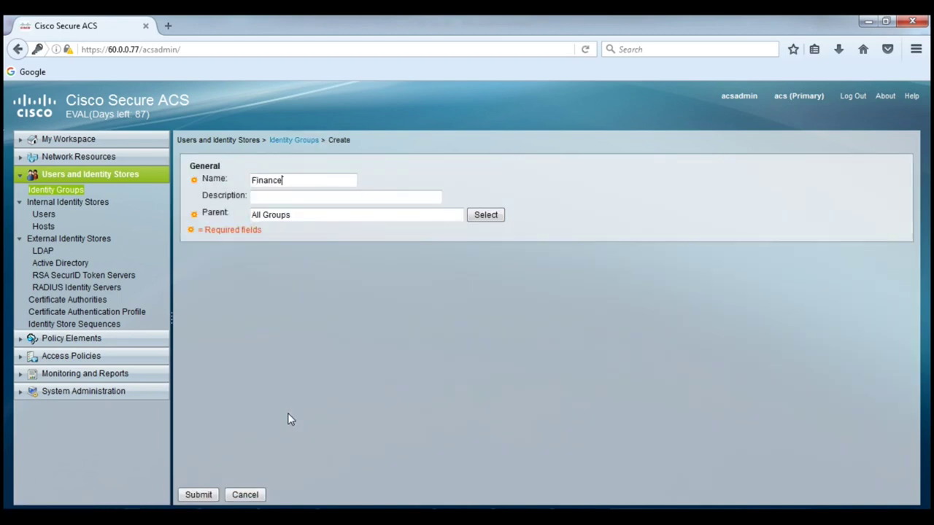
pyautogui.click(197, 496)
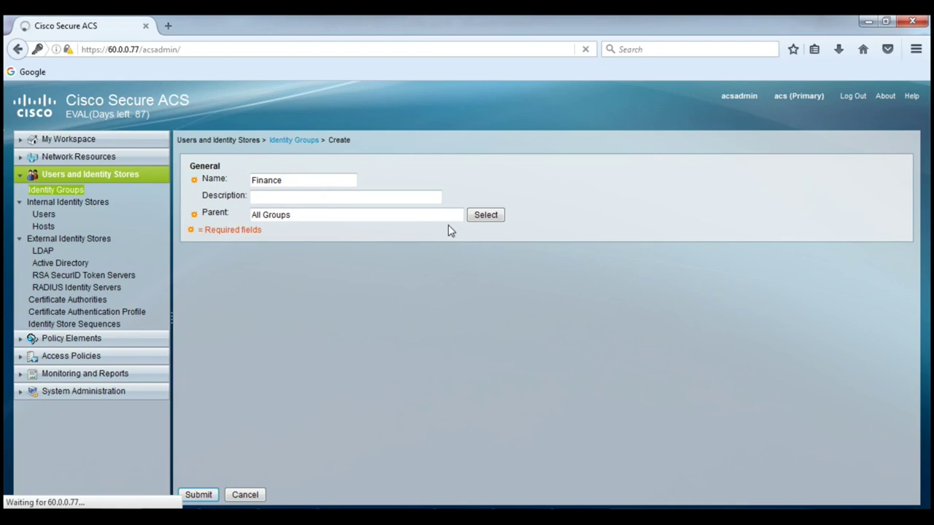
pyautogui.click(44, 215)
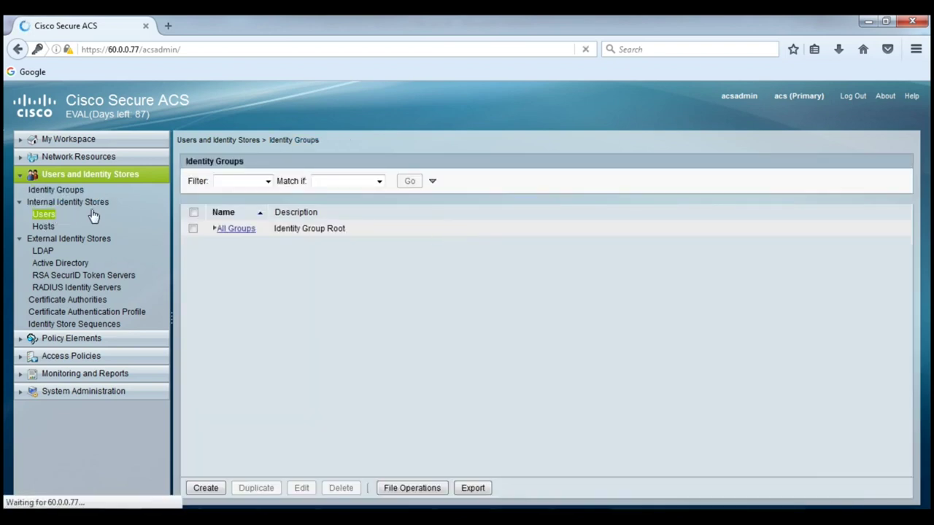
# Create a new internal user, enter the username and assign the IT identity group
pyautogui.click(204, 487)
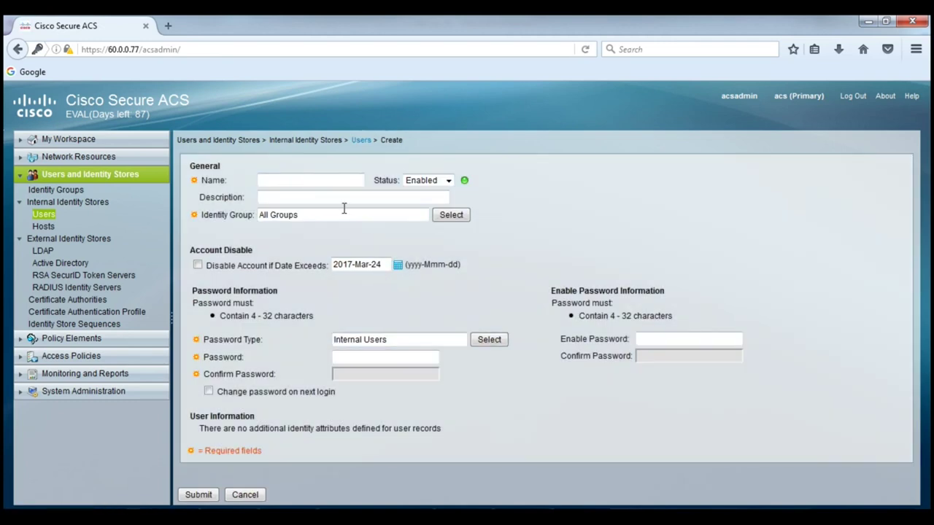
pyautogui.write('ahmed')
pyautogui.click(450, 215)
pyautogui.click(242, 205)
pyautogui.click(222, 257)
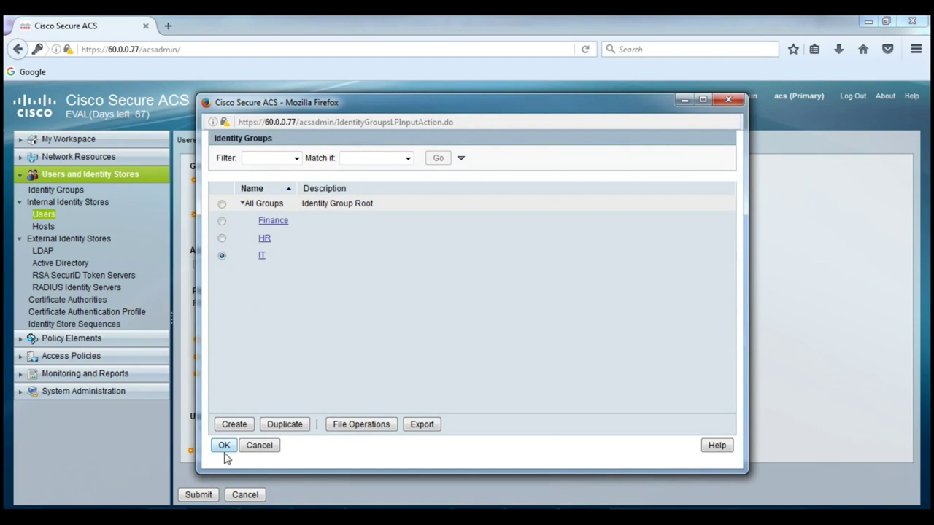
pyautogui.click(224, 445)
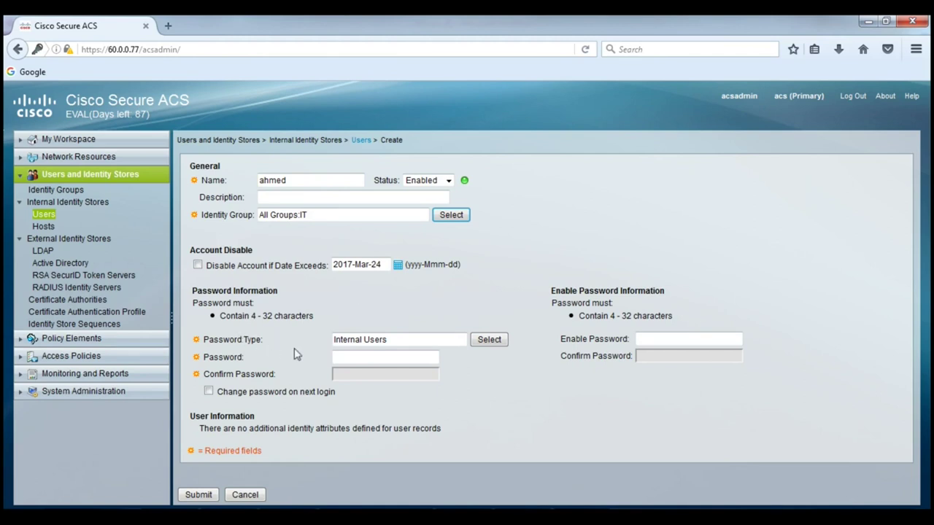
# Set and confirm the user's password, and require a password change at next login
pyautogui.moveTo(407, 341); pyautogui.dragTo(295, 340)
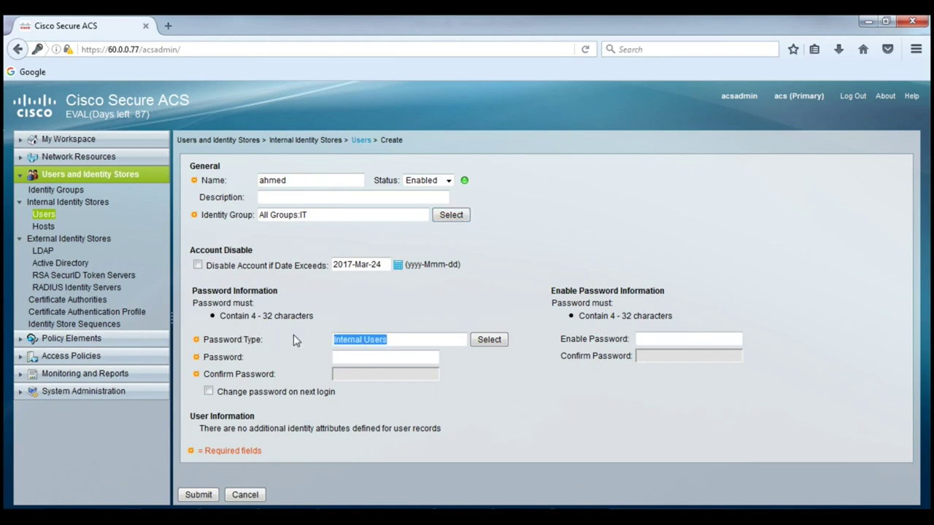
pyautogui.click(340, 356)
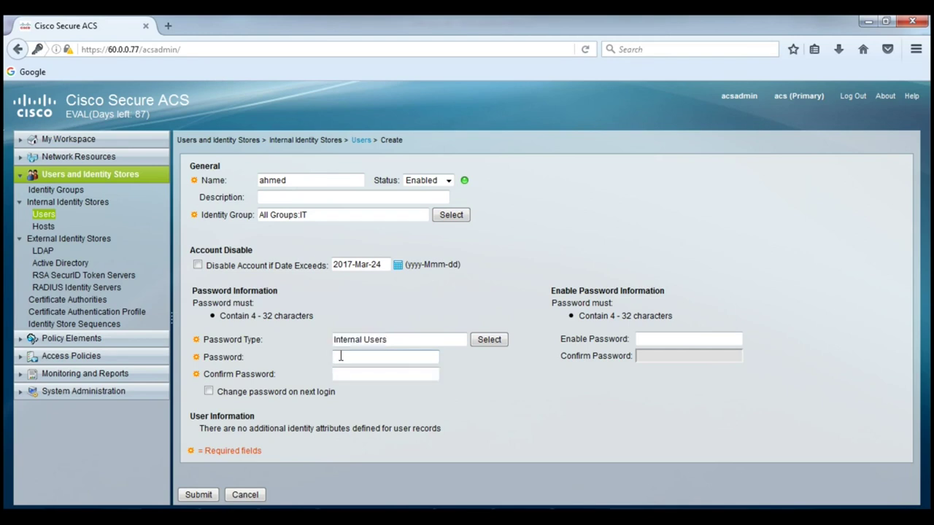
pyautogui.write('c')
pyautogui.press('BackSpace')
pyautogui.press('Tab')
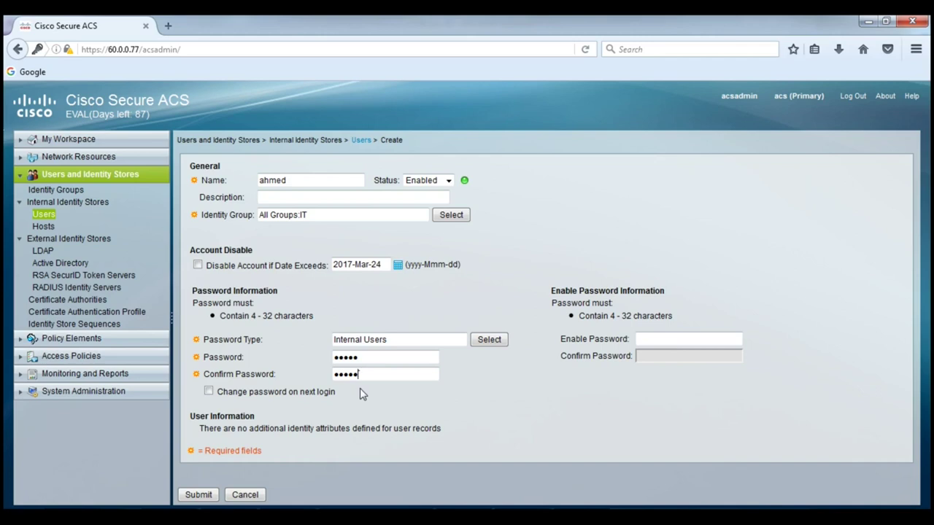
pyautogui.moveTo(366, 358); pyautogui.dragTo(336, 377)
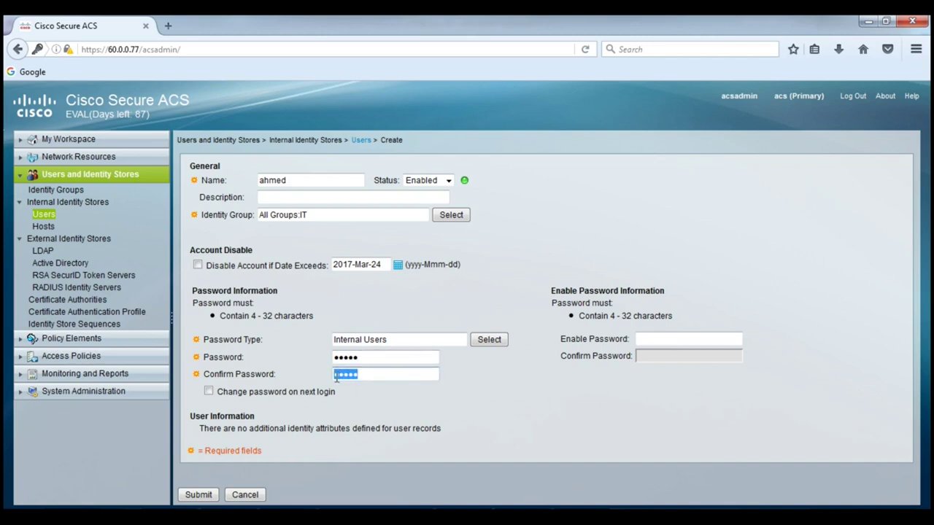
pyautogui.click(209, 392)
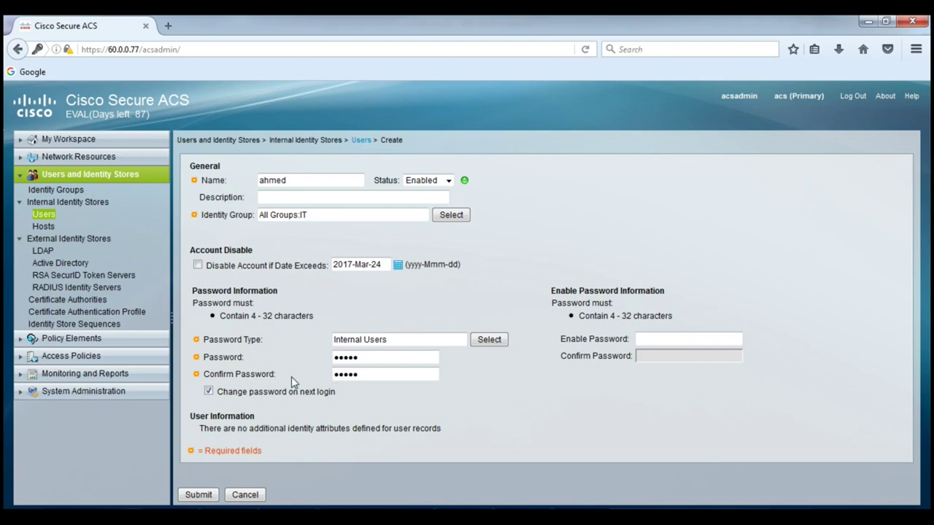
# Fill in the enable password fields, submit the user, and dismiss the save-login popup
pyautogui.click(644, 339)
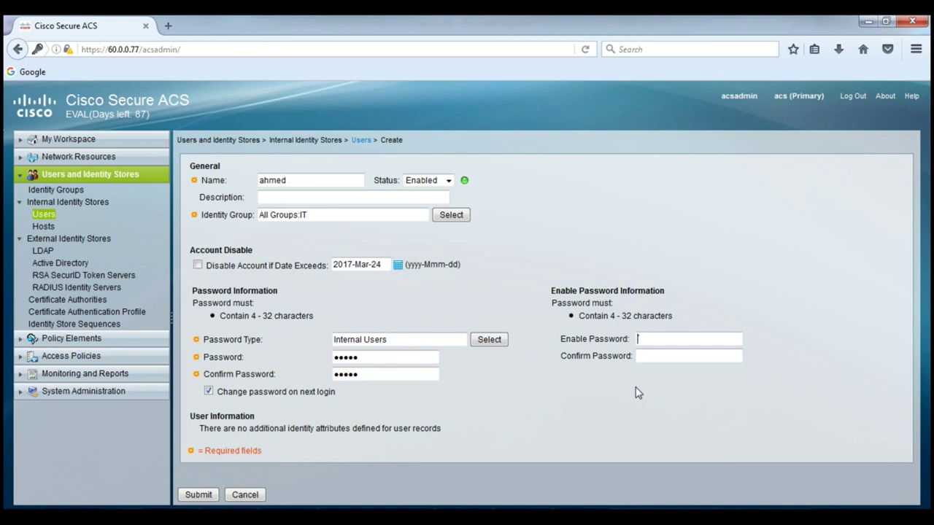
pyautogui.click(642, 357)
pyautogui.click(196, 496)
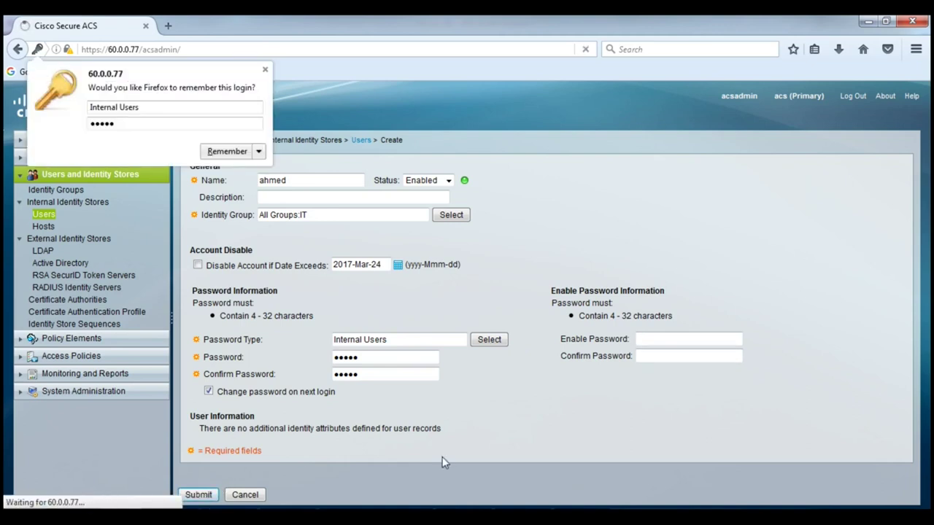
pyautogui.click(264, 71)
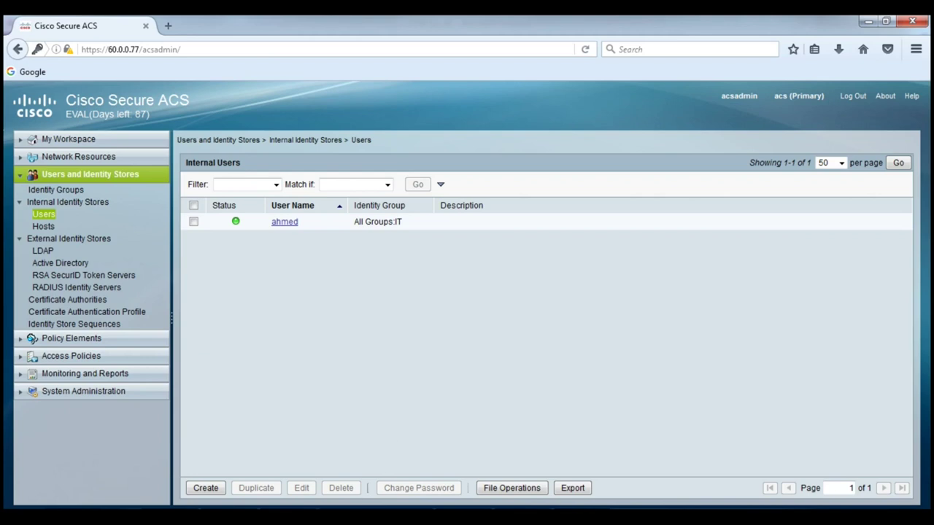
# In the site1 SecureCRT session, exit configuration mode back to the privileged prompt
pyautogui.hotkey('alt', 'Tab')
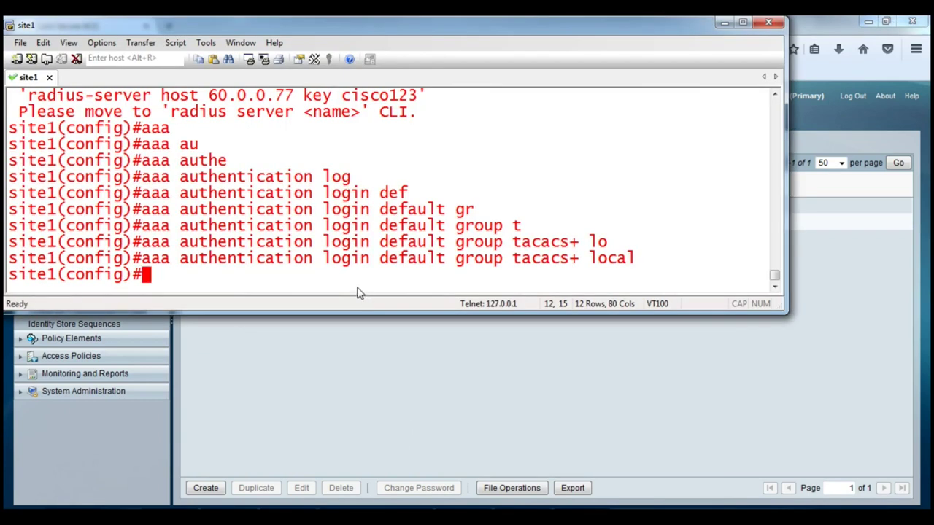
pyautogui.moveTo(298, 32); pyautogui.dragTo(335, 47)
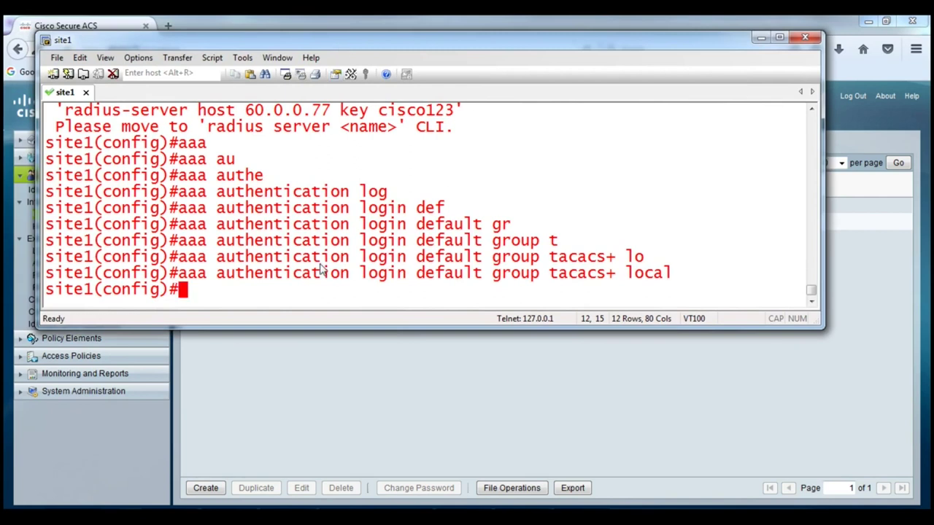
pyautogui.press('Return')
pyautogui.press('Return')
pyautogui.press('Return')
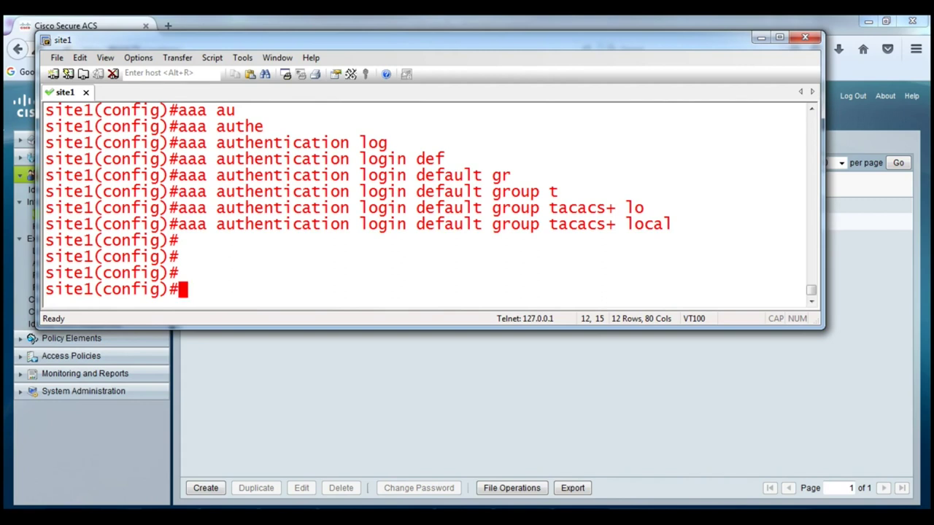
pyautogui.hotkey('ctrl', 'z')
pyautogui.press('Return')
pyautogui.press('Return')
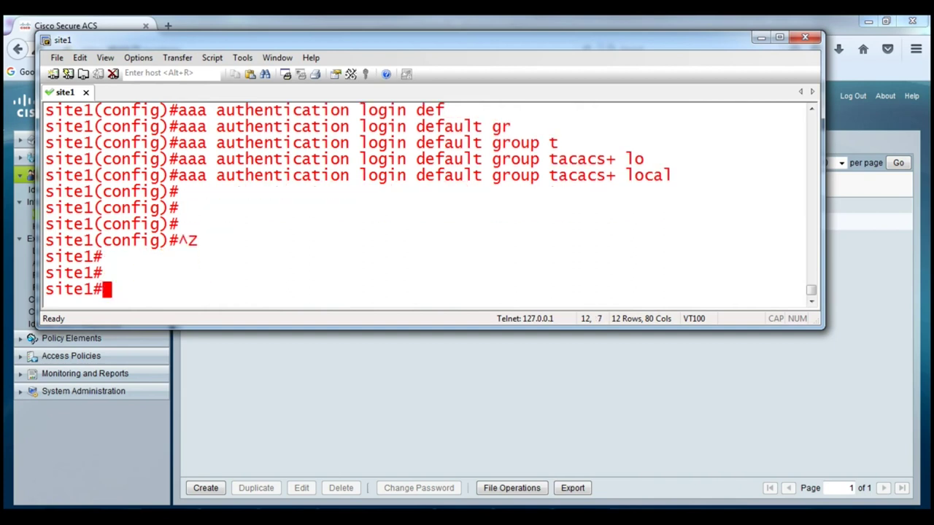
pyautogui.press('Return')
# Run test aaa group tacacs+ with the new user's credentials and the legacy keyword
pyautogui.write('tea')
pyautogui.press('Tab')
pyautogui.press('BackSpace')
pyautogui.write('s')
pyautogui.press('Tab')
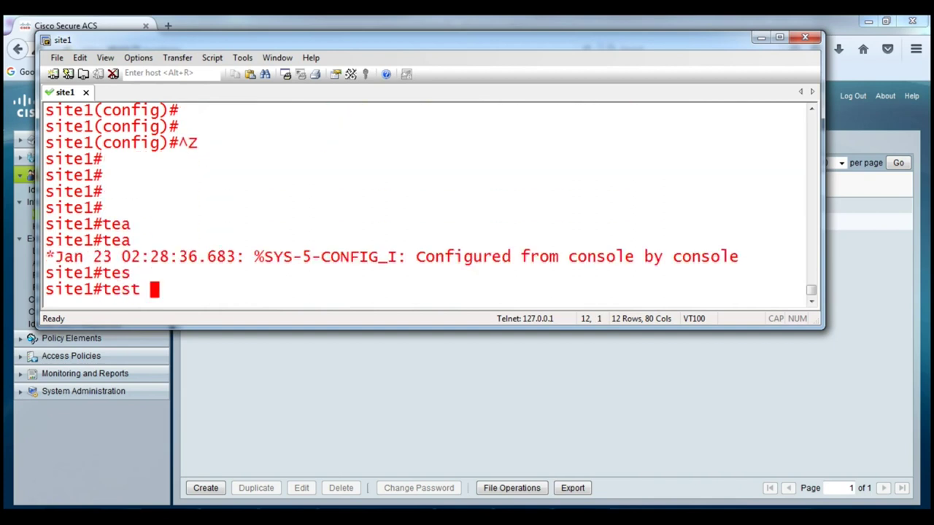
pyautogui.write('aaa')
pyautogui.press('Tab')
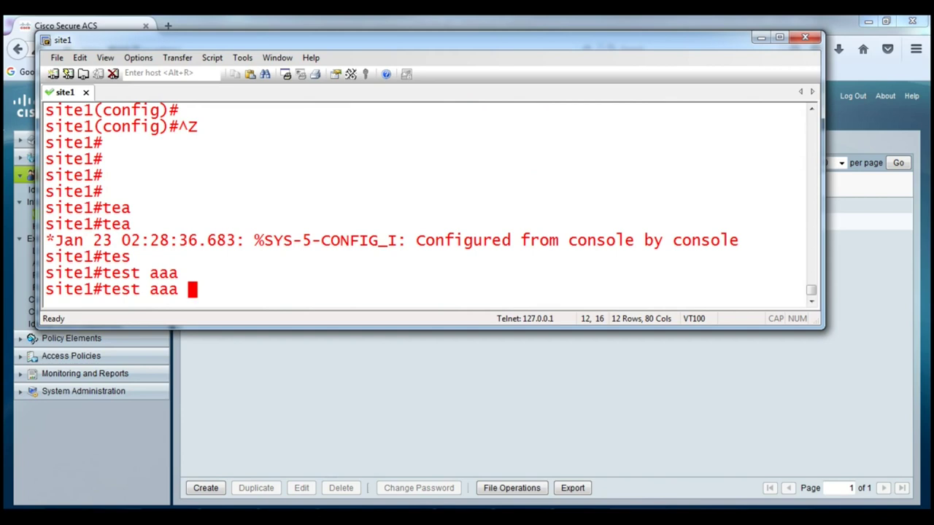
pyautogui.write('g')
pyautogui.press('Tab')
pyautogui.write('t')
pyautogui.press('Tab')
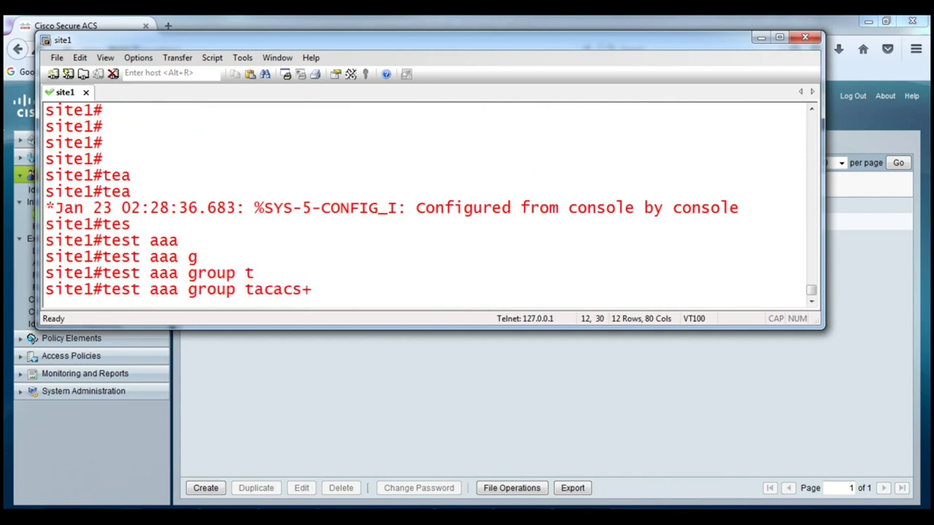
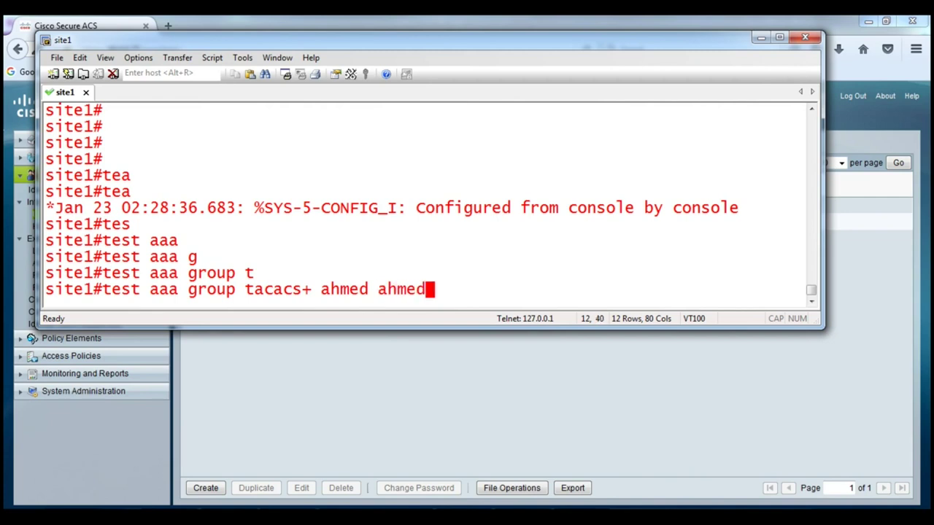
pyautogui.write('le')
pyautogui.press('Tab')
pyautogui.press('Return')
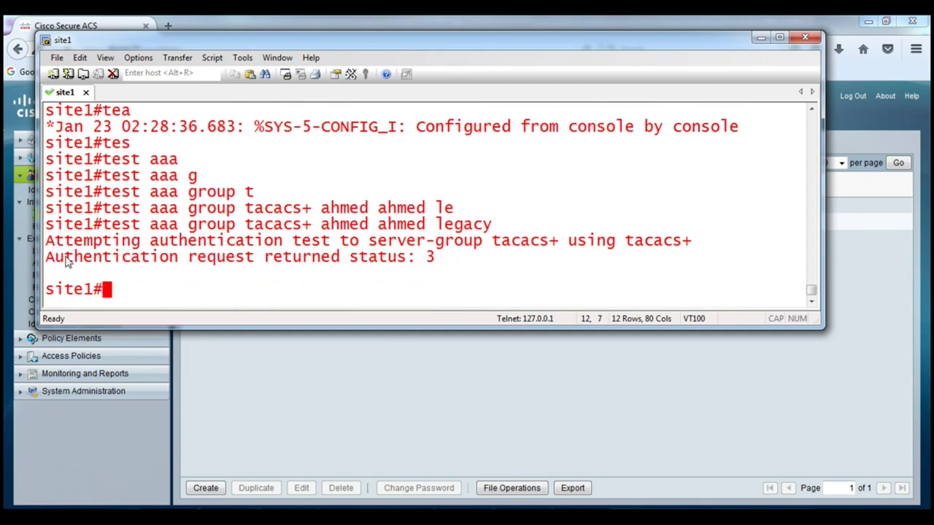
# Highlight the failed authentication result showing status 3
pyautogui.moveTo(55, 260); pyautogui.dragTo(448, 265)
pyautogui.moveTo(67, 242); pyautogui.dragTo(698, 241)
pyautogui.moveTo(201, 263); pyautogui.dragTo(224, 261)
pyautogui.moveTo(343, 260); pyautogui.dragTo(395, 260)
pyautogui.click(248, 291)
pyautogui.hotkey('alt', 'Tab')
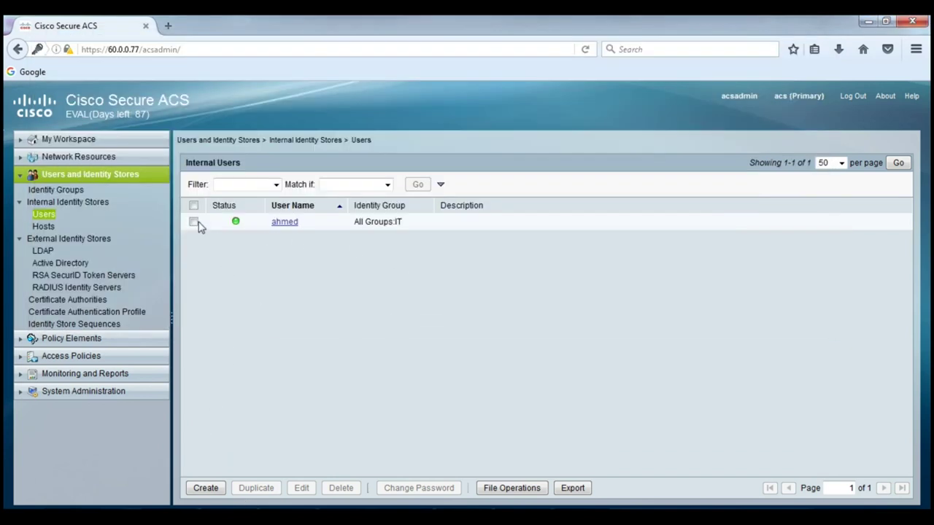
# Submit the new user's Change Password form with Change password on next login left unchecked
pyautogui.click(193, 222)
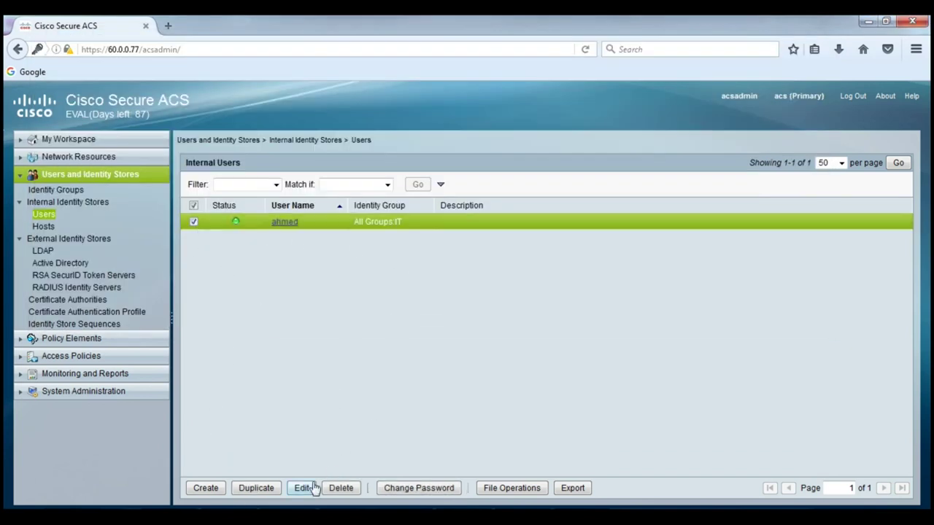
pyautogui.click(406, 490)
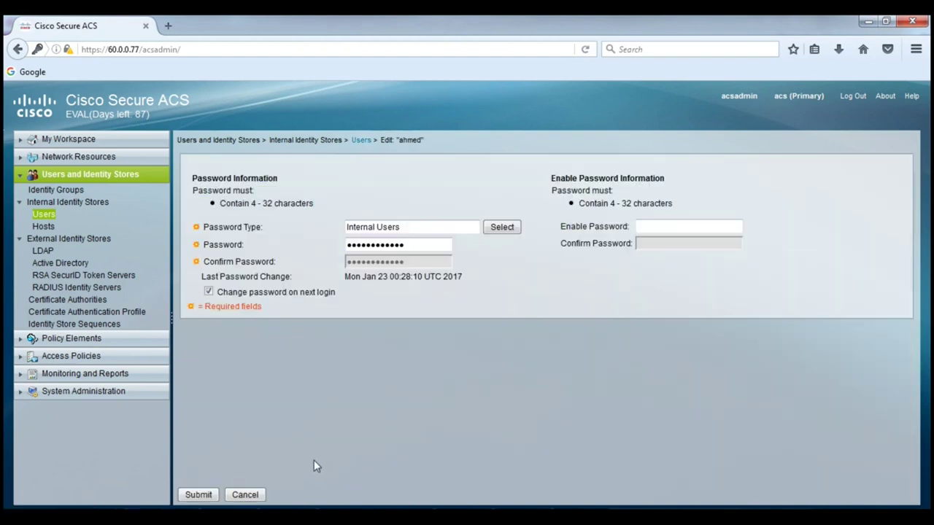
pyautogui.click(198, 494)
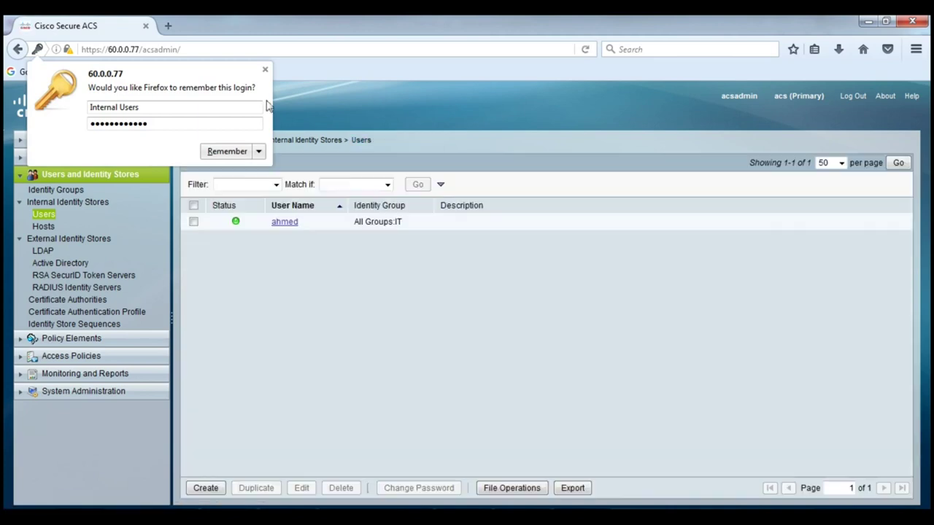
pyautogui.click(264, 69)
# Rerun the recalled test aaa command and compare its successful result with the earlier status 3
pyautogui.hotkey('alt', 'Tab')
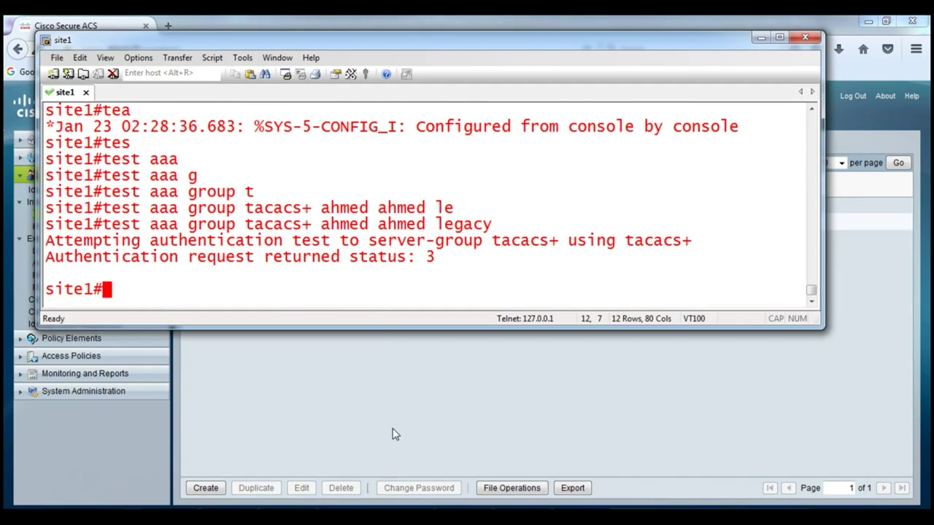
pyautogui.press('Up')
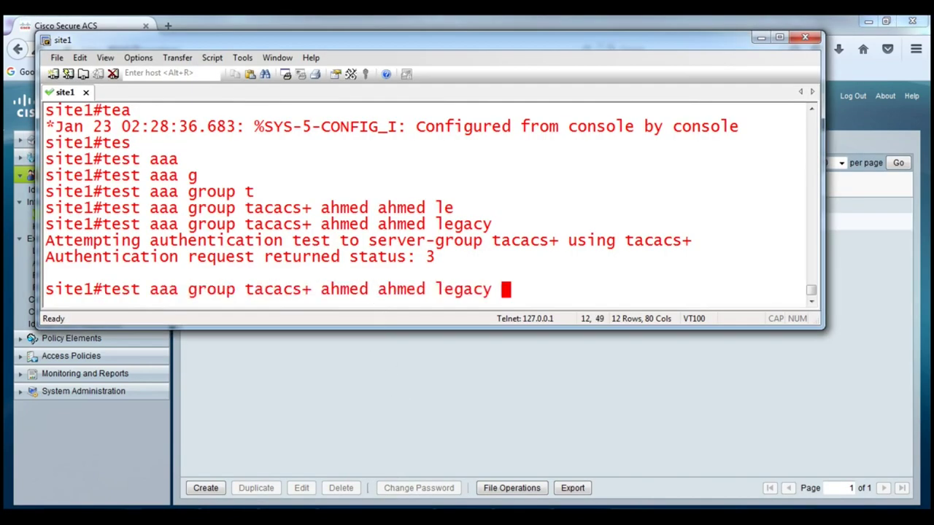
pyautogui.press('Return')
pyautogui.moveTo(387, 256); pyautogui.dragTo(44, 257)
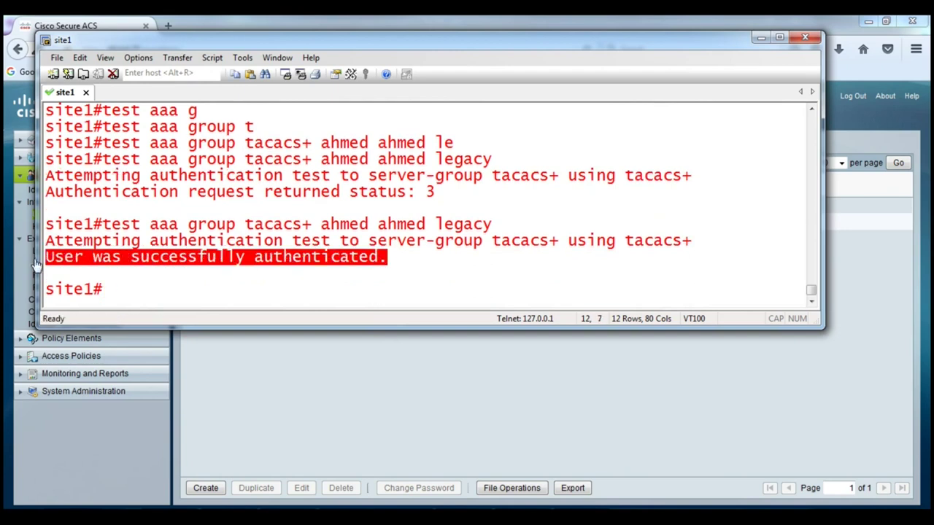
pyautogui.click(136, 290)
pyautogui.moveTo(438, 194); pyautogui.dragTo(205, 192)
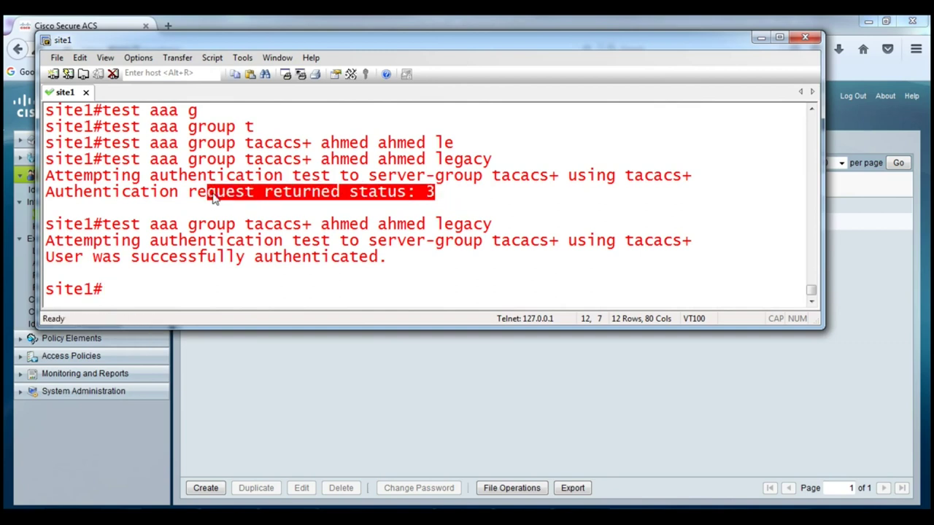
pyautogui.click(226, 290)
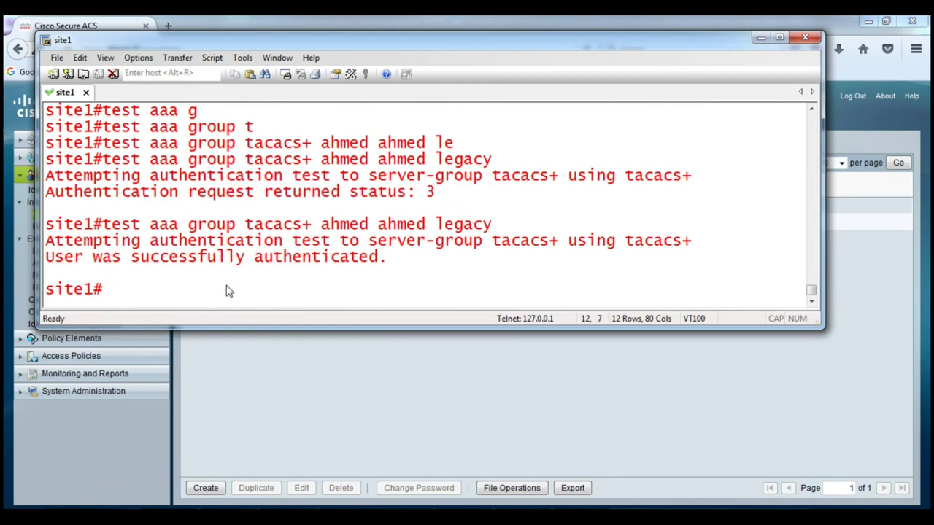
pyautogui.moveTo(73, 261); pyautogui.dragTo(393, 249)
pyautogui.click(398, 267)
# List the show aaa options with ? and run show aaa method-lists
pyautogui.write('sh aaa')
pyautogui.press('Tab')
pyautogui.write('li')
pyautogui.press('Tab')
pyautogui.press('BackSpace')
pyautogui.press('BackSpace')
pyautogui.write('?')
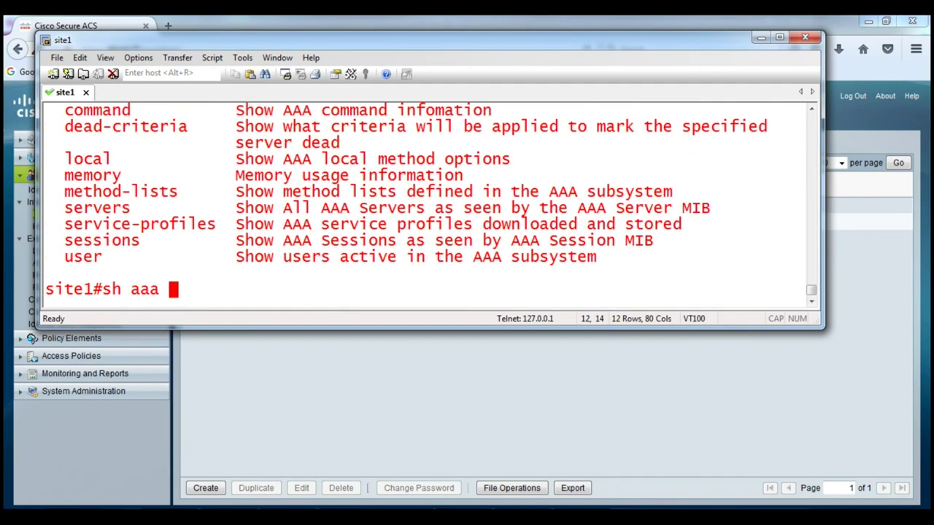
pyautogui.scroll(1, 294, 258)
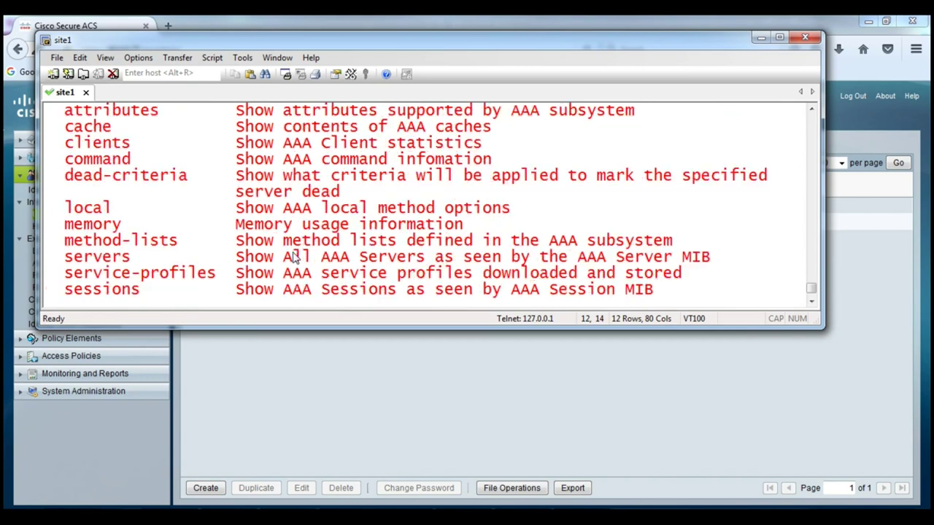
pyautogui.scroll(-1, 295, 258)
pyautogui.write('me')
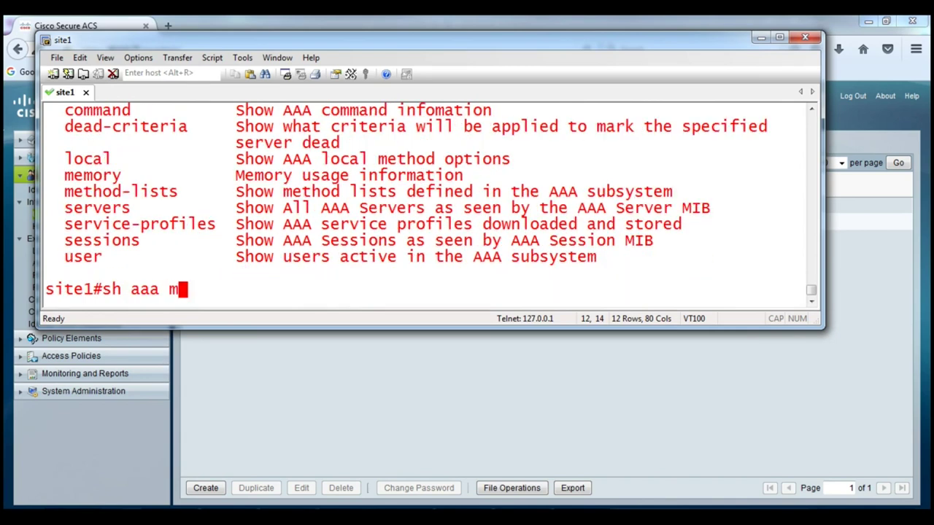
pyautogui.press('Tab')
pyautogui.write('t')
pyautogui.press('Tab')
pyautogui.press('Return')
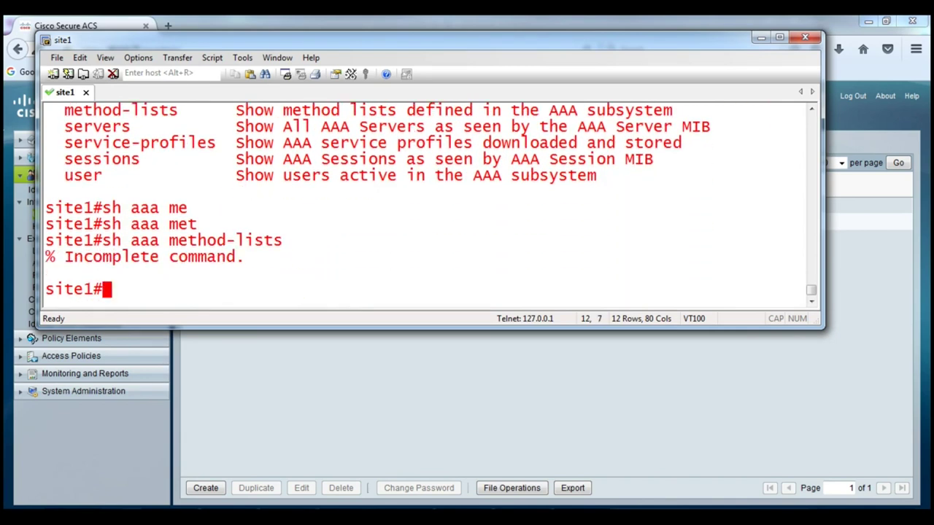
# Run show aaa method-lists authentication and review the default, list1 and list2 login lists
pyautogui.press('Up')
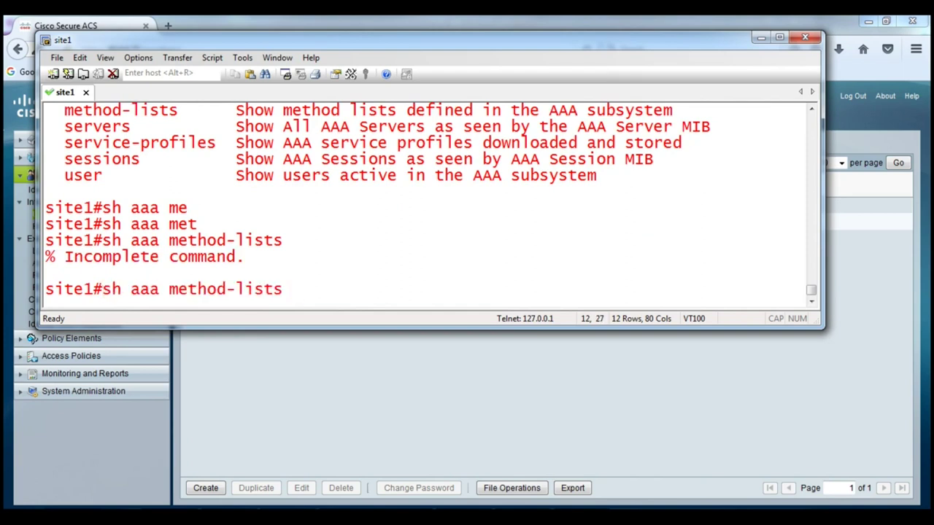
pyautogui.write('?authe')
pyautogui.press('Tab')
pyautogui.press('Return')
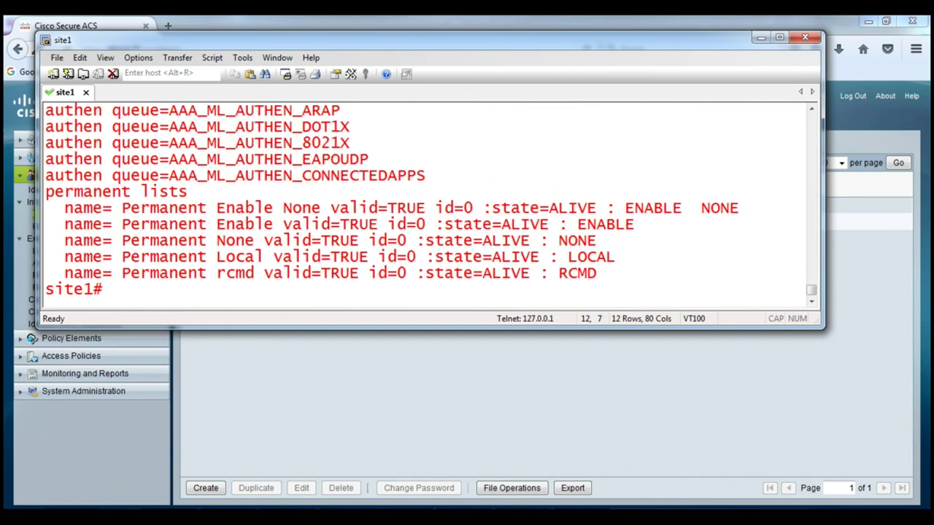
pyautogui.scroll(4, 430, 201)
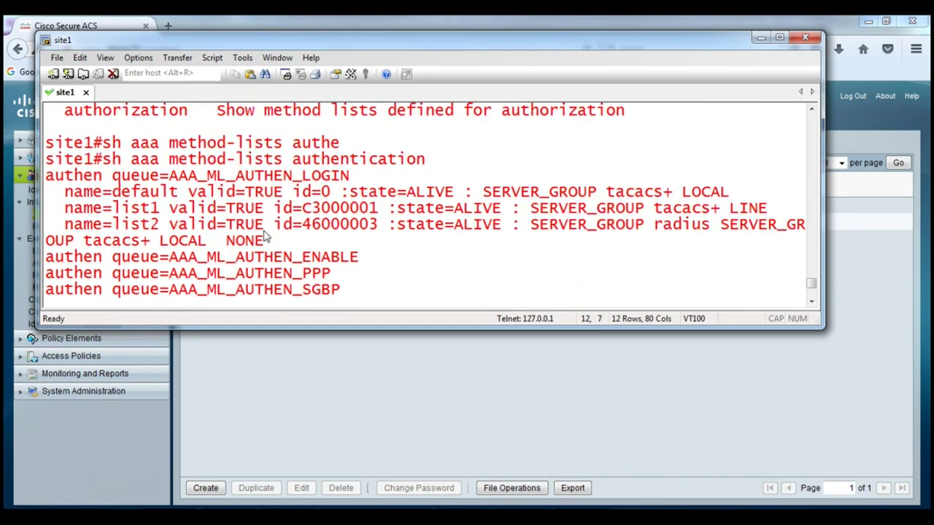
pyautogui.scroll(1, 105, 249)
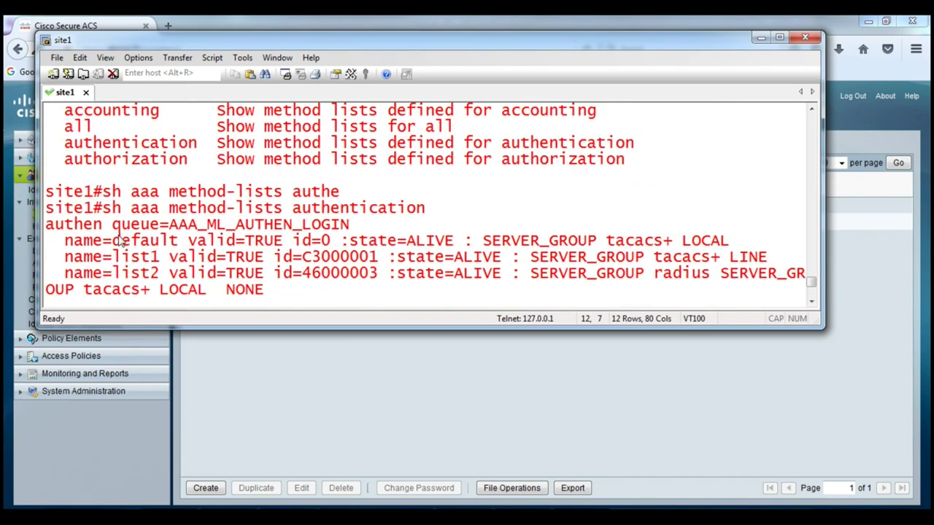
pyautogui.scroll(-1, 102, 229)
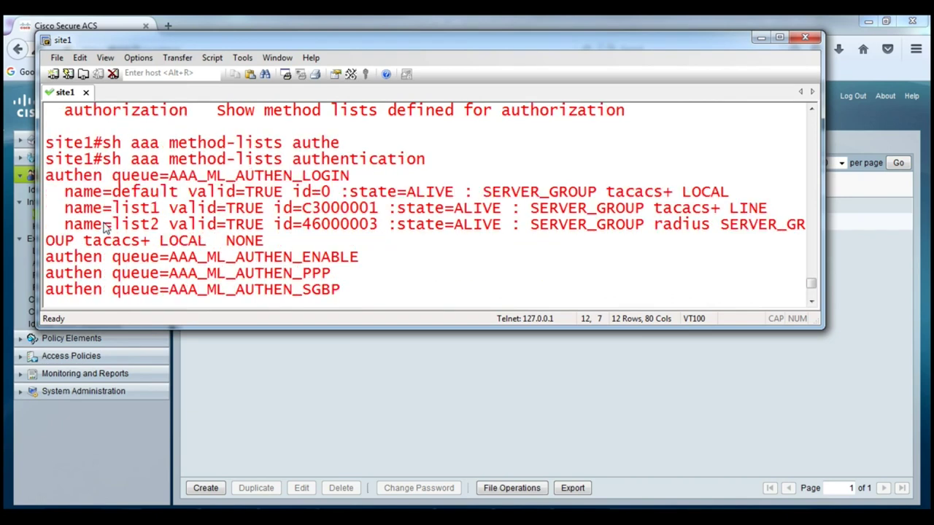
pyautogui.scroll(-2, 267, 196)
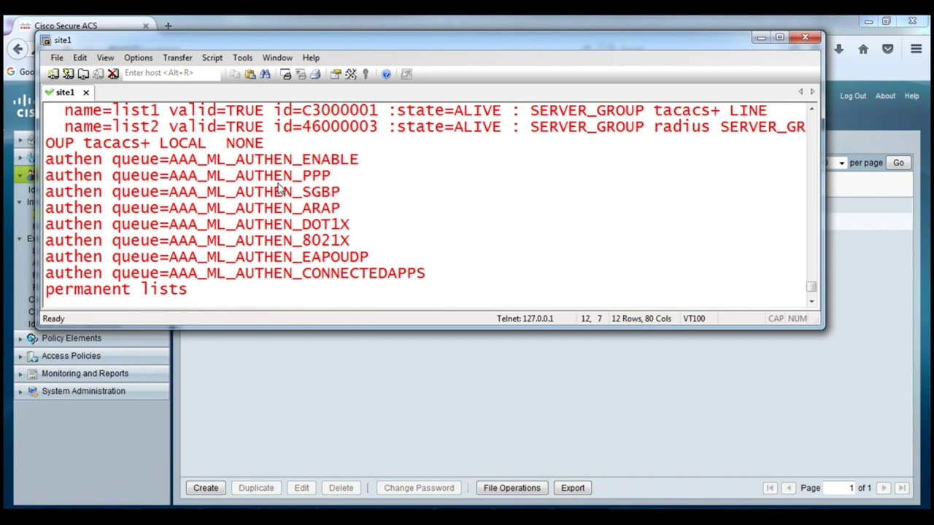
pyautogui.scroll(-2, 279, 189)
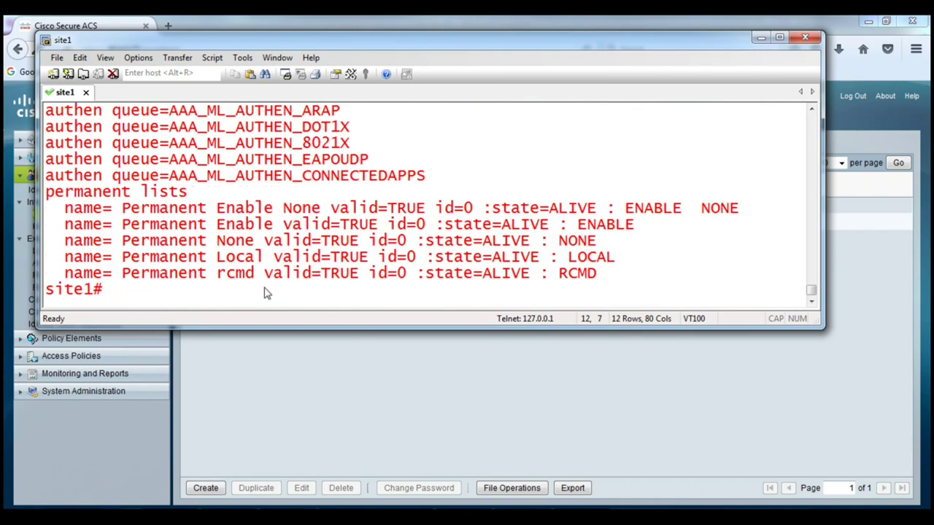
pyautogui.scroll(8, 265, 292)
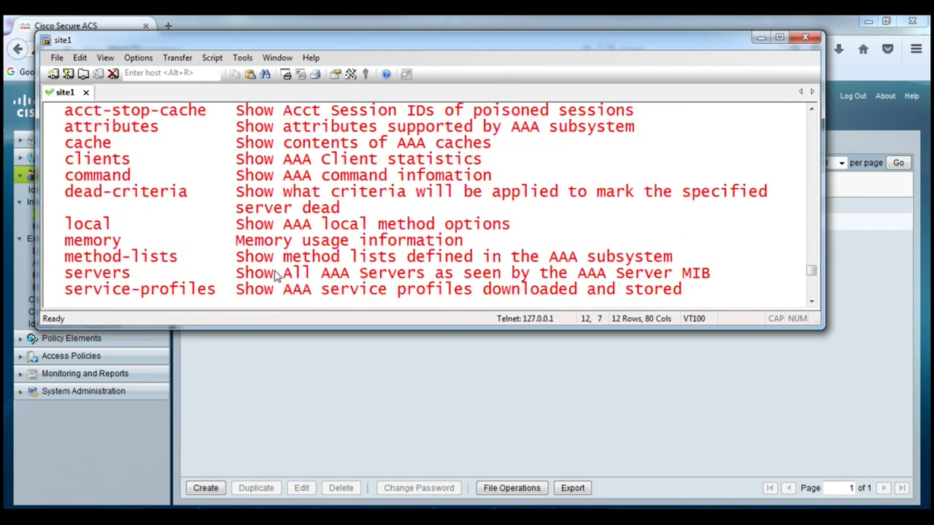
pyautogui.scroll(-8, 278, 277)
# Run 'sh run | be aaa' and highlight list1 with its group tacacs+ and line methods
pyautogui.write('sh run')
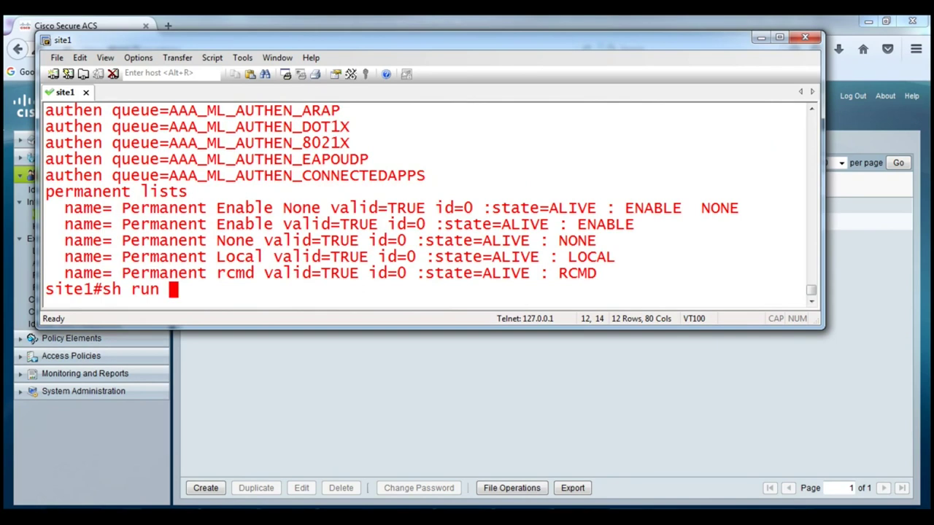
pyautogui.write(' | be aaa')
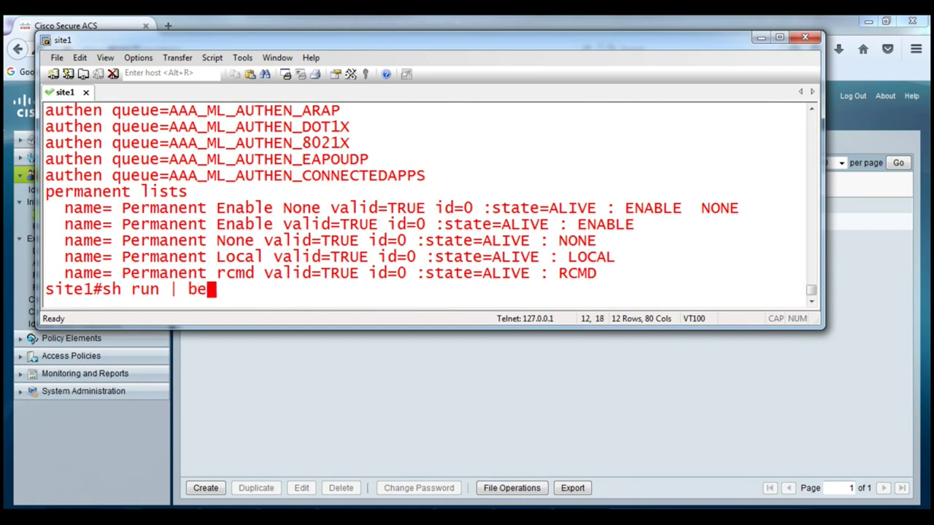
pyautogui.press('Return')
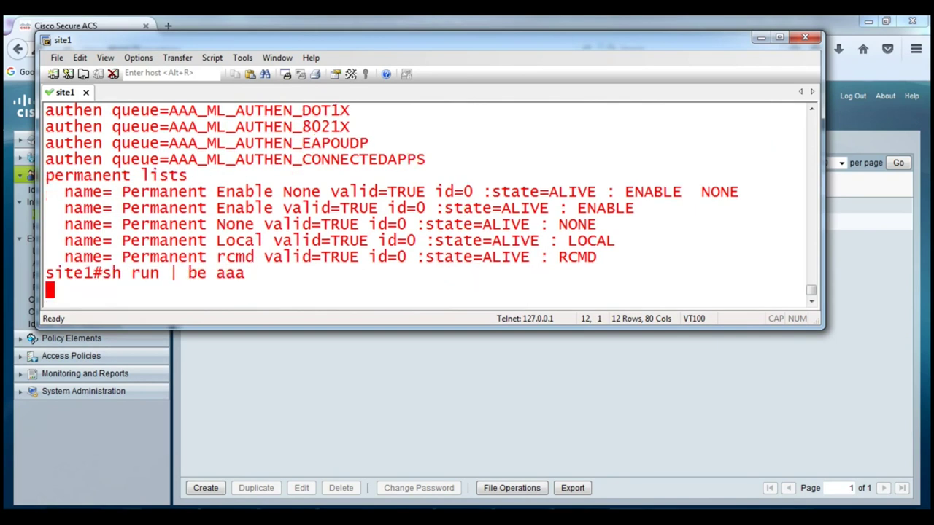
pyautogui.moveTo(342, 328); pyautogui.dragTo(343, 443)
pyautogui.scroll(15, 408, 290)
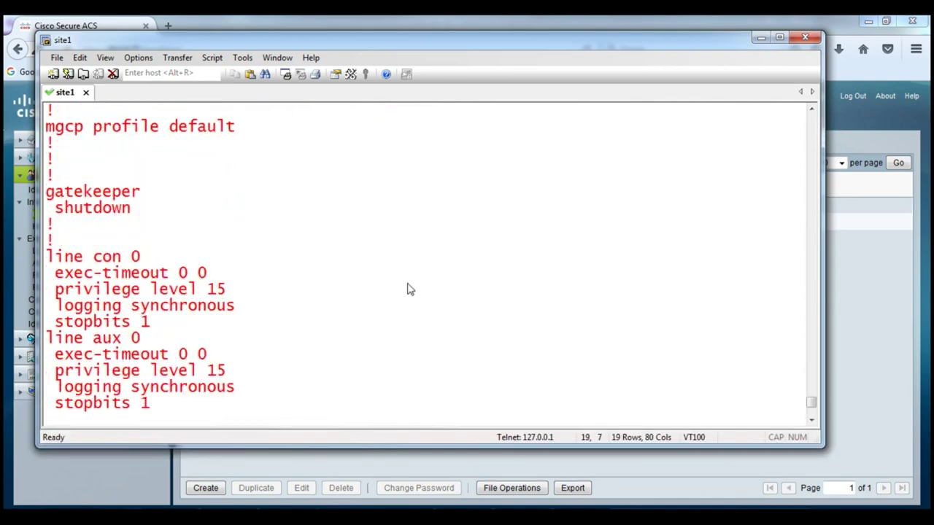
pyautogui.scroll(20, 395, 273)
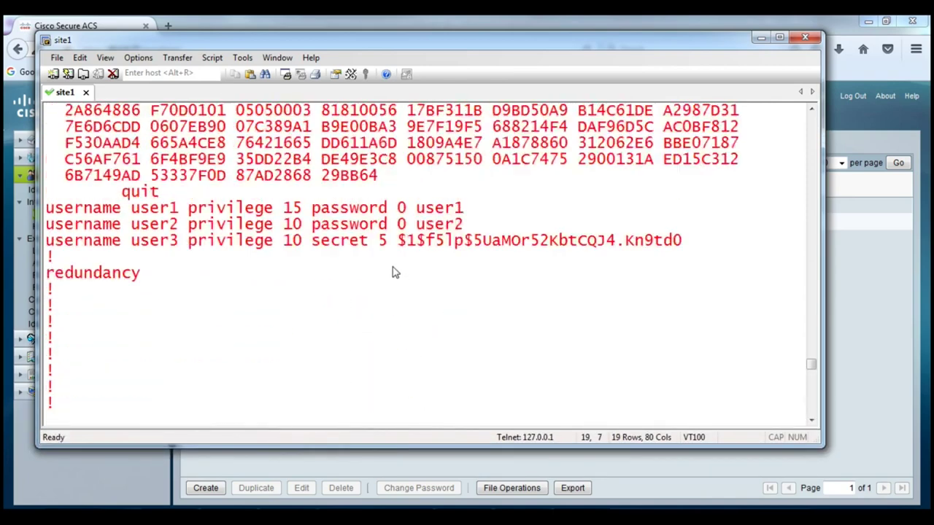
pyautogui.scroll(20, 394, 271)
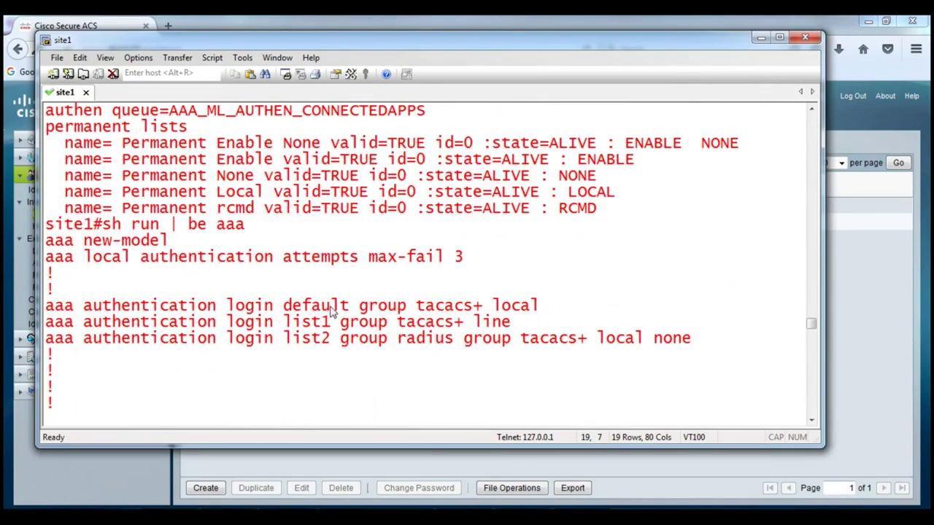
pyautogui.moveTo(286, 325); pyautogui.dragTo(321, 326)
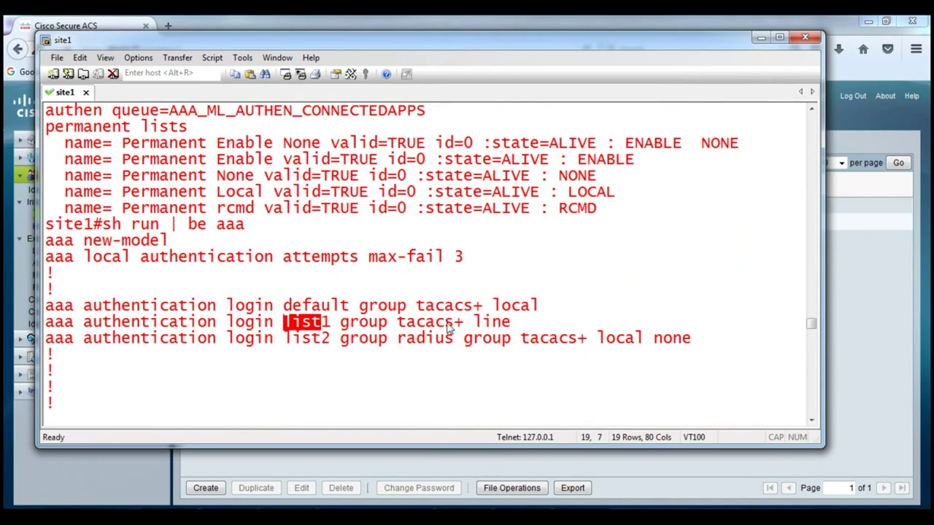
pyautogui.moveTo(467, 328); pyautogui.dragTo(344, 327)
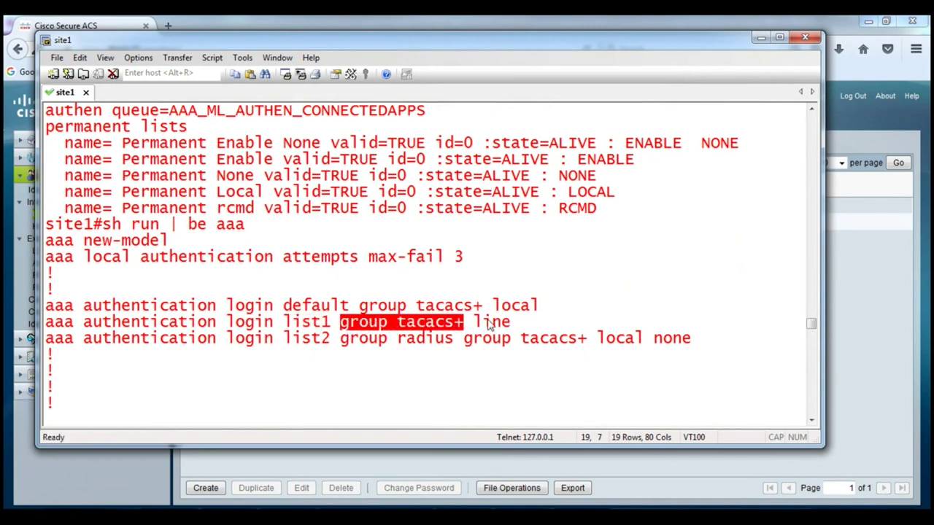
pyautogui.moveTo(519, 325); pyautogui.dragTo(484, 327)
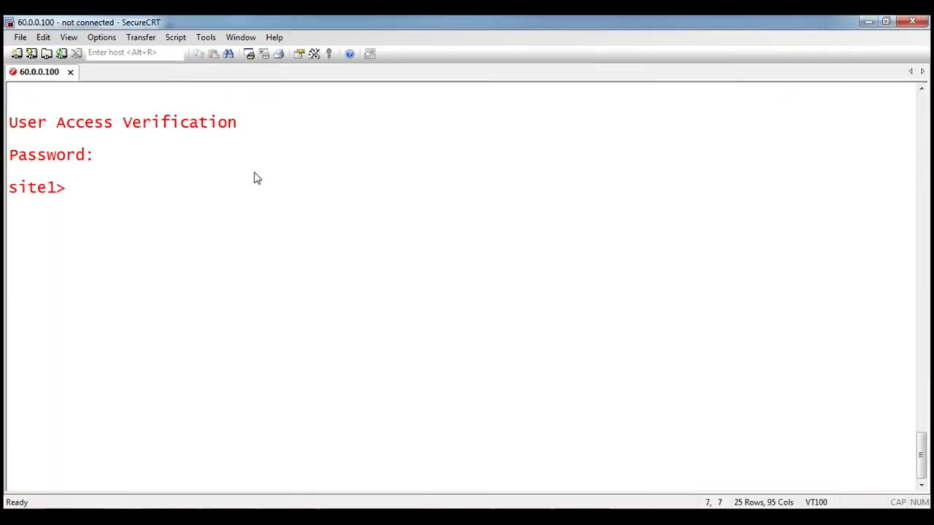
# Reconnect to 60.0.0.100 and log in with the ACS user's credentials, reaching the site1> prompt
pyautogui.click(61, 53)
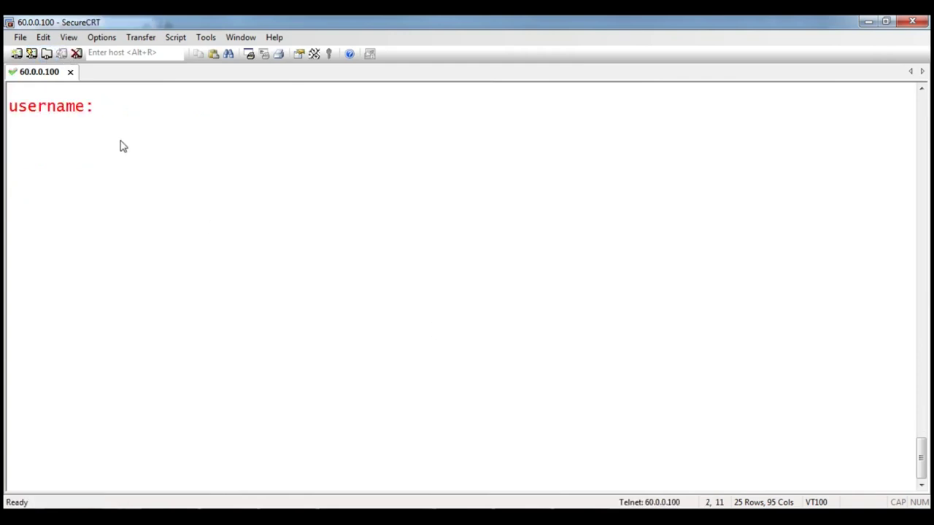
pyautogui.moveTo(109, 108); pyautogui.dragTo(11, 111)
pyautogui.click(107, 118)
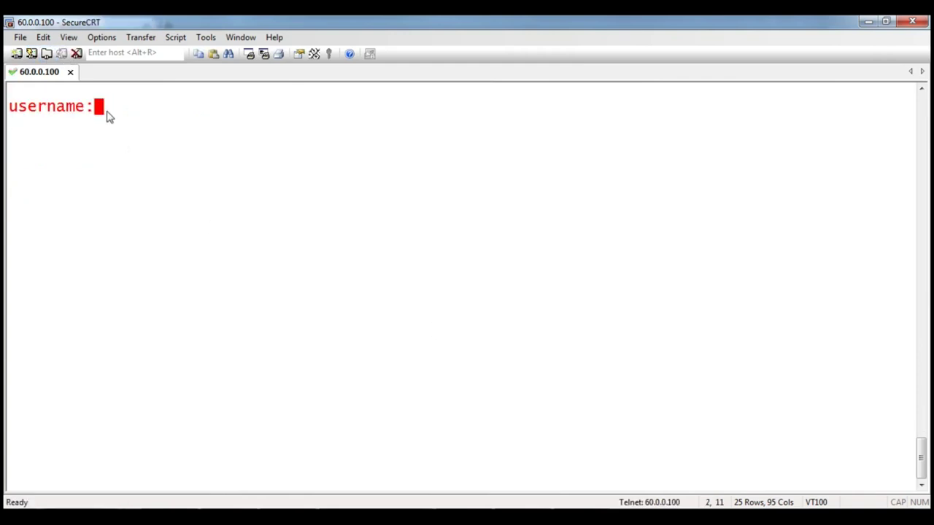
pyautogui.click(108, 115)
pyautogui.write('ah')
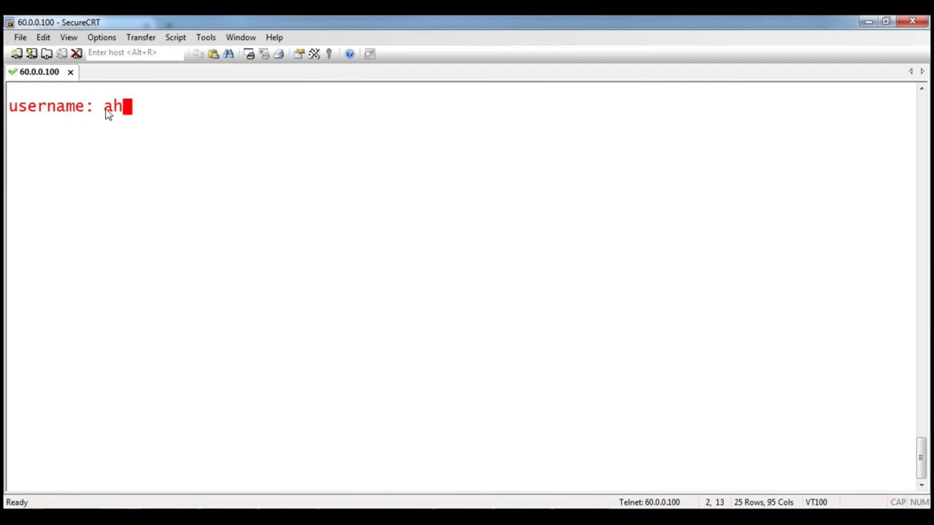
pyautogui.write('medmed')
pyautogui.press('BackSpace')
pyautogui.press('BackSpace')
pyautogui.press('BackSpace')
pyautogui.press('BackSpace')
pyautogui.press('BackSpace')
pyautogui.press('BackSpace')
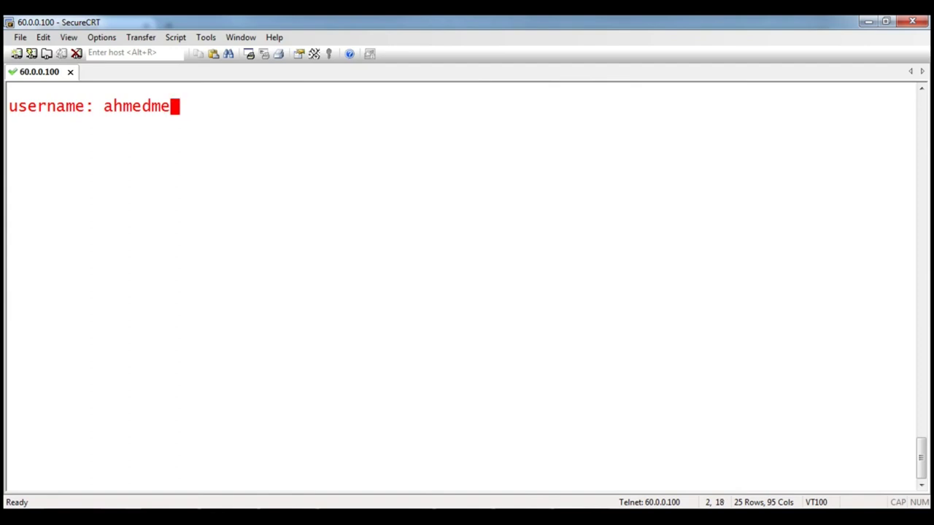
pyautogui.write('med')
pyautogui.press('Return')
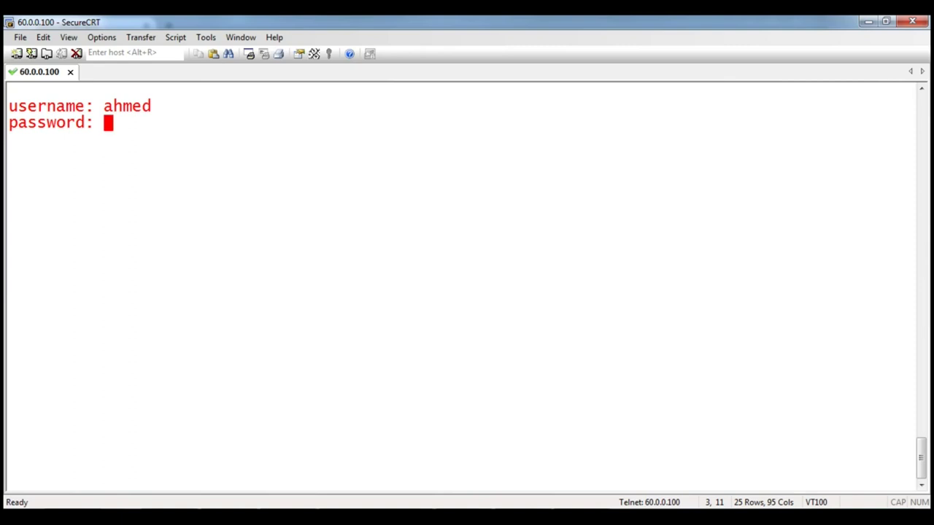
pyautogui.press('Return')
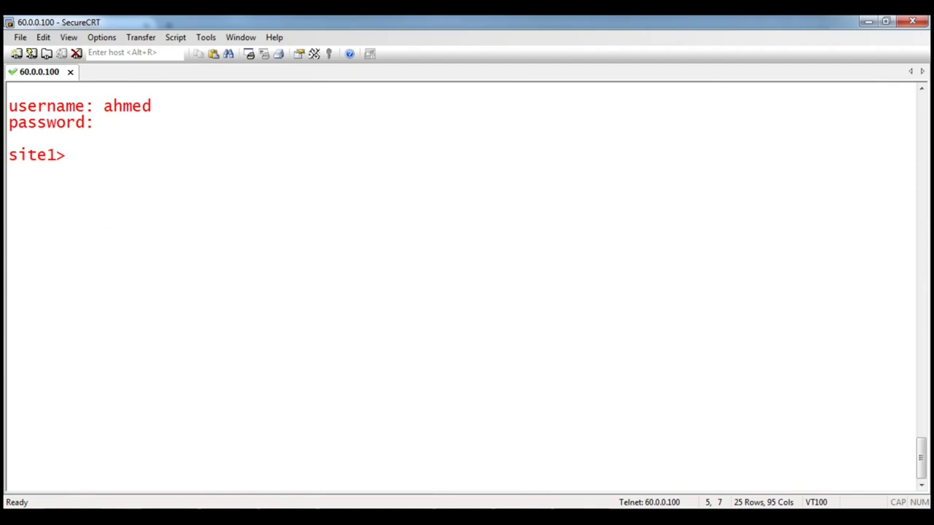
pyautogui.moveTo(70, 156); pyautogui.dragTo(31, 158)
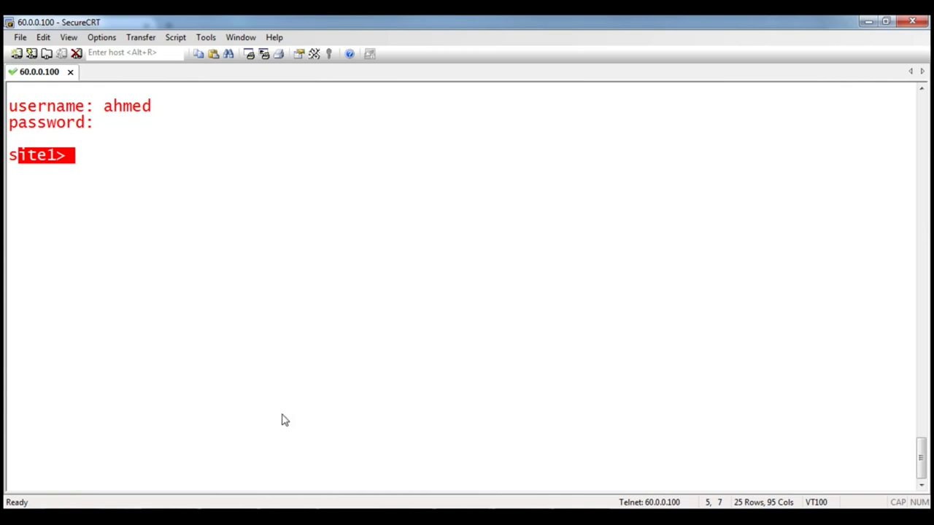
# Scroll through the site1 configuration session, then bring up the CCNA Sec 01 OneNote notes
pyautogui.hotkey('alt', 'Tab')
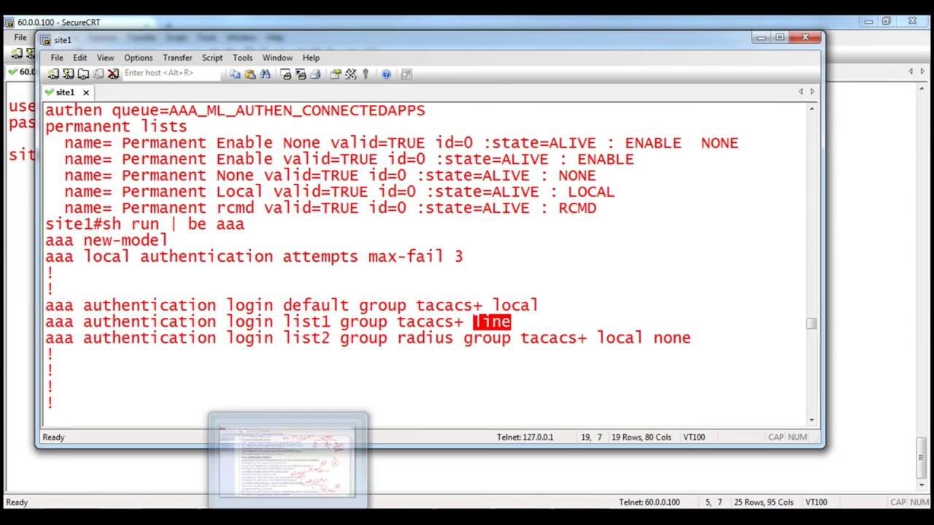
pyautogui.scroll(-20, 464, 358)
pyautogui.scroll(-10, 464, 354)
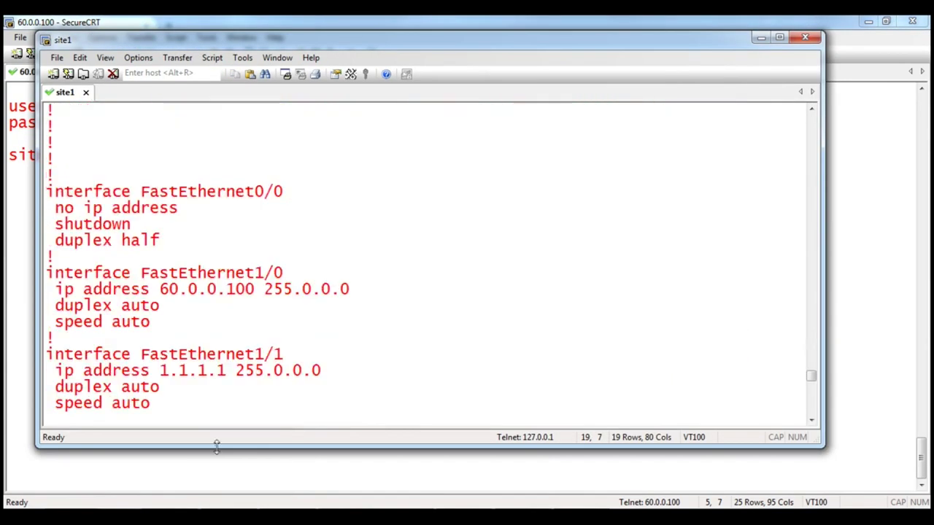
pyautogui.hotkey('alt', 'Tab')
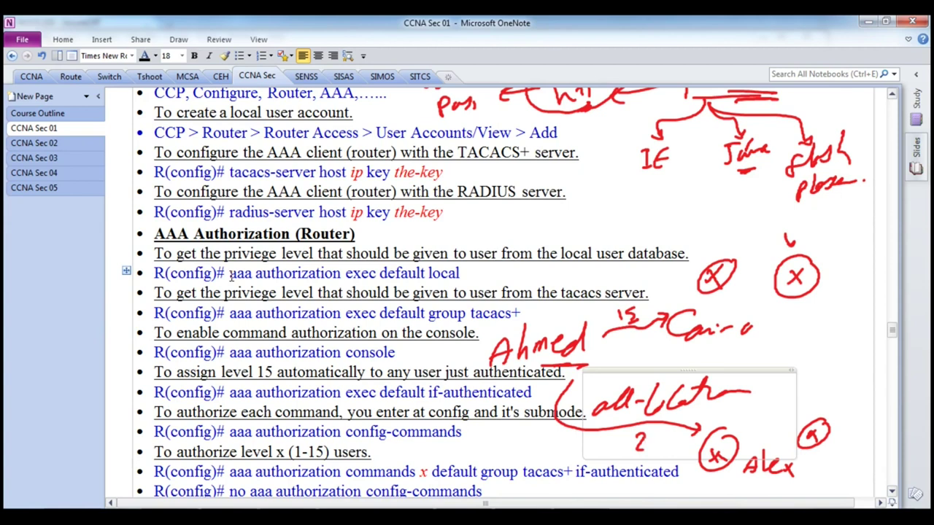
# Highlight the 'aaa authorization exec default local' command in the OneNote AAA Authorization notes
pyautogui.click(253, 274)
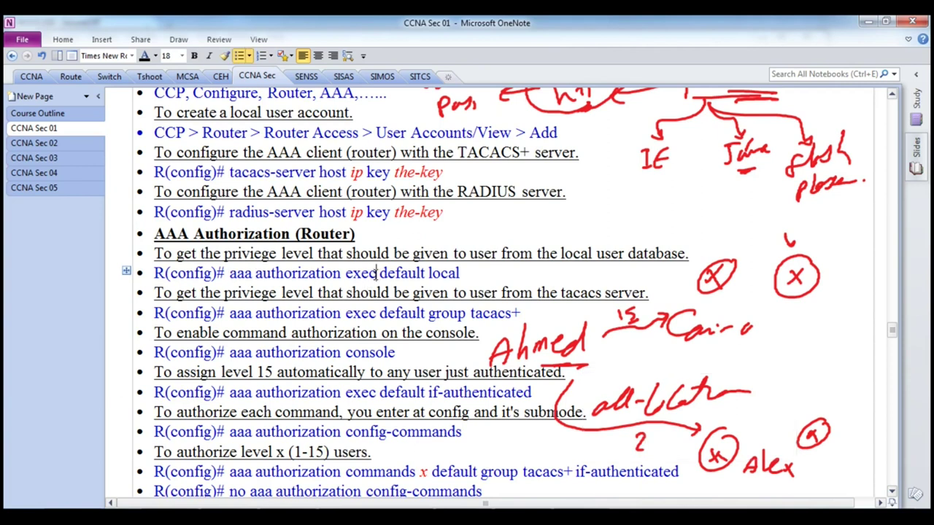
pyautogui.moveTo(377, 272); pyautogui.dragTo(341, 273)
pyautogui.click(340, 276)
pyautogui.moveTo(345, 274); pyautogui.dragTo(424, 275)
pyautogui.click(369, 307)
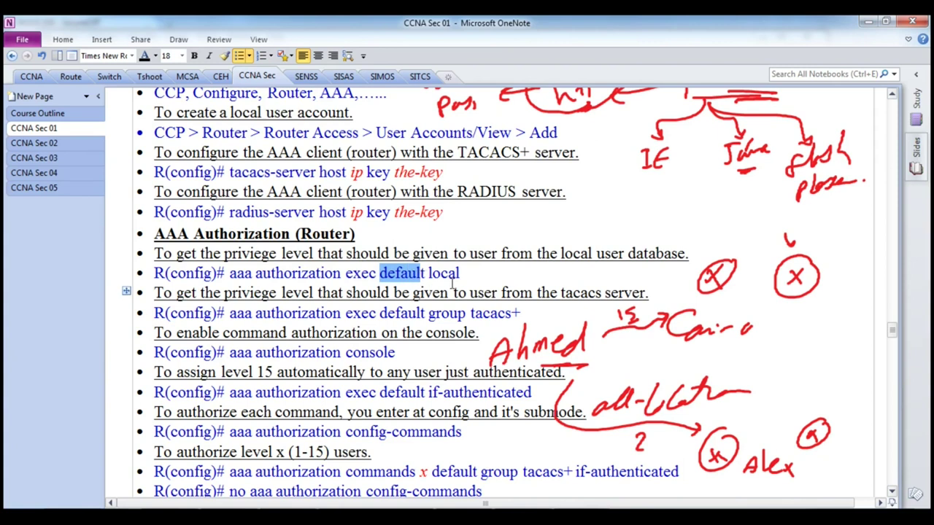
pyautogui.click(460, 276)
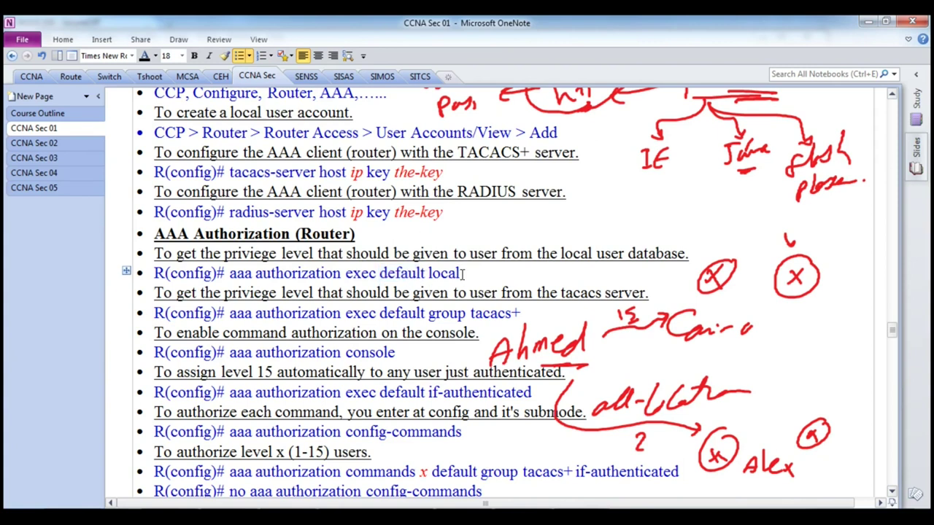
pyautogui.moveTo(229, 275); pyautogui.dragTo(460, 277)
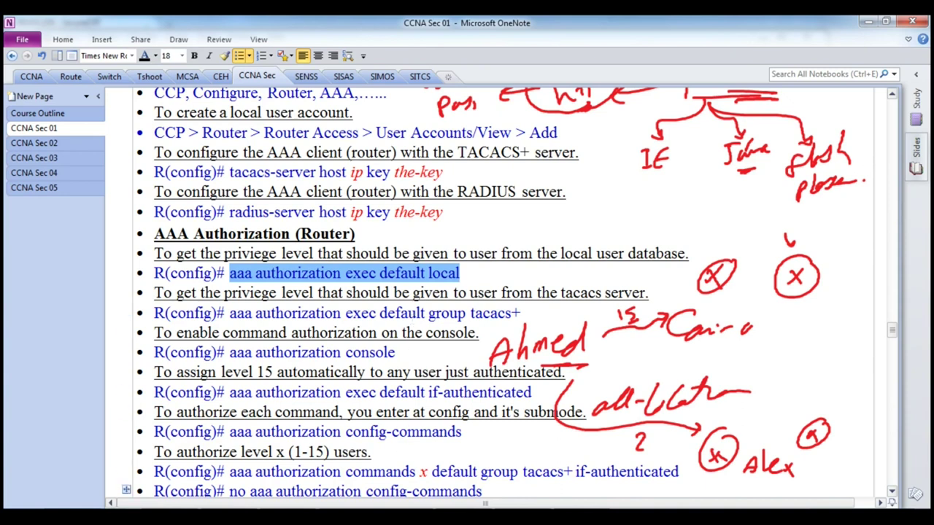
pyautogui.hotkey('alt', 'Tab')
# Apply 'aaa authorization exec default local' in global config on site1, then log out
pyautogui.scroll(-10, 389, 408)
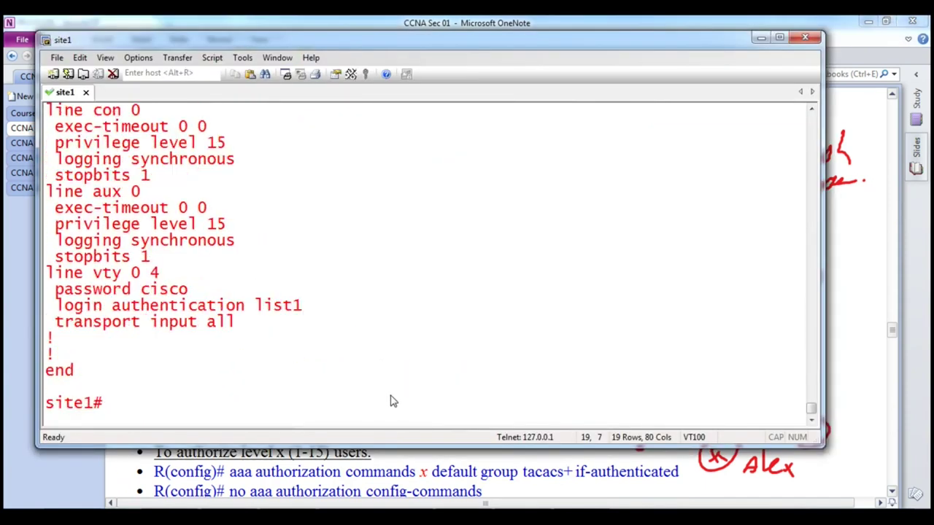
pyautogui.write('conf t')
pyautogui.press('Return')
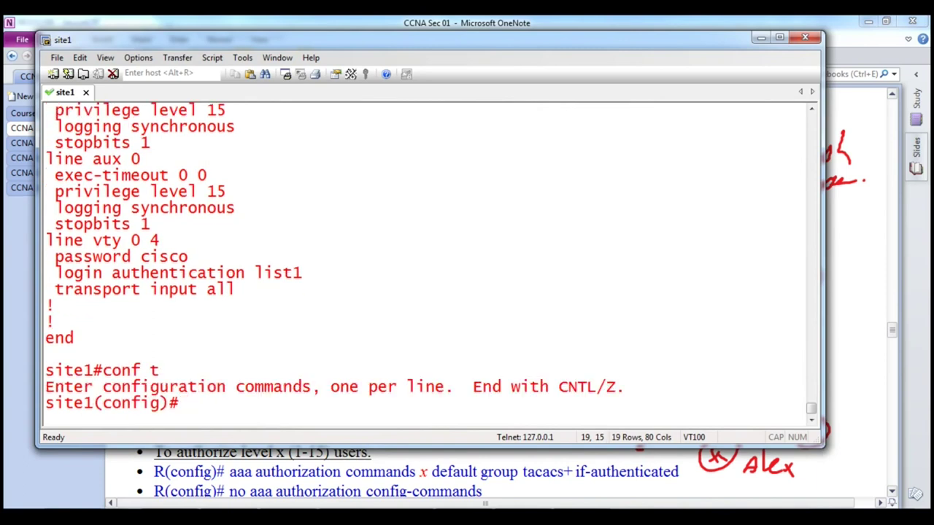
pyautogui.write('aaa')
pyautogui.press('Tab')
pyautogui.write('autho')
pyautogui.press('Tab')
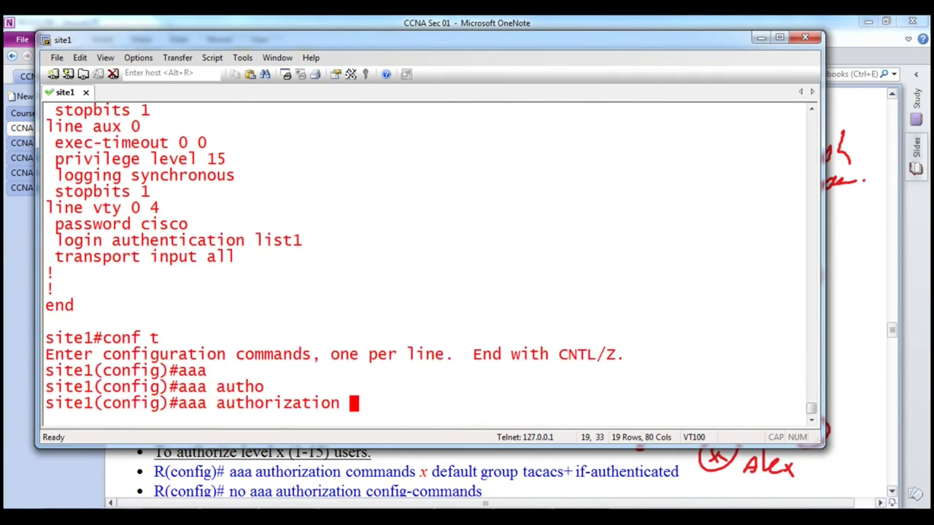
pyautogui.write('exe')
pyautogui.press('Tab')
pyautogui.write('de')
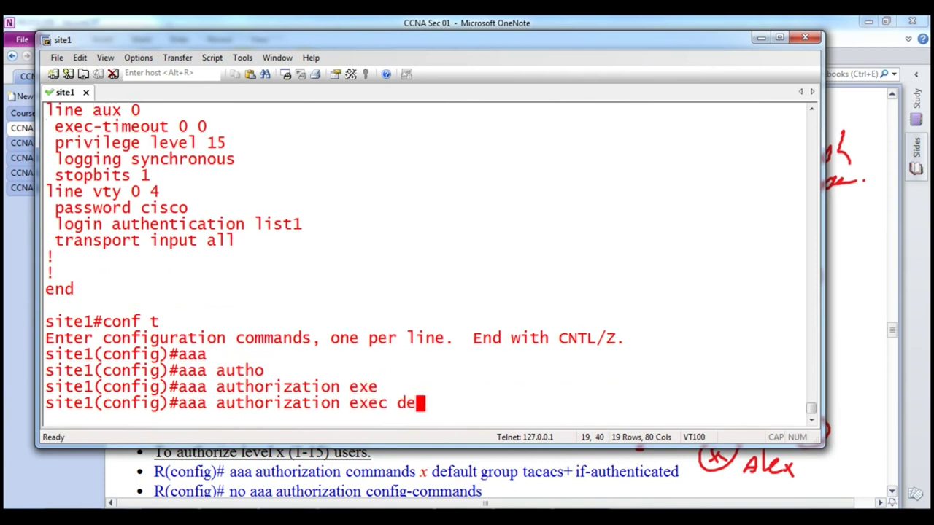
pyautogui.write('f')
pyautogui.press('Tab')
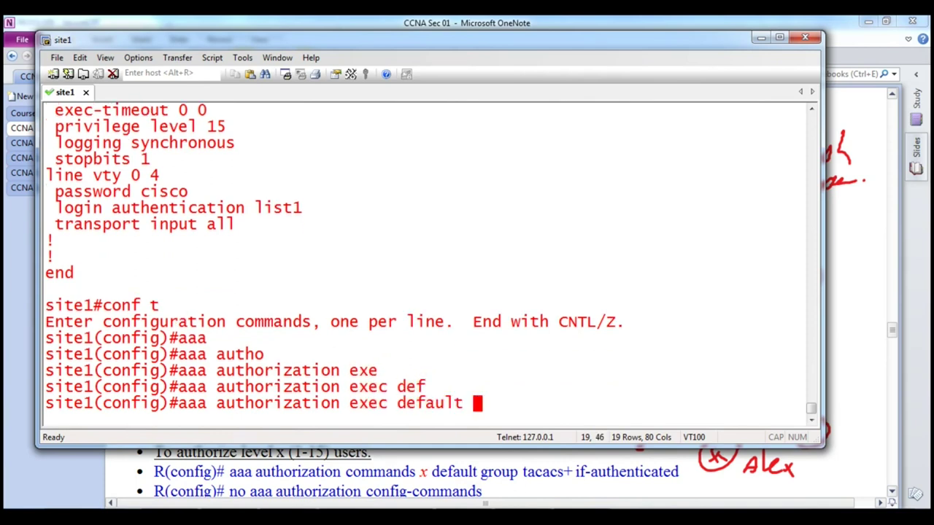
pyautogui.write('loca')
pyautogui.press('Tab')
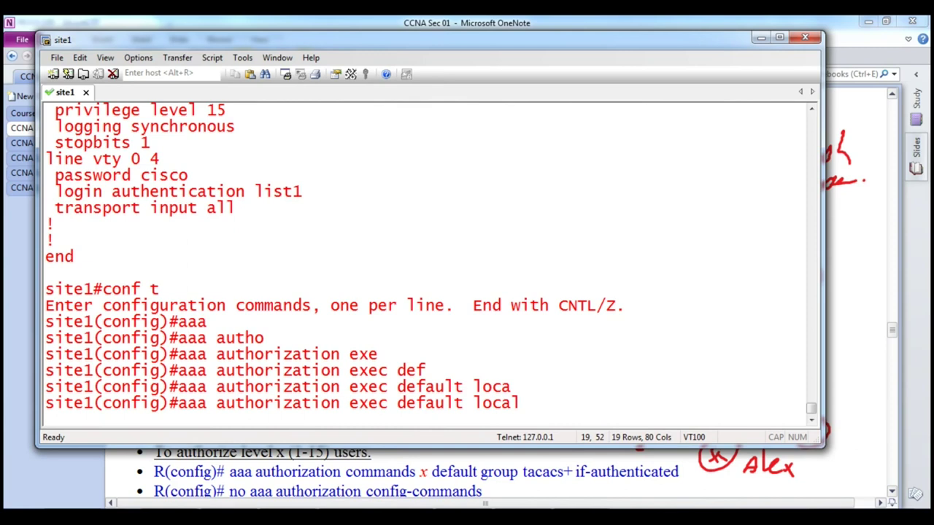
pyautogui.press('Return')
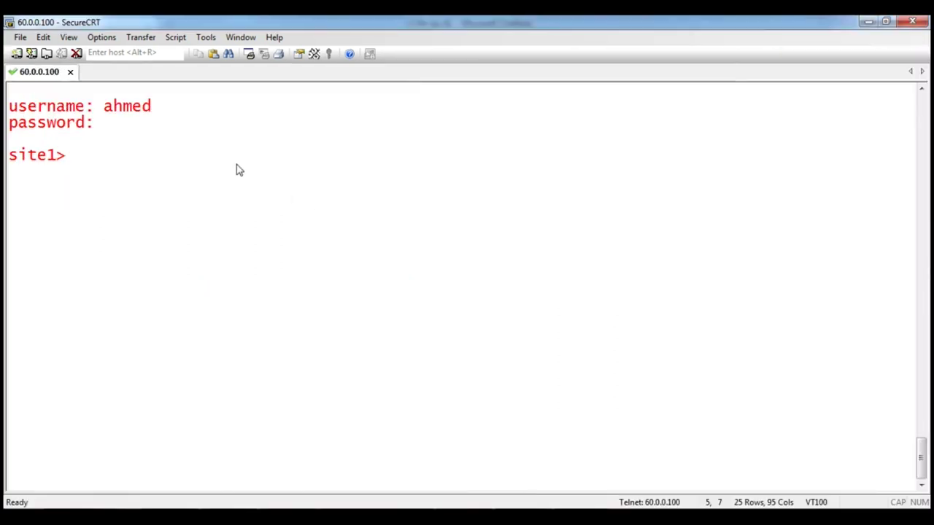
pyautogui.write('exit')
pyautogui.press('Return')
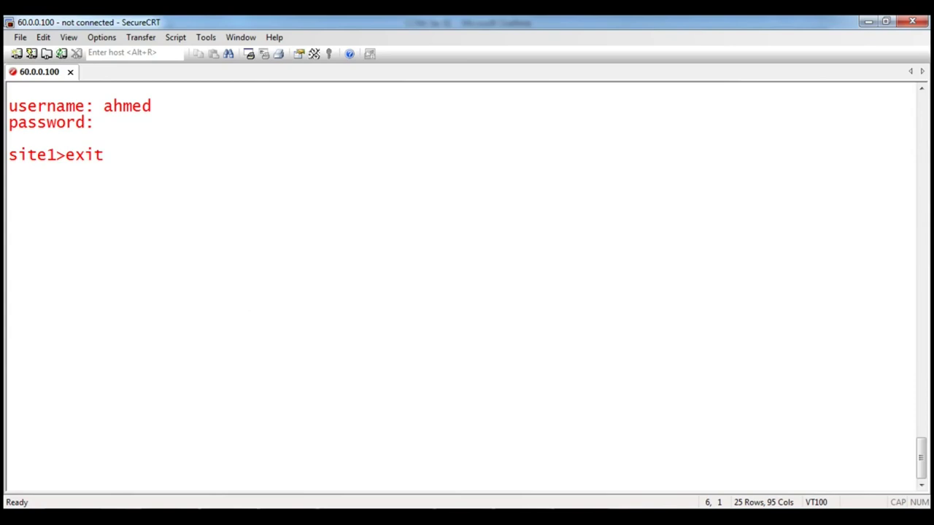
# Reconnect to 60.0.0.100 as the test user; login fails with '% Authorization failed.'
pyautogui.press('Return')
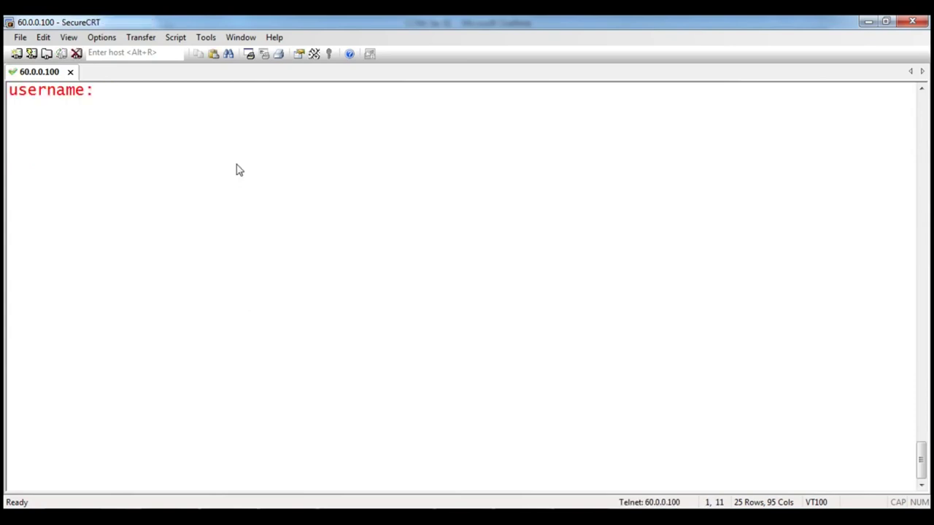
pyautogui.write('ahmed')
pyautogui.press('Return')
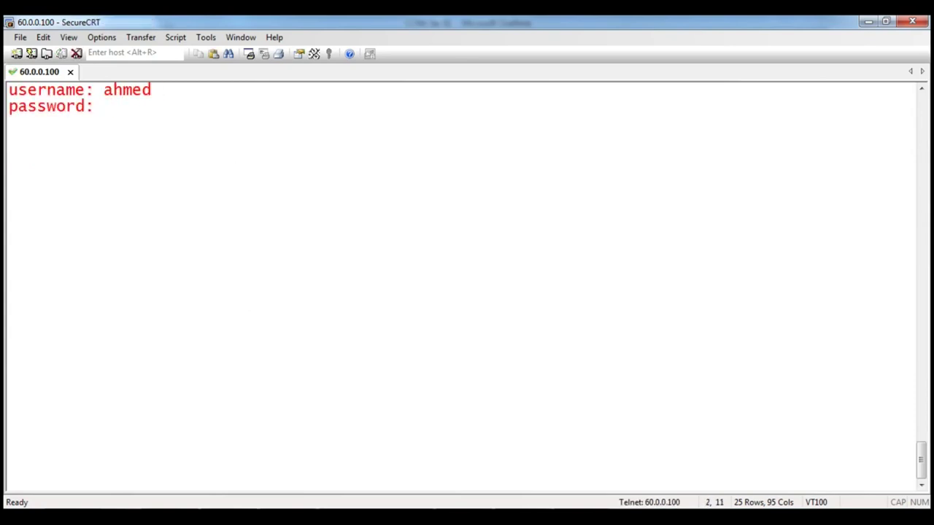
pyautogui.press('Return')
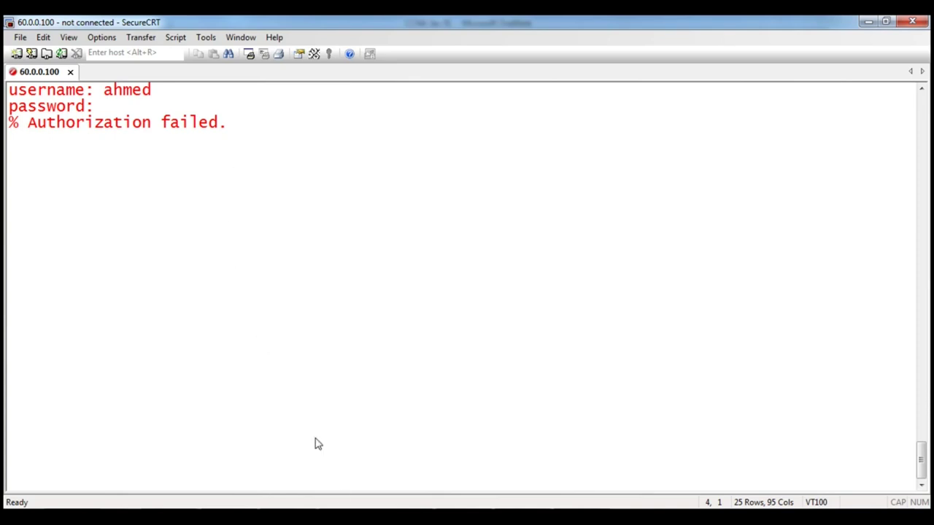
# On site1, create a local user with privilege level 7 and a password
pyautogui.hotkey('alt', 'Tab')
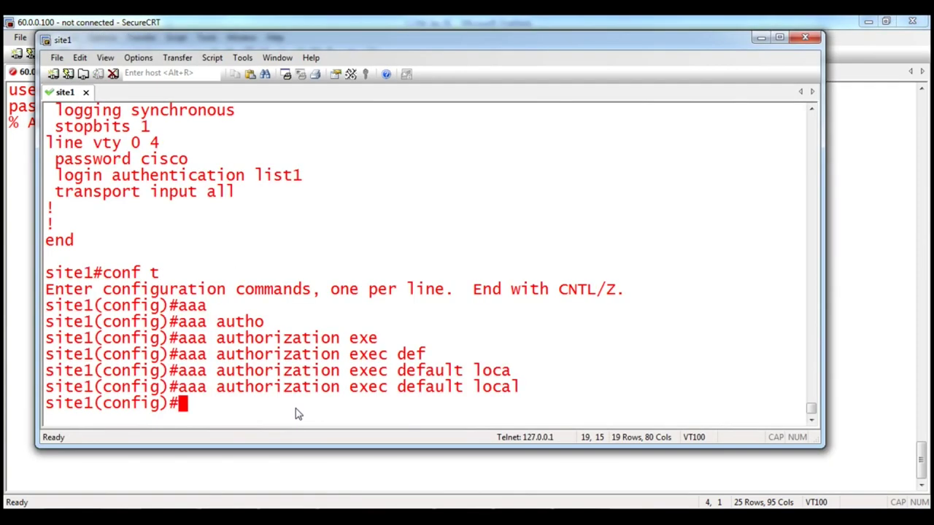
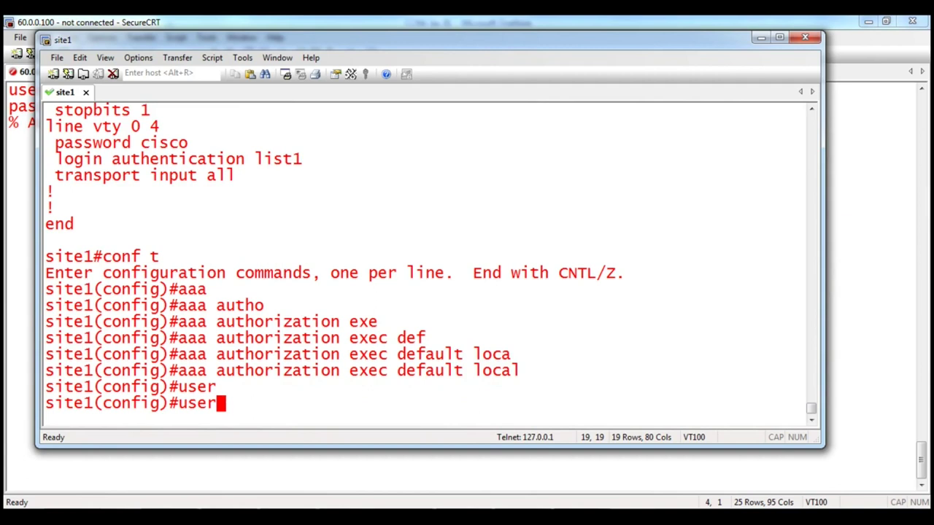
pyautogui.press('Tab')
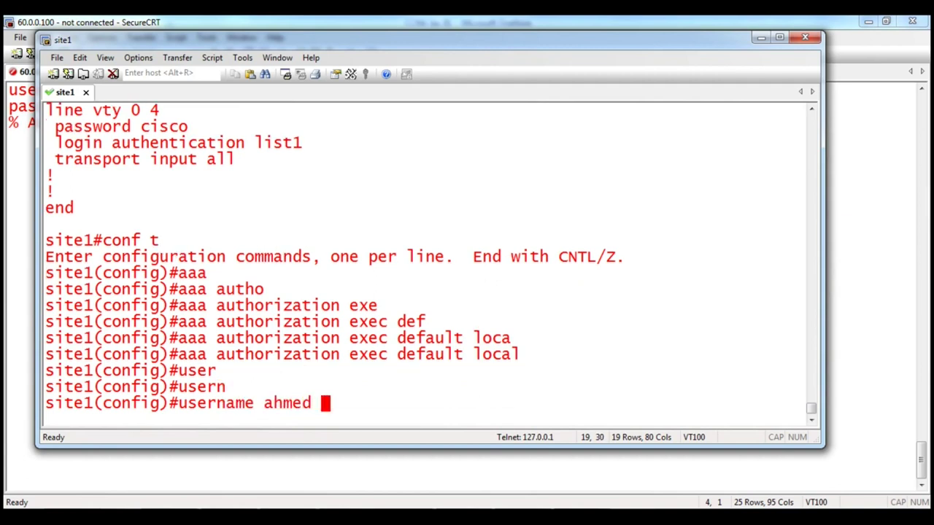
pyautogui.press('Tab')
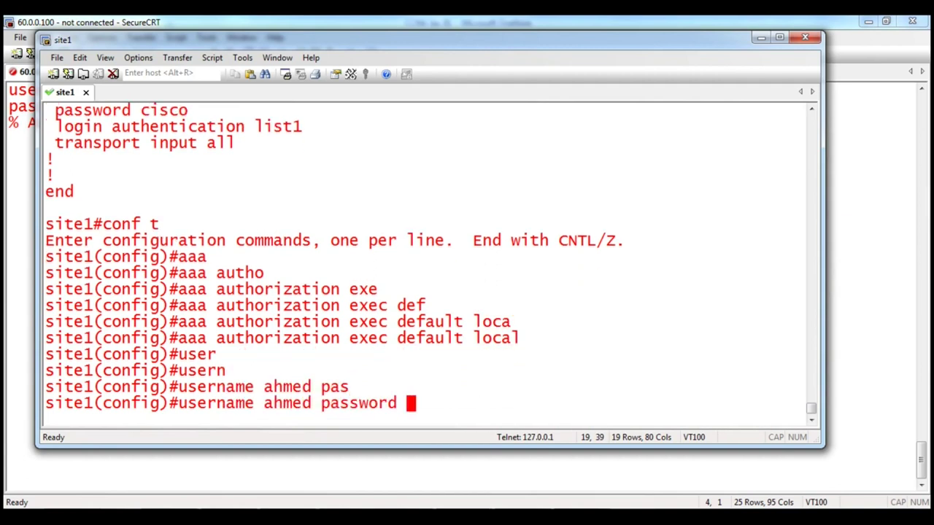
pyautogui.press('Tab')
pyautogui.press('BackSpace')
pyautogui.press('BackSpace')
pyautogui.press('BackSpace')
pyautogui.press('BackSpace')
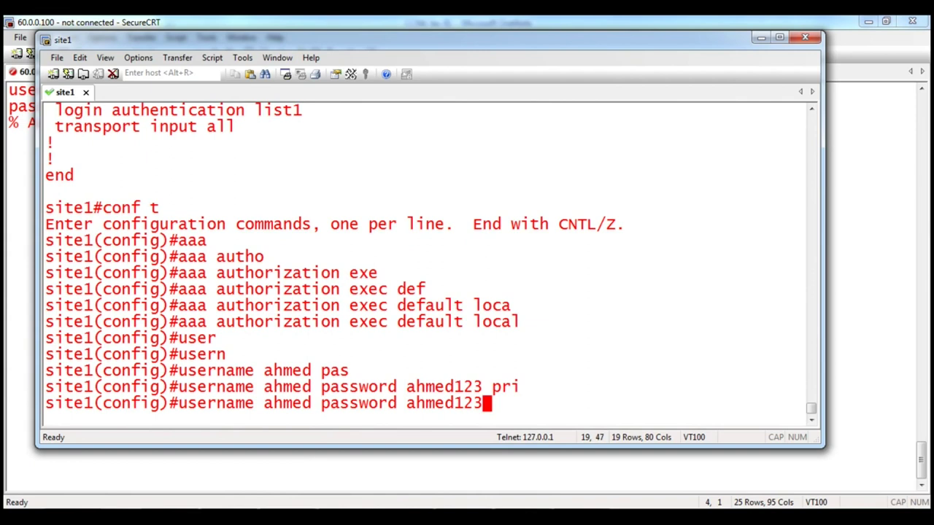
pyautogui.press('Left')
pyautogui.press('Left')
pyautogui.press('Left')
pyautogui.press('Left')
pyautogui.press('Left')
pyautogui.press('Left')
pyautogui.press('Left')
pyautogui.press('Left')
pyautogui.press('Left')
pyautogui.press('Left')
pyautogui.press('Left')
pyautogui.press('Left')
pyautogui.press('Left')
pyautogui.press('Left')
pyautogui.press('Left')
pyautogui.press('Left')
pyautogui.press('Left')
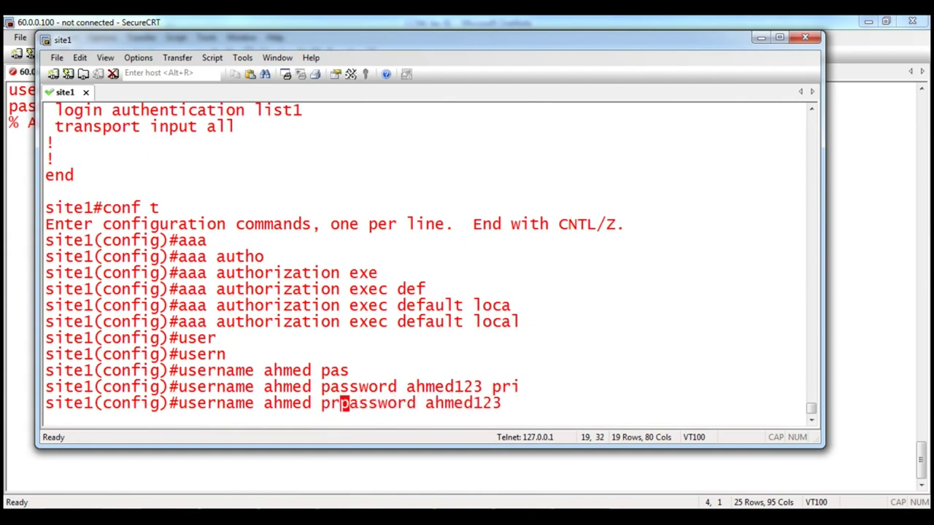
pyautogui.press('Return')
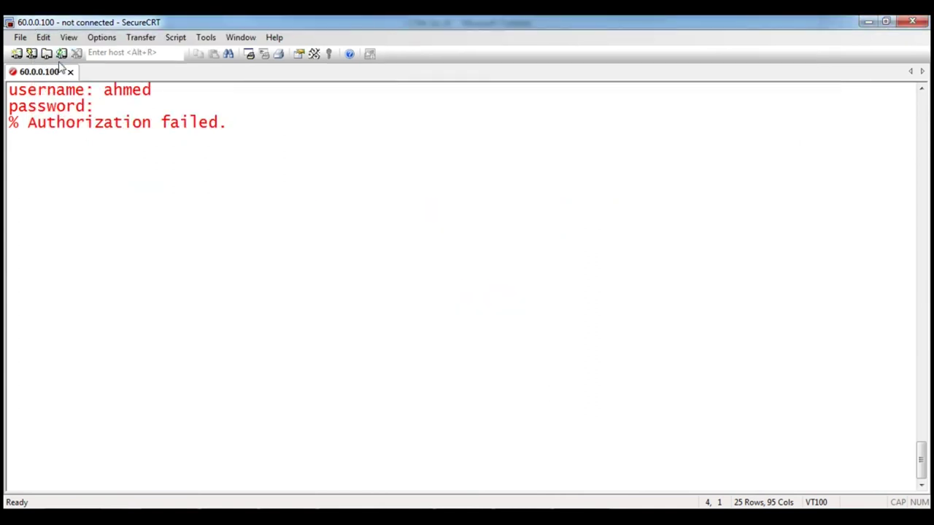
# Log in to 60.0.0.100 as the local user and confirm 'sh priv' reports level 7
pyautogui.click(59, 69)
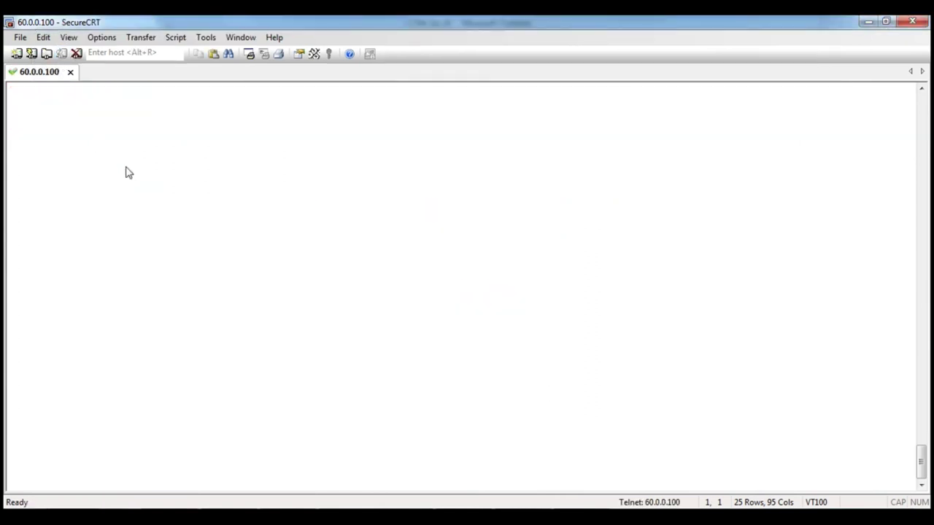
pyautogui.write('ahmed')
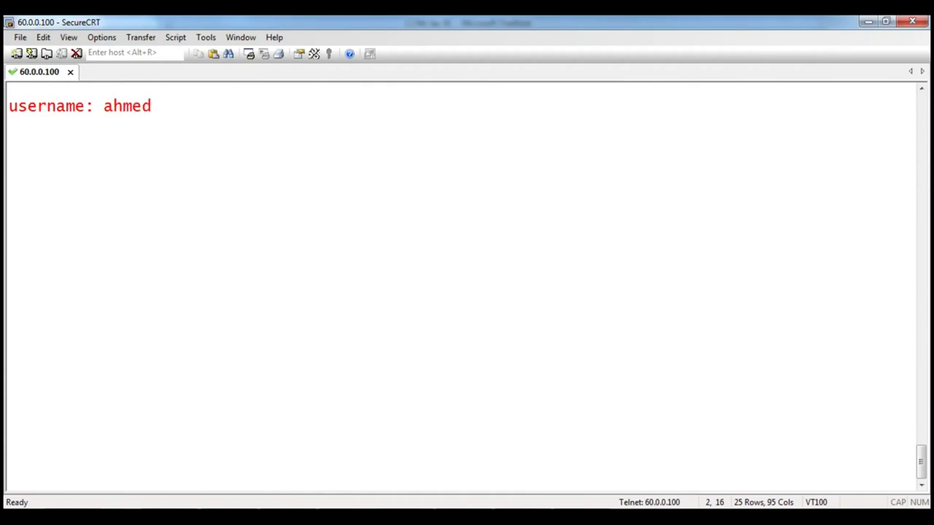
pyautogui.press('Return')
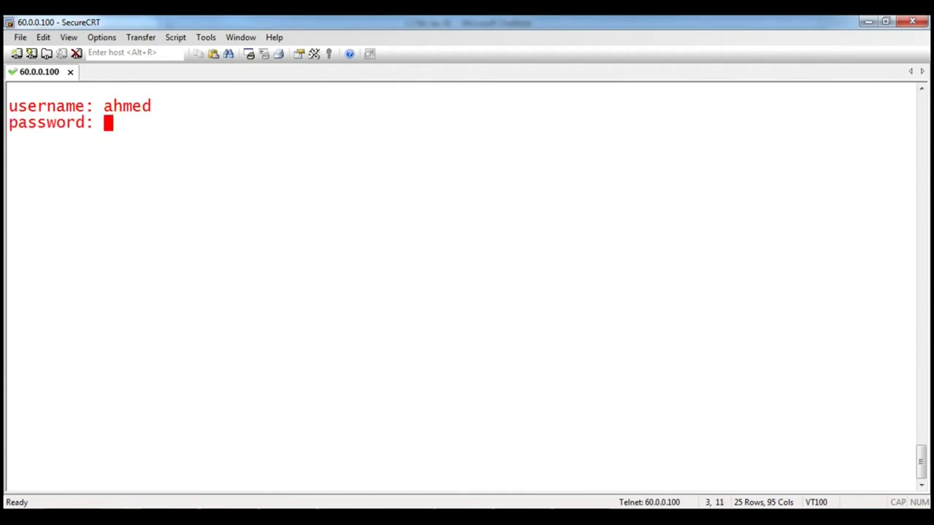
pyautogui.press('Return')
pyautogui.write('sh')
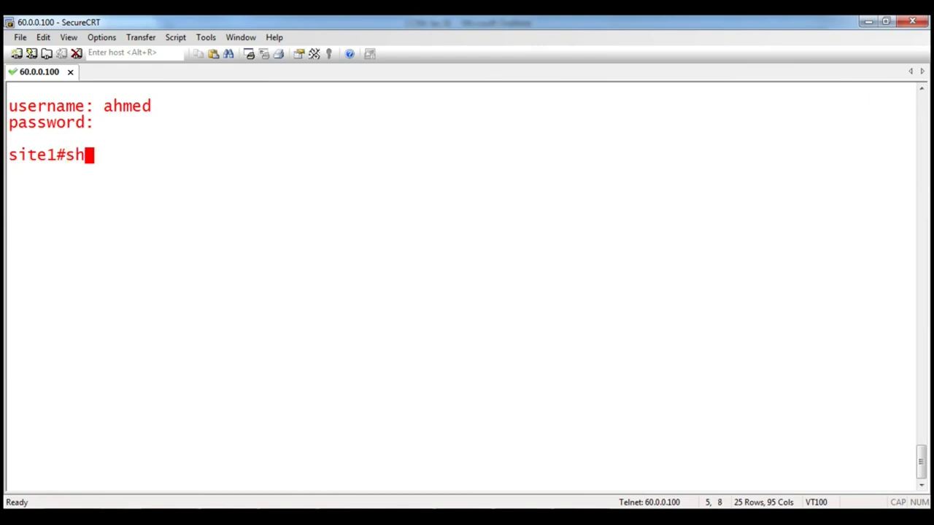
pyautogui.write(' priv')
pyautogui.press('Return')
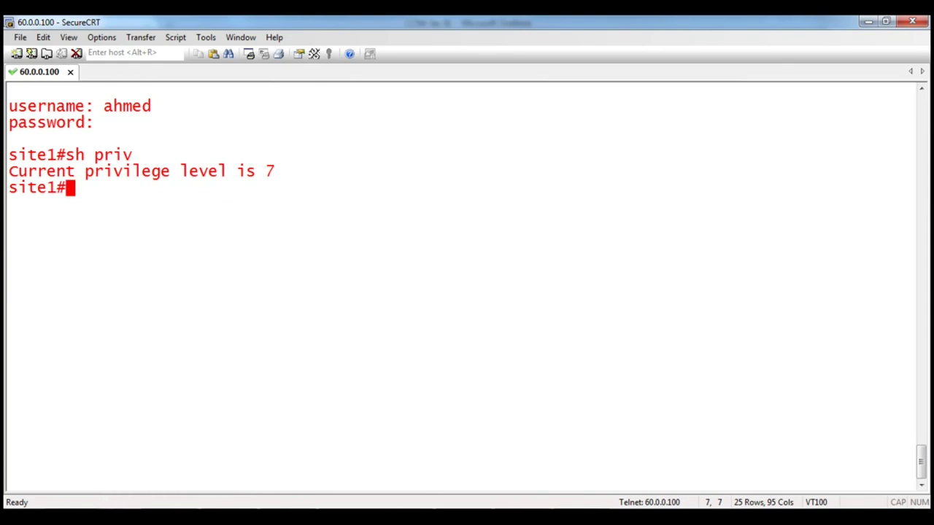
pyautogui.hotkey('alt', 'Tab')
# Review the tacacs+ exec line and the 'aaa authorization console' line in the notes
pyautogui.click(343, 352)
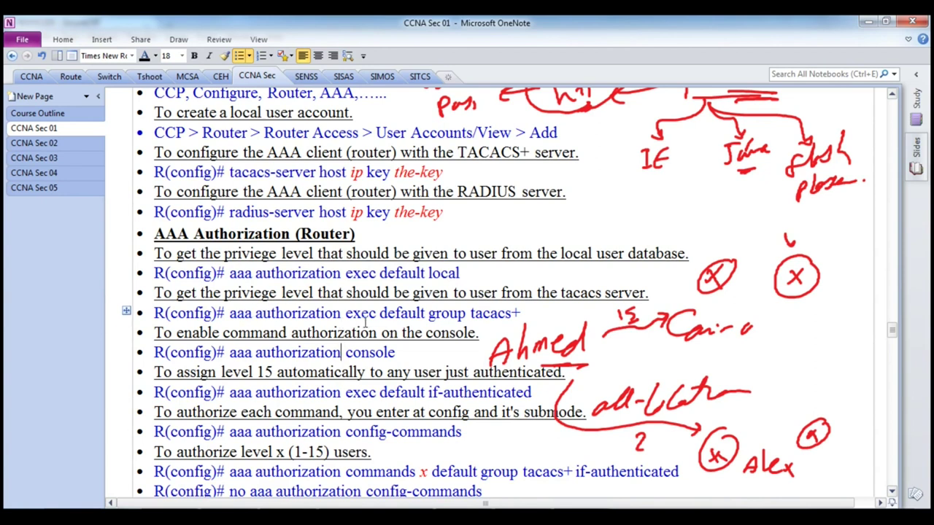
pyautogui.click(284, 314)
pyautogui.click(362, 316)
pyautogui.moveTo(391, 315); pyautogui.dragTo(405, 316)
pyautogui.click(403, 320)
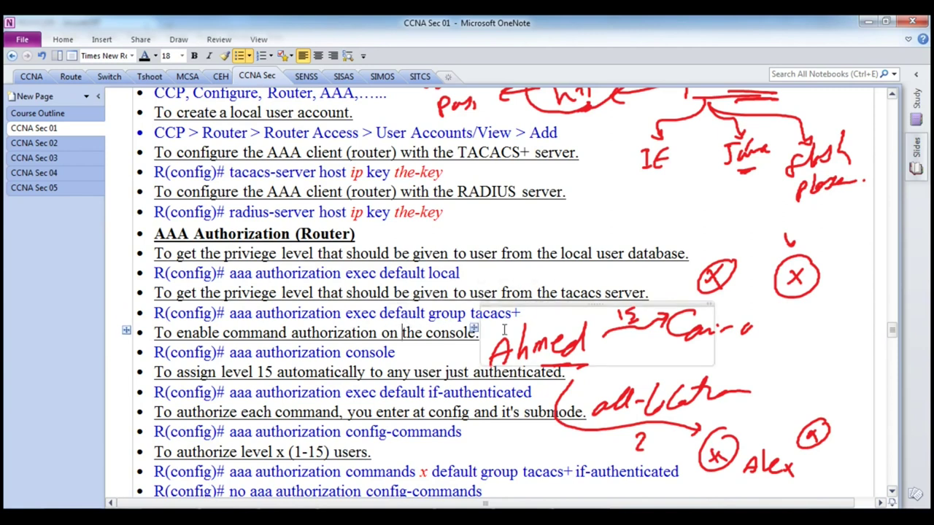
pyautogui.click(409, 358)
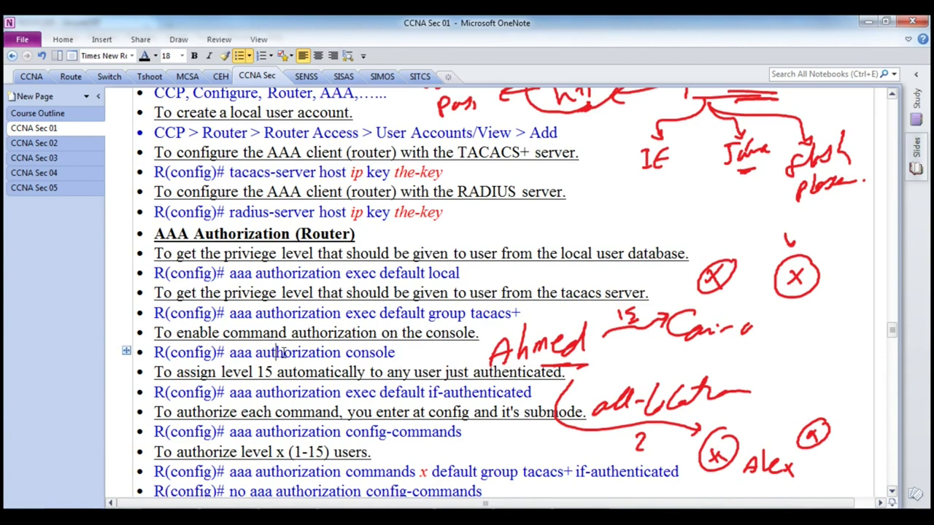
pyautogui.click(399, 353)
pyautogui.hotkey('alt', 'Tab')
# Exit configuration mode and end the site1 console session
pyautogui.write('exit')
pyautogui.press('Return')
pyautogui.write('exi')
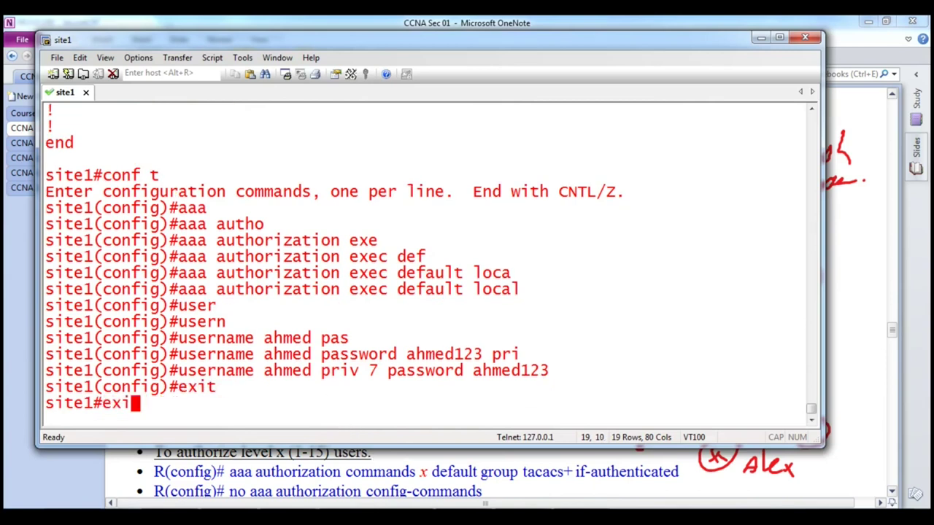
pyautogui.write('t')
pyautogui.press('Return')
# Log in as the local user and confirm 'sh privilege' reports level 15
pyautogui.press('Return')
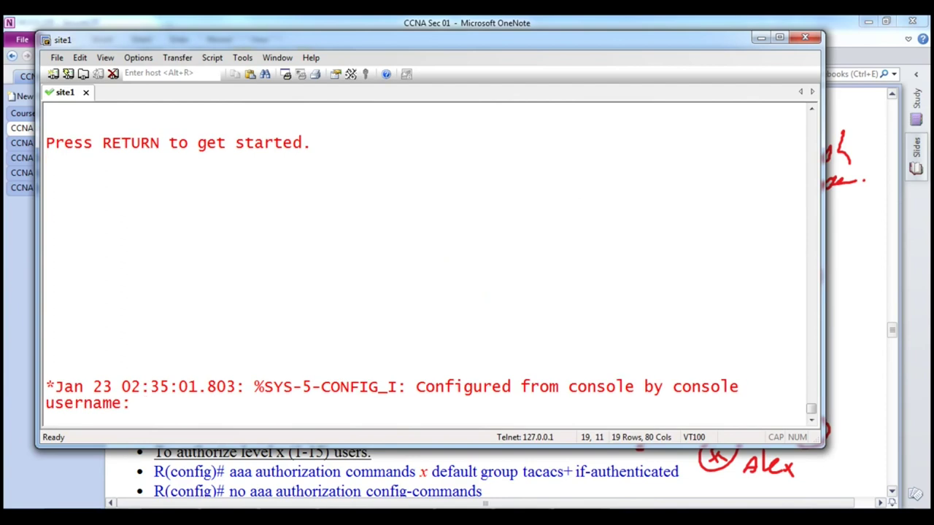
pyautogui.write('ahmed')
pyautogui.press('Return')
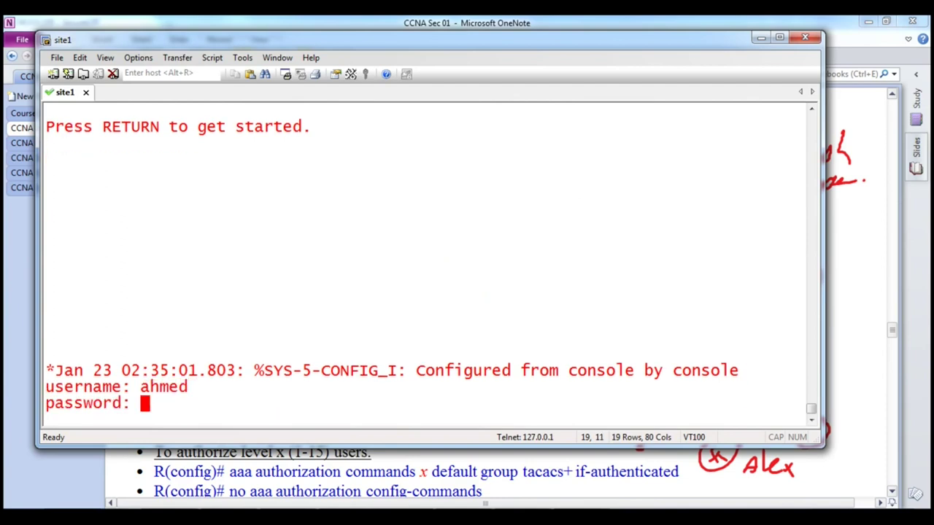
pyautogui.press('Return')
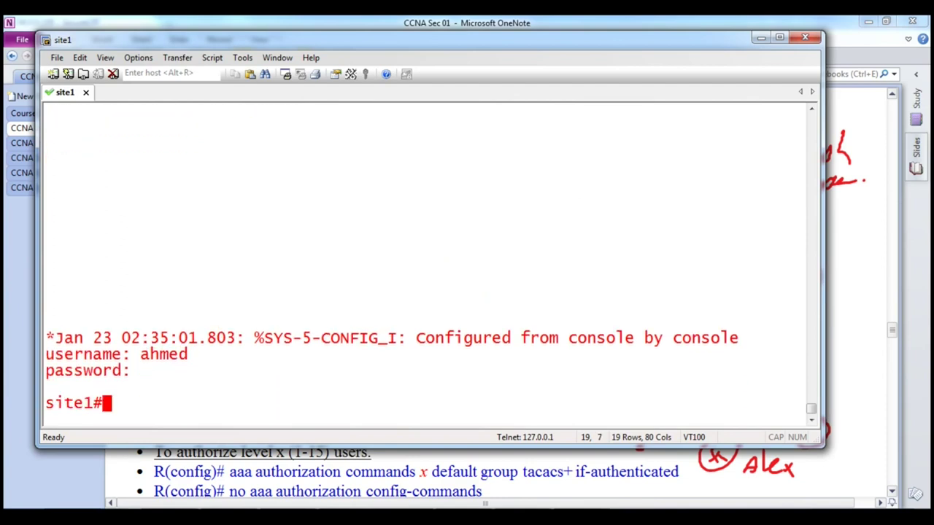
pyautogui.write('sh priv')
pyautogui.press('Tab')
pyautogui.press('Return')
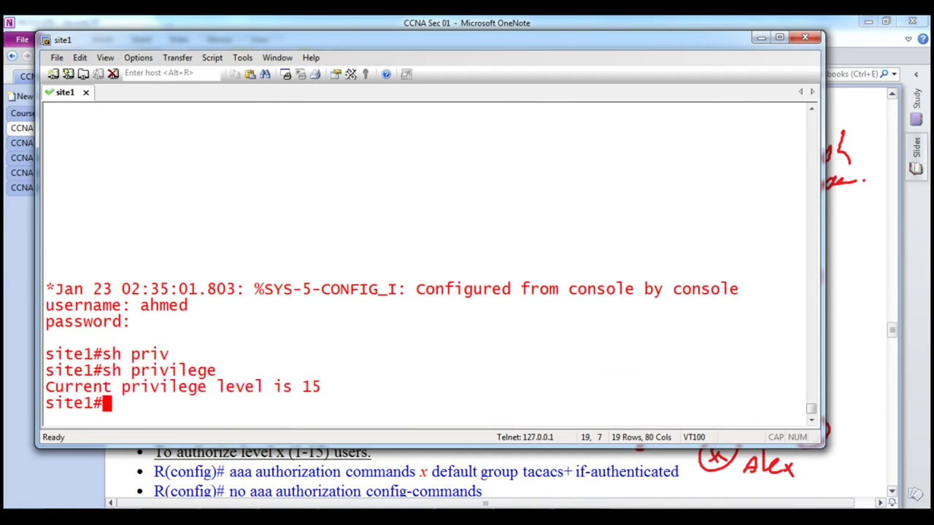
pyautogui.moveTo(327, 392); pyautogui.dragTo(305, 392)
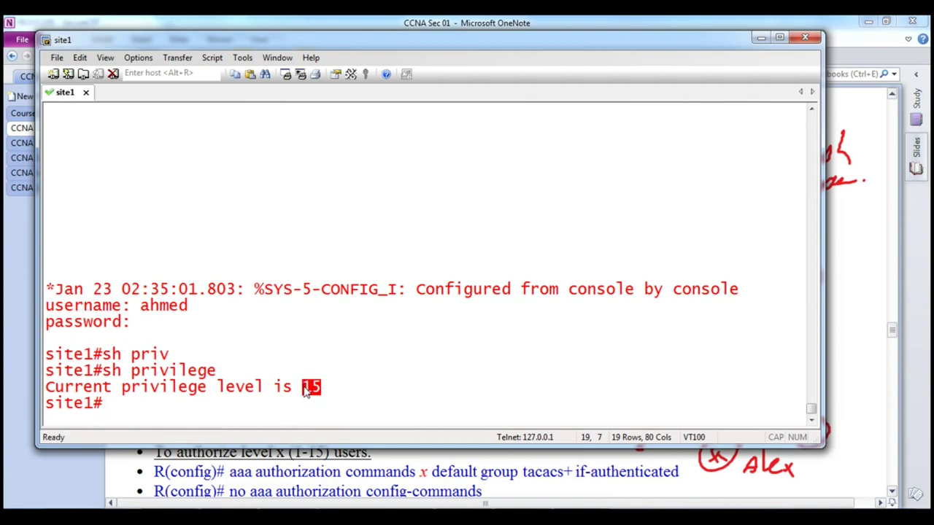
pyautogui.moveTo(317, 391); pyautogui.dragTo(309, 392)
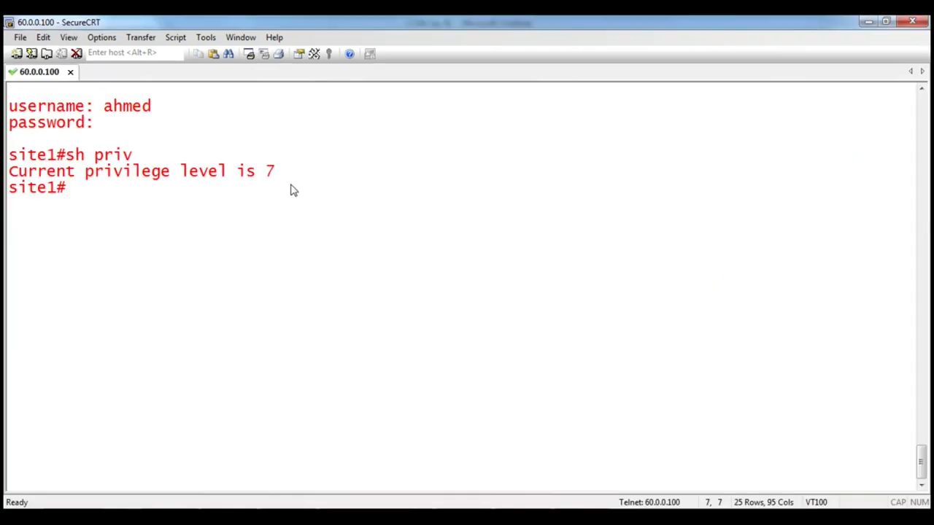
pyautogui.moveTo(267, 172); pyautogui.dragTo(275, 173)
pyautogui.hotkey('alt', 'Tab')
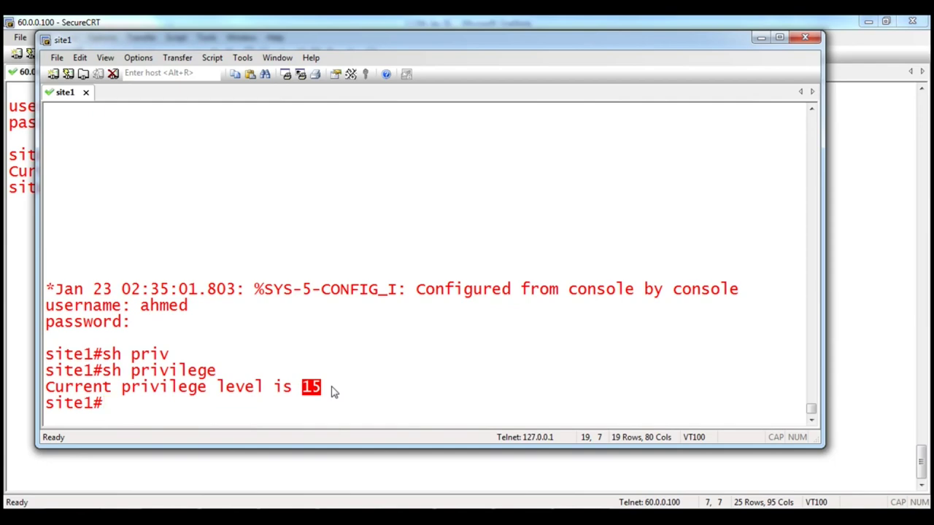
pyautogui.hotkey('alt', 'Tab')
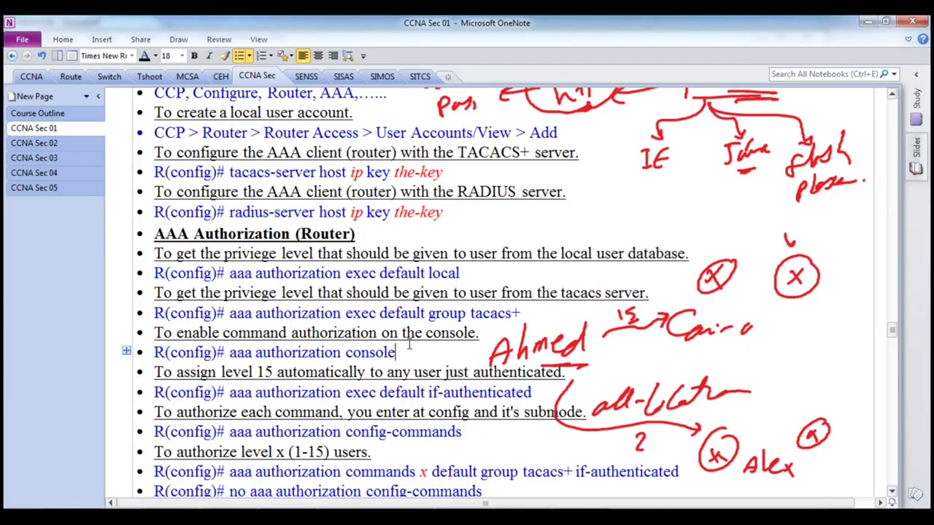
pyautogui.moveTo(231, 353); pyautogui.dragTo(396, 353)
pyautogui.click(370, 374)
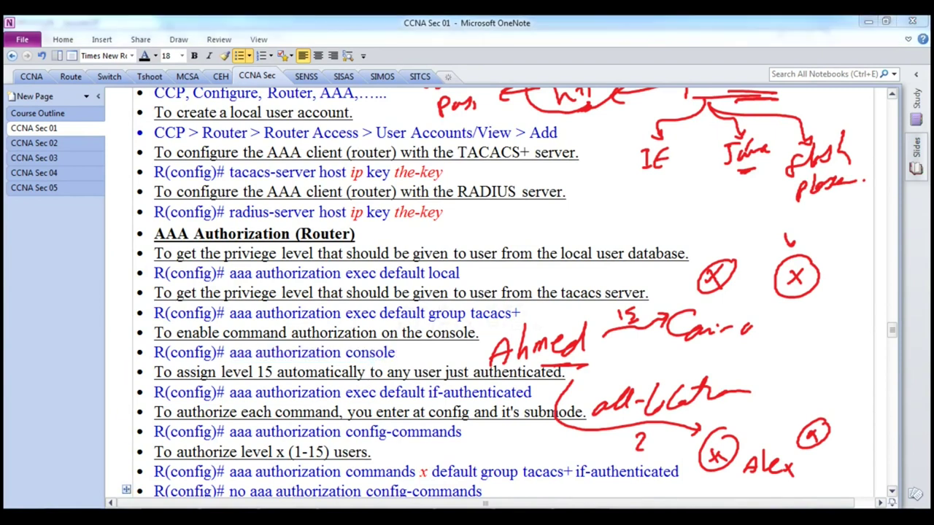
pyautogui.hotkey('alt', 'Tab')
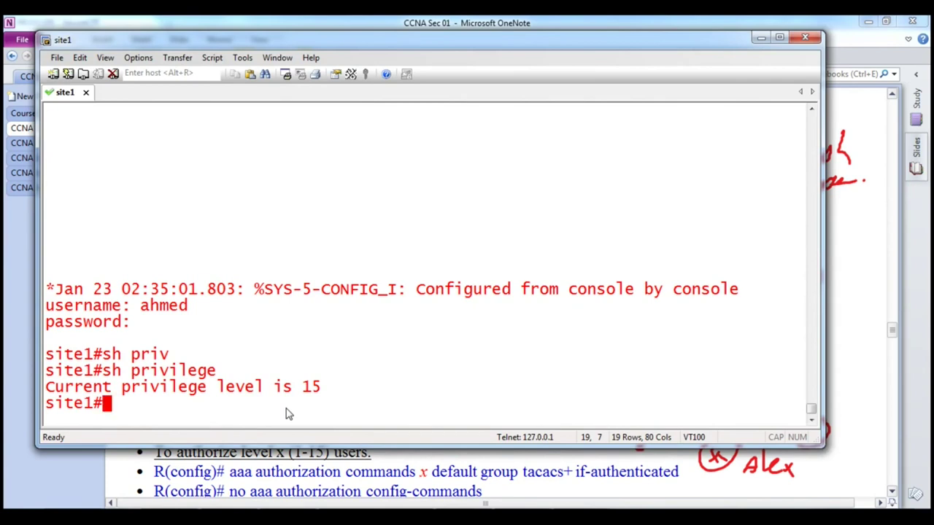
# Clear the recalled command and enter global configuration mode with conf t
pyautogui.press('Up')
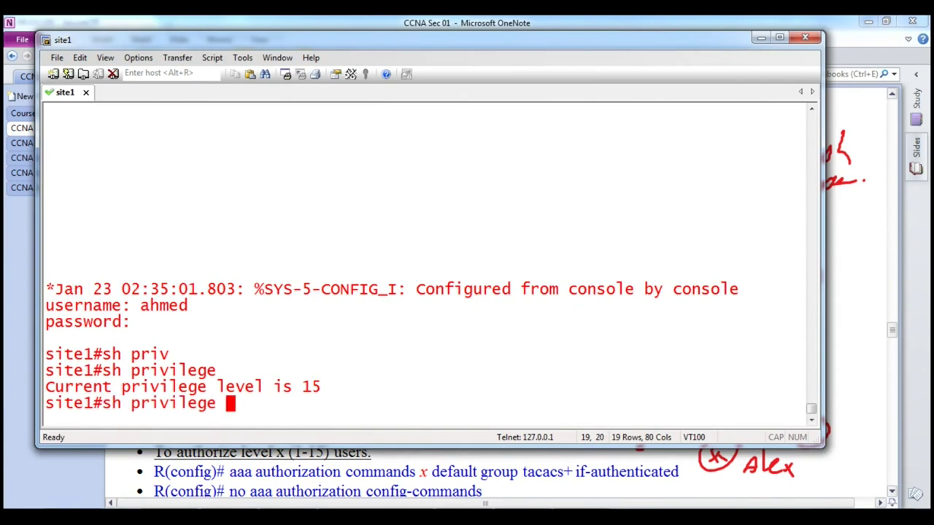
pyautogui.hotkey('ctrl', 'u')
pyautogui.write('conf t')
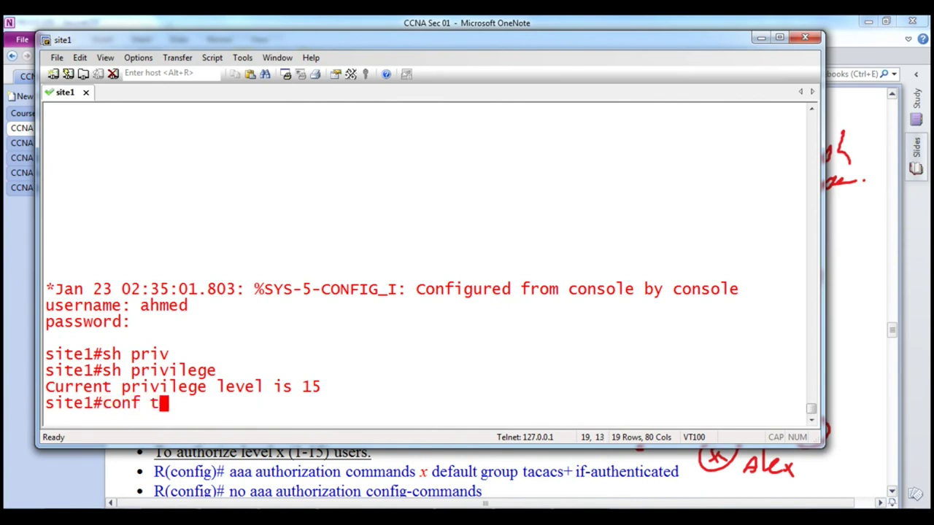
pyautogui.press('Return')
# Create a second local user with privilege 15 and its own password
pyautogui.write('user')
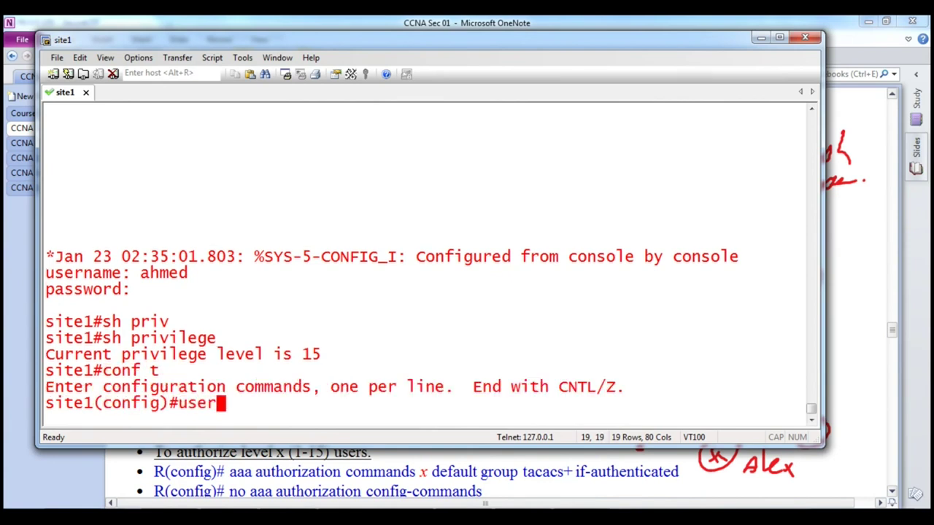
pyautogui.press('Tab')
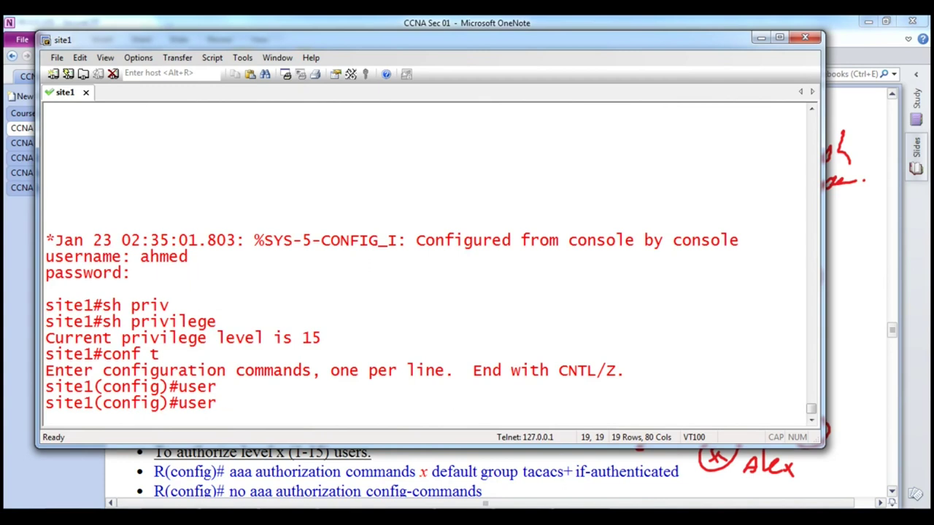
pyautogui.write('n')
pyautogui.press('Tab')
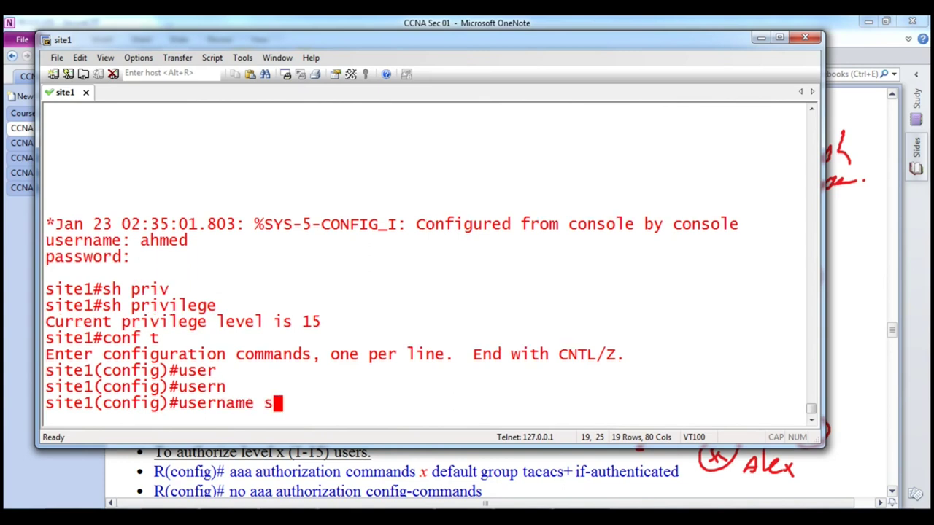
pyautogui.press('Tab')
pyautogui.write('15 pas')
pyautogui.press('Tab')
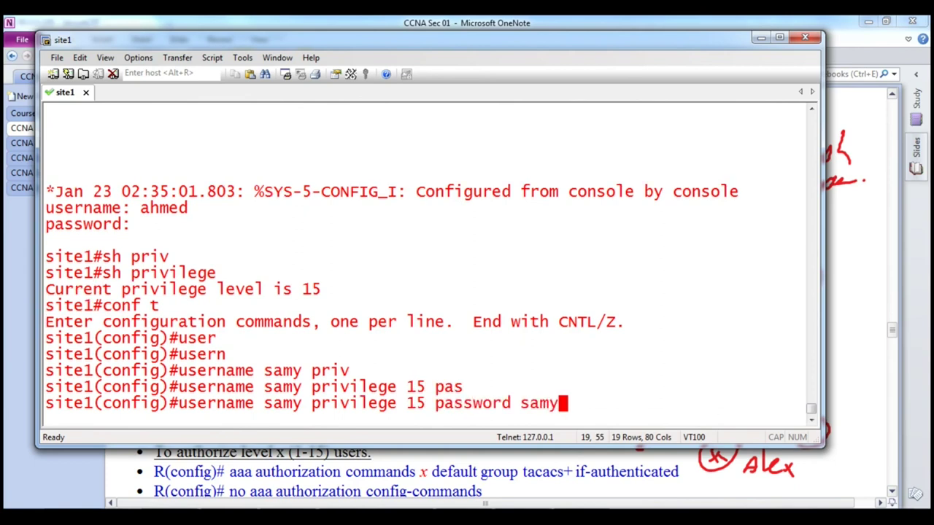
pyautogui.press('Return')
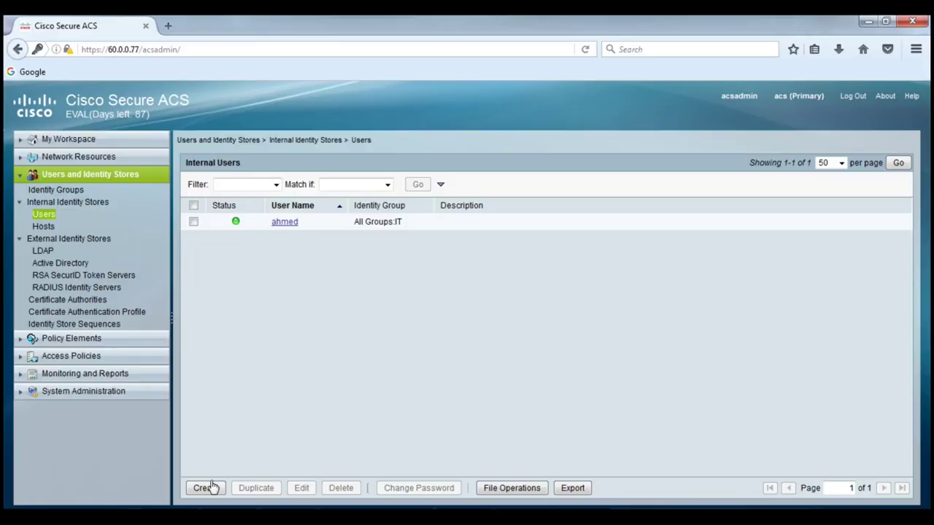
# Create a new internal user in ACS and assign it to the IT identity group
pyautogui.click(205, 487)
pyautogui.write('samy')
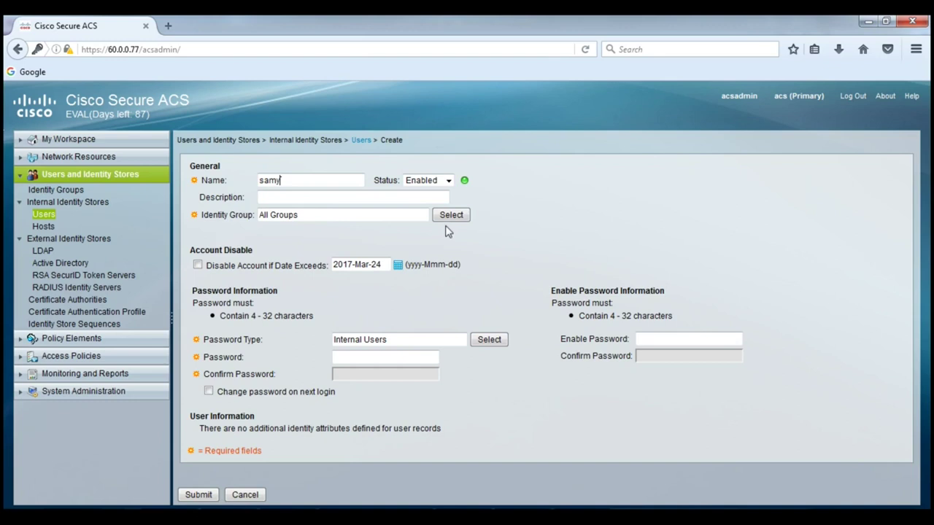
pyautogui.click(450, 215)
pyautogui.click(243, 203)
pyautogui.click(221, 255)
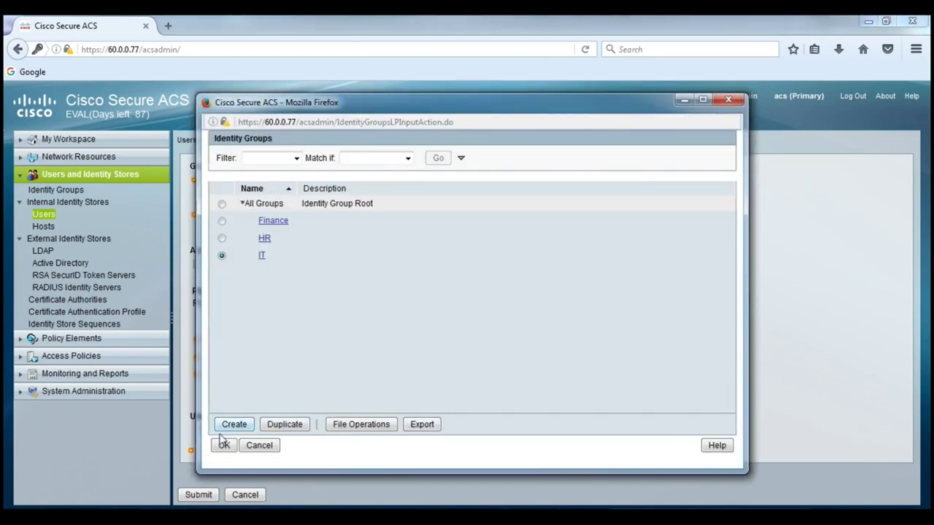
pyautogui.click(223, 445)
# Enter and confirm the user's password, then submit the new user
pyautogui.click(347, 359)
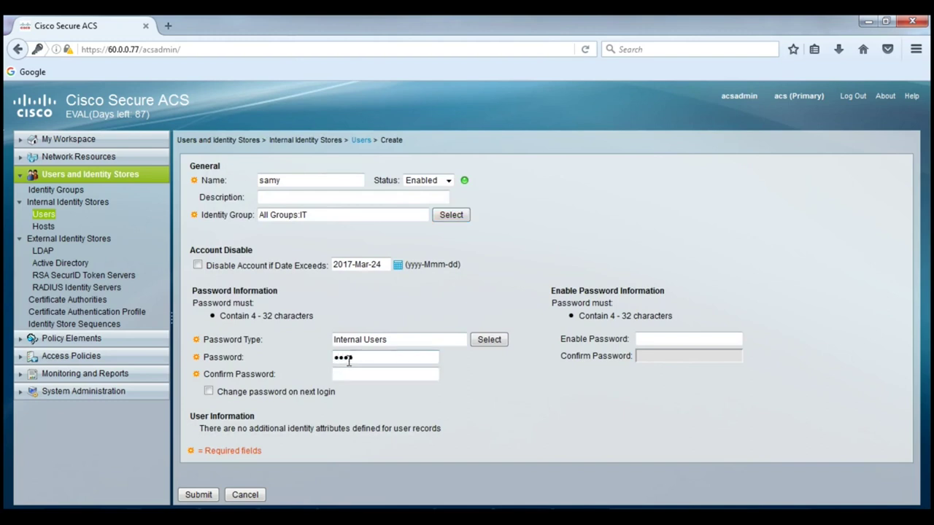
pyautogui.doubleClick(349, 359)
pyautogui.write('***')
pyautogui.press('Tab')
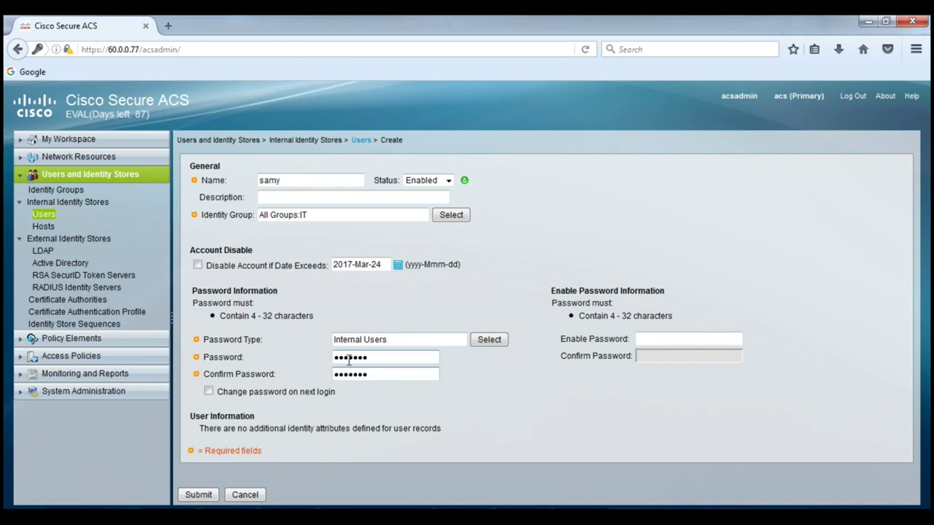
pyautogui.click(198, 495)
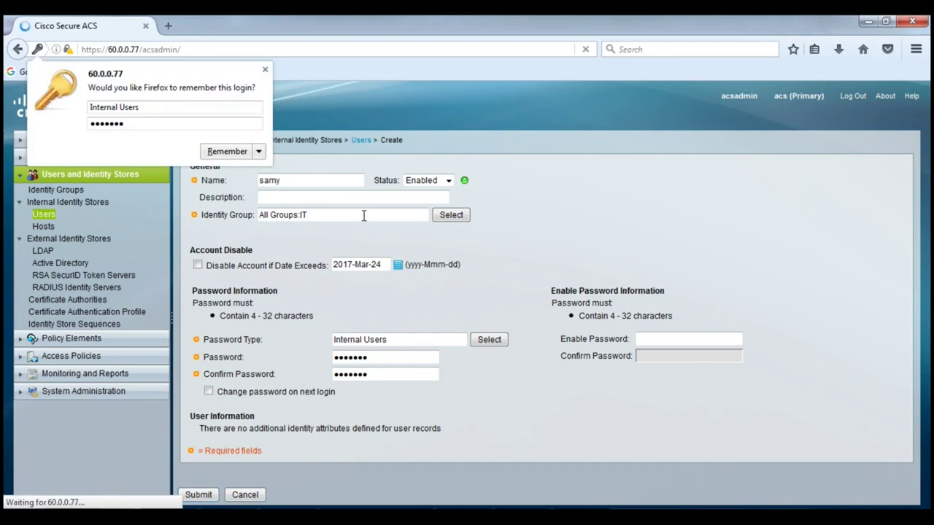
pyautogui.hotkey('alt', 'Tab')
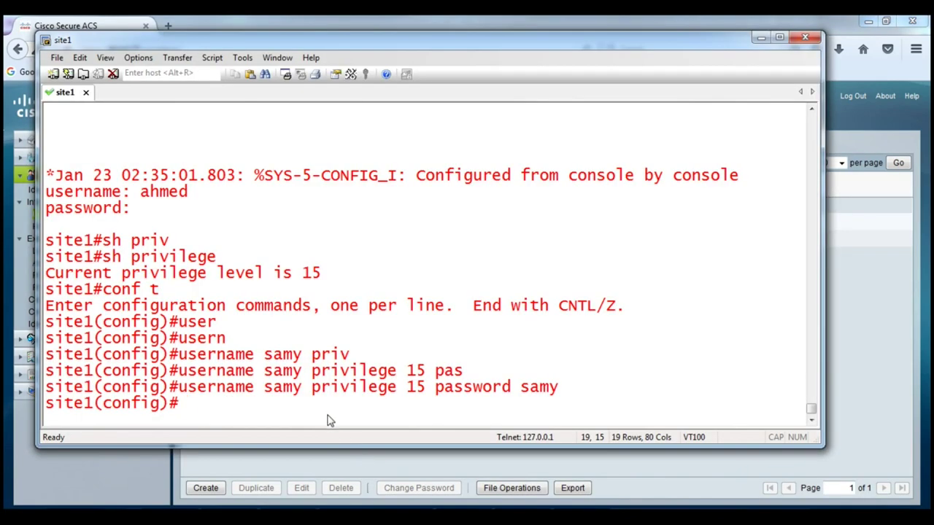
# Start the authorization command, mistakenly adding the console option after the exec keyword
pyautogui.write('aaa')
pyautogui.press('Tab')
pyautogui.write('auth')
pyautogui.press('Tab')
pyautogui.write('o')
pyautogui.press('Tab')
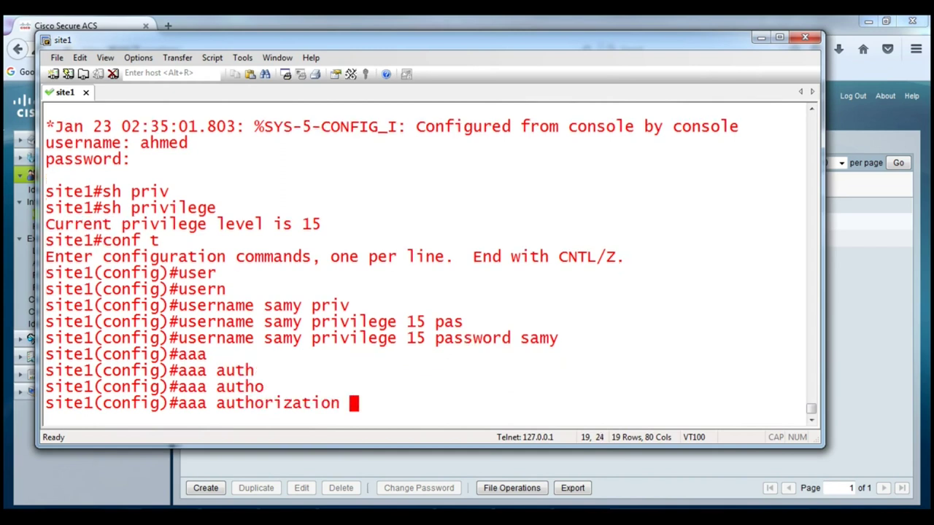
pyautogui.write('exe')
pyautogui.press('Tab')
pyautogui.write('co')
pyautogui.press('Tab')
pyautogui.write('n')
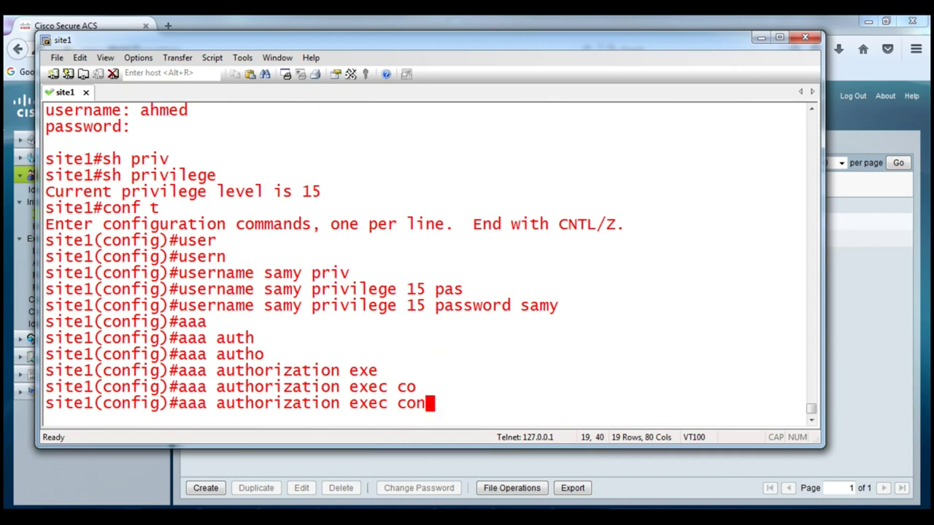
pyautogui.press('Tab')
pyautogui.write('s')
pyautogui.press('Tab')
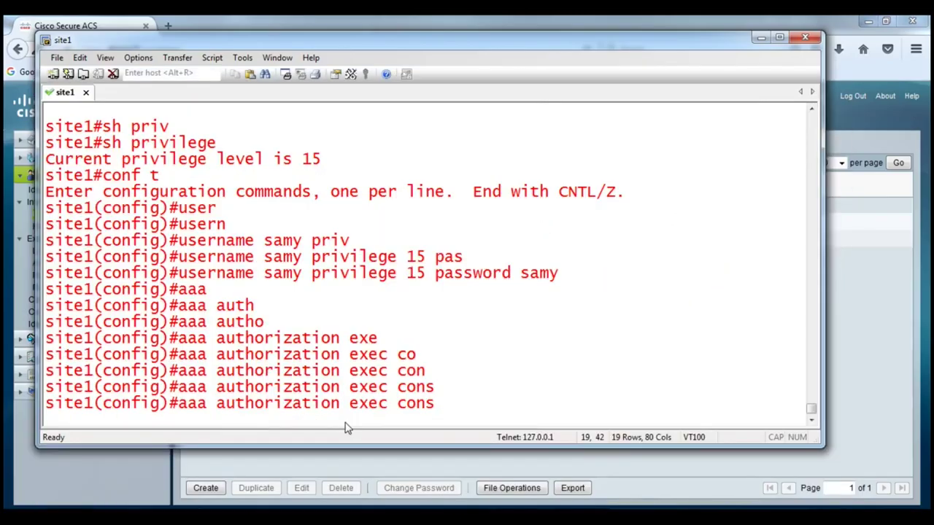
# Correct it to 'aaa authorization console', apply it, and check the privilege level 15 output
pyautogui.press('BackSpace')
pyautogui.press('BackSpace')
pyautogui.press('BackSpace')
pyautogui.press('BackSpace')
pyautogui.press('BackSpace')
pyautogui.press('BackSpace')
pyautogui.press('BackSpace')
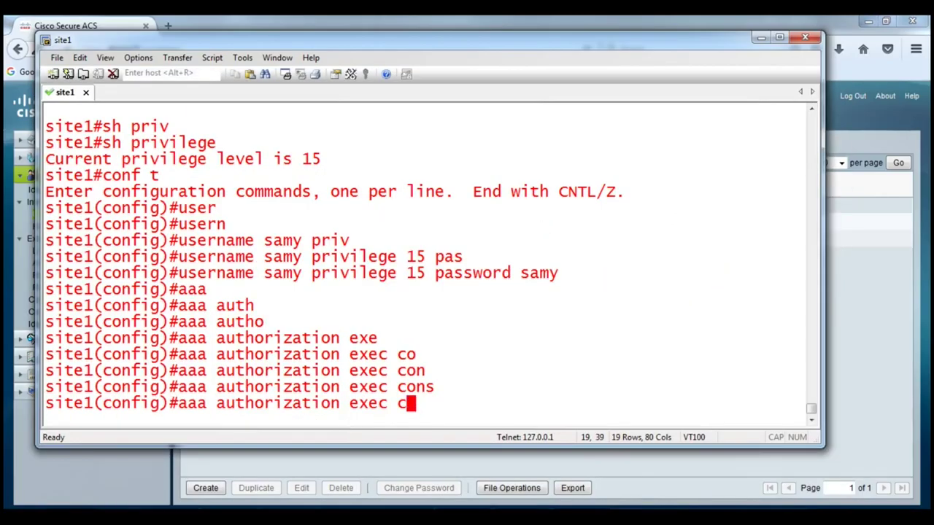
pyautogui.press('BackSpace')
pyautogui.press('BackSpace')
pyautogui.write('cons')
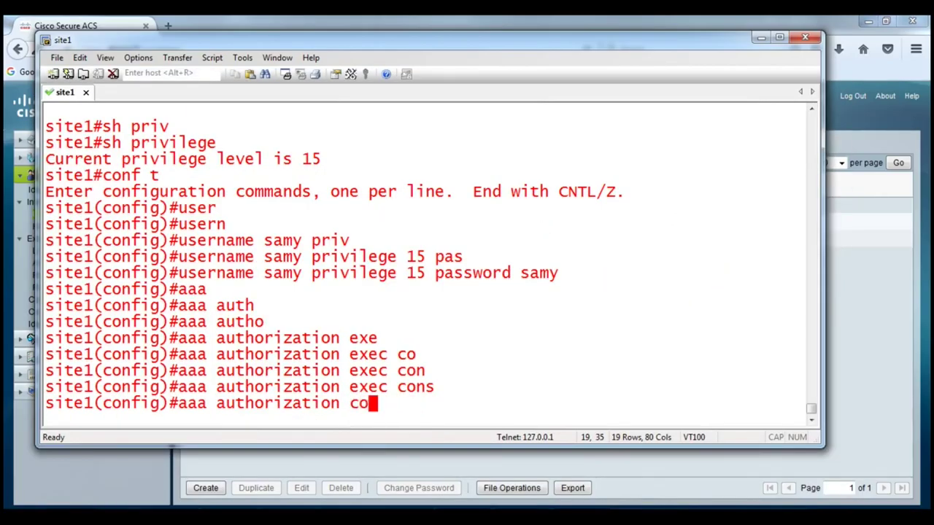
pyautogui.press('Tab')
pyautogui.press('Return')
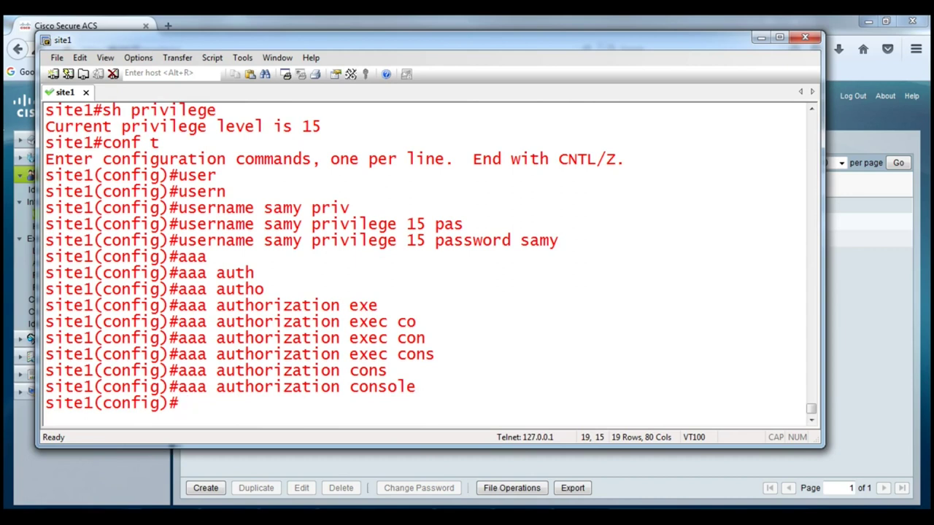
pyautogui.doubleClick(315, 127)
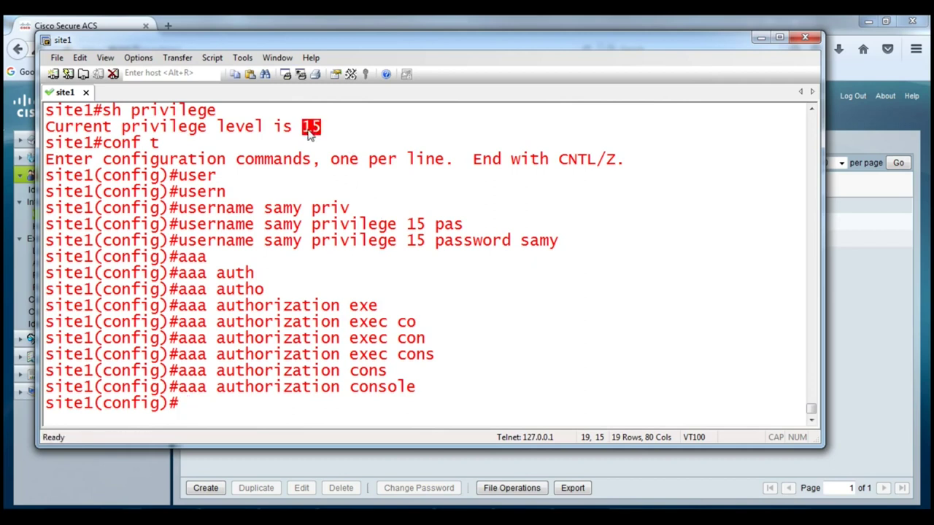
pyautogui.click(243, 414)
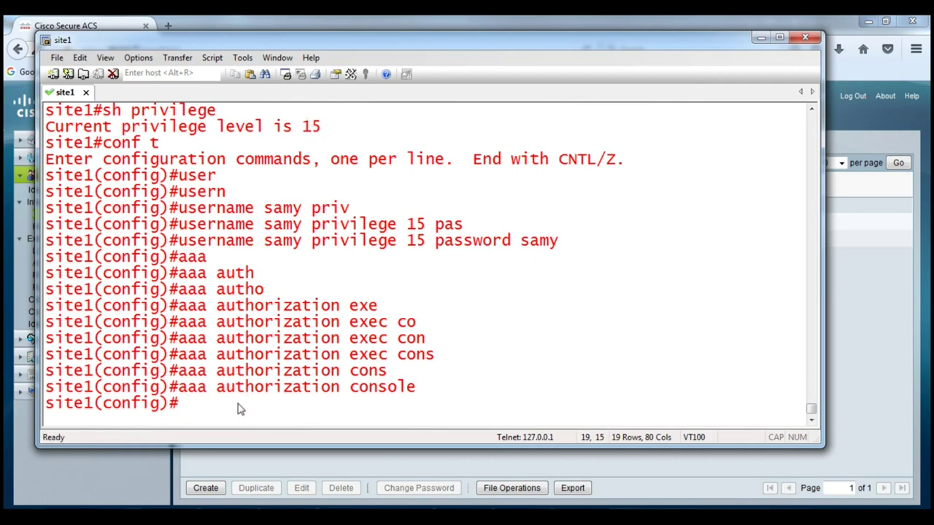
# Exit configuration mode and end the site1 console session
pyautogui.write('exit')
pyautogui.press('Return')
pyautogui.write('exit')
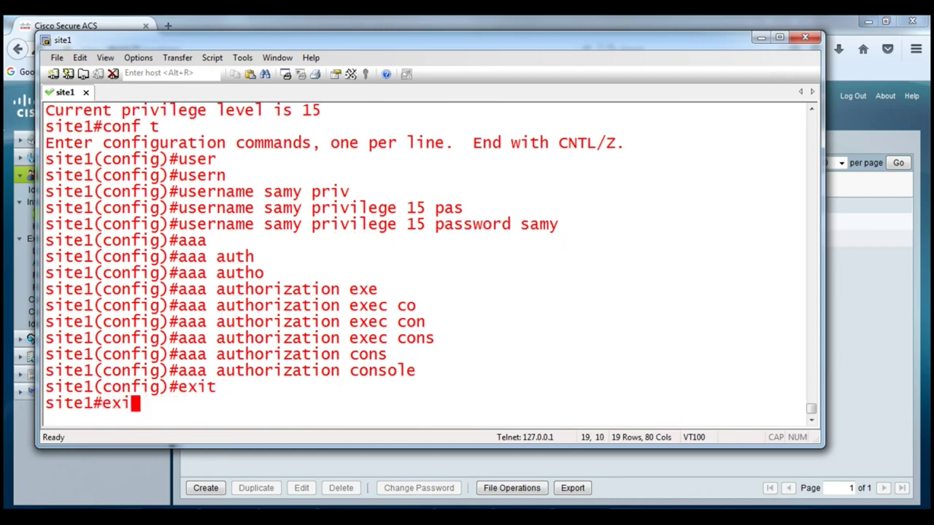
pyautogui.press('Return')
# Log back into site1 as the local user and confirm 'show privilege' reports level 7
pyautogui.press('Return')
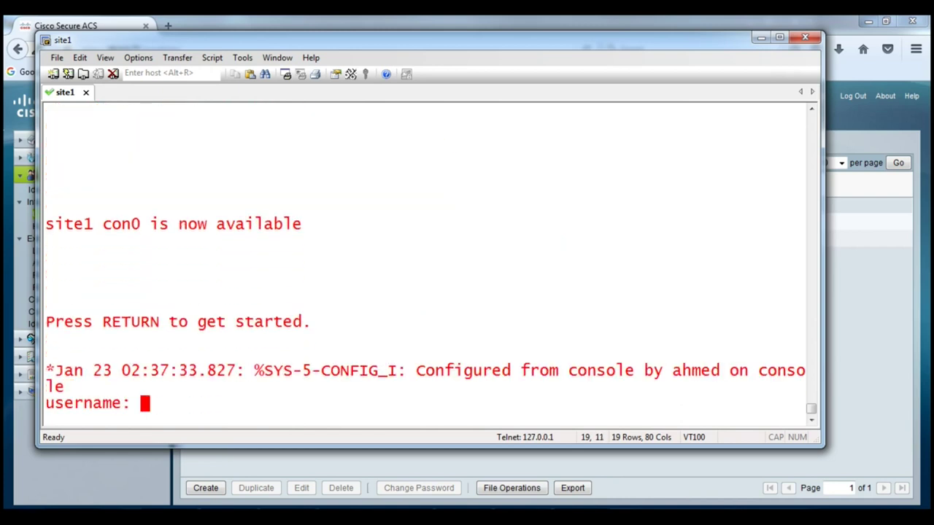
pyautogui.write('ahmed')
pyautogui.press('Return')
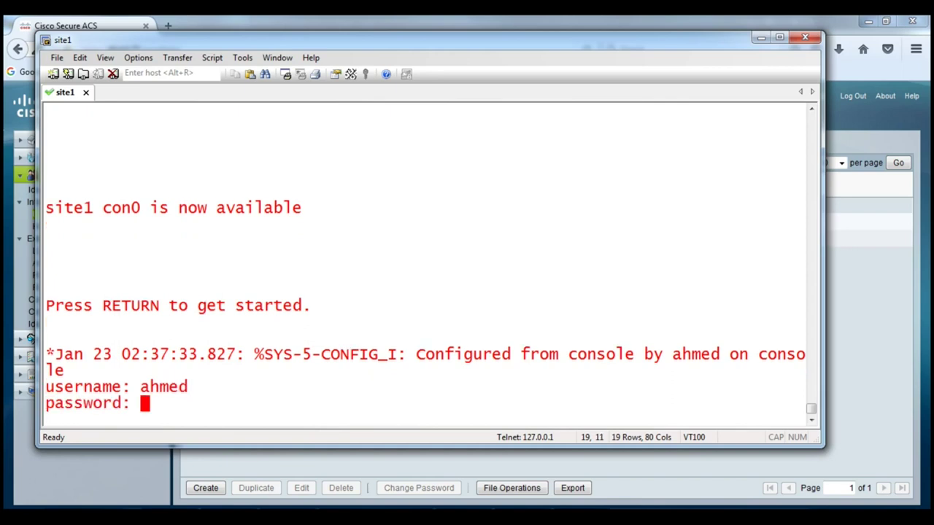
pyautogui.press('Return')
pyautogui.write('sh priv')
pyautogui.press('Tab')
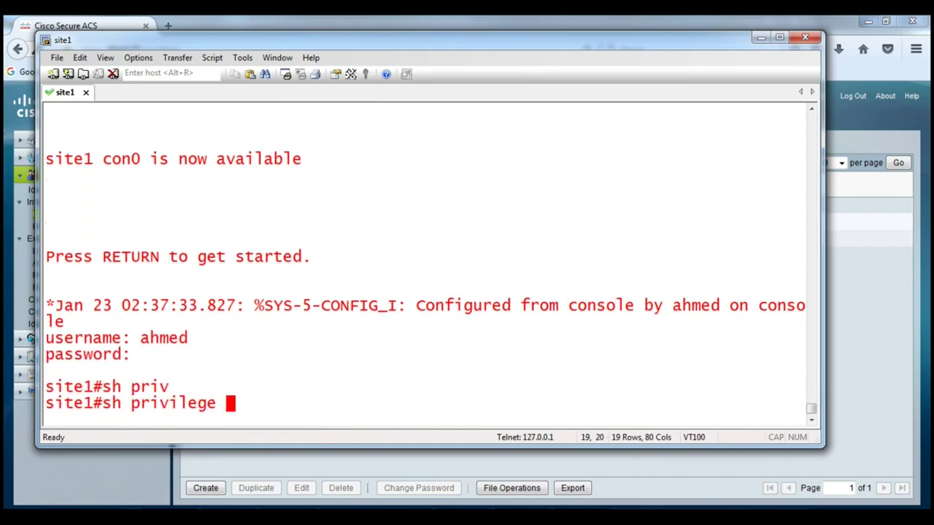
pyautogui.press('Return')
pyautogui.doubleClick(306, 388)
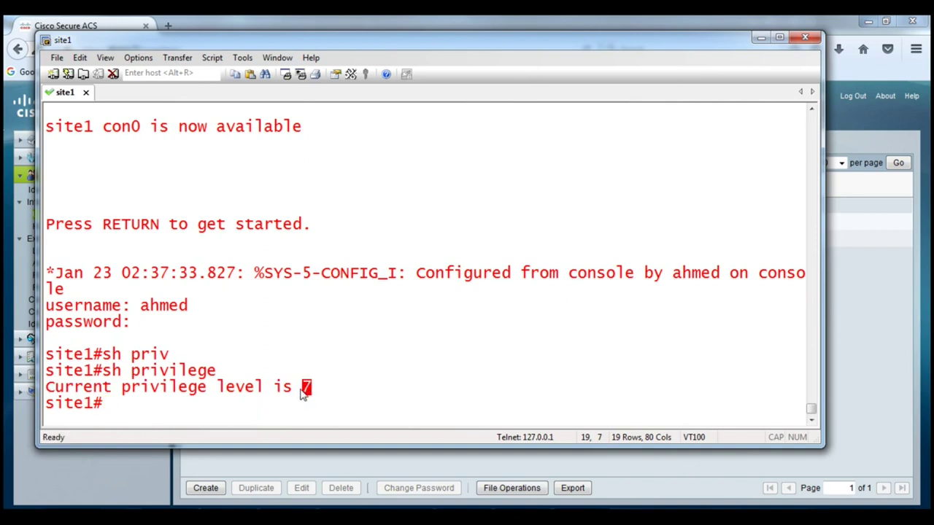
pyautogui.click(295, 406)
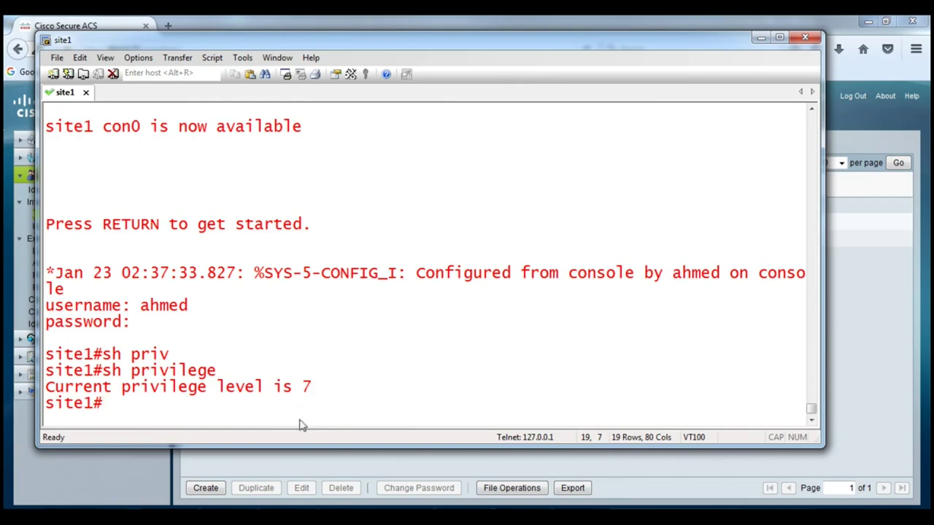
pyautogui.hotkey('alt', 'Tab')
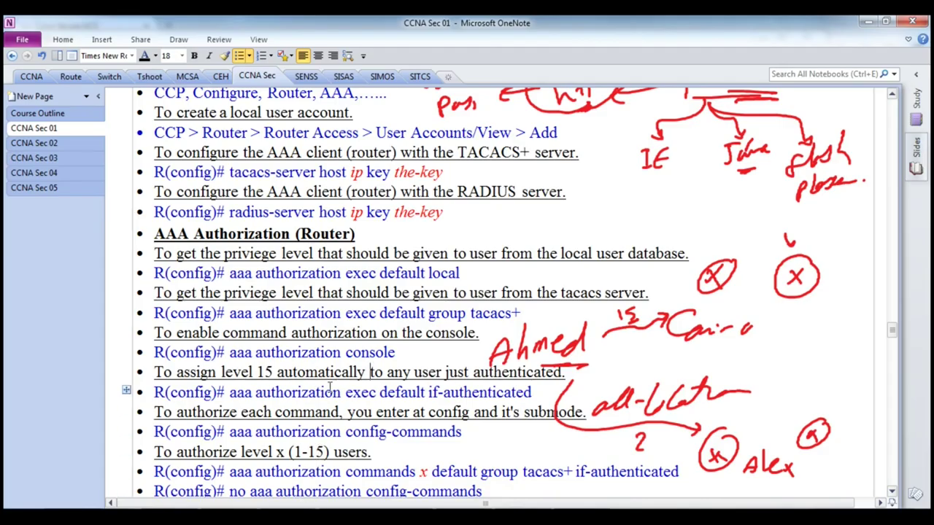
# Highlight the console, level 15, if-authenticated and config-commands authorization lines in the OneNote notes
pyautogui.moveTo(255, 353); pyautogui.dragTo(294, 353)
pyautogui.click(321, 409)
pyautogui.moveTo(255, 372); pyautogui.dragTo(312, 392)
pyautogui.click(250, 394)
pyautogui.click(353, 393)
pyautogui.moveTo(443, 393); pyautogui.dragTo(497, 393)
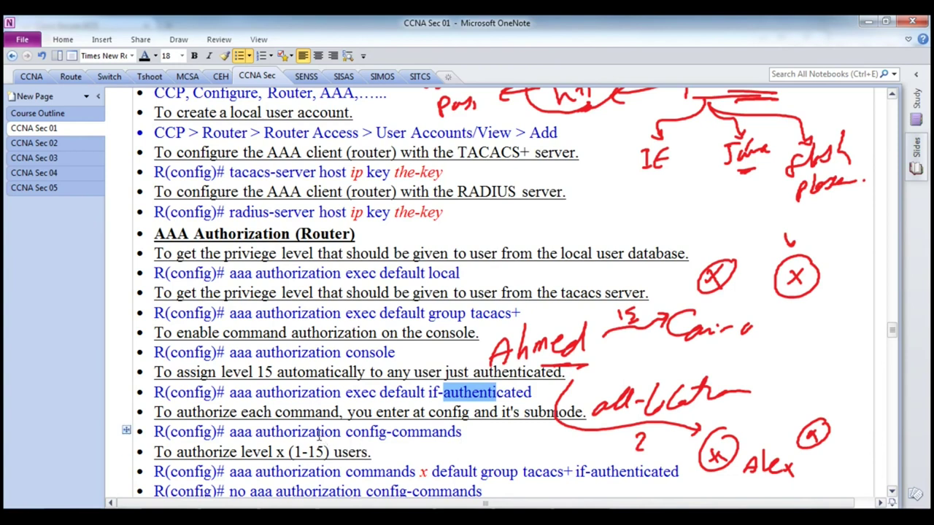
pyautogui.moveTo(360, 432); pyautogui.dragTo(439, 433)
pyautogui.moveTo(263, 432); pyautogui.dragTo(299, 433)
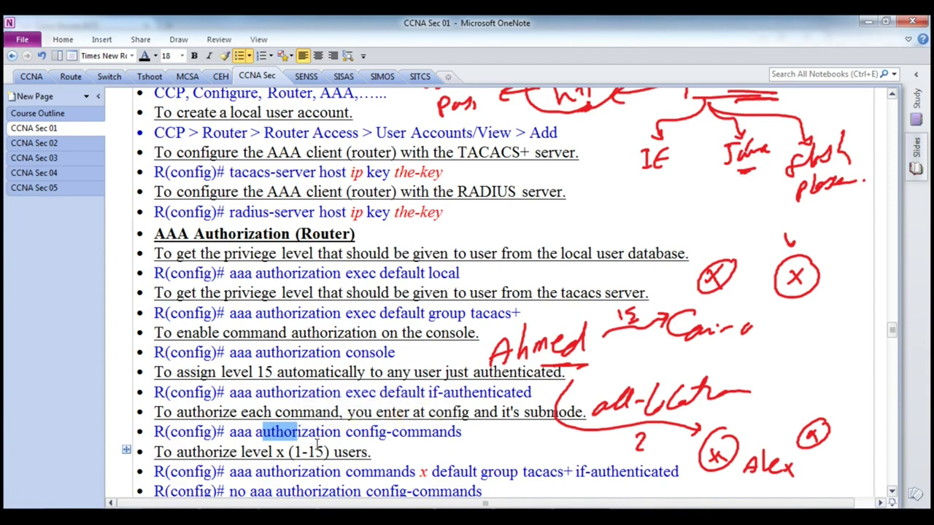
pyautogui.click(316, 432)
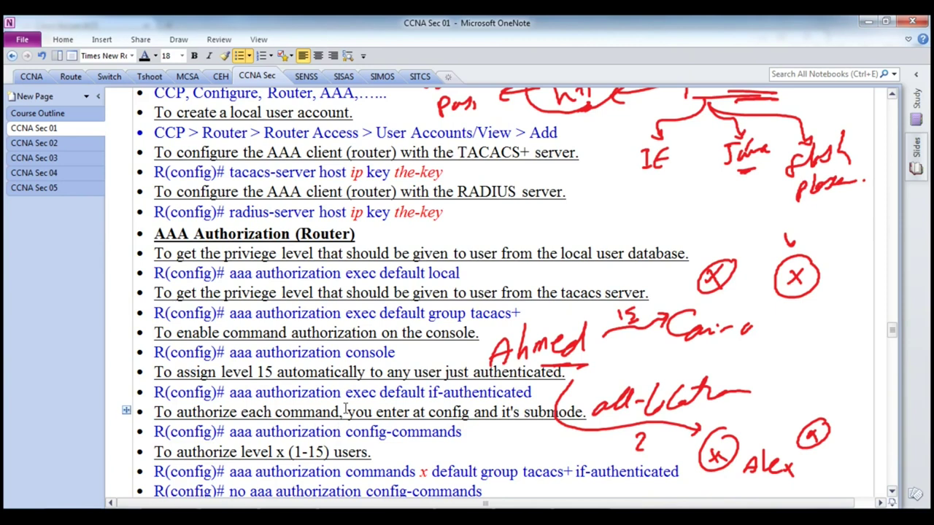
# Review the exec, config-commands and tacacs commands lines, then scroll down to AAA Accounting
pyautogui.moveTo(292, 393); pyautogui.dragTo(379, 394)
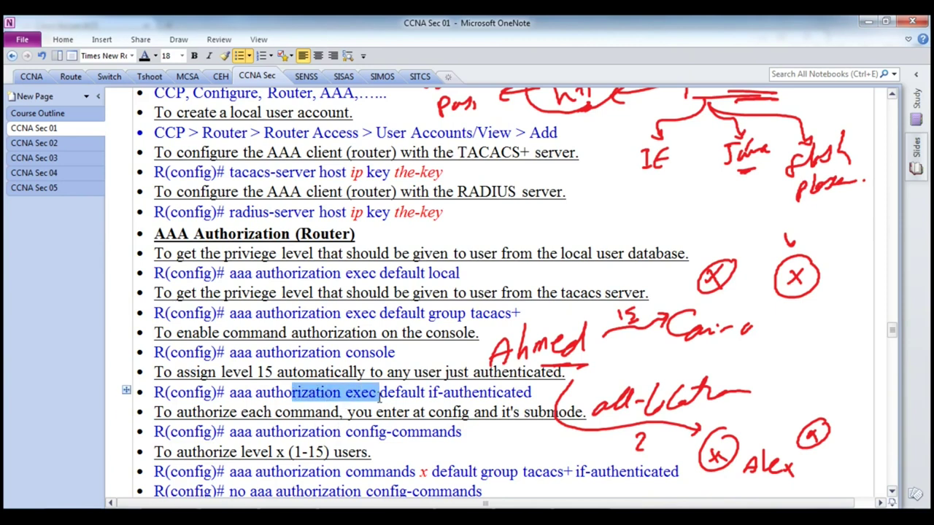
pyautogui.moveTo(291, 432); pyautogui.dragTo(406, 435)
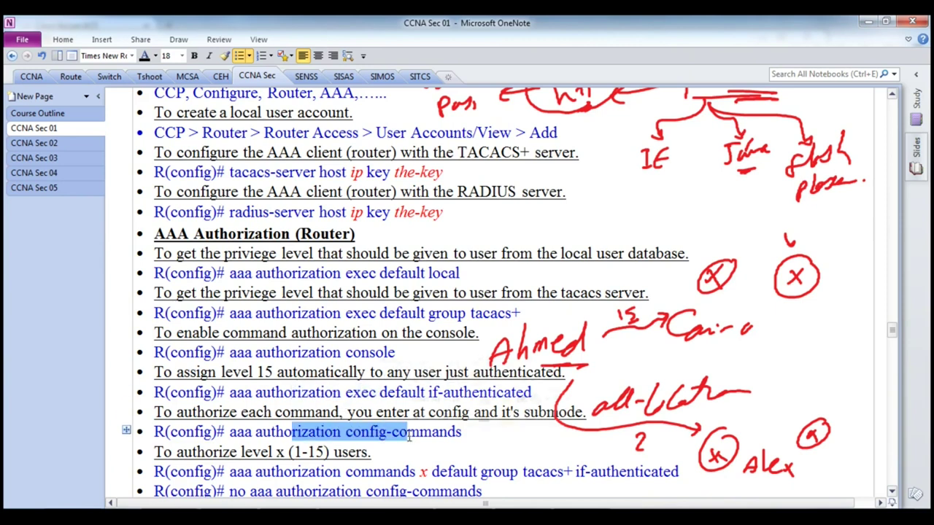
pyautogui.doubleClick(421, 472)
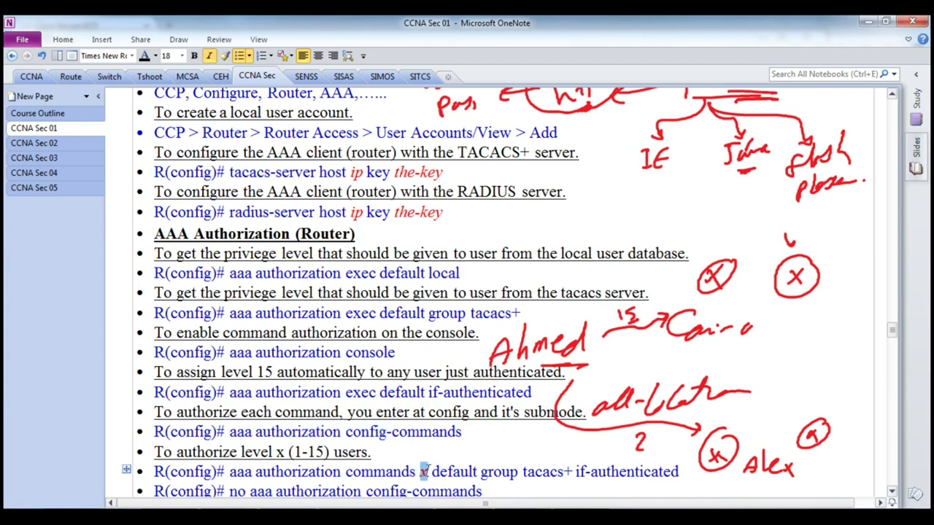
pyautogui.click(242, 471)
pyautogui.doubleClick(422, 472)
pyautogui.moveTo(522, 473); pyautogui.dragTo(550, 473)
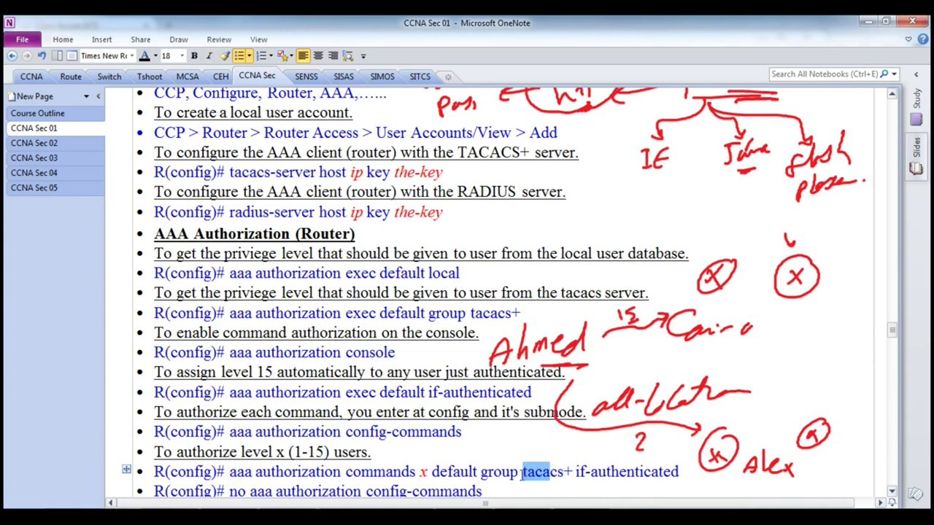
pyautogui.click(344, 473)
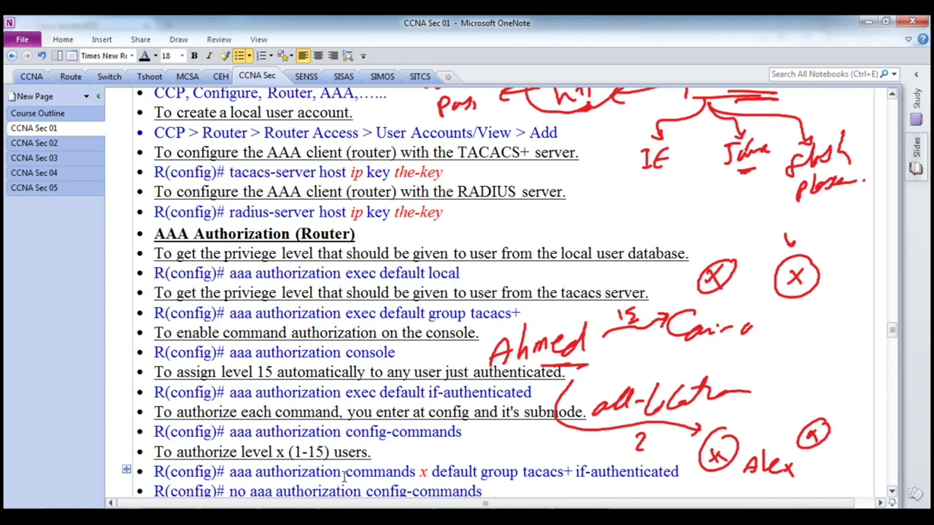
pyautogui.scroll(-3, 344, 475)
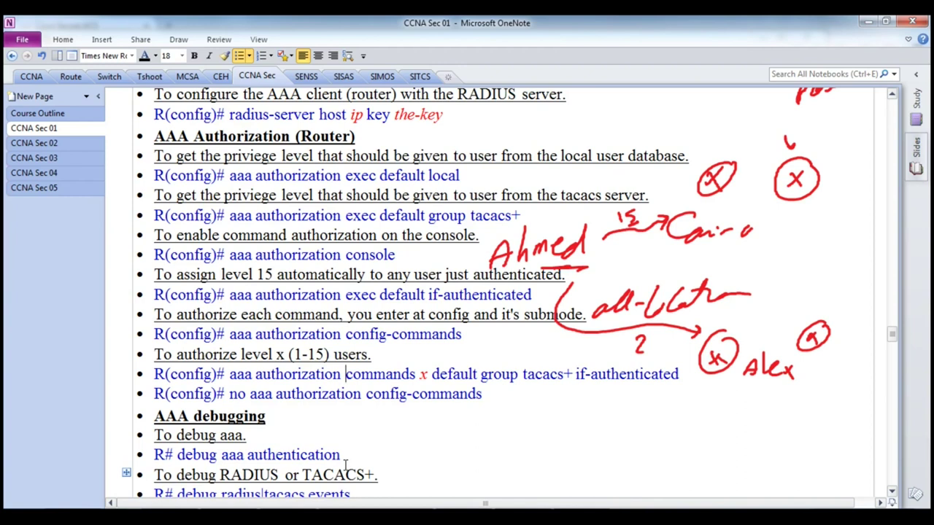
pyautogui.scroll(-3, 346, 464)
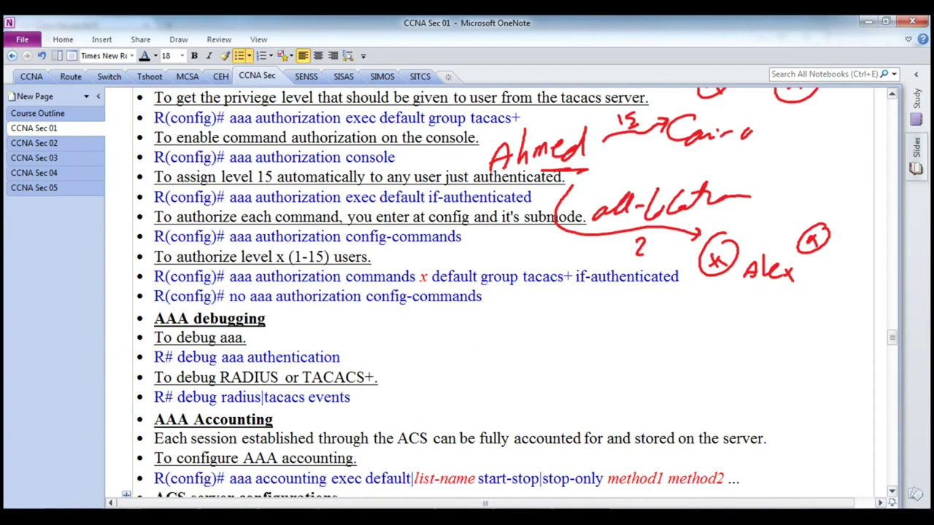
pyautogui.click(126, 503)
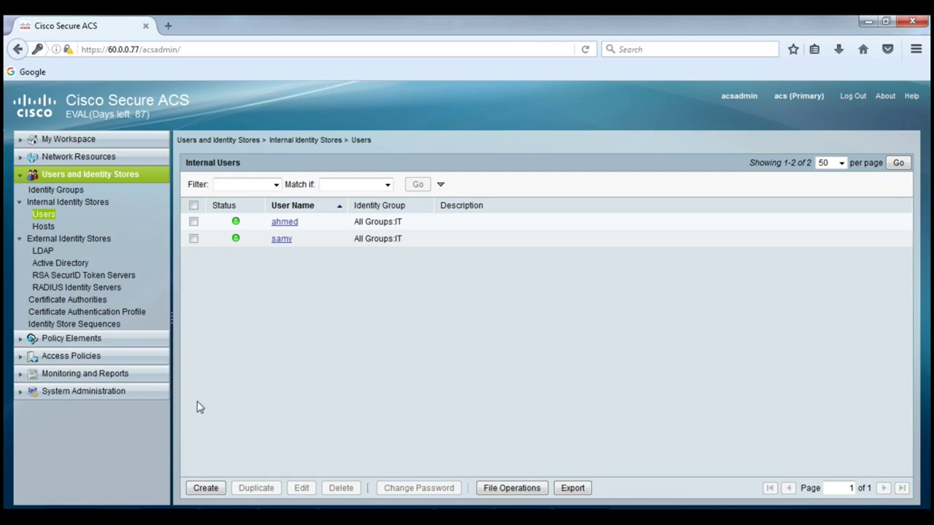
# Go to Policy Elements > Device Administration > Shell Profiles
pyautogui.click(20, 339)
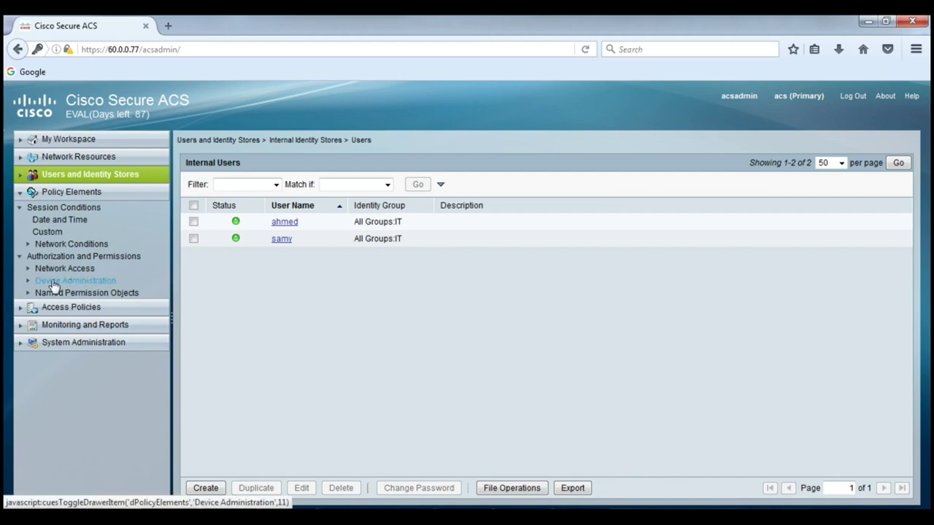
pyautogui.click(28, 282)
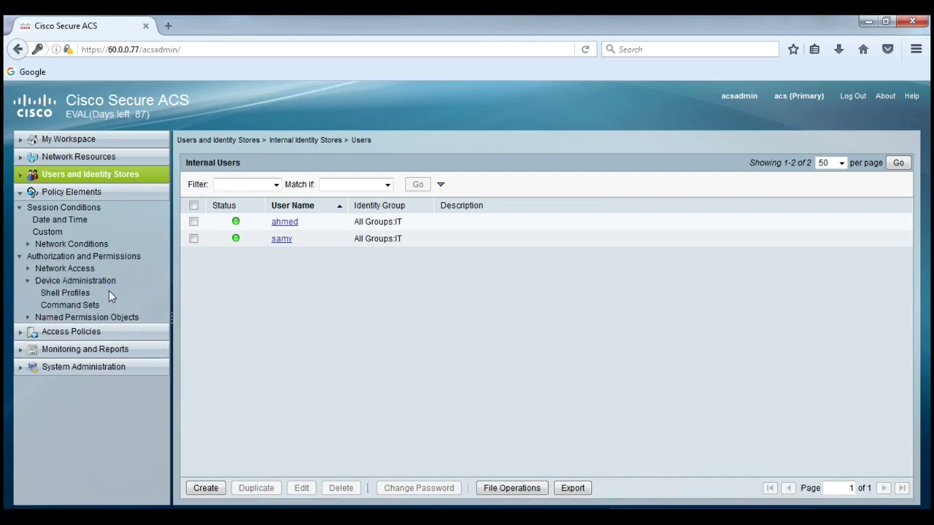
pyautogui.click(77, 293)
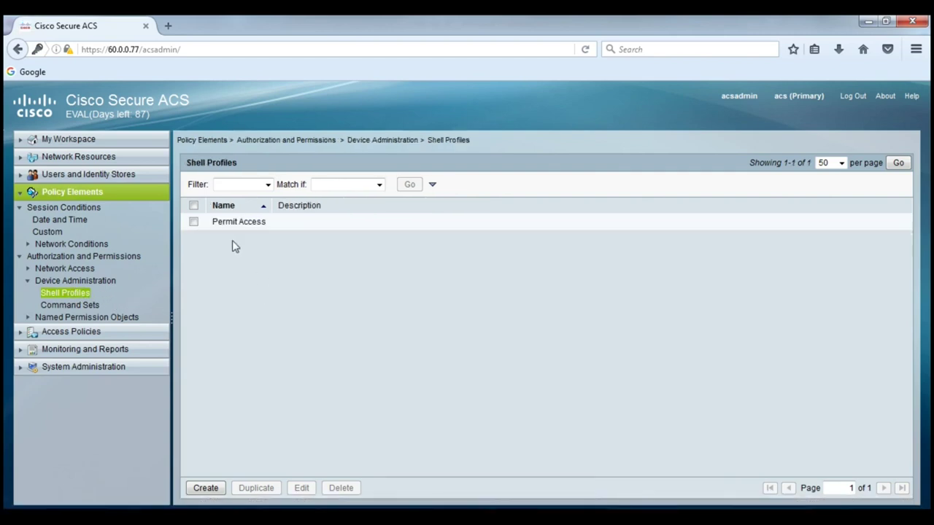
pyautogui.moveTo(223, 221); pyautogui.dragTo(254, 226)
# Create shell profile priv15 with Static default privilege value 15 and submit it
pyautogui.click(206, 489)
pyautogui.click(299, 186)
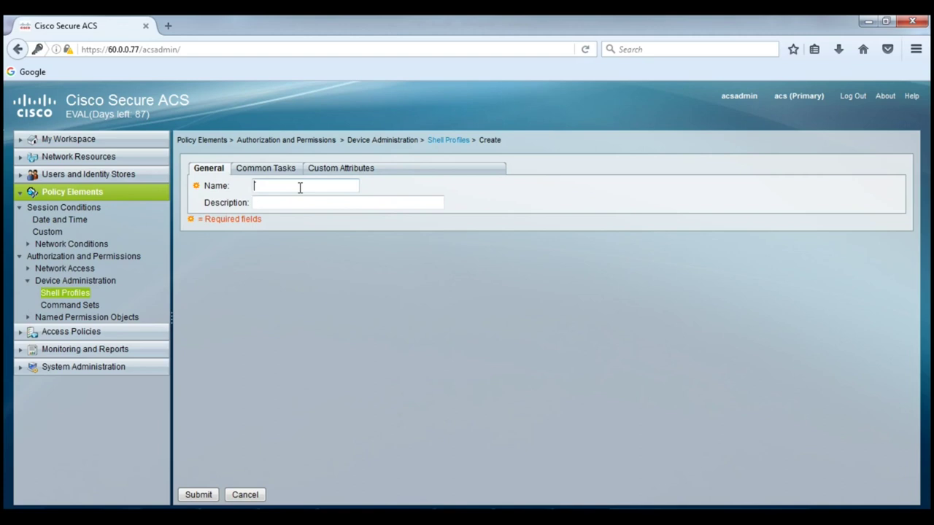
pyautogui.write('priv15')
pyautogui.click(277, 169)
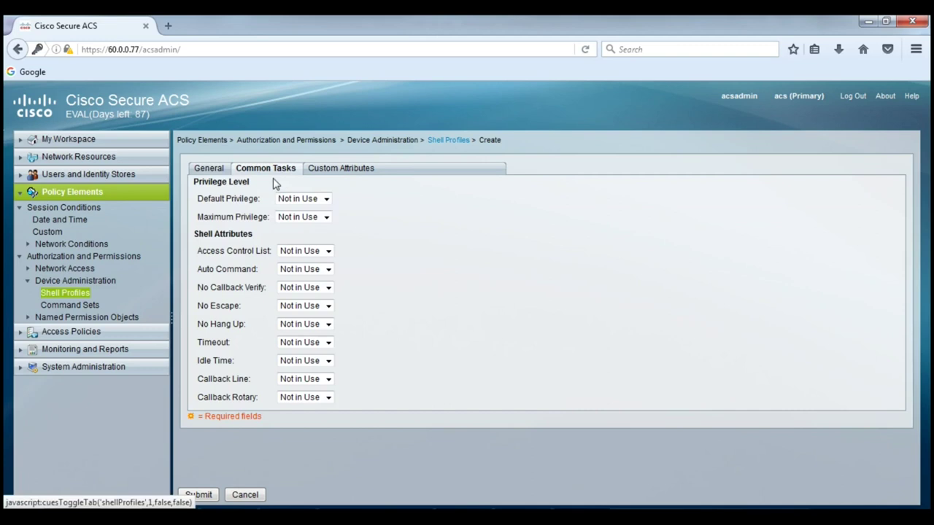
pyautogui.click(326, 199)
pyautogui.click(314, 232)
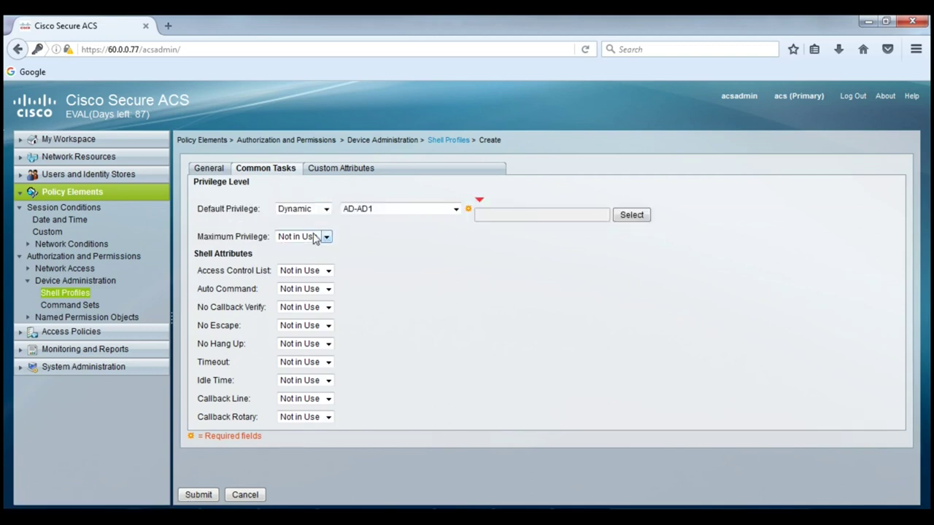
pyautogui.click(455, 209)
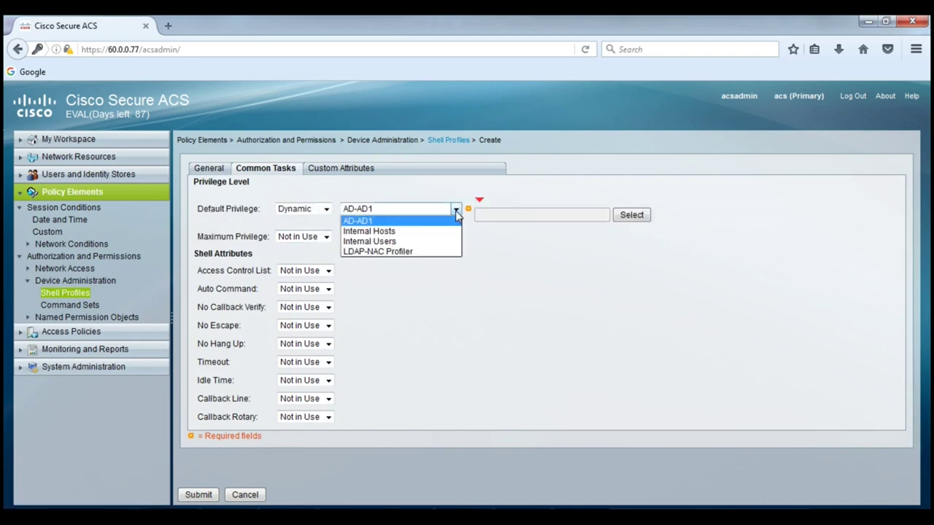
pyautogui.click(326, 209)
pyautogui.click(324, 234)
pyautogui.click(391, 198)
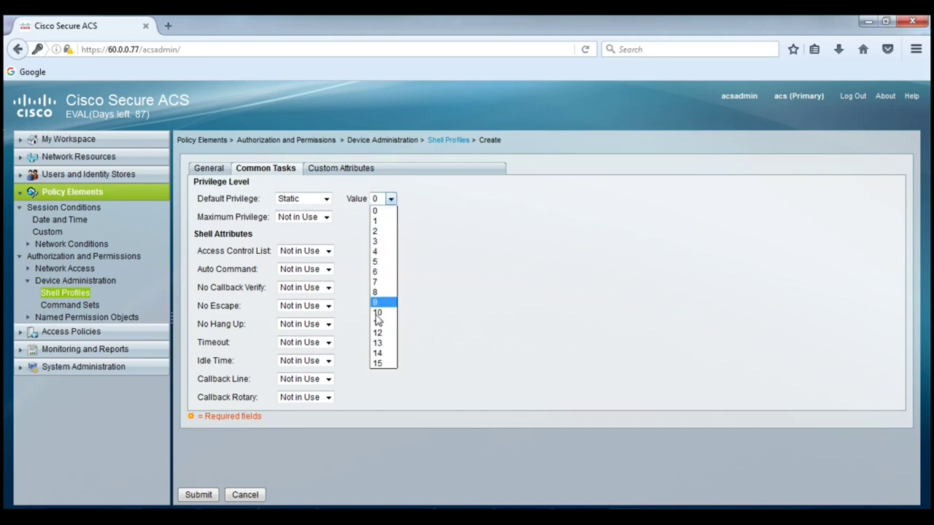
pyautogui.click(380, 365)
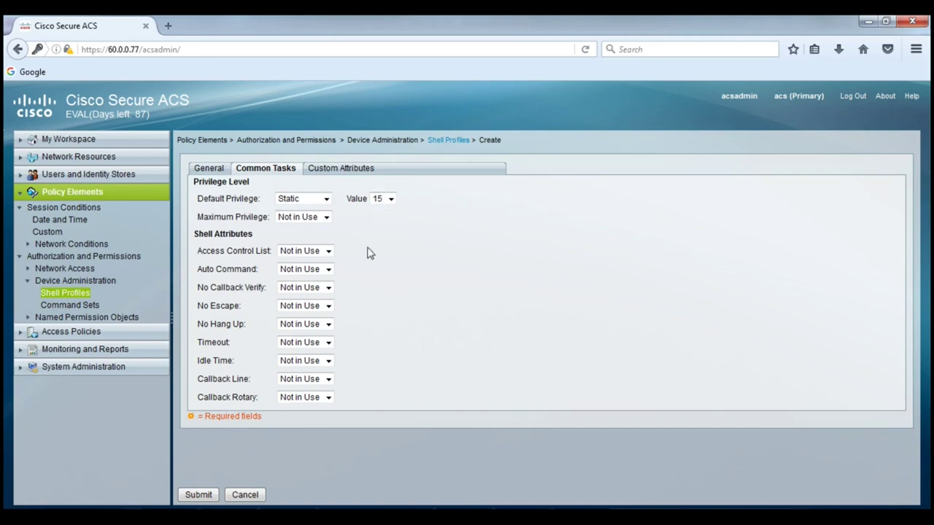
pyautogui.click(203, 494)
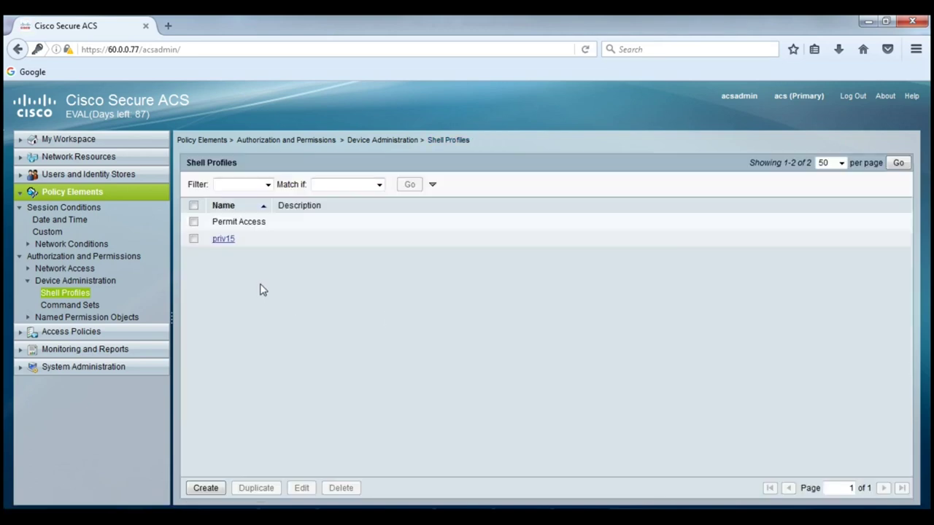
# Create and submit shell profile priv9 with Static default privilege value 9
pyautogui.click(212, 488)
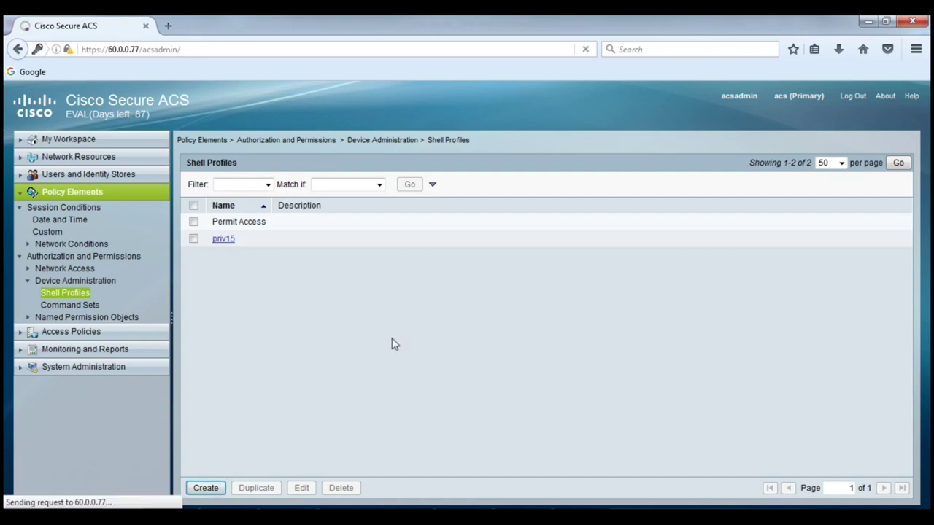
pyautogui.click(316, 188)
pyautogui.write('priv')
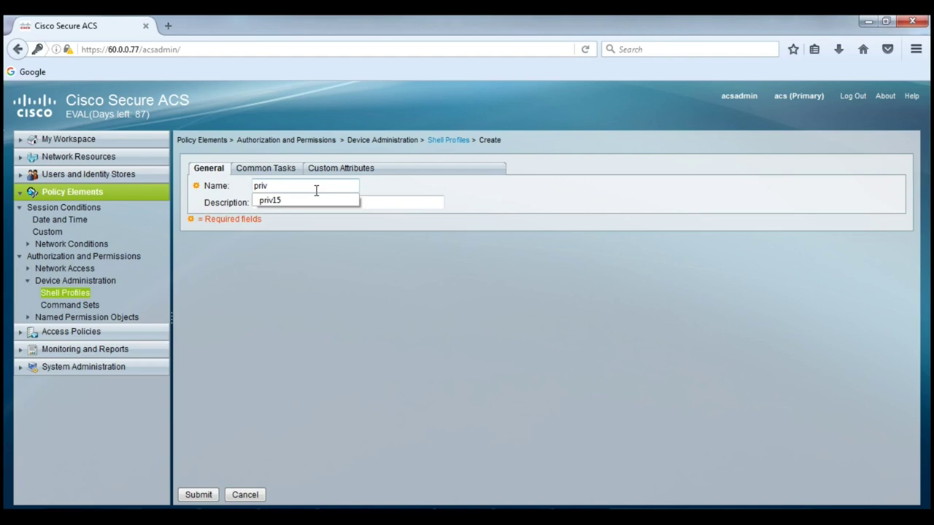
pyautogui.write('9')
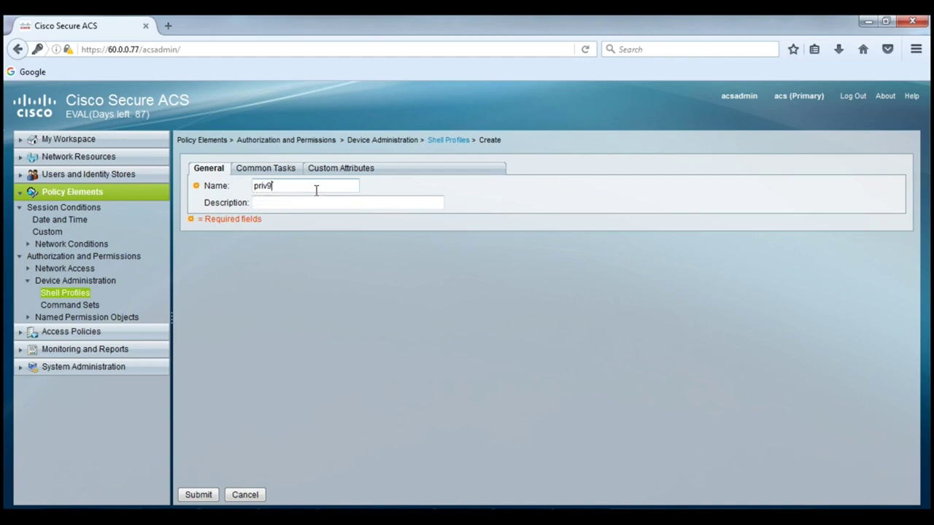
pyautogui.click(261, 171)
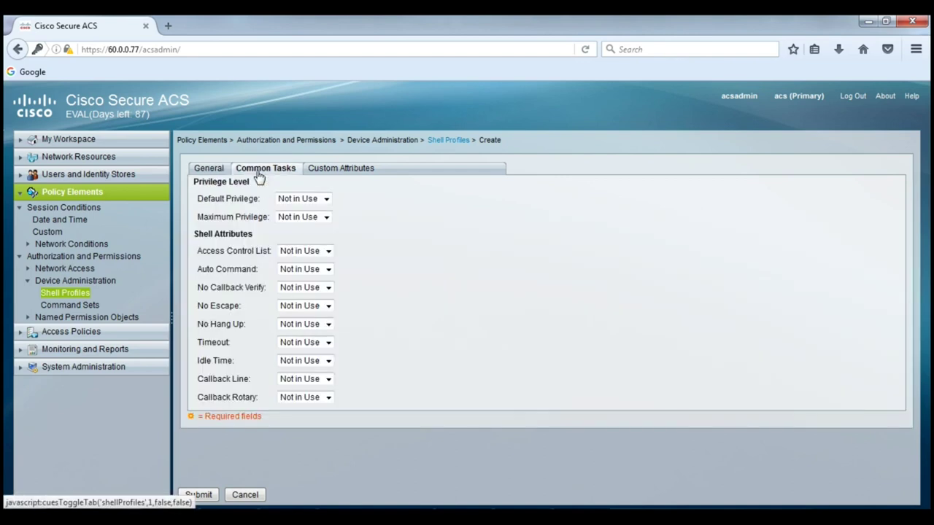
pyautogui.click(205, 172)
pyautogui.click(270, 167)
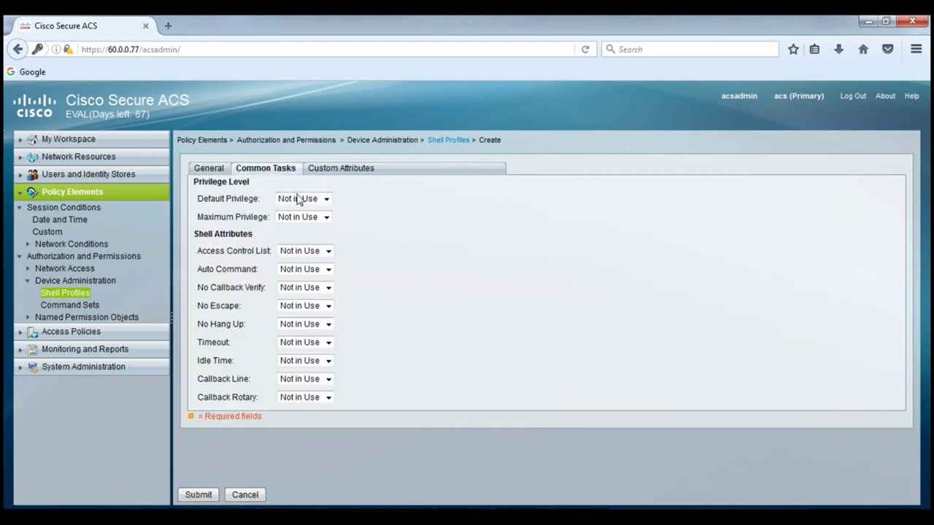
pyautogui.click(326, 200)
pyautogui.click(288, 220)
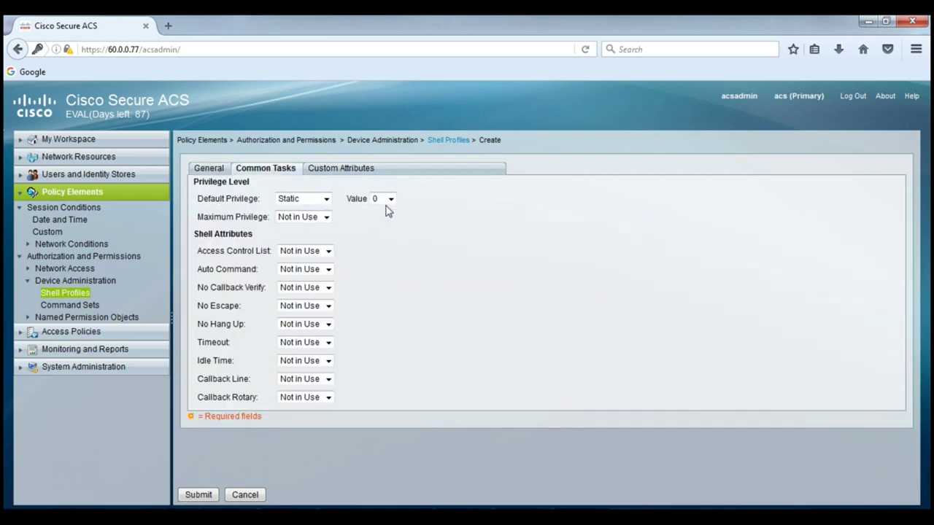
pyautogui.click(390, 198)
pyautogui.click(388, 302)
pyautogui.click(207, 495)
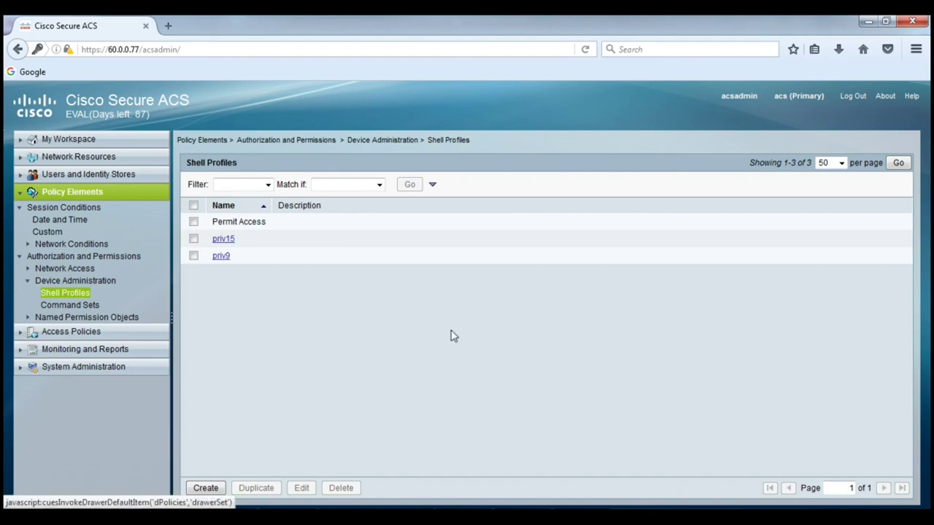
# Expand Access Policies > Access Services > Default Device Admin and open Authorization
pyautogui.click(25, 334)
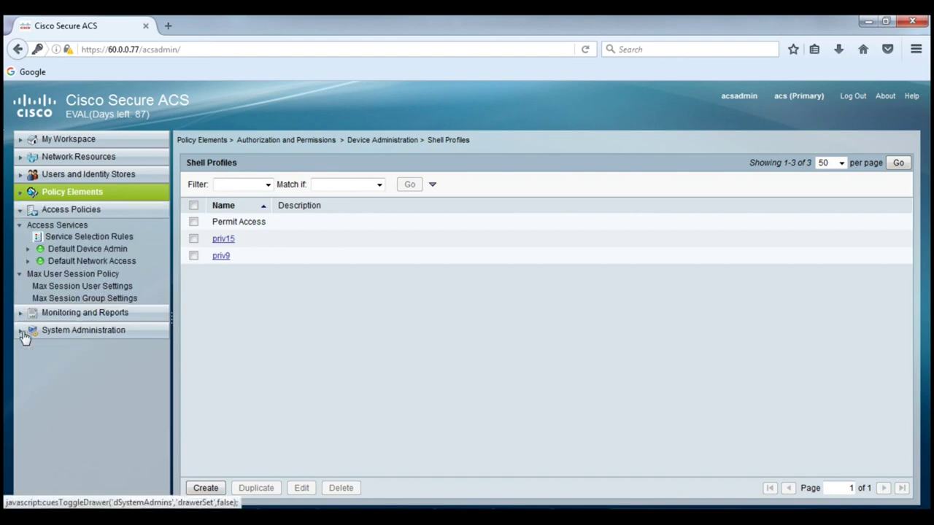
pyautogui.click(28, 251)
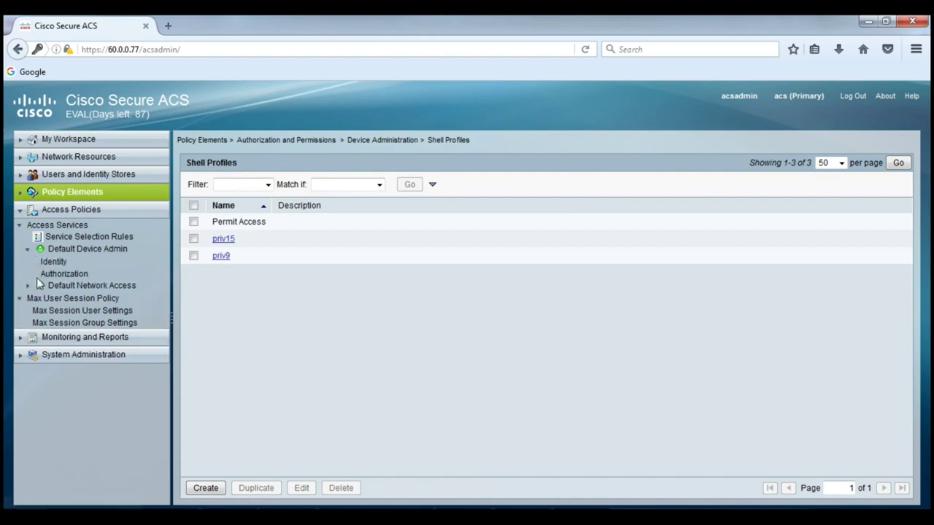
pyautogui.click(70, 275)
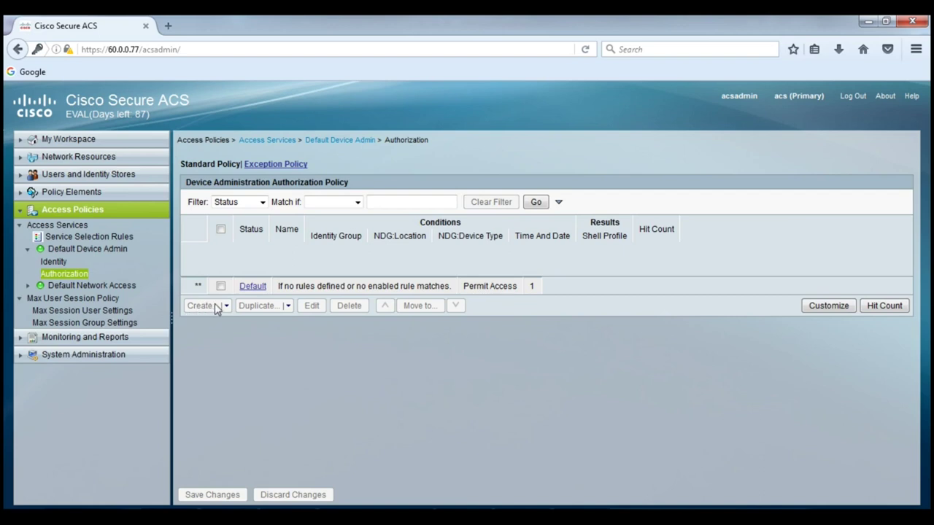
pyautogui.press('super')
pyautogui.click(44, 462)
pyautogui.click(62, 240)
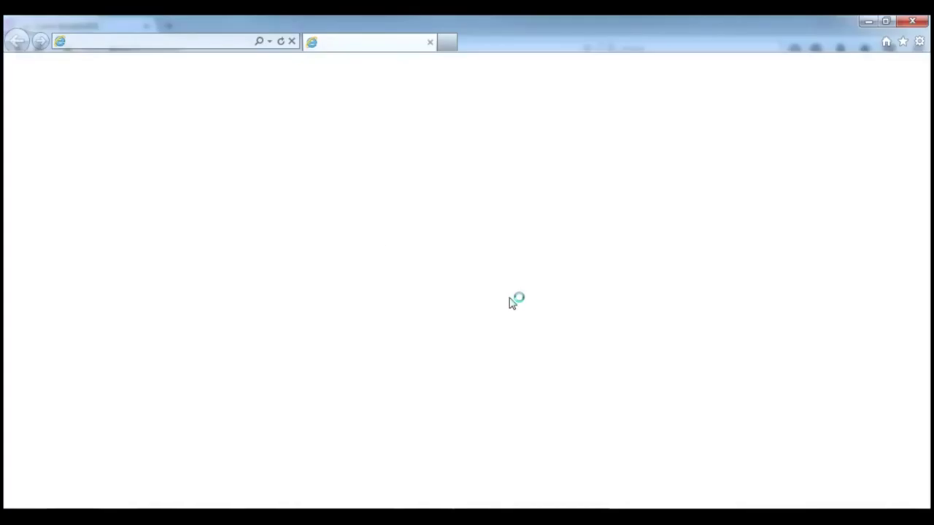
pyautogui.write('https://')
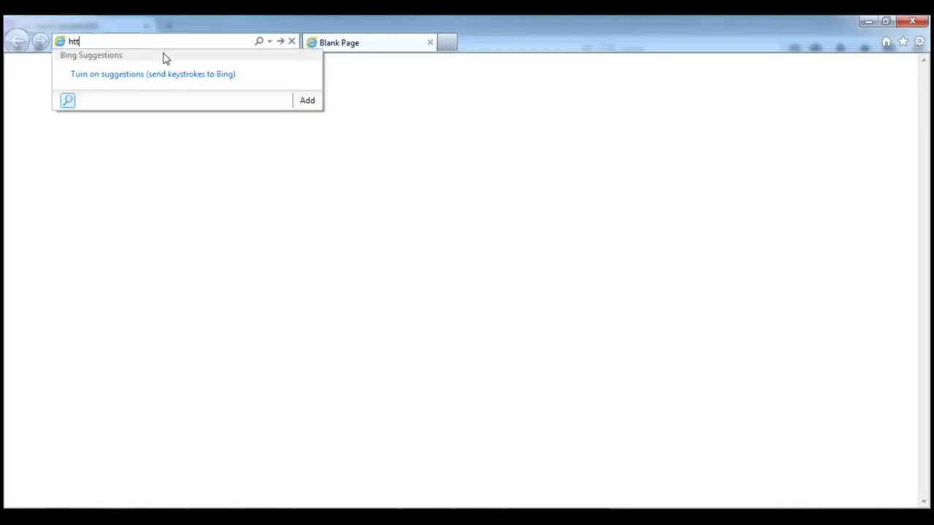
pyautogui.write('60.0.0.77')
pyautogui.press('Return')
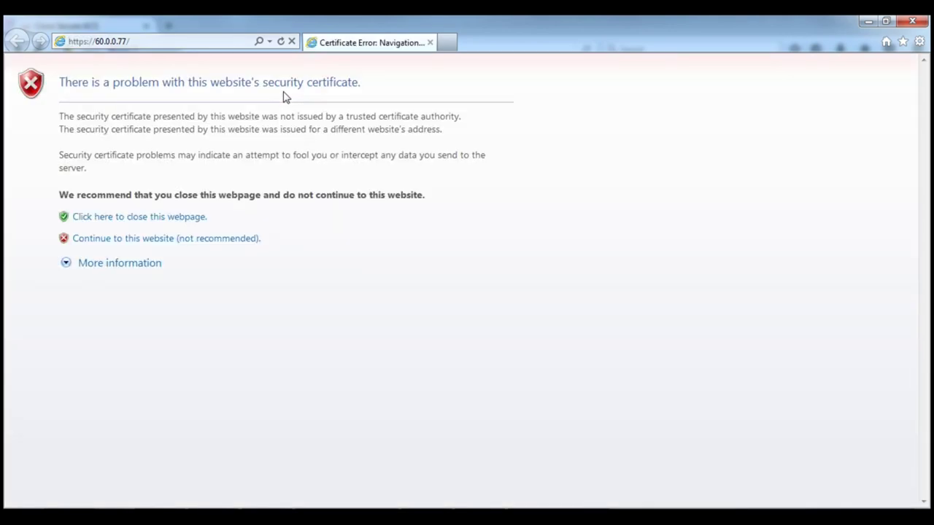
pyautogui.click(141, 240)
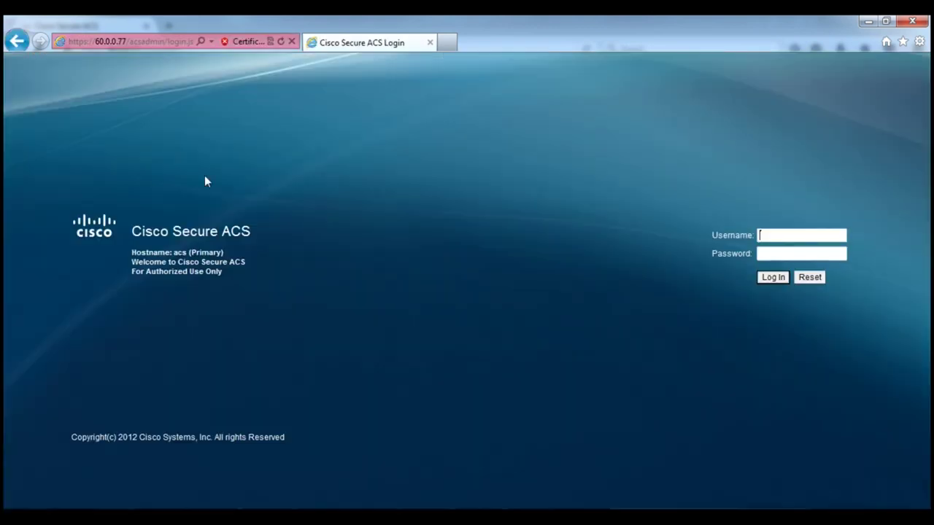
# Log in with the ACS admin account and open the Default Device Admin authorization policy
pyautogui.write('acsadmin')
pyautogui.press('Tab')
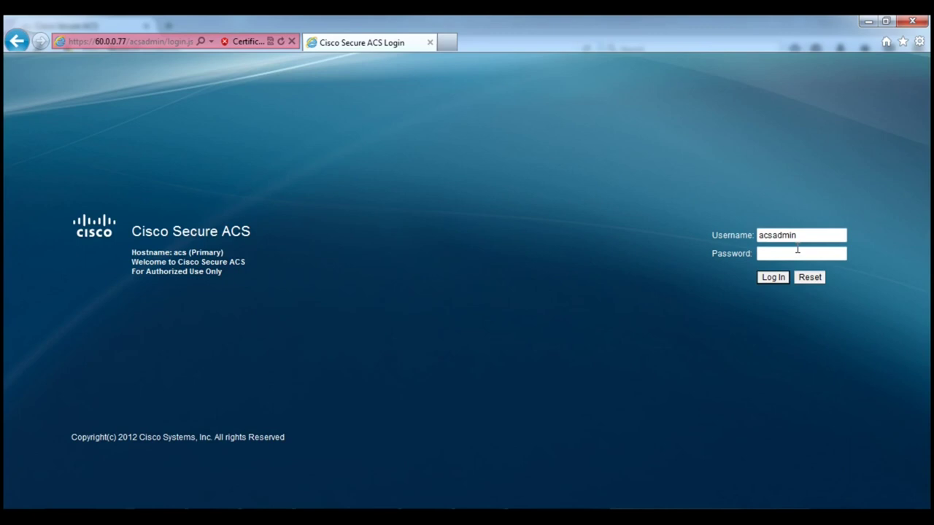
pyautogui.press('Return')
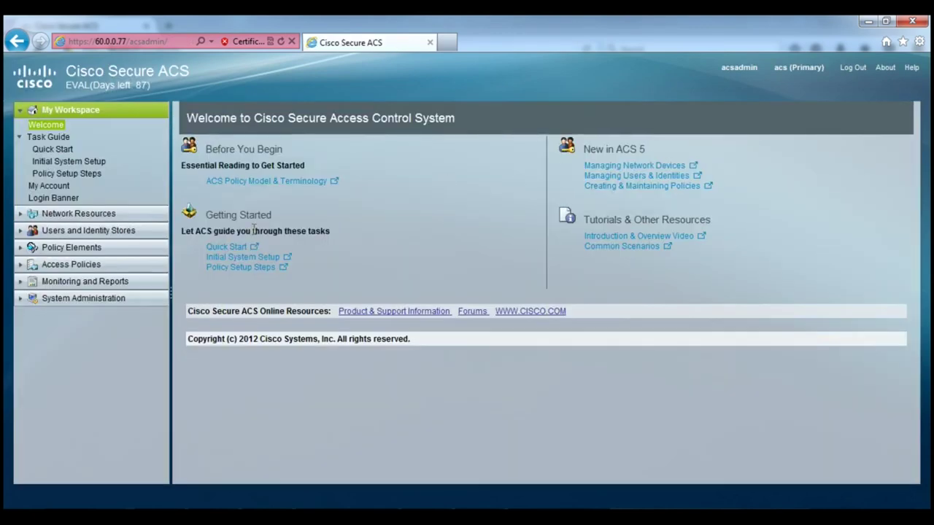
pyautogui.click(24, 264)
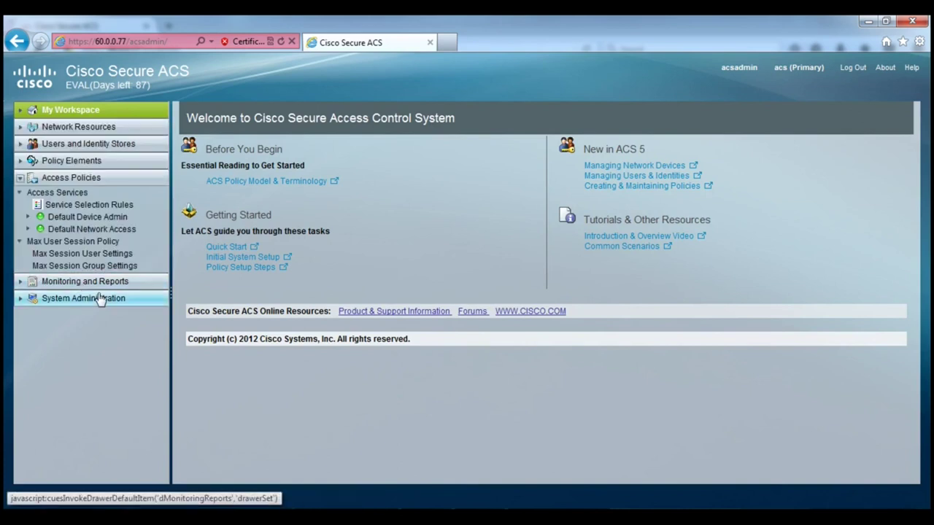
pyautogui.click(27, 217)
pyautogui.click(51, 242)
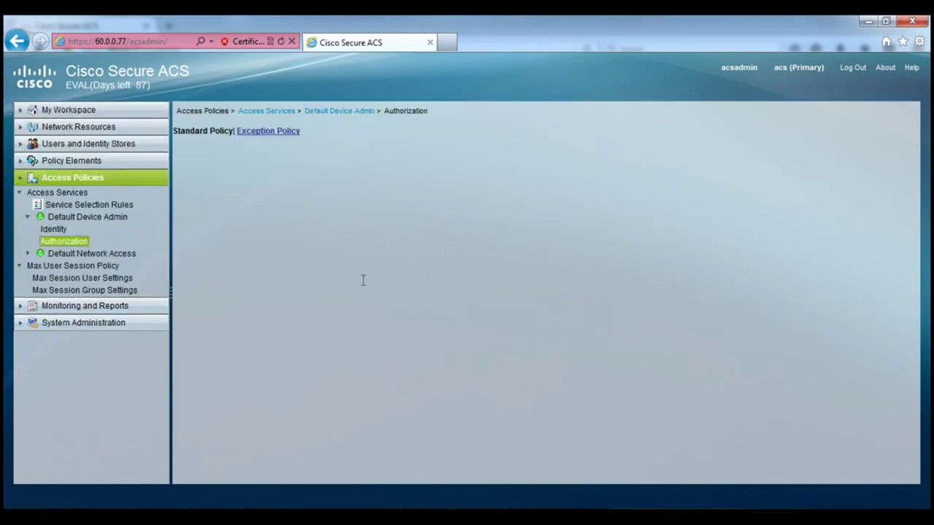
# Start a new authorization rule named ITwithcairo_routers matching the IT identity group
pyautogui.click(206, 432)
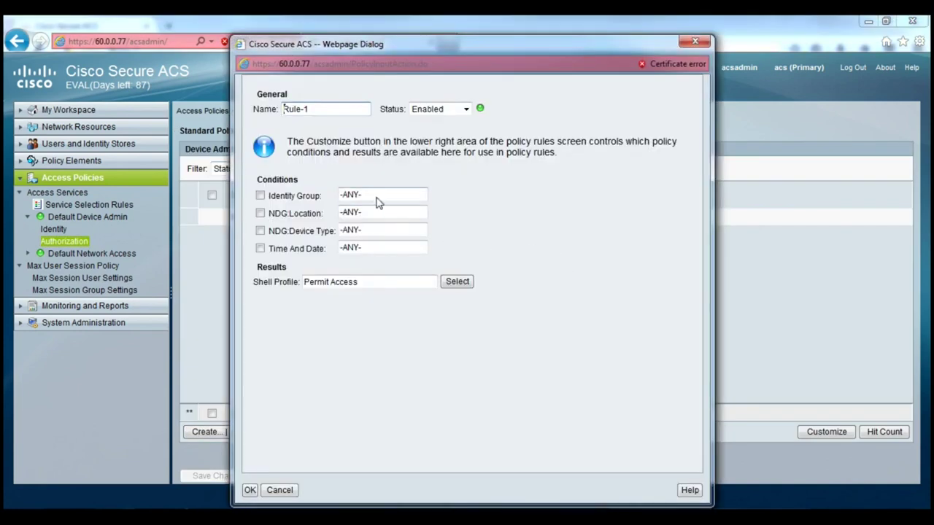
pyautogui.moveTo(324, 109); pyautogui.dragTo(282, 111)
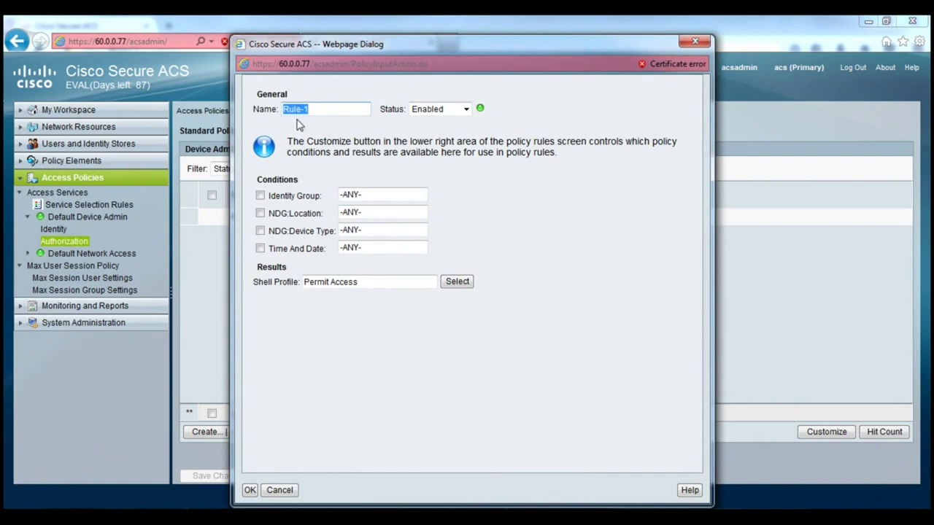
pyautogui.write('ITwithcairo_routers')
pyautogui.click(260, 195)
pyautogui.click(584, 194)
pyautogui.click(245, 204)
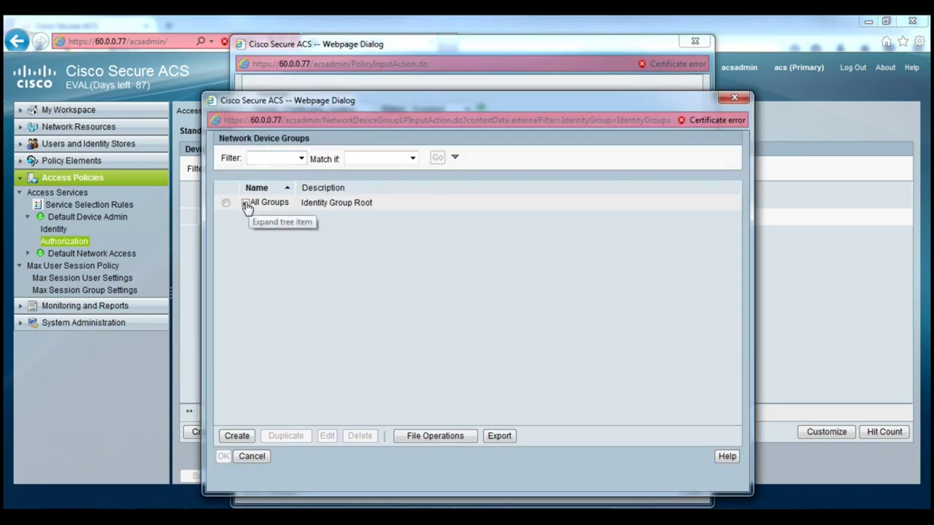
pyautogui.click(226, 253)
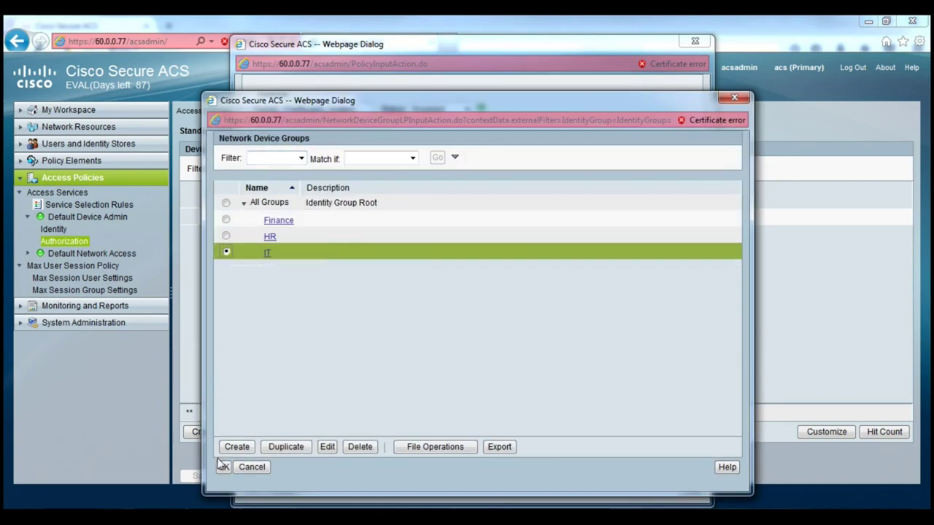
pyautogui.click(223, 467)
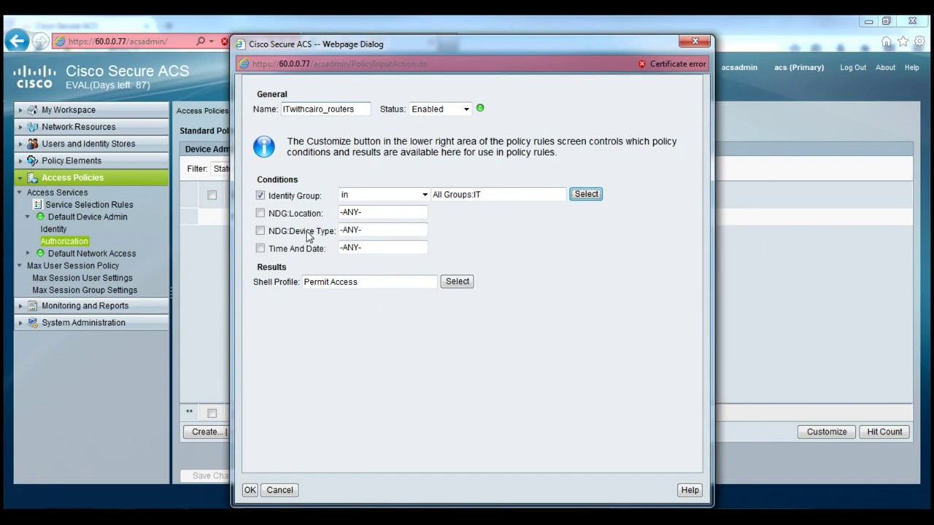
# Add conditions for device location cairo and device type routers
pyautogui.click(261, 214)
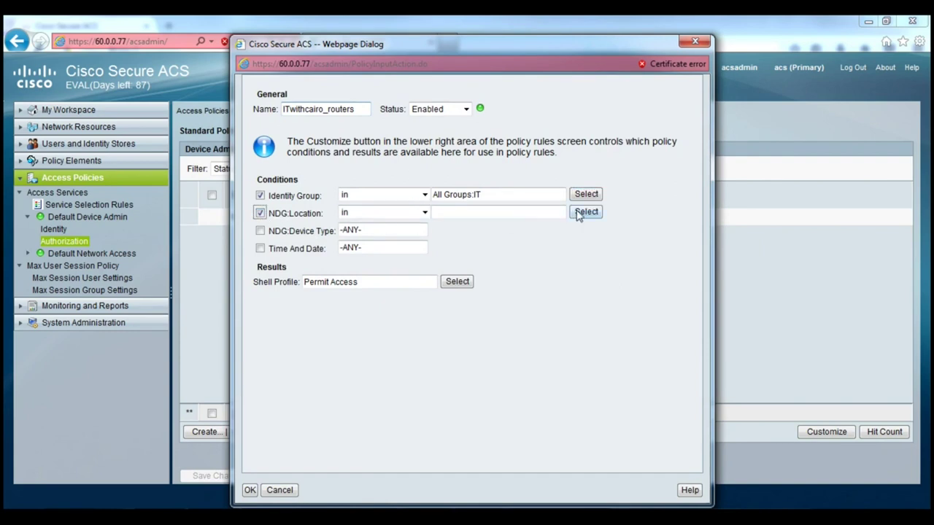
pyautogui.click(585, 211)
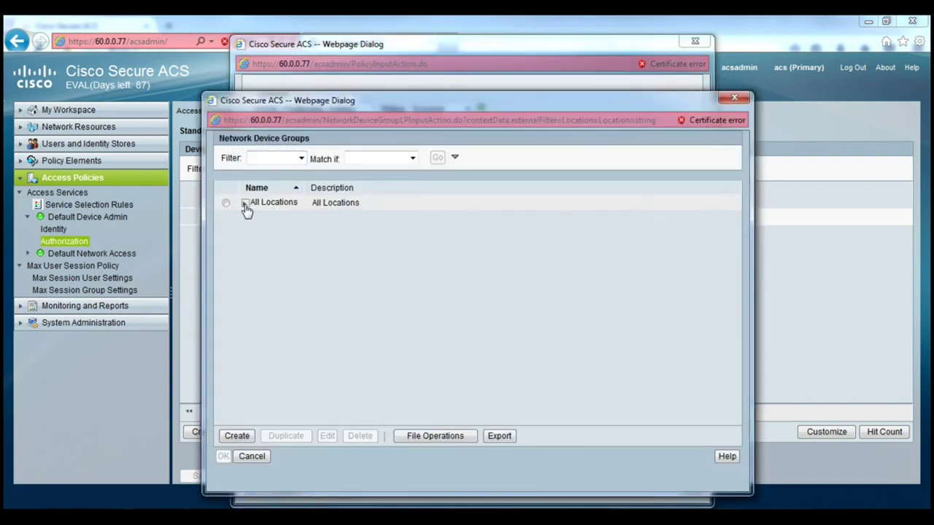
pyautogui.click(244, 203)
pyautogui.click(226, 236)
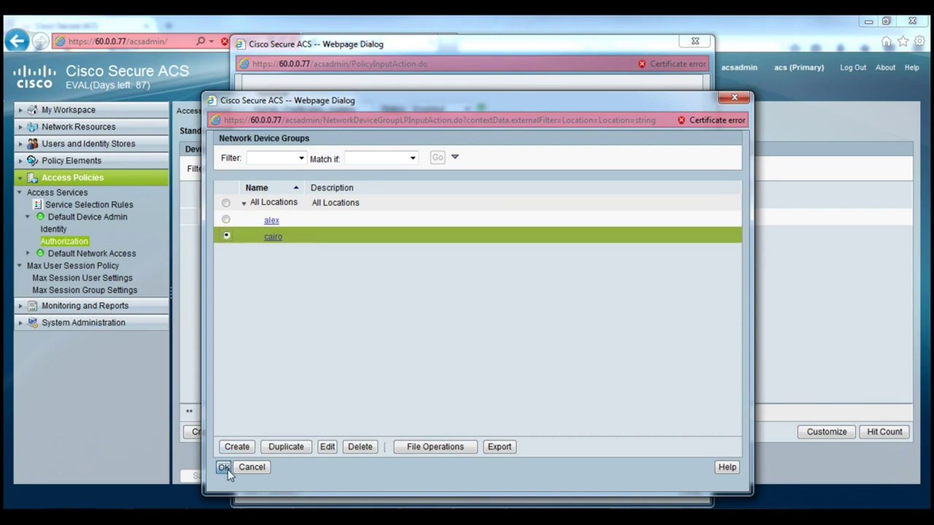
pyautogui.click(223, 467)
pyautogui.click(260, 231)
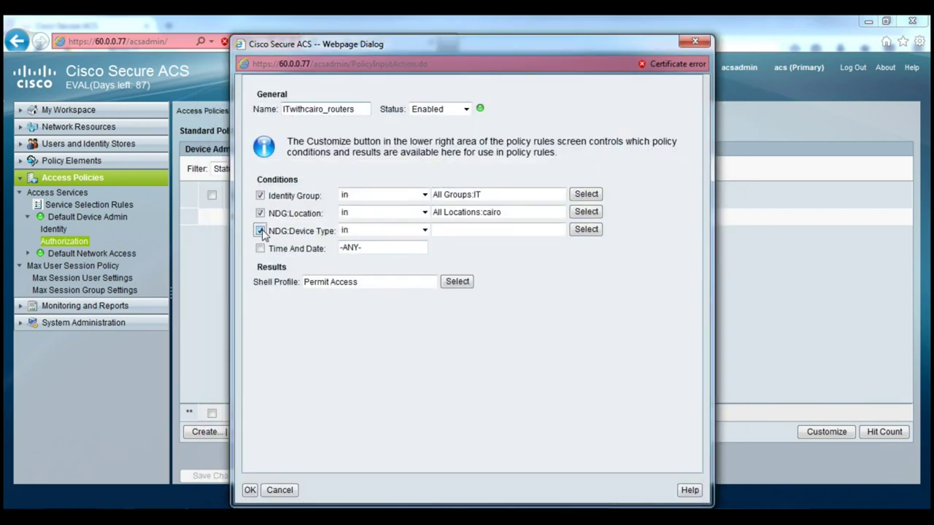
pyautogui.click(587, 232)
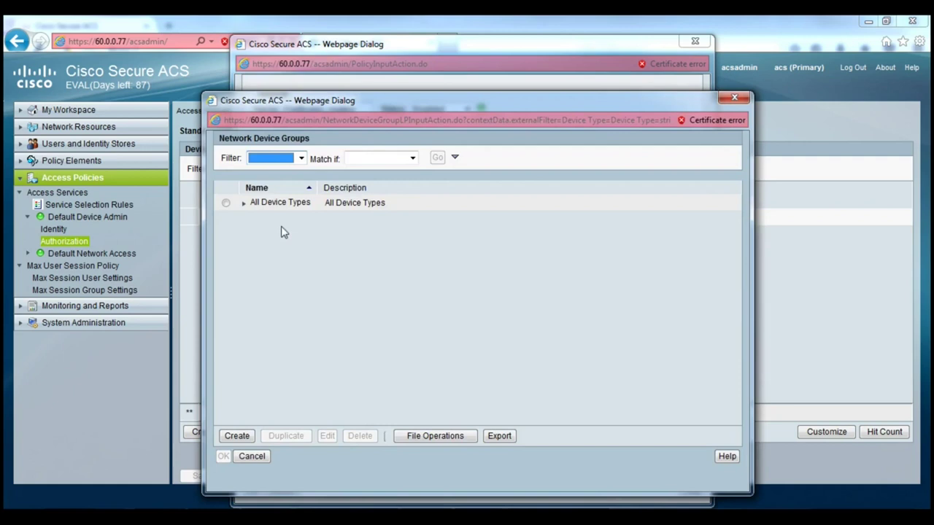
pyautogui.click(244, 202)
pyautogui.click(225, 235)
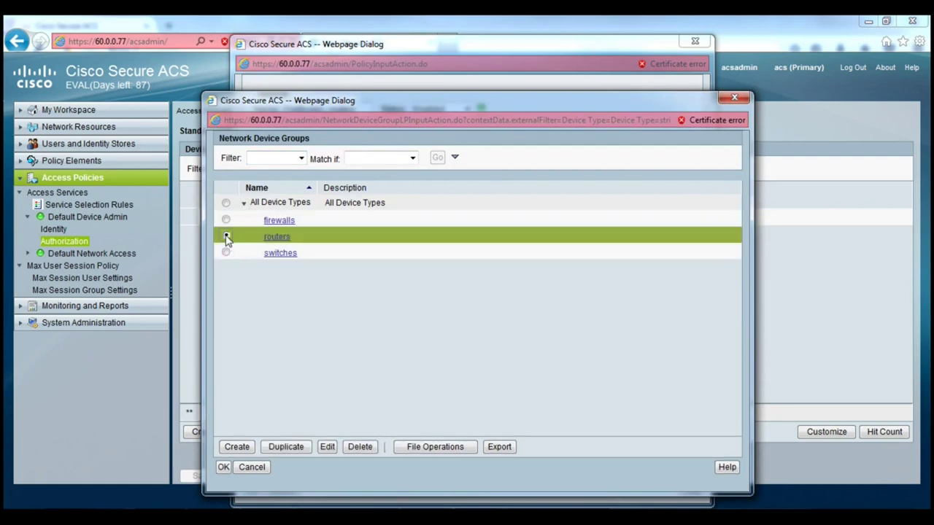
pyautogui.click(226, 467)
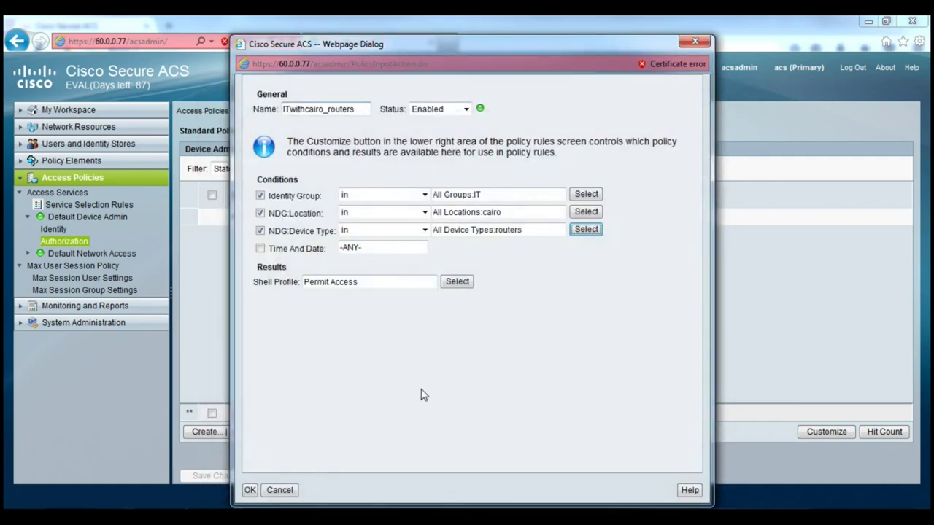
# Assign shell profile priv15 to the rule, add it and save the policy changes
pyautogui.tripleClick(344, 282)
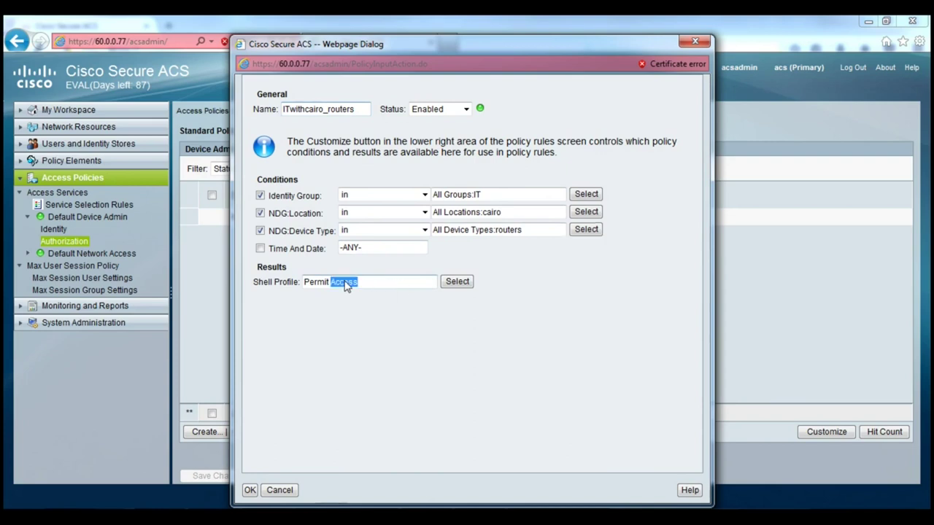
pyautogui.click(456, 284)
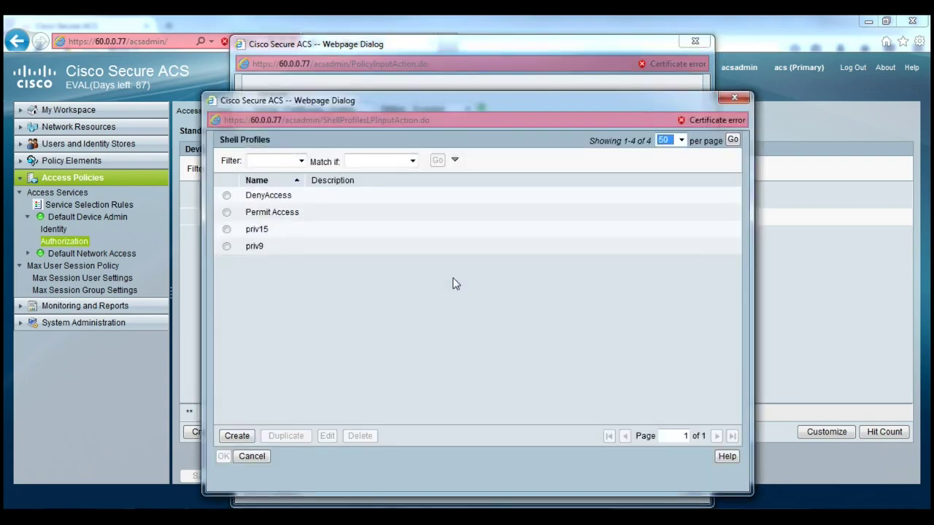
pyautogui.click(227, 229)
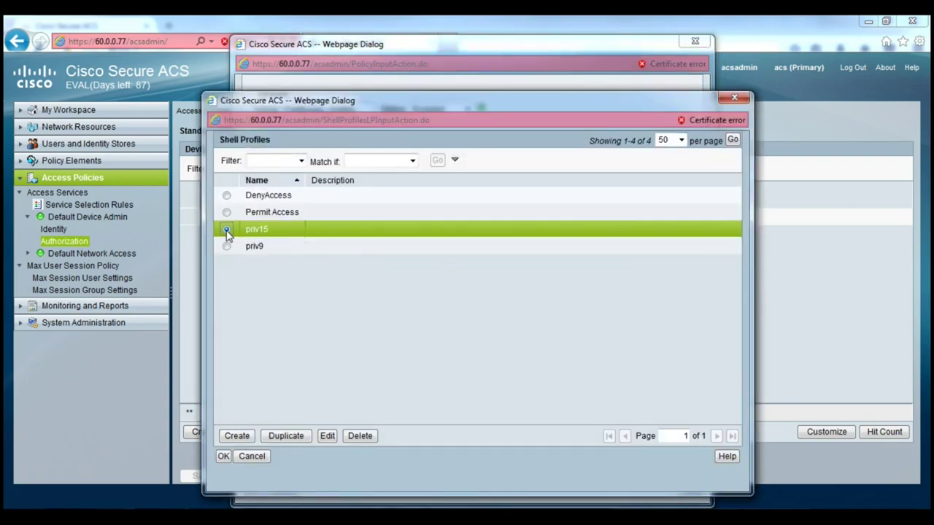
pyautogui.click(223, 456)
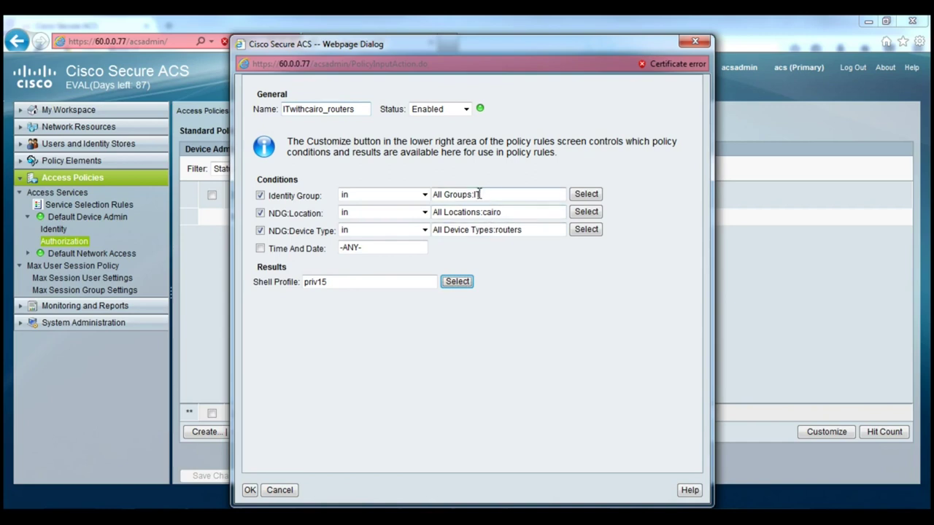
pyautogui.click(249, 489)
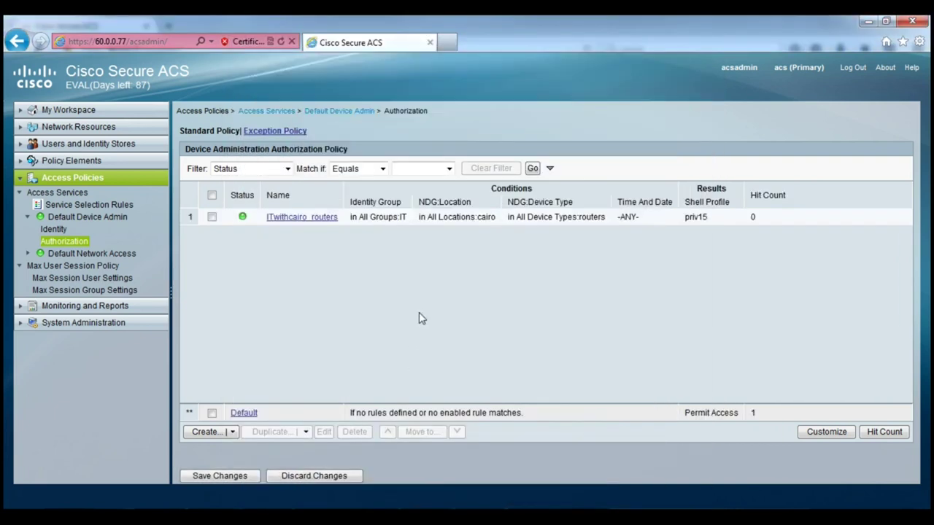
pyautogui.click(216, 480)
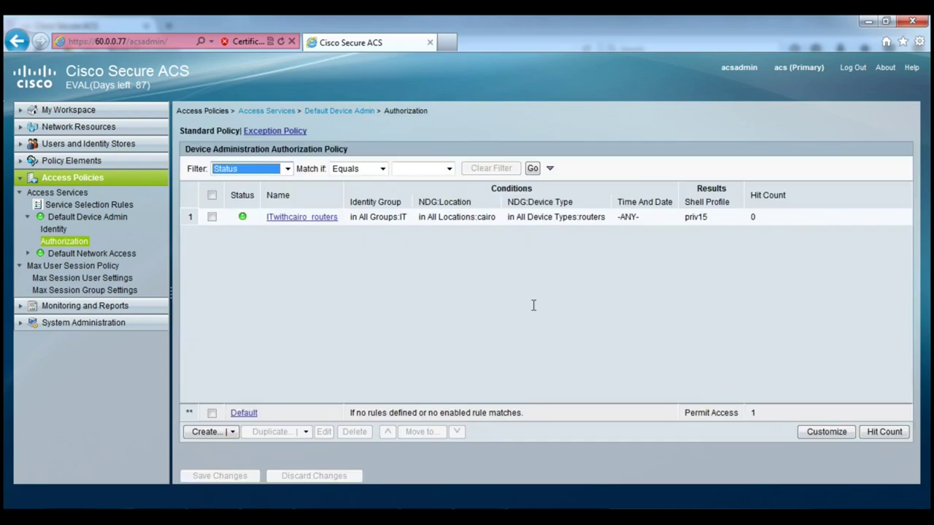
# Log out of the site1 console session with exit
pyautogui.hotkey('alt', 'Tab')
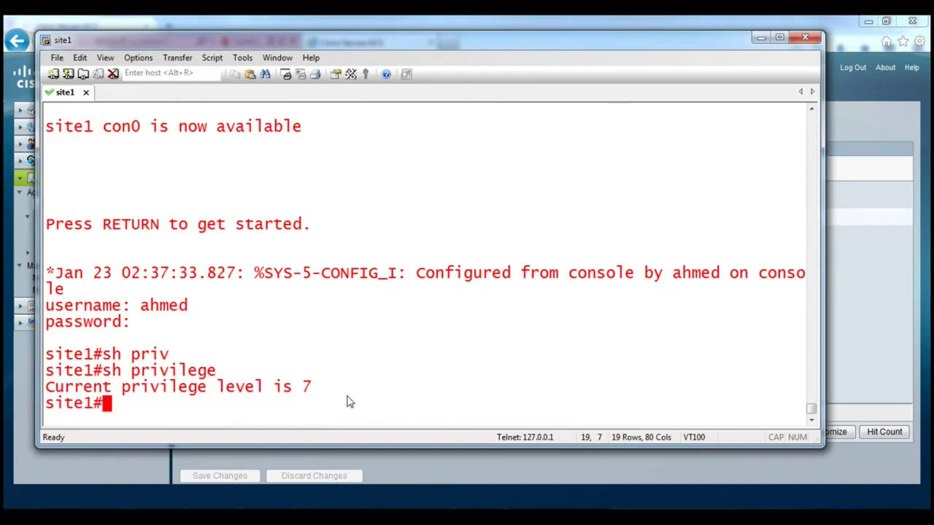
pyautogui.write('exit')
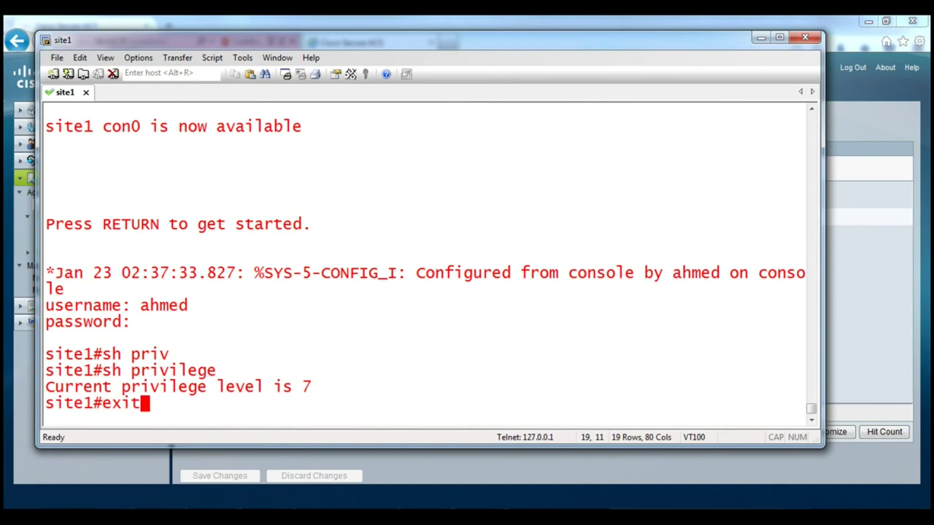
pyautogui.press('Return')
pyautogui.press('Return')
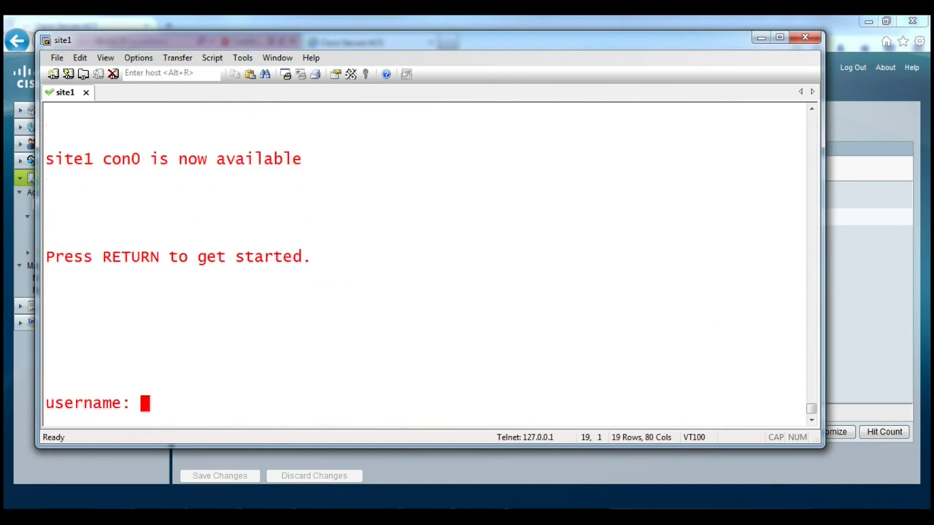
# Log in as the other user, retrying after the authentication failure, and enter global configuration mode
pyautogui.write('samy')
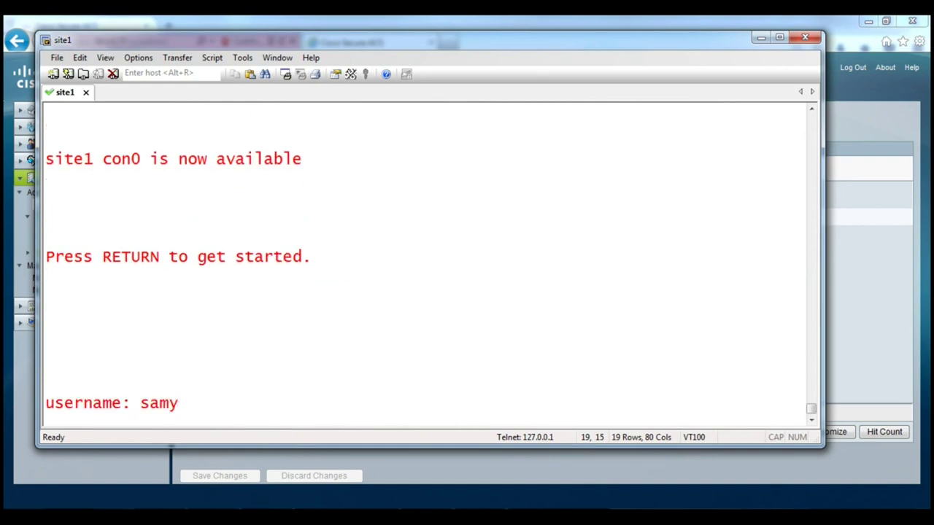
pyautogui.press('Return')
pyautogui.press('Return')
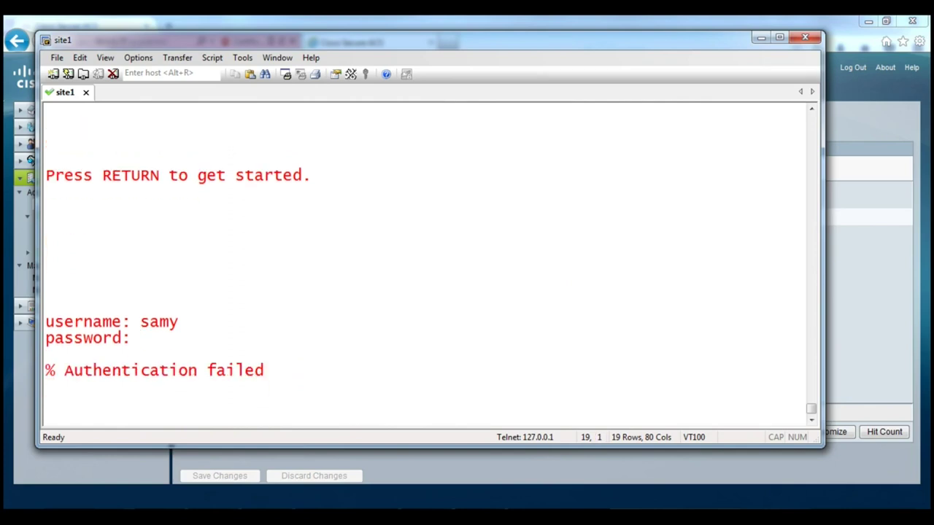
pyautogui.write('samy')
pyautogui.press('Return')
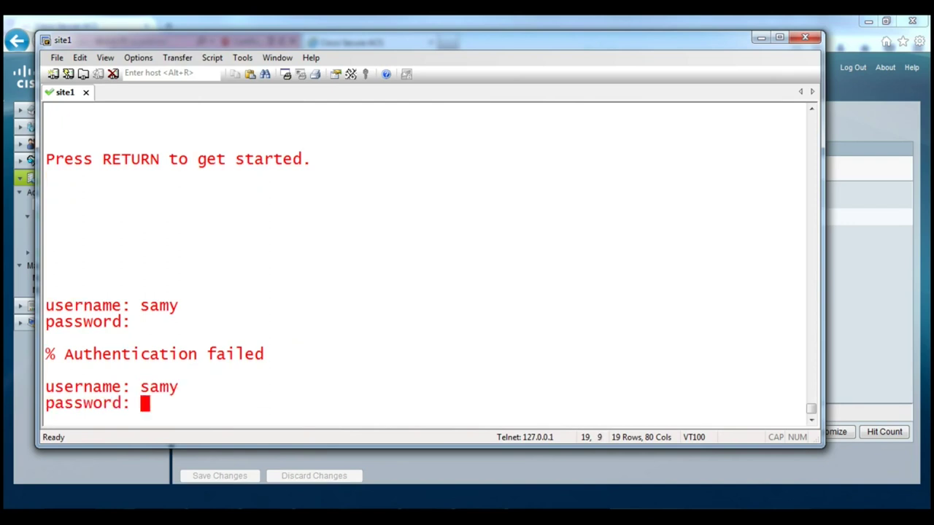
pyautogui.press('Return')
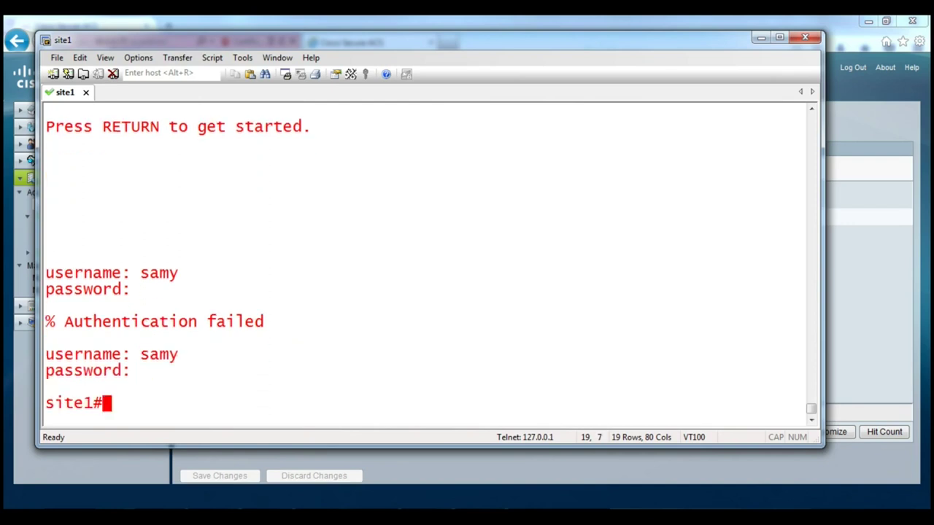
pyautogui.write('conf t')
pyautogui.press('Return')
# Enter 'aaa authorization exec default group tacacs+ local' on site1
pyautogui.write('aaa')
pyautogui.press('Tab')
pyautogui.write('autho')
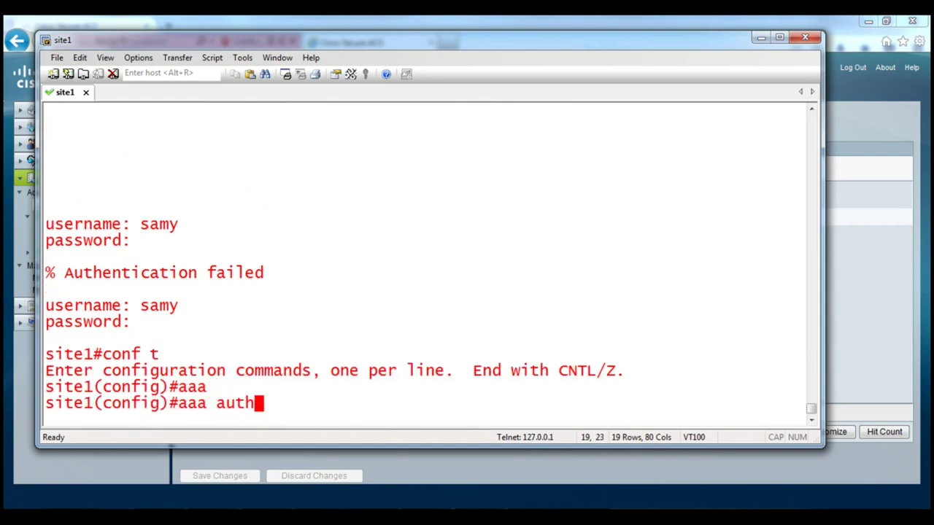
pyautogui.press('Tab')
pyautogui.write('exe')
pyautogui.press('Tab')
pyautogui.write('def')
pyautogui.press('Tab')
pyautogui.write('gr')
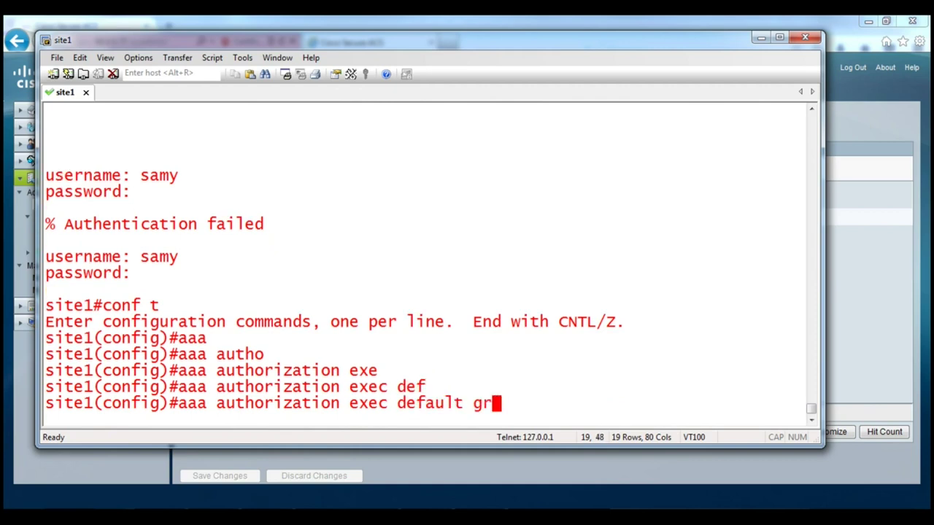
pyautogui.press('Tab')
pyautogui.write('t')
pyautogui.press('Tab')
pyautogui.write('l')
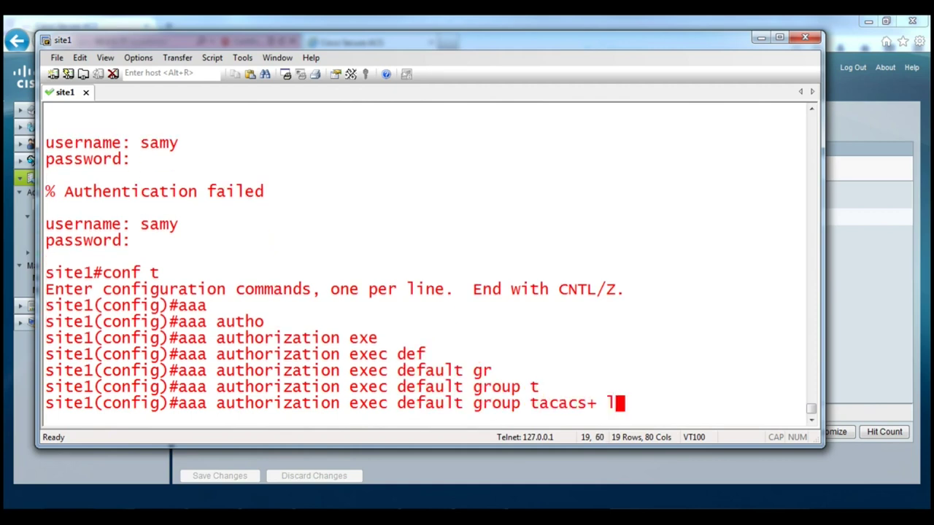
pyautogui.write('o')
pyautogui.press('Tab')
pyautogui.press('Return')
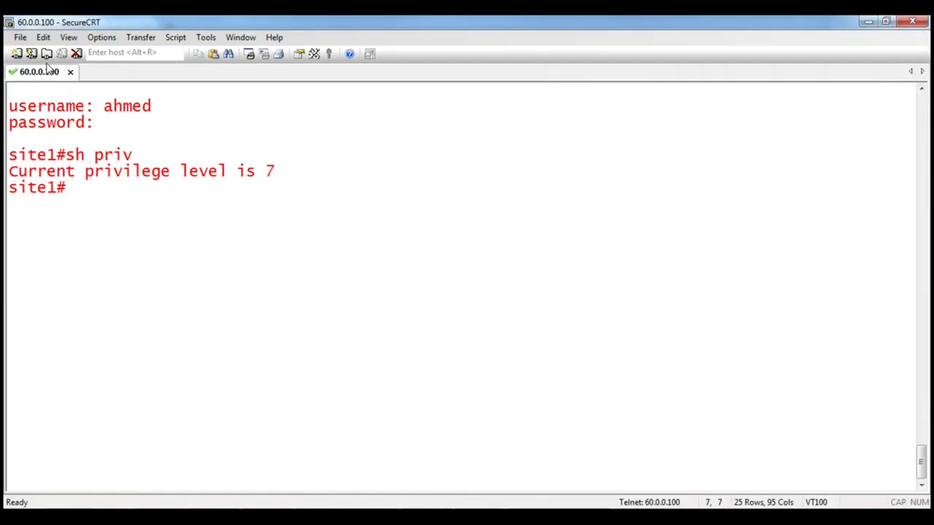
# Disconnect and reconnect the 60.0.0.100 session, then log in as the local user
pyautogui.click(76, 53)
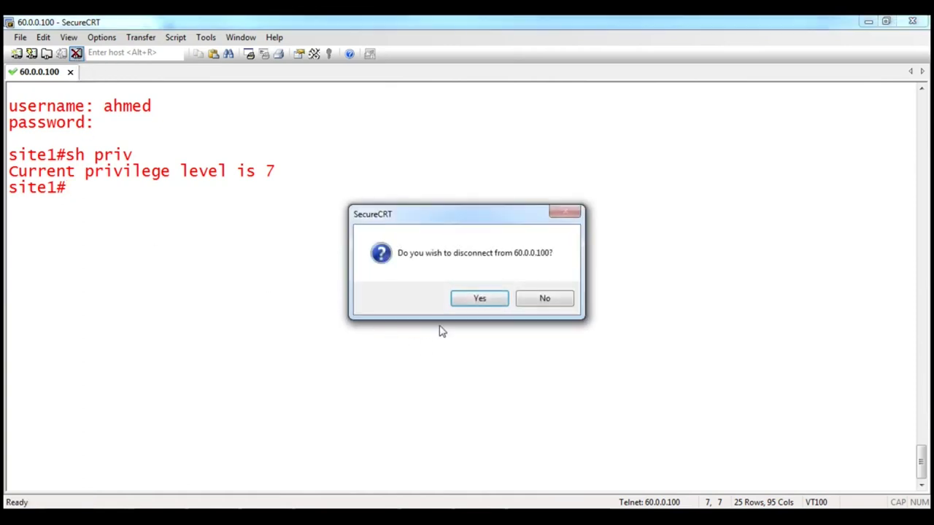
pyautogui.press('Return')
pyautogui.click(62, 53)
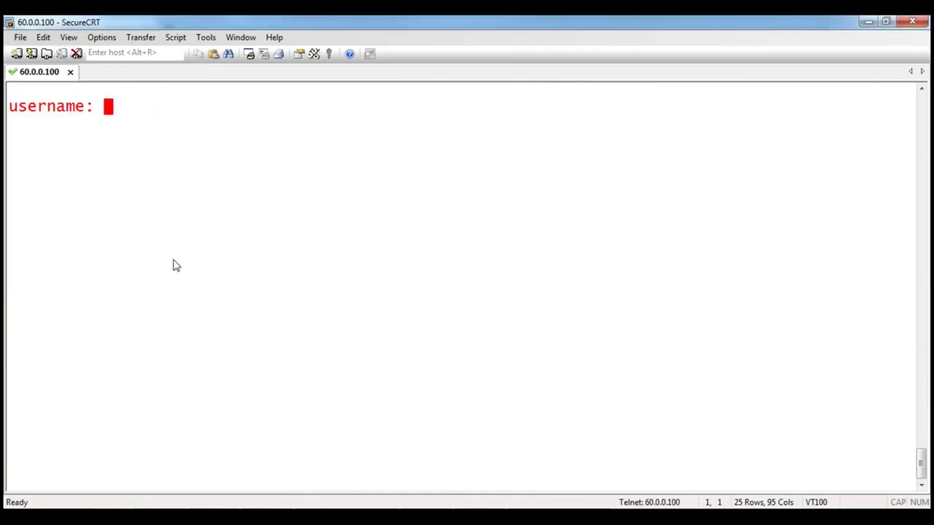
pyautogui.write('ahmed')
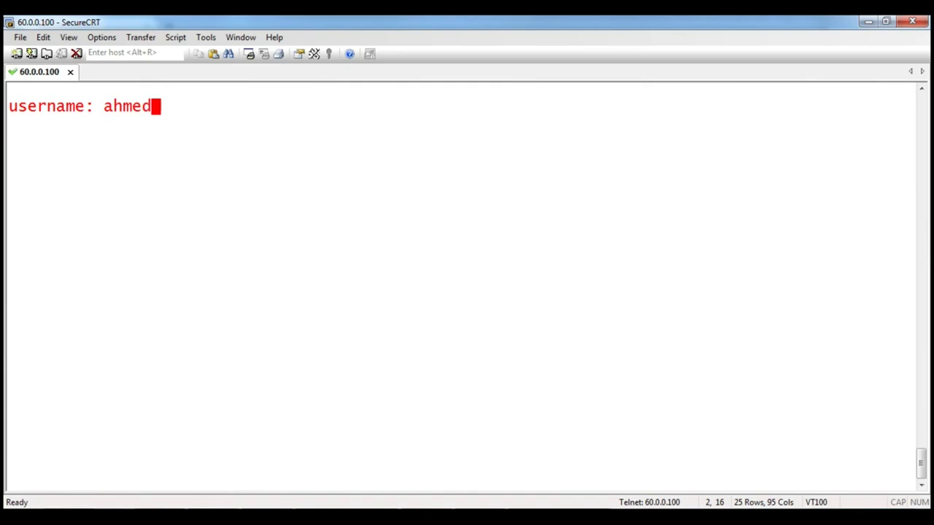
pyautogui.press('Return')
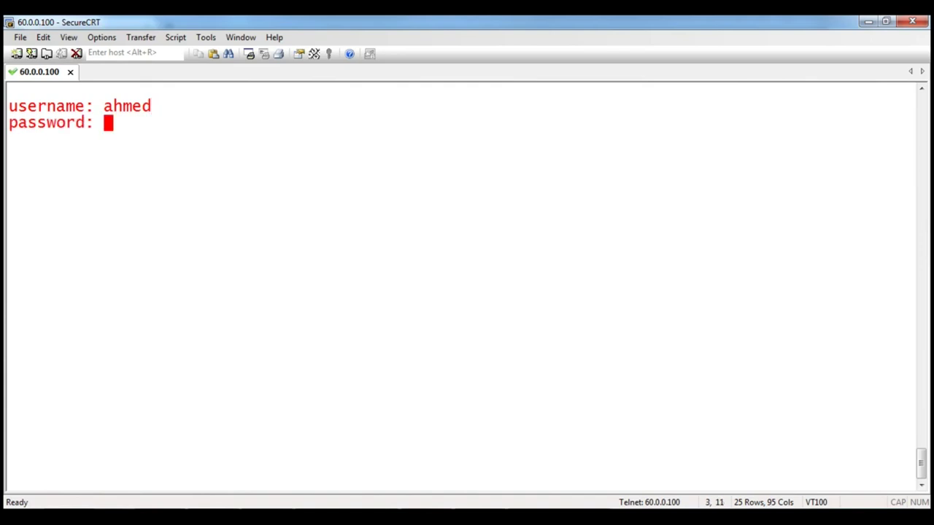
pyautogui.press('Return')
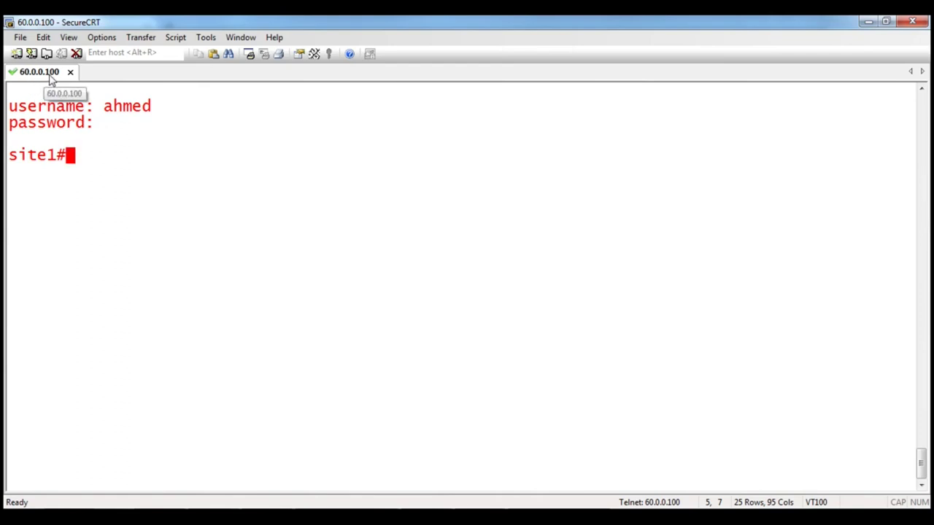
# Run 'show privilege' and confirm it now reports level 15
pyautogui.write('sh pric')
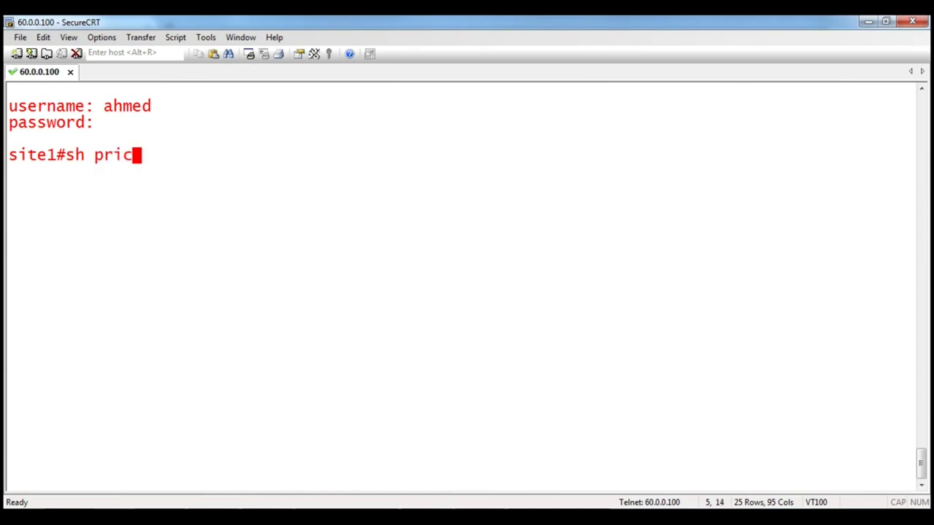
pyautogui.press('BackSpace')
pyautogui.write('vi')
pyautogui.press('Tab')
pyautogui.press('Return')
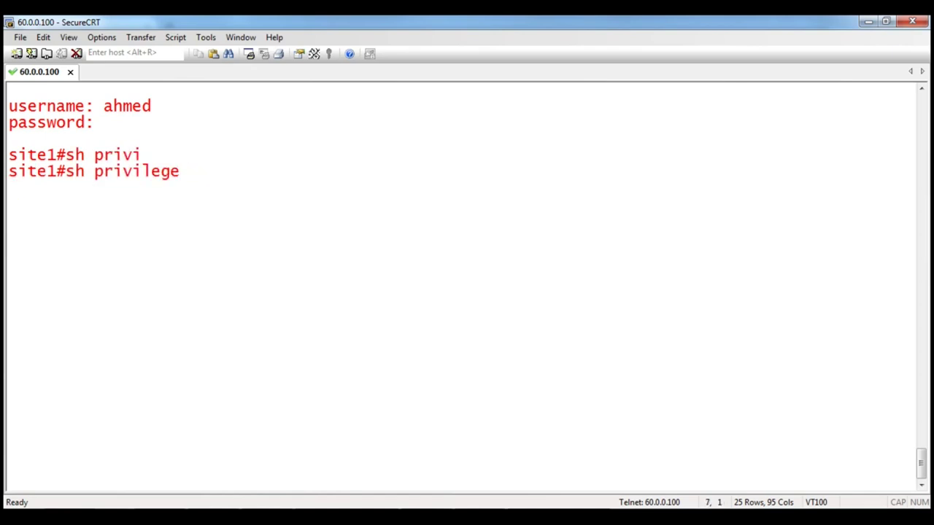
pyautogui.moveTo(287, 188); pyautogui.dragTo(266, 188)
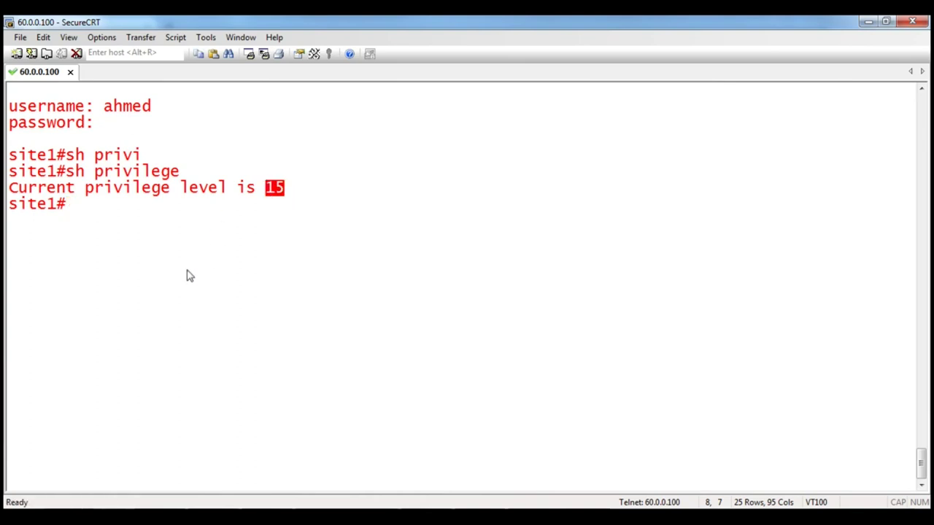
pyautogui.hotkey('alt', 'Tab')
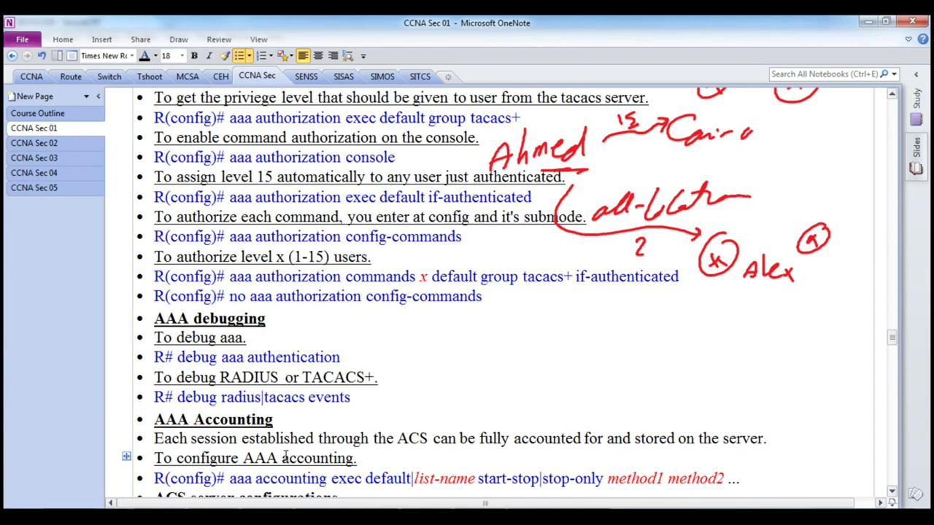
# Read through the AAA Accounting notes, then shrink site1's terminal so the notes stay visible beneath
pyautogui.scroll(-3, 285, 456)
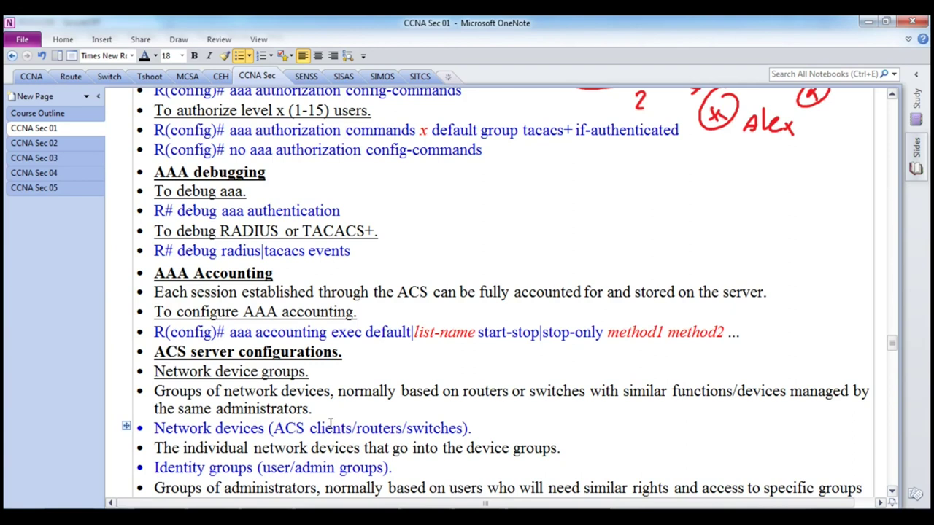
pyautogui.scroll(-20, 331, 423)
pyautogui.scroll(10, 331, 423)
pyautogui.scroll(-10, 333, 418)
pyautogui.scroll(7, 340, 421)
pyautogui.scroll(4, 344, 424)
pyautogui.scroll(2, 345, 423)
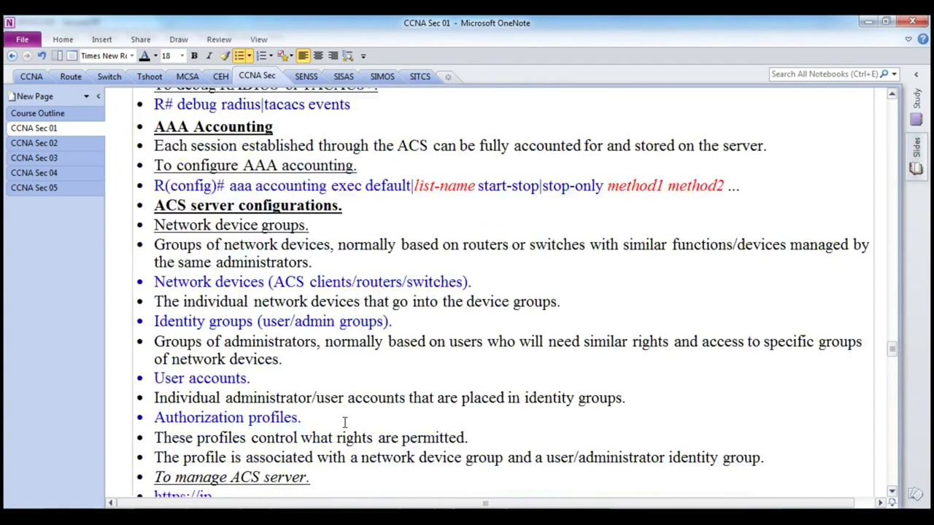
pyautogui.scroll(3, 345, 422)
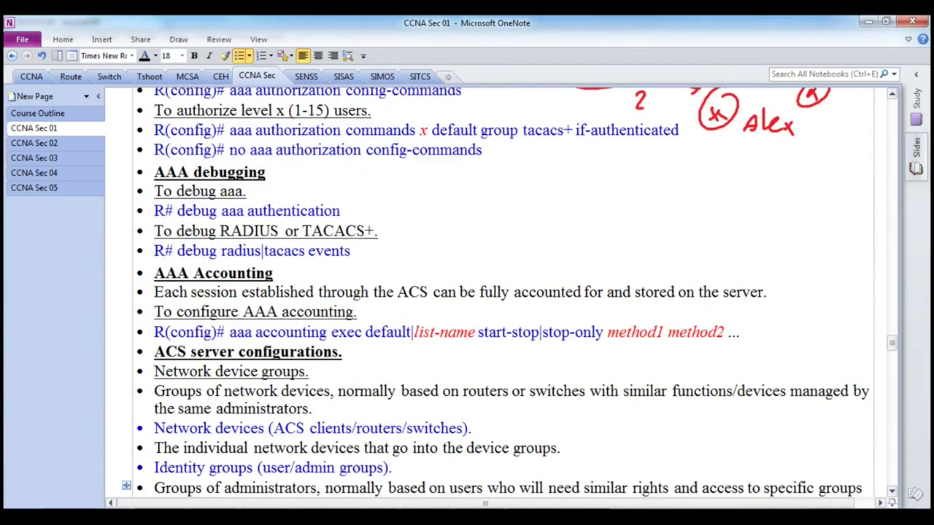
pyautogui.hotkey('alt', 'Tab')
pyautogui.moveTo(337, 447); pyautogui.dragTo(369, 280)
# Enter 'aaa accounting exec default start-stop' on site1 using Tab completion
pyautogui.write('aaa')
pyautogui.press('Tab')
pyautogui.write('a')
pyautogui.press('Tab')
pyautogui.write('a')
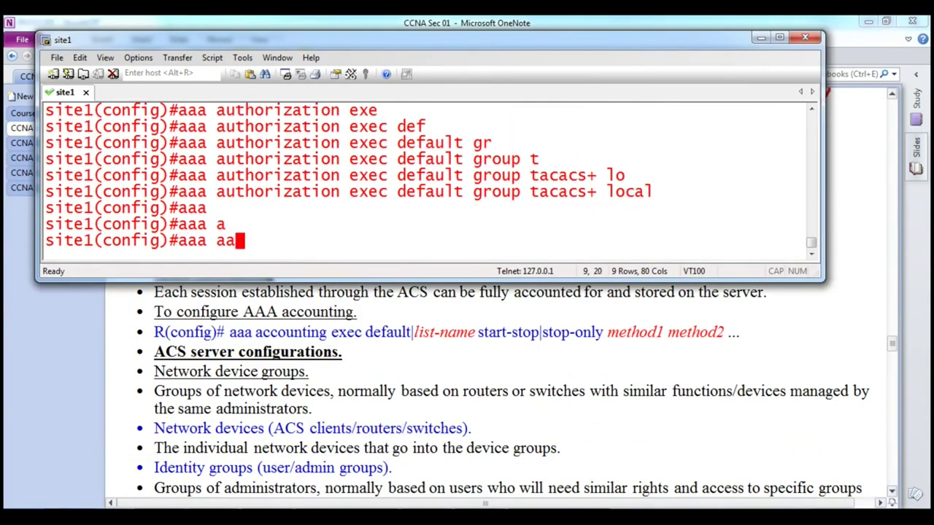
pyautogui.press('BackSpace')
pyautogui.write('cc')
pyautogui.press('Tab')
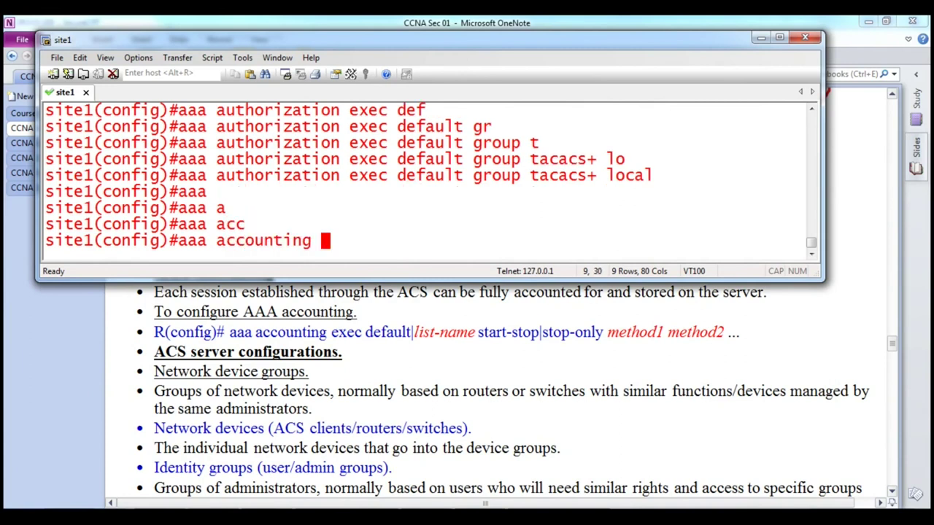
pyautogui.write('exe')
pyautogui.press('Tab')
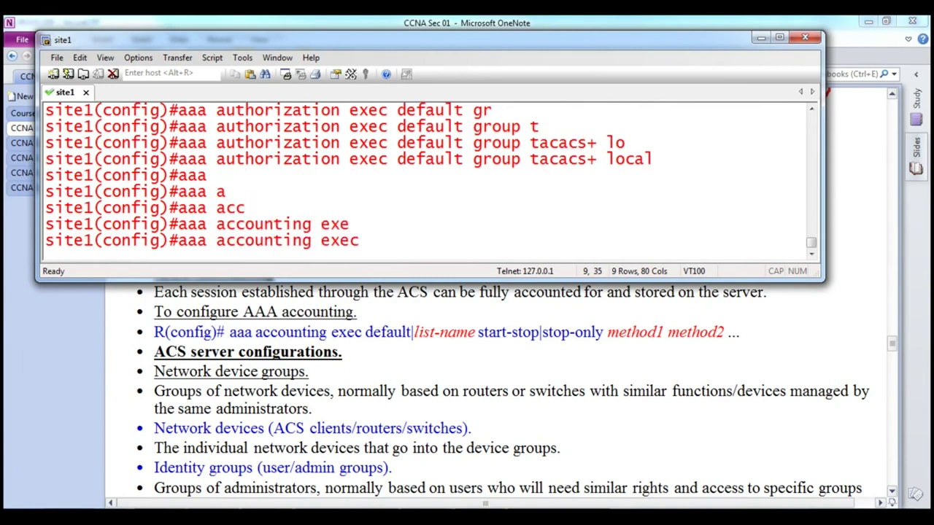
pyautogui.write('def')
pyautogui.press('Tab')
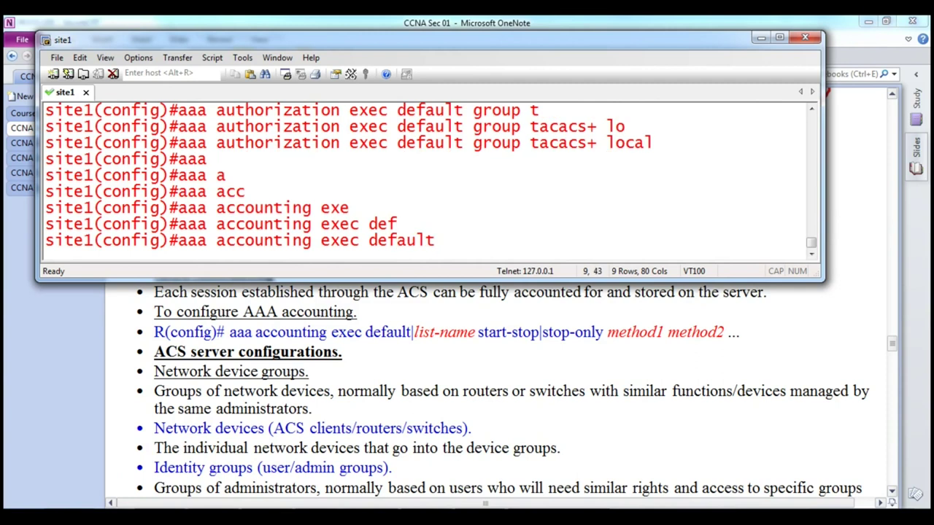
pyautogui.write('sta')
pyautogui.press('Tab')
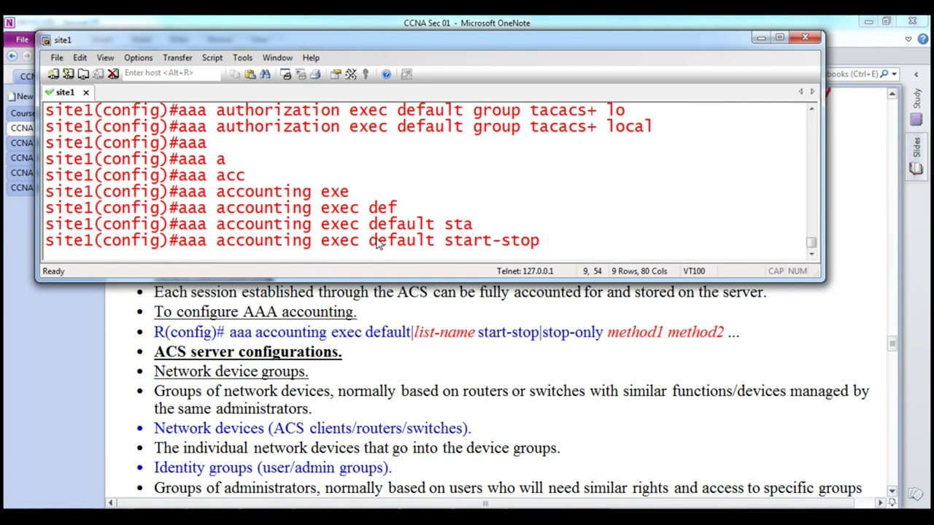
# Add 'group tacacs+ group radius', list the remaining options with ?, and launch Cisco ASDM
pyautogui.write('group tacacs+ g')
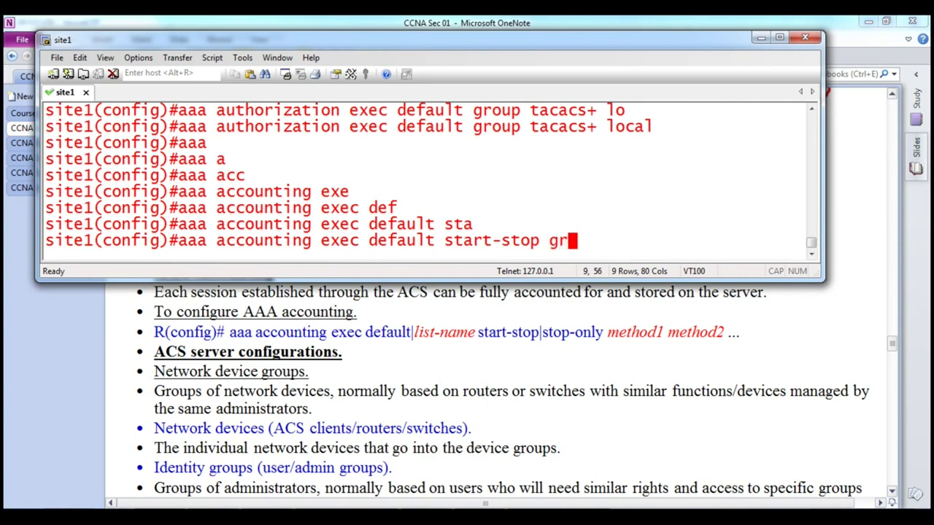
pyautogui.press('Tab')
pyautogui.write('t')
pyautogui.press('Tab')
pyautogui.write('group')
pyautogui.press('Tab')
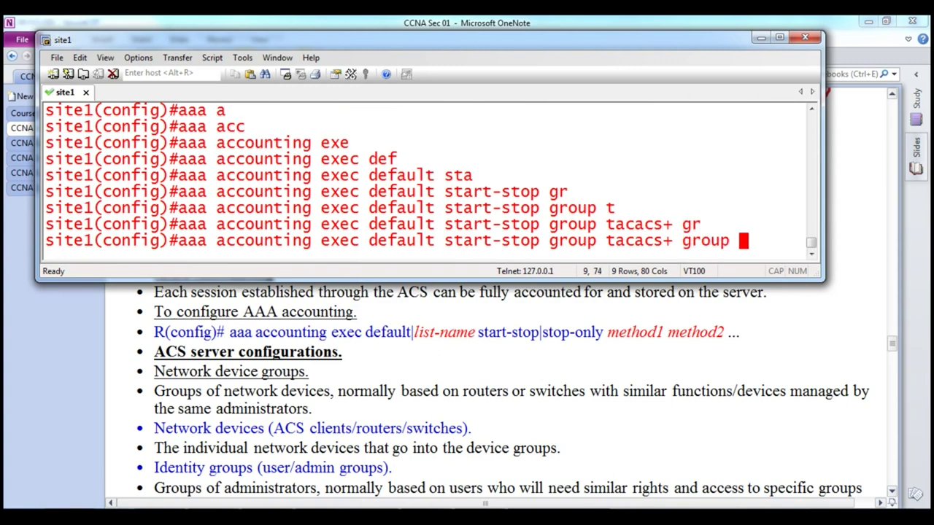
pyautogui.write('r')
pyautogui.press('Tab')
pyautogui.write('?')
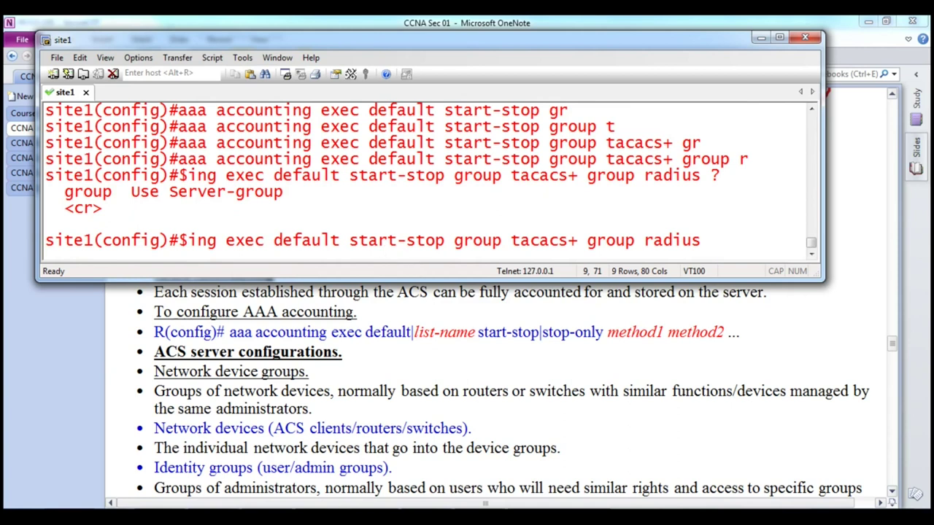
pyautogui.click(652, 520)
pyautogui.click(682, 326)
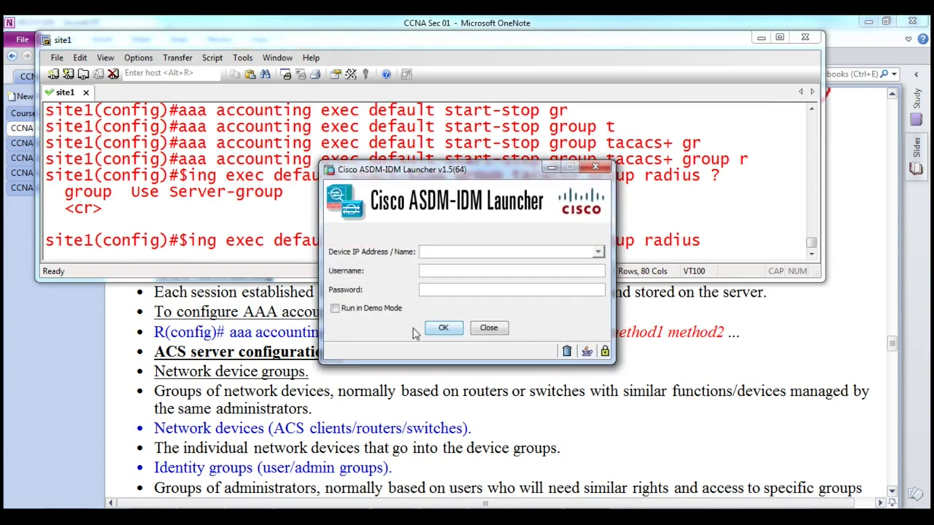
# Start ASDM in demo mode and go to Device Management > Users/AAA > AAA Access
pyautogui.click(373, 309)
pyautogui.click(443, 395)
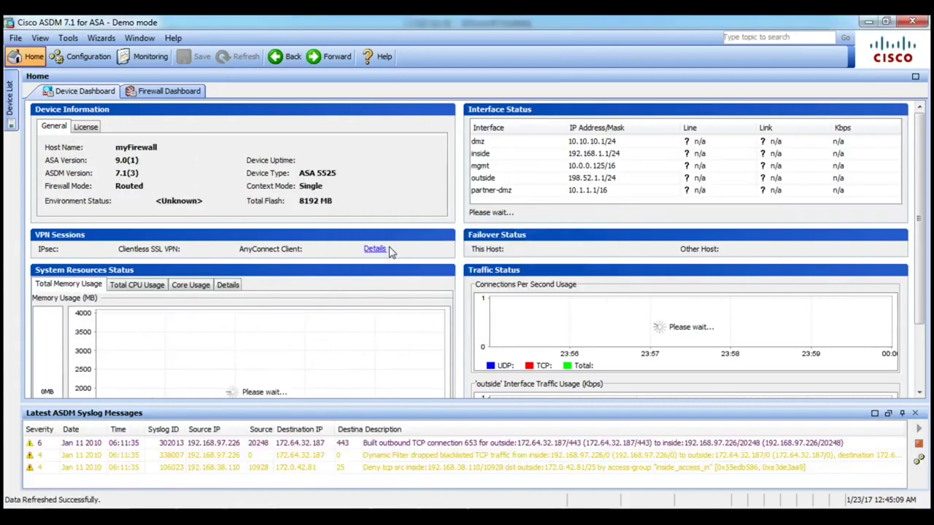
pyautogui.click(86, 60)
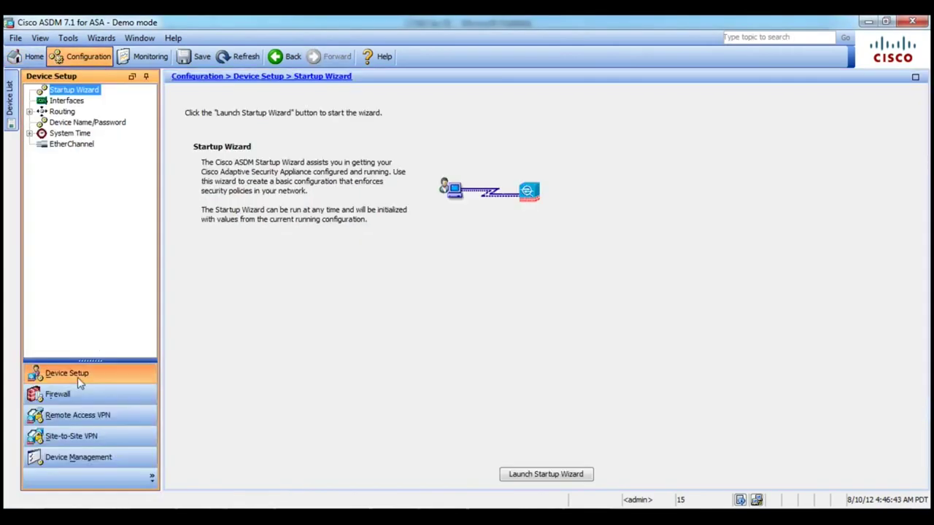
pyautogui.click(74, 458)
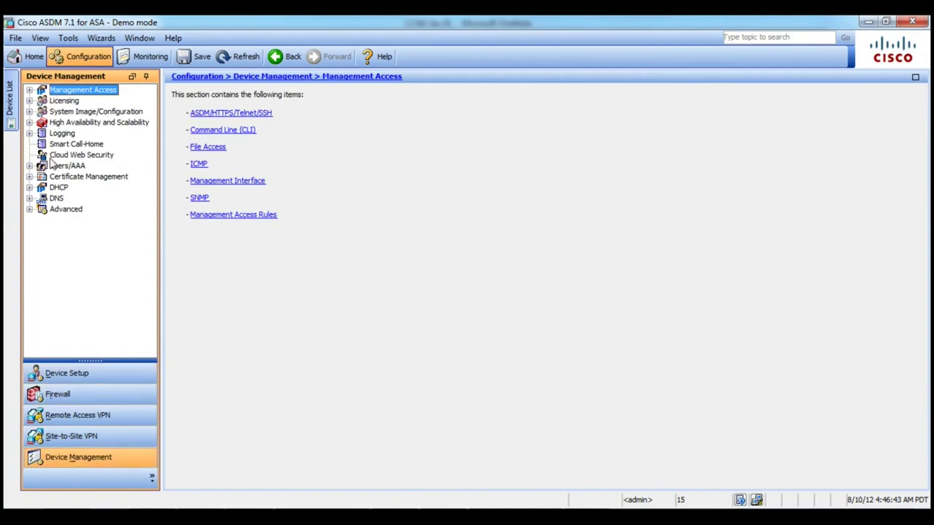
pyautogui.click(29, 166)
pyautogui.click(95, 178)
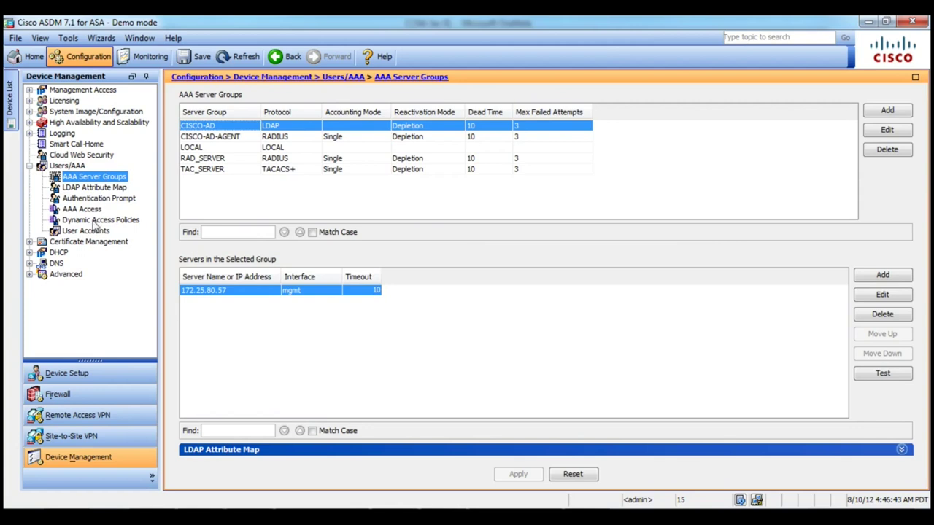
pyautogui.click(84, 210)
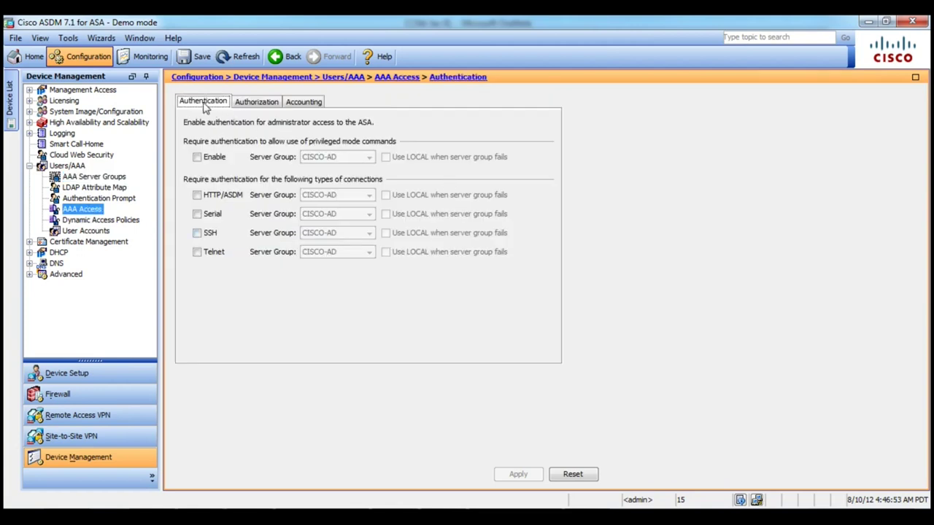
# Require CISCO-AD authentication for Telnet and TAC_SERVER authorization for ASA command access
pyautogui.click(201, 254)
pyautogui.click(340, 253)
pyautogui.click(339, 253)
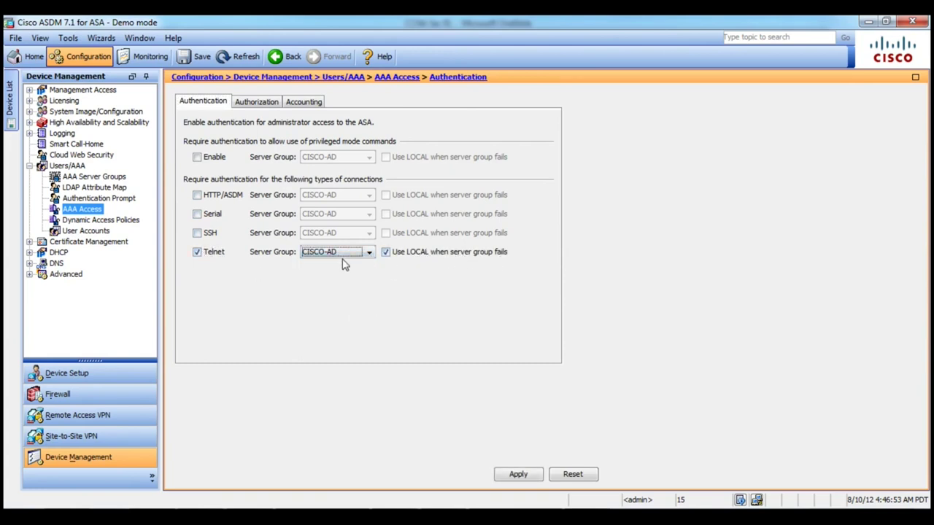
pyautogui.click(252, 102)
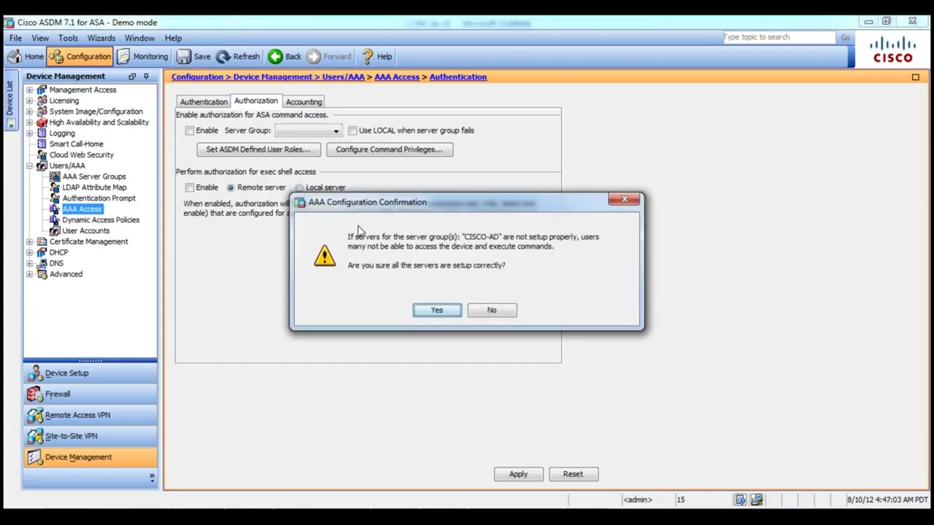
pyautogui.click(436, 309)
pyautogui.click(189, 131)
pyautogui.click(323, 131)
pyautogui.click(306, 154)
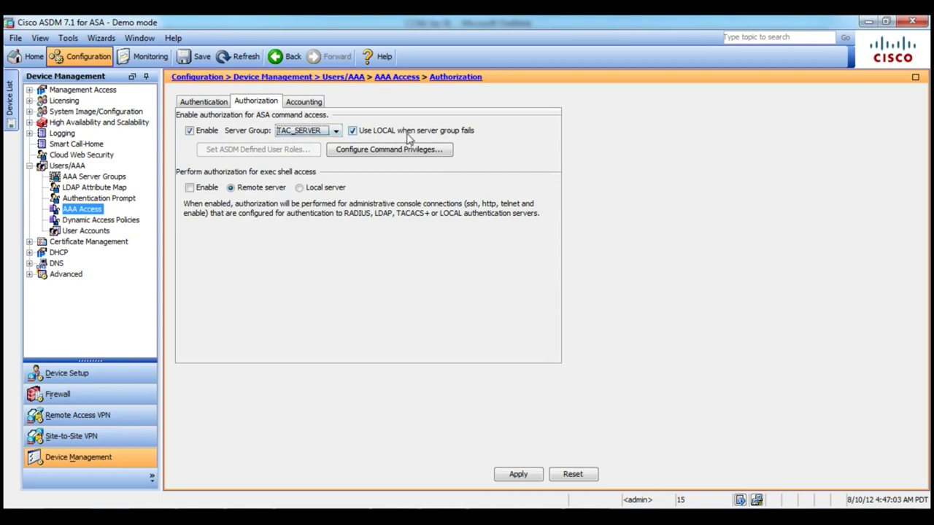
# Dismiss the TAC_SERVER warning and exit ASDM, discarding the unapplied changes
pyautogui.click(305, 103)
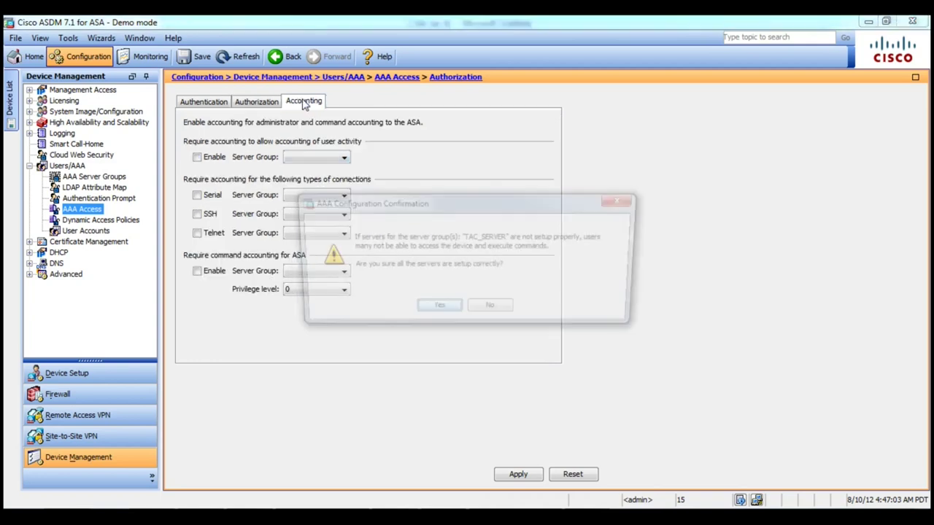
pyautogui.click(477, 312)
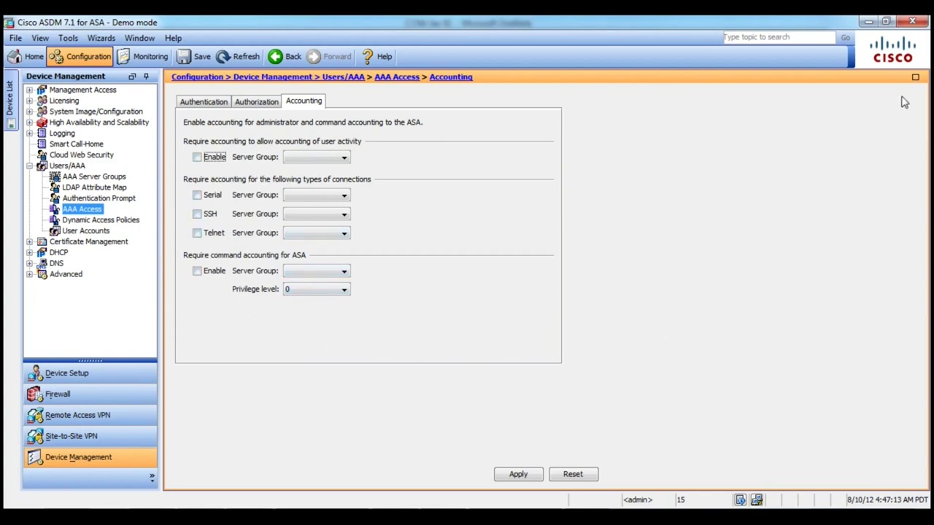
pyautogui.click(912, 21)
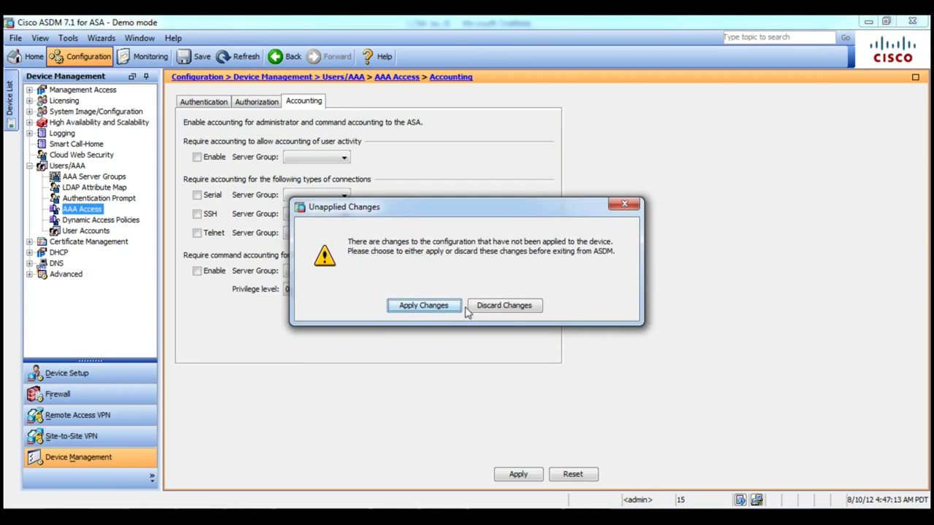
pyautogui.click(474, 307)
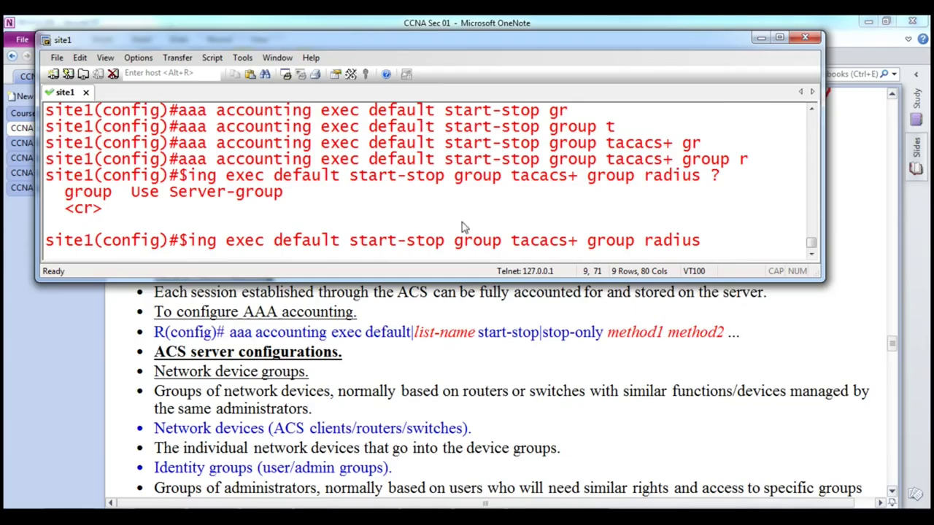
# Apply the exec accounting command on site1 and glance over the OneNote notes again
pyautogui.press('Return')
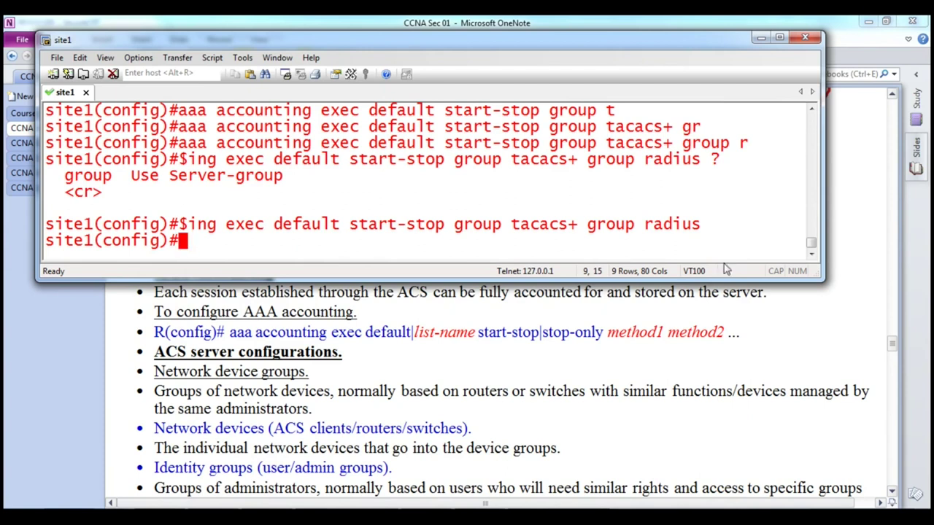
pyautogui.click(438, 391)
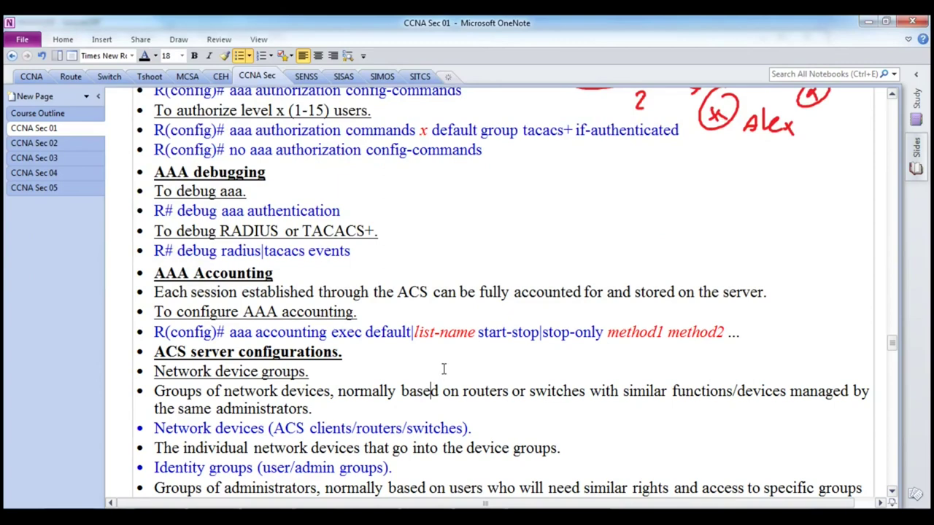
pyautogui.scroll(-10, 440, 366)
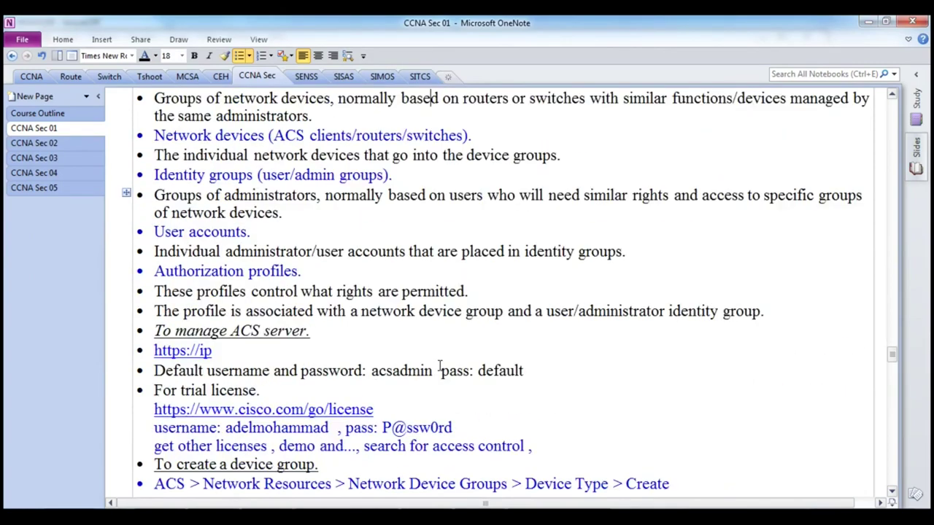
pyautogui.scroll(-2, 441, 366)
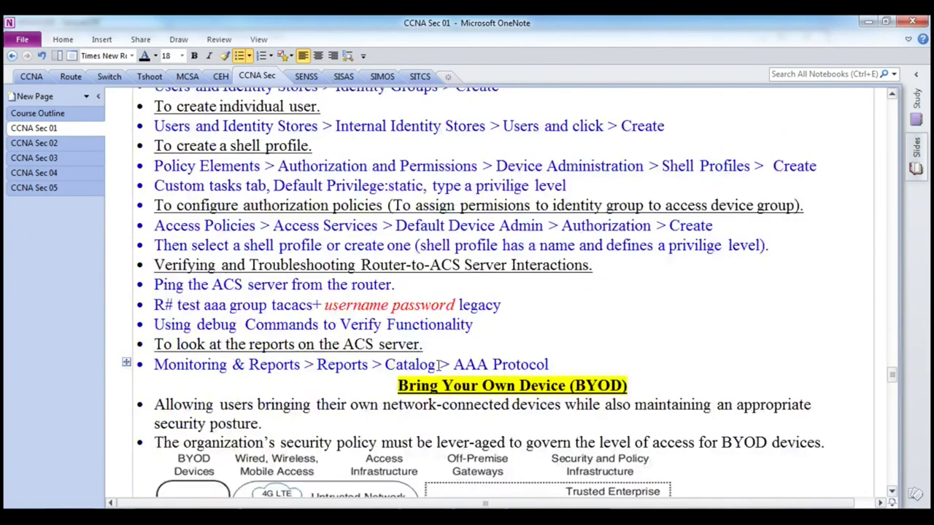
pyautogui.scroll(1, 441, 365)
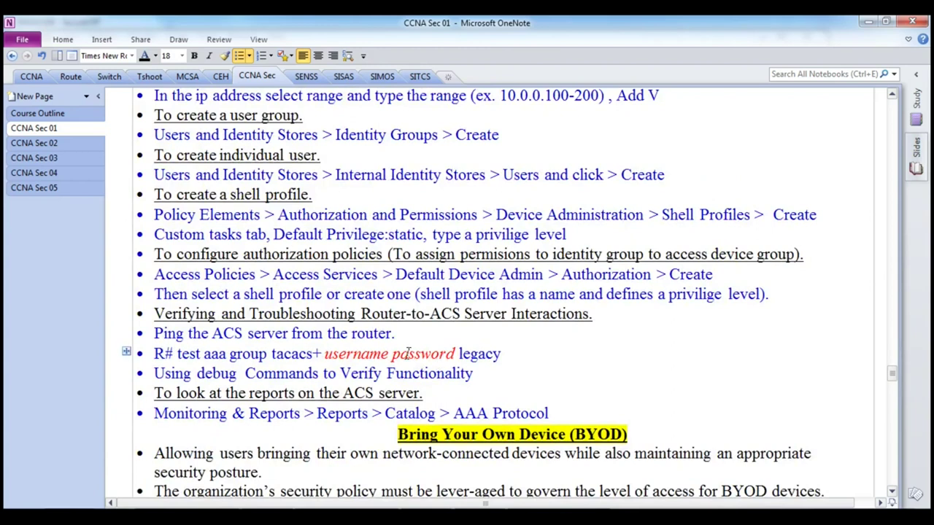
pyautogui.scroll(2, 437, 365)
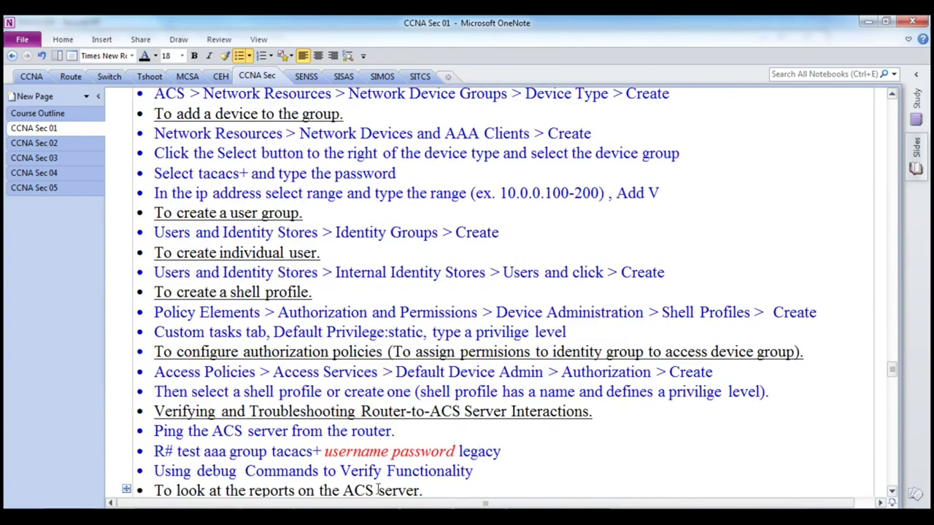
pyautogui.hotkey('alt', 'Tab')
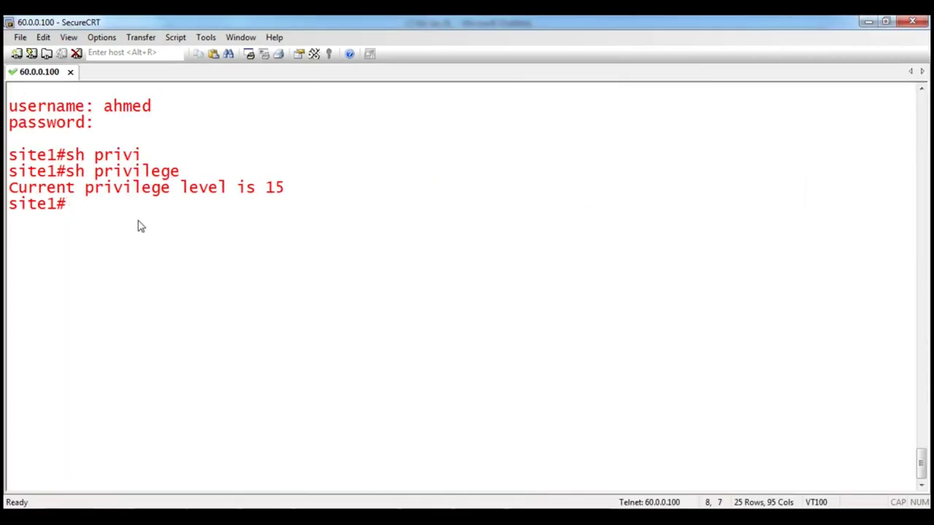
# Log out of site1, reconnect, and log back in with the username and password
pyautogui.write('exit')
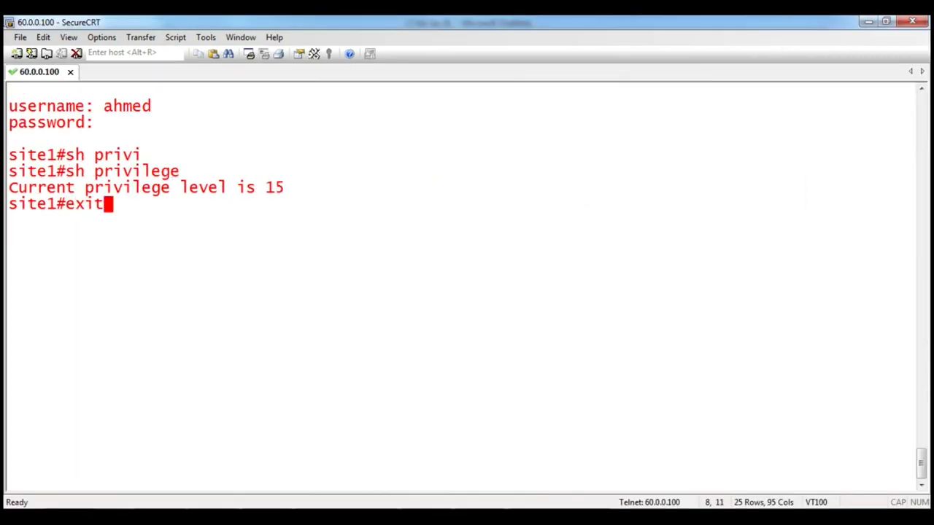
pyautogui.press('Return')
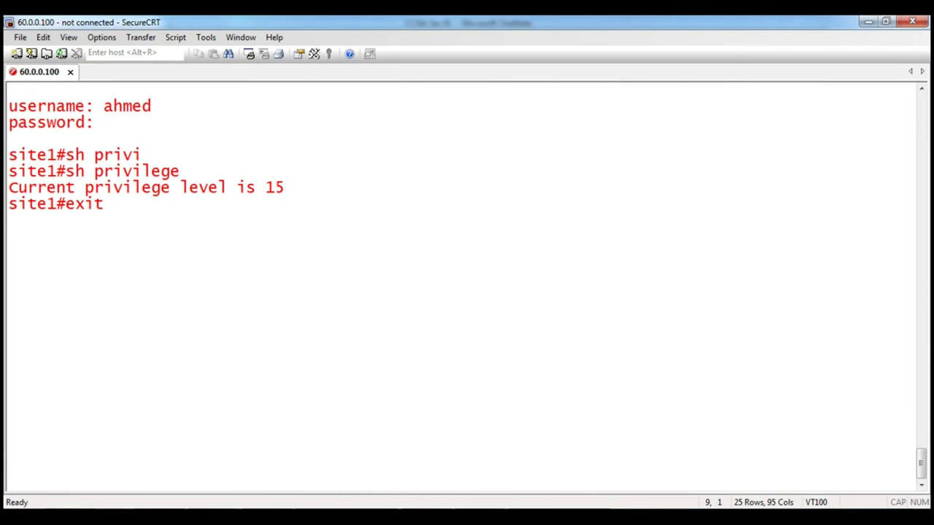
pyautogui.press('Return')
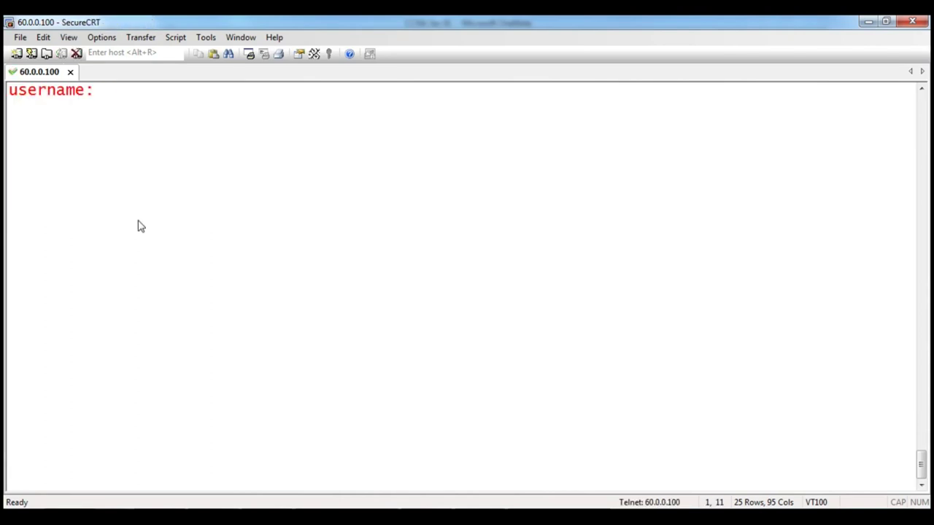
pyautogui.write('ahmed')
pyautogui.press('Return')
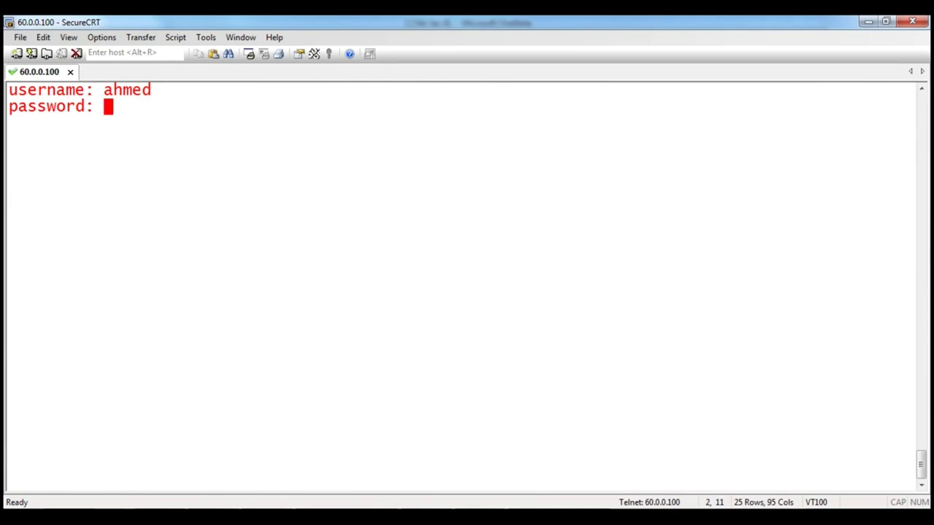
pyautogui.press('Return')
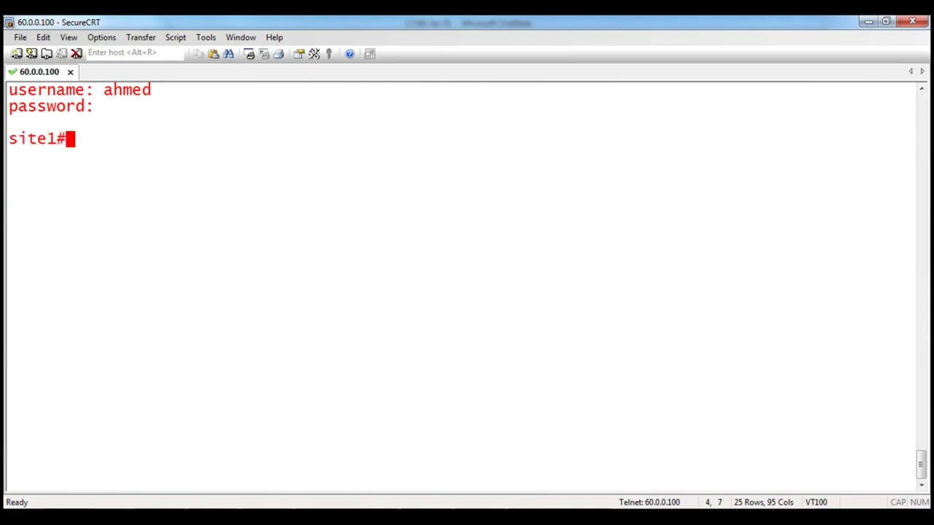
pyautogui.hotkey('alt', 'Tab')
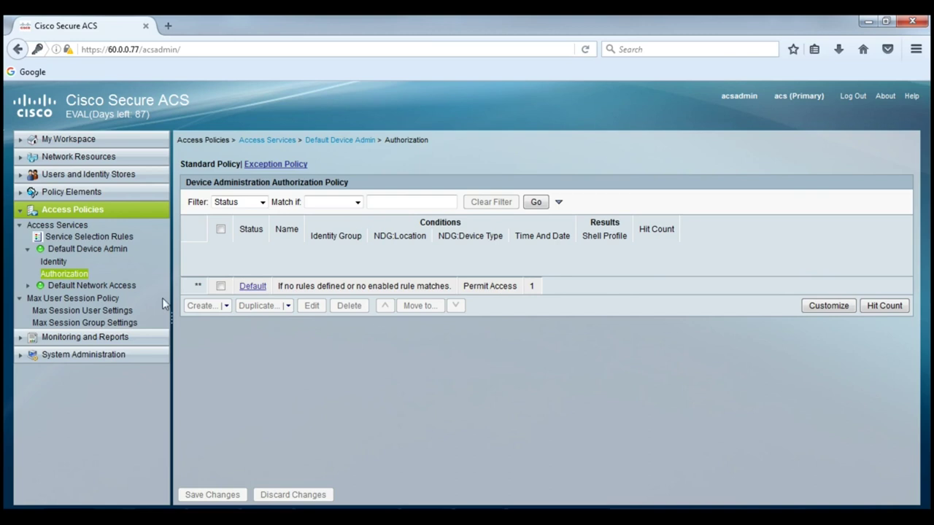
# Open Monitoring and Reports, save changes past the error, and launch the Monitoring and Report Viewer
pyautogui.click(58, 340)
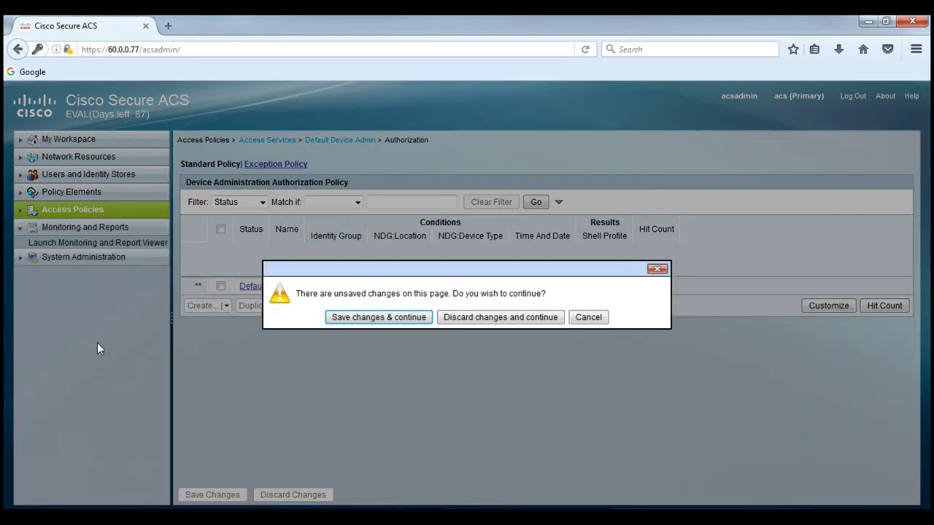
pyautogui.click(396, 321)
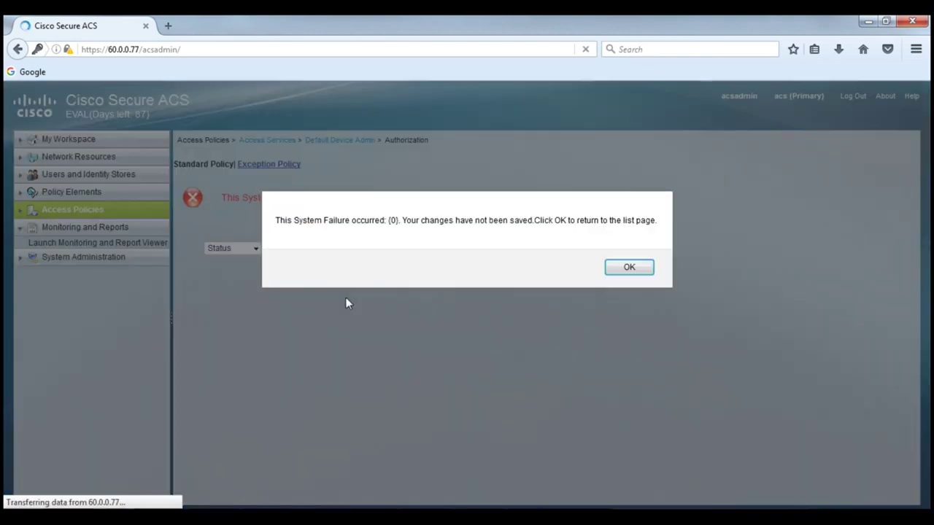
pyautogui.click(623, 269)
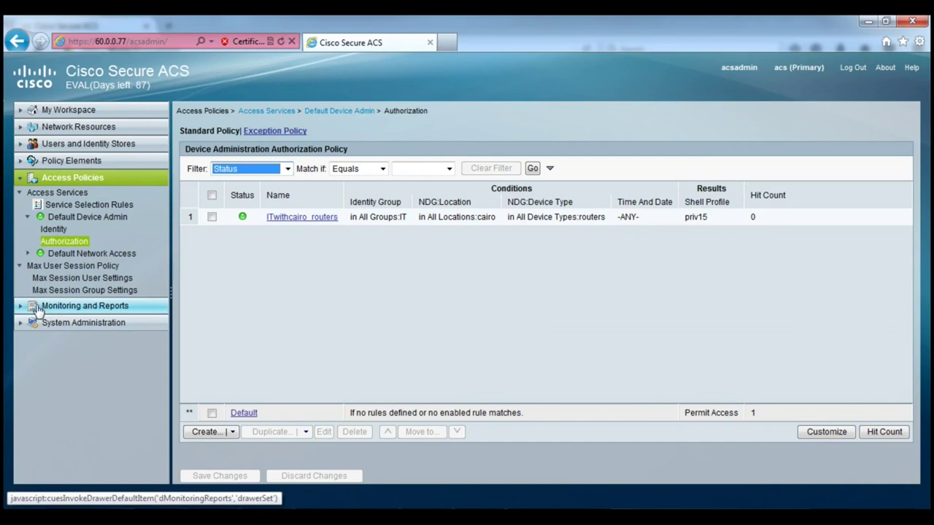
pyautogui.click(61, 305)
pyautogui.click(72, 212)
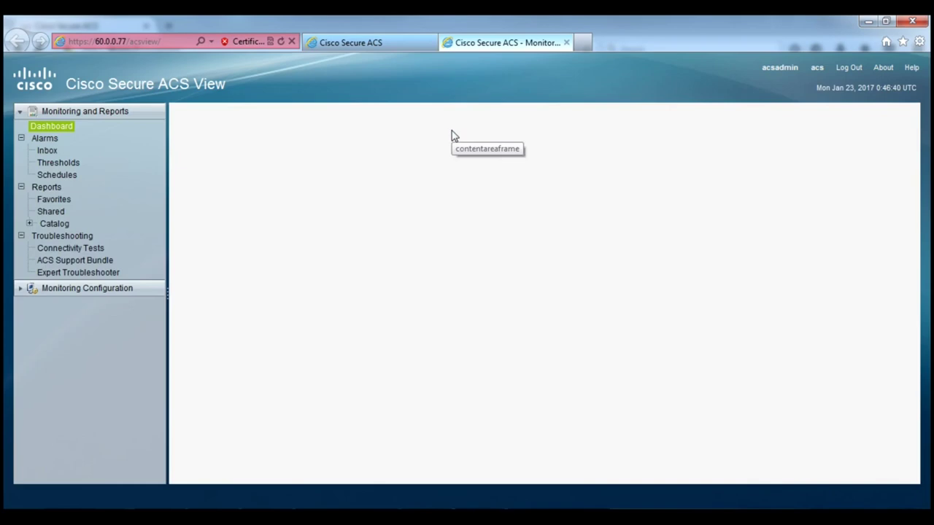
# Run the TACACS_Accounting report from Reports > Catalog > AAA Protocol
pyautogui.click(29, 224)
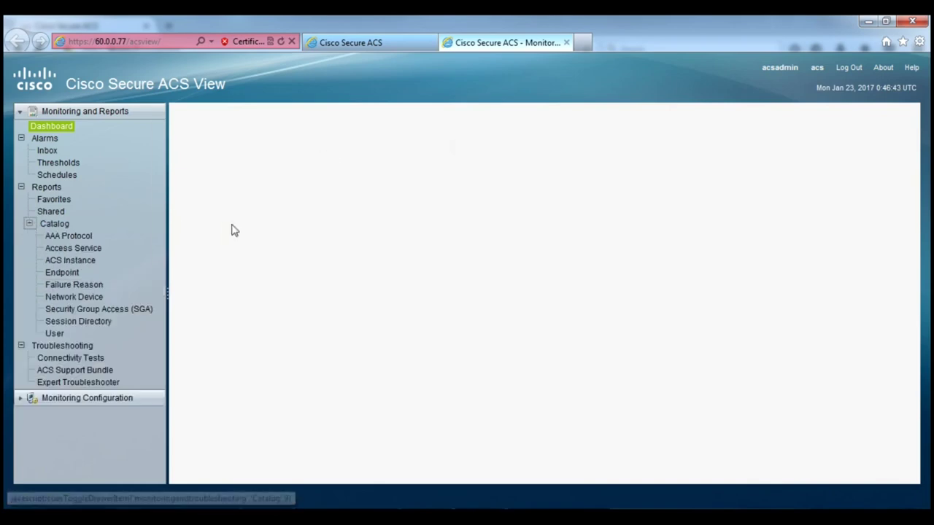
pyautogui.click(73, 236)
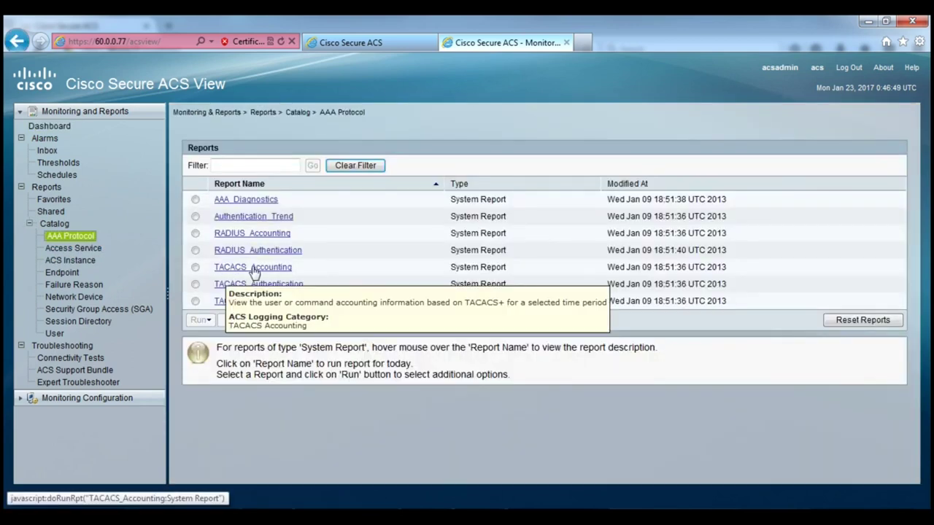
pyautogui.click(195, 267)
pyautogui.moveTo(251, 273)
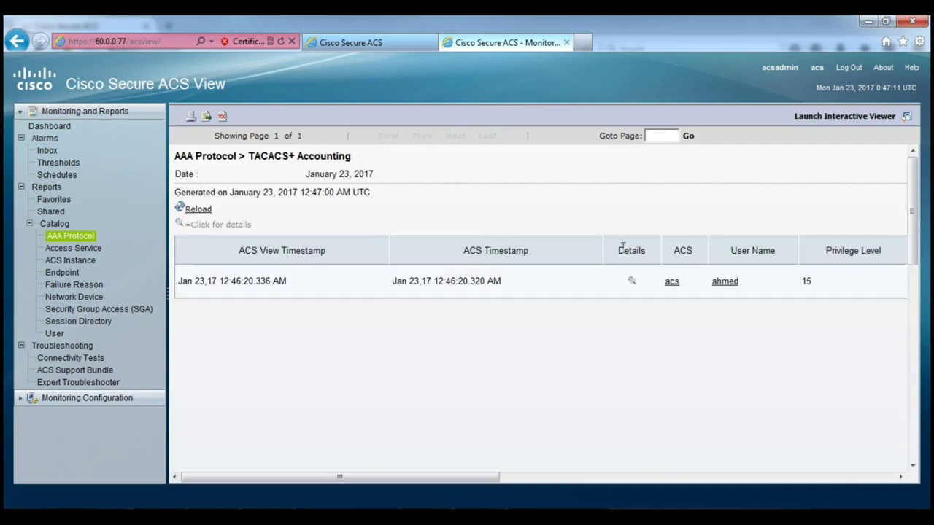
# Inspect the site1 record's timestamps, privilege level 15, session key and Start flag
pyautogui.moveTo(205, 280); pyautogui.dragTo(182, 285)
pyautogui.moveTo(253, 281); pyautogui.dragTo(230, 281)
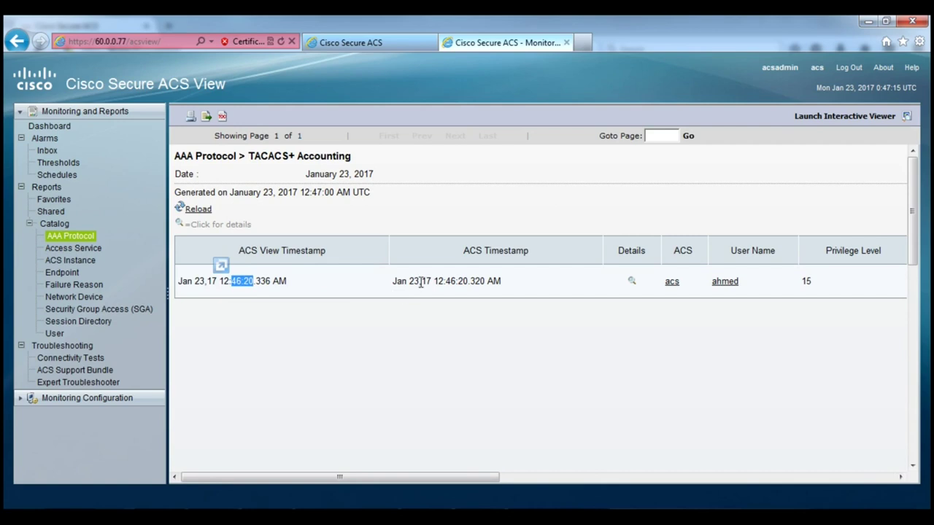
pyautogui.moveTo(419, 281); pyautogui.dragTo(394, 282)
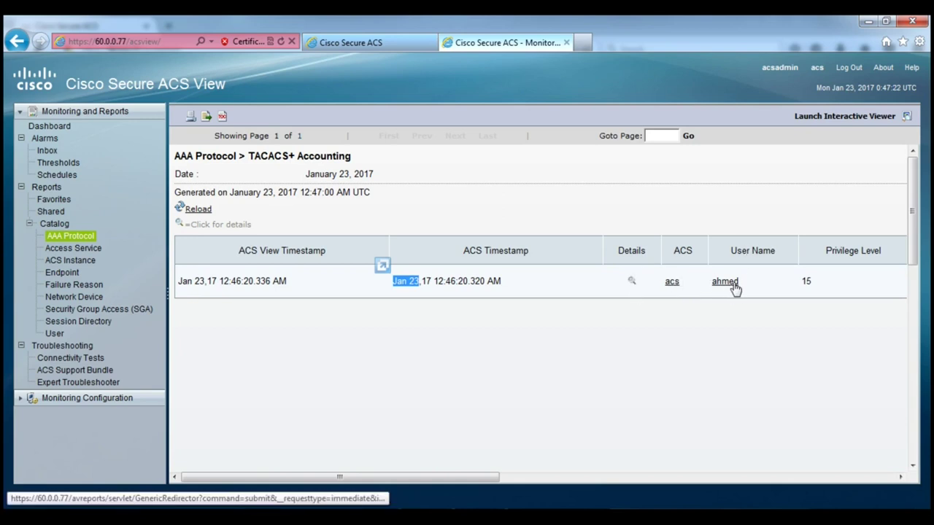
pyautogui.moveTo(398, 477); pyautogui.dragTo(484, 481)
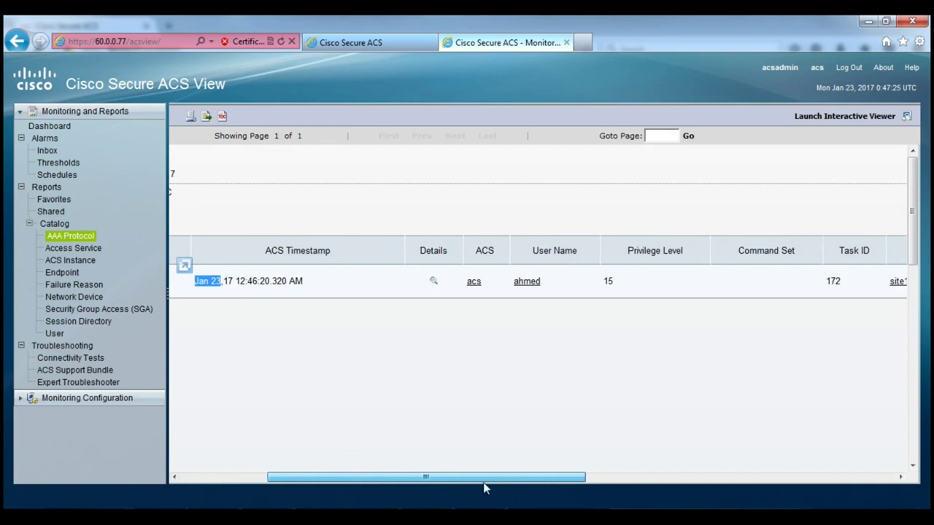
pyautogui.doubleClick(609, 283)
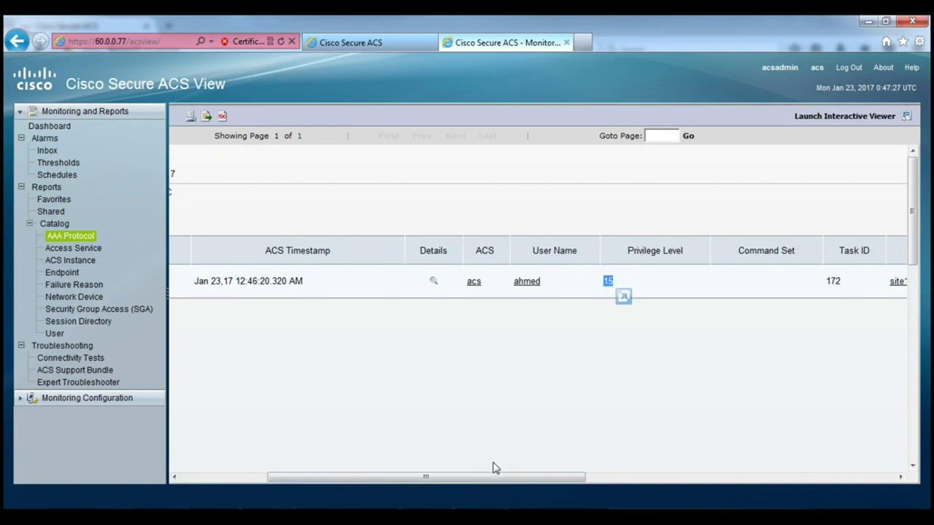
pyautogui.moveTo(494, 479); pyautogui.dragTo(824, 466)
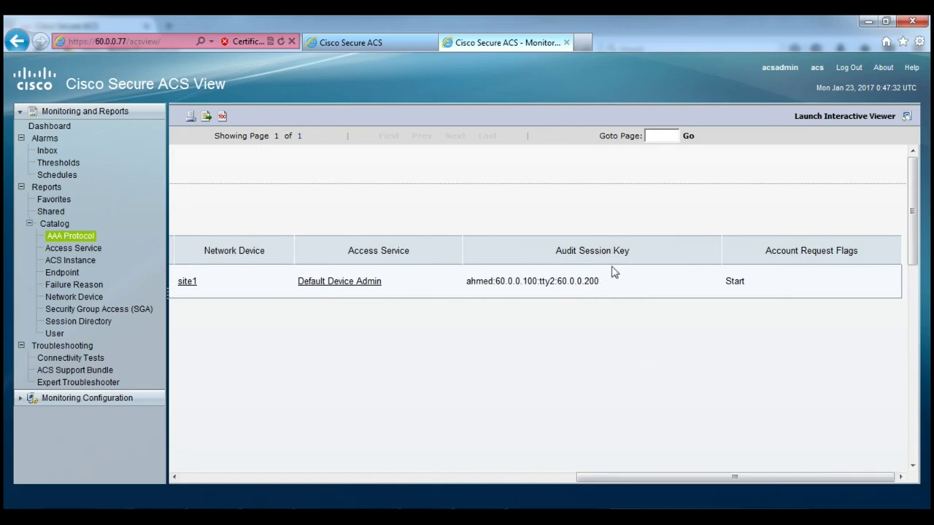
pyautogui.moveTo(573, 283); pyautogui.dragTo(507, 283)
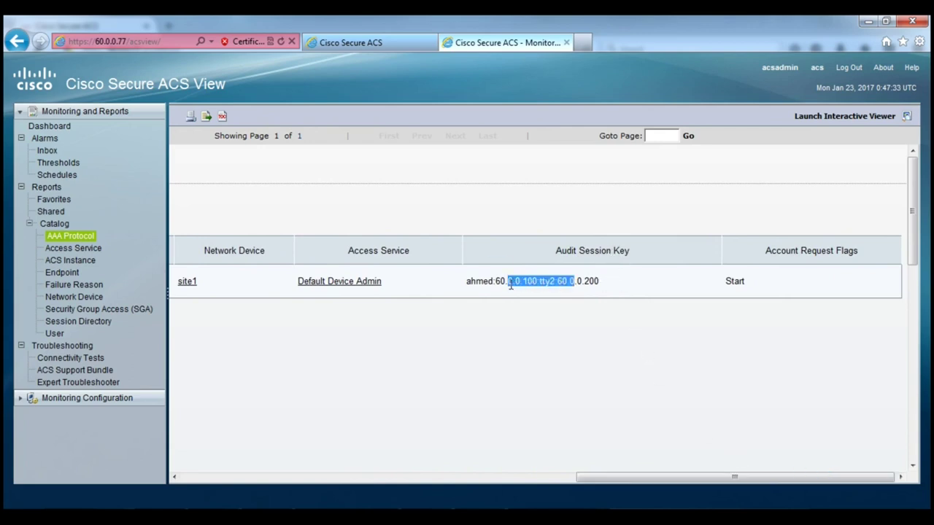
pyautogui.click(739, 283)
pyautogui.moveTo(739, 283); pyautogui.dragTo(732, 294)
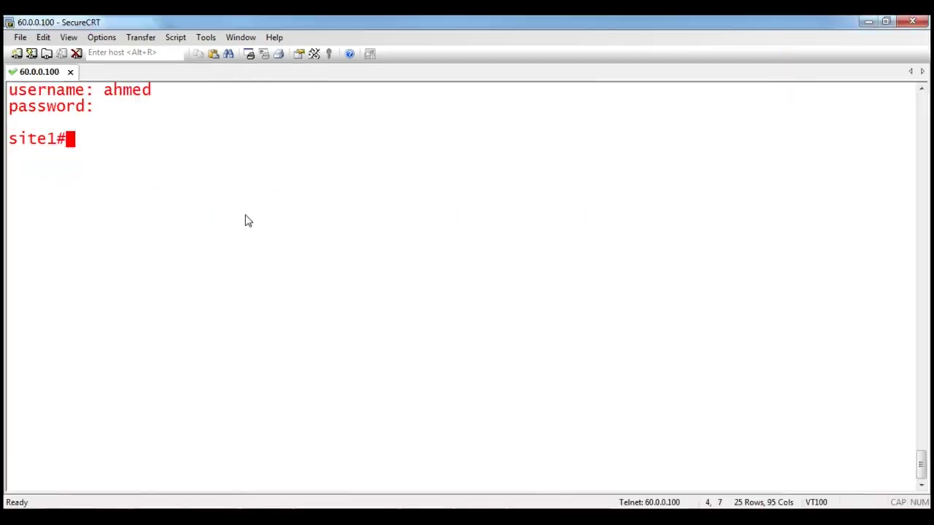
# From conf t, enter interface f1/1 on site1, shut it down, and exit
pyautogui.write('conf t')
pyautogui.press('Return')
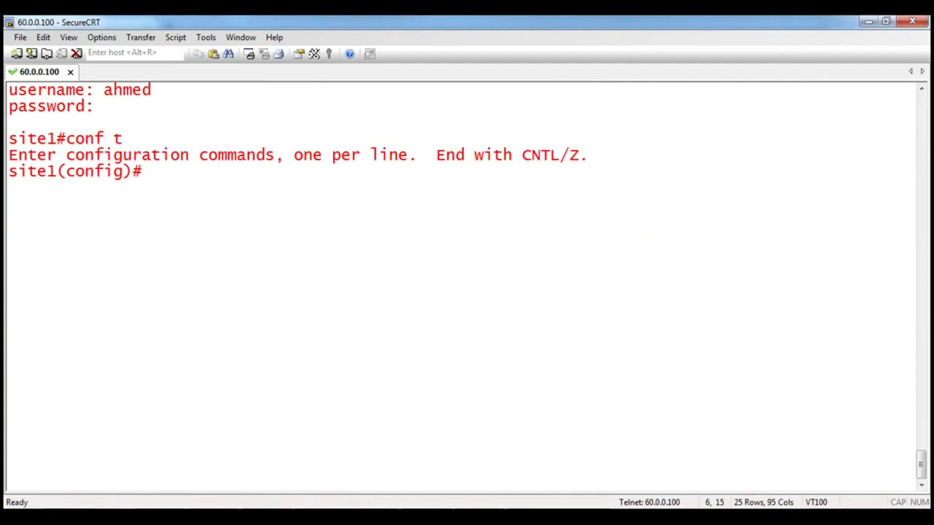
pyautogui.click(355, 503)
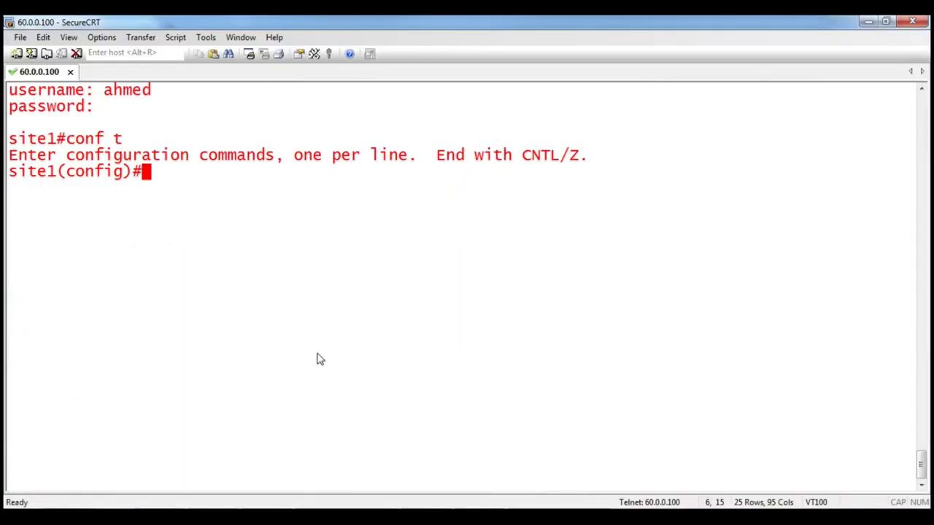
pyautogui.write('inter f1/1')
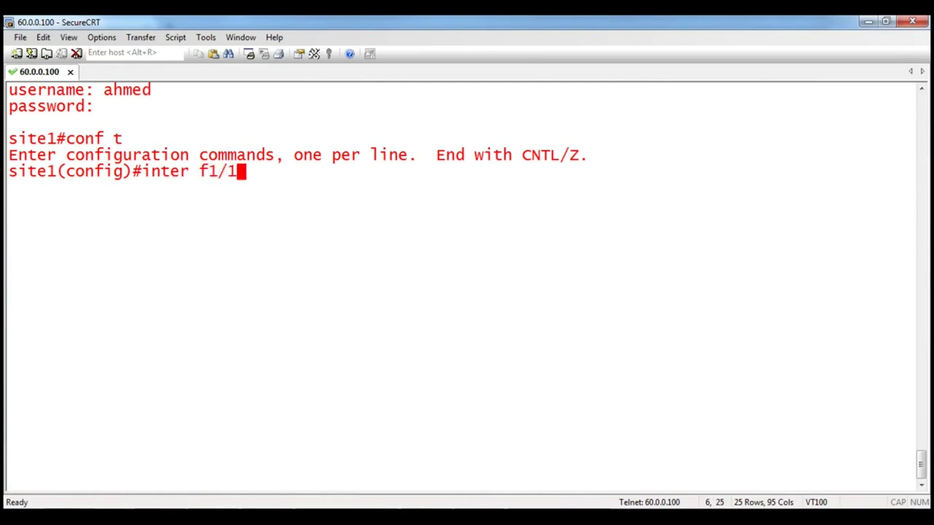
pyautogui.press('Return')
pyautogui.write('shut')
pyautogui.press('Return')
pyautogui.write('exit')
pyautogui.press('Return')
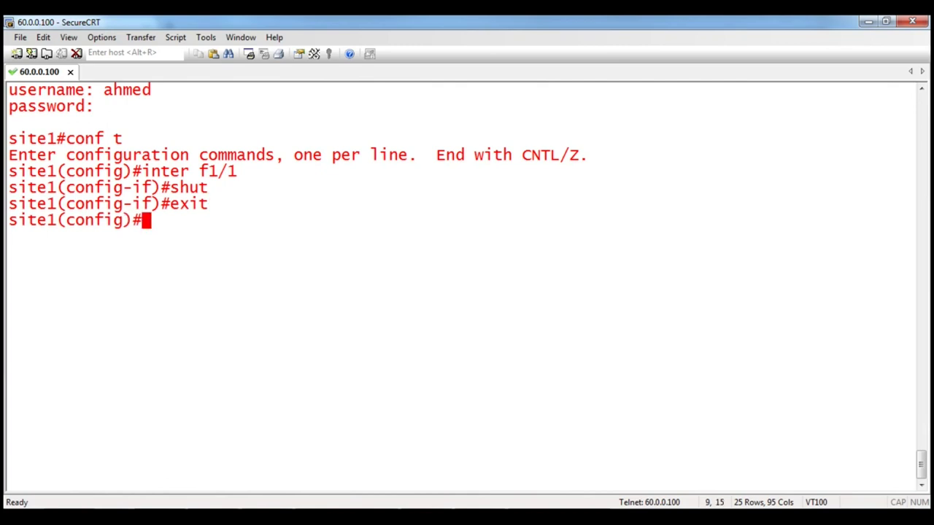
pyautogui.hotkey('alt', 'Tab')
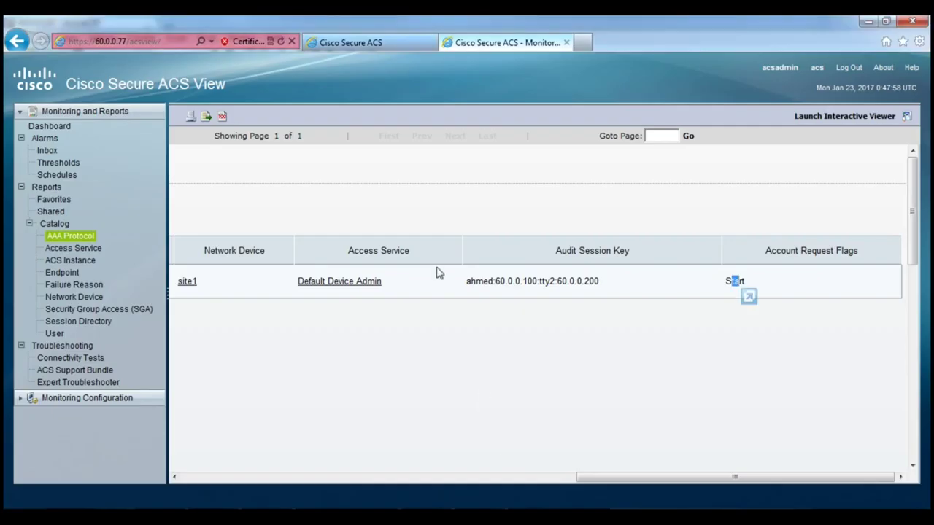
# Scroll the accounting report back left and reload it twice, still showing one record
pyautogui.moveTo(640, 477); pyautogui.dragTo(229, 467)
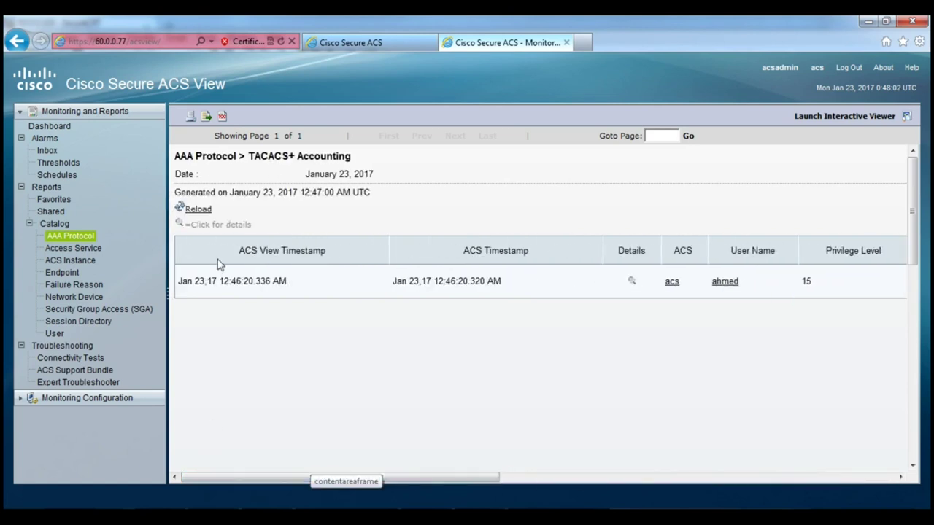
pyautogui.click(193, 211)
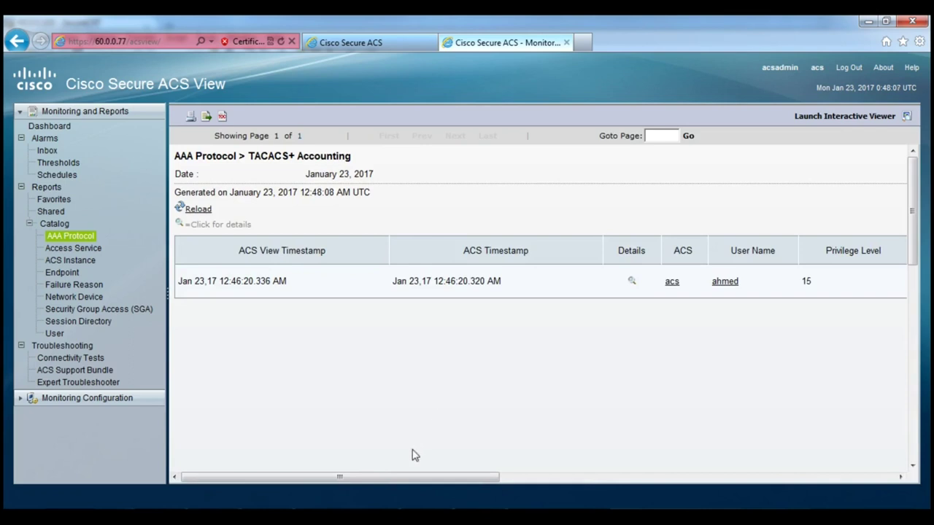
pyautogui.moveTo(406, 478); pyautogui.dragTo(379, 479)
pyautogui.click(195, 209)
# Start 'aaa accounting' on site1 and enlarge the terminal to read the ? help options
pyautogui.hotkey('alt', 'Tab')
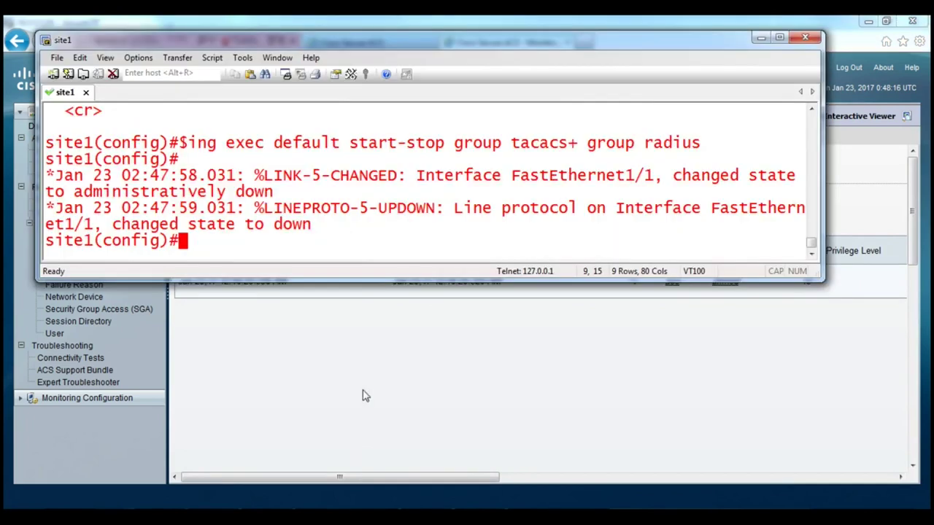
pyautogui.write('aa')
pyautogui.press('Tab')
pyautogui.write('a')
pyautogui.press('Tab')
pyautogui.write('acc')
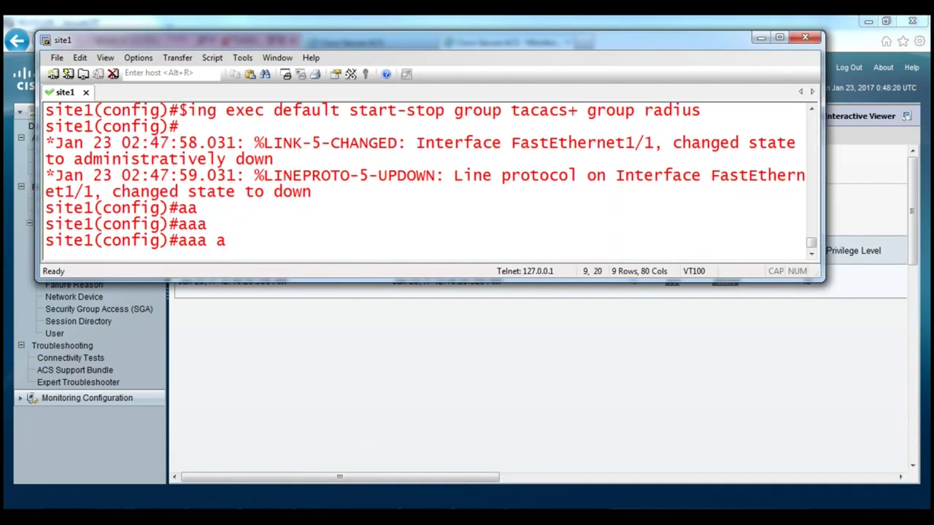
pyautogui.press('Tab')
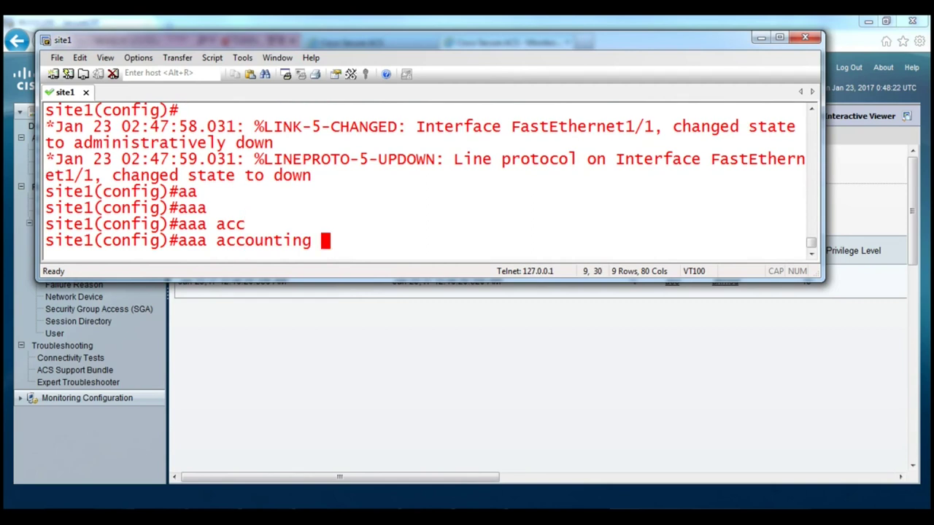
pyautogui.write('?')
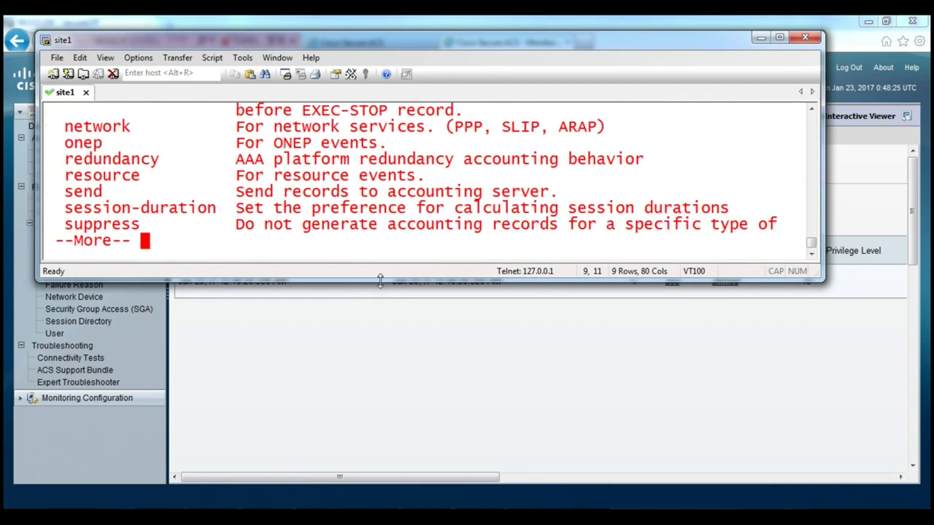
pyautogui.moveTo(380, 281); pyautogui.dragTo(380, 445)
pyautogui.scroll(4, 94, 222)
pyautogui.scroll(-4, 93, 222)
pyautogui.scroll(2, 94, 222)
pyautogui.moveTo(143, 170); pyautogui.dragTo(82, 171)
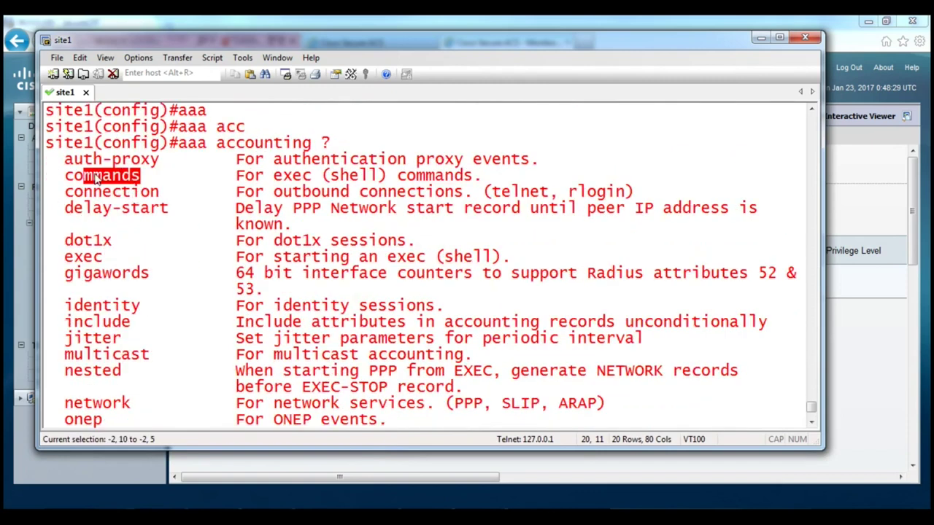
pyautogui.scroll(-2, 73, 175)
# Complete and apply 'commands 15 default start-stop group tacacs+'
pyautogui.write('qco')
pyautogui.write('mm')
pyautogui.press('Tab')
pyautogui.write('?')
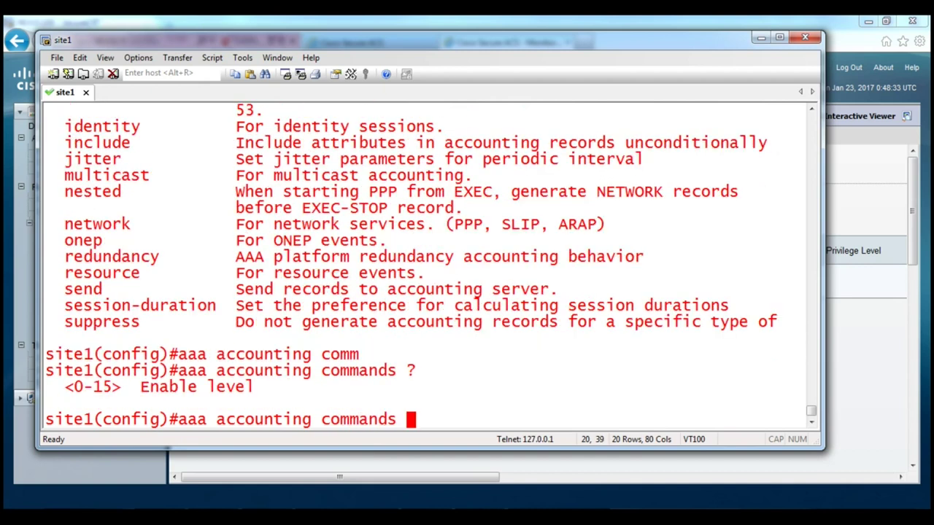
pyautogui.write('15')
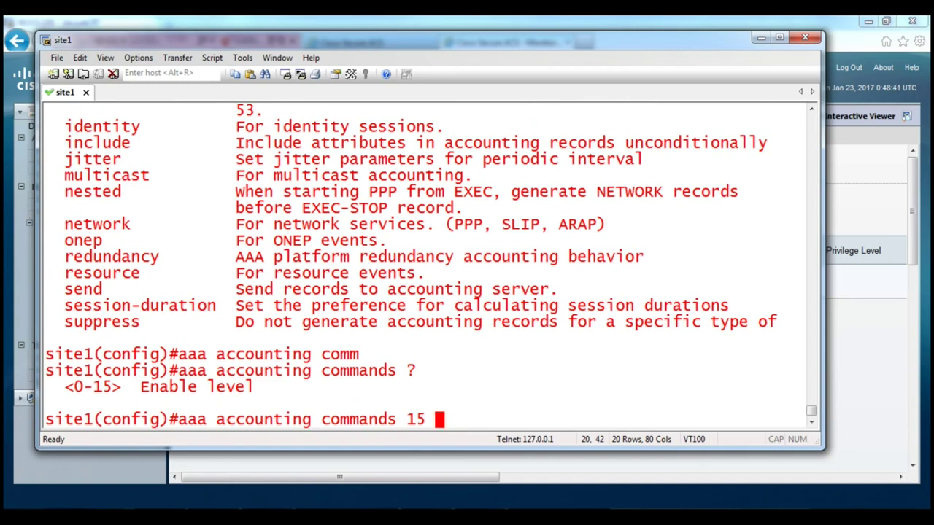
pyautogui.write('?default')
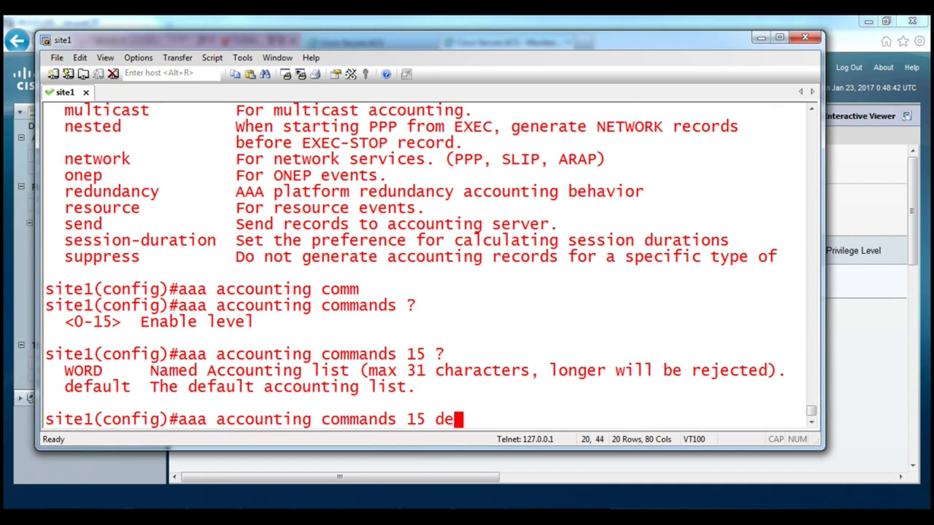
pyautogui.press('Tab')
pyautogui.write('s')
pyautogui.press('Tab')
pyautogui.write('t')
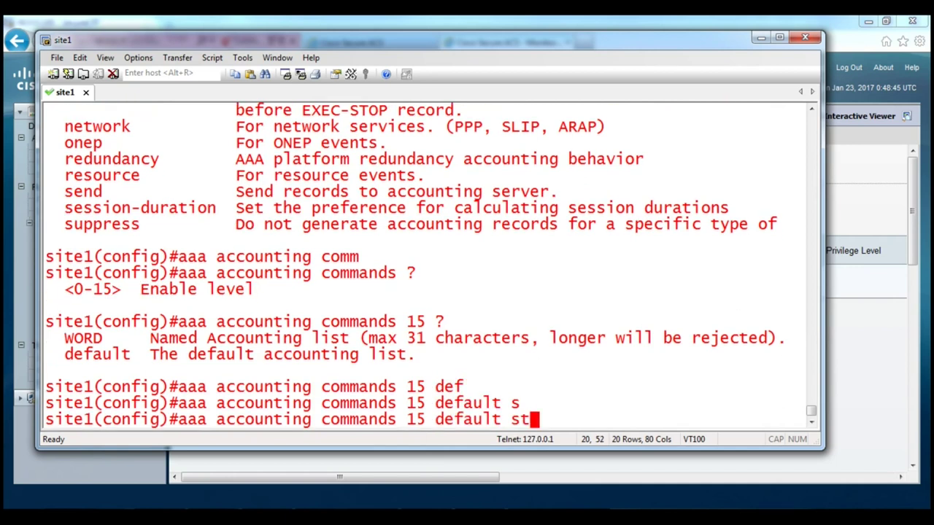
pyautogui.write('art-stop')
pyautogui.press('Tab')
pyautogui.write('g')
pyautogui.press('Tab')
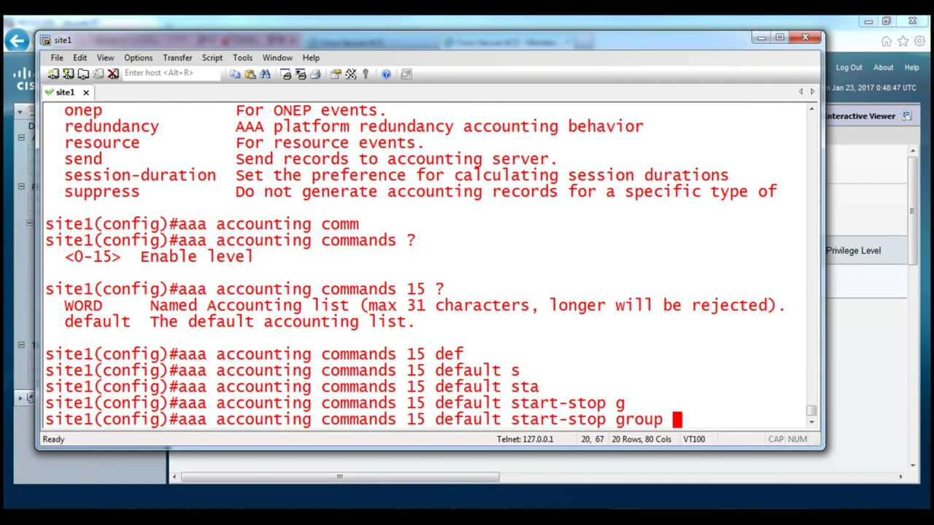
pyautogui.write('t')
pyautogui.press('Tab')
pyautogui.press('Return')
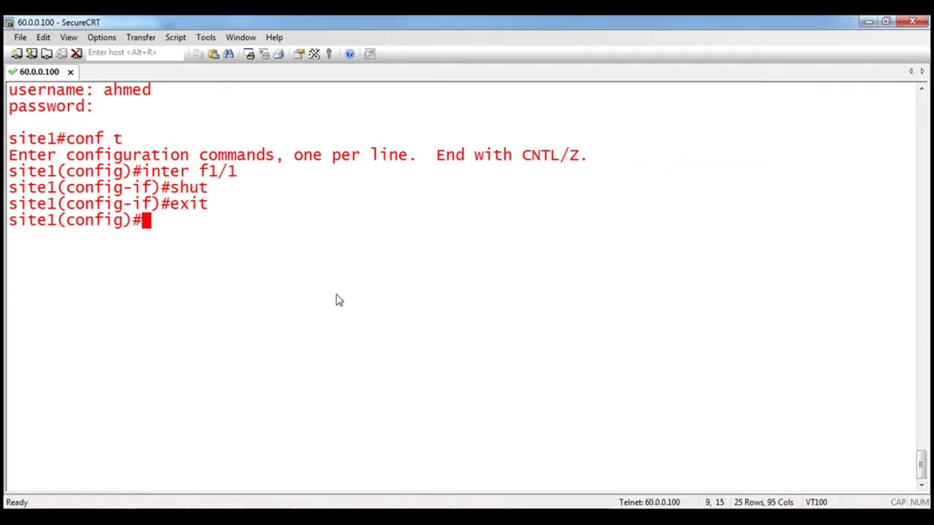
# Exit and re-enter configuration mode on site1, then return to the ACS View accounting report
pyautogui.write('exit')
pyautogui.press('Return')
pyautogui.write('conf t')
pyautogui.press('Return')
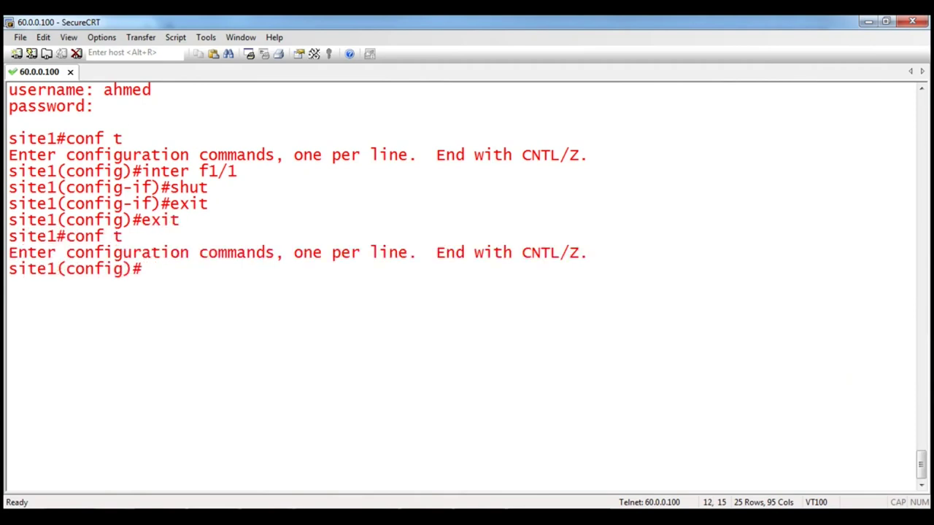
pyautogui.hotkey('alt', 'Tab')
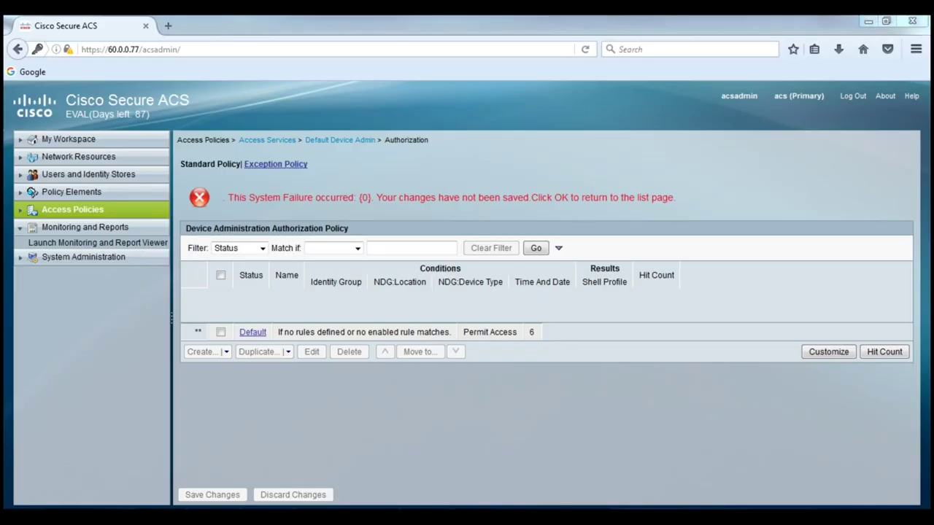
pyautogui.hotkey('alt', 'Tab')
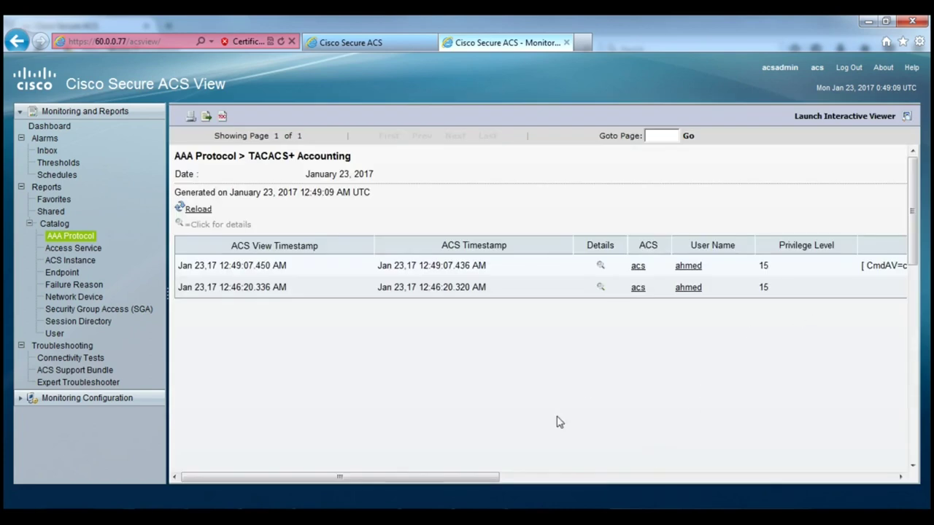
# On site1, enter interface FastEthernet 1/1 (inter f1/1), shut it down, and exit
pyautogui.moveTo(455, 478); pyautogui.dragTo(603, 476)
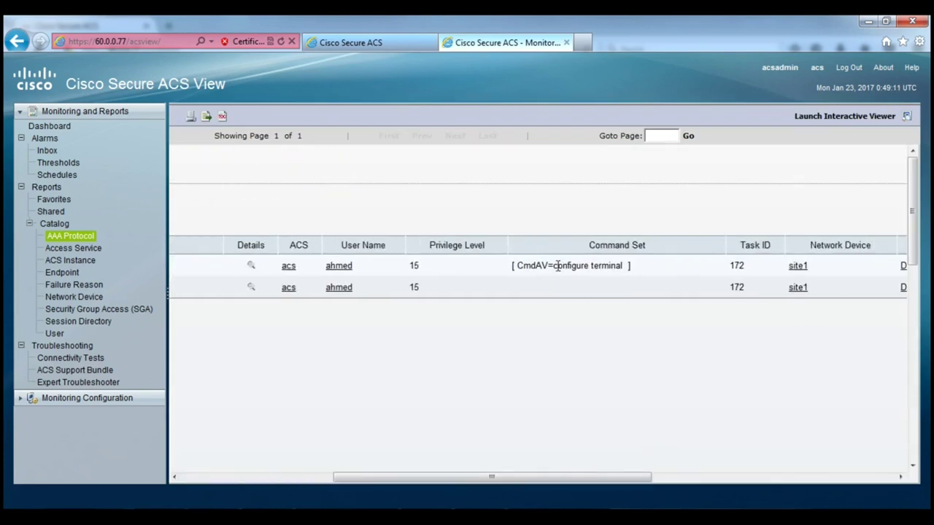
pyautogui.moveTo(554, 265); pyautogui.dragTo(629, 267)
pyautogui.moveTo(541, 478); pyautogui.dragTo(308, 462)
pyautogui.hotkey('alt', 'Tab')
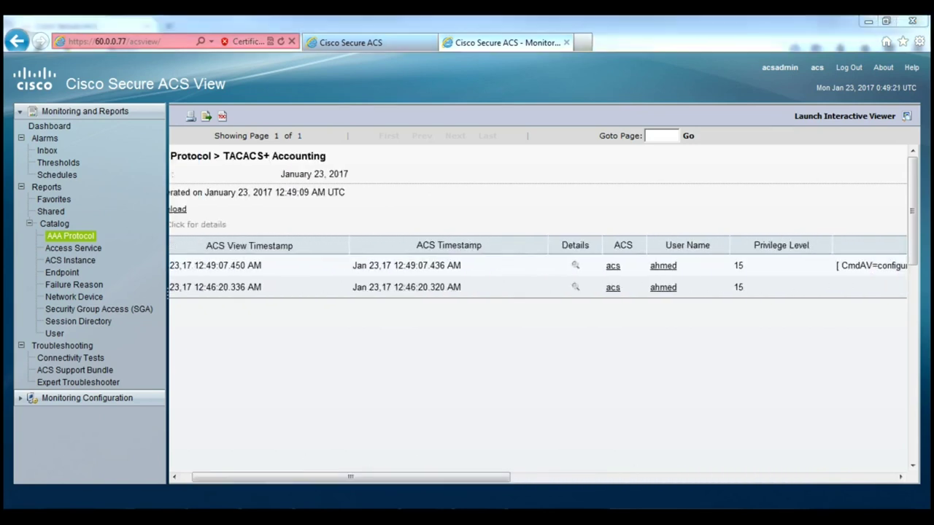
pyautogui.write('inter f1/1')
pyautogui.press('Return')
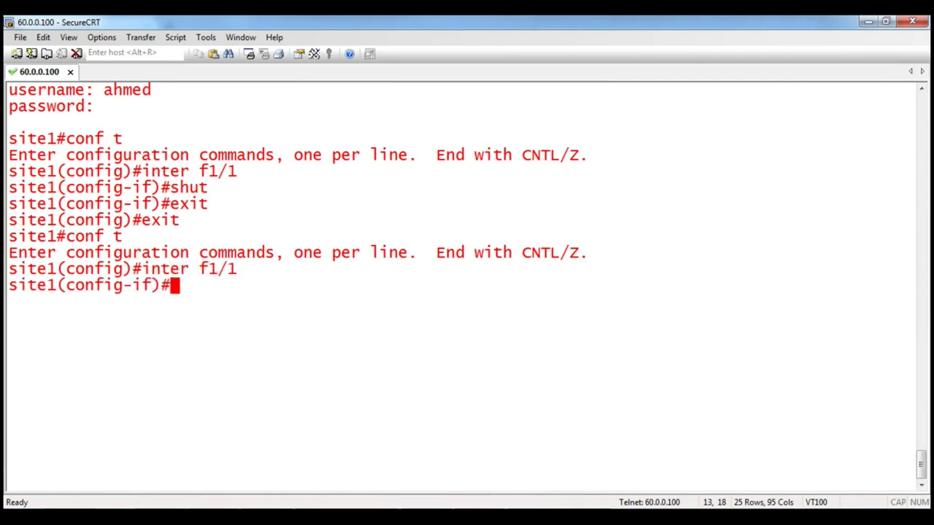
pyautogui.write('shut')
pyautogui.press('Return')
pyautogui.write('exit')
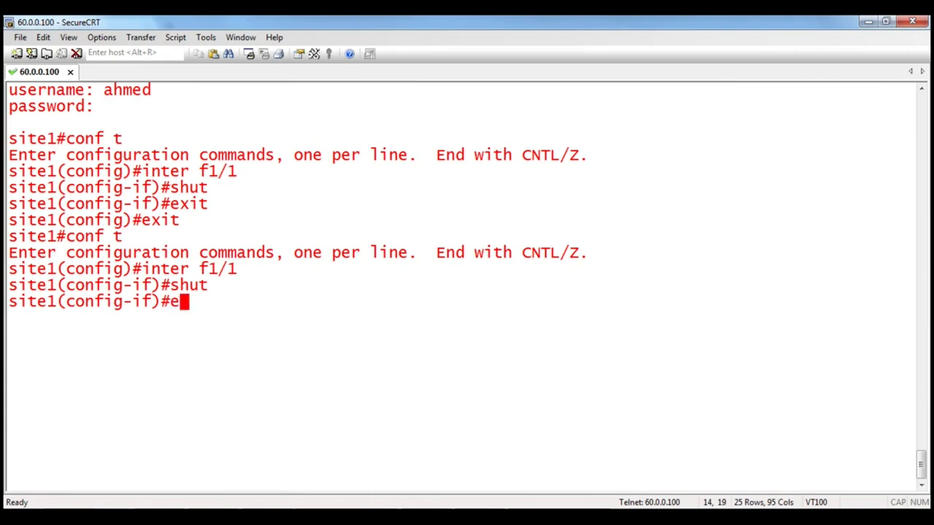
pyautogui.press('Return')
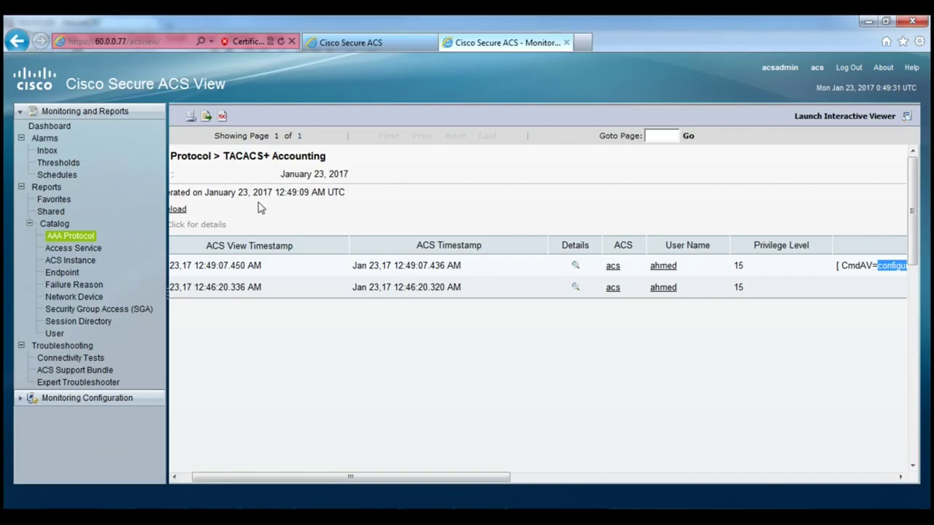
# Reload the TACACS+ Accounting report and confirm it logs configure terminal, interface FastEthernet 1/1 and shutdown
pyautogui.click(177, 209)
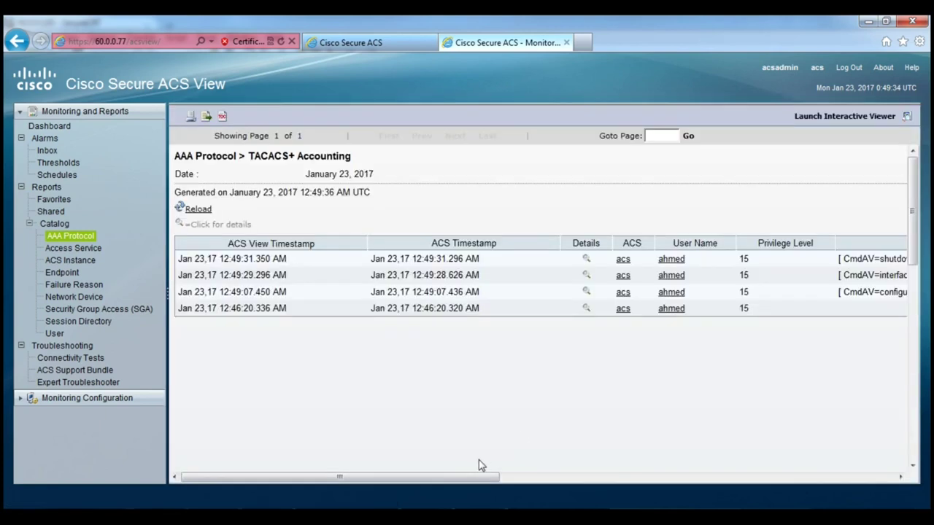
pyautogui.moveTo(452, 478); pyautogui.dragTo(612, 484)
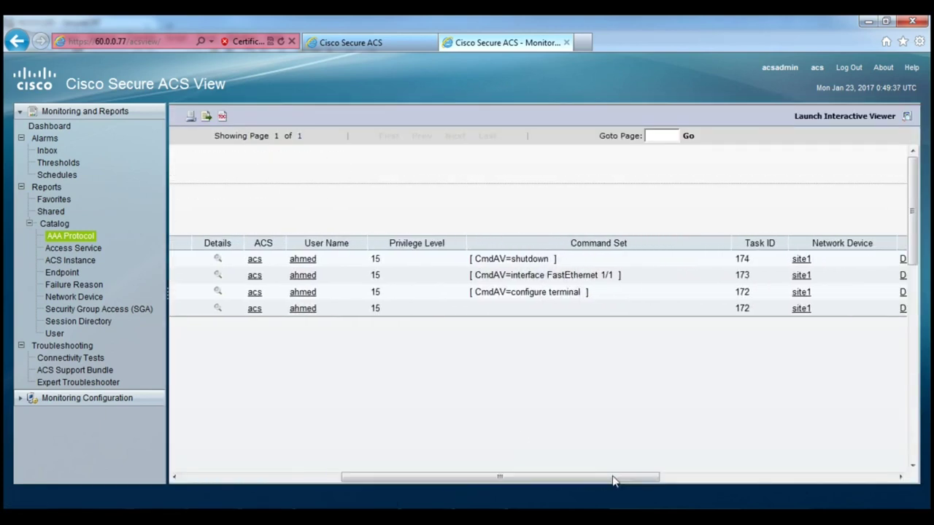
pyautogui.moveTo(512, 292); pyautogui.dragTo(583, 293)
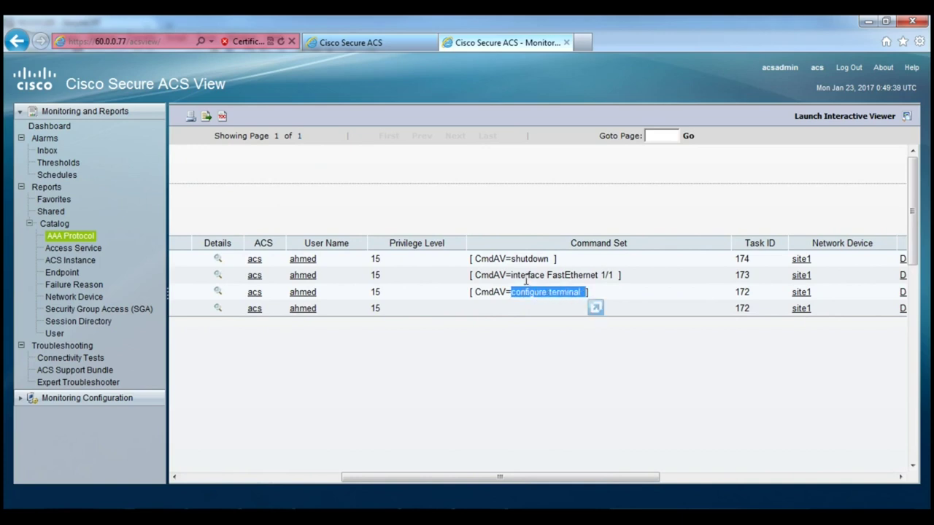
pyautogui.moveTo(513, 275); pyautogui.dragTo(614, 276)
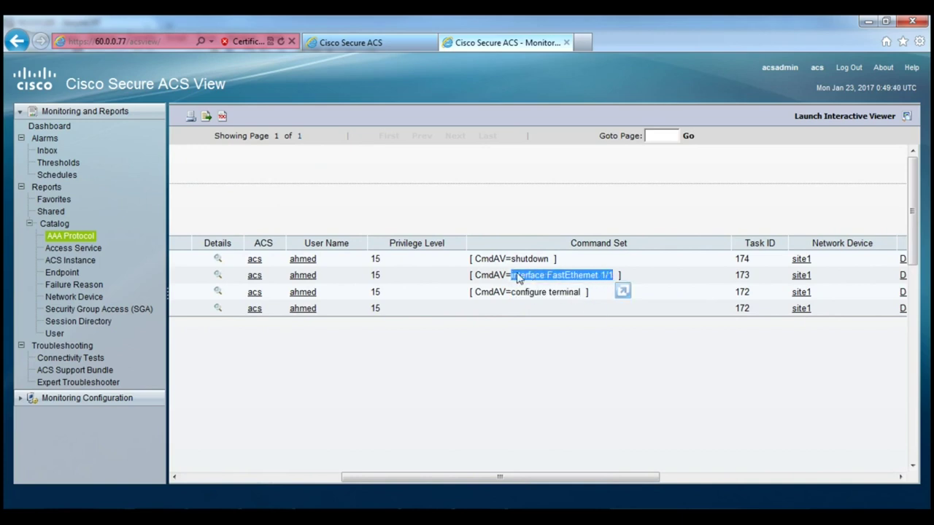
pyautogui.doubleClick(514, 259)
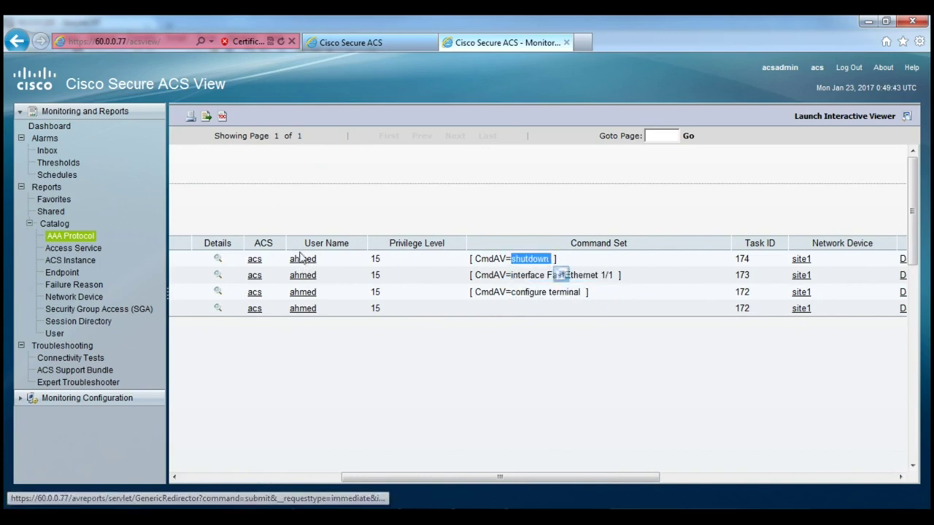
pyautogui.click(444, 485)
pyautogui.moveTo(442, 479); pyautogui.dragTo(194, 471)
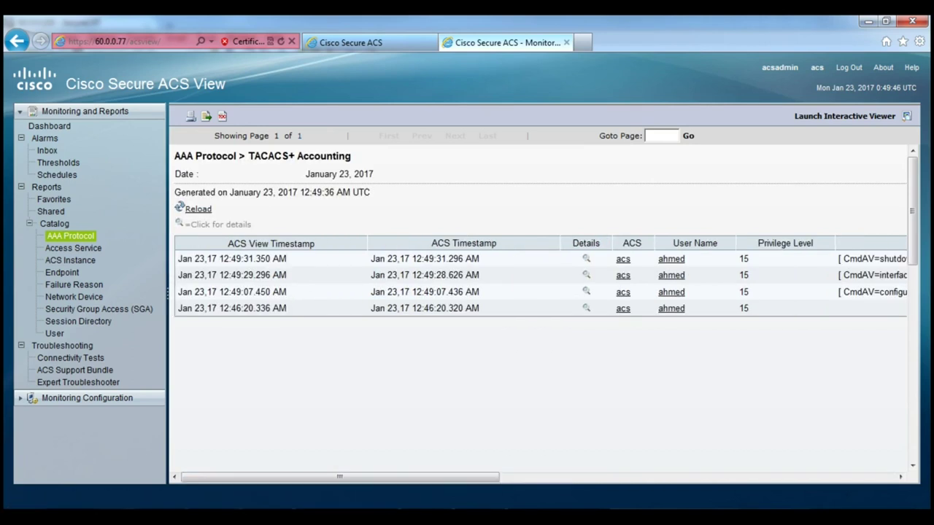
pyautogui.hotkey('alt', 'Tab')
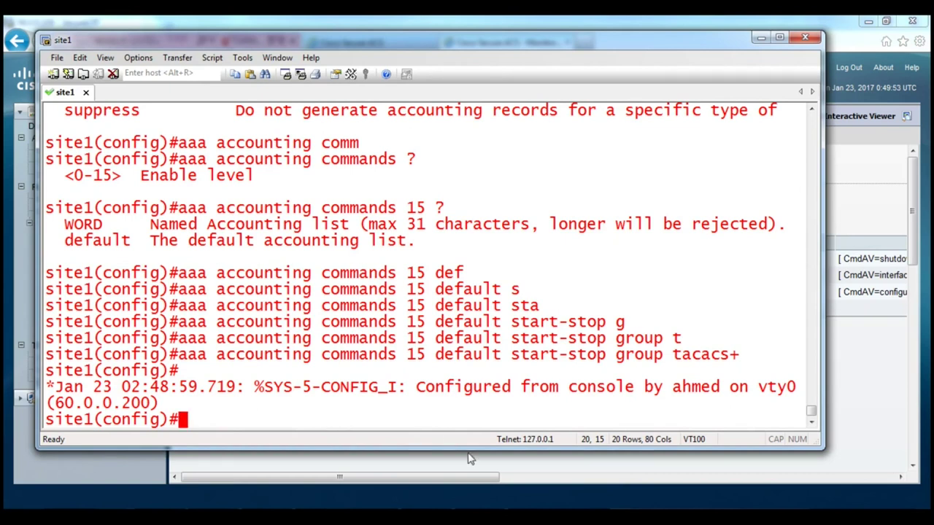
# On the 60.0.0.100 session, press Ctrl+Z to leave configuration mode and run 'sh run'
pyautogui.hotkey('alt', 'Tab')
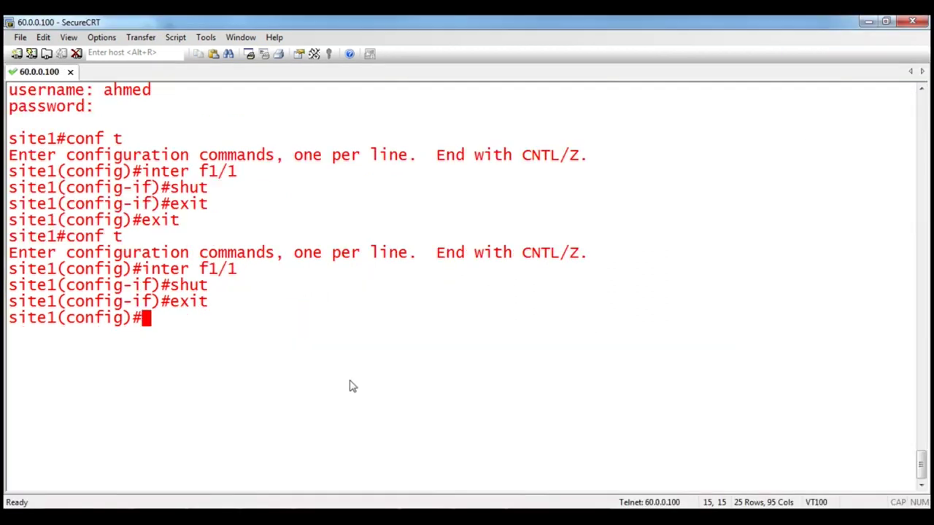
pyautogui.hotkey('ctrl', 'z')
pyautogui.write('sh run')
pyautogui.press('Return')
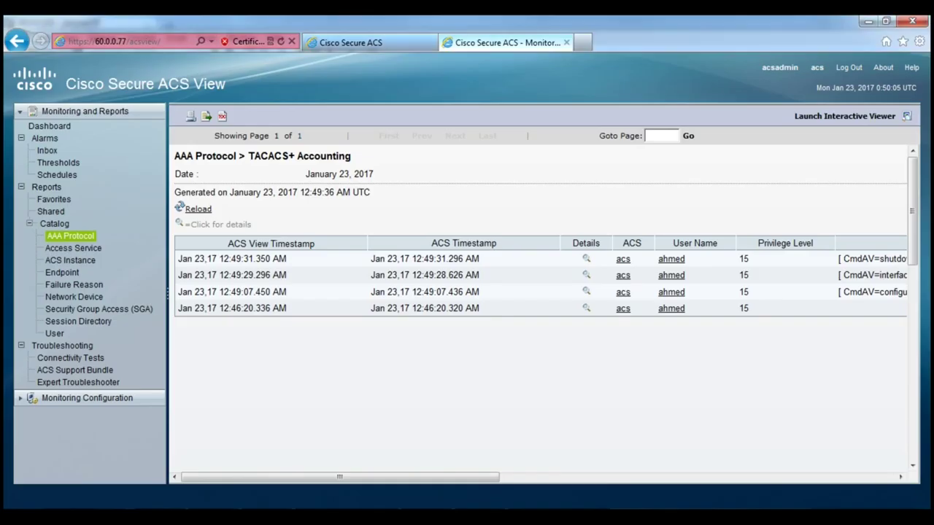
# Reload the accounting report and confirm show running-config appears in the Command Set column
pyautogui.click(195, 209)
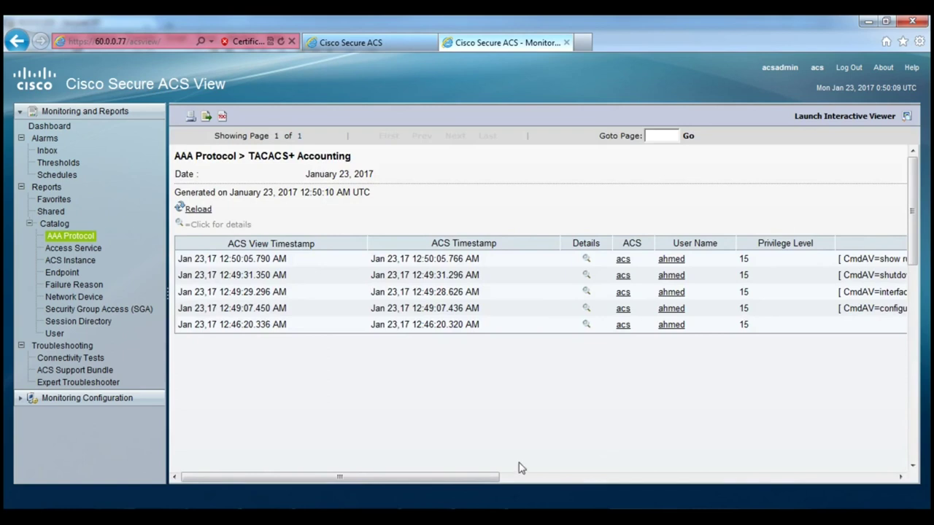
pyautogui.moveTo(434, 479); pyautogui.dragTo(577, 470)
pyautogui.moveTo(636, 259); pyautogui.dragTo(570, 258)
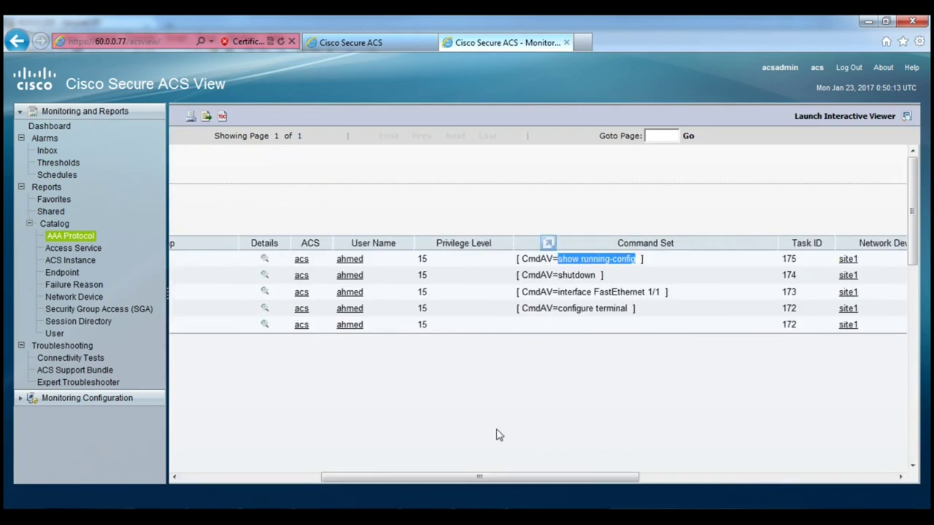
pyautogui.moveTo(486, 477); pyautogui.dragTo(302, 470)
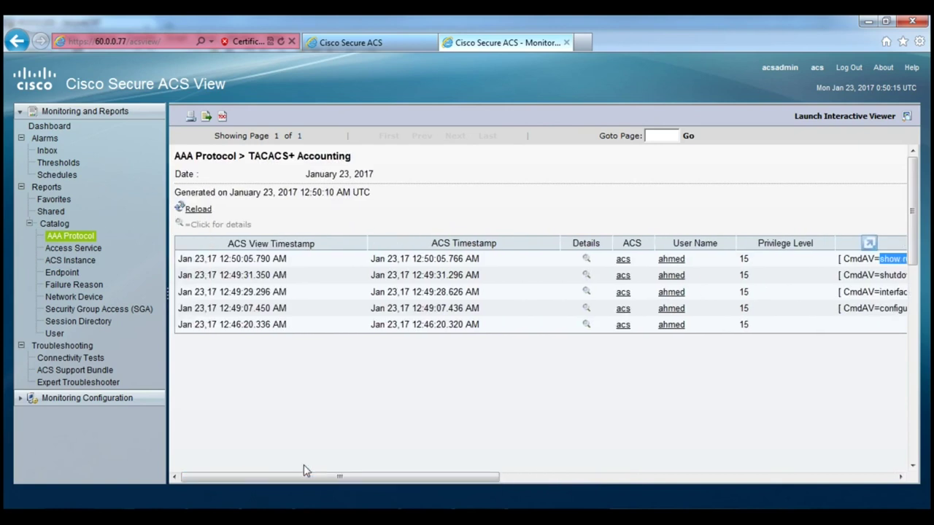
pyautogui.hotkey('alt', 'Tab')
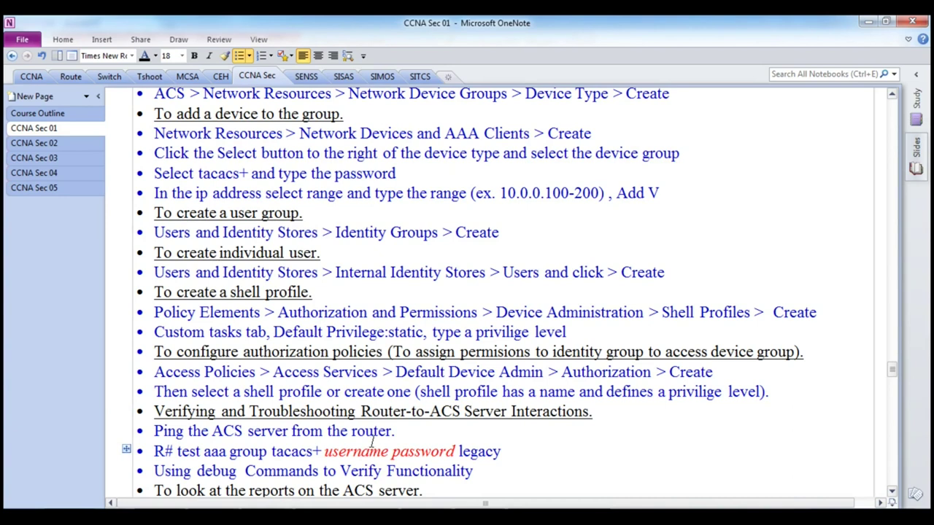
# Scroll through the CCNA Sec 01 notes and highlight the debug aaa authentication commands
pyautogui.scroll(4, 313, 266)
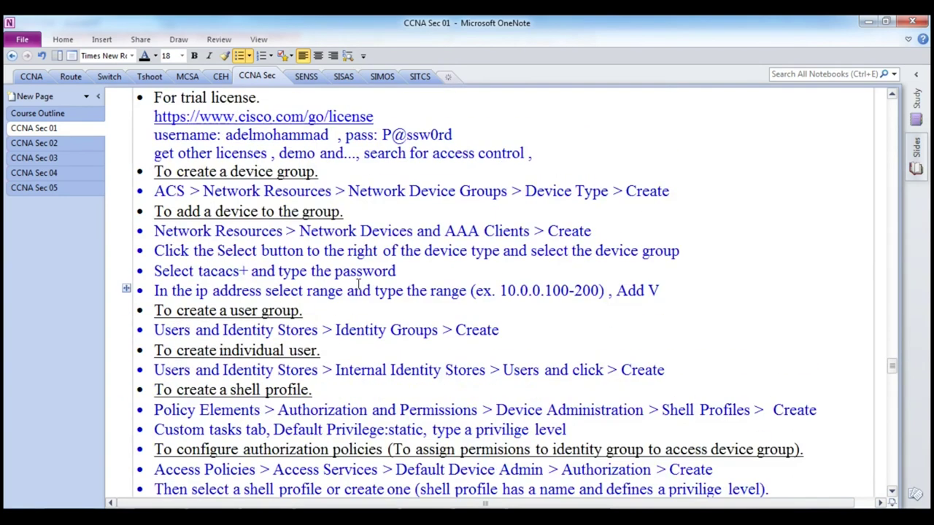
pyautogui.scroll(1, 349, 290)
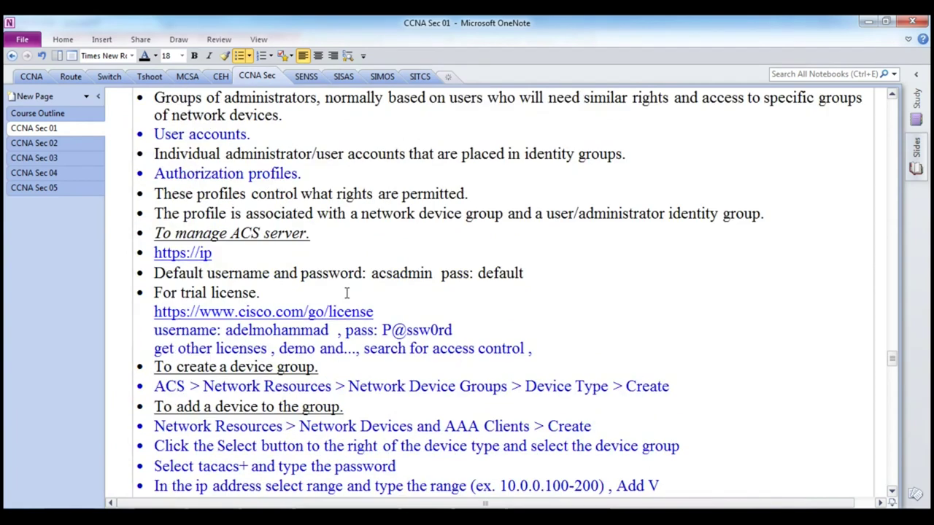
pyautogui.scroll(-2, 347, 293)
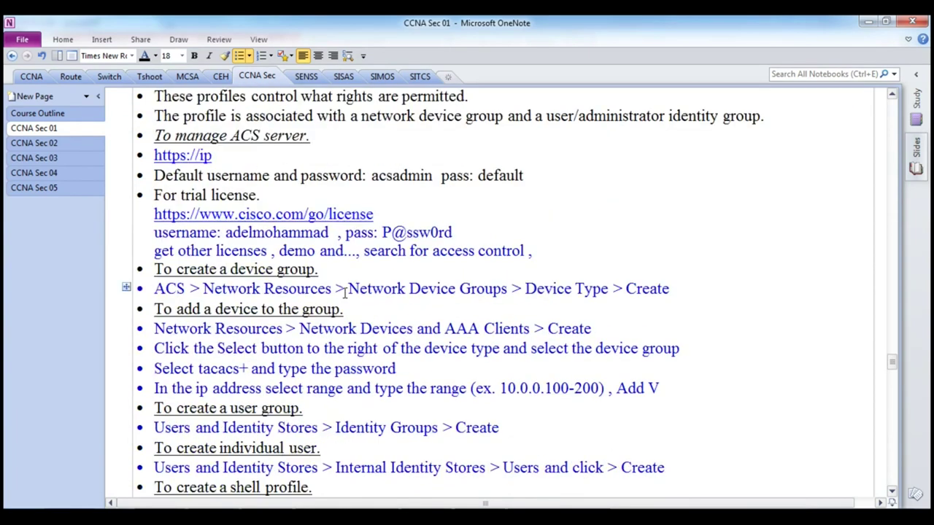
pyautogui.scroll(-4, 345, 292)
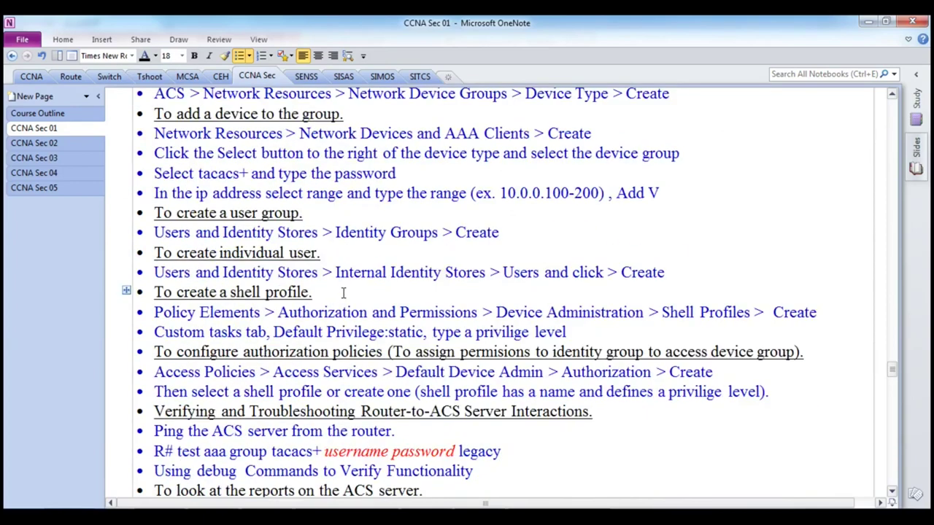
pyautogui.scroll(-3, 345, 292)
pyautogui.scroll(17, 343, 292)
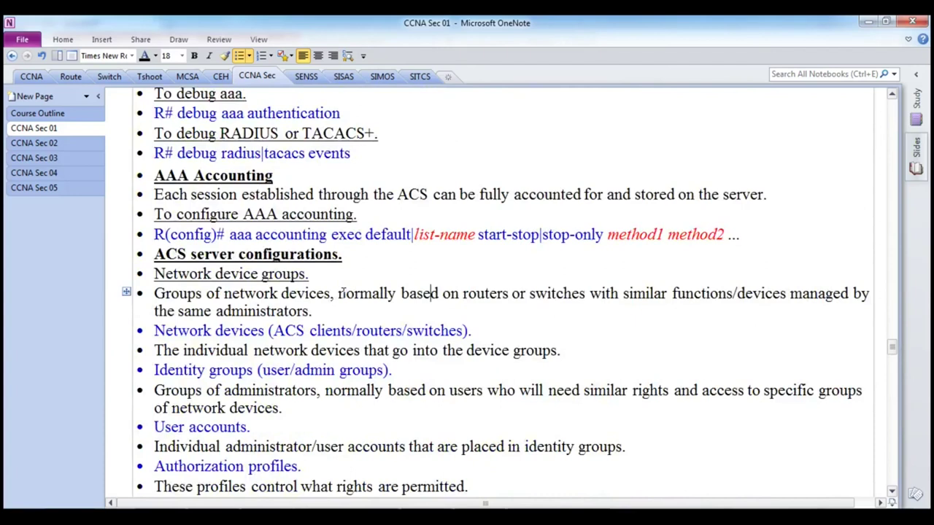
pyautogui.scroll(3, 342, 292)
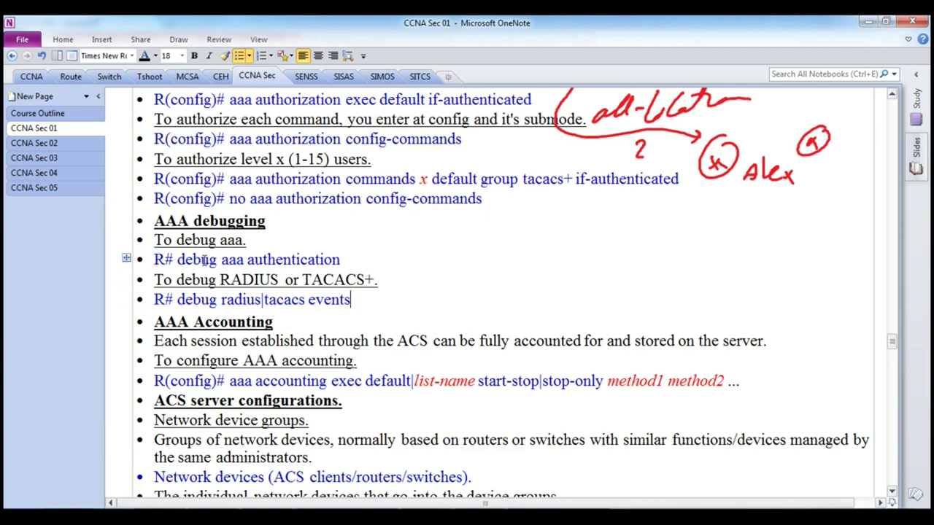
pyautogui.moveTo(178, 260); pyautogui.dragTo(340, 259)
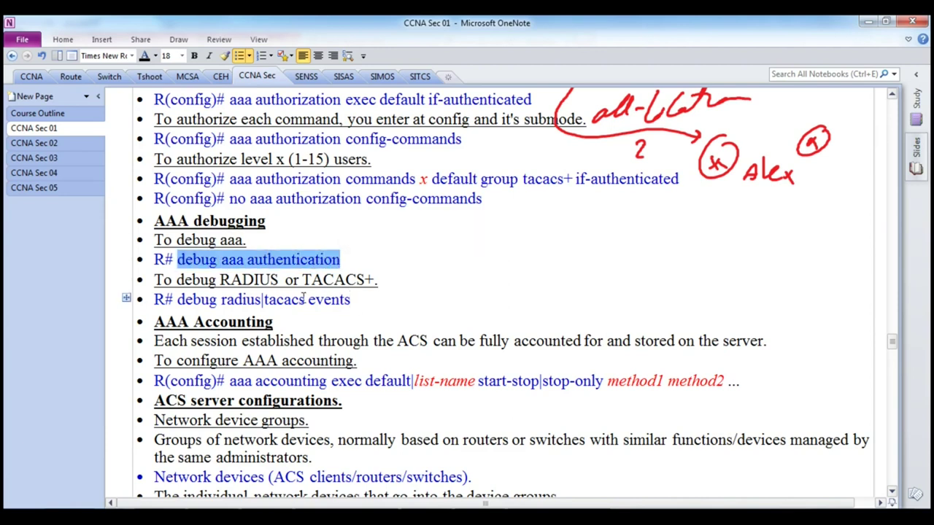
pyautogui.moveTo(180, 299); pyautogui.dragTo(292, 299)
pyautogui.click(290, 341)
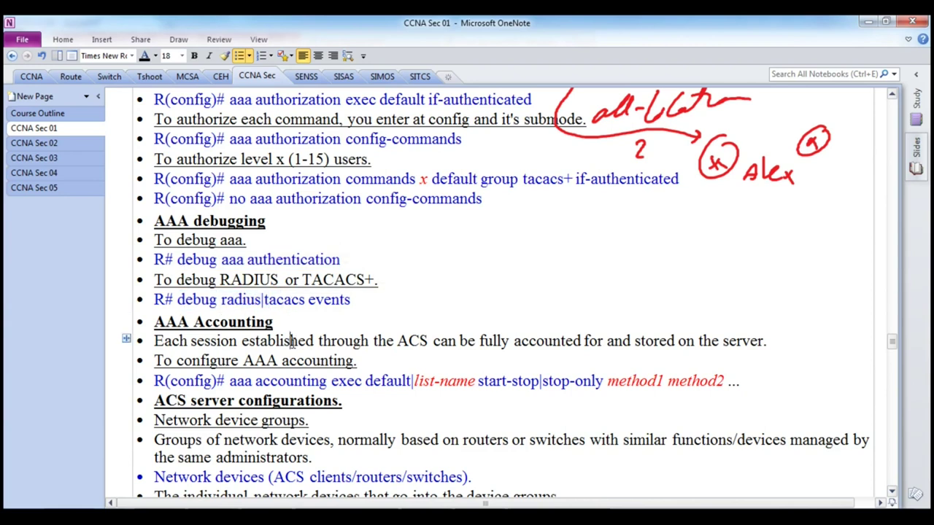
# Scroll down to the Bring Your Own Device (BYOD) heading and select part of it
pyautogui.scroll(4, 289, 342)
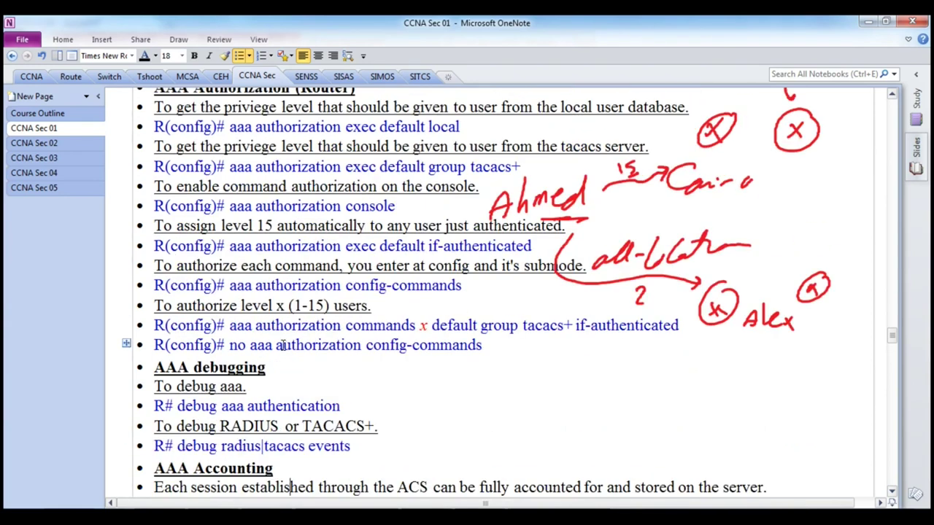
pyautogui.scroll(5, 283, 346)
pyautogui.scroll(-10, 279, 339)
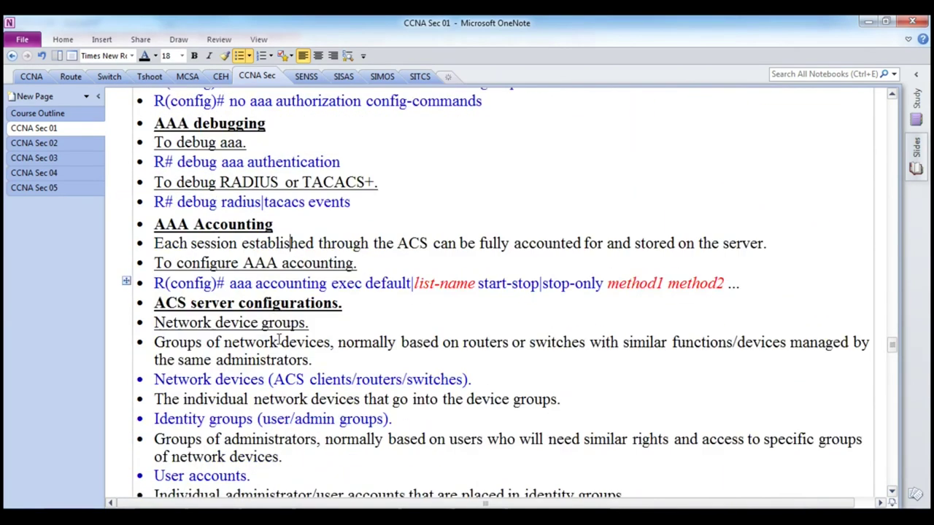
pyautogui.scroll(-3, 279, 337)
pyautogui.scroll(-17, 279, 337)
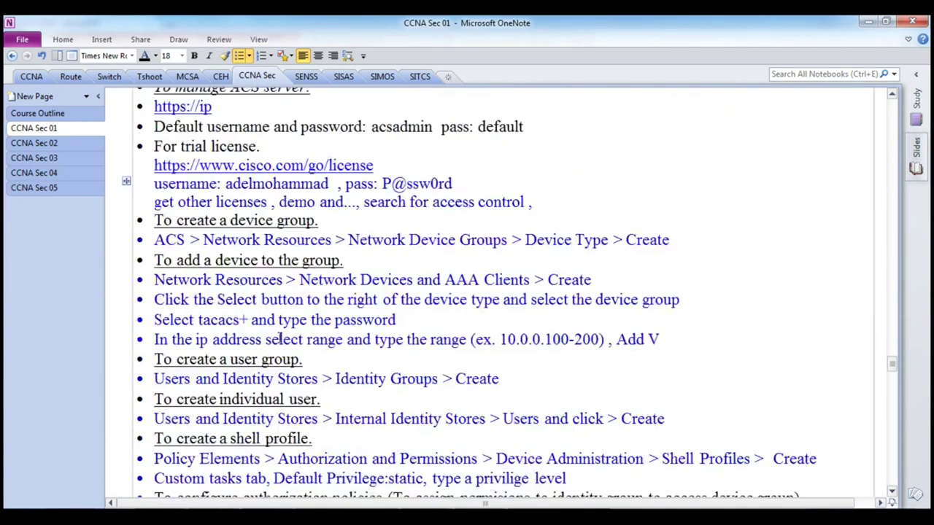
pyautogui.moveTo(570, 387); pyautogui.dragTo(461, 375)
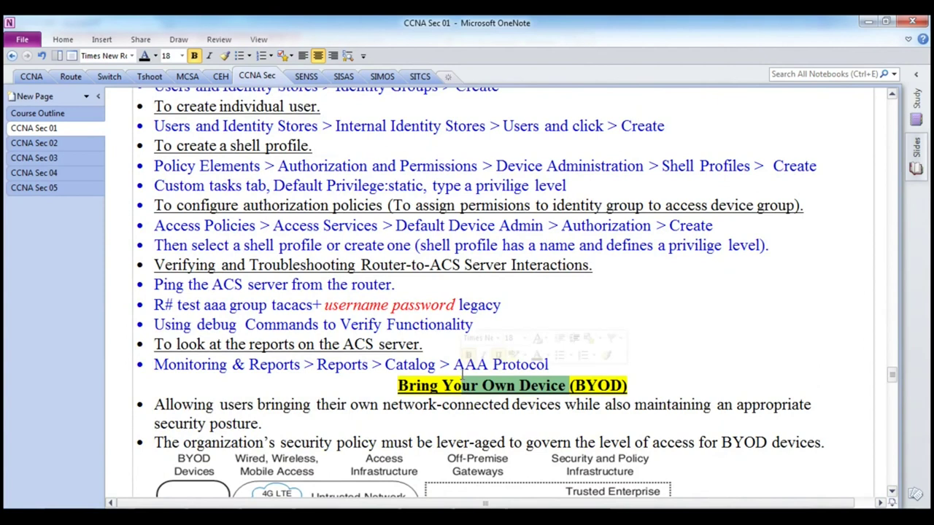
# Deselect the BYOD heading and open a blank Untitled side note with Ctrl+Shift+M
pyautogui.click(438, 385)
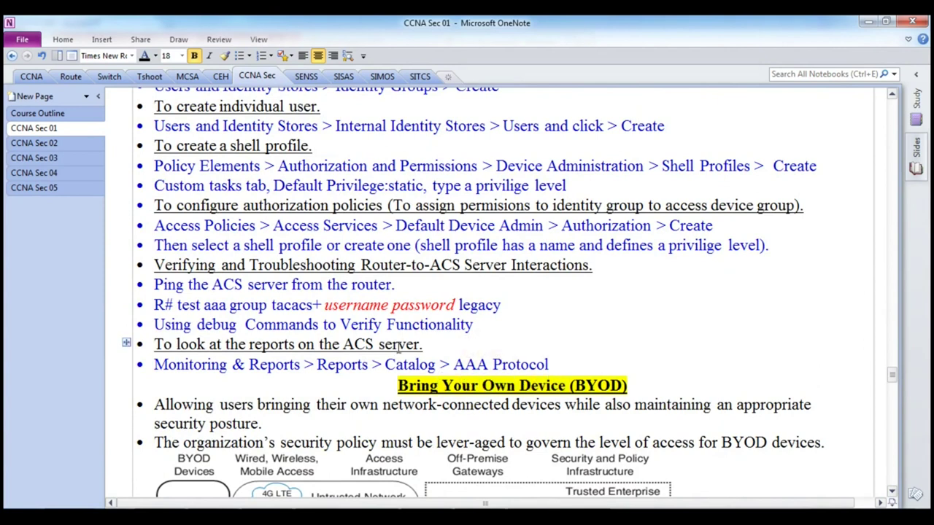
pyautogui.click(399, 344)
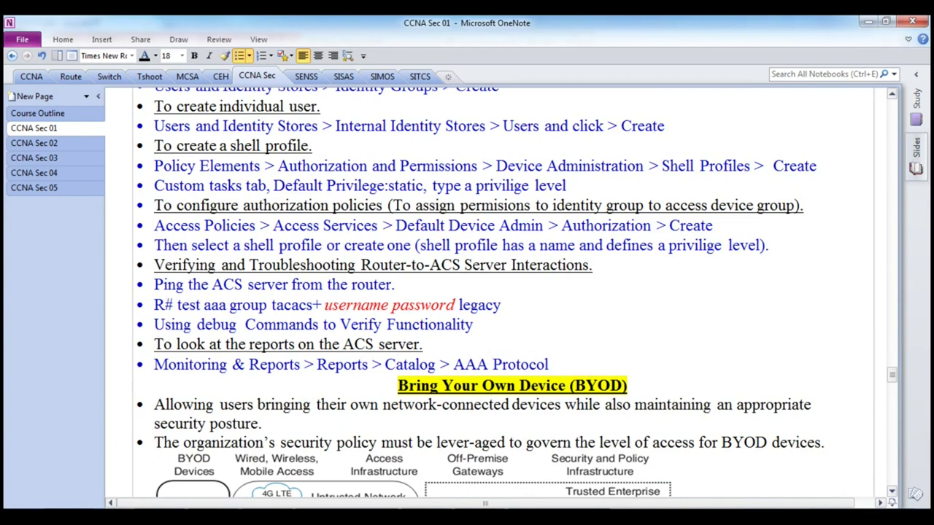
pyautogui.scroll(-2, 817, 433)
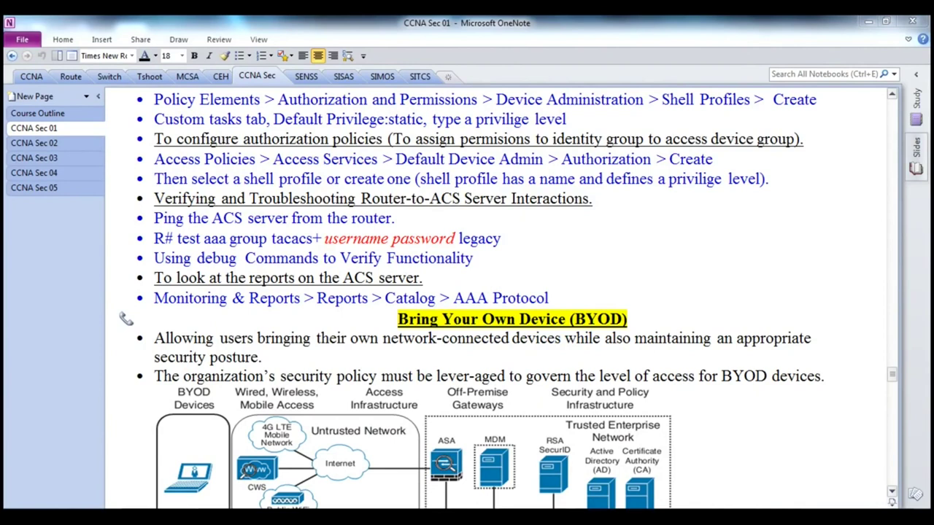
pyautogui.doubleClick(417, 318)
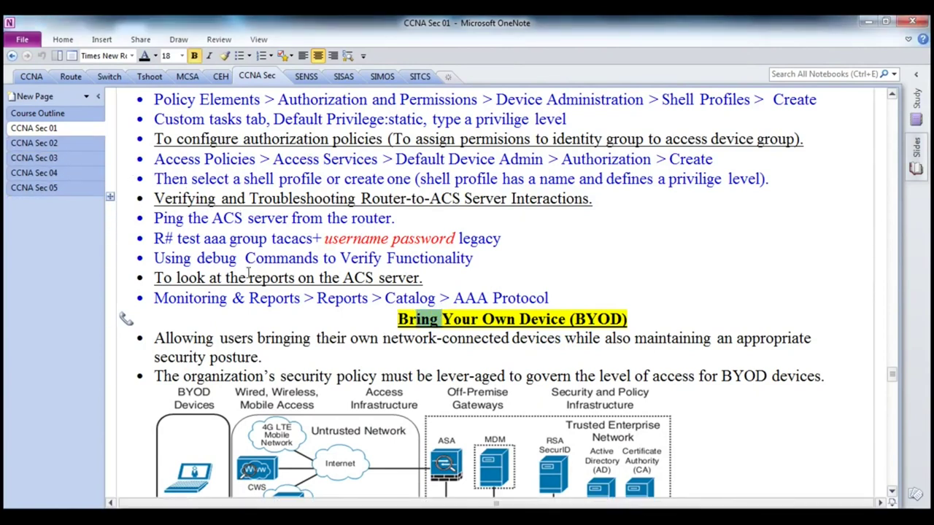
pyautogui.click(448, 337)
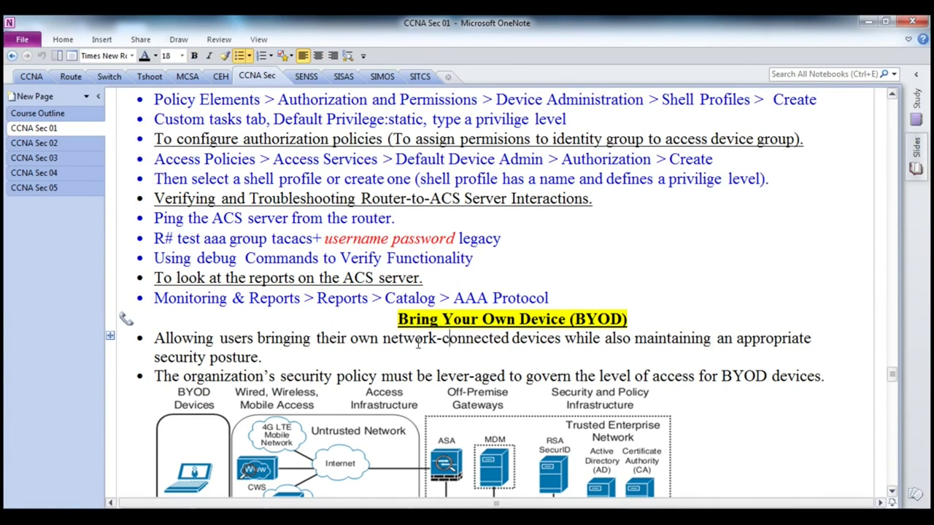
pyautogui.hotkey('ctrl', 'shift', 'm')
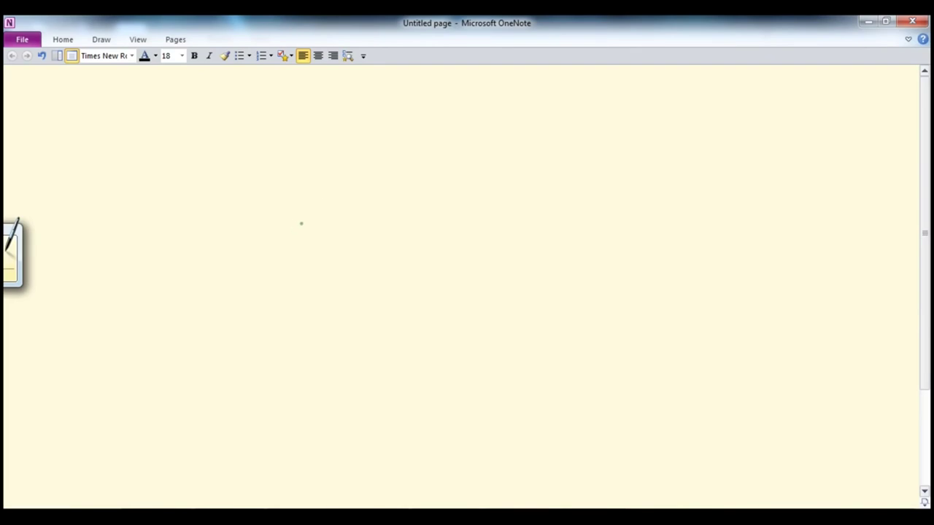
# Draw a green cloud with two device boxes, a long outgoing arrow and a return arrow
pyautogui.moveTo(136, 190)
pyautogui.mouseDown()
pyautogui.moveTo(220, 162)
pyautogui.moveTo(339, 193)
pyautogui.moveTo(374, 209)
pyautogui.moveTo(407, 243)
pyautogui.moveTo(406, 281)
pyautogui.moveTo(375, 337)
pyautogui.moveTo(302, 370)
pyautogui.moveTo(235, 371)
pyautogui.moveTo(171, 355)
pyautogui.moveTo(118, 309)
pyautogui.moveTo(105, 243)
pyautogui.moveTo(146, 186)
pyautogui.mouseUp()
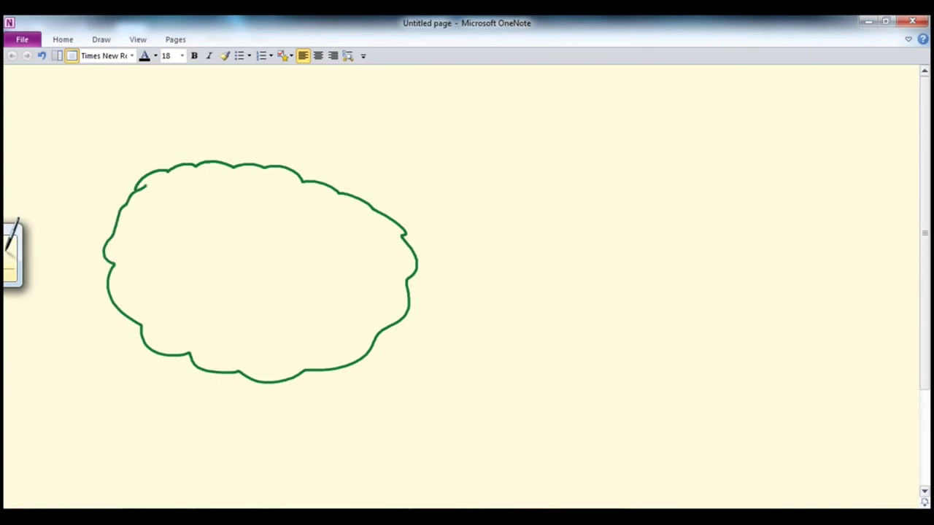
pyautogui.moveTo(226, 213)
pyautogui.mouseDown()
pyautogui.moveTo(207, 242)
pyautogui.moveTo(223, 242)
pyautogui.moveTo(198, 253)
pyautogui.moveTo(231, 245)
pyautogui.moveTo(208, 259)
pyautogui.mouseUp()
pyautogui.moveTo(250, 304); pyautogui.dragTo(230, 347)
pyautogui.moveTo(256, 332); pyautogui.dragTo(244, 341)
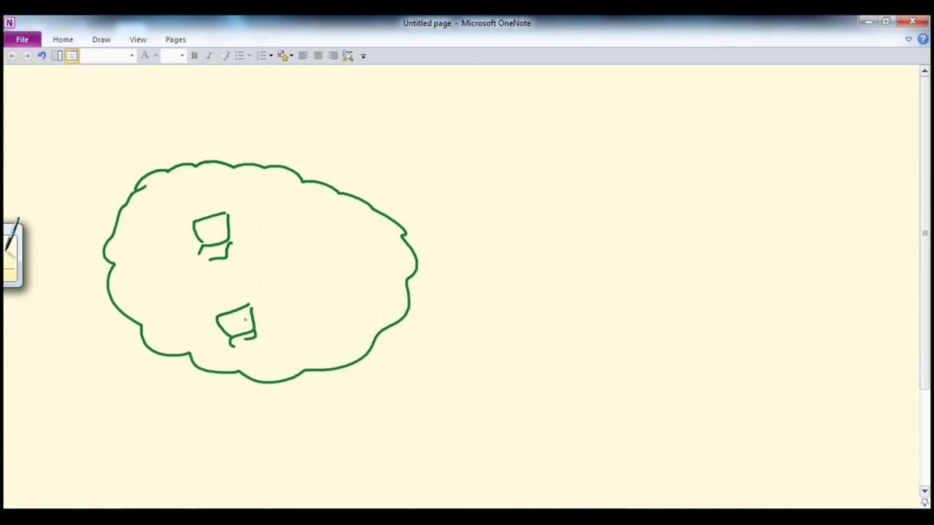
pyautogui.moveTo(305, 261)
pyautogui.mouseDown()
pyautogui.moveTo(338, 235)
pyautogui.moveTo(579, 167)
pyautogui.moveTo(565, 181)
pyautogui.mouseUp()
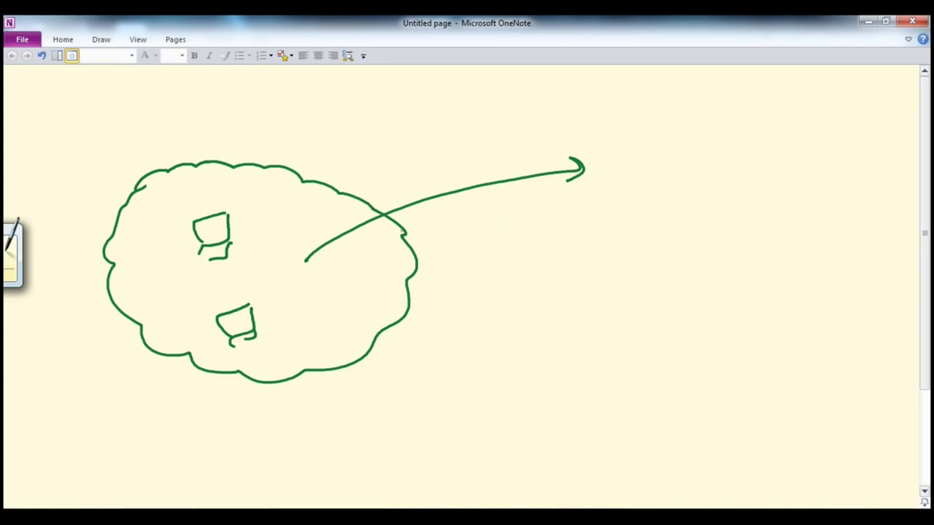
pyautogui.moveTo(178, 201)
pyautogui.mouseDown()
pyautogui.moveTo(206, 232)
pyautogui.moveTo(197, 230)
pyautogui.mouseUp()
pyautogui.moveTo(182, 322)
pyautogui.mouseDown()
pyautogui.moveTo(234, 326)
pyautogui.moveTo(229, 333)
pyautogui.mouseUp()
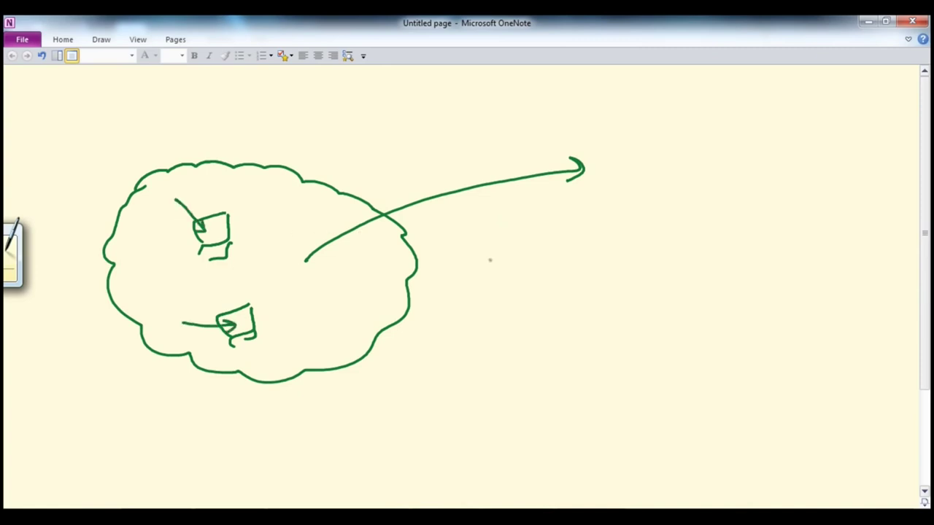
pyautogui.moveTo(582, 201)
pyautogui.mouseDown()
pyautogui.moveTo(526, 202)
pyautogui.moveTo(324, 279)
pyautogui.mouseUp()
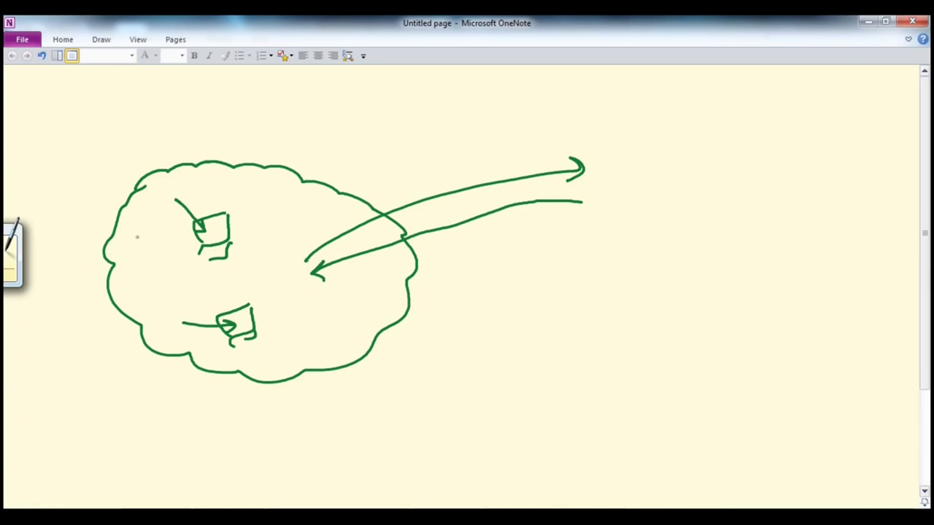
# Add a left entry arrow, a circled symbol, a shield, and a curved arrow to a middle device box
pyautogui.moveTo(79, 266)
pyautogui.mouseDown()
pyautogui.moveTo(156, 255)
pyautogui.moveTo(150, 270)
pyautogui.mouseUp()
pyautogui.moveTo(405, 257)
pyautogui.mouseDown()
pyautogui.moveTo(380, 271)
pyautogui.moveTo(421, 259)
pyautogui.moveTo(399, 281)
pyautogui.moveTo(409, 266)
pyautogui.moveTo(416, 288)
pyautogui.mouseUp()
pyautogui.moveTo(351, 288)
pyautogui.mouseDown()
pyautogui.moveTo(287, 304)
pyautogui.moveTo(353, 290)
pyautogui.moveTo(338, 306)
pyautogui.mouseUp()
pyautogui.moveTo(327, 323)
pyautogui.mouseDown()
pyautogui.moveTo(341, 322)
pyautogui.moveTo(336, 316)
pyautogui.mouseUp()
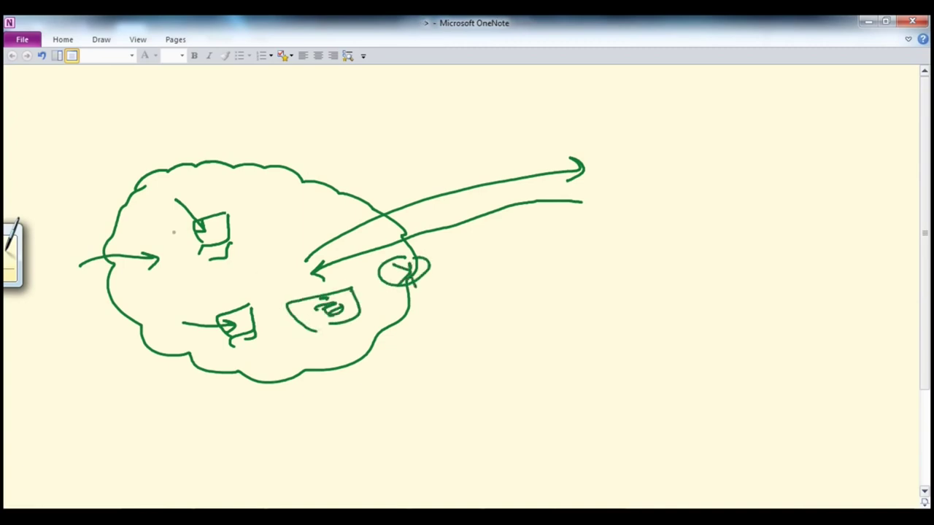
pyautogui.moveTo(82, 171)
pyautogui.mouseDown()
pyautogui.moveTo(156, 239)
pyautogui.moveTo(178, 284)
pyautogui.moveTo(175, 272)
pyautogui.moveTo(248, 303)
pyautogui.mouseUp()
pyautogui.moveTo(178, 286); pyautogui.dragTo(211, 295)
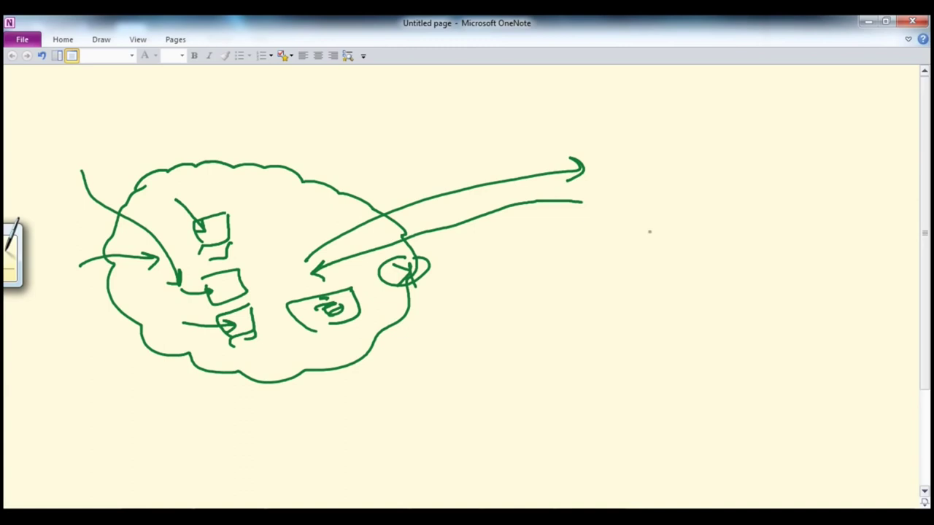
# Handwrite an underlined NAP right of the diagram and an underlined ISE above the long arrow
pyautogui.moveTo(643, 297)
pyautogui.mouseDown()
pyautogui.moveTo(663, 265)
pyautogui.moveTo(684, 264)
pyautogui.mouseUp()
pyautogui.moveTo(687, 285)
pyautogui.mouseDown()
pyautogui.moveTo(698, 254)
pyautogui.moveTo(711, 277)
pyautogui.mouseUp()
pyautogui.moveTo(694, 271); pyautogui.dragTo(726, 264)
pyautogui.moveTo(652, 306); pyautogui.dragTo(738, 291)
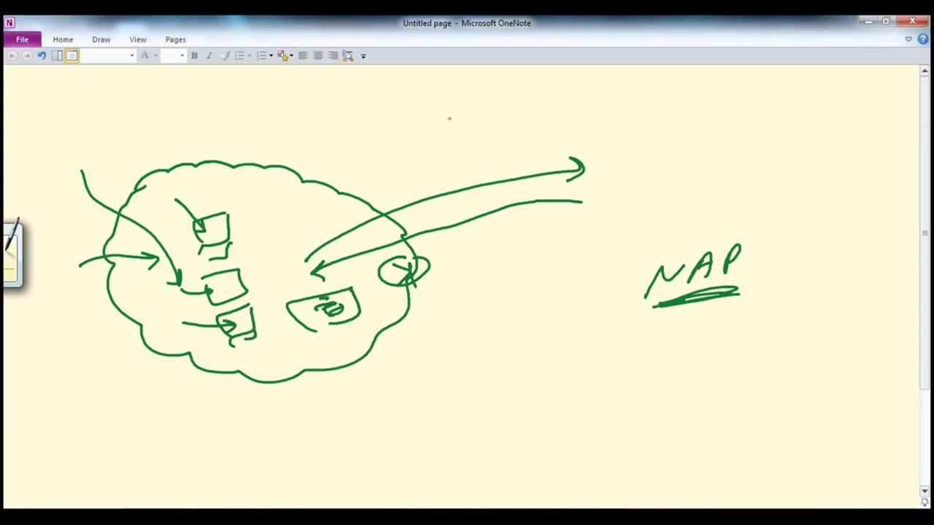
pyautogui.moveTo(423, 109)
pyautogui.mouseDown()
pyautogui.moveTo(425, 137)
pyautogui.moveTo(438, 136)
pyautogui.mouseUp()
pyautogui.moveTo(413, 102)
pyautogui.mouseDown()
pyautogui.moveTo(441, 99)
pyautogui.moveTo(442, 135)
pyautogui.mouseUp()
pyautogui.moveTo(496, 96)
pyautogui.mouseDown()
pyautogui.moveTo(474, 131)
pyautogui.moveTo(492, 115)
pyautogui.mouseUp()
pyautogui.moveTo(439, 150); pyautogui.dragTo(480, 143)
pyautogui.moveTo(435, 156); pyautogui.dragTo(474, 149)
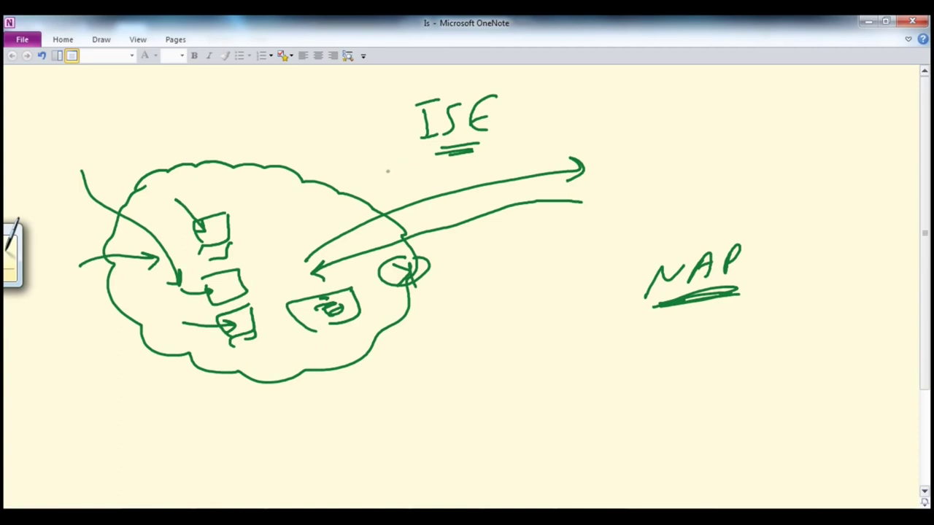
# Circle NAP and write an underlined 'Posture assessment' note below the cloud
pyautogui.moveTo(718, 316)
pyautogui.mouseDown()
pyautogui.moveTo(766, 238)
pyautogui.moveTo(706, 310)
pyautogui.mouseUp()
pyautogui.moveTo(389, 371)
pyautogui.mouseDown()
pyautogui.moveTo(429, 372)
pyautogui.moveTo(431, 350)
pyautogui.moveTo(468, 352)
pyautogui.moveTo(513, 326)
pyautogui.mouseUp()
pyautogui.moveTo(430, 392)
pyautogui.mouseDown()
pyautogui.moveTo(432, 404)
pyautogui.moveTo(458, 379)
pyautogui.moveTo(501, 380)
pyautogui.moveTo(541, 363)
pyautogui.mouseUp()
pyautogui.moveTo(467, 421); pyautogui.dragTo(520, 406)
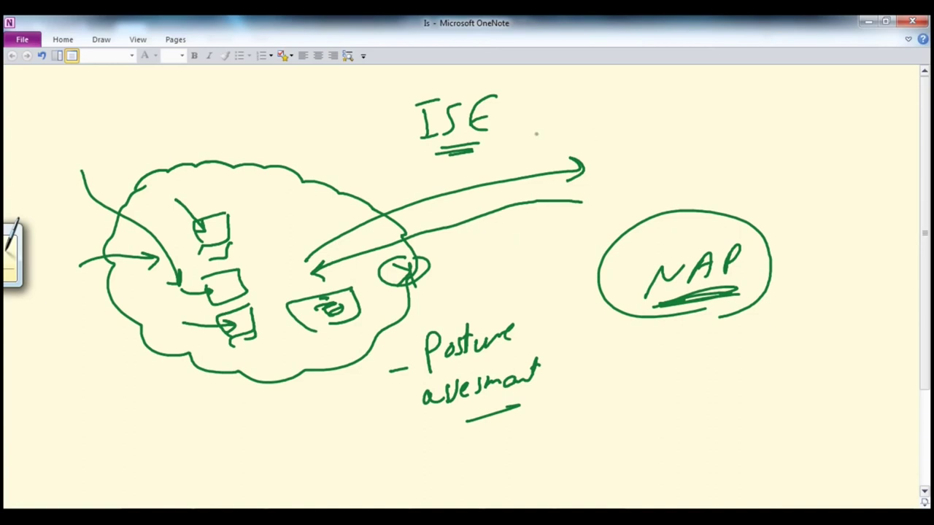
# Write a boxed 1 labelled 'LAN Authentication' to the right of ISE
pyautogui.moveTo(584, 107)
pyautogui.mouseDown()
pyautogui.moveTo(588, 129)
pyautogui.moveTo(598, 100)
pyautogui.moveTo(579, 136)
pyautogui.moveTo(579, 100)
pyautogui.moveTo(625, 124)
pyautogui.moveTo(671, 107)
pyautogui.moveTo(707, 125)
pyautogui.moveTo(706, 116)
pyautogui.mouseUp()
pyautogui.moveTo(711, 108); pyautogui.dragTo(730, 118)
pyautogui.moveTo(735, 93)
pyautogui.mouseDown()
pyautogui.moveTo(752, 111)
pyautogui.moveTo(783, 102)
pyautogui.moveTo(806, 113)
pyautogui.moveTo(812, 91)
pyautogui.moveTo(849, 105)
pyautogui.moveTo(766, 95)
pyautogui.mouseUp()
pyautogui.moveTo(727, 100); pyautogui.dragTo(741, 98)
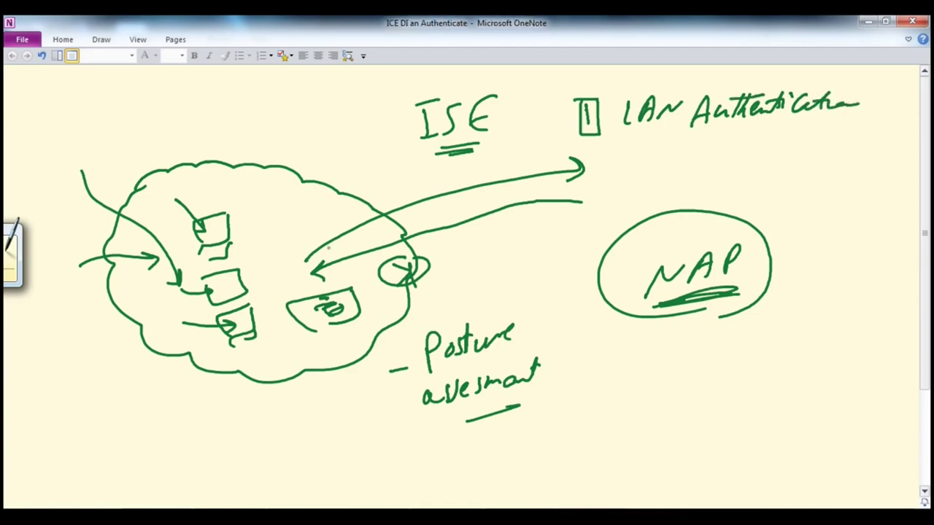
# Mark up the cloud's boxes with a stroke, a bracket and an arrow into the top box
pyautogui.moveTo(215, 287)
pyautogui.mouseDown()
pyautogui.moveTo(232, 275)
pyautogui.moveTo(235, 296)
pyautogui.mouseUp()
pyautogui.moveTo(230, 232)
pyautogui.mouseDown()
pyautogui.moveTo(248, 259)
pyautogui.moveTo(239, 272)
pyautogui.mouseUp()
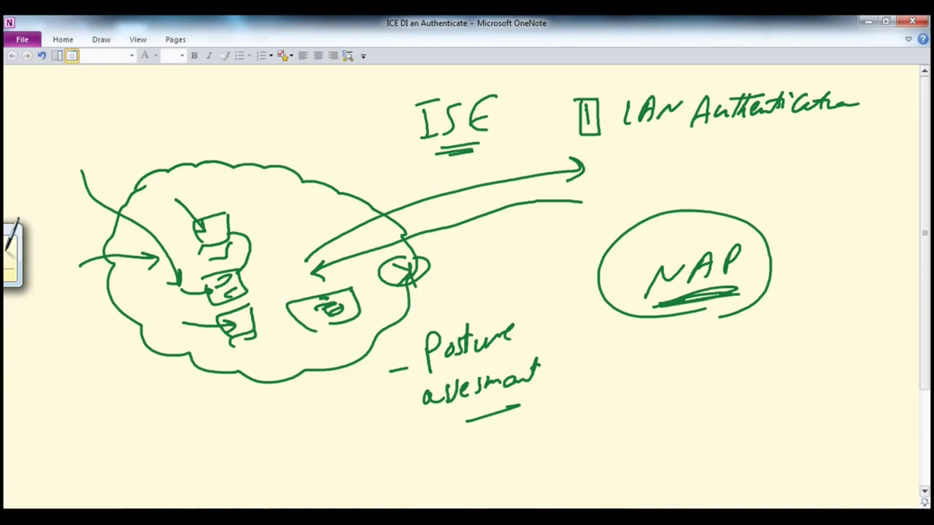
pyautogui.moveTo(200, 197); pyautogui.dragTo(225, 223)
# Handwrite 'supplicant' above the cloud
pyautogui.moveTo(118, 122)
pyautogui.mouseDown()
pyautogui.moveTo(145, 113)
pyautogui.moveTo(144, 130)
pyautogui.moveTo(169, 120)
pyautogui.moveTo(182, 96)
pyautogui.mouseUp()
pyautogui.moveTo(183, 96); pyautogui.dragTo(197, 116)
pyautogui.moveTo(198, 116); pyautogui.dragTo(232, 102)
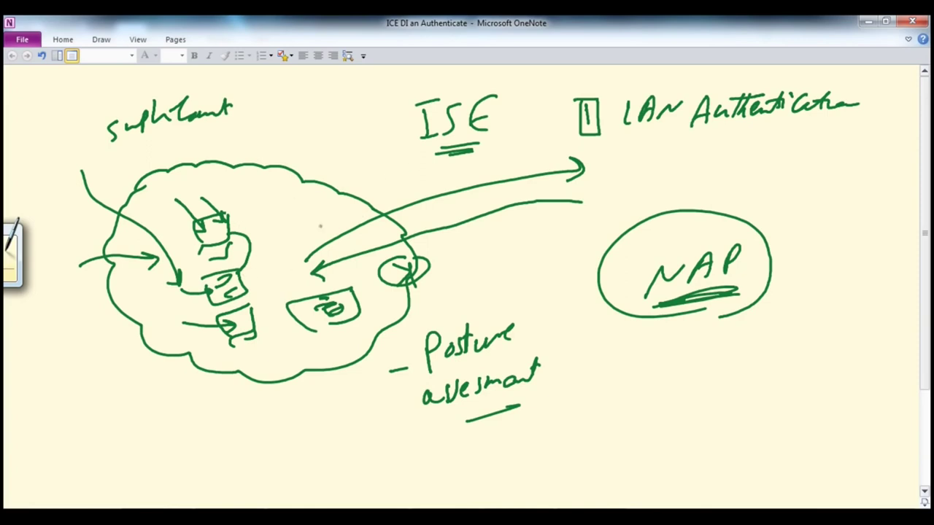
# Sketch a tall server box, an 'AD' box and curved links in the cloud, labelled with underlined 'RADIUS'
pyautogui.moveTo(260, 187)
pyautogui.mouseDown()
pyautogui.moveTo(295, 232)
pyautogui.moveTo(264, 192)
pyautogui.mouseUp()
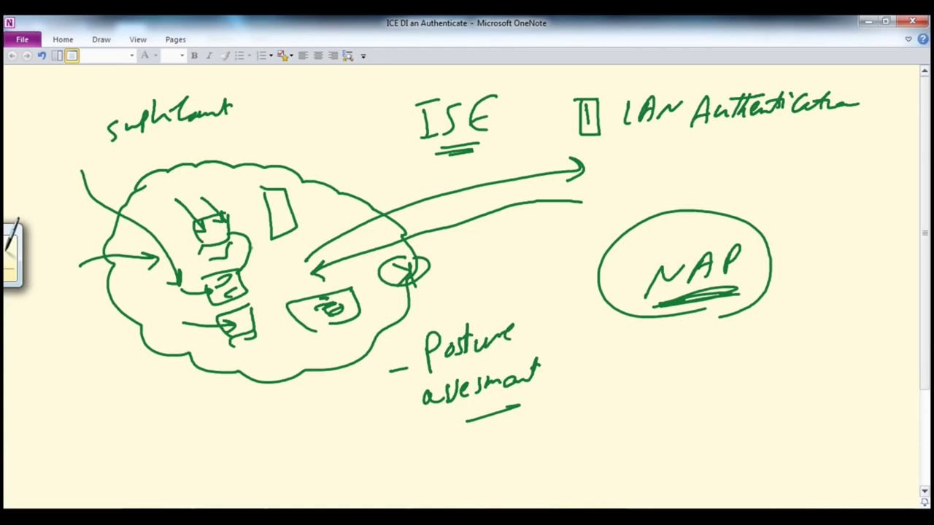
pyautogui.moveTo(273, 192)
pyautogui.mouseDown()
pyautogui.moveTo(278, 178)
pyautogui.moveTo(344, 203)
pyautogui.moveTo(335, 235)
pyautogui.moveTo(311, 211)
pyautogui.moveTo(326, 213)
pyautogui.moveTo(329, 231)
pyautogui.mouseUp()
pyautogui.moveTo(322, 223); pyautogui.dragTo(336, 227)
pyautogui.moveTo(336, 212); pyautogui.dragTo(337, 229)
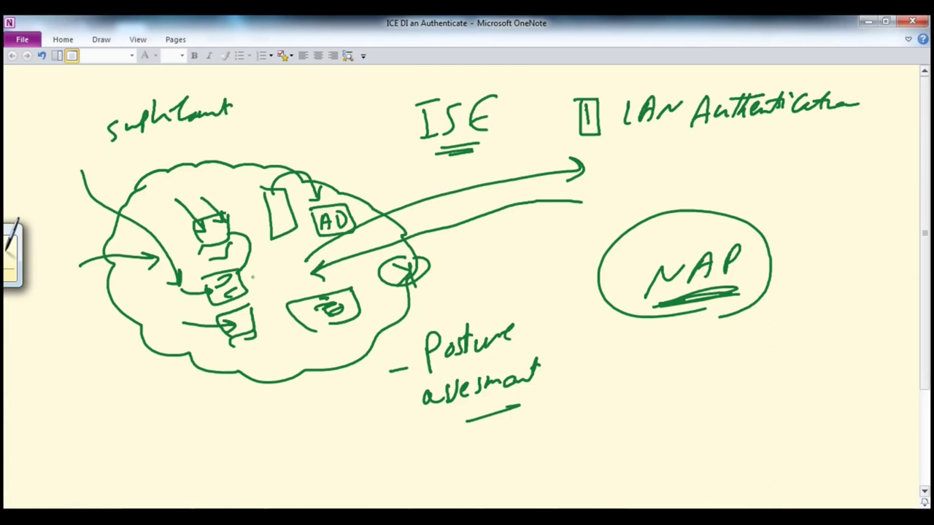
pyautogui.moveTo(248, 295); pyautogui.dragTo(279, 244)
pyautogui.moveTo(255, 123)
pyautogui.mouseDown()
pyautogui.moveTo(261, 139)
pyautogui.moveTo(280, 125)
pyautogui.moveTo(317, 130)
pyautogui.moveTo(340, 114)
pyautogui.moveTo(345, 132)
pyautogui.mouseUp()
pyautogui.moveTo(308, 157); pyautogui.dragTo(337, 149)
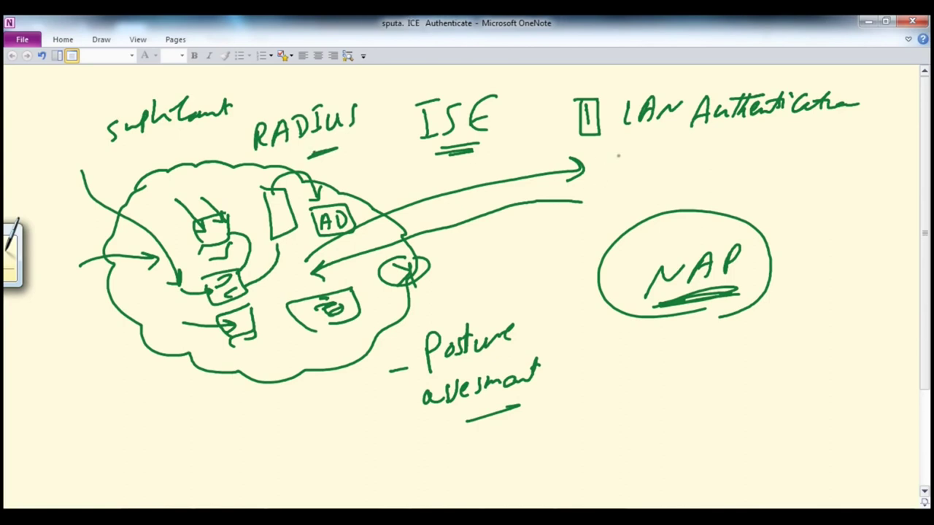
# Write 'IBNS 802-1x' under LAN Authentication and underline the 802-1x
pyautogui.moveTo(617, 147)
pyautogui.mouseDown()
pyautogui.moveTo(617, 166)
pyautogui.moveTo(606, 169)
pyautogui.mouseUp()
pyautogui.moveTo(609, 148)
pyautogui.mouseDown()
pyautogui.moveTo(623, 147)
pyautogui.moveTo(625, 170)
pyautogui.mouseUp()
pyautogui.moveTo(622, 149)
pyautogui.mouseDown()
pyautogui.moveTo(632, 154)
pyautogui.moveTo(628, 171)
pyautogui.moveTo(662, 165)
pyautogui.moveTo(649, 181)
pyautogui.mouseUp()
pyautogui.moveTo(712, 149); pyautogui.dragTo(747, 156)
pyautogui.moveTo(753, 154); pyautogui.dragTo(760, 153)
pyautogui.moveTo(769, 139)
pyautogui.mouseDown()
pyautogui.moveTo(767, 155)
pyautogui.moveTo(795, 149)
pyautogui.mouseUp()
pyautogui.moveTo(794, 136); pyautogui.dragTo(777, 150)
pyautogui.moveTo(716, 175); pyautogui.dragTo(794, 162)
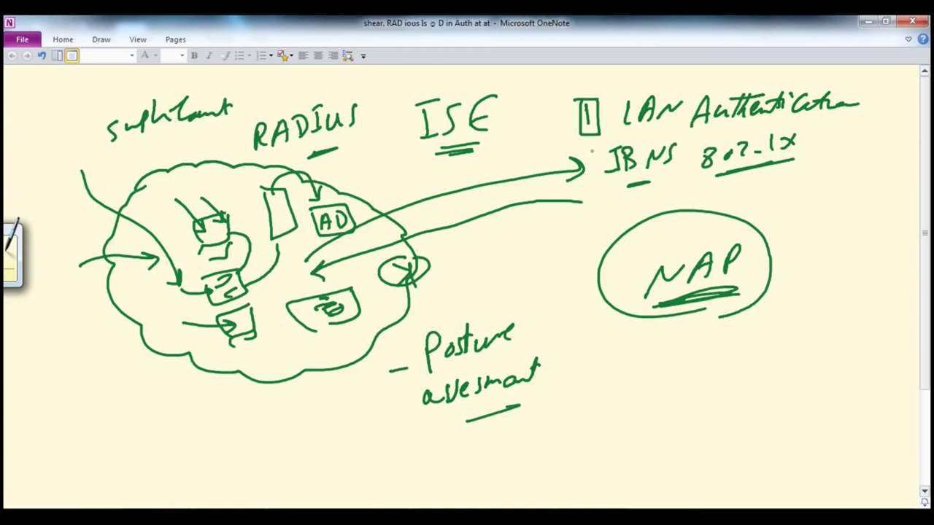
# Tick posture assessment, add a second underline under RADIUS, and write 'ACS' below ISE
pyautogui.moveTo(371, 410); pyautogui.dragTo(422, 376)
pyautogui.moveTo(284, 148); pyautogui.dragTo(310, 151)
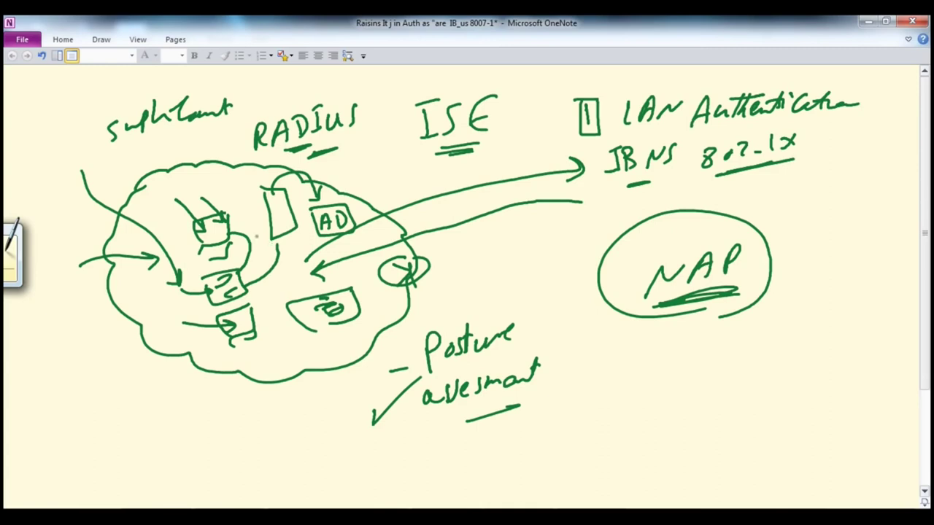
pyautogui.moveTo(309, 151); pyautogui.dragTo(330, 146)
pyautogui.moveTo(419, 192)
pyautogui.mouseDown()
pyautogui.moveTo(436, 191)
pyautogui.moveTo(436, 181)
pyautogui.mouseUp()
pyautogui.moveTo(457, 164)
pyautogui.mouseDown()
pyautogui.moveTo(445, 179)
pyautogui.moveTo(461, 180)
pyautogui.moveTo(460, 224)
pyautogui.moveTo(467, 217)
pyautogui.moveTo(456, 268)
pyautogui.moveTo(506, 239)
pyautogui.mouseUp()
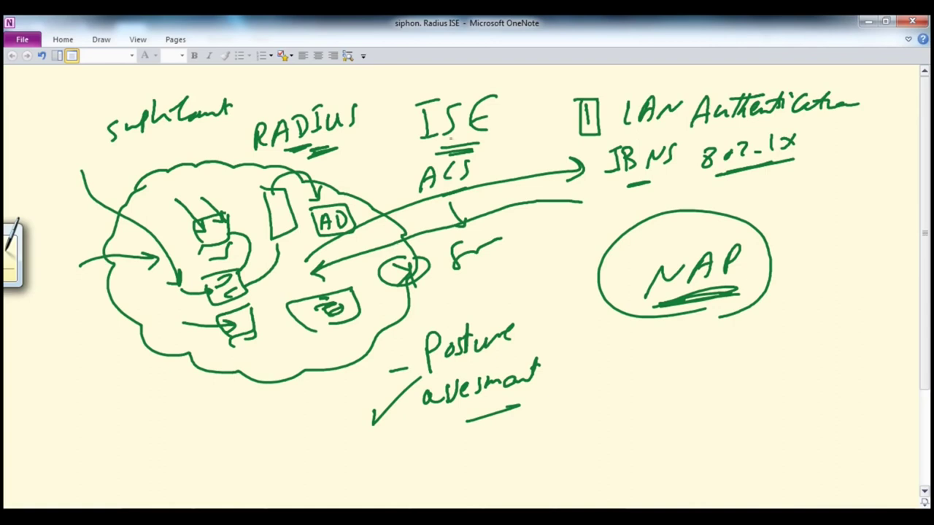
# Draw an arrow at ISE, tick ACS and the AD box, and add dashes inside the server box
pyautogui.moveTo(537, 104)
pyautogui.mouseDown()
pyautogui.moveTo(505, 111)
pyautogui.moveTo(515, 116)
pyautogui.mouseUp()
pyautogui.moveTo(374, 157); pyautogui.dragTo(395, 153)
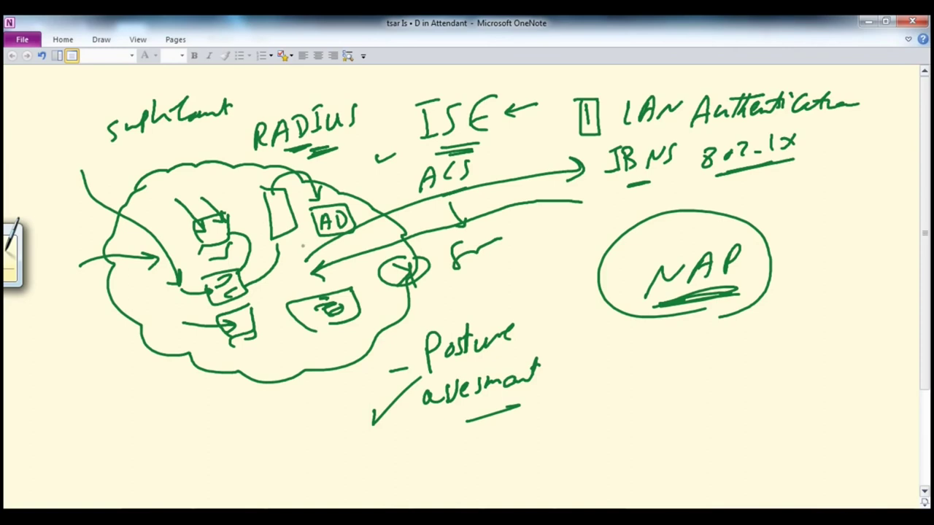
pyautogui.moveTo(299, 247); pyautogui.dragTo(315, 239)
pyautogui.moveTo(252, 224)
pyautogui.mouseDown()
pyautogui.moveTo(258, 233)
pyautogui.moveTo(277, 216)
pyautogui.mouseUp()
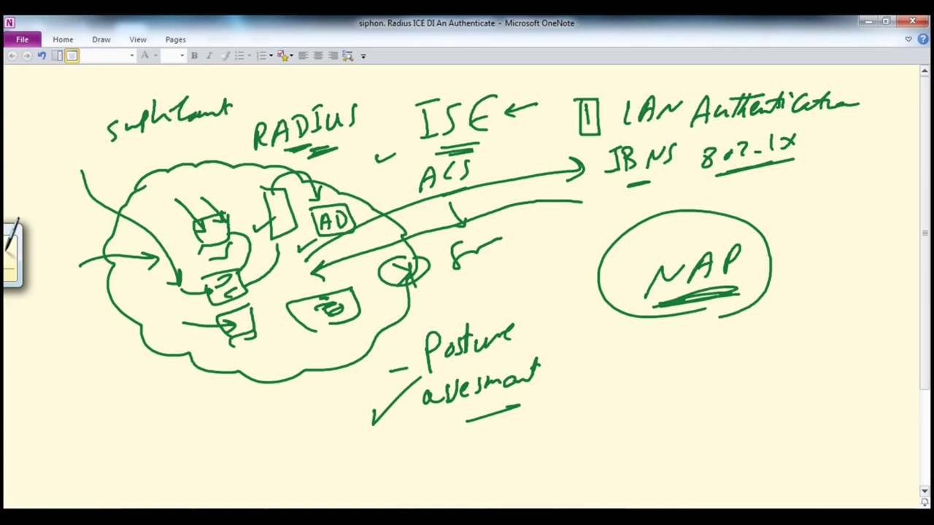
pyautogui.moveTo(283, 206); pyautogui.dragTo(274, 211)
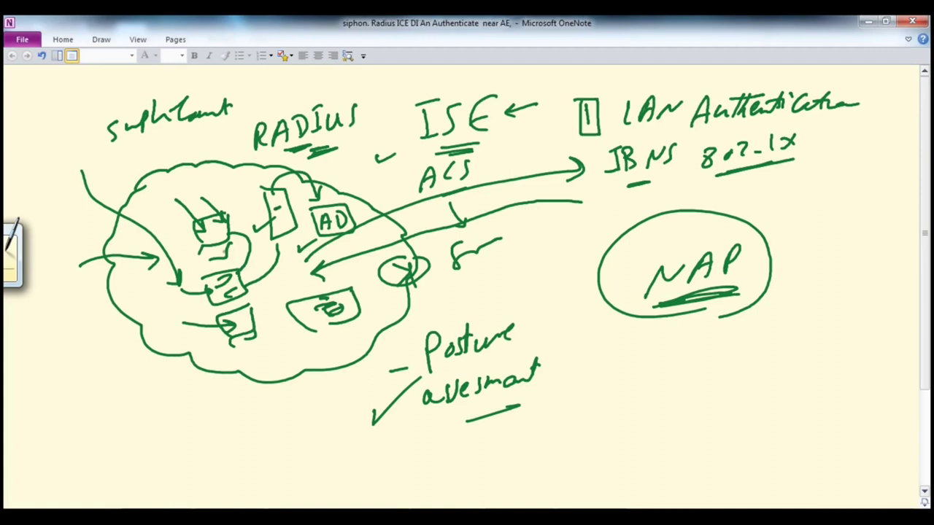
pyautogui.moveTo(288, 214); pyautogui.dragTo(275, 224)
pyautogui.moveTo(329, 191)
pyautogui.mouseDown()
pyautogui.moveTo(332, 204)
pyautogui.moveTo(271, 209)
pyautogui.mouseUp()
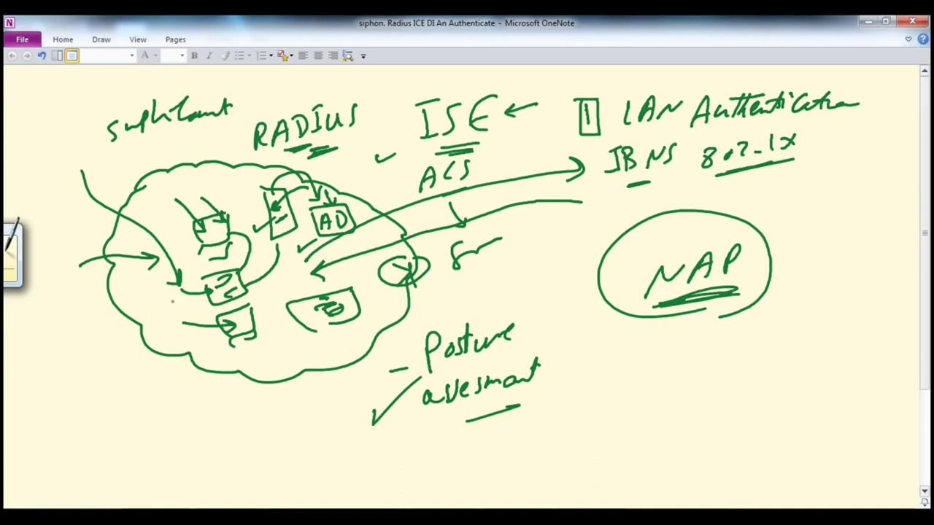
# Write 'Sw' and underlined 'AP' below-left of the cloud, with a circled device beside AP
pyautogui.moveTo(169, 304); pyautogui.dragTo(184, 300)
pyautogui.moveTo(82, 356)
pyautogui.mouseDown()
pyautogui.moveTo(73, 382)
pyautogui.moveTo(103, 354)
pyautogui.mouseUp()
pyautogui.moveTo(81, 400); pyautogui.dragTo(115, 376)
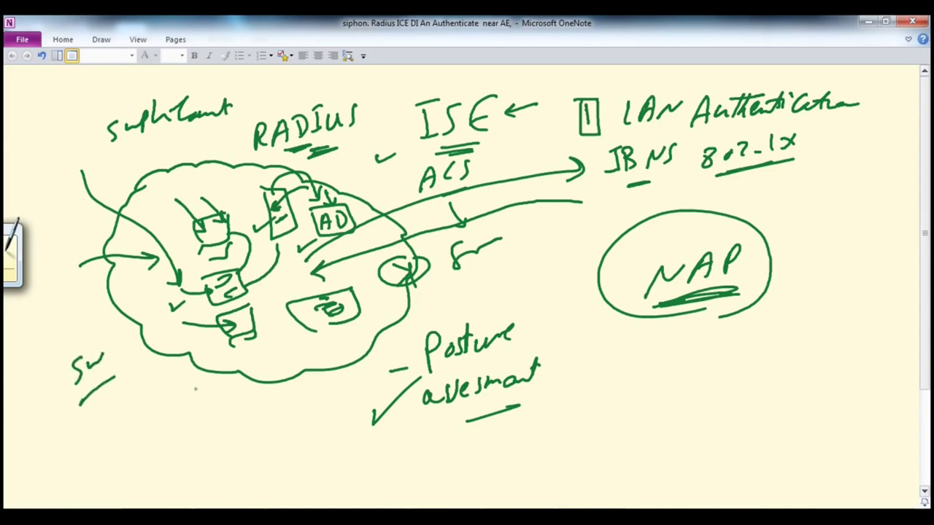
pyautogui.moveTo(93, 434)
pyautogui.mouseDown()
pyautogui.moveTo(102, 410)
pyautogui.moveTo(105, 432)
pyautogui.mouseUp()
pyautogui.moveTo(96, 427); pyautogui.dragTo(121, 394)
pyautogui.moveTo(105, 438); pyautogui.dragTo(121, 431)
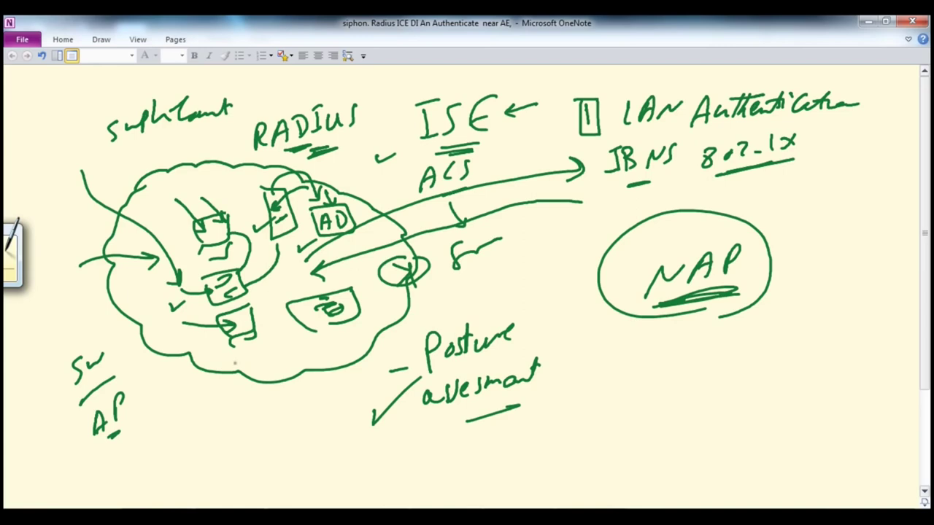
pyautogui.moveTo(187, 399)
pyautogui.mouseDown()
pyautogui.moveTo(188, 427)
pyautogui.moveTo(219, 432)
pyautogui.moveTo(202, 461)
pyautogui.moveTo(217, 450)
pyautogui.mouseUp()
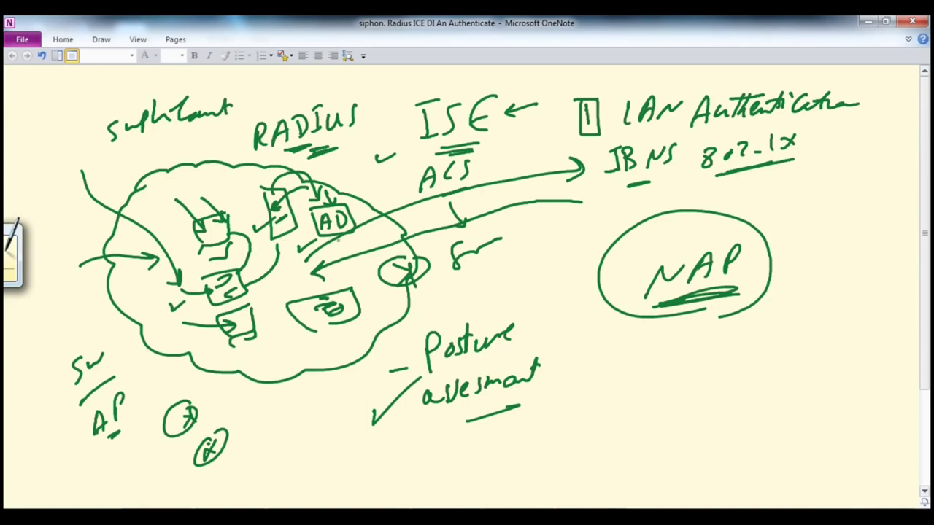
# Write underlined 'Certificate' above NAP and add marks over the laptop sketch
pyautogui.moveTo(630, 205)
pyautogui.mouseDown()
pyautogui.moveTo(665, 198)
pyautogui.moveTo(677, 207)
pyautogui.moveTo(700, 191)
pyautogui.moveTo(686, 196)
pyautogui.moveTo(691, 209)
pyautogui.moveTo(717, 197)
pyautogui.moveTo(721, 210)
pyautogui.moveTo(733, 207)
pyautogui.moveTo(756, 194)
pyautogui.mouseUp()
pyautogui.moveTo(750, 197)
pyautogui.mouseDown()
pyautogui.moveTo(752, 209)
pyautogui.moveTo(658, 228)
pyautogui.moveTo(674, 232)
pyautogui.mouseUp()
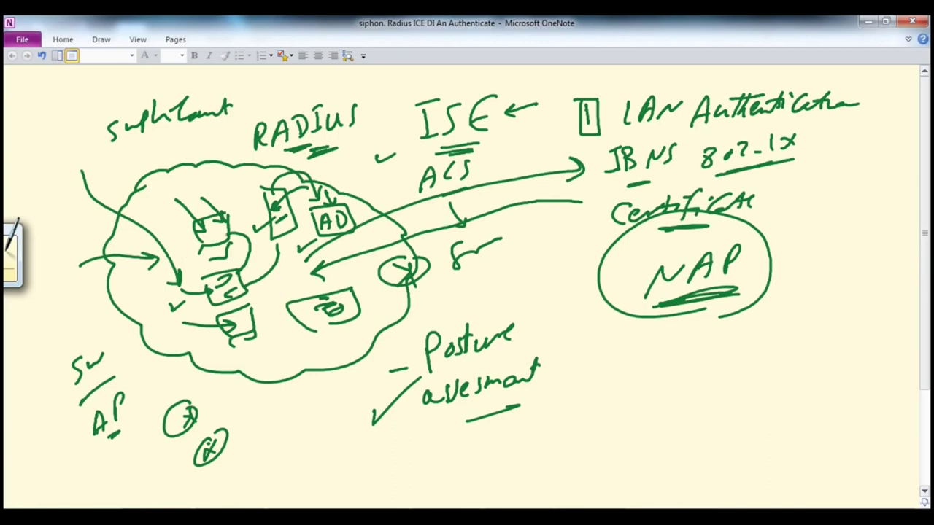
pyautogui.moveTo(190, 195); pyautogui.dragTo(200, 215)
pyautogui.moveTo(198, 197); pyautogui.dragTo(207, 217)
# Write underlined 'EAPoL' beside 'for', then scribble it out
pyautogui.moveTo(532, 252)
pyautogui.mouseDown()
pyautogui.moveTo(507, 276)
pyautogui.moveTo(525, 271)
pyautogui.mouseUp()
pyautogui.moveTo(532, 273)
pyautogui.mouseDown()
pyautogui.moveTo(541, 256)
pyautogui.moveTo(551, 273)
pyautogui.moveTo(560, 241)
pyautogui.mouseUp()
pyautogui.moveTo(560, 240); pyautogui.dragTo(558, 254)
pyautogui.moveTo(520, 290); pyautogui.dragTo(542, 285)
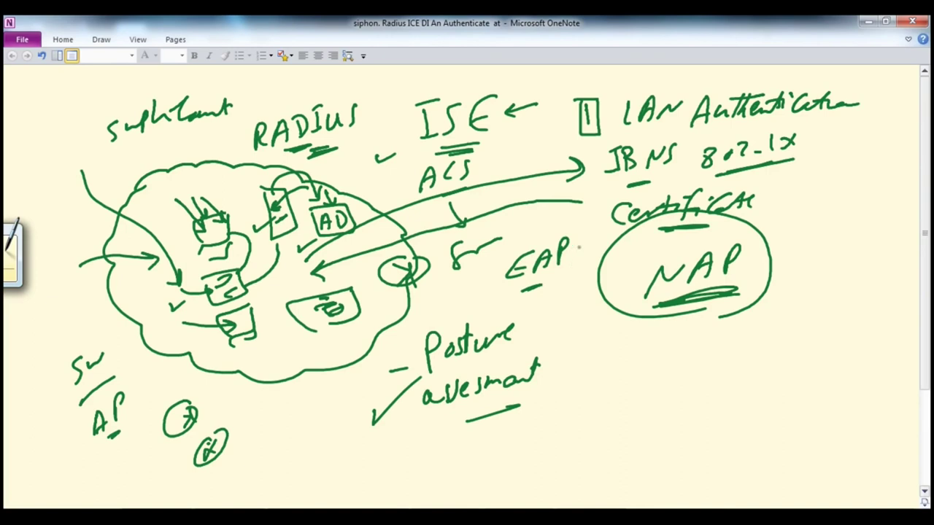
pyautogui.moveTo(576, 248)
pyautogui.mouseDown()
pyautogui.moveTo(568, 255)
pyautogui.moveTo(576, 250)
pyautogui.mouseUp()
pyautogui.moveTo(584, 229)
pyautogui.mouseDown()
pyautogui.moveTo(585, 254)
pyautogui.moveTo(599, 249)
pyautogui.mouseUp()
pyautogui.moveTo(566, 273)
pyautogui.mouseDown()
pyautogui.moveTo(586, 264)
pyautogui.moveTo(575, 272)
pyautogui.mouseUp()
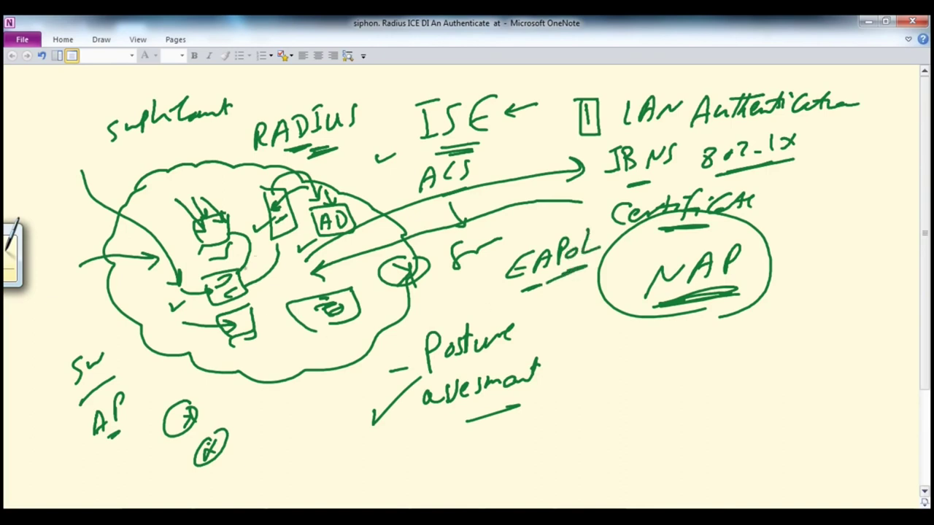
pyautogui.moveTo(599, 225)
pyautogui.mouseDown()
pyautogui.moveTo(540, 265)
pyautogui.moveTo(516, 264)
pyautogui.moveTo(528, 248)
pyautogui.moveTo(511, 274)
pyautogui.mouseUp()
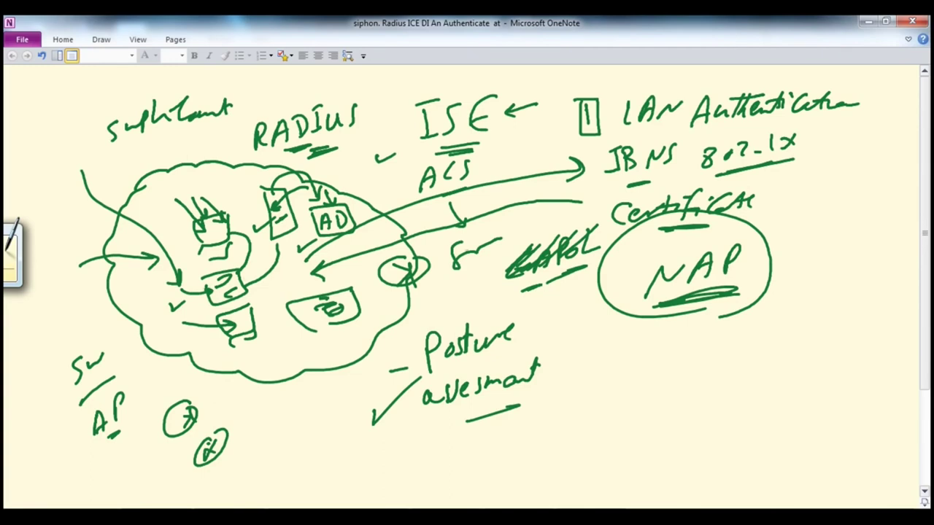
# Write a boxed 2 with 'Dynamic vlan' beside Posture and stop inking
pyautogui.moveTo(601, 340)
pyautogui.mouseDown()
pyautogui.moveTo(617, 358)
pyautogui.moveTo(590, 335)
pyautogui.moveTo(630, 362)
pyautogui.moveTo(597, 365)
pyautogui.mouseUp()
pyautogui.moveTo(595, 350); pyautogui.dragTo(593, 336)
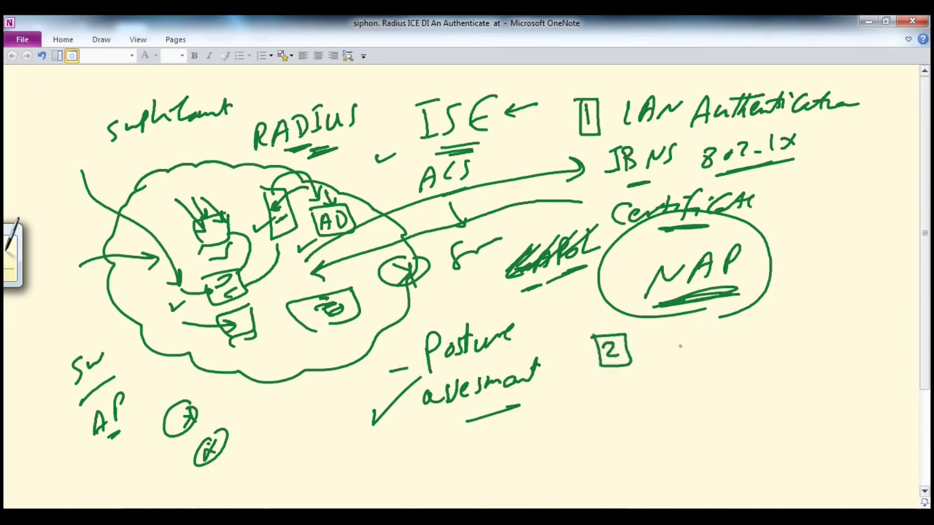
pyautogui.moveTo(657, 336); pyautogui.dragTo(661, 362)
pyautogui.moveTo(684, 332)
pyautogui.mouseDown()
pyautogui.moveTo(756, 343)
pyautogui.moveTo(760, 331)
pyautogui.moveTo(763, 342)
pyautogui.moveTo(815, 321)
pyautogui.moveTo(857, 347)
pyautogui.mouseUp()
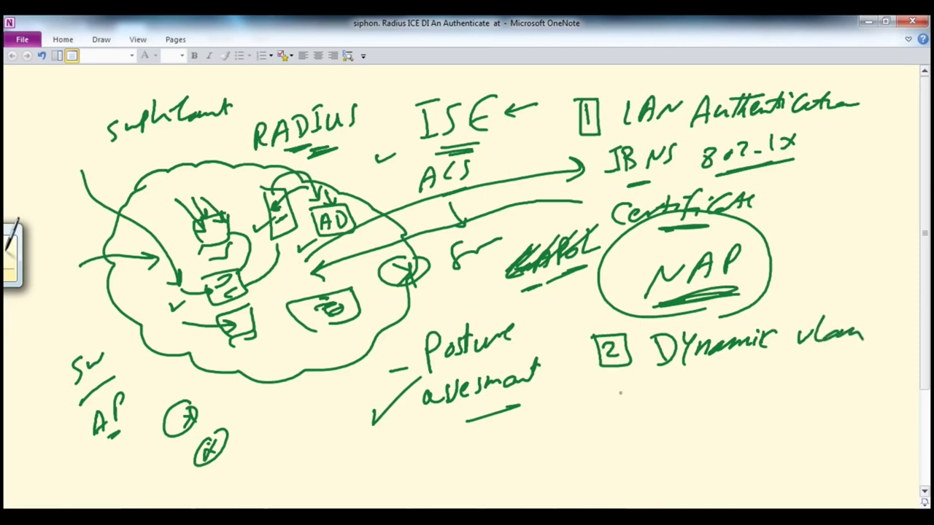
pyautogui.press('Escape')
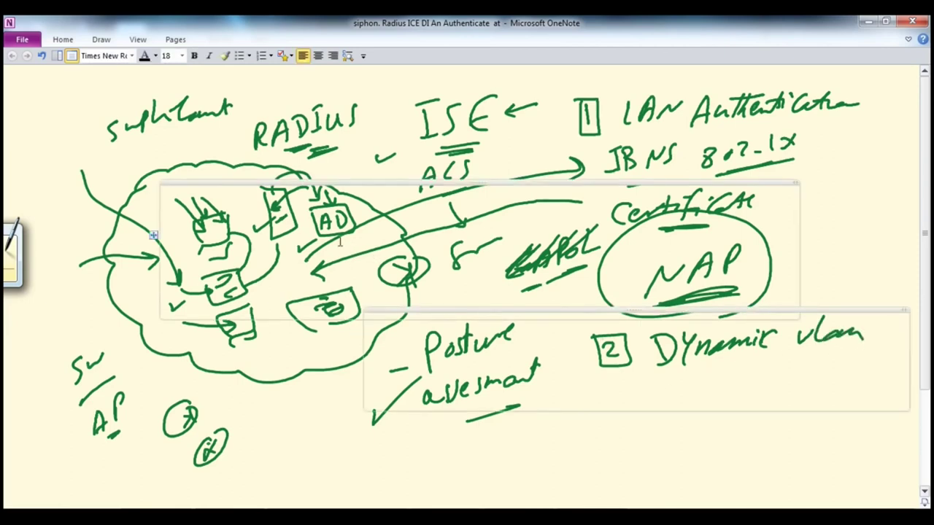
# On a new blank page, draw a Z switch box with pins on its top, left and bottom
pyautogui.click(181, 40)
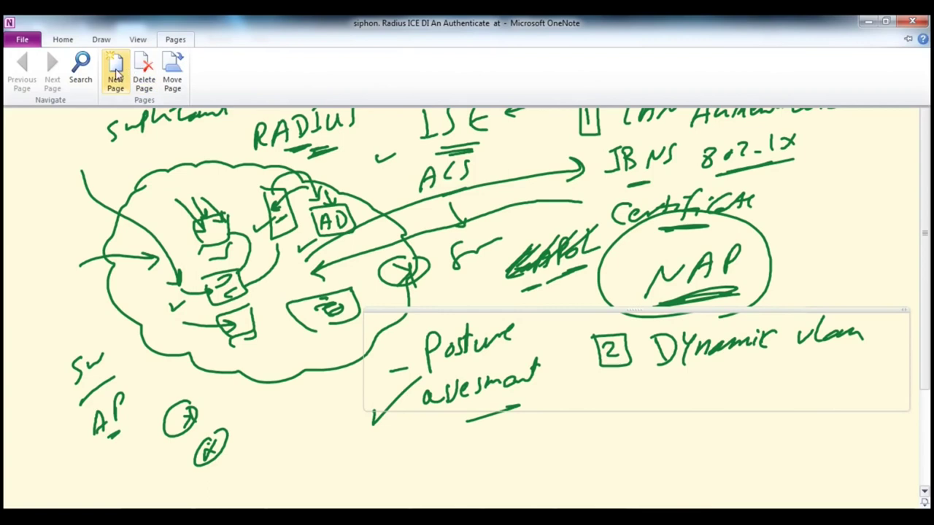
pyautogui.click(115, 77)
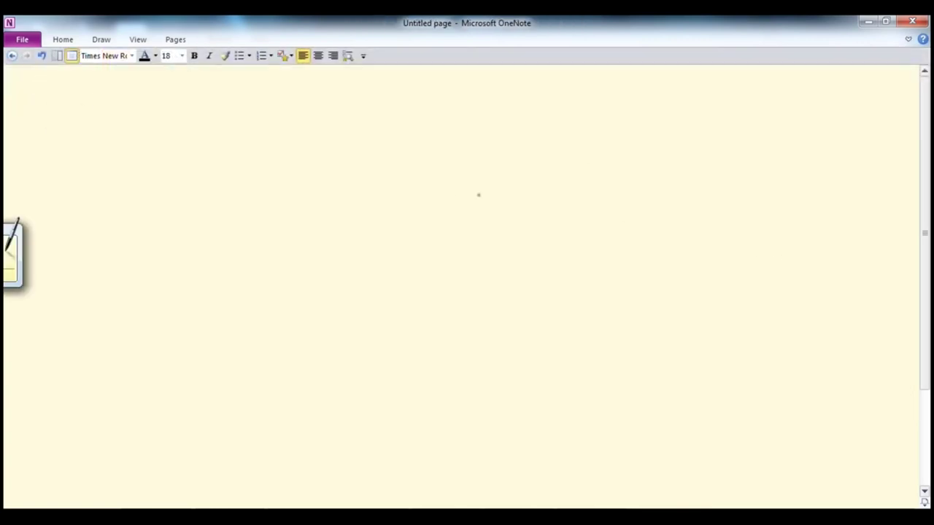
pyautogui.moveTo(199, 197)
pyautogui.mouseDown()
pyautogui.moveTo(273, 234)
pyautogui.moveTo(207, 226)
pyautogui.moveTo(204, 198)
pyautogui.moveTo(246, 231)
pyautogui.mouseUp()
pyautogui.moveTo(254, 157)
pyautogui.mouseDown()
pyautogui.moveTo(261, 188)
pyautogui.moveTo(222, 171)
pyautogui.mouseUp()
pyautogui.moveTo(204, 208); pyautogui.dragTo(174, 216)
pyautogui.moveTo(208, 243)
pyautogui.mouseDown()
pyautogui.moveTo(183, 256)
pyautogui.moveTo(227, 278)
pyautogui.mouseUp()
pyautogui.moveTo(256, 249); pyautogui.dragTo(254, 275)
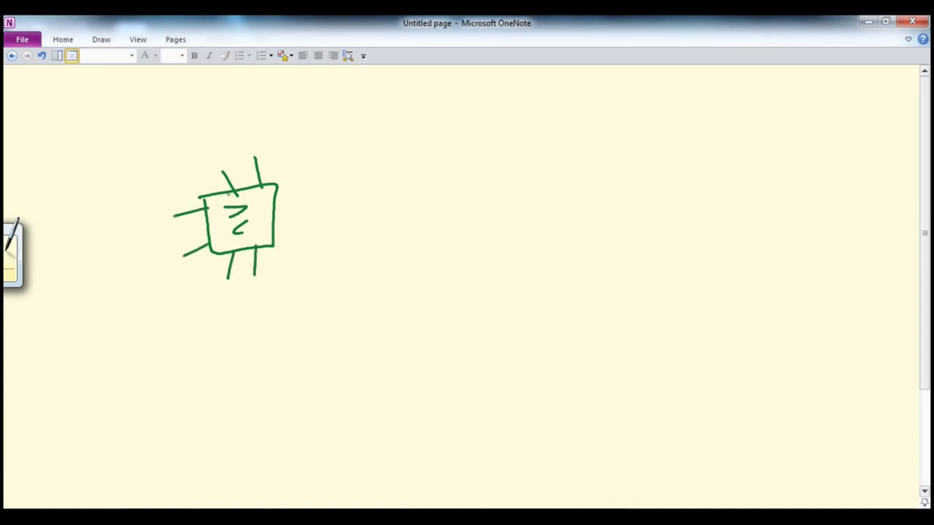
pyautogui.click(261, 188)
# Draw ellipses above, left of and below the box, labelled 7 and 9
pyautogui.moveTo(218, 184)
pyautogui.mouseDown()
pyautogui.moveTo(287, 139)
pyautogui.moveTo(234, 128)
pyautogui.moveTo(222, 184)
pyautogui.mouseUp()
pyautogui.moveTo(222, 100); pyautogui.dragTo(208, 115)
pyautogui.moveTo(194, 275)
pyautogui.mouseDown()
pyautogui.moveTo(168, 194)
pyautogui.moveTo(164, 289)
pyautogui.moveTo(193, 268)
pyautogui.mouseUp()
pyautogui.moveTo(94, 269)
pyautogui.mouseDown()
pyautogui.moveTo(107, 287)
pyautogui.moveTo(109, 276)
pyautogui.mouseUp()
pyautogui.moveTo(213, 286)
pyautogui.mouseDown()
pyautogui.moveTo(232, 261)
pyautogui.moveTo(290, 286)
pyautogui.moveTo(210, 282)
pyautogui.mouseUp()
pyautogui.moveTo(246, 337); pyautogui.dragTo(241, 355)
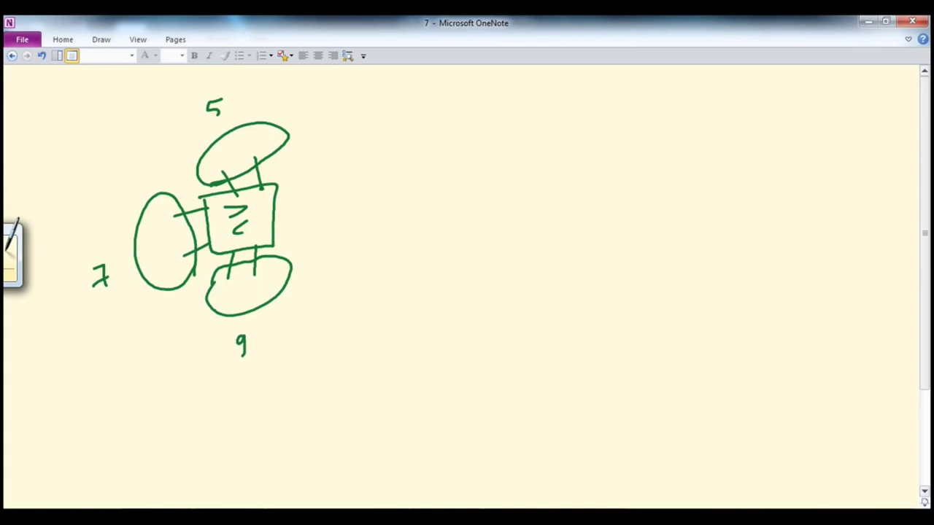
# Sketch devices in the top and left ellipses, then draw an arrow and curved link from the switch
pyautogui.moveTo(254, 133); pyautogui.dragTo(247, 156)
pyautogui.moveTo(272, 129); pyautogui.dragTo(260, 145)
pyautogui.moveTo(167, 209)
pyautogui.mouseDown()
pyautogui.moveTo(152, 220)
pyautogui.moveTo(172, 220)
pyautogui.moveTo(166, 226)
pyautogui.mouseUp()
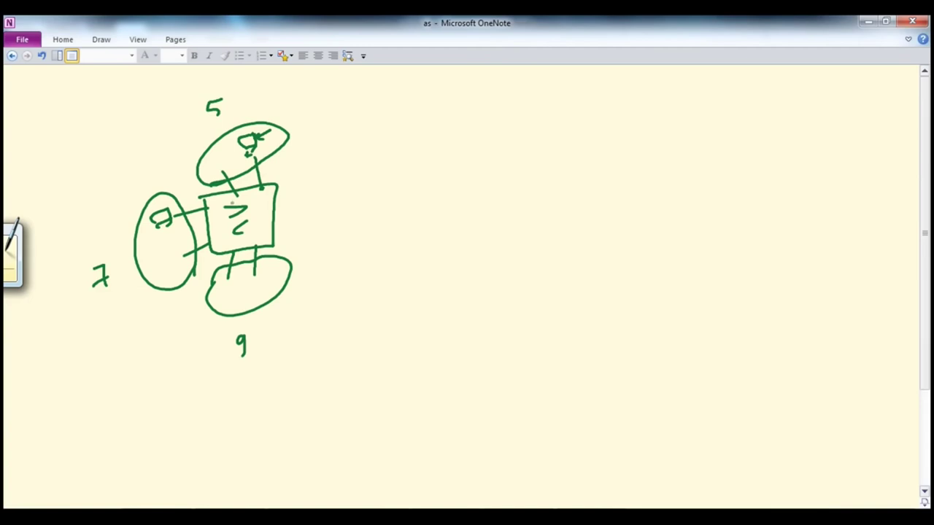
pyautogui.moveTo(267, 150)
pyautogui.mouseDown()
pyautogui.moveTo(275, 156)
pyautogui.moveTo(269, 175)
pyautogui.mouseUp()
pyautogui.moveTo(327, 175); pyautogui.dragTo(285, 209)
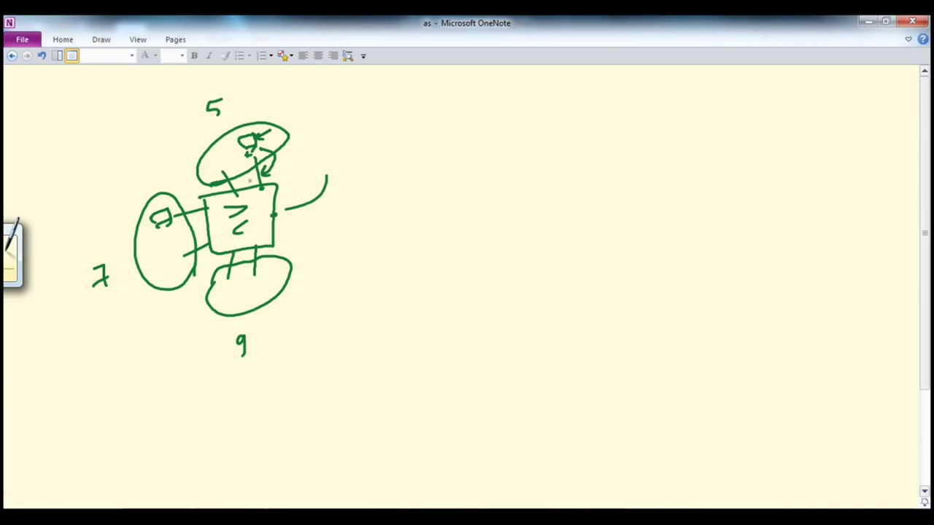
pyautogui.moveTo(273, 178); pyautogui.dragTo(288, 175)
# Handwrite the heading 'DACL' and underline it
pyautogui.moveTo(593, 127); pyautogui.dragTo(584, 153)
pyautogui.moveTo(584, 127); pyautogui.dragTo(582, 152)
pyautogui.moveTo(618, 125)
pyautogui.mouseDown()
pyautogui.moveTo(626, 120)
pyautogui.moveTo(610, 148)
pyautogui.moveTo(618, 129)
pyautogui.mouseUp()
pyautogui.moveTo(621, 135); pyautogui.dragTo(630, 115)
pyautogui.moveTo(612, 149)
pyautogui.mouseDown()
pyautogui.moveTo(630, 118)
pyautogui.moveTo(646, 136)
pyautogui.mouseUp()
pyautogui.moveTo(673, 106); pyautogui.dragTo(662, 135)
pyautogui.moveTo(575, 170); pyautogui.dragTo(695, 153)
# Write 'Downloadable ACL' under the DACL heading, undoing a mistaken first attempt
pyautogui.moveTo(557, 197); pyautogui.dragTo(644, 191)
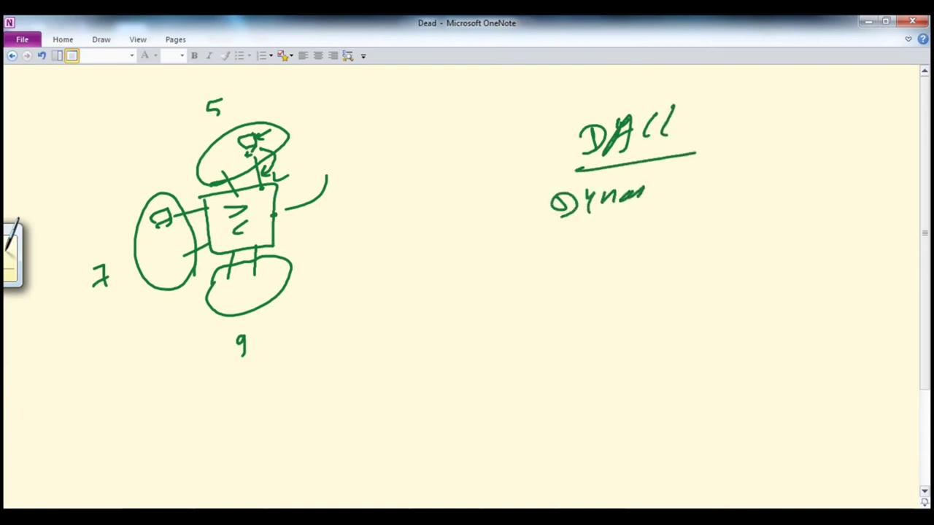
pyautogui.hotkey('ctrl', 'z')
pyautogui.hotkey('ctrl', 'z')
pyautogui.hotkey('ctrl', 'z')
pyautogui.hotkey('ctrl', 'z')
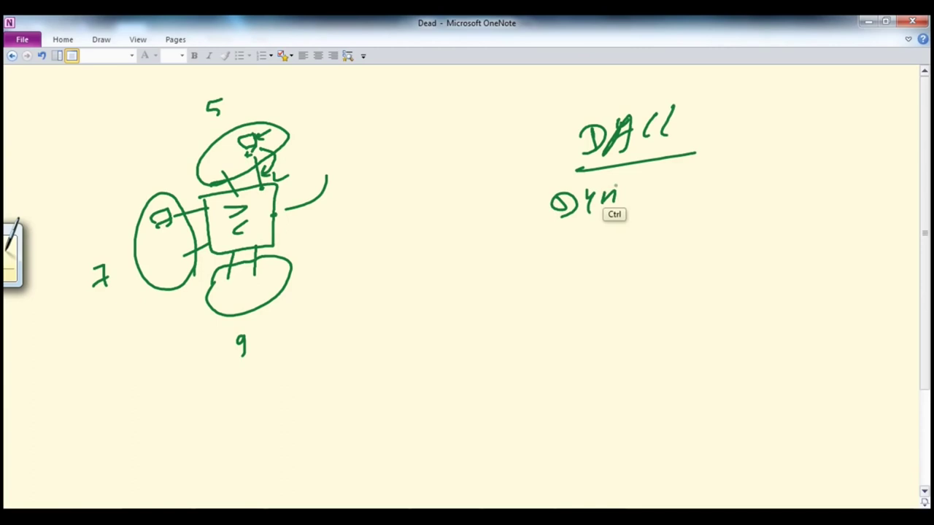
pyautogui.moveTo(594, 202)
pyautogui.mouseDown()
pyautogui.moveTo(684, 175)
pyautogui.moveTo(696, 182)
pyautogui.moveTo(710, 167)
pyautogui.moveTo(714, 182)
pyautogui.moveTo(801, 181)
pyautogui.mouseUp()
pyautogui.moveTo(817, 176); pyautogui.dragTo(826, 178)
pyautogui.moveTo(766, 179); pyautogui.dragTo(776, 176)
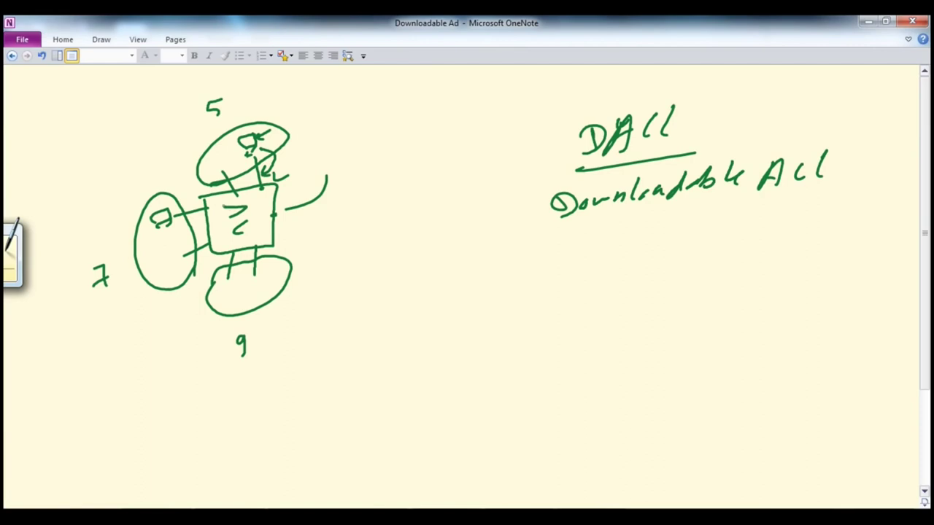
# Link the switch up-left to a new small device box with an arrow into it
pyautogui.moveTo(218, 195)
pyautogui.mouseDown()
pyautogui.moveTo(191, 175)
pyautogui.moveTo(115, 137)
pyautogui.moveTo(110, 159)
pyautogui.mouseUp()
pyautogui.moveTo(136, 134)
pyautogui.mouseDown()
pyautogui.moveTo(131, 156)
pyautogui.moveTo(116, 156)
pyautogui.moveTo(145, 152)
pyautogui.mouseUp()
pyautogui.moveTo(114, 163)
pyautogui.mouseDown()
pyautogui.moveTo(108, 175)
pyautogui.moveTo(141, 168)
pyautogui.mouseUp()
pyautogui.moveTo(112, 175); pyautogui.dragTo(143, 166)
pyautogui.moveTo(97, 117); pyautogui.dragTo(129, 150)
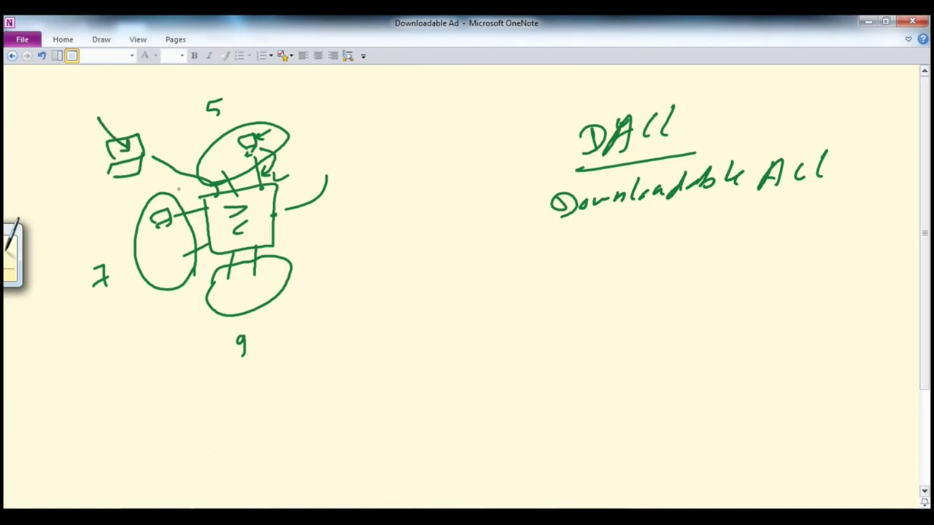
# Write underlined 101 by the top ellipse, tick the upper-left device, and link out to double-underlined 80
pyautogui.moveTo(335, 128)
pyautogui.mouseDown()
pyautogui.moveTo(337, 149)
pyautogui.moveTo(349, 136)
pyautogui.mouseUp()
pyautogui.moveTo(363, 118); pyautogui.dragTo(367, 147)
pyautogui.moveTo(77, 177); pyautogui.dragTo(98, 170)
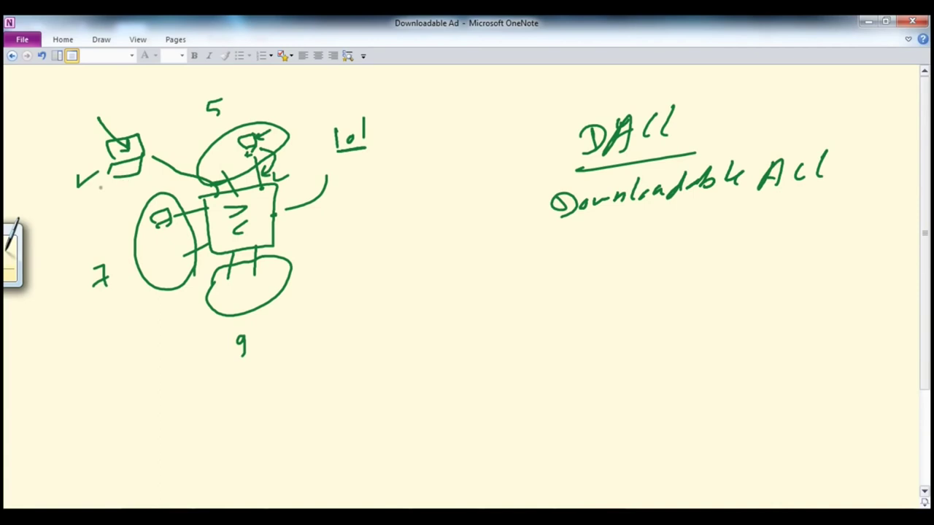
pyautogui.moveTo(276, 216); pyautogui.dragTo(367, 197)
pyautogui.moveTo(403, 179); pyautogui.dragTo(398, 201)
pyautogui.moveTo(415, 186); pyautogui.dragTo(415, 186)
pyautogui.moveTo(391, 207); pyautogui.dragTo(414, 206)
pyautogui.moveTo(393, 211); pyautogui.dragTo(412, 211)
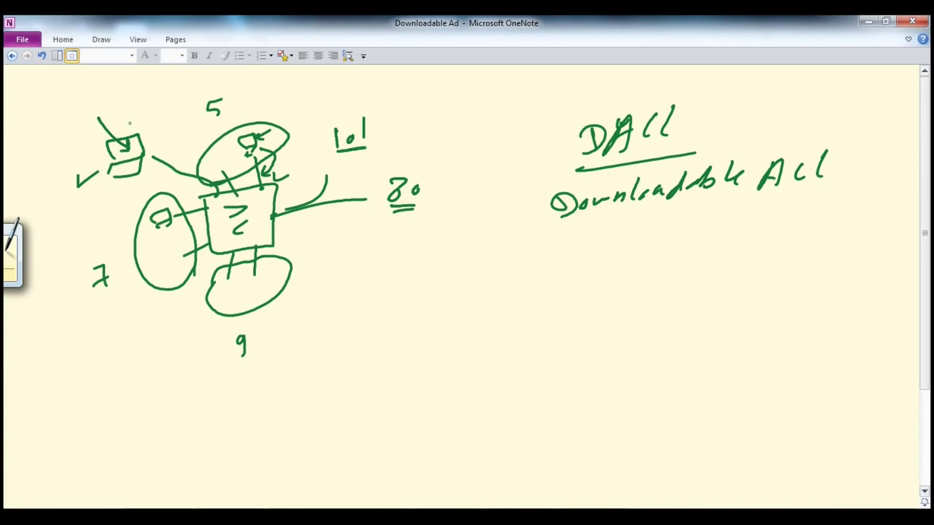
# Write -7 above the upper-left device and add marks left of the left ellipse
pyautogui.moveTo(113, 120)
pyautogui.mouseDown()
pyautogui.moveTo(124, 109)
pyautogui.moveTo(143, 133)
pyautogui.mouseUp()
pyautogui.moveTo(104, 199); pyautogui.dragTo(110, 197)
pyautogui.moveTo(124, 188)
pyautogui.mouseDown()
pyautogui.moveTo(121, 202)
pyautogui.moveTo(135, 199)
pyautogui.mouseUp()
pyautogui.moveTo(133, 209); pyautogui.dragTo(114, 219)
pyautogui.moveTo(149, 121)
pyautogui.mouseDown()
pyautogui.moveTo(180, 102)
pyautogui.moveTo(145, 124)
pyautogui.mouseUp()
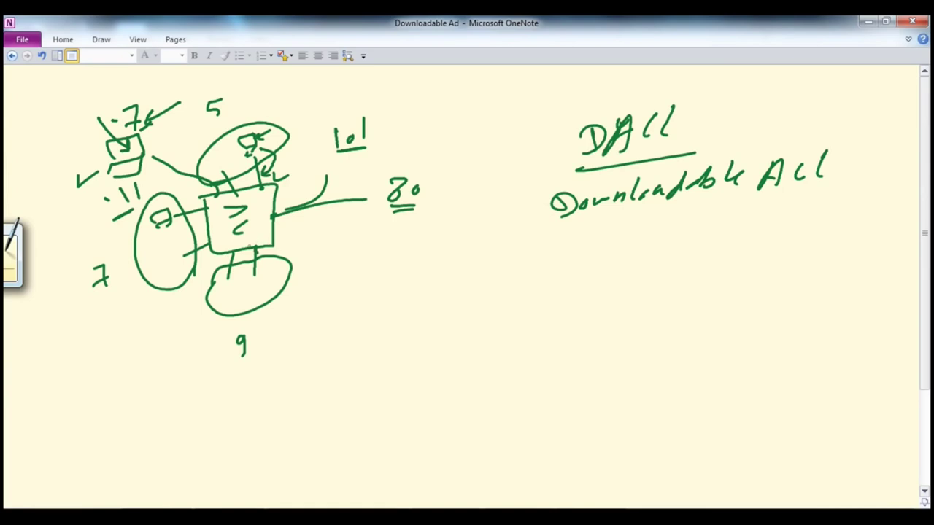
# Handwrite and underline a user's name beside the 9, and sketch a PC inside the bottom ellipse
pyautogui.moveTo(319, 344)
pyautogui.mouseDown()
pyautogui.moveTo(431, 291)
pyautogui.moveTo(436, 270)
pyautogui.mouseUp()
pyautogui.moveTo(359, 346); pyautogui.dragTo(394, 337)
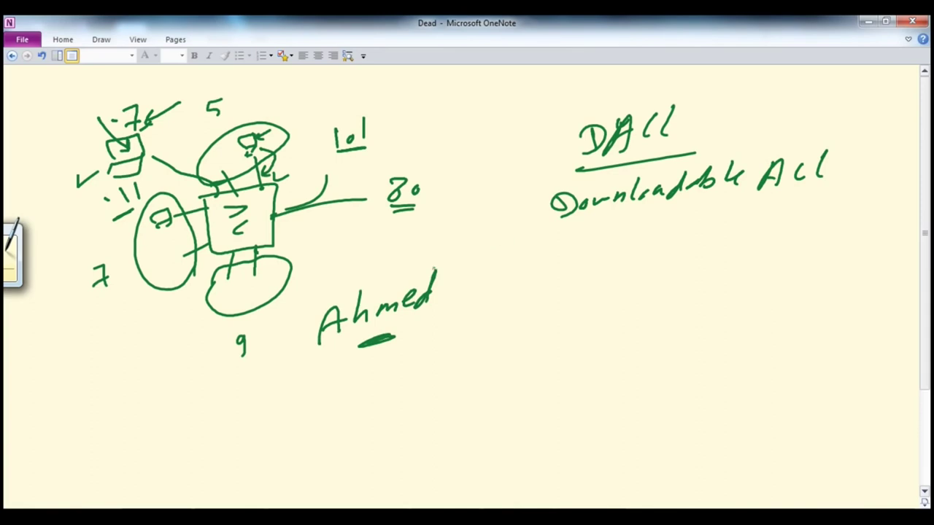
pyautogui.moveTo(259, 273)
pyautogui.mouseDown()
pyautogui.moveTo(248, 294)
pyautogui.moveTo(267, 289)
pyautogui.moveTo(260, 300)
pyautogui.mouseUp()
# Write 'SGA' below Downloadable ACL and double-underline it
pyautogui.moveTo(592, 251); pyautogui.dragTo(576, 276)
pyautogui.moveTo(620, 252)
pyautogui.mouseDown()
pyautogui.moveTo(603, 263)
pyautogui.moveTo(619, 267)
pyautogui.mouseUp()
pyautogui.moveTo(631, 273)
pyautogui.mouseDown()
pyautogui.moveTo(640, 249)
pyautogui.moveTo(650, 272)
pyautogui.moveTo(651, 261)
pyautogui.mouseUp()
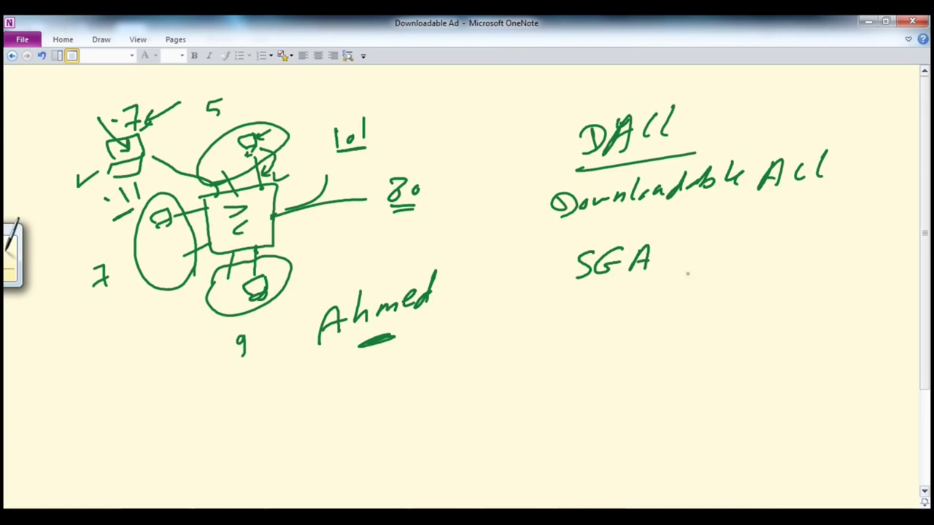
pyautogui.moveTo(576, 287); pyautogui.dragTo(645, 287)
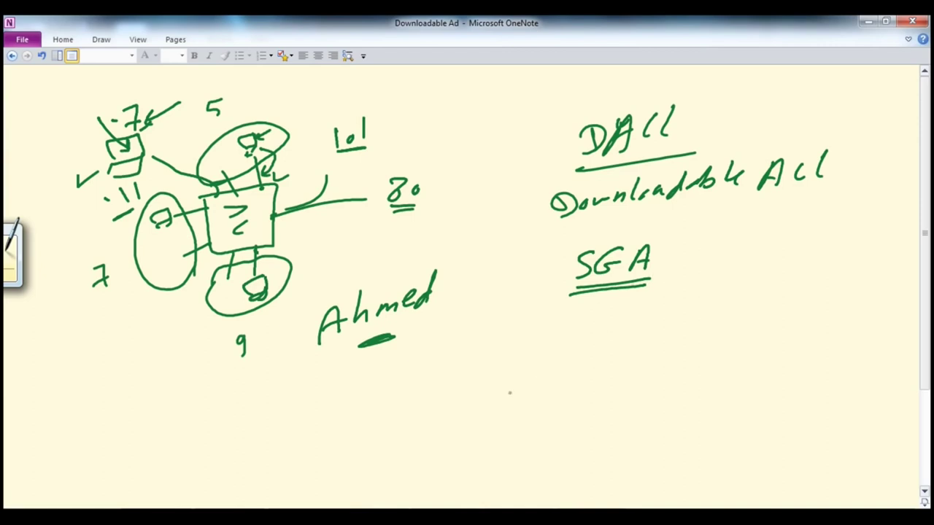
# Draw a second switch box with four linked devices and a link out to the right
pyautogui.moveTo(413, 417)
pyautogui.mouseDown()
pyautogui.moveTo(462, 404)
pyautogui.moveTo(479, 412)
pyautogui.moveTo(483, 432)
pyautogui.moveTo(415, 448)
pyautogui.moveTo(409, 421)
pyautogui.moveTo(455, 430)
pyautogui.mouseUp()
pyautogui.moveTo(454, 374); pyautogui.dragTo(456, 405)
pyautogui.moveTo(459, 353)
pyautogui.mouseDown()
pyautogui.moveTo(442, 359)
pyautogui.moveTo(463, 372)
pyautogui.mouseUp()
pyautogui.moveTo(400, 386); pyautogui.dragTo(415, 417)
pyautogui.moveTo(387, 366)
pyautogui.mouseDown()
pyautogui.moveTo(381, 378)
pyautogui.moveTo(402, 384)
pyautogui.mouseUp()
pyautogui.moveTo(410, 435); pyautogui.dragTo(363, 434)
pyautogui.moveTo(348, 411)
pyautogui.mouseDown()
pyautogui.moveTo(337, 429)
pyautogui.moveTo(358, 430)
pyautogui.mouseUp()
pyautogui.moveTo(425, 447)
pyautogui.mouseDown()
pyautogui.moveTo(416, 477)
pyautogui.moveTo(442, 476)
pyautogui.mouseUp()
pyautogui.moveTo(483, 417)
pyautogui.mouseDown()
pyautogui.moveTo(576, 394)
pyautogui.moveTo(580, 405)
pyautogui.moveTo(610, 374)
pyautogui.moveTo(584, 398)
pyautogui.mouseUp()
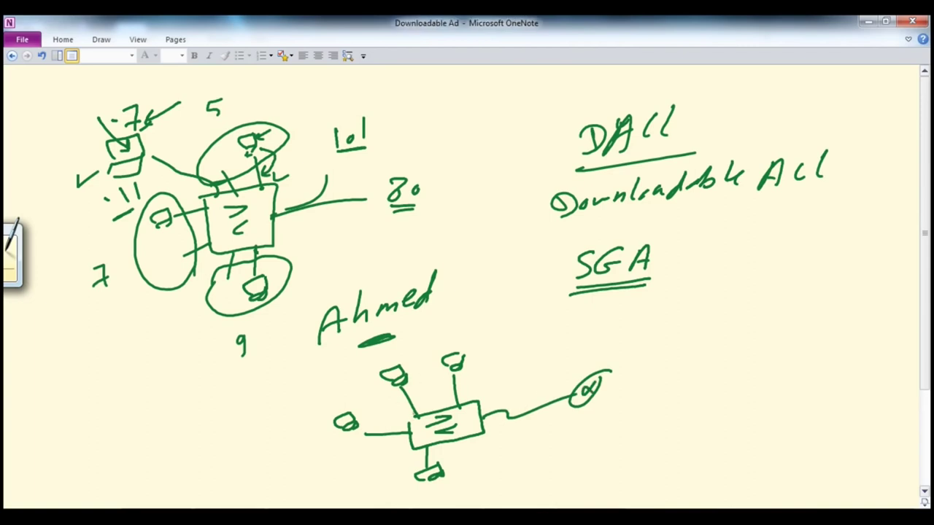
# Loop the devices into groups labelled 5 and 7, tick them, and draw two arrows in from the right
pyautogui.moveTo(392, 399)
pyautogui.mouseDown()
pyautogui.moveTo(473, 389)
pyautogui.moveTo(475, 331)
pyautogui.moveTo(368, 363)
pyautogui.moveTo(374, 393)
pyautogui.moveTo(403, 396)
pyautogui.mouseUp()
pyautogui.moveTo(471, 456)
pyautogui.mouseDown()
pyautogui.moveTo(409, 462)
pyautogui.moveTo(376, 434)
pyautogui.moveTo(374, 397)
pyautogui.moveTo(325, 407)
pyautogui.moveTo(320, 465)
pyautogui.moveTo(354, 492)
pyautogui.moveTo(427, 491)
pyautogui.moveTo(471, 474)
pyautogui.moveTo(473, 449)
pyautogui.mouseUp()
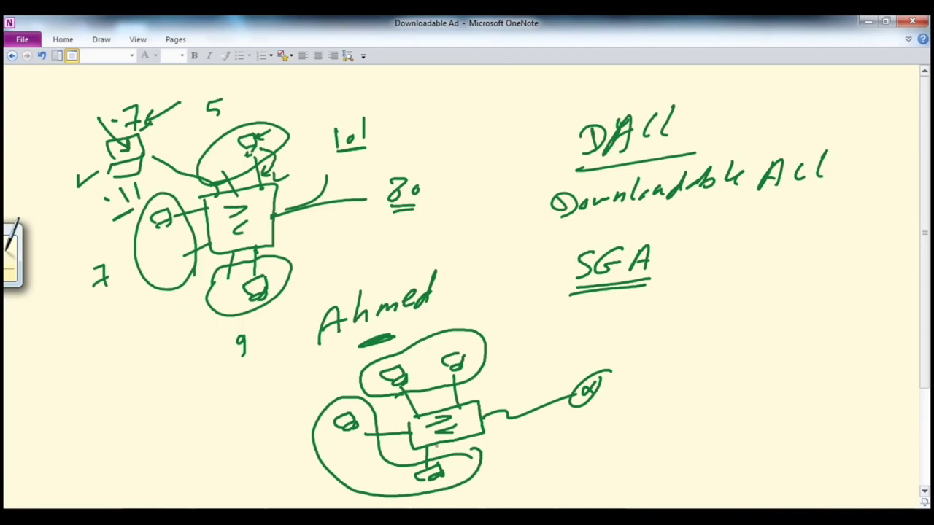
pyautogui.moveTo(422, 355); pyautogui.dragTo(417, 366)
pyautogui.moveTo(348, 460)
pyautogui.mouseDown()
pyautogui.moveTo(363, 477)
pyautogui.moveTo(374, 470)
pyautogui.mouseUp()
pyautogui.moveTo(445, 340); pyautogui.dragTo(473, 329)
pyautogui.moveTo(329, 453)
pyautogui.mouseDown()
pyautogui.moveTo(332, 461)
pyautogui.moveTo(353, 443)
pyautogui.mouseUp()
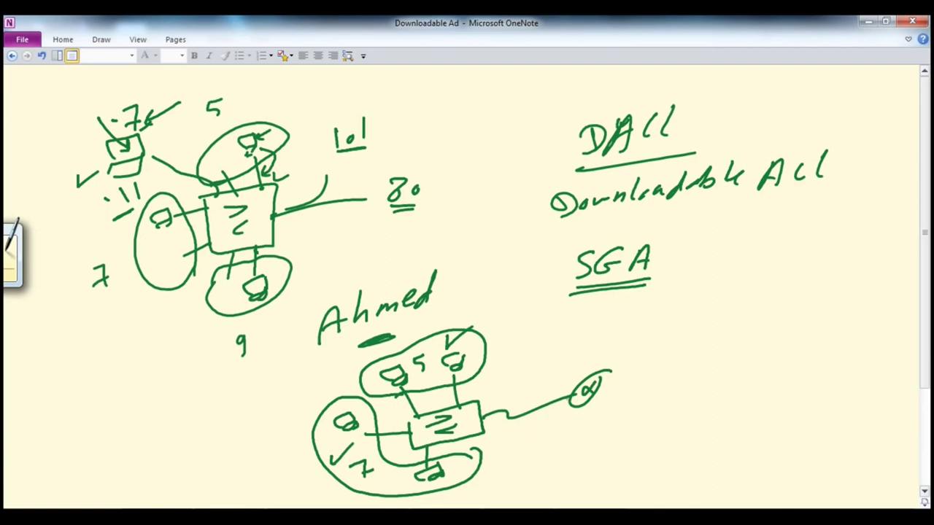
pyautogui.moveTo(568, 380)
pyautogui.mouseDown()
pyautogui.moveTo(524, 392)
pyautogui.moveTo(482, 383)
pyautogui.moveTo(491, 373)
pyautogui.moveTo(487, 400)
pyautogui.mouseUp()
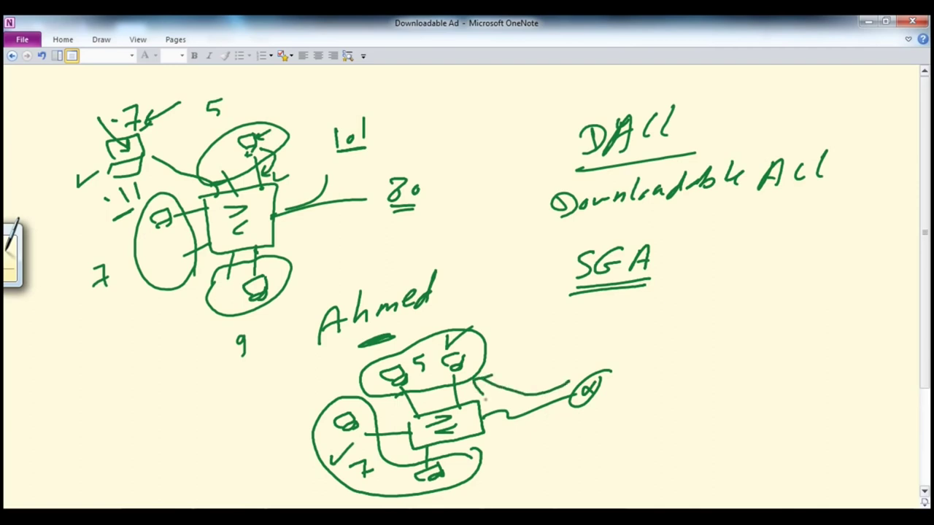
pyautogui.moveTo(562, 416)
pyautogui.mouseDown()
pyautogui.moveTo(545, 414)
pyautogui.moveTo(491, 448)
pyautogui.moveTo(506, 452)
pyautogui.mouseUp()
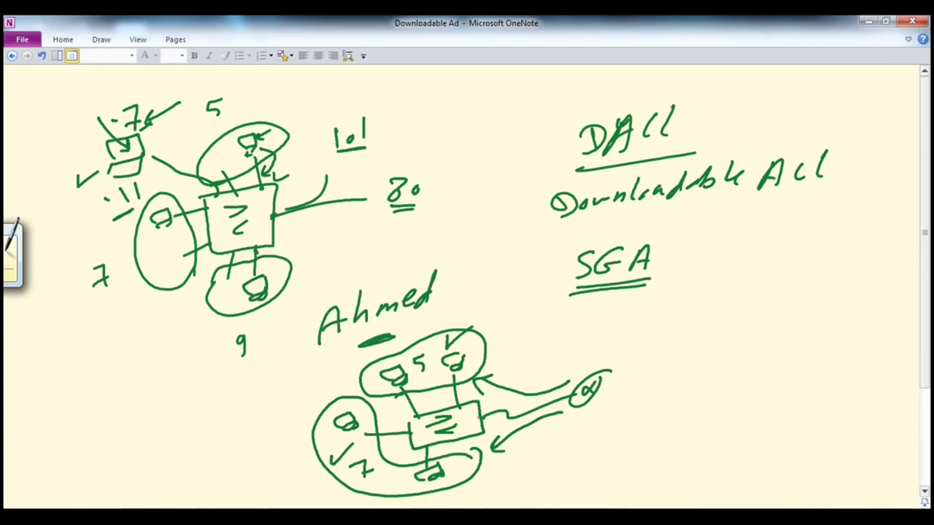
# Undo the loops, labels and ticks, then handwrite SGT beside SGA
pyautogui.hotkey('ctrl', 'z')
pyautogui.hotkey('ctrl', 'z')
pyautogui.hotkey('ctrl', 'z')
pyautogui.hotkey('ctrl', 'z')
pyautogui.hotkey('ctrl', 'z')
pyautogui.hotkey('ctrl', 'z')
pyautogui.hotkey('ctrl', 'z')
pyautogui.hotkey('ctrl', 'z')
pyautogui.hotkey('ctrl', 'z')
pyautogui.hotkey('ctrl', 'z')
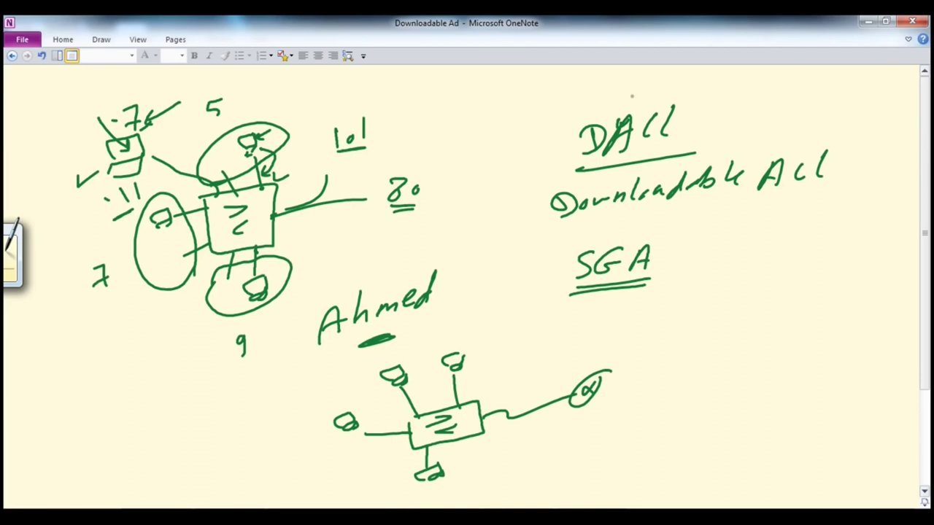
pyautogui.moveTo(731, 255)
pyautogui.mouseDown()
pyautogui.moveTo(713, 260)
pyautogui.moveTo(712, 282)
pyautogui.moveTo(793, 249)
pyautogui.mouseUp()
pyautogui.moveTo(780, 251)
pyautogui.mouseDown()
pyautogui.moveTo(779, 274)
pyautogui.moveTo(740, 295)
pyautogui.mouseUp()
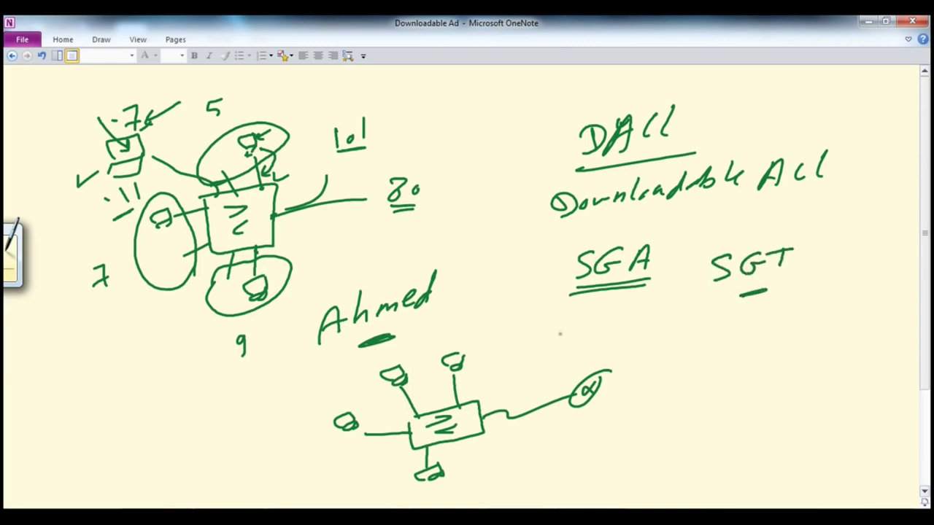
# Add a stroke above the lower switch and write 3 and 4 below the 9
pyautogui.moveTo(394, 404); pyautogui.dragTo(438, 386)
pyautogui.moveTo(228, 393)
pyautogui.mouseDown()
pyautogui.moveTo(242, 394)
pyautogui.moveTo(230, 411)
pyautogui.mouseUp()
pyautogui.moveTo(237, 432); pyautogui.dragTo(254, 445)
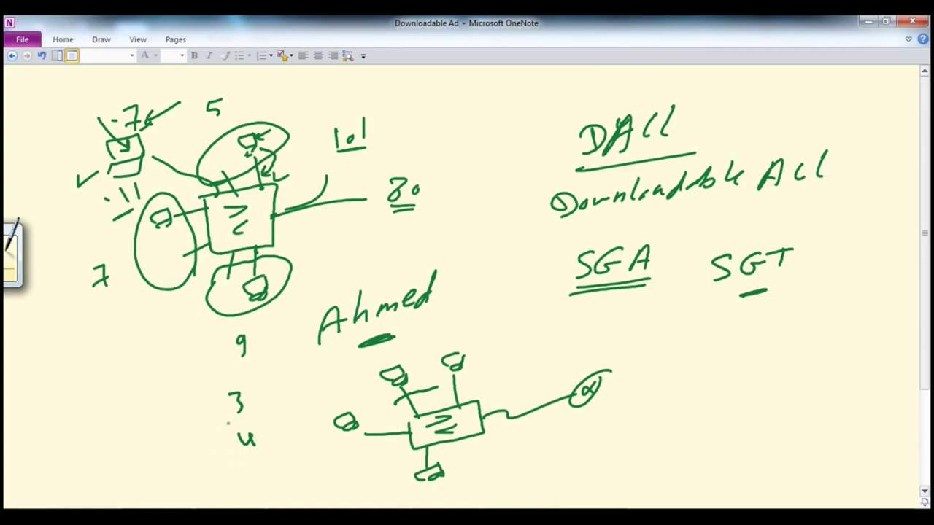
# Circle the 3, arrow the lower switch's links and the circled 3 and 4, and tick SGA
pyautogui.moveTo(242, 418)
pyautogui.mouseDown()
pyautogui.moveTo(256, 405)
pyautogui.moveTo(218, 412)
pyautogui.moveTo(257, 417)
pyautogui.moveTo(270, 453)
pyautogui.mouseUp()
pyautogui.moveTo(497, 367); pyautogui.dragTo(479, 392)
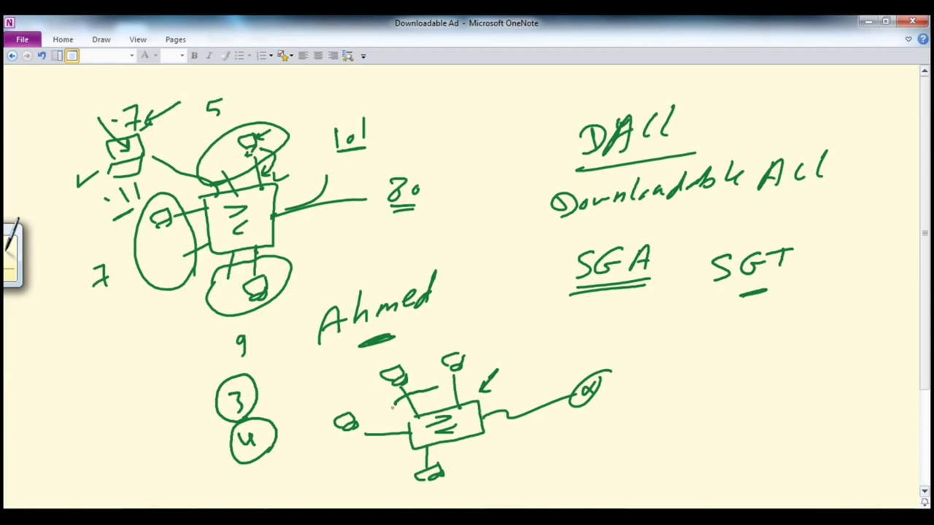
pyautogui.moveTo(282, 372); pyautogui.dragTo(258, 388)
pyautogui.moveTo(296, 416); pyautogui.dragTo(274, 431)
pyautogui.moveTo(525, 288); pyautogui.dragTo(557, 284)
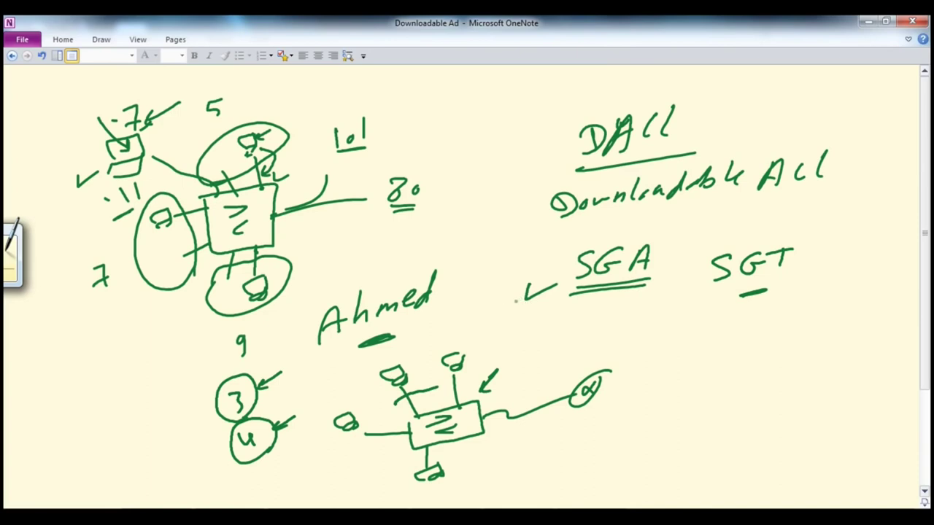
# Handwrite and underline 'Posture' beside the circled device symbol
pyautogui.moveTo(646, 348); pyautogui.dragTo(647, 375)
pyautogui.moveTo(647, 344)
pyautogui.mouseDown()
pyautogui.moveTo(660, 348)
pyautogui.moveTo(650, 360)
pyautogui.mouseUp()
pyautogui.moveTo(669, 356); pyautogui.dragTo(679, 370)
pyautogui.moveTo(698, 337)
pyautogui.mouseDown()
pyautogui.moveTo(691, 366)
pyautogui.moveTo(709, 342)
pyautogui.moveTo(738, 356)
pyautogui.moveTo(747, 348)
pyautogui.mouseUp()
pyautogui.moveTo(668, 388); pyautogui.dragTo(710, 376)
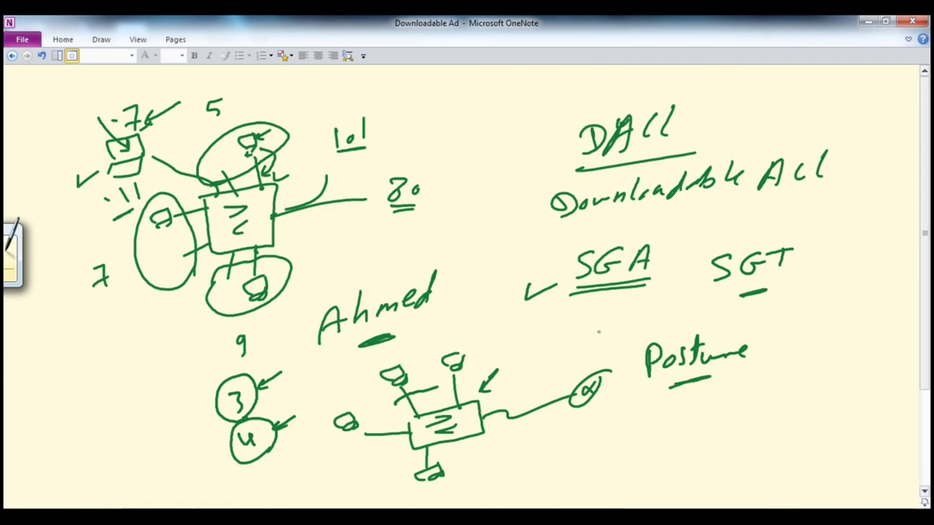
# Draw a green ink arrow pointing left at the word Posture
pyautogui.moveTo(805, 326)
pyautogui.mouseDown()
pyautogui.moveTo(775, 340)
pyautogui.moveTo(789, 342)
pyautogui.mouseUp()
# Handwrite and underline AV left of Downloadable ACL, with arrows from 80 and toward SGA
pyautogui.moveTo(460, 235)
pyautogui.mouseDown()
pyautogui.moveTo(468, 207)
pyautogui.moveTo(474, 232)
pyautogui.mouseUp()
pyautogui.moveTo(481, 205); pyautogui.dragTo(500, 202)
pyautogui.moveTo(473, 243); pyautogui.dragTo(501, 232)
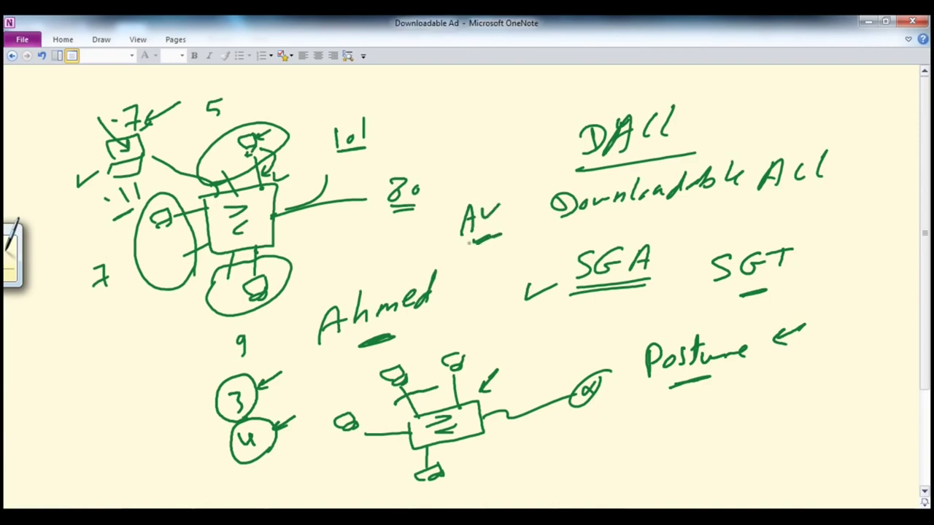
pyautogui.moveTo(399, 255)
pyautogui.mouseDown()
pyautogui.moveTo(443, 222)
pyautogui.moveTo(442, 238)
pyautogui.mouseUp()
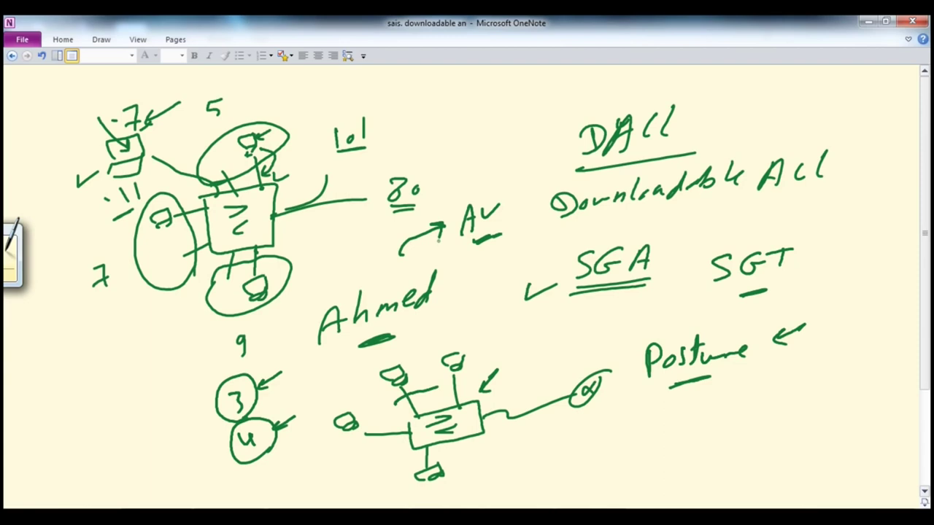
pyautogui.moveTo(487, 238)
pyautogui.mouseDown()
pyautogui.moveTo(493, 268)
pyautogui.moveTo(501, 261)
pyautogui.mouseUp()
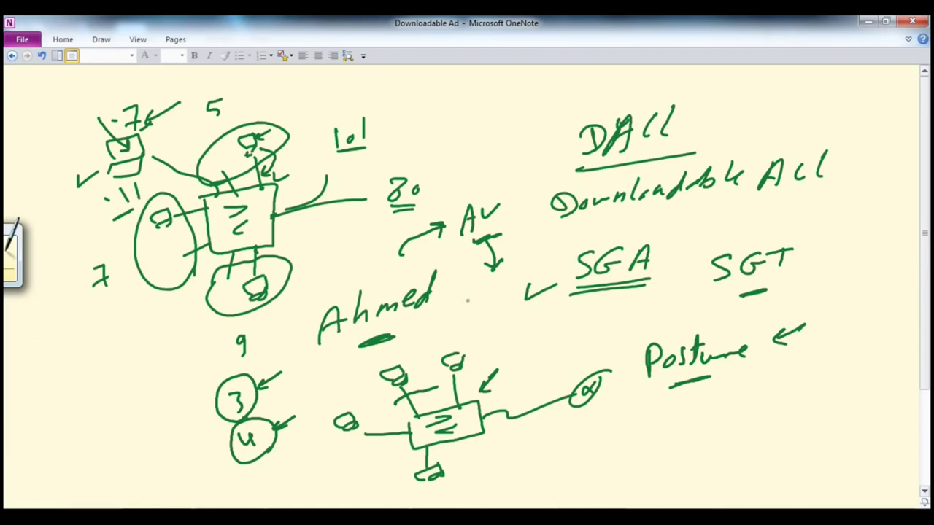
# Write and underline CoA above AV, arrow Posture, then bring up the CCNA Security PDF
pyautogui.moveTo(469, 103); pyautogui.dragTo(460, 143)
pyautogui.moveTo(473, 124)
pyautogui.mouseDown()
pyautogui.moveTo(490, 106)
pyautogui.moveTo(509, 117)
pyautogui.mouseUp()
pyautogui.moveTo(467, 150); pyautogui.dragTo(498, 142)
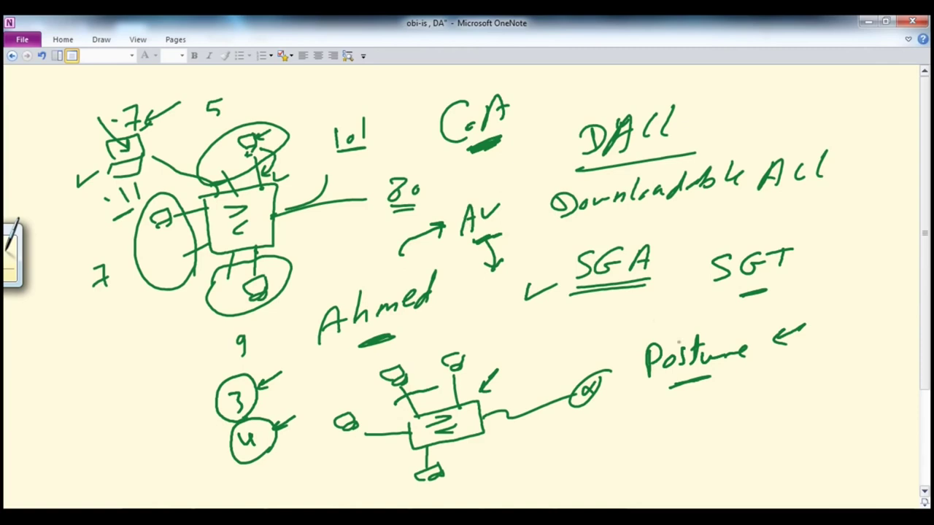
pyautogui.moveTo(603, 323)
pyautogui.mouseDown()
pyautogui.moveTo(632, 334)
pyautogui.moveTo(636, 353)
pyautogui.mouseUp()
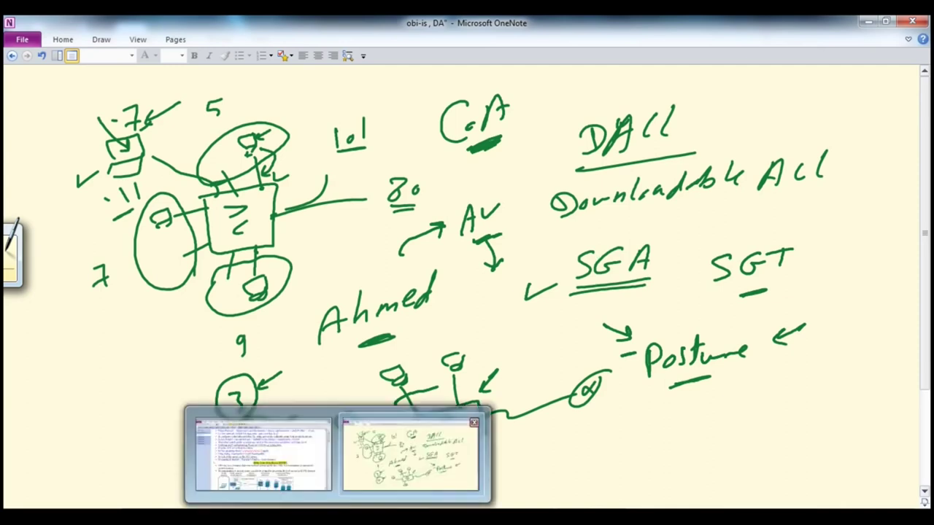
pyautogui.click(563, 453)
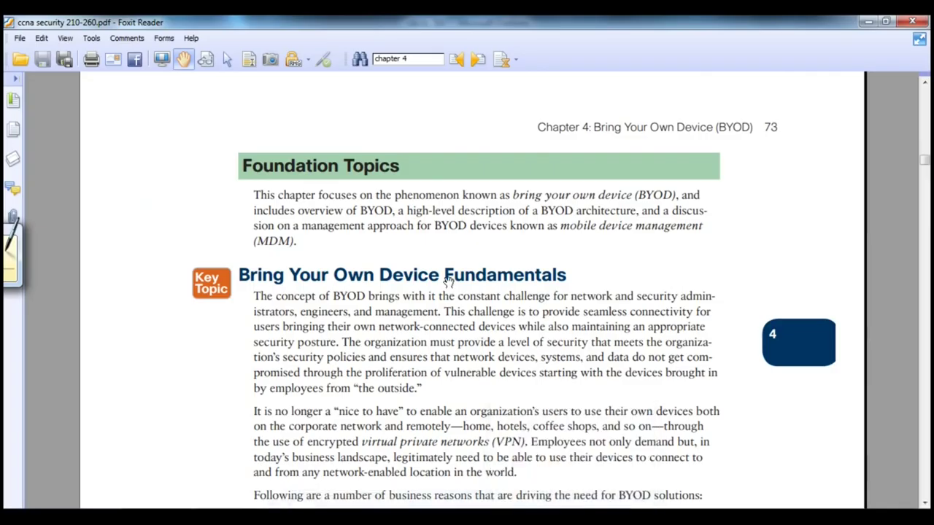
# Read through Chapter 4 on BYOD until Chapter 5 appears, then return to OneNote
pyautogui.scroll(-1, 375, 271)
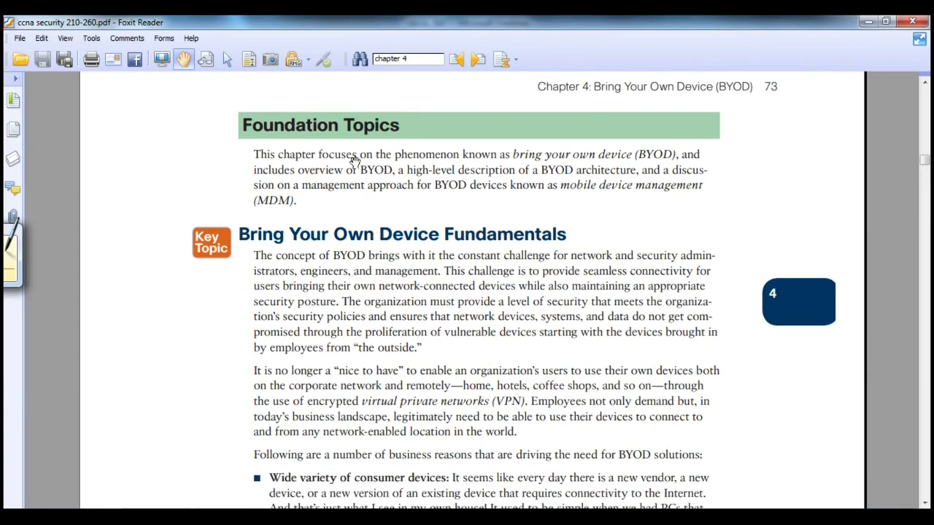
pyautogui.scroll(2, 358, 157)
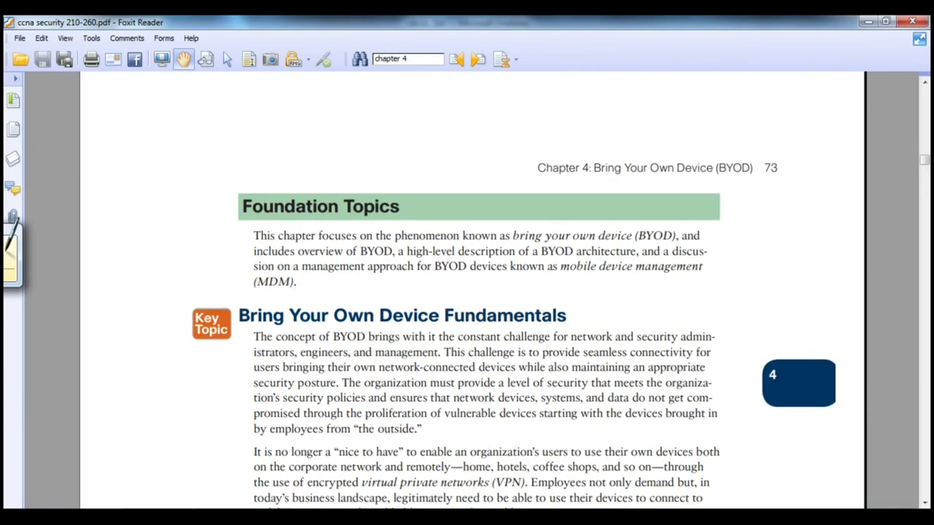
pyautogui.scroll(-3, 406, 370)
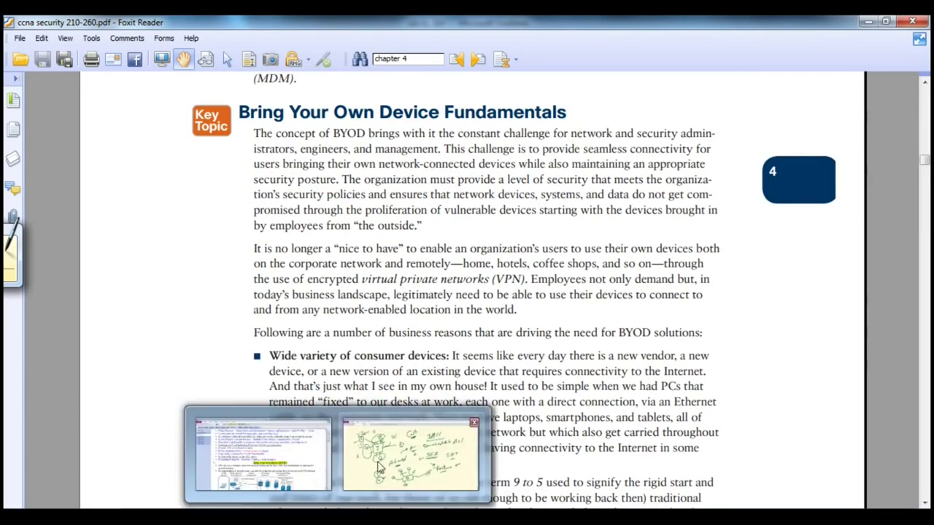
pyautogui.scroll(-8, 525, 226)
pyautogui.scroll(-5, 529, 220)
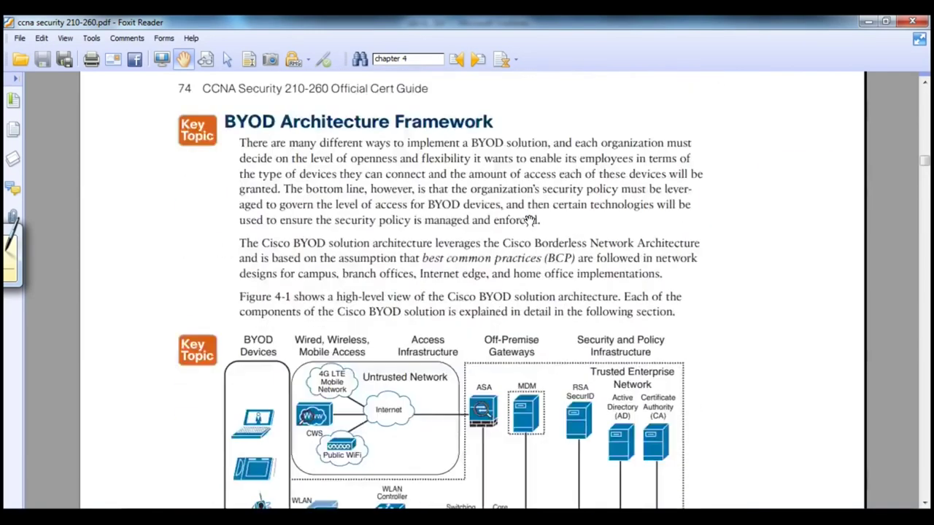
pyautogui.scroll(-3, 529, 221)
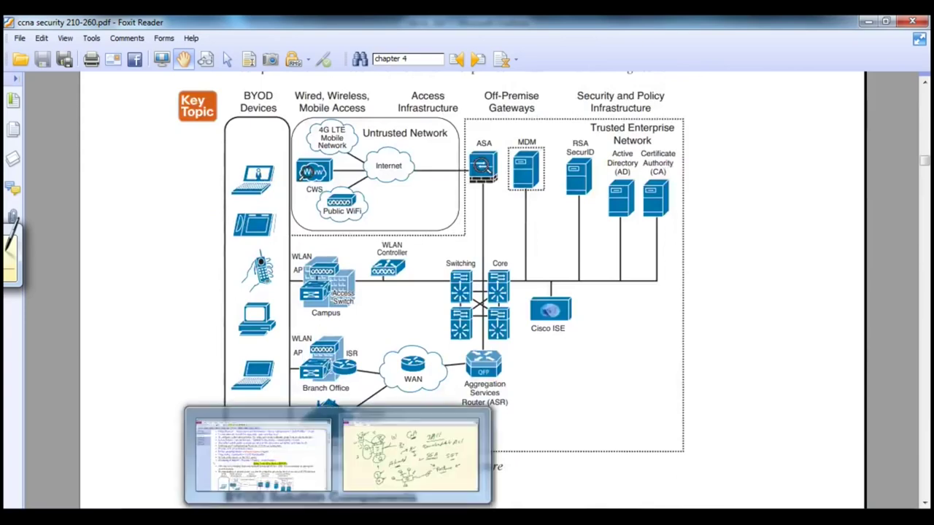
pyautogui.scroll(-6, 465, 205)
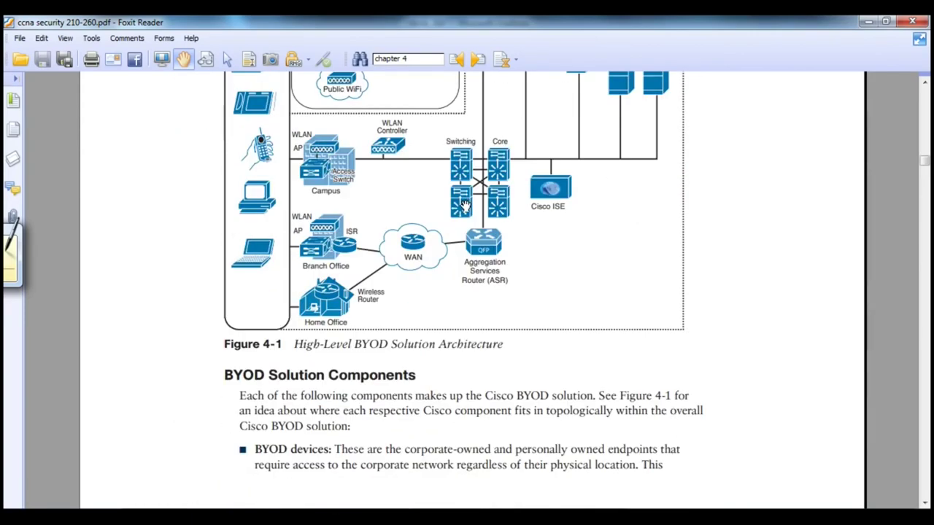
pyautogui.scroll(-3, 465, 205)
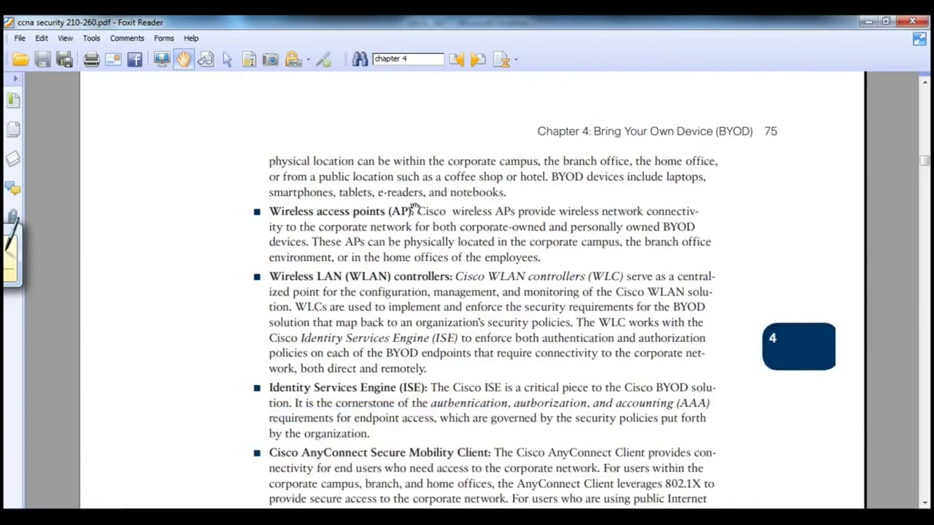
pyautogui.scroll(-1, 414, 228)
pyautogui.scroll(-1, 414, 228)
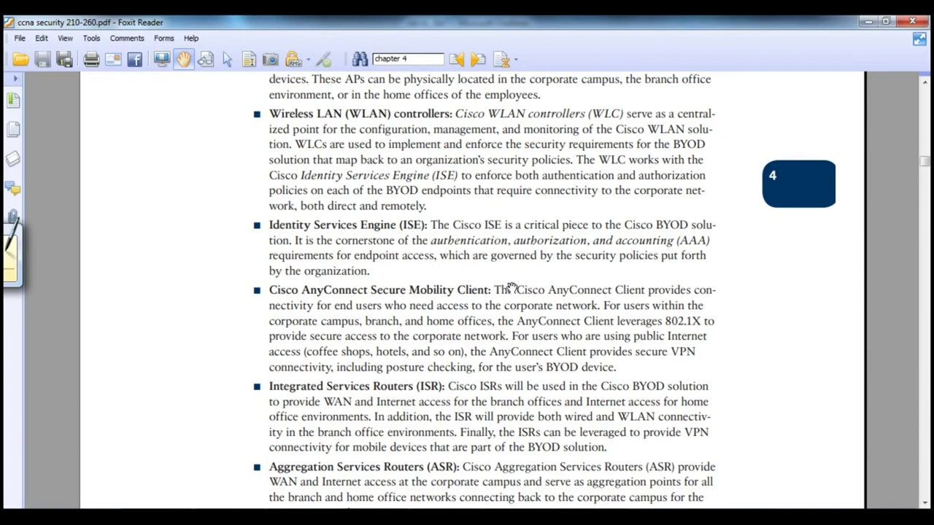
pyautogui.scroll(-3, 528, 284)
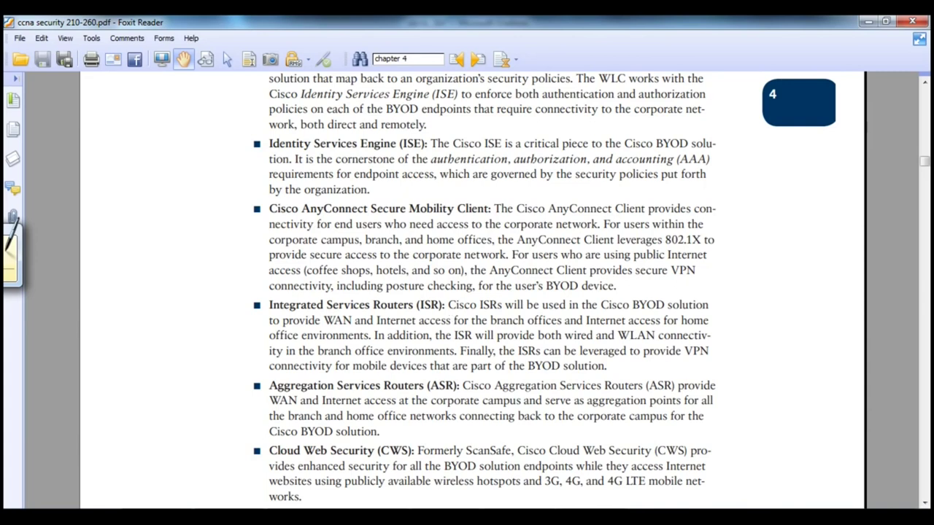
pyautogui.moveTo(337, 514)
pyautogui.scroll(-4, 441, 404)
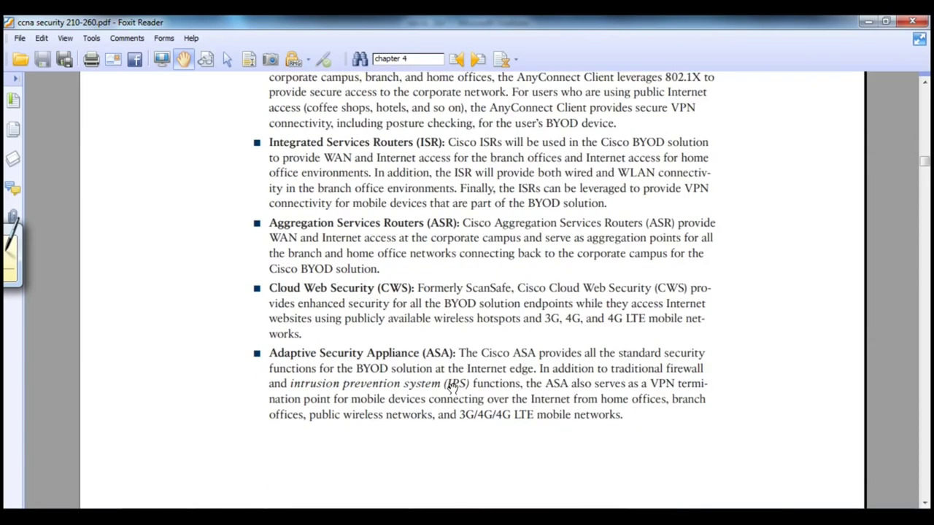
pyautogui.scroll(-18, 450, 375)
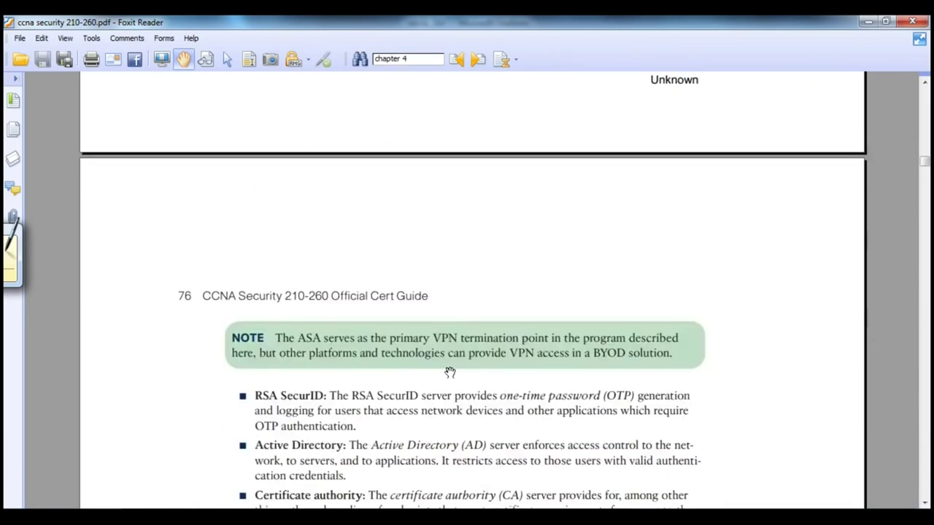
pyautogui.scroll(-15, 450, 372)
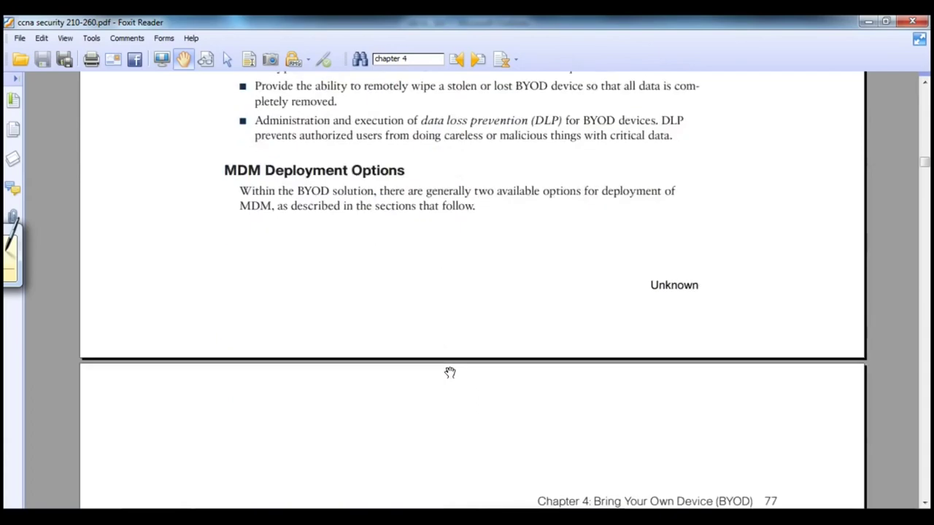
pyautogui.scroll(-15, 450, 372)
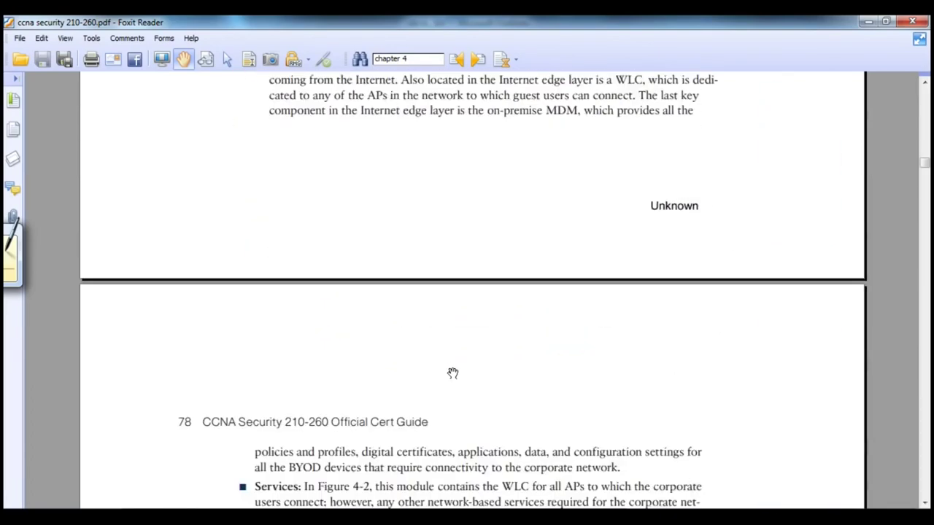
pyautogui.scroll(-15, 556, 272)
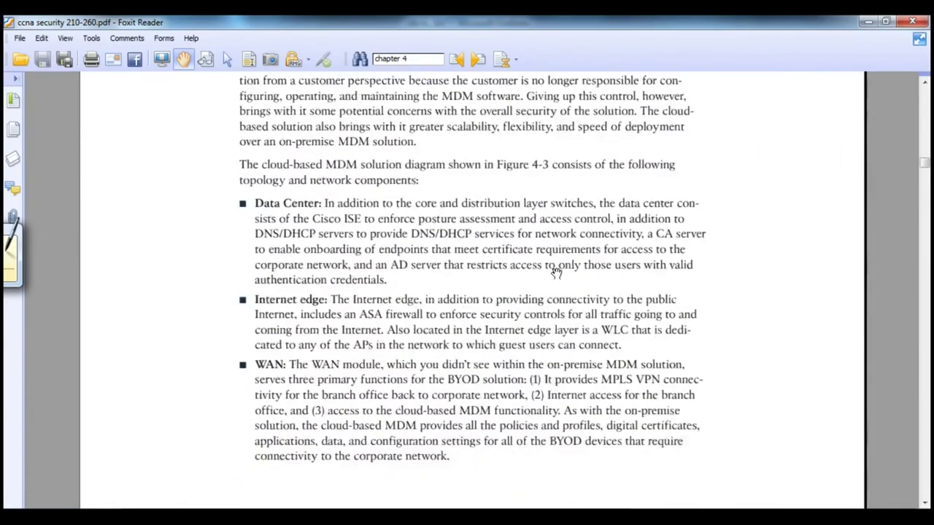
pyautogui.scroll(12, 555, 273)
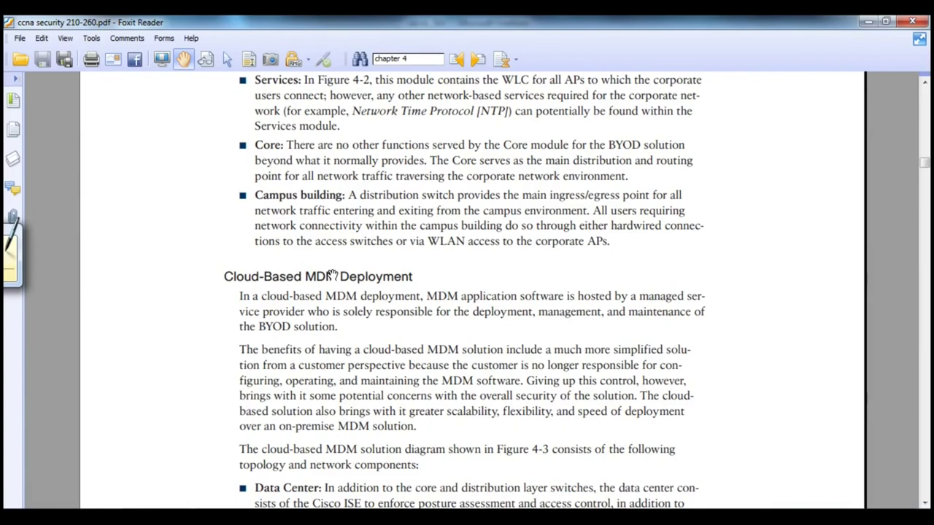
pyautogui.scroll(-15, 332, 274)
pyautogui.scroll(-15, 507, 287)
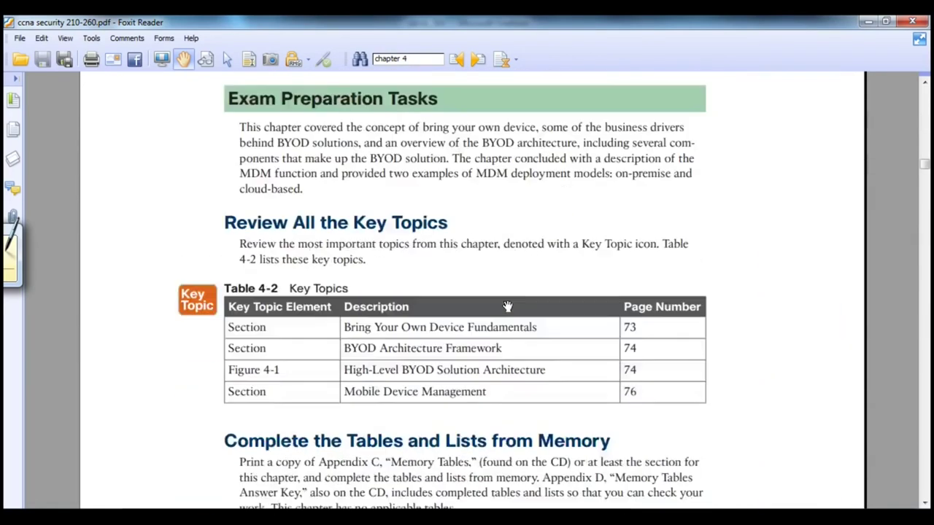
pyautogui.scroll(-15, 508, 306)
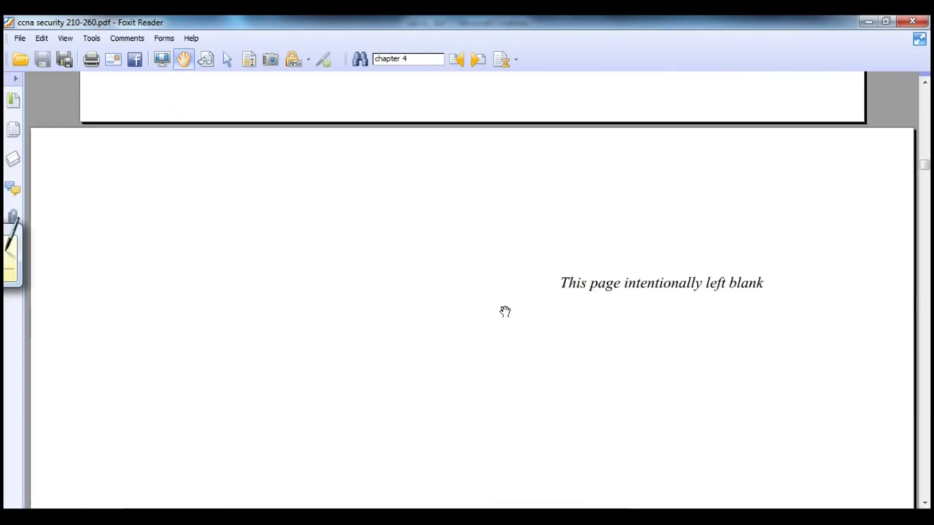
pyautogui.scroll(-15, 505, 311)
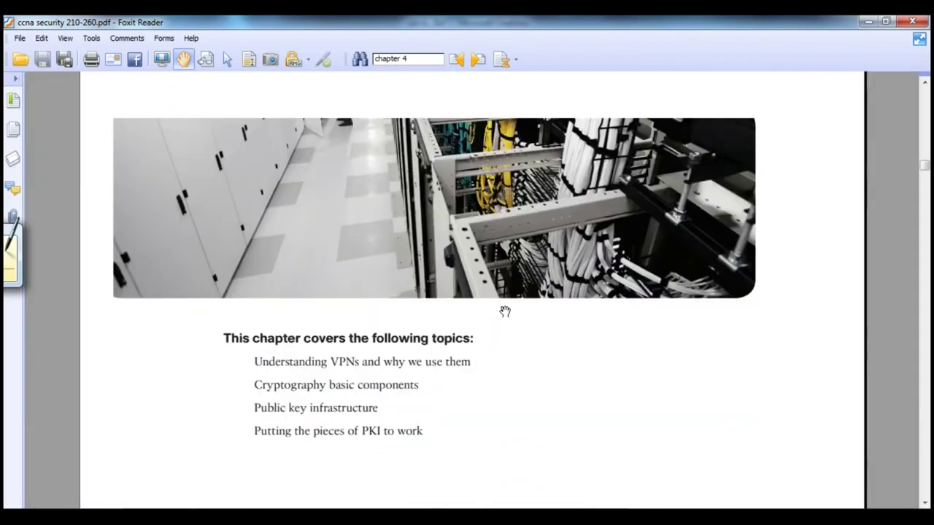
pyautogui.scroll(-15, 505, 311)
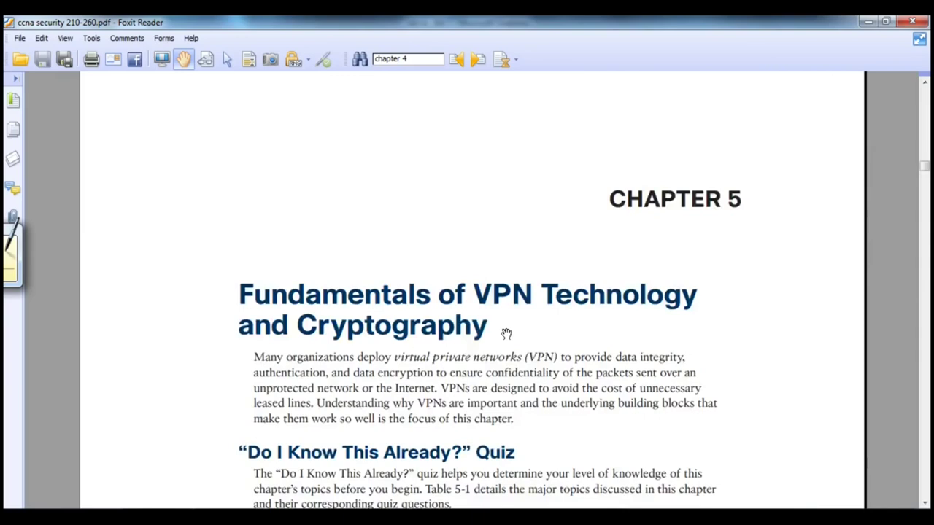
pyautogui.scroll(3, 482, 314)
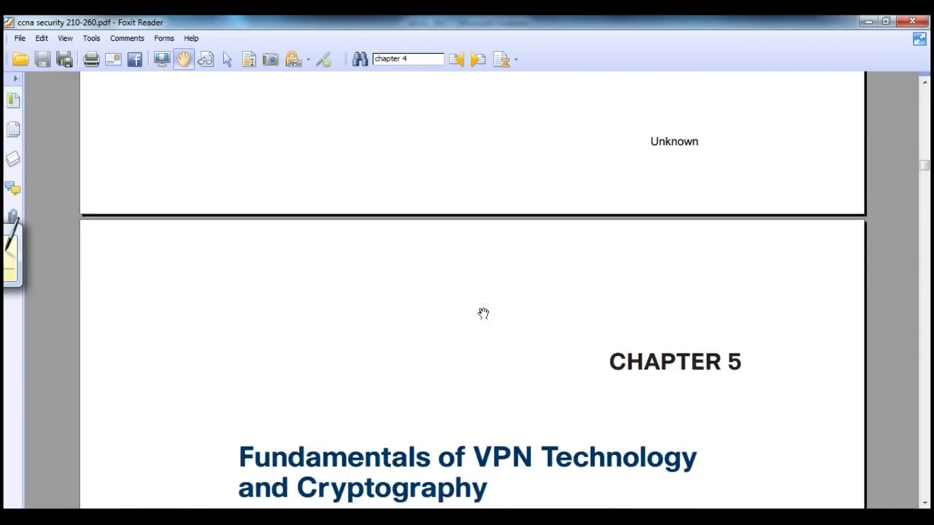
pyautogui.hotkey('alt', 'Tab')
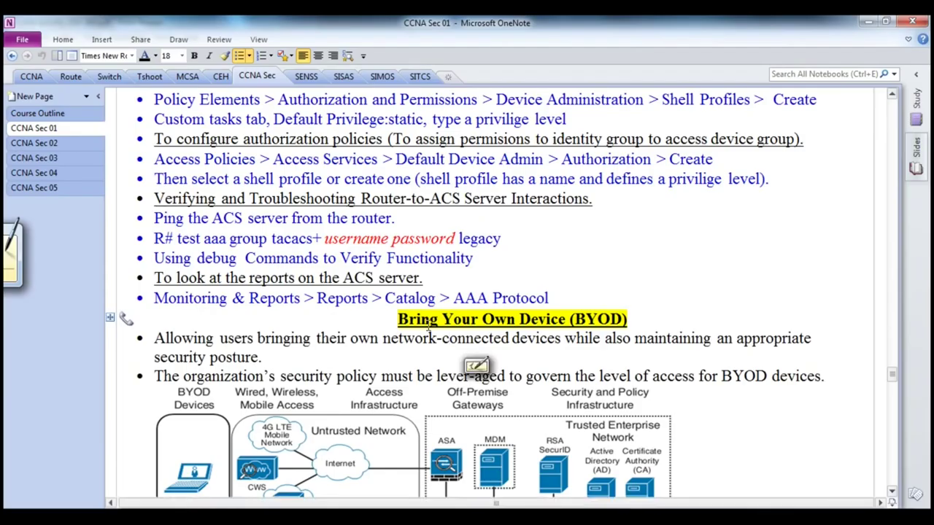
# Scroll below Figure 4-1 to the bullets on devices, access points, WLAN controllers, ISE and AnyConnect
pyautogui.click(388, 327)
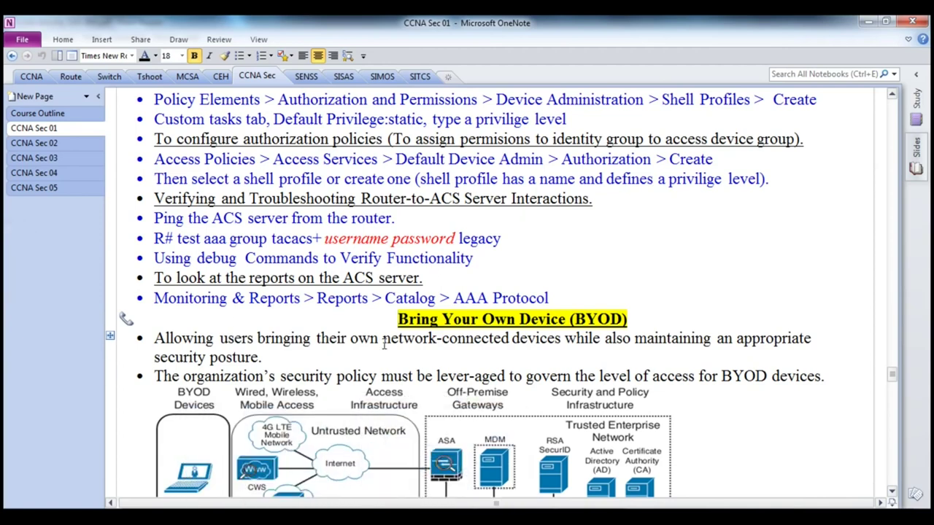
pyautogui.scroll(-1, 383, 344)
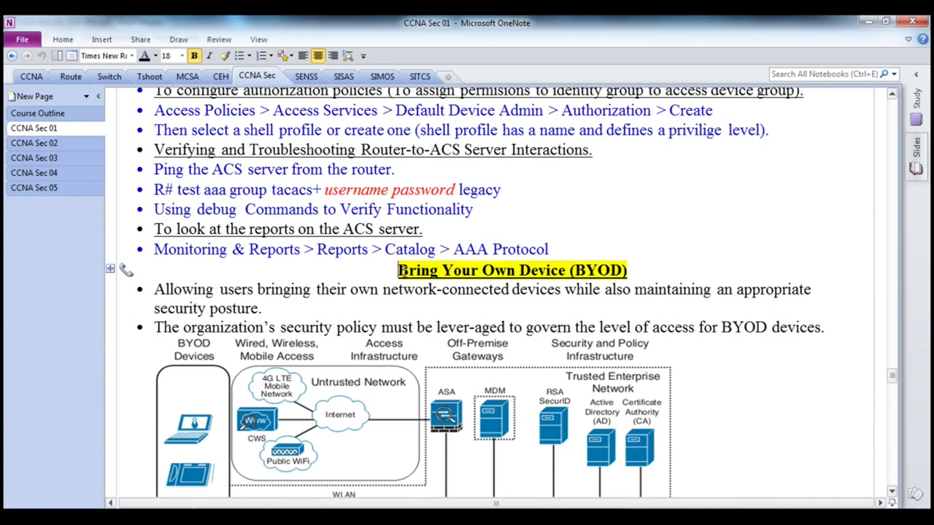
pyautogui.click(406, 270)
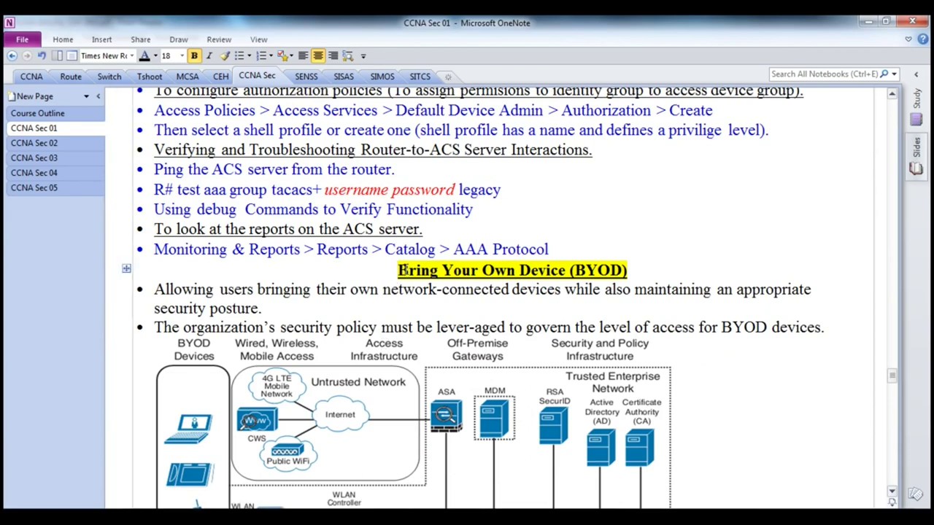
pyautogui.scroll(-2, 403, 305)
pyautogui.scroll(-4, 404, 307)
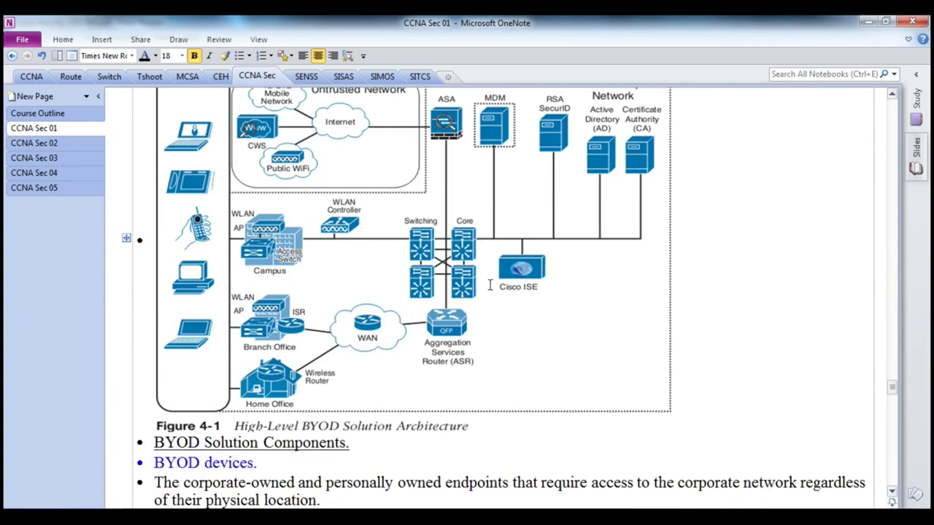
pyautogui.scroll(-2, 361, 346)
pyautogui.scroll(-4, 361, 346)
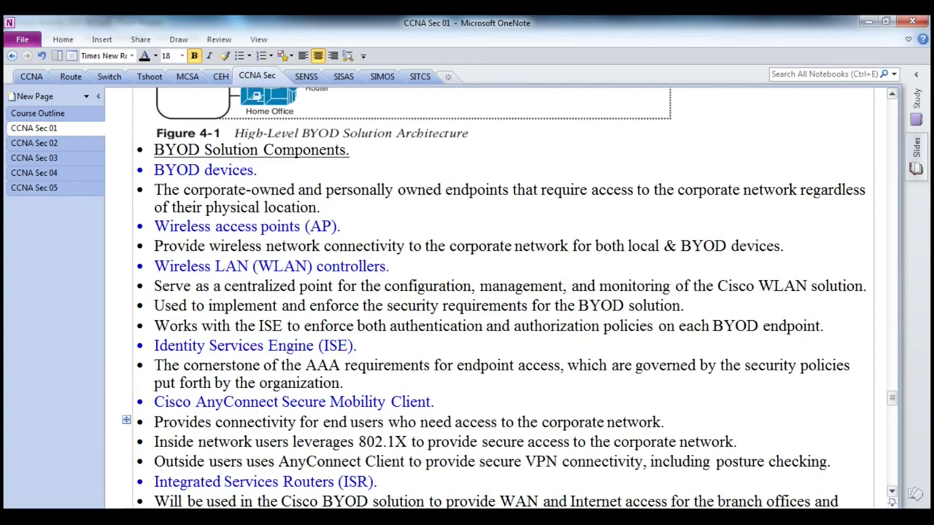
# Arrow the BYOD devices heading and underline key words like require and corporate network
pyautogui.moveTo(12, 256)
pyautogui.moveTo(294, 171)
pyautogui.mouseDown()
pyautogui.moveTo(264, 172)
pyautogui.moveTo(274, 178)
pyautogui.mouseUp()
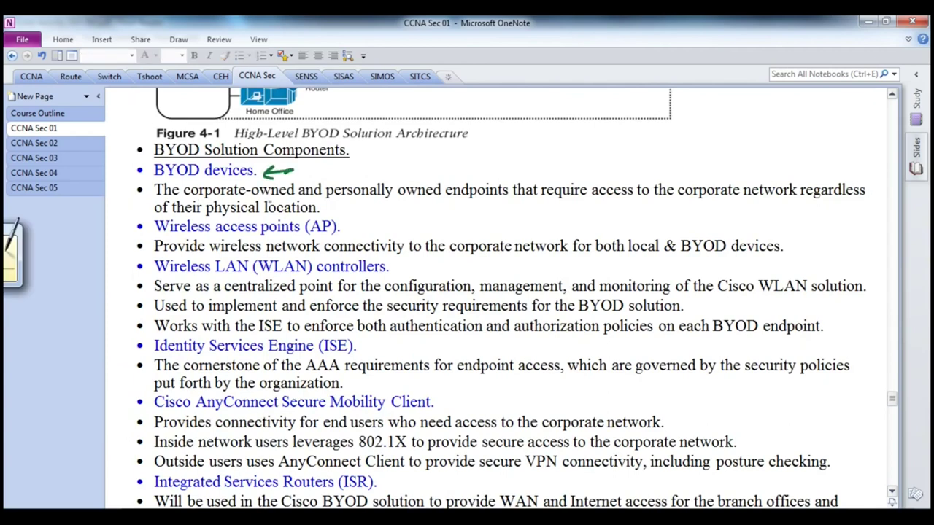
pyautogui.moveTo(341, 204); pyautogui.dragTo(474, 207)
pyautogui.moveTo(540, 206); pyautogui.dragTo(576, 208)
pyautogui.moveTo(600, 210); pyautogui.dragTo(616, 212)
pyautogui.moveTo(673, 208); pyautogui.dragTo(697, 207)
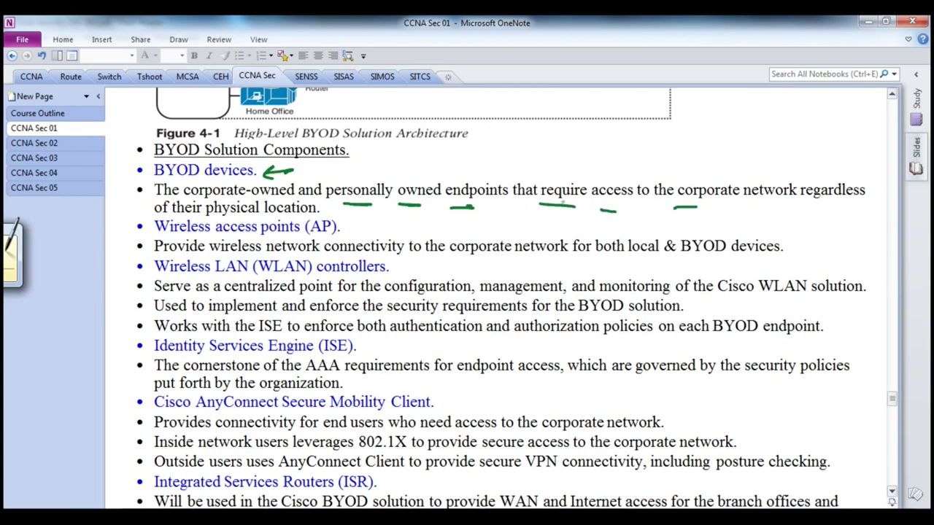
# Draw arrows at the access points, WLAN controllers, ISE and AnyConnect headings
pyautogui.moveTo(375, 224); pyautogui.dragTo(343, 227)
pyautogui.moveTo(354, 220); pyautogui.dragTo(356, 233)
pyautogui.moveTo(429, 265); pyautogui.dragTo(399, 267)
pyautogui.moveTo(400, 266)
pyautogui.mouseDown()
pyautogui.moveTo(412, 259)
pyautogui.moveTo(416, 272)
pyautogui.mouseUp()
pyautogui.moveTo(397, 341)
pyautogui.mouseDown()
pyautogui.moveTo(367, 351)
pyautogui.moveTo(377, 342)
pyautogui.mouseUp()
pyautogui.moveTo(368, 352); pyautogui.dragTo(381, 355)
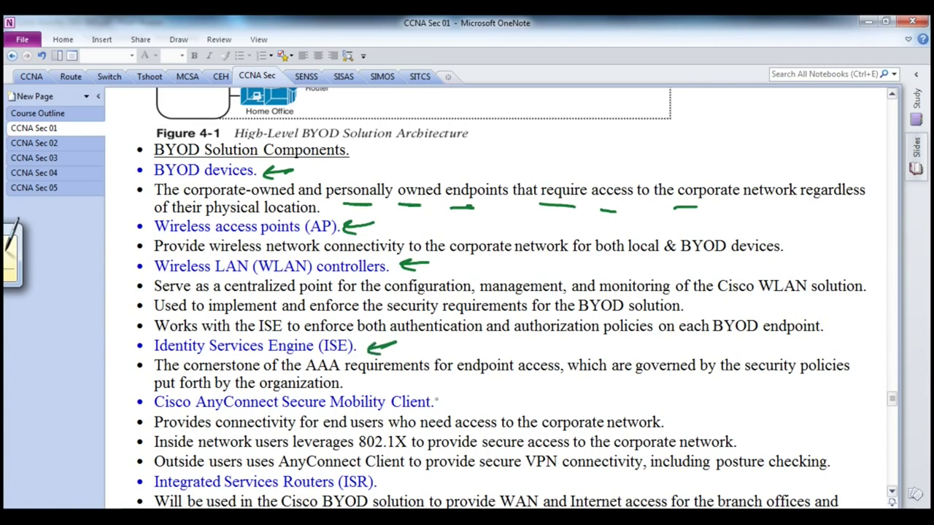
pyautogui.moveTo(470, 395); pyautogui.dragTo(441, 402)
pyautogui.moveTo(440, 401); pyautogui.dragTo(451, 395)
pyautogui.moveTo(441, 402); pyautogui.dragTo(453, 406)
# Underline 802.1X and posture checking, and add arrows at 802.1X and AnyConnect
pyautogui.moveTo(370, 451); pyautogui.dragTo(391, 451)
pyautogui.moveTo(726, 474); pyautogui.dragTo(783, 475)
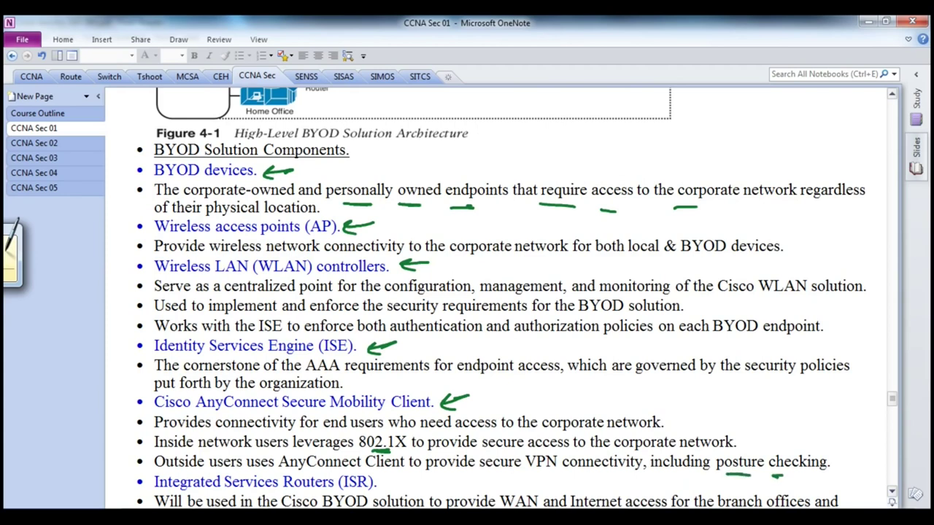
pyautogui.moveTo(341, 429); pyautogui.dragTo(364, 436)
pyautogui.moveTo(405, 375)
pyautogui.mouseDown()
pyautogui.moveTo(377, 390)
pyautogui.moveTo(391, 398)
pyautogui.mouseUp()
# Handwrite 'Wired AutoConfig' above the endpoints line and stop inking
pyautogui.moveTo(447, 162)
pyautogui.mouseDown()
pyautogui.moveTo(452, 176)
pyautogui.moveTo(467, 161)
pyautogui.moveTo(481, 172)
pyautogui.mouseUp()
pyautogui.moveTo(493, 155)
pyautogui.mouseDown()
pyautogui.moveTo(498, 172)
pyautogui.moveTo(519, 175)
pyautogui.moveTo(553, 148)
pyautogui.moveTo(558, 174)
pyautogui.mouseUp()
pyautogui.moveTo(546, 164)
pyautogui.mouseDown()
pyautogui.moveTo(567, 158)
pyautogui.moveTo(579, 168)
pyautogui.mouseUp()
pyautogui.moveTo(586, 143)
pyautogui.mouseDown()
pyautogui.moveTo(623, 173)
pyautogui.moveTo(619, 164)
pyautogui.moveTo(643, 169)
pyautogui.moveTo(662, 137)
pyautogui.mouseUp()
pyautogui.moveTo(663, 137)
pyautogui.mouseDown()
pyautogui.moveTo(649, 178)
pyautogui.moveTo(656, 169)
pyautogui.mouseUp()
pyautogui.moveTo(662, 152); pyautogui.dragTo(668, 150)
pyautogui.moveTo(685, 143)
pyautogui.mouseDown()
pyautogui.moveTo(675, 151)
pyautogui.moveTo(678, 173)
pyautogui.mouseUp()
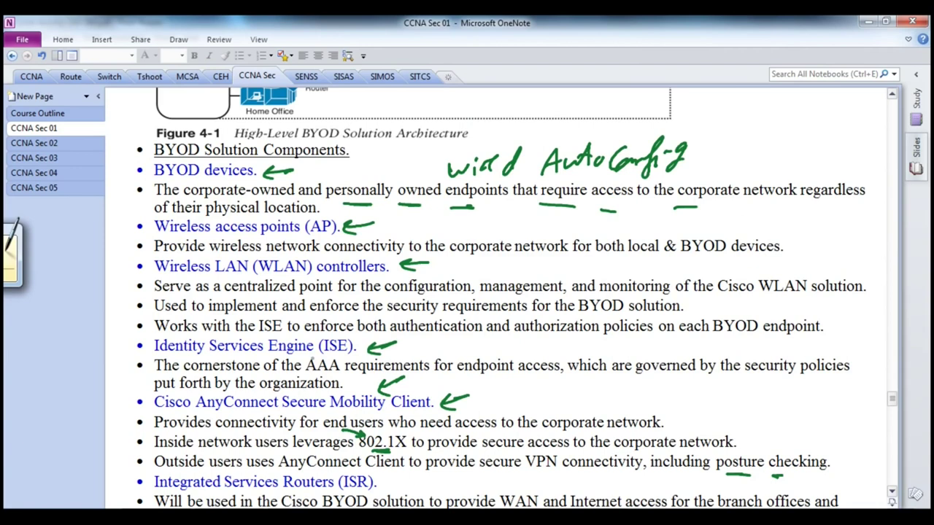
pyautogui.click(310, 361)
# Arrow Active Directory and Certificate authority in green and begin writing EAP-TLS beside the list
pyautogui.scroll(-1, 261, 413)
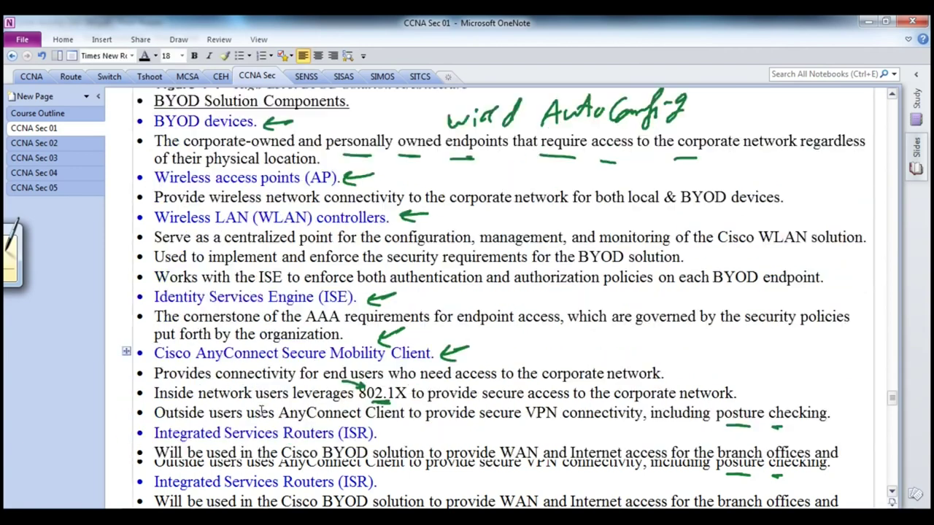
pyautogui.scroll(-1, 260, 413)
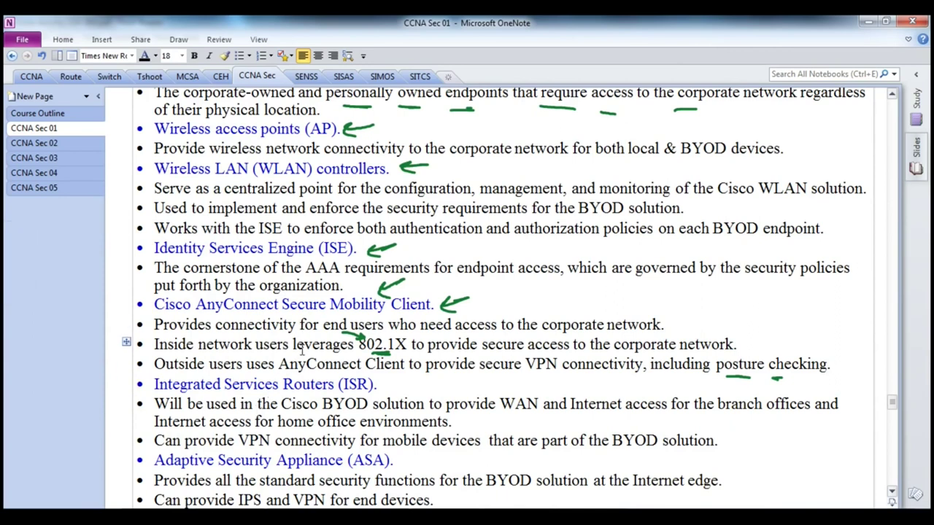
pyautogui.scroll(-2, 310, 373)
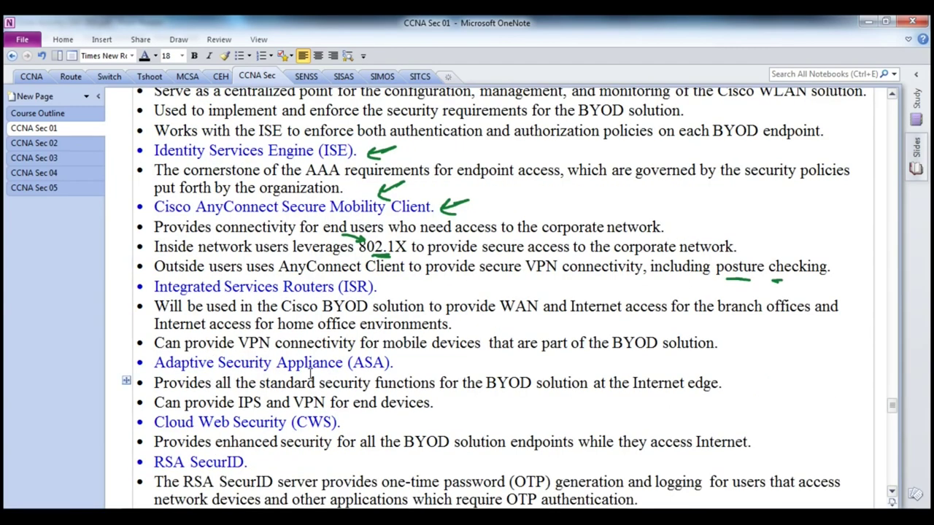
pyautogui.scroll(-3, 310, 374)
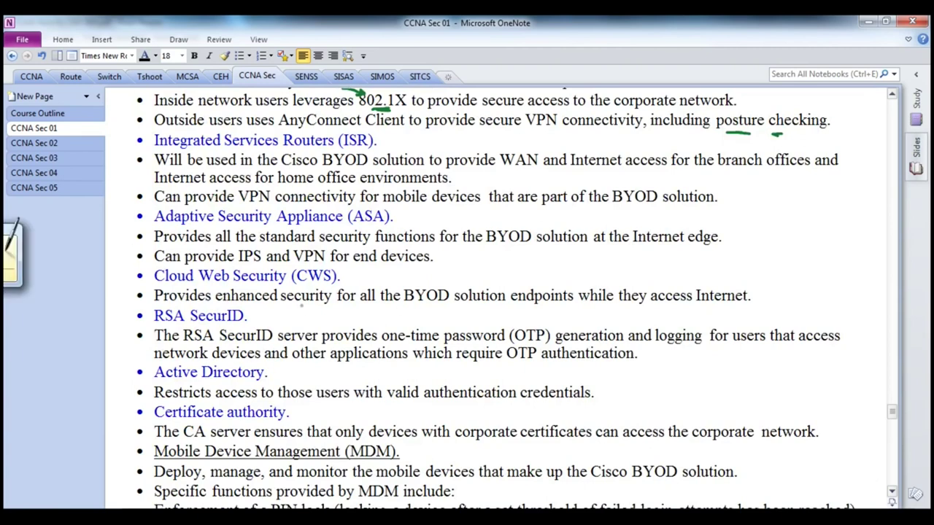
pyautogui.moveTo(302, 370); pyautogui.dragTo(263, 377)
pyautogui.moveTo(330, 411); pyautogui.dragTo(296, 413)
pyautogui.moveTo(296, 414); pyautogui.dragTo(305, 419)
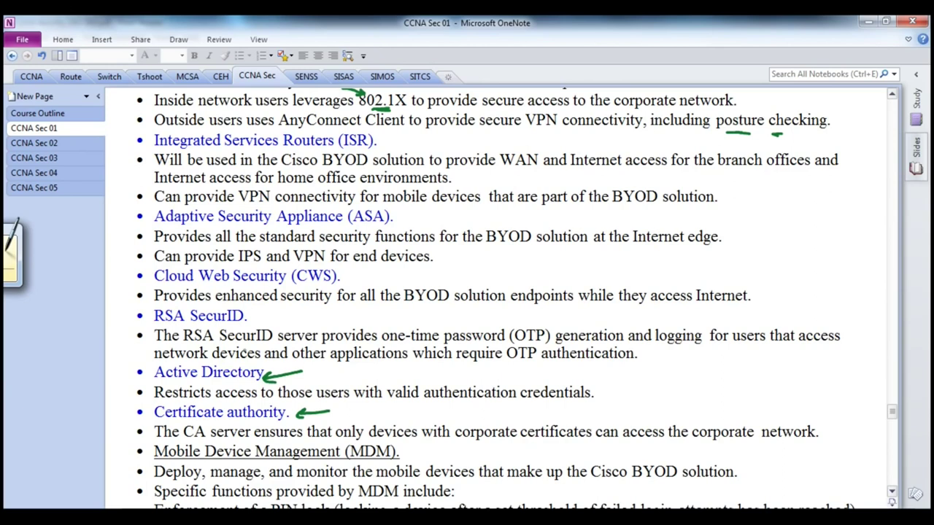
pyautogui.moveTo(485, 255)
pyautogui.mouseDown()
pyautogui.moveTo(471, 257)
pyautogui.moveTo(475, 280)
pyautogui.moveTo(490, 256)
pyautogui.moveTo(493, 277)
pyautogui.moveTo(501, 257)
pyautogui.moveTo(500, 270)
pyautogui.moveTo(576, 264)
pyautogui.moveTo(495, 284)
pyautogui.mouseUp()
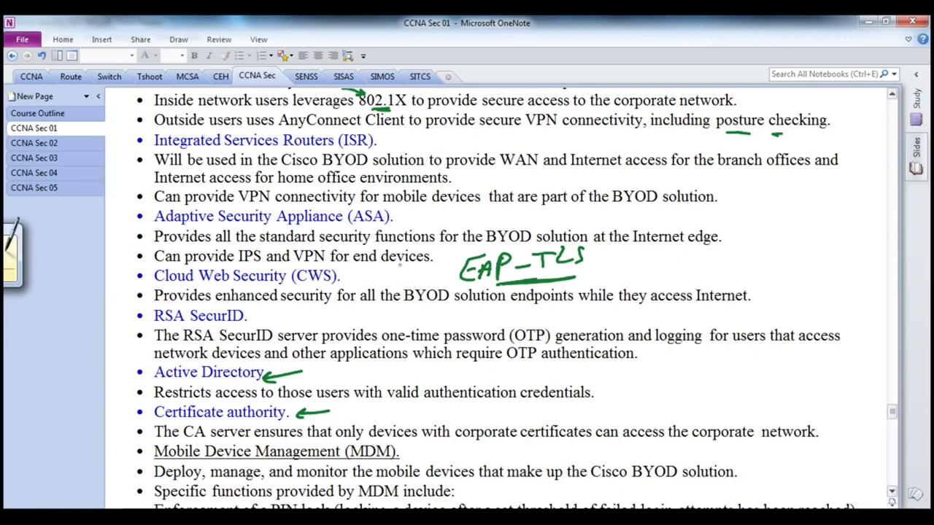
# Click into the OneNote notes text to stop inking
pyautogui.click(400, 267)
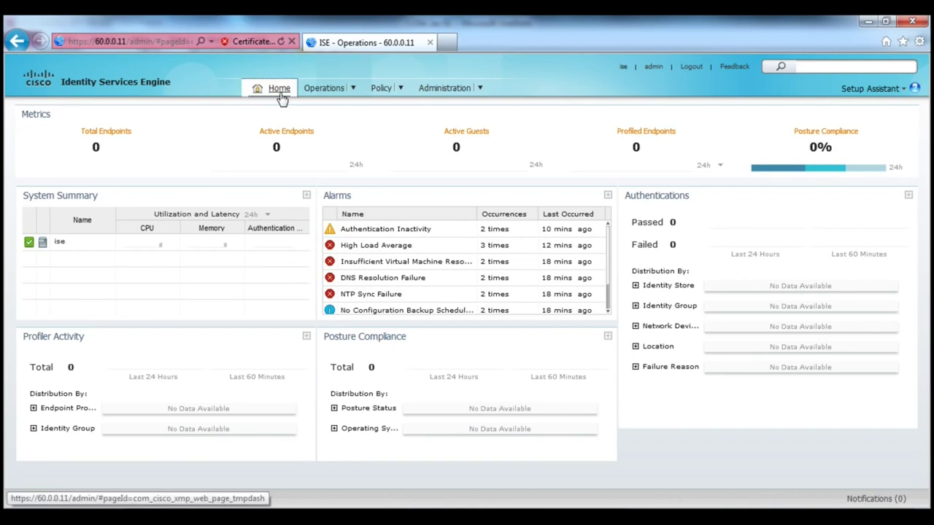
# Open the Administration drop-down menu in Cisco ISE
pyautogui.click(458, 89)
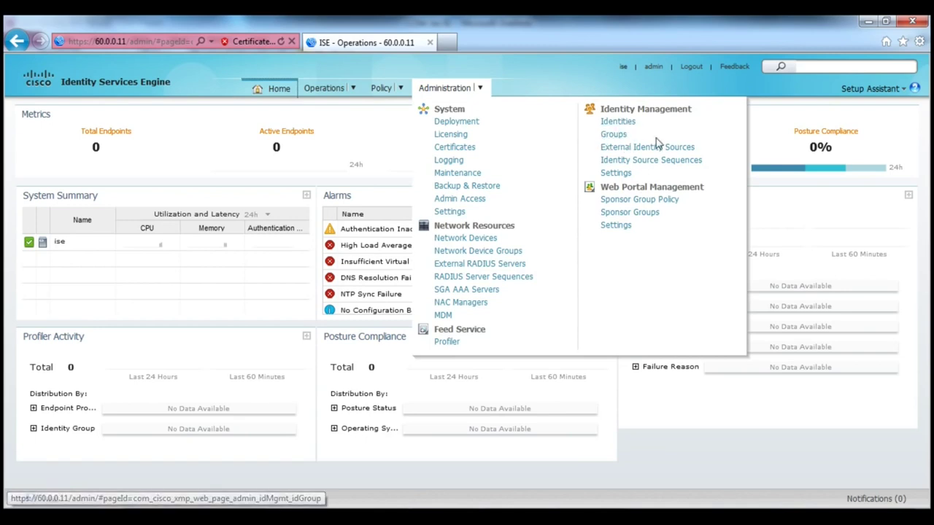
# View the Active Directory settings under Administration > External Identity Sources
pyautogui.click(627, 150)
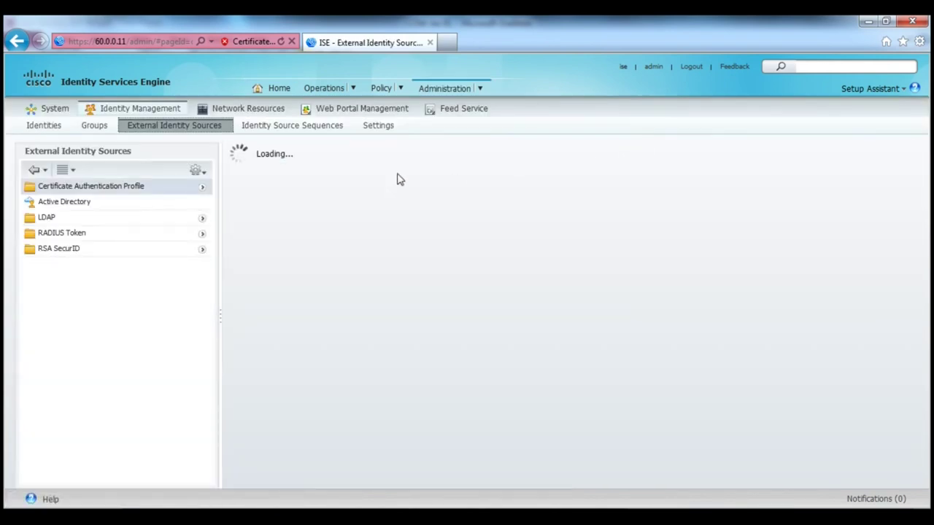
pyautogui.click(75, 205)
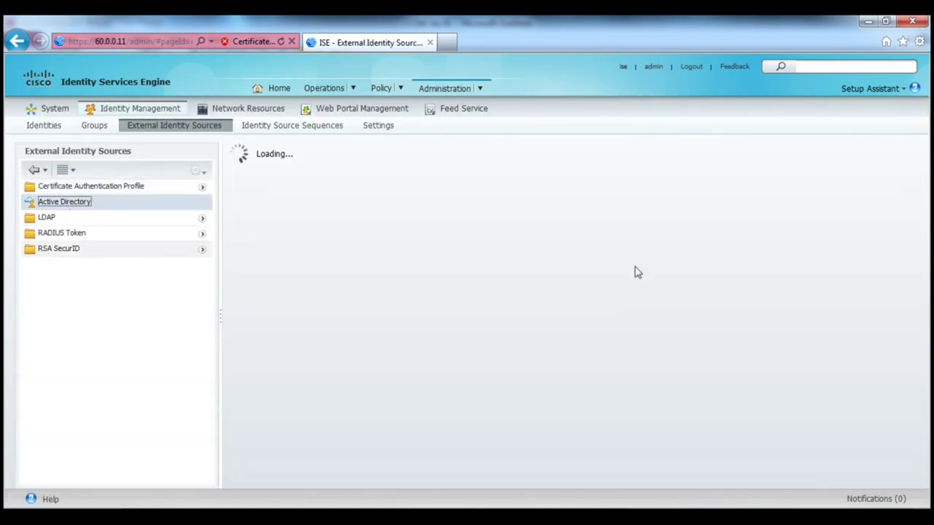
pyautogui.click(461, 251)
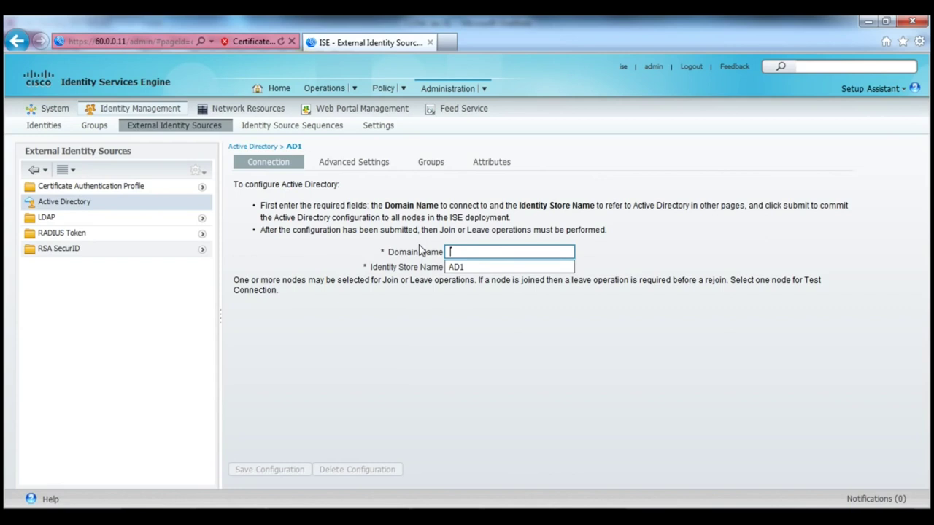
# Start a blank new identity source sequence, then switch to the OneNote whiteboard page
pyautogui.click(307, 128)
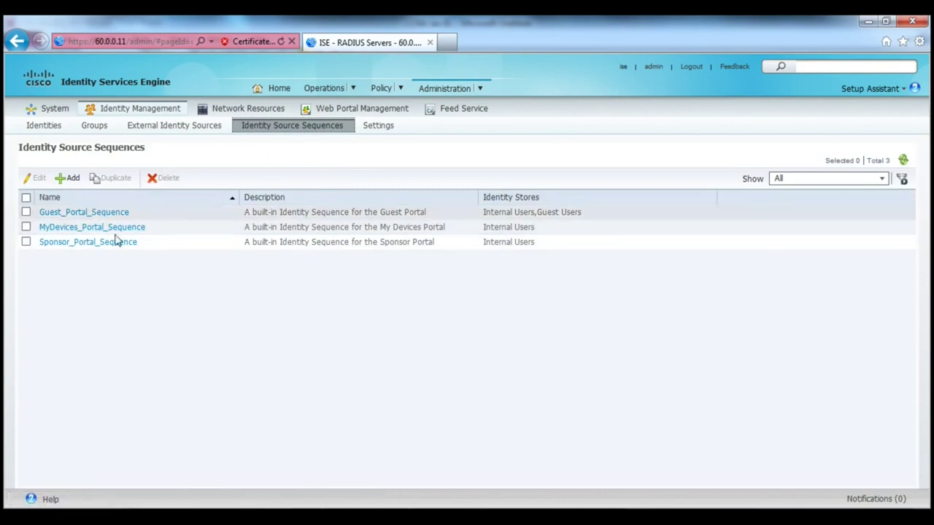
pyautogui.click(71, 180)
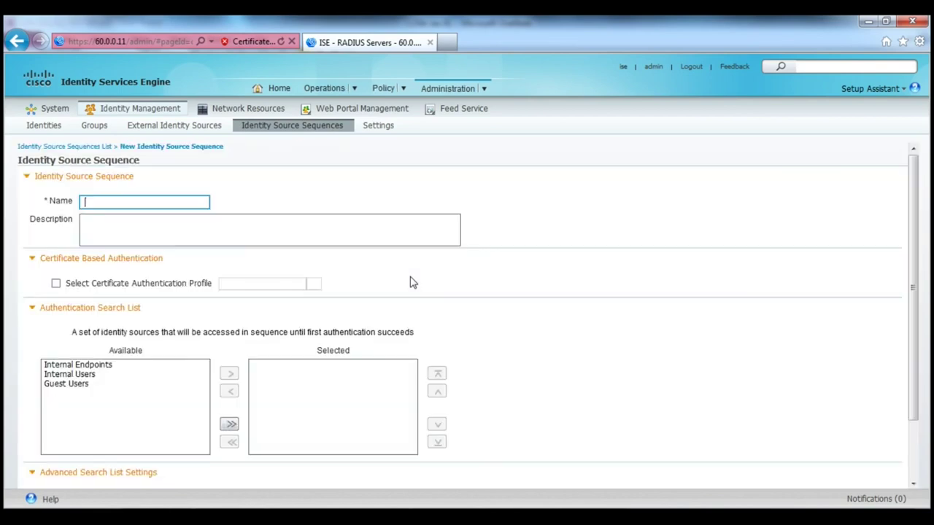
pyautogui.scroll(-2, 411, 281)
pyautogui.scroll(2, 416, 284)
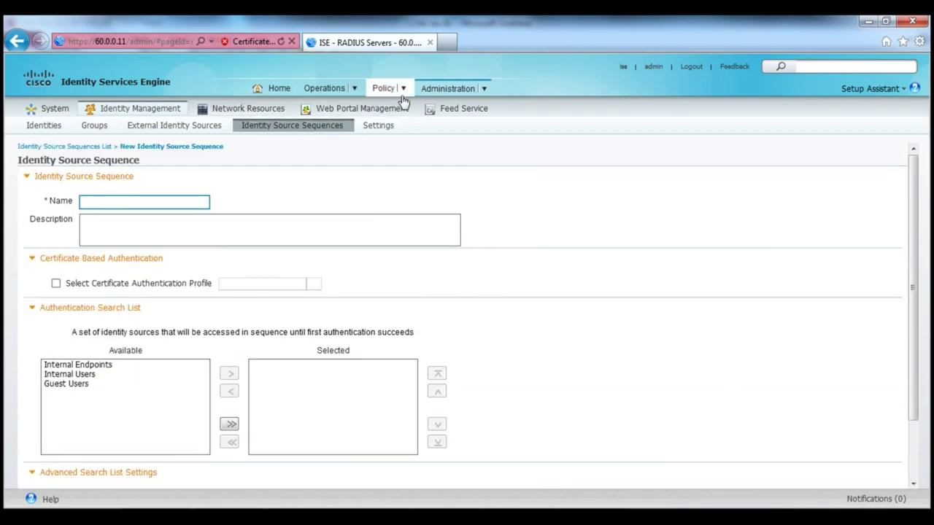
pyautogui.click(483, 89)
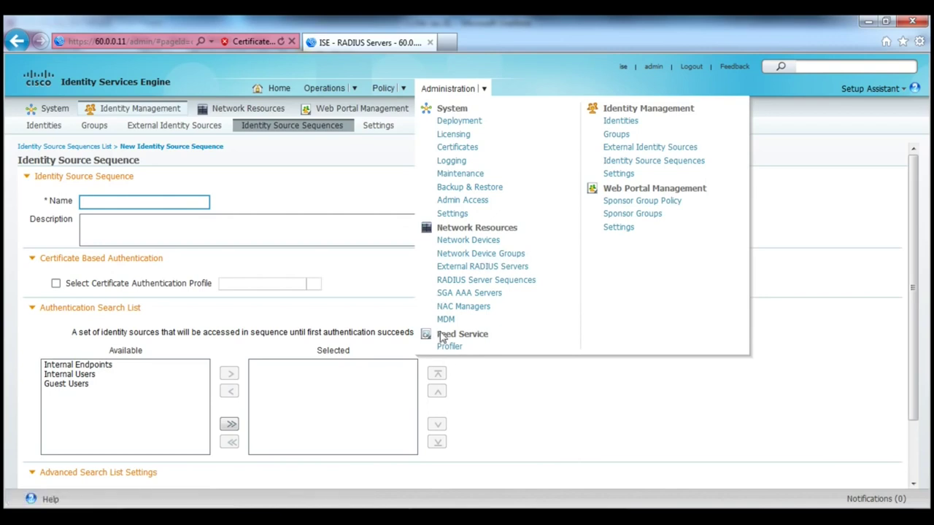
pyautogui.hotkey('alt', 'Tab')
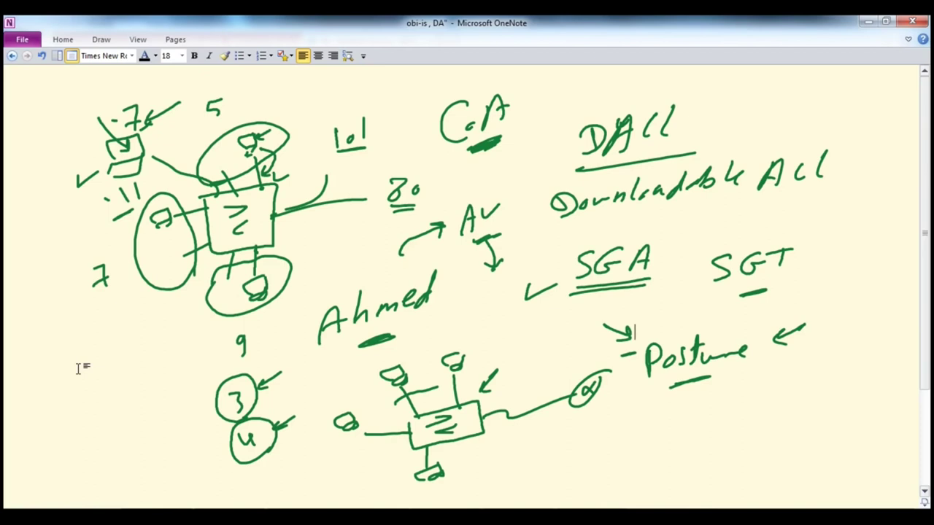
# Switch from the OneNote whiteboard back to the Identity Services Engine console
pyautogui.hotkey('alt', 'Tab')
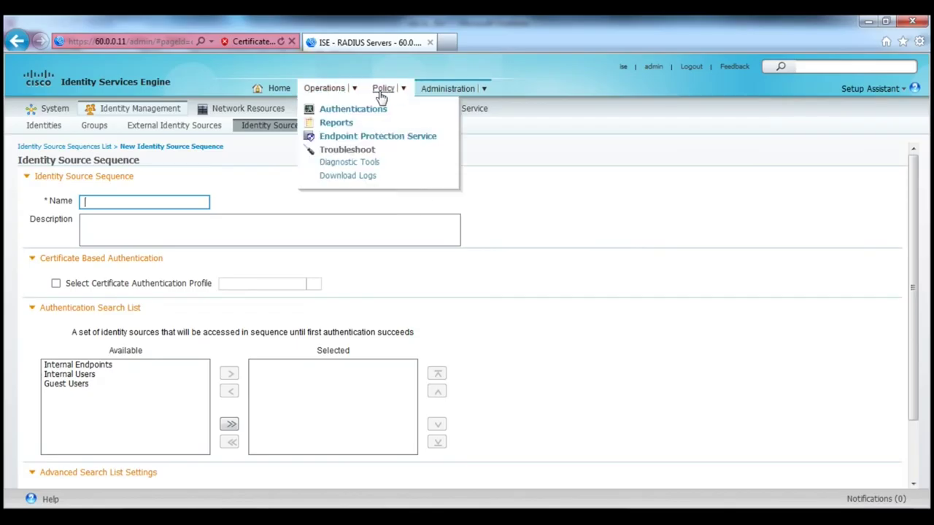
# Move from the authentication and authorization policy pages to Policy Elements > Results
pyautogui.click(392, 109)
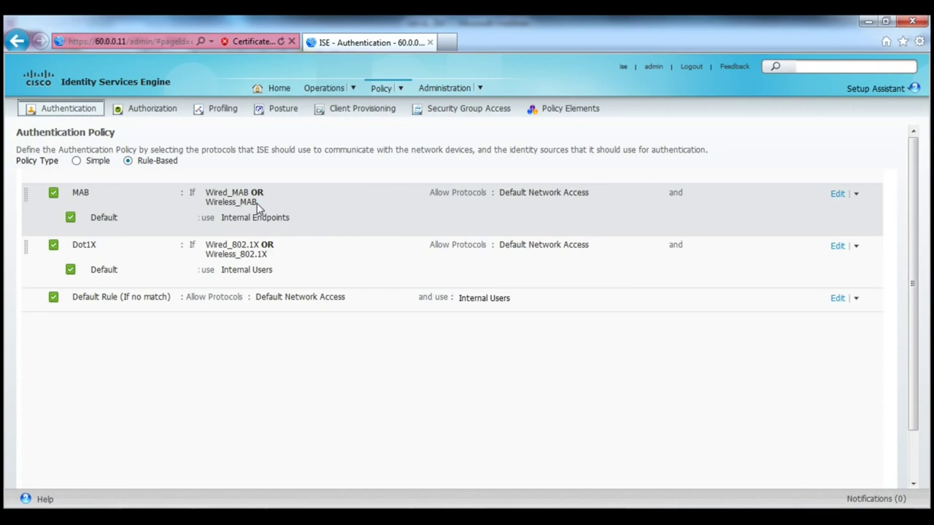
pyautogui.click(394, 90)
pyautogui.click(410, 121)
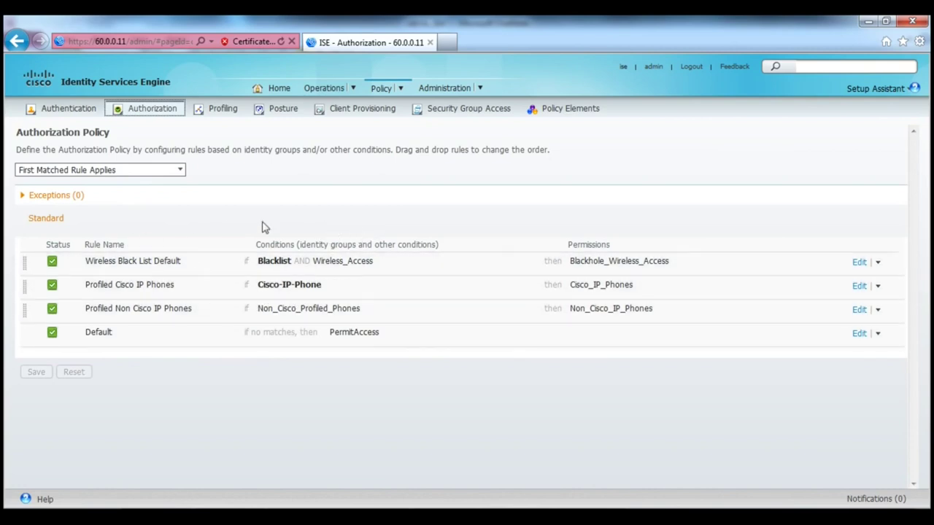
pyautogui.moveTo(384, 94)
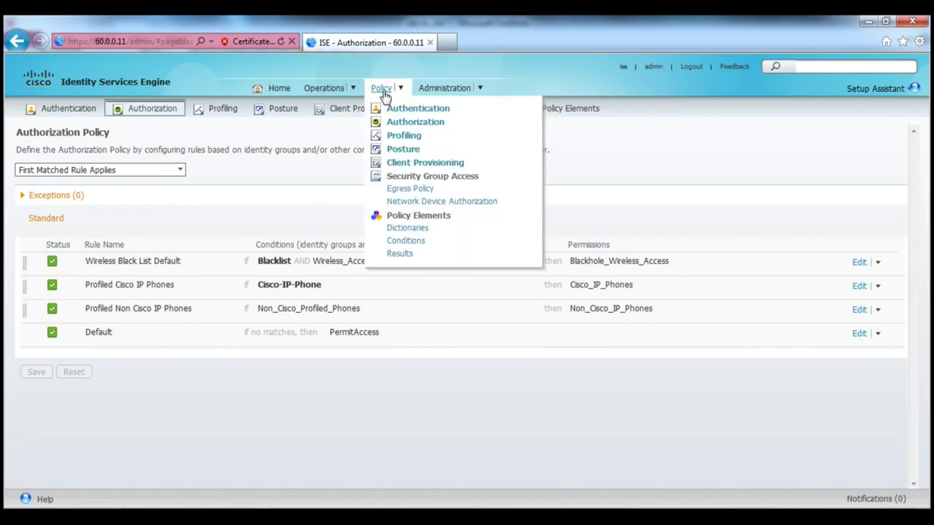
pyautogui.click(399, 253)
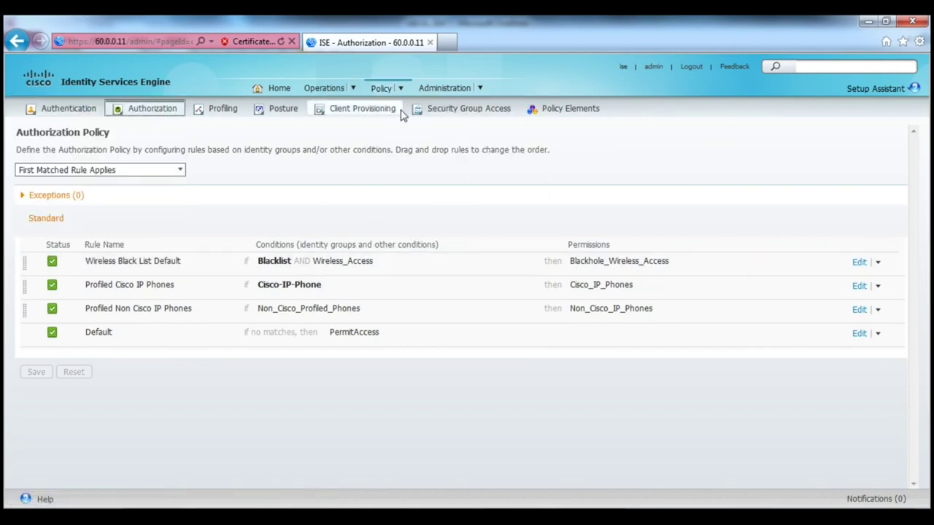
pyautogui.moveTo(382, 88)
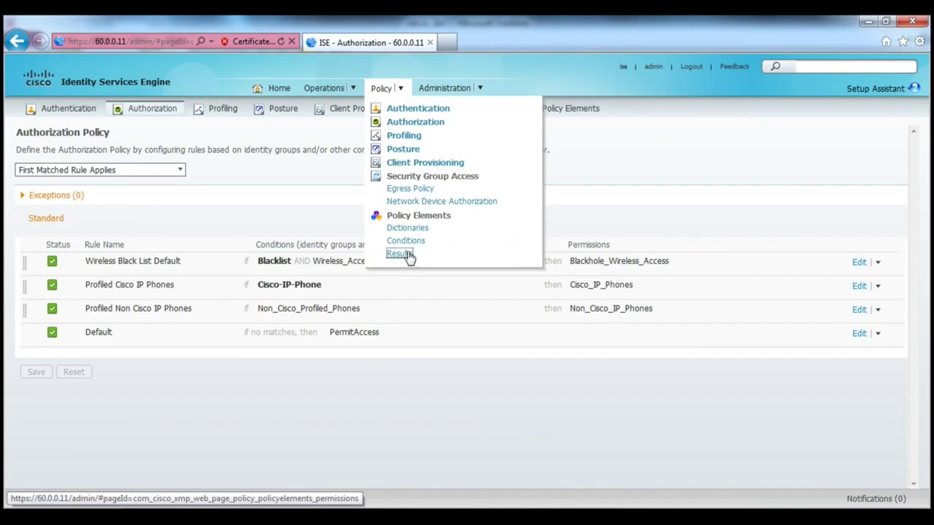
pyautogui.click(403, 253)
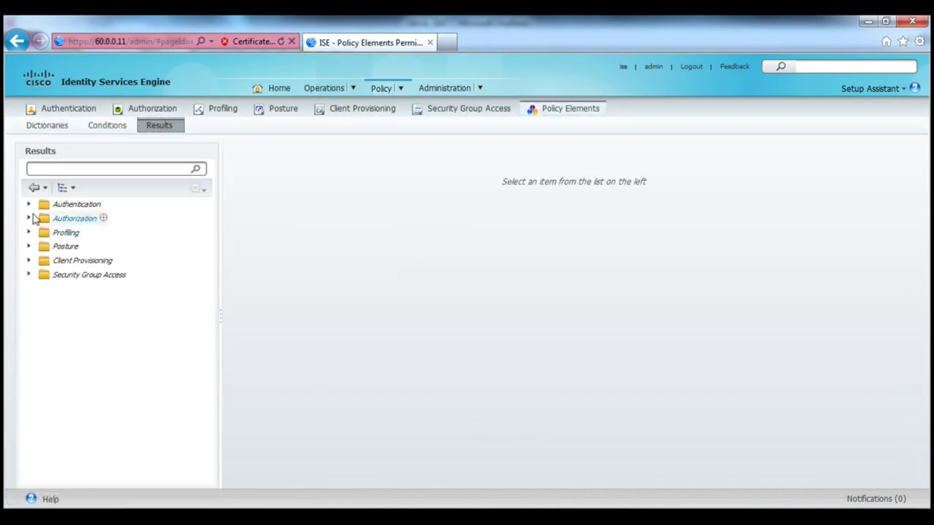
# Under Authorization > Downloadable ACLs, add acl1 with content 'permit tcp any eq 80'
pyautogui.click(28, 218)
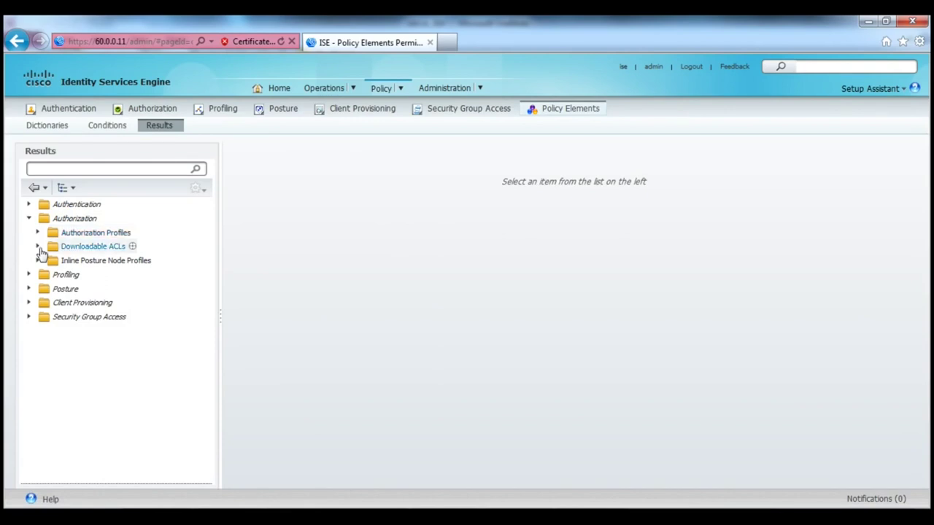
pyautogui.click(37, 245)
pyautogui.click(92, 247)
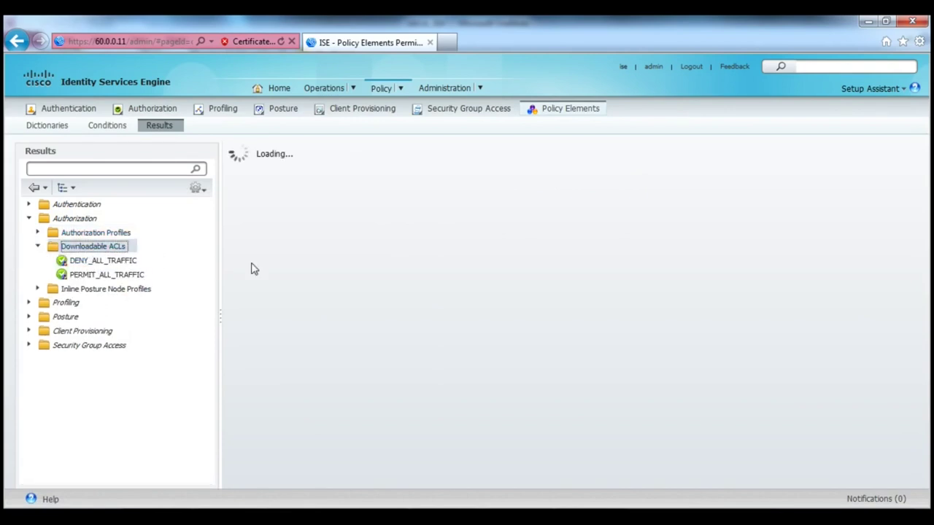
pyautogui.click(280, 178)
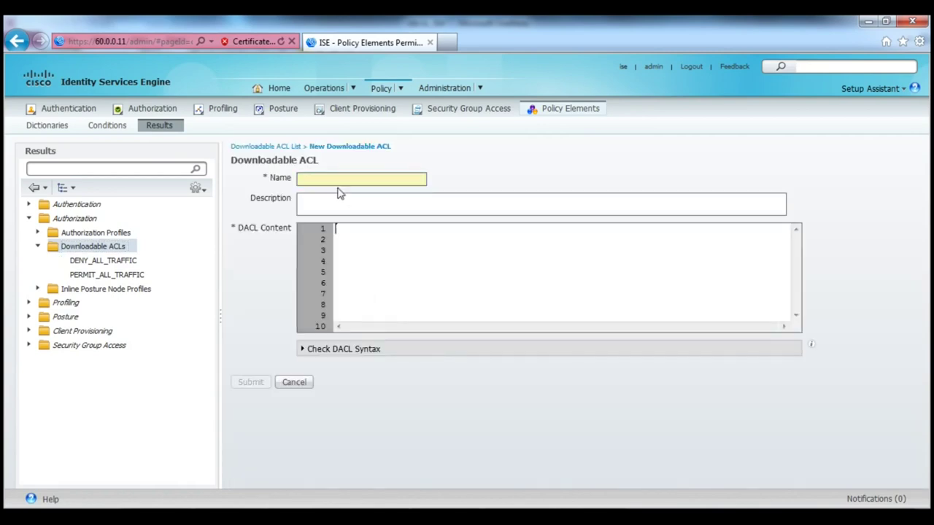
pyautogui.click(334, 183)
pyautogui.write('ac')
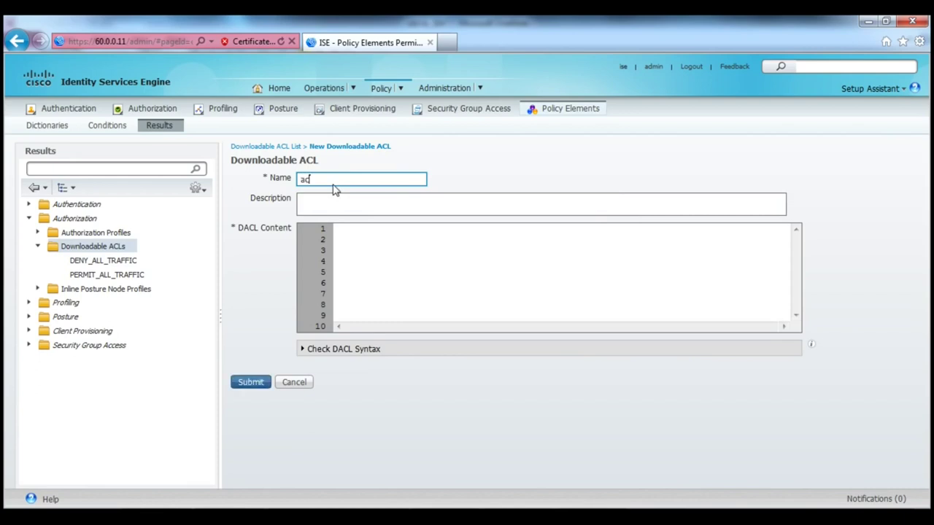
pyautogui.write('l1')
pyautogui.click(350, 237)
pyautogui.write('permit tcp any ')
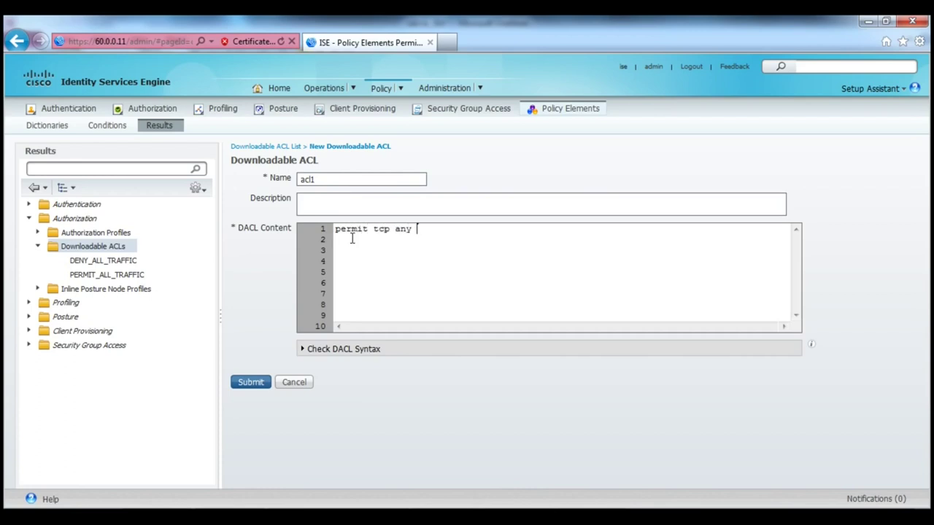
pyautogui.write('eq 80')
# Correct the rule to 'permit tcp any any eq 80' and recheck it as valid
pyautogui.click(344, 356)
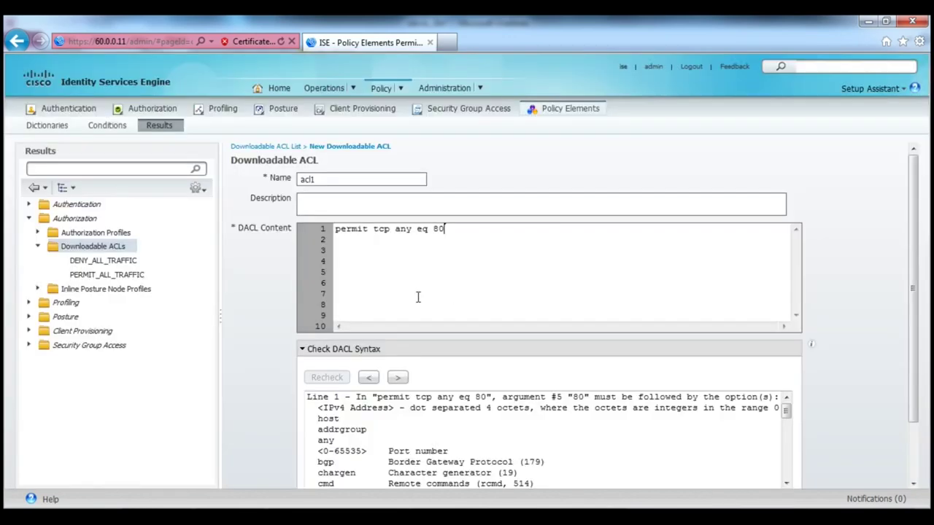
pyautogui.scroll(-1, 441, 446)
pyautogui.scroll(1, 401, 447)
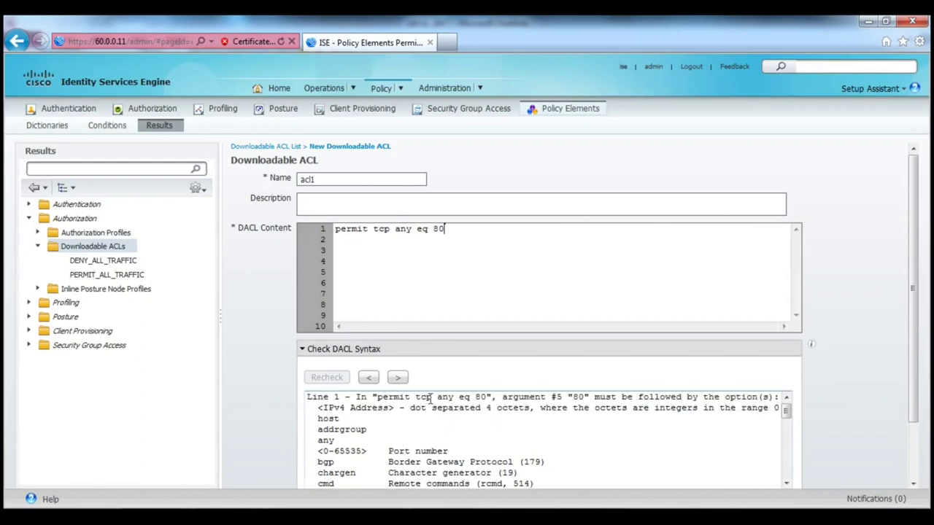
pyautogui.click(417, 229)
pyautogui.write('any')
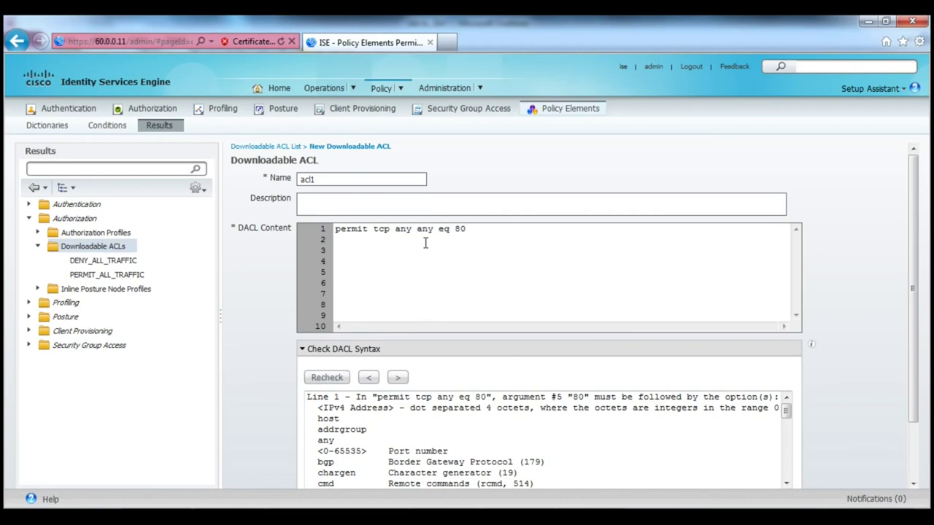
pyautogui.click(326, 379)
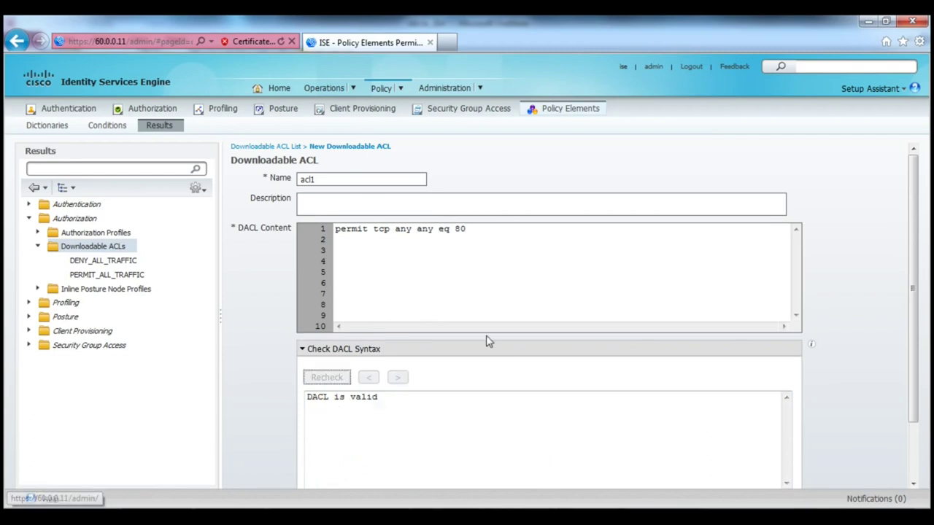
pyautogui.tripleClick(374, 399)
pyautogui.click(377, 411)
pyautogui.scroll(-2, 534, 370)
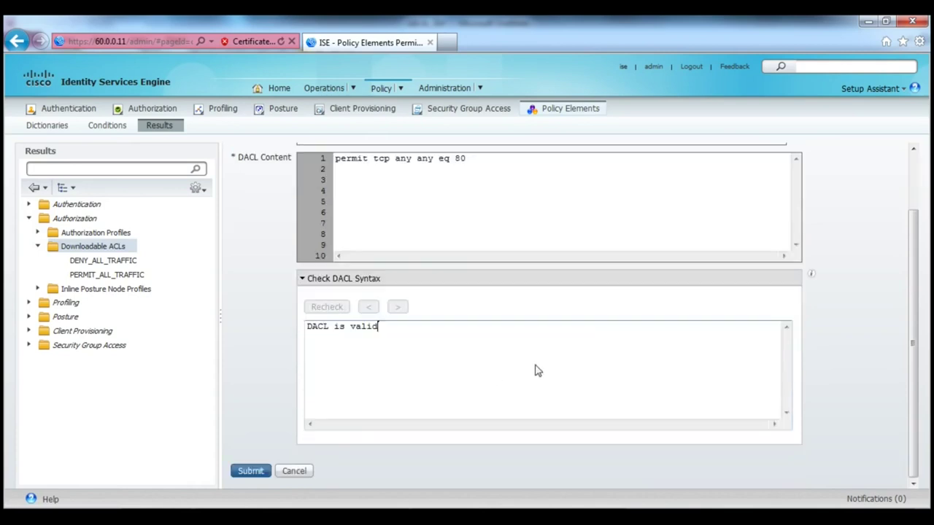
pyautogui.scroll(2, 253, 352)
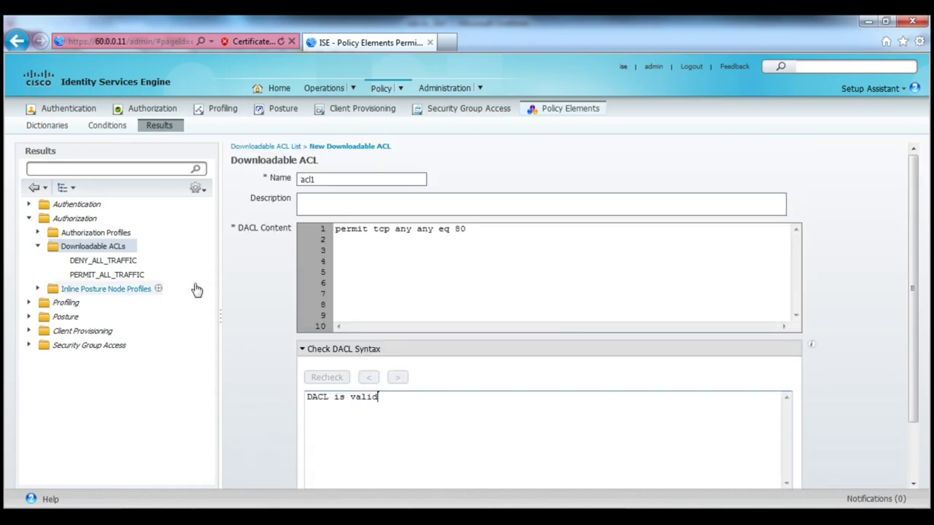
pyautogui.click(29, 317)
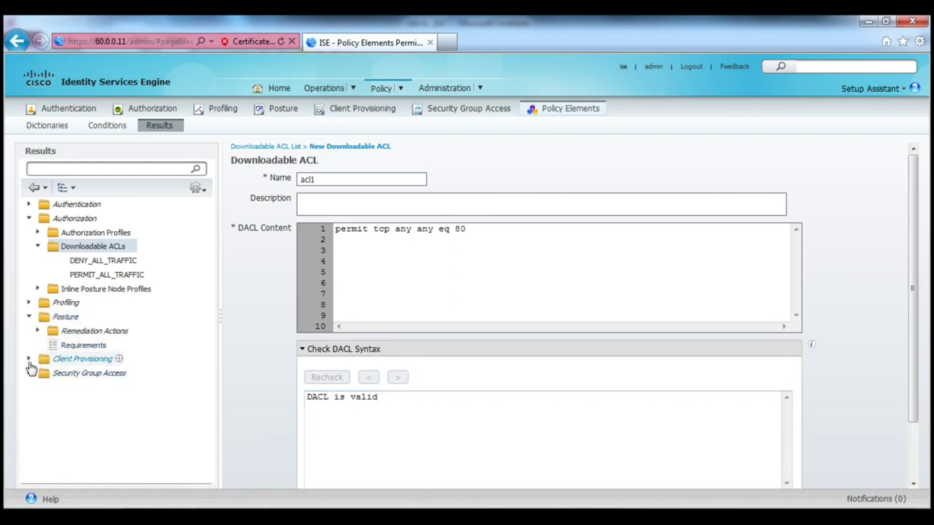
pyautogui.click(29, 373)
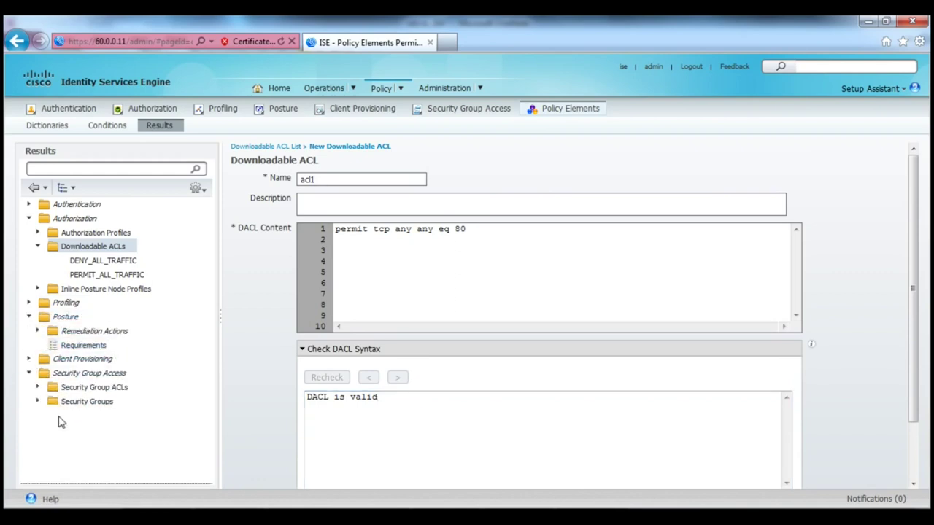
# Open Security Group Access > Security Groups, which lists only the Unknown group
pyautogui.click(91, 402)
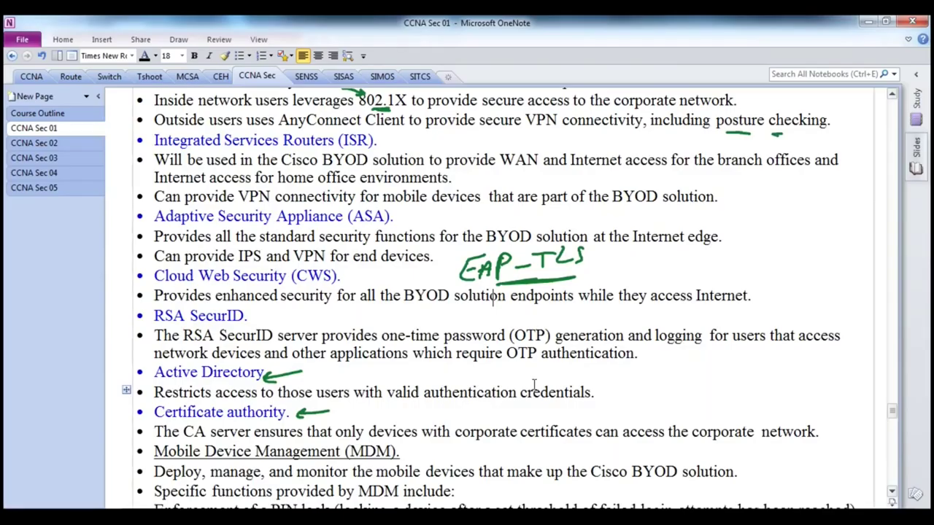
pyautogui.scroll(-2, 535, 383)
pyautogui.scroll(-15, 535, 383)
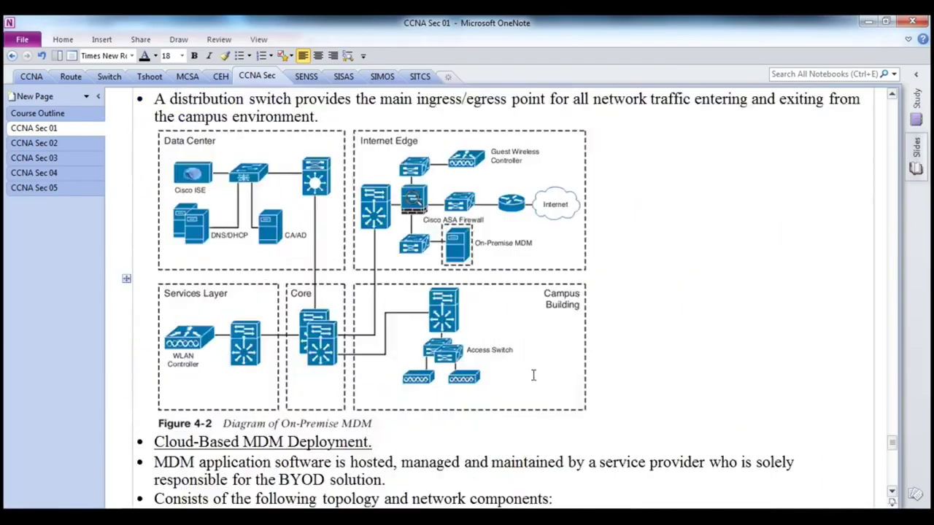
# Scroll through the BYOD notes near RSA SecurID, then bring up the PDF at Chapter 5
pyautogui.scroll(-10, 533, 371)
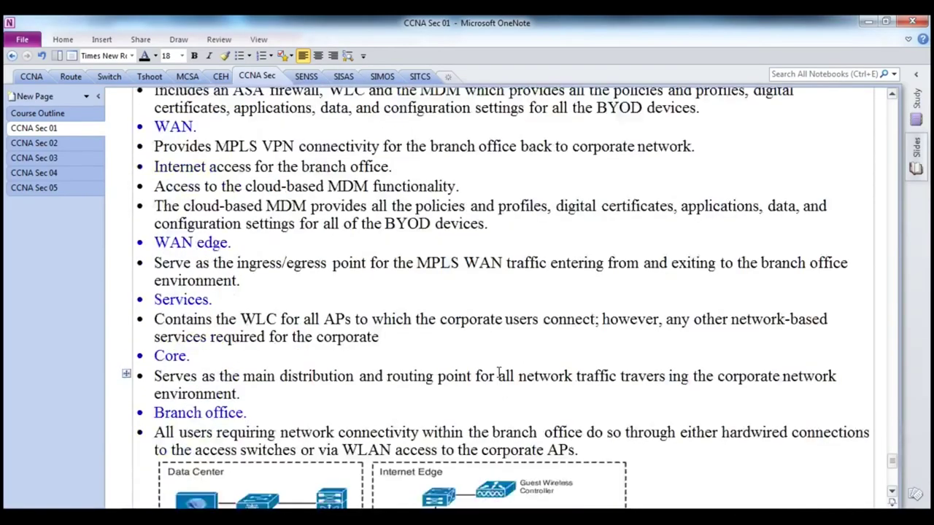
pyautogui.scroll(-6, 498, 374)
pyautogui.scroll(11, 471, 375)
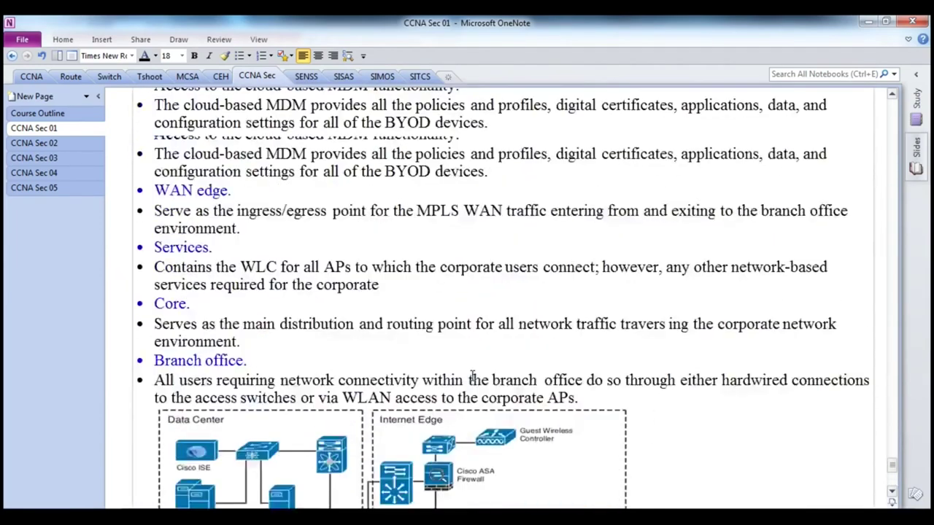
pyautogui.scroll(12, 472, 375)
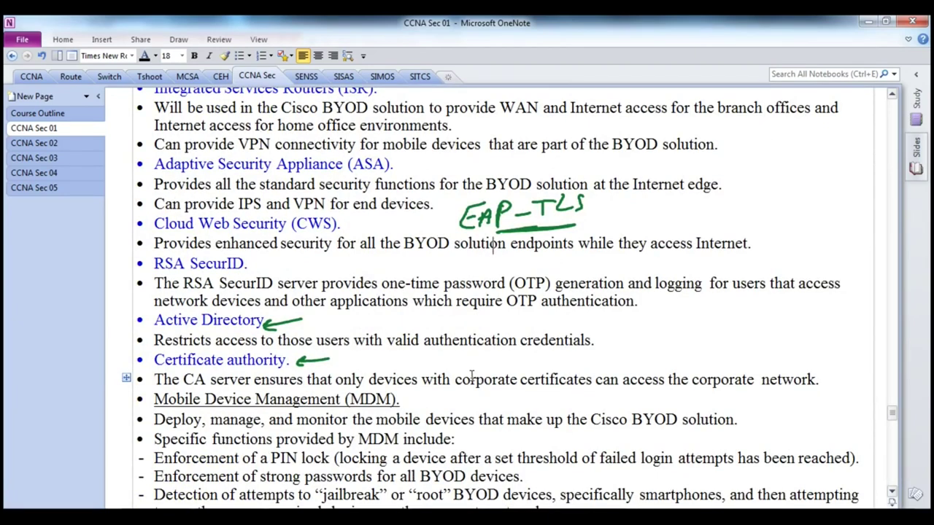
pyautogui.click(325, 266)
pyautogui.scroll(10, 333, 268)
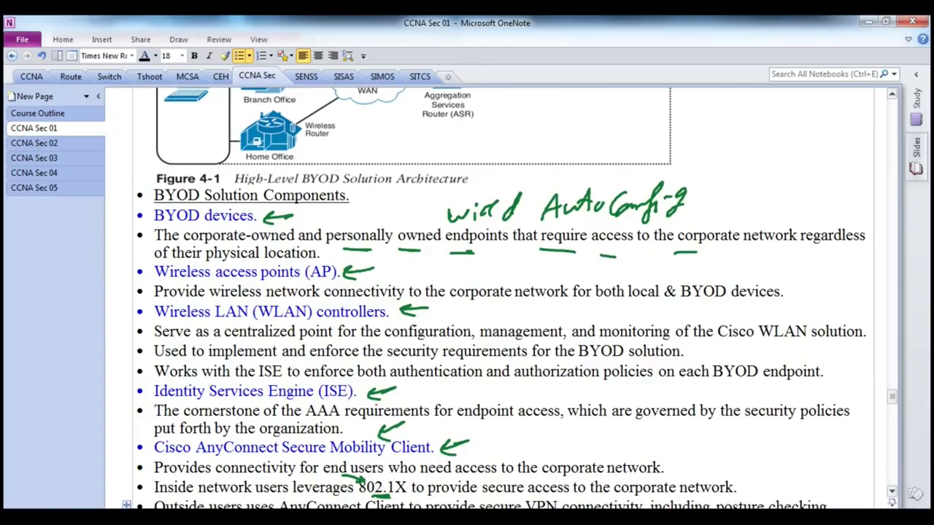
pyautogui.hotkey('alt', 'Tab')
pyautogui.scroll(-3, 533, 418)
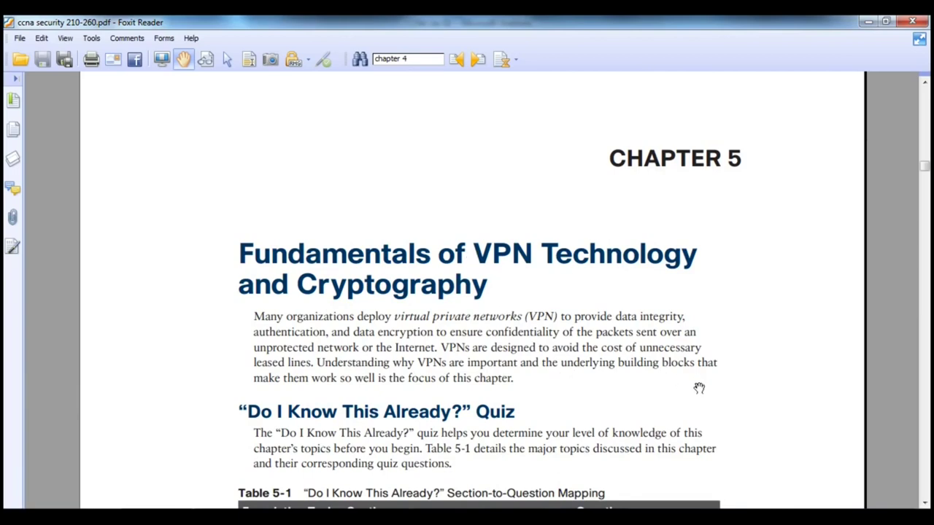
# Minimize Foxit Reader to reveal the OneNote CCNA Sec 02 page
pyautogui.moveTo(878, 484)
pyautogui.click(907, 509)
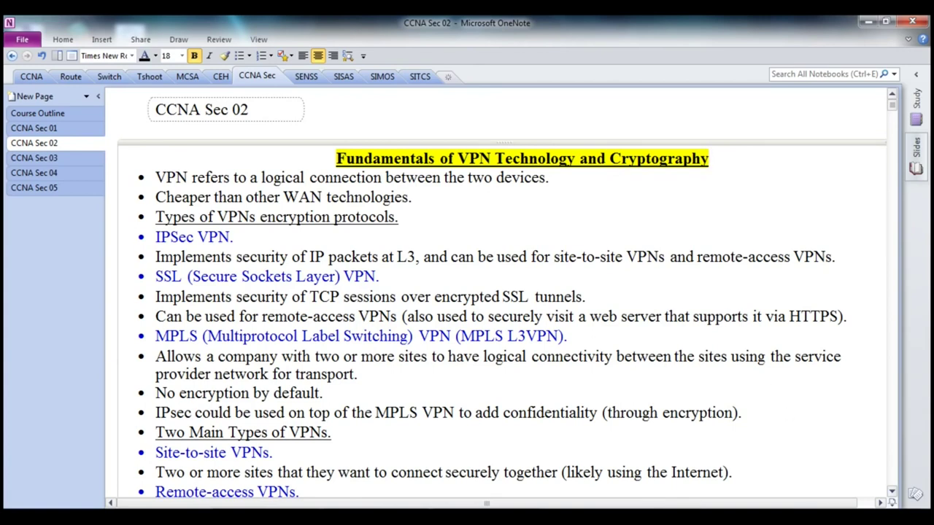
# Open a full-screen Quick Note and choose a red pen
pyautogui.hotkey('ctrl', 'shift', 'm')
pyautogui.click(292, 108)
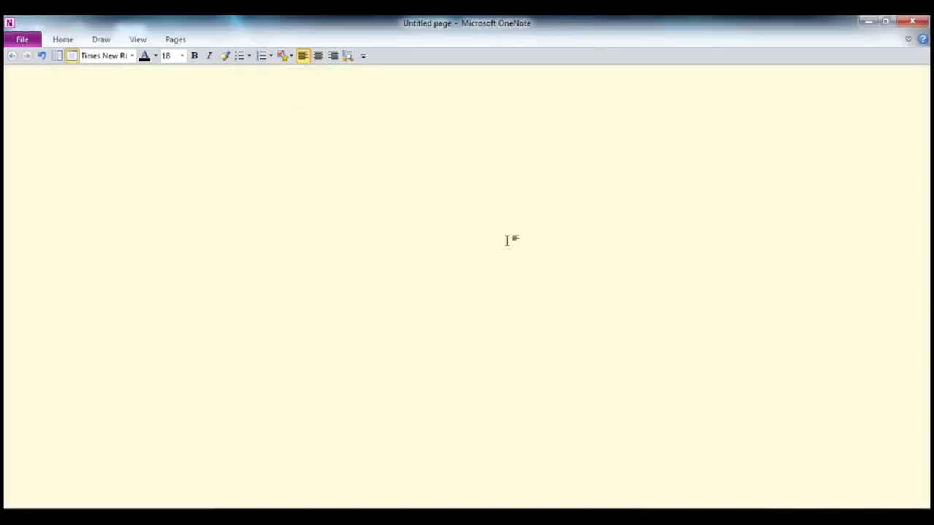
pyautogui.click(101, 39)
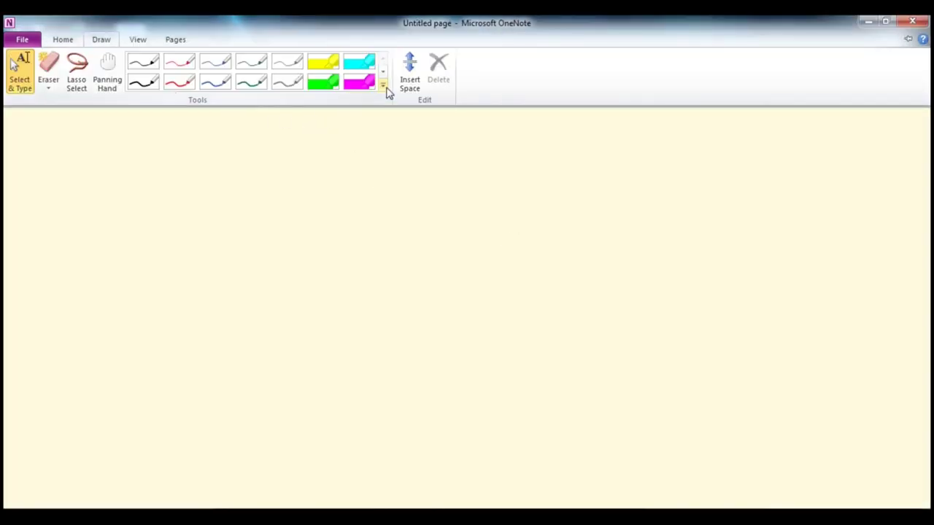
pyautogui.click(383, 84)
pyautogui.click(581, 330)
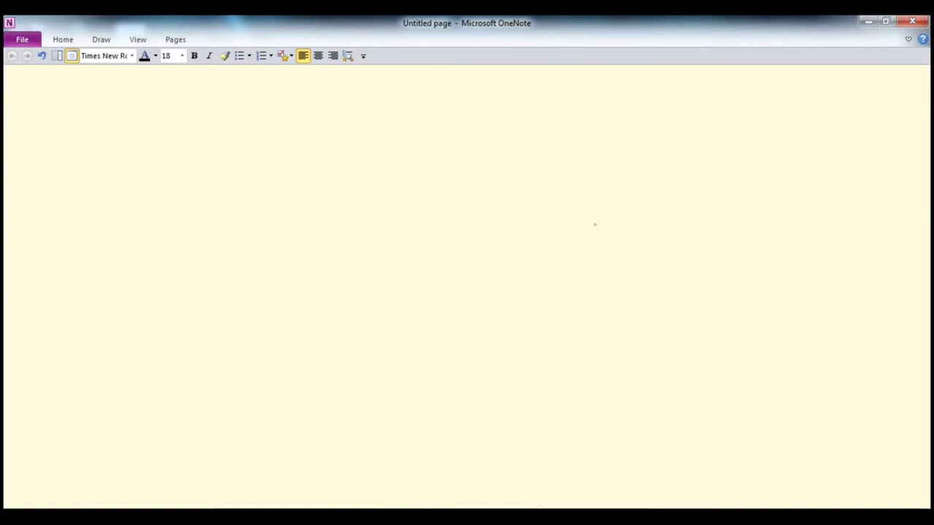
# Draw red circled X marks on the right and left of the page
pyautogui.moveTo(586, 194)
pyautogui.mouseDown()
pyautogui.moveTo(592, 179)
pyautogui.moveTo(592, 201)
pyautogui.moveTo(588, 193)
pyautogui.moveTo(611, 184)
pyautogui.moveTo(614, 199)
pyautogui.mouseUp()
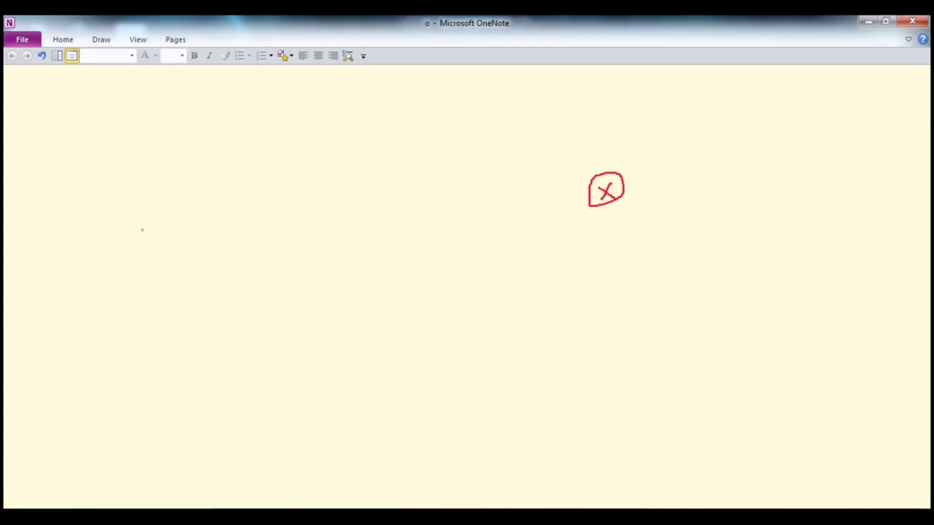
pyautogui.moveTo(172, 190)
pyautogui.mouseDown()
pyautogui.moveTo(169, 215)
pyautogui.moveTo(178, 189)
pyautogui.mouseUp()
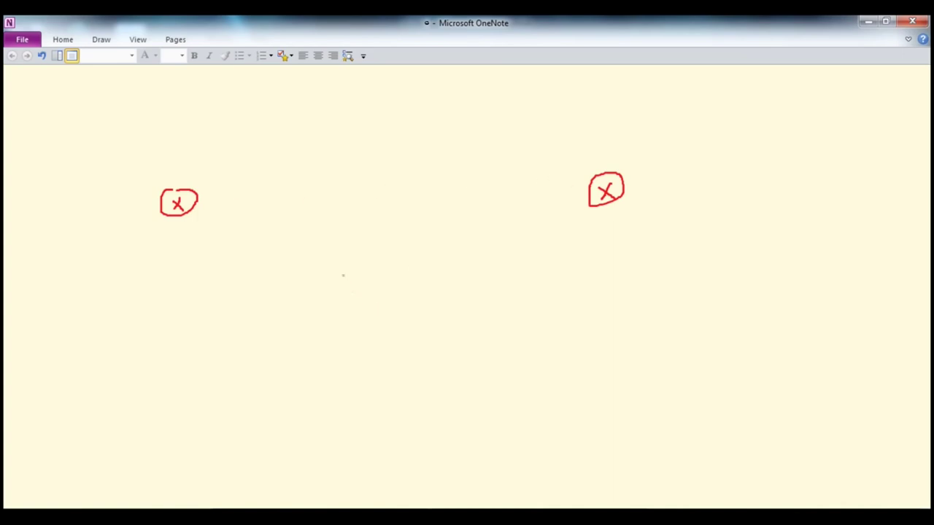
pyautogui.click(99, 42)
pyautogui.click(20, 72)
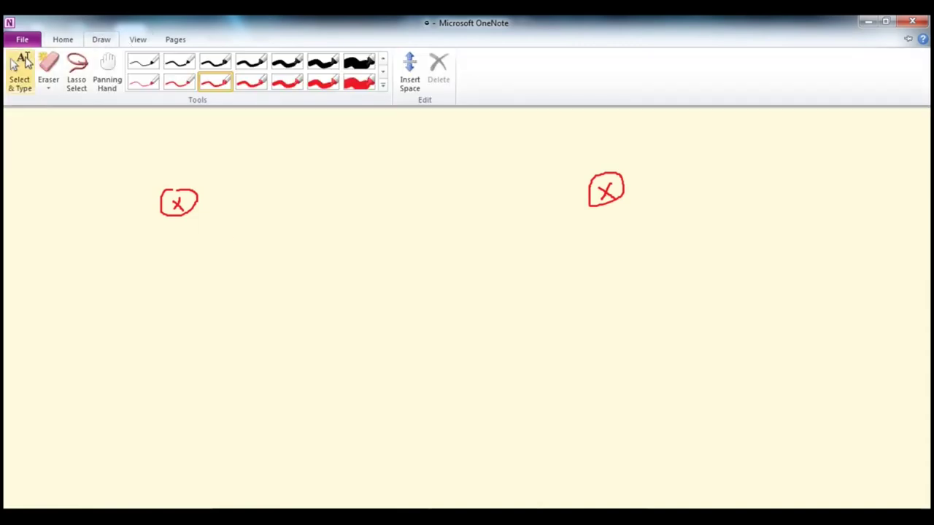
# Type the list Leased line, Circuit switched, Packet switched fr, Internet on separate lines
pyautogui.click(248, 282)
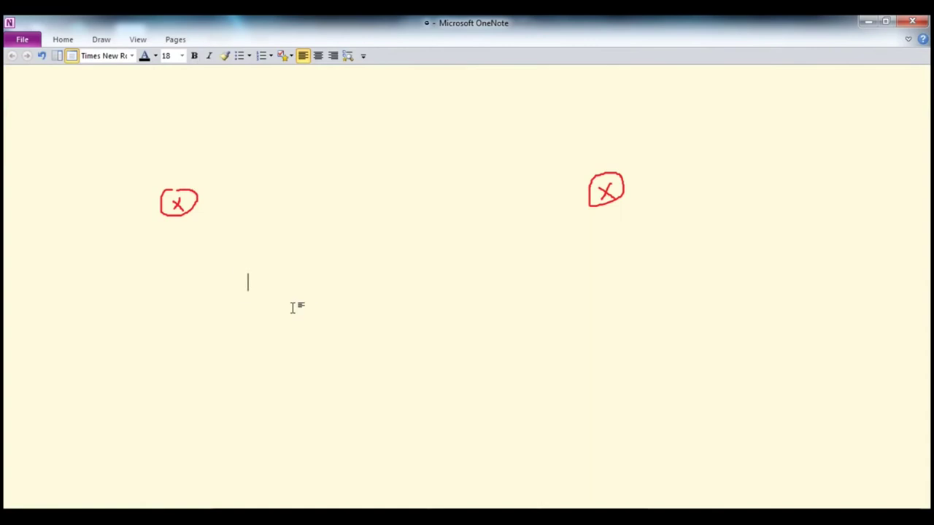
pyautogui.write('leased line')
pyautogui.press('Return')
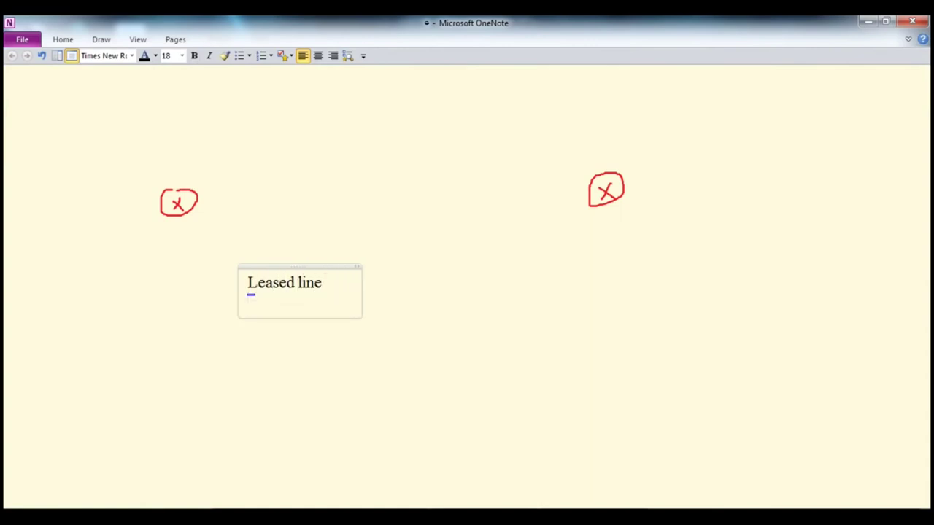
pyautogui.write('circuit switched')
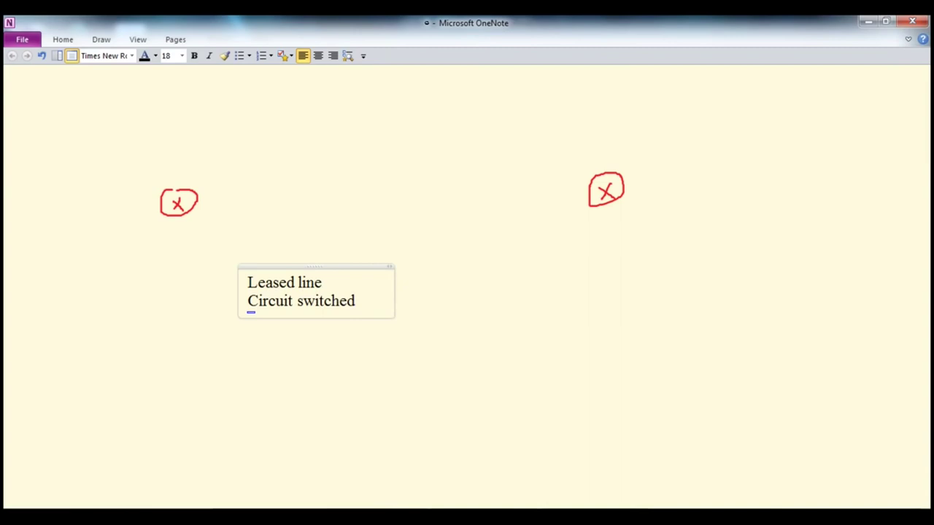
pyautogui.press('Return')
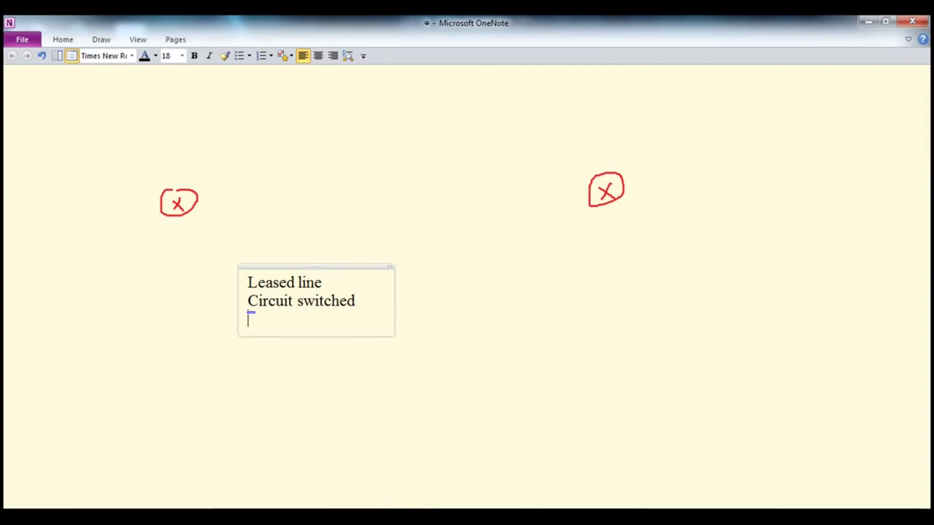
pyautogui.write('acket swi')
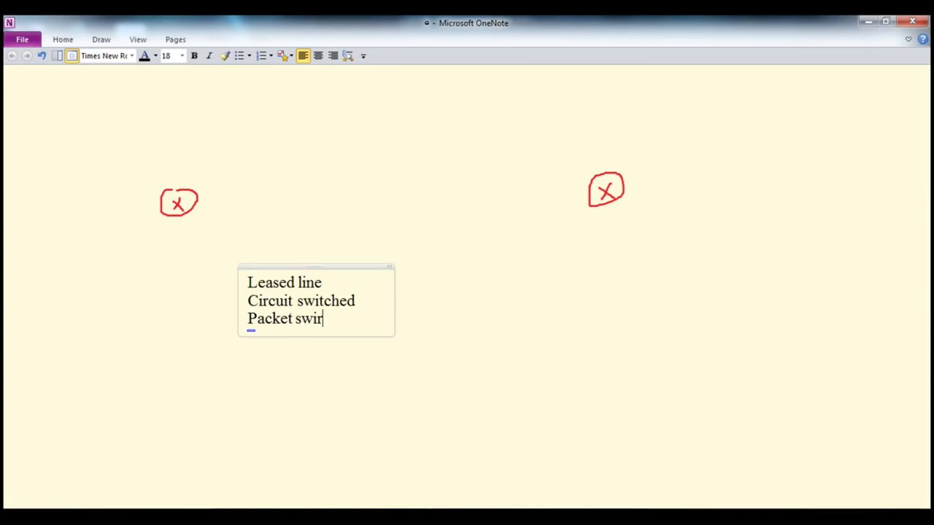
pyautogui.write('tched fr')
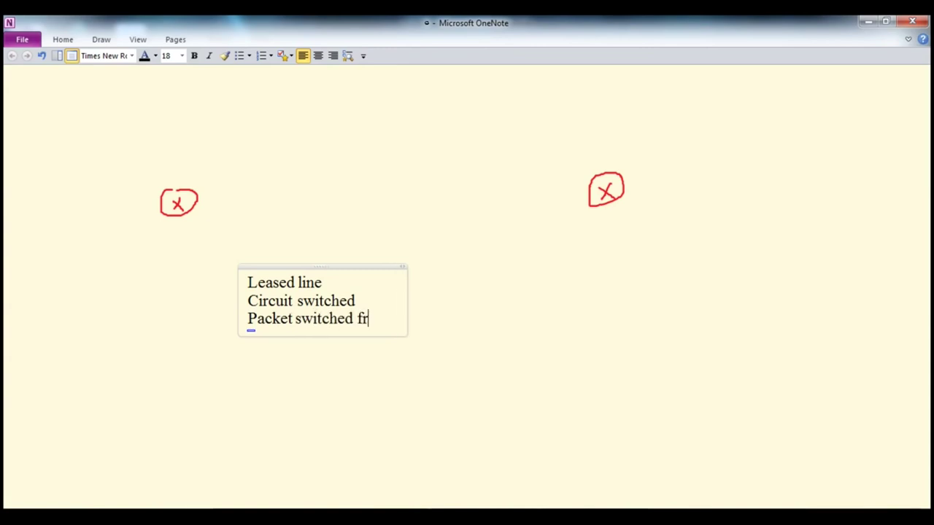
pyautogui.press('Return')
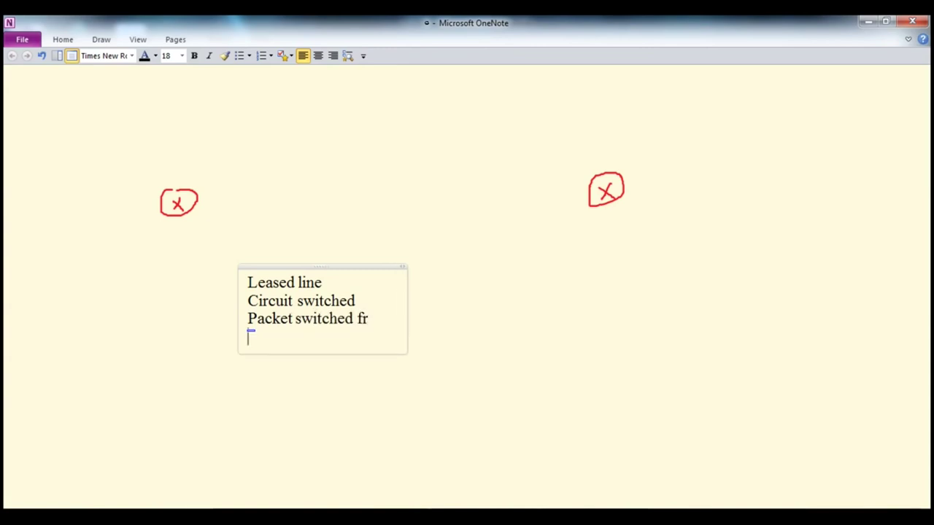
pyautogui.write('internet')
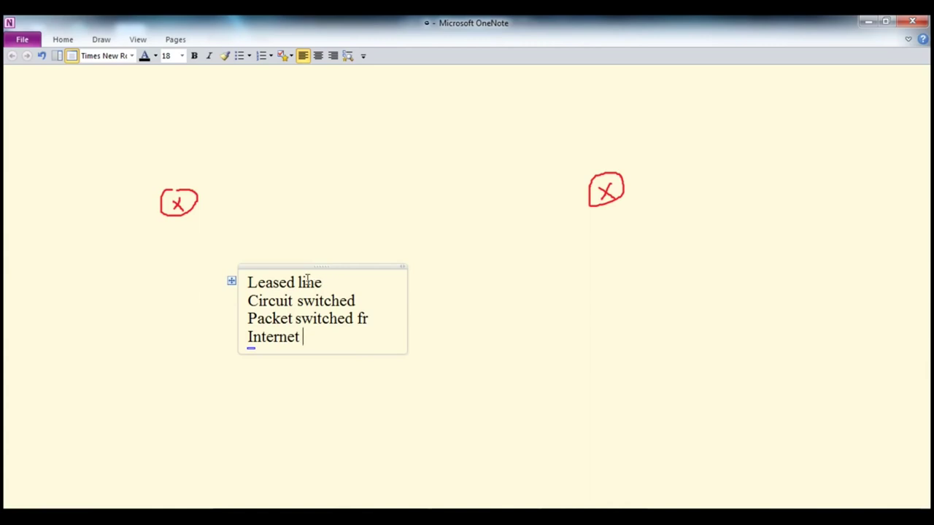
# Highlight each of the four WAN types in turn while discussing it
pyautogui.moveTo(258, 282); pyautogui.dragTo(310, 283)
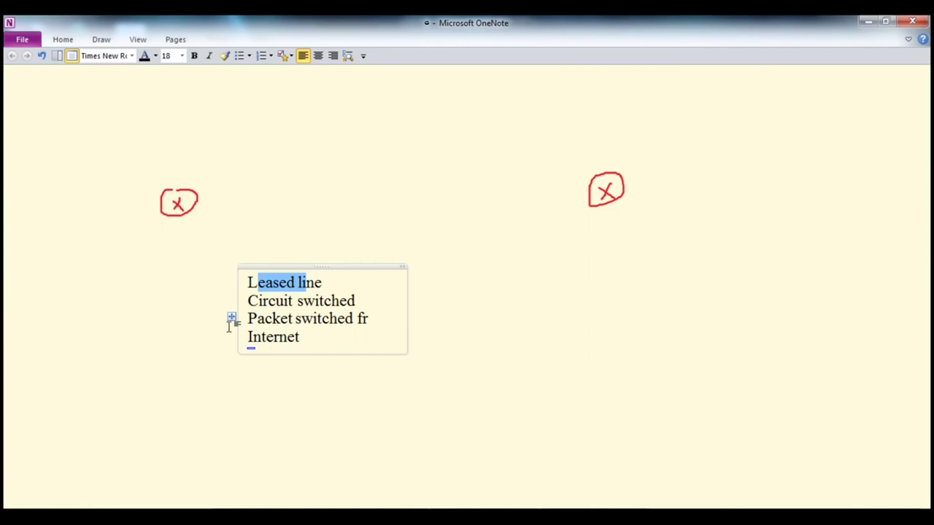
pyautogui.moveTo(268, 302); pyautogui.dragTo(315, 302)
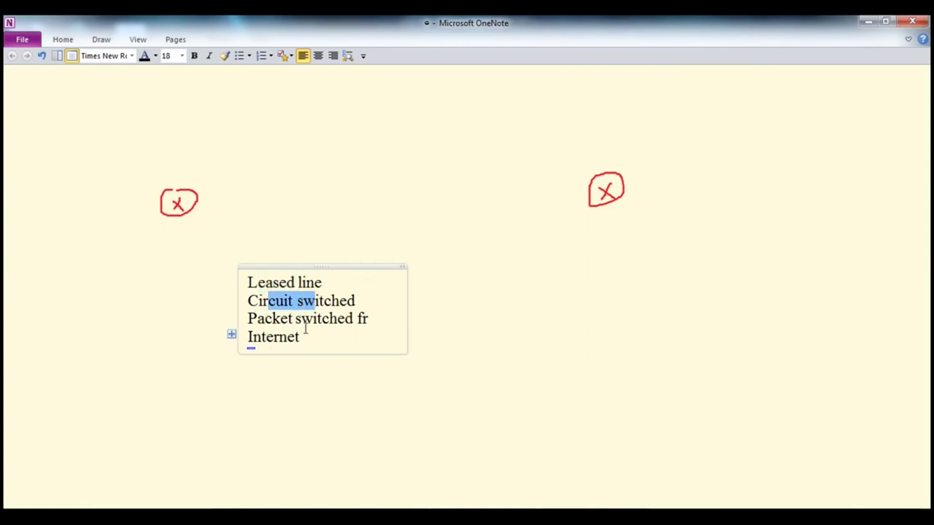
pyautogui.moveTo(259, 319); pyautogui.dragTo(345, 319)
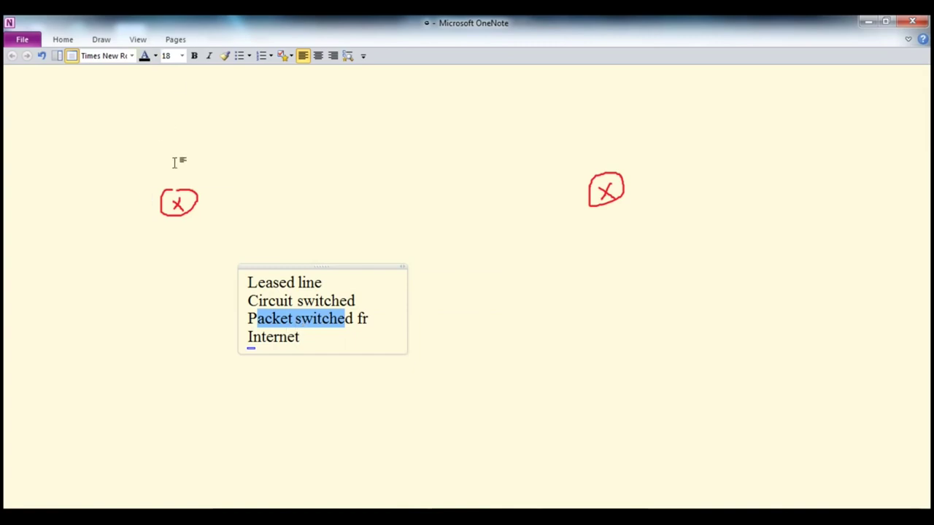
pyautogui.moveTo(266, 337); pyautogui.dragTo(281, 336)
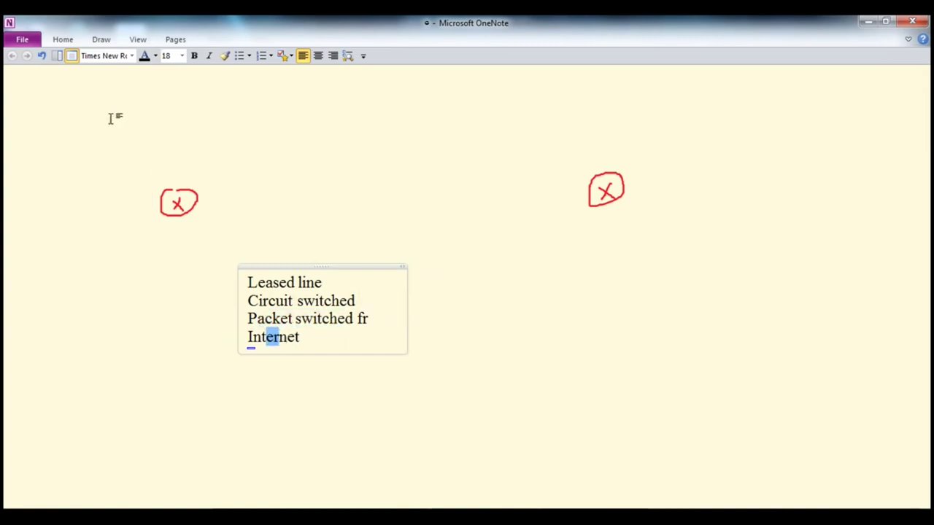
pyautogui.click(102, 40)
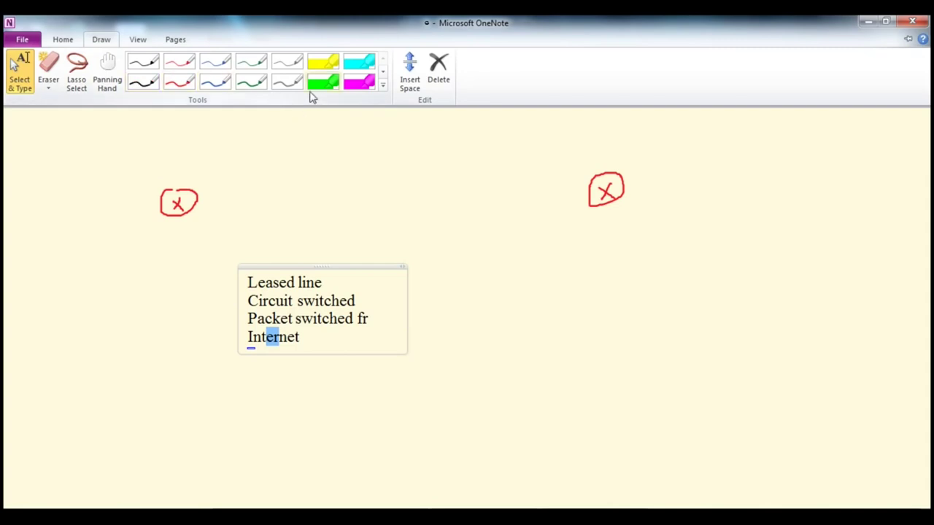
# Draw a blue cloud between the circled X marks with connecting lines and arrows
pyautogui.click(382, 84)
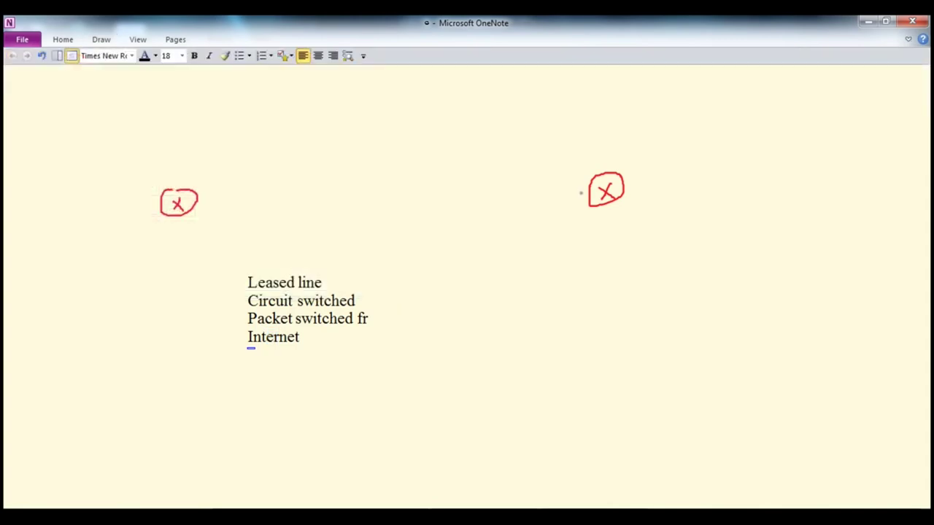
pyautogui.moveTo(591, 191)
pyautogui.mouseDown()
pyautogui.moveTo(505, 199)
pyautogui.moveTo(505, 221)
pyautogui.moveTo(511, 182)
pyautogui.moveTo(456, 149)
pyautogui.moveTo(409, 138)
pyautogui.moveTo(308, 162)
pyautogui.moveTo(289, 191)
pyautogui.moveTo(299, 242)
pyautogui.moveTo(373, 264)
pyautogui.moveTo(504, 222)
pyautogui.mouseUp()
pyautogui.moveTo(284, 205); pyautogui.dragTo(191, 215)
pyautogui.moveTo(576, 157)
pyautogui.mouseDown()
pyautogui.moveTo(583, 177)
pyautogui.moveTo(573, 172)
pyautogui.mouseUp()
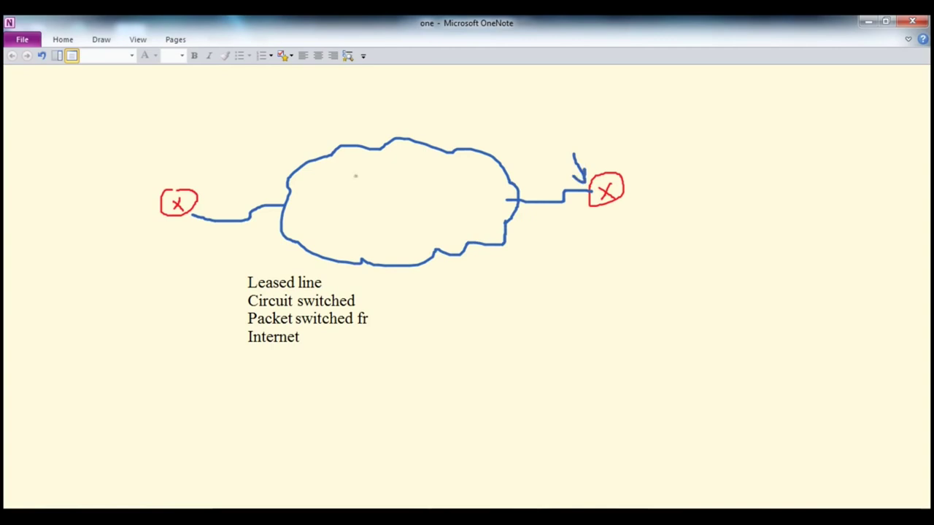
pyautogui.moveTo(211, 173)
pyautogui.mouseDown()
pyautogui.moveTo(201, 205)
pyautogui.moveTo(213, 206)
pyautogui.mouseUp()
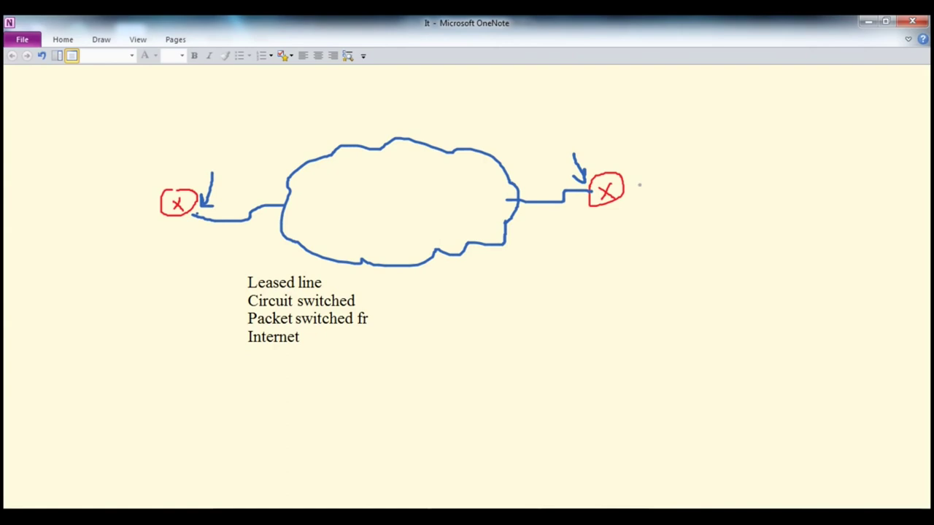
# Sketch small site networks beside each X and trace a path through the cloud
pyautogui.moveTo(626, 184)
pyautogui.mouseDown()
pyautogui.moveTo(658, 172)
pyautogui.moveTo(651, 162)
pyautogui.moveTo(676, 142)
pyautogui.moveTo(712, 135)
pyautogui.moveTo(726, 159)
pyautogui.moveTo(668, 180)
pyautogui.mouseUp()
pyautogui.moveTo(159, 204)
pyautogui.mouseDown()
pyautogui.moveTo(117, 232)
pyautogui.moveTo(118, 251)
pyautogui.moveTo(108, 204)
pyautogui.moveTo(73, 214)
pyautogui.moveTo(64, 284)
pyautogui.moveTo(119, 249)
pyautogui.mouseUp()
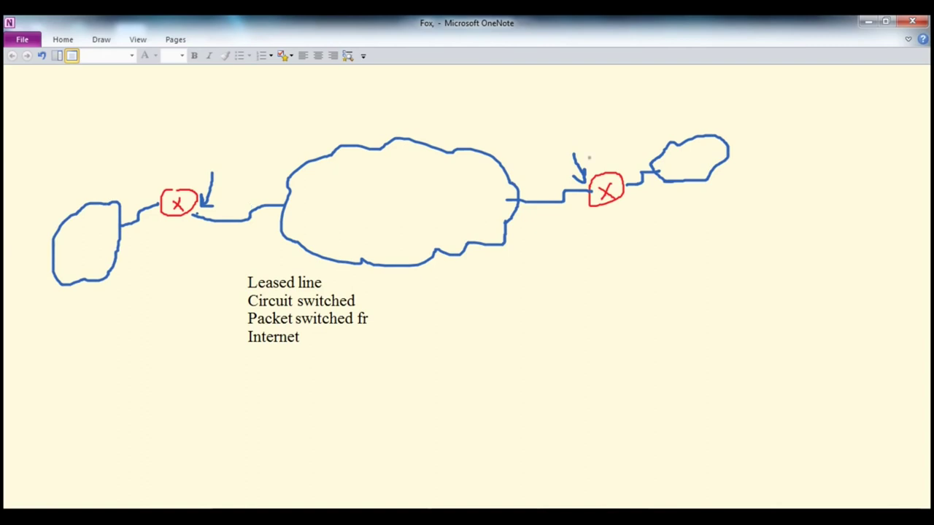
pyautogui.moveTo(585, 154)
pyautogui.mouseDown()
pyautogui.moveTo(590, 168)
pyautogui.moveTo(592, 160)
pyautogui.moveTo(257, 190)
pyautogui.moveTo(209, 199)
pyautogui.moveTo(195, 212)
pyautogui.moveTo(210, 200)
pyautogui.moveTo(244, 210)
pyautogui.moveTo(546, 183)
pyautogui.moveTo(579, 168)
pyautogui.moveTo(519, 183)
pyautogui.moveTo(226, 208)
pyautogui.mouseUp()
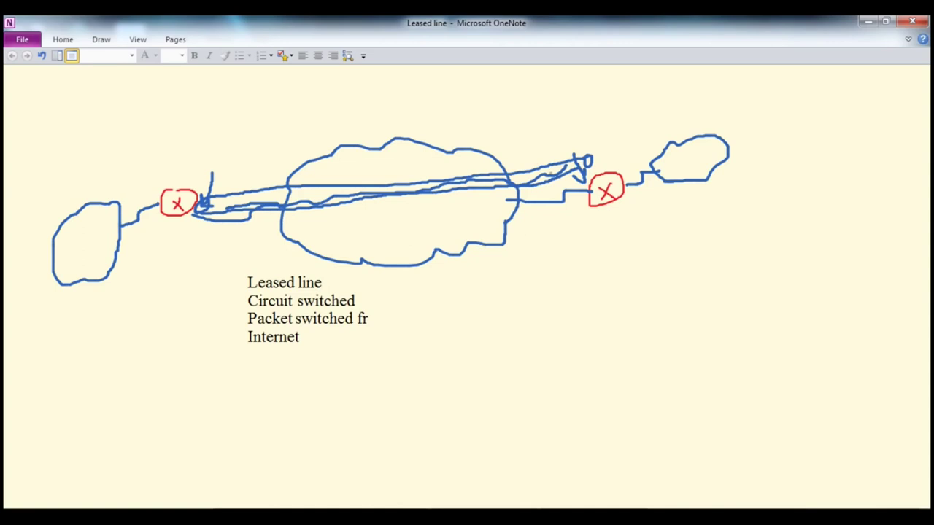
pyautogui.moveTo(354, 126)
pyautogui.mouseDown()
pyautogui.moveTo(375, 174)
pyautogui.moveTo(378, 155)
pyautogui.moveTo(357, 164)
pyautogui.mouseUp()
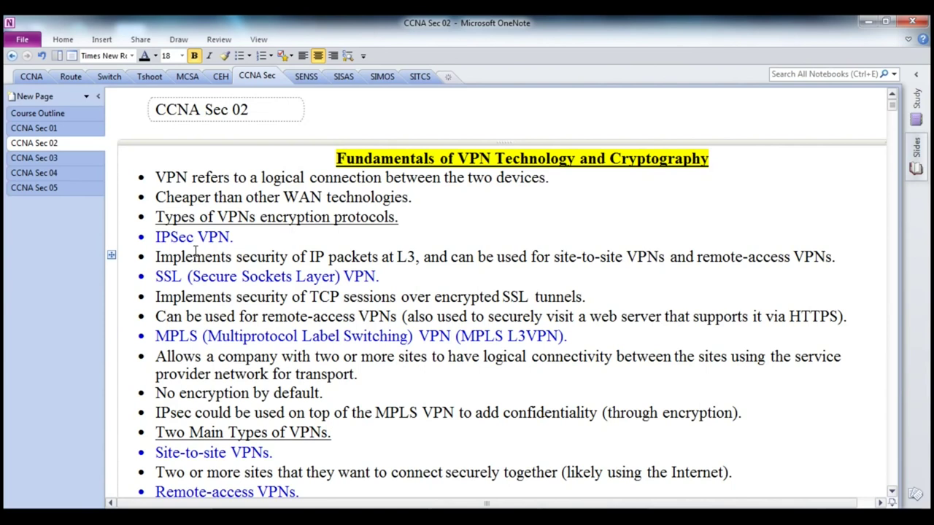
pyautogui.moveTo(172, 217); pyautogui.dragTo(290, 218)
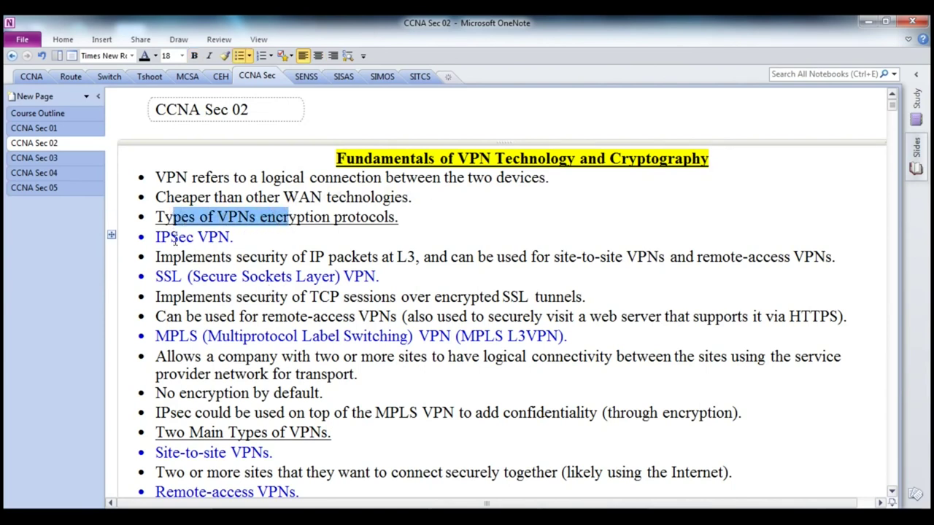
pyautogui.moveTo(157, 237); pyautogui.dragTo(179, 238)
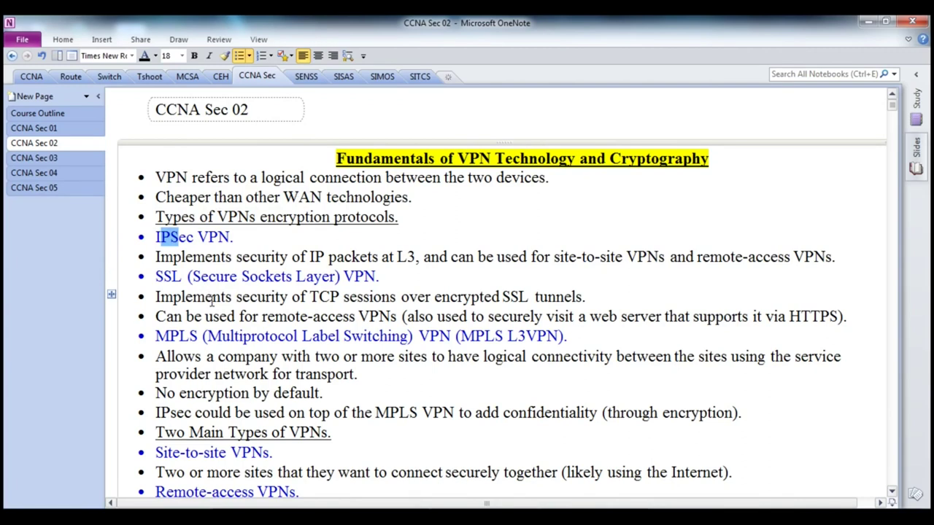
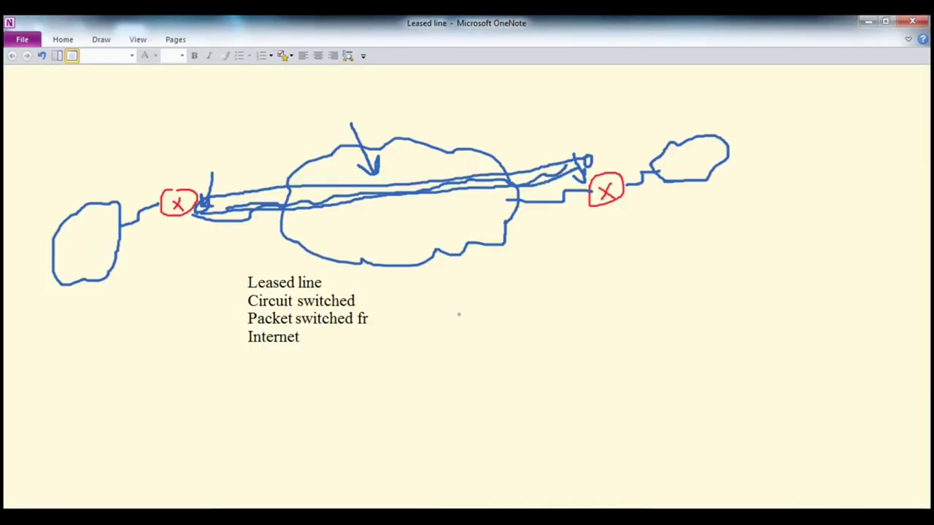
# Draw blue ink arrows pointing at the right cloud, the left cloud and the left red X
pyautogui.moveTo(663, 99)
pyautogui.mouseDown()
pyautogui.moveTo(687, 134)
pyautogui.moveTo(687, 119)
pyautogui.moveTo(665, 125)
pyautogui.mouseUp()
pyautogui.moveTo(73, 154)
pyautogui.mouseDown()
pyautogui.moveTo(74, 210)
pyautogui.moveTo(62, 188)
pyautogui.mouseUp()
pyautogui.moveTo(156, 152); pyautogui.dragTo(169, 184)
pyautogui.moveTo(170, 184); pyautogui.dragTo(155, 172)
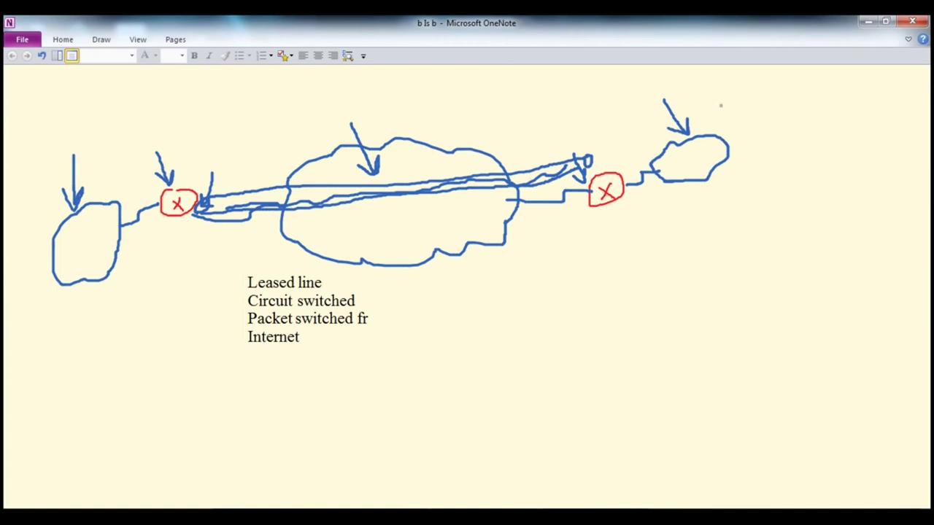
# Hatch both end clouds and add blue arrows at the left X, right X and upper-right cloud
pyautogui.moveTo(702, 145)
pyautogui.mouseDown()
pyautogui.moveTo(689, 166)
pyautogui.moveTo(674, 169)
pyautogui.mouseUp()
pyautogui.moveTo(107, 229)
pyautogui.mouseDown()
pyautogui.moveTo(91, 252)
pyautogui.moveTo(72, 250)
pyautogui.mouseUp()
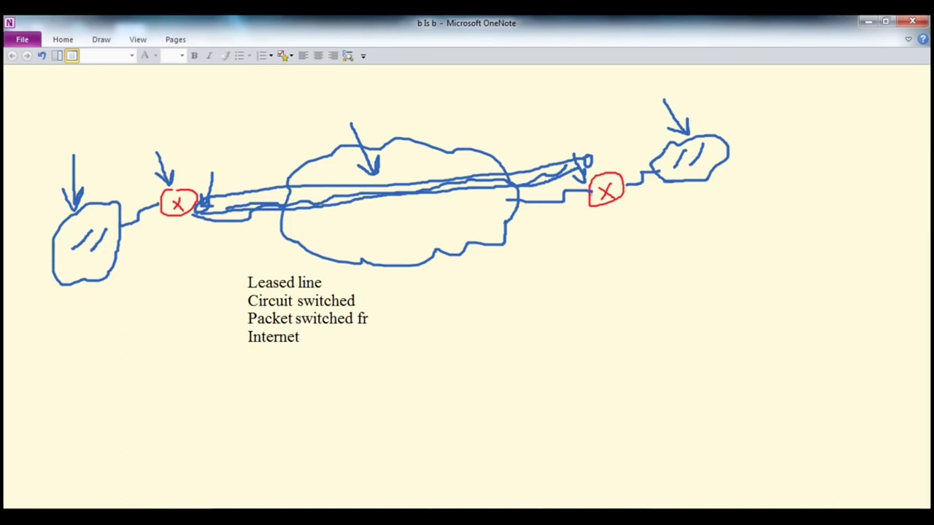
pyautogui.moveTo(193, 144)
pyautogui.mouseDown()
pyautogui.moveTo(194, 190)
pyautogui.moveTo(186, 178)
pyautogui.mouseUp()
pyautogui.moveTo(584, 127)
pyautogui.mouseDown()
pyautogui.moveTo(587, 182)
pyautogui.moveTo(577, 171)
pyautogui.mouseUp()
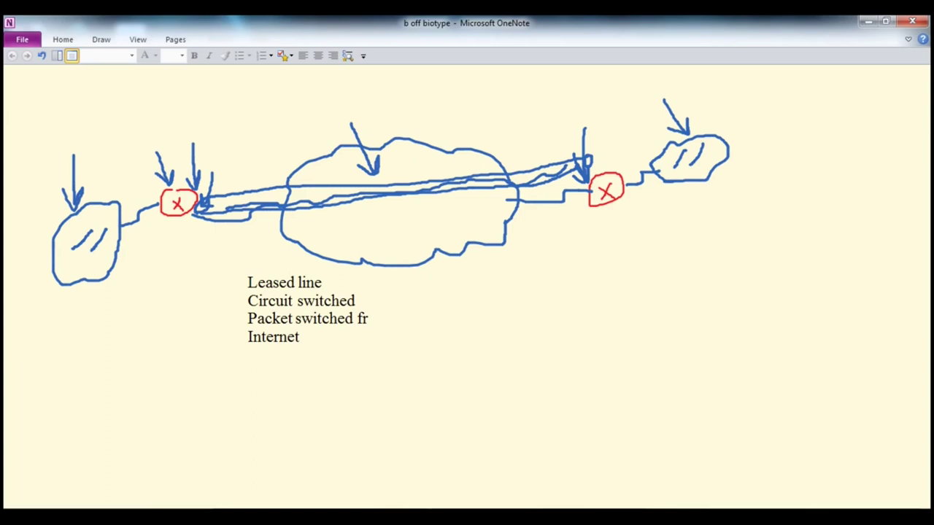
pyautogui.moveTo(771, 99)
pyautogui.mouseDown()
pyautogui.moveTo(738, 137)
pyautogui.moveTo(751, 134)
pyautogui.mouseUp()
pyautogui.moveTo(20, 202)
pyautogui.mouseDown()
pyautogui.moveTo(48, 220)
pyautogui.moveTo(29, 223)
pyautogui.mouseUp()
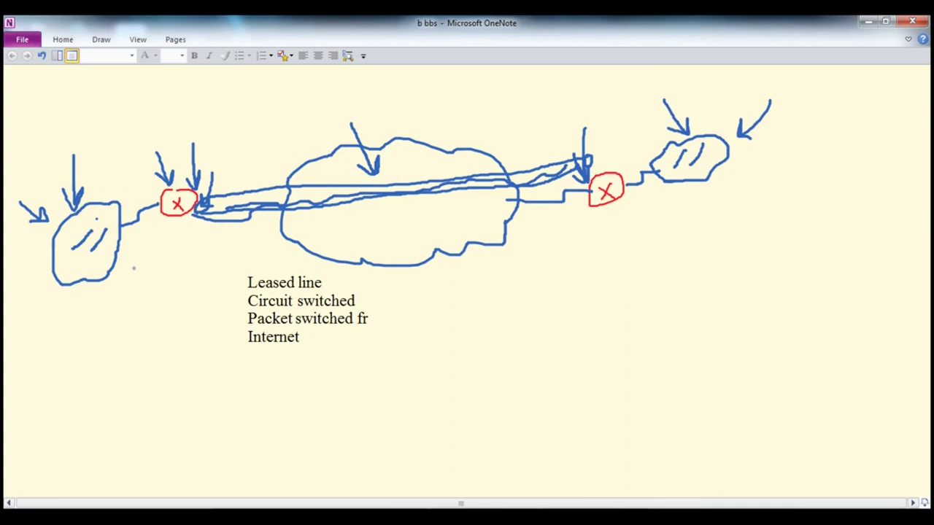
# Draw a blue line down from the central cloud and sketch a house below it
pyautogui.moveTo(449, 242)
pyautogui.mouseDown()
pyautogui.moveTo(474, 284)
pyautogui.moveTo(497, 275)
pyautogui.mouseUp()
pyautogui.moveTo(460, 322)
pyautogui.mouseDown()
pyautogui.moveTo(518, 291)
pyautogui.moveTo(558, 308)
pyautogui.moveTo(546, 303)
pyautogui.moveTo(540, 372)
pyautogui.mouseUp()
pyautogui.moveTo(467, 313)
pyautogui.mouseDown()
pyautogui.moveTo(469, 384)
pyautogui.moveTo(551, 368)
pyautogui.mouseUp()
pyautogui.moveTo(488, 338)
pyautogui.mouseDown()
pyautogui.moveTo(507, 337)
pyautogui.moveTo(479, 362)
pyautogui.moveTo(507, 338)
pyautogui.moveTo(508, 363)
pyautogui.moveTo(481, 362)
pyautogui.mouseUp()
pyautogui.moveTo(484, 362); pyautogui.dragTo(474, 374)
# Draw a laptop inside the house and link it to the left red X
pyautogui.moveTo(490, 304); pyautogui.dragTo(483, 317)
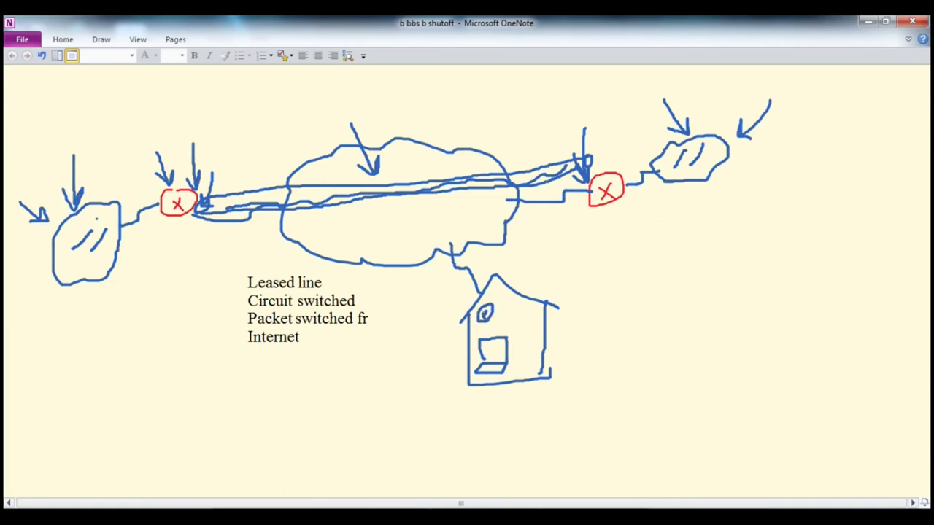
pyautogui.moveTo(507, 286); pyautogui.dragTo(494, 304)
pyautogui.moveTo(493, 360)
pyautogui.mouseDown()
pyautogui.moveTo(444, 317)
pyautogui.moveTo(422, 267)
pyautogui.moveTo(392, 236)
pyautogui.moveTo(328, 227)
pyautogui.moveTo(194, 229)
pyautogui.mouseUp()
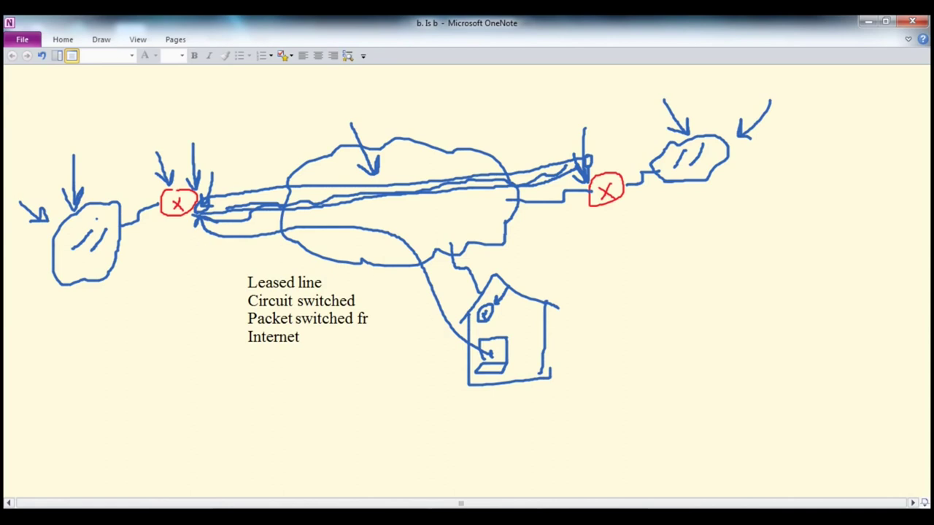
# Switch to a red pen from the Draw tab's pen gallery
pyautogui.click(102, 40)
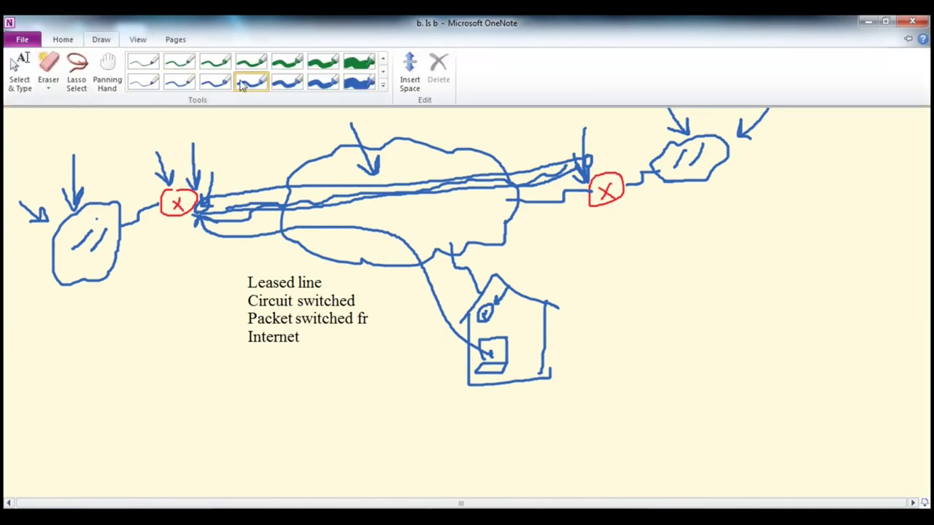
pyautogui.click(383, 87)
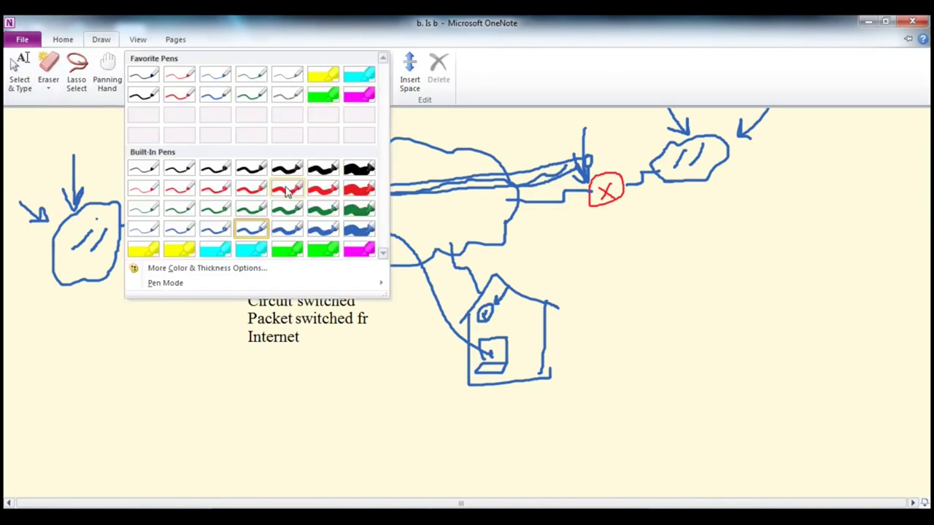
pyautogui.click(250, 191)
# Draw the red dashed tunnel from the left X to the house, plus red arrows near the clouds and house
pyautogui.moveTo(194, 220)
pyautogui.mouseDown()
pyautogui.moveTo(232, 251)
pyautogui.moveTo(375, 253)
pyautogui.moveTo(414, 269)
pyautogui.moveTo(466, 352)
pyautogui.moveTo(497, 355)
pyautogui.moveTo(458, 321)
pyautogui.moveTo(415, 239)
pyautogui.moveTo(399, 229)
pyautogui.moveTo(358, 215)
pyautogui.moveTo(217, 215)
pyautogui.mouseUp()
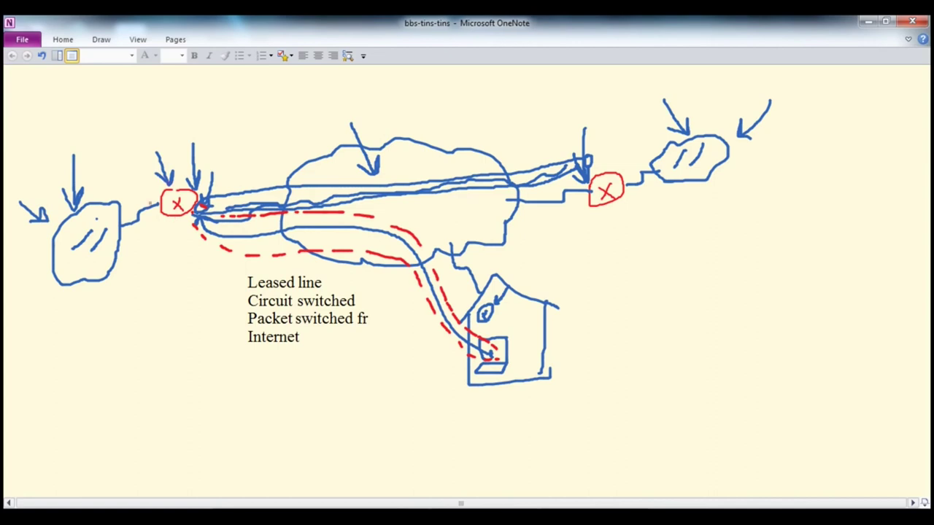
pyautogui.moveTo(157, 217)
pyautogui.mouseDown()
pyautogui.moveTo(133, 238)
pyautogui.moveTo(136, 229)
pyautogui.moveTo(140, 241)
pyautogui.mouseUp()
pyautogui.moveTo(191, 219); pyautogui.dragTo(195, 258)
pyautogui.moveTo(183, 246); pyautogui.dragTo(194, 257)
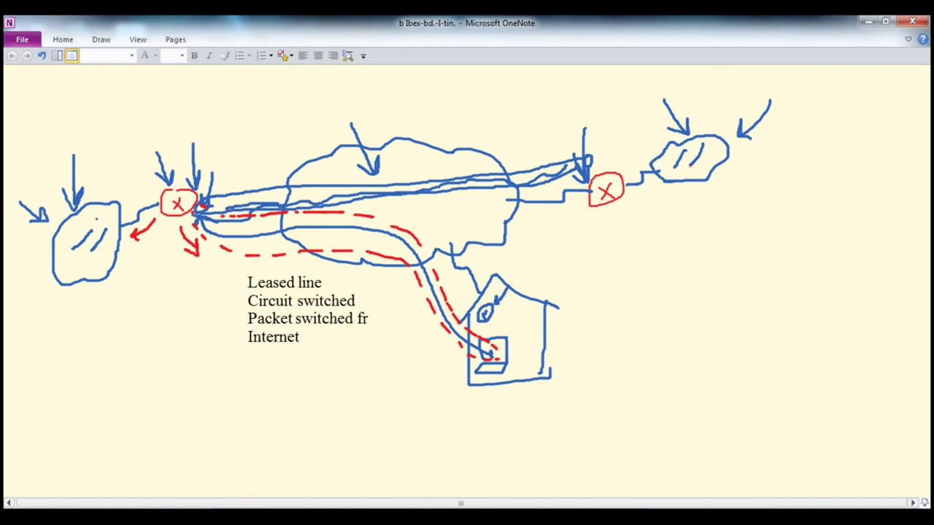
pyautogui.moveTo(631, 114); pyautogui.dragTo(661, 138)
pyautogui.moveTo(399, 333); pyautogui.dragTo(445, 333)
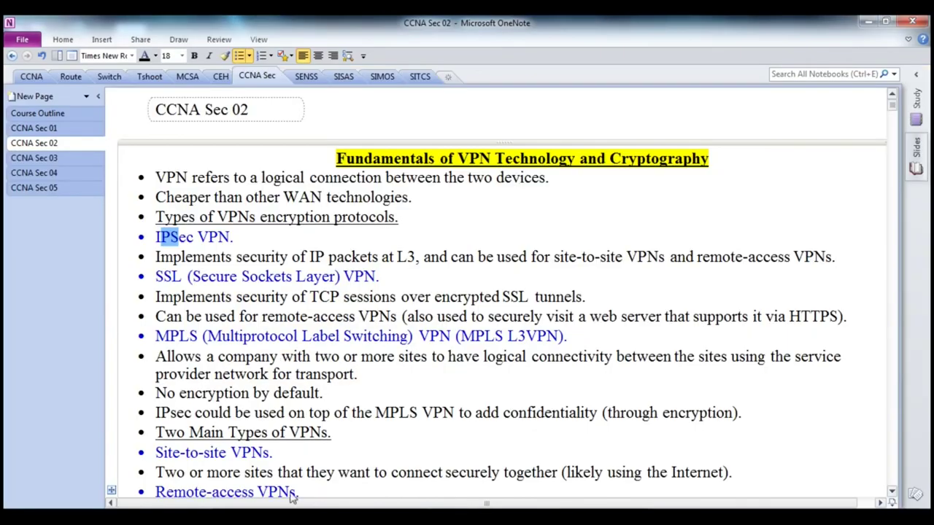
# Select site-to-site, remote-access, VPN and encrypted in the IPsec and SSL notes
pyautogui.click(186, 255)
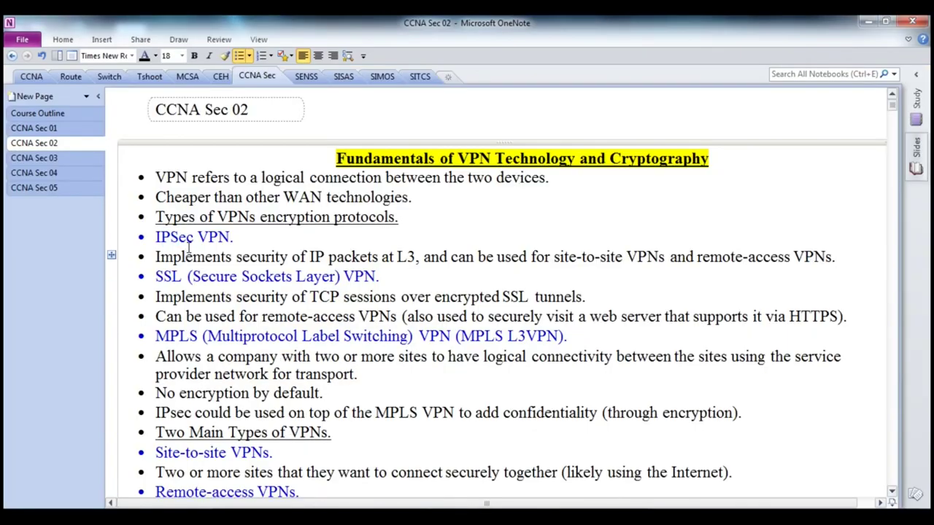
pyautogui.moveTo(568, 257); pyautogui.dragTo(600, 257)
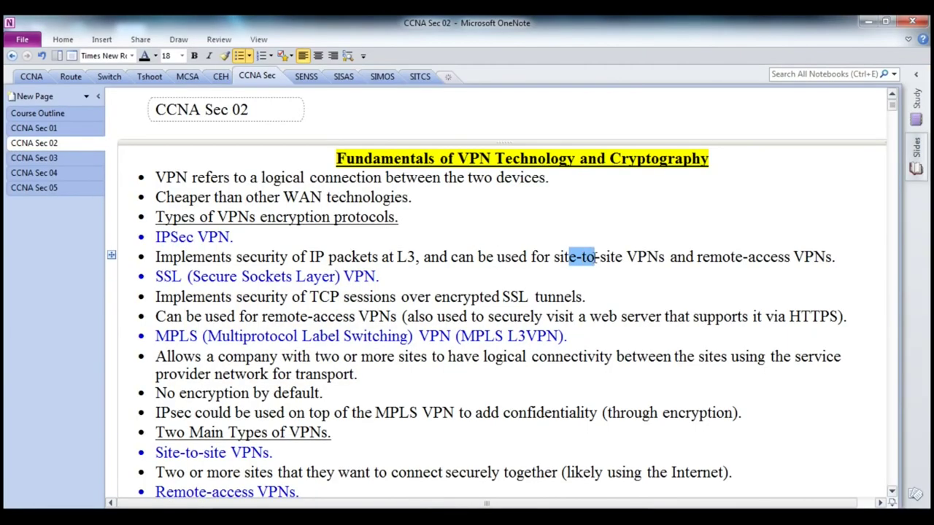
pyautogui.moveTo(700, 257); pyautogui.dragTo(748, 257)
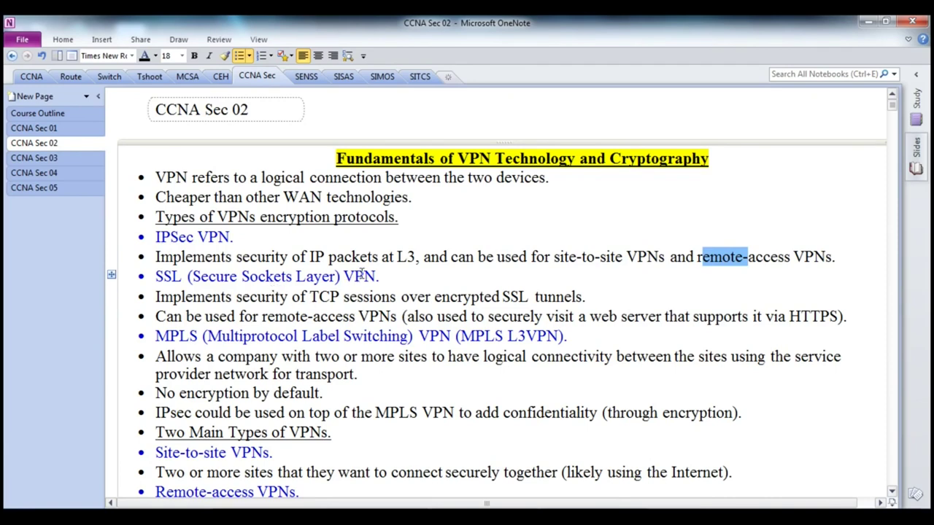
pyautogui.moveTo(363, 277); pyautogui.dragTo(353, 277)
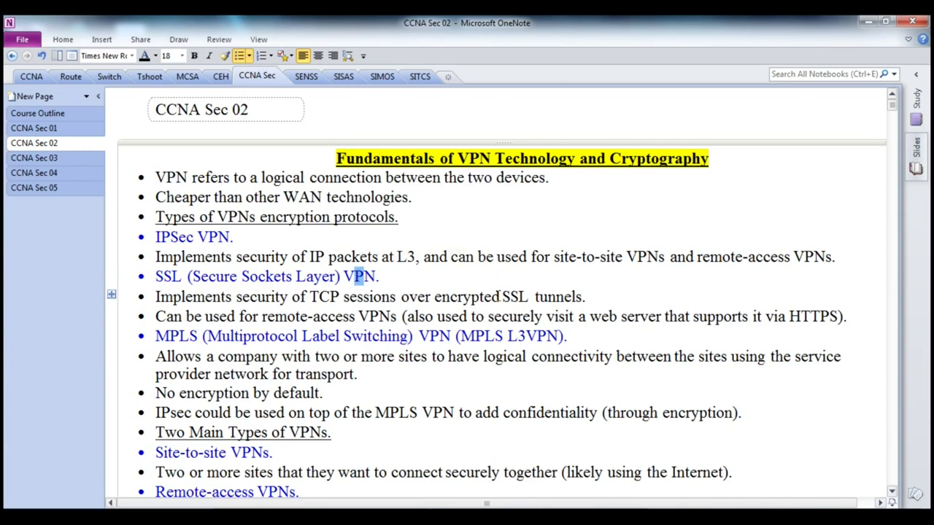
pyautogui.moveTo(500, 296); pyautogui.dragTo(431, 297)
pyautogui.click(395, 297)
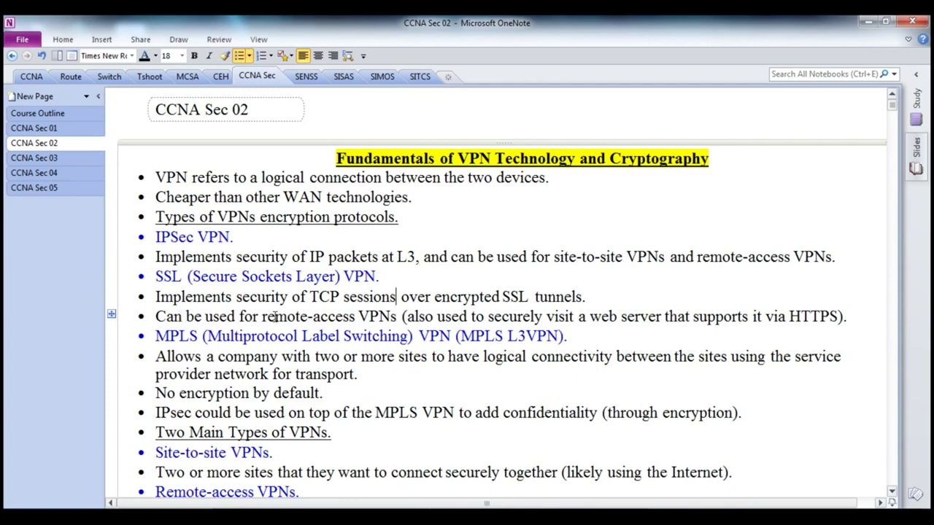
pyautogui.moveTo(275, 315); pyautogui.dragTo(335, 316)
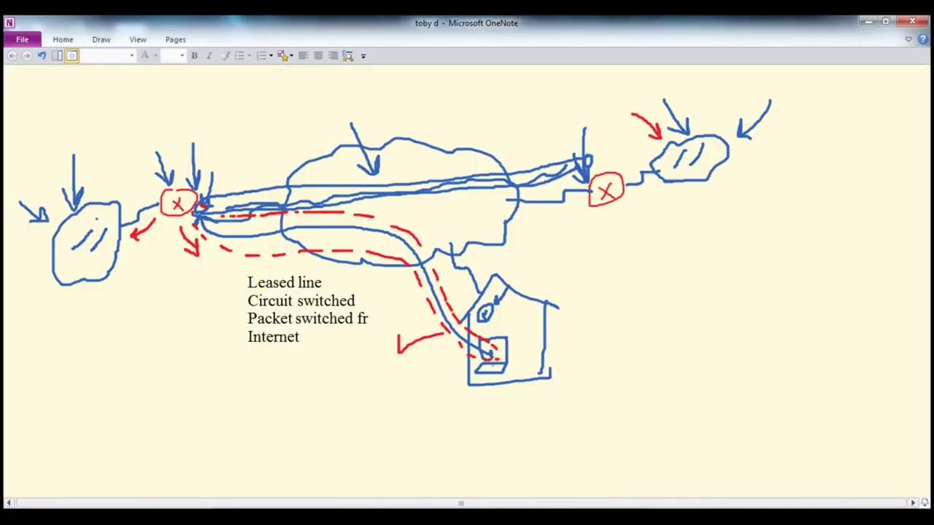
# Draw red arrows beside the house laptop and toward the left cloud, then return to CCNA Sec 02
pyautogui.moveTo(531, 326)
pyautogui.mouseDown()
pyautogui.moveTo(512, 346)
pyautogui.moveTo(519, 355)
pyautogui.mouseUp()
pyautogui.moveTo(114, 173)
pyautogui.mouseDown()
pyautogui.moveTo(97, 218)
pyautogui.moveTo(109, 215)
pyautogui.mouseUp()
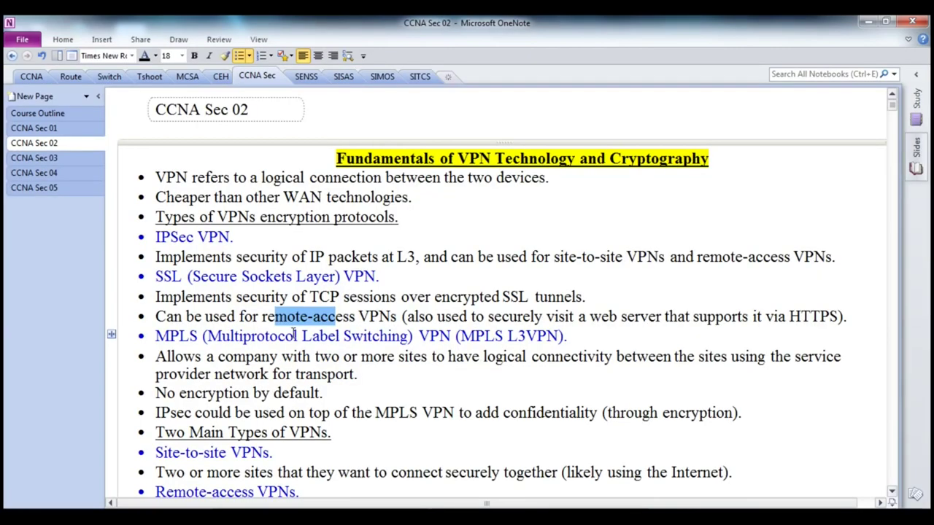
pyautogui.click(241, 335)
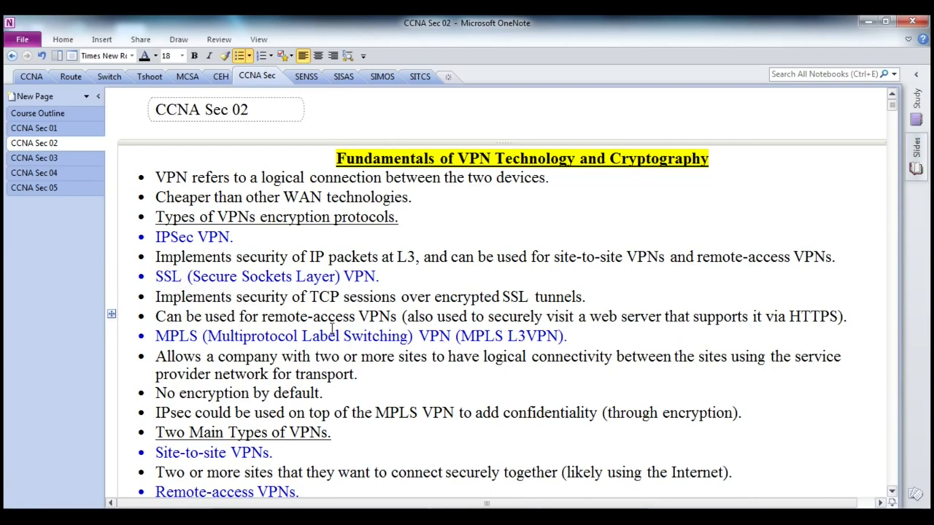
# Select remote-access VPNs, securely visit, the server-support phrase and HTTPS in the SSL notes
pyautogui.moveTo(264, 318); pyautogui.dragTo(377, 320)
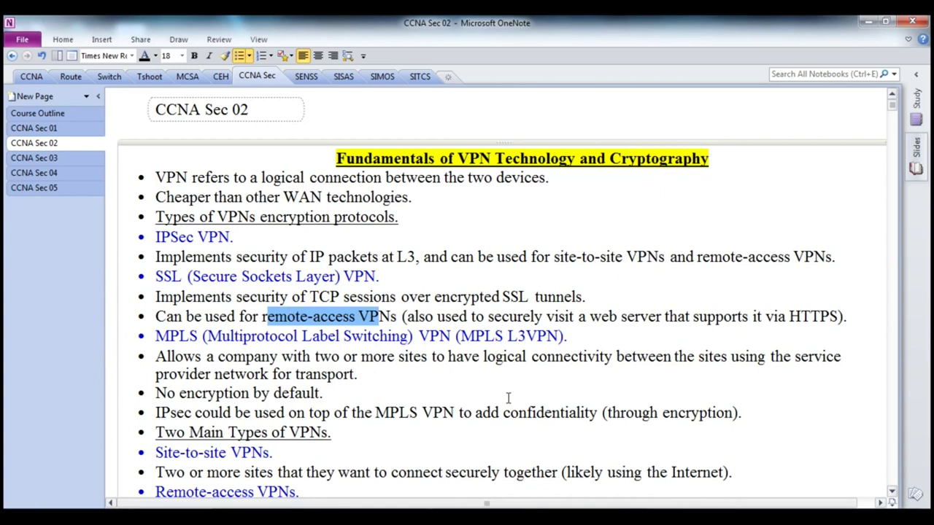
pyautogui.moveTo(488, 318); pyautogui.dragTo(577, 325)
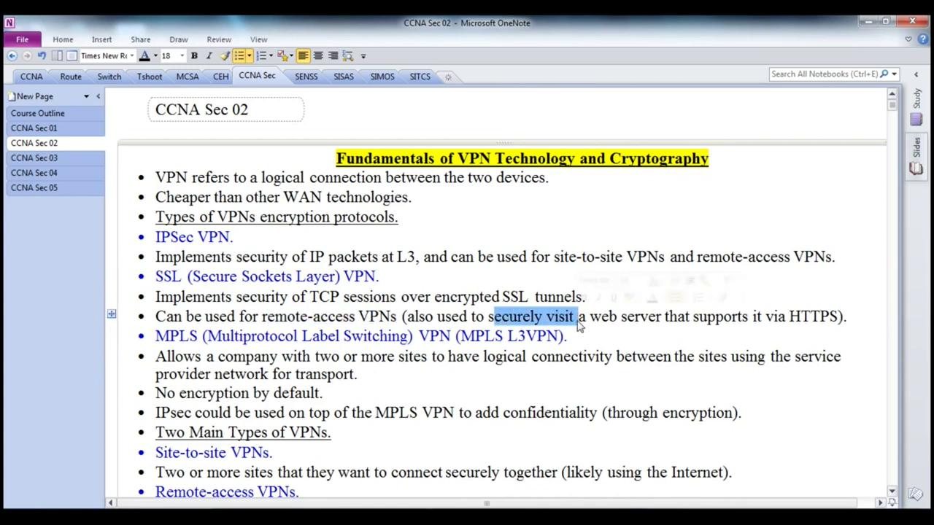
pyautogui.moveTo(663, 318); pyautogui.dragTo(716, 320)
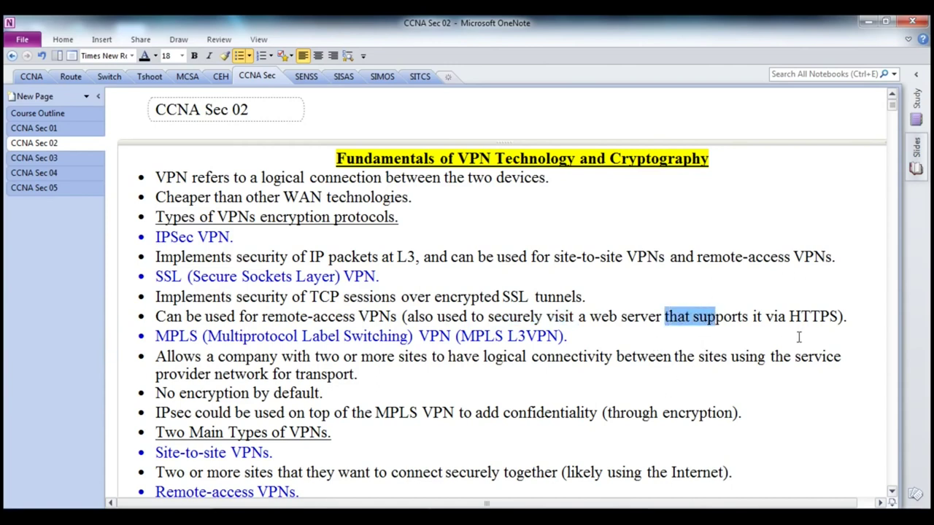
pyautogui.moveTo(839, 317); pyautogui.dragTo(779, 325)
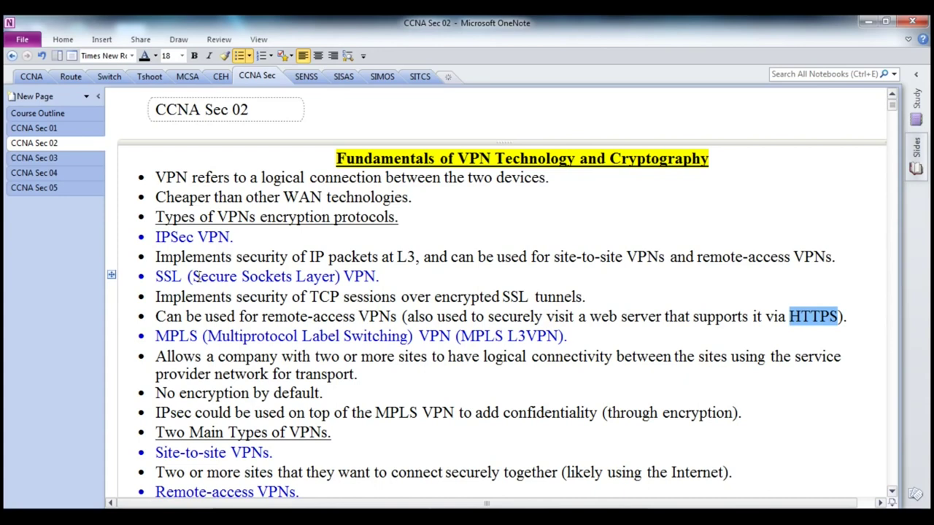
# Select network for transport, No encryption by default, confidentiality and the MPLS VPN heading
pyautogui.moveTo(320, 375); pyautogui.dragTo(222, 375)
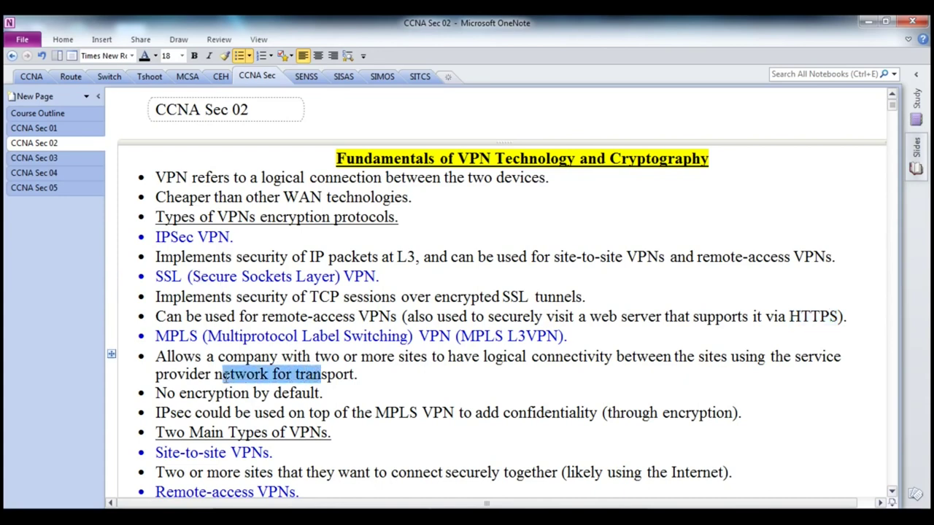
pyautogui.click(196, 394)
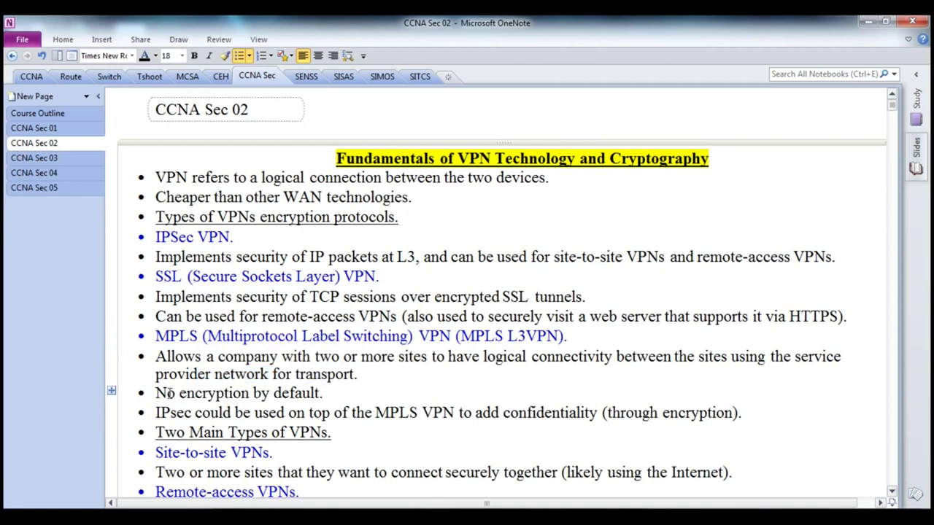
pyautogui.moveTo(166, 394); pyautogui.dragTo(291, 393)
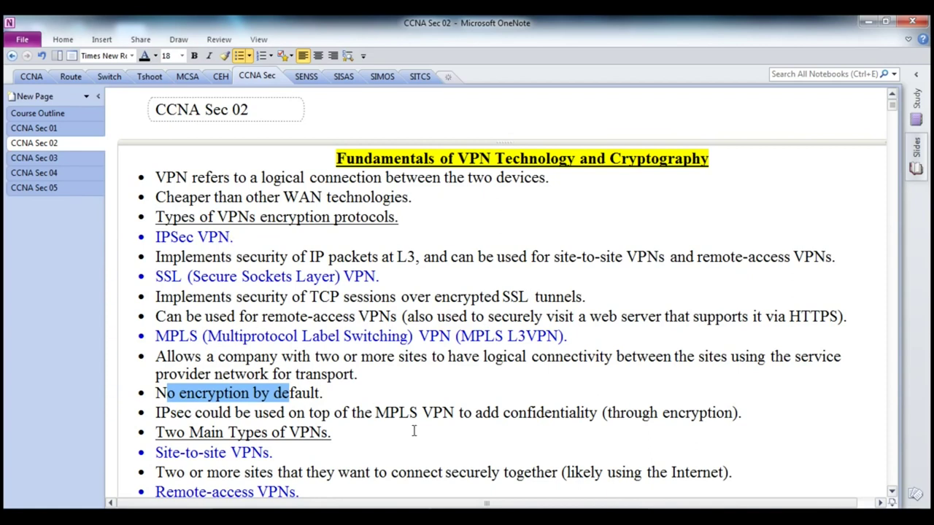
pyautogui.moveTo(502, 413); pyautogui.dragTo(565, 413)
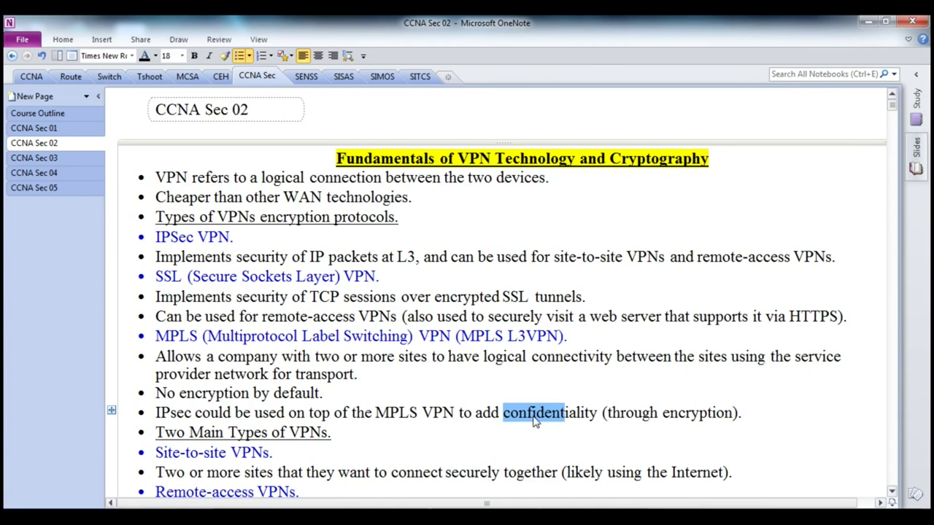
pyautogui.click(417, 412)
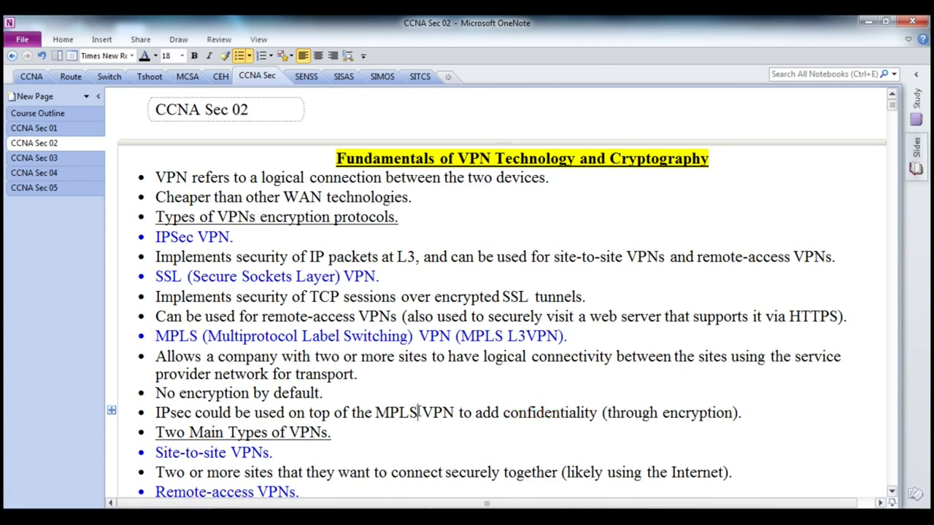
pyautogui.moveTo(167, 336); pyautogui.dragTo(265, 338)
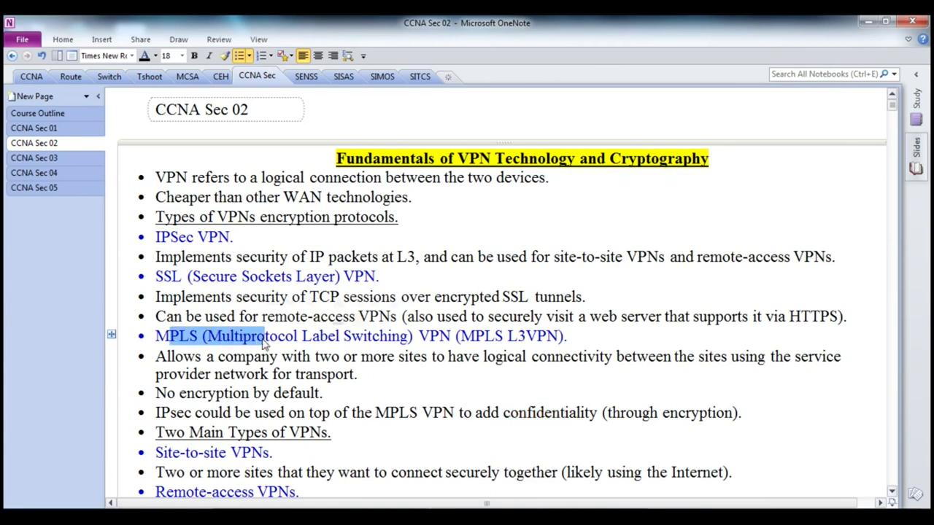
pyautogui.click(257, 374)
pyautogui.moveTo(172, 236); pyautogui.dragTo(261, 316)
pyautogui.click(247, 374)
pyautogui.scroll(-3, 247, 379)
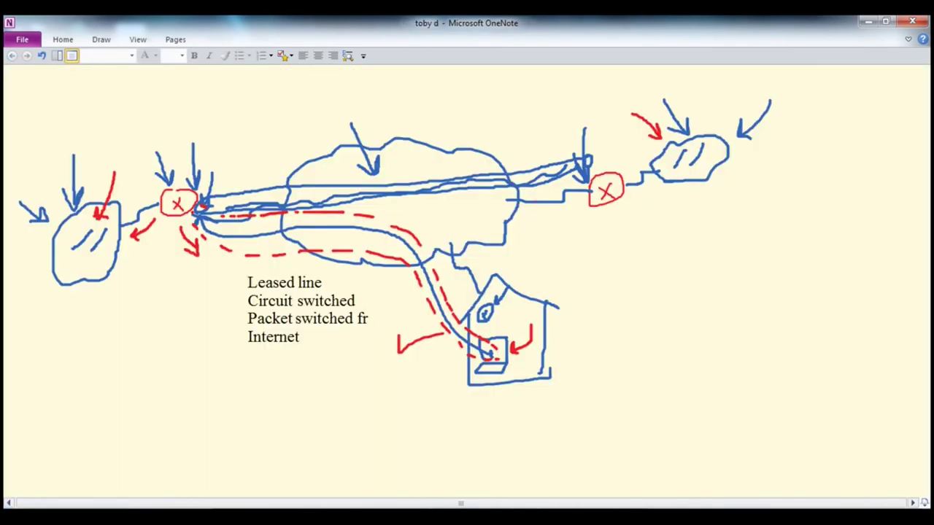
# Draw red arrows into the right and left X routers, then select the Remote-access VPNs heading
pyautogui.moveTo(561, 140); pyautogui.dragTo(584, 181)
pyautogui.moveTo(218, 160); pyautogui.dragTo(200, 195)
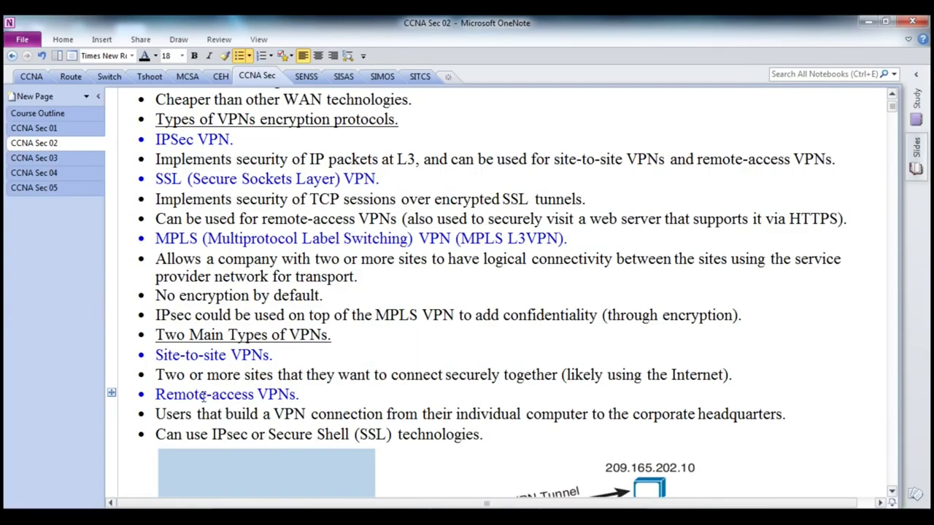
pyautogui.moveTo(188, 394); pyautogui.dragTo(281, 394)
# Select Users, individual computer and IPsec in the Remote-access VPNs bullets
pyautogui.click(248, 434)
pyautogui.moveTo(170, 414); pyautogui.dragTo(262, 413)
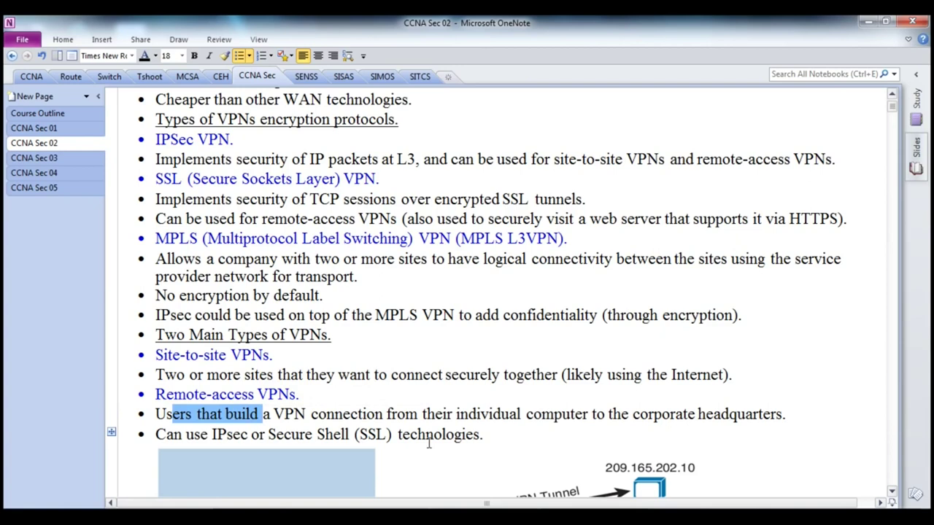
pyautogui.moveTo(457, 414); pyautogui.dragTo(585, 415)
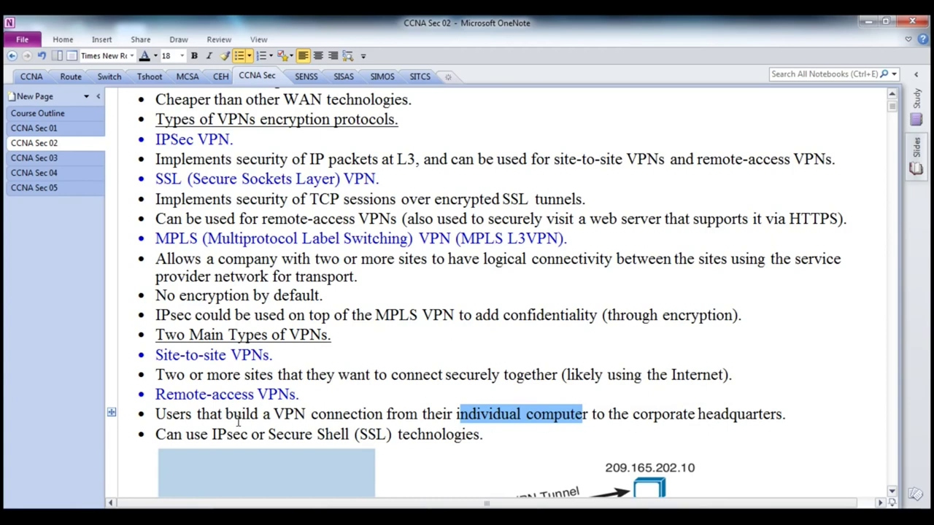
pyautogui.moveTo(213, 434); pyautogui.dragTo(232, 435)
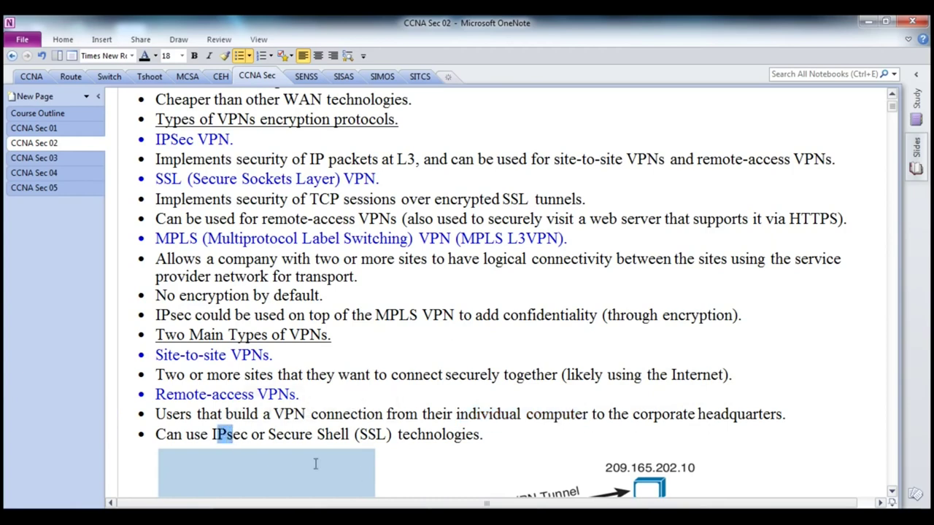
pyautogui.moveTo(179, 360); pyautogui.dragTo(211, 358)
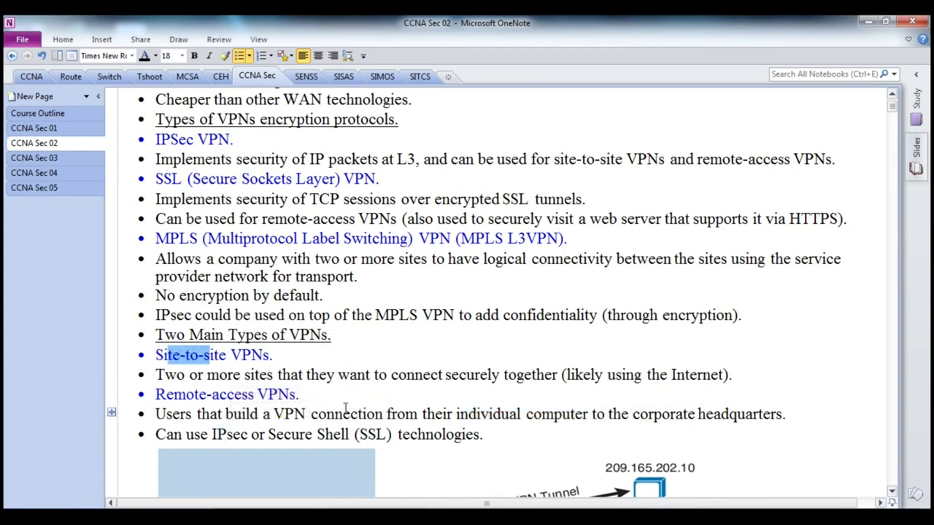
# Scroll down until Figure 5-1's remote-access and site-to-site diagram and caption are visible
pyautogui.scroll(-3, 523, 429)
pyautogui.scroll(-2, 522, 429)
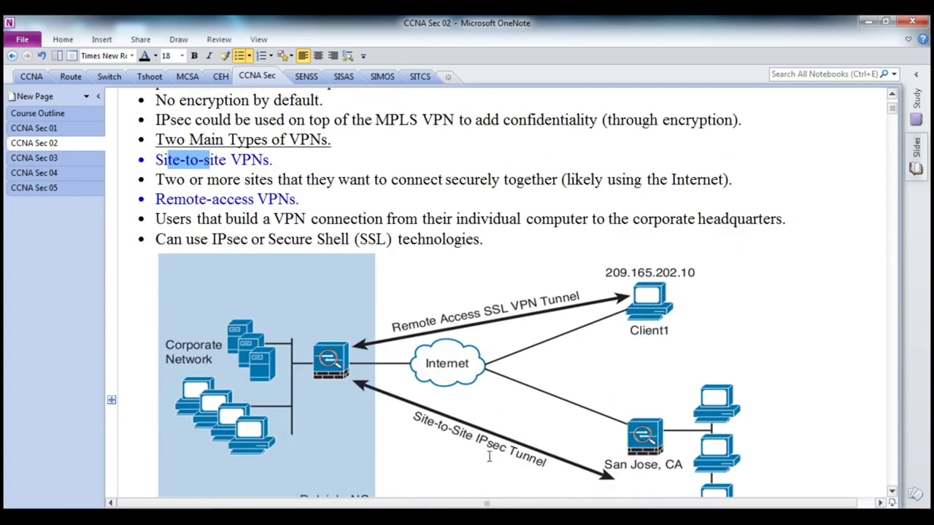
pyautogui.scroll(-1, 432, 430)
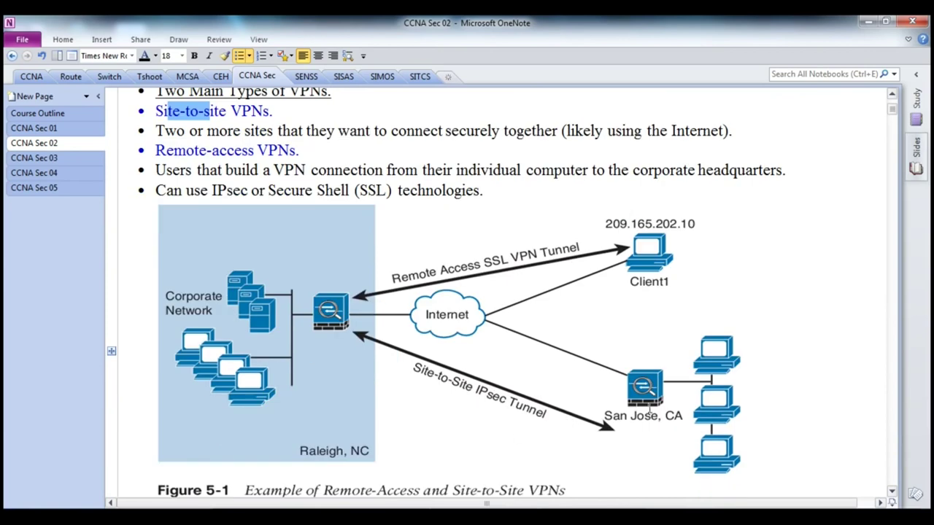
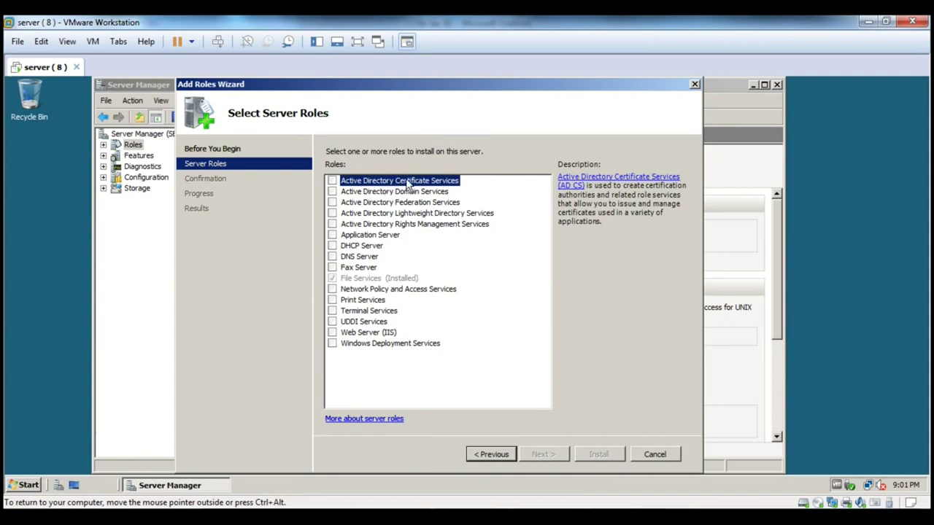
# Select the Active Directory Certificate Services role with Certification Authority and Web Enrollment role services
pyautogui.click(332, 181)
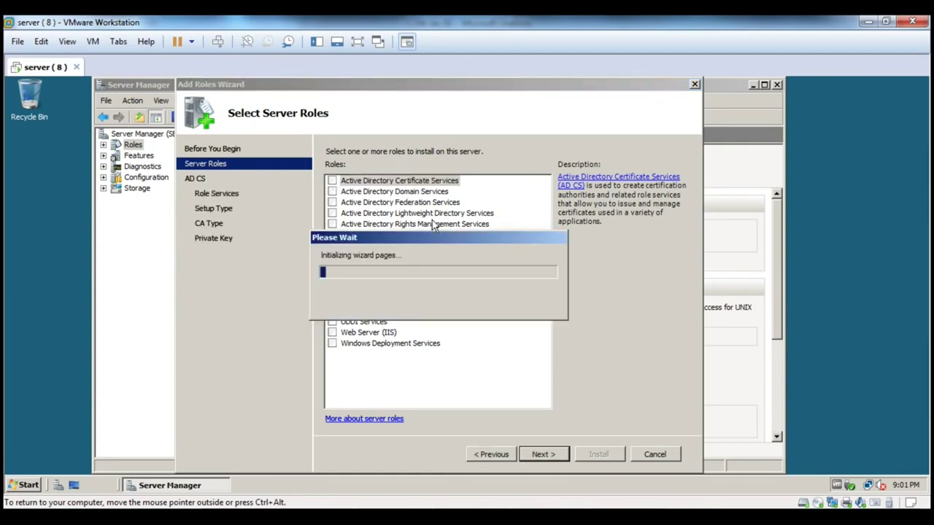
pyautogui.click(543, 453)
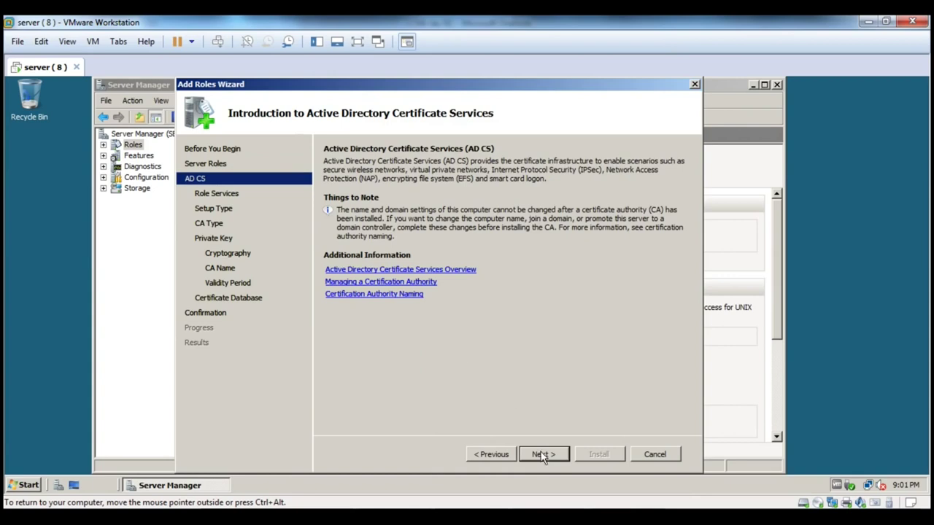
pyautogui.click(543, 454)
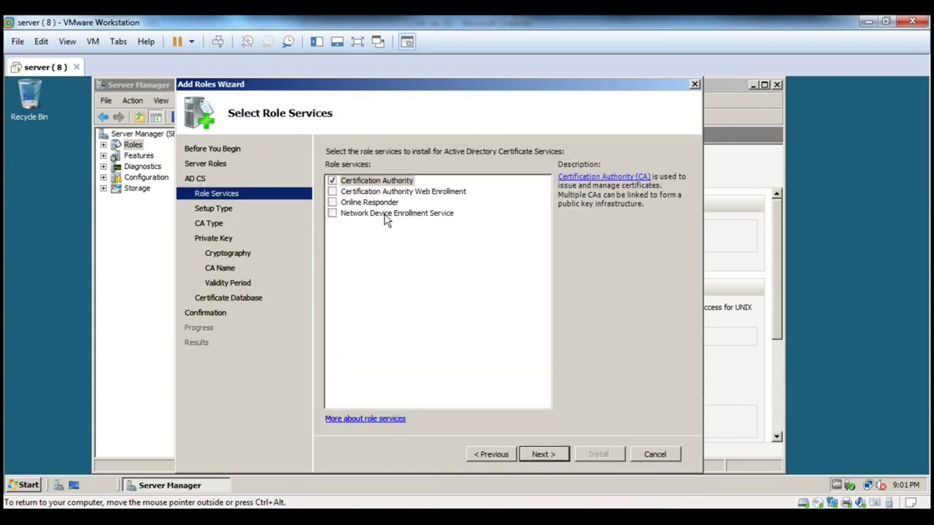
pyautogui.click(356, 183)
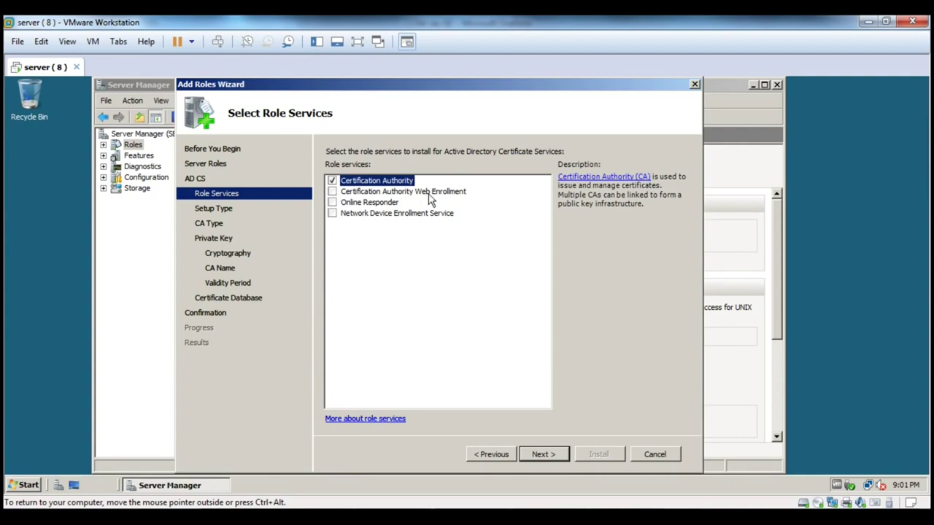
pyautogui.click(332, 191)
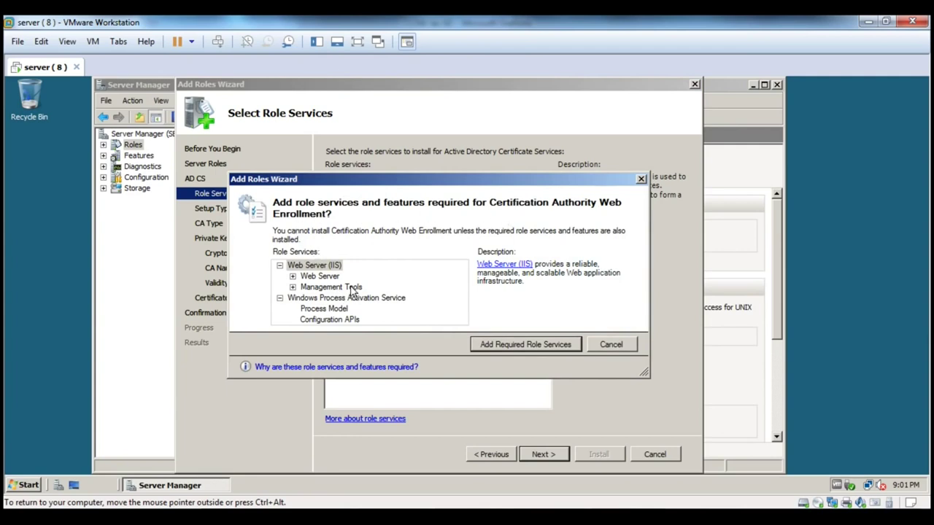
# Accept the required IIS role services, leave NDES out after its error, and continue to setup type
pyautogui.click(510, 348)
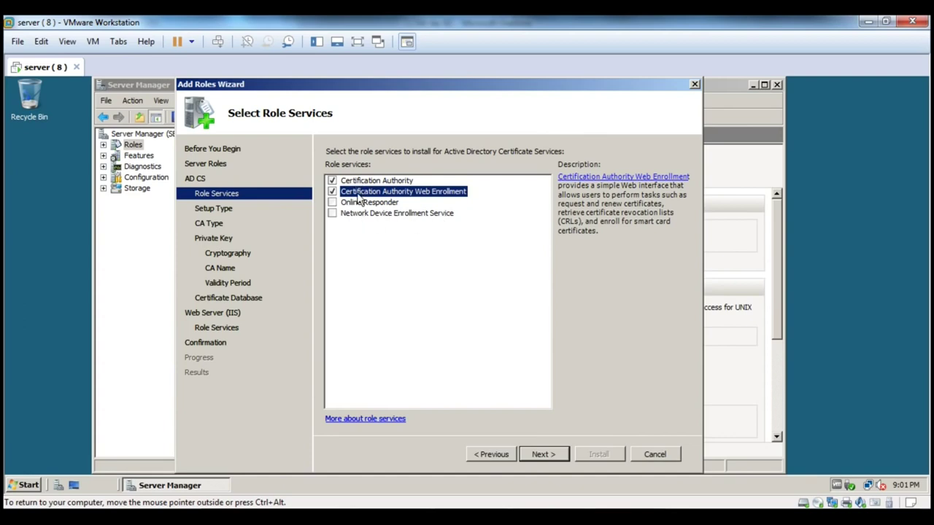
pyautogui.click(333, 213)
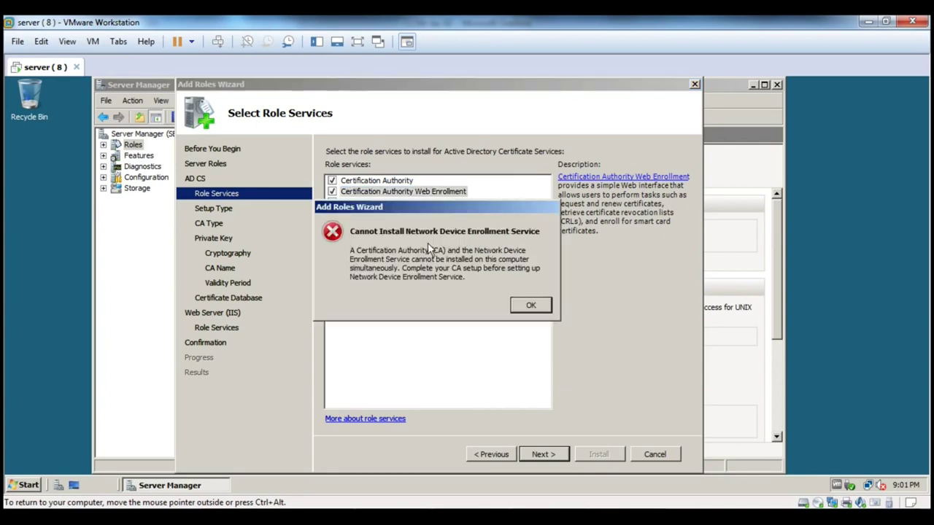
pyautogui.click(515, 306)
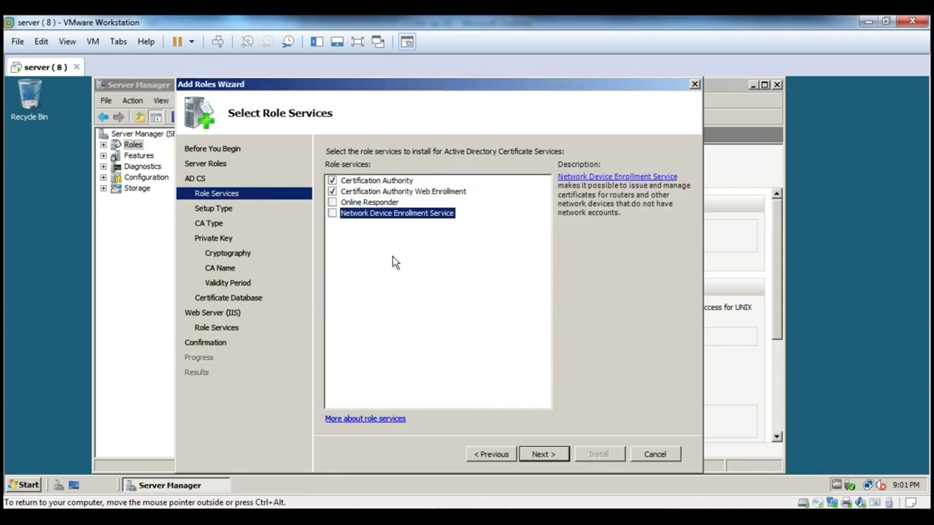
pyautogui.click(539, 451)
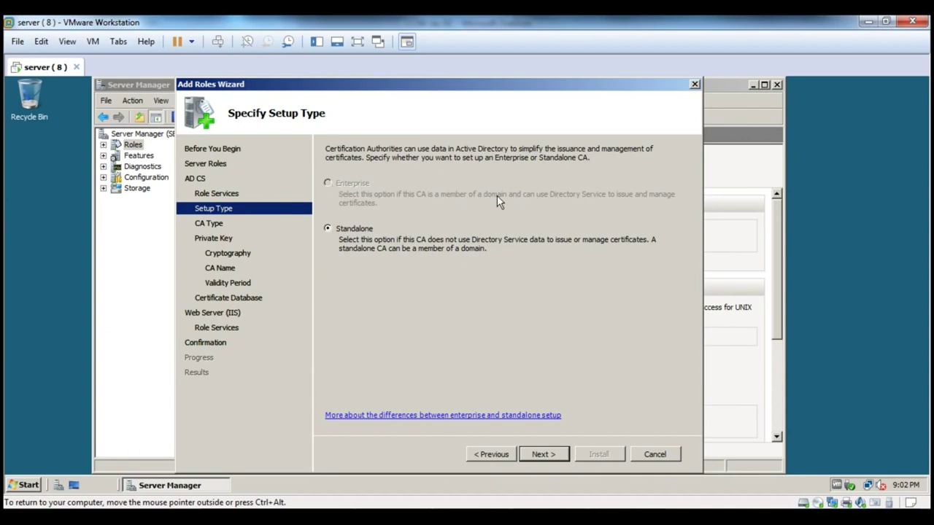
# Choose a standalone root CA with a new private key of 1024-bit length
pyautogui.click(548, 456)
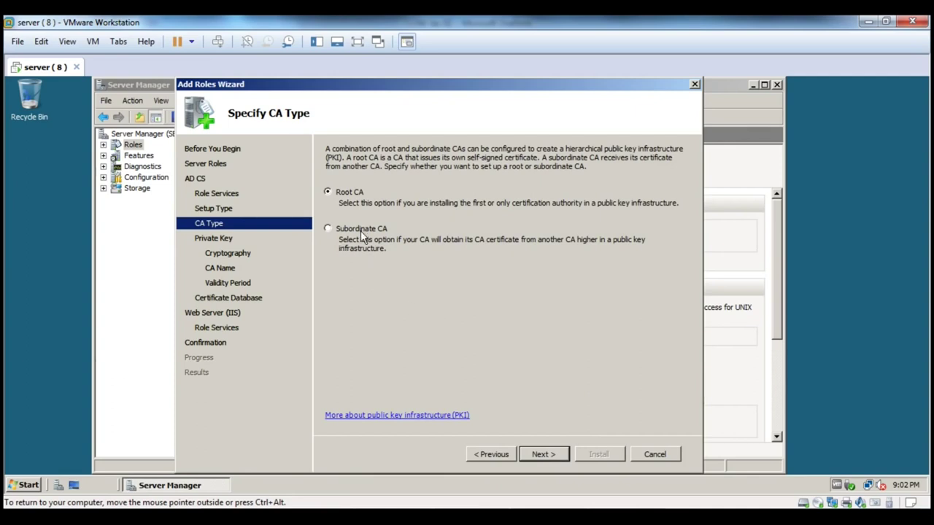
pyautogui.click(542, 451)
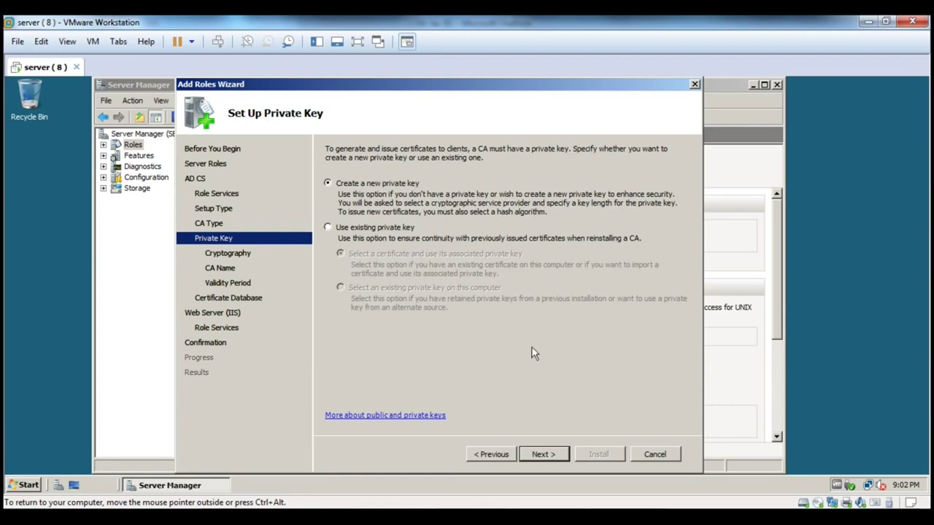
pyautogui.click(543, 453)
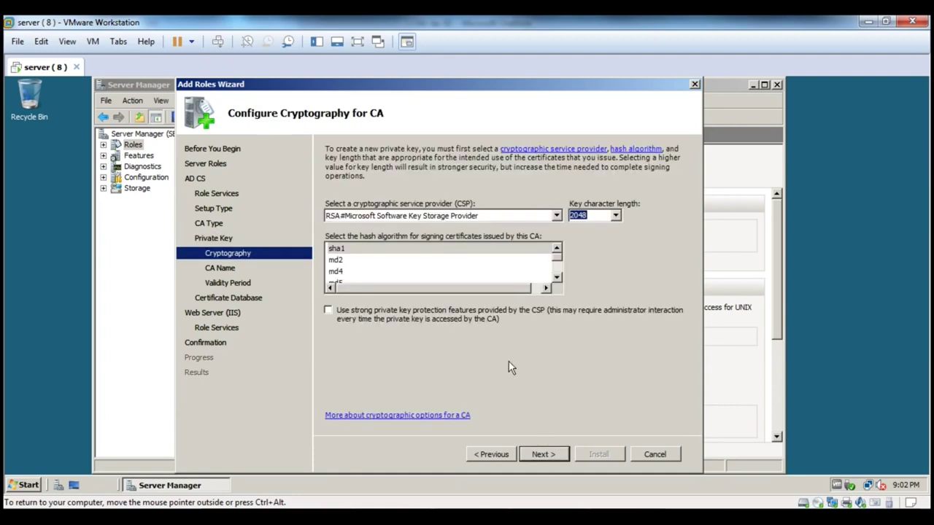
pyautogui.click(616, 216)
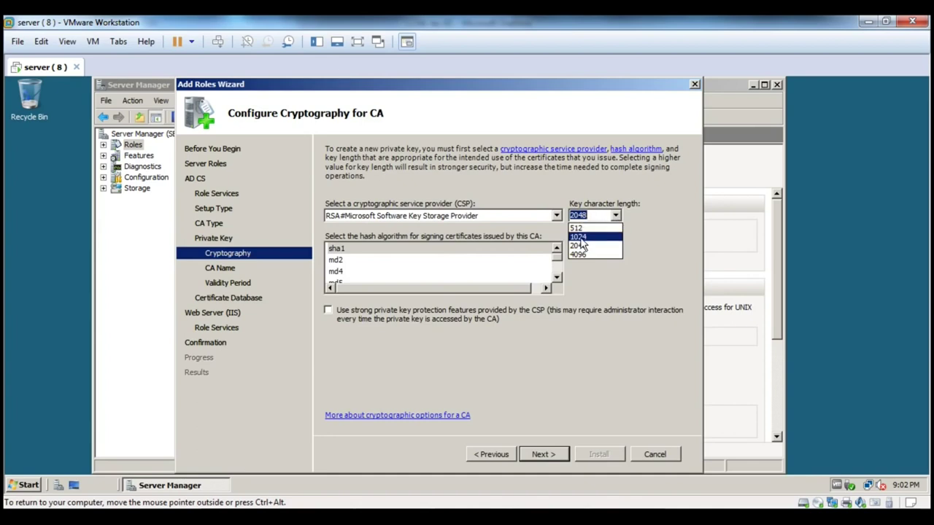
pyautogui.click(580, 239)
pyautogui.click(542, 455)
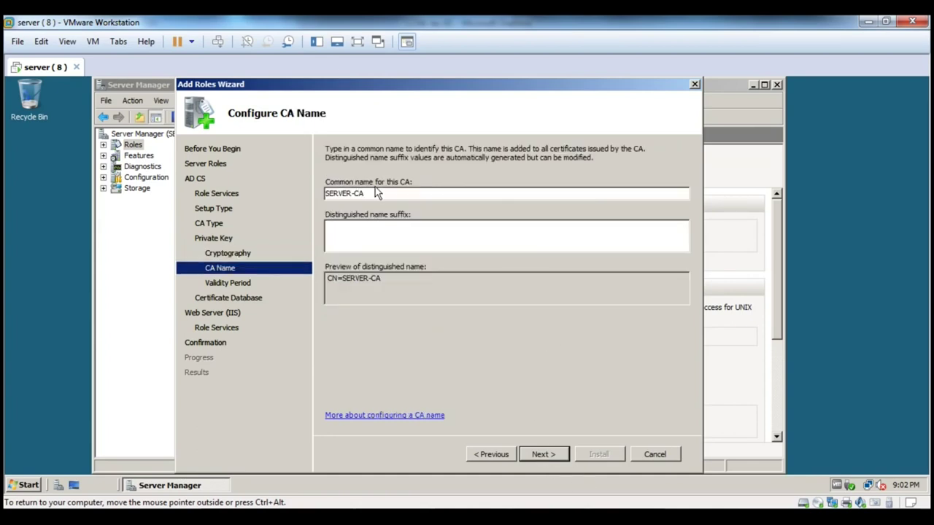
# After checking the computer name, name the CA SERVER and enter a validity period of 1
pyautogui.click(28, 485)
pyautogui.rightClick(242, 248)
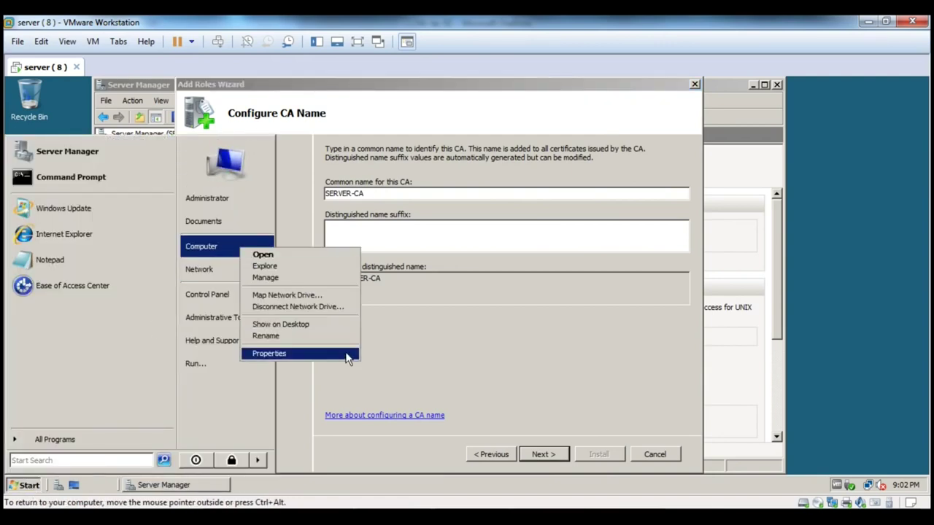
pyautogui.click(345, 353)
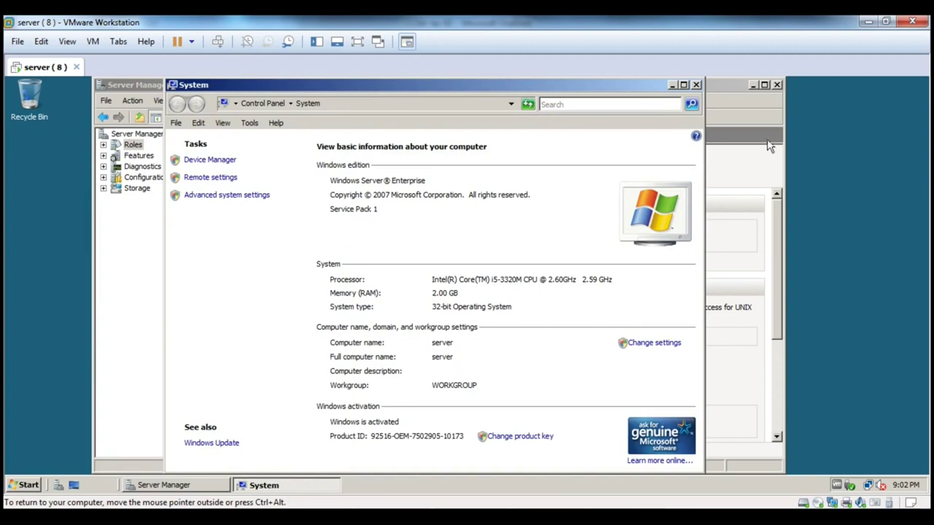
pyautogui.click(696, 85)
pyautogui.press('BackSpace')
pyautogui.press('BackSpace')
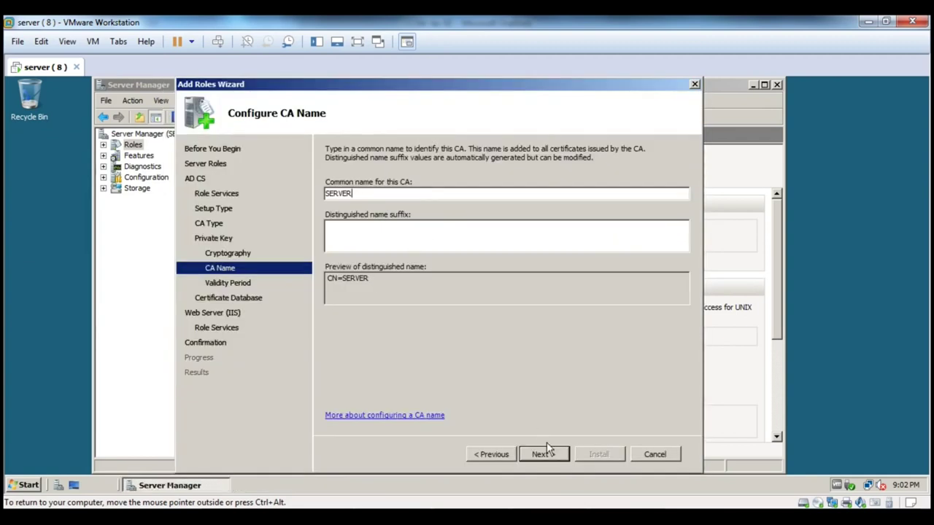
pyautogui.click(544, 452)
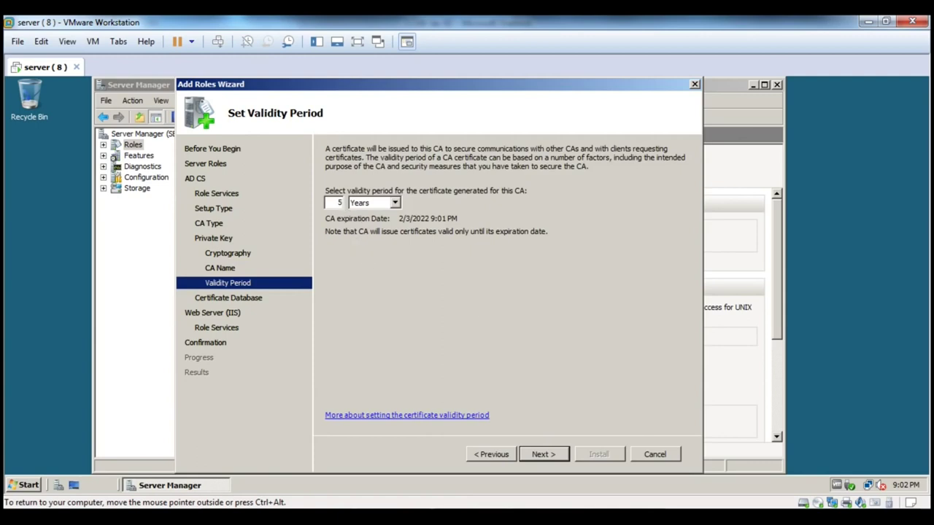
pyautogui.doubleClick(339, 202)
pyautogui.write('1')
pyautogui.click(545, 454)
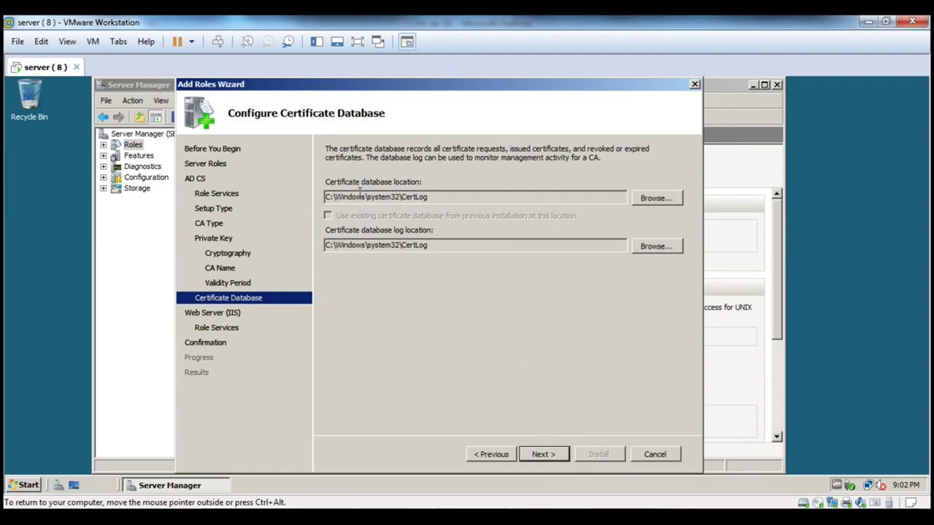
# Keep default database locations and IIS role services, install AD CS and IIS, and close the wizard
pyautogui.click(539, 453)
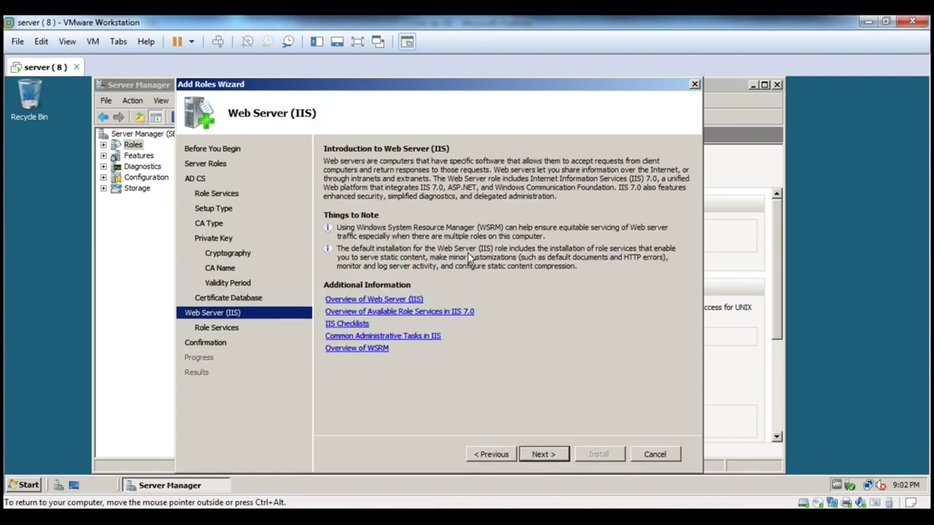
pyautogui.click(542, 453)
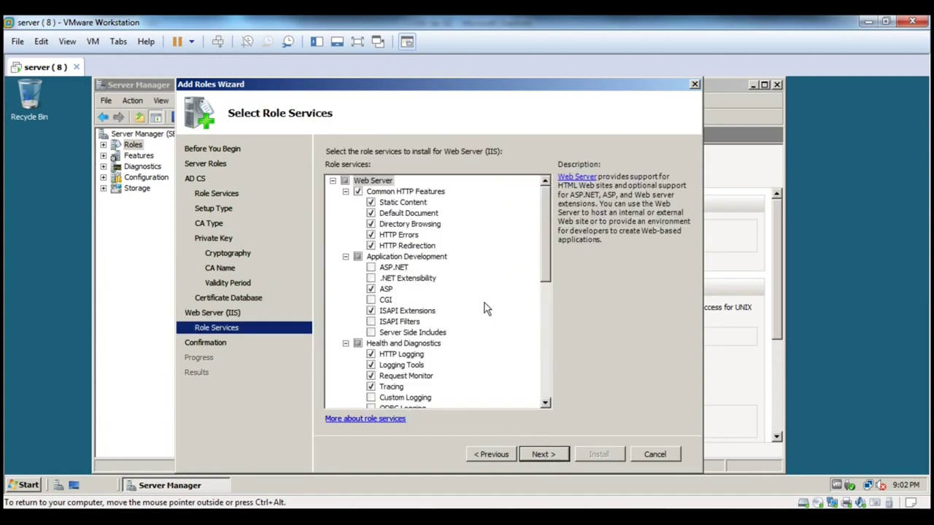
pyautogui.click(549, 459)
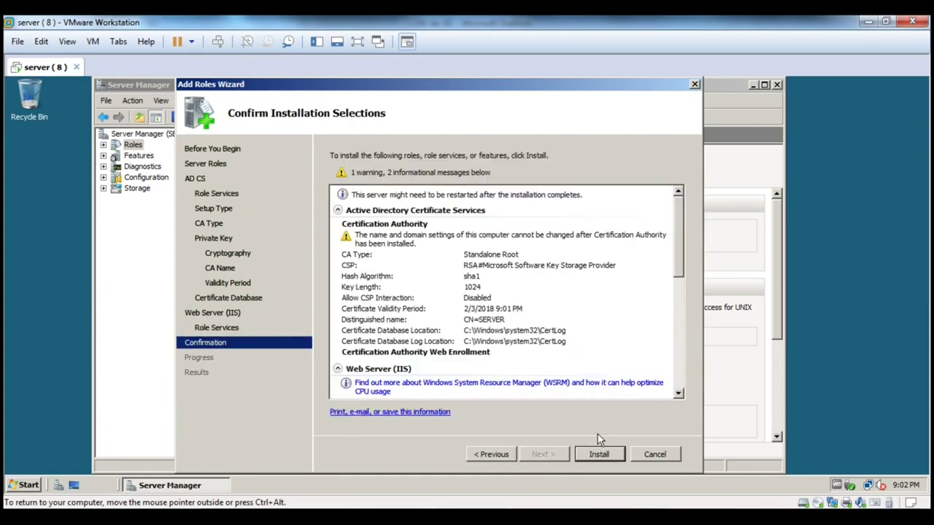
pyautogui.click(598, 453)
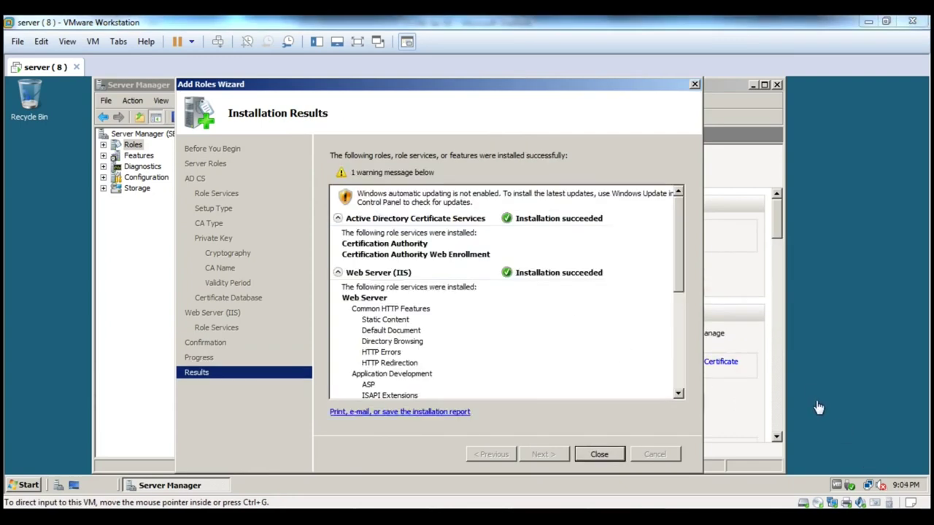
pyautogui.click(598, 454)
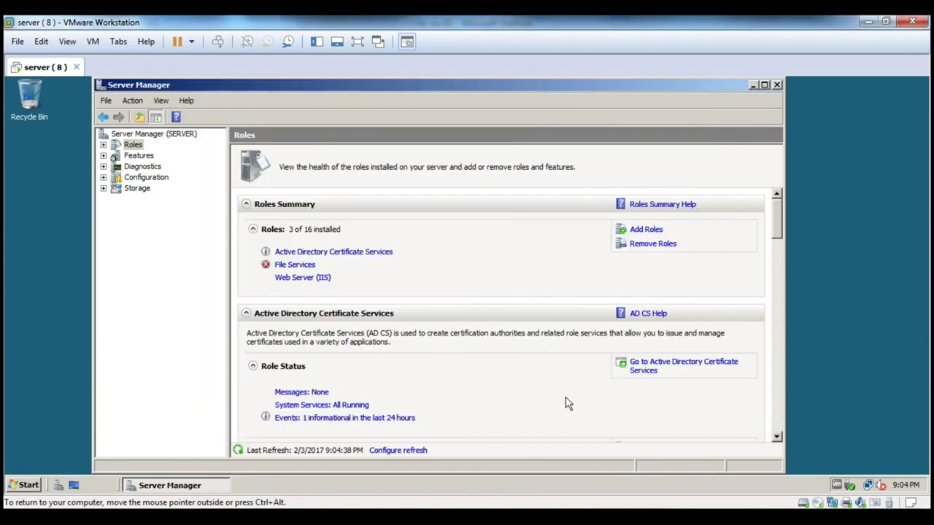
# Add the Network Device Enrollment Service role service to Active Directory Certificate Services
pyautogui.click(102, 145)
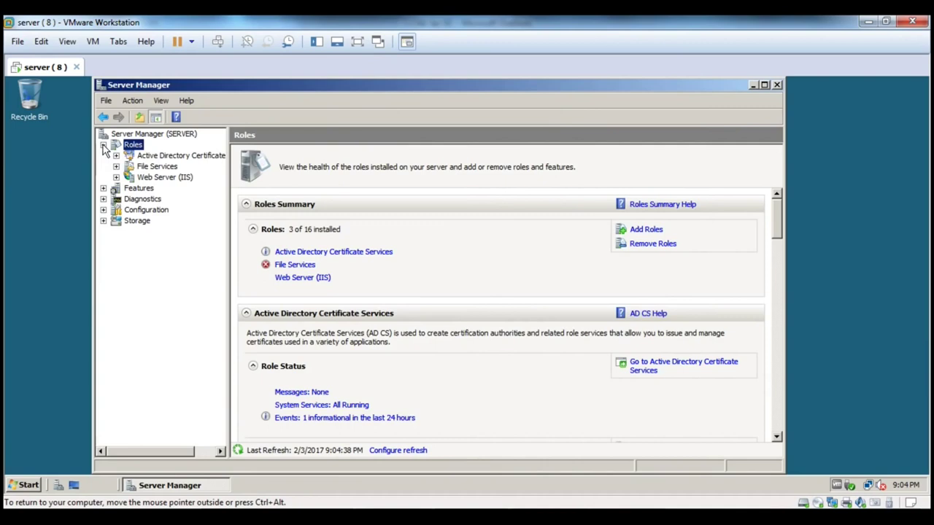
pyautogui.rightClick(182, 157)
pyautogui.click(196, 160)
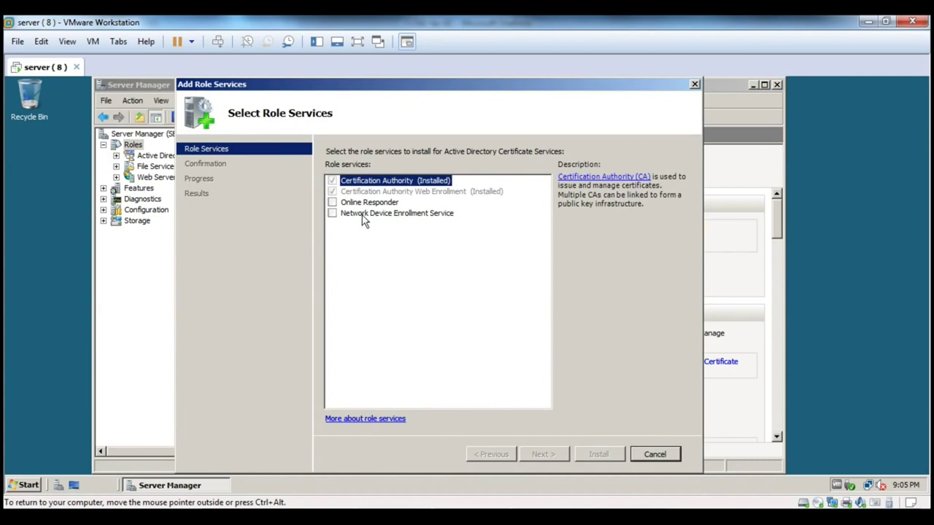
pyautogui.click(332, 213)
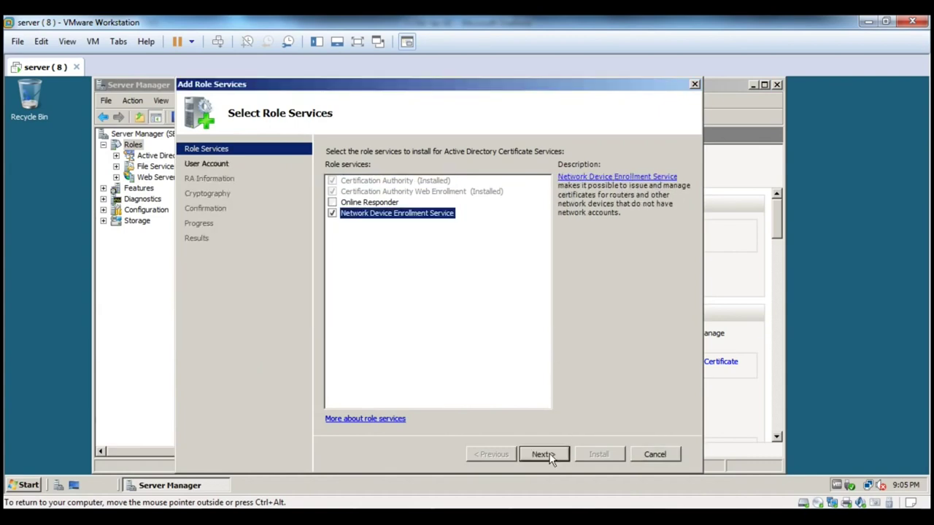
pyautogui.click(543, 454)
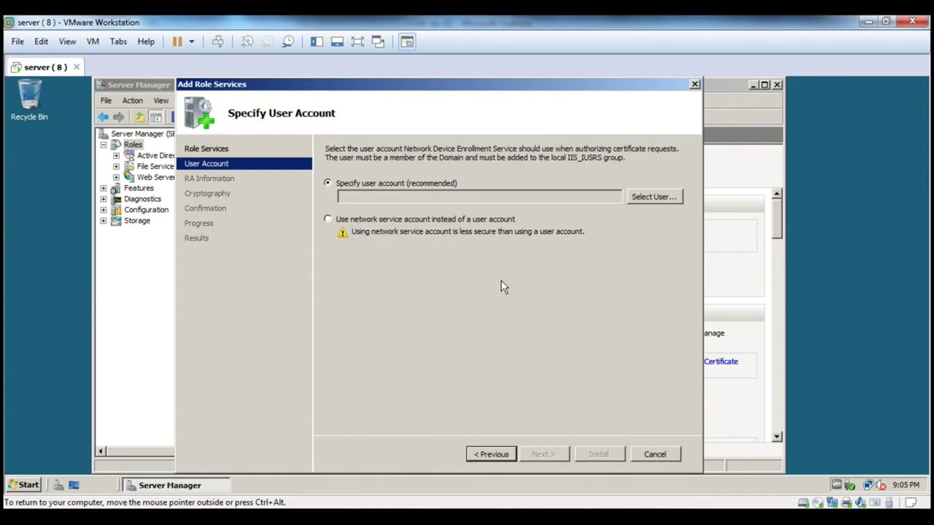
# Enter administrator and its password as the NDES account, then dismiss the IIS_IUSRS membership error
pyautogui.click(654, 196)
pyautogui.write('adm')
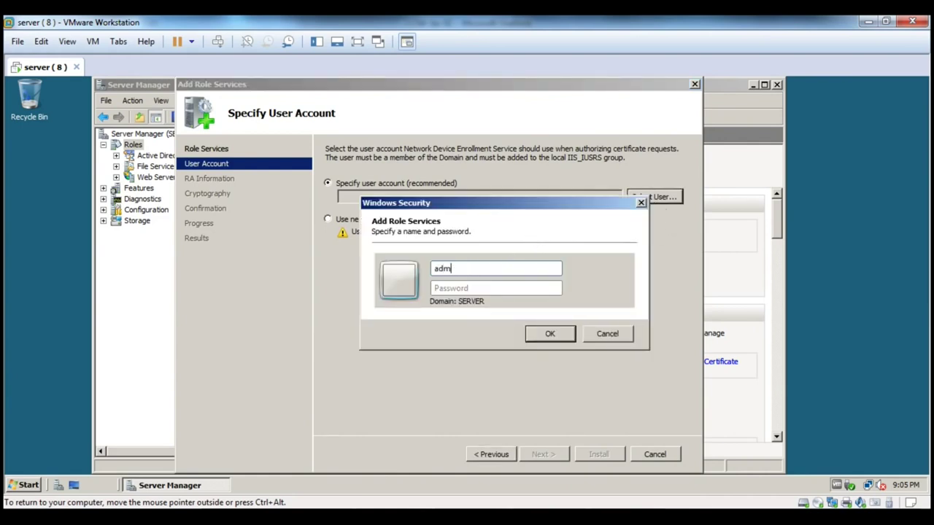
pyautogui.write('inistrator')
pyautogui.press('Tab')
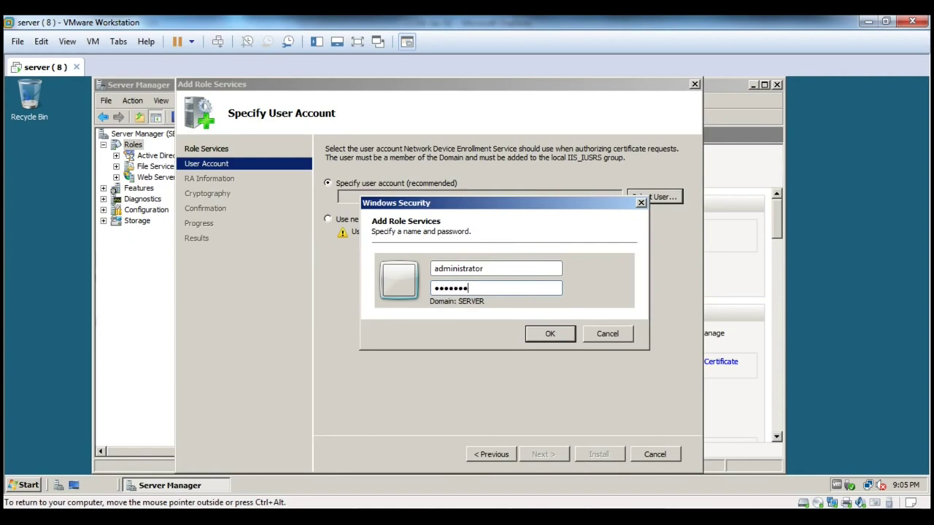
pyautogui.press('Return')
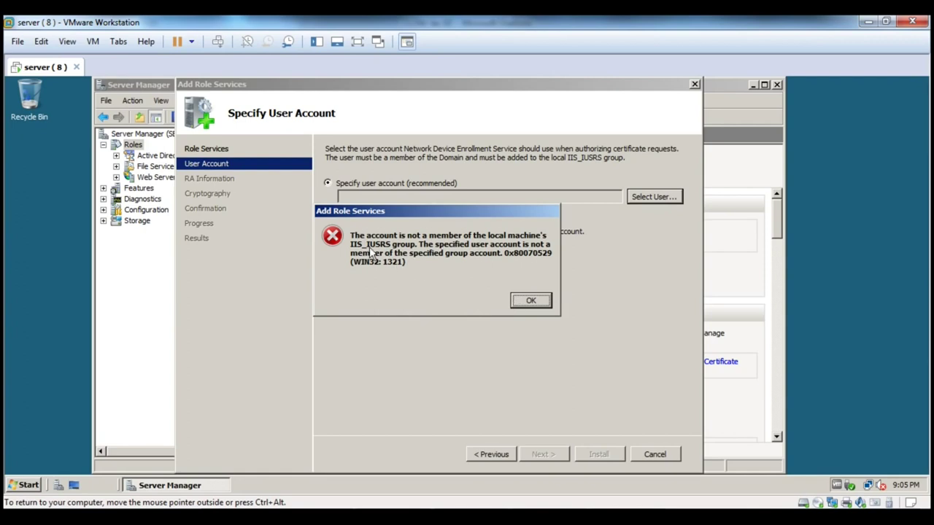
pyautogui.click(530, 300)
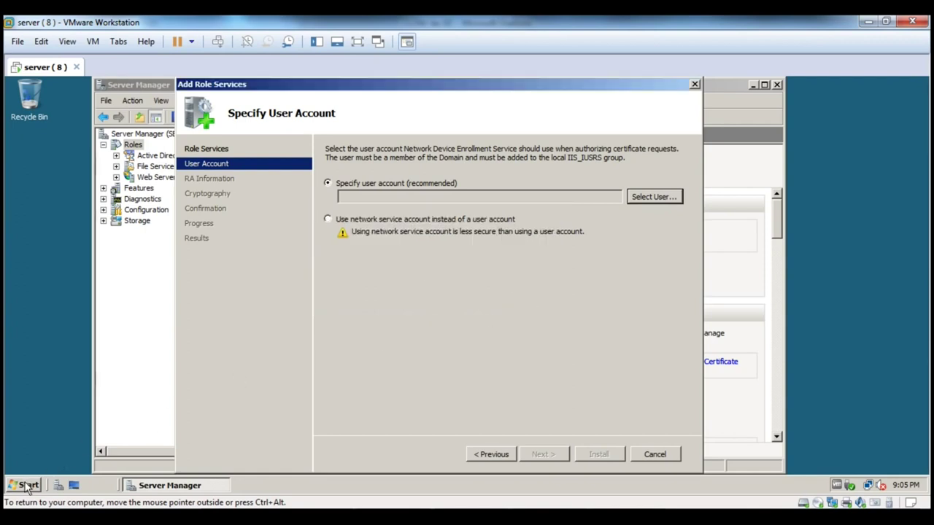
# Launch Local Users and Groups with lusrmgr.msc from Run
pyautogui.click(27, 485)
pyautogui.click(194, 365)
pyautogui.write('lusrmgr.m')
pyautogui.press('Return')
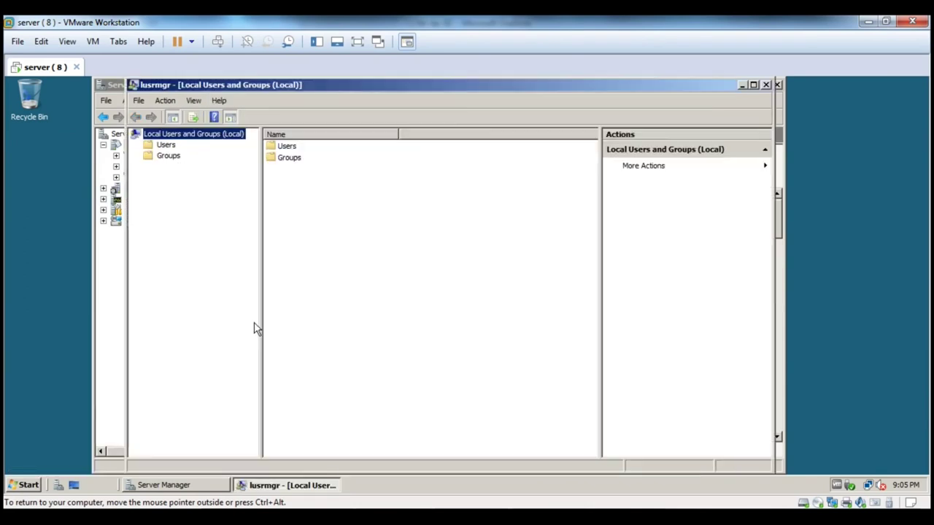
# Add Administrator to the IIS_IUSRS local group, then close Local Users and Groups
pyautogui.click(168, 155)
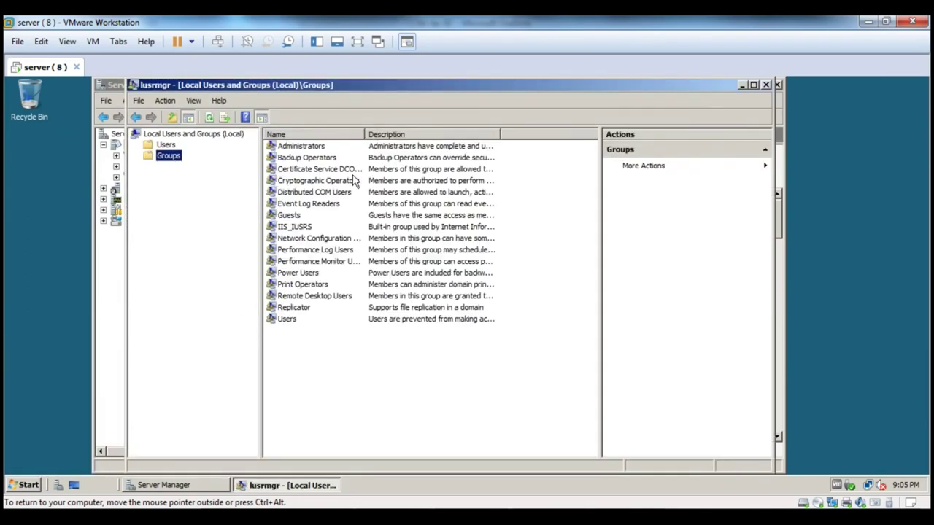
pyautogui.doubleClick(295, 227)
pyautogui.click(353, 382)
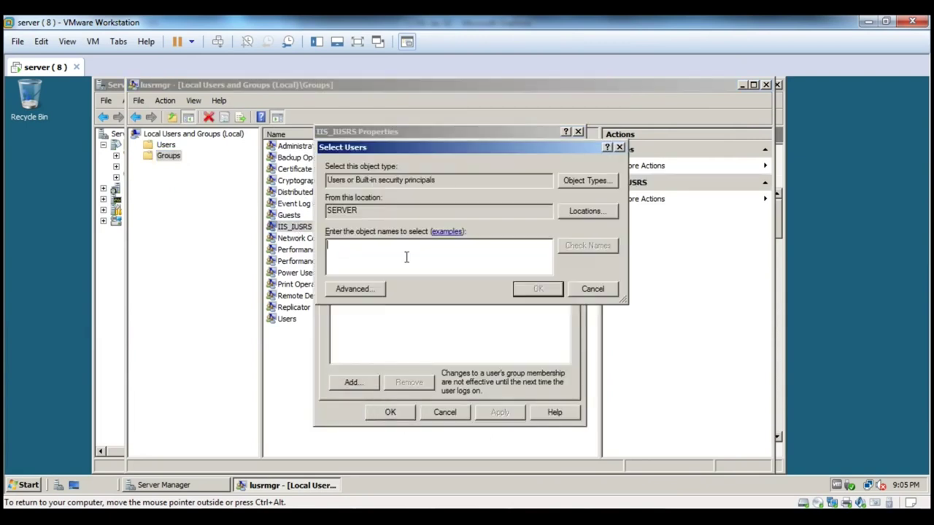
pyautogui.click(355, 288)
pyautogui.click(634, 211)
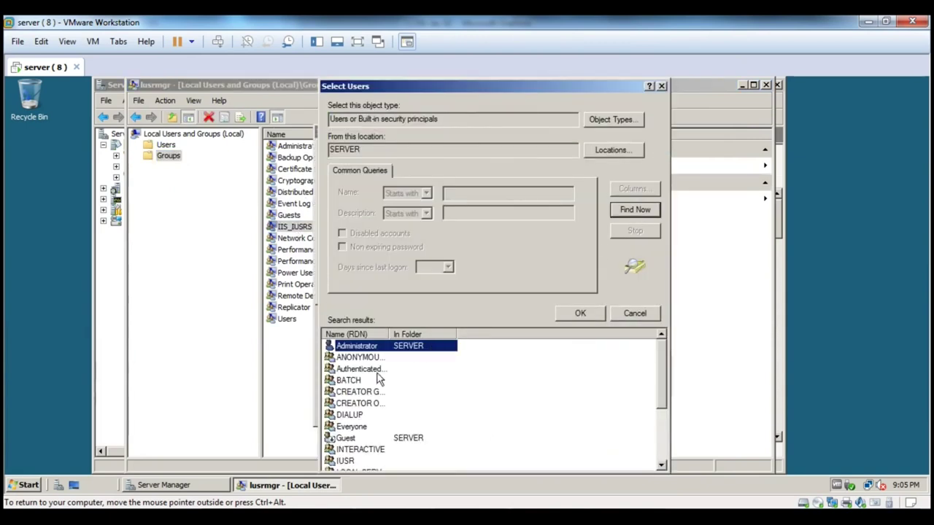
pyautogui.click(579, 313)
pyautogui.click(538, 289)
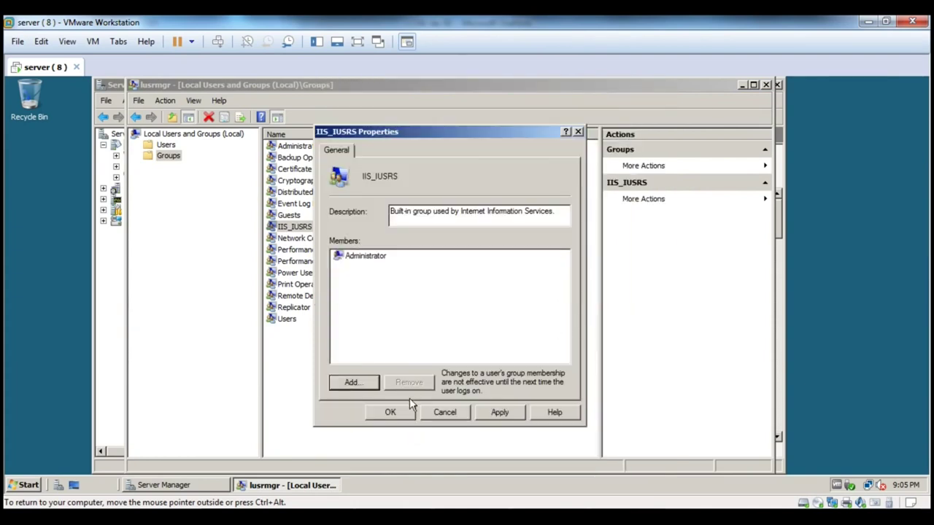
pyautogui.click(390, 412)
pyautogui.click(766, 85)
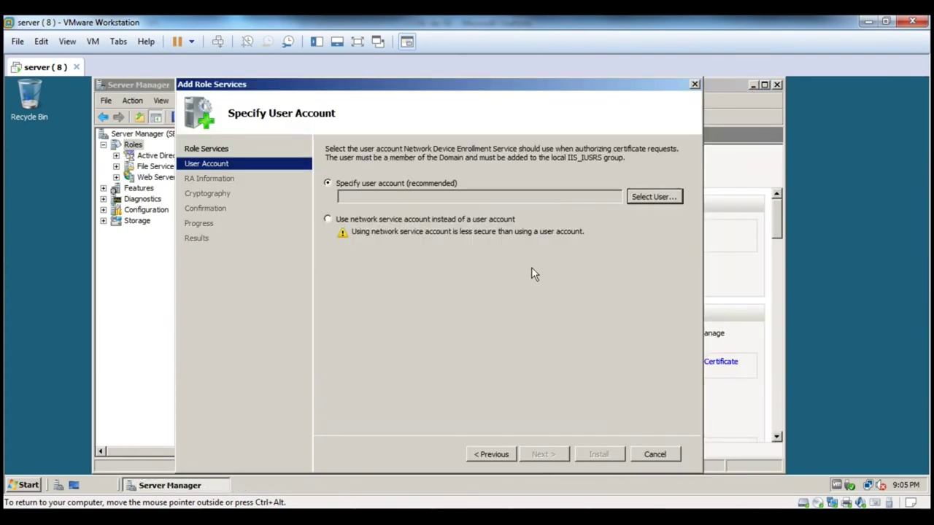
# Enter the administrator account and password as the NDES service account
pyautogui.click(655, 197)
pyautogui.press('Return')
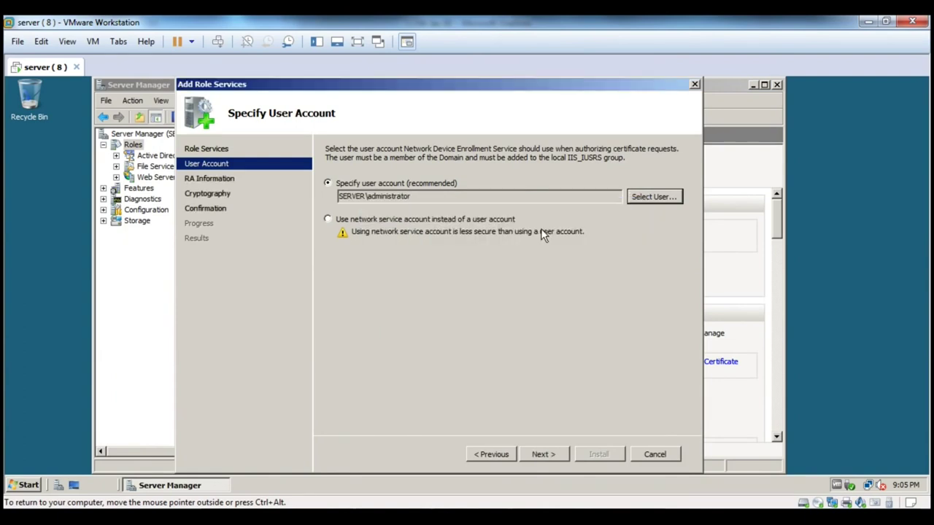
# Set both the RA signature and encryption key lengths to 1024
pyautogui.click(545, 453)
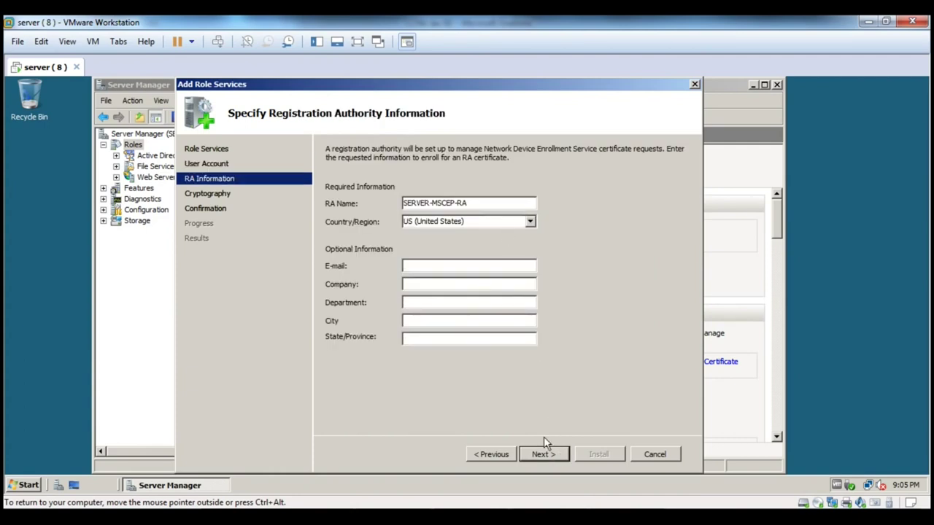
pyautogui.click(544, 454)
pyautogui.click(615, 220)
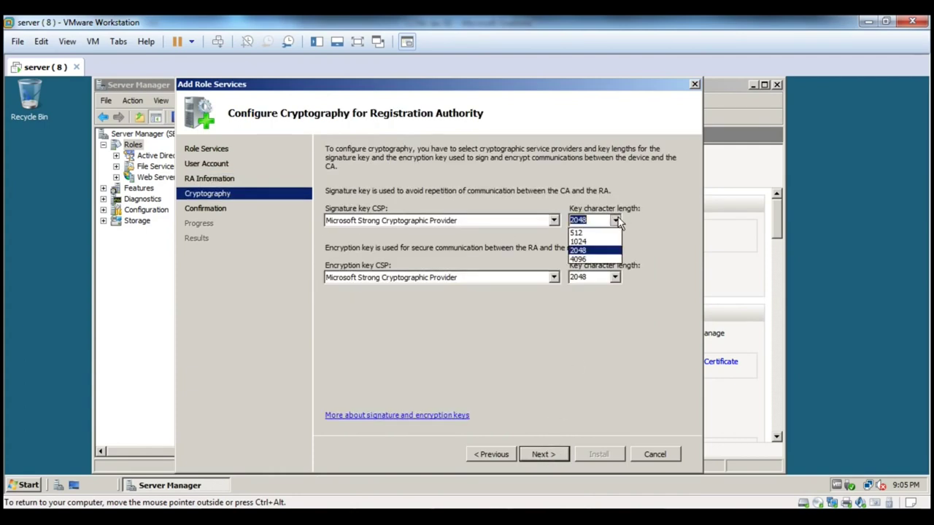
pyautogui.click(591, 241)
pyautogui.click(615, 277)
pyautogui.click(596, 299)
pyautogui.click(544, 454)
# Start installing the Network Device Enrollment Service and watch its progress
pyautogui.click(598, 453)
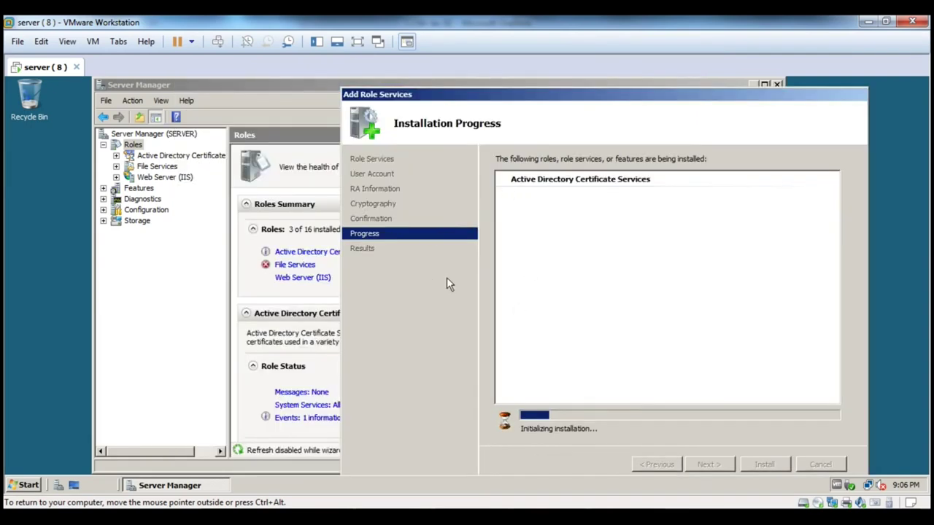
pyautogui.moveTo(598, 97); pyautogui.dragTo(522, 94)
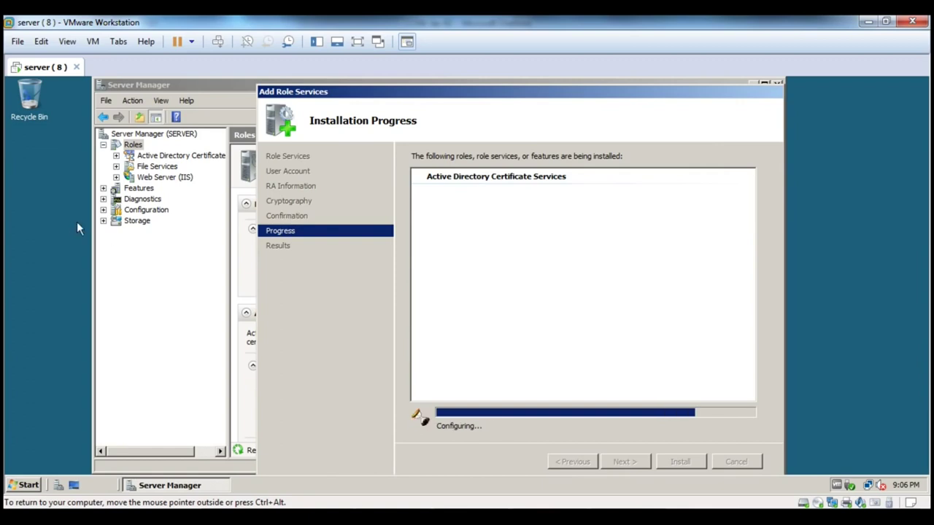
pyautogui.click(51, 229)
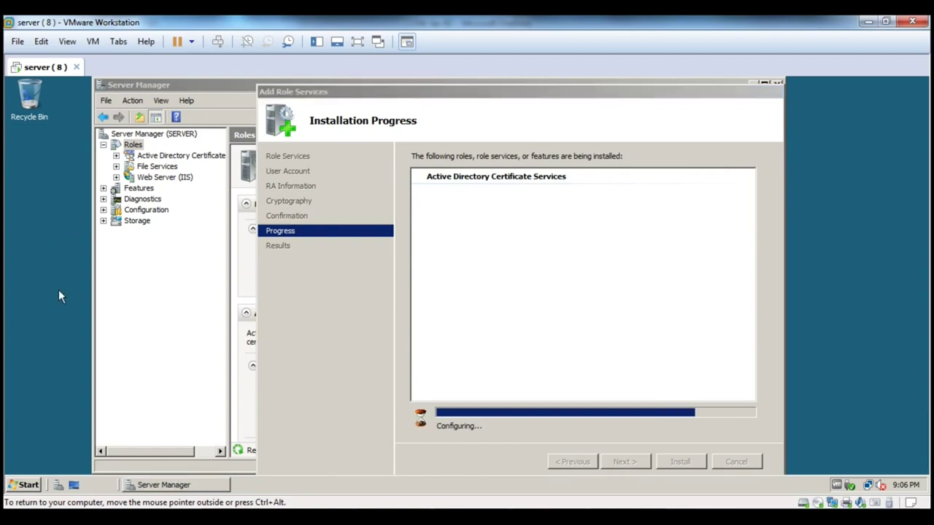
pyautogui.click(28, 485)
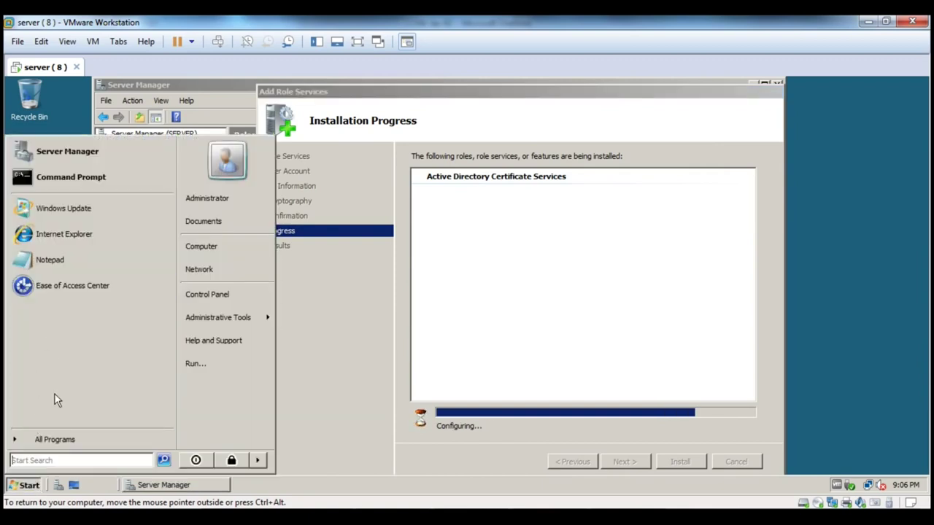
# Close the finished NDES installation wizard and load localhost/certsrv in Internet Explorer
pyautogui.click(62, 240)
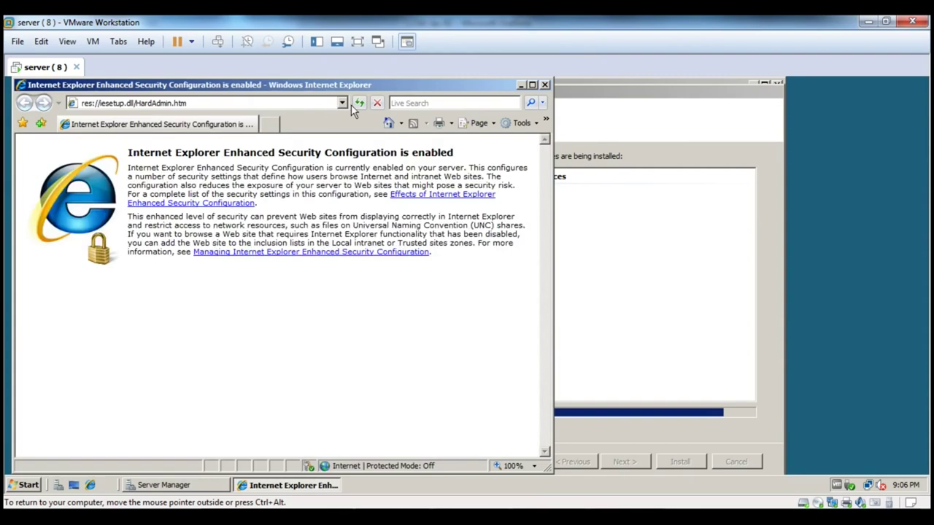
pyautogui.click(209, 105)
pyautogui.write('l')
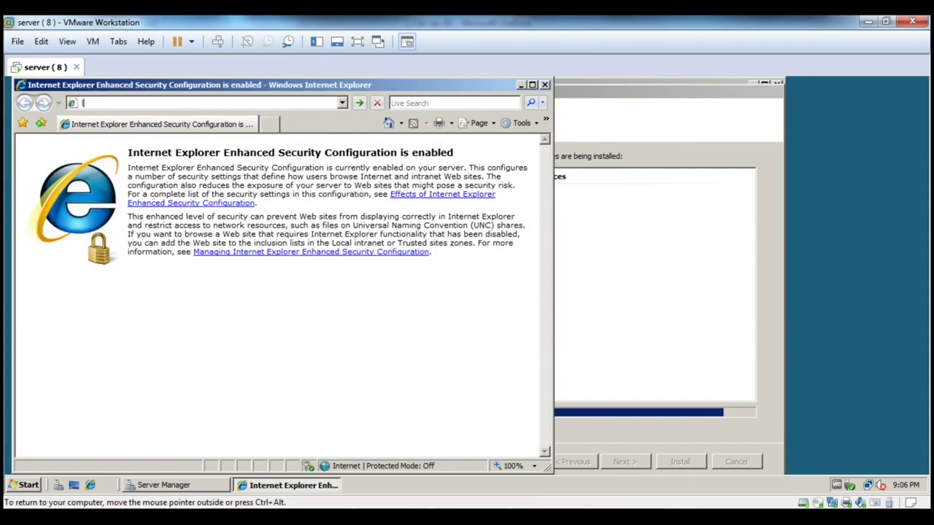
pyautogui.write('ocalhost')
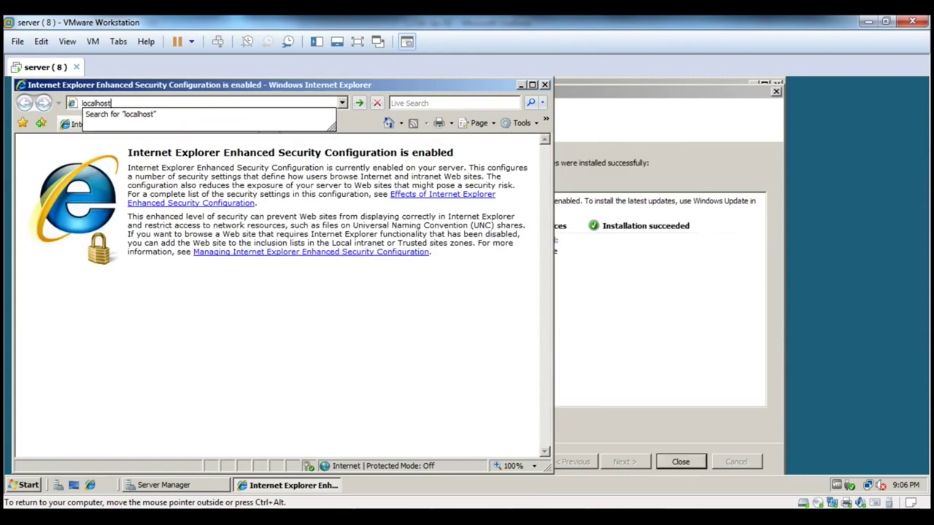
pyautogui.write('/certsrv')
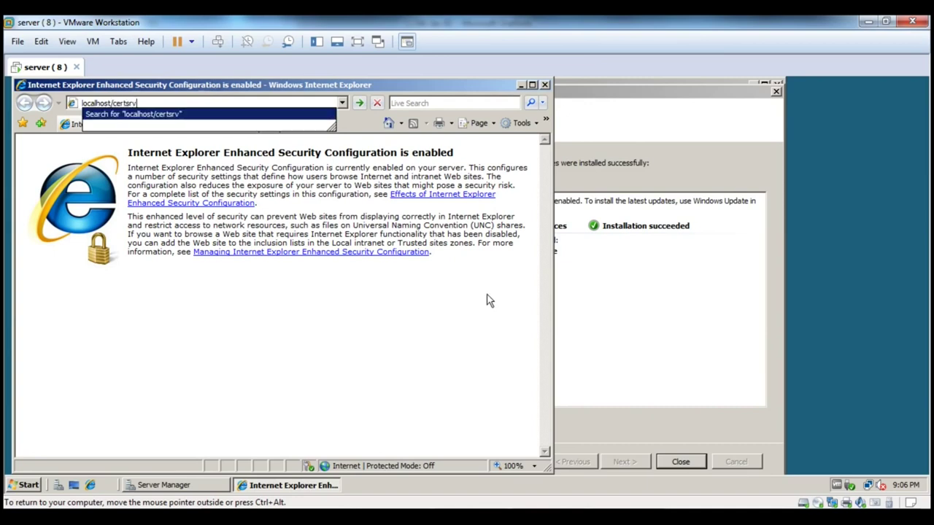
pyautogui.click(644, 321)
pyautogui.click(681, 461)
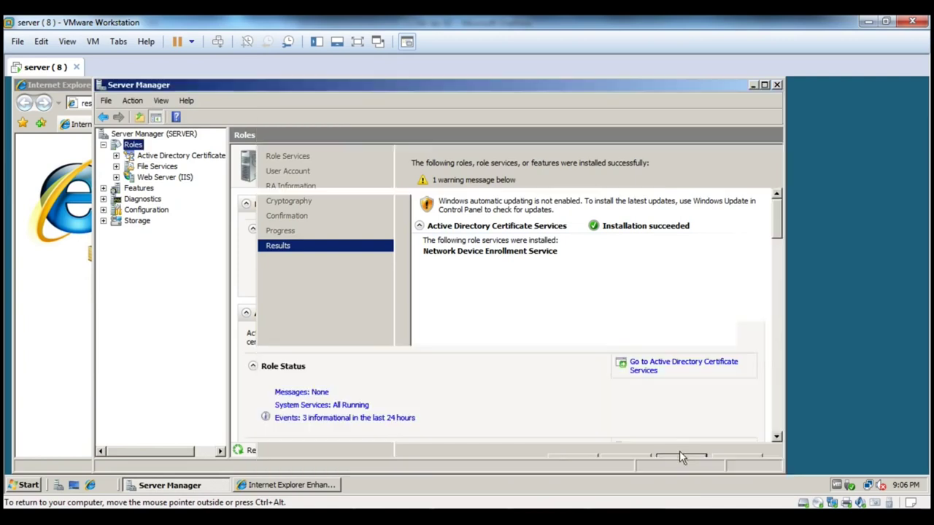
pyautogui.click(754, 86)
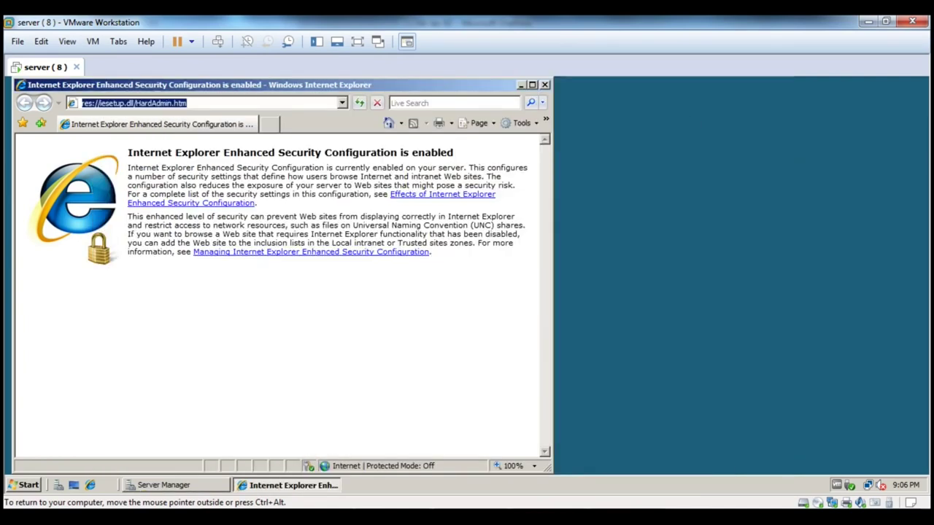
pyautogui.write('local')
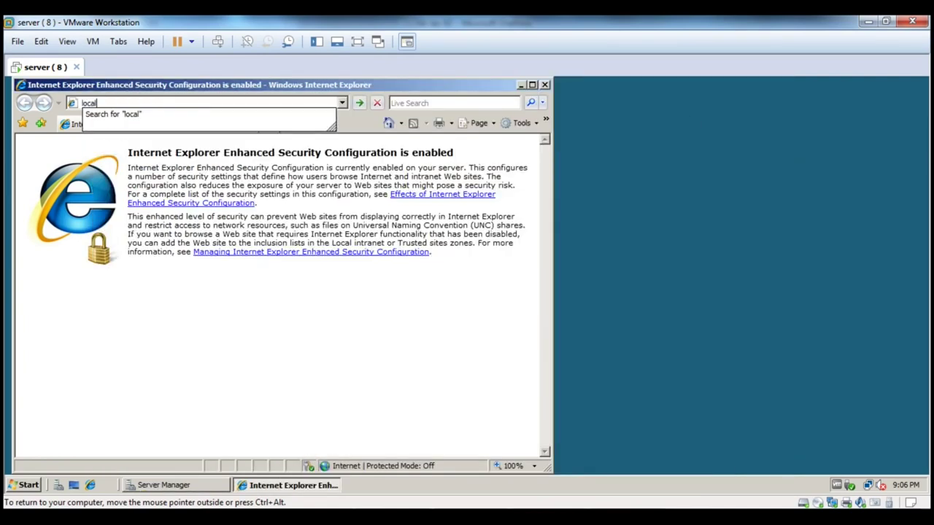
pyautogui.write('host/certsrv')
pyautogui.press('Return')
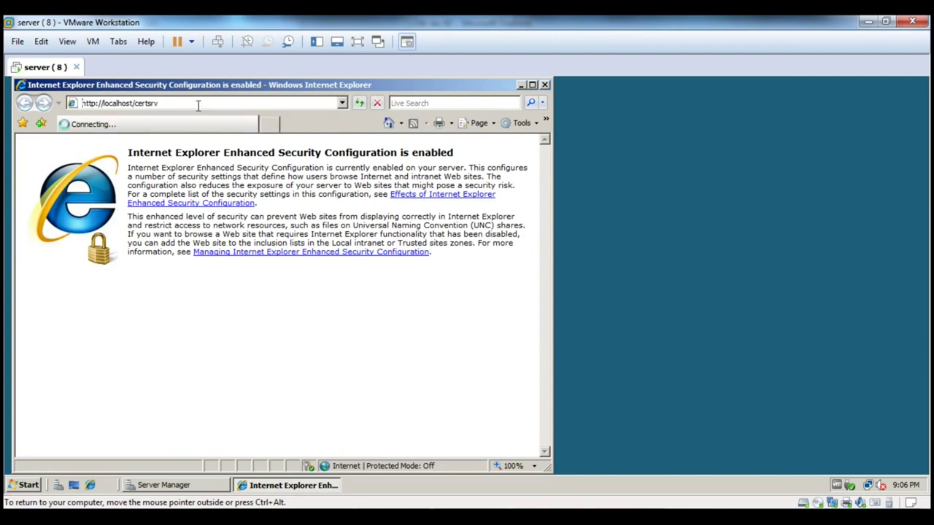
pyautogui.moveTo(244, 84); pyautogui.dragTo(602, 84)
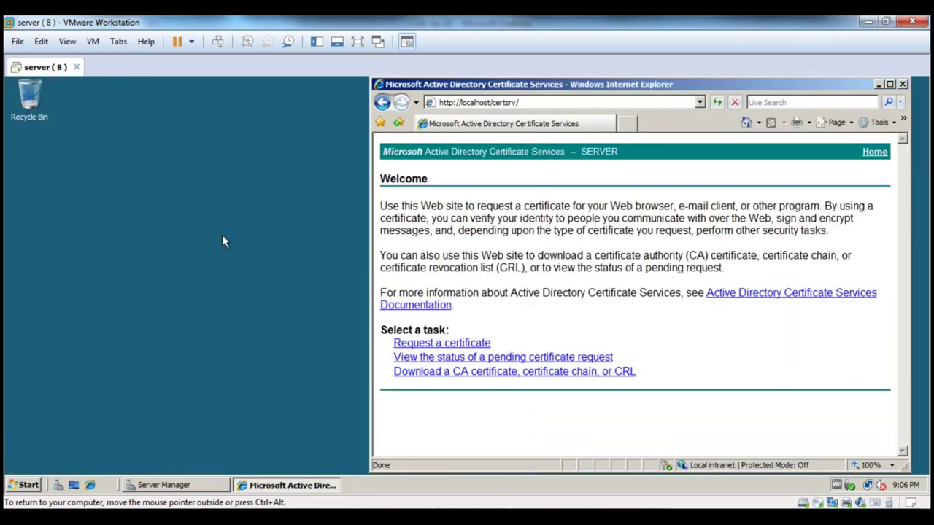
# Open the Certification Authority console from the Start menu
pyautogui.moveTo(664, 86); pyautogui.dragTo(600, 94)
pyautogui.click(54, 347)
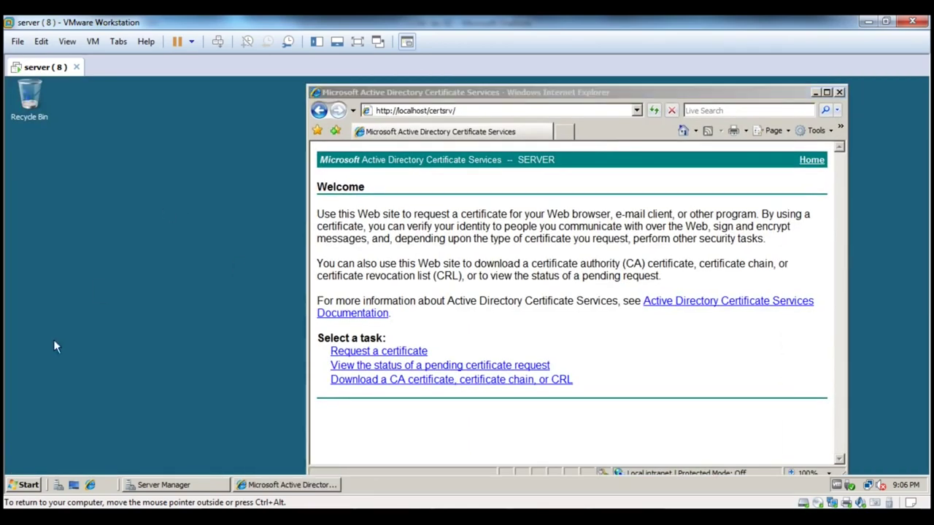
pyautogui.click(26, 485)
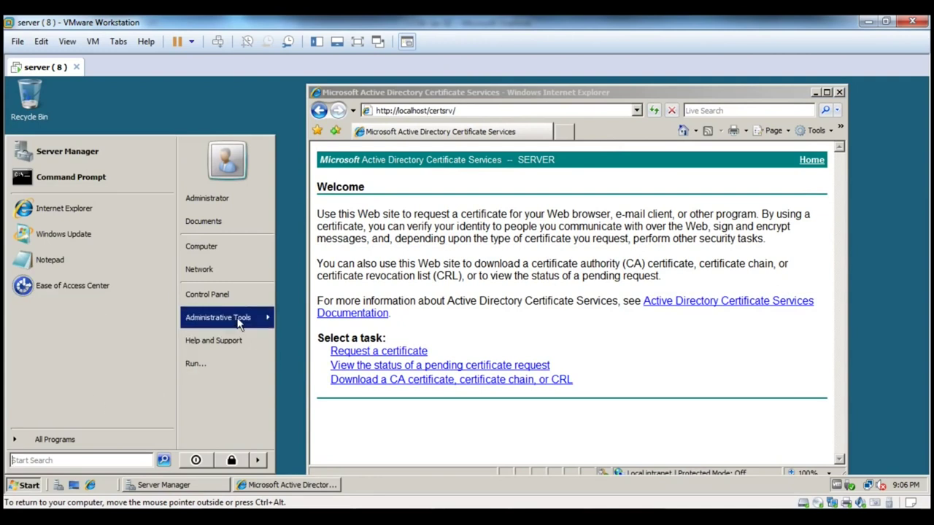
pyautogui.moveTo(240, 325)
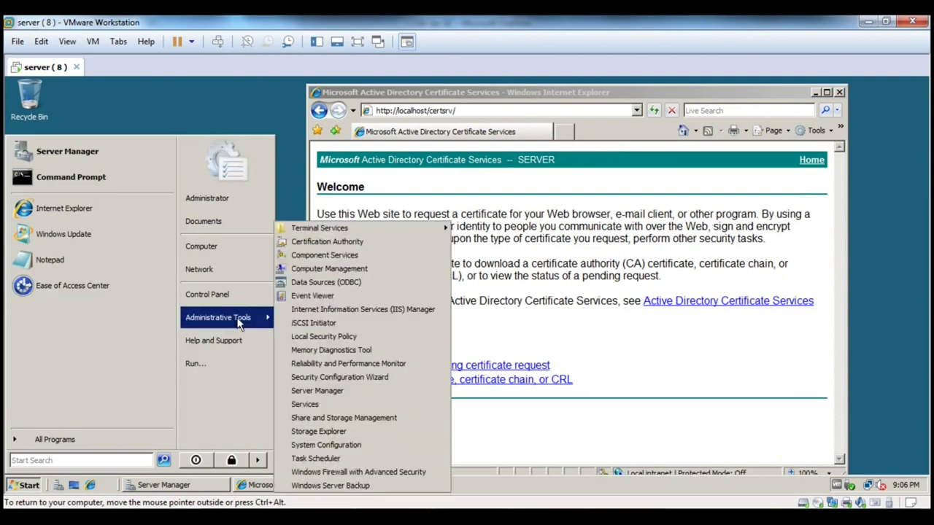
pyautogui.click(332, 241)
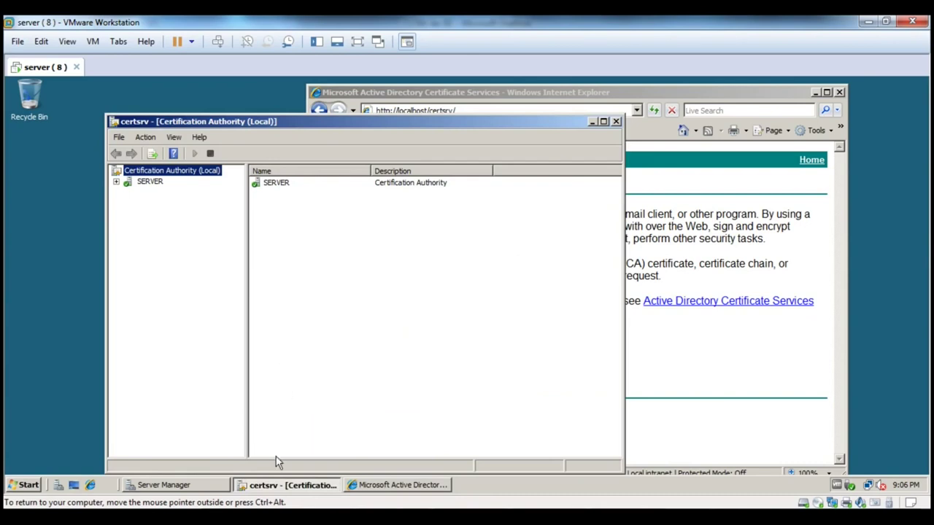
# Review SERVER's issued certificates with a wider Requester Name column, then minimize the console and browser
pyautogui.click(120, 183)
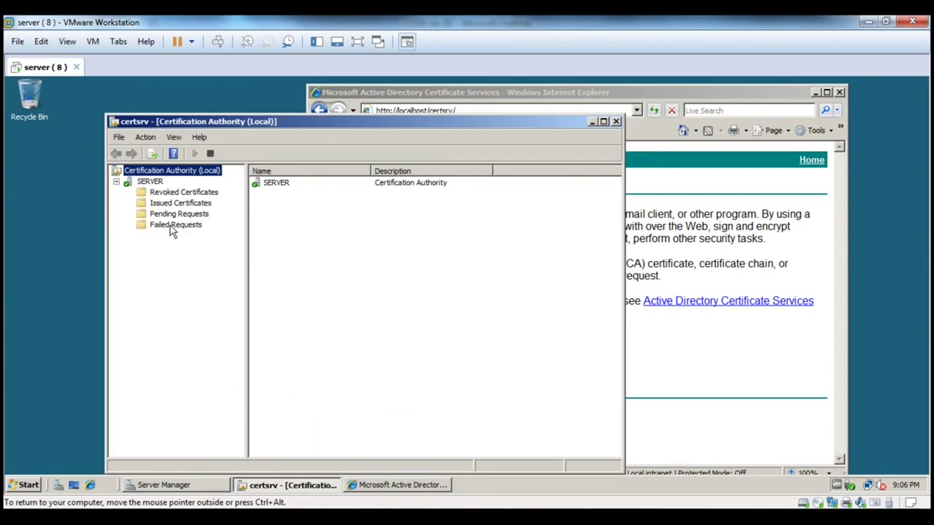
pyautogui.click(177, 205)
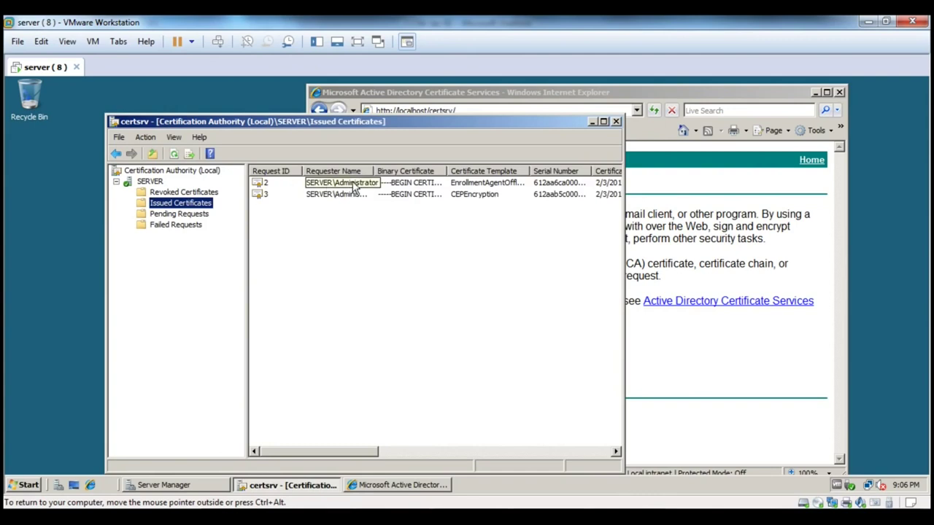
pyautogui.moveTo(374, 172); pyautogui.dragTo(440, 174)
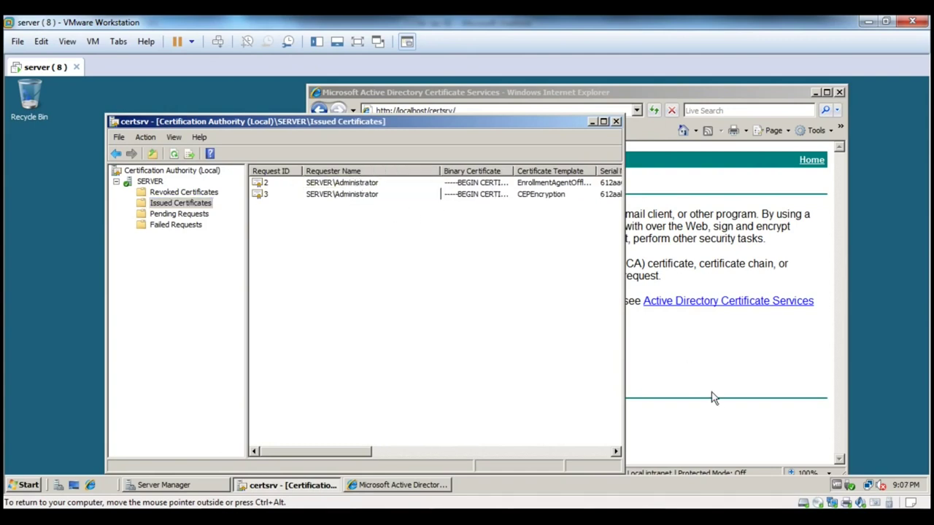
pyautogui.click(591, 122)
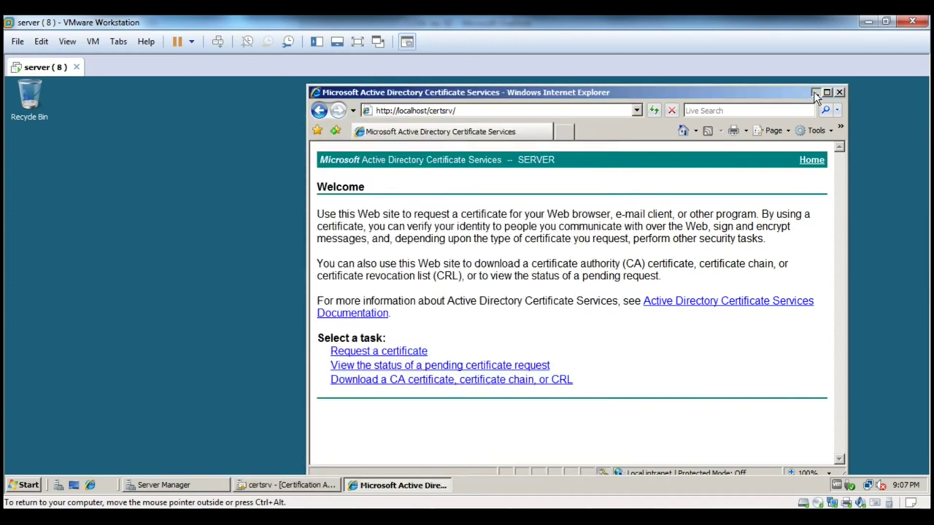
pyautogui.click(815, 93)
# Minimize VMware to read the ASA SCEP enrollment notes in OneNote, then bring up GNS3
pyautogui.click(868, 24)
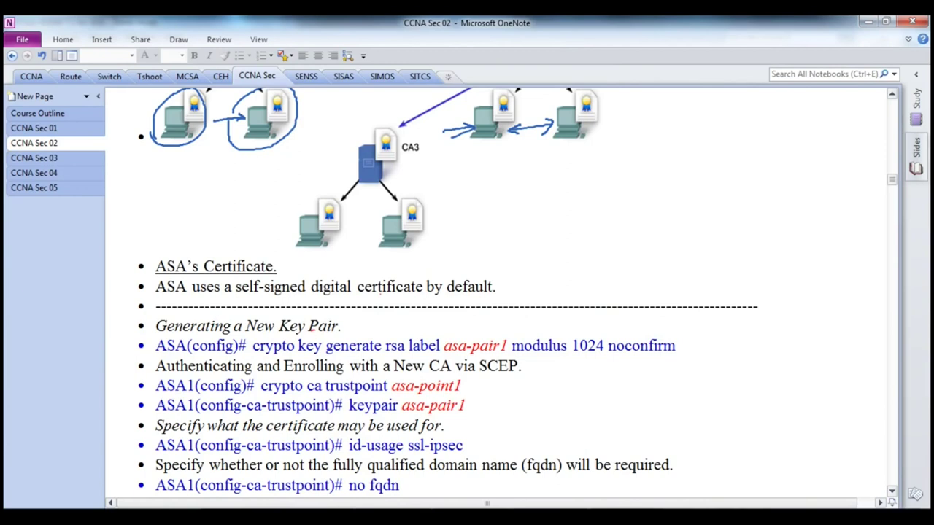
pyautogui.click(399, 504)
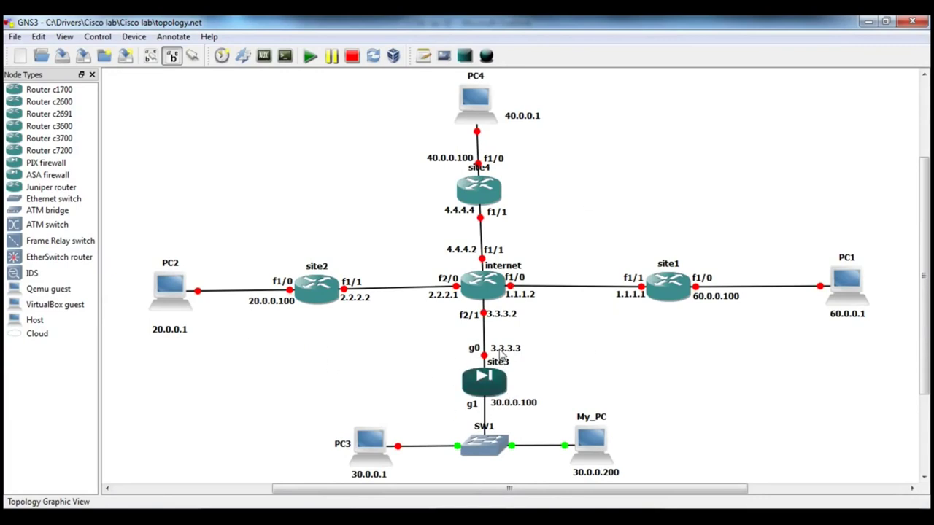
# Start the site3 ASA firewall in GNS3 and open a console session to it
pyautogui.rightClick(488, 380)
pyautogui.click(521, 297)
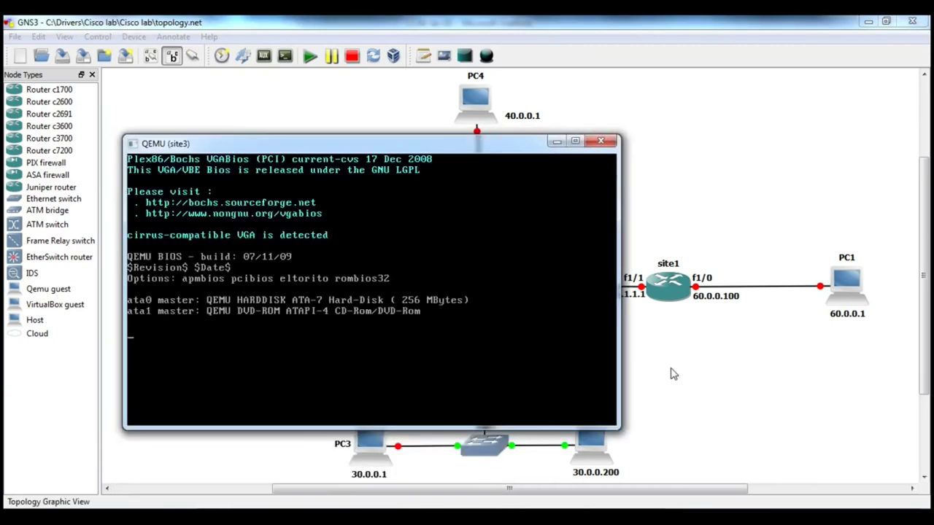
pyautogui.click(671, 374)
pyautogui.rightClick(485, 380)
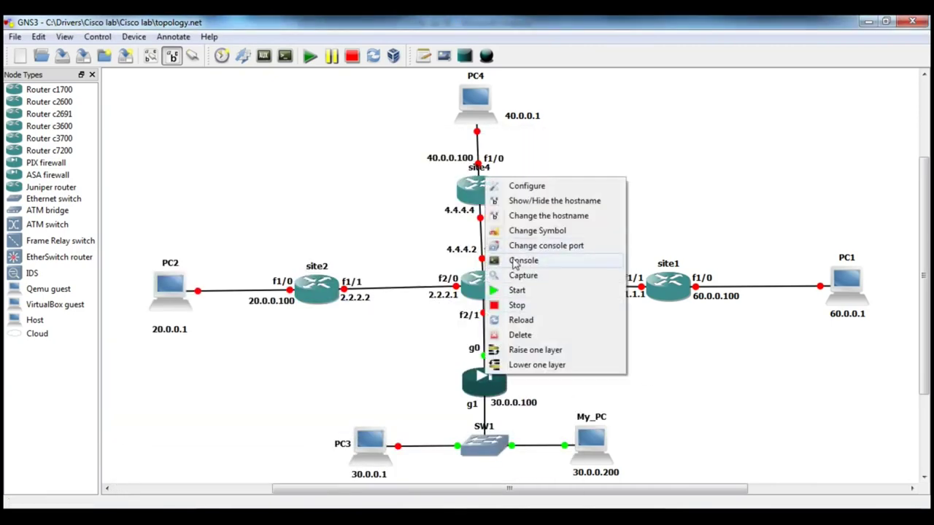
pyautogui.click(520, 261)
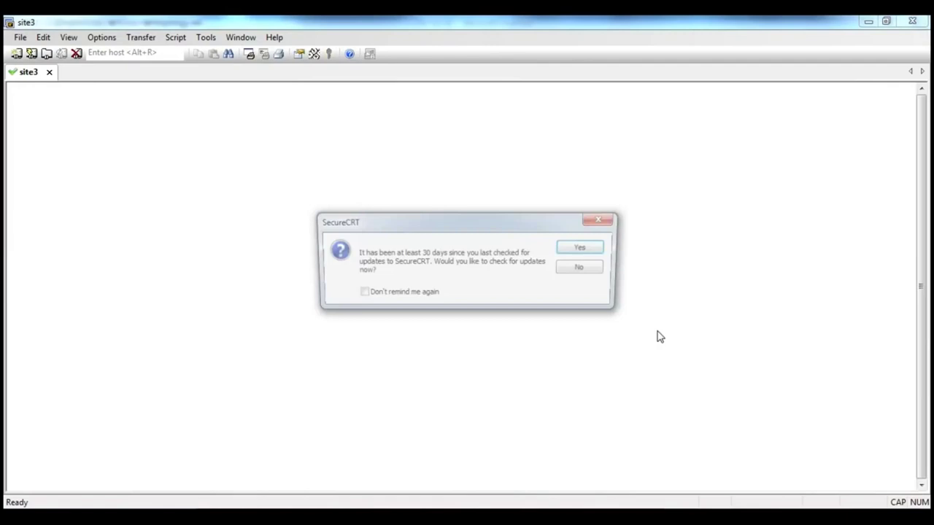
# Decline the SecureCRT update check and return to the site3 console while the ASA boots
pyautogui.click(583, 268)
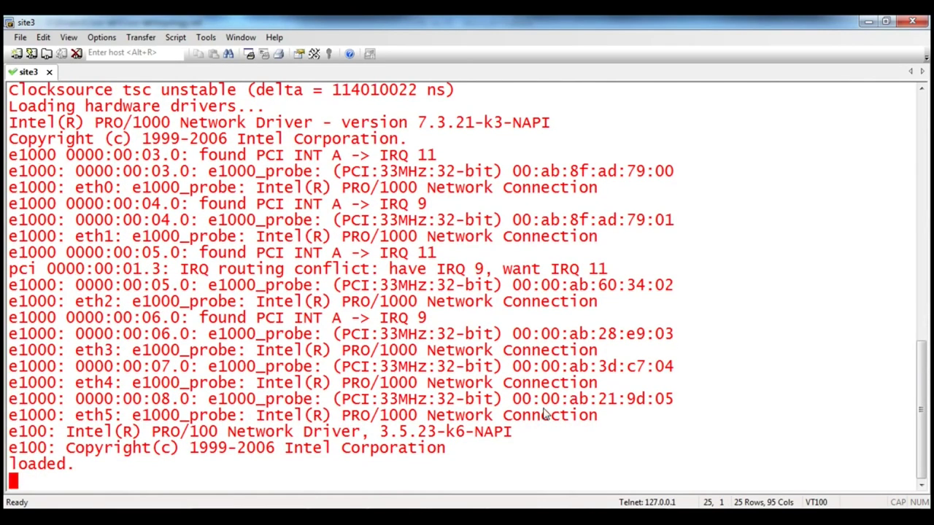
pyautogui.click(383, 503)
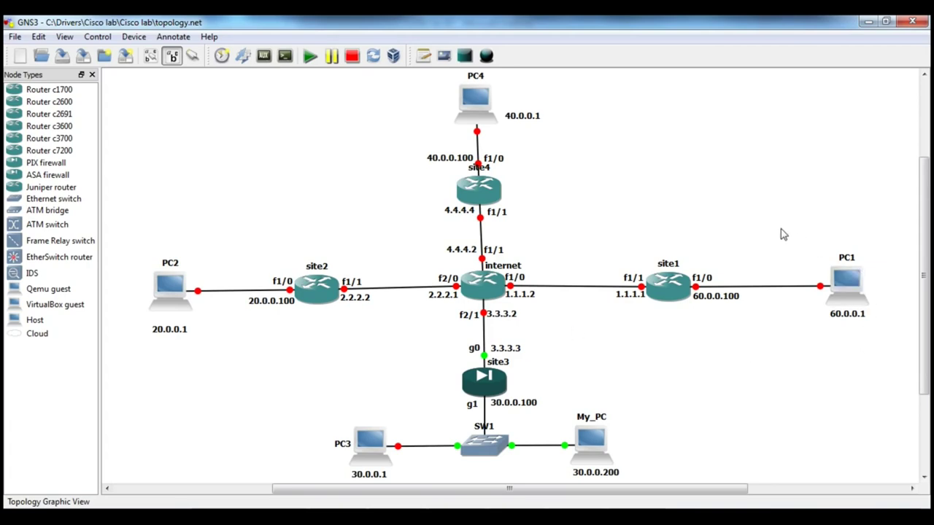
pyautogui.click(867, 22)
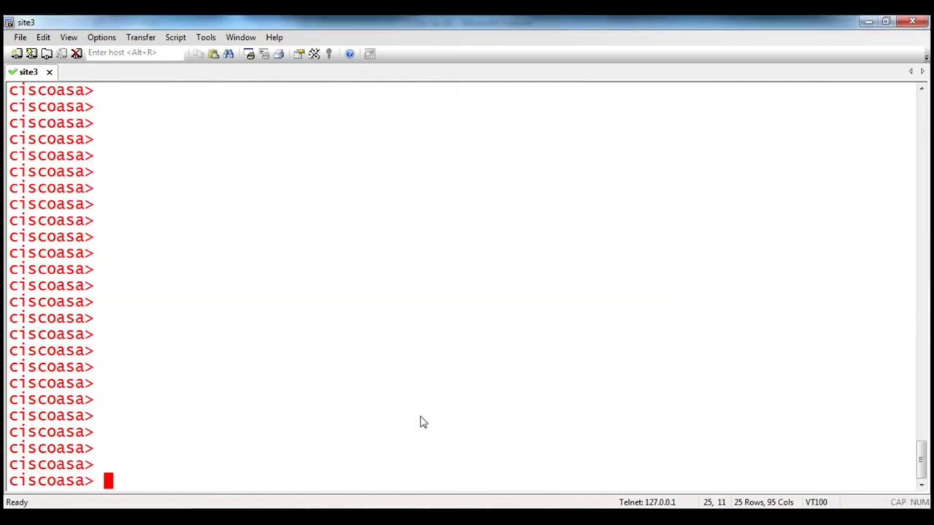
# Enter privileged mode on the ASA with en and the enable password
pyautogui.write('en')
pyautogui.press('Return')
pyautogui.press('Return')
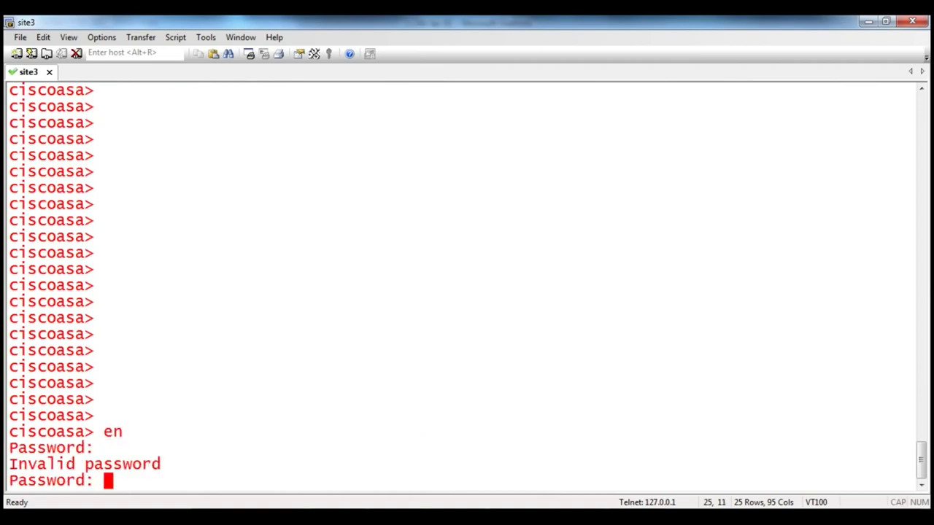
pyautogui.write('cisco')
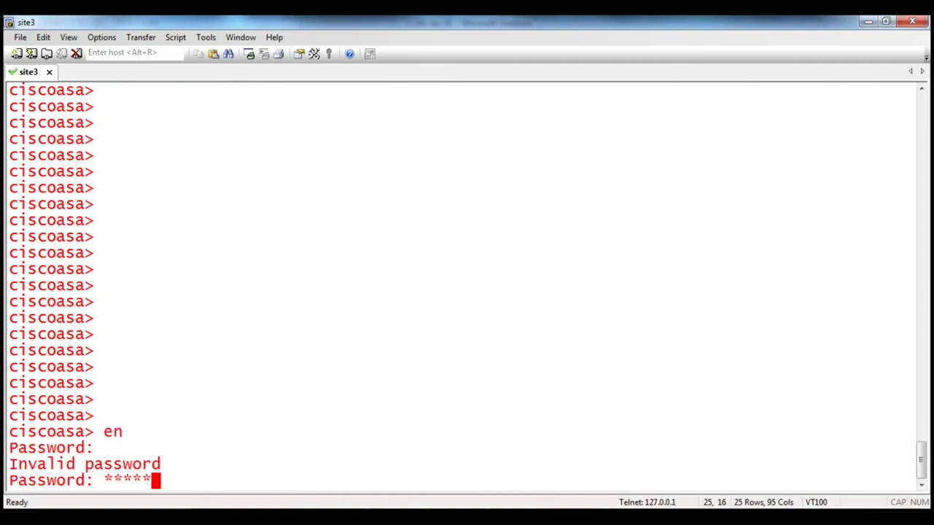
pyautogui.press('Return')
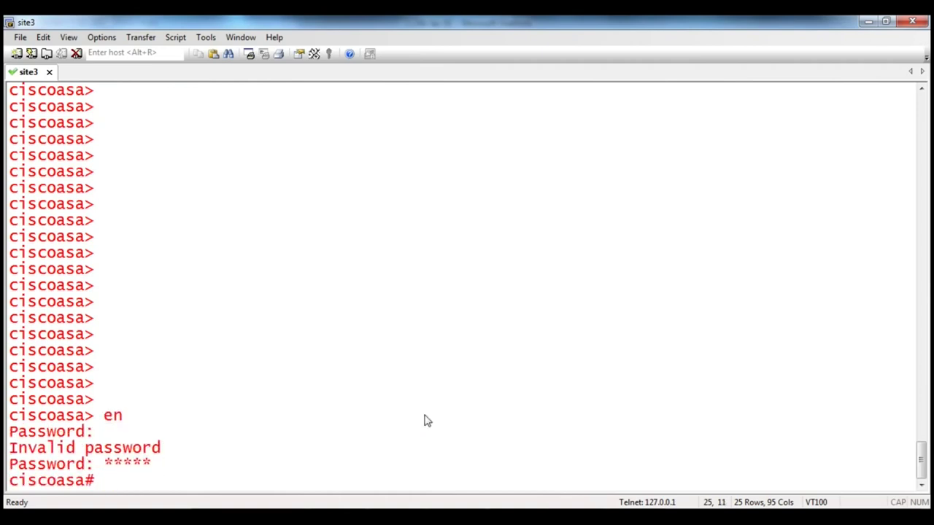
# Ping 30.0.0.8 from the ASA and confirm 100 percent (5/5) success
pyautogui.doubleClick(541, 22)
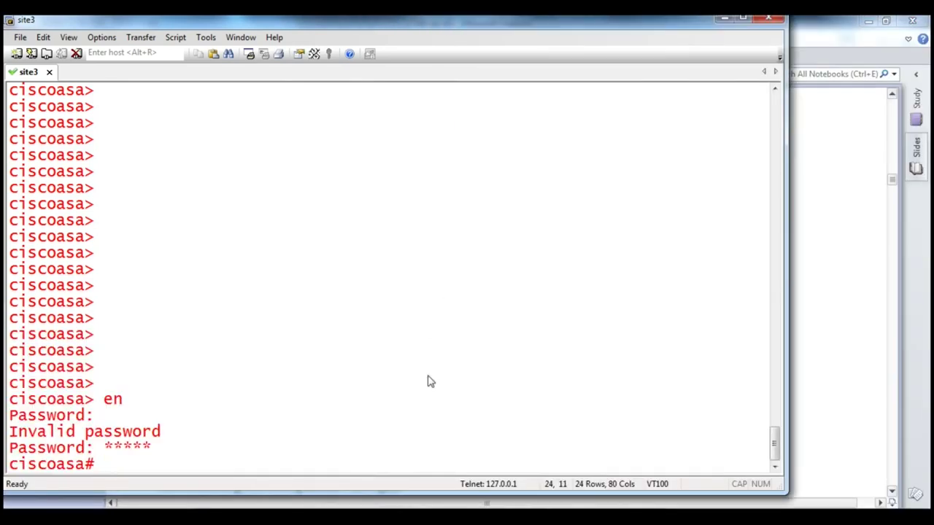
pyautogui.moveTo(389, 491); pyautogui.dragTo(430, 323)
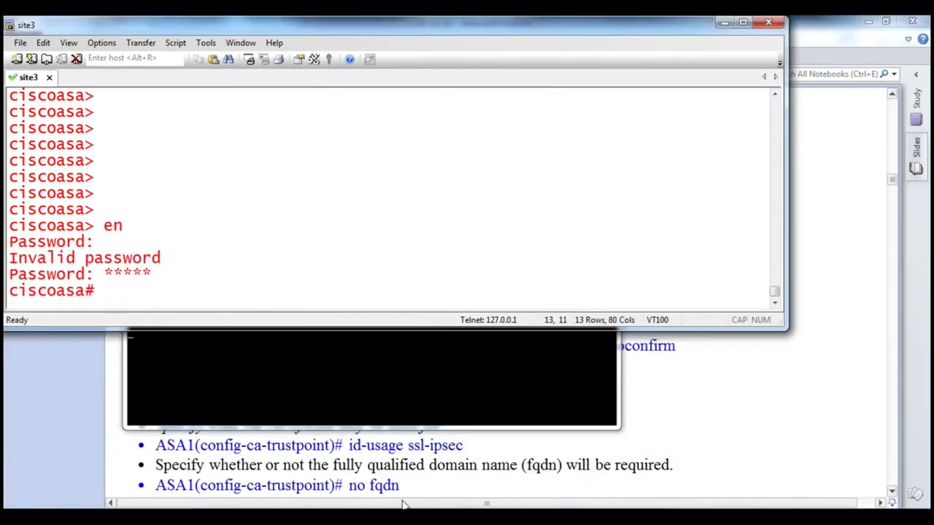
pyautogui.hotkey('alt', 'Tab')
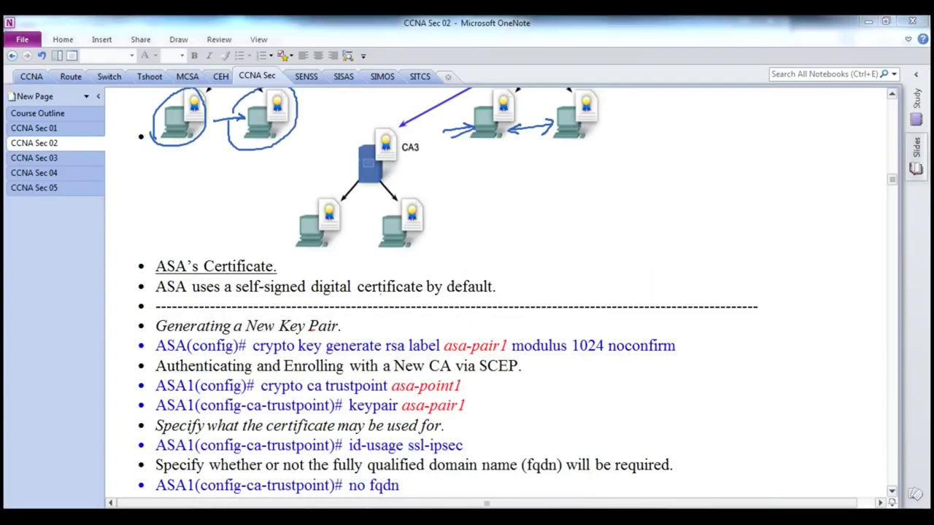
pyautogui.hotkey('alt', 'Tab')
pyautogui.write('ping ')
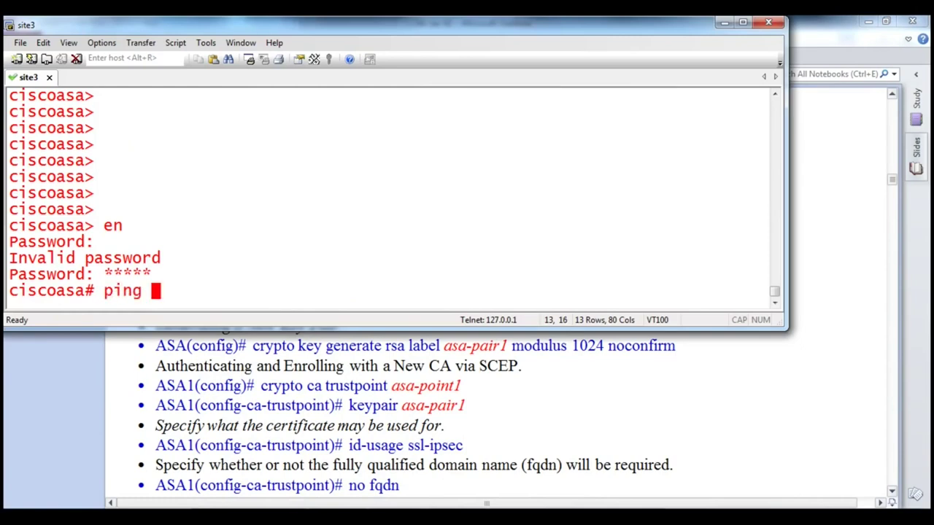
pyautogui.write('30.0.0.8')
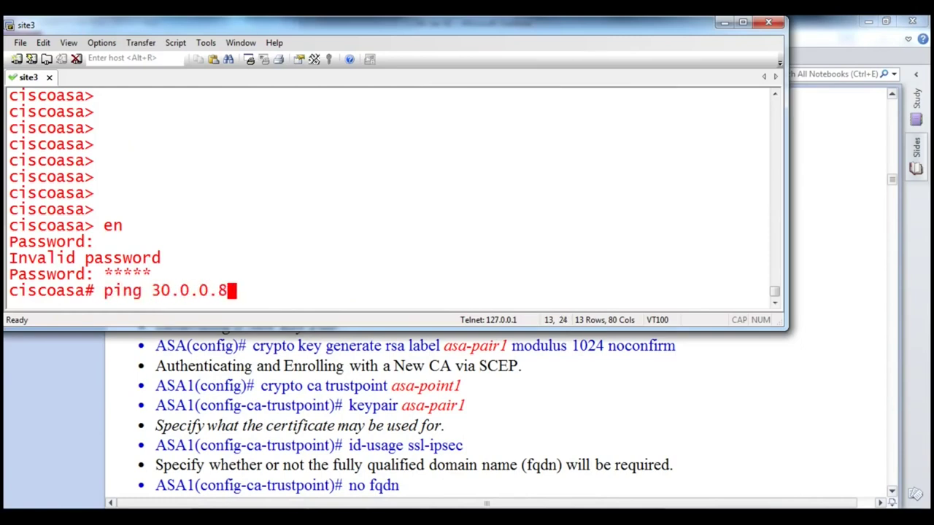
pyautogui.press('Return')
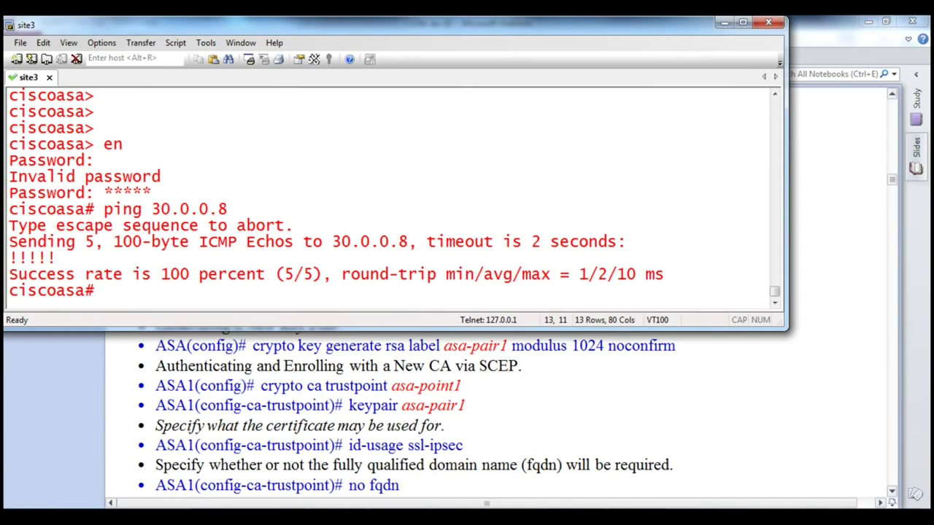
pyautogui.moveTo(349, 328); pyautogui.dragTo(354, 295)
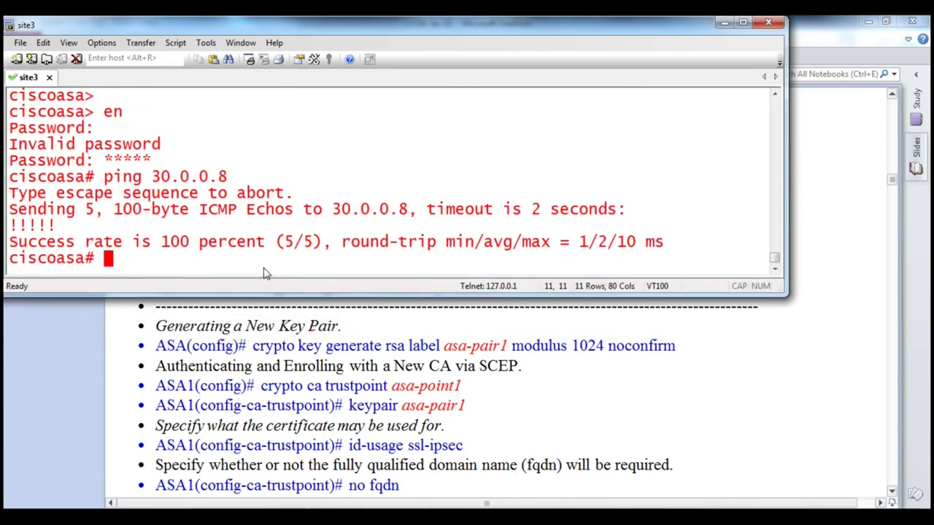
# Try crypto key generate outside configuration mode, then clear the rejected command line
pyautogui.write('cry')
pyautogui.press('Tab')
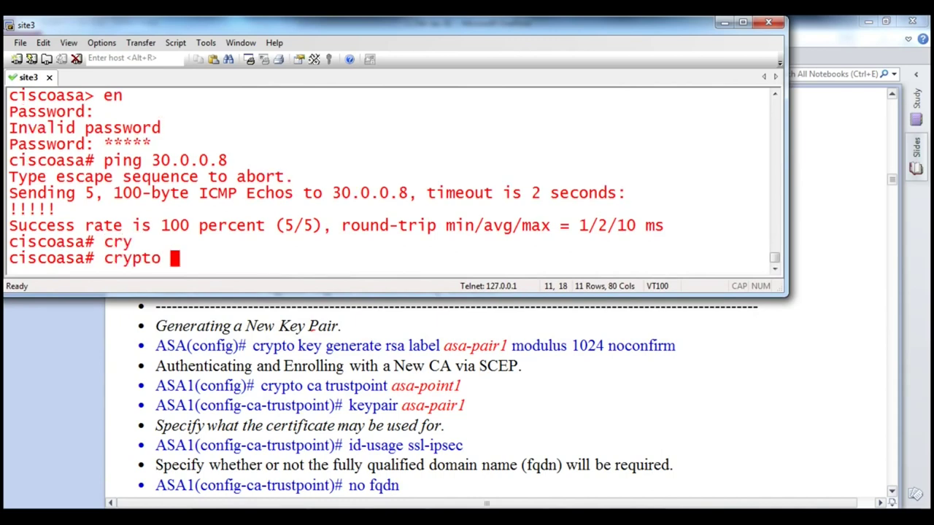
pyautogui.write('ke')
pyautogui.press('Tab')
pyautogui.write('g')
pyautogui.press('Tab')
pyautogui.press('BackSpace')
pyautogui.press('Tab')
pyautogui.write('y')
pyautogui.press('Tab')
pyautogui.write('g')
pyautogui.press('Tab')
pyautogui.write('e')
pyautogui.press('Tab')
pyautogui.press('BackSpace')
pyautogui.press('BackSpace')
pyautogui.press('BackSpace')
pyautogui.press('BackSpace')
pyautogui.press('BackSpace')
pyautogui.press('BackSpace')
pyautogui.press('BackSpace')
pyautogui.press('BackSpace')
pyautogui.press('BackSpace')
pyautogui.press('BackSpace')
pyautogui.press('BackSpace')
pyautogui.press('BackSpace')
pyautogui.press('BackSpace')
# In conf t, run crypto key generate rsa label asa-pair1 modulus 1024 noconfirm
pyautogui.write('conf t')
pyautogui.press('Return')
pyautogui.write('cry')
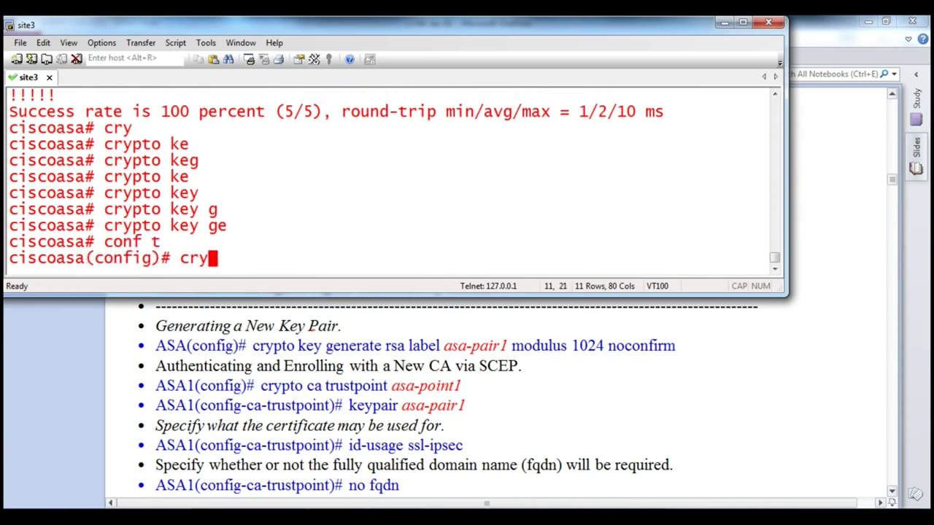
pyautogui.press('Tab')
pyautogui.write('ke')
pyautogui.press('Tab')
pyautogui.write('g')
pyautogui.press('Tab')
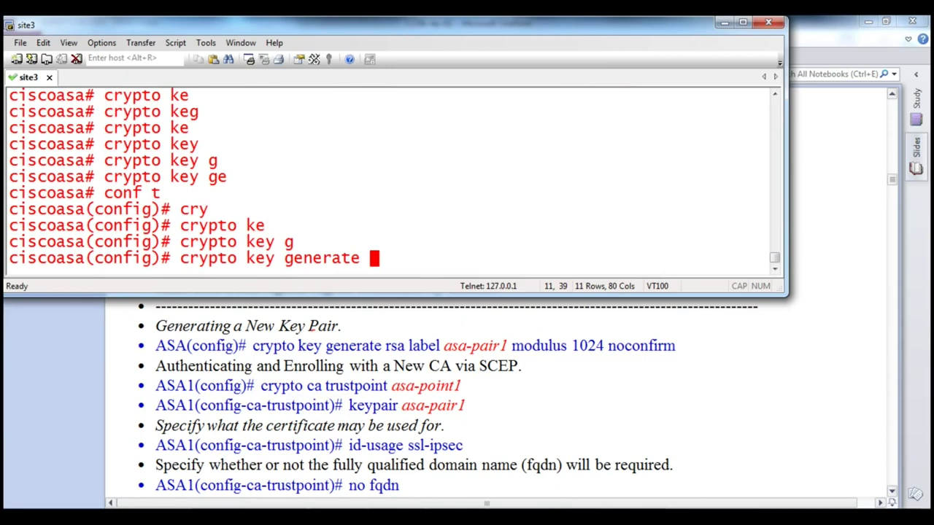
pyautogui.write('rs')
pyautogui.press('Tab')
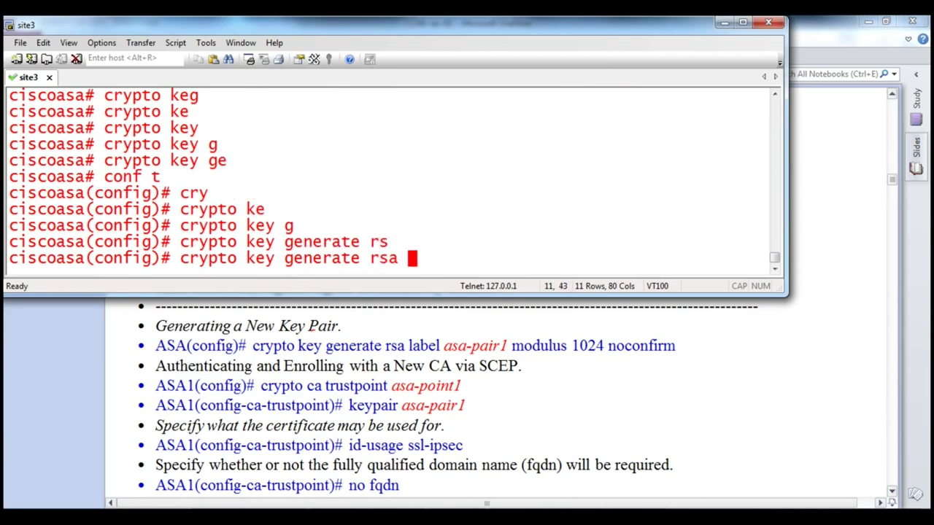
pyautogui.write('l')
pyautogui.press('Tab')
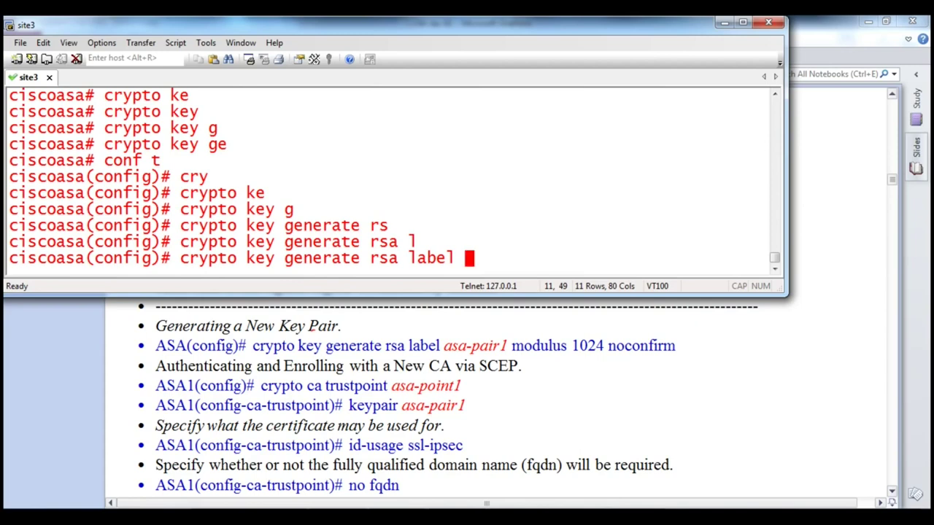
pyautogui.write('asa-pair1 mo')
pyautogui.press('Tab')
pyautogui.write('1024 ')
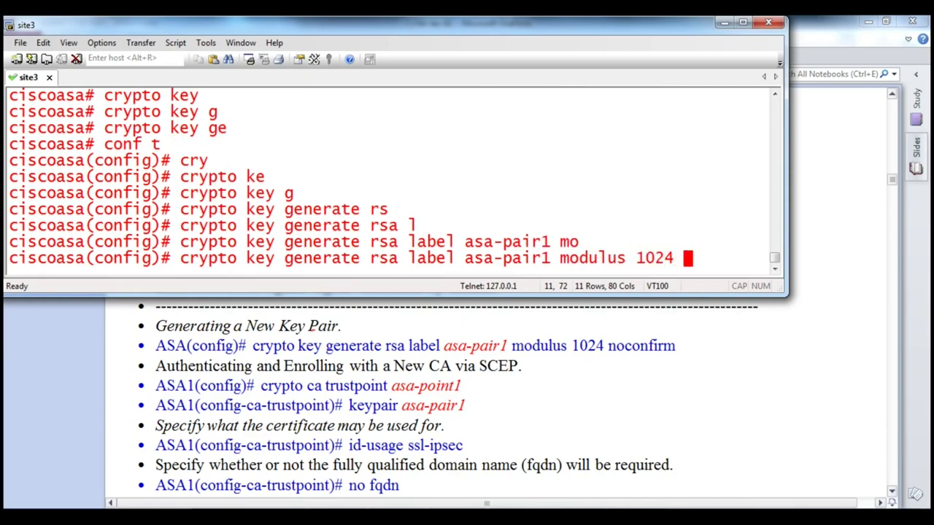
pyautogui.write('no')
pyautogui.press('Tab')
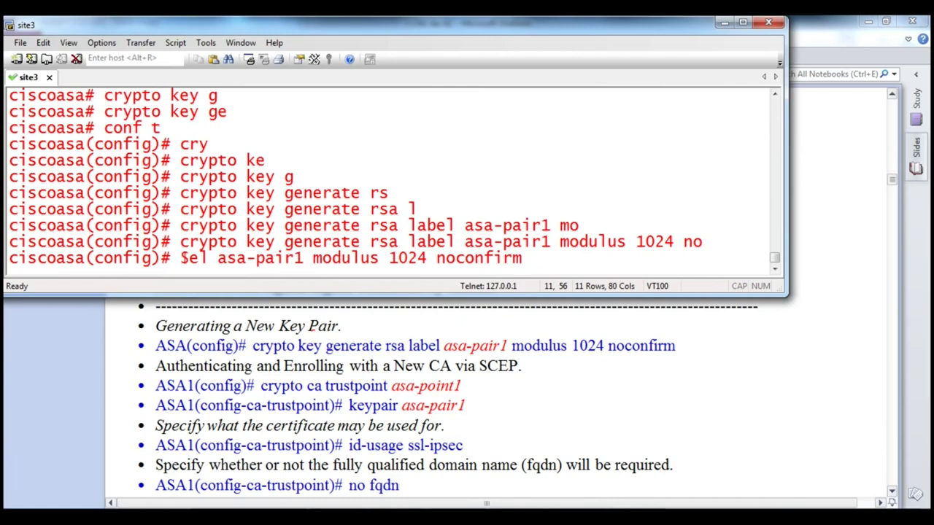
pyautogui.press('Return')
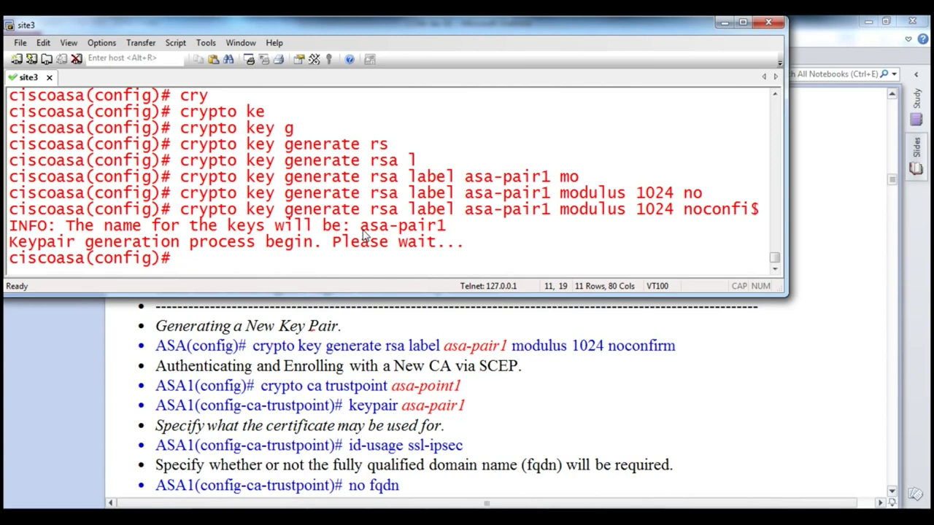
pyautogui.hotkey('alt', 'Tab')
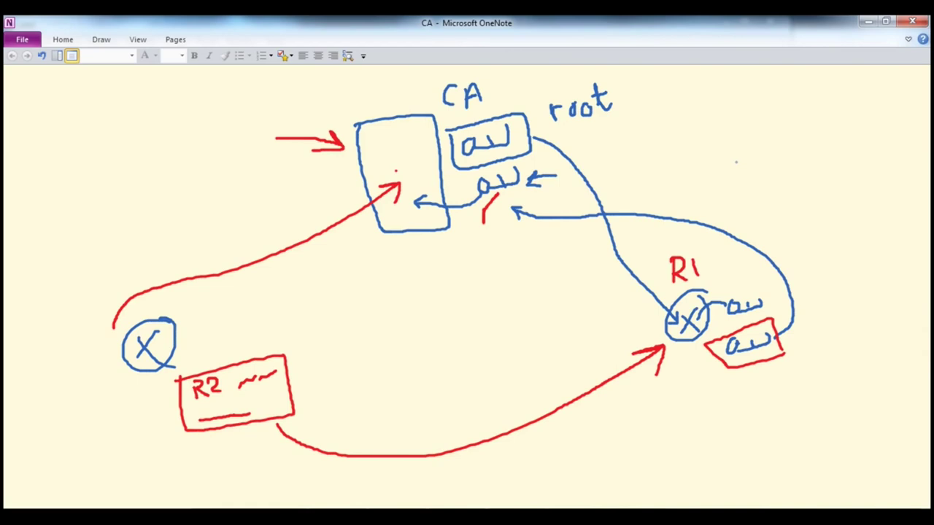
# Draw a blue circle around R1 in the CA root-certificate diagram
pyautogui.moveTo(682, 289)
pyautogui.mouseDown()
pyautogui.moveTo(701, 263)
pyautogui.moveTo(696, 245)
pyautogui.moveTo(665, 250)
pyautogui.moveTo(657, 279)
pyautogui.moveTo(686, 292)
pyautogui.mouseUp()
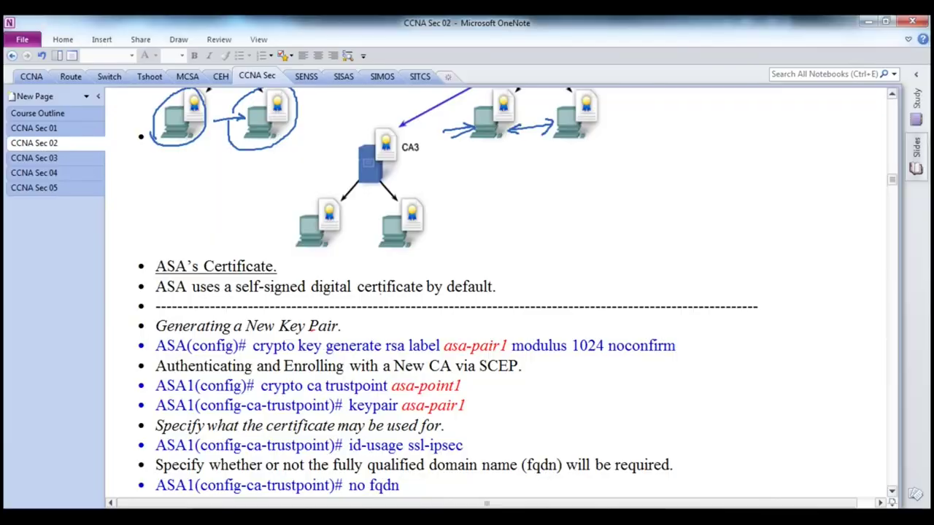
# Create the crypto ca trustpoint asa-pint1 on the site3 ASA
pyautogui.hotkey('alt', 'Tab')
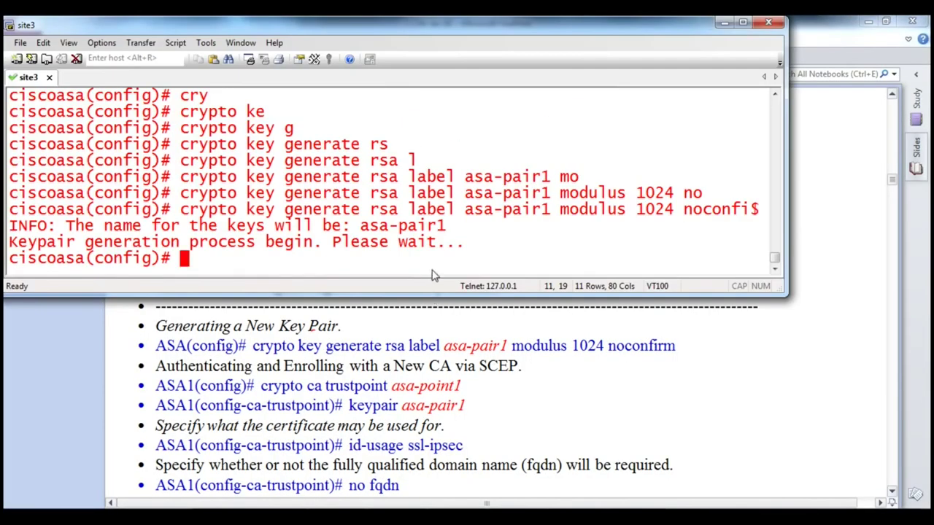
pyautogui.write('cr')
pyautogui.press('Tab')
pyautogui.write('y')
pyautogui.press('Tab')
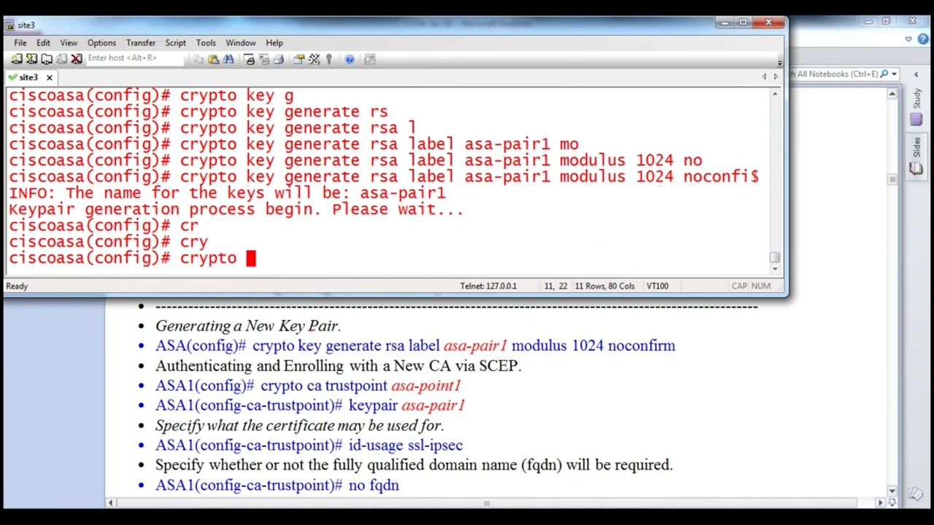
pyautogui.write('ca')
pyautogui.press('Tab')
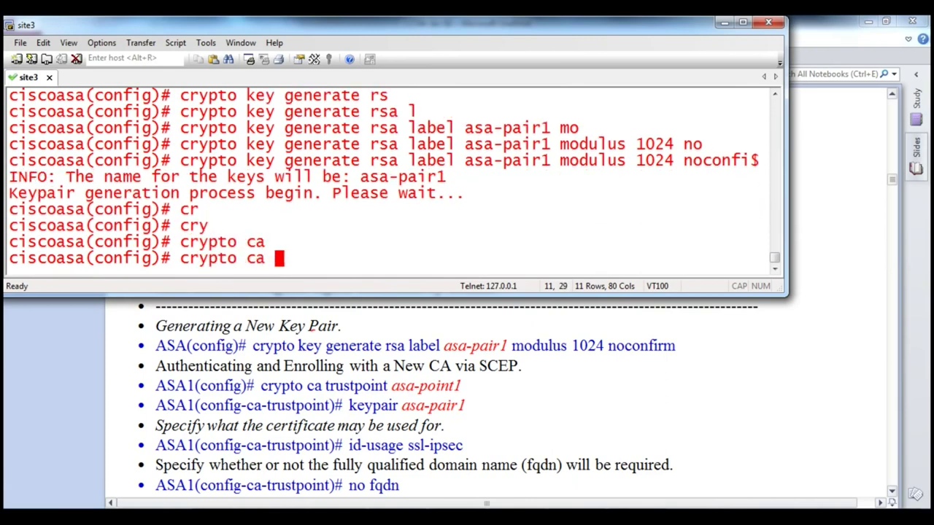
pyautogui.write('tr')
pyautogui.press('Tab')
pyautogui.write('asa-pint1')
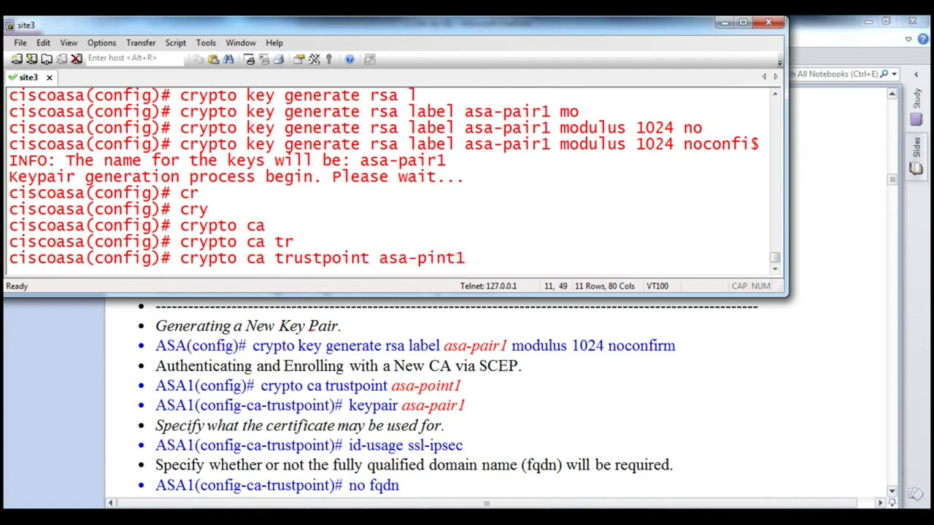
pyautogui.press('Return')
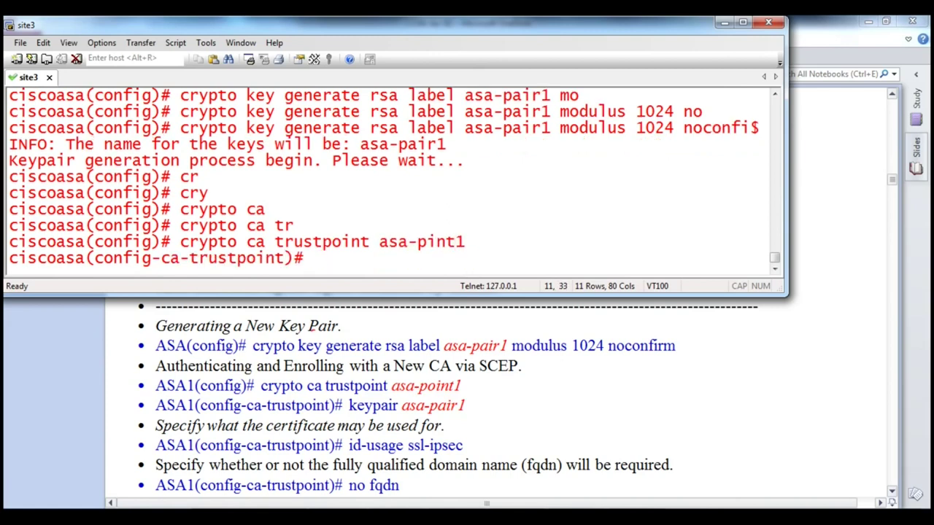
# Bind key pair asa-pair1 to the asa-pint1 trustpoint
pyautogui.write('key')
pyautogui.press('Tab')
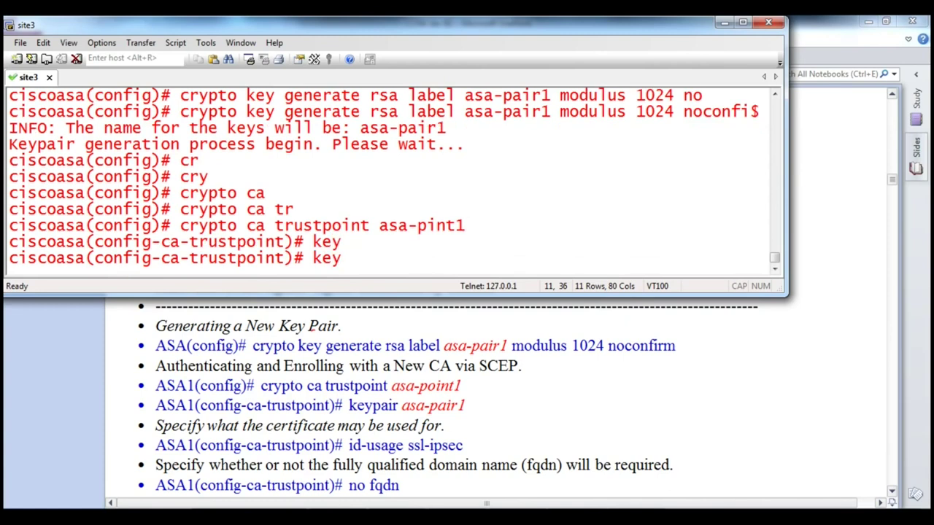
pyautogui.write('p')
pyautogui.press('Tab')
pyautogui.write('as')
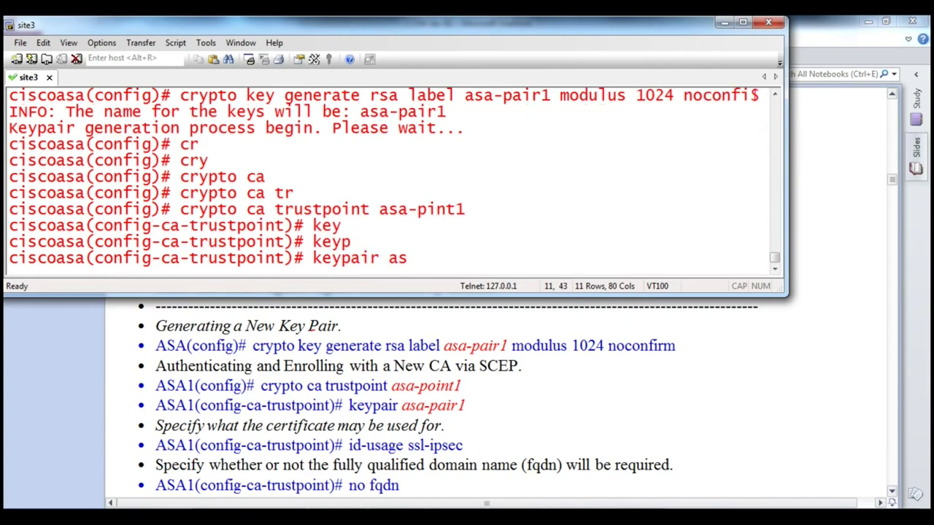
pyautogui.write('a-pair1')
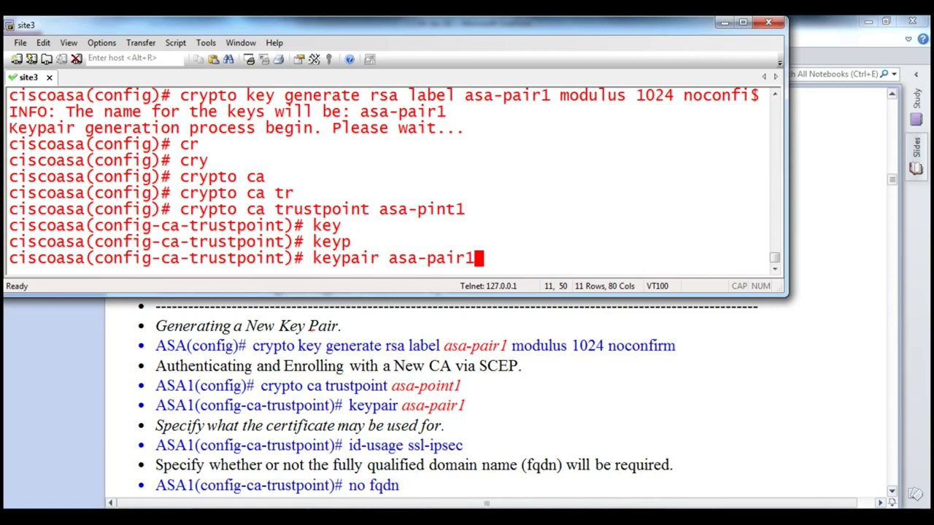
pyautogui.press('Return')
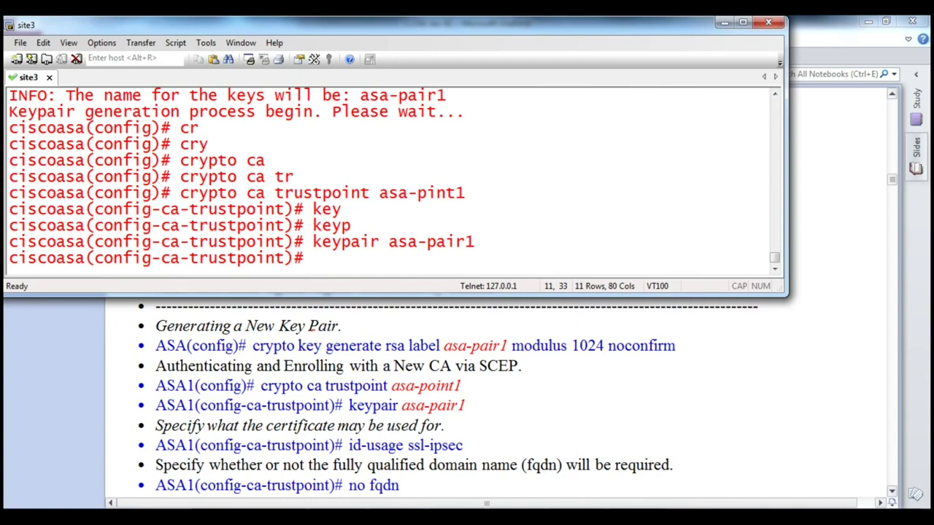
# Set id-usage to ssl-ipsec and turn off the FQDN requirement with no fqdn
pyautogui.write('id')
pyautogui.press('Tab')
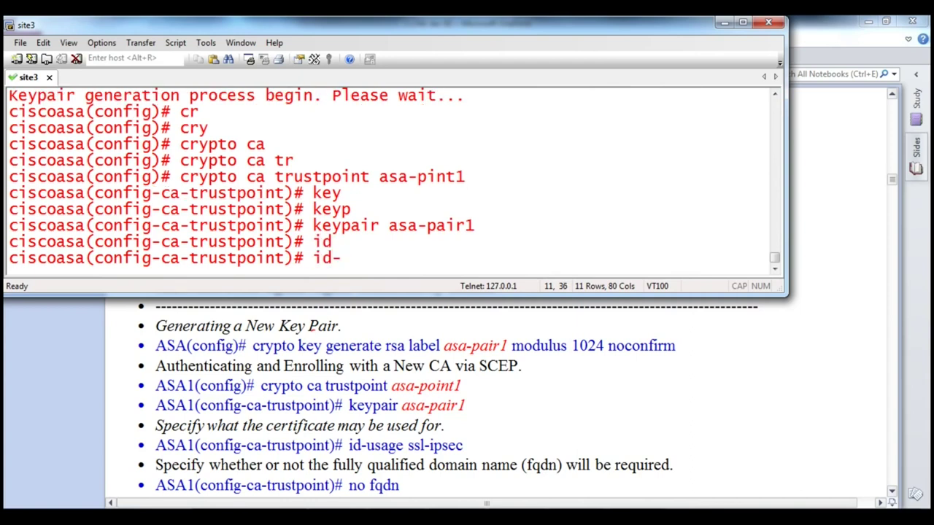
pyautogui.write('u')
pyautogui.press('Tab')
pyautogui.write('s')
pyautogui.press('Tab')
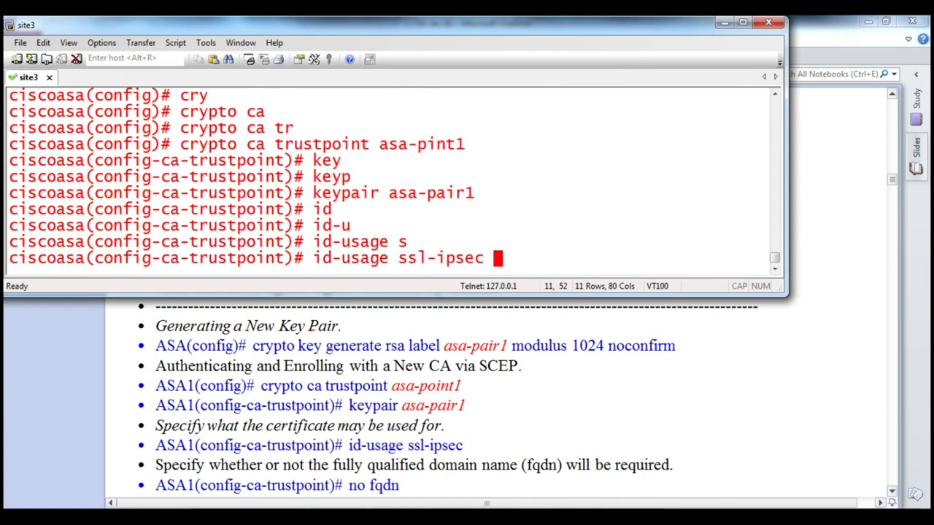
pyautogui.press('Return')
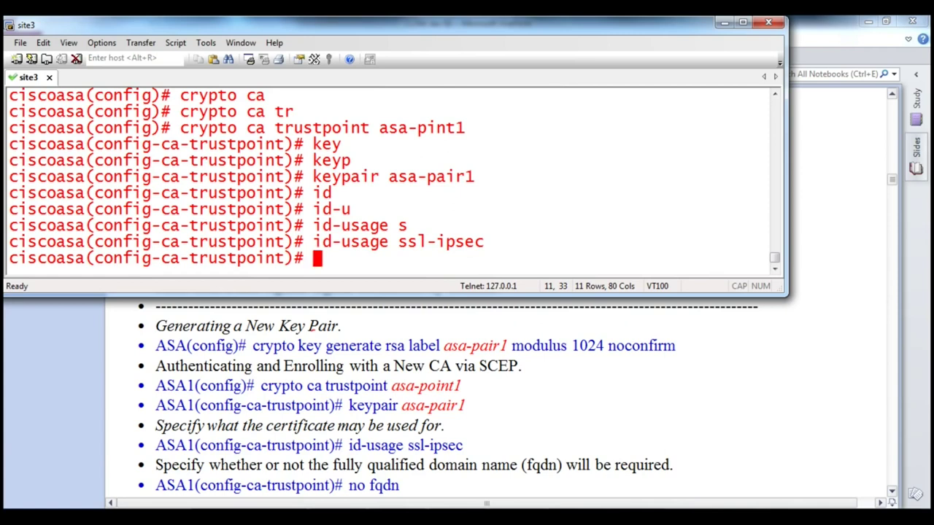
pyautogui.write('no fq')
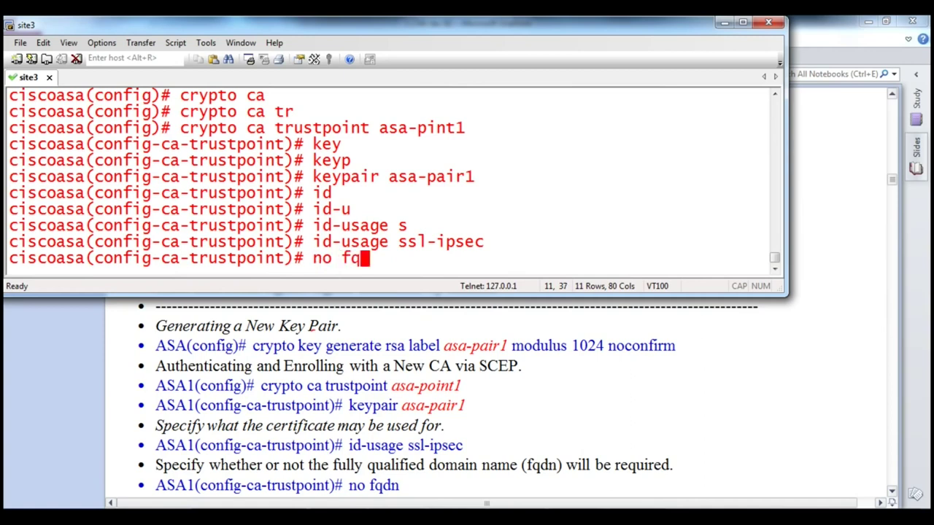
pyautogui.press('Tab')
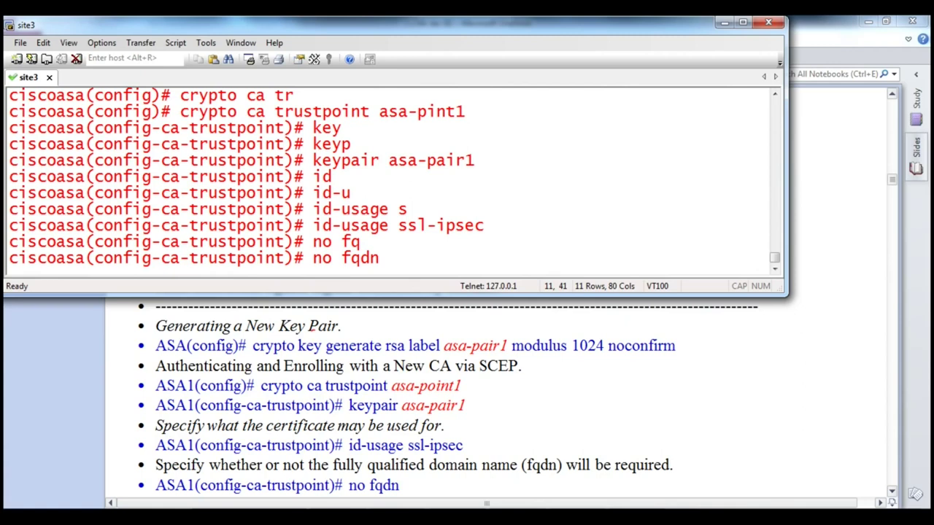
pyautogui.press('Return')
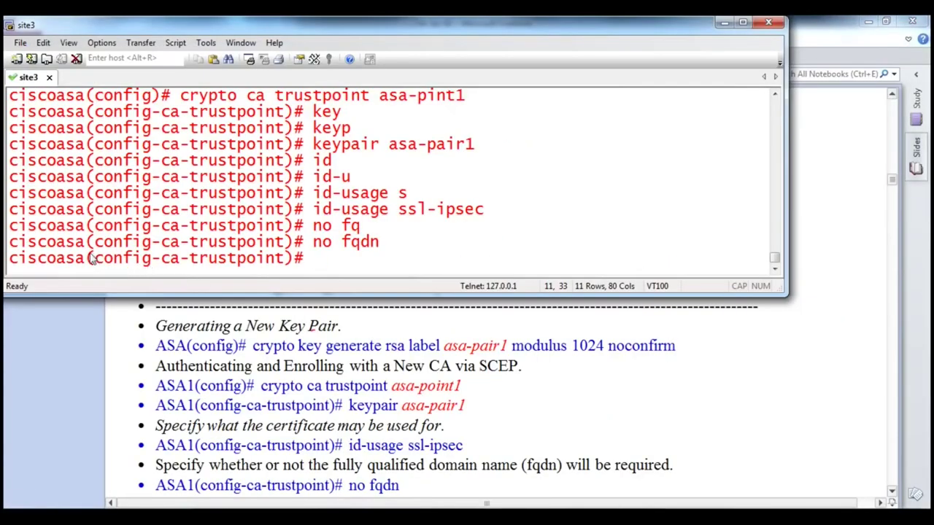
# Set the trustpoint subject-name to CN=site3
pyautogui.moveTo(86, 259); pyautogui.dragTo(10, 263)
pyautogui.click(10, 263)
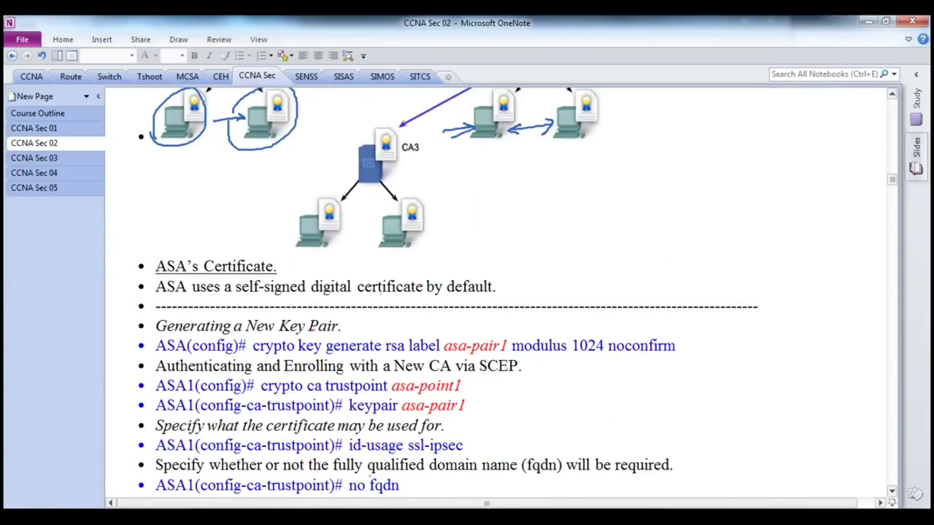
pyautogui.scroll(-3, 496, 291)
pyautogui.hotkey('alt', 'Tab')
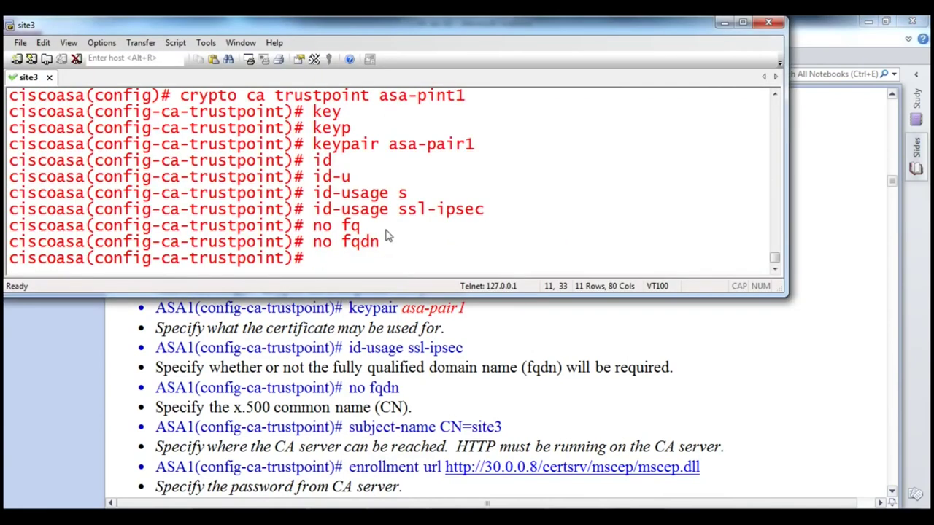
pyautogui.write('sub')
pyautogui.press('Tab')
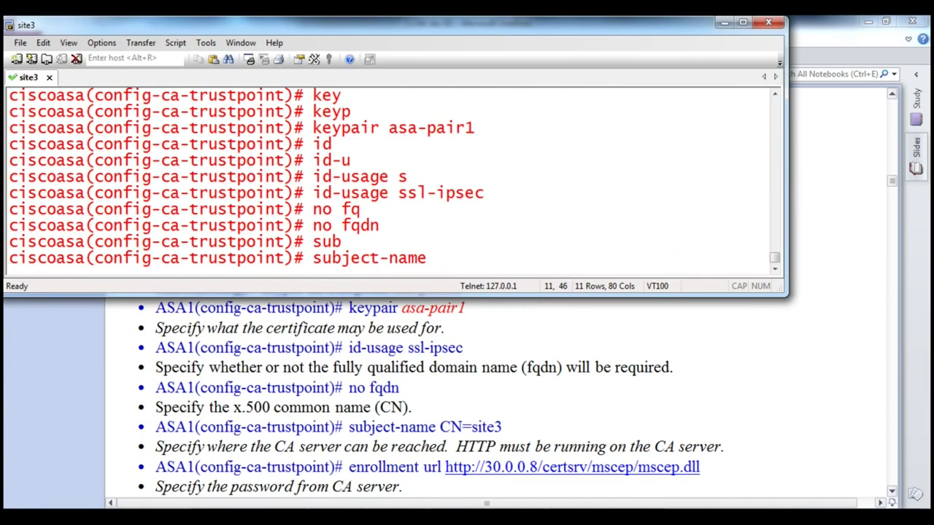
pyautogui.write('CN=site3')
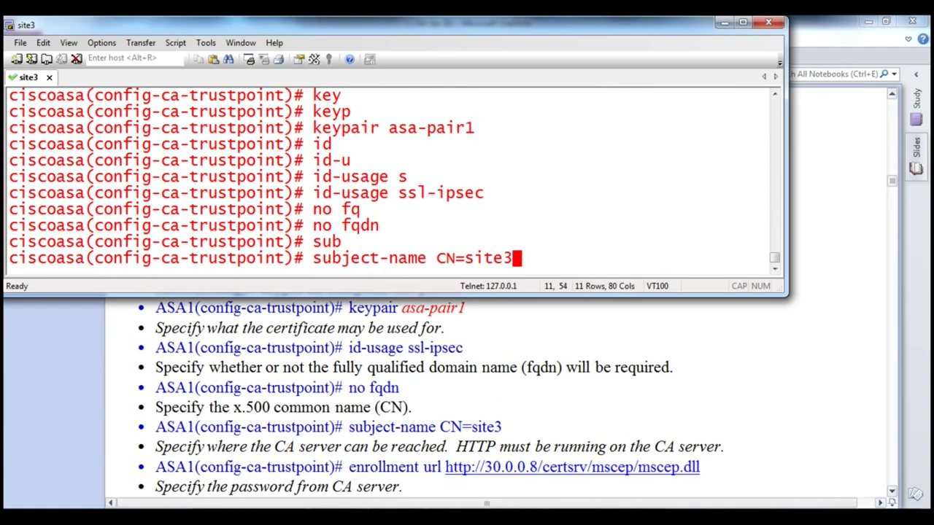
pyautogui.press('Return')
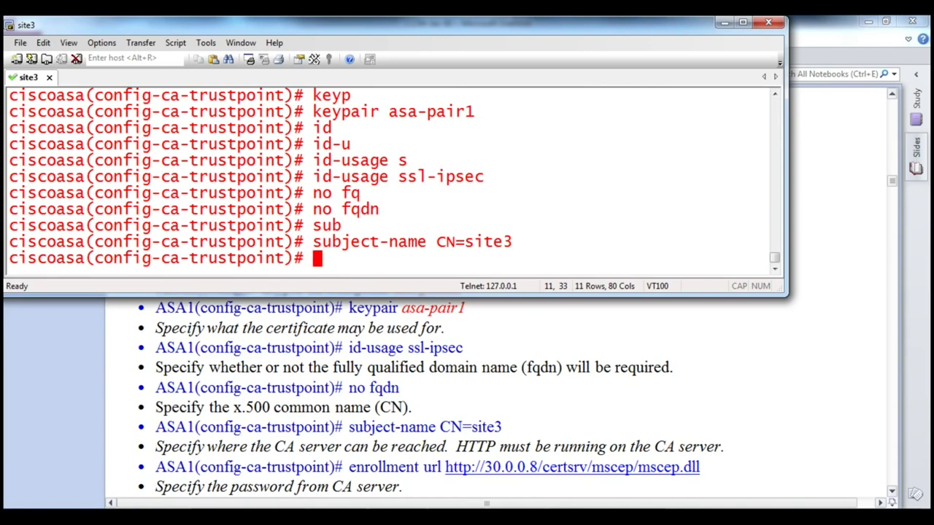
pyautogui.write('enr')
pyautogui.press('Tab')
pyautogui.write('u')
pyautogui.press('Tab')
pyautogui.write('http://')
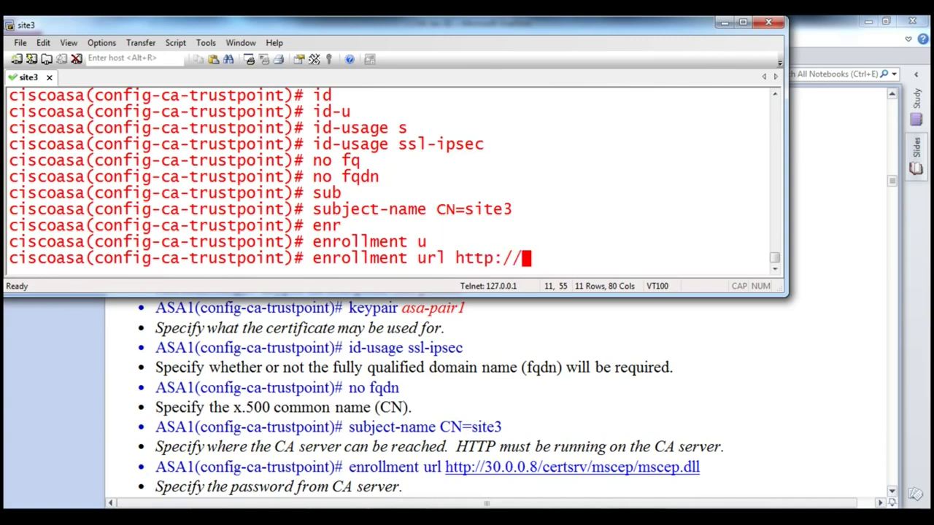
pyautogui.write('30.0.')
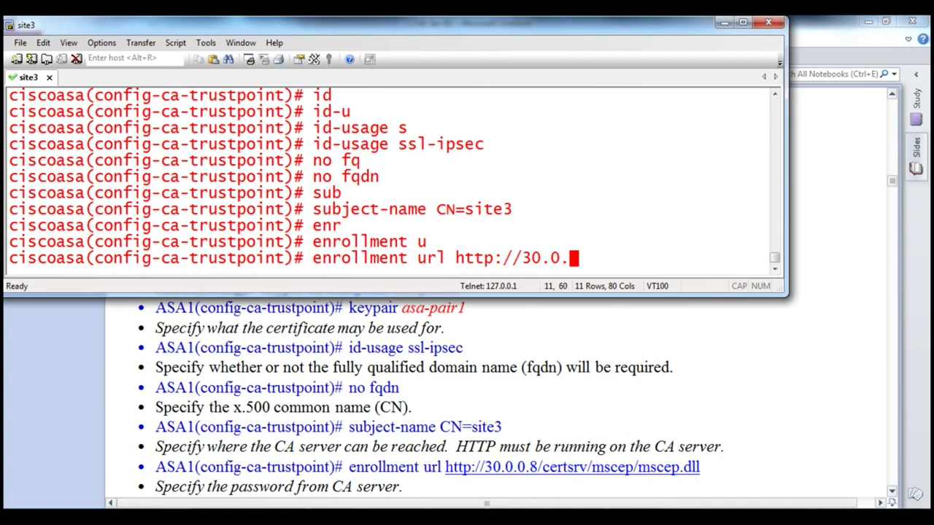
pyautogui.write('0.8/certsrv')
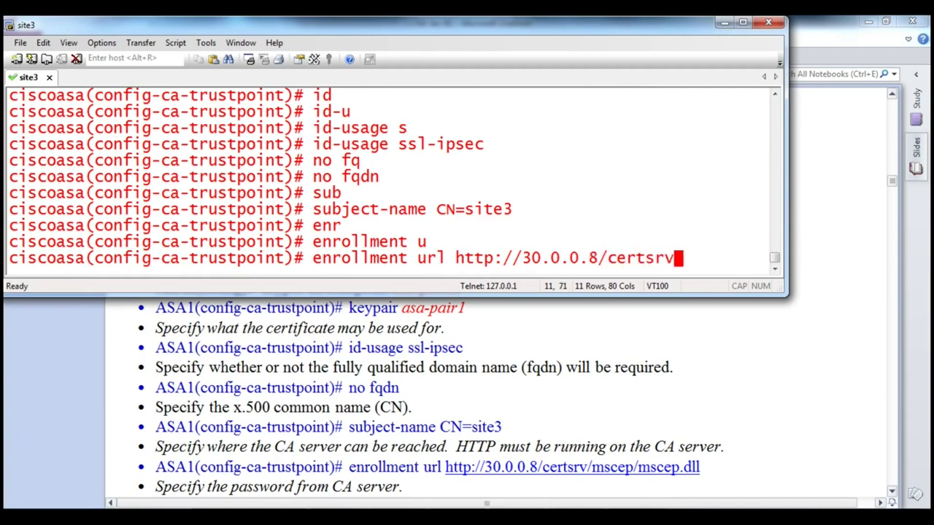
pyautogui.write('/mscep')
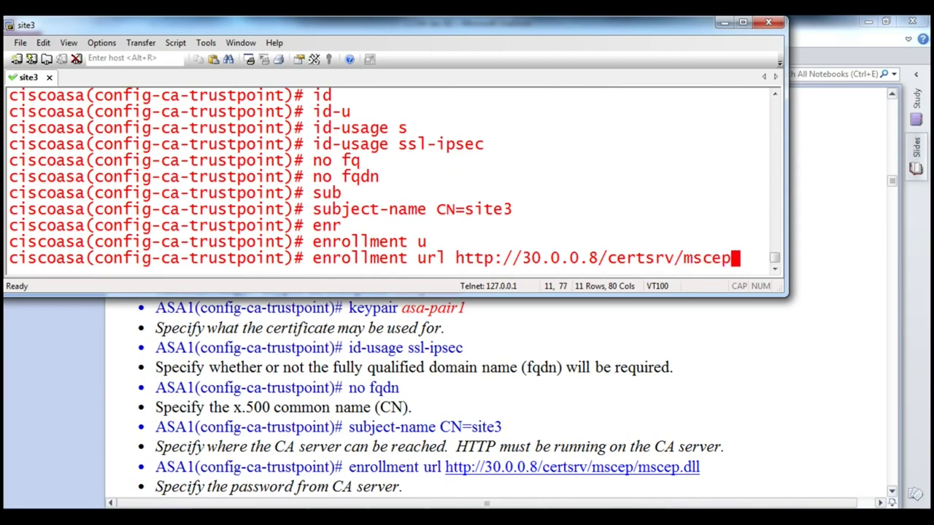
pyautogui.write('/mscep.dll')
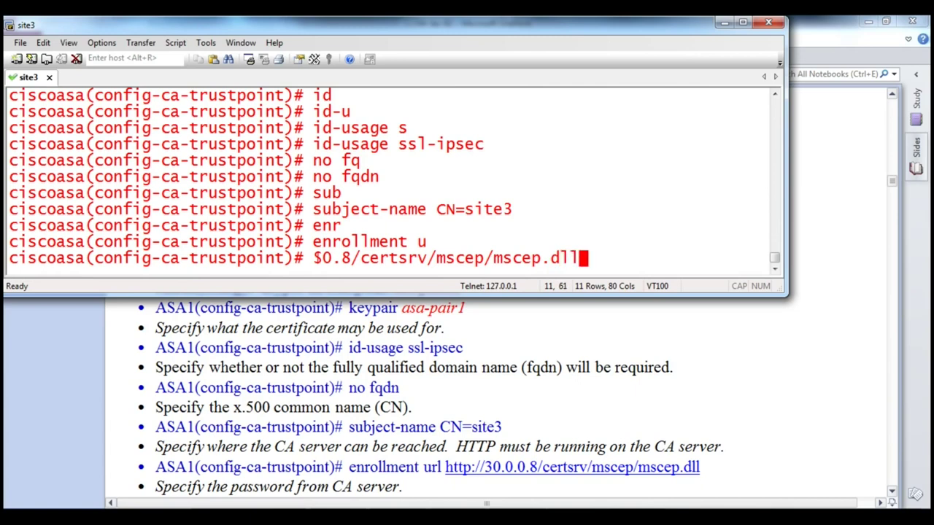
pyautogui.press('Return')
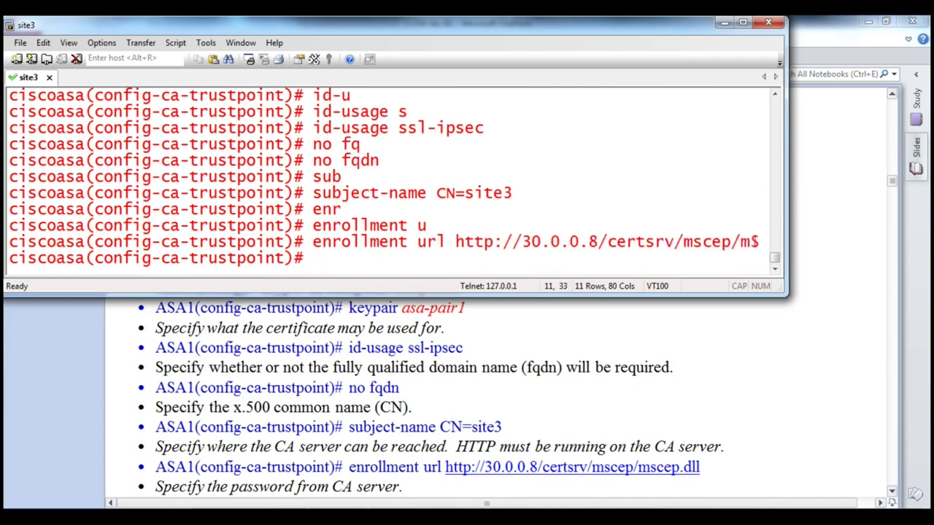
pyautogui.click(611, 245)
pyautogui.moveTo(611, 247); pyautogui.dragTo(722, 246)
pyautogui.click(602, 248)
pyautogui.moveTo(598, 246); pyautogui.dragTo(455, 247)
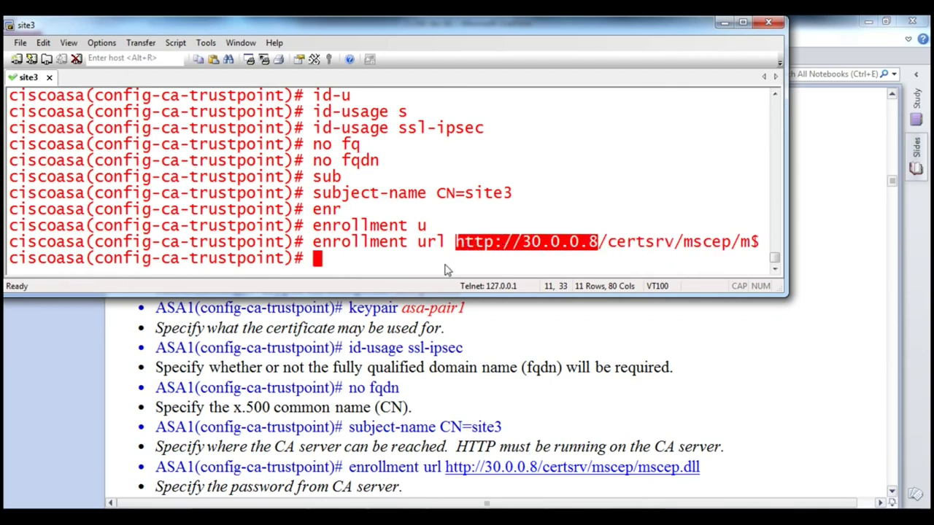
pyautogui.click(389, 267)
# After checking the notes, start the trustpoint password command so it awaits the challenge password
pyautogui.hotkey('alt', 'Tab')
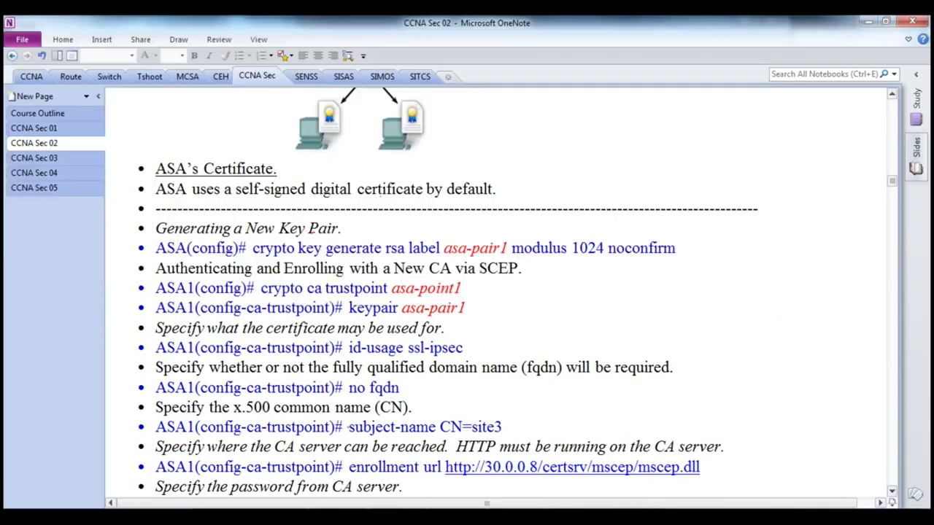
pyautogui.scroll(-3, 347, 427)
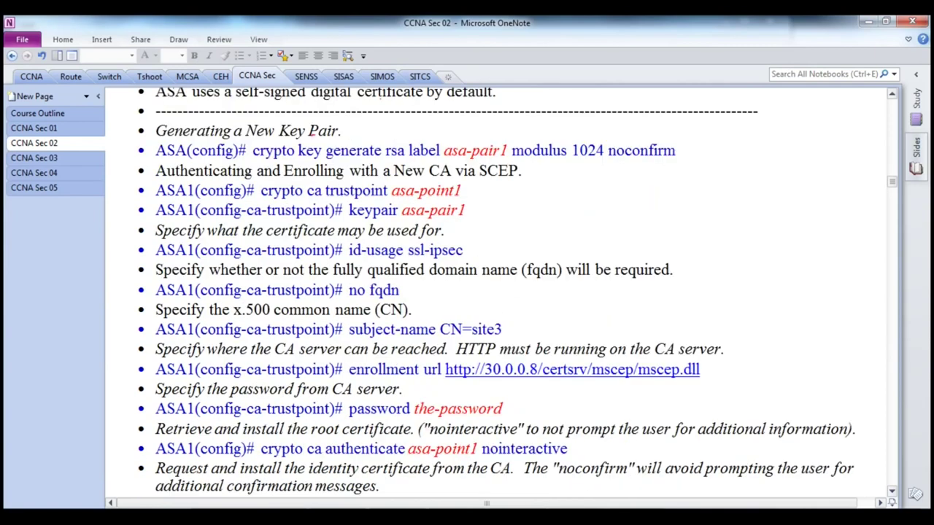
pyautogui.hotkey('alt', 'Tab')
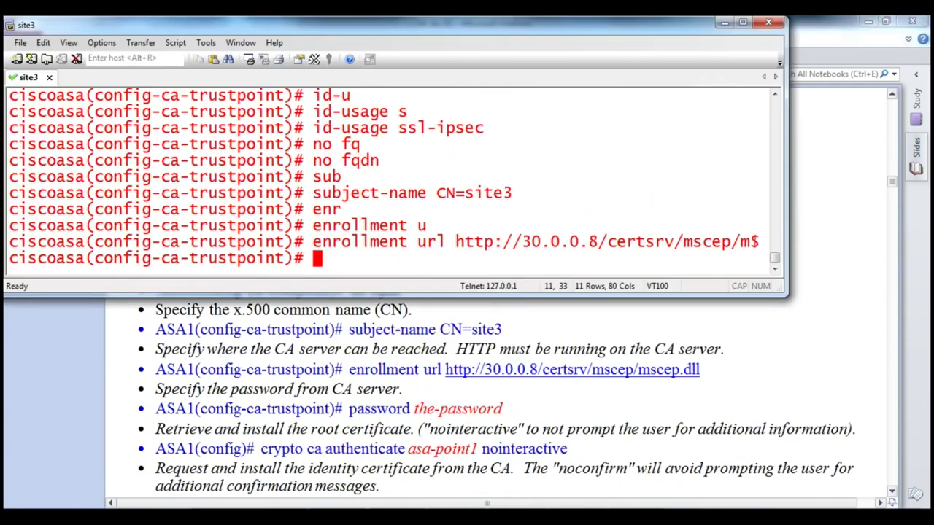
pyautogui.write('poas')
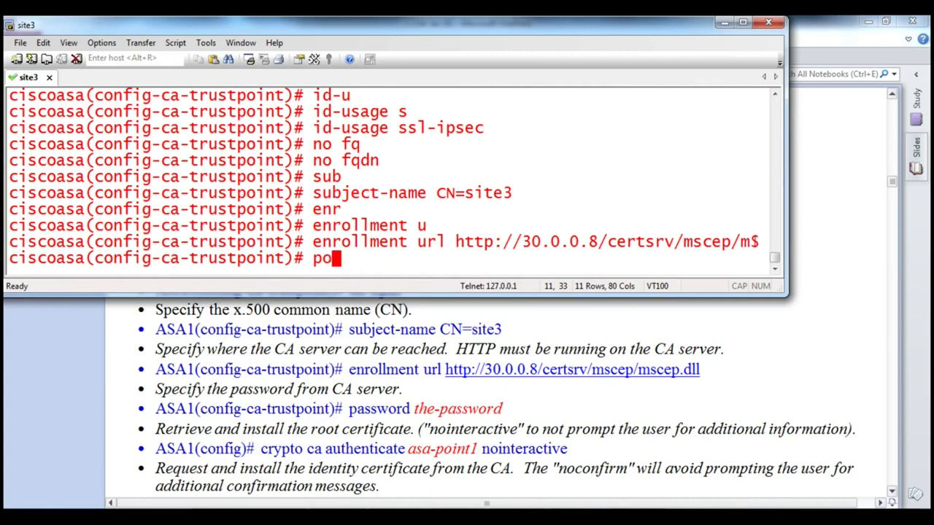
pyautogui.press('Tab')
pyautogui.press('BackSpace')
pyautogui.press('Tab')
pyautogui.press('BackSpace')
pyautogui.press('Tab')
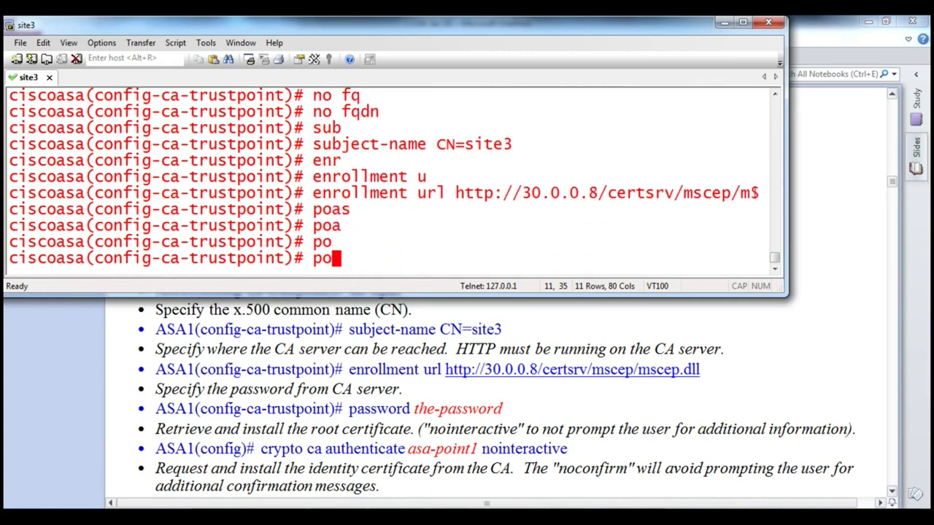
pyautogui.press('BackSpace')
pyautogui.press('Tab')
pyautogui.press('BackSpace')
pyautogui.write('pas')
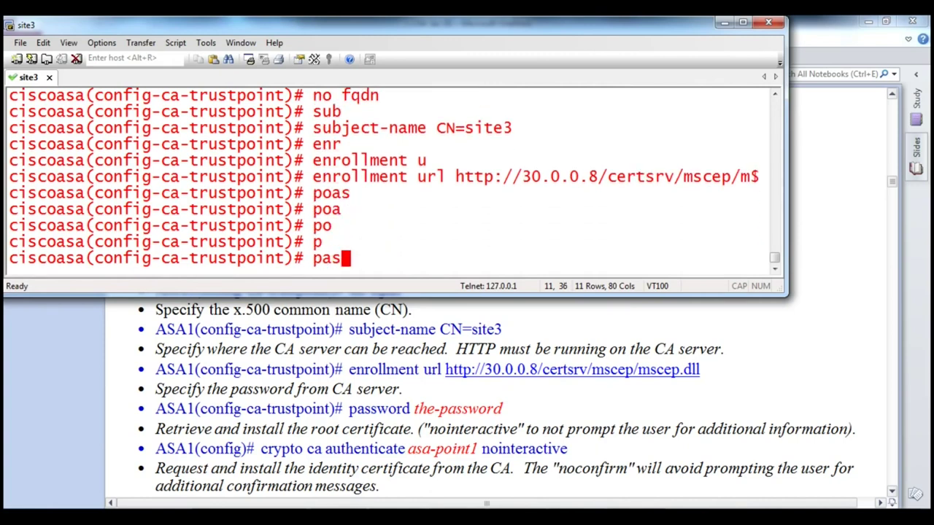
pyautogui.press('Tab')
pyautogui.write('swo')
pyautogui.press('Tab')
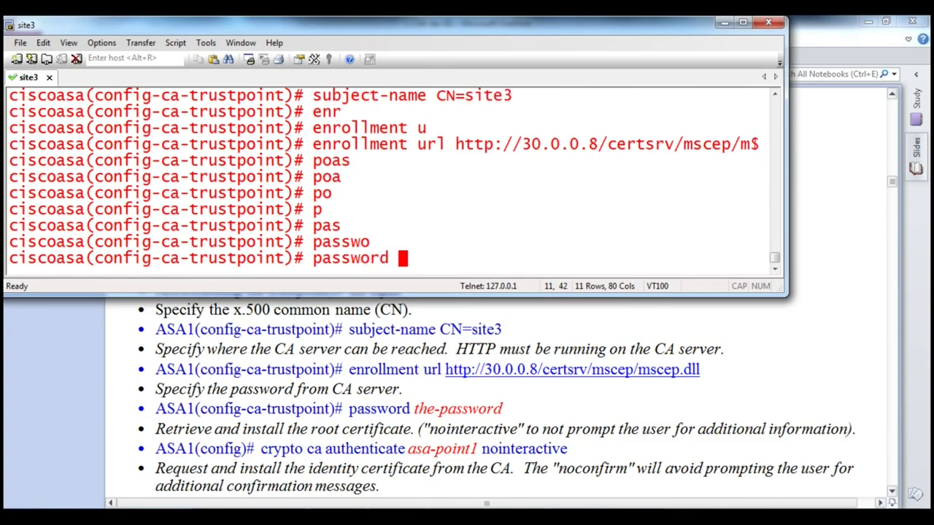
pyautogui.hotkey('alt', 'Tab')
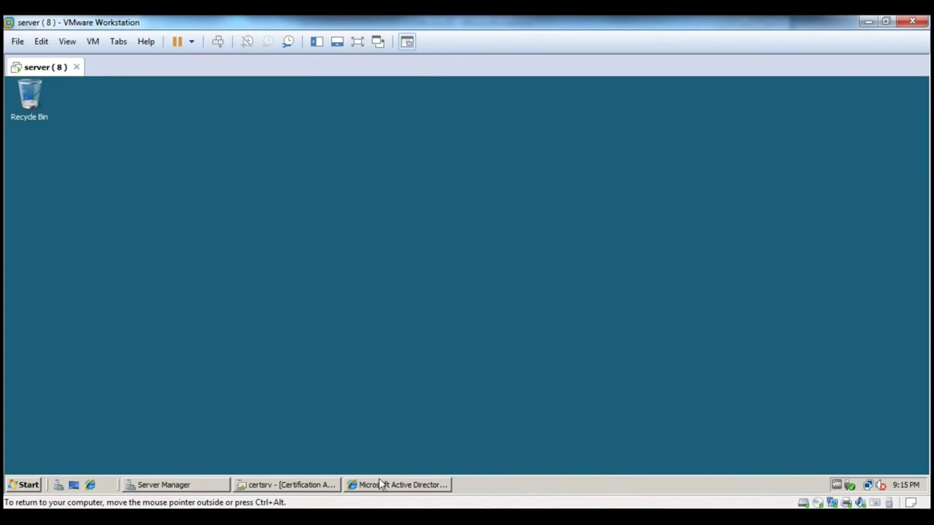
pyautogui.click(378, 484)
pyautogui.click(464, 111)
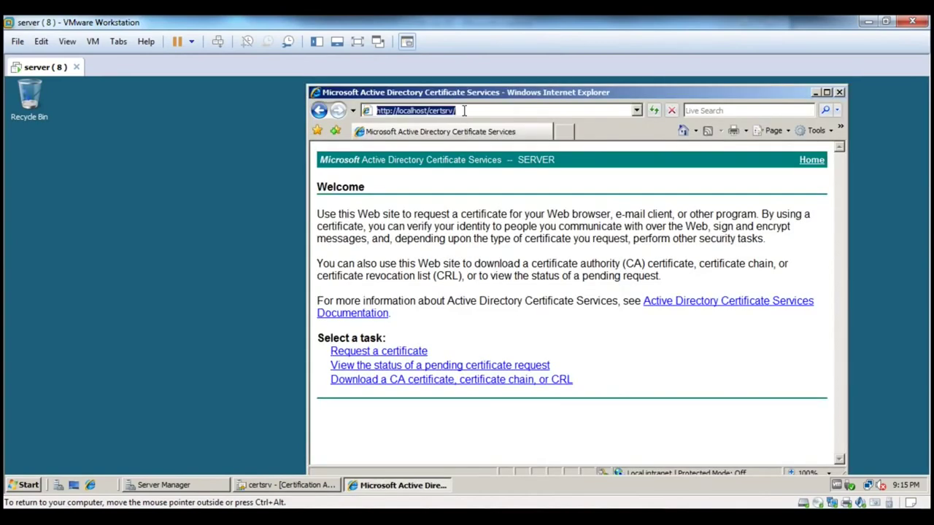
pyautogui.click(464, 111)
pyautogui.write('ms')
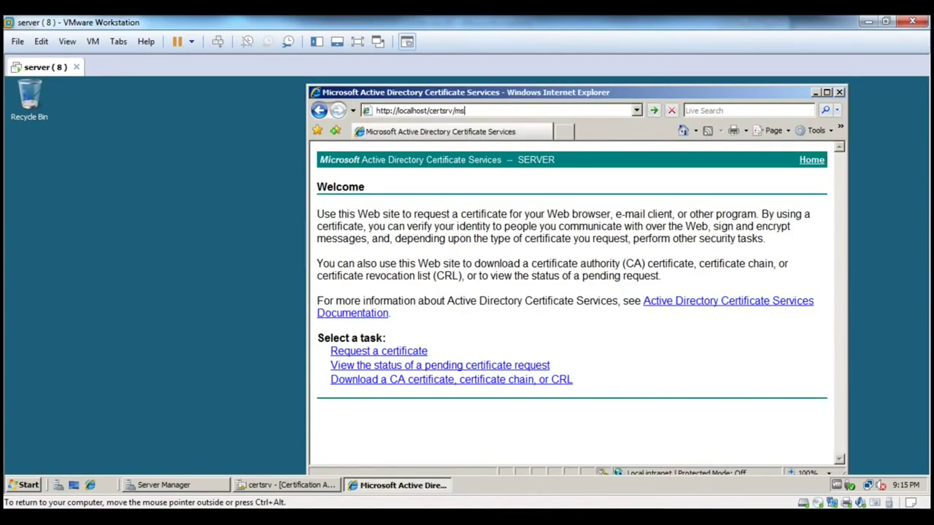
pyautogui.write('cep/mscep.dll')
pyautogui.press('Return')
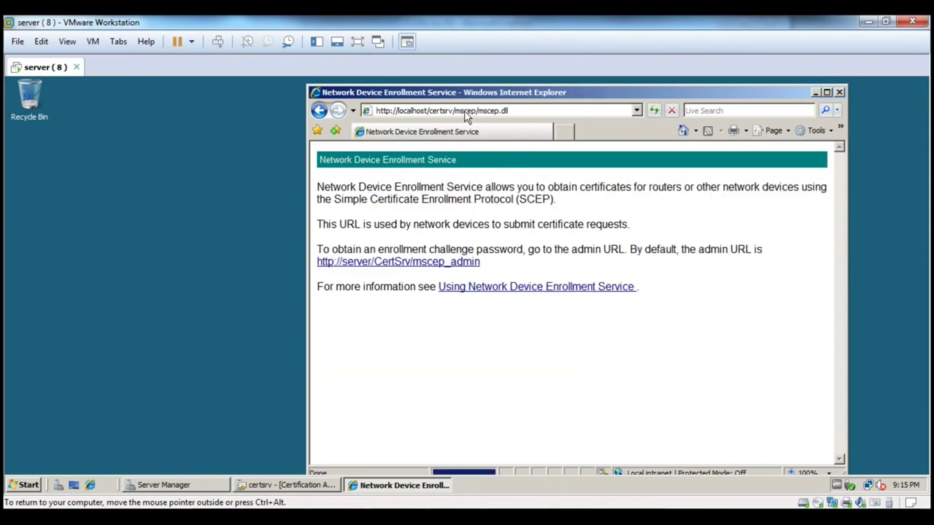
# Open the NDES admin page, log in with the administrator credentials, and postpone the phishing filter
pyautogui.click(377, 263)
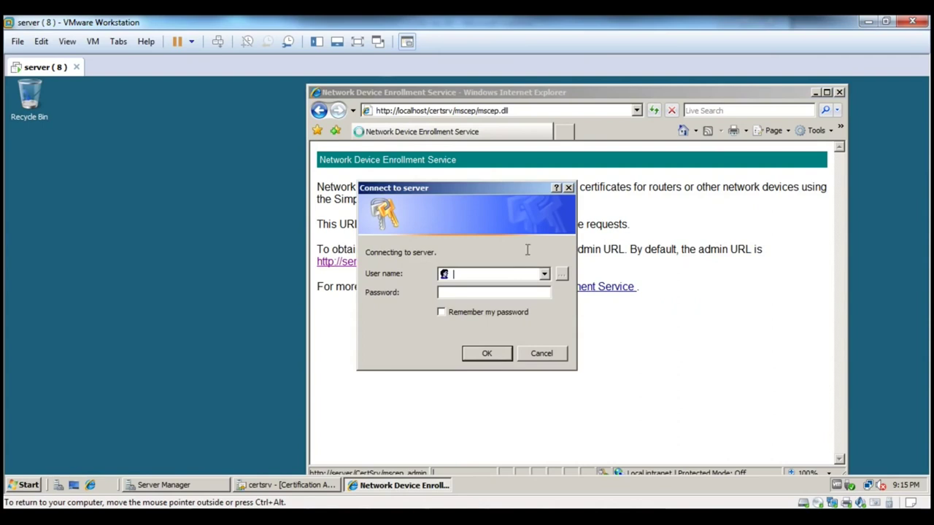
pyautogui.write('administrator')
pyautogui.press('Tab')
pyautogui.press('Return')
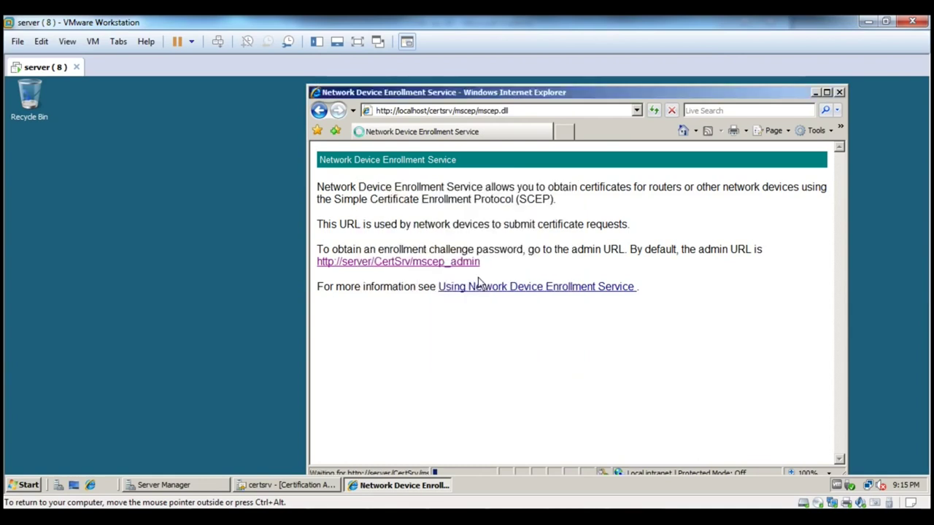
pyautogui.click(396, 321)
pyautogui.click(584, 367)
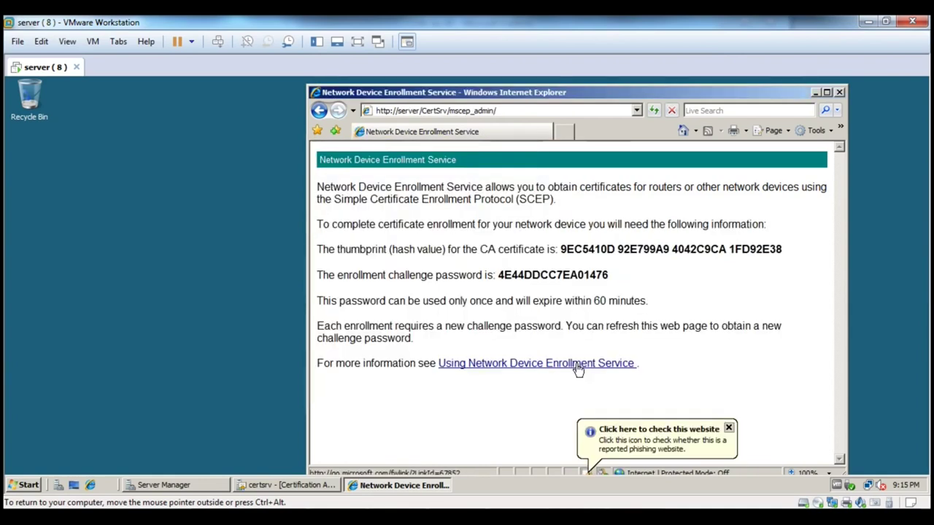
# Refresh for a new enrollment challenge password and copy it to the clipboard
pyautogui.moveTo(562, 100); pyautogui.dragTo(460, 98)
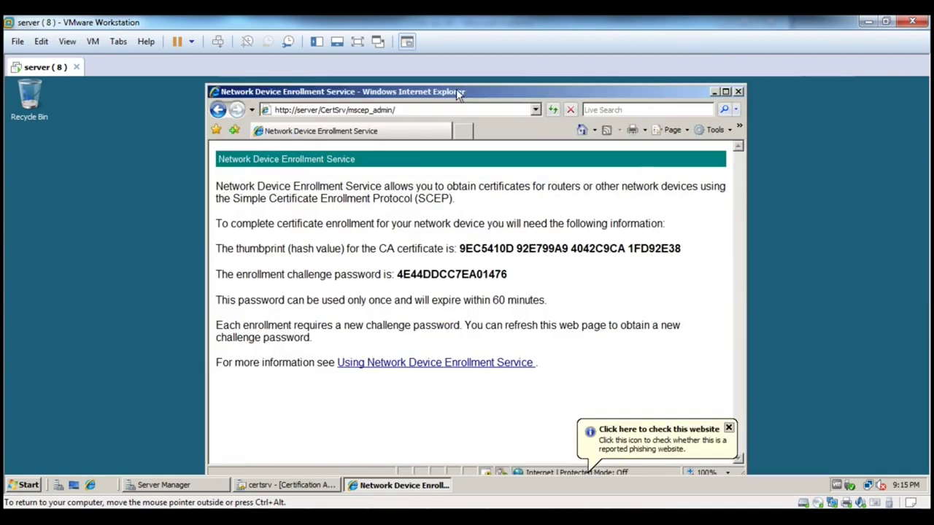
pyautogui.moveTo(397, 274); pyautogui.dragTo(508, 276)
pyautogui.moveTo(473, 301); pyautogui.dragTo(544, 300)
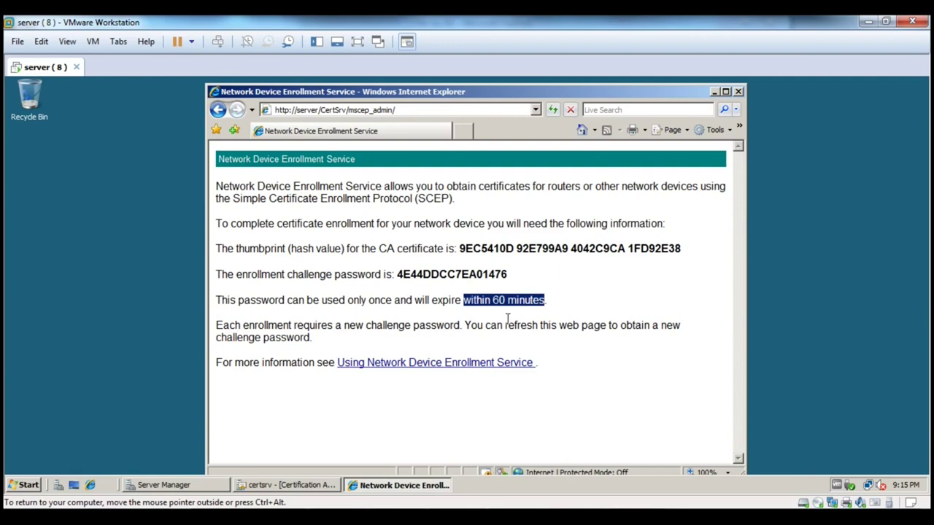
pyautogui.moveTo(507, 275); pyautogui.dragTo(397, 275)
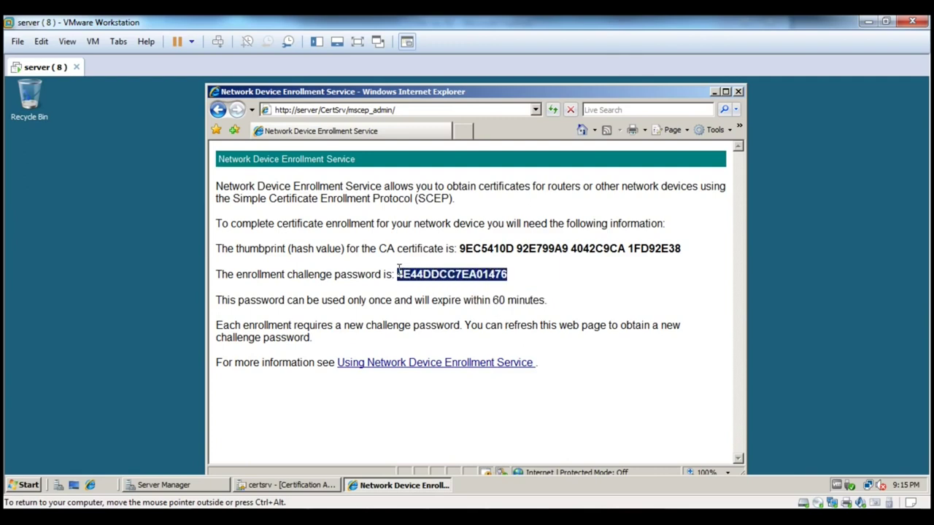
pyautogui.click(347, 294)
pyautogui.click(553, 109)
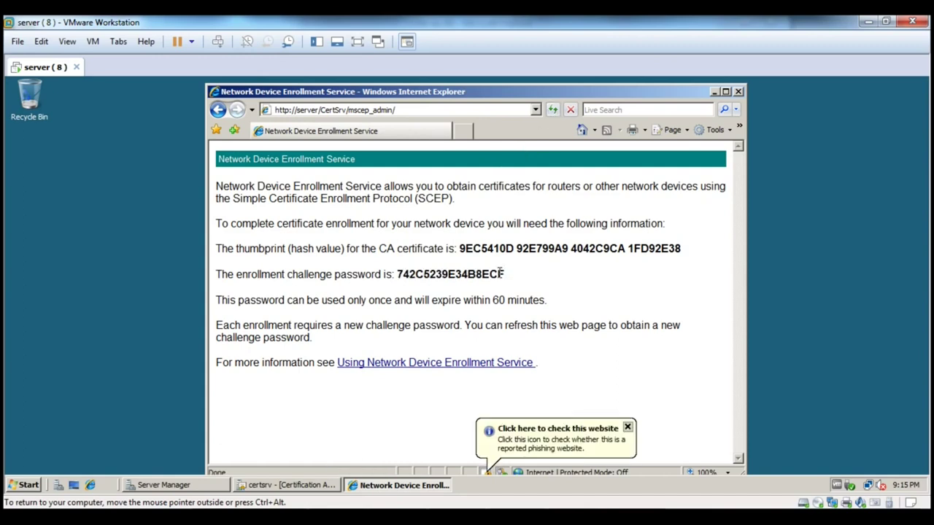
pyautogui.moveTo(503, 274); pyautogui.dragTo(391, 275)
pyautogui.click(553, 110)
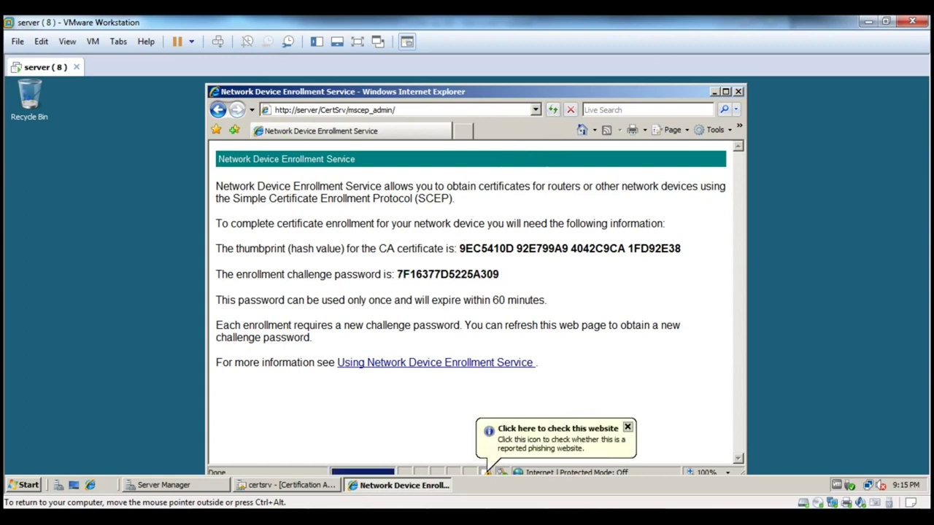
pyautogui.moveTo(500, 275); pyautogui.dragTo(397, 269)
pyautogui.rightClick(408, 277)
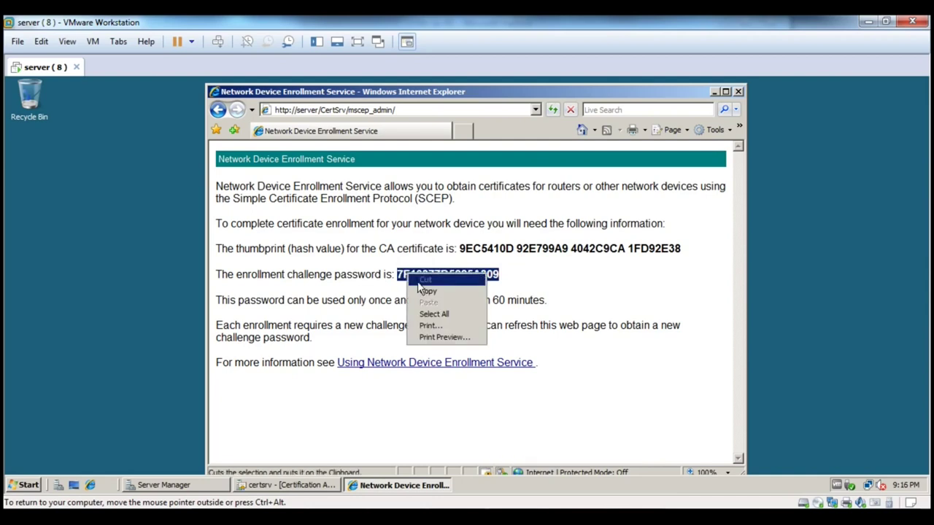
pyautogui.click(428, 291)
pyautogui.hotkey('alt', 'Tab')
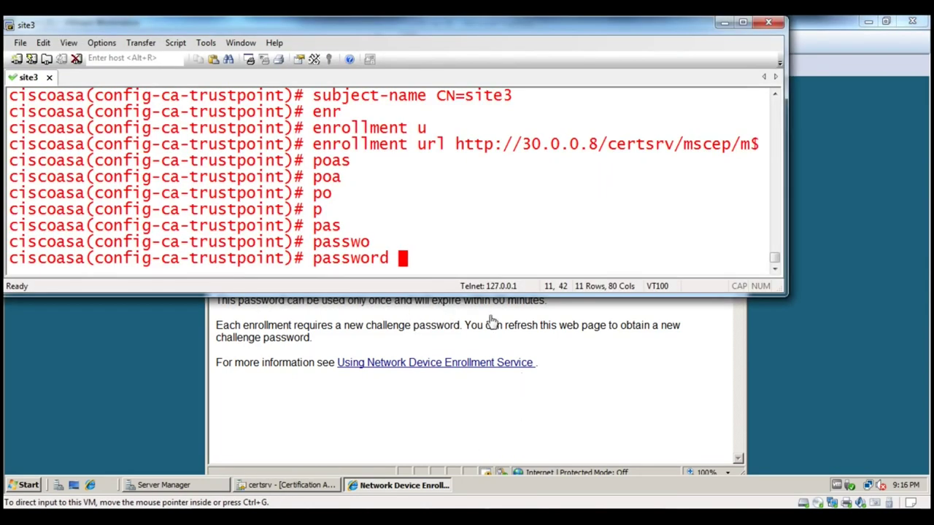
# Paste the NDES challenge password into the trustpoint's password command and apply it
pyautogui.rightClick(463, 264)
pyautogui.click(419, 164)
pyautogui.press('Return')
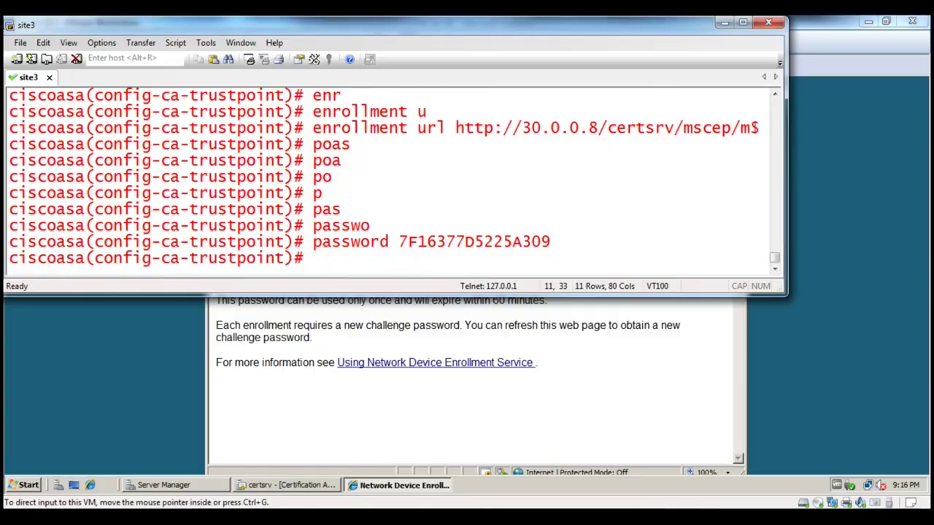
# Review the id-usage ssl-ipsec and enrollment URL settings for the trustpoint
pyautogui.click(338, 505)
pyautogui.hotkey('alt', 'Tab')
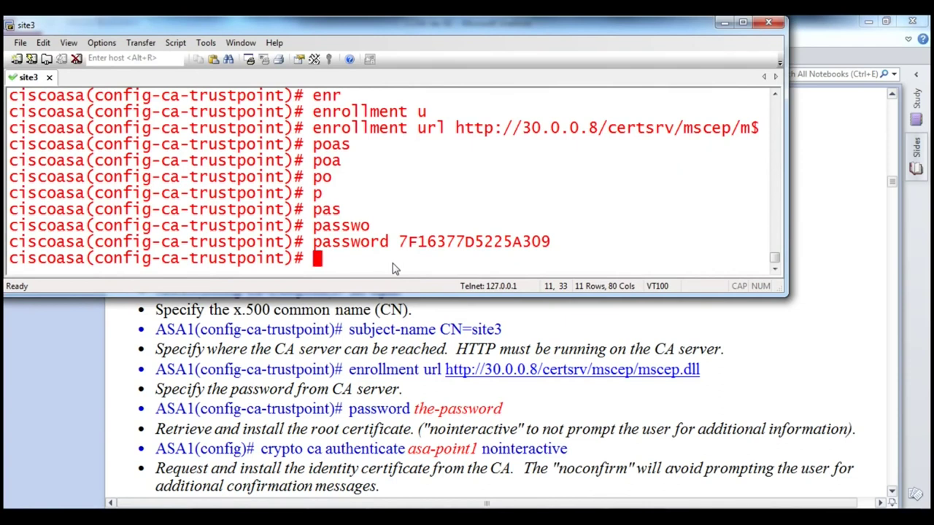
pyautogui.scroll(1, 392, 269)
pyautogui.scroll(1, 392, 269)
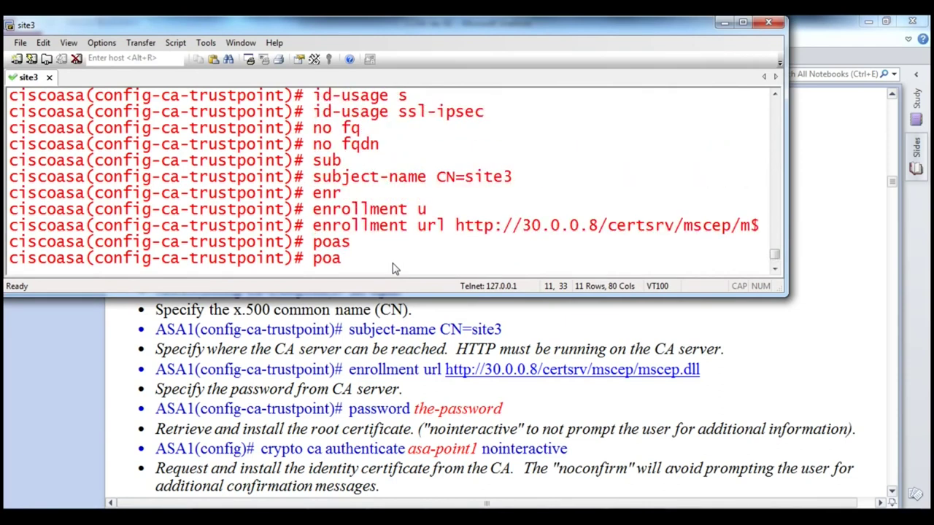
pyautogui.moveTo(400, 113); pyautogui.dragTo(474, 104)
pyautogui.scroll(1, 411, 207)
pyautogui.scroll(-2, 462, 185)
pyautogui.moveTo(462, 185); pyautogui.dragTo(526, 179)
# Re-enter the challenge password, exit trustpoint configuration, and begin a crypto ca command
pyautogui.write('swo')
pyautogui.press('Tab')
pyautogui.press('Return')
pyautogui.write('exit')
pyautogui.press('Return')
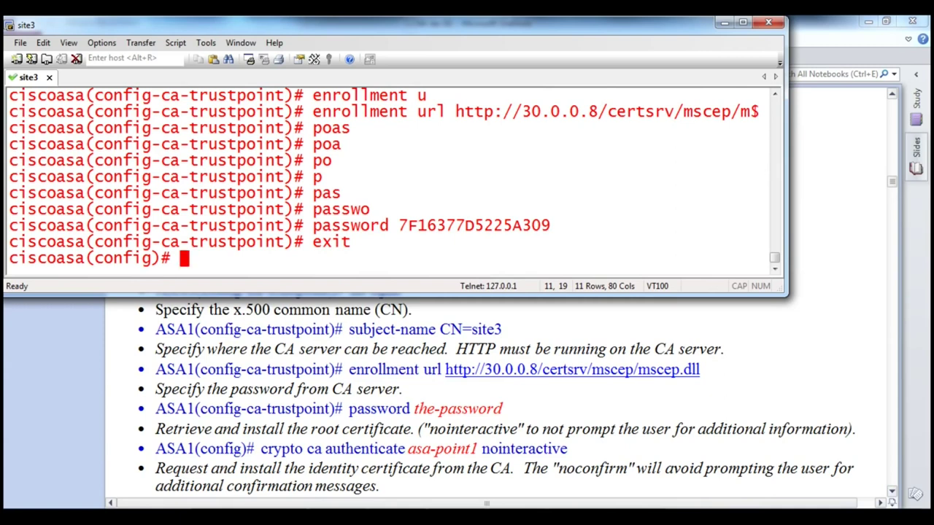
pyautogui.write('cry')
pyautogui.press('Tab')
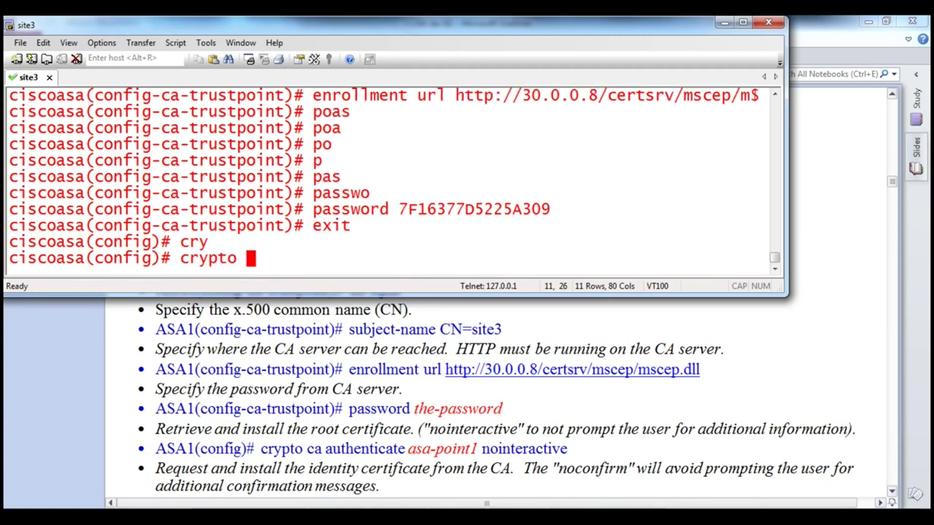
# Run crypto ca authenticate asa-point1 nointeractive, which fails with an unknown trustpoint error
pyautogui.write('ca a')
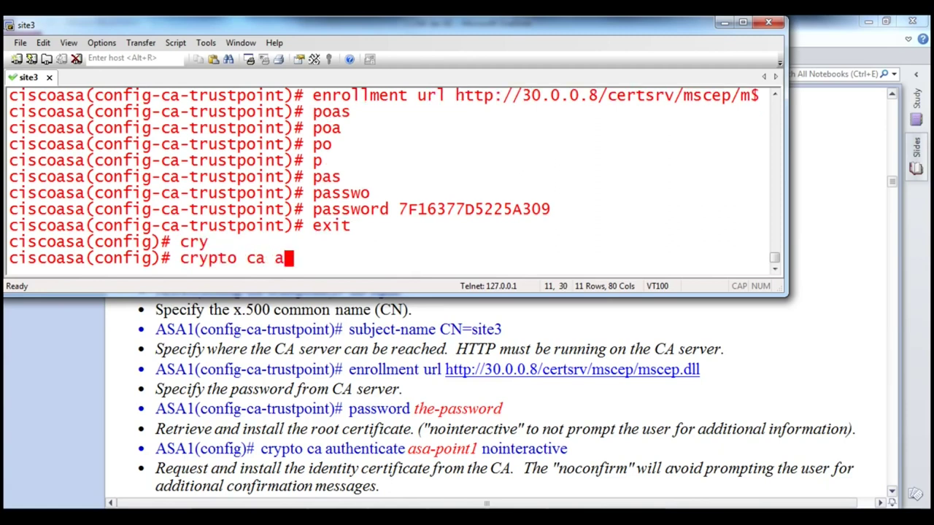
pyautogui.write('u')
pyautogui.press('Tab')
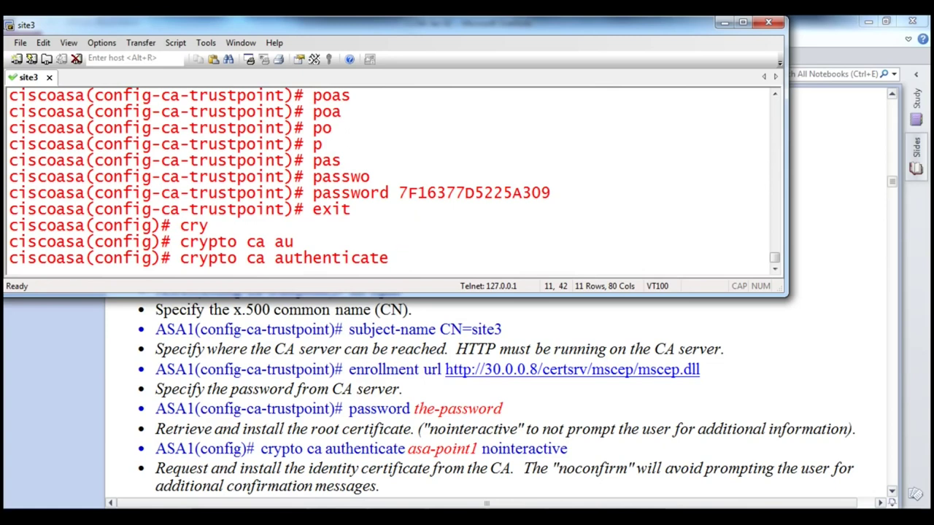
pyautogui.write('asa-pi')
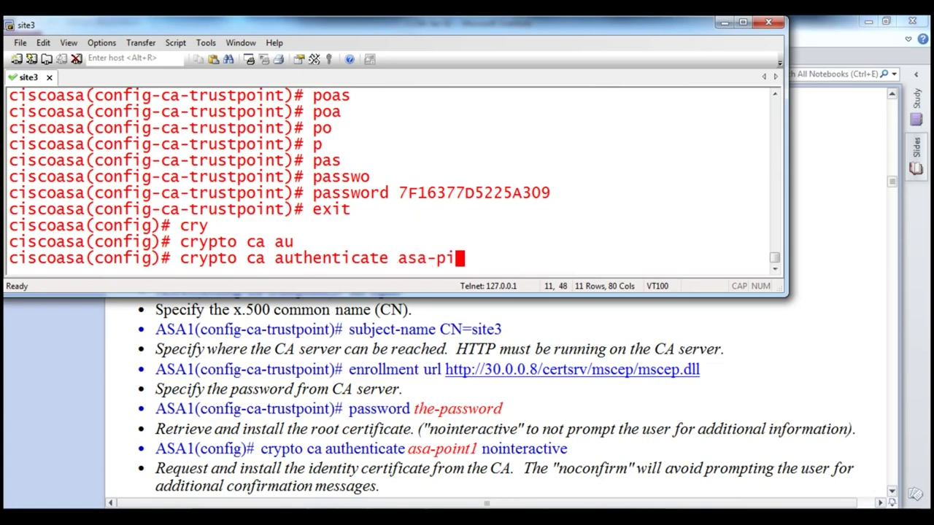
pyautogui.press('BackSpace')
pyautogui.write('oint1')
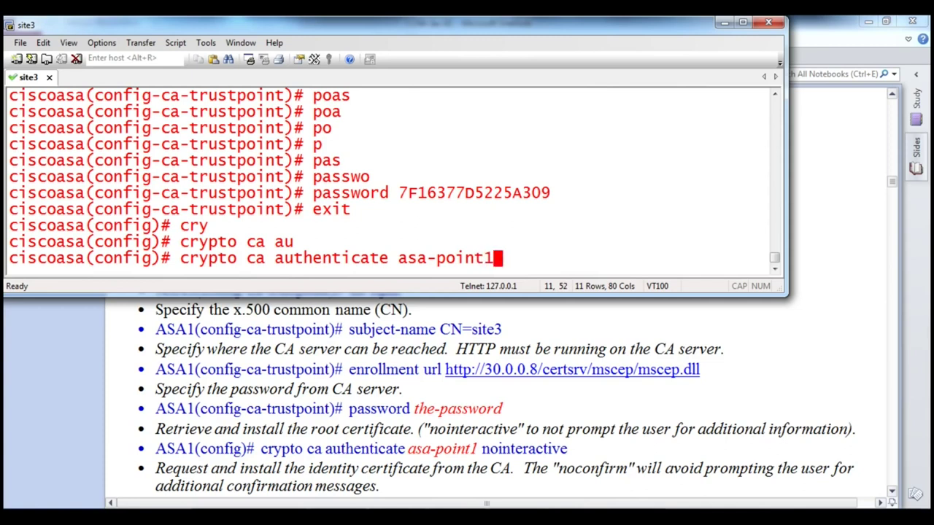
pyautogui.write(' non')
pyautogui.press('Tab')
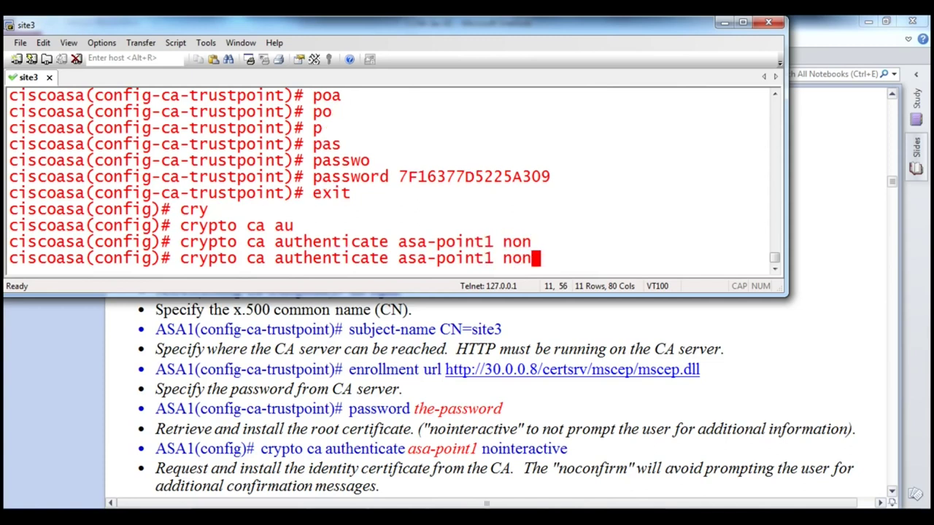
pyautogui.press('BackSpace')
pyautogui.press('Tab')
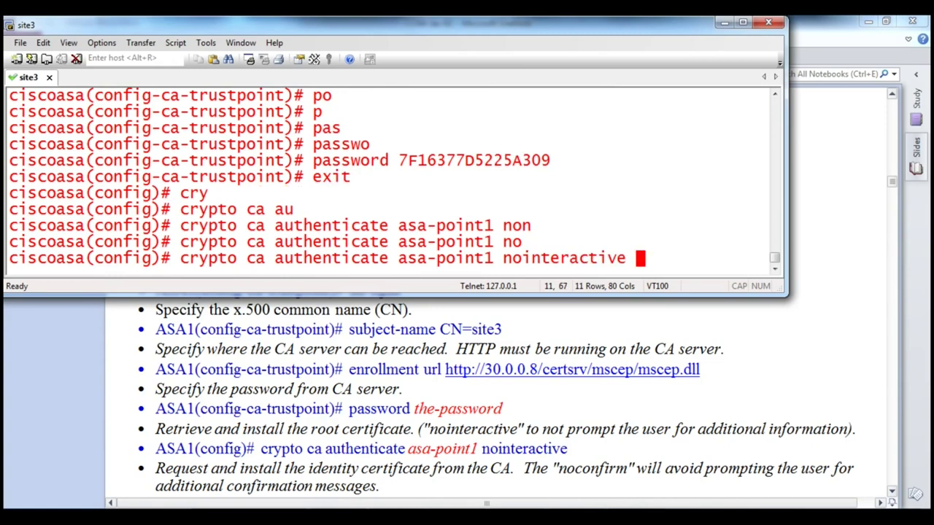
pyautogui.press('Return')
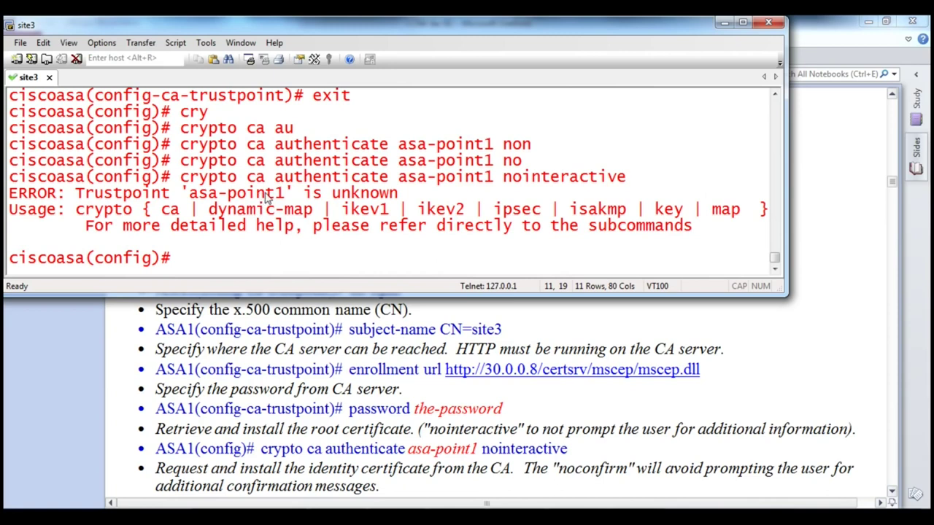
pyautogui.doubleClick(312, 194)
pyautogui.click(276, 245)
# Retry the authenticate command and find the trustpoint's actual name, asa-pint1
pyautogui.press('Up')
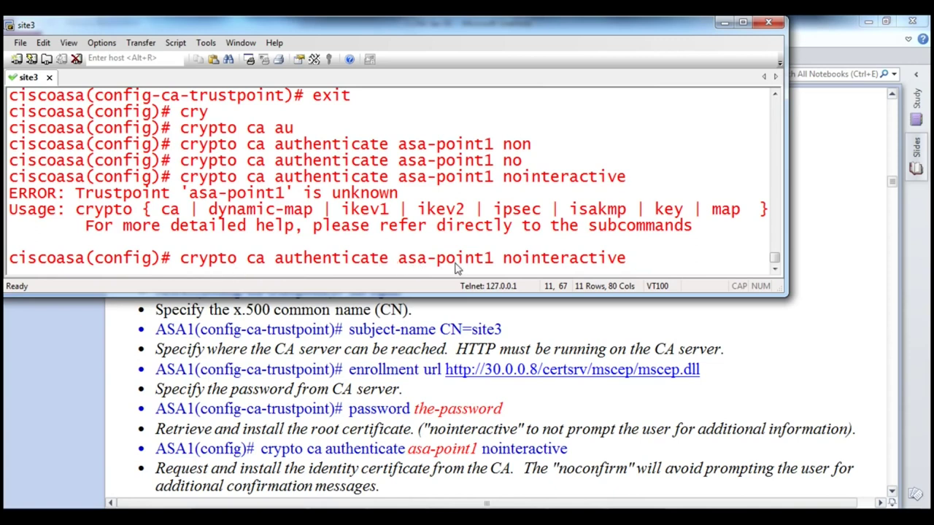
pyautogui.press('BackSpace')
pyautogui.press('BackSpace')
pyautogui.press('BackSpace')
pyautogui.press('BackSpace')
pyautogui.press('BackSpace')
pyautogui.press('BackSpace')
pyautogui.press('BackSpace')
pyautogui.press('BackSpace')
pyautogui.press('BackSpace')
pyautogui.press('BackSpace')
pyautogui.press('BackSpace')
pyautogui.press('BackSpace')
pyautogui.press('BackSpace')
pyautogui.press('BackSpace')
pyautogui.press('BackSpace')
pyautogui.press('BackSpace')
pyautogui.press('BackSpace')
pyautogui.press('BackSpace')
pyautogui.press('BackSpace')
pyautogui.press('BackSpace')
pyautogui.press('BackSpace')
pyautogui.write('point1 n')
pyautogui.press('Tab')
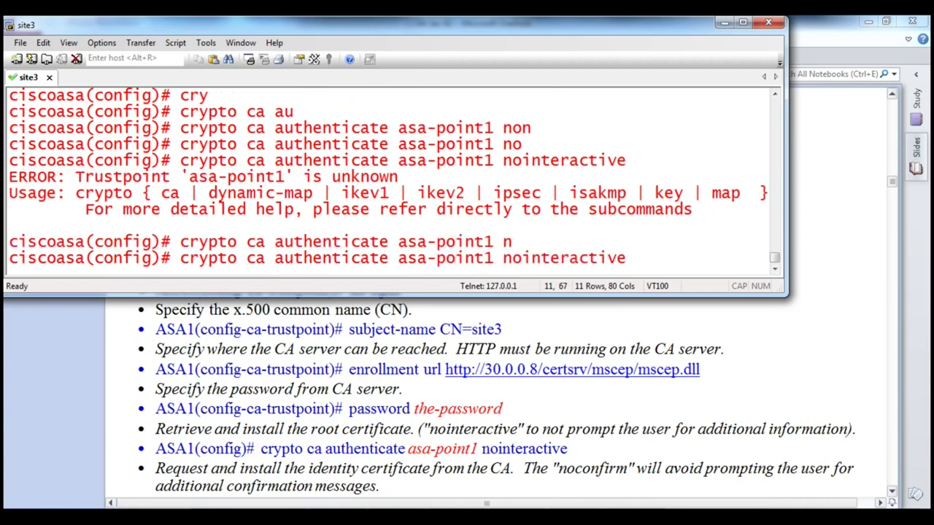
pyautogui.press('Return')
pyautogui.scroll(6, 469, 264)
pyautogui.scroll(4, 469, 264)
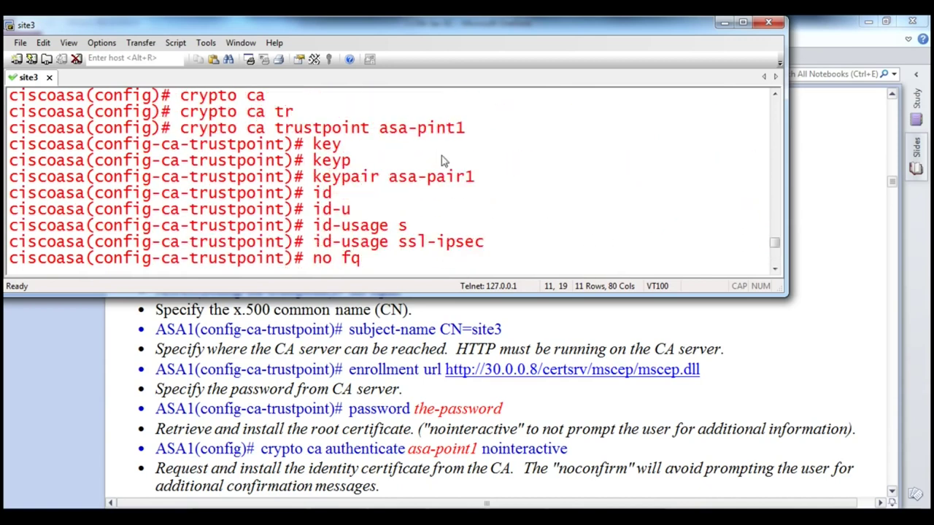
pyautogui.moveTo(379, 131); pyautogui.dragTo(428, 131)
pyautogui.click(457, 138)
pyautogui.scroll(-10, 458, 210)
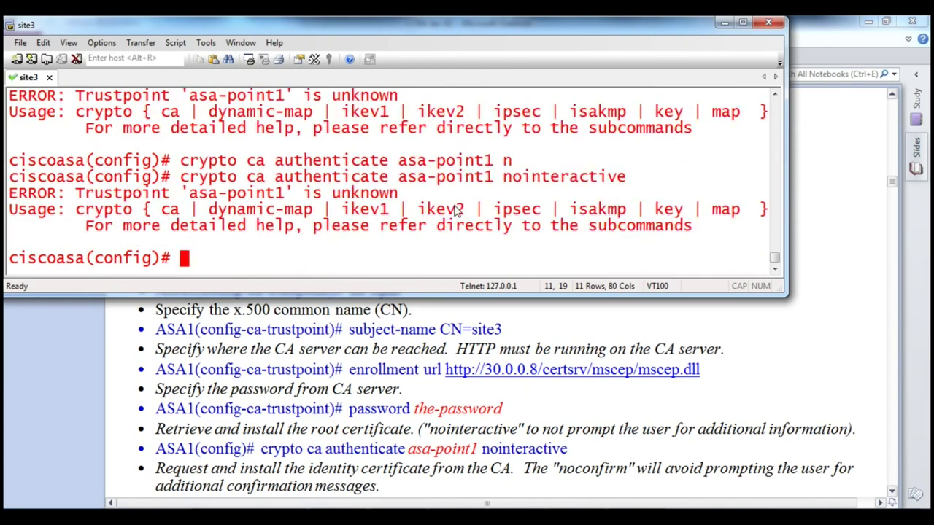
# Correct the trustpoint name to asa-pint1 and authenticate, accepting the CA certificate
pyautogui.press('Up')
pyautogui.press('Left')
pyautogui.press('Left')
pyautogui.press('Left')
pyautogui.press('Left')
pyautogui.press('Left')
pyautogui.press('Left')
pyautogui.press('Left')
pyautogui.press('Left')
pyautogui.press('Left')
pyautogui.press('Left')
pyautogui.press('Left')
pyautogui.press('Left')
pyautogui.press('Left')
pyautogui.press('Left')
pyautogui.press('Left')
pyautogui.press('Left')
pyautogui.press('Left')
pyautogui.press('Left')
pyautogui.press('Left')
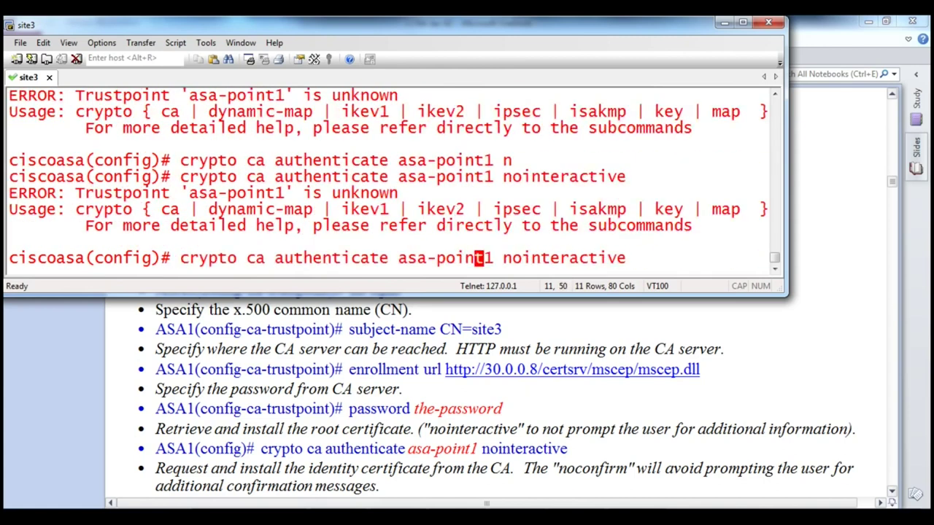
pyautogui.press('BackSpace')
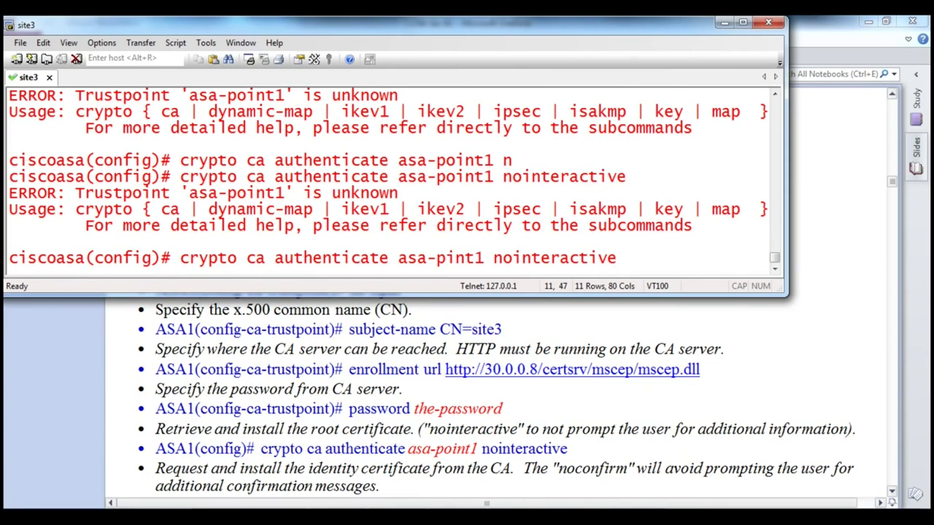
pyautogui.press('Return')
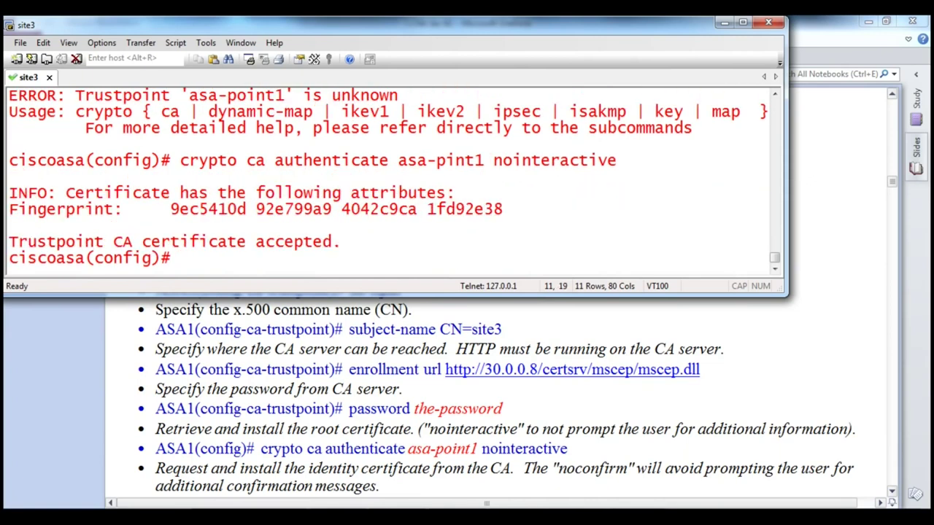
pyautogui.moveTo(24, 246); pyautogui.dragTo(298, 261)
# Review the PKI enrollment notes in OneNote
pyautogui.click(295, 263)
pyautogui.hotkey('alt', 'Tab')
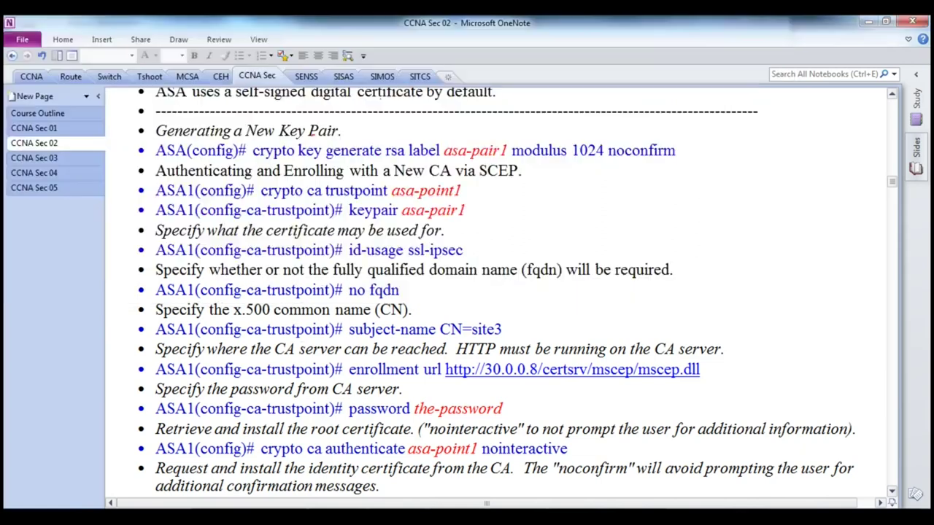
pyautogui.scroll(-3, 503, 291)
pyautogui.scroll(2, 341, 441)
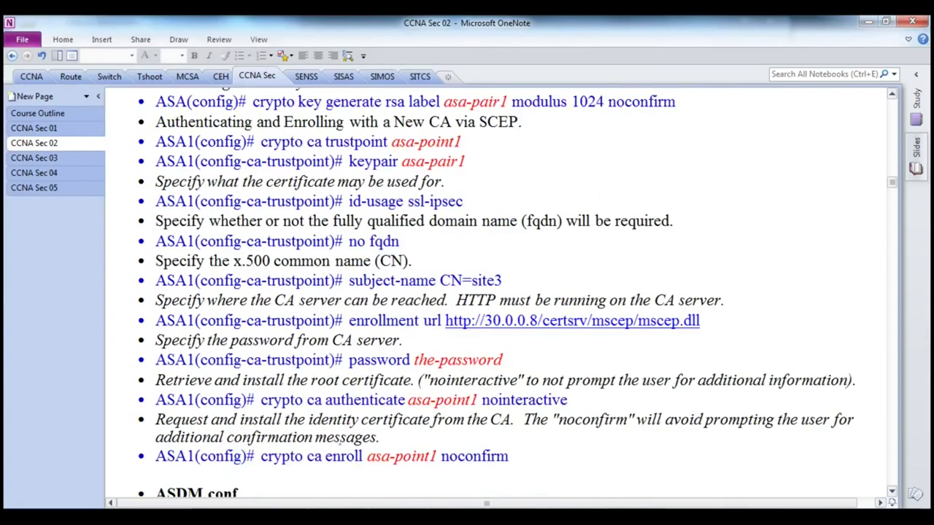
pyautogui.hotkey('alt', 'Tab')
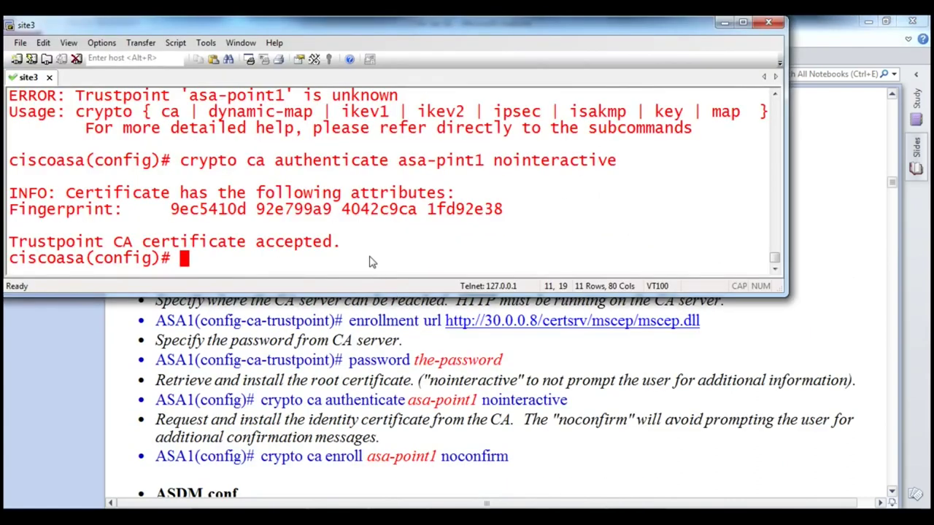
# Enter crypto ca enroll asa-pint1 noconfirm to send the enrollment request to the CA
pyautogui.write('cru')
pyautogui.press('Tab')
pyautogui.press('BackSpace')
pyautogui.write('y')
pyautogui.press('Tab')
pyautogui.write('ca en')
pyautogui.press('Tab')
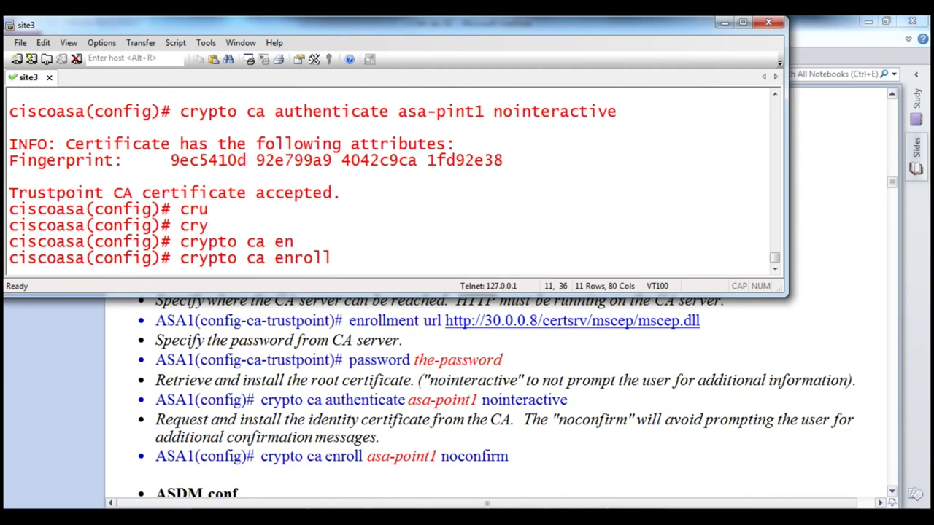
pyautogui.write('asa-pint1')
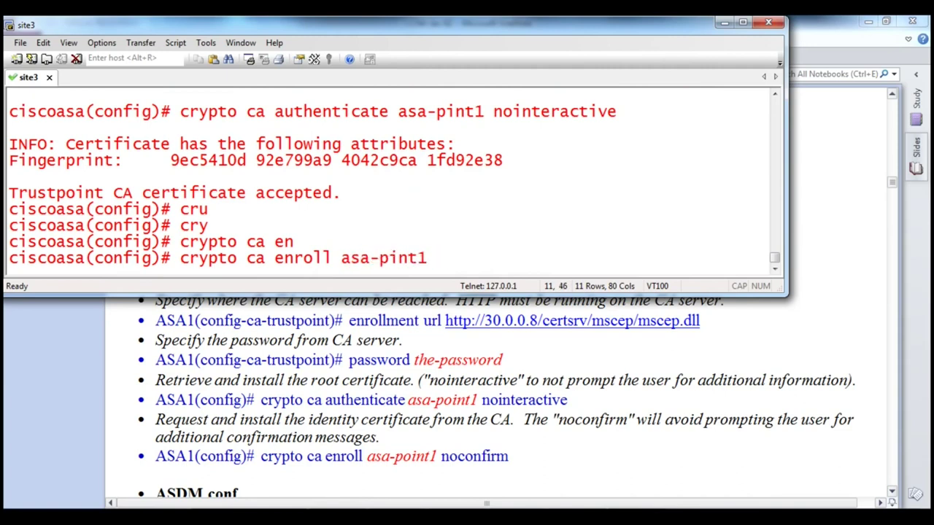
pyautogui.write(' n')
pyautogui.press('Tab')
pyautogui.press('Return')
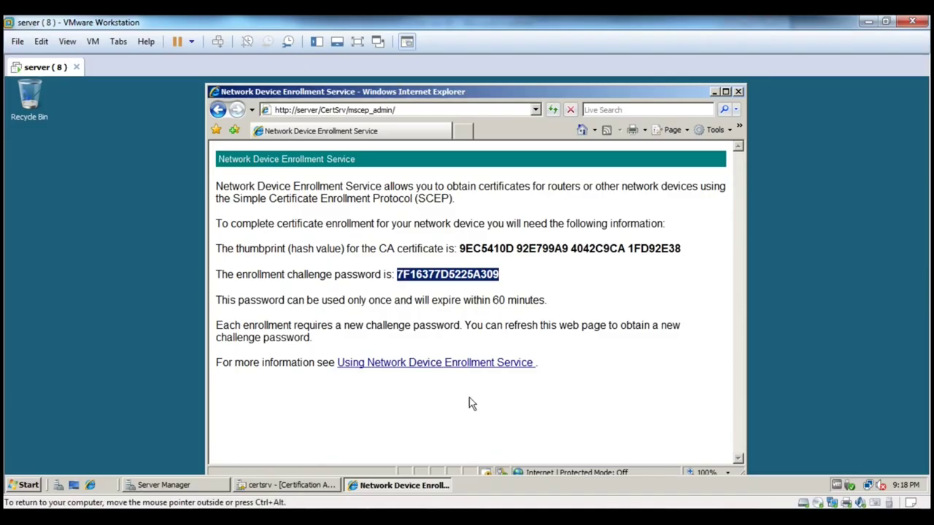
# Issue pending request 4 via All Tasks > Issue, close certsrv, and return to SecureCRT
pyautogui.click(283, 486)
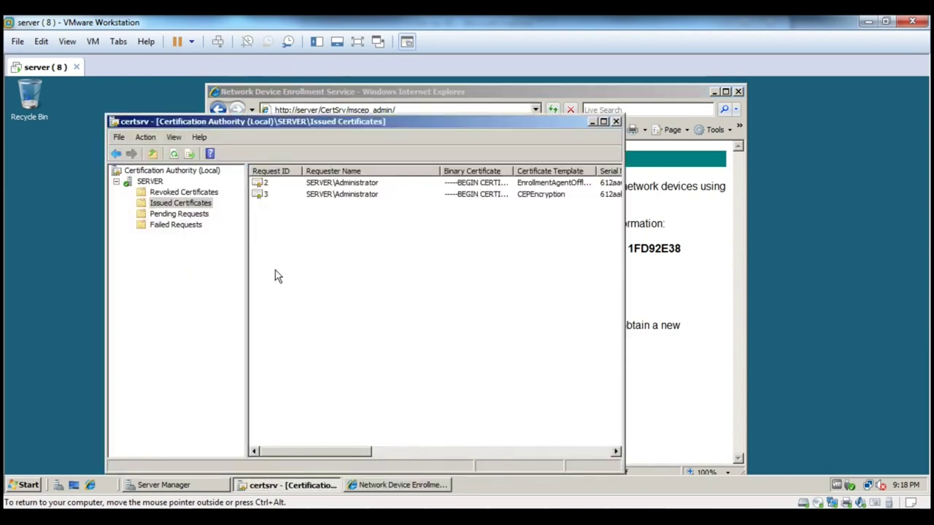
pyautogui.click(168, 215)
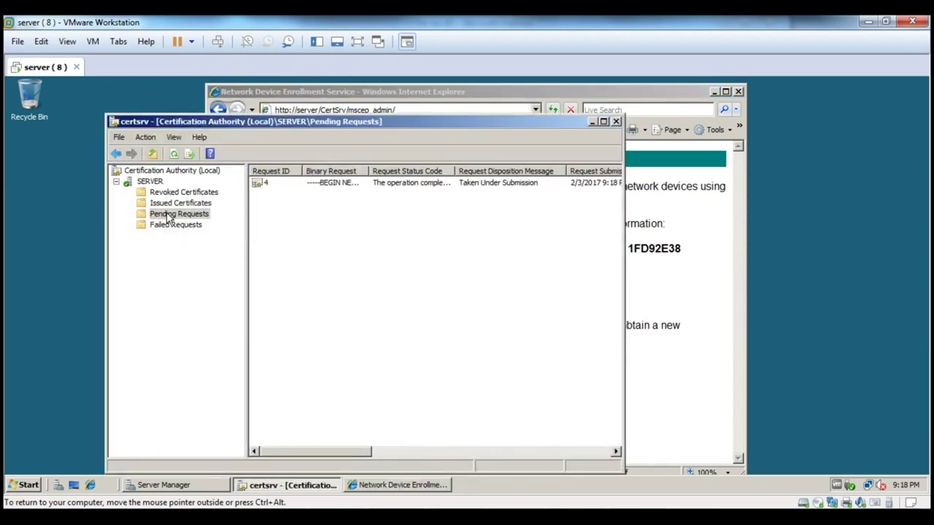
pyautogui.rightClick(342, 183)
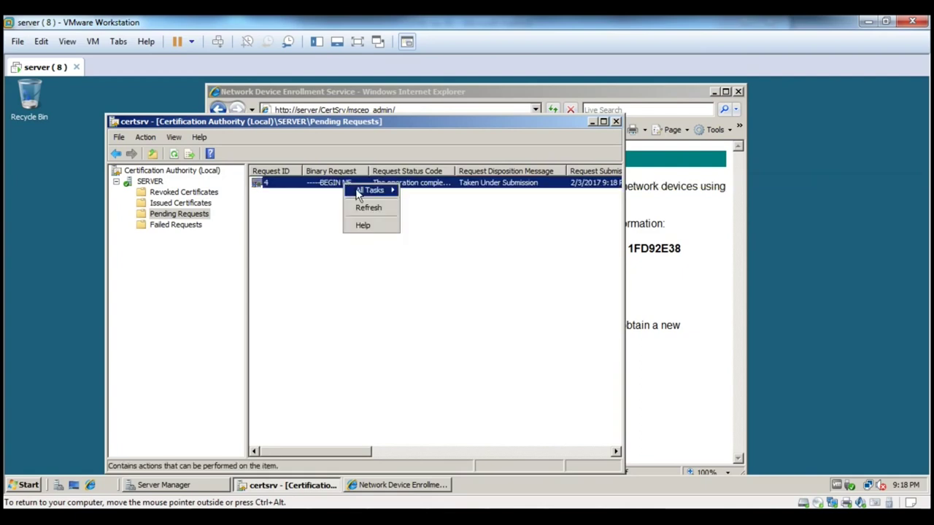
pyautogui.moveTo(358, 193)
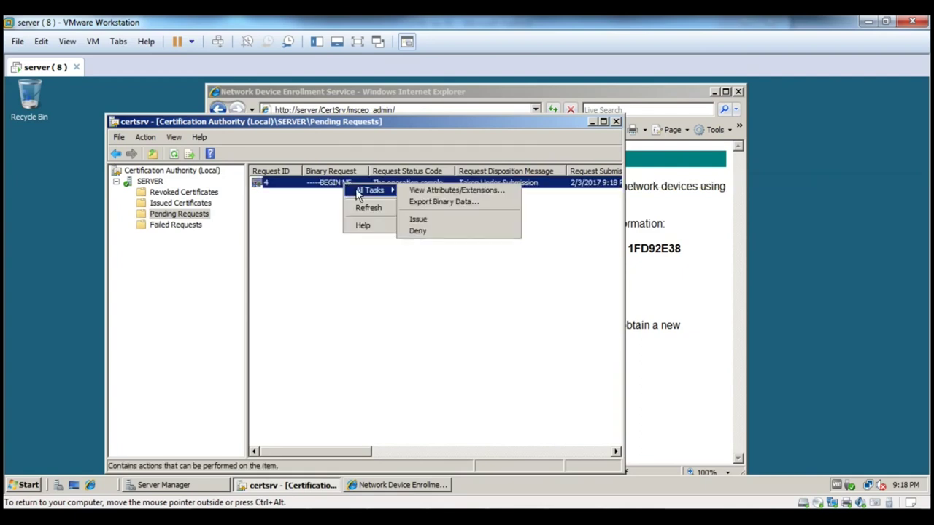
pyautogui.click(416, 221)
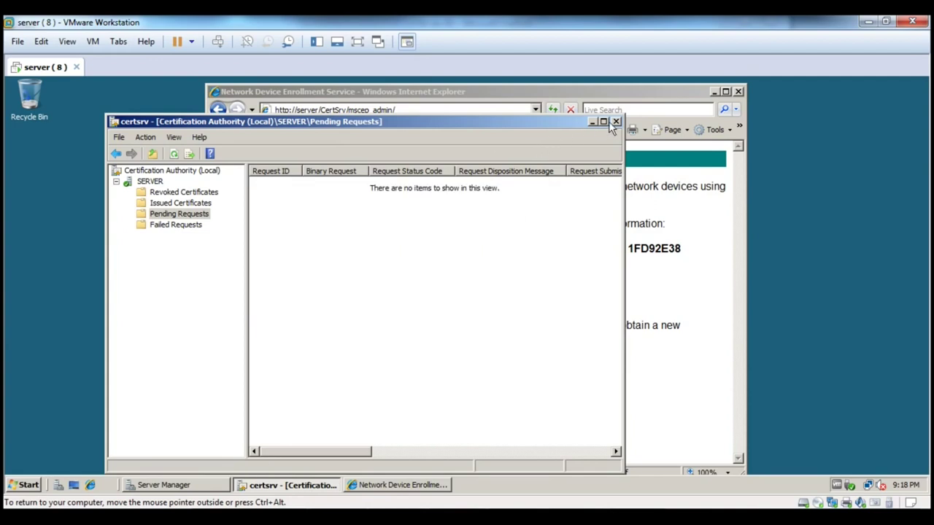
pyautogui.moveTo(569, 121); pyautogui.dragTo(490, 202)
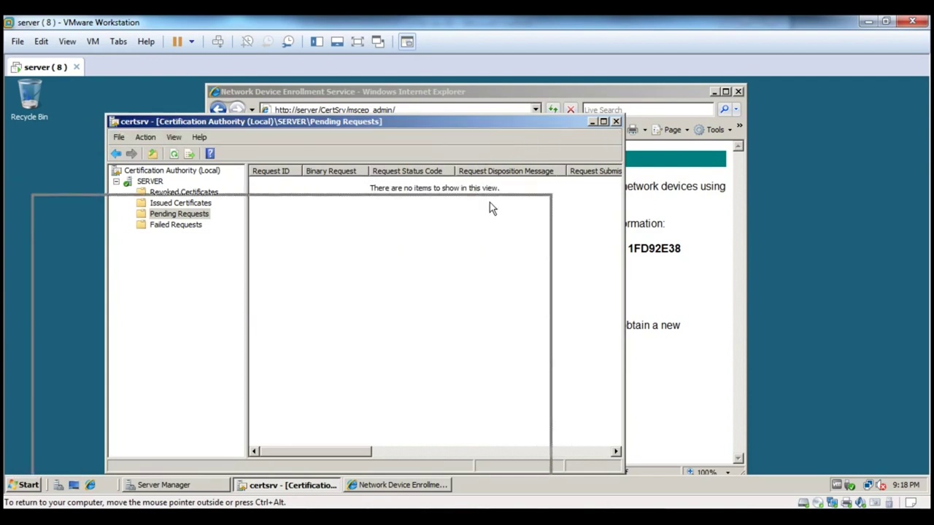
pyautogui.click(539, 202)
pyautogui.hotkey('ctrl', 'alt')
pyautogui.hotkey('alt', 'Tab')
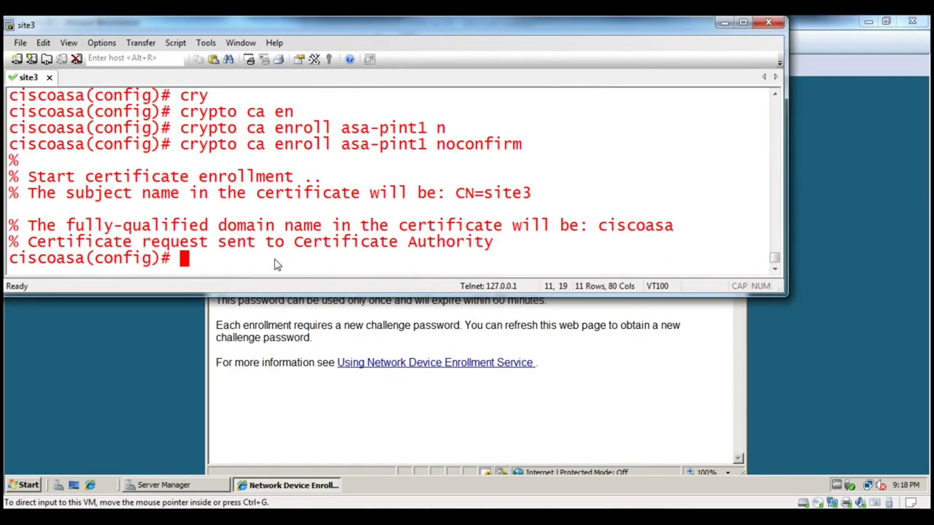
# Wait for 'The certificate has been granted by CA!' and exit configuration mode
pyautogui.moveTo(40, 243); pyautogui.dragTo(494, 248)
pyautogui.click(275, 271)
pyautogui.press('Return')
pyautogui.press('Return')
pyautogui.press('Return')
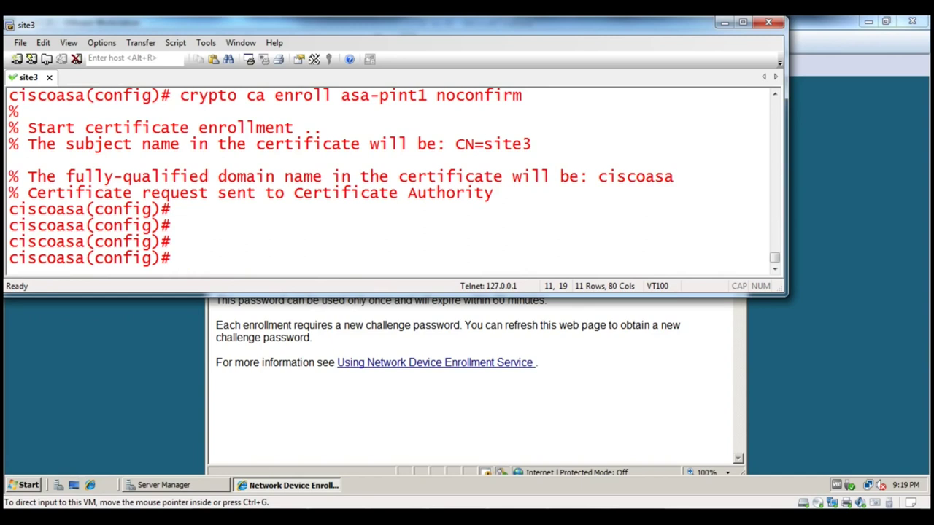
pyautogui.press('Return')
pyautogui.press('Return')
pyautogui.press('Return')
pyautogui.write('exit')
pyautogui.press('Return')
pyautogui.press('Return')
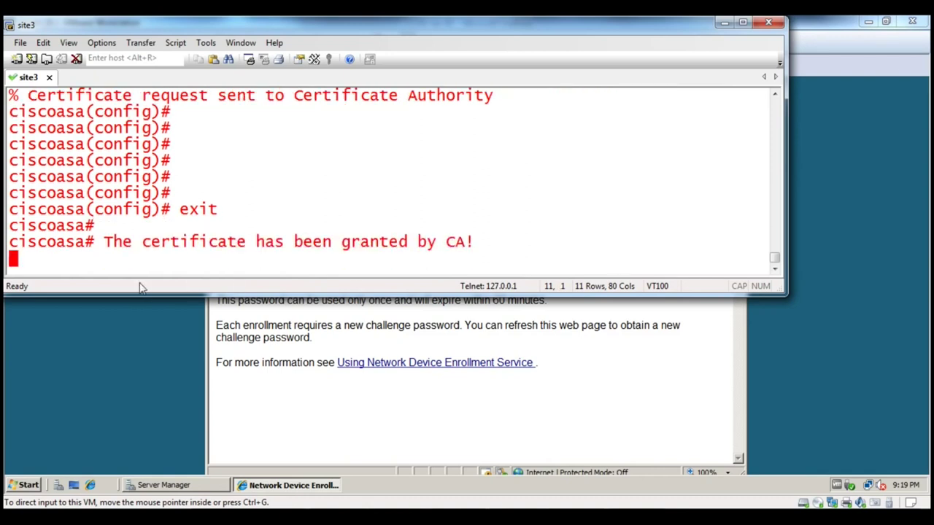
pyautogui.moveTo(103, 241); pyautogui.dragTo(476, 244)
pyautogui.click(256, 260)
pyautogui.press('Return')
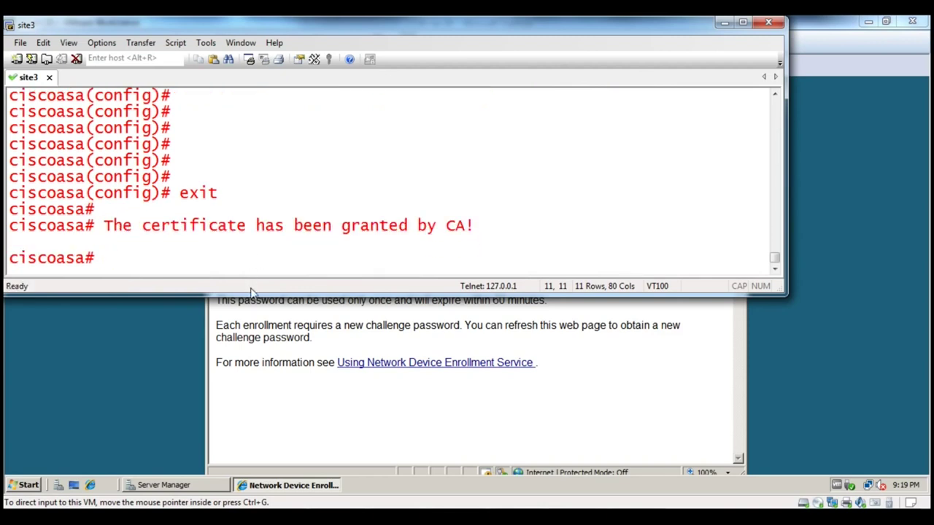
# Review the ASDM configuration notes in OneNote, then bring up the GNS3 topology
pyautogui.click(274, 375)
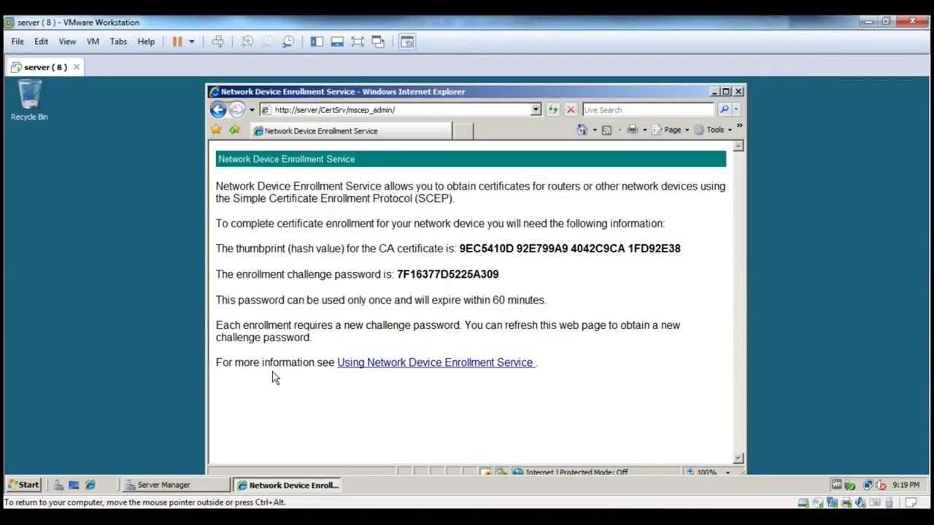
pyautogui.hotkey('ctrl', 'alt')
pyautogui.hotkey('alt', 'Tab')
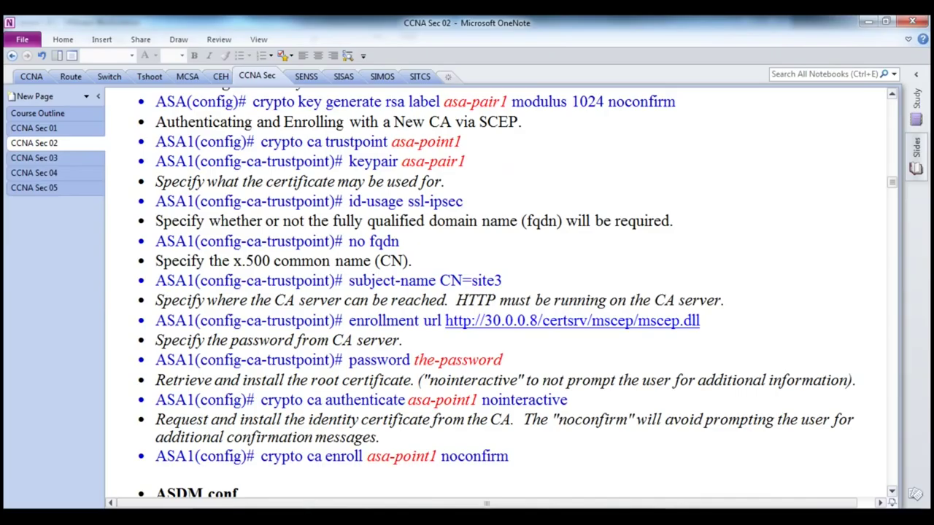
pyautogui.scroll(-4, 503, 292)
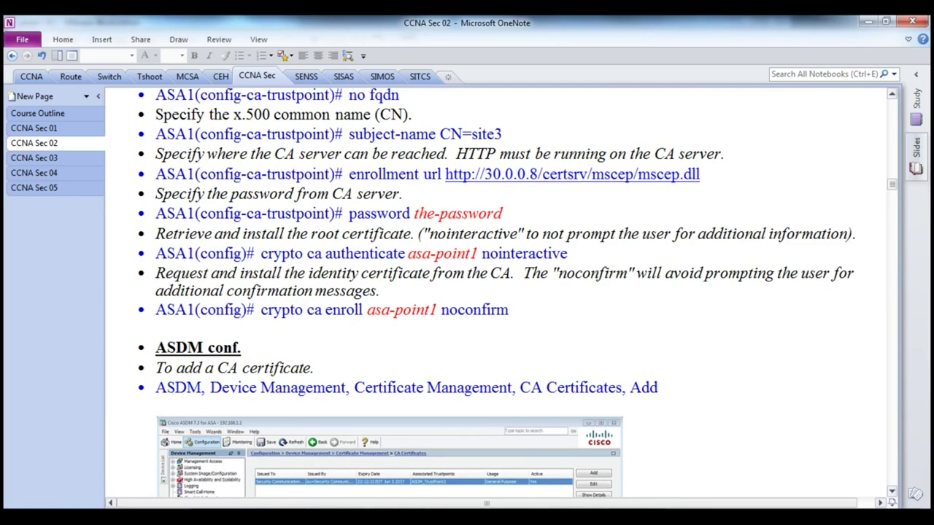
pyautogui.hotkey('alt', 'Tab')
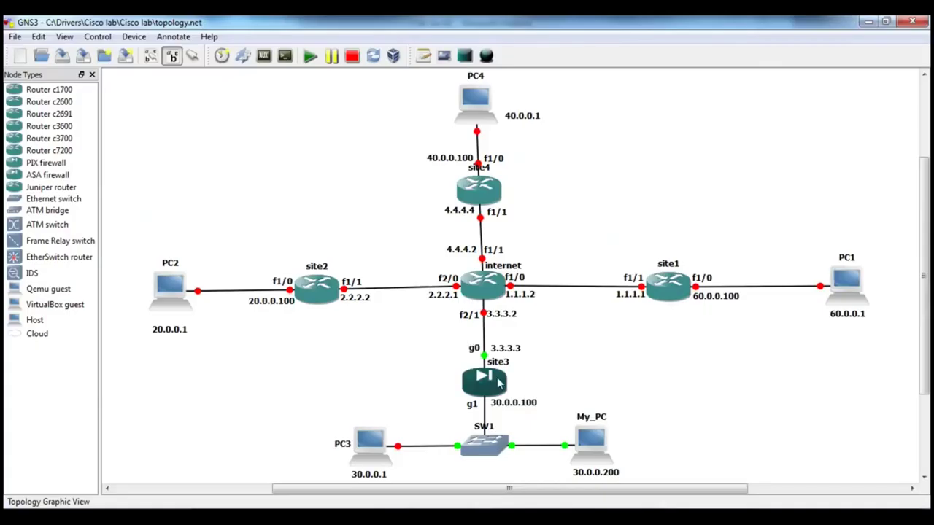
# Launch ASDM and exit the demo session without saving the configuration
pyautogui.click(714, 520)
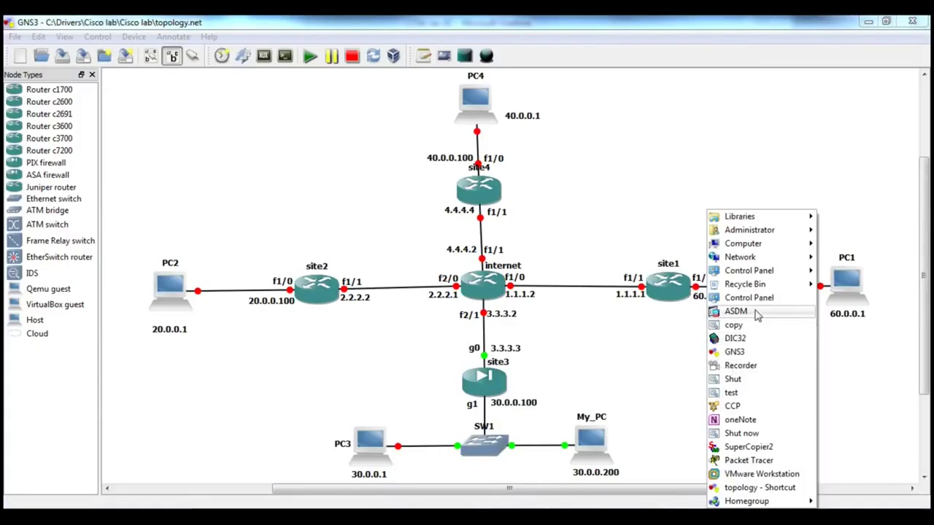
pyautogui.click(749, 312)
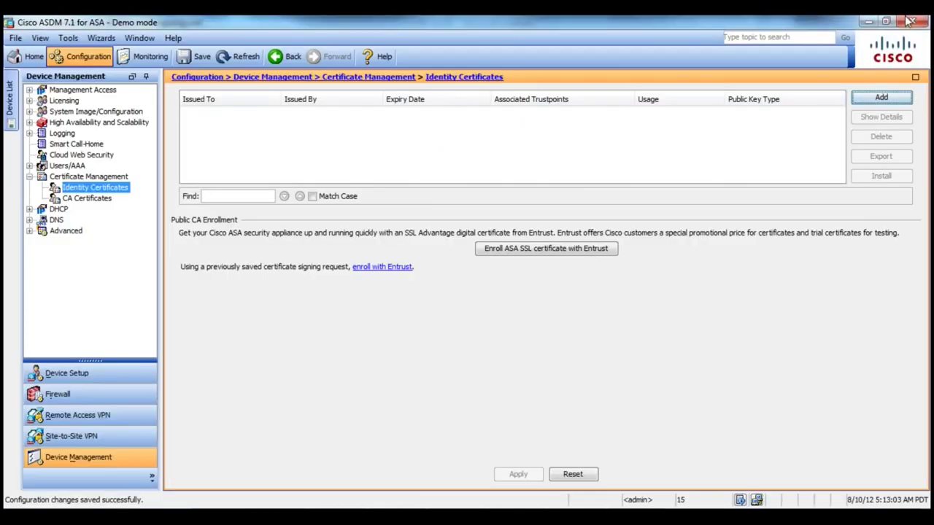
pyautogui.click(916, 24)
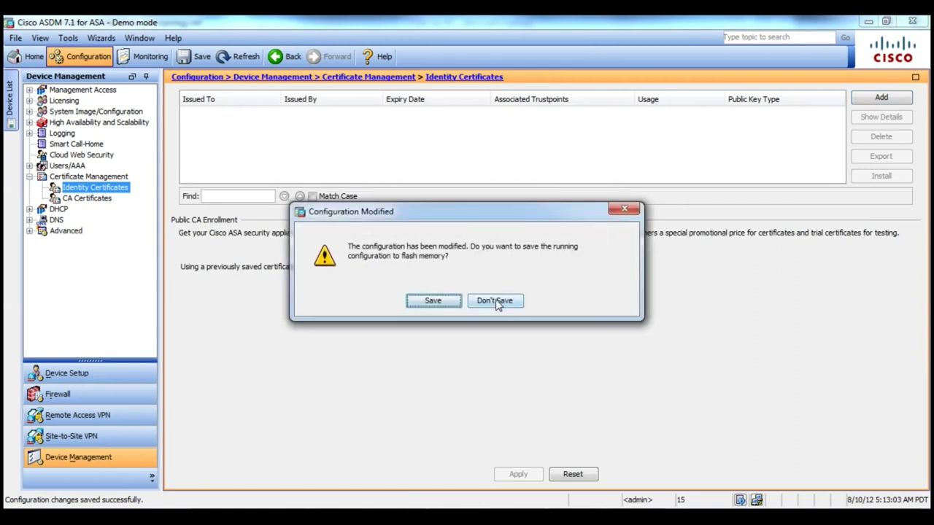
pyautogui.click(496, 298)
pyautogui.click(493, 293)
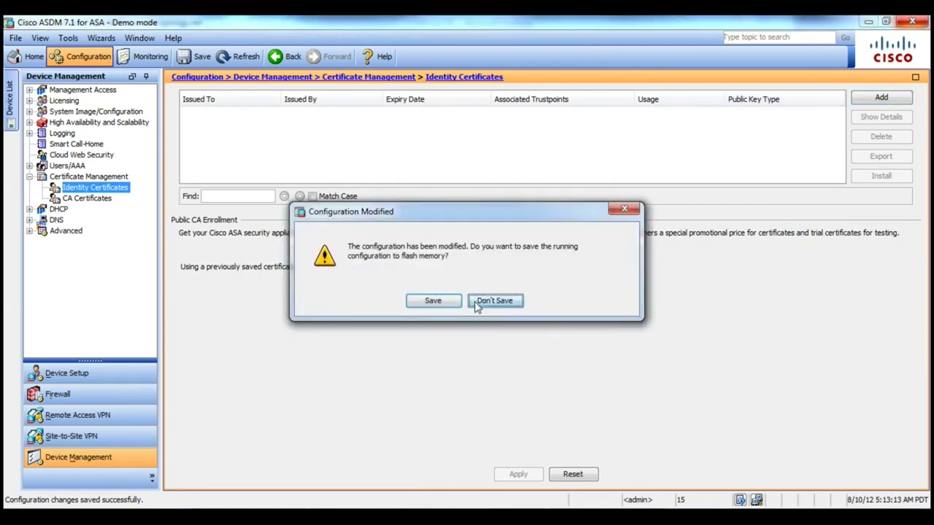
pyautogui.click(493, 299)
pyautogui.click(441, 290)
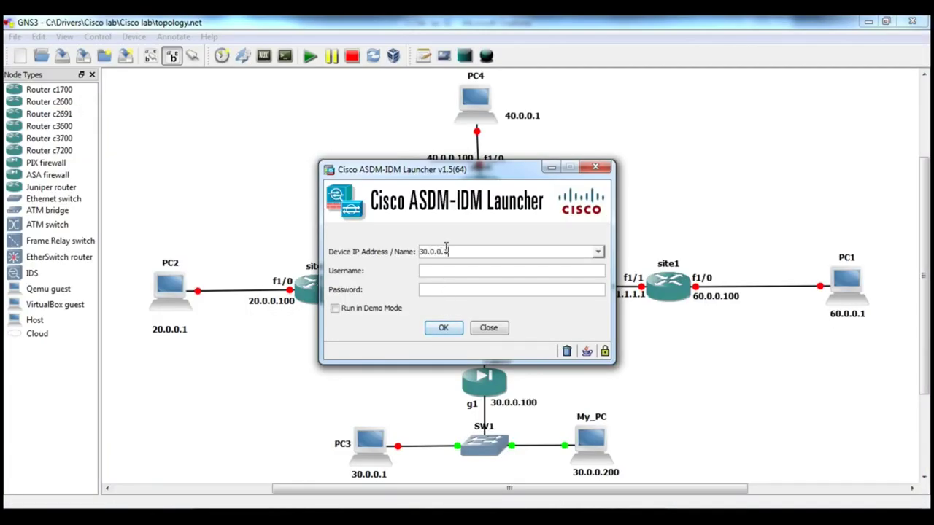
# List users with 'sh run user', then log in to 30.0.0.100 and trust its certificate
pyautogui.press('Tab')
pyautogui.hotkey('alt', 'Tab')
pyautogui.write('sh ')
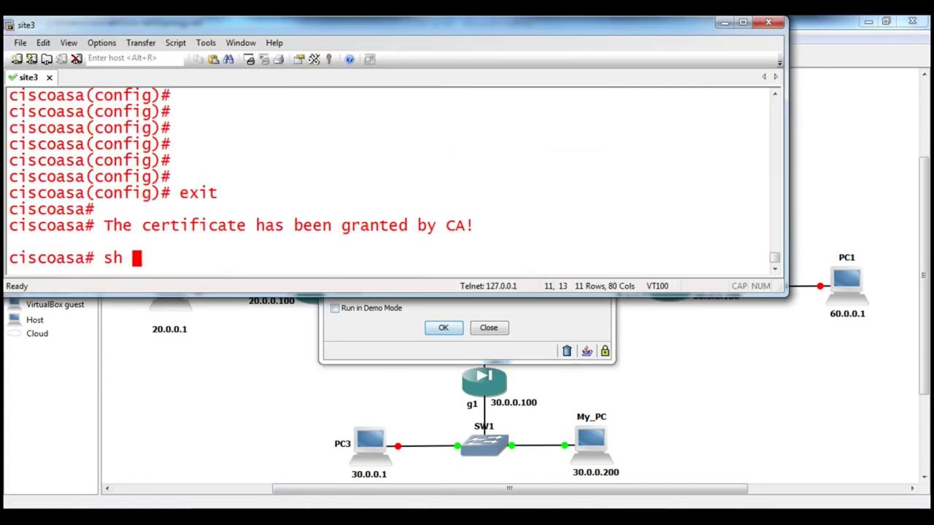
pyautogui.write('run user')
pyautogui.press('Return')
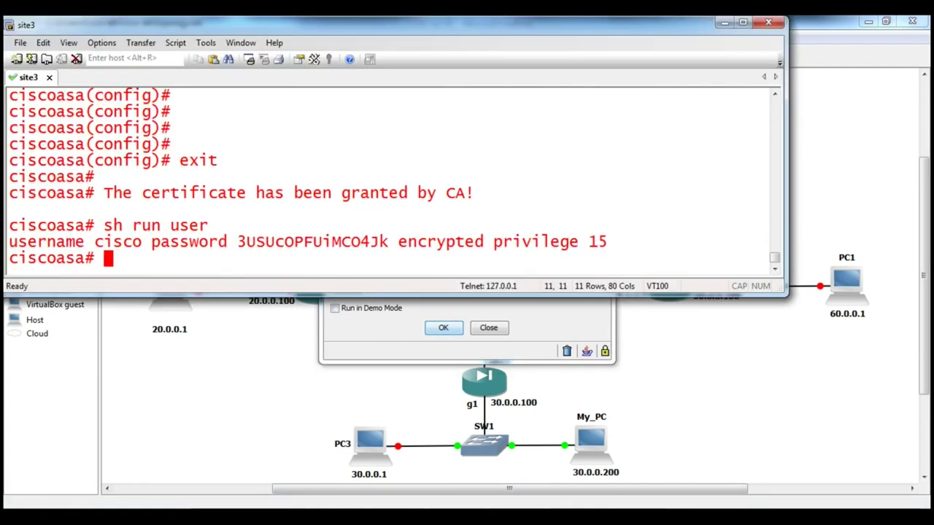
pyautogui.click(399, 332)
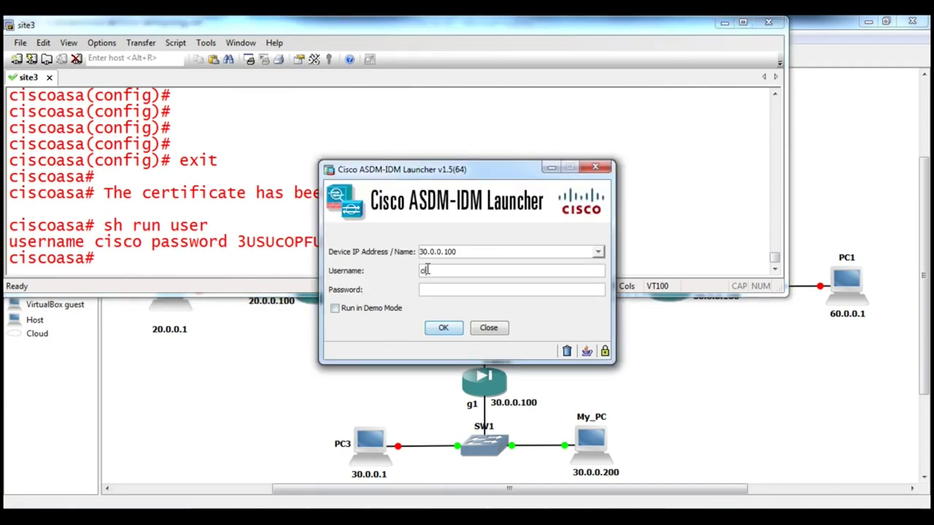
pyautogui.click(438, 329)
pyautogui.click(725, 23)
pyautogui.click(337, 257)
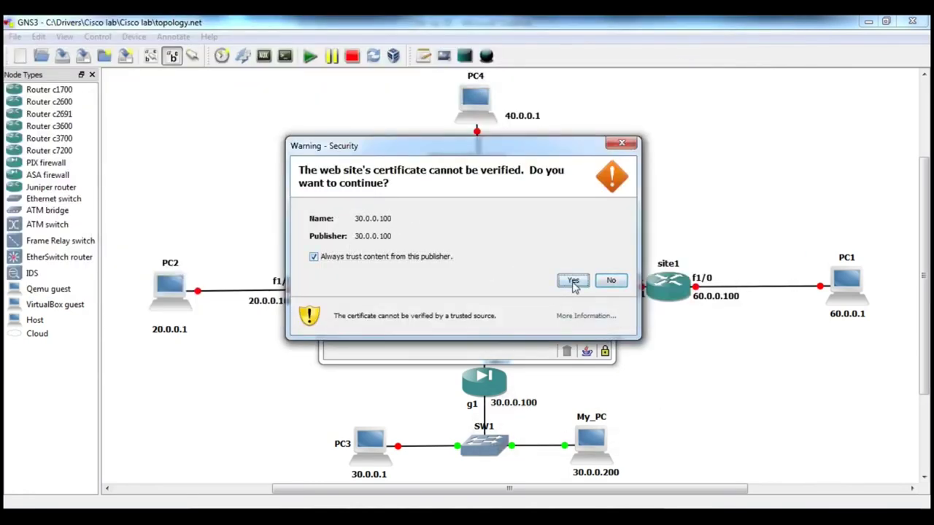
pyautogui.click(573, 280)
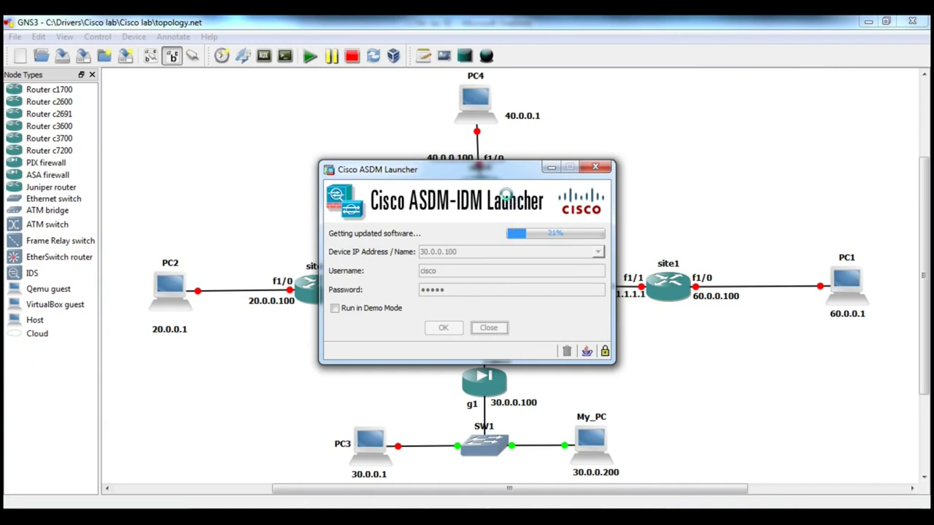
pyautogui.moveTo(459, 176); pyautogui.dragTo(540, 155)
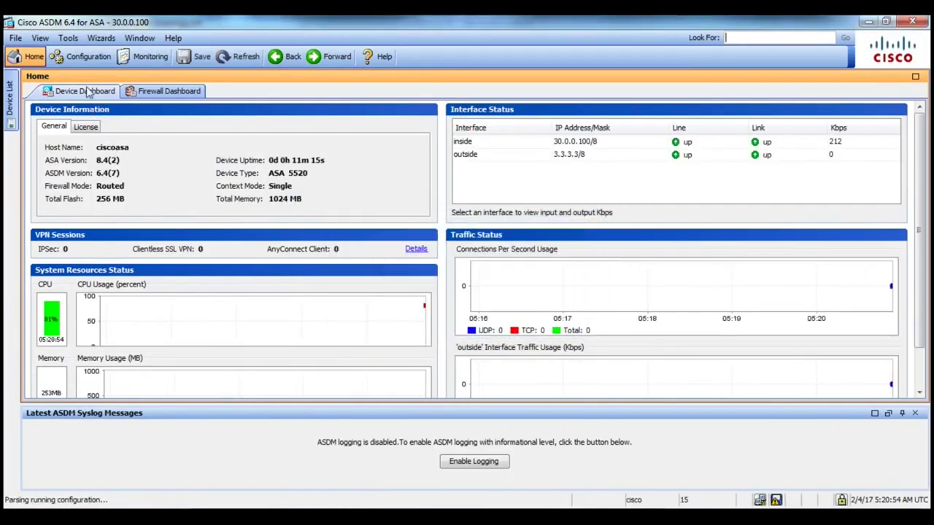
# Navigate to Device Management > Certificate Management > CA Certificates
pyautogui.click(83, 57)
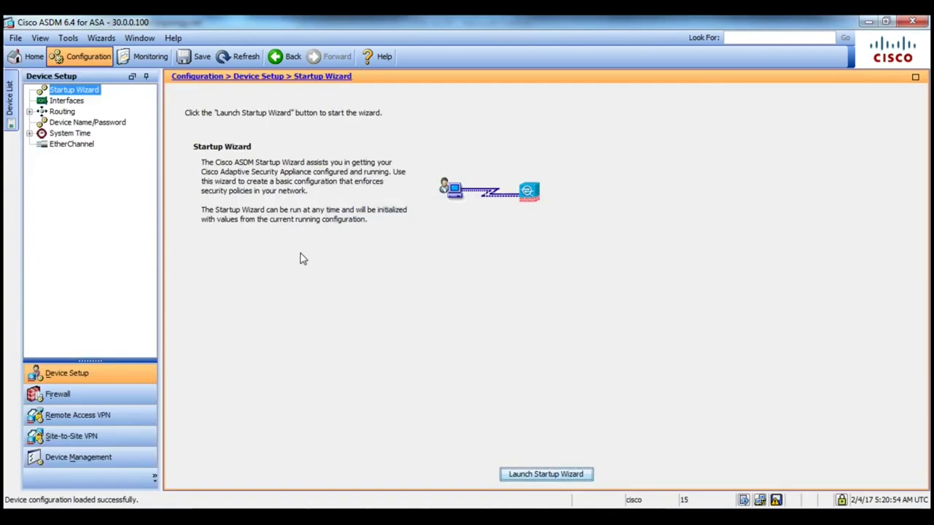
pyautogui.click(69, 458)
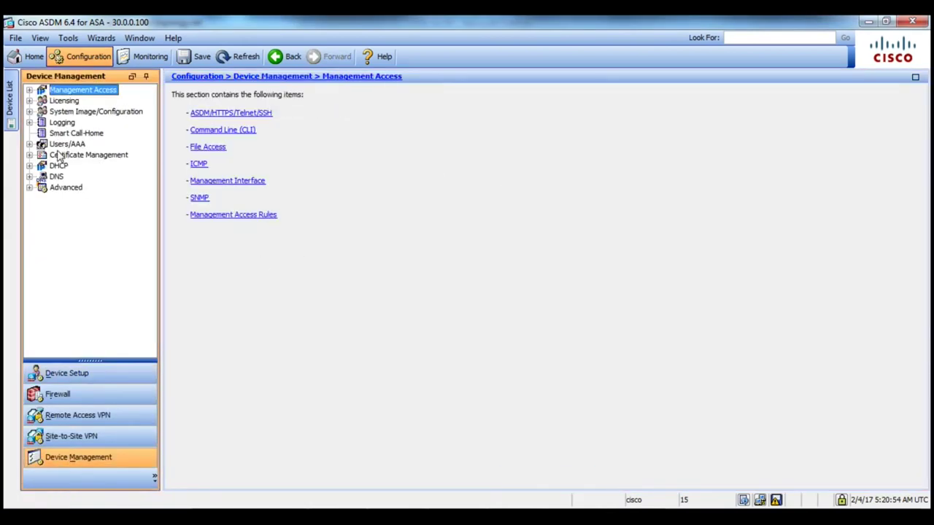
pyautogui.click(60, 155)
pyautogui.click(88, 176)
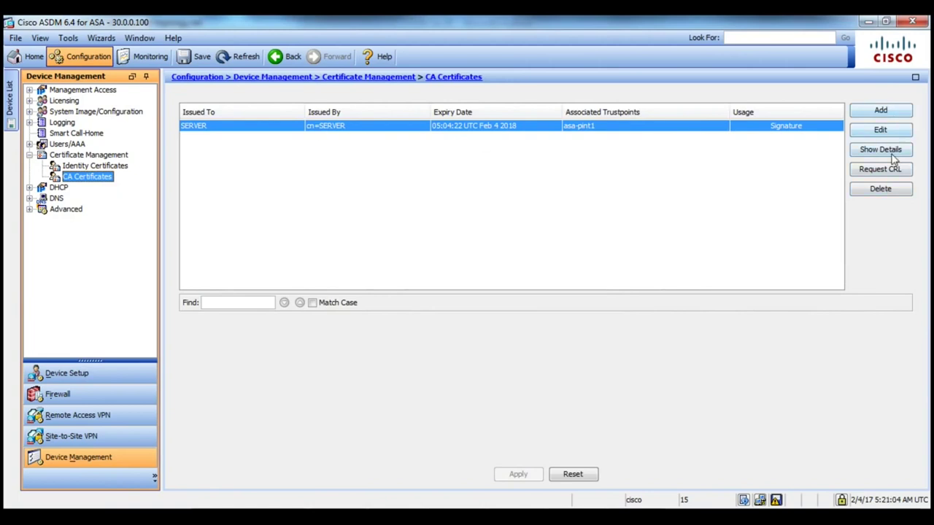
# Inspect the SERVER CA certificate's issued-to and issuer details, then show Identity Certificates
pyautogui.click(891, 152)
pyautogui.click(470, 197)
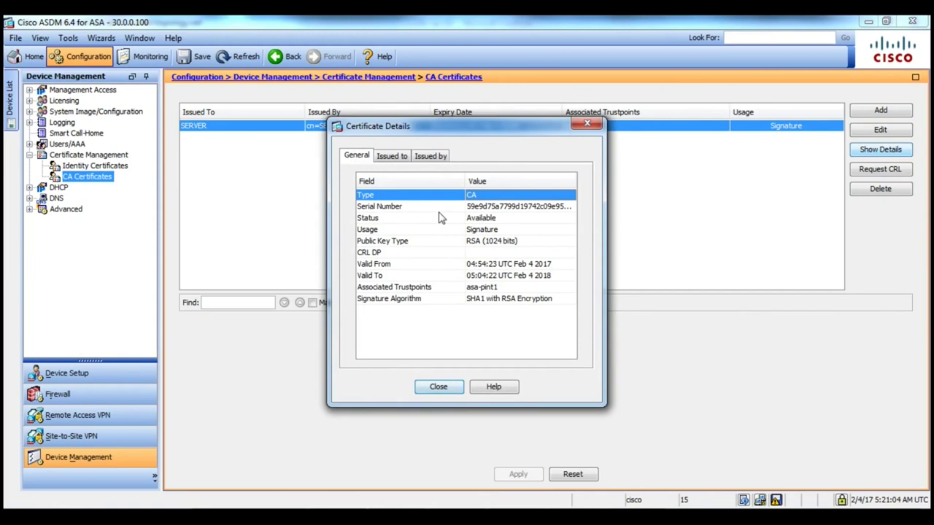
pyautogui.click(391, 156)
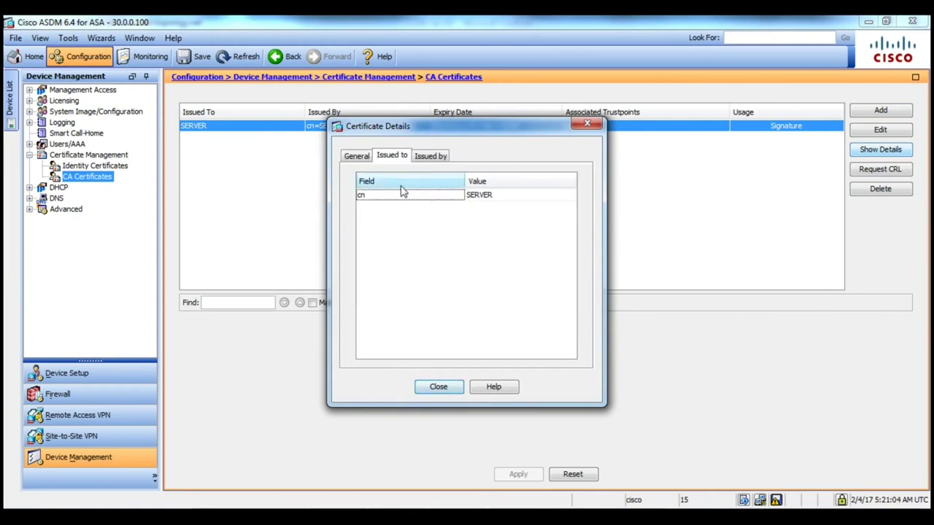
pyautogui.click(465, 199)
pyautogui.click(429, 156)
pyautogui.click(472, 196)
pyautogui.click(391, 156)
pyautogui.click(357, 156)
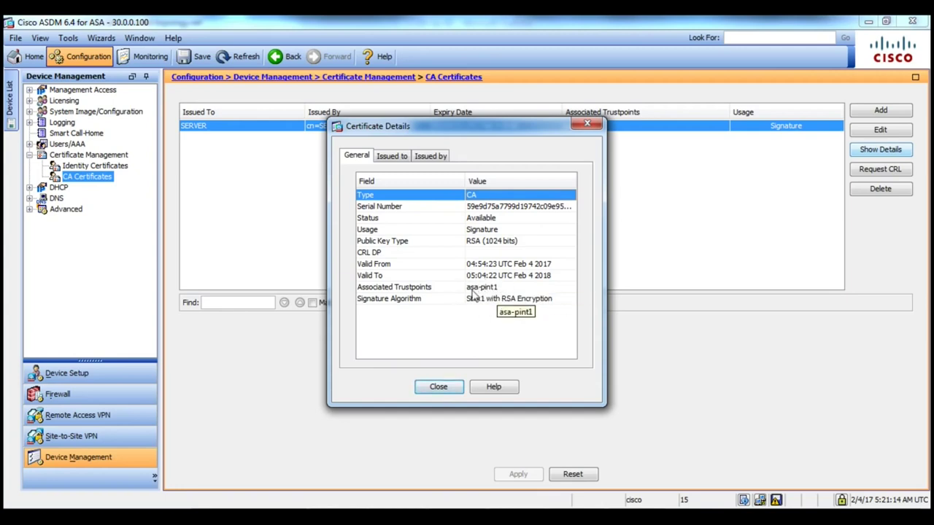
pyautogui.click(438, 387)
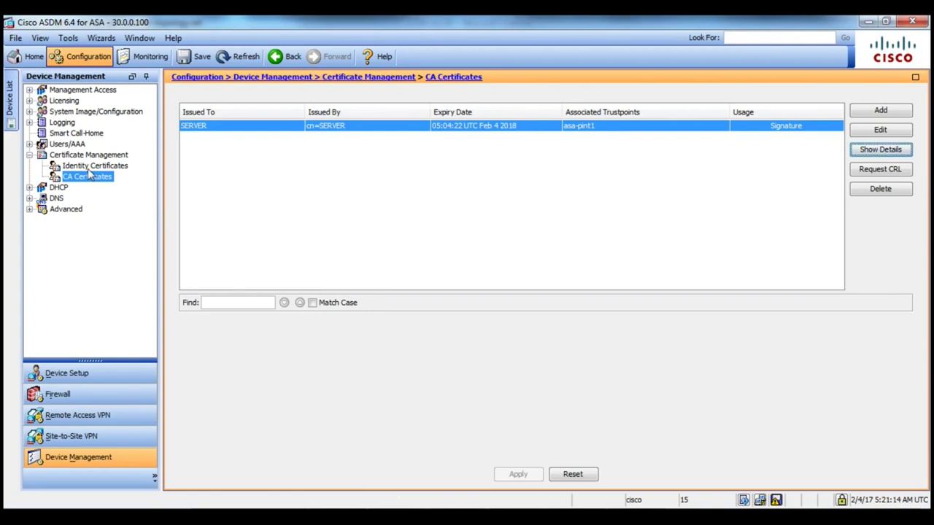
pyautogui.click(91, 166)
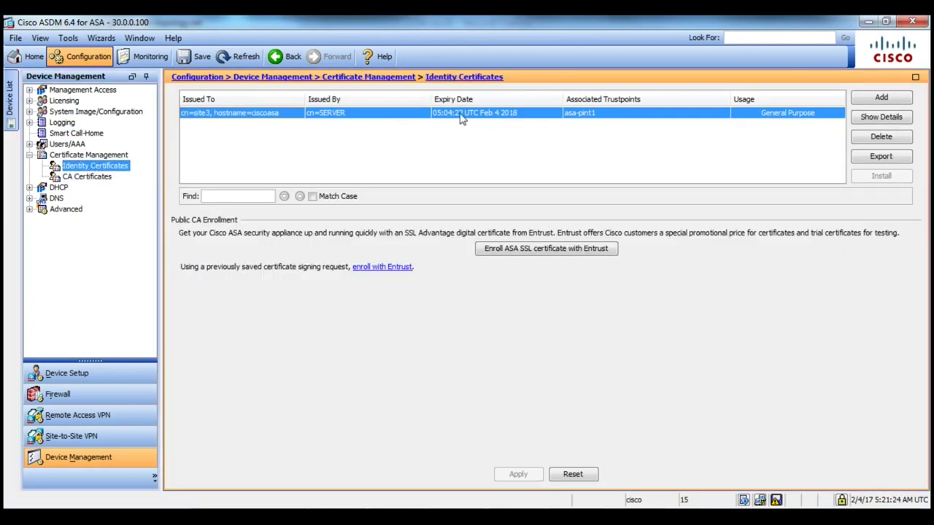
pyautogui.click(884, 118)
pyautogui.click(483, 199)
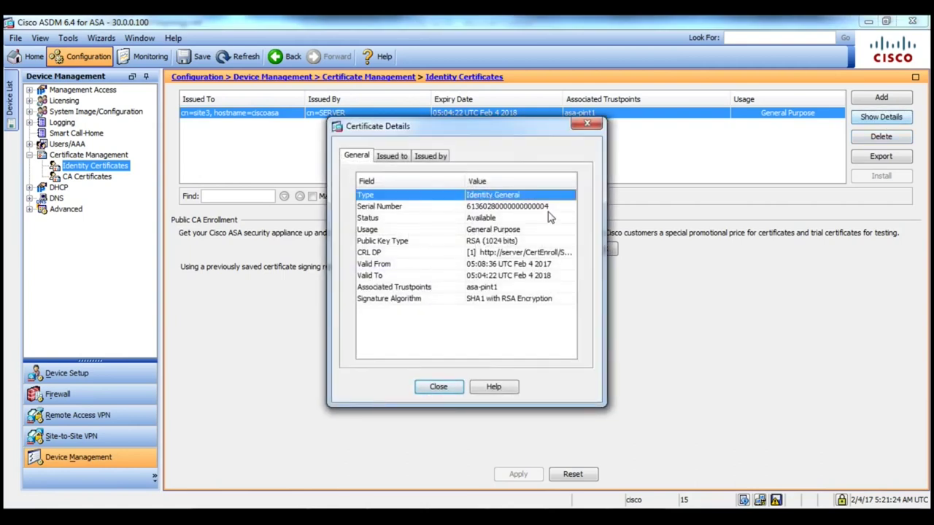
pyautogui.click(502, 218)
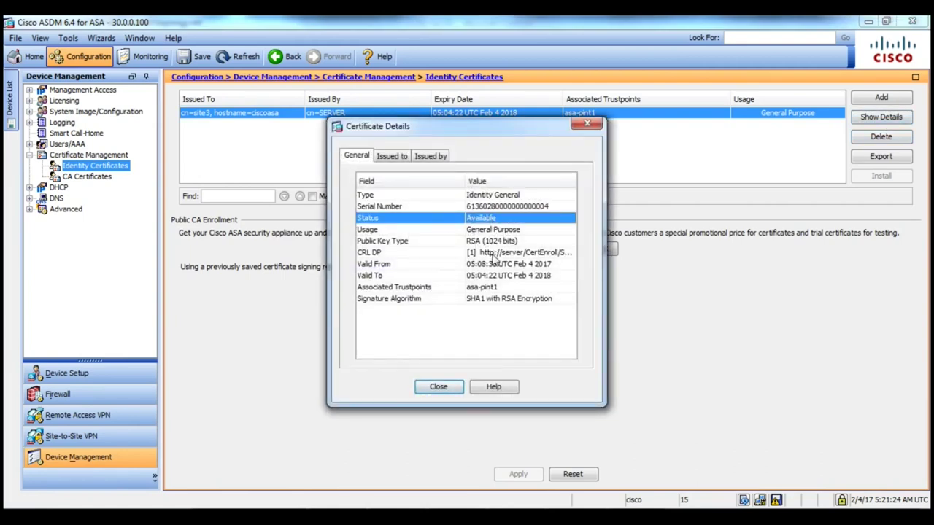
pyautogui.click(543, 266)
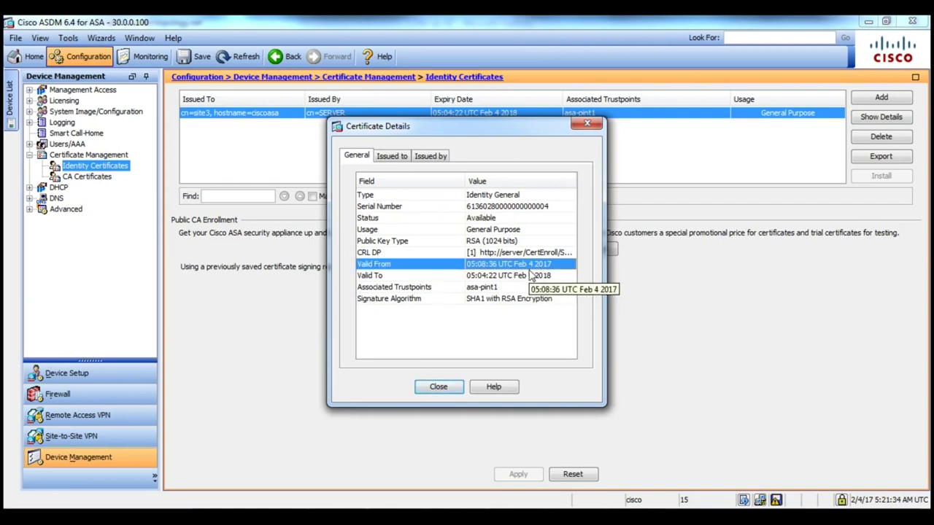
pyautogui.click(541, 277)
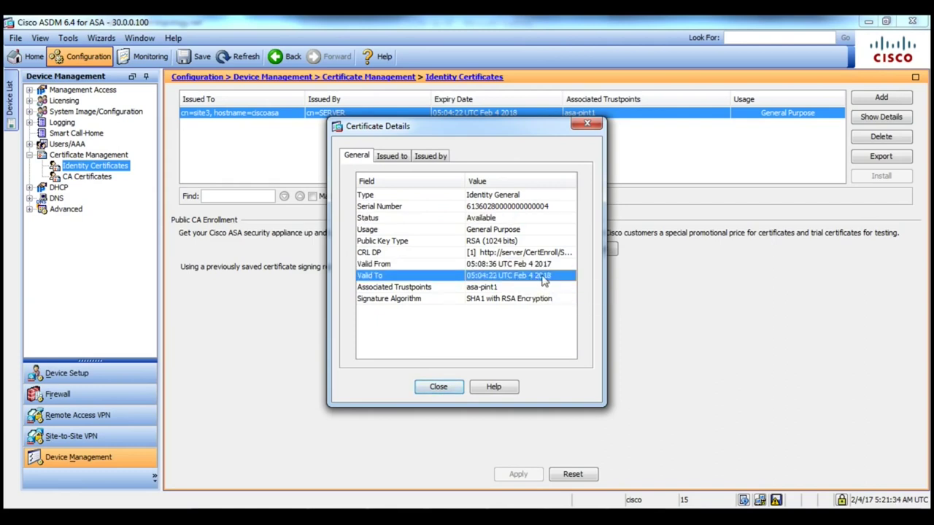
pyautogui.click(496, 288)
pyautogui.click(512, 299)
pyautogui.click(496, 289)
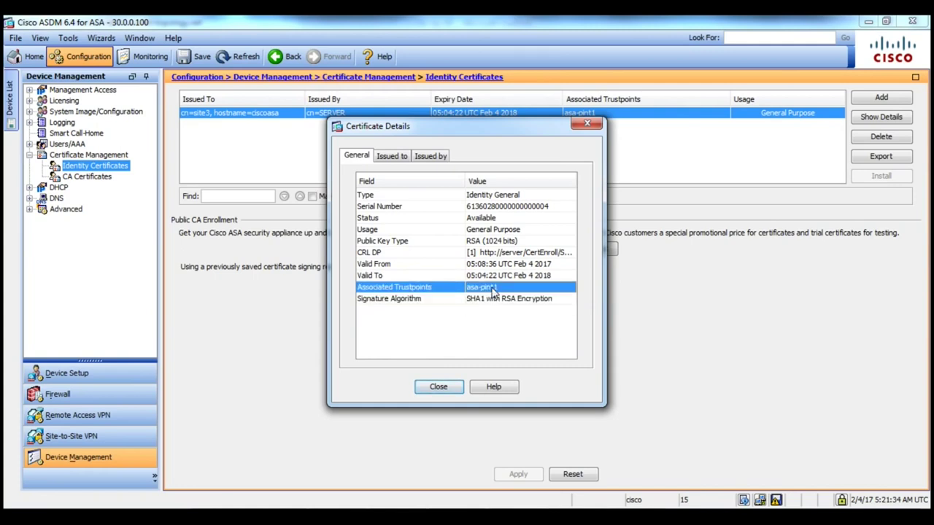
pyautogui.click(485, 300)
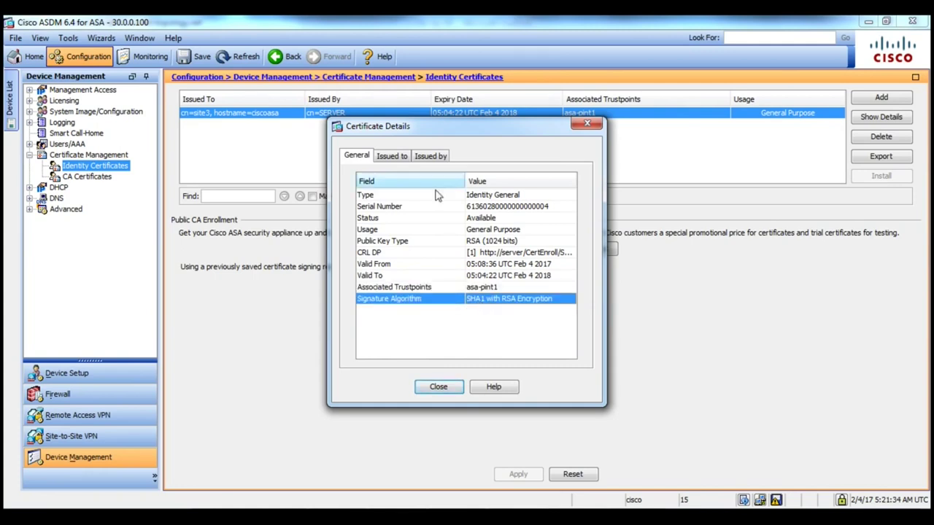
pyautogui.click(391, 157)
pyautogui.click(474, 197)
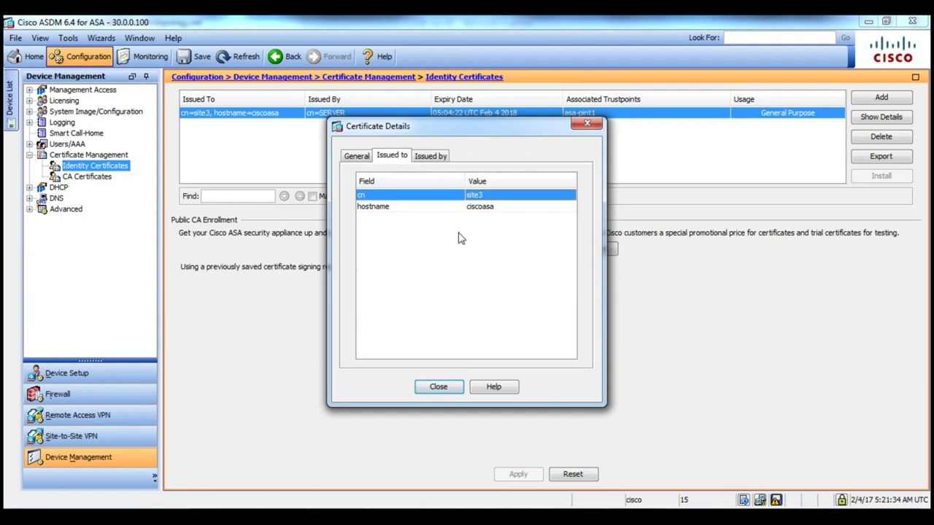
pyautogui.click(488, 209)
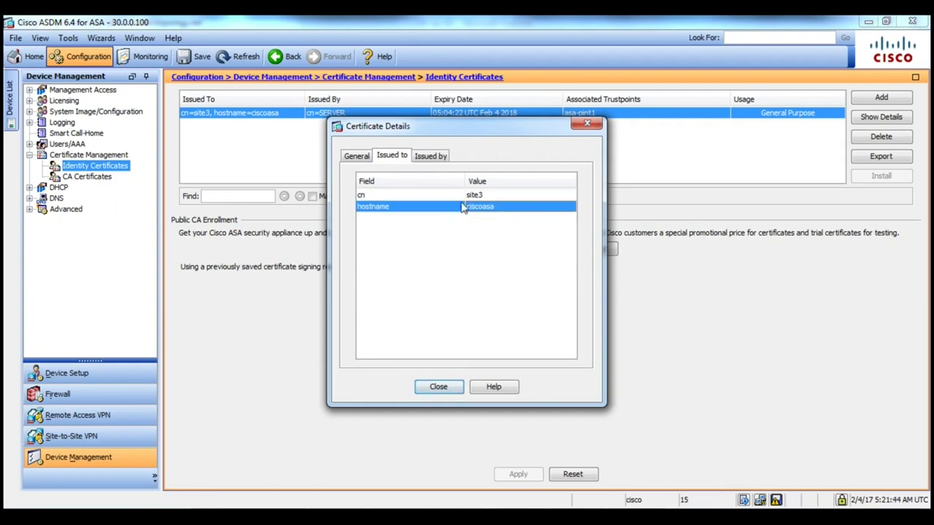
pyautogui.click(472, 197)
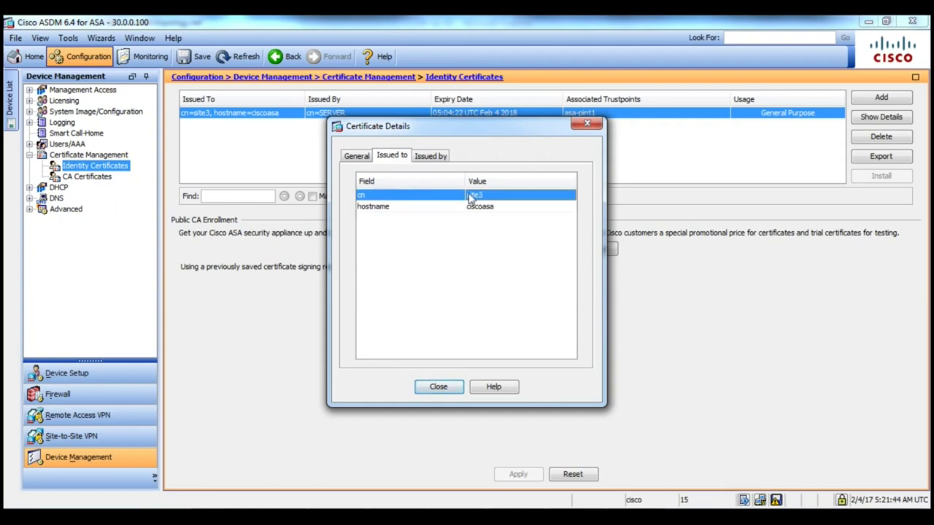
pyautogui.click(430, 156)
pyautogui.click(484, 197)
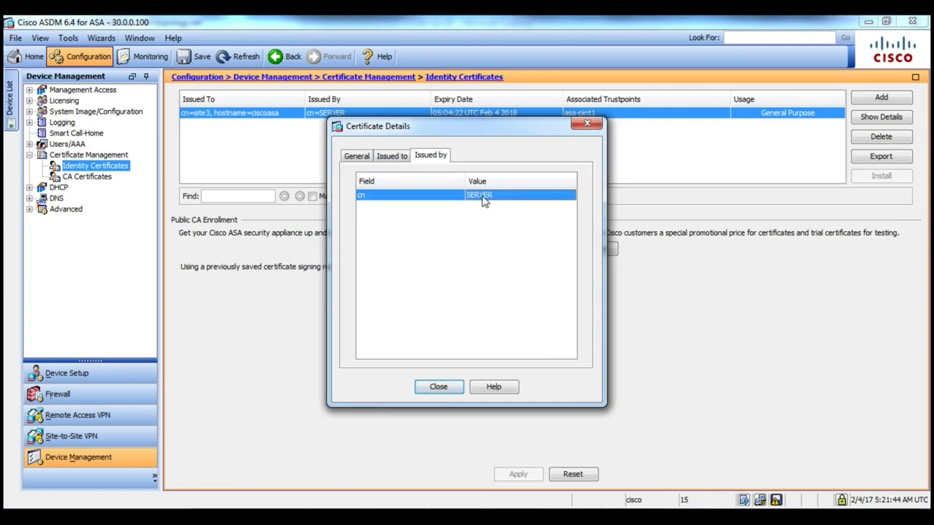
pyautogui.click(439, 386)
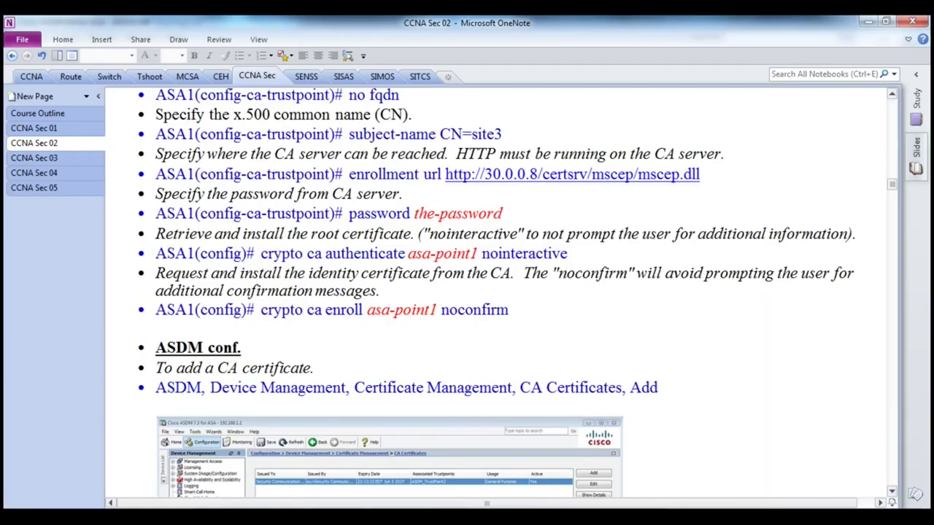
# Scroll through the OneNote notes and return to ASDM's Identity Certificates page
pyautogui.scroll(-10, 496, 292)
pyautogui.scroll(-20, 483, 350)
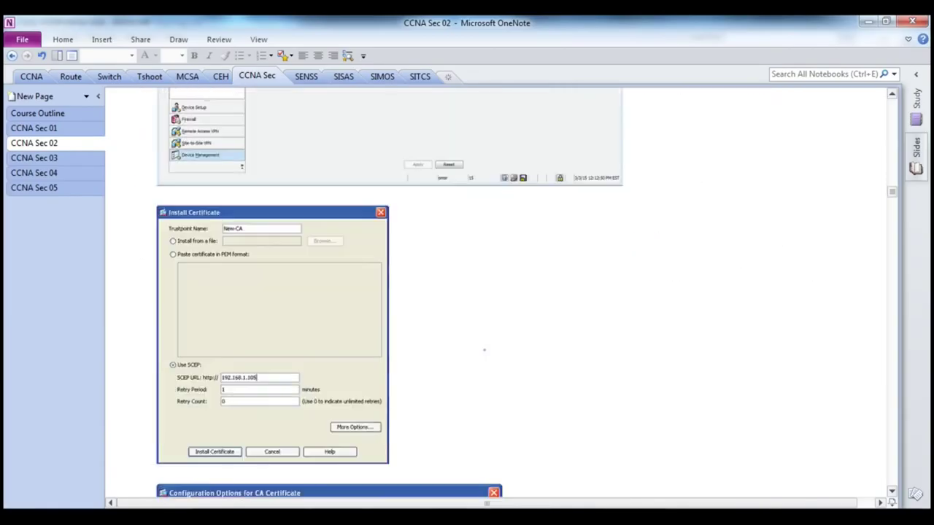
pyautogui.scroll(-7, 483, 350)
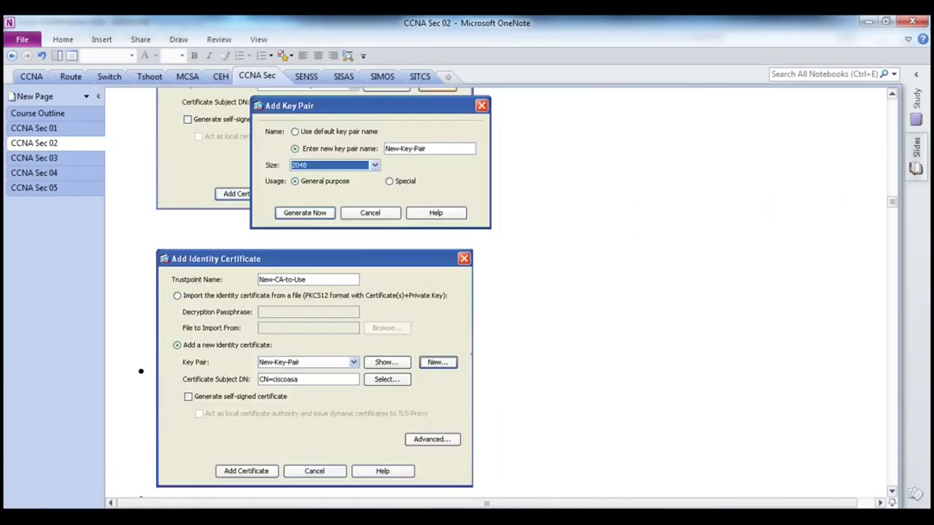
pyautogui.hotkey('alt', 'Tab')
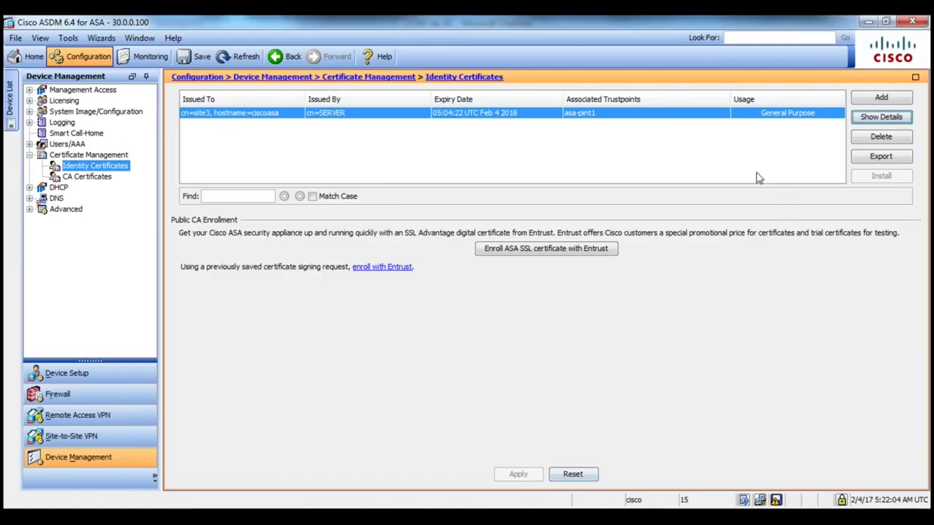
# Add identity certificate trustpoint asa-point2 and generate the new key pair asa-pair2 for it
pyautogui.click(886, 98)
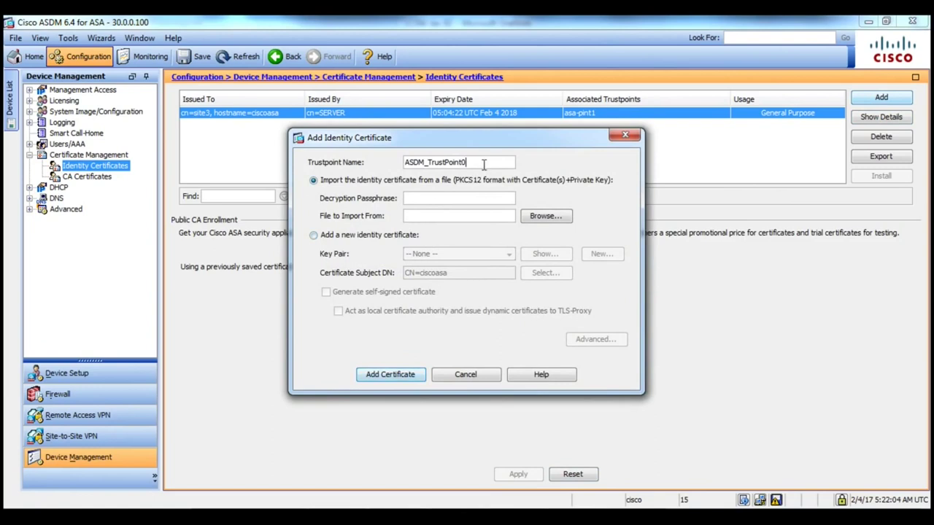
pyautogui.moveTo(483, 165); pyautogui.dragTo(338, 169)
pyautogui.write('asa-point2')
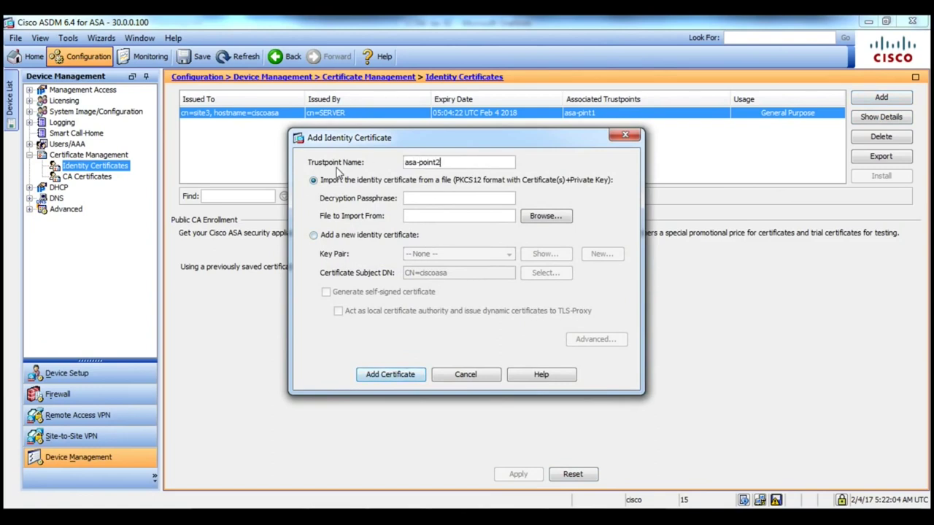
pyautogui.click(314, 235)
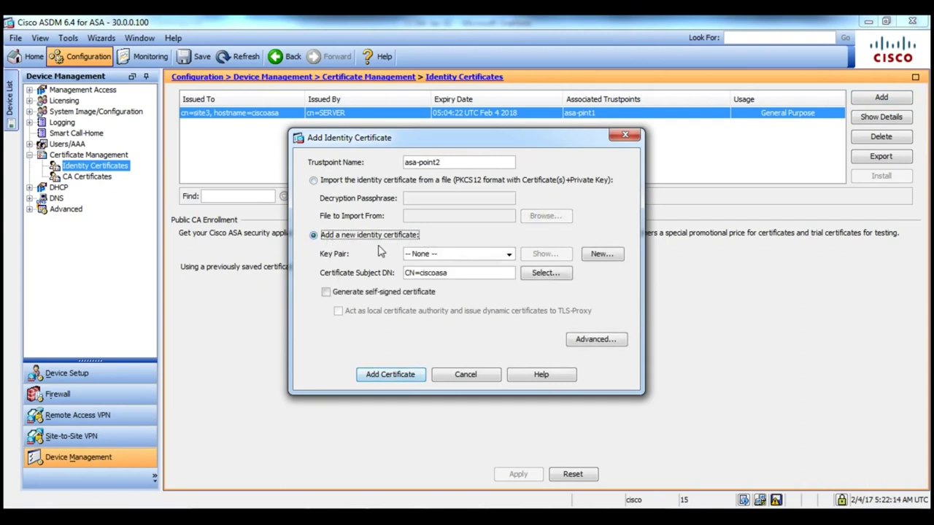
pyautogui.click(506, 254)
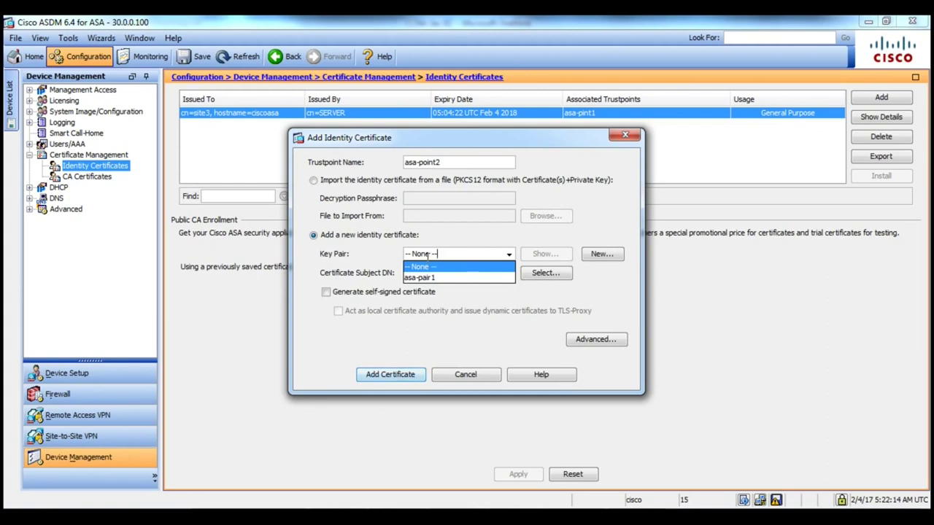
pyautogui.click(603, 255)
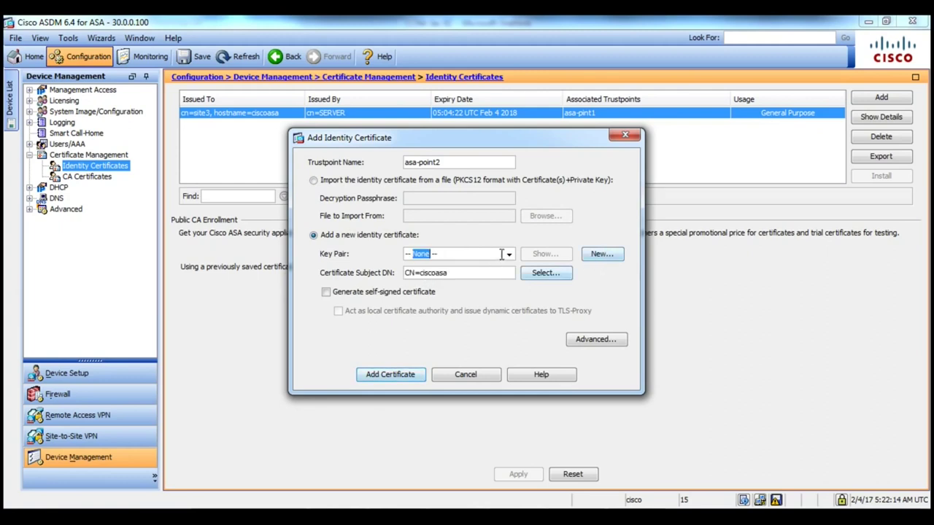
pyautogui.click(609, 254)
pyautogui.click(417, 245)
pyautogui.click(494, 244)
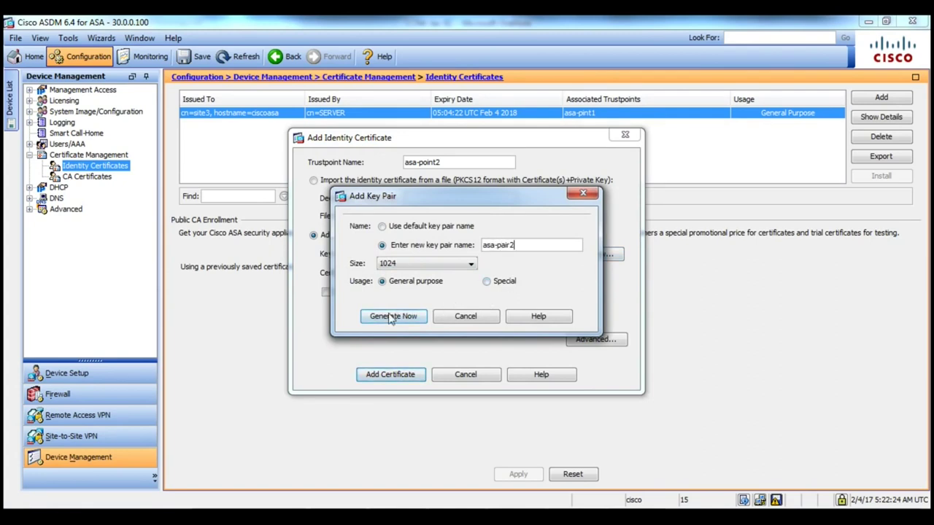
pyautogui.click(398, 264)
pyautogui.click(392, 318)
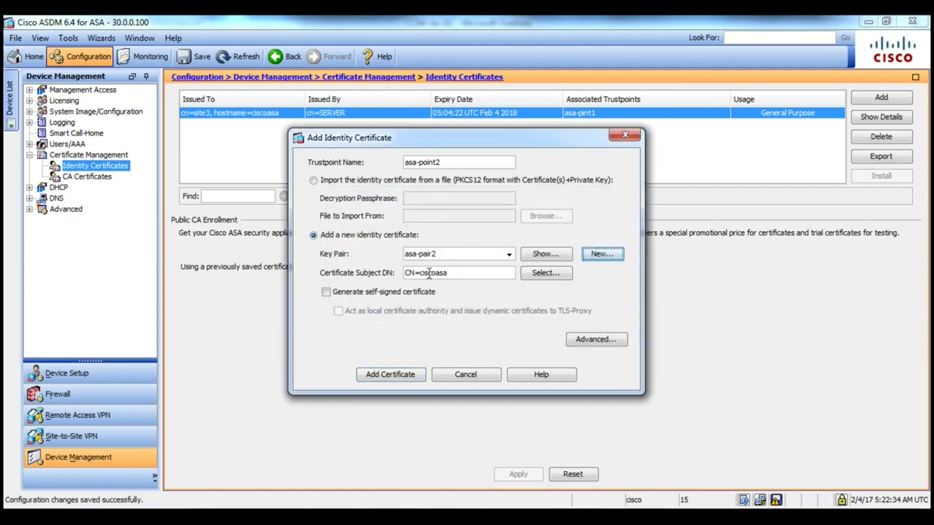
# Set asa-point2 to request its certificate from a CA via SCEP at 30.0.0.8/certsrv/mscep/mscep.dll
pyautogui.click(600, 338)
pyautogui.click(394, 204)
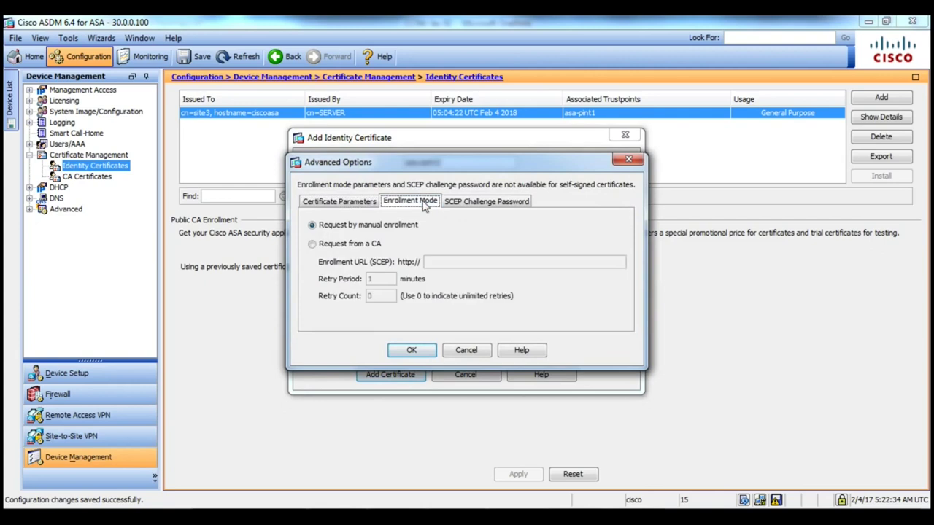
pyautogui.click(313, 245)
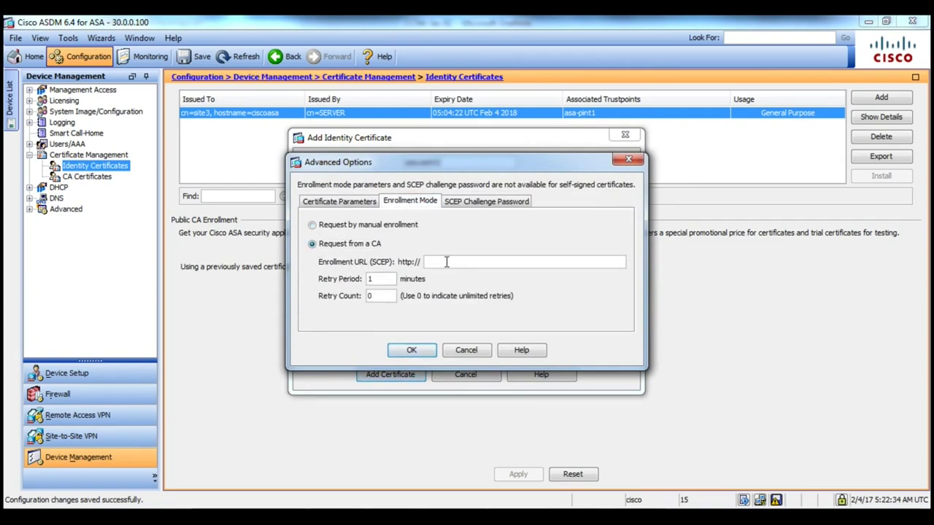
pyautogui.write('30.0.0.8/certsrv/mscep/m')
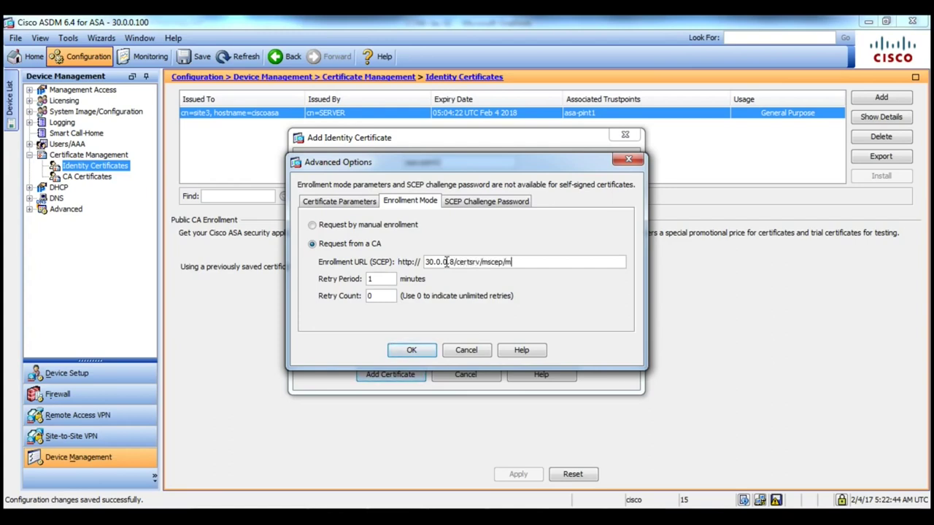
pyautogui.write('scep.dll')
# Generate a fresh NDES challenge password on the server's web page and copy it
pyautogui.click(506, 203)
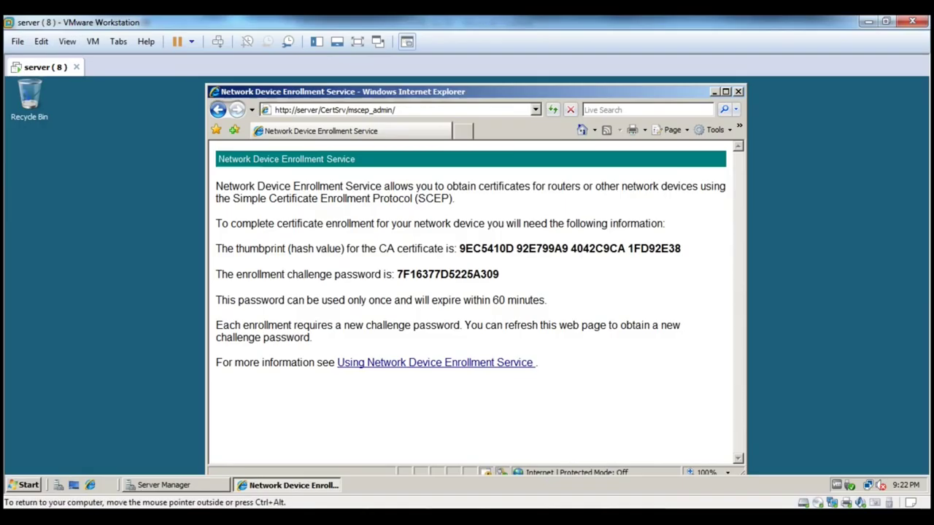
pyautogui.hotkey('alt', 'Tab')
pyautogui.click(553, 110)
pyautogui.moveTo(396, 275); pyautogui.dragTo(528, 275)
pyautogui.hotkey('ctrl', 'alt')
pyautogui.click(409, 394)
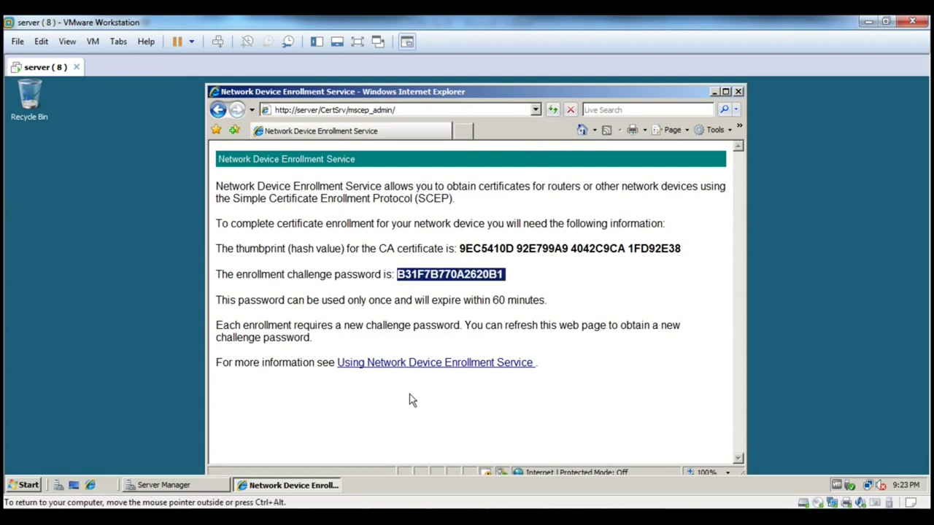
pyautogui.rightClick(435, 276)
pyautogui.click(456, 293)
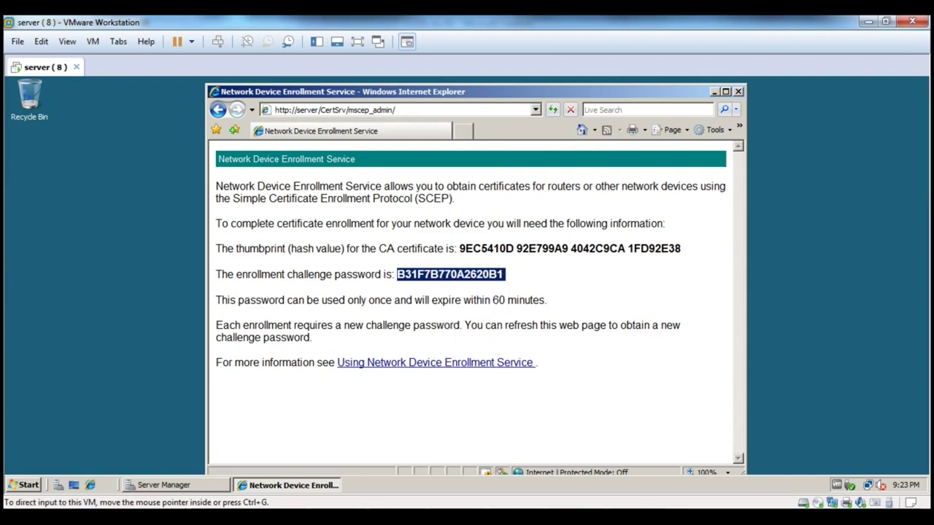
pyautogui.hotkey('alt', 'Tab')
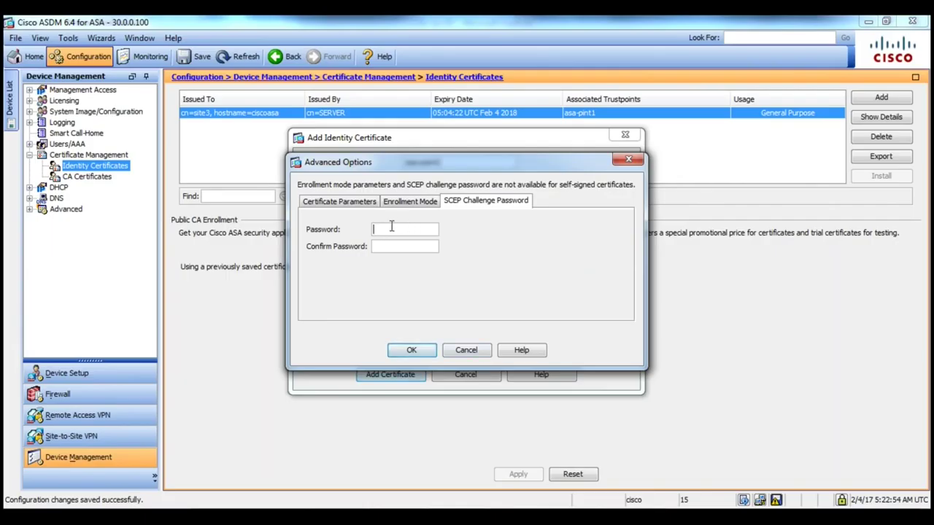
# Paste the NDES challenge password into Password and Confirm Password, accept, and close the certificate dialog
pyautogui.click(390, 228)
pyautogui.hotkey('ctrl', 'v')
pyautogui.press('Tab')
pyautogui.hotkey('ctrl', 'v')
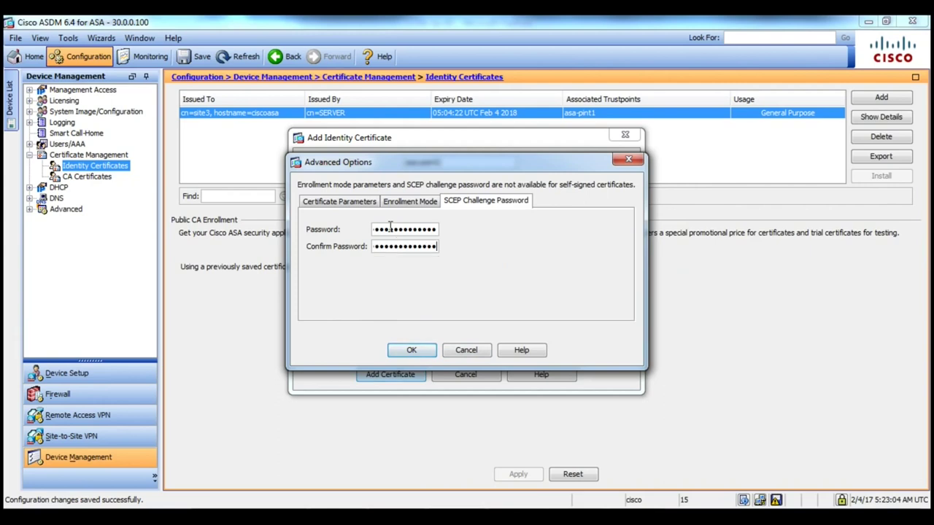
pyautogui.click(412, 350)
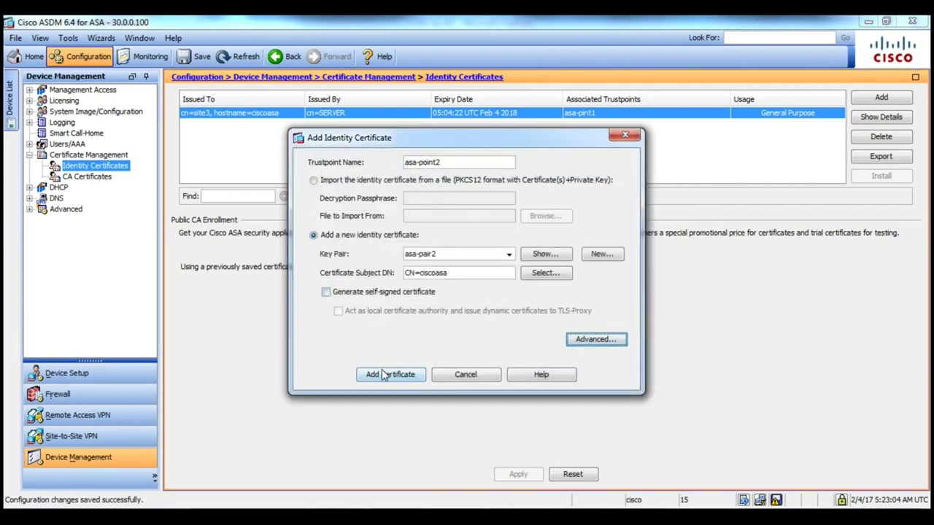
pyautogui.click(468, 378)
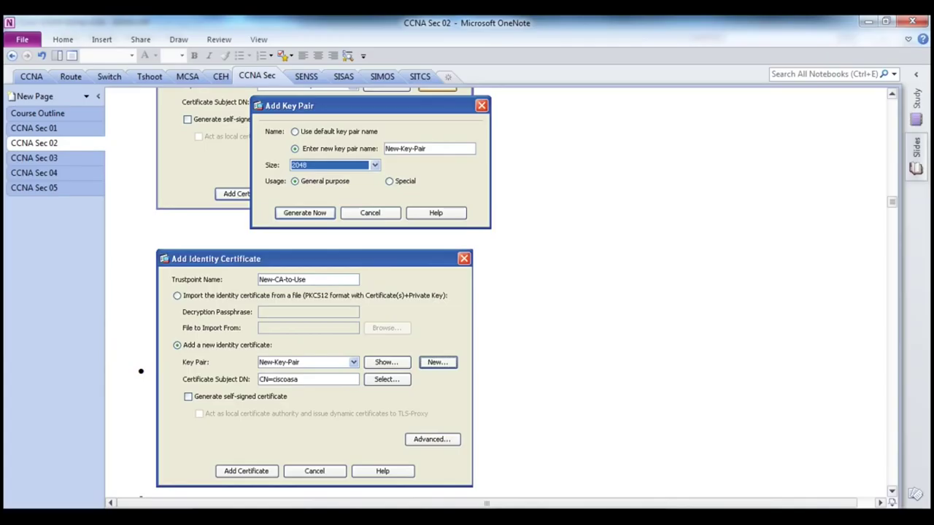
# Scroll to the Review Key PKI Components table and draw an ink arrow beside RSA digital signatures
pyautogui.scroll(-6, 317, 291)
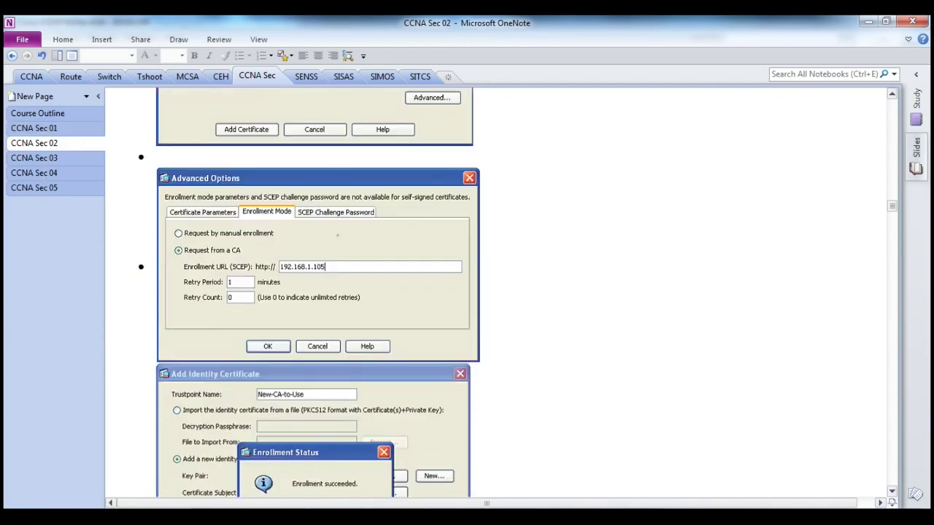
pyautogui.scroll(-2, 317, 292)
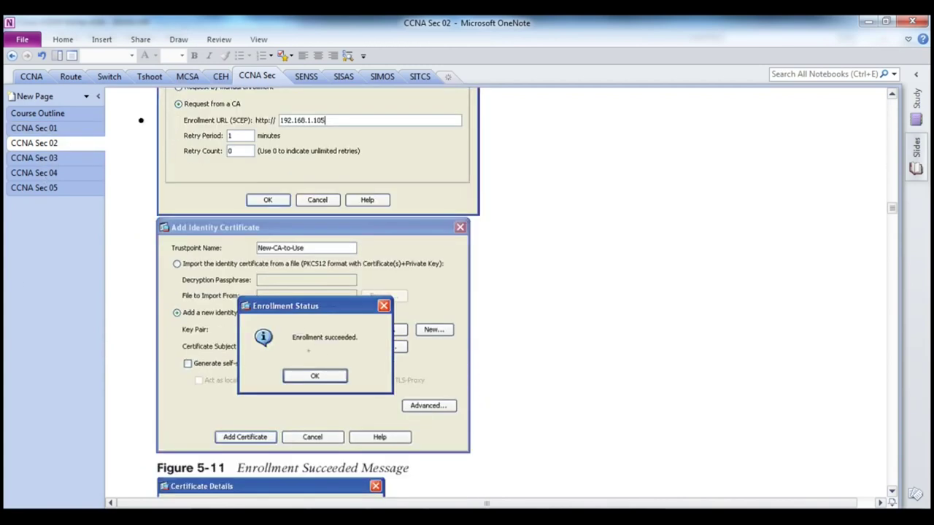
pyautogui.scroll(-10, 317, 292)
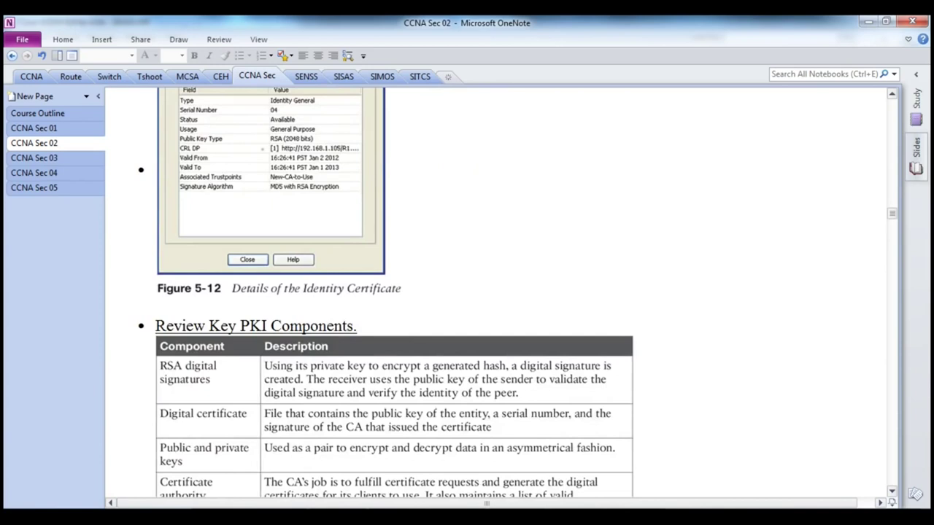
pyautogui.scroll(-3, 394, 292)
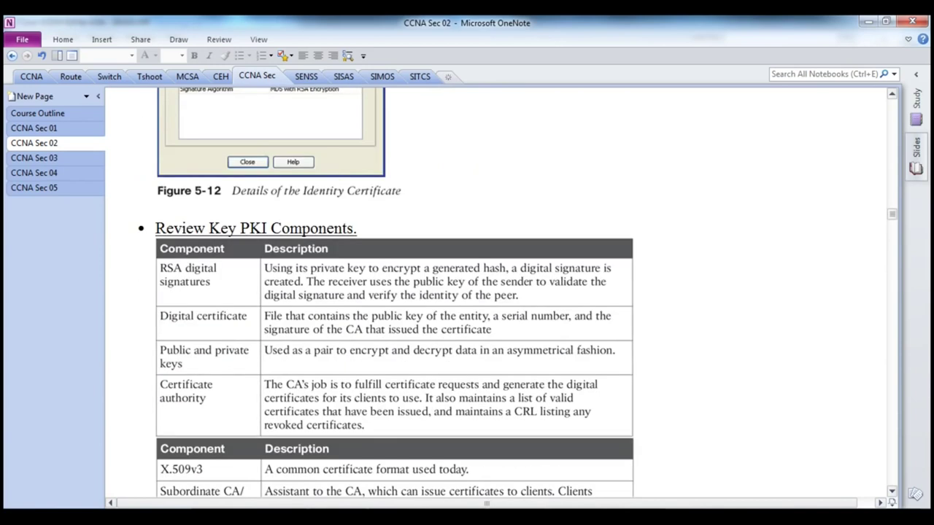
pyautogui.moveTo(256, 281)
pyautogui.mouseDown()
pyautogui.moveTo(224, 277)
pyautogui.moveTo(237, 291)
pyautogui.mouseUp()
# Underline private key, public key, signature, Digital certificate, serial number and pair to encrypt in ink
pyautogui.moveTo(311, 275); pyautogui.dragTo(353, 276)
pyautogui.moveTo(409, 288); pyautogui.dragTo(449, 285)
pyautogui.moveTo(304, 305); pyautogui.dragTo(320, 306)
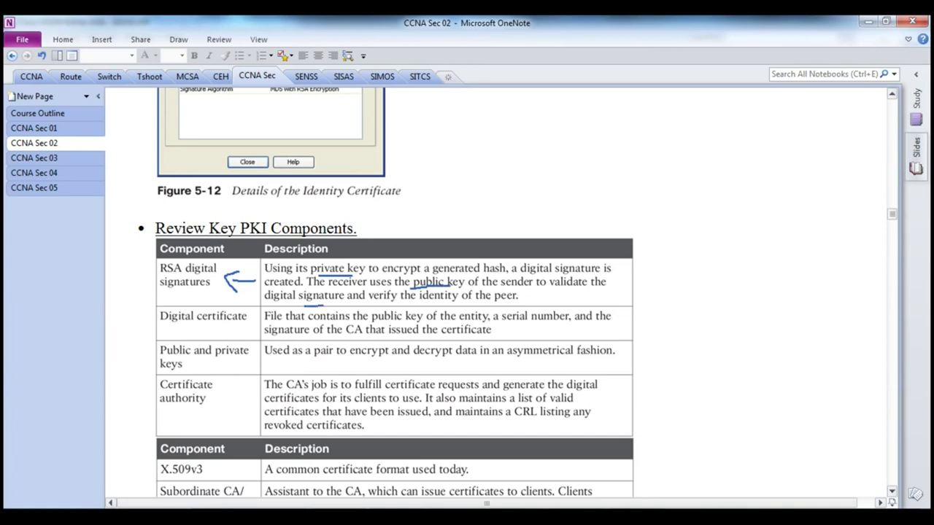
pyautogui.moveTo(178, 329); pyautogui.dragTo(225, 329)
pyautogui.moveTo(521, 328); pyautogui.dragTo(559, 327)
pyautogui.moveTo(310, 364); pyautogui.dragTo(420, 367)
# Underline the X.509v3 definition, Subordinate CA/RA and PKCS further down the table
pyautogui.scroll(-3, 394, 292)
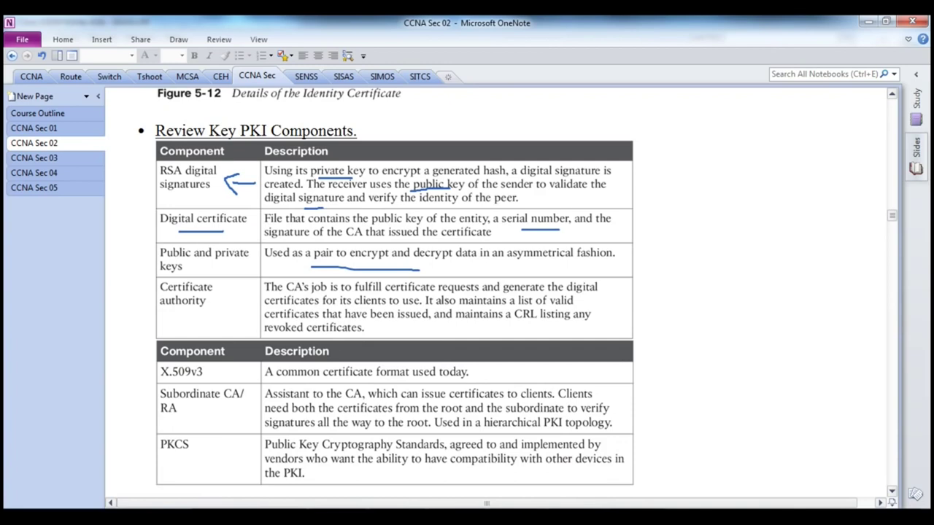
pyautogui.moveTo(234, 372)
pyautogui.mouseDown()
pyautogui.moveTo(212, 373)
pyautogui.moveTo(407, 380)
pyautogui.mouseUp()
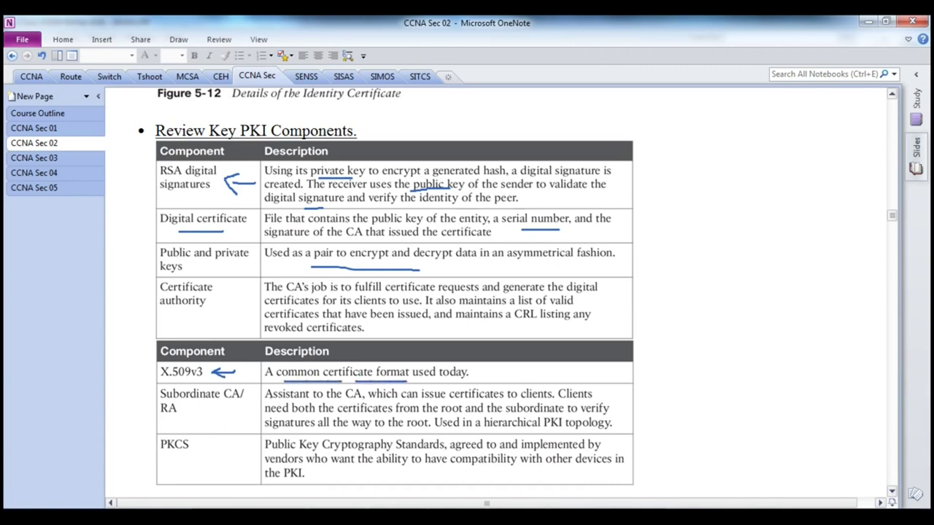
pyautogui.moveTo(182, 408); pyautogui.dragTo(242, 409)
pyautogui.moveTo(165, 457); pyautogui.dragTo(210, 452)
pyautogui.scroll(-3, 411, 450)
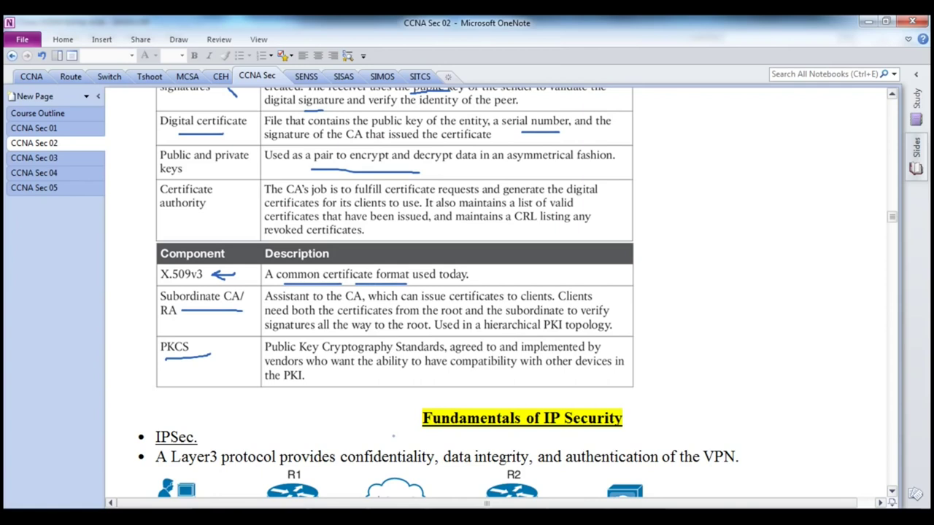
pyautogui.scroll(-3, 394, 436)
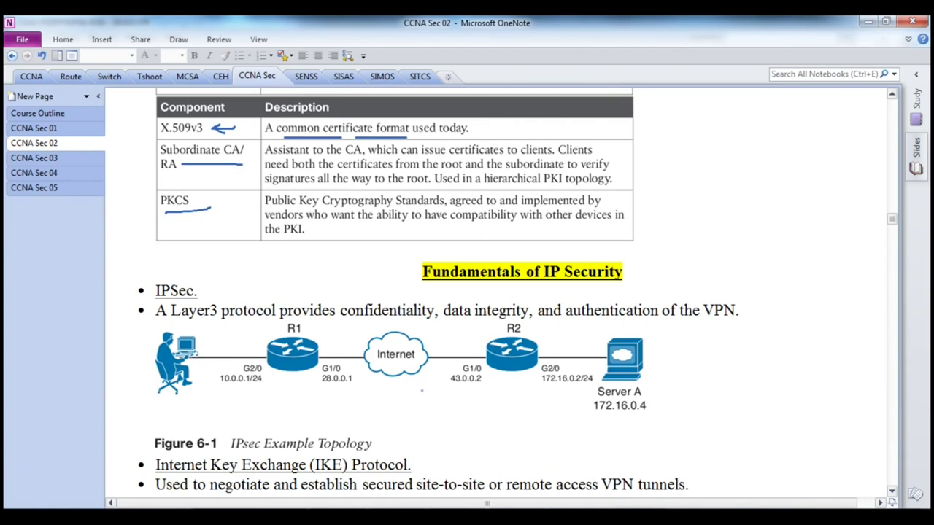
pyautogui.scroll(-7, 467, 292)
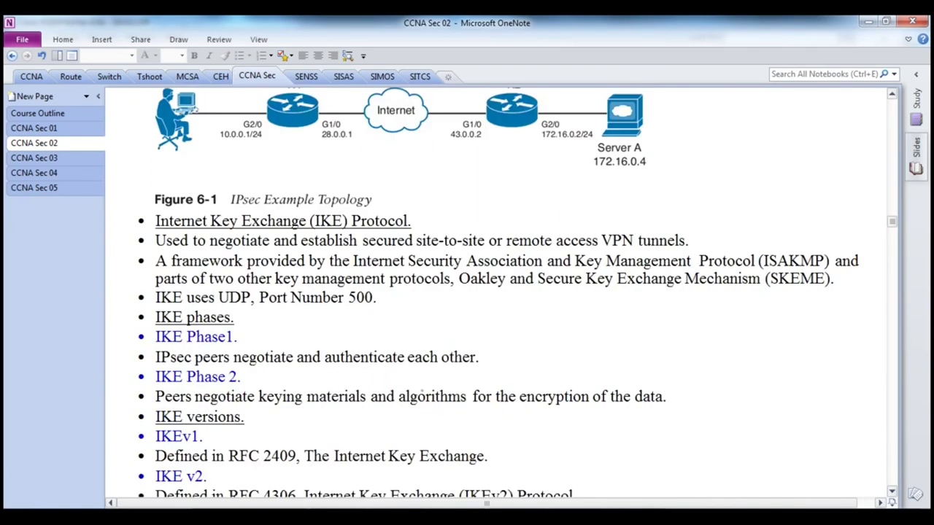
pyautogui.scroll(9, 466, 291)
pyautogui.scroll(1, 467, 291)
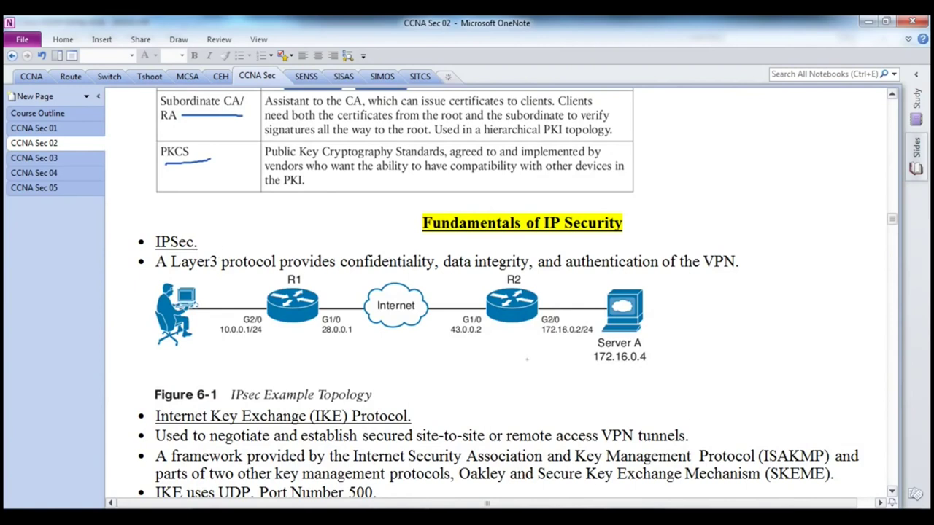
pyautogui.click(633, 357)
pyautogui.scroll(-1, 633, 357)
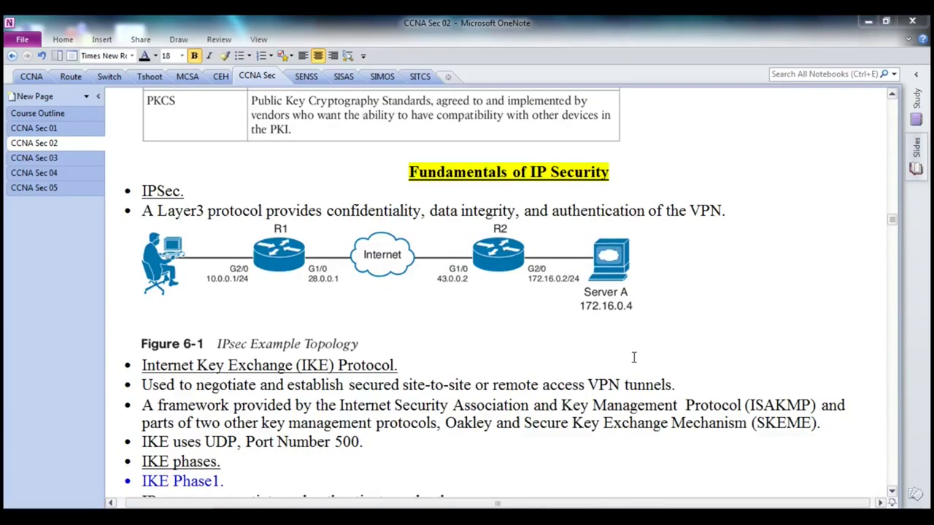
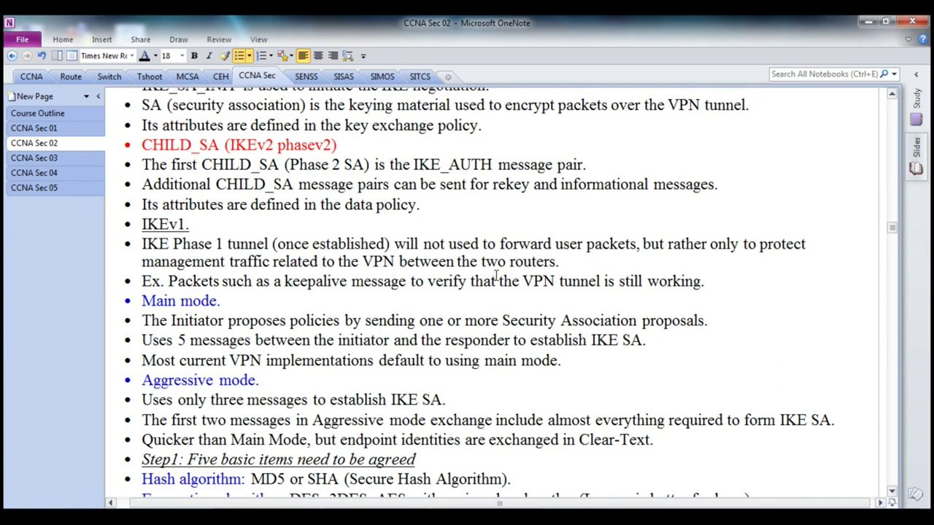
# Highlight the keepalive example, the Main and Aggressive mode headings, and the clear-text identities remark
pyautogui.moveTo(269, 284); pyautogui.dragTo(319, 285)
pyautogui.click(352, 359)
pyautogui.doubleClick(183, 340)
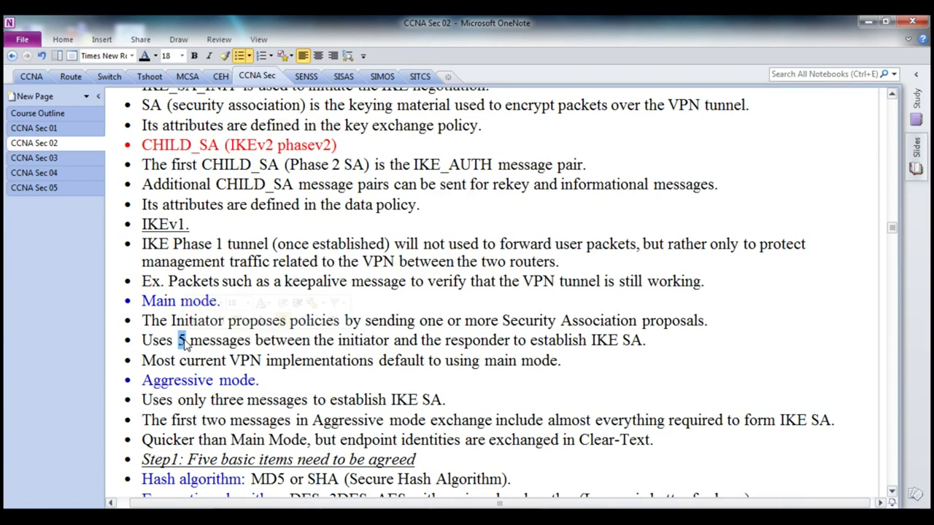
pyautogui.moveTo(212, 380); pyautogui.dragTo(174, 381)
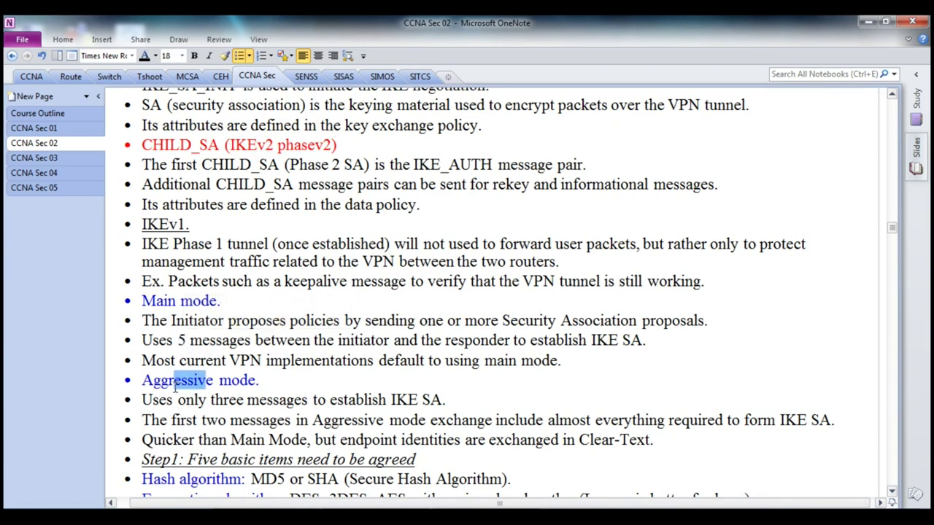
pyautogui.click(177, 405)
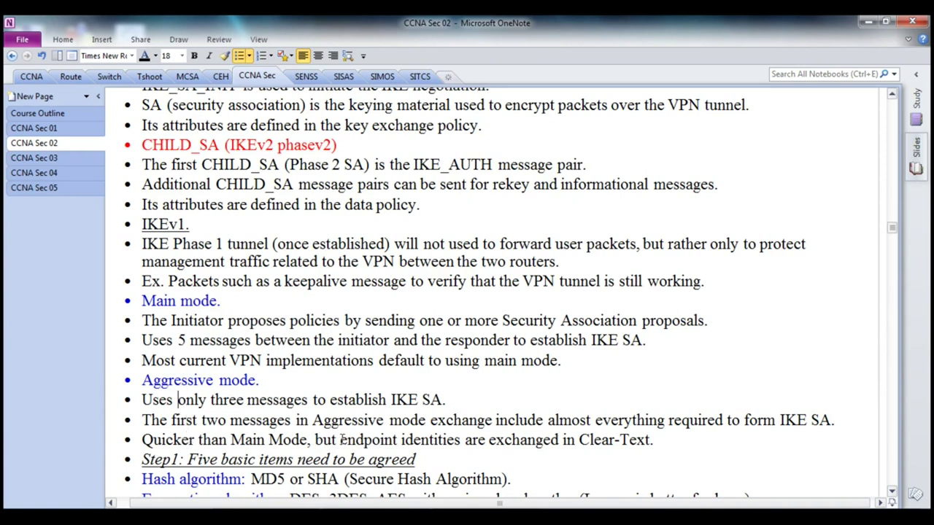
pyautogui.moveTo(323, 440); pyautogui.dragTo(656, 440)
pyautogui.click(512, 440)
pyautogui.moveTo(142, 300); pyautogui.dragTo(227, 301)
pyautogui.click(237, 339)
pyautogui.moveTo(144, 301); pyautogui.dragTo(232, 305)
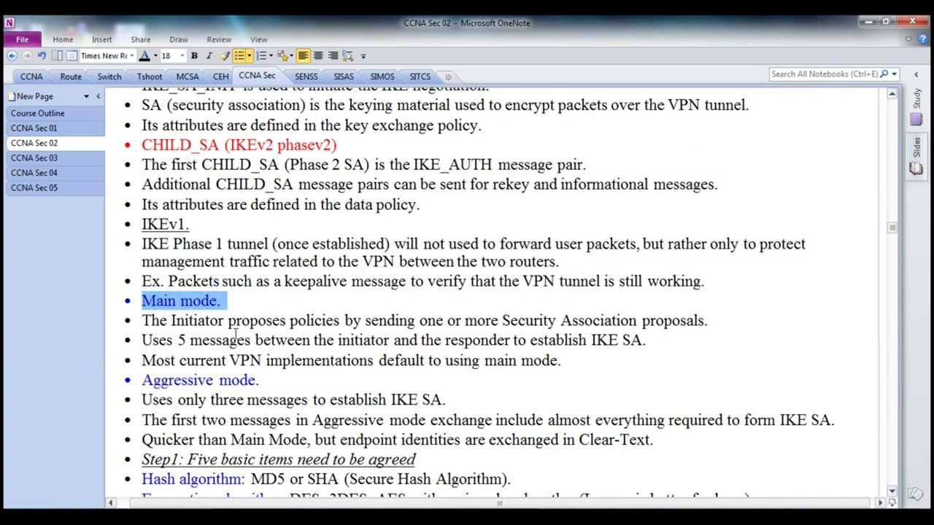
pyautogui.click(236, 334)
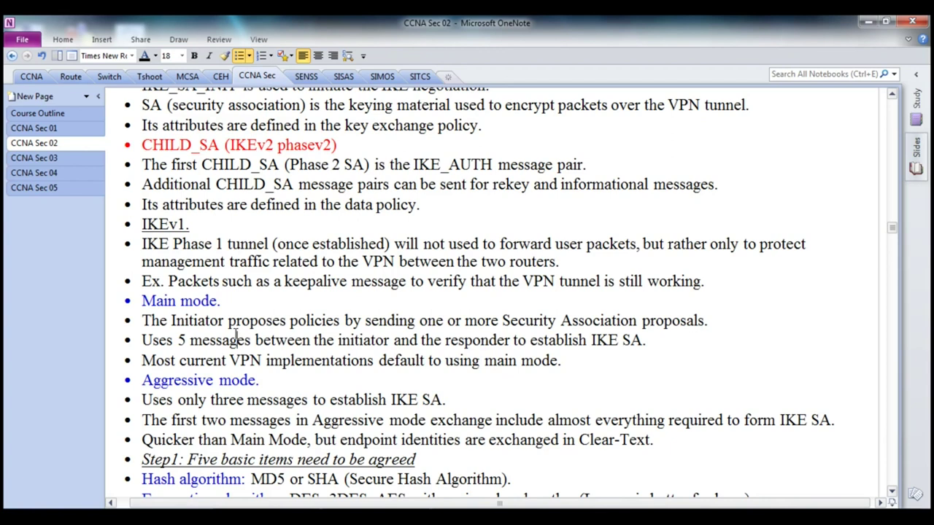
# Highlight the Step1 heading and its Hash, Encryption and Diffie-Hellman group labels
pyautogui.scroll(-3, 235, 334)
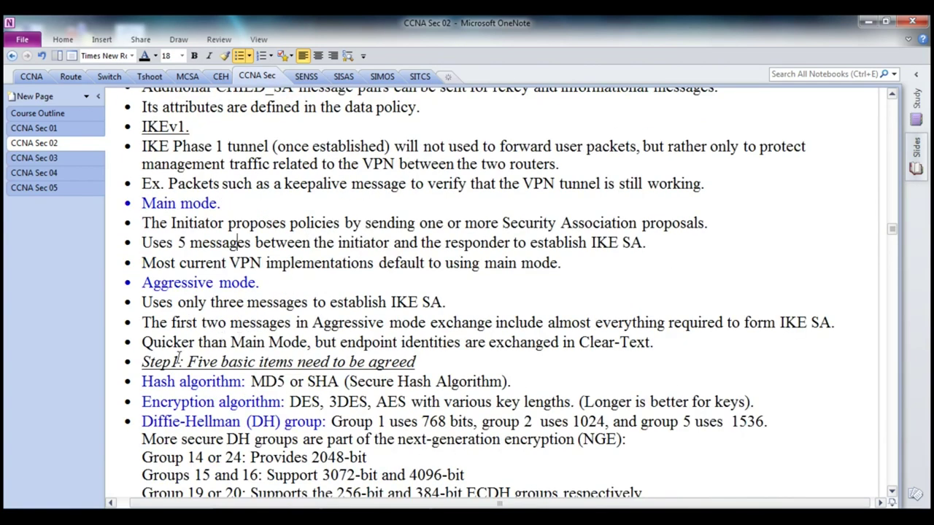
pyautogui.moveTo(161, 362); pyautogui.dragTo(180, 361)
pyautogui.click(201, 382)
pyautogui.moveTo(165, 387); pyautogui.dragTo(308, 383)
pyautogui.click(226, 391)
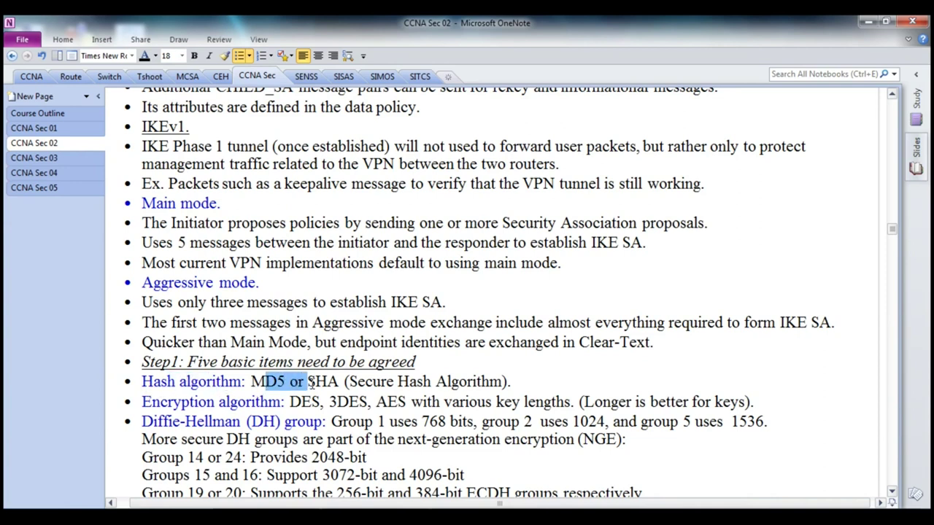
pyautogui.click(284, 407)
pyautogui.moveTo(165, 380); pyautogui.dragTo(227, 387)
pyautogui.click(280, 389)
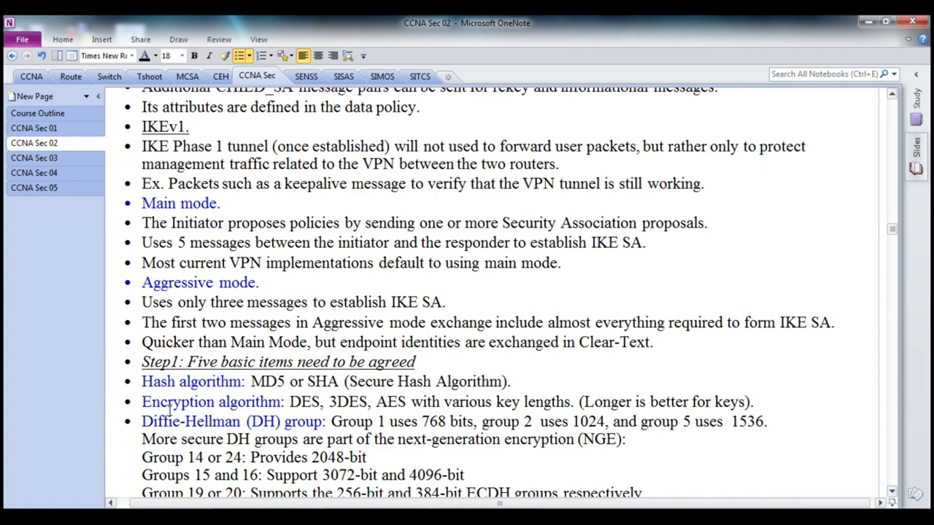
pyautogui.moveTo(151, 406); pyautogui.dragTo(248, 406)
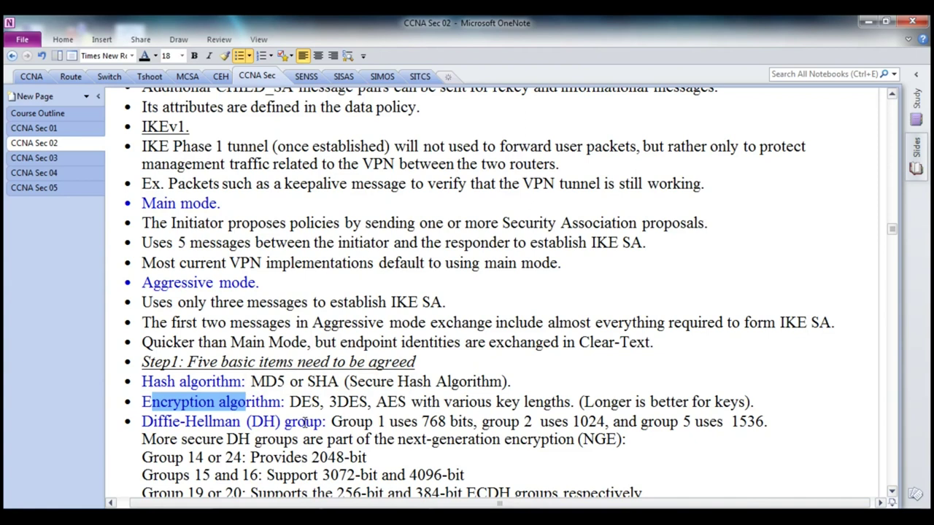
pyautogui.moveTo(163, 422); pyautogui.dragTo(279, 423)
pyautogui.click(279, 436)
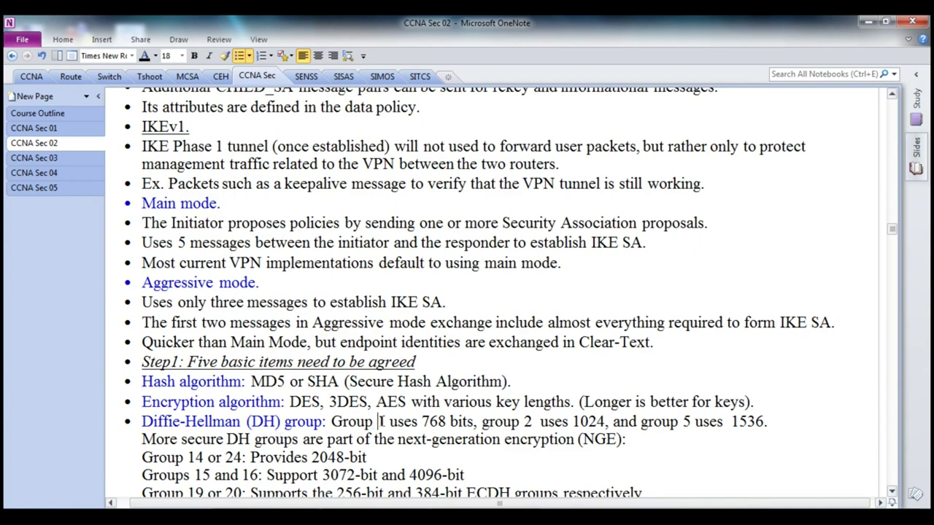
# Highlight the 768-bit size of DH group 1 and the 1024-bit size of group 2
pyautogui.moveTo(448, 422); pyautogui.dragTo(423, 421)
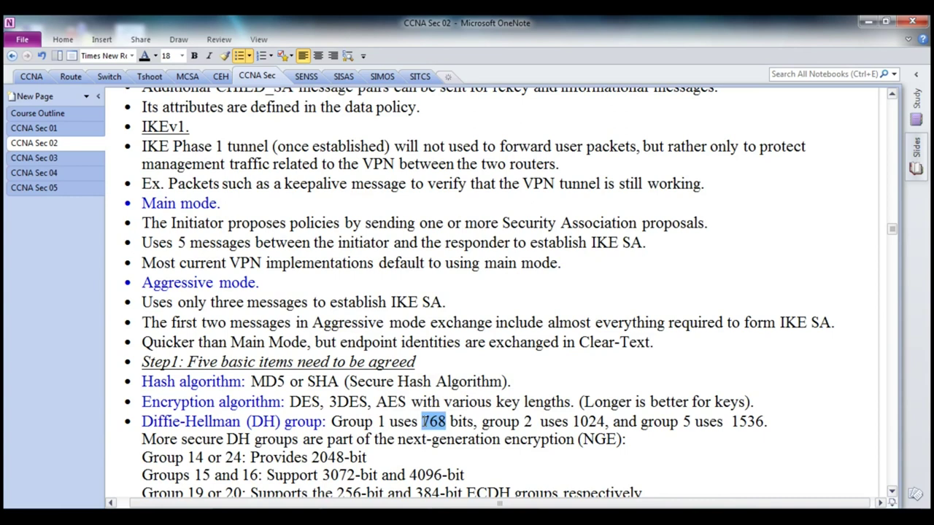
pyautogui.doubleClick(535, 421)
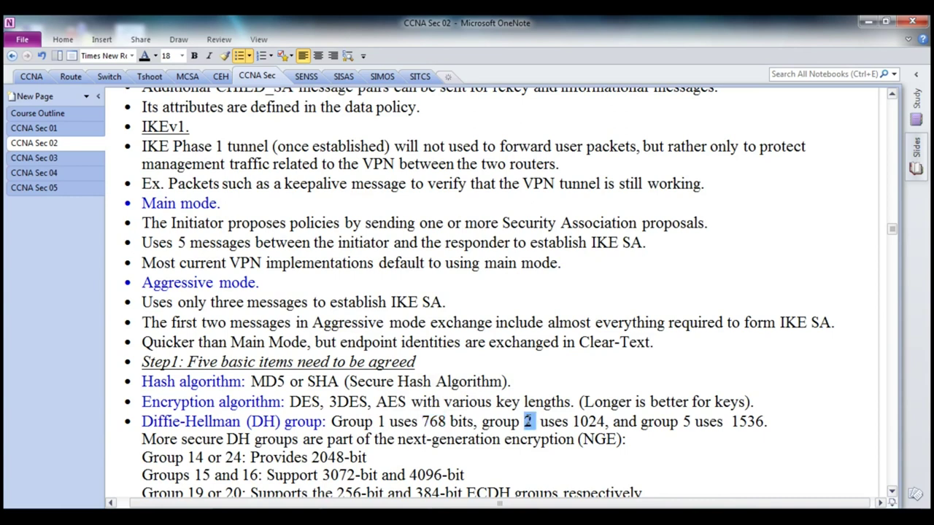
pyautogui.moveTo(604, 421); pyautogui.dragTo(579, 422)
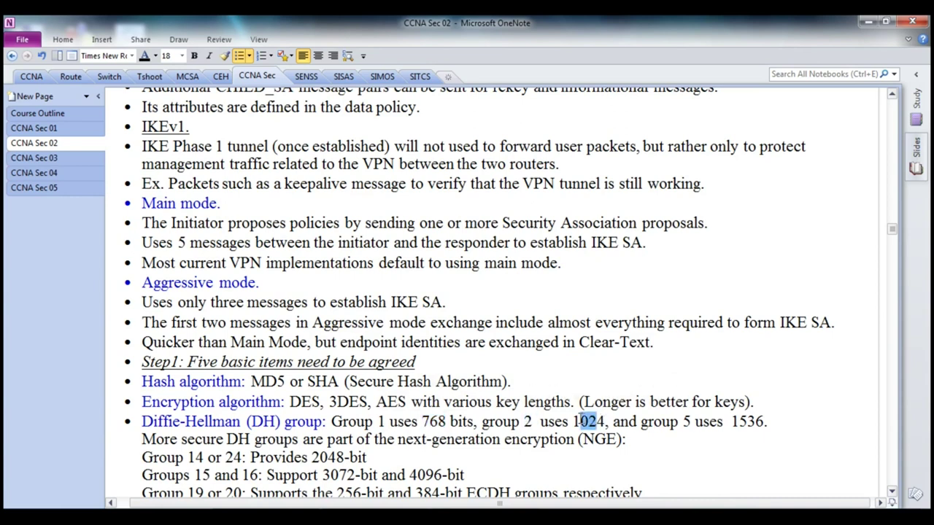
pyautogui.click(550, 437)
# Highlight DH Group 1, Groups 14/24 at 2048 bits, and the 3072-bit and group 16 4096-bit sizes
pyautogui.scroll(-1, 539, 434)
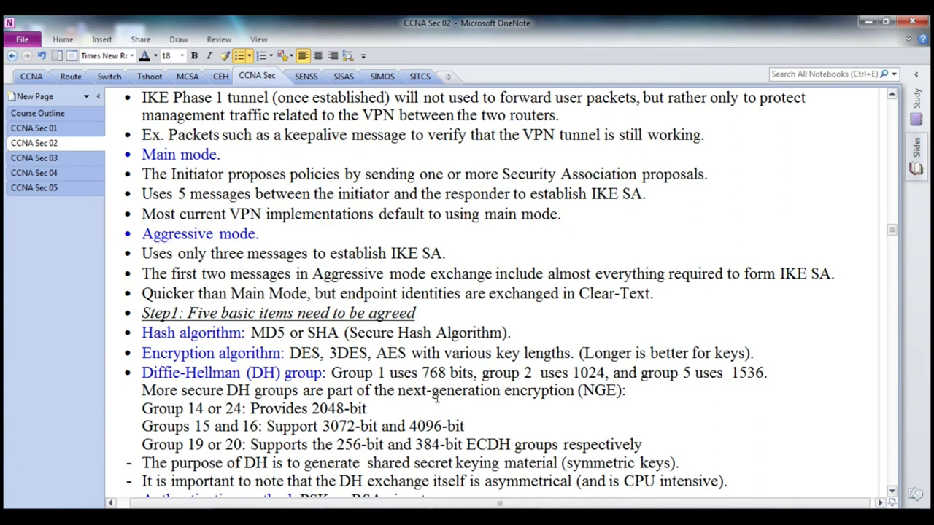
pyautogui.doubleClick(380, 373)
pyautogui.doubleClick(195, 409)
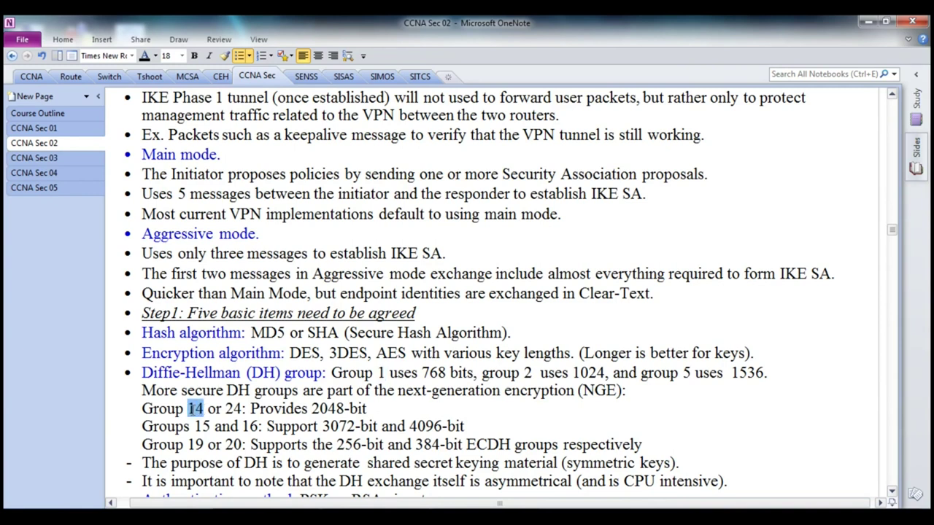
pyautogui.doubleClick(236, 410)
pyautogui.moveTo(337, 412); pyautogui.dragTo(312, 412)
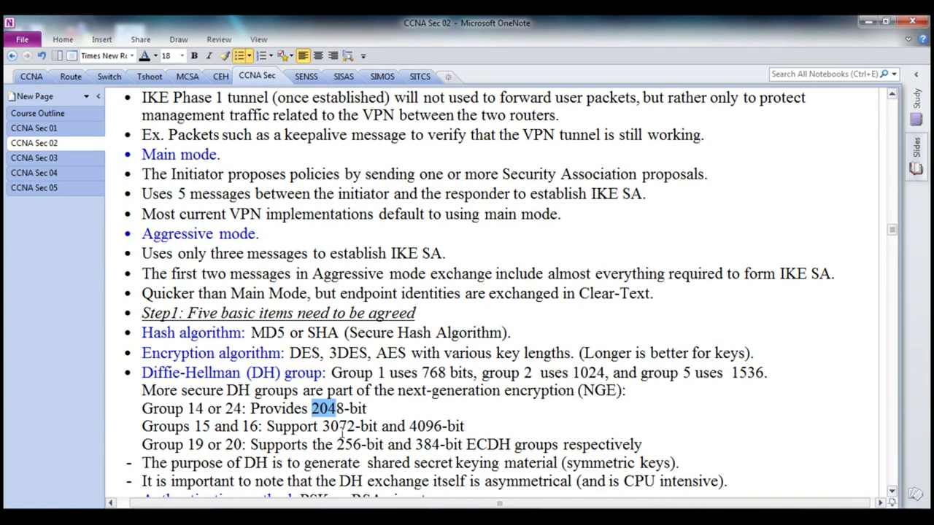
pyautogui.moveTo(355, 427); pyautogui.dragTo(322, 427)
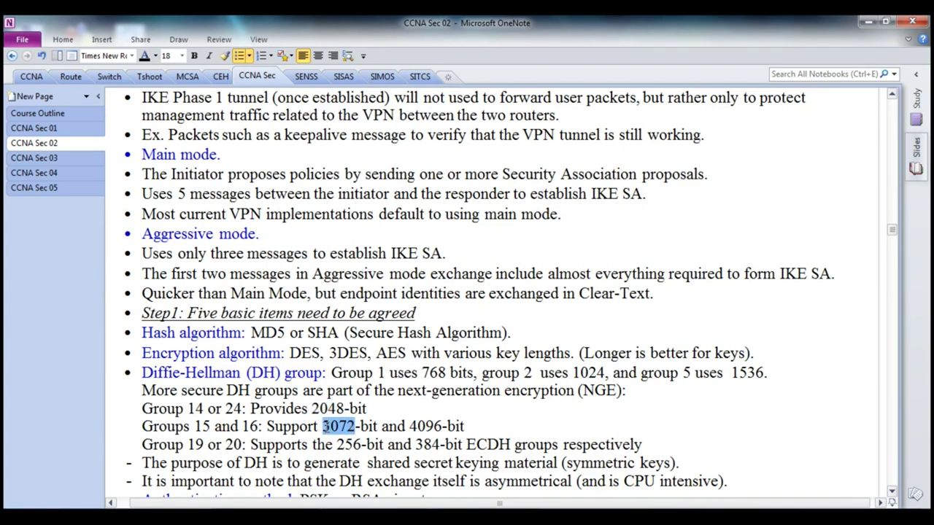
pyautogui.moveTo(259, 425); pyautogui.dragTo(242, 426)
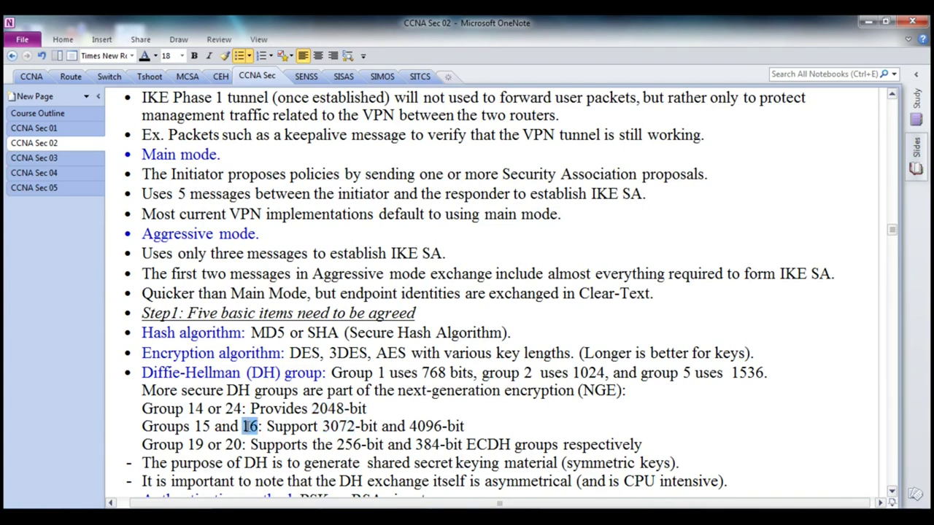
pyautogui.moveTo(444, 426); pyautogui.dragTo(426, 429)
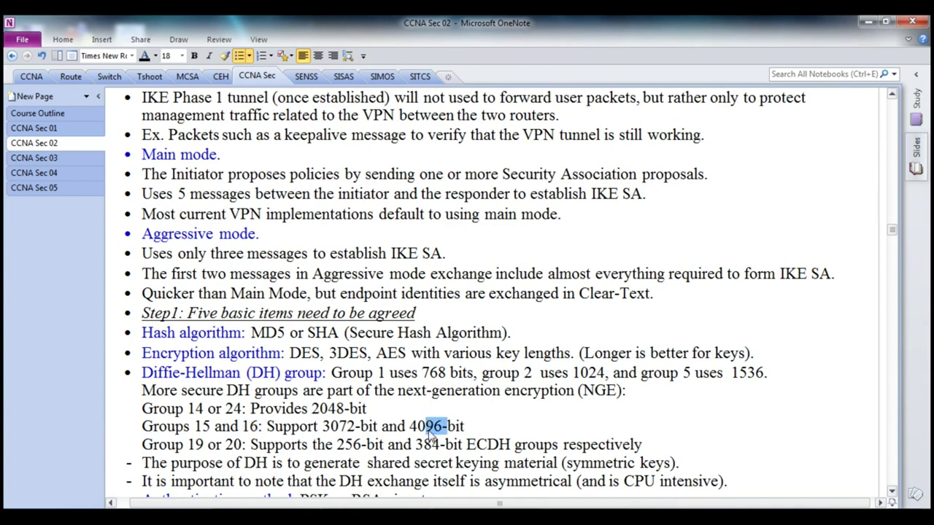
# Highlight the DH purpose, symmetric and asymmetrical wording, and the PSK or RSA signatures authentication options
pyautogui.scroll(-1, 430, 435)
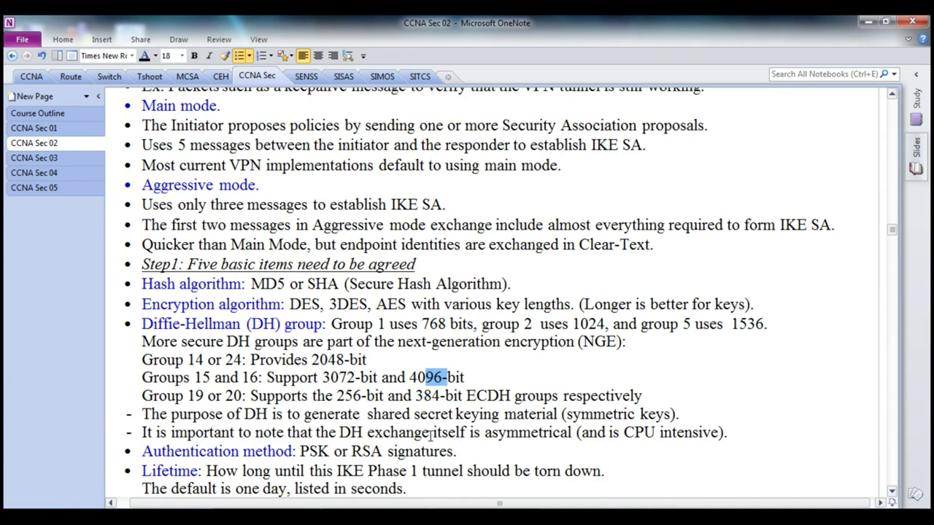
pyautogui.moveTo(169, 414); pyautogui.dragTo(309, 417)
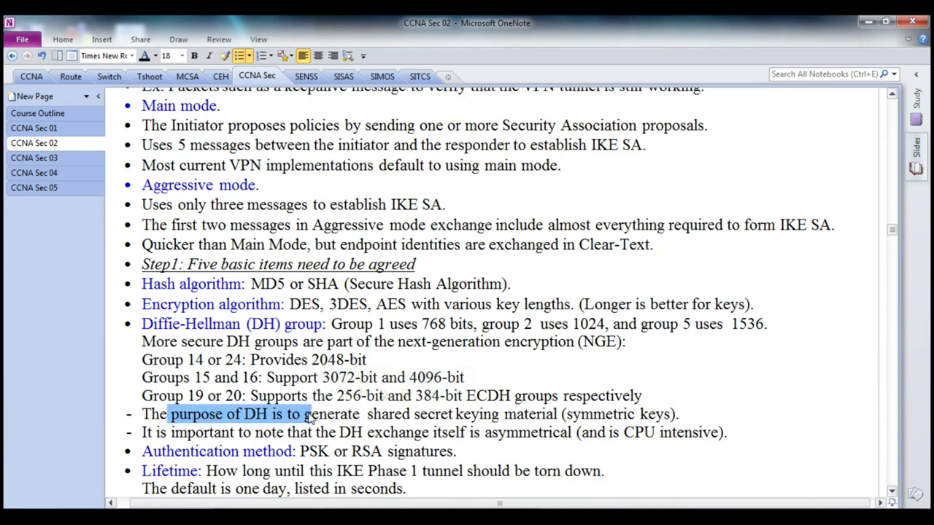
pyautogui.moveTo(567, 415); pyautogui.dragTo(648, 415)
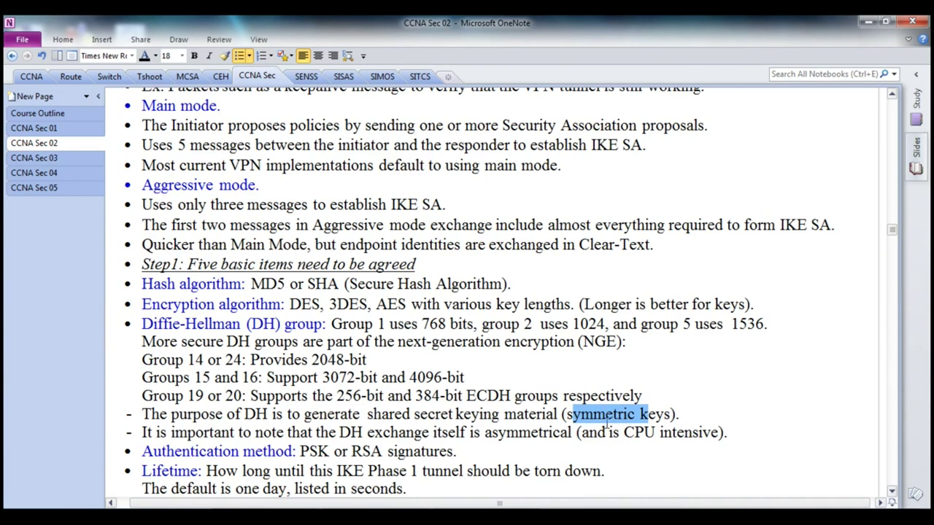
pyautogui.moveTo(241, 433); pyautogui.dragTo(363, 434)
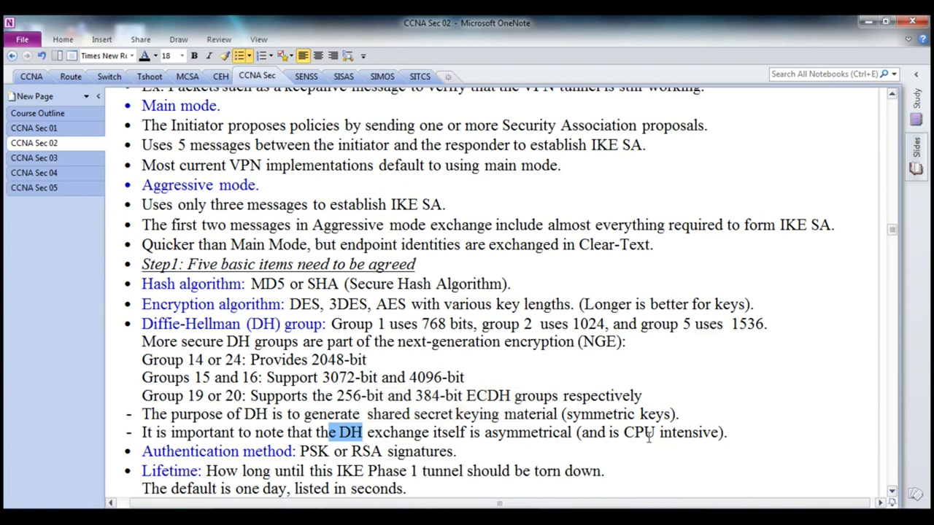
pyautogui.moveTo(482, 432); pyautogui.dragTo(571, 433)
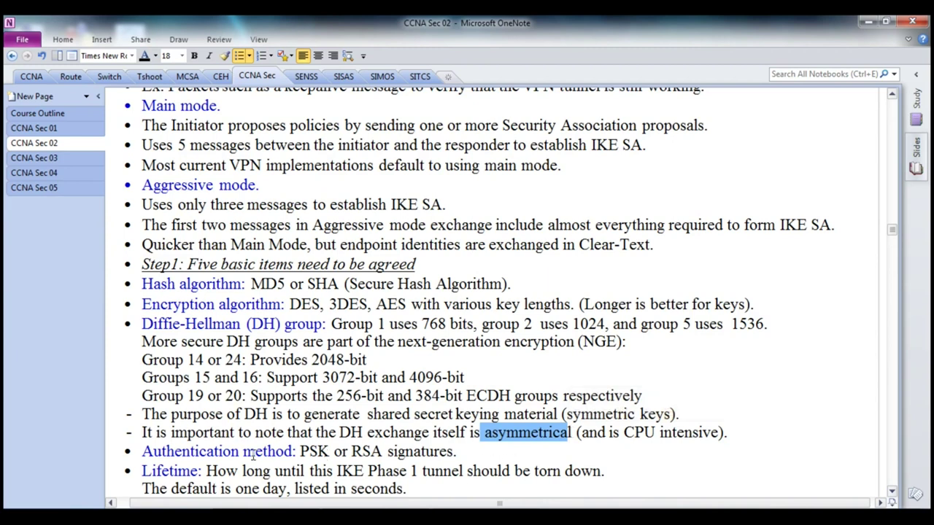
pyautogui.moveTo(142, 451); pyautogui.dragTo(223, 452)
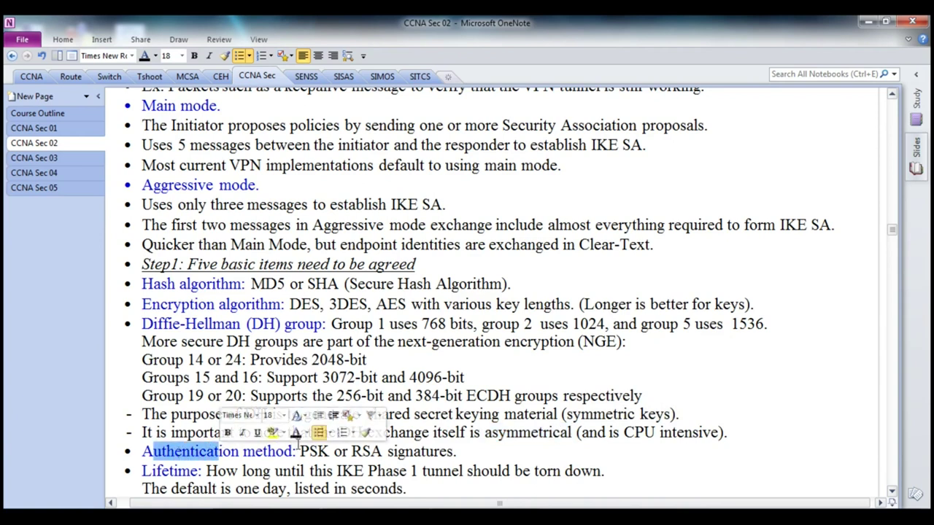
pyautogui.moveTo(329, 452); pyautogui.dragTo(457, 456)
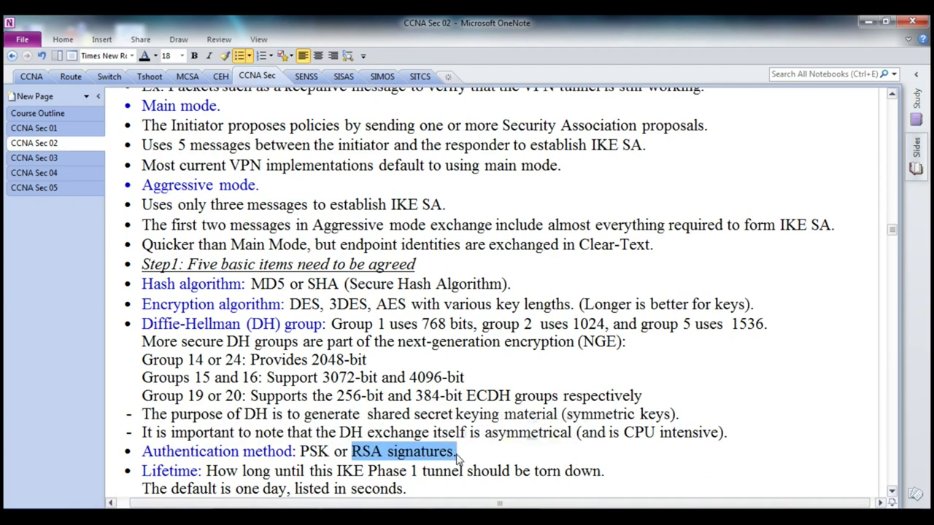
# Highlight the Lifetime label, its one-day default, and that it is given in seconds
pyautogui.scroll(-3, 441, 458)
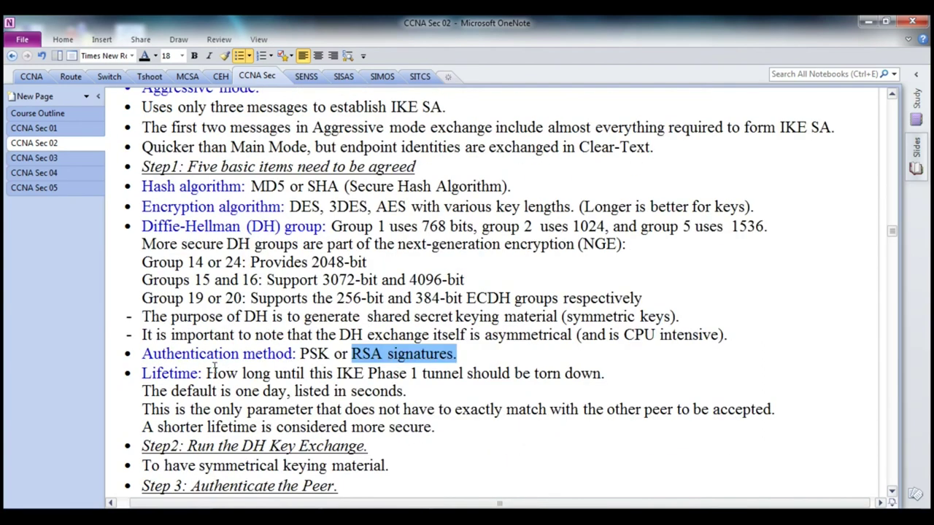
pyautogui.moveTo(197, 374); pyautogui.dragTo(169, 374)
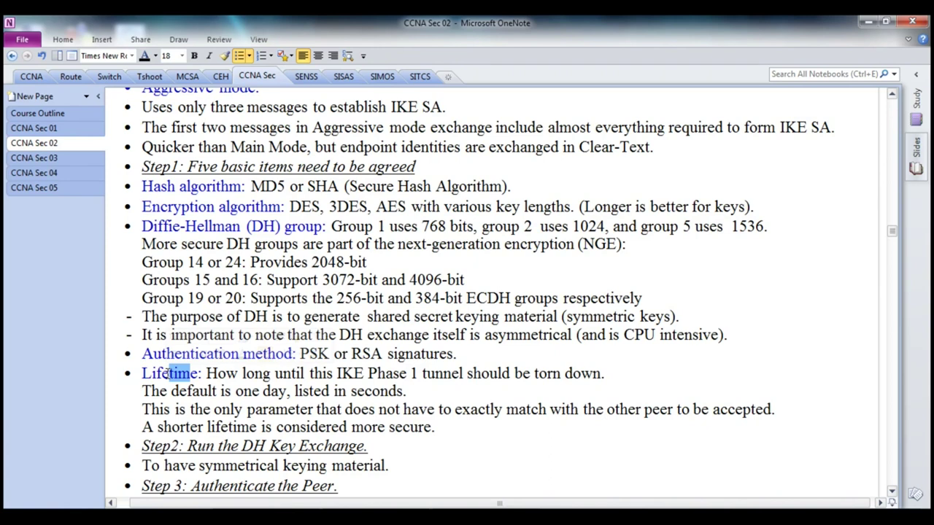
pyautogui.moveTo(287, 392); pyautogui.dragTo(206, 392)
pyautogui.moveTo(309, 392); pyautogui.dragTo(339, 391)
pyautogui.click(322, 408)
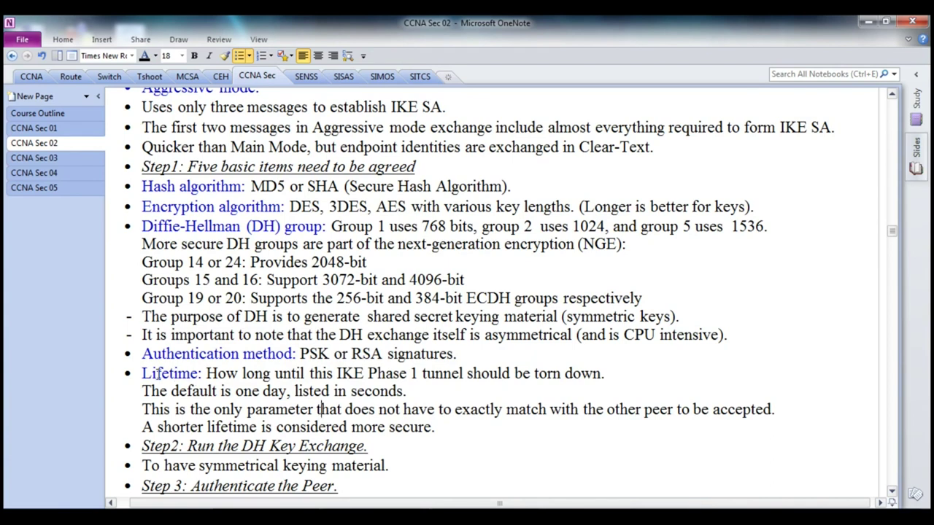
pyautogui.moveTo(152, 373); pyautogui.dragTo(178, 372)
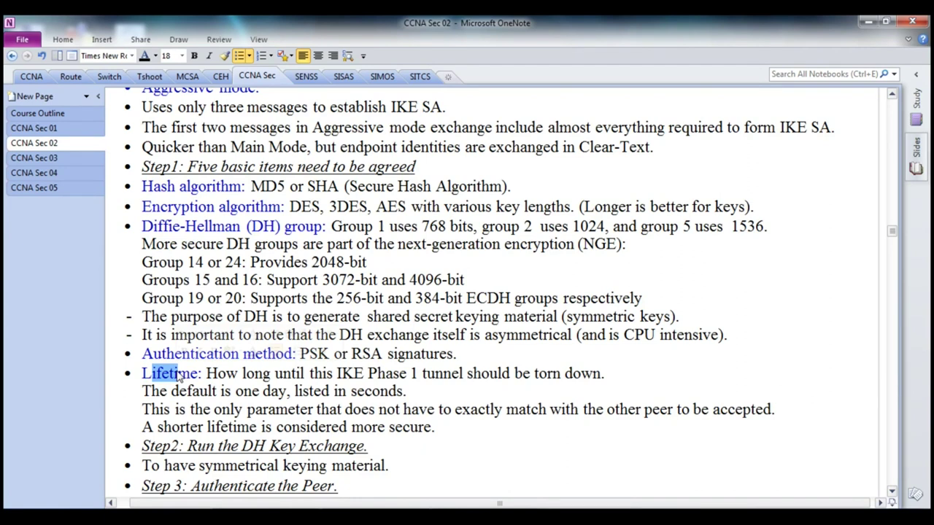
# Mark the Hash, Encryption, DH group, Authentication and Lifetime items, stress shorter lifetimes, and open a blank side note
pyautogui.moveTo(180, 188); pyautogui.dragTo(213, 187)
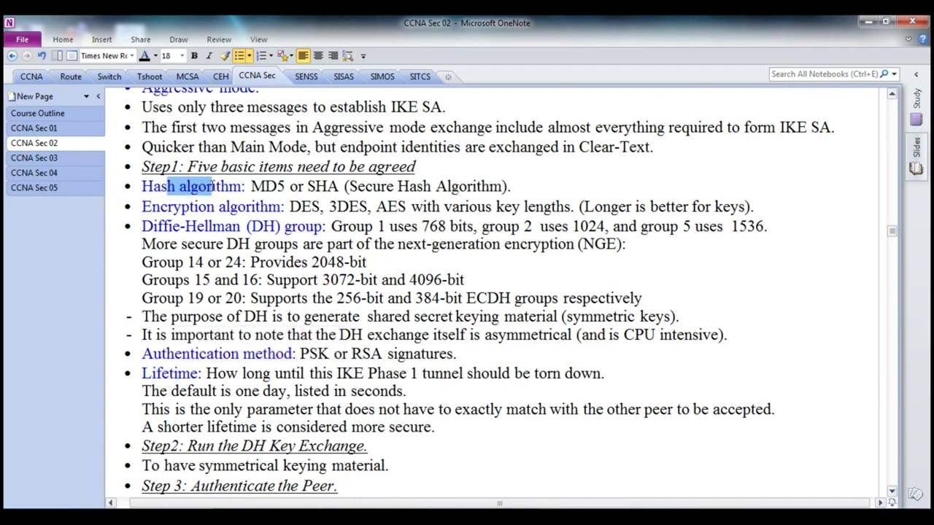
pyautogui.moveTo(153, 206); pyautogui.dragTo(246, 207)
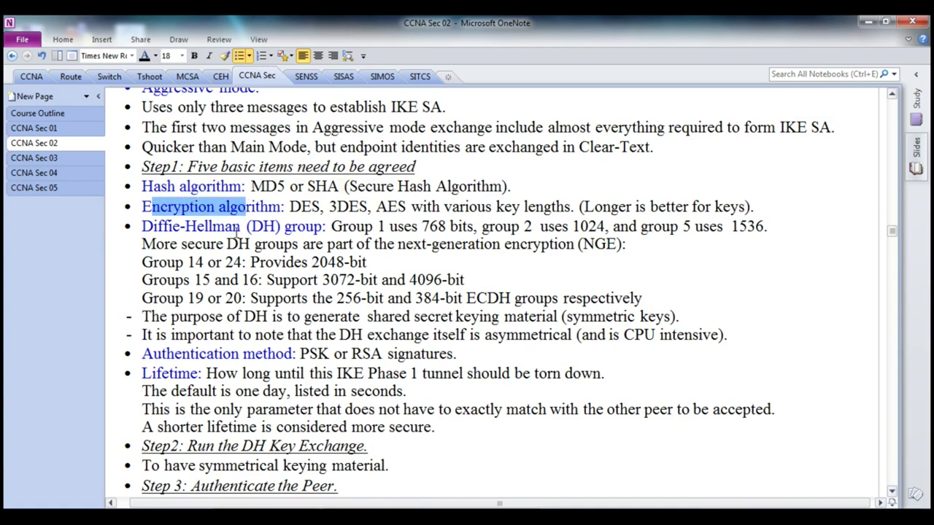
pyautogui.moveTo(162, 226); pyautogui.dragTo(284, 226)
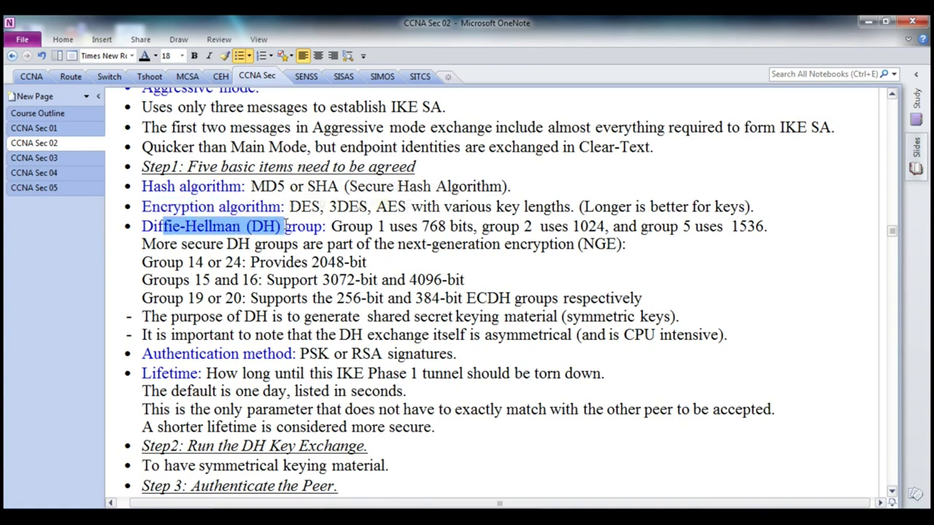
pyautogui.moveTo(162, 353); pyautogui.dragTo(270, 353)
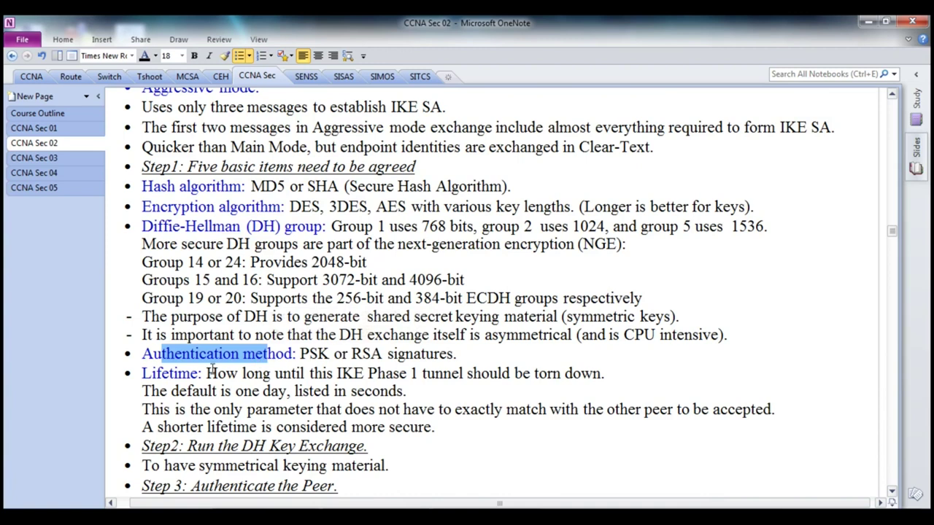
pyautogui.moveTo(152, 373); pyautogui.dragTo(177, 373)
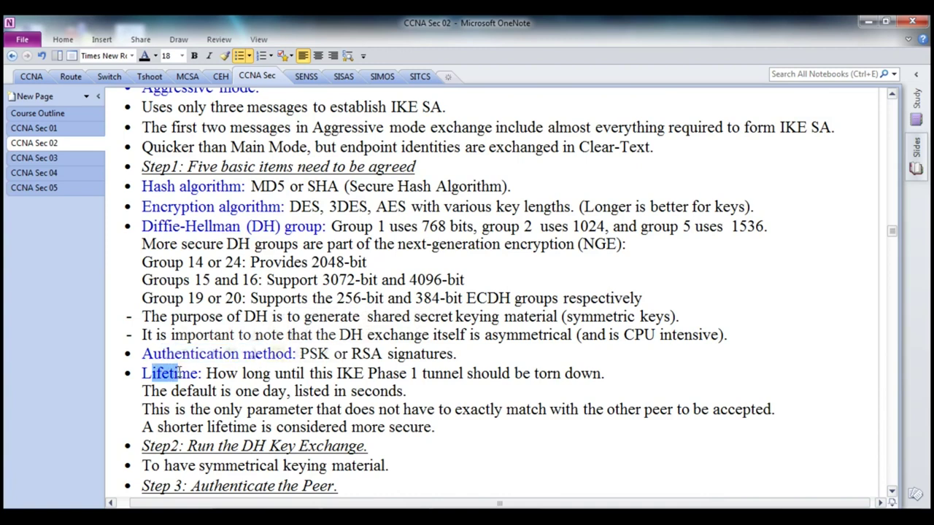
pyautogui.moveTo(177, 373); pyautogui.dragTo(199, 374)
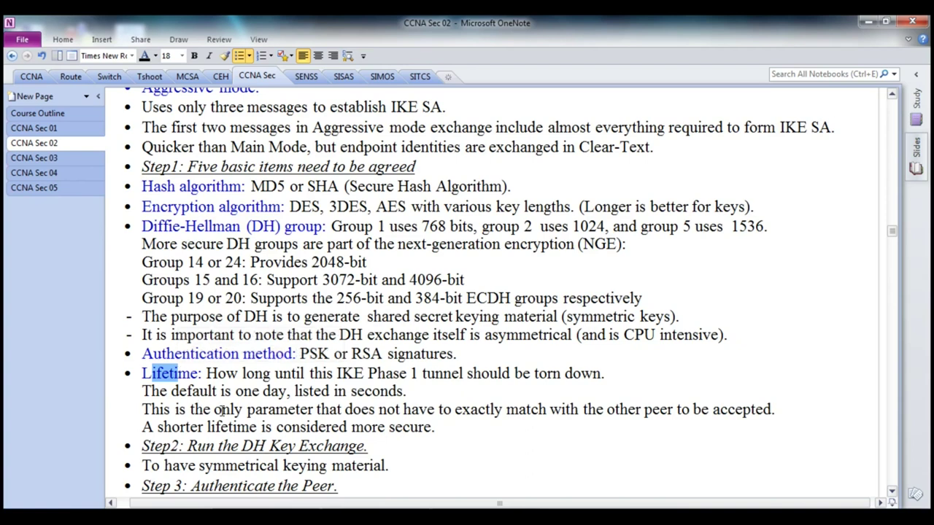
pyautogui.moveTo(171, 427); pyautogui.dragTo(427, 427)
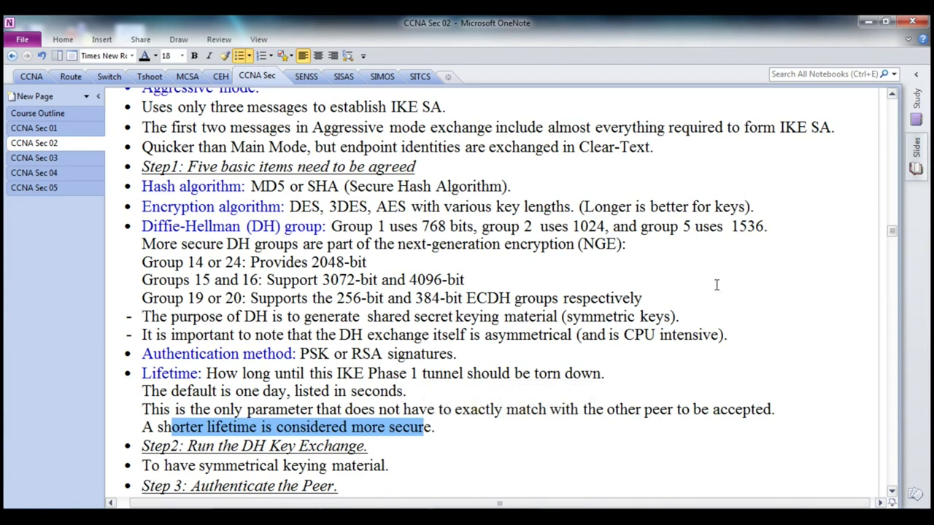
pyautogui.hotkey('ctrl', 'shift', 'm')
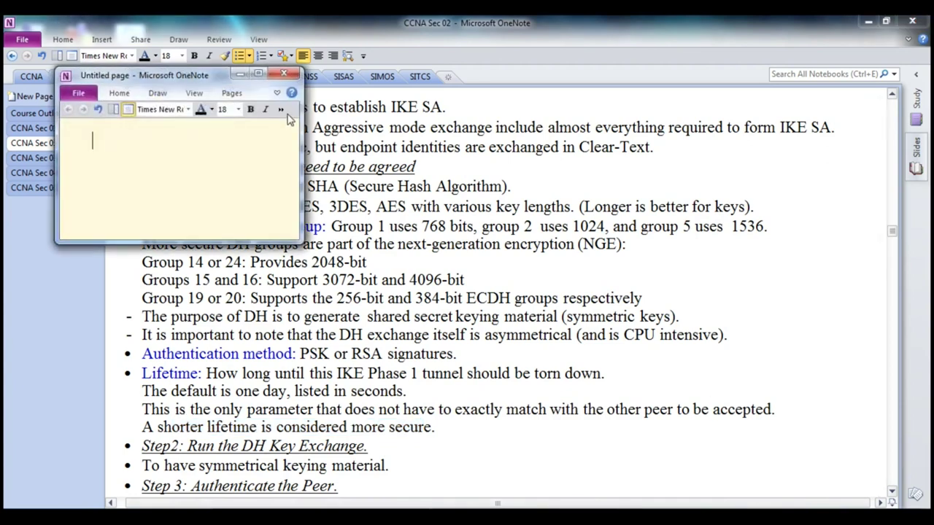
# Maximize the side note and select a red pen from the Draw tools
pyautogui.click(260, 75)
pyautogui.click(137, 40)
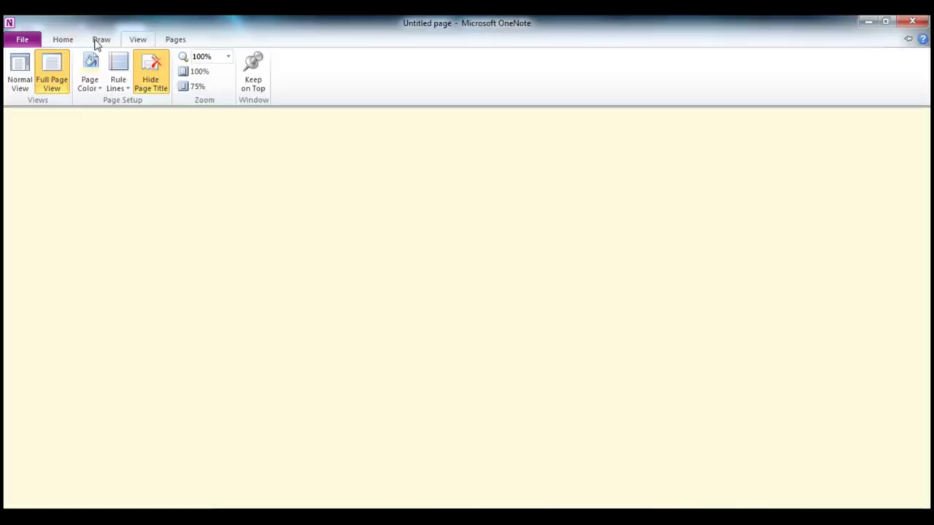
pyautogui.click(99, 39)
pyautogui.click(382, 85)
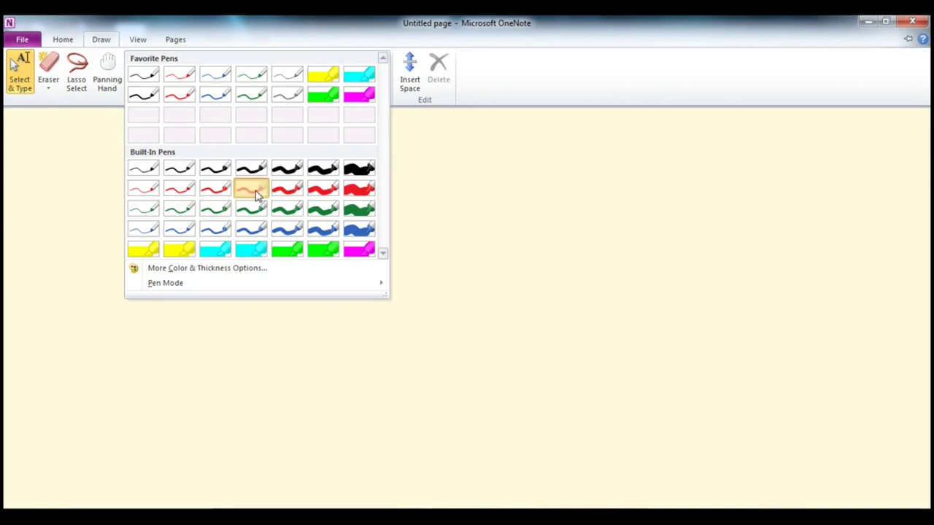
pyautogui.click(567, 205)
# Draw two circled-X routers, each with a policy box beside it
pyautogui.moveTo(573, 169)
pyautogui.mouseDown()
pyautogui.moveTo(547, 177)
pyautogui.moveTo(581, 213)
pyautogui.moveTo(573, 162)
pyautogui.moveTo(558, 206)
pyautogui.mouseUp()
pyautogui.moveTo(558, 186); pyautogui.dragTo(574, 209)
pyautogui.moveTo(142, 172)
pyautogui.mouseDown()
pyautogui.moveTo(142, 217)
pyautogui.moveTo(146, 173)
pyautogui.mouseUp()
pyautogui.moveTo(141, 183)
pyautogui.mouseDown()
pyautogui.moveTo(133, 205)
pyautogui.moveTo(141, 206)
pyautogui.mouseUp()
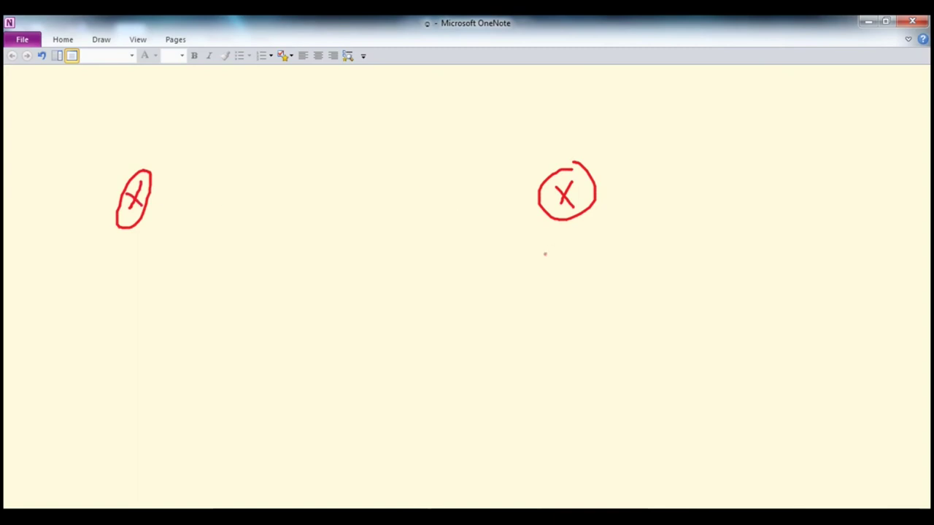
pyautogui.moveTo(668, 207)
pyautogui.mouseDown()
pyautogui.moveTo(725, 202)
pyautogui.moveTo(738, 290)
pyautogui.moveTo(696, 293)
pyautogui.moveTo(670, 210)
pyautogui.mouseUp()
pyautogui.moveTo(106, 246)
pyautogui.mouseDown()
pyautogui.moveTo(162, 237)
pyautogui.moveTo(155, 353)
pyautogui.moveTo(104, 349)
pyautogui.moveTo(98, 248)
pyautogui.mouseUp()
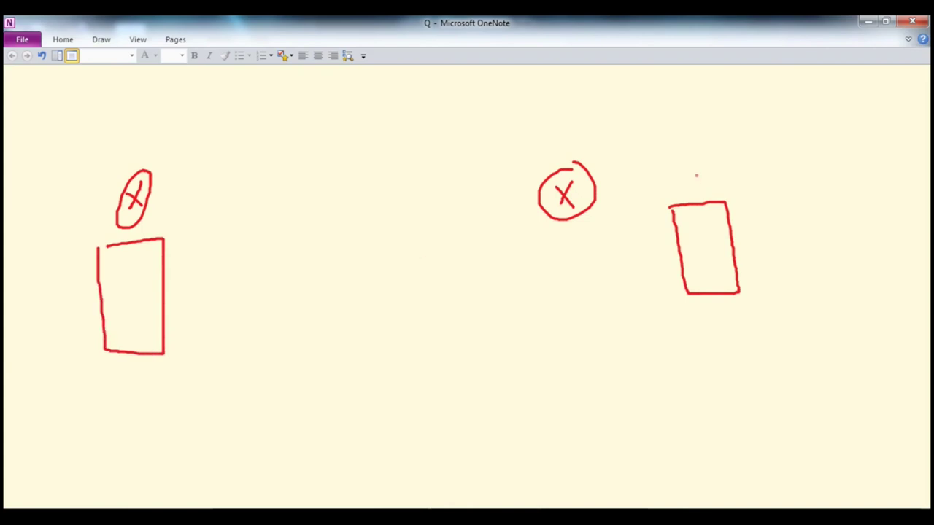
# Point arrows at the boxes, number them 1 and 5, sketch list entries, and link the routers
pyautogui.moveTo(654, 162); pyautogui.dragTo(674, 187)
pyautogui.moveTo(84, 214); pyautogui.dragTo(100, 231)
pyautogui.moveTo(698, 166)
pyautogui.mouseDown()
pyautogui.moveTo(704, 152)
pyautogui.moveTo(706, 185)
pyautogui.mouseUp()
pyautogui.moveTo(184, 204)
pyautogui.mouseDown()
pyautogui.moveTo(168, 207)
pyautogui.moveTo(175, 232)
pyautogui.mouseUp()
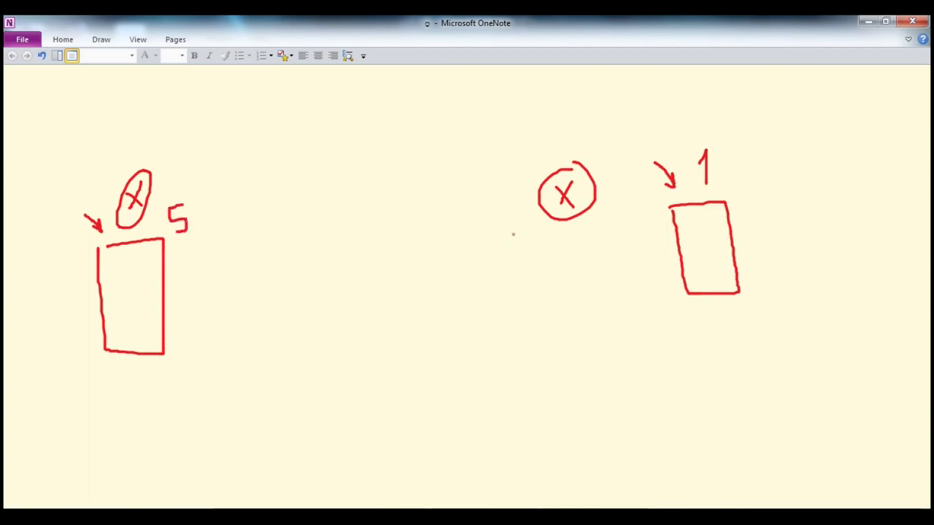
pyautogui.moveTo(683, 225)
pyautogui.mouseDown()
pyautogui.moveTo(696, 224)
pyautogui.moveTo(705, 241)
pyautogui.moveTo(699, 286)
pyautogui.mouseUp()
pyautogui.moveTo(110, 258)
pyautogui.mouseDown()
pyautogui.moveTo(132, 259)
pyautogui.moveTo(129, 290)
pyautogui.mouseUp()
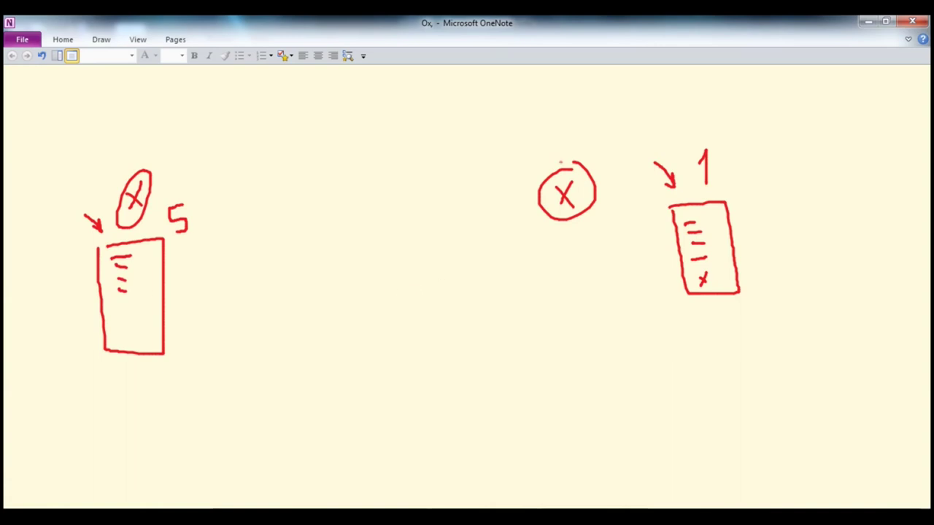
pyautogui.moveTo(538, 187)
pyautogui.mouseDown()
pyautogui.moveTo(456, 185)
pyautogui.moveTo(437, 205)
pyautogui.moveTo(159, 198)
pyautogui.mouseUp()
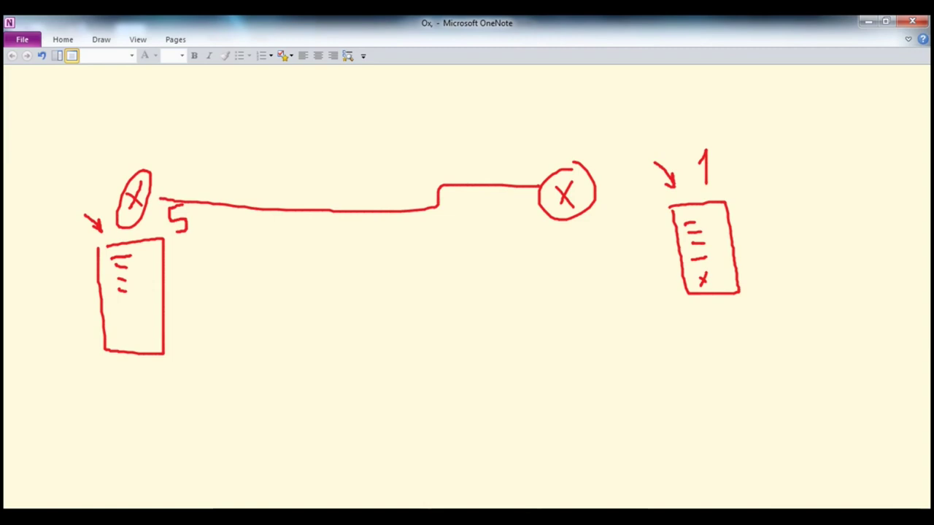
# Add a third router, a central cloud, two more boxes and connecting arrows, then clear the notes highlight
pyautogui.moveTo(551, 217)
pyautogui.mouseDown()
pyautogui.moveTo(482, 353)
pyautogui.moveTo(501, 366)
pyautogui.moveTo(437, 370)
pyautogui.moveTo(497, 381)
pyautogui.moveTo(493, 368)
pyautogui.moveTo(483, 366)
pyautogui.moveTo(476, 384)
pyautogui.mouseUp()
pyautogui.moveTo(546, 317)
pyautogui.mouseDown()
pyautogui.moveTo(545, 252)
pyautogui.moveTo(518, 197)
pyautogui.moveTo(449, 161)
pyautogui.moveTo(401, 186)
pyautogui.moveTo(410, 281)
pyautogui.moveTo(448, 327)
pyautogui.moveTo(547, 326)
pyautogui.moveTo(553, 302)
pyautogui.mouseUp()
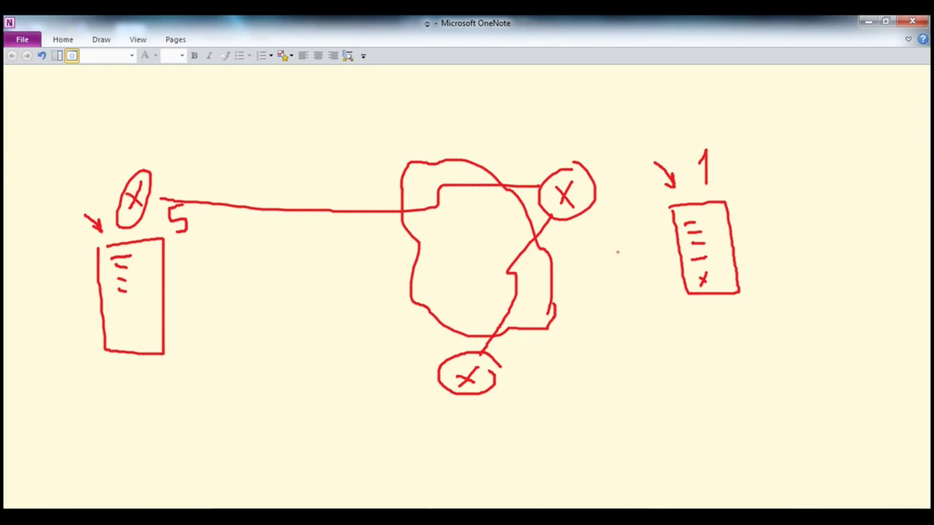
pyautogui.moveTo(424, 419)
pyautogui.mouseDown()
pyautogui.moveTo(452, 417)
pyautogui.moveTo(482, 445)
pyautogui.moveTo(448, 486)
pyautogui.moveTo(416, 429)
pyautogui.moveTo(419, 414)
pyautogui.mouseUp()
pyautogui.moveTo(592, 217)
pyautogui.mouseDown()
pyautogui.moveTo(644, 213)
pyautogui.moveTo(663, 299)
pyautogui.moveTo(609, 304)
pyautogui.moveTo(592, 219)
pyautogui.mouseUp()
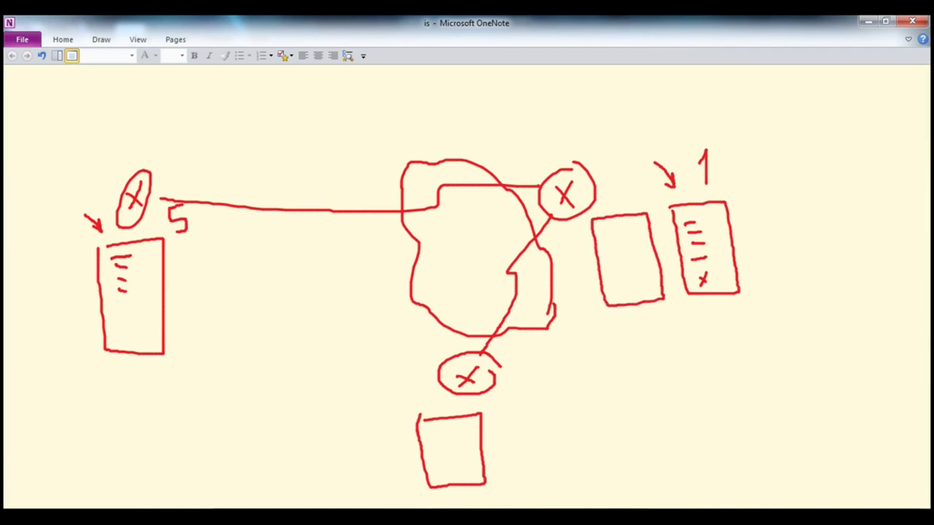
pyautogui.moveTo(689, 169)
pyautogui.mouseDown()
pyautogui.moveTo(591, 104)
pyautogui.moveTo(412, 104)
pyautogui.moveTo(161, 238)
pyautogui.moveTo(193, 246)
pyautogui.mouseUp()
pyautogui.moveTo(692, 155); pyautogui.dragTo(688, 174)
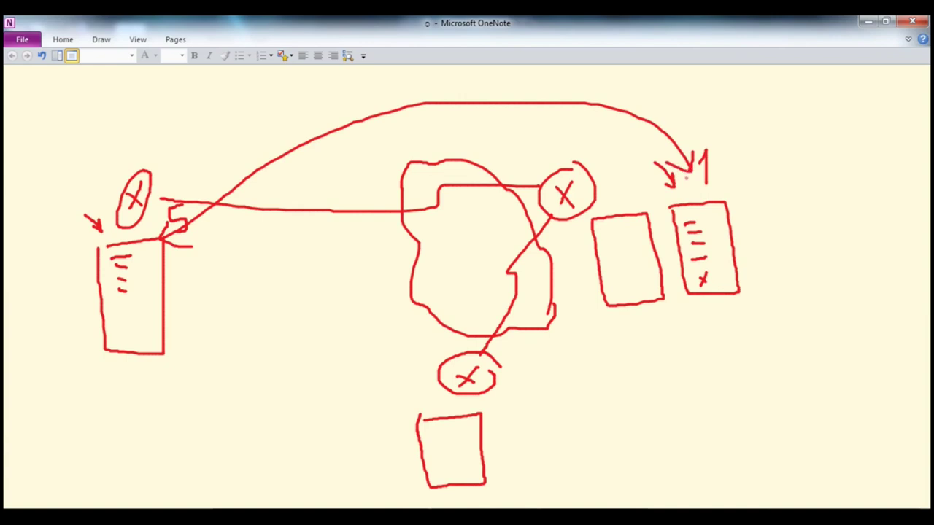
pyautogui.moveTo(635, 310)
pyautogui.mouseDown()
pyautogui.moveTo(594, 376)
pyautogui.moveTo(501, 435)
pyautogui.moveTo(501, 422)
pyautogui.moveTo(514, 440)
pyautogui.mouseUp()
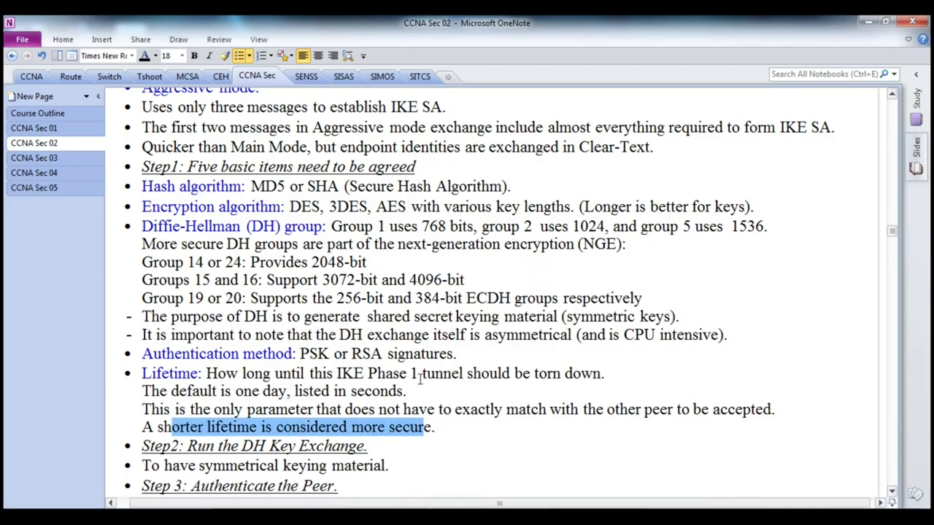
pyautogui.click(419, 375)
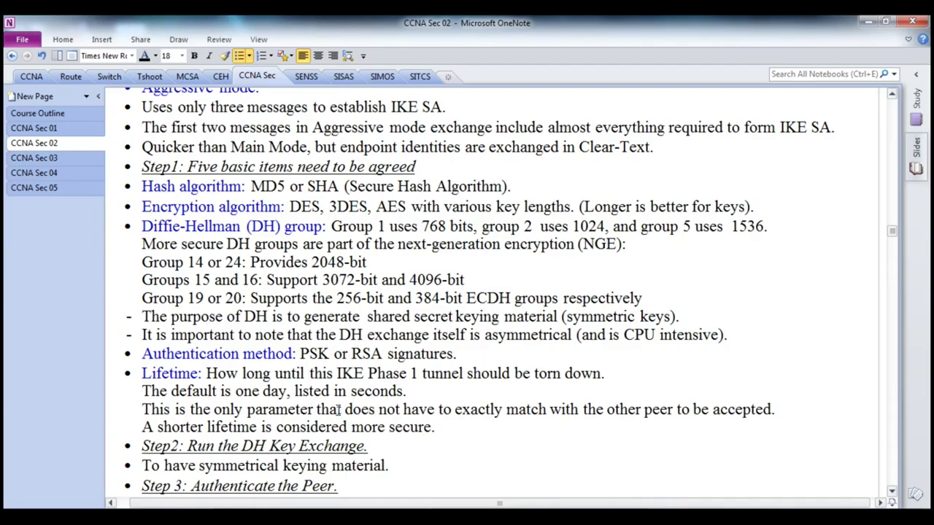
# Write red labels above the middle and left routers and highlight the symmetrical keying material line
pyautogui.scroll(-1, 338, 412)
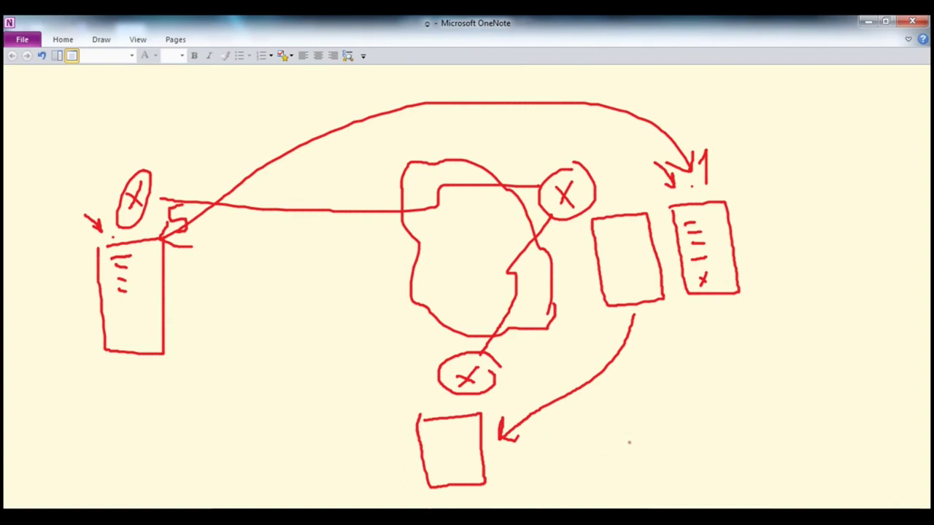
pyautogui.moveTo(551, 116)
pyautogui.mouseDown()
pyautogui.moveTo(542, 126)
pyautogui.moveTo(551, 119)
pyautogui.moveTo(582, 133)
pyautogui.moveTo(582, 118)
pyautogui.moveTo(569, 132)
pyautogui.mouseUp()
pyautogui.moveTo(111, 130)
pyautogui.mouseDown()
pyautogui.moveTo(106, 143)
pyautogui.moveTo(112, 129)
pyautogui.moveTo(141, 143)
pyautogui.moveTo(151, 131)
pyautogui.moveTo(126, 140)
pyautogui.mouseUp()
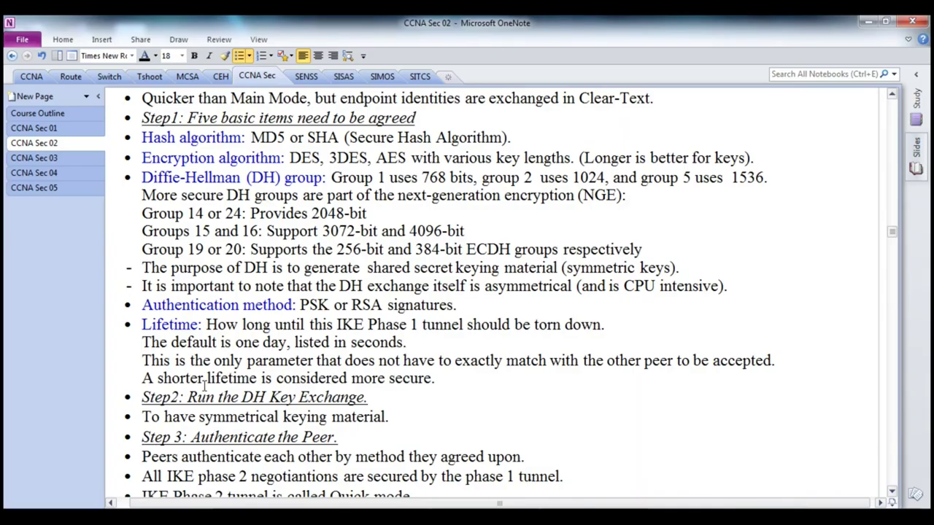
pyautogui.moveTo(173, 417); pyautogui.dragTo(276, 415)
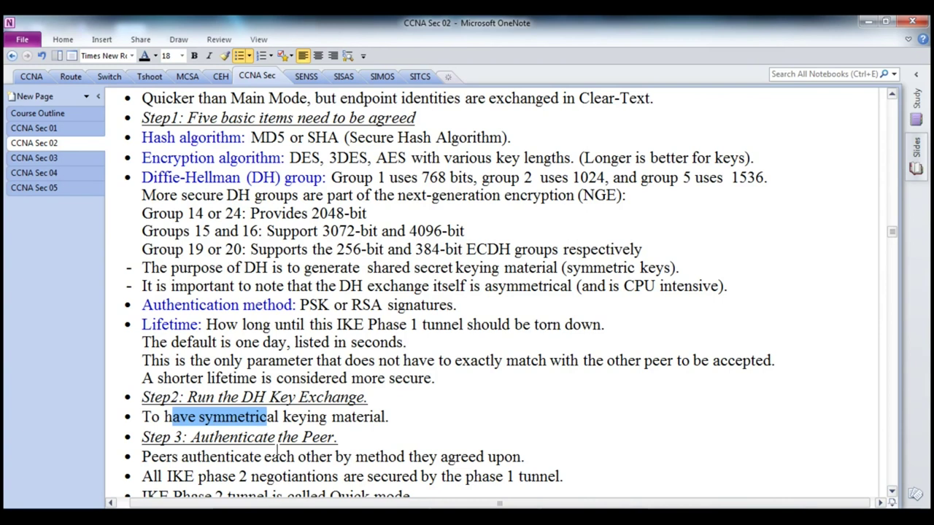
# Highlight how peers authenticate each other in the notes, then switch back to the red sketch
pyautogui.scroll(-3, 277, 448)
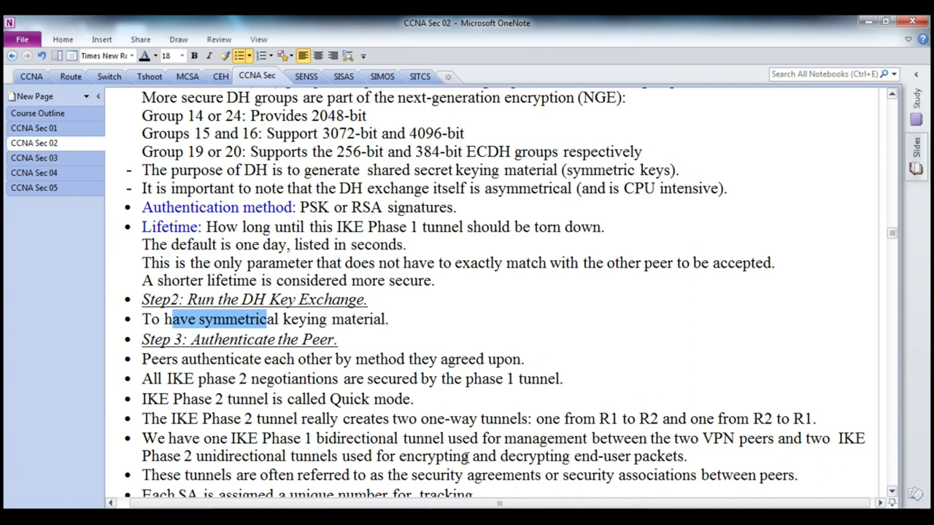
pyautogui.moveTo(409, 358); pyautogui.dragTo(487, 359)
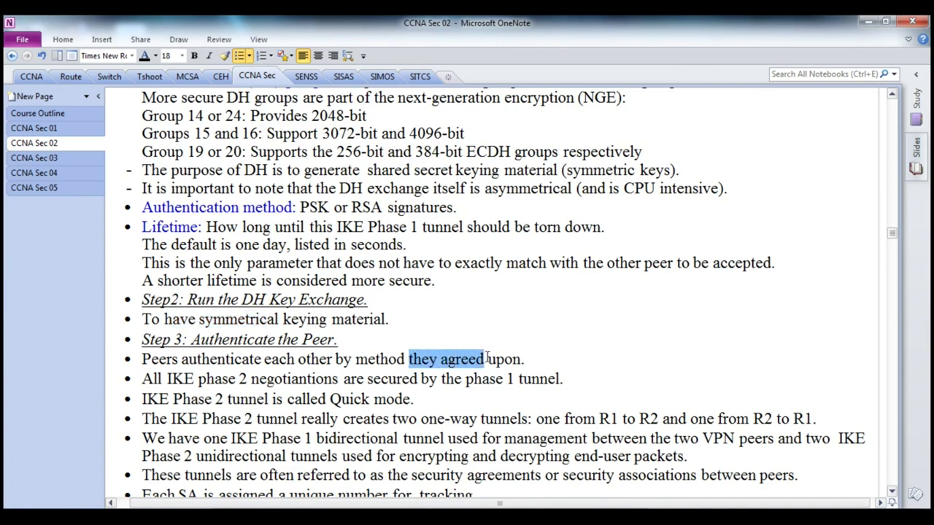
pyautogui.hotkey('alt', 'Tab')
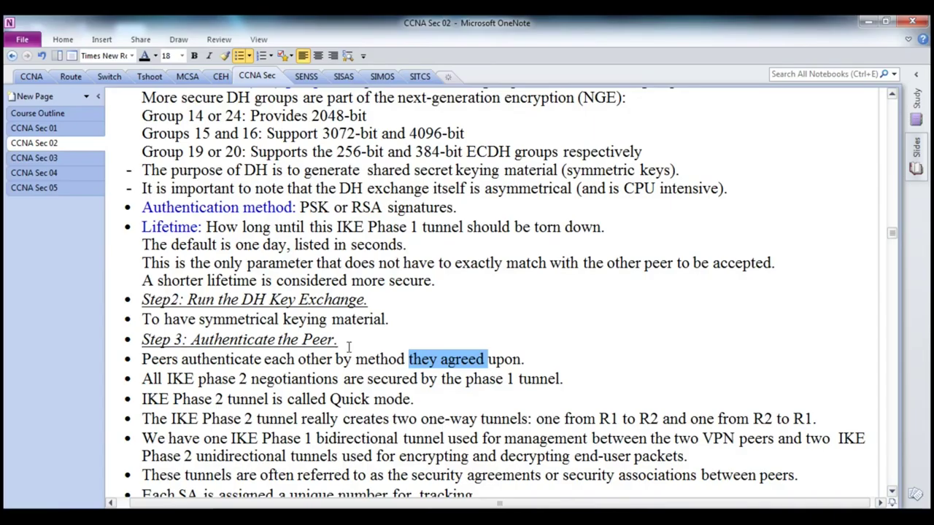
pyautogui.scroll(-1, 345, 332)
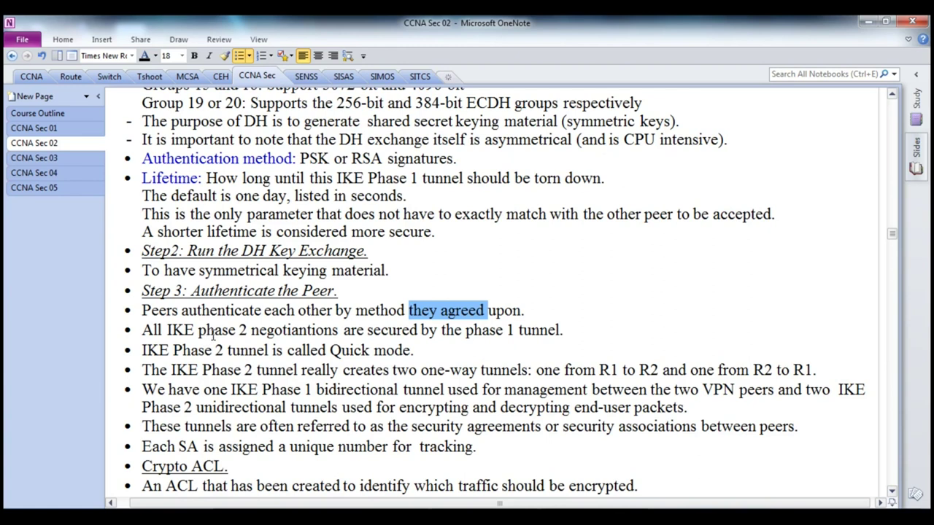
pyautogui.moveTo(198, 331); pyautogui.dragTo(241, 331)
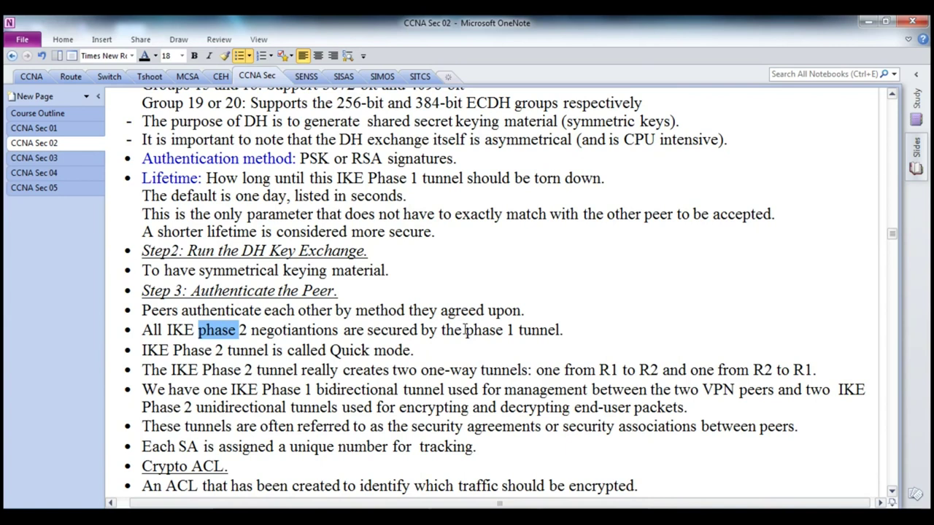
pyautogui.moveTo(326, 331); pyautogui.dragTo(268, 332)
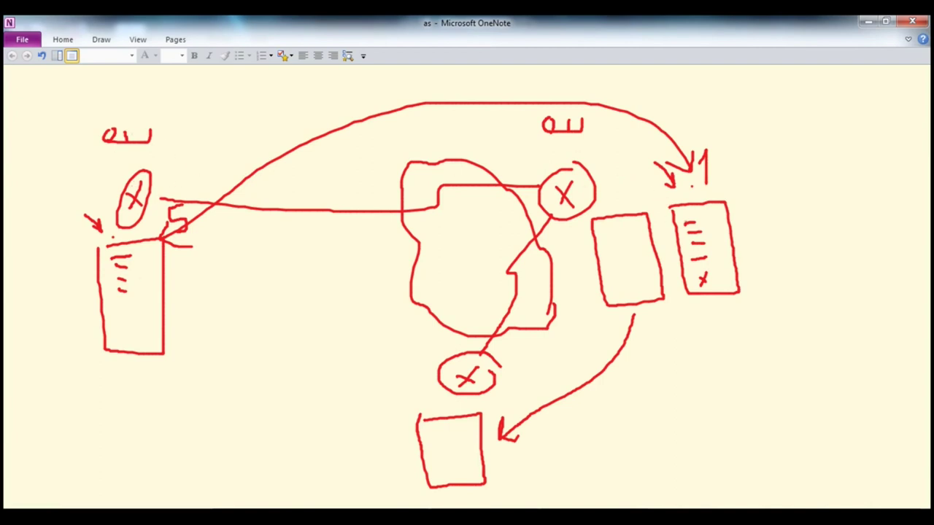
# Write a circled 'SA' label below the right boxes, then switch to the CCNA Sec 02 notes
pyautogui.moveTo(726, 347)
pyautogui.mouseDown()
pyautogui.moveTo(704, 371)
pyautogui.moveTo(736, 344)
pyautogui.moveTo(756, 342)
pyautogui.moveTo(766, 369)
pyautogui.moveTo(777, 353)
pyautogui.moveTo(771, 334)
pyautogui.moveTo(687, 342)
pyautogui.moveTo(701, 375)
pyautogui.moveTo(749, 382)
pyautogui.moveTo(766, 362)
pyautogui.mouseUp()
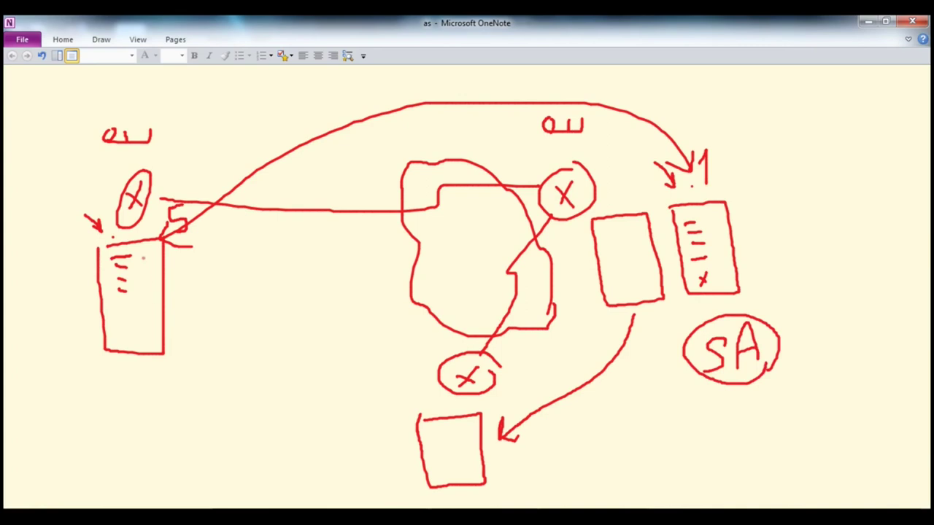
pyautogui.moveTo(115, 388); pyautogui.dragTo(97, 418)
pyautogui.moveTo(127, 416)
pyautogui.mouseDown()
pyautogui.moveTo(136, 397)
pyautogui.moveTo(147, 417)
pyautogui.mouseUp()
pyautogui.moveTo(156, 381)
pyautogui.mouseDown()
pyautogui.moveTo(69, 385)
pyautogui.moveTo(98, 433)
pyautogui.moveTo(154, 422)
pyautogui.mouseUp()
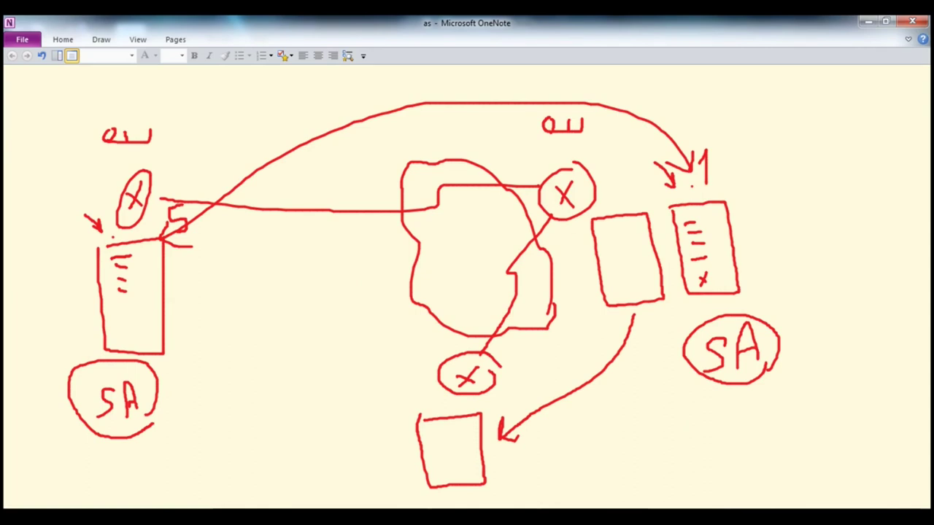
pyautogui.hotkey('alt', 'Tab')
# Scroll the notes further, then return to the sketch and undo recent strokes back to two linked routers
pyautogui.scroll(-5, 330, 364)
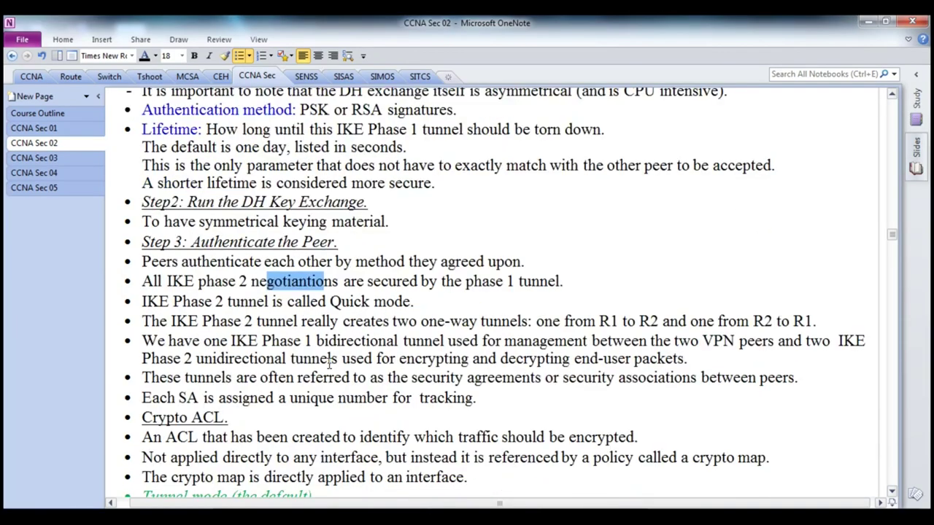
pyautogui.scroll(-3, 329, 364)
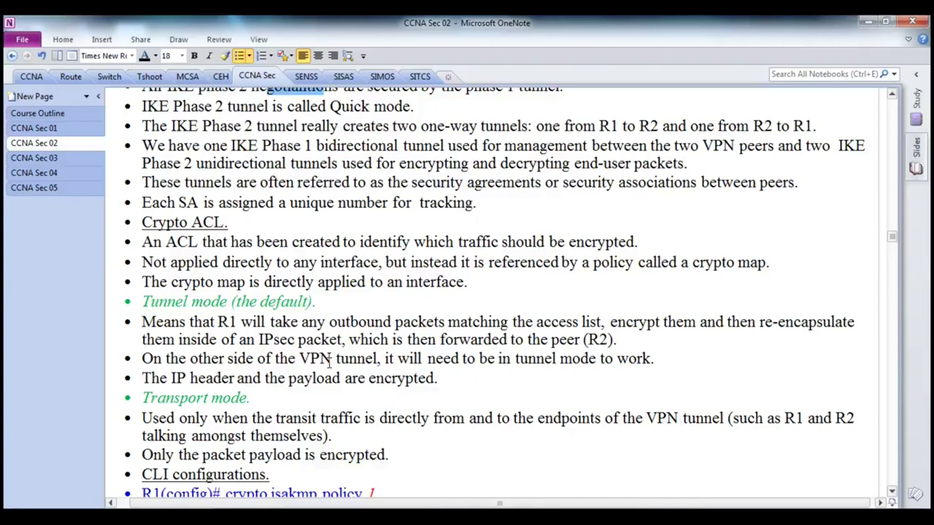
pyautogui.hotkey('alt', 'Tab')
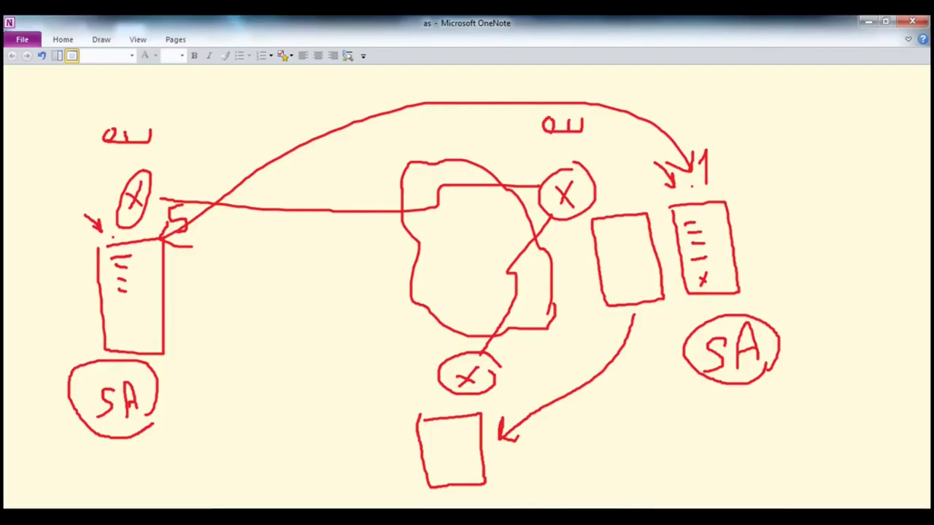
pyautogui.moveTo(509, 137)
pyautogui.mouseDown()
pyautogui.moveTo(538, 169)
pyautogui.moveTo(521, 160)
pyautogui.mouseUp()
pyautogui.hotkey('ctrl', 'z')
pyautogui.hotkey('ctrl', 'z')
pyautogui.hotkey('ctrl', 'z')
pyautogui.hotkey('ctrl', 'z')
pyautogui.hotkey('ctrl', 'z')
pyautogui.hotkey('ctrl', 'z')
pyautogui.hotkey('ctrl', 'z')
pyautogui.hotkey('ctrl', 'z')
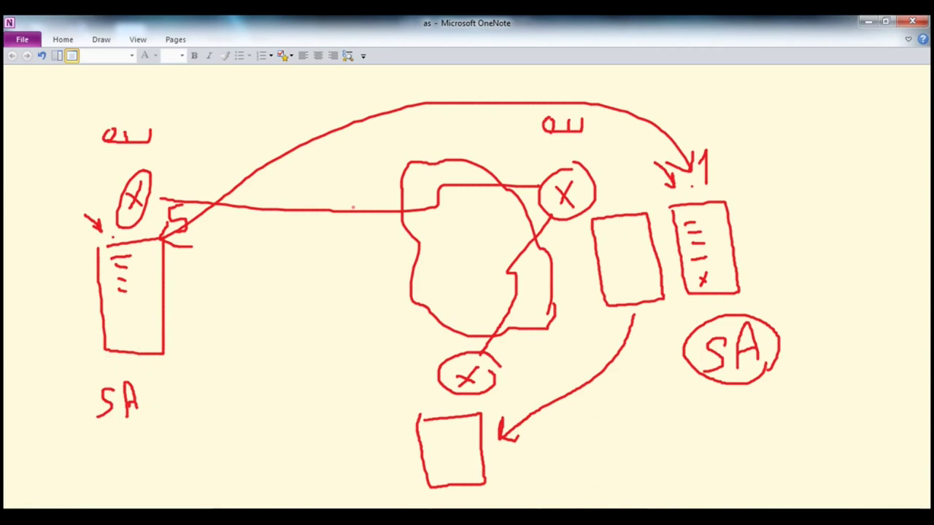
pyautogui.hotkey('ctrl', 'z')
pyautogui.hotkey('ctrl', 'z')
pyautogui.hotkey('ctrl', 'z')
pyautogui.hotkey('ctrl', 'z')
pyautogui.hotkey('ctrl', 'z')
pyautogui.hotkey('ctrl', 'z')
pyautogui.hotkey('ctrl', 'z')
pyautogui.hotkey('ctrl', 'z')
pyautogui.hotkey('ctrl', 'z')
pyautogui.hotkey('ctrl', 'z')
pyautogui.hotkey('ctrl', 'z')
pyautogui.hotkey('ctrl', 'z')
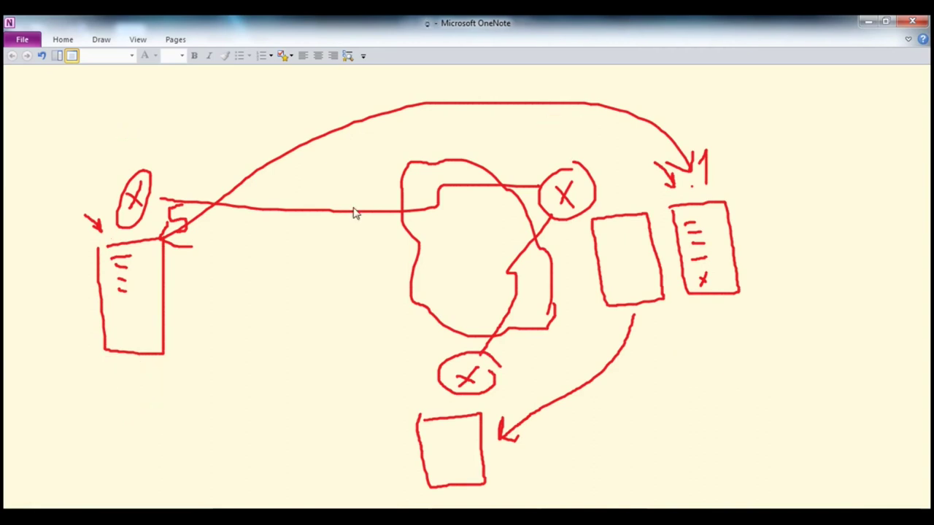
pyautogui.hotkey('ctrl', 'z')
pyautogui.hotkey('ctrl', 'z')
pyautogui.hotkey('ctrl', 'z')
pyautogui.hotkey('ctrl', 'z')
pyautogui.hotkey('ctrl', 'z')
pyautogui.hotkey('ctrl', 'z')
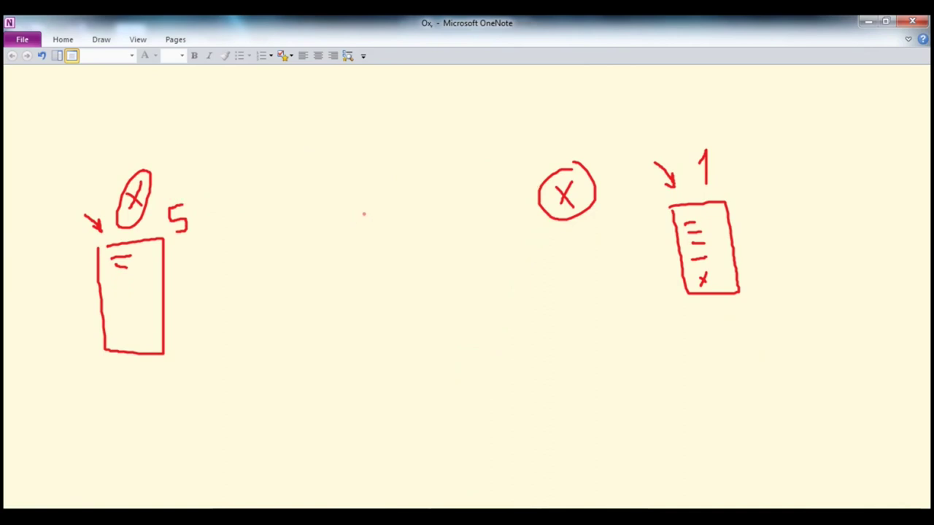
# Redraw the red links from both routers so they run through a new cloud between them
pyautogui.moveTo(537, 193)
pyautogui.mouseDown()
pyautogui.moveTo(496, 210)
pyautogui.moveTo(438, 212)
pyautogui.mouseUp()
pyautogui.moveTo(420, 236)
pyautogui.mouseDown()
pyautogui.moveTo(444, 182)
pyautogui.moveTo(357, 137)
pyautogui.moveTo(317, 179)
pyautogui.moveTo(363, 232)
pyautogui.moveTo(410, 220)
pyautogui.mouseUp()
pyautogui.moveTo(323, 182)
pyautogui.mouseDown()
pyautogui.moveTo(267, 195)
pyautogui.moveTo(154, 187)
pyautogui.mouseUp()
pyautogui.moveTo(592, 175); pyautogui.dragTo(659, 137)
# Label the sides 172 and 10 in red, with arrows pointing to each label
pyautogui.moveTo(666, 102)
pyautogui.mouseDown()
pyautogui.moveTo(675, 131)
pyautogui.moveTo(688, 113)
pyautogui.mouseUp()
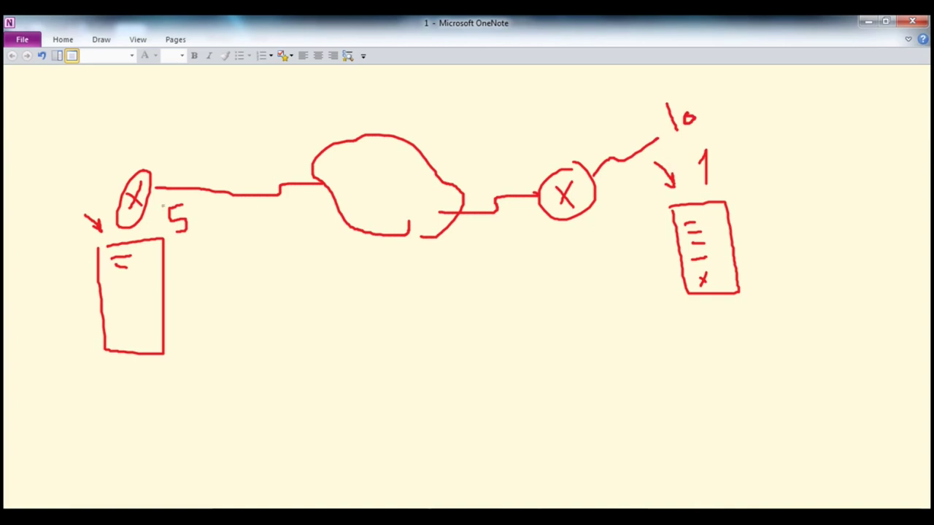
pyautogui.moveTo(25, 177)
pyautogui.mouseDown()
pyautogui.moveTo(46, 192)
pyautogui.moveTo(21, 184)
pyautogui.moveTo(24, 200)
pyautogui.moveTo(8, 217)
pyautogui.mouseUp()
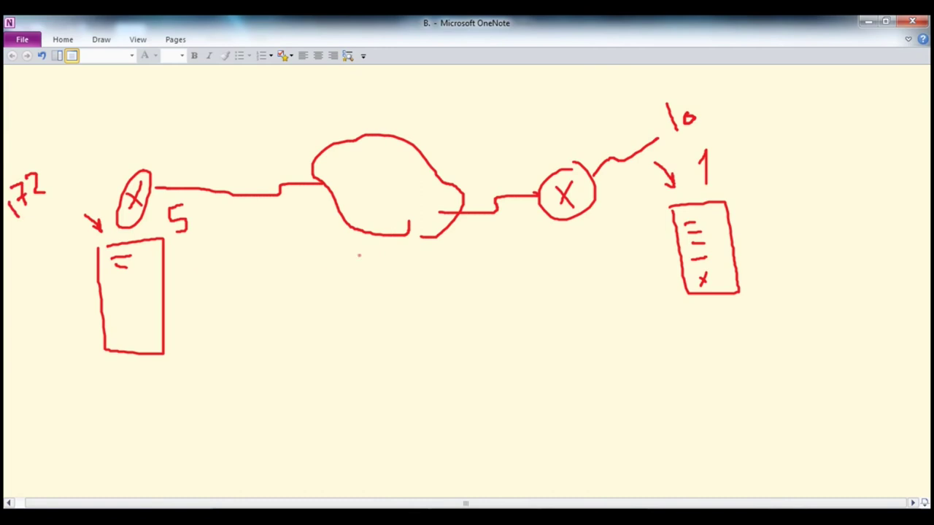
pyautogui.moveTo(653, 185)
pyautogui.mouseDown()
pyautogui.moveTo(638, 198)
pyautogui.moveTo(658, 208)
pyautogui.moveTo(645, 223)
pyautogui.moveTo(630, 209)
pyautogui.moveTo(506, 202)
pyautogui.moveTo(409, 178)
pyautogui.moveTo(420, 178)
pyautogui.moveTo(416, 191)
pyautogui.mouseUp()
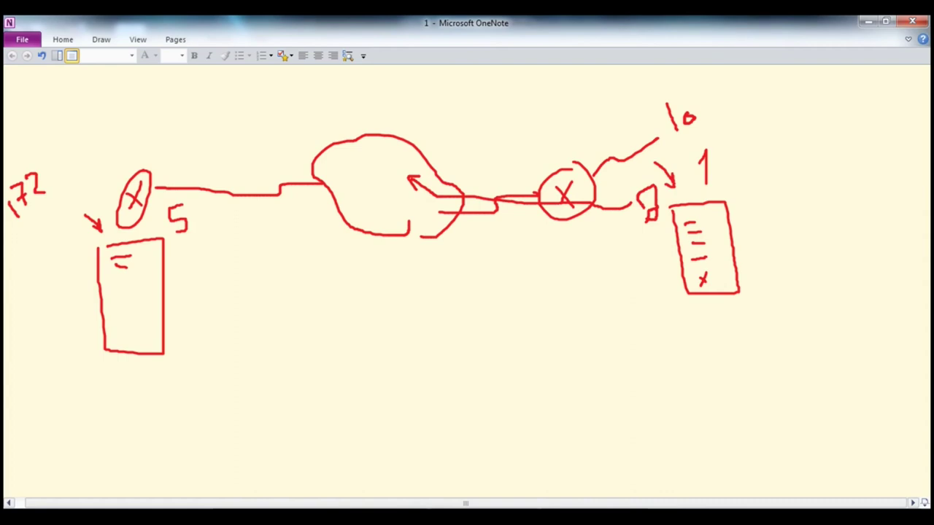
pyautogui.moveTo(593, 94)
pyautogui.mouseDown()
pyautogui.moveTo(627, 133)
pyautogui.moveTo(632, 106)
pyautogui.moveTo(631, 132)
pyautogui.moveTo(599, 127)
pyautogui.mouseUp()
pyautogui.moveTo(63, 137)
pyautogui.mouseDown()
pyautogui.moveTo(48, 237)
pyautogui.moveTo(41, 216)
pyautogui.moveTo(48, 240)
pyautogui.moveTo(64, 223)
pyautogui.mouseUp()
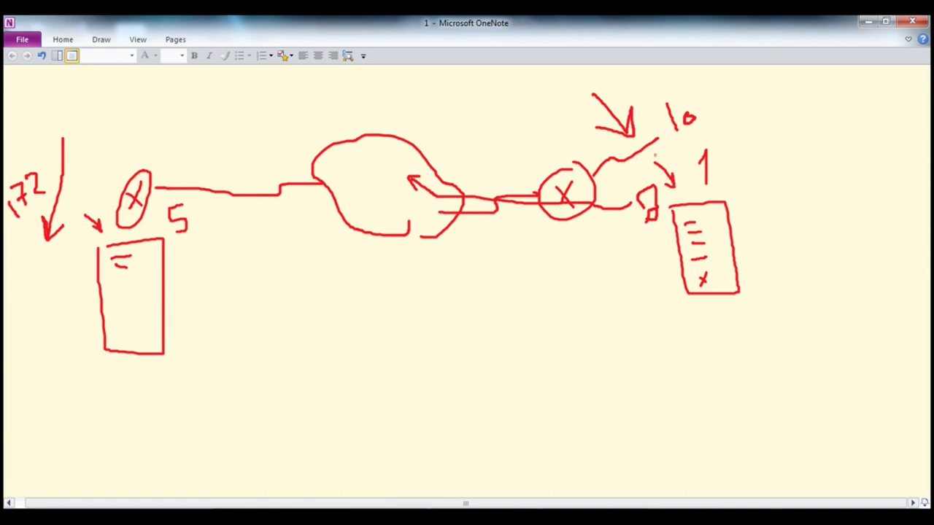
pyautogui.moveTo(673, 147); pyautogui.dragTo(705, 137)
pyautogui.moveTo(22, 230); pyautogui.dragTo(51, 201)
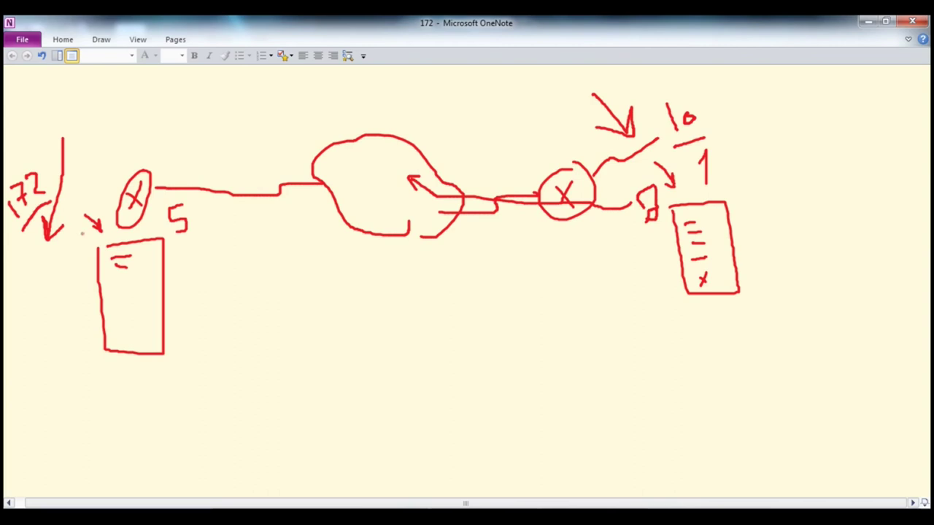
pyautogui.moveTo(555, 114); pyautogui.dragTo(604, 149)
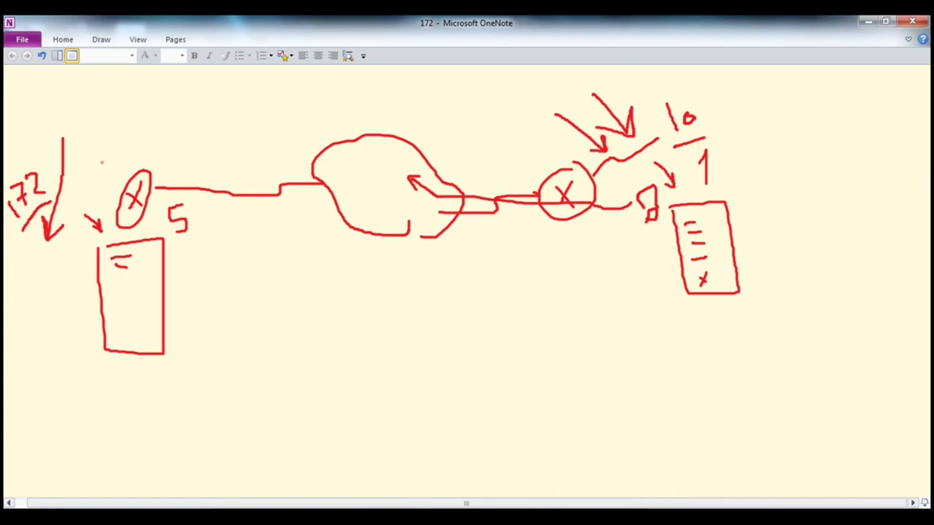
pyautogui.moveTo(101, 154)
pyautogui.mouseDown()
pyautogui.moveTo(74, 225)
pyautogui.moveTo(77, 206)
pyautogui.moveTo(87, 223)
pyautogui.mouseUp()
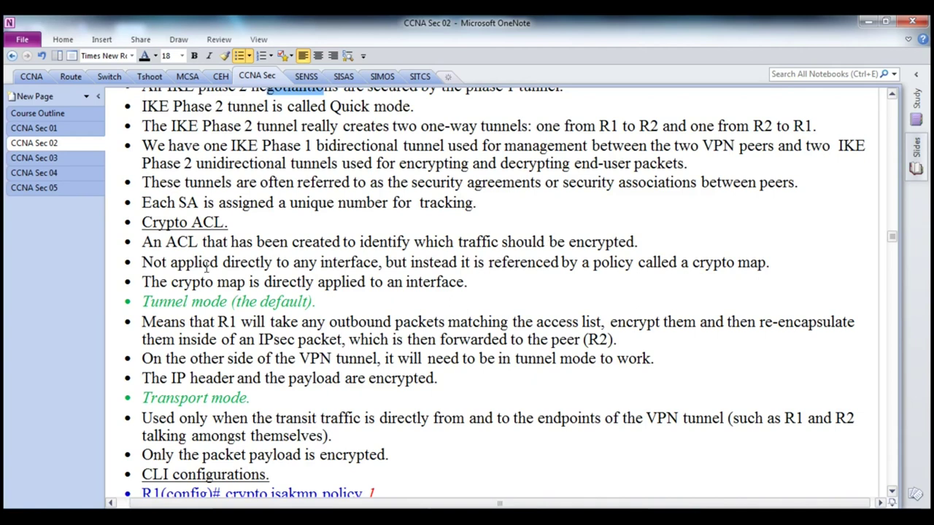
# Highlight that the crypto ACL isn't applied to interfaces but is referenced by a policy, then return to the sketch
pyautogui.moveTo(162, 264); pyautogui.dragTo(356, 265)
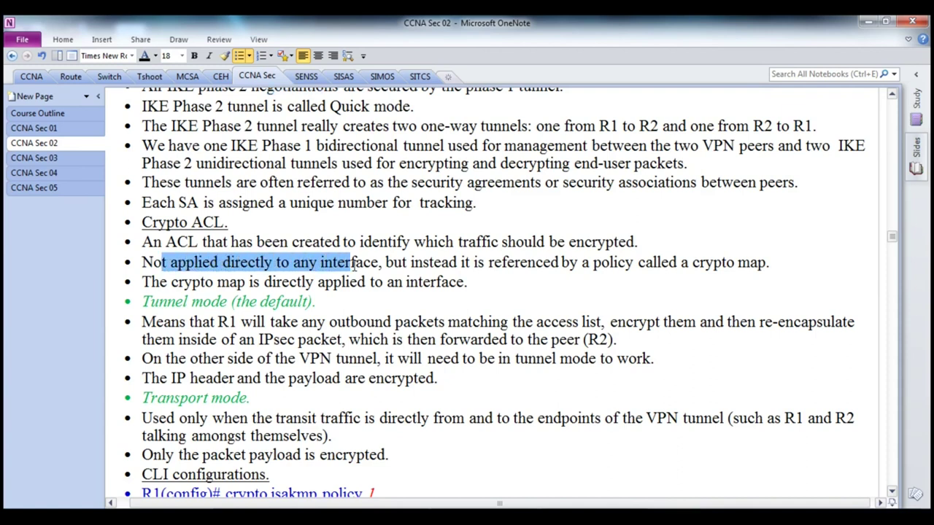
pyautogui.moveTo(490, 265); pyautogui.dragTo(645, 267)
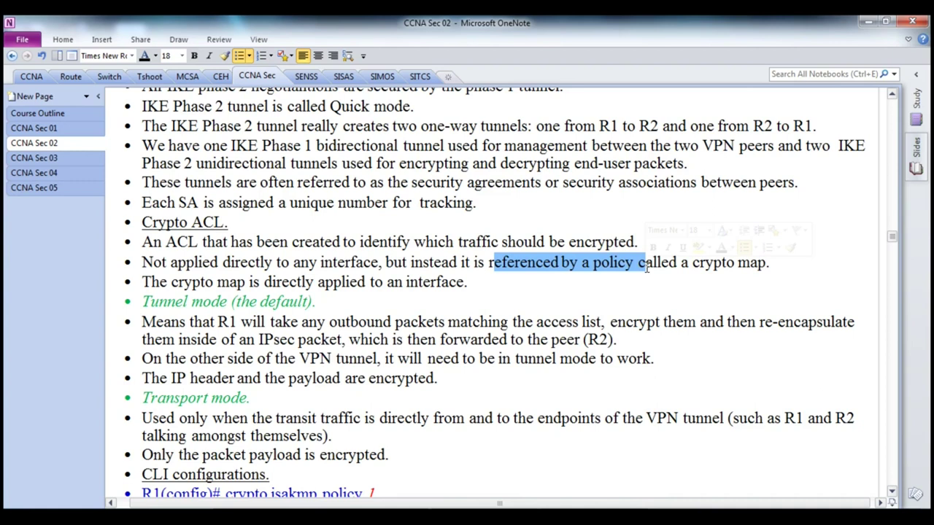
pyautogui.hotkey('alt', 'Tab')
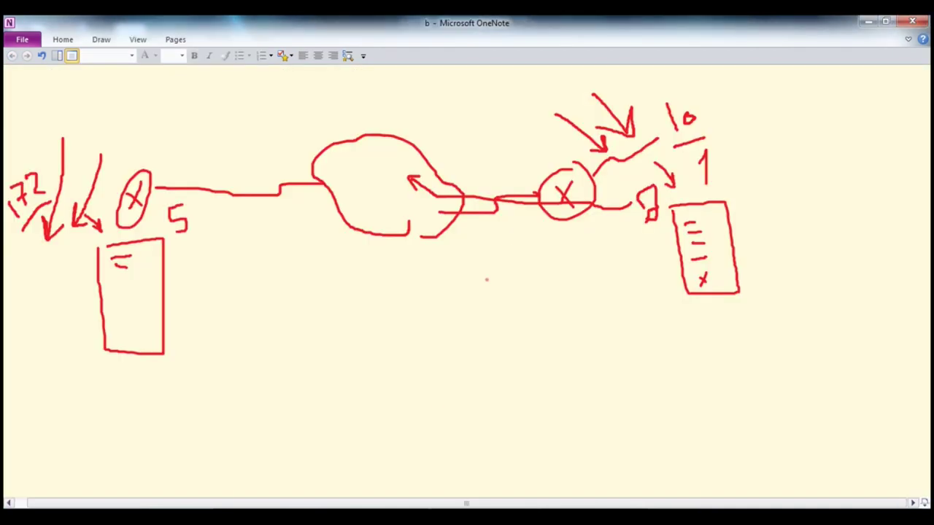
# Draw red arrows pointing at the right router, the left router and the 10 label
pyautogui.moveTo(530, 136); pyautogui.dragTo(555, 167)
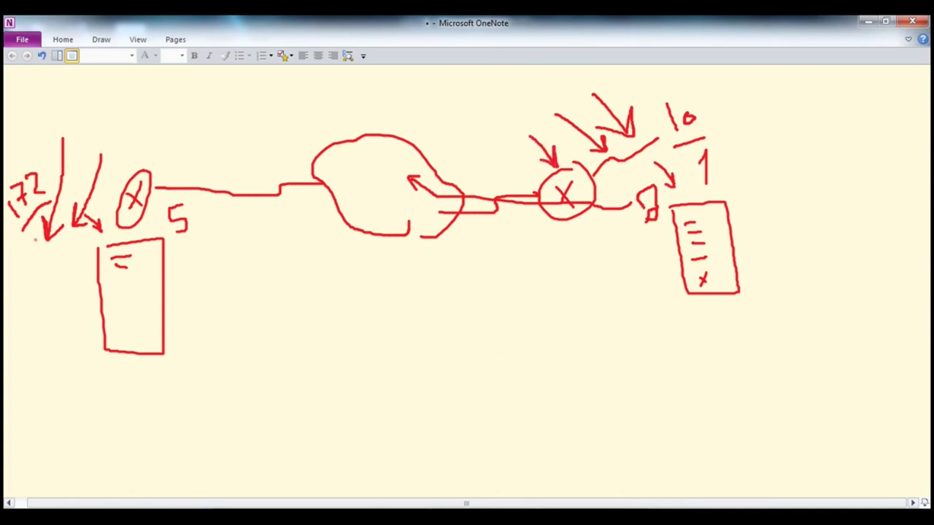
pyautogui.moveTo(766, 97)
pyautogui.mouseDown()
pyautogui.moveTo(718, 125)
pyautogui.moveTo(719, 111)
pyautogui.moveTo(735, 138)
pyautogui.mouseUp()
pyautogui.moveTo(606, 188)
pyautogui.mouseDown()
pyautogui.moveTo(607, 198)
pyautogui.moveTo(656, 154)
pyautogui.mouseUp()
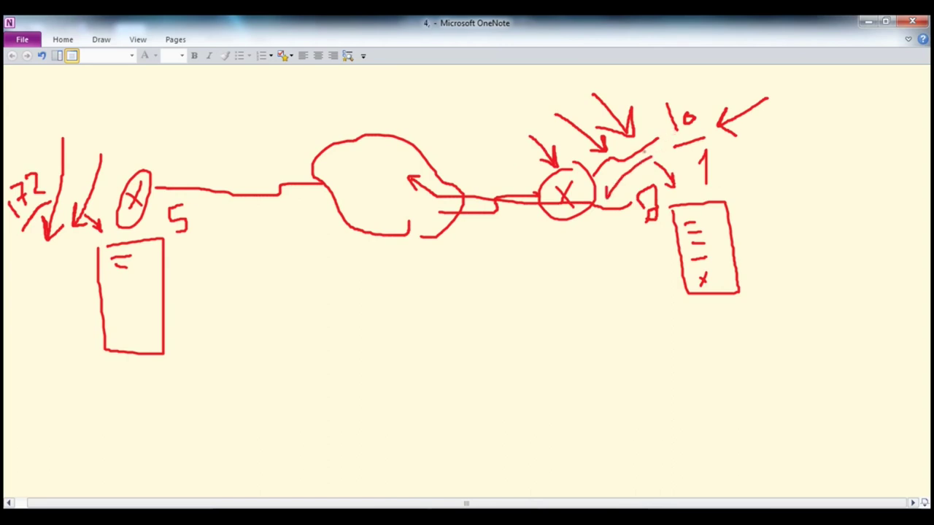
pyautogui.moveTo(183, 132); pyautogui.dragTo(157, 179)
# Sketch a third circled-X router labelled 192 below the cloud, with arrows at 192, 10 and the right router
pyautogui.moveTo(377, 351)
pyautogui.mouseDown()
pyautogui.moveTo(349, 397)
pyautogui.moveTo(377, 355)
pyautogui.moveTo(361, 391)
pyautogui.moveTo(372, 388)
pyautogui.mouseUp()
pyautogui.moveTo(298, 463)
pyautogui.mouseDown()
pyautogui.moveTo(306, 473)
pyautogui.moveTo(315, 453)
pyautogui.moveTo(324, 472)
pyautogui.moveTo(326, 455)
pyautogui.mouseUp()
pyautogui.moveTo(330, 448); pyautogui.dragTo(343, 457)
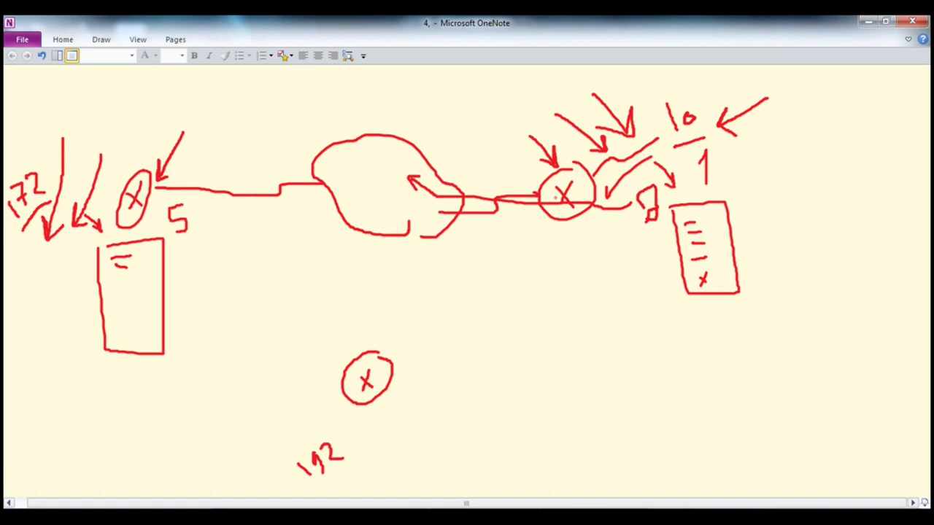
pyautogui.moveTo(631, 90)
pyautogui.mouseDown()
pyautogui.moveTo(655, 110)
pyautogui.moveTo(657, 93)
pyautogui.moveTo(642, 111)
pyautogui.mouseUp()
pyautogui.moveTo(233, 435)
pyautogui.mouseDown()
pyautogui.moveTo(268, 452)
pyautogui.moveTo(256, 458)
pyautogui.mouseUp()
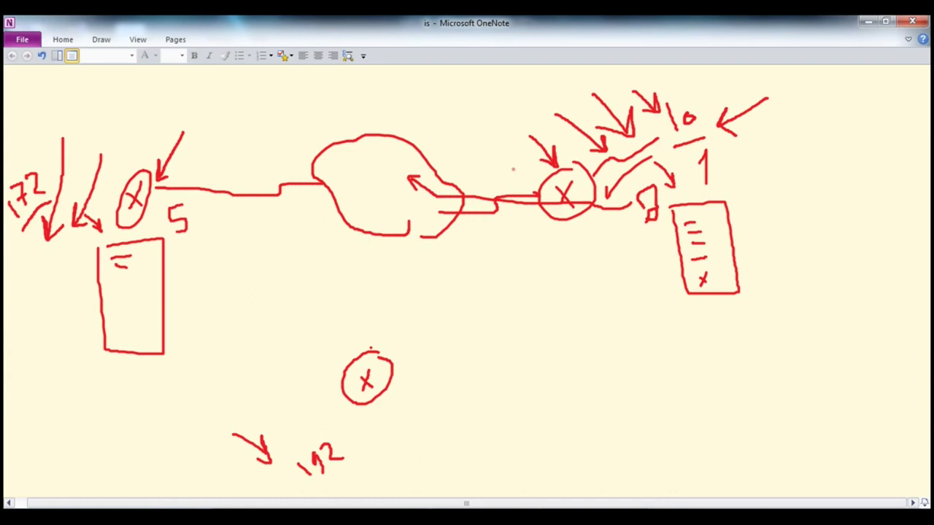
pyautogui.moveTo(508, 164); pyautogui.dragTo(535, 189)
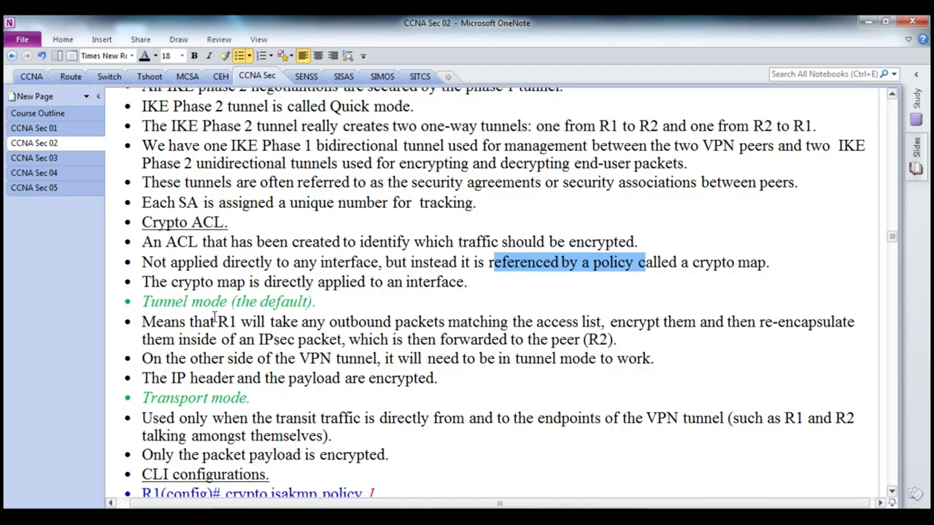
pyautogui.click(214, 320)
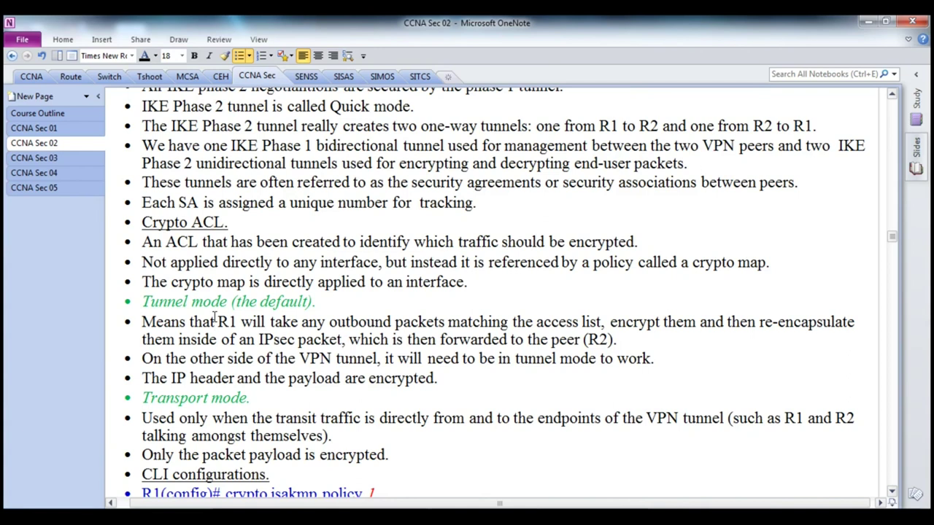
pyautogui.click(185, 300)
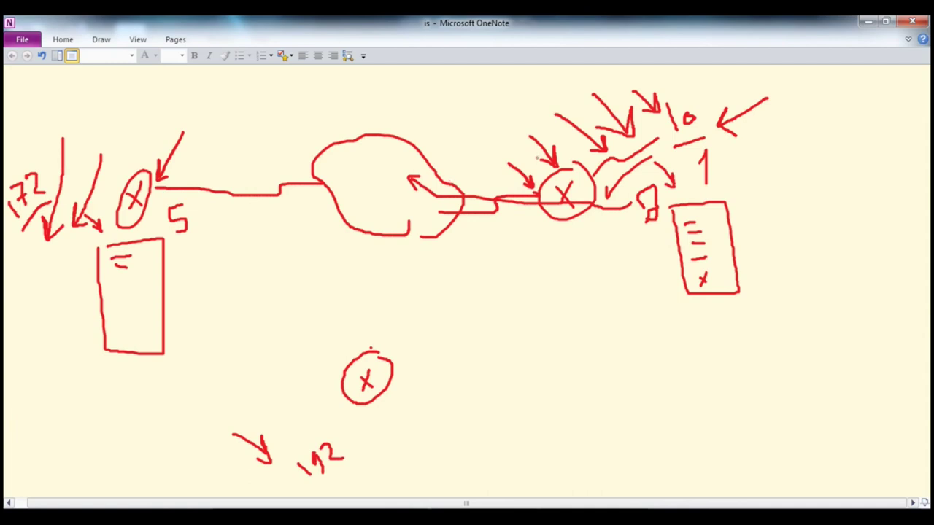
# Draw a box inside the cloud, check-mark the 8 and the right link, and add arrows at both routers
pyautogui.moveTo(354, 161)
pyautogui.mouseDown()
pyautogui.moveTo(377, 208)
pyautogui.moveTo(367, 210)
pyautogui.moveTo(356, 162)
pyautogui.mouseUp()
pyautogui.moveTo(726, 85); pyautogui.dragTo(695, 117)
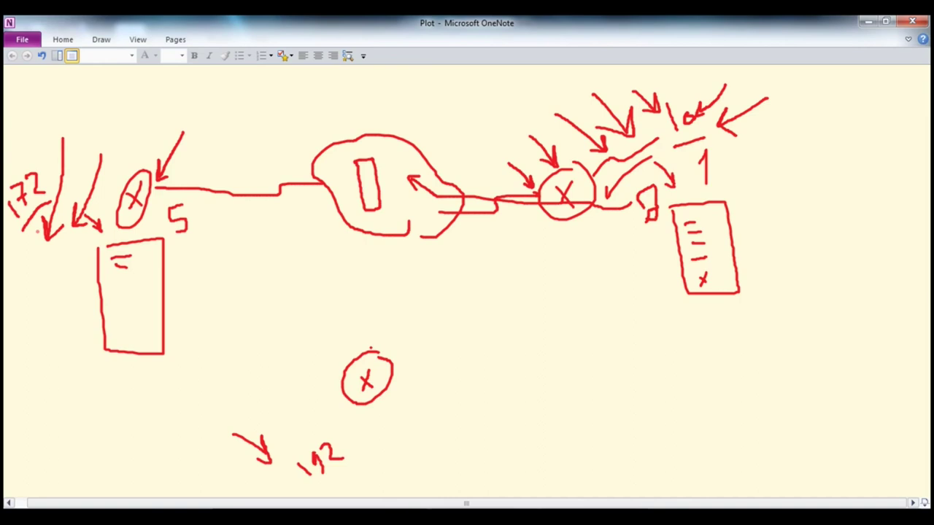
pyautogui.moveTo(514, 182)
pyautogui.mouseDown()
pyautogui.moveTo(480, 187)
pyautogui.moveTo(492, 192)
pyautogui.mouseUp()
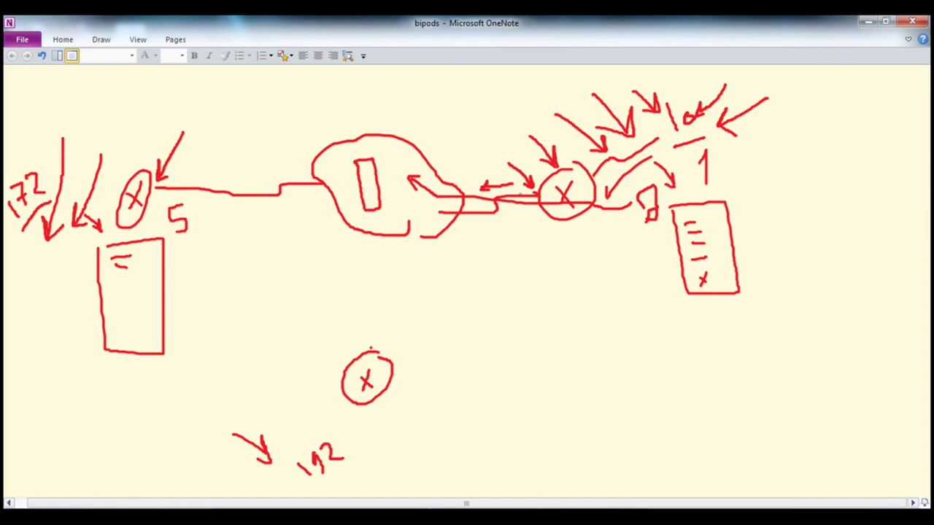
pyautogui.moveTo(617, 231)
pyautogui.mouseDown()
pyautogui.moveTo(620, 240)
pyautogui.moveTo(631, 232)
pyautogui.mouseUp()
pyautogui.moveTo(379, 124); pyautogui.dragTo(367, 155)
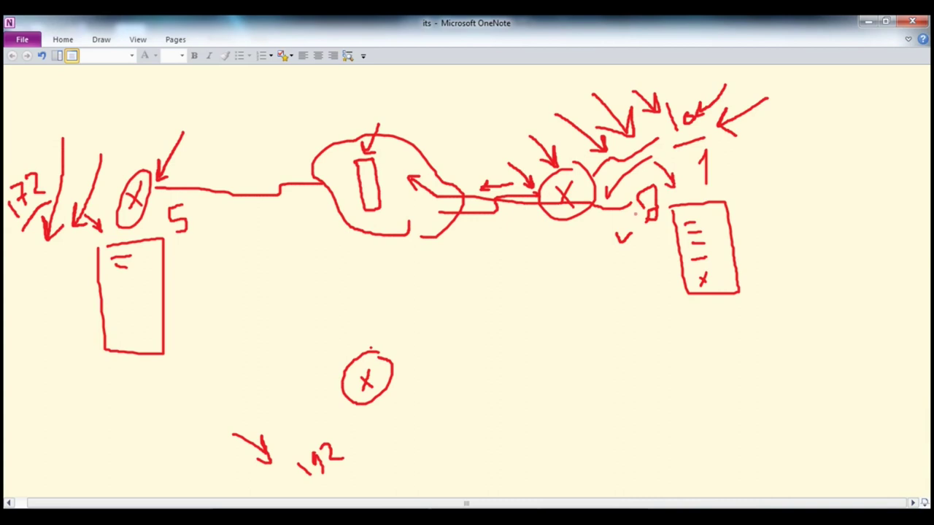
pyautogui.moveTo(514, 222)
pyautogui.mouseDown()
pyautogui.moveTo(519, 231)
pyautogui.moveTo(528, 216)
pyautogui.mouseUp()
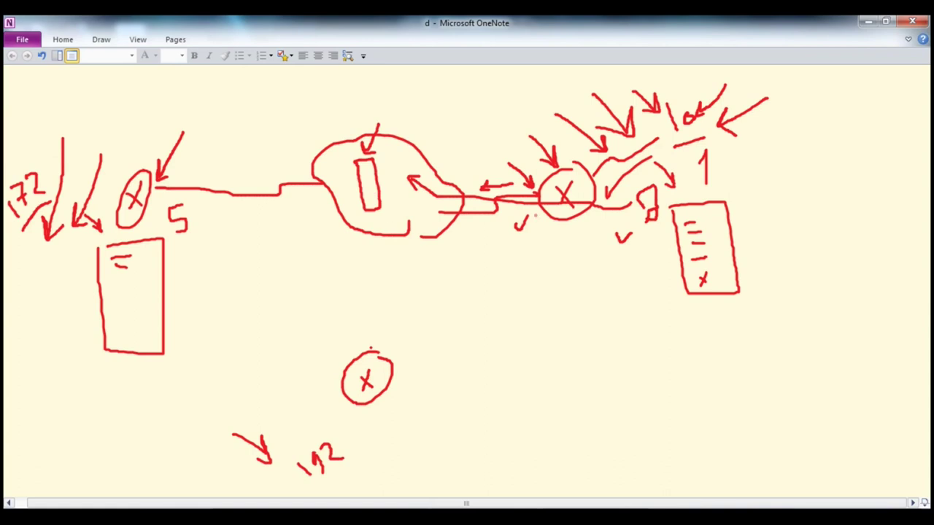
pyautogui.moveTo(514, 149)
pyautogui.mouseDown()
pyautogui.moveTo(534, 177)
pyautogui.moveTo(537, 162)
pyautogui.moveTo(523, 168)
pyautogui.mouseUp()
pyautogui.moveTo(229, 140)
pyautogui.mouseDown()
pyautogui.moveTo(177, 178)
pyautogui.moveTo(187, 184)
pyautogui.mouseUp()
# Switch to a green pen, mark both router link points and underline the 10 and 172 addresses
pyautogui.click(100, 40)
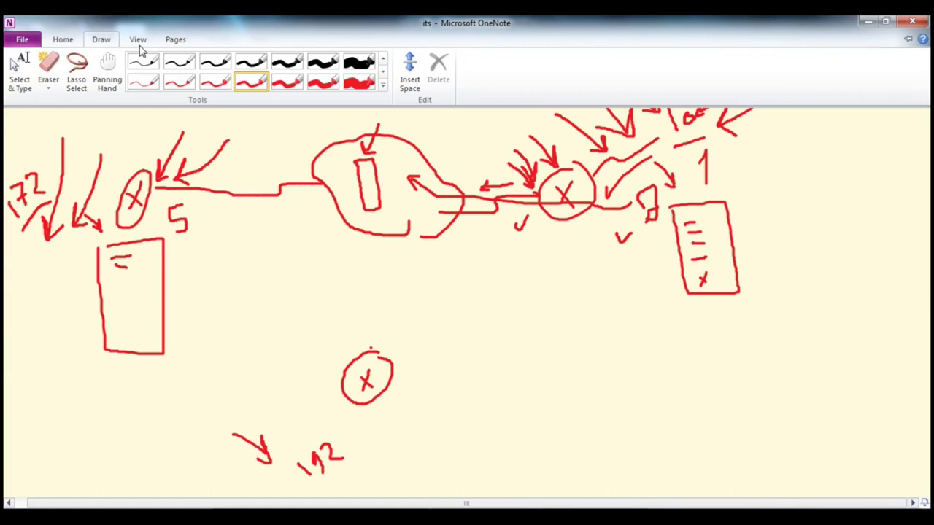
pyautogui.click(383, 85)
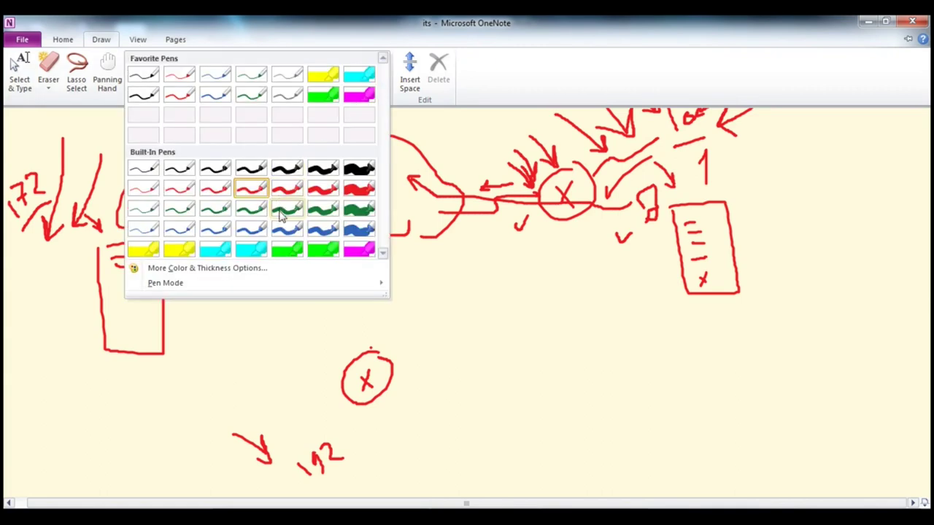
pyautogui.click(286, 213)
pyautogui.click(535, 197)
pyautogui.click(154, 188)
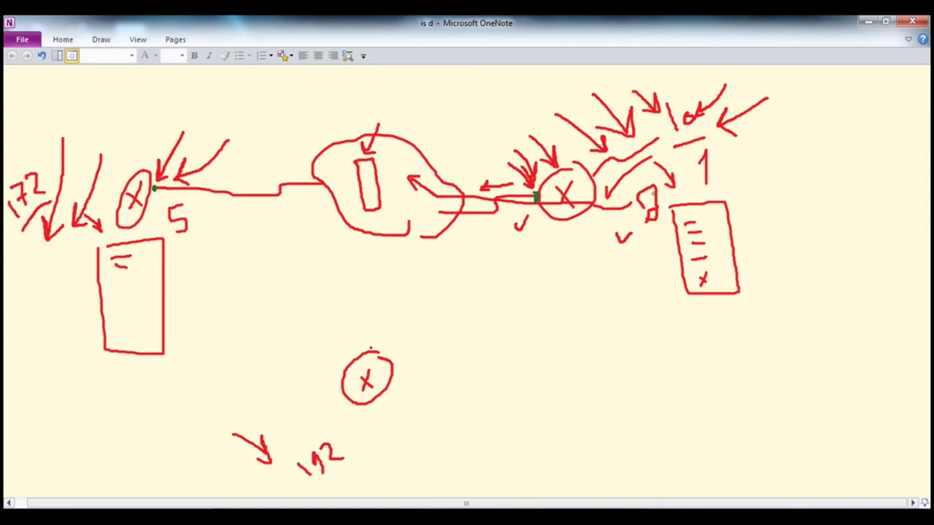
pyautogui.moveTo(708, 126); pyautogui.dragTo(677, 137)
pyautogui.moveTo(54, 197); pyautogui.dragTo(15, 219)
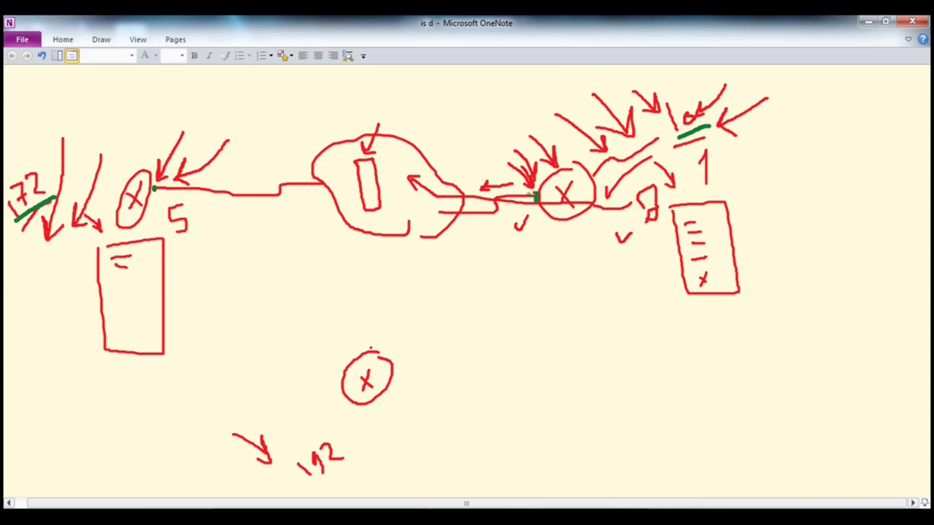
# Draw a divided green packet box holding 10, 172 and ///, with an arrow at its corner
pyautogui.moveTo(597, 350)
pyautogui.mouseDown()
pyautogui.moveTo(712, 335)
pyautogui.moveTo(797, 359)
pyautogui.moveTo(673, 417)
pyautogui.moveTo(606, 384)
pyautogui.moveTo(602, 354)
pyautogui.mouseUp()
pyautogui.moveTo(682, 343); pyautogui.dragTo(706, 407)
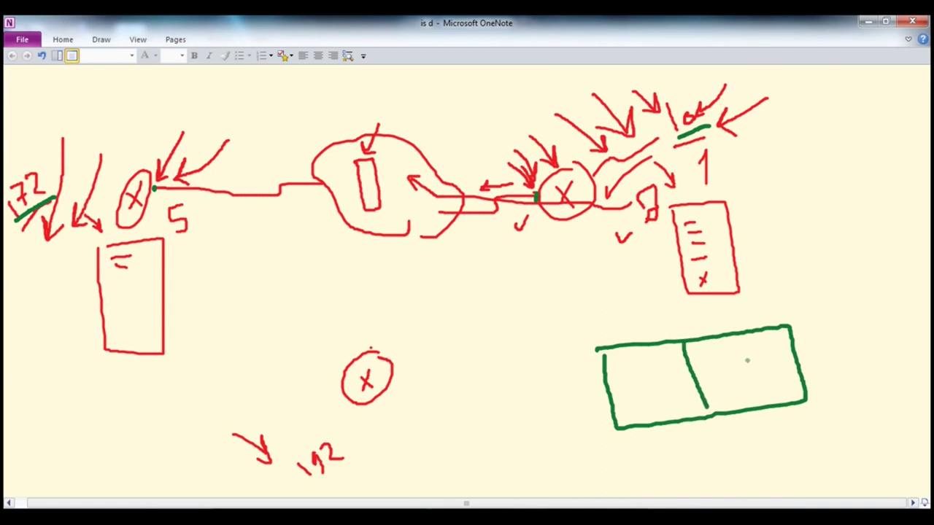
pyautogui.moveTo(751, 350); pyautogui.dragTo(744, 376)
pyautogui.moveTo(732, 353)
pyautogui.mouseDown()
pyautogui.moveTo(742, 375)
pyautogui.moveTo(706, 379)
pyautogui.mouseUp()
pyautogui.moveTo(611, 394); pyautogui.dragTo(691, 387)
pyautogui.moveTo(625, 360)
pyautogui.mouseDown()
pyautogui.moveTo(626, 378)
pyautogui.moveTo(652, 367)
pyautogui.moveTo(640, 366)
pyautogui.mouseUp()
pyautogui.moveTo(623, 400)
pyautogui.mouseDown()
pyautogui.moveTo(655, 399)
pyautogui.moveTo(648, 414)
pyautogui.moveTo(678, 413)
pyautogui.mouseUp()
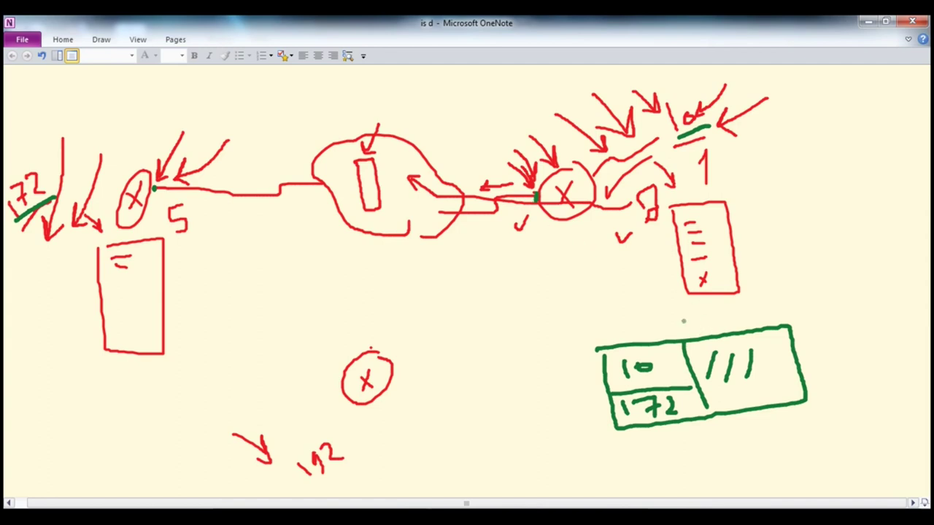
pyautogui.moveTo(795, 269)
pyautogui.mouseDown()
pyautogui.moveTo(773, 316)
pyautogui.moveTo(783, 306)
pyautogui.moveTo(766, 302)
pyautogui.moveTo(796, 314)
pyautogui.mouseUp()
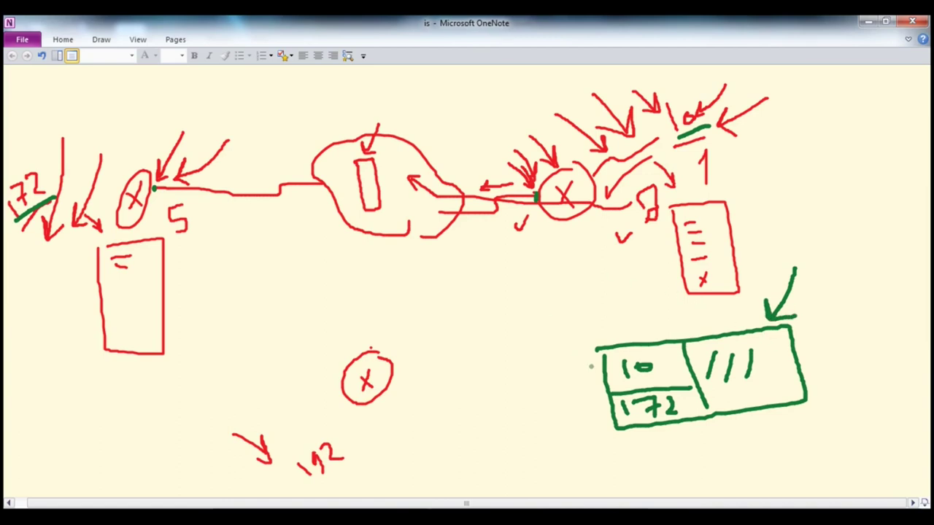
# Extend the green box with a two-row outer header holding 1.1.2.1 and 2.2.2.2
pyautogui.moveTo(597, 349)
pyautogui.mouseDown()
pyautogui.moveTo(447, 367)
pyautogui.moveTo(462, 459)
pyautogui.moveTo(615, 431)
pyautogui.mouseUp()
pyautogui.moveTo(611, 394); pyautogui.dragTo(459, 420)
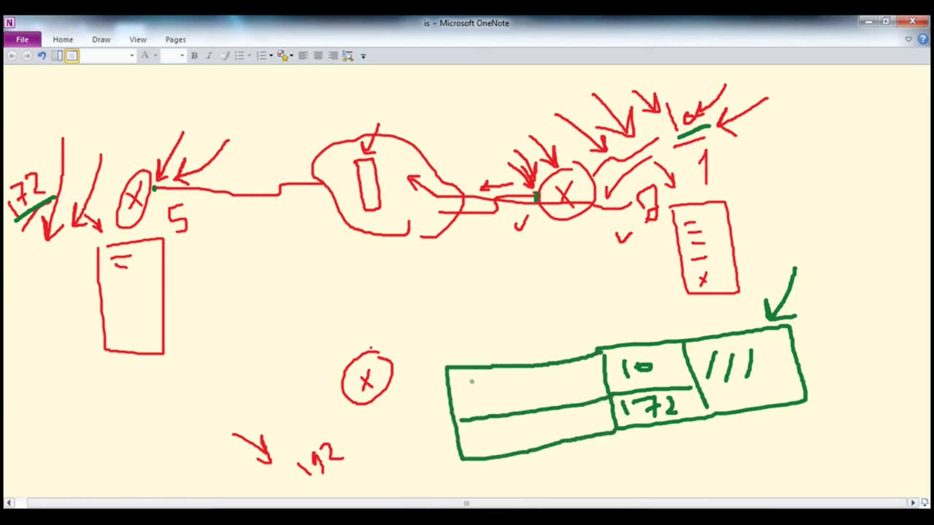
pyautogui.moveTo(487, 157)
pyautogui.mouseDown()
pyautogui.moveTo(521, 183)
pyautogui.moveTo(506, 182)
pyautogui.mouseUp()
pyautogui.moveTo(468, 384)
pyautogui.mouseDown()
pyautogui.moveTo(473, 401)
pyautogui.moveTo(537, 398)
pyautogui.moveTo(547, 388)
pyautogui.mouseUp()
pyautogui.click(481, 400)
pyautogui.click(515, 398)
pyautogui.click(515, 382)
pyautogui.moveTo(551, 377); pyautogui.dragTo(562, 397)
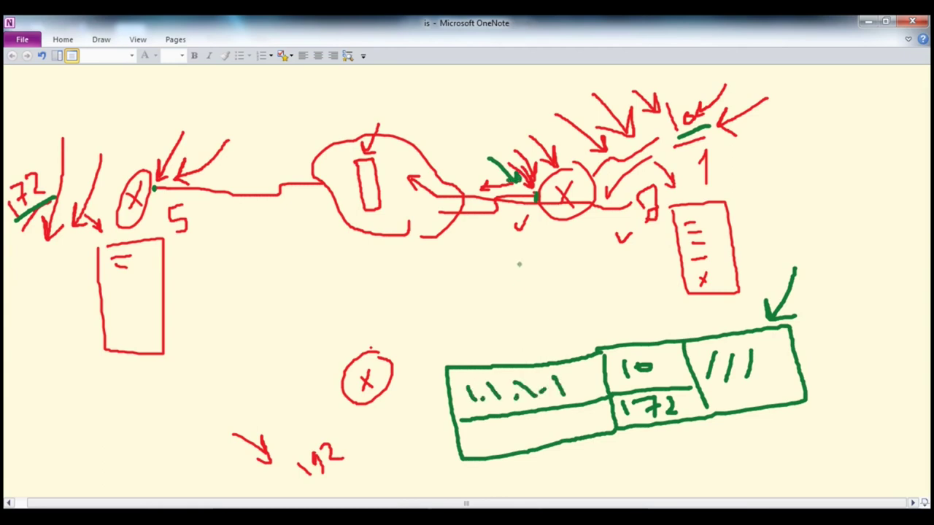
pyautogui.moveTo(466, 426)
pyautogui.mouseDown()
pyautogui.moveTo(492, 443)
pyautogui.moveTo(494, 425)
pyautogui.moveTo(491, 442)
pyautogui.moveTo(523, 442)
pyautogui.moveTo(539, 424)
pyautogui.moveTo(534, 433)
pyautogui.moveTo(550, 442)
pyautogui.moveTo(565, 425)
pyautogui.moveTo(625, 452)
pyautogui.moveTo(666, 453)
pyautogui.moveTo(781, 425)
pyautogui.moveTo(806, 406)
pyautogui.mouseUp()
pyautogui.click(490, 445)
pyautogui.click(522, 440)
pyautogui.click(556, 430)
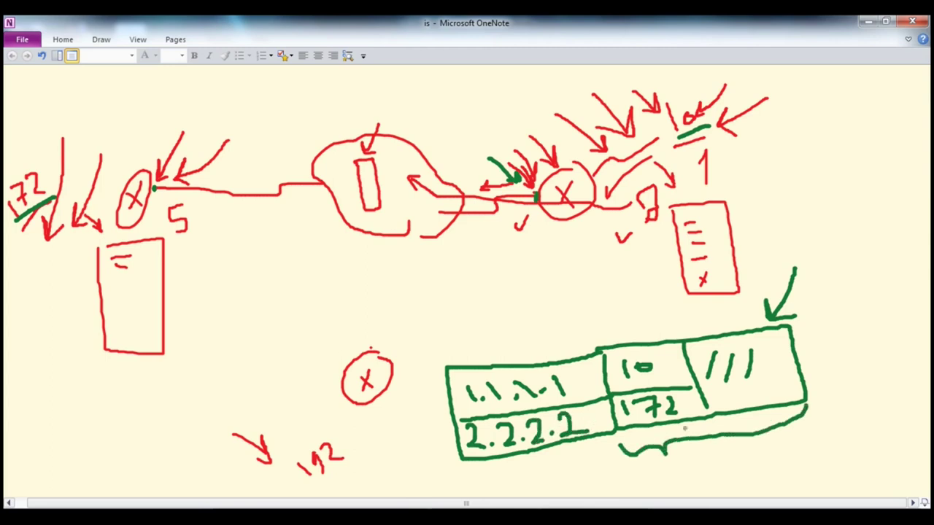
# Scribble over the inner 10, 172, /// cells and link the circled router to a green oval with arrows
pyautogui.moveTo(649, 328)
pyautogui.mouseDown()
pyautogui.moveTo(647, 431)
pyautogui.moveTo(727, 381)
pyautogui.moveTo(770, 311)
pyautogui.moveTo(793, 347)
pyautogui.moveTo(801, 389)
pyautogui.mouseUp()
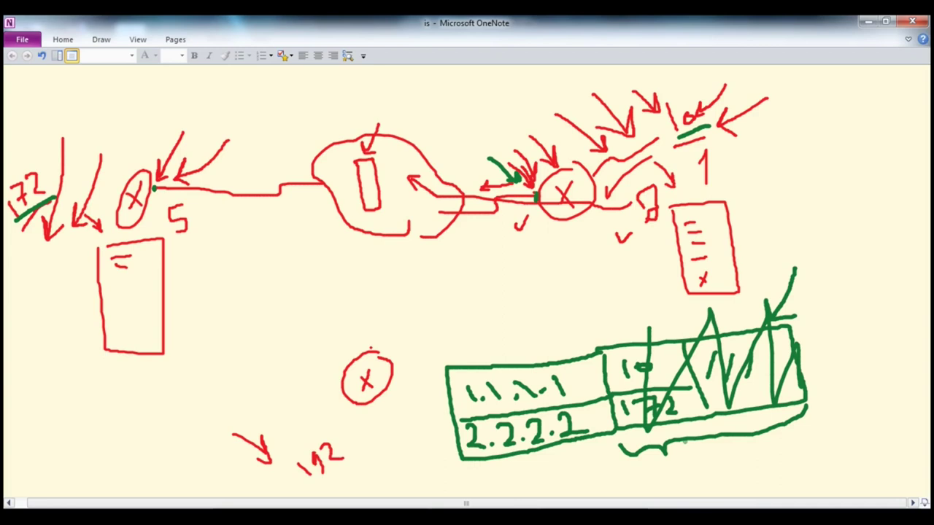
pyautogui.moveTo(385, 318)
pyautogui.mouseDown()
pyautogui.moveTo(442, 355)
pyautogui.moveTo(440, 336)
pyautogui.moveTo(440, 358)
pyautogui.mouseUp()
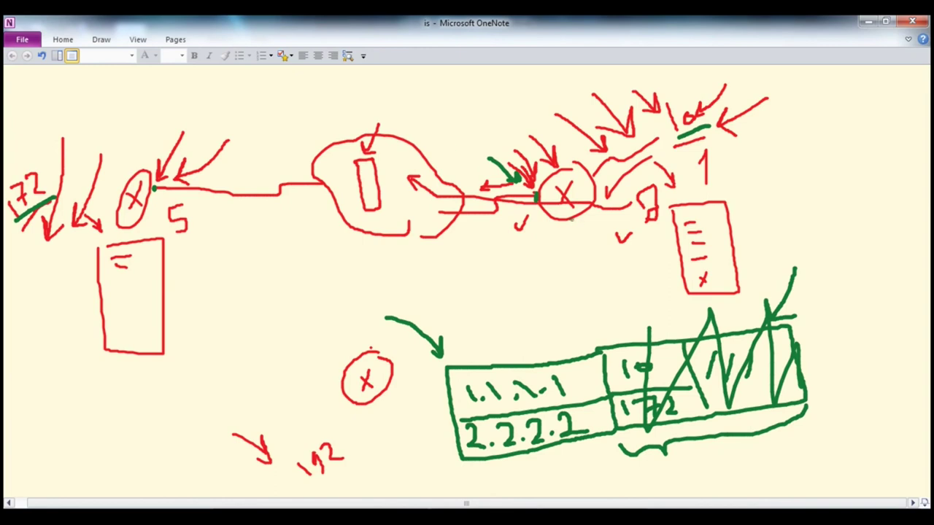
pyautogui.moveTo(569, 214); pyautogui.dragTo(580, 282)
pyautogui.moveTo(600, 271)
pyautogui.mouseDown()
pyautogui.moveTo(559, 296)
pyautogui.moveTo(602, 272)
pyautogui.moveTo(566, 297)
pyautogui.moveTo(592, 284)
pyautogui.moveTo(605, 322)
pyautogui.mouseUp()
pyautogui.moveTo(653, 296)
pyautogui.mouseDown()
pyautogui.moveTo(628, 322)
pyautogui.moveTo(639, 317)
pyautogui.mouseUp()
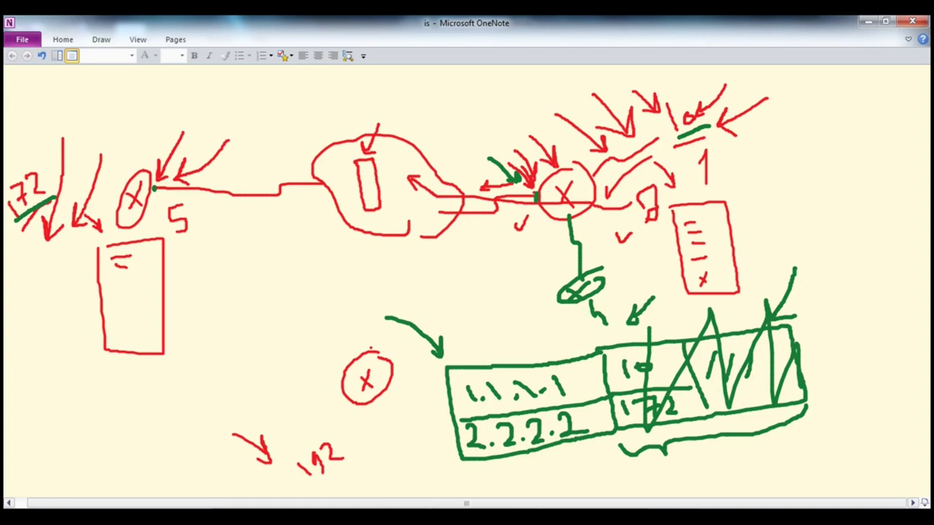
pyautogui.moveTo(538, 262)
pyautogui.mouseDown()
pyautogui.moveTo(569, 275)
pyautogui.moveTo(550, 276)
pyautogui.mouseUp()
pyautogui.moveTo(548, 230); pyautogui.dragTo(562, 237)
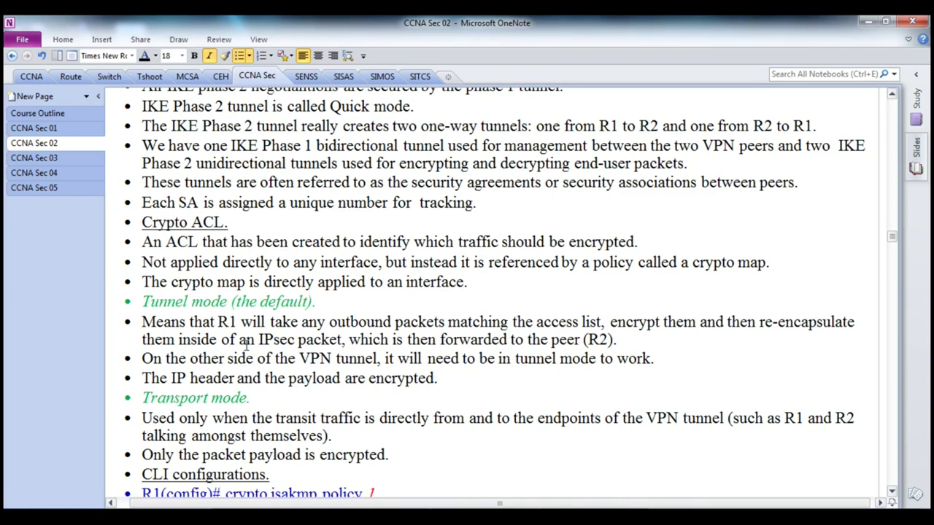
# Highlight the Tunnel mode default and encrypted-payload phrases, then ink a small green arrow below the oval
pyautogui.moveTo(235, 305); pyautogui.dragTo(290, 305)
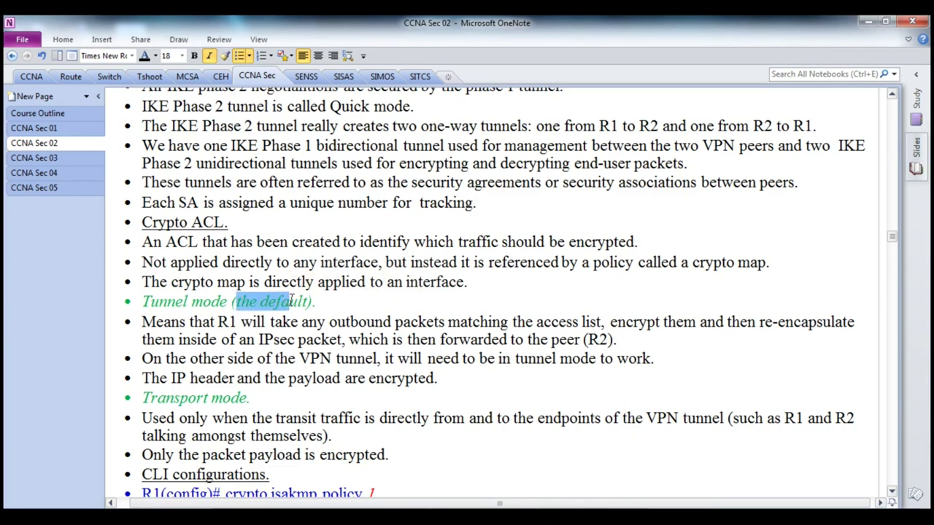
pyautogui.moveTo(151, 377); pyautogui.dragTo(374, 379)
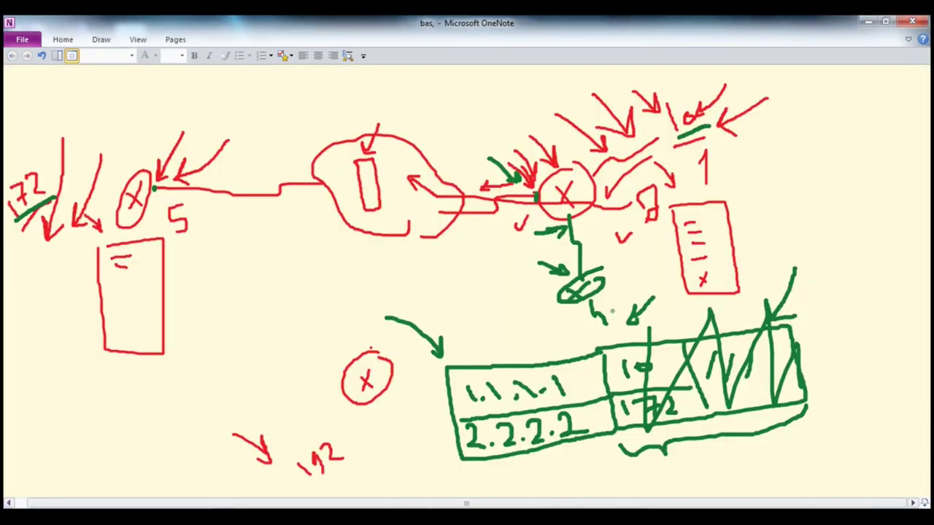
pyautogui.moveTo(611, 310); pyautogui.dragTo(624, 334)
# Ink a green bracket under the table, two vertical lines through it, and arrows at the right cells and left router
pyautogui.moveTo(416, 483); pyautogui.dragTo(464, 459)
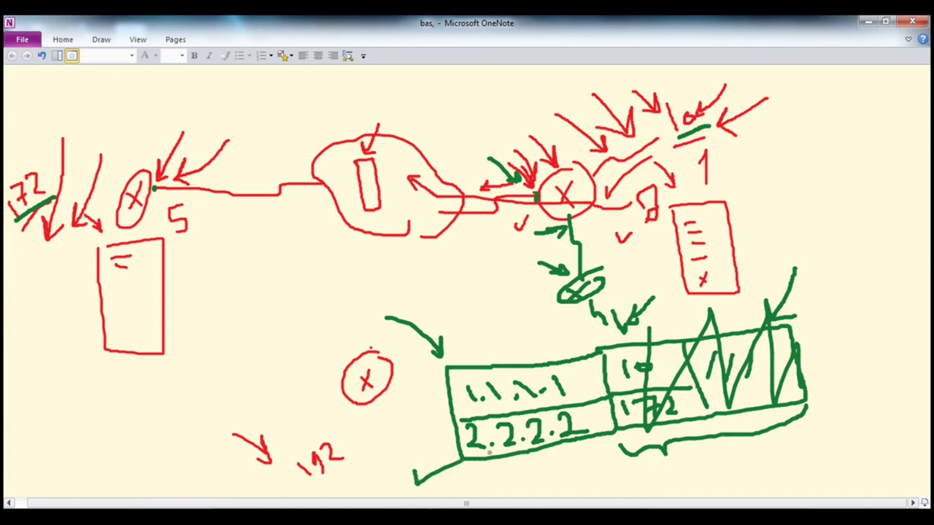
pyautogui.moveTo(564, 418); pyautogui.dragTo(564, 463)
pyautogui.moveTo(572, 398); pyautogui.dragTo(568, 315)
pyautogui.moveTo(654, 287); pyautogui.dragTo(681, 320)
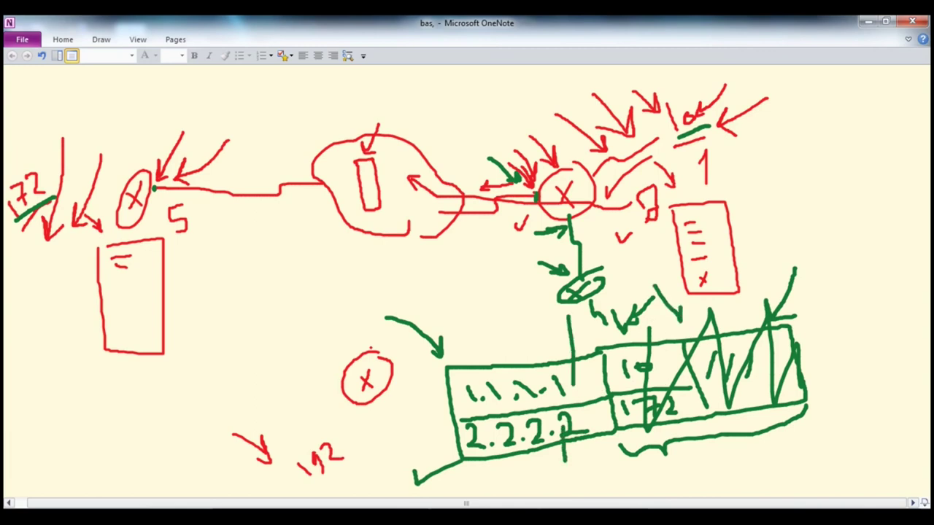
pyautogui.moveTo(651, 410); pyautogui.dragTo(626, 441)
pyautogui.moveTo(118, 227)
pyautogui.mouseDown()
pyautogui.moveTo(47, 248)
pyautogui.moveTo(62, 255)
pyautogui.mouseUp()
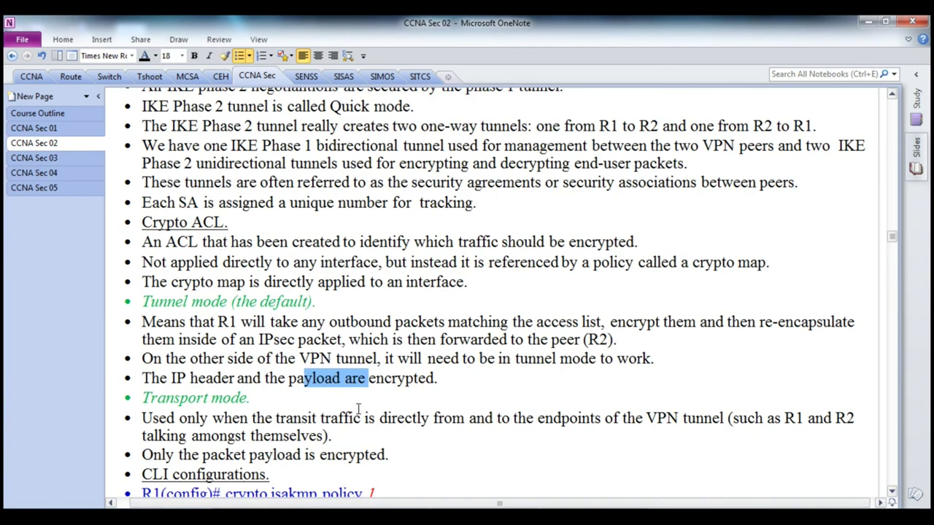
# Undo the last four green strokes, including the scribble over the inner cells
pyautogui.scroll(-3, 359, 409)
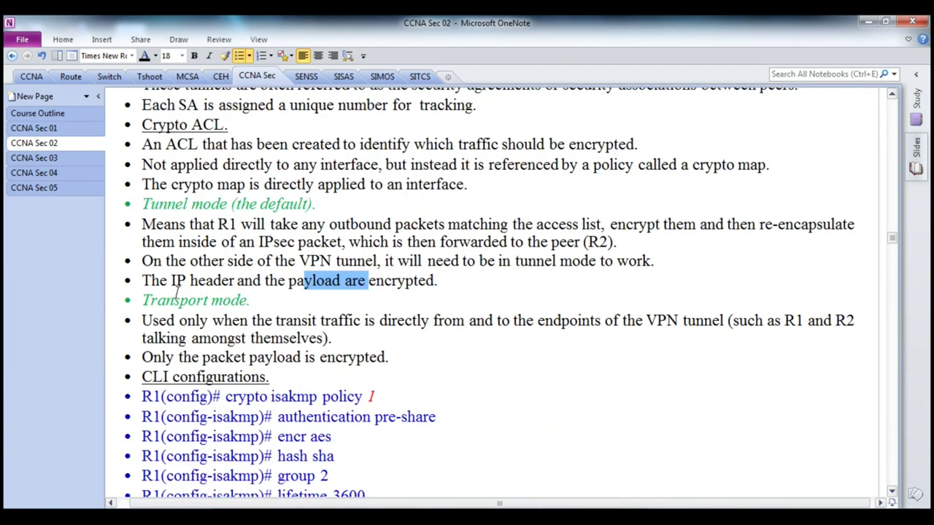
pyautogui.moveTo(152, 357); pyautogui.dragTo(296, 357)
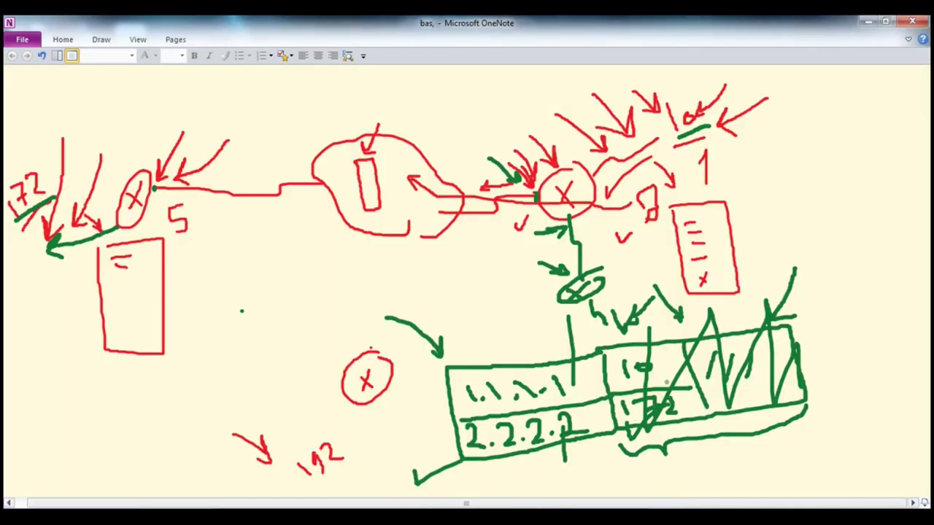
pyautogui.hotkey('ctrl', 'z')
pyautogui.hotkey('ctrl', 'z')
pyautogui.hotkey('ctrl', 'z')
pyautogui.hotkey('ctrl', 'z')
pyautogui.hotkey('ctrl', 'z')
pyautogui.hotkey('ctrl', 'z')
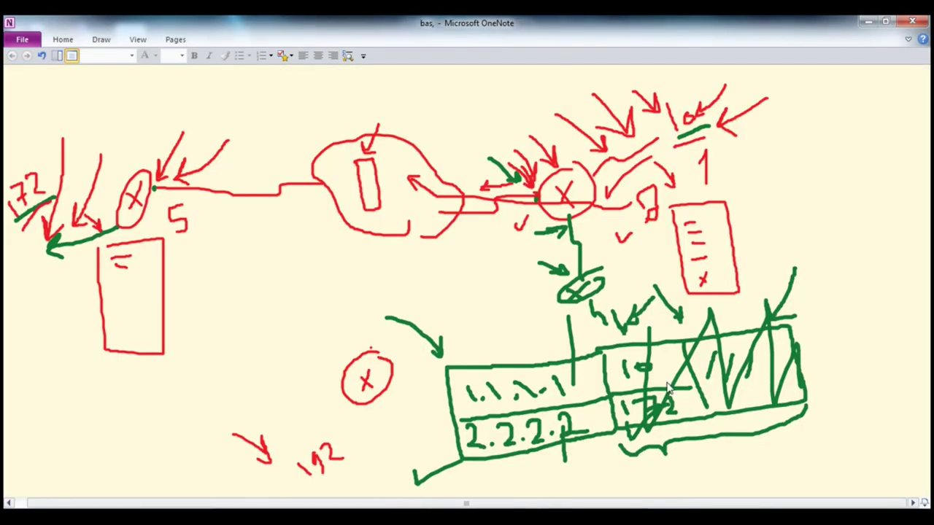
pyautogui.hotkey('ctrl', 'z')
pyautogui.hotkey('ctrl', 'z')
pyautogui.hotkey('ctrl', 'z')
pyautogui.hotkey('ctrl', 'z')
pyautogui.hotkey('ctrl', 'z')
pyautogui.hotkey('ctrl', 'z')
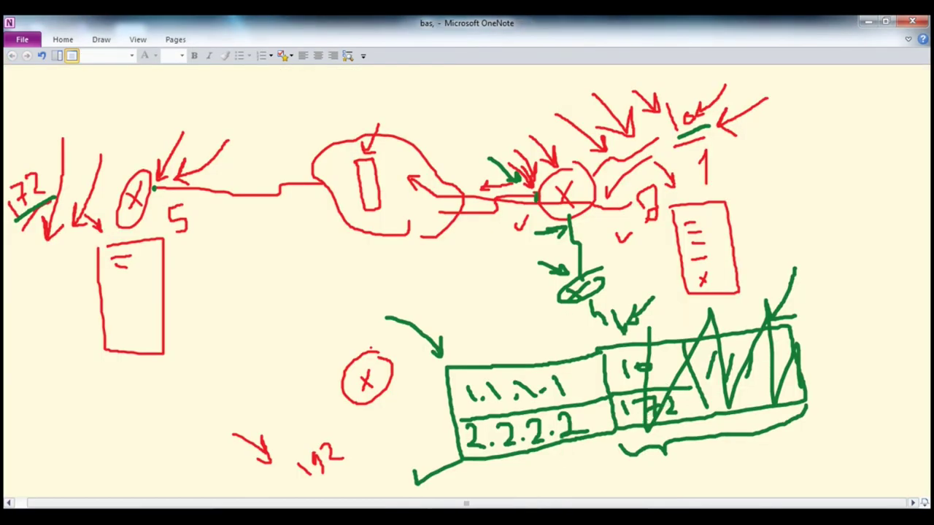
pyautogui.hotkey('ctrl', 'z')
pyautogui.hotkey('ctrl', 'z')
pyautogui.hotkey('ctrl', 'z')
pyautogui.hotkey('ctrl', 'z')
pyautogui.hotkey('ctrl', 'z')
pyautogui.hotkey('ctrl', 'z')
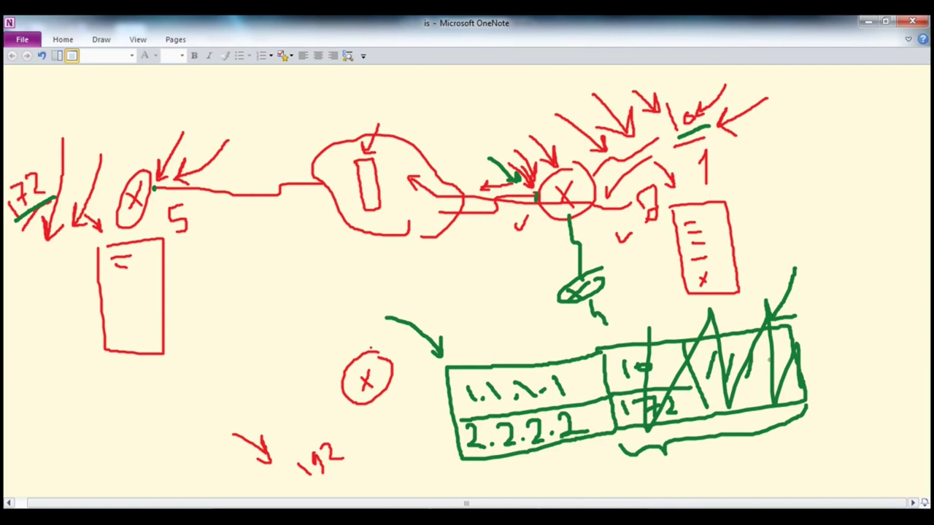
pyautogui.hotkey('ctrl', 'z')
pyautogui.hotkey('ctrl', 'z')
pyautogui.hotkey('ctrl', 'z')
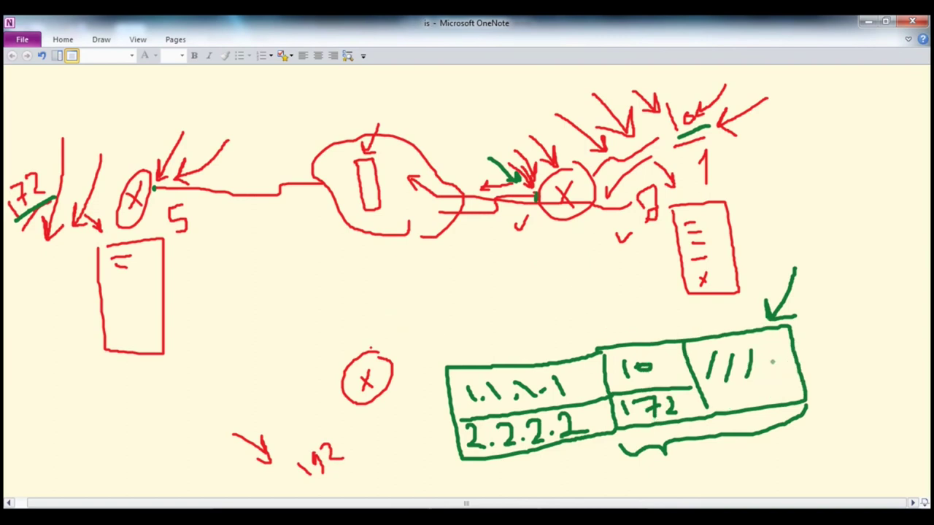
# Cross out the 1.1.2.1 and 2.2.2.2 cells, then scroll the notes down to the CLI configurations
pyautogui.moveTo(771, 353)
pyautogui.mouseDown()
pyautogui.moveTo(773, 386)
pyautogui.moveTo(783, 385)
pyautogui.mouseUp()
pyautogui.moveTo(597, 373)
pyautogui.mouseDown()
pyautogui.moveTo(587, 435)
pyautogui.moveTo(525, 393)
pyautogui.moveTo(492, 422)
pyautogui.moveTo(455, 387)
pyautogui.mouseUp()
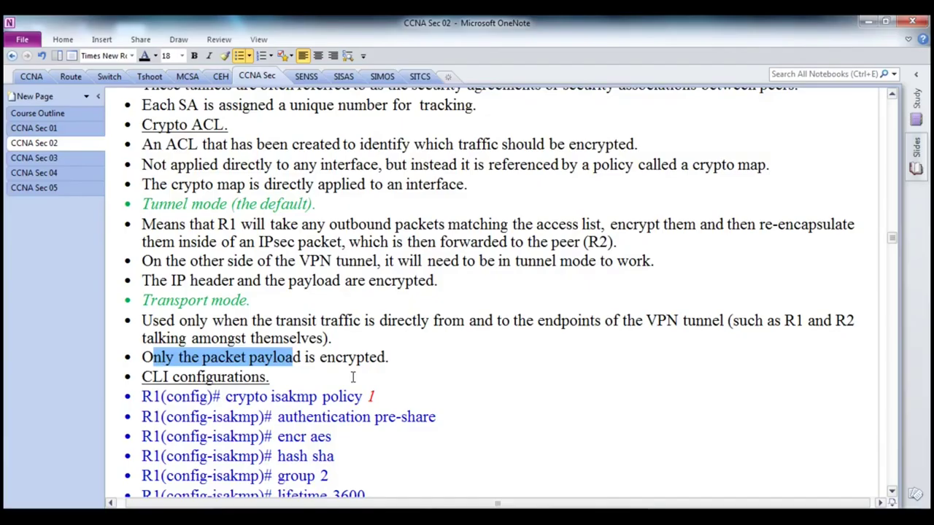
pyautogui.scroll(-3, 351, 371)
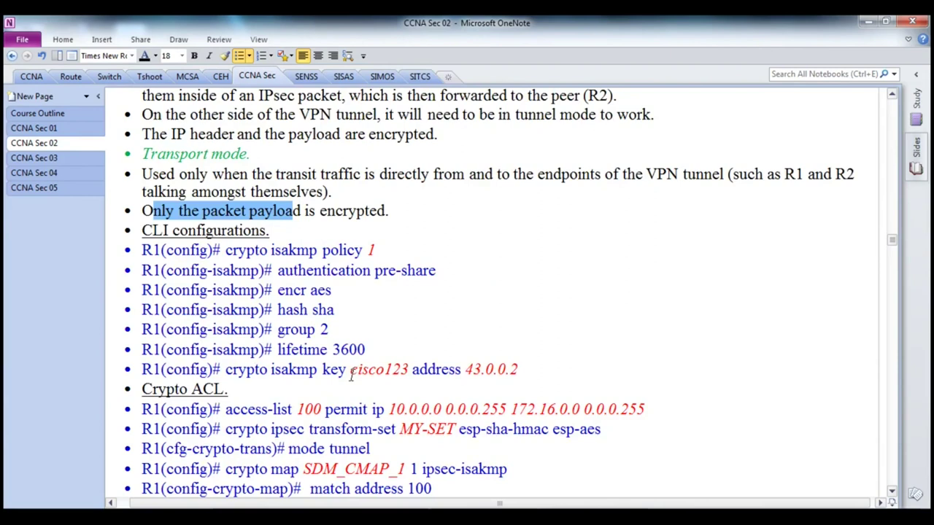
pyautogui.click(301, 368)
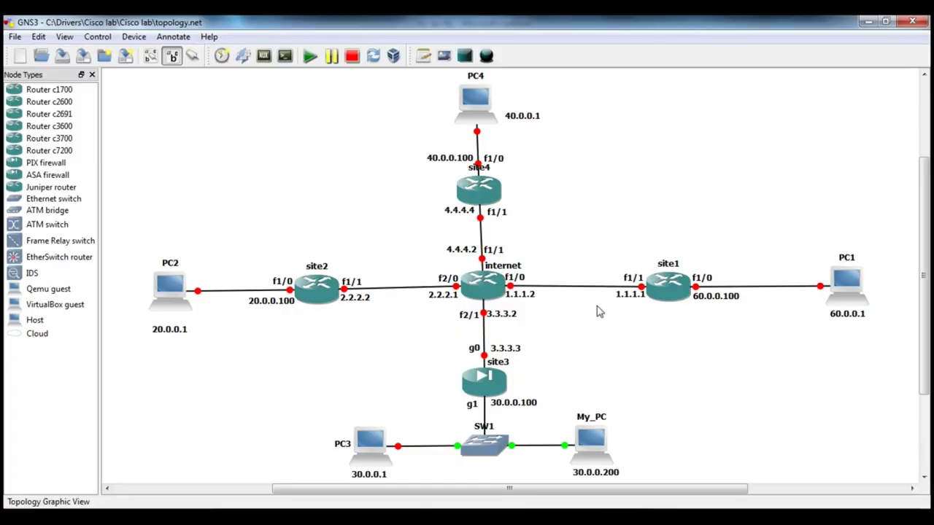
# Inspect the site1 router's details on the GNS3 lab topology
pyautogui.moveTo(677, 305)
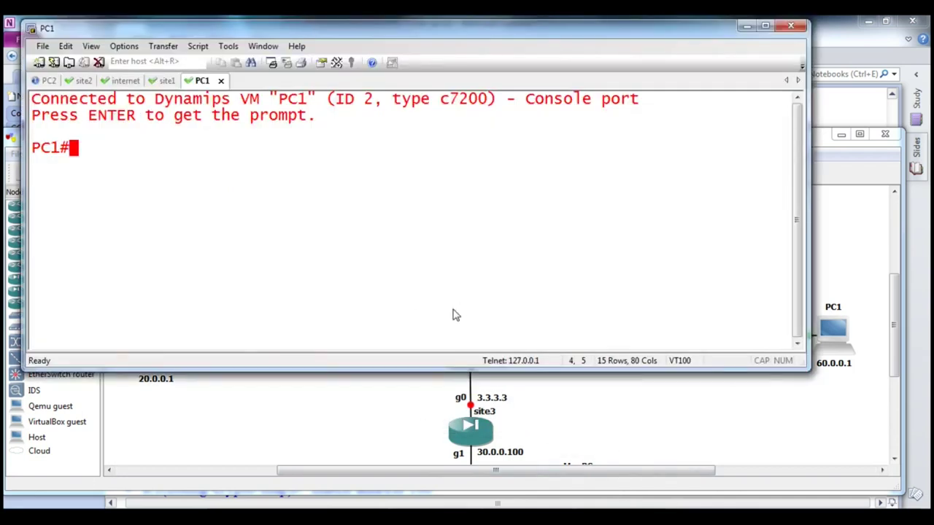
# Ping 2.2.2.2 twice from site1 until it reaches 100 percent success
pyautogui.moveTo(820, 146); pyautogui.dragTo(804, 249)
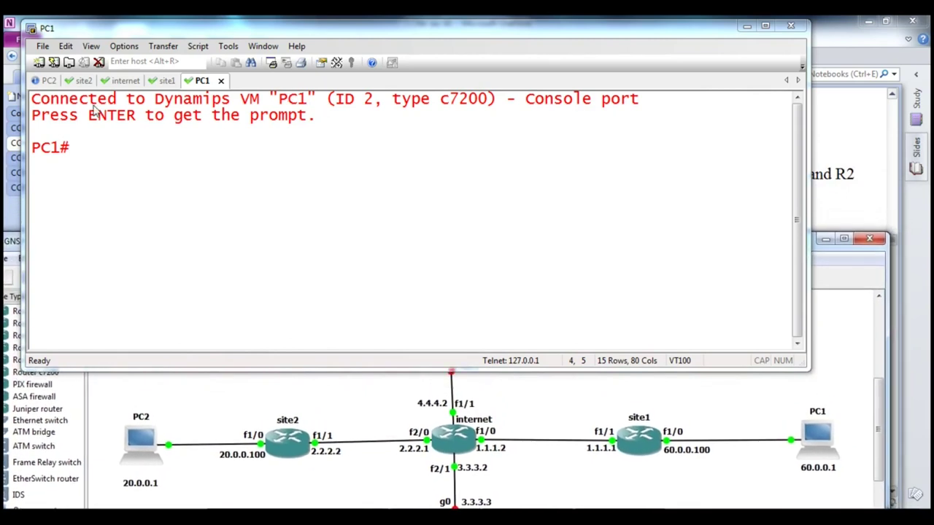
pyautogui.click(164, 81)
pyautogui.write('ping 2.2.2')
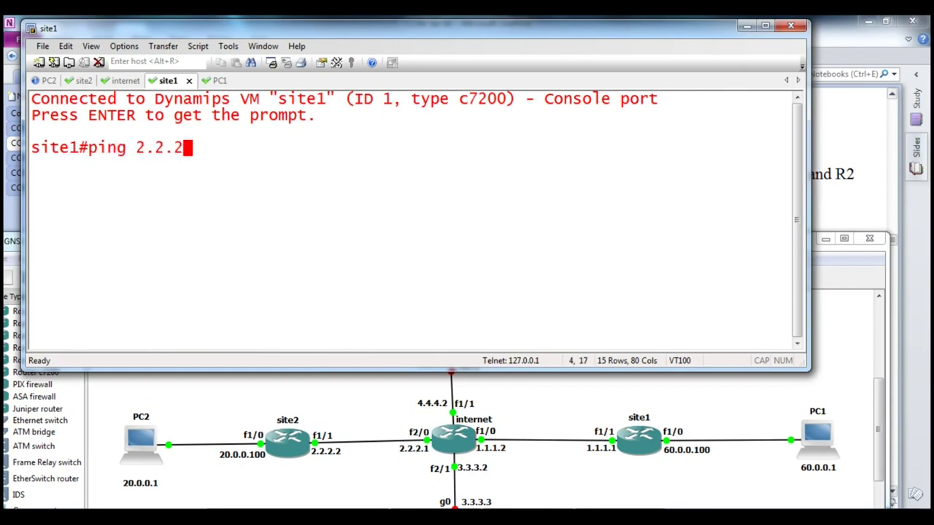
pyautogui.write('.2')
pyautogui.press('Return')
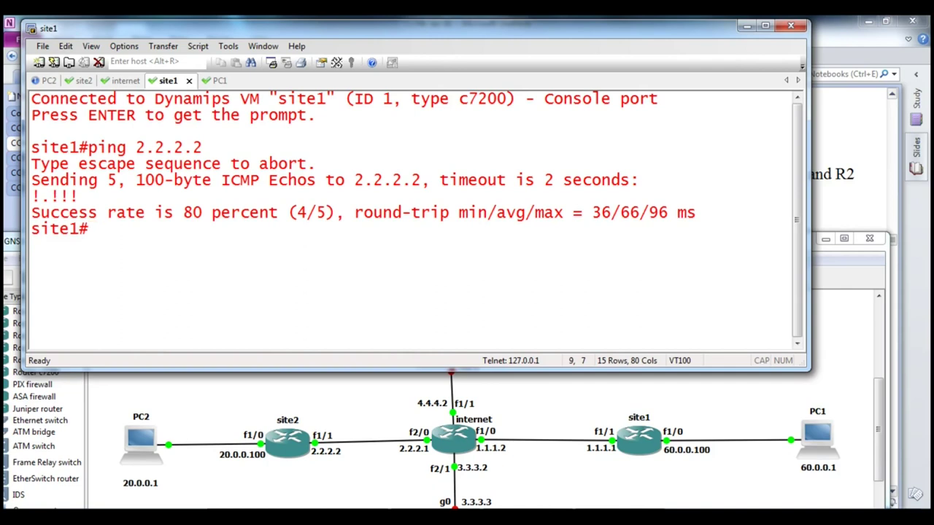
pyautogui.press('Up')
pyautogui.press('Return')
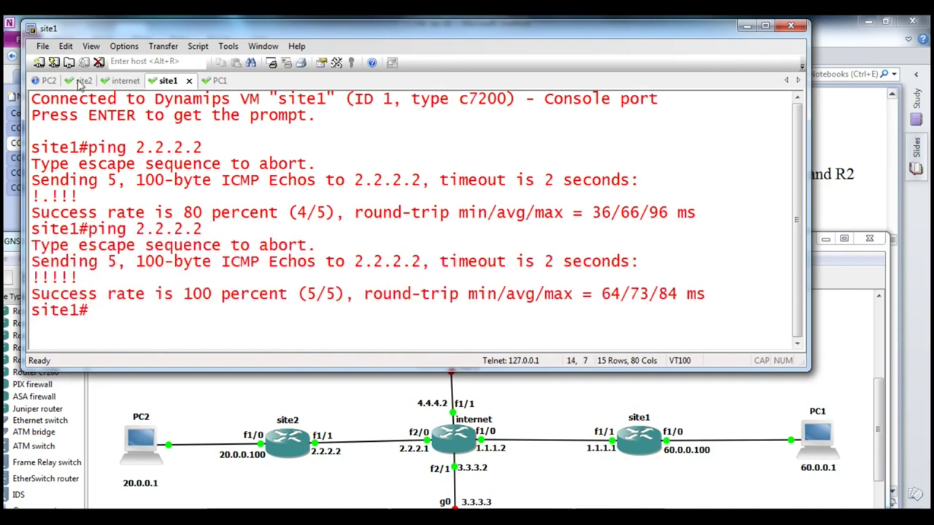
# Ping 1.1.1.1 from site2 successfully, then start show ip route on site1
pyautogui.click(81, 80)
pyautogui.write('ping 1.1.1.1')
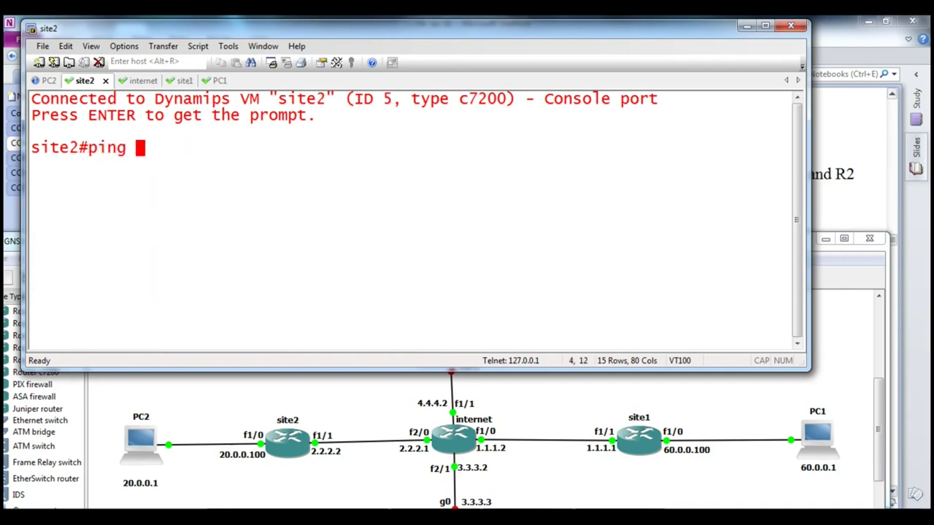
pyautogui.press('Return')
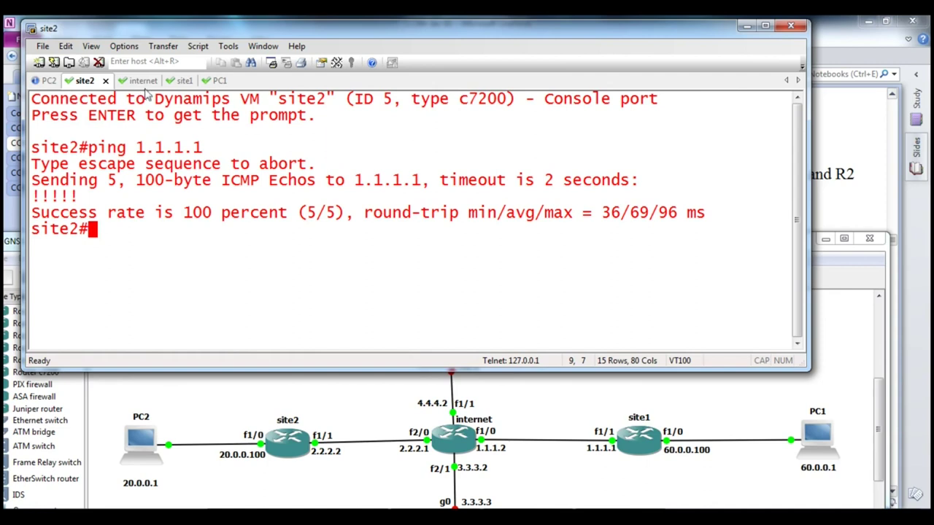
pyautogui.click(182, 82)
pyautogui.write('sh ip route')
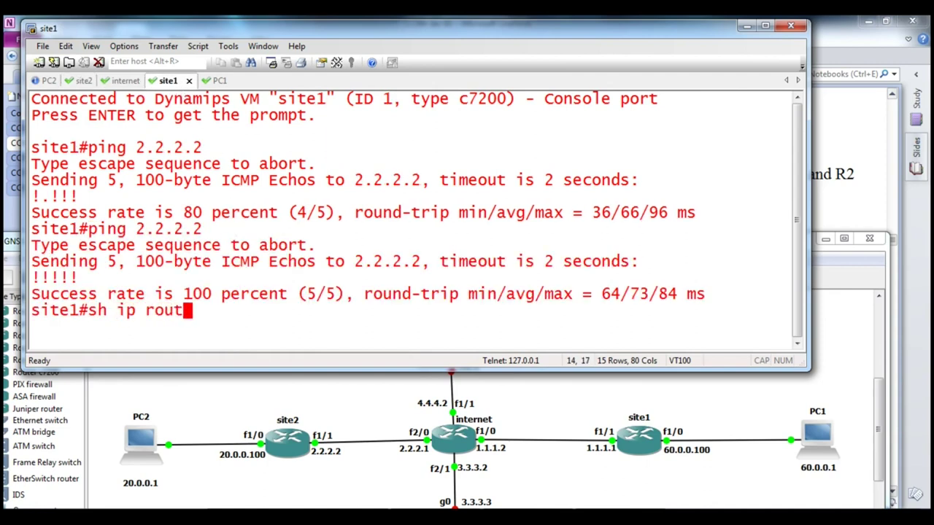
# Show site1's routing table, highlighting the 1.0.0.0, 60.0.0.0 and default 0.0.0.0/0 routes
pyautogui.press('Return')
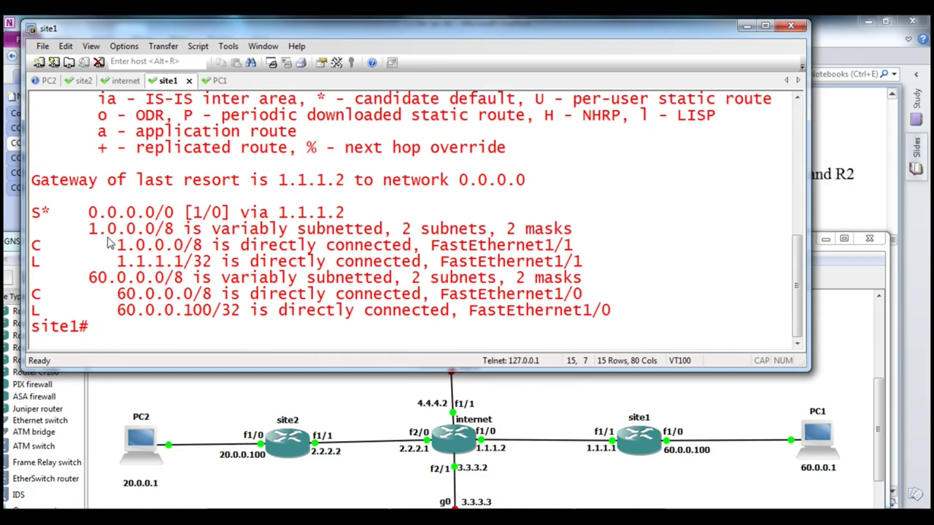
pyautogui.moveTo(89, 229); pyautogui.dragTo(117, 232)
pyautogui.moveTo(95, 277); pyautogui.dragTo(121, 279)
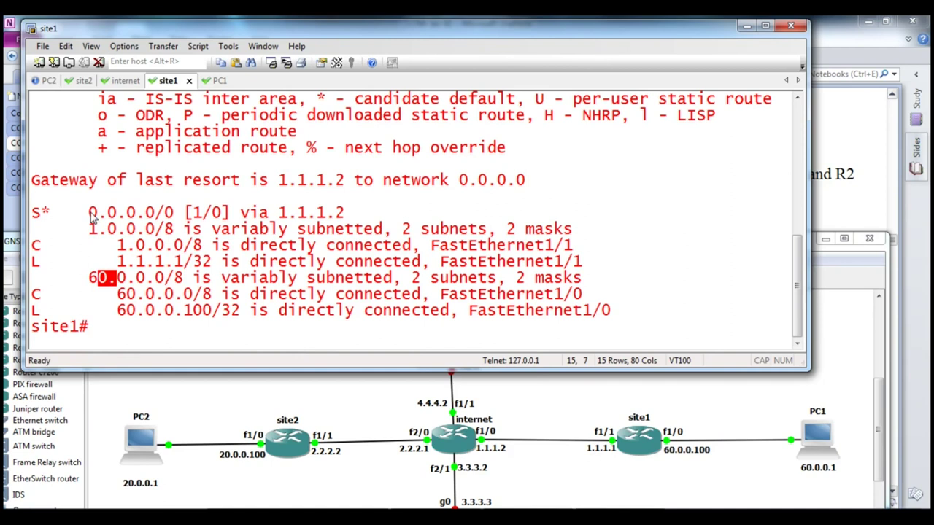
pyautogui.moveTo(89, 212); pyautogui.dragTo(203, 213)
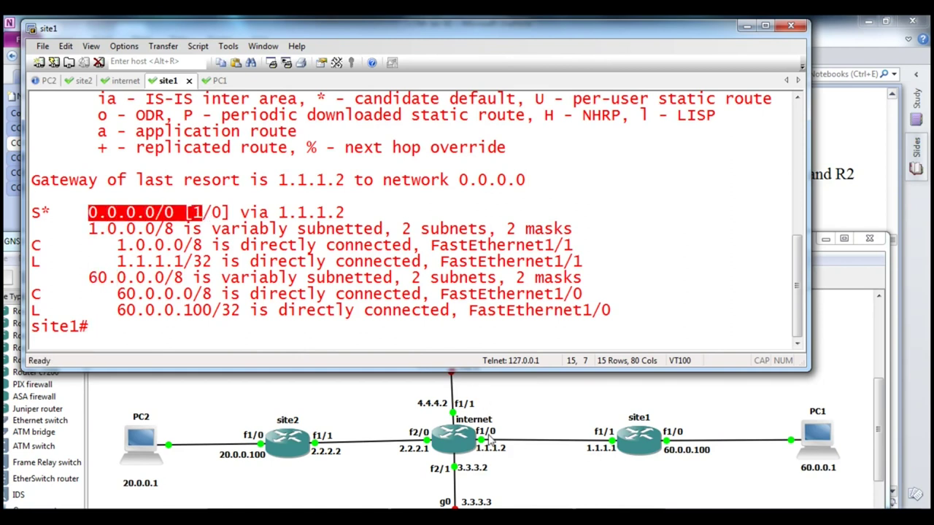
# Show site2's routing table and highlight its default route 0.0.0.0/0
pyautogui.click(78, 81)
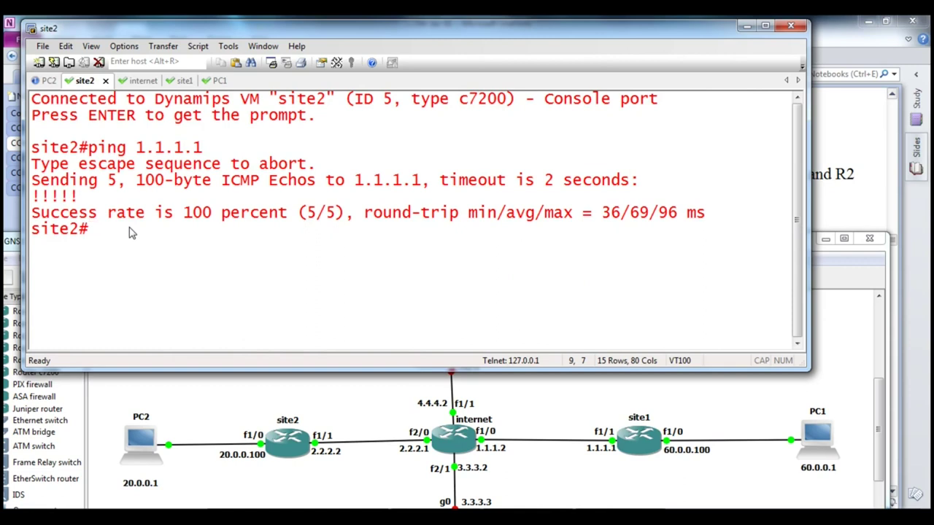
pyautogui.write('sh ip route')
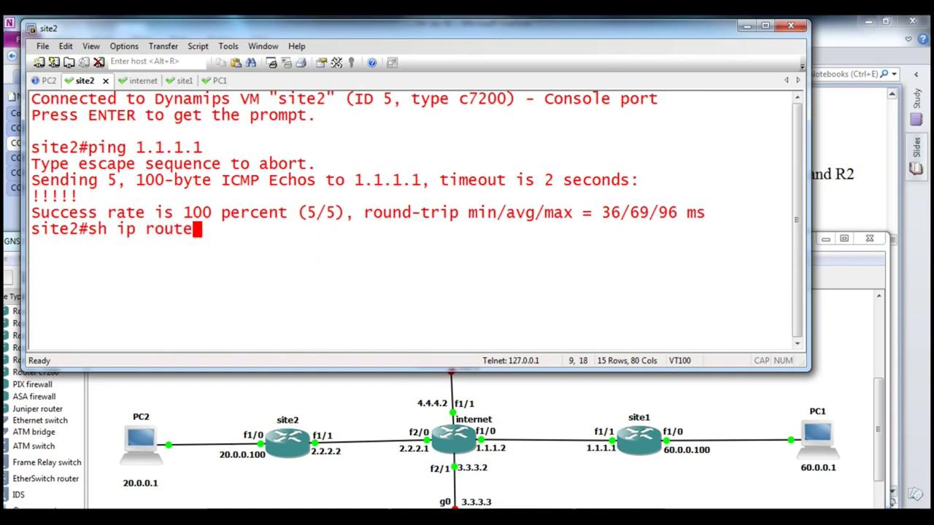
pyautogui.press('Return')
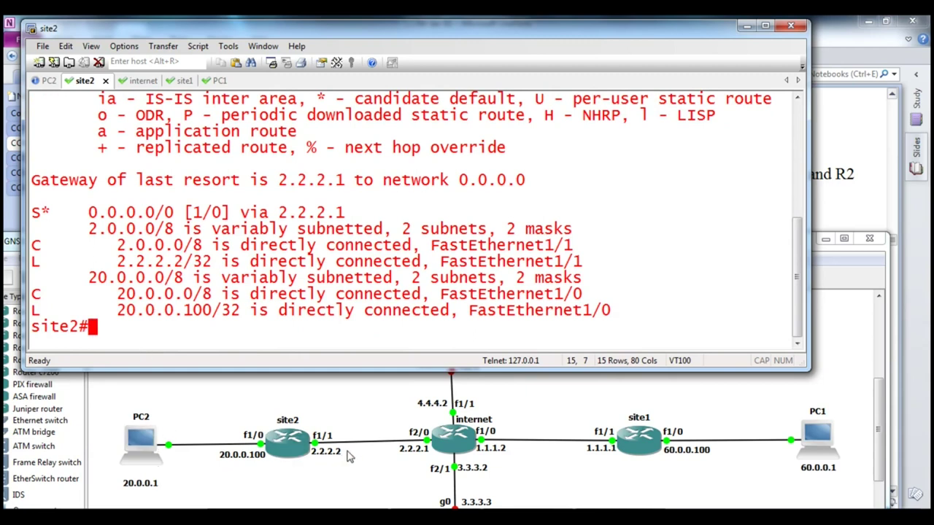
pyautogui.moveTo(87, 213); pyautogui.dragTo(190, 211)
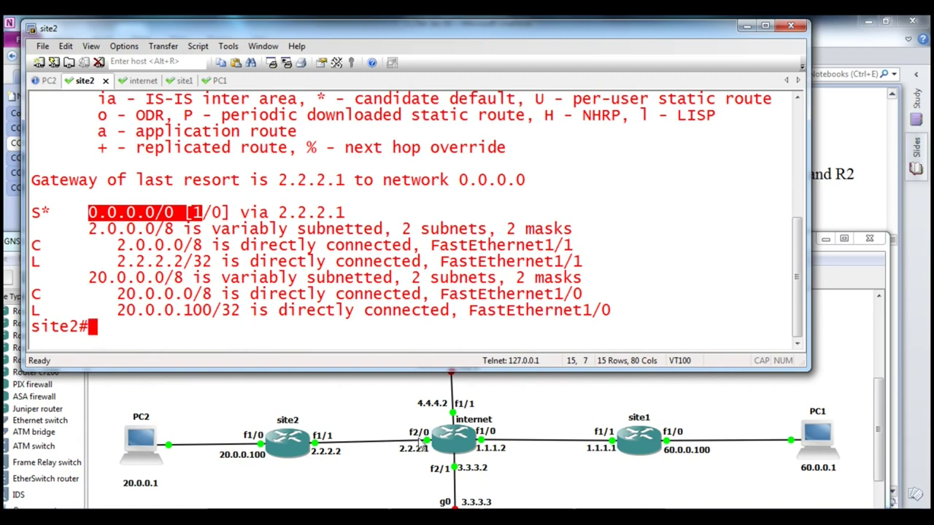
pyautogui.click(349, 213)
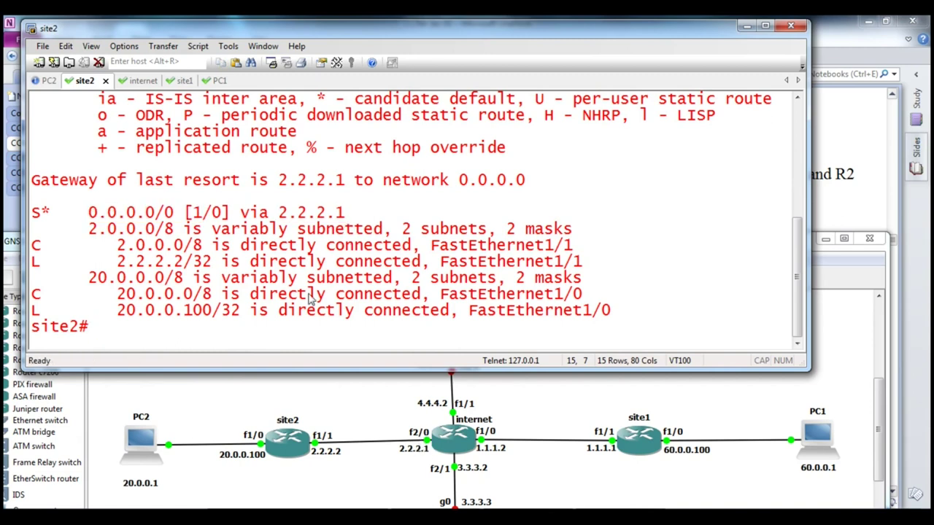
pyautogui.click(184, 81)
pyautogui.click(217, 348)
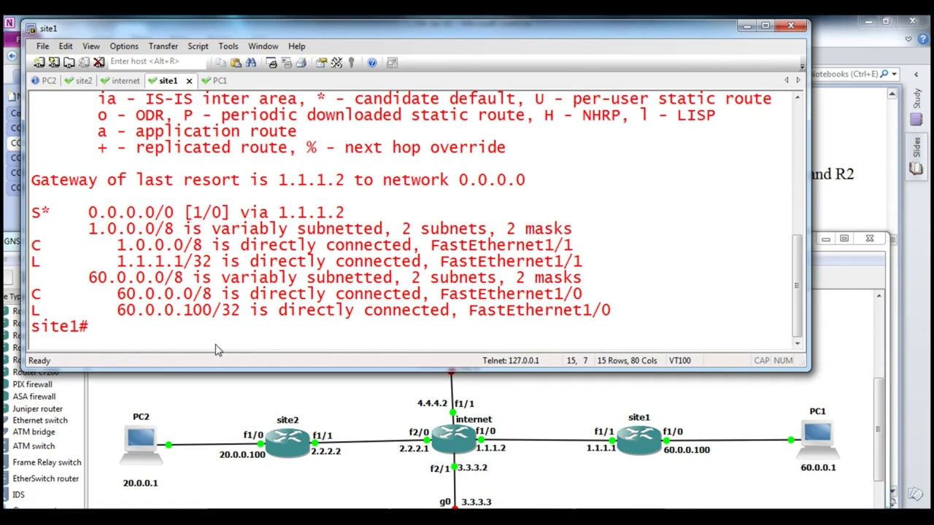
# On site1, enter global configuration and create ISAKMP policy 1
pyautogui.write('conf t')
pyautogui.press('Return')
pyautogui.write('cry isa')
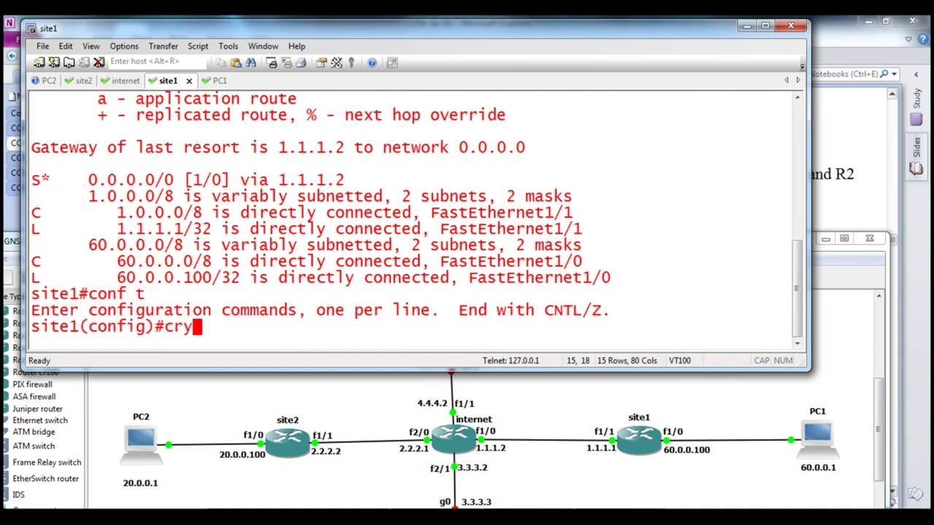
pyautogui.press('Tab')
pyautogui.write('pol')
pyautogui.press('Tab')
pyautogui.write('1')
pyautogui.press('Return')
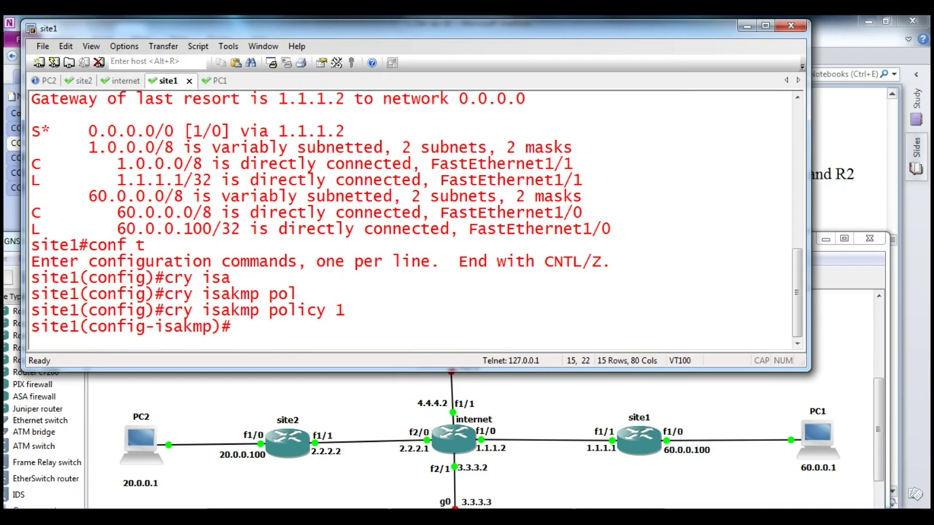
# Set policy 1 to AES encryption, SHA hash and pre-shared authentication
pyautogui.write('en aes')
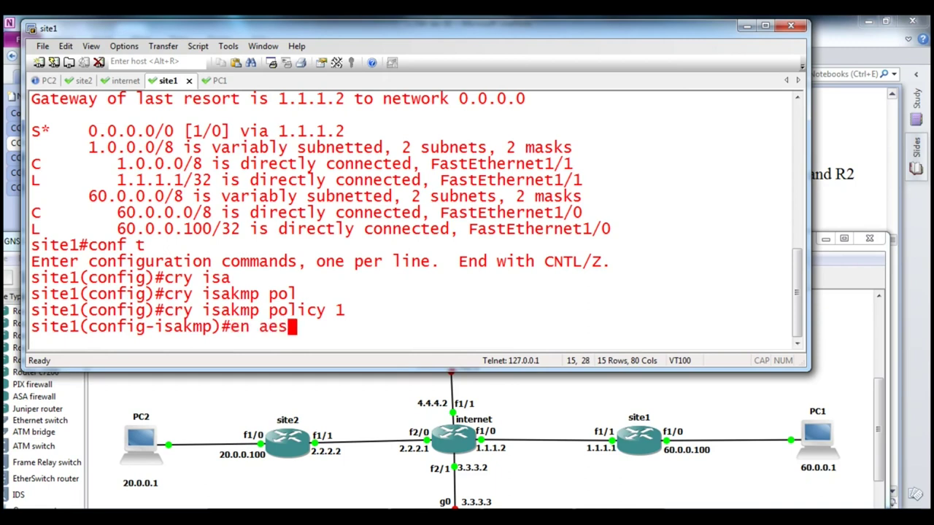
pyautogui.press('Return')
pyautogui.write('has sh')
pyautogui.press('Return')
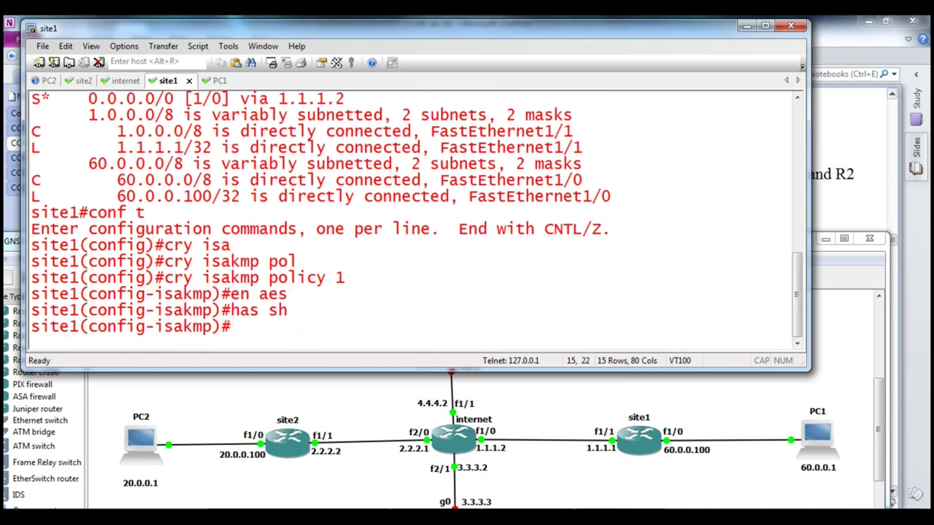
pyautogui.write('auth pre')
pyautogui.press('Return')
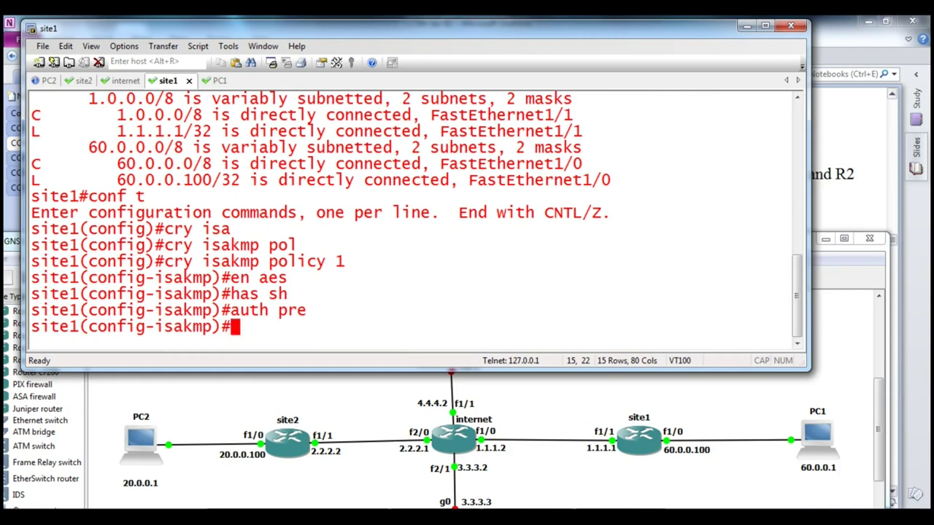
pyautogui.moveTo(232, 278); pyautogui.dragTo(287, 283)
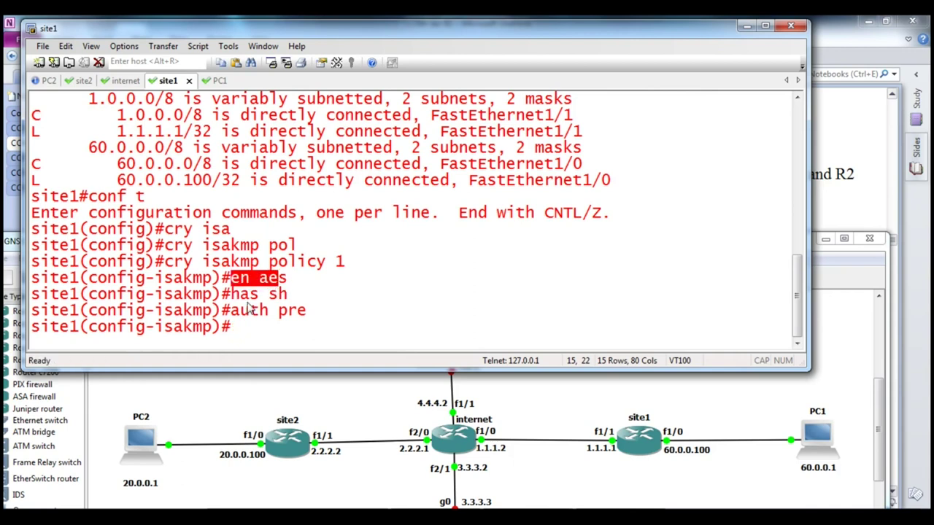
pyautogui.moveTo(232, 294); pyautogui.dragTo(290, 300)
pyautogui.moveTo(232, 310); pyautogui.dragTo(306, 314)
pyautogui.click(279, 330)
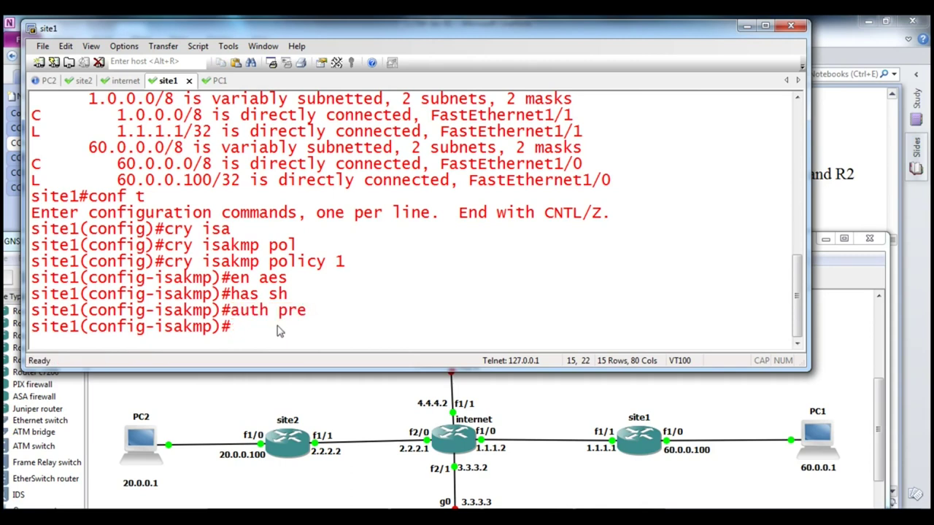
# Give policy 1 a lifetime of 36000 seconds and Diffie-Hellman group 2
pyautogui.write('lif')
pyautogui.press('Tab')
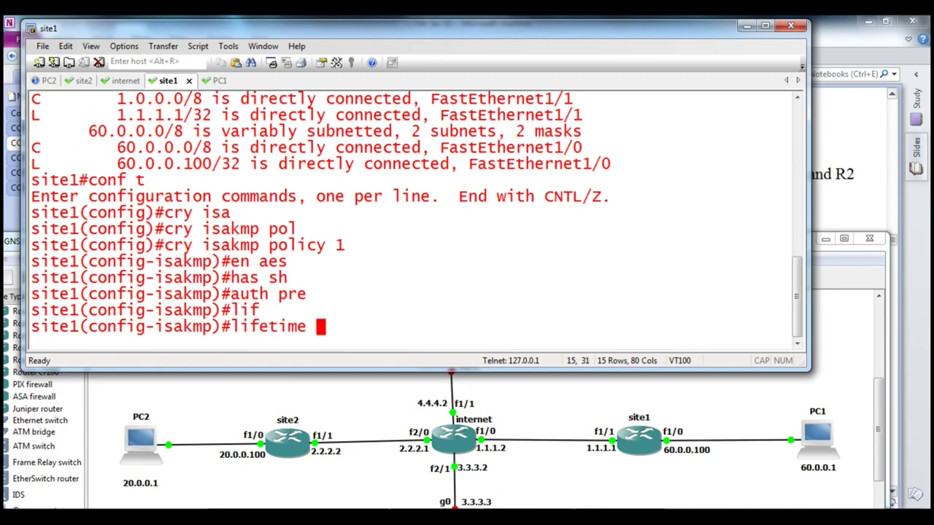
pyautogui.write('36000')
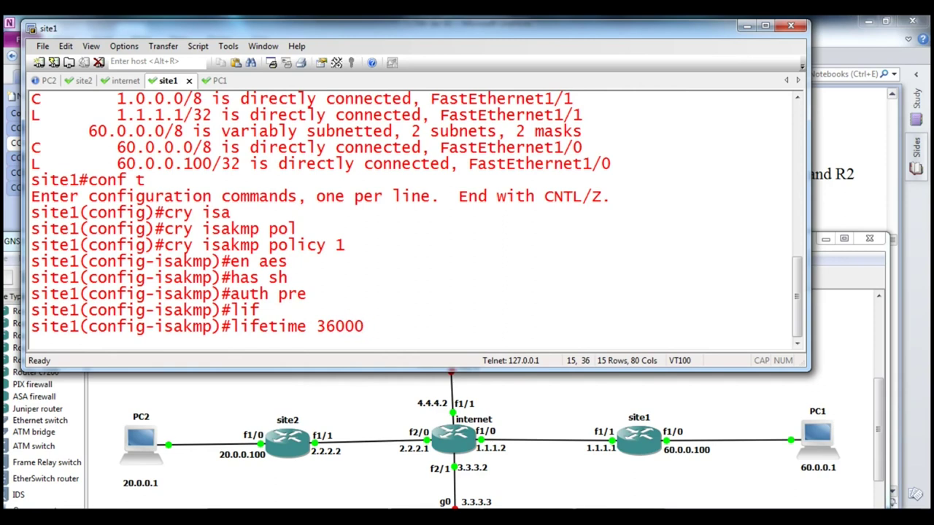
pyautogui.press('Return')
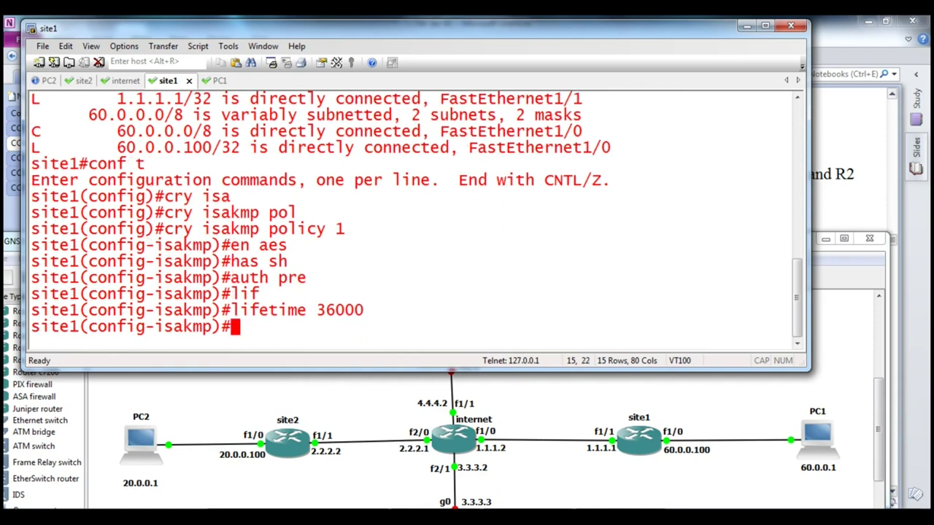
pyautogui.write('g 2')
pyautogui.press('Return')
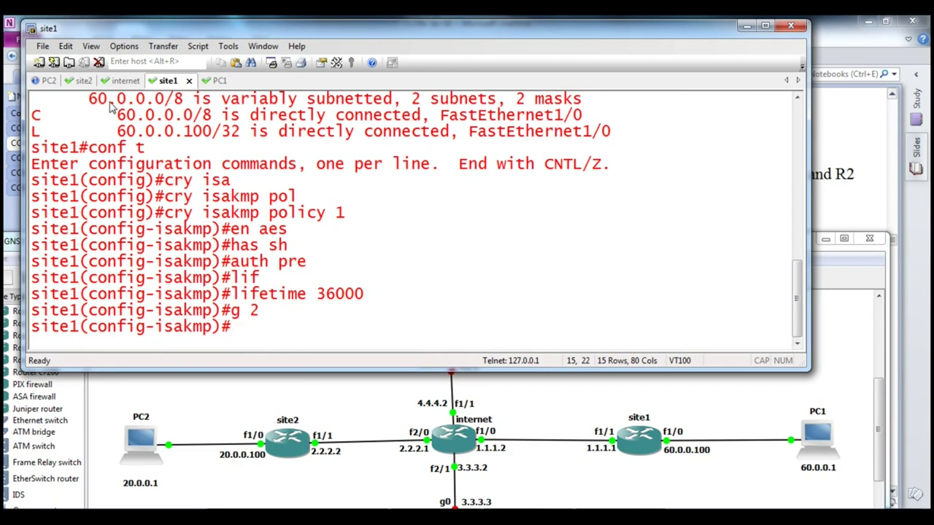
# On site2, enter global configuration and create ISAKMP policy 7
pyautogui.click(81, 80)
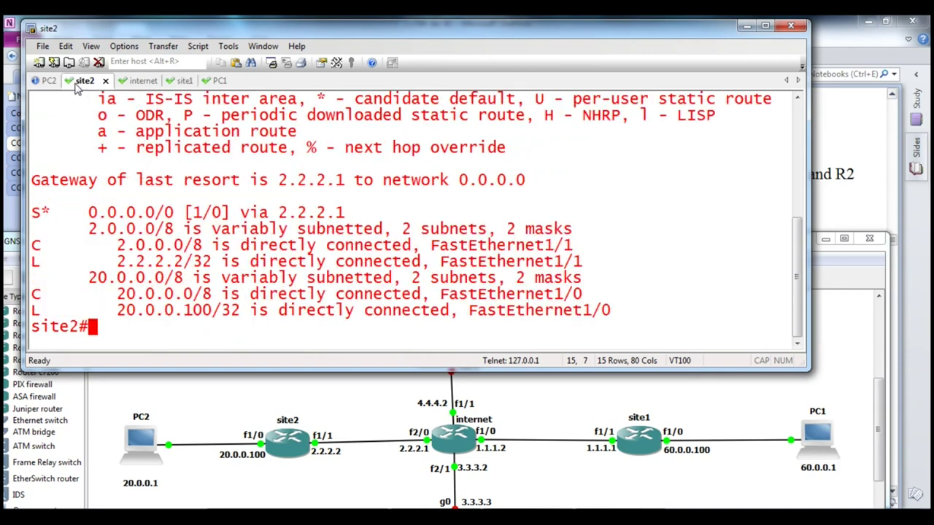
pyautogui.write('conf t')
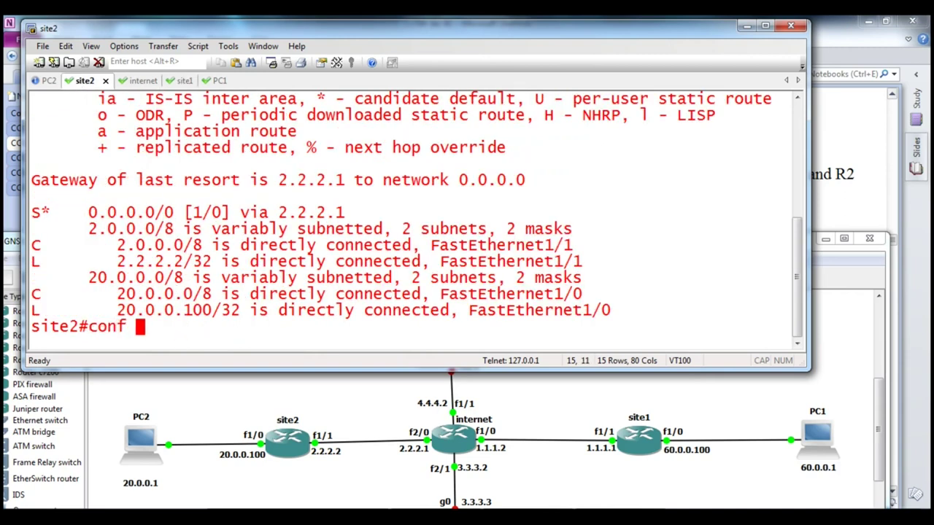
pyautogui.press('Return')
pyautogui.write('cr')
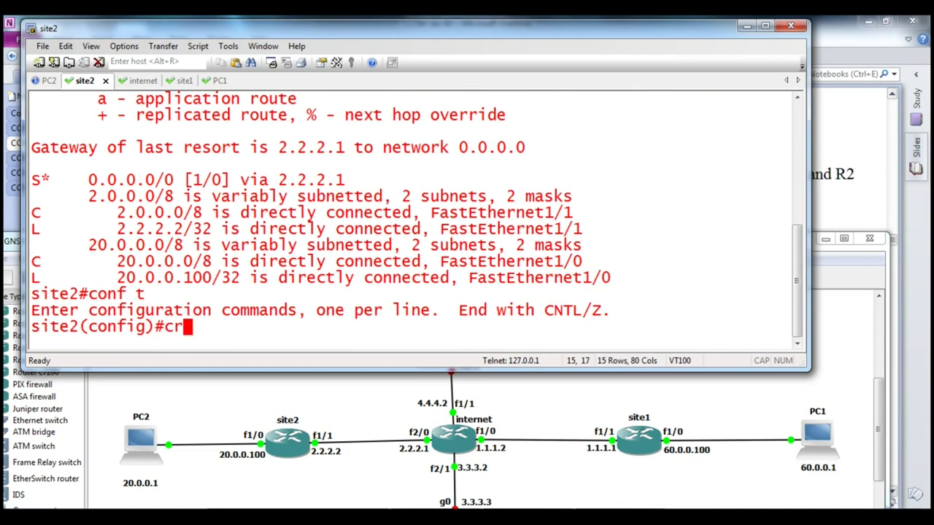
pyautogui.write('y isa')
pyautogui.press('Tab')
pyautogui.write('po')
pyautogui.press('Tab')
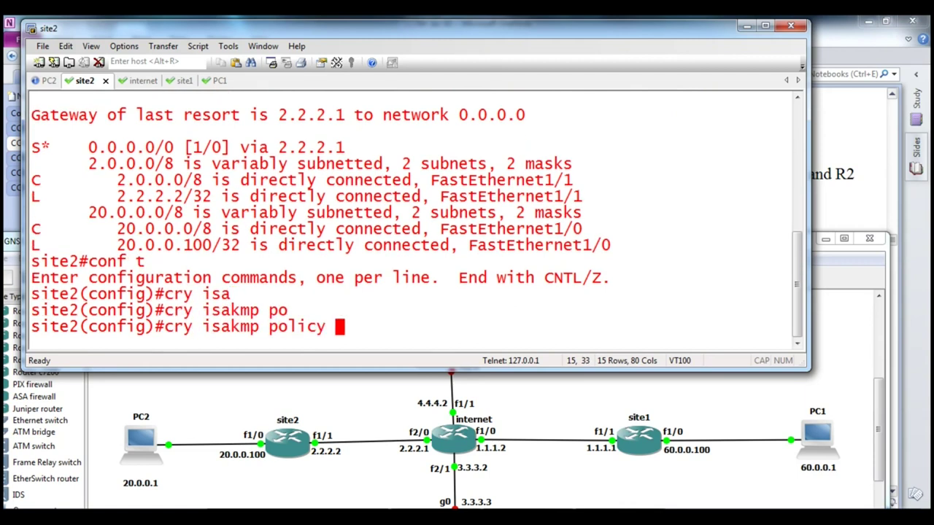
pyautogui.write('7')
pyautogui.press('Return')
# Give policy 7 pre-shared authentication, SHA hash, AES, group 2 and lifetime 36000
pyautogui.write('auth pre')
pyautogui.press('Return')
pyautogui.write('has sh')
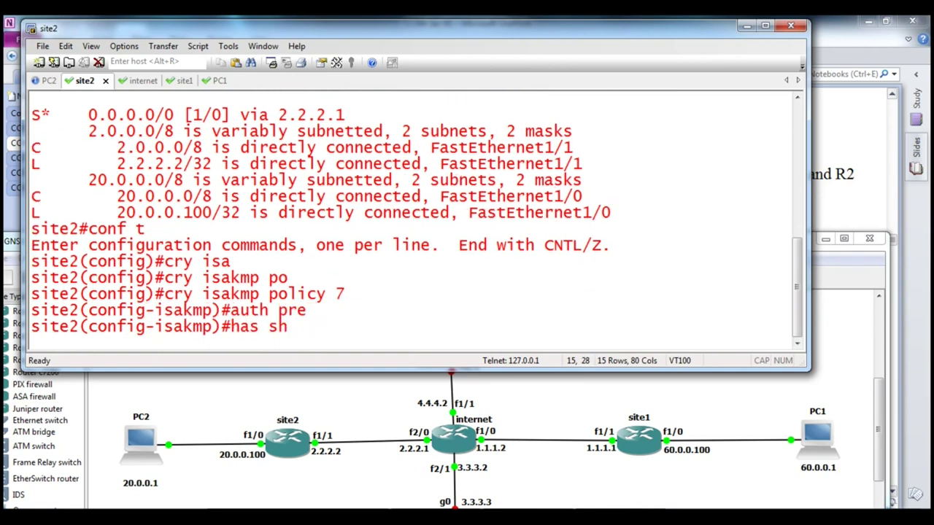
pyautogui.press('Return')
pyautogui.write('en aes')
pyautogui.press('Return')
pyautogui.write('g 2')
pyautogui.press('Return')
pyautogui.write('lif 36000')
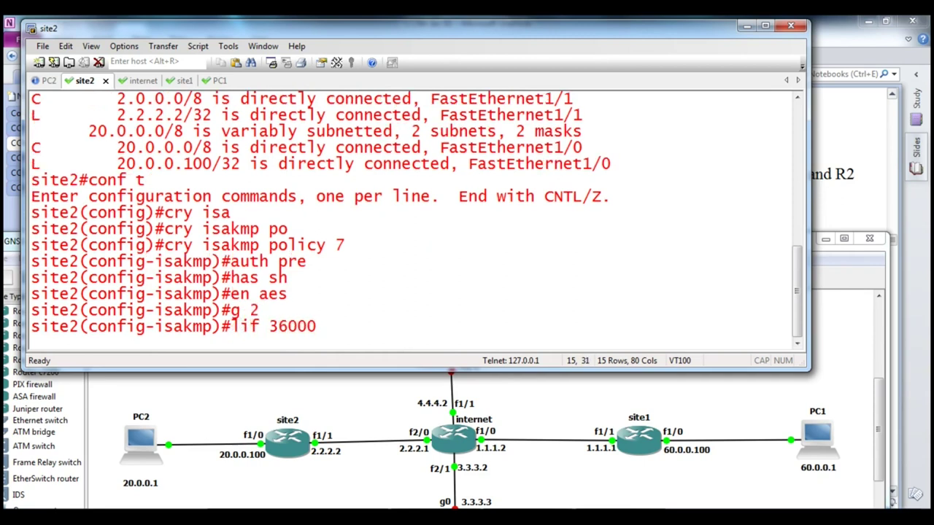
pyautogui.press('Return')
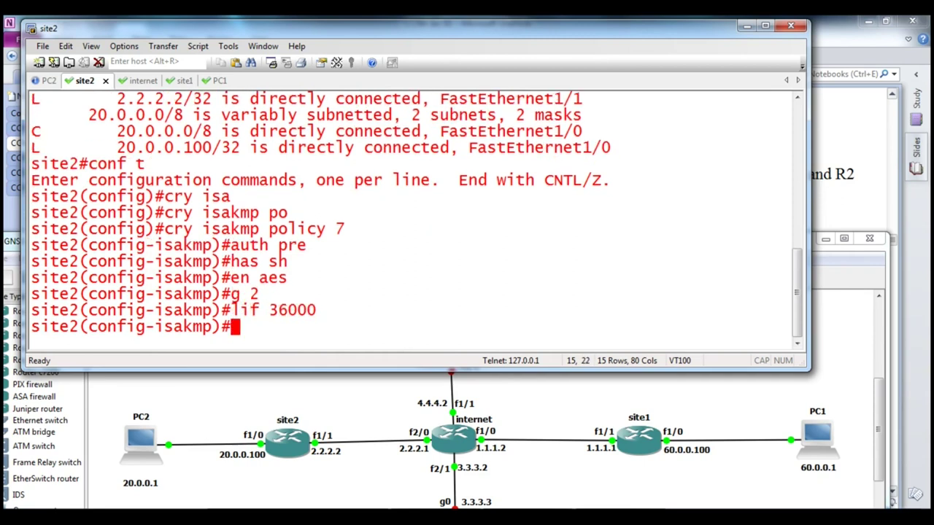
# Exit ISAKMP policy configuration on both site2 and site1
pyautogui.write('exit')
pyautogui.press('Return')
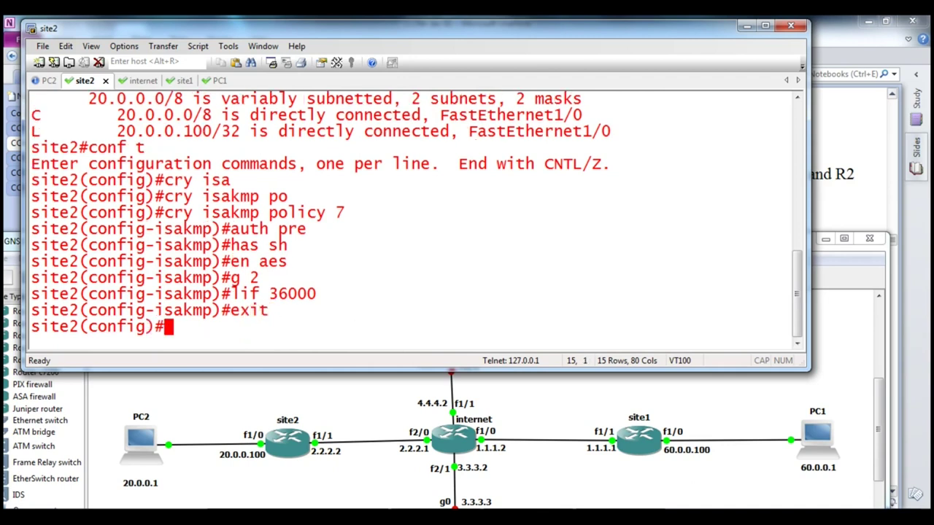
pyautogui.click(182, 81)
pyautogui.write('exit')
pyautogui.press('Return')
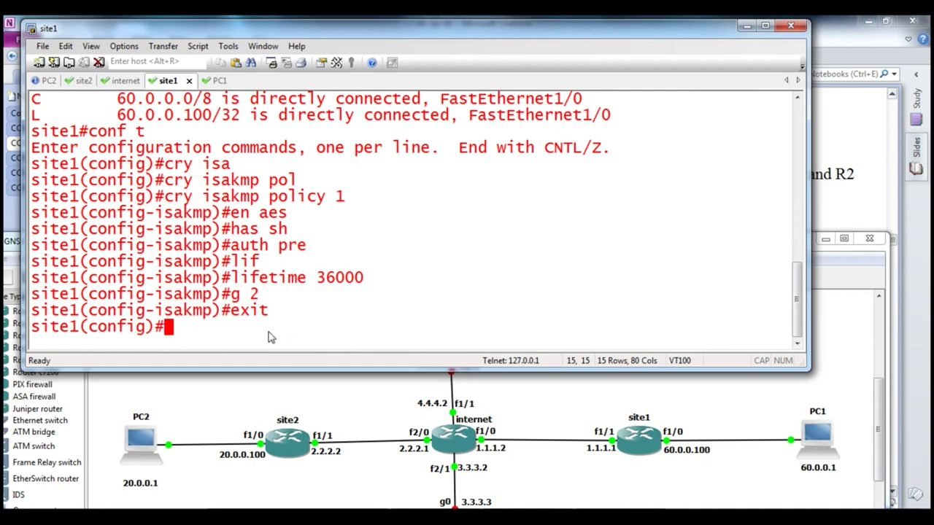
# On site1, set the ISAKMP pre-shared key for peer address 2.2.2.2
pyautogui.write('cry ')
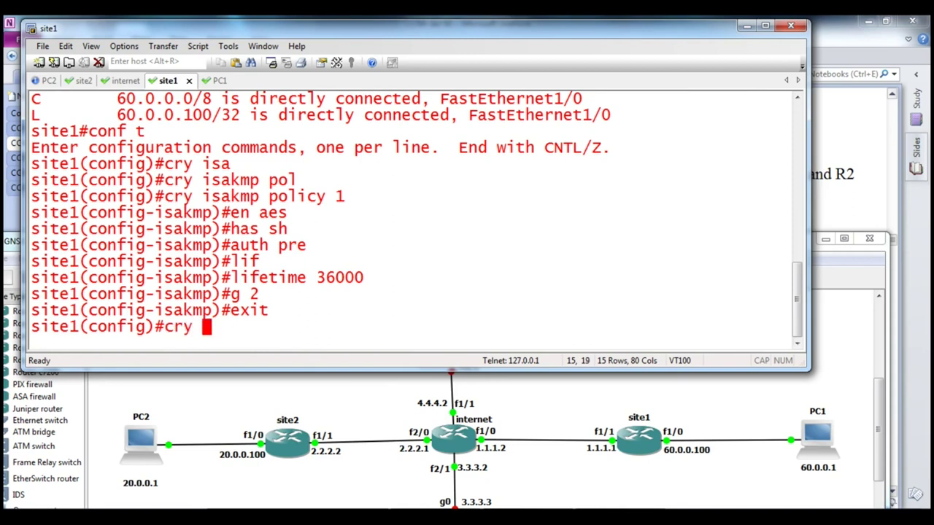
pyautogui.write('isa')
pyautogui.press('Tab')
pyautogui.write('ke')
pyautogui.press('Tab')
pyautogui.write('y')
pyautogui.press('Tab')
pyautogui.write('cisco ad')
pyautogui.press('Tab')
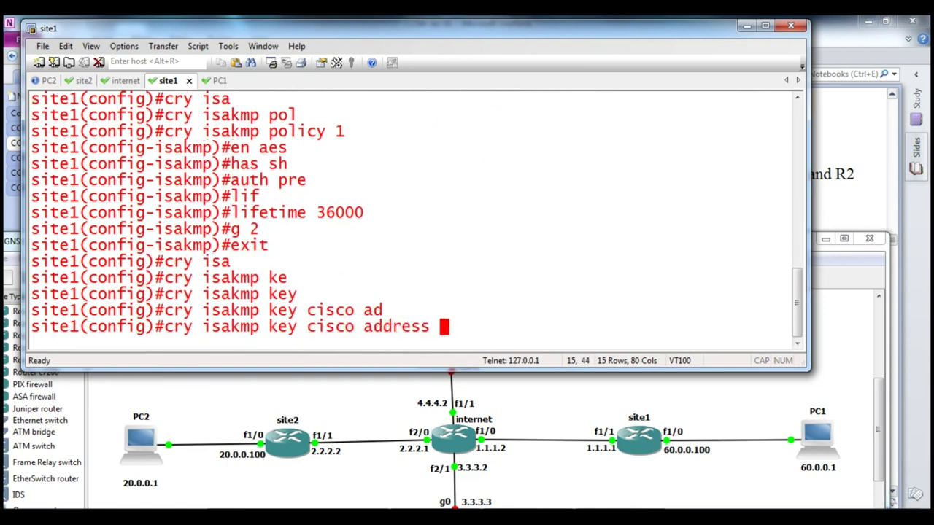
pyautogui.write('2.2.2.2')
pyautogui.press('Return')
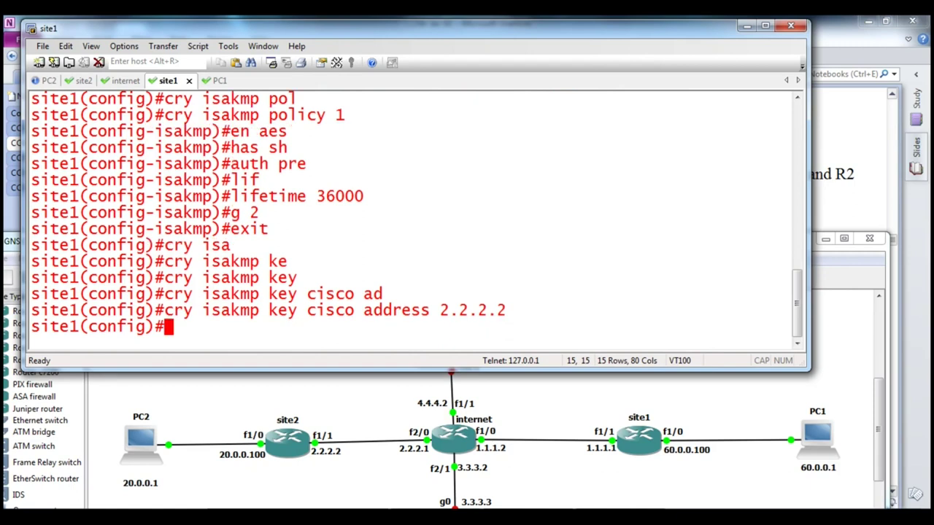
# On site2, set the matching ISAKMP pre-shared key for peer 1.1.1.1
pyautogui.click(84, 81)
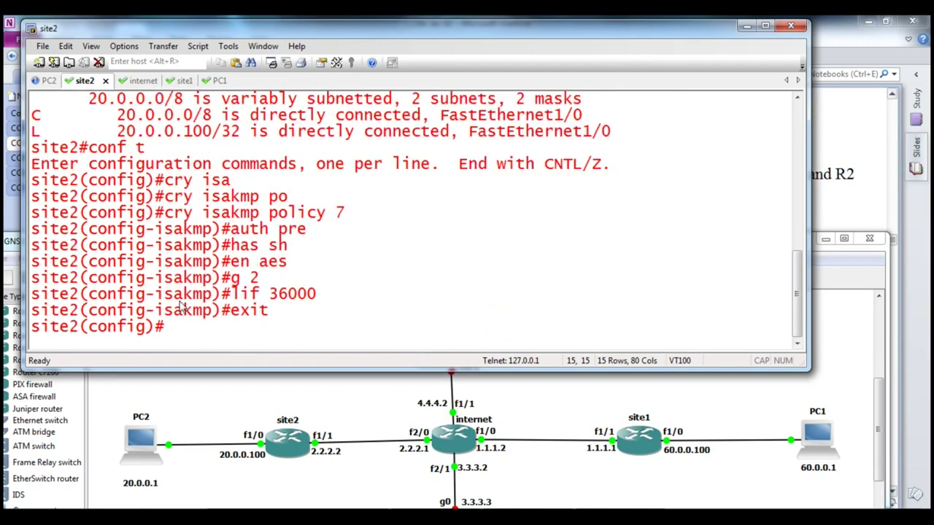
pyautogui.write('cry isa')
pyautogui.press('Tab')
pyautogui.write('key cisco')
pyautogui.press('Tab')
pyautogui.write('add')
pyautogui.press('Tab')
pyautogui.write('1.1.1.1')
pyautogui.press('Return')
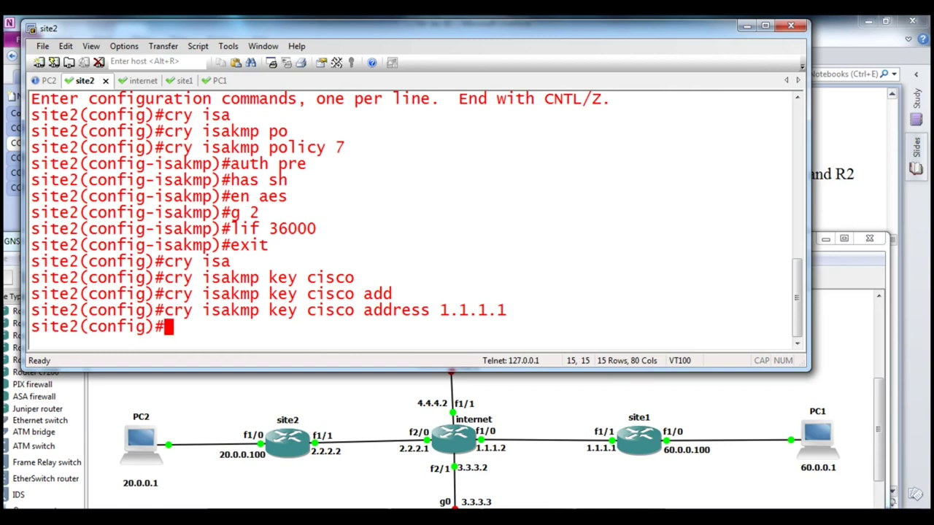
# Back on site1, scroll up and highlight the ISAKMP policy command
pyautogui.click(173, 81)
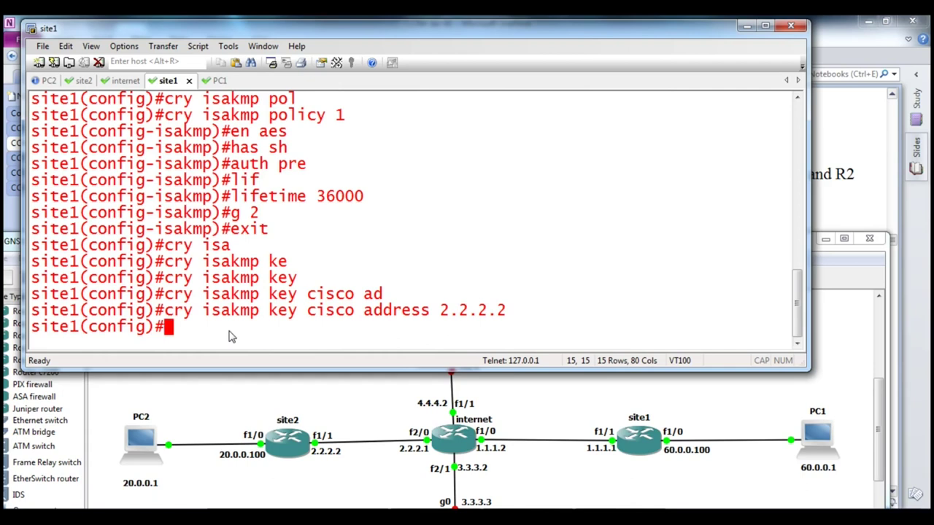
pyautogui.scroll(1, 229, 335)
pyautogui.moveTo(203, 148); pyautogui.dragTo(296, 148)
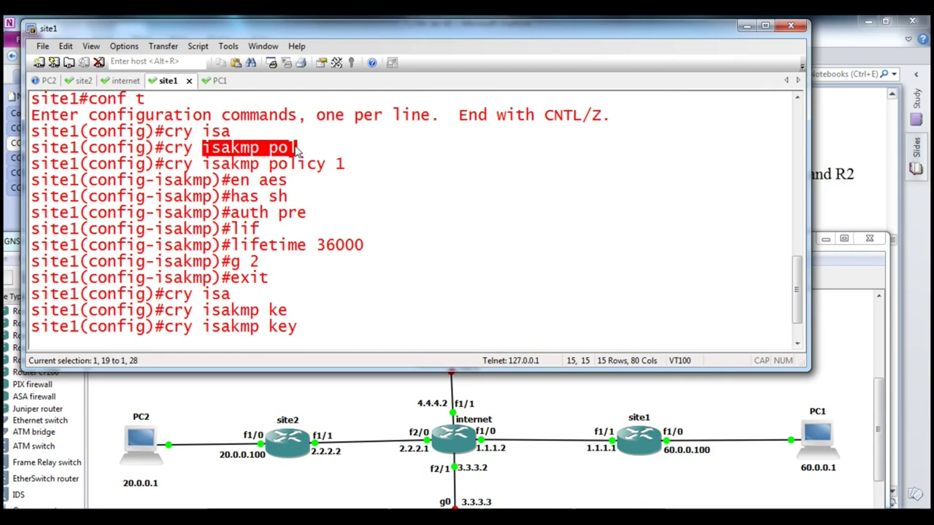
pyautogui.scroll(-1, 335, 271)
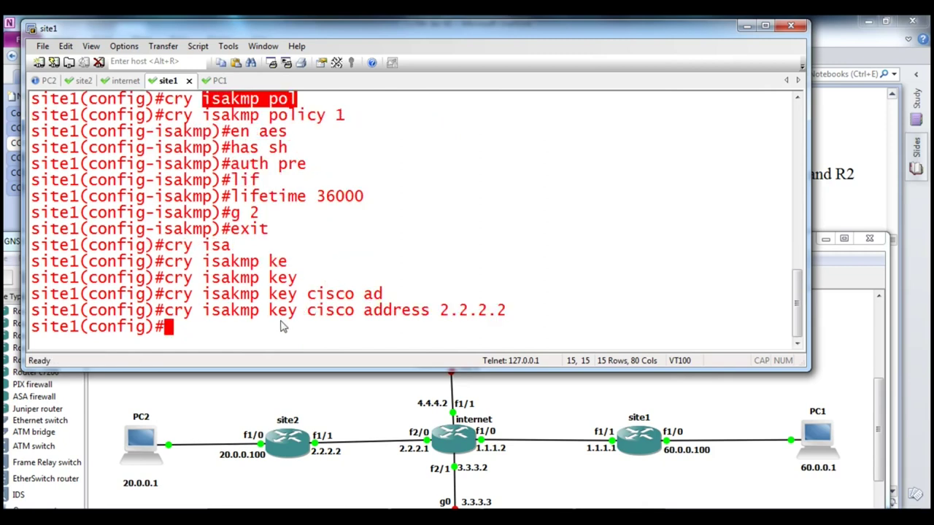
pyautogui.click(247, 331)
# Begin the crypto ipsec transform-set set1 command on site1
pyautogui.write('cry')
pyautogui.press('Tab')
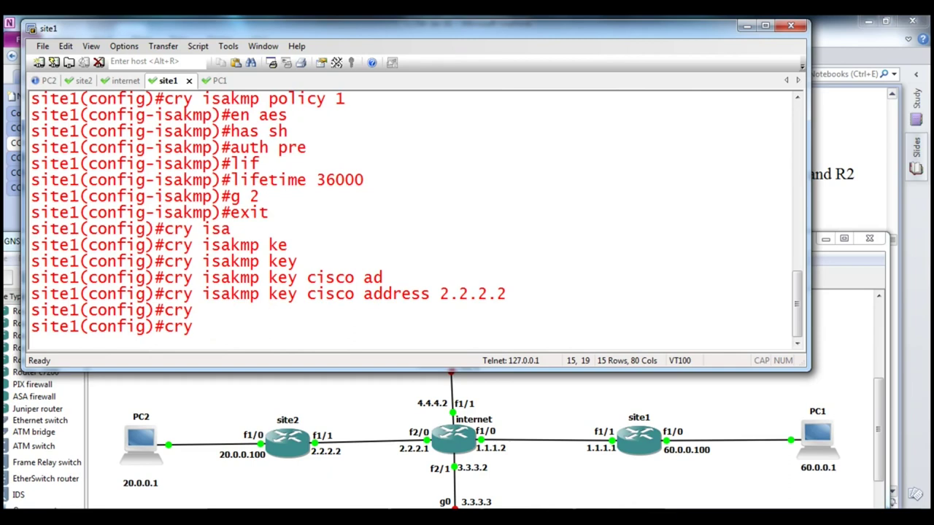
pyautogui.write('ip')
pyautogui.press('Tab')
pyautogui.write('tr')
pyautogui.press('Tab')
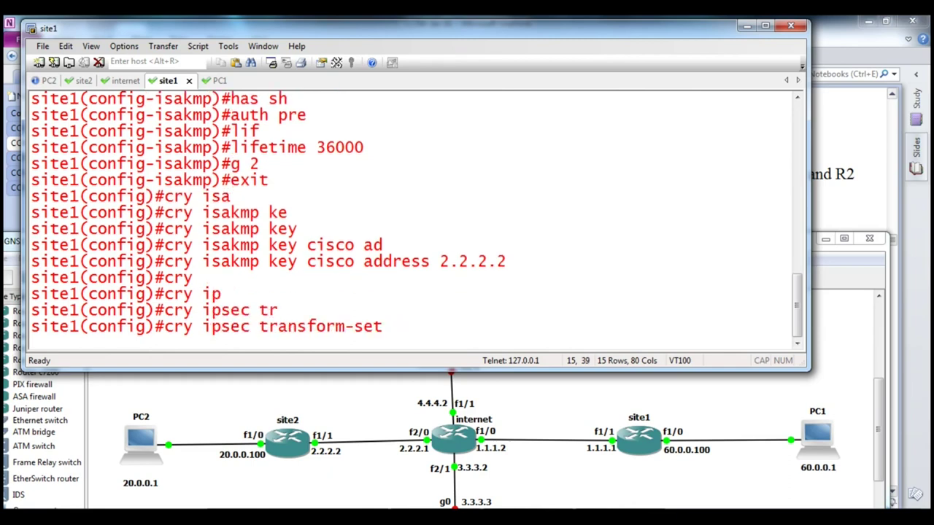
pyautogui.write('set1')
# Enter transform-set set1 with esp-aes and an incomplete esp-sha transform, which is rejected
pyautogui.write('es')
pyautogui.press('Tab')
pyautogui.write('p-')
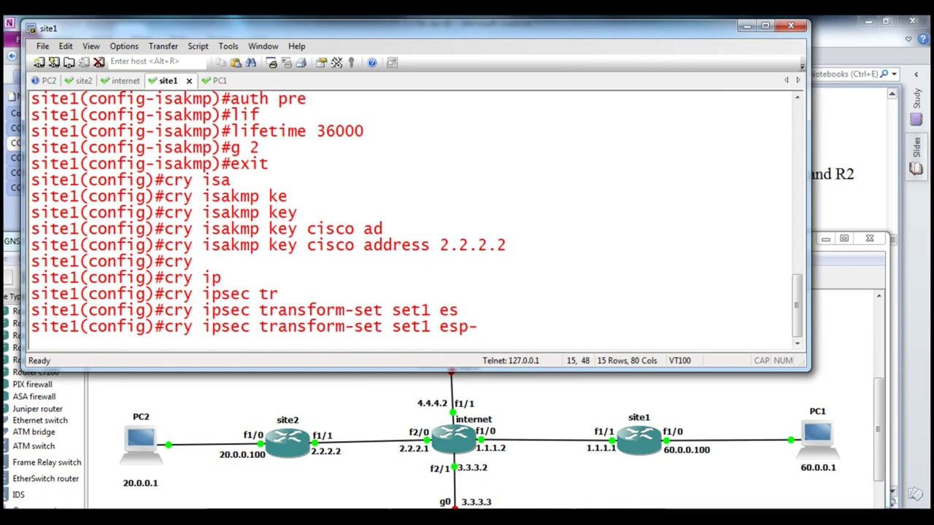
pyautogui.write('ae')
pyautogui.press('Tab')
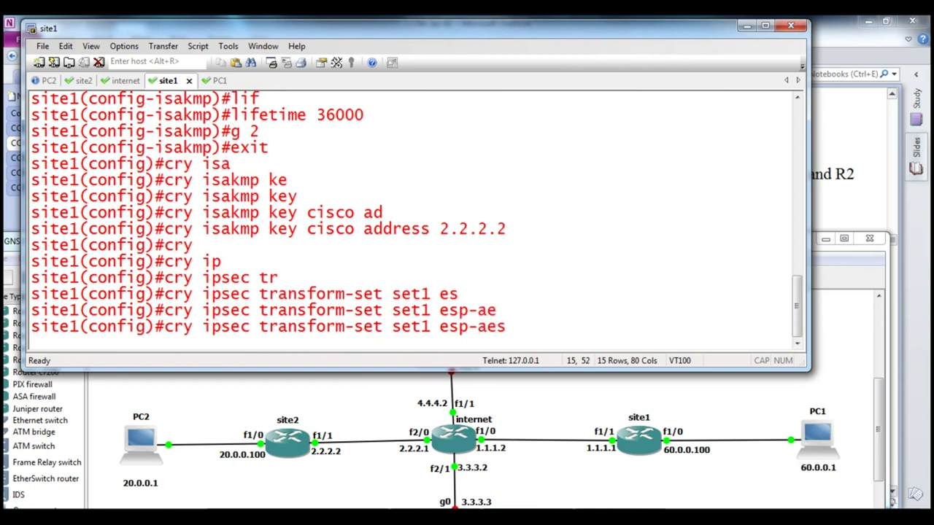
pyautogui.write('es')
pyautogui.press('Tab')
pyautogui.write('p-')
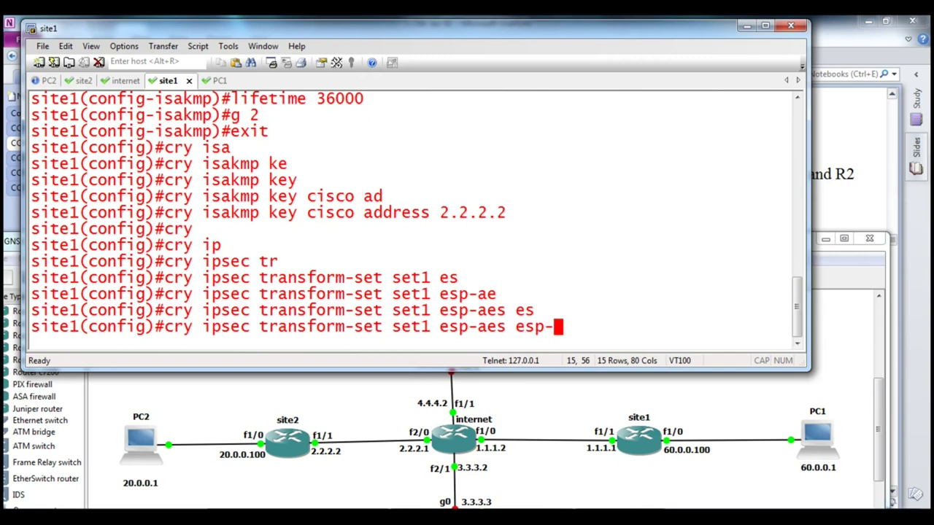
pyautogui.write('sh')
pyautogui.press('Tab')
pyautogui.write('a')
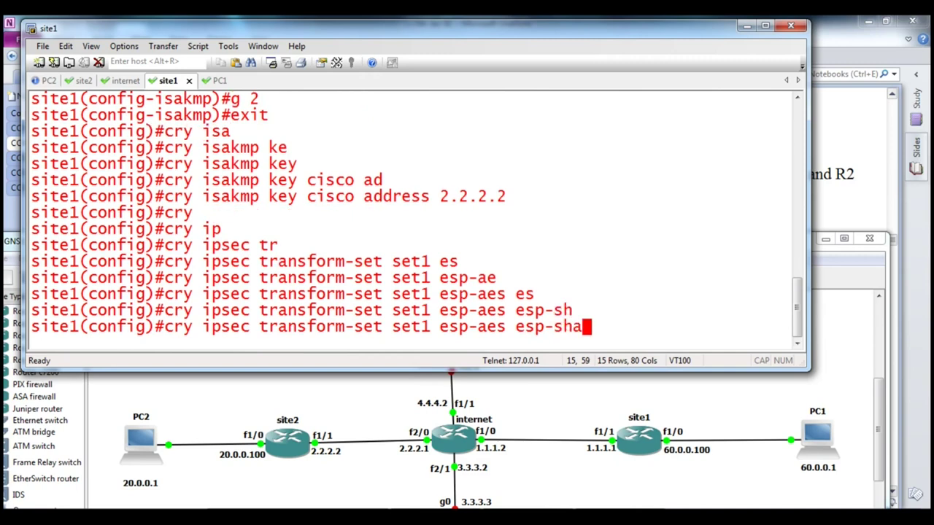
pyautogui.press('Tab')
pyautogui.press('Return')
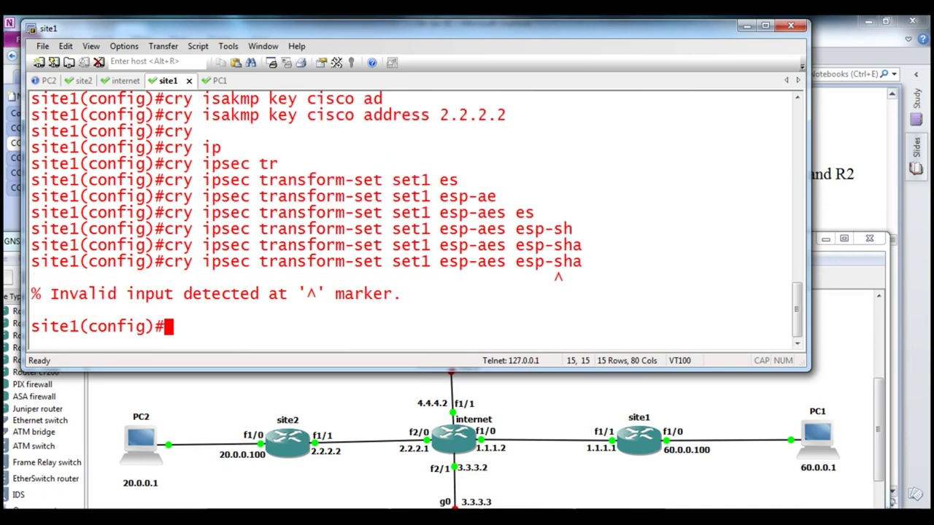
# Correct the command so transform-set set1 uses esp-aes and esp-sha-hmac
pyautogui.press('Up')
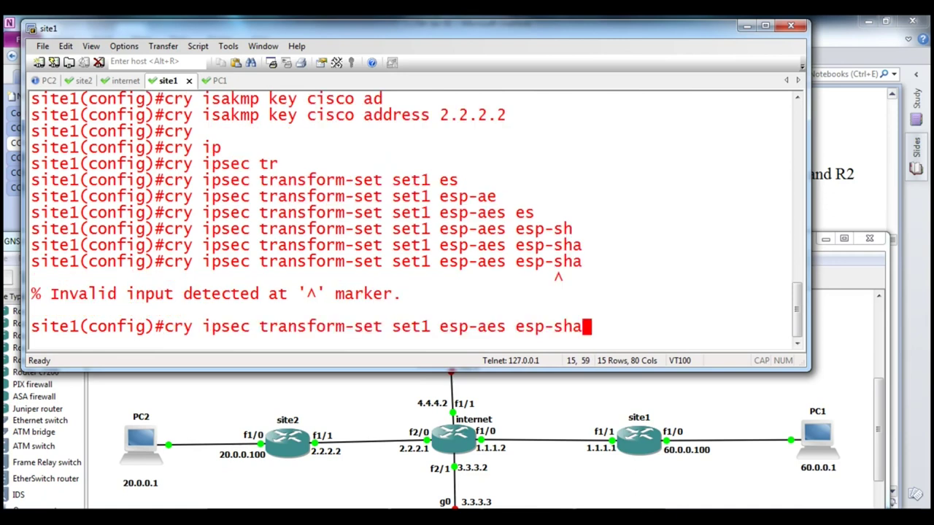
pyautogui.write('?')
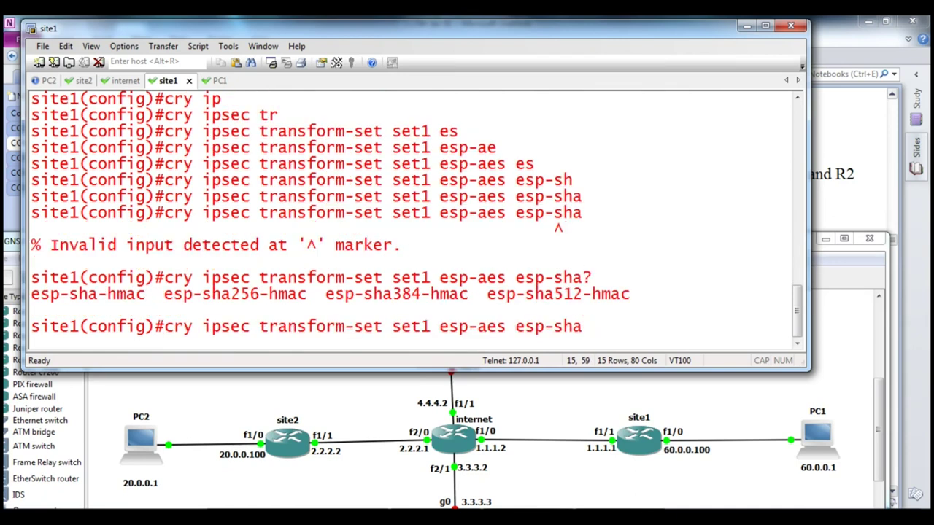
pyautogui.write('-')
pyautogui.press('Tab')
pyautogui.press('Return')
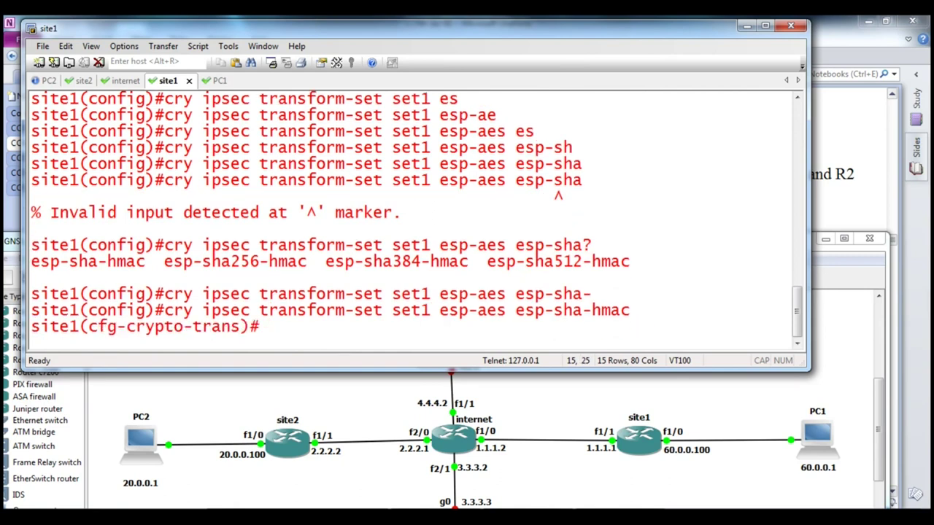
# Set set1 to tunnel mode and highlight its esp, aes, sha and tunnel parts
pyautogui.write('mo tu')
pyautogui.press('Return')
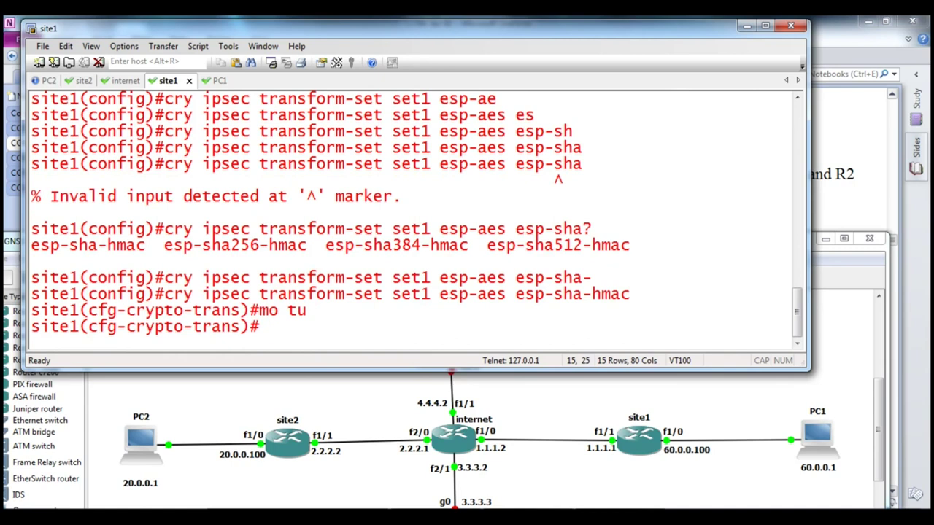
pyautogui.doubleClick(452, 294)
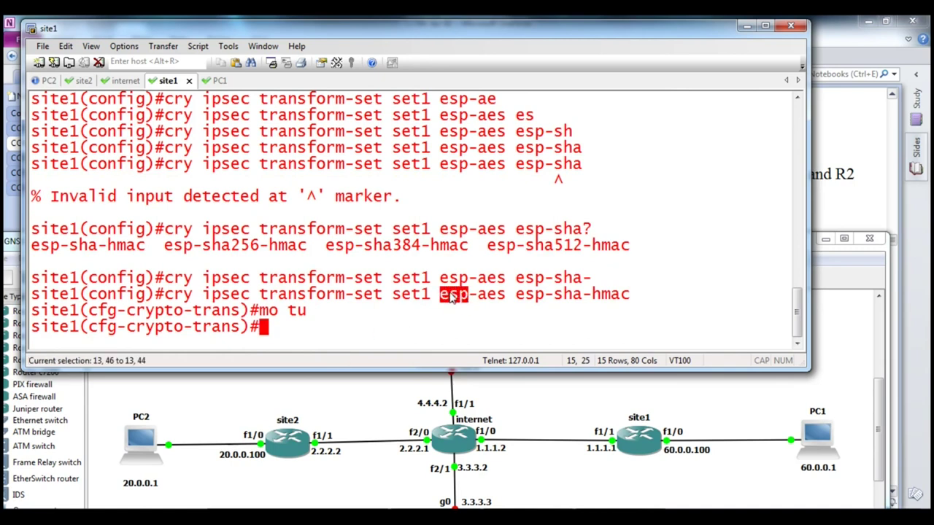
pyautogui.moveTo(506, 295); pyautogui.dragTo(481, 296)
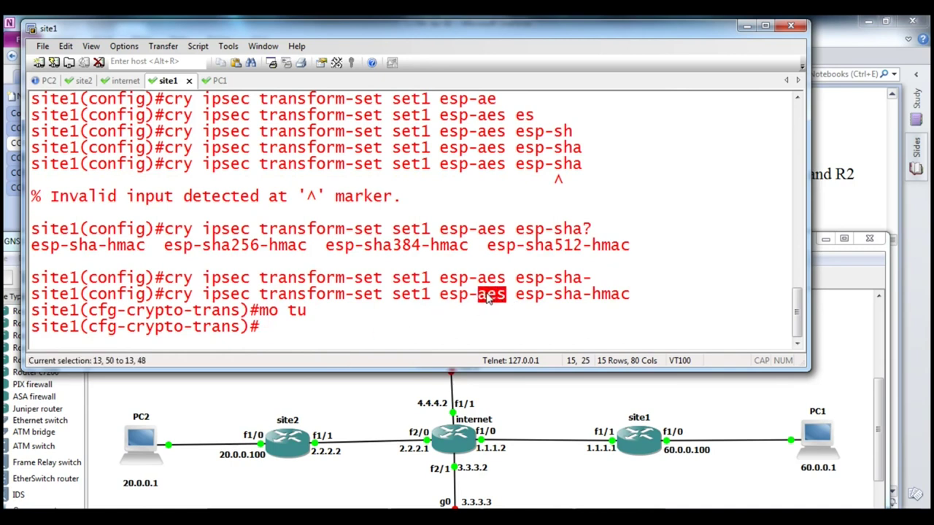
pyautogui.click(582, 299)
pyautogui.moveTo(582, 299); pyautogui.dragTo(554, 299)
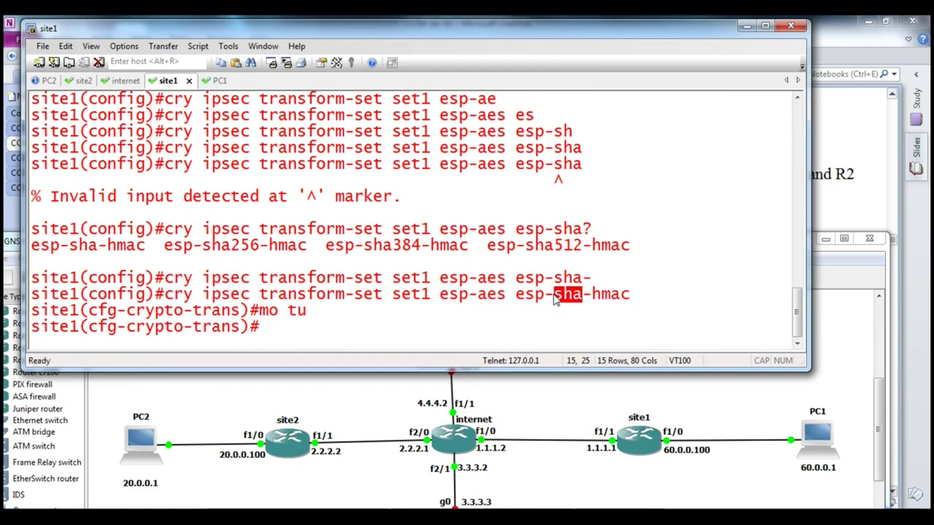
pyautogui.moveTo(307, 312); pyautogui.dragTo(289, 315)
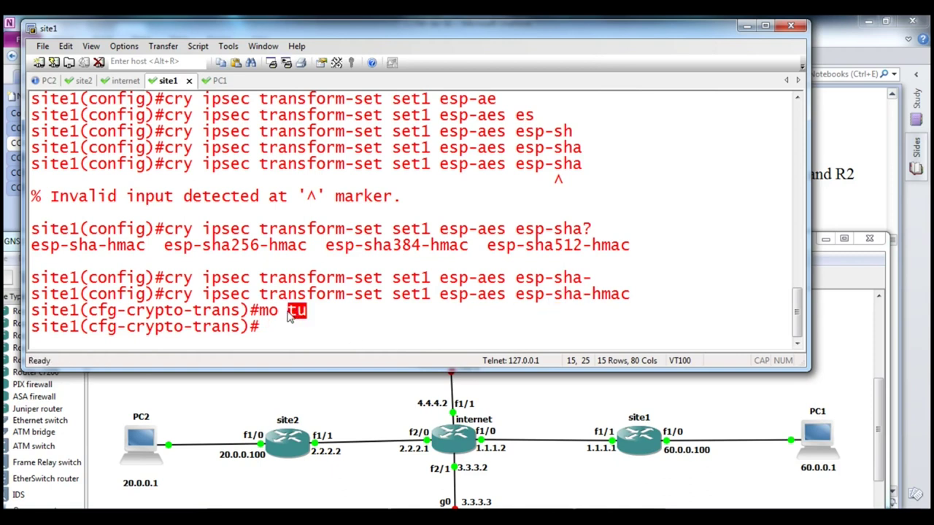
pyautogui.click(285, 328)
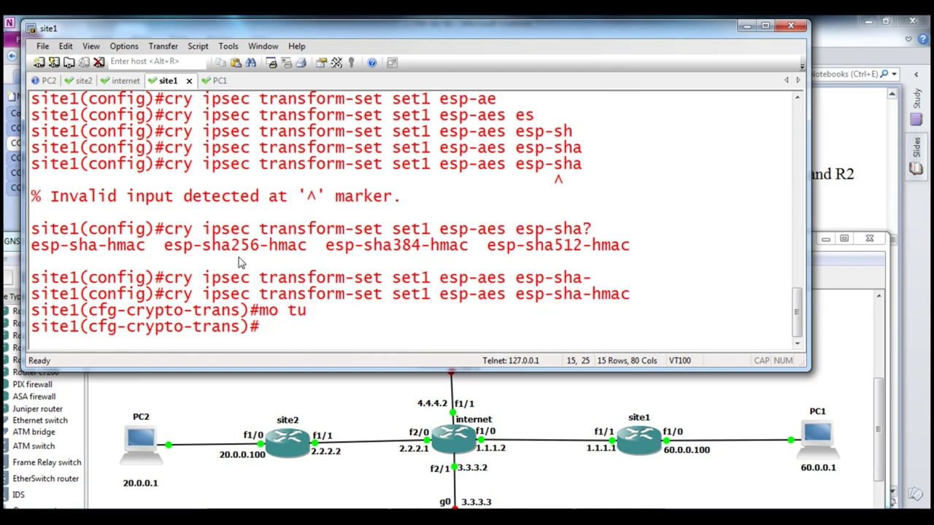
pyautogui.click(82, 82)
# On site2, create transform set set2 with esp-aes encryption and esp-sha-hmac hashing
pyautogui.write('cry ')
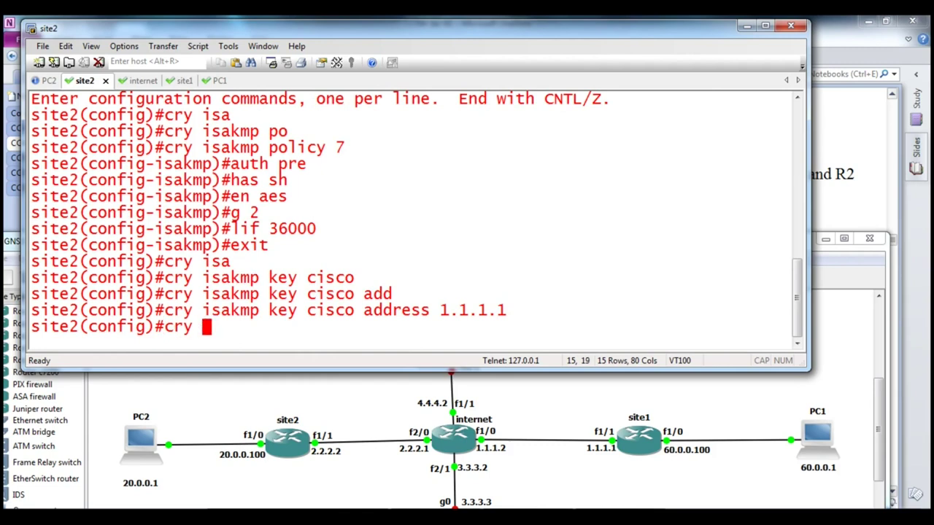
pyautogui.write('ips')
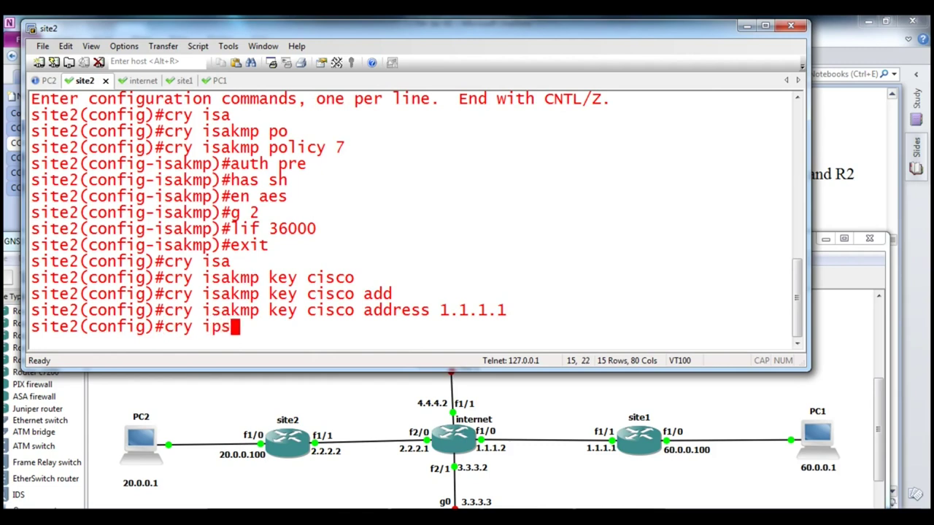
pyautogui.press('Tab')
pyautogui.write('tr')
pyautogui.press('Tab')
pyautogui.write('set')
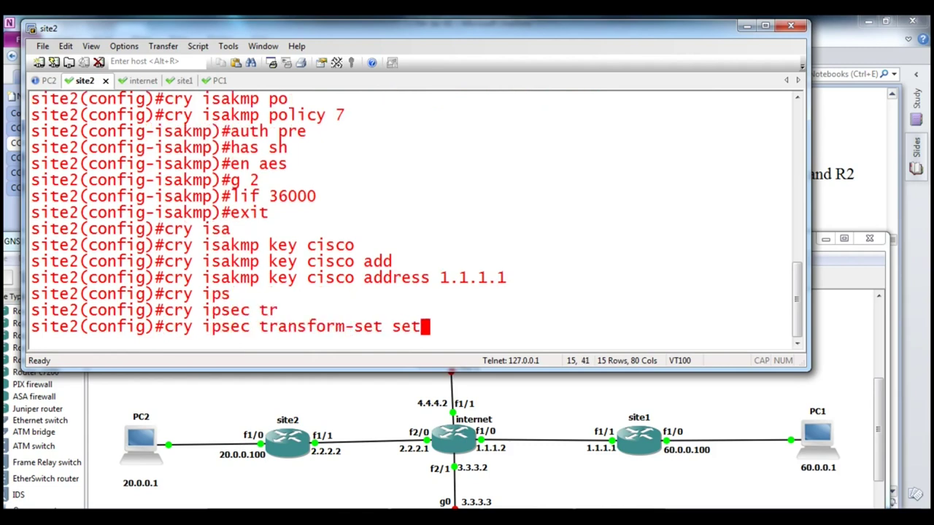
pyautogui.write('2 esp-a')
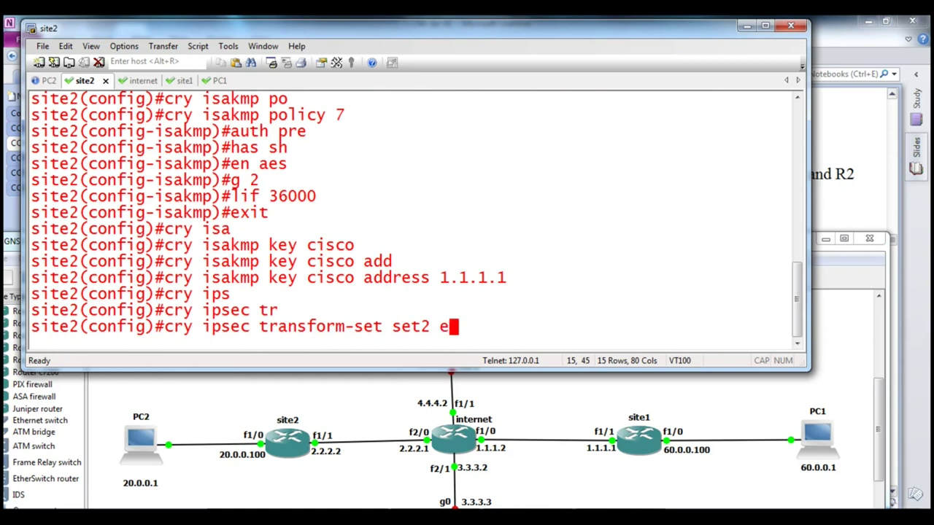
pyautogui.press('Tab')
pyautogui.write('ae')
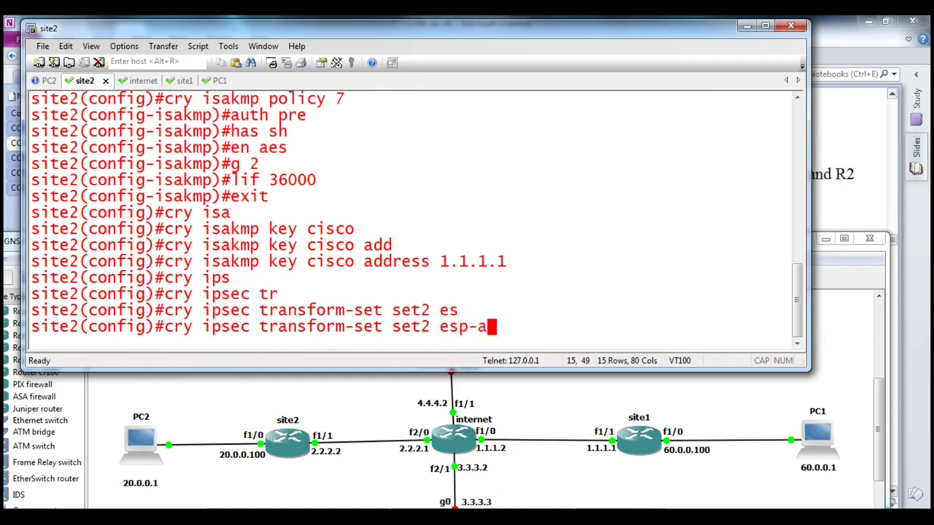
pyautogui.press('Tab')
pyautogui.write('es')
pyautogui.press('Tab')
pyautogui.write('s')
pyautogui.press('Tab')
pyautogui.write('ha')
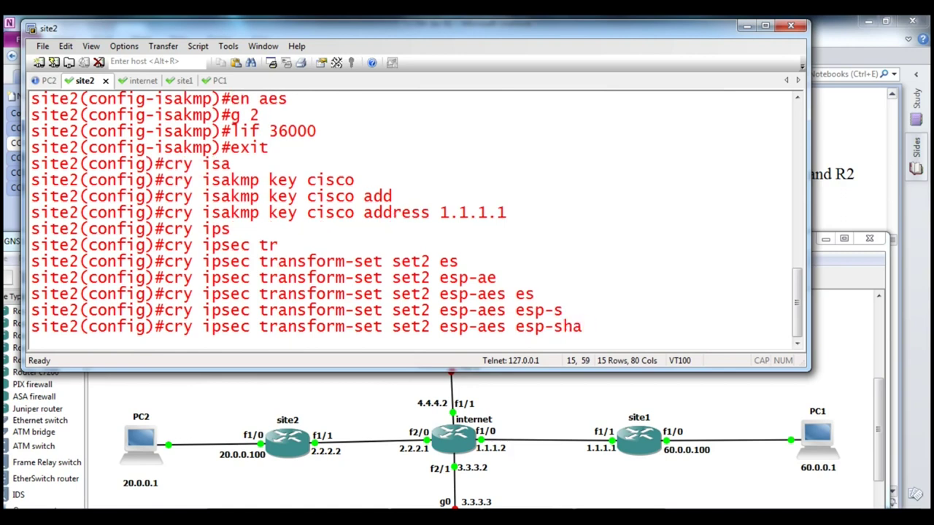
pyautogui.write('-')
pyautogui.press('Tab')
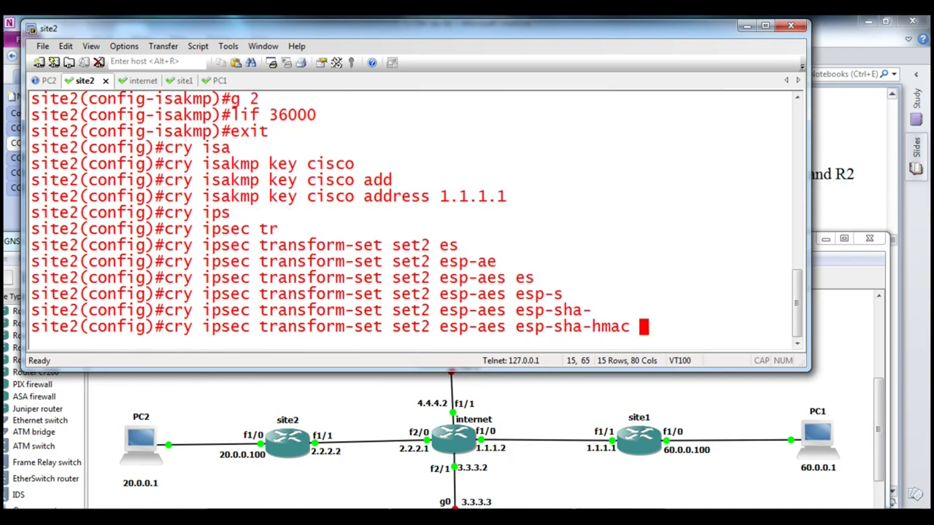
pyautogui.press('Return')
# Set transform set set2 to tunnel mode with 'mode tunnel'
pyautogui.write('mo tu')
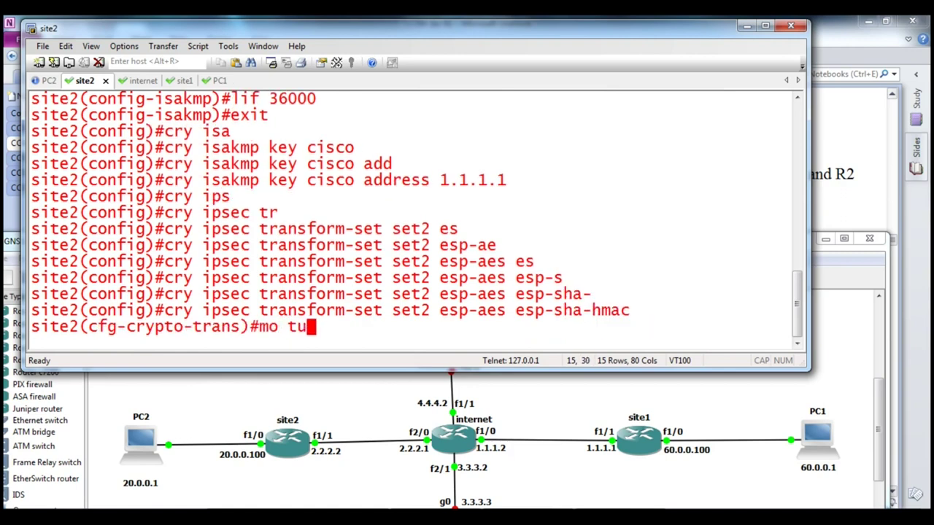
pyautogui.press('Return')
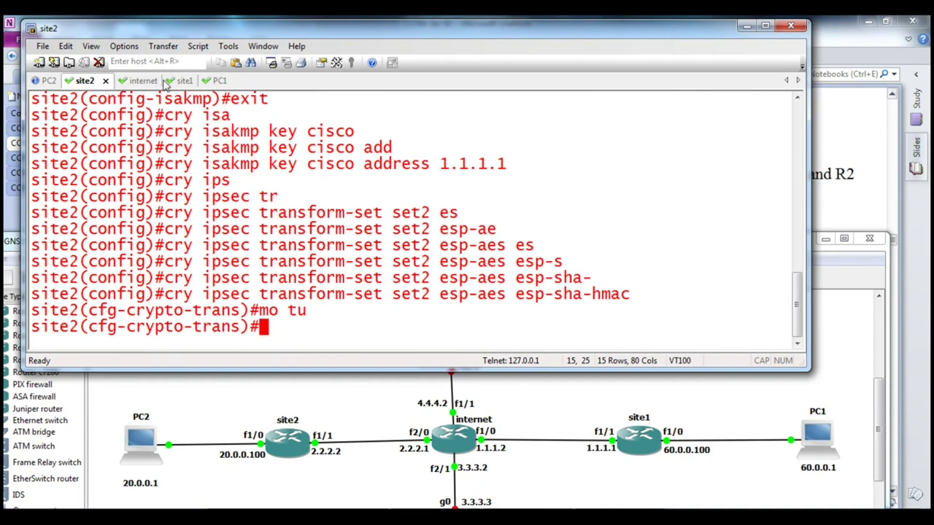
pyautogui.click(181, 82)
# On site1, exit transform-set mode and enter 'access-list 101 permit ip 60.0.0.0 0.255.255.255 20.0.0.0 0.255.255.255'
pyautogui.write('exit')
pyautogui.press('Return')
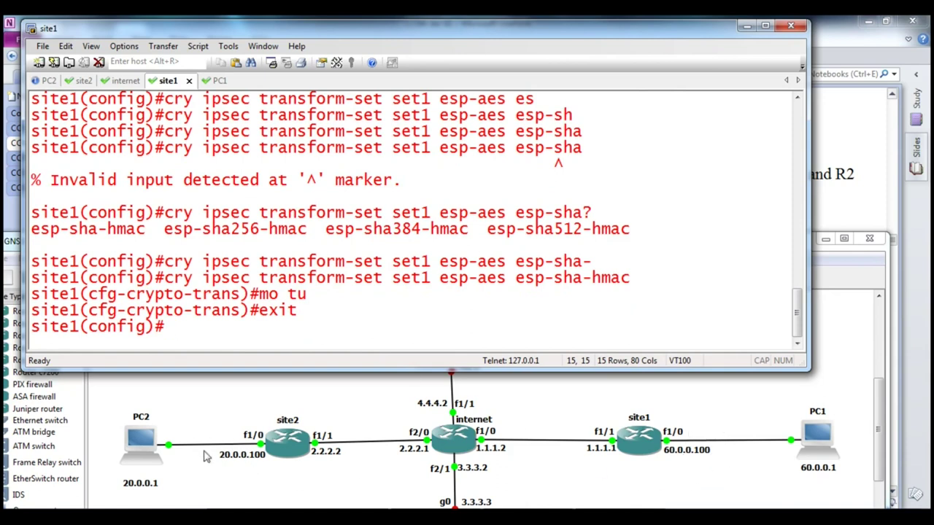
pyautogui.write('acce')
pyautogui.press('Tab')
pyautogui.write('101')
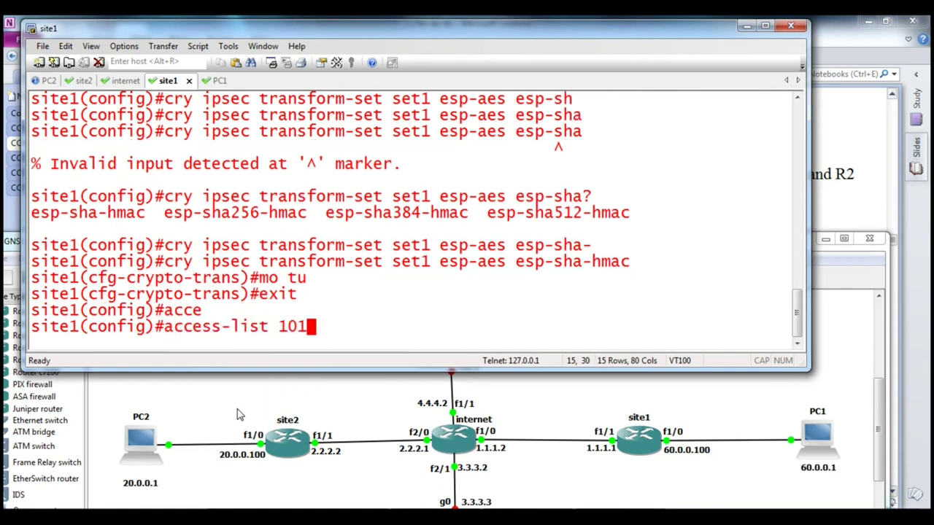
pyautogui.write(' perm')
pyautogui.press('Tab')
pyautogui.write('ip ')
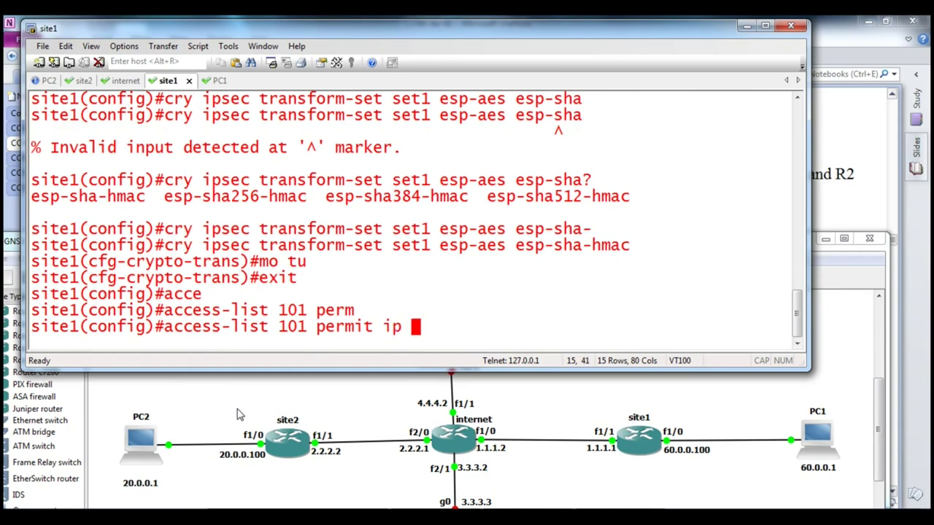
pyautogui.write('60.0.0.0')
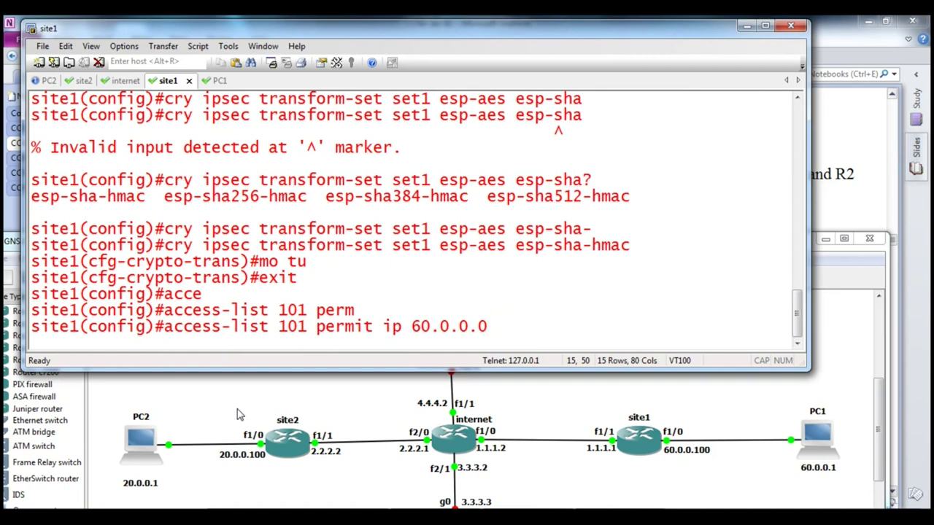
pyautogui.write(' 0.255.255.25')
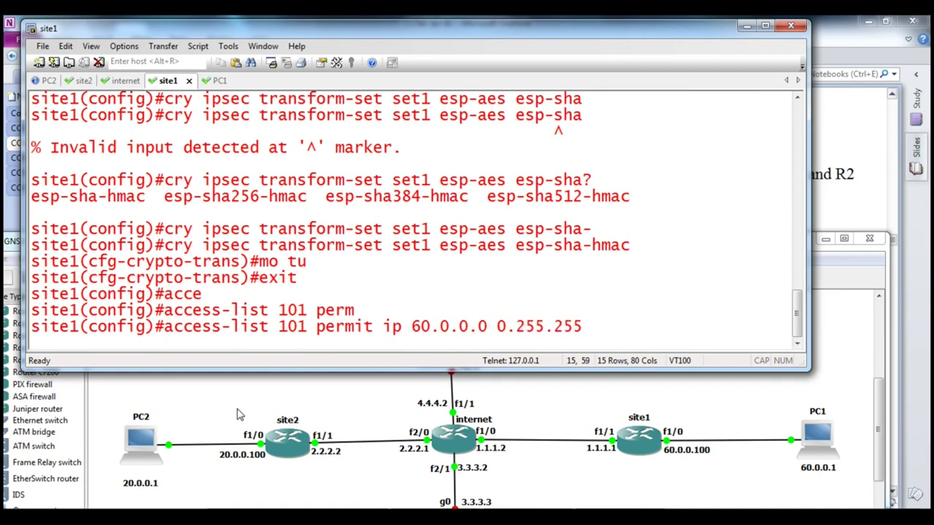
pyautogui.write('5 20.0.0.0')
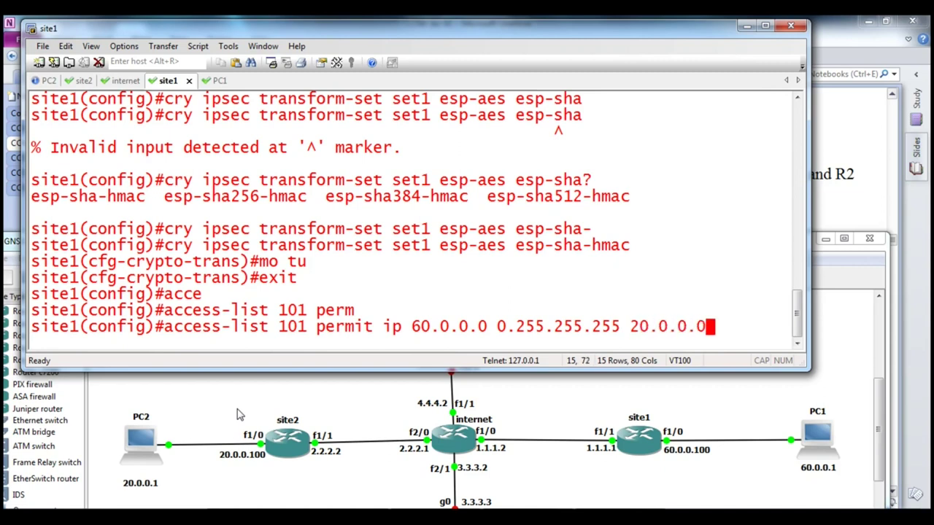
pyautogui.write(' 0.255')
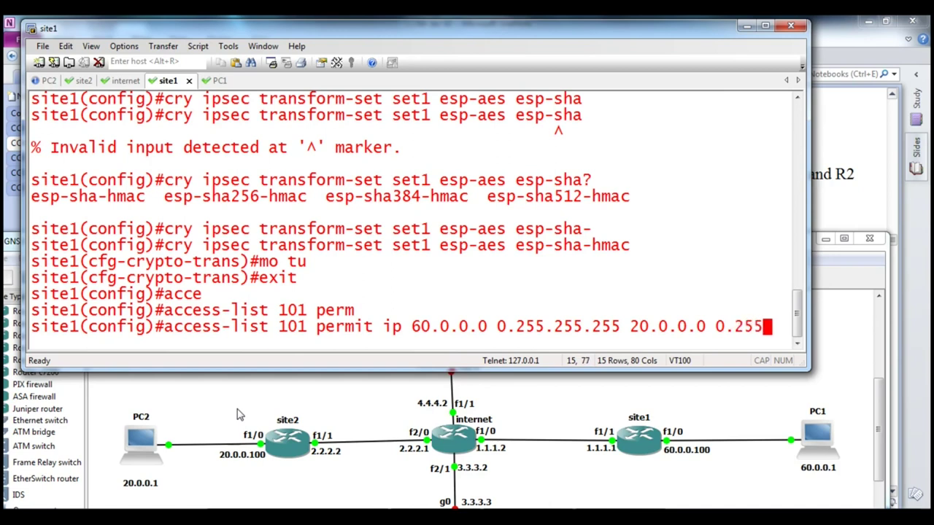
pyautogui.write('.255.255')
pyautogui.press('Return')
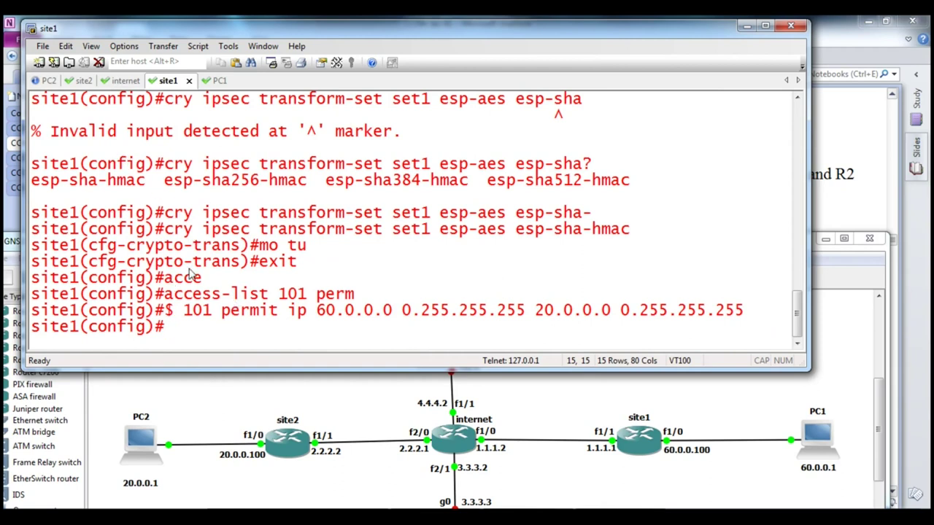
# On site2, exit transform-set mode and enter 'access-list 102 permit ip 20.0.0.0 0.255.255.255 60.0.0.0 0.255.255.255'
pyautogui.click(83, 80)
pyautogui.write('e')
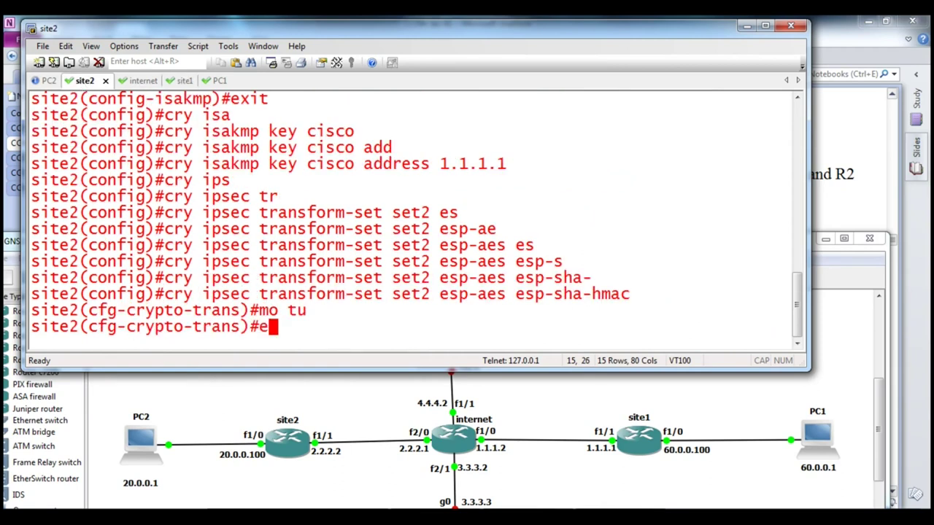
pyautogui.write('xit')
pyautogui.press('Return')
pyautogui.write('acce')
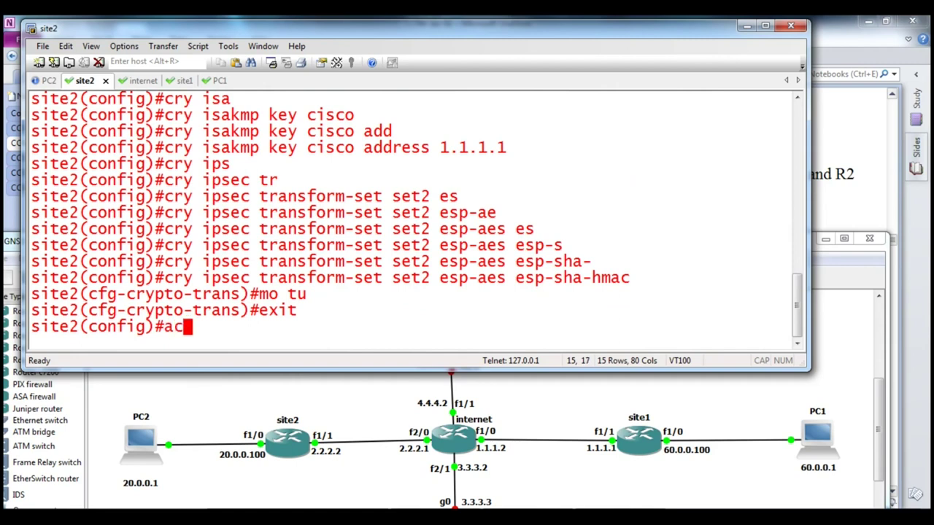
pyautogui.press('Tab')
pyautogui.write('102 ')
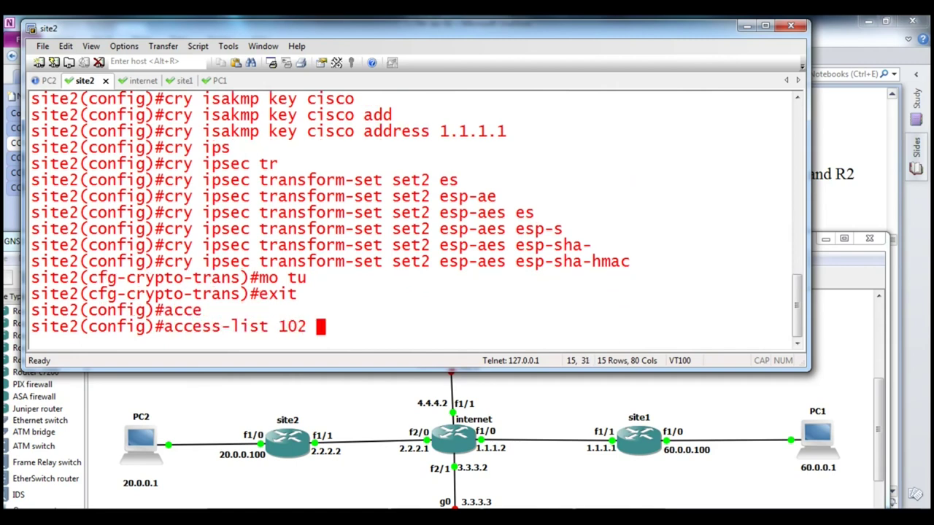
pyautogui.write('perm')
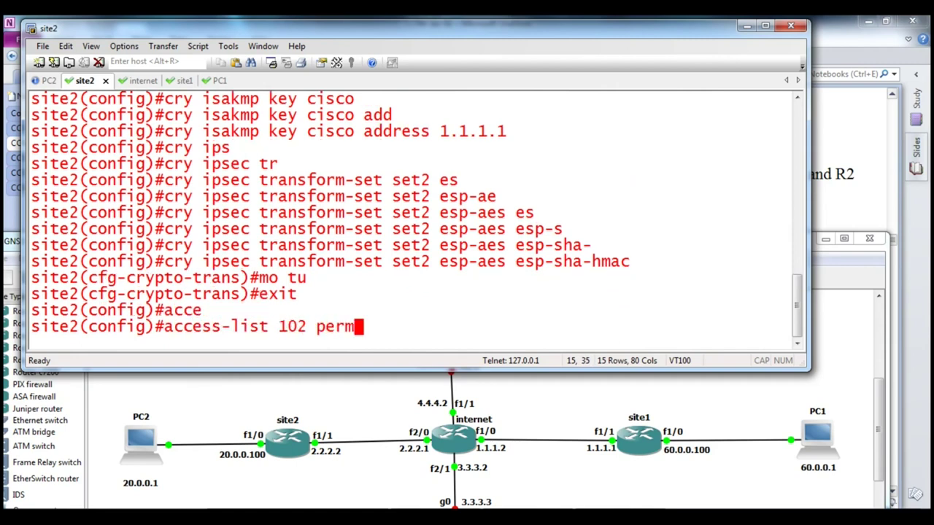
pyautogui.press('Tab')
pyautogui.write('ip ')
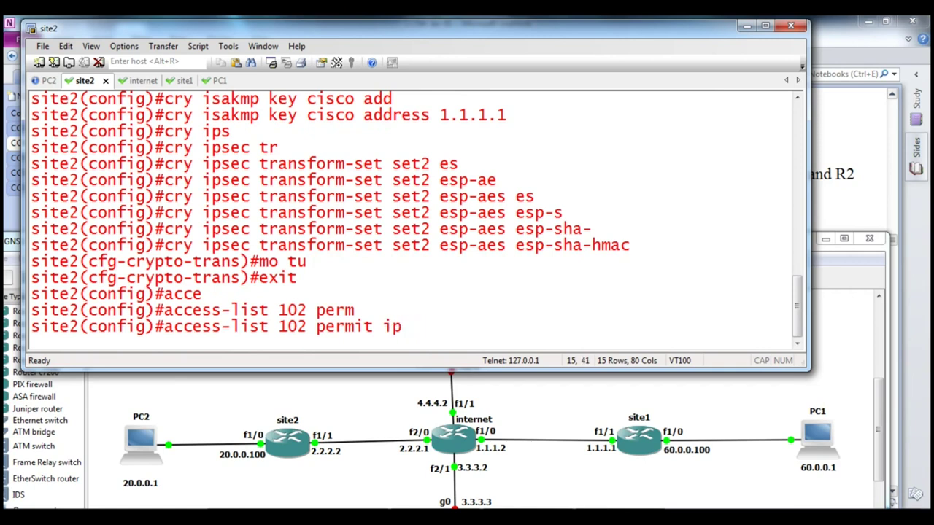
pyautogui.write('20.0.0.0 ')
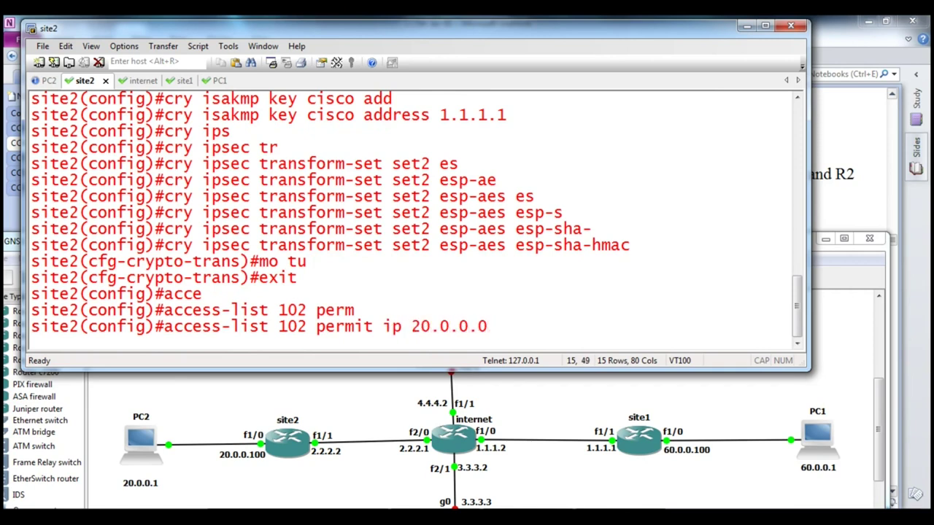
pyautogui.write('0.255.255.255 60.0.0.0 0.255')
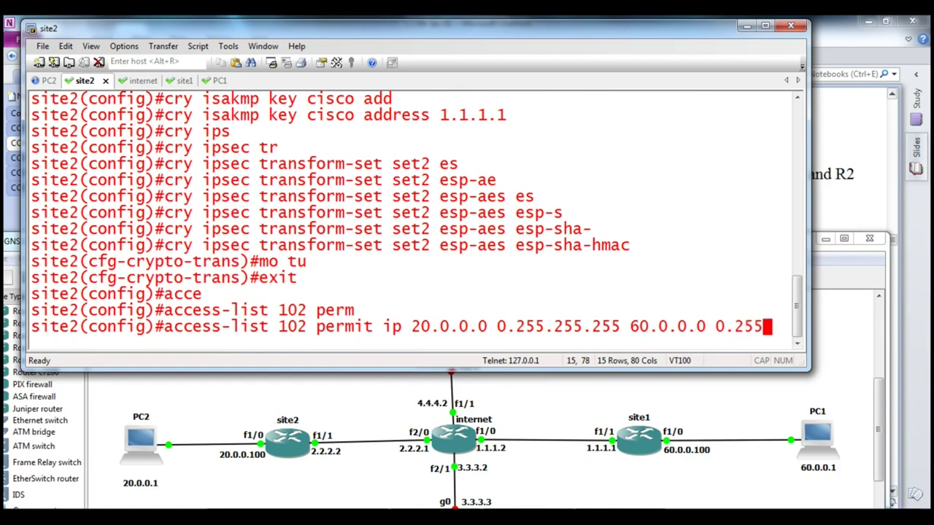
pyautogui.write('.255.255')
pyautogui.press('Return')
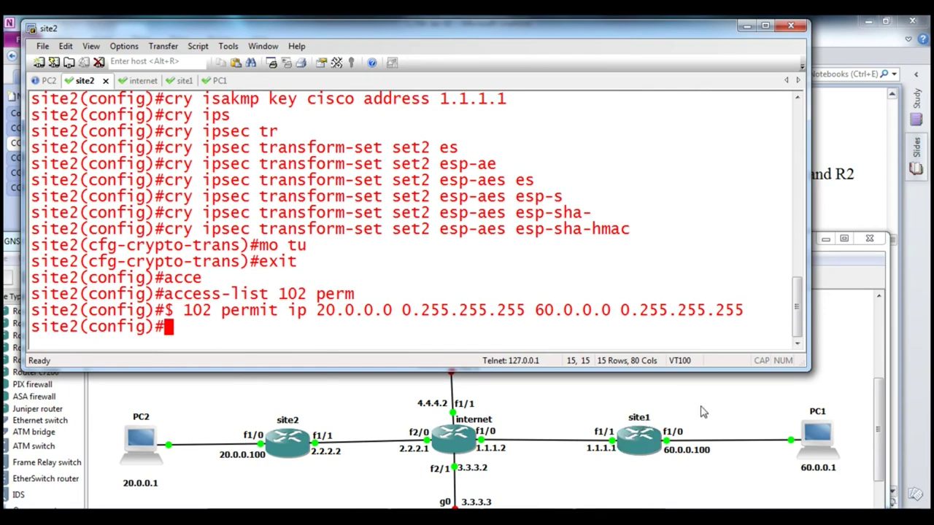
# On site1, check access list 101 (60.0.0.0 to 20.0.0.0) and transform set set1 against the IPsec notes
pyautogui.click(182, 82)
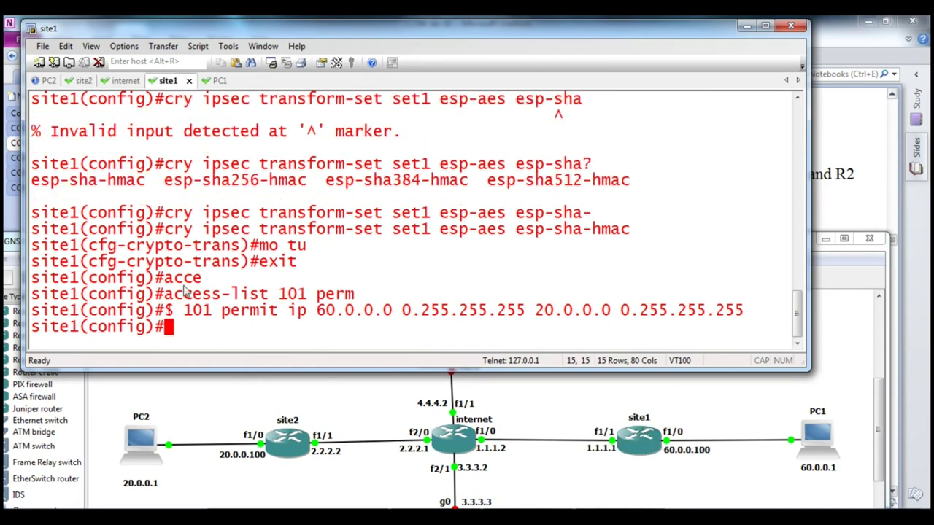
pyautogui.moveTo(212, 314); pyautogui.dragTo(183, 314)
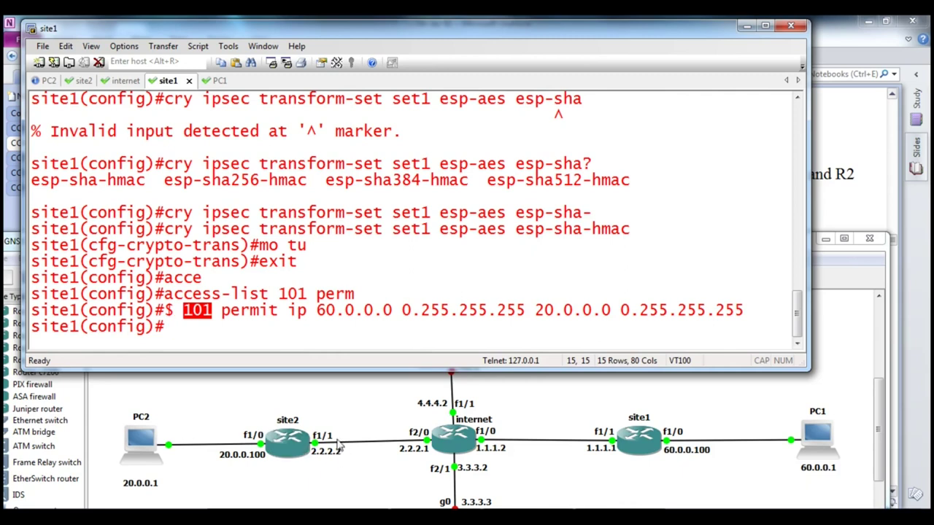
pyautogui.moveTo(431, 226); pyautogui.dragTo(393, 228)
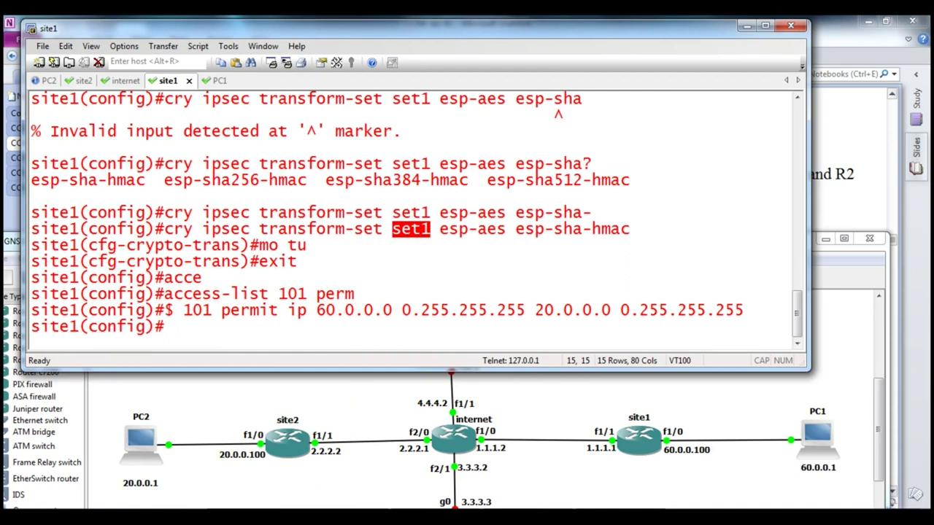
pyautogui.hotkey('alt', 'Tab')
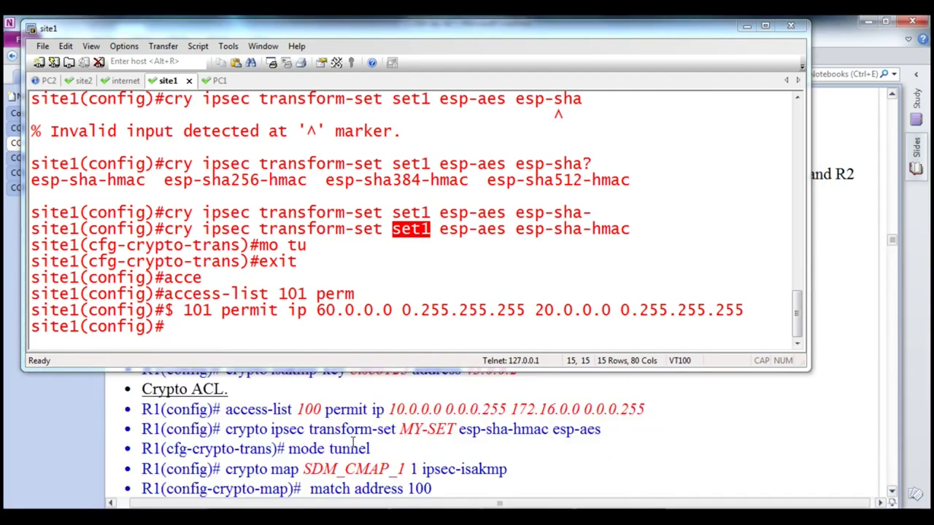
pyautogui.click(347, 321)
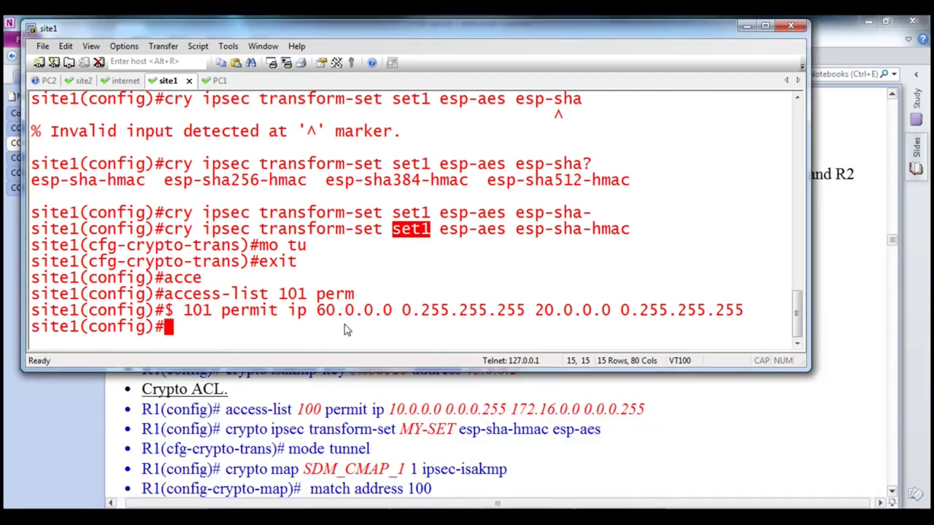
# Enter 'crypto map map1 1 ipsec-isakmp' on site1
pyautogui.write('cry')
pyautogui.press('Tab')
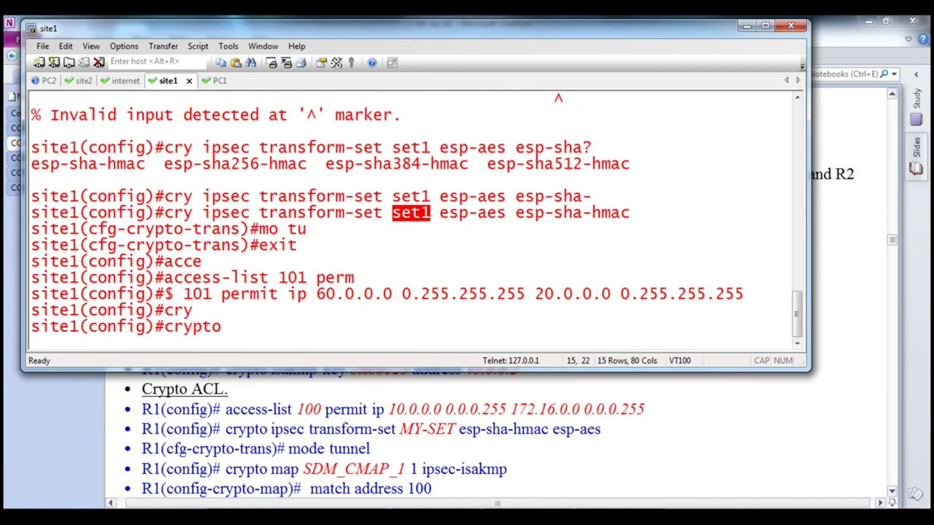
pyautogui.write('ma')
pyautogui.press('Tab')
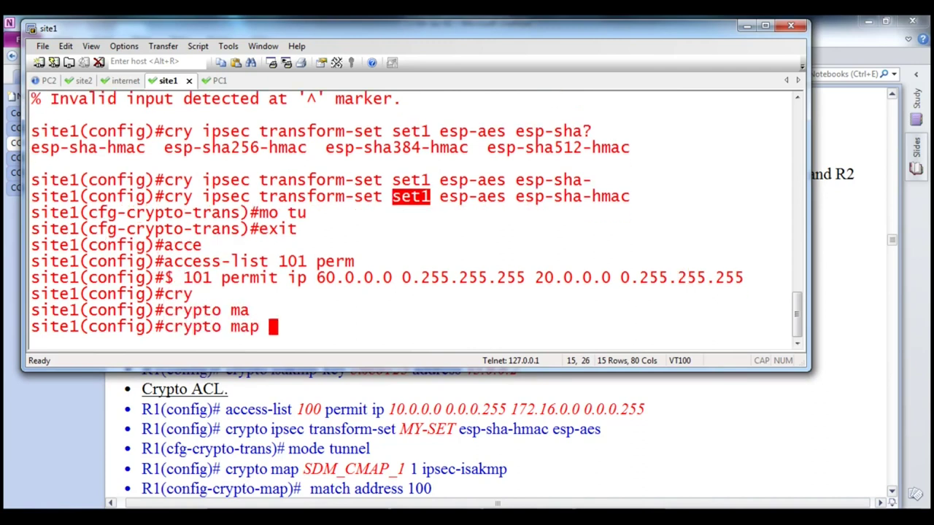
pyautogui.write('map1 1 ')
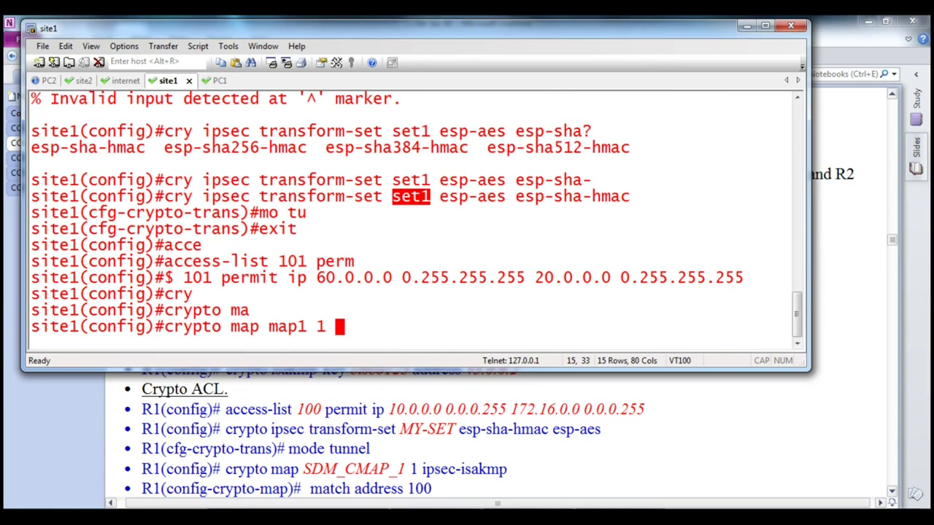
pyautogui.write('ips')
pyautogui.press('Tab')
pyautogui.write('i')
pyautogui.press('Tab')
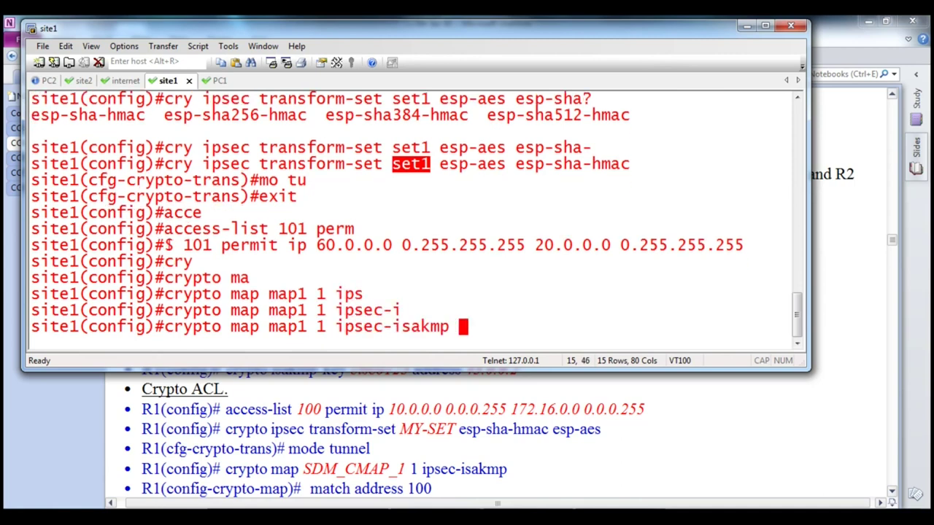
pyautogui.press('Return')
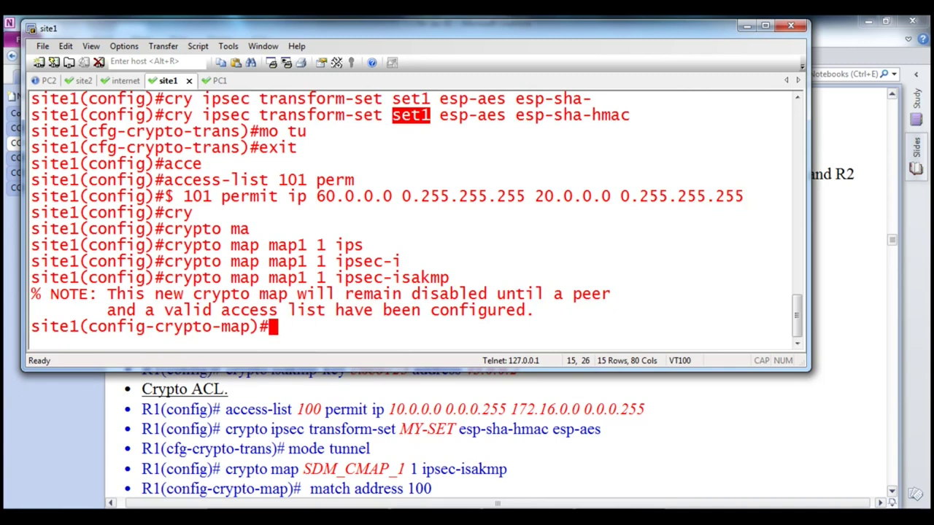
# Highlight the map name map1 and sequence number 1 in the terminal
pyautogui.doubleClick(288, 279)
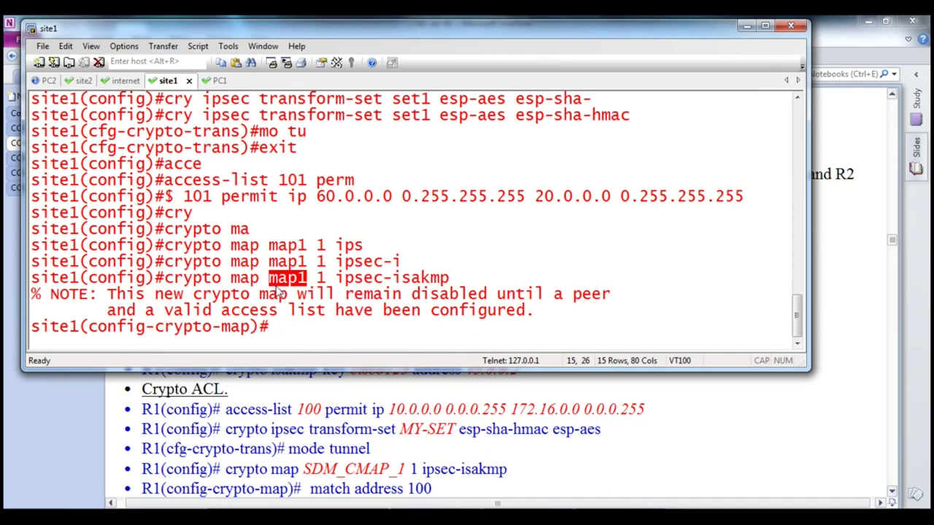
pyautogui.doubleClick(321, 279)
pyautogui.click(309, 322)
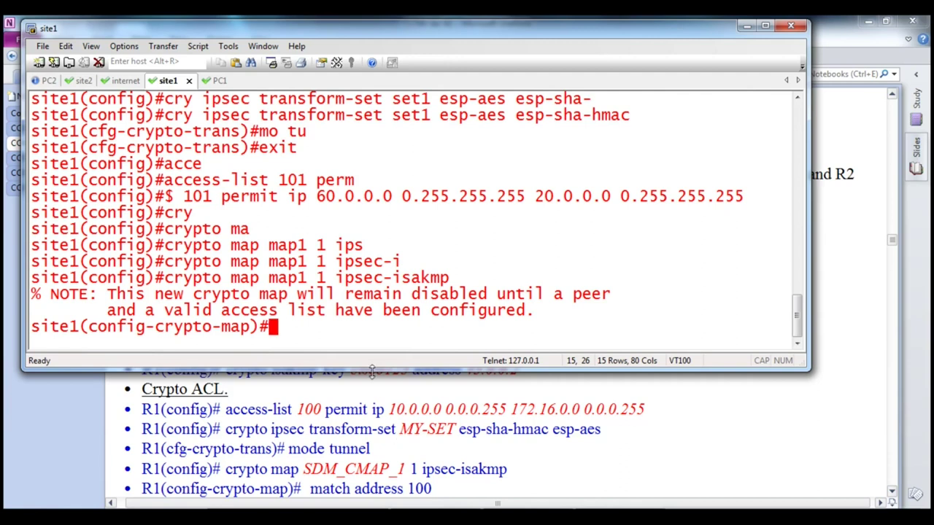
pyautogui.doubleClick(323, 279)
pyautogui.click(307, 331)
# Make crypto map map1 match access list 101
pyautogui.write('mat')
pyautogui.press('Tab')
pyautogui.write('a')
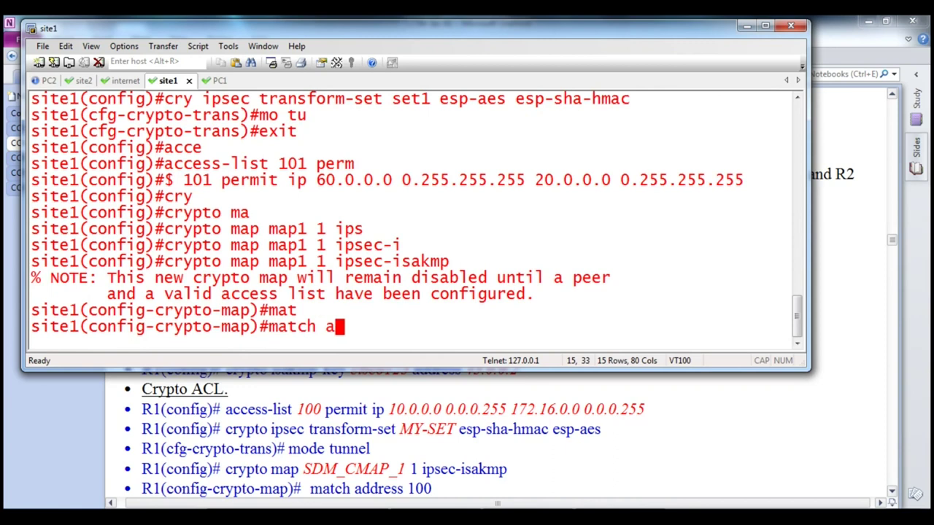
pyautogui.press('Tab')
pyautogui.write('d')
pyautogui.press('BackSpace')
pyautogui.write('101')
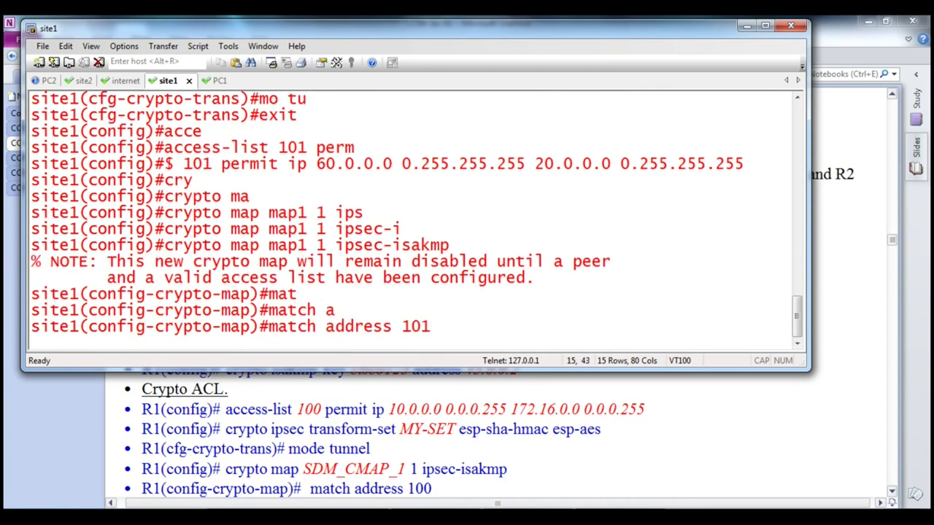
pyautogui.press('Return')
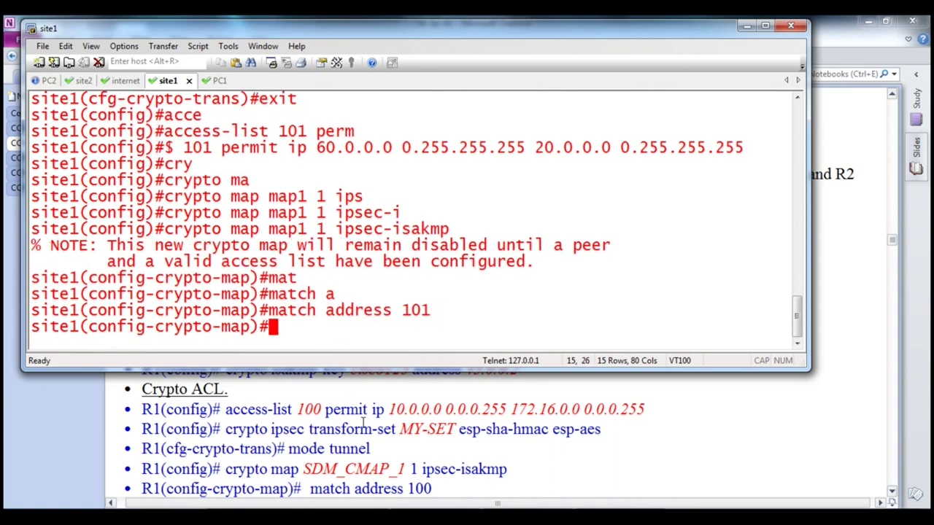
# Set the crypto map peer to 2.2.2.2
pyautogui.scroll(-2, 372, 427)
pyautogui.click(339, 344)
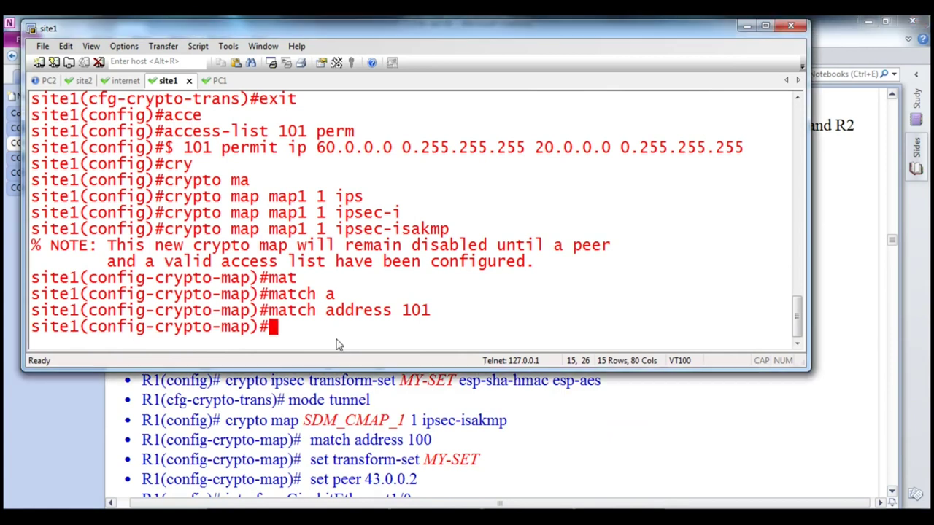
pyautogui.write('set pe')
pyautogui.press('Tab')
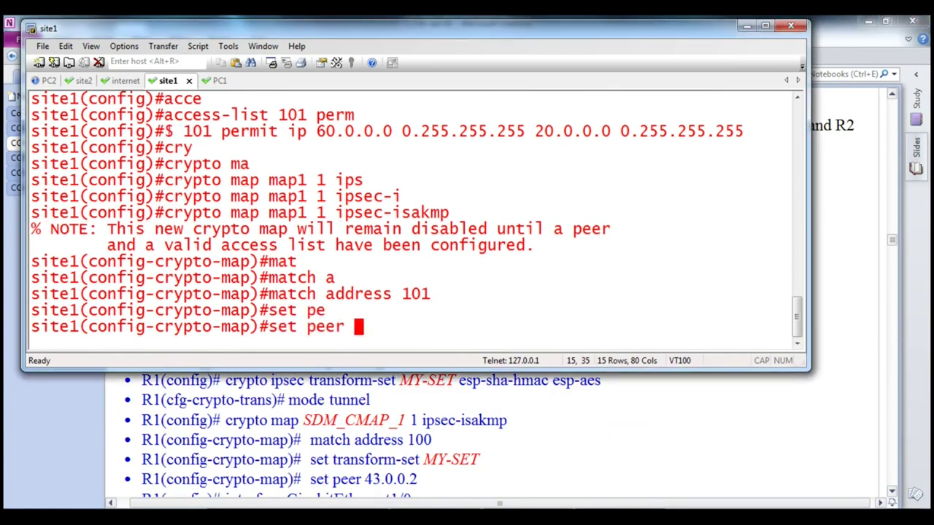
pyautogui.write('2.2.22')
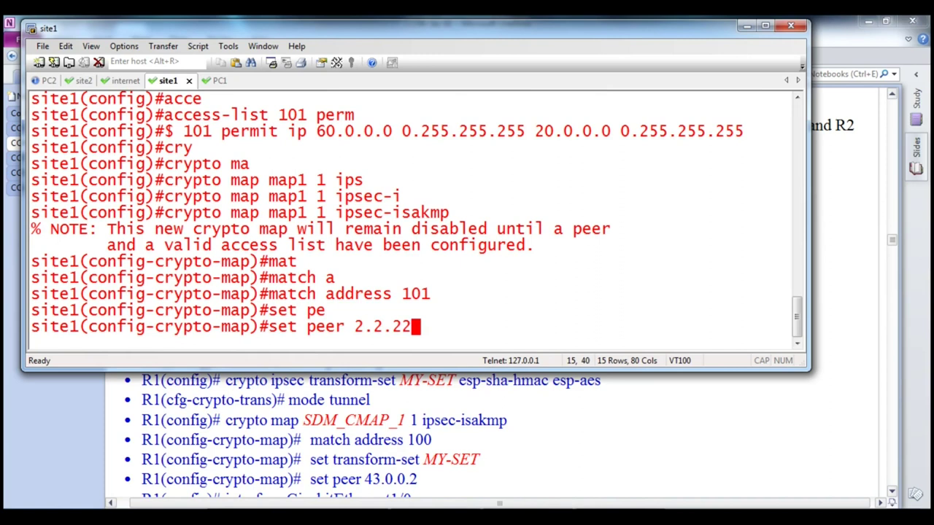
pyautogui.press('BackSpace')
pyautogui.write('.2')
pyautogui.press('Return')
# Assign transform set set1 to map1 and check the notes for the next steps
pyautogui.write('set tra')
pyautogui.press('Tab')
pyautogui.write('set1')
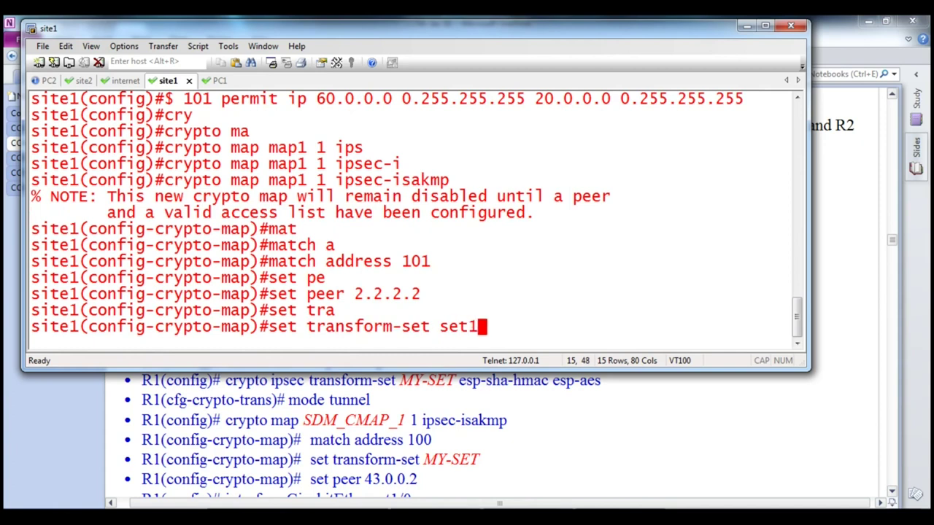
pyautogui.press('Return')
pyautogui.click(348, 458)
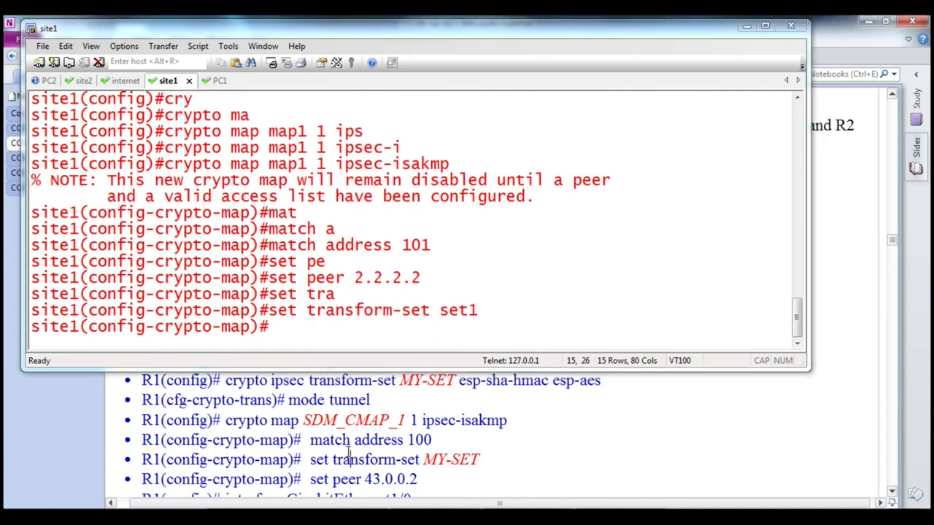
pyautogui.scroll(-1, 348, 458)
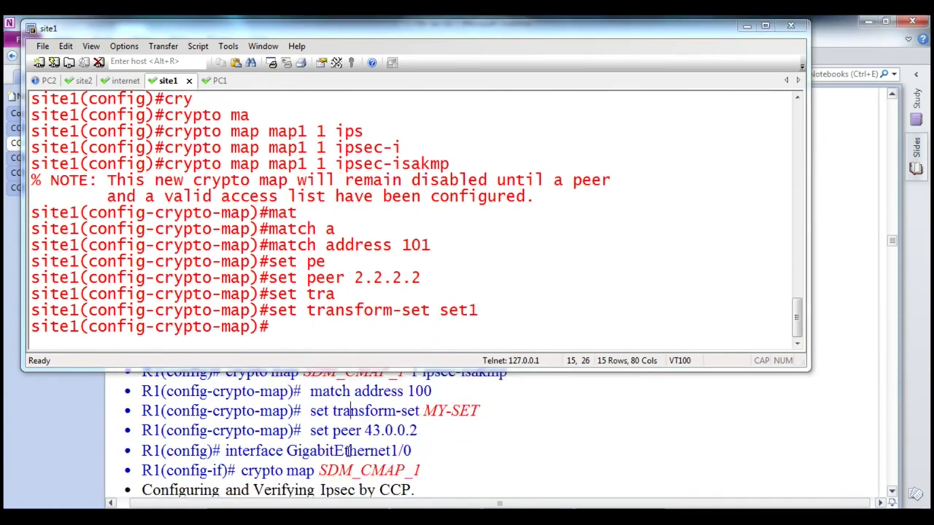
pyautogui.click(347, 338)
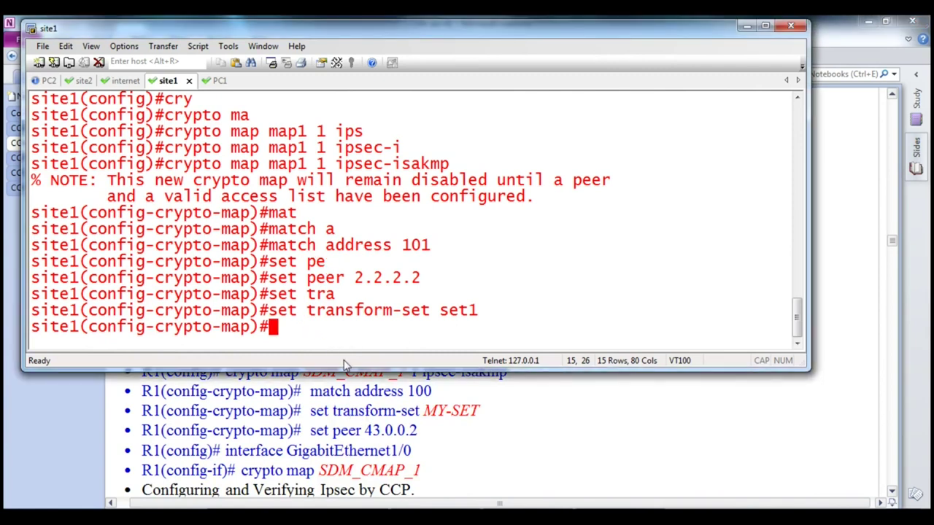
# Apply crypto map map1 under interface f1/1 on site1, turning ISAKMP on
pyautogui.hotkey('alt', 'Tab')
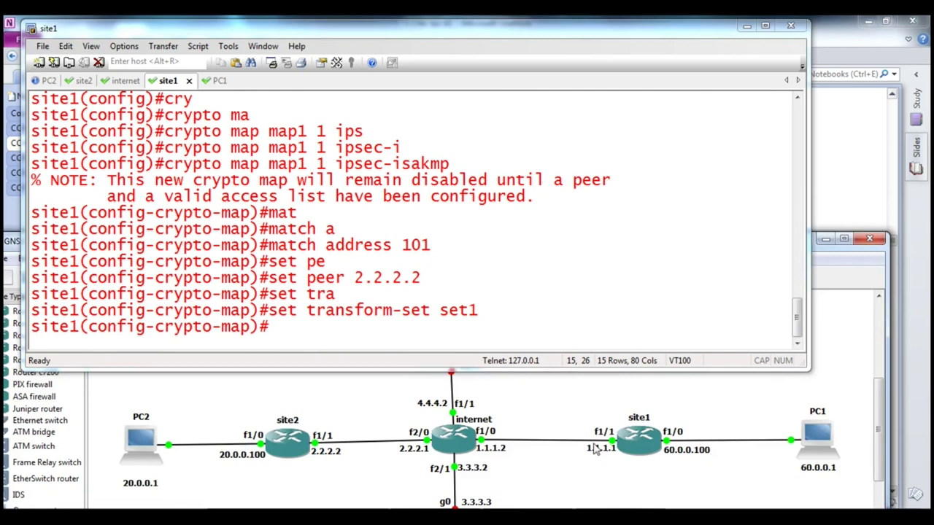
pyautogui.hotkey('alt', 'Tab')
pyautogui.write('inter f1/1')
pyautogui.press('Return')
pyautogui.write('cry')
pyautogui.press('Tab')
pyautogui.write('ma')
pyautogui.press('Tab')
pyautogui.write('map1')
pyautogui.press('Return')
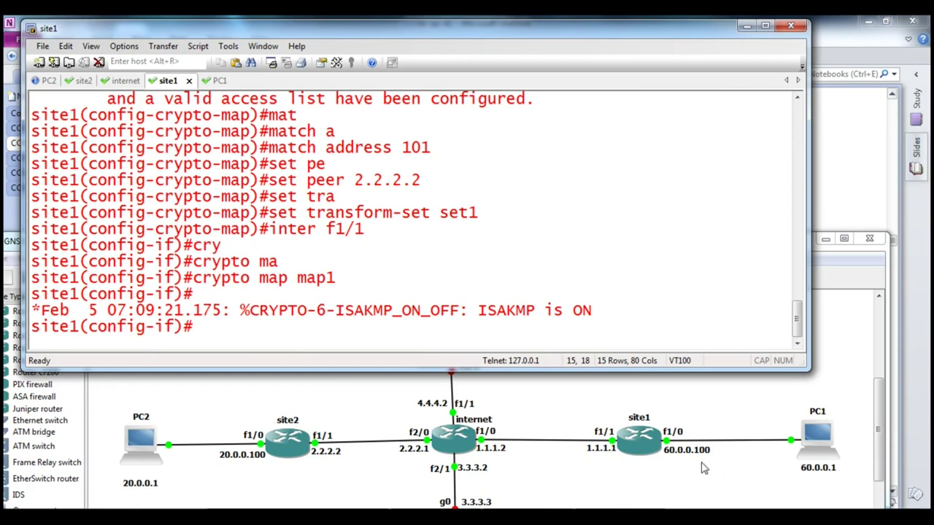
pyautogui.click(702, 407)
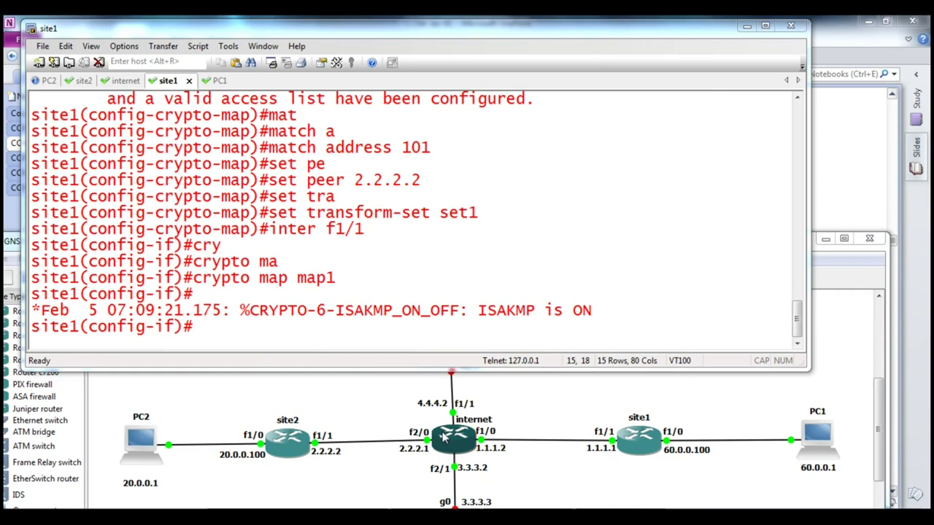
pyautogui.click(306, 334)
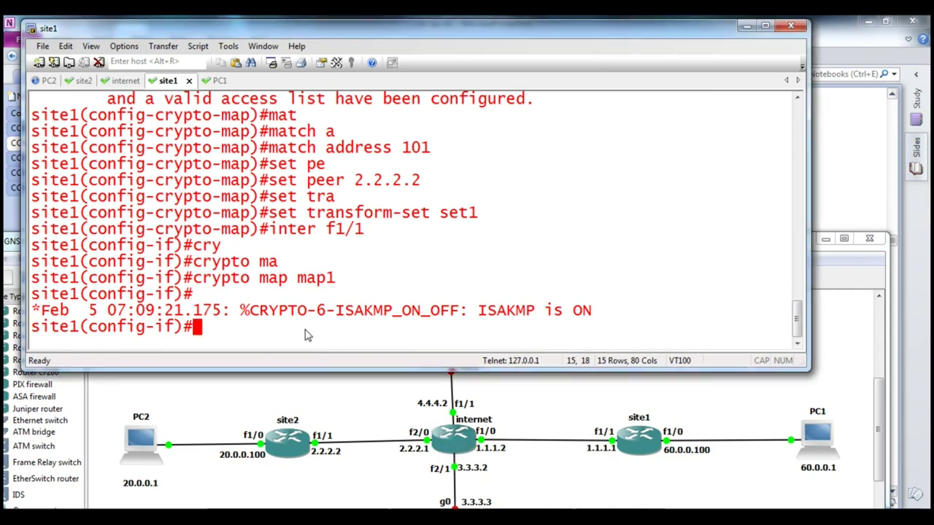
# On site2, create crypto map map2 sequence 1 of type ipsec-isakmp
pyautogui.click(84, 80)
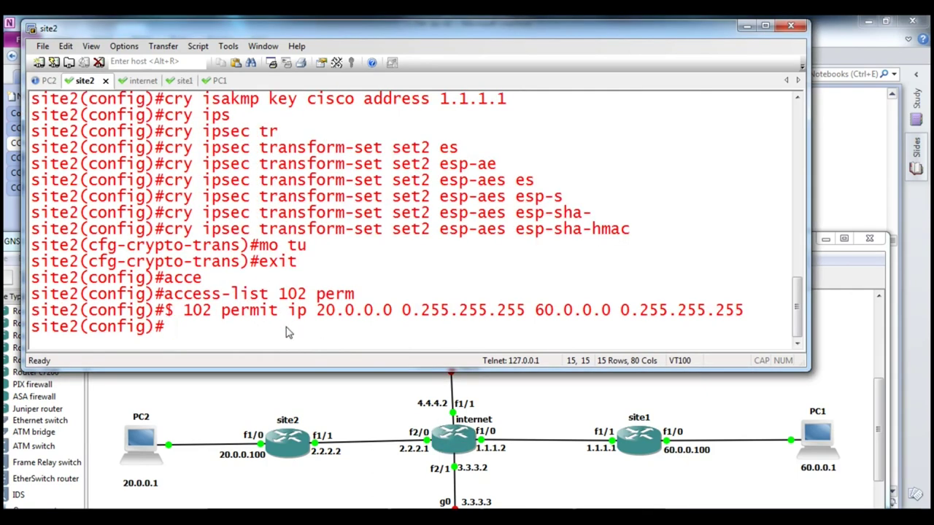
pyautogui.write('cry')
pyautogui.press('Tab')
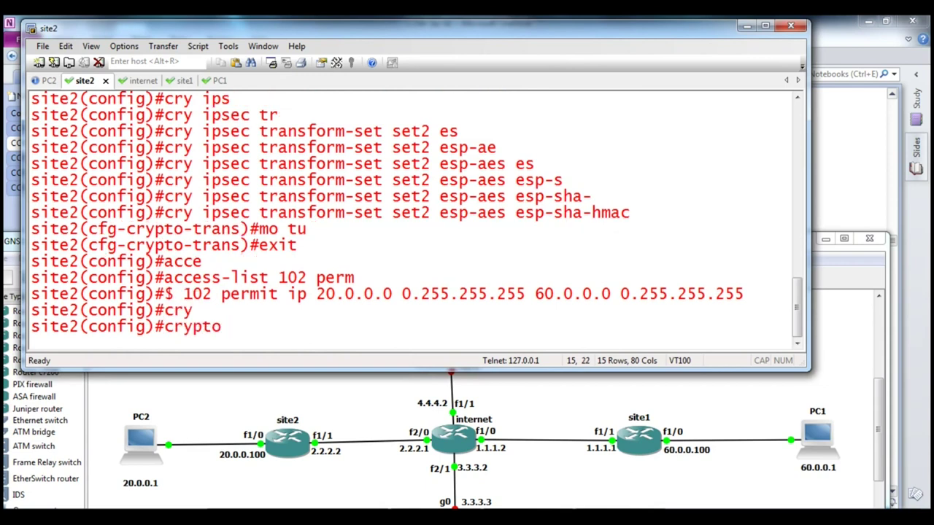
pyautogui.write('ma')
pyautogui.press('Tab')
pyautogui.write('map')
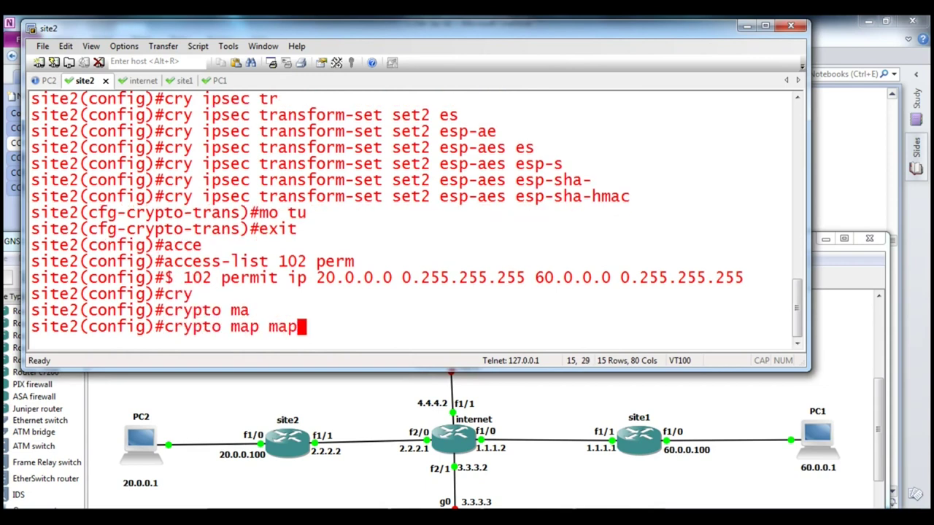
pyautogui.write('2 1 isa')
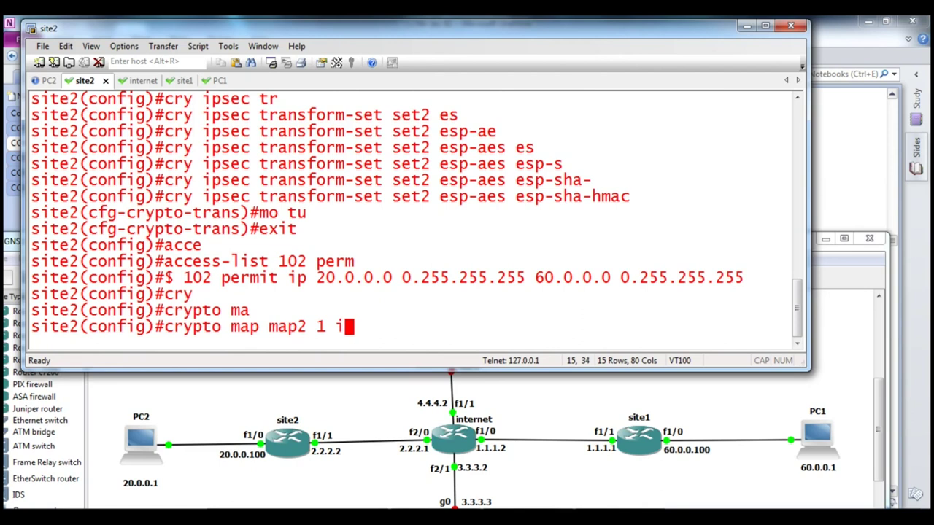
pyautogui.press('Tab')
pyautogui.press('BackSpace')
pyautogui.press('BackSpace')
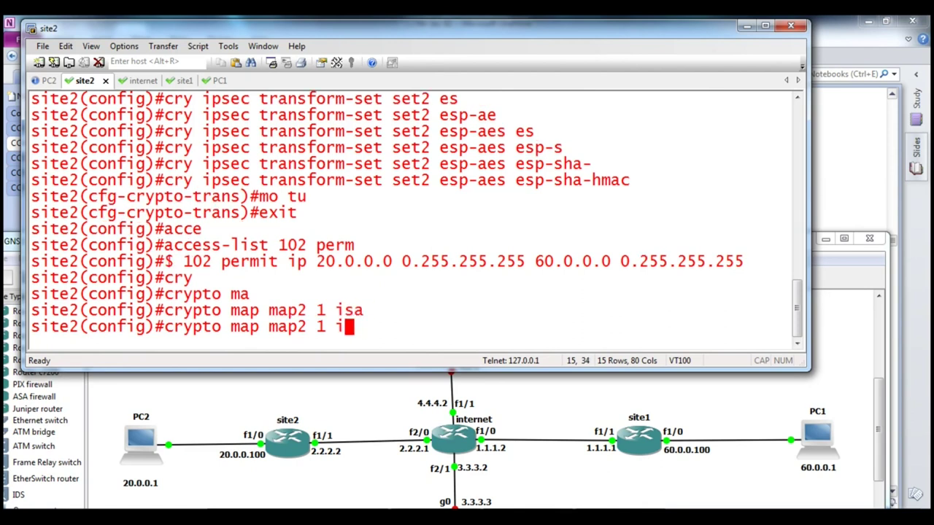
pyautogui.write('p')
pyautogui.press('Tab')
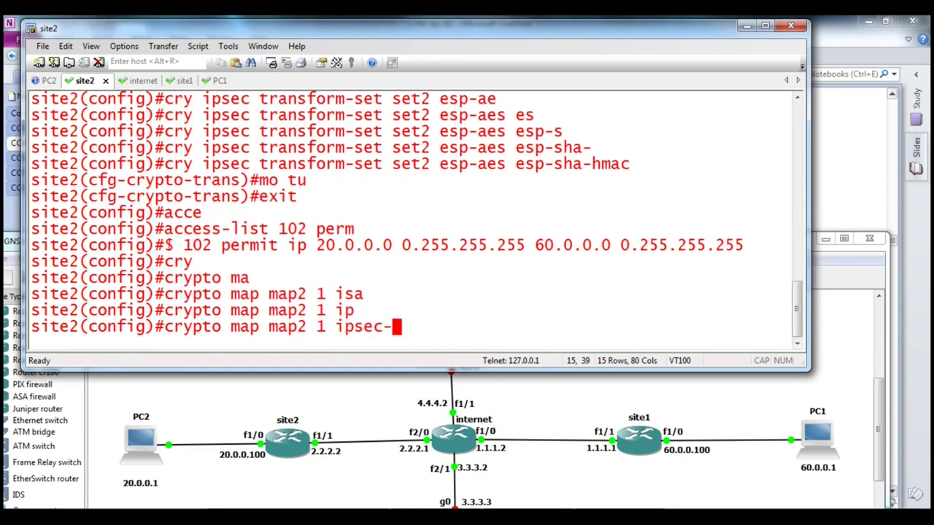
pyautogui.write('i')
pyautogui.press('Tab')
pyautogui.press('Return')
# Make crypto map map2 match access list 102
pyautogui.write('set a')
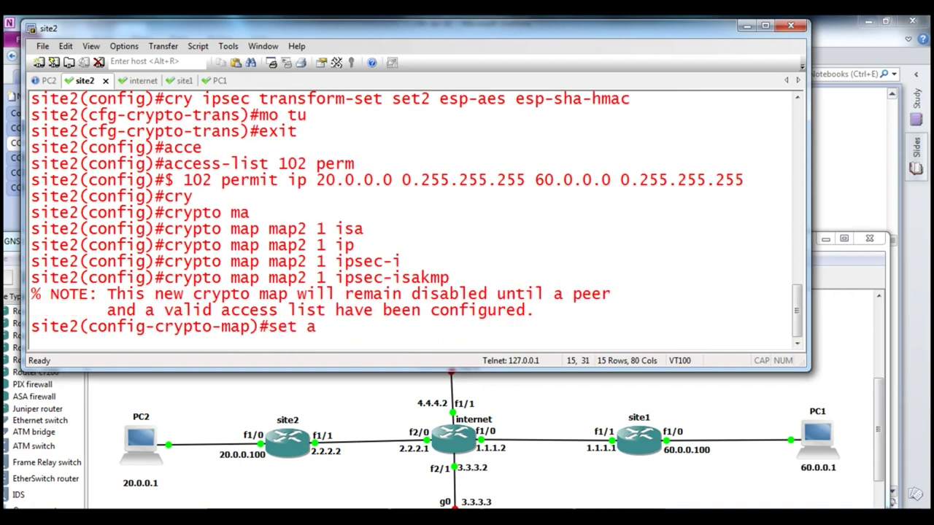
pyautogui.press('BackSpace')
pyautogui.press('BackSpace')
pyautogui.press('BackSpace')
pyautogui.press('BackSpace')
pyautogui.press('BackSpace')
pyautogui.write('ma')
pyautogui.press('Tab')
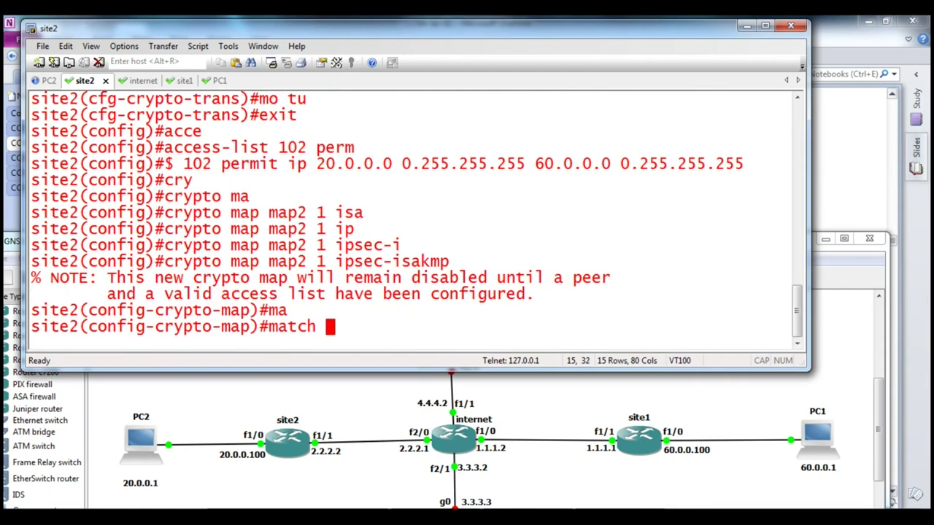
pyautogui.write('a')
pyautogui.press('Tab')
pyautogui.write('102')
pyautogui.press('Return')
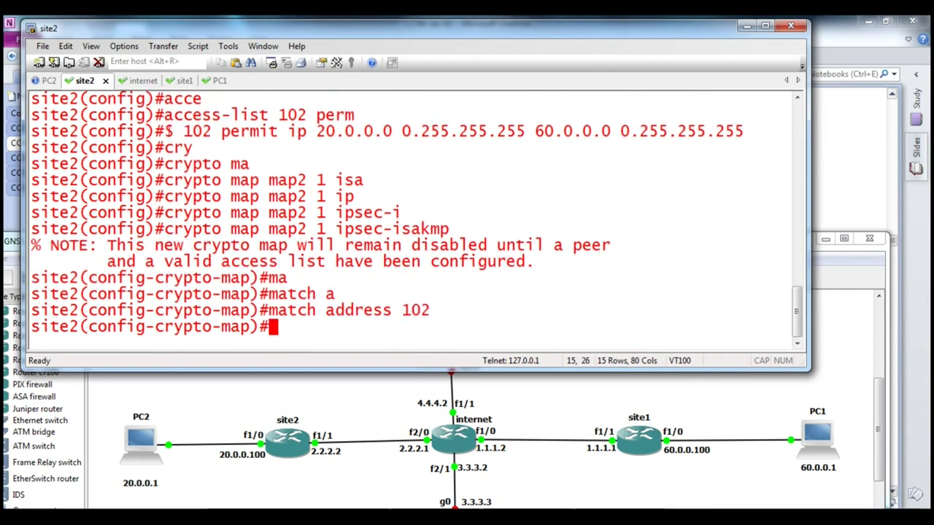
# Set map2's peer to 1.1.1.1 and its transform set to set2
pyautogui.write('set pee')
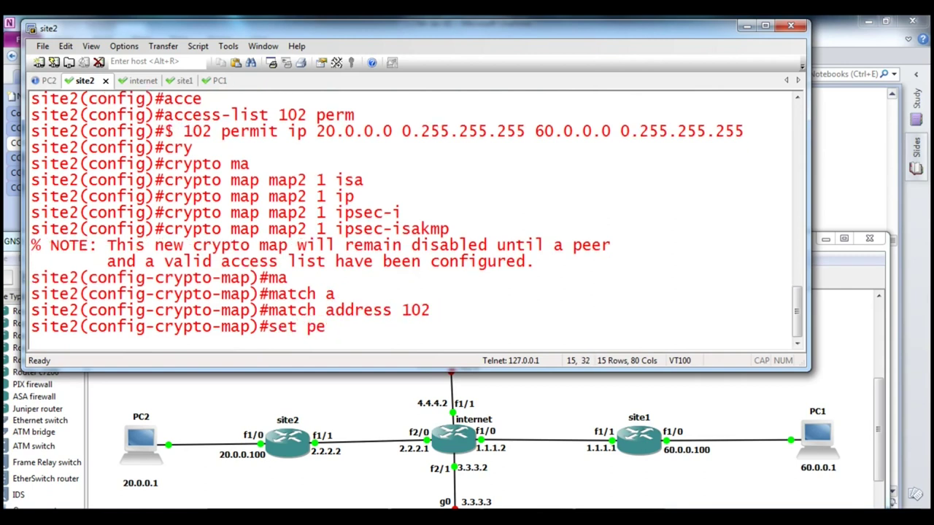
pyautogui.press('Tab')
pyautogui.write('1.1.1.1')
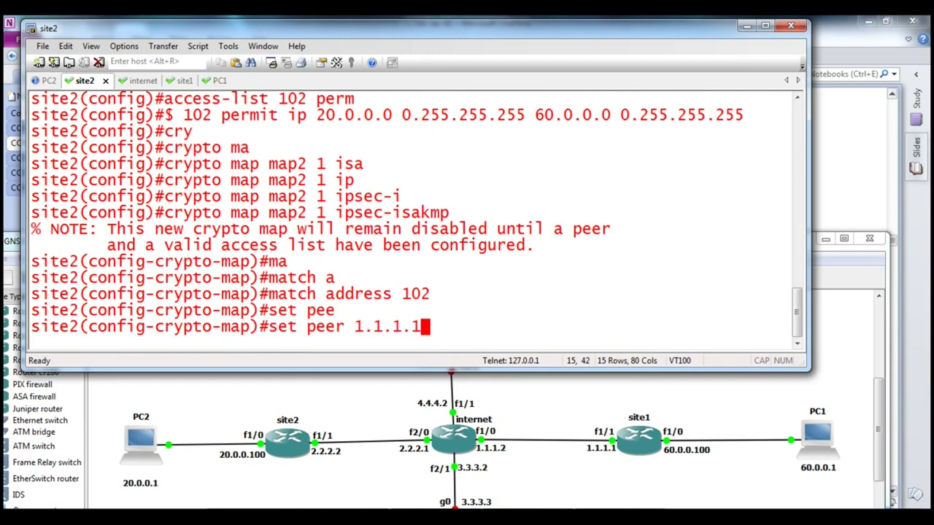
pyautogui.press('Return')
pyautogui.write('set tra')
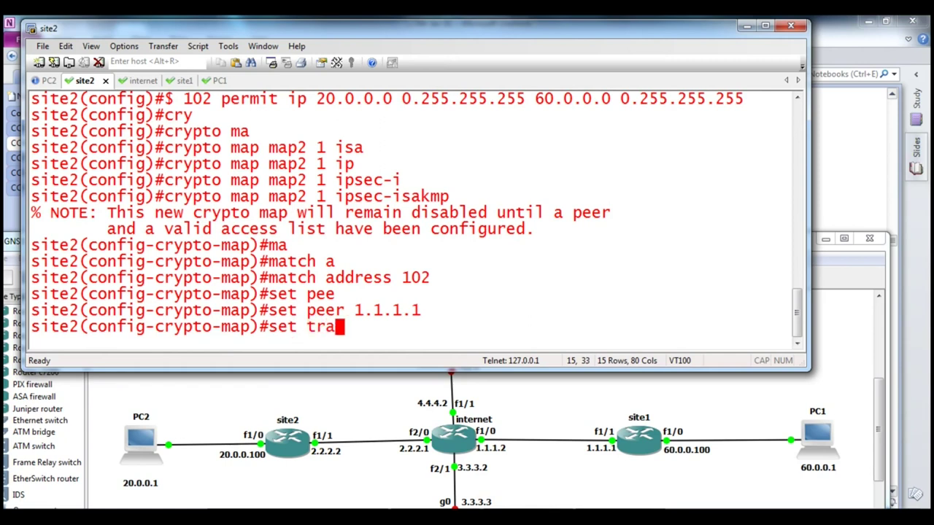
pyautogui.press('Tab')
pyautogui.write('set2')
pyautogui.press('Return')
# Apply crypto map map2 to site2's interface f1/1, then return to site1
pyautogui.write('exit')
pyautogui.press('Return')
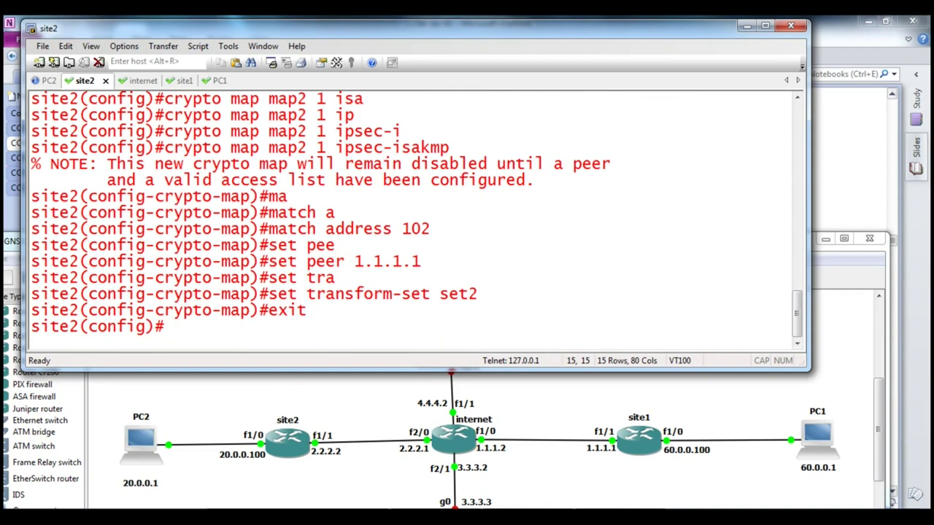
pyautogui.write('inter f1/1')
pyautogui.press('Return')
pyautogui.write('crypto')
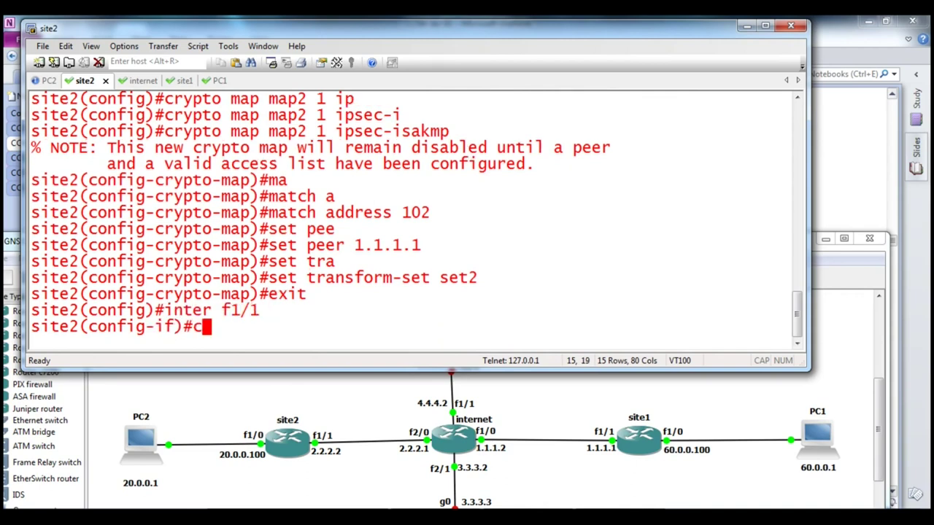
pyautogui.press('Tab')
pyautogui.write('ma')
pyautogui.press('Tab')
pyautogui.write('map2')
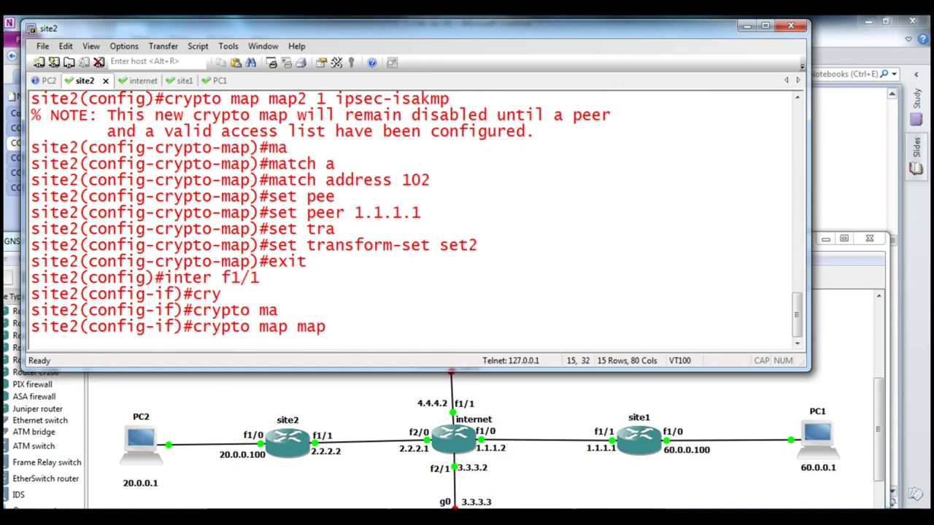
pyautogui.press('Return')
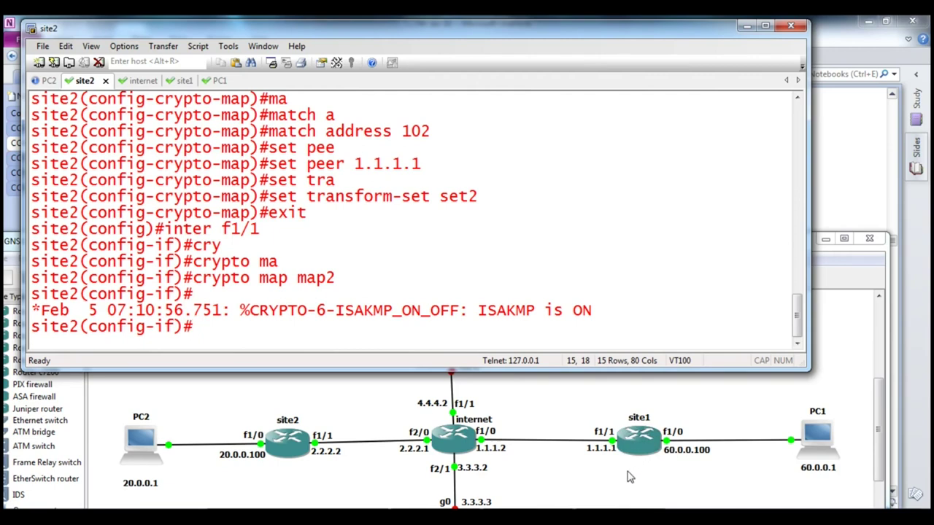
pyautogui.click(184, 83)
# Run 'do sh ip route' on site1 and mark the default route 0.0.0.0/0 via 1.1.1.2
pyautogui.write('do sh ip rou')
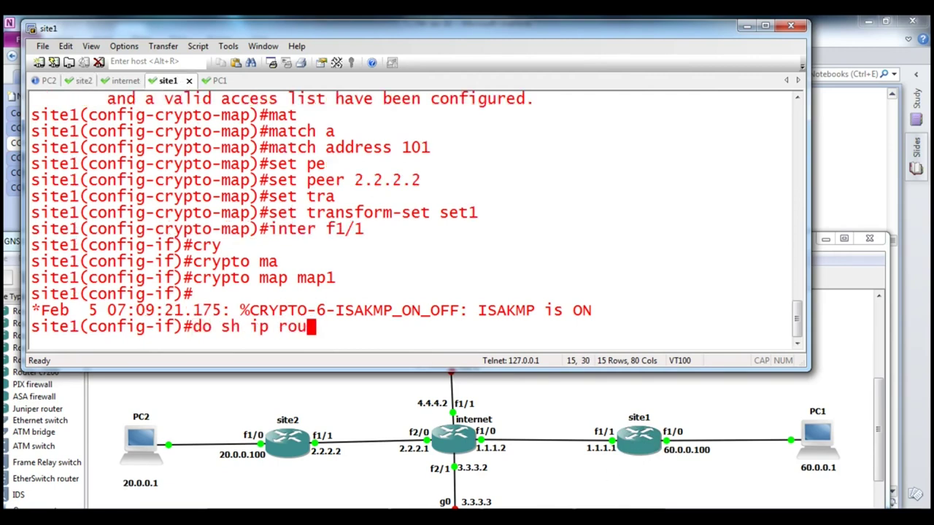
pyautogui.write('te')
pyautogui.press('Return')
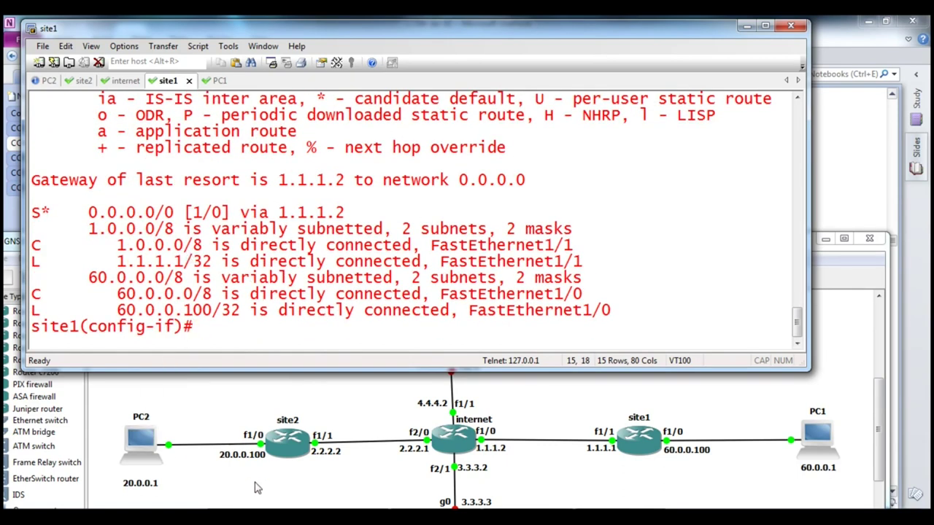
pyautogui.moveTo(89, 213); pyautogui.dragTo(172, 220)
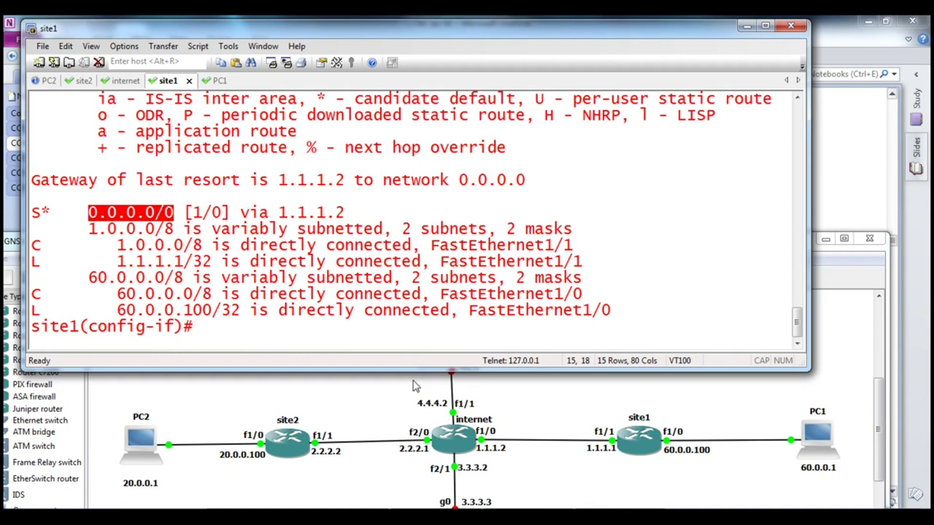
# Capture the internet–site1 link in Wireshark, then switch to the PC1 console
pyautogui.rightClick(531, 443)
pyautogui.click(549, 450)
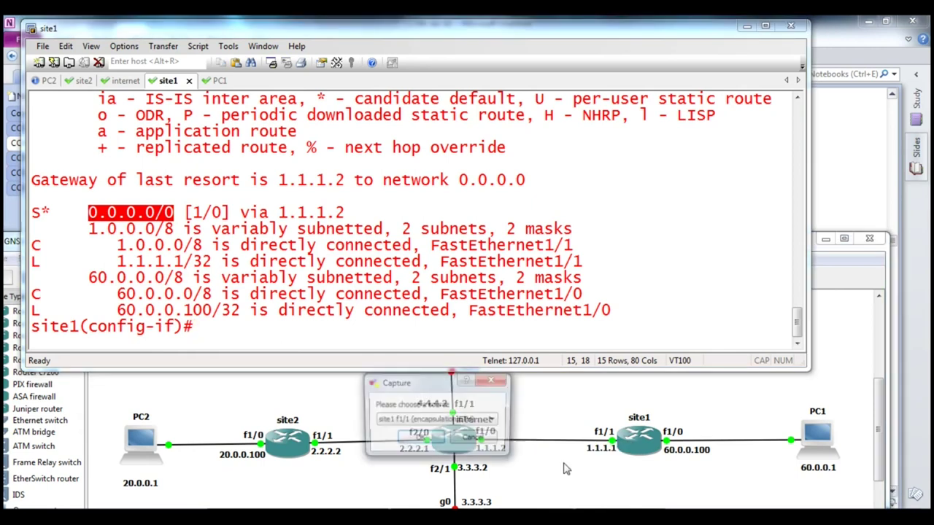
pyautogui.click(419, 438)
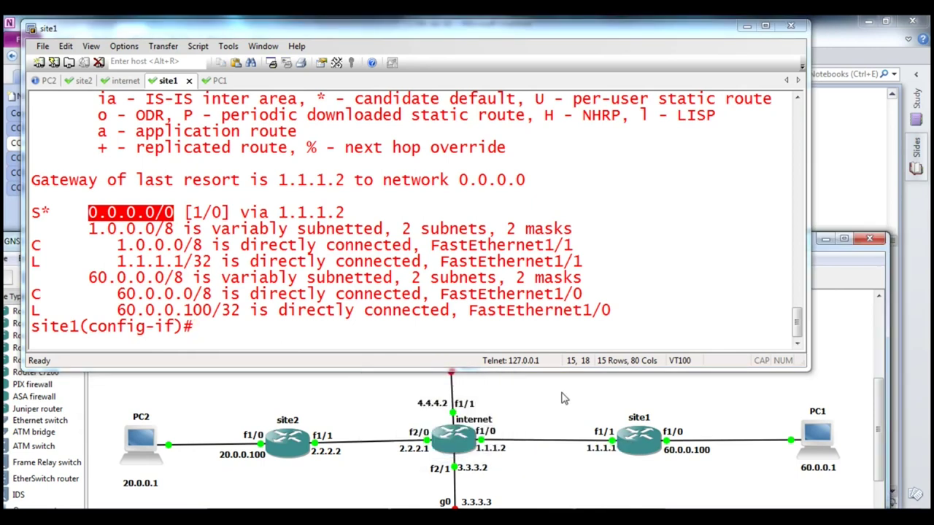
pyautogui.rightClick(552, 447)
pyautogui.click(576, 459)
pyautogui.click(213, 81)
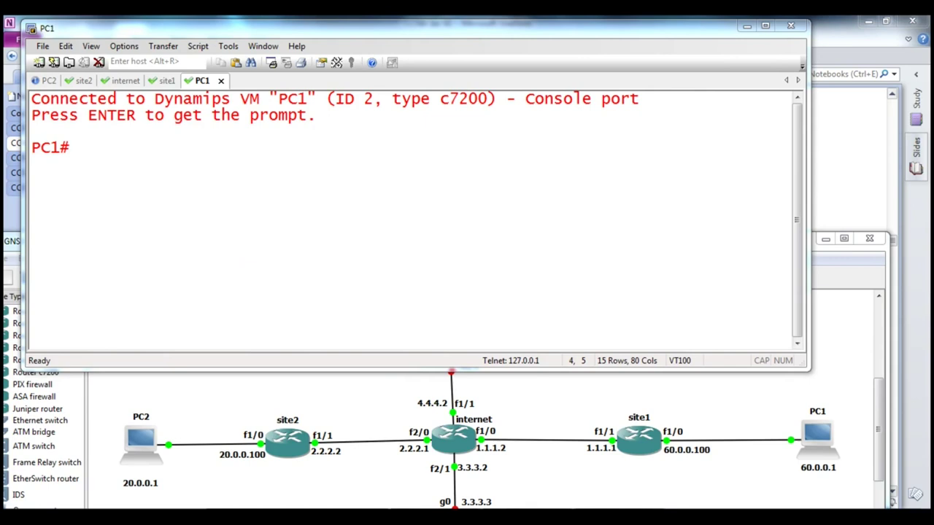
# Ping 20.0.0.1 from PC1, getting 3 of 5 replies, and uncover the Wireshark capture
pyautogui.click(743, 29)
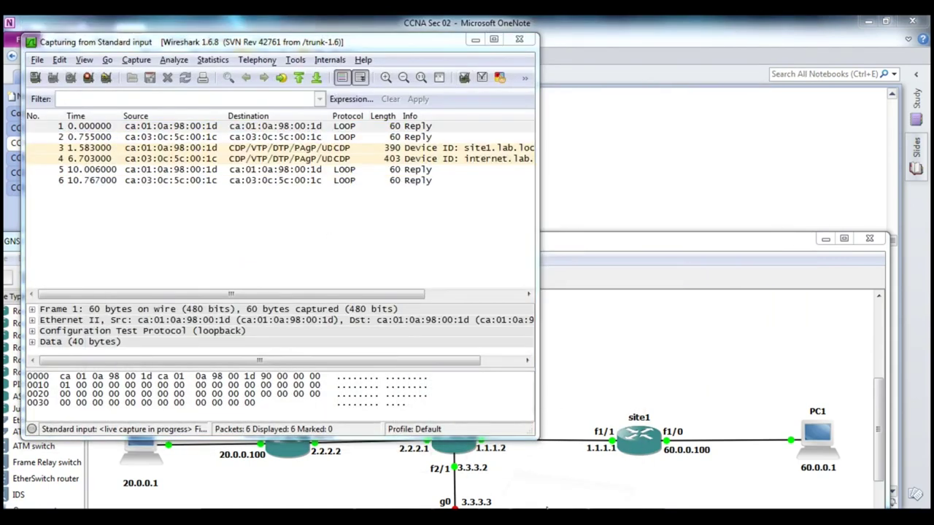
pyautogui.hotkey('alt', 'Tab')
pyautogui.write('p')
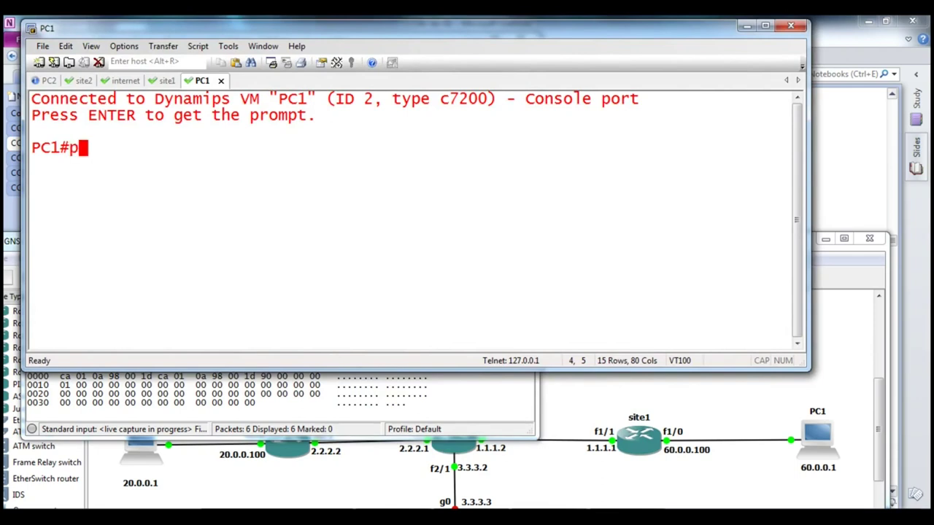
pyautogui.write('ing 60')
pyautogui.press('BackSpace')
pyautogui.press('BackSpace')
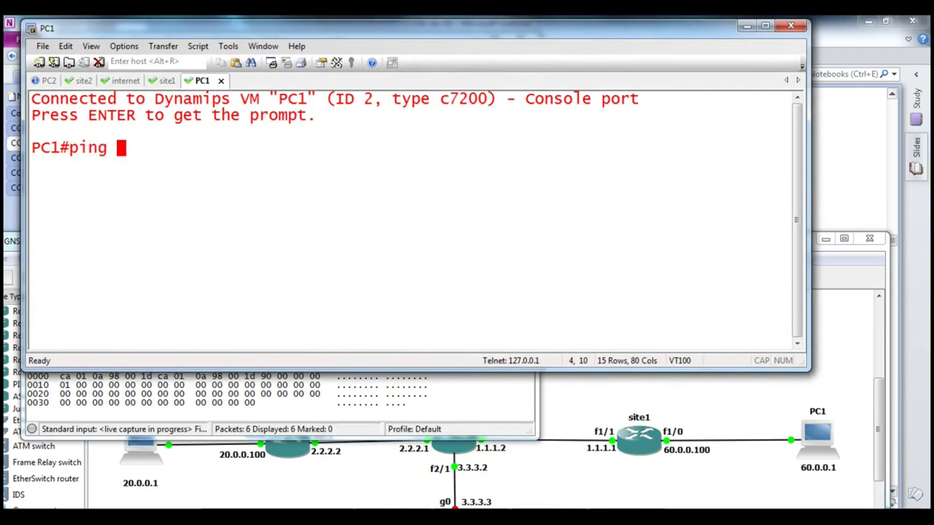
pyautogui.write('20.0.0.1')
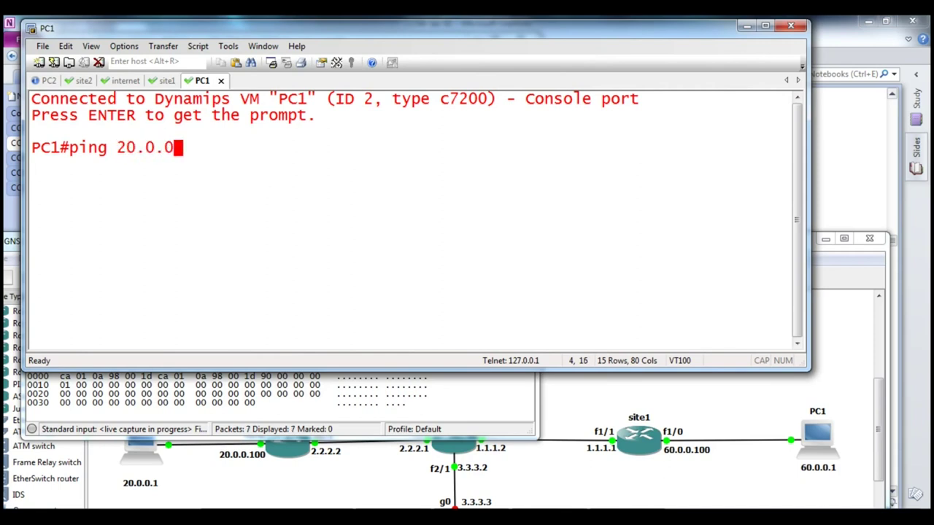
pyautogui.press('Return')
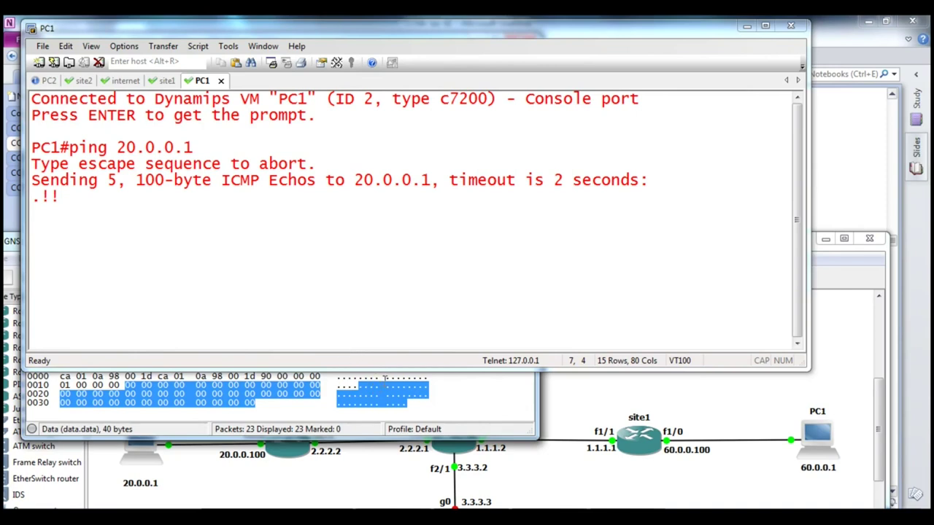
pyautogui.moveTo(454, 30); pyautogui.dragTo(740, 177)
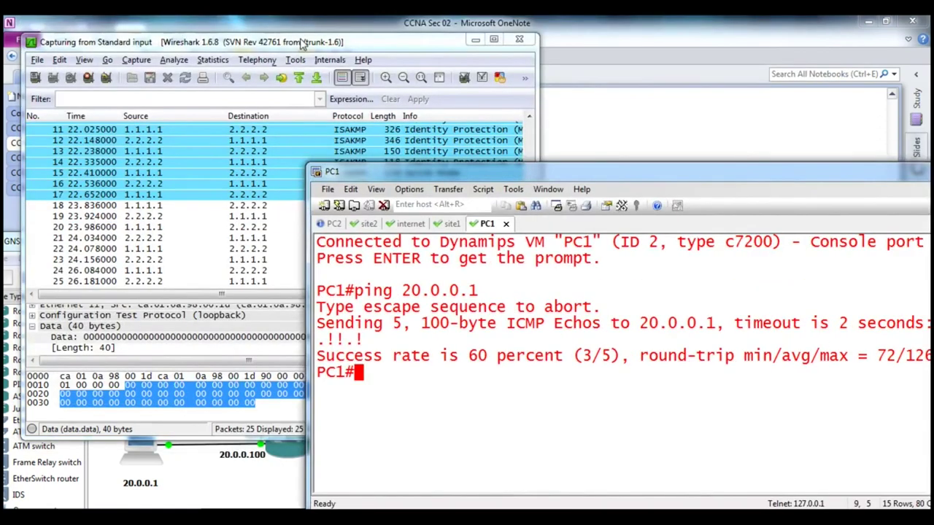
# Open ESP frame 21 from 2.2.2.2 and expand its ESP header to show SPI 0x9e50b282
pyautogui.moveTo(424, 171); pyautogui.dragTo(231, 296)
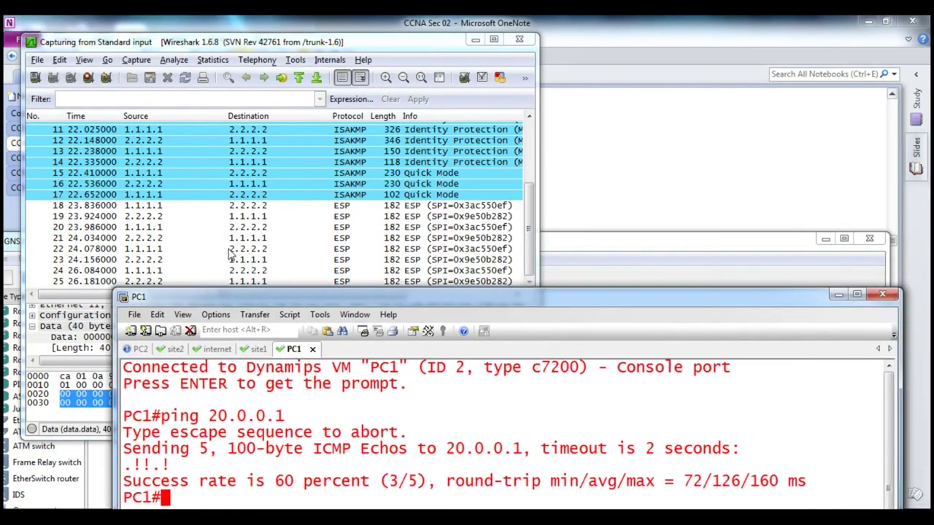
pyautogui.click(314, 227)
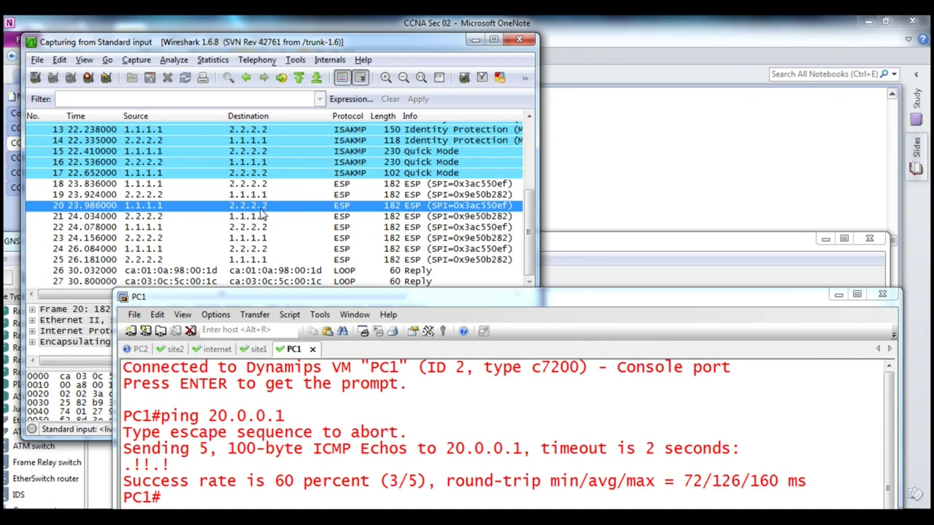
pyautogui.click(150, 220)
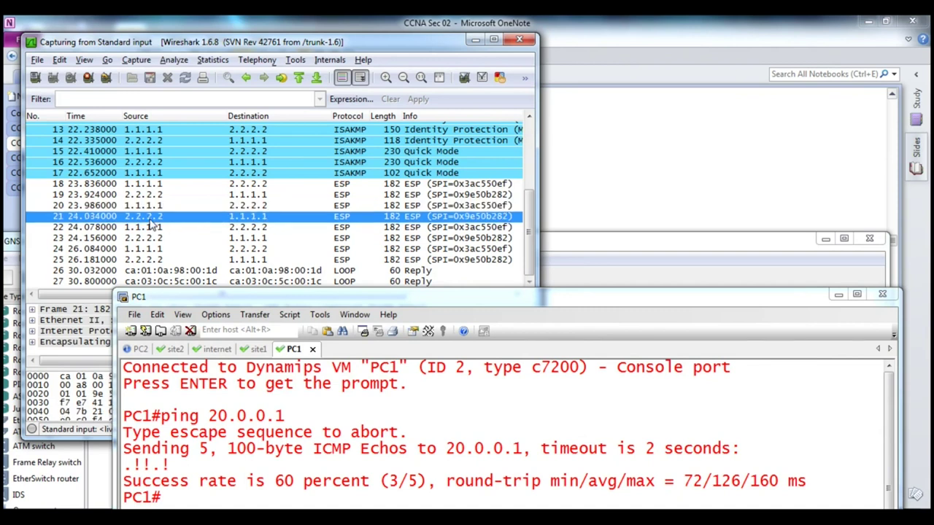
pyautogui.doubleClick(264, 220)
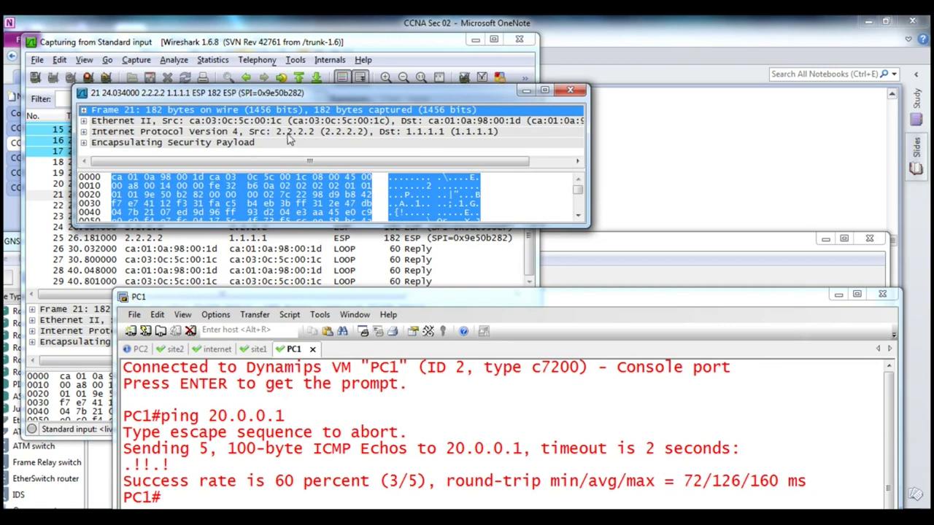
pyautogui.click(84, 144)
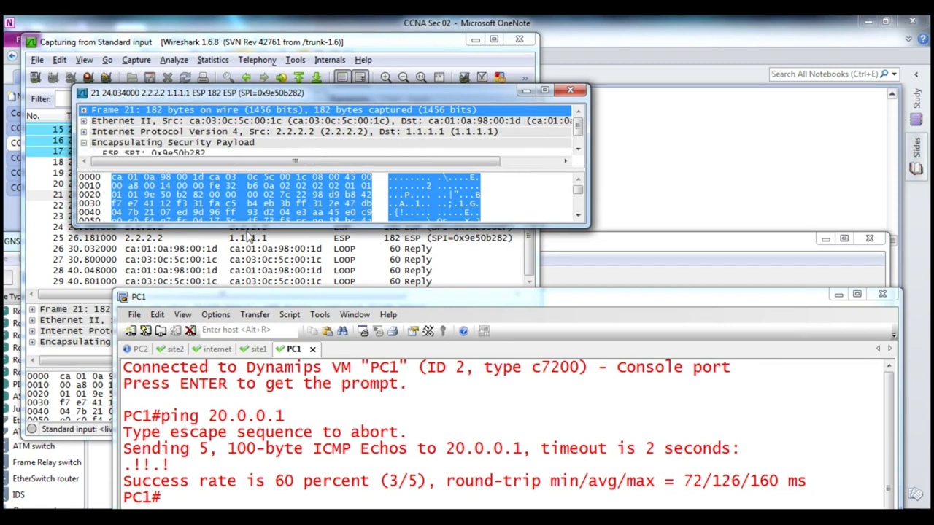
pyautogui.moveTo(249, 225); pyautogui.dragTo(251, 361)
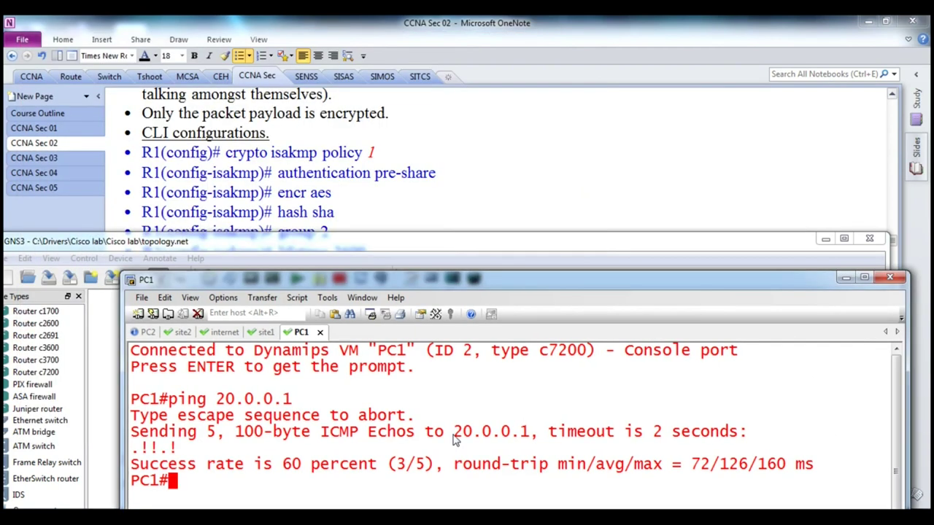
# Re-run the ping to 20.0.0.1 from PC1, twice
pyautogui.press('Up')
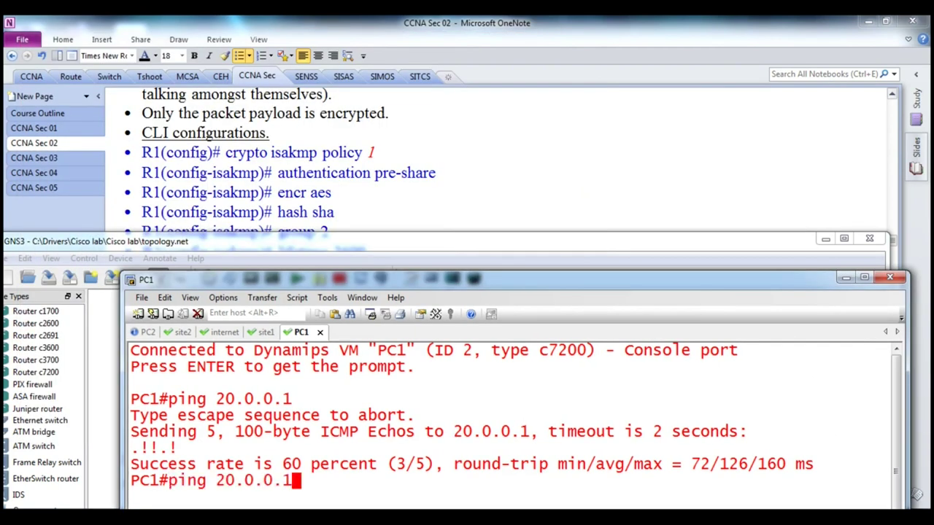
pyautogui.press('Return')
pyautogui.moveTo(495, 279); pyautogui.dragTo(494, 115)
pyautogui.press('Up')
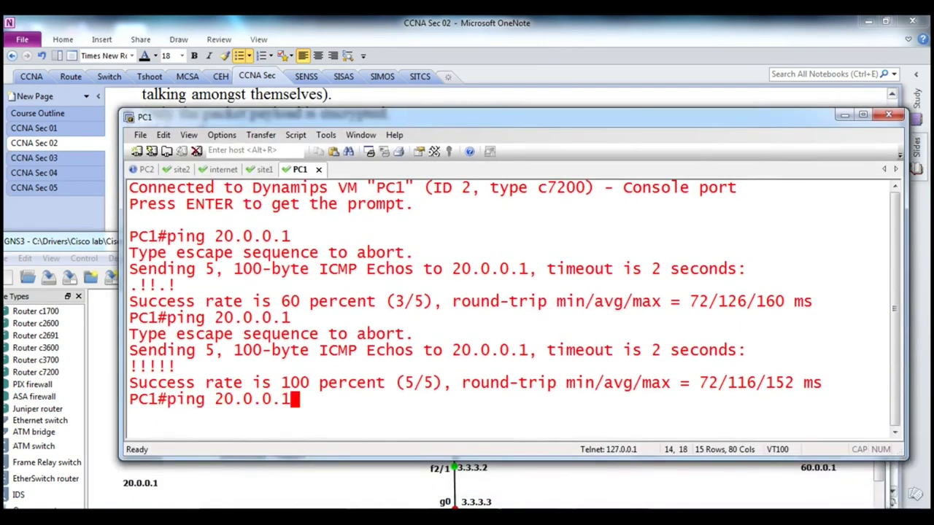
pyautogui.press('Return')
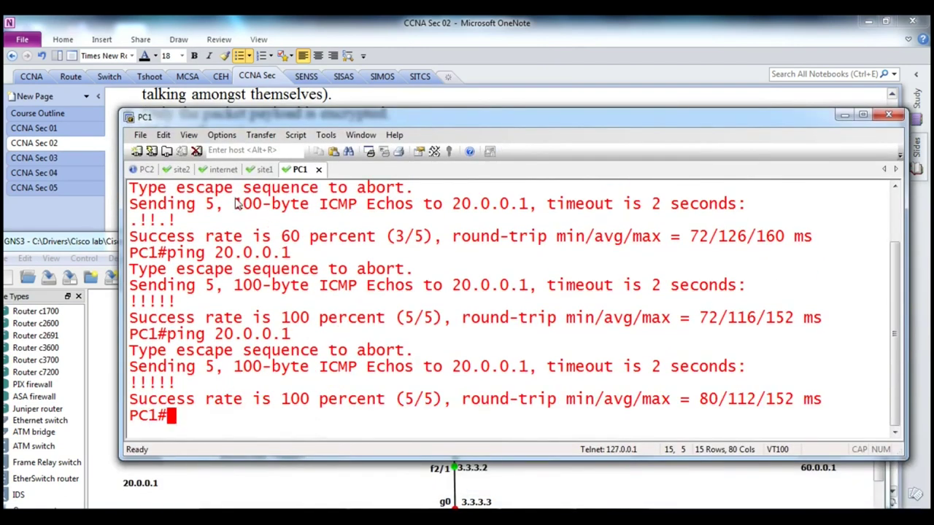
# On site1, leave configuration mode and run show crypto ipsec sa
pyautogui.click(257, 171)
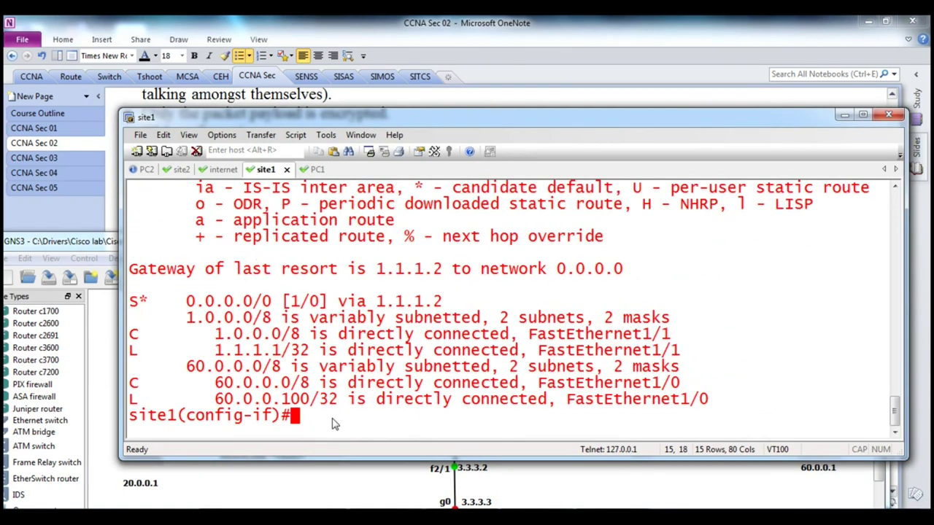
pyautogui.hotkey('ctrl', 'z')
pyautogui.press('Return')
pyautogui.press('Return')
pyautogui.press('Return')
pyautogui.write('sh crypto ip')
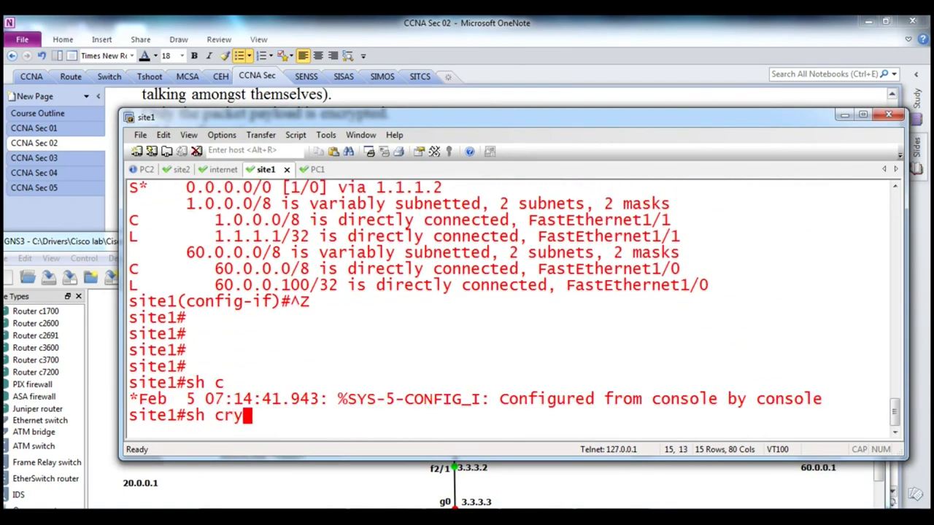
pyautogui.press('Tab')
pyautogui.write('ip')
pyautogui.press('Tab')
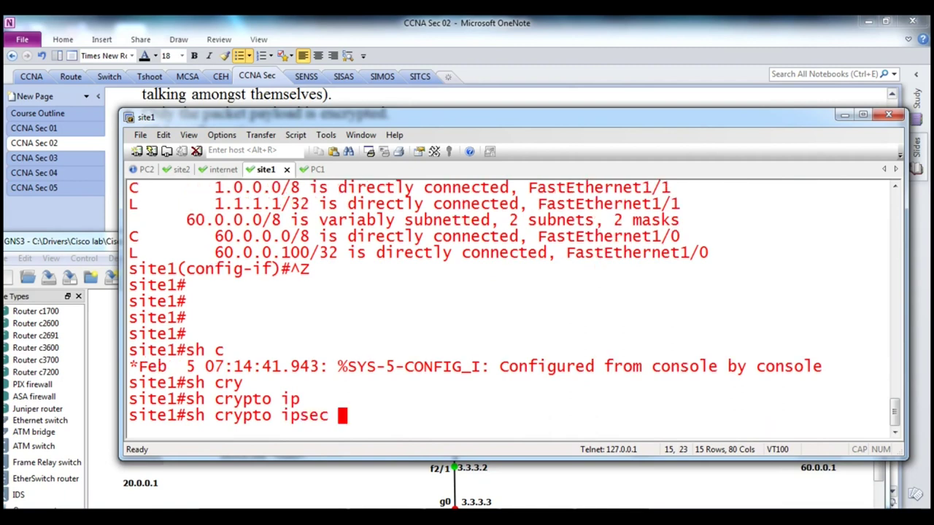
pyautogui.press('Tab')
pyautogui.write('sa')
pyautogui.press('Tab')
pyautogui.press('Return')
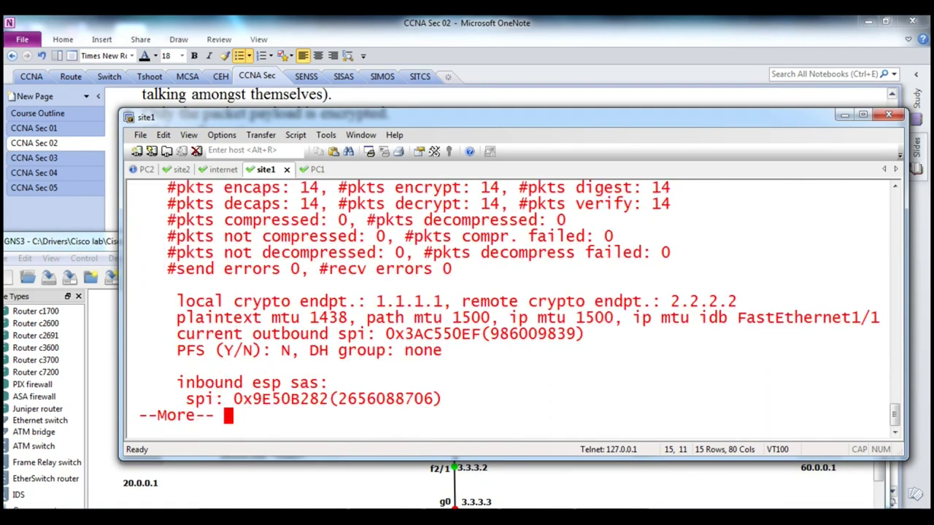
# Highlight the encrypt: 14 and decrypt: 14 packet counters in the SA output
pyautogui.scroll(1, 540, 295)
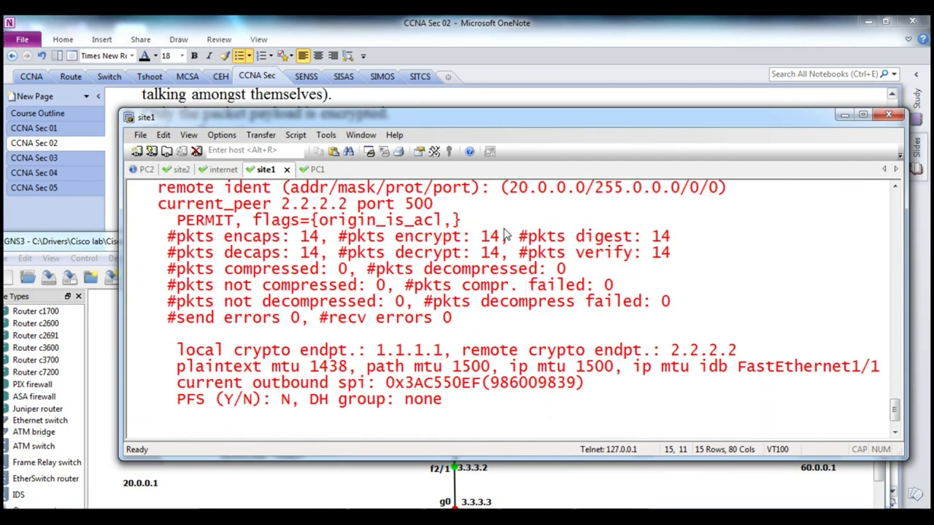
pyautogui.moveTo(503, 235); pyautogui.dragTo(481, 239)
pyautogui.moveTo(394, 238); pyautogui.dragTo(501, 235)
pyautogui.moveTo(394, 253); pyautogui.dragTo(500, 252)
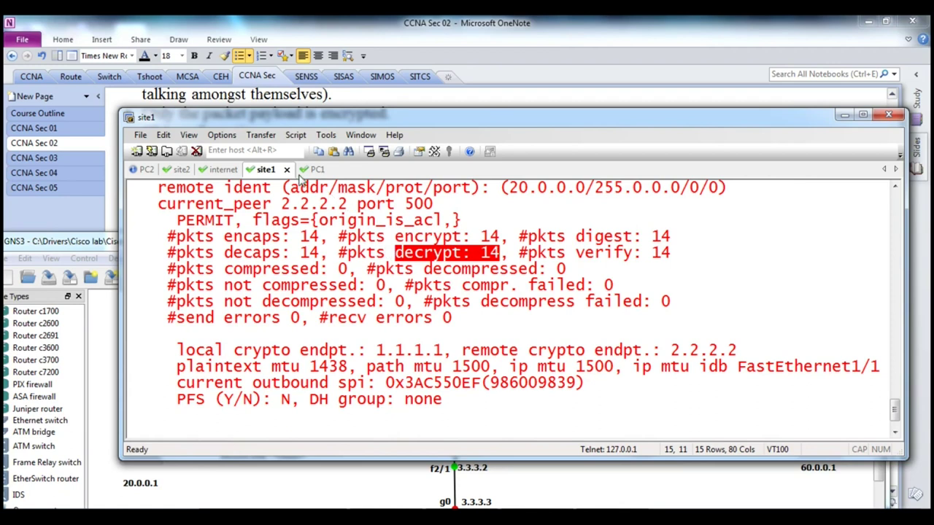
# Highlight PC1's five successful replies and send another ping to 20.0.0.1
pyautogui.click(300, 170)
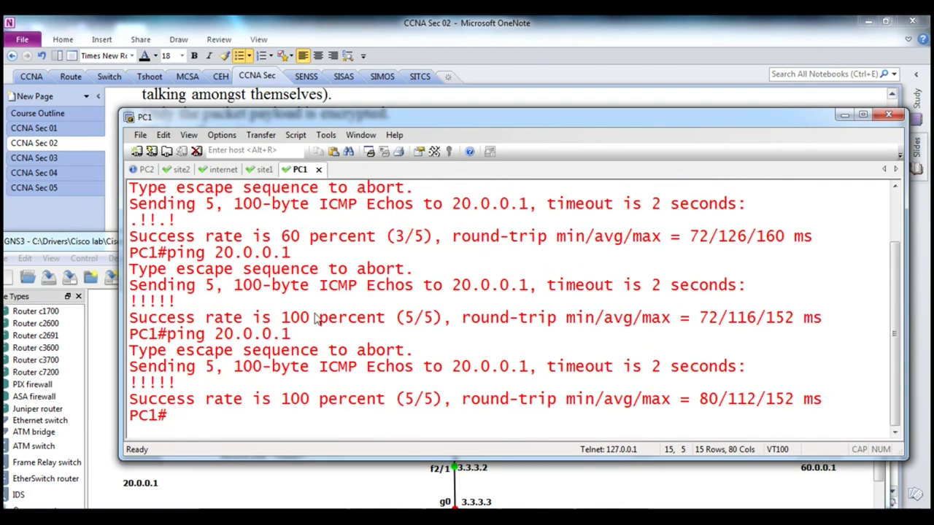
pyautogui.moveTo(131, 381); pyautogui.dragTo(176, 382)
pyautogui.press('Up')
pyautogui.press('Return')
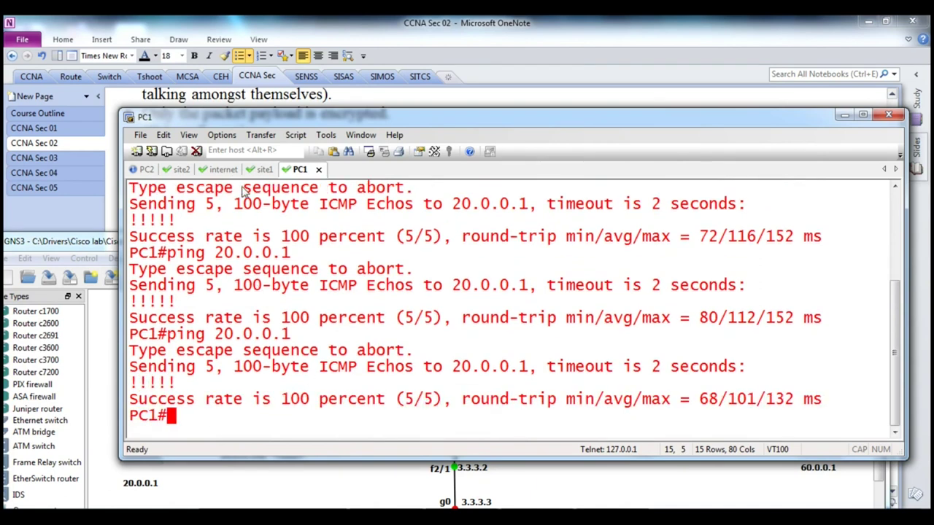
# Rerun show crypto ipsec sa on site1 and highlight the counters now at 19
pyautogui.click(265, 169)
pyautogui.press('q')
pyautogui.press('Return')
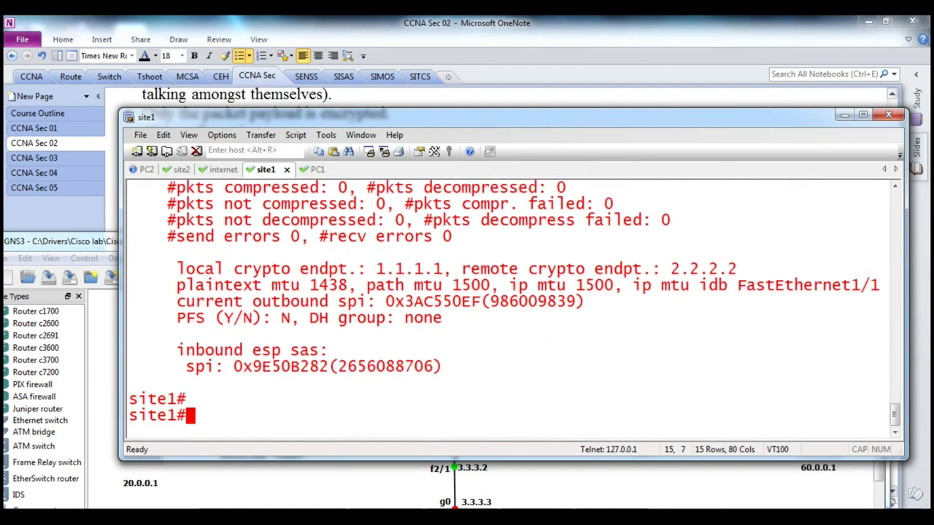
pyautogui.press('Up')
pyautogui.press('Return')
pyautogui.scroll(1, 478, 261)
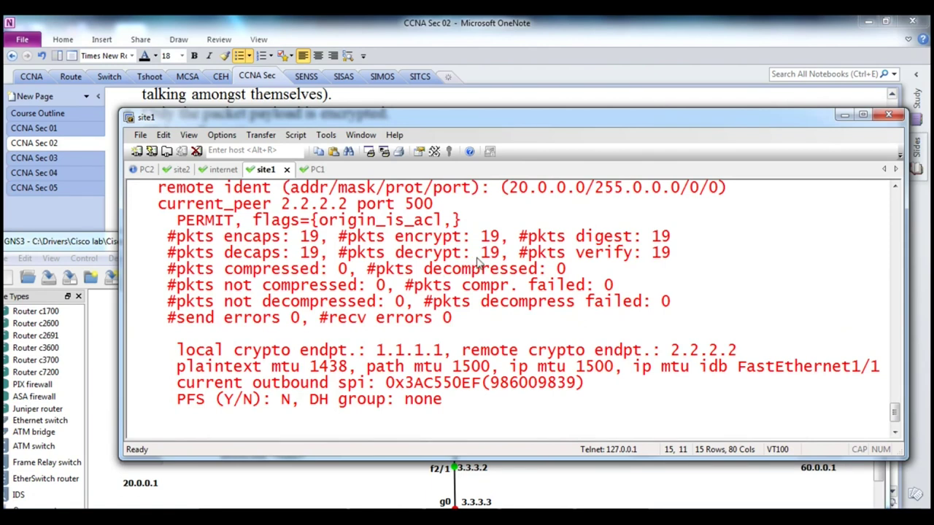
pyautogui.moveTo(500, 241); pyautogui.dragTo(474, 255)
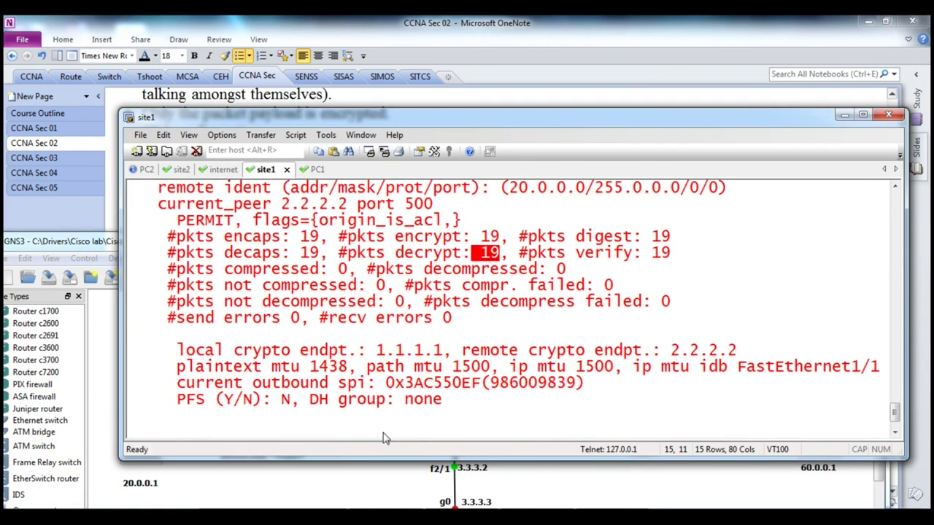
pyautogui.hotkey('alt', 'Tab')
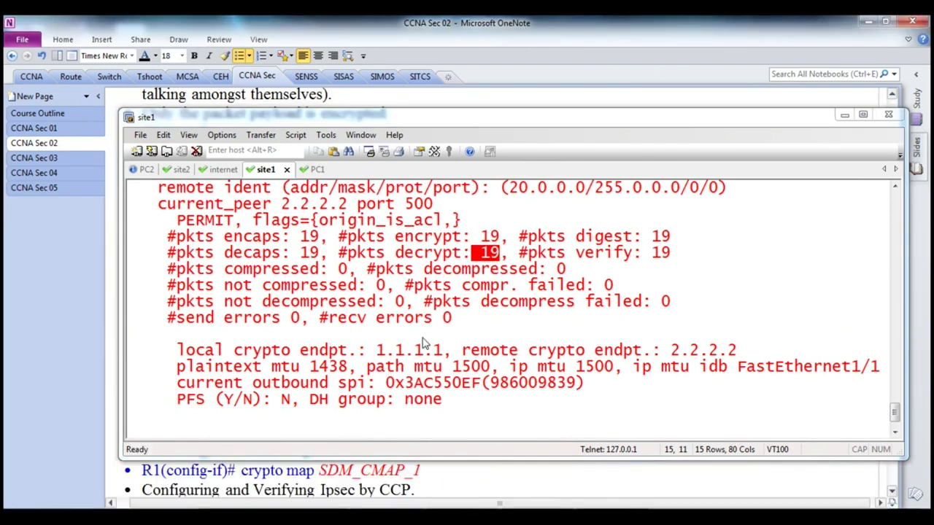
# Minimize the site1 terminal and enlarge the GNS3 topology to full screen
pyautogui.click(844, 114)
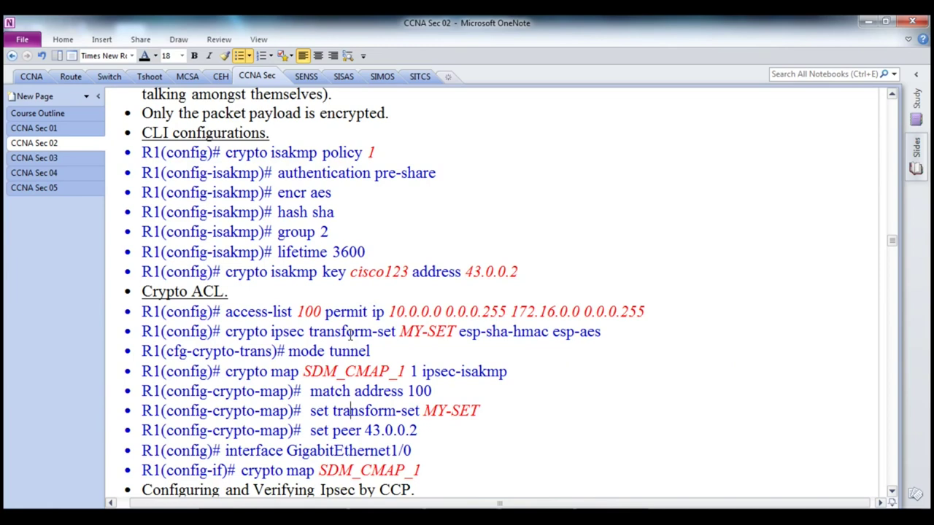
pyautogui.click(442, 506)
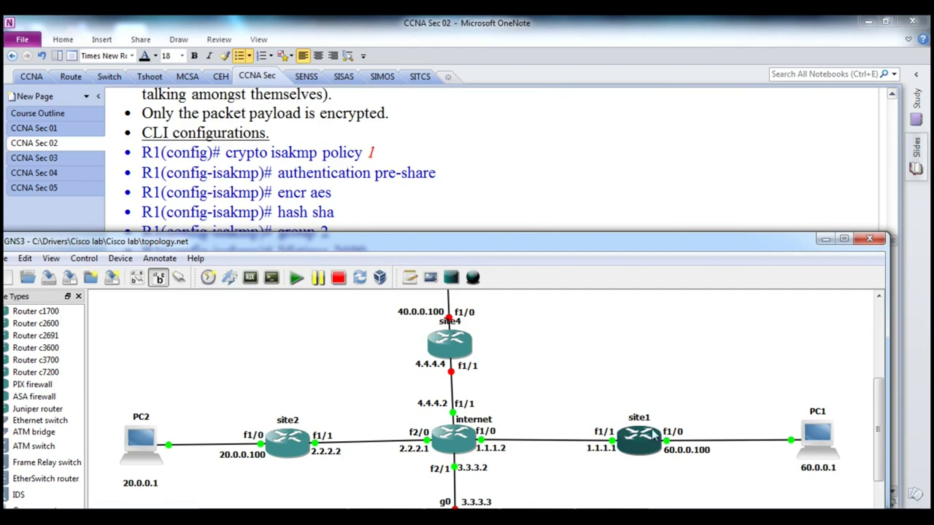
pyautogui.moveTo(631, 435)
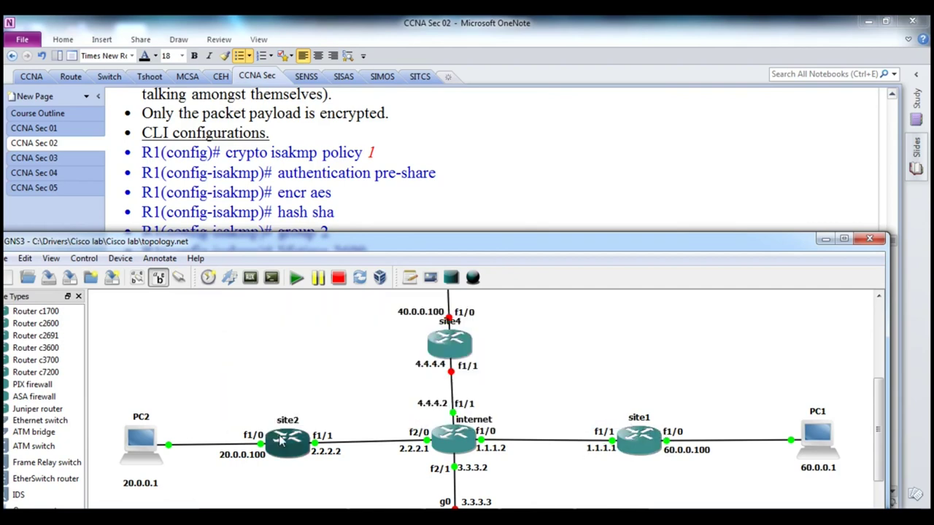
pyautogui.moveTo(282, 438)
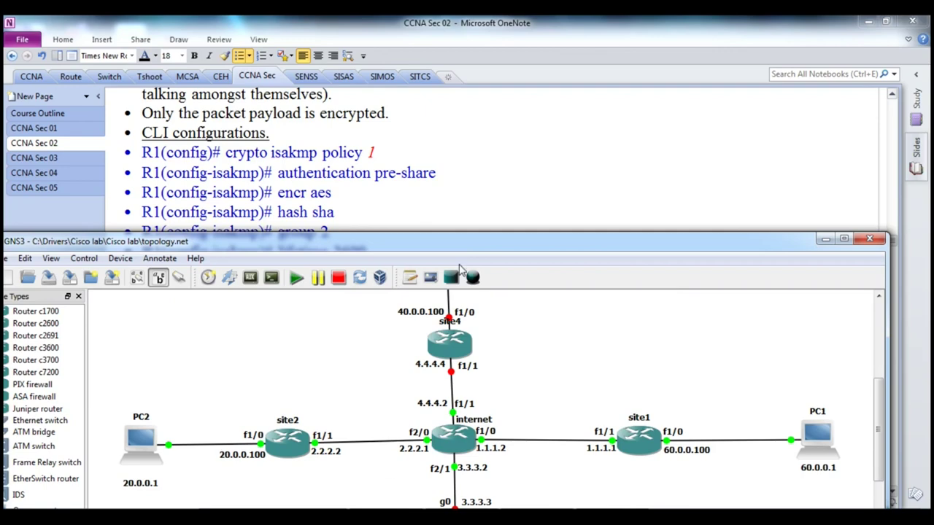
pyautogui.doubleClick(484, 242)
# In OneNote, scroll down to the 'Configuring and Verifying Ipsec by CCP' section
pyautogui.hotkey('alt', 'Tab')
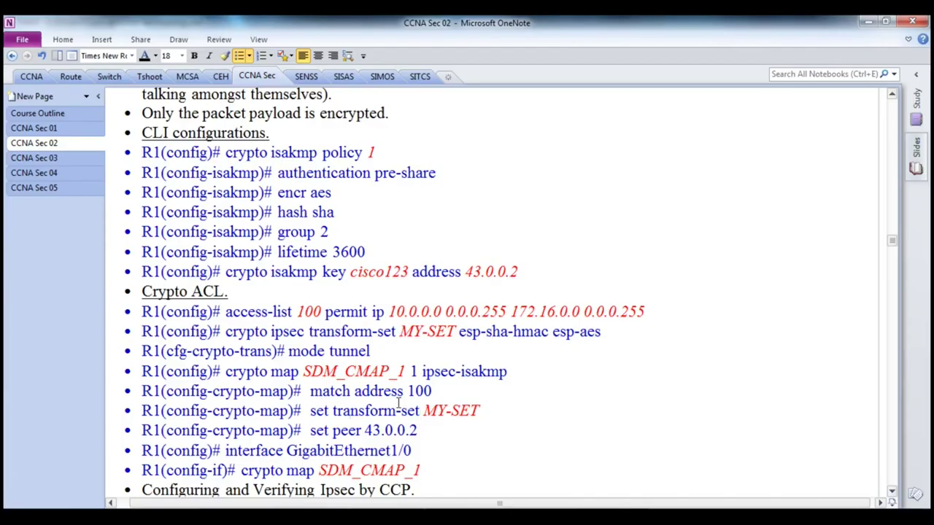
pyautogui.moveTo(211, 271); pyautogui.dragTo(256, 275)
pyautogui.moveTo(249, 421); pyautogui.dragTo(300, 417)
pyautogui.scroll(-3, 299, 419)
pyautogui.click(267, 413)
pyautogui.moveTo(181, 410); pyautogui.dragTo(347, 393)
pyautogui.click(438, 412)
pyautogui.scroll(-2, 477, 406)
pyautogui.scroll(-4, 477, 406)
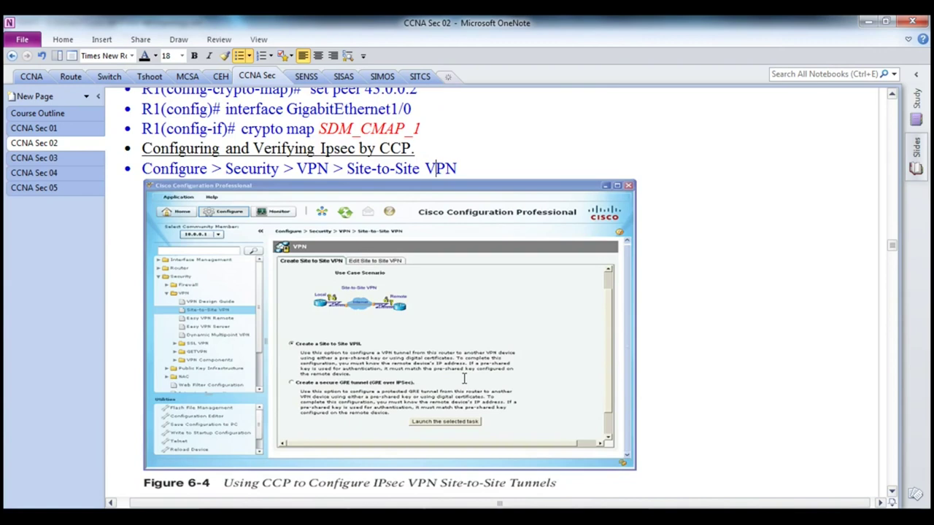
pyautogui.hotkey('alt', 'Tab')
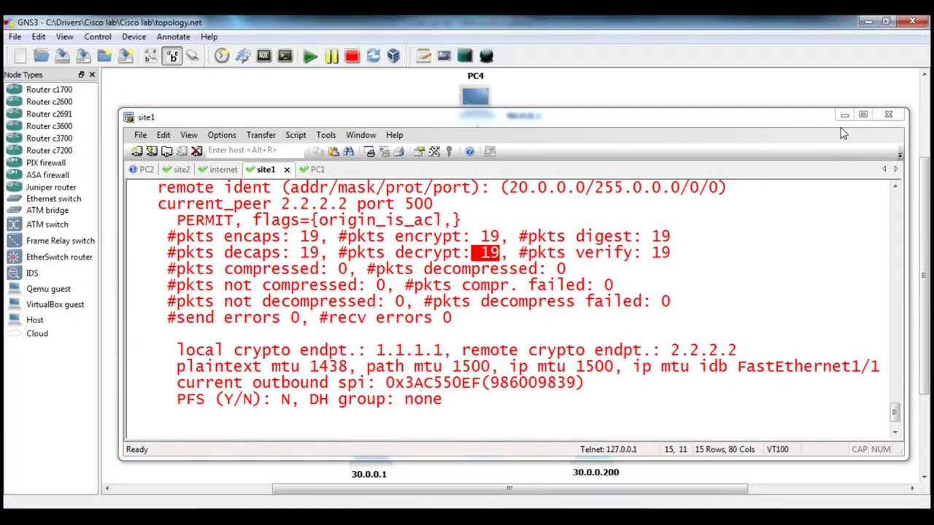
# Keep the SecureCRT terminal always on top and start Cisco Configuration Professional from the desktop toolbar
pyautogui.click(186, 138)
pyautogui.click(234, 330)
pyautogui.hotkey('alt', 'Tab')
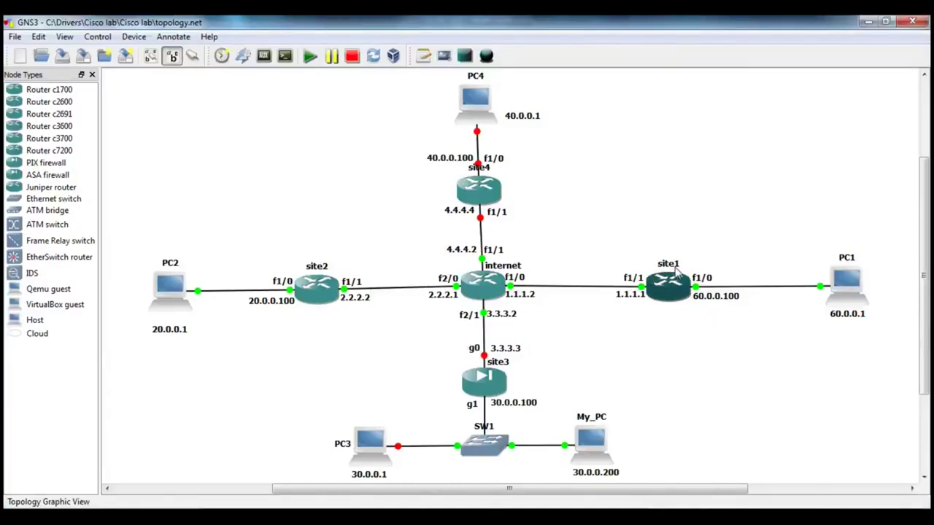
pyautogui.click(695, 505)
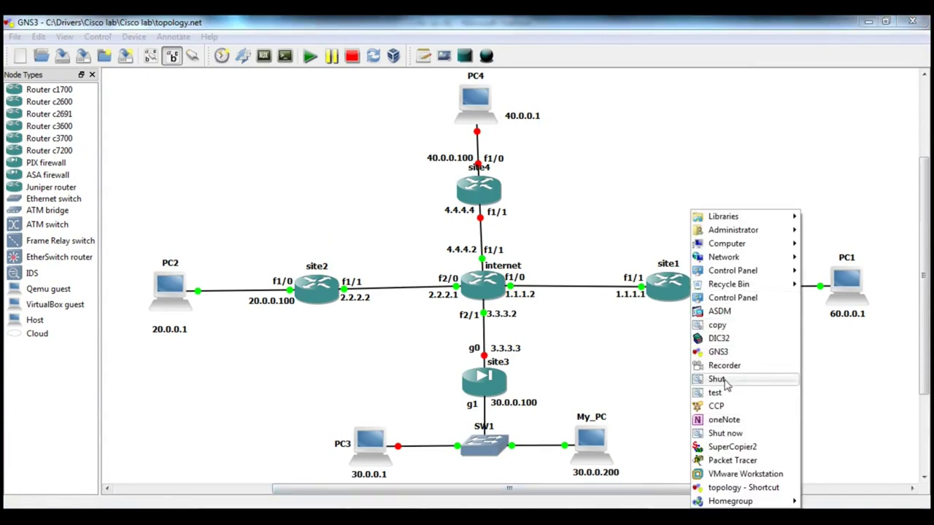
pyautogui.click(716, 406)
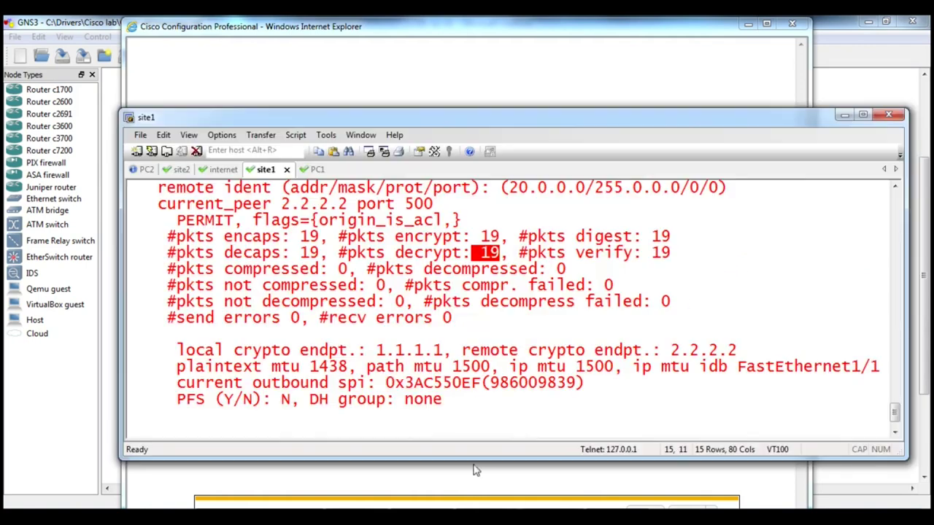
# List site1's configured local usernames with sh run | in user
pyautogui.press('space')
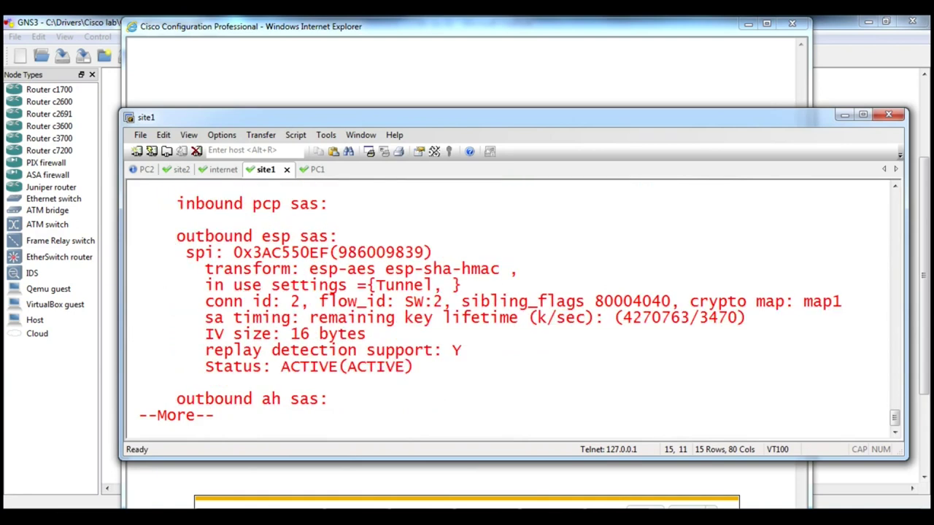
pyautogui.write('qsh ')
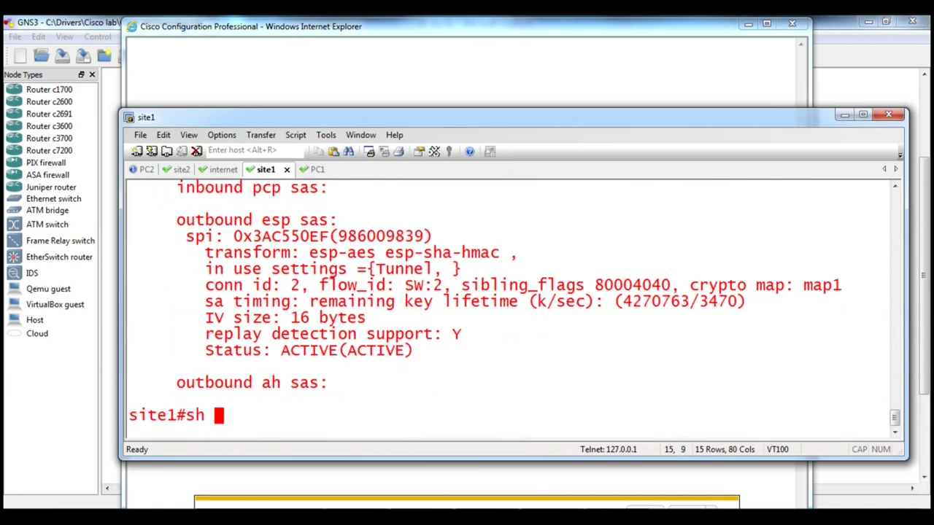
pyautogui.write('run ')
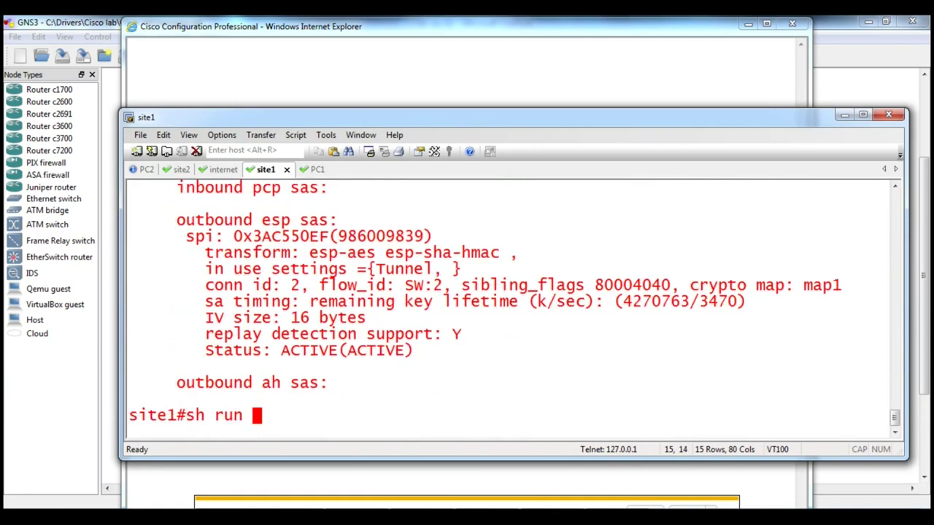
pyautogui.write('| in user')
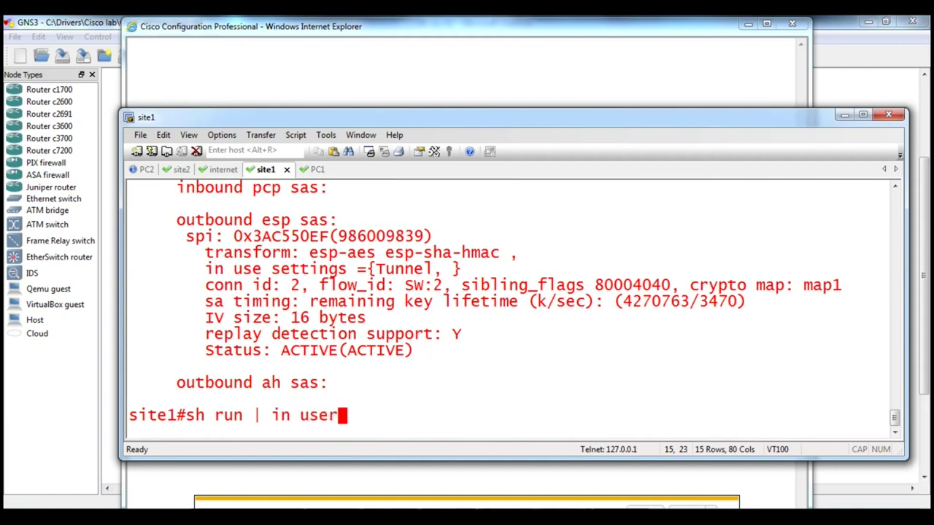
pyautogui.press('Return')
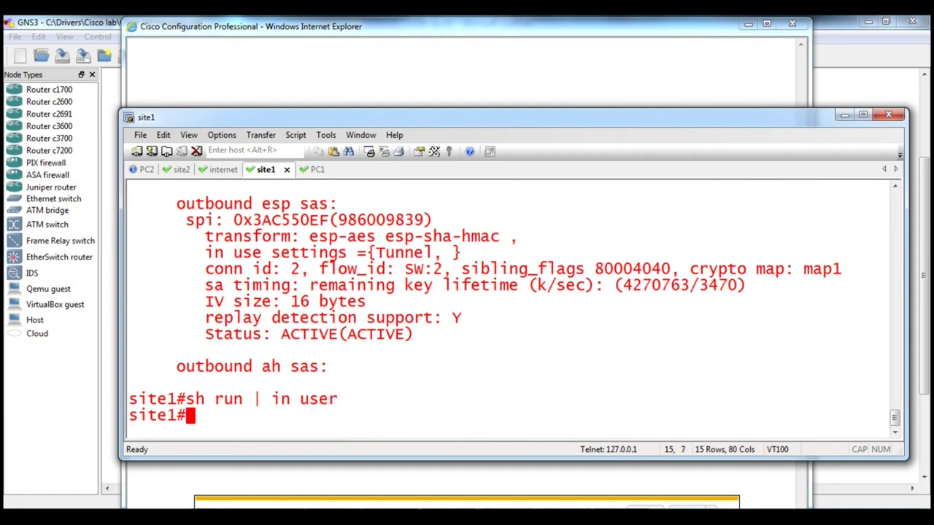
# Enable ip http server and ip http authentication local in global configuration
pyautogui.write('conf t')
pyautogui.press('Return')
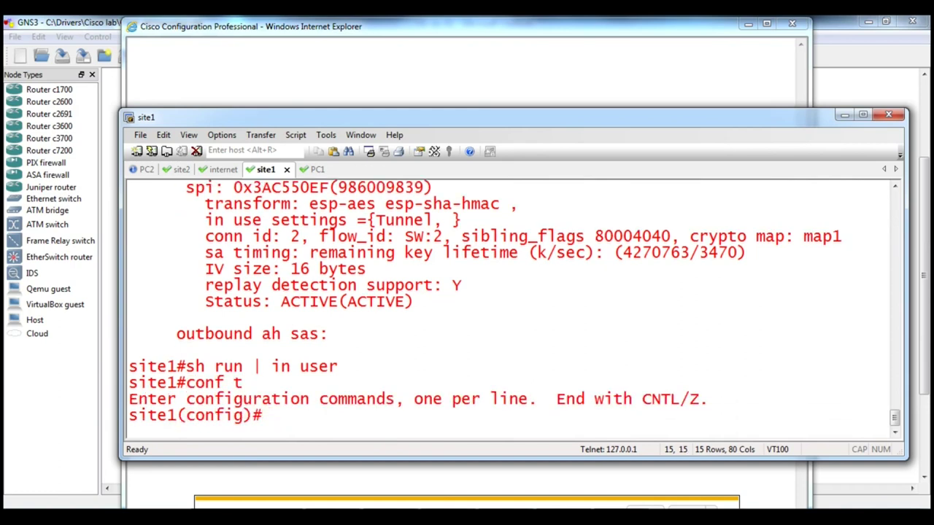
pyautogui.write('ip htt')
pyautogui.press('Tab')
pyautogui.write('ser')
pyautogui.press('Tab')
pyautogui.press('Return')
pyautogui.write('ip htt')
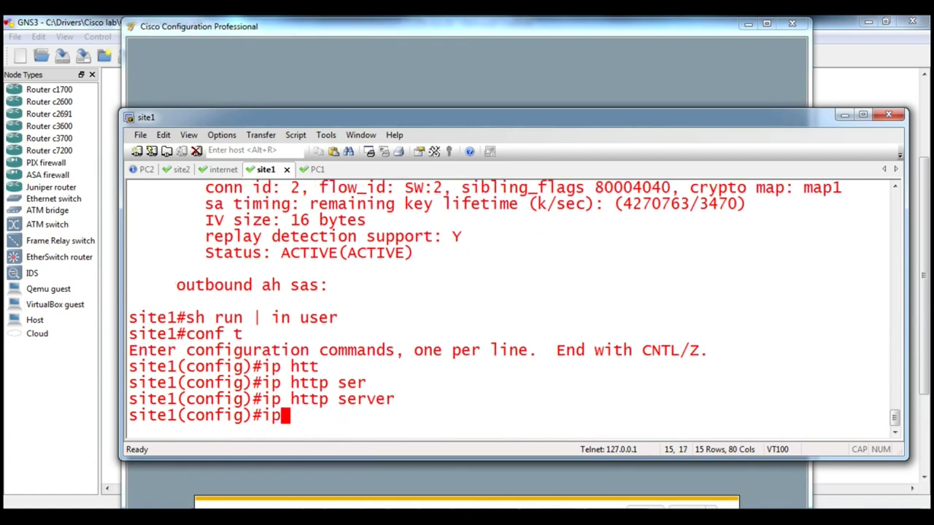
pyautogui.press('Tab')
pyautogui.write('au')
pyautogui.press('Tab')
pyautogui.write('lo')
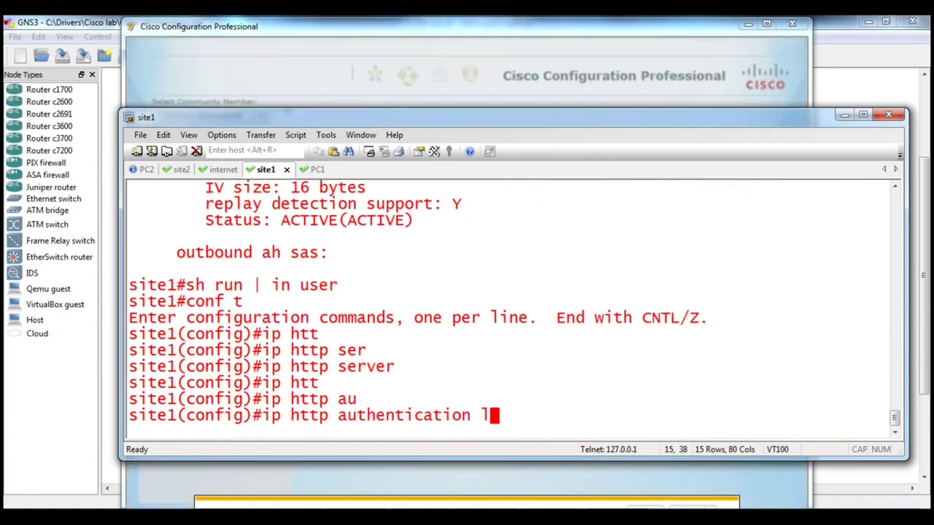
pyautogui.press('Tab')
pyautogui.press('Return')
# Create local user user1 with privilege 15 and its password
pyautogui.write('user')
pyautogui.press('Tab')
pyautogui.write('n')
pyautogui.press('Tab')
pyautogui.write('user1 pri')
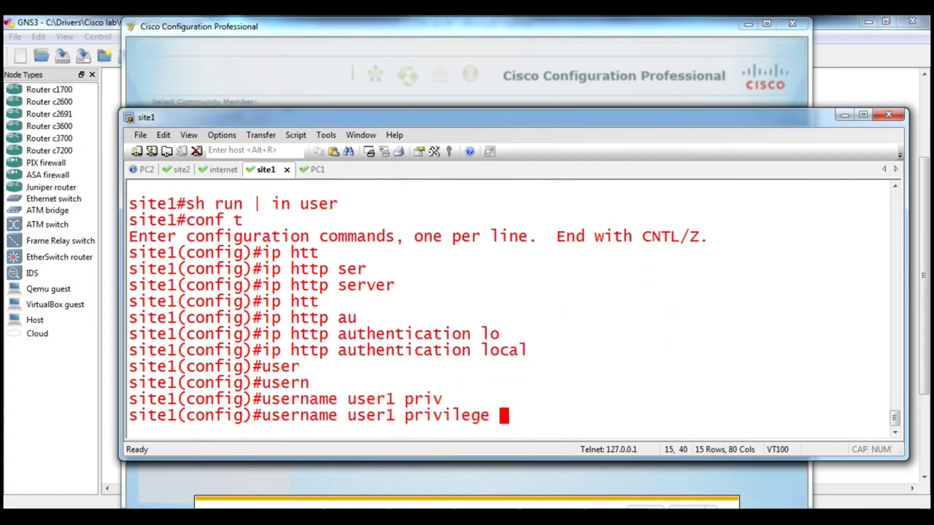
pyautogui.write('15 pas')
pyautogui.press('Tab')
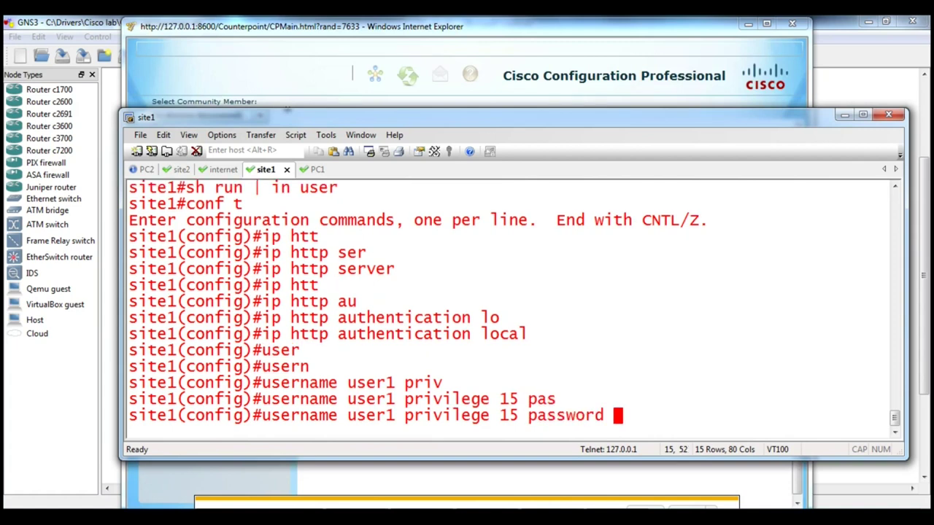
pyautogui.write('user1')
pyautogui.press('Return')
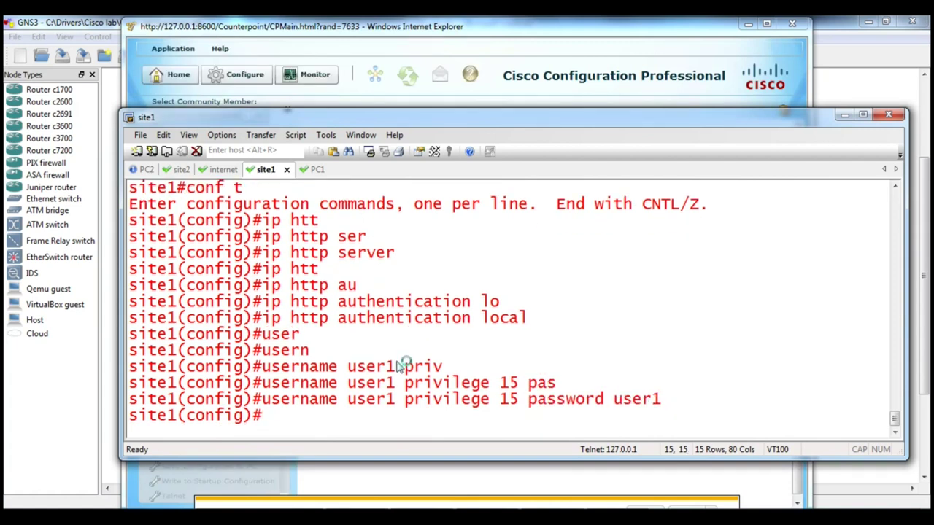
pyautogui.click(580, 27)
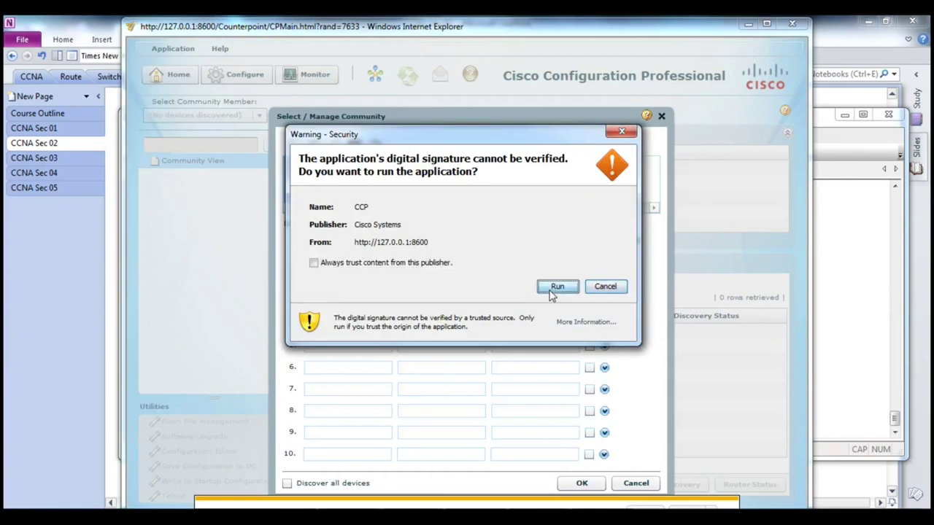
# Allow the Java component, enter the login username and password for 60.0.0.100, and discover all devices
pyautogui.click(551, 292)
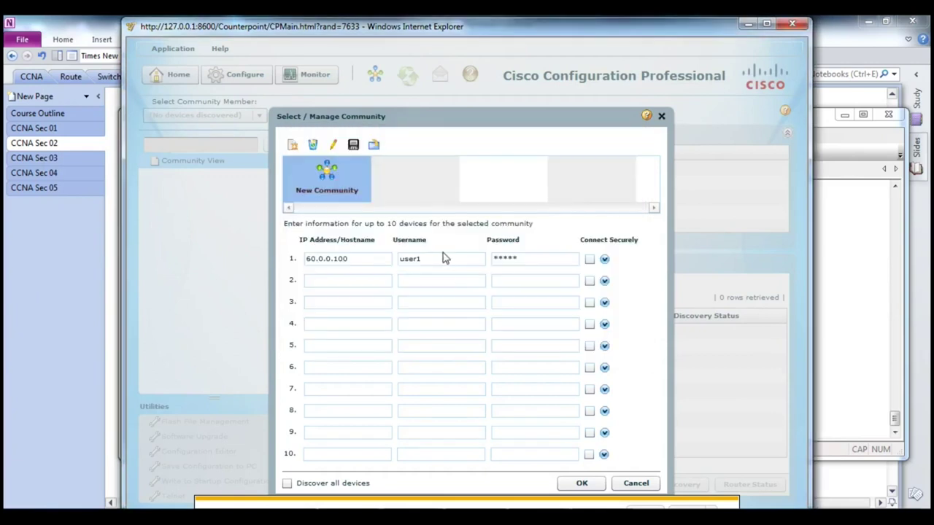
pyautogui.click(436, 259)
pyautogui.write('us')
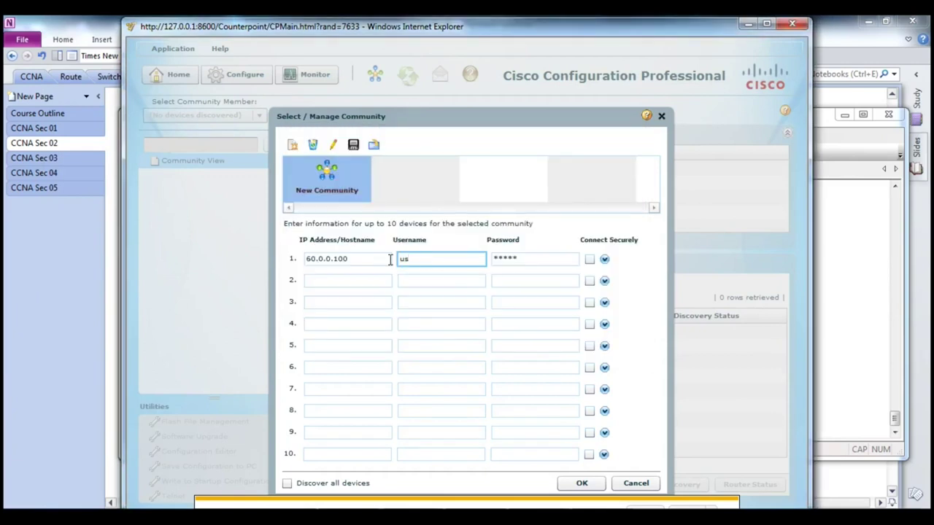
pyautogui.press('Tab')
pyautogui.write('cisco')
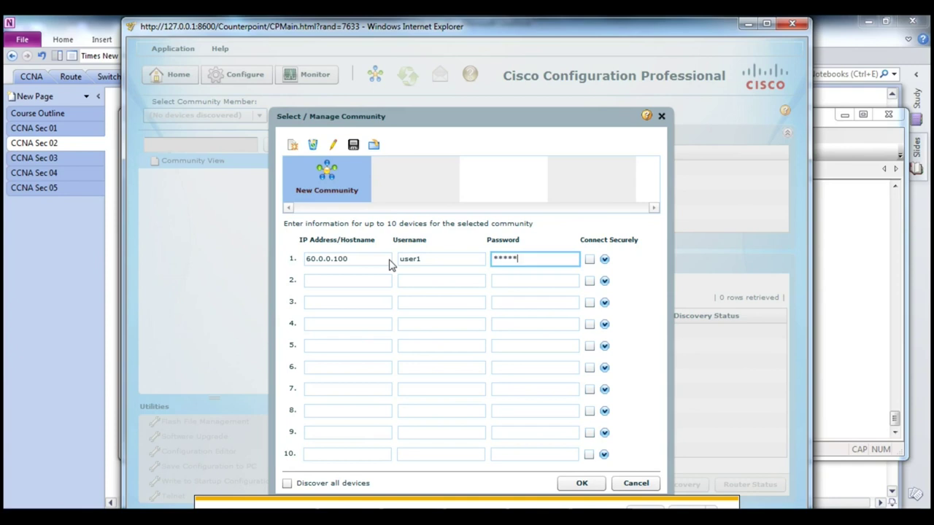
pyautogui.click(287, 482)
pyautogui.click(582, 483)
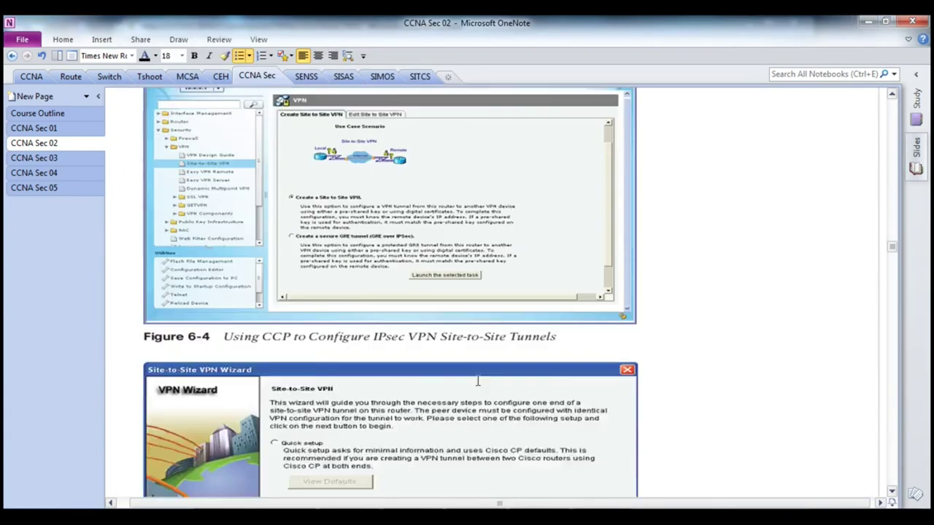
pyautogui.scroll(-3, 479, 380)
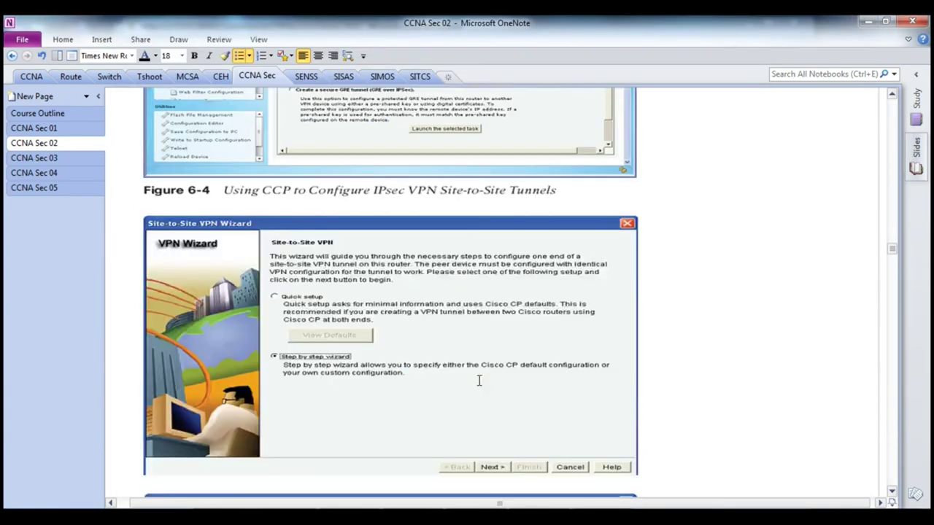
pyautogui.scroll(3, 479, 380)
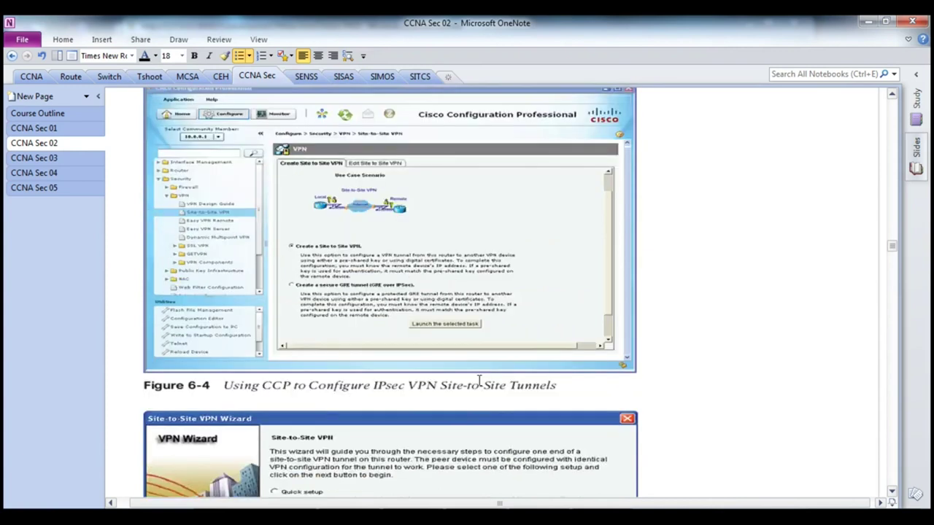
pyautogui.scroll(1, 479, 380)
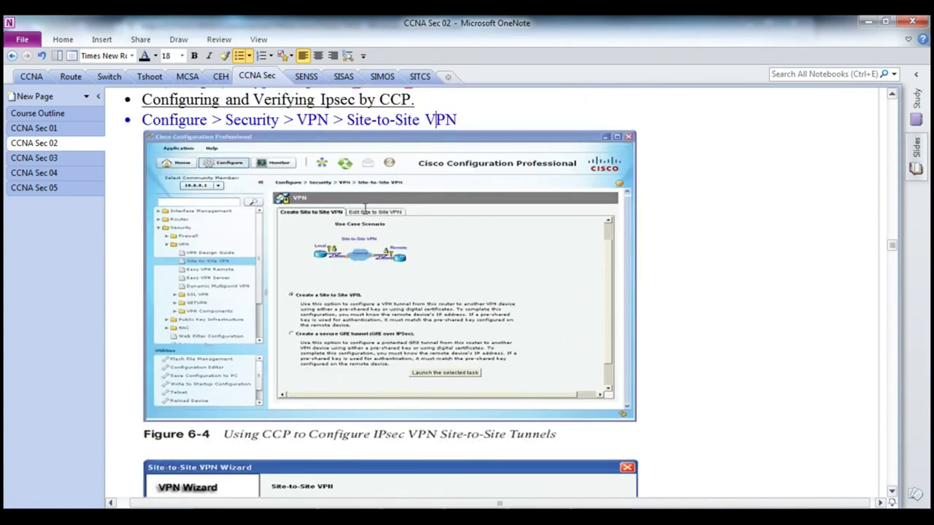
pyautogui.click(170, 119)
pyautogui.moveTo(172, 119); pyautogui.dragTo(188, 119)
pyautogui.click(306, 119)
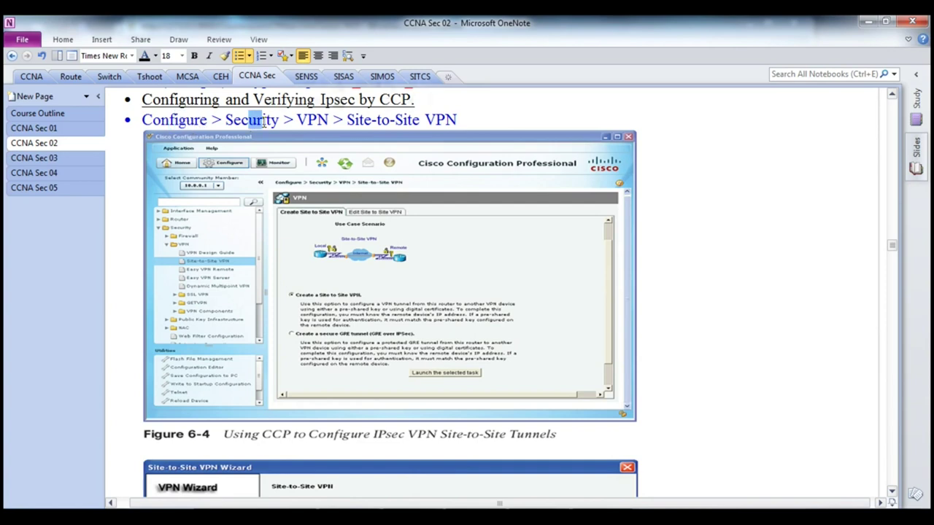
pyautogui.moveTo(410, 120); pyautogui.dragTo(387, 120)
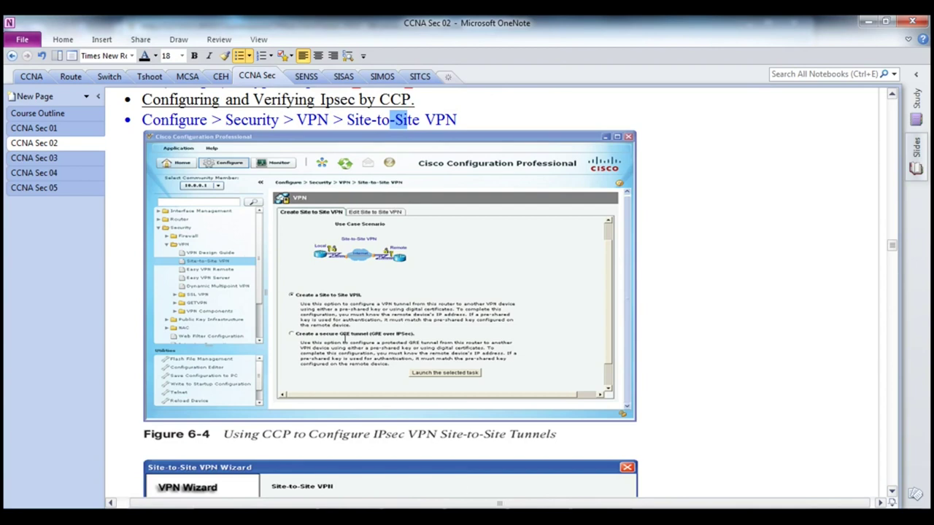
pyautogui.hotkey('alt', 'Tab')
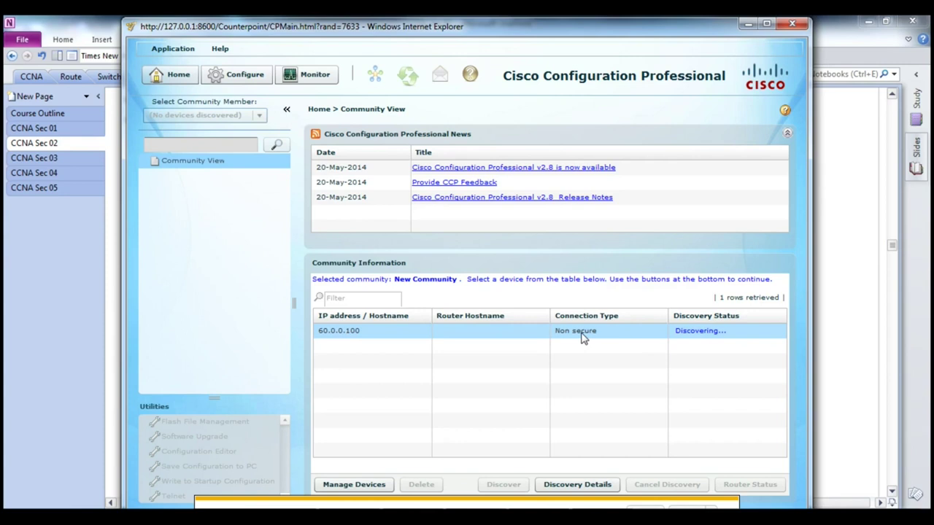
# Select router 60.0.0.100 and open the Security > VPN > Site-to-Site VPN page
pyautogui.click(584, 338)
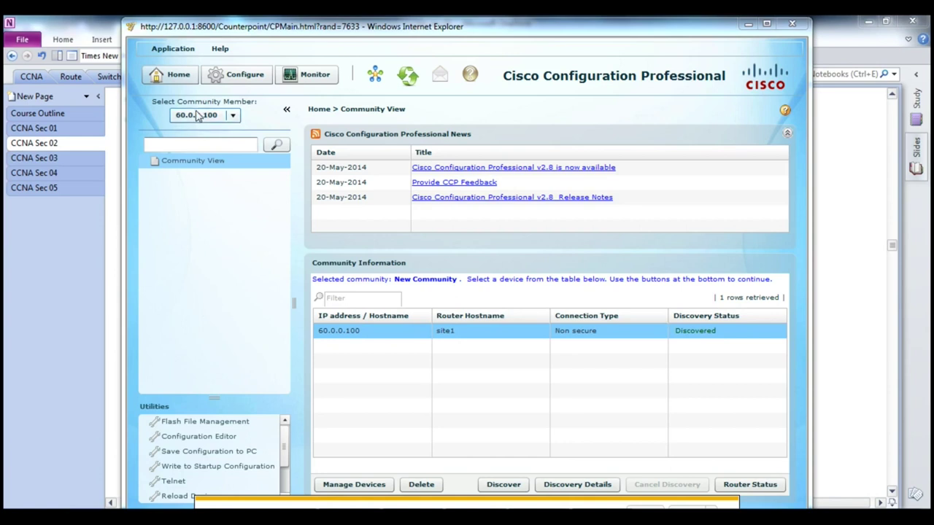
pyautogui.click(230, 117)
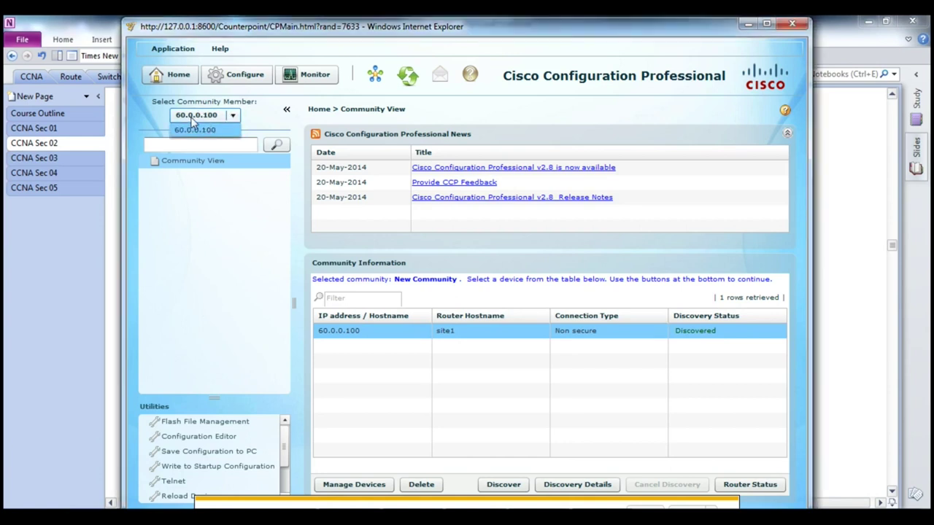
pyautogui.click(241, 74)
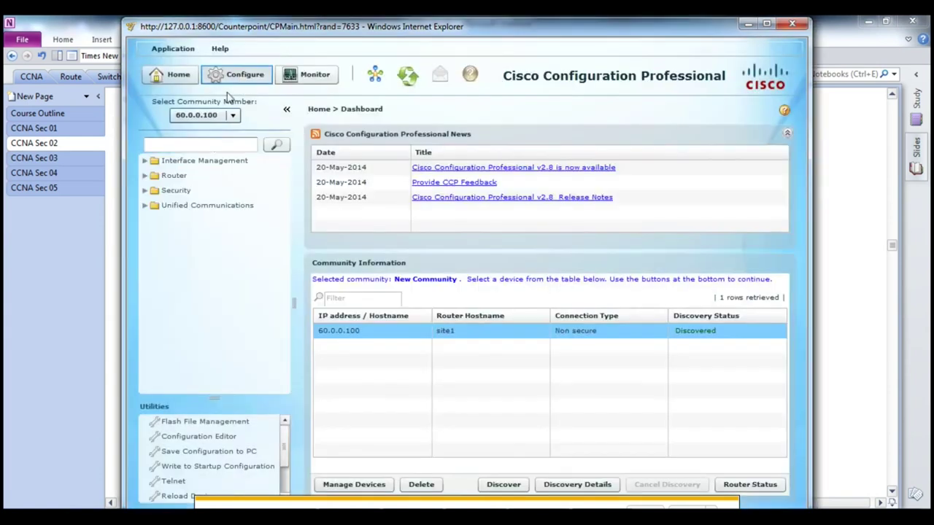
pyautogui.click(148, 191)
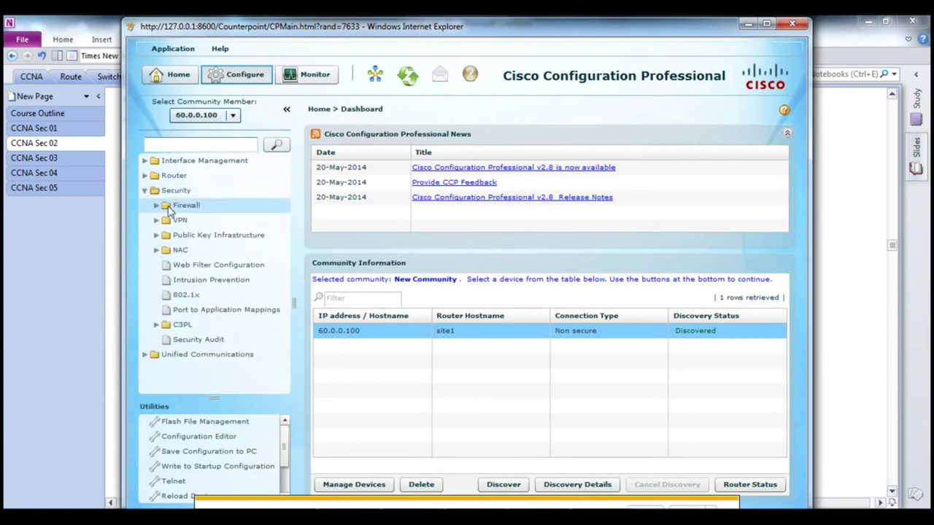
pyautogui.click(157, 219)
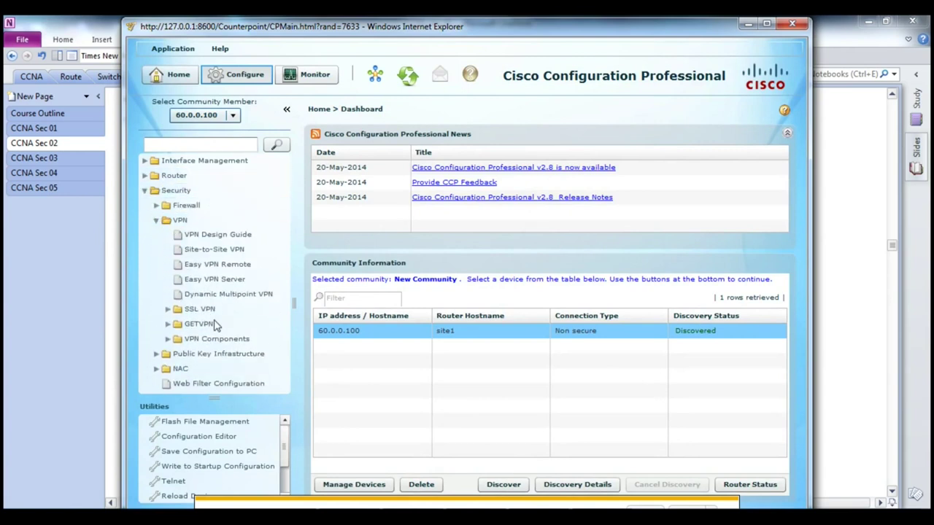
pyautogui.click(213, 251)
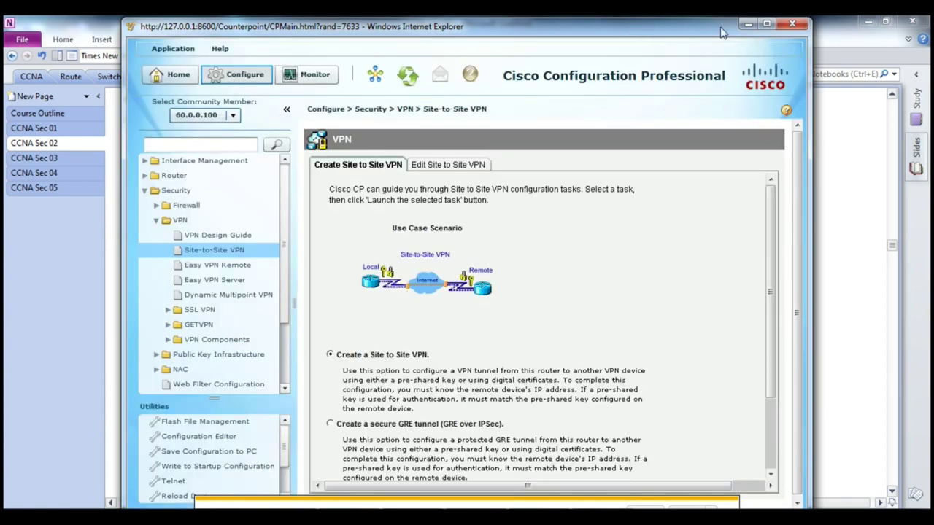
# Launch Create a Site to Site VPN using the Step by step wizard
pyautogui.click(766, 23)
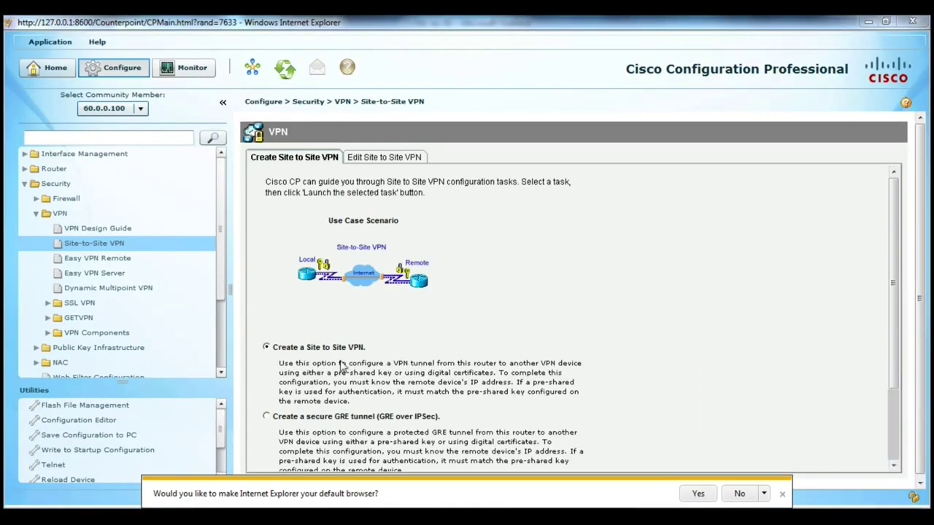
pyautogui.scroll(-3, 902, 335)
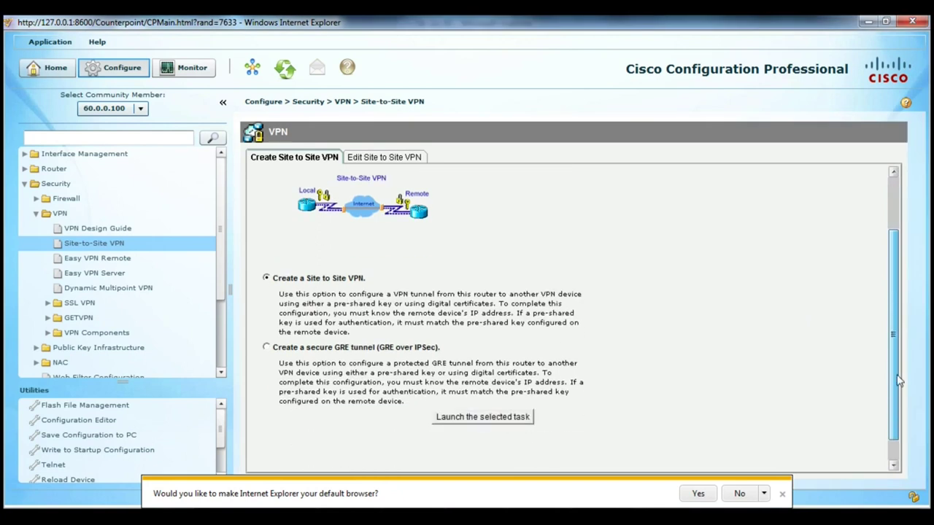
pyautogui.click(458, 386)
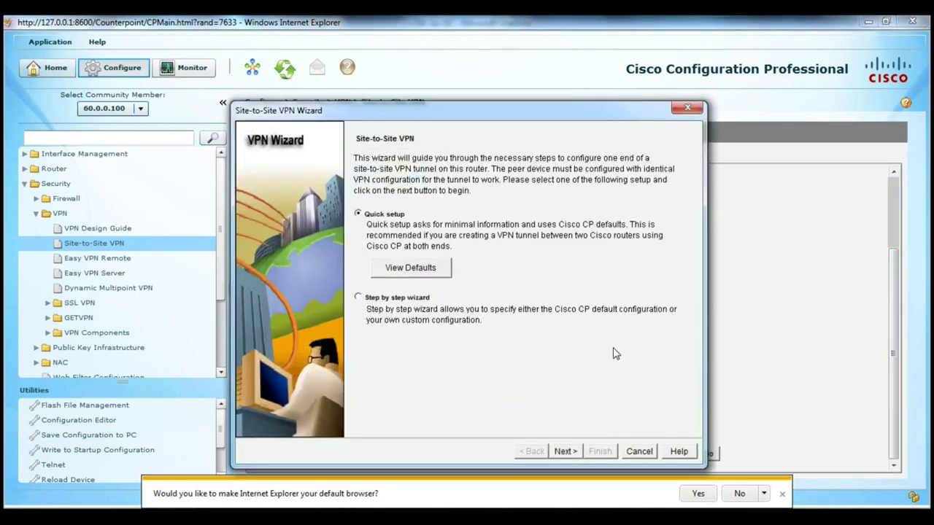
pyautogui.click(358, 298)
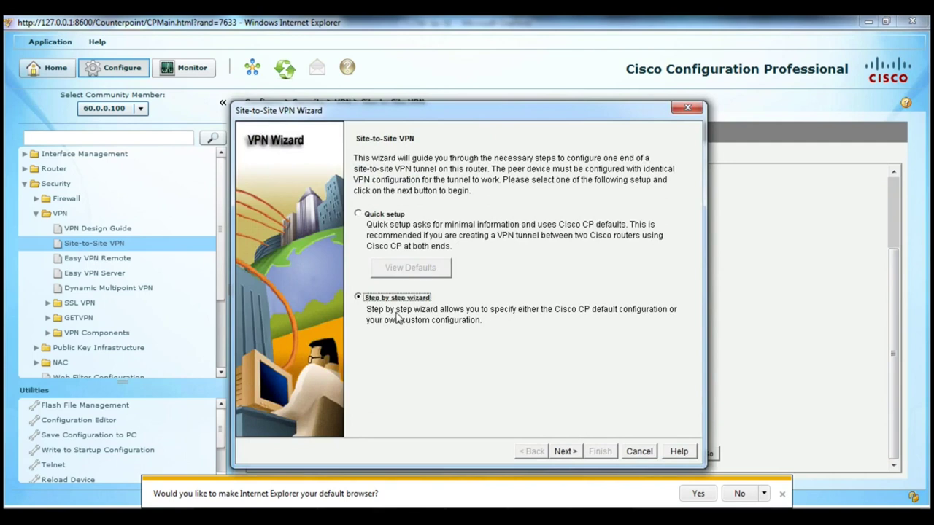
# Choose FastEthernet1/1 as the VPN interface and keep a peer with static IP address
pyautogui.click(562, 451)
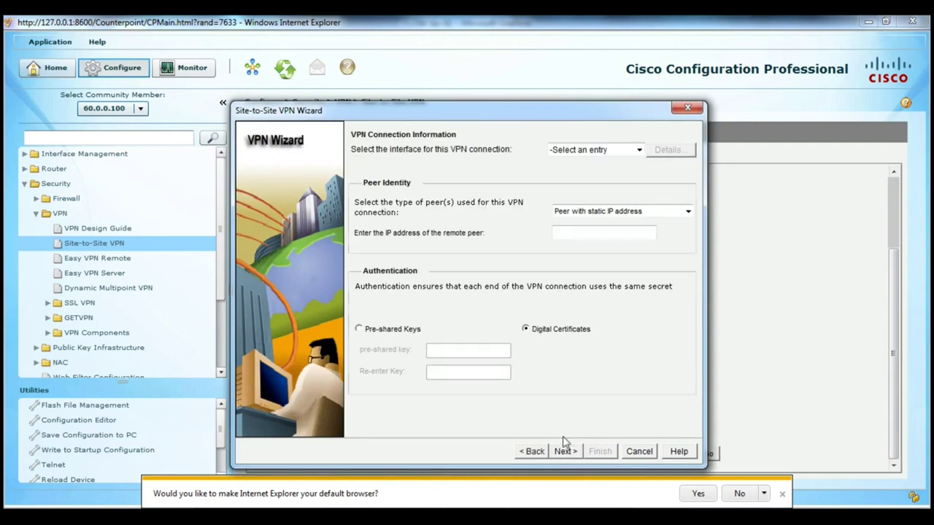
pyautogui.click(619, 151)
pyautogui.click(505, 159)
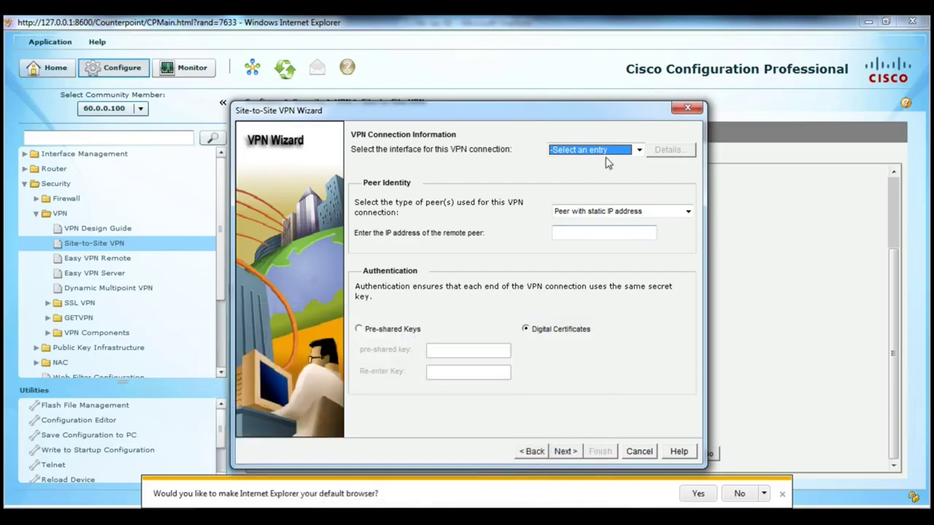
pyautogui.click(639, 150)
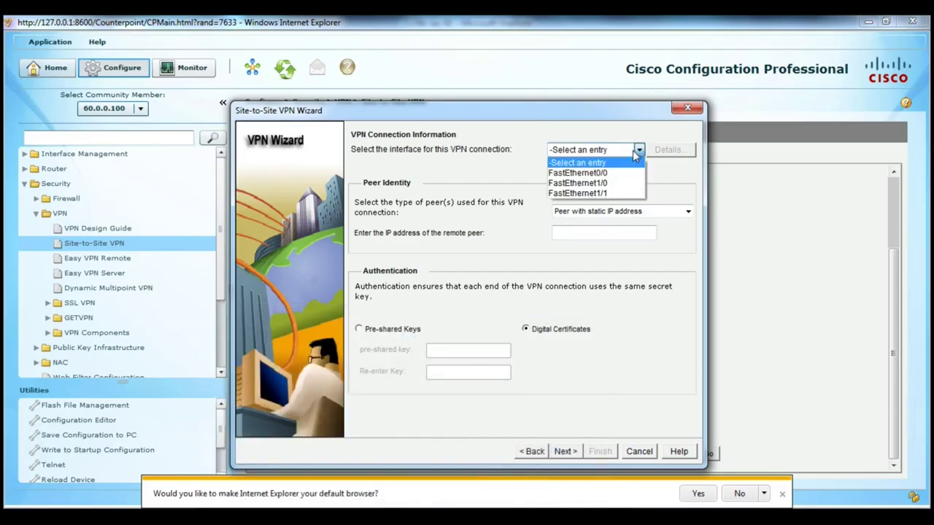
pyautogui.click(609, 184)
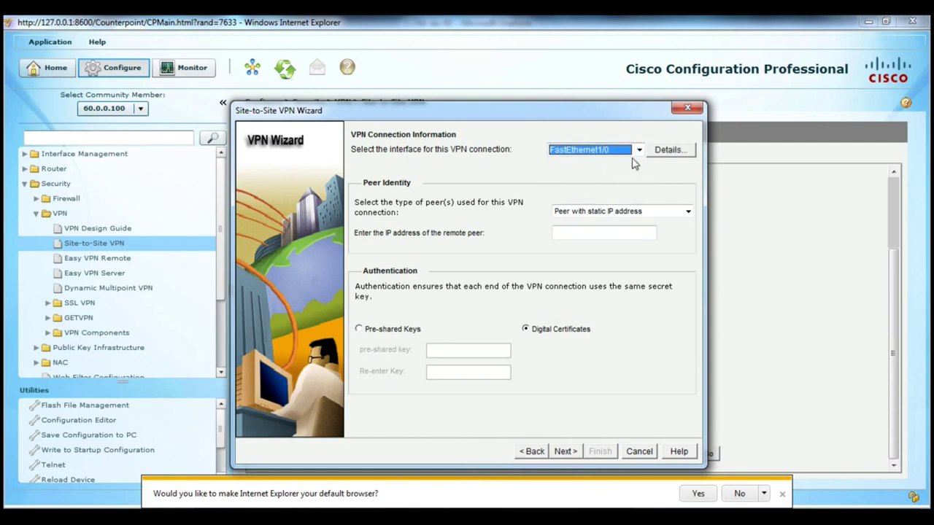
pyautogui.click(631, 153)
pyautogui.click(602, 193)
pyautogui.click(671, 213)
pyautogui.click(670, 218)
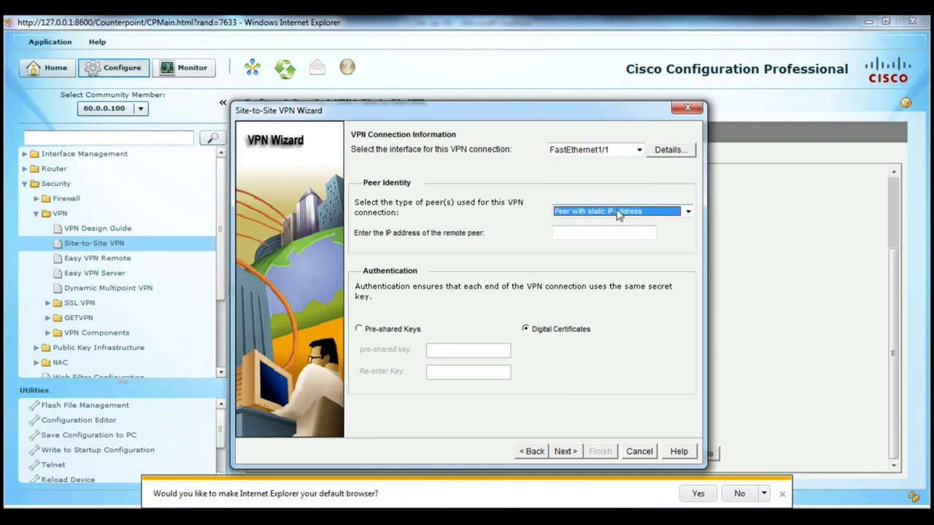
# Use peer 2.2.2.2 with pre-shared key authentication and advance to IKE proposals
pyautogui.click(580, 233)
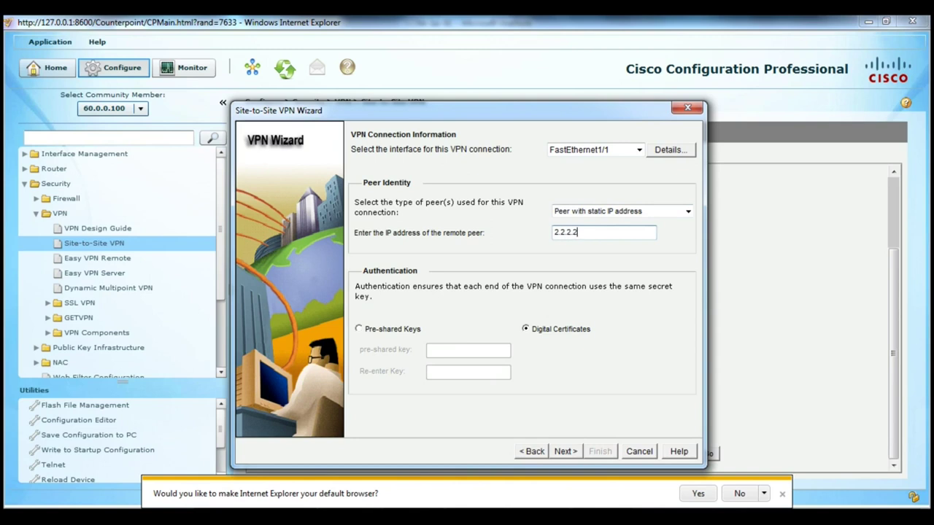
pyautogui.click(364, 329)
pyautogui.click(459, 350)
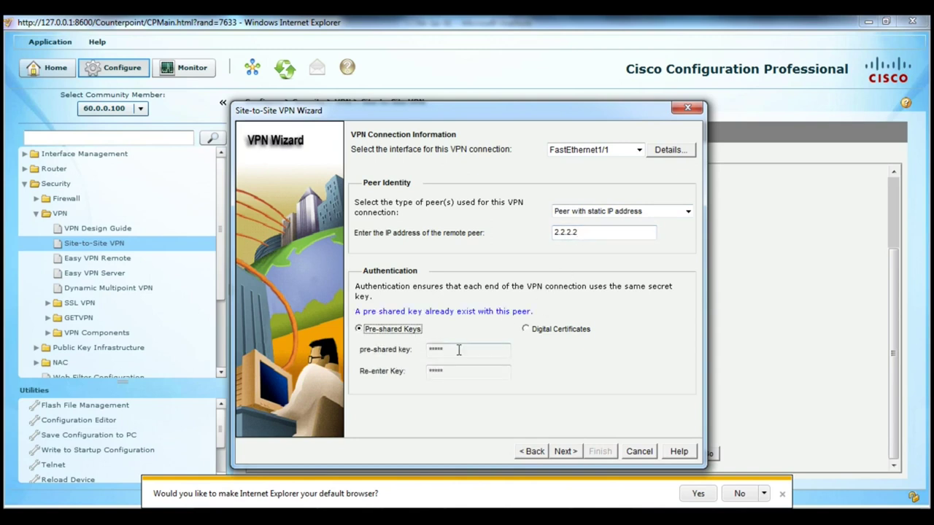
pyautogui.moveTo(462, 350); pyautogui.dragTo(412, 347)
pyautogui.moveTo(595, 233); pyautogui.dragTo(517, 232)
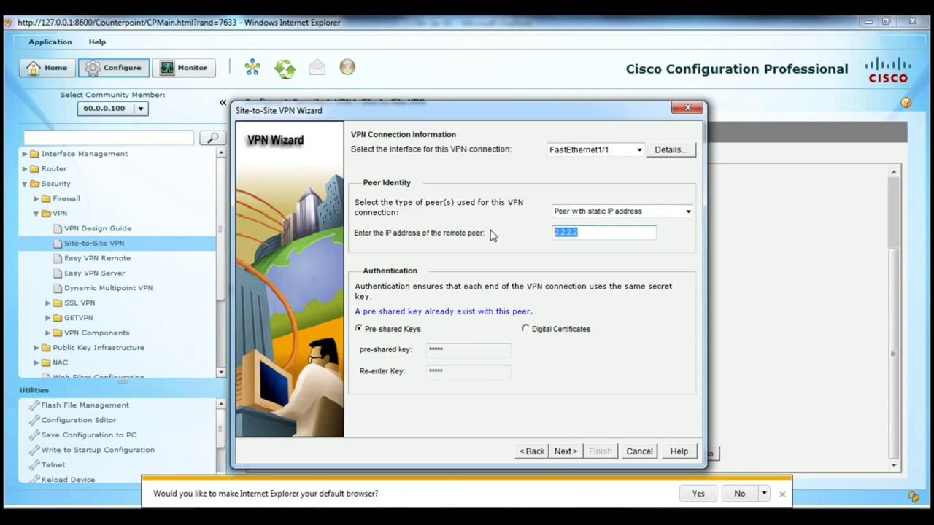
pyautogui.click(572, 454)
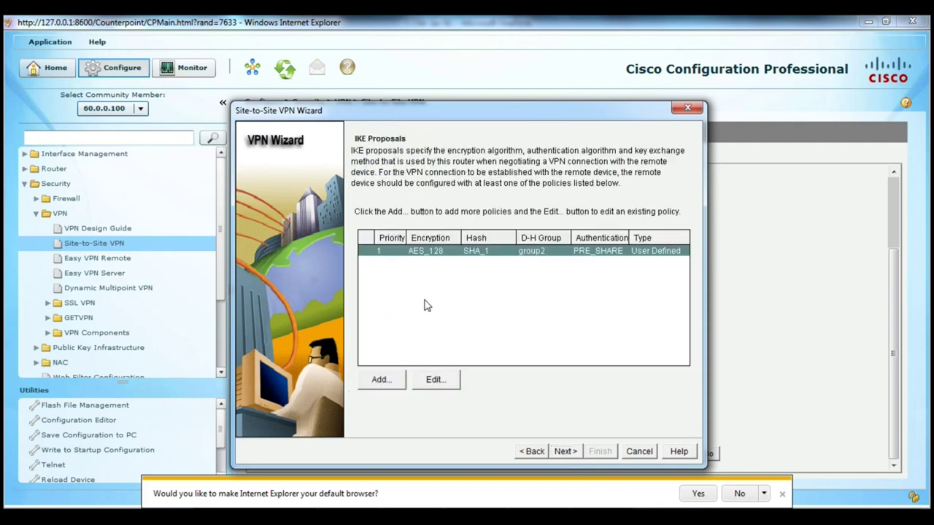
# Inspect existing IKE policy 1 (AES_128) and close it without changes
pyautogui.click(434, 393)
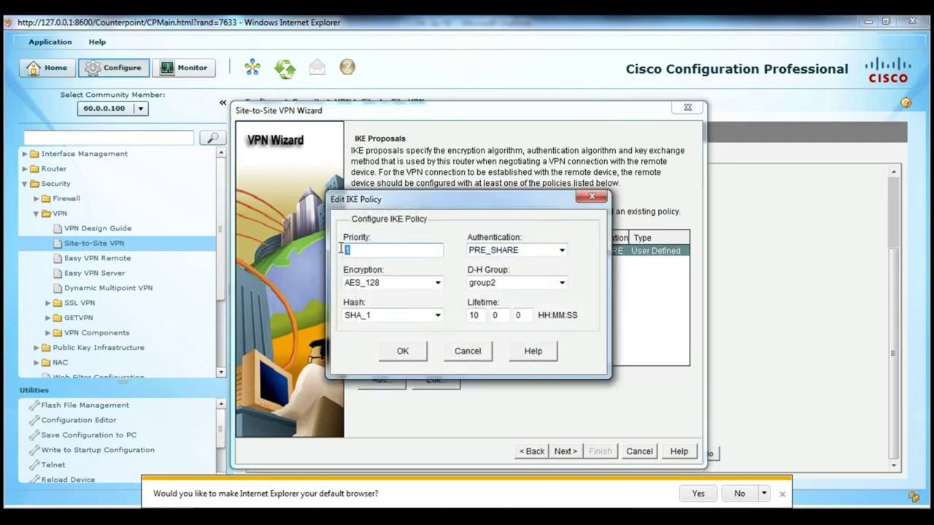
pyautogui.click(389, 284)
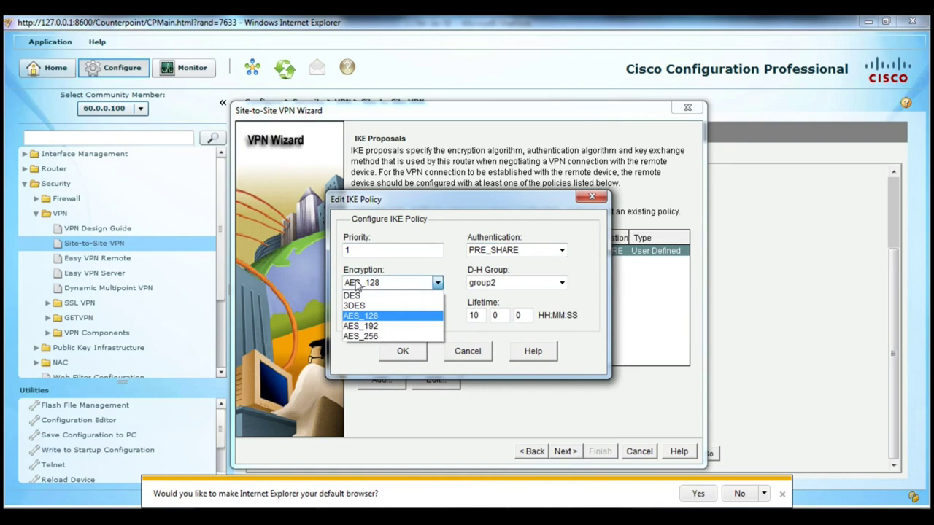
pyautogui.click(367, 286)
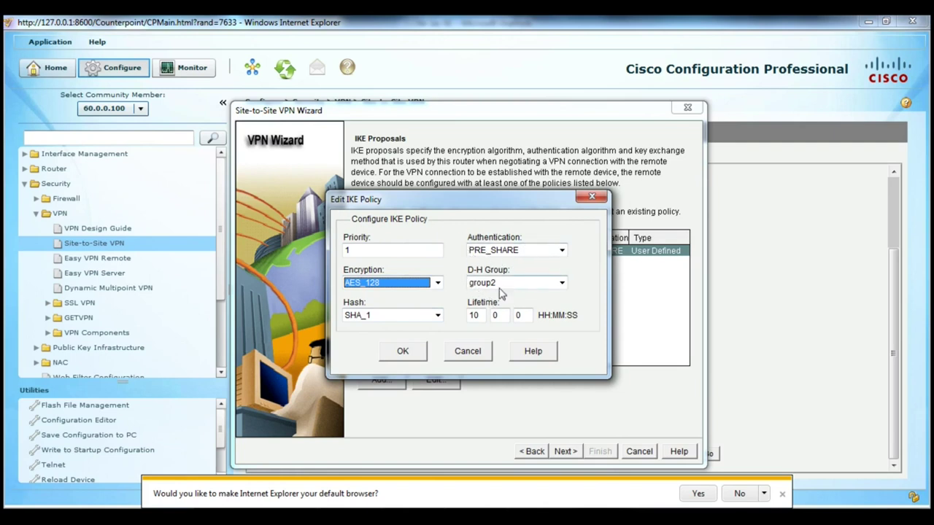
pyautogui.click(478, 315)
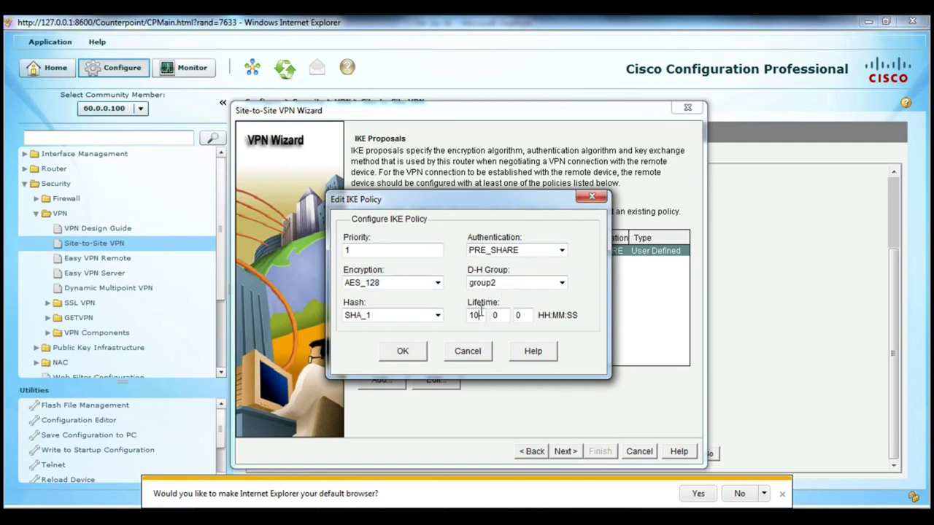
pyautogui.click(473, 354)
# Add IKE policy priority 2 with 3DES, MD5, PRE_SHARE, group5 and 24-hour lifetime
pyautogui.click(400, 381)
pyautogui.moveTo(376, 250); pyautogui.dragTo(325, 252)
pyautogui.click(437, 283)
pyautogui.click(426, 304)
pyautogui.click(438, 315)
pyautogui.click(436, 327)
pyautogui.click(503, 251)
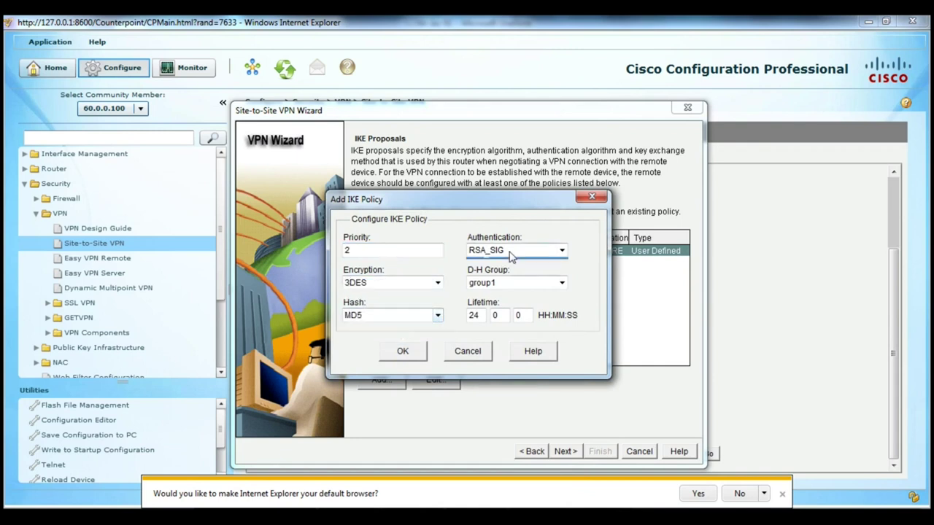
pyautogui.click(502, 270)
pyautogui.click(506, 283)
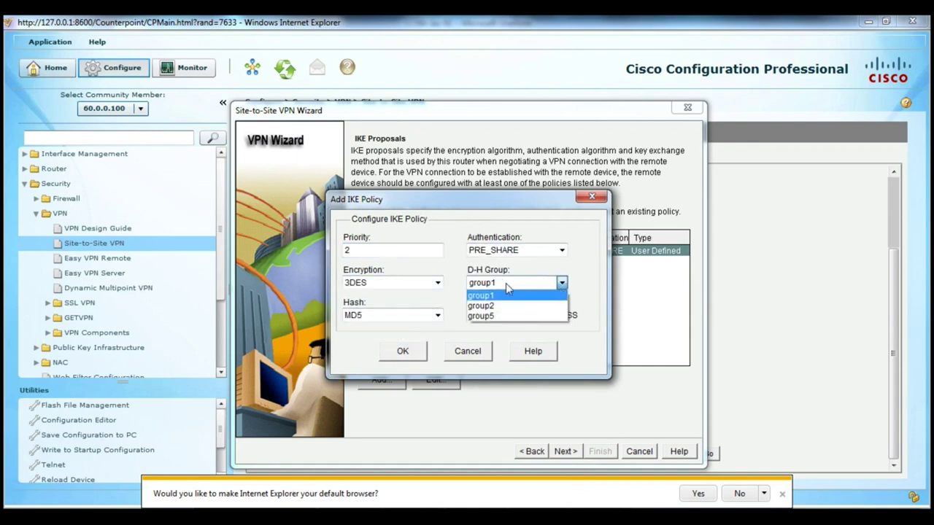
pyautogui.click(556, 315)
pyautogui.click(474, 315)
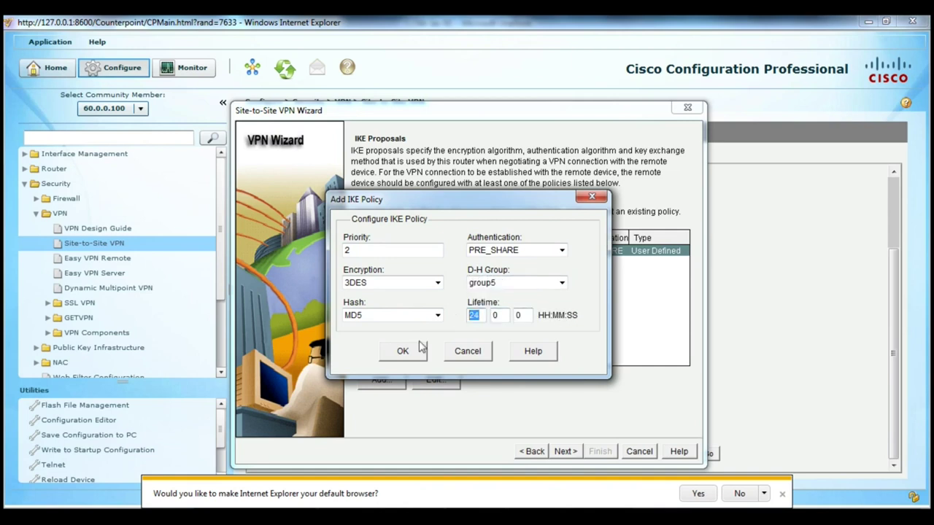
pyautogui.click(404, 351)
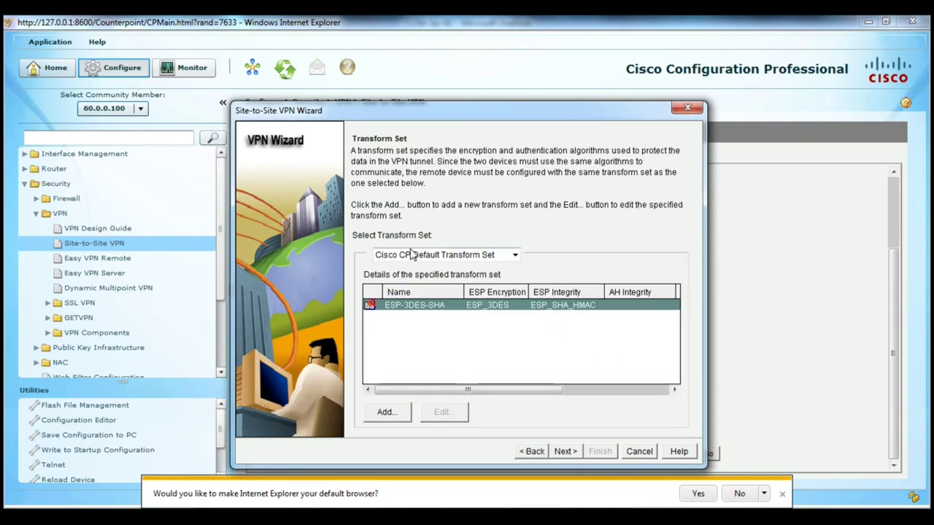
# Add transform set set3 using ESP_MD5_HMAC and ESP_3DES, then move to Traffic to protect
pyautogui.click(386, 412)
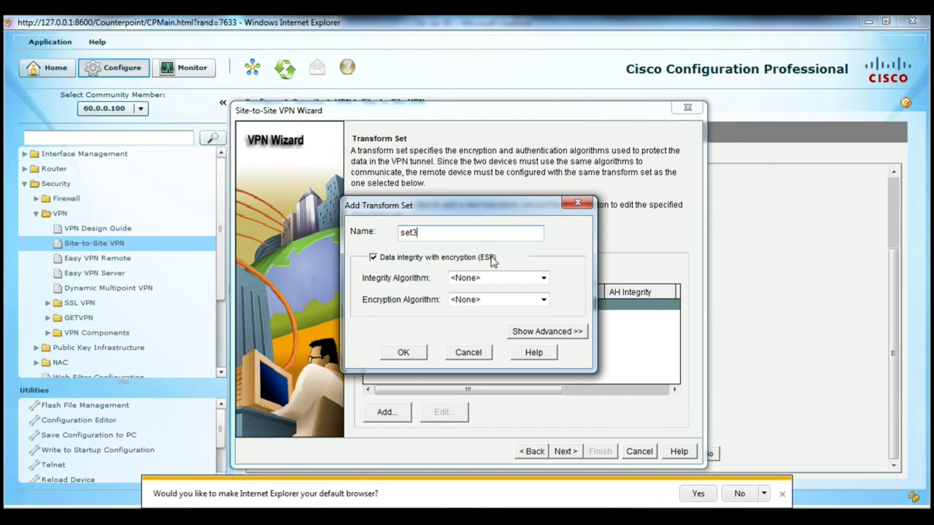
pyautogui.click(375, 261)
pyautogui.click(373, 259)
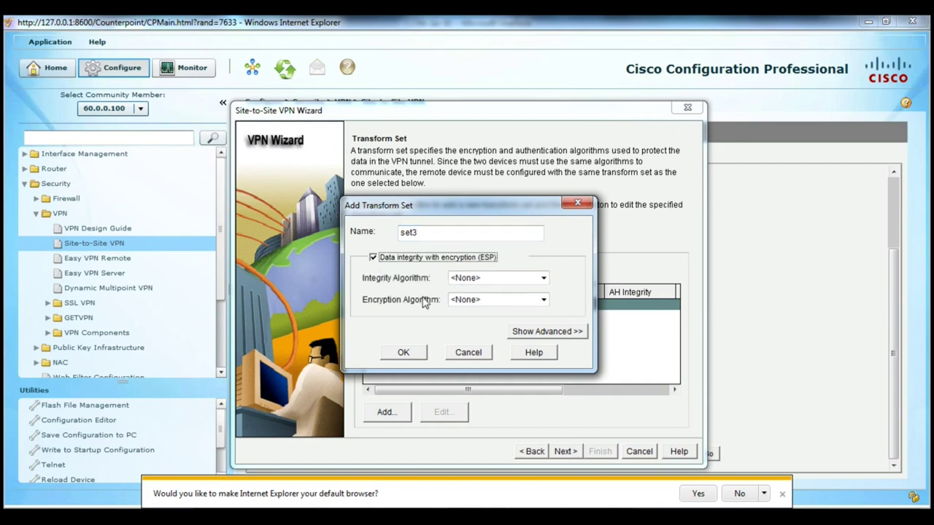
pyautogui.click(543, 277)
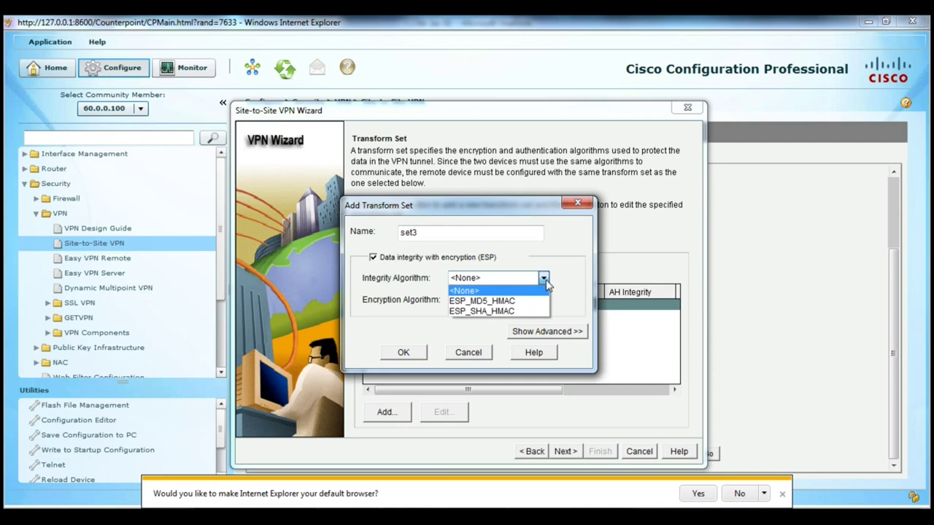
pyautogui.click(484, 301)
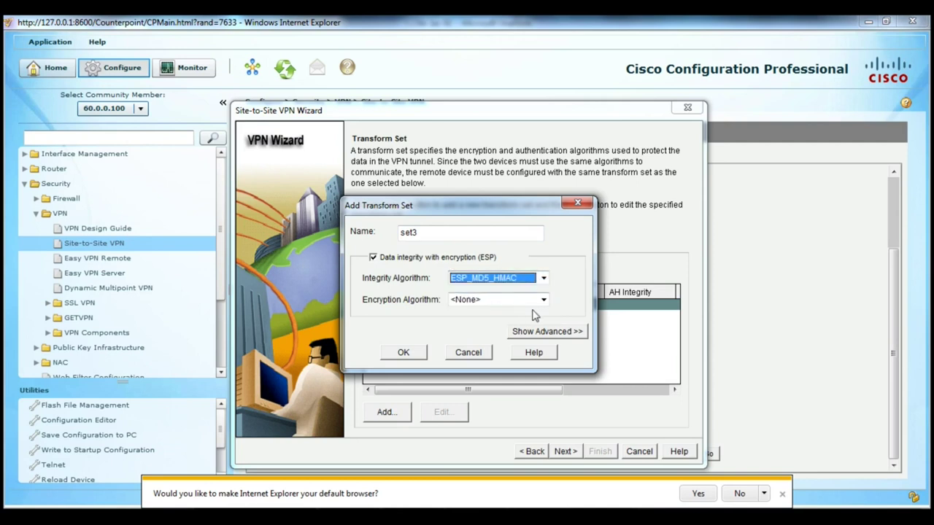
pyautogui.click(542, 300)
pyautogui.click(482, 331)
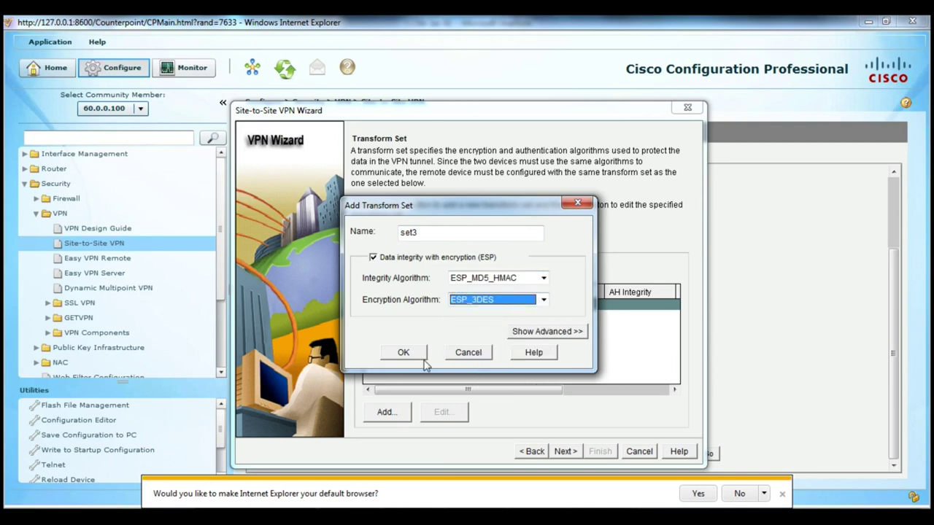
pyautogui.click(421, 356)
pyautogui.click(566, 453)
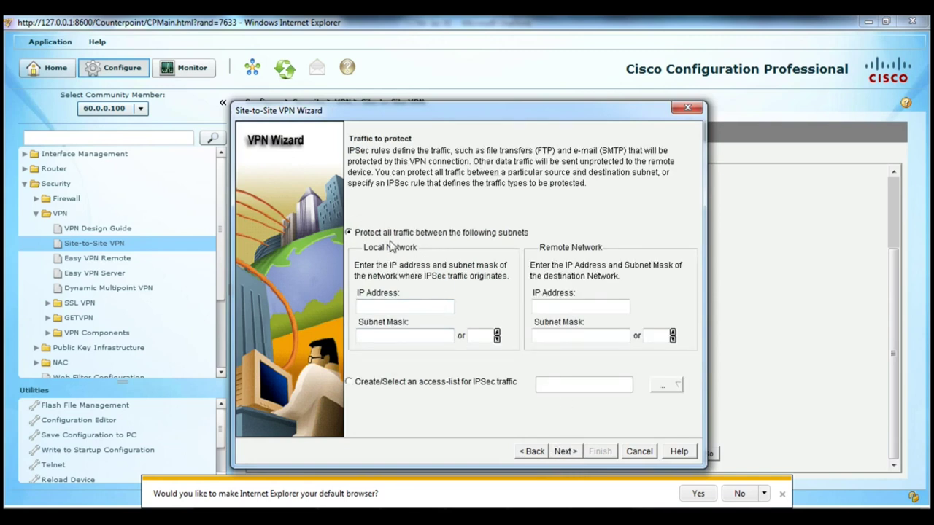
# Enter local network 60.0.0.0/24 and remote network 20.0.0.0/24 as protected subnets, then continue
pyautogui.click(396, 304)
pyautogui.write('60.0.0.0')
pyautogui.click(491, 336)
pyautogui.write('24')
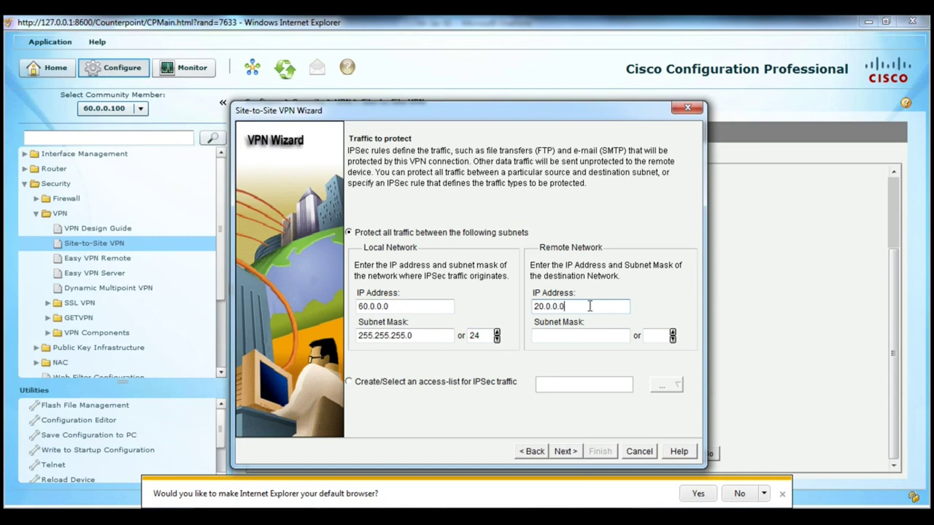
pyautogui.click(645, 334)
pyautogui.write('24')
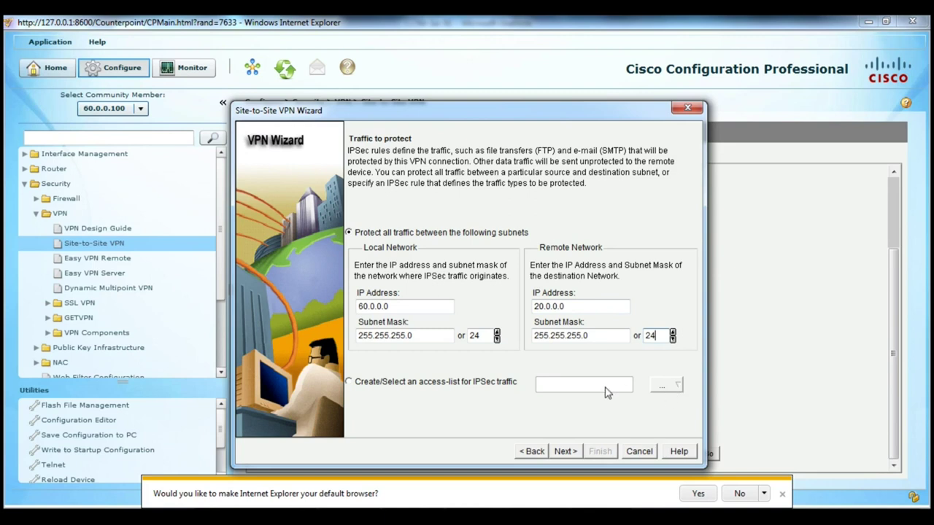
pyautogui.click(565, 452)
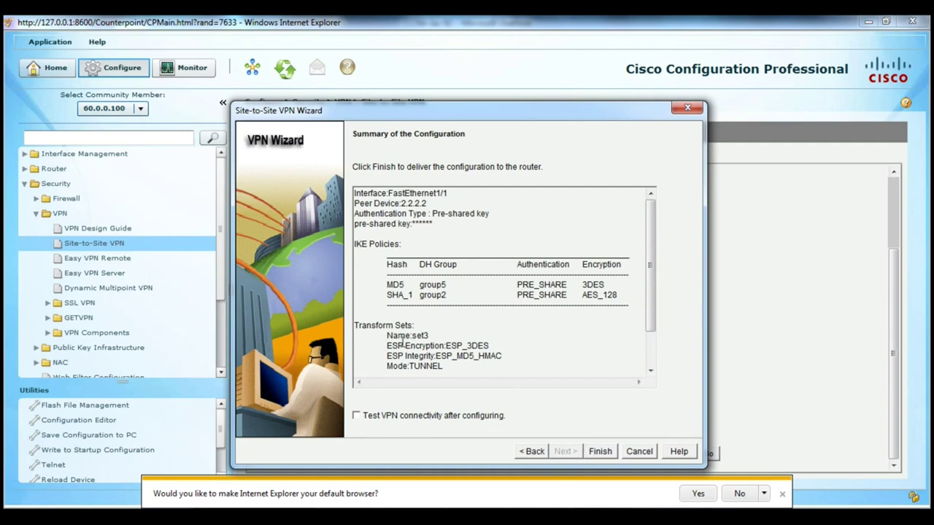
# Enable 'Test VPN connectivity after configuring' and finish the wizard
pyautogui.scroll(-1, 651, 291)
pyautogui.scroll(1, 651, 292)
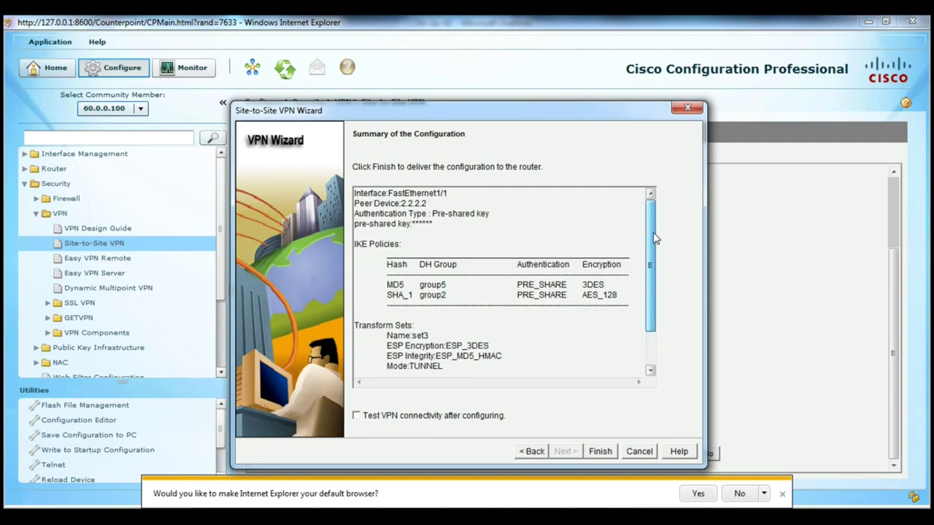
pyautogui.click(356, 415)
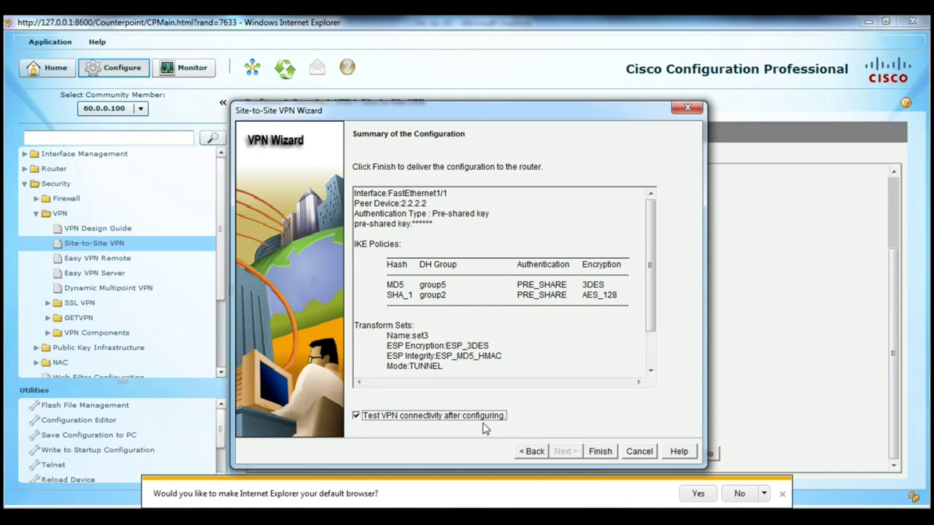
pyautogui.click(600, 452)
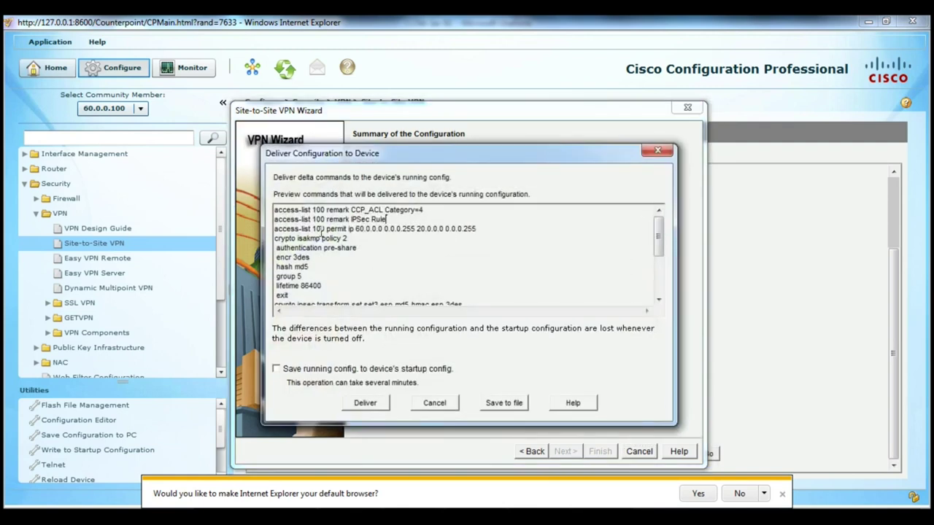
# Review the command preview, highlighting the crypto map, set peer and transform-set lines
pyautogui.moveTo(286, 210); pyautogui.dragTo(367, 253)
pyautogui.scroll(-3, 332, 253)
pyautogui.moveTo(314, 272); pyautogui.dragTo(275, 272)
pyautogui.click(314, 281)
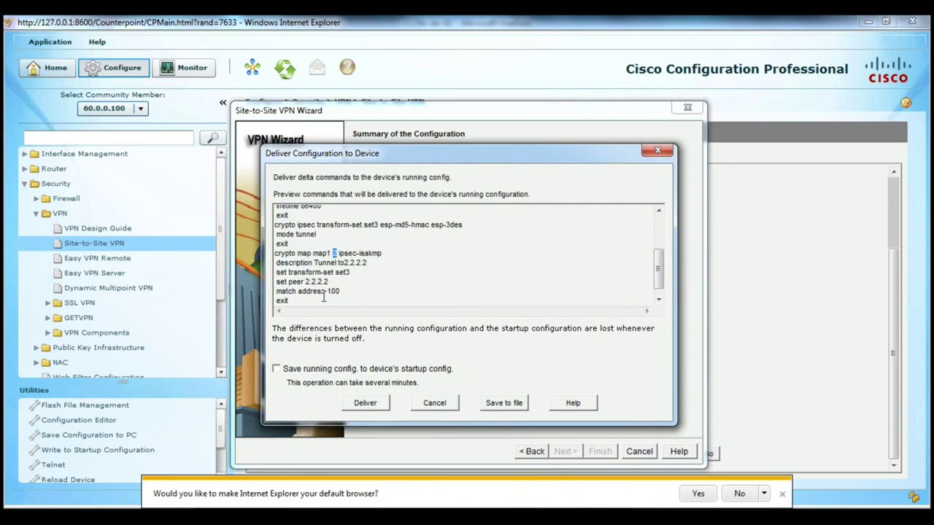
pyautogui.moveTo(335, 282); pyautogui.dragTo(309, 292)
pyautogui.click(306, 282)
# Deliver the commands to the router and confirm the new tunnel tests up
pyautogui.click(366, 403)
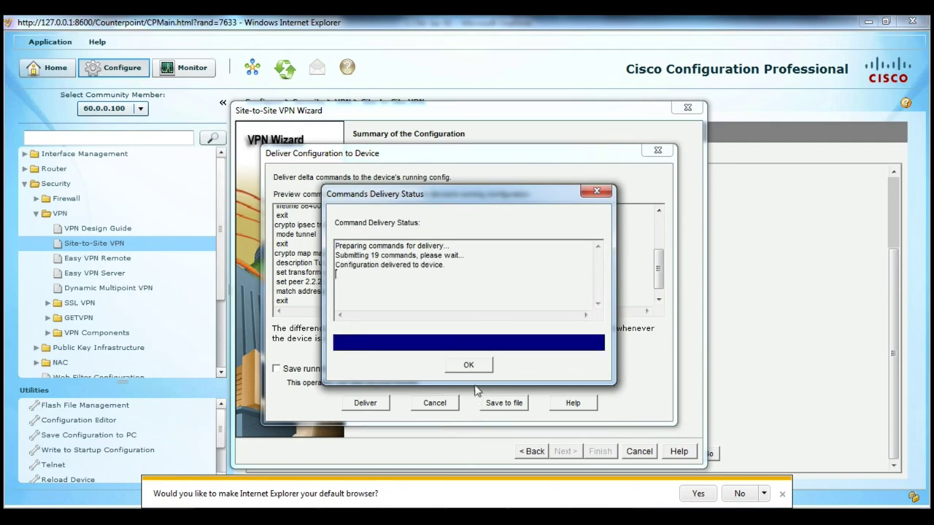
pyautogui.click(468, 365)
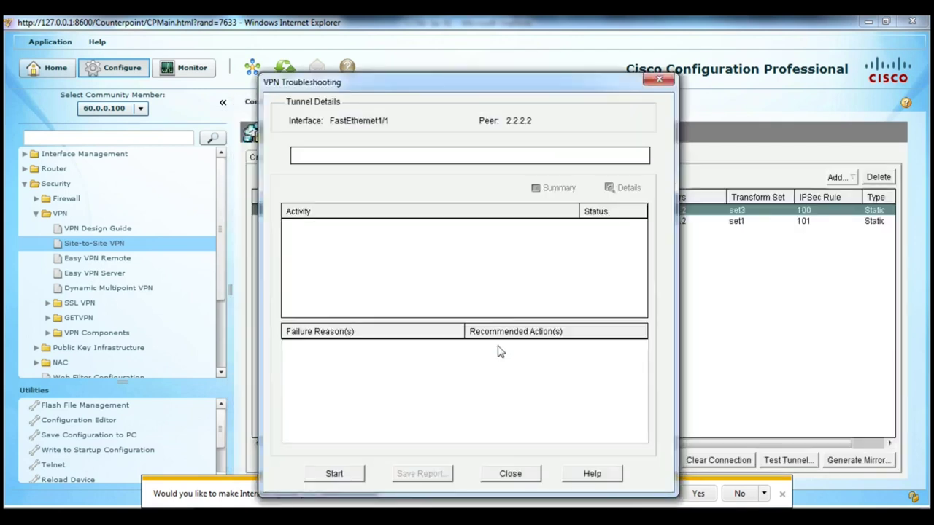
pyautogui.click(341, 475)
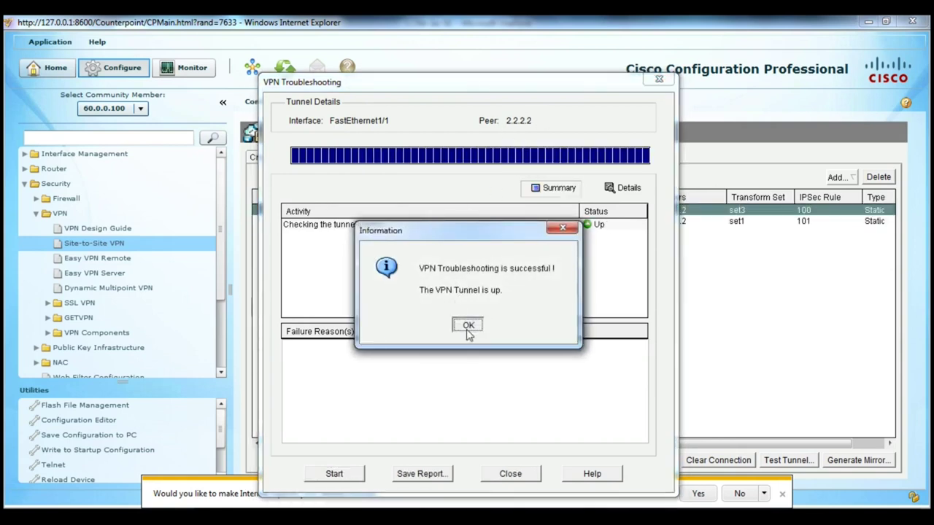
pyautogui.click(467, 325)
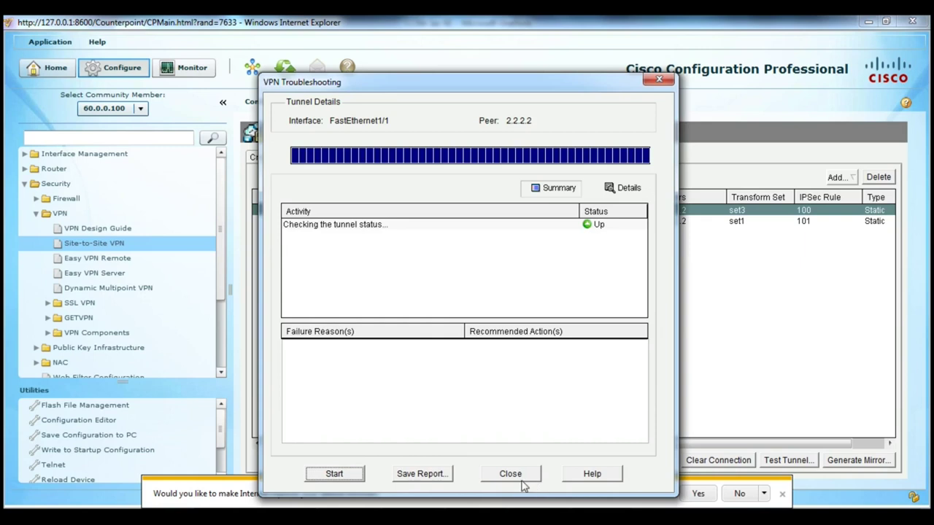
pyautogui.click(521, 479)
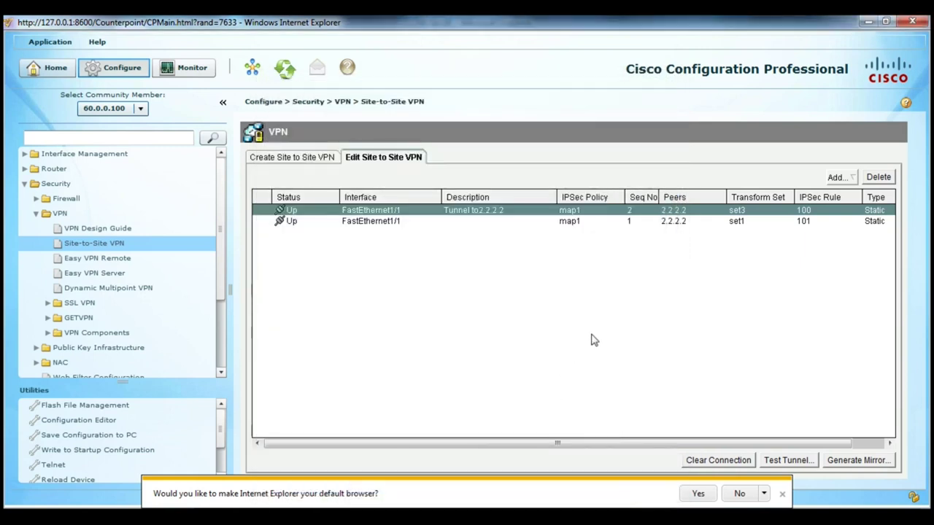
pyautogui.hotkey('alt', 'Tab')
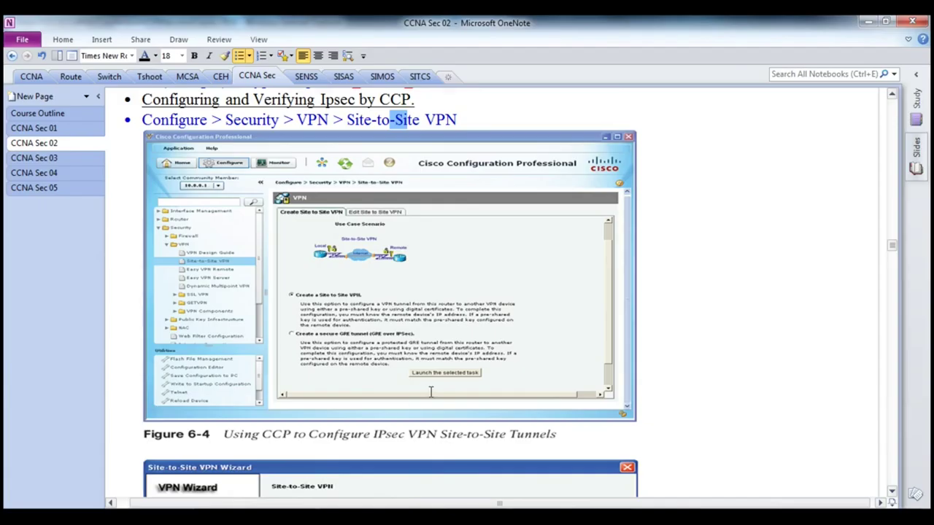
# Scroll the OneNote notes down to Example 6-3, then switch to the site1 terminal
pyautogui.scroll(-20, 430, 392)
pyautogui.scroll(-20, 437, 423)
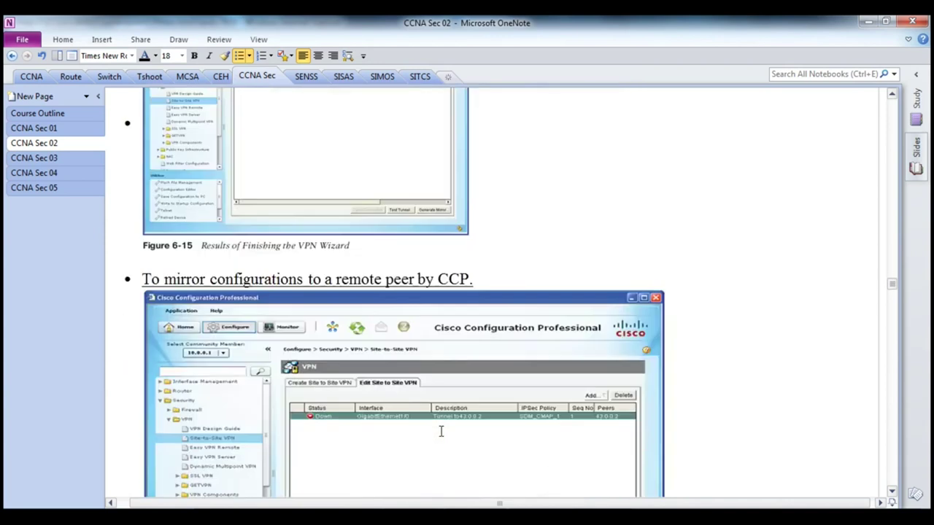
pyautogui.scroll(-4, 441, 431)
pyautogui.scroll(3, 441, 431)
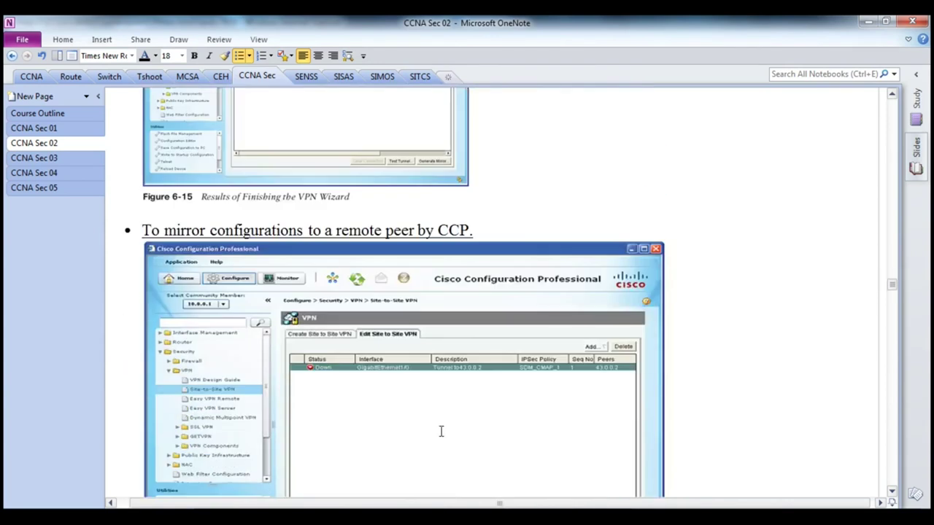
pyautogui.scroll(-5, 441, 431)
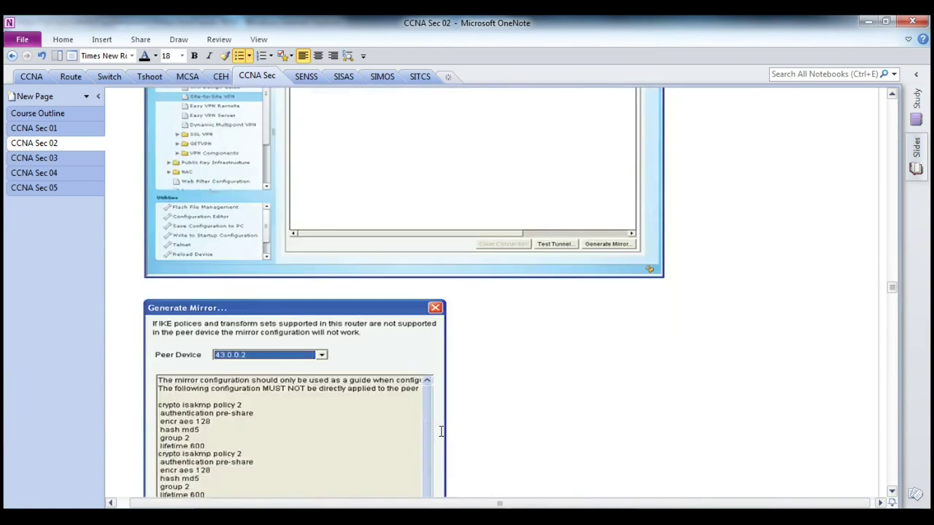
pyautogui.scroll(-2, 441, 431)
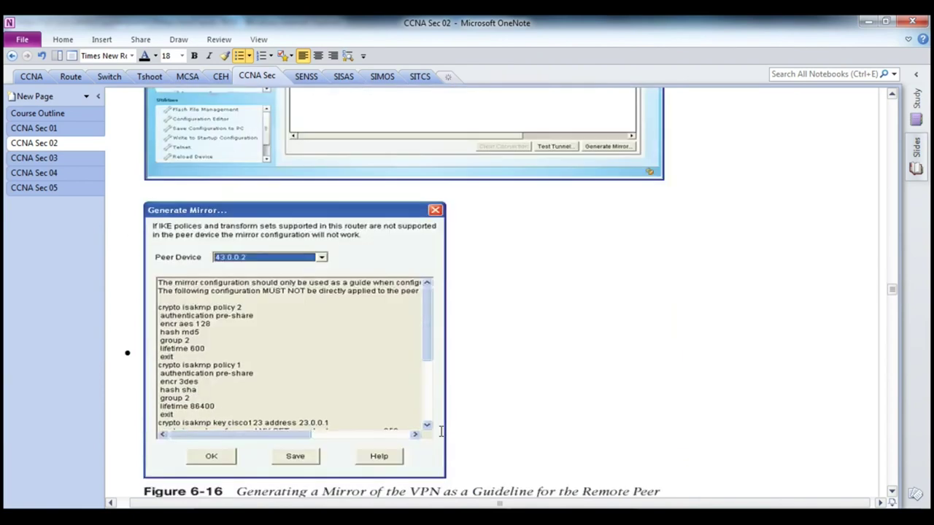
pyautogui.scroll(-5, 440, 431)
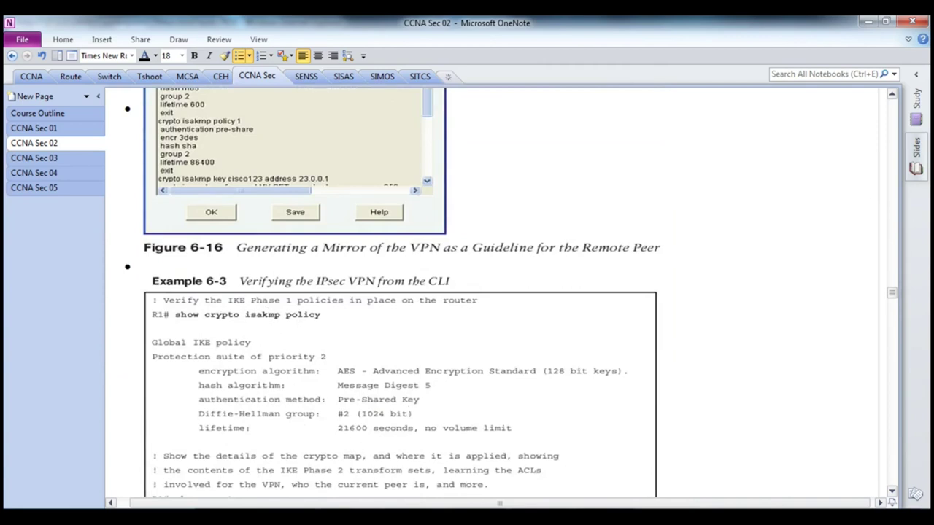
pyautogui.hotkey('alt', 'Tab')
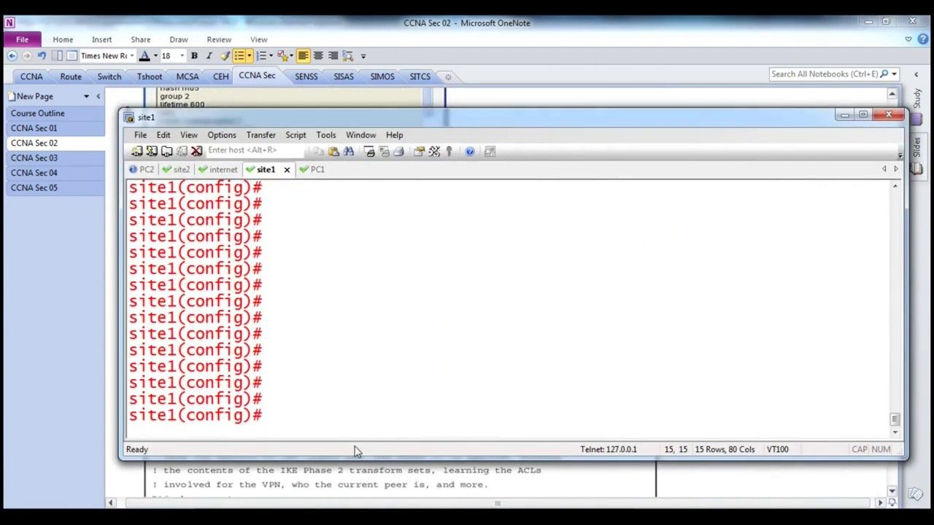
# Leave configuration mode on site1 and run 'show crypto isakmp policy'
pyautogui.moveTo(360, 459); pyautogui.dragTo(393, 366)
pyautogui.hotkey('ctrl', 'z')
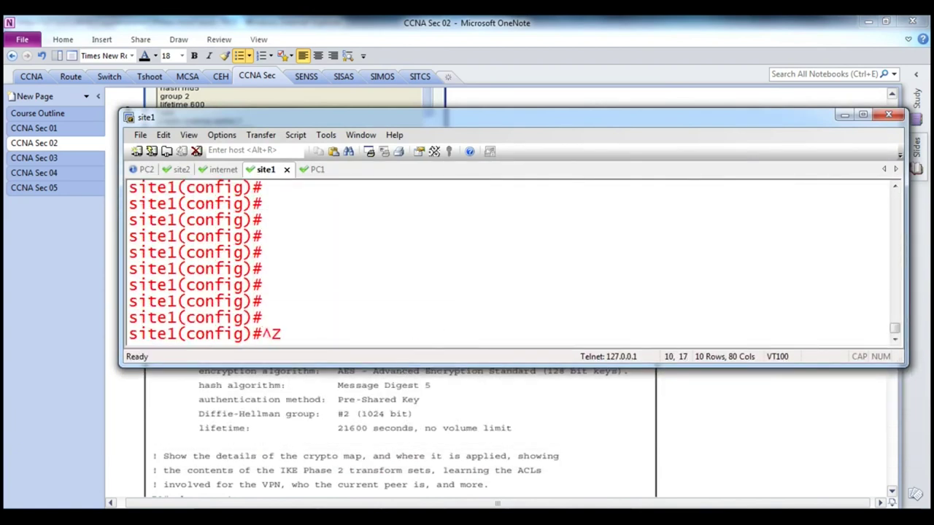
pyautogui.press('Return')
pyautogui.press('Return')
pyautogui.press('Return')
pyautogui.write('sh crypto i')
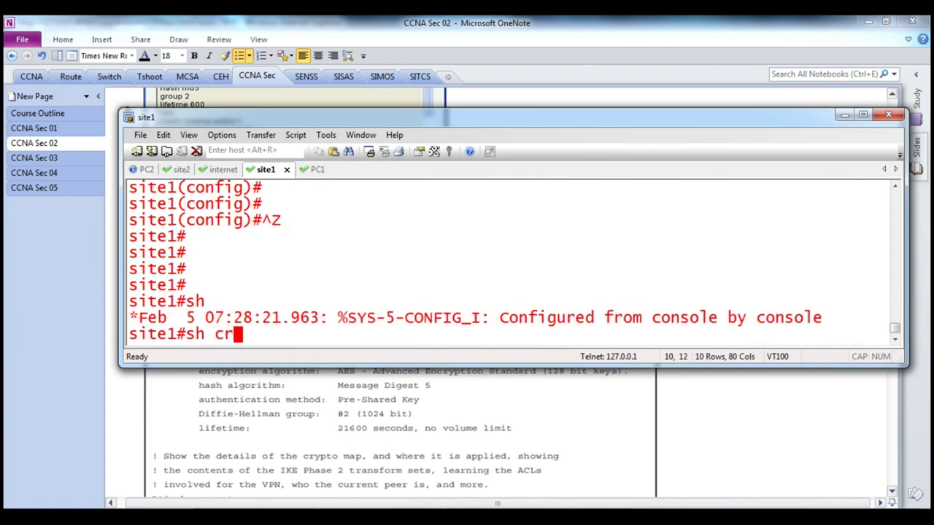
pyautogui.press('Tab')
pyautogui.write('isa')
pyautogui.press('Tab')
pyautogui.write('p')
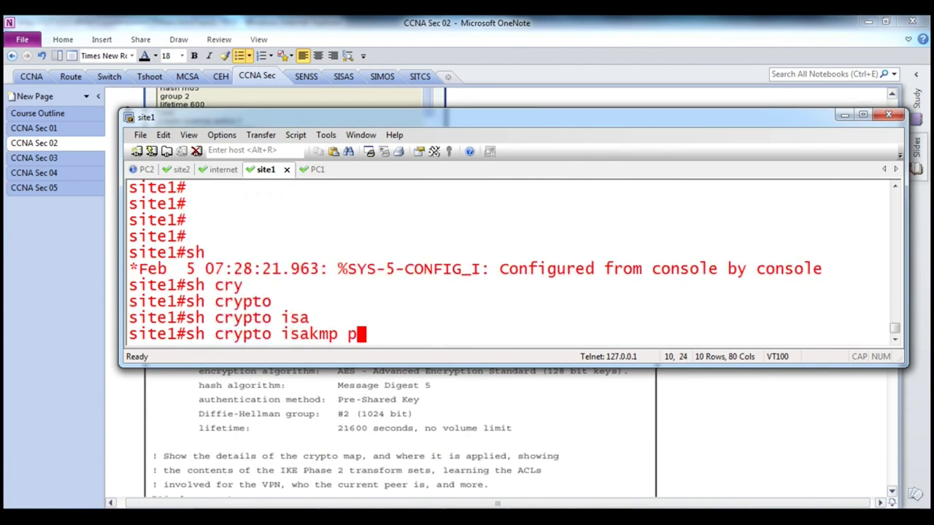
pyautogui.press('Return')
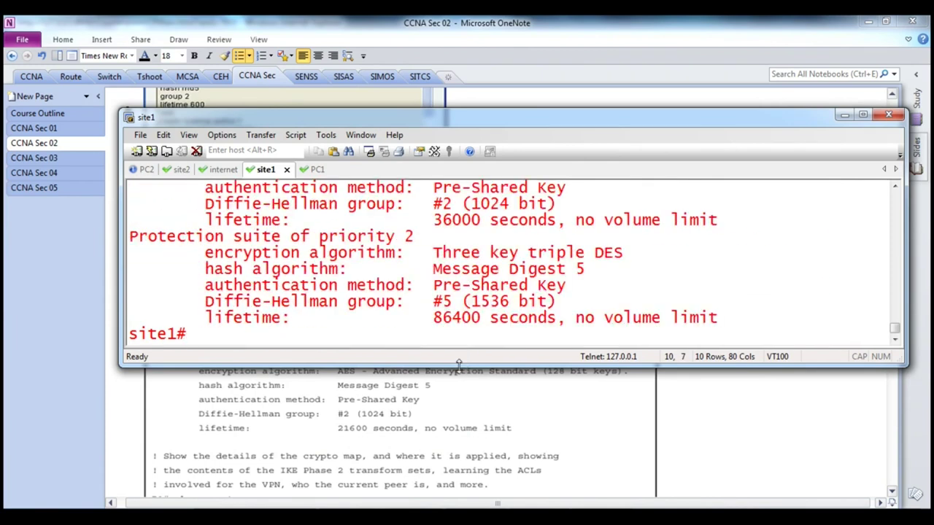
# Highlight the priority 2 policy's triple DES, MD5, group 5 and lifetime values
pyautogui.moveTo(460, 363); pyautogui.dragTo(466, 475)
pyautogui.scroll(2, 387, 277)
pyautogui.moveTo(129, 333); pyautogui.dragTo(397, 350)
pyautogui.scroll(-2, 417, 348)
pyautogui.moveTo(587, 382); pyautogui.dragTo(605, 366)
pyautogui.moveTo(562, 399); pyautogui.dragTo(528, 416)
pyautogui.moveTo(573, 383); pyautogui.dragTo(519, 384)
pyautogui.moveTo(270, 436); pyautogui.dragTo(343, 490)
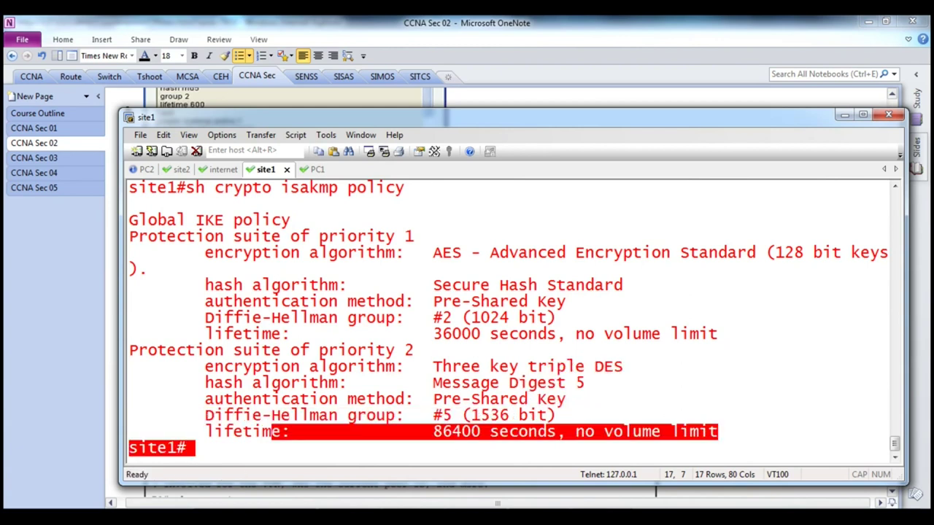
# Check the OneNote notes, then run 'show crypto map' on site1
pyautogui.click(362, 496)
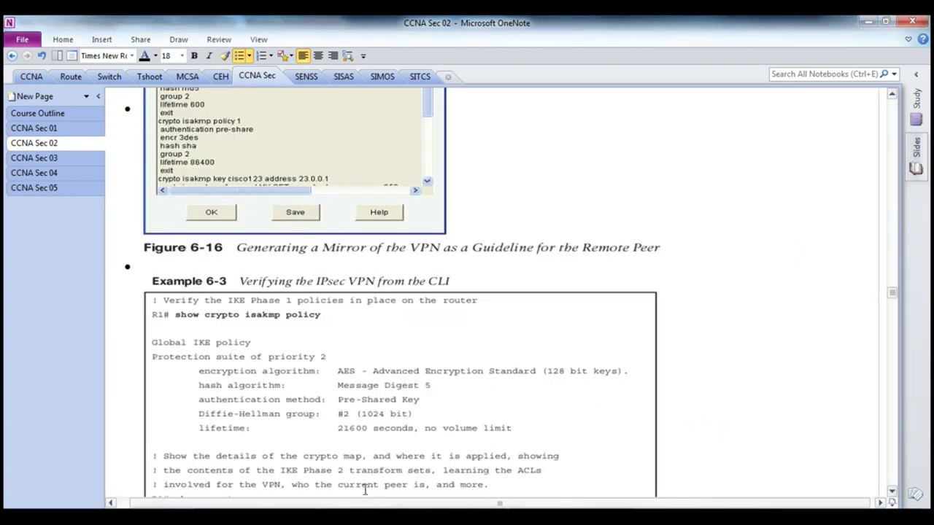
pyautogui.scroll(-5, 352, 377)
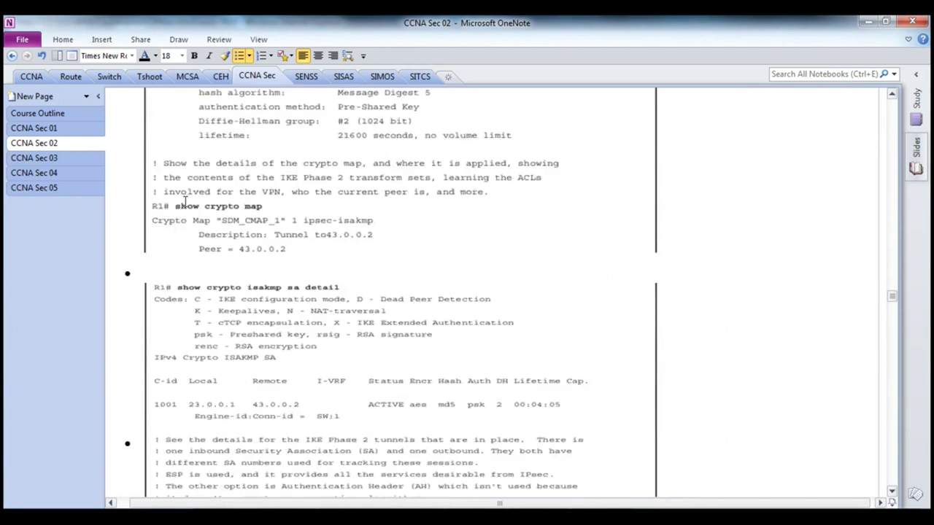
pyautogui.hotkey('alt', 'Tab')
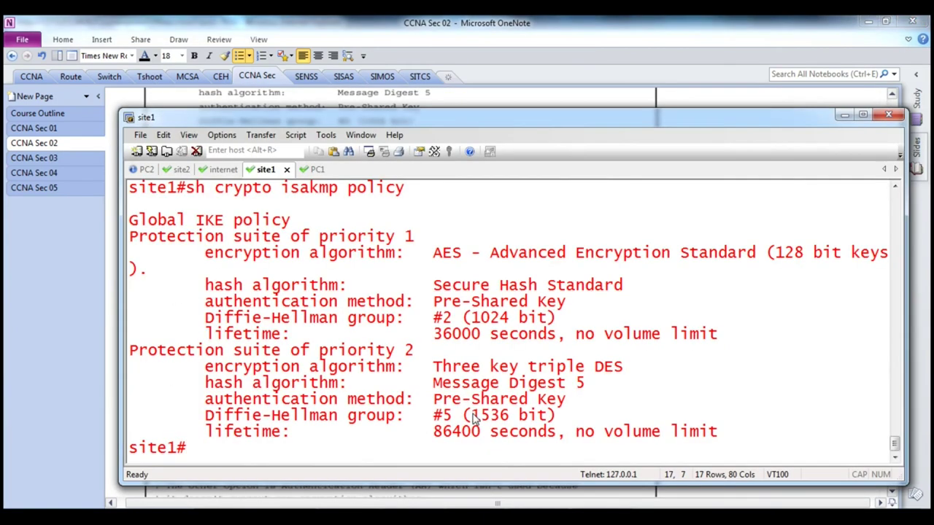
pyautogui.write('sh cry')
pyautogui.press('Tab')
pyautogui.write('ma')
pyautogui.press('Return')
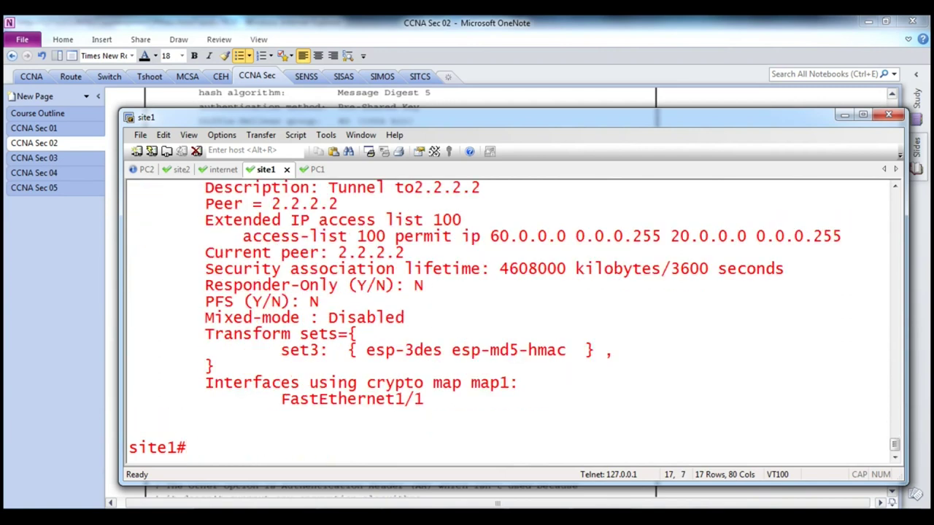
# Point out the map1 name and second entry's sequence number, then return to OneNote
pyautogui.scroll(2, 348, 253)
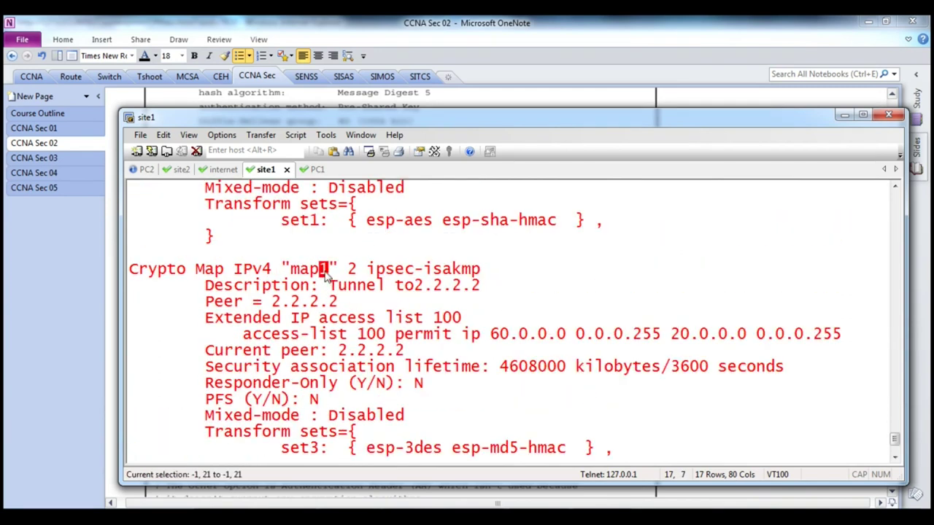
pyautogui.moveTo(328, 270); pyautogui.dragTo(299, 269)
pyautogui.scroll(1, 359, 306)
pyautogui.doubleClick(352, 318)
pyautogui.scroll(2, 369, 270)
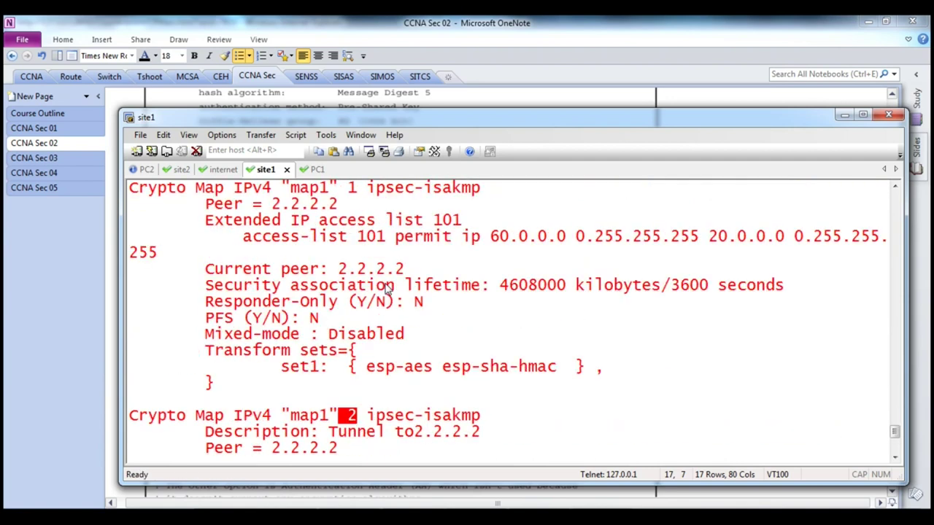
pyautogui.scroll(1, 372, 255)
pyautogui.doubleClick(351, 236)
pyautogui.scroll(-10, 371, 361)
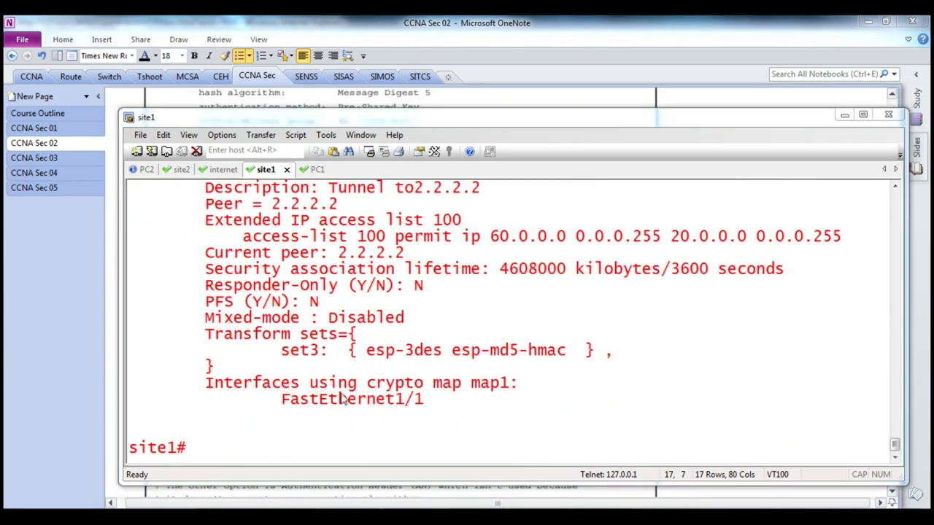
pyautogui.click(179, 454)
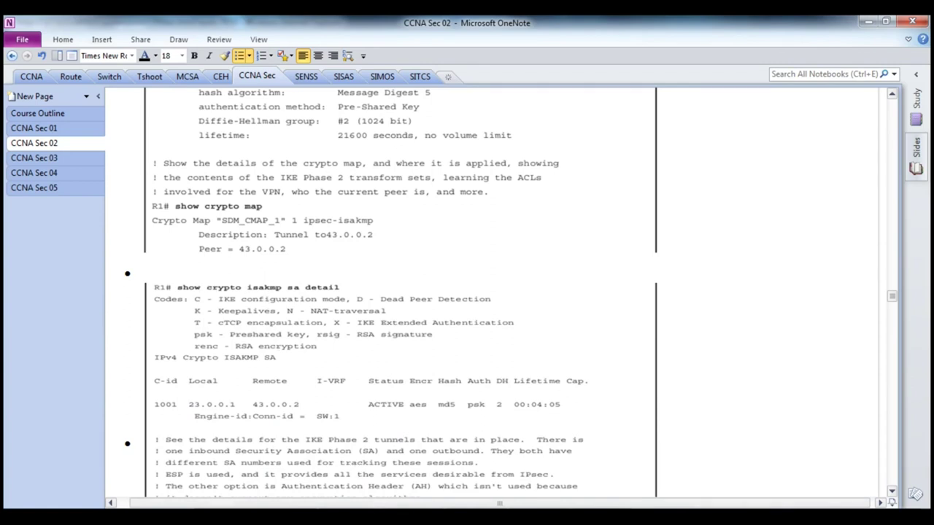
# Run 'show crypto isakmp sa detail' on site1 using Tab completion
pyautogui.hotkey('alt', 'Tab')
pyautogui.write('sh c')
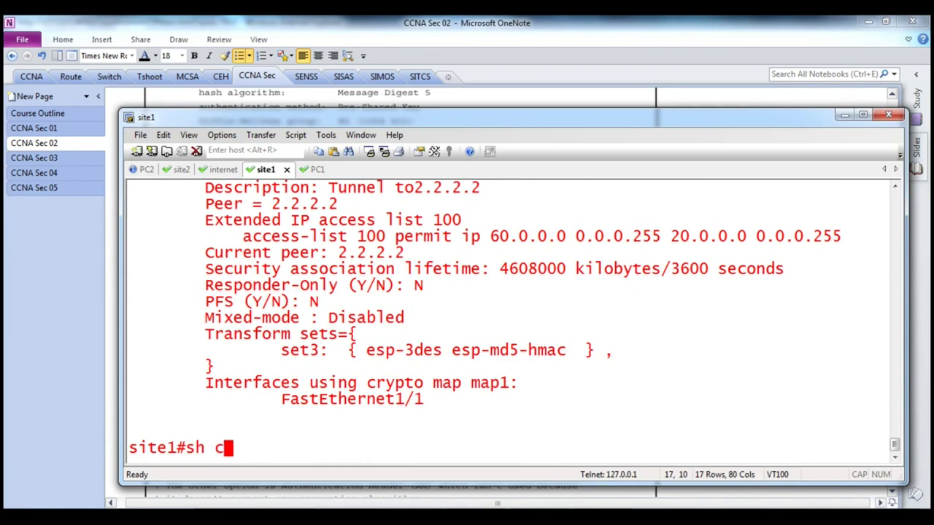
pyautogui.write('ry')
pyautogui.press('Tab')
pyautogui.write('isa')
pyautogui.press('Tab')
pyautogui.write('s')
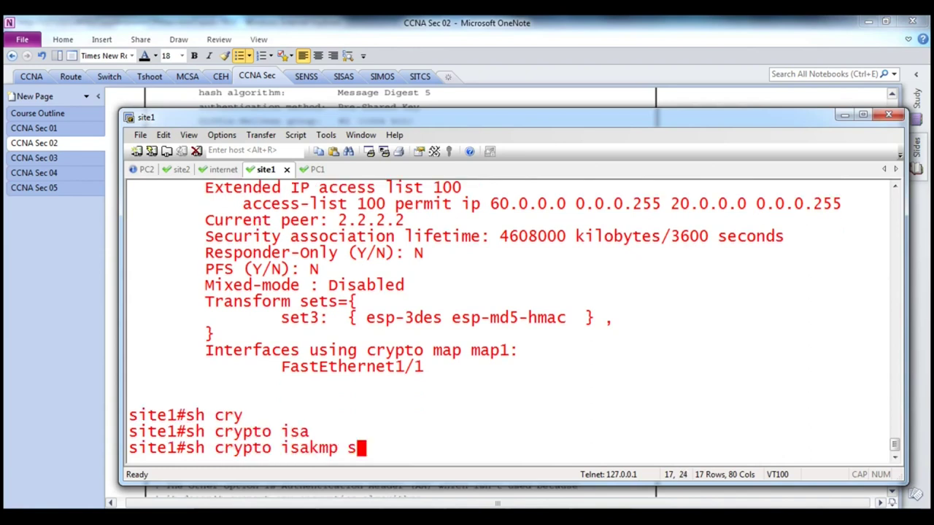
pyautogui.write('a')
pyautogui.press('Tab')
pyautogui.write('de')
pyautogui.press('Tab')
pyautogui.press('Return')
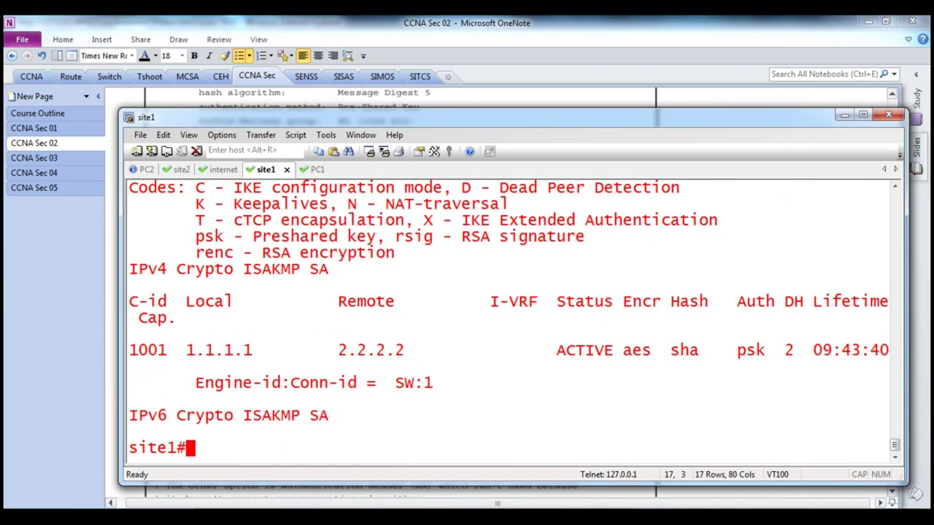
# Highlight the ACTIVE 1.1.1.1–2.2.2.2 SA's aes, sha, pre-shared key and group 2 fields
pyautogui.moveTo(270, 351); pyautogui.dragTo(188, 352)
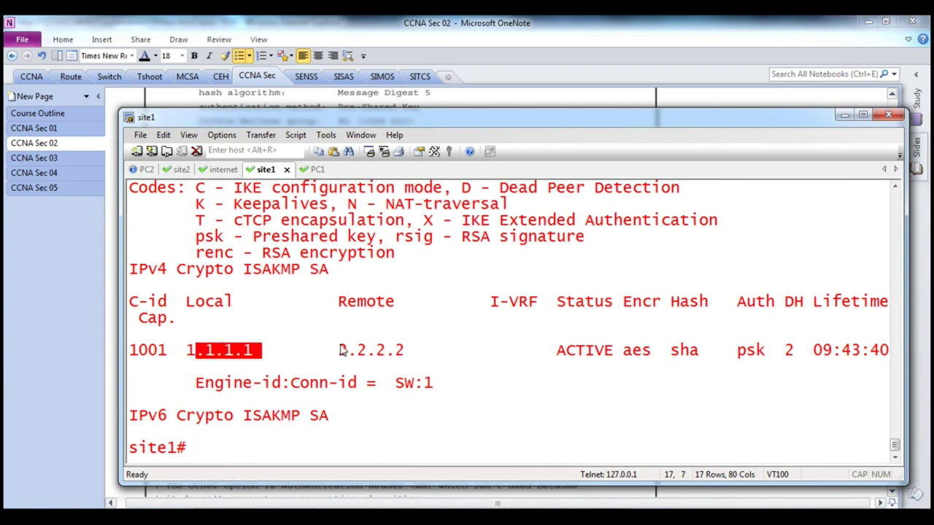
pyautogui.moveTo(394, 352); pyautogui.dragTo(342, 347)
pyautogui.moveTo(651, 351); pyautogui.dragTo(557, 352)
pyautogui.moveTo(709, 357); pyautogui.dragTo(662, 352)
pyautogui.moveTo(765, 352); pyautogui.dragTo(709, 351)
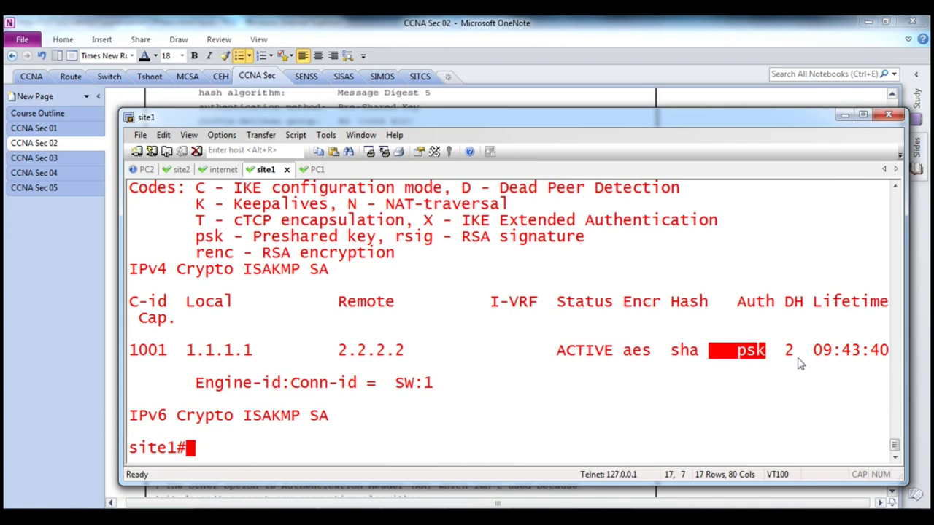
pyautogui.moveTo(795, 351); pyautogui.dragTo(745, 352)
pyautogui.scroll(5, 884, 351)
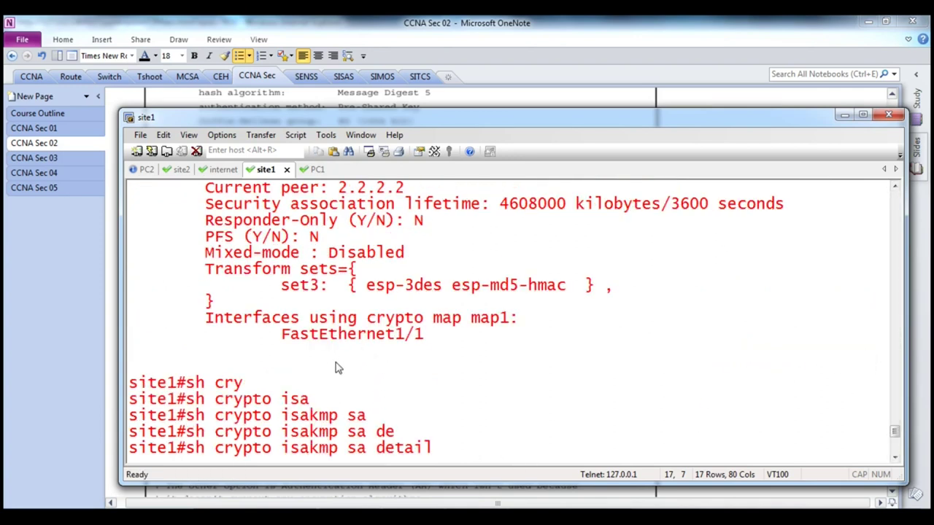
pyautogui.scroll(-5, 335, 367)
pyautogui.moveTo(436, 382); pyautogui.dragTo(225, 382)
pyautogui.moveTo(329, 415); pyautogui.dragTo(205, 415)
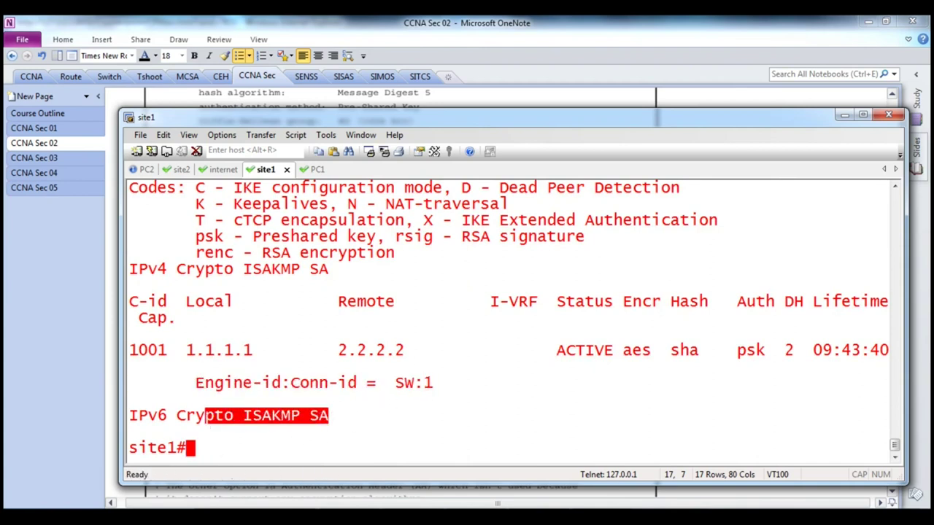
pyautogui.hotkey('alt', 'Tab')
pyautogui.scroll(-5, 427, 384)
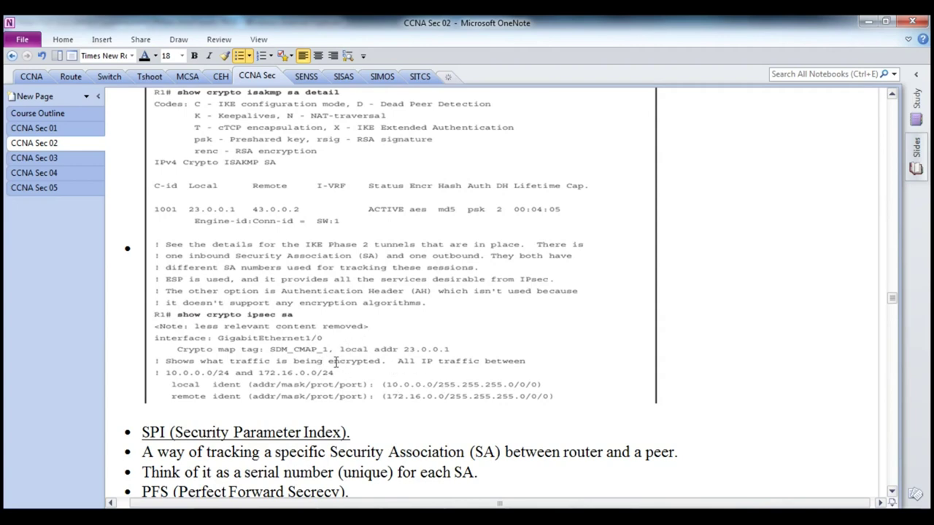
pyautogui.scroll(-4, 299, 416)
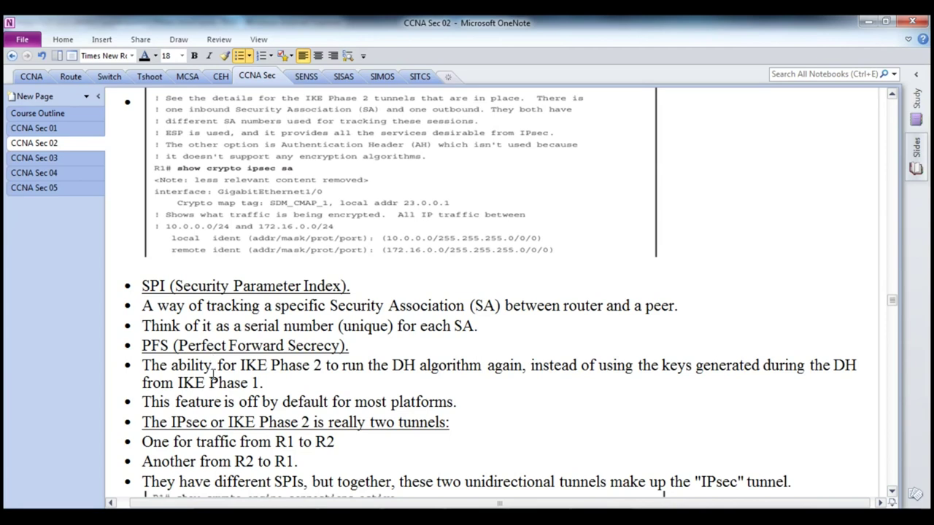
pyautogui.moveTo(196, 401); pyautogui.dragTo(312, 405)
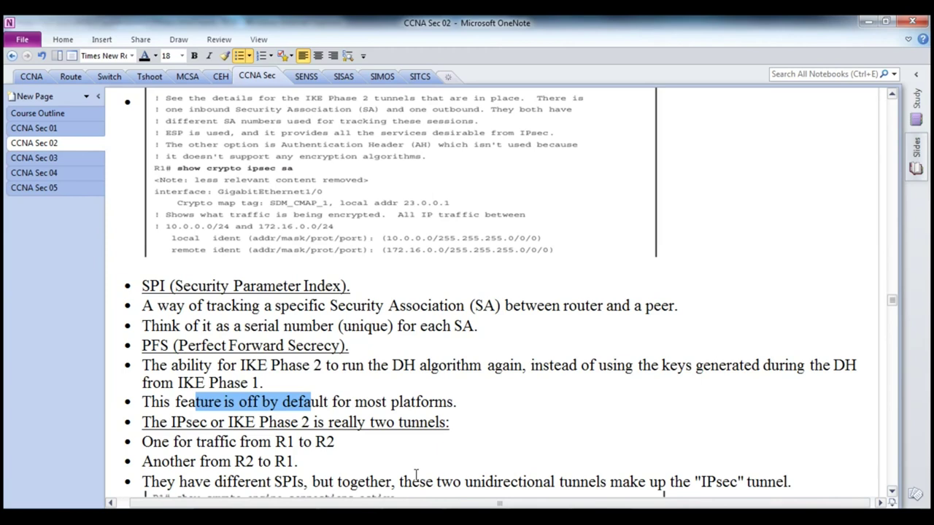
pyautogui.click(385, 419)
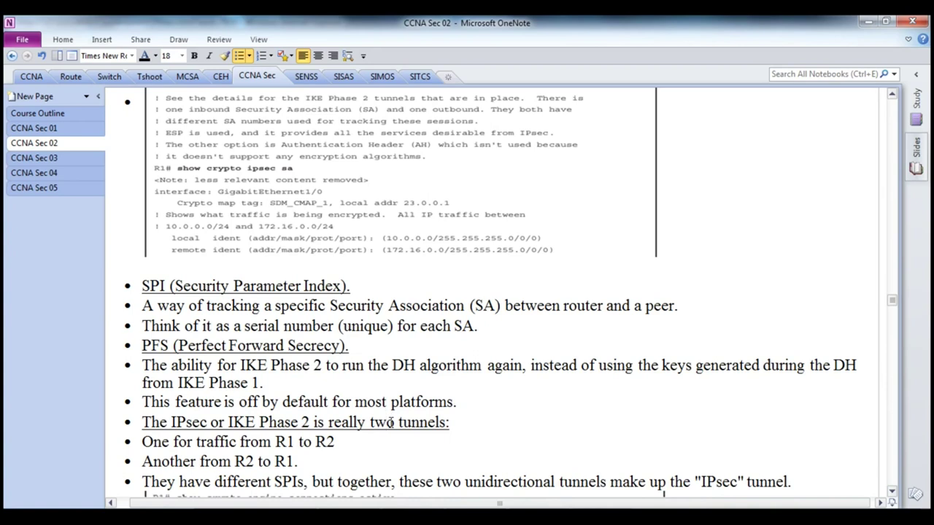
pyautogui.scroll(-4, 388, 419)
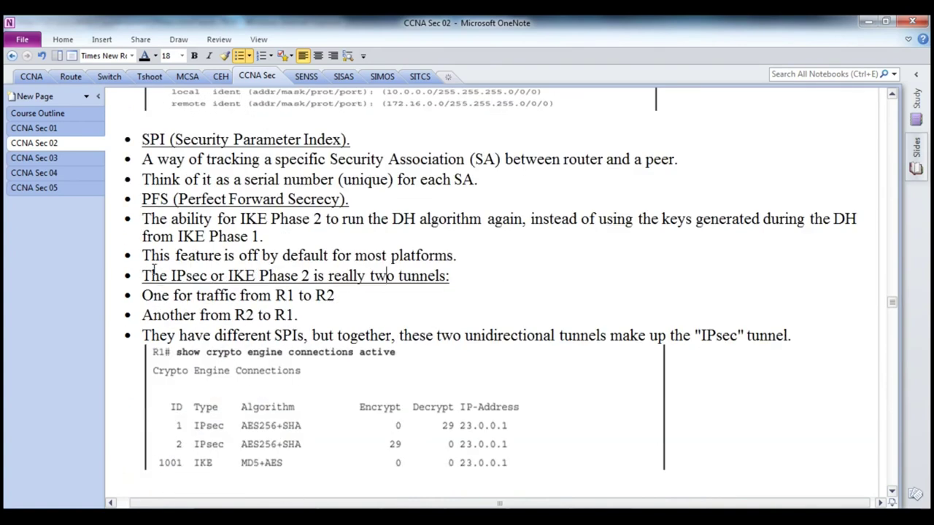
pyautogui.moveTo(169, 276); pyautogui.dragTo(261, 278)
pyautogui.click(265, 299)
pyautogui.moveTo(170, 294); pyautogui.dragTo(261, 298)
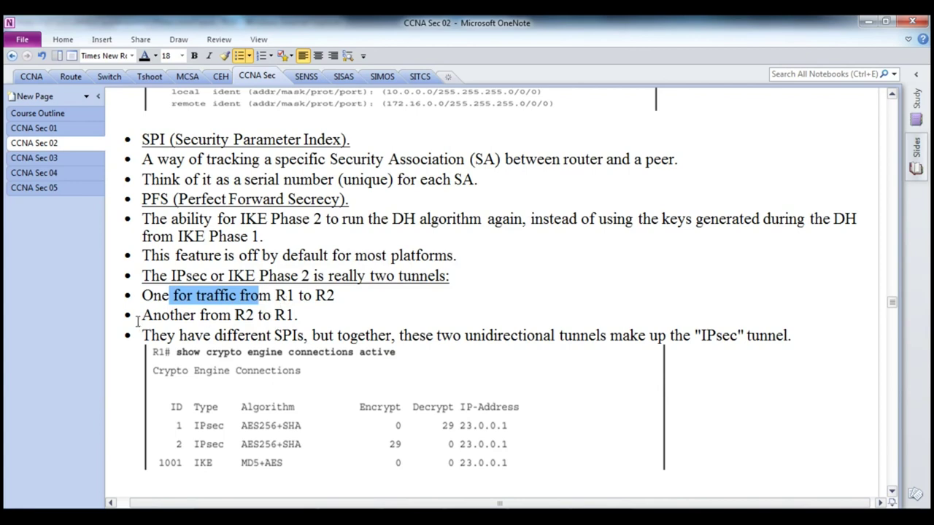
pyautogui.scroll(-5, 219, 319)
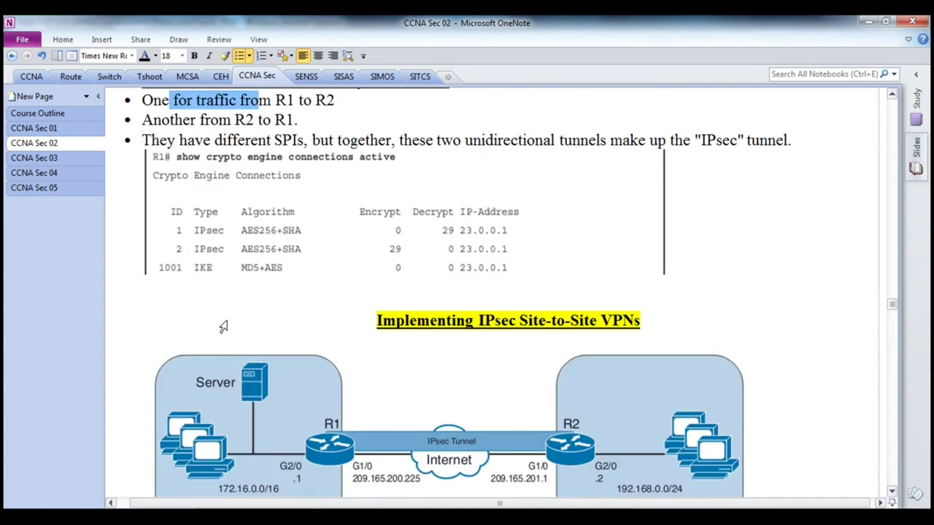
pyautogui.scroll(1, 222, 319)
pyautogui.scroll(-4, 228, 321)
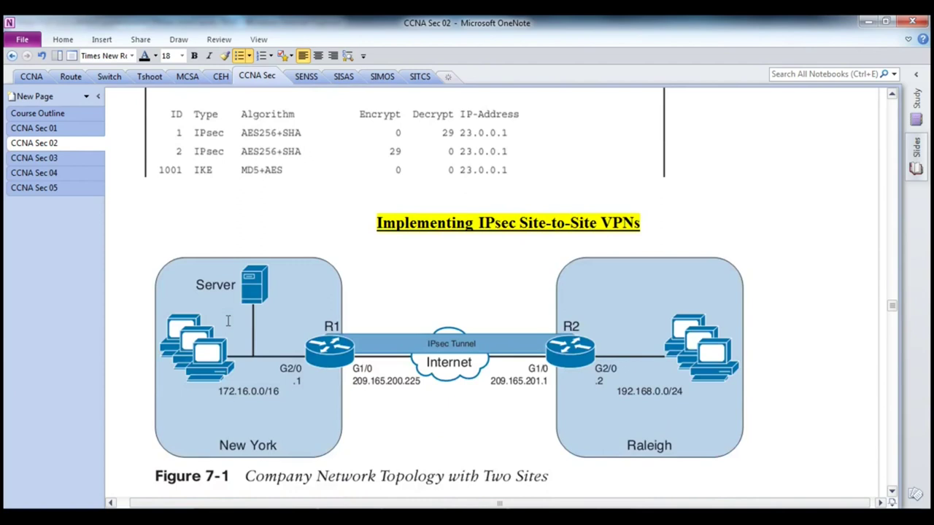
pyautogui.scroll(-3, 228, 321)
pyautogui.scroll(-4, 227, 321)
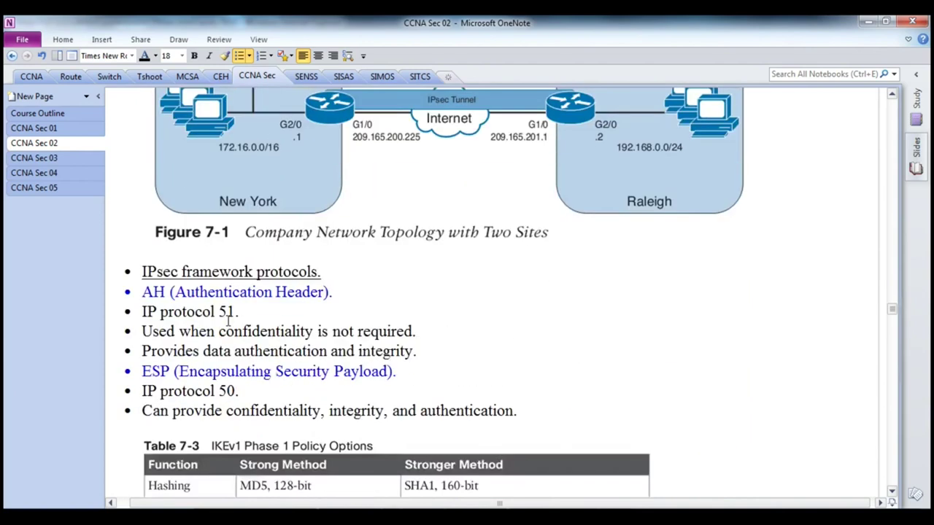
pyautogui.scroll(-1, 227, 320)
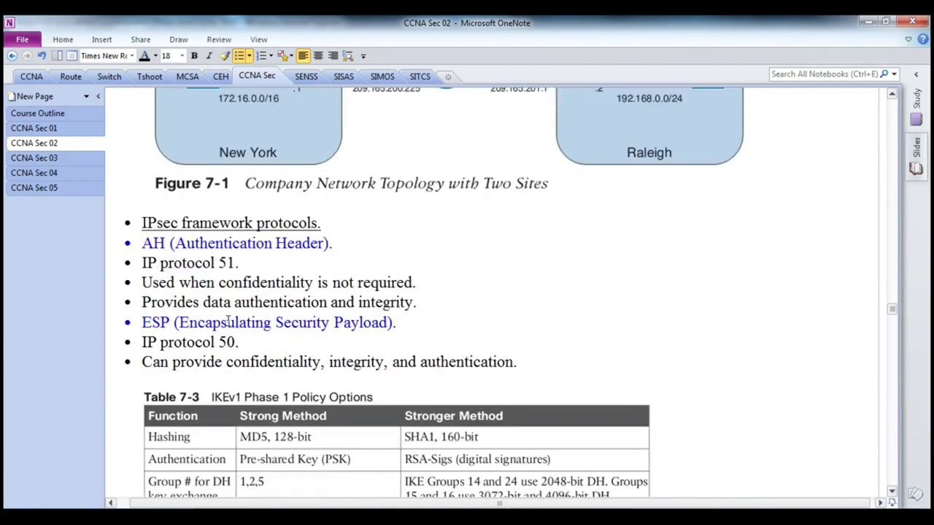
pyautogui.moveTo(174, 224); pyautogui.dragTo(164, 244)
pyautogui.click(175, 264)
pyautogui.moveTo(159, 323); pyautogui.dragTo(151, 323)
pyautogui.click(195, 343)
pyautogui.scroll(5, 228, 361)
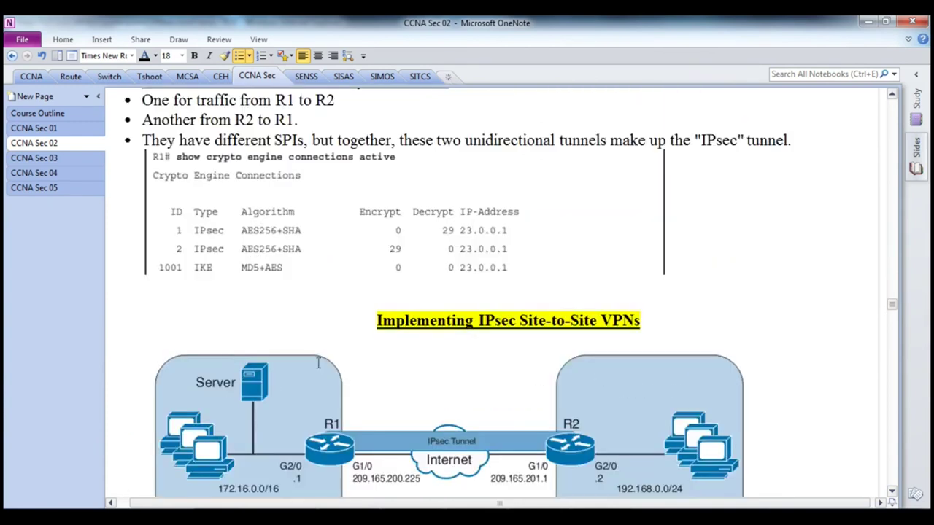
pyautogui.click(381, 318)
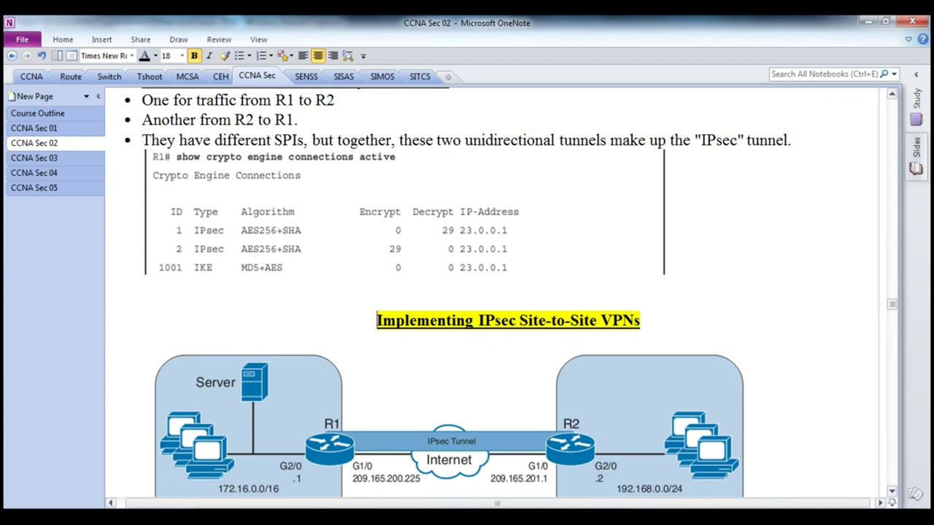
pyautogui.scroll(-3, 431, 332)
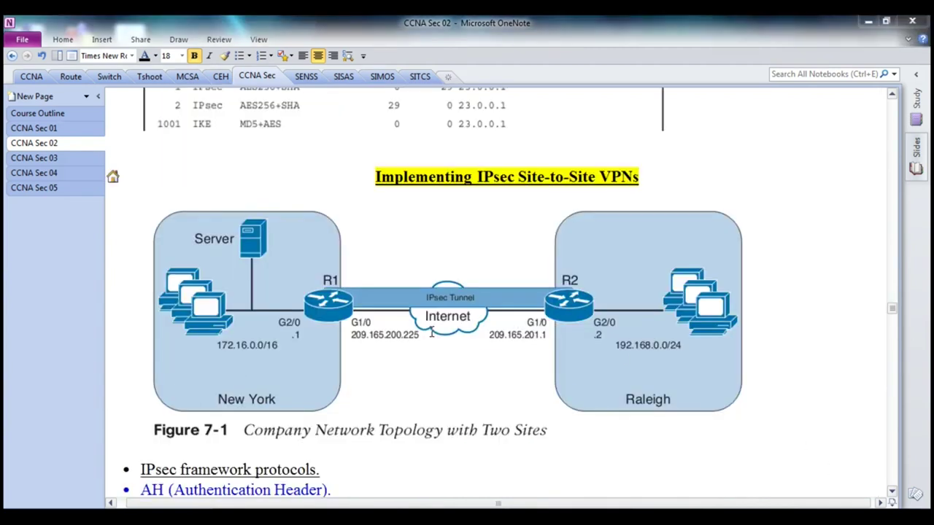
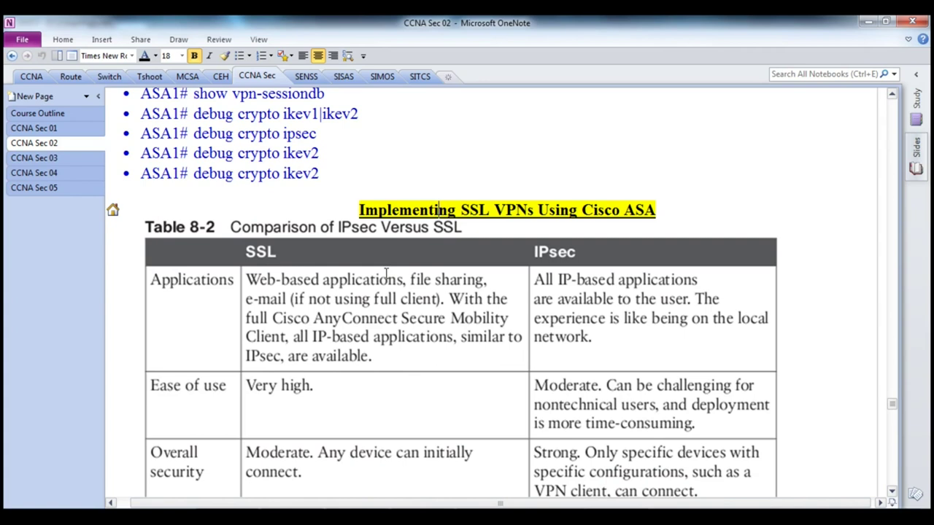
# From the Windows 7 VM's Command Prompt, ping 3.3.3.3 and get replies
pyautogui.scroll(-3, 401, 211)
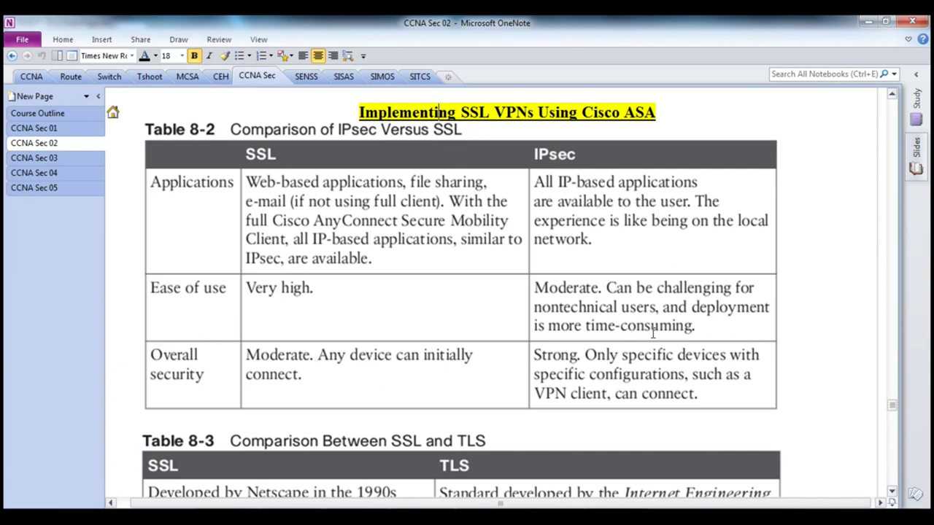
pyautogui.scroll(-3, 652, 333)
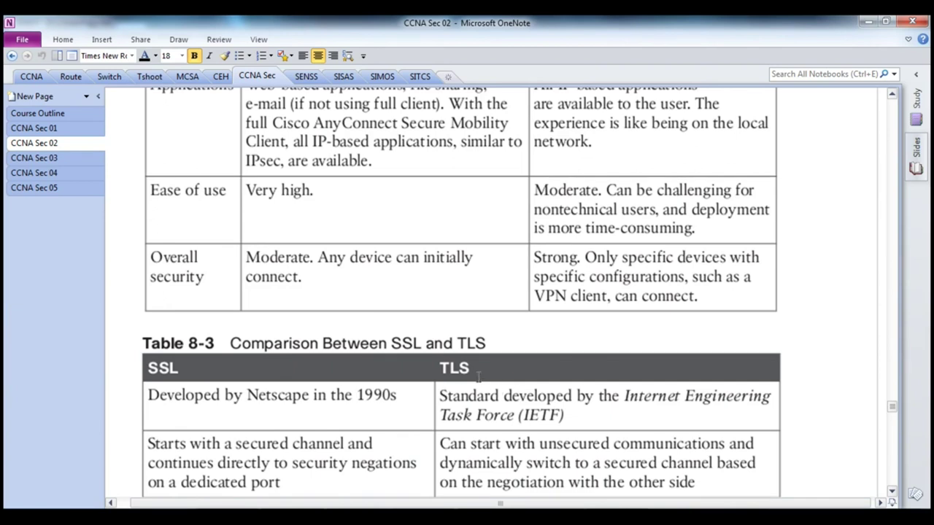
pyautogui.scroll(-3, 478, 376)
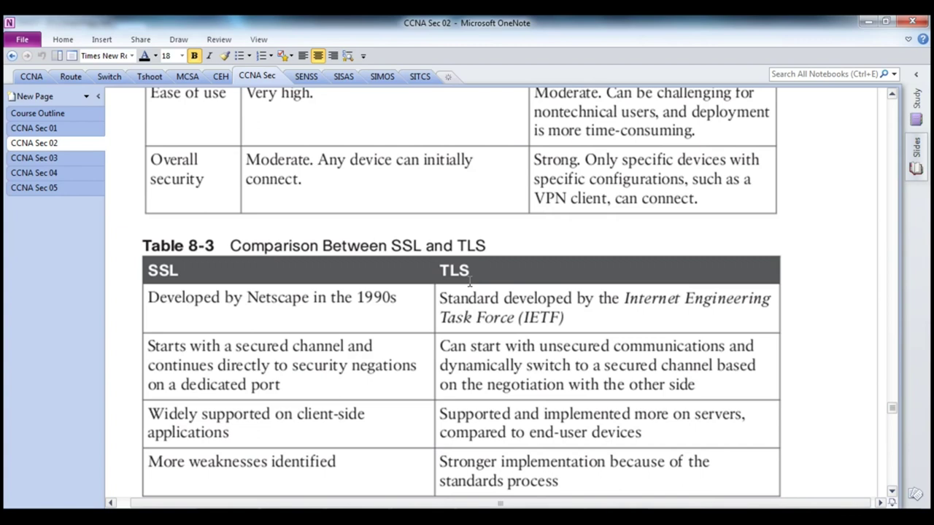
pyautogui.scroll(-5, 470, 282)
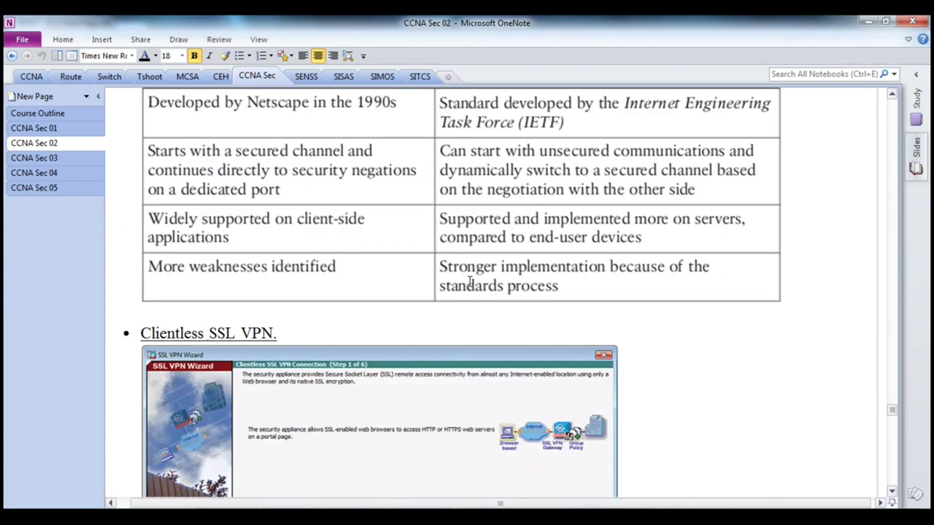
pyautogui.scroll(-1, 470, 282)
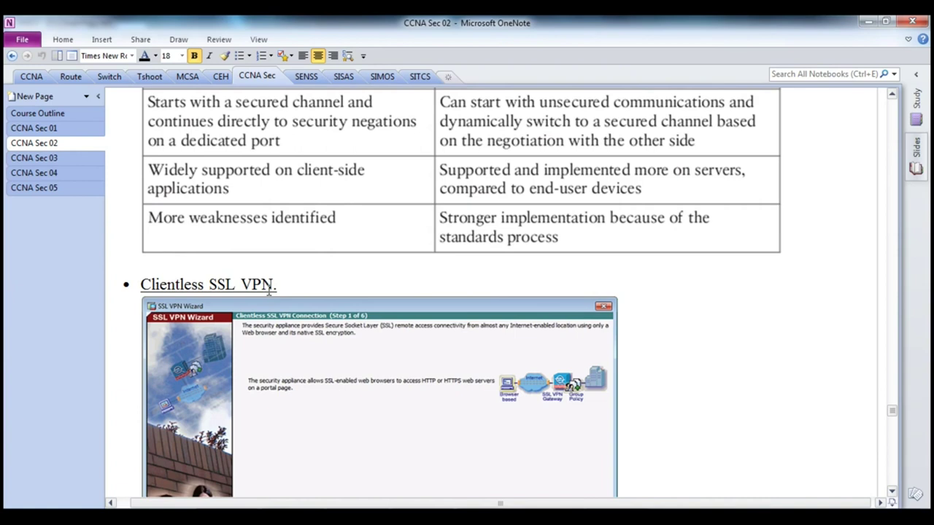
pyautogui.scroll(-1, 270, 290)
pyautogui.scroll(-1, 270, 292)
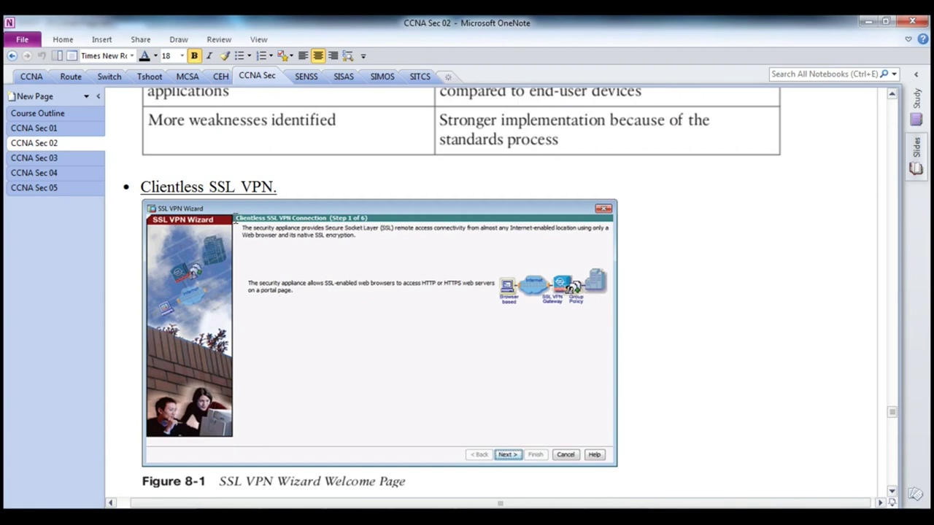
pyautogui.hotkey('alt', 'Tab')
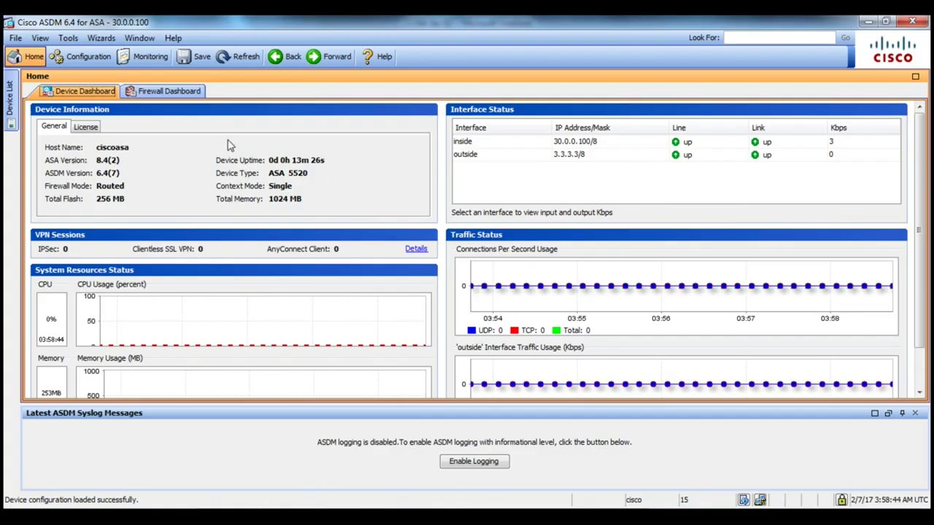
pyautogui.hotkey('alt', 'Tab')
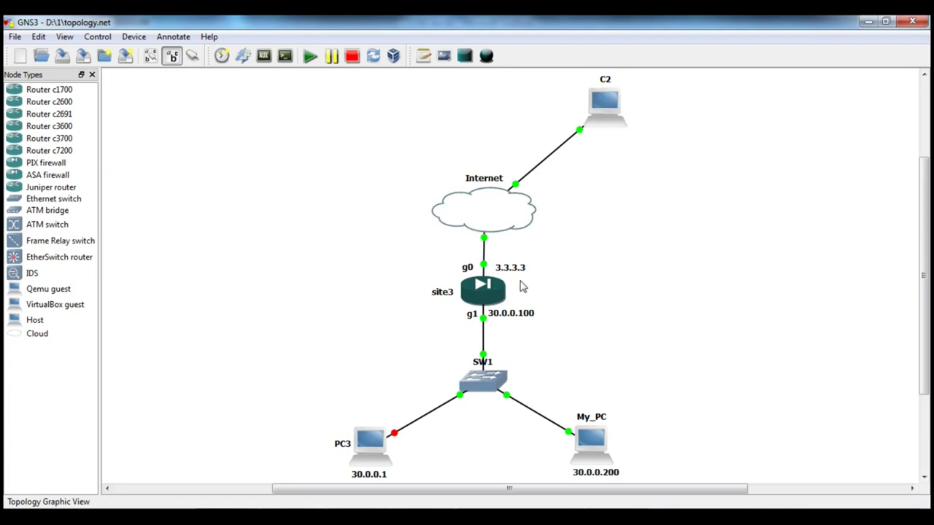
pyautogui.hotkey('alt', 'Tab')
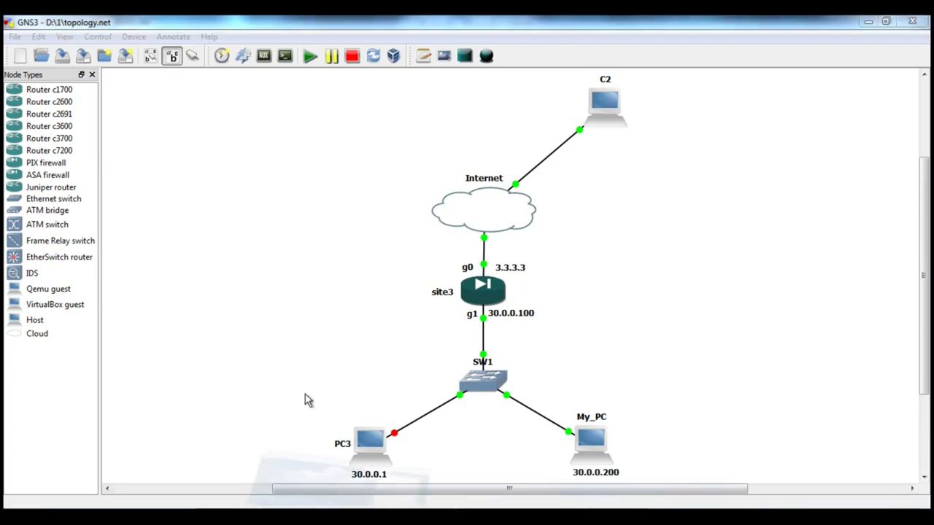
pyautogui.click(97, 67)
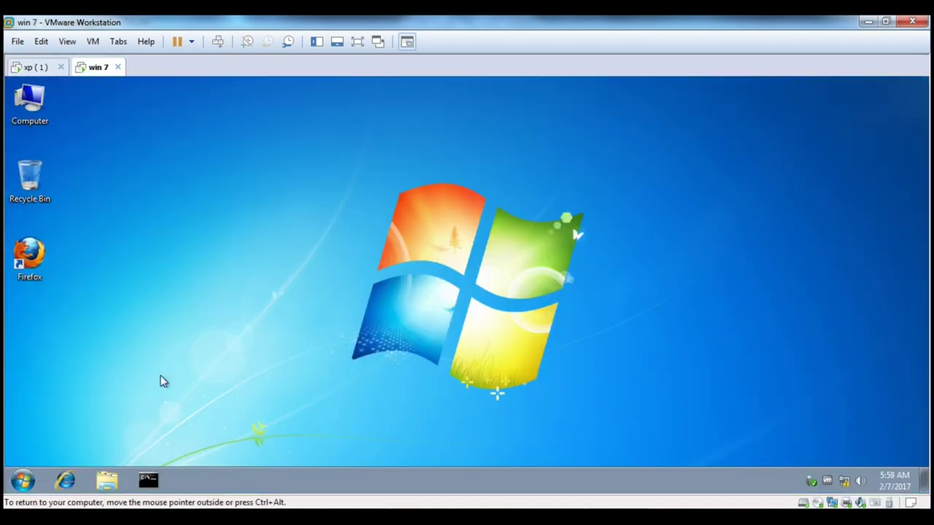
pyautogui.click(146, 479)
pyautogui.write('pi')
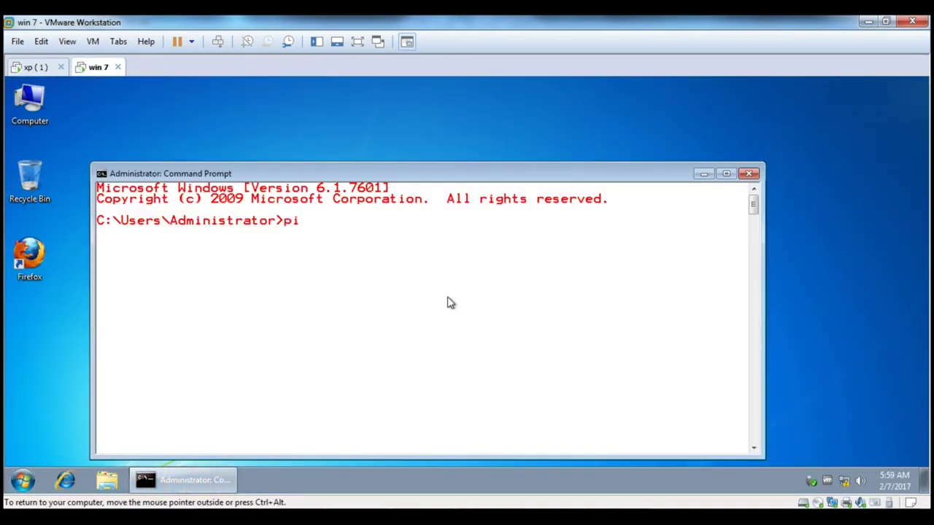
pyautogui.write('ng 3.3.3.3')
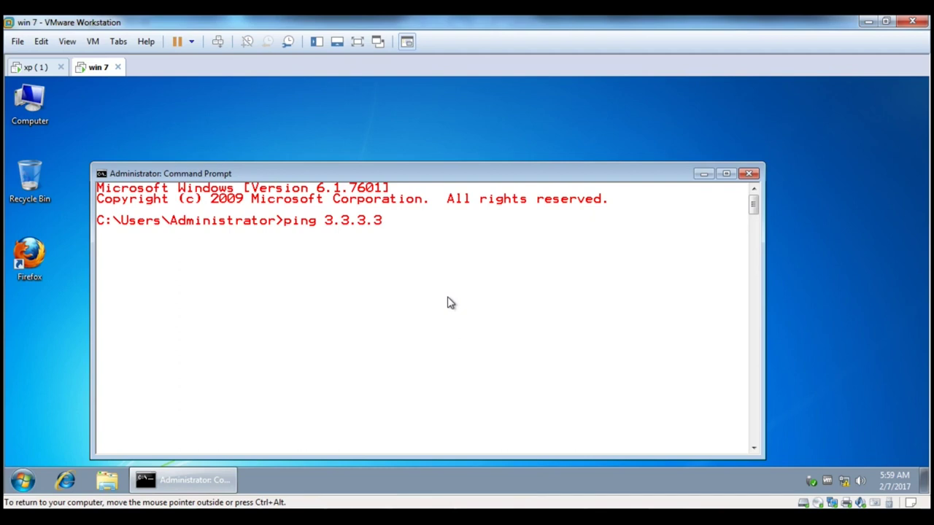
pyautogui.press('Return')
# Ping 30.0.0.1 from the VM, which fails, then minimize the Command Prompt
pyautogui.hotkey('ctrl', 'c')
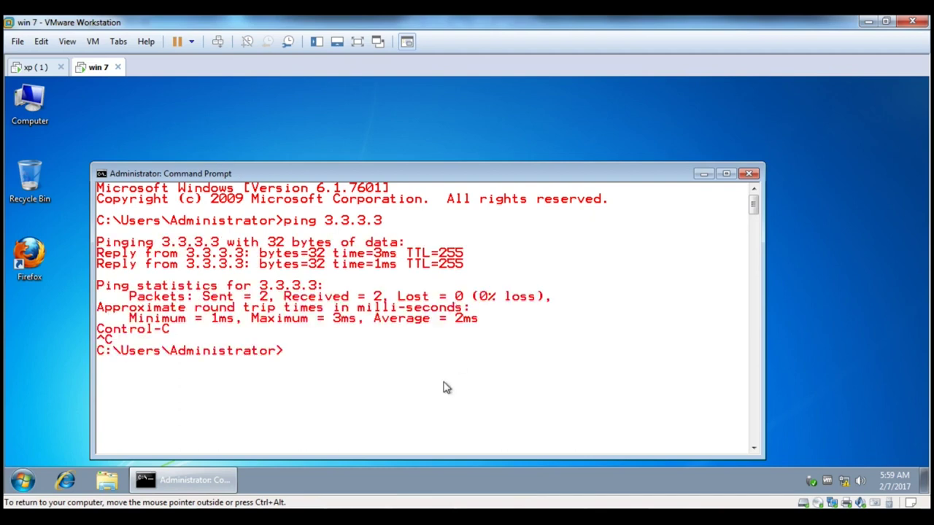
pyautogui.hotkey('alt', 'Tab')
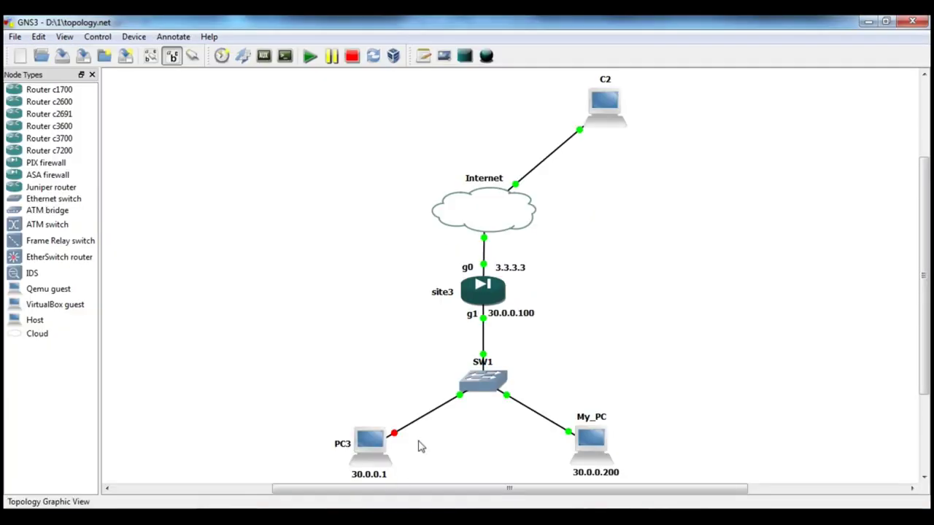
pyautogui.hotkey('alt', 'Tab')
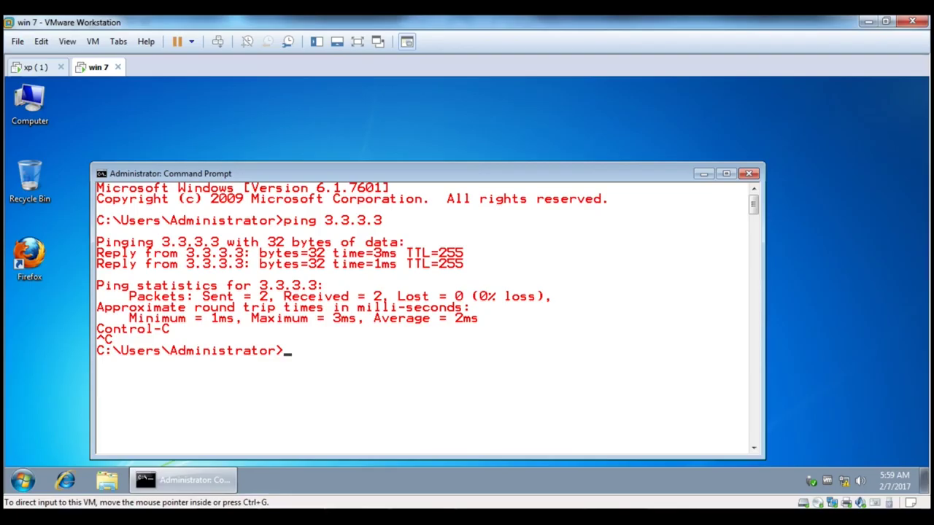
pyautogui.write('ping 30.0.0.1')
pyautogui.press('Return')
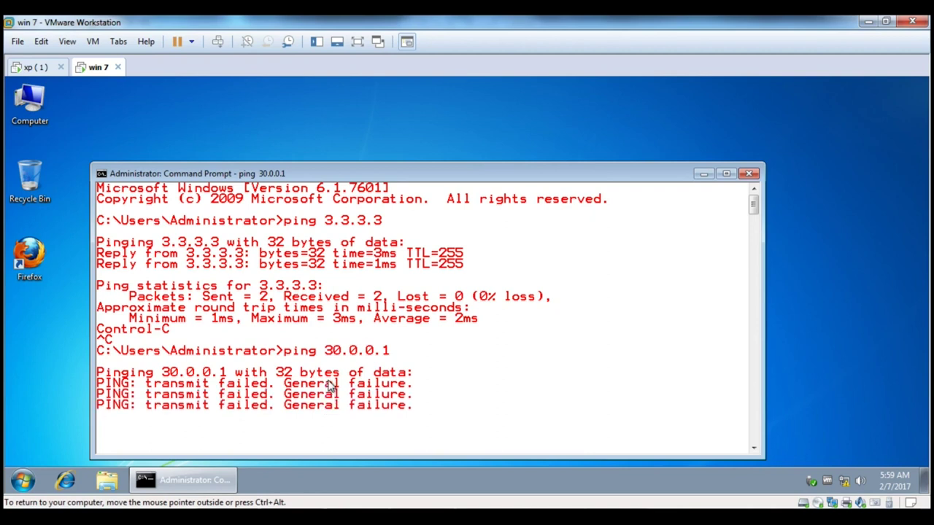
pyautogui.moveTo(414, 177); pyautogui.dragTo(460, 140)
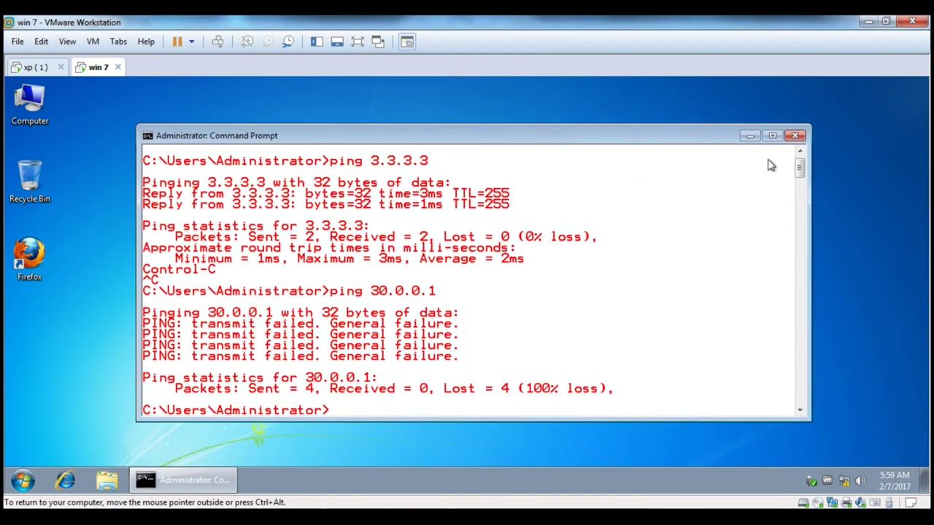
pyautogui.click(749, 136)
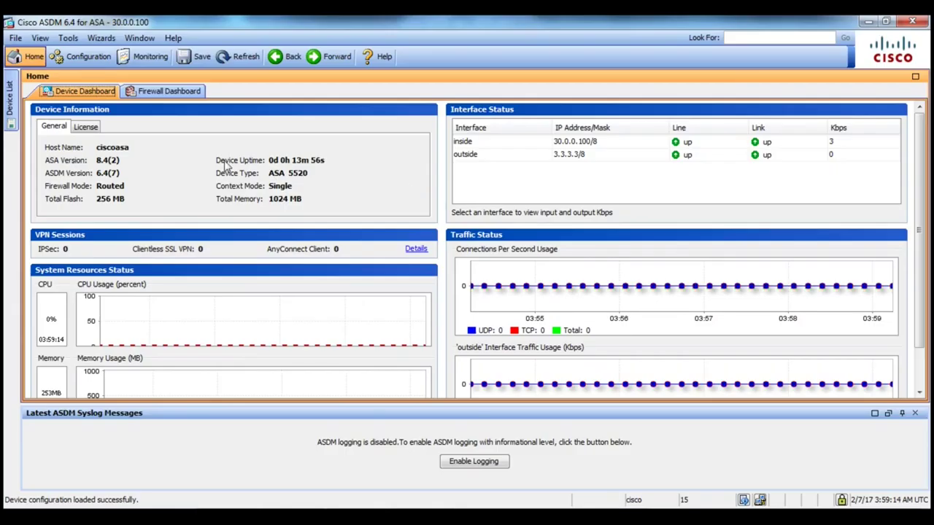
# Launch the Clientless SSL VPN wizard with profile RAVPN on outside and group alias group1
pyautogui.click(101, 39)
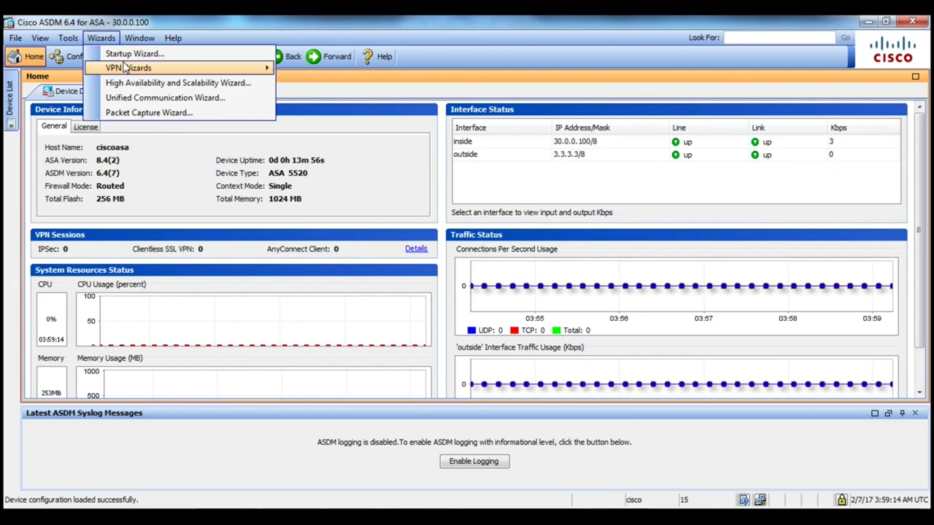
pyautogui.moveTo(128, 68)
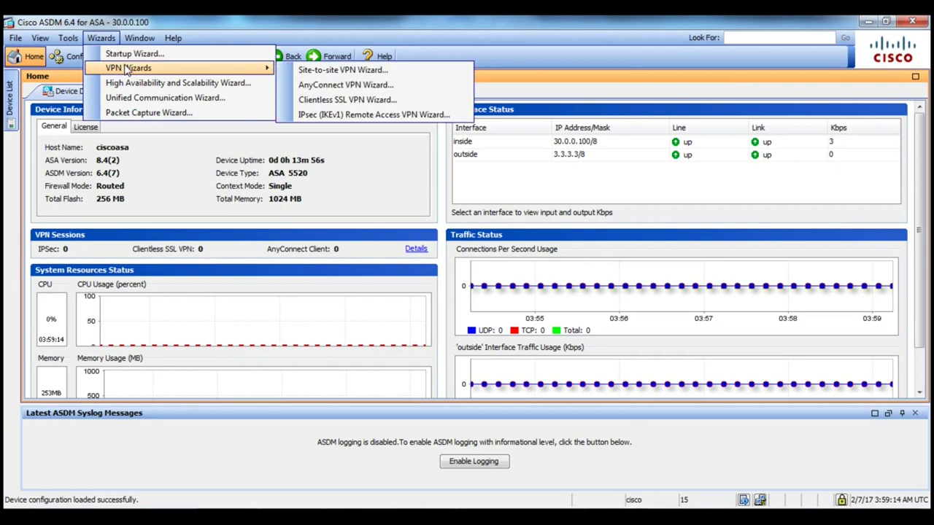
pyautogui.click(326, 102)
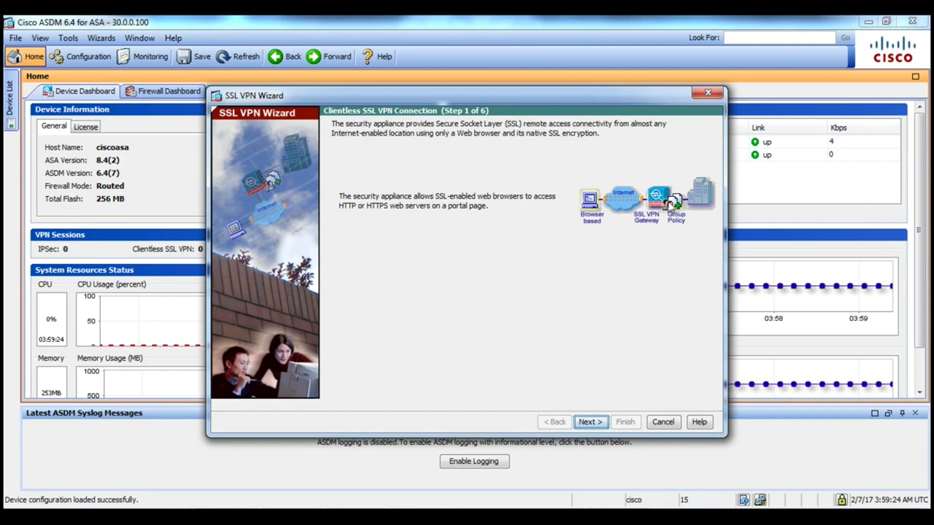
pyautogui.click(592, 422)
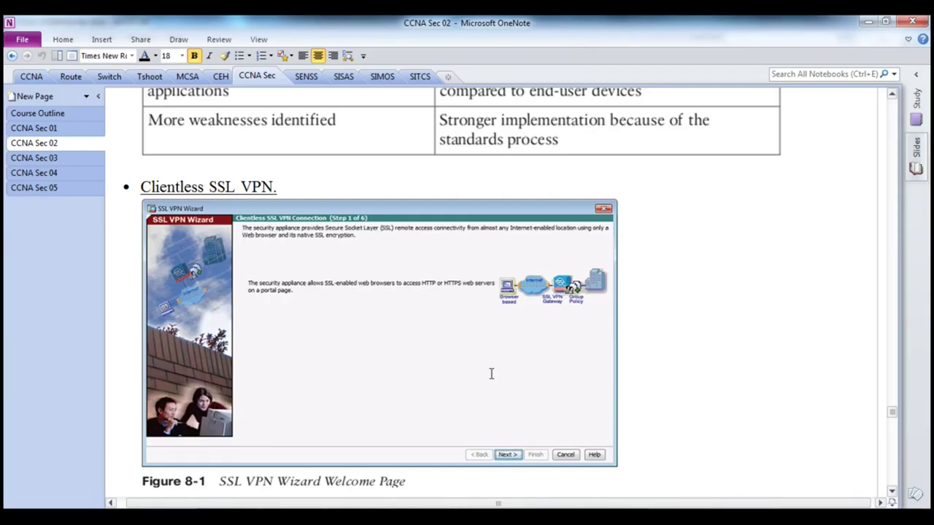
pyautogui.scroll(-8, 491, 358)
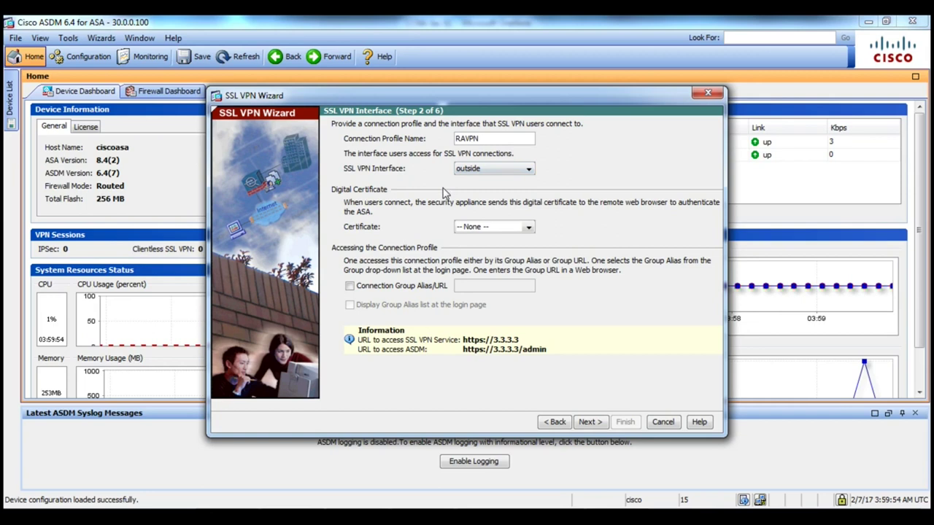
pyautogui.click(350, 286)
pyautogui.click(467, 286)
pyautogui.write('group1')
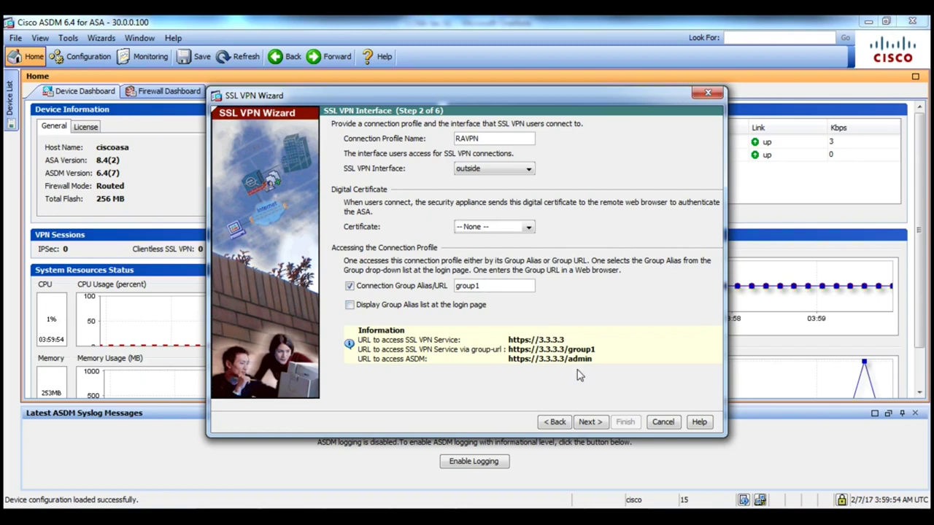
pyautogui.click(591, 423)
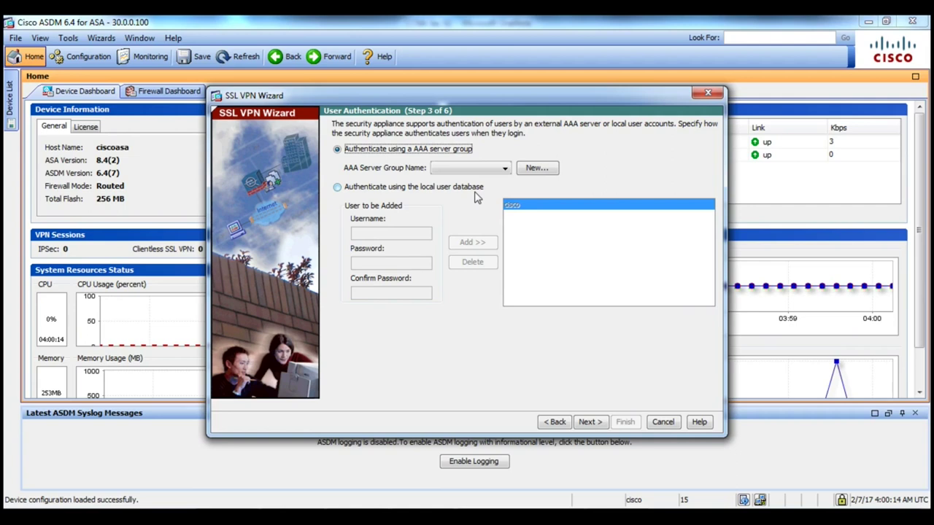
# Authenticate with the local user database and add two users, user1 and a second user
pyautogui.click(400, 189)
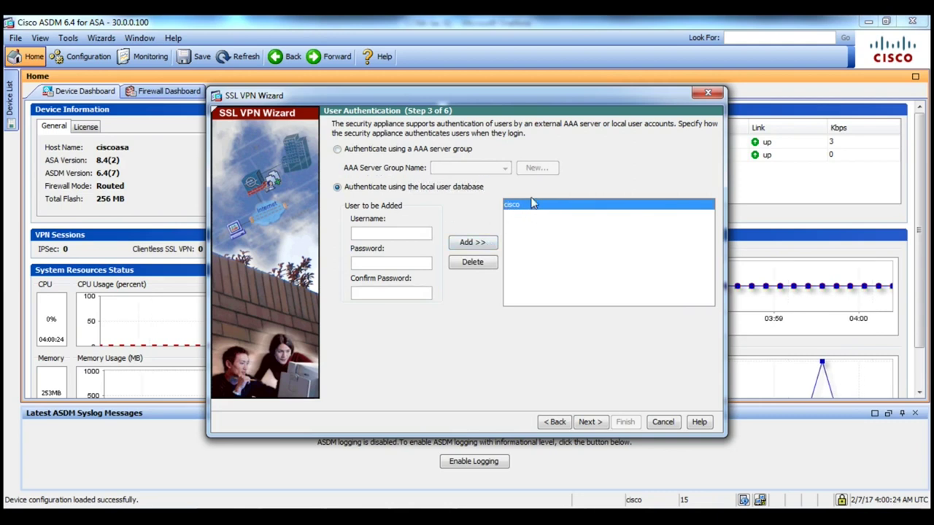
pyautogui.click(369, 233)
pyautogui.write('user1')
pyautogui.click(383, 266)
pyautogui.click(453, 246)
pyautogui.click(388, 234)
pyautogui.write('user')
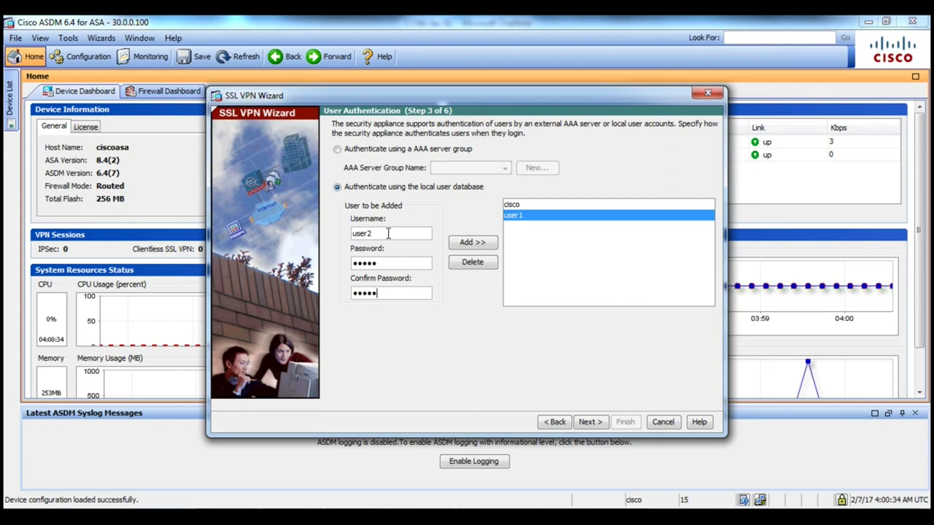
pyautogui.click(490, 241)
# Choose to modify the existing DfltGrpPolicy group policy
pyautogui.click(589, 422)
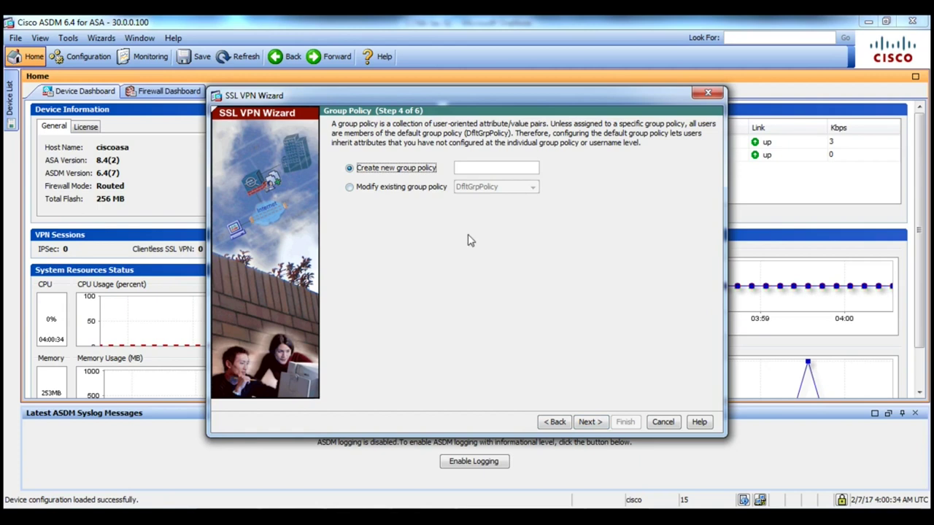
pyautogui.click(361, 187)
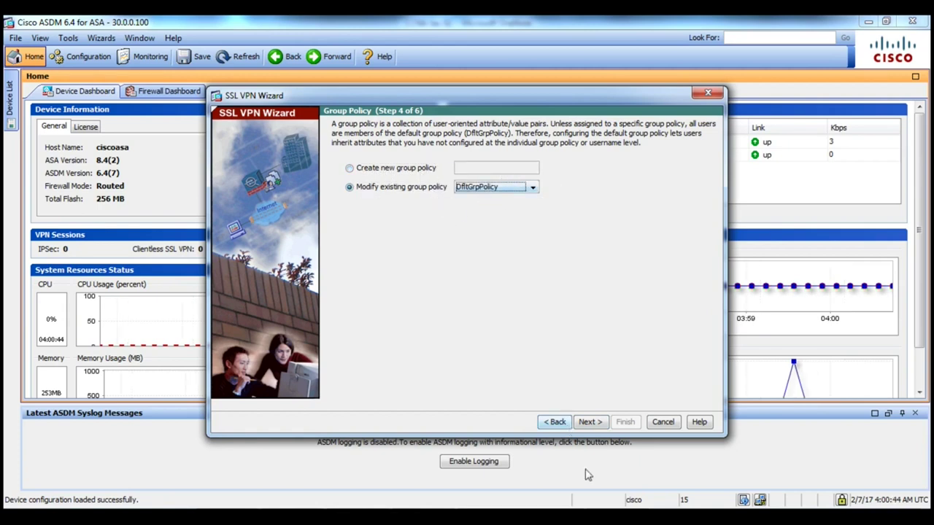
pyautogui.click(588, 422)
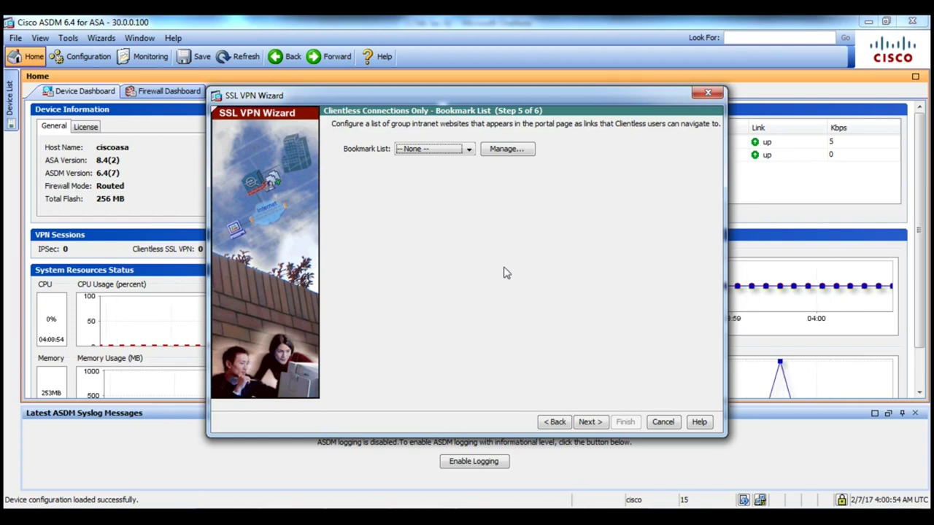
pyautogui.click(510, 152)
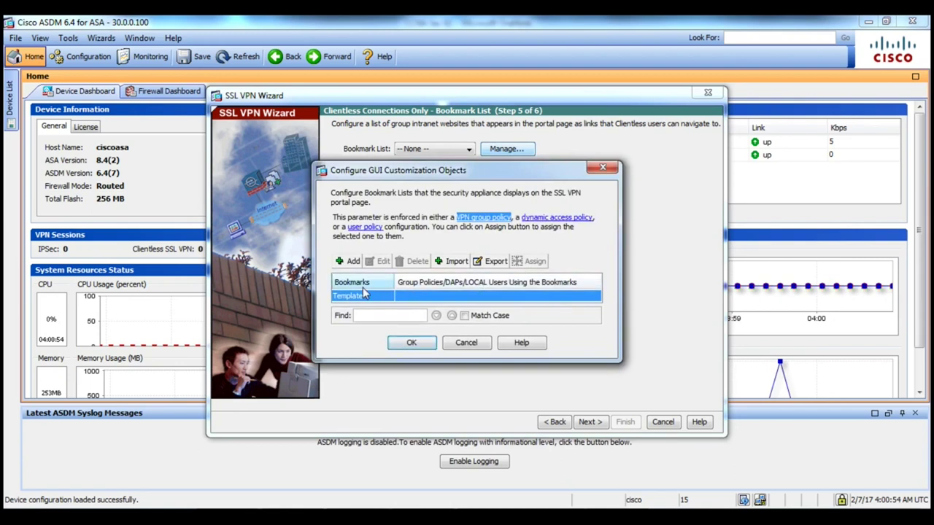
pyautogui.click(349, 261)
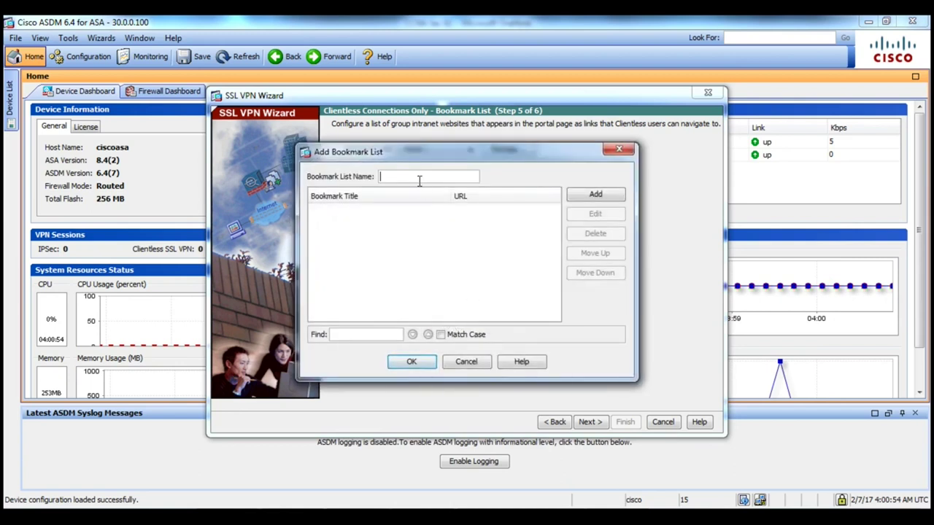
pyautogui.click(595, 195)
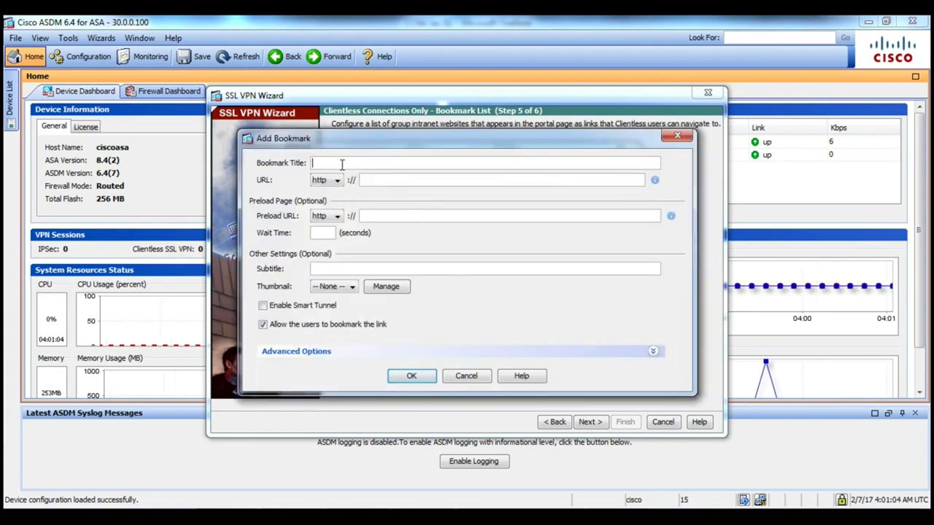
pyautogui.write('web-server')
pyautogui.click(400, 180)
pyautogui.write('30.0.0.1')
pyautogui.click(410, 376)
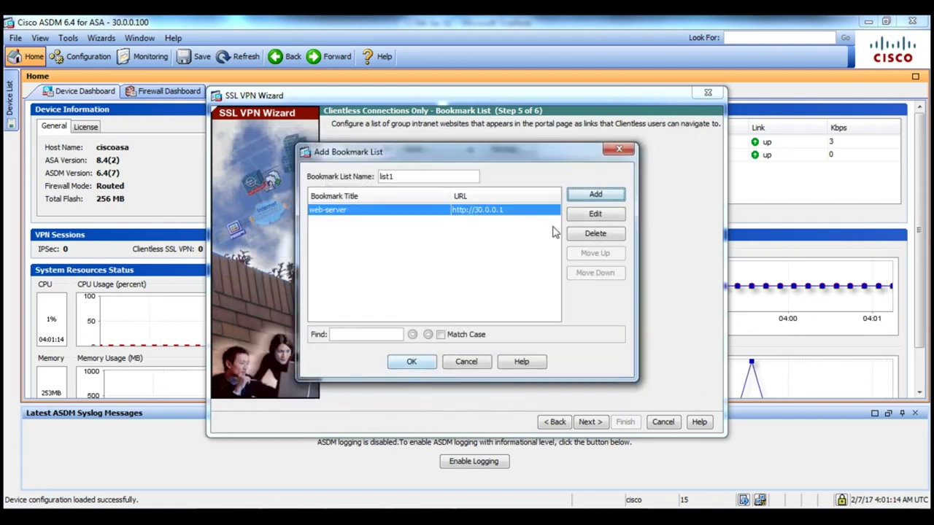
# Add an ftp-server bookmark to ftp://30.0.0.200 and save the list as list1
pyautogui.click(595, 193)
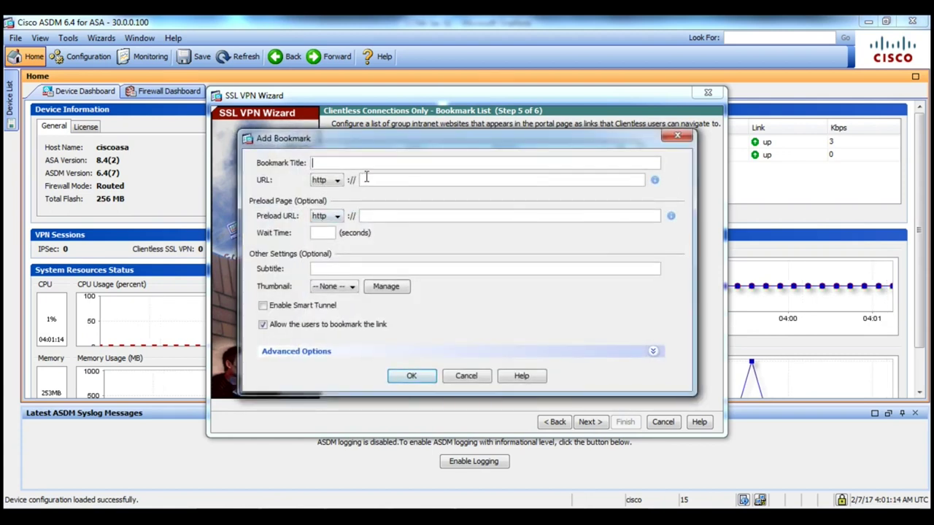
pyautogui.write('ftp-server')
pyautogui.click(337, 181)
pyautogui.click(326, 226)
pyautogui.click(383, 181)
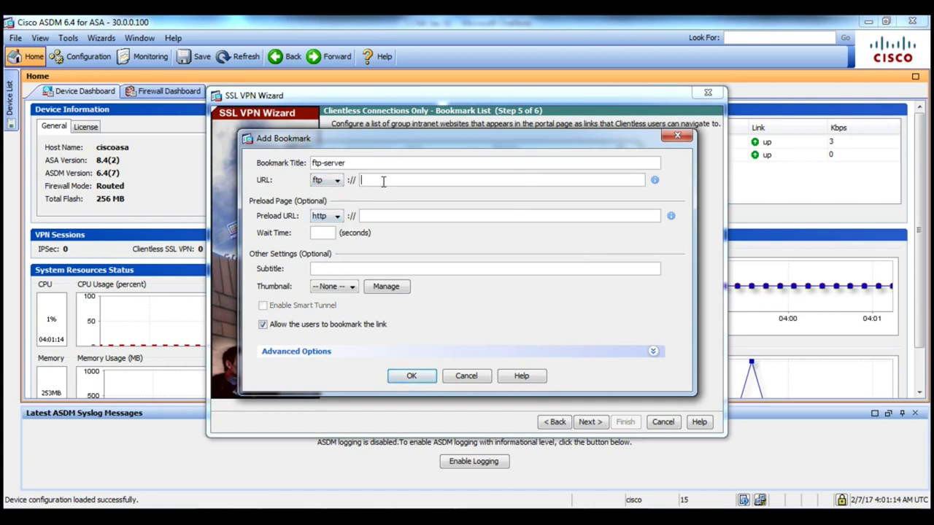
pyautogui.write('30.0.0.200')
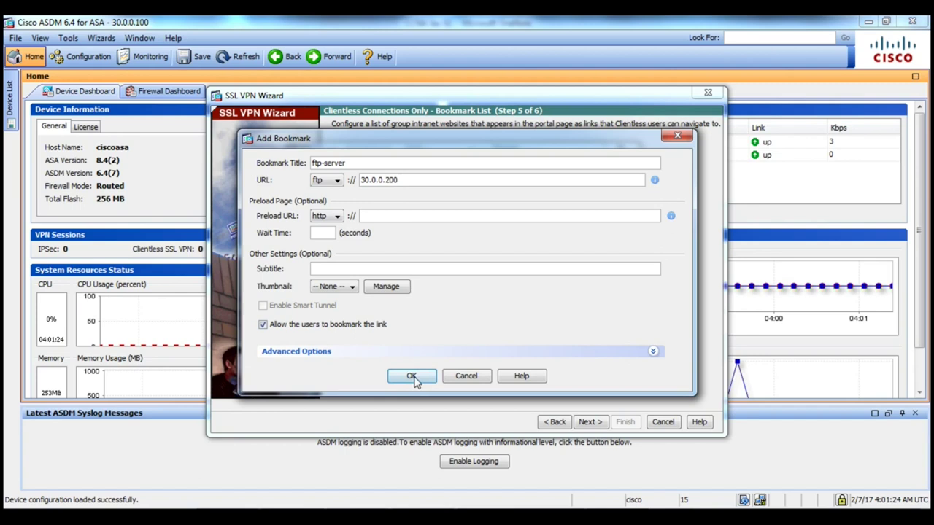
pyautogui.click(411, 376)
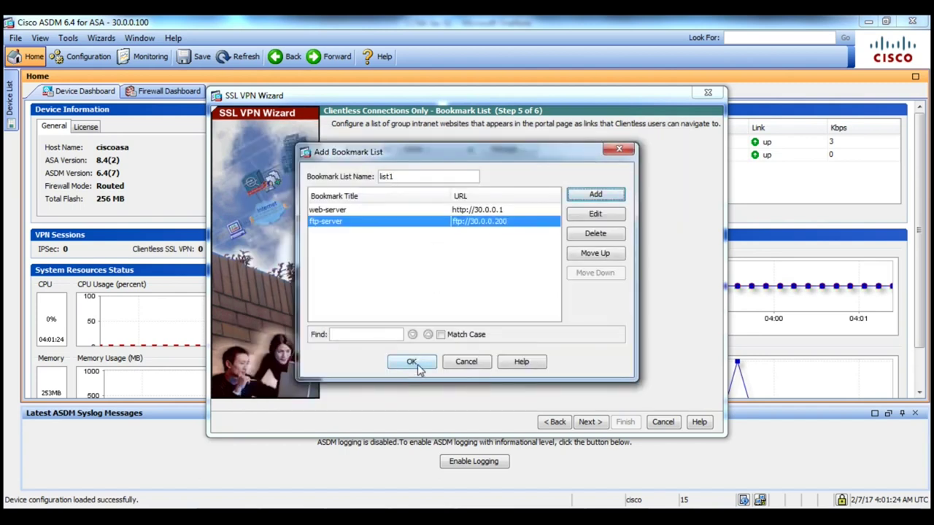
pyautogui.click(413, 363)
# Use list1 as the wizard's bookmark list and finish, sending the configuration to the ASA
pyautogui.click(411, 348)
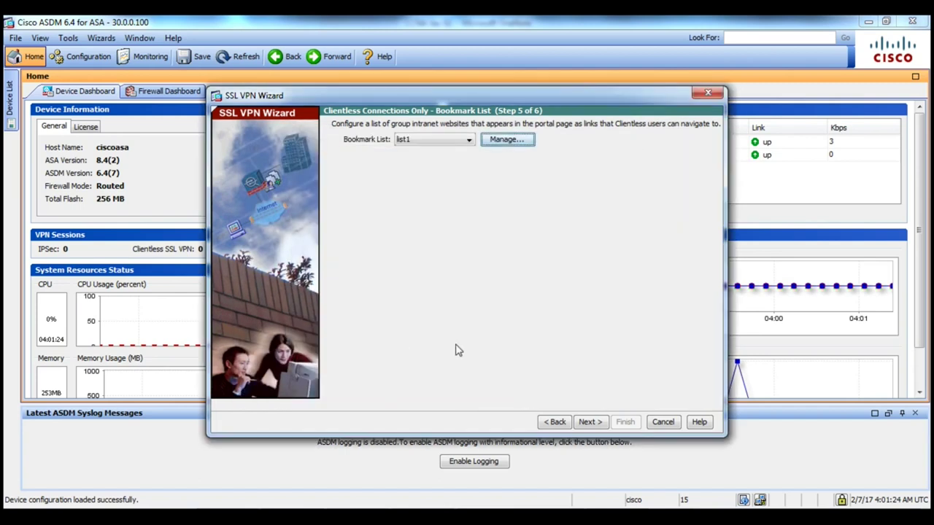
pyautogui.click(590, 423)
pyautogui.click(622, 421)
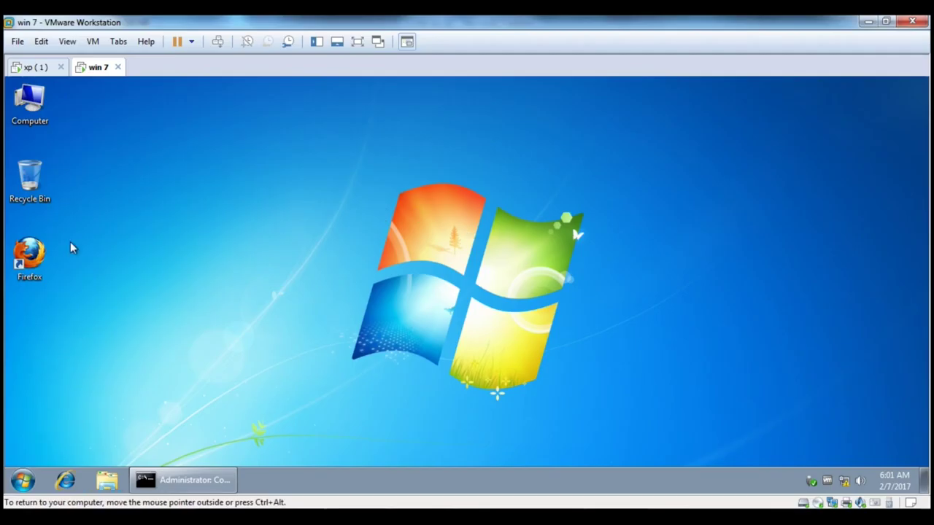
# Launch Firefox in the Windows 7 VM and try loading 30.0.0.1
pyautogui.doubleClick(30, 256)
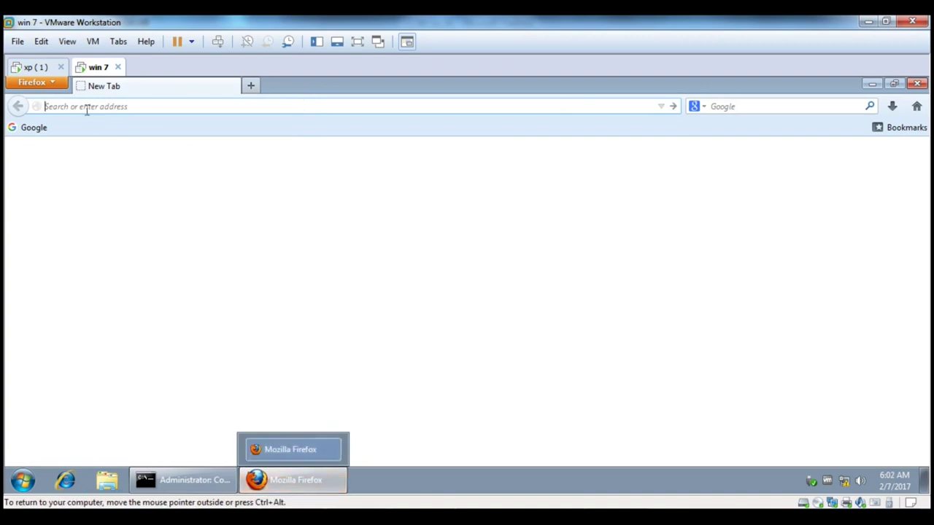
pyautogui.click(33, 68)
pyautogui.click(710, 114)
pyautogui.moveTo(709, 114); pyautogui.dragTo(727, 114)
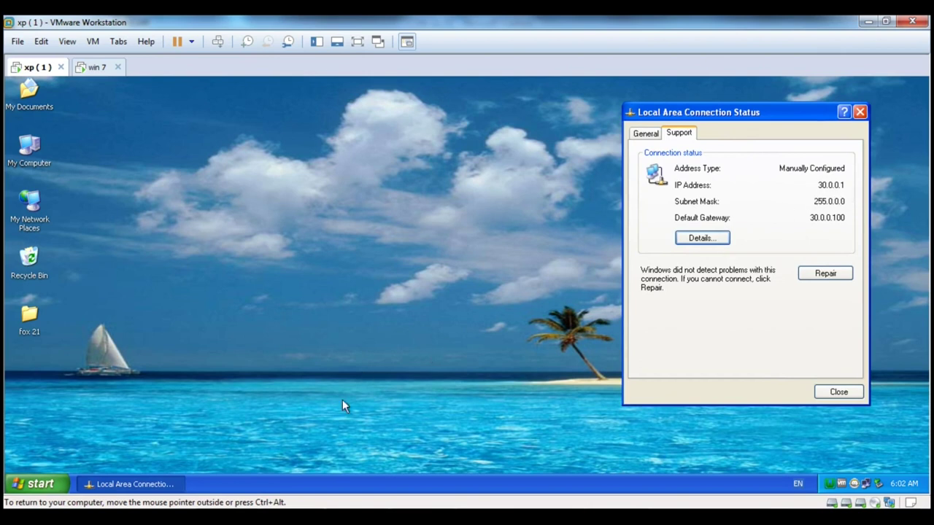
pyautogui.click(95, 72)
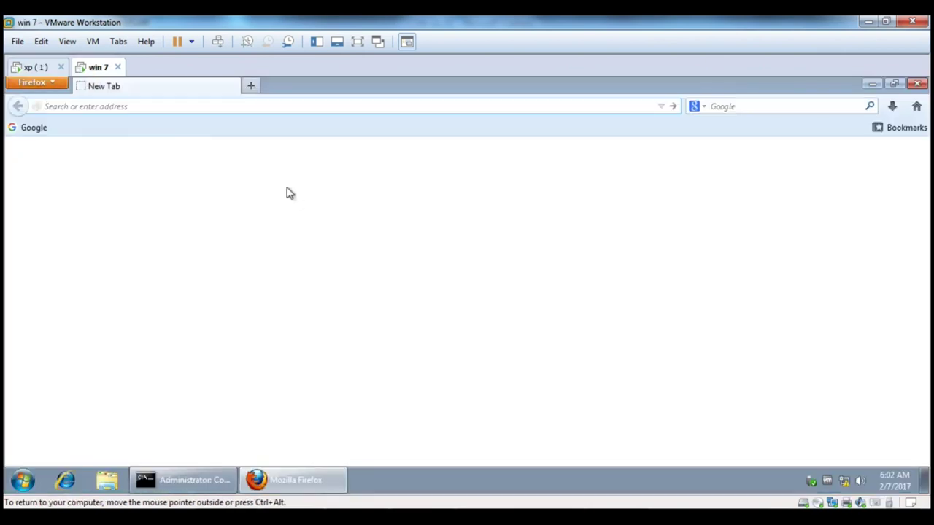
pyautogui.write('30.0.0.1')
pyautogui.press('Return')
pyautogui.click(195, 110)
pyautogui.write('https')
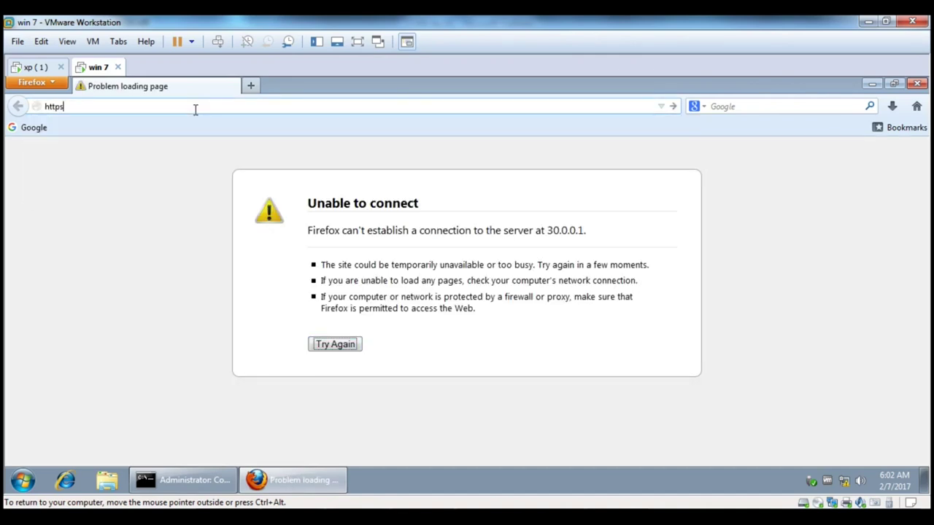
pyautogui.write('://3.3.3.3')
pyautogui.press('Return')
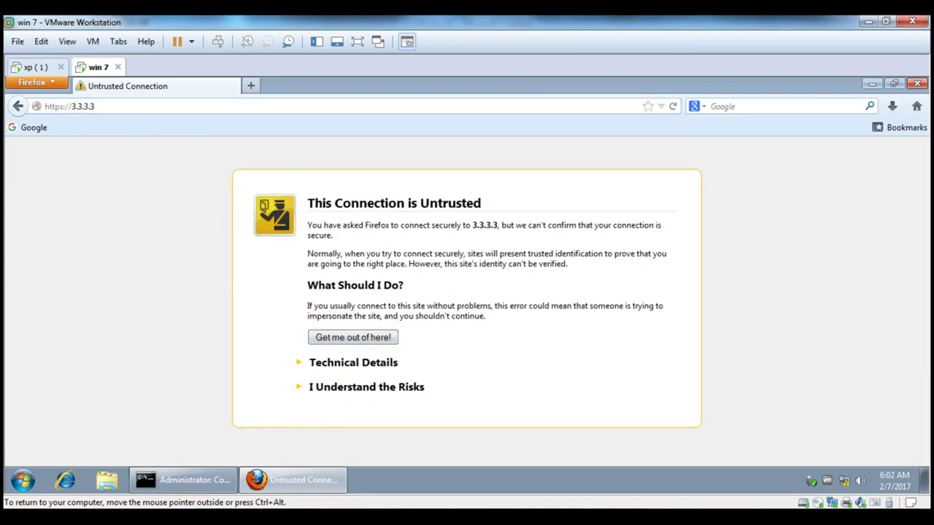
pyautogui.click(372, 387)
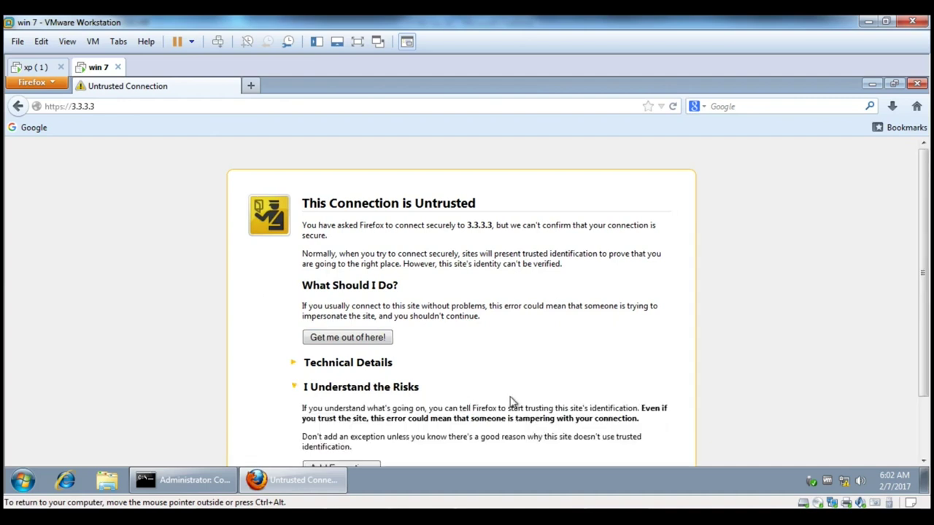
pyautogui.scroll(-1, 542, 352)
pyautogui.scroll(-1, 542, 352)
pyautogui.click(357, 401)
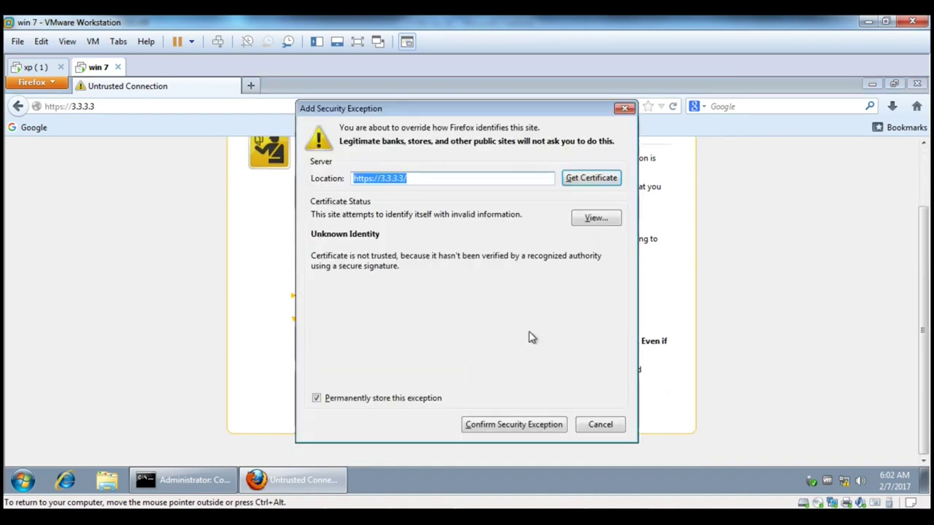
pyautogui.click(513, 423)
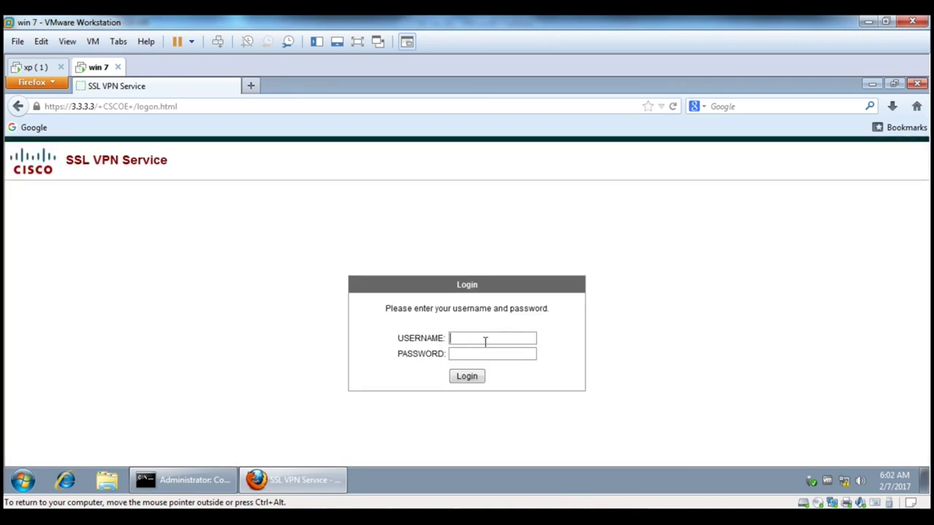
# Log in to the SSL VPN portal with the VPN user's credentials and open the web-server bookmark
pyautogui.press('Tab')
pyautogui.click(466, 378)
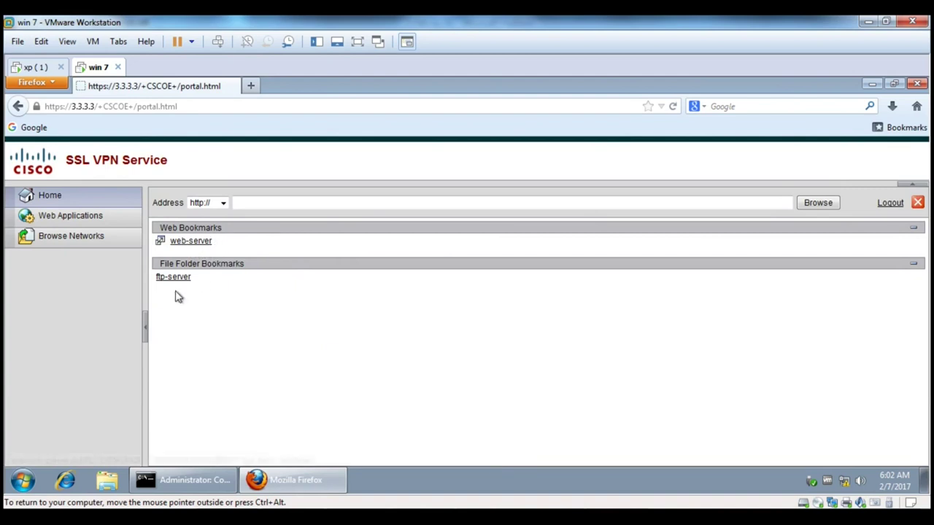
pyautogui.click(191, 244)
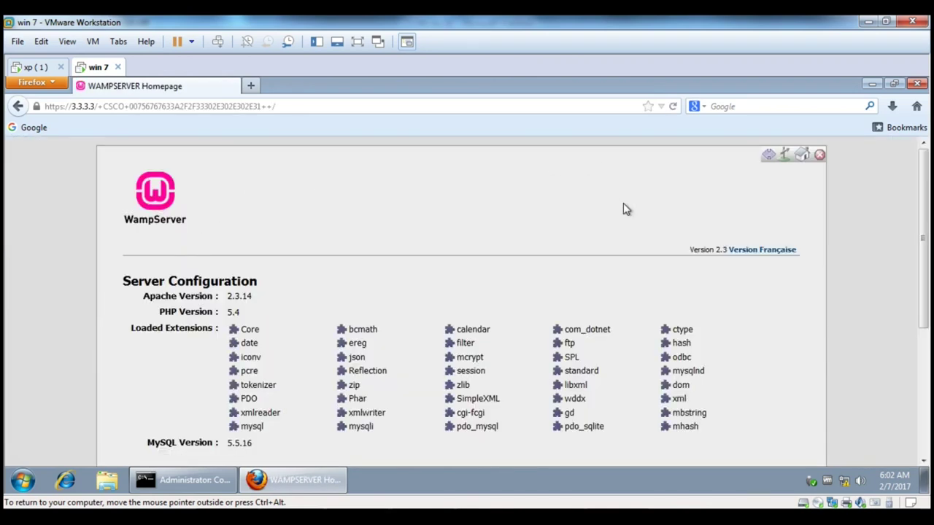
pyautogui.scroll(-5, 186, 220)
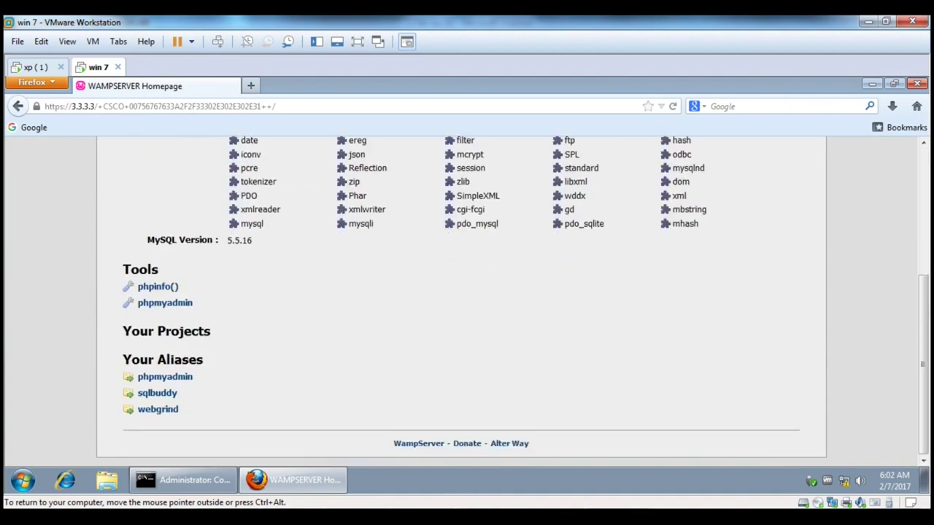
pyautogui.scroll(5, 285, 300)
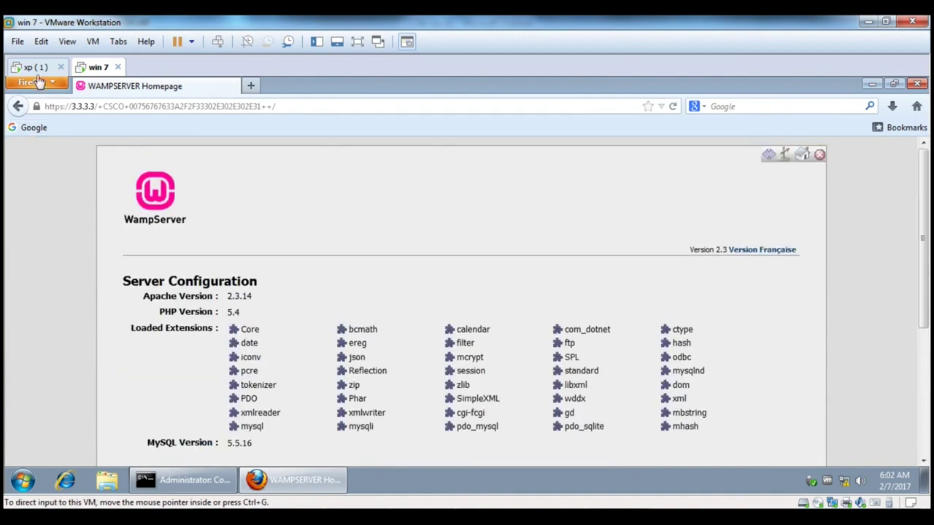
pyautogui.click(36, 67)
pyautogui.click(830, 484)
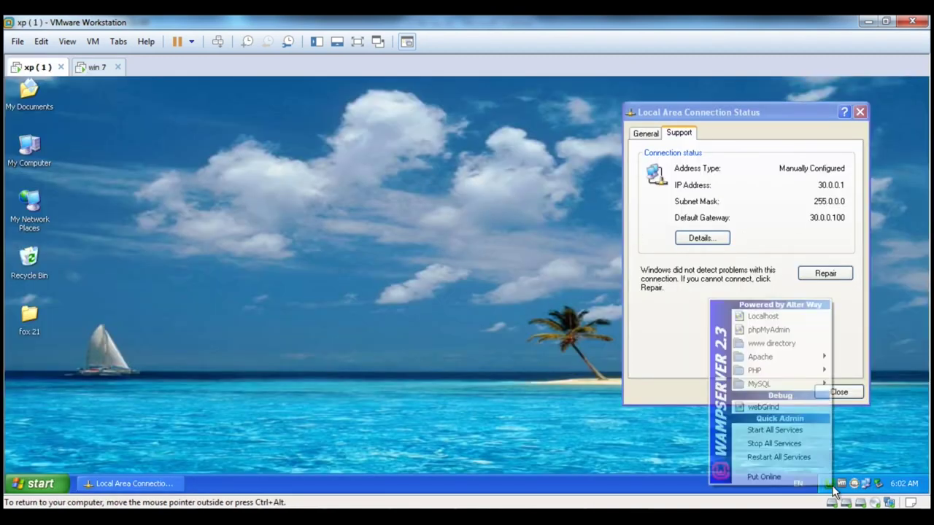
pyautogui.click(762, 316)
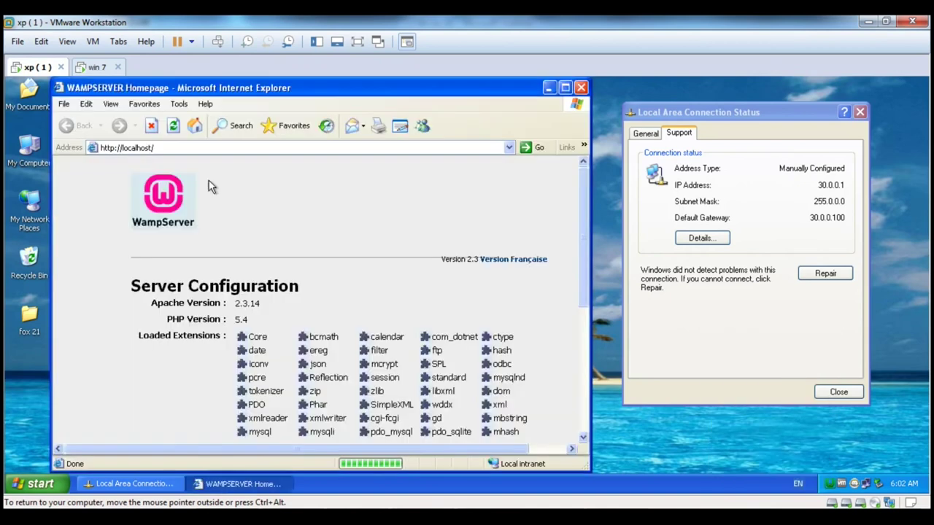
pyautogui.click(580, 88)
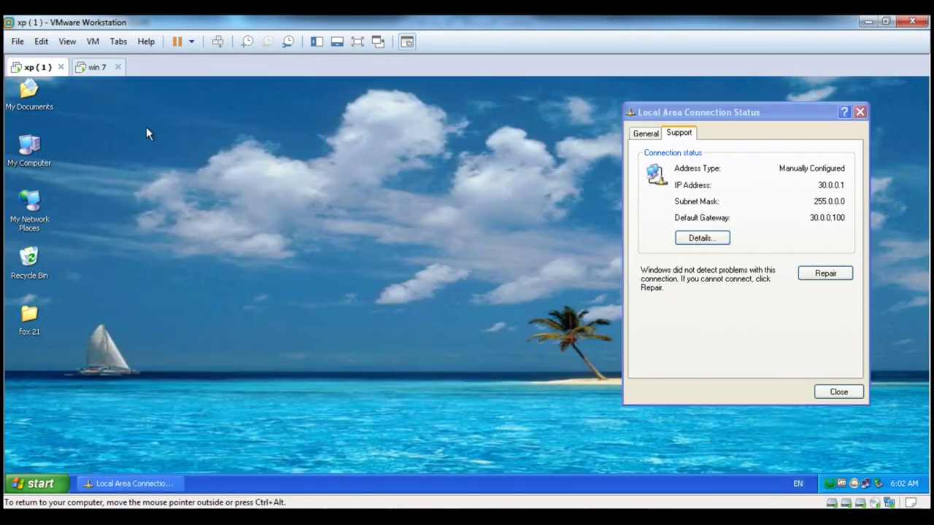
pyautogui.click(94, 67)
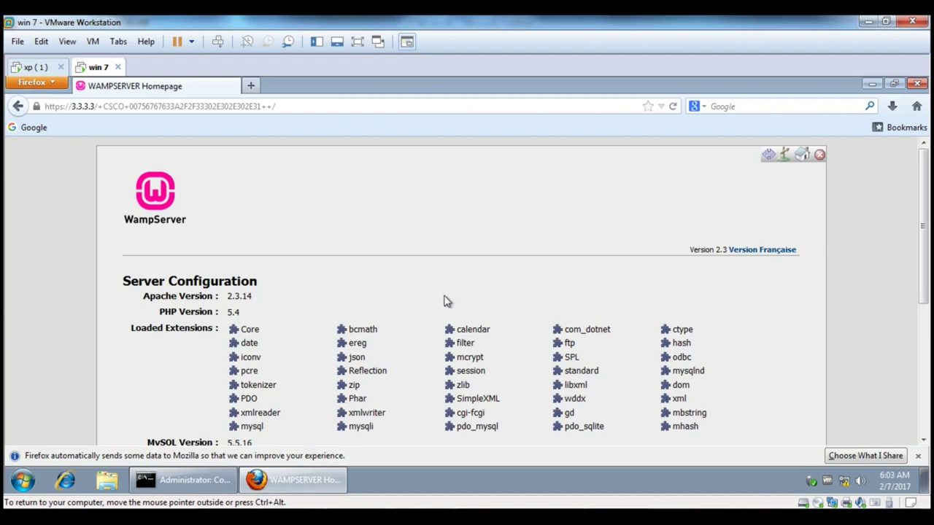
pyautogui.hotkey('alt', 'Tab')
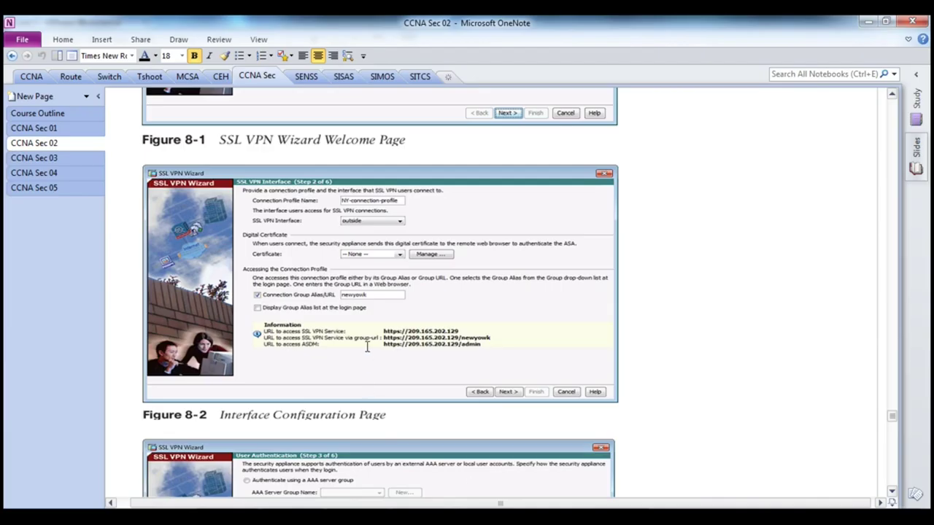
# Scroll the CCNA Sec 02 page through the AnyConnect notes and Figures 8-10 to 8-12
pyautogui.scroll(-1, 367, 346)
pyautogui.scroll(-9, 366, 347)
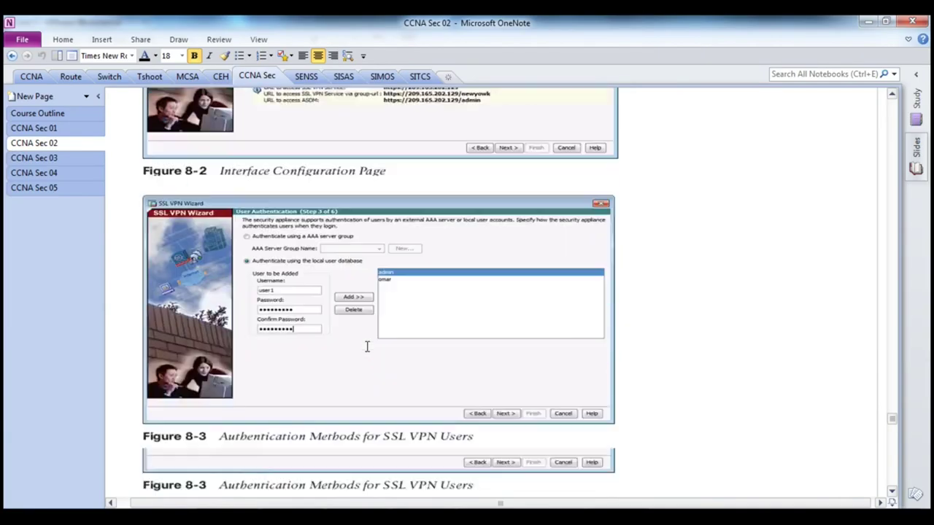
pyautogui.scroll(-12, 366, 346)
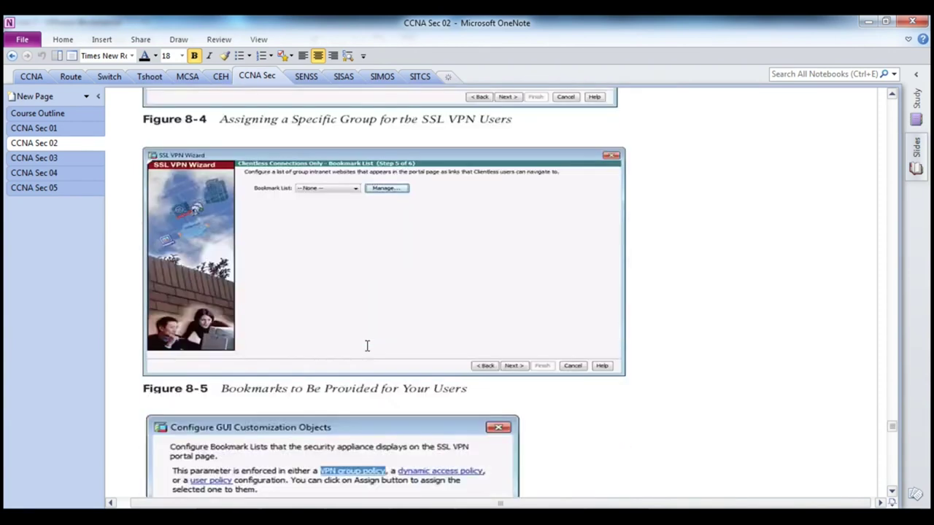
pyautogui.scroll(-3, 367, 346)
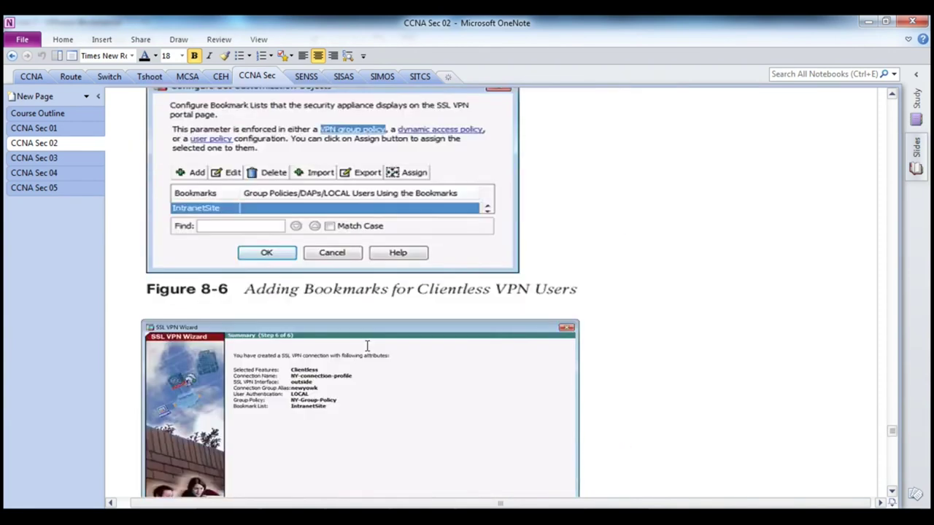
pyautogui.scroll(-6, 367, 347)
pyautogui.scroll(-13, 367, 346)
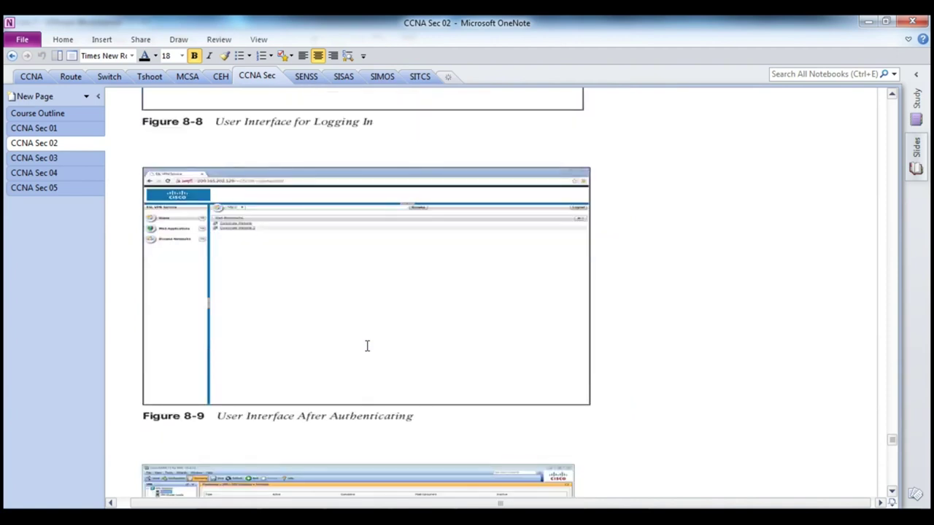
pyautogui.scroll(-4, 367, 348)
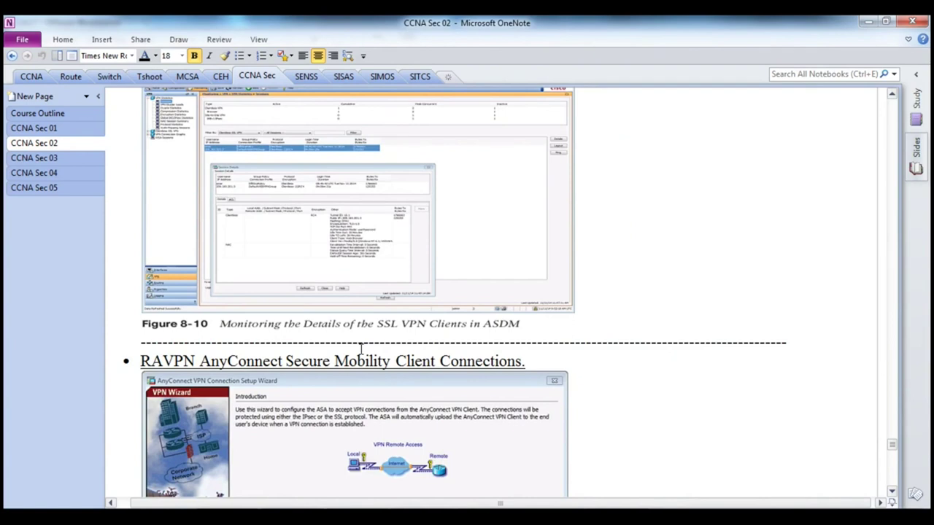
pyautogui.scroll(-3, 360, 349)
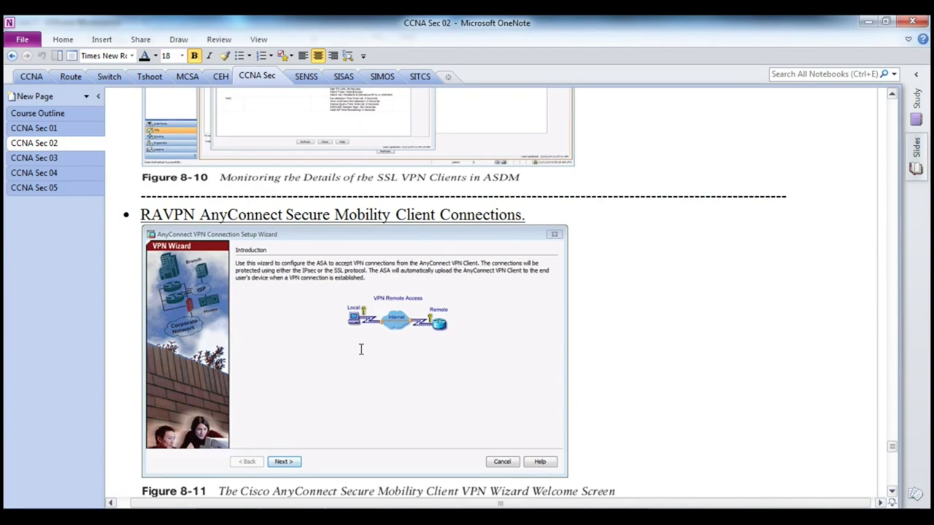
pyautogui.scroll(-3, 360, 349)
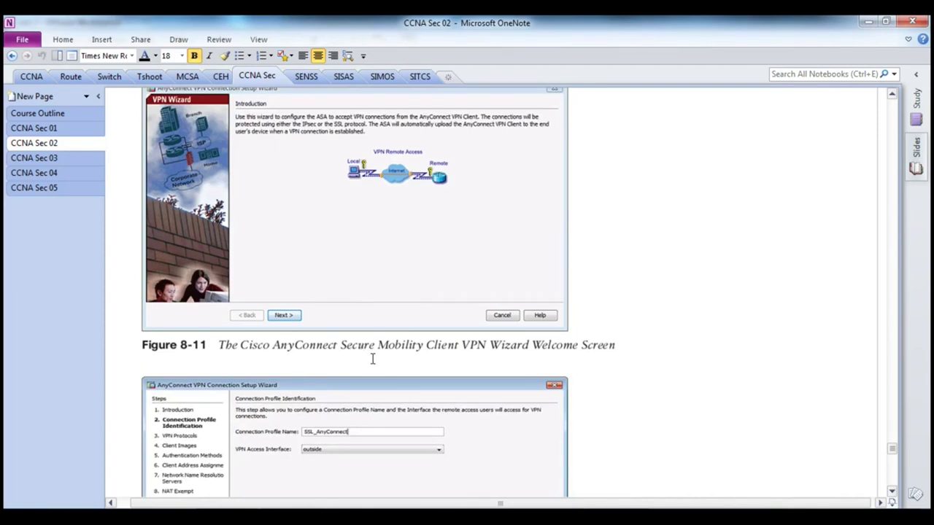
pyautogui.click(321, 504)
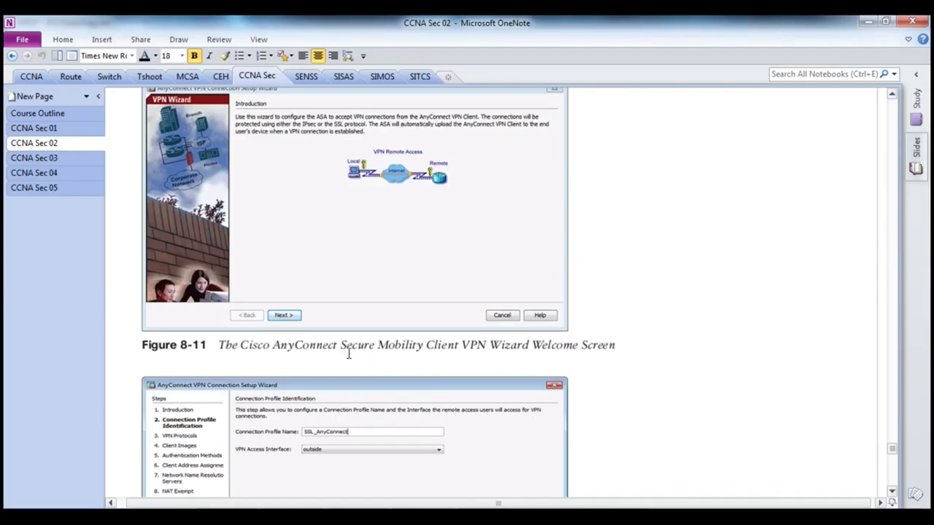
# Go back to the RAVPN AnyConnect heading, then bring Cisco ASDM to the front
pyautogui.scroll(-5, 349, 354)
pyautogui.scroll(2, 349, 354)
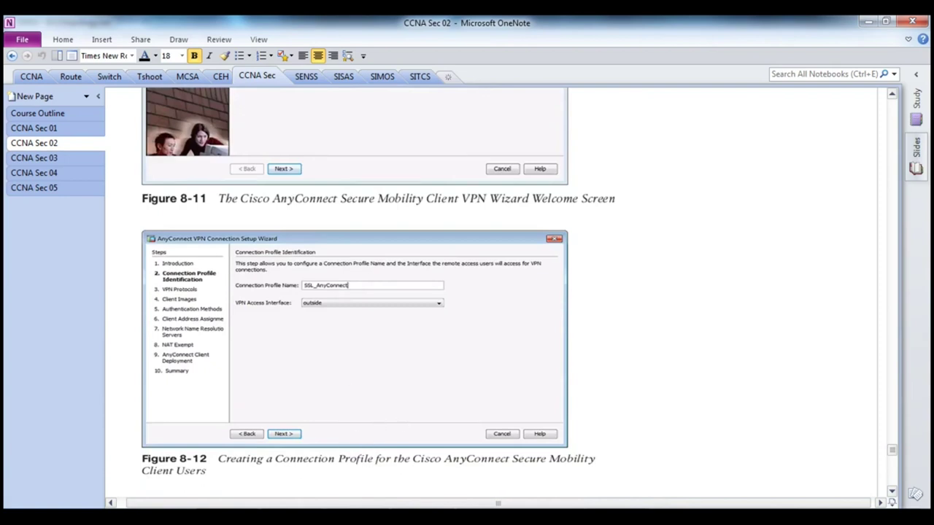
pyautogui.scroll(5, 415, 332)
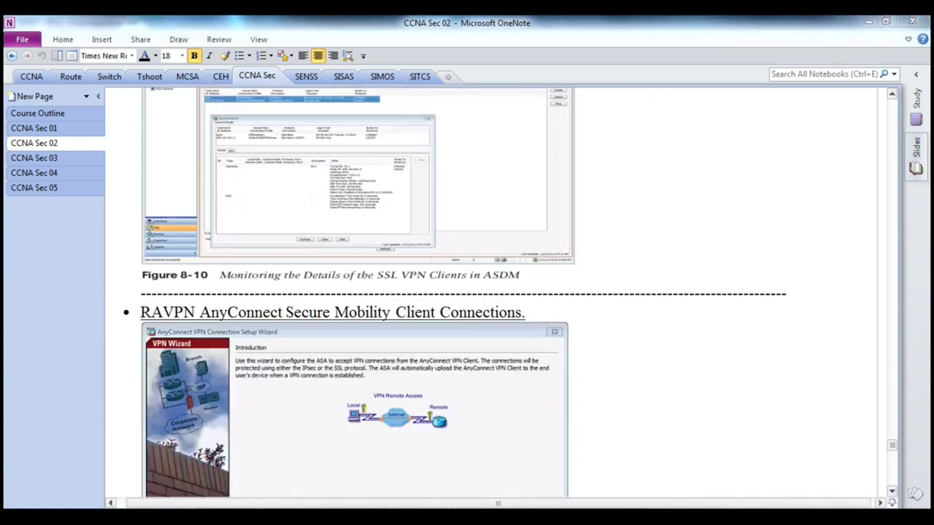
pyautogui.click(348, 312)
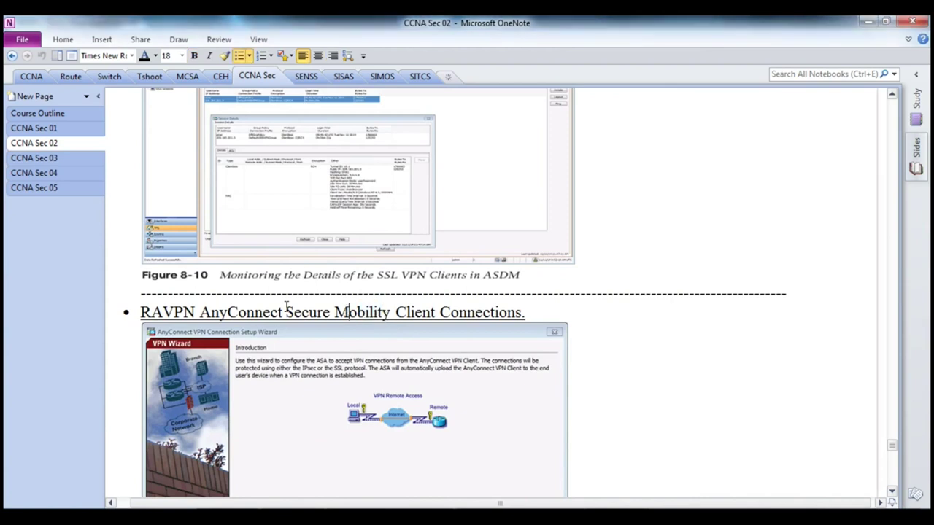
pyautogui.scroll(-3, 260, 312)
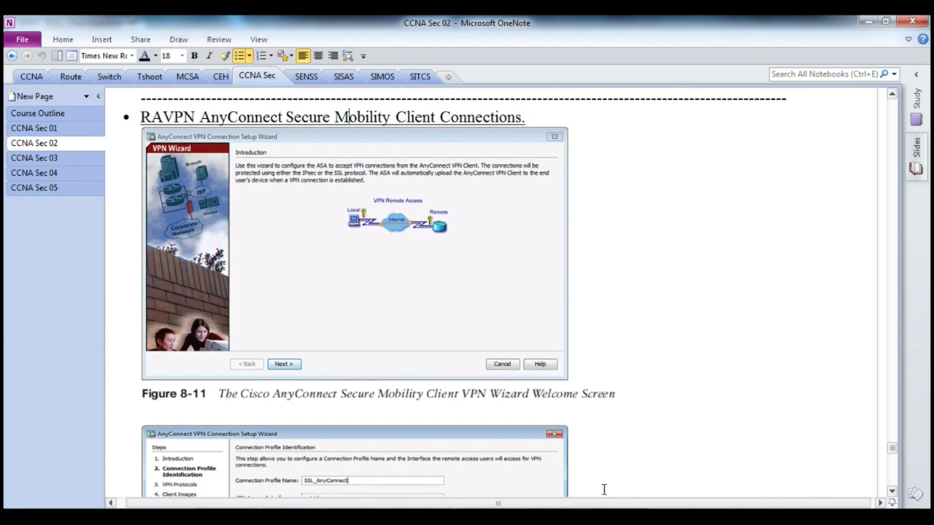
pyautogui.hotkey('alt', 'Tab')
# Launch the AnyConnect VPN wizard and name the connection profile profile1 on the outside interface
pyautogui.click(102, 38)
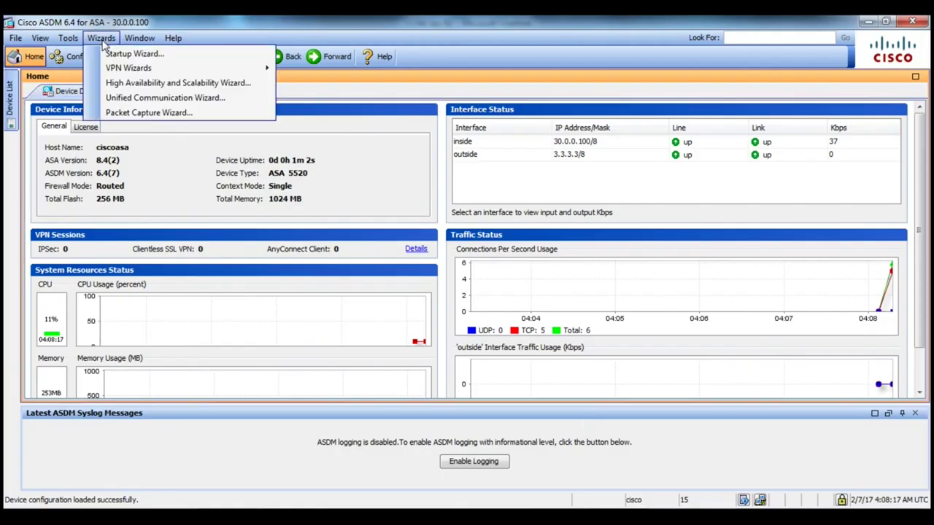
pyautogui.moveTo(121, 75)
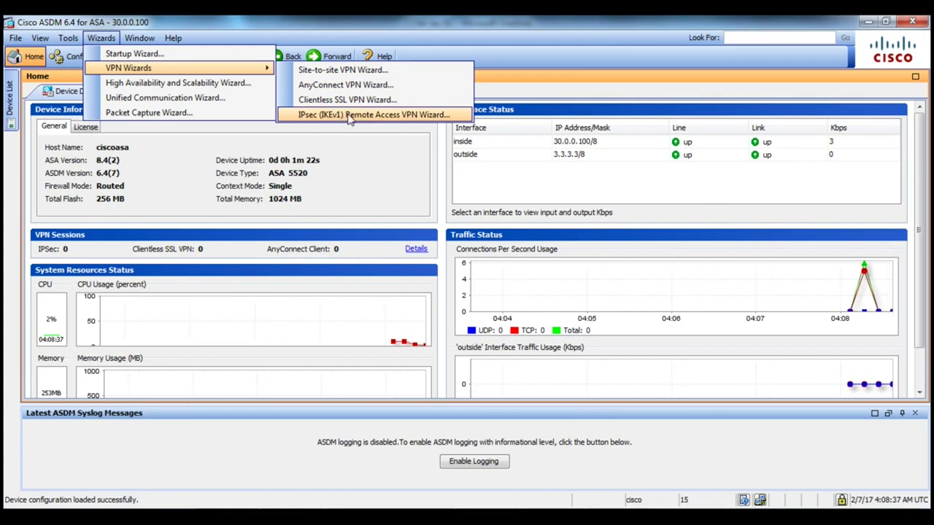
pyautogui.click(351, 86)
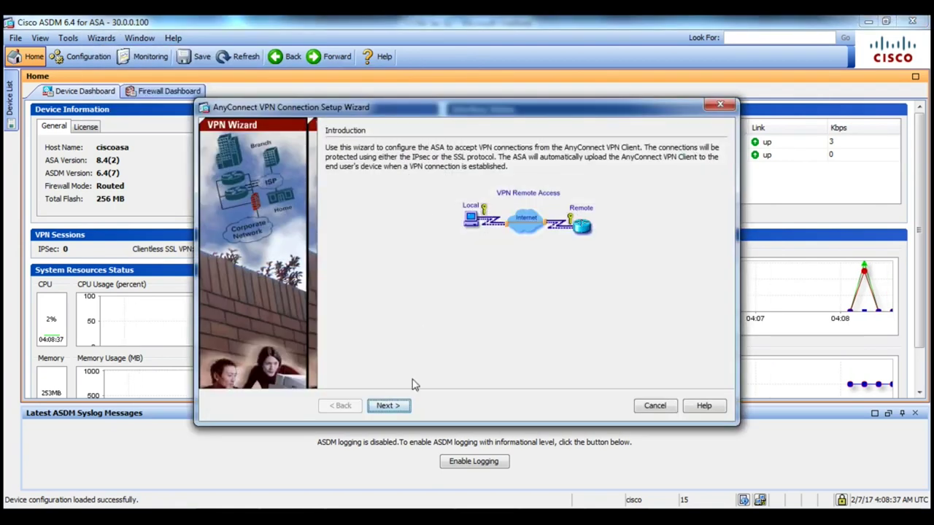
pyautogui.click(405, 404)
pyautogui.click(438, 181)
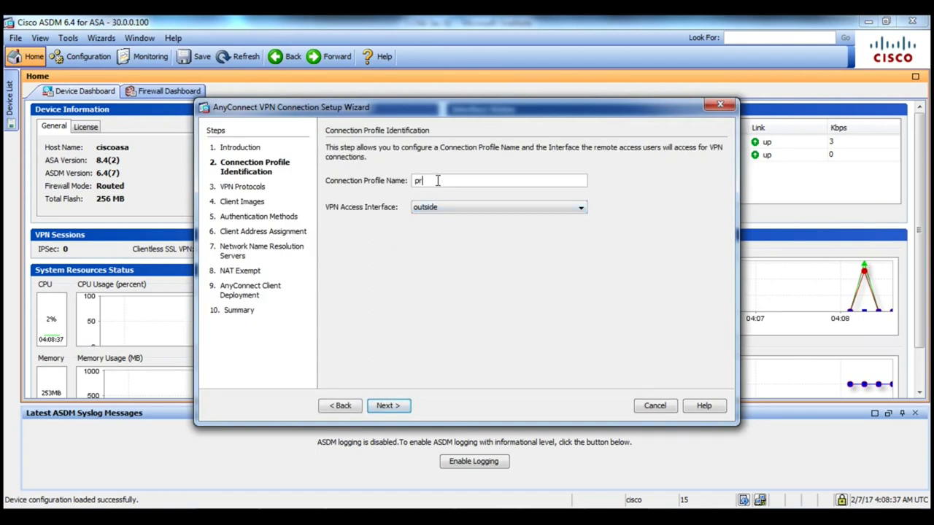
pyautogui.write('profile1')
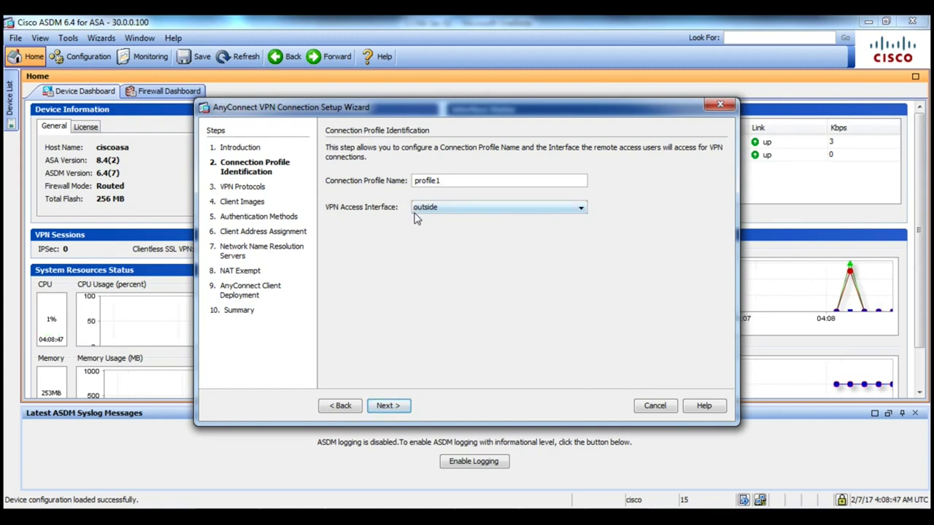
pyautogui.click(397, 404)
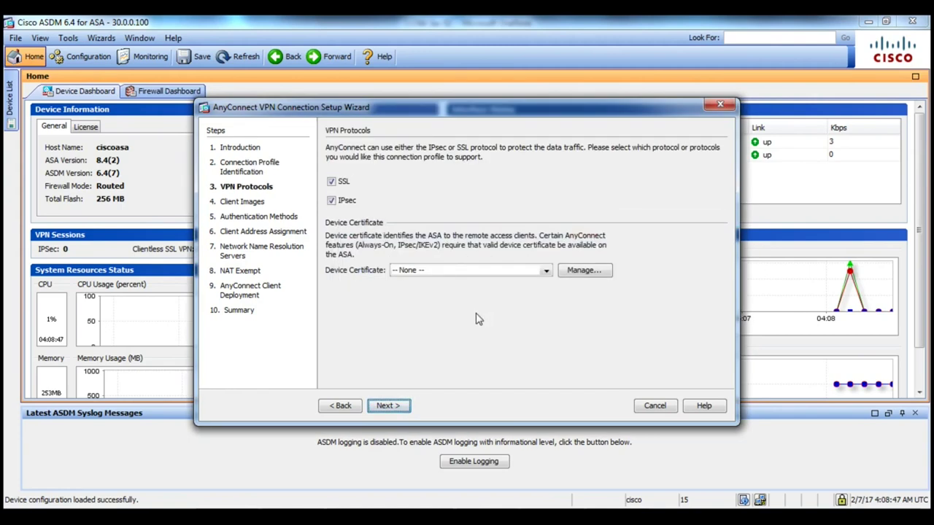
# Disable IPsec so only SSL is used, keeping Device Certificate at -- None --
pyautogui.click(332, 206)
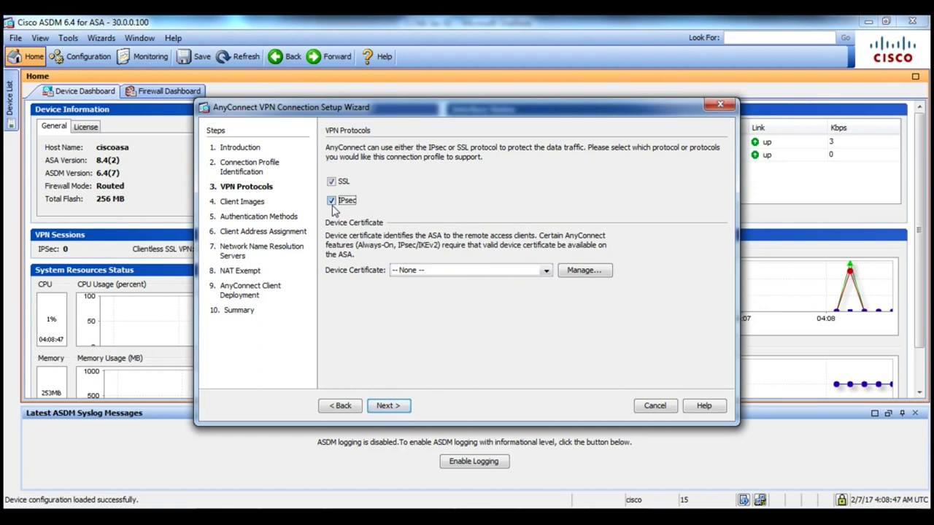
pyautogui.click(549, 278)
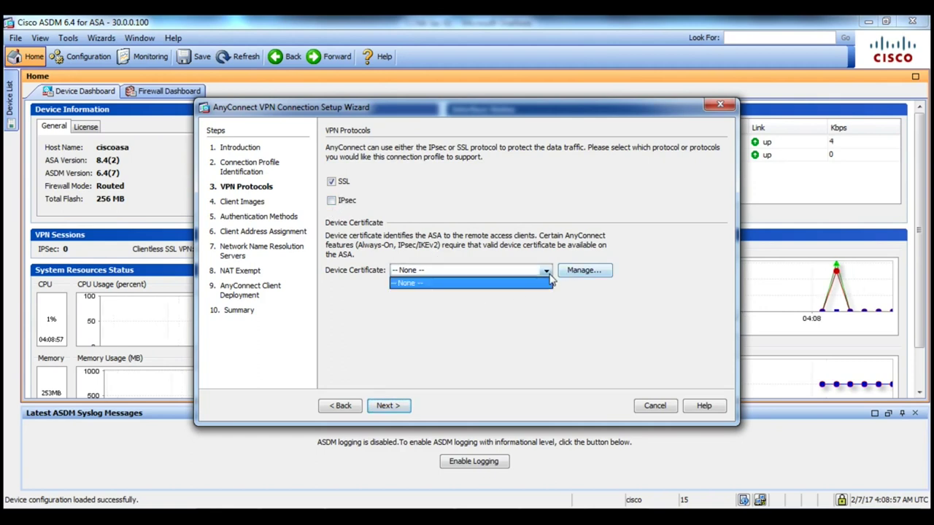
pyautogui.click(530, 283)
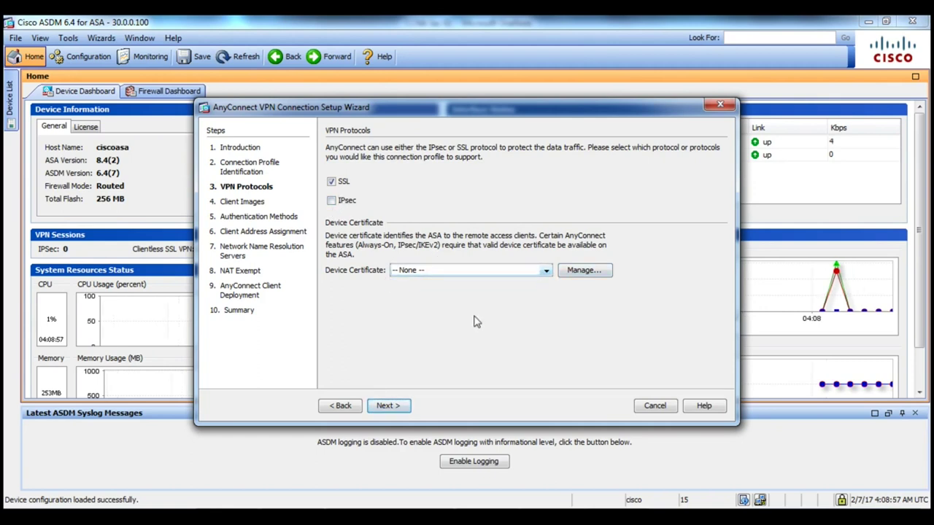
pyautogui.click(401, 404)
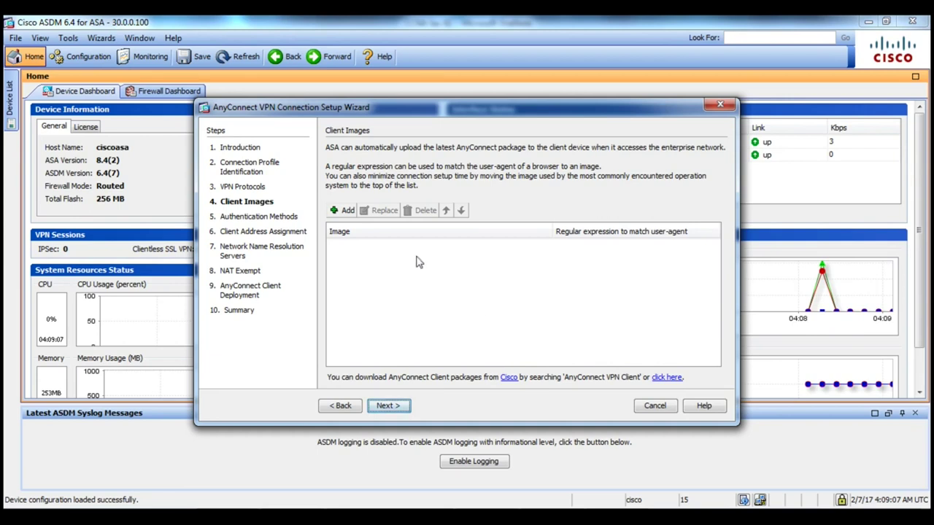
# Upload anyconnect-win-3.0.3054-k9.pkg from the Desktop to flash and add it as the client image
pyautogui.click(346, 212)
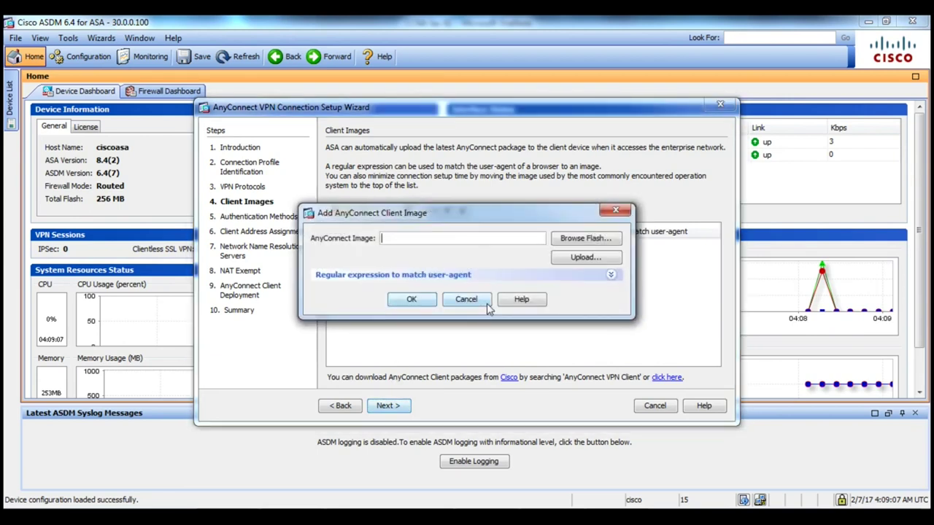
pyautogui.click(580, 257)
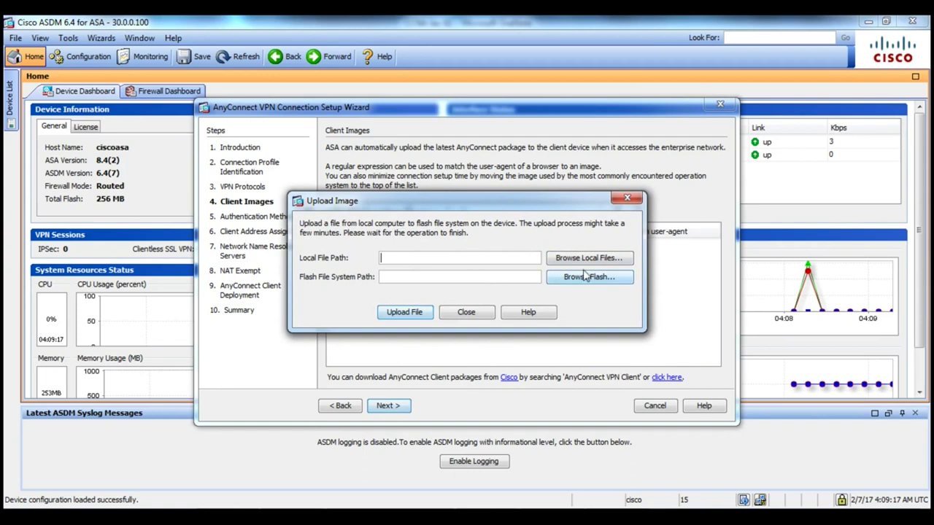
pyautogui.click(589, 259)
pyautogui.click(304, 226)
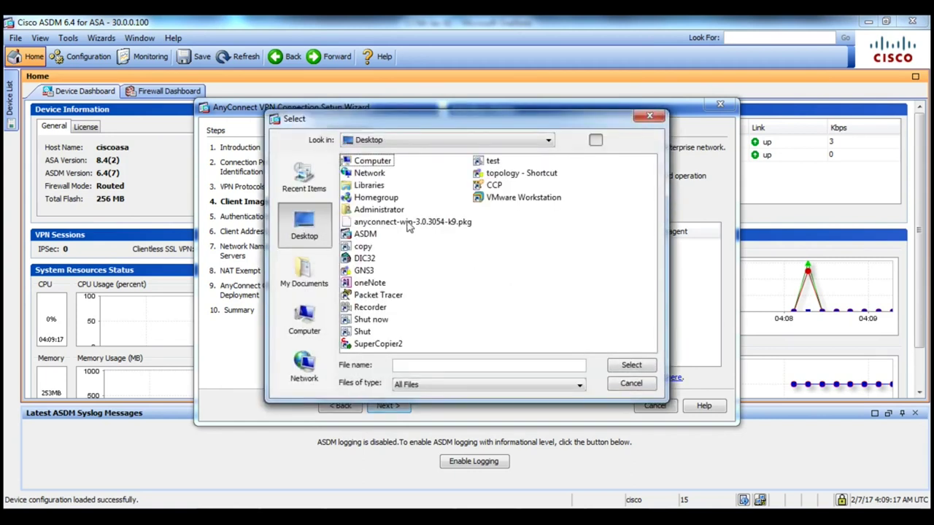
pyautogui.doubleClick(454, 223)
pyautogui.click(405, 312)
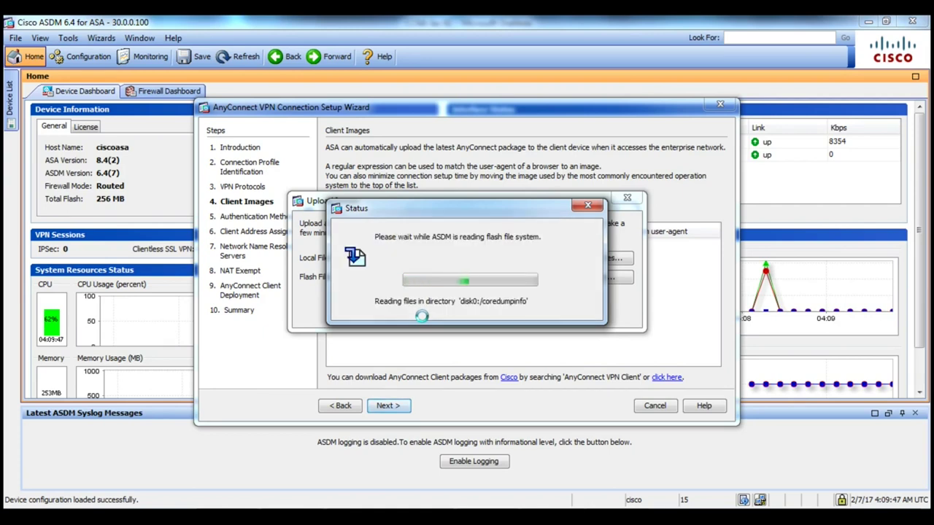
pyautogui.click(466, 310)
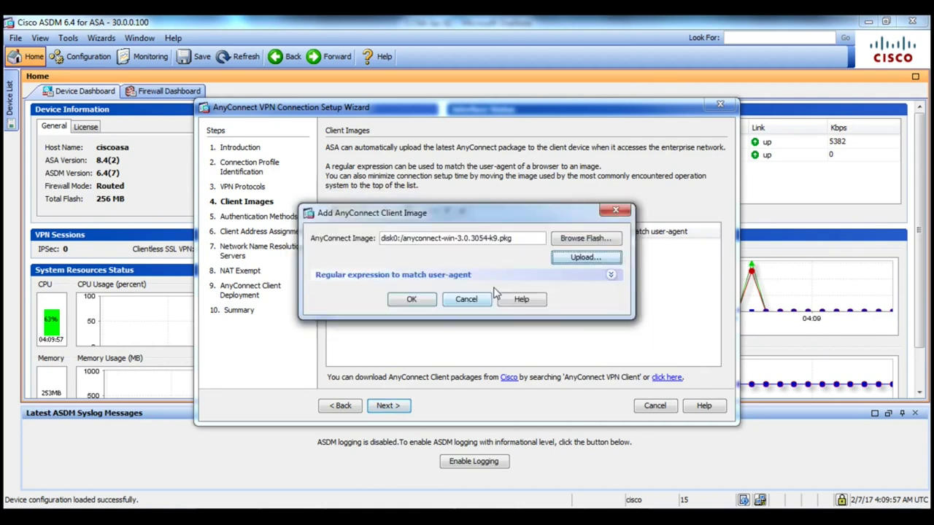
pyautogui.click(414, 298)
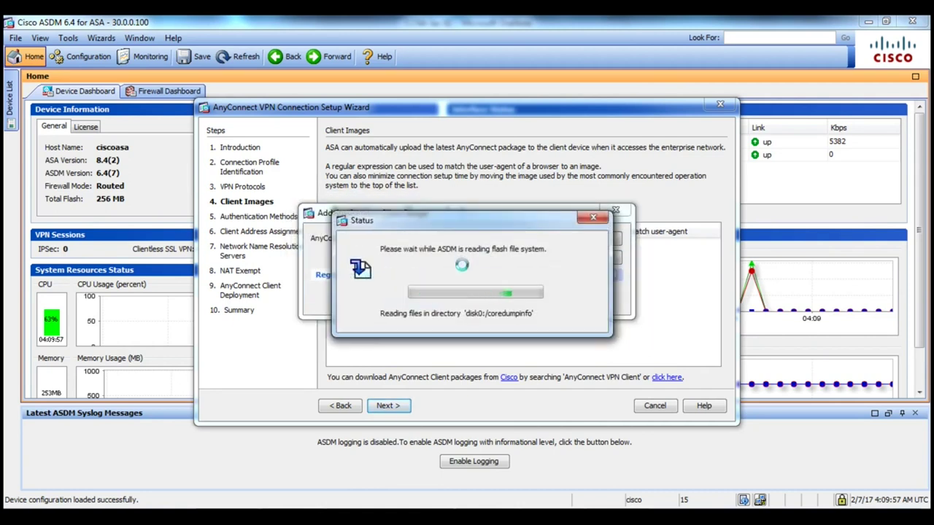
pyautogui.click(389, 406)
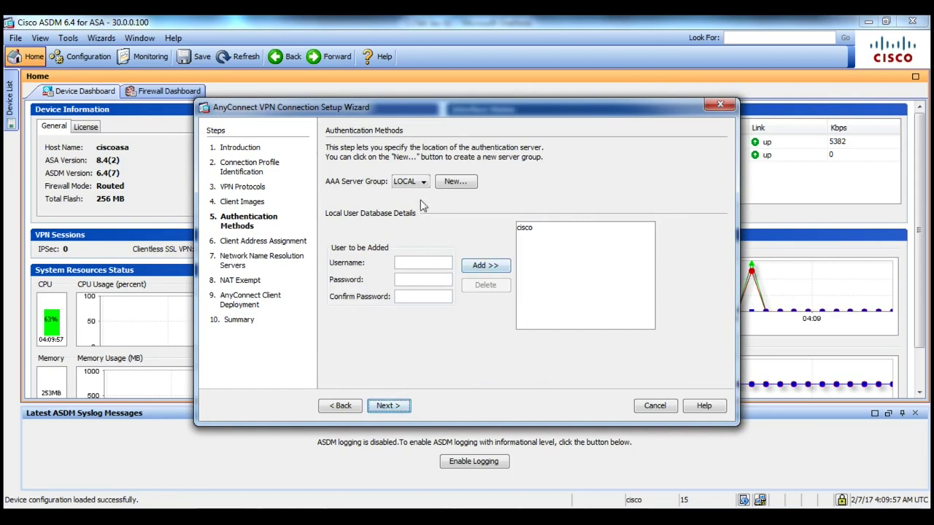
# Add user2 with its password to the local user database and advance to Client Address Assignment
pyautogui.click(415, 260)
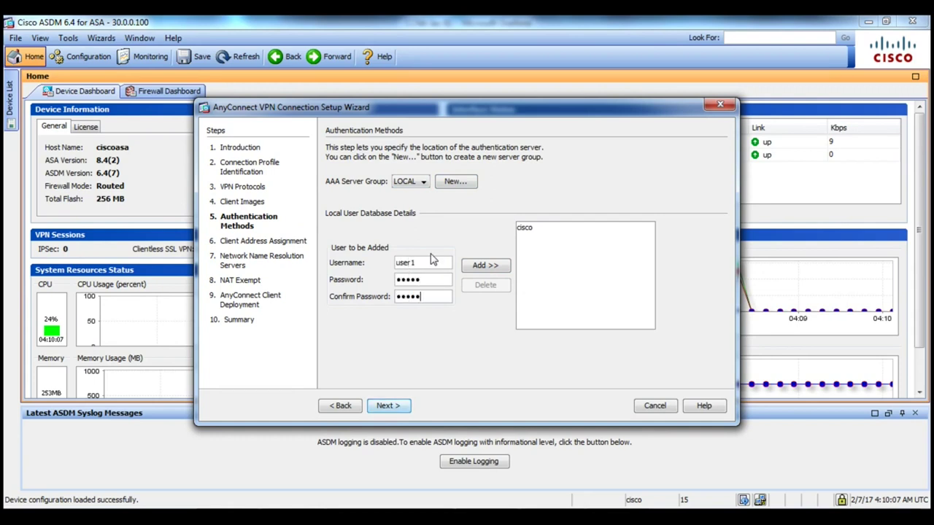
pyautogui.click(480, 267)
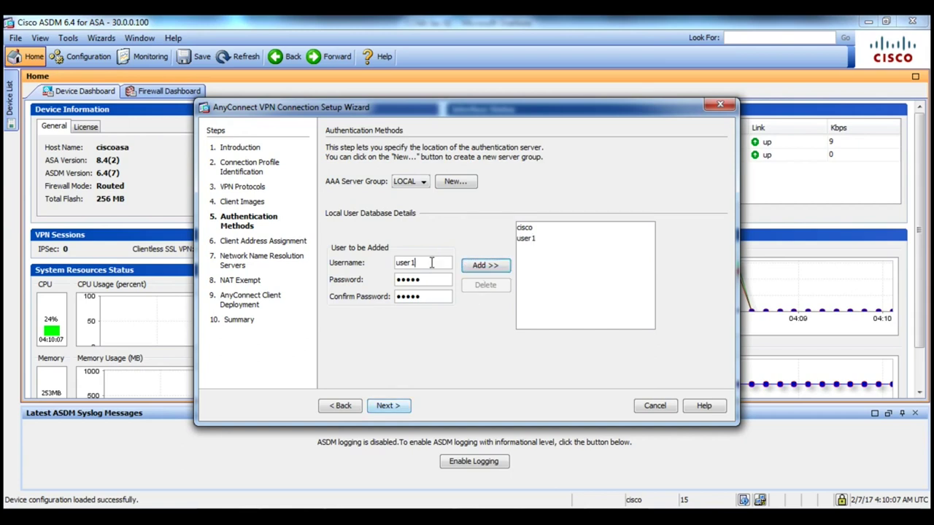
pyautogui.click(471, 268)
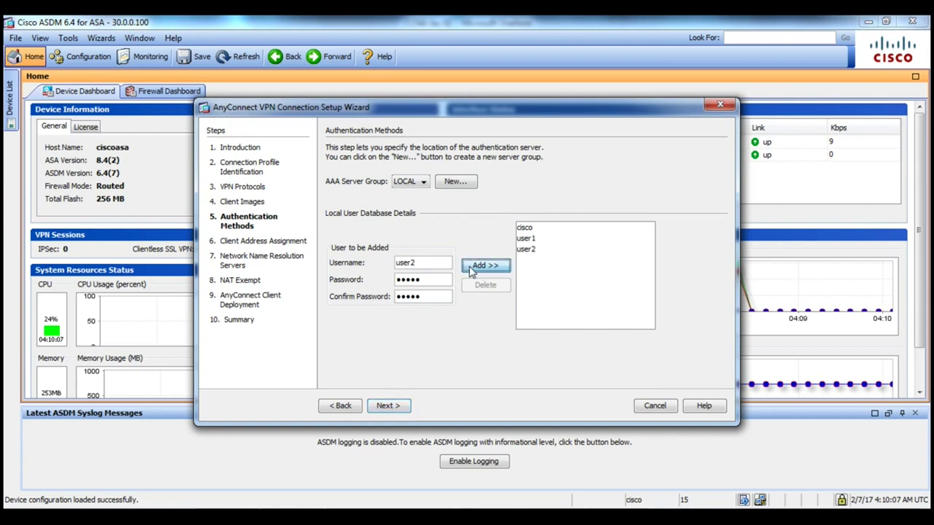
pyautogui.click(526, 248)
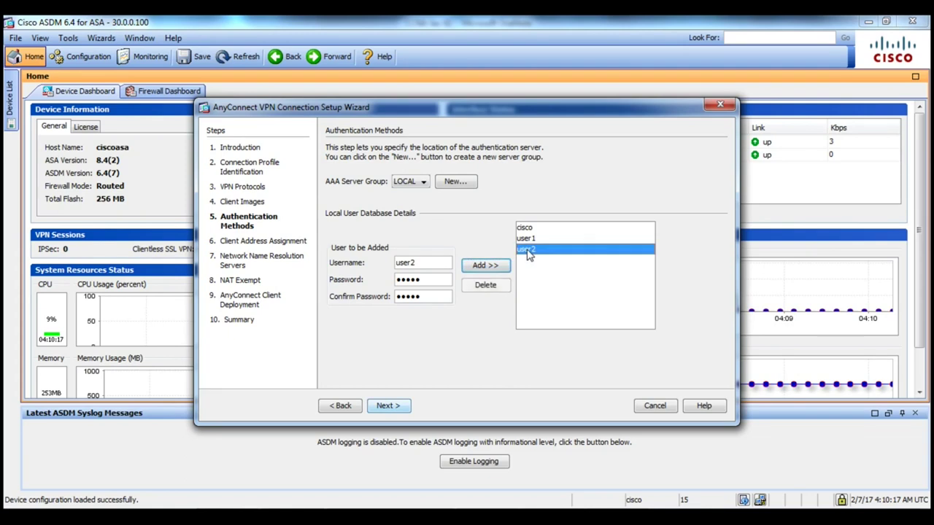
pyautogui.click(485, 285)
pyautogui.doubleClick(431, 280)
pyautogui.write('c')
pyautogui.press('BackSpace')
pyautogui.press('BackSpace')
pyautogui.press('BackSpace')
pyautogui.press('BackSpace')
pyautogui.write('ci')
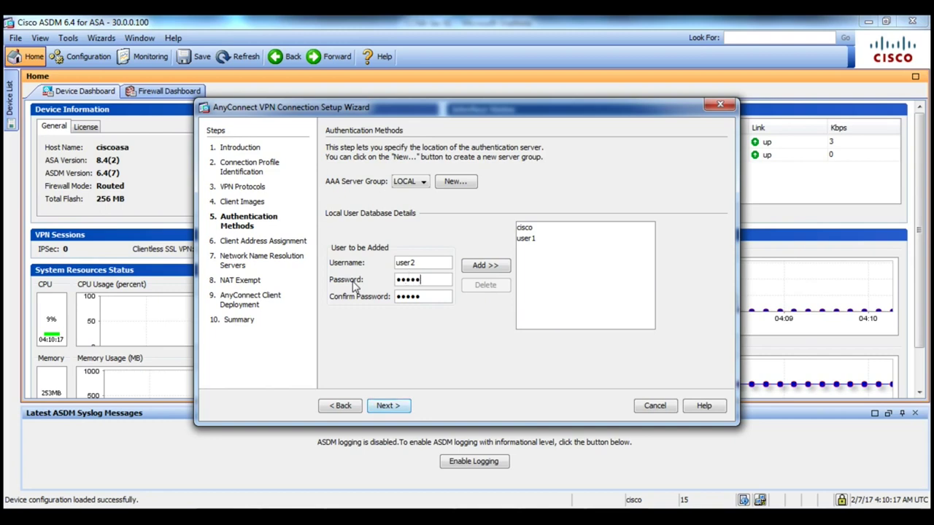
pyautogui.press('BackSpace')
pyautogui.press('BackSpace')
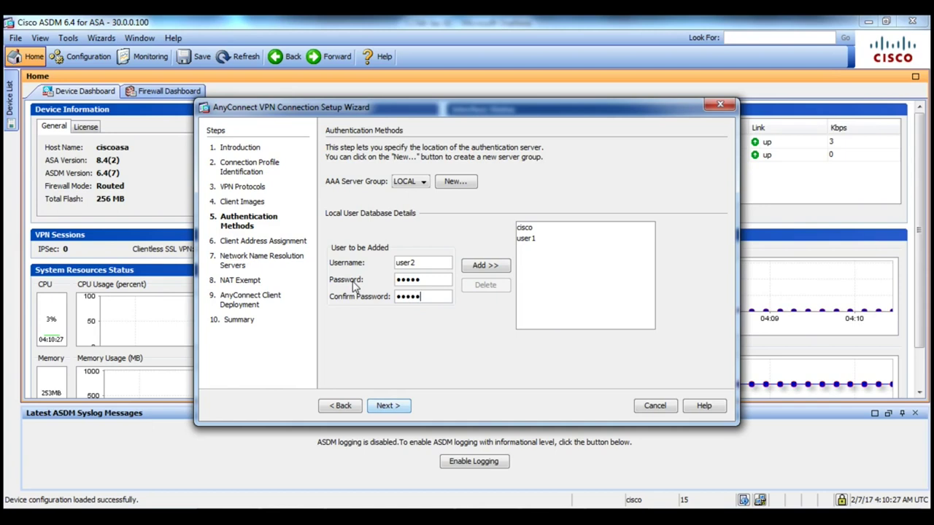
pyautogui.click(498, 265)
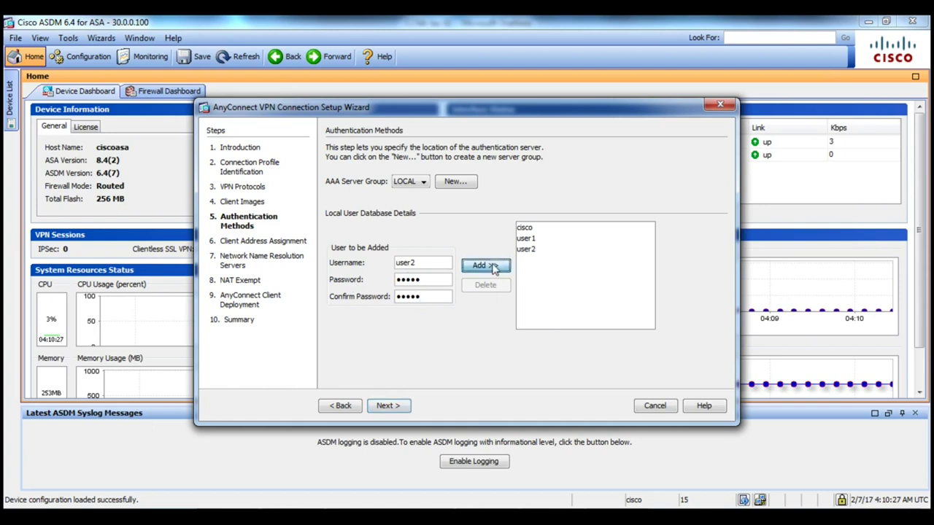
pyautogui.click(386, 405)
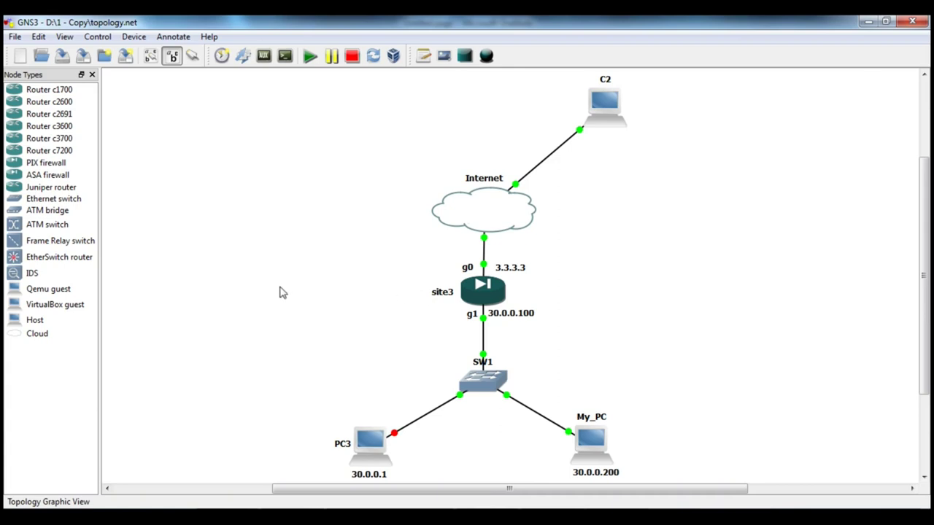
pyautogui.moveTo(239, 289); pyautogui.dragTo(331, 350)
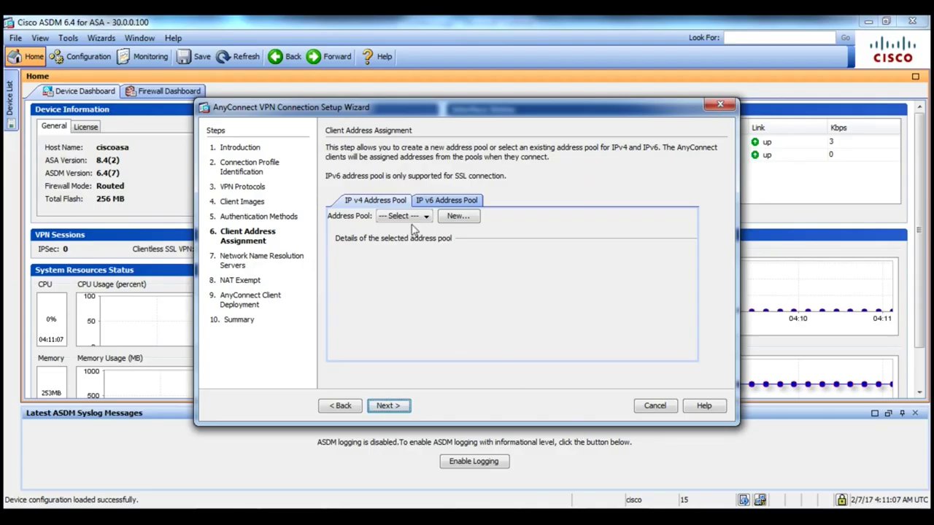
# Create address pool pool1 spanning 14.0.0.1–14.0.0.100 with mask 255.0.0.0
pyautogui.click(414, 216)
pyautogui.click(416, 228)
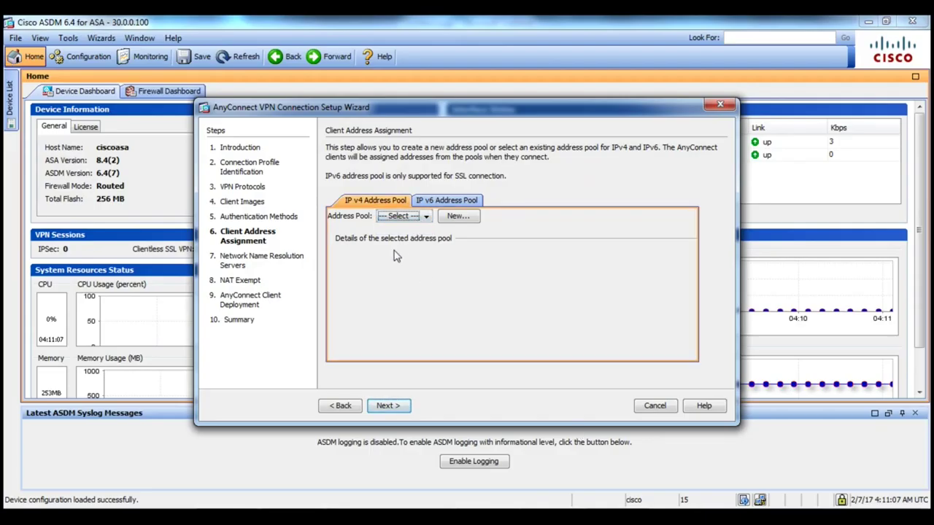
pyautogui.click(459, 216)
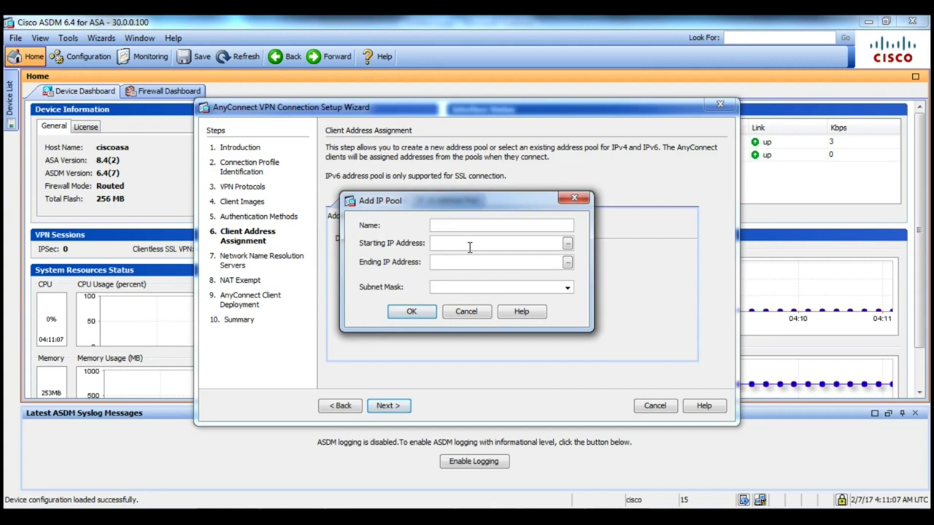
pyautogui.click(469, 247)
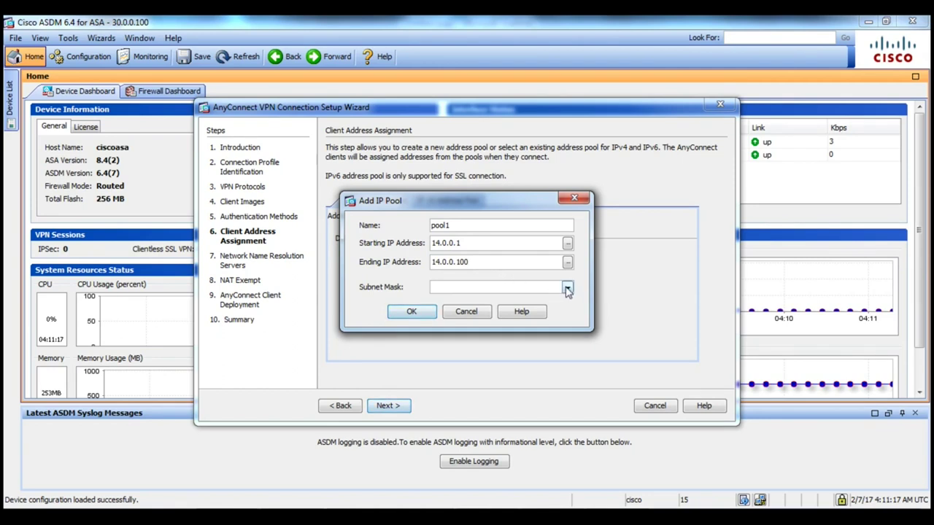
pyautogui.click(567, 287)
pyautogui.click(499, 302)
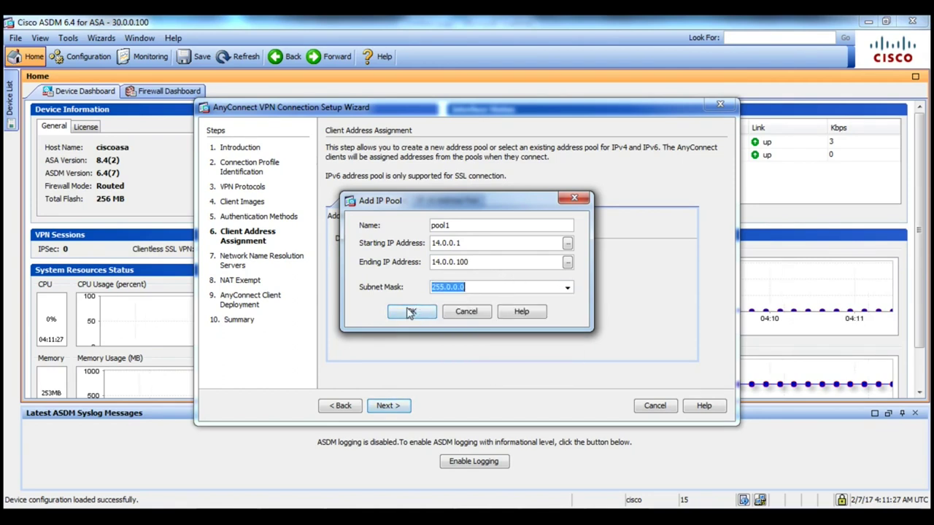
pyautogui.click(411, 312)
# Set the DNS server to 8.8.8.8 and exempt VPN traffic from NAT
pyautogui.click(391, 405)
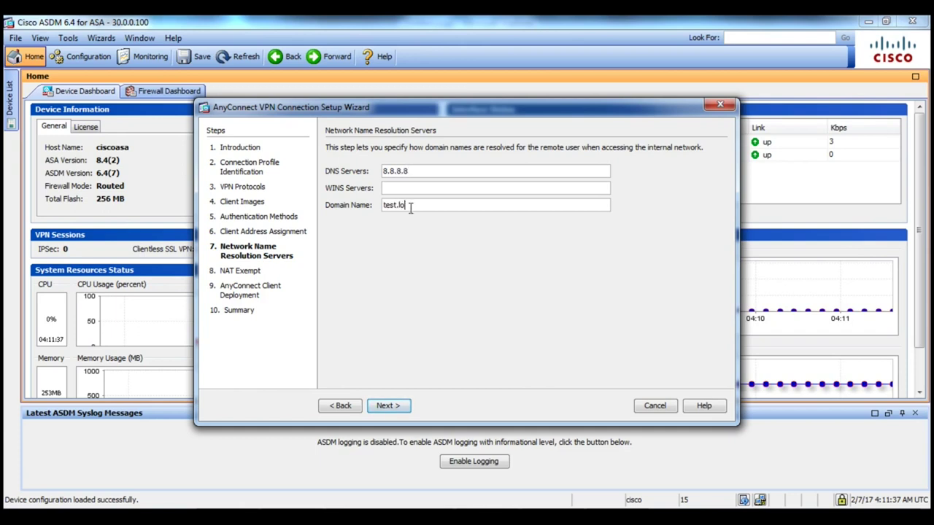
pyautogui.click(389, 409)
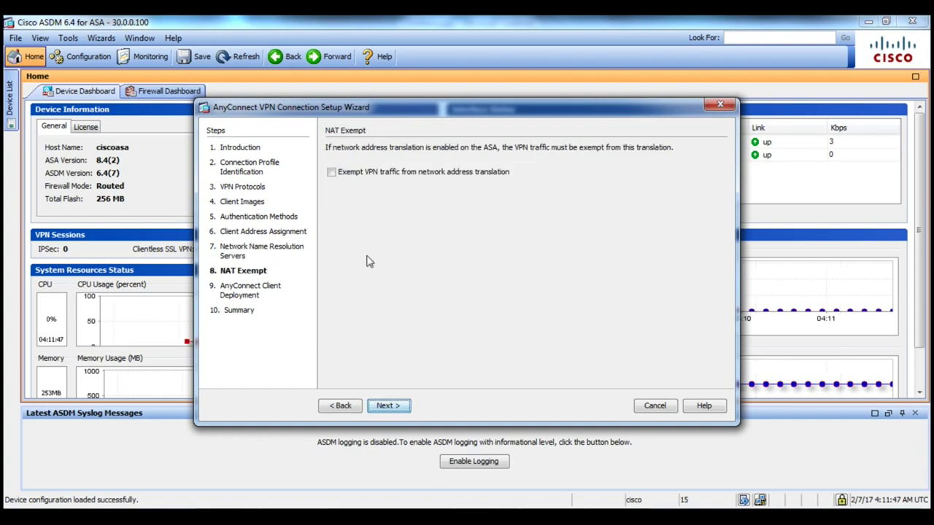
pyautogui.click(331, 172)
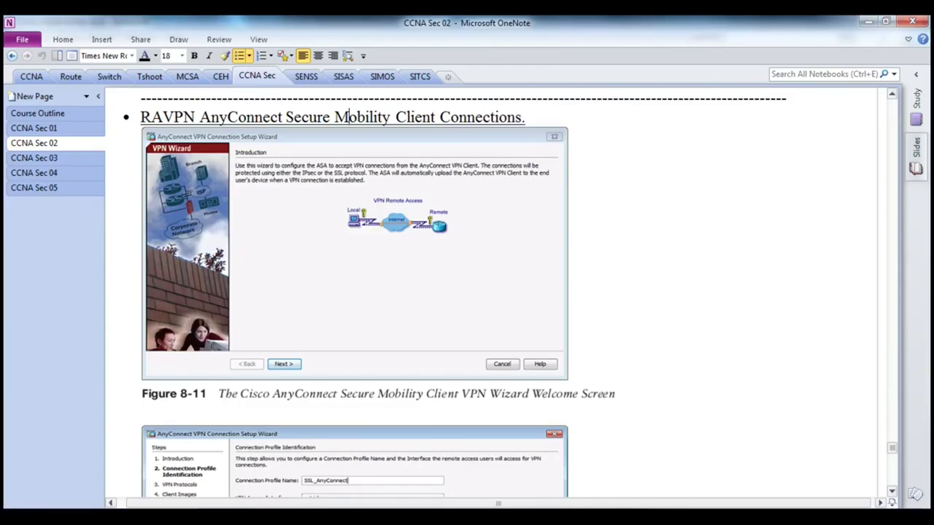
# Scroll the CCNA Sec 02 page through Figures 8-12 to the 8-20 summary
pyautogui.scroll(-10, 368, 405)
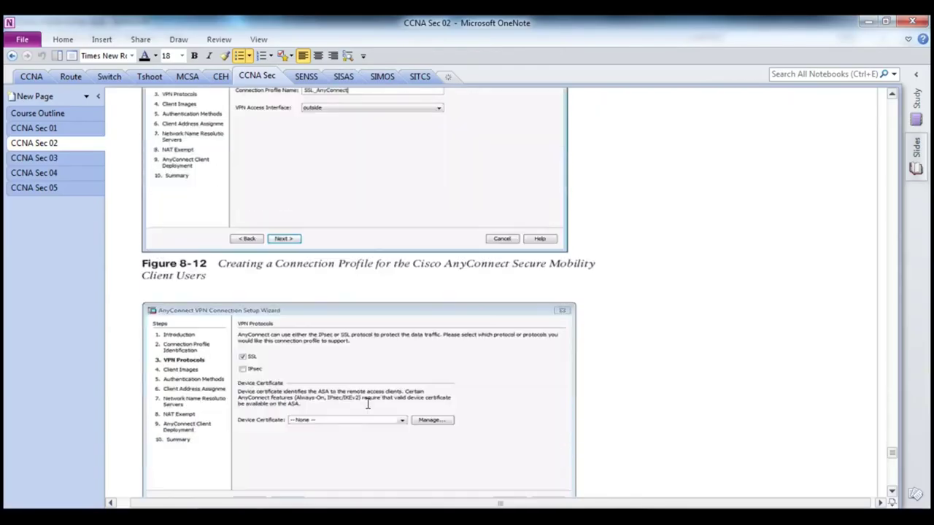
pyautogui.scroll(-12, 367, 406)
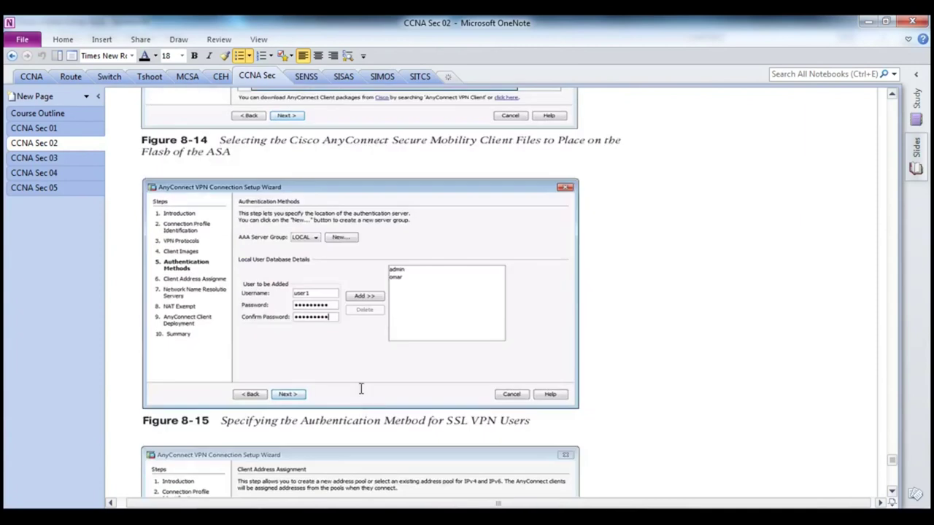
pyautogui.scroll(-5, 340, 313)
pyautogui.scroll(-8, 338, 313)
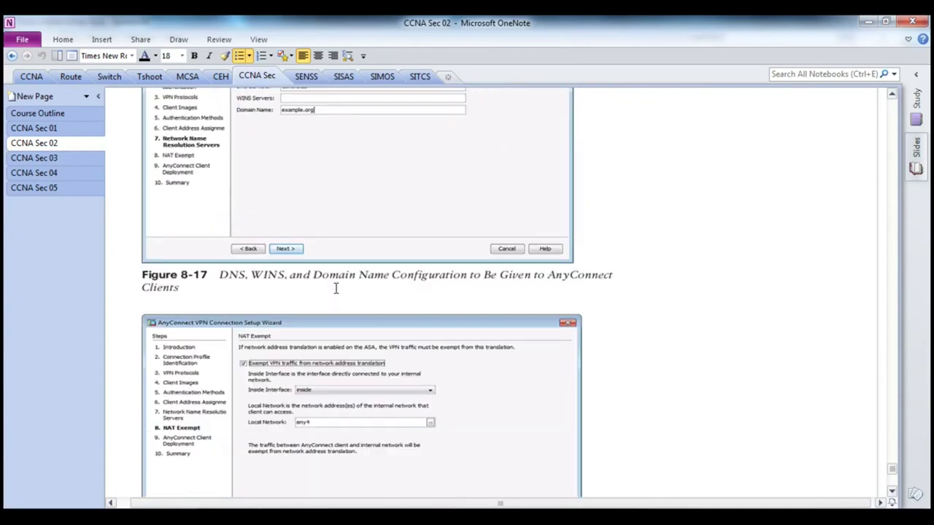
pyautogui.scroll(-4, 321, 263)
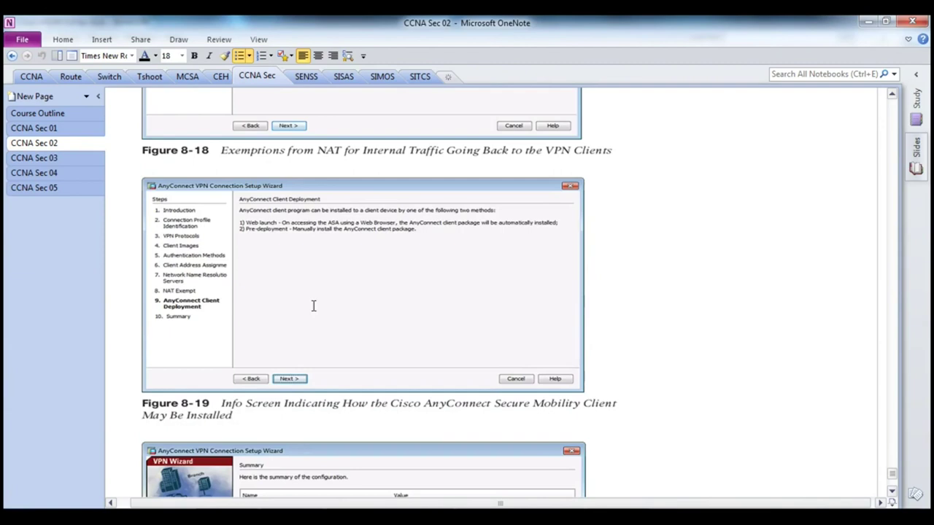
pyautogui.scroll(-4, 258, 366)
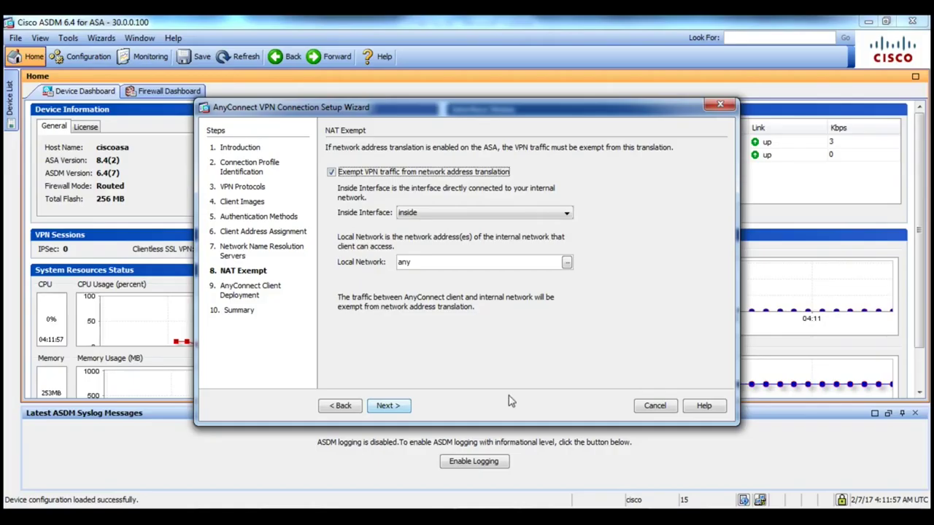
# Pass client deployment and summary, finish the profile1 wizard, then switch to the Windows 7 VM
pyautogui.click(400, 405)
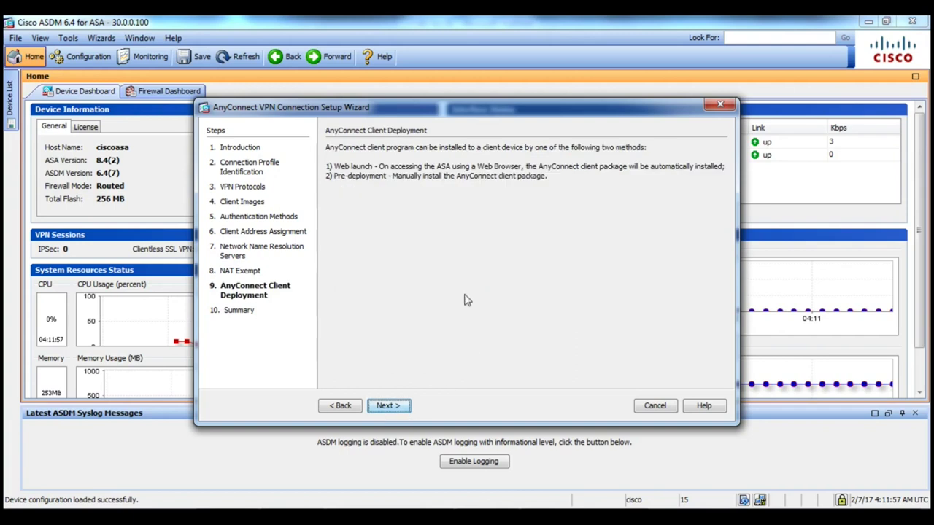
pyautogui.click(392, 409)
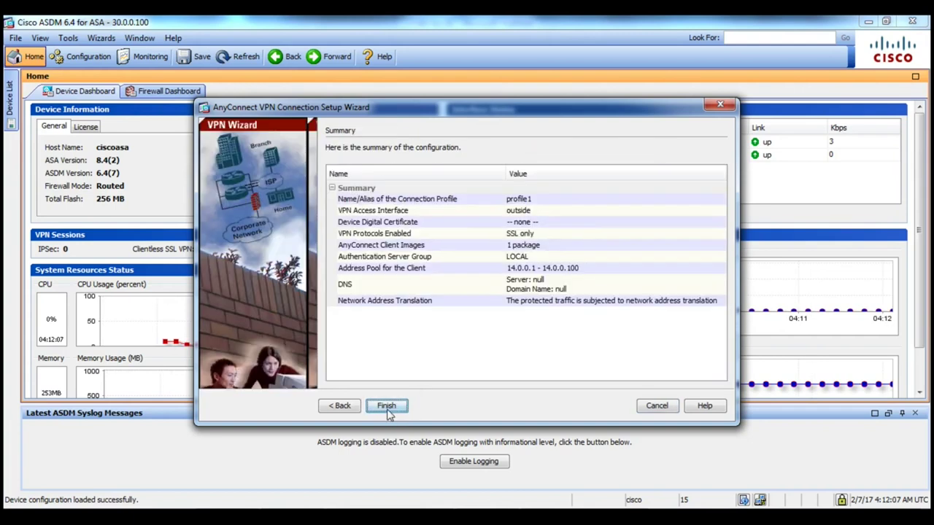
pyautogui.click(387, 407)
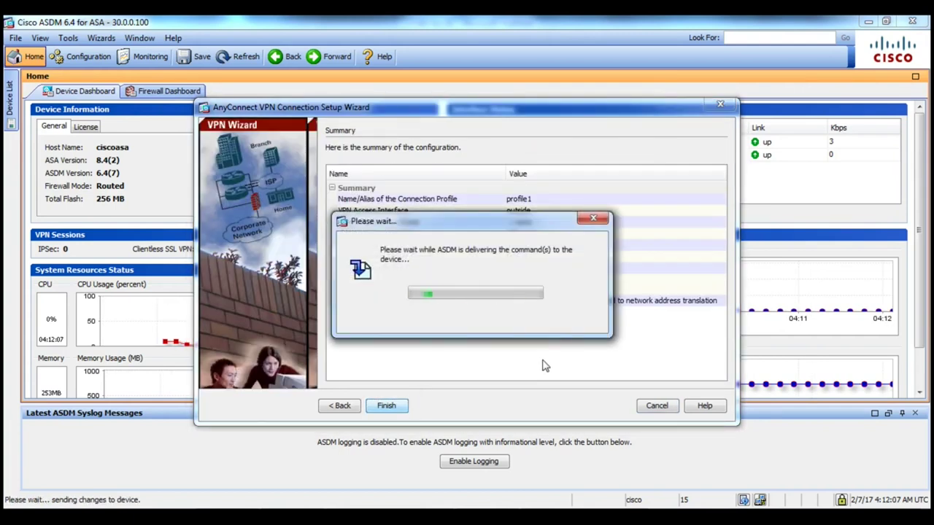
pyautogui.moveTo(228, 521)
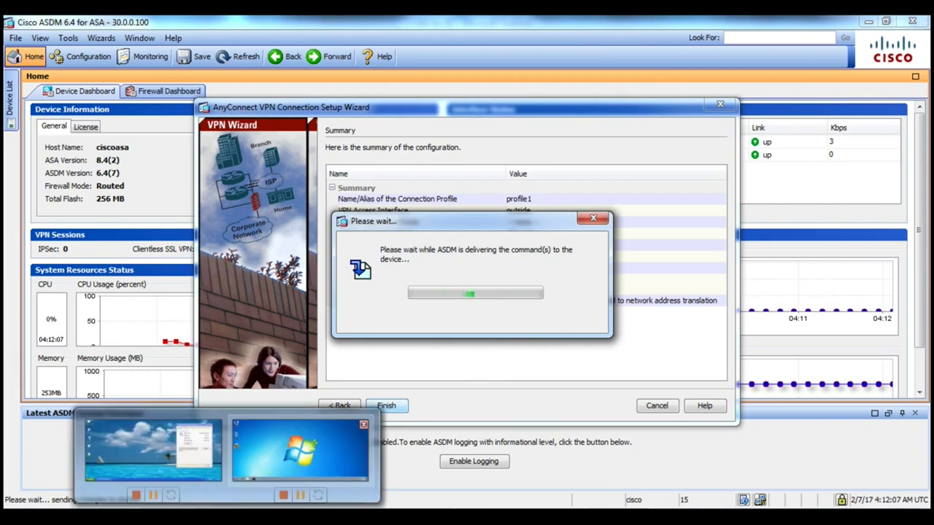
pyautogui.click(299, 450)
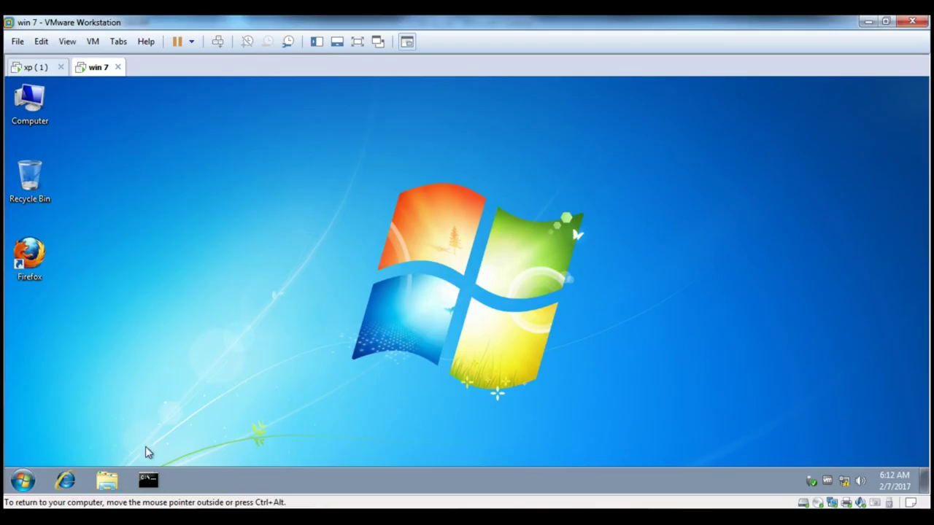
# From a VM Command Prompt, ping 3.3.3.3 (replies) and 30.0.0.1 (100% loss)
pyautogui.click(149, 481)
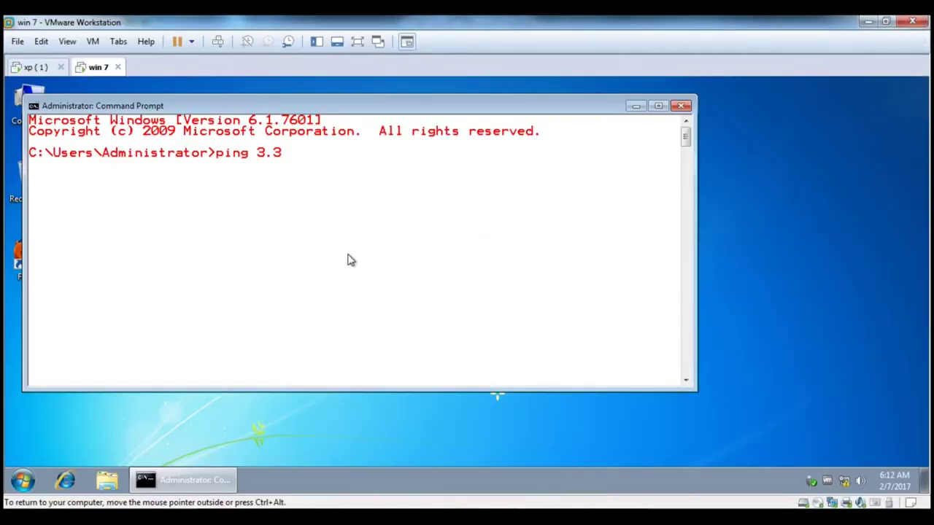
pyautogui.press('Return')
pyautogui.hotkey('ctrl', 'c')
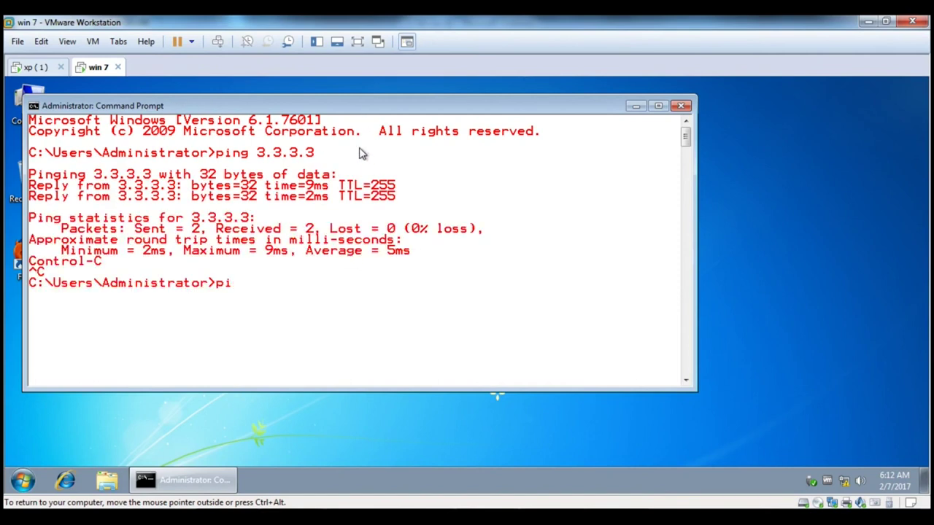
pyautogui.write('ping 30.0.0.1')
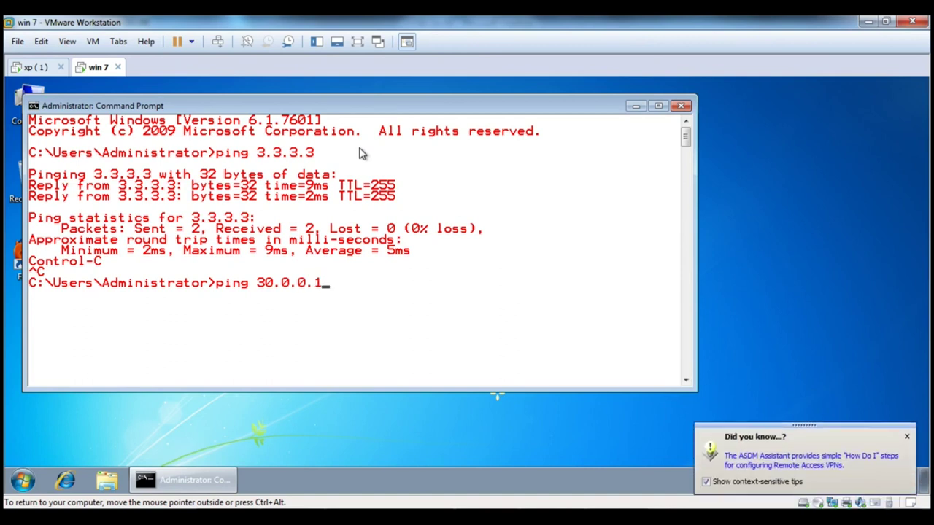
pyautogui.press('Return')
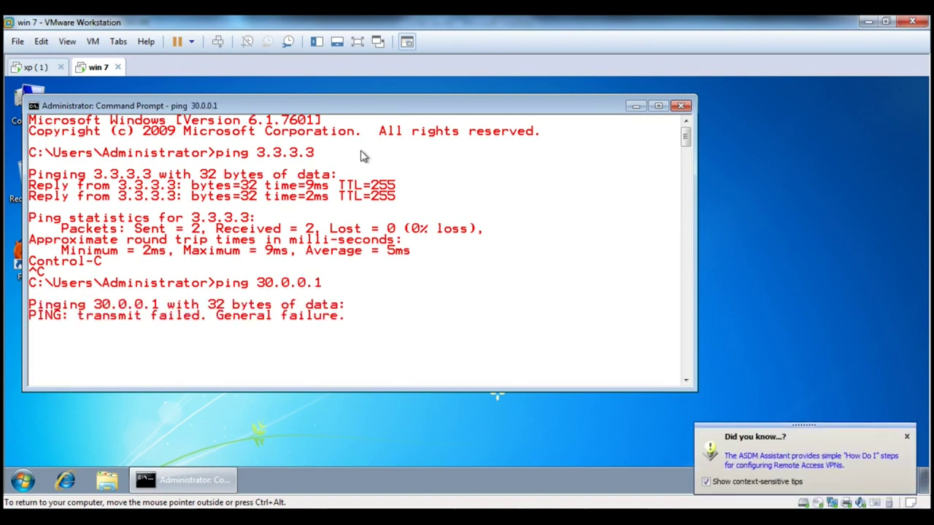
pyautogui.hotkey('ctrl', 'c')
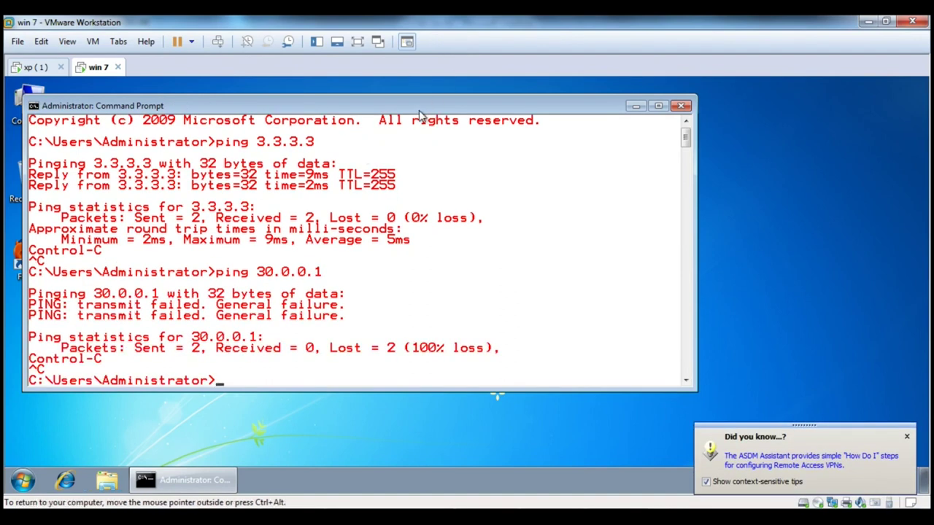
# Dismiss the ASDM tip popup and close the Command Prompt
pyautogui.moveTo(417, 110); pyautogui.dragTo(574, 116)
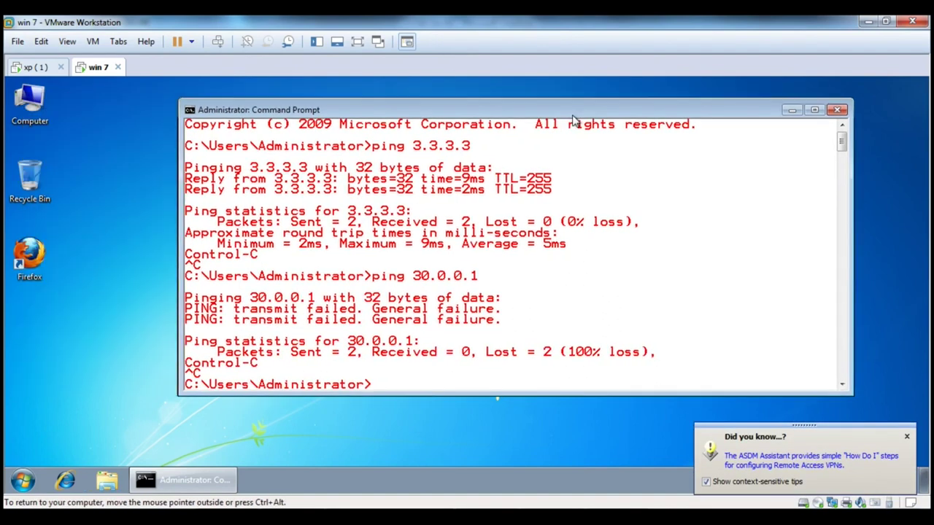
pyautogui.click(907, 436)
pyautogui.click(837, 111)
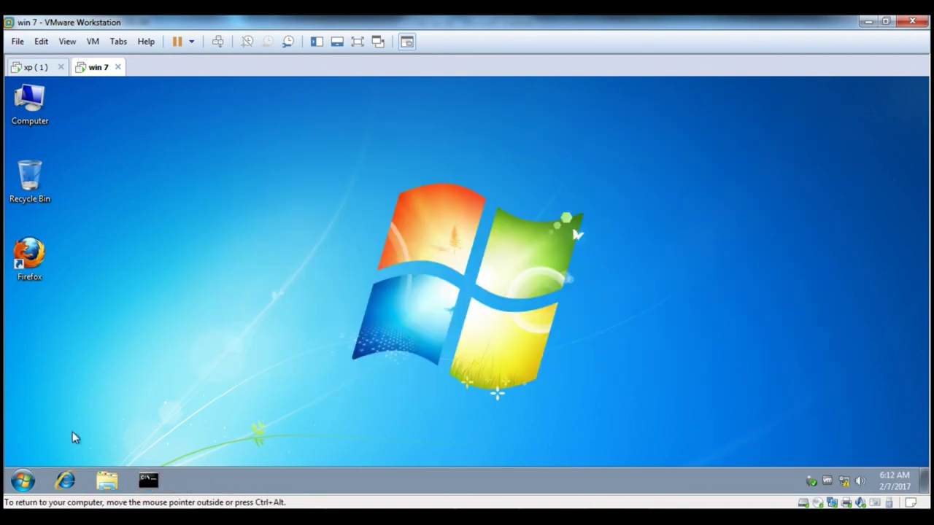
pyautogui.doubleClick(32, 259)
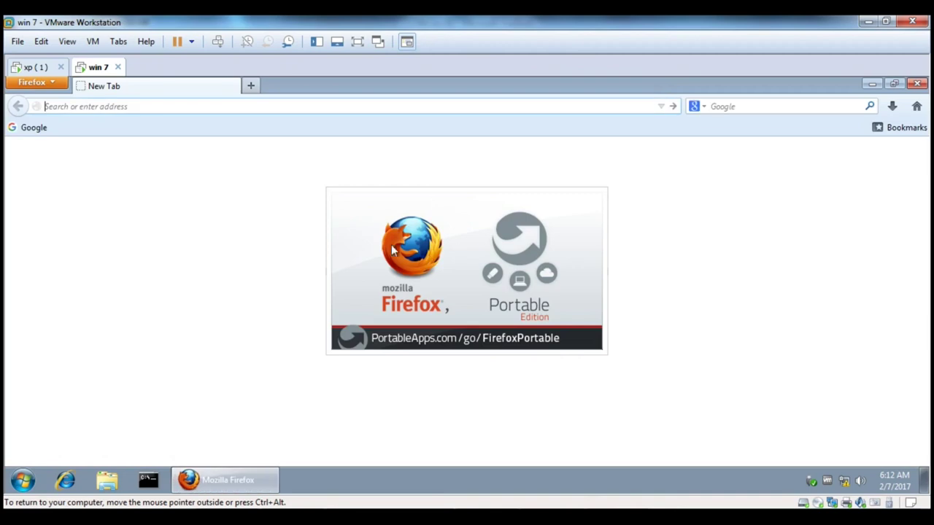
pyautogui.write('https://3.3.3.3')
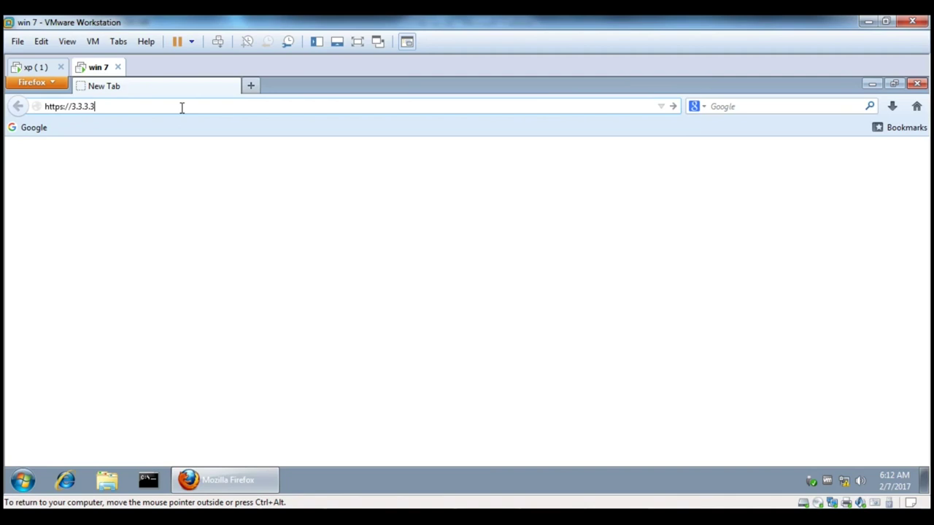
pyautogui.press('Return')
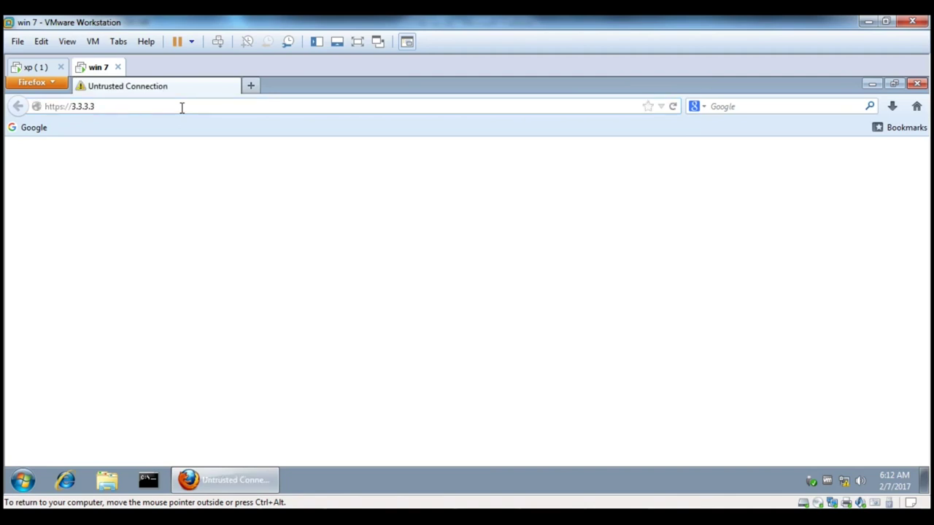
pyautogui.click(377, 392)
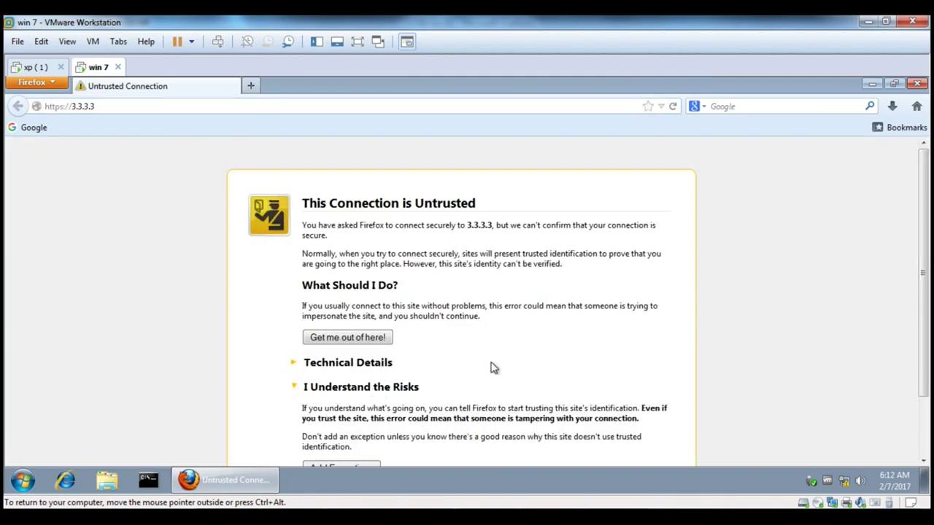
pyautogui.scroll(-2, 491, 369)
pyautogui.click(373, 407)
pyautogui.click(511, 424)
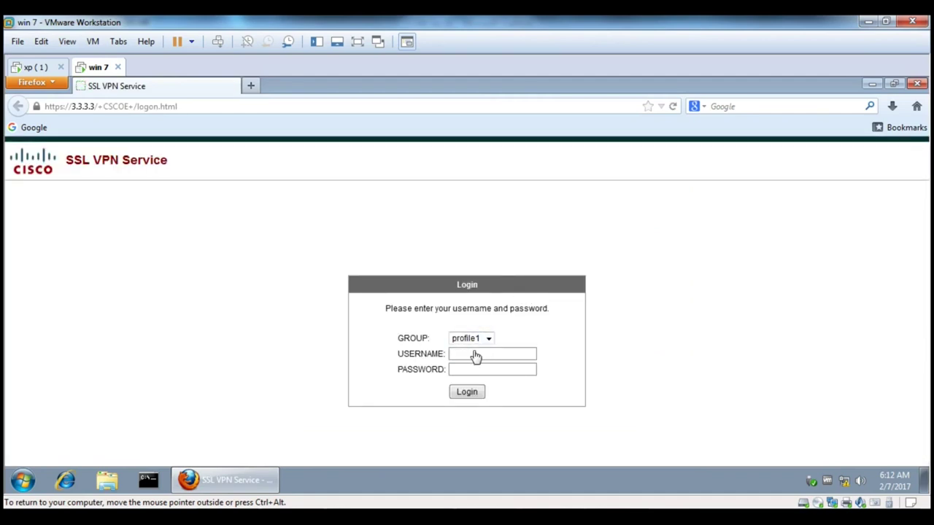
# Log in to the SSL VPN portal with the saved username and password
pyautogui.click(475, 355)
pyautogui.write('user1')
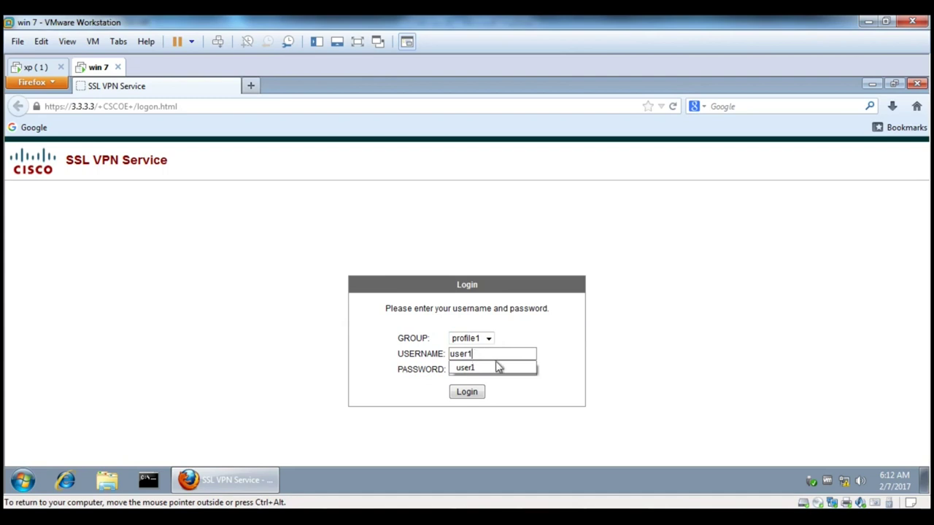
pyautogui.click(495, 368)
pyautogui.write('o')
pyautogui.press('Return')
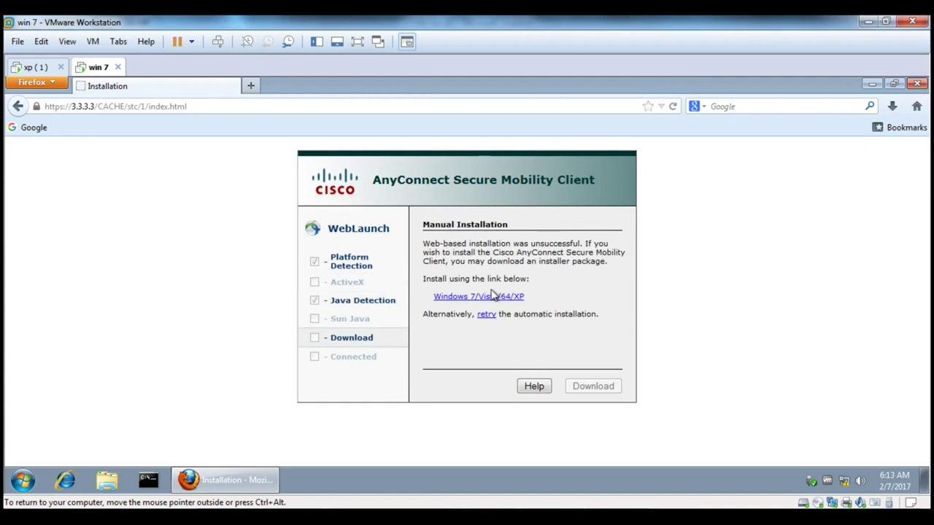
# Download the AnyConnect Windows installer anyconnect-win-3.0.3054-web-deploy-k9.exe and minimize Firefox
pyautogui.click(493, 297)
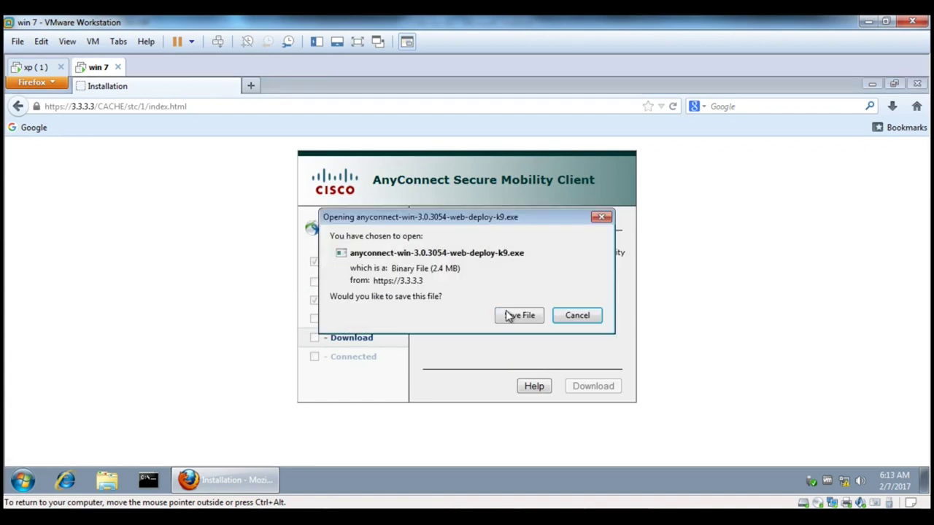
pyautogui.click(504, 314)
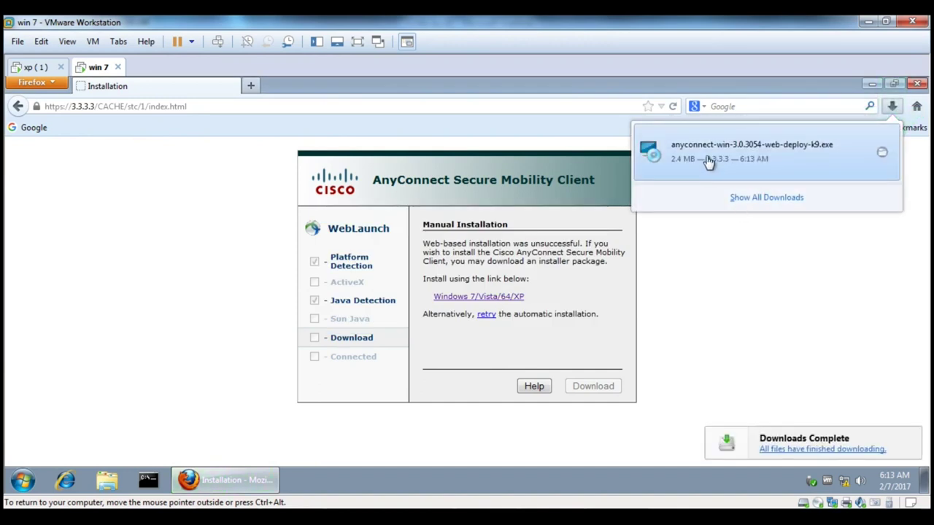
pyautogui.click(707, 162)
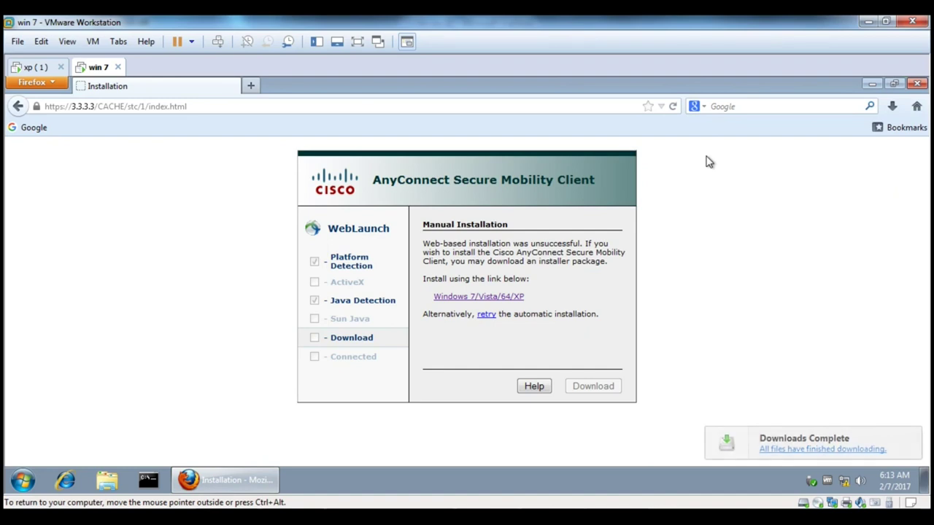
pyautogui.click(872, 84)
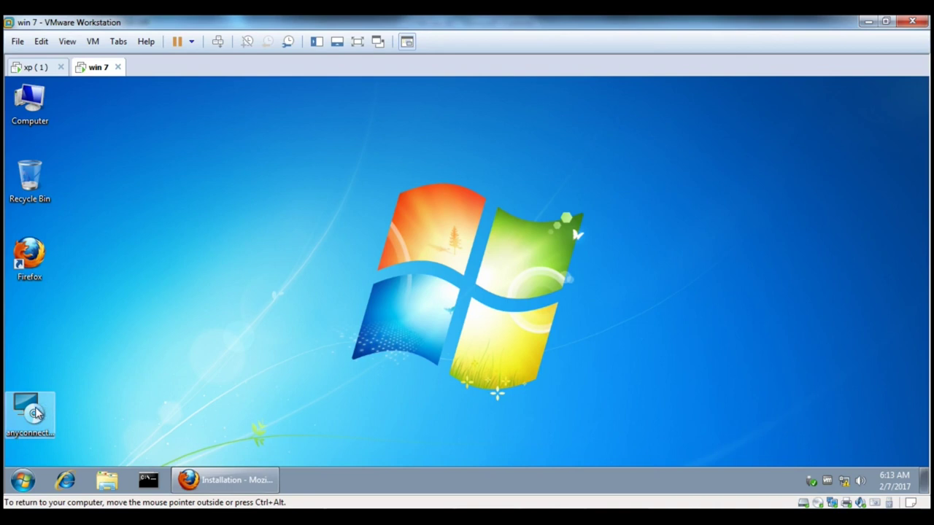
# Refresh the desktop and launch the downloaded AnyConnect installer
pyautogui.rightClick(312, 370)
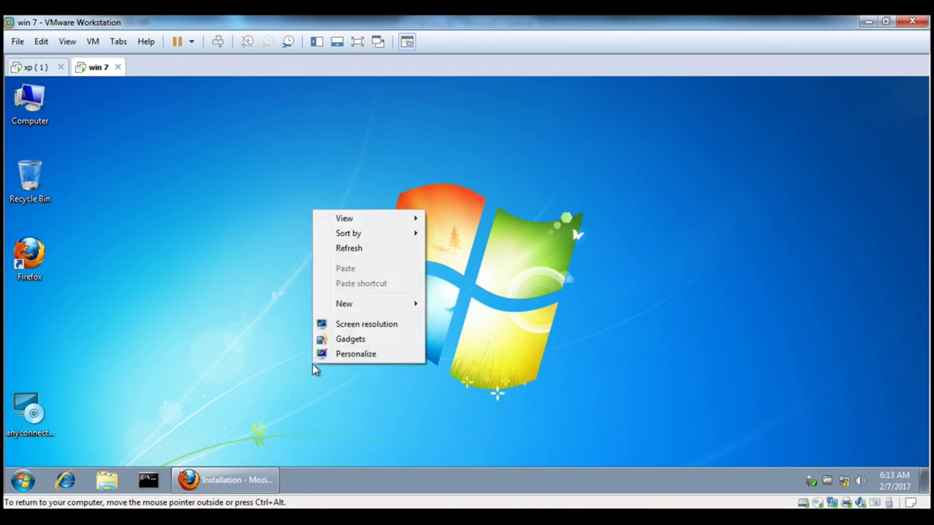
pyautogui.click(349, 252)
pyautogui.click(20, 423)
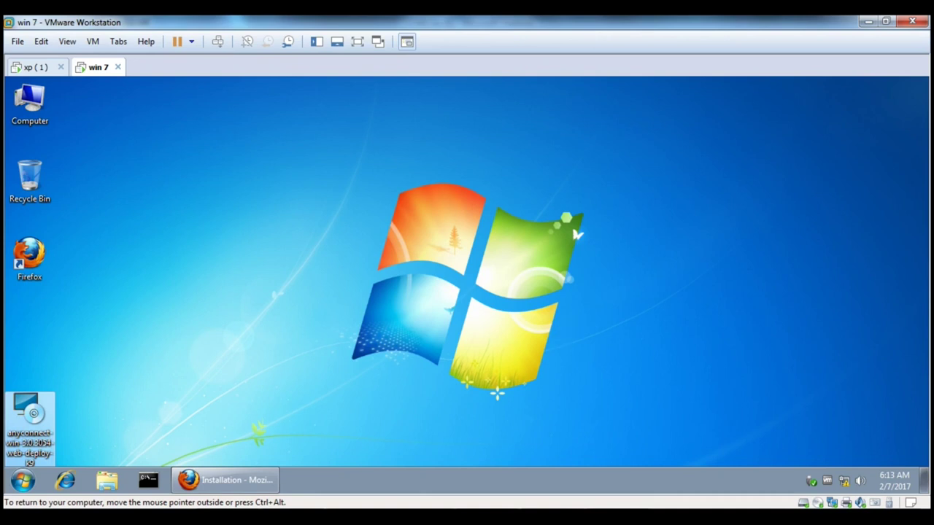
pyautogui.hotkey('alt', 'Tab')
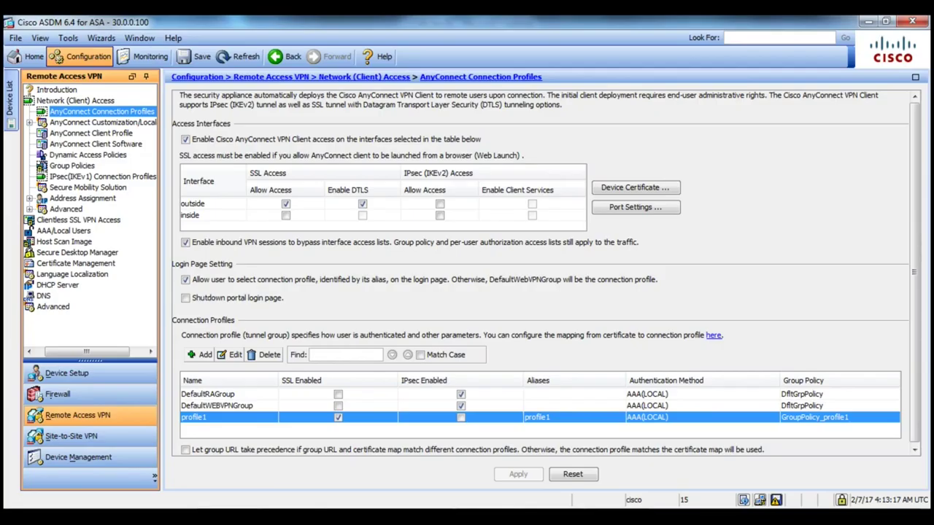
pyautogui.hotkey('alt', 'Tab')
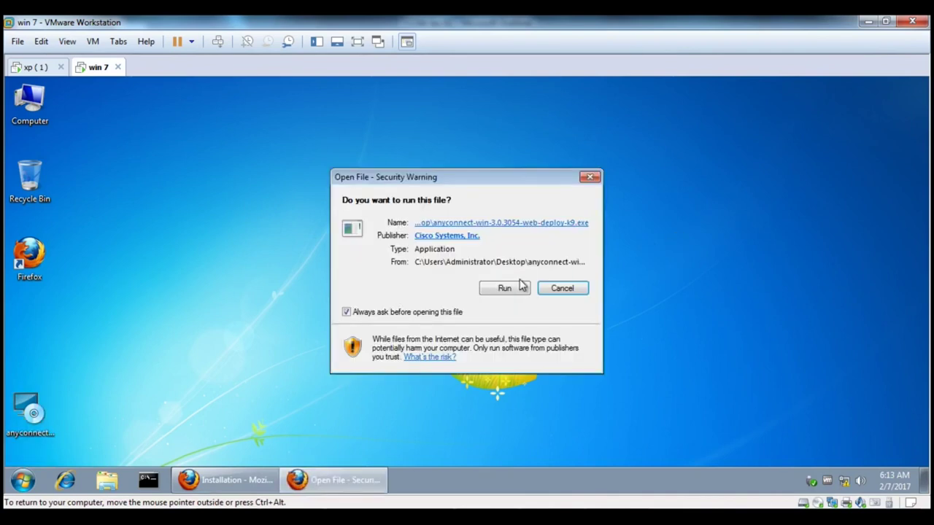
pyautogui.press('Return')
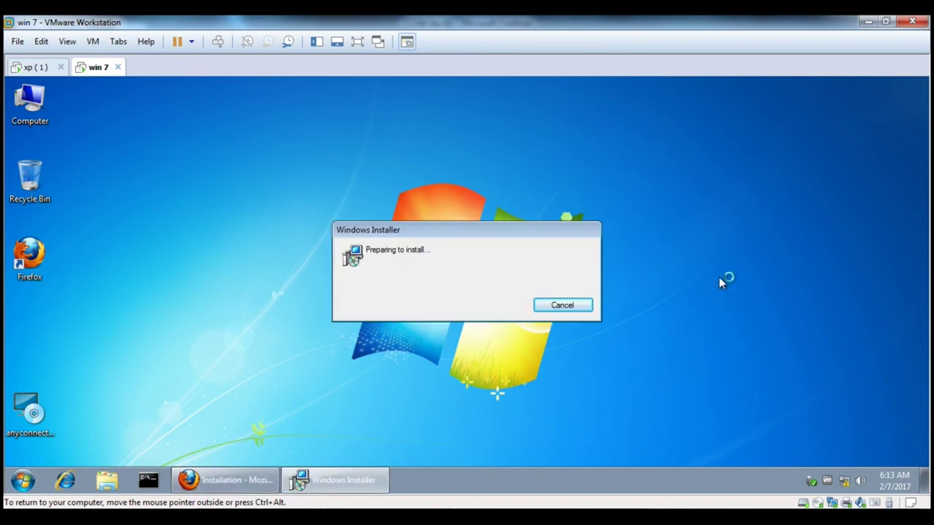
# Accept the license agreement and install the AnyConnect Secure Mobility Client
pyautogui.click(540, 383)
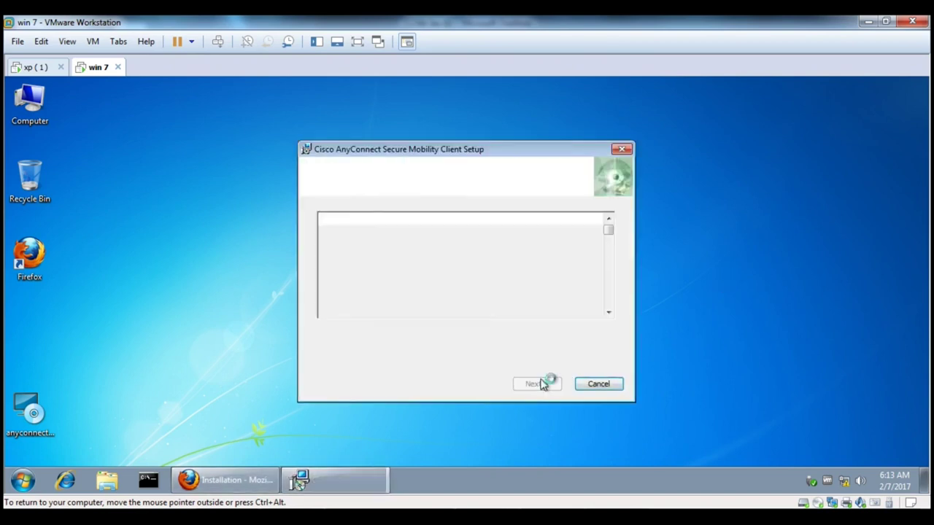
pyautogui.click(325, 331)
pyautogui.click(536, 384)
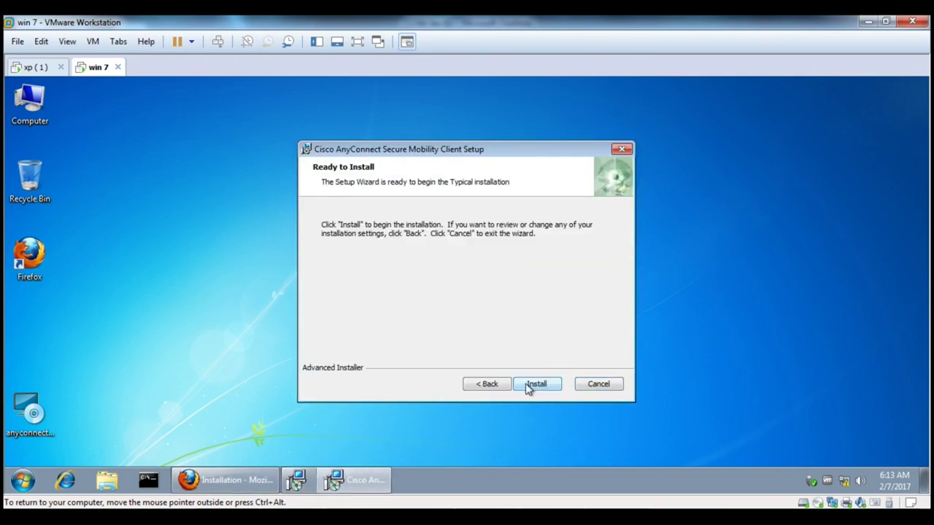
pyautogui.click(537, 383)
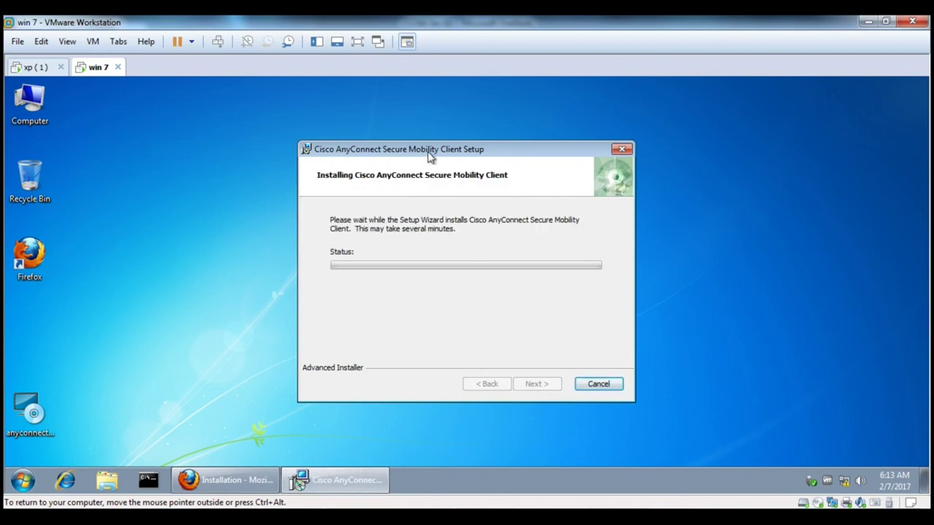
pyautogui.click(558, 290)
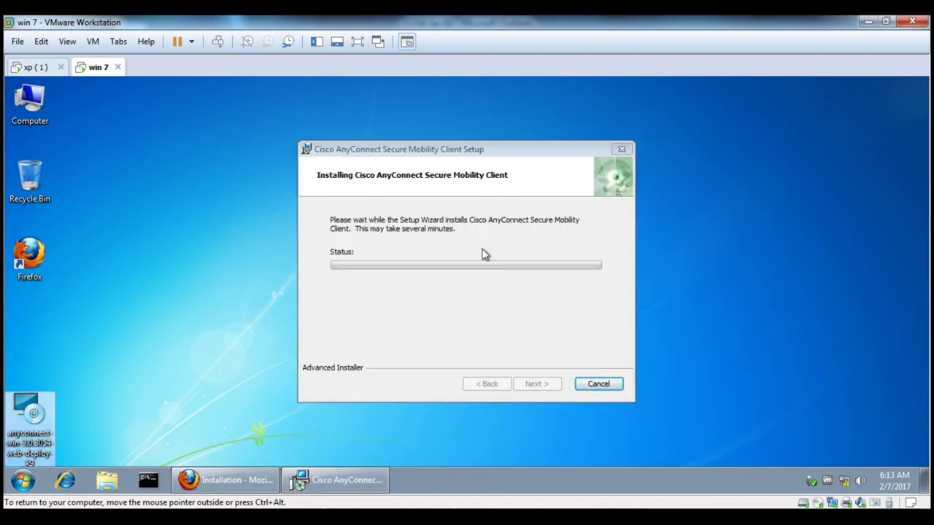
# Finish the AnyConnect setup wizard and bring up the installed programs list
pyautogui.moveTo(480, 152); pyautogui.dragTo(566, 129)
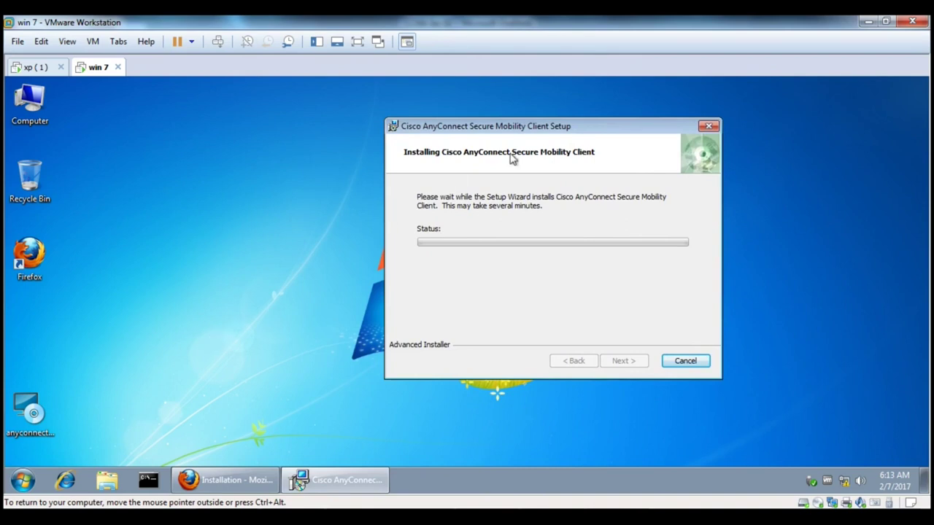
pyautogui.moveTo(531, 131); pyautogui.dragTo(505, 139)
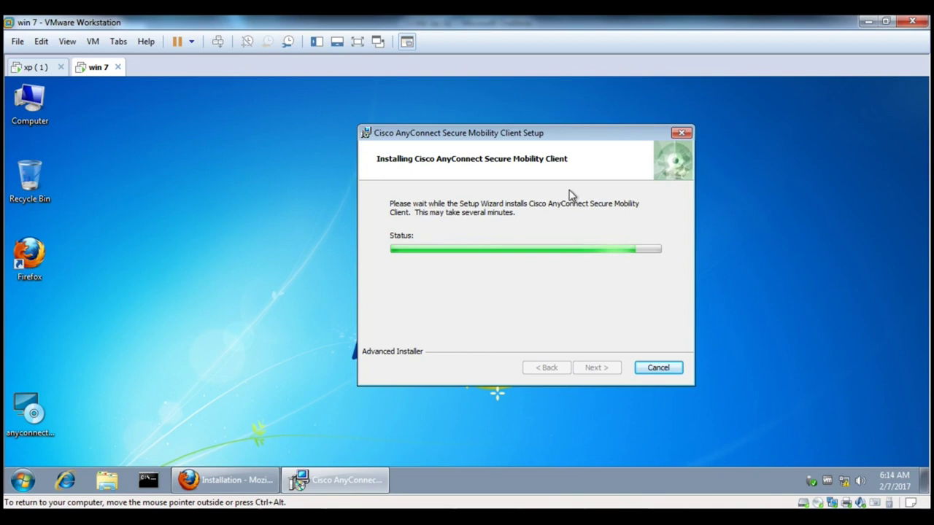
pyautogui.moveTo(562, 133); pyautogui.dragTo(506, 154)
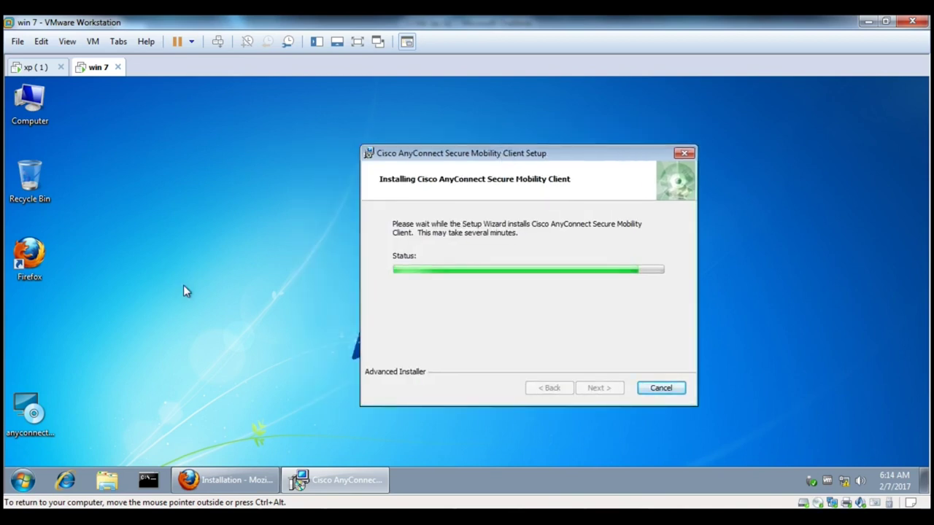
pyautogui.rightClick(132, 333)
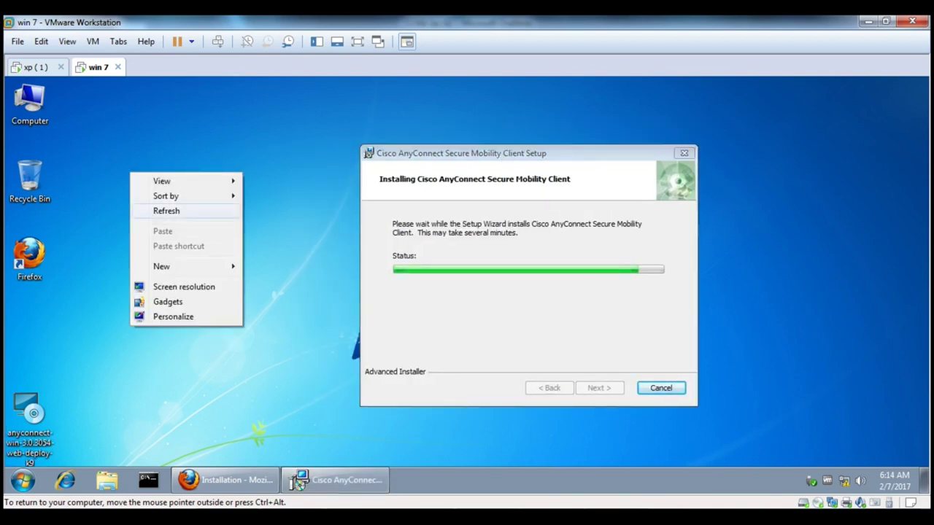
pyautogui.click(200, 211)
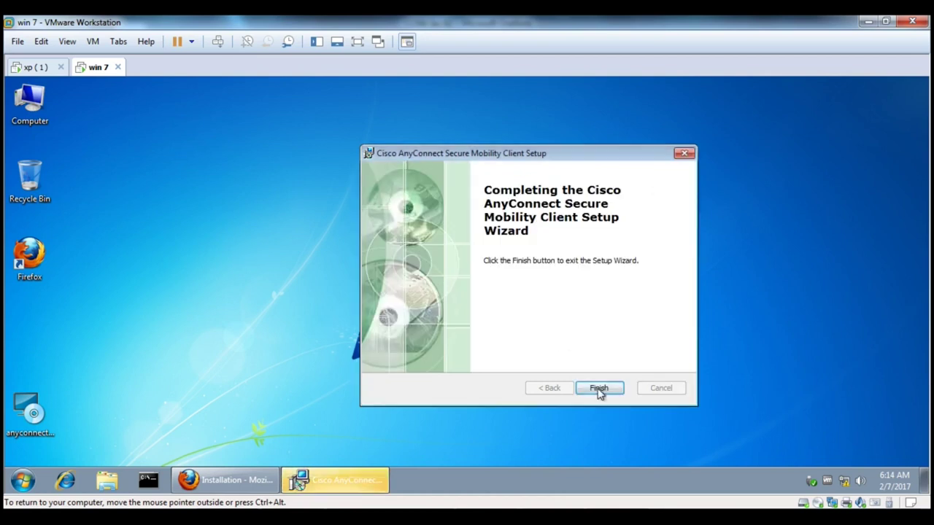
pyautogui.click(598, 387)
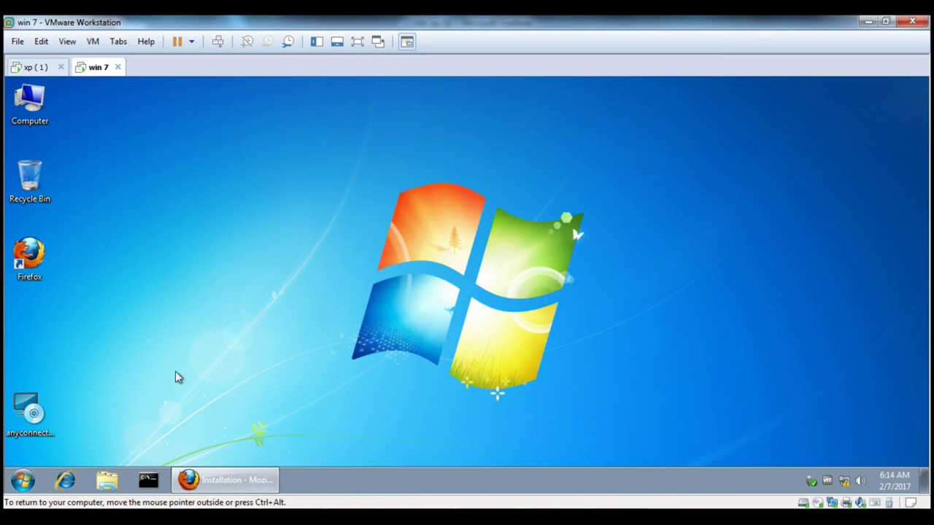
pyautogui.click(23, 480)
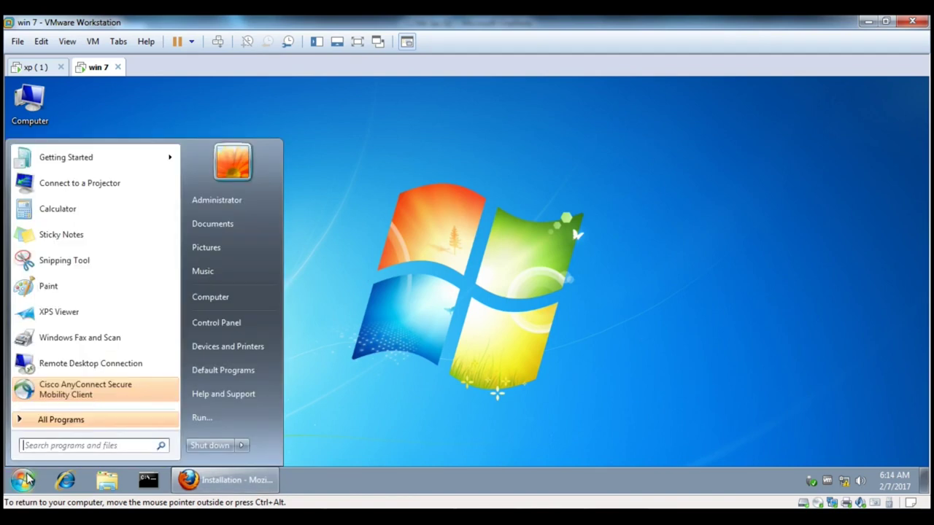
# Launch Cisco AnyConnect and connect to the VPN server 3.3.3.3
pyautogui.click(79, 394)
pyautogui.click(761, 423)
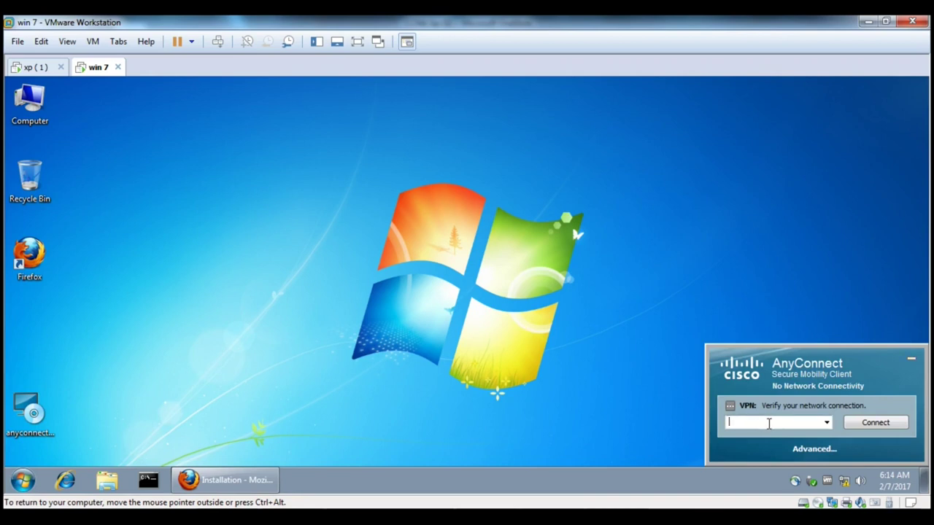
pyautogui.write('3.3.3.3')
pyautogui.click(864, 429)
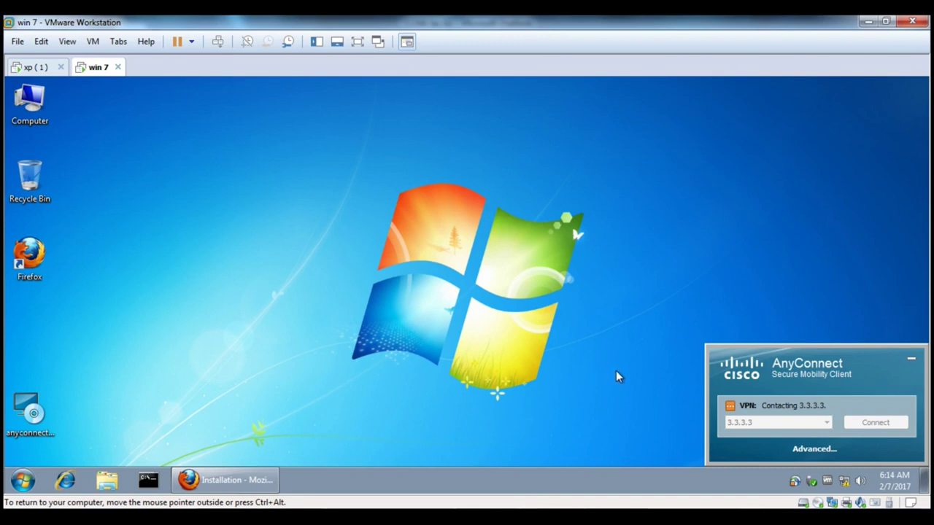
# Centre the ASA's self-issued certificate dialog (valid 2/7/2017 to 2/5/2027) on the desktop
pyautogui.rightClick(239, 363)
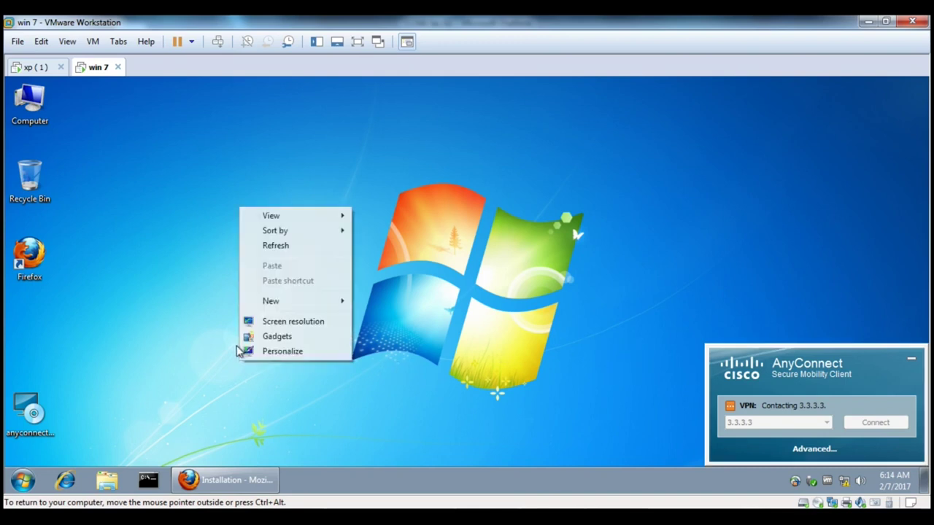
pyautogui.click(260, 247)
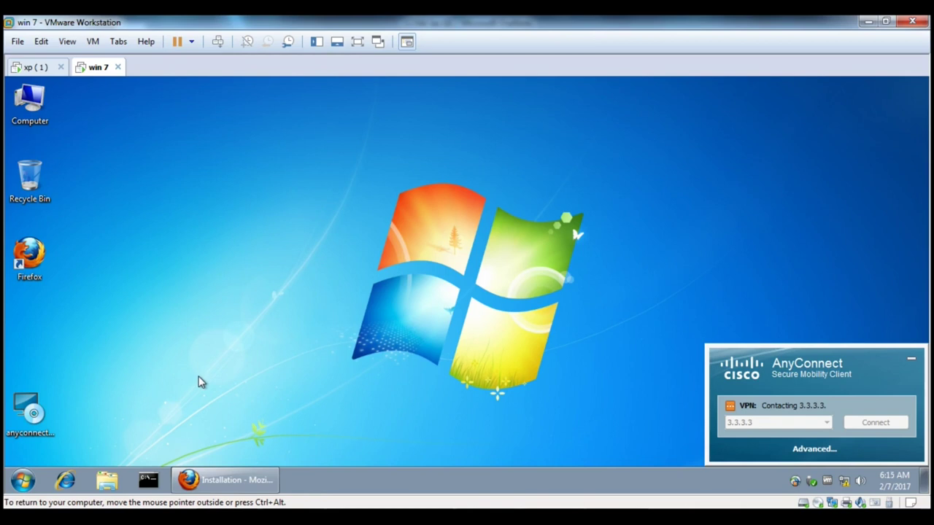
pyautogui.rightClick(166, 369)
pyautogui.click(194, 260)
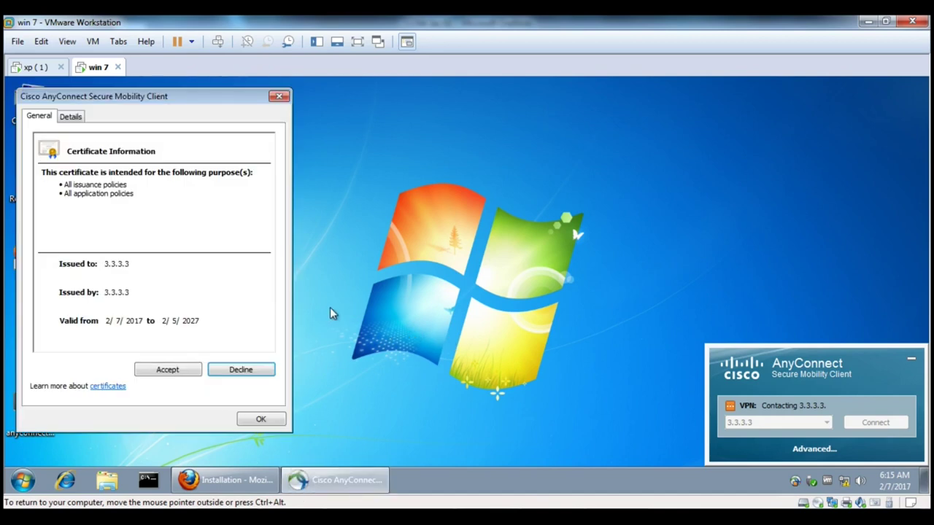
pyautogui.moveTo(156, 100); pyautogui.dragTo(343, 95)
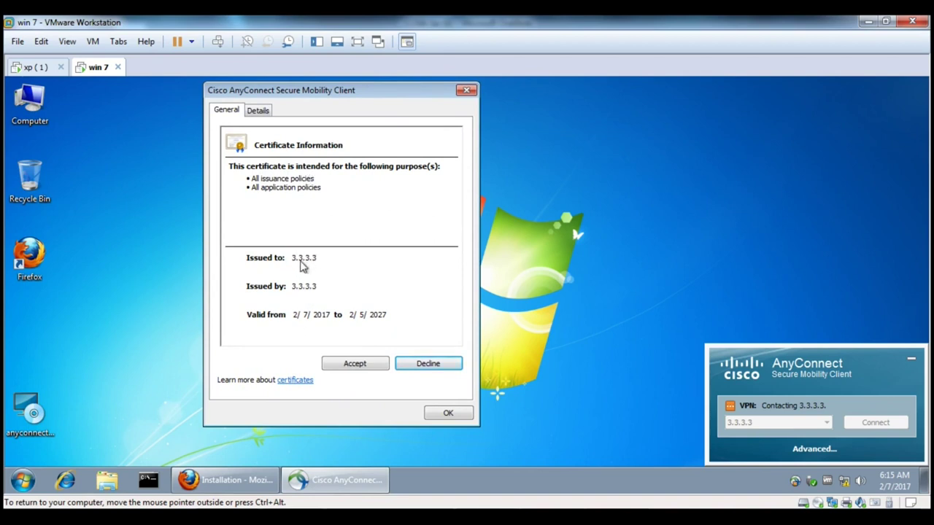
# Accept the ASA certificate and log in as user1 with its password
pyautogui.click(353, 366)
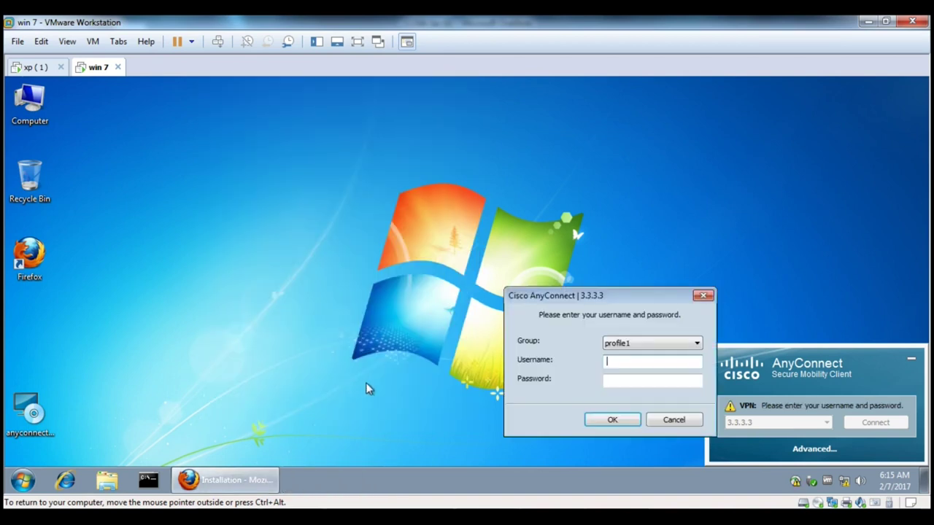
pyautogui.write('user1')
pyautogui.press('Tab')
pyautogui.press('Return')
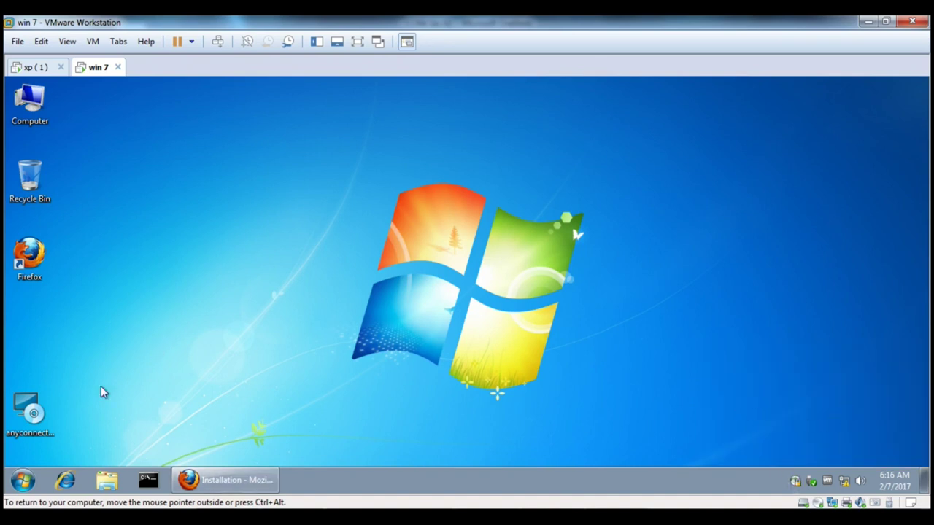
# Run ipconfig /all in a Command Prompt and scroll to the AnyConnect adapter
pyautogui.click(136, 482)
pyautogui.moveTo(422, 106); pyautogui.dragTo(558, 92)
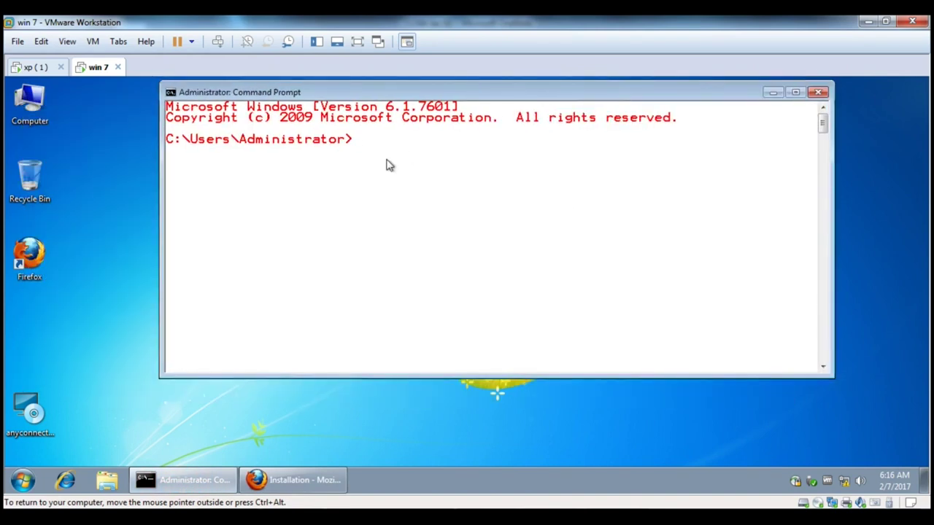
pyautogui.write('ipconfig')
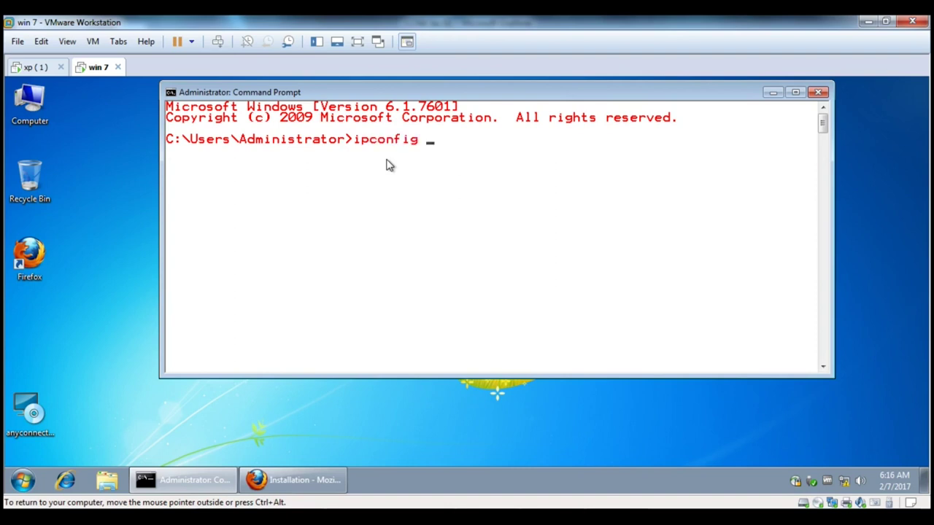
pyautogui.write(' /all')
pyautogui.press('Return')
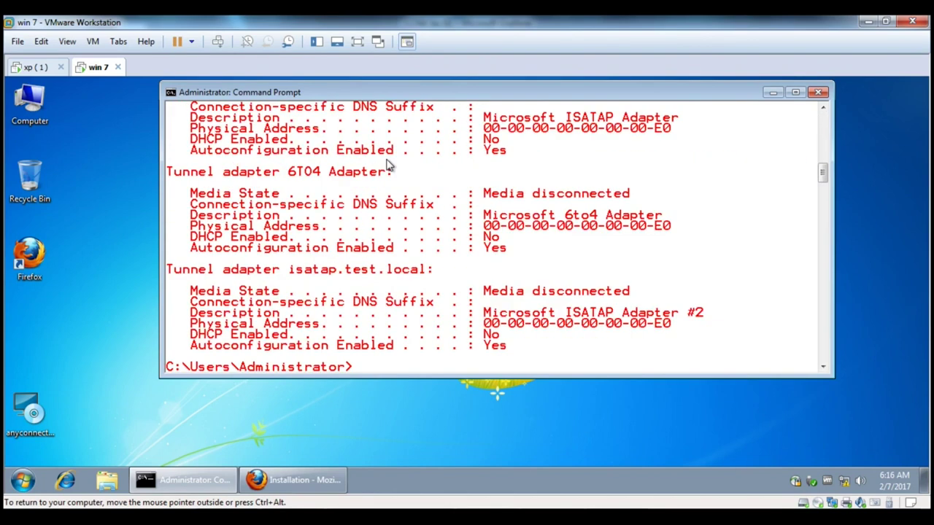
pyautogui.scroll(5, 401, 196)
pyautogui.scroll(2, 412, 211)
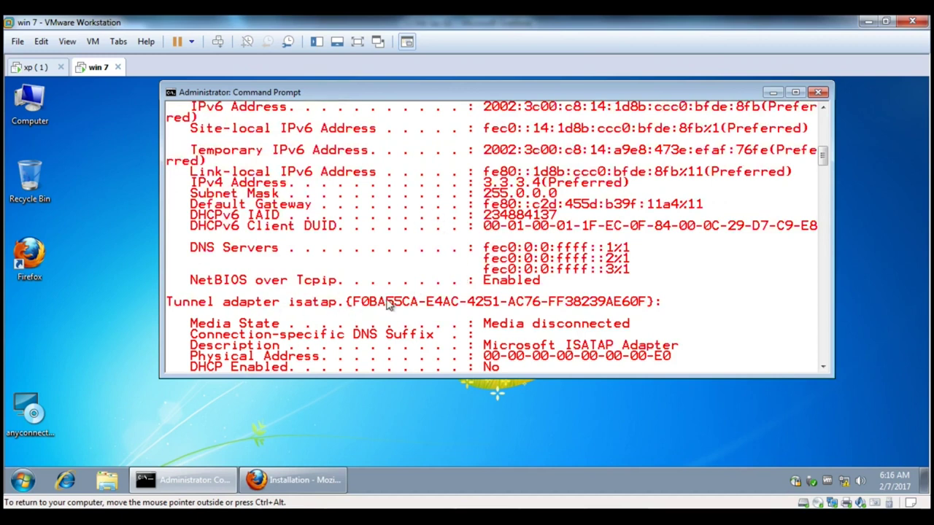
pyautogui.scroll(-3, 392, 302)
pyautogui.scroll(8, 391, 302)
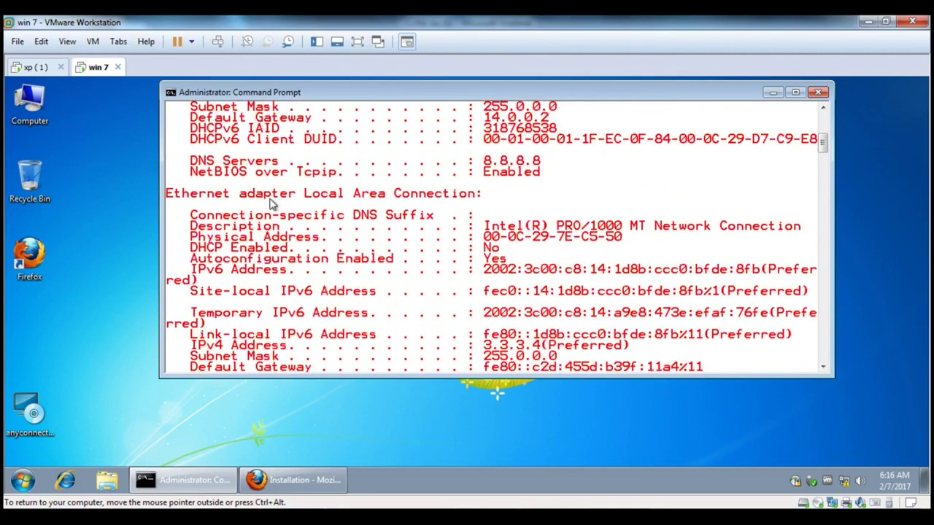
pyautogui.scroll(2, 343, 222)
# Highlight the VPN adapter's DNS 8.8.8.8, description and gateway 14.0.0.2
pyautogui.rightClick(493, 228)
pyautogui.click(509, 241)
pyautogui.moveTo(547, 228); pyautogui.dragTo(459, 232)
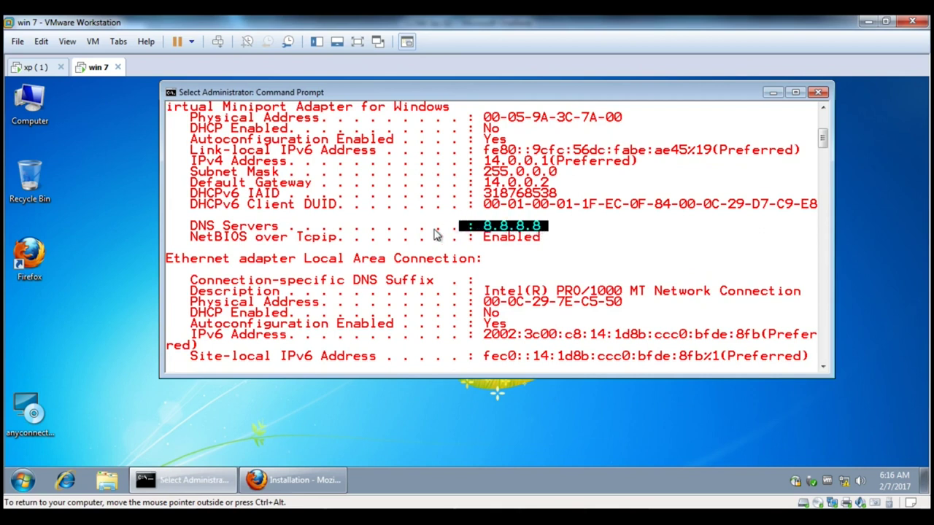
pyautogui.scroll(1, 438, 233)
pyautogui.moveTo(580, 118); pyautogui.dragTo(777, 130)
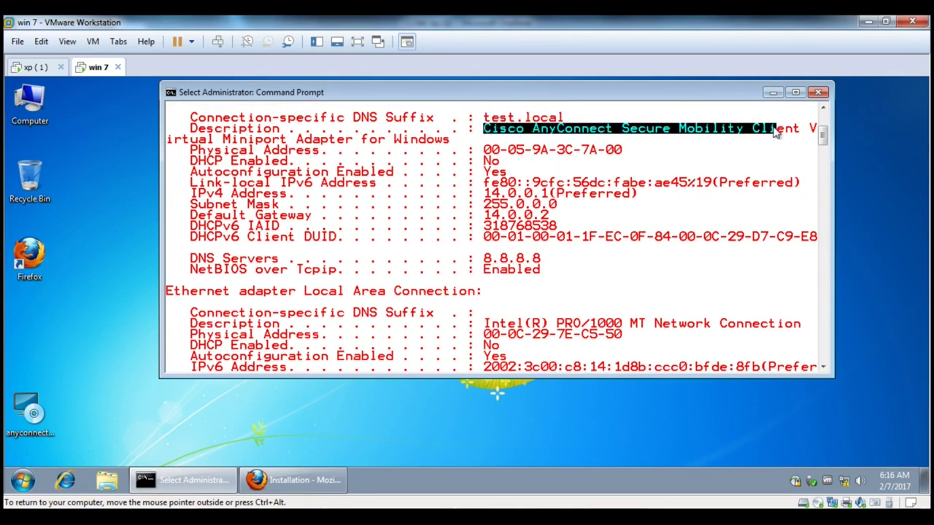
pyautogui.moveTo(485, 182); pyautogui.dragTo(483, 217)
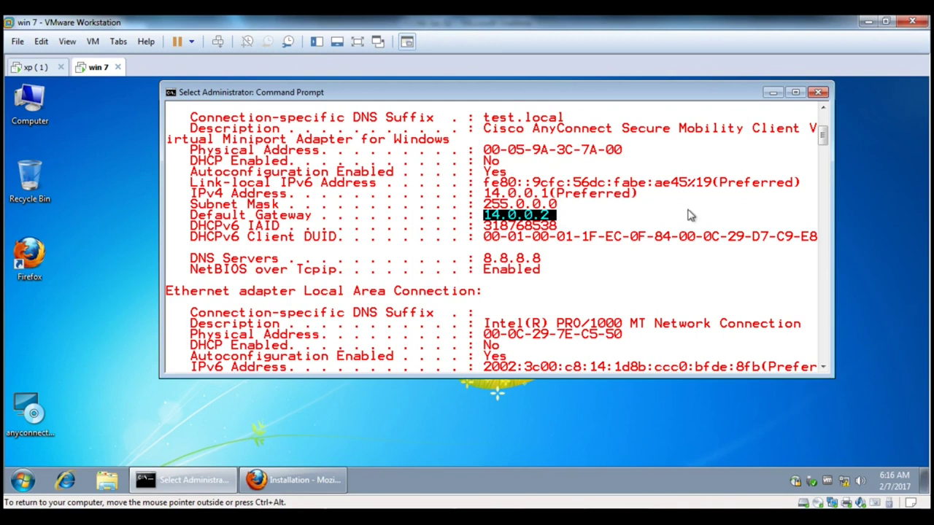
pyautogui.scroll(-15, 739, 211)
pyautogui.scroll(-3, 632, 307)
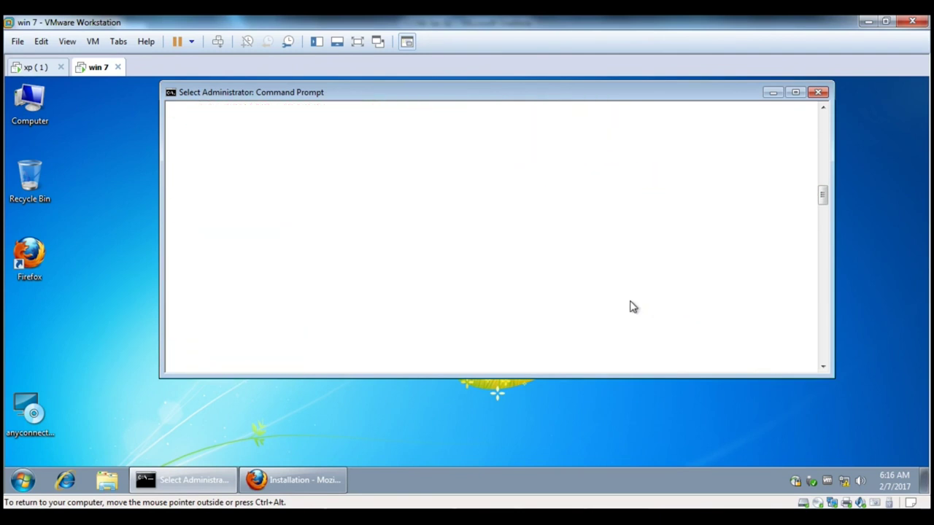
pyautogui.scroll(4, 510, 320)
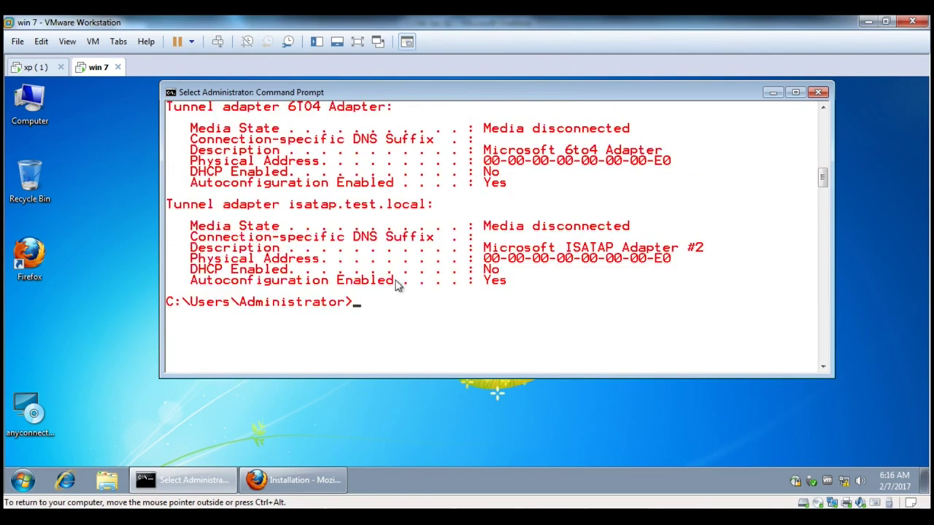
# Ping 30.0.0.1 from Command Prompt, then load the 30.0.0.1 WampServer page in Firefox
pyautogui.write('ping 30.0.0.1')
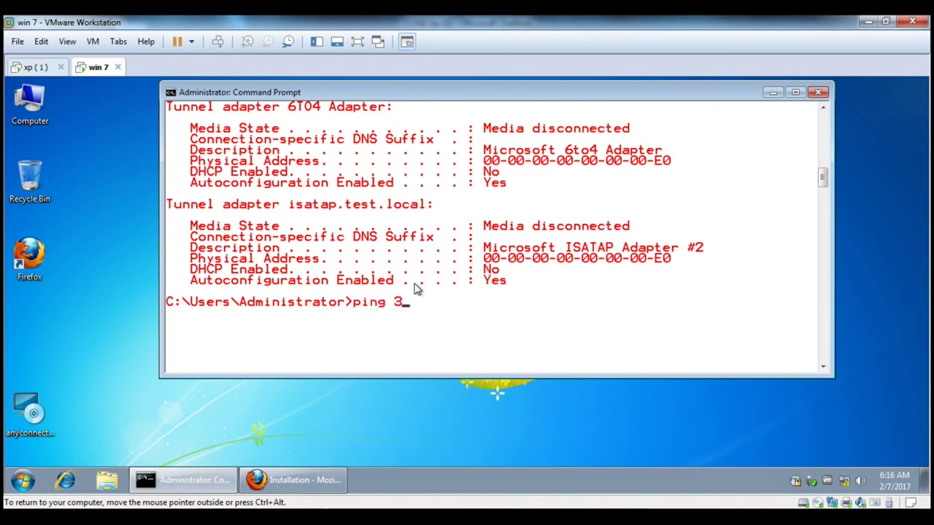
pyautogui.press('Return')
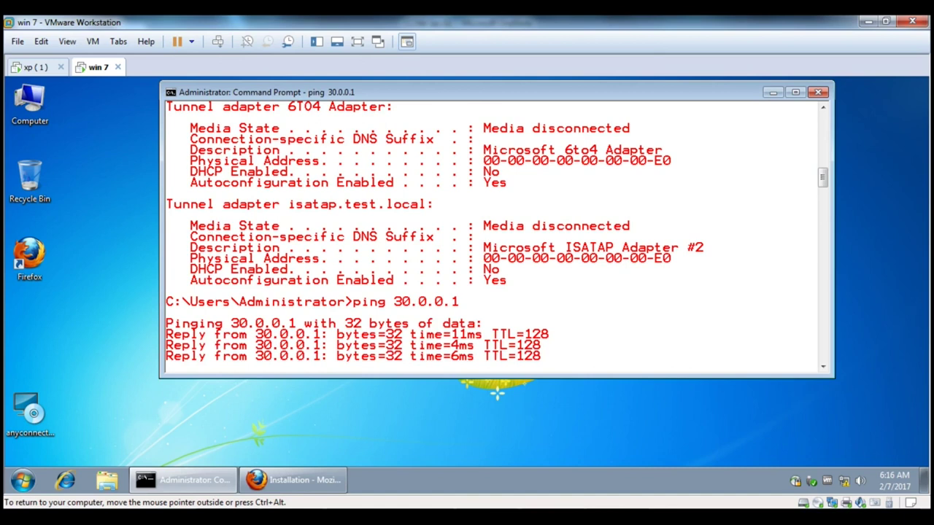
pyautogui.click(295, 480)
pyautogui.click(145, 105)
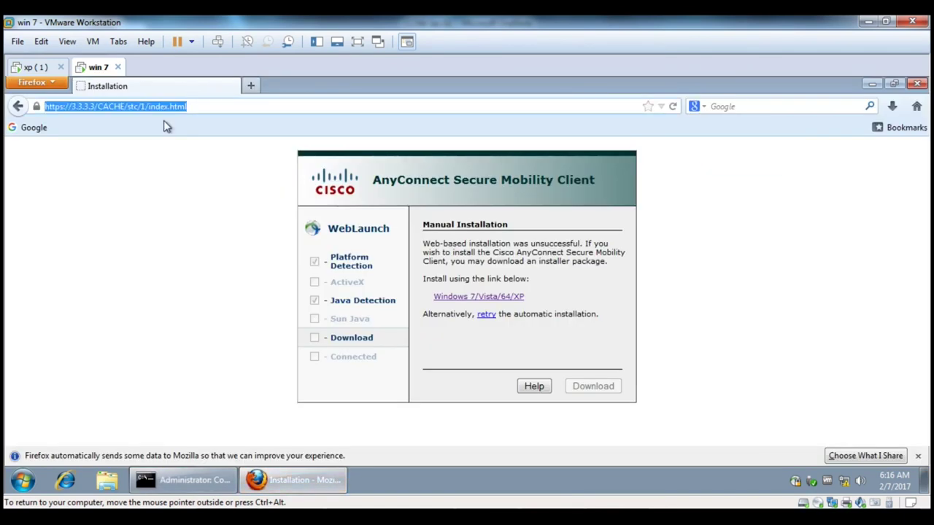
pyautogui.write('30.0.0.1')
pyautogui.press('Return')
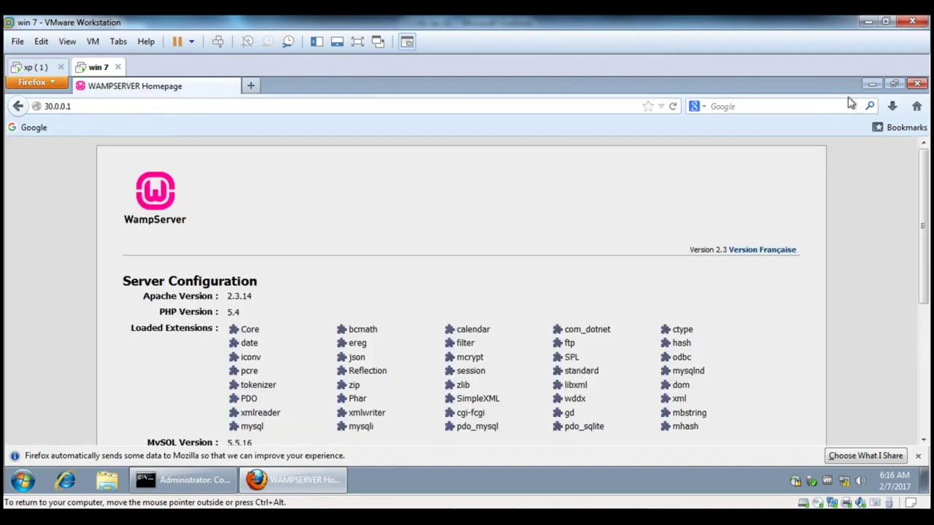
pyautogui.click(871, 83)
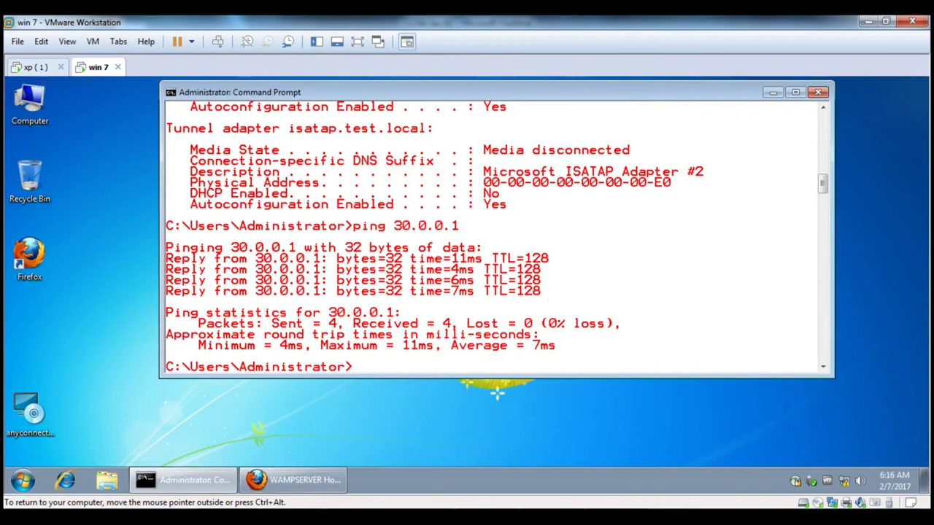
# On the Windows XP VM, allow users to connect remotely via My Computer's Remote properties
pyautogui.click(33, 67)
pyautogui.rightClick(31, 145)
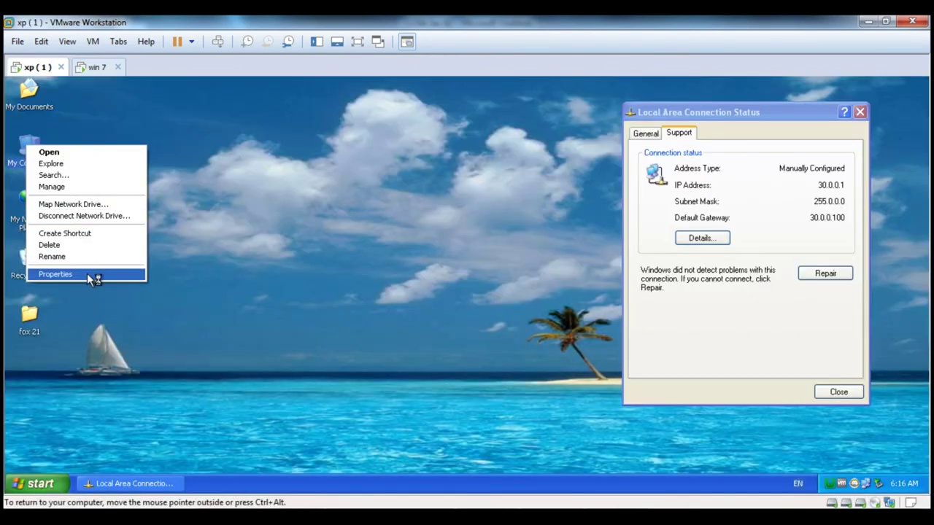
pyautogui.click(86, 274)
pyautogui.click(288, 169)
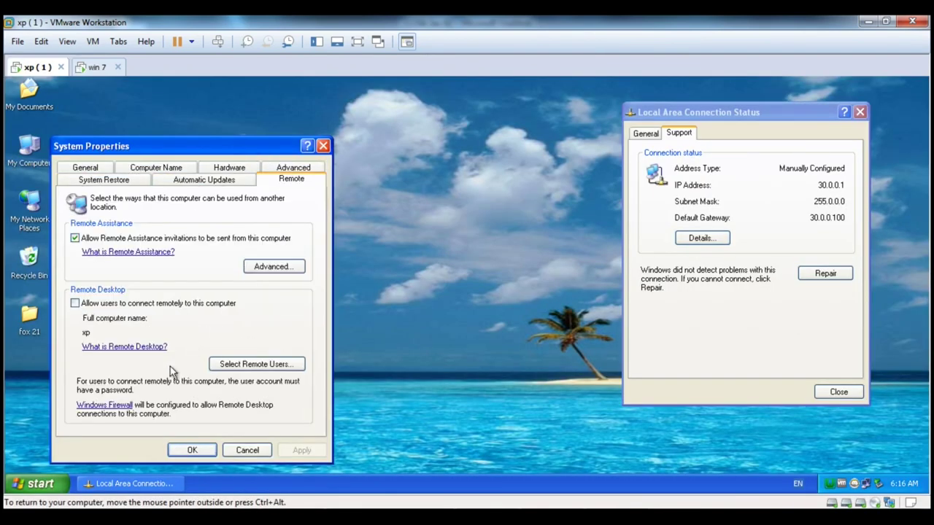
pyautogui.click(259, 366)
pyautogui.click(275, 348)
pyautogui.click(95, 303)
pyautogui.click(193, 450)
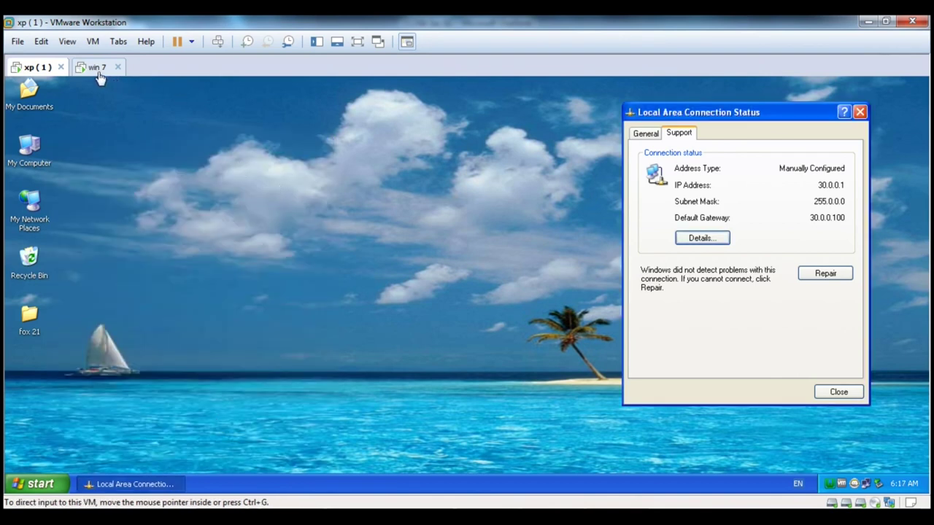
pyautogui.click(97, 67)
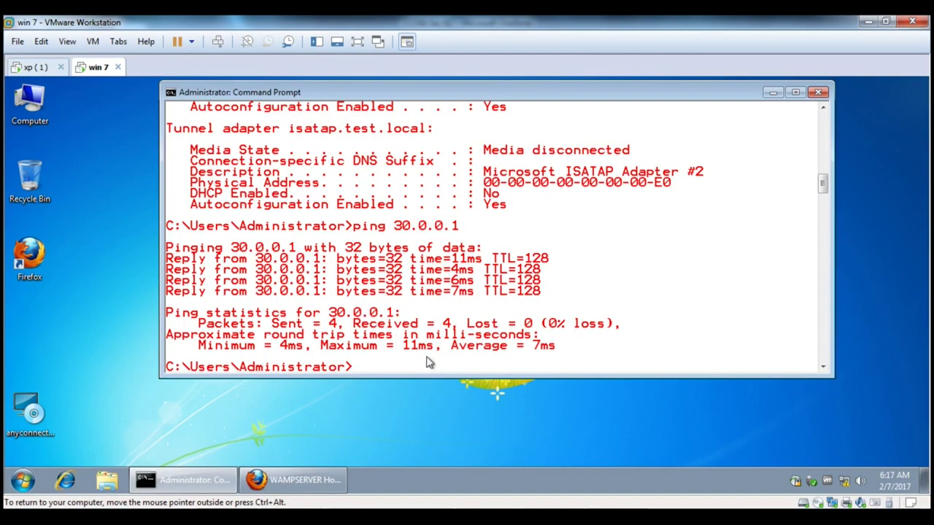
# Start a Remote Desktop connection (mstsc) to 30.0.0.1, accepting its certificate permanently
pyautogui.write('mstsc')
pyautogui.press('Return')
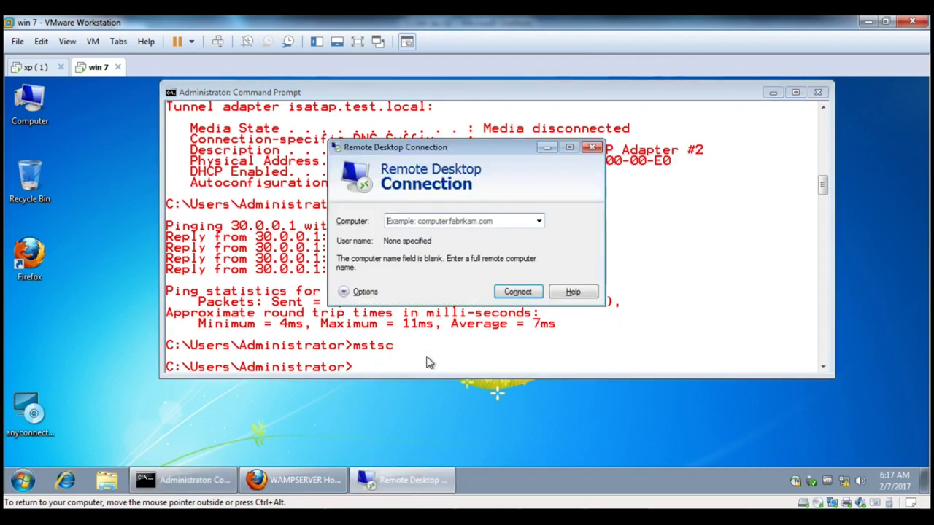
pyautogui.write('30.0.0.1')
pyautogui.press('Return')
pyautogui.click(346, 261)
pyautogui.click(509, 284)
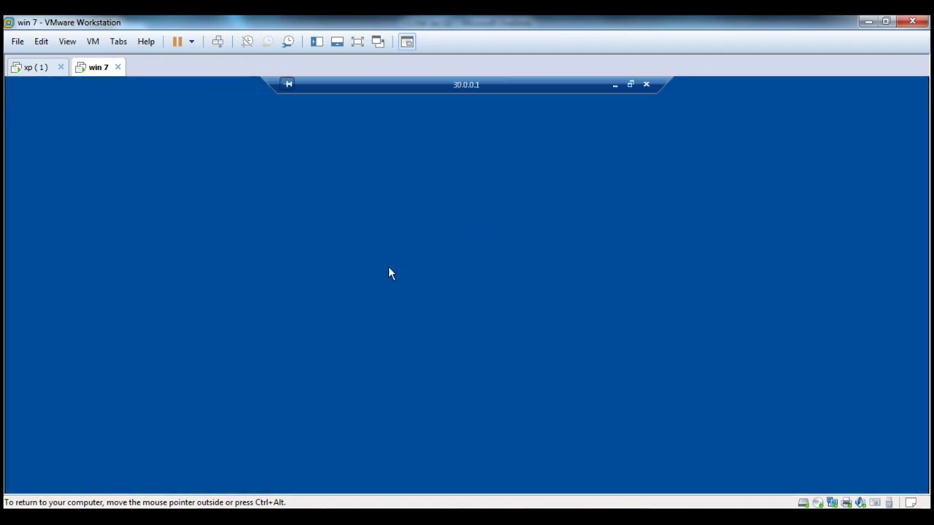
# Log on to the remote XP machine as administrator with the account password
pyautogui.write('administrator')
pyautogui.press('Tab')
pyautogui.write('**********')
pyautogui.press('Return')
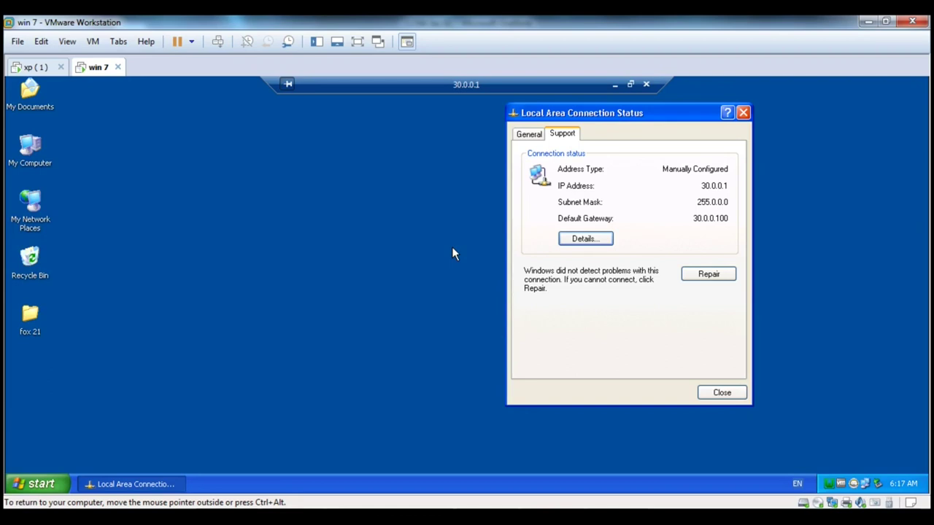
# Close the remote connection status window and scroll the OneNote notes to the VLAN section
pyautogui.click(718, 394)
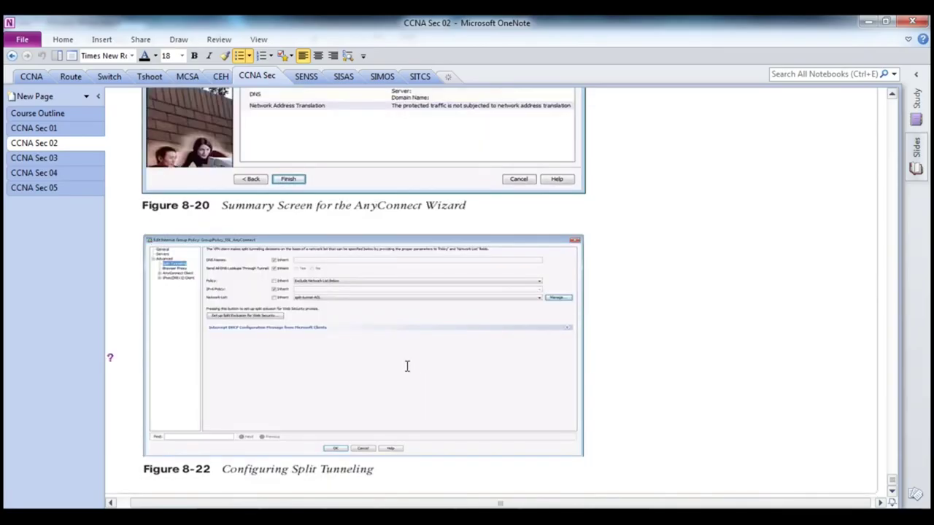
pyautogui.scroll(5, 405, 366)
pyautogui.scroll(10, 400, 366)
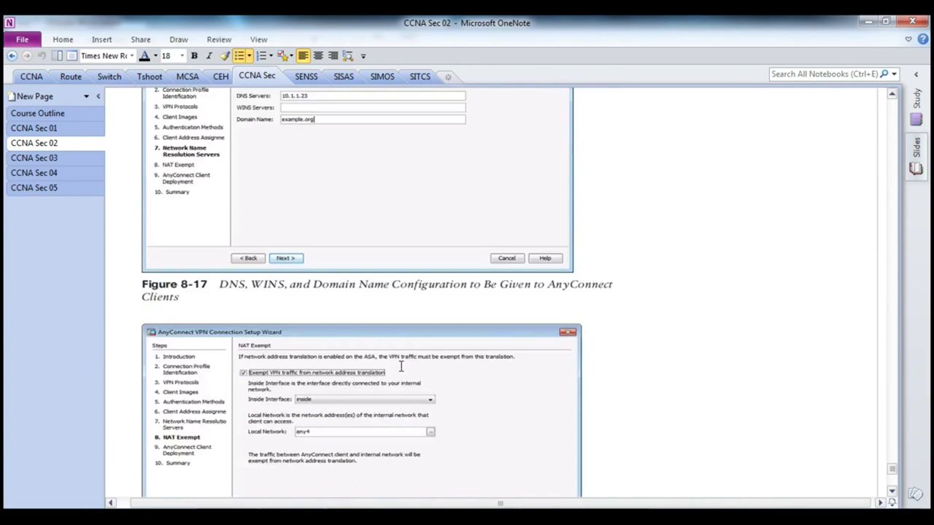
pyautogui.scroll(3, 400, 366)
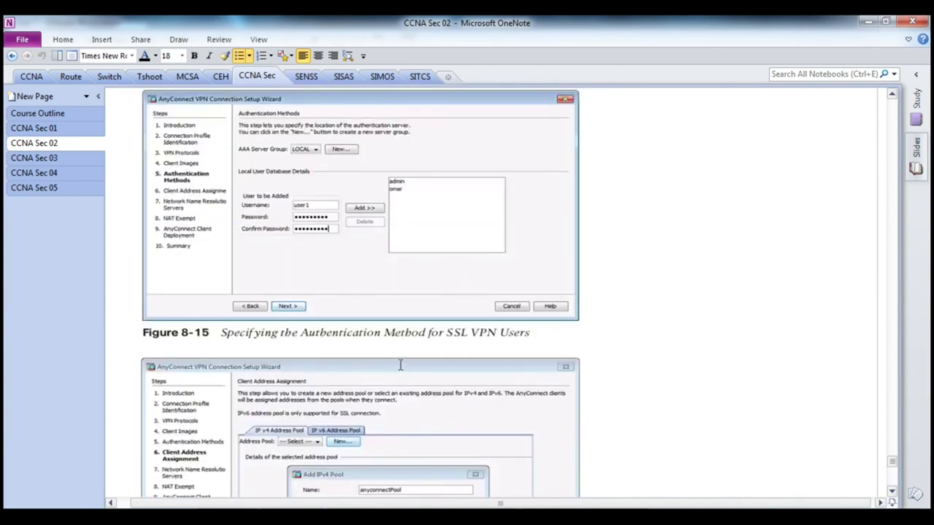
pyautogui.scroll(4, 400, 365)
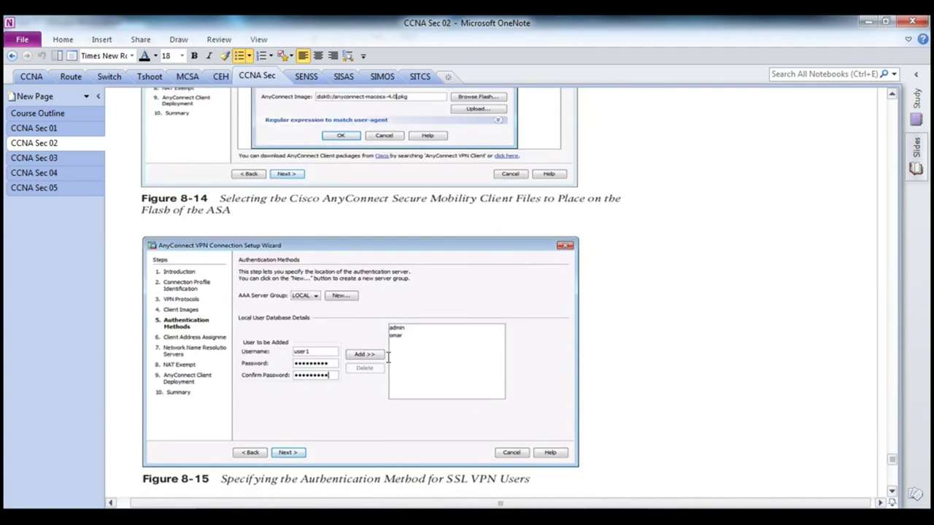
pyautogui.scroll(-9, 388, 355)
pyautogui.scroll(-8, 388, 358)
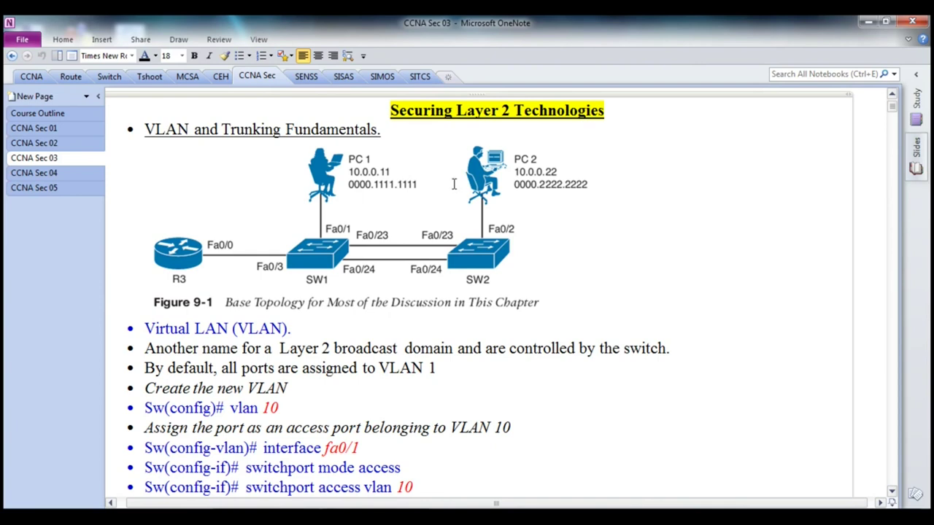
pyautogui.moveTo(162, 330); pyautogui.dragTo(256, 330)
pyautogui.click(245, 349)
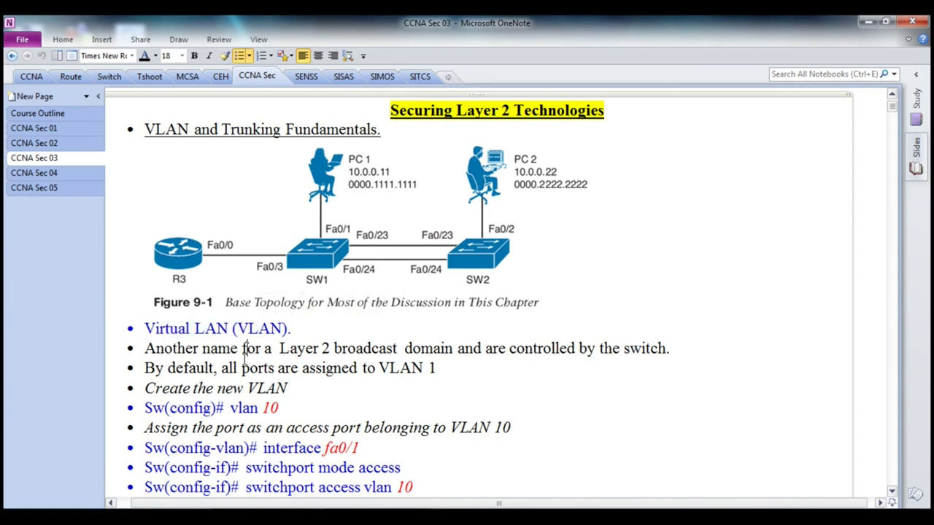
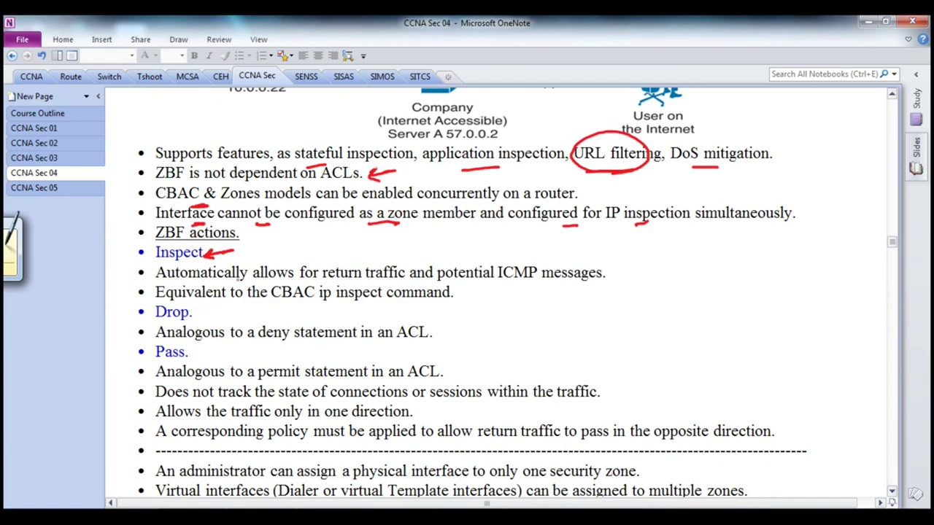
# In red ink, check 'for', arrow Drop and Pass, underline deny, an and permit, circle Pass
pyautogui.moveTo(303, 246)
pyautogui.mouseDown()
pyautogui.moveTo(312, 240)
pyautogui.moveTo(306, 264)
pyautogui.moveTo(337, 285)
pyautogui.moveTo(335, 307)
pyautogui.moveTo(353, 307)
pyautogui.moveTo(306, 305)
pyautogui.moveTo(320, 284)
pyautogui.moveTo(307, 309)
pyautogui.mouseUp()
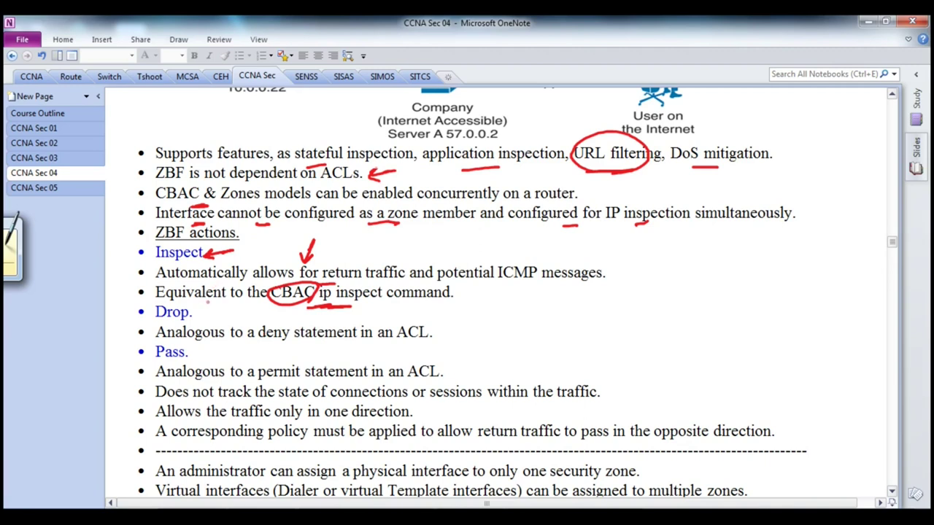
pyautogui.moveTo(224, 308)
pyautogui.mouseDown()
pyautogui.moveTo(197, 313)
pyautogui.moveTo(209, 318)
pyautogui.mouseUp()
pyautogui.moveTo(382, 340); pyautogui.dragTo(401, 343)
pyautogui.moveTo(267, 347); pyautogui.dragTo(279, 340)
pyautogui.moveTo(220, 350); pyautogui.dragTo(191, 358)
pyautogui.moveTo(191, 356); pyautogui.dragTo(201, 360)
pyautogui.moveTo(264, 381); pyautogui.dragTo(280, 379)
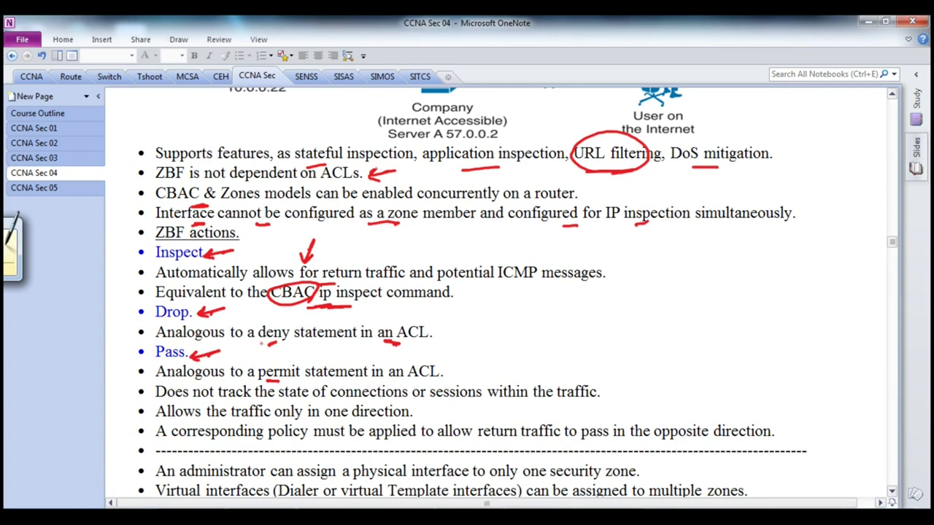
pyautogui.moveTo(167, 361)
pyautogui.mouseDown()
pyautogui.moveTo(194, 363)
pyautogui.moveTo(166, 340)
pyautogui.moveTo(155, 363)
pyautogui.moveTo(181, 363)
pyautogui.mouseUp()
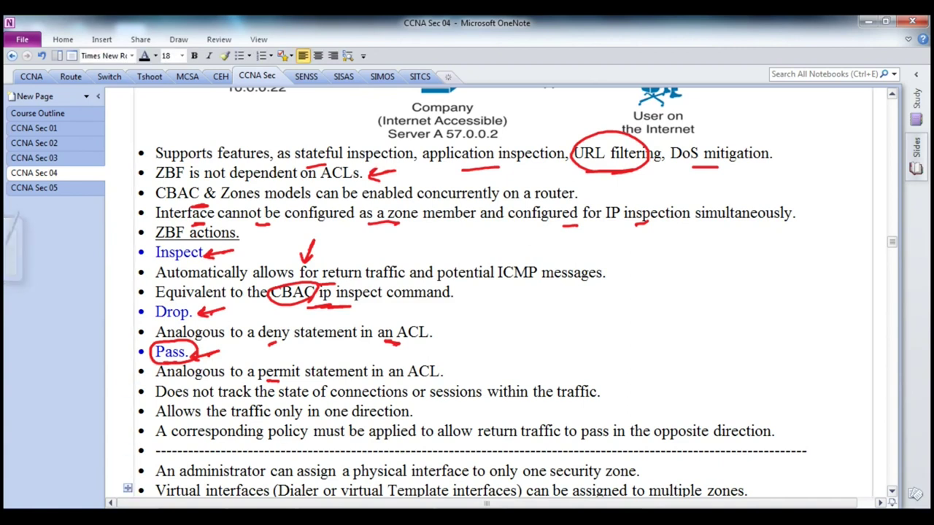
# On the zaf sketch, draw a router-to-outside traffic line, inside/outside arrows, and a downward link
pyautogui.hotkey('alt', 'Tab')
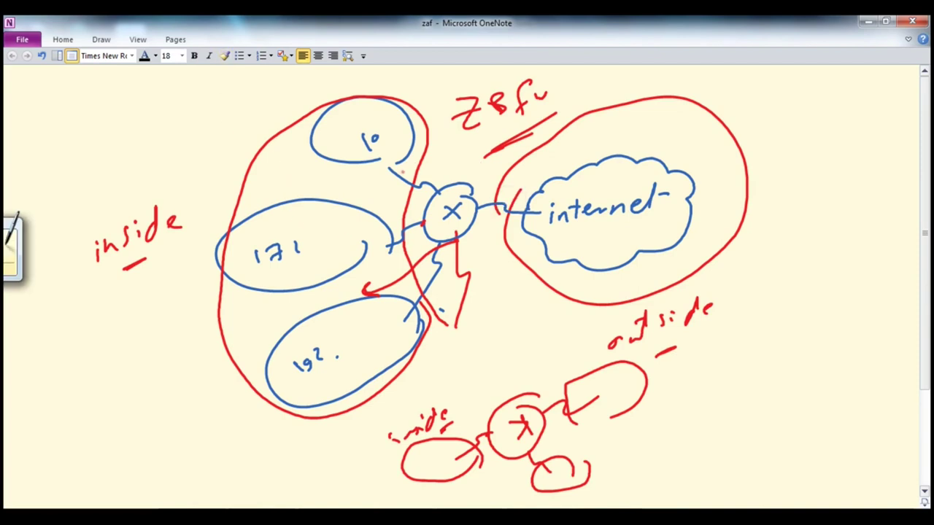
pyautogui.moveTo(388, 190)
pyautogui.mouseDown()
pyautogui.moveTo(430, 164)
pyautogui.moveTo(531, 156)
pyautogui.moveTo(522, 154)
pyautogui.moveTo(522, 168)
pyautogui.mouseUp()
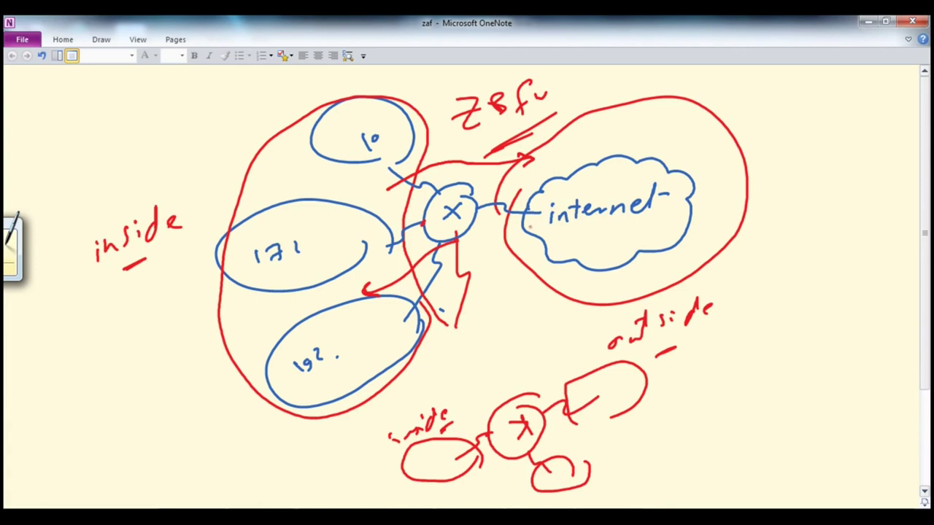
pyautogui.moveTo(177, 153); pyautogui.dragTo(223, 168)
pyautogui.moveTo(214, 156); pyautogui.dragTo(218, 175)
pyautogui.moveTo(576, 84)
pyautogui.mouseDown()
pyautogui.moveTo(589, 101)
pyautogui.moveTo(582, 103)
pyautogui.mouseUp()
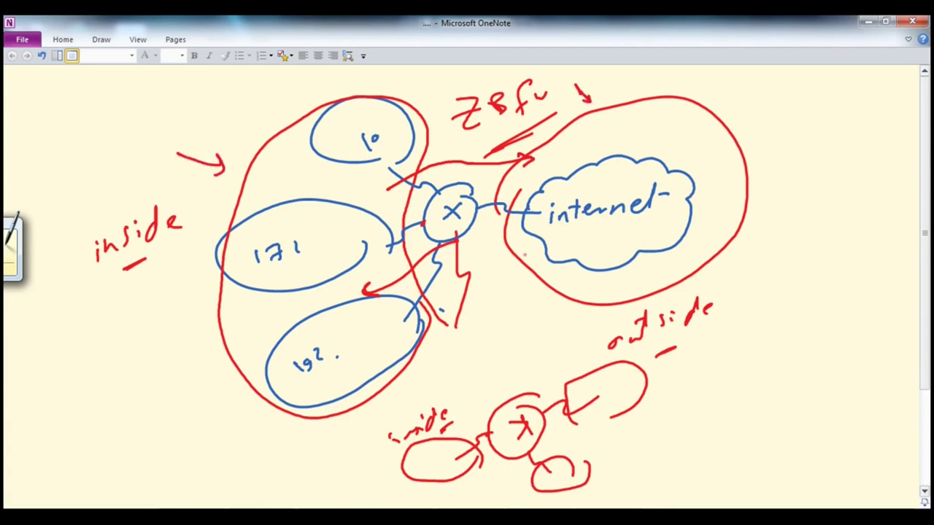
pyautogui.moveTo(465, 235); pyautogui.dragTo(503, 321)
# Sketch a new cloud zone with two server boxes, write 'and', and add inward arrows
pyautogui.moveTo(461, 366)
pyautogui.mouseDown()
pyautogui.moveTo(528, 301)
pyautogui.moveTo(572, 312)
pyautogui.moveTo(485, 391)
pyautogui.moveTo(459, 360)
pyautogui.mouseUp()
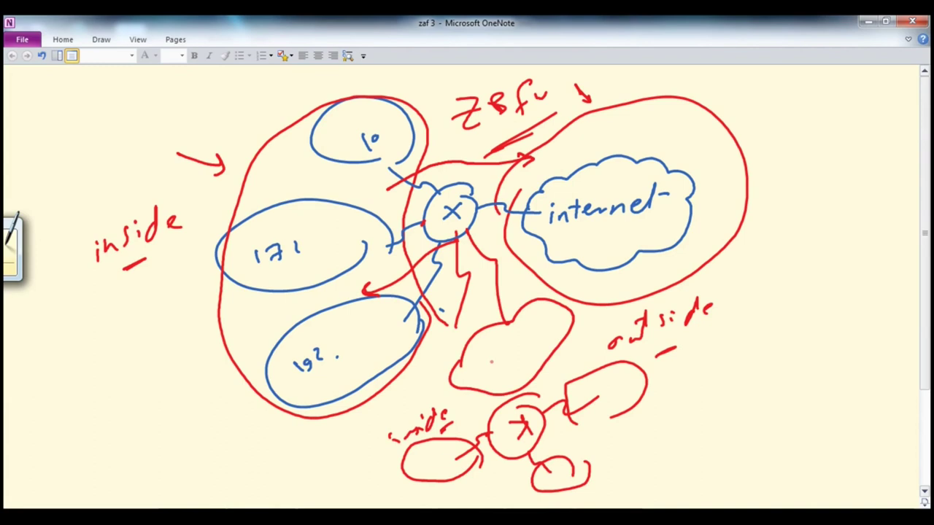
pyautogui.moveTo(557, 364)
pyautogui.mouseDown()
pyautogui.moveTo(578, 357)
pyautogui.moveTo(592, 332)
pyautogui.moveTo(588, 356)
pyautogui.mouseUp()
pyautogui.moveTo(519, 334)
pyautogui.mouseDown()
pyautogui.moveTo(528, 343)
pyautogui.moveTo(481, 350)
pyautogui.moveTo(492, 369)
pyautogui.mouseUp()
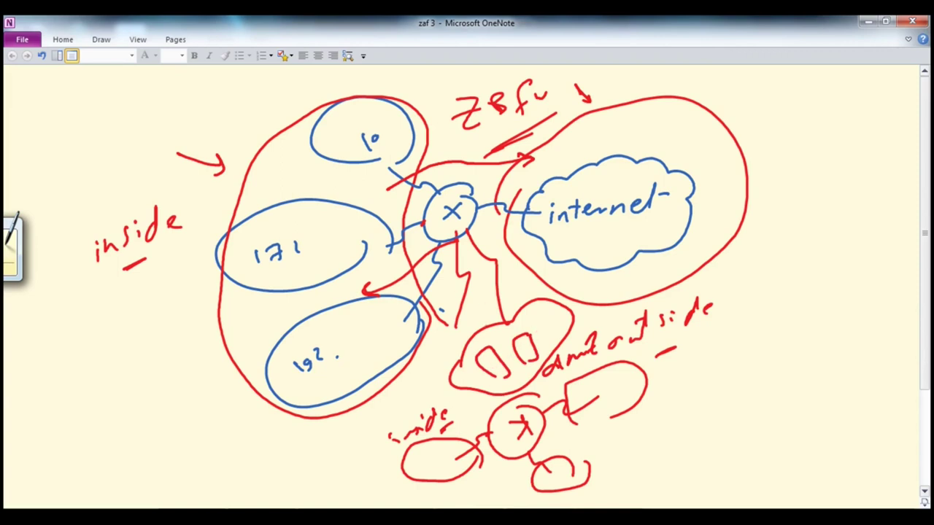
pyautogui.moveTo(481, 326)
pyautogui.mouseDown()
pyautogui.moveTo(473, 305)
pyautogui.moveTo(491, 331)
pyautogui.moveTo(461, 292)
pyautogui.moveTo(394, 290)
pyautogui.moveTo(409, 306)
pyautogui.mouseUp()
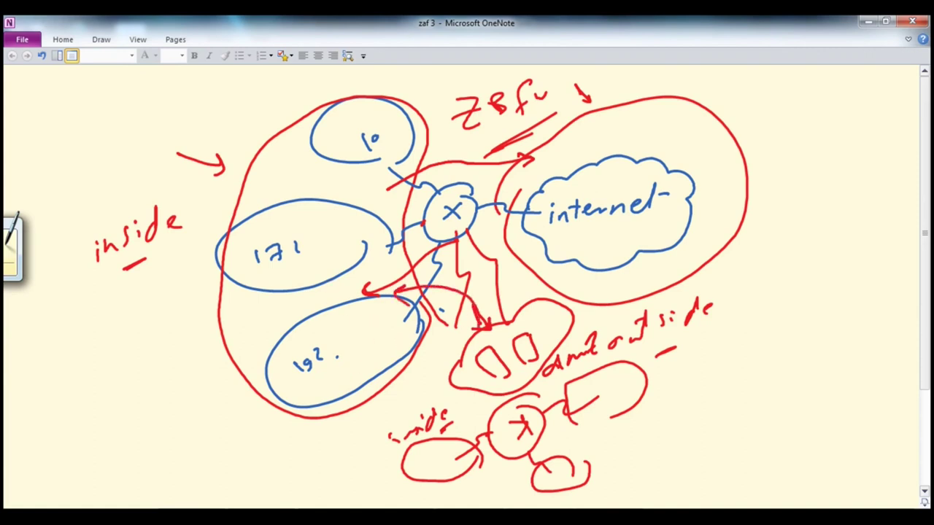
pyautogui.moveTo(172, 184); pyautogui.dragTo(215, 194)
pyautogui.moveTo(215, 194); pyautogui.dragTo(198, 201)
# Draw a square beside the diagram filled with slanted parallel lines
pyautogui.moveTo(37, 373)
pyautogui.mouseDown()
pyautogui.moveTo(83, 350)
pyautogui.moveTo(214, 430)
pyautogui.moveTo(37, 387)
pyautogui.moveTo(35, 375)
pyautogui.mouseUp()
pyautogui.moveTo(69, 394); pyautogui.dragTo(94, 375)
pyautogui.moveTo(79, 410); pyautogui.dragTo(108, 393)
pyautogui.moveTo(90, 425); pyautogui.dragTo(121, 406)
pyautogui.moveTo(100, 436); pyautogui.dragTo(138, 416)
pyautogui.moveTo(112, 445); pyautogui.dragTo(144, 422)
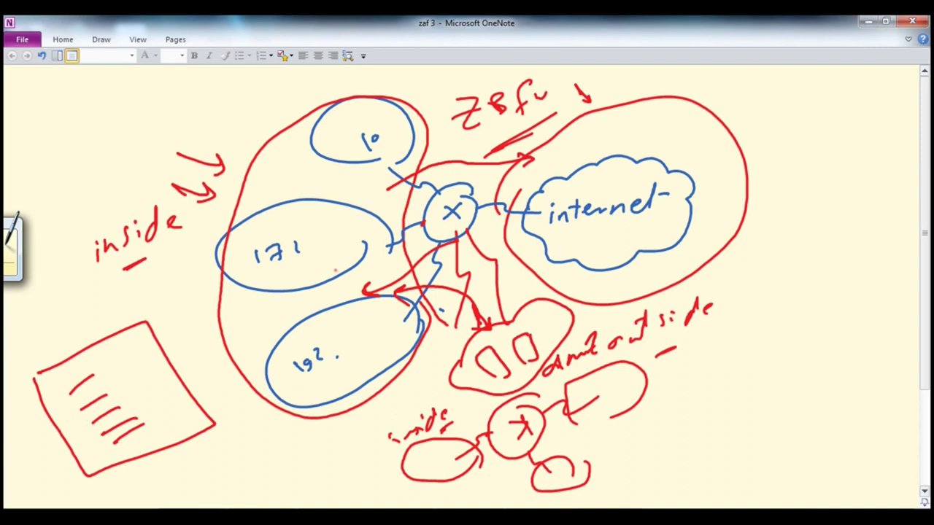
# Write and circle 'Pass', circle the lined square, and add arrows into the server zone
pyautogui.moveTo(41, 138)
pyautogui.mouseDown()
pyautogui.moveTo(53, 166)
pyautogui.moveTo(56, 132)
pyautogui.moveTo(76, 144)
pyautogui.moveTo(80, 137)
pyautogui.mouseUp()
pyautogui.moveTo(91, 116); pyautogui.dragTo(76, 168)
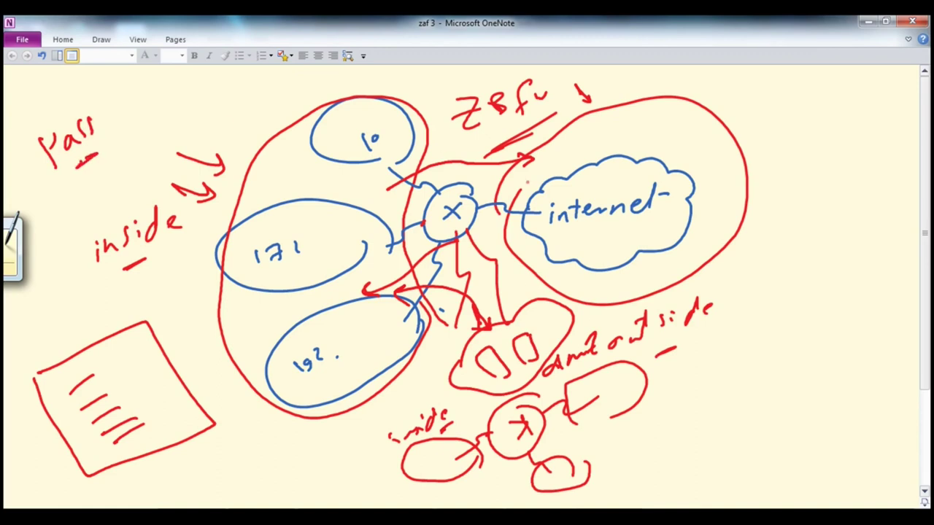
pyautogui.moveTo(514, 276); pyautogui.dragTo(519, 303)
pyautogui.moveTo(503, 296); pyautogui.dragTo(525, 300)
pyautogui.moveTo(366, 273); pyautogui.dragTo(399, 267)
pyautogui.moveTo(391, 264); pyautogui.dragTo(398, 273)
pyautogui.moveTo(77, 197)
pyautogui.mouseDown()
pyautogui.moveTo(70, 91)
pyautogui.moveTo(73, 198)
pyautogui.mouseUp()
pyautogui.moveTo(175, 427)
pyautogui.mouseDown()
pyautogui.moveTo(198, 383)
pyautogui.moveTo(82, 435)
pyautogui.moveTo(156, 398)
pyautogui.mouseUp()
pyautogui.moveTo(151, 118); pyautogui.dragTo(108, 137)
pyautogui.moveTo(118, 126)
pyautogui.mouseDown()
pyautogui.moveTo(107, 137)
pyautogui.moveTo(117, 147)
pyautogui.mouseUp()
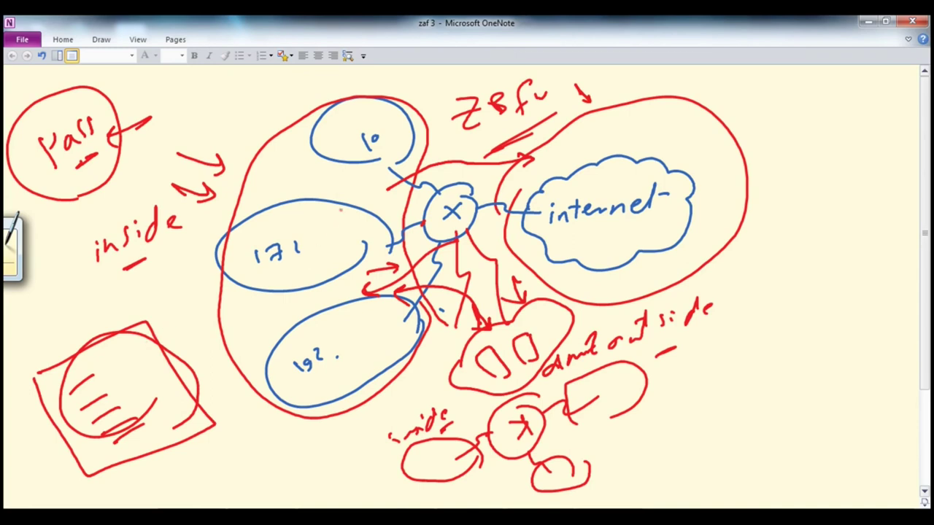
# Draw a traffic line out of the 10 zone and arrows at the inside and outside zones
pyautogui.moveTo(405, 154); pyautogui.dragTo(485, 158)
pyautogui.moveTo(238, 113); pyautogui.dragTo(261, 136)
pyautogui.moveTo(604, 85); pyautogui.dragTo(612, 107)
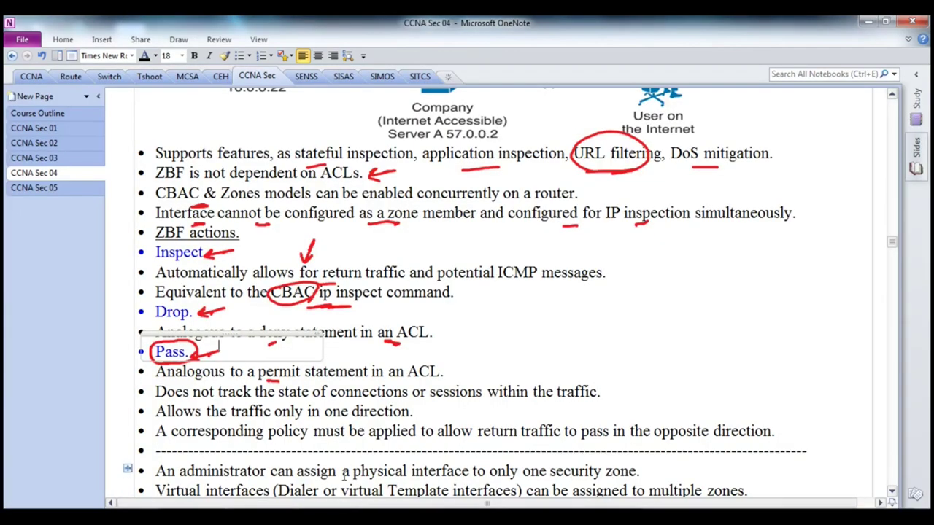
# Arrow and mark the permit bullet, underline 'sessions', and arrow the one-direction bullet
pyautogui.click(426, 412)
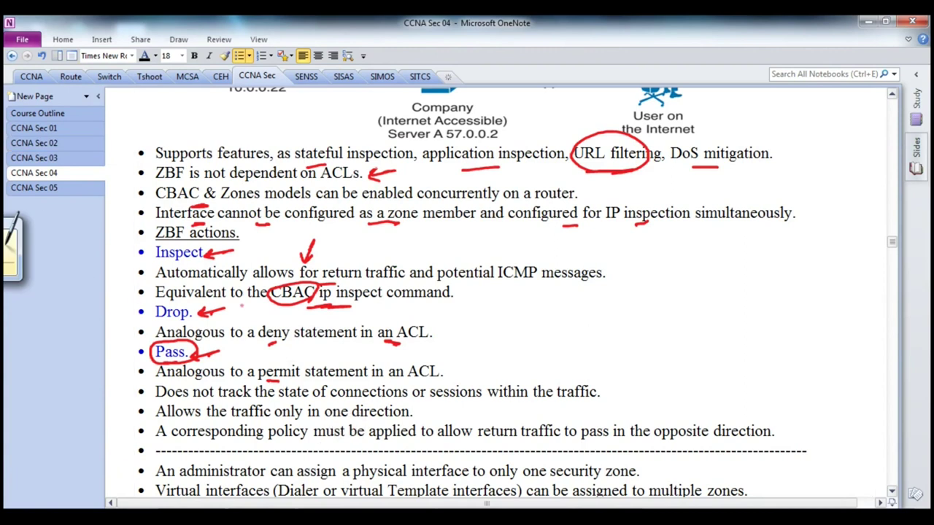
pyautogui.moveTo(249, 356); pyautogui.dragTo(265, 367)
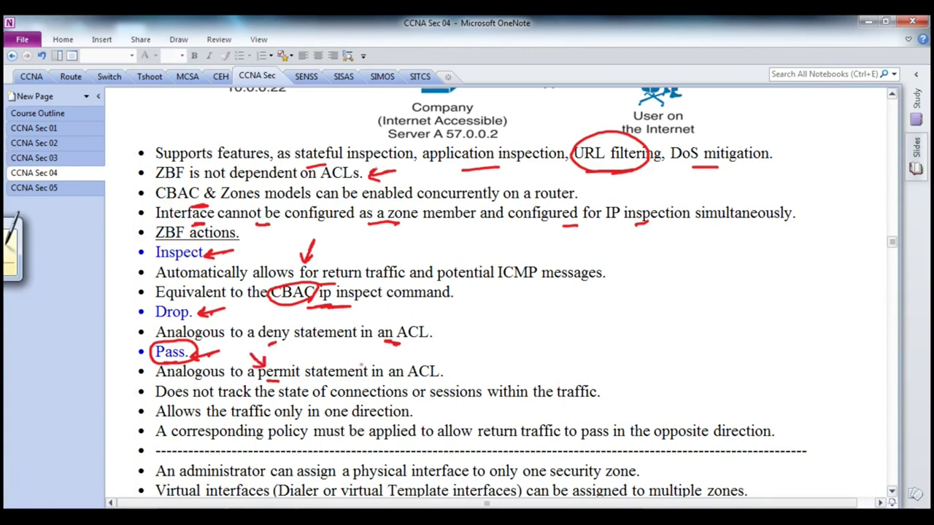
pyautogui.moveTo(469, 349); pyautogui.dragTo(453, 372)
pyautogui.moveTo(472, 402); pyautogui.dragTo(491, 401)
pyautogui.moveTo(435, 409); pyautogui.dragTo(416, 414)
# Underline 'corresponding policy' and 'applied', arrow 'direction', then scroll further down the page
pyautogui.moveTo(170, 439); pyautogui.dragTo(309, 437)
pyautogui.moveTo(401, 441); pyautogui.dragTo(416, 439)
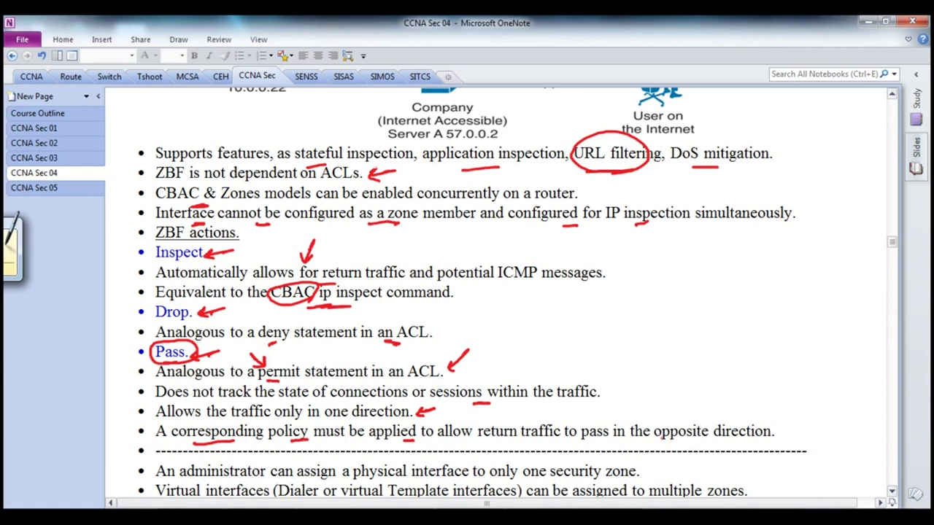
pyautogui.moveTo(733, 390); pyautogui.dragTo(703, 418)
pyautogui.moveTo(703, 407); pyautogui.dragTo(719, 416)
pyautogui.scroll(-5, 457, 406)
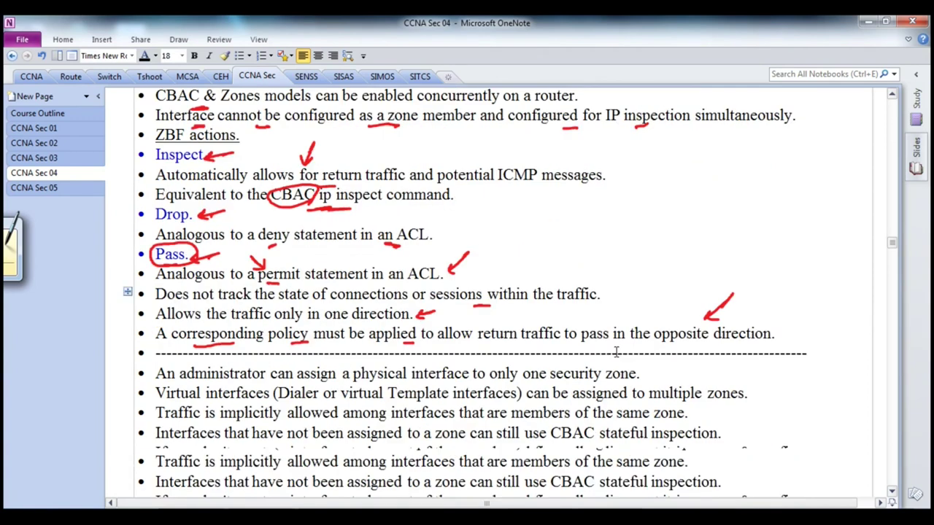
pyautogui.scroll(-3, 457, 406)
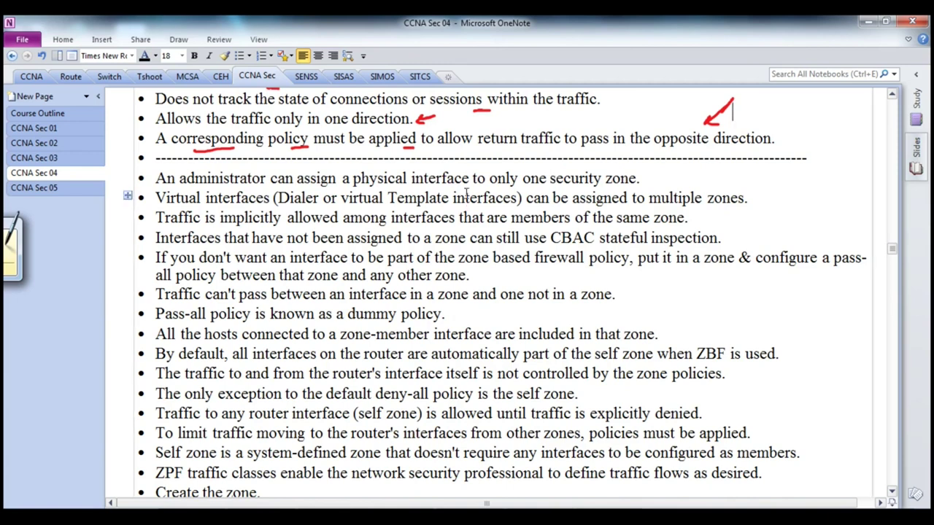
# On the zaf Sts sketch, draw arrows from the router toward the inside zones and internet
pyautogui.hotkey('alt', 'Tab')
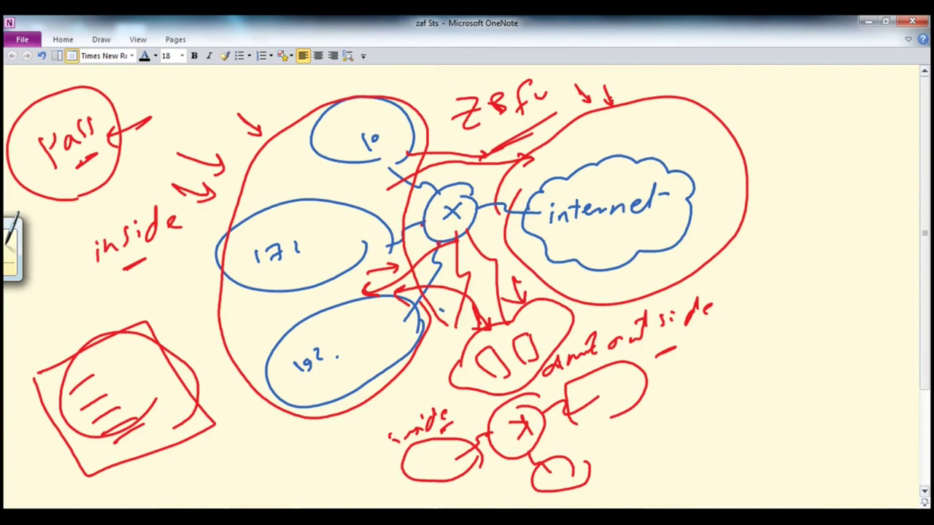
pyautogui.moveTo(432, 243)
pyautogui.mouseDown()
pyautogui.moveTo(379, 205)
pyautogui.moveTo(385, 216)
pyautogui.mouseUp()
pyautogui.moveTo(471, 217); pyautogui.dragTo(554, 204)
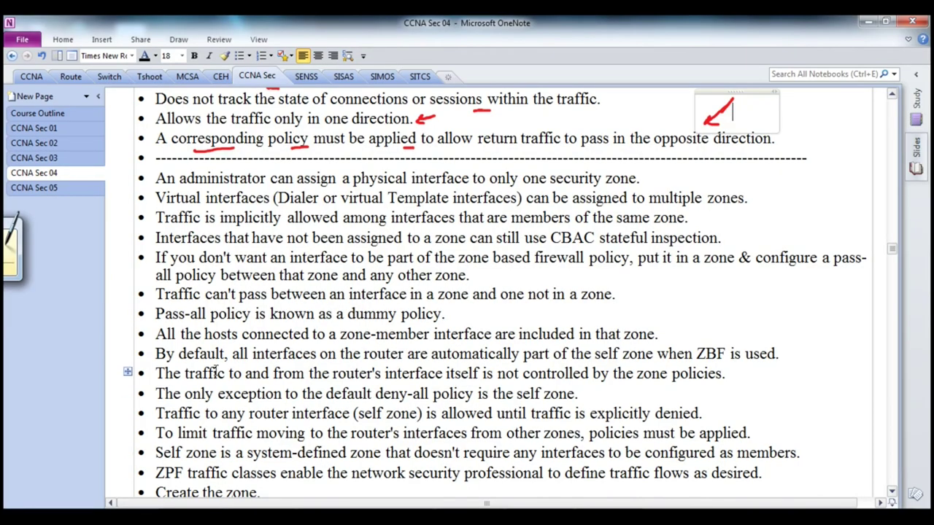
# Underline the Virtual interfaces bullet's key words, including 'among' and 'multiple', and arrow it
pyautogui.click(274, 217)
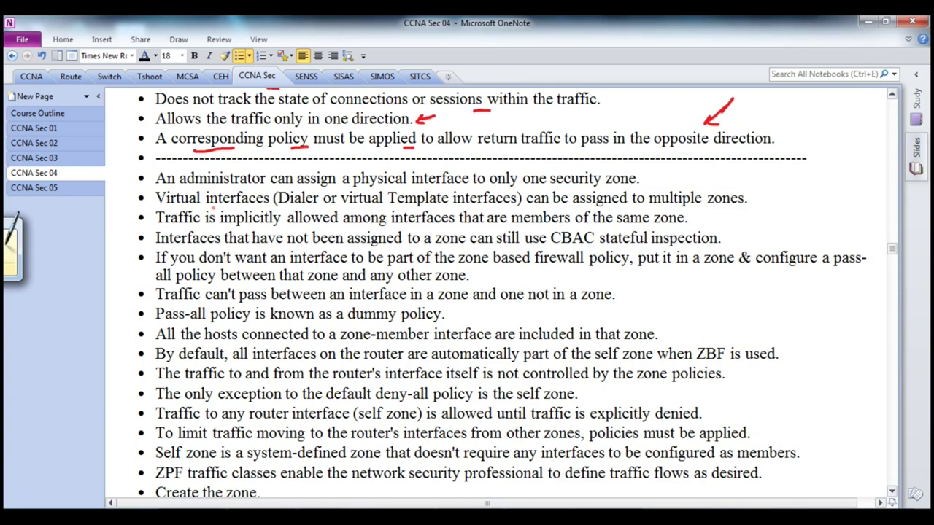
pyautogui.moveTo(188, 207)
pyautogui.mouseDown()
pyautogui.moveTo(216, 207)
pyautogui.moveTo(218, 225)
pyautogui.mouseUp()
pyautogui.moveTo(345, 224)
pyautogui.mouseDown()
pyautogui.moveTo(384, 224)
pyautogui.moveTo(384, 207)
pyautogui.mouseUp()
pyautogui.moveTo(553, 208); pyautogui.dragTo(571, 207)
pyautogui.moveTo(759, 197)
pyautogui.mouseDown()
pyautogui.moveTo(781, 190)
pyautogui.moveTo(766, 202)
pyautogui.mouseUp()
pyautogui.moveTo(683, 209); pyautogui.dragTo(694, 207)
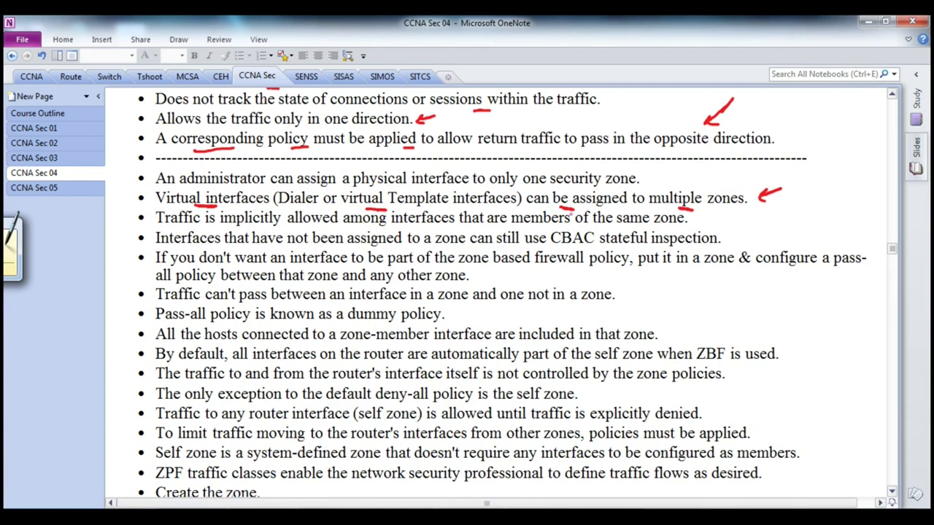
# Add arrows above the router and between the router and the 171 zone, then return to CCNA Sec 04
pyautogui.click(610, 472)
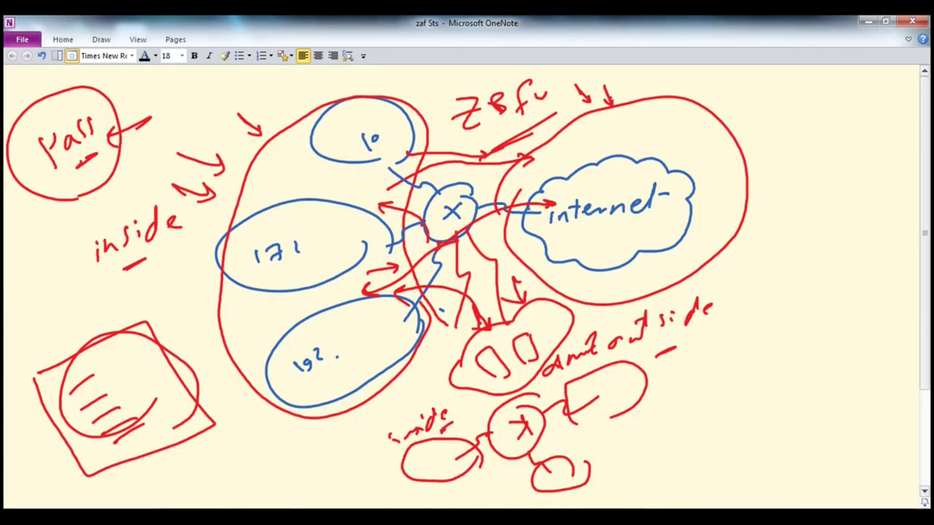
pyautogui.moveTo(438, 173); pyautogui.dragTo(440, 180)
pyautogui.moveTo(404, 213)
pyautogui.mouseDown()
pyautogui.moveTo(381, 217)
pyautogui.moveTo(409, 217)
pyautogui.mouseUp()
pyautogui.moveTo(416, 275); pyautogui.dragTo(432, 258)
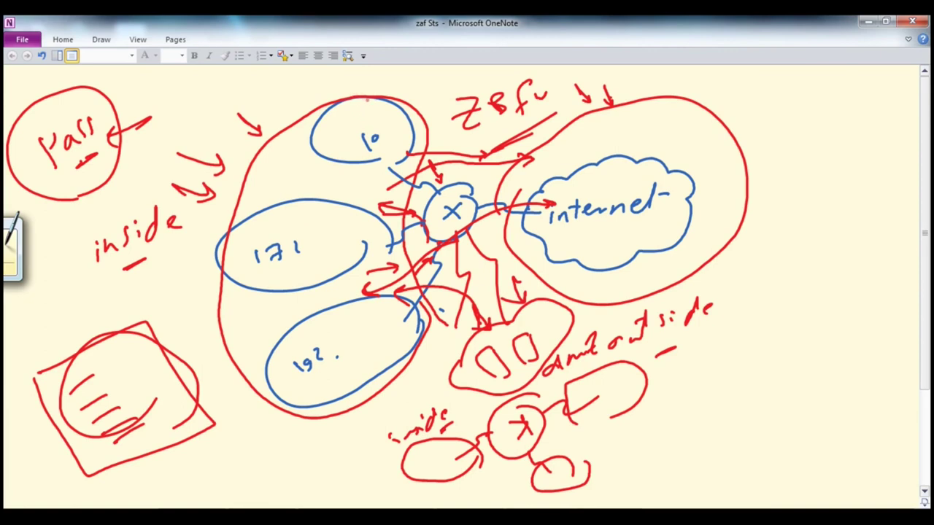
pyautogui.click(288, 233)
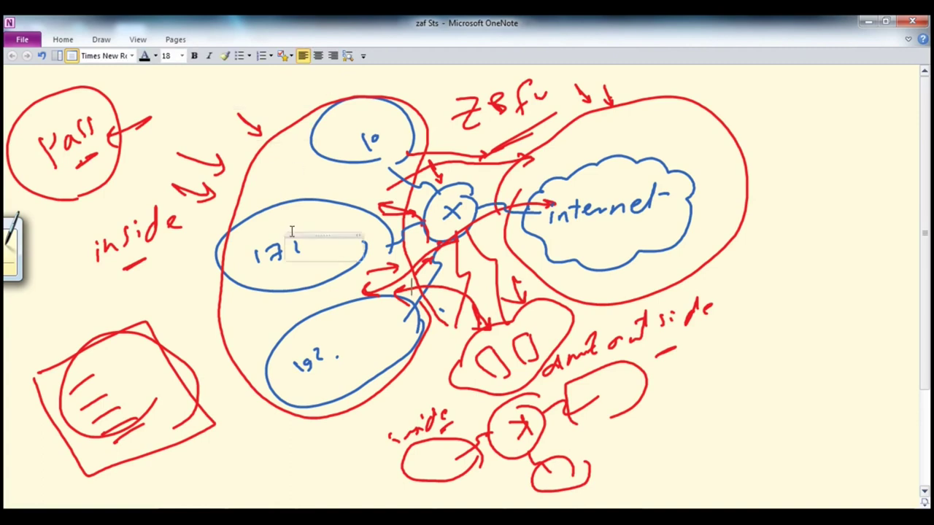
pyautogui.hotkey('alt', 'Tab')
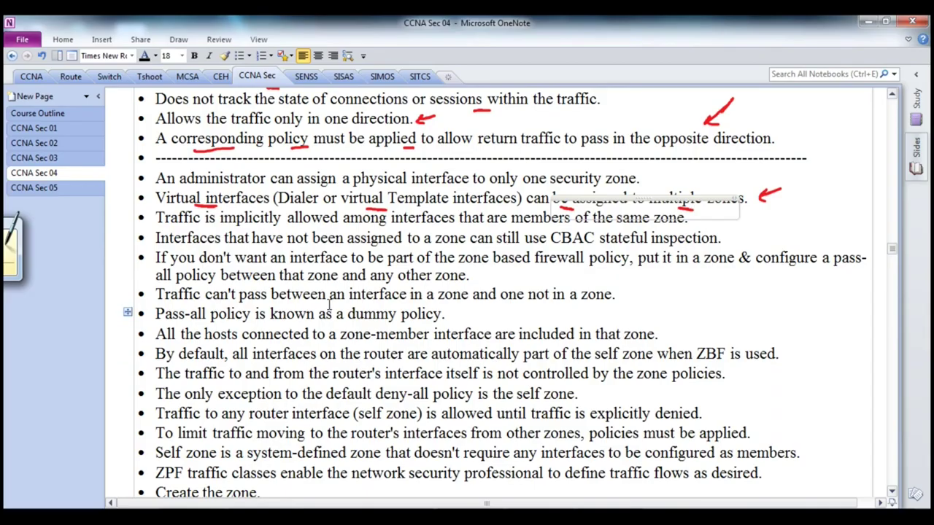
# Underline 'firewall policy' and 'in a' on the pass-all bullet, then bring up the zaf Sts diagram
pyautogui.click(277, 237)
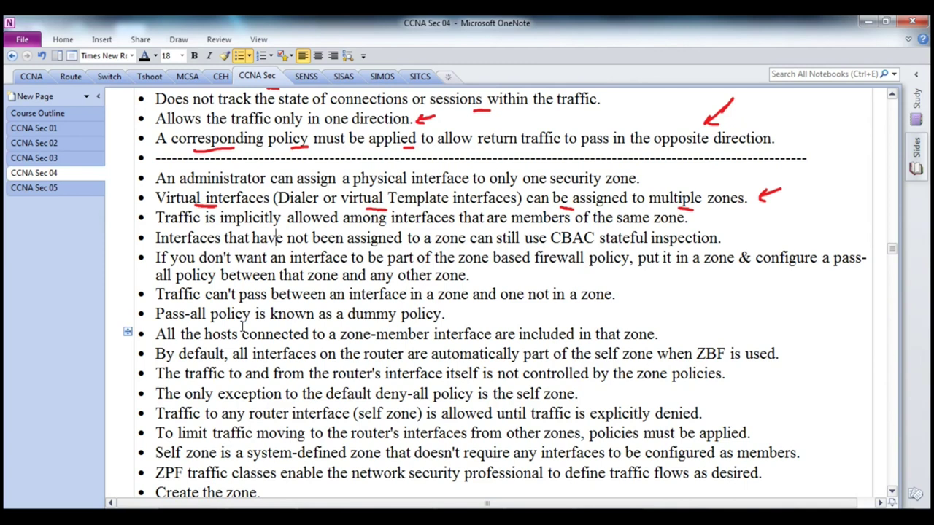
pyautogui.moveTo(4, 248)
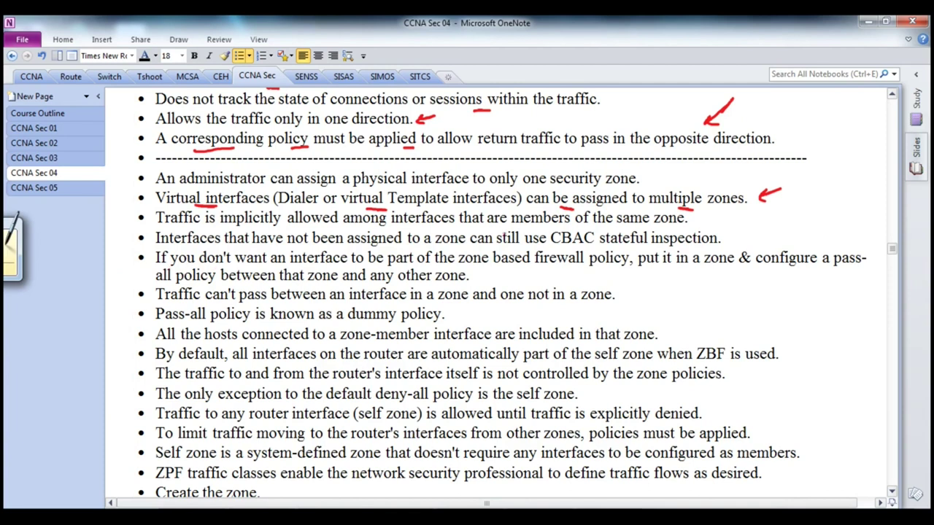
pyautogui.moveTo(495, 270); pyautogui.dragTo(538, 275)
pyautogui.moveTo(677, 275); pyautogui.dragTo(696, 276)
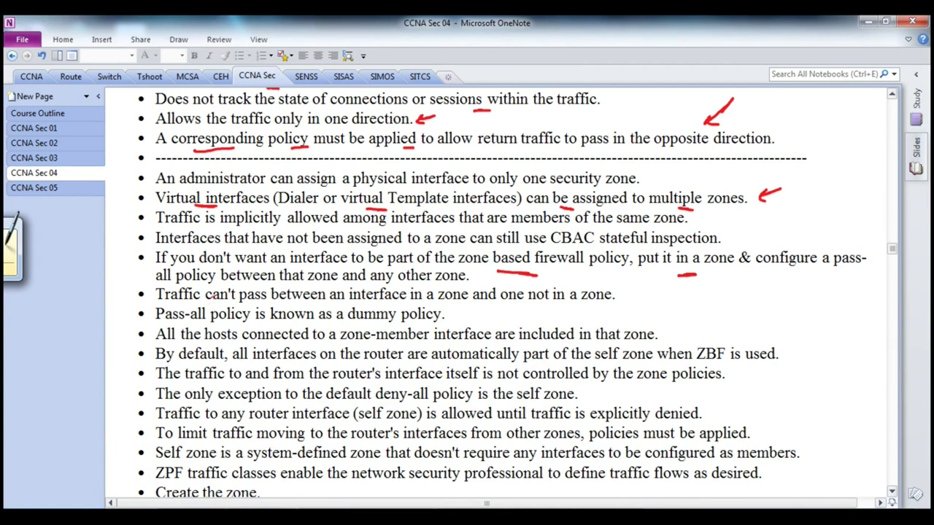
pyautogui.click(207, 492)
pyautogui.hotkey('alt', 'Tab')
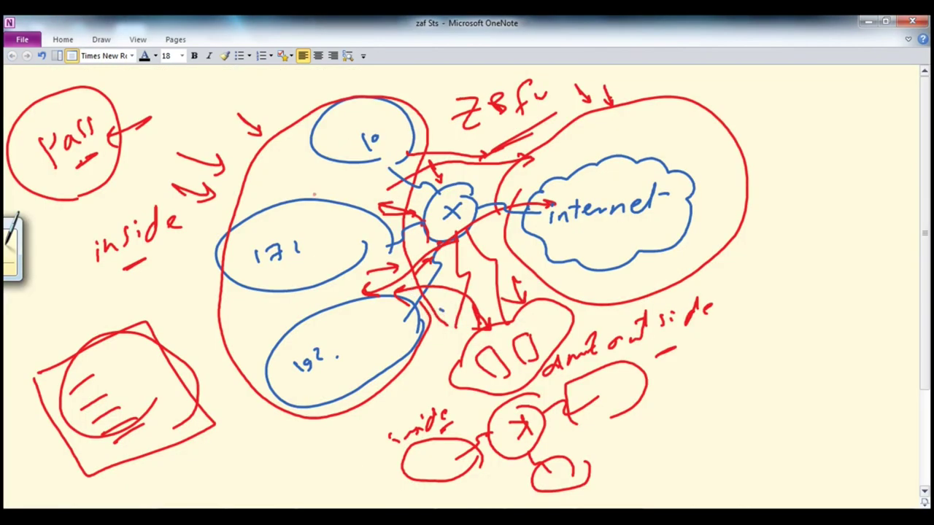
# Retrace the underline under 'inside' and add red arrows toward the inside and outside zones
pyautogui.moveTo(126, 268); pyautogui.dragTo(149, 259)
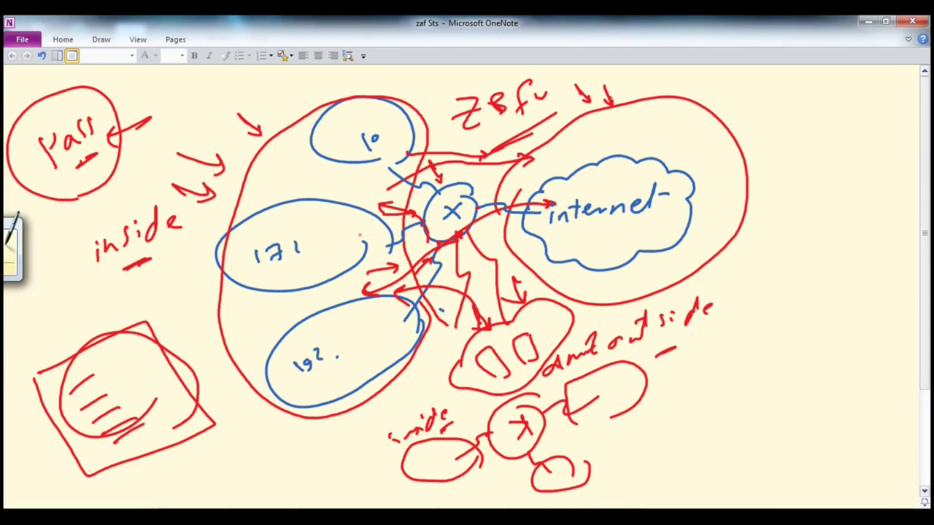
pyautogui.moveTo(637, 80)
pyautogui.mouseDown()
pyautogui.moveTo(642, 97)
pyautogui.moveTo(647, 88)
pyautogui.mouseUp()
pyautogui.moveTo(269, 91); pyautogui.dragTo(295, 115)
pyautogui.moveTo(286, 106); pyautogui.dragTo(297, 120)
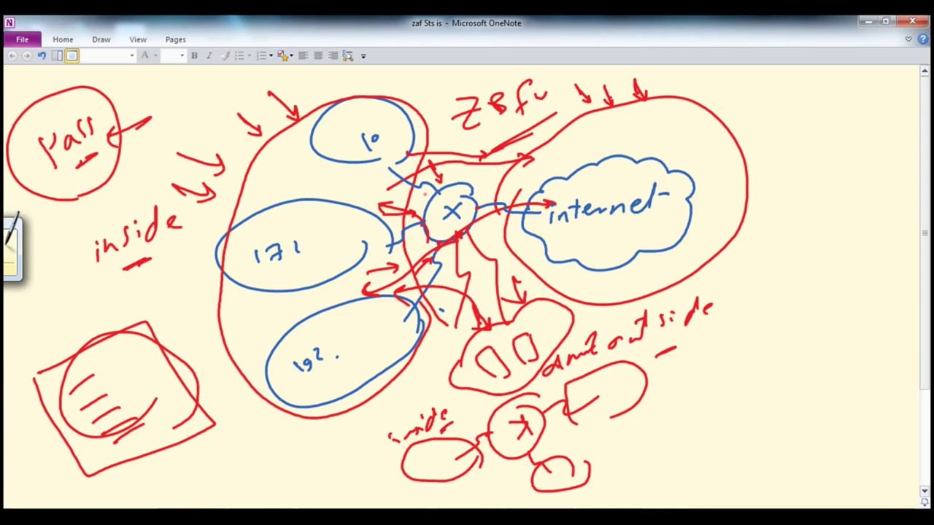
pyautogui.click(334, 489)
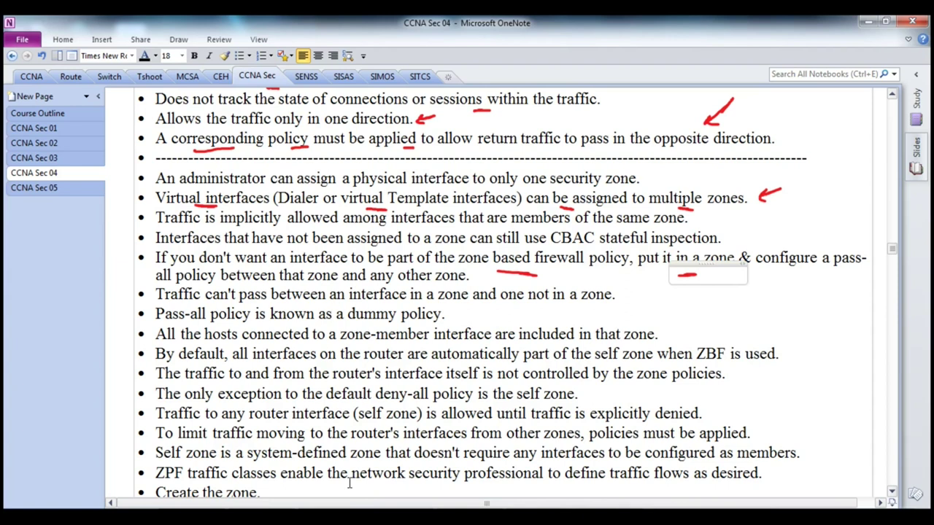
# Underline the 'Traffic can't pass between interfaces' rule and arrow the dummy policy line
pyautogui.moveTo(176, 302); pyautogui.dragTo(315, 304)
pyautogui.moveTo(377, 309); pyautogui.dragTo(551, 309)
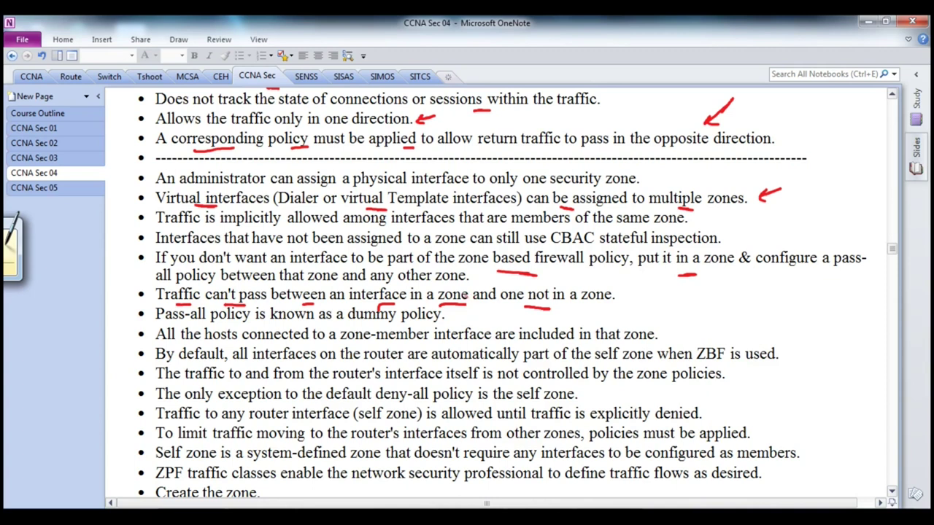
pyautogui.moveTo(481, 316); pyautogui.dragTo(456, 317)
pyautogui.moveTo(465, 311)
pyautogui.mouseDown()
pyautogui.moveTo(455, 316)
pyautogui.moveTo(467, 322)
pyautogui.mouseUp()
# Underline 'dummy policy', arrow the 'All the hosts' rule, then return to the diagram's page options
pyautogui.moveTo(361, 325); pyautogui.dragTo(425, 324)
pyautogui.moveTo(683, 322)
pyautogui.mouseDown()
pyautogui.moveTo(659, 333)
pyautogui.moveTo(669, 338)
pyautogui.mouseUp()
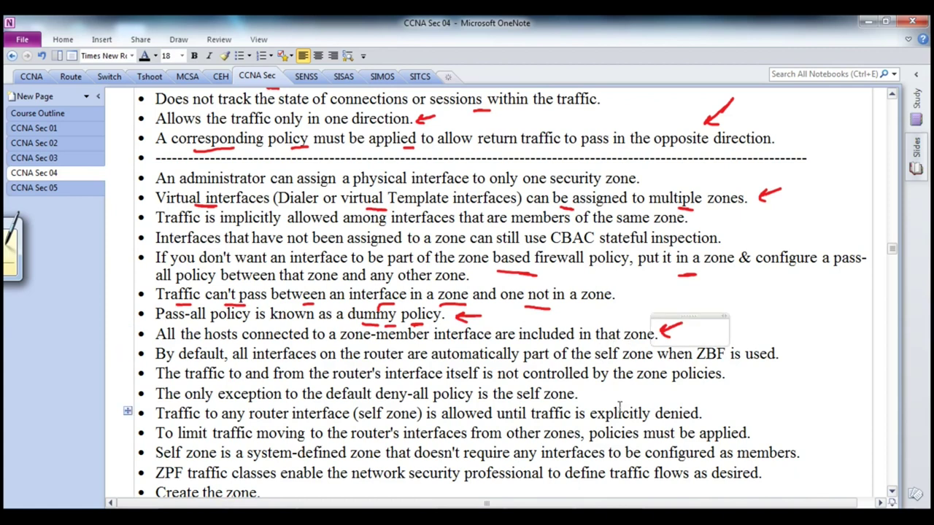
pyautogui.hotkey('alt', 'Tab')
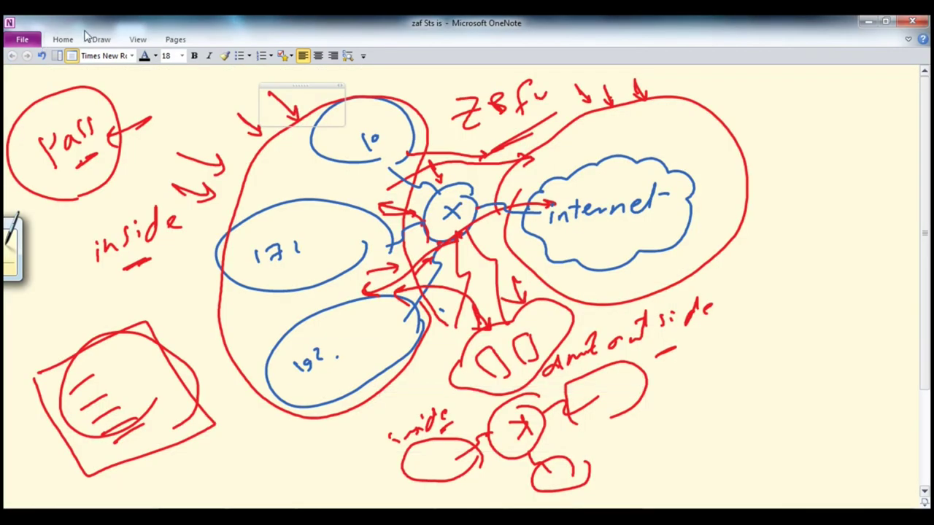
pyautogui.click(175, 39)
# Create a new page and draw a router symbol on it
pyautogui.click(121, 67)
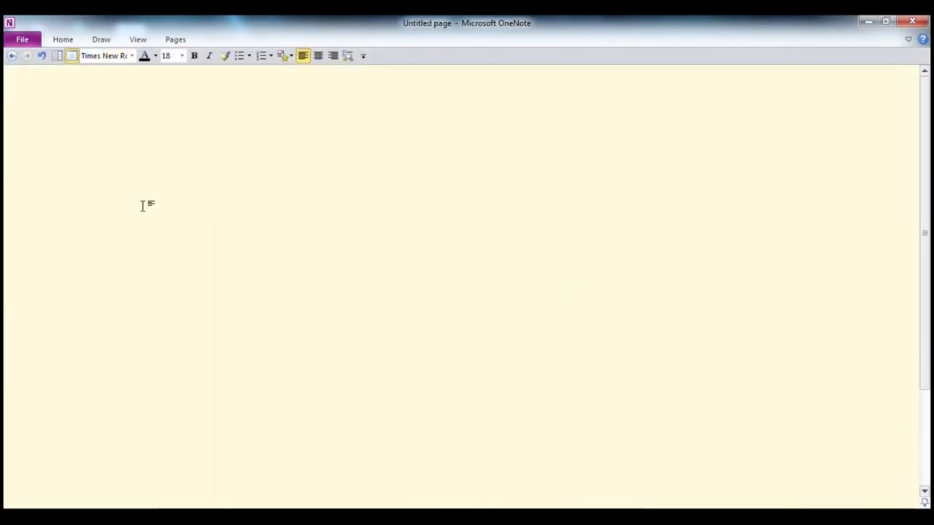
pyautogui.moveTo(419, 182)
pyautogui.mouseDown()
pyautogui.moveTo(377, 206)
pyautogui.moveTo(442, 219)
pyautogui.moveTo(416, 179)
pyautogui.mouseUp()
pyautogui.moveTo(413, 203); pyautogui.dragTo(394, 224)
pyautogui.moveTo(396, 207)
pyautogui.mouseDown()
pyautogui.moveTo(341, 216)
pyautogui.moveTo(306, 239)
pyautogui.moveTo(325, 188)
pyautogui.moveTo(296, 144)
pyautogui.moveTo(203, 113)
pyautogui.moveTo(134, 139)
pyautogui.moveTo(91, 192)
pyautogui.moveTo(133, 257)
pyautogui.moveTo(212, 265)
pyautogui.moveTo(272, 262)
pyautogui.moveTo(293, 251)
pyautogui.mouseUp()
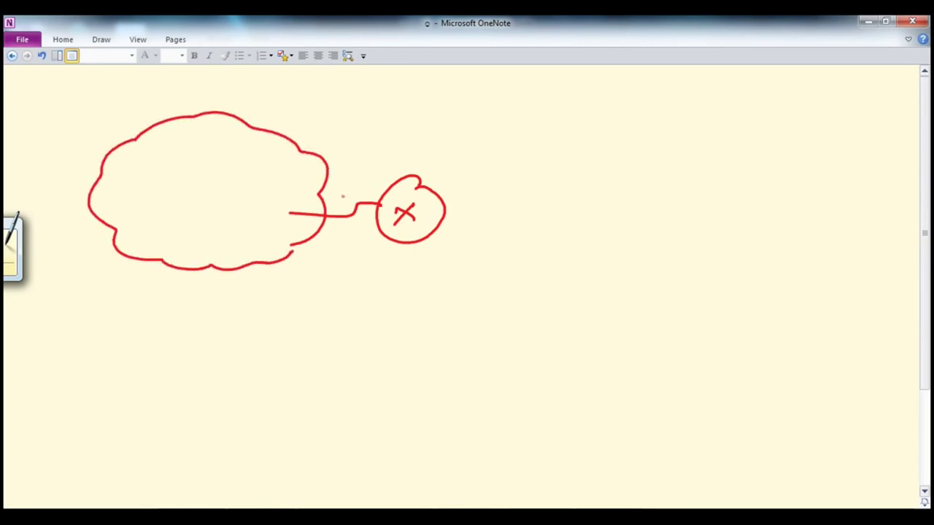
# Write the 10.0.0.0/8 network address above the cloud and the router's .100 label
pyautogui.moveTo(245, 97)
pyautogui.mouseDown()
pyautogui.moveTo(254, 120)
pyautogui.moveTo(262, 111)
pyautogui.moveTo(320, 106)
pyautogui.mouseUp()
pyautogui.click(310, 112)
pyautogui.moveTo(337, 106); pyautogui.dragTo(361, 118)
pyautogui.moveTo(371, 102)
pyautogui.mouseDown()
pyautogui.moveTo(385, 97)
pyautogui.moveTo(377, 107)
pyautogui.mouseUp()
pyautogui.click(361, 194)
pyautogui.moveTo(369, 174)
pyautogui.mouseDown()
pyautogui.moveTo(368, 193)
pyautogui.moveTo(386, 182)
pyautogui.mouseUp()
# Draw four hosts in the upper cloud, labelled .7, .7 and .9
pyautogui.moveTo(141, 159)
pyautogui.mouseDown()
pyautogui.moveTo(118, 167)
pyautogui.moveTo(148, 162)
pyautogui.moveTo(149, 179)
pyautogui.moveTo(163, 164)
pyautogui.mouseUp()
pyautogui.click(154, 160)
pyautogui.moveTo(233, 156)
pyautogui.mouseDown()
pyautogui.moveTo(217, 173)
pyautogui.moveTo(232, 178)
pyautogui.mouseUp()
pyautogui.click(208, 140)
pyautogui.moveTo(214, 138); pyautogui.dragTo(223, 149)
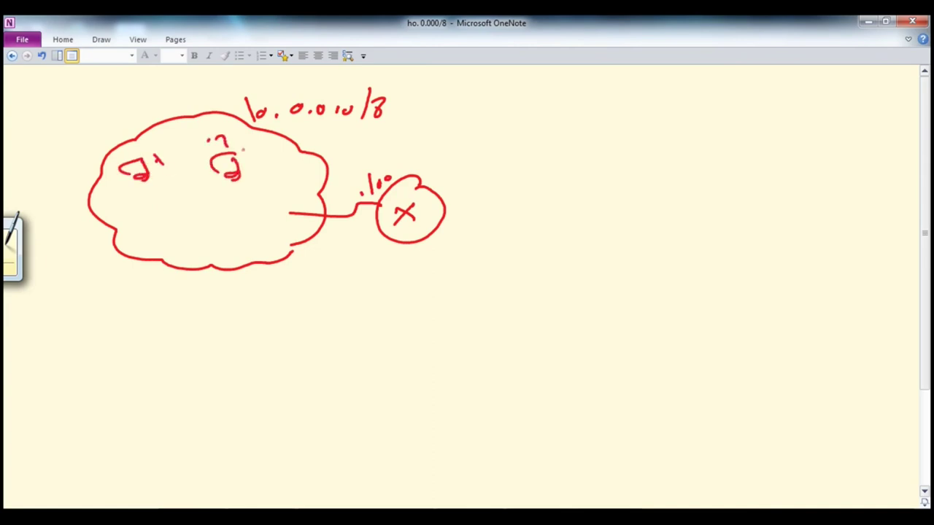
pyautogui.moveTo(165, 213)
pyautogui.mouseDown()
pyautogui.moveTo(174, 233)
pyautogui.moveTo(156, 243)
pyautogui.mouseUp()
pyautogui.click(182, 215)
pyautogui.moveTo(187, 210); pyautogui.dragTo(193, 226)
pyautogui.moveTo(266, 213); pyautogui.dragTo(248, 232)
pyautogui.moveTo(268, 216)
pyautogui.mouseDown()
pyautogui.moveTo(270, 237)
pyautogui.moveTo(258, 247)
pyautogui.mouseUp()
pyautogui.click(274, 202)
pyautogui.moveTo(287, 197); pyautogui.dragTo(286, 210)
# Link the router down to a second cloud labelled 172.16.0.0/16, with router link .100
pyautogui.moveTo(396, 244); pyautogui.dragTo(350, 312)
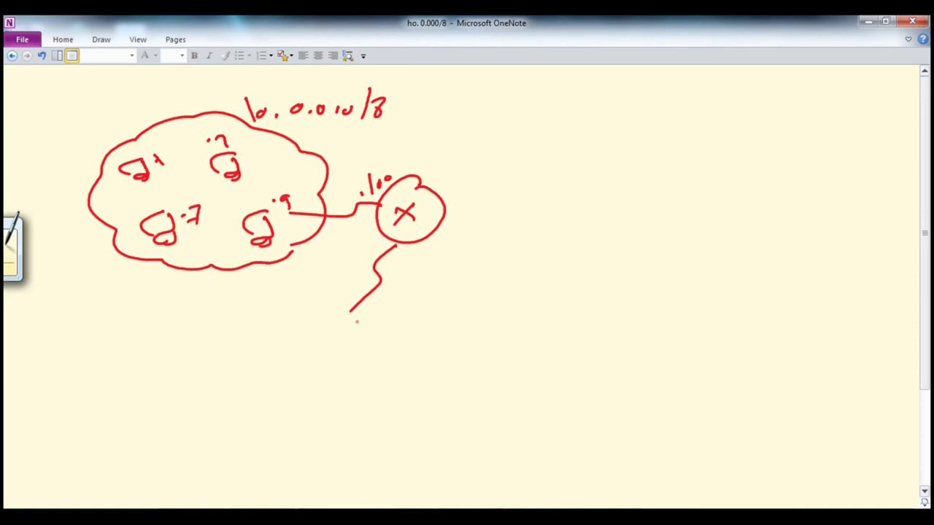
pyautogui.moveTo(370, 352)
pyautogui.mouseDown()
pyautogui.moveTo(329, 285)
pyautogui.moveTo(242, 291)
pyautogui.moveTo(167, 357)
pyautogui.moveTo(168, 420)
pyautogui.moveTo(236, 438)
pyautogui.moveTo(336, 409)
pyautogui.moveTo(379, 356)
pyautogui.mouseUp()
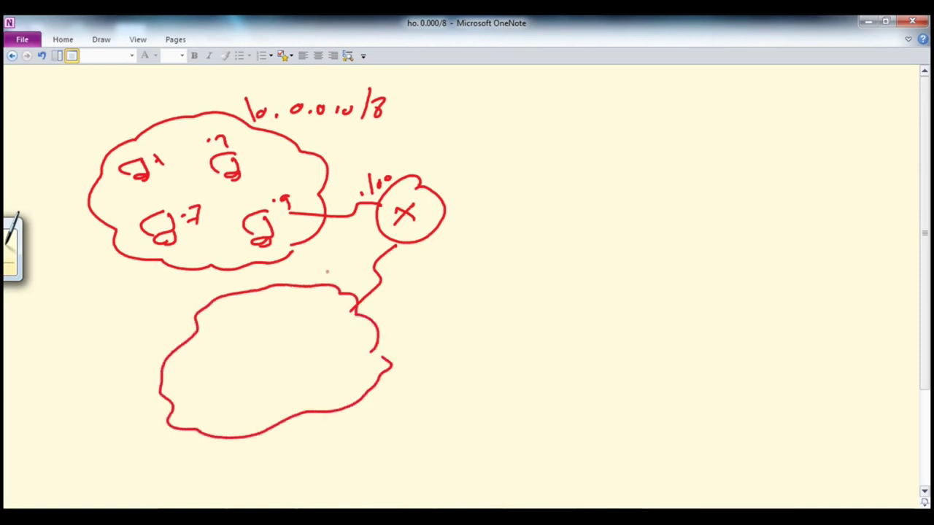
pyautogui.moveTo(52, 382)
pyautogui.mouseDown()
pyautogui.moveTo(76, 376)
pyautogui.moveTo(83, 391)
pyautogui.moveTo(116, 368)
pyautogui.mouseUp()
pyautogui.click(109, 371)
pyautogui.moveTo(128, 347)
pyautogui.mouseDown()
pyautogui.moveTo(126, 362)
pyautogui.moveTo(144, 349)
pyautogui.mouseUp()
pyautogui.moveTo(149, 337); pyautogui.dragTo(169, 324)
pyautogui.click(160, 334)
pyautogui.moveTo(183, 303); pyautogui.dragTo(187, 318)
pyautogui.moveTo(195, 297); pyautogui.dragTo(191, 309)
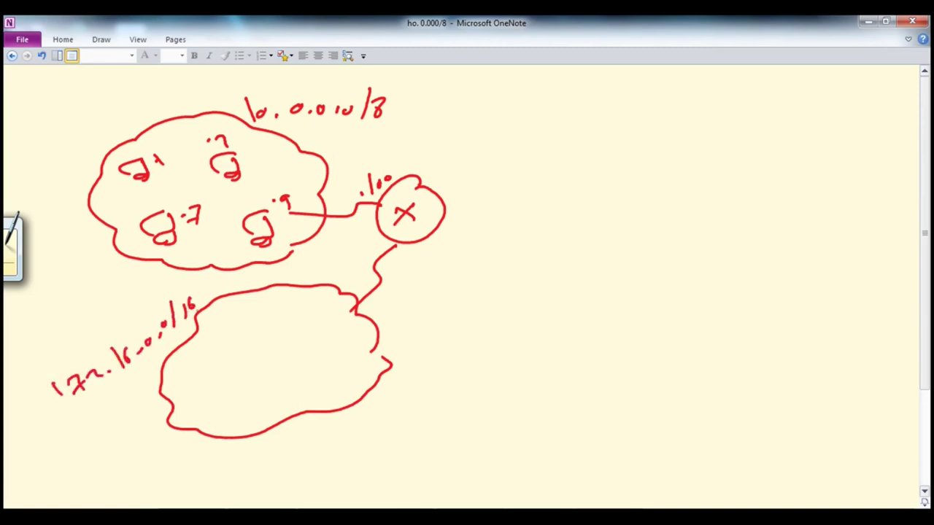
pyautogui.moveTo(393, 267); pyautogui.dragTo(406, 273)
pyautogui.moveTo(416, 261); pyautogui.dragTo(433, 262)
# Draw hosts .1, .11 and .5 in the lower 172.16 cloud
pyautogui.moveTo(251, 318)
pyautogui.mouseDown()
pyautogui.moveTo(232, 322)
pyautogui.moveTo(258, 342)
pyautogui.moveTo(267, 314)
pyautogui.mouseUp()
pyautogui.click(256, 314)
pyautogui.moveTo(198, 388)
pyautogui.mouseDown()
pyautogui.moveTo(186, 400)
pyautogui.moveTo(213, 407)
pyautogui.mouseUp()
pyautogui.click(211, 373)
pyautogui.moveTo(222, 361); pyautogui.dragTo(223, 376)
pyautogui.moveTo(294, 376)
pyautogui.mouseDown()
pyautogui.moveTo(278, 395)
pyautogui.moveTo(306, 401)
pyautogui.moveTo(321, 384)
pyautogui.mouseUp()
pyautogui.moveTo(320, 360); pyautogui.dragTo(315, 379)
pyautogui.moveTo(321, 361); pyautogui.dragTo(336, 360)
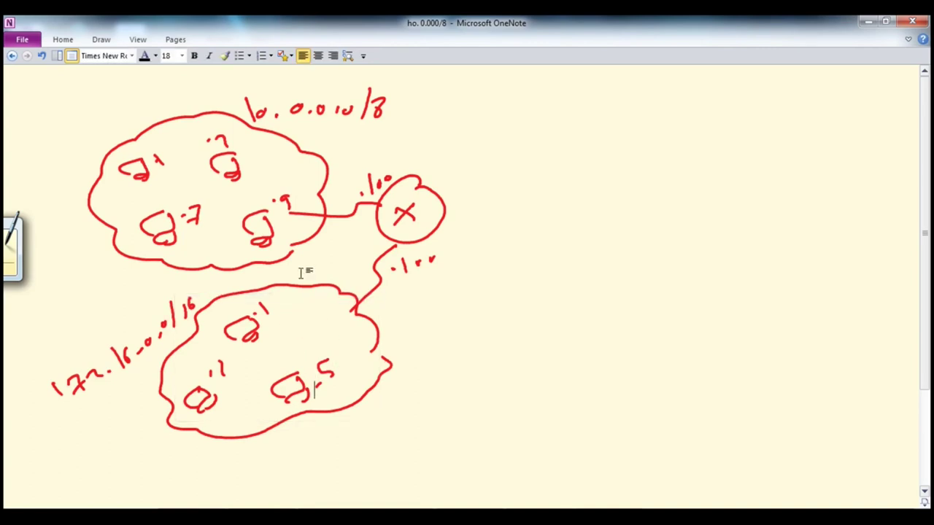
pyautogui.click(101, 39)
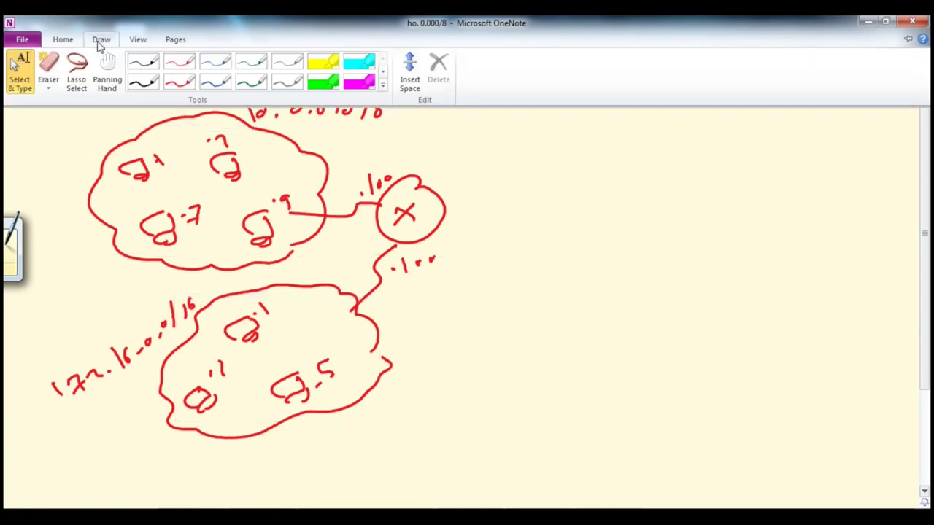
# With a green pen, draw arrows at the router's .100 interface and the upper-cloud hosts (.1, .7, .9)
pyautogui.click(382, 86)
pyautogui.click(248, 210)
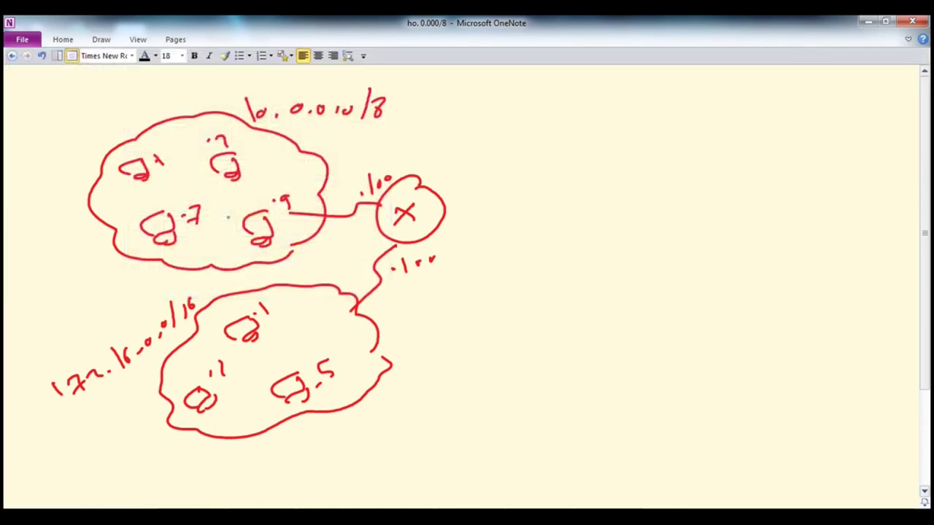
pyautogui.moveTo(353, 232)
pyautogui.mouseDown()
pyautogui.moveTo(374, 207)
pyautogui.moveTo(372, 218)
pyautogui.mouseUp()
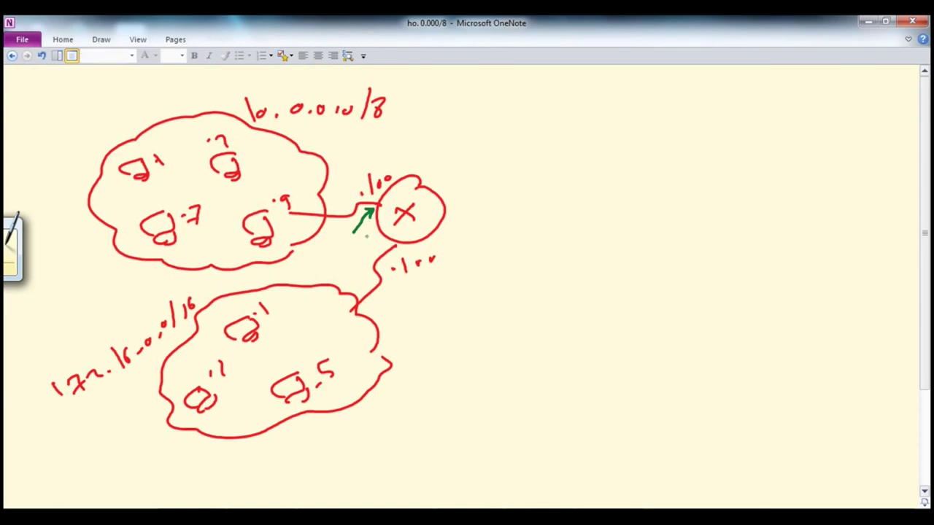
pyautogui.moveTo(261, 150)
pyautogui.mouseDown()
pyautogui.moveTo(242, 160)
pyautogui.moveTo(253, 162)
pyautogui.mouseUp()
pyautogui.moveTo(183, 144)
pyautogui.mouseDown()
pyautogui.moveTo(165, 156)
pyautogui.moveTo(172, 158)
pyautogui.mouseUp()
pyautogui.moveTo(119, 207); pyautogui.dragTo(138, 219)
pyautogui.moveTo(129, 219); pyautogui.dragTo(139, 221)
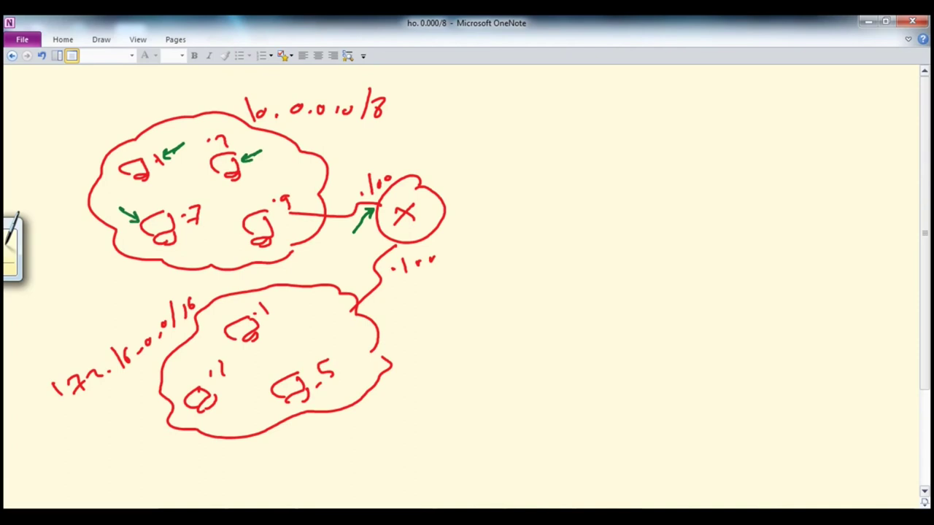
pyautogui.moveTo(219, 246)
pyautogui.mouseDown()
pyautogui.moveTo(243, 240)
pyautogui.moveTo(237, 249)
pyautogui.mouseUp()
# Draw green arrows into the lower cloud pointing at its hosts
pyautogui.moveTo(178, 461)
pyautogui.mouseDown()
pyautogui.moveTo(230, 423)
pyautogui.moveTo(232, 433)
pyautogui.mouseUp()
pyautogui.moveTo(299, 305); pyautogui.dragTo(278, 313)
pyautogui.moveTo(250, 374); pyautogui.dragTo(225, 387)
pyautogui.moveTo(286, 356); pyautogui.dragTo(290, 370)
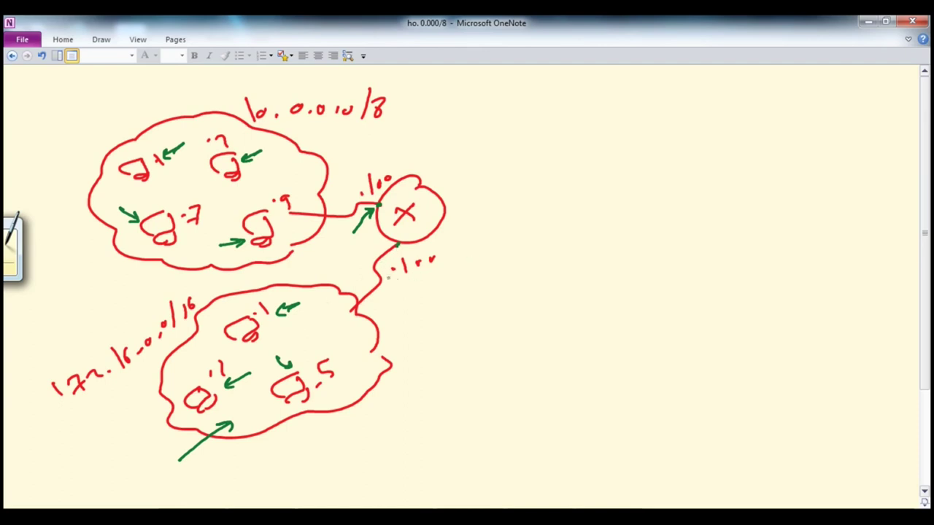
# Circle the router in green, label it 'Self zone', and add arrows by the .7 and top-left hosts
pyautogui.moveTo(344, 186)
pyautogui.mouseDown()
pyautogui.moveTo(353, 251)
pyautogui.moveTo(384, 278)
pyautogui.moveTo(433, 277)
pyautogui.moveTo(468, 250)
pyautogui.moveTo(471, 203)
pyautogui.moveTo(445, 170)
pyautogui.moveTo(397, 150)
pyautogui.moveTo(365, 157)
pyautogui.moveTo(336, 193)
pyautogui.mouseUp()
pyautogui.moveTo(427, 170)
pyautogui.mouseDown()
pyautogui.moveTo(469, 148)
pyautogui.moveTo(473, 156)
pyautogui.mouseUp()
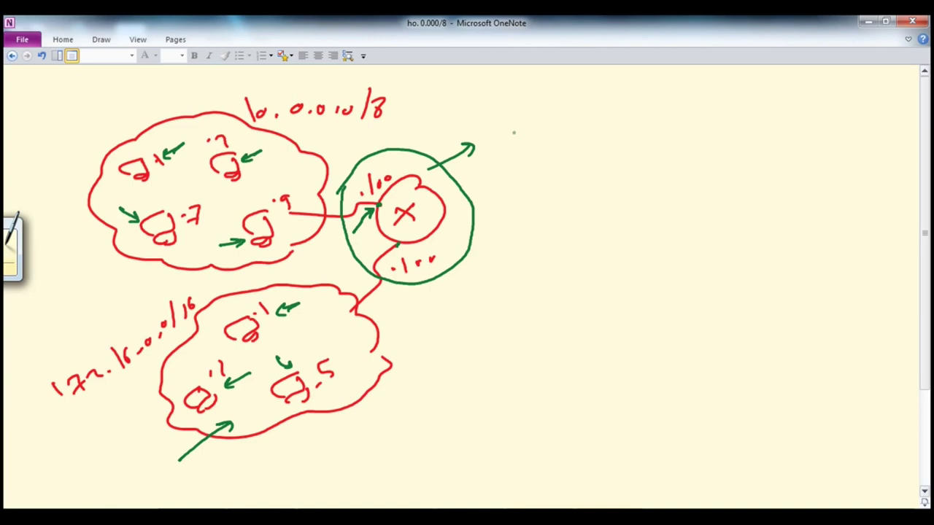
pyautogui.moveTo(490, 127)
pyautogui.mouseDown()
pyautogui.moveTo(475, 149)
pyautogui.moveTo(505, 144)
pyautogui.mouseUp()
pyautogui.moveTo(524, 111); pyautogui.dragTo(514, 155)
pyautogui.moveTo(506, 140)
pyautogui.mouseDown()
pyautogui.moveTo(552, 141)
pyautogui.moveTo(561, 130)
pyautogui.moveTo(586, 138)
pyautogui.moveTo(598, 124)
pyautogui.moveTo(493, 175)
pyautogui.mouseUp()
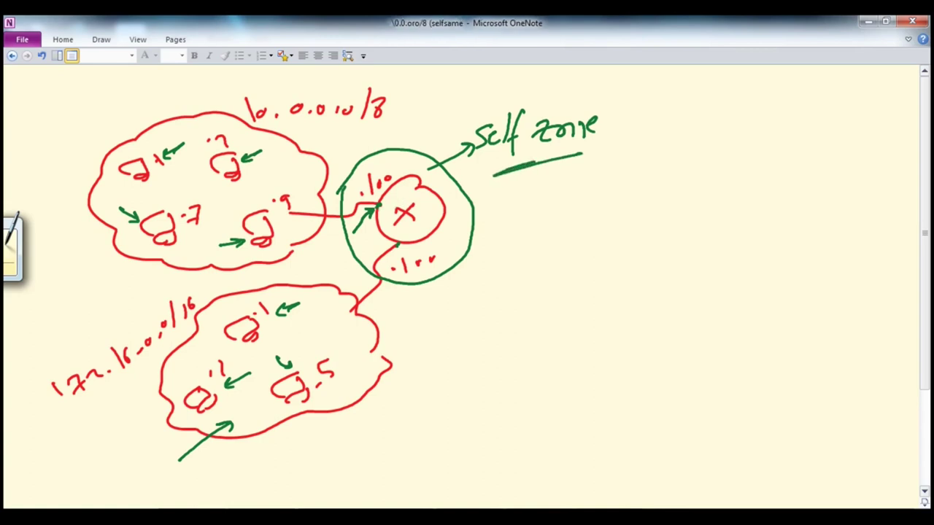
pyautogui.moveTo(265, 165); pyautogui.dragTo(246, 175)
pyautogui.moveTo(200, 220); pyautogui.dragTo(182, 233)
pyautogui.moveTo(183, 167); pyautogui.dragTo(155, 180)
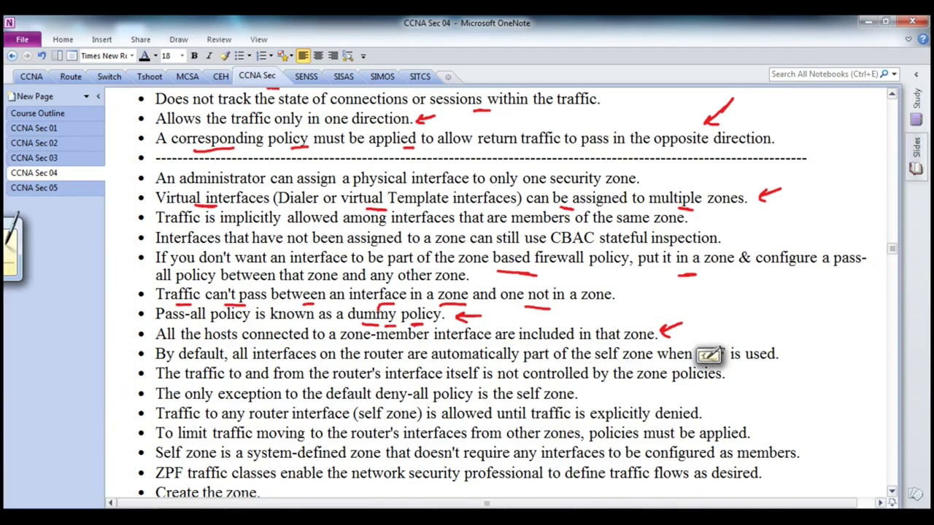
# Underline the 'By default' rule, tick the self zone rule, and arrow the zone policies and deny-all exception lines
pyautogui.moveTo(256, 360); pyautogui.dragTo(404, 364)
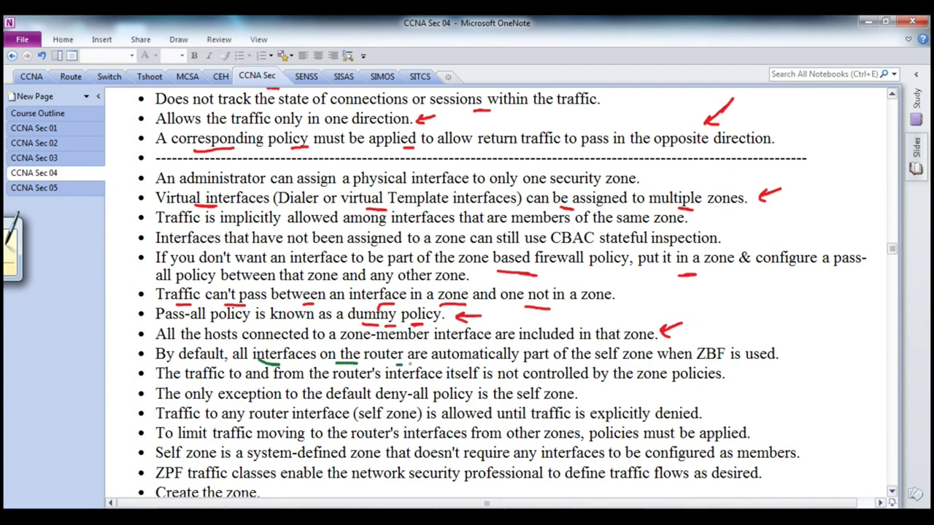
pyautogui.moveTo(662, 365); pyautogui.dragTo(673, 365)
pyautogui.moveTo(738, 331); pyautogui.dragTo(756, 323)
pyautogui.moveTo(752, 375)
pyautogui.mouseDown()
pyautogui.moveTo(728, 376)
pyautogui.moveTo(740, 382)
pyautogui.mouseUp()
pyautogui.moveTo(607, 387)
pyautogui.mouseDown()
pyautogui.moveTo(584, 395)
pyautogui.moveTo(592, 400)
pyautogui.mouseUp()
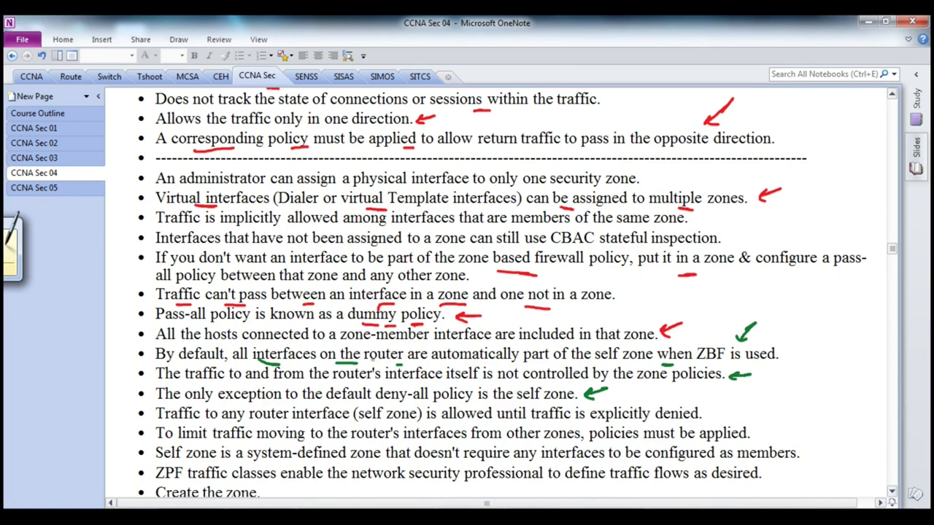
# Underline 'to any router interface' and '(self zone)', and arrow 'explicitly denied' before 'applied'
pyautogui.moveTo(199, 424)
pyautogui.mouseDown()
pyautogui.moveTo(226, 398)
pyautogui.moveTo(294, 416)
pyautogui.mouseUp()
pyautogui.moveTo(381, 422); pyautogui.dragTo(397, 419)
pyautogui.moveTo(676, 387)
pyautogui.mouseDown()
pyautogui.moveTo(650, 406)
pyautogui.moveTo(665, 403)
pyautogui.mouseUp()
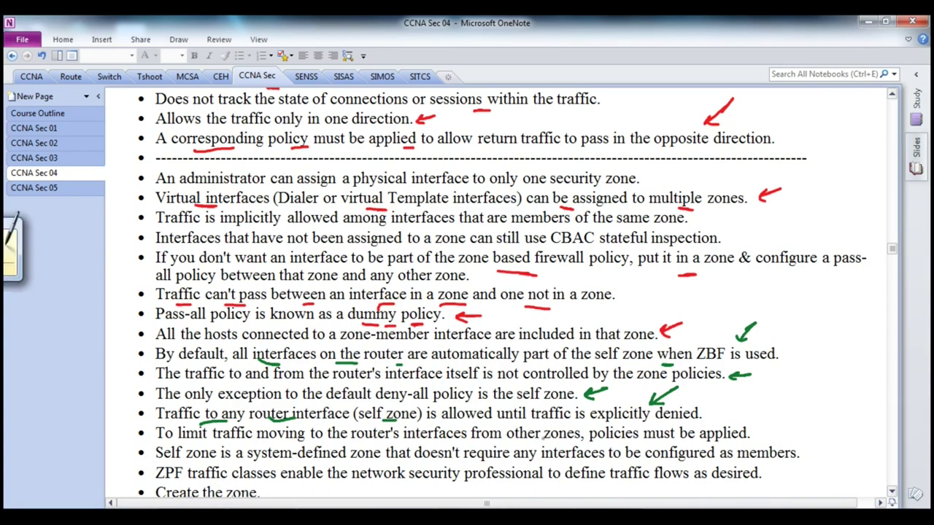
pyautogui.moveTo(738, 406)
pyautogui.mouseDown()
pyautogui.moveTo(719, 422)
pyautogui.moveTo(729, 422)
pyautogui.mouseUp()
pyautogui.click(714, 435)
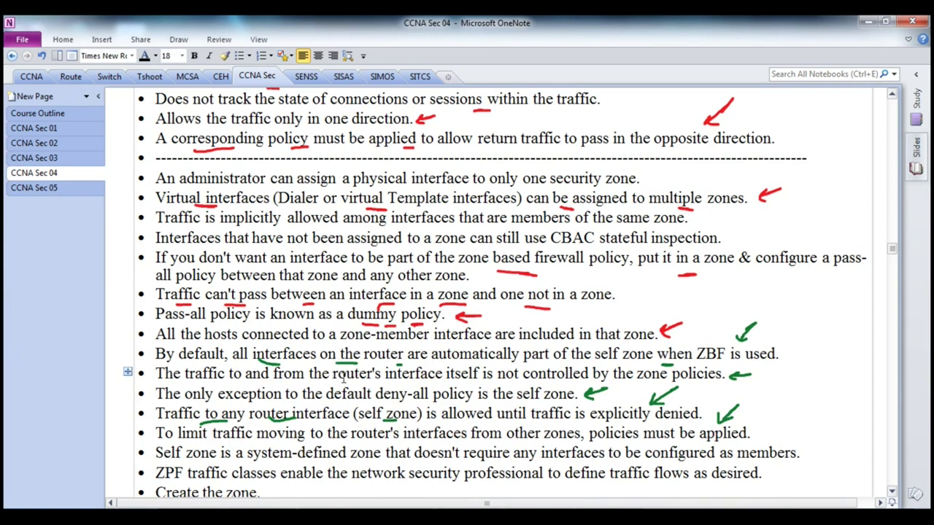
# Handwrite 'Class-map' and an underlined 'Policy-map' beside the zone rules
pyautogui.scroll(-2, 343, 375)
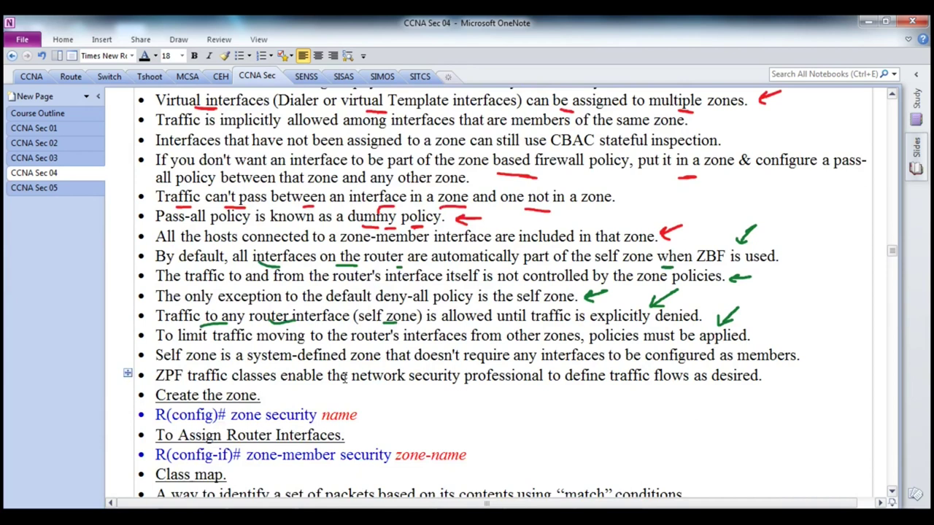
pyautogui.moveTo(665, 190)
pyautogui.mouseDown()
pyautogui.moveTo(756, 183)
pyautogui.moveTo(761, 193)
pyautogui.moveTo(746, 191)
pyautogui.moveTo(777, 175)
pyautogui.mouseUp()
pyautogui.moveTo(709, 232)
pyautogui.mouseDown()
pyautogui.moveTo(735, 210)
pyautogui.moveTo(735, 228)
pyautogui.moveTo(793, 208)
pyautogui.mouseUp()
pyautogui.moveTo(794, 213); pyautogui.dragTo(821, 200)
pyautogui.moveTo(811, 207); pyautogui.dragTo(847, 182)
pyautogui.moveTo(784, 225); pyautogui.dragTo(803, 223)
pyautogui.moveTo(811, 217); pyautogui.dragTo(801, 224)
# Handwrite an underlined 'Service Policy' beside the zone-policies line
pyautogui.moveTo(794, 264)
pyautogui.mouseDown()
pyautogui.moveTo(780, 280)
pyautogui.moveTo(809, 276)
pyautogui.mouseUp()
pyautogui.moveTo(807, 276); pyautogui.dragTo(838, 265)
pyautogui.moveTo(847, 271)
pyautogui.mouseDown()
pyautogui.moveTo(851, 262)
pyautogui.moveTo(856, 274)
pyautogui.mouseUp()
pyautogui.moveTo(786, 291); pyautogui.dragTo(805, 306)
pyautogui.moveTo(814, 286)
pyautogui.mouseDown()
pyautogui.moveTo(812, 298)
pyautogui.moveTo(827, 304)
pyautogui.mouseUp()
pyautogui.moveTo(836, 280); pyautogui.dragTo(839, 305)
pyautogui.moveTo(818, 321); pyautogui.dragTo(829, 314)
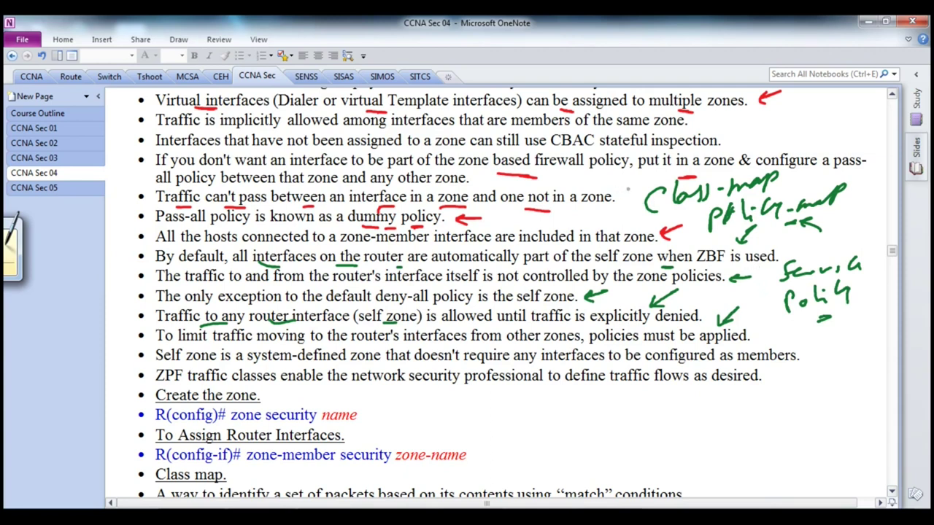
# Draw green arrows pointing to the handwritten Class-map, Policy-map and Service Policy notes
pyautogui.moveTo(613, 181); pyautogui.dragTo(639, 194)
pyautogui.moveTo(633, 185)
pyautogui.mouseDown()
pyautogui.moveTo(639, 193)
pyautogui.moveTo(629, 200)
pyautogui.moveTo(780, 191)
pyautogui.mouseUp()
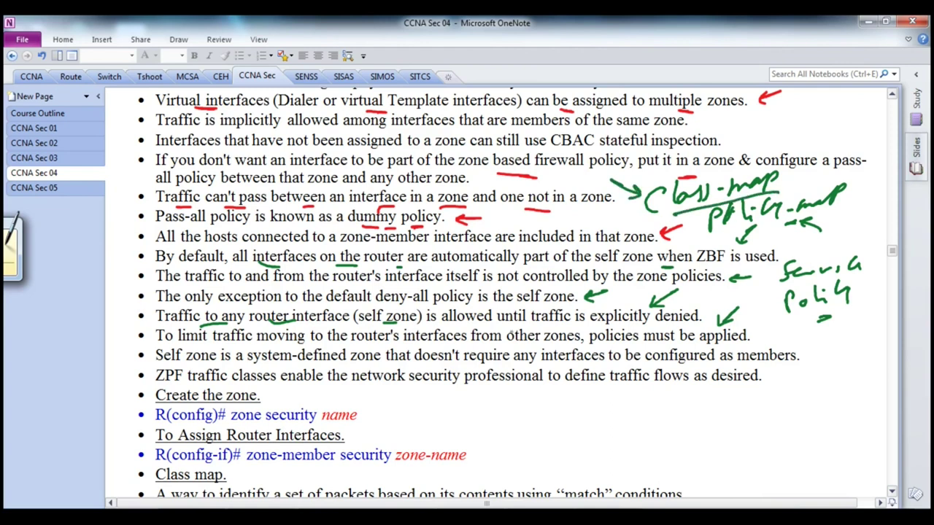
pyautogui.moveTo(672, 242); pyautogui.dragTo(705, 227)
pyautogui.moveTo(691, 229); pyautogui.dragTo(701, 241)
pyautogui.moveTo(607, 221); pyautogui.dragTo(638, 208)
pyautogui.moveTo(629, 206)
pyautogui.mouseDown()
pyautogui.moveTo(639, 210)
pyautogui.moveTo(633, 220)
pyautogui.mouseUp()
pyautogui.moveTo(786, 235); pyautogui.dragTo(816, 261)
pyautogui.moveTo(812, 249); pyautogui.dragTo(814, 261)
pyautogui.moveTo(802, 259); pyautogui.dragTo(815, 262)
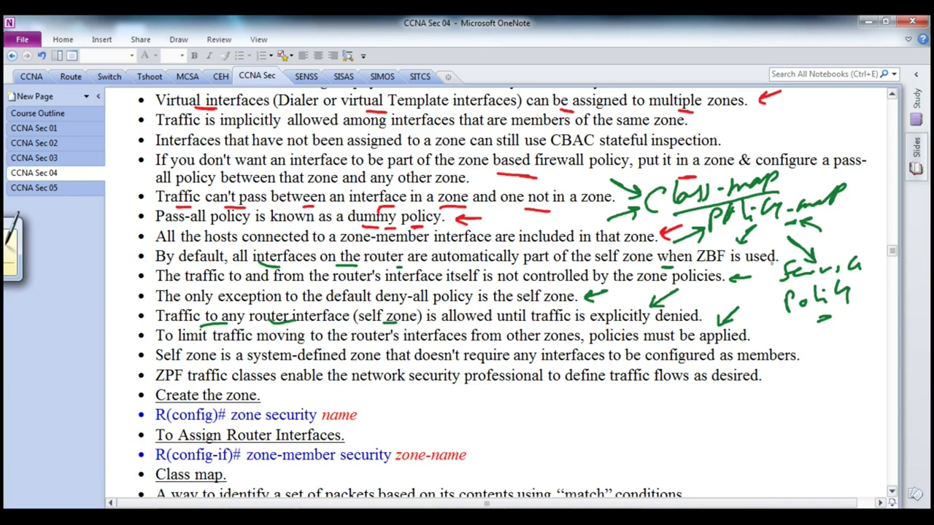
# Circle the Service Policy note and draw an arrow back toward Policy-map
pyautogui.moveTo(836, 308)
pyautogui.mouseDown()
pyautogui.moveTo(866, 299)
pyautogui.moveTo(823, 239)
pyautogui.moveTo(765, 296)
pyautogui.moveTo(831, 318)
pyautogui.mouseUp()
pyautogui.moveTo(864, 234); pyautogui.dragTo(830, 212)
pyautogui.moveTo(828, 223); pyautogui.dragTo(830, 211)
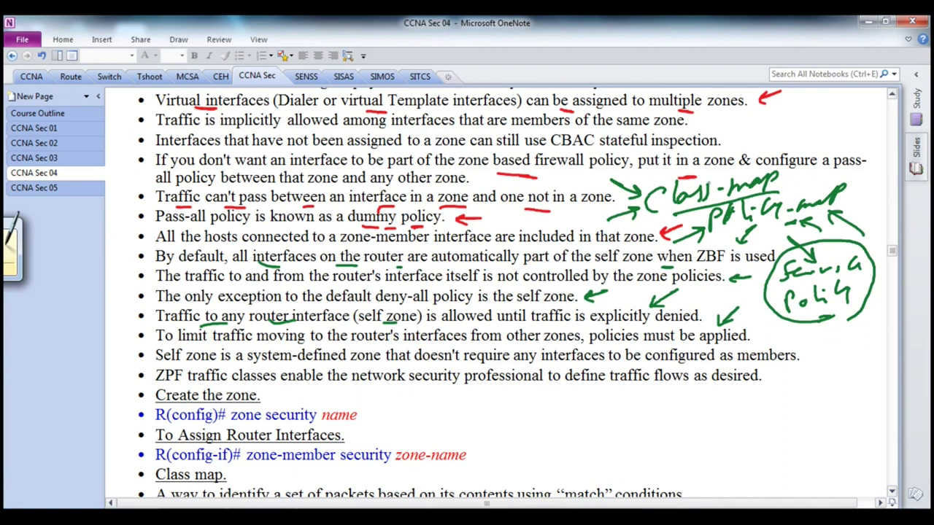
pyautogui.scroll(-3, 741, 211)
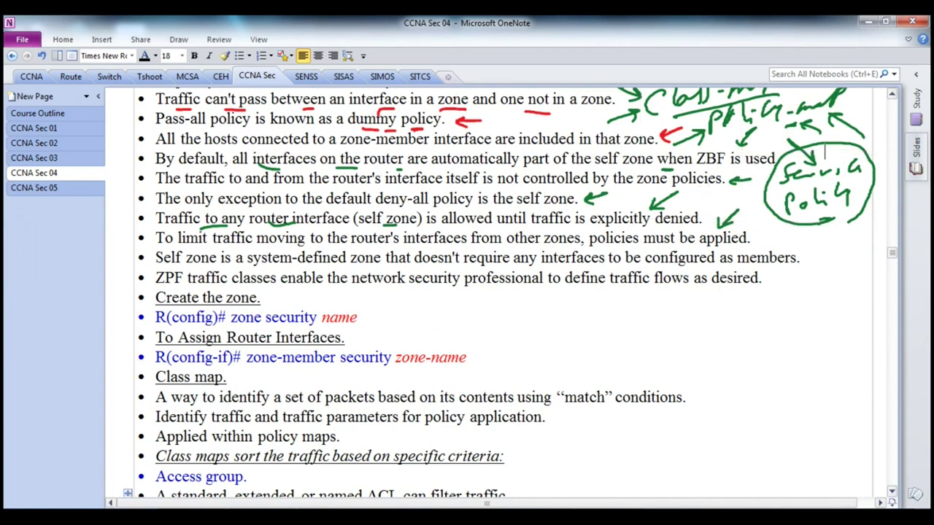
pyautogui.hotkey('alt', 'Tab')
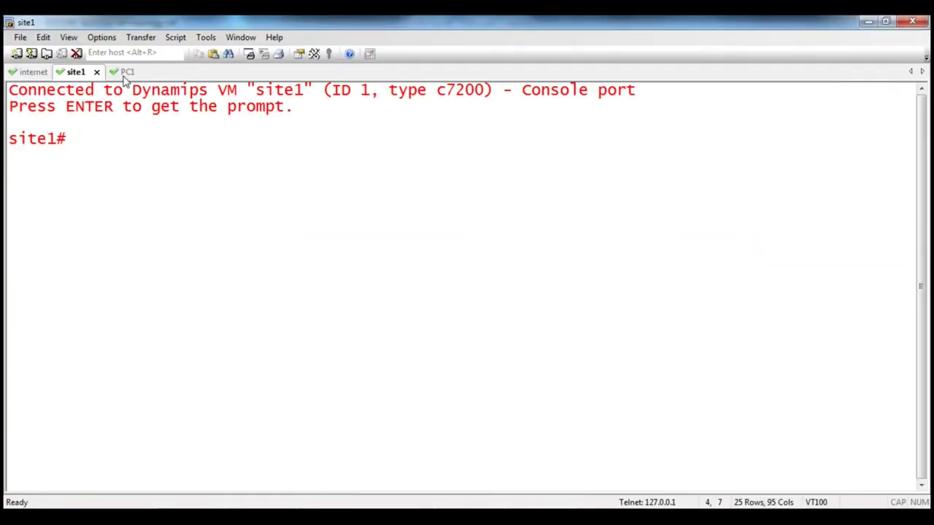
# Ping 1.1.1.2 from PC1's console and get all 5 replies back
pyautogui.click(117, 72)
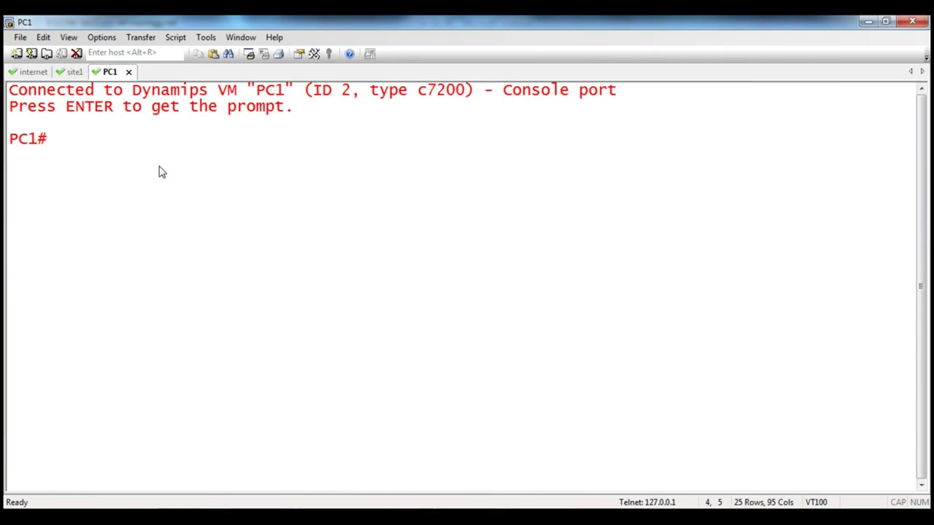
pyautogui.write('p')
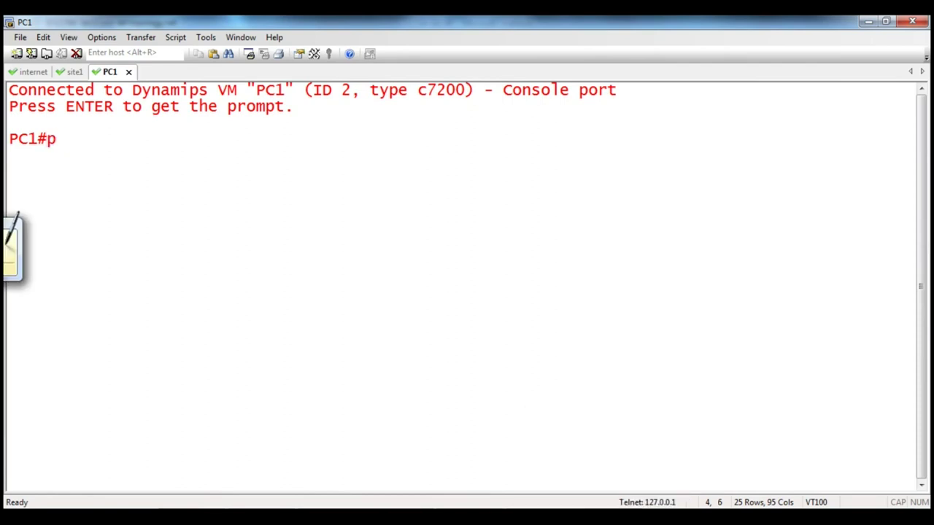
pyautogui.write('ing ')
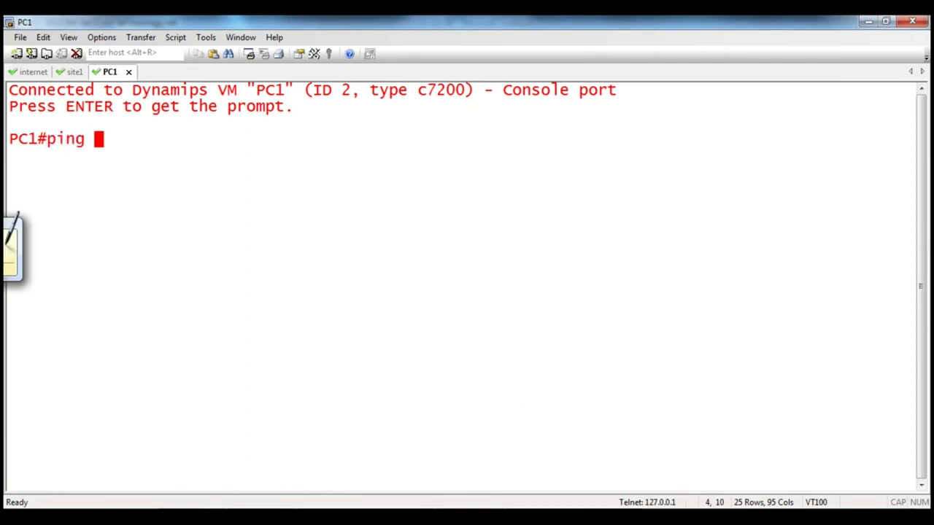
pyautogui.write('1.1.1.2')
pyautogui.press('Return')
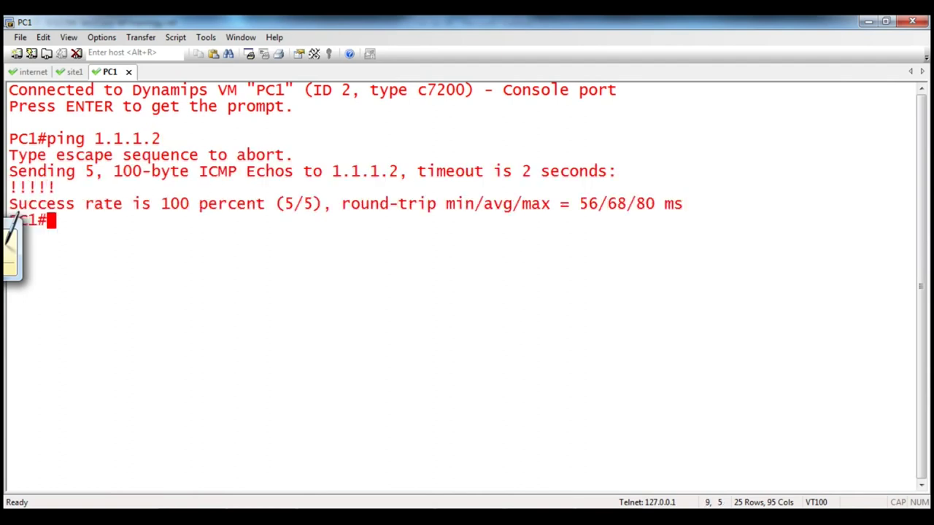
pyautogui.click(29, 72)
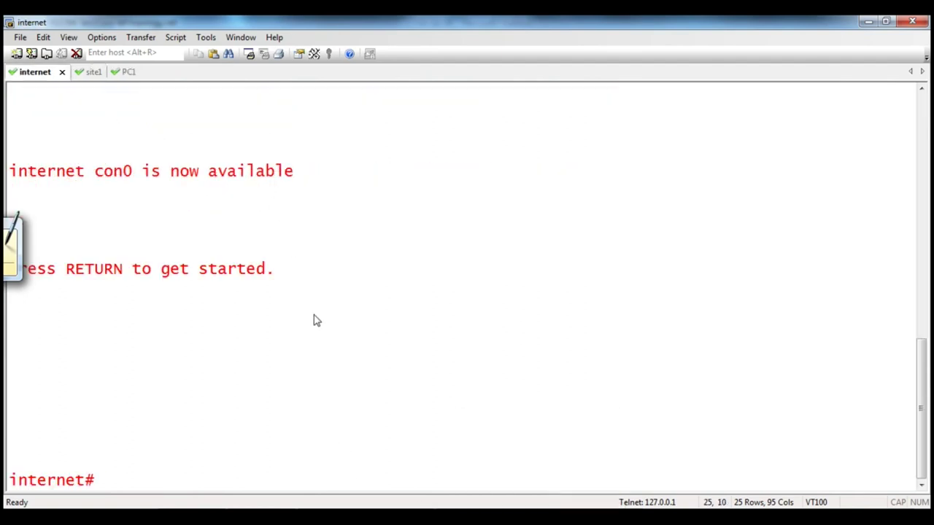
# Give the internet router's vty lines 0 4 a password and require login
pyautogui.write('conf t')
pyautogui.press('Return')
pyautogui.write('line vty 0 4')
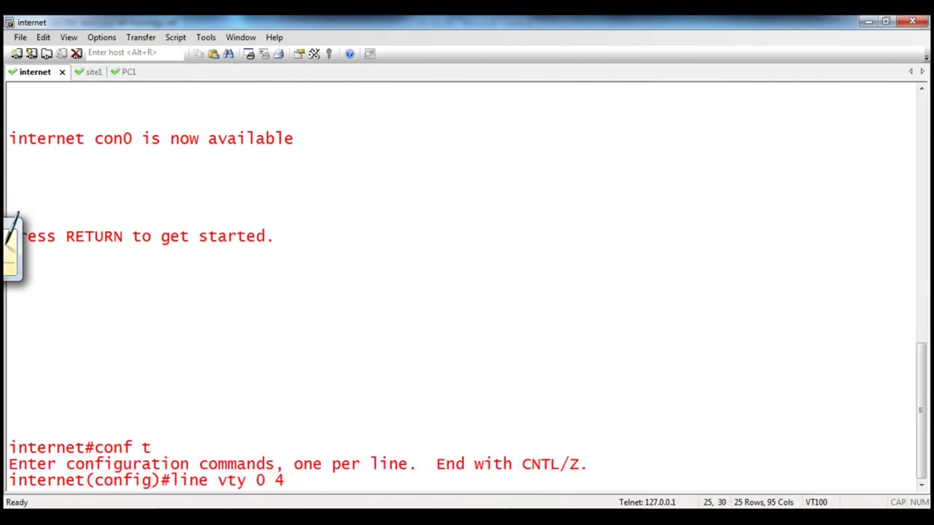
pyautogui.press('Return')
pyautogui.write('pas')
pyautogui.press('Tab')
pyautogui.write('c')
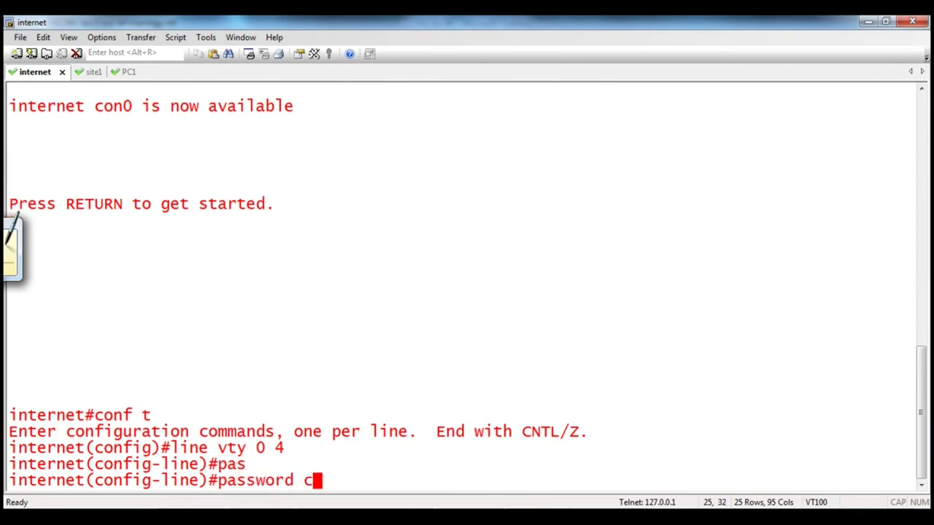
pyautogui.write('isco')
pyautogui.press('Return')
pyautogui.write('login')
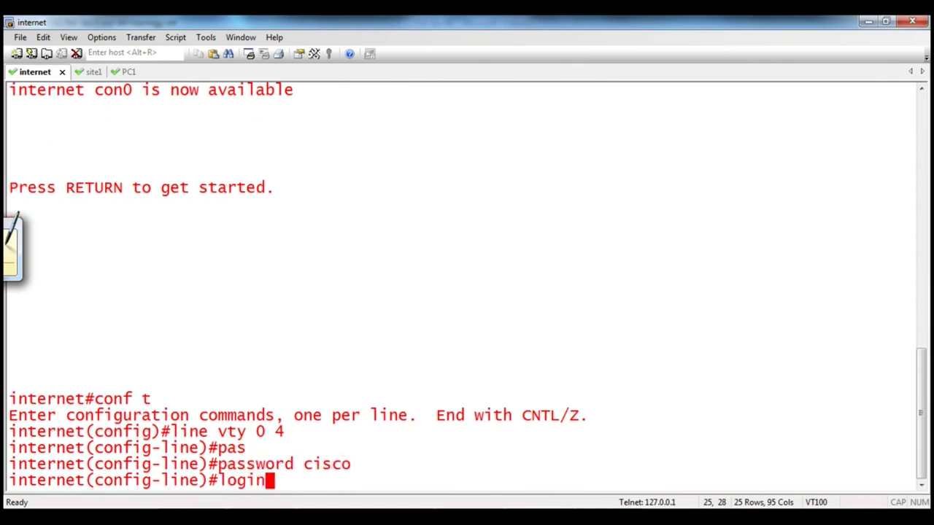
pyautogui.press('Return')
pyautogui.write('exit')
pyautogui.press('Return')
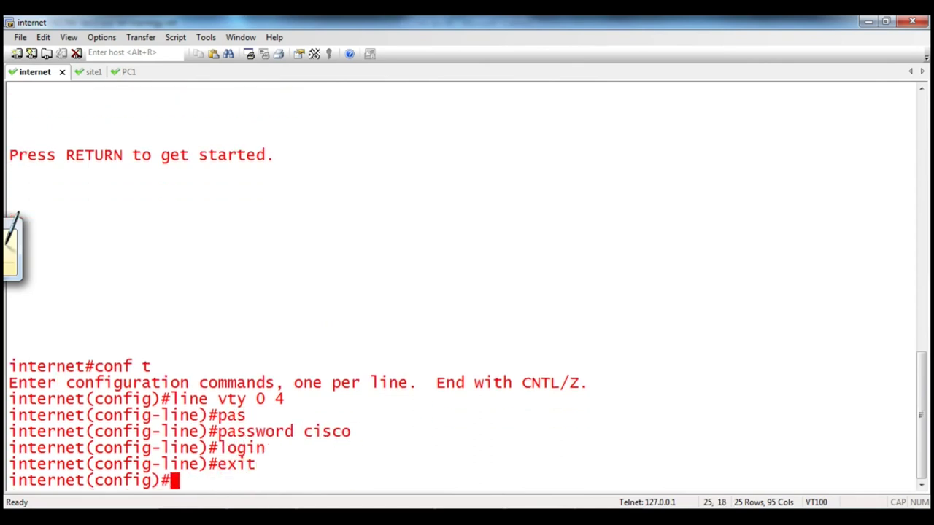
pyautogui.click(117, 72)
# Telnet from PC1 to 1.1.1.2 and answer the prompt with the vty password
pyautogui.write('tel')
pyautogui.press('Tab')
pyautogui.write('1.1.1.2')
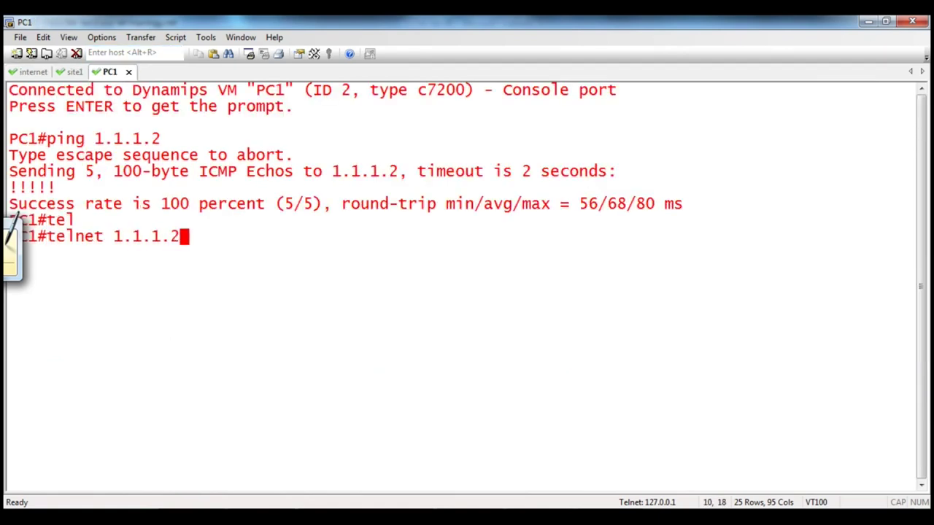
pyautogui.press('Return')
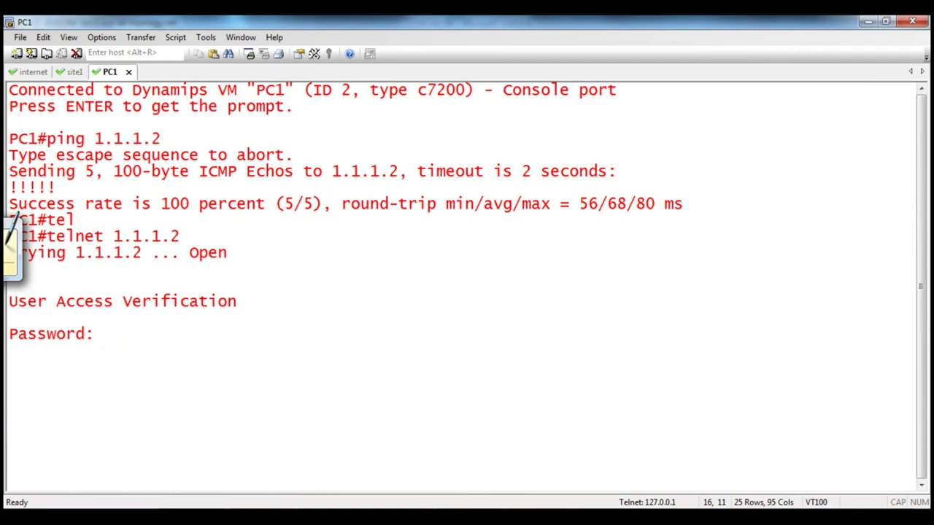
pyautogui.click(142, 370)
pyautogui.write('cisco')
pyautogui.press('Return')
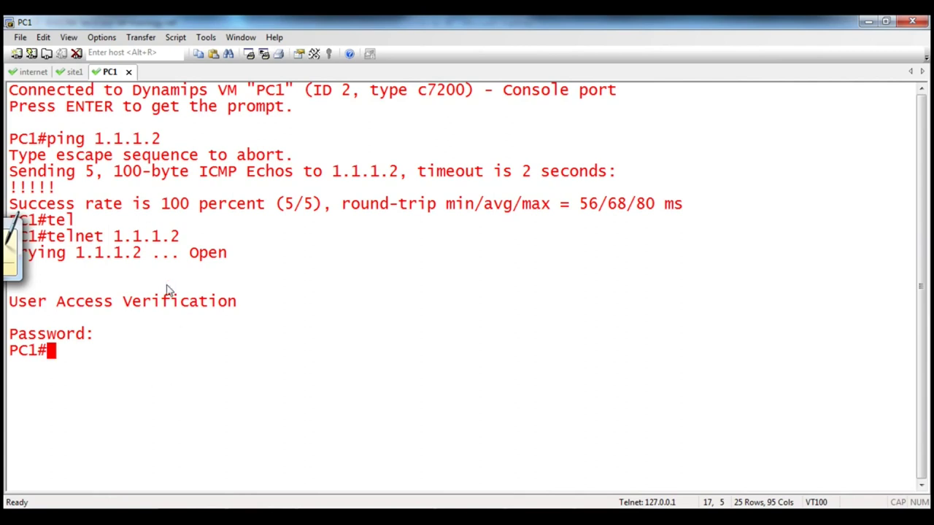
pyautogui.click(71, 70)
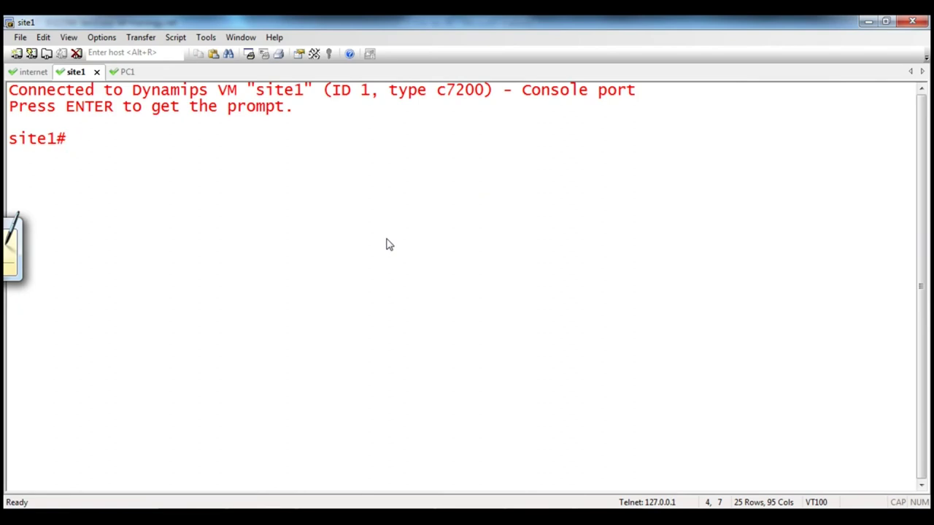
# On site1, enter global configuration and create the 'inside' security zone with zone security inside
pyautogui.write('conf ')
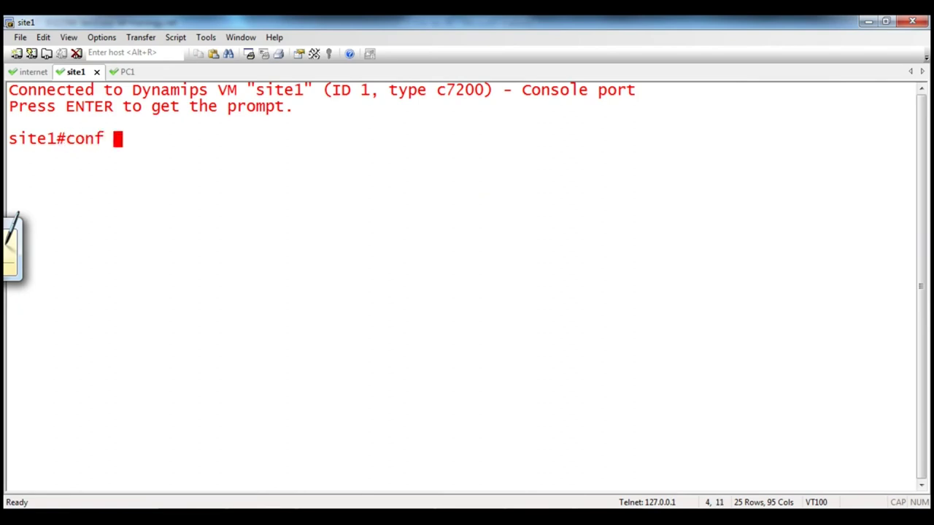
pyautogui.write('t')
pyautogui.press('Return')
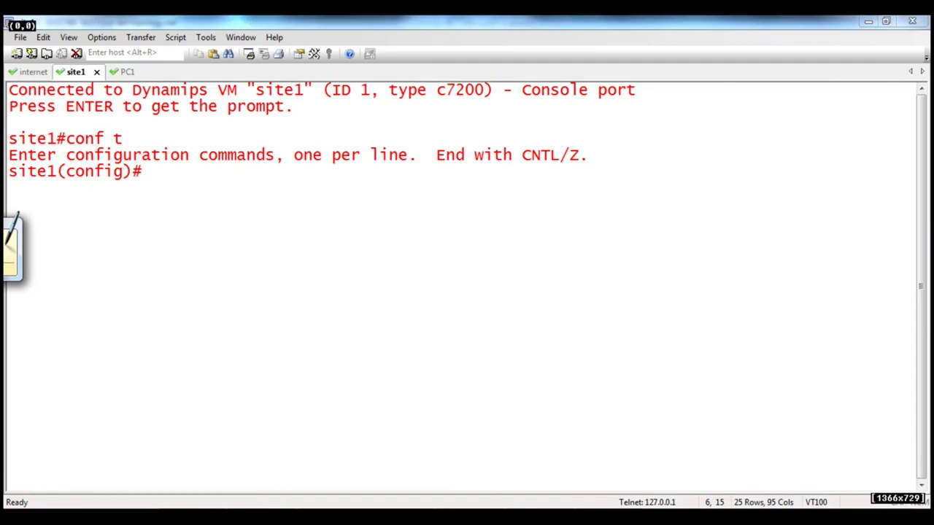
pyautogui.hotkey('alt', 'Tab')
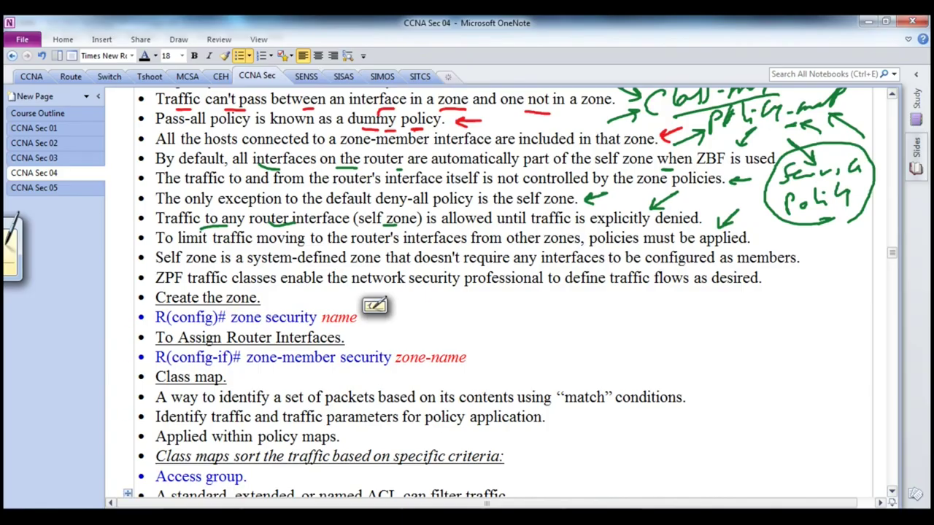
pyautogui.hotkey('alt', 'Tab')
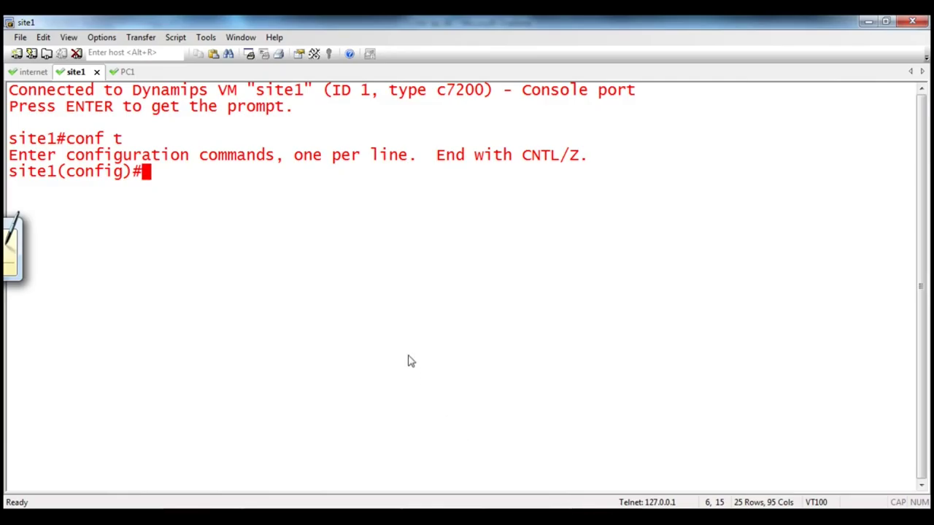
pyautogui.write('zon')
pyautogui.press('Tab')
pyautogui.write('s')
pyautogui.press('Tab')
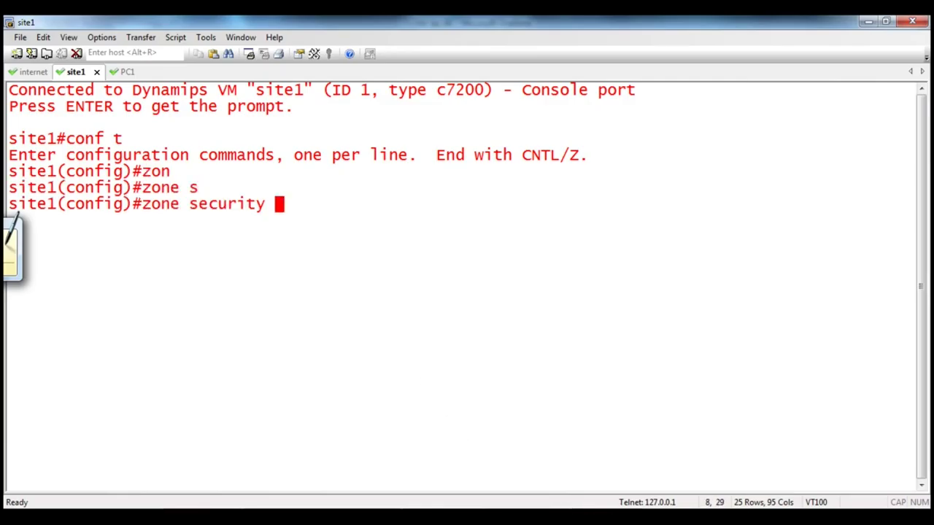
pyautogui.write('inside')
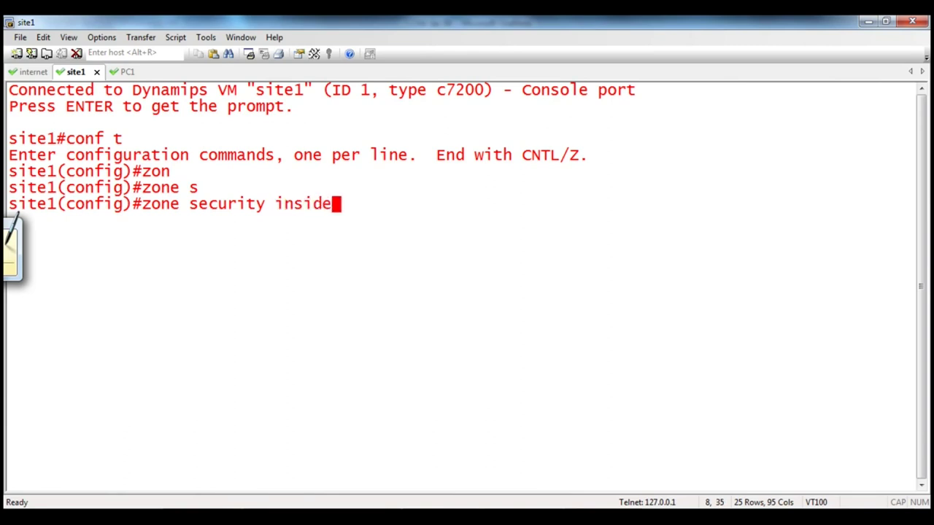
pyautogui.press('Return')
pyautogui.write('exit')
pyautogui.press('Return')
# Create the 'outside' security zone and list its available options with '?'
pyautogui.write('exit')
pyautogui.press('Up')
pyautogui.press('Up')
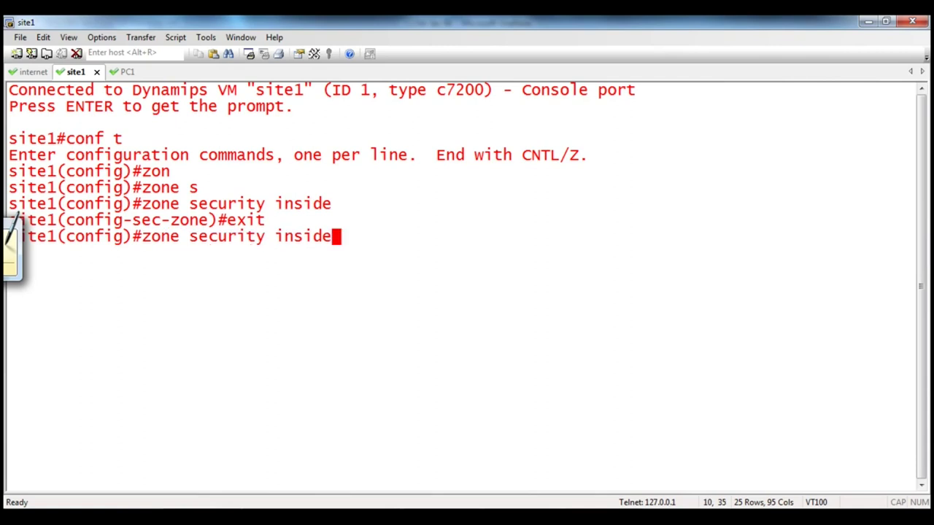
pyautogui.press('BackSpace')
pyautogui.press('BackSpace')
pyautogui.press('BackSpace')
pyautogui.press('BackSpace')
pyautogui.press('BackSpace')
pyautogui.press('BackSpace')
pyautogui.write('ous')
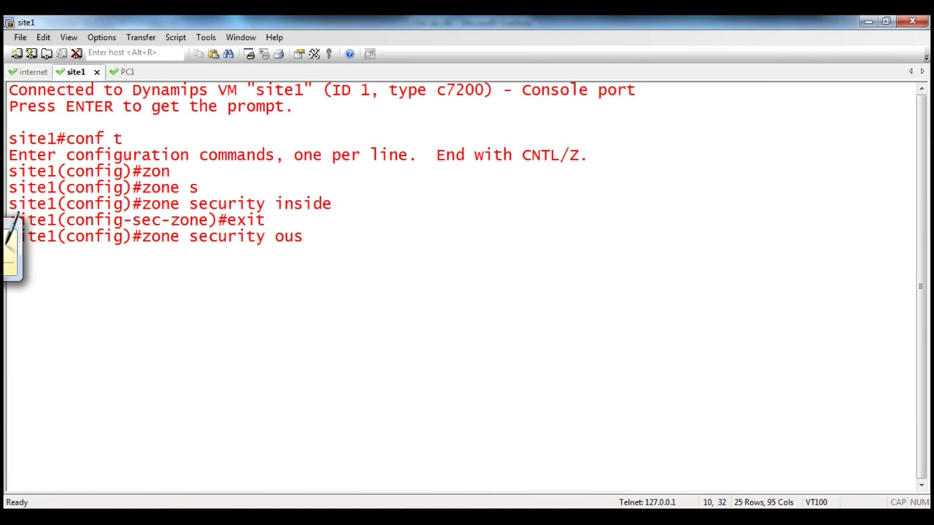
pyautogui.press('BackSpace')
pyautogui.write('tside')
pyautogui.press('Return')
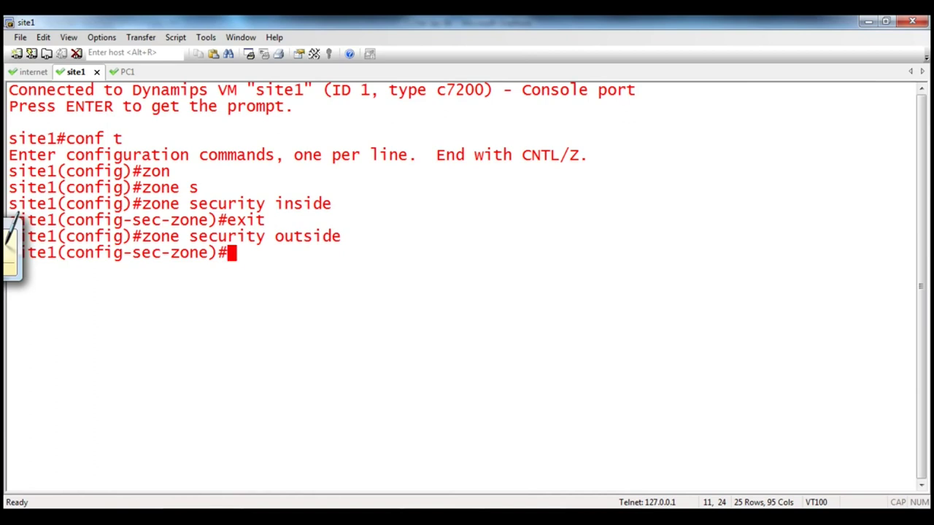
pyautogui.write('?')
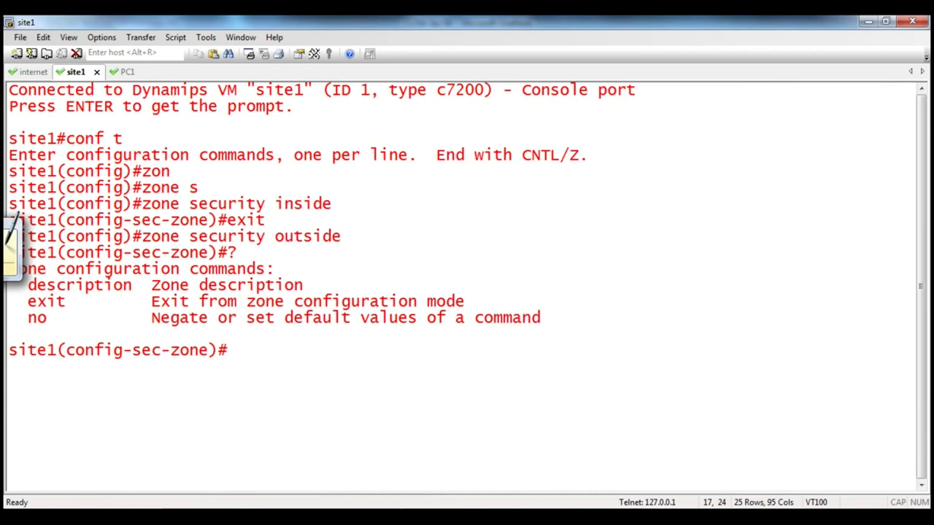
pyautogui.hotkey('alt', 'Tab')
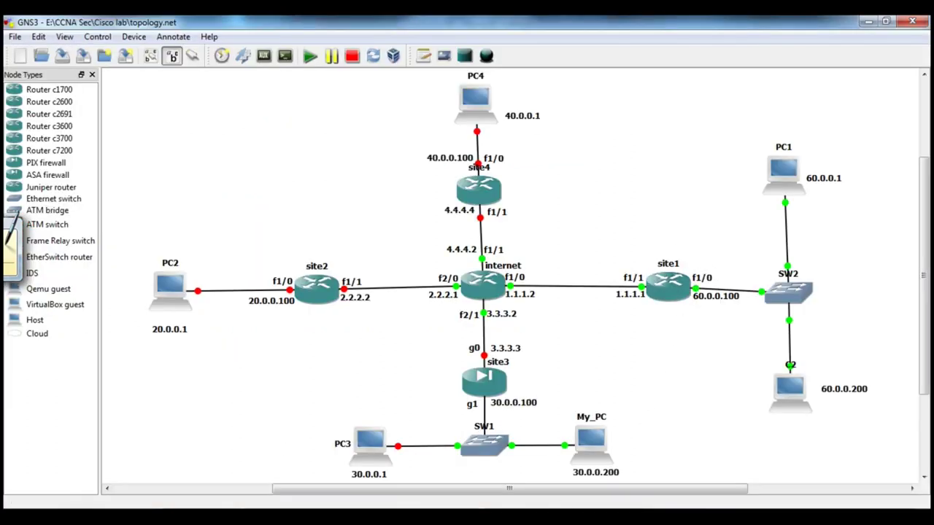
# Make site1's interface f1/0 a zone-member of the inside security zone
pyautogui.hotkey('alt', 'Tab')
pyautogui.write('inter f1/0')
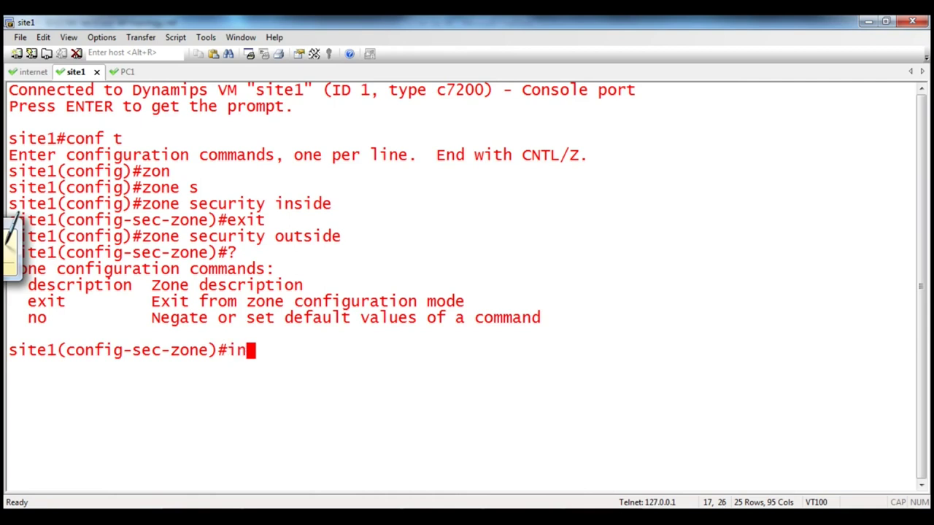
pyautogui.press('Return')
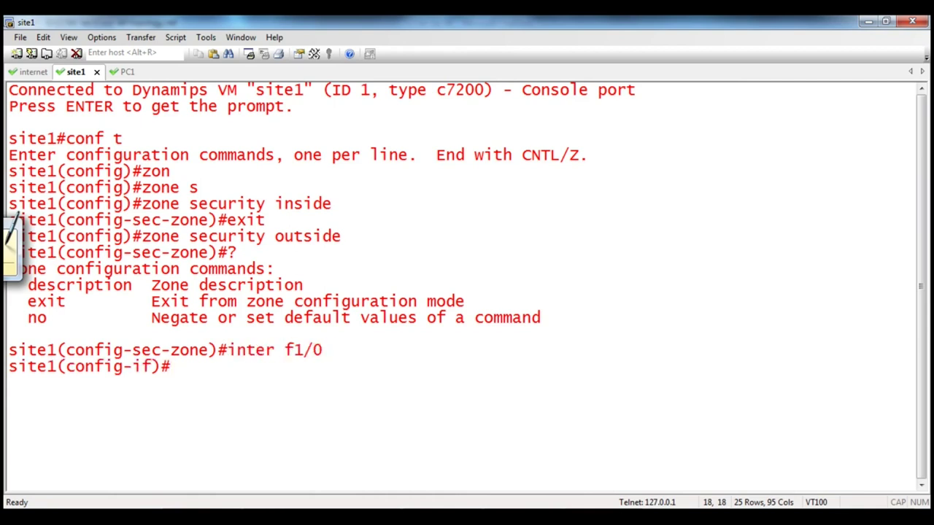
pyautogui.hotkey('alt', 'Tab')
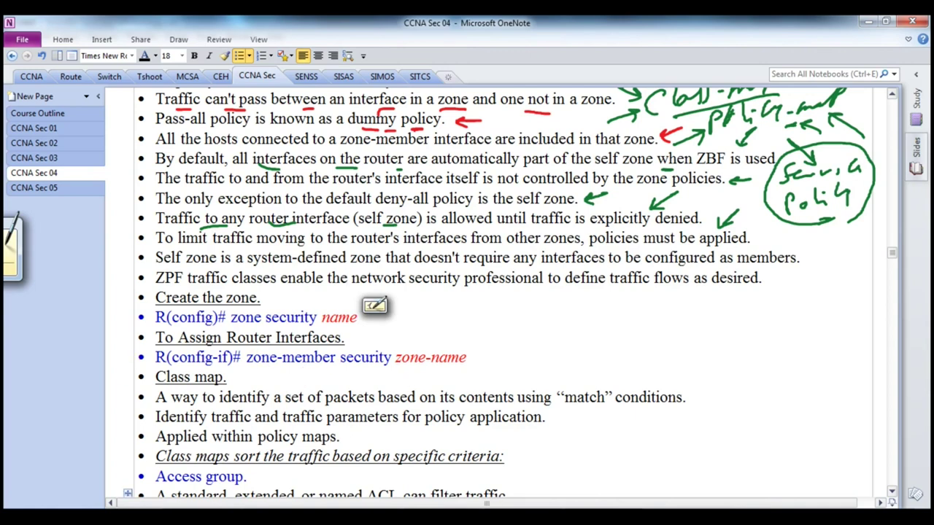
pyautogui.hotkey('alt', 'Tab')
pyautogui.write('zon')
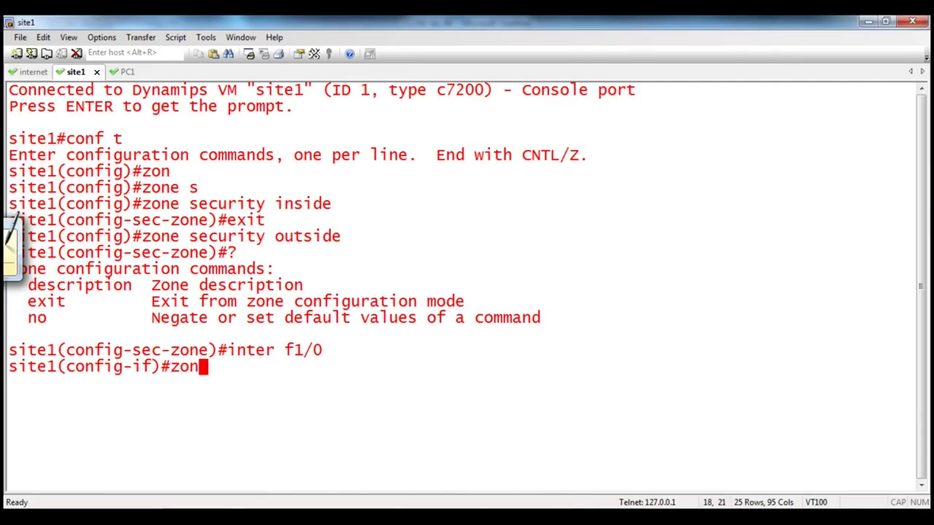
pyautogui.press('Tab')
pyautogui.write('sec')
pyautogui.press('Tab')
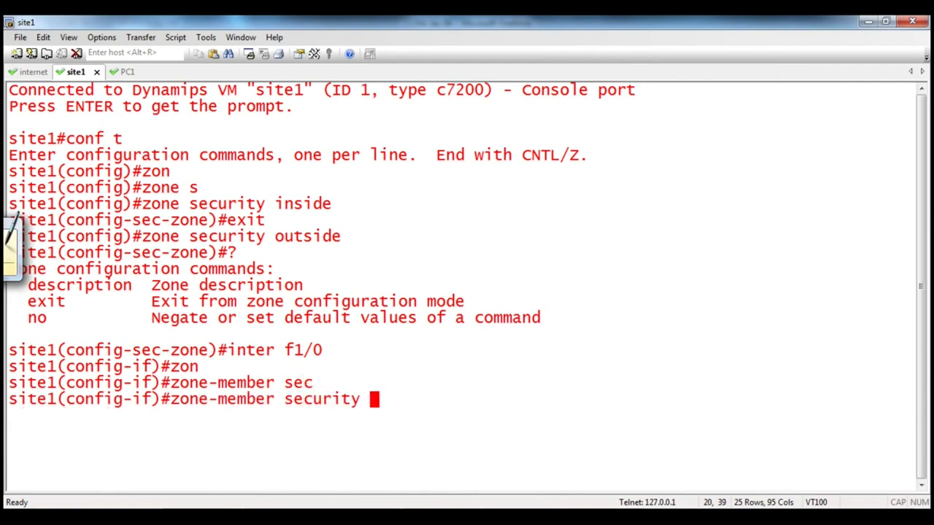
pyautogui.write('inside')
pyautogui.press('Return')
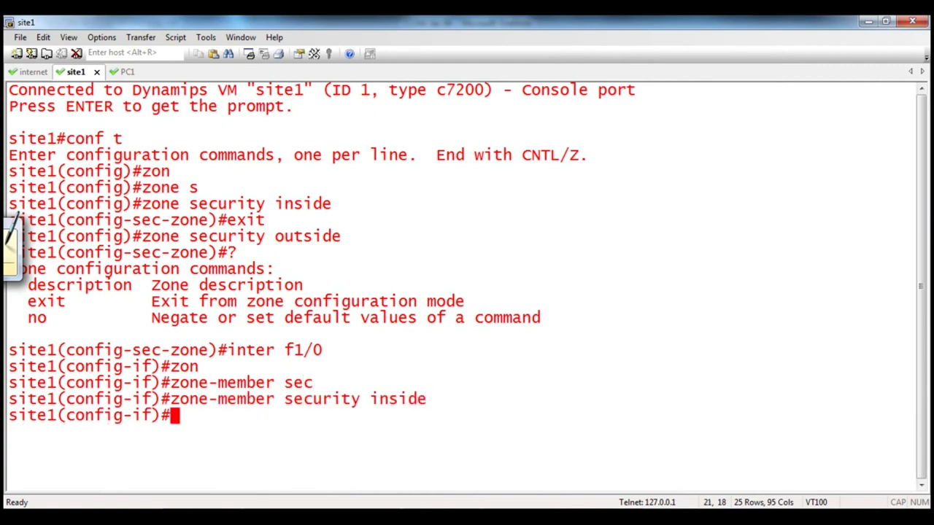
pyautogui.hotkey('alt', 'Tab')
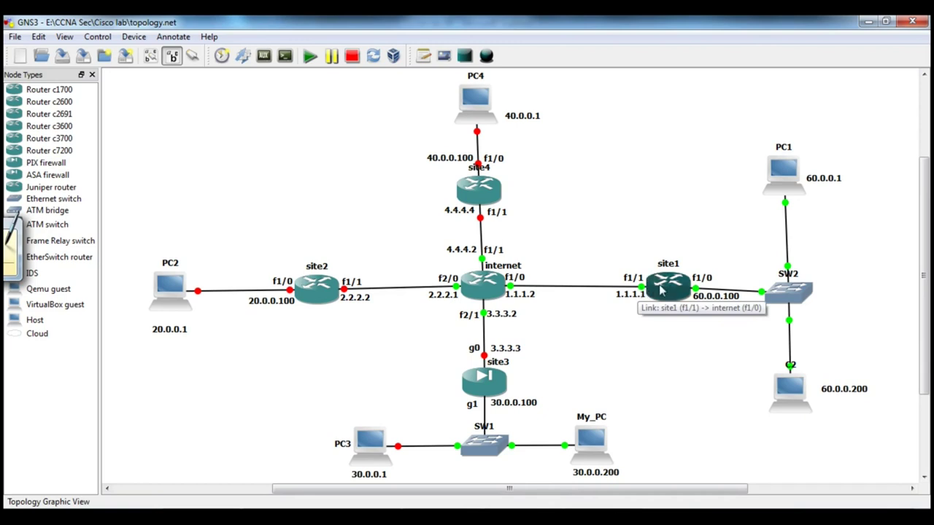
pyautogui.moveTo(667, 286)
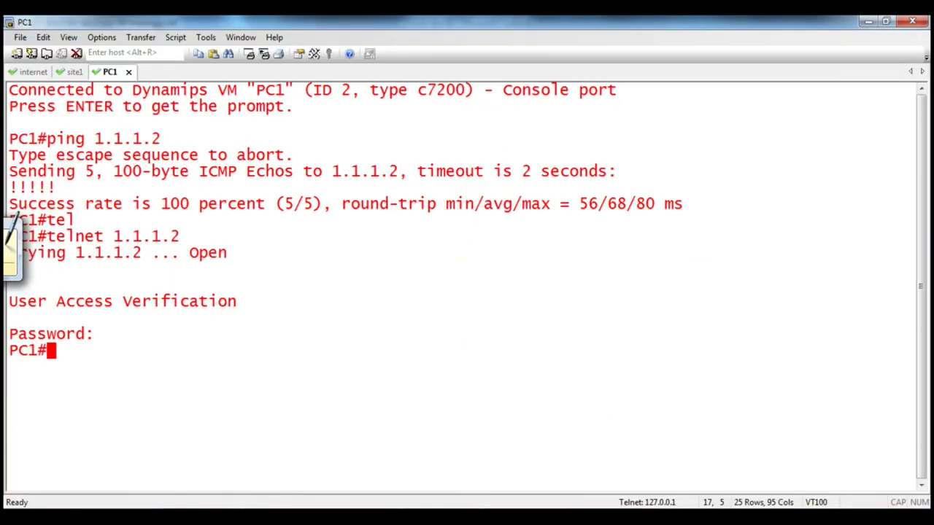
# Rerun PC1's ping to 1.1.1.2, which now fails at 0 percent
pyautogui.press('Up')
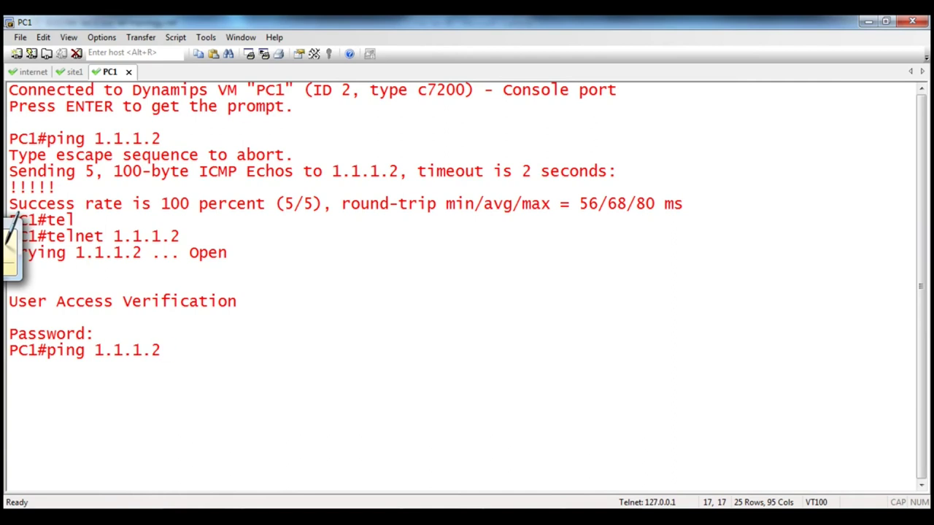
pyautogui.press('Return')
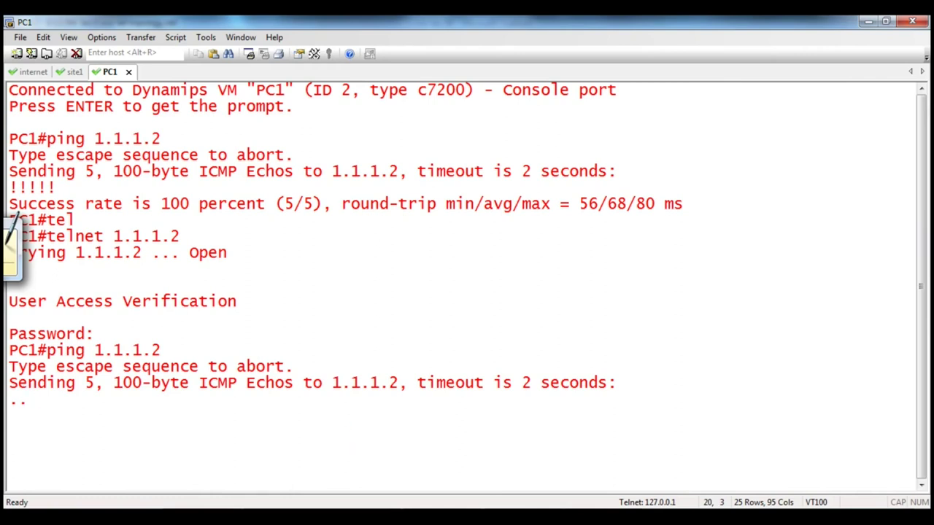
pyautogui.hotkey('alt', 'Tab')
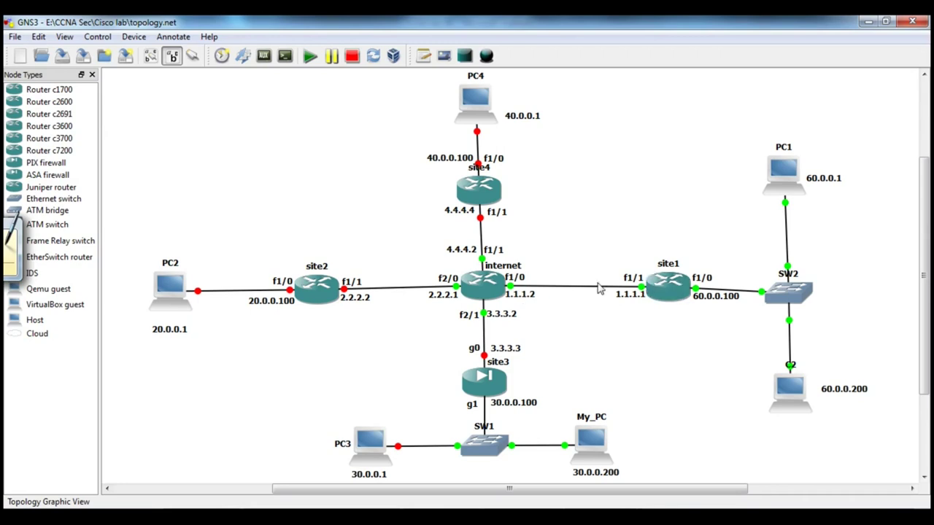
pyautogui.hotkey('alt', 'Tab')
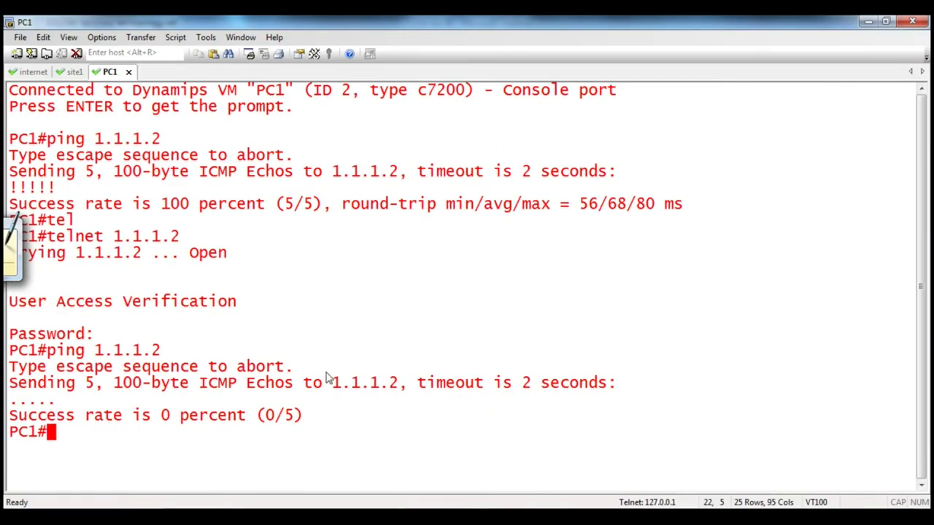
# Ping 1.1.1.1 from PC1 and get 100 percent success
pyautogui.moveTo(10, 413); pyautogui.dragTo(8, 400)
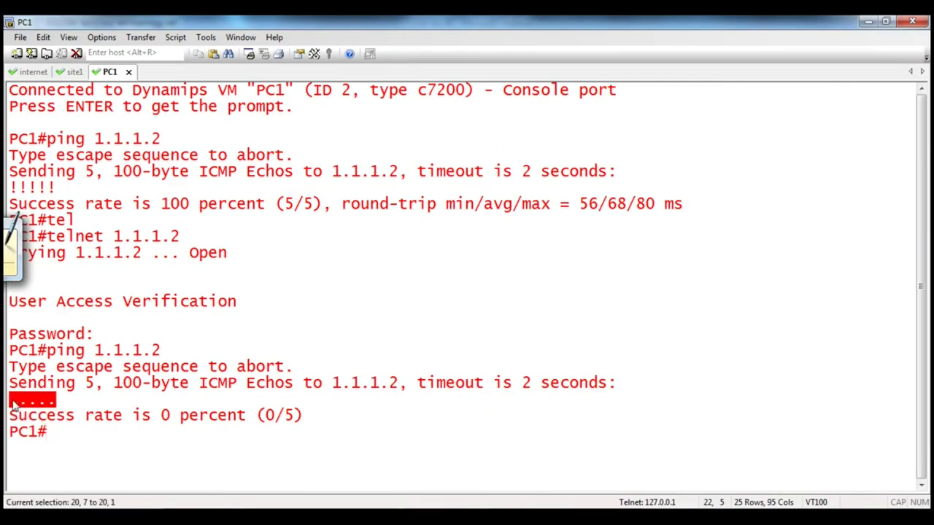
pyautogui.click(173, 447)
pyautogui.press('Up')
pyautogui.press('BackSpace')
pyautogui.write('1')
pyautogui.press('Return')
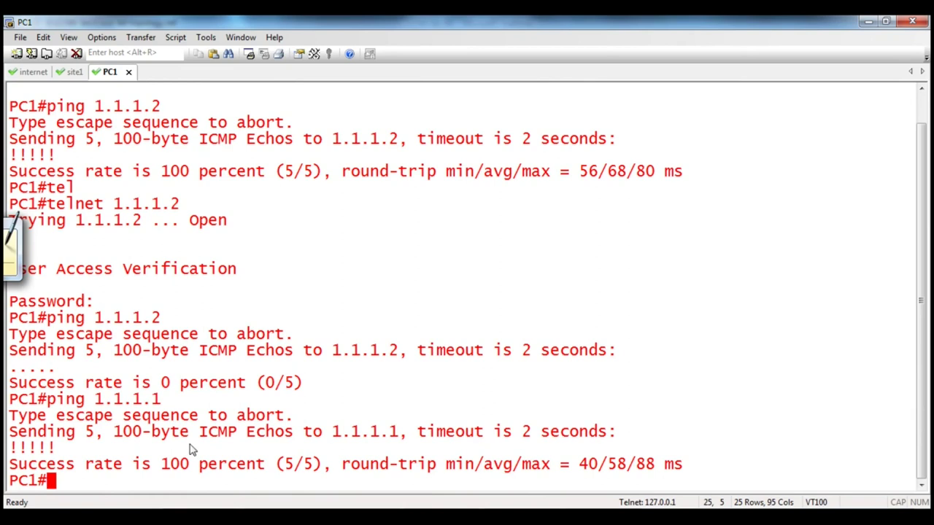
pyautogui.click(74, 72)
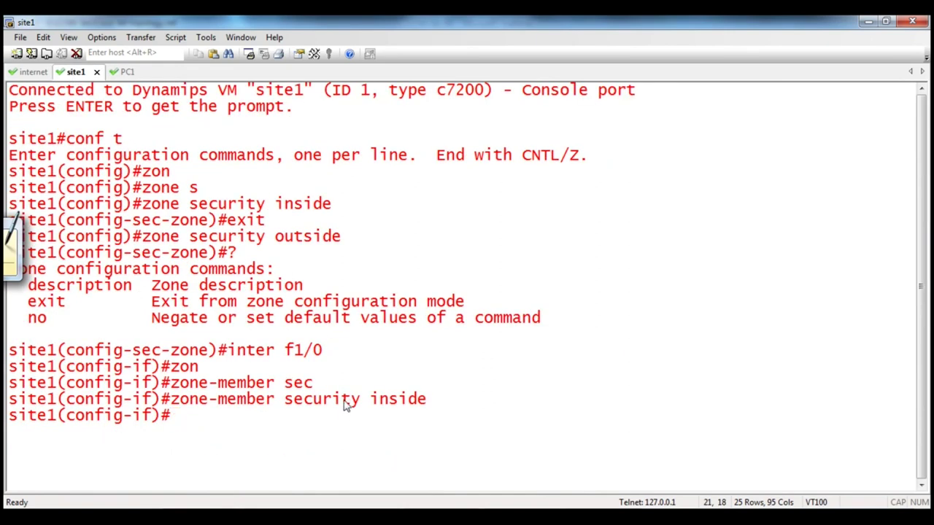
# Make site1's interface f1/1 a zone-member of the outside security zone
pyautogui.write('inter f1/1')
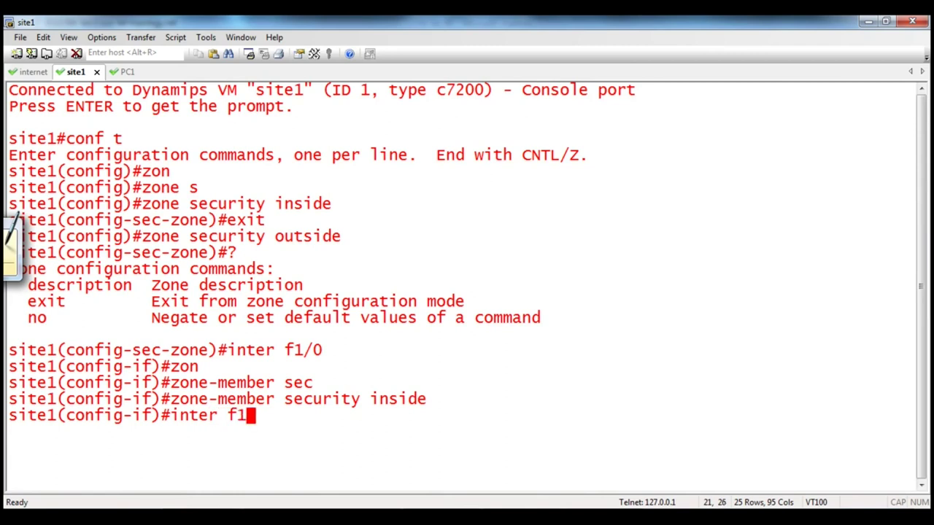
pyautogui.press('Return')
pyautogui.hotkey('alt', 'Tab')
pyautogui.doubleClick(642, 290)
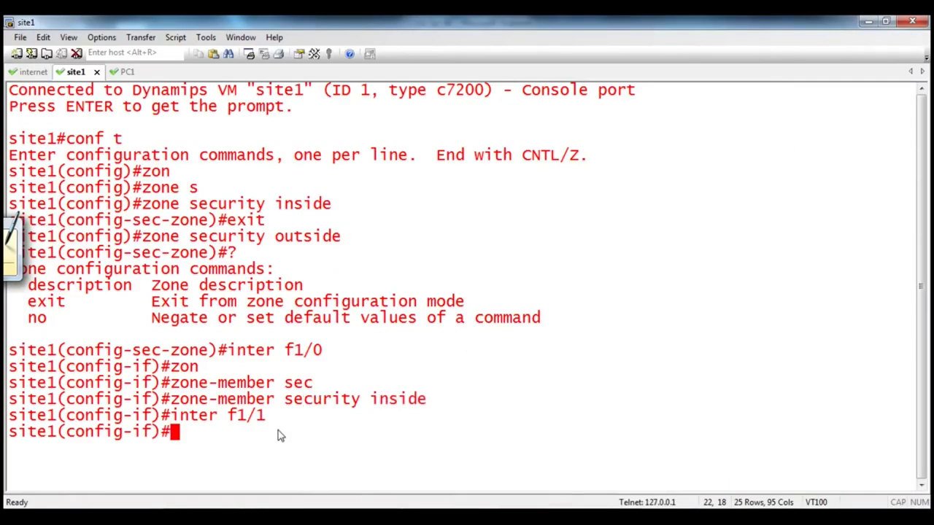
pyautogui.press('Up')
pyautogui.press('BackSpace')
pyautogui.press('BackSpace')
pyautogui.press('BackSpace')
pyautogui.press('BackSpace')
pyautogui.press('BackSpace')
pyautogui.press('BackSpace')
pyautogui.write('ou')
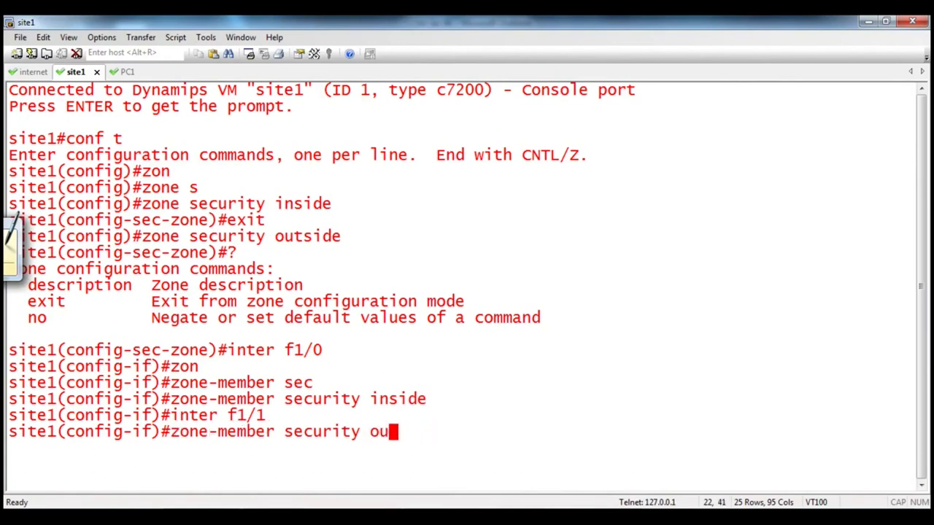
pyautogui.press('Tab')
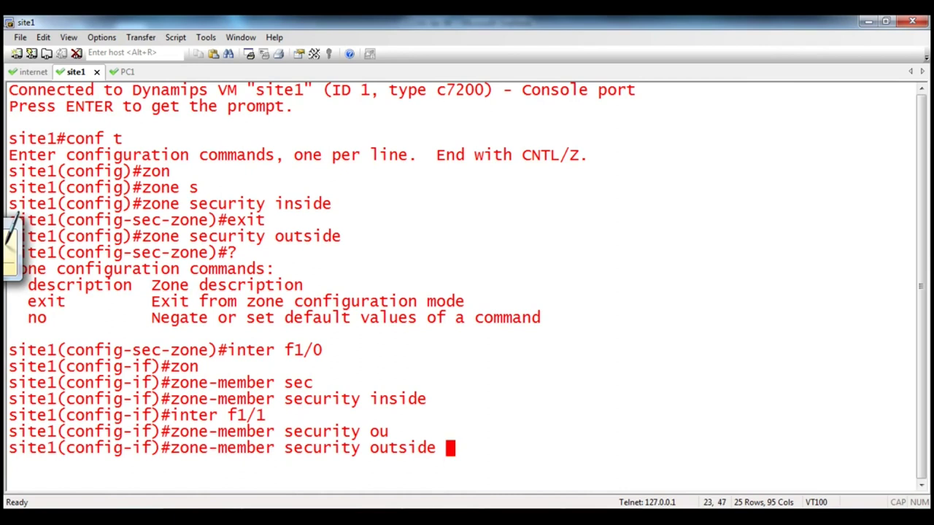
pyautogui.press('Return')
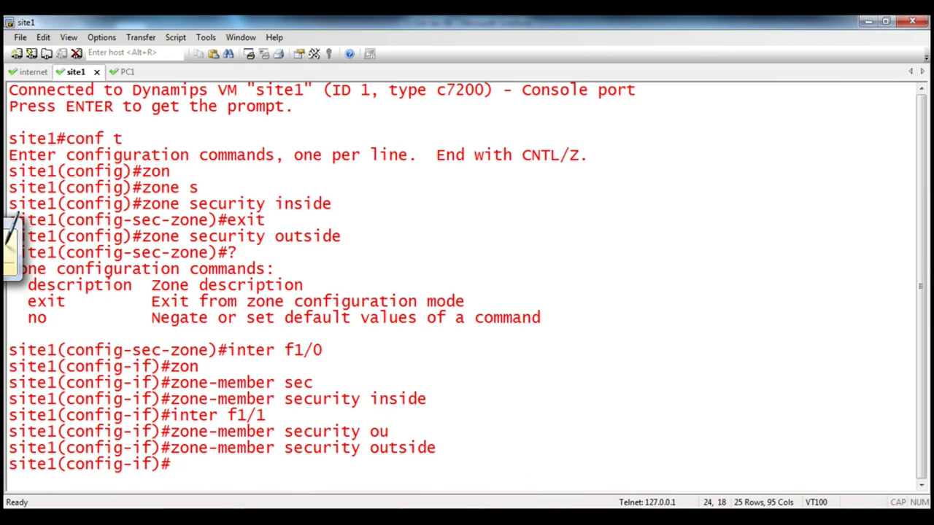
# Repeat PC1's ping with the address changed to 1.1.1.2, getting only timeouts, then bring up the firewall notes
pyautogui.click(124, 72)
pyautogui.press('Up')
pyautogui.press('BackSpace')
pyautogui.write('2')
pyautogui.press('Return')
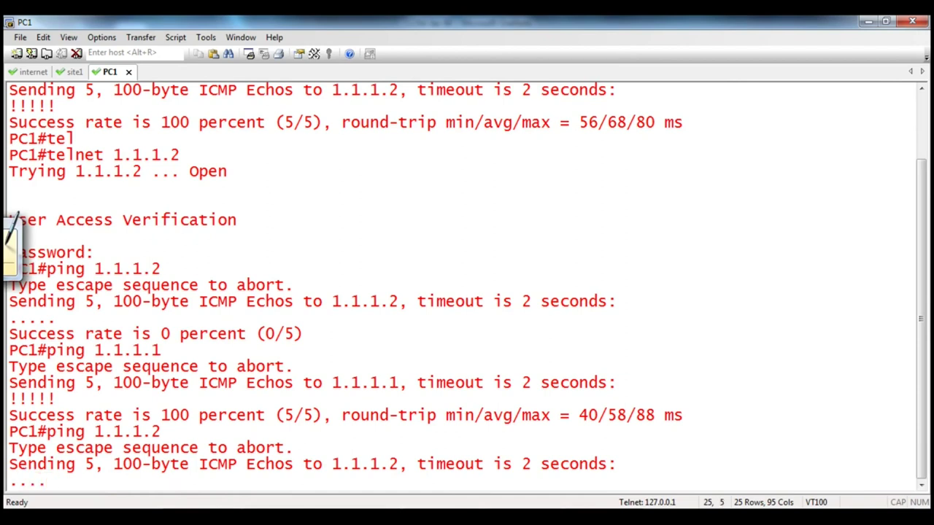
pyautogui.hotkey('alt', 'Tab')
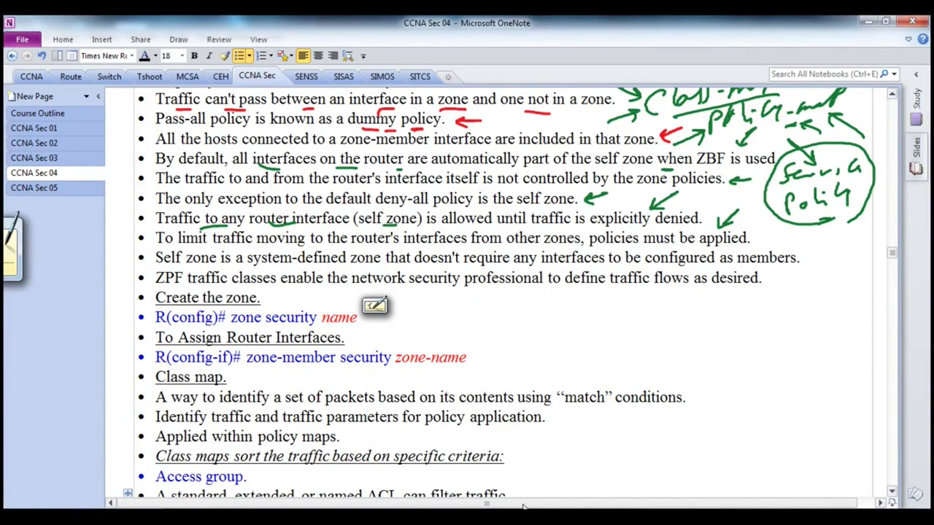
# Glance at the GNS3 lab topology, then return to the SecureCRT sessions
pyautogui.hotkey('alt', 'Tab')
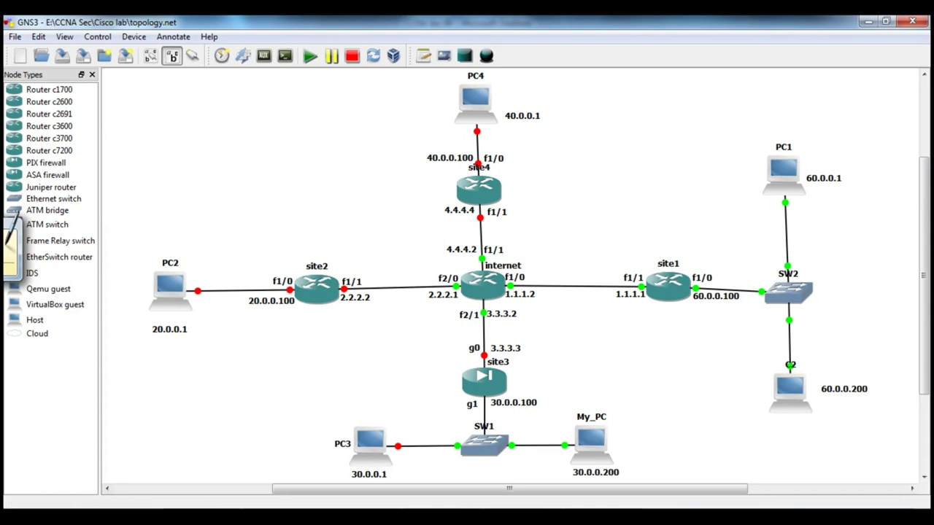
pyautogui.hotkey('alt', 'Tab')
# On site1, exit interface configuration and create the inspect class-map 'telnet-traffic'
pyautogui.click(73, 72)
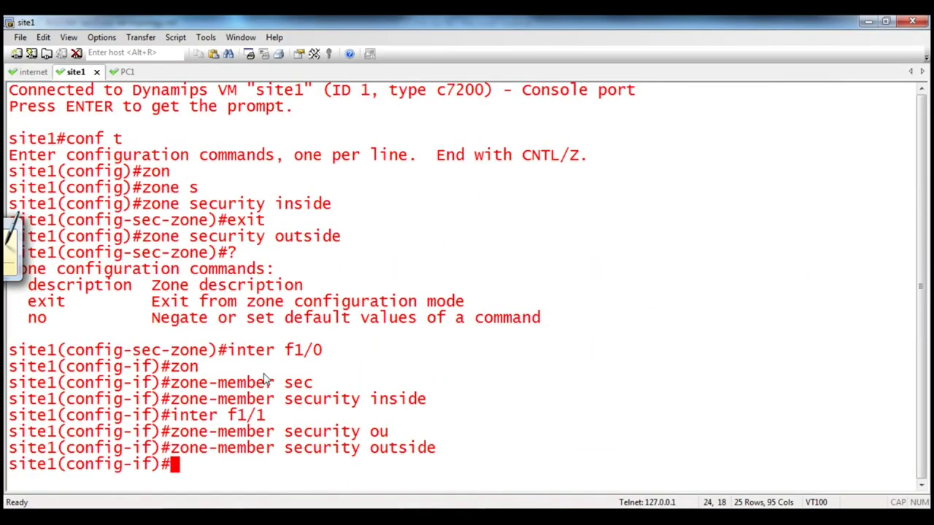
pyautogui.write('exit')
pyautogui.press('Return')
pyautogui.write('clas')
pyautogui.press('Tab')
pyautogui.write('ty')
pyautogui.press('Tab')
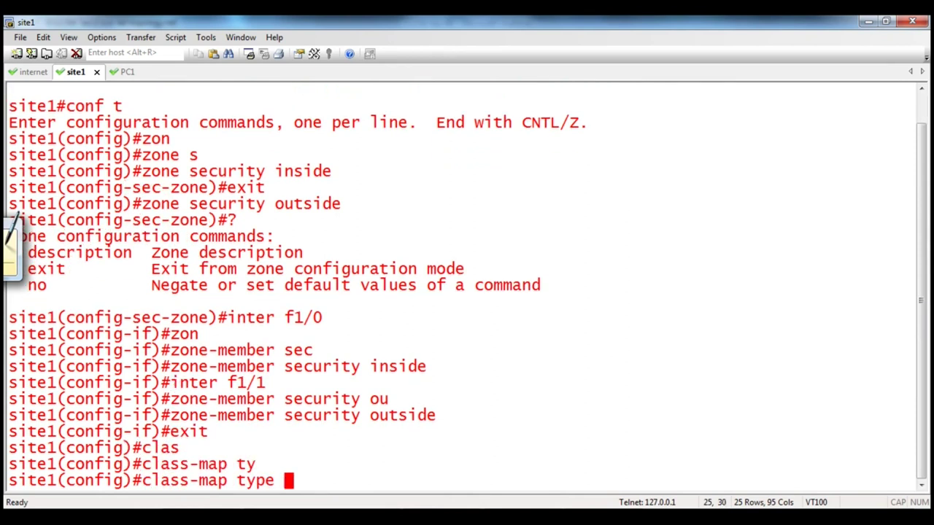
pyautogui.write('in')
pyautogui.press('Tab')
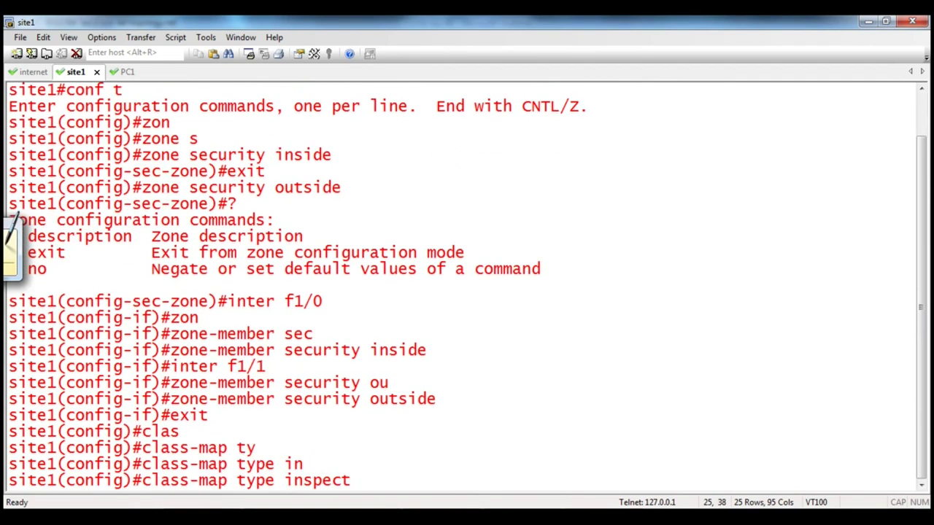
pyautogui.write('telnet')
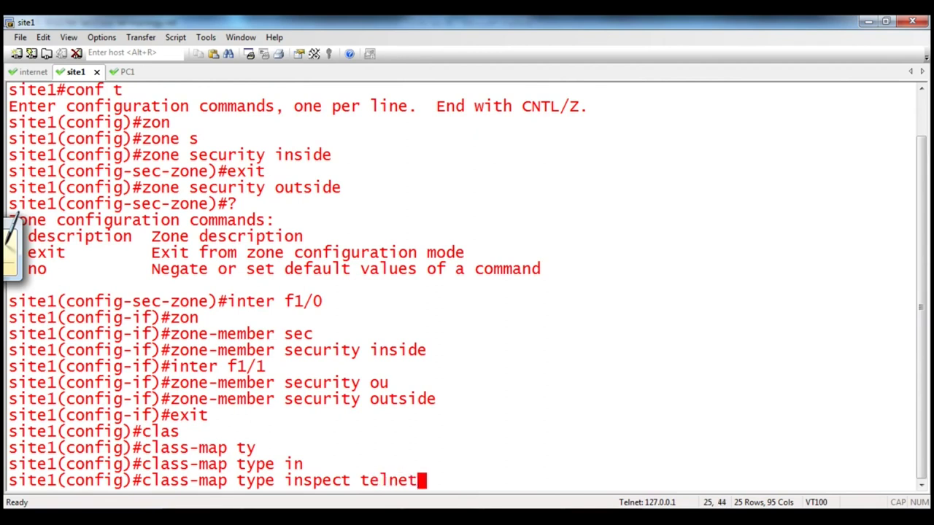
pyautogui.write('-traffic')
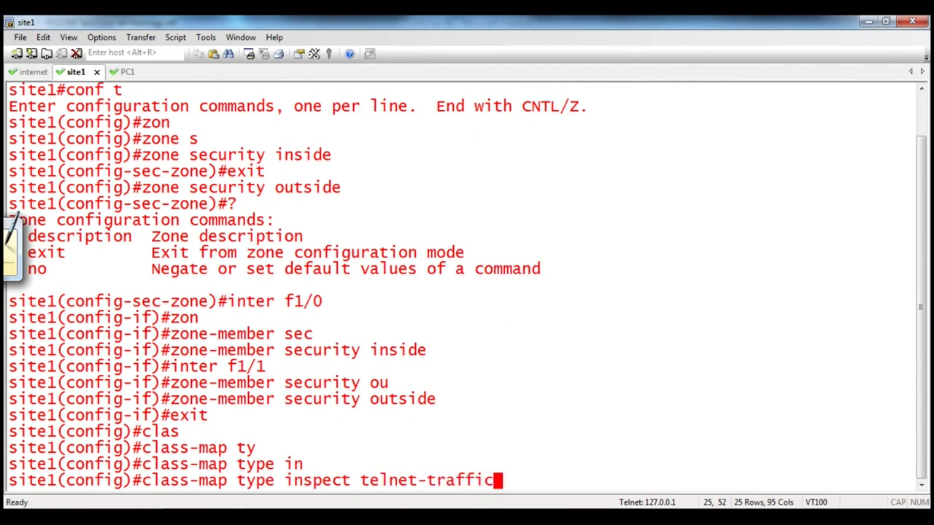
pyautogui.press('Return')
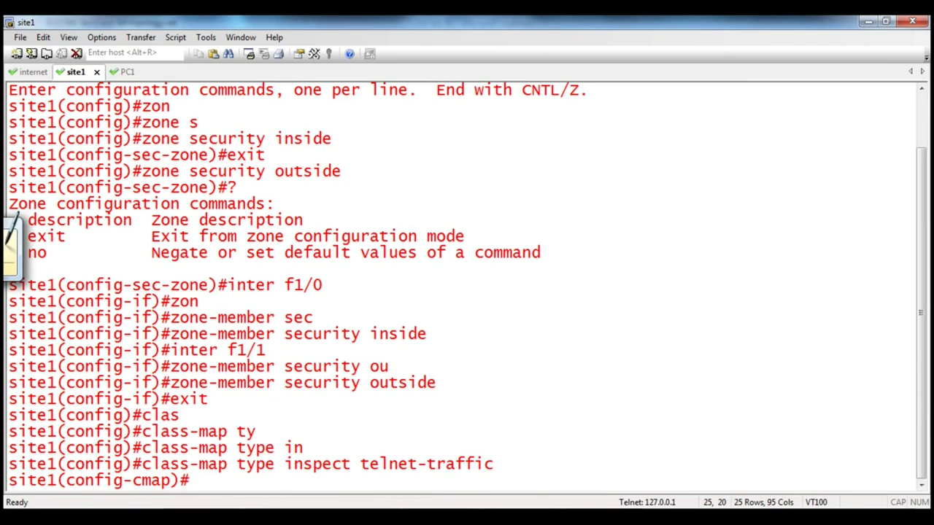
pyautogui.hotkey('alt', 'Tab')
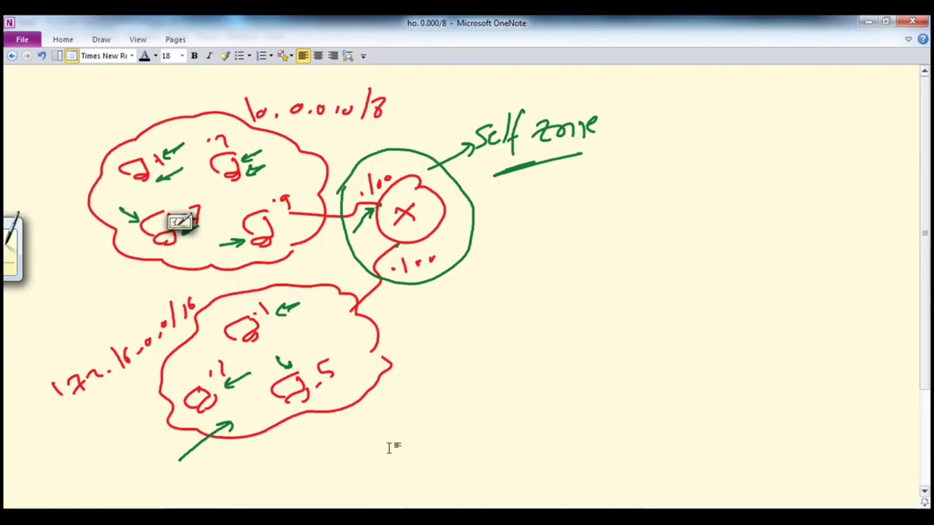
# Add a new blank page to the OneNote notebook from the Pages commands
pyautogui.hotkey('alt', 'Tab')
pyautogui.hotkey('alt', 'Tab')
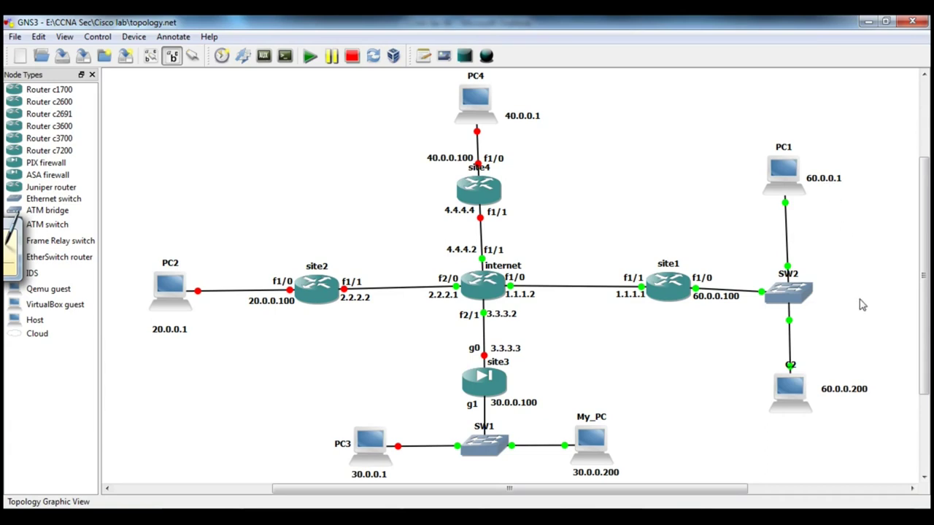
pyautogui.hotkey('alt', 'Tab')
pyautogui.hotkey('alt', 'Tab')
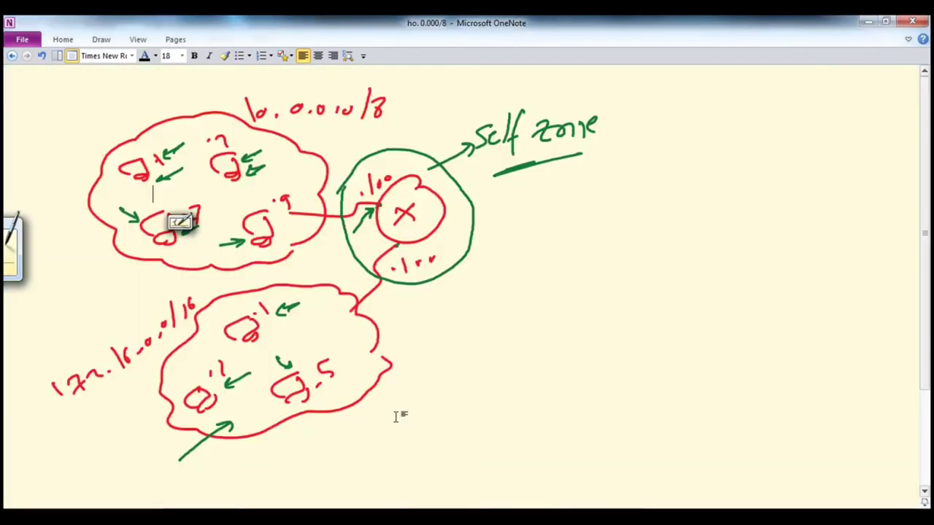
pyautogui.click(175, 39)
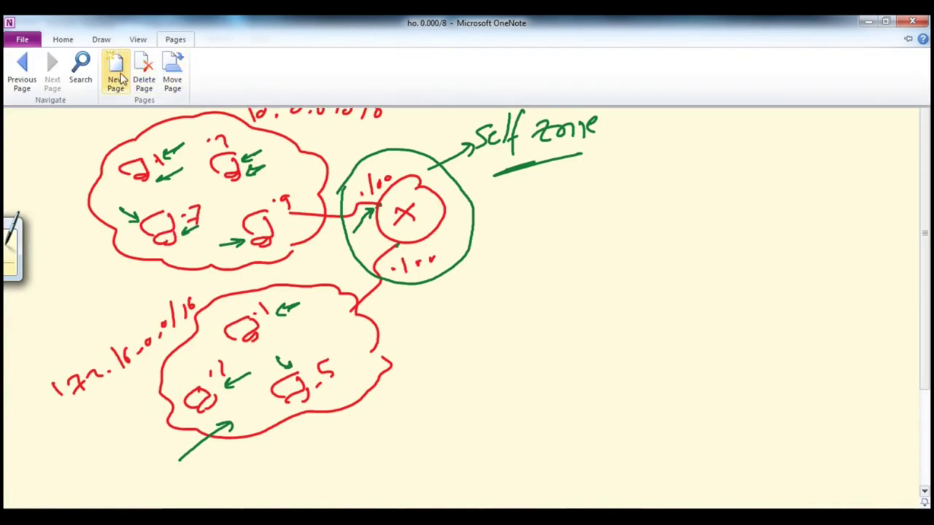
pyautogui.click(115, 73)
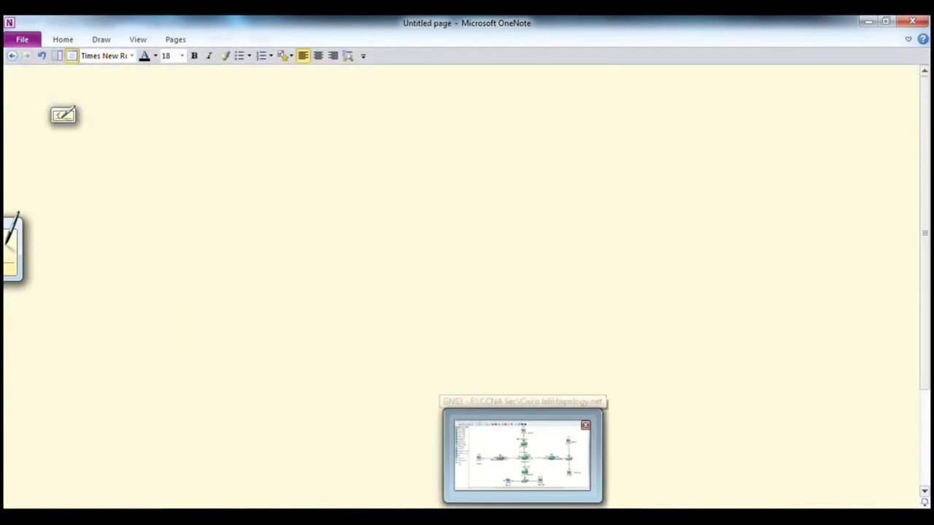
# Sketch the router with its inside link labelled 'inside' and '60'
pyautogui.moveTo(491, 211)
pyautogui.mouseDown()
pyautogui.moveTo(430, 259)
pyautogui.moveTo(483, 211)
pyautogui.mouseUp()
pyautogui.moveTo(455, 233)
pyautogui.mouseDown()
pyautogui.moveTo(475, 247)
pyautogui.moveTo(458, 247)
pyautogui.mouseUp()
pyautogui.moveTo(500, 237); pyautogui.dragTo(576, 246)
pyautogui.moveTo(564, 190)
pyautogui.mouseDown()
pyautogui.moveTo(562, 198)
pyautogui.moveTo(595, 196)
pyautogui.mouseUp()
pyautogui.click(565, 180)
pyautogui.click(575, 194)
pyautogui.click(601, 177)
pyautogui.moveTo(619, 184); pyautogui.dragTo(620, 187)
pyautogui.moveTo(630, 185); pyautogui.dragTo(634, 190)
pyautogui.moveTo(604, 133); pyautogui.dragTo(601, 149)
pyautogui.moveTo(620, 146); pyautogui.dragTo(617, 146)
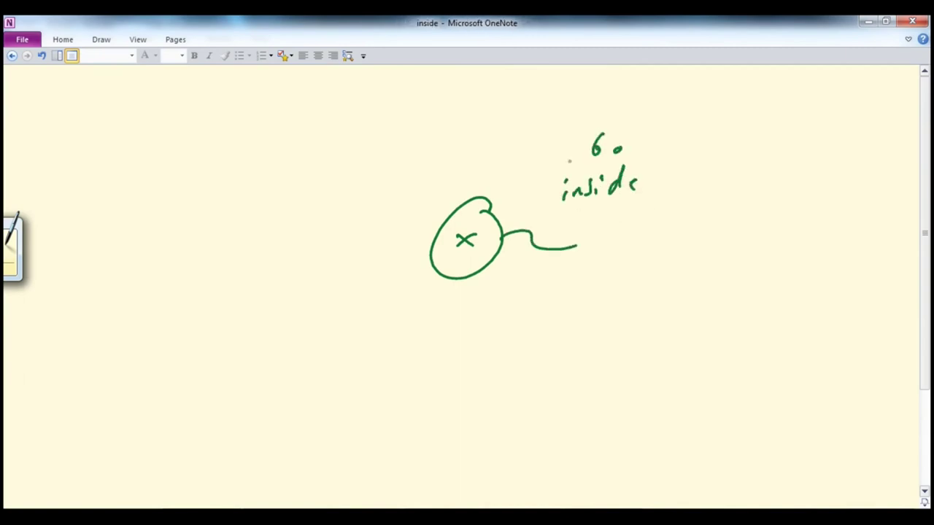
# Draw the outside link labelled 'outside' with address 1.1.1.0, undoing a stray stroke
pyautogui.moveTo(433, 241); pyautogui.dragTo(313, 255)
pyautogui.moveTo(295, 181)
pyautogui.mouseDown()
pyautogui.moveTo(284, 184)
pyautogui.moveTo(311, 182)
pyautogui.mouseUp()
pyautogui.moveTo(321, 162)
pyautogui.mouseDown()
pyautogui.moveTo(323, 185)
pyautogui.moveTo(342, 168)
pyautogui.mouseUp()
pyautogui.click(349, 175)
pyautogui.moveTo(341, 177)
pyautogui.mouseDown()
pyautogui.moveTo(337, 185)
pyautogui.moveTo(353, 171)
pyautogui.mouseUp()
pyautogui.moveTo(363, 172)
pyautogui.mouseDown()
pyautogui.moveTo(372, 147)
pyautogui.moveTo(390, 159)
pyautogui.mouseUp()
pyautogui.moveTo(291, 216); pyautogui.dragTo(299, 226)
pyautogui.click(314, 224)
pyautogui.moveTo(330, 205)
pyautogui.mouseDown()
pyautogui.moveTo(336, 219)
pyautogui.moveTo(395, 215)
pyautogui.mouseUp()
pyautogui.click(347, 214)
pyautogui.moveTo(405, 201); pyautogui.dragTo(404, 211)
pyautogui.click(409, 210)
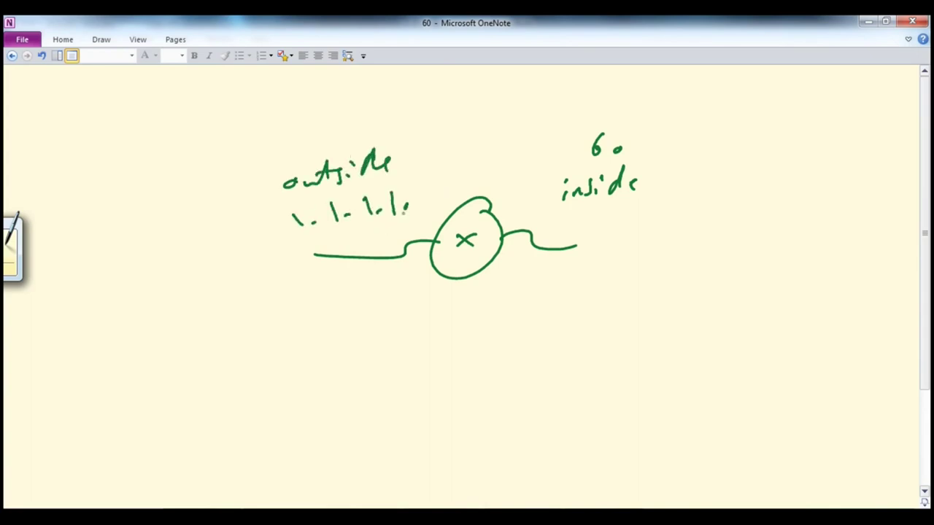
pyautogui.hotkey('ctrl', 'z')
pyautogui.hotkey('ctrl', 'z')
pyautogui.hotkey('ctrl', 'z')
pyautogui.moveTo(398, 199); pyautogui.dragTo(397, 201)
# Handwrite 'telnet-traffic' below the router and underline it
pyautogui.moveTo(400, 338)
pyautogui.mouseDown()
pyautogui.moveTo(395, 372)
pyautogui.moveTo(414, 350)
pyautogui.mouseUp()
pyautogui.moveTo(406, 362)
pyautogui.mouseDown()
pyautogui.moveTo(440, 346)
pyautogui.moveTo(459, 361)
pyautogui.mouseUp()
pyautogui.moveTo(452, 342); pyautogui.dragTo(479, 339)
pyautogui.moveTo(490, 318); pyautogui.dragTo(487, 344)
pyautogui.moveTo(485, 330); pyautogui.dragTo(523, 334)
pyautogui.moveTo(544, 299)
pyautogui.mouseDown()
pyautogui.moveTo(518, 349)
pyautogui.moveTo(527, 347)
pyautogui.mouseUp()
pyautogui.moveTo(527, 328); pyautogui.dragTo(557, 330)
pyautogui.click(547, 315)
pyautogui.moveTo(464, 377); pyautogui.dragTo(520, 362)
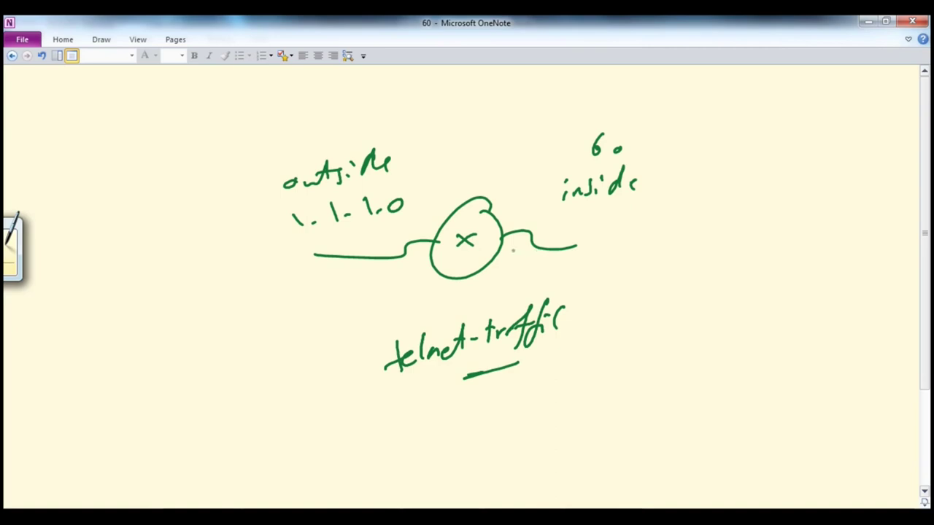
# Draw an arrow at telnet-traffic and write 'mat' beside it
pyautogui.moveTo(590, 276); pyautogui.dragTo(568, 298)
pyautogui.moveTo(569, 288); pyautogui.dragTo(578, 297)
pyautogui.moveTo(619, 337)
pyautogui.mouseDown()
pyautogui.moveTo(664, 306)
pyautogui.moveTo(677, 312)
pyautogui.mouseUp()
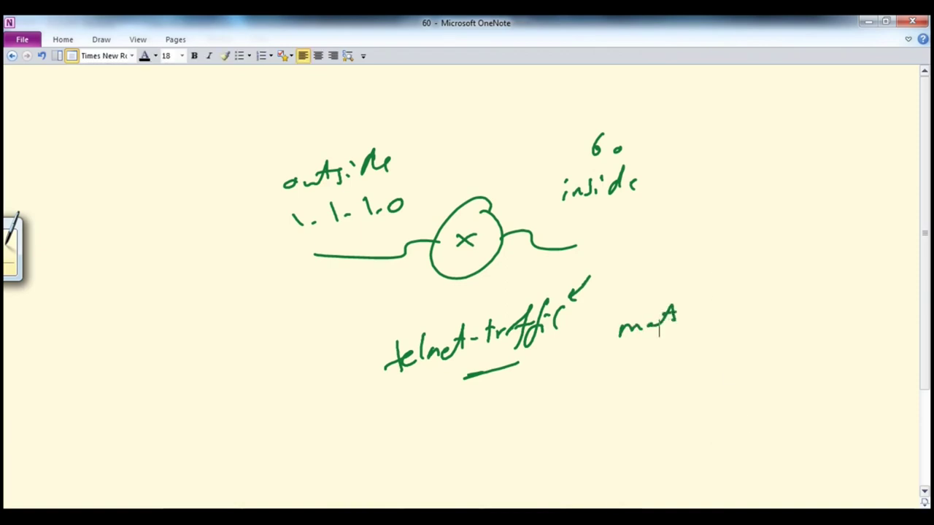
pyautogui.hotkey('alt', 'Tab')
# Add 'match protocol telnet' to site1's telnet-traffic class-map
pyautogui.write('mat')
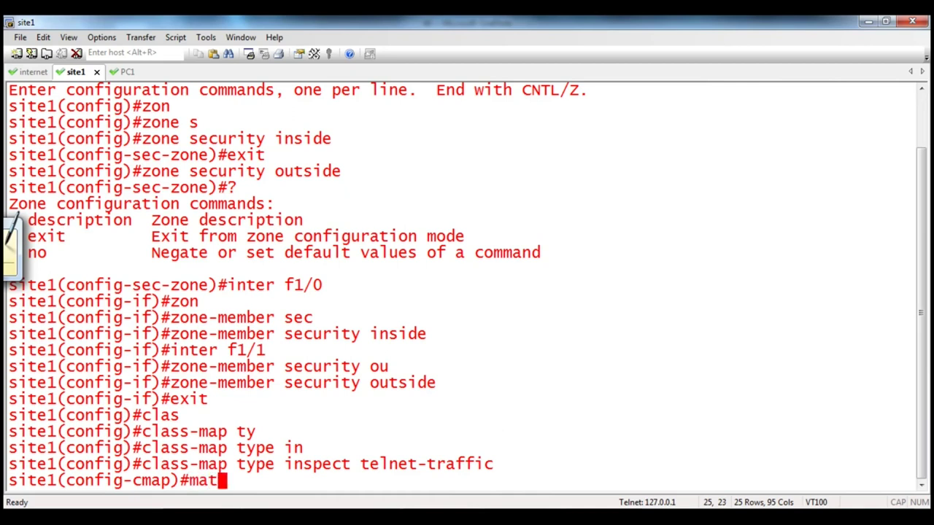
pyautogui.press('Tab')
pyautogui.write('pr')
pyautogui.press('Tab')
pyautogui.write('telnet')
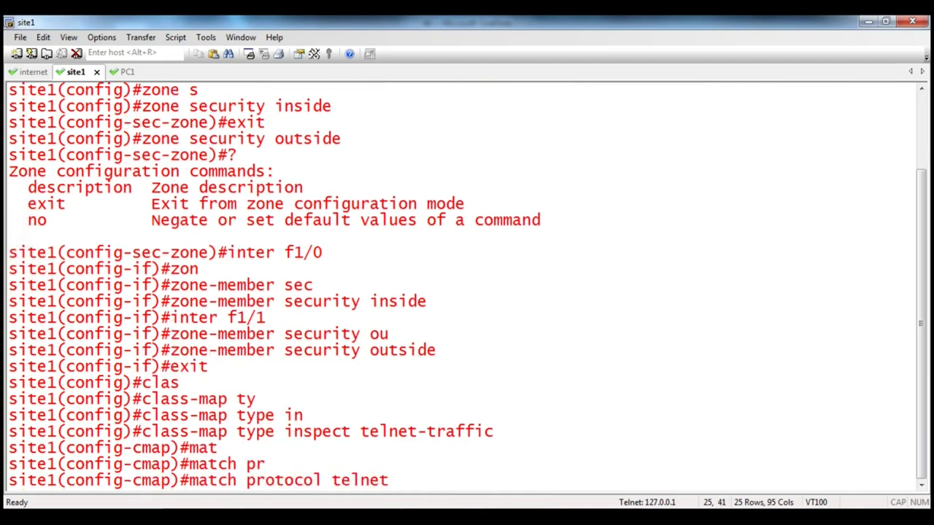
pyautogui.press('Return')
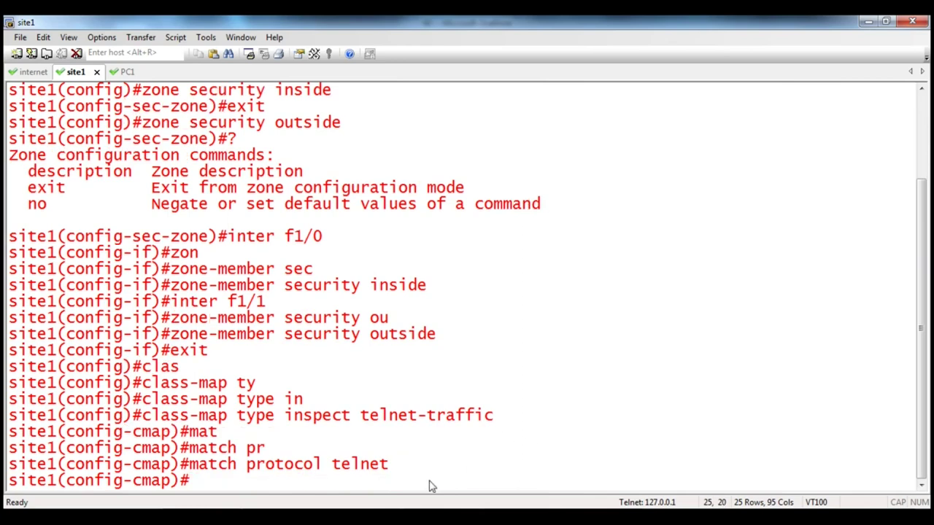
pyautogui.hotkey('alt', 'Tab')
pyautogui.hotkey('alt', 'Tab')
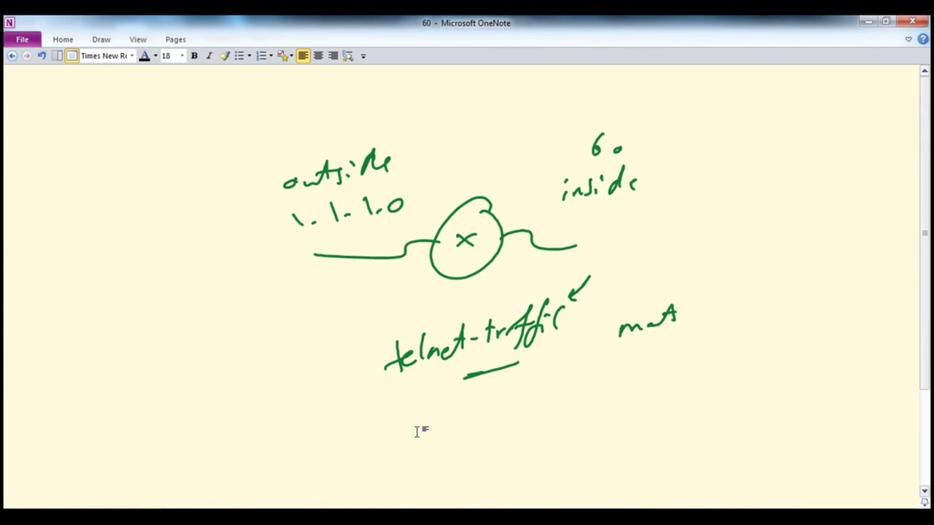
# Write the host address '6..11' beside the inside label
pyautogui.moveTo(670, 174)
pyautogui.mouseDown()
pyautogui.moveTo(705, 162)
pyautogui.moveTo(698, 191)
pyautogui.mouseUp()
pyautogui.click(698, 138)
pyautogui.click(704, 139)
pyautogui.moveTo(728, 118); pyautogui.dragTo(729, 131)
pyautogui.moveTo(752, 120); pyautogui.dragTo(758, 135)
# Add host numbers .7 and .3, circle .7, underline .3, and draw arrows from 60 to the address
pyautogui.click(717, 221)
pyautogui.moveTo(732, 214); pyautogui.dragTo(738, 226)
pyautogui.click(730, 287)
pyautogui.moveTo(747, 275); pyautogui.dragTo(742, 297)
pyautogui.moveTo(726, 316); pyautogui.dragTo(760, 311)
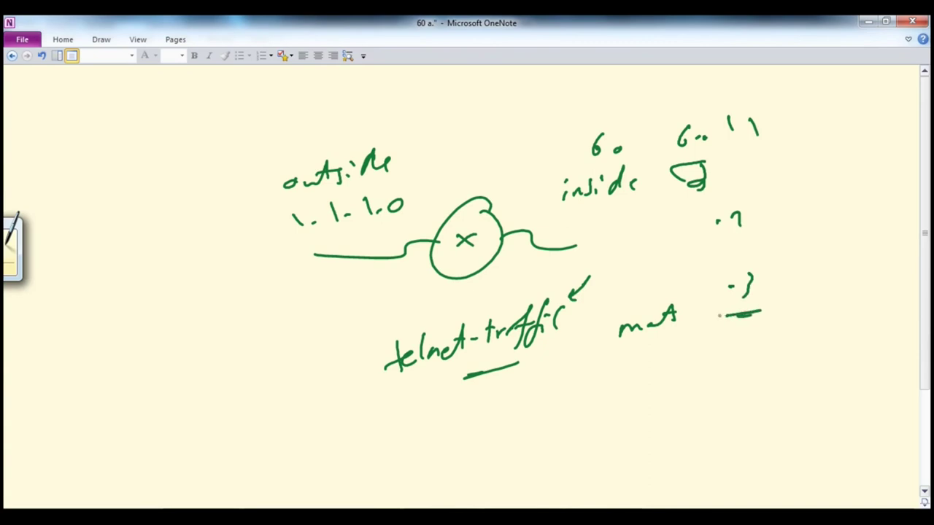
pyautogui.moveTo(617, 109); pyautogui.dragTo(673, 136)
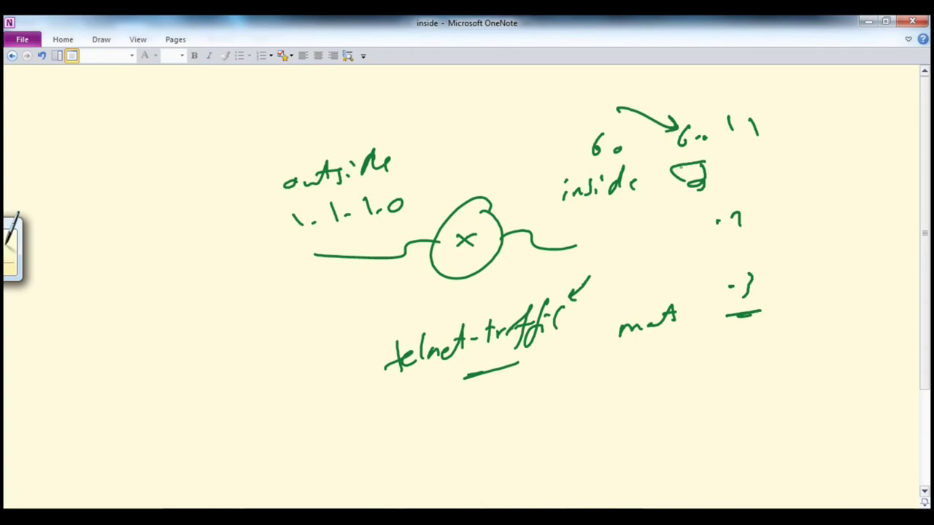
pyautogui.moveTo(736, 237); pyautogui.dragTo(724, 242)
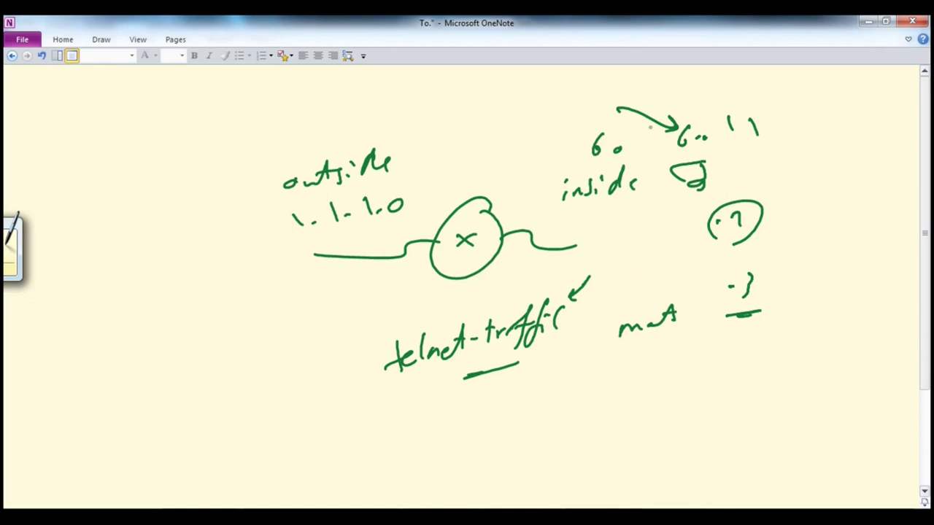
pyautogui.moveTo(805, 104)
pyautogui.mouseDown()
pyautogui.moveTo(774, 126)
pyautogui.moveTo(793, 131)
pyautogui.mouseUp()
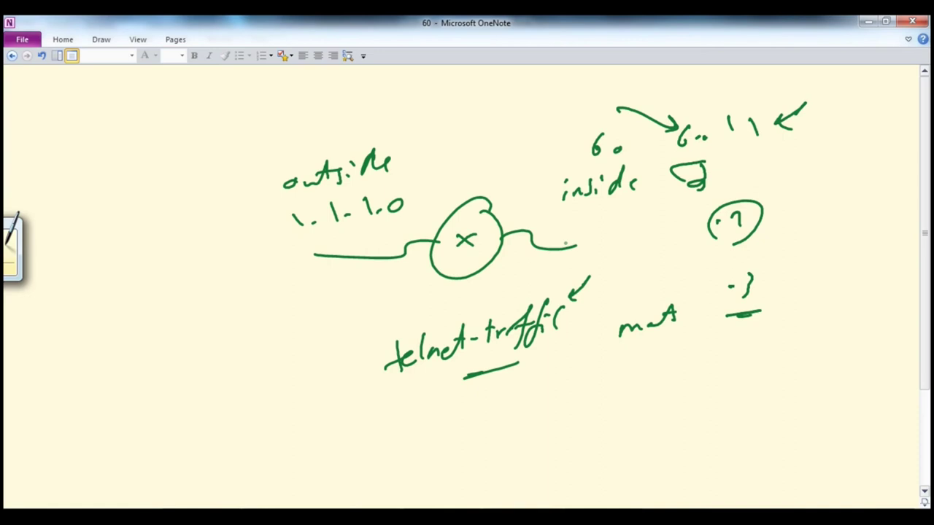
pyautogui.hotkey('alt', 'Tab')
pyautogui.scroll(-5, 346, 408)
pyautogui.scroll(-9, 346, 409)
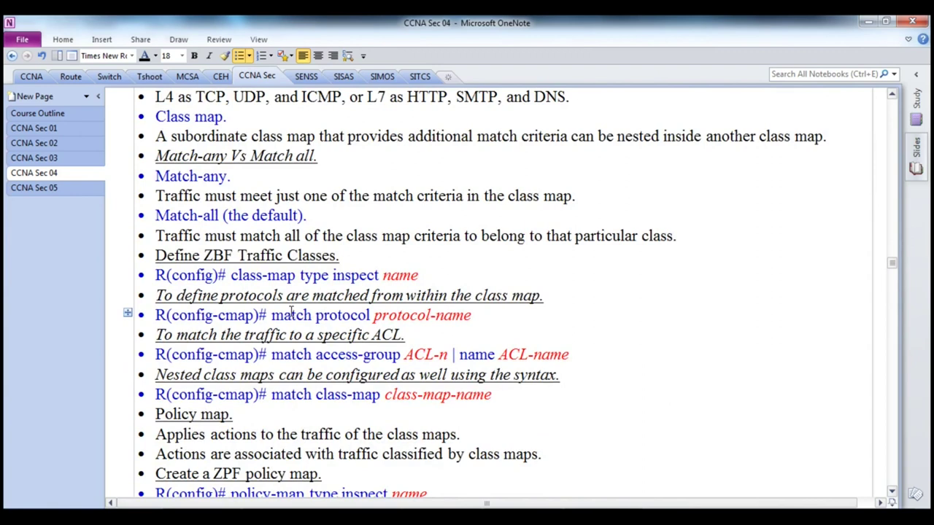
pyautogui.moveTo(292, 311); pyautogui.dragTo(345, 315)
pyautogui.moveTo(291, 355); pyautogui.dragTo(375, 354)
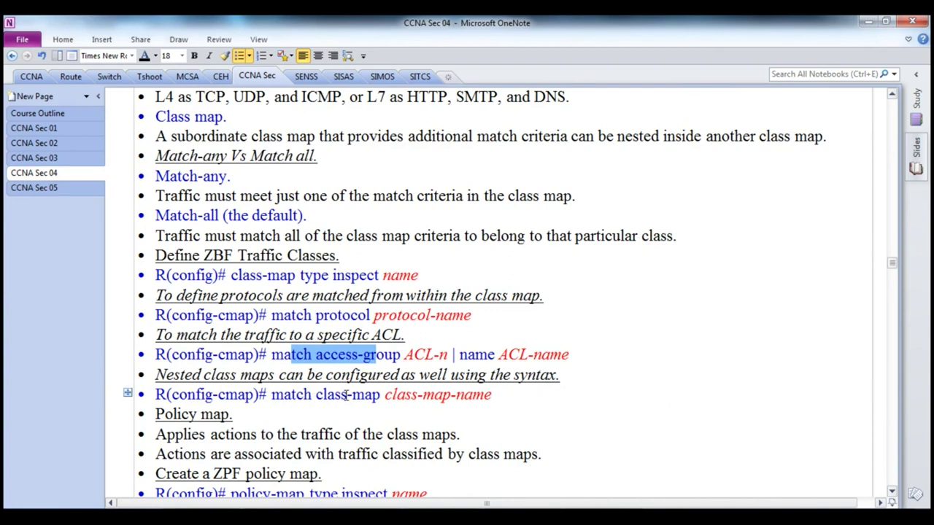
pyautogui.click(347, 395)
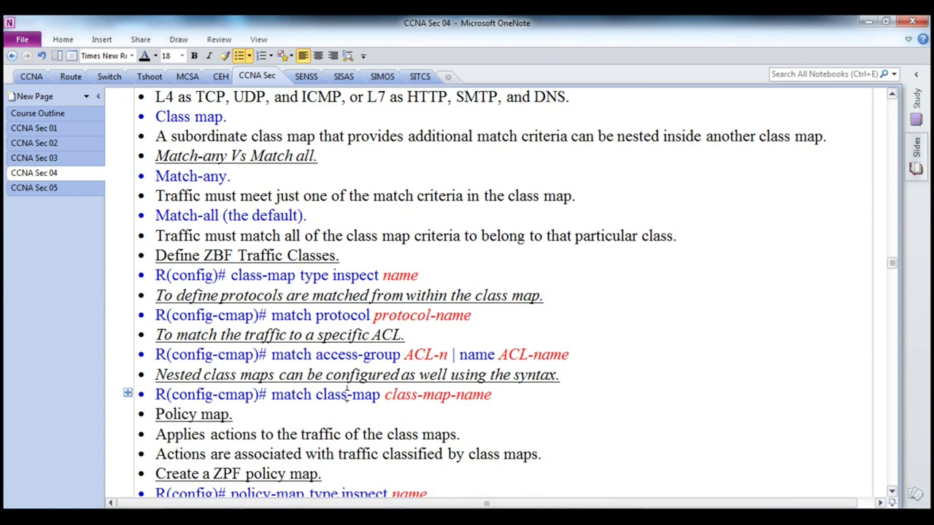
pyautogui.click(257, 171)
pyautogui.moveTo(231, 180); pyautogui.dragTo(187, 177)
pyautogui.click(197, 214)
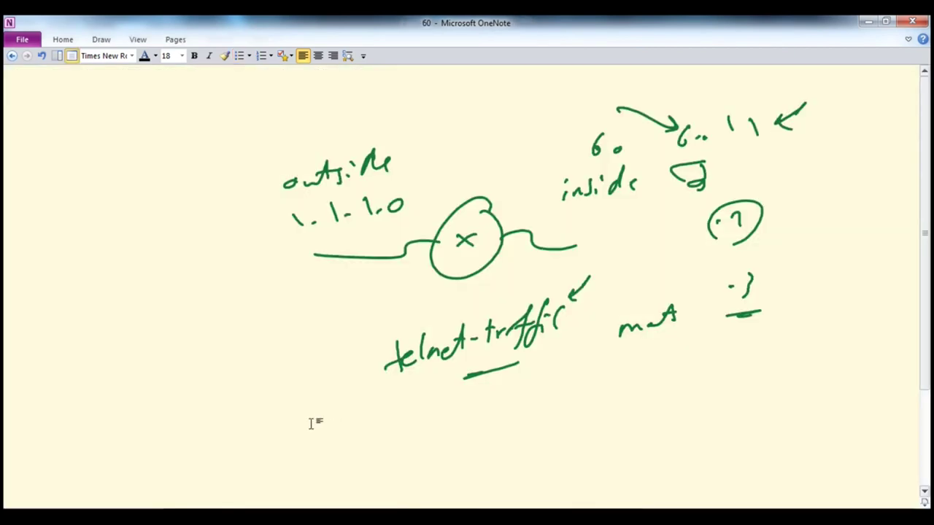
# Write 'access-group 5' and 'match protocol telnet' at lower left with arrows beside them
pyautogui.moveTo(109, 375)
pyautogui.mouseDown()
pyautogui.moveTo(134, 366)
pyautogui.moveTo(166, 374)
pyautogui.moveTo(194, 358)
pyautogui.moveTo(213, 363)
pyautogui.moveTo(228, 340)
pyautogui.moveTo(272, 345)
pyautogui.mouseUp()
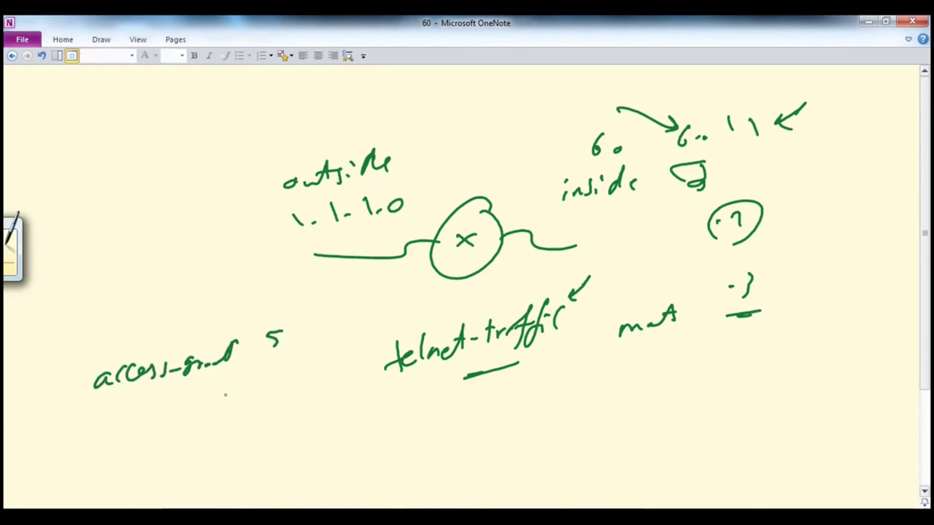
pyautogui.moveTo(96, 441)
pyautogui.mouseDown()
pyautogui.moveTo(141, 420)
pyautogui.moveTo(180, 420)
pyautogui.moveTo(235, 380)
pyautogui.moveTo(247, 390)
pyautogui.moveTo(277, 377)
pyautogui.moveTo(317, 369)
pyautogui.mouseUp()
pyautogui.moveTo(307, 379)
pyautogui.mouseDown()
pyautogui.moveTo(329, 356)
pyautogui.moveTo(337, 363)
pyautogui.moveTo(357, 354)
pyautogui.moveTo(360, 343)
pyautogui.mouseUp()
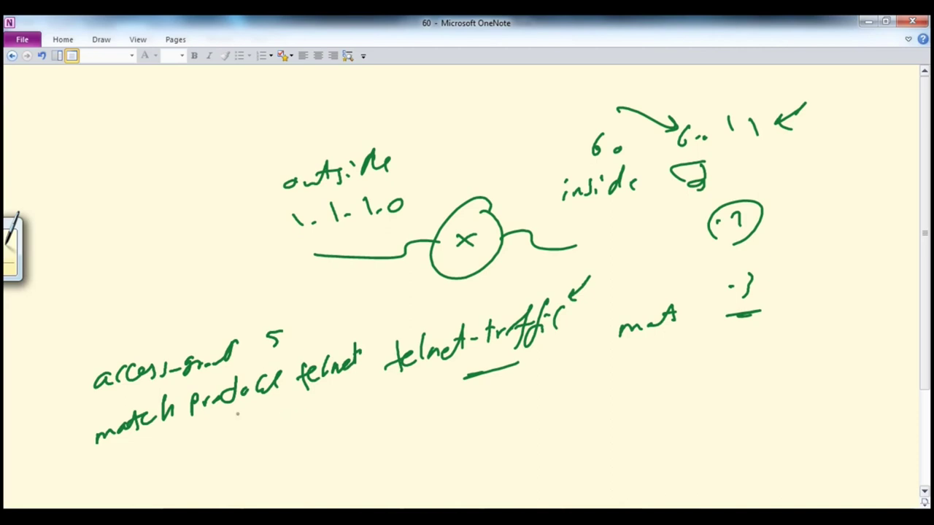
pyautogui.moveTo(36, 369)
pyautogui.mouseDown()
pyautogui.moveTo(74, 368)
pyautogui.moveTo(71, 378)
pyautogui.mouseUp()
pyautogui.moveTo(51, 465); pyautogui.dragTo(77, 459)
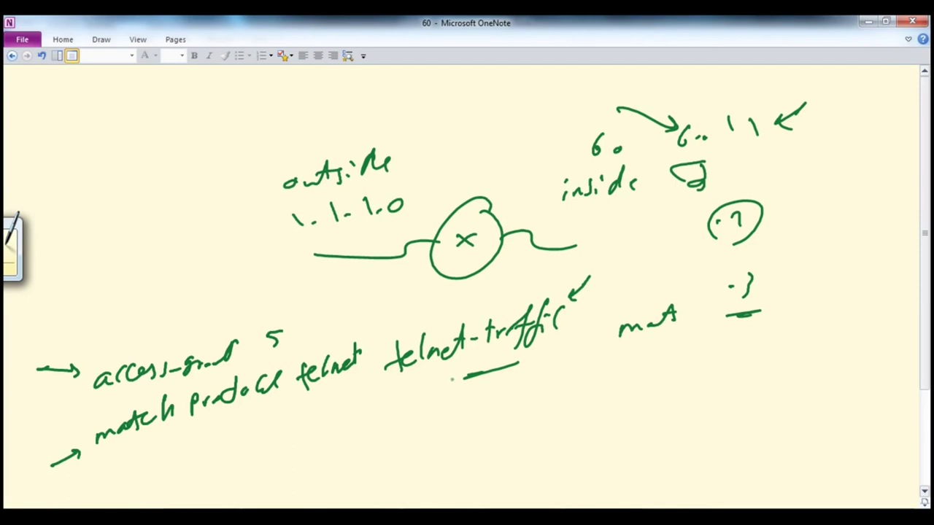
# Write an underlined 'All' below telnet-traffic and draw arrows at the two match lines
pyautogui.moveTo(462, 456)
pyautogui.mouseDown()
pyautogui.moveTo(481, 454)
pyautogui.moveTo(487, 437)
pyautogui.mouseUp()
pyautogui.moveTo(495, 421)
pyautogui.mouseDown()
pyautogui.moveTo(480, 452)
pyautogui.moveTo(504, 438)
pyautogui.mouseUp()
pyautogui.moveTo(487, 455); pyautogui.dragTo(511, 443)
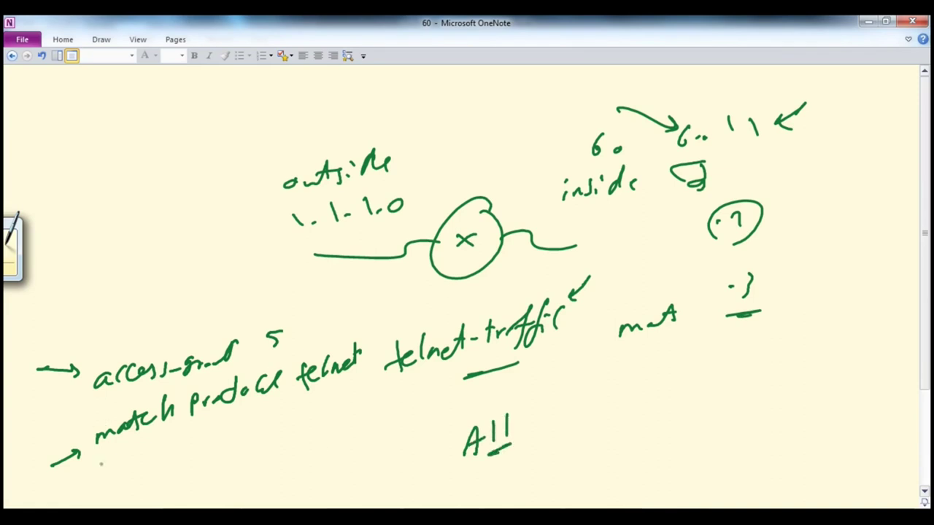
pyautogui.moveTo(94, 478); pyautogui.dragTo(117, 445)
pyautogui.moveTo(102, 456)
pyautogui.mouseDown()
pyautogui.moveTo(118, 446)
pyautogui.moveTo(119, 463)
pyautogui.mouseUp()
pyautogui.moveTo(81, 334); pyautogui.dragTo(109, 359)
pyautogui.moveTo(104, 343)
pyautogui.mouseDown()
pyautogui.moveTo(110, 356)
pyautogui.moveTo(90, 362)
pyautogui.mouseUp()
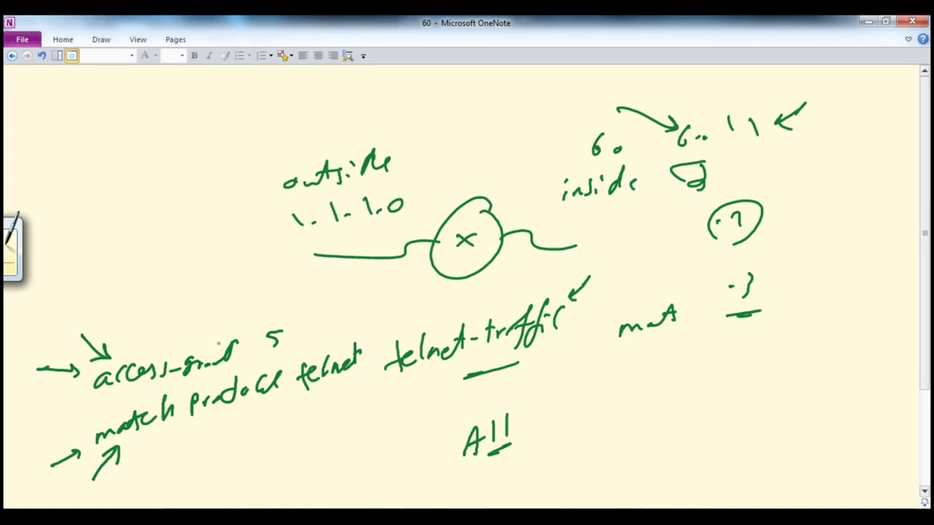
# Write 'any' above access-group and add arrows at the 5, protocol telnet and All
pyautogui.moveTo(121, 274)
pyautogui.mouseDown()
pyautogui.moveTo(118, 290)
pyautogui.moveTo(142, 273)
pyautogui.moveTo(143, 291)
pyautogui.mouseUp()
pyautogui.moveTo(132, 307); pyautogui.dragTo(146, 297)
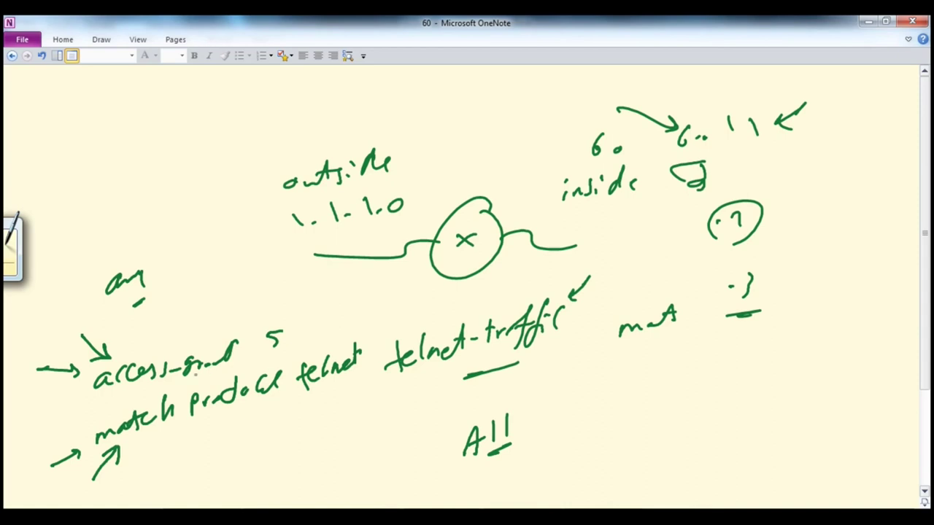
pyautogui.moveTo(314, 307); pyautogui.dragTo(289, 328)
pyautogui.moveTo(289, 321); pyautogui.dragTo(306, 327)
pyautogui.moveTo(254, 441); pyautogui.dragTo(282, 413)
pyautogui.moveTo(269, 417)
pyautogui.mouseDown()
pyautogui.moveTo(283, 412)
pyautogui.moveTo(281, 427)
pyautogui.mouseUp()
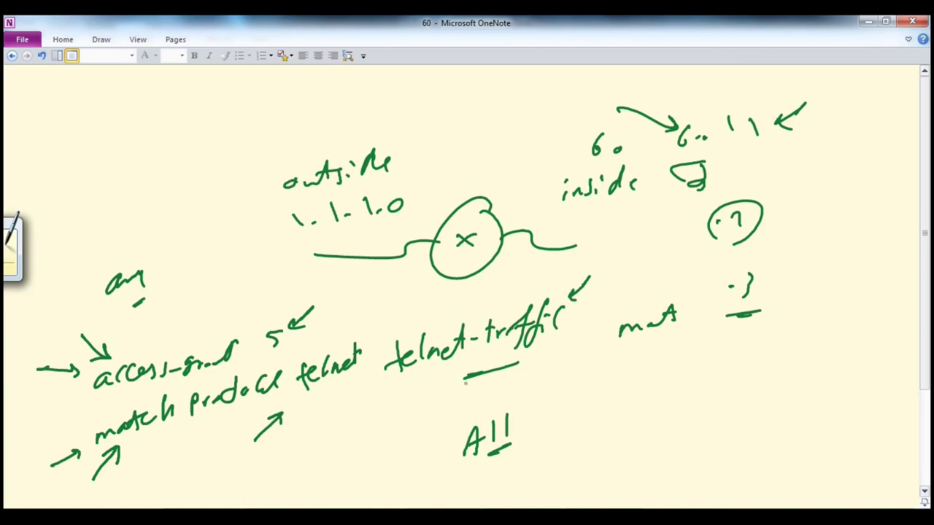
pyautogui.moveTo(557, 412); pyautogui.dragTo(525, 421)
pyautogui.moveTo(536, 414); pyautogui.dragTo(536, 426)
# Highlight the 'Match-all (the default)' note, then return to the site1 terminal
pyautogui.click(520, 438)
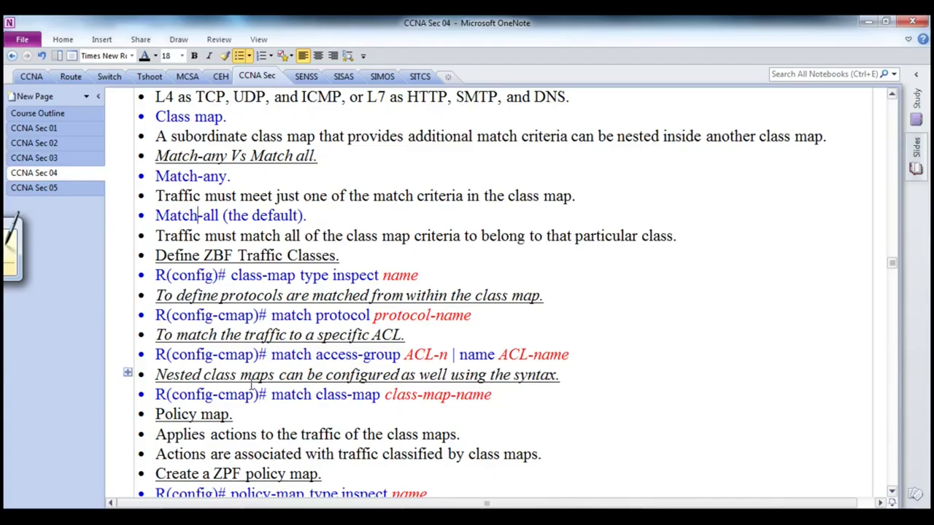
pyautogui.click(198, 215)
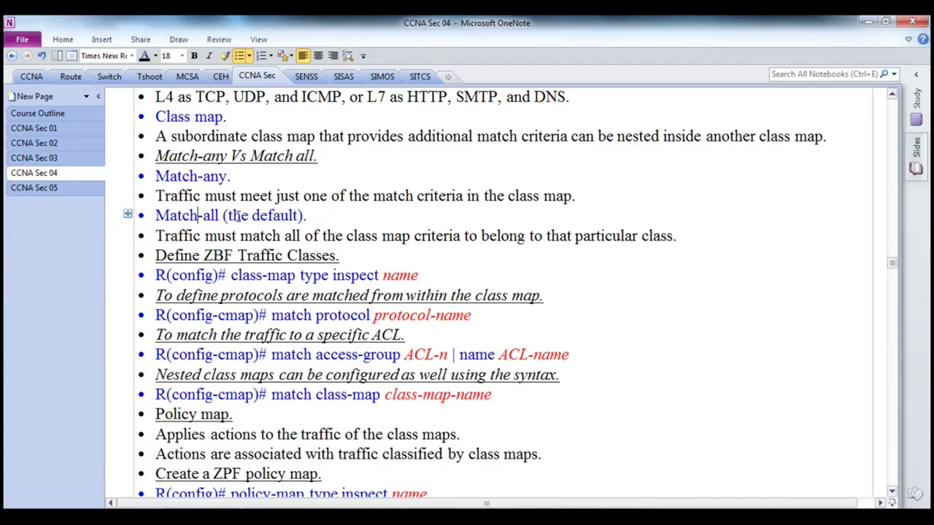
pyautogui.moveTo(228, 215); pyautogui.dragTo(269, 215)
pyautogui.click(217, 235)
pyautogui.hotkey('alt', 'Tab')
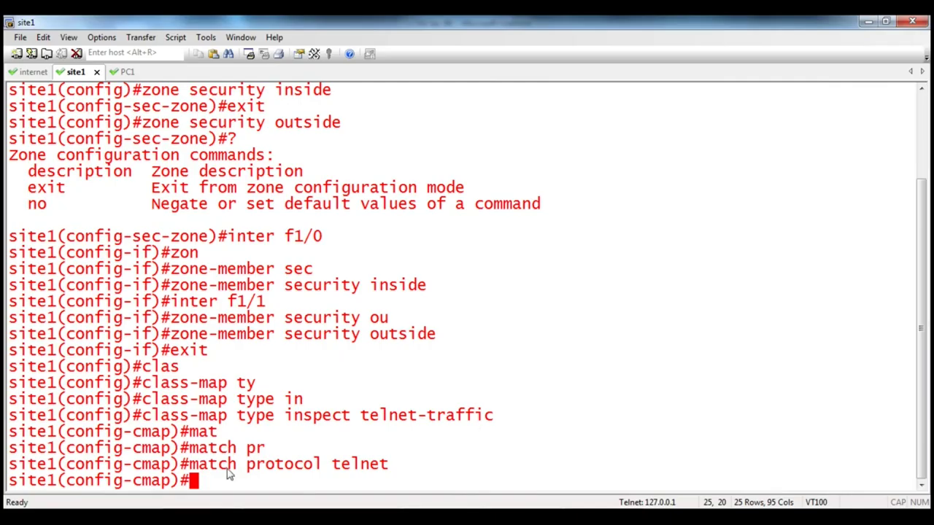
# Highlight the match protocol telnet line on site1, then return to the OneNote sketch
pyautogui.moveTo(191, 464); pyautogui.dragTo(347, 465)
pyautogui.click(380, 468)
pyautogui.hotkey('alt', 'Tab')
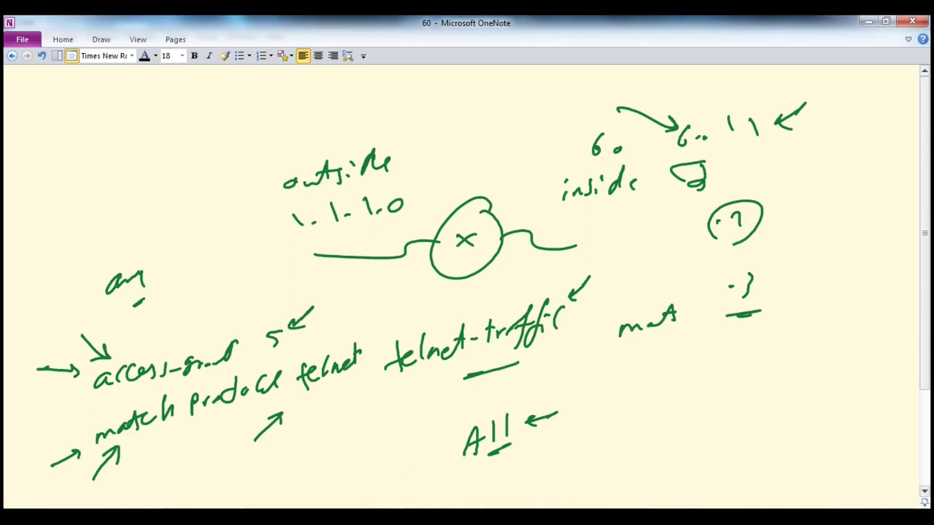
# Leave class-map mode and create the inspect-type policy-map inspect-telnet on site1
pyautogui.hotkey('alt', 'Tab')
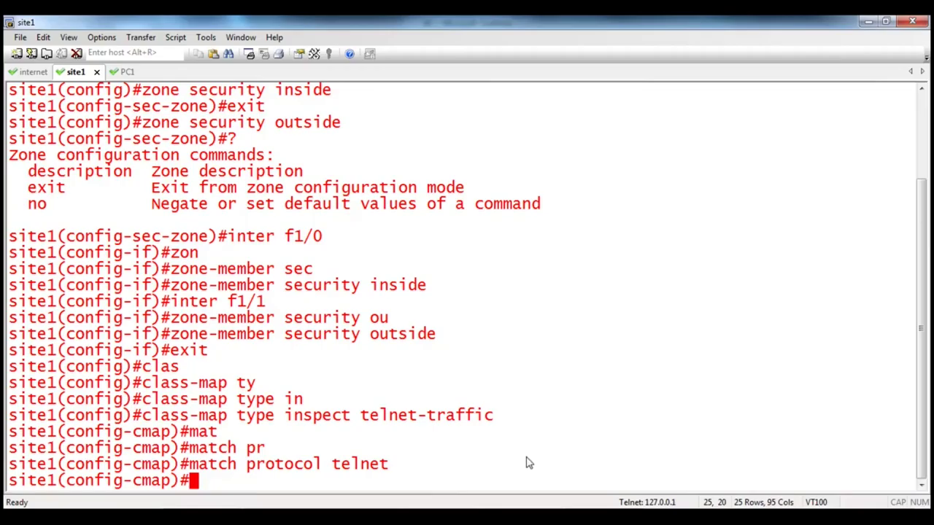
pyautogui.write('exit')
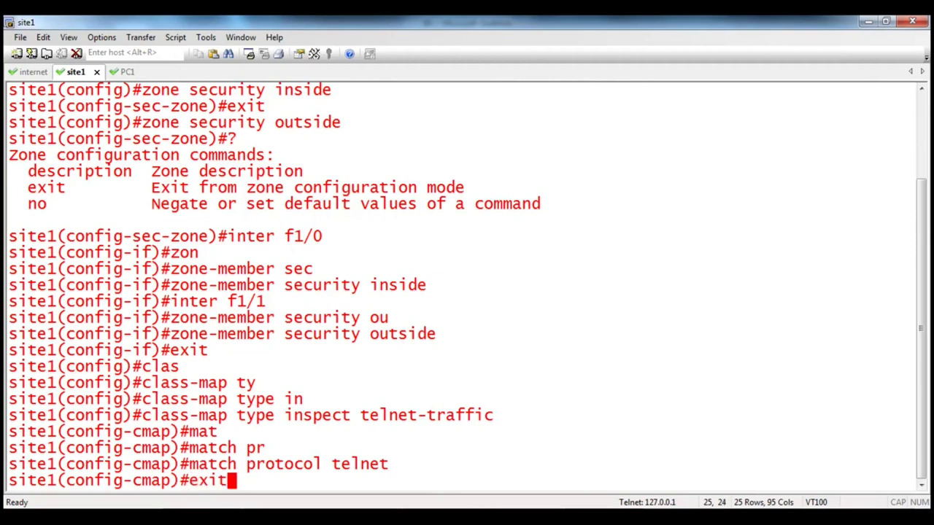
pyautogui.press('Return')
pyautogui.write('polic')
pyautogui.press('Tab')
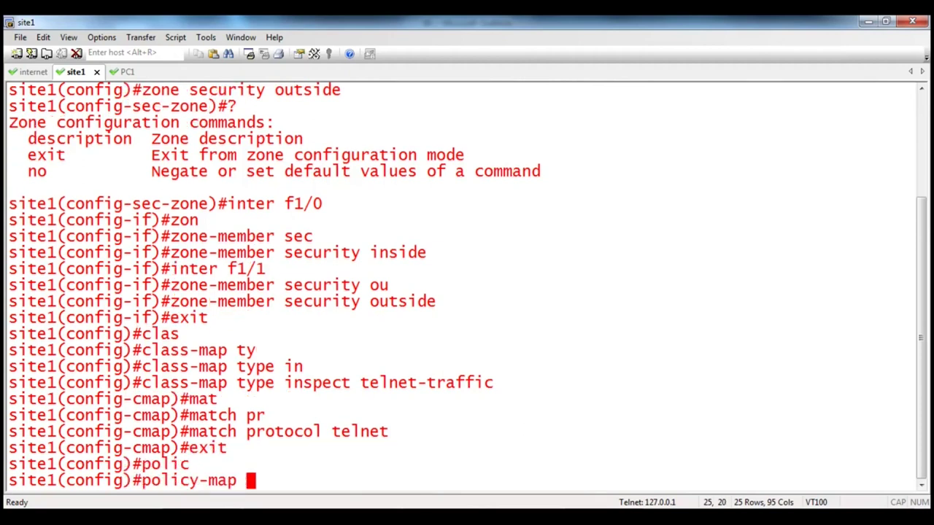
pyautogui.write('ty')
pyautogui.press('Tab')
pyautogui.write('in')
pyautogui.press('Tab')
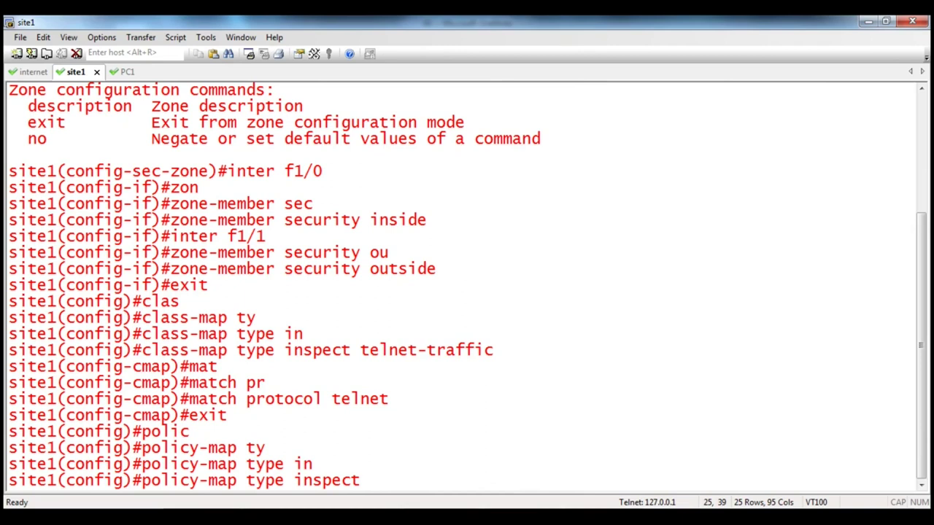
pyautogui.write('inspect-')
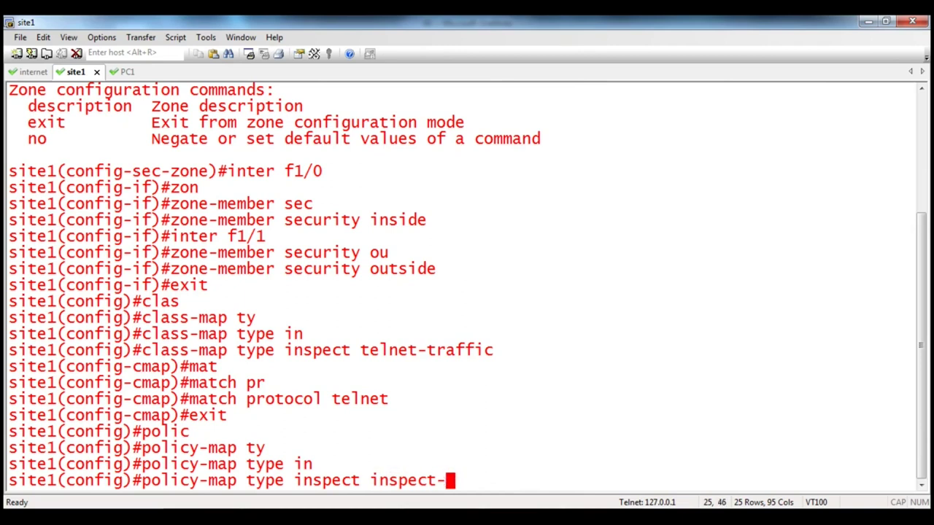
pyautogui.write('telnet')
pyautogui.press('Return')
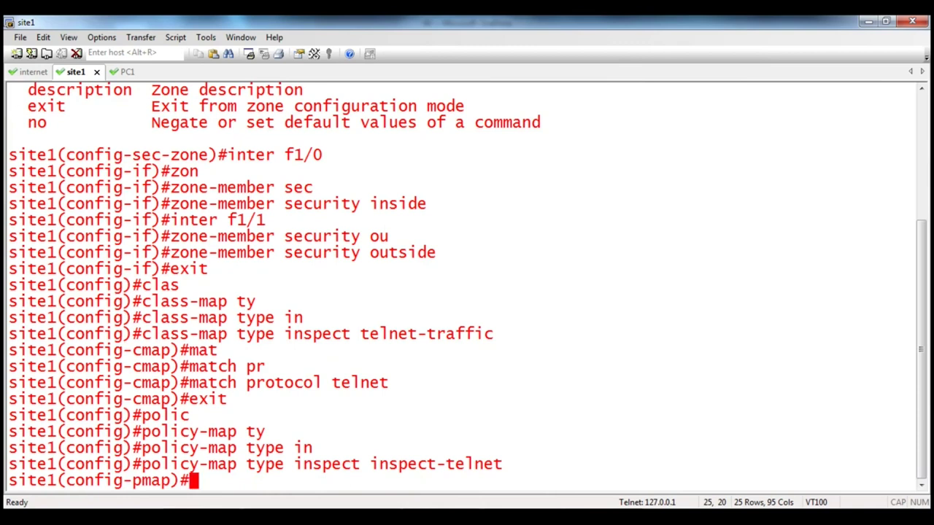
# Add class type inspect telnet-traffic to the policy, pasting the class-map name from the terminal
pyautogui.write('clas')
pyautogui.press('Tab')
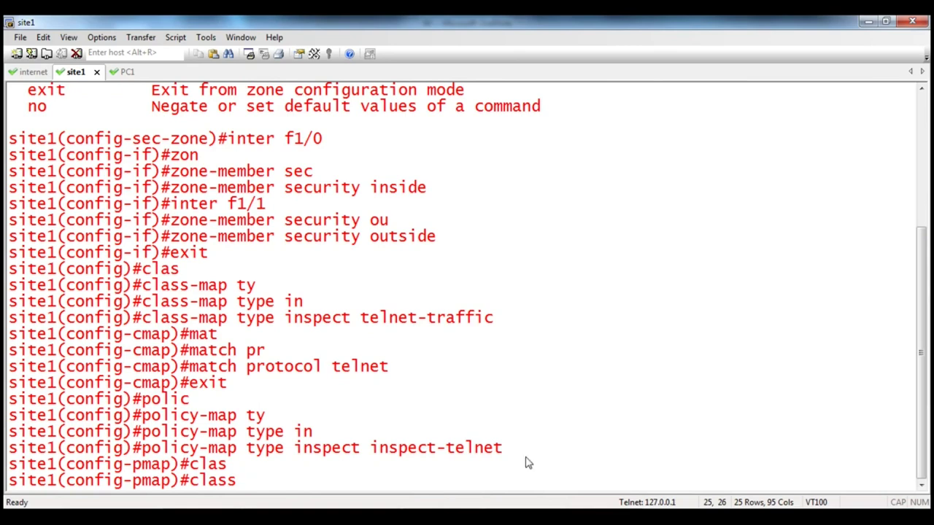
pyautogui.hotkey('alt', 'Tab')
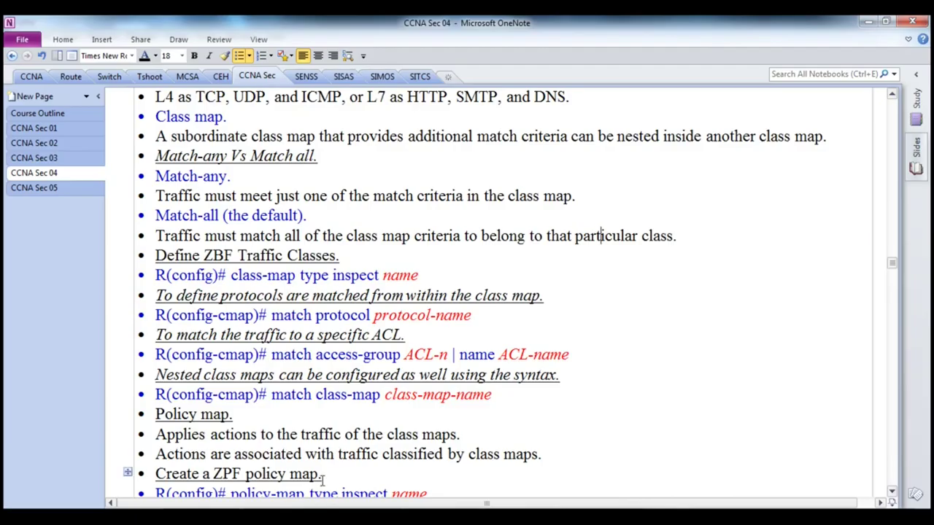
pyautogui.scroll(-1, 327, 441)
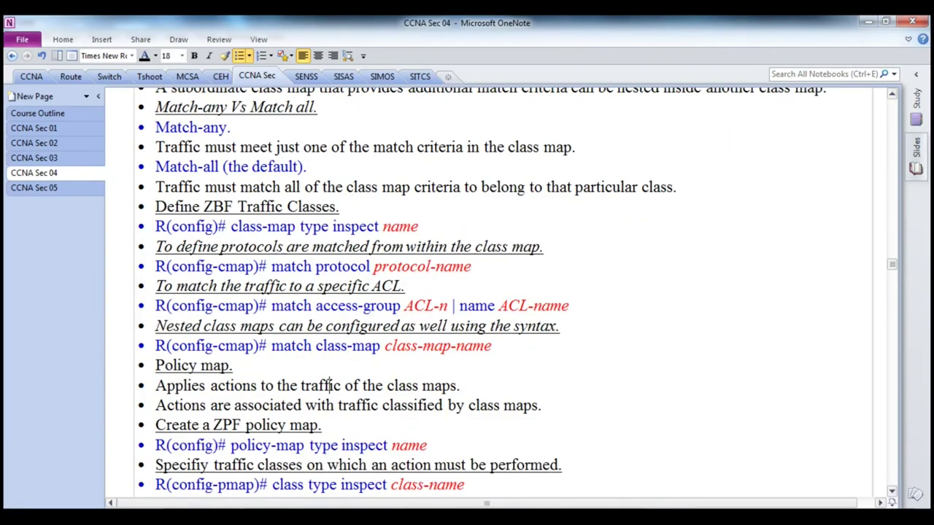
pyautogui.hotkey('alt', 'Tab')
pyautogui.write('ty')
pyautogui.press('Tab')
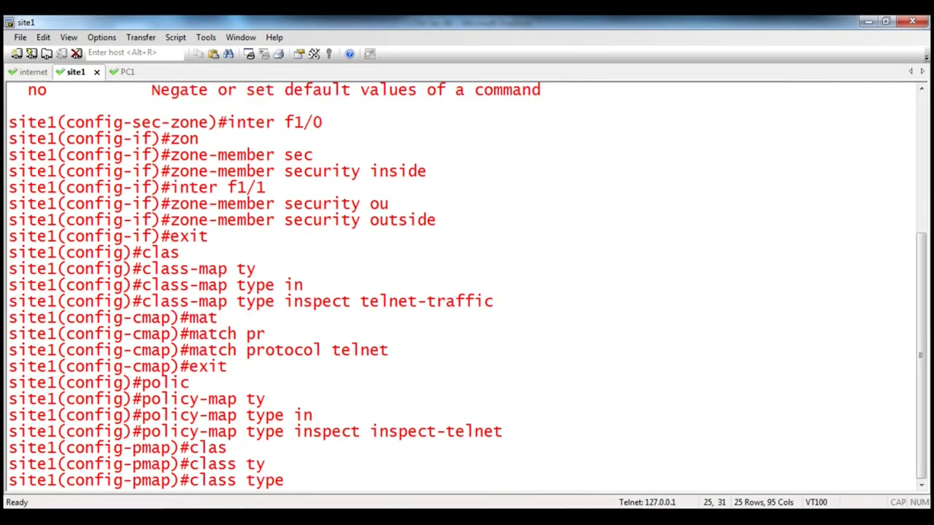
pyautogui.write('in')
pyautogui.press('Tab')
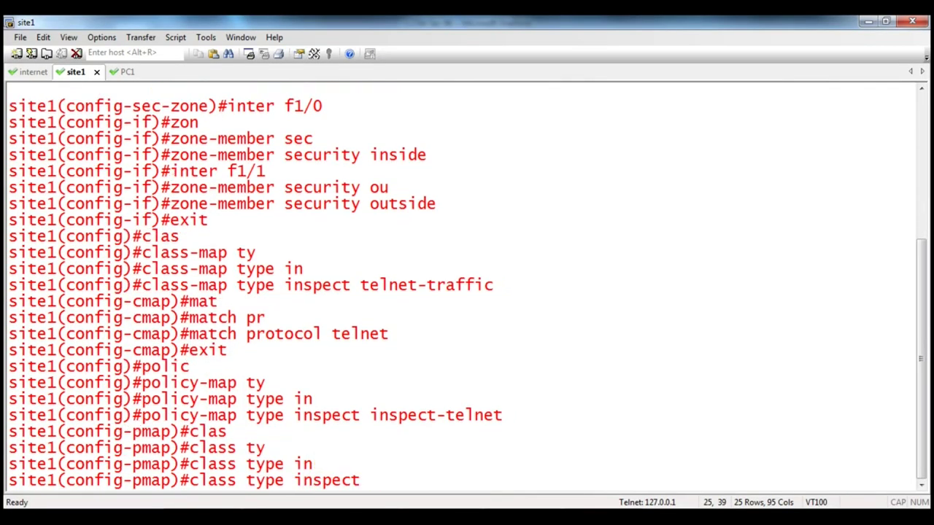
pyautogui.moveTo(363, 286); pyautogui.dragTo(493, 289)
pyautogui.press('super+c')
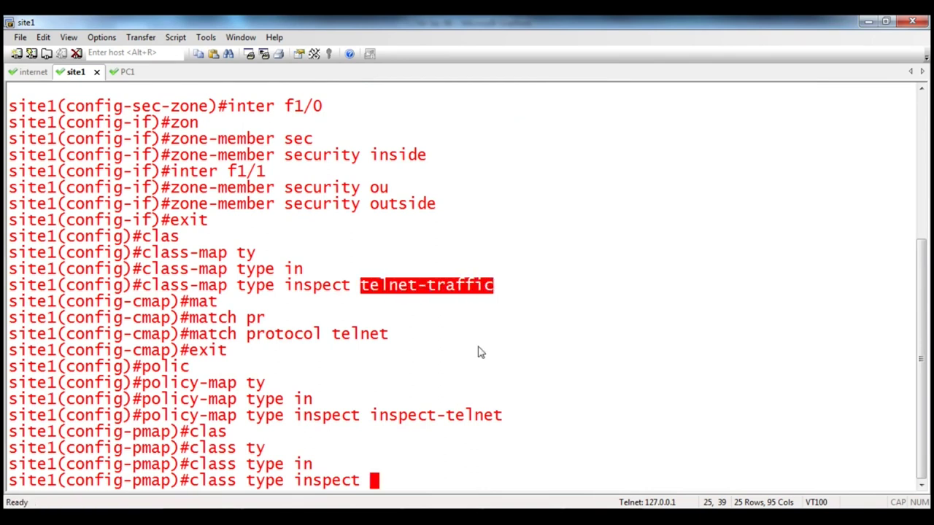
pyautogui.rightClick(444, 479)
pyautogui.click(469, 264)
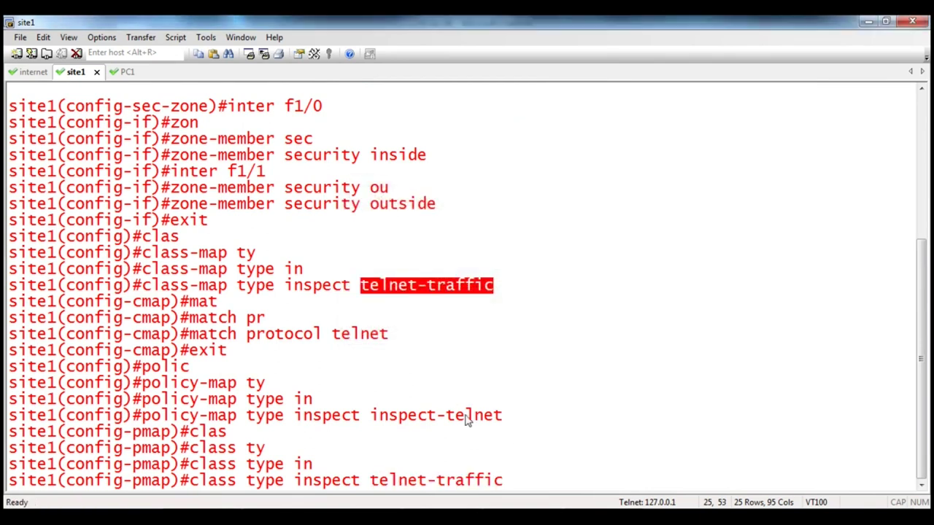
pyautogui.press('Return')
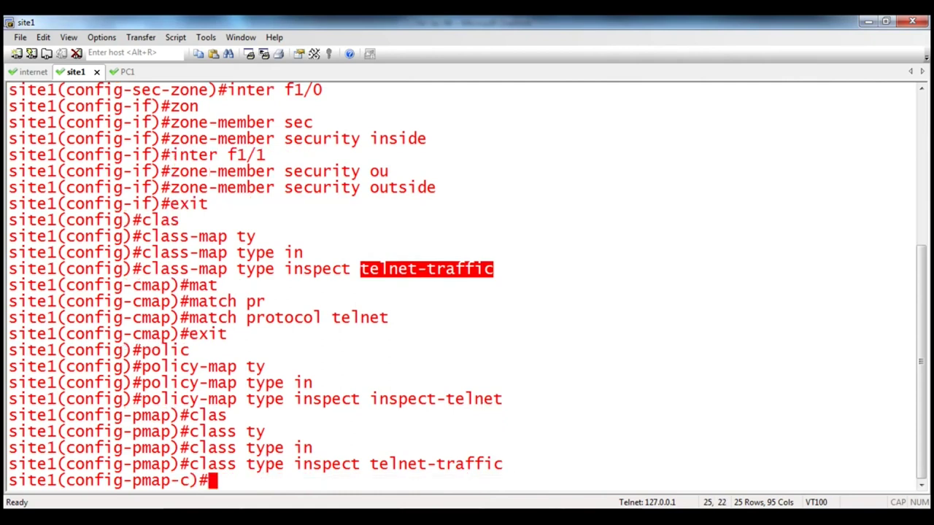
# Set the inspect action on telnet-traffic, then bring up the CCNA Sec 04 notes in OneNote
pyautogui.write('ins')
pyautogui.press('Tab')
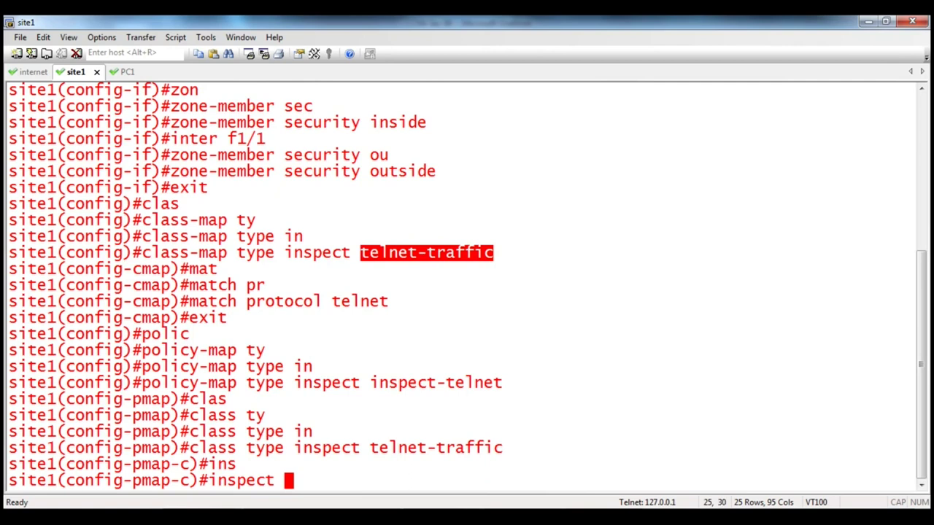
pyautogui.press('Return')
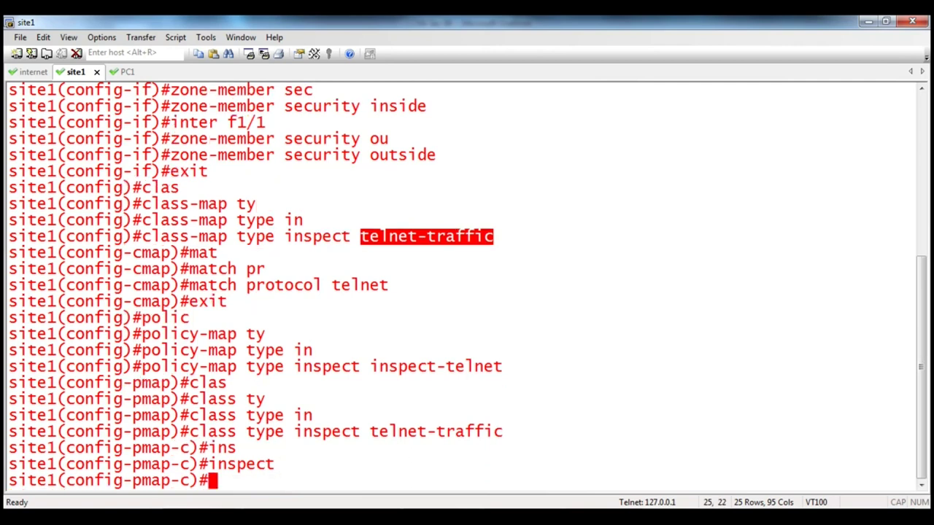
pyautogui.click(372, 519)
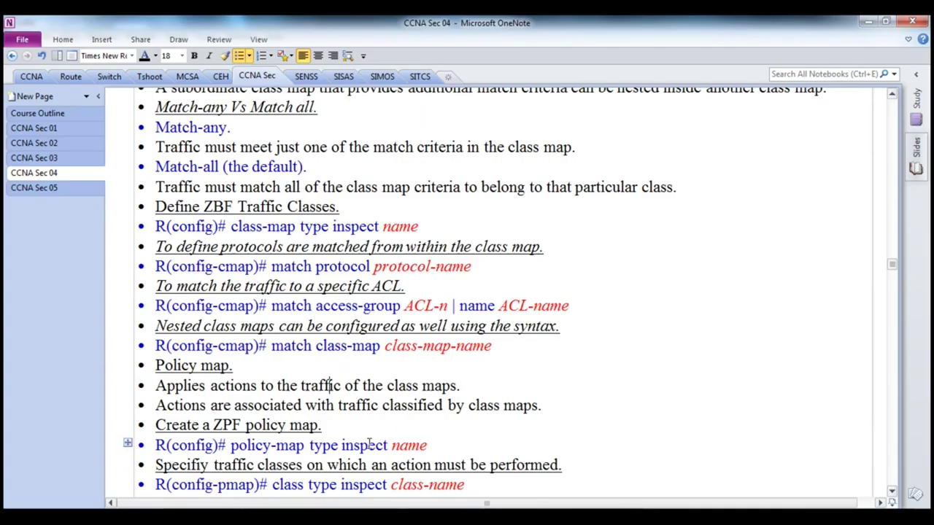
# List class actions with ? at config-pmap-c and highlight drop, no, police and service-policy
pyautogui.scroll(-1, 369, 441)
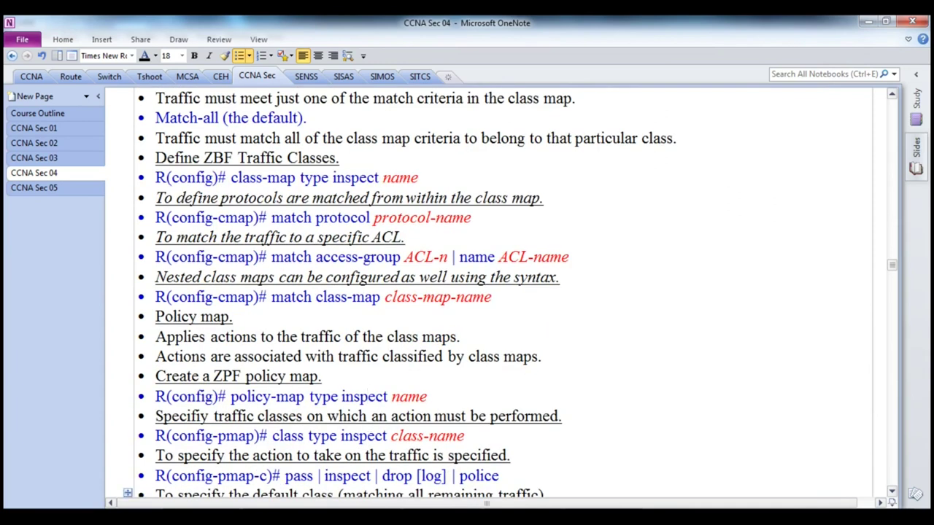
pyautogui.hotkey('alt', 'Tab')
pyautogui.write('?')
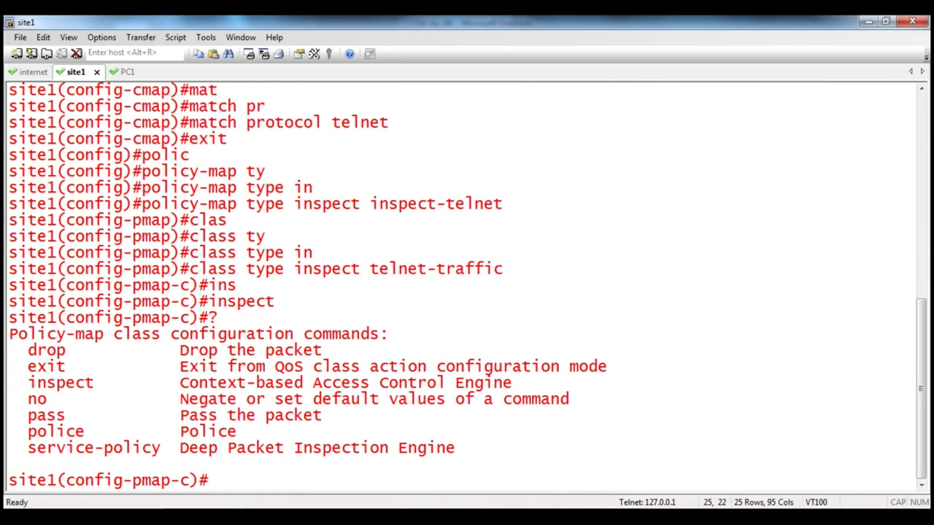
pyautogui.doubleClick(67, 353)
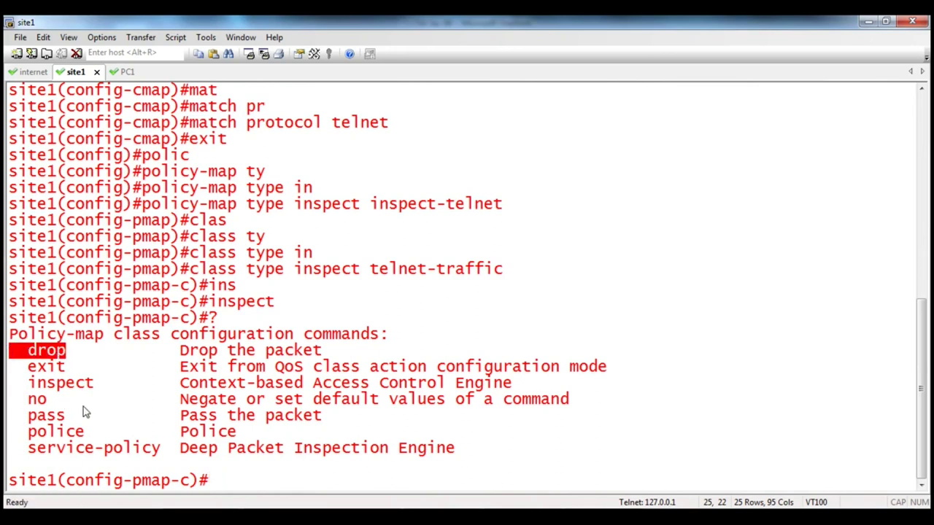
pyautogui.moveTo(84, 407); pyautogui.dragTo(9, 398)
pyautogui.moveTo(95, 432); pyautogui.dragTo(33, 432)
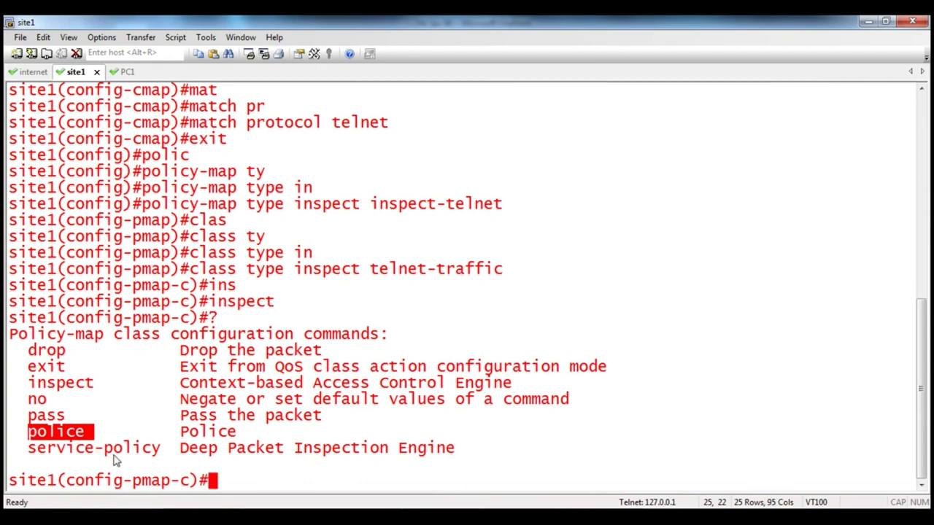
pyautogui.moveTo(162, 453); pyautogui.dragTo(40, 457)
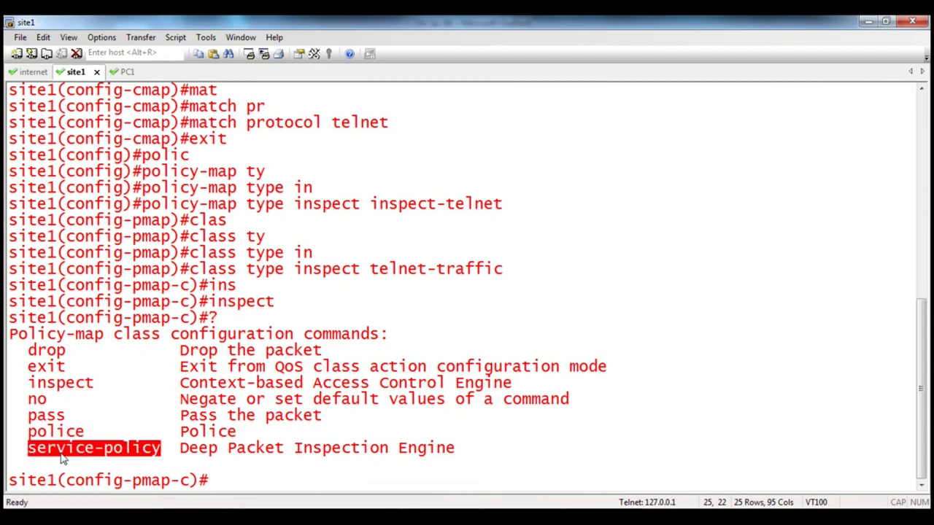
pyautogui.click(246, 480)
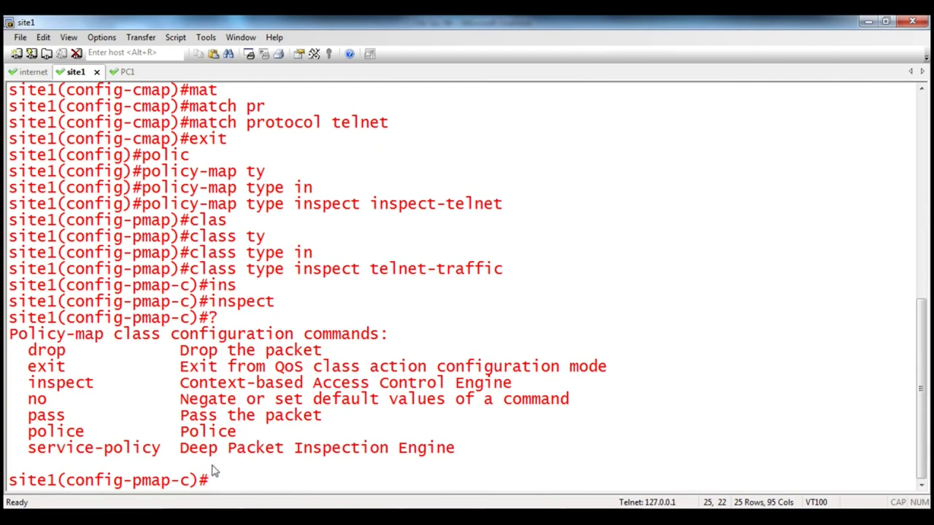
pyautogui.moveTo(33, 453); pyautogui.dragTo(161, 452)
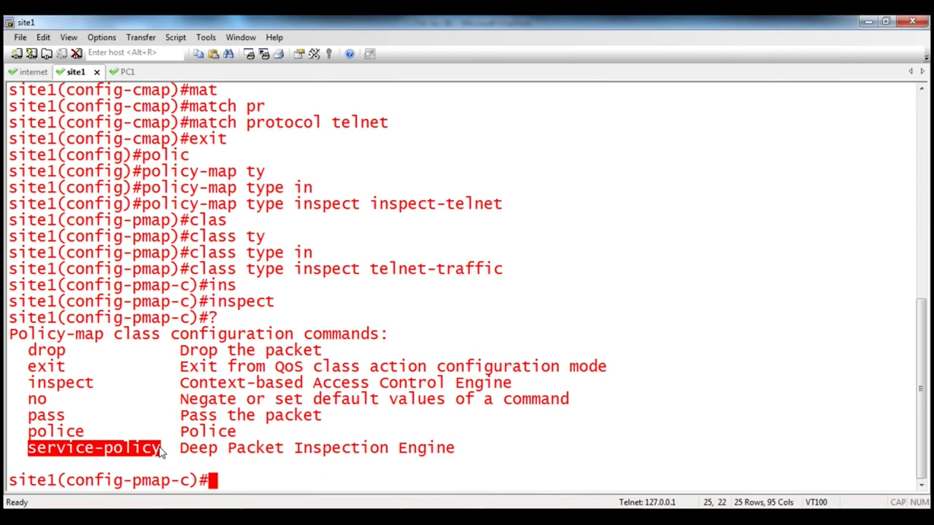
# Highlight the Deep Packet Inspection Engine description in site1's help output, then switch to GNS3
pyautogui.moveTo(182, 450); pyautogui.dragTo(438, 454)
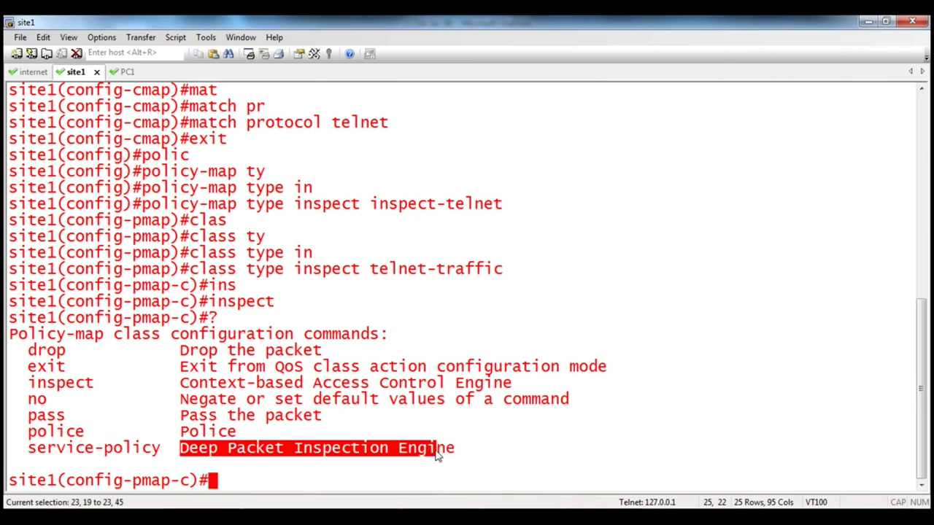
pyautogui.click(374, 472)
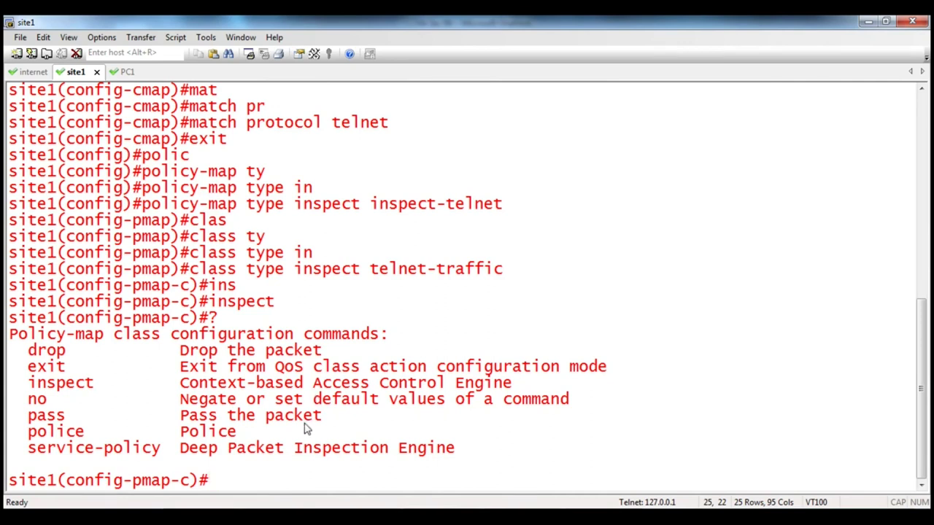
pyautogui.hotkey('alt', 'Tab')
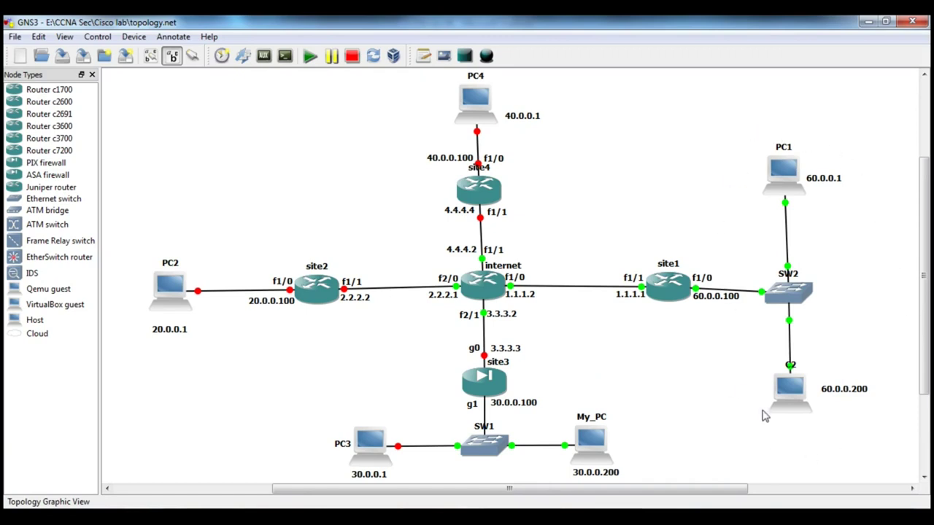
# Scroll OneNote's CCNA Sec 04 page down to the zone-pair and service-policy command notes
pyautogui.hotkey('alt', 'Tab')
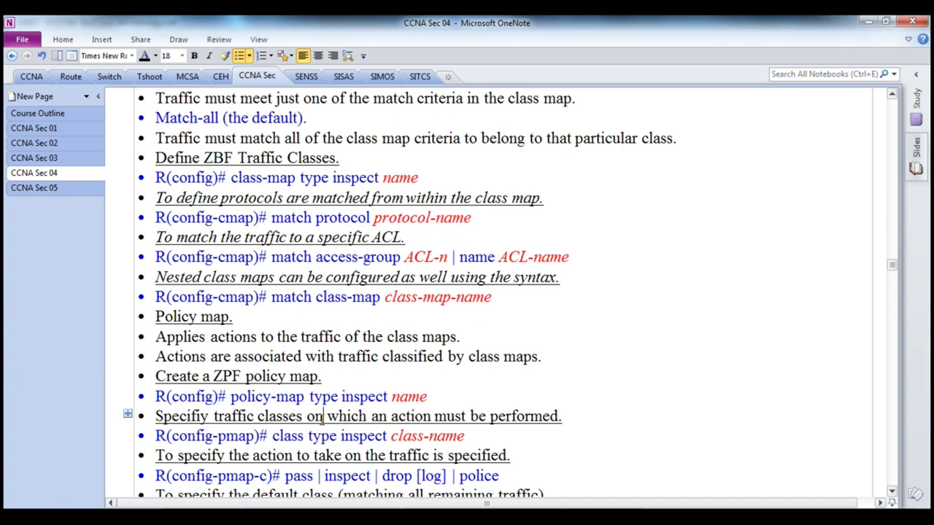
pyautogui.scroll(-3, 322, 422)
pyautogui.scroll(-1, 323, 420)
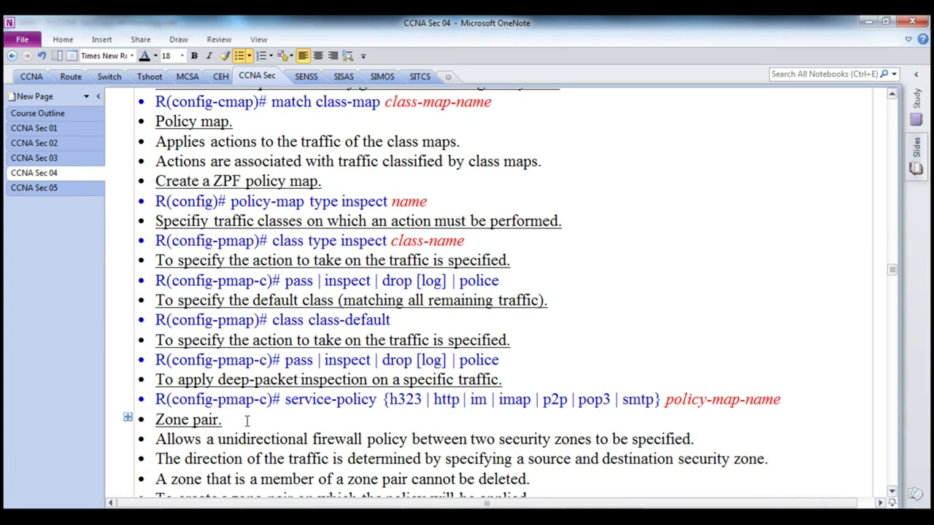
pyautogui.scroll(-3, 246, 421)
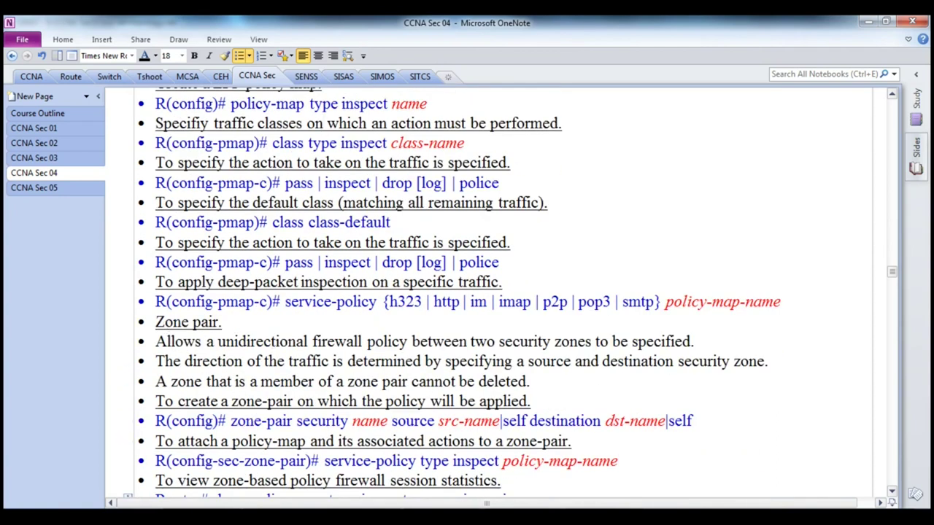
# Back on site1, exit the policy-map class and policy-map modes to global config
pyautogui.hotkey('alt', 'Tab')
pyautogui.write('exi')
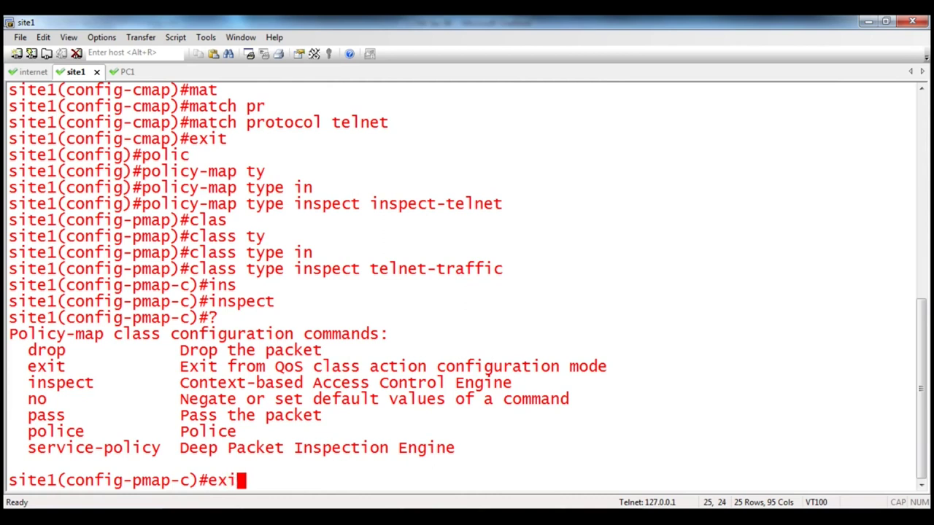
pyautogui.write('t')
pyautogui.press('Return')
pyautogui.write('exit')
pyautogui.press('Return')
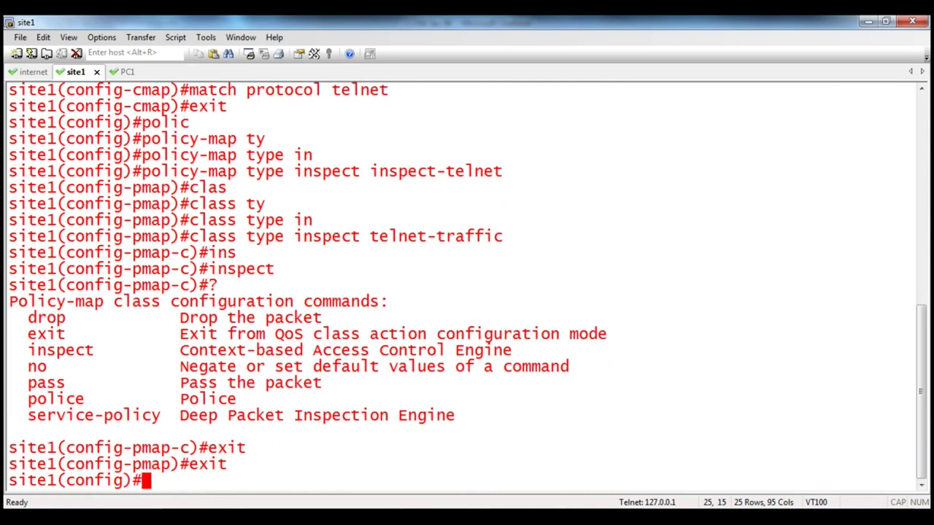
# Create zone-pair security in-out with source inside and destination outside
pyautogui.write('zo')
pyautogui.press('Tab')
pyautogui.write('ne p')
pyautogui.press('Tab')
pyautogui.press('BackSpace')
pyautogui.press('BackSpace')
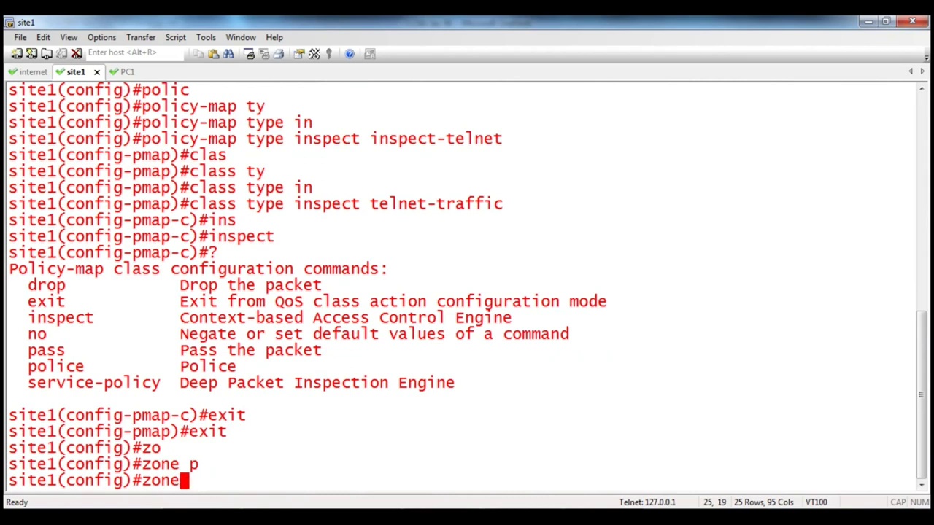
pyautogui.write('-')
pyautogui.press('Tab')
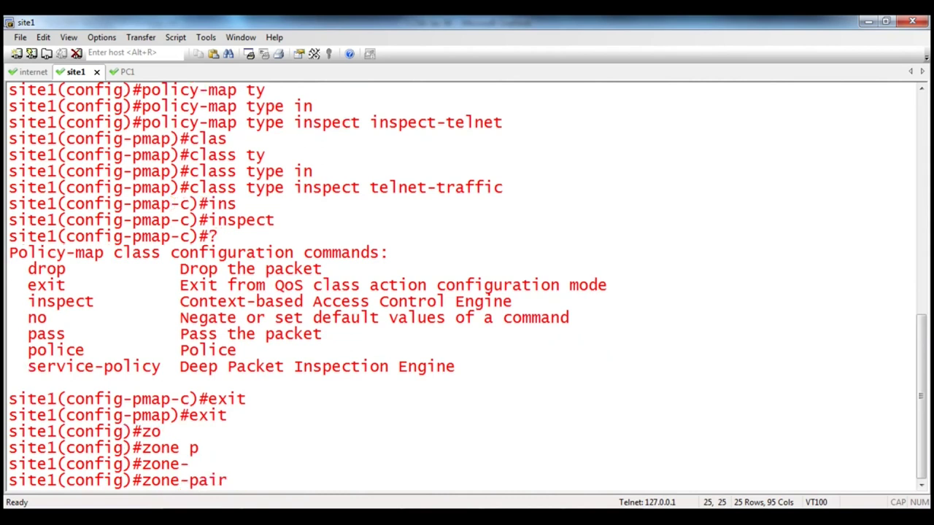
pyautogui.write('s')
pyautogui.press('Tab')
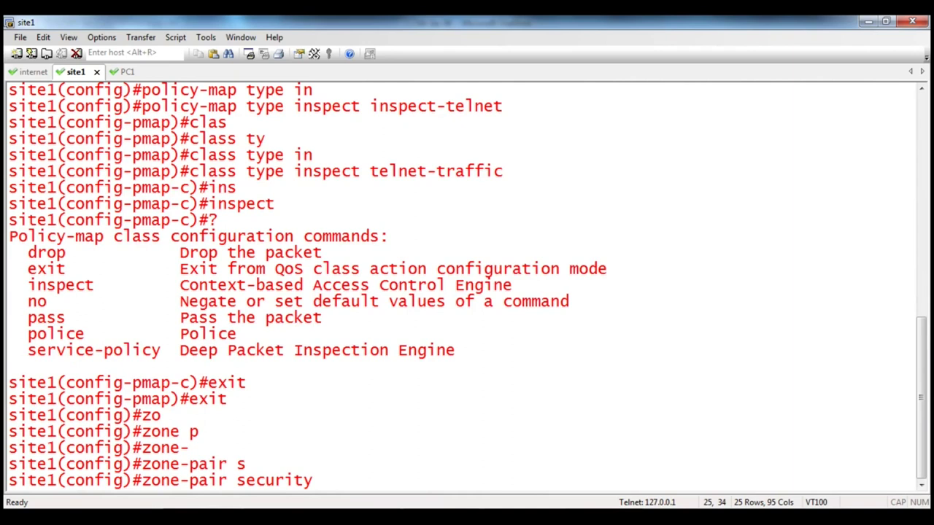
pyautogui.write('?')
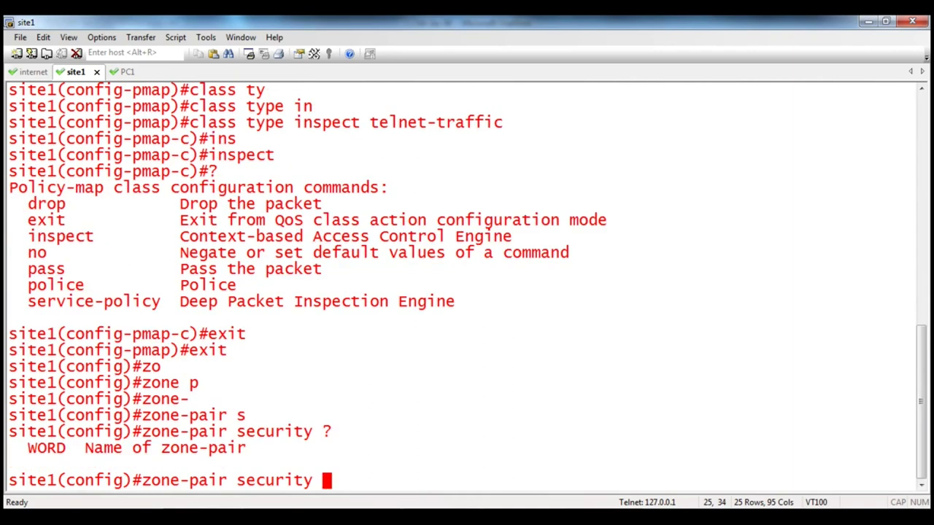
pyautogui.write('in-out')
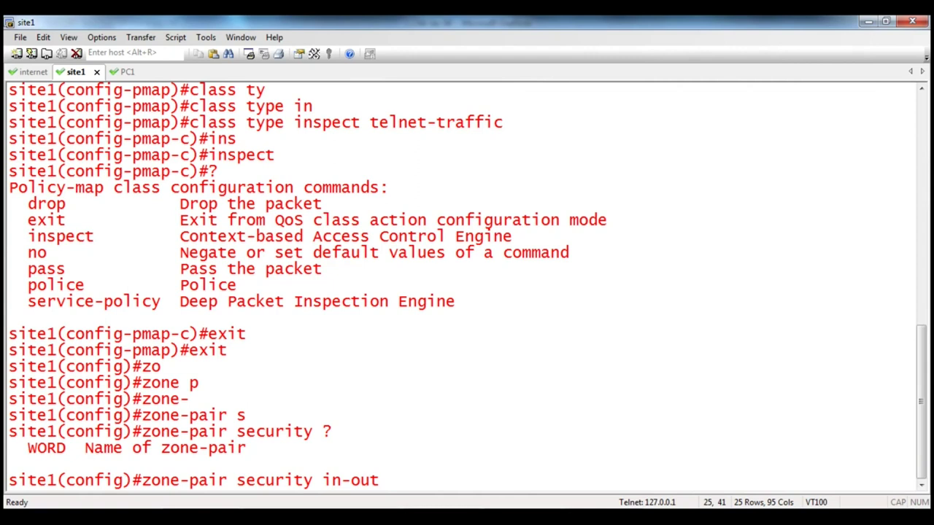
pyautogui.write('s')
pyautogui.press('Tab')
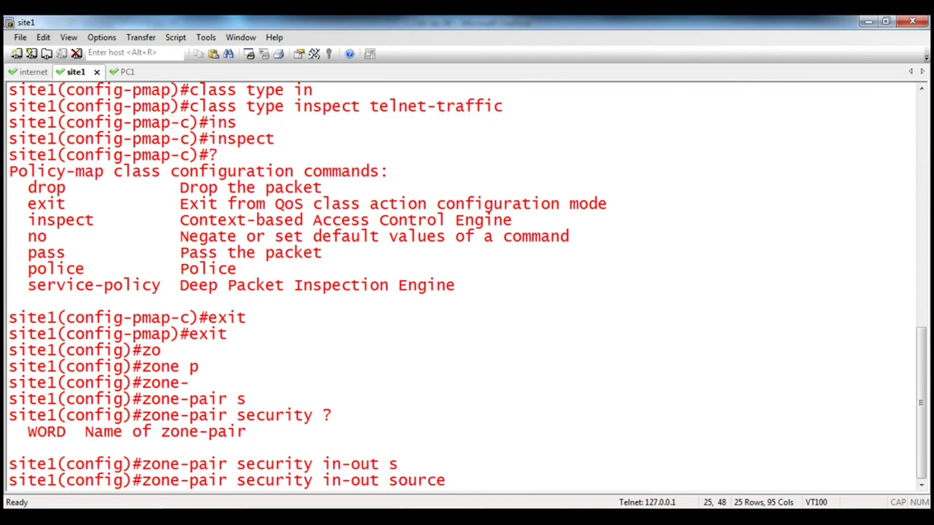
pyautogui.write('ins')
pyautogui.press('Tab')
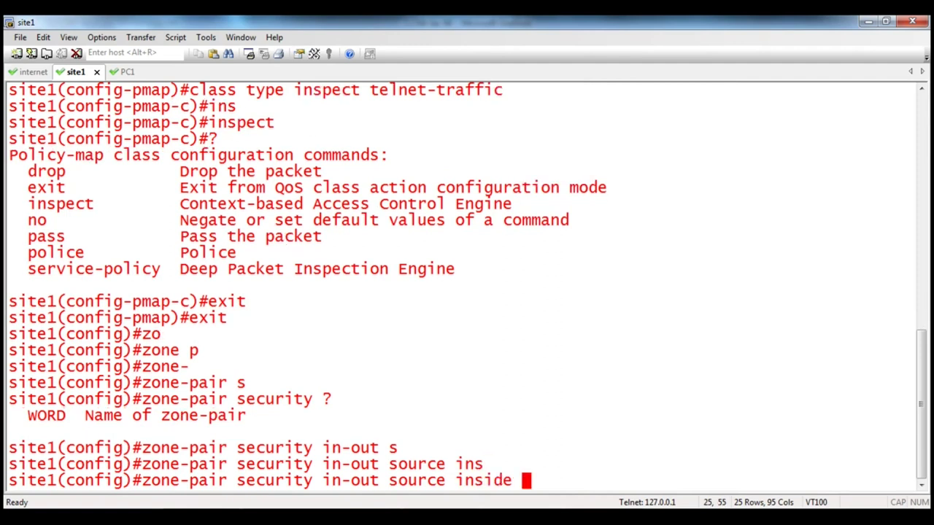
pyautogui.write('destination')
pyautogui.press('Tab')
pyautogui.write('ou')
pyautogui.press('Tab')
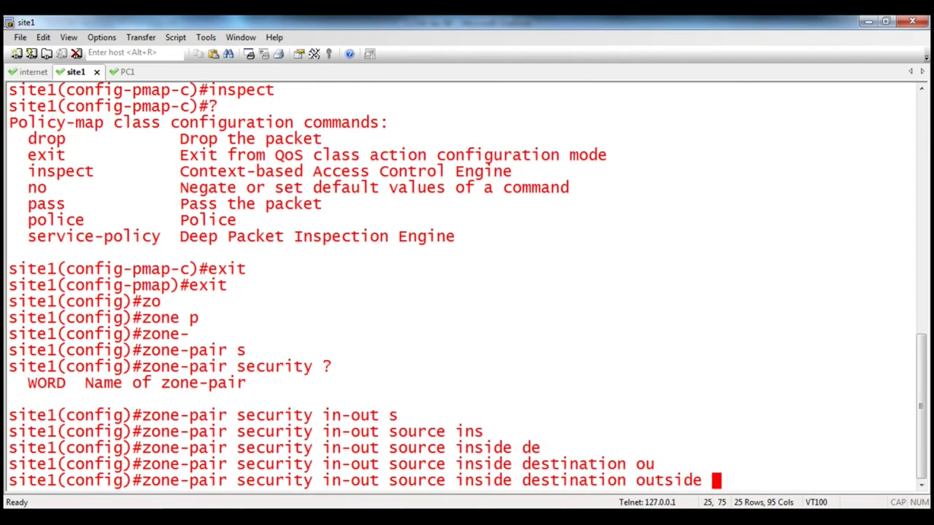
pyautogui.press('Return')
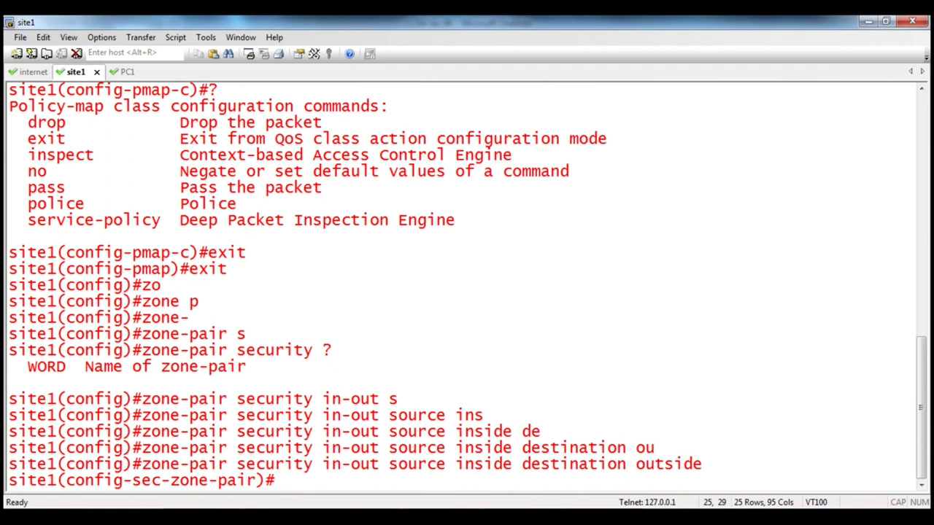
# After checking the notes, attach service-policy type inspect inspect-telnet to the in-out zone pair
pyautogui.hotkey('alt', 'Tab')
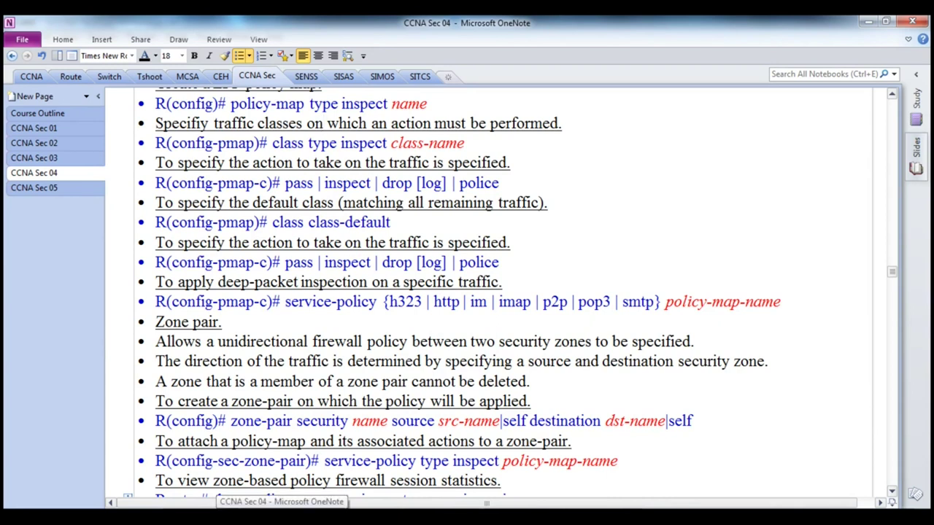
pyautogui.hotkey('alt', 'Tab')
pyautogui.write('serv')
pyautogui.press('Tab')
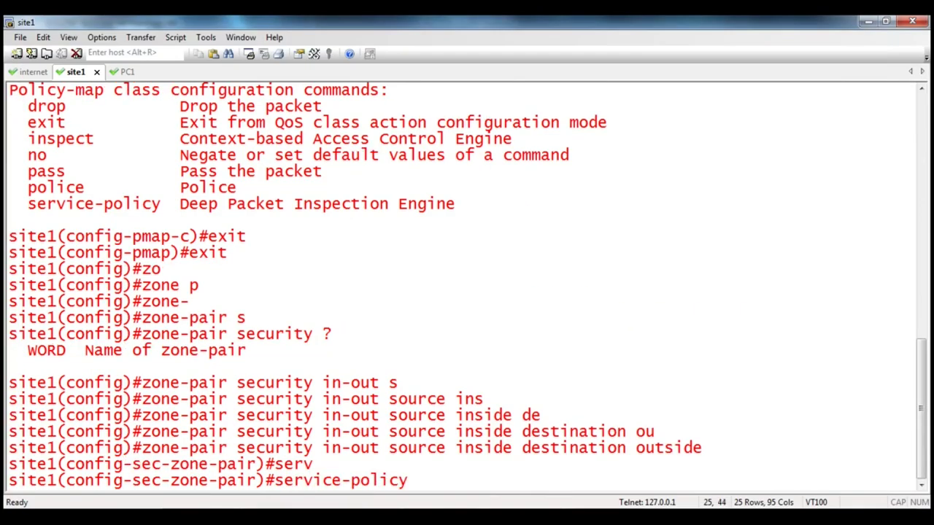
pyautogui.write('ty')
pyautogui.press('Tab')
pyautogui.write('in')
pyautogui.press('Tab')
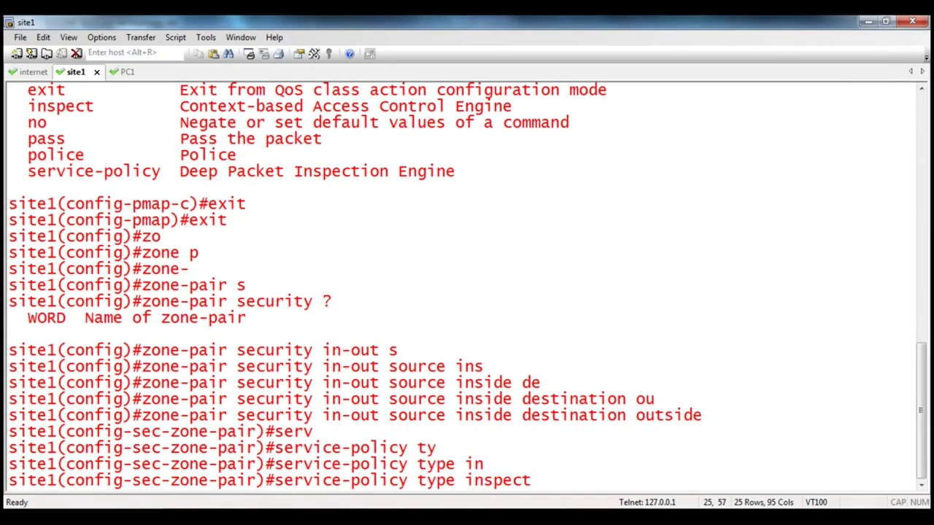
pyautogui.write('ins')
pyautogui.write('pe')
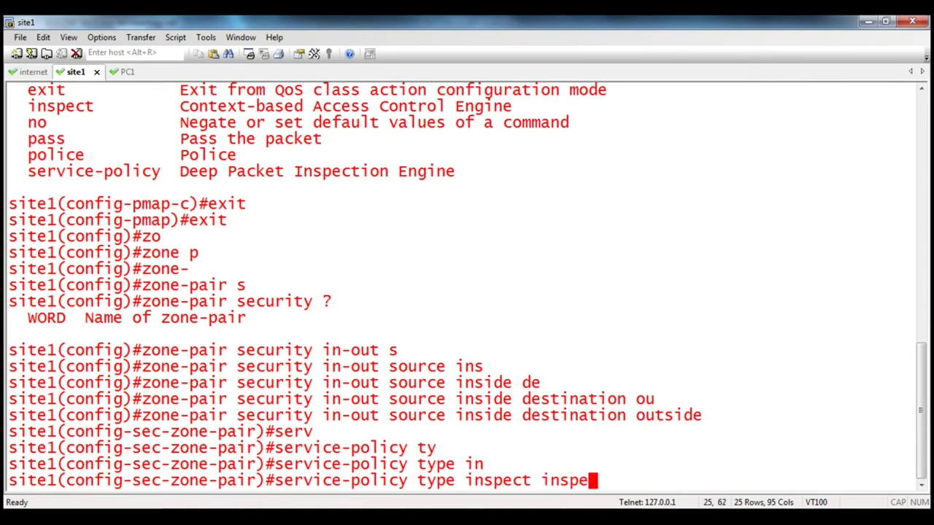
pyautogui.write('ct-telnet')
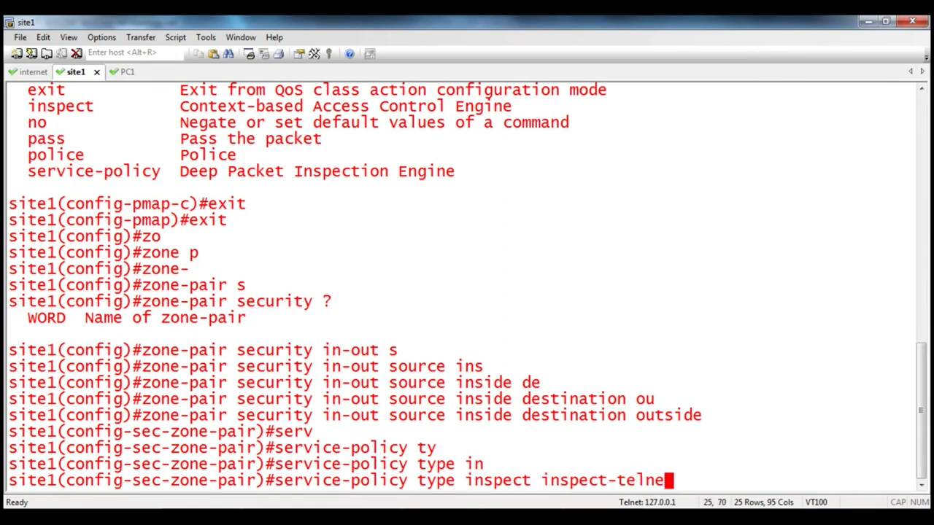
pyautogui.press('Return')
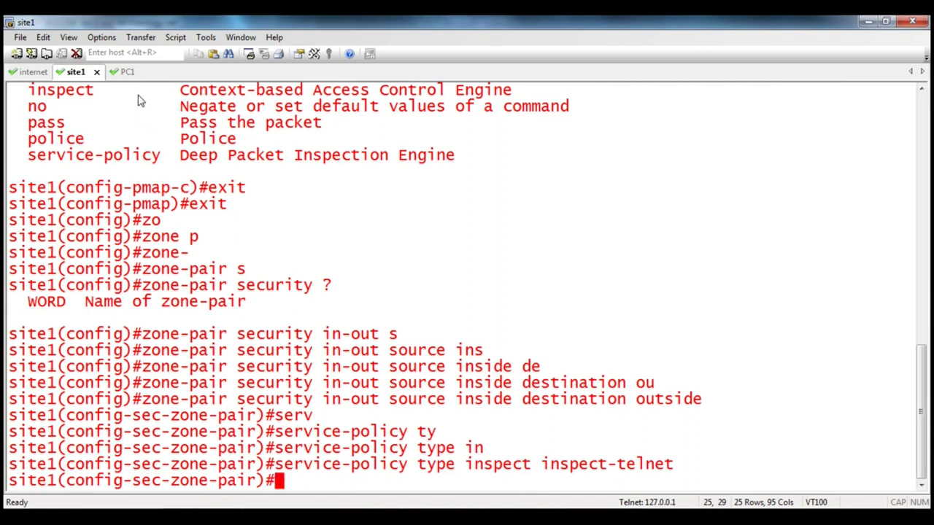
# From PC1, telnet to 1.1.1.2 and log in, exit, then rerun the still-failing ping to 1.1.1.2
pyautogui.click(121, 73)
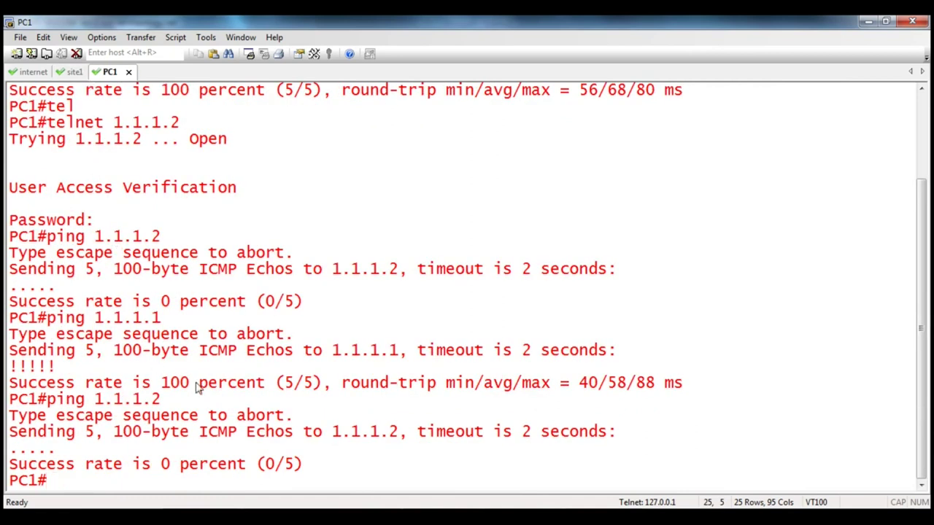
pyautogui.press('Up')
pyautogui.press('Up')
pyautogui.press('Up')
pyautogui.press('Up')
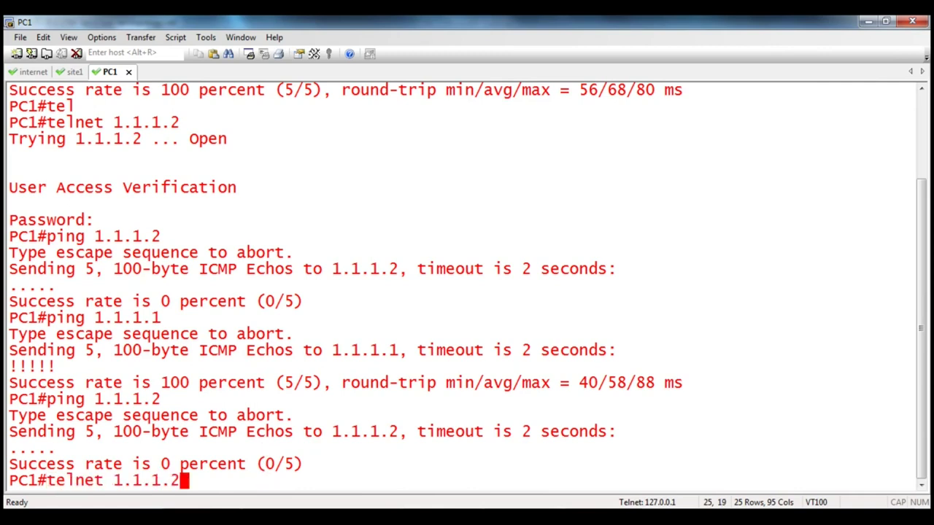
pyautogui.press('Return')
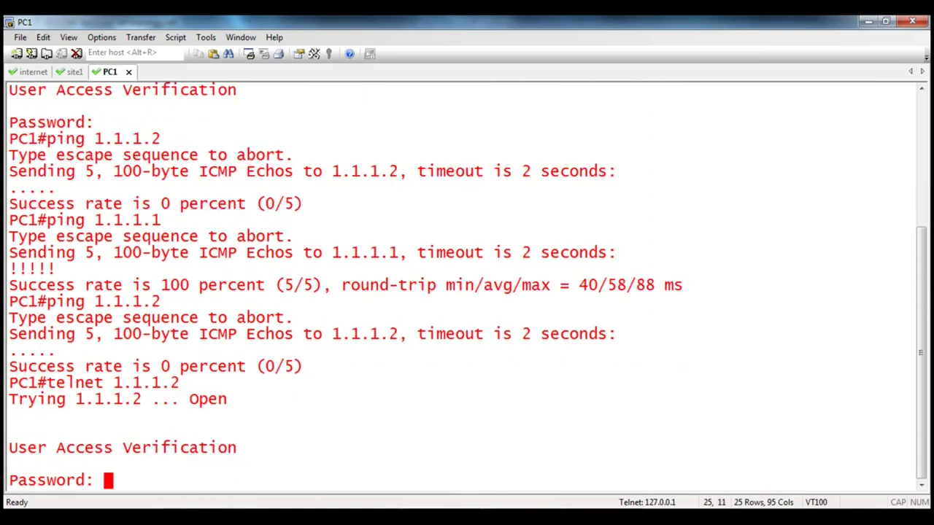
pyautogui.press('Return')
pyautogui.write('ernet>e')
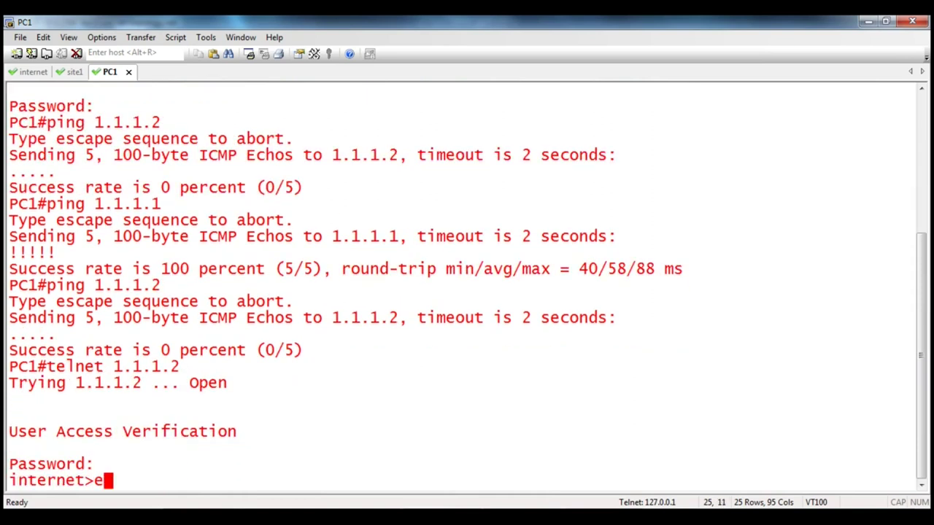
pyautogui.write('xit')
pyautogui.press('Return')
pyautogui.press('Up')
pyautogui.press('Up')
pyautogui.press('Return')
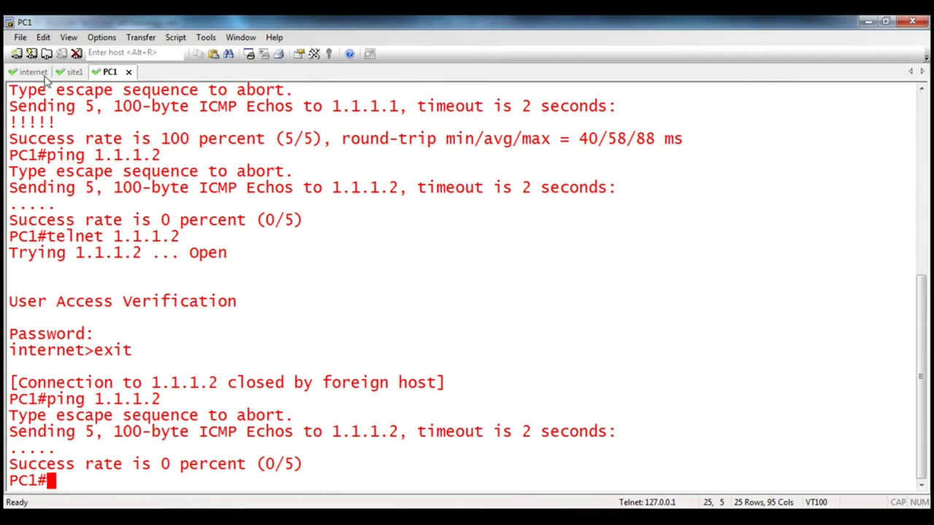
# On site1, give line vty 0 4 a password with login required, then leave config mode
pyautogui.click(72, 72)
pyautogui.write('line vty 0')
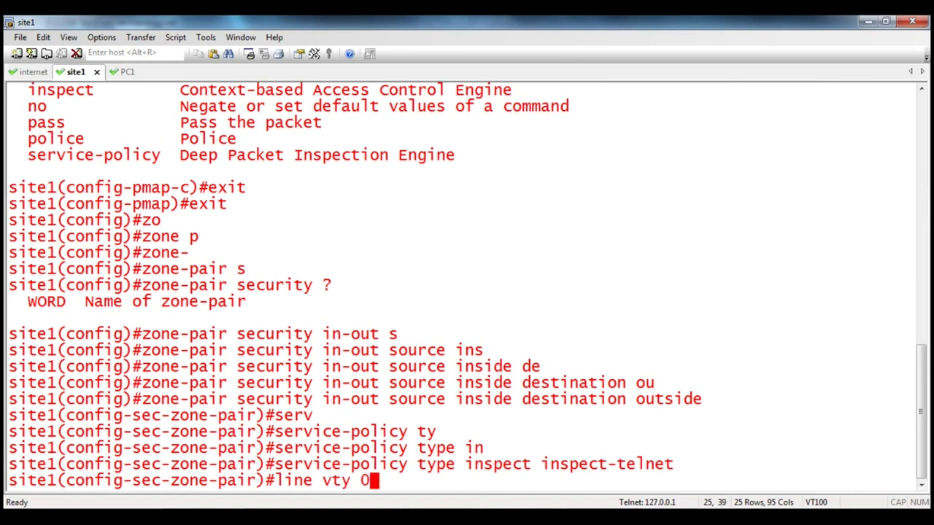
pyautogui.write(' 4')
pyautogui.press('Return')
pyautogui.write('pas')
pyautogui.press('Tab')
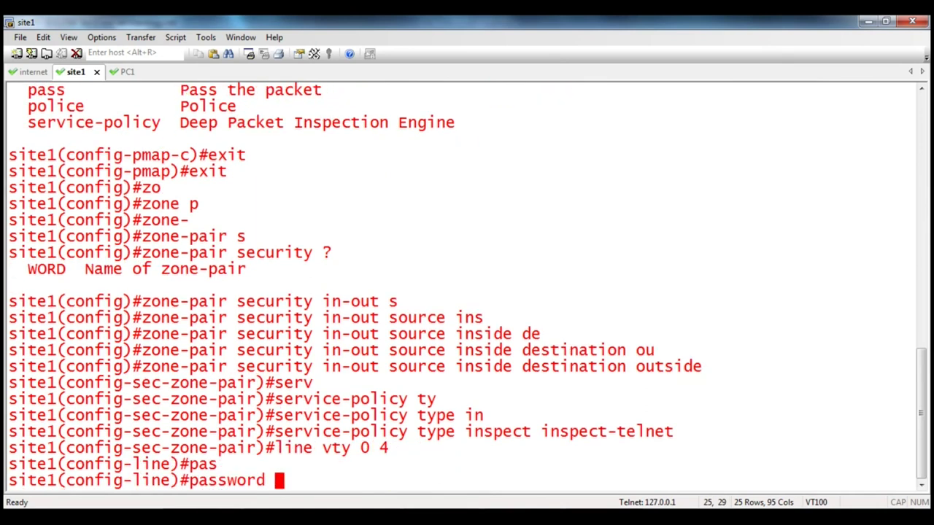
pyautogui.write('cisco')
pyautogui.press('Return')
pyautogui.write('login')
pyautogui.press('Return')
pyautogui.hotkey('ctrl', 'z')
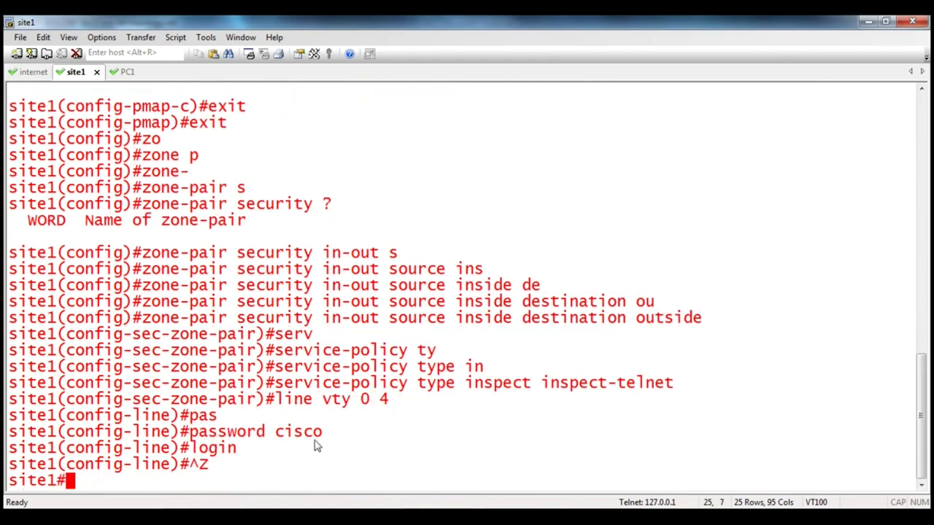
# On the internet router, leave config mode and telnet to 1.1.1.1
pyautogui.click(32, 72)
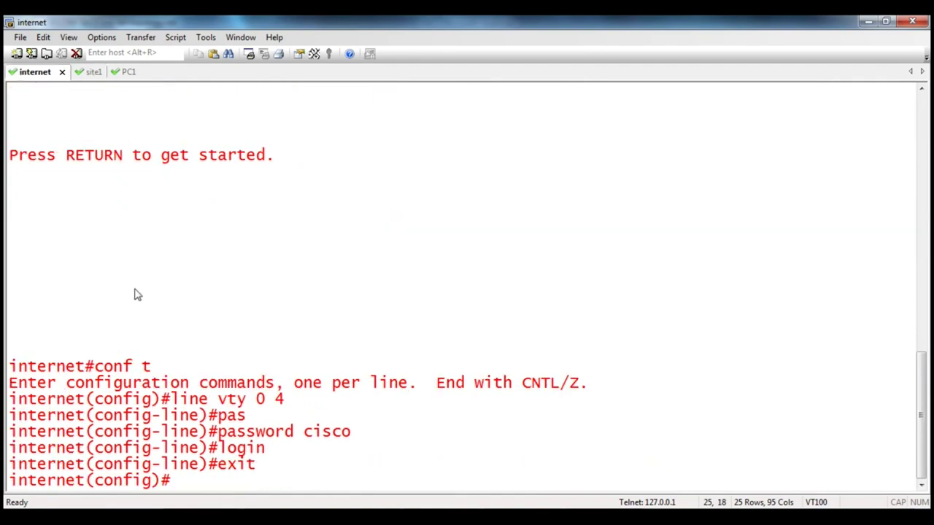
pyautogui.hotkey('ctrl', 'z')
pyautogui.press('Return')
pyautogui.press('Return')
pyautogui.write('tel')
pyautogui.press('Tab')
pyautogui.write('1.1.1.')
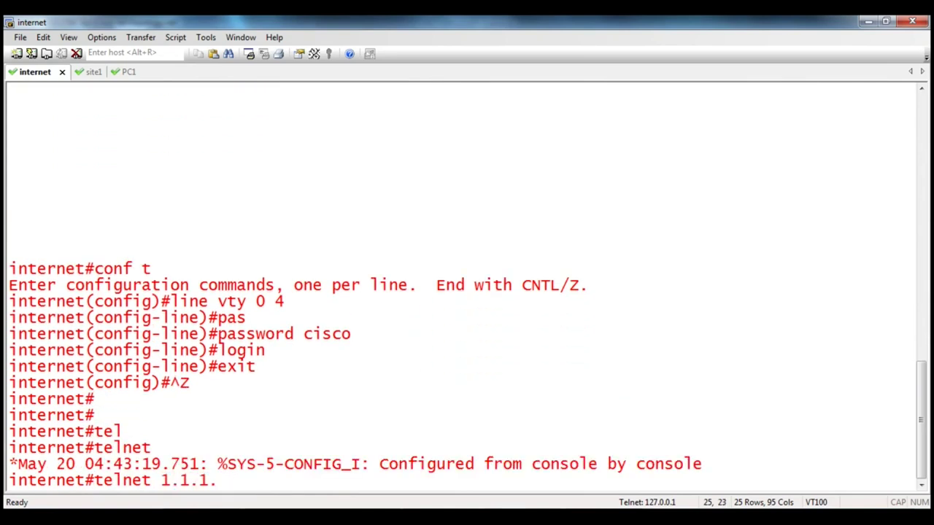
pyautogui.write('1')
pyautogui.press('Return')
pyautogui.hotkey('alt', 'Tab')
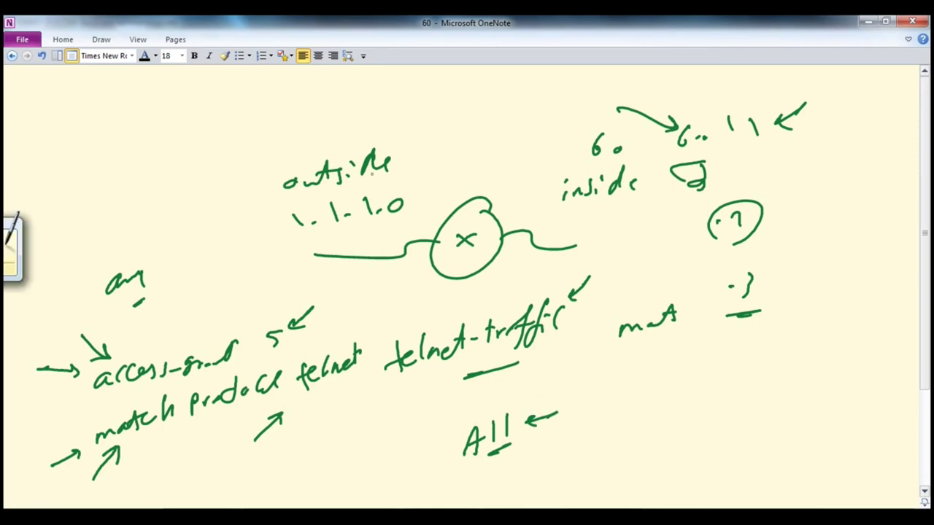
# In OneNote, circle telnet-traffic and outside in the sketch and add arrows
pyautogui.moveTo(468, 378)
pyautogui.mouseDown()
pyautogui.moveTo(558, 363)
pyautogui.moveTo(585, 291)
pyautogui.moveTo(467, 282)
pyautogui.moveTo(378, 334)
pyautogui.moveTo(387, 398)
pyautogui.moveTo(511, 394)
pyautogui.mouseUp()
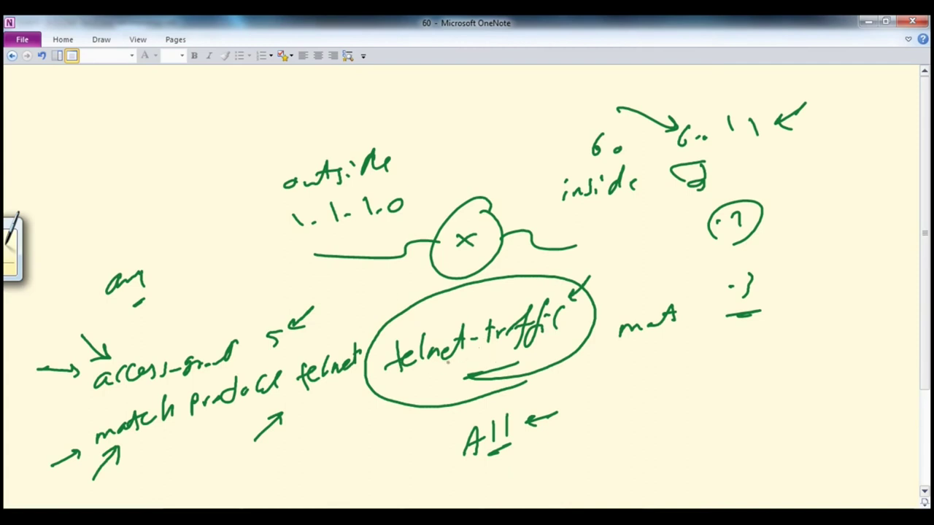
pyautogui.moveTo(391, 298)
pyautogui.mouseDown()
pyautogui.moveTo(419, 319)
pyautogui.moveTo(405, 318)
pyautogui.mouseUp()
pyautogui.moveTo(376, 186)
pyautogui.mouseDown()
pyautogui.moveTo(402, 133)
pyautogui.moveTo(306, 126)
pyautogui.moveTo(392, 174)
pyautogui.moveTo(434, 155)
pyautogui.moveTo(457, 206)
pyautogui.mouseUp()
pyautogui.moveTo(444, 196); pyautogui.dragTo(457, 206)
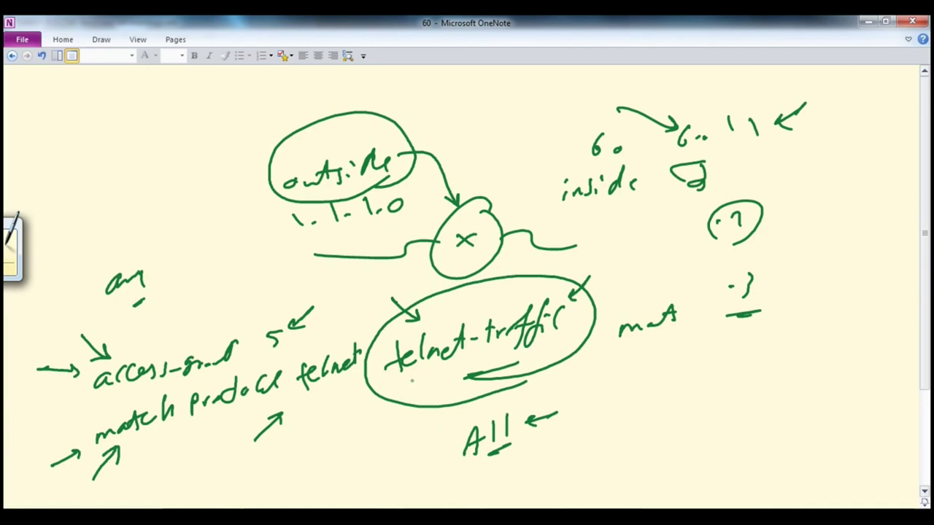
# Handwrite inspect-telnet at the top left and draw an arrow up to telnet-traffic
pyautogui.moveTo(55, 150)
pyautogui.mouseDown()
pyautogui.moveTo(85, 144)
pyautogui.moveTo(108, 140)
pyautogui.mouseUp()
pyautogui.moveTo(135, 112)
pyautogui.mouseDown()
pyautogui.moveTo(129, 146)
pyautogui.moveTo(146, 118)
pyautogui.moveTo(165, 123)
pyautogui.mouseUp()
pyautogui.moveTo(177, 97)
pyautogui.mouseDown()
pyautogui.moveTo(173, 131)
pyautogui.moveTo(192, 109)
pyautogui.mouseUp()
pyautogui.moveTo(206, 94)
pyautogui.mouseDown()
pyautogui.moveTo(201, 119)
pyautogui.moveTo(232, 114)
pyautogui.mouseUp()
pyautogui.moveTo(241, 87); pyautogui.dragTo(234, 120)
pyautogui.moveTo(234, 102); pyautogui.dragTo(251, 95)
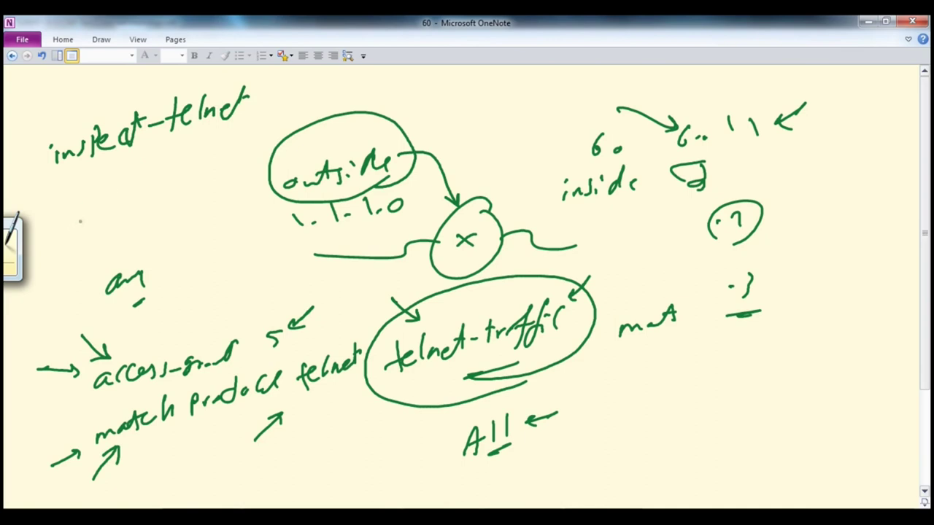
pyautogui.moveTo(354, 437)
pyautogui.mouseDown()
pyautogui.moveTo(429, 379)
pyautogui.moveTo(425, 401)
pyautogui.mouseUp()
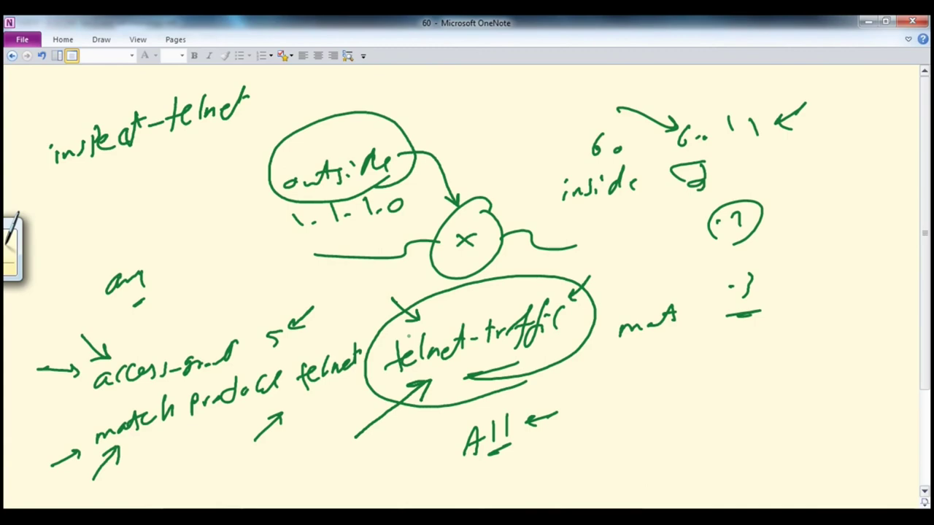
pyautogui.hotkey('alt', 'Tab')
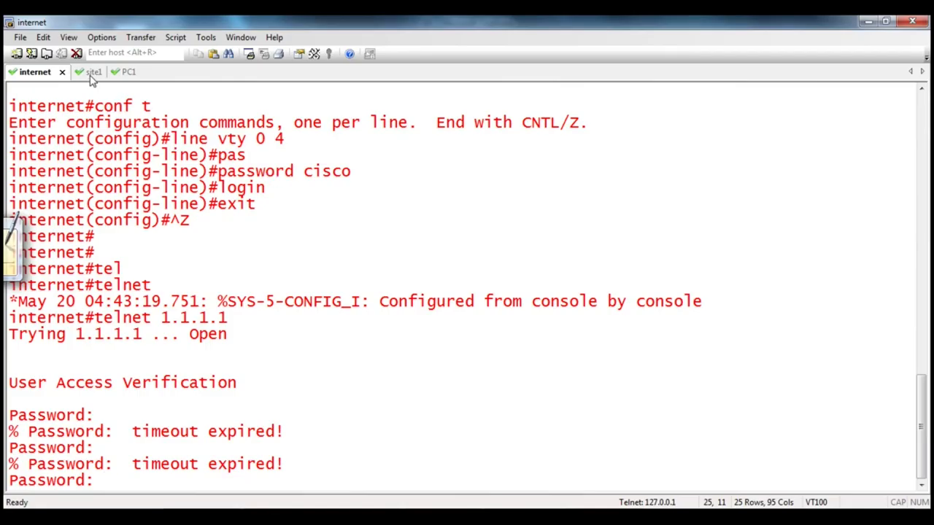
# On site1, enter conf t and create policy-map type inspect deny-telnet
pyautogui.click(91, 72)
pyautogui.write('conf t')
pyautogui.press('Return')
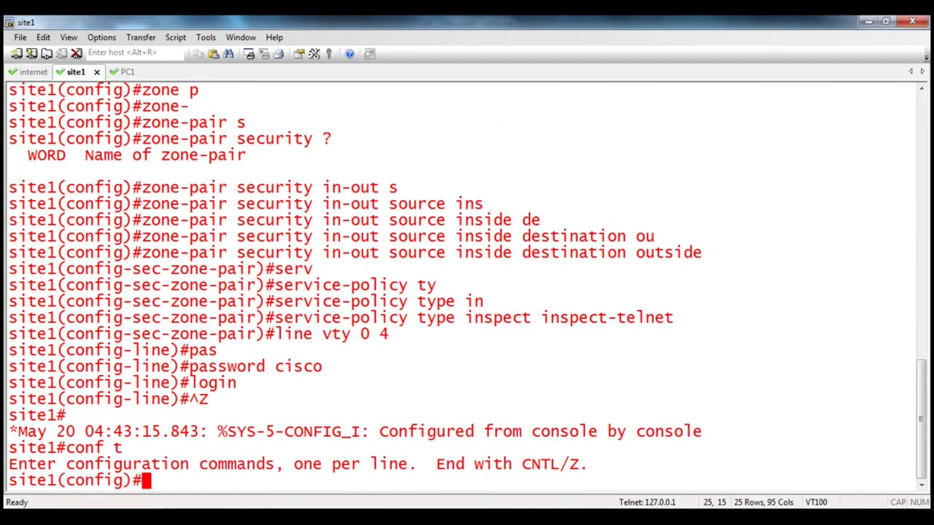
pyautogui.write('pol')
pyautogui.press('Tab')
pyautogui.write('ty')
pyautogui.press('Tab')
pyautogui.write('in')
pyautogui.press('Tab')
pyautogui.write('d')
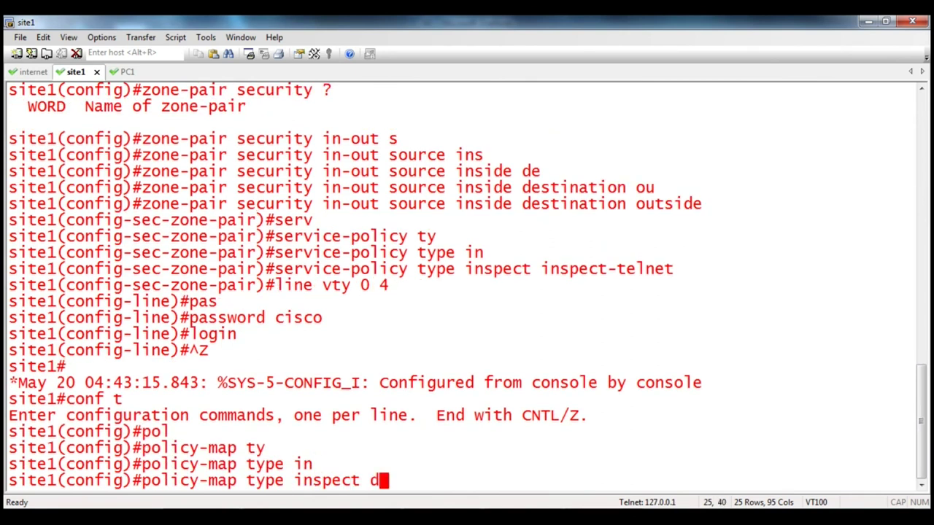
pyautogui.write('eny-telnet')
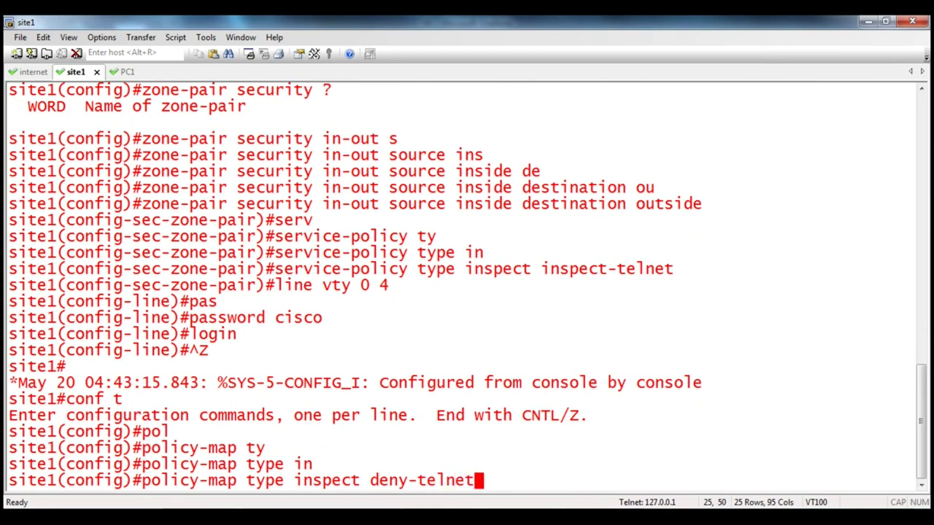
pyautogui.press('Return')
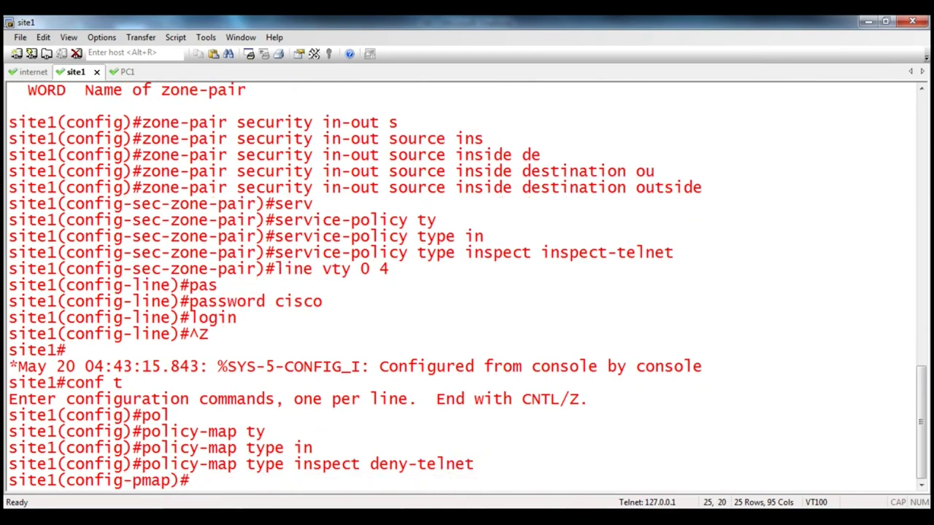
# Add class type inspect telnet-traffic to deny-telnet with action drop log
pyautogui.write('clasty')
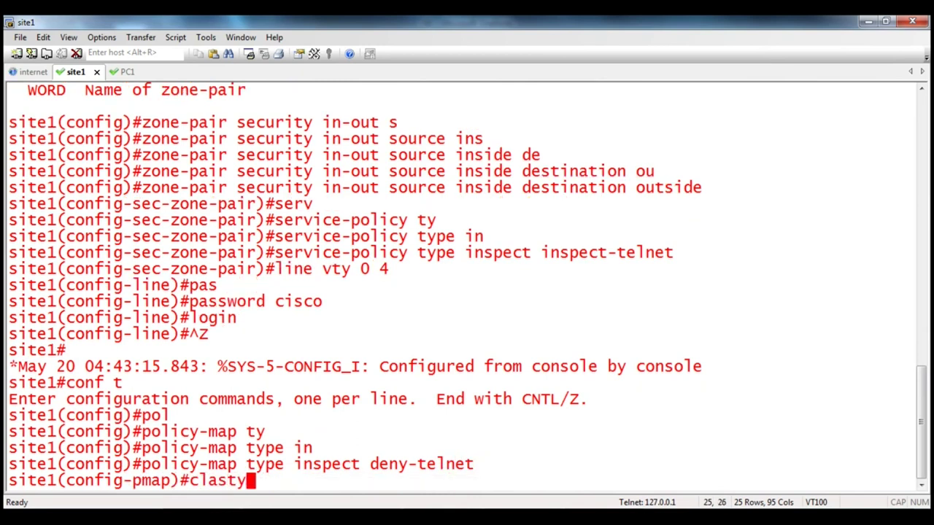
pyautogui.press('BackSpace')
pyautogui.press('BackSpace')
pyautogui.press('Tab')
pyautogui.write('ty')
pyautogui.press('Tab')
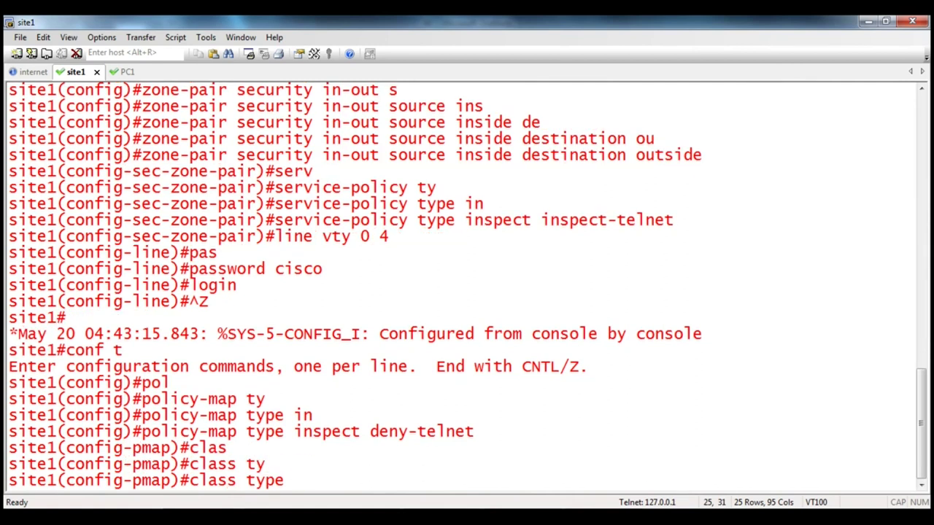
pyautogui.write('in')
pyautogui.press('Tab')
pyautogui.write('telnet-traffic')
pyautogui.press('Return')
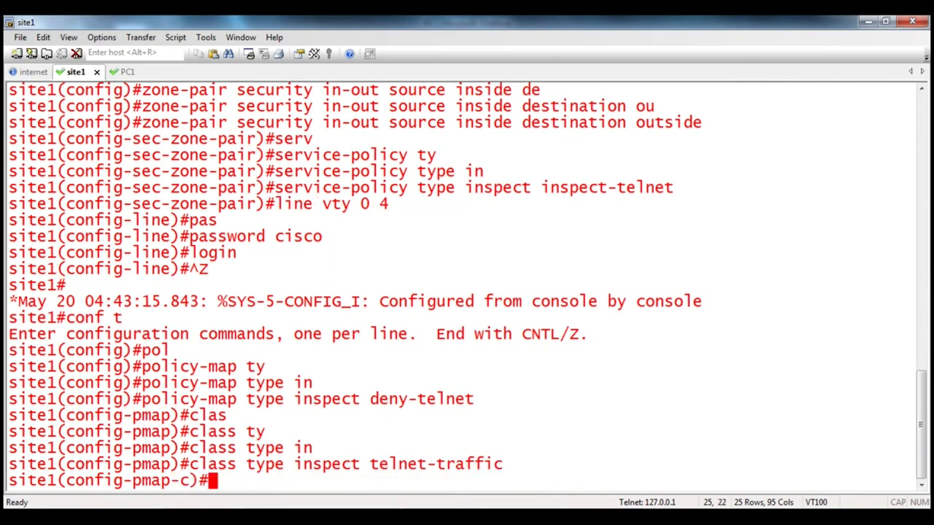
pyautogui.write('dro')
pyautogui.press('Tab')
pyautogui.write('lo')
pyautogui.press('Tab')
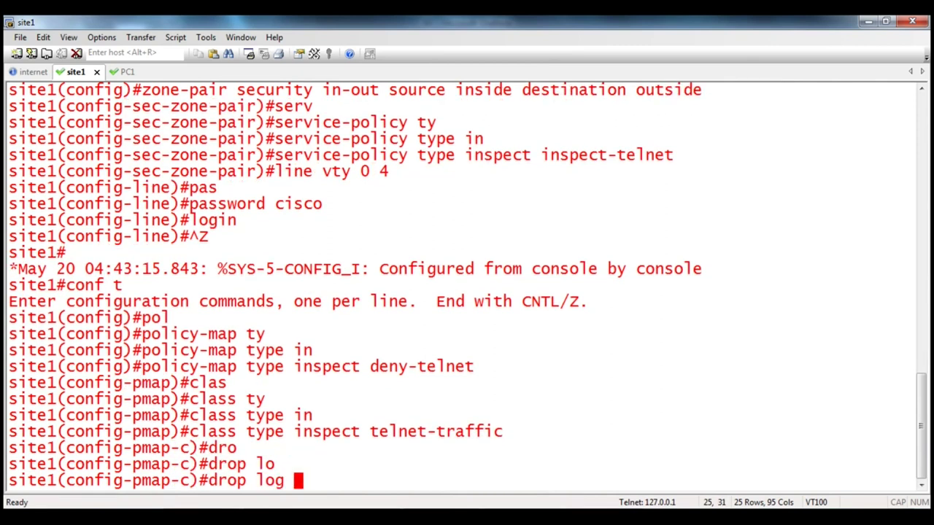
pyautogui.press('Return')
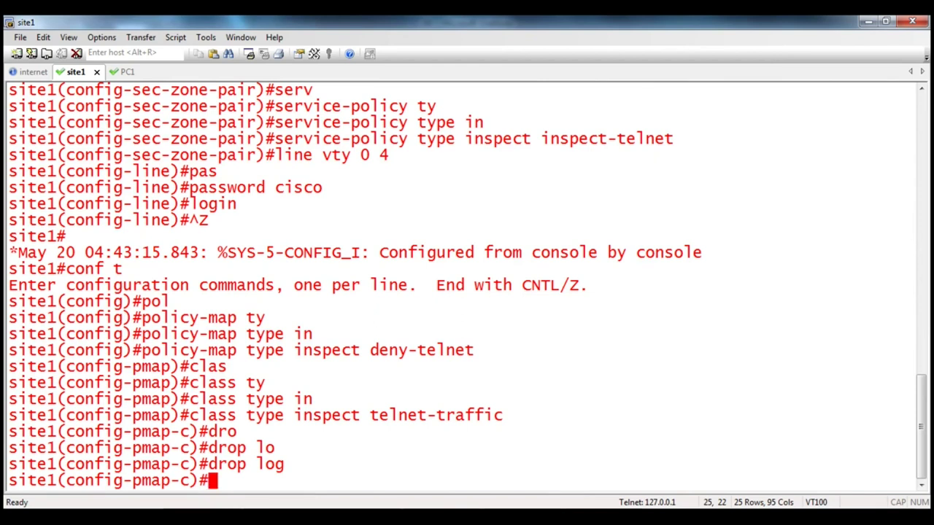
# Highlight drop, telnet-traffic and deny-telnet in the terminal output for emphasis
pyautogui.click(241, 464)
pyautogui.doubleClick(241, 465)
pyautogui.click(379, 464)
pyautogui.click(373, 419)
pyautogui.click(375, 417)
pyautogui.doubleClick(377, 352)
pyautogui.moveTo(409, 355); pyautogui.dragTo(474, 358)
pyautogui.click(423, 434)
# Exit to global config and create zone-pair out-self from source outside to destination self
pyautogui.write('exit')
pyautogui.press('Return')
pyautogui.write('ex')
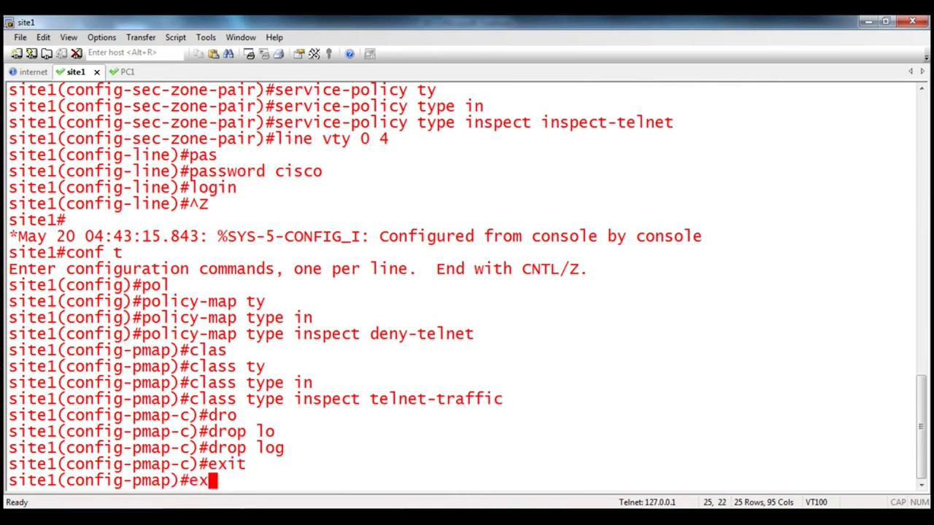
pyautogui.write('it')
pyautogui.press('Return')
pyautogui.press('Up')
pyautogui.press('Up')
pyautogui.press('Up')
pyautogui.press('Up')
pyautogui.press('Up')
pyautogui.press('Up')
pyautogui.press('Up')
pyautogui.press('Up')
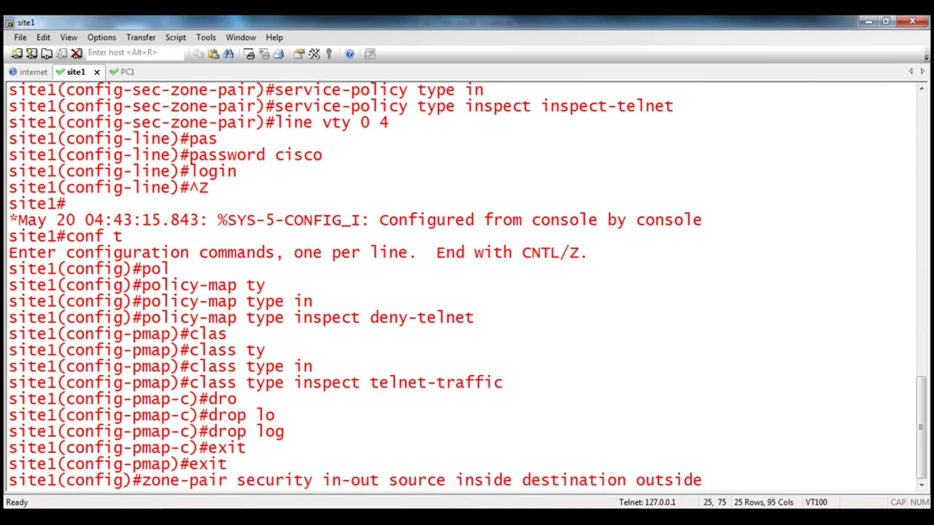
pyautogui.press('BackSpace')
pyautogui.press('BackSpace')
pyautogui.press('BackSpace')
pyautogui.press('BackSpace')
pyautogui.press('BackSpace')
pyautogui.press('BackSpace')
pyautogui.press('BackSpace')
pyautogui.press('BackSpace')
pyautogui.press('BackSpace')
pyautogui.press('BackSpace')
pyautogui.press('BackSpace')
pyautogui.press('BackSpace')
pyautogui.press('BackSpace')
pyautogui.press('BackSpace')
pyautogui.press('BackSpace')
pyautogui.press('BackSpace')
pyautogui.press('BackSpace')
pyautogui.press('BackSpace')
pyautogui.press('BackSpace')
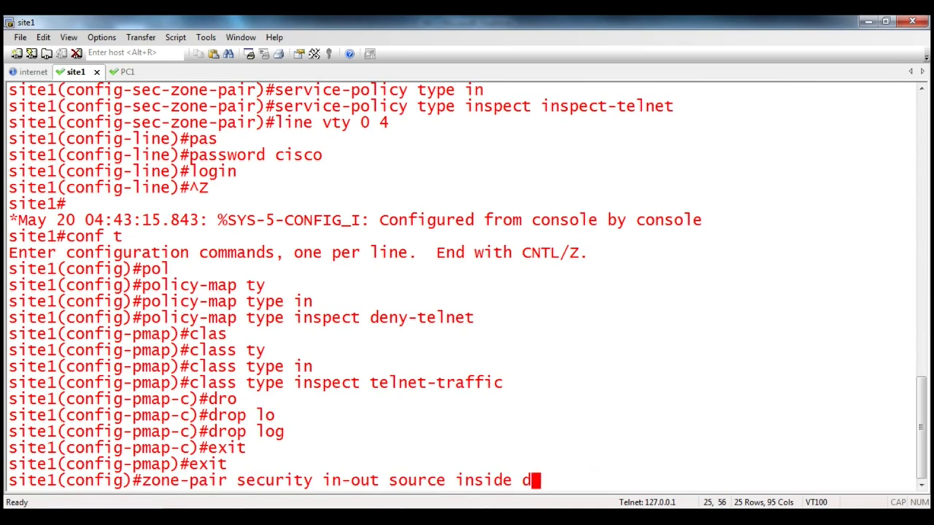
pyautogui.press('BackSpace')
pyautogui.press('BackSpace')
pyautogui.press('BackSpace')
pyautogui.press('BackSpace')
pyautogui.press('BackSpace')
pyautogui.press('BackSpace')
pyautogui.press('BackSpace')
pyautogui.press('BackSpace')
pyautogui.press('BackSpace')
pyautogui.press('BackSpace')
pyautogui.press('BackSpace')
pyautogui.press('BackSpace')
pyautogui.press('BackSpace')
pyautogui.press('BackSpace')
pyautogui.press('BackSpace')
pyautogui.press('BackSpace')
pyautogui.press('BackSpace')
pyautogui.press('BackSpace')
pyautogui.press('BackSpace')
pyautogui.press('BackSpace')
pyautogui.write('out-self so')
pyautogui.press('Tab')
pyautogui.write('ou')
pyautogui.press('Tab')
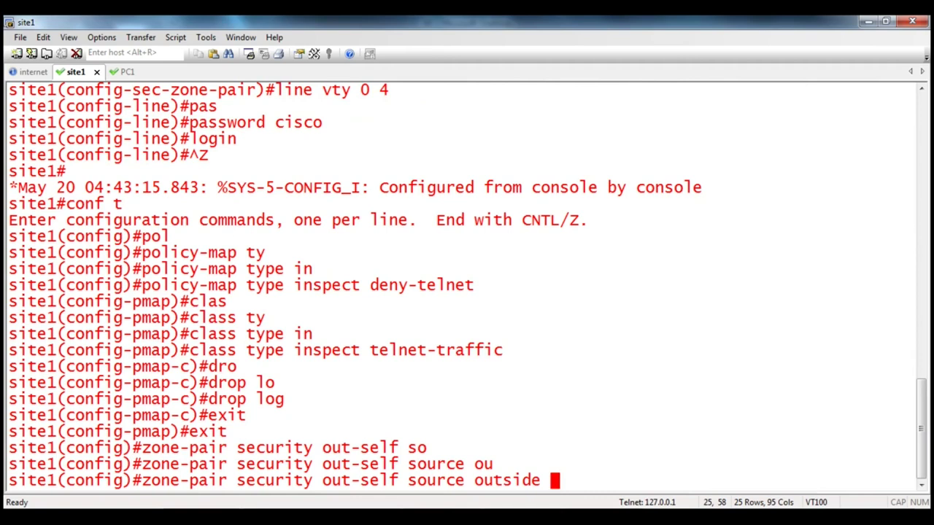
pyautogui.write('destination se')
pyautogui.press('Tab')
pyautogui.write('self')
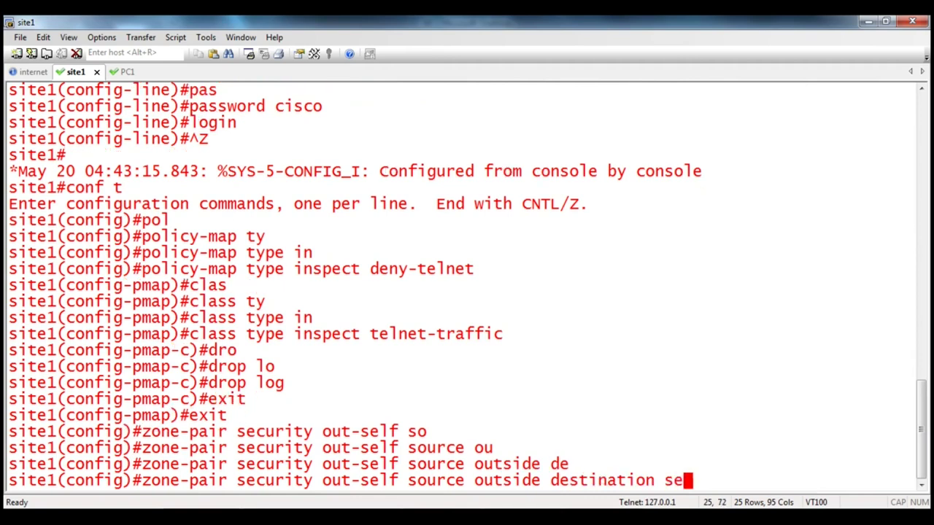
pyautogui.press('Return')
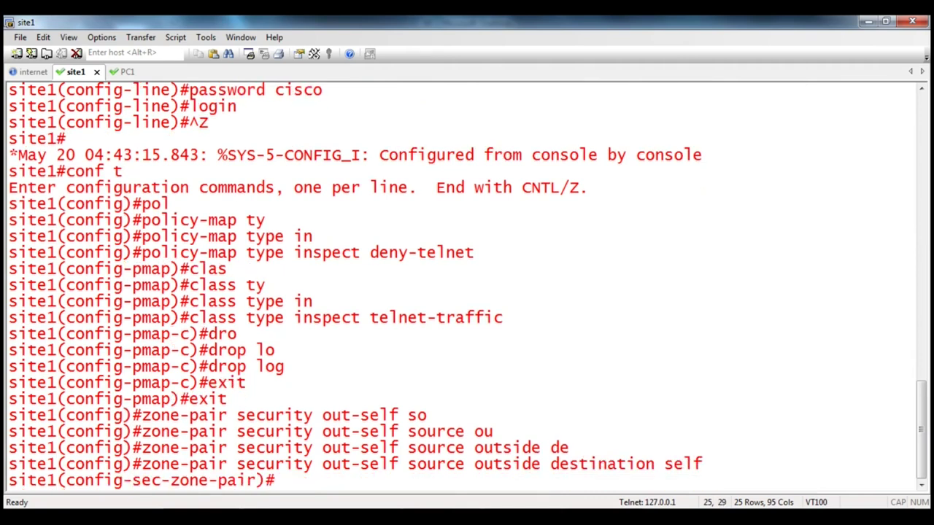
# Apply service-policy type inspect deny-telnet to the out-self zone pair
pyautogui.write('serv')
pyautogui.press('Tab')
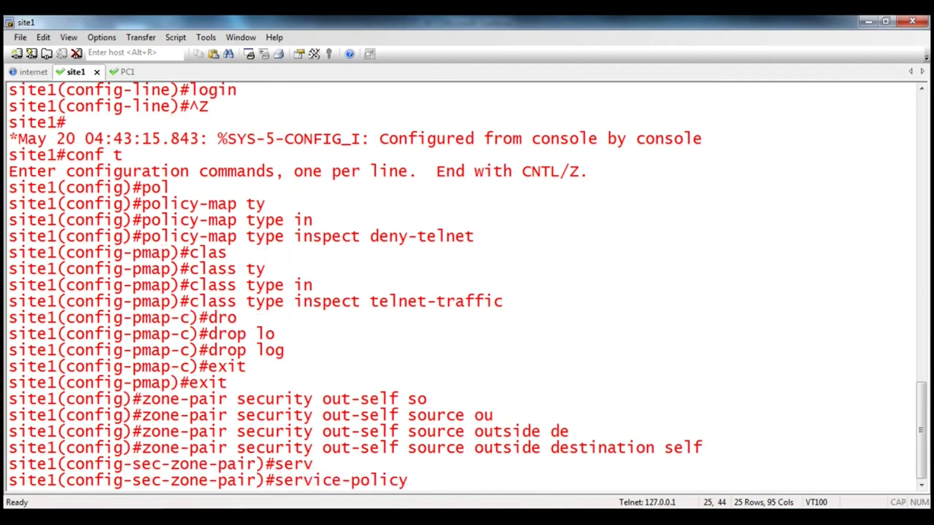
pyautogui.write('ty')
pyautogui.press('Tab')
pyautogui.write('in')
pyautogui.press('Tab')
pyautogui.write('de')
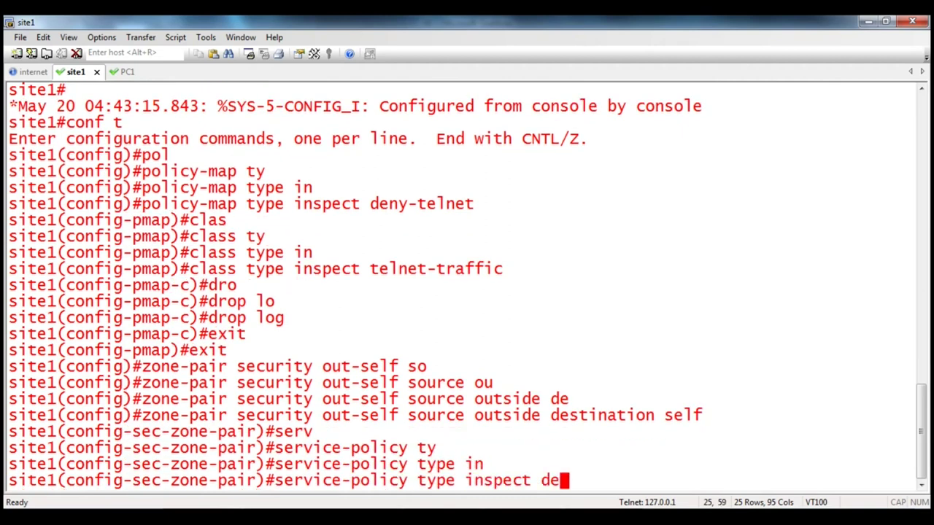
pyautogui.write('ny-telnet')
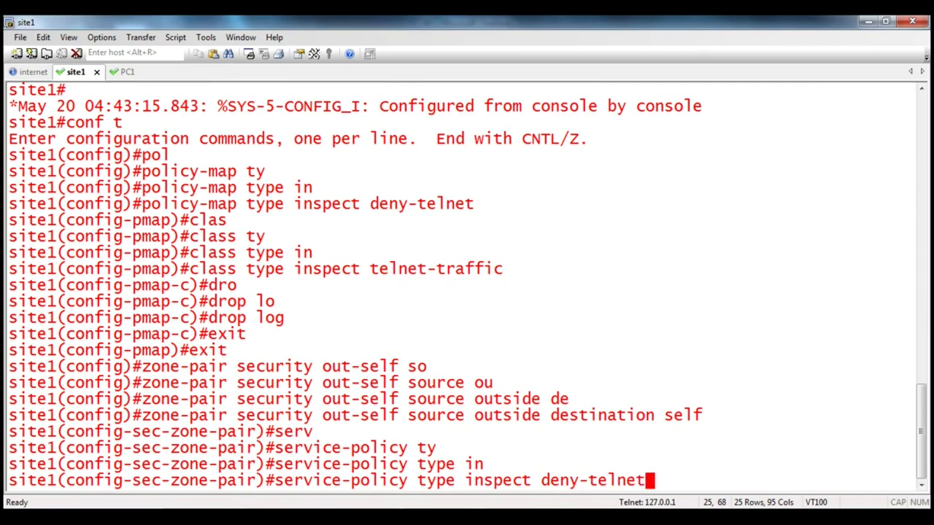
pyautogui.press('Return')
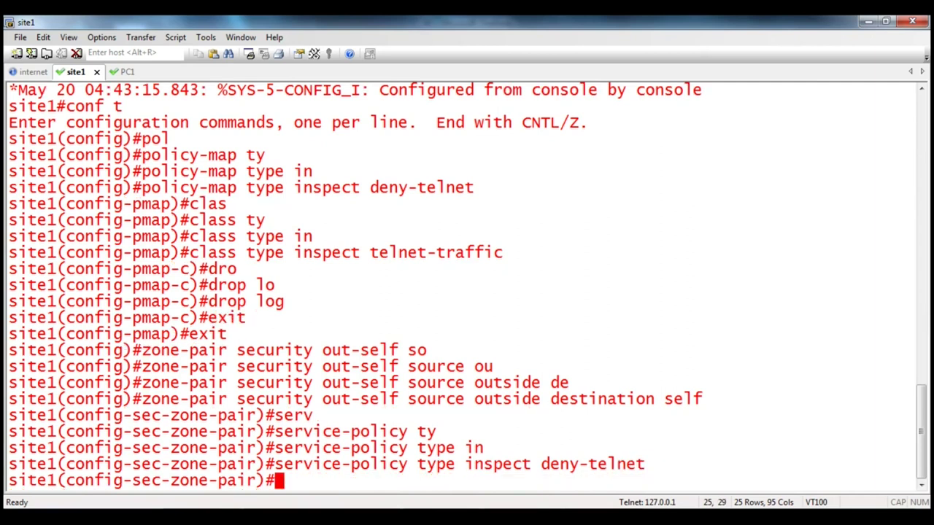
pyautogui.hotkey('alt', 'Tab')
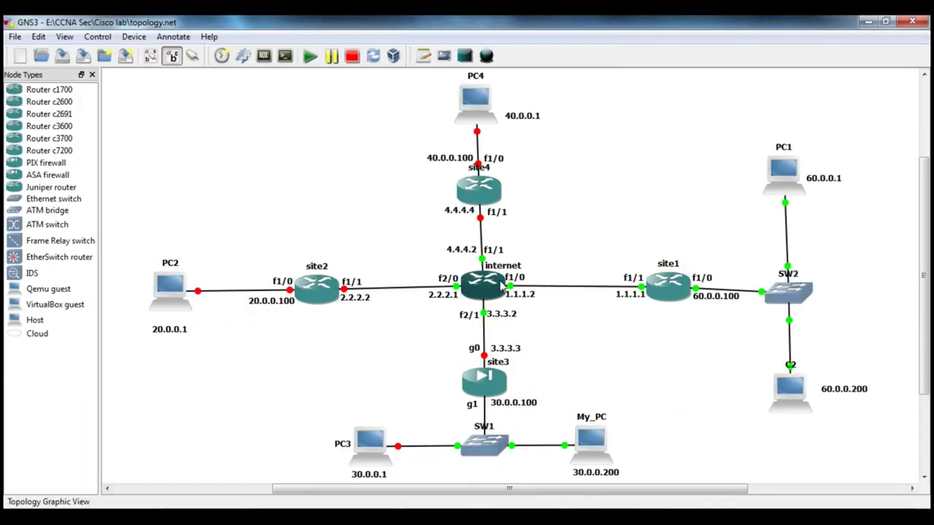
# Rerun telnet 1.1.1.1 from the internet router session
pyautogui.hotkey('alt', 'Tab')
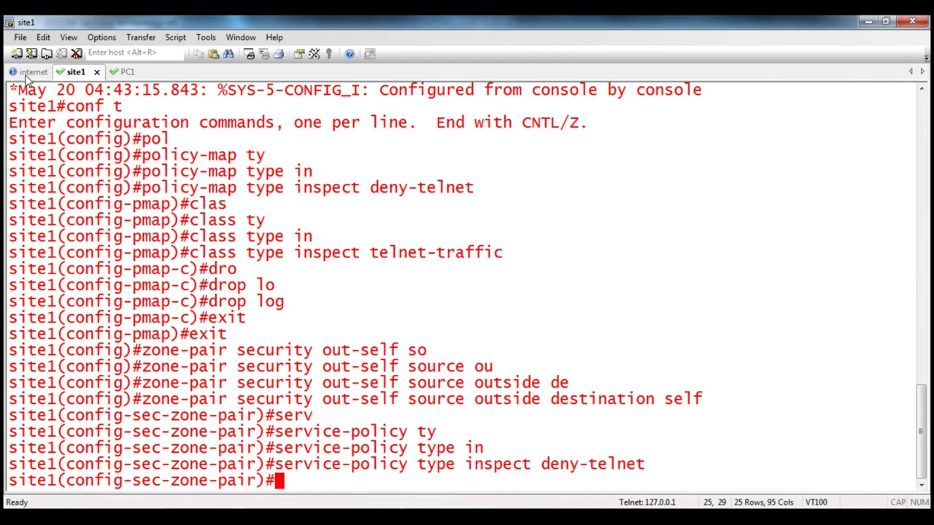
pyautogui.click(27, 72)
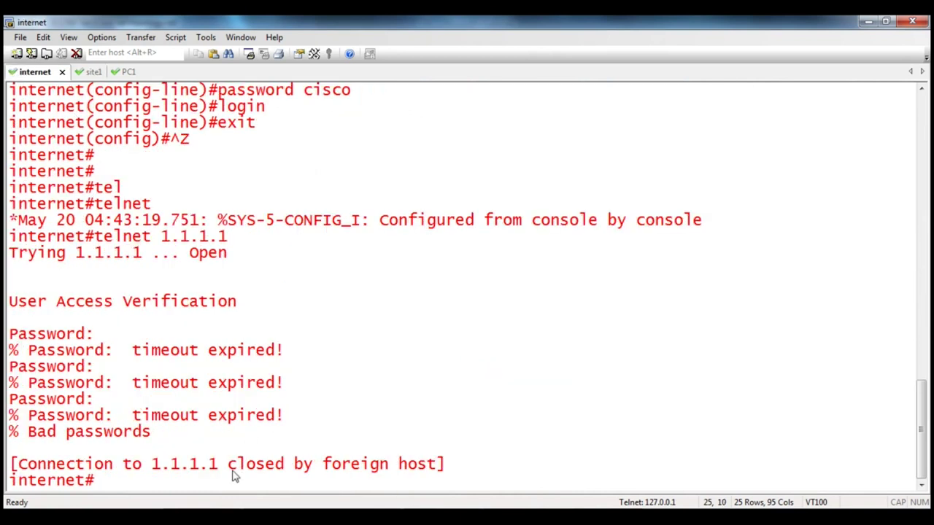
pyautogui.press('Up')
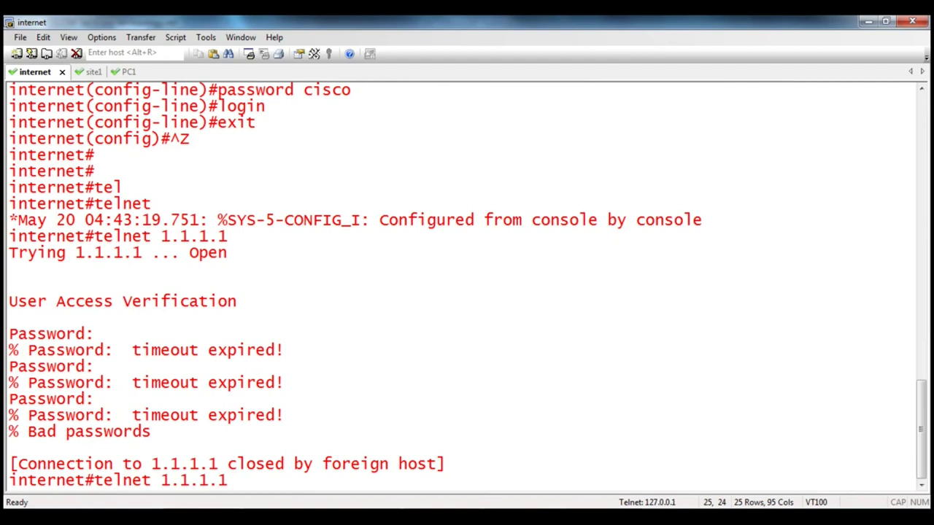
pyautogui.press('Return')
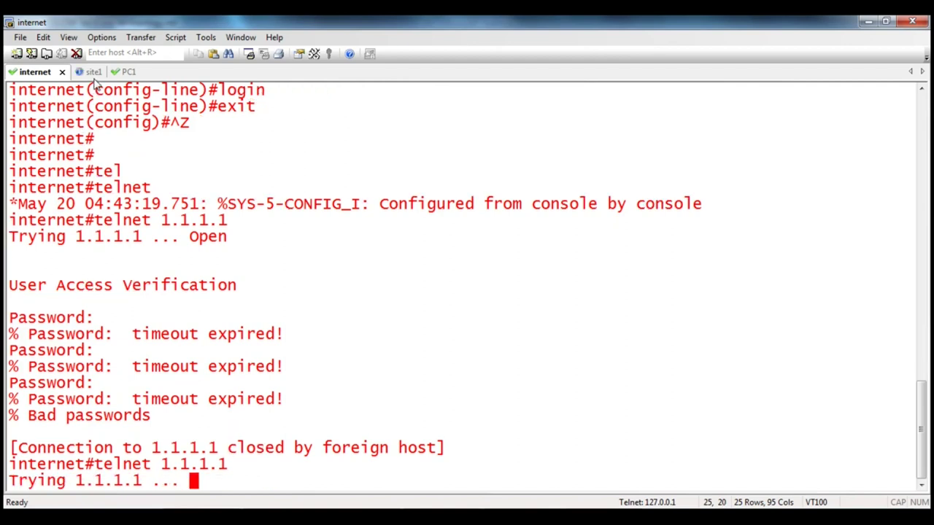
# On site1, highlight the drop log: 1.1.1.2 to 1.1.1.1:23, out-self, telnet-traffic, DROP
pyautogui.click(95, 73)
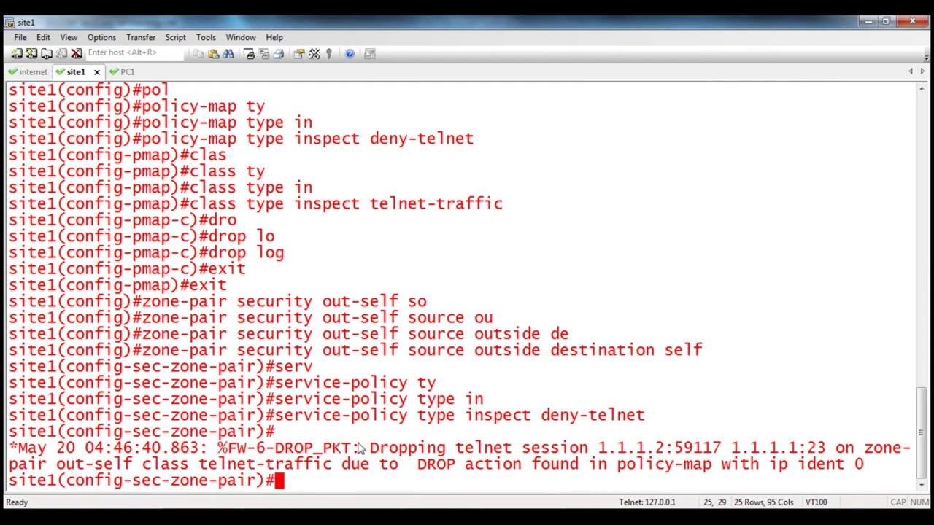
pyautogui.moveTo(377, 457); pyautogui.dragTo(552, 454)
pyautogui.moveTo(665, 452); pyautogui.dragTo(599, 451)
pyautogui.moveTo(722, 452); pyautogui.dragTo(672, 451)
pyautogui.moveTo(820, 451); pyautogui.dragTo(742, 451)
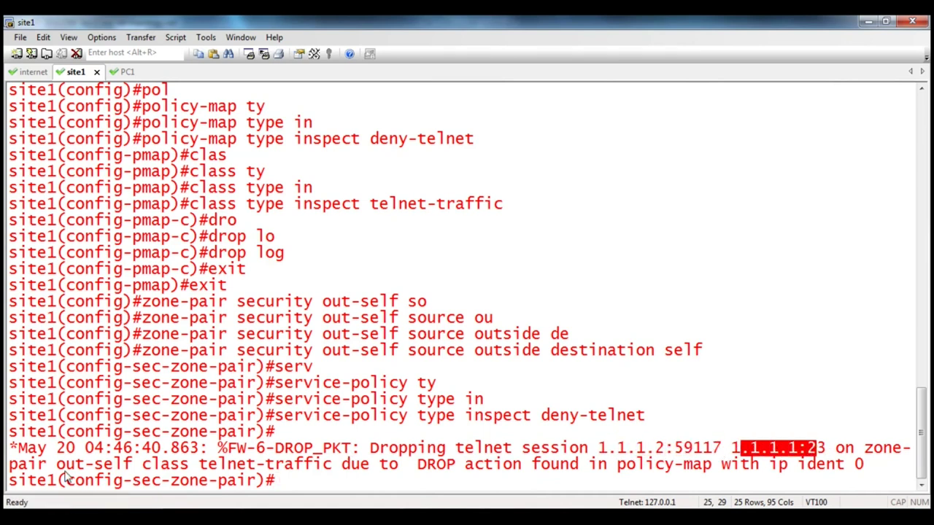
pyautogui.moveTo(57, 466); pyautogui.dragTo(132, 465)
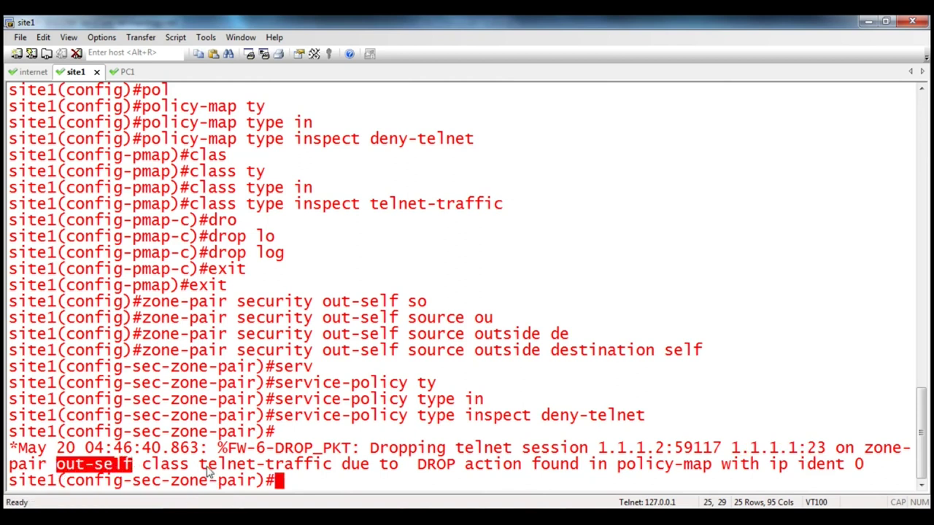
pyautogui.moveTo(200, 465); pyautogui.dragTo(314, 465)
pyautogui.moveTo(457, 464); pyautogui.dragTo(417, 465)
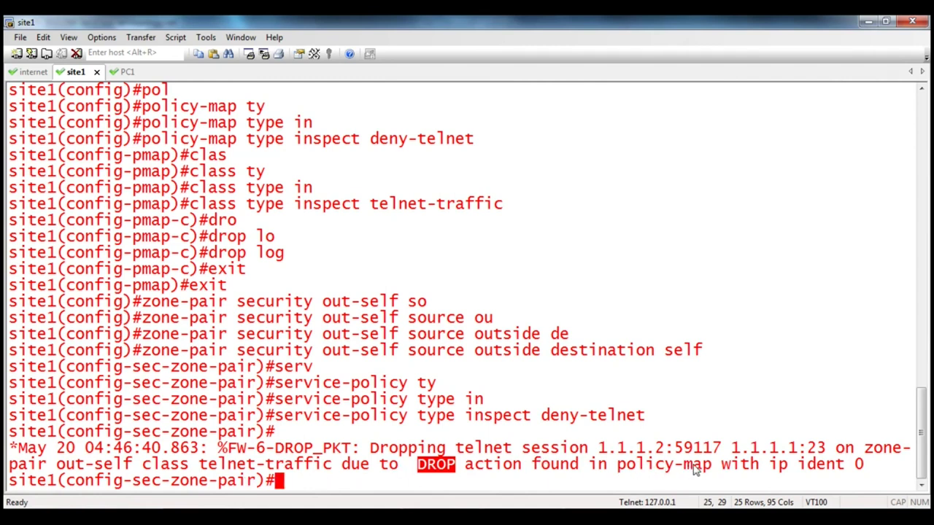
pyautogui.moveTo(712, 470); pyautogui.dragTo(616, 475)
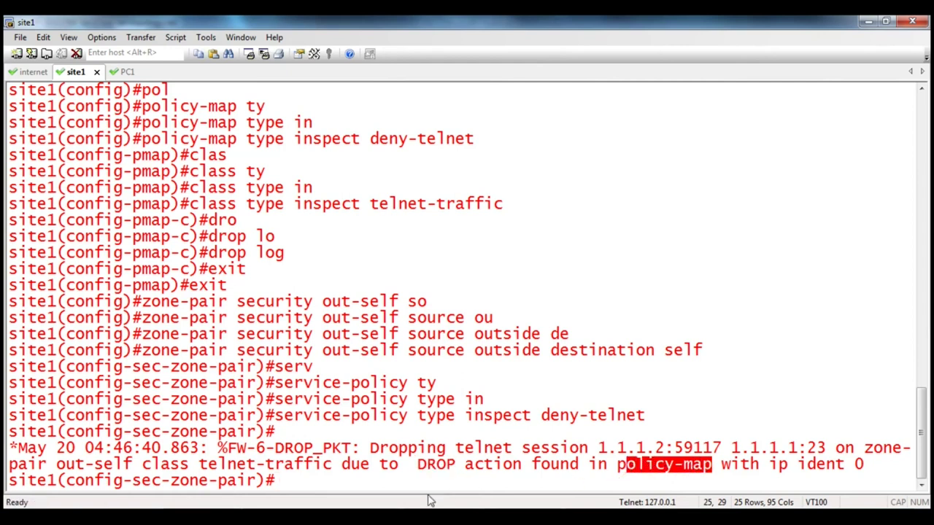
pyautogui.click(378, 487)
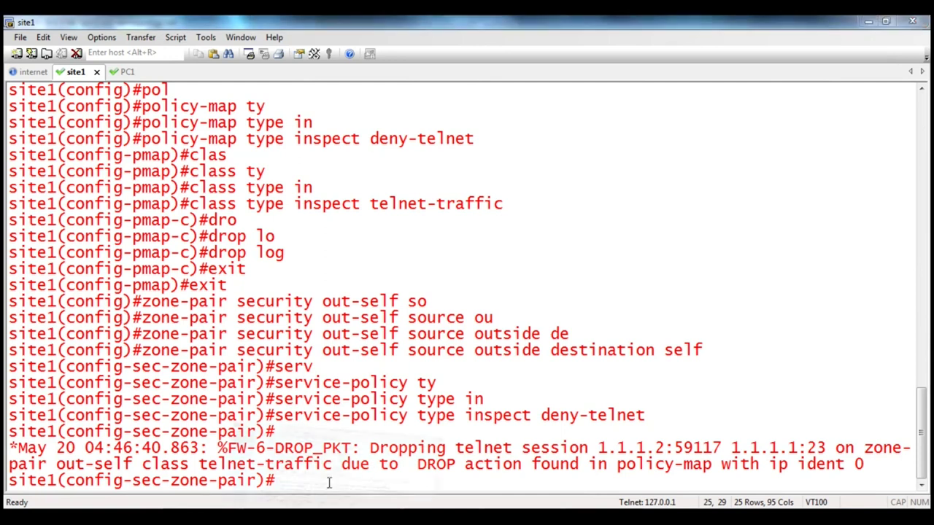
# Scroll the CCNA Sec 04 notes up and highlight the class-default description
pyautogui.hotkey('alt', 'Tab')
pyautogui.scroll(3, 377, 348)
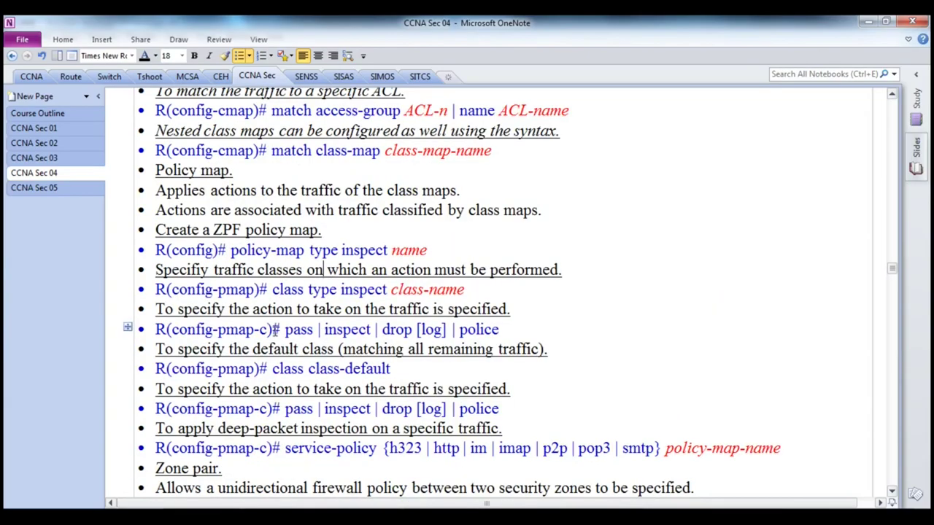
pyautogui.moveTo(346, 348); pyautogui.dragTo(154, 348)
pyautogui.click(478, 350)
pyautogui.moveTo(309, 368); pyautogui.dragTo(392, 368)
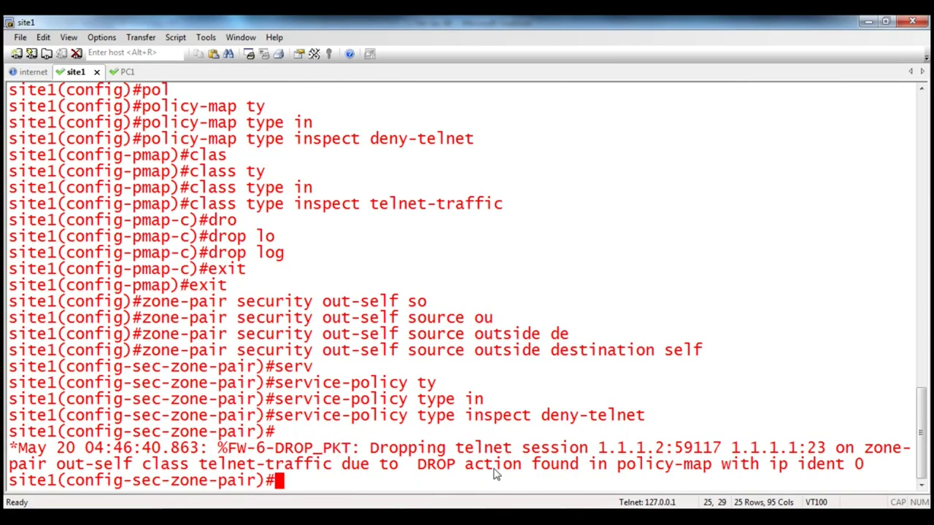
# Leave zone-pair mode and enter policy-map type inspect deny-telnet
pyautogui.write('exit')
pyautogui.press('Return')
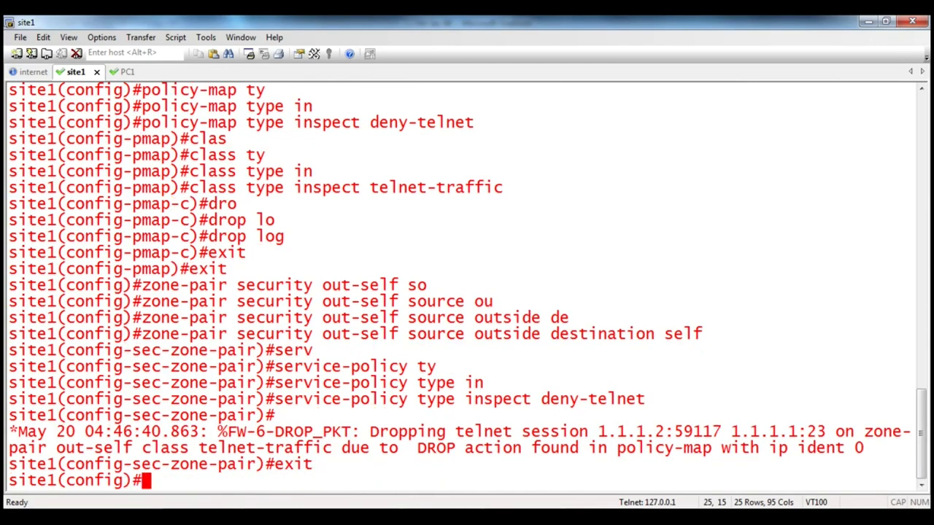
pyautogui.write('poli')
pyautogui.press('Tab')
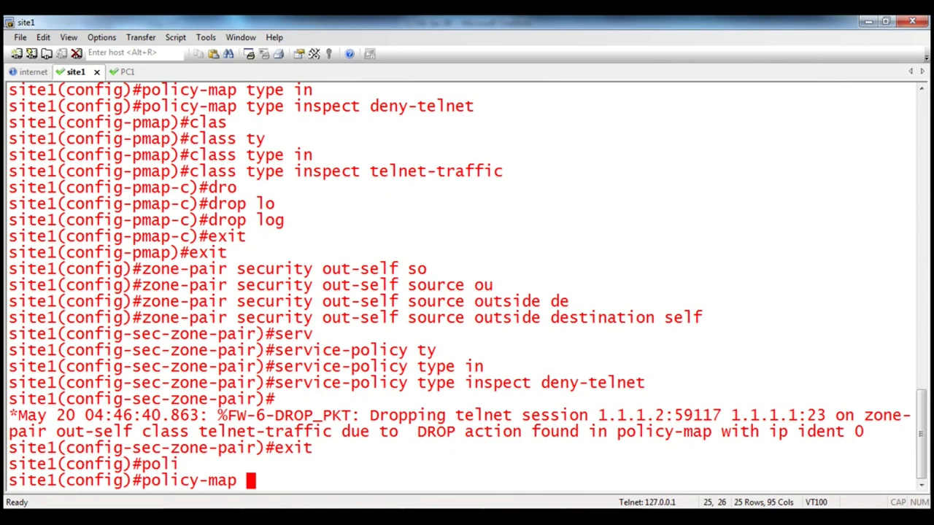
pyautogui.write('type')
pyautogui.press('Tab')
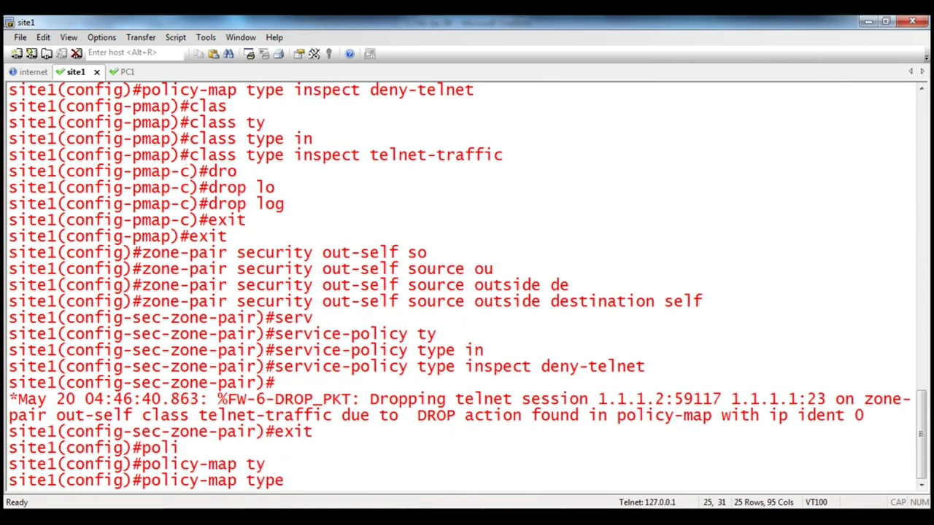
pyautogui.write('in')
pyautogui.press('Tab')
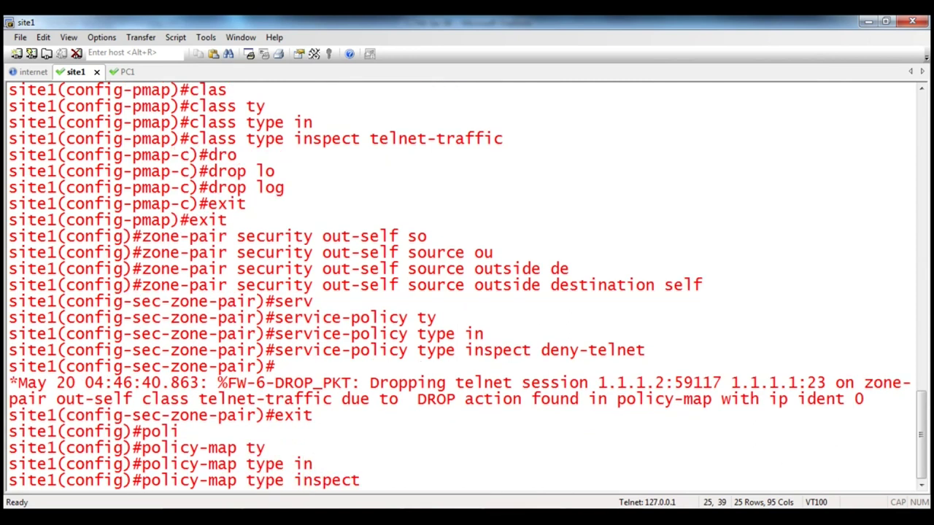
pyautogui.write('deny-telnet')
pyautogui.press('Return')
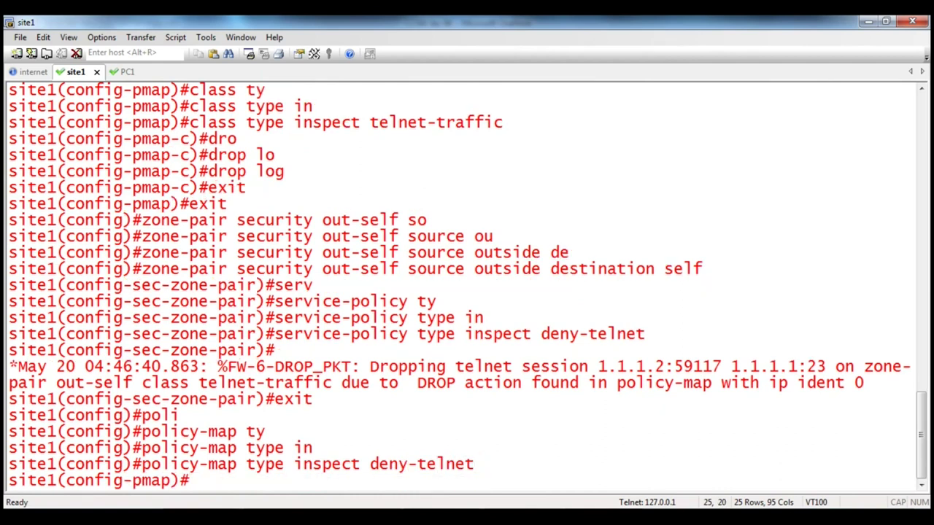
# Run do sh policy-map type inspect and highlight inspect-telnet's Inspect and class-default Drop actions
pyautogui.write('do sh polic')
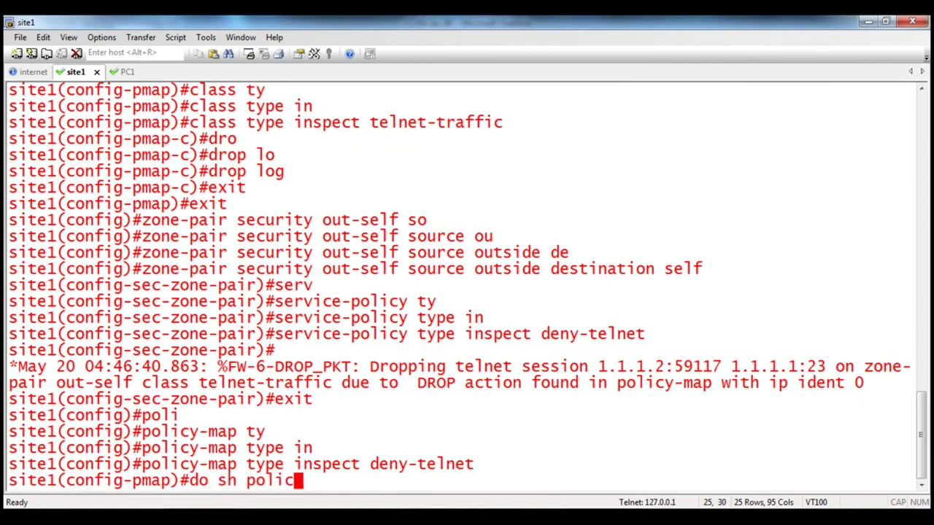
pyautogui.write('y-map')
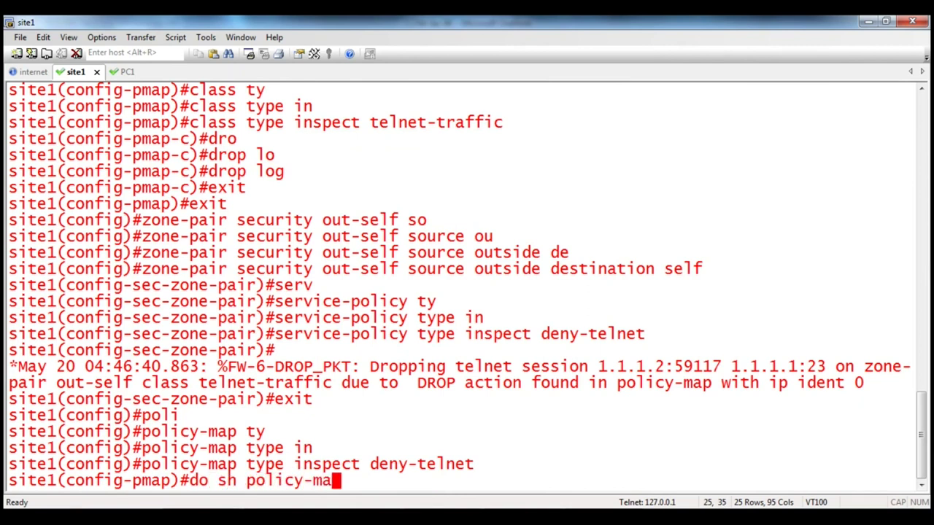
pyautogui.press('Return')
pyautogui.press('Up')
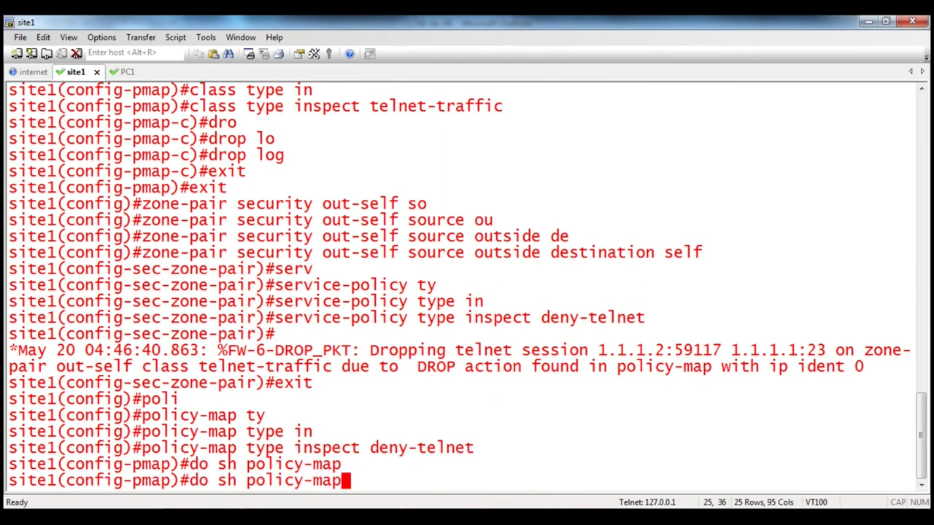
pyautogui.write('type ')
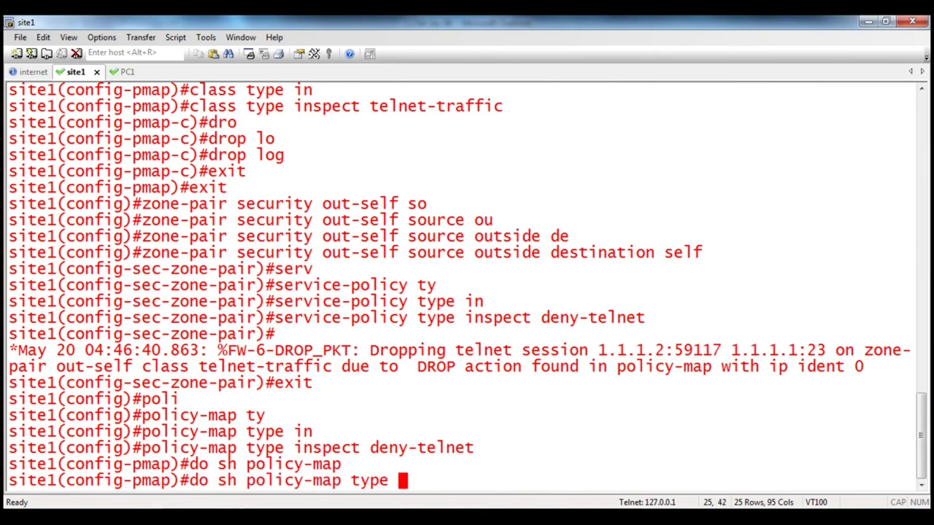
pyautogui.write('inspect')
pyautogui.press('Return')
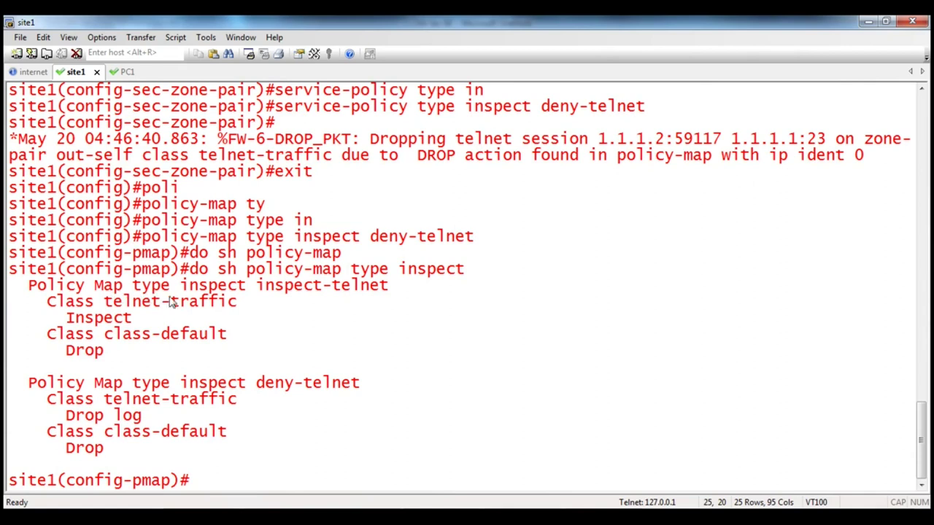
pyautogui.moveTo(257, 285); pyautogui.dragTo(389, 290)
pyautogui.moveTo(103, 301); pyautogui.dragTo(237, 306)
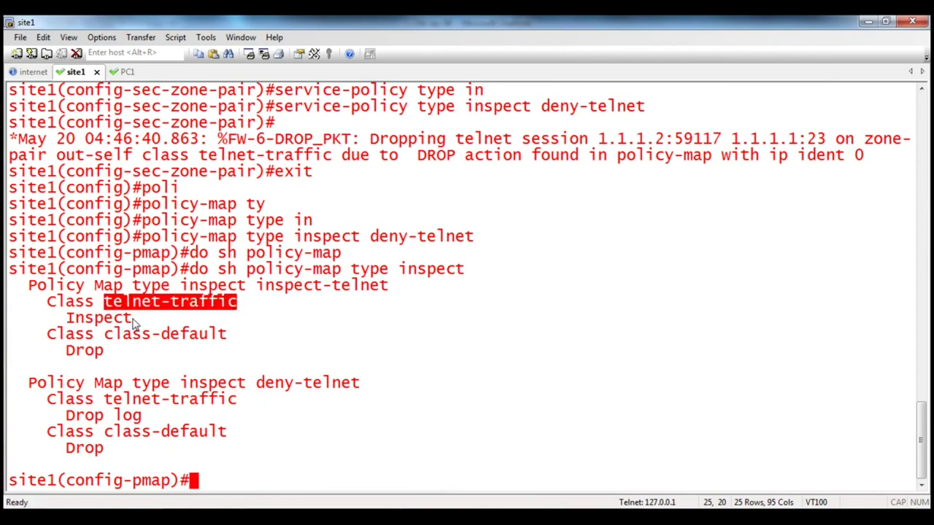
pyautogui.moveTo(134, 324); pyautogui.dragTo(65, 318)
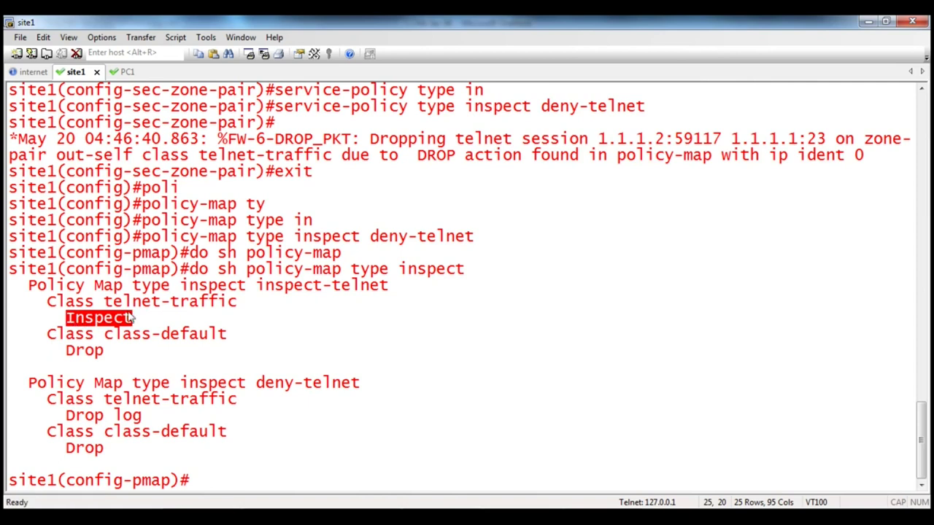
pyautogui.moveTo(235, 306); pyautogui.dragTo(102, 307)
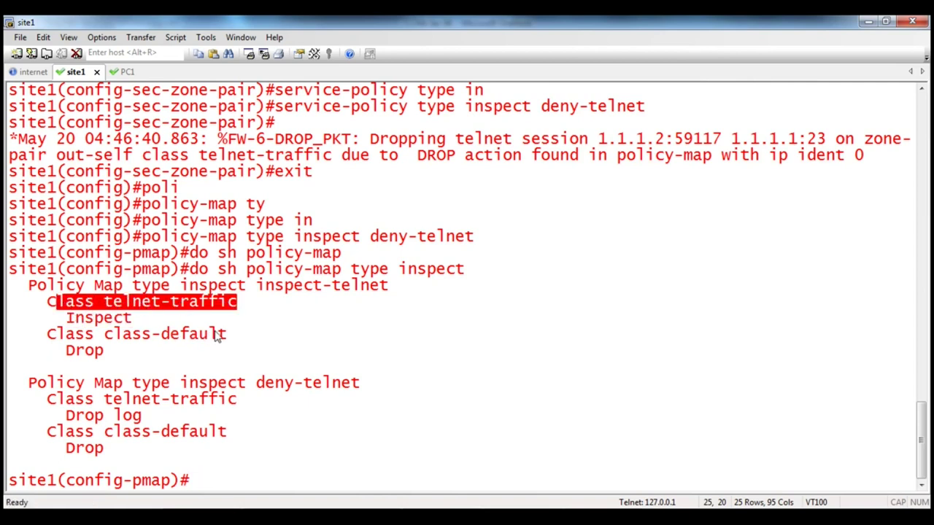
pyautogui.moveTo(229, 336); pyautogui.dragTo(47, 336)
pyautogui.moveTo(109, 351); pyautogui.dragTo(49, 351)
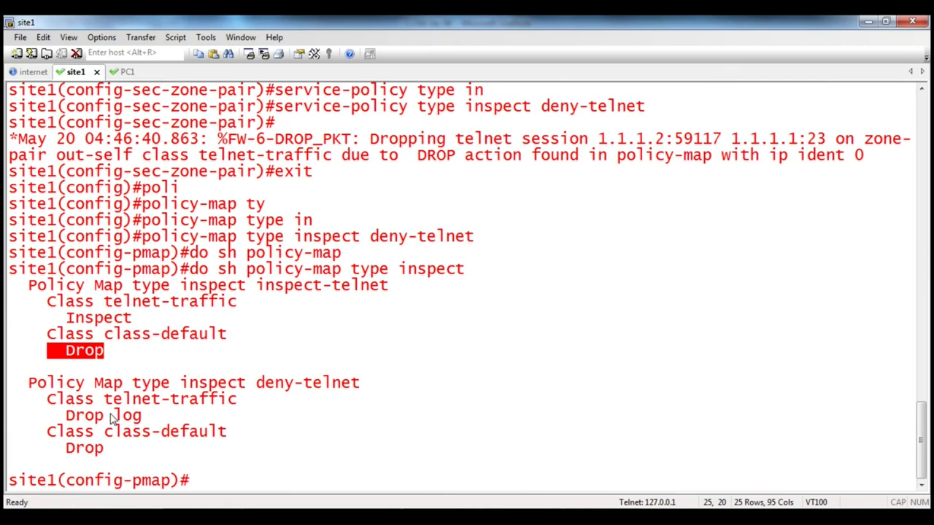
# Highlight deny-telnet's telnet-traffic Drop log action and its class-default Drop
pyautogui.moveTo(104, 401); pyautogui.dragTo(240, 400)
pyautogui.moveTo(65, 415); pyautogui.dragTo(143, 416)
pyautogui.moveTo(229, 434); pyautogui.dragTo(26, 433)
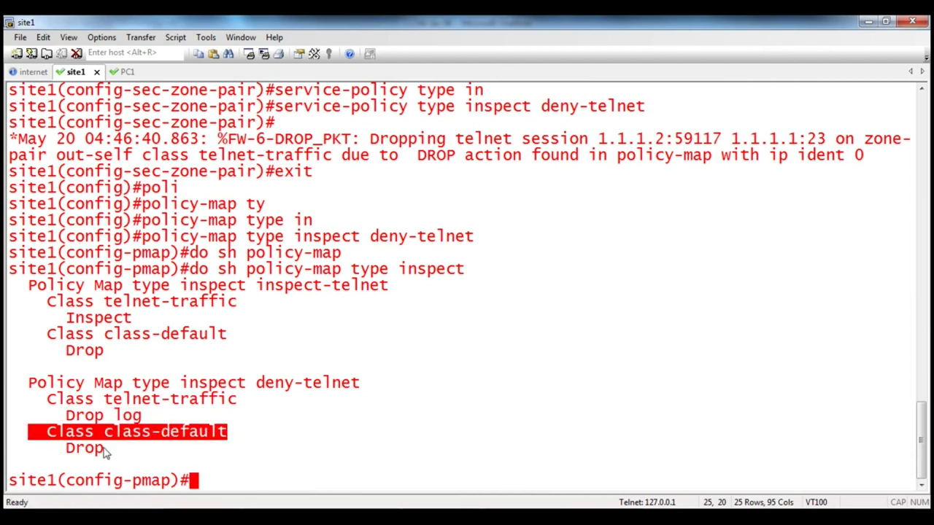
pyautogui.moveTo(106, 450); pyautogui.dragTo(67, 451)
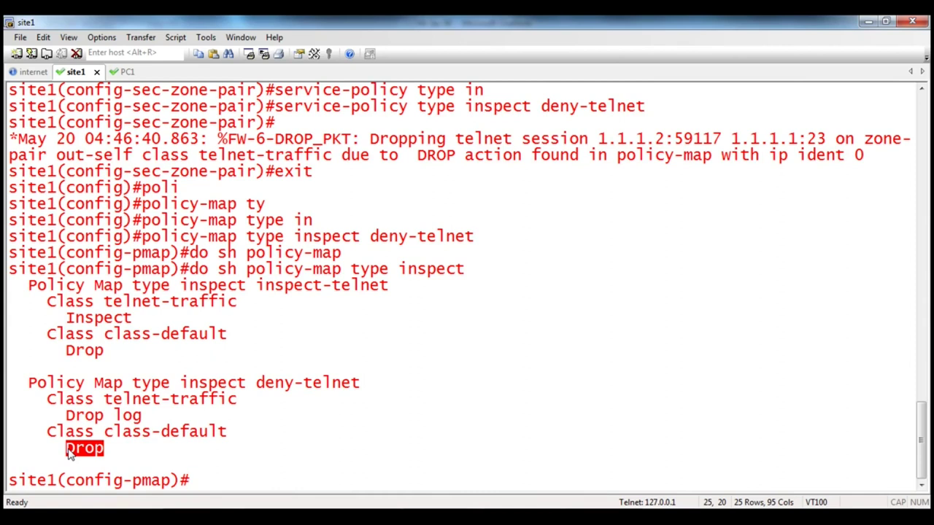
pyautogui.click(209, 444)
pyautogui.moveTo(230, 433); pyautogui.dragTo(38, 434)
pyautogui.moveTo(105, 448); pyautogui.dragTo(69, 450)
pyautogui.moveTo(104, 401); pyautogui.dragTo(238, 403)
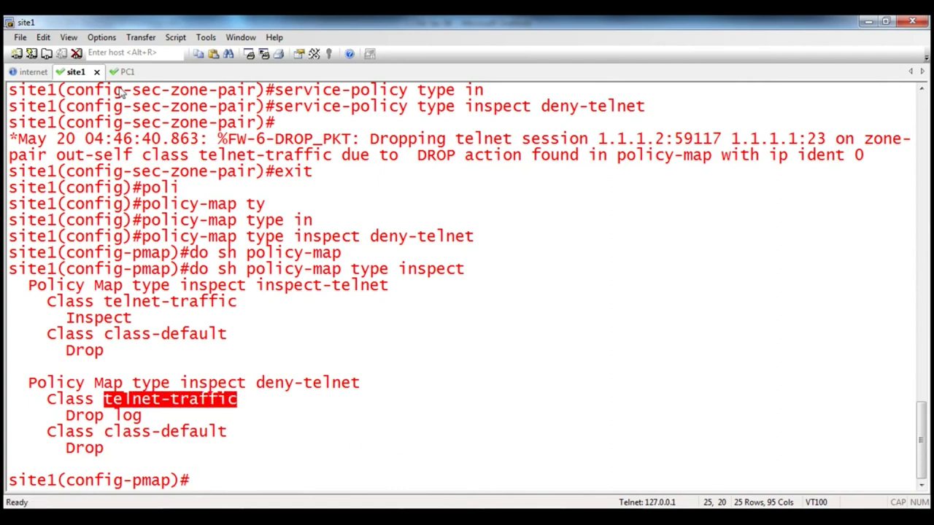
# Ping 1.1.1.1 from the internet router, getting 0/5, then return to site1
pyautogui.click(27, 75)
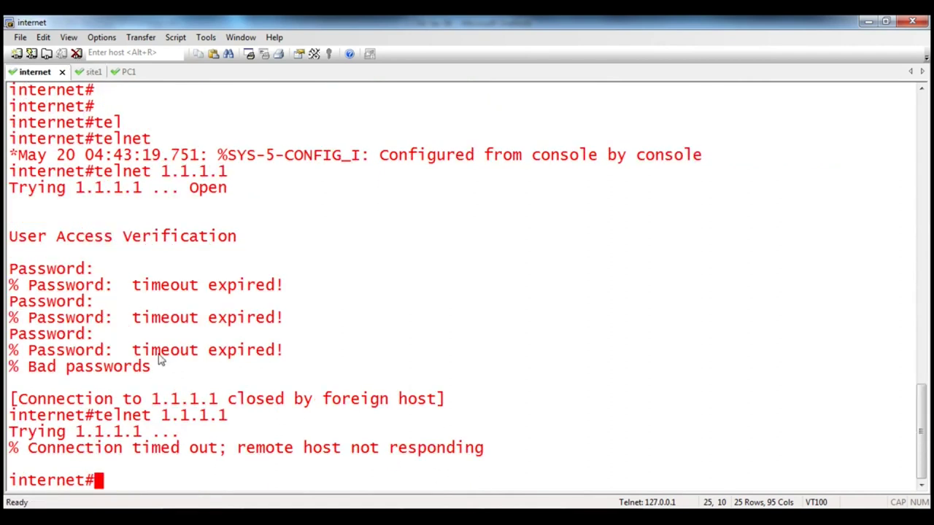
pyautogui.write('pinf')
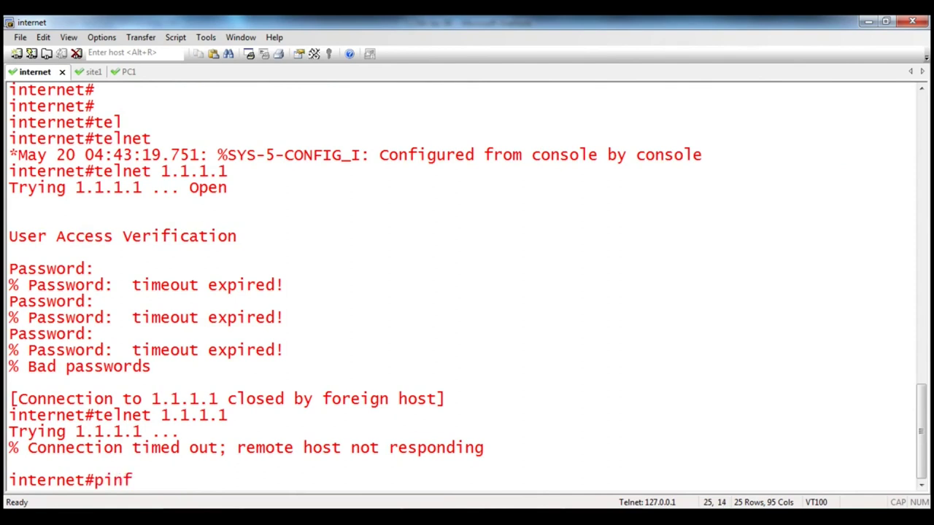
pyautogui.press('BackSpace')
pyautogui.write('g 1.1.1.1')
pyautogui.press('Return')
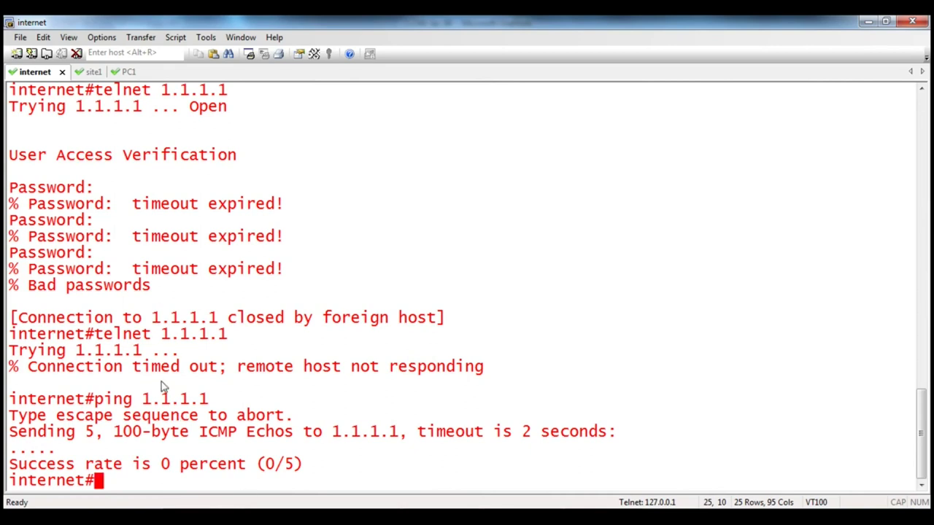
pyautogui.click(92, 72)
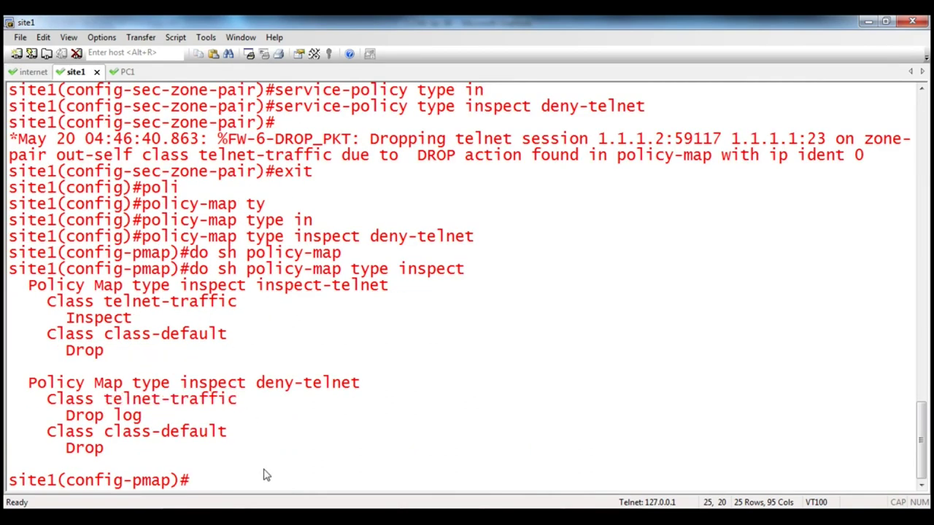
# In deny-telnet, set class class-default to pass
pyautogui.write('class clas')
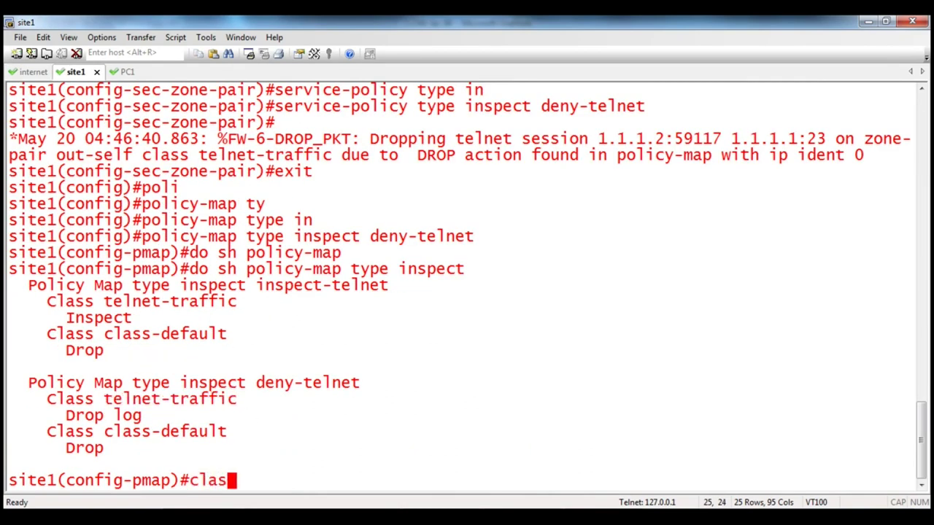
pyautogui.press('Tab')
pyautogui.write('clas')
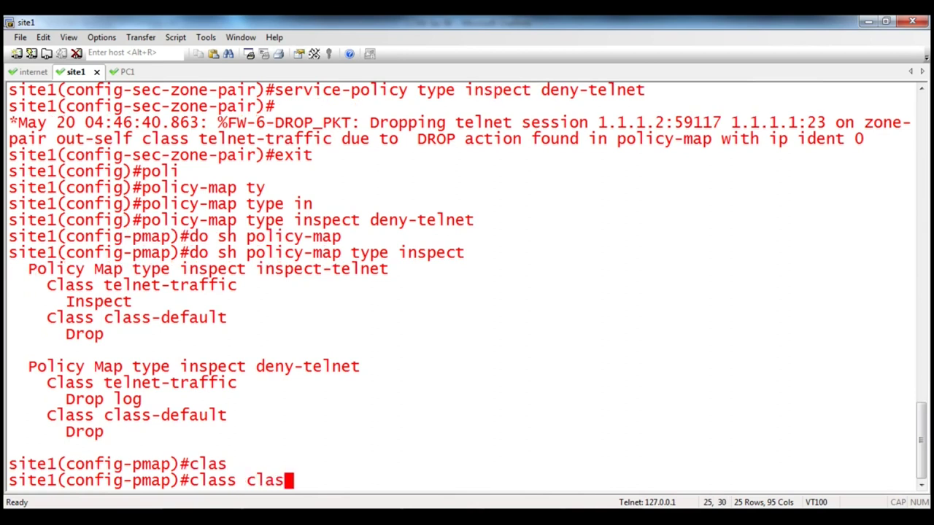
pyautogui.press('Tab')
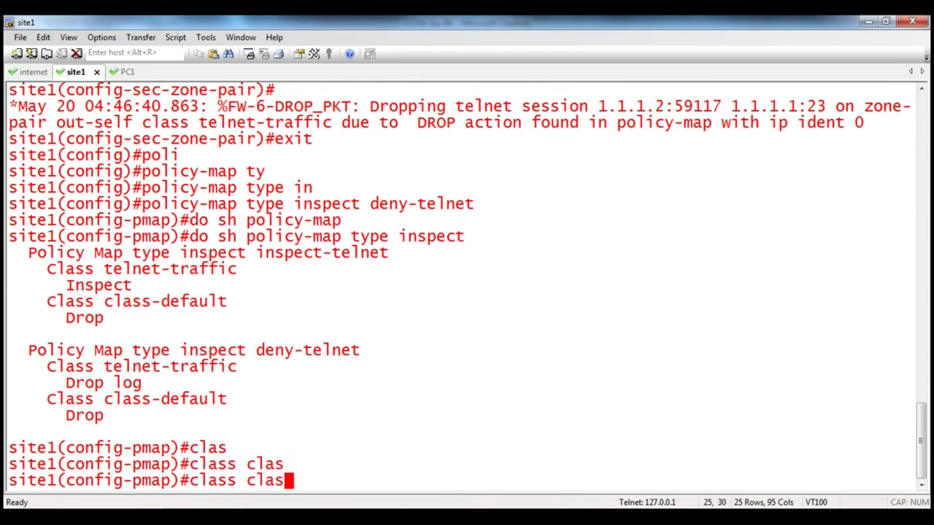
pyautogui.write('s')
pyautogui.press('Tab')
pyautogui.write('-')
pyautogui.press('Tab')
pyautogui.write('de')
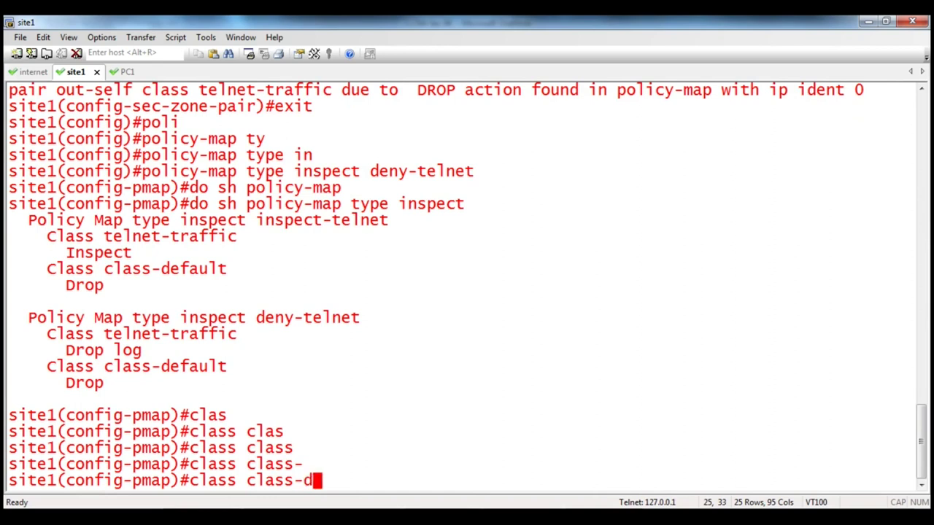
pyautogui.press('Tab')
pyautogui.write('fa')
pyautogui.press('Tab')
pyautogui.write('ult')
pyautogui.press('Return')
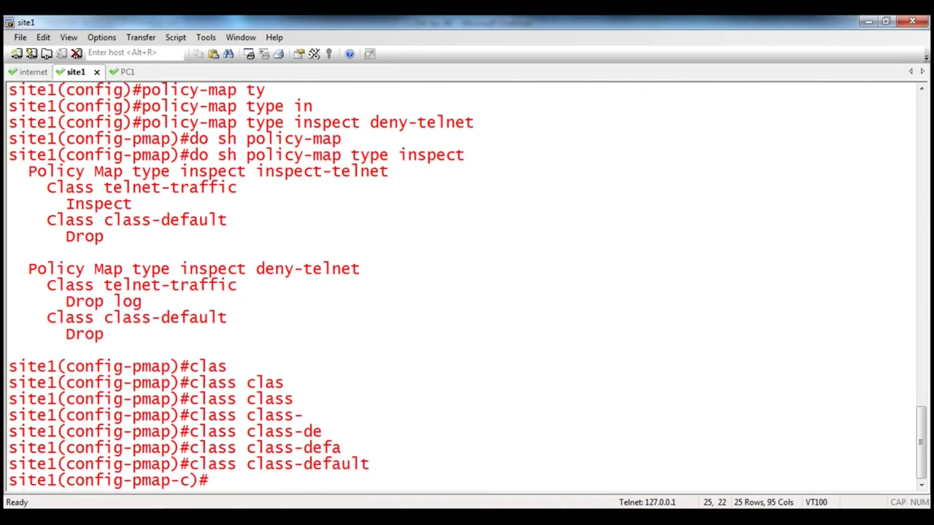
pyautogui.write('?')
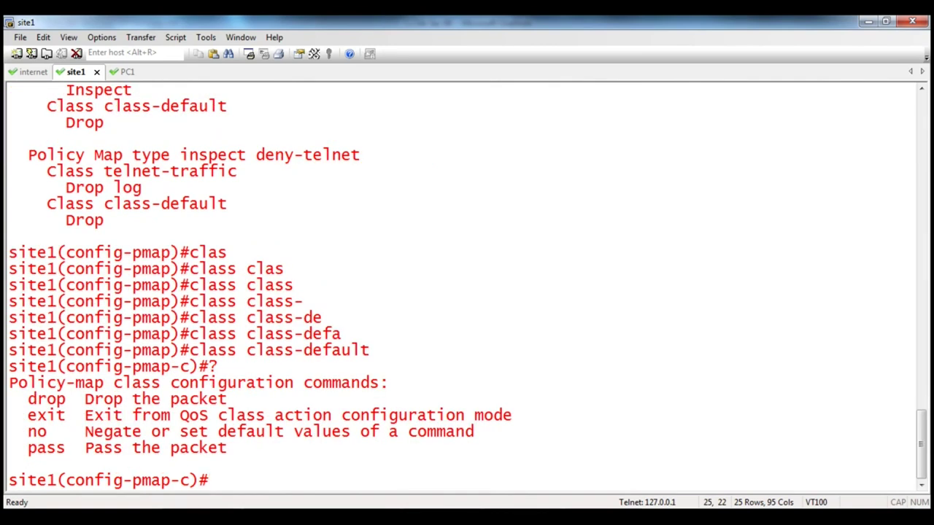
pyautogui.write('pas')
pyautogui.press('Tab')
pyautogui.press('Return')
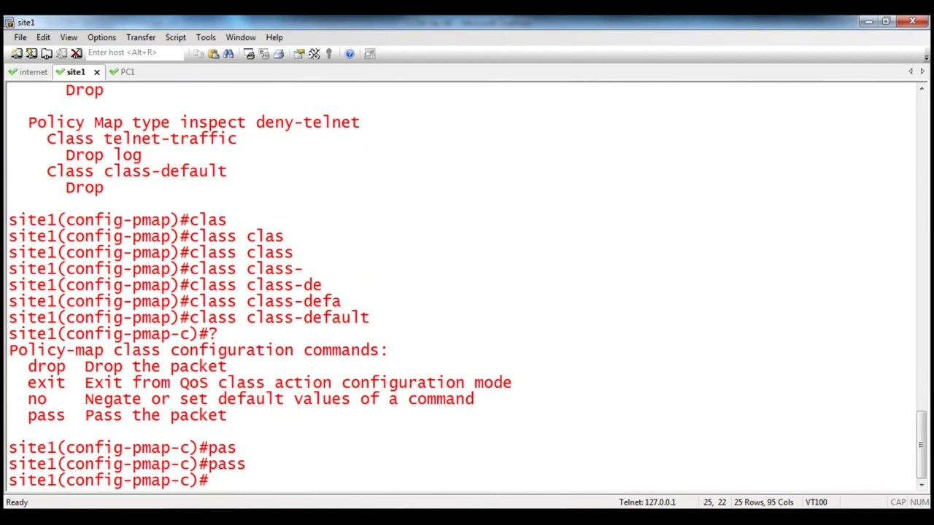
# Exit the class, relist the inspect policy maps, and mark deny-telnet's new Pass action
pyautogui.write('exit')
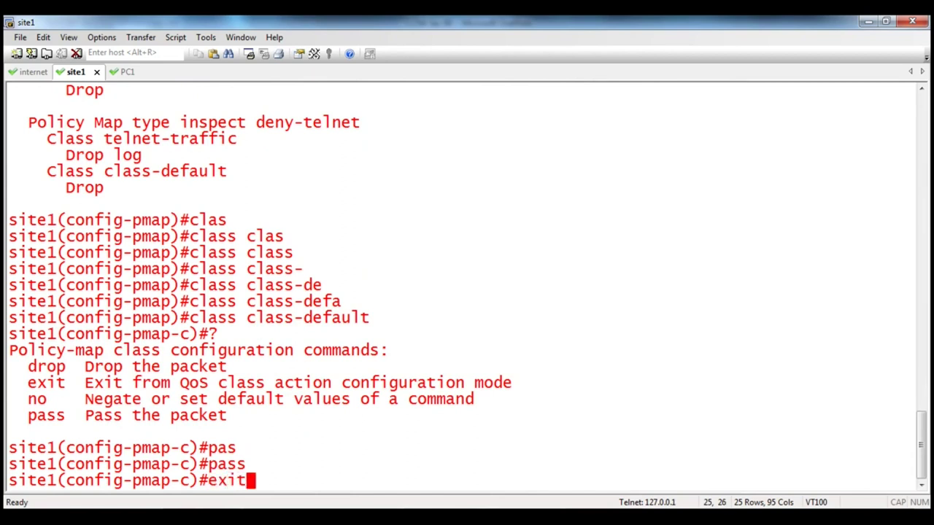
pyautogui.press('Return')
pyautogui.press('Up')
pyautogui.press('Up')
pyautogui.press('Up')
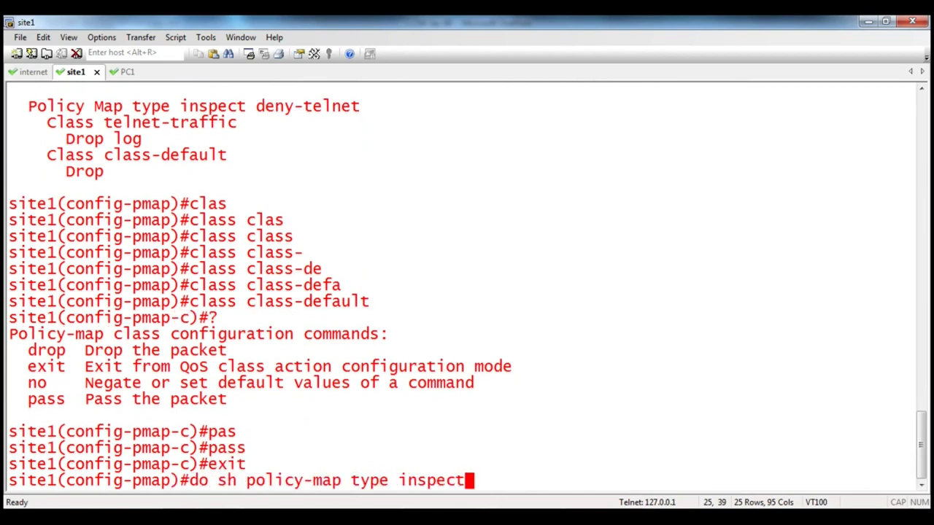
pyautogui.press('Return')
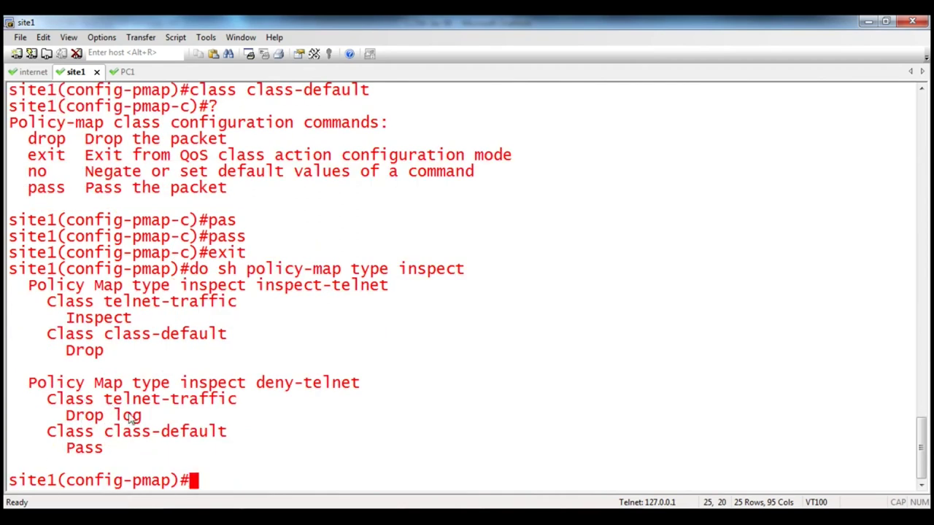
pyautogui.moveTo(257, 384); pyautogui.dragTo(363, 384)
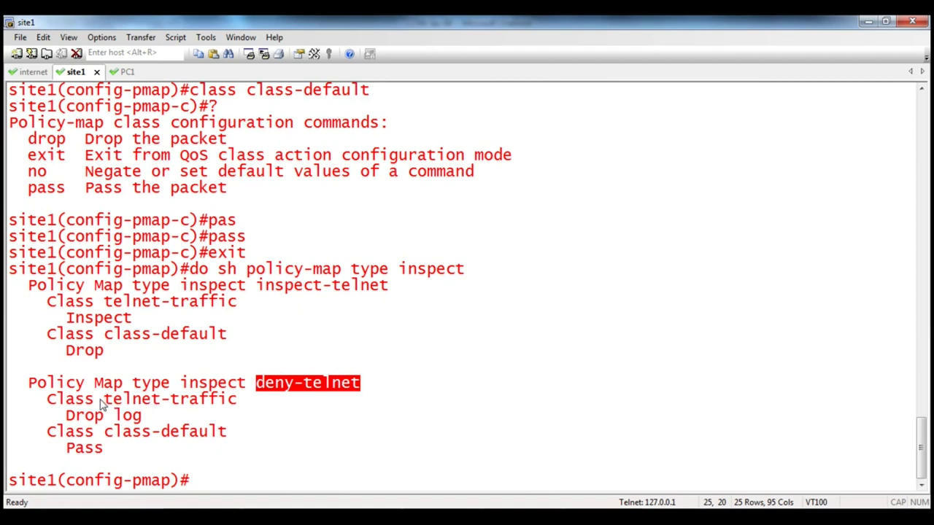
pyautogui.moveTo(102, 399); pyautogui.dragTo(238, 397)
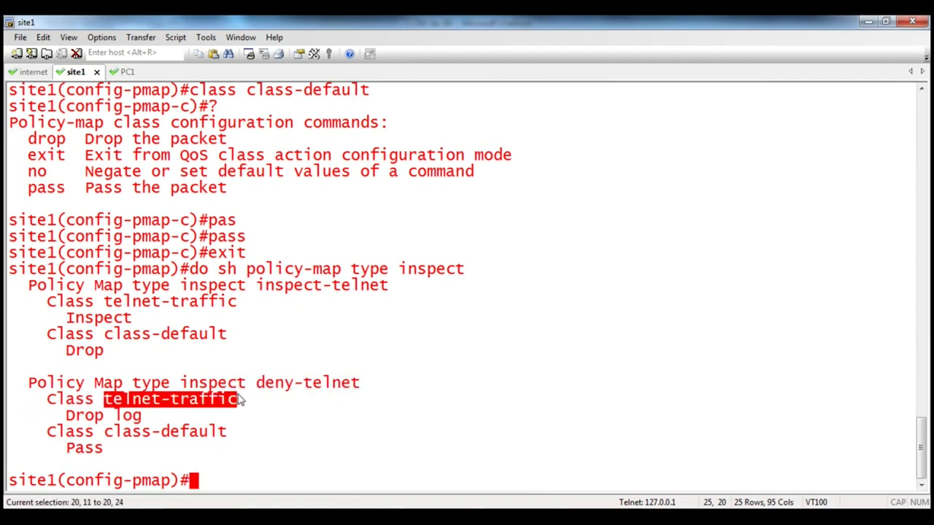
pyautogui.moveTo(143, 415); pyautogui.dragTo(115, 416)
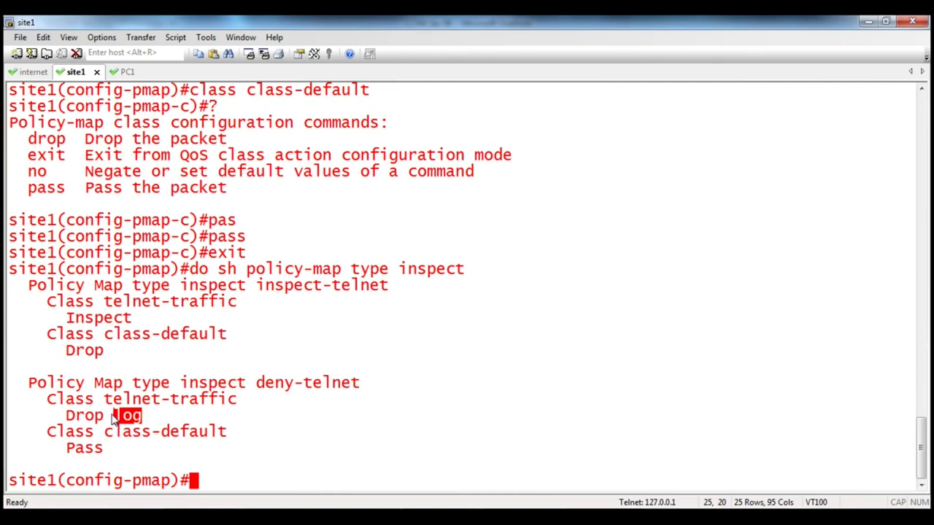
pyautogui.moveTo(106, 448); pyautogui.dragTo(56, 448)
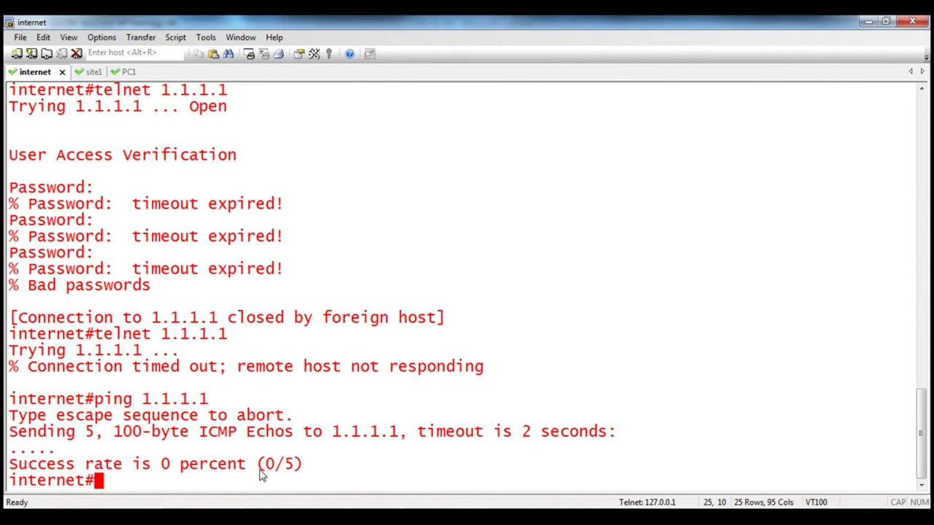
# Rerun ping and telnet to 1.1.1.1 from the internet router, then check site1's drop log
pyautogui.press('Up')
pyautogui.press('Return')
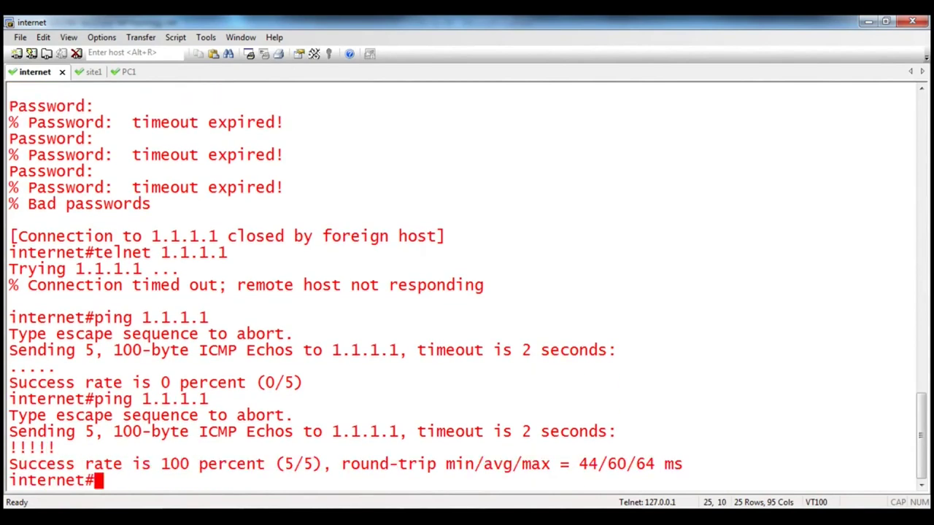
pyautogui.press('Up')
pyautogui.press('Up')
pyautogui.press('Return')
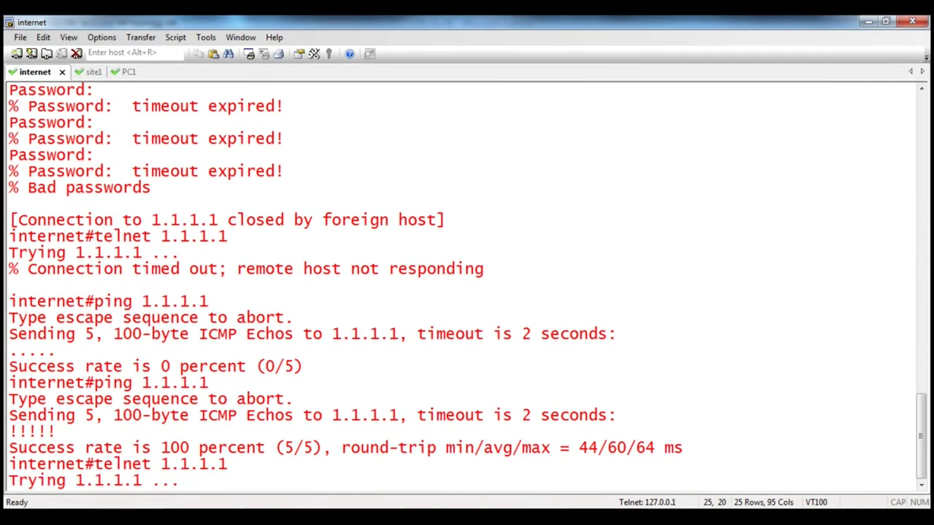
pyautogui.click(81, 72)
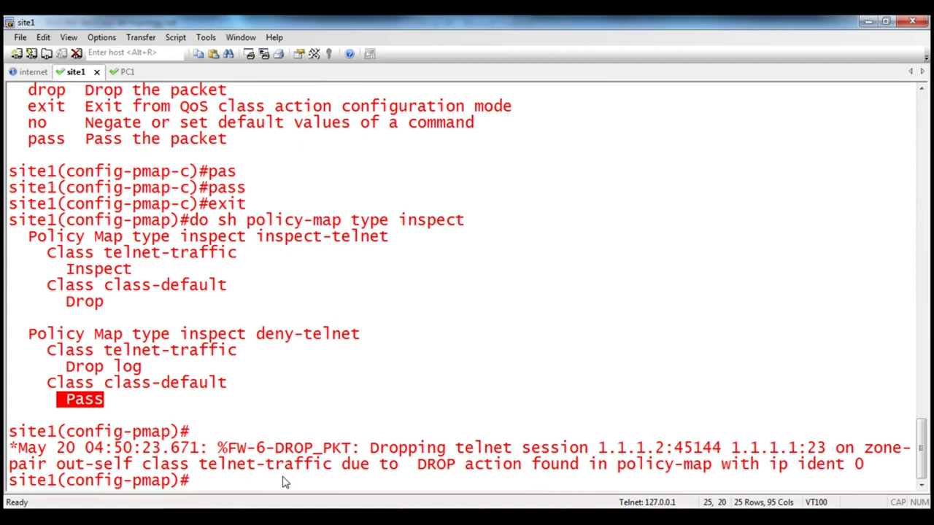
pyautogui.hotkey('alt', 'Tab')
# Review the OneNote policy-map notes, marking the match lines and the show policy-map command
pyautogui.click(345, 452)
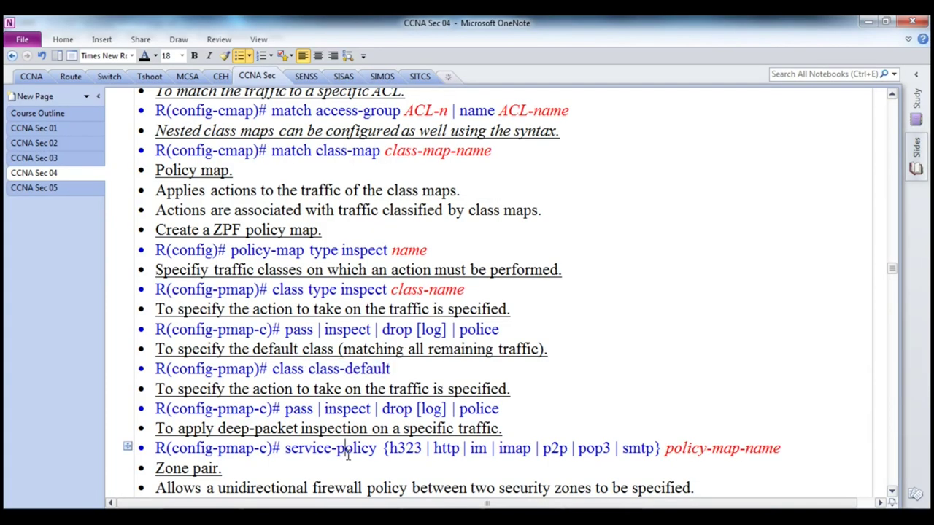
pyautogui.scroll(5, 346, 401)
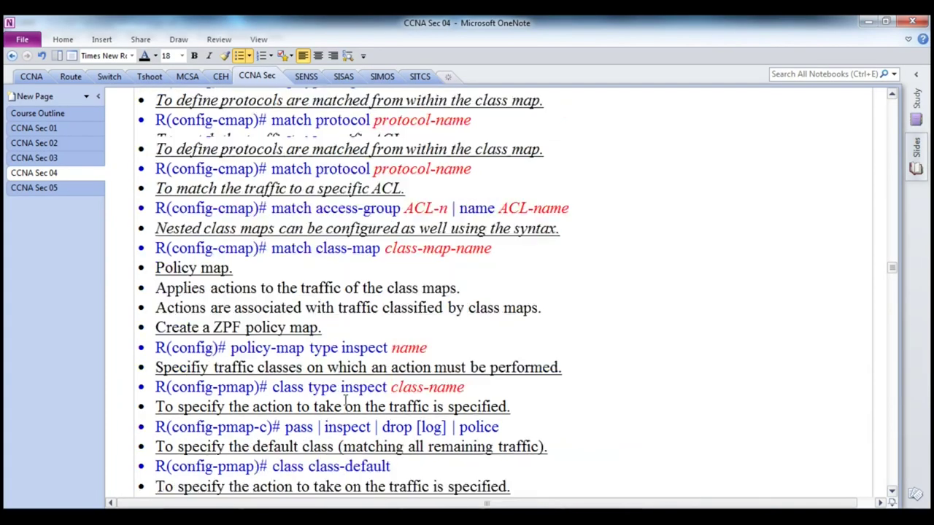
pyautogui.doubleClick(290, 364)
pyautogui.moveTo(272, 404); pyautogui.dragTo(312, 404)
pyautogui.scroll(-4, 306, 444)
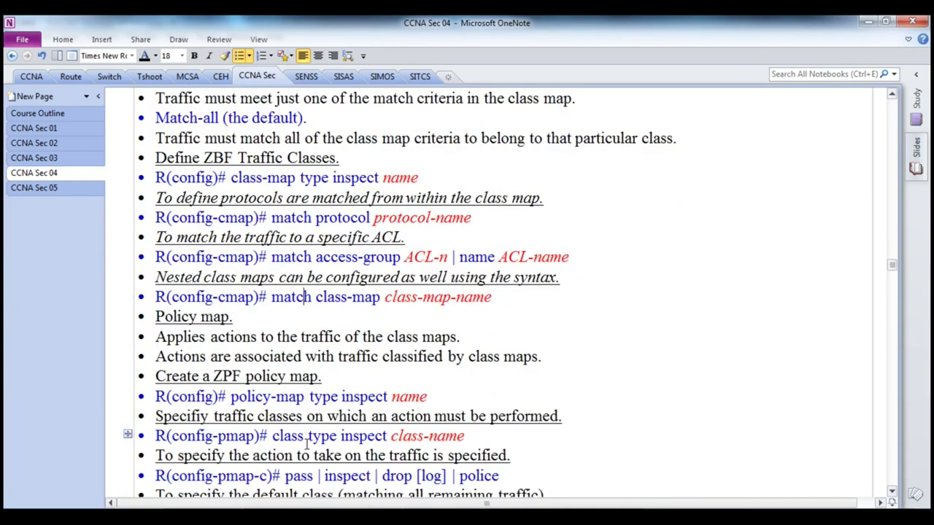
pyautogui.moveTo(261, 299); pyautogui.dragTo(303, 299)
pyautogui.click(275, 358)
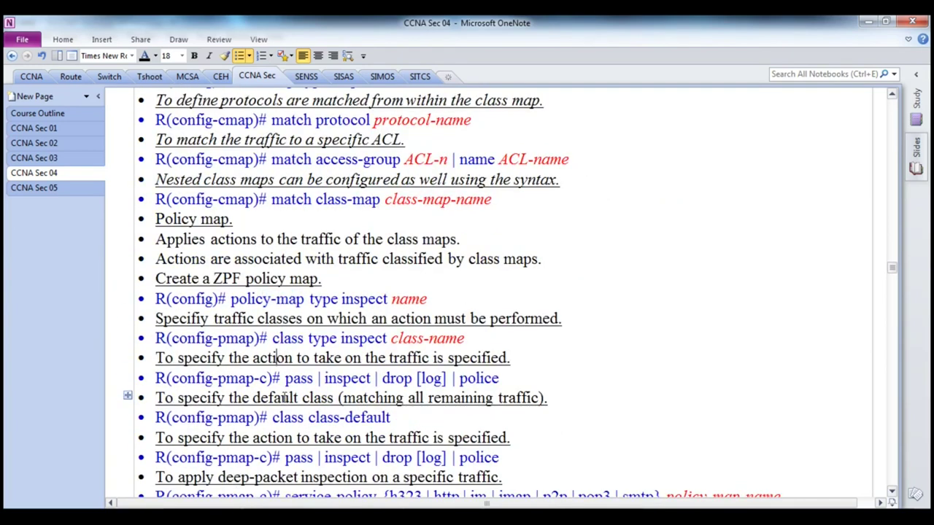
pyautogui.scroll(-3, 304, 461)
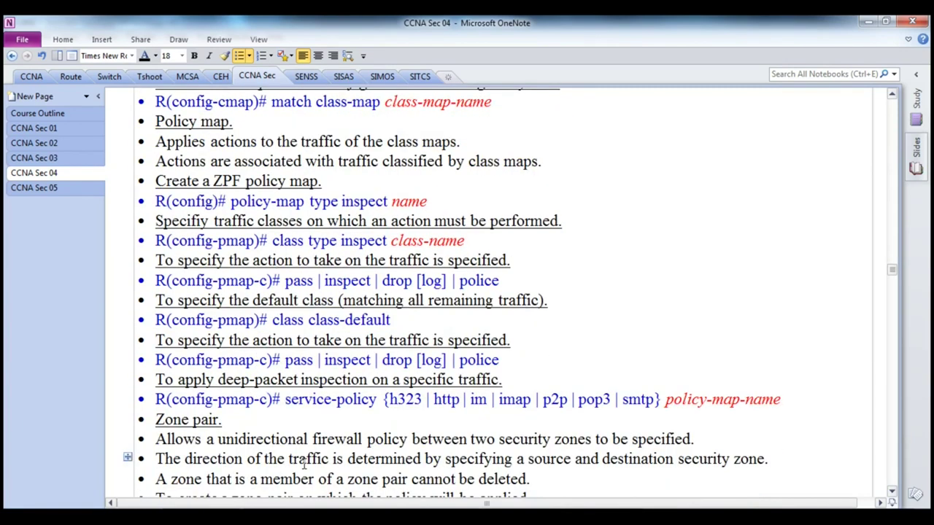
pyautogui.scroll(-10, 304, 464)
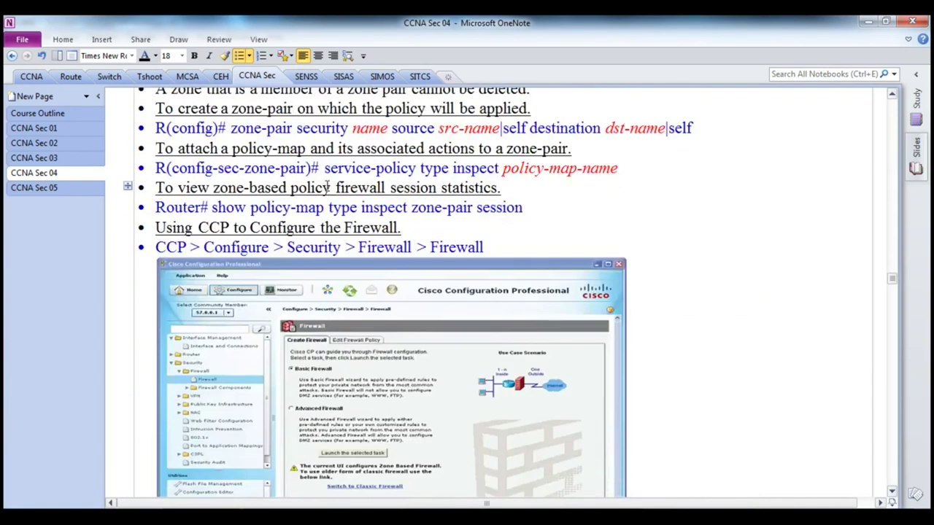
pyautogui.moveTo(239, 209); pyautogui.dragTo(314, 210)
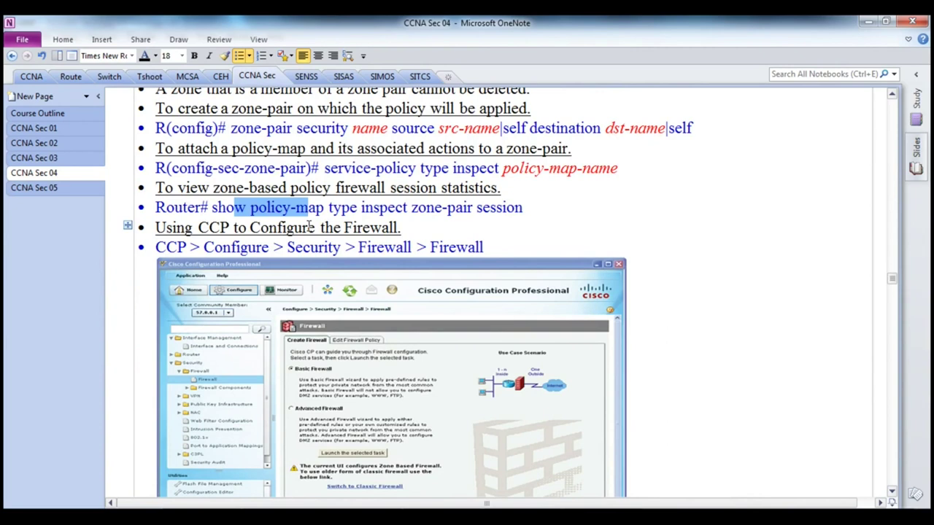
pyautogui.click(309, 227)
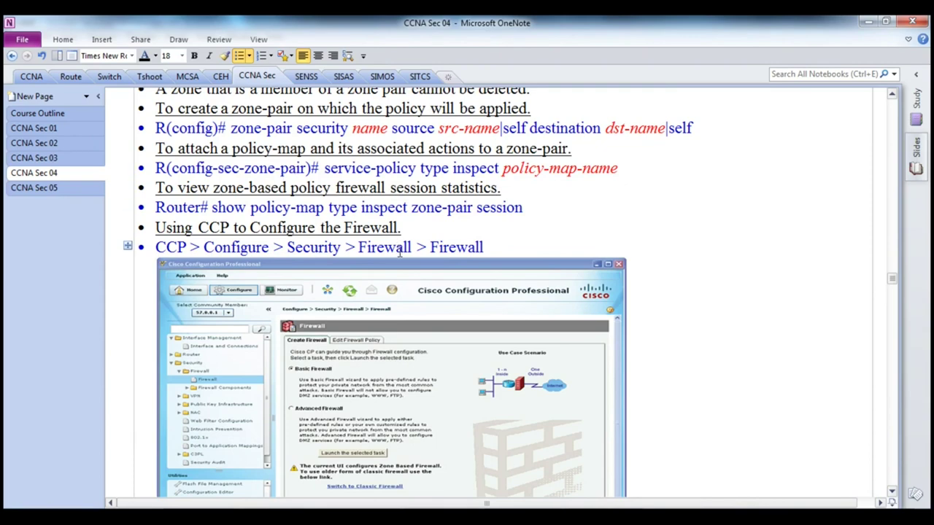
pyautogui.hotkey('alt', 'Tab')
# Exit configuration mode on site1 and run show class-map type inspect
pyautogui.hotkey('ctrl', 'z')
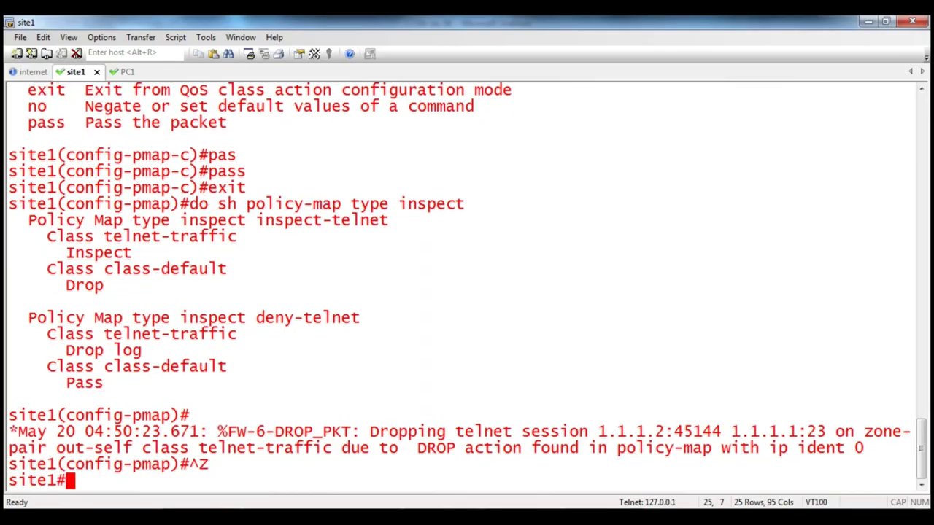
pyautogui.press('Return')
pyautogui.press('Return')
pyautogui.press('Return')
pyautogui.press('Return')
pyautogui.write('sj')
pyautogui.press('BackSpace')
pyautogui.write('ho')
pyautogui.press('Tab')
pyautogui.write('pol')
pyautogui.press('Tab')
pyautogui.press('BackSpace')
pyautogui.press('BackSpace')
pyautogui.press('BackSpace')
pyautogui.press('BackSpace')
pyautogui.press('BackSpace')
pyautogui.press('BackSpace')
pyautogui.press('BackSpace')
pyautogui.write('class-map ty')
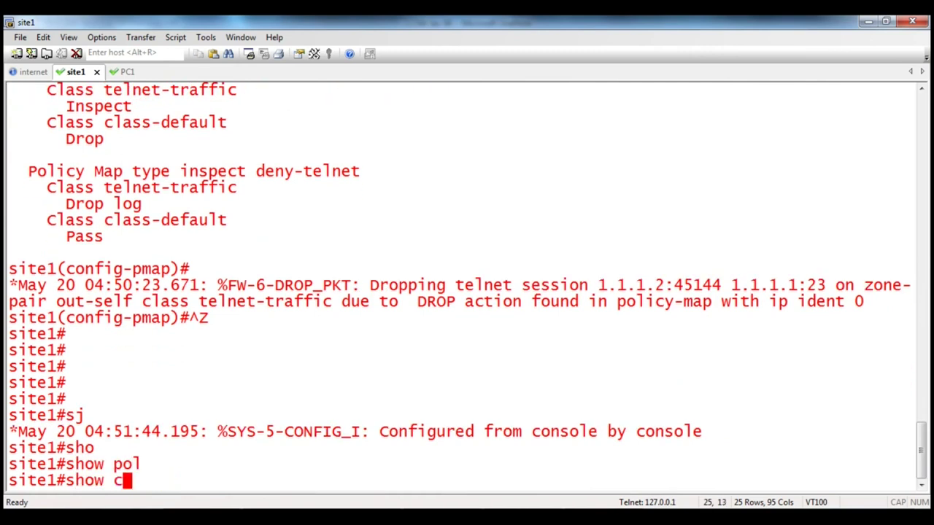
pyautogui.press('Tab')
pyautogui.write('ty')
pyautogui.press('Tab')
pyautogui.write('in')
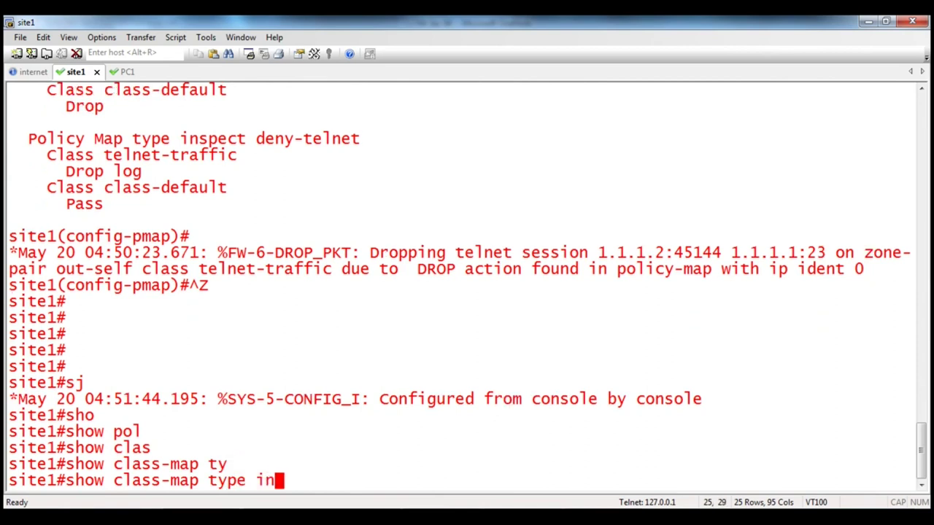
pyautogui.press('Tab')
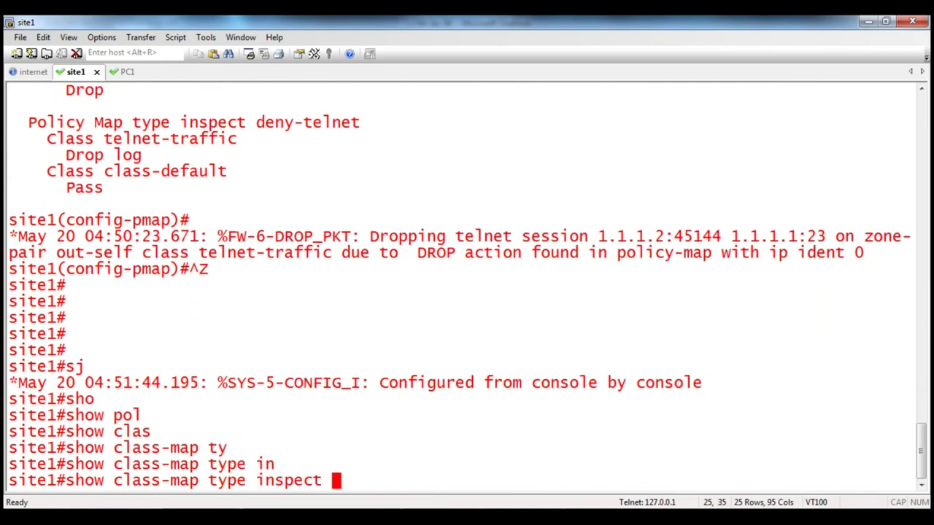
pyautogui.press('Return')
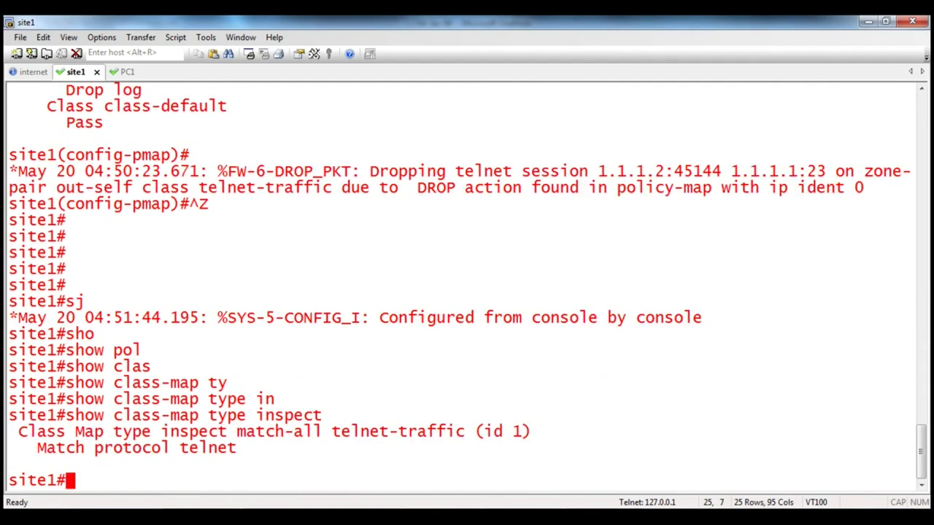
# Display the telnet-traffic class map and mark its matched telnet protocol
pyautogui.click(60, 433)
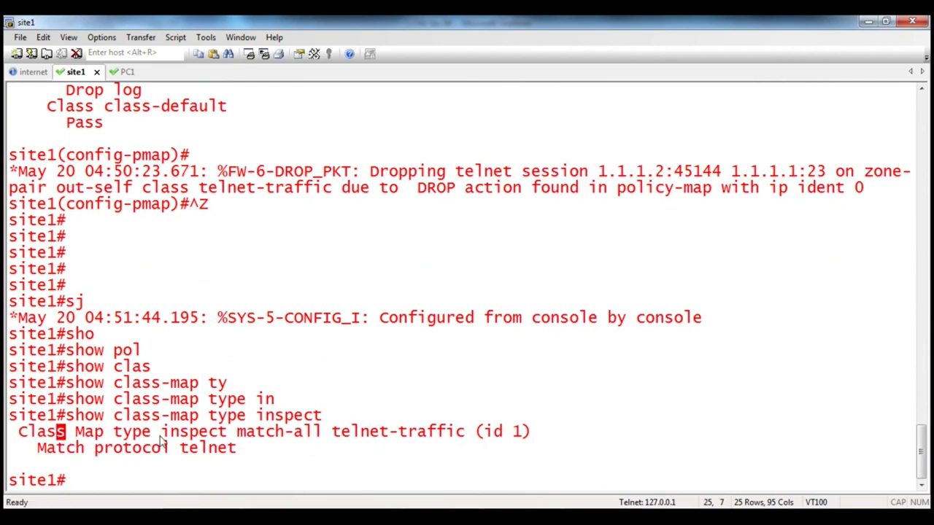
pyautogui.click(186, 476)
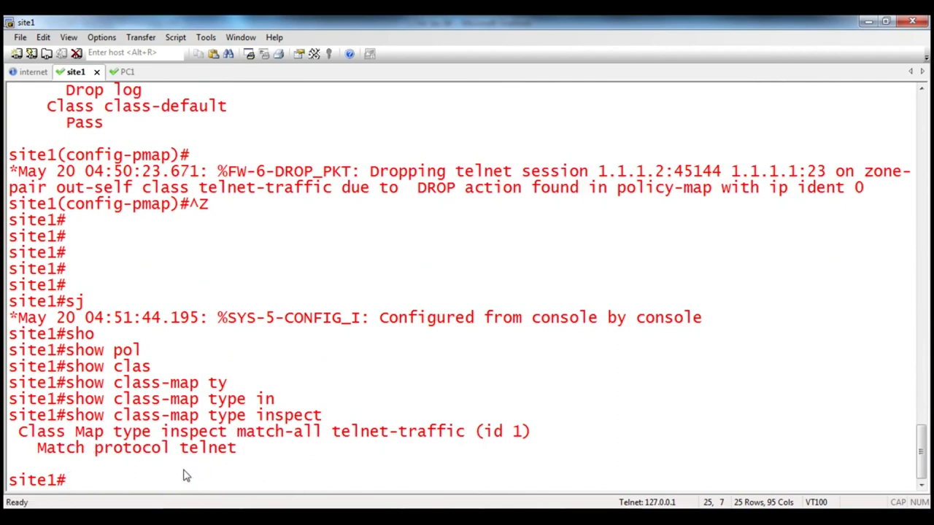
pyautogui.press('Up')
pyautogui.write('?')
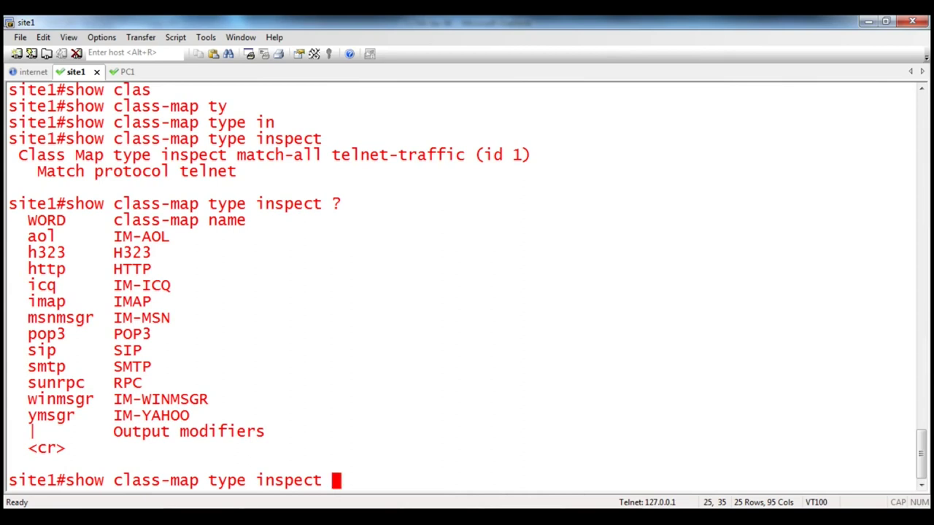
pyautogui.write('deny')
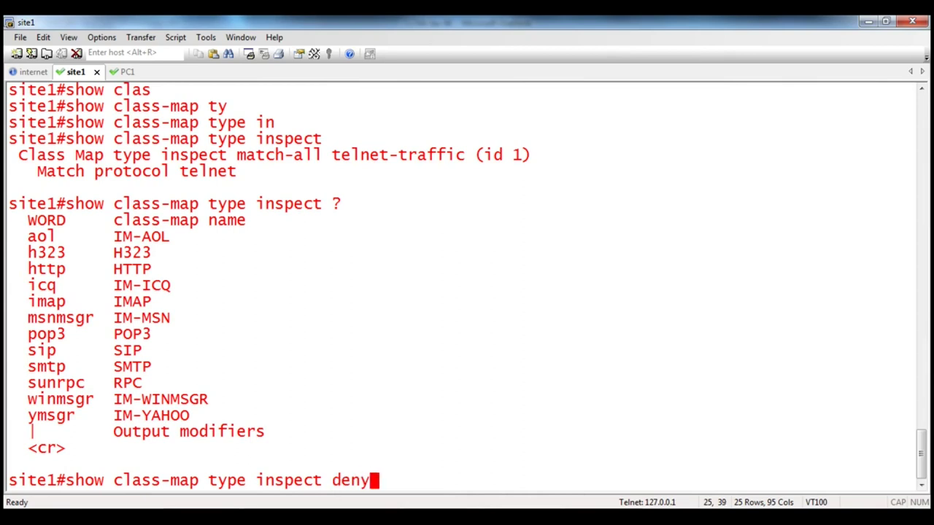
pyautogui.write('-telnet')
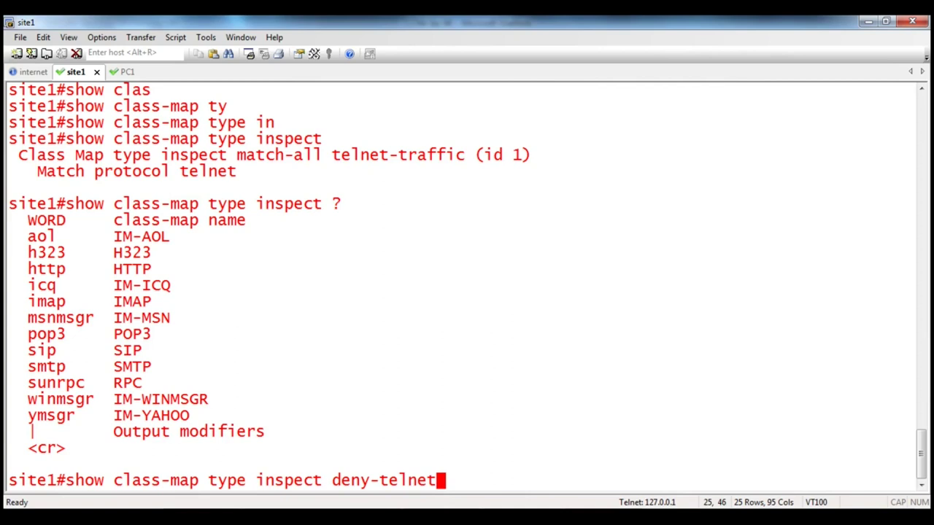
pyautogui.press('BackSpace')
pyautogui.press('BackSpace')
pyautogui.press('BackSpace')
pyautogui.press('BackSpace')
pyautogui.press('BackSpace')
pyautogui.press('BackSpace')
pyautogui.press('BackSpace')
pyautogui.press('BackSpace')
pyautogui.press('BackSpace')
pyautogui.press('BackSpace')
pyautogui.press('BackSpace')
pyautogui.write('telnet-')
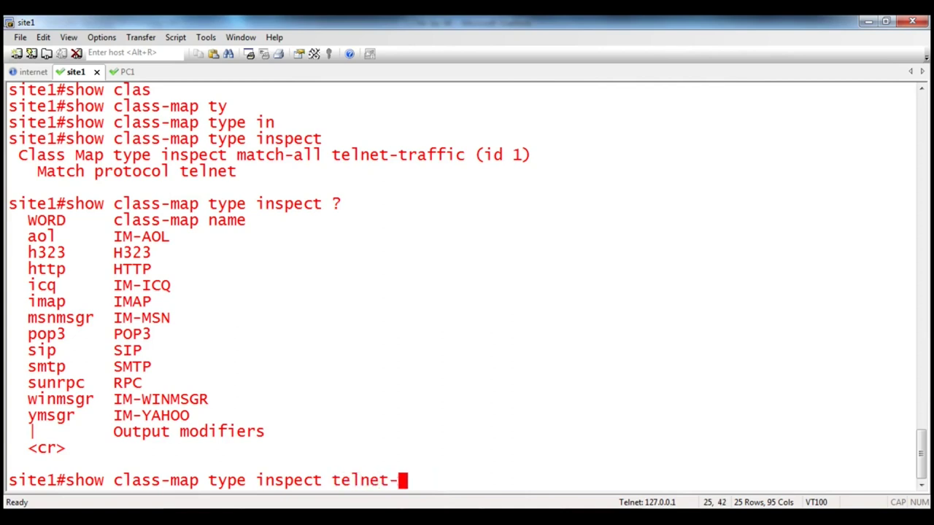
pyautogui.write('traffic')
pyautogui.press('Return')
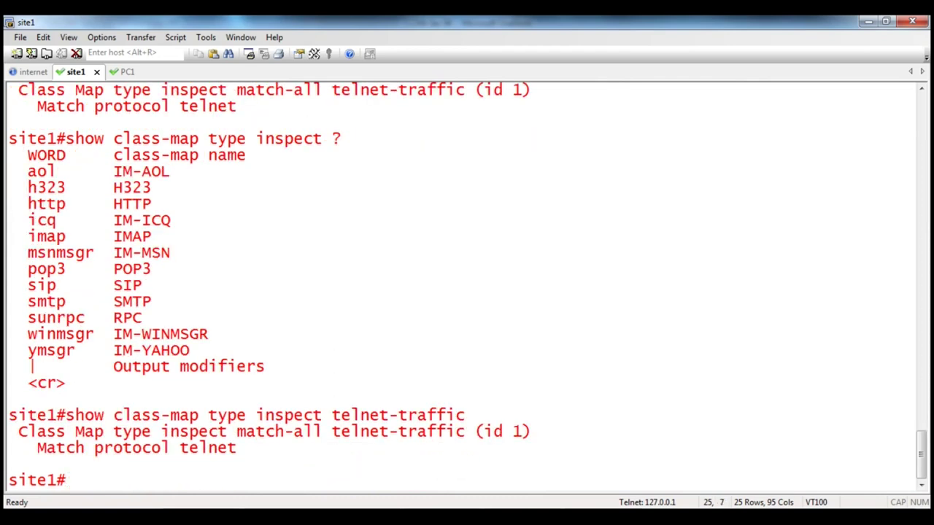
pyautogui.moveTo(242, 453); pyautogui.dragTo(179, 453)
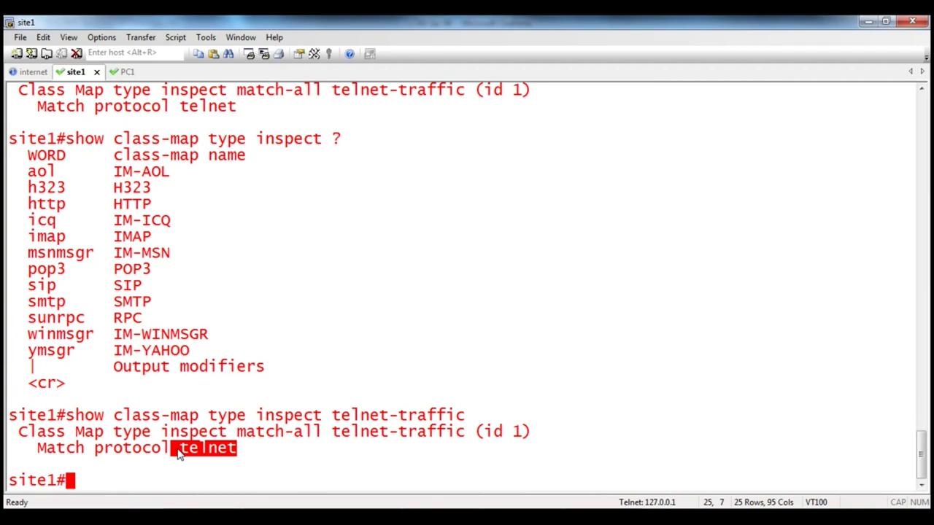
pyautogui.click(165, 487)
# Run show policy-map type inspect and mark inspect-telnet's and deny-telnet's class actions
pyautogui.write('sh')
pyautogui.press('Tab')
pyautogui.write('pol')
pyautogui.press('Tab')
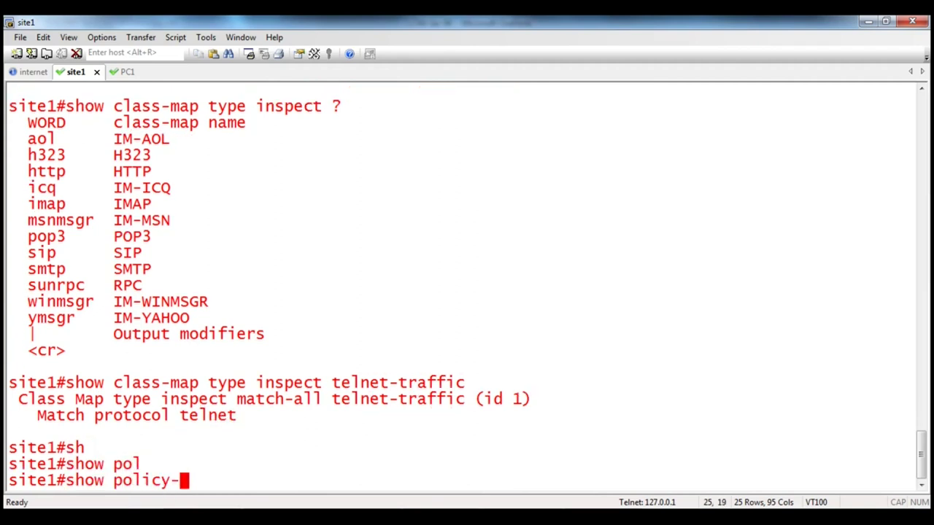
pyautogui.write('m')
pyautogui.press('Tab')
pyautogui.write('a')
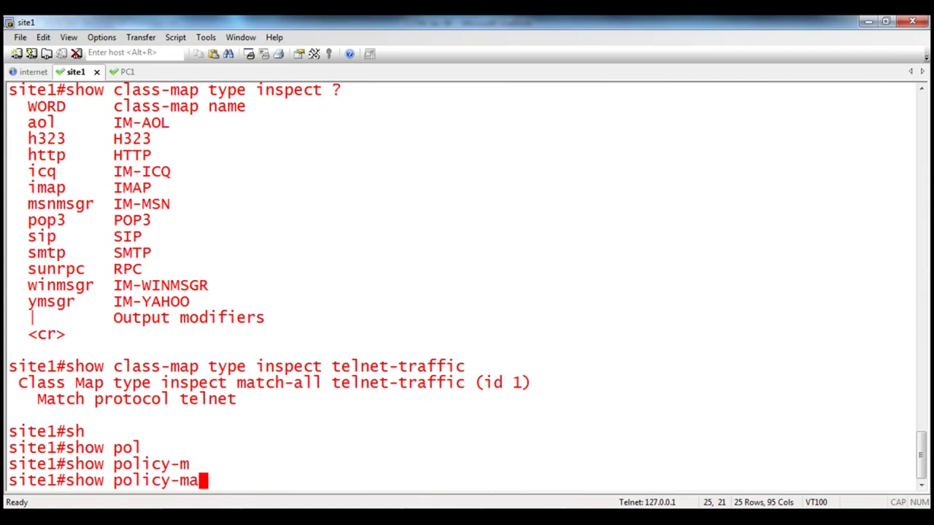
pyautogui.write('p t')
pyautogui.press('Tab')
pyautogui.write('ty')
pyautogui.press('Tab')
pyautogui.write('in')
pyautogui.press('Tab')
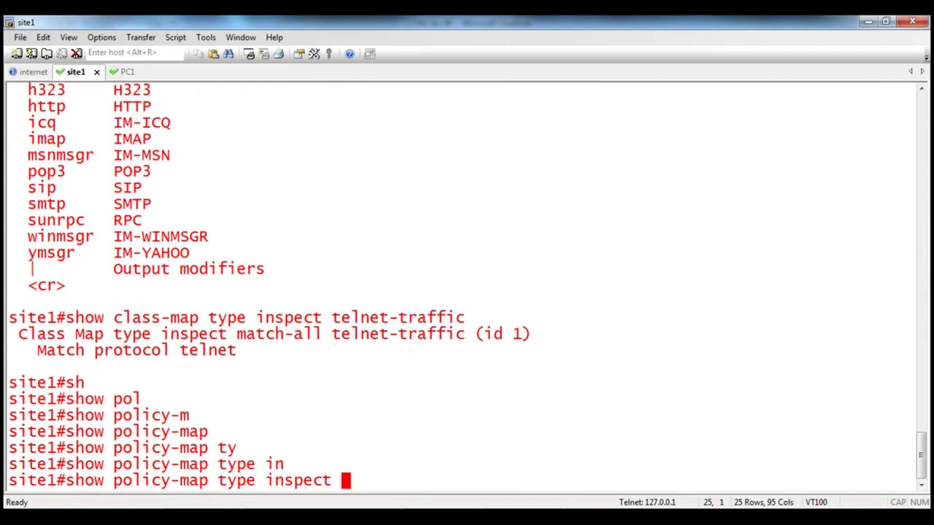
pyautogui.press('Return')
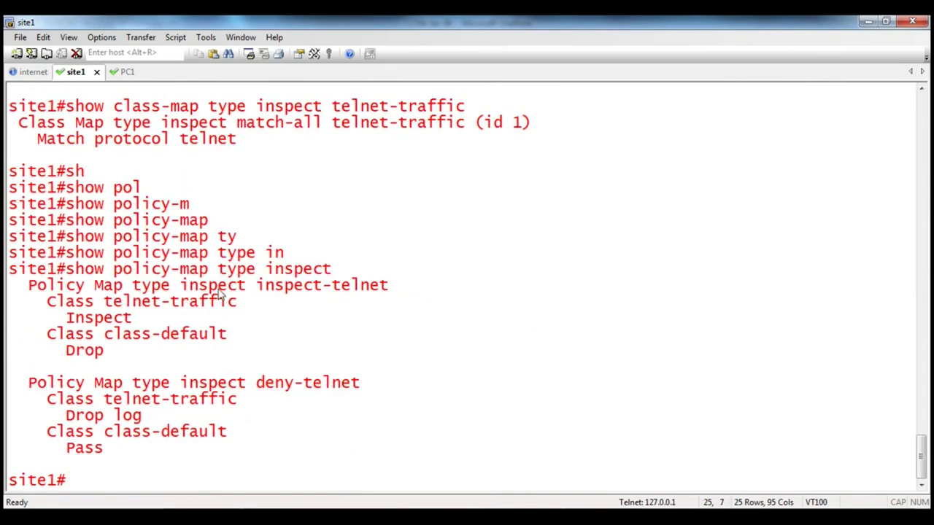
pyautogui.moveTo(49, 304); pyautogui.dragTo(175, 354)
pyautogui.moveTo(42, 399); pyautogui.dragTo(104, 433)
# Work out the service-policy keyword on site1 using Tab completion and '?' help
pyautogui.click(135, 493)
pyautogui.write('sh')
pyautogui.press('Tab')
pyautogui.write('ser')
pyautogui.press('Tab')
pyautogui.write('po')
pyautogui.press('Tab')
pyautogui.press('BackSpace')
pyautogui.press('BackSpace')
pyautogui.press('BackSpace')
pyautogui.press('BackSpace')
pyautogui.press('Tab')
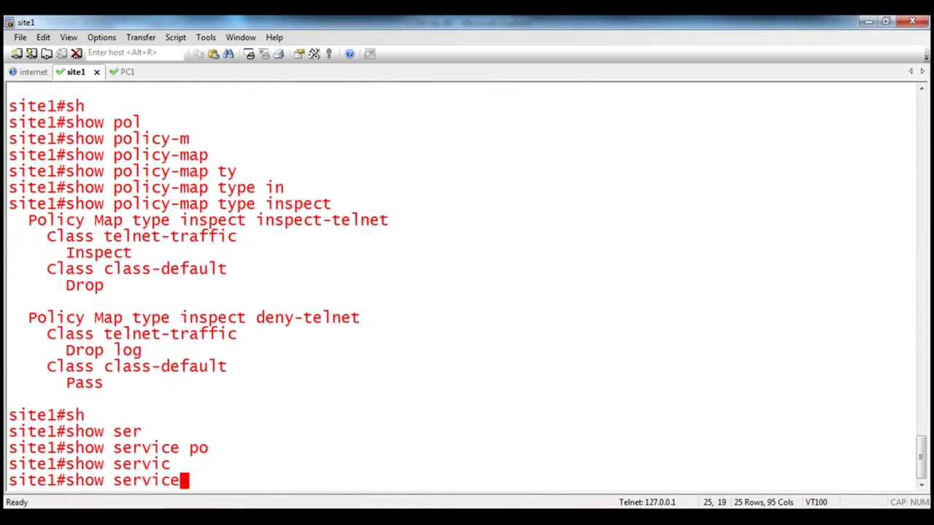
pyautogui.write('-po')
pyautogui.press('Tab')
pyautogui.write('l')
pyautogui.press('Tab')
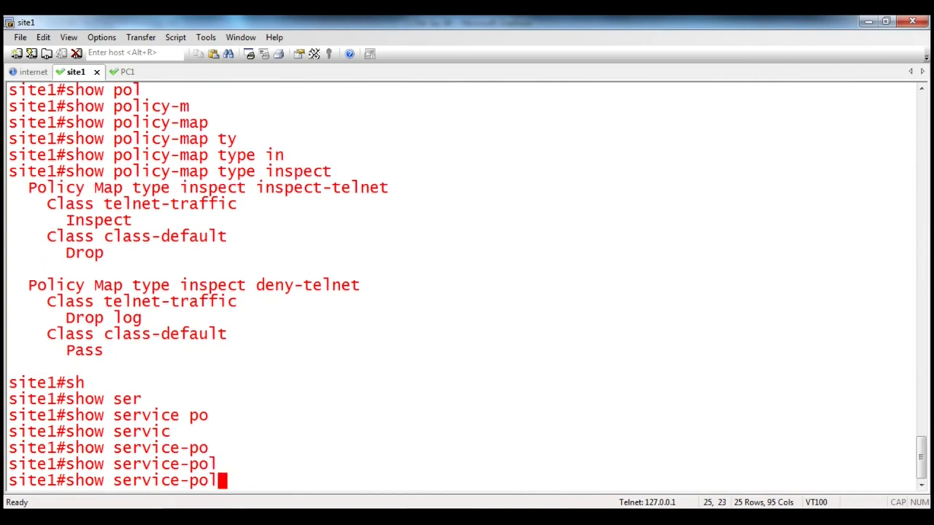
pyautogui.press('BackSpace')
pyautogui.press('BackSpace')
pyautogui.press('BackSpace')
pyautogui.press('BackSpace')
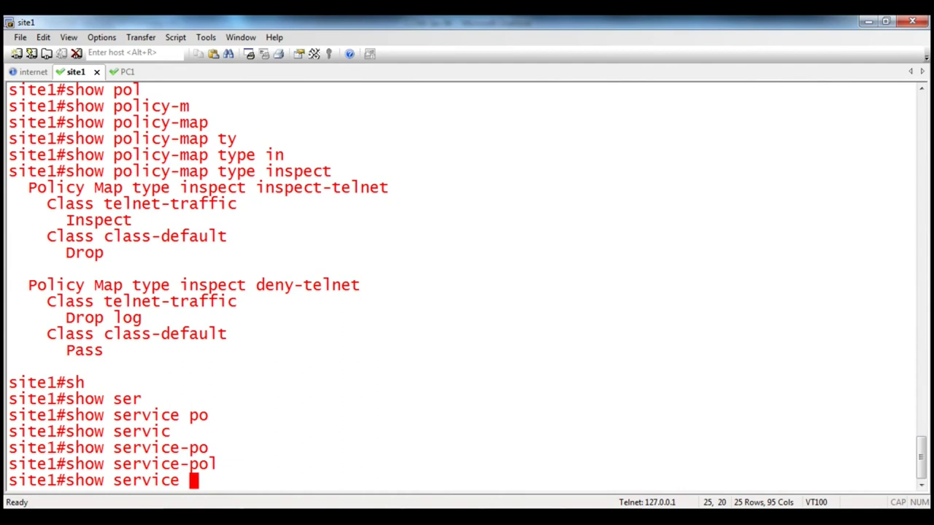
pyautogui.write('?')
# Run 'show service-policy type inspect', which site1 rejects as invalid input
pyautogui.press('BackSpace')
pyautogui.write('-po')
pyautogui.press('Tab')
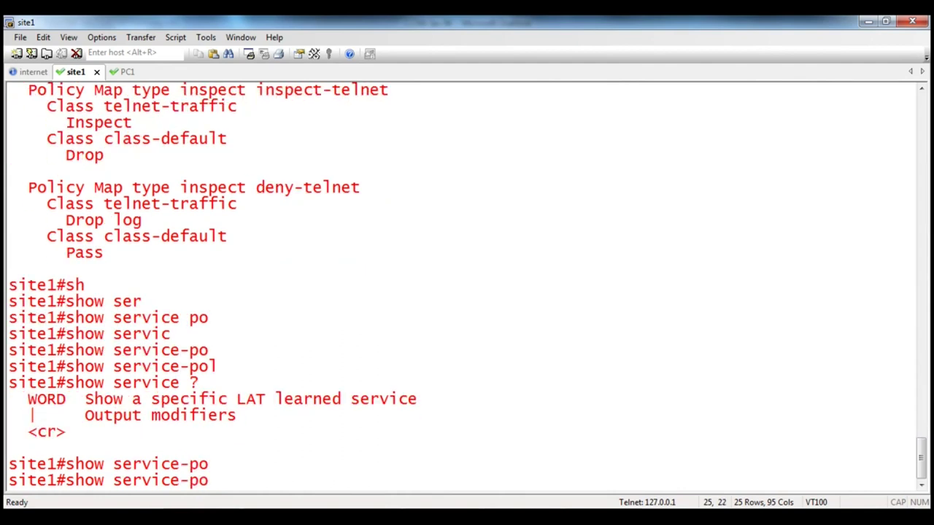
pyautogui.write('l')
pyautogui.press('Tab')
pyautogui.write('icy ty')
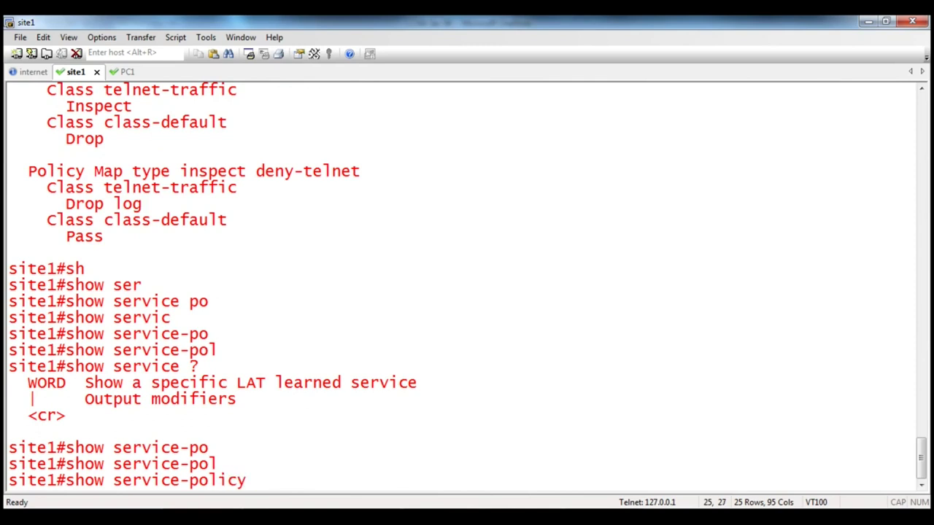
pyautogui.press('Tab')
pyautogui.write('pe inspect')
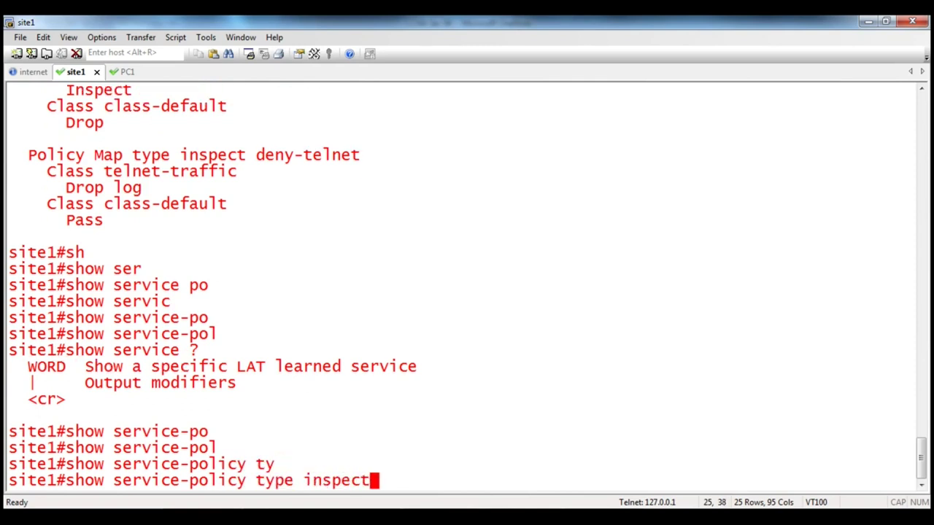
pyautogui.press('Return')
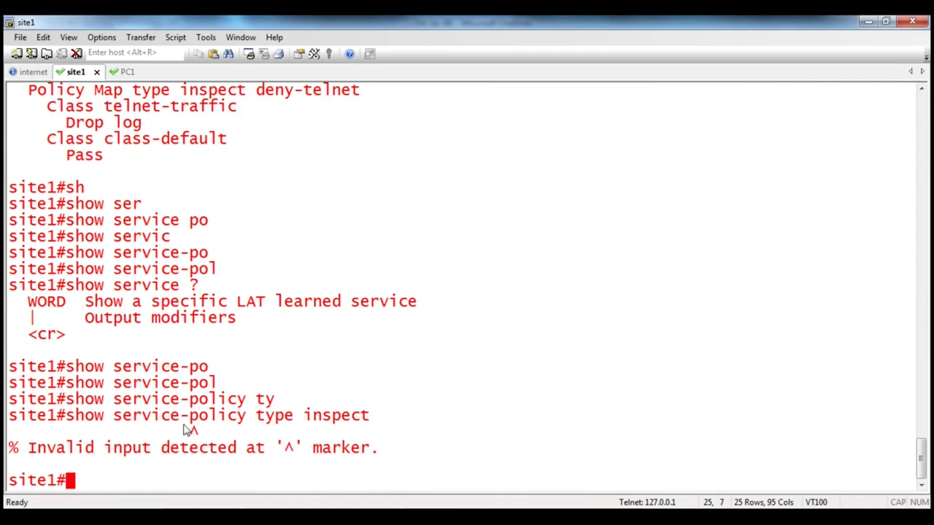
# Check the 'show service?' options, then return to the CCNA Sec 04 notes in OneNote
pyautogui.press('Up')
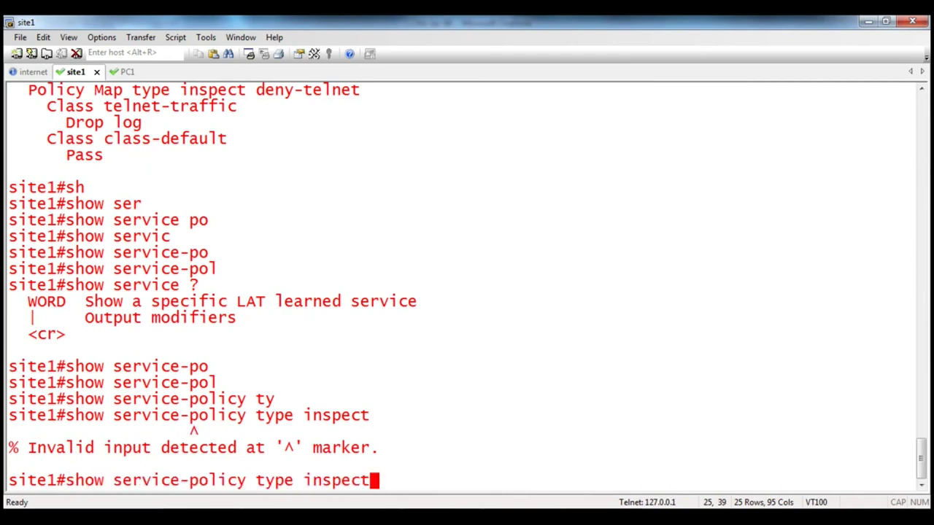
pyautogui.press('BackSpace')
pyautogui.press('BackSpace')
pyautogui.press('BackSpace')
pyautogui.press('BackSpace')
pyautogui.press('BackSpace')
pyautogui.press('BackSpace')
pyautogui.press('BackSpace')
pyautogui.press('BackSpace')
pyautogui.press('BackSpace')
pyautogui.press('BackSpace')
pyautogui.press('BackSpace')
pyautogui.press('BackSpace')
pyautogui.press('BackSpace')
pyautogui.press('BackSpace')
pyautogui.press('BackSpace')
pyautogui.press('BackSpace')
pyautogui.press('BackSpace')
pyautogui.press('BackSpace')
pyautogui.press('BackSpace')
pyautogui.press('BackSpace')
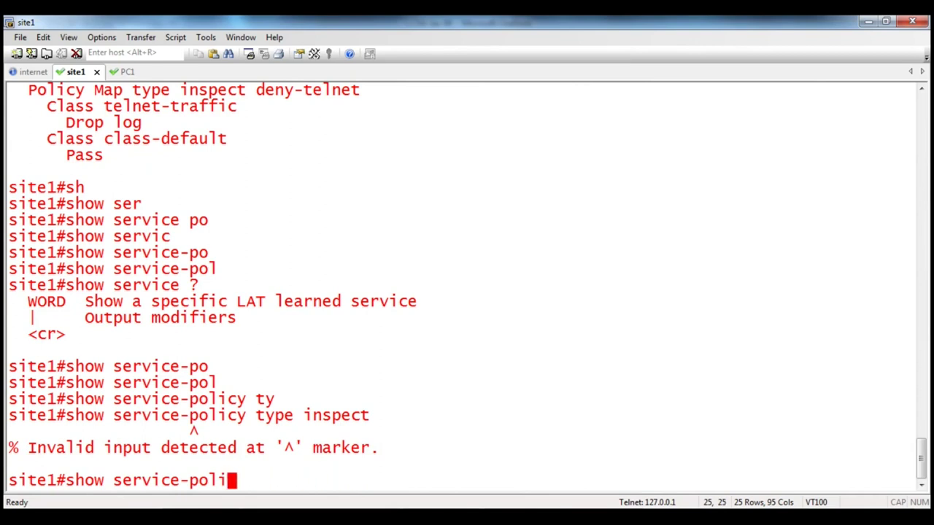
pyautogui.press('Tab')
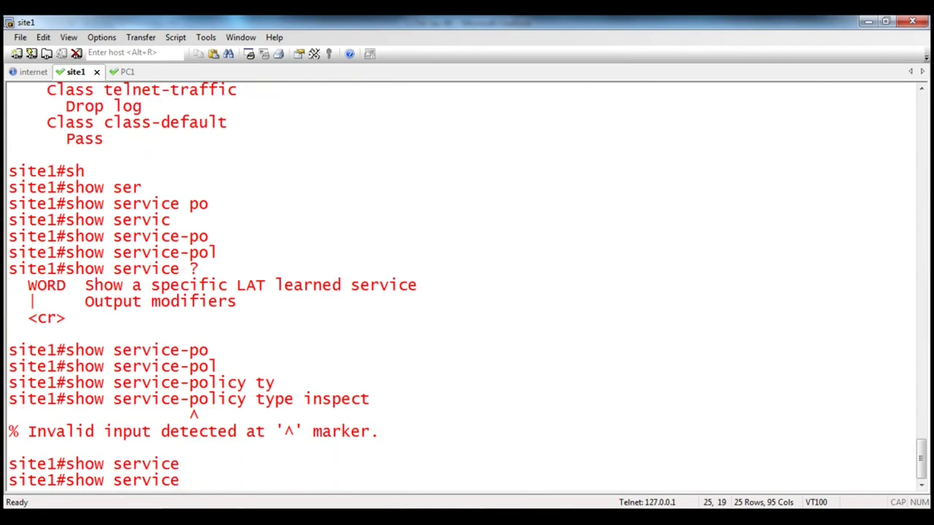
pyautogui.write('?')
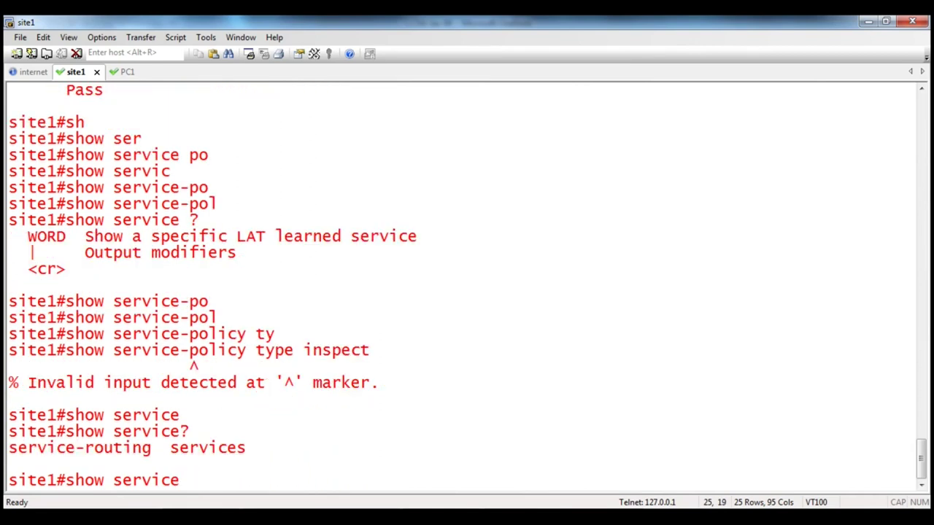
pyautogui.press('BackSpace')
pyautogui.press('BackSpace')
pyautogui.press('BackSpace')
pyautogui.press('BackSpace')
pyautogui.press('BackSpace')
pyautogui.press('BackSpace')
pyautogui.press('BackSpace')
pyautogui.press('BackSpace')
pyautogui.press('BackSpace')
pyautogui.press('BackSpace')
pyautogui.press('BackSpace')
pyautogui.press('BackSpace')
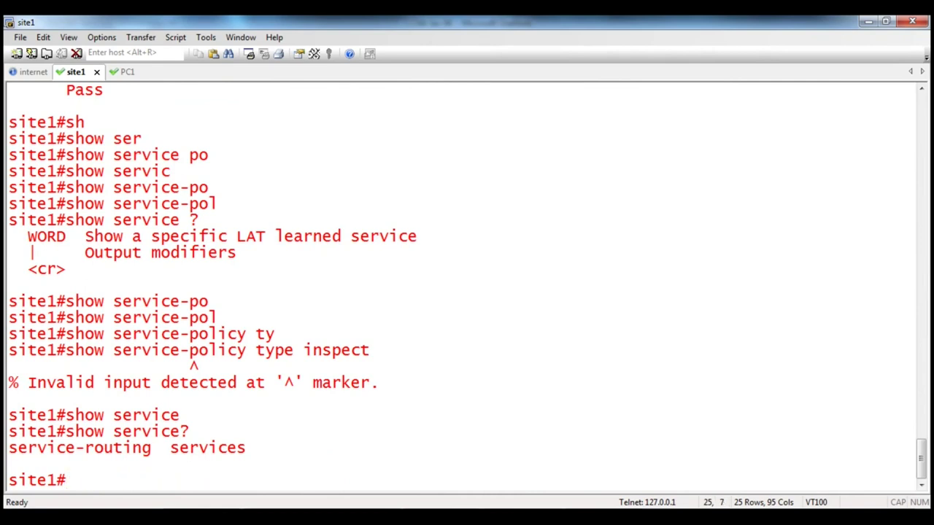
pyautogui.hotkey('alt', 'Tab')
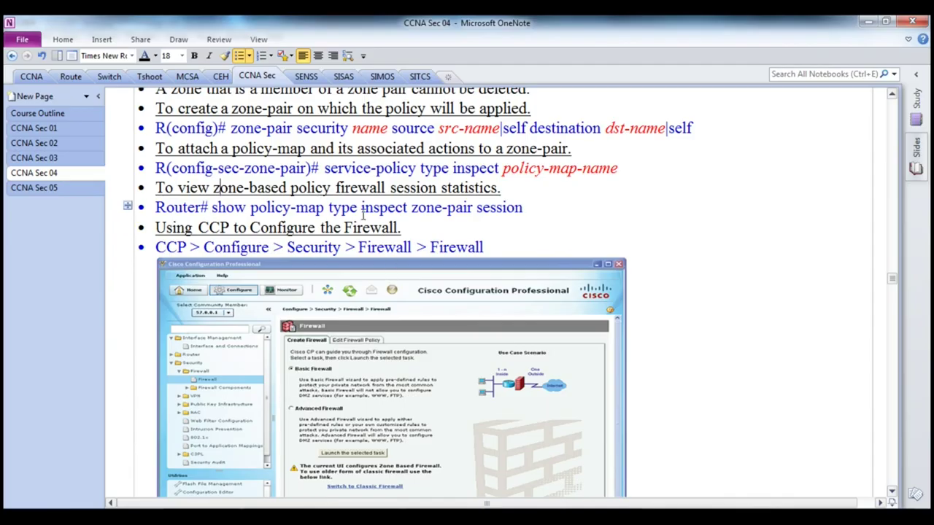
# Highlight the 'show policy-map type inspect zone-pair session' line in the notes, then deselect it
pyautogui.moveTo(215, 208); pyautogui.dragTo(483, 208)
pyautogui.click(394, 228)
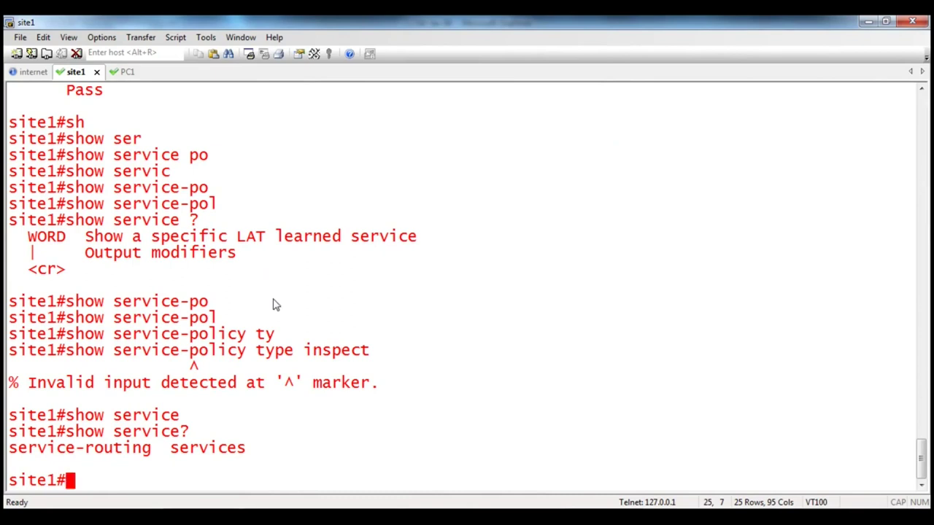
# Enter global configuration mode and enable 'ip http server' on site1
pyautogui.write('conf t')
pyautogui.press('Return')
pyautogui.write('ip htt')
pyautogui.press('Tab')
pyautogui.write('se')
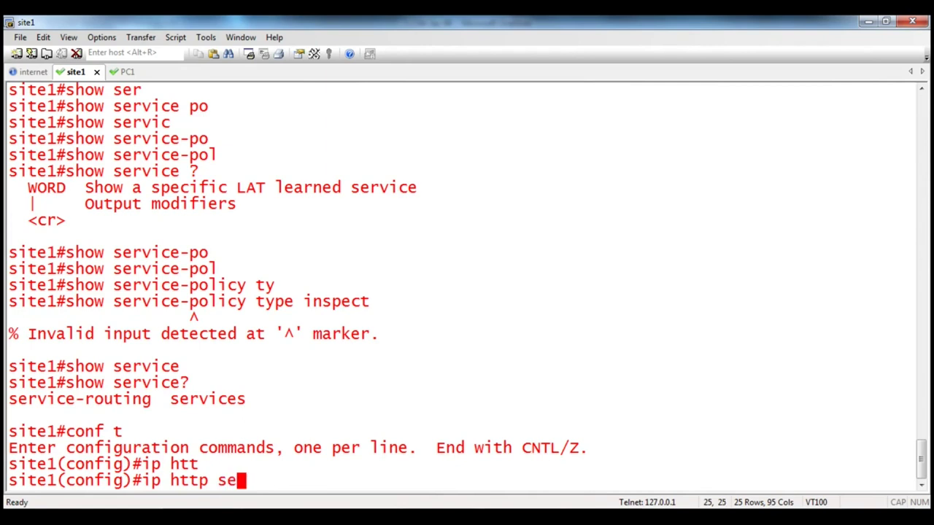
pyautogui.write('r')
pyautogui.press('Tab')
pyautogui.press('Return')
# Set 'ip http authentication local' so HTTP logins use local accounts
pyautogui.write('ip htta')
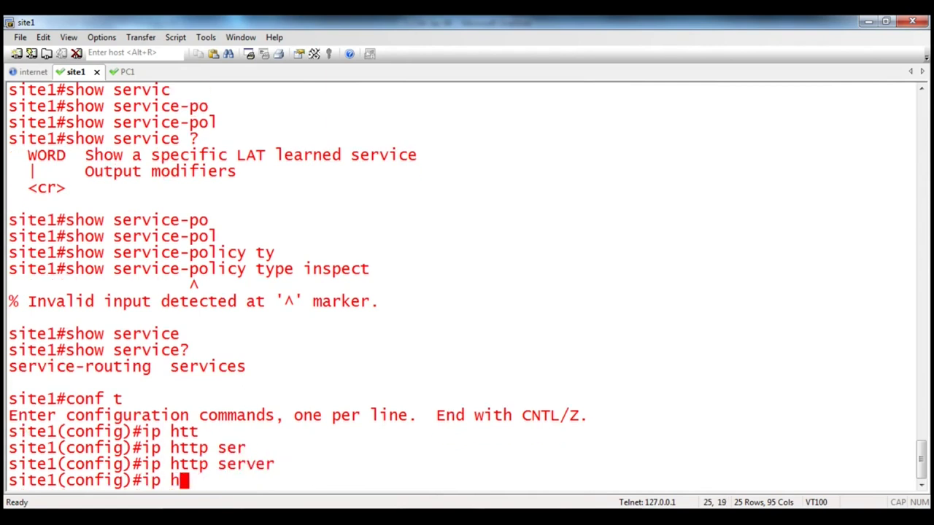
pyautogui.press('Tab')
pyautogui.write('au')
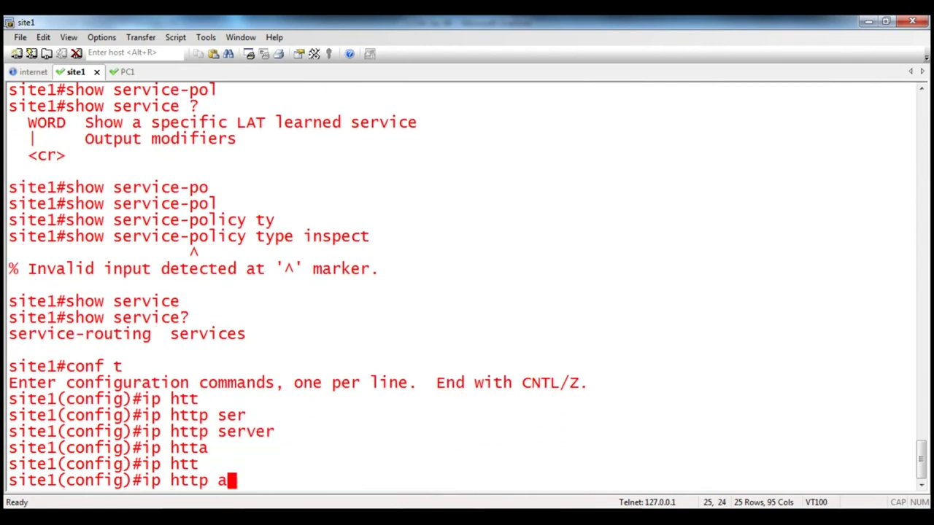
pyautogui.press('Tab')
pyautogui.write('lo')
pyautogui.press('Tab')
pyautogui.press('Return')
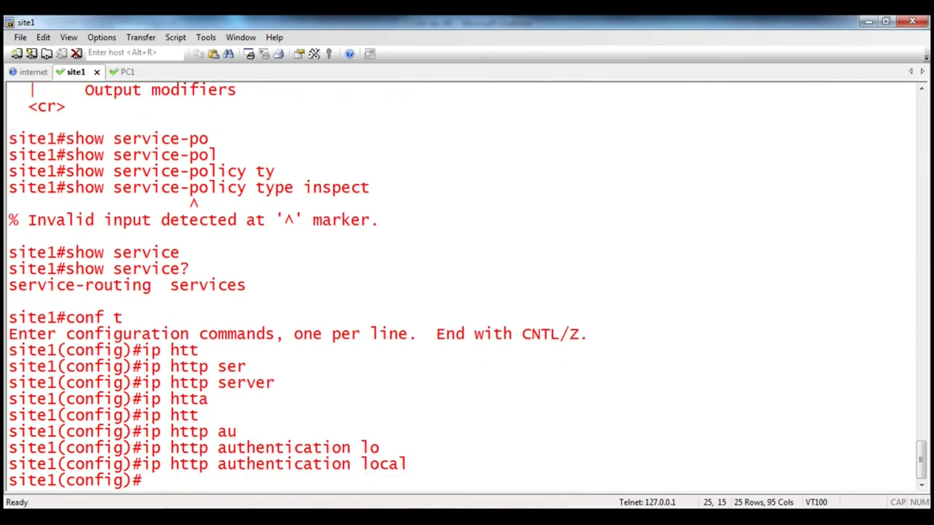
# Create a privilege 15 local user account with its password
pyautogui.write('user')
pyautogui.press('Tab')
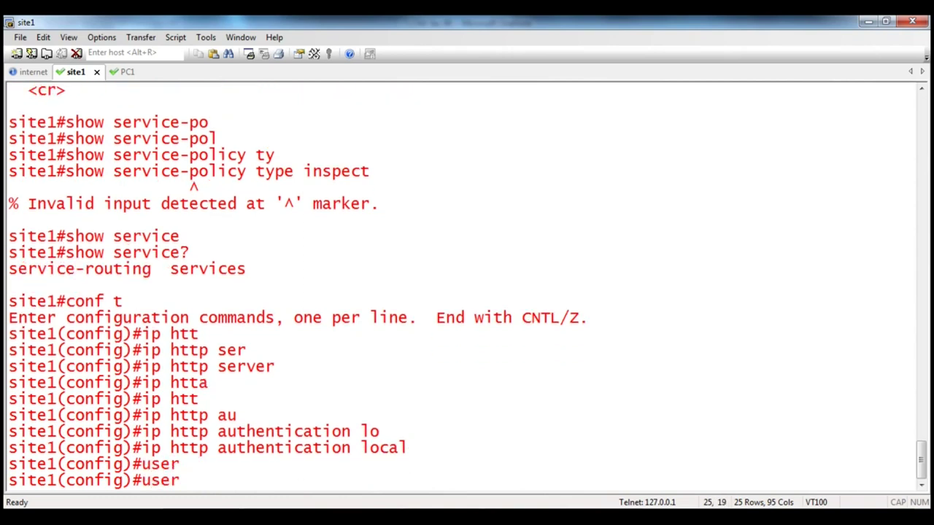
pyautogui.write('n')
pyautogui.press('Tab')
pyautogui.write('user1 priv')
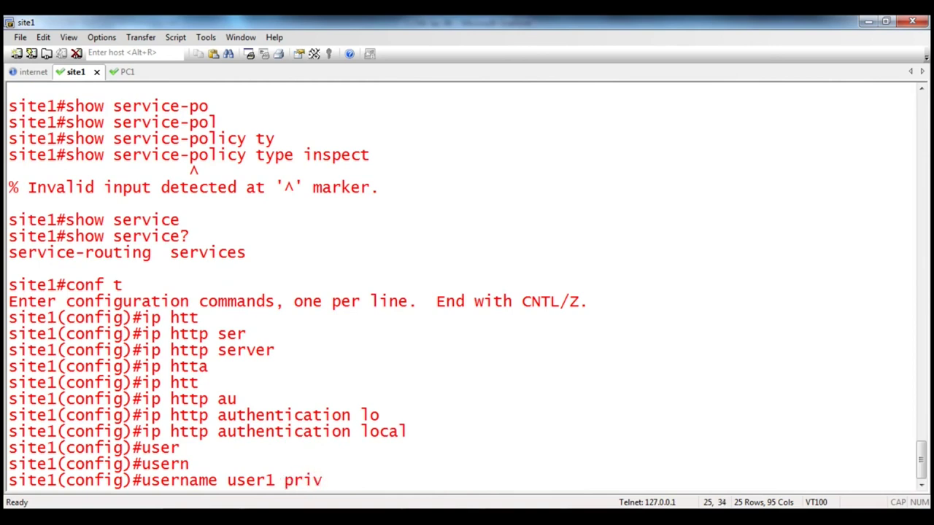
pyautogui.press('Tab')
pyautogui.write('15 pas')
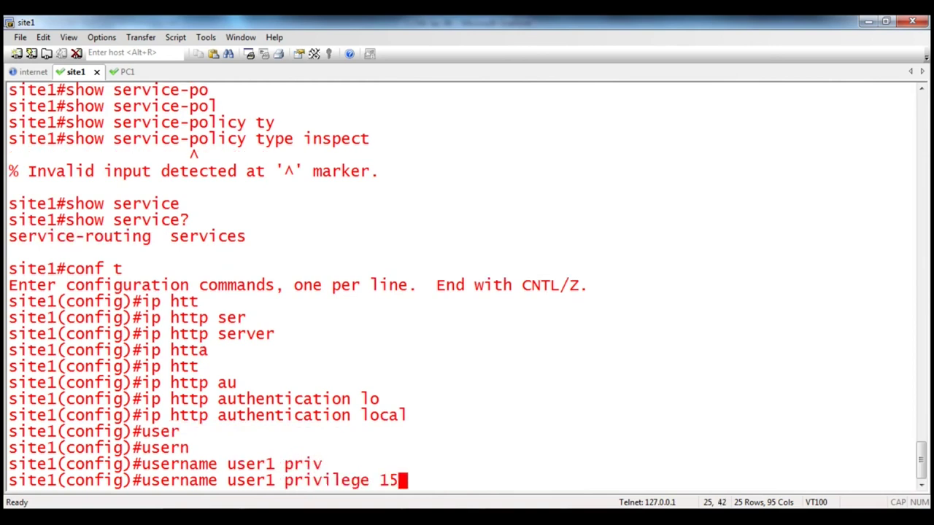
pyautogui.press('Tab')
pyautogui.write('user1')
pyautogui.press('Return')
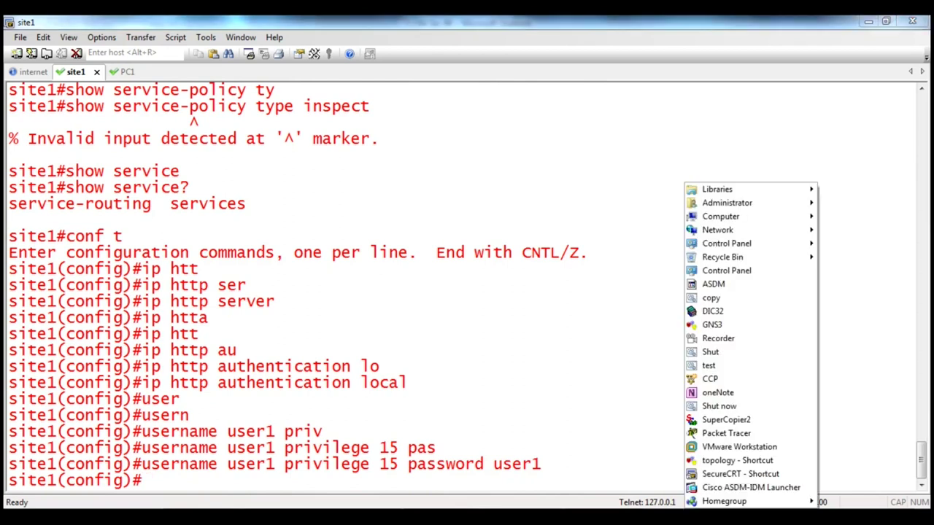
# Launch CCP full screen, re-enter router 60.0.0.100's password, and discover all devices
pyautogui.click(728, 383)
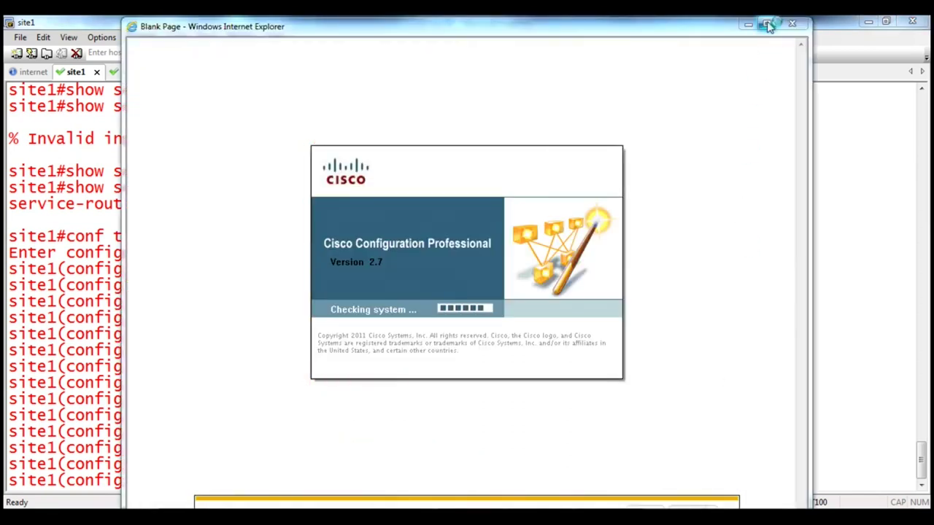
pyautogui.click(766, 24)
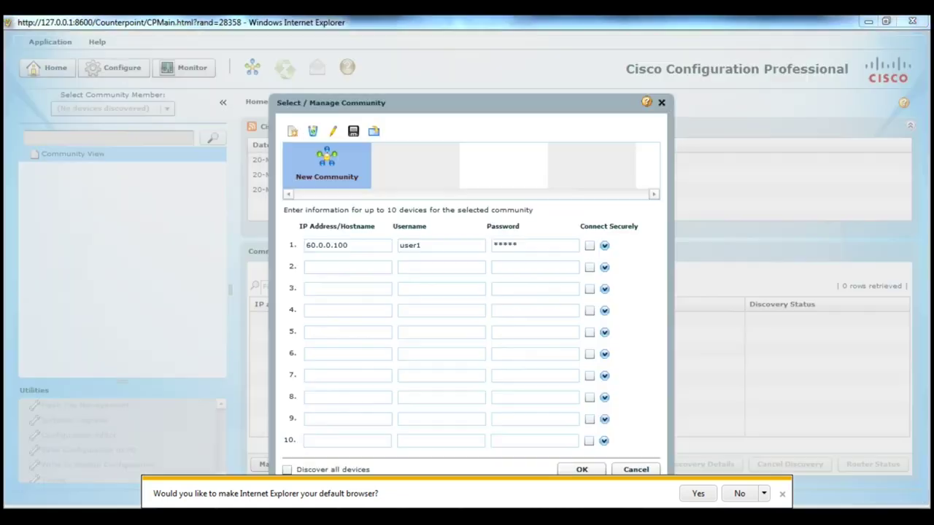
pyautogui.click(526, 306)
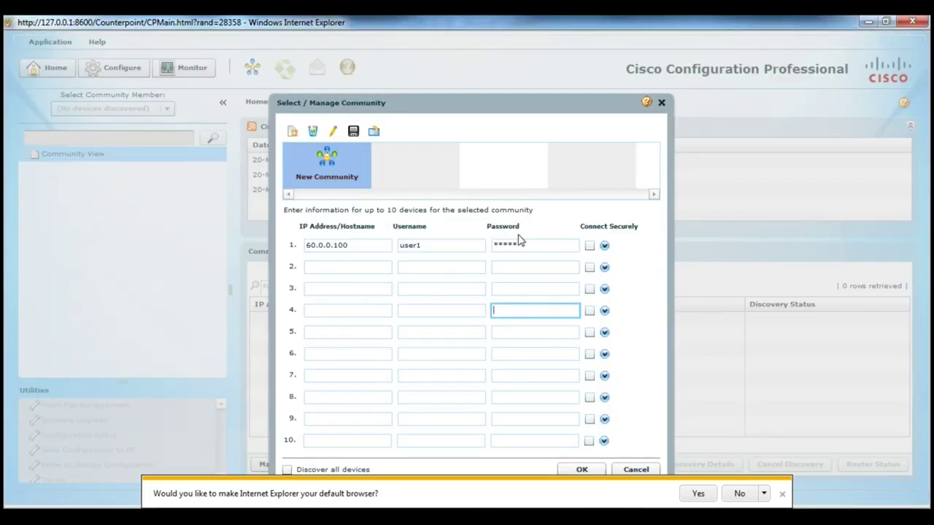
pyautogui.doubleClick(516, 246)
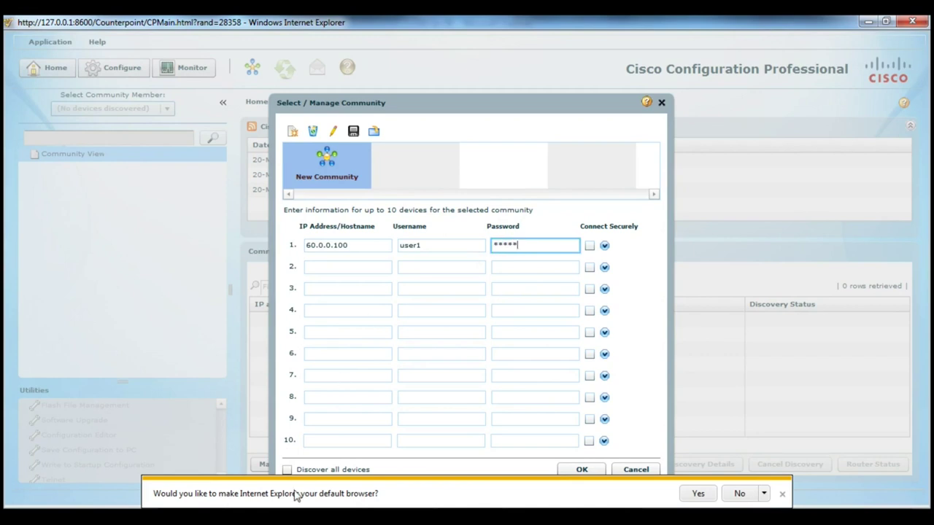
pyautogui.click(288, 469)
pyautogui.click(580, 470)
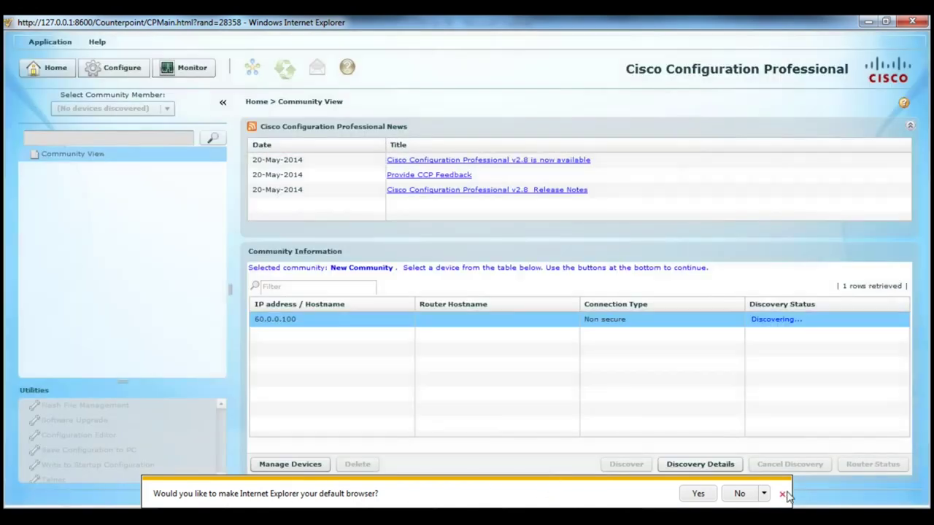
# Dismiss the browser prompt, go to Configure, and expand Security > C3PL > Class Map
pyautogui.click(781, 495)
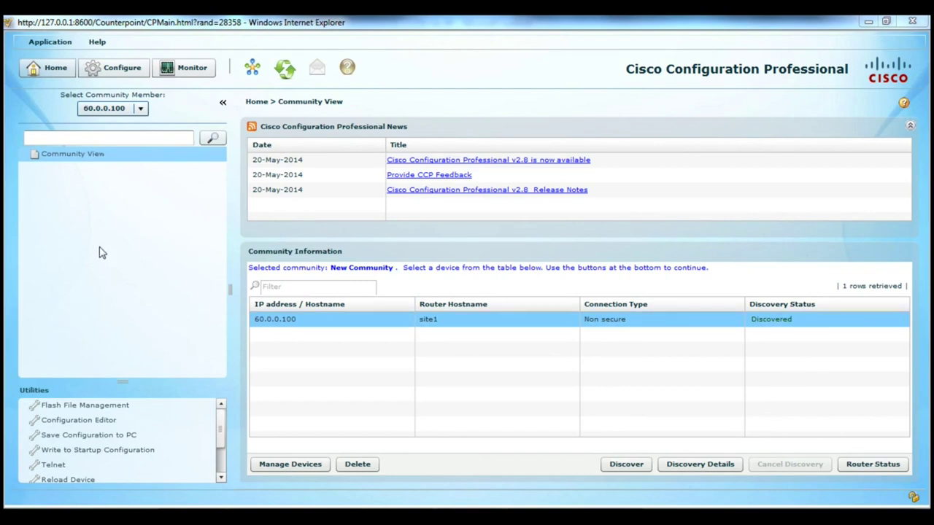
pyautogui.click(111, 70)
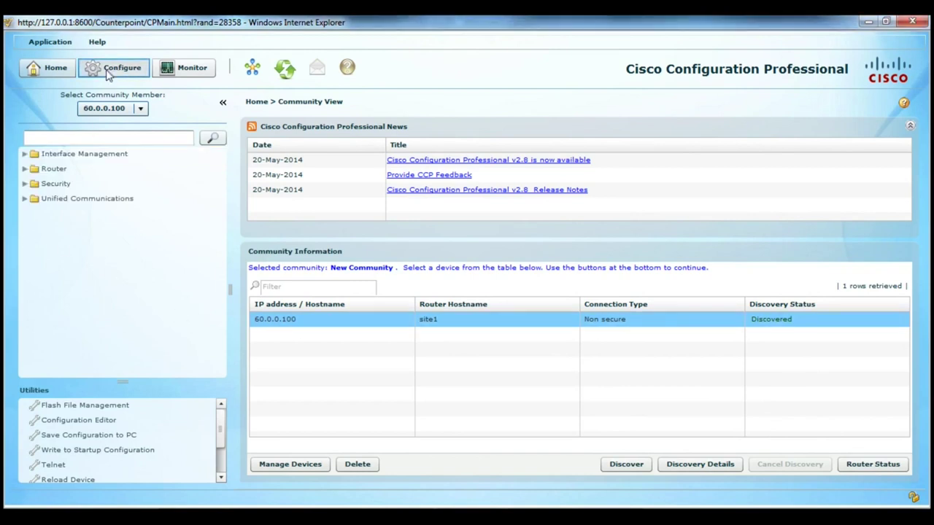
pyautogui.click(26, 184)
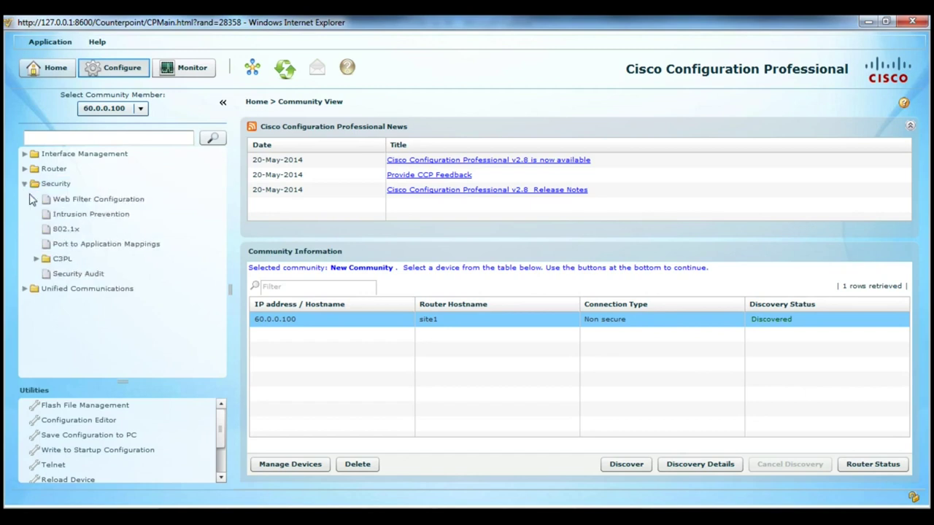
pyautogui.click(35, 318)
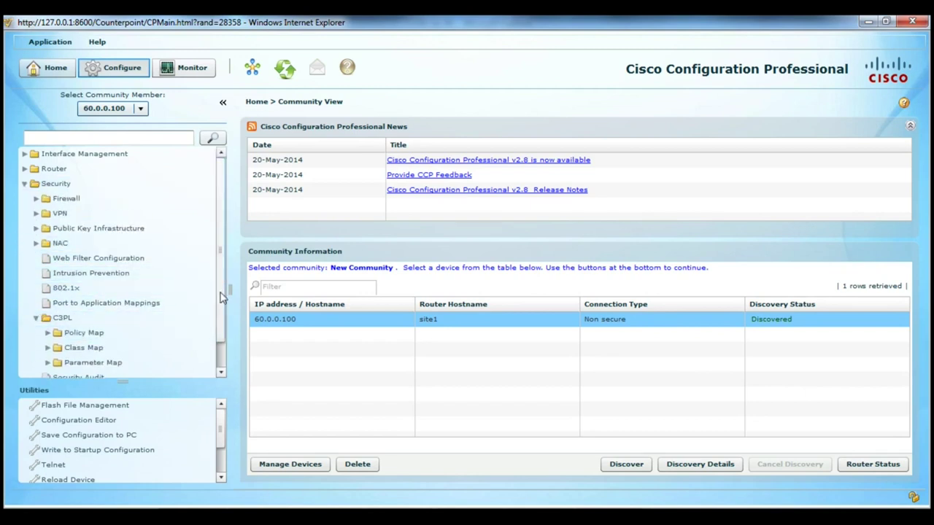
pyautogui.scroll(-2, 212, 306)
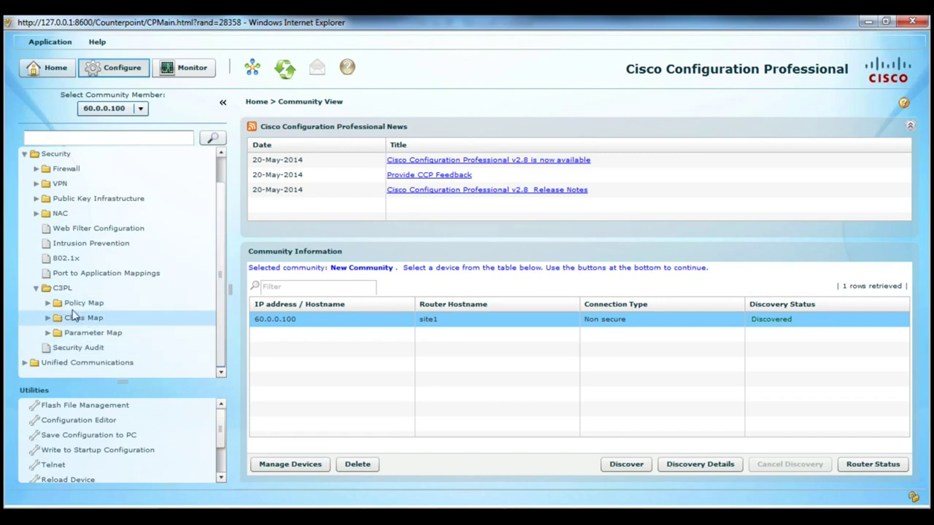
pyautogui.click(49, 318)
# Create inspect class map http-traffic matching protocol http and deliver it to the router
pyautogui.click(177, 348)
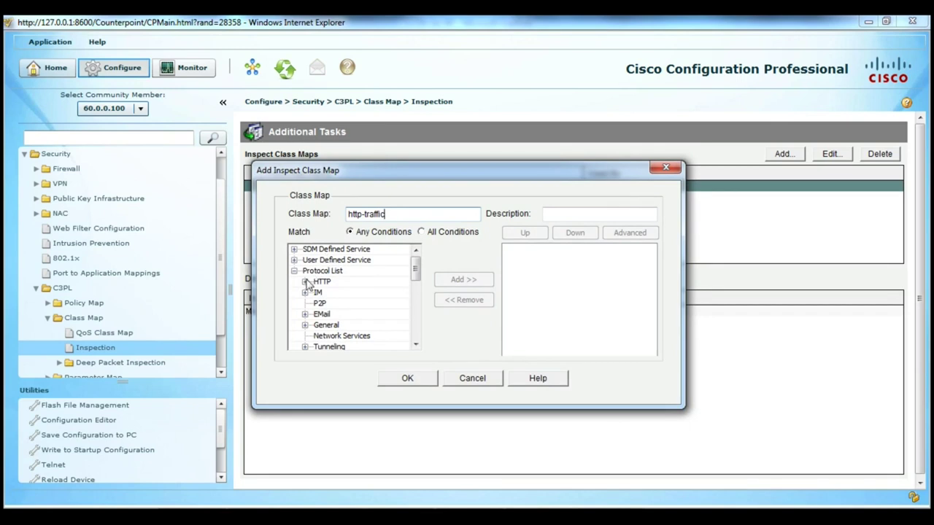
pyautogui.click(306, 282)
pyautogui.click(375, 294)
pyautogui.click(476, 283)
pyautogui.click(408, 378)
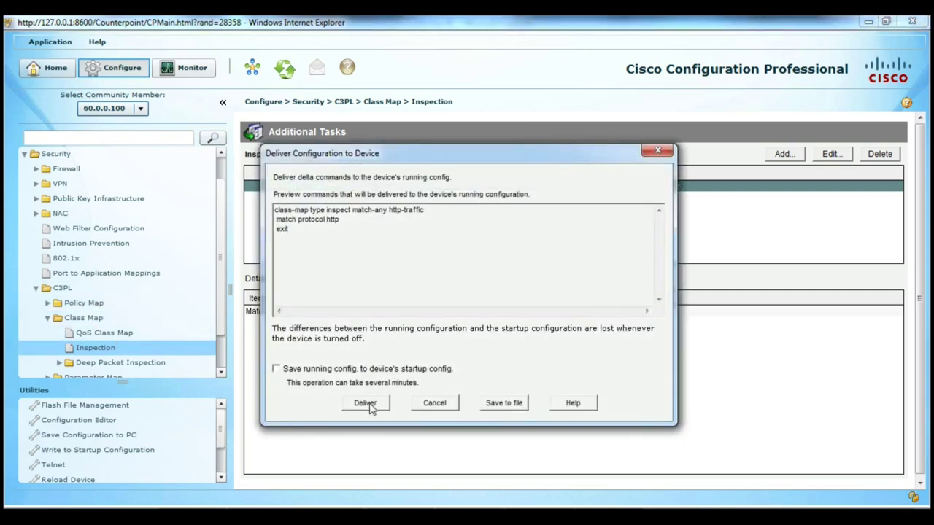
pyautogui.moveTo(284, 211); pyautogui.dragTo(381, 217)
pyautogui.click(307, 225)
pyautogui.click(366, 405)
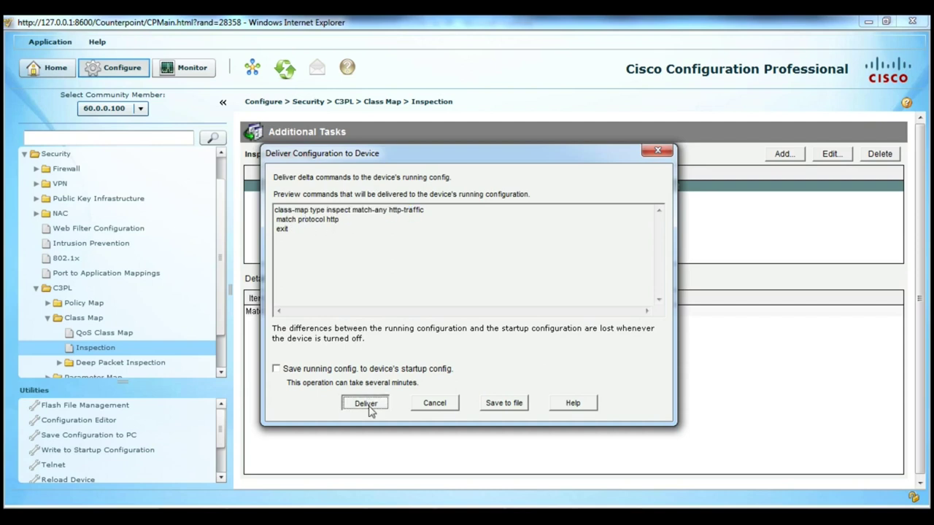
pyautogui.click(468, 365)
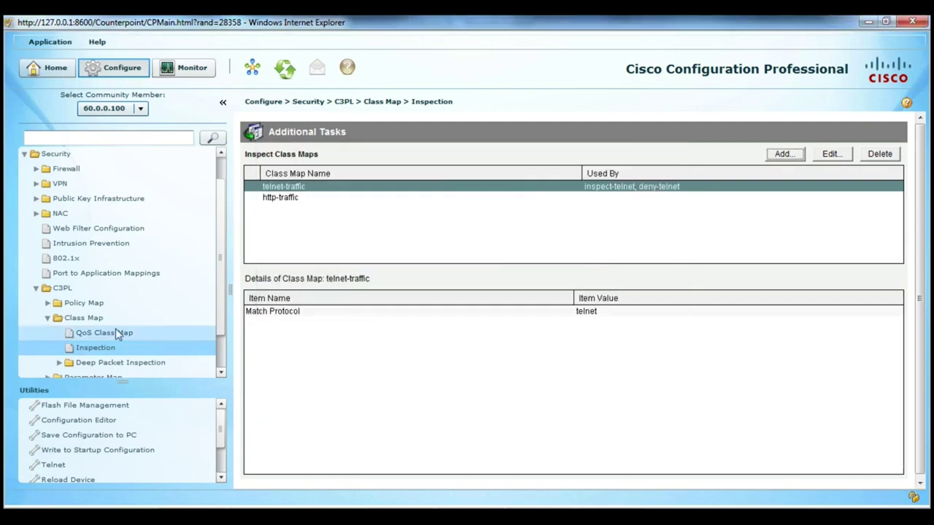
pyautogui.click(48, 303)
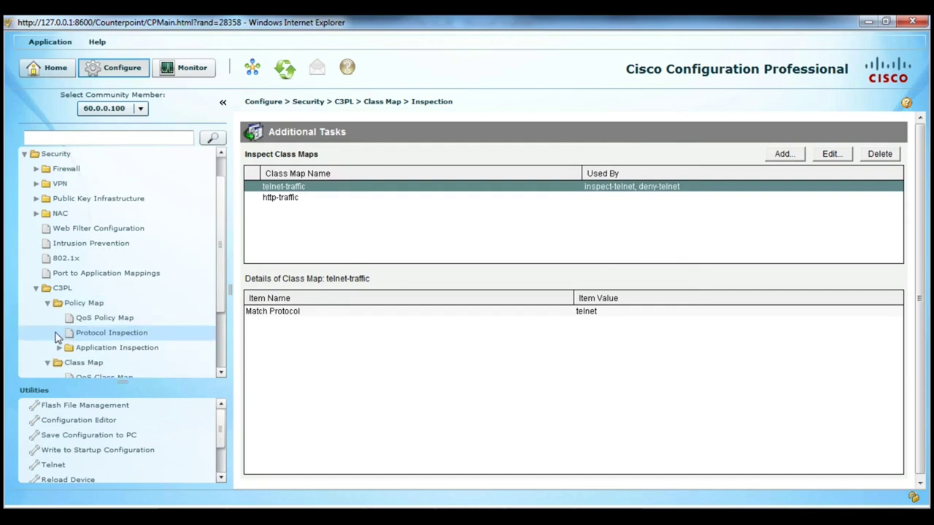
# Open Protocol Inspection policy maps and view the deny-telnet and inspect-telnet details
pyautogui.click(108, 334)
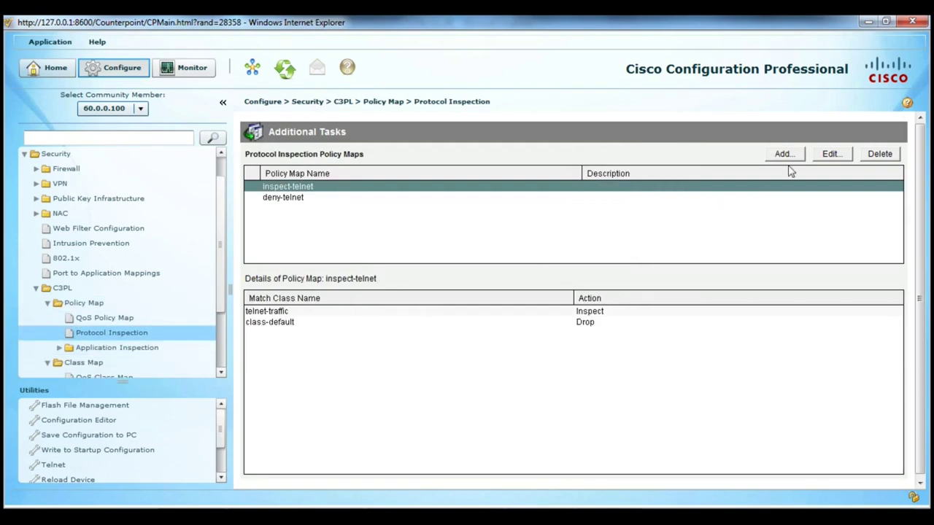
pyautogui.click(290, 199)
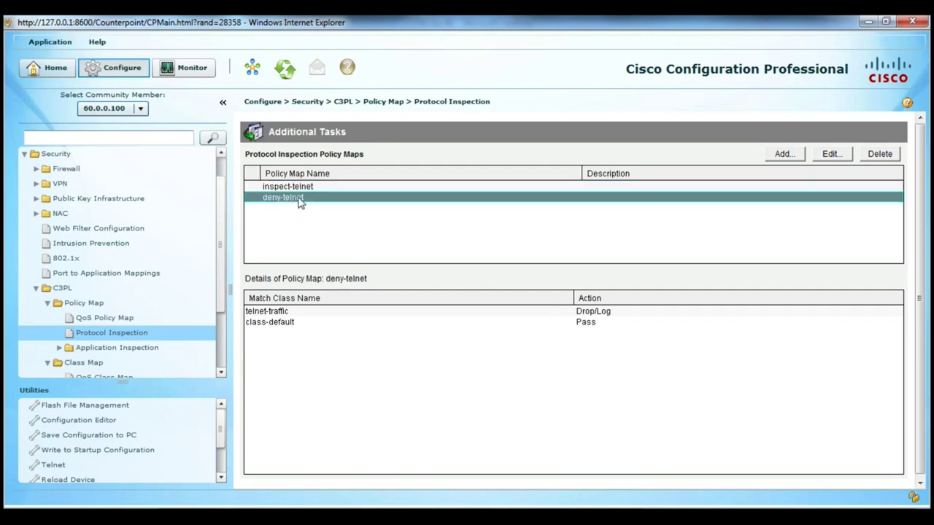
pyautogui.click(301, 187)
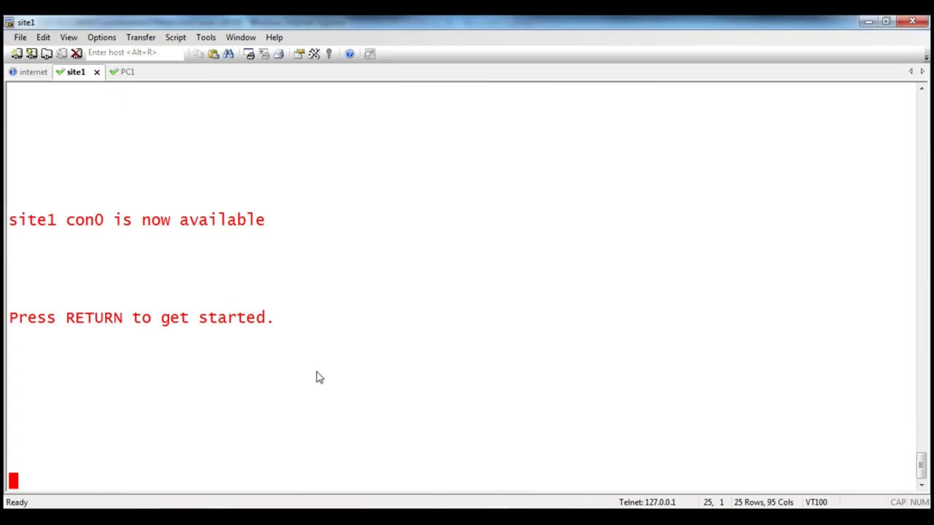
# Run 'show zone-pair security' on site1 to list its zone pairs
pyautogui.press('Return')
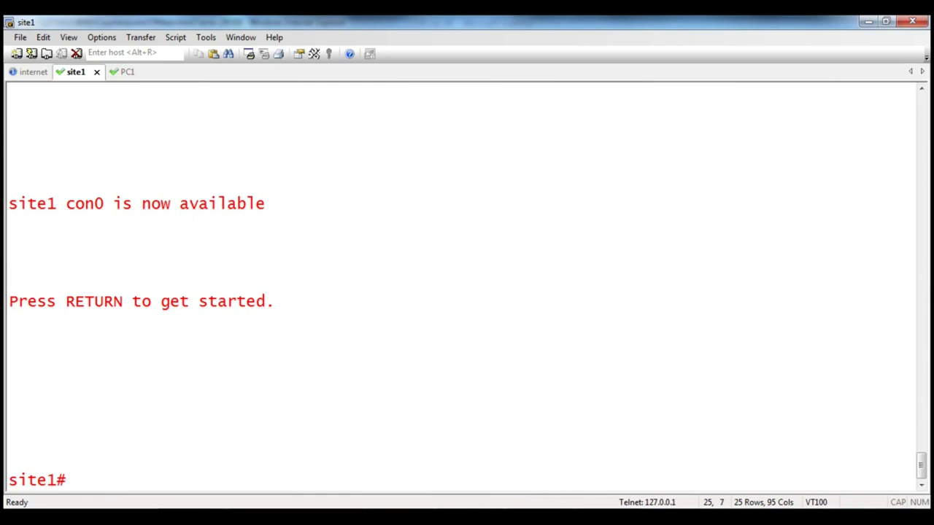
pyautogui.write('sh')
pyautogui.press('Tab')
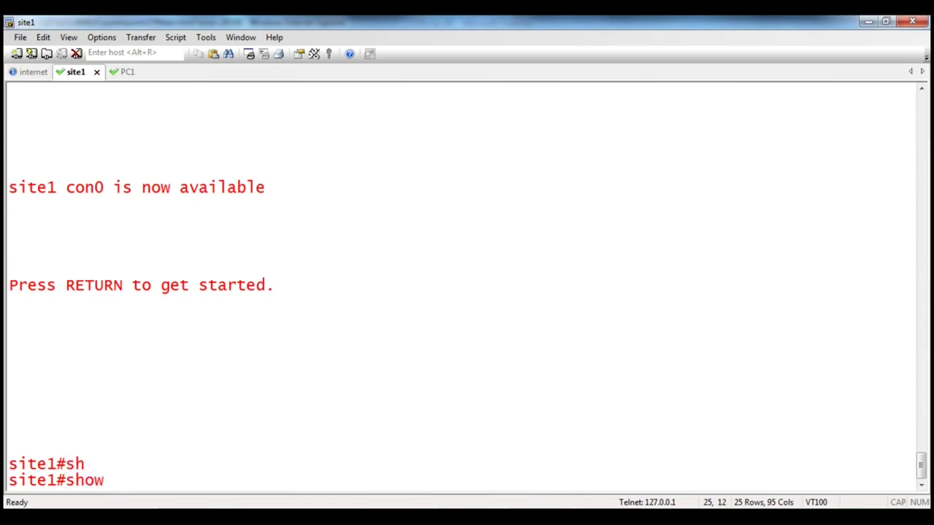
pyautogui.write('zon')
pyautogui.press('Tab')
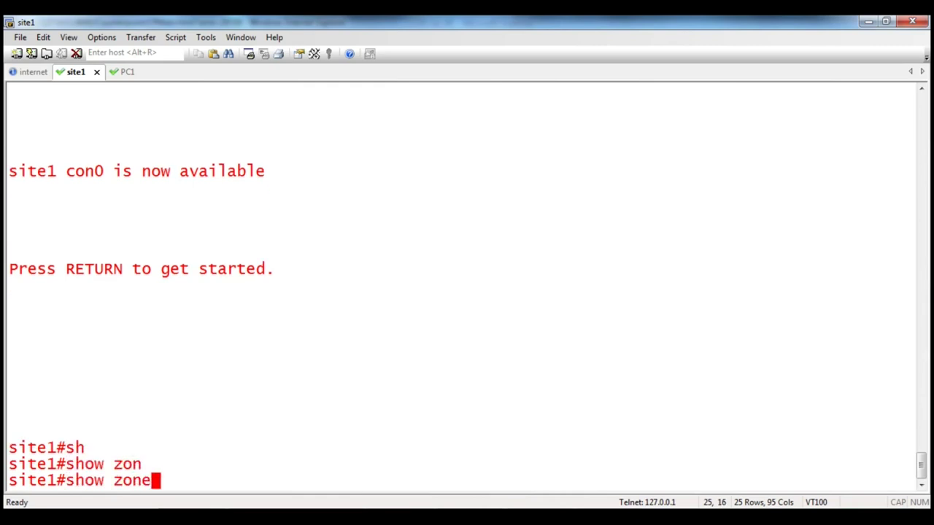
pyautogui.write('-')
pyautogui.press('Tab')
pyautogui.write('sec')
pyautogui.press('Tab')
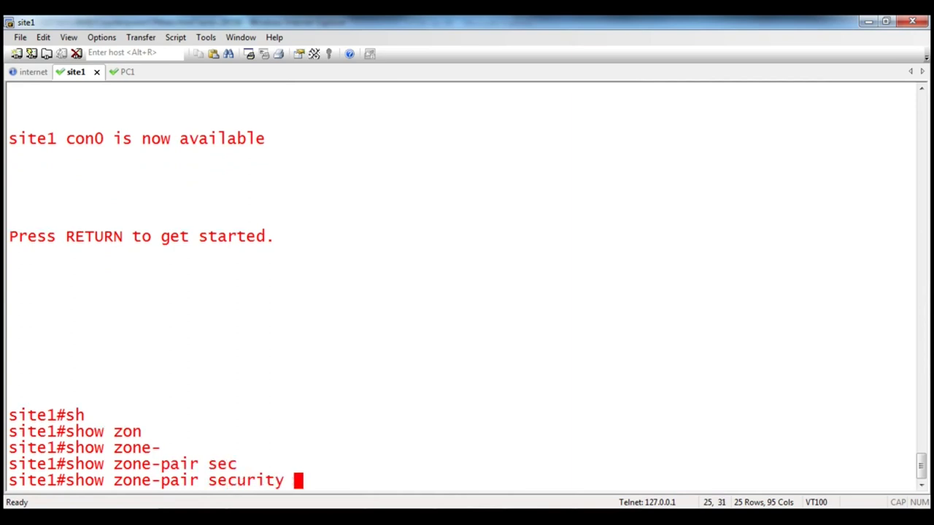
pyautogui.press('Return')
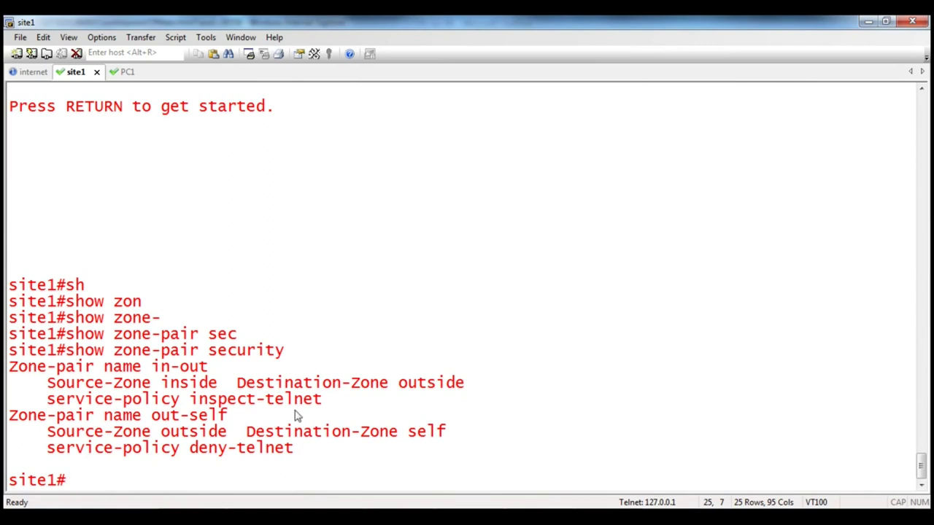
# Highlight in-out with inspect-telnet and out-self (outside to self) with deny-telnet in the output
pyautogui.moveTo(284, 351); pyautogui.dragTo(94, 350)
pyautogui.moveTo(152, 368); pyautogui.dragTo(208, 368)
pyautogui.moveTo(329, 399); pyautogui.dragTo(51, 403)
pyautogui.moveTo(328, 401); pyautogui.dragTo(46, 415)
pyautogui.click(146, 430)
pyautogui.moveTo(151, 415); pyautogui.dragTo(230, 423)
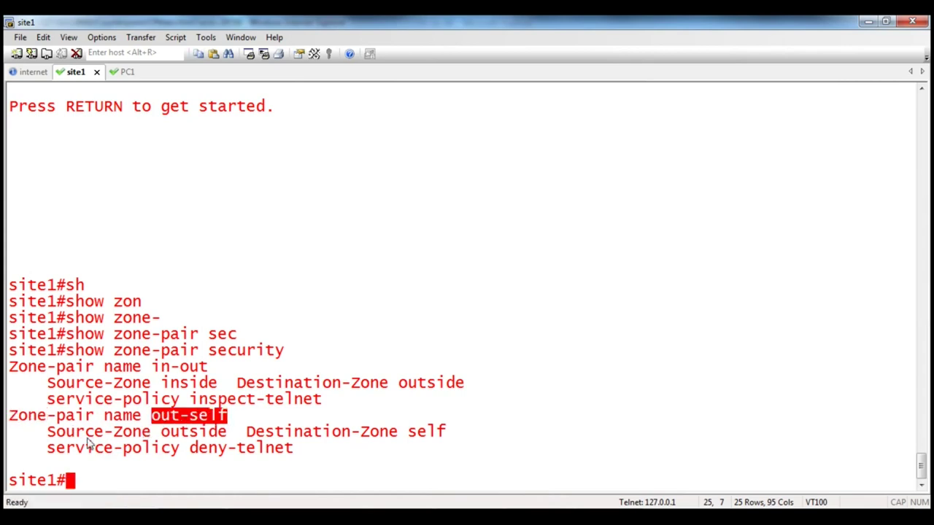
pyautogui.moveTo(231, 436); pyautogui.dragTo(161, 433)
pyautogui.moveTo(446, 431); pyautogui.dragTo(417, 432)
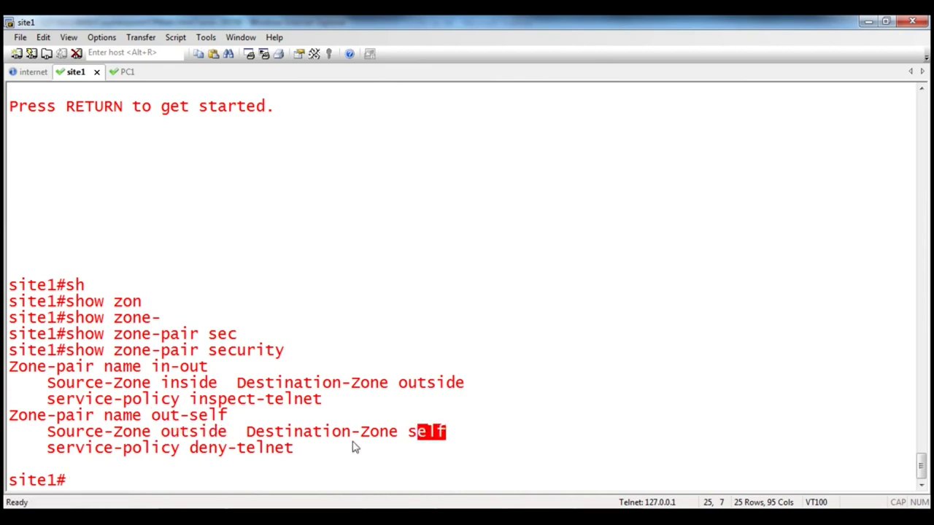
pyautogui.moveTo(293, 446); pyautogui.dragTo(125, 448)
pyautogui.click(191, 458)
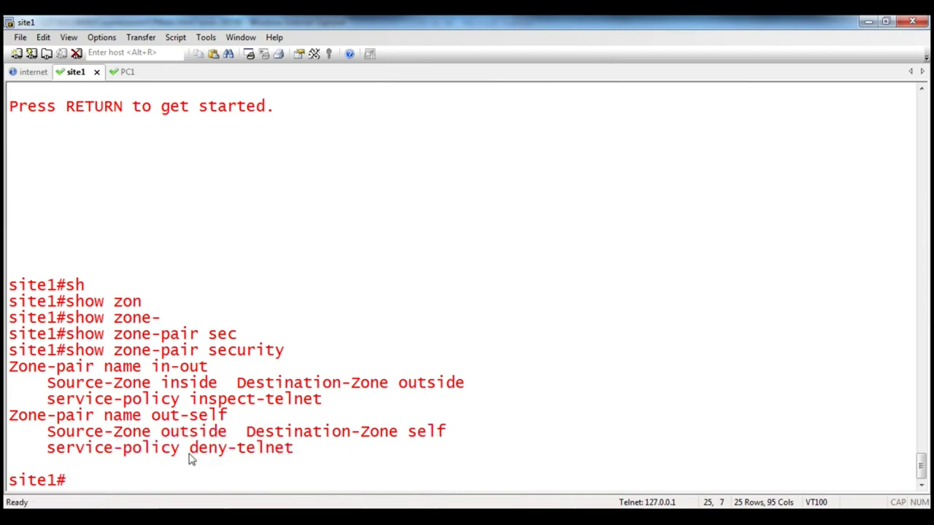
pyautogui.hotkey('alt', 'Tab')
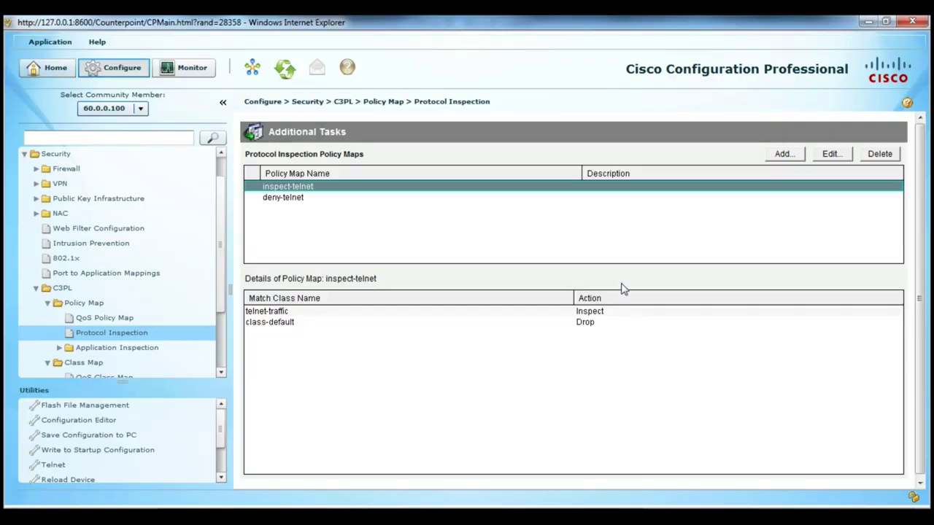
# Compare inspect-telnet and deny-telnet class-default actions, then begin a new inspection policy map
pyautogui.click(296, 198)
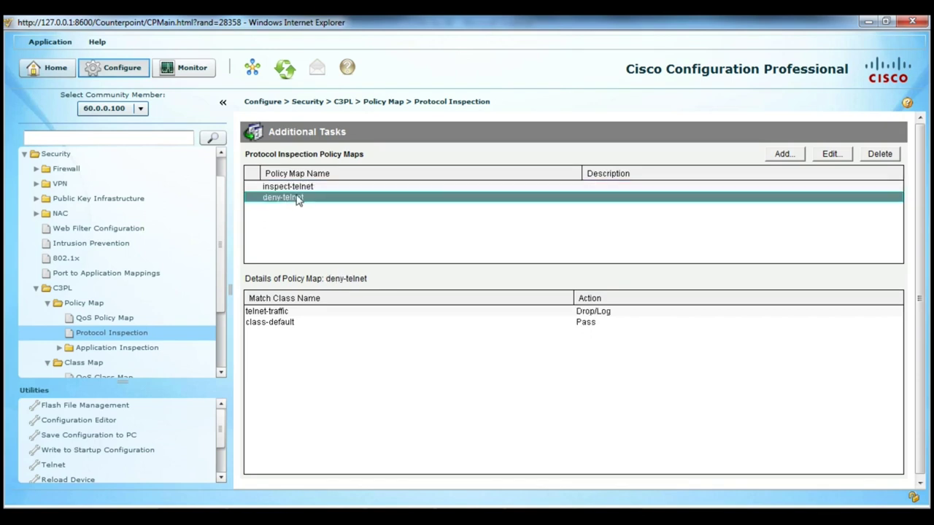
pyautogui.click(301, 186)
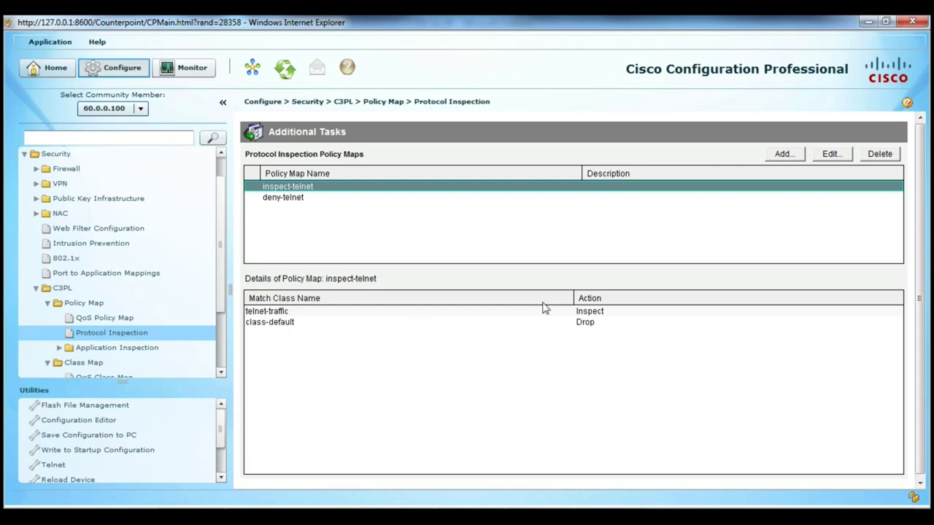
pyautogui.click(281, 324)
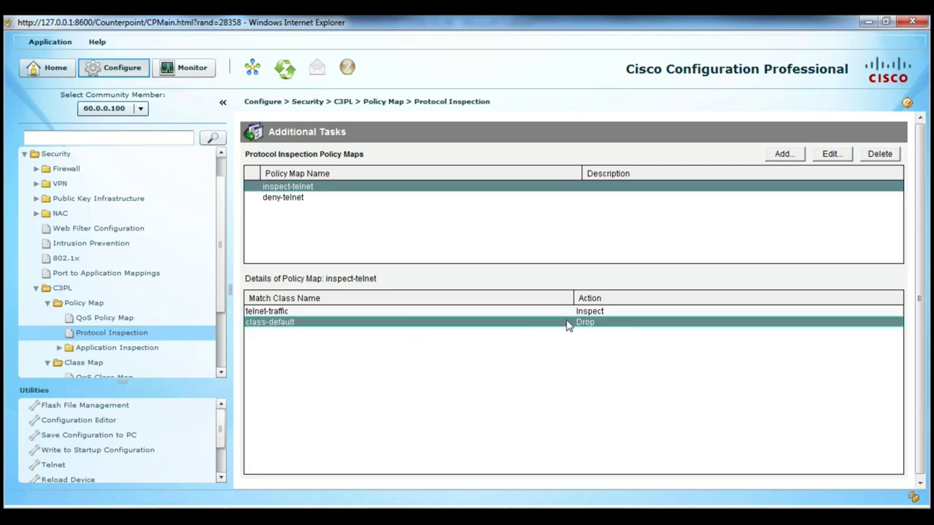
pyautogui.click(293, 199)
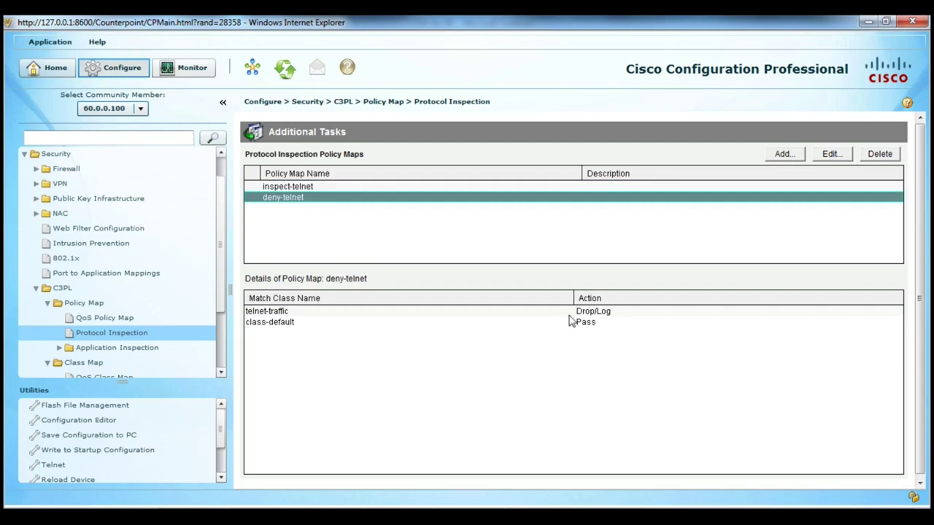
pyautogui.click(602, 312)
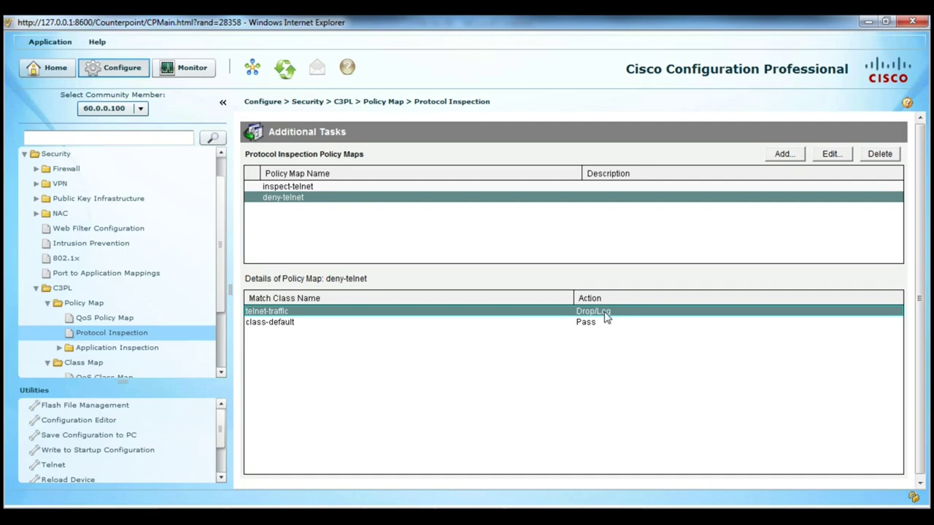
pyautogui.click(285, 322)
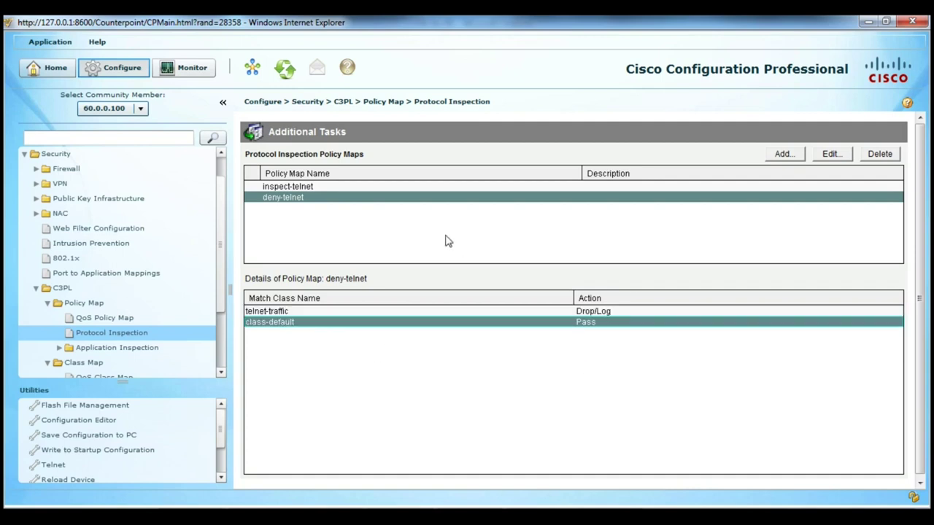
pyautogui.click(795, 157)
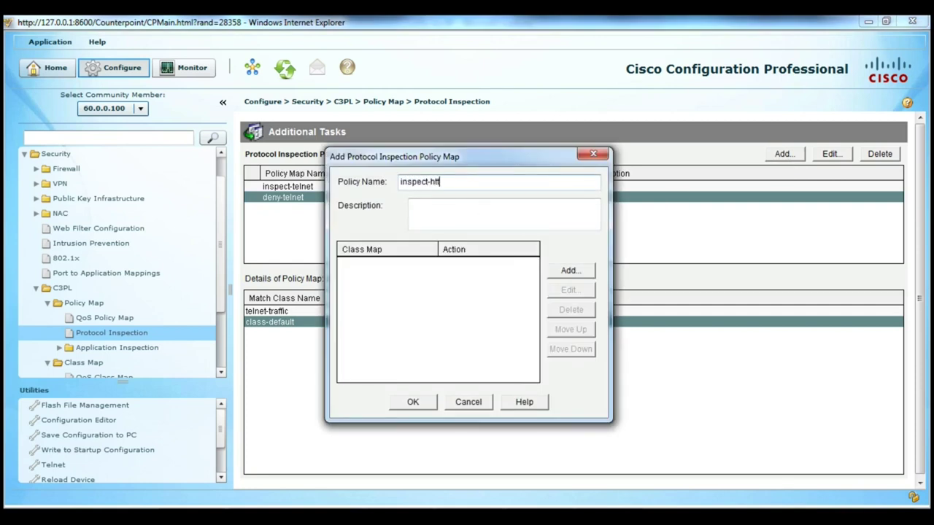
# Add class map http-traffic with the Inspect action to the inspect-http policy map
pyautogui.click(577, 273)
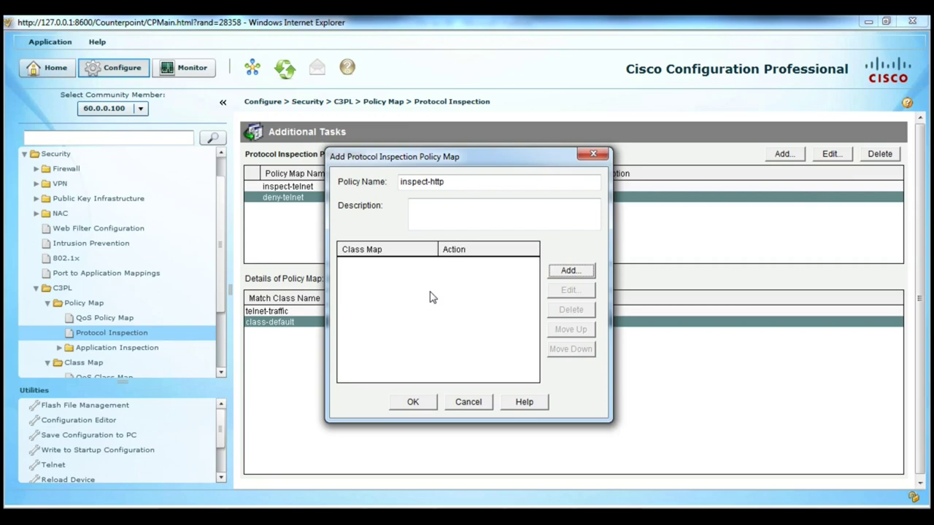
pyautogui.click(547, 232)
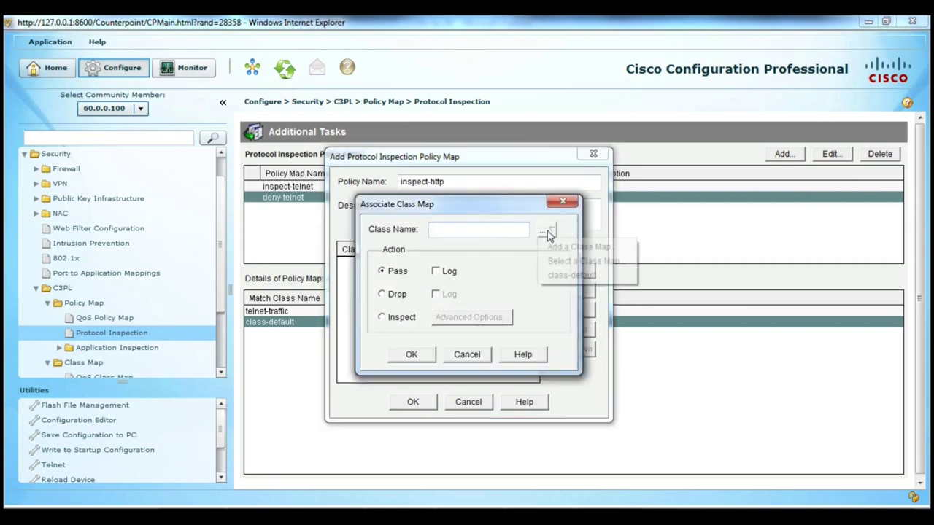
pyautogui.click(580, 262)
pyautogui.click(375, 233)
pyautogui.click(426, 395)
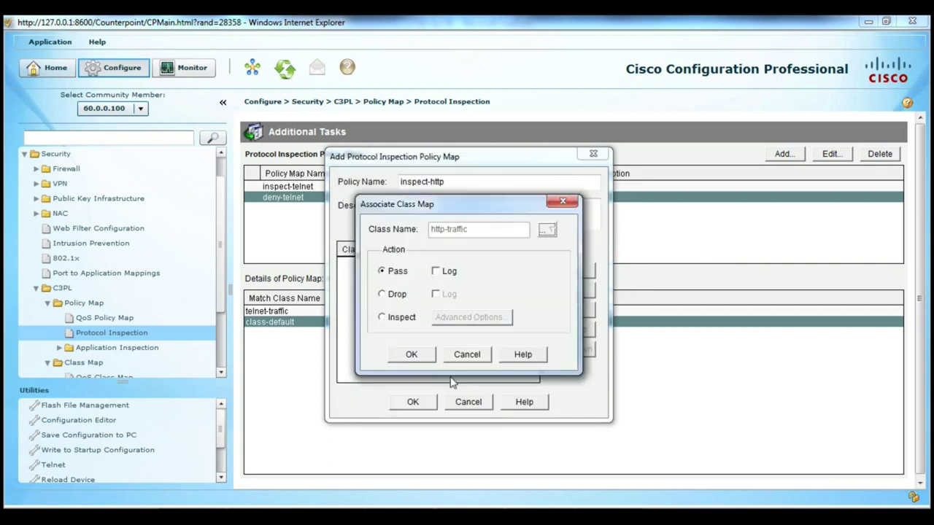
pyautogui.click(386, 319)
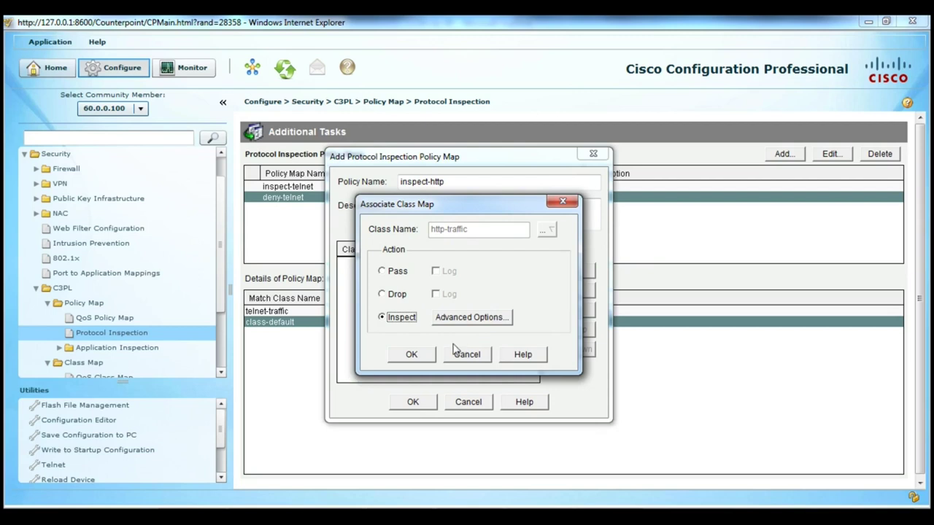
pyautogui.click(474, 320)
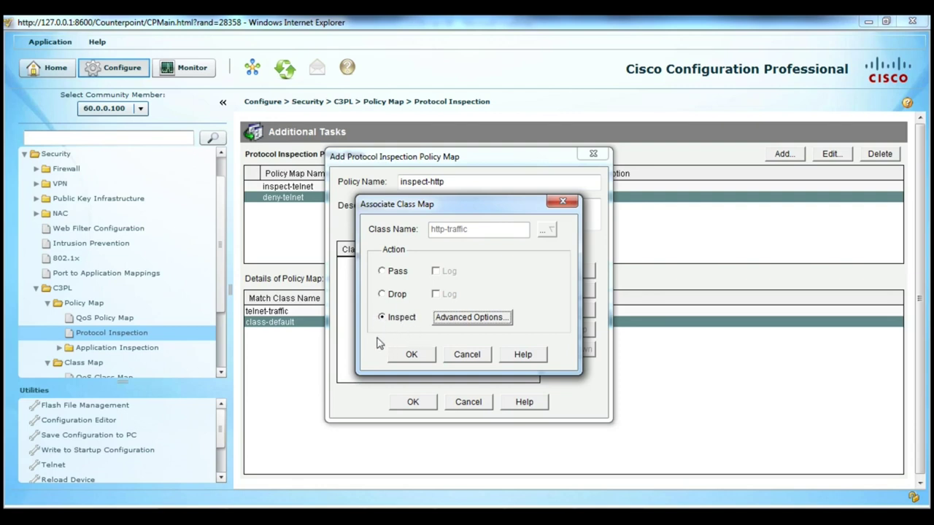
pyautogui.click(413, 355)
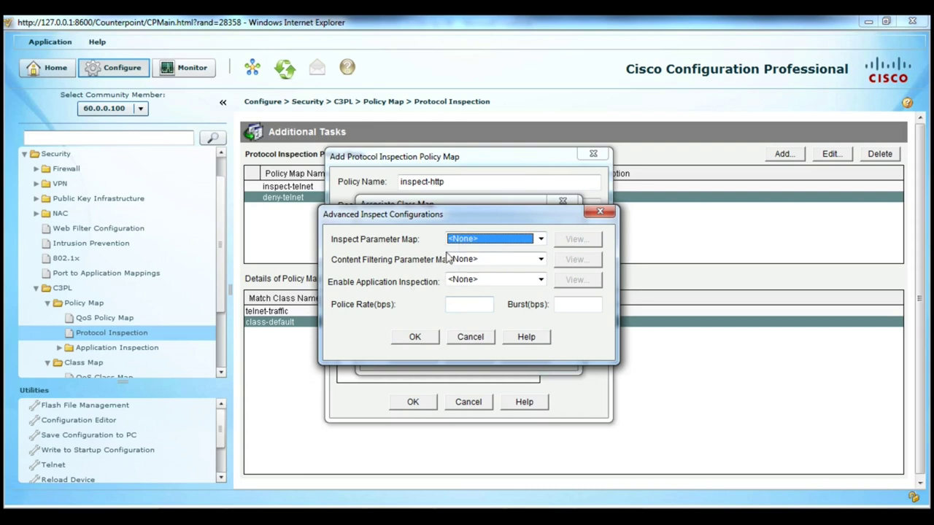
pyautogui.click(464, 337)
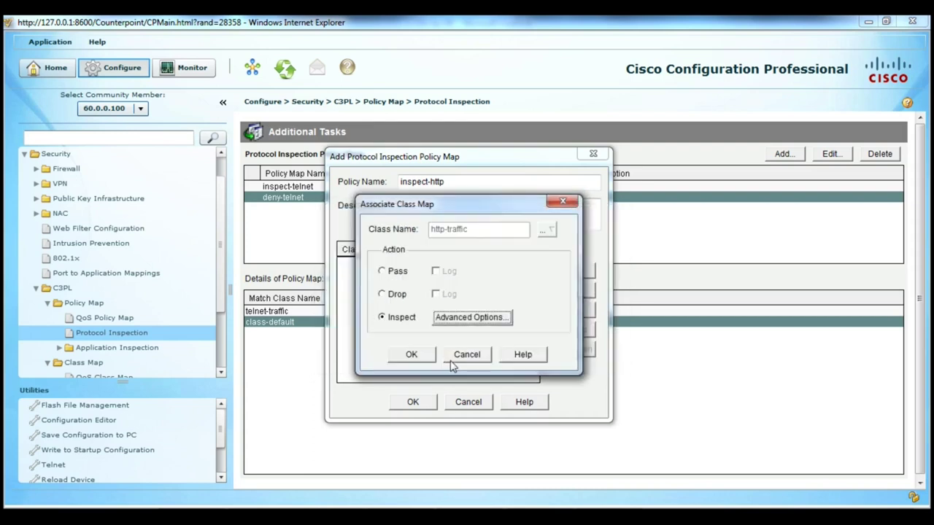
pyautogui.click(412, 356)
# Save inspect-http and deliver its commands to the router
pyautogui.click(413, 406)
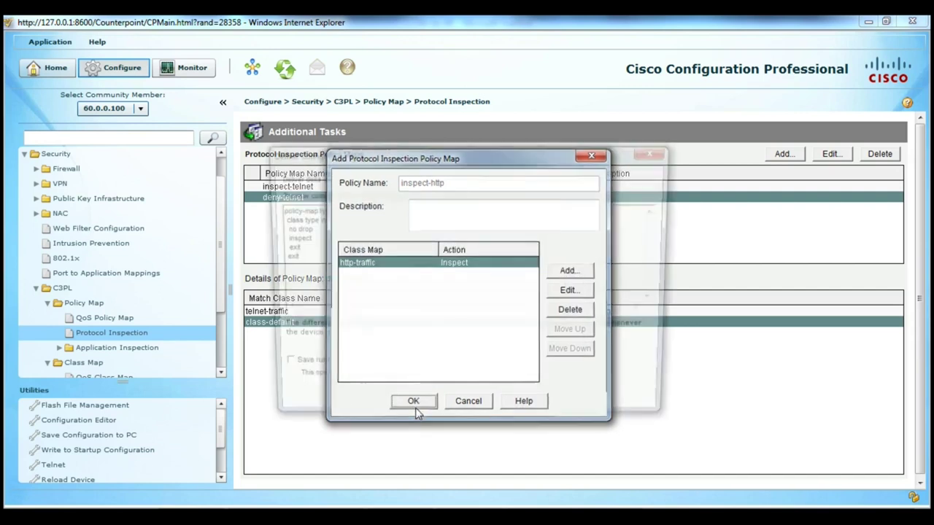
pyautogui.click(366, 403)
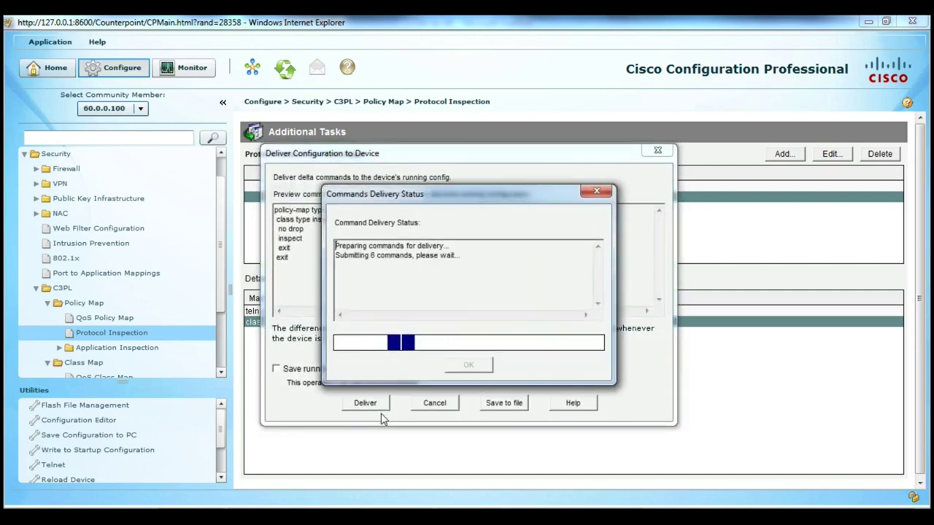
pyautogui.click(467, 365)
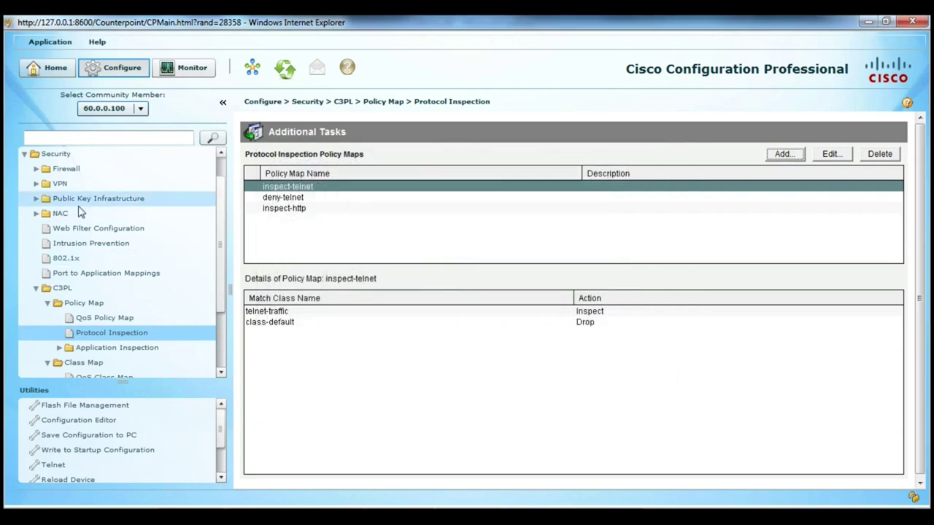
# Navigate to Firewall > Firewall Components > Zone Pairs to list the existing zone pairs
pyautogui.click(36, 169)
pyautogui.click(47, 199)
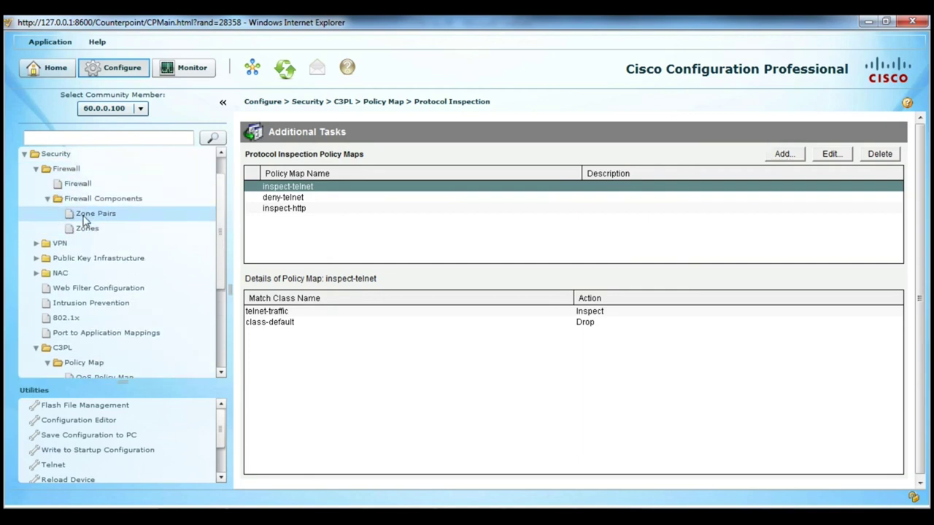
pyautogui.click(85, 230)
pyautogui.click(89, 215)
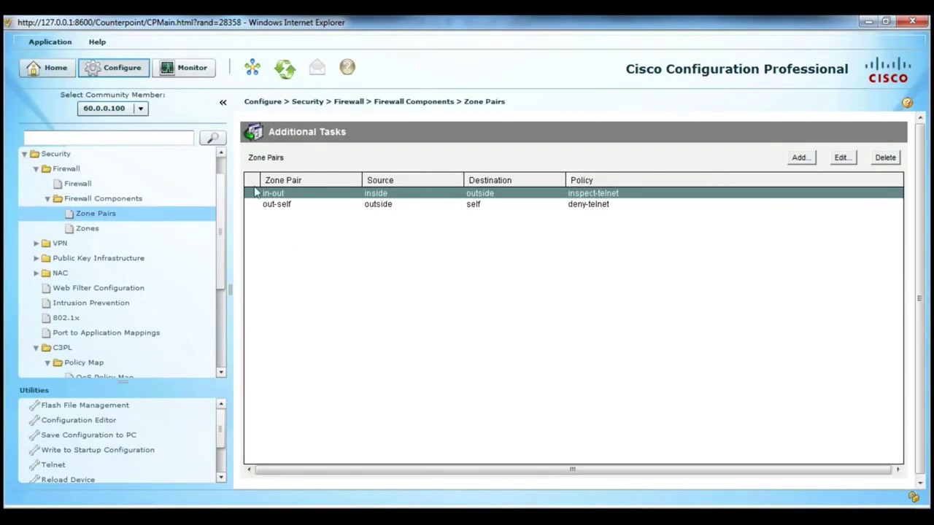
# Try adding zone pair in-self from inside to self with inspect-http, then cancel after the self-zone warning
pyautogui.click(800, 158)
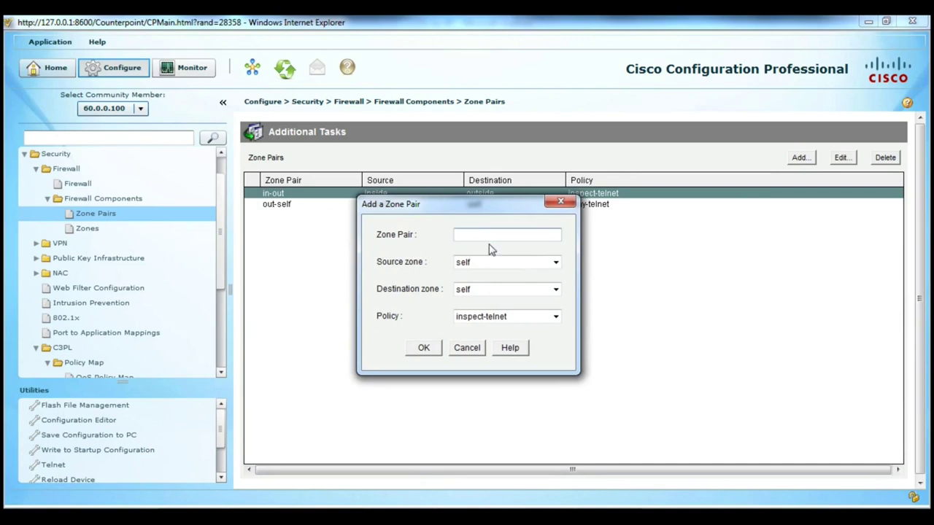
pyautogui.write('in-self')
pyautogui.click(555, 262)
pyautogui.click(466, 296)
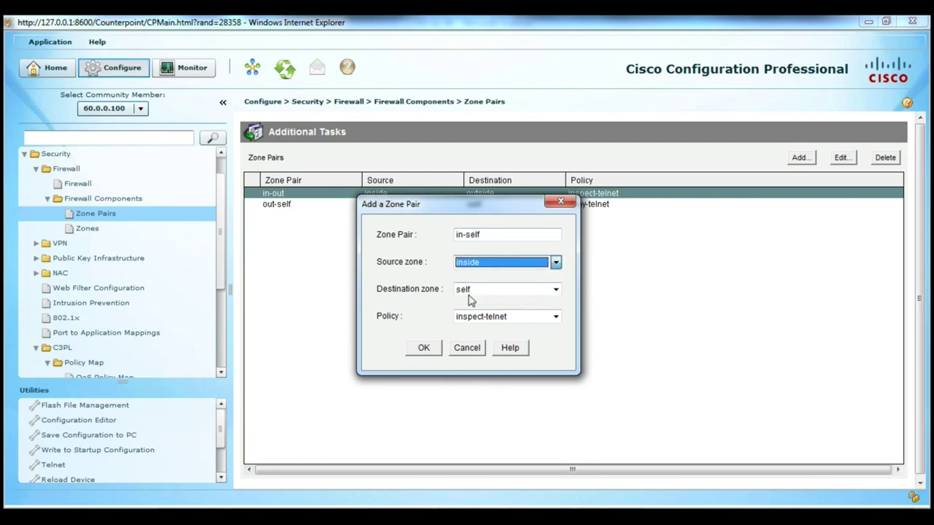
pyautogui.click(555, 289)
pyautogui.click(478, 303)
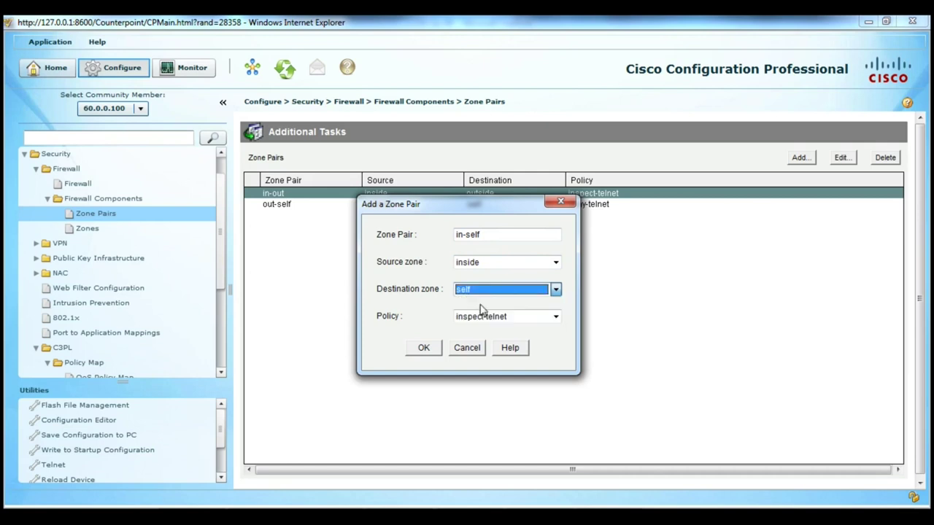
pyautogui.click(555, 317)
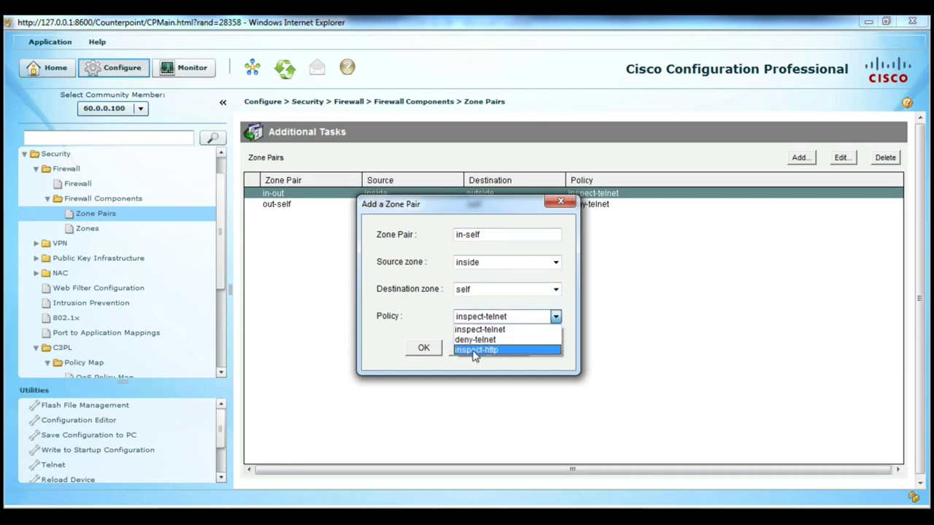
pyautogui.click(474, 351)
pyautogui.click(435, 350)
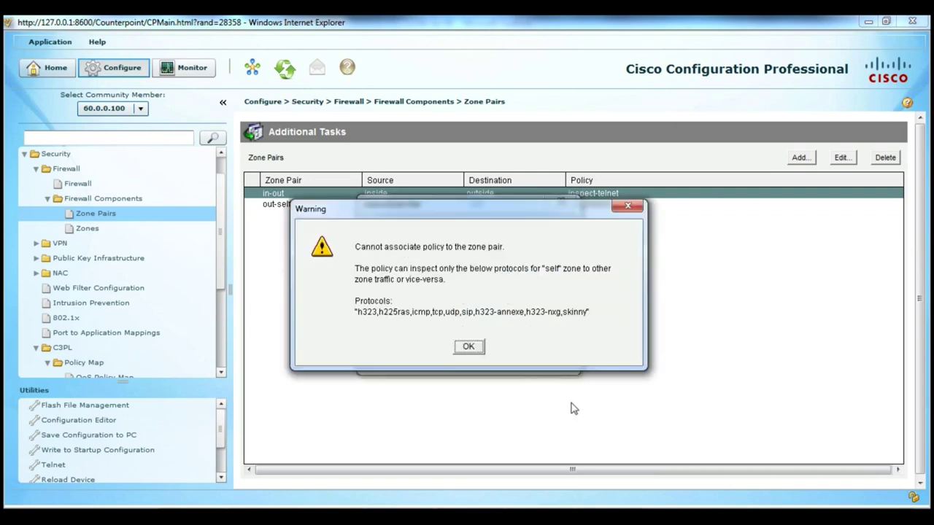
pyautogui.click(470, 346)
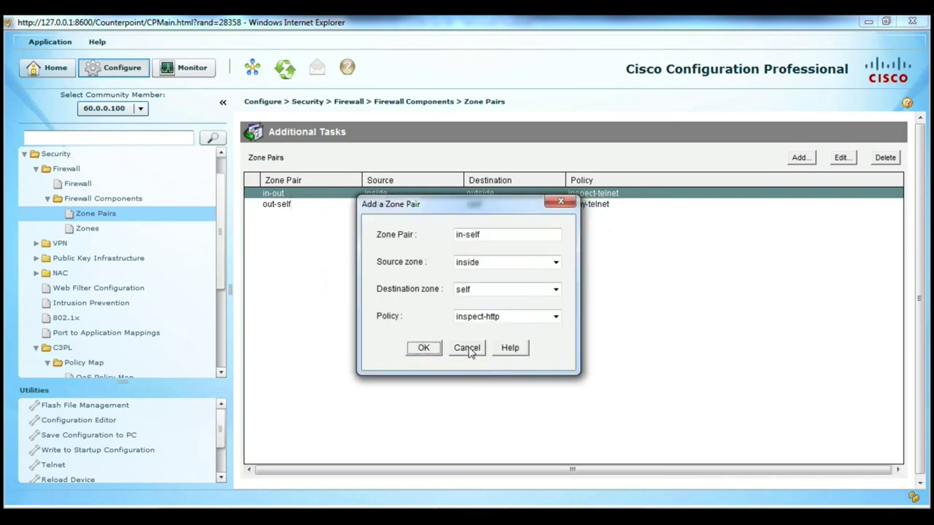
pyautogui.click(467, 348)
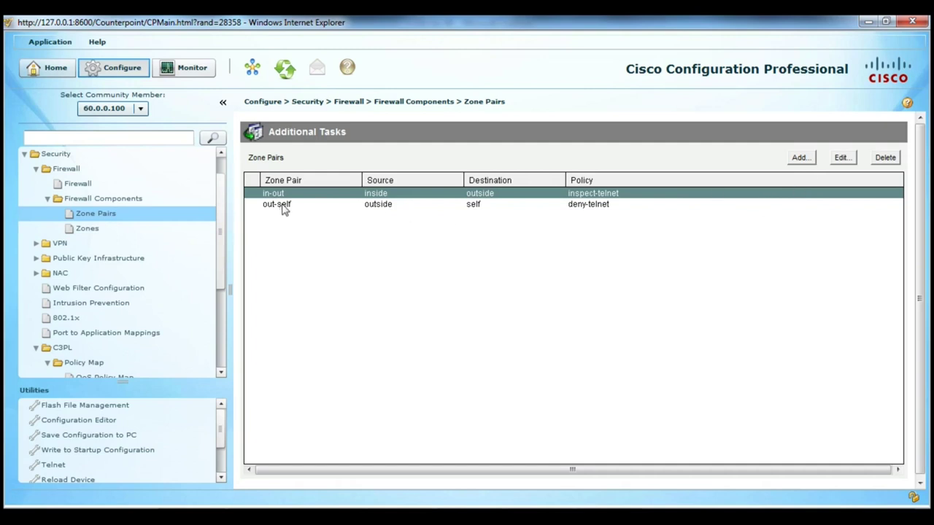
# Switch the in-out zone pair's policy from inspect-telnet to inspect-http and deliver the commands to the router
pyautogui.click(839, 160)
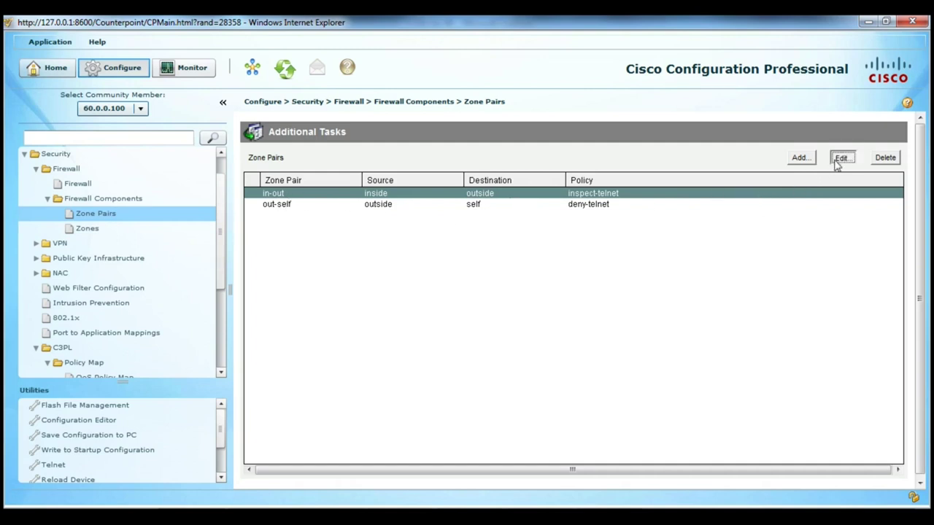
pyautogui.click(556, 293)
pyautogui.click(556, 293)
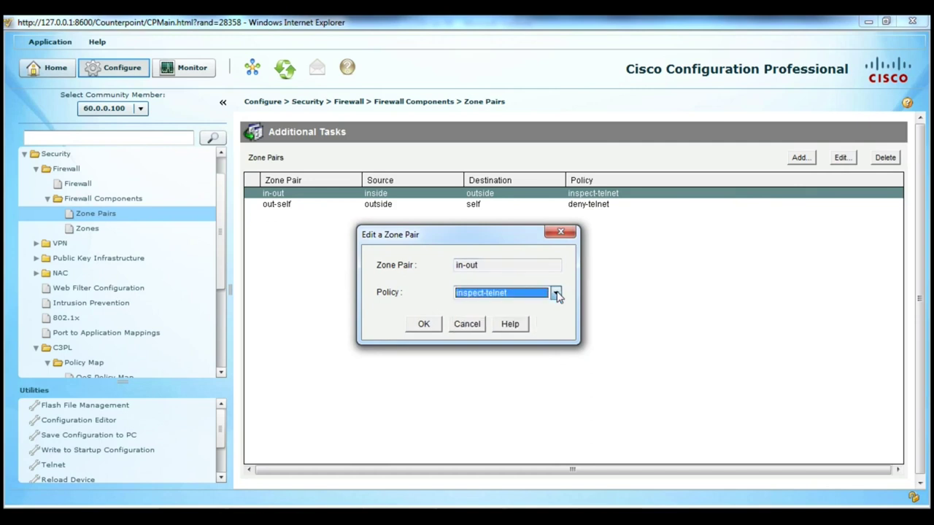
pyautogui.click(555, 293)
pyautogui.click(487, 325)
pyautogui.click(424, 326)
pyautogui.click(364, 403)
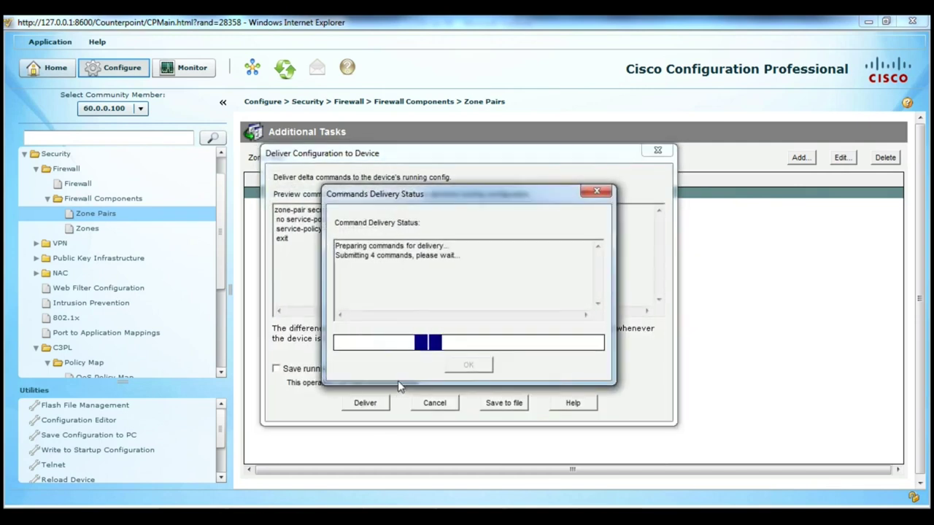
pyautogui.click(468, 366)
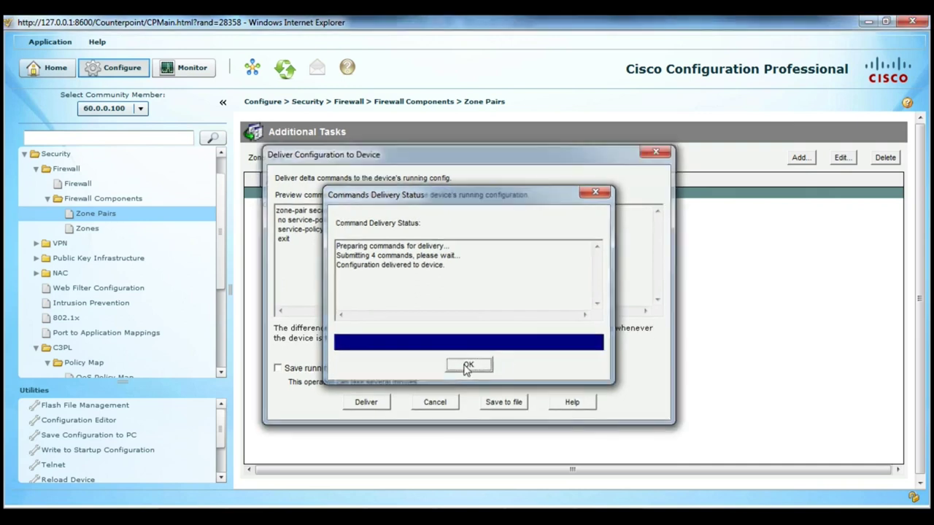
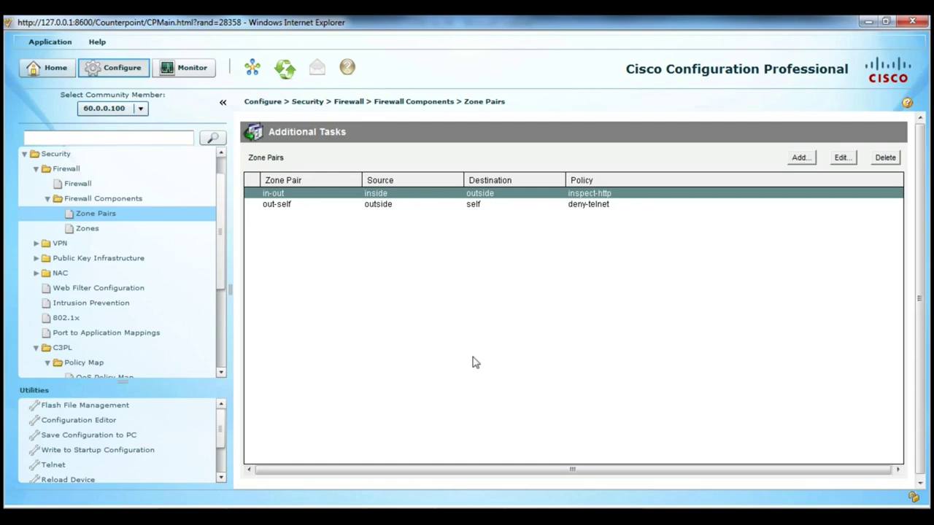
# Bring up the CCNA Sec 04 notes and point out the CCP path for editing the firewall policy
pyautogui.hotkey('alt', 'Tab')
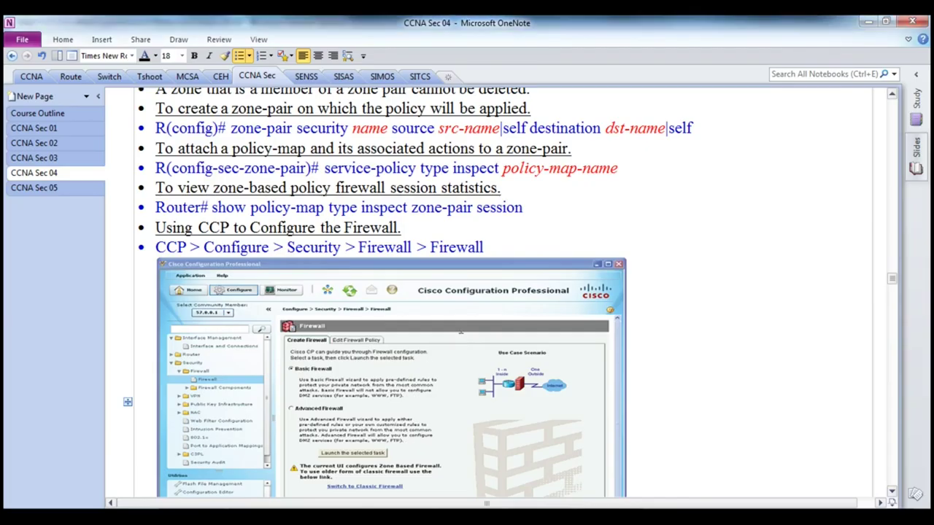
pyautogui.scroll(-20, 460, 333)
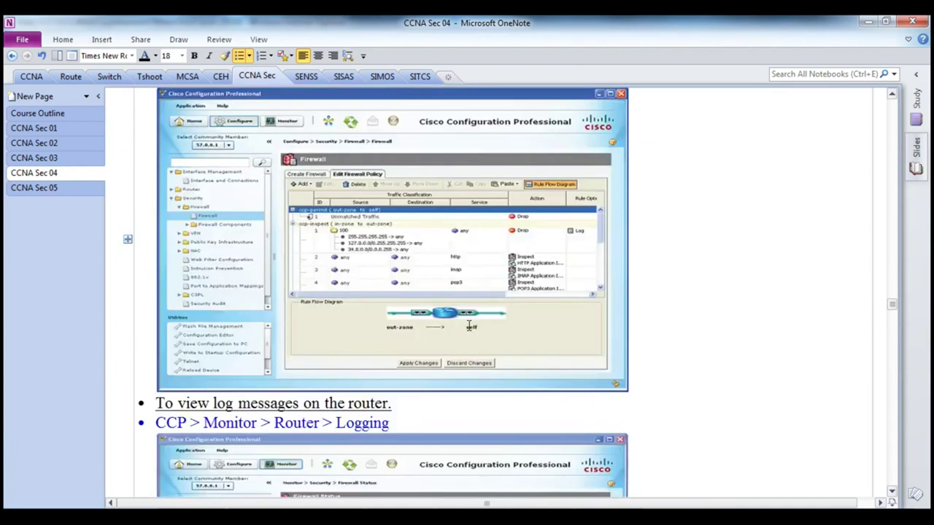
pyautogui.scroll(3, 469, 326)
pyautogui.click(443, 158)
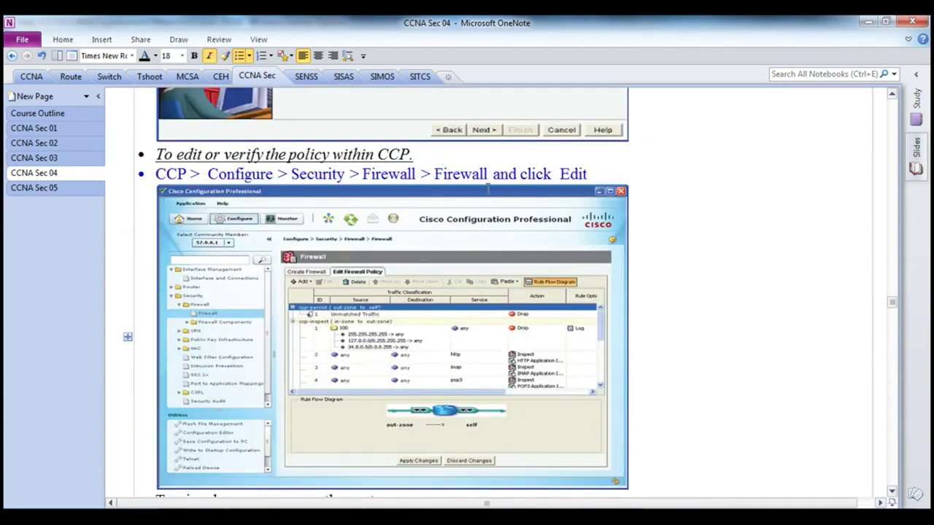
pyautogui.click(464, 174)
pyautogui.scroll(-5, 200, 174)
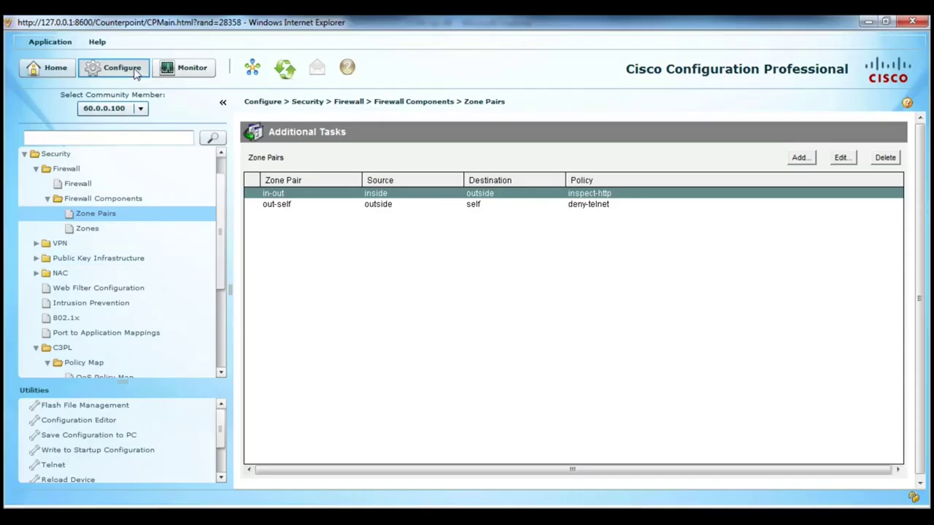
# View the router's logging messages under Monitor > Router > Logging
pyautogui.click(180, 73)
pyautogui.click(25, 154)
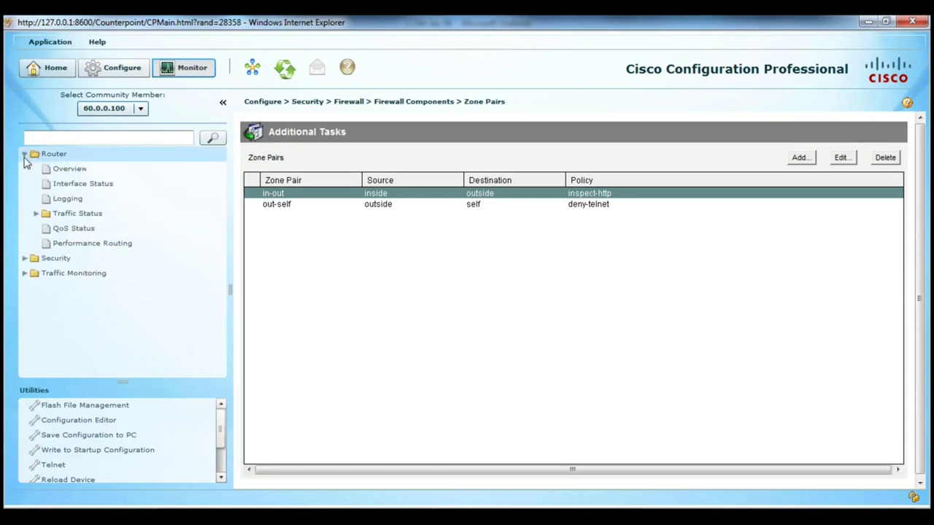
pyautogui.click(66, 198)
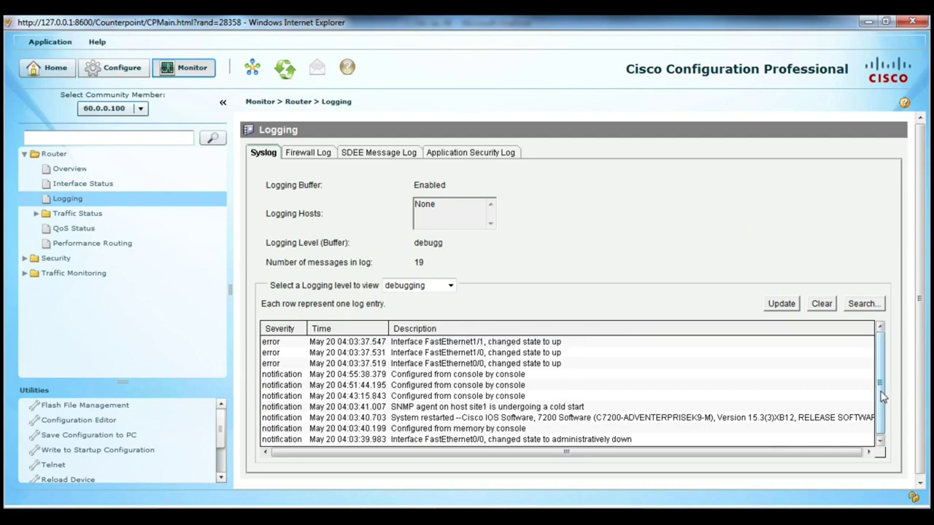
# Monitor the in-out firewall policy status with real-time data every 10 sec
pyautogui.click(25, 260)
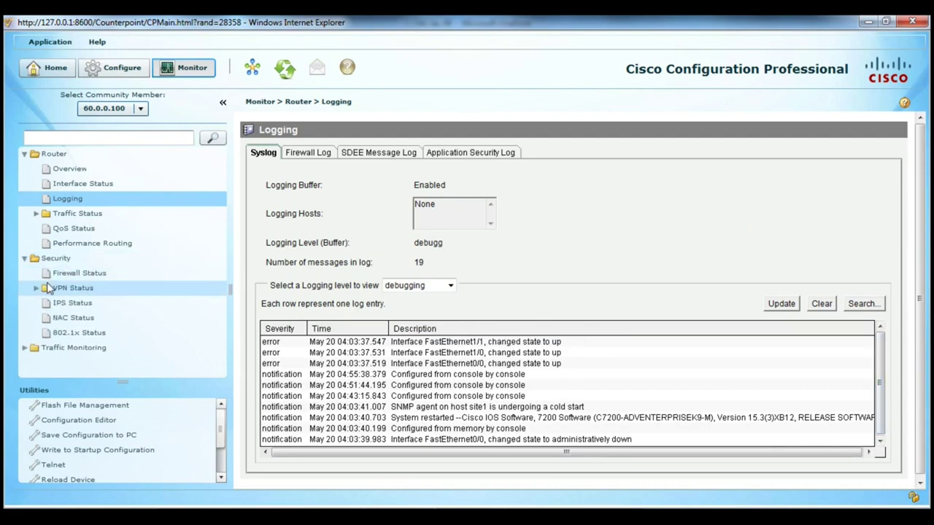
pyautogui.click(108, 274)
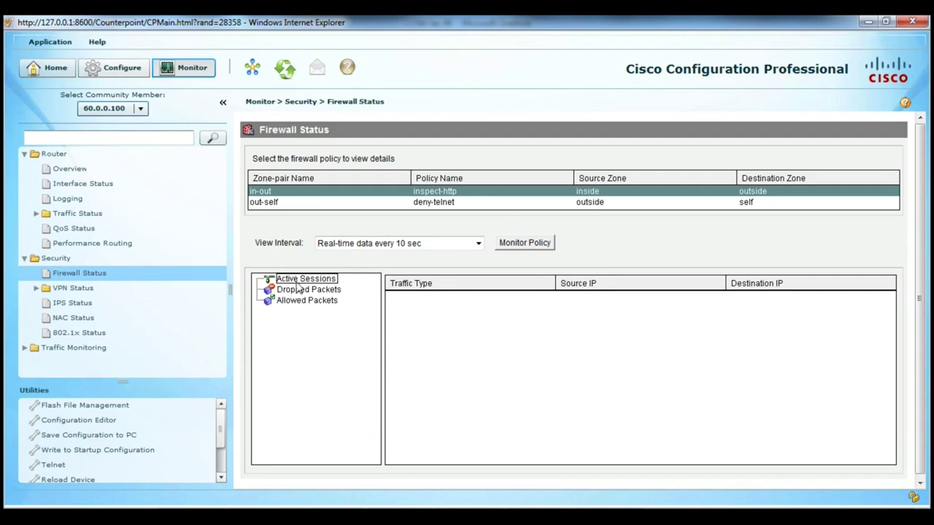
pyautogui.click(478, 244)
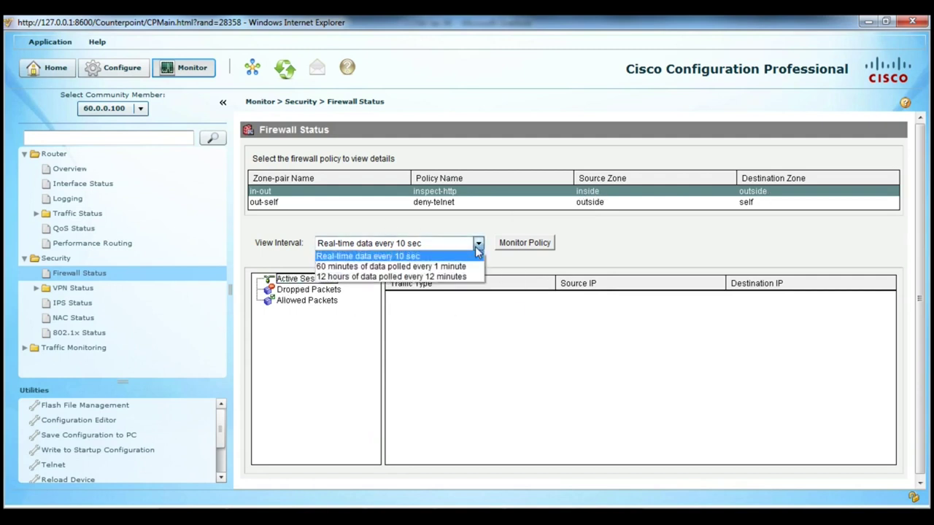
pyautogui.click(411, 256)
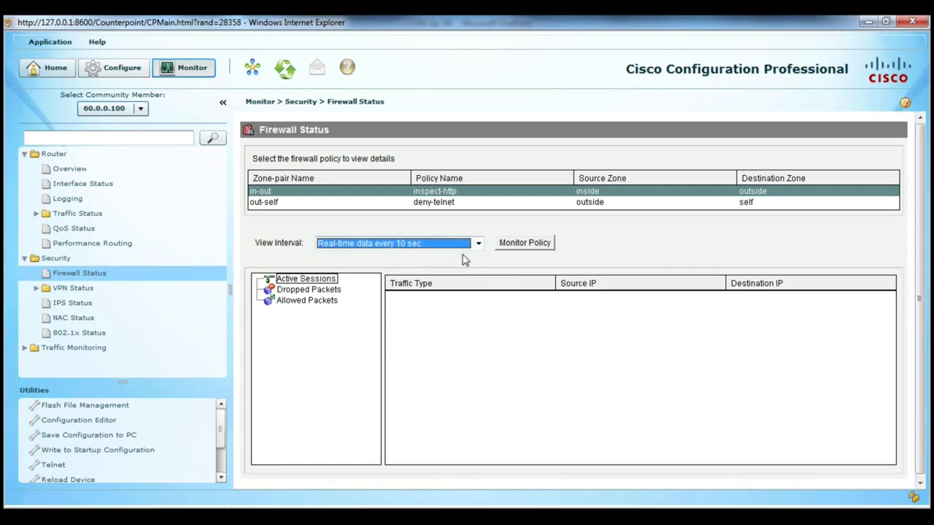
pyautogui.click(525, 247)
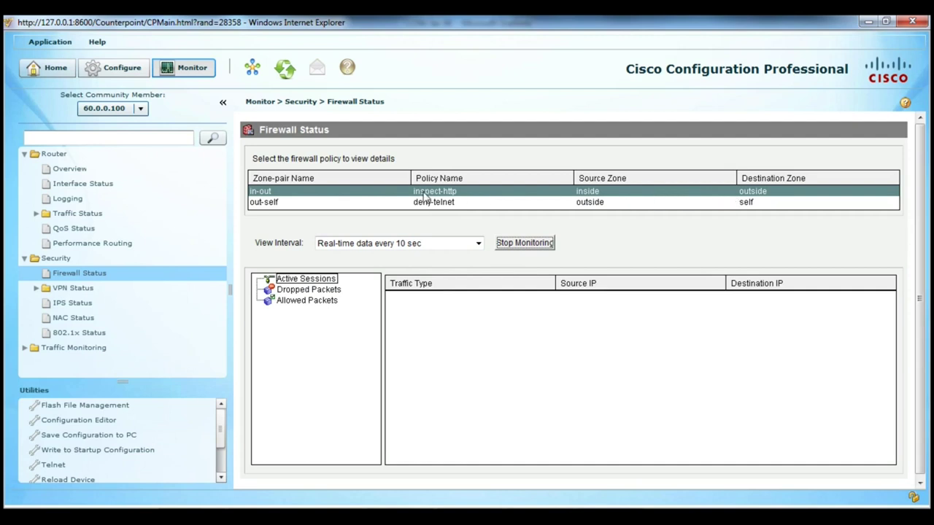
pyautogui.click(120, 67)
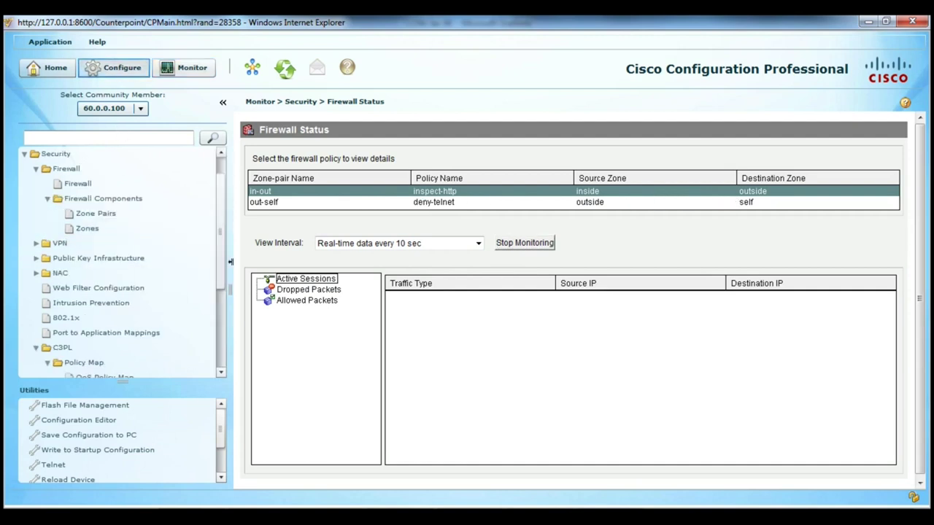
# Change the in-out zone pair policy to inspect-telnet and deliver it to the router
pyautogui.click(94, 230)
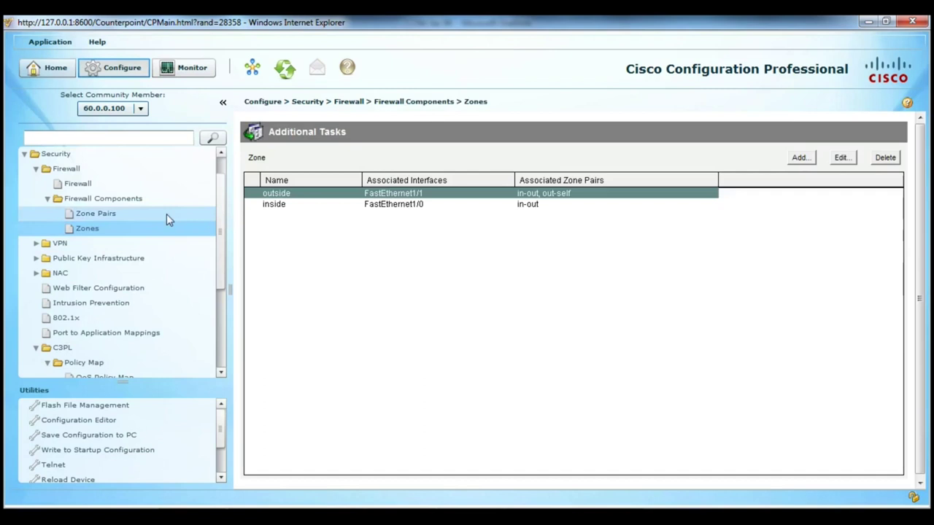
pyautogui.click(116, 216)
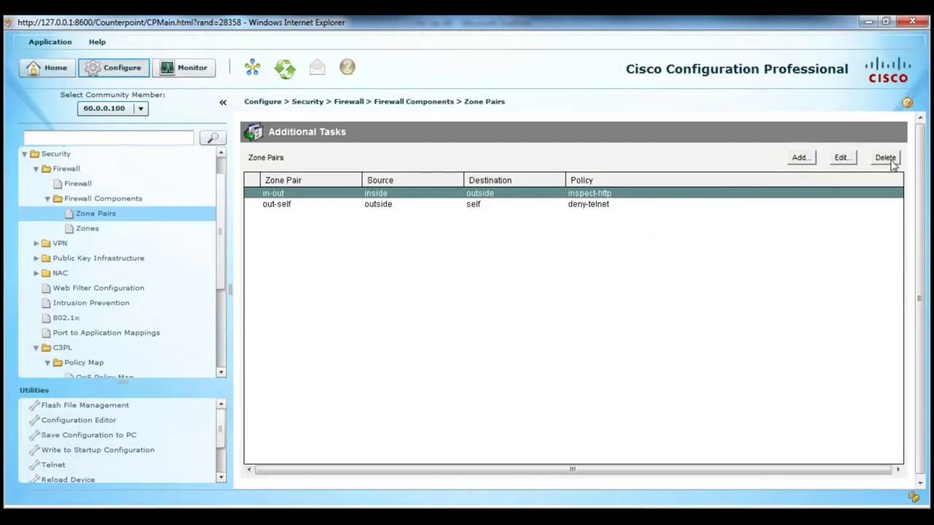
pyautogui.click(844, 162)
pyautogui.click(542, 294)
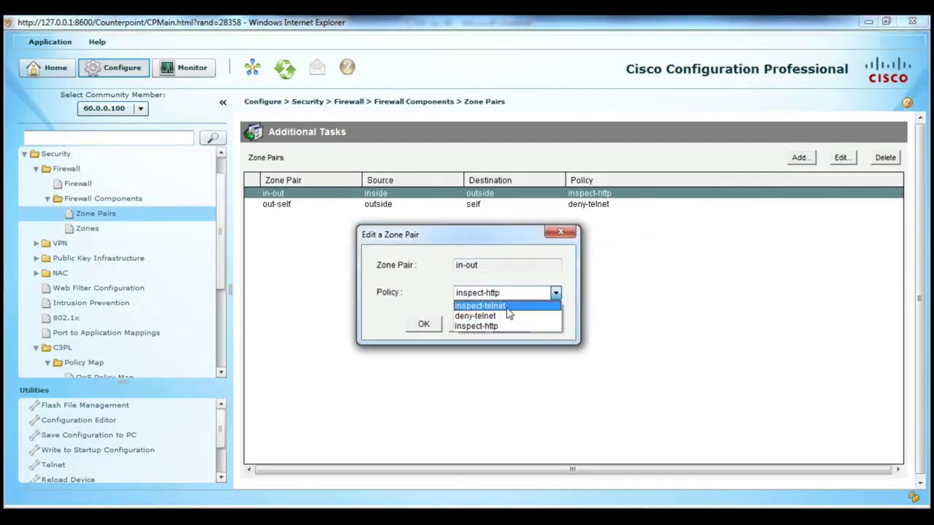
pyautogui.click(500, 308)
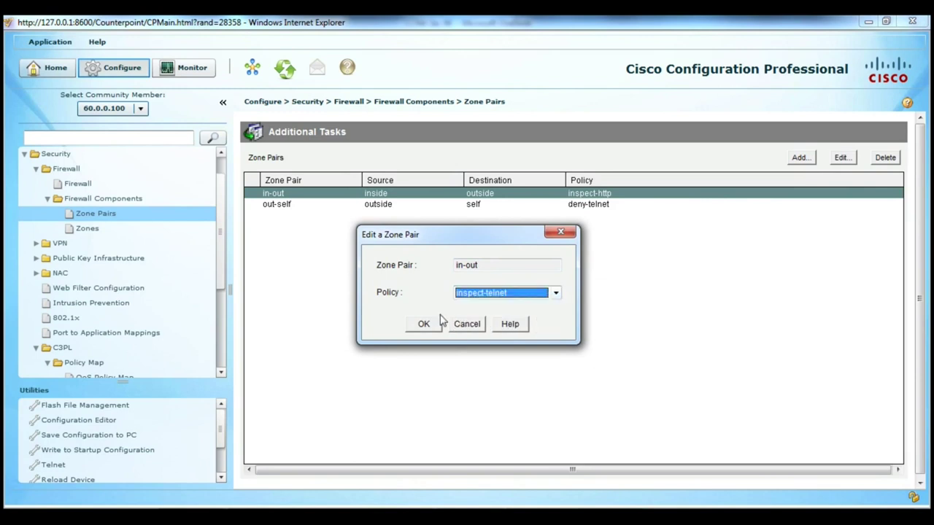
pyautogui.click(425, 324)
pyautogui.click(365, 403)
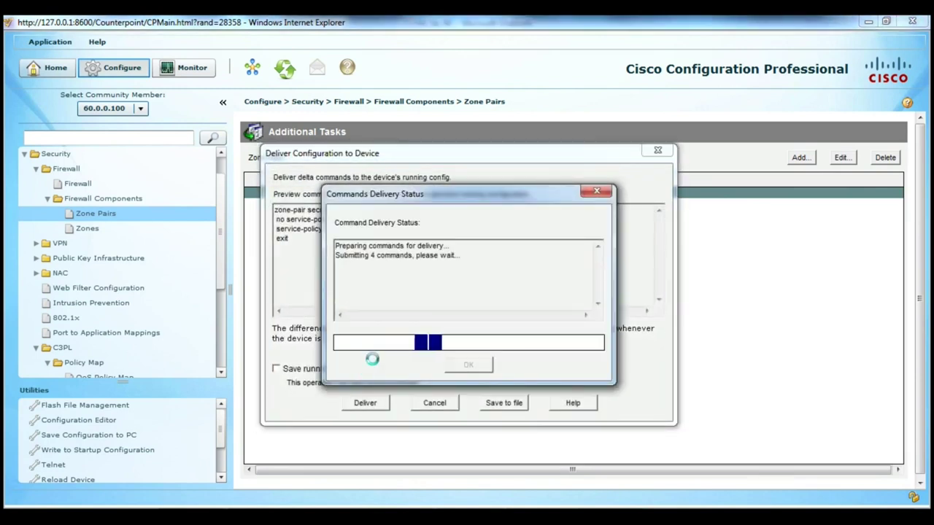
pyautogui.click(459, 358)
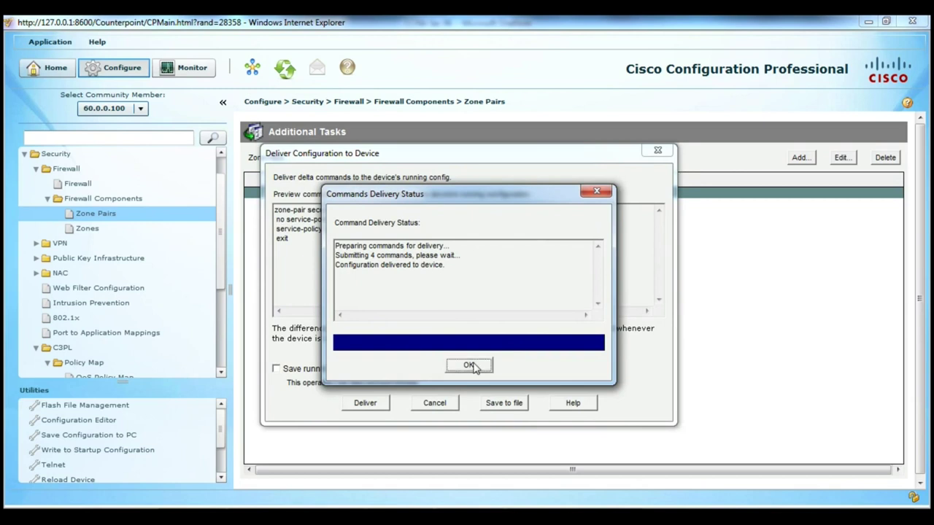
# Reopen Firewall Status monitoring with the real-time 10 sec interval
pyautogui.click(190, 69)
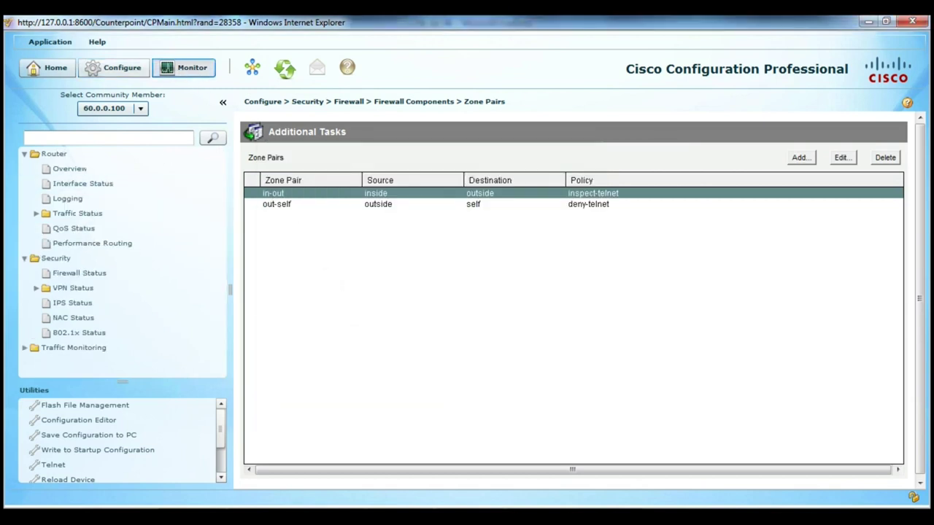
pyautogui.click(77, 273)
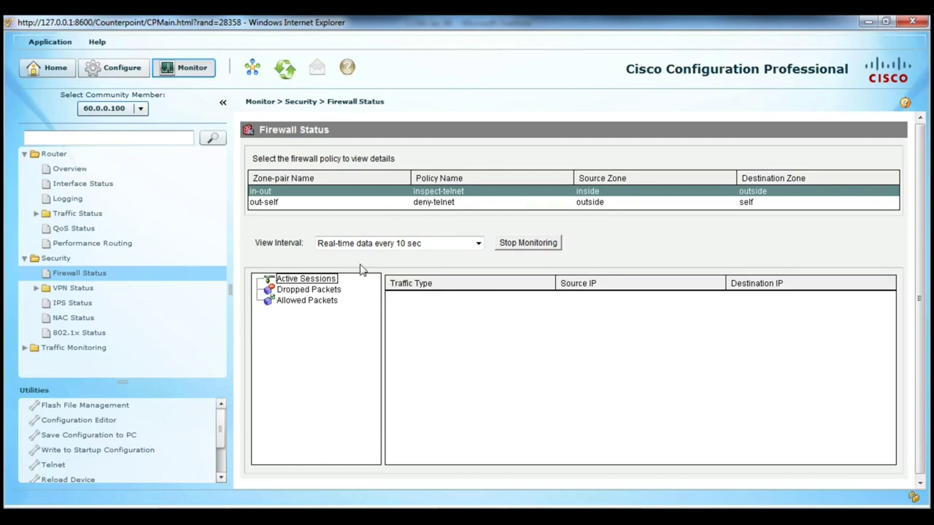
pyautogui.click(479, 244)
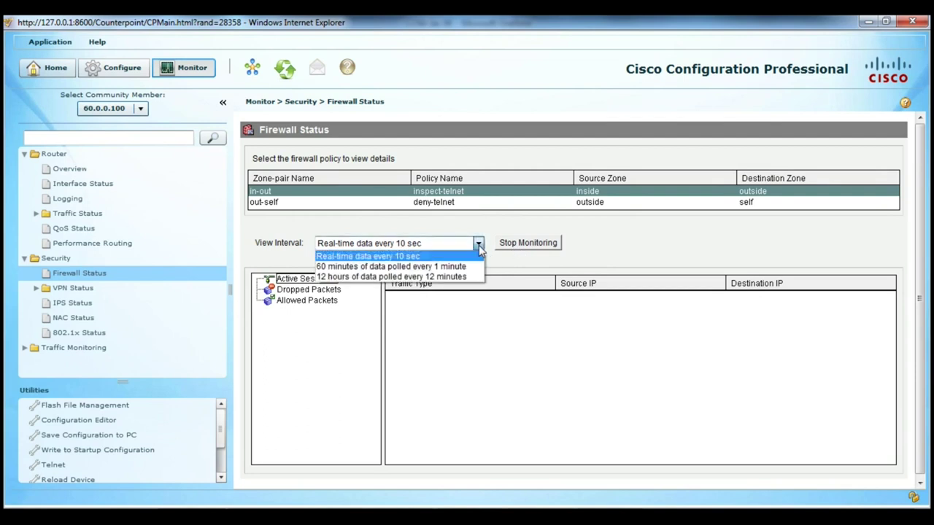
pyautogui.click(478, 245)
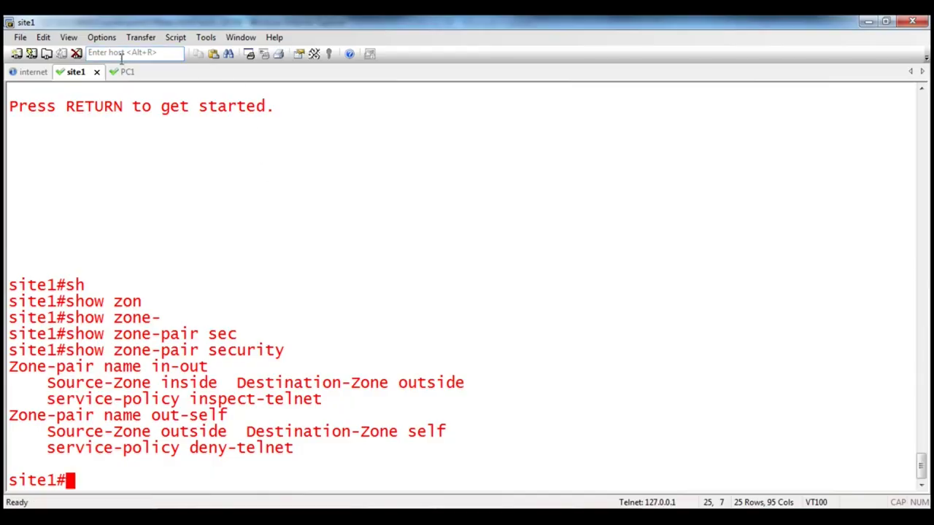
# Telnet from PC1 to 1.1.1.2 again and log in with the password
pyautogui.click(121, 72)
pyautogui.press('Up')
pyautogui.press('Up')
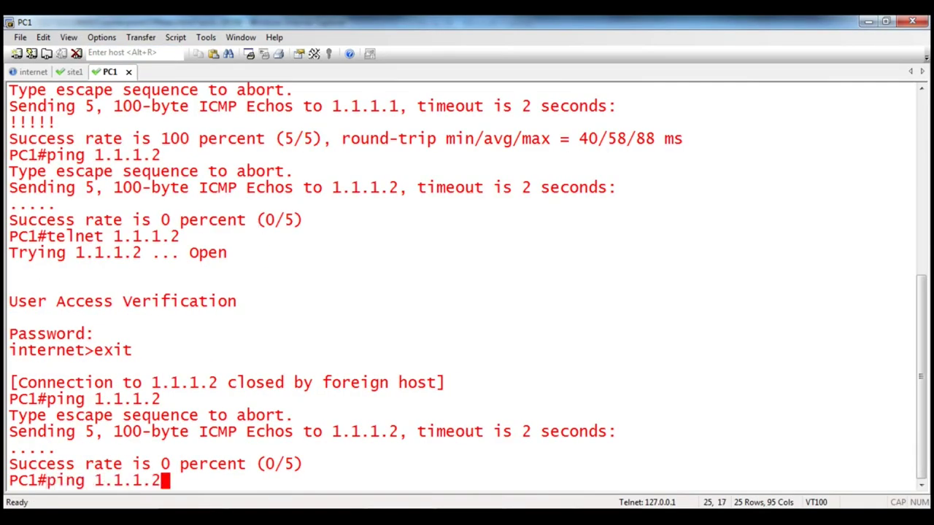
pyautogui.press('Return')
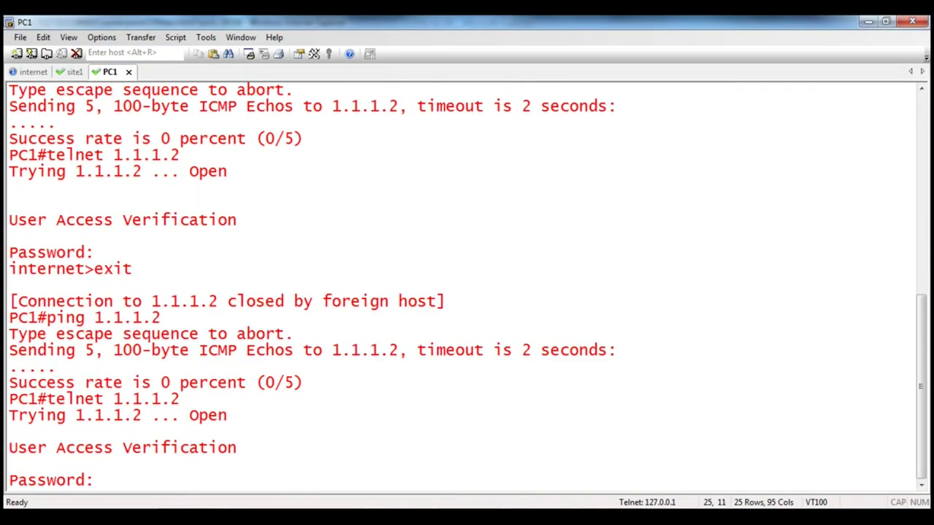
pyautogui.write('cisco')
pyautogui.press('Return')
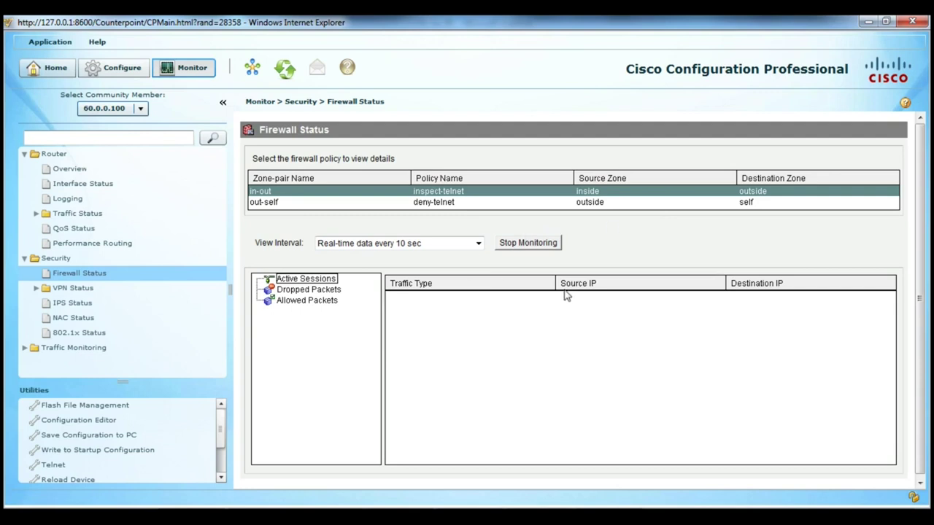
# Review the in-out pair's allowed packets, dropped packets and active sessions
pyautogui.click(299, 303)
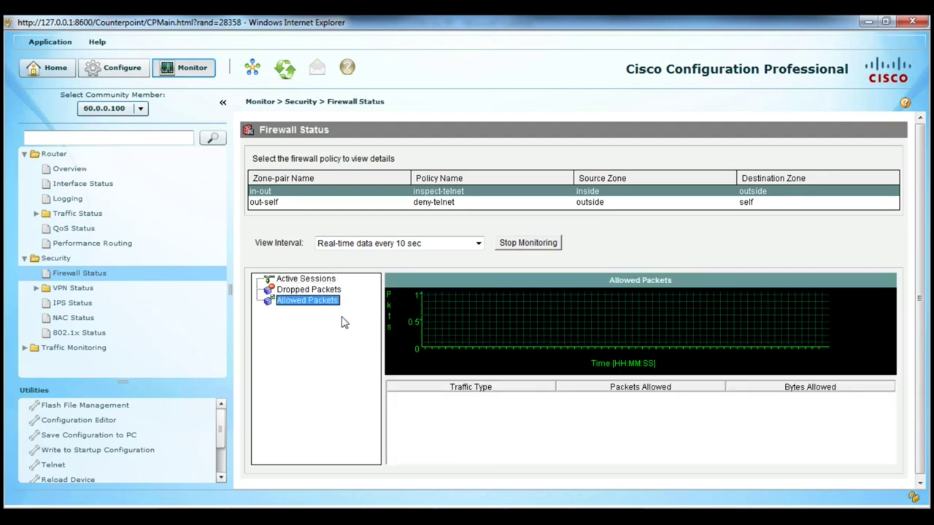
pyautogui.click(305, 280)
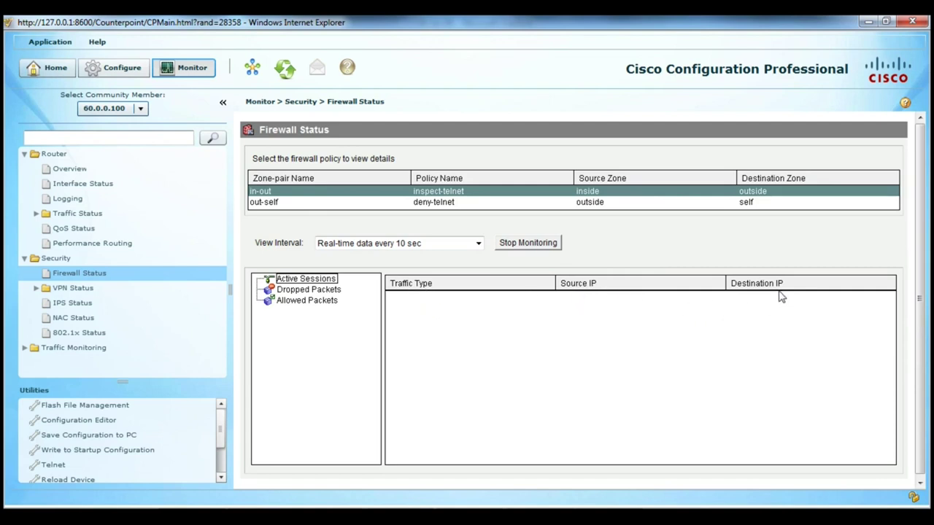
pyautogui.click(321, 280)
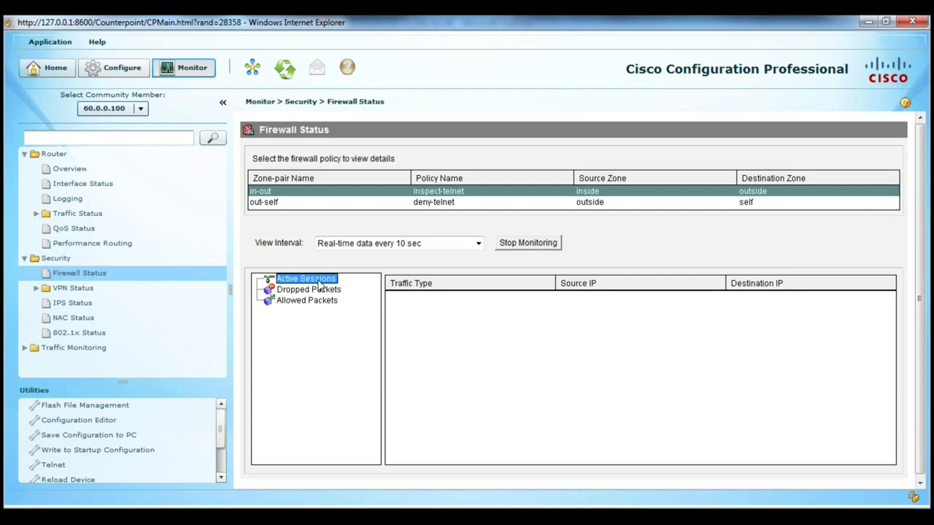
pyautogui.click(321, 290)
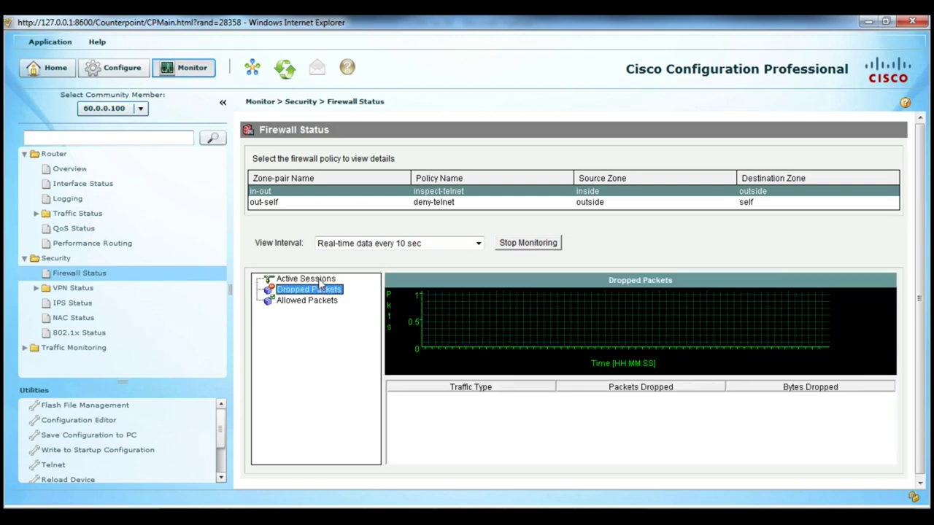
pyautogui.click(320, 280)
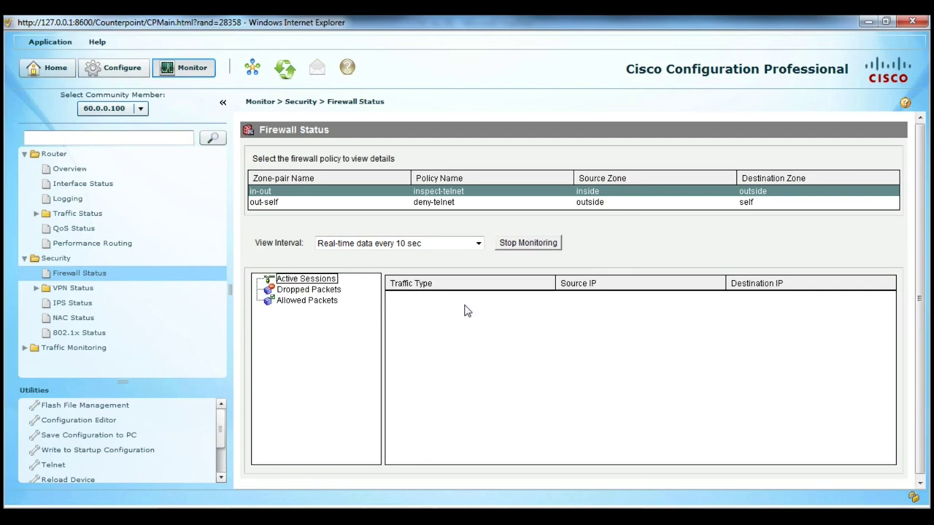
# Stop and restart monitoring of the in-out policy and recheck Active Sessions
pyautogui.click(512, 248)
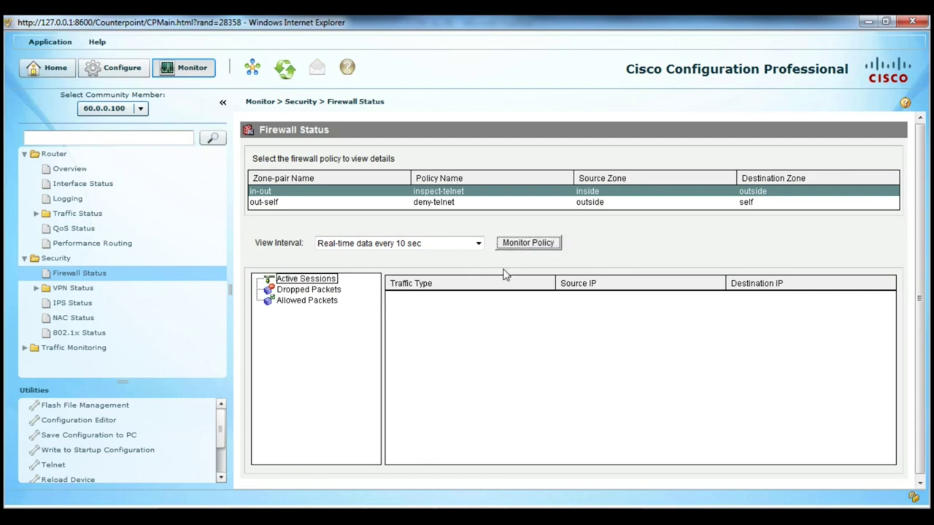
pyautogui.click(530, 245)
pyautogui.click(310, 282)
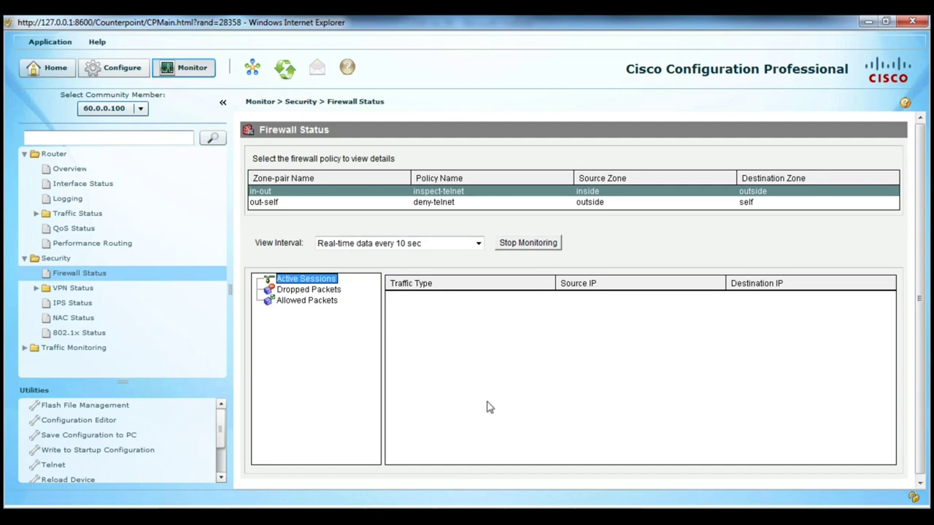
# Exit PC1's old telnet session and log in again with telnet 1.1.1.2
pyautogui.hotkey('alt', 'Tab')
pyautogui.write('exit')
pyautogui.press('Return')
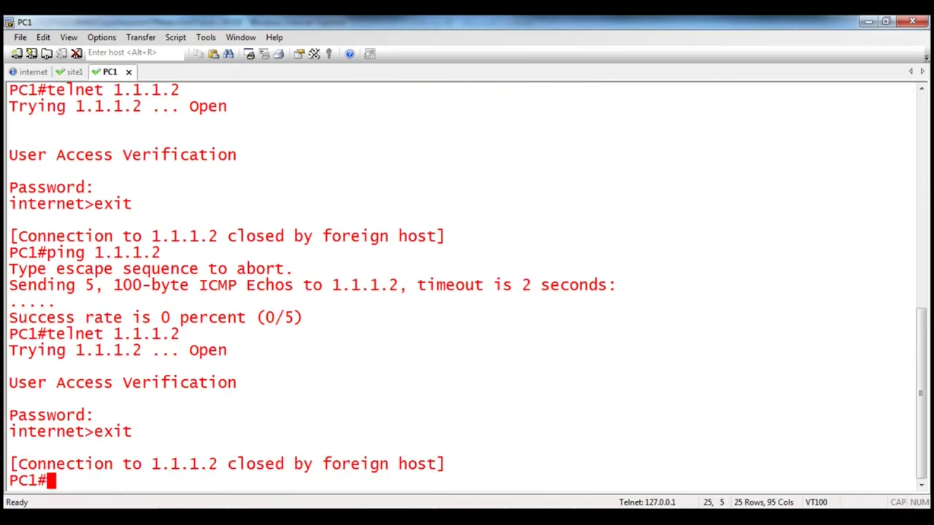
pyautogui.press('Return')
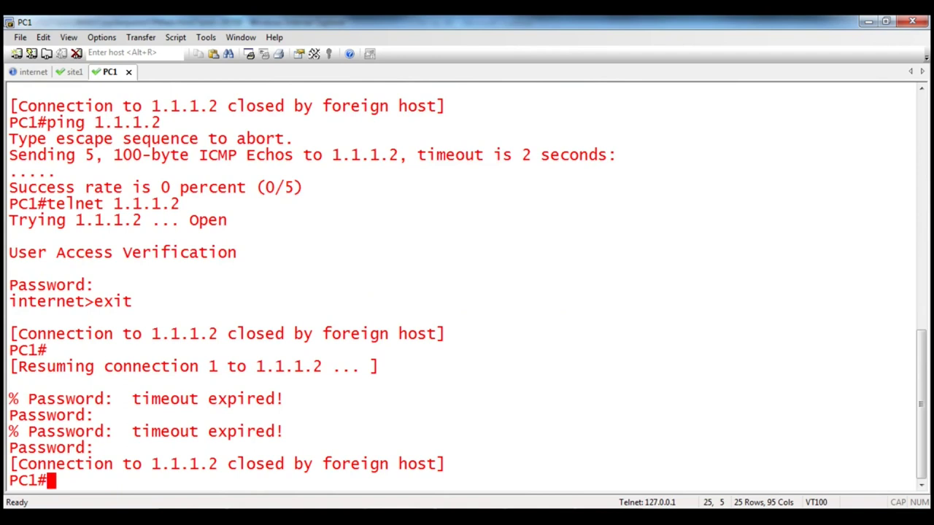
pyautogui.write('telnet 1.1.1.2')
pyautogui.press('Return')
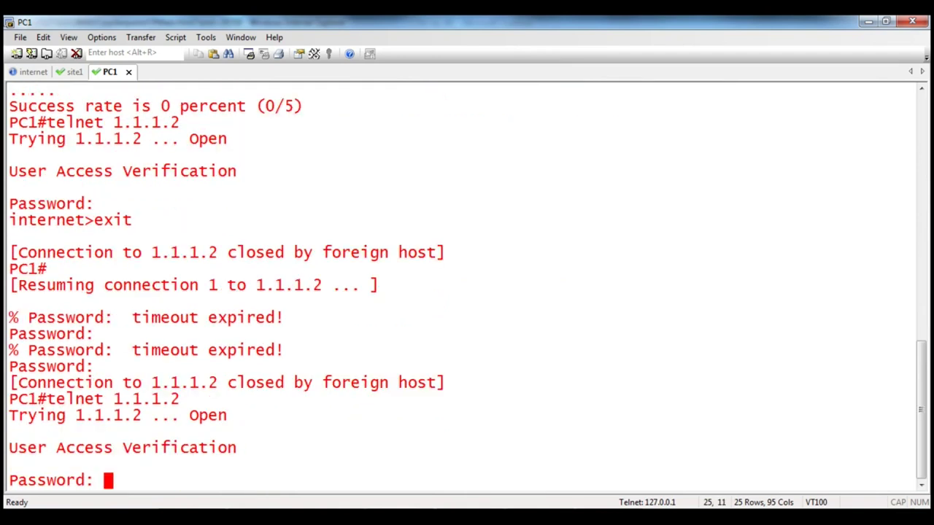
pyautogui.press('Return')
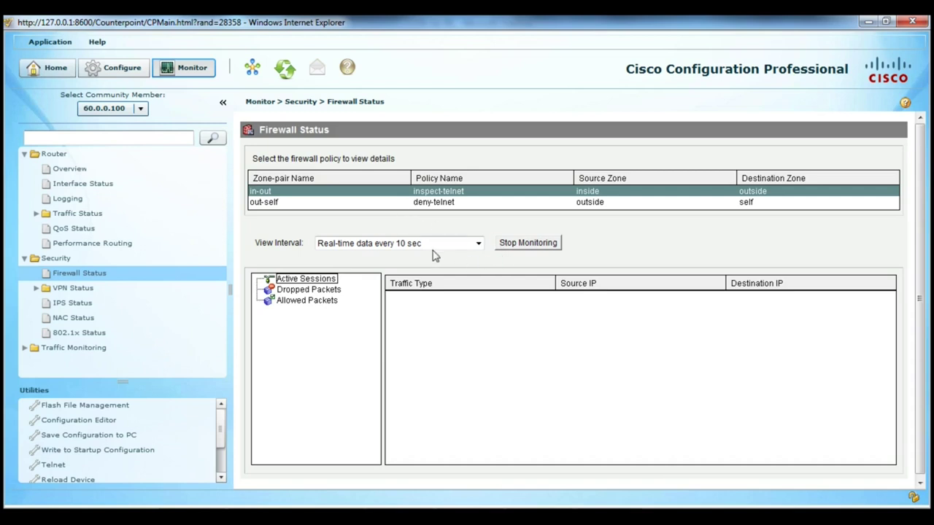
# Refresh in-out's statistics to reveal the telnet session from 60.0.0.1 to 1.1.1.2
pyautogui.click(300, 292)
pyautogui.click(306, 302)
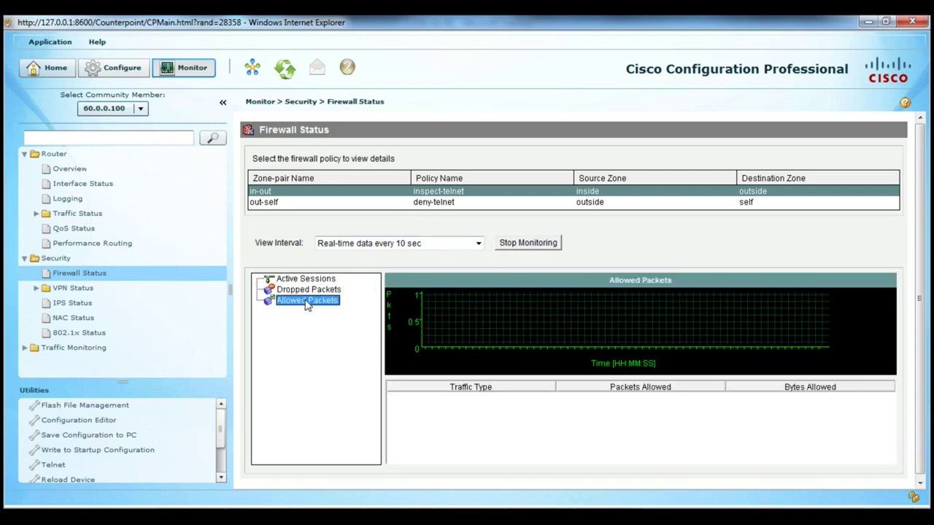
pyautogui.click(310, 280)
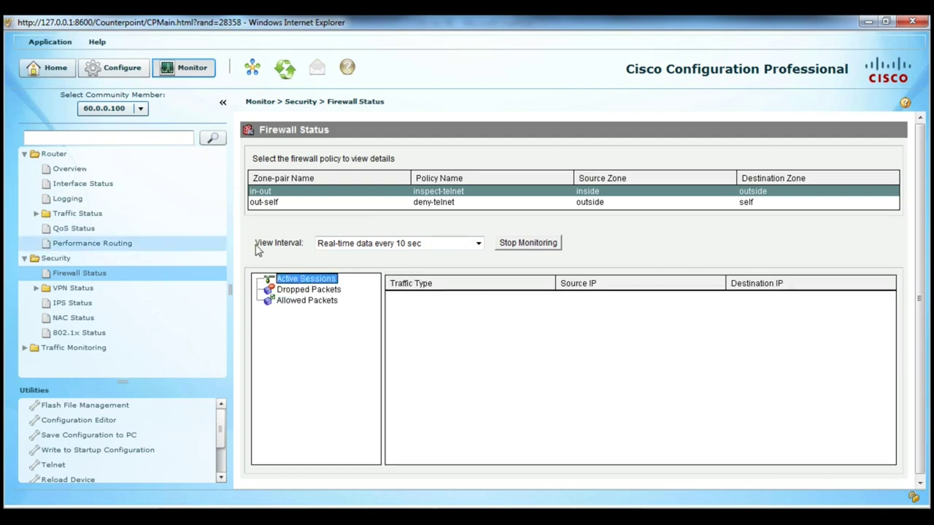
pyautogui.click(284, 76)
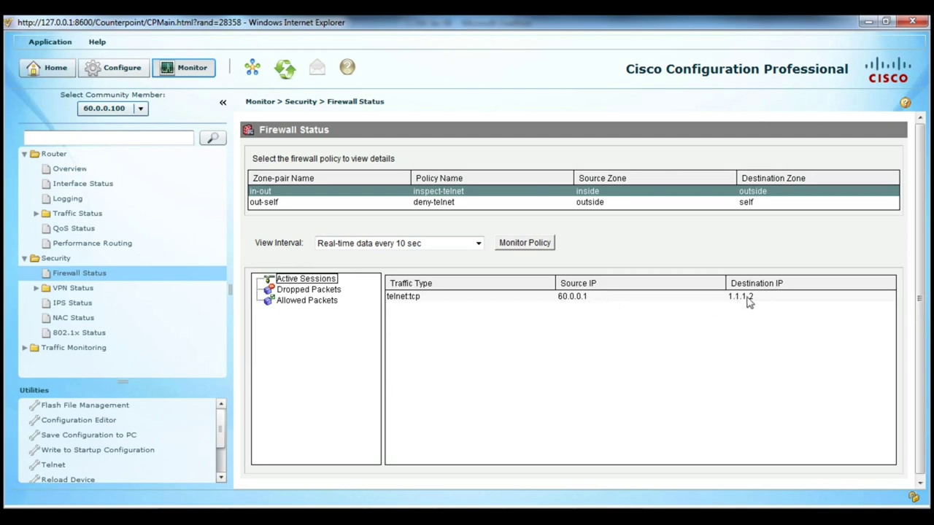
pyautogui.click(308, 301)
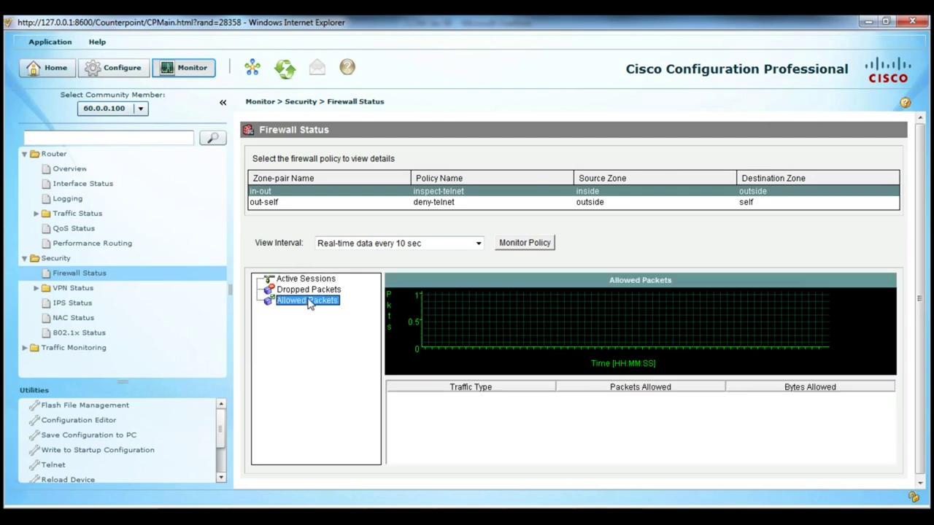
pyautogui.click(310, 290)
pyautogui.click(307, 301)
pyautogui.click(308, 290)
pyautogui.click(306, 279)
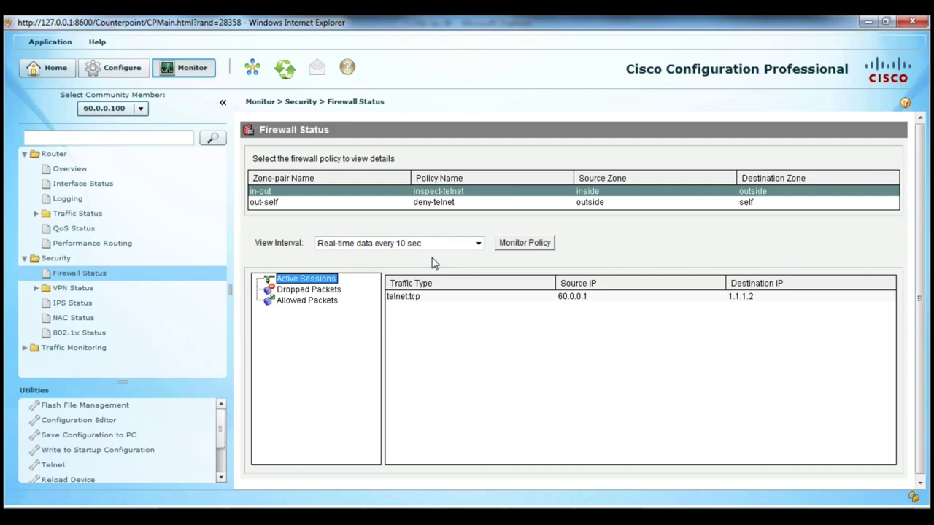
# Select the out-self deny-telnet zone pair and start monitoring it
pyautogui.click(269, 203)
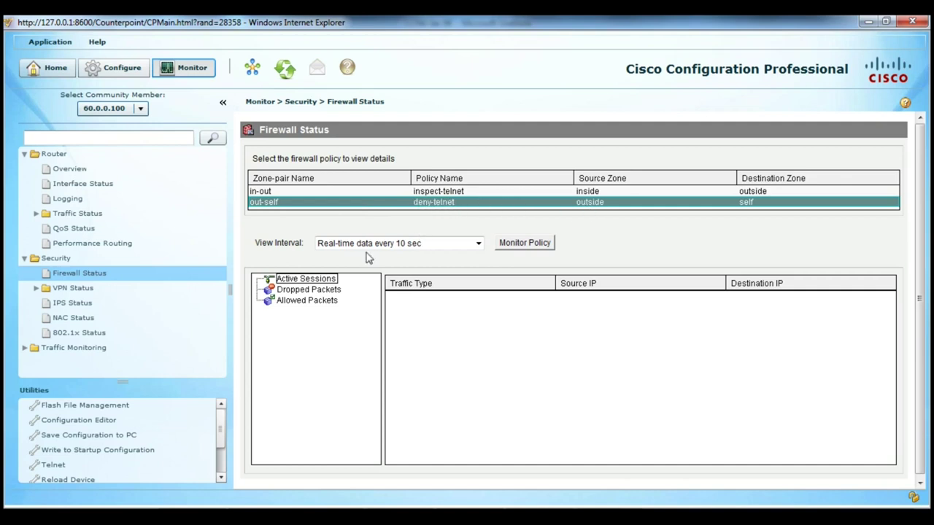
pyautogui.click(525, 244)
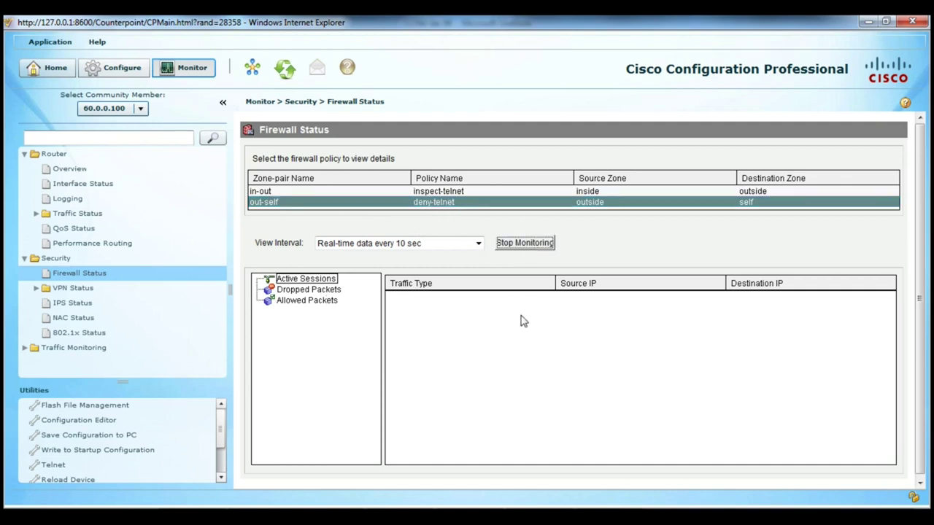
pyautogui.hotkey('alt', 'Tab')
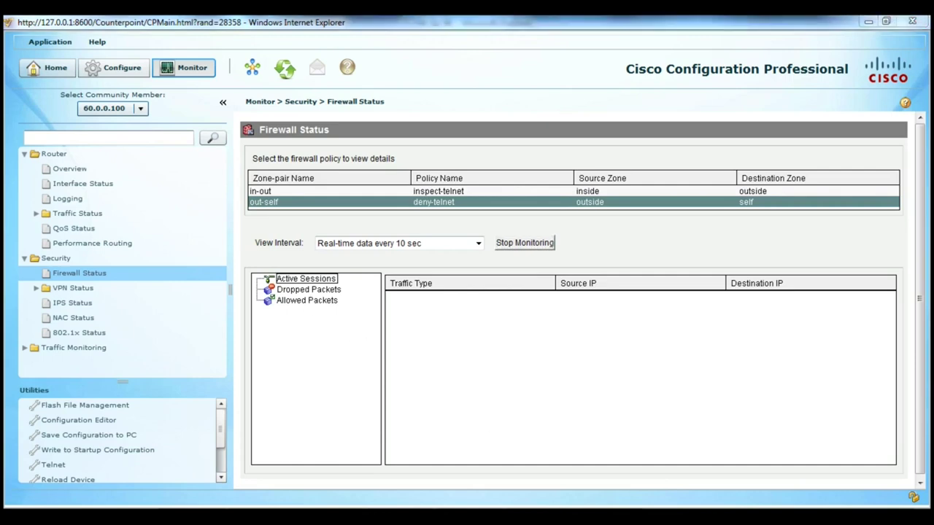
# Rerun telnet 1.1.1.1 from the internet router session
pyautogui.click(31, 72)
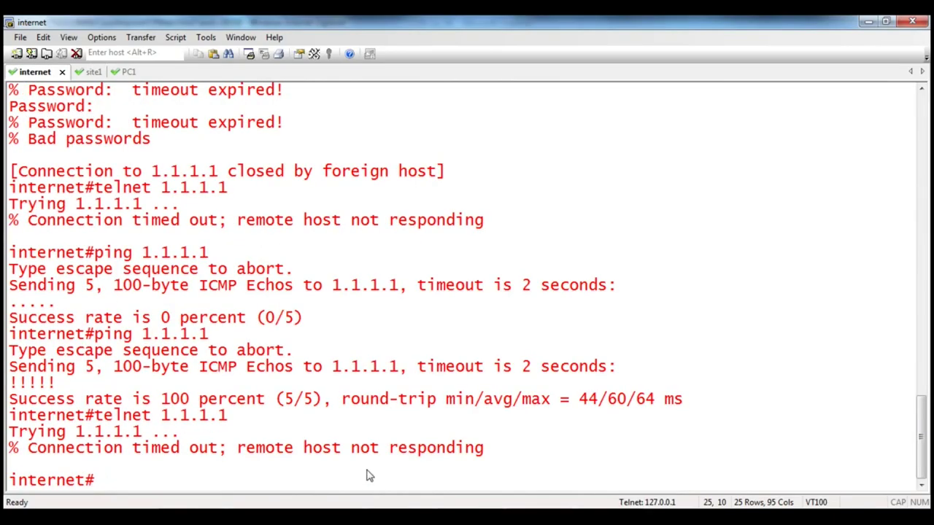
pyautogui.press('Up')
pyautogui.press('Return')
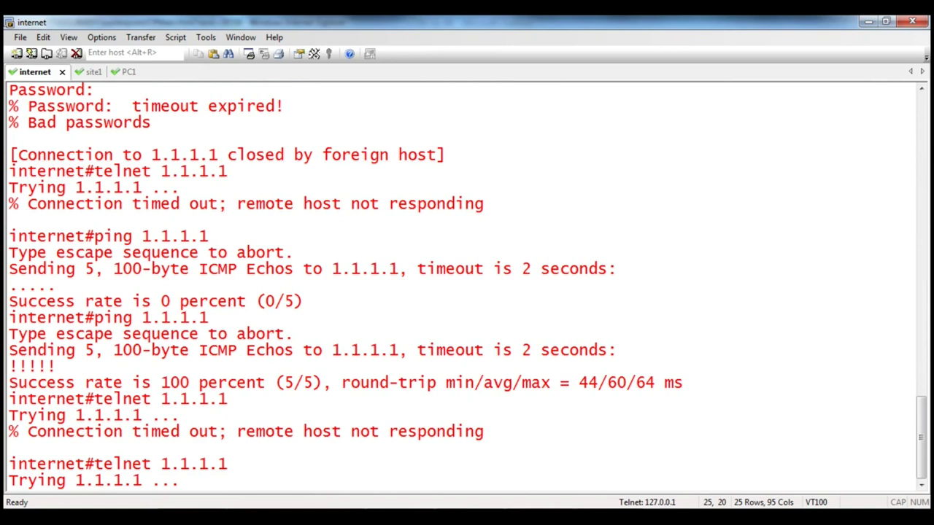
pyautogui.click(91, 72)
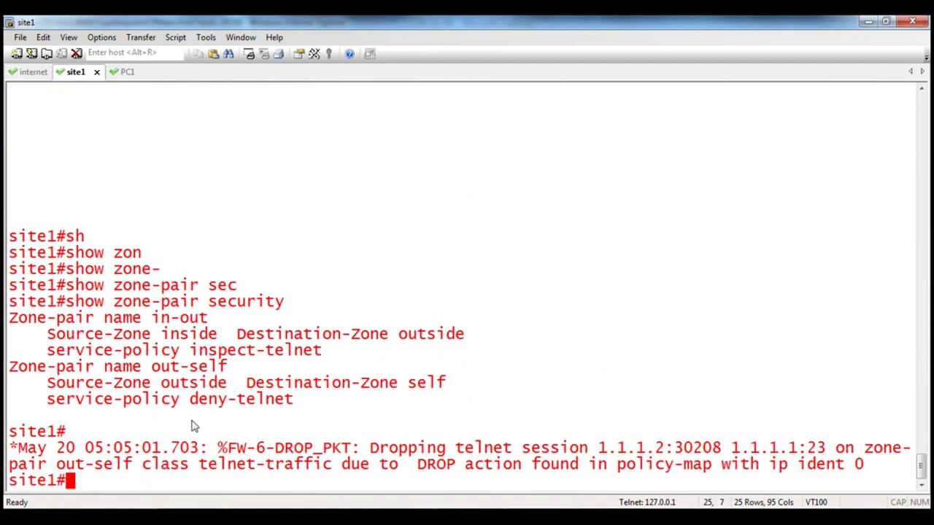
pyautogui.hotkey('alt', 'Tab')
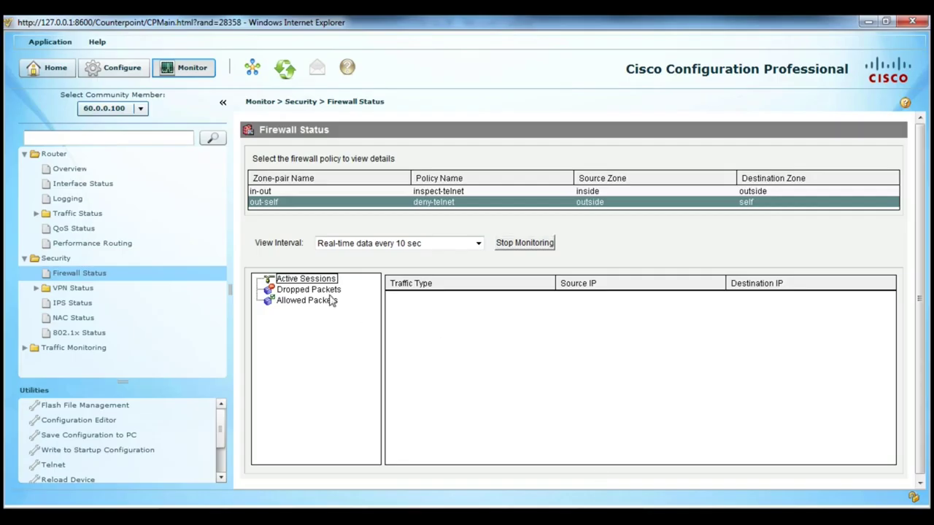
# Review out-self's dropped and allowed packet statistics for the blocked telnet
pyautogui.click(301, 292)
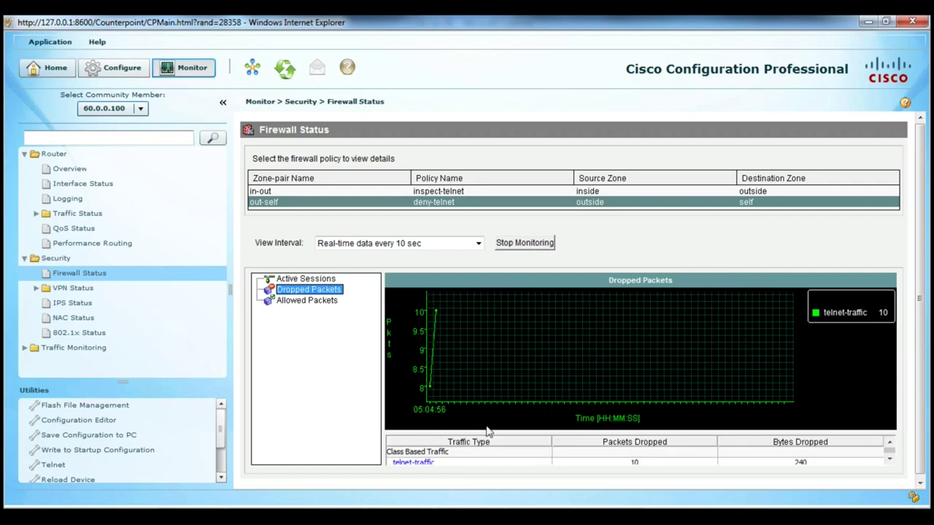
pyautogui.click(889, 459)
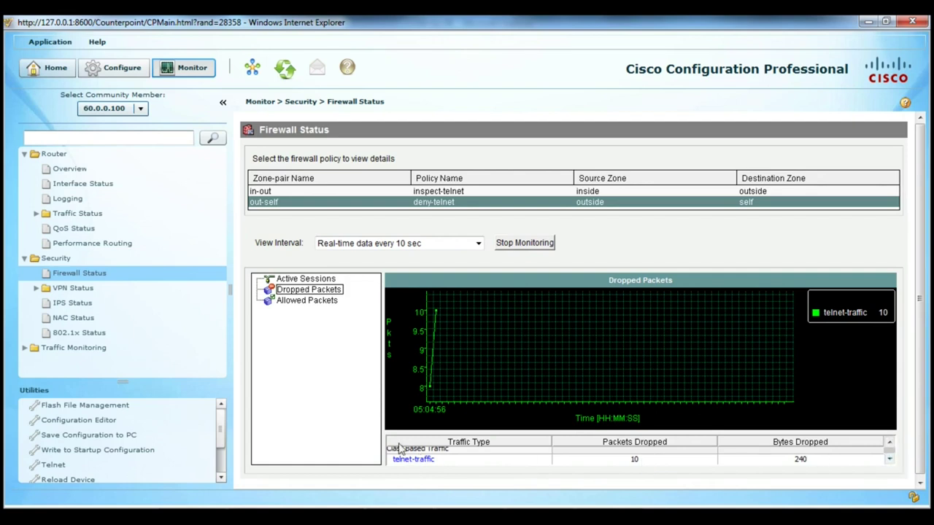
pyautogui.click(314, 300)
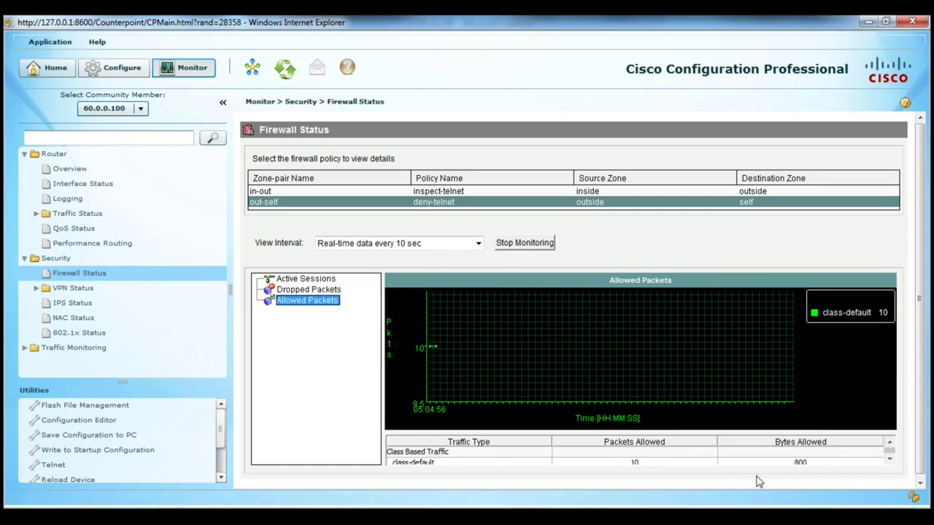
pyautogui.click(889, 459)
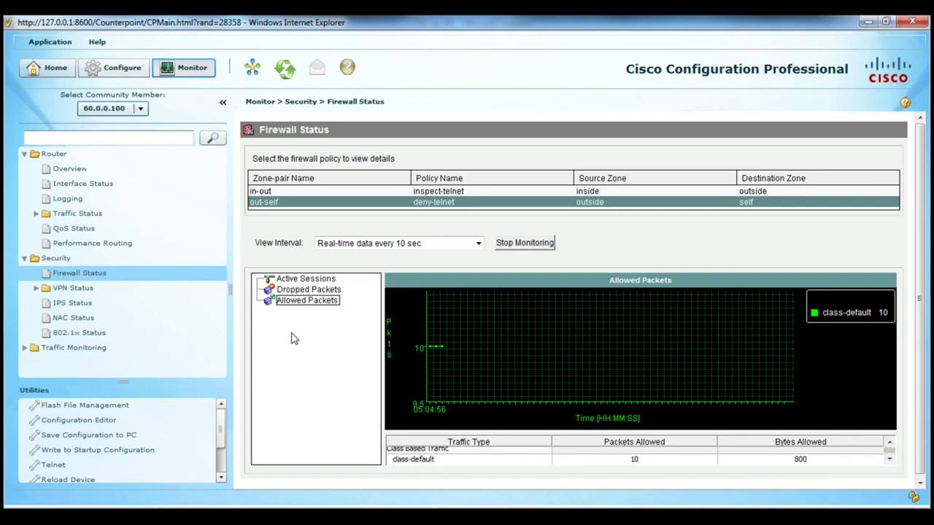
pyautogui.click(303, 290)
pyautogui.click(308, 301)
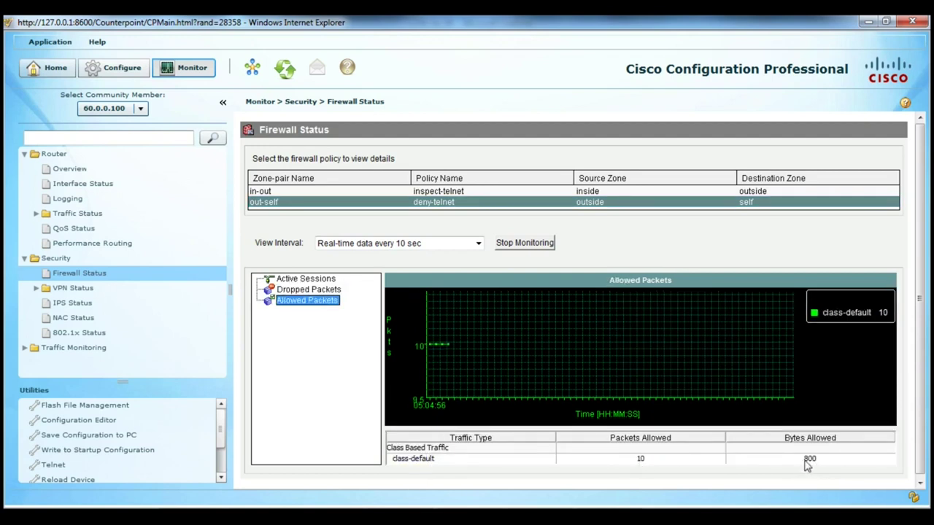
pyautogui.click(302, 291)
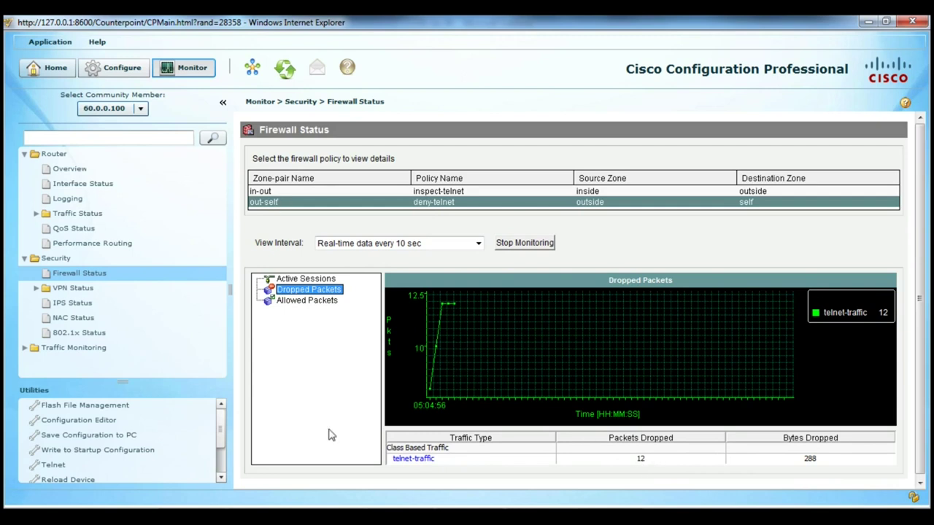
# Repeat the telnet 1.1.1.1 attempt so out-self's dropped telnet packets climb to 15
pyautogui.hotkey('alt', 'Tab')
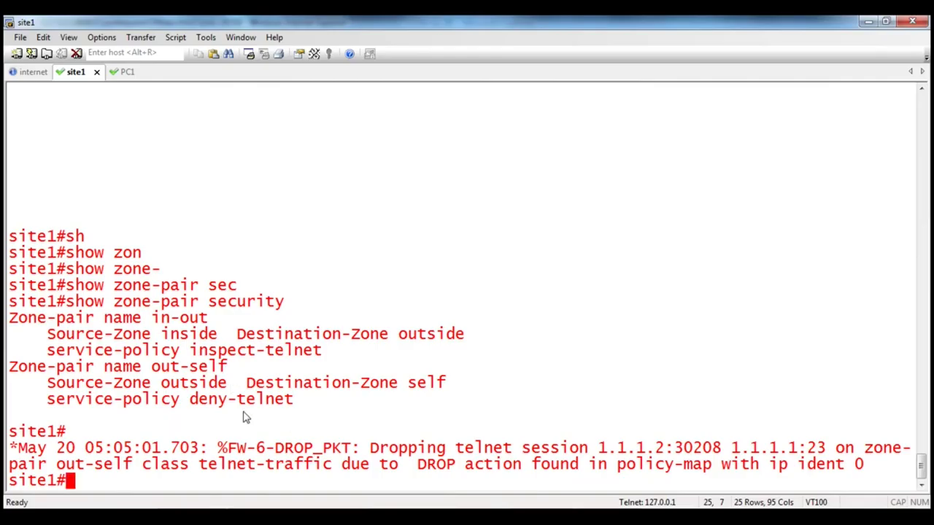
pyautogui.click(28, 73)
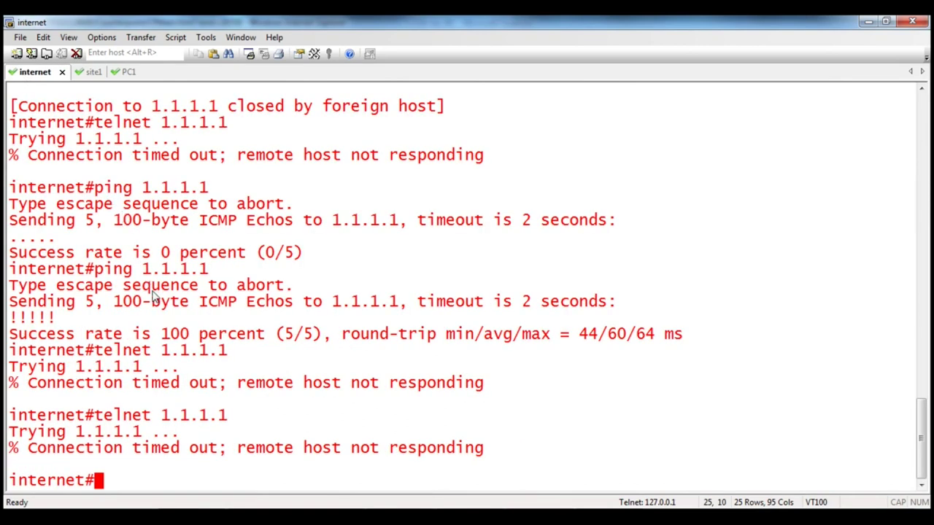
pyautogui.press('Up')
pyautogui.press('Return')
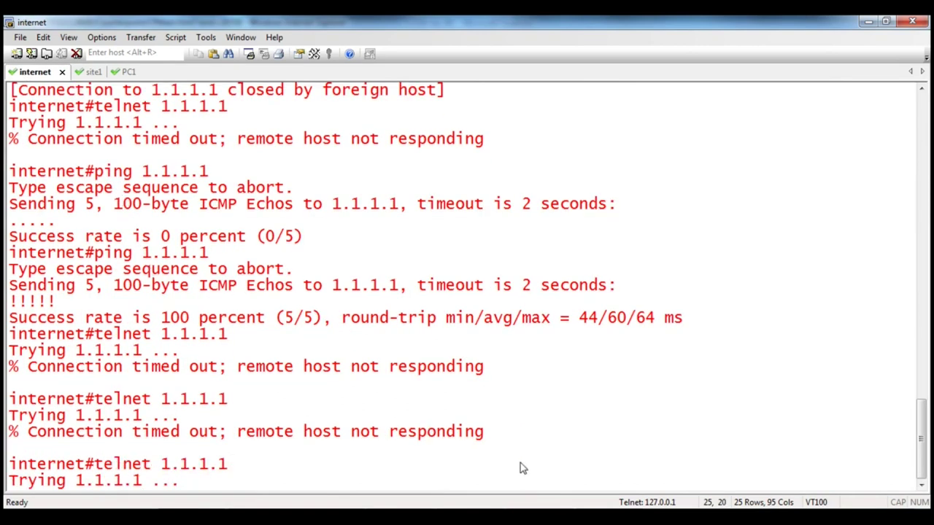
pyautogui.hotkey('alt', 'Tab')
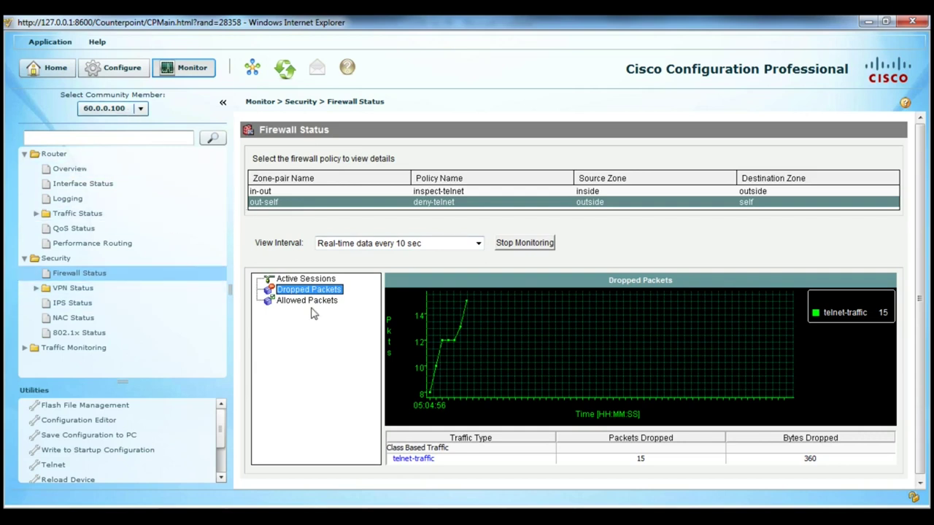
pyautogui.hotkey('alt', 'Tab')
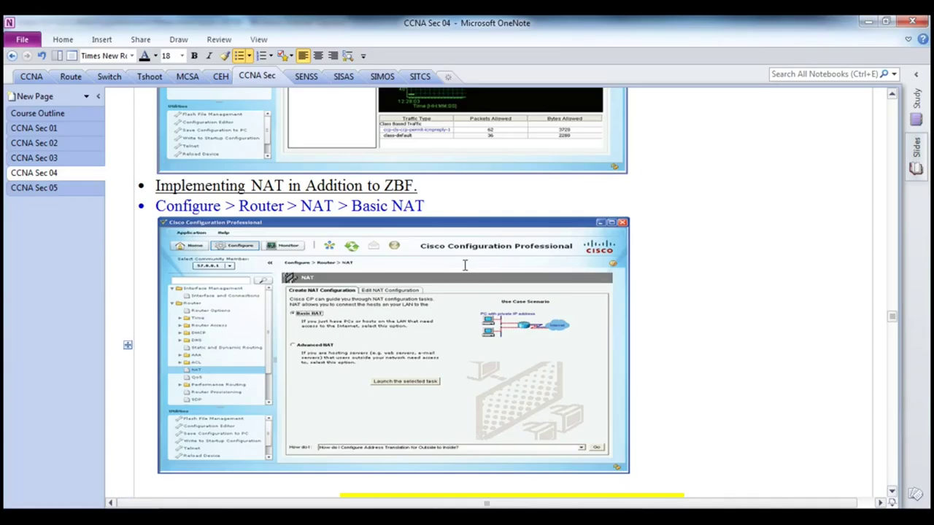
# Review the 'Configure > Router > NAT > Basic NAT' path in the OneNote notes
pyautogui.click(339, 205)
pyautogui.click(175, 204)
pyautogui.hotkey('alt', 'Tab')
# Launch the Basic NAT wizard from Configure > Router > NAT
pyautogui.click(117, 67)
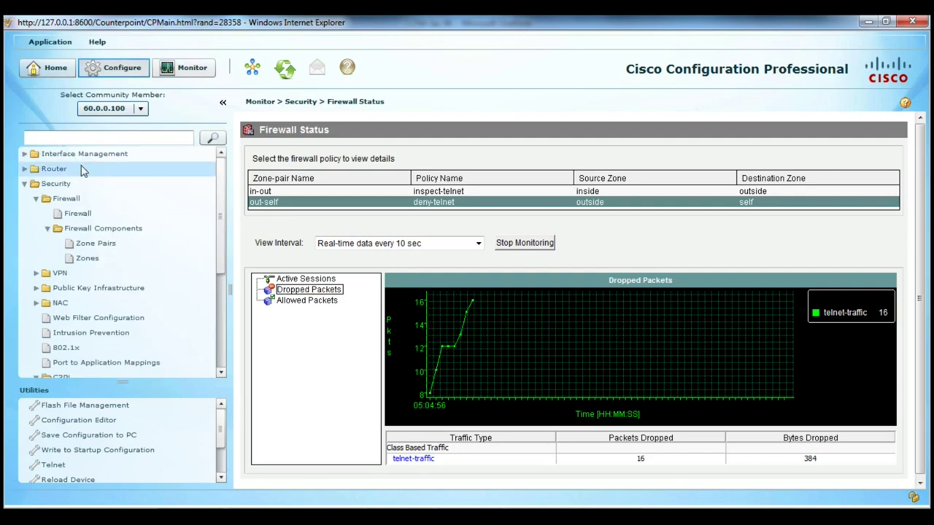
pyautogui.click(25, 168)
pyautogui.click(59, 317)
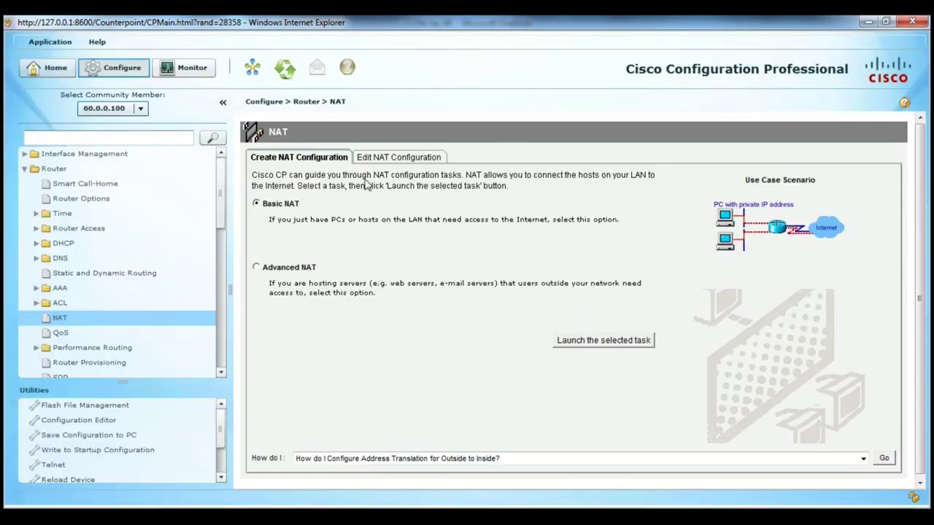
pyautogui.click(609, 340)
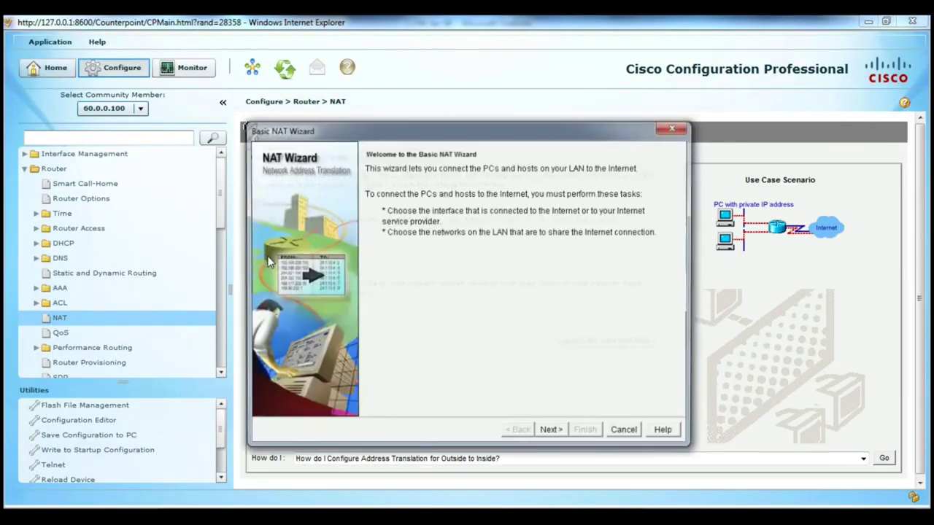
pyautogui.click(553, 431)
pyautogui.press('Print')
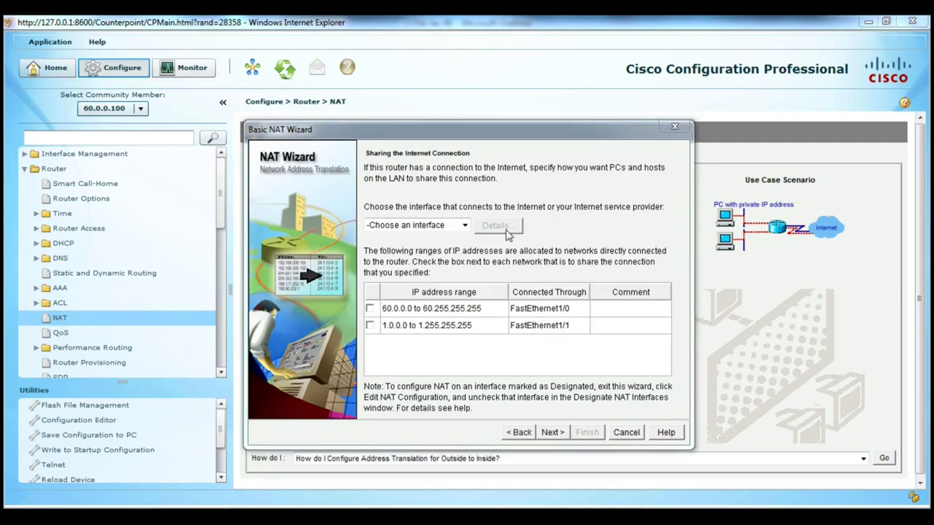
pyautogui.press('Escape')
# Pick FastEthernet1/1 as the Internet interface and share the 60.0.0.0–60.255.255.255 network
pyautogui.click(465, 225)
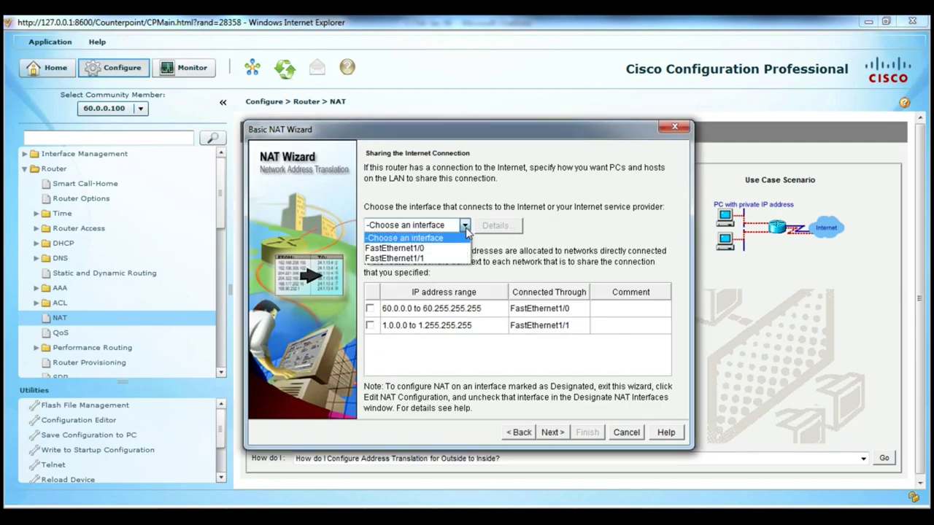
pyautogui.click(508, 263)
pyautogui.hotkey('alt', 'Tab')
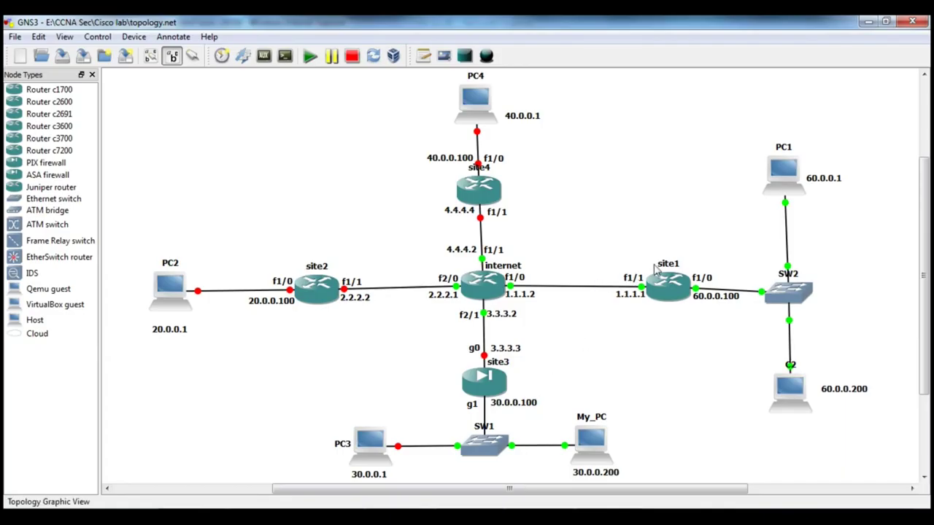
pyautogui.hotkey('alt', 'Tab')
pyautogui.click(461, 226)
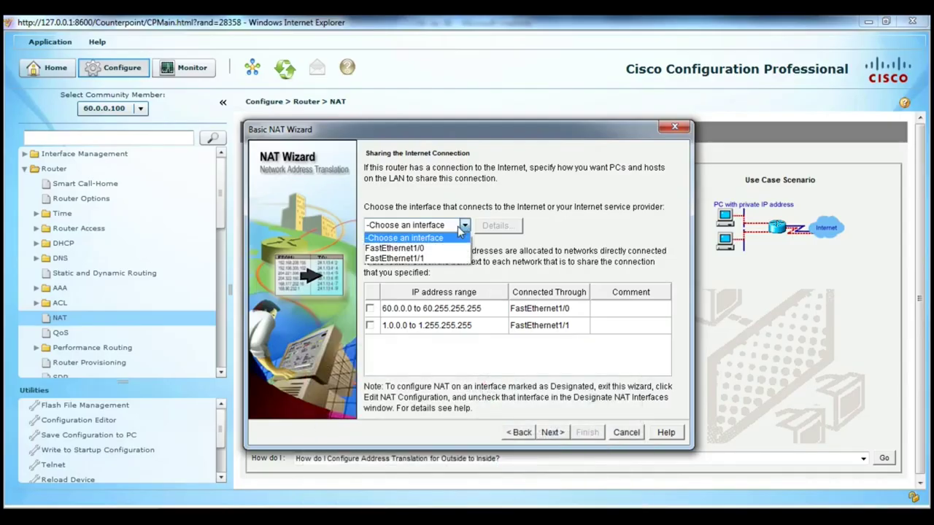
pyautogui.click(427, 258)
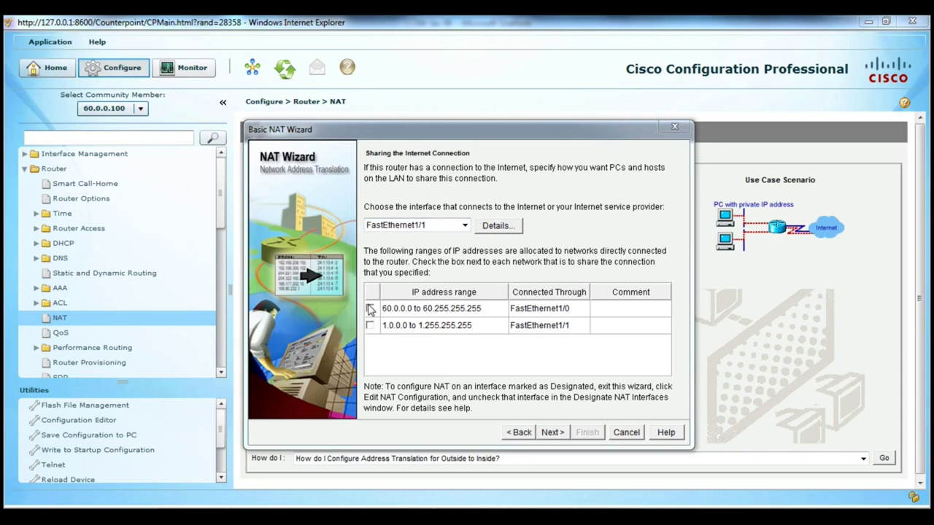
pyautogui.click(370, 310)
pyautogui.click(370, 309)
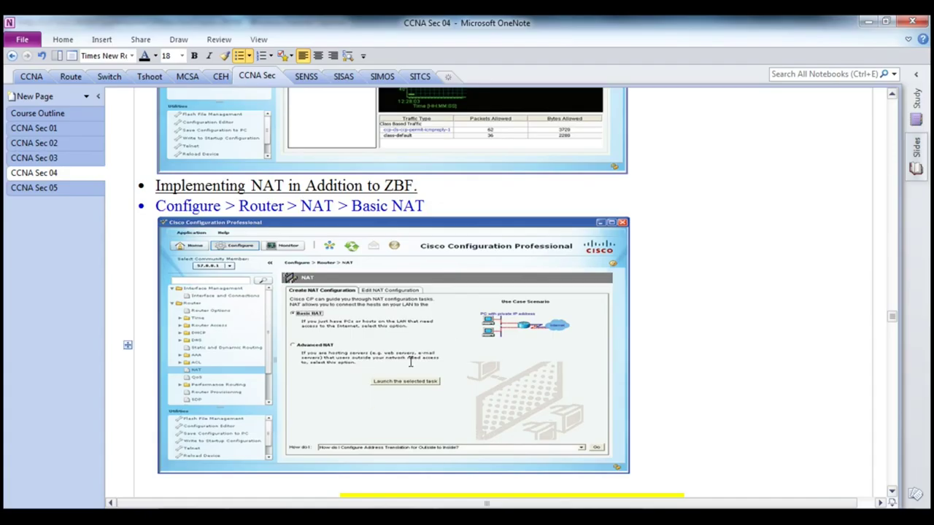
# Bring the Configuring Basic Firewall Policies on Cisco ASA heading and its Table 16-2 ASA 5500 models into view
pyautogui.scroll(-2, 350, 330)
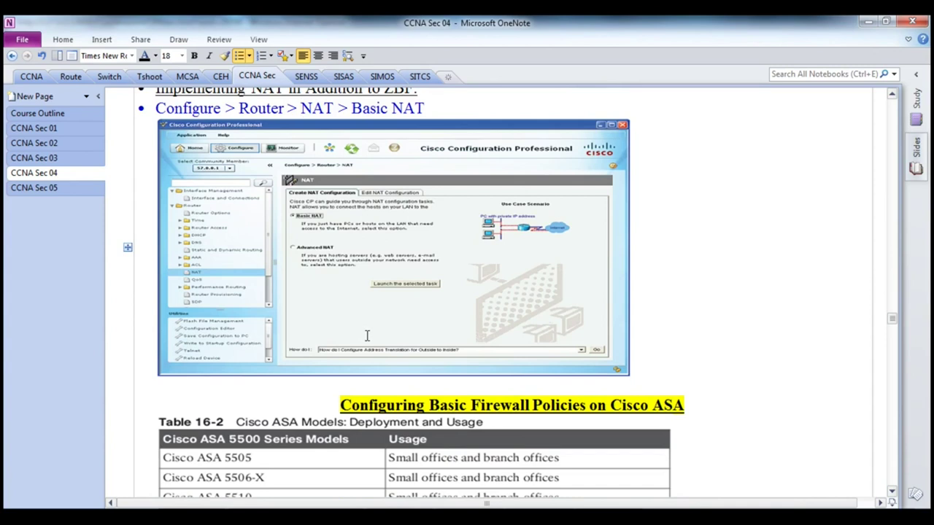
pyautogui.click(370, 405)
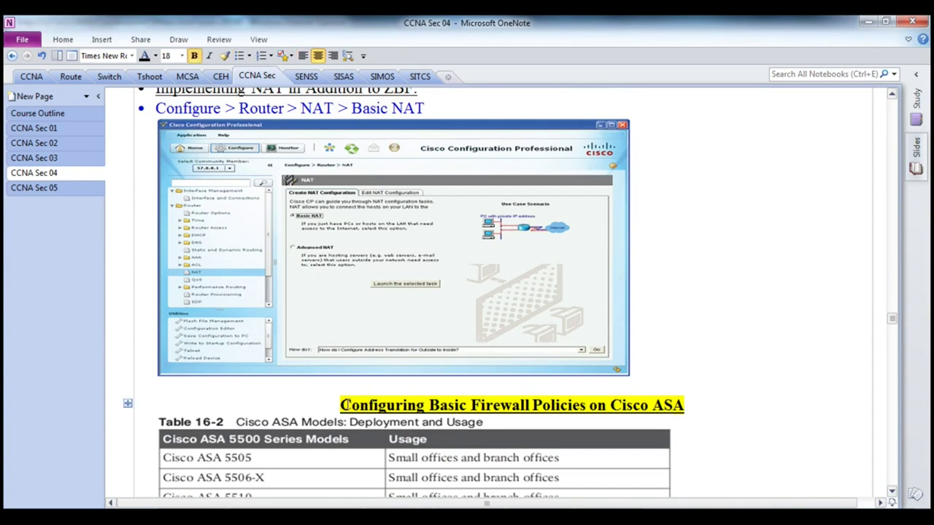
pyautogui.click(337, 406)
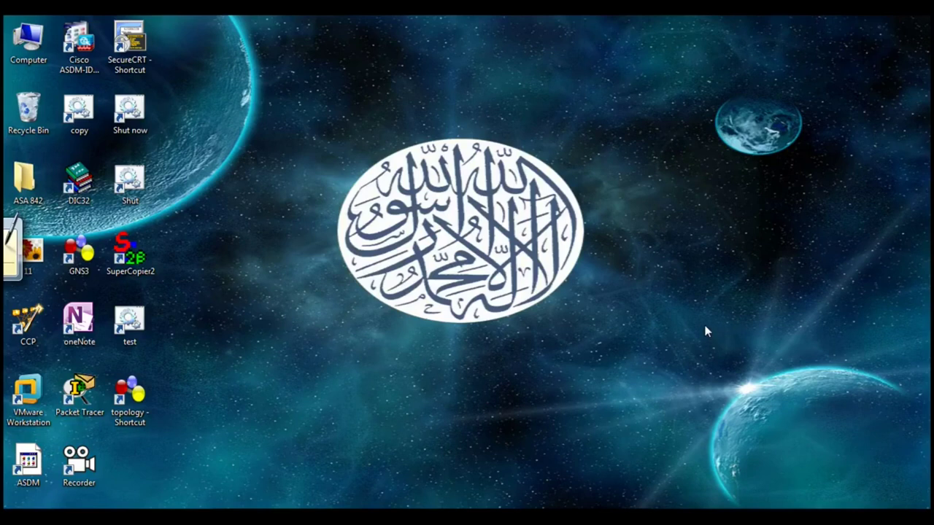
pyautogui.click(569, 520)
pyautogui.scroll(15, 499, 478)
pyautogui.scroll(8, 500, 365)
pyautogui.scroll(-8, 481, 369)
pyautogui.scroll(-15, 477, 372)
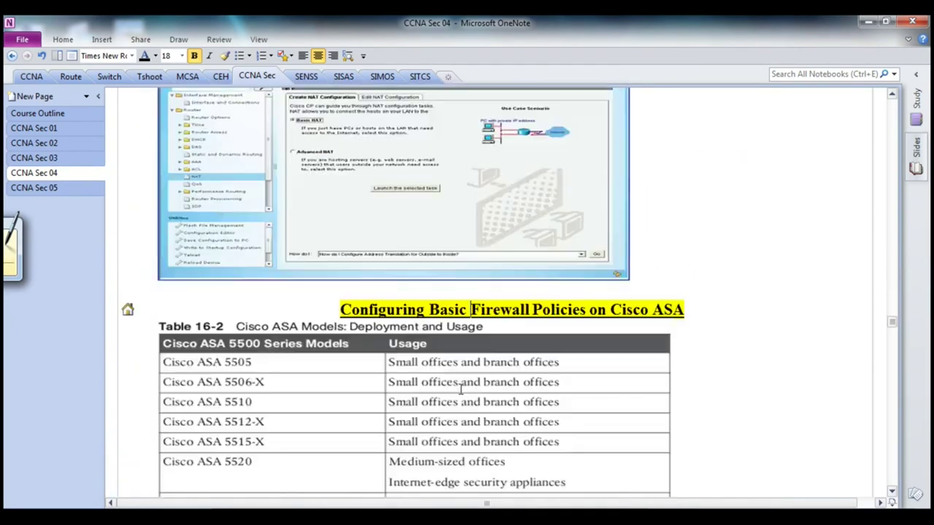
pyautogui.scroll(-3, 460, 391)
pyautogui.click(414, 123)
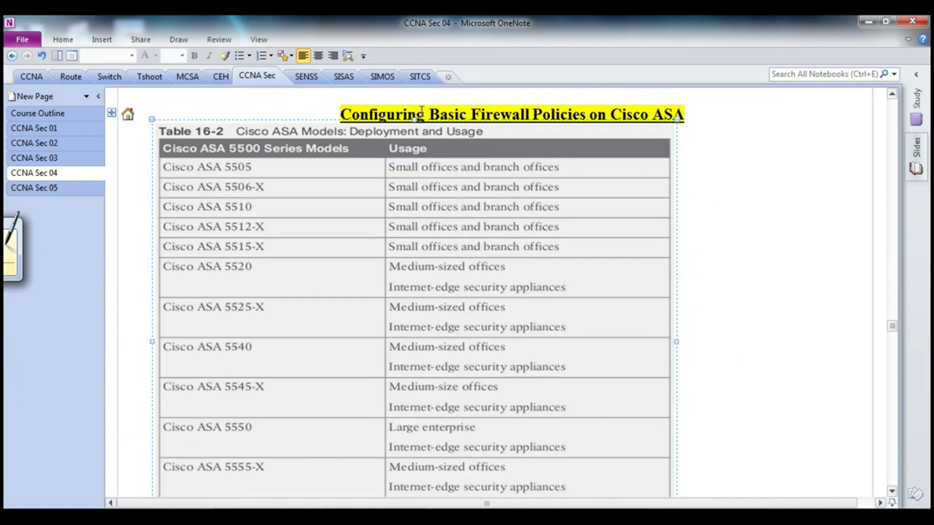
pyautogui.click(417, 114)
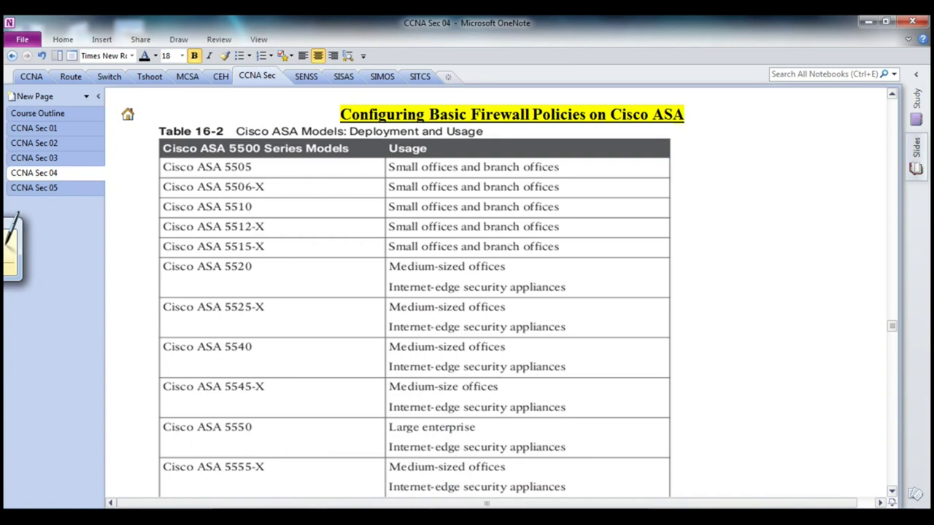
# Circle 5505 in ink and add arrows at the 5506-X and 5510 rows
pyautogui.moveTo(276, 166)
pyautogui.mouseDown()
pyautogui.moveTo(217, 175)
pyautogui.moveTo(255, 174)
pyautogui.mouseUp()
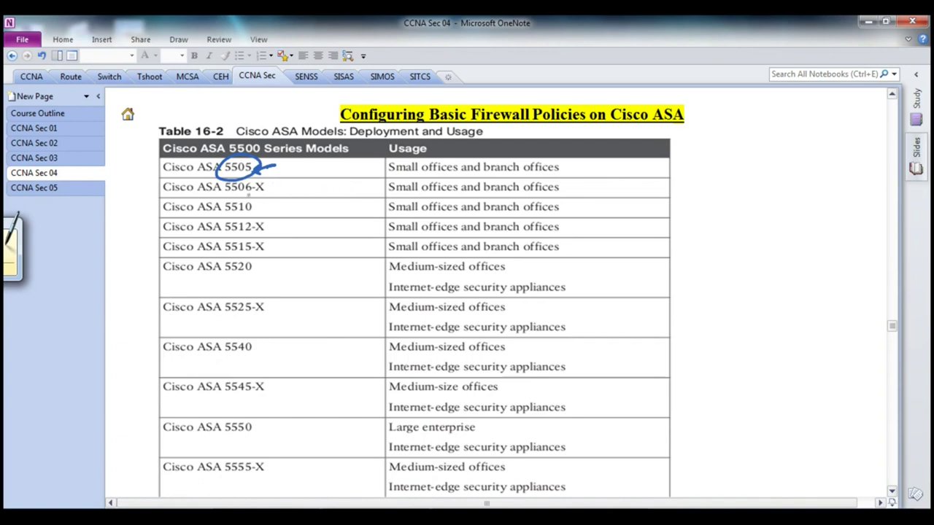
pyautogui.moveTo(242, 195); pyautogui.dragTo(274, 189)
pyautogui.press('Escape')
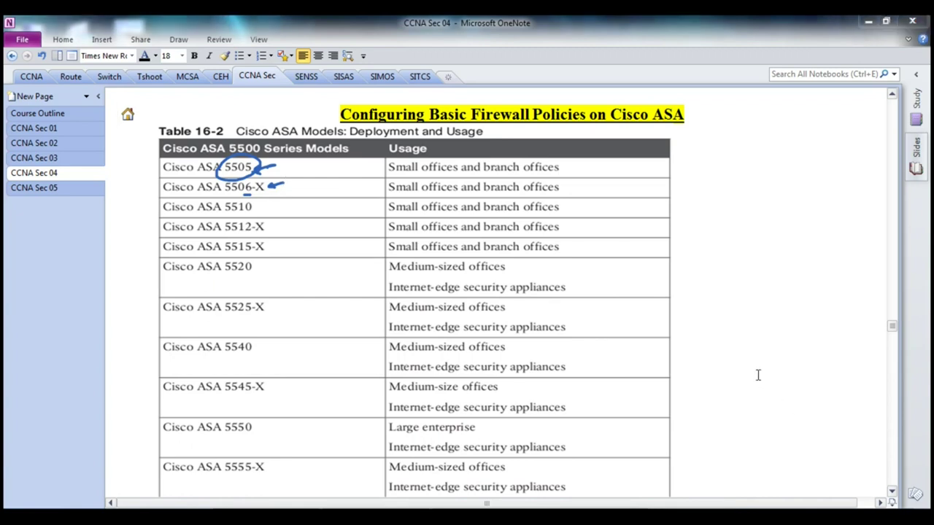
pyautogui.moveTo(5, 252)
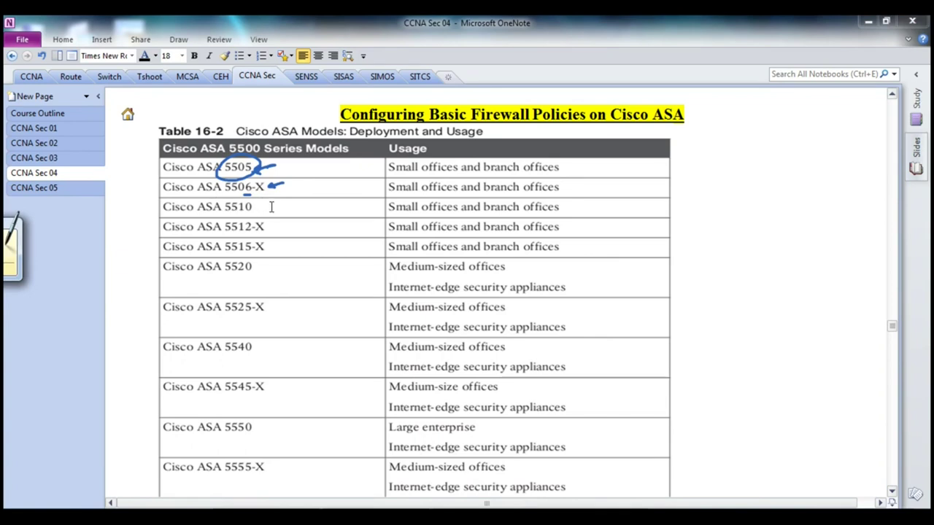
pyautogui.click(219, 191)
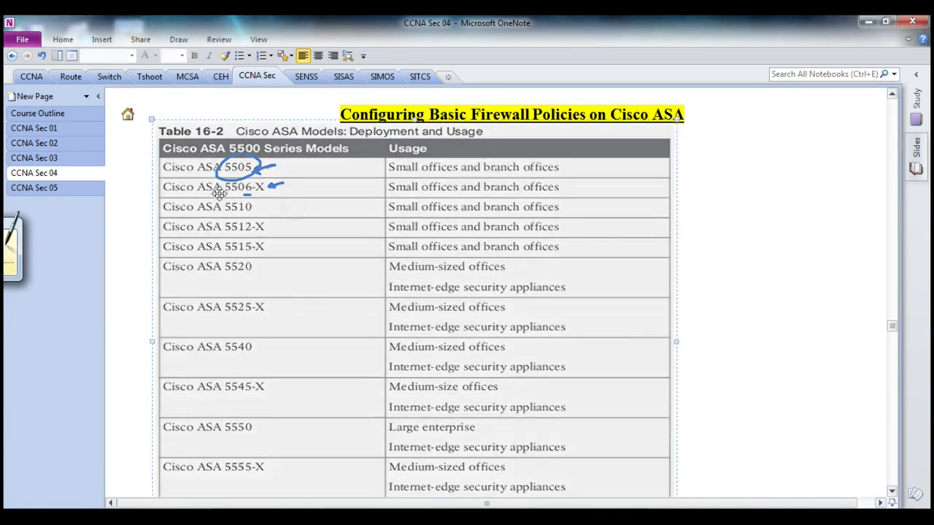
pyautogui.moveTo(277, 208)
pyautogui.mouseDown()
pyautogui.moveTo(259, 208)
pyautogui.moveTo(266, 203)
pyautogui.moveTo(271, 228)
pyautogui.moveTo(279, 222)
pyautogui.moveTo(279, 242)
pyautogui.mouseUp()
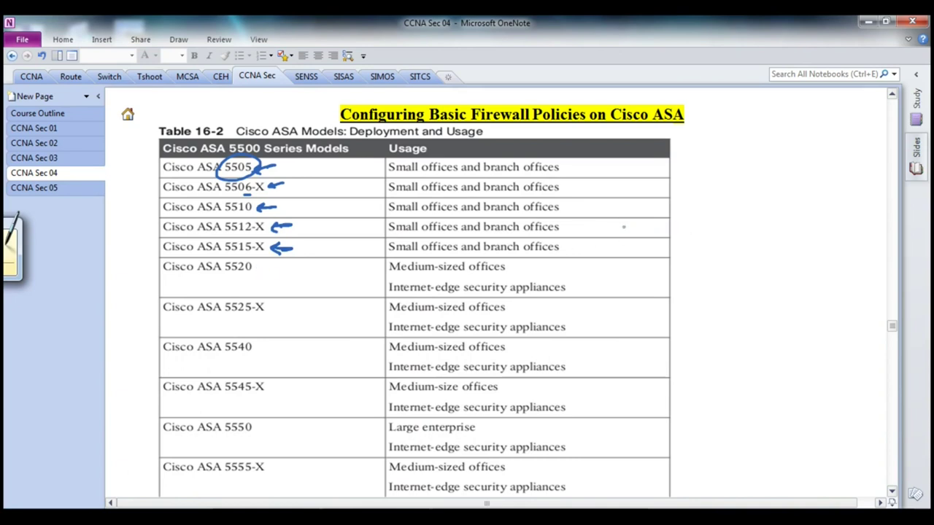
# Handwrite an underlined 5508 beside the ASA models table
pyautogui.moveTo(707, 209)
pyautogui.mouseDown()
pyautogui.moveTo(695, 210)
pyautogui.moveTo(693, 229)
pyautogui.mouseUp()
pyautogui.moveTo(715, 210)
pyautogui.mouseDown()
pyautogui.moveTo(728, 209)
pyautogui.moveTo(715, 228)
pyautogui.moveTo(737, 213)
pyautogui.mouseUp()
pyautogui.moveTo(761, 202); pyautogui.dragTo(760, 203)
pyautogui.moveTo(692, 250)
pyautogui.mouseDown()
pyautogui.moveTo(750, 237)
pyautogui.moveTo(695, 250)
pyautogui.mouseUp()
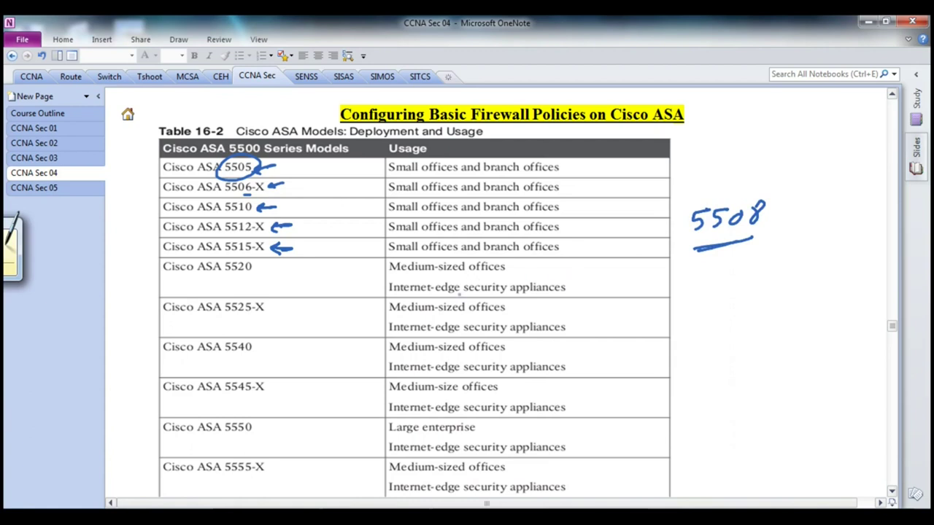
# Ink arrows and underlines on the 5520, 5525-X, 5540 and 5555-X rows, circling 5545-X
pyautogui.moveTo(278, 267)
pyautogui.mouseDown()
pyautogui.moveTo(256, 268)
pyautogui.moveTo(264, 271)
pyautogui.mouseUp()
pyautogui.moveTo(229, 276); pyautogui.dragTo(246, 275)
pyautogui.moveTo(229, 281); pyautogui.dragTo(239, 282)
pyautogui.moveTo(294, 307); pyautogui.dragTo(227, 320)
pyautogui.moveTo(281, 349); pyautogui.dragTo(260, 355)
pyautogui.moveTo(296, 387); pyautogui.dragTo(271, 389)
pyautogui.moveTo(279, 381)
pyautogui.mouseDown()
pyautogui.moveTo(276, 394)
pyautogui.moveTo(251, 400)
pyautogui.mouseUp()
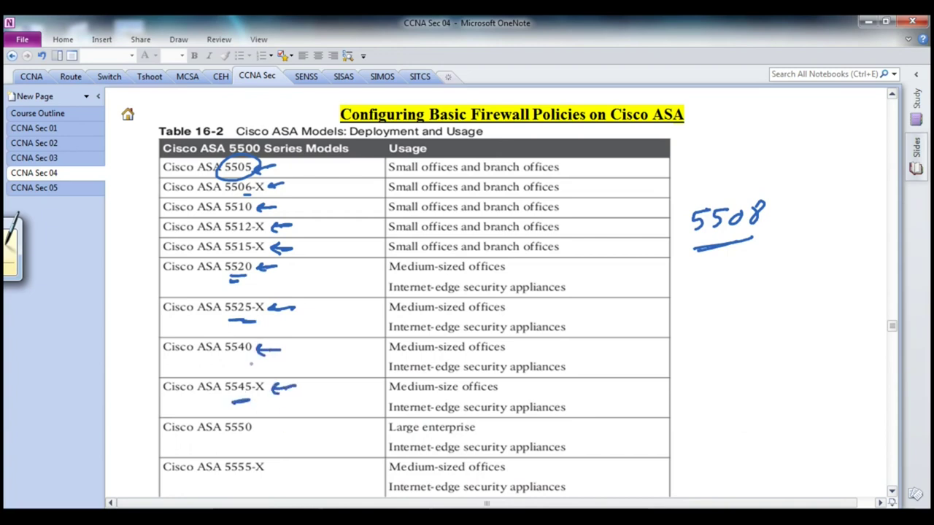
pyautogui.moveTo(238, 369)
pyautogui.mouseDown()
pyautogui.moveTo(267, 396)
pyautogui.moveTo(242, 365)
pyautogui.moveTo(264, 393)
pyautogui.moveTo(299, 365)
pyautogui.moveTo(278, 377)
pyautogui.mouseUp()
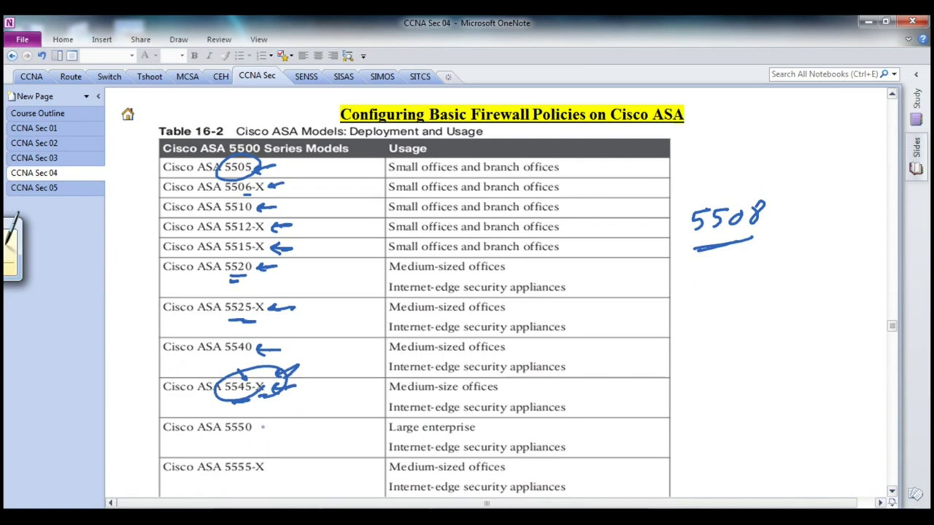
pyautogui.moveTo(229, 436); pyautogui.dragTo(264, 427)
pyautogui.moveTo(280, 465)
pyautogui.mouseDown()
pyautogui.moveTo(287, 454)
pyautogui.moveTo(254, 478)
pyautogui.mouseUp()
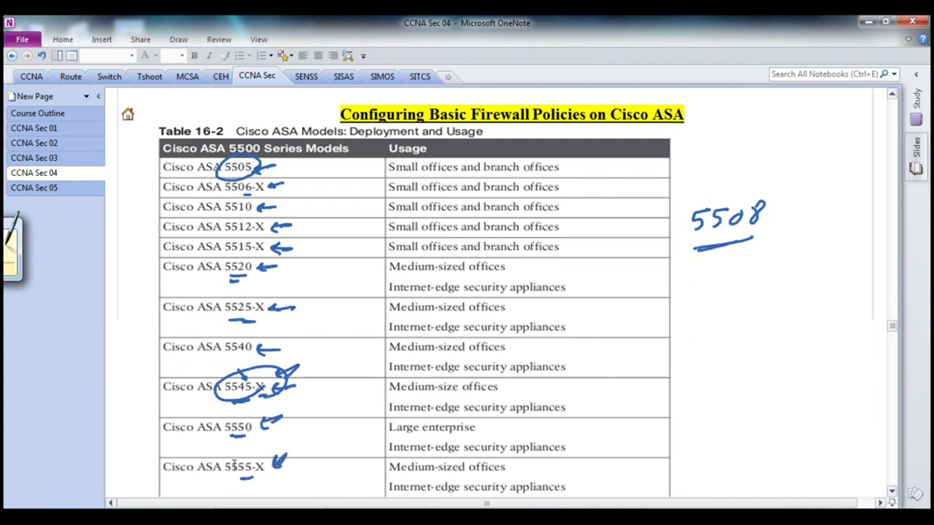
# Ink an arrow beside the 5585-X row and underline ASA in the Services Module row
pyautogui.scroll(-4, 453, 372)
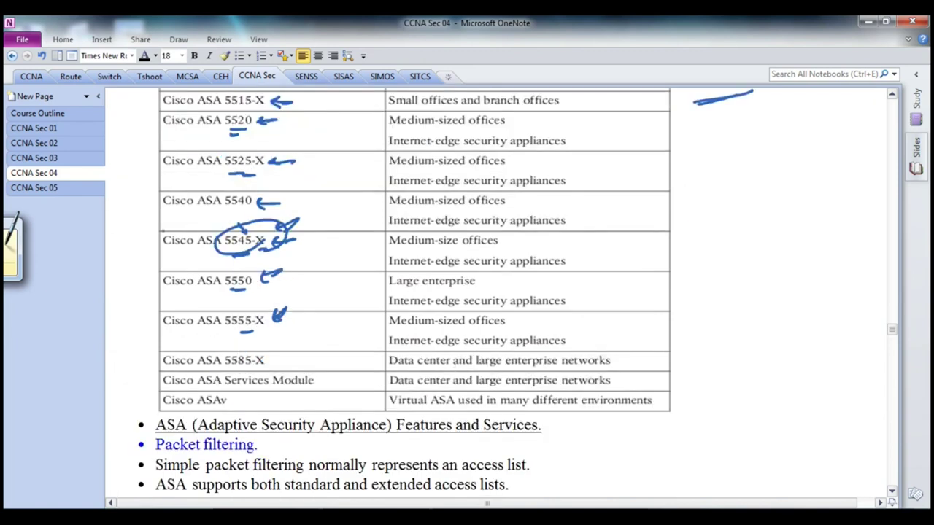
pyautogui.moveTo(285, 357); pyautogui.dragTo(270, 362)
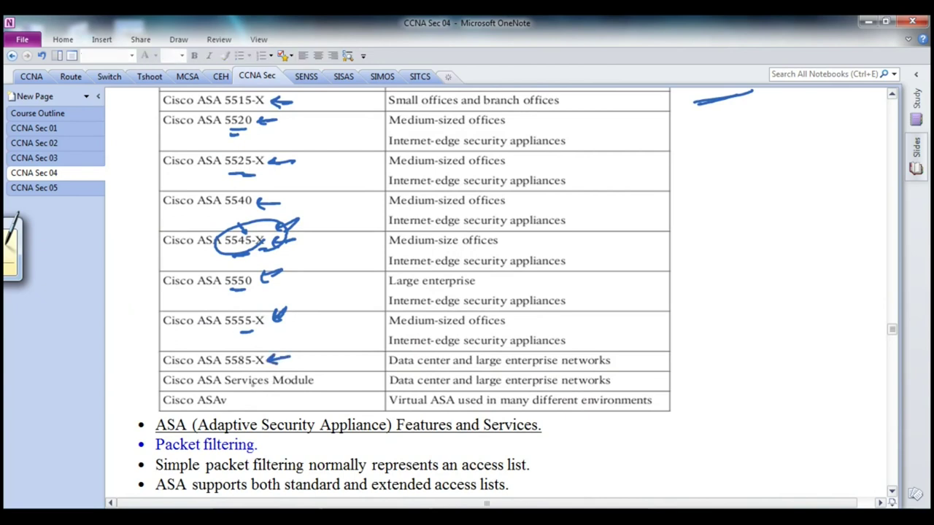
pyautogui.moveTo(206, 391)
pyautogui.mouseDown()
pyautogui.moveTo(284, 390)
pyautogui.moveTo(224, 408)
pyautogui.mouseUp()
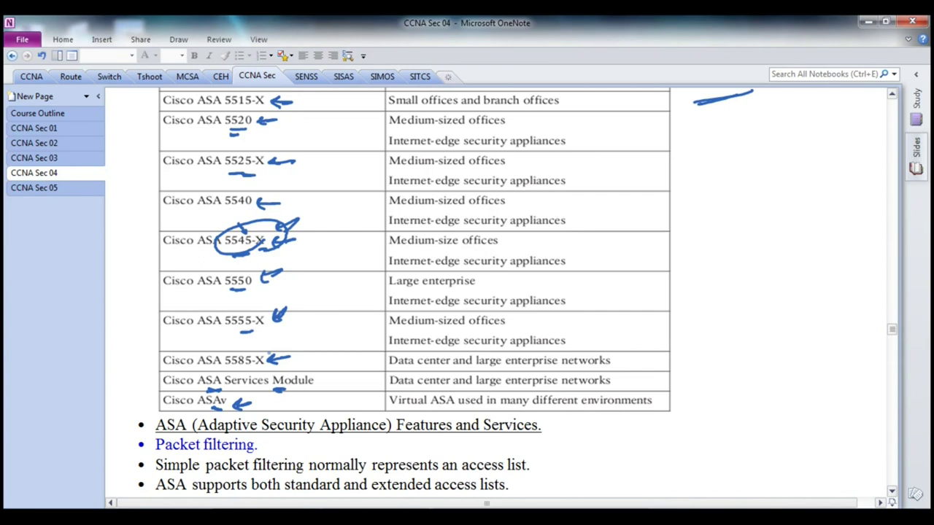
# Ink an arrow after Packet filtering and point an arrow at 'access list', underlining it
pyautogui.scroll(-5, 284, 446)
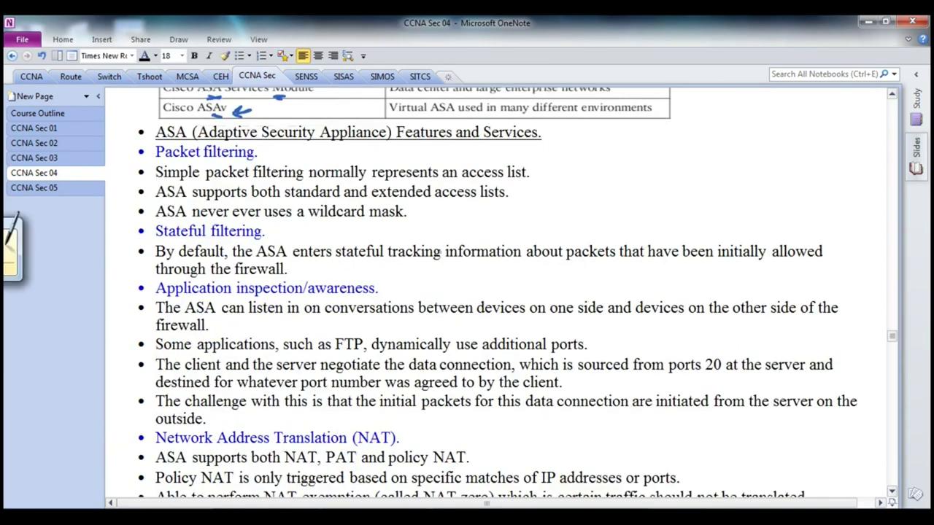
pyautogui.moveTo(272, 155)
pyautogui.mouseDown()
pyautogui.moveTo(286, 153)
pyautogui.moveTo(259, 154)
pyautogui.mouseUp()
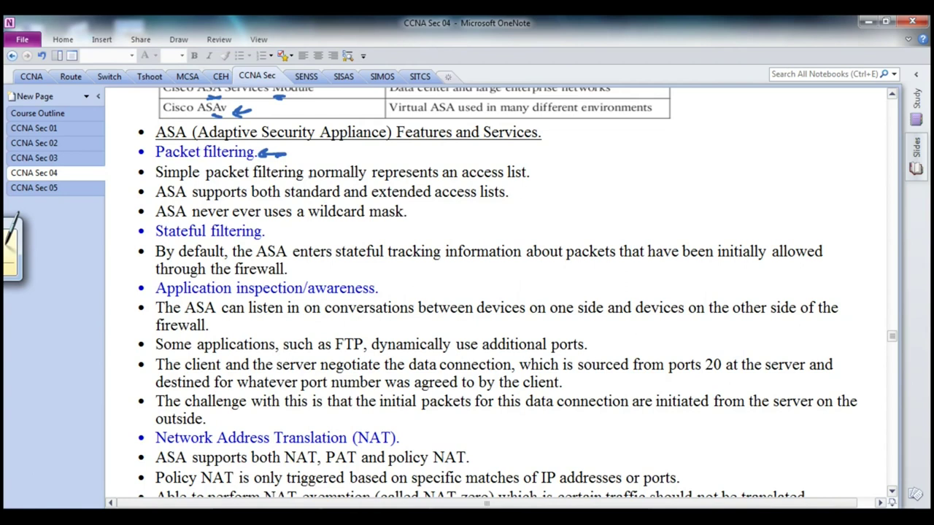
pyautogui.moveTo(553, 160); pyautogui.dragTo(528, 173)
pyautogui.moveTo(528, 173)
pyautogui.mouseDown()
pyautogui.moveTo(541, 177)
pyautogui.moveTo(495, 182)
pyautogui.mouseUp()
# Underline 'standard', 'extended' and 'wildcard mask', with an arrow after access lists
pyautogui.moveTo(304, 199); pyautogui.dragTo(320, 202)
pyautogui.moveTo(409, 202); pyautogui.dragTo(399, 199)
pyautogui.moveTo(532, 197); pyautogui.dragTo(505, 195)
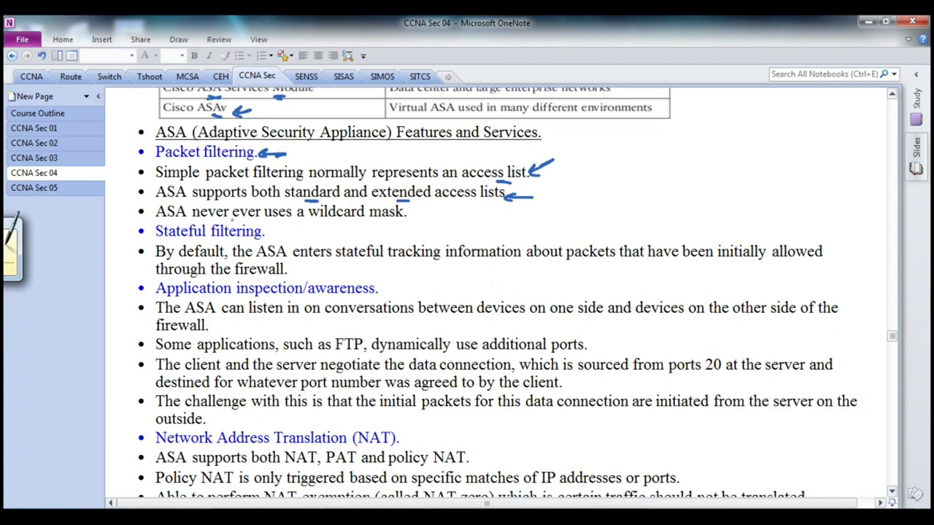
pyautogui.moveTo(322, 220); pyautogui.dragTo(397, 223)
# Arrow Stateful filtering, underline 'default', then open a blank side note with Win+N
pyautogui.moveTo(289, 233)
pyautogui.mouseDown()
pyautogui.moveTo(267, 234)
pyautogui.moveTo(276, 237)
pyautogui.mouseUp()
pyautogui.moveTo(175, 244); pyautogui.dragTo(238, 243)
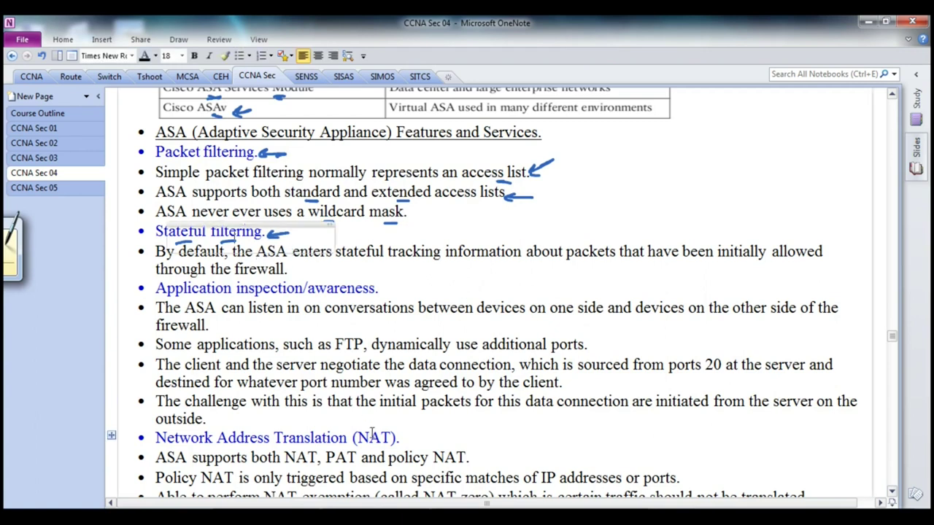
pyautogui.press('super+n')
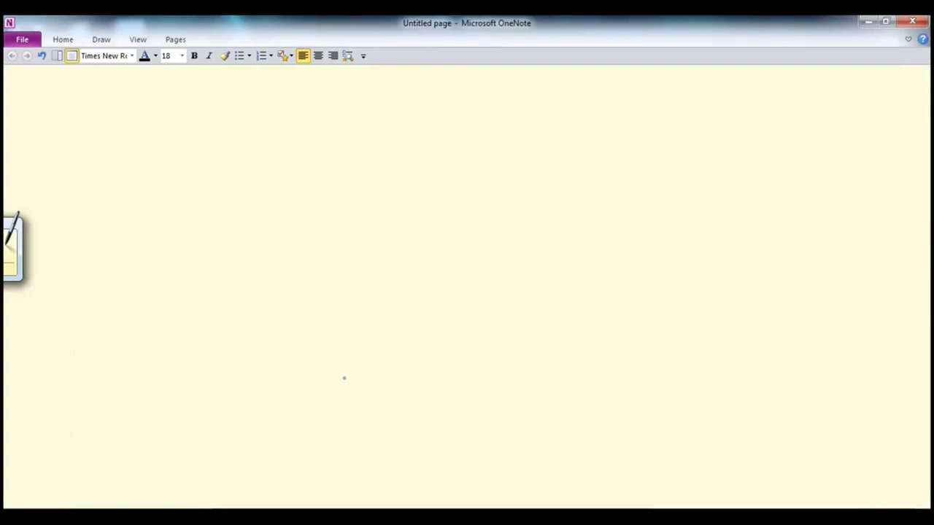
# Sketch the crossed router circle labelled ZBfw with three links radiating out
pyautogui.moveTo(402, 151)
pyautogui.mouseDown()
pyautogui.moveTo(363, 182)
pyautogui.moveTo(418, 159)
pyautogui.moveTo(398, 154)
pyautogui.moveTo(392, 175)
pyautogui.mouseUp()
pyautogui.moveTo(366, 111)
pyautogui.mouseDown()
pyautogui.moveTo(403, 122)
pyautogui.moveTo(404, 109)
pyautogui.moveTo(419, 128)
pyautogui.moveTo(432, 106)
pyautogui.moveTo(457, 100)
pyautogui.mouseUp()
pyautogui.moveTo(419, 162); pyautogui.dragTo(492, 168)
pyautogui.moveTo(364, 172); pyautogui.dragTo(305, 194)
pyautogui.moveTo(387, 197); pyautogui.dragTo(388, 233)
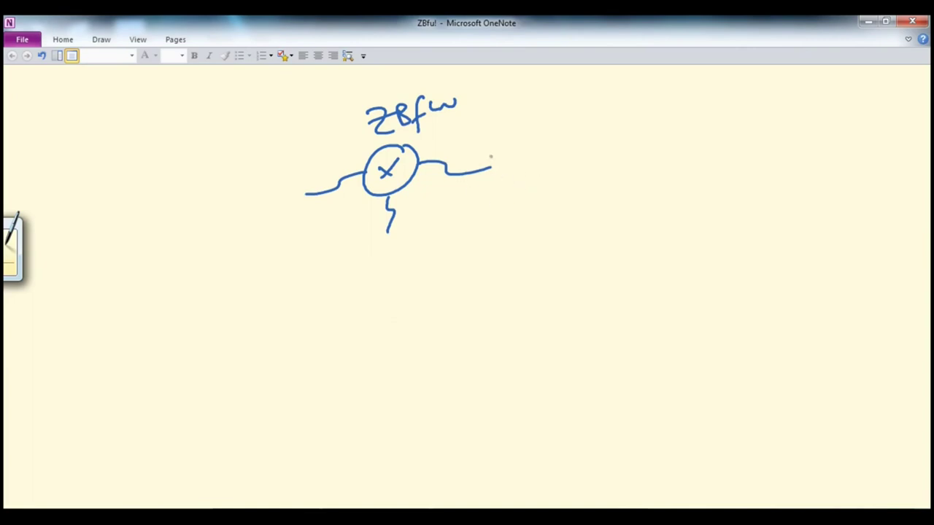
pyautogui.moveTo(503, 113)
pyautogui.mouseDown()
pyautogui.moveTo(513, 137)
pyautogui.moveTo(523, 128)
pyautogui.moveTo(516, 156)
pyautogui.moveTo(538, 161)
pyautogui.moveTo(529, 166)
pyautogui.moveTo(533, 156)
pyautogui.mouseUp()
# Handwrite the zone labels outside, inside and dmz at the ends of the links
pyautogui.moveTo(532, 154)
pyautogui.mouseDown()
pyautogui.moveTo(544, 150)
pyautogui.moveTo(553, 162)
pyautogui.moveTo(567, 145)
pyautogui.moveTo(560, 160)
pyautogui.moveTo(582, 127)
pyautogui.moveTo(595, 148)
pyautogui.mouseUp()
pyautogui.moveTo(202, 199)
pyautogui.mouseDown()
pyautogui.moveTo(202, 207)
pyautogui.moveTo(199, 197)
pyautogui.mouseUp()
pyautogui.moveTo(205, 207); pyautogui.dragTo(222, 205)
pyautogui.moveTo(227, 191)
pyautogui.mouseDown()
pyautogui.moveTo(221, 204)
pyautogui.moveTo(266, 188)
pyautogui.mouseUp()
pyautogui.click(240, 189)
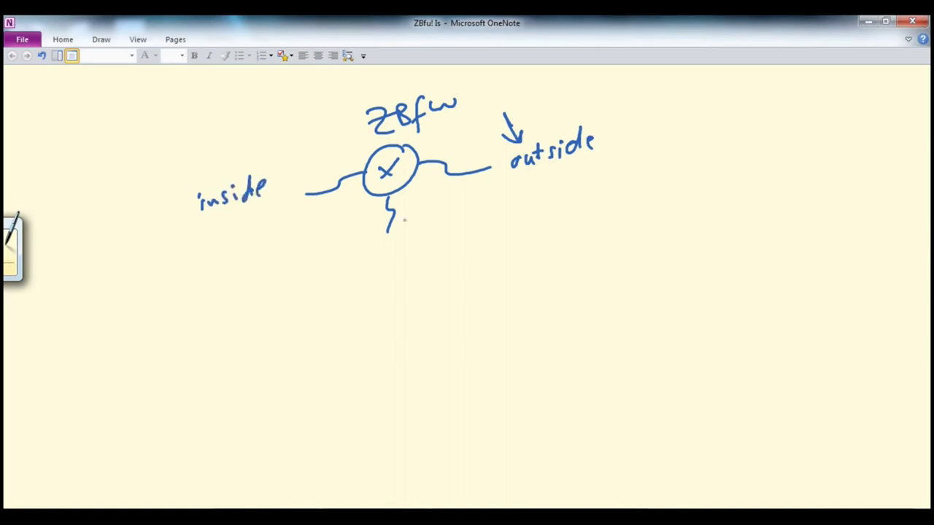
pyautogui.moveTo(368, 270); pyautogui.dragTo(374, 279)
pyautogui.moveTo(376, 265); pyautogui.dragTo(393, 273)
pyautogui.moveTo(392, 254)
pyautogui.mouseDown()
pyautogui.moveTo(406, 254)
pyautogui.moveTo(409, 271)
pyautogui.mouseUp()
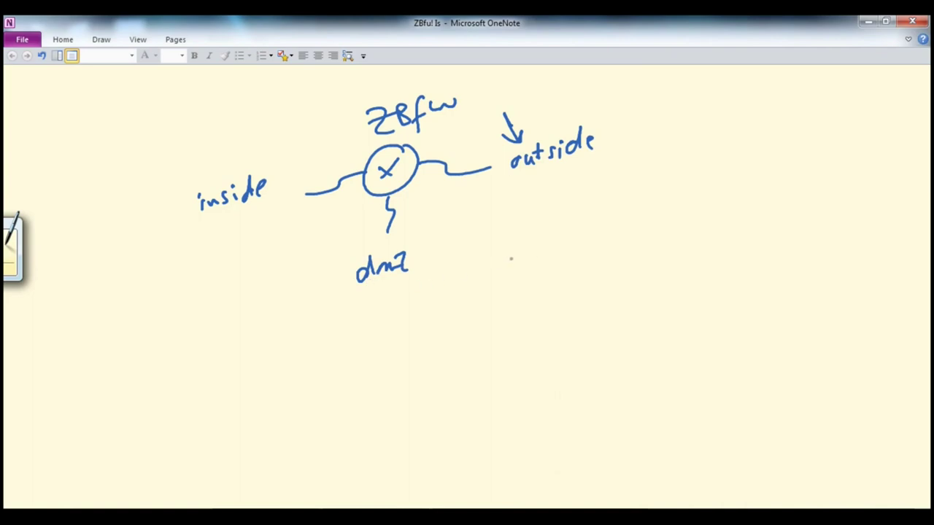
# Thicken the router's cross into a bold star and ink arrows toward inside and the circle
pyautogui.moveTo(385, 165)
pyautogui.mouseDown()
pyautogui.moveTo(373, 161)
pyautogui.moveTo(391, 172)
pyautogui.mouseUp()
pyautogui.moveTo(389, 156)
pyautogui.mouseDown()
pyautogui.moveTo(373, 184)
pyautogui.moveTo(392, 176)
pyautogui.mouseUp()
pyautogui.moveTo(386, 153); pyautogui.dragTo(387, 165)
pyautogui.moveTo(156, 157)
pyautogui.mouseDown()
pyautogui.moveTo(196, 163)
pyautogui.moveTo(213, 178)
pyautogui.mouseUp()
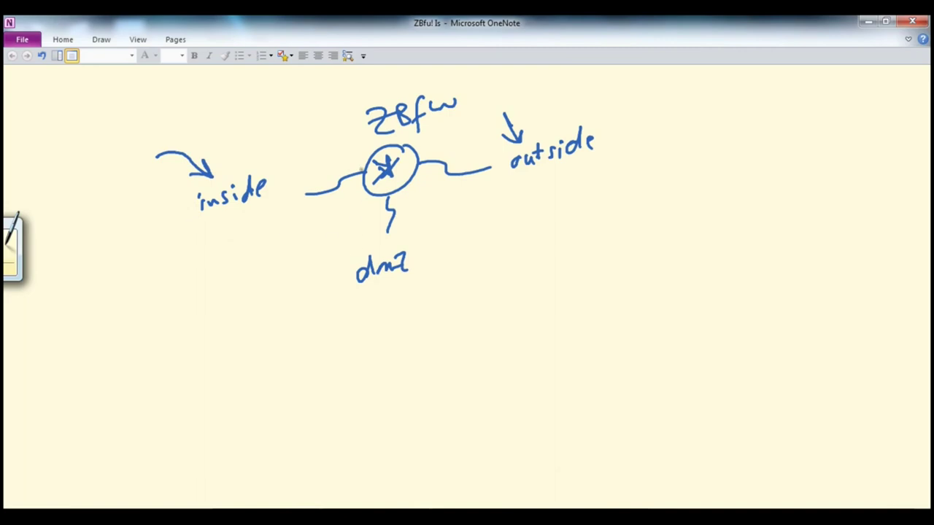
pyautogui.moveTo(347, 151)
pyautogui.mouseDown()
pyautogui.moveTo(363, 166)
pyautogui.moveTo(315, 171)
pyautogui.mouseUp()
pyautogui.moveTo(320, 164); pyautogui.dragTo(318, 176)
# Write an underlined 0 → 100 at top left and a circled 100 above the underlined inside
pyautogui.moveTo(234, 217); pyautogui.dragTo(246, 213)
pyautogui.moveTo(210, 134)
pyautogui.mouseDown()
pyautogui.moveTo(214, 151)
pyautogui.moveTo(238, 133)
pyautogui.moveTo(194, 156)
pyautogui.mouseUp()
pyautogui.moveTo(71, 127)
pyautogui.mouseDown()
pyautogui.moveTo(67, 139)
pyautogui.moveTo(72, 127)
pyautogui.mouseUp()
pyautogui.moveTo(85, 132)
pyautogui.mouseDown()
pyautogui.moveTo(106, 119)
pyautogui.moveTo(103, 129)
pyautogui.mouseUp()
pyautogui.moveTo(114, 110)
pyautogui.mouseDown()
pyautogui.moveTo(121, 126)
pyautogui.moveTo(129, 104)
pyautogui.mouseUp()
pyautogui.moveTo(146, 103)
pyautogui.mouseDown()
pyautogui.moveTo(140, 131)
pyautogui.moveTo(90, 155)
pyautogui.mouseUp()
pyautogui.moveTo(245, 215); pyautogui.dragTo(253, 211)
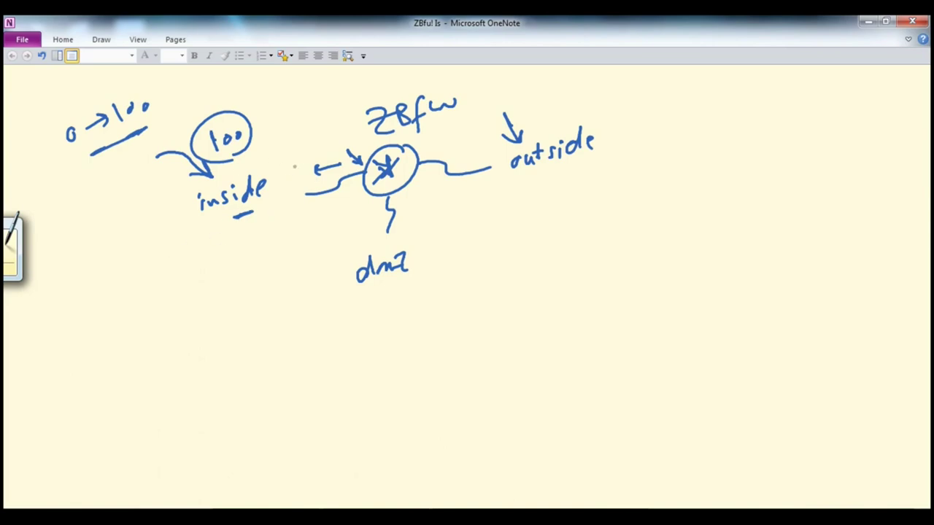
# Add a circled 0 above outside, with arrows pointing at both circled values
pyautogui.moveTo(285, 106); pyautogui.dragTo(258, 116)
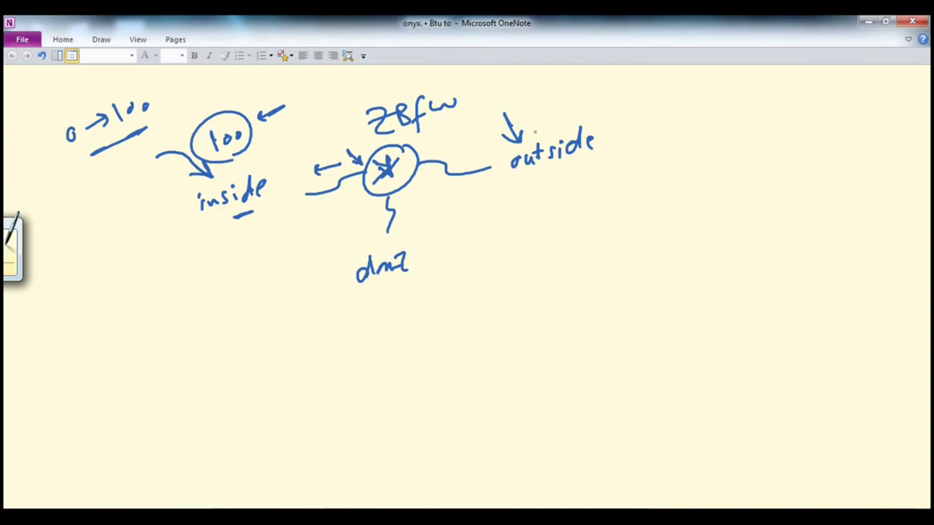
pyautogui.moveTo(546, 93)
pyautogui.mouseDown()
pyautogui.moveTo(539, 86)
pyautogui.moveTo(570, 113)
pyautogui.mouseUp()
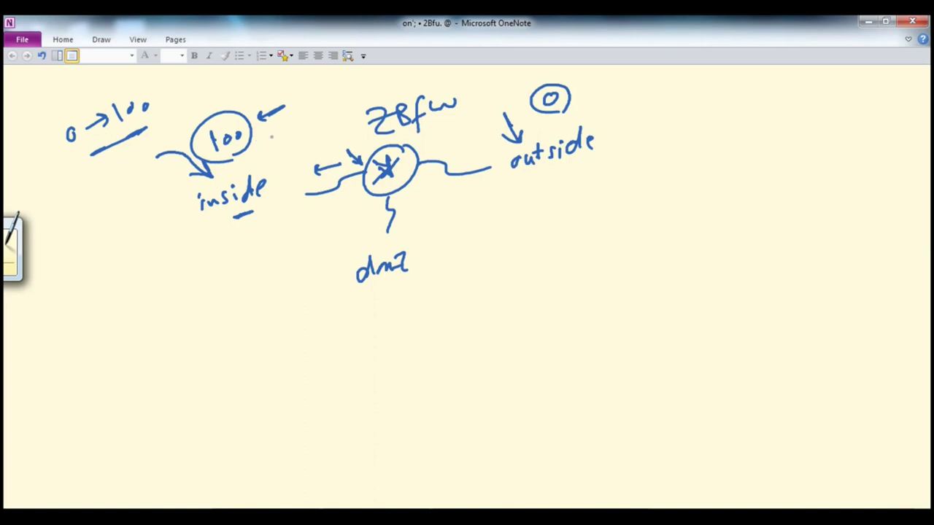
pyautogui.moveTo(300, 128)
pyautogui.mouseDown()
pyautogui.moveTo(250, 153)
pyautogui.moveTo(267, 154)
pyautogui.mouseUp()
pyautogui.moveTo(500, 83)
pyautogui.mouseDown()
pyautogui.moveTo(527, 92)
pyautogui.moveTo(518, 97)
pyautogui.mouseUp()
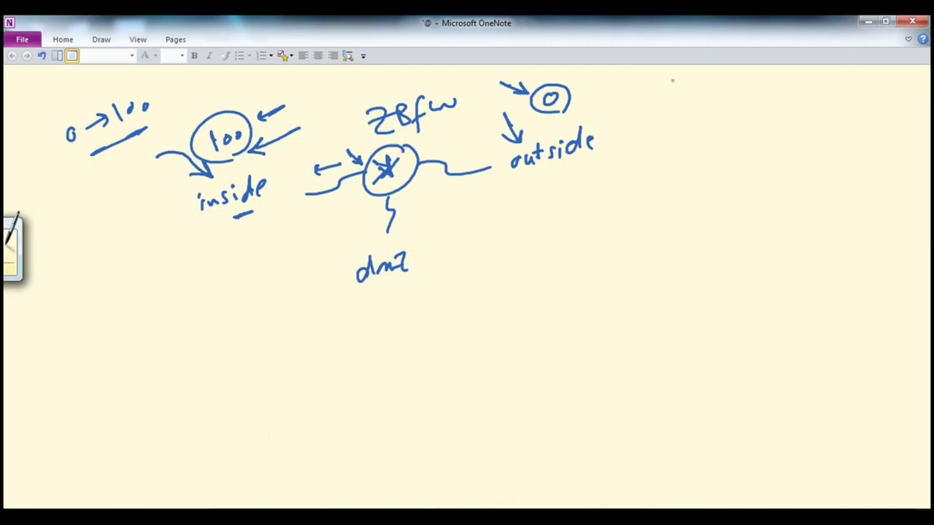
# Handwrite tcp, udp and icmp stacked at the right of the sketch
pyautogui.moveTo(678, 100); pyautogui.dragTo(685, 128)
pyautogui.moveTo(676, 108)
pyautogui.mouseDown()
pyautogui.moveTo(690, 105)
pyautogui.moveTo(697, 125)
pyautogui.mouseUp()
pyautogui.moveTo(706, 125)
pyautogui.mouseDown()
pyautogui.moveTo(719, 104)
pyautogui.moveTo(708, 111)
pyautogui.mouseUp()
pyautogui.moveTo(677, 158)
pyautogui.mouseDown()
pyautogui.moveTo(700, 149)
pyautogui.moveTo(699, 159)
pyautogui.mouseUp()
pyautogui.moveTo(705, 149); pyautogui.dragTo(714, 133)
pyautogui.moveTo(714, 133); pyautogui.dragTo(711, 144)
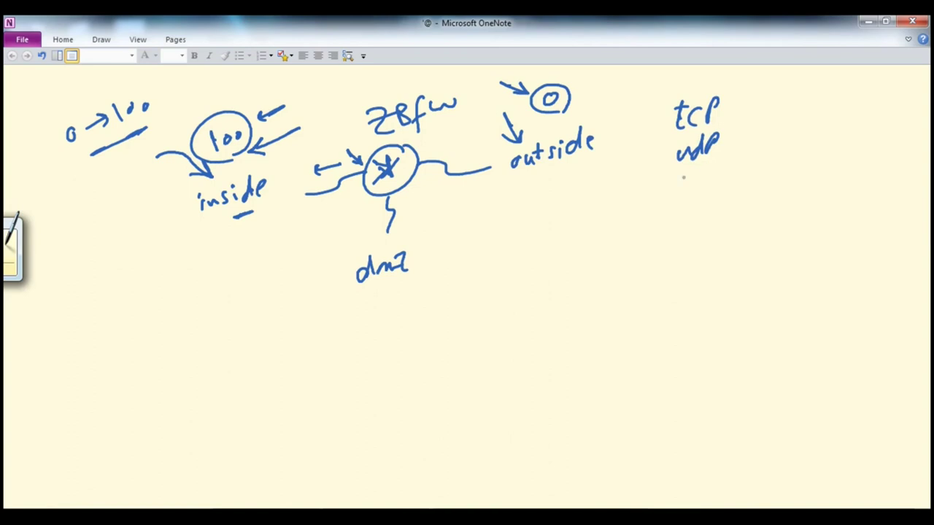
pyautogui.click(680, 184)
pyautogui.moveTo(676, 193)
pyautogui.mouseDown()
pyautogui.moveTo(677, 205)
pyautogui.moveTo(687, 203)
pyautogui.mouseUp()
pyautogui.moveTo(697, 191)
pyautogui.mouseDown()
pyautogui.moveTo(706, 200)
pyautogui.moveTo(719, 194)
pyautogui.mouseUp()
pyautogui.moveTo(722, 195); pyautogui.dragTo(738, 184)
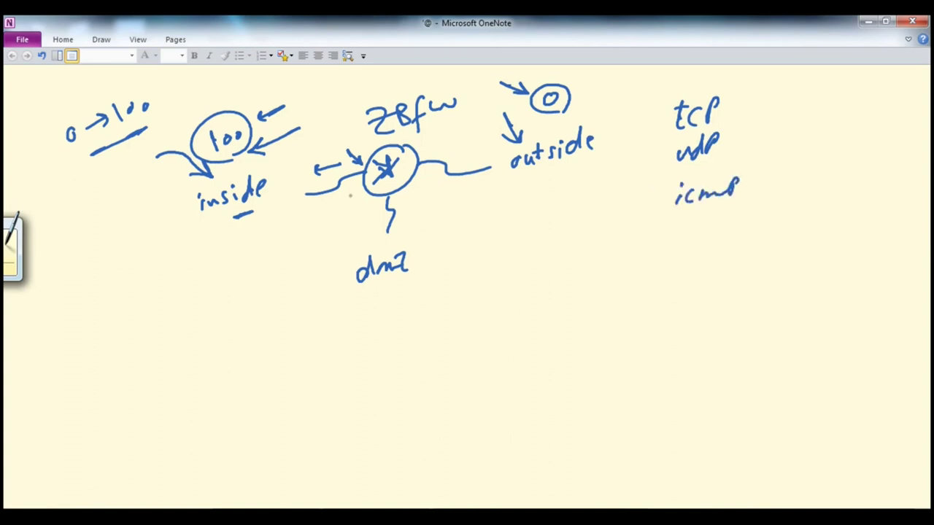
# Draw a long curved arrow from inside over the router to outside
pyautogui.moveTo(276, 194)
pyautogui.mouseDown()
pyautogui.moveTo(264, 207)
pyautogui.moveTo(291, 207)
pyautogui.mouseUp()
pyautogui.moveTo(493, 156)
pyautogui.mouseDown()
pyautogui.moveTo(485, 166)
pyautogui.moveTo(506, 158)
pyautogui.mouseUp()
pyautogui.moveTo(271, 196)
pyautogui.mouseDown()
pyautogui.moveTo(346, 151)
pyautogui.moveTo(457, 136)
pyautogui.mouseUp()
pyautogui.moveTo(265, 201)
pyautogui.mouseDown()
pyautogui.moveTo(271, 188)
pyautogui.moveTo(361, 142)
pyautogui.moveTo(485, 136)
pyautogui.moveTo(476, 144)
pyautogui.mouseUp()
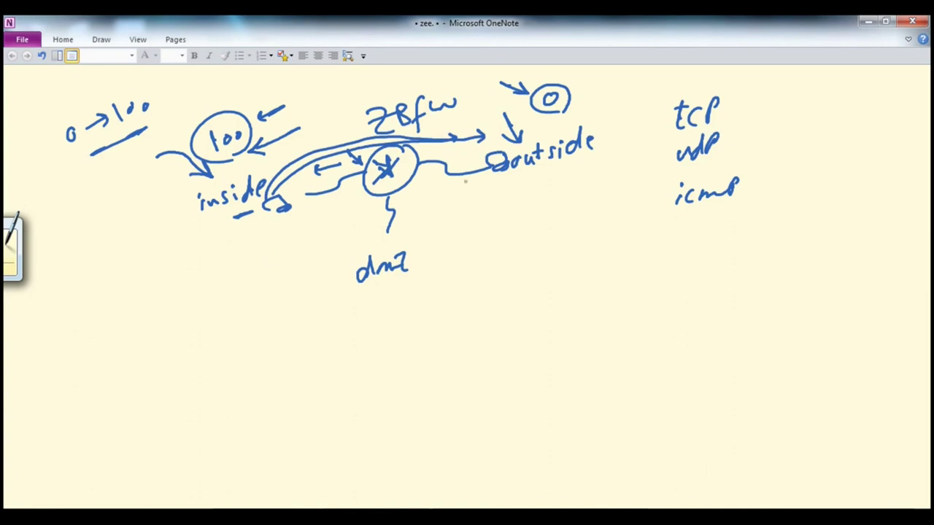
# Ink small arrows between router and outside, up at the 100 circle, and below inside
pyautogui.moveTo(447, 145); pyautogui.dragTo(427, 153)
pyautogui.moveTo(159, 185); pyautogui.dragTo(191, 162)
pyautogui.moveTo(181, 157); pyautogui.dragTo(191, 170)
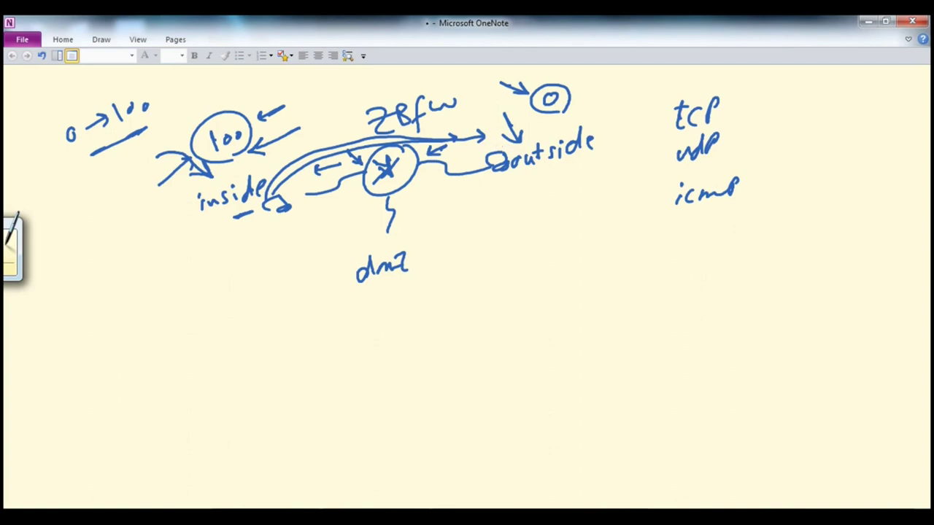
pyautogui.moveTo(223, 255)
pyautogui.mouseDown()
pyautogui.moveTo(273, 234)
pyautogui.moveTo(265, 248)
pyautogui.mouseUp()
# Underline icmp, double the arrow at the 100 circle, and curve an arrow down from it
pyautogui.moveTo(691, 212); pyautogui.dragTo(701, 211)
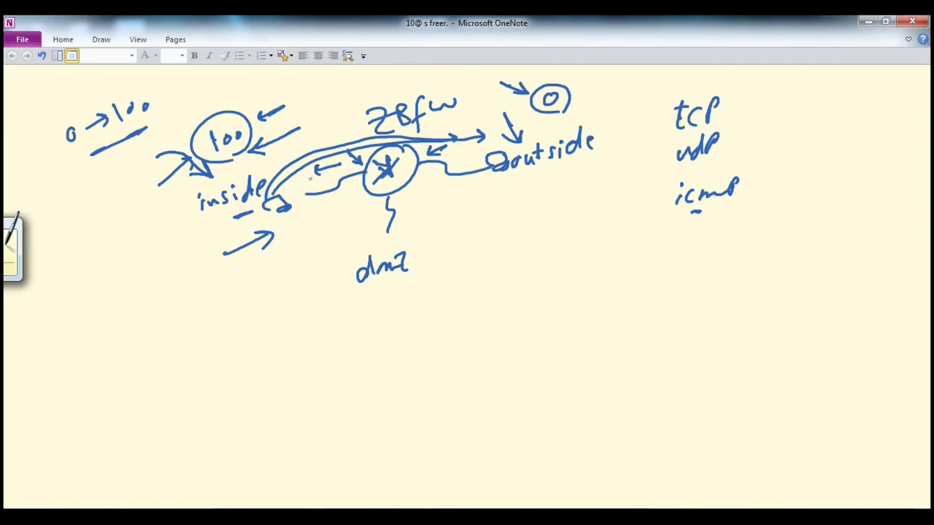
pyautogui.moveTo(696, 211); pyautogui.dragTo(714, 210)
pyautogui.moveTo(292, 120); pyautogui.dragTo(263, 132)
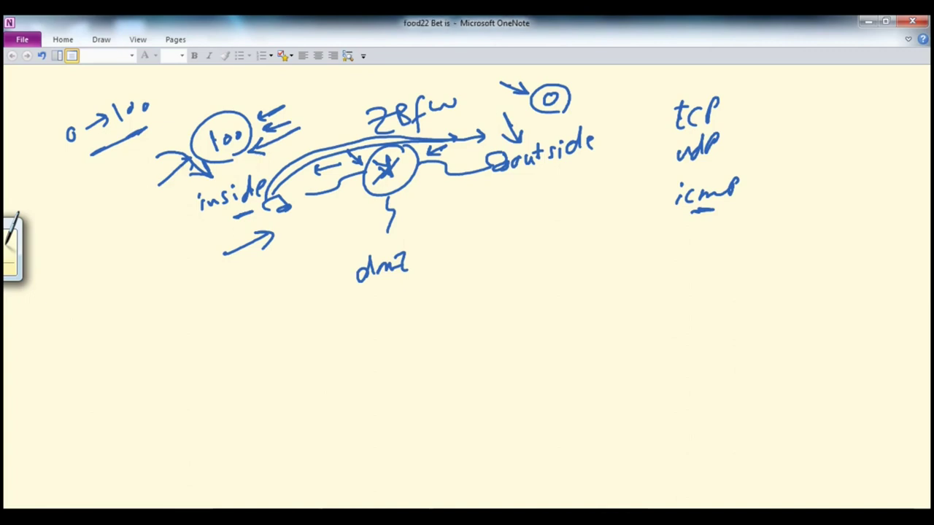
pyautogui.moveTo(195, 144)
pyautogui.mouseDown()
pyautogui.moveTo(113, 228)
pyautogui.moveTo(126, 275)
pyautogui.mouseUp()
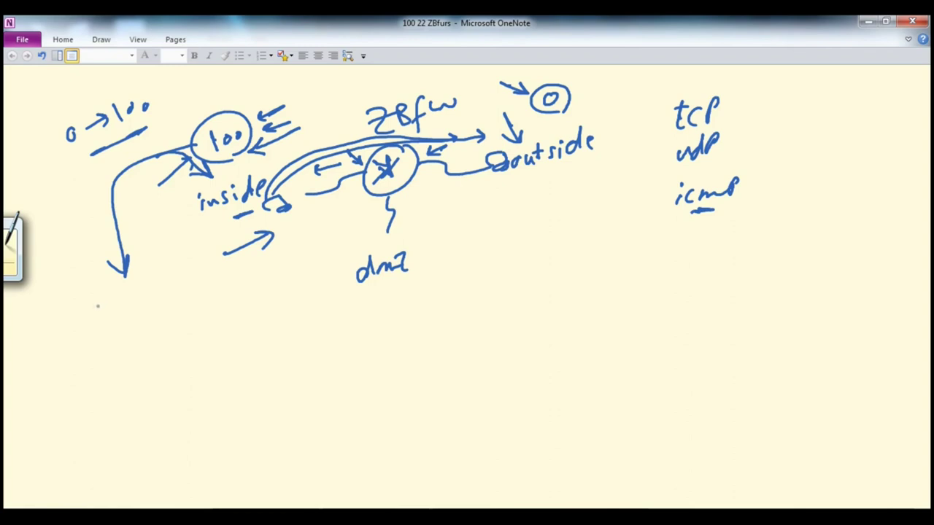
# Circle dmz, draw arrows dmz→outside and inside→dmz, then return to the CCNA Sec 04 page
pyautogui.moveTo(406, 279)
pyautogui.mouseDown()
pyautogui.moveTo(353, 239)
pyautogui.moveTo(412, 289)
pyautogui.mouseUp()
pyautogui.moveTo(444, 255)
pyautogui.mouseDown()
pyautogui.moveTo(431, 276)
pyautogui.moveTo(456, 261)
pyautogui.mouseUp()
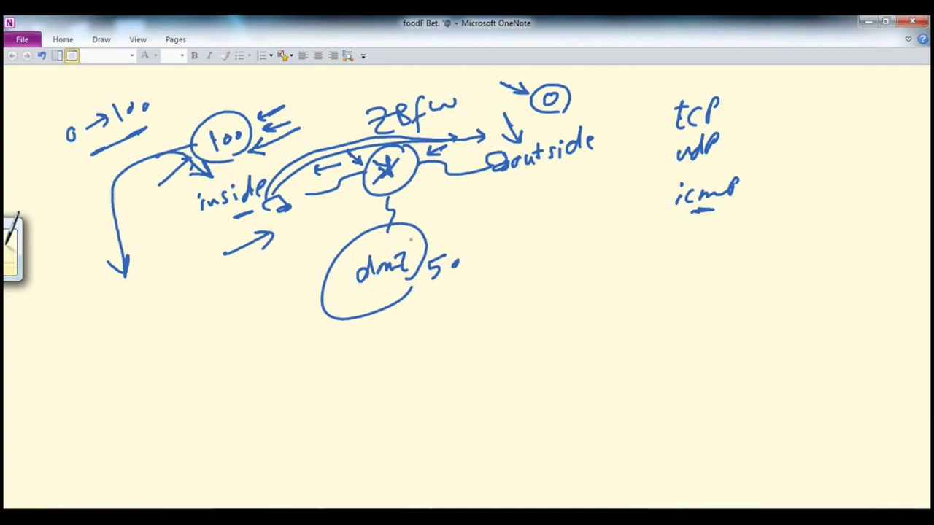
pyautogui.moveTo(413, 260)
pyautogui.mouseDown()
pyautogui.moveTo(424, 223)
pyautogui.moveTo(406, 210)
pyautogui.moveTo(423, 195)
pyautogui.moveTo(476, 197)
pyautogui.mouseUp()
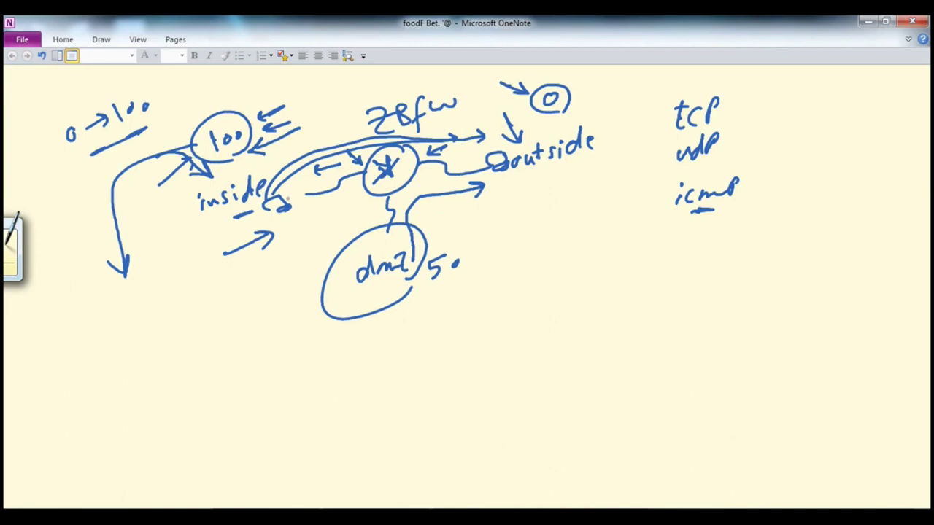
pyautogui.moveTo(298, 209)
pyautogui.mouseDown()
pyautogui.moveTo(339, 208)
pyautogui.moveTo(355, 235)
pyautogui.moveTo(338, 231)
pyautogui.mouseUp()
pyautogui.click(459, 508)
# Ink arrows and underlines on Application inspection, FTP, dynamically and listen in the ASA notes
pyautogui.click(272, 365)
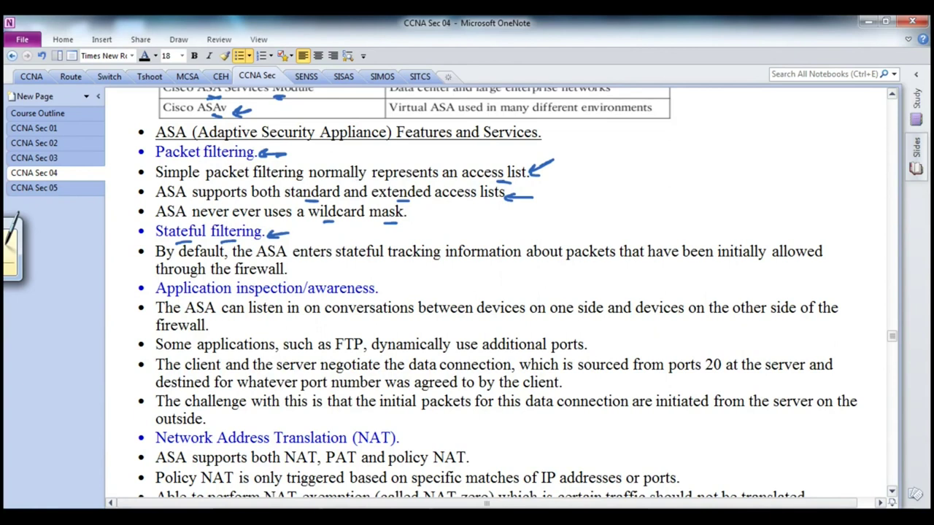
pyautogui.moveTo(409, 276)
pyautogui.mouseDown()
pyautogui.moveTo(387, 287)
pyautogui.moveTo(394, 288)
pyautogui.mouseUp()
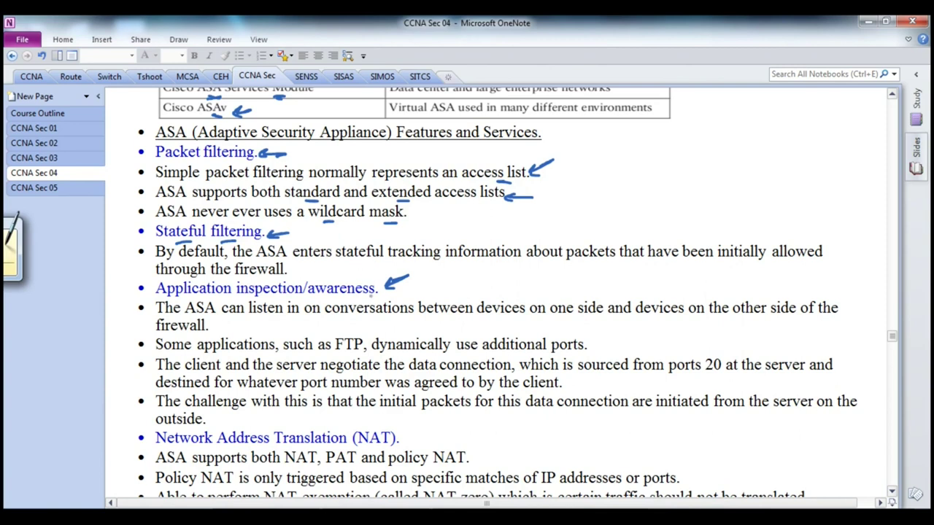
pyautogui.moveTo(348, 321)
pyautogui.mouseDown()
pyautogui.moveTo(362, 329)
pyautogui.moveTo(351, 333)
pyautogui.moveTo(342, 357)
pyautogui.mouseUp()
pyautogui.moveTo(414, 353); pyautogui.dragTo(402, 354)
pyautogui.moveTo(251, 301); pyautogui.dragTo(270, 295)
# Further down, underline NAT and PAT and arrow Policy NAT and DHCP server
pyautogui.scroll(-2, 261, 415)
pyautogui.scroll(-1, 261, 416)
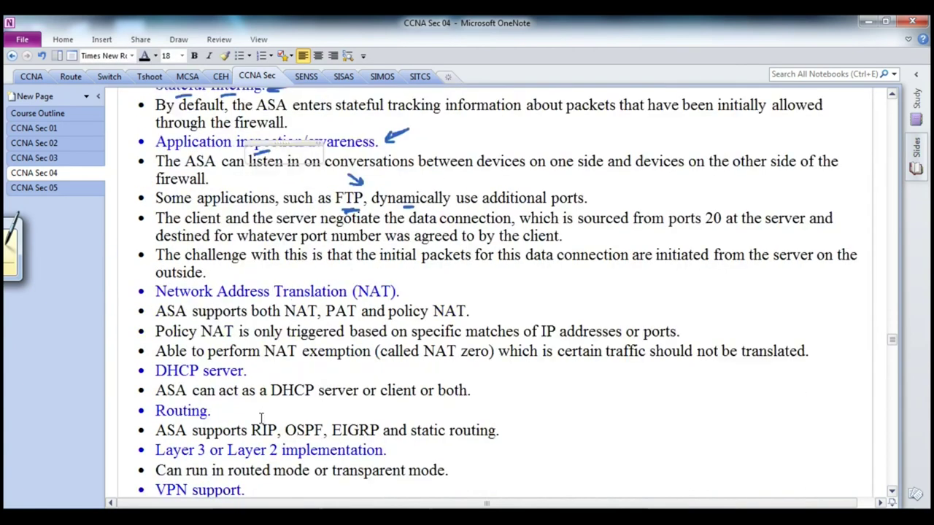
pyautogui.scroll(-1, 261, 418)
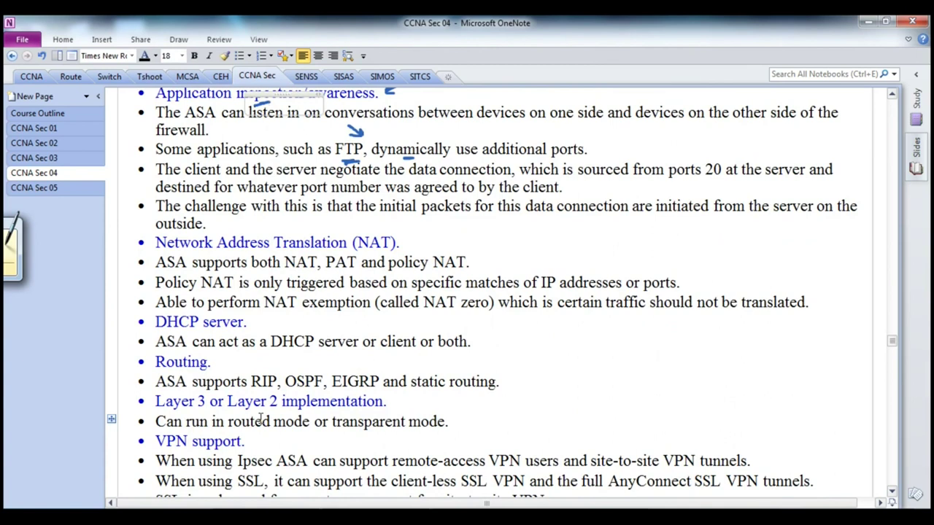
pyautogui.moveTo(285, 273); pyautogui.dragTo(408, 271)
pyautogui.moveTo(499, 252)
pyautogui.mouseDown()
pyautogui.moveTo(471, 260)
pyautogui.moveTo(480, 265)
pyautogui.mouseUp()
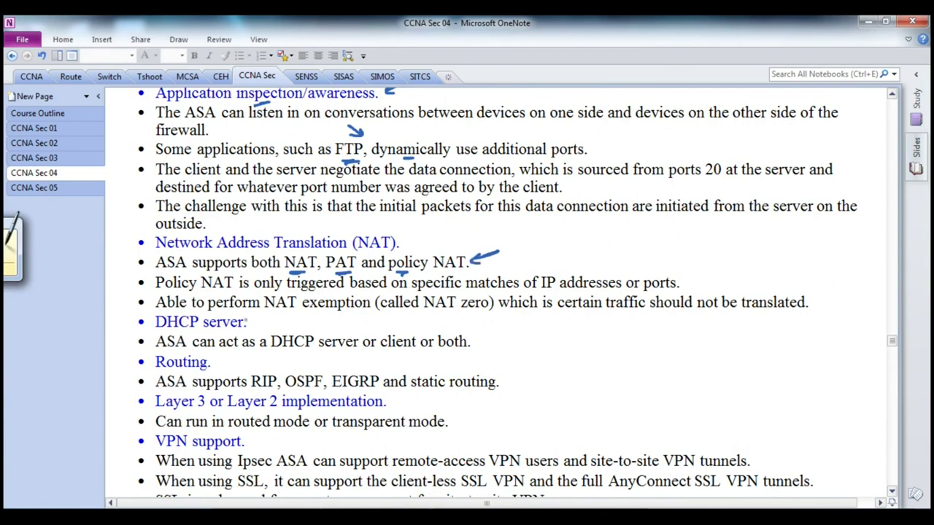
pyautogui.moveTo(219, 295); pyautogui.dragTo(233, 292)
pyautogui.moveTo(280, 319)
pyautogui.mouseDown()
pyautogui.moveTo(253, 321)
pyautogui.moveTo(260, 326)
pyautogui.mouseUp()
# Arrow the Routing heading and static routing; underline RIP, OSPF, Layer 3 and Layer 2
pyautogui.moveTo(241, 358); pyautogui.dragTo(211, 366)
pyautogui.moveTo(211, 366); pyautogui.dragTo(222, 370)
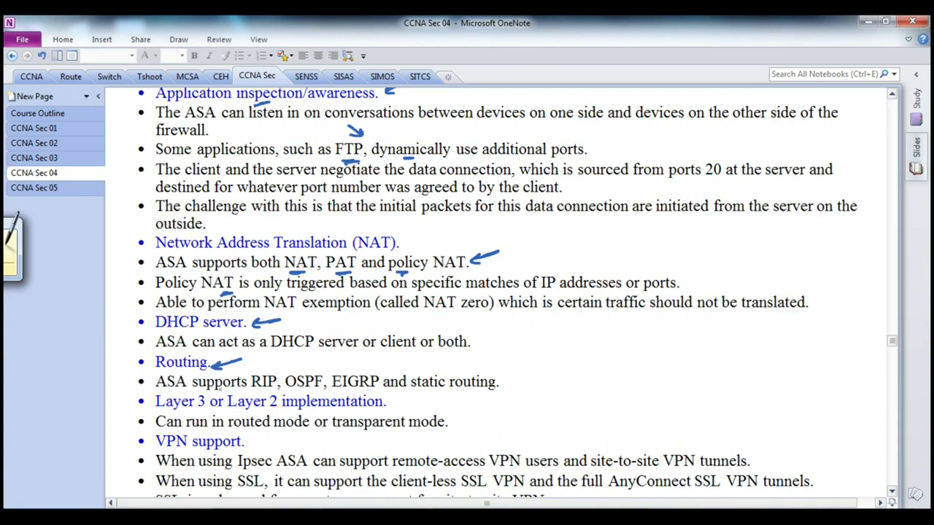
pyautogui.moveTo(254, 393); pyautogui.dragTo(360, 392)
pyautogui.moveTo(525, 358)
pyautogui.mouseDown()
pyautogui.moveTo(500, 373)
pyautogui.moveTo(512, 376)
pyautogui.mouseUp()
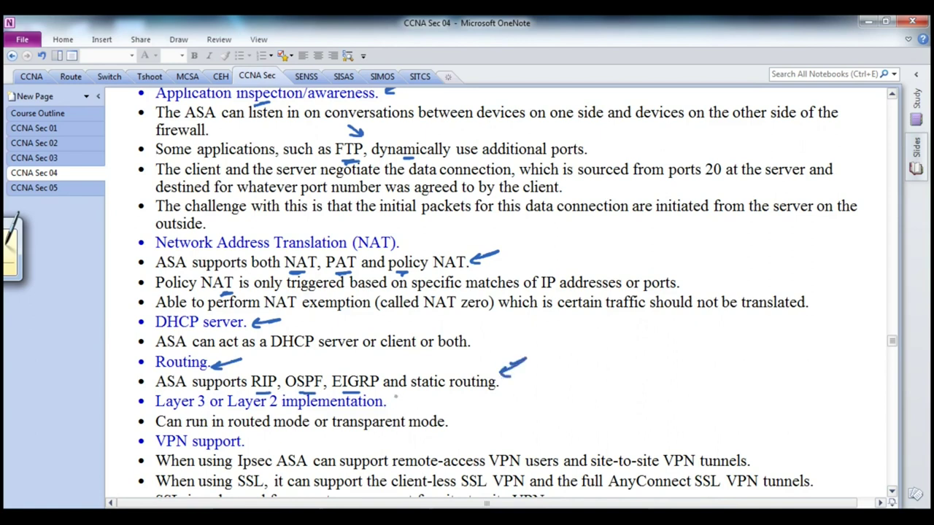
pyautogui.moveTo(182, 413); pyautogui.dragTo(203, 412)
pyautogui.moveTo(245, 412); pyautogui.dragTo(258, 412)
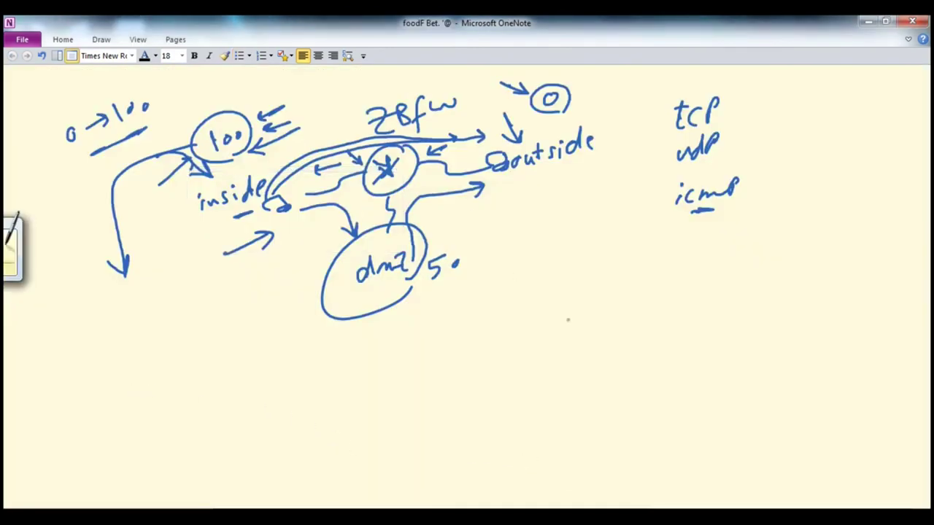
# Sketch a second firewall circle below dmz with links and arrows on each side
pyautogui.moveTo(559, 325)
pyautogui.mouseDown()
pyautogui.moveTo(502, 348)
pyautogui.moveTo(549, 379)
pyautogui.moveTo(553, 324)
pyautogui.moveTo(535, 356)
pyautogui.mouseUp()
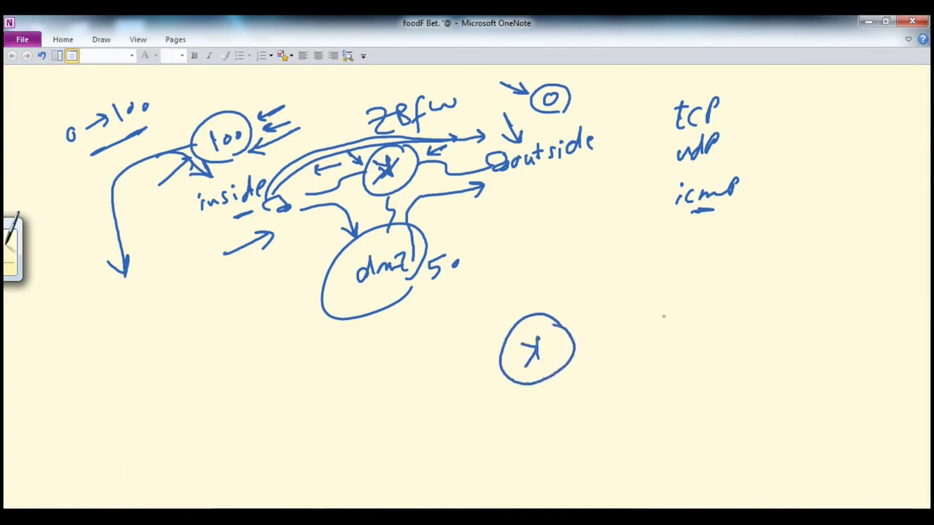
pyautogui.moveTo(498, 360); pyautogui.dragTo(445, 395)
pyautogui.moveTo(544, 381); pyautogui.dragTo(559, 416)
pyautogui.moveTo(582, 291)
pyautogui.mouseDown()
pyautogui.moveTo(571, 322)
pyautogui.moveTo(563, 312)
pyautogui.mouseUp()
pyautogui.moveTo(462, 337); pyautogui.dragTo(486, 355)
pyautogui.moveTo(483, 345); pyautogui.dragTo(475, 358)
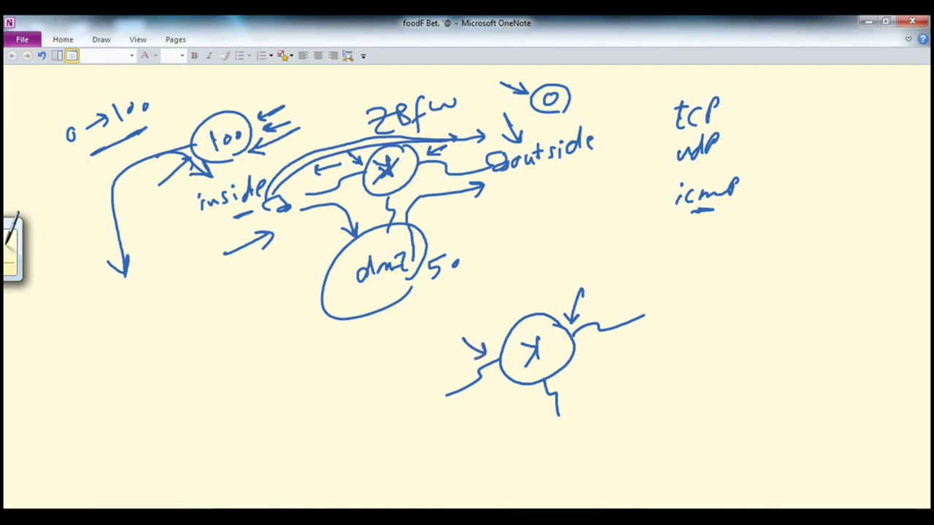
pyautogui.moveTo(588, 313)
pyautogui.mouseDown()
pyautogui.moveTo(626, 308)
pyautogui.moveTo(638, 290)
pyautogui.moveTo(711, 276)
pyautogui.mouseUp()
# Label the links 1.1.1.1 and 10, then write underlined 5505 pointing toward Routed mode
pyautogui.click(647, 292)
pyautogui.click(663, 287)
pyautogui.click(690, 280)
pyautogui.moveTo(385, 384); pyautogui.dragTo(394, 403)
pyautogui.moveTo(405, 385); pyautogui.dragTo(403, 386)
pyautogui.moveTo(545, 433)
pyautogui.mouseDown()
pyautogui.moveTo(558, 443)
pyautogui.moveTo(593, 433)
pyautogui.mouseUp()
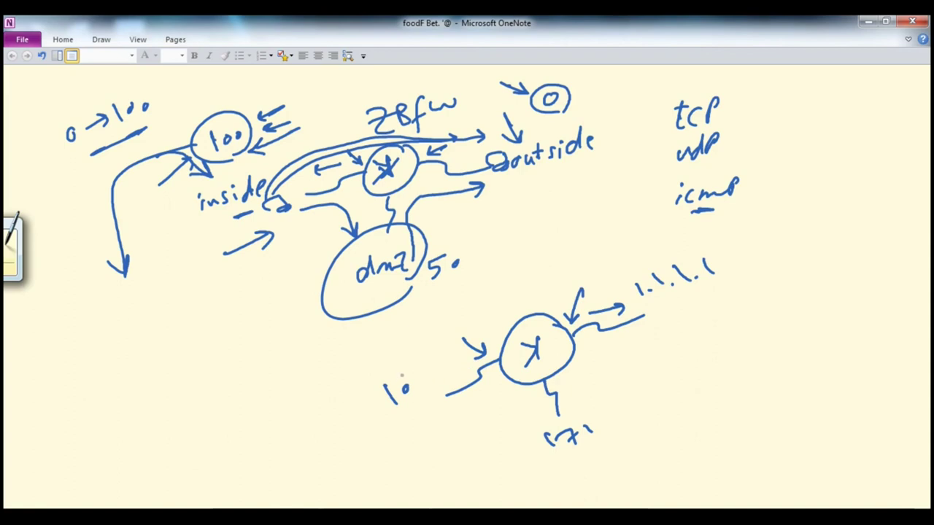
pyautogui.moveTo(108, 338)
pyautogui.mouseDown()
pyautogui.moveTo(90, 367)
pyautogui.moveTo(142, 338)
pyautogui.mouseUp()
pyautogui.moveTo(92, 387)
pyautogui.mouseDown()
pyautogui.moveTo(167, 340)
pyautogui.moveTo(134, 366)
pyautogui.moveTo(159, 388)
pyautogui.moveTo(149, 391)
pyautogui.moveTo(137, 442)
pyautogui.moveTo(159, 435)
pyautogui.moveTo(175, 405)
pyautogui.moveTo(194, 410)
pyautogui.moveTo(202, 386)
pyautogui.moveTo(232, 387)
pyautogui.moveTo(256, 360)
pyautogui.moveTo(264, 365)
pyautogui.mouseUp()
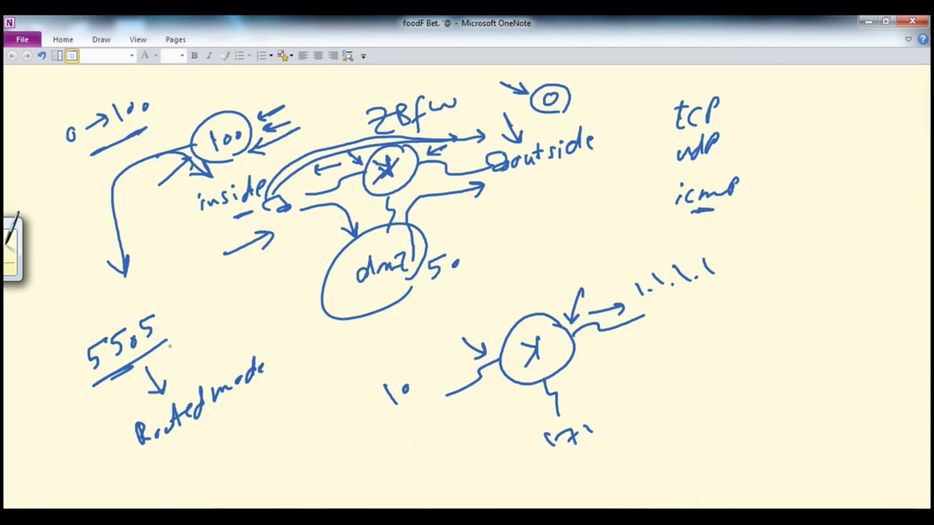
# Add a curved arrow after Routed mode, box 5505, and write transparent mode beside it
pyautogui.moveTo(216, 420); pyautogui.dragTo(254, 432)
pyautogui.moveTo(160, 298)
pyautogui.mouseDown()
pyautogui.moveTo(174, 342)
pyautogui.moveTo(83, 337)
pyautogui.moveTo(73, 358)
pyautogui.moveTo(85, 392)
pyautogui.moveTo(174, 337)
pyautogui.mouseUp()
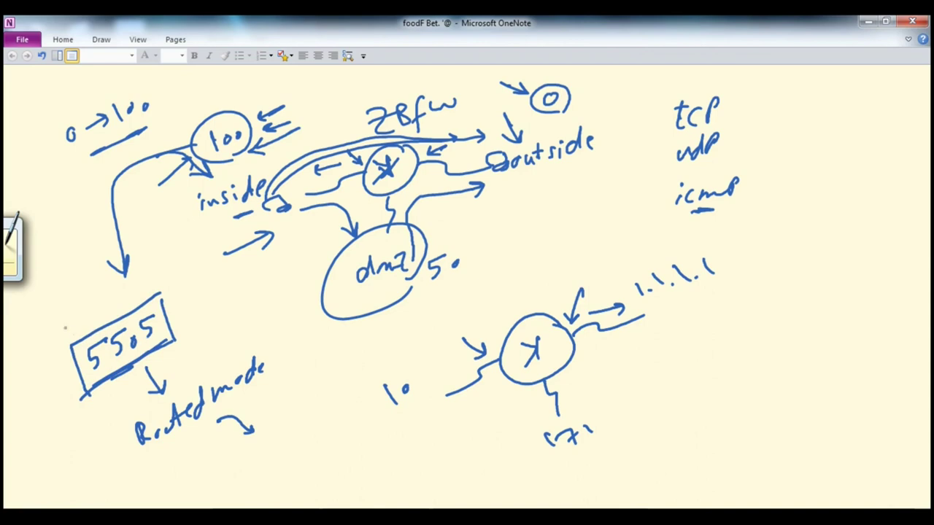
pyautogui.moveTo(49, 328)
pyautogui.mouseDown()
pyautogui.moveTo(108, 301)
pyautogui.moveTo(130, 305)
pyautogui.moveTo(150, 294)
pyautogui.moveTo(153, 275)
pyautogui.moveTo(195, 263)
pyautogui.moveTo(189, 277)
pyautogui.moveTo(138, 309)
pyautogui.mouseUp()
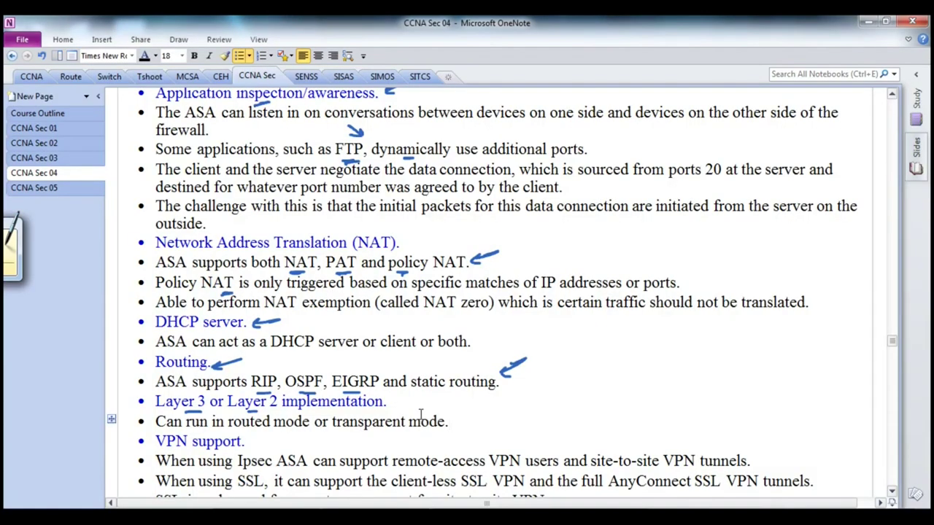
# On the CCNA Sec 04 notes, draw ink arrows beside VPN support and Object groups
pyautogui.scroll(-3, 420, 414)
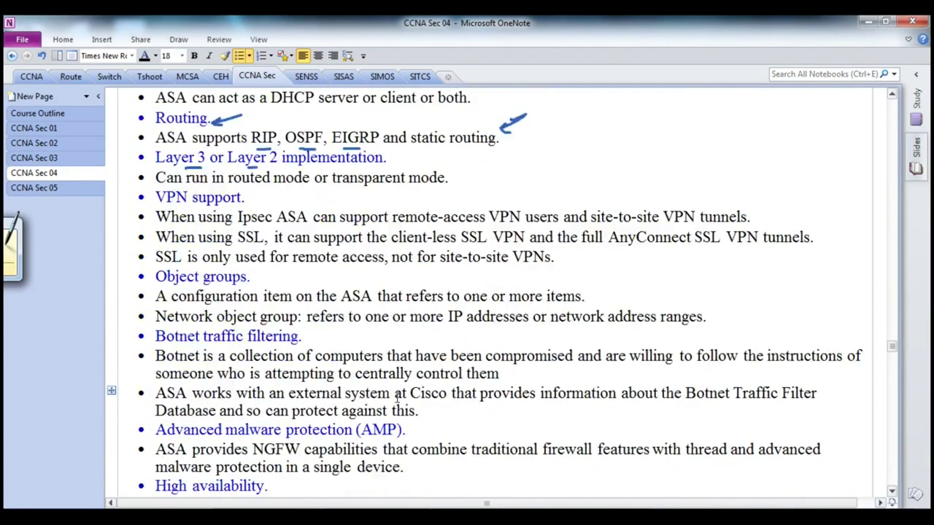
pyautogui.moveTo(264, 195); pyautogui.dragTo(250, 198)
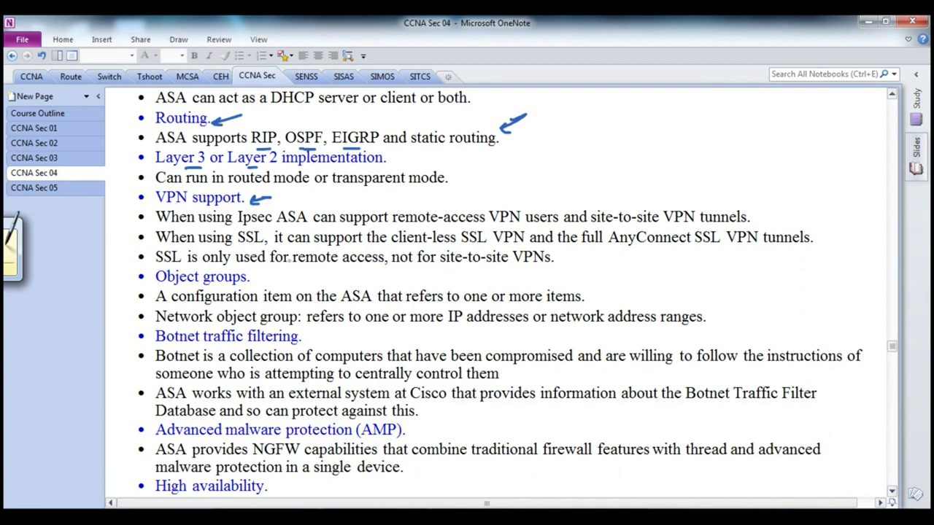
pyautogui.moveTo(284, 271)
pyautogui.mouseDown()
pyautogui.moveTo(257, 282)
pyautogui.moveTo(263, 288)
pyautogui.mouseUp()
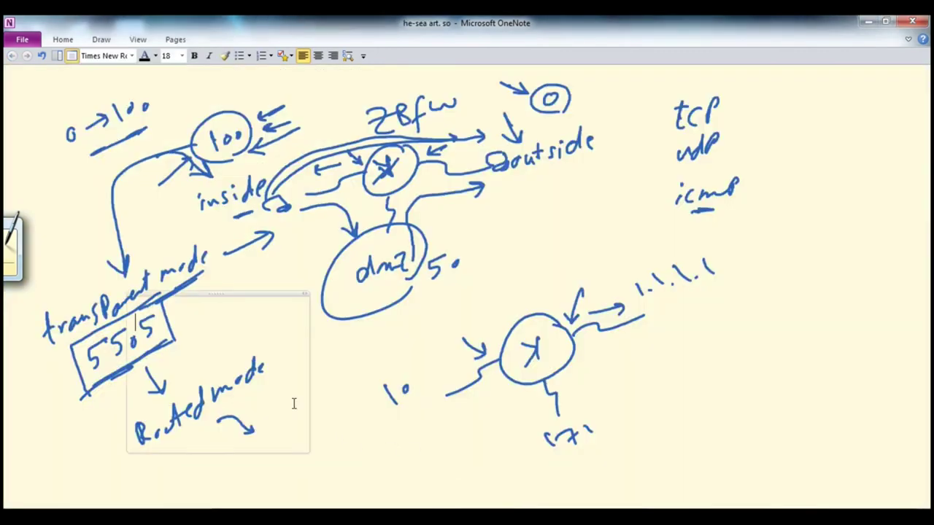
# Back on the zone diagram, switch the drawing pen to red
pyautogui.click(343, 467)
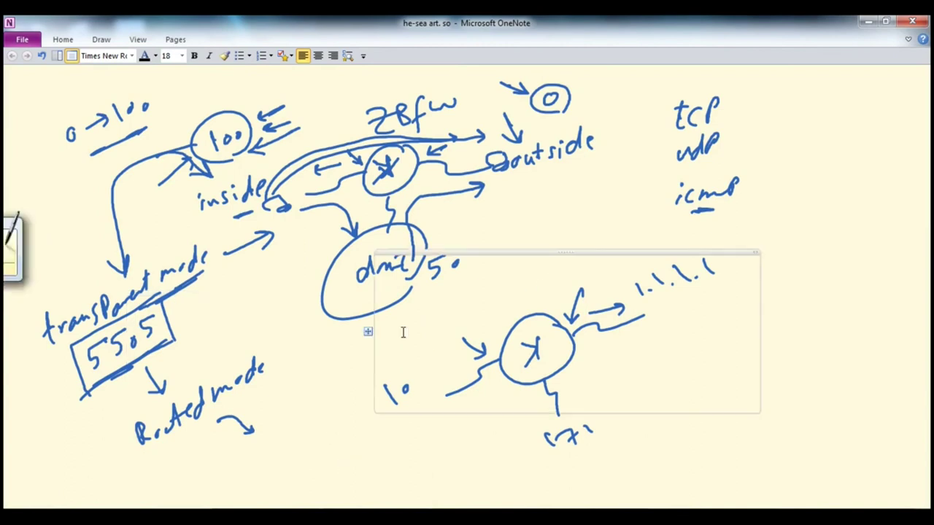
pyautogui.click(105, 39)
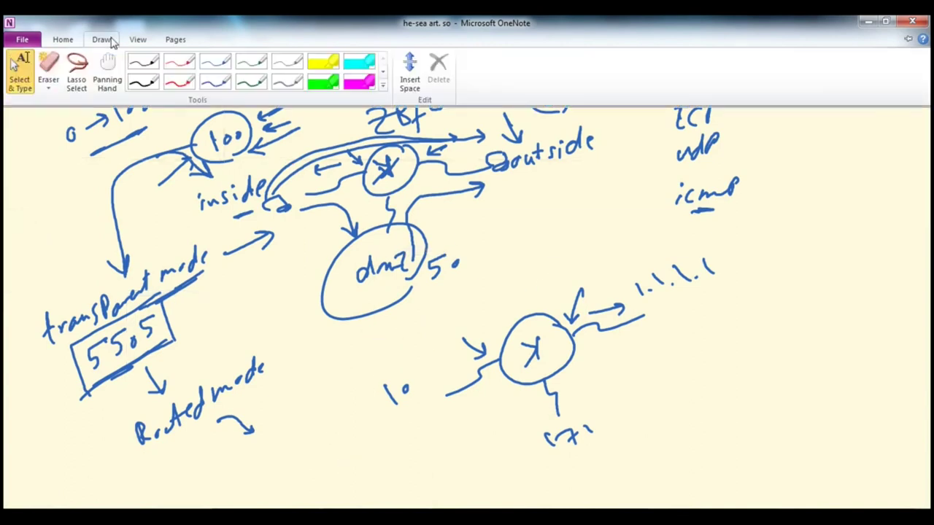
pyautogui.click(382, 86)
pyautogui.click(239, 199)
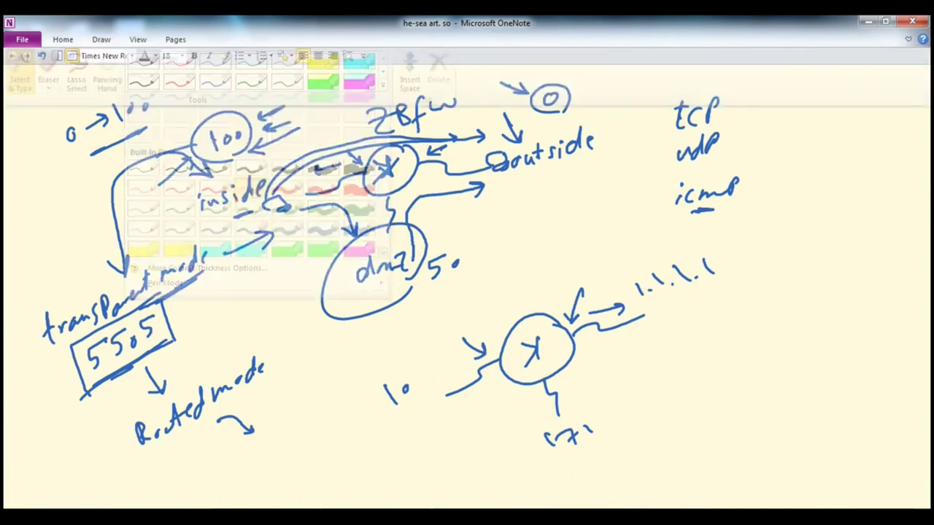
# Sketch three red hosts around the 10 label left of the lower firewall
pyautogui.moveTo(367, 365)
pyautogui.mouseDown()
pyautogui.moveTo(391, 360)
pyautogui.moveTo(392, 381)
pyautogui.mouseUp()
pyautogui.click(360, 361)
pyautogui.click(362, 351)
pyautogui.moveTo(361, 353); pyautogui.dragTo(372, 357)
pyautogui.moveTo(319, 437)
pyautogui.mouseDown()
pyautogui.moveTo(316, 459)
pyautogui.moveTo(332, 458)
pyautogui.mouseUp()
pyautogui.click(299, 433)
pyautogui.moveTo(302, 422); pyautogui.dragTo(309, 436)
pyautogui.moveTo(407, 437)
pyautogui.mouseDown()
pyautogui.moveTo(393, 455)
pyautogui.moveTo(416, 453)
pyautogui.mouseUp()
pyautogui.moveTo(404, 455); pyautogui.dragTo(433, 437)
pyautogui.click(429, 427)
# Draw a red server box marked 80 right of 1.1.1.1 and loop the hosts into a cloud
pyautogui.moveTo(680, 299)
pyautogui.mouseDown()
pyautogui.moveTo(669, 336)
pyautogui.moveTo(694, 358)
pyautogui.mouseUp()
pyautogui.moveTo(681, 311); pyautogui.dragTo(713, 302)
pyautogui.moveTo(690, 334); pyautogui.dragTo(744, 310)
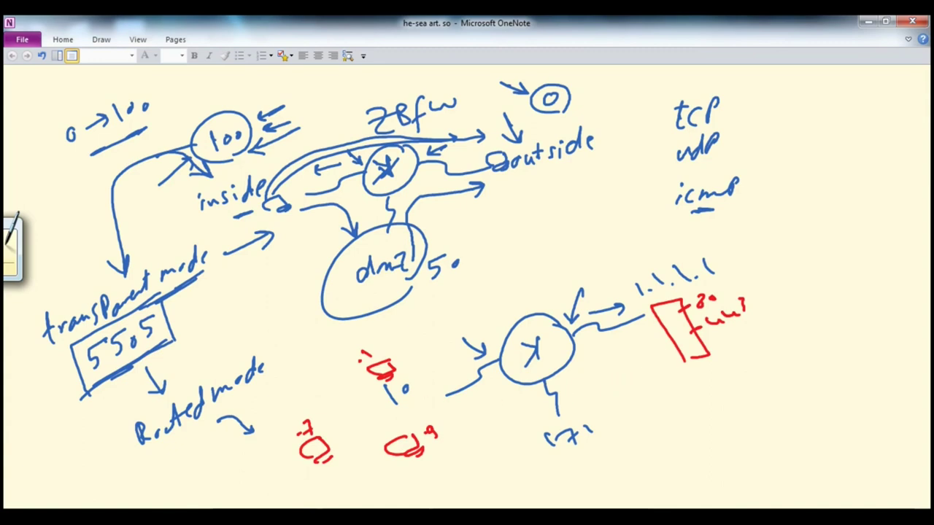
pyautogui.moveTo(461, 436)
pyautogui.mouseDown()
pyautogui.moveTo(429, 365)
pyautogui.moveTo(389, 319)
pyautogui.moveTo(302, 385)
pyautogui.moveTo(285, 437)
pyautogui.moveTo(334, 489)
pyautogui.moveTo(418, 465)
pyautogui.moveTo(461, 436)
pyautogui.mouseUp()
pyautogui.moveTo(738, 270); pyautogui.dragTo(751, 303)
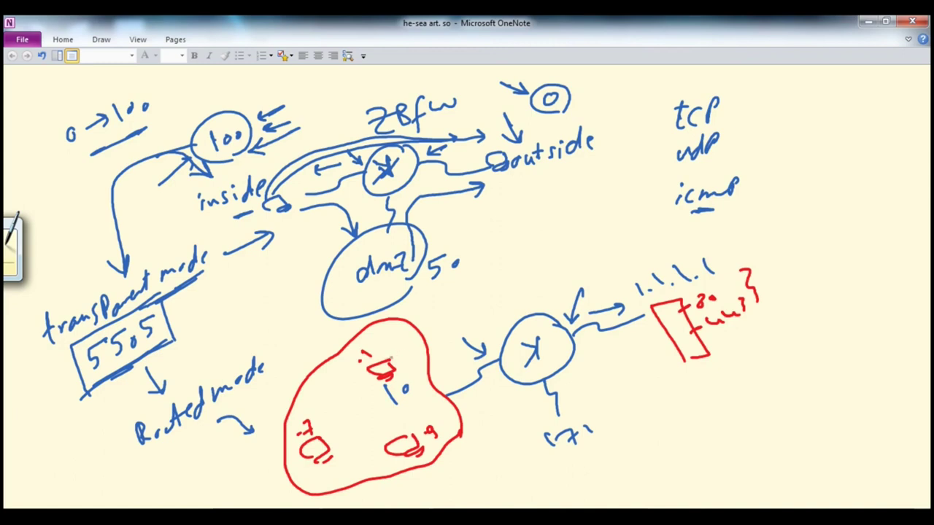
# Add red arrows pointing at the top host, the 80 label, the server label and the 7 host
pyautogui.moveTo(416, 315)
pyautogui.mouseDown()
pyautogui.moveTo(388, 346)
pyautogui.moveTo(401, 343)
pyautogui.mouseUp()
pyautogui.moveTo(738, 270)
pyautogui.mouseDown()
pyautogui.moveTo(716, 285)
pyautogui.moveTo(725, 290)
pyautogui.mouseUp()
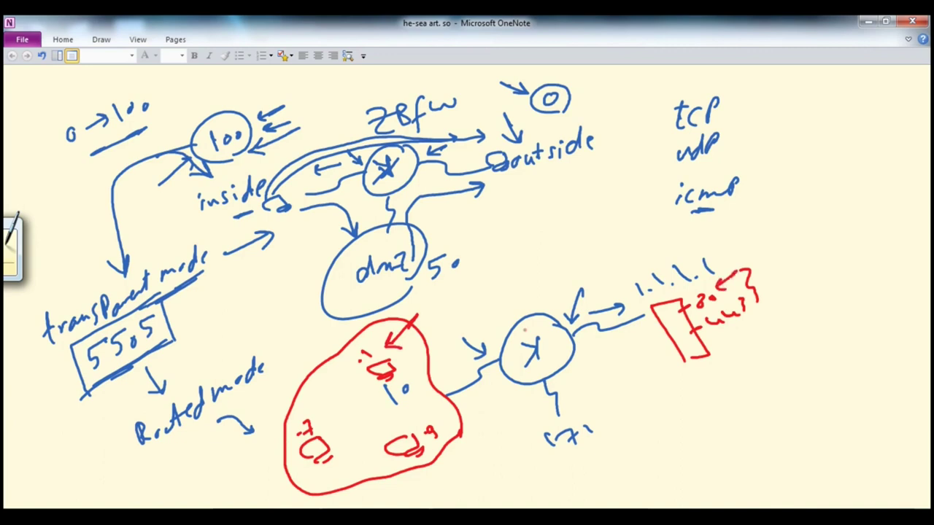
pyautogui.moveTo(447, 326); pyautogui.dragTo(402, 362)
pyautogui.moveTo(401, 351)
pyautogui.mouseDown()
pyautogui.moveTo(403, 363)
pyautogui.moveTo(419, 362)
pyautogui.mouseUp()
pyautogui.moveTo(773, 308); pyautogui.dragTo(789, 307)
pyautogui.moveTo(765, 309)
pyautogui.mouseDown()
pyautogui.moveTo(750, 310)
pyautogui.moveTo(761, 315)
pyautogui.mouseUp()
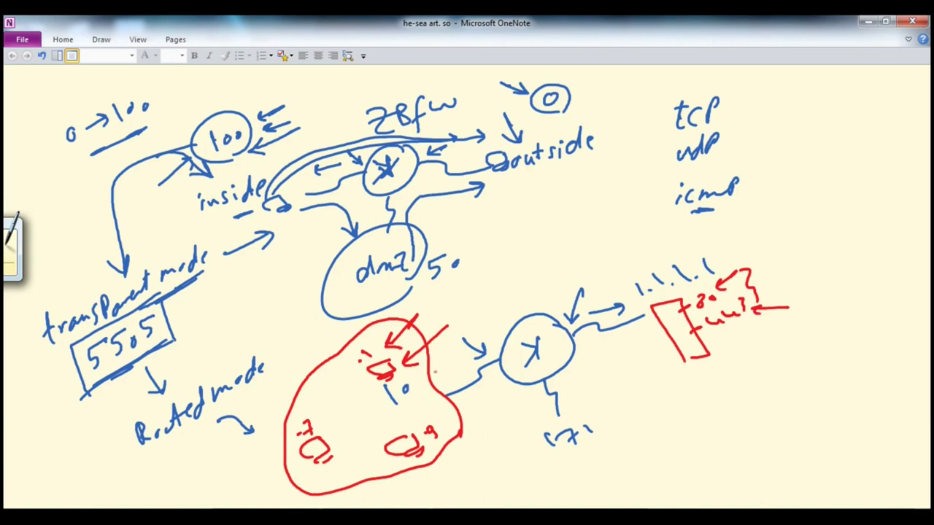
pyautogui.moveTo(340, 392); pyautogui.dragTo(320, 424)
pyautogui.moveTo(316, 413)
pyautogui.mouseDown()
pyautogui.moveTo(318, 429)
pyautogui.moveTo(331, 426)
pyautogui.mouseUp()
# Label the botnet cloud as an object group and write a boxed, underlined users beside dmz 50
pyautogui.moveTo(271, 332)
pyautogui.mouseDown()
pyautogui.moveTo(338, 372)
pyautogui.moveTo(318, 368)
pyautogui.mouseUp()
pyautogui.moveTo(207, 322)
pyautogui.mouseDown()
pyautogui.moveTo(201, 332)
pyautogui.moveTo(232, 325)
pyautogui.moveTo(256, 299)
pyautogui.moveTo(255, 313)
pyautogui.mouseUp()
pyautogui.moveTo(253, 299)
pyautogui.mouseDown()
pyautogui.moveTo(296, 273)
pyautogui.moveTo(289, 294)
pyautogui.moveTo(296, 290)
pyautogui.moveTo(306, 270)
pyautogui.moveTo(324, 269)
pyautogui.moveTo(334, 242)
pyautogui.moveTo(289, 288)
pyautogui.mouseUp()
pyautogui.moveTo(478, 220)
pyautogui.mouseDown()
pyautogui.moveTo(501, 208)
pyautogui.moveTo(507, 229)
pyautogui.moveTo(547, 196)
pyautogui.moveTo(543, 224)
pyautogui.mouseUp()
pyautogui.moveTo(567, 166)
pyautogui.mouseDown()
pyautogui.moveTo(578, 206)
pyautogui.moveTo(443, 219)
pyautogui.mouseUp()
pyautogui.moveTo(443, 218)
pyautogui.mouseDown()
pyautogui.moveTo(476, 259)
pyautogui.moveTo(503, 245)
pyautogui.mouseUp()
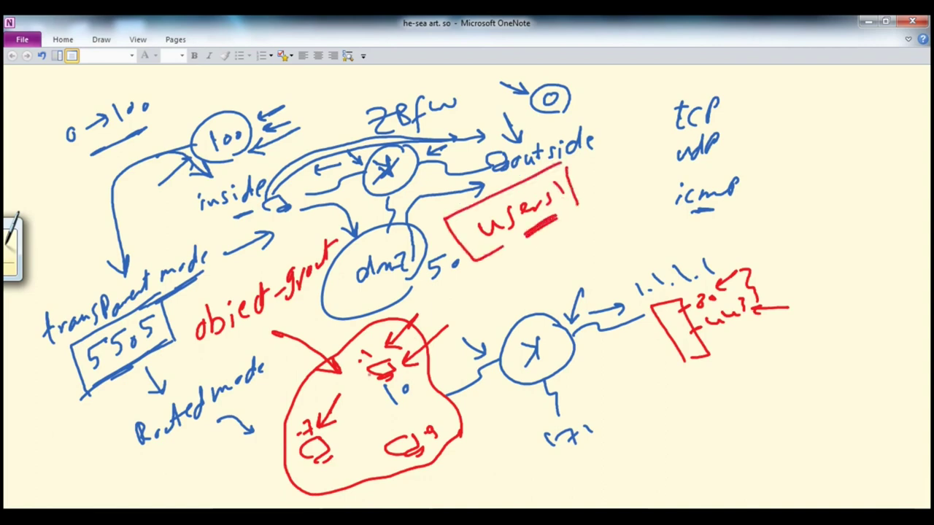
# Arrow into the red box, write object-group beside icmp, and add an underlined Port label
pyautogui.moveTo(796, 248)
pyautogui.mouseDown()
pyautogui.moveTo(763, 277)
pyautogui.moveTo(779, 278)
pyautogui.mouseUp()
pyautogui.moveTo(754, 207)
pyautogui.mouseDown()
pyautogui.moveTo(781, 211)
pyautogui.moveTo(808, 191)
pyautogui.mouseUp()
pyautogui.moveTo(817, 172)
pyautogui.mouseDown()
pyautogui.moveTo(813, 205)
pyautogui.moveTo(823, 180)
pyautogui.mouseUp()
pyautogui.moveTo(828, 187)
pyautogui.mouseDown()
pyautogui.moveTo(874, 176)
pyautogui.moveTo(884, 186)
pyautogui.moveTo(899, 156)
pyautogui.mouseUp()
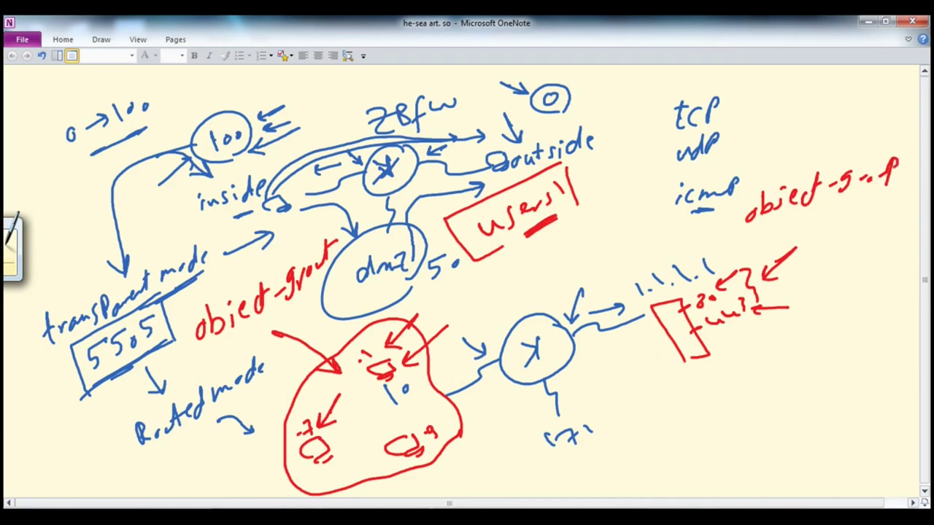
pyautogui.moveTo(800, 264)
pyautogui.mouseDown()
pyautogui.moveTo(799, 287)
pyautogui.moveTo(802, 273)
pyautogui.mouseUp()
pyautogui.moveTo(812, 269)
pyautogui.mouseDown()
pyautogui.moveTo(814, 277)
pyautogui.moveTo(825, 269)
pyautogui.mouseUp()
pyautogui.moveTo(843, 241)
pyautogui.mouseDown()
pyautogui.moveTo(840, 264)
pyautogui.moveTo(839, 252)
pyautogui.moveTo(858, 264)
pyautogui.mouseUp()
pyautogui.moveTo(872, 242); pyautogui.dragTo(870, 261)
pyautogui.moveTo(831, 286); pyautogui.dragTo(857, 278)
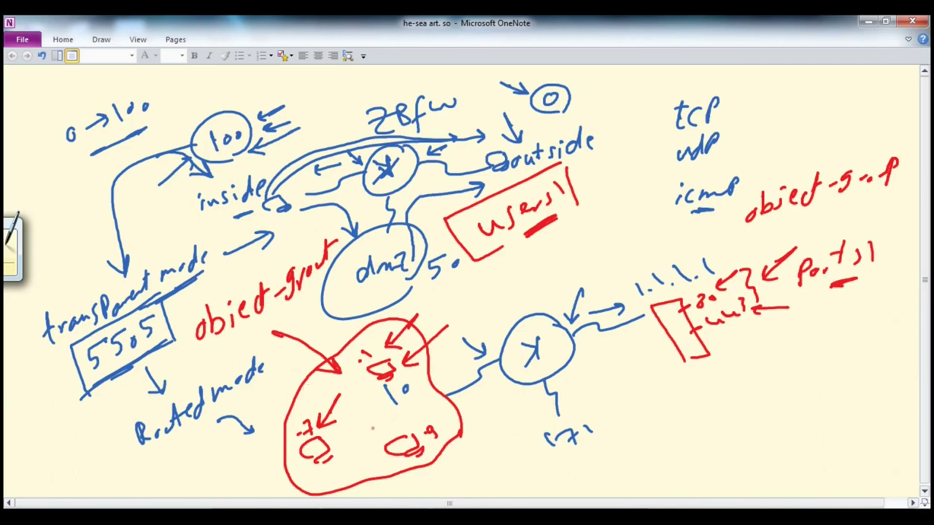
# Write network at left, service above object-group, and link dmz to users and object-group to Port
pyautogui.moveTo(256, 322)
pyautogui.mouseDown()
pyautogui.moveTo(271, 321)
pyautogui.moveTo(217, 256)
pyautogui.moveTo(132, 249)
pyautogui.mouseUp()
pyautogui.moveTo(70, 242)
pyautogui.mouseDown()
pyautogui.moveTo(71, 252)
pyautogui.moveTo(105, 223)
pyautogui.moveTo(128, 226)
pyautogui.moveTo(154, 193)
pyautogui.moveTo(152, 218)
pyautogui.mouseUp()
pyautogui.moveTo(165, 198)
pyautogui.mouseDown()
pyautogui.moveTo(167, 210)
pyautogui.moveTo(129, 248)
pyautogui.mouseUp()
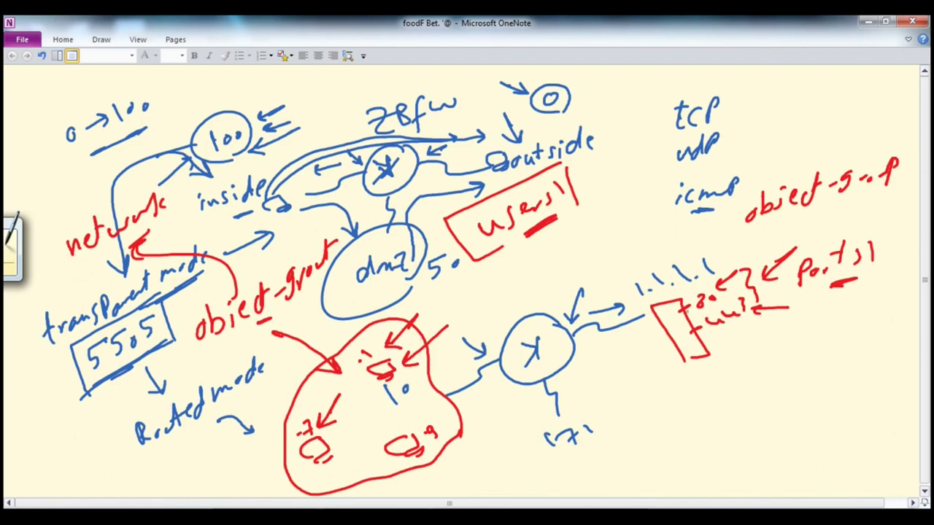
pyautogui.moveTo(814, 165)
pyautogui.mouseDown()
pyautogui.moveTo(811, 142)
pyautogui.moveTo(817, 150)
pyautogui.mouseUp()
pyautogui.moveTo(772, 118); pyautogui.dragTo(760, 137)
pyautogui.moveTo(776, 127)
pyautogui.mouseDown()
pyautogui.moveTo(825, 107)
pyautogui.moveTo(852, 120)
pyautogui.mouseUp()
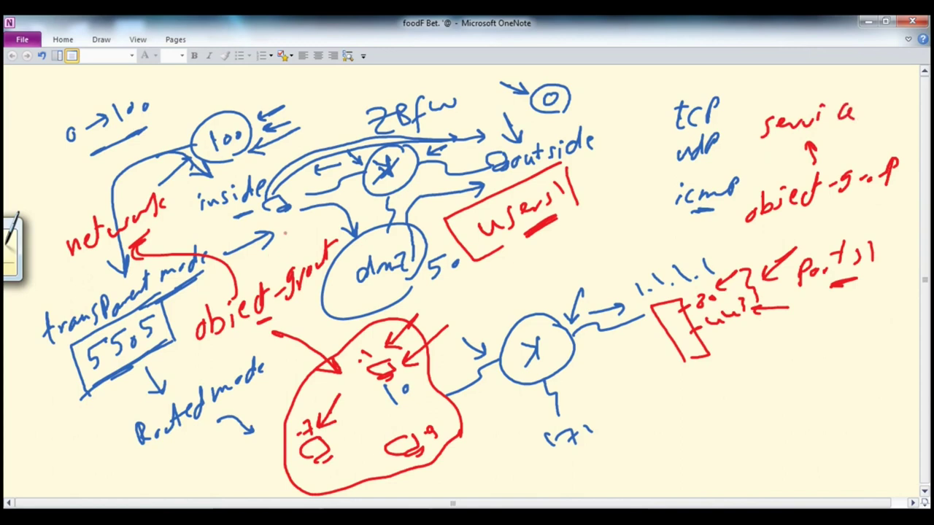
pyautogui.moveTo(403, 227)
pyautogui.mouseDown()
pyautogui.moveTo(484, 225)
pyautogui.moveTo(476, 235)
pyautogui.mouseUp()
pyautogui.moveTo(820, 212); pyautogui.dragTo(826, 238)
pyautogui.moveTo(825, 238); pyautogui.dragTo(834, 227)
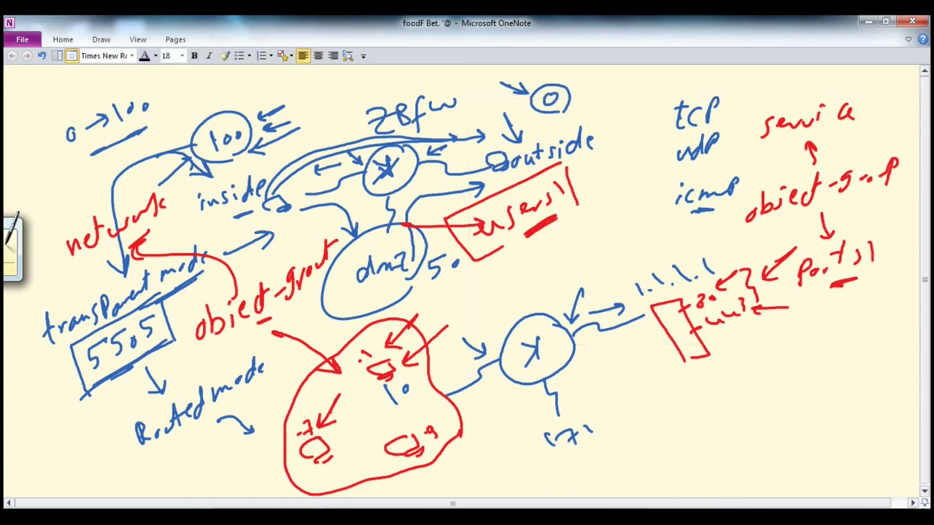
# Switch back to OneNote and add a new blank page to the section
pyautogui.hotkey('alt', 'Tab')
pyautogui.click(451, 373)
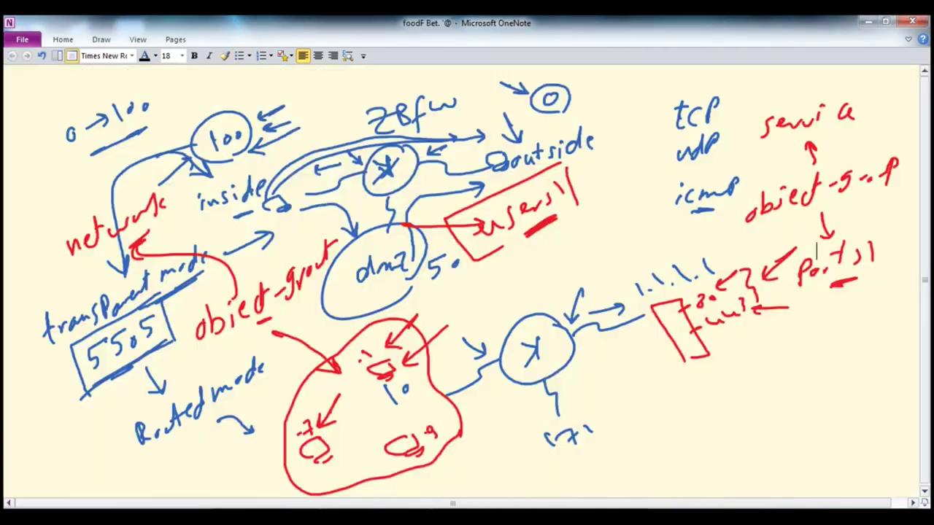
pyautogui.click(175, 39)
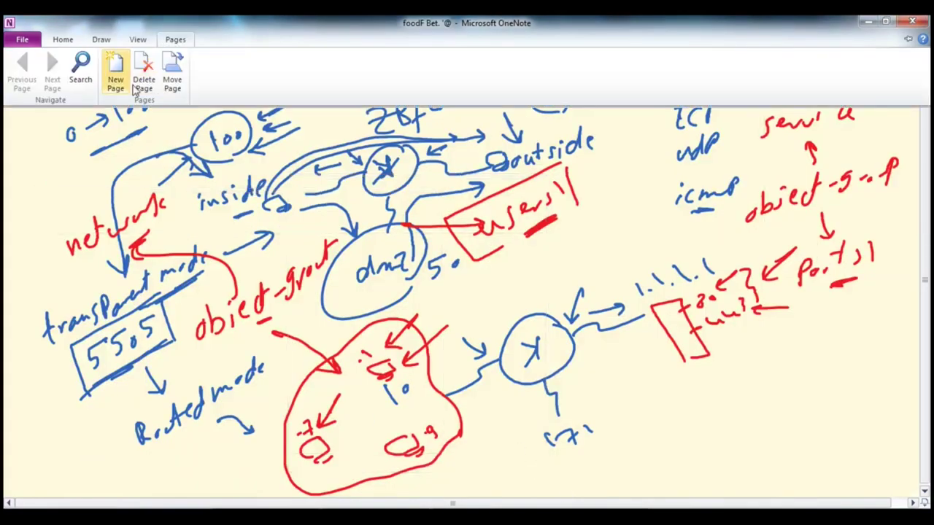
pyautogui.click(117, 82)
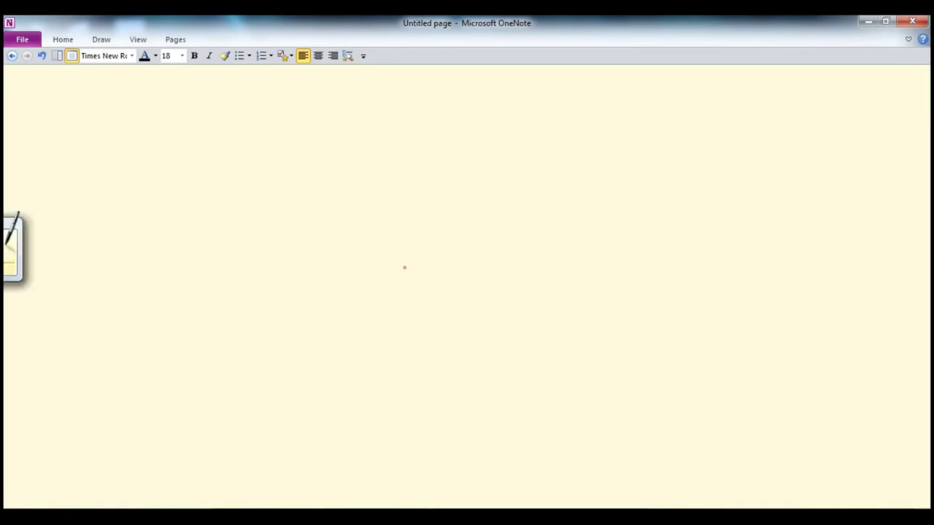
# Draw a red X circle with a wavy link to a cloud holding host H
pyautogui.moveTo(434, 208)
pyautogui.mouseDown()
pyautogui.moveTo(375, 210)
pyautogui.moveTo(438, 212)
pyautogui.moveTo(415, 240)
pyautogui.mouseUp()
pyautogui.moveTo(414, 221)
pyautogui.mouseDown()
pyautogui.moveTo(400, 239)
pyautogui.moveTo(513, 241)
pyautogui.mouseUp()
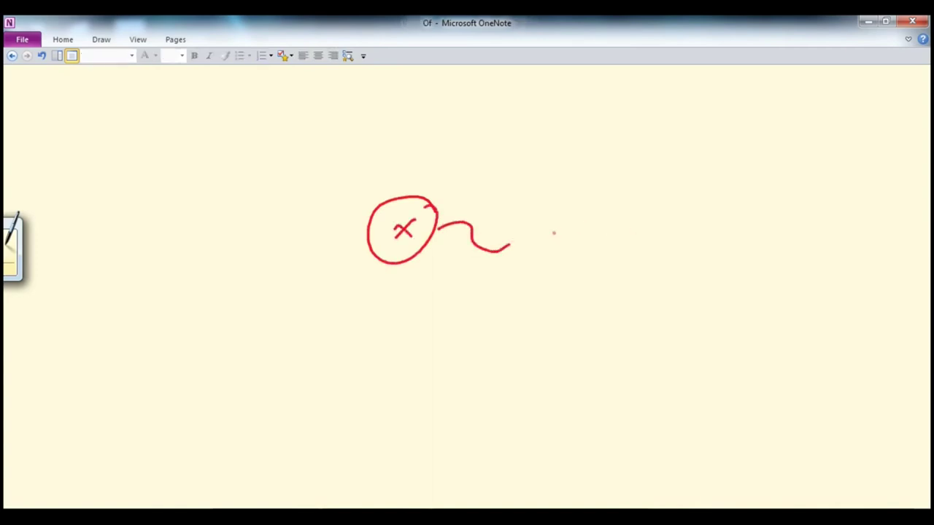
pyautogui.moveTo(560, 219)
pyautogui.mouseDown()
pyautogui.moveTo(536, 226)
pyautogui.moveTo(552, 257)
pyautogui.mouseUp()
pyautogui.moveTo(539, 204); pyautogui.dragTo(550, 216)
pyautogui.moveTo(540, 209); pyautogui.dragTo(550, 208)
pyautogui.moveTo(506, 252)
pyautogui.mouseDown()
pyautogui.moveTo(473, 203)
pyautogui.moveTo(509, 176)
pyautogui.moveTo(603, 171)
pyautogui.moveTo(646, 202)
pyautogui.moveTo(663, 286)
pyautogui.moveTo(569, 322)
pyautogui.moveTo(509, 253)
pyautogui.mouseUp()
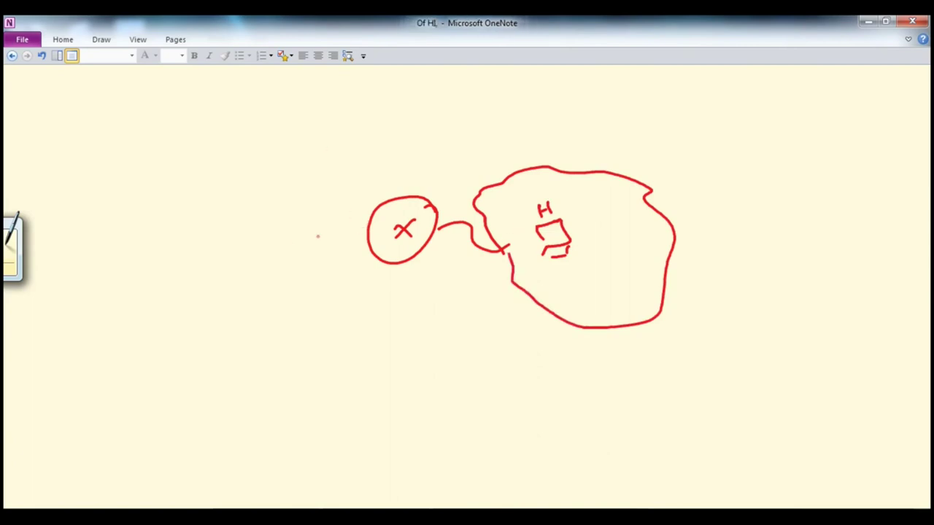
# Sketch a small computer with an arrow left of the circle
pyautogui.moveTo(276, 189)
pyautogui.mouseDown()
pyautogui.moveTo(286, 191)
pyautogui.moveTo(264, 207)
pyautogui.moveTo(287, 207)
pyautogui.mouseUp()
pyautogui.moveTo(264, 207); pyautogui.dragTo(287, 210)
pyautogui.click(258, 179)
pyautogui.moveTo(257, 178); pyautogui.dragTo(272, 203)
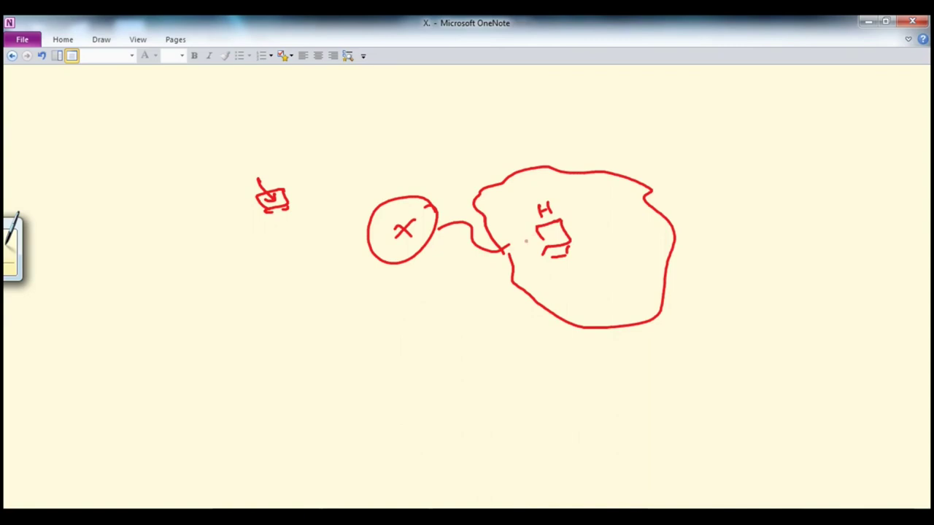
# Handwrite an underlined DDoS label at the page's top left
pyautogui.moveTo(169, 129)
pyautogui.mouseDown()
pyautogui.moveTo(153, 143)
pyautogui.moveTo(170, 133)
pyautogui.mouseUp()
pyautogui.moveTo(191, 124)
pyautogui.mouseDown()
pyautogui.moveTo(180, 133)
pyautogui.moveTo(200, 130)
pyautogui.mouseUp()
pyautogui.moveTo(183, 144); pyautogui.dragTo(197, 141)
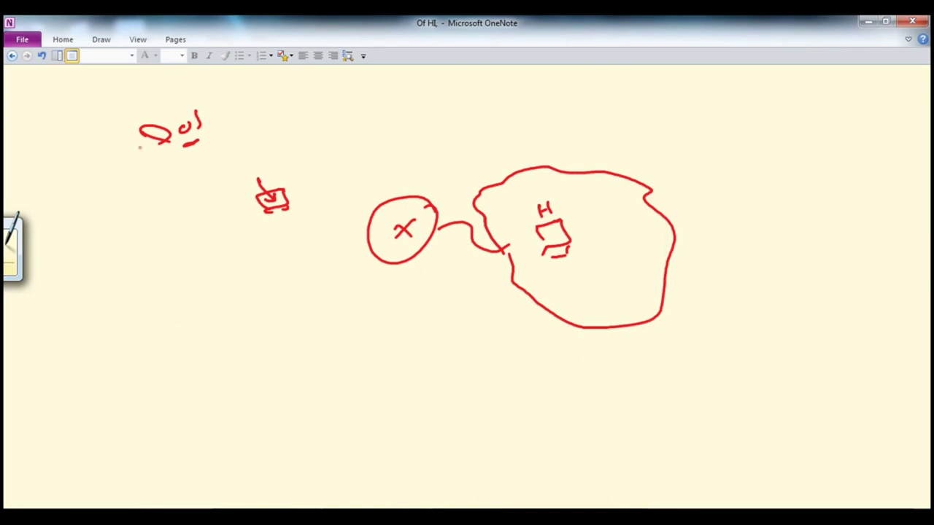
pyautogui.moveTo(111, 144)
pyautogui.mouseDown()
pyautogui.moveTo(117, 159)
pyautogui.moveTo(135, 156)
pyautogui.mouseUp()
pyautogui.moveTo(132, 173)
pyautogui.mouseDown()
pyautogui.moveTo(196, 143)
pyautogui.moveTo(169, 152)
pyautogui.mouseUp()
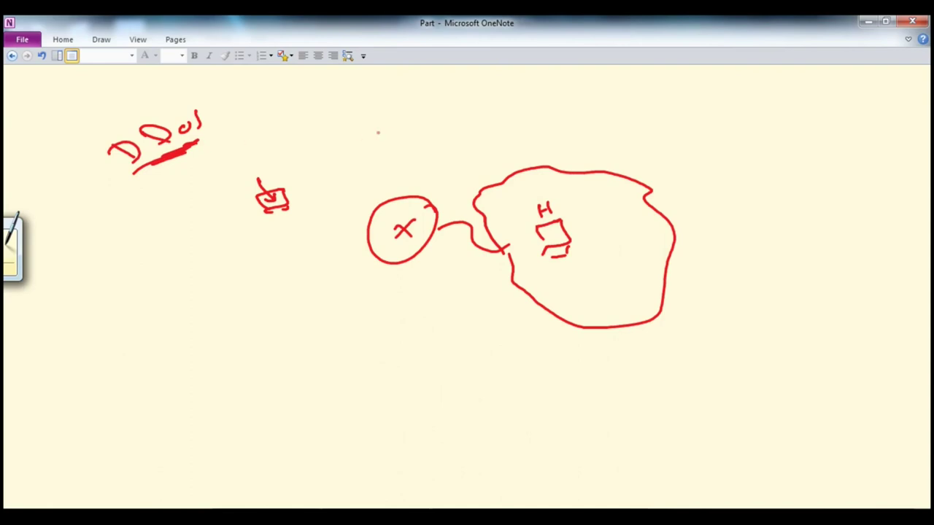
# Draw a PC near the top linked to a server rectangle
pyautogui.moveTo(427, 116)
pyautogui.mouseDown()
pyautogui.moveTo(396, 132)
pyautogui.moveTo(433, 136)
pyautogui.moveTo(416, 144)
pyautogui.moveTo(449, 124)
pyautogui.moveTo(642, 106)
pyautogui.moveTo(631, 92)
pyautogui.moveTo(650, 156)
pyautogui.mouseUp()
pyautogui.moveTo(666, 92)
pyautogui.mouseDown()
pyautogui.moveTo(677, 155)
pyautogui.moveTo(651, 156)
pyautogui.mouseUp()
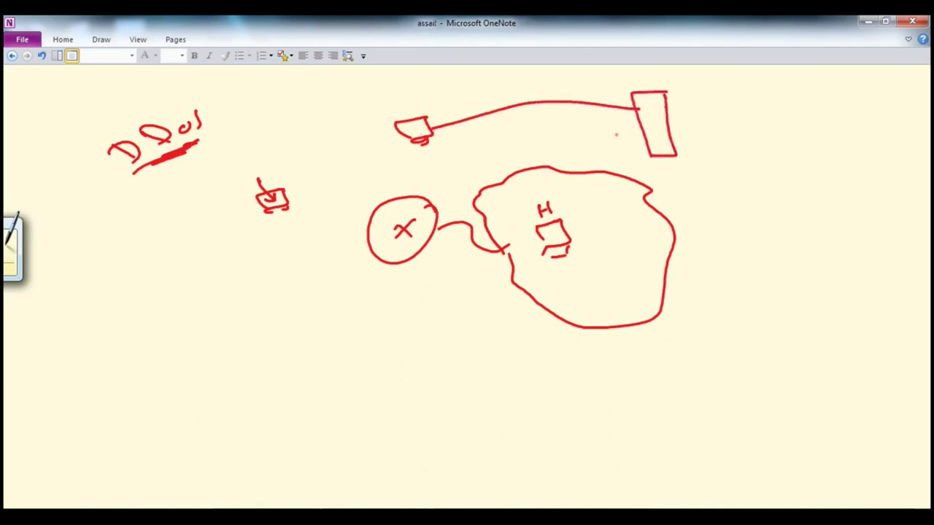
pyautogui.moveTo(634, 104); pyautogui.dragTo(644, 107)
# Write a circled DoS label beside DDoS, with arrows to the computer and the DDoS label
pyautogui.moveTo(267, 110)
pyautogui.mouseDown()
pyautogui.moveTo(291, 122)
pyautogui.moveTo(283, 132)
pyautogui.mouseUp()
pyautogui.moveTo(299, 108); pyautogui.dragTo(315, 127)
pyautogui.moveTo(327, 101); pyautogui.dragTo(362, 116)
pyautogui.moveTo(363, 117); pyautogui.dragTo(352, 120)
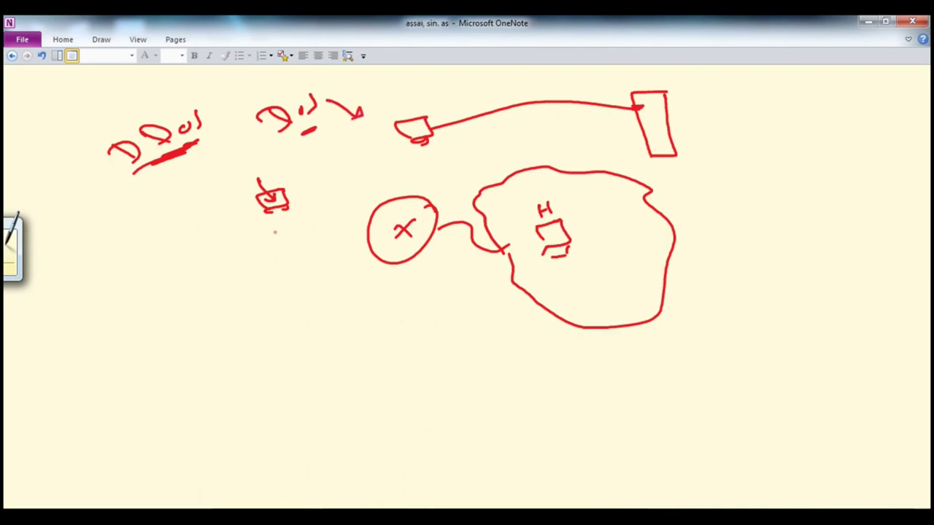
pyautogui.moveTo(58, 138); pyautogui.dragTo(109, 126)
pyautogui.moveTo(100, 122); pyautogui.dragTo(105, 134)
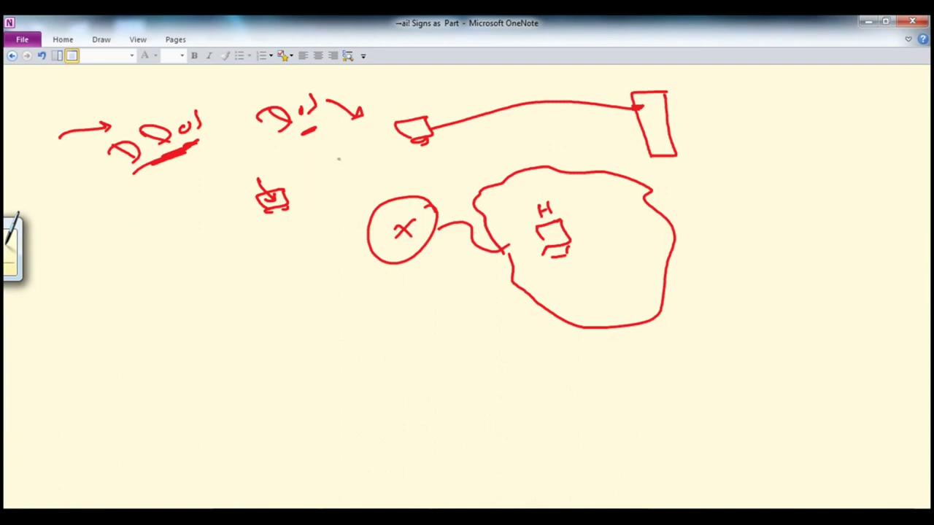
pyautogui.moveTo(295, 138)
pyautogui.mouseDown()
pyautogui.moveTo(337, 95)
pyautogui.moveTo(303, 137)
pyautogui.mouseUp()
pyautogui.moveTo(282, 198)
pyautogui.mouseDown()
pyautogui.moveTo(321, 177)
pyautogui.moveTo(285, 204)
pyautogui.mouseUp()
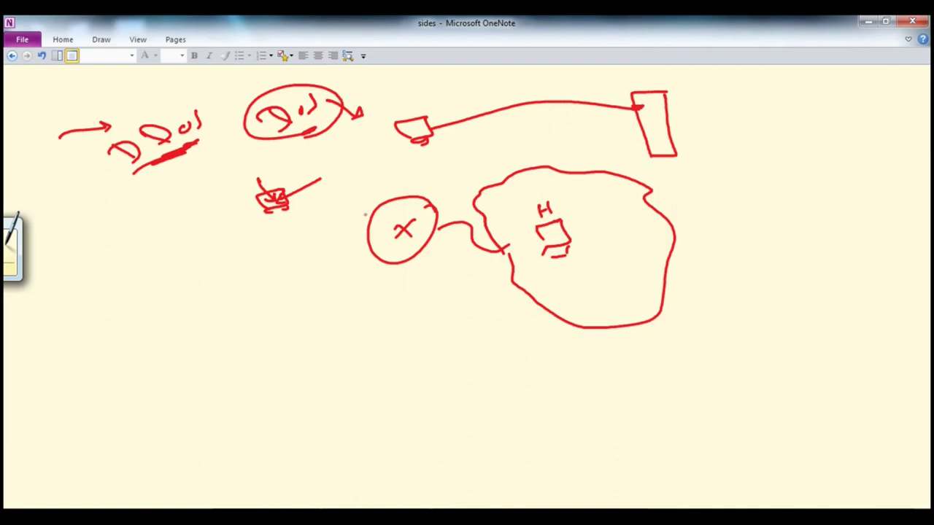
# Mark the X circle, arrow it to host H, and link another device to it
pyautogui.moveTo(385, 213)
pyautogui.mouseDown()
pyautogui.moveTo(412, 238)
pyautogui.moveTo(407, 200)
pyautogui.moveTo(525, 212)
pyautogui.mouseUp()
pyautogui.moveTo(517, 202); pyautogui.dragTo(527, 213)
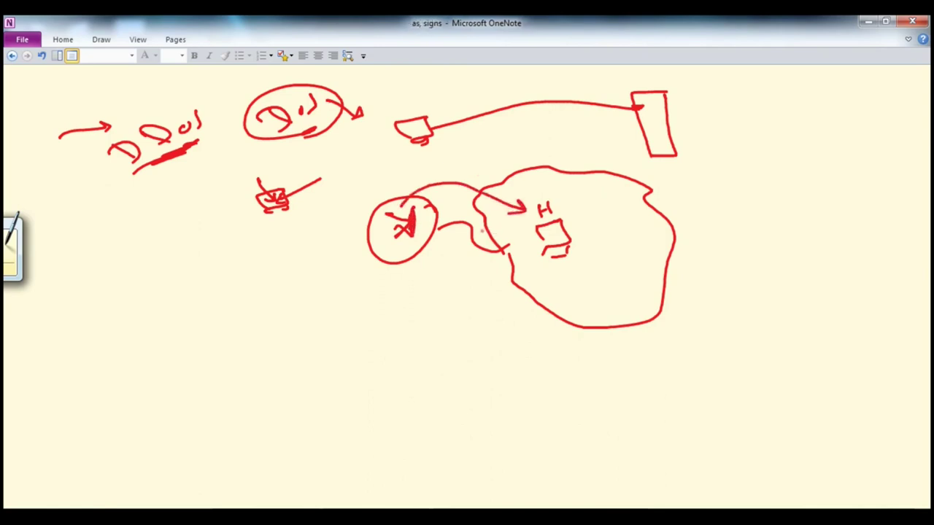
pyautogui.moveTo(213, 270)
pyautogui.mouseDown()
pyautogui.moveTo(191, 294)
pyautogui.moveTo(219, 286)
pyautogui.moveTo(222, 303)
pyautogui.moveTo(387, 243)
pyautogui.moveTo(526, 236)
pyautogui.moveTo(520, 245)
pyautogui.mouseUp()
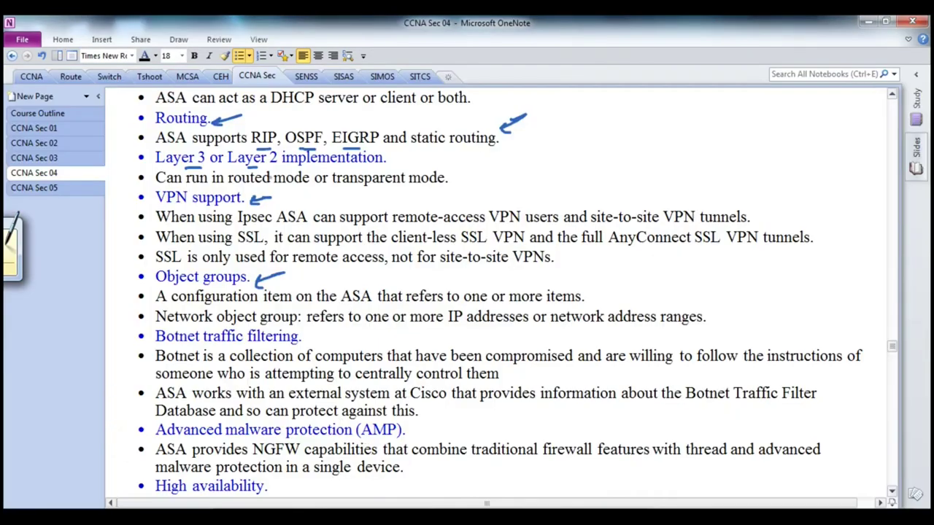
# Underline Botnet, willing, follow and instructions, and arrow compromised in the botnet definition
pyautogui.moveTo(176, 368); pyautogui.dragTo(187, 367)
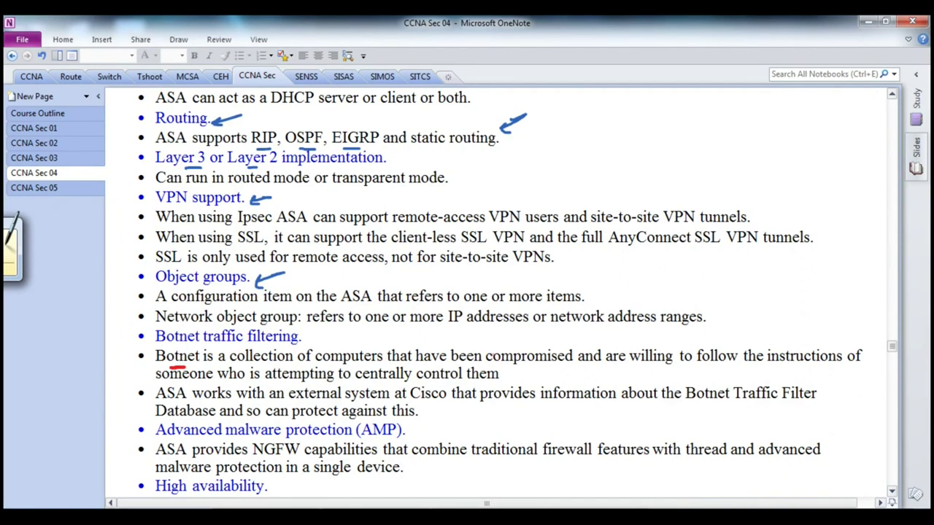
pyautogui.moveTo(486, 334); pyautogui.dragTo(503, 348)
pyautogui.moveTo(650, 368); pyautogui.dragTo(713, 369)
pyautogui.moveTo(781, 371); pyautogui.dragTo(807, 366)
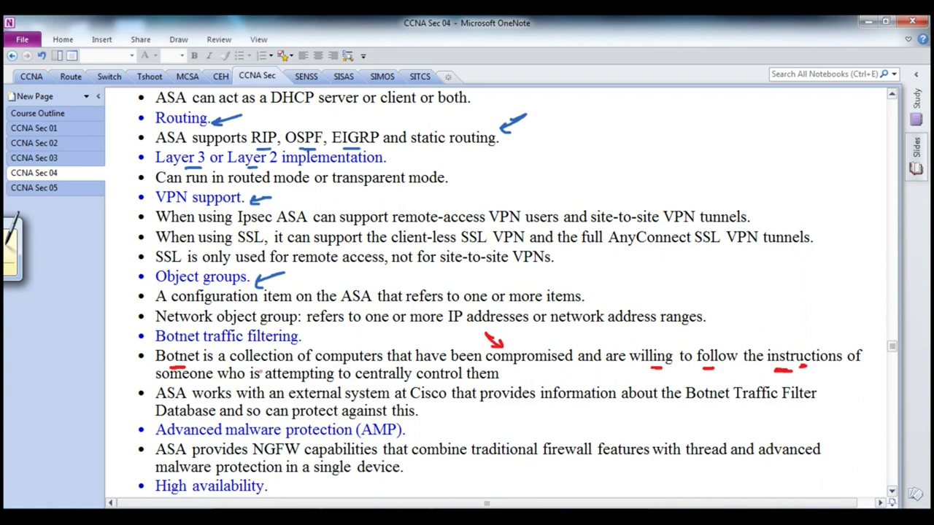
pyautogui.moveTo(515, 374)
pyautogui.mouseDown()
pyautogui.moveTo(527, 376)
pyautogui.moveTo(506, 376)
pyautogui.mouseUp()
# Arrow the Botnet Traffic Filter and AMP bullets in red and underline NGFW
pyautogui.moveTo(446, 412); pyautogui.dragTo(427, 415)
pyautogui.click(449, 410)
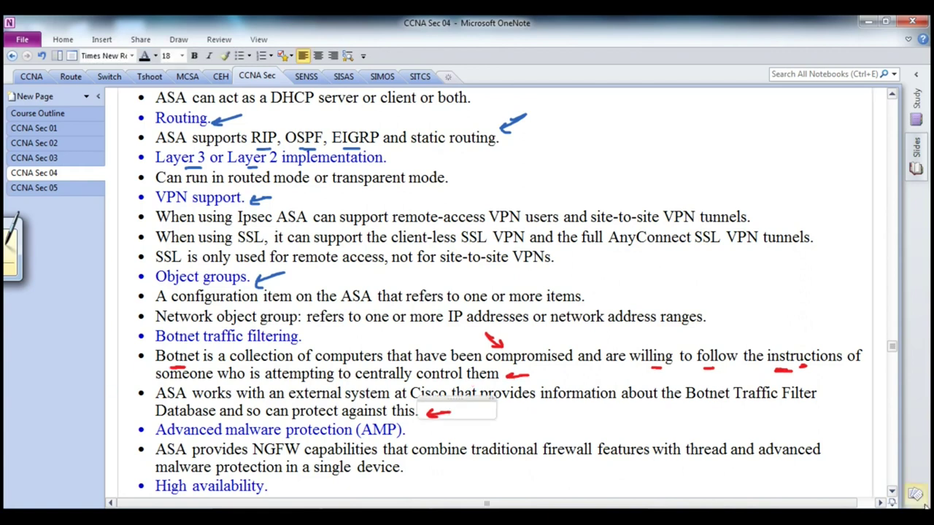
pyautogui.click(720, 452)
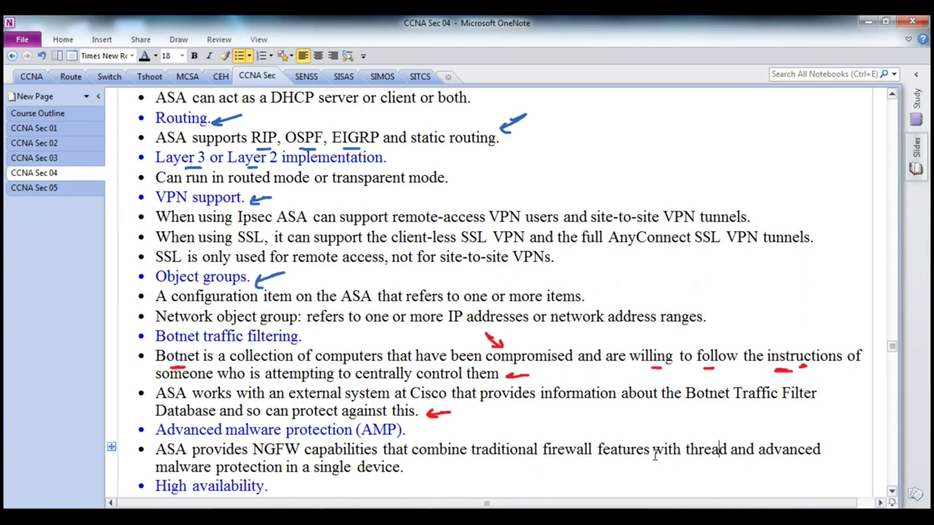
pyautogui.moveTo(12, 248)
pyautogui.moveTo(420, 431)
pyautogui.mouseDown()
pyautogui.moveTo(436, 426)
pyautogui.moveTo(407, 431)
pyautogui.moveTo(415, 423)
pyautogui.mouseUp()
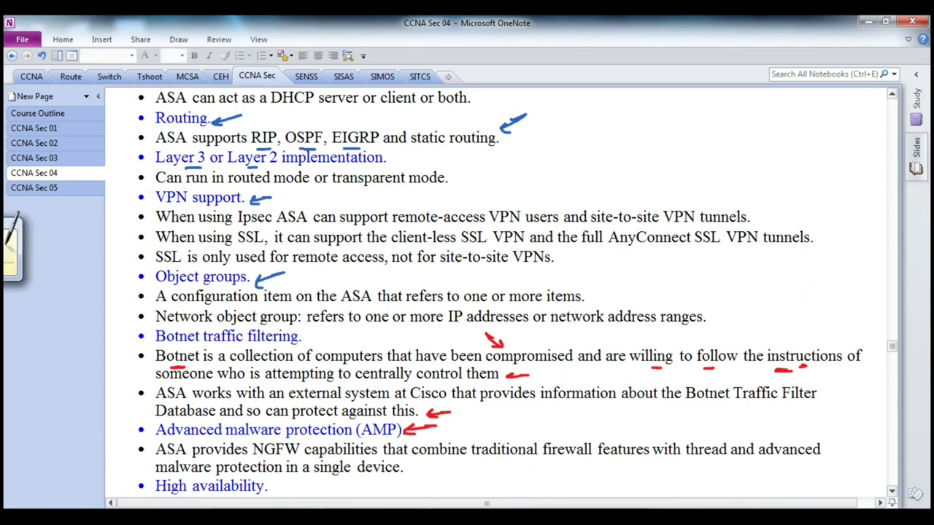
pyautogui.moveTo(258, 459); pyautogui.dragTo(276, 457)
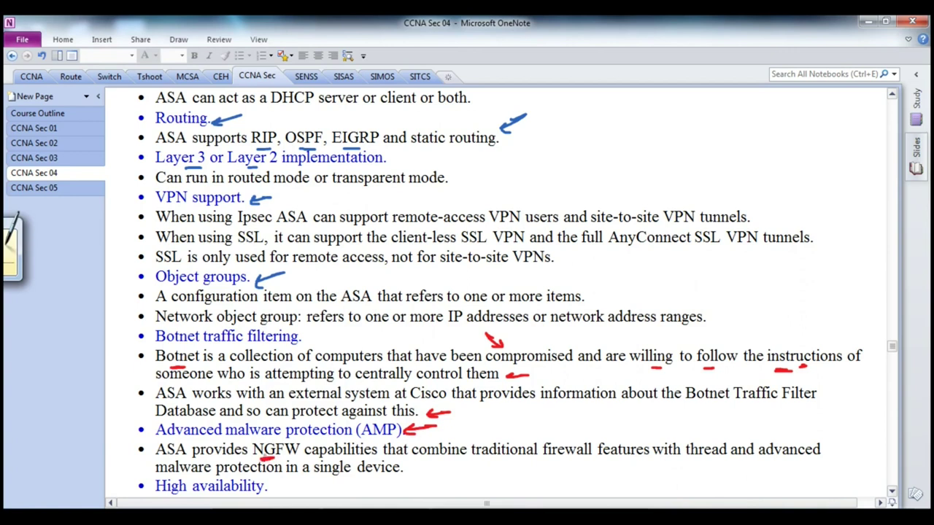
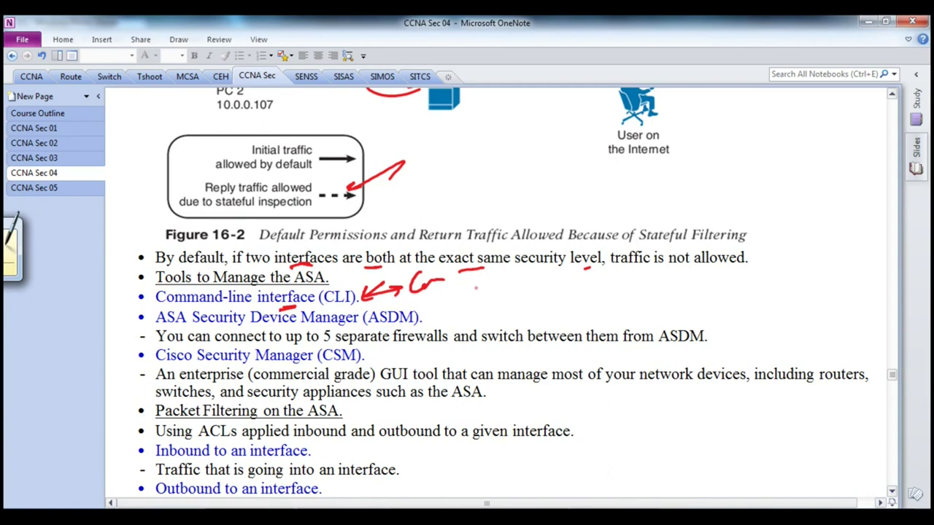
# Draw a red arrow at the ASDM entry and handwrite an 'http' note with arrows beside it
pyautogui.moveTo(423, 316); pyautogui.dragTo(453, 302)
pyautogui.moveTo(513, 287); pyautogui.dragTo(511, 301)
pyautogui.moveTo(525, 286); pyautogui.dragTo(524, 300)
pyautogui.moveTo(531, 277); pyautogui.dragTo(533, 300)
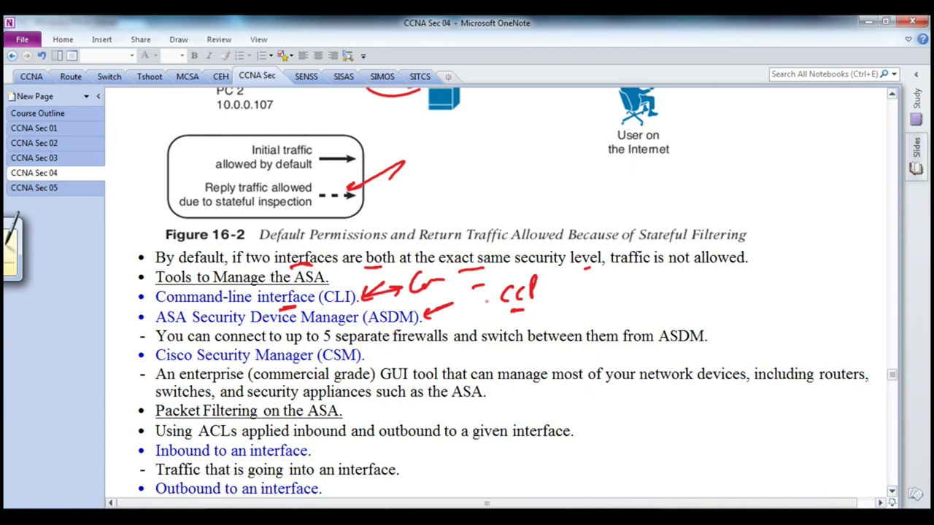
pyautogui.moveTo(590, 284)
pyautogui.mouseDown()
pyautogui.moveTo(602, 311)
pyautogui.moveTo(613, 306)
pyautogui.mouseUp()
pyautogui.moveTo(618, 281)
pyautogui.mouseDown()
pyautogui.moveTo(622, 307)
pyautogui.moveTo(631, 290)
pyautogui.mouseUp()
pyautogui.moveTo(627, 299); pyautogui.dragTo(632, 277)
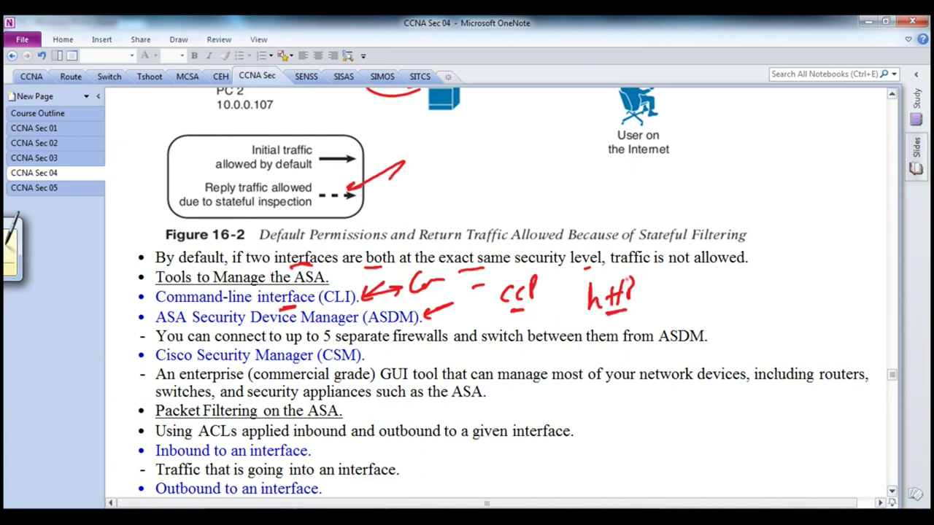
pyautogui.moveTo(662, 280); pyautogui.dragTo(649, 294)
pyautogui.moveTo(438, 291); pyautogui.dragTo(430, 305)
# Add red arrows at the (CSM) entry, after 'such as the ASA', and a second one at ASDM
pyautogui.moveTo(395, 351); pyautogui.dragTo(365, 356)
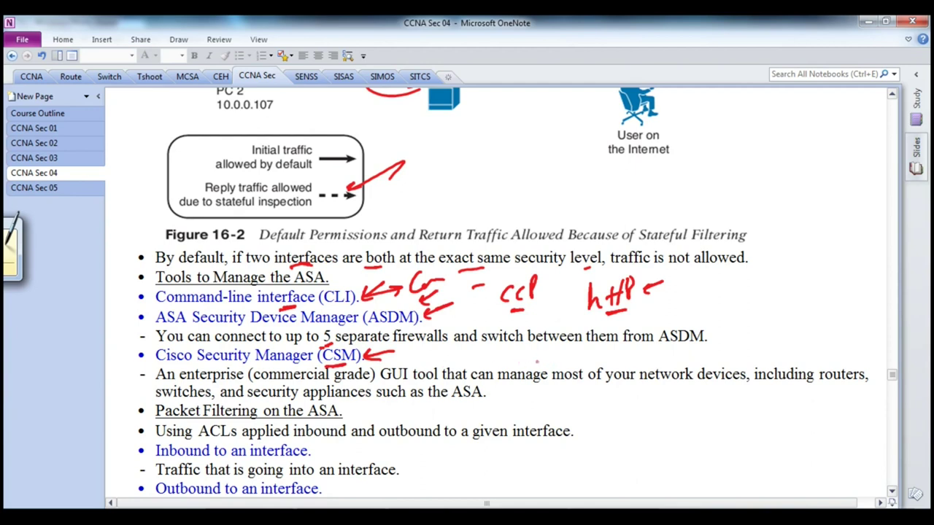
pyautogui.moveTo(515, 385); pyautogui.dragTo(492, 391)
pyautogui.moveTo(455, 315); pyautogui.dragTo(428, 321)
# Return to the typed text on the Packet Filtering line and switch to the GNS3 topology
pyautogui.click(426, 336)
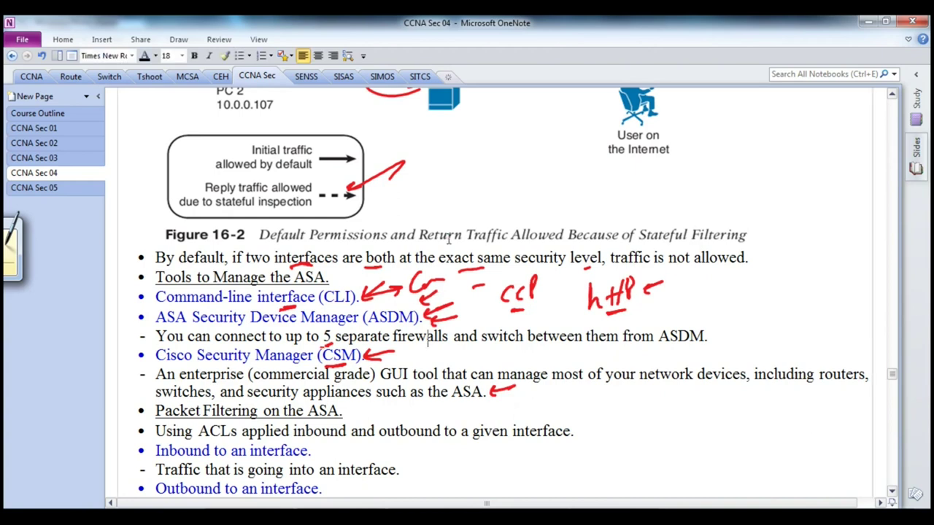
pyautogui.scroll(-1, 449, 237)
pyautogui.click(408, 362)
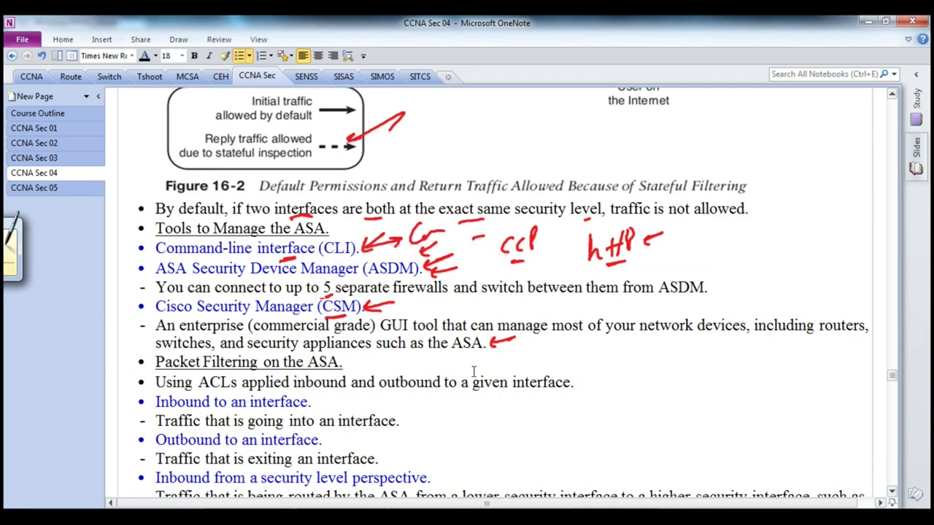
pyautogui.hotkey('alt', 'Tab')
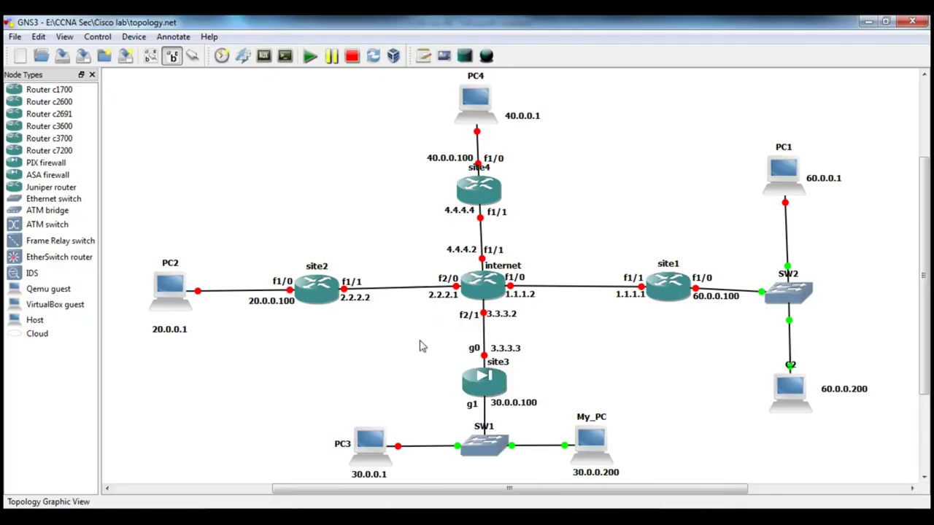
# Load the saved ASA image under Preferences Qemu > ASA and check its name and 1024 MiB RAM
pyautogui.click(38, 36)
pyautogui.click(74, 155)
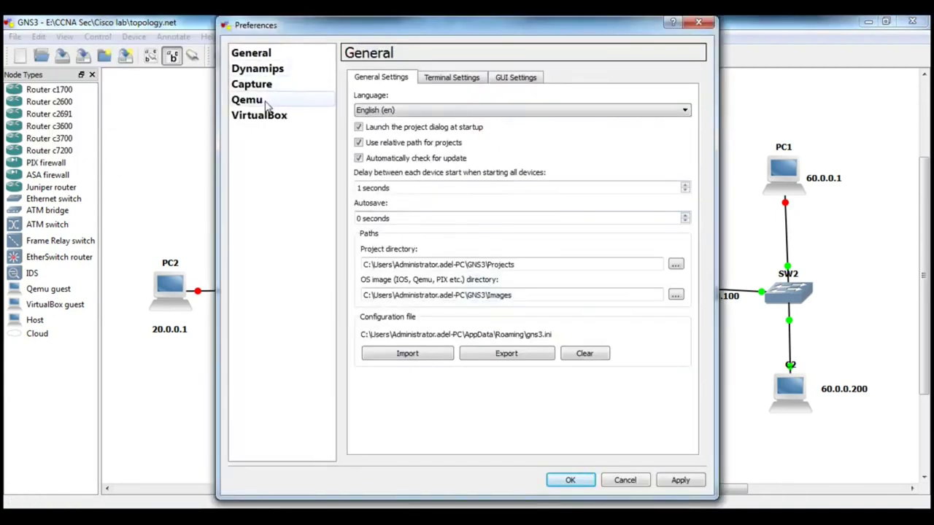
pyautogui.click(248, 100)
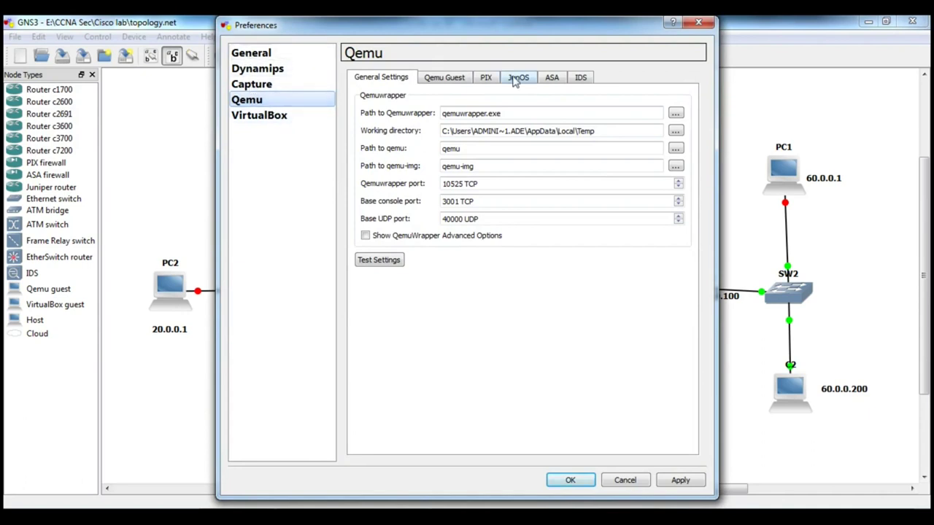
pyautogui.click(552, 82)
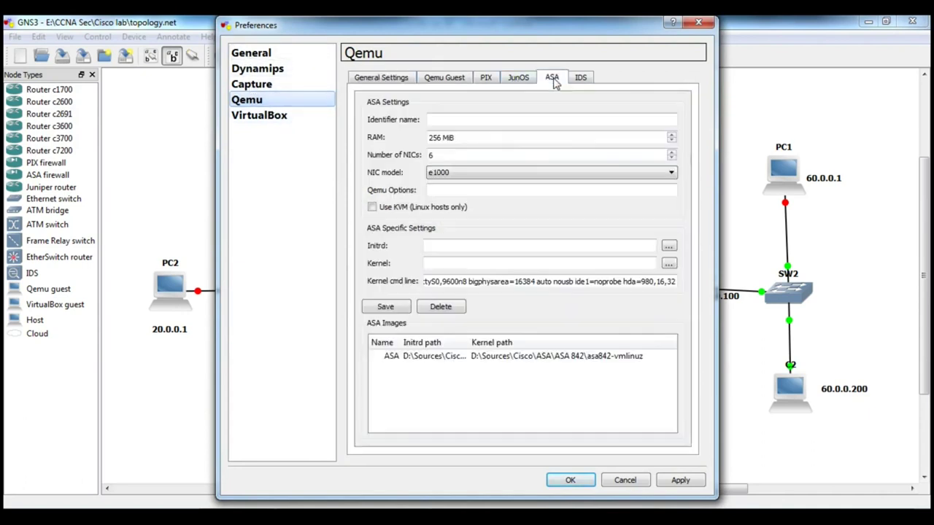
pyautogui.click(467, 356)
pyautogui.doubleClick(454, 120)
pyautogui.moveTo(458, 138); pyautogui.dragTo(430, 134)
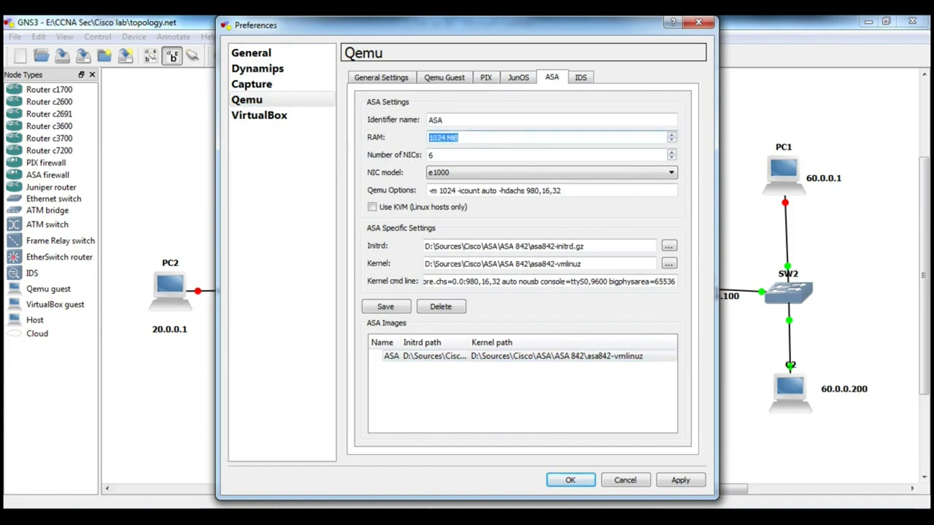
# Clear the windows away to show the bare desktop
pyautogui.click(824, 517)
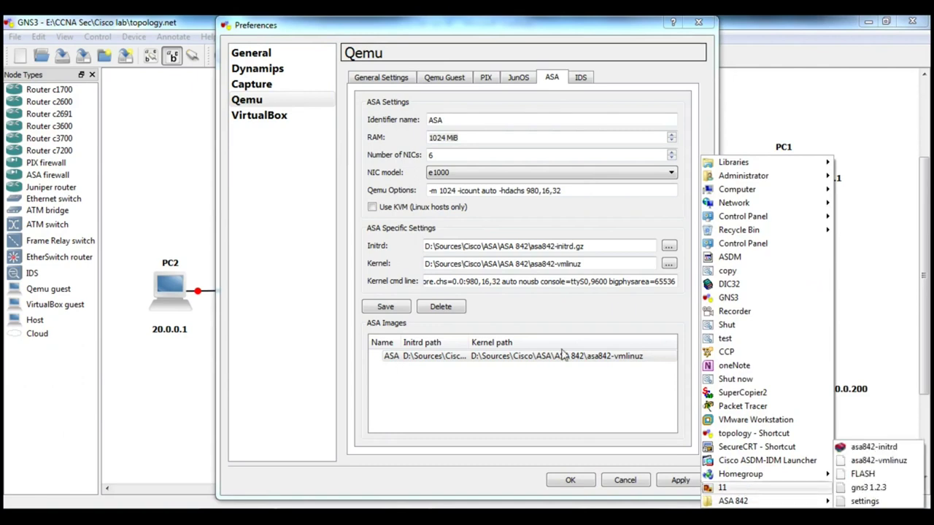
pyautogui.moveTo(726, 503)
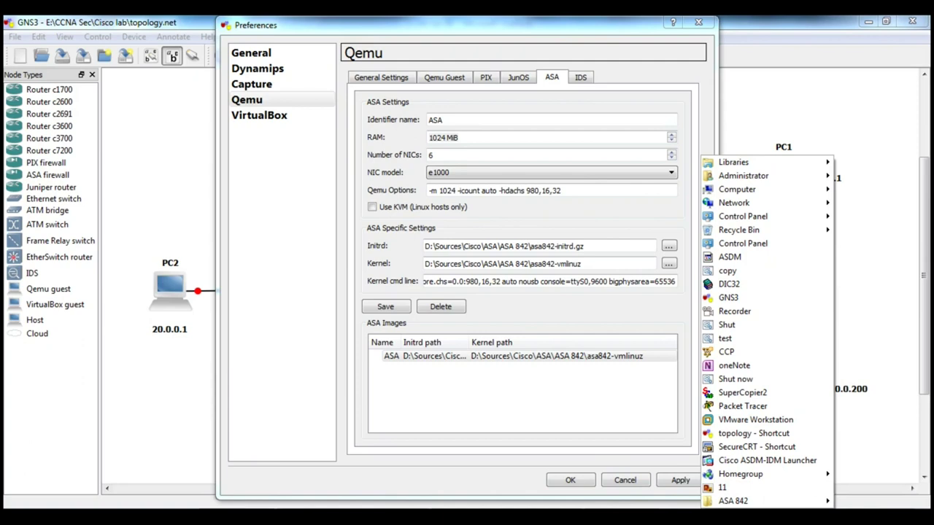
pyautogui.press('Escape')
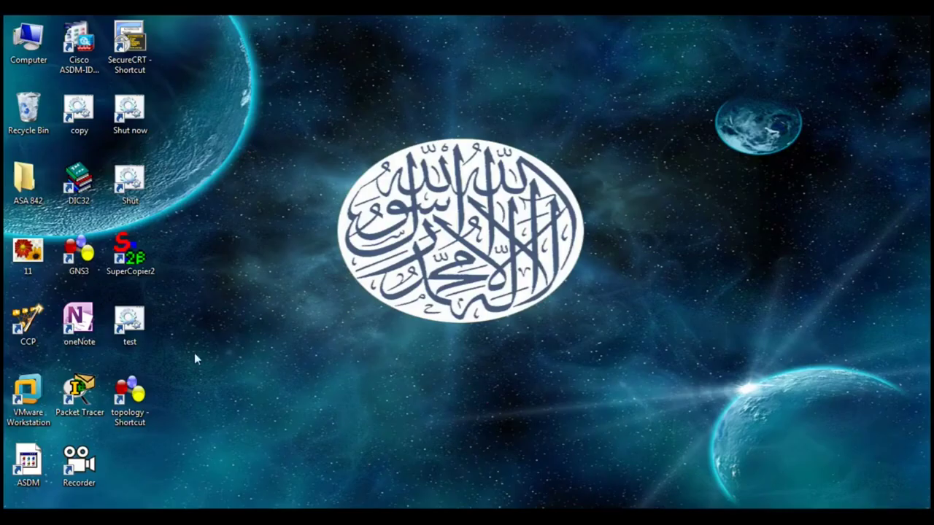
# Open the ASA 842 settings file in Notepad and review its 1024 RAM, 6 NICs and Qemu options values
pyautogui.doubleClick(26, 179)
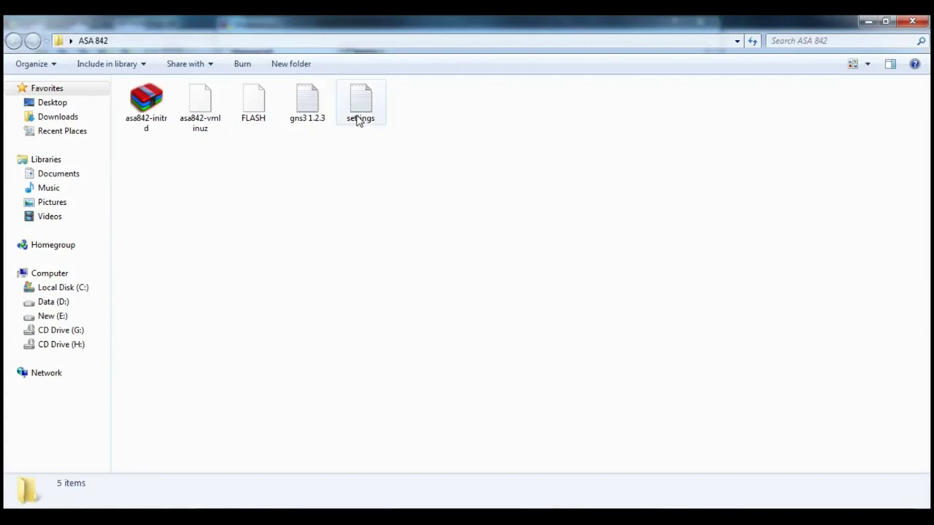
pyautogui.doubleClick(358, 121)
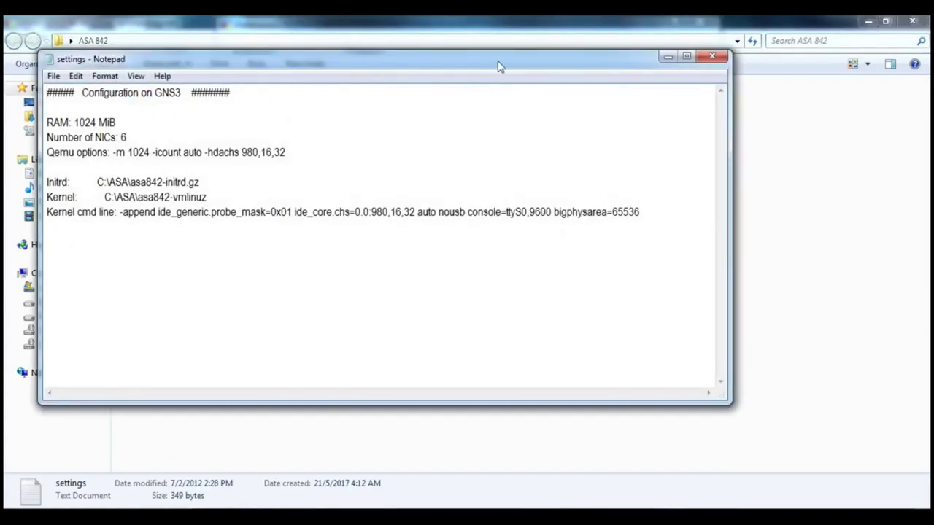
pyautogui.moveTo(497, 61); pyautogui.dragTo(681, 48)
pyautogui.doubleClick(270, 109)
pyautogui.doubleClick(307, 124)
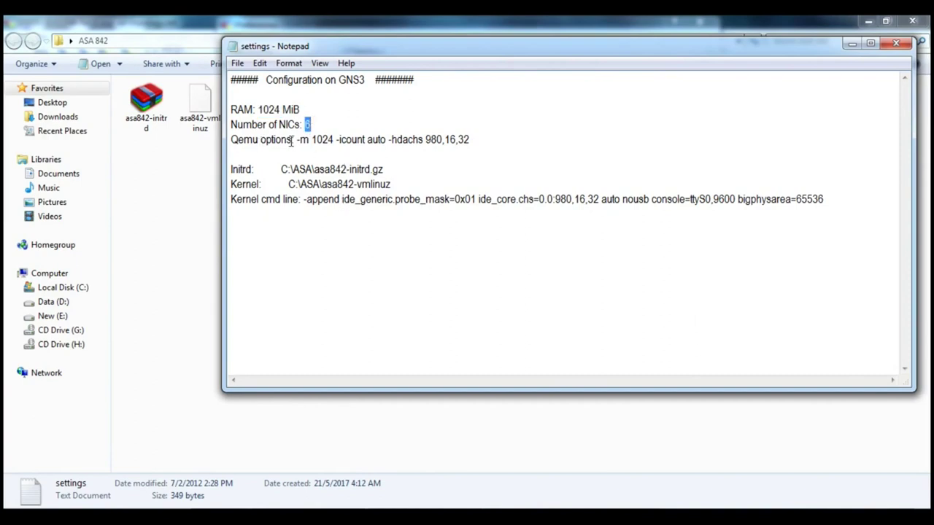
pyautogui.moveTo(295, 139); pyautogui.dragTo(467, 140)
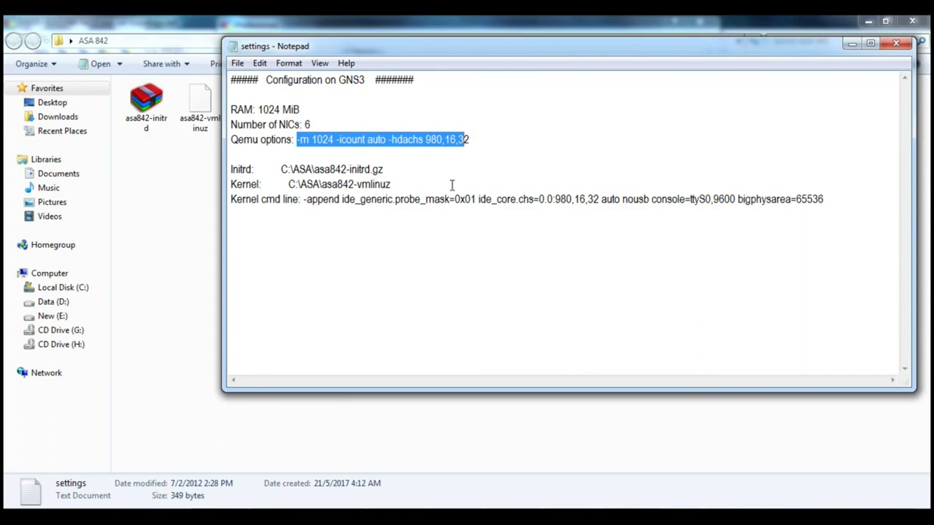
pyautogui.moveTo(452, 183); pyautogui.dragTo(461, 199)
# Compare the Qemu Options field in Preferences with the file, then check its Initrd and Kernel lines
pyautogui.hotkey('alt', 'Tab')
pyautogui.click(574, 191)
pyautogui.moveTo(574, 190); pyautogui.dragTo(428, 191)
pyautogui.hotkey('alt', 'Tab')
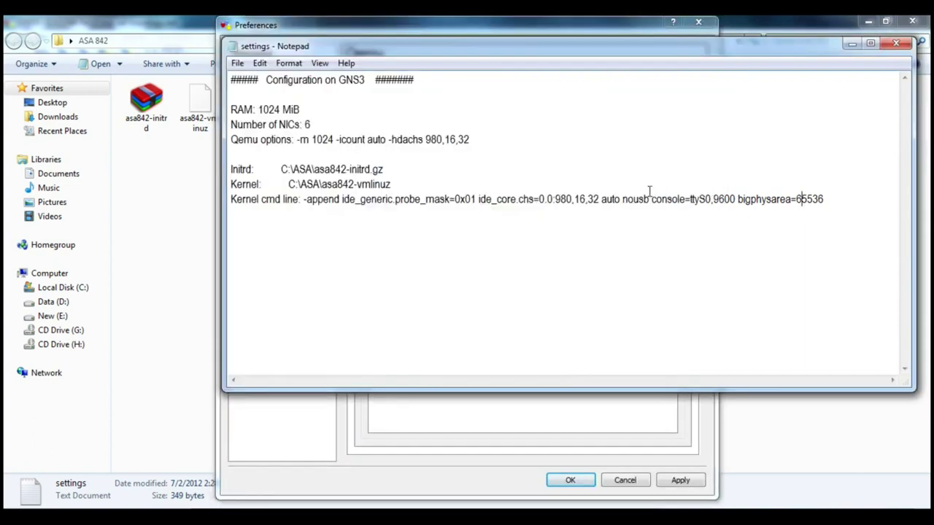
pyautogui.doubleClick(255, 169)
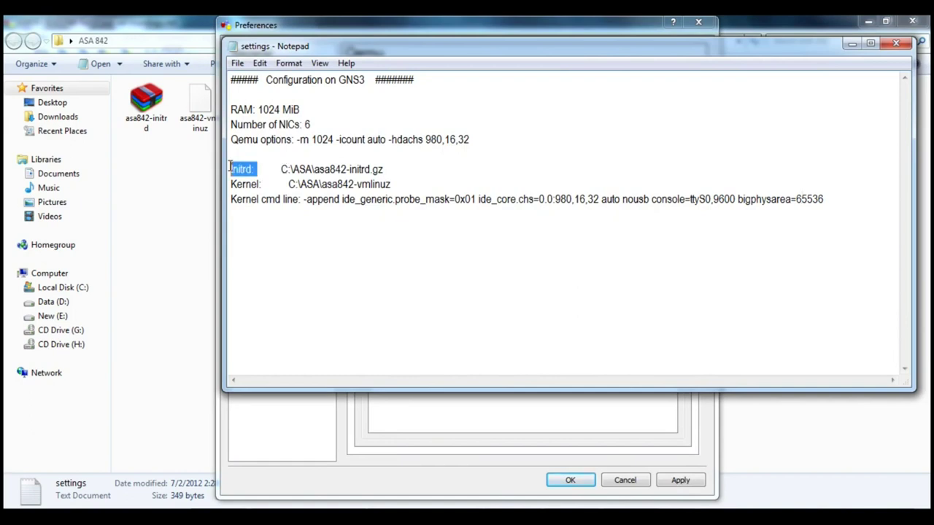
pyautogui.moveTo(263, 183); pyautogui.dragTo(229, 184)
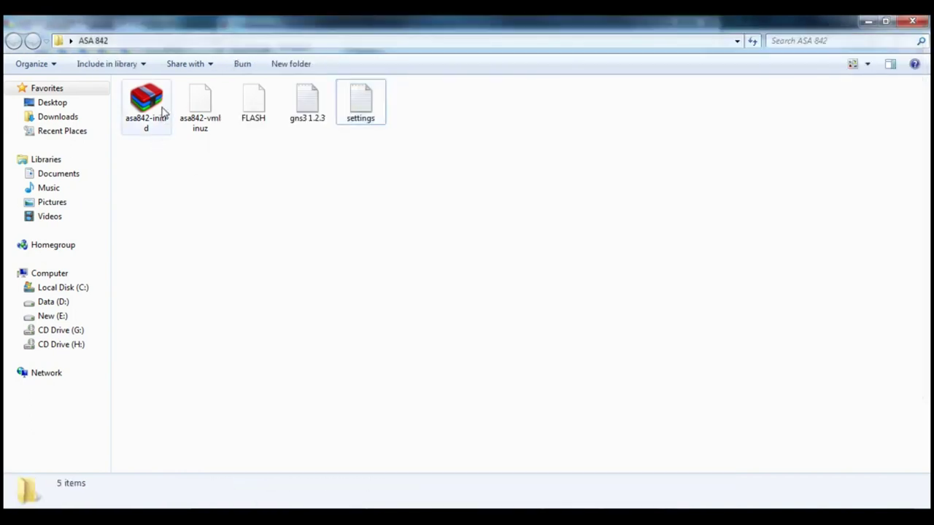
# Check the asa842-initrd and asa842-vmlinuz files against the settings
pyautogui.click(146, 123)
pyautogui.click(208, 115)
pyautogui.click(156, 120)
pyautogui.click(201, 121)
pyautogui.click(150, 121)
pyautogui.click(310, 327)
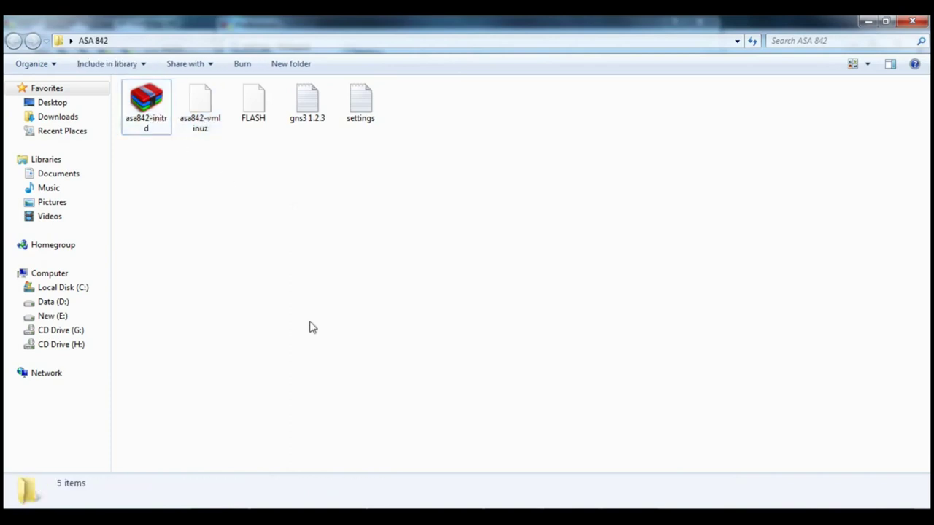
pyautogui.click(379, 427)
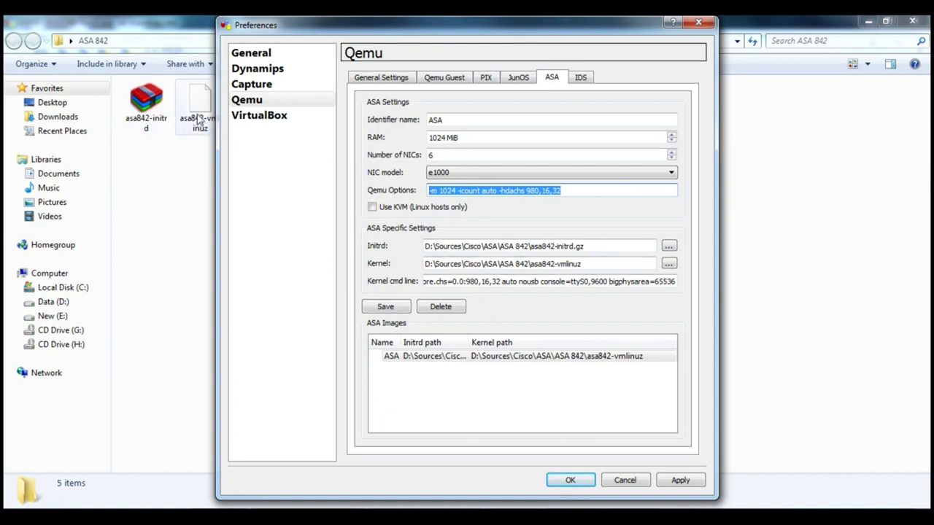
# Compare the Kernel cmd line field in Preferences with the settings file's Kernel cmd line
pyautogui.click(437, 281)
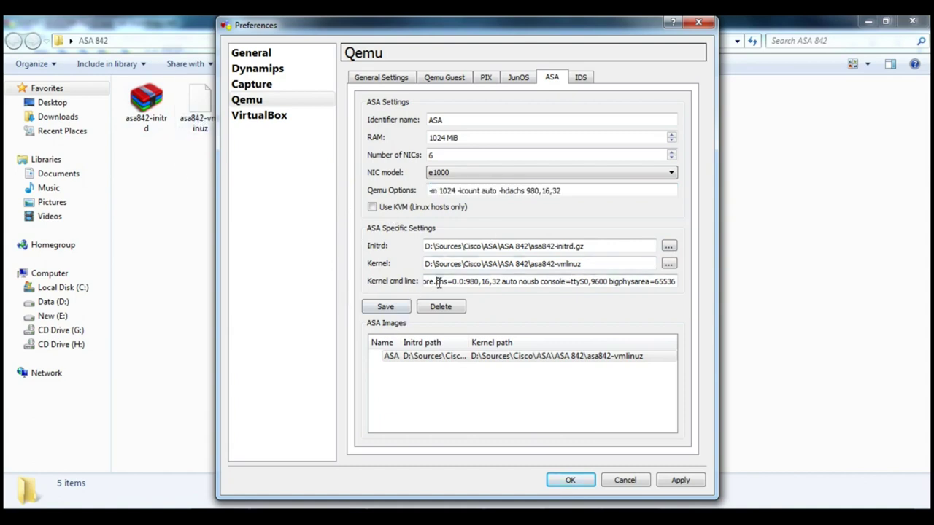
pyautogui.hotkey('alt', 'Tab')
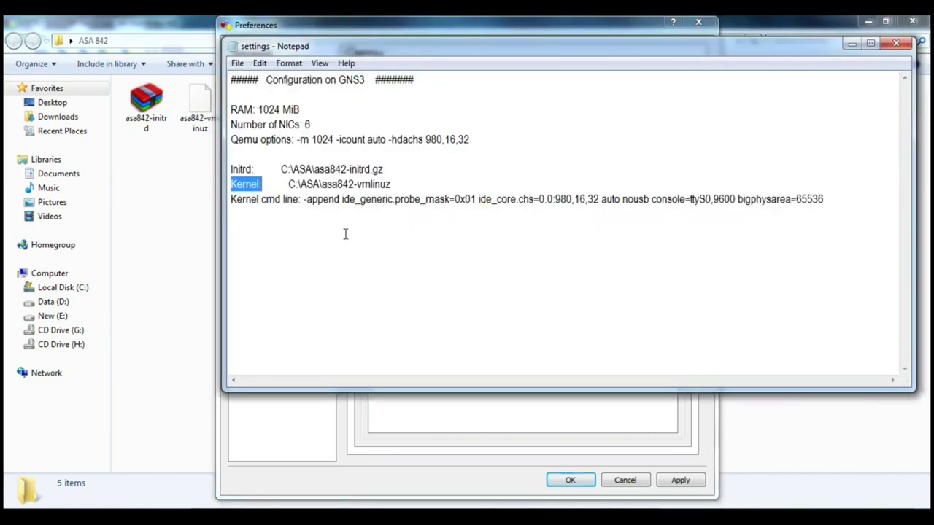
pyautogui.click(306, 198)
pyautogui.hotkey('shift', 'Home')
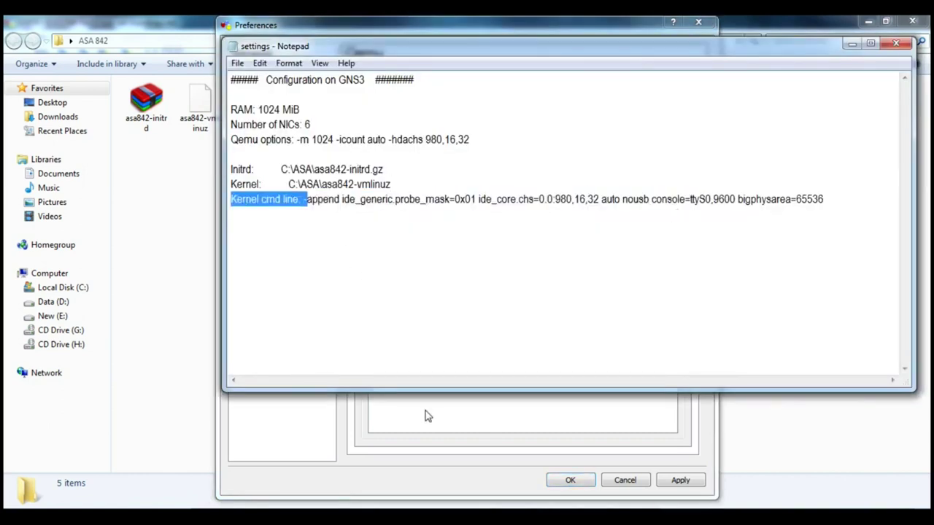
pyautogui.click(429, 416)
# Save the ASA image settings, close Preferences and close the Notepad settings file
pyautogui.click(385, 308)
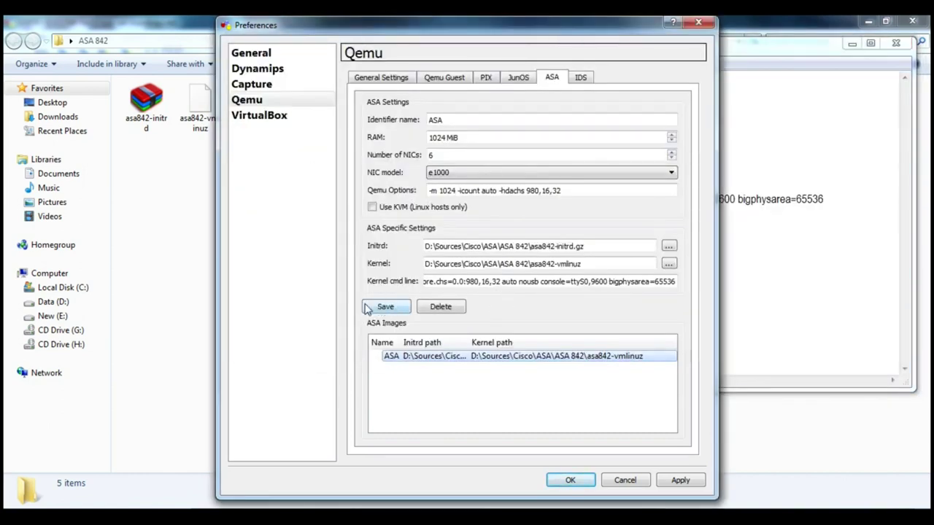
pyautogui.click(625, 480)
pyautogui.click(653, 309)
pyautogui.click(895, 46)
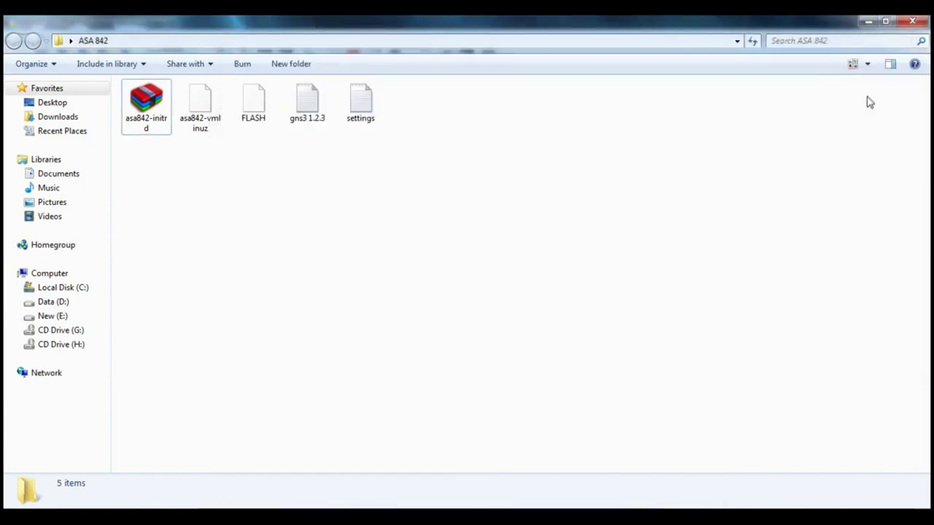
# Close the ASA 842 folder and start the site3 firewall, minimizing its QEMU window
pyautogui.click(912, 20)
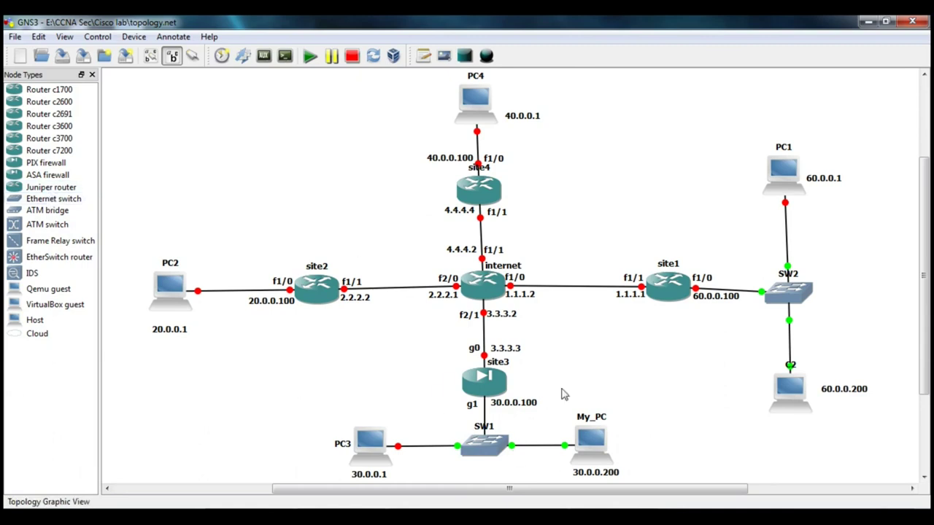
pyautogui.rightClick(490, 387)
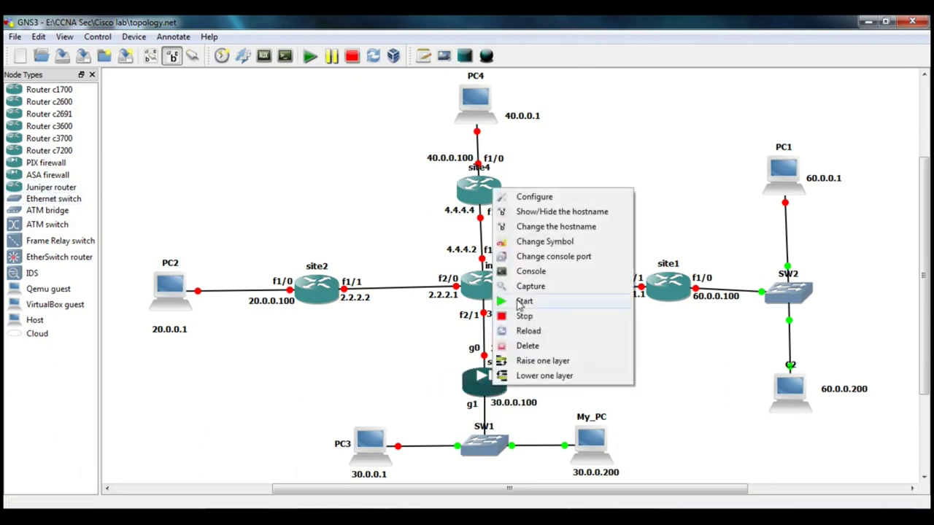
pyautogui.click(543, 305)
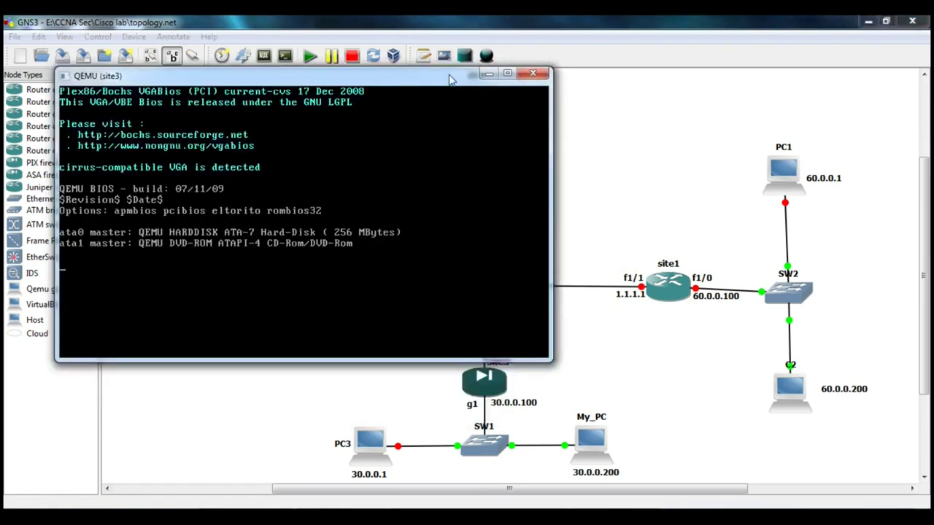
pyautogui.click(487, 75)
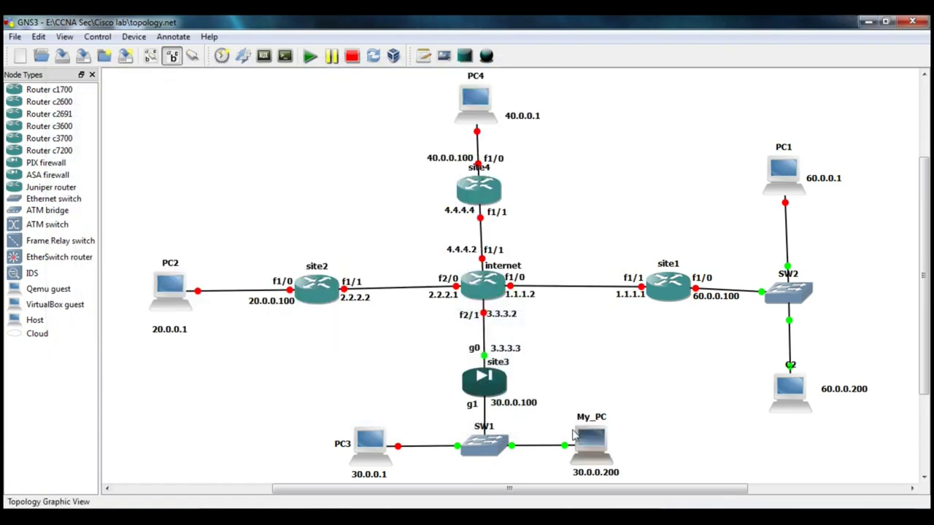
# Open a console session to site3 and return to the CCNA Sec 04 notes
pyautogui.rightClick(482, 379)
pyautogui.click(519, 267)
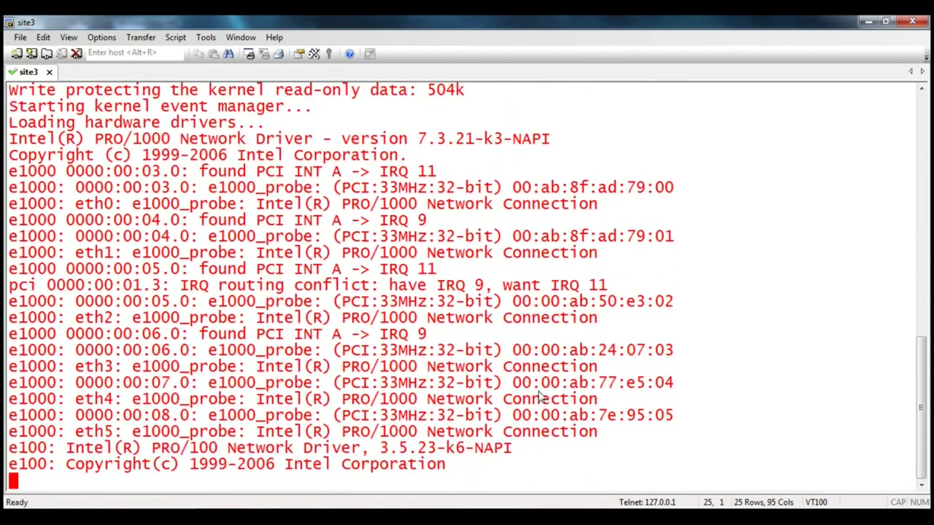
pyautogui.hotkey('alt', 'Tab')
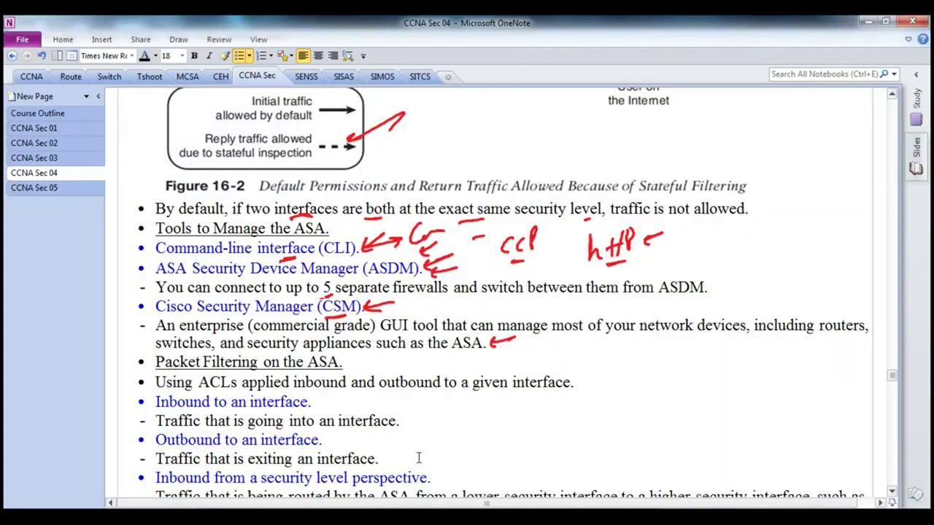
# Draw red arrows at the Inbound and exiting-an-interface bullets and at lower-security, higher-security and high-security
pyautogui.scroll(-4, 412, 459)
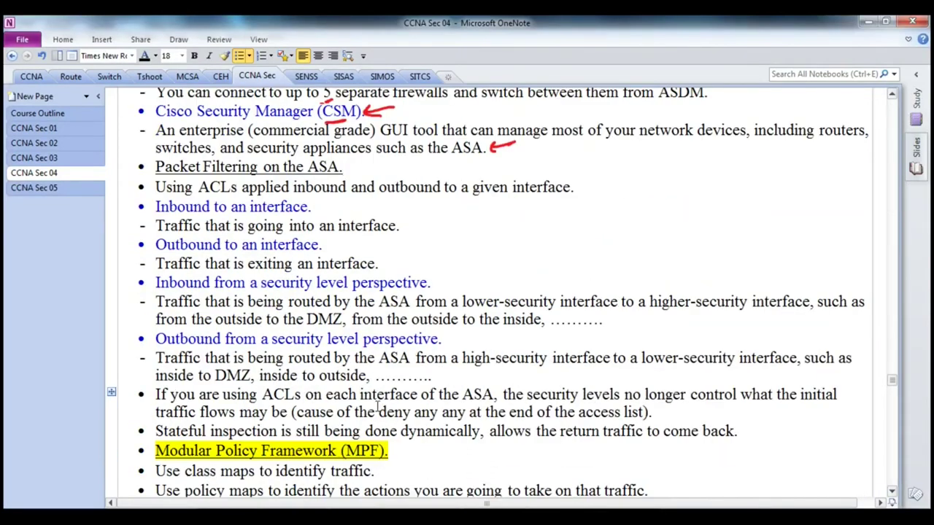
pyautogui.scroll(2, 376, 406)
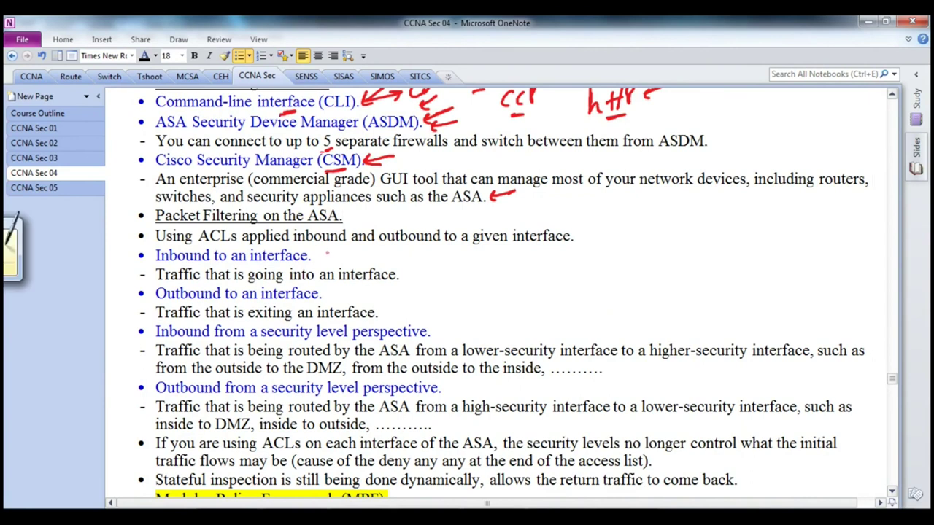
pyautogui.moveTo(340, 254); pyautogui.dragTo(321, 255)
pyautogui.moveTo(329, 249); pyautogui.dragTo(328, 259)
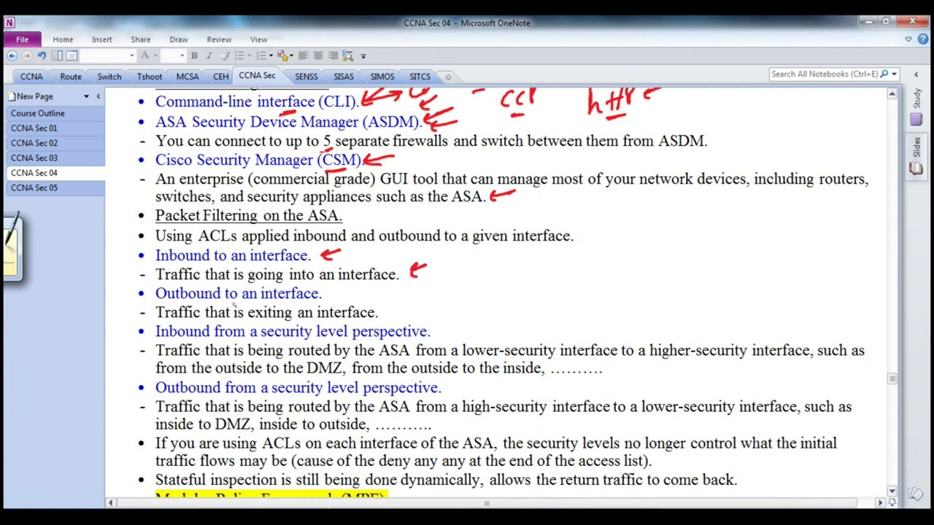
pyautogui.moveTo(402, 300); pyautogui.dragTo(406, 313)
pyautogui.moveTo(510, 329); pyautogui.dragTo(516, 331)
pyautogui.moveTo(675, 316); pyautogui.dragTo(681, 335)
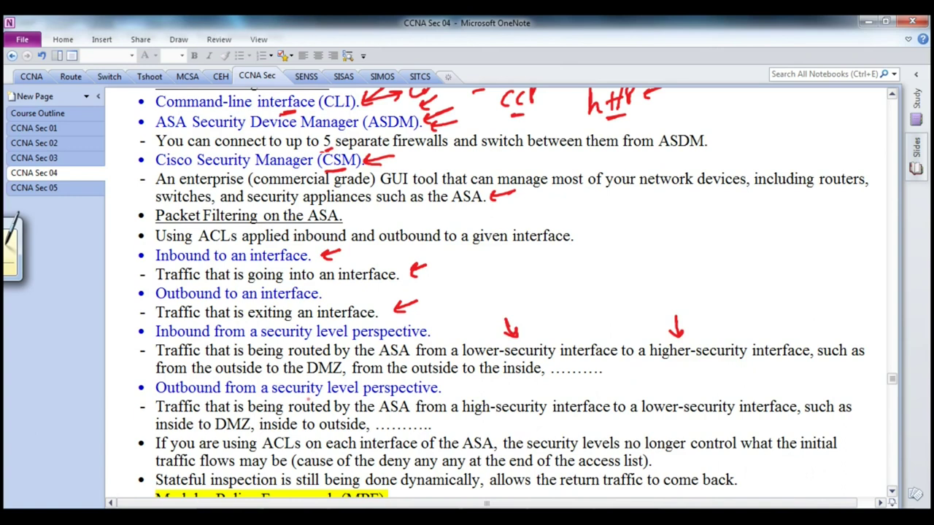
pyautogui.moveTo(495, 378); pyautogui.dragTo(499, 398)
pyautogui.scroll(-4, 582, 392)
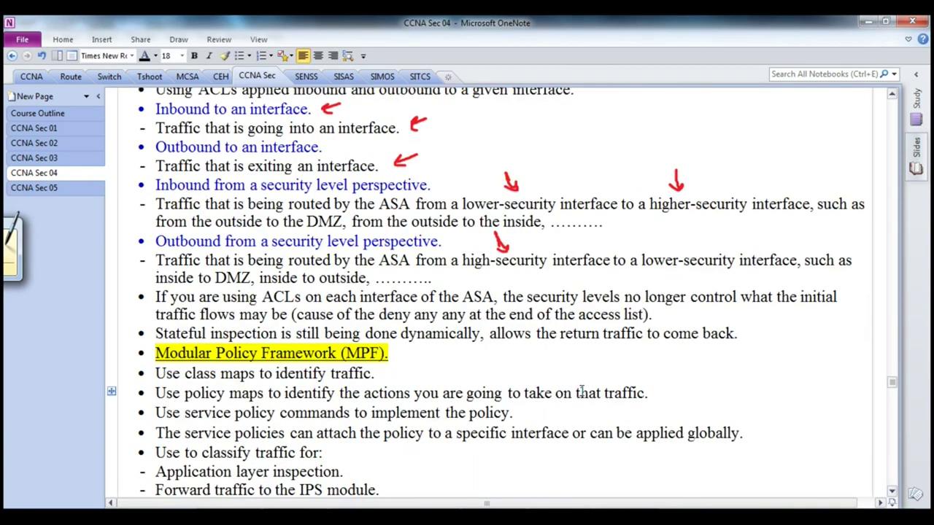
pyautogui.scroll(-3, 581, 391)
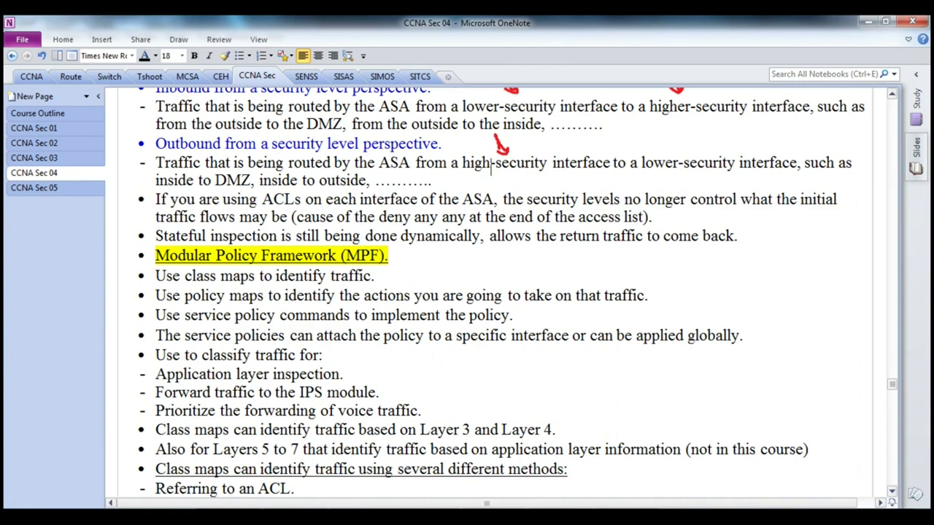
# Sketch a circled device with an IPS module beside the MPF bullets and handwrite 'Policy' above it
pyautogui.moveTo(801, 268)
pyautogui.mouseDown()
pyautogui.moveTo(763, 271)
pyautogui.moveTo(790, 271)
pyautogui.moveTo(763, 315)
pyautogui.mouseUp()
pyautogui.moveTo(788, 286); pyautogui.dragTo(787, 315)
pyautogui.moveTo(622, 271)
pyautogui.mouseDown()
pyautogui.moveTo(678, 251)
pyautogui.moveTo(702, 255)
pyautogui.moveTo(696, 270)
pyautogui.mouseUp()
pyautogui.moveTo(691, 274); pyautogui.dragTo(652, 291)
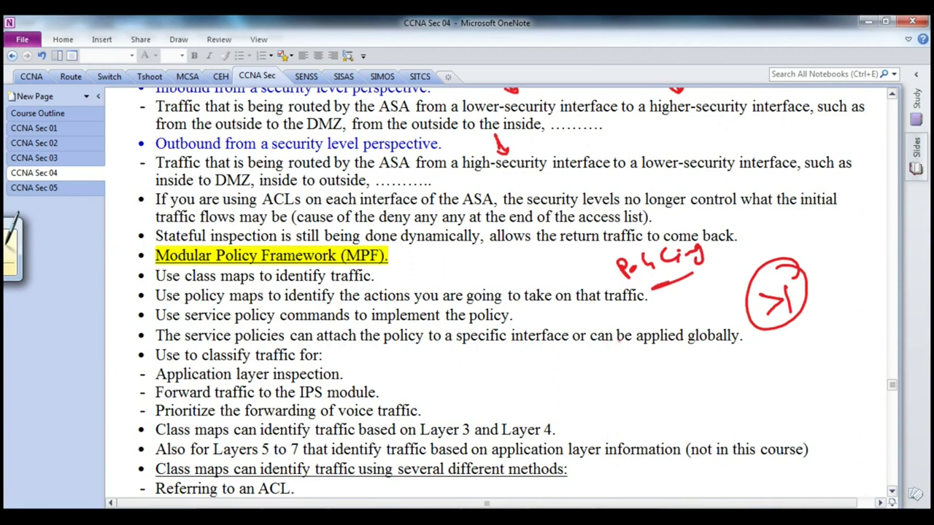
pyautogui.moveTo(785, 269)
pyautogui.mouseDown()
pyautogui.moveTo(757, 277)
pyautogui.moveTo(775, 281)
pyautogui.moveTo(760, 288)
pyautogui.moveTo(768, 246)
pyautogui.mouseUp()
pyautogui.moveTo(728, 294); pyautogui.dragTo(770, 276)
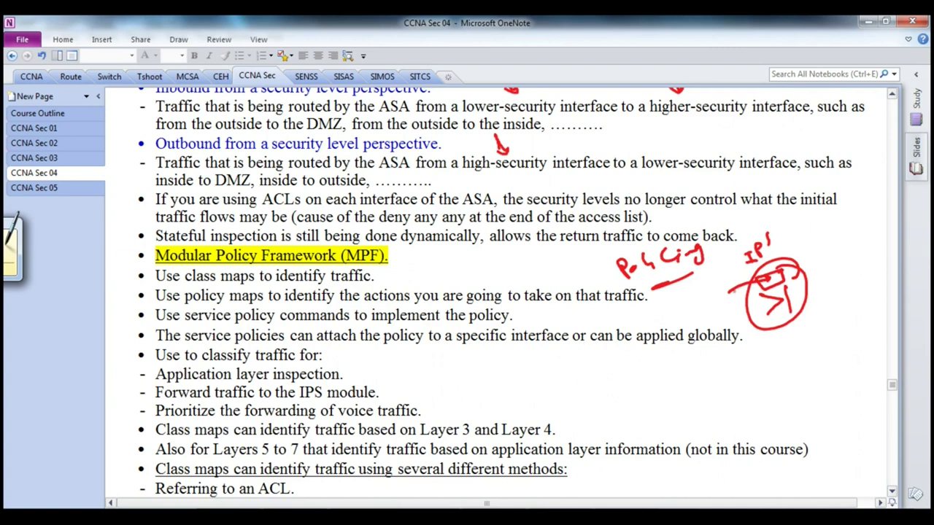
# Arrow the MPF heading and underline class, policy, implement, on, service, commands, specific and applied
pyautogui.moveTo(427, 256); pyautogui.dragTo(393, 261)
pyautogui.moveTo(403, 253); pyautogui.dragTo(403, 269)
pyautogui.press('Escape')
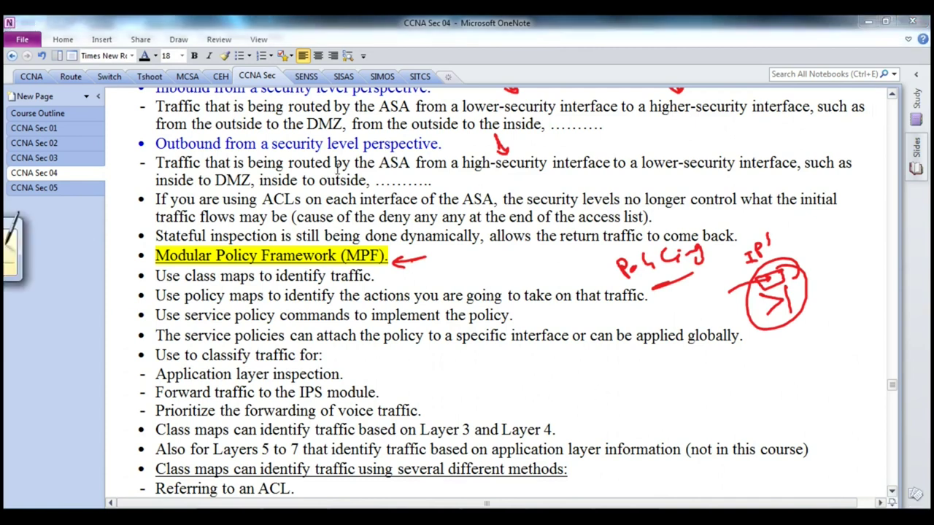
pyautogui.moveTo(198, 288); pyautogui.dragTo(211, 289)
pyautogui.moveTo(400, 276)
pyautogui.mouseDown()
pyautogui.moveTo(378, 277)
pyautogui.moveTo(388, 282)
pyautogui.mouseUp()
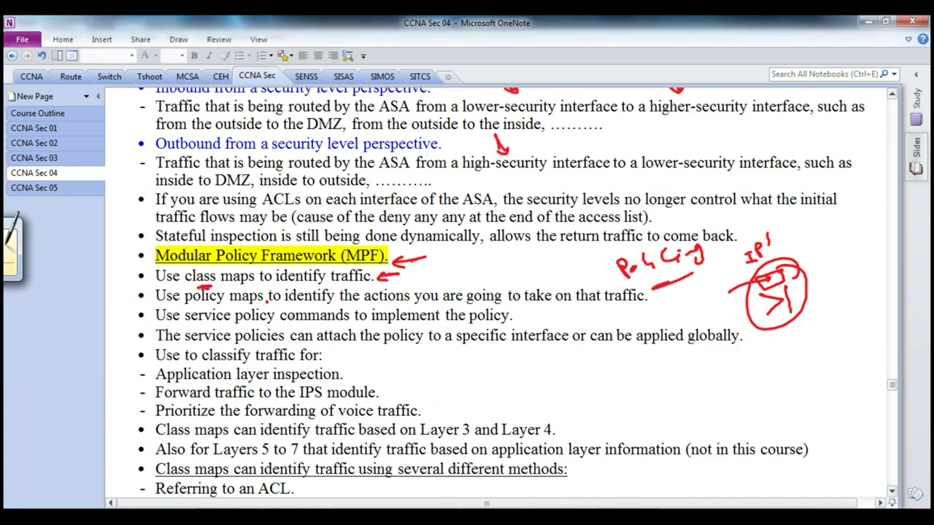
pyautogui.moveTo(222, 310); pyautogui.dragTo(249, 309)
pyautogui.moveTo(370, 307); pyautogui.dragTo(387, 309)
pyautogui.moveTo(563, 308); pyautogui.dragTo(548, 308)
pyautogui.moveTo(201, 325); pyautogui.dragTo(221, 326)
pyautogui.moveTo(332, 326); pyautogui.dragTo(349, 327)
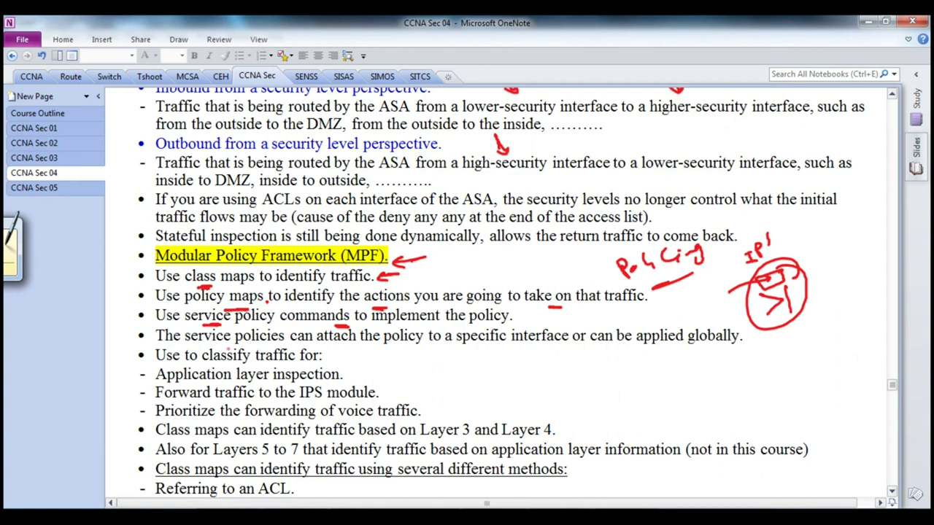
pyautogui.moveTo(470, 349); pyautogui.dragTo(488, 350)
pyautogui.moveTo(641, 353); pyautogui.dragTo(635, 354)
# Arrow the classify-traffic and Application layer inspection lines and handwrite an underlined 'tcp → http inspection' note
pyautogui.moveTo(363, 359)
pyautogui.mouseDown()
pyautogui.moveTo(334, 359)
pyautogui.moveTo(344, 364)
pyautogui.mouseUp()
pyautogui.moveTo(378, 371); pyautogui.dragTo(353, 376)
pyautogui.moveTo(360, 370); pyautogui.dragTo(363, 381)
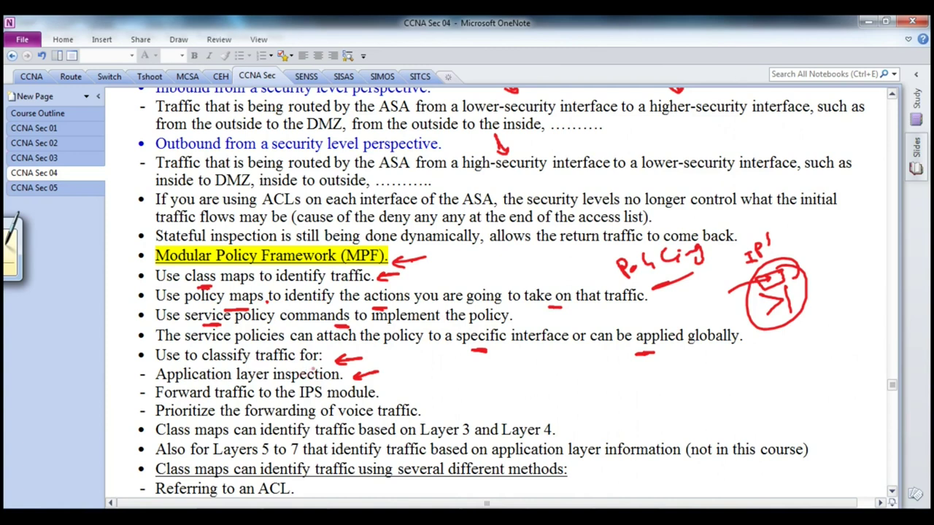
pyautogui.moveTo(515, 370); pyautogui.dragTo(537, 394)
pyautogui.moveTo(547, 369)
pyautogui.mouseDown()
pyautogui.moveTo(545, 394)
pyautogui.moveTo(554, 374)
pyautogui.mouseUp()
pyautogui.moveTo(560, 367)
pyautogui.mouseDown()
pyautogui.moveTo(559, 383)
pyautogui.moveTo(563, 375)
pyautogui.moveTo(615, 381)
pyautogui.moveTo(629, 365)
pyautogui.moveTo(648, 380)
pyautogui.moveTo(681, 371)
pyautogui.mouseUp()
pyautogui.moveTo(647, 398); pyautogui.dragTo(563, 413)
pyautogui.moveTo(472, 394); pyautogui.dragTo(503, 394)
pyautogui.moveTo(494, 387)
pyautogui.mouseDown()
pyautogui.moveTo(503, 394)
pyautogui.moveTo(495, 402)
pyautogui.mouseUp()
pyautogui.moveTo(441, 369); pyautogui.dragTo(438, 385)
pyautogui.moveTo(432, 377)
pyautogui.mouseDown()
pyautogui.moveTo(450, 375)
pyautogui.moveTo(447, 382)
pyautogui.mouseUp()
# Finish and underline the handwritten 'tcp', then draw an arrow at the IPS sketch
pyautogui.moveTo(464, 366)
pyautogui.mouseDown()
pyautogui.moveTo(463, 379)
pyautogui.moveTo(467, 372)
pyautogui.mouseUp()
pyautogui.moveTo(468, 387); pyautogui.dragTo(453, 395)
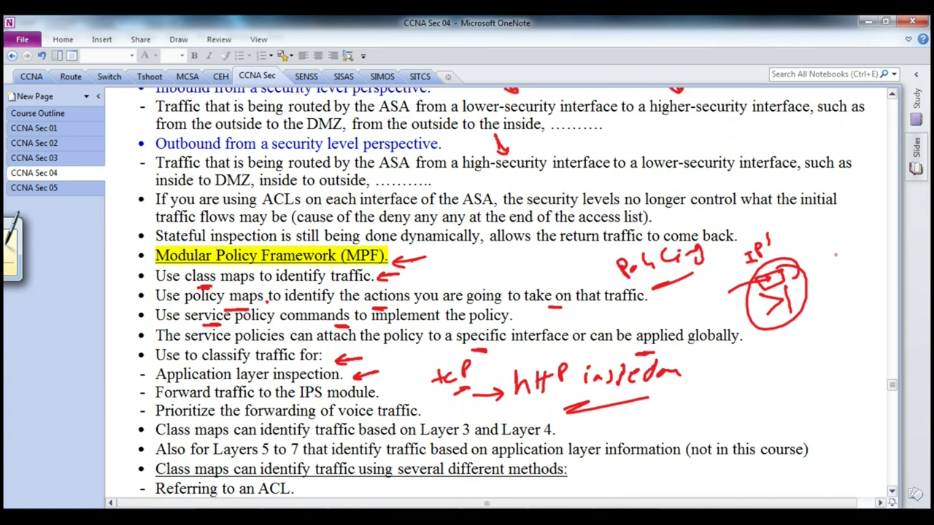
pyautogui.moveTo(835, 236); pyautogui.dragTo(770, 283)
# Add red arrows at the IPS module, voice traffic, Layer 3/4, Layers 5-7 and not-in-this-course lines
pyautogui.moveTo(407, 372); pyautogui.dragTo(394, 395)
pyautogui.moveTo(394, 382); pyautogui.dragTo(407, 392)
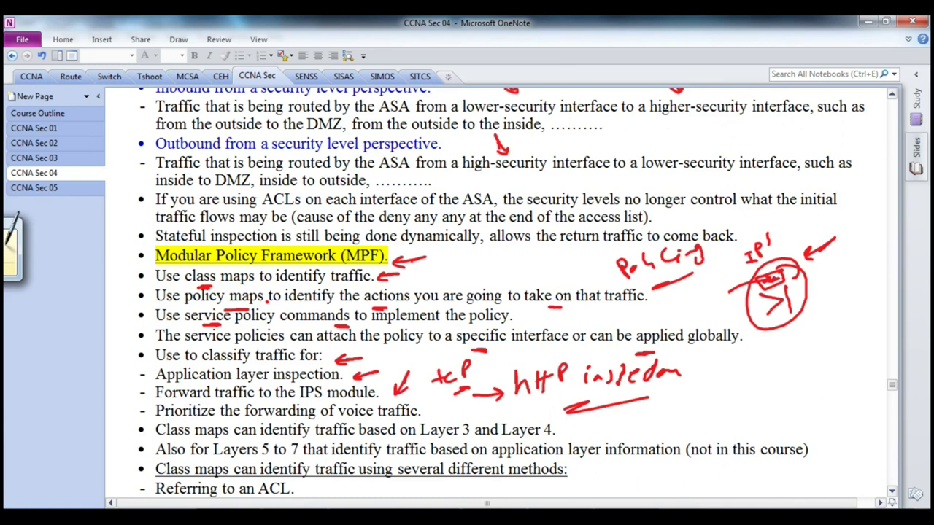
pyautogui.moveTo(485, 405)
pyautogui.mouseDown()
pyautogui.moveTo(468, 418)
pyautogui.moveTo(480, 421)
pyautogui.mouseUp()
pyautogui.moveTo(591, 419)
pyautogui.mouseDown()
pyautogui.moveTo(560, 428)
pyautogui.moveTo(570, 435)
pyautogui.mouseUp()
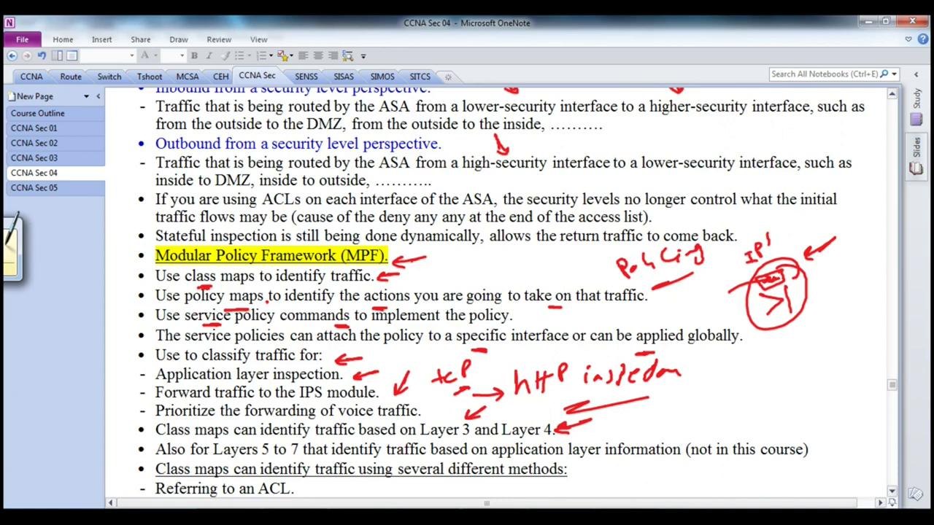
pyautogui.moveTo(669, 421)
pyautogui.mouseDown()
pyautogui.moveTo(648, 438)
pyautogui.moveTo(657, 436)
pyautogui.mouseUp()
pyautogui.moveTo(792, 422); pyautogui.dragTo(765, 435)
pyautogui.moveTo(766, 427); pyautogui.dragTo(774, 437)
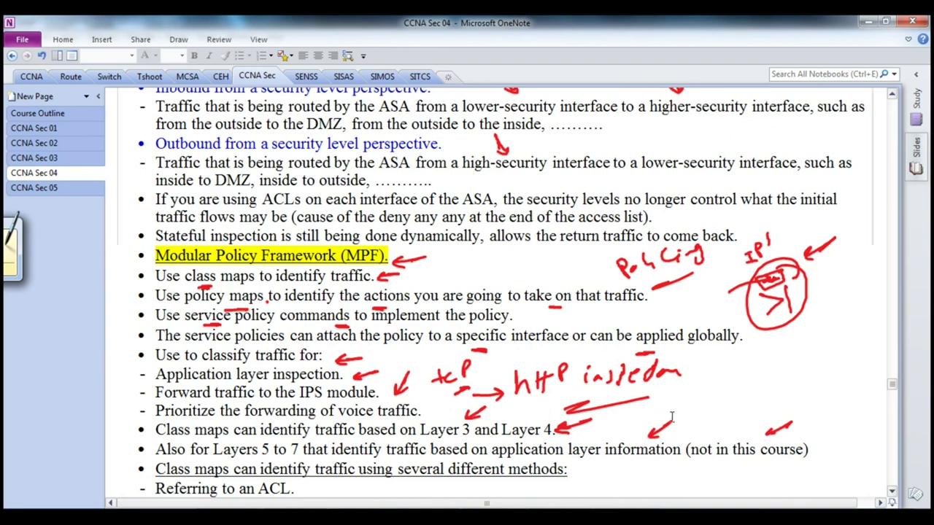
pyautogui.scroll(-1, 496, 408)
pyautogui.click(350, 414)
# Mark the ACL, DSCP/IP Precedence, TCP/UDP ports, RTP port and VPN tunnel group criteria with arrows and underlines
pyautogui.scroll(-3, 350, 409)
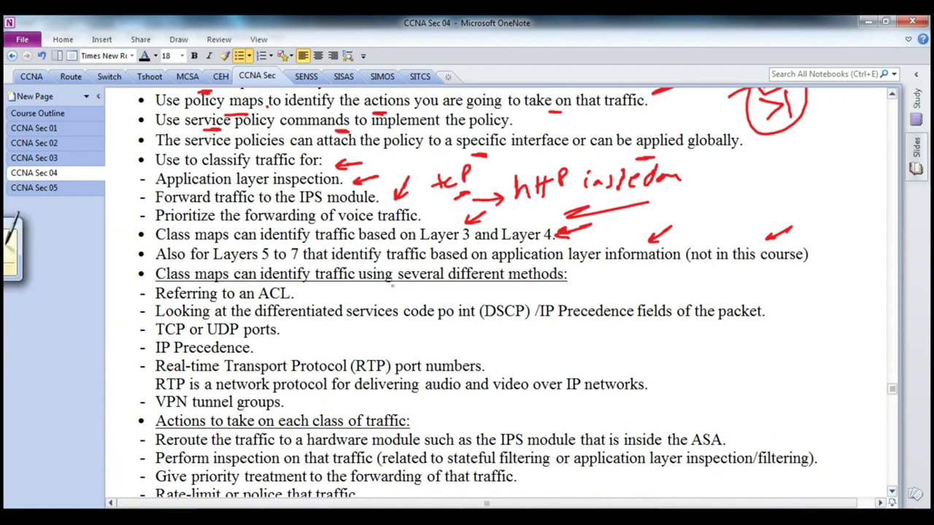
pyautogui.moveTo(328, 290); pyautogui.dragTo(297, 295)
pyautogui.moveTo(460, 325); pyautogui.dragTo(486, 329)
pyautogui.moveTo(535, 326); pyautogui.dragTo(556, 328)
pyautogui.moveTo(592, 326)
pyautogui.mouseDown()
pyautogui.moveTo(606, 326)
pyautogui.moveTo(574, 326)
pyautogui.mouseUp()
pyautogui.moveTo(318, 328); pyautogui.dragTo(288, 330)
pyautogui.moveTo(303, 324)
pyautogui.mouseDown()
pyautogui.moveTo(302, 336)
pyautogui.moveTo(263, 357)
pyautogui.mouseUp()
pyautogui.moveTo(422, 336); pyautogui.dragTo(398, 360)
pyautogui.moveTo(396, 350)
pyautogui.mouseDown()
pyautogui.moveTo(413, 358)
pyautogui.moveTo(396, 374)
pyautogui.mouseUp()
pyautogui.moveTo(320, 397); pyautogui.dragTo(290, 406)
pyautogui.moveTo(301, 398); pyautogui.dragTo(295, 409)
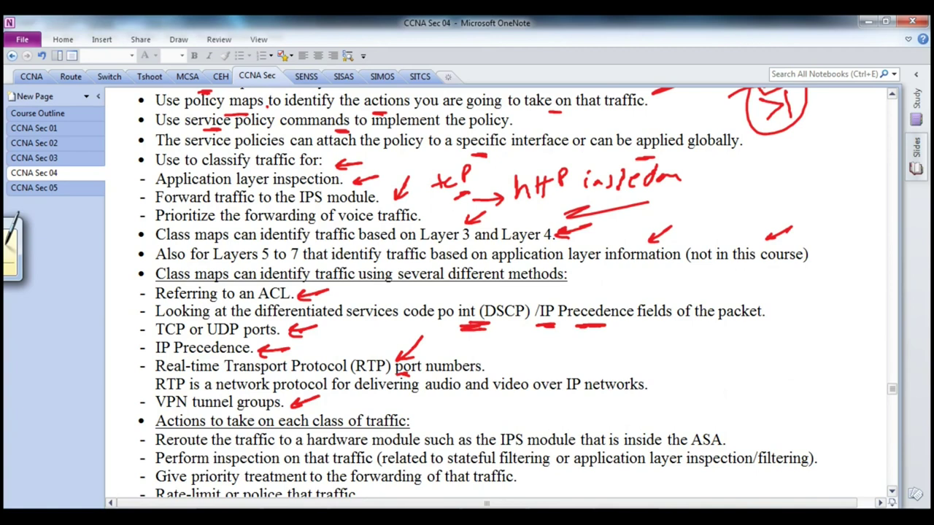
# Underline Reroute, inspection and application, circle IPS, and arrow the priority, rate-limit and advanced handling actions
pyautogui.scroll(-5, 379, 372)
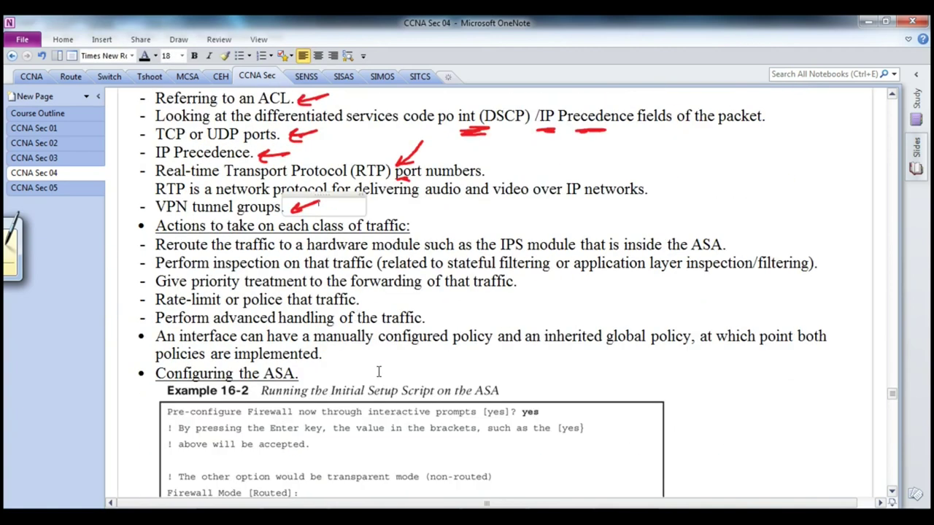
pyautogui.moveTo(190, 253); pyautogui.dragTo(290, 254)
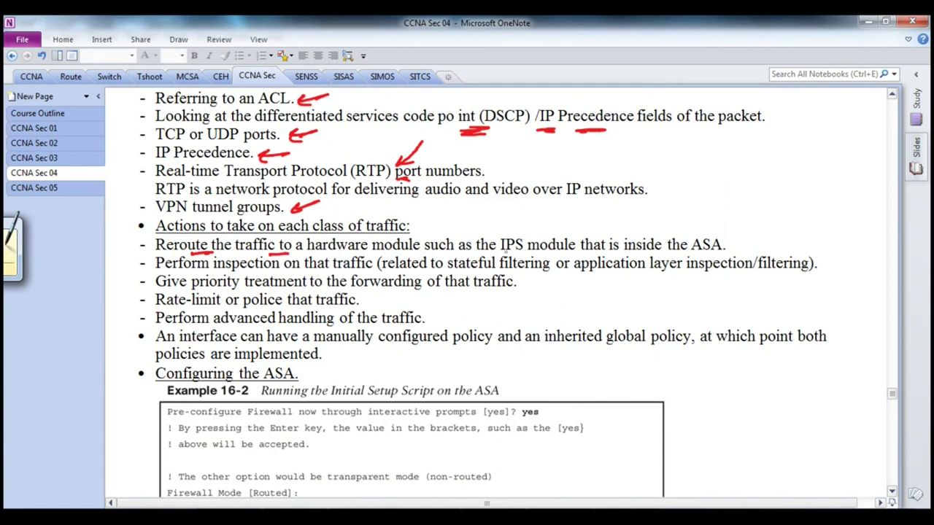
pyautogui.moveTo(525, 248)
pyautogui.mouseDown()
pyautogui.moveTo(509, 223)
pyautogui.moveTo(519, 257)
pyautogui.mouseUp()
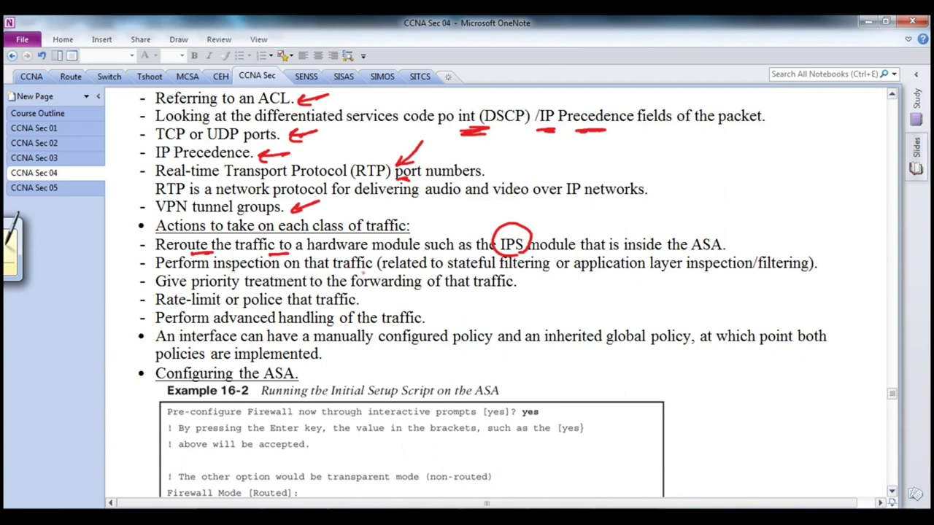
pyautogui.moveTo(253, 271); pyautogui.dragTo(279, 270)
pyautogui.moveTo(604, 275); pyautogui.dragTo(625, 275)
pyautogui.moveTo(554, 283); pyautogui.dragTo(522, 286)
pyautogui.moveTo(533, 278); pyautogui.dragTo(528, 292)
pyautogui.moveTo(390, 298)
pyautogui.mouseDown()
pyautogui.moveTo(363, 301)
pyautogui.moveTo(370, 307)
pyautogui.mouseUp()
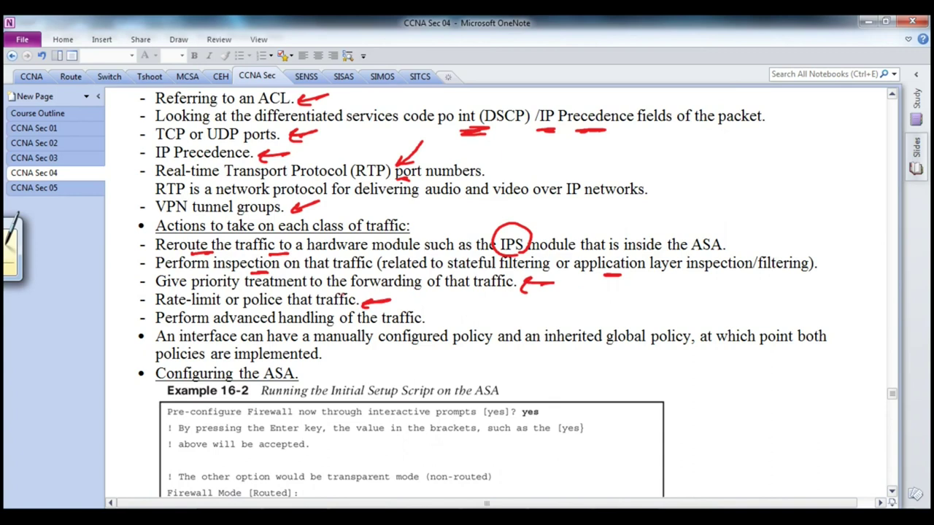
pyautogui.moveTo(467, 309)
pyautogui.mouseDown()
pyautogui.moveTo(441, 315)
pyautogui.moveTo(453, 321)
pyautogui.mouseUp()
pyautogui.moveTo(501, 205)
pyautogui.mouseDown()
pyautogui.moveTo(459, 215)
pyautogui.moveTo(475, 222)
pyautogui.mouseUp()
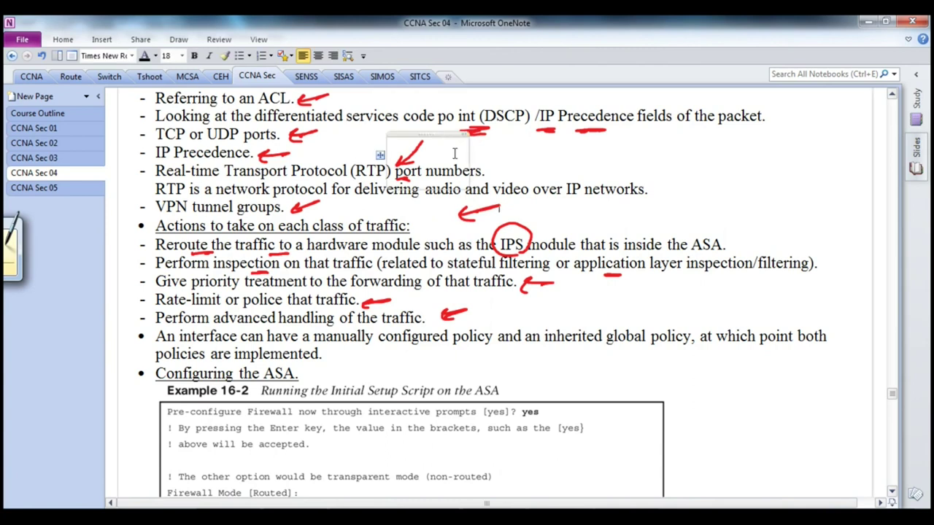
# Flag the 'yes' answer in the ASA setup script with a red arrow and scroll to ASDM Pre-configurations
pyautogui.scroll(-5, 509, 140)
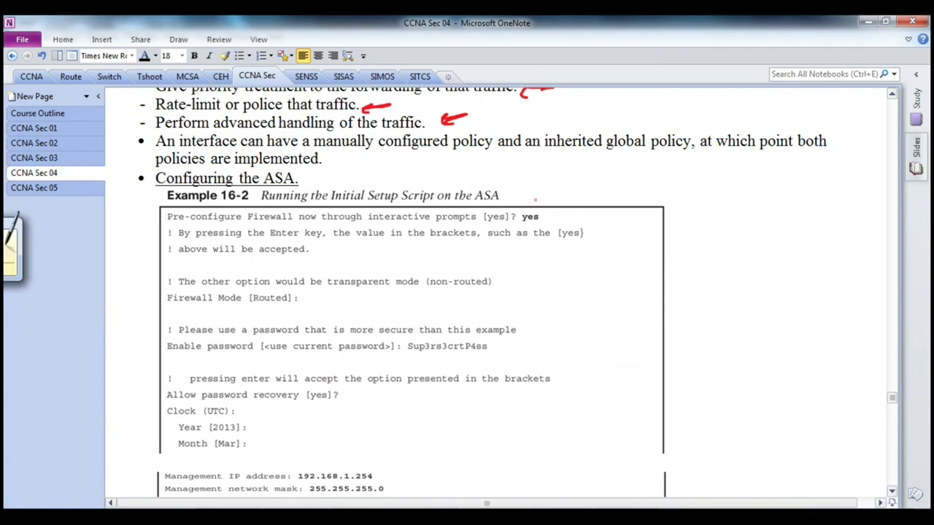
pyautogui.moveTo(547, 216); pyautogui.dragTo(567, 211)
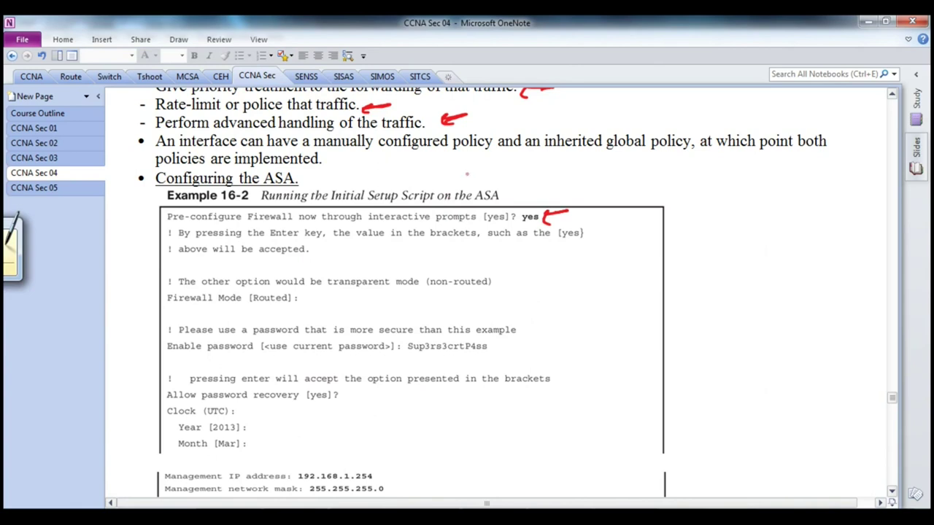
pyautogui.scroll(-5, 467, 174)
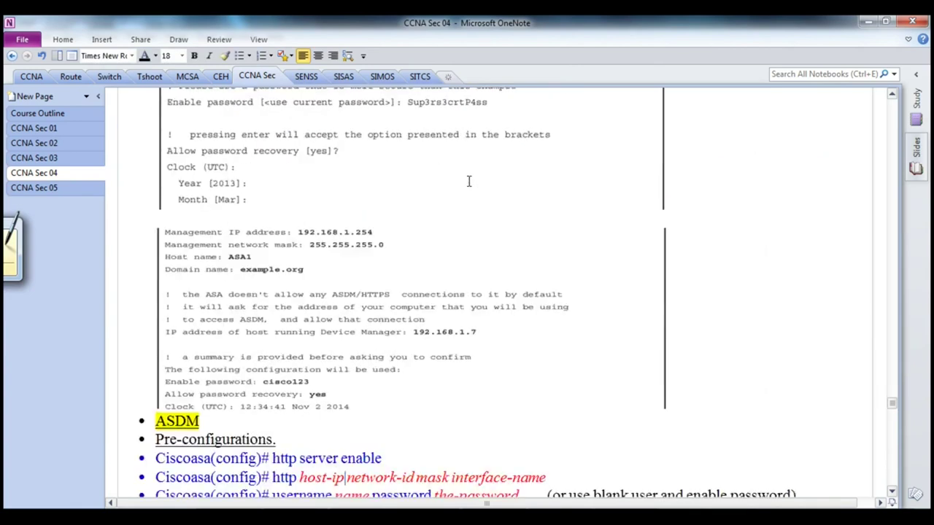
# Decline the ASA pre-configuration prompt and enter privileged mode with en
pyautogui.hotkey('alt', 'Tab')
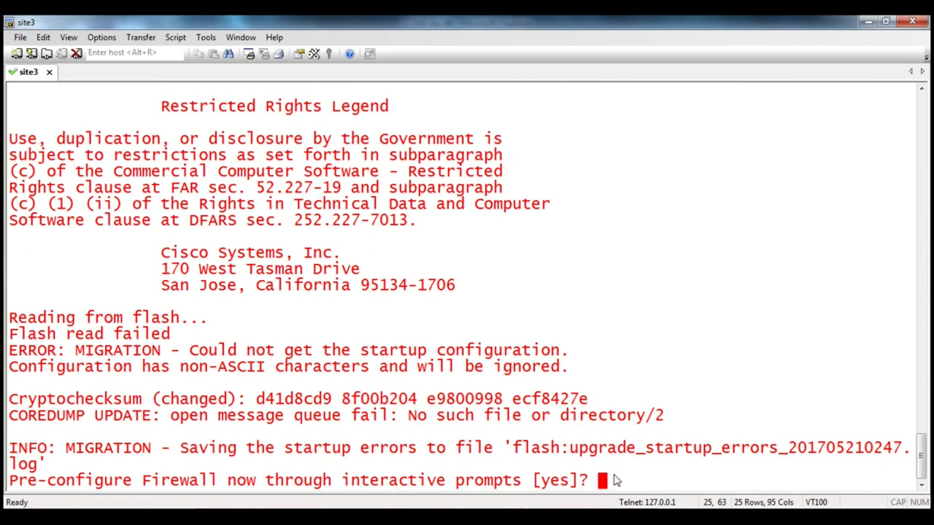
pyautogui.write('no')
pyautogui.press('Return')
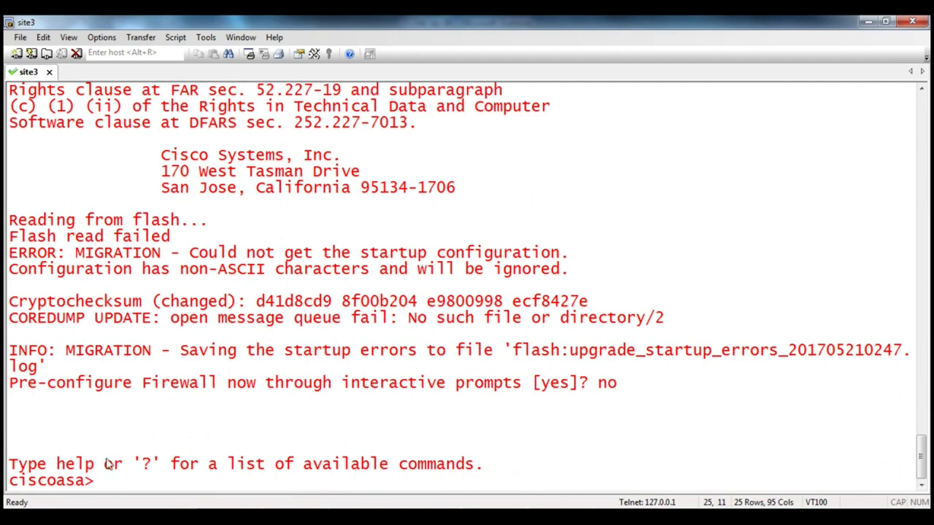
pyautogui.moveTo(93, 481); pyautogui.dragTo(61, 486)
pyautogui.click(109, 483)
pyautogui.write('en')
pyautogui.press('Return')
pyautogui.press('Return')
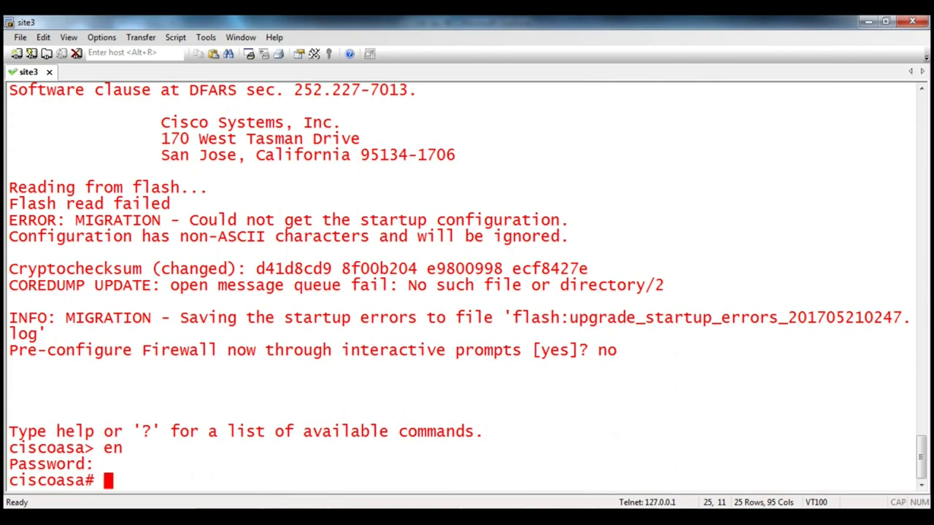
# Show the full running configuration with sh run, reviewing the unconfigured GigabitEthernet0 and GigabitEthernet1 defaults
pyautogui.write('sh run')
pyautogui.press('Return')
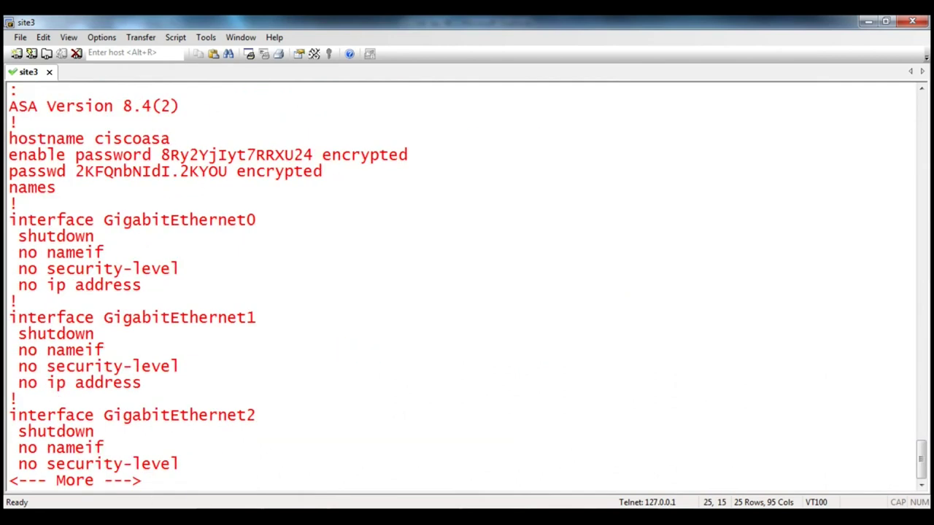
pyautogui.moveTo(279, 223); pyautogui.dragTo(9, 221)
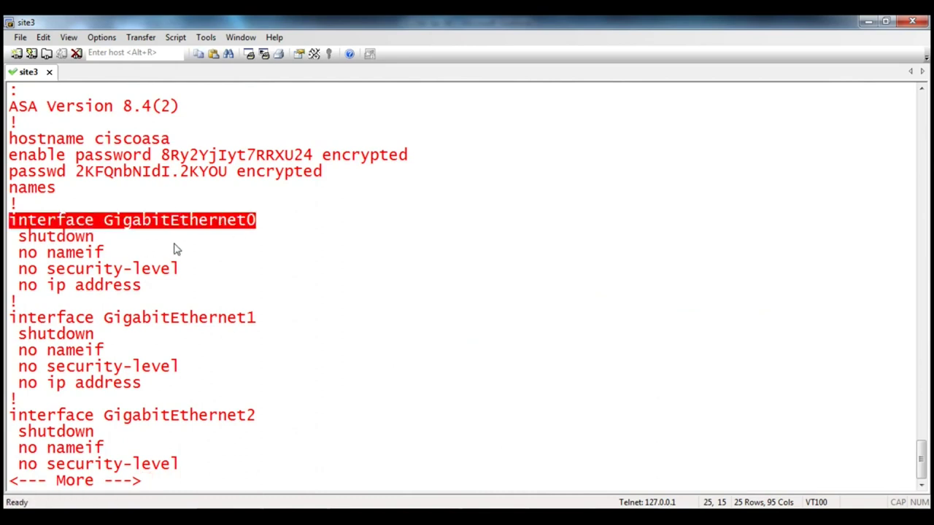
pyautogui.moveTo(108, 239); pyautogui.dragTo(8, 235)
pyautogui.moveTo(125, 252); pyautogui.dragTo(10, 253)
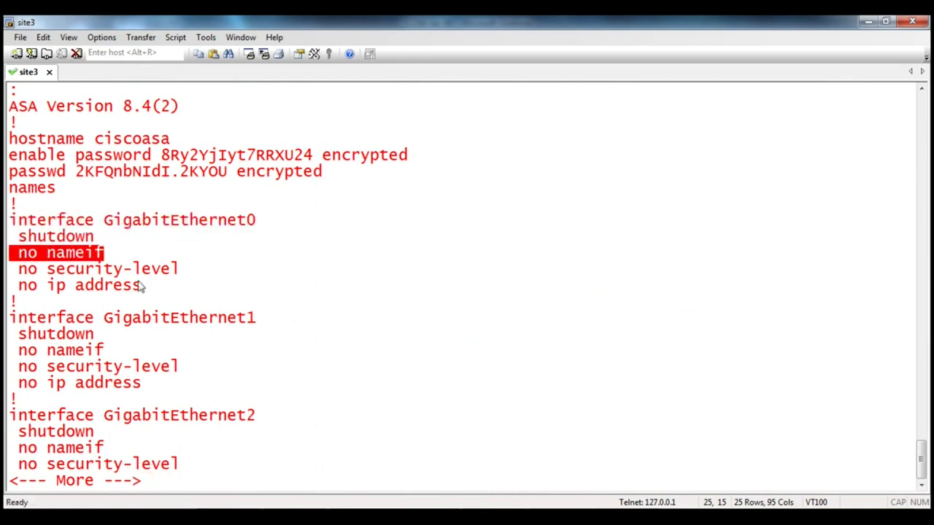
pyautogui.moveTo(180, 269); pyautogui.dragTo(127, 270)
pyautogui.moveTo(57, 252); pyautogui.dragTo(10, 286)
pyautogui.moveTo(130, 366); pyautogui.dragTo(47, 366)
pyautogui.moveTo(142, 383); pyautogui.dragTo(135, 389)
pyautogui.press('space')
pyautogui.press('space')
pyautogui.press('space')
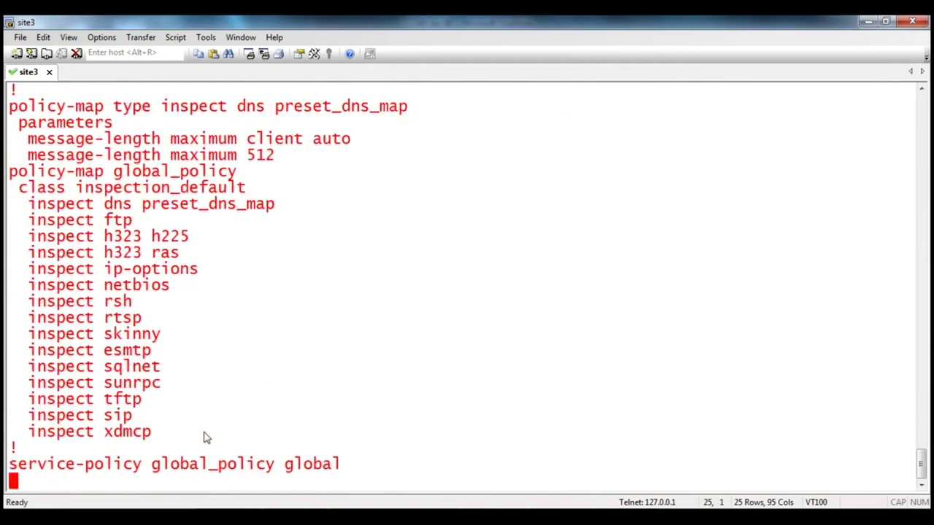
pyautogui.press('space')
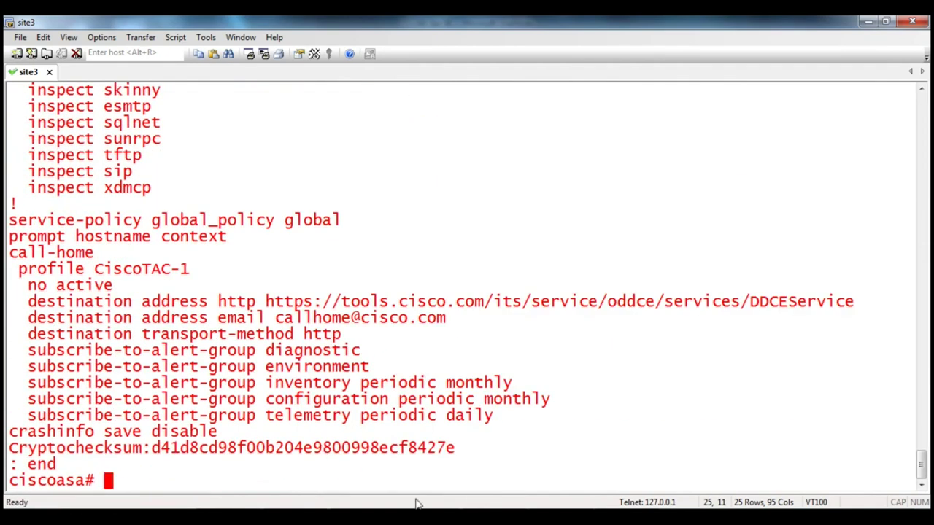
pyautogui.hotkey('alt', 'Tab')
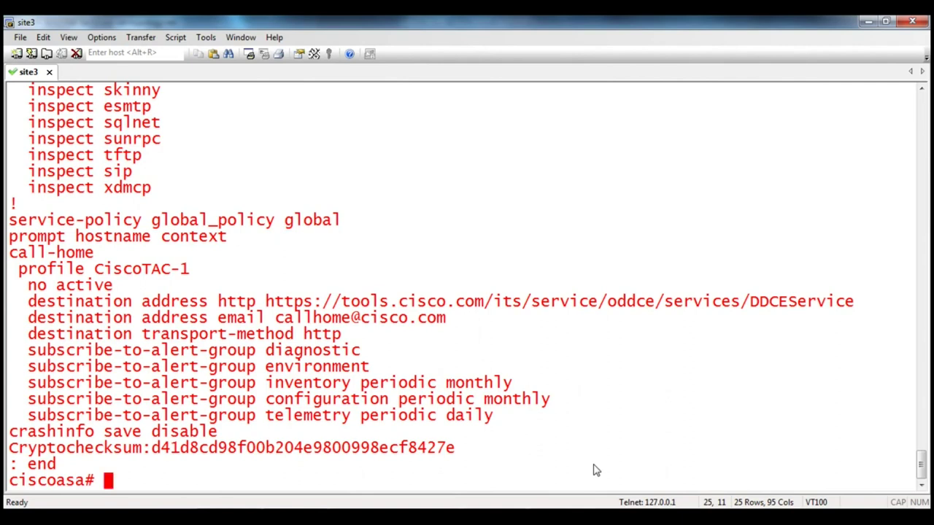
# Enter configuration mode and give GigabitEthernet0 address 3.3.3.3 255.0.0.0, brought up with no shut
pyautogui.write('conf t')
pyautogui.press('Return')
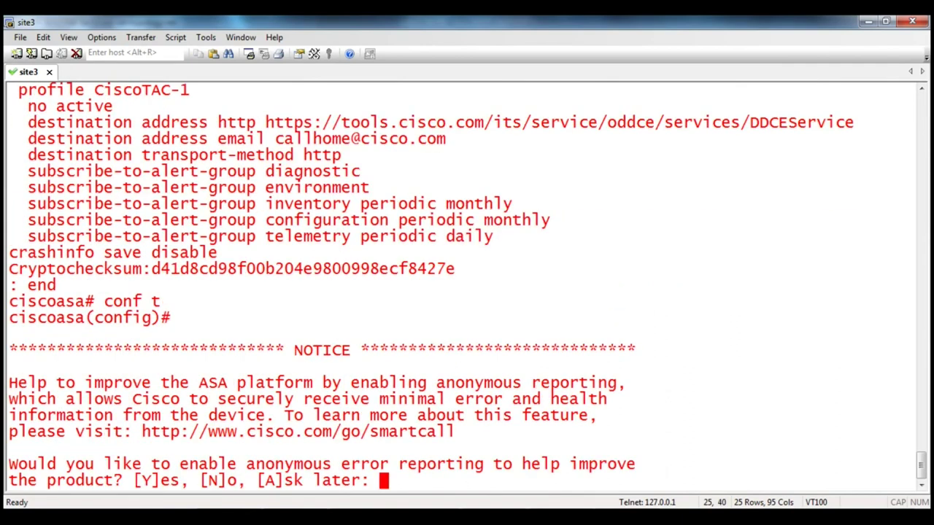
pyautogui.press('Return')
pyautogui.write('inter g0')
pyautogui.press('Return')
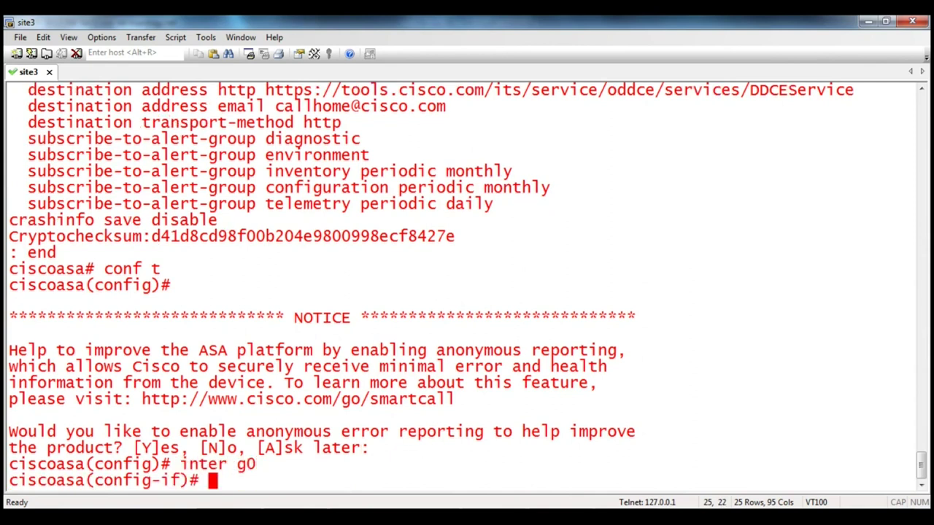
pyautogui.hotkey('alt', 'Tab')
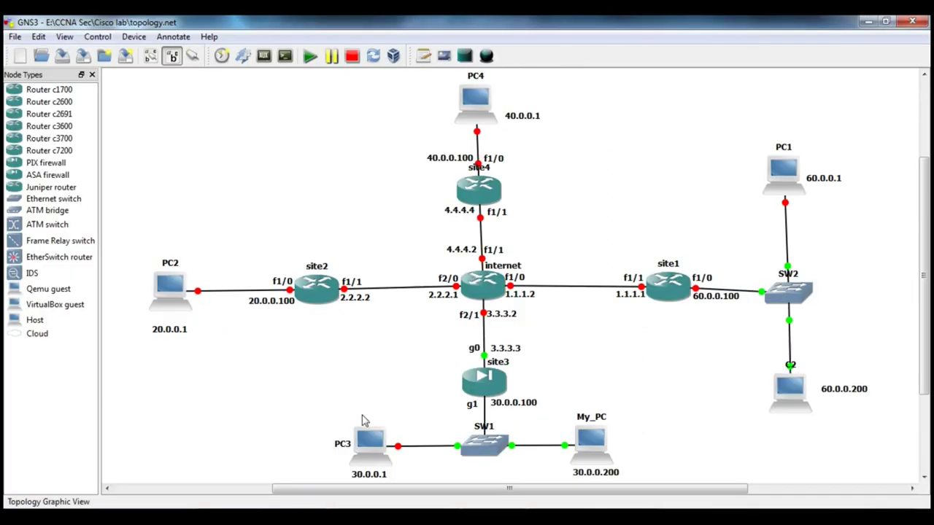
pyautogui.hotkey('alt', 'Tab')
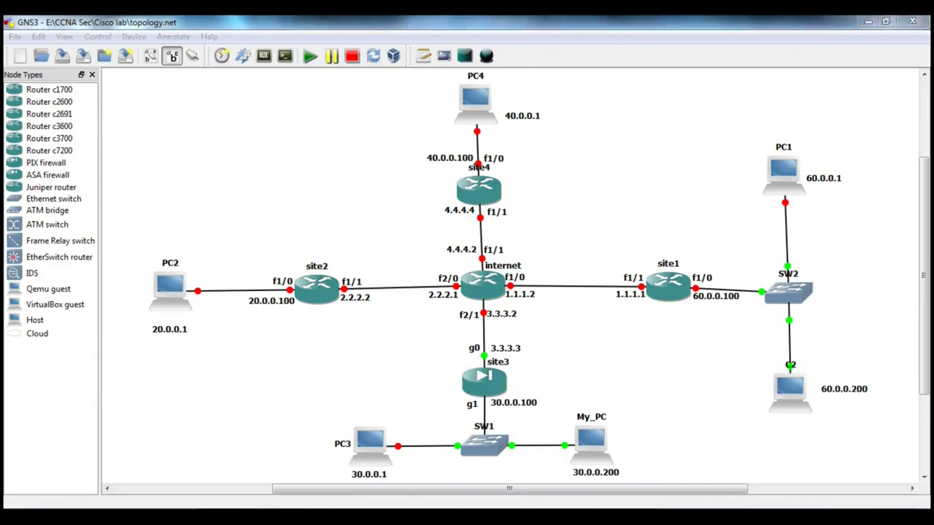
pyautogui.write('ip add ')
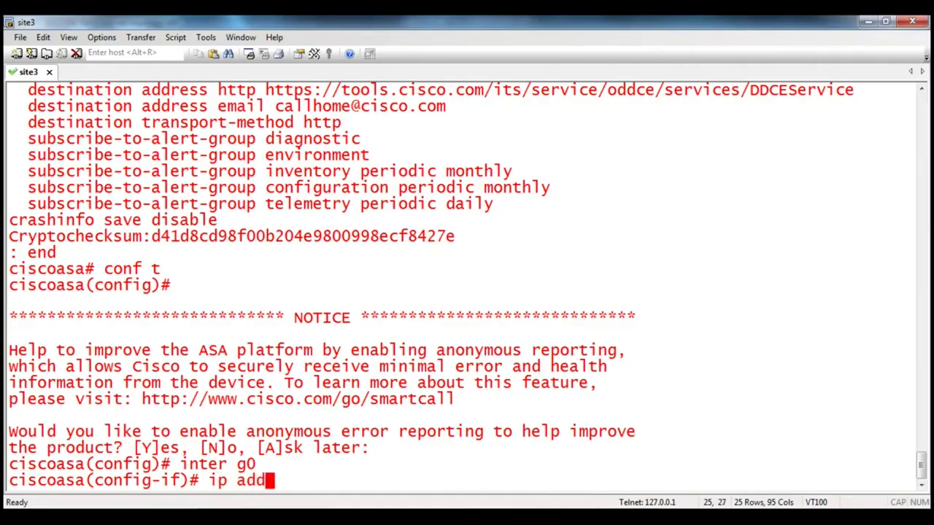
pyautogui.write('3.3.3.3')
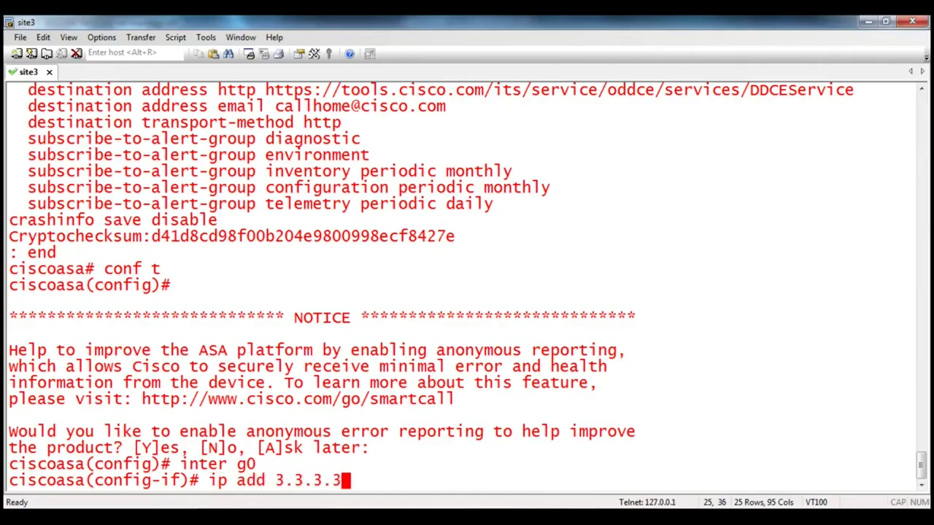
pyautogui.write(' 255.0.0.0')
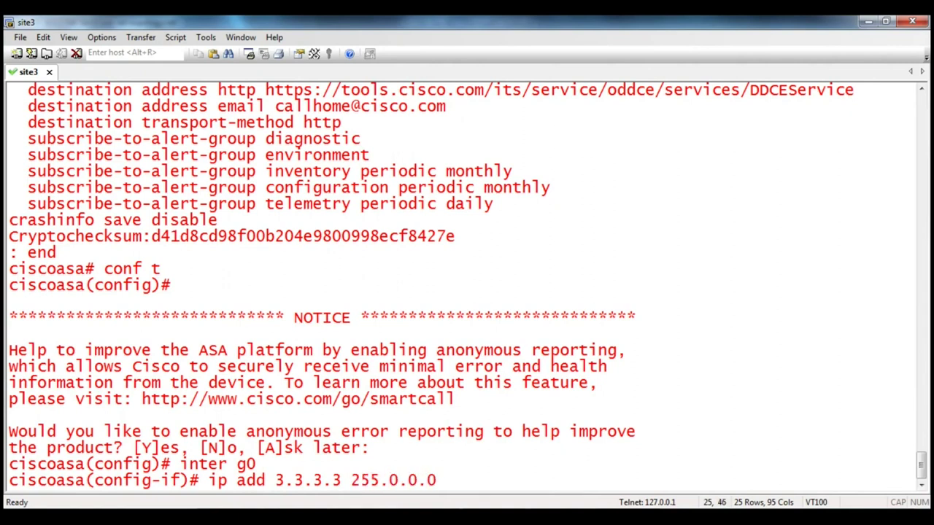
pyautogui.press('Return')
pyautogui.write('no shut')
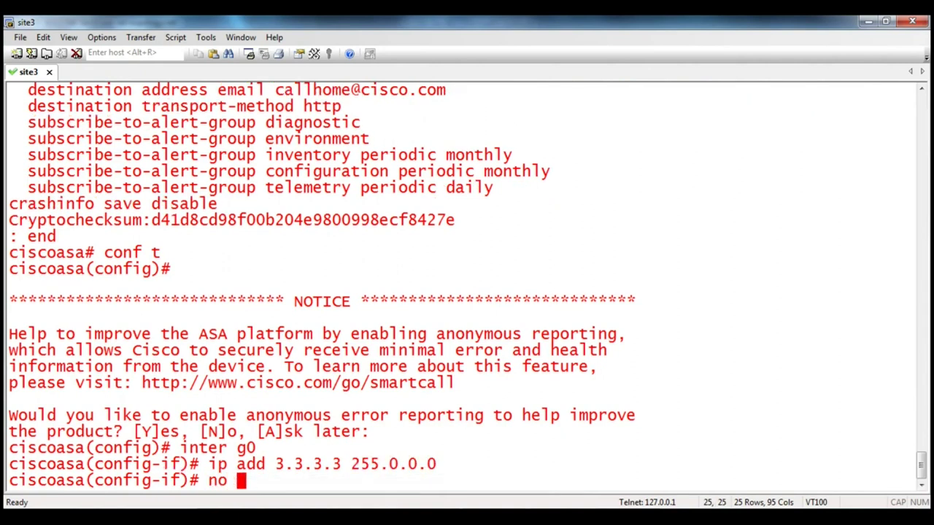
pyautogui.press('Return')
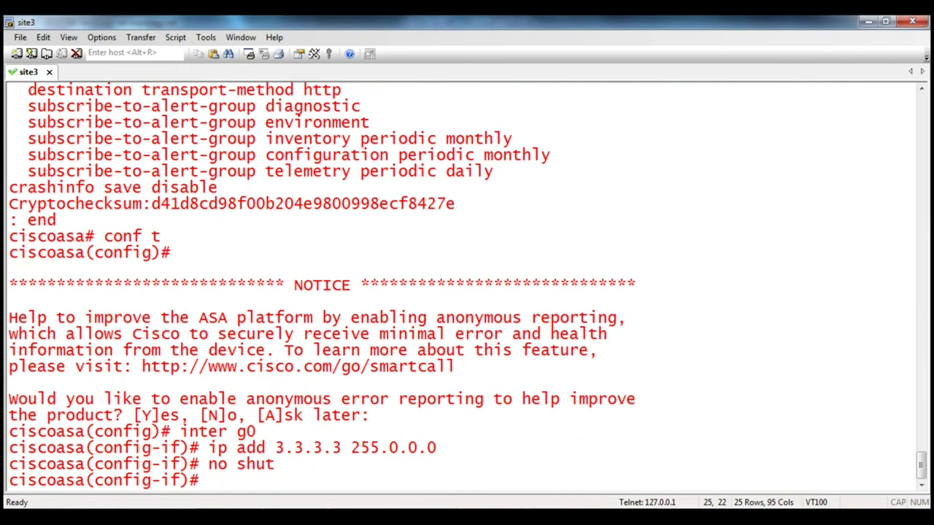
# Name GigabitEthernet0 outside with security level 10
pyautogui.write('name')
pyautogui.press('Tab')
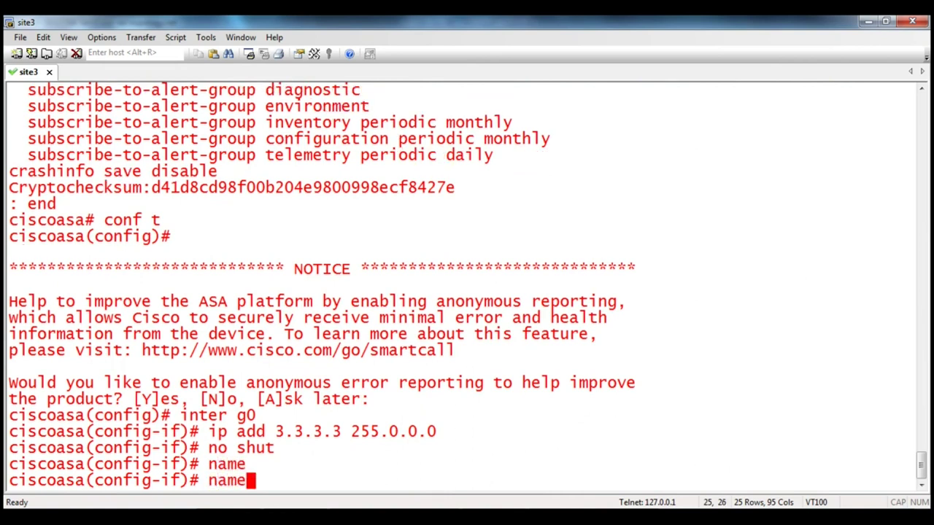
pyautogui.write('i')
pyautogui.press('Tab')
pyautogui.write('outside')
pyautogui.press('Return')
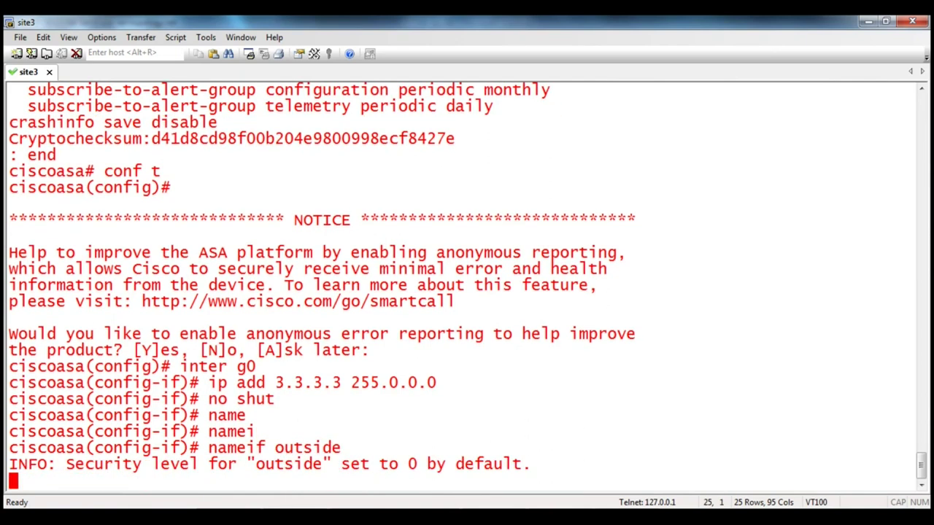
pyautogui.doubleClick(413, 465)
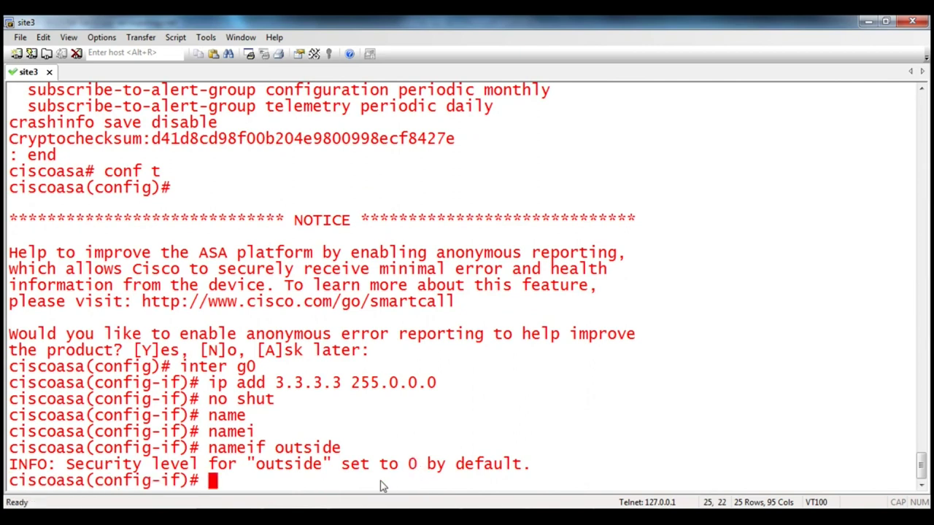
pyautogui.write('sec')
pyautogui.press('Tab')
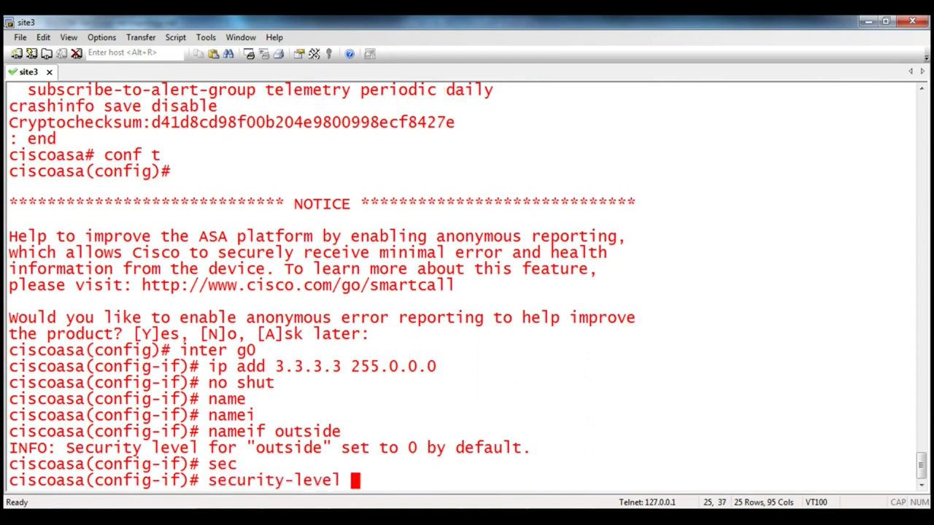
pyautogui.write('10')
pyautogui.press('Return')
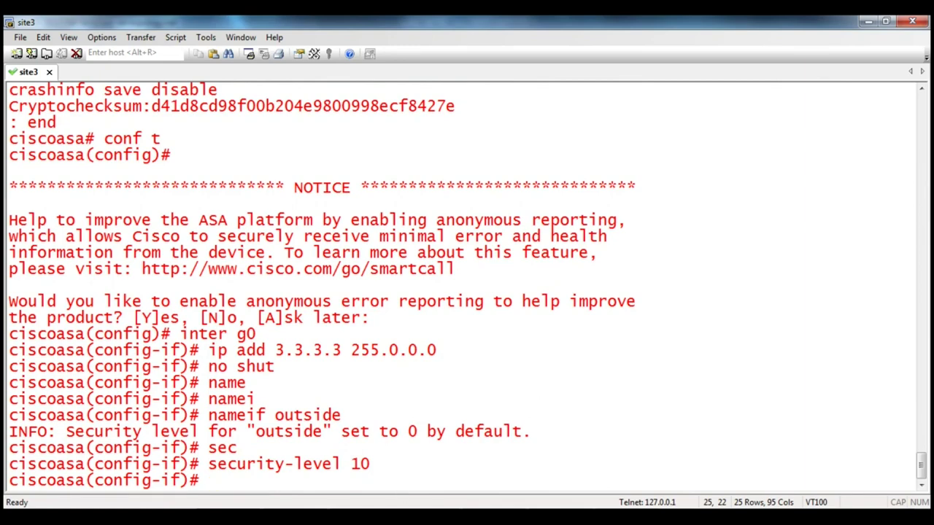
pyautogui.hotkey('alt', 'Tab')
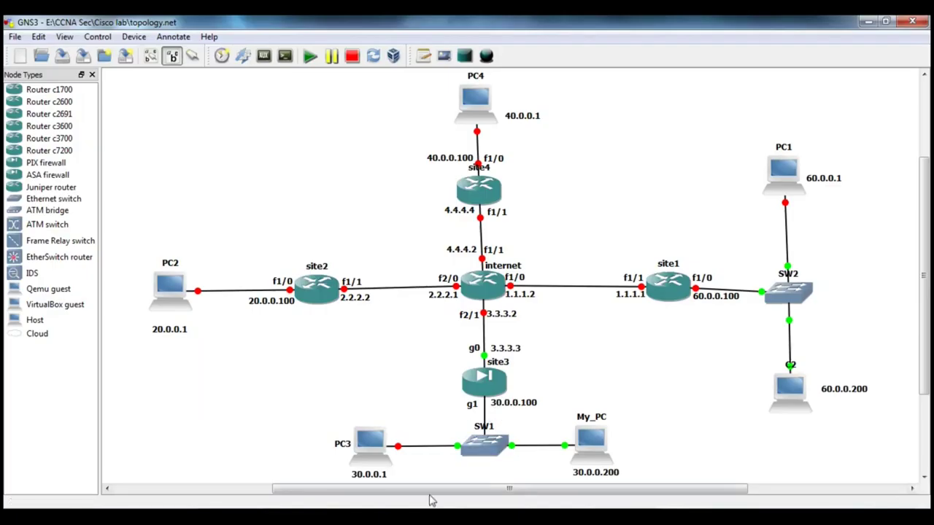
pyautogui.hotkey('alt', 'Tab')
# Give GigabitEthernet1 address 30.0.0.100 255.0.0.0 and bring it up
pyautogui.write('inter g1')
pyautogui.press('Return')
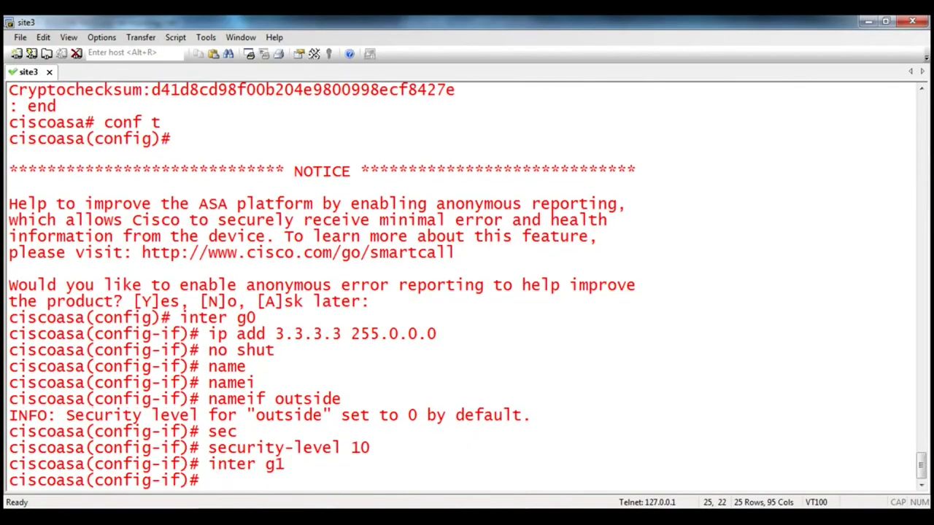
pyautogui.write('ip add 30.0.0')
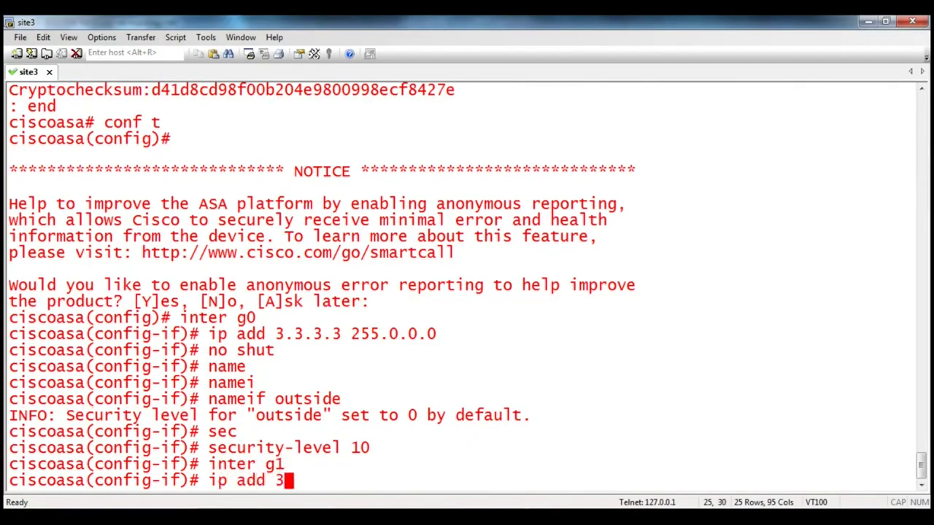
pyautogui.write('.100')
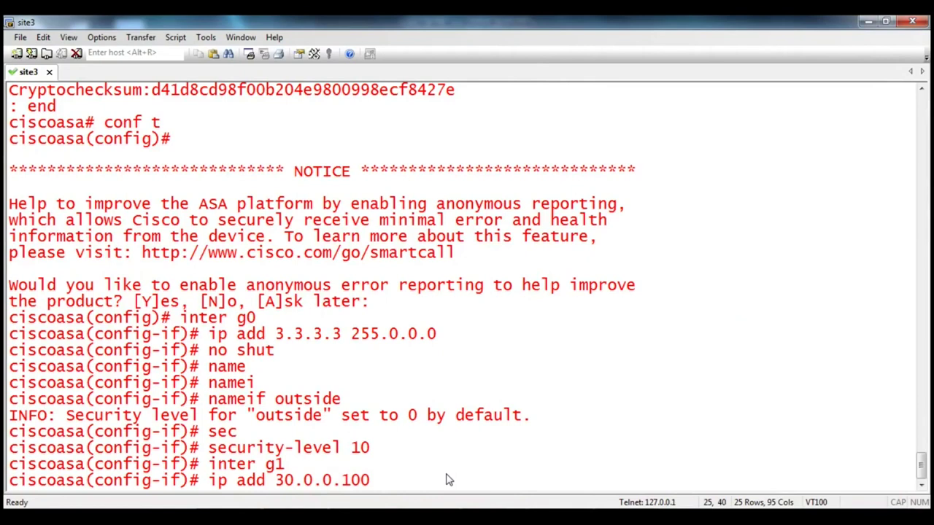
pyautogui.write('255.0.0.0')
pyautogui.press('Return')
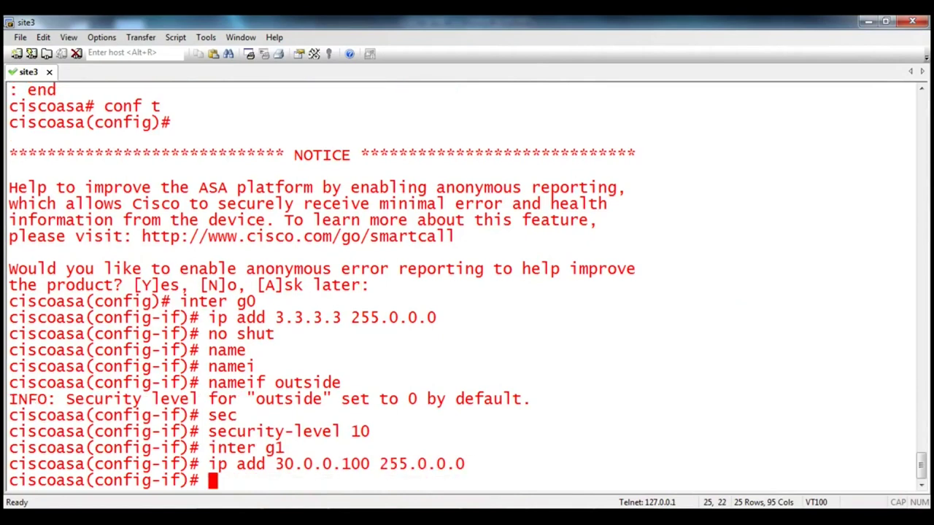
pyautogui.write('no shut')
pyautogui.press('Return')
# Name GigabitEthernet1 inside with security level 95
pyautogui.write('namei')
pyautogui.press('Tab')
pyautogui.write('inside')
pyautogui.press('Return')
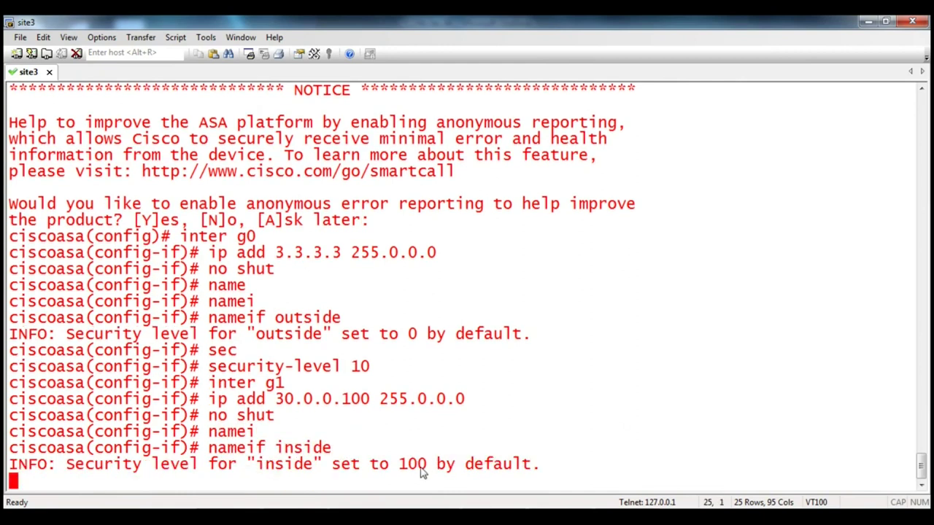
pyautogui.doubleClick(423, 467)
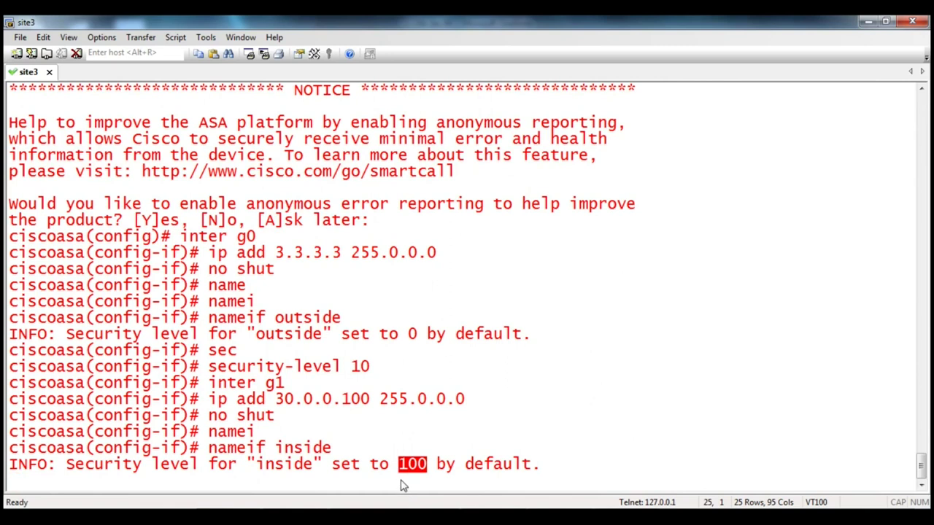
pyautogui.click(399, 486)
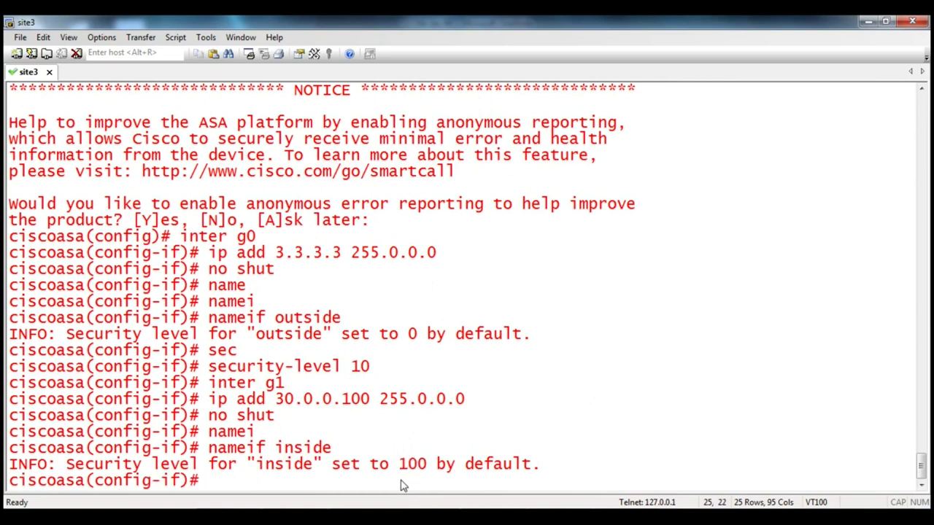
pyautogui.write('security-level')
pyautogui.write('95')
pyautogui.press('Return')
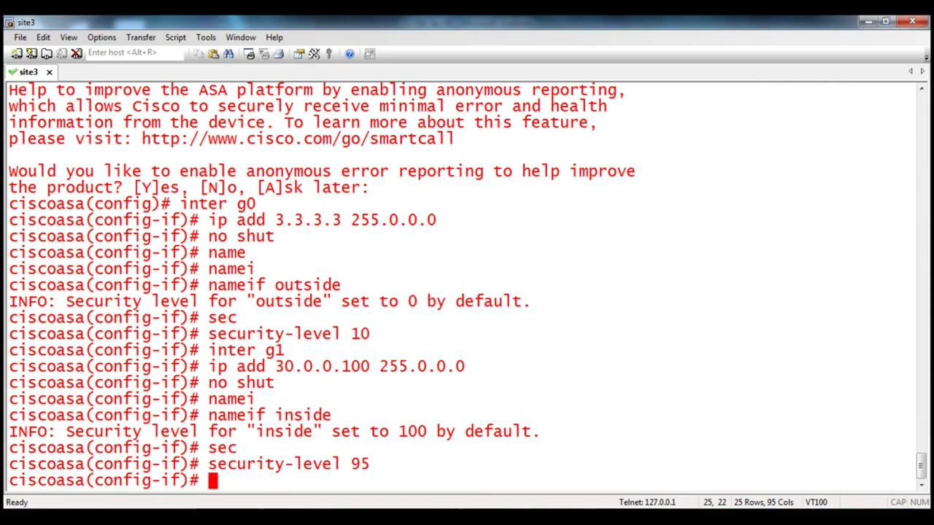
# Review sh run output: outside at level 10, inside at level 95 with 30.0.0.100
pyautogui.write('sh run')
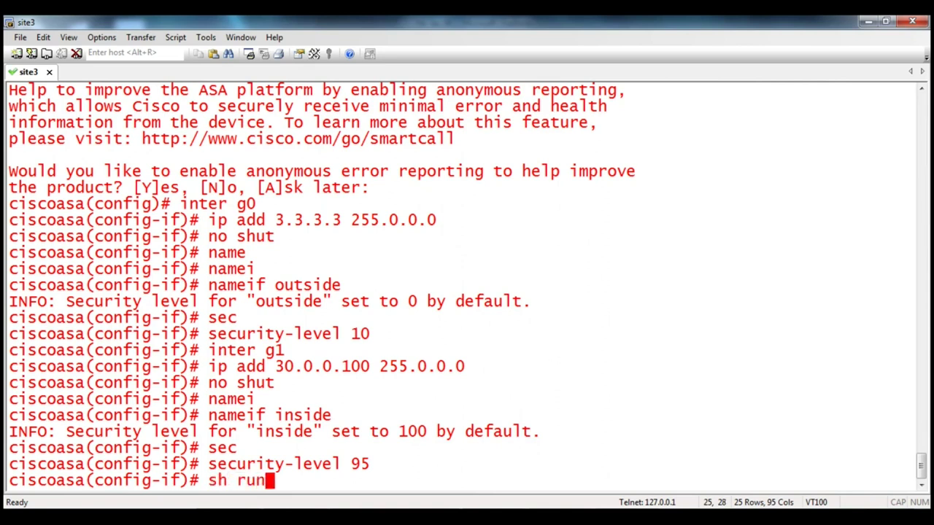
pyautogui.press('Return')
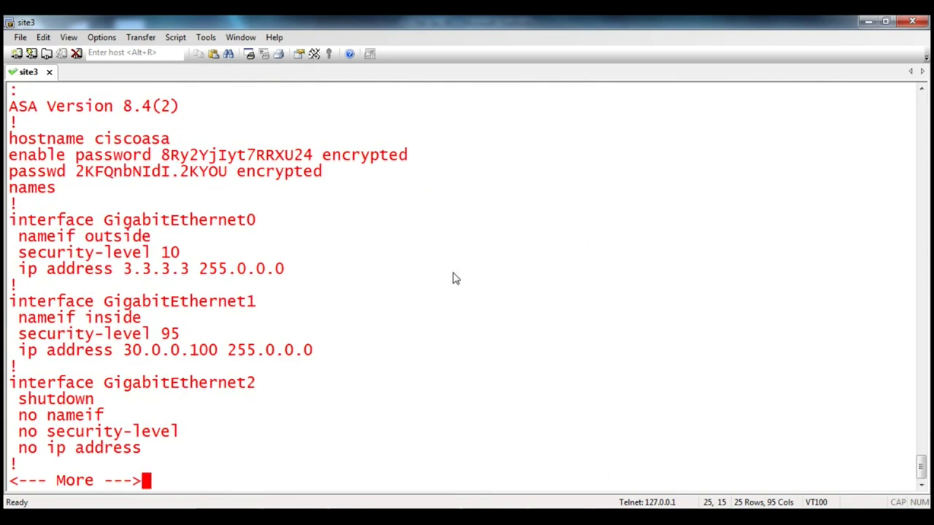
pyautogui.moveTo(258, 221); pyautogui.dragTo(13, 226)
pyautogui.moveTo(154, 237); pyautogui.dragTo(6, 204)
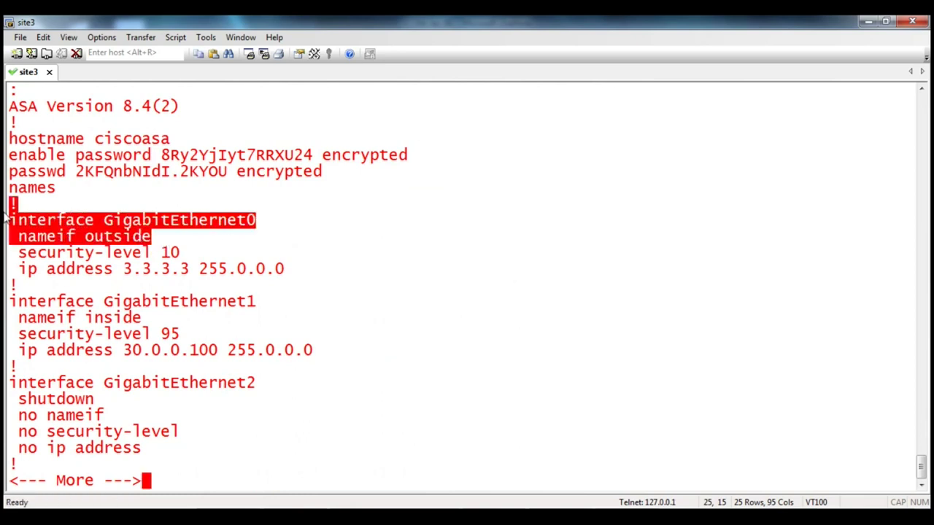
pyautogui.moveTo(182, 253); pyautogui.dragTo(7, 275)
pyautogui.moveTo(258, 301); pyautogui.dragTo(5, 302)
pyautogui.moveTo(263, 318); pyautogui.dragTo(8, 318)
pyautogui.moveTo(182, 334); pyautogui.dragTo(7, 318)
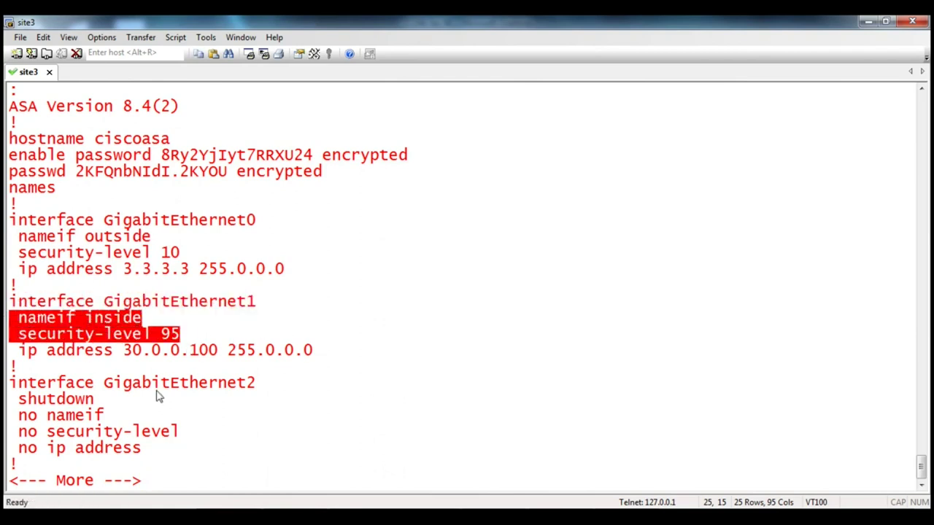
pyautogui.click(385, 357)
pyautogui.moveTo(385, 357); pyautogui.dragTo(47, 350)
pyautogui.click(245, 450)
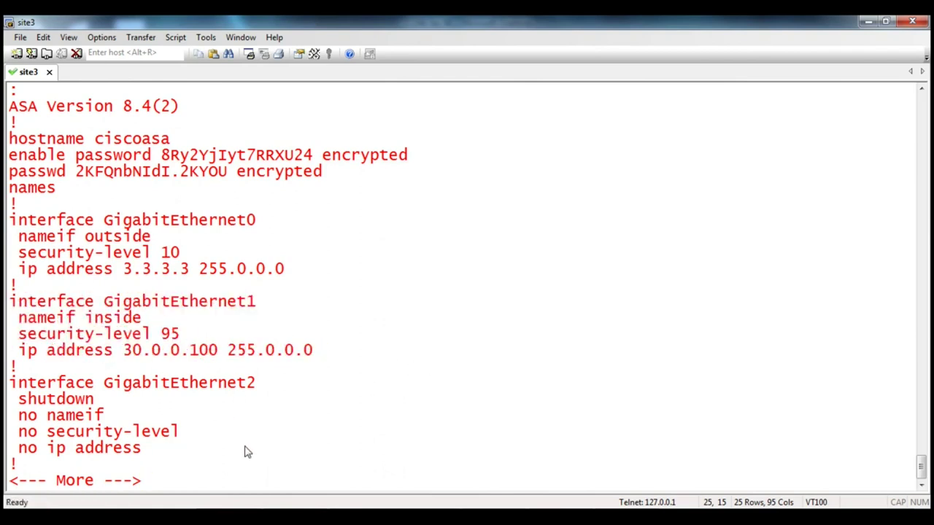
pyautogui.press('space')
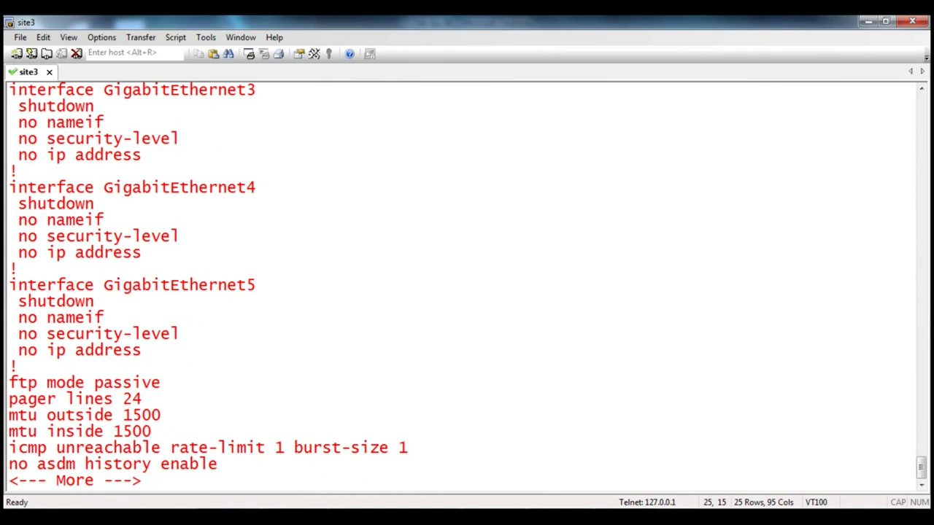
pyautogui.press('q')
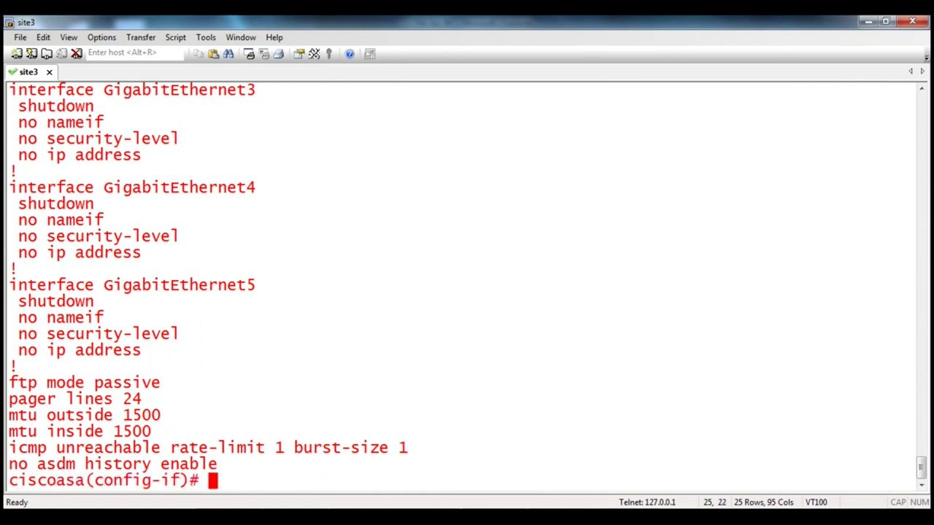
# Ping 30.0.0.200 from the ASA and confirm all five replies succeed
pyautogui.write('ping ')
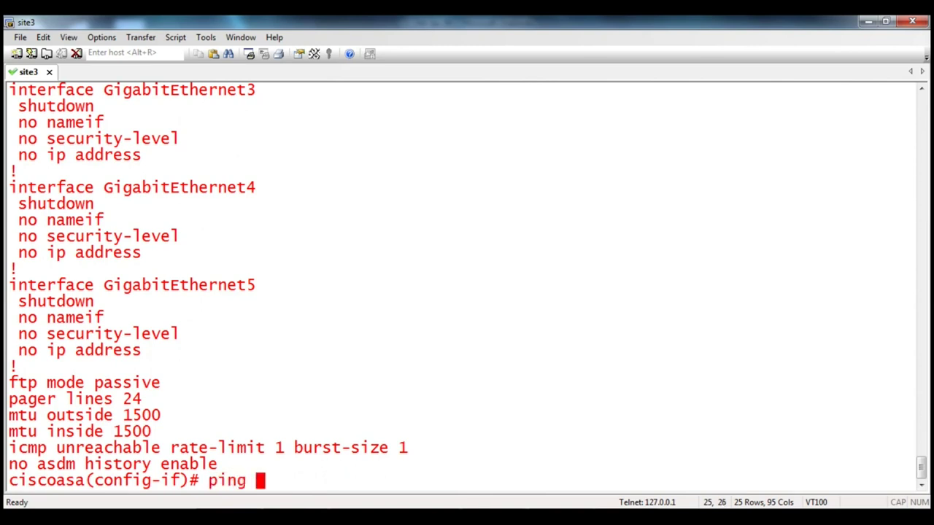
pyautogui.write('30.0.0.200')
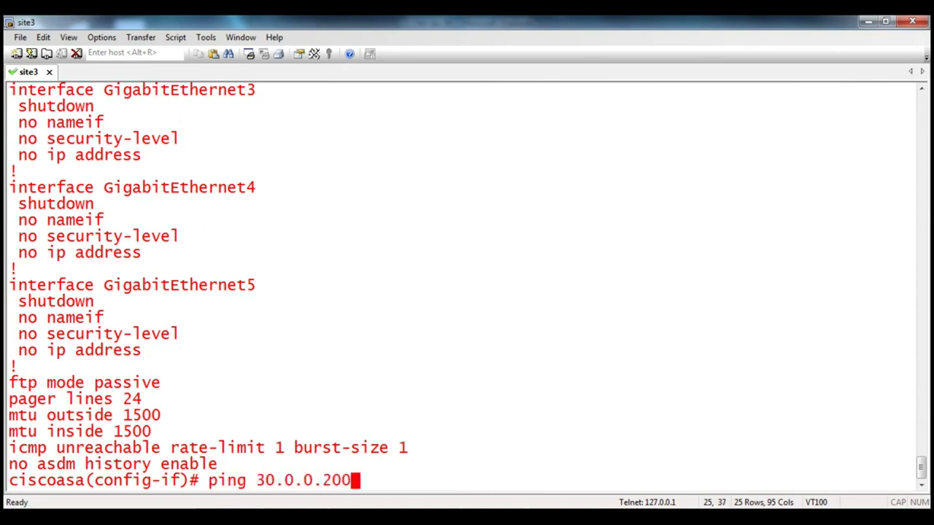
pyautogui.press('Return')
pyautogui.doubleClick(37, 447)
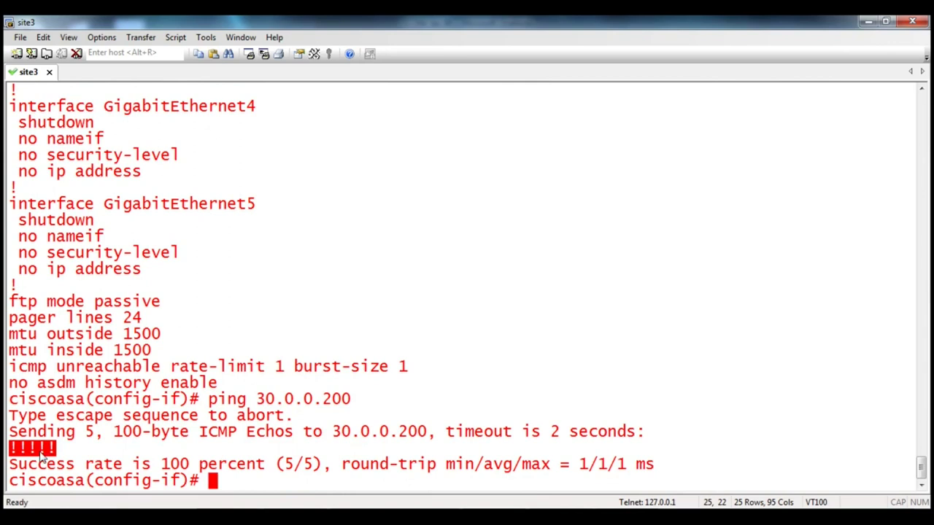
pyautogui.click(246, 487)
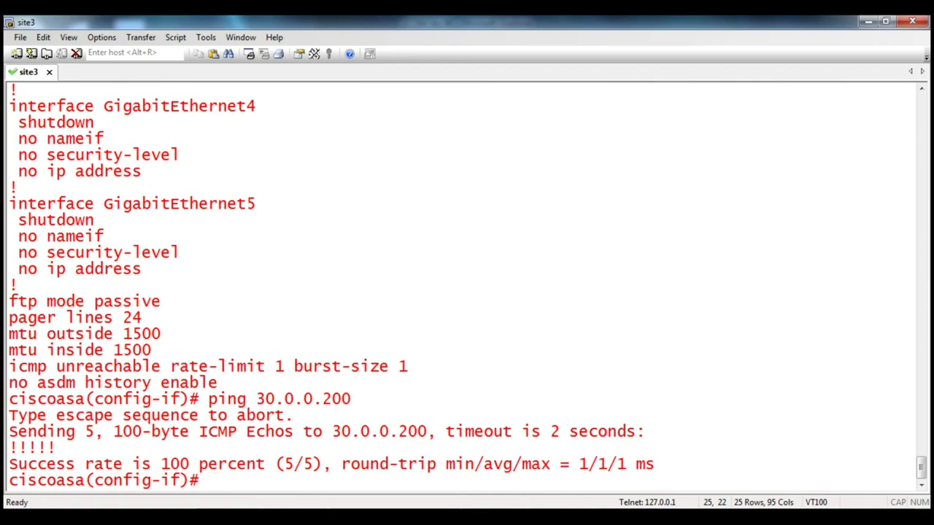
pyautogui.hotkey('alt', 'Tab')
# Scroll the OneNote course notes to the ASDM pre-configurations list
pyautogui.scroll(3, 360, 460)
pyautogui.scroll(5, 360, 460)
pyautogui.scroll(-7, 360, 458)
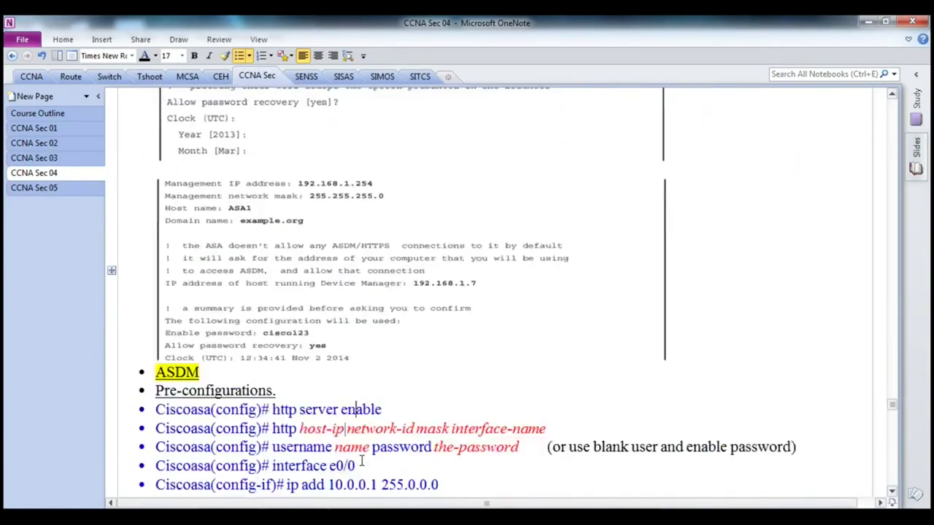
pyautogui.scroll(-5, 361, 459)
pyautogui.scroll(-3, 360, 461)
pyautogui.scroll(8, 360, 461)
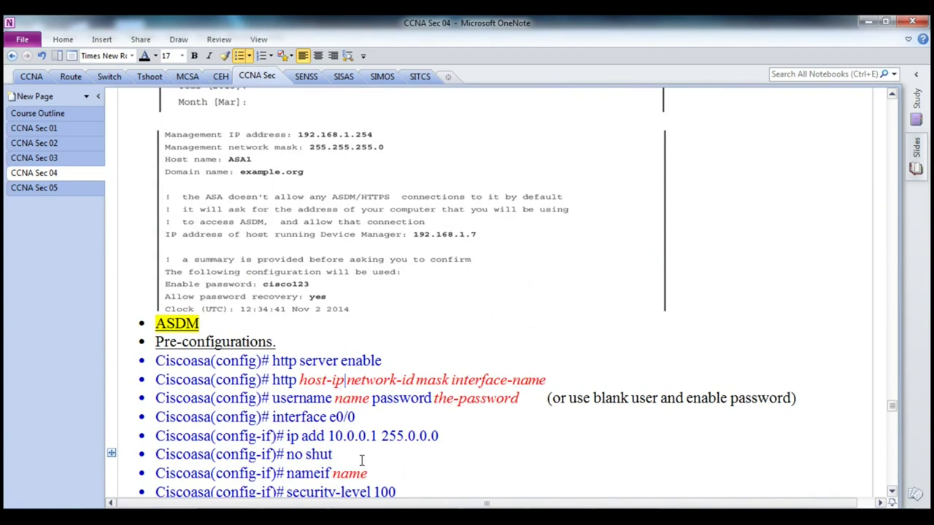
pyautogui.hotkey('alt', 'Tab')
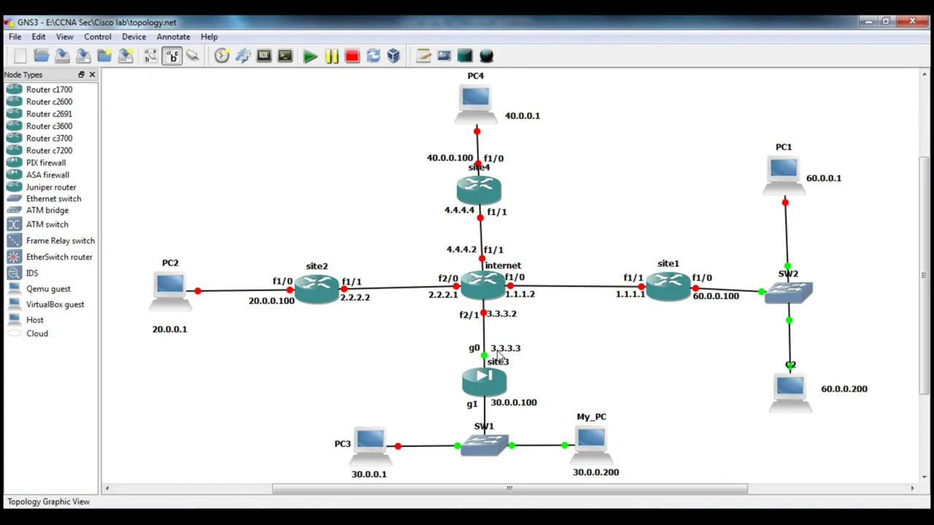
# Open the site3 ASA console from the GNS3 topology diagram
pyautogui.doubleClick(498, 353)
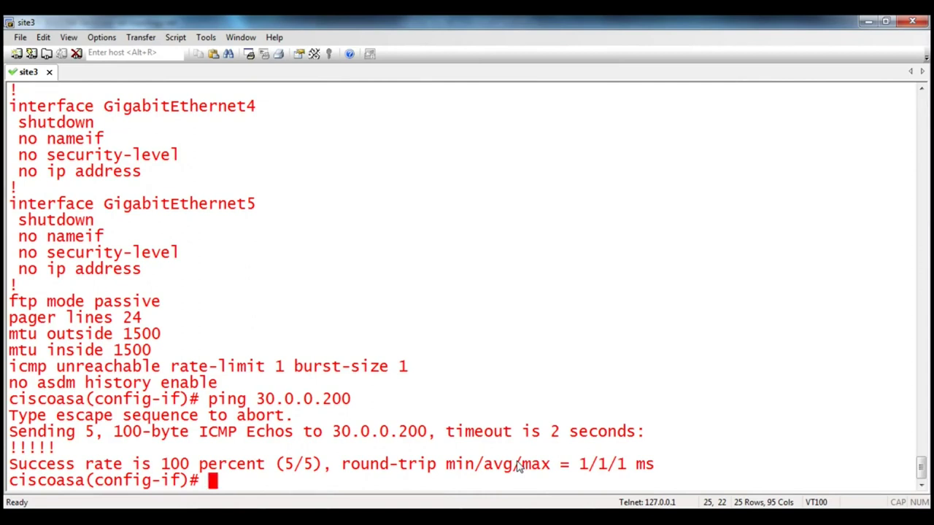
# List interface addresses and status briefly with sh inter ip br
pyautogui.write('sh inter ip br')
pyautogui.press('Return')
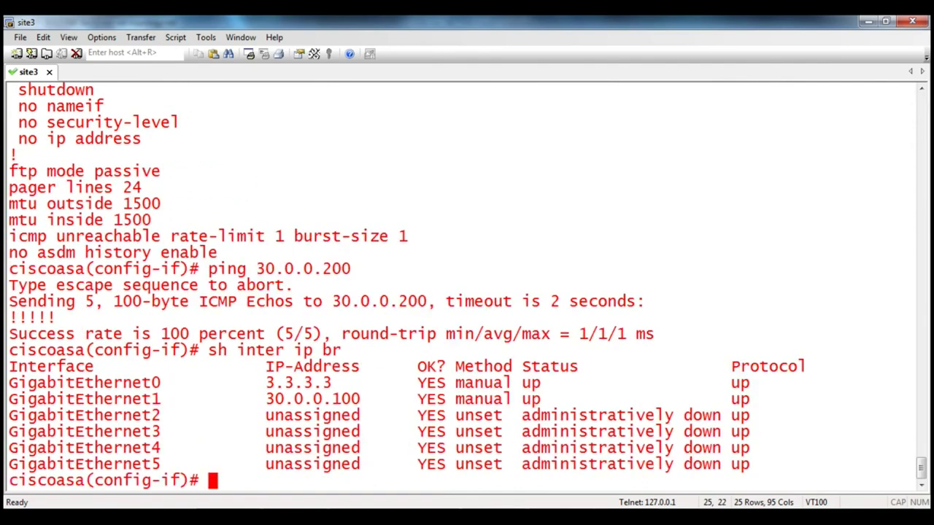
pyautogui.moveTo(313, 350); pyautogui.dragTo(292, 352)
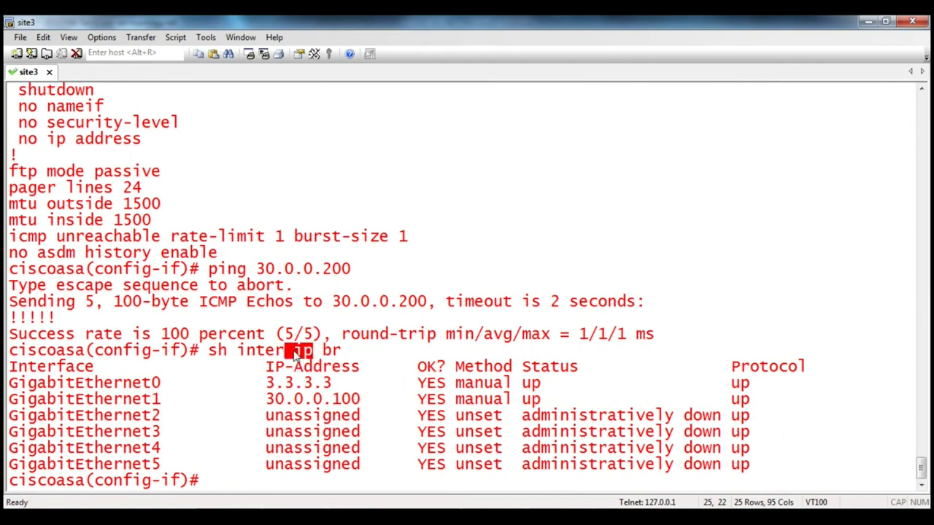
pyautogui.doubleClick(258, 351)
pyautogui.click(270, 474)
# Show interface IP addresses, confirming outside GigabitEthernet0 at 3.3.3.3 255.0.0.0
pyautogui.write('show')
pyautogui.press('Tab')
pyautogui.write('ip add')
pyautogui.press('Return')
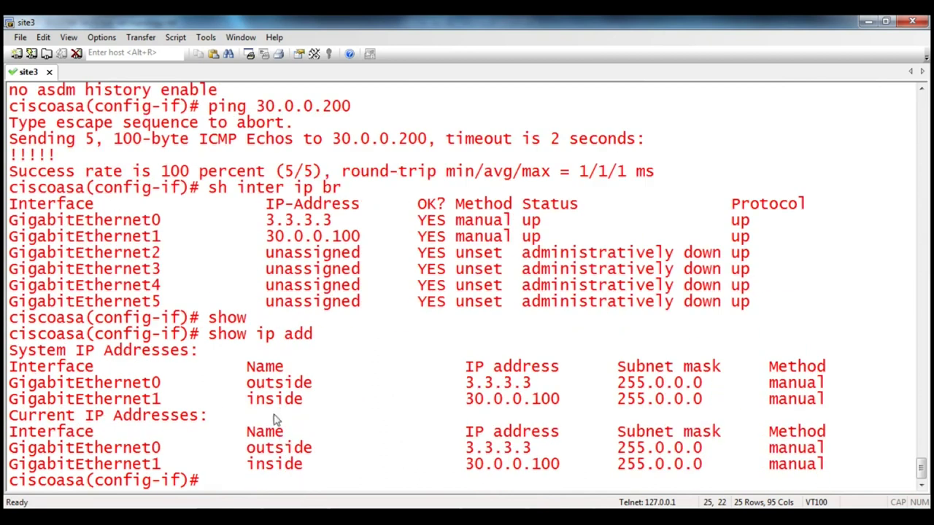
pyautogui.moveTo(172, 387); pyautogui.dragTo(29, 365)
pyautogui.moveTo(318, 385); pyautogui.dragTo(219, 390)
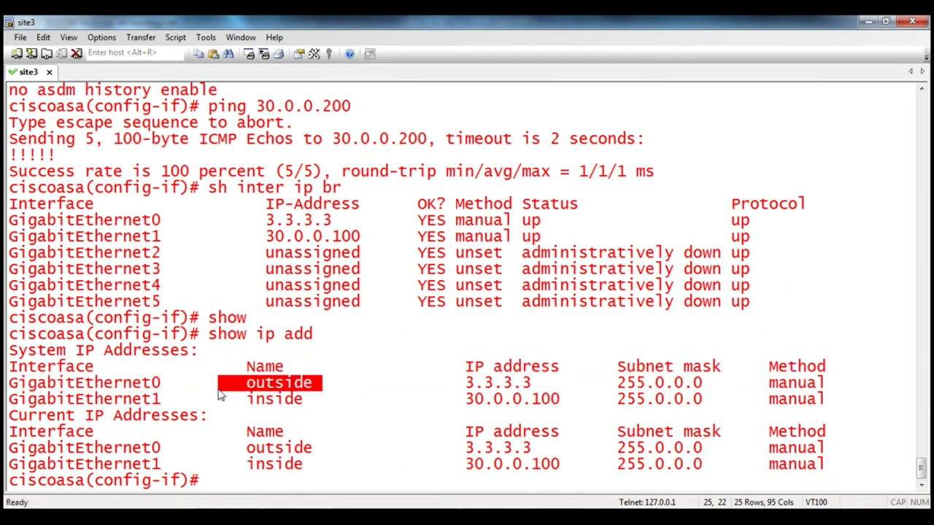
pyautogui.moveTo(542, 385); pyautogui.dragTo(421, 386)
pyautogui.moveTo(738, 386); pyautogui.dragTo(570, 385)
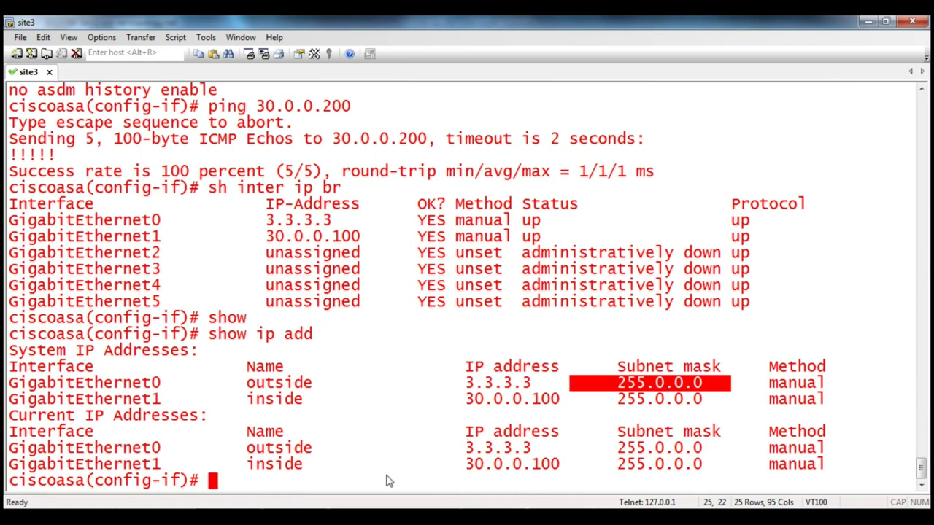
pyautogui.click(389, 481)
# Show nameif output confirming outside at security level 10 and inside at 95
pyautogui.write('sh nameif')
pyautogui.press('Return')
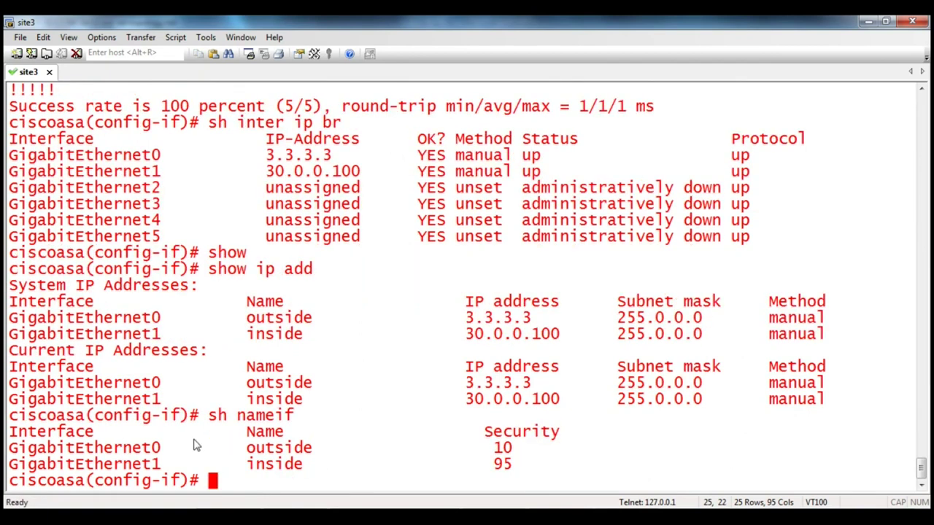
pyautogui.moveTo(196, 445); pyautogui.dragTo(8, 442)
pyautogui.moveTo(303, 448); pyautogui.dragTo(247, 448)
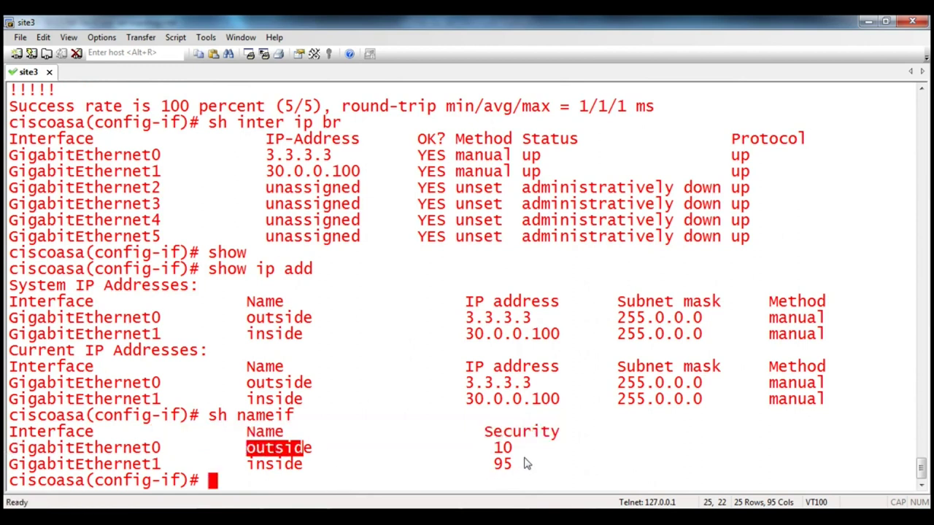
pyautogui.doubleClick(502, 448)
pyautogui.moveTo(551, 477); pyautogui.dragTo(15, 432)
pyautogui.click(252, 480)
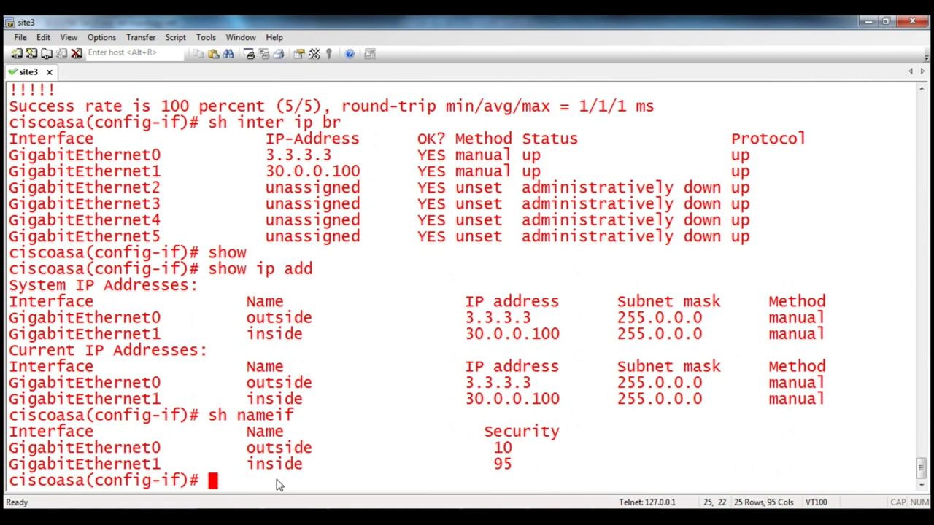
# Exit interface mode and apply 'http server enable' at the global config prompt
pyautogui.write('exit')
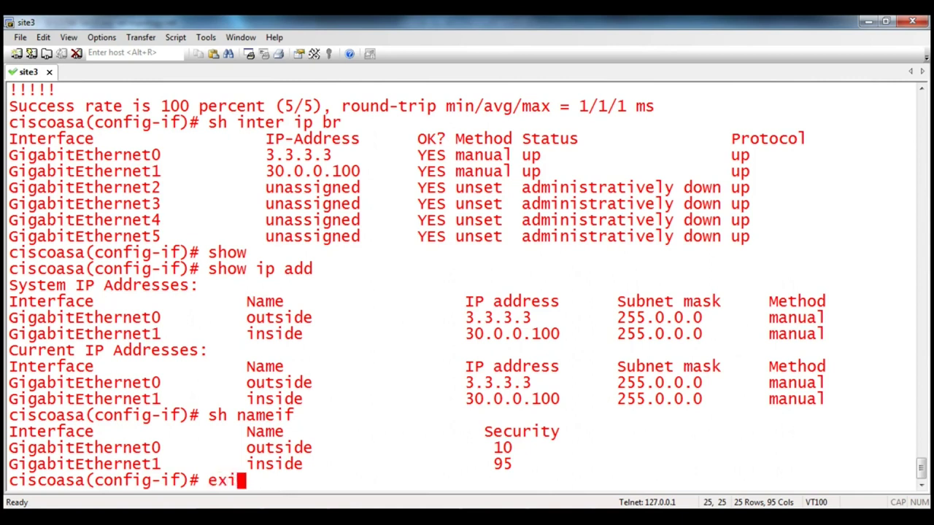
pyautogui.press('Return')
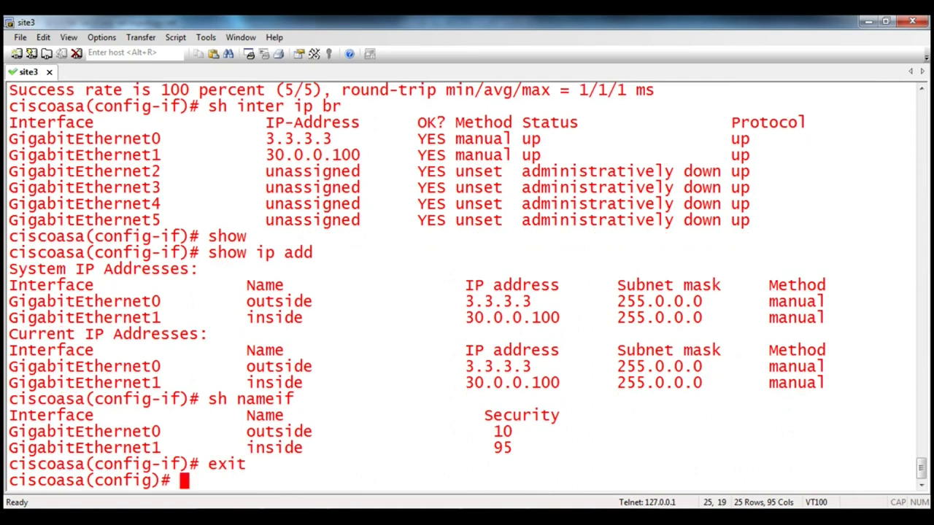
pyautogui.write('htt')
pyautogui.press('Tab')
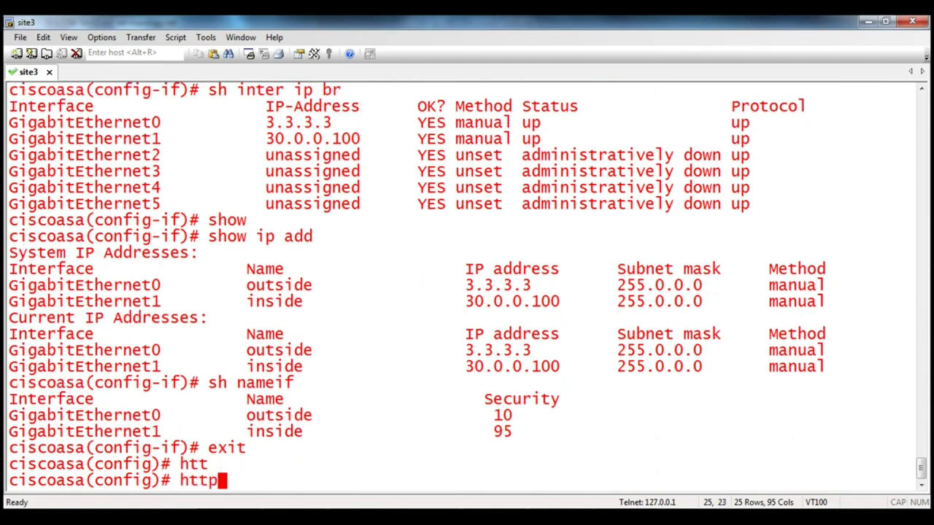
pyautogui.write('se')
pyautogui.press('Tab')
pyautogui.write('en')
pyautogui.press('Tab')
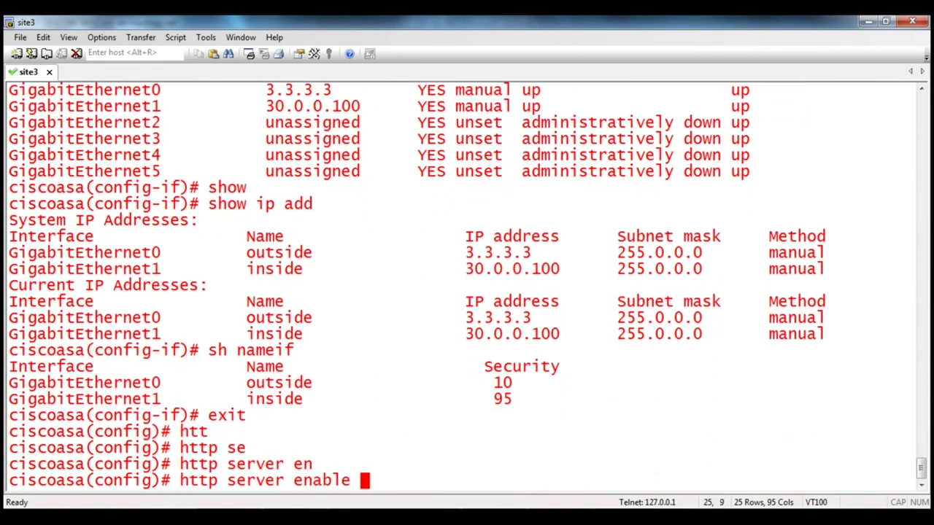
pyautogui.press('Return')
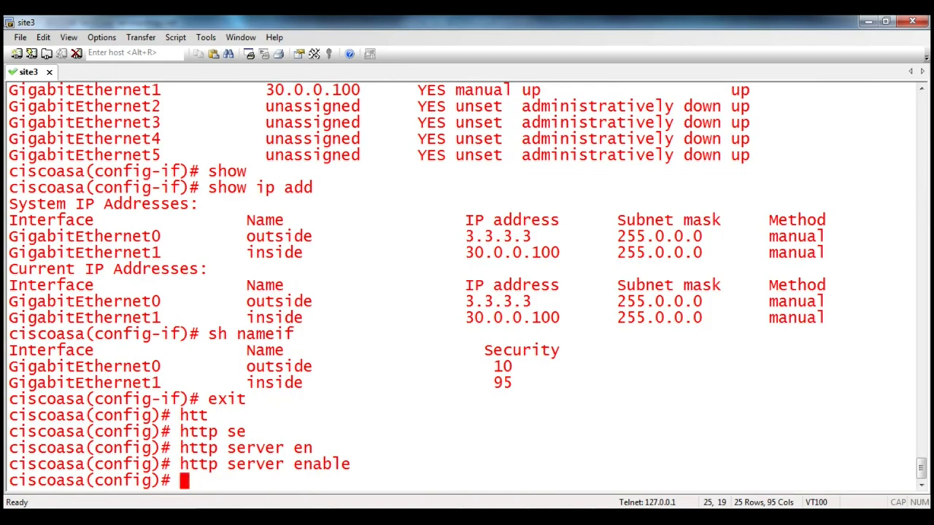
pyautogui.hotkey('alt', 'Tab')
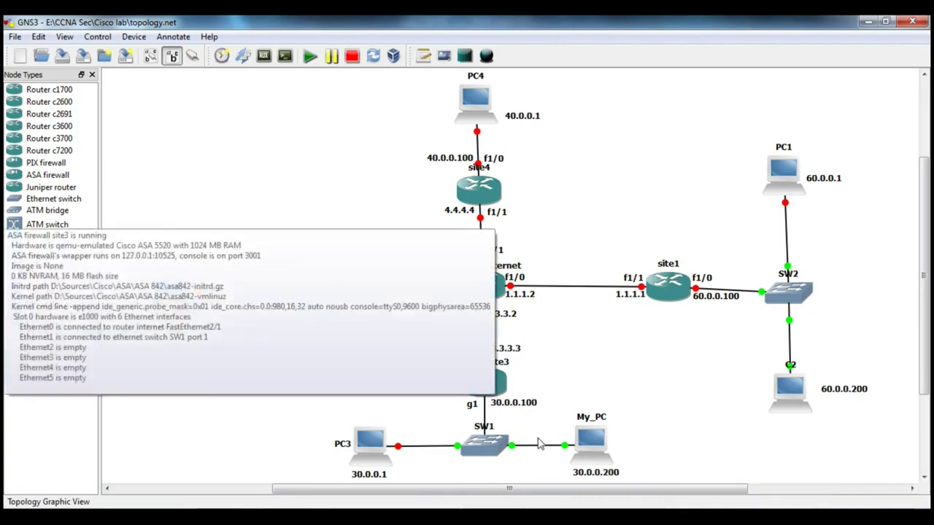
pyautogui.hotkey('alt', 'Tab')
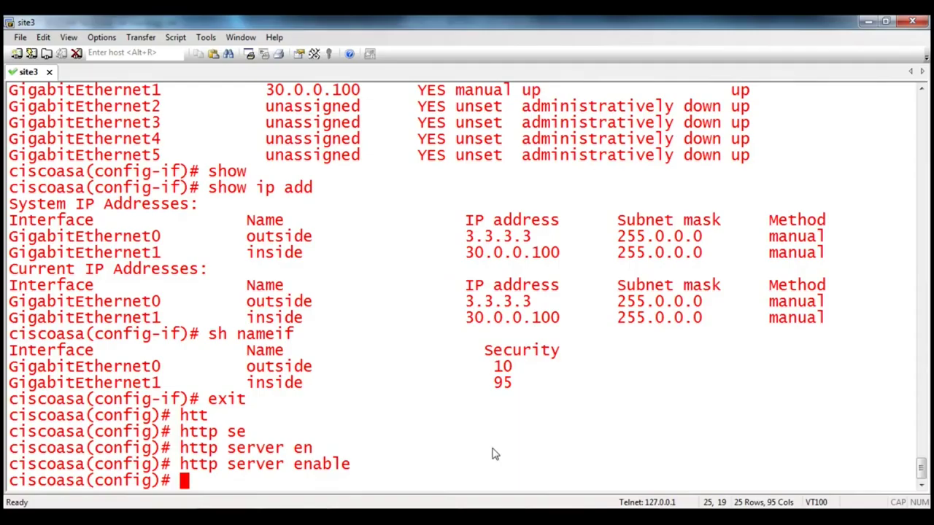
# Check the http options, then permit HTTP access from 30.0.0.0 255.0.0.0 on inside
pyautogui.write('htt')
pyautogui.press('Tab')
pyautogui.write('?')
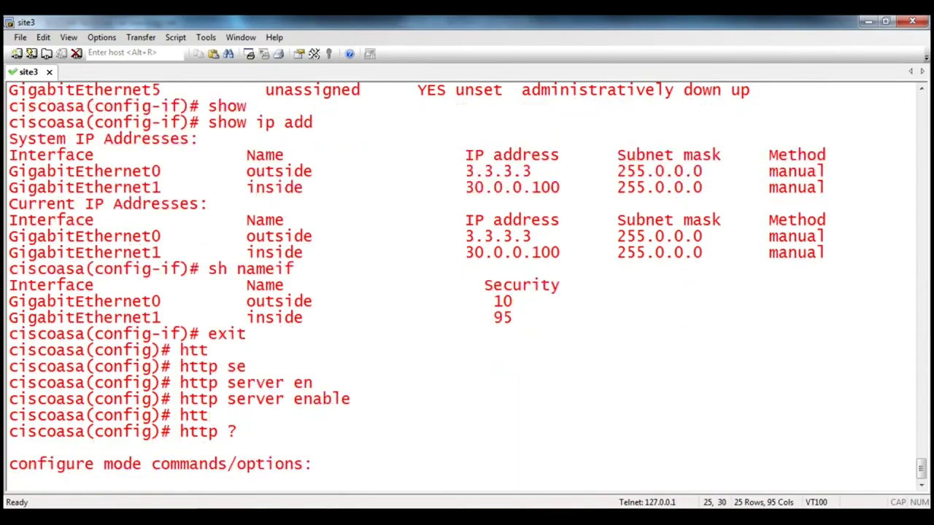
pyautogui.moveTo(216, 321); pyautogui.dragTo(63, 321)
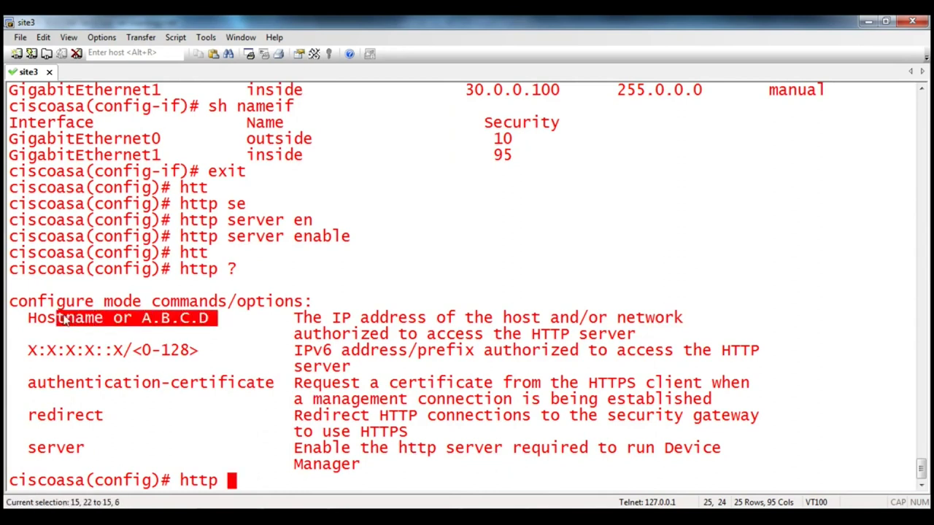
pyautogui.moveTo(204, 350); pyautogui.dragTo(63, 351)
pyautogui.click(276, 490)
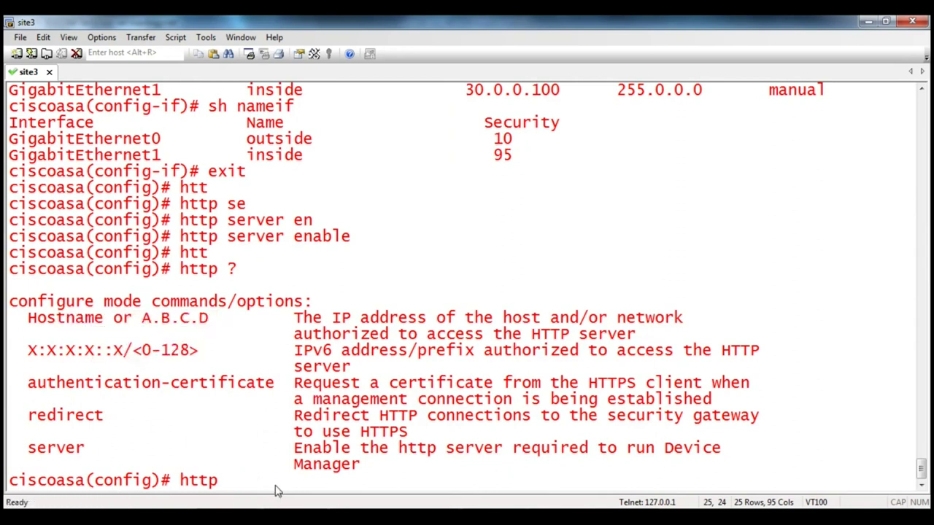
pyautogui.write('30.0.0.0 255.0.0.0  ins')
pyautogui.press('Tab')
pyautogui.press('Return')
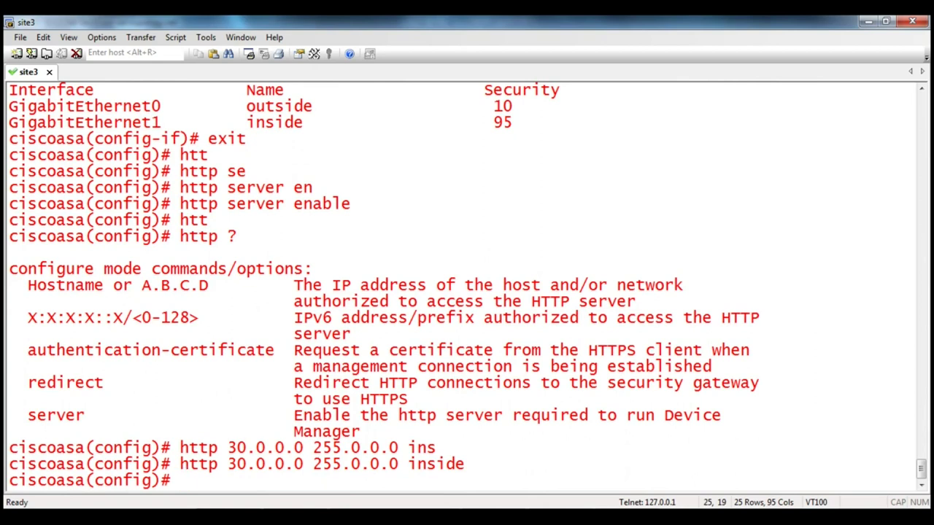
# Create a local ASA user with a password and privilege level 15
pyautogui.write('htt')
pyautogui.press('Tab')
pyautogui.press('BackSpace')
pyautogui.press('BackSpace')
pyautogui.press('BackSpace')
pyautogui.press('BackSpace')
pyautogui.write('user')
pyautogui.press('Tab')
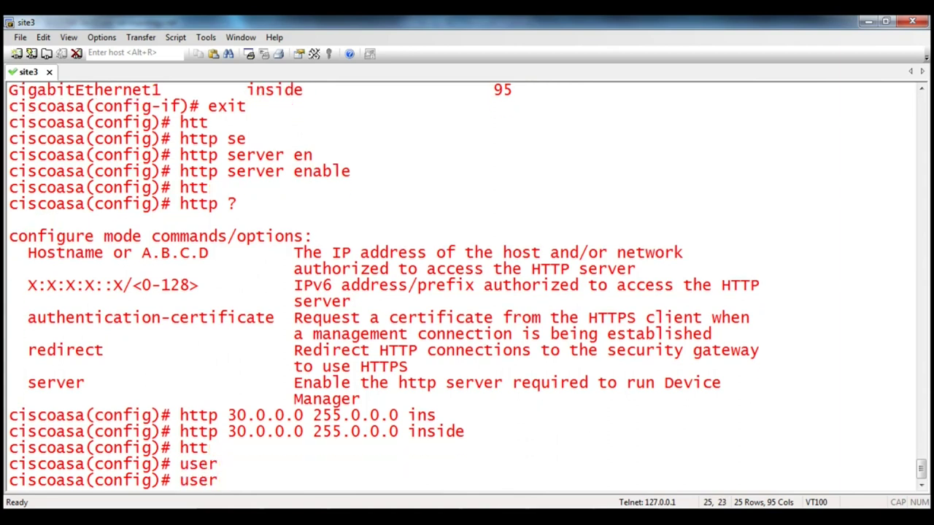
pyautogui.write('n')
pyautogui.press('Tab')
pyautogui.write('r1 ')
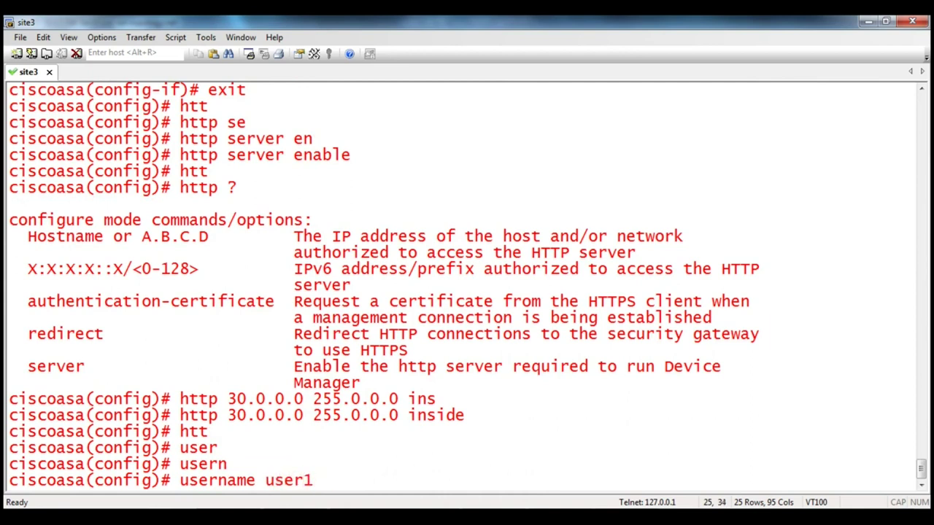
pyautogui.write('pas')
pyautogui.press('Tab')
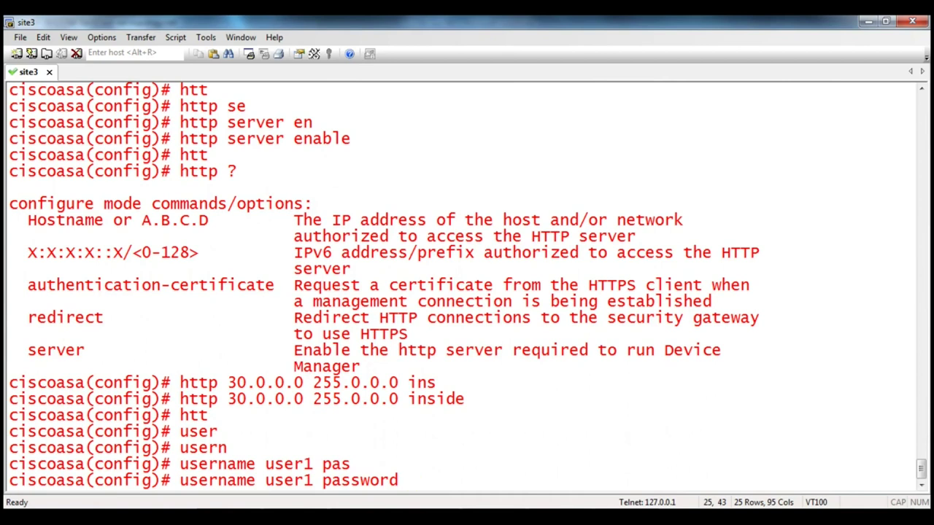
pyautogui.write('user1 pri')
pyautogui.press('Tab')
pyautogui.write('15')
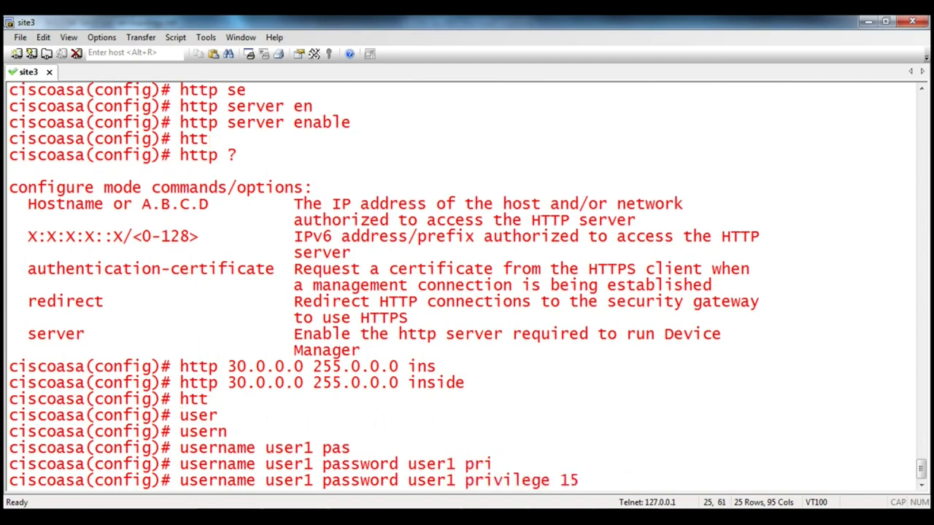
pyautogui.press('Return')
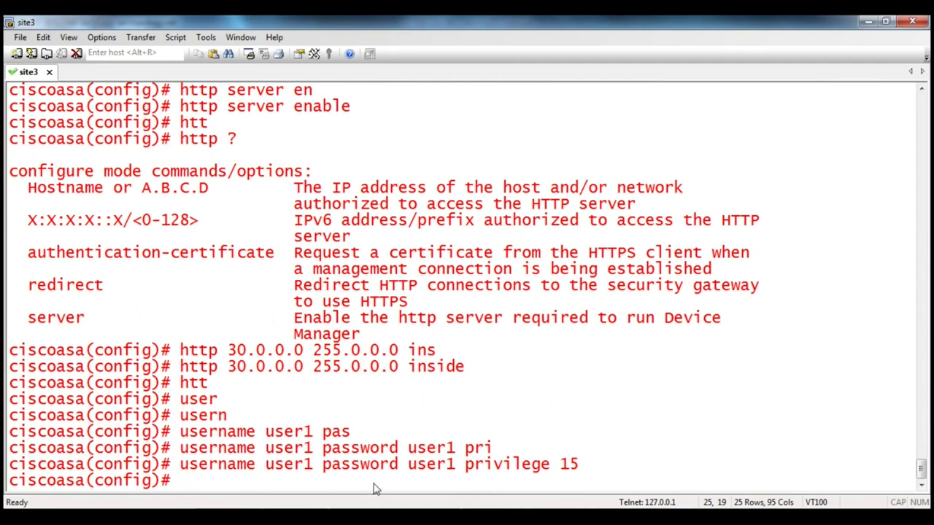
# Check the available 'telnet ?' options, then discard the unfinished telnet command
pyautogui.write('te')
pyautogui.press('Tab')
pyautogui.write('l')
pyautogui.press('Tab')
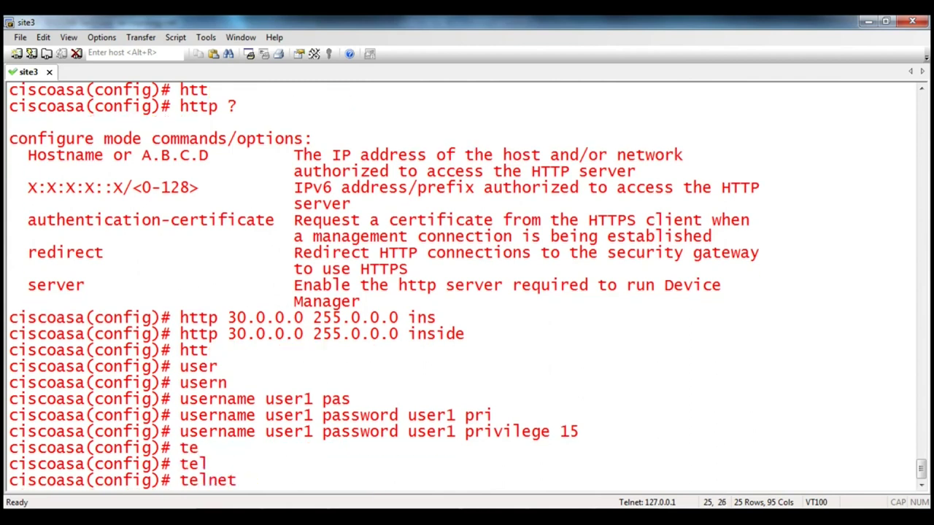
pyautogui.write('?')
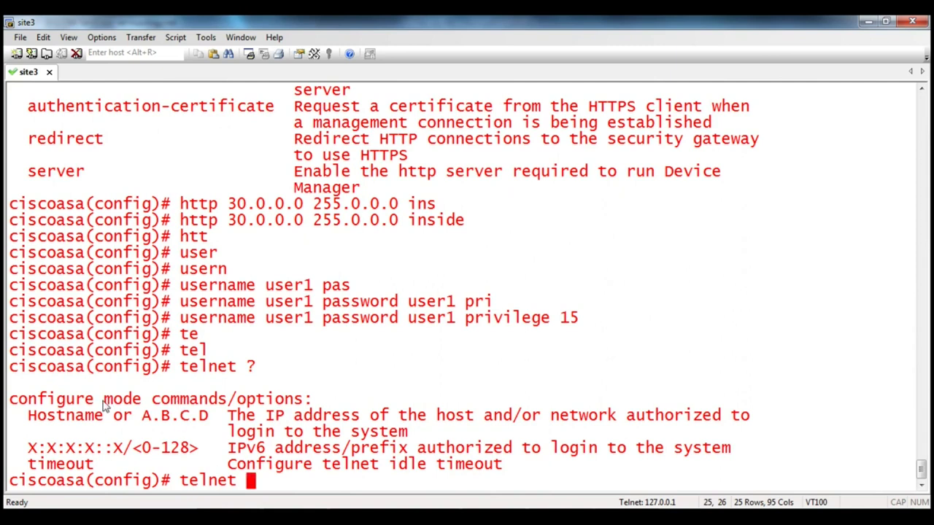
pyautogui.press('BackSpace')
pyautogui.press('BackSpace')
pyautogui.press('BackSpace')
pyautogui.press('BackSpace')
pyautogui.press('BackSpace')
pyautogui.press('BackSpace')
pyautogui.press('BackSpace')
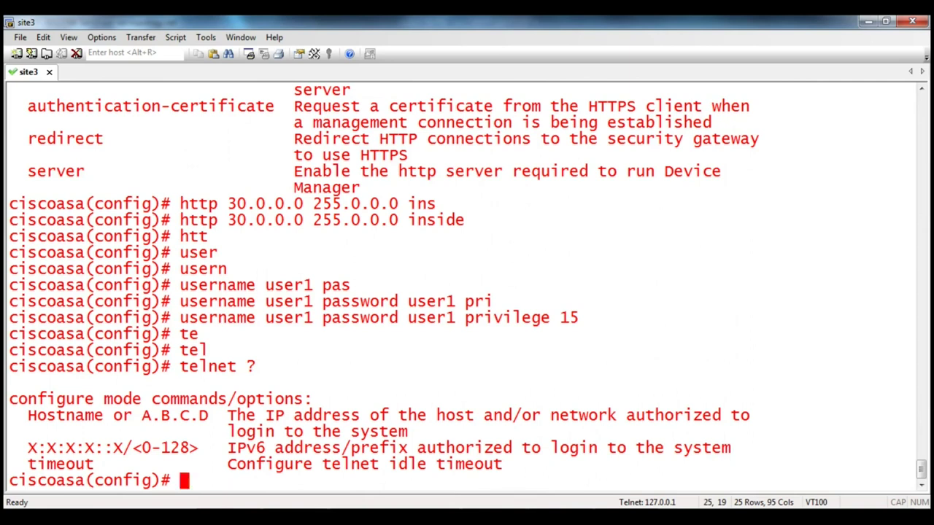
# Run 'dir flash:' to list the flash contents, including asdm-647.bin
pyautogui.write('dir')
pyautogui.press('Tab')
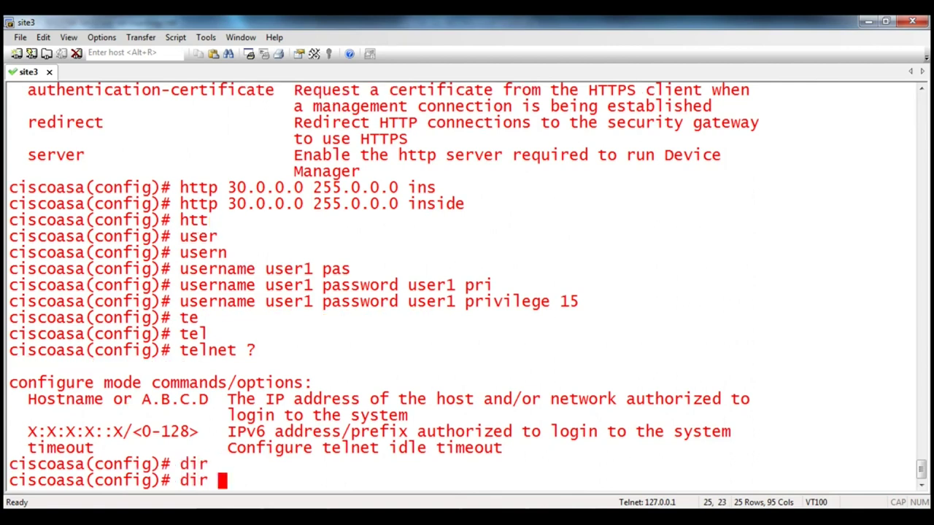
pyautogui.write('fla')
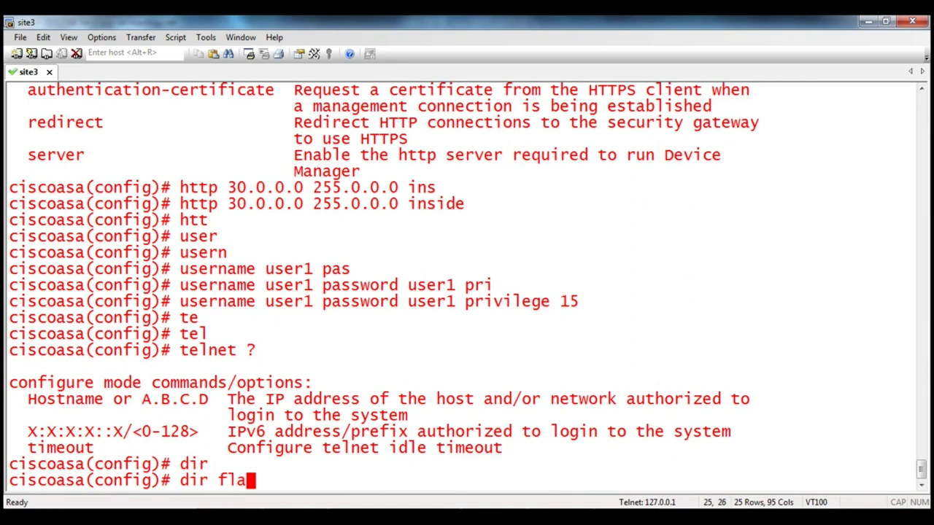
pyautogui.press('Tab')
pyautogui.press('Return')
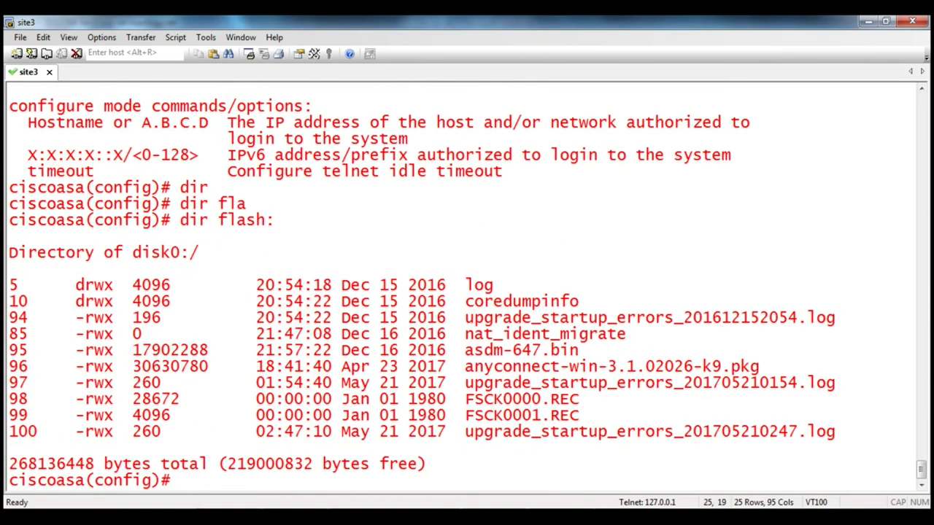
pyautogui.moveTo(571, 351); pyautogui.dragTo(465, 351)
pyautogui.moveTo(577, 352); pyautogui.dragTo(470, 368)
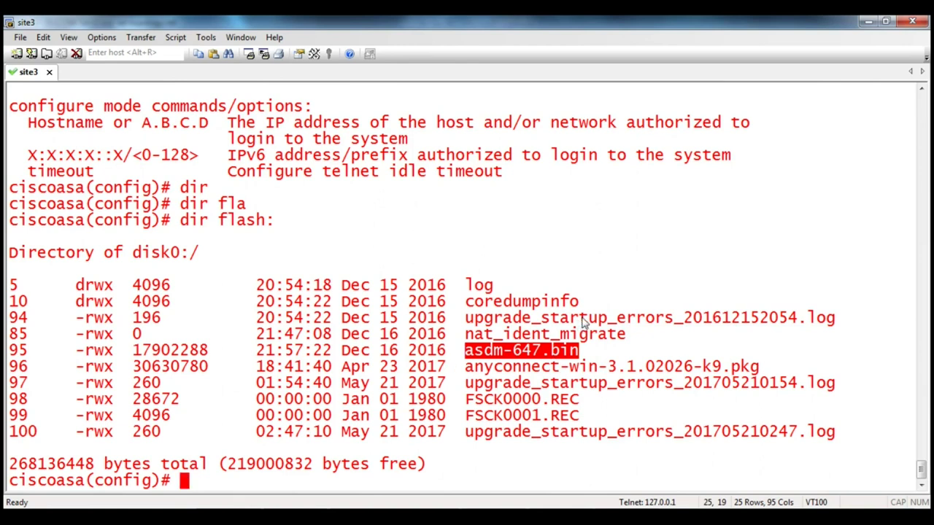
pyautogui.click(558, 369)
pyautogui.moveTo(579, 351); pyautogui.dragTo(473, 352)
pyautogui.moveTo(579, 352); pyautogui.dragTo(464, 352)
pyautogui.moveTo(275, 220); pyautogui.dragTo(219, 226)
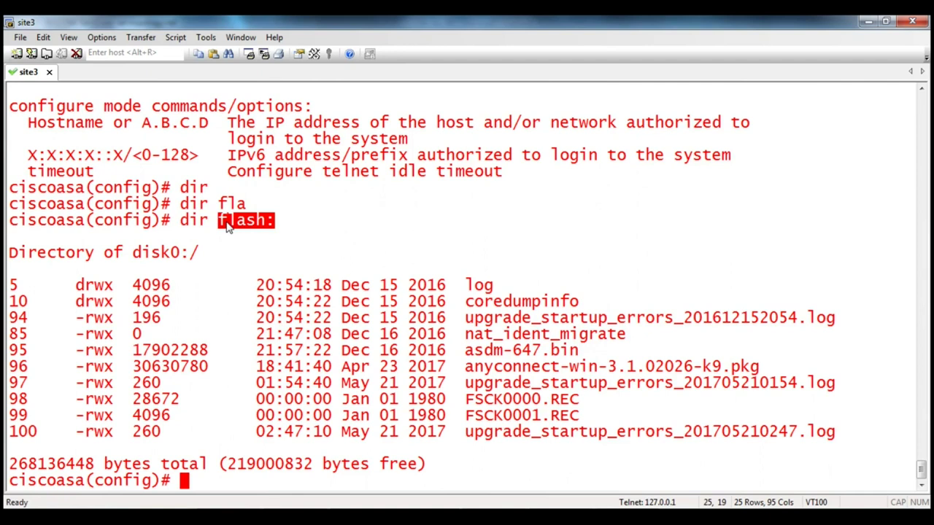
pyautogui.click(257, 476)
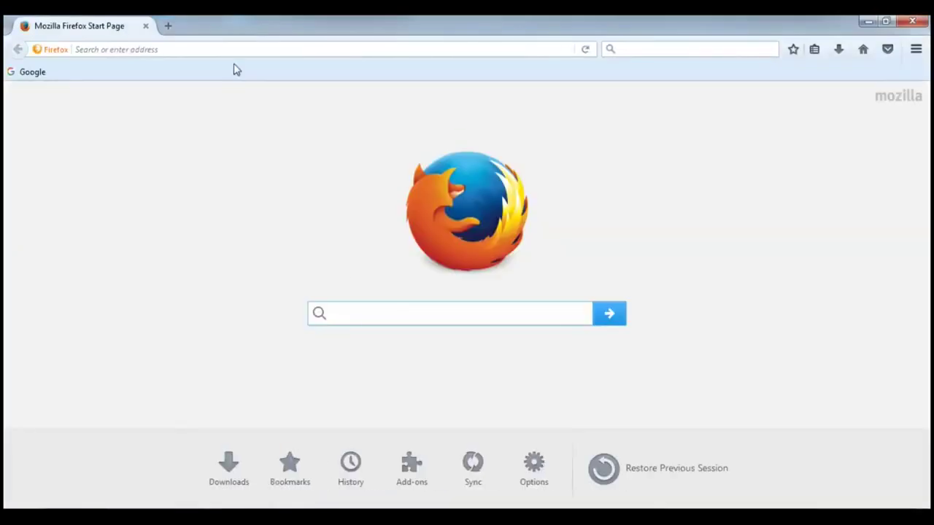
pyautogui.click(231, 49)
pyautogui.write('htt')
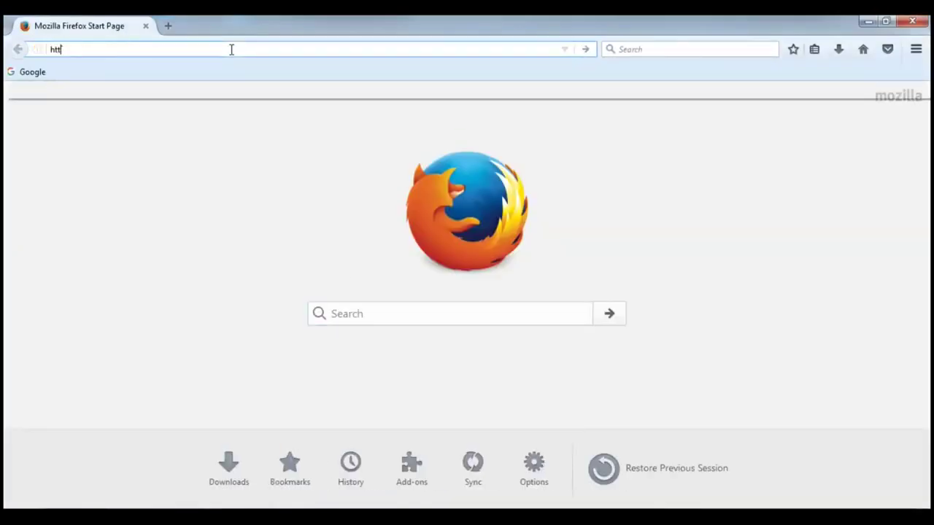
pyautogui.write('ps:')
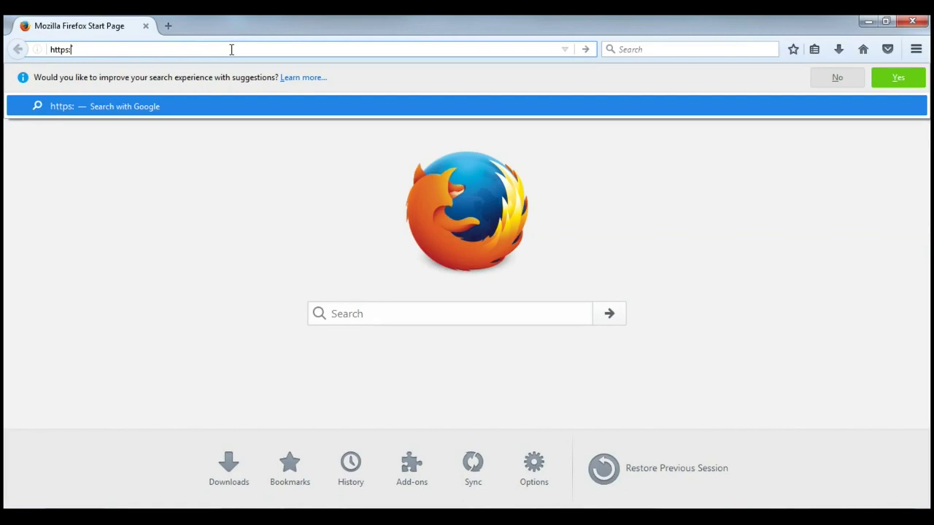
pyautogui.write('//30.0.0.100')
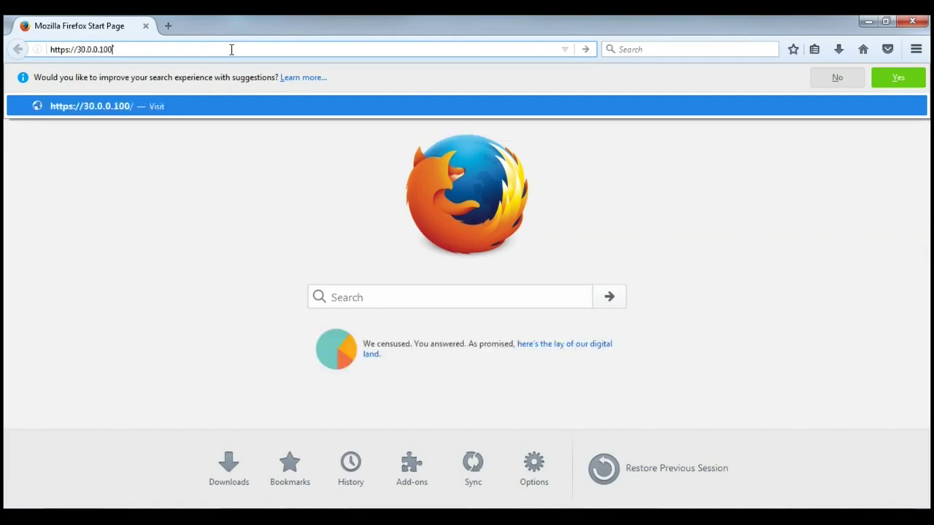
pyautogui.press('Return')
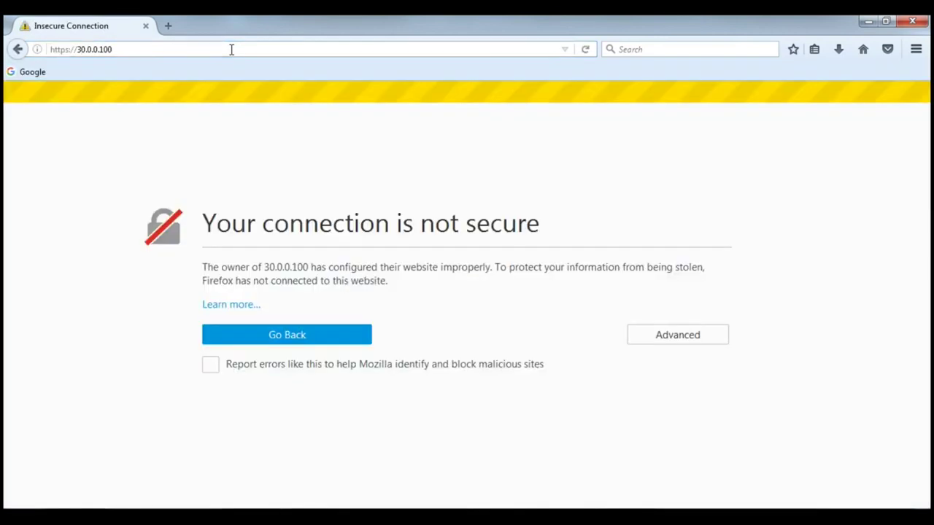
# Trust the ASA's self-signed certificate, then close the Cisco ASDM 6.4(7) page
pyautogui.click(671, 330)
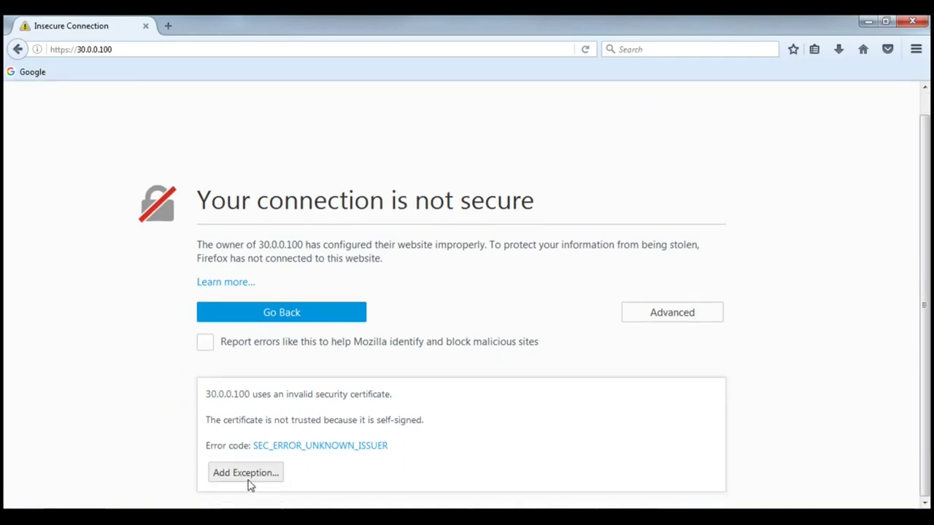
pyautogui.click(248, 488)
pyautogui.click(538, 407)
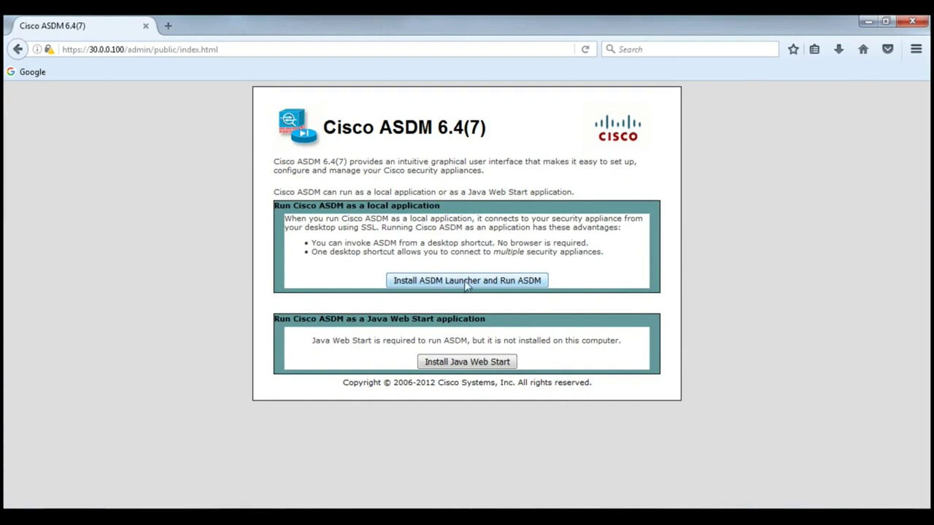
pyautogui.click(912, 21)
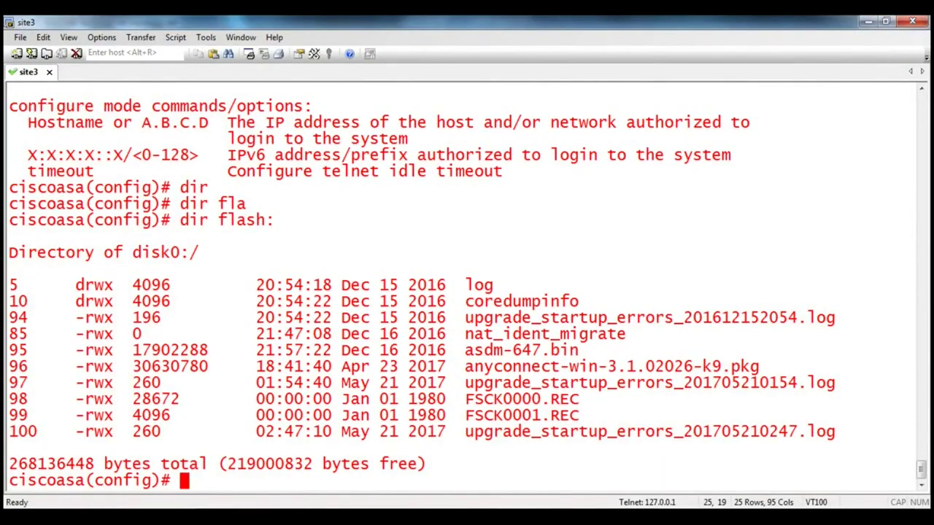
# Launch the Cisco ASDM-IDM Launcher and dismiss the javaw.exe not-found error
pyautogui.click(831, 518)
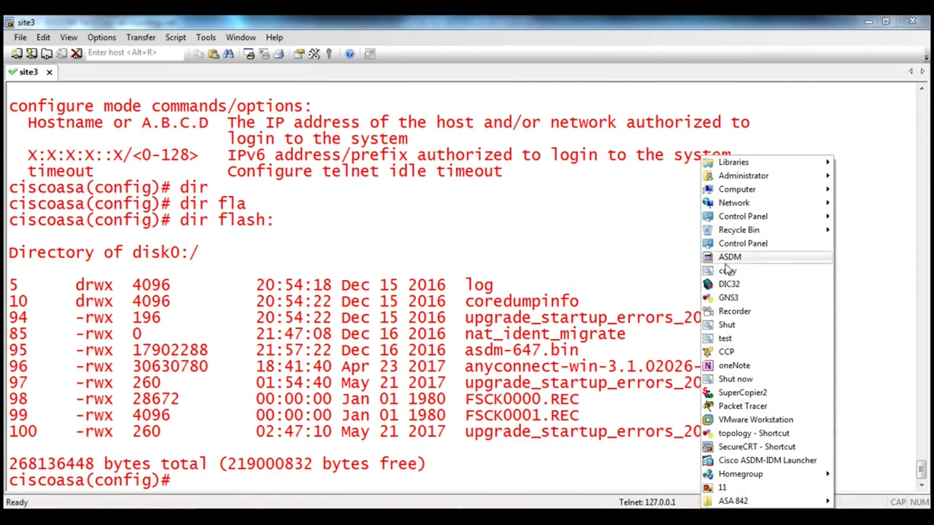
pyautogui.click(737, 462)
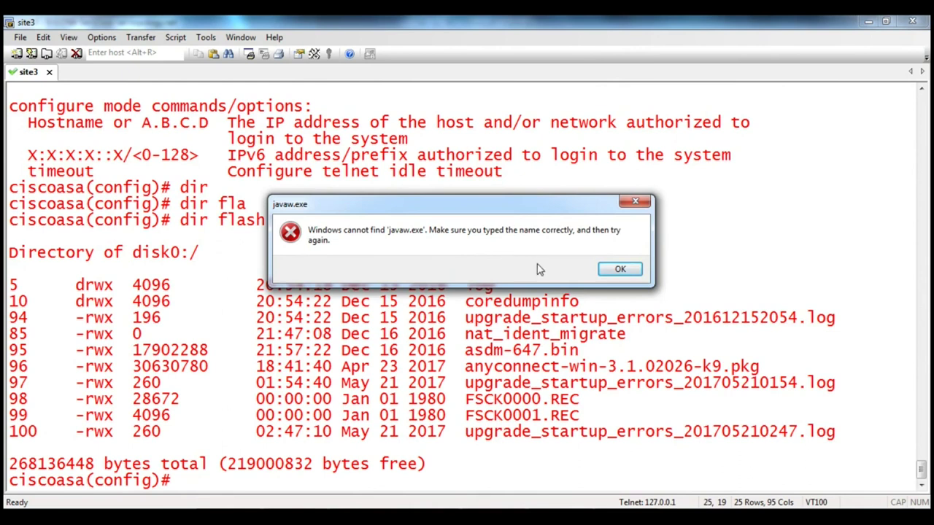
pyautogui.click(618, 271)
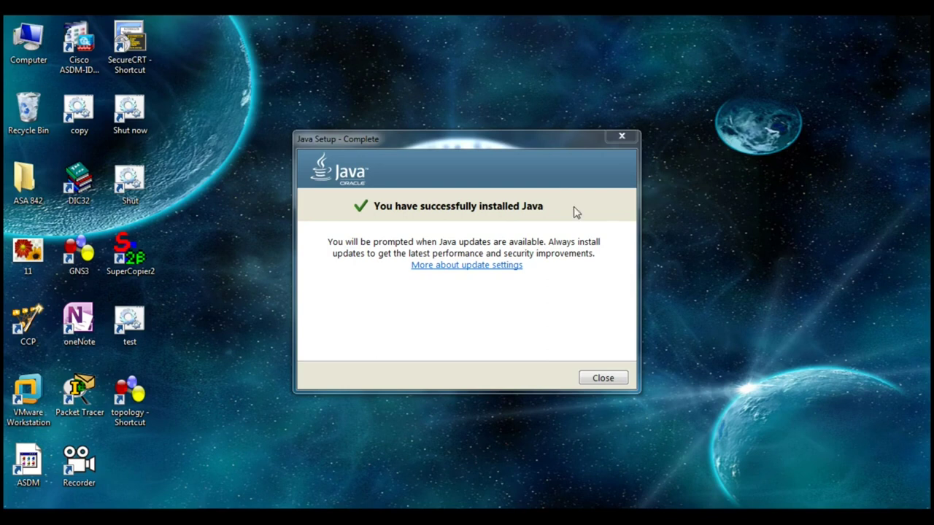
# Close the completed Java setup and start the Cisco ASDM-IDM Launcher shortcut
pyautogui.moveTo(473, 143); pyautogui.dragTo(560, 114)
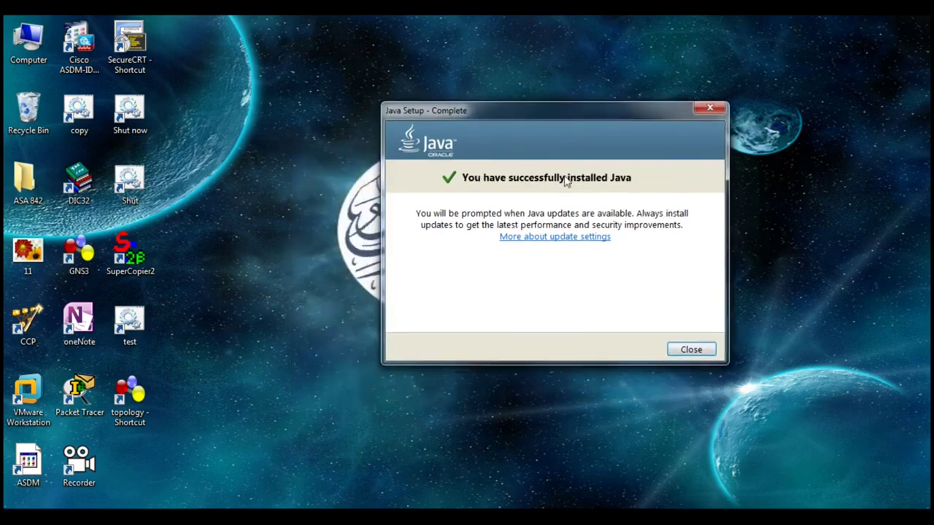
pyautogui.click(691, 350)
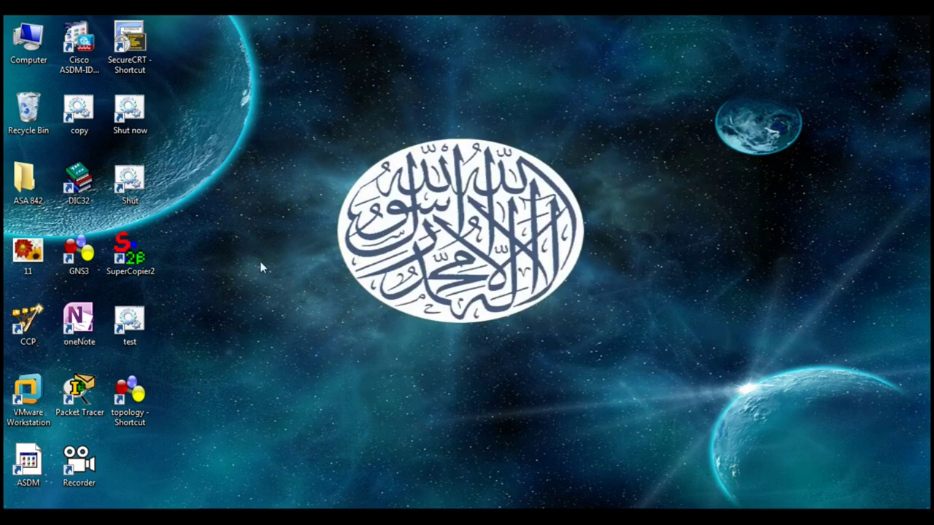
pyautogui.click(80, 46)
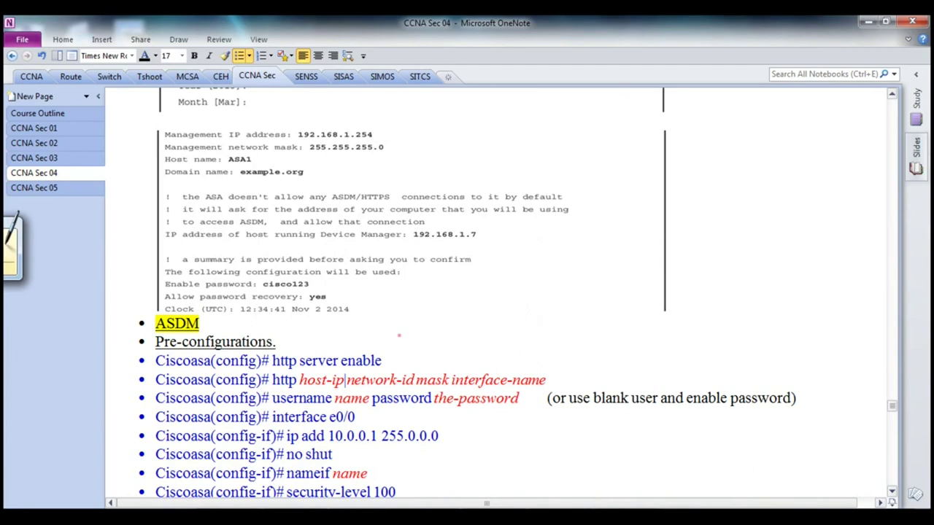
# Draw red arrows at http server enable, underline e0/0, and mark no shut and nameif
pyautogui.moveTo(412, 345); pyautogui.dragTo(384, 357)
pyautogui.moveTo(392, 348); pyautogui.dragTo(395, 359)
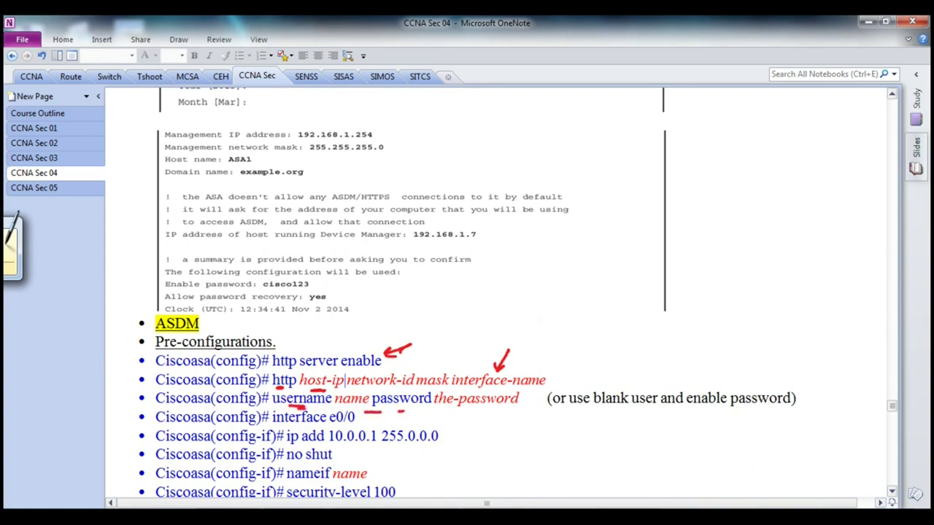
pyautogui.moveTo(318, 426); pyautogui.dragTo(353, 427)
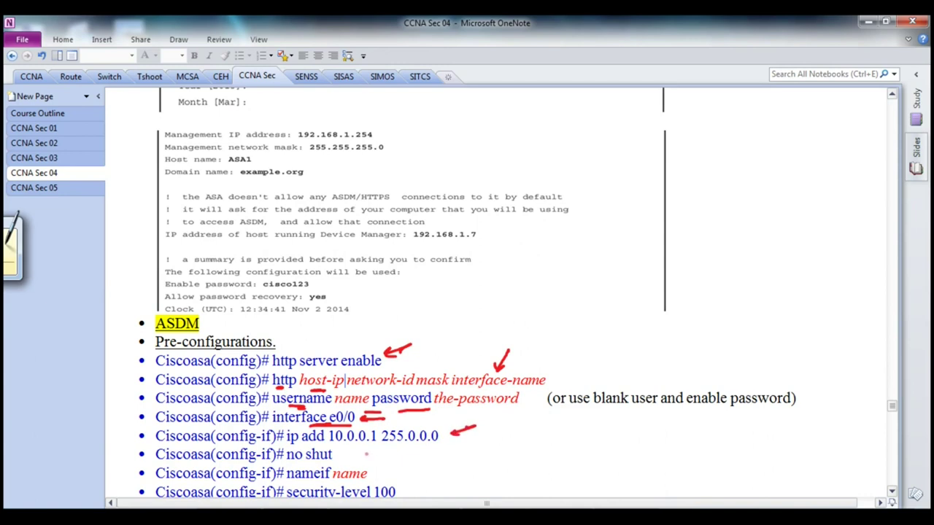
pyautogui.moveTo(355, 451)
pyautogui.mouseDown()
pyautogui.moveTo(336, 457)
pyautogui.moveTo(406, 463)
pyautogui.mouseUp()
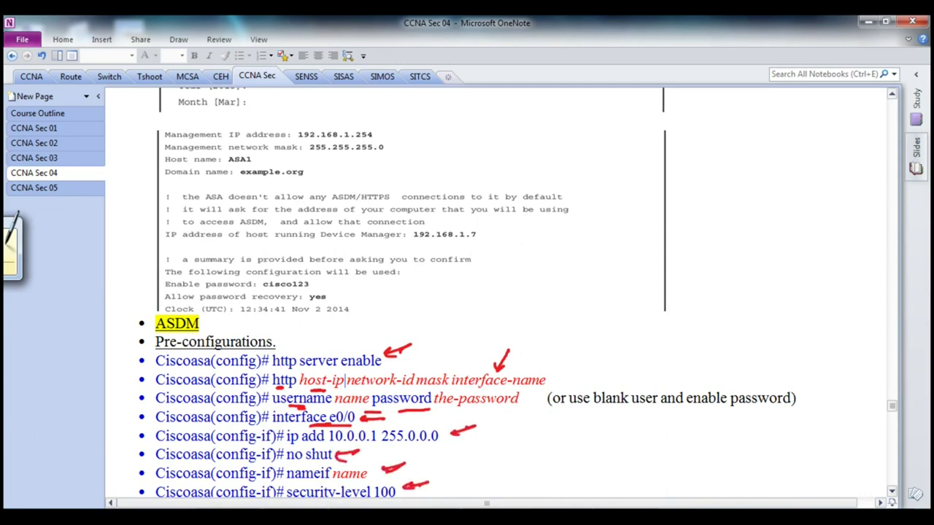
# Underline asdm-647 in red ink on the copy tftp line
pyautogui.scroll(-3, 517, 385)
pyautogui.click(518, 385)
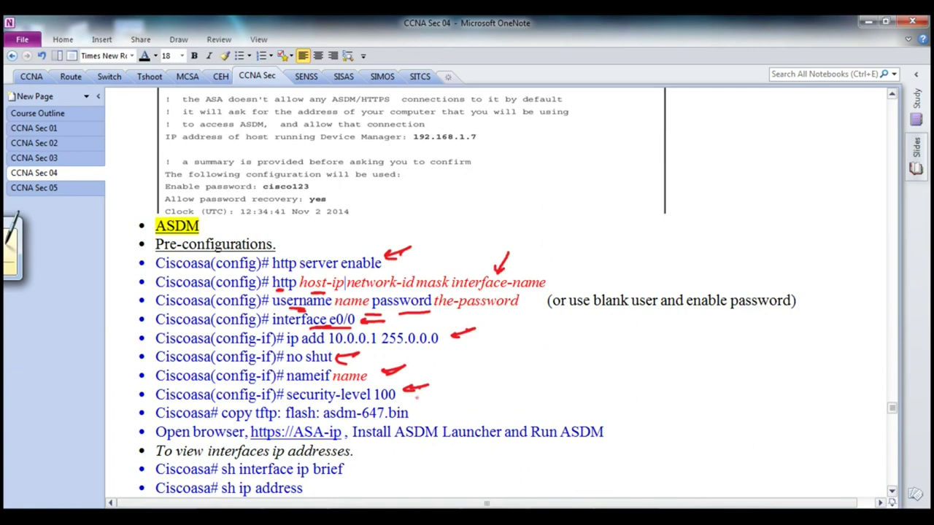
pyautogui.moveTo(350, 421); pyautogui.dragTo(345, 423)
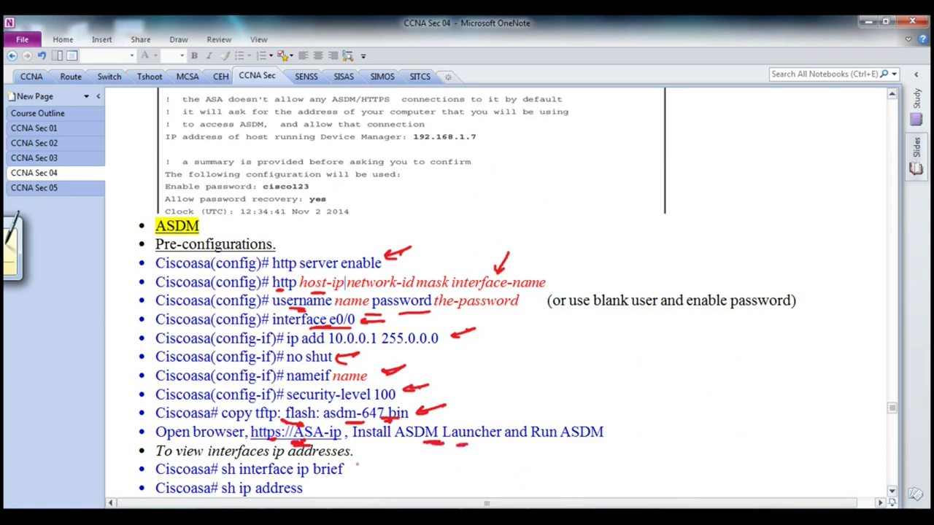
pyautogui.scroll(-3, 373, 364)
pyautogui.click(374, 386)
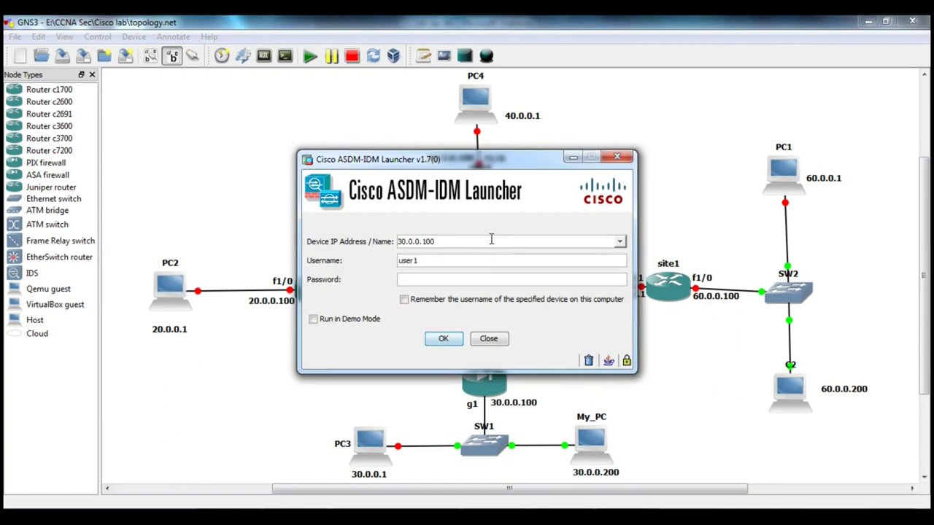
# Remember the username, submit the login to 30.0.0.100, and accept the untrusted certificate
pyautogui.click(422, 300)
pyautogui.click(441, 338)
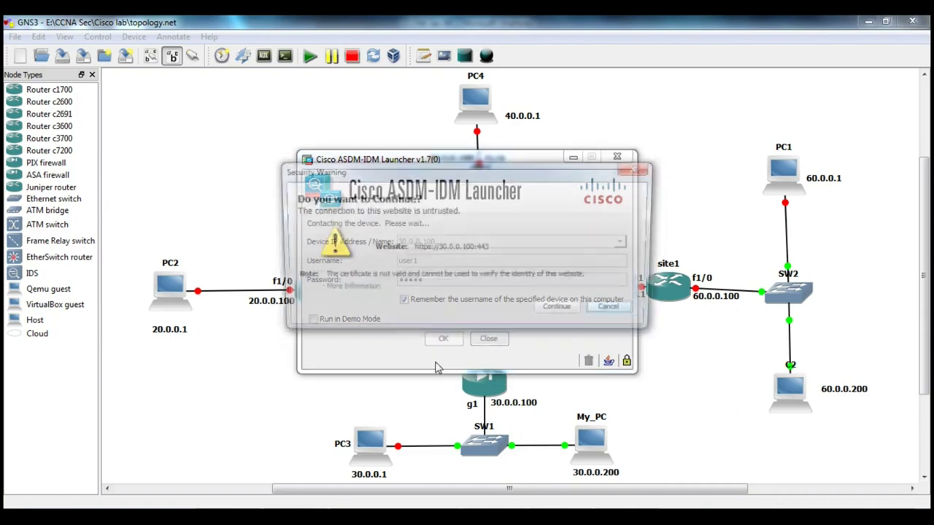
pyautogui.click(557, 312)
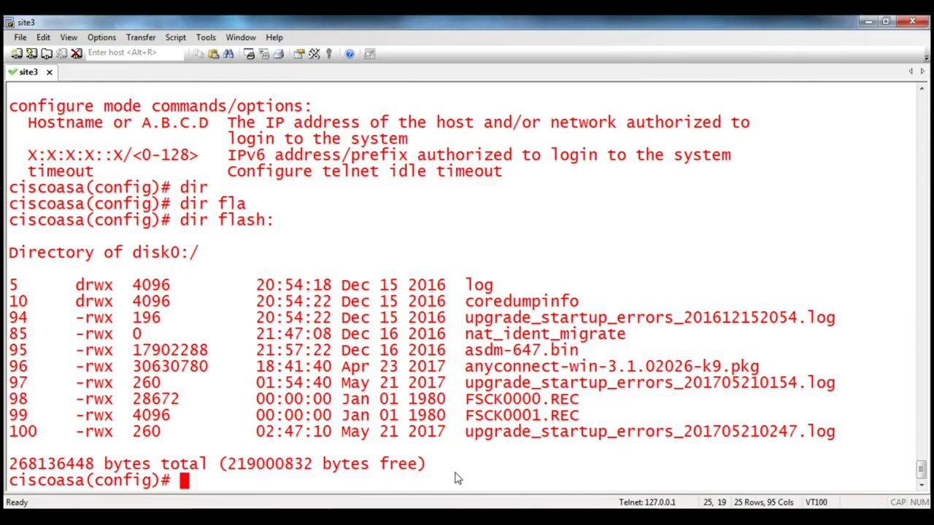
# Run 'copy run start', accepting the default source and destination file names
pyautogui.write('copy ')
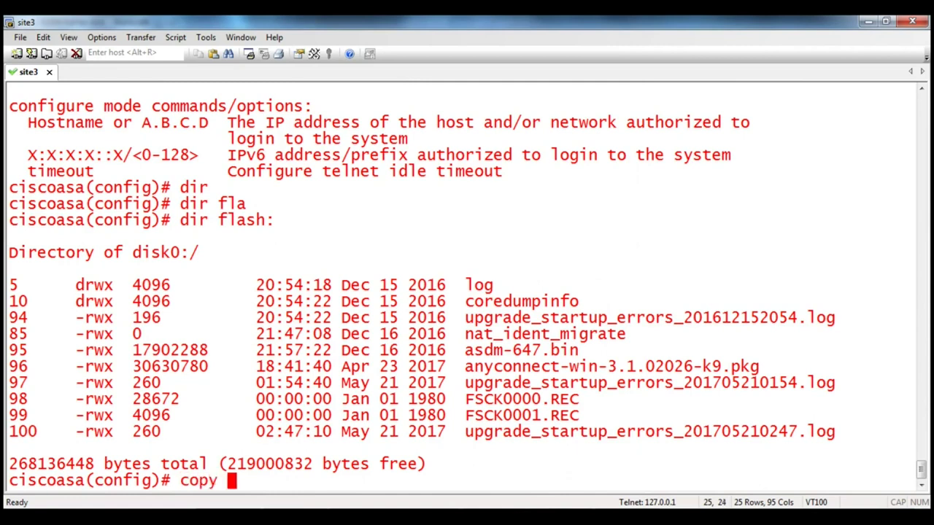
pyautogui.write('run start')
pyautogui.press('Return')
pyautogui.press('Return')
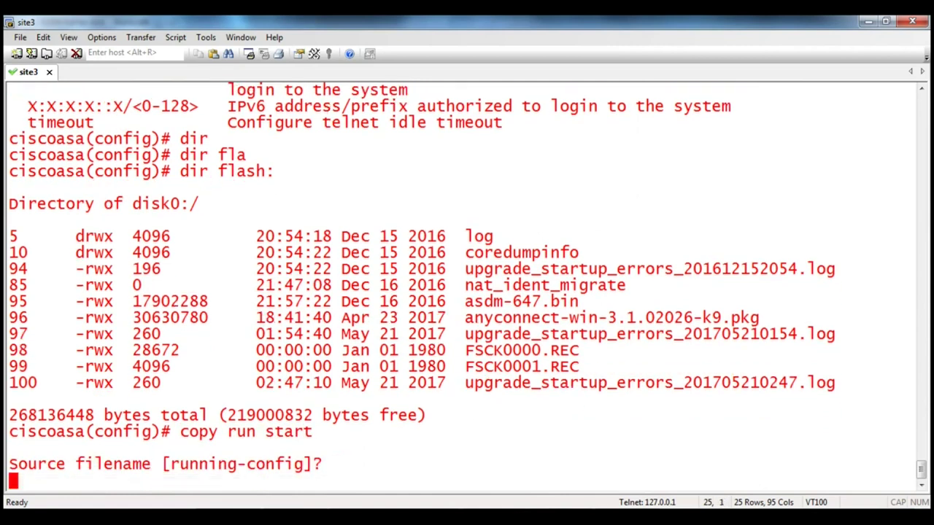
pyautogui.press('Return')
pyautogui.press('Return')
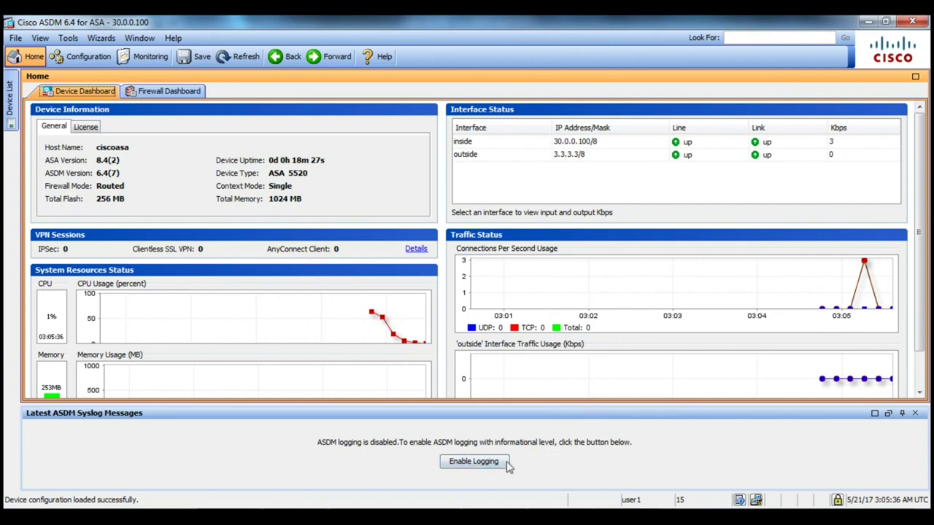
# Enable ASDM logging and apply same-security-level interface traffic under Device Setup > Interfaces
pyautogui.click(462, 464)
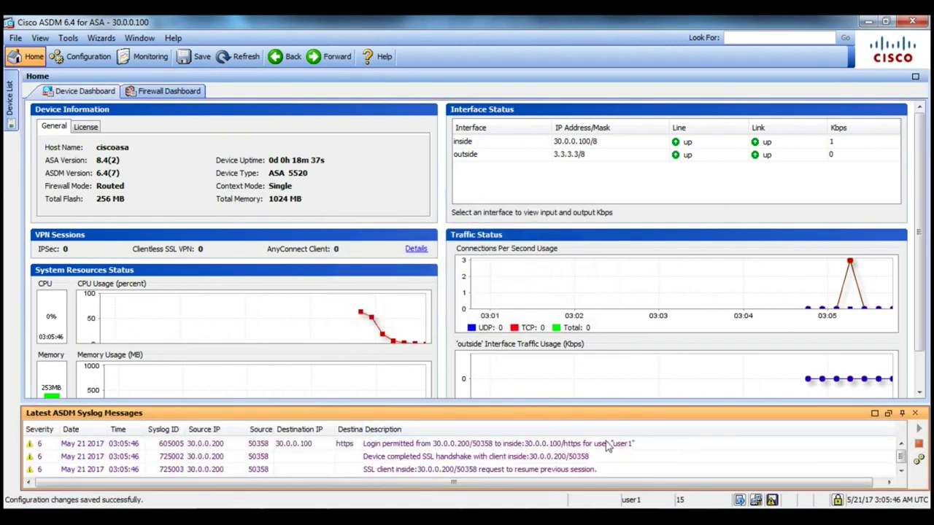
pyautogui.moveTo(433, 403); pyautogui.dragTo(436, 339)
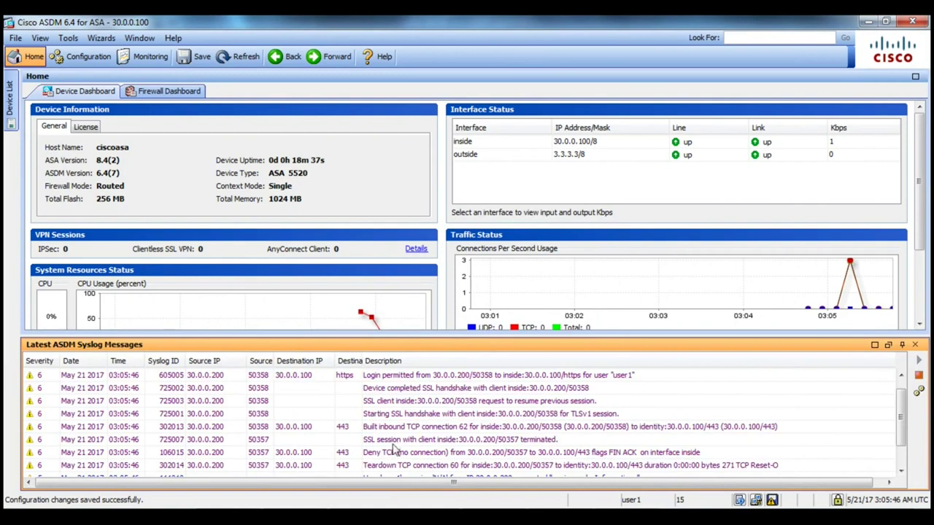
pyautogui.click(84, 57)
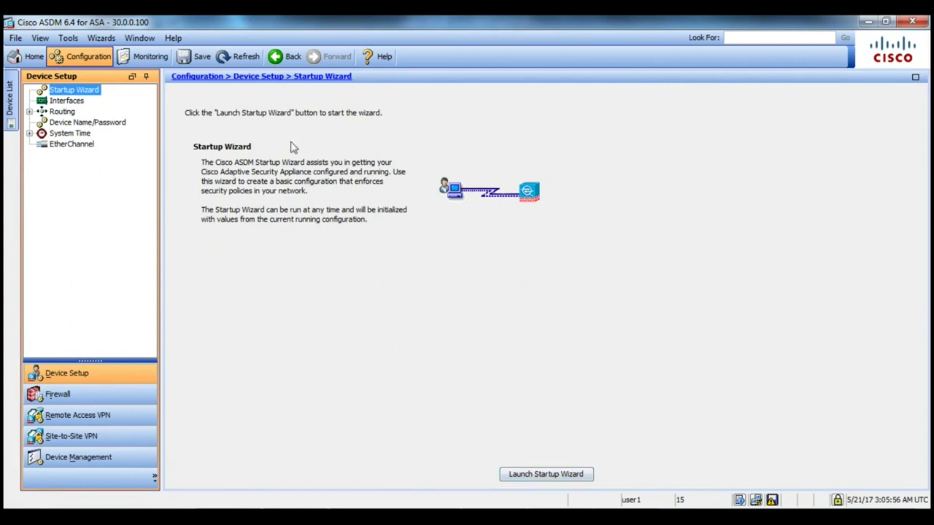
pyautogui.click(77, 102)
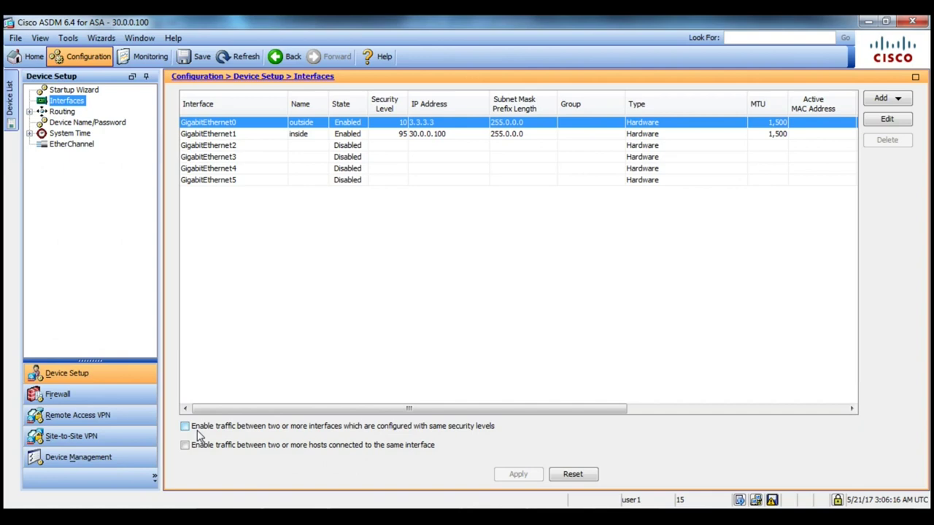
pyautogui.click(185, 427)
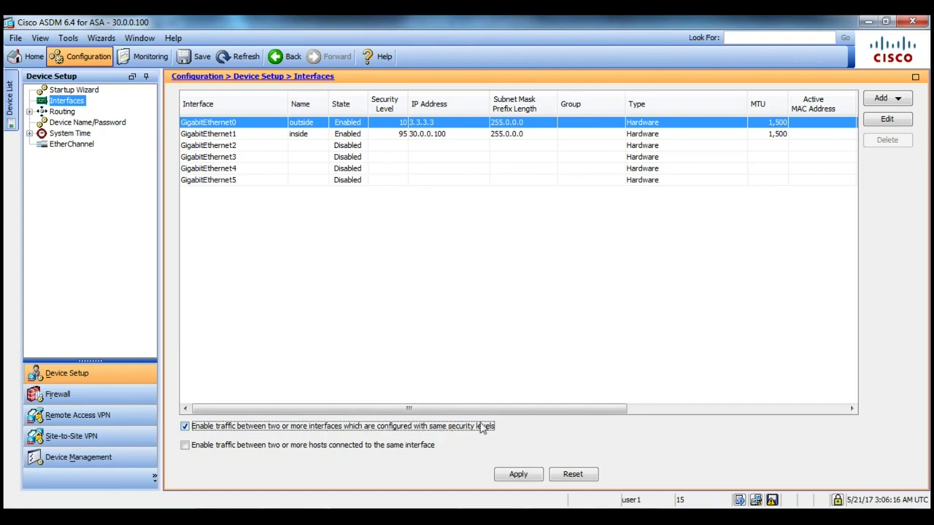
pyautogui.click(516, 474)
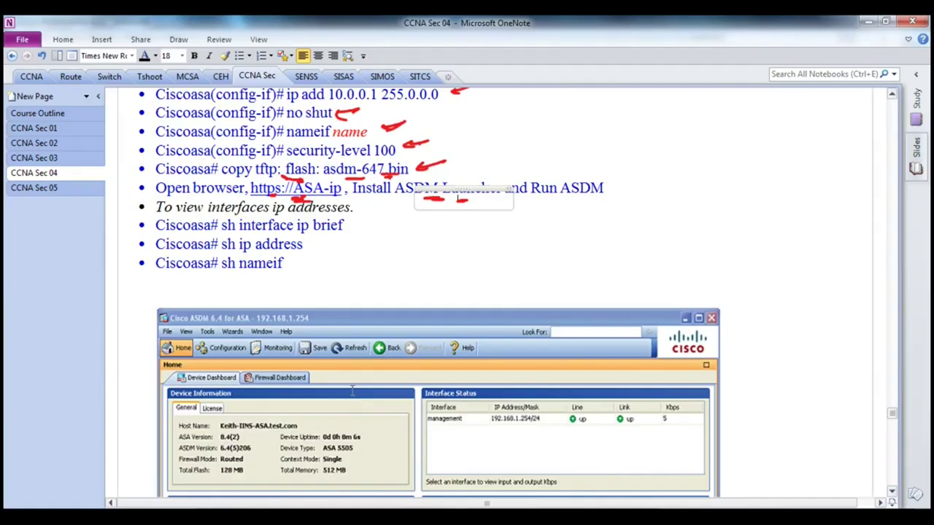
pyautogui.scroll(-10, 304, 339)
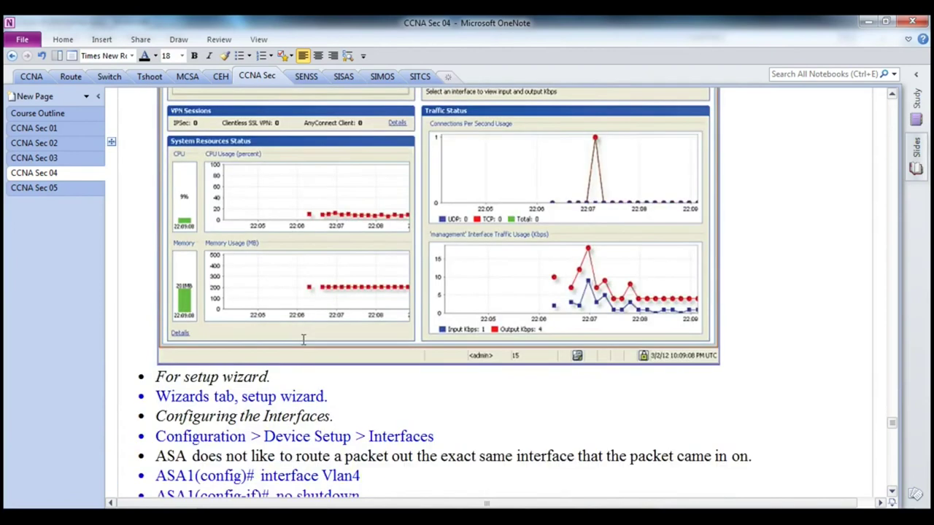
# Draw a red box beside the ASA1 interface Vlan4 configuration commands
pyautogui.scroll(-1, 303, 339)
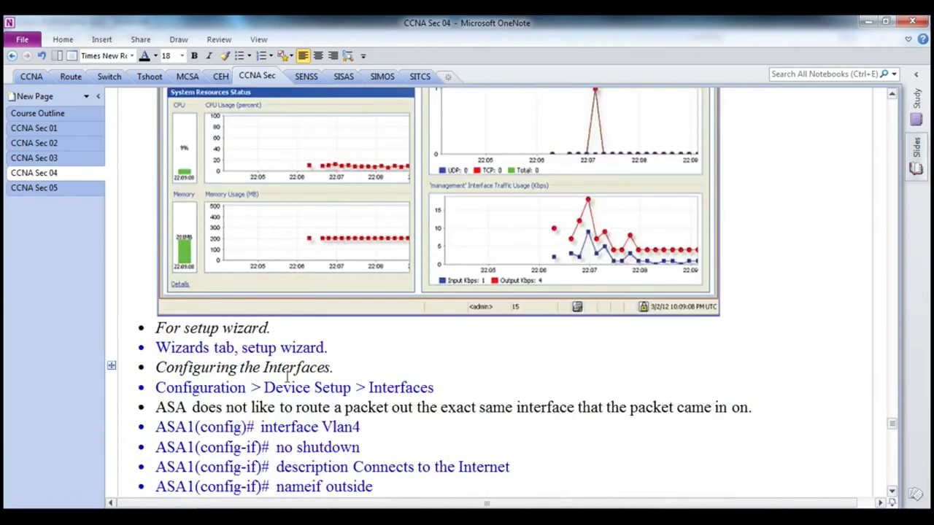
pyautogui.scroll(-1, 300, 369)
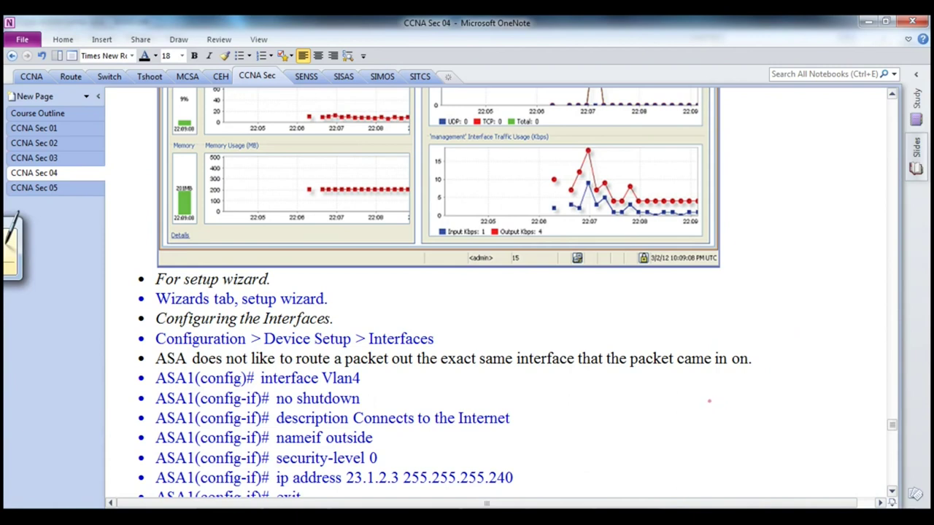
pyautogui.moveTo(658, 393)
pyautogui.mouseDown()
pyautogui.moveTo(763, 381)
pyautogui.moveTo(711, 461)
pyautogui.moveTo(660, 390)
pyautogui.mouseUp()
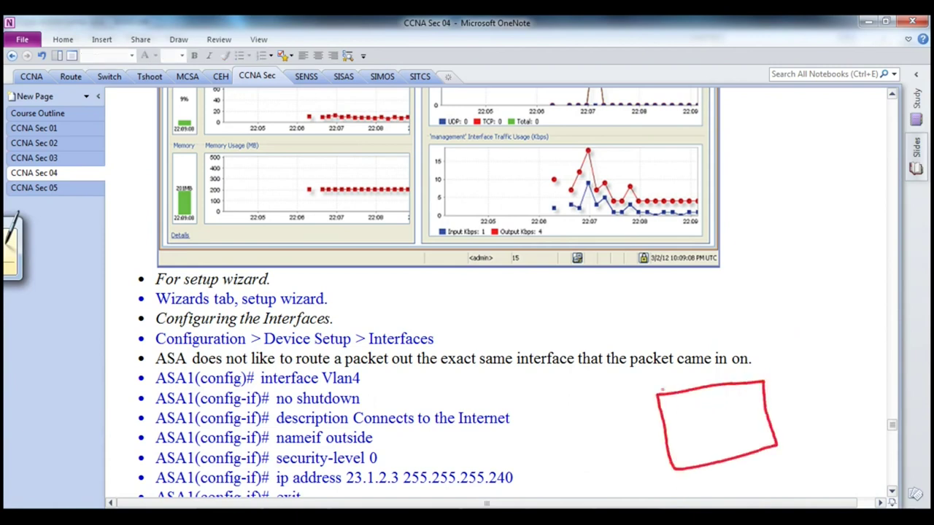
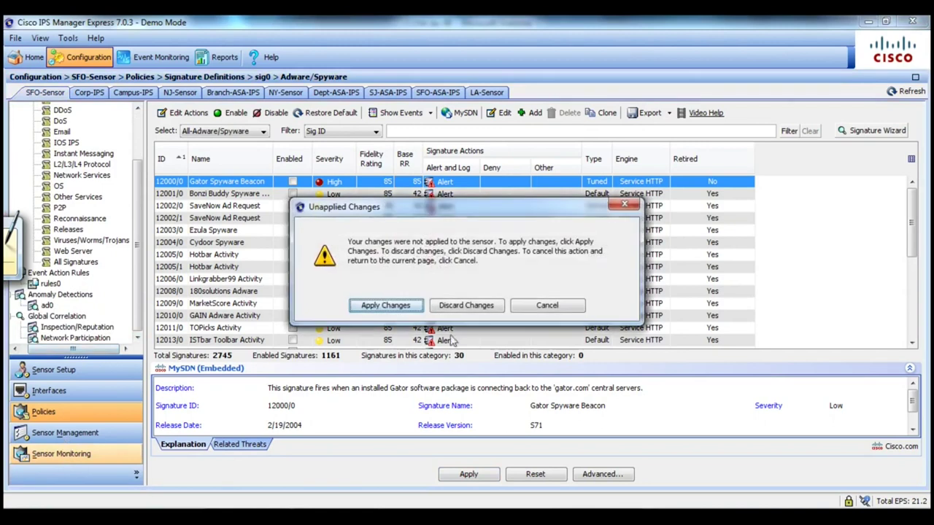
# Dismiss the unapplied-changes warning and open the sensor's Update Sensor > Auto/Cisco.com Update settings
pyautogui.click(539, 304)
pyautogui.click(49, 436)
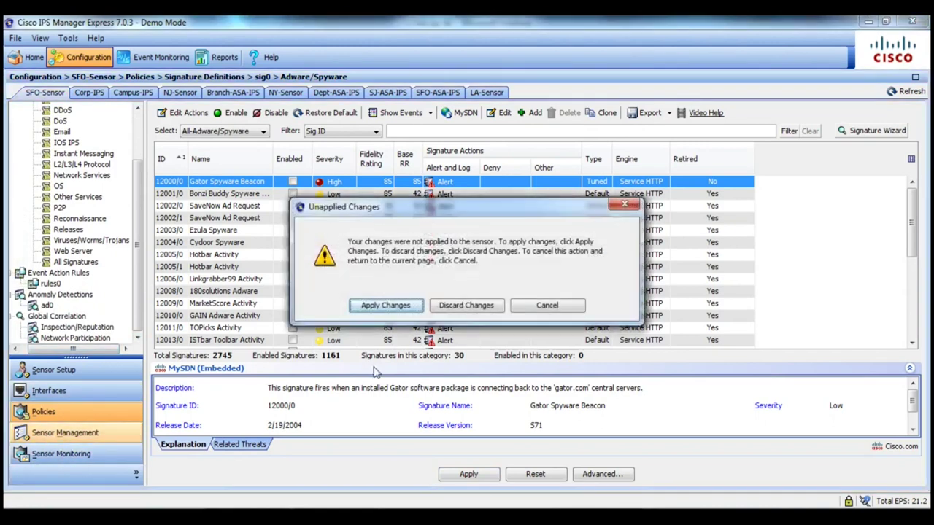
pyautogui.click(475, 304)
pyautogui.click(69, 432)
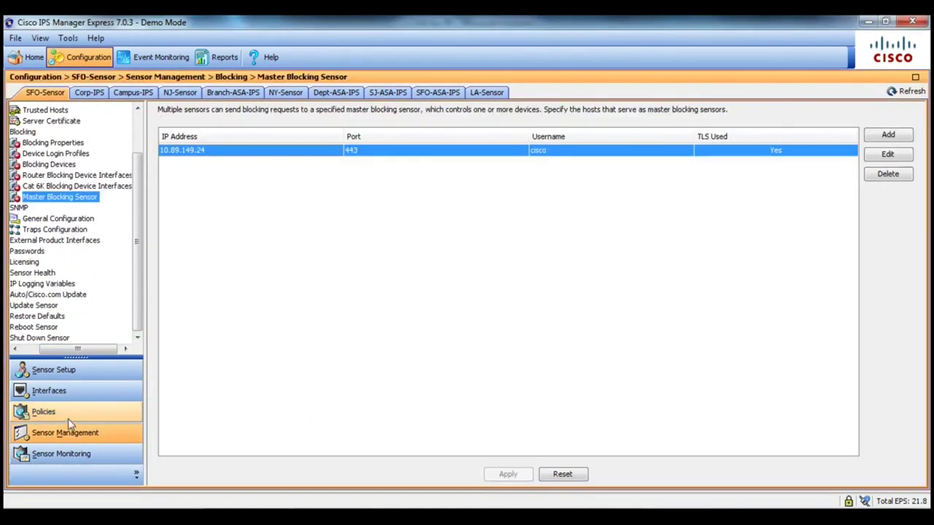
pyautogui.moveTo(95, 348); pyautogui.dragTo(6, 348)
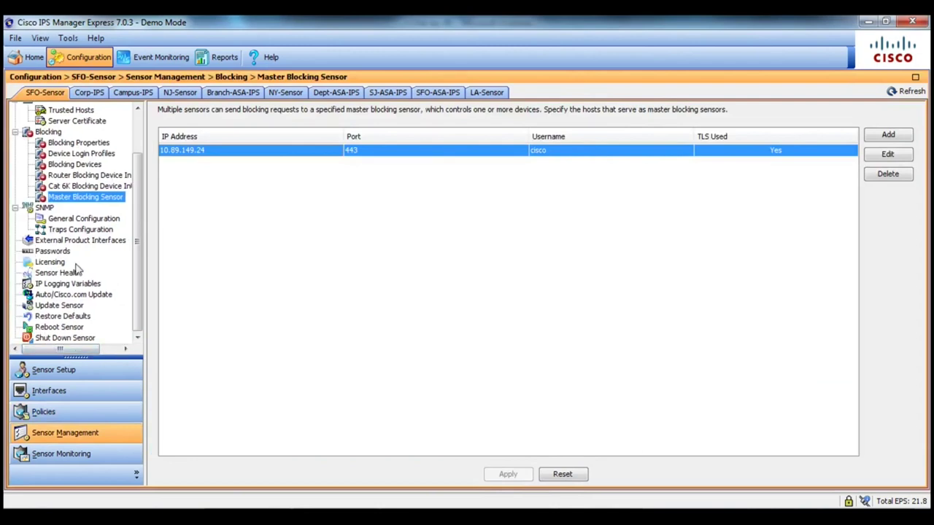
pyautogui.click(68, 305)
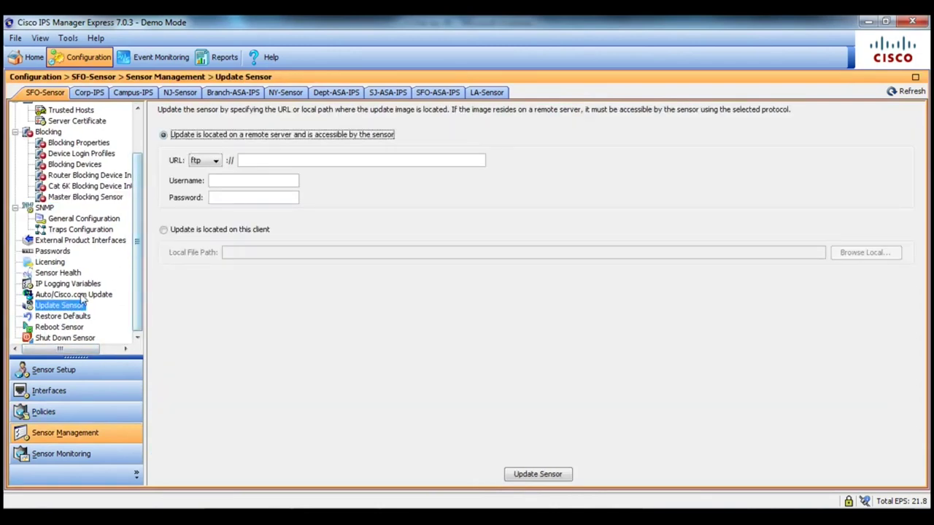
pyautogui.click(84, 295)
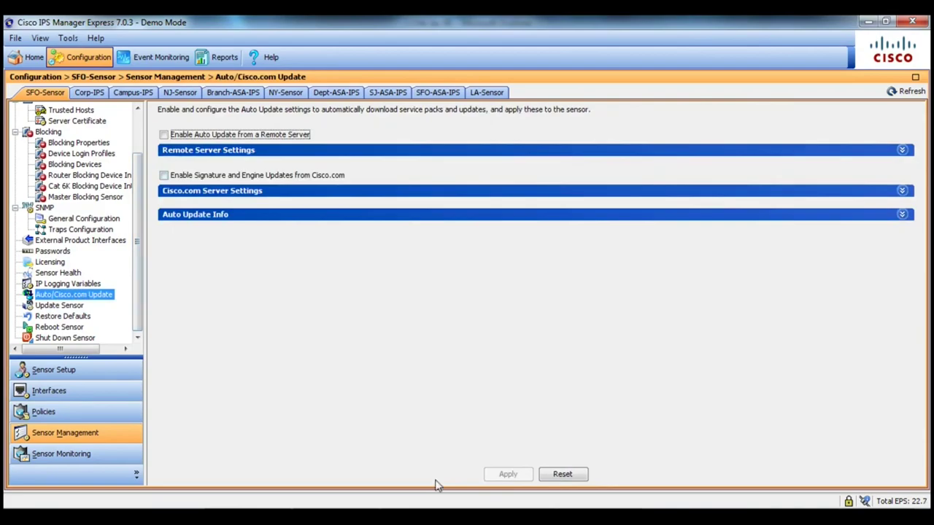
pyautogui.hotkey('alt', 'Tab')
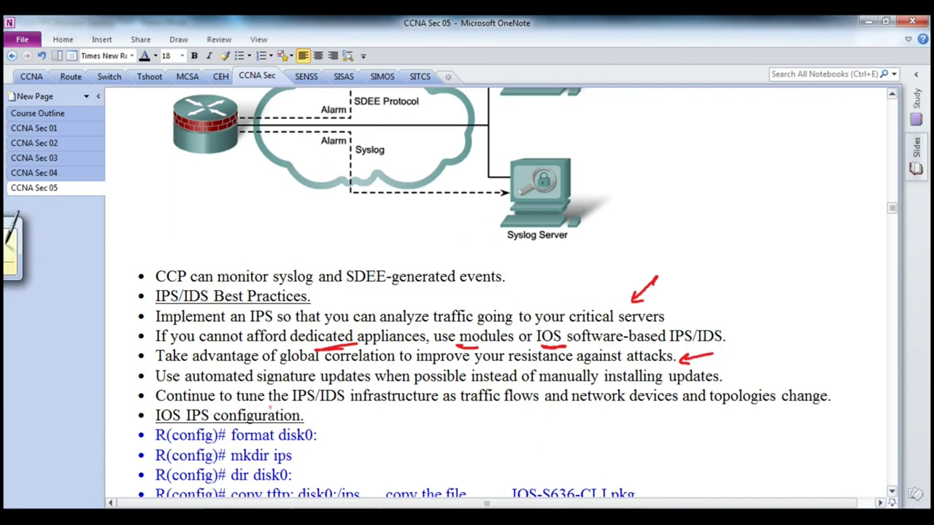
# Underline 'tune' in red ink, then place the cursor in the mkdir ips and format disk0: lines
pyautogui.moveTo(238, 406); pyautogui.dragTo(309, 407)
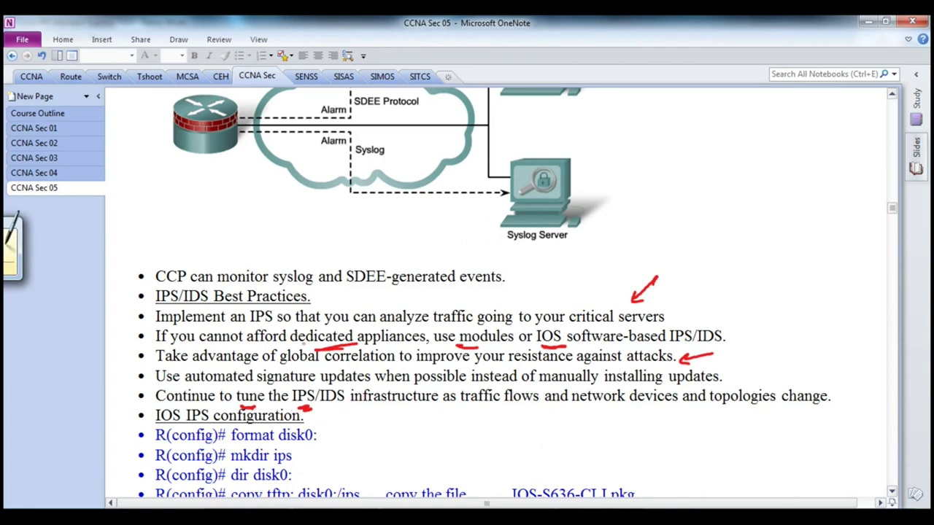
pyautogui.scroll(-1, 313, 344)
pyautogui.click(314, 344)
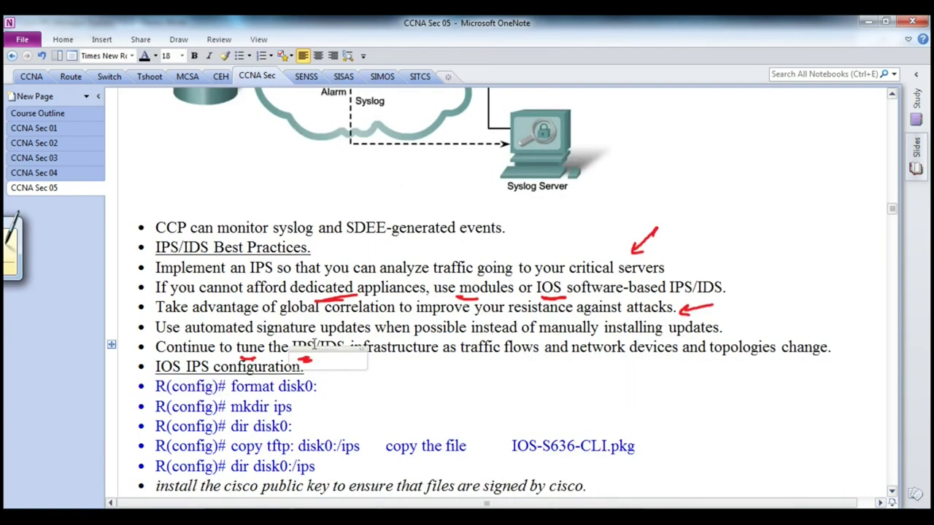
pyautogui.click(335, 398)
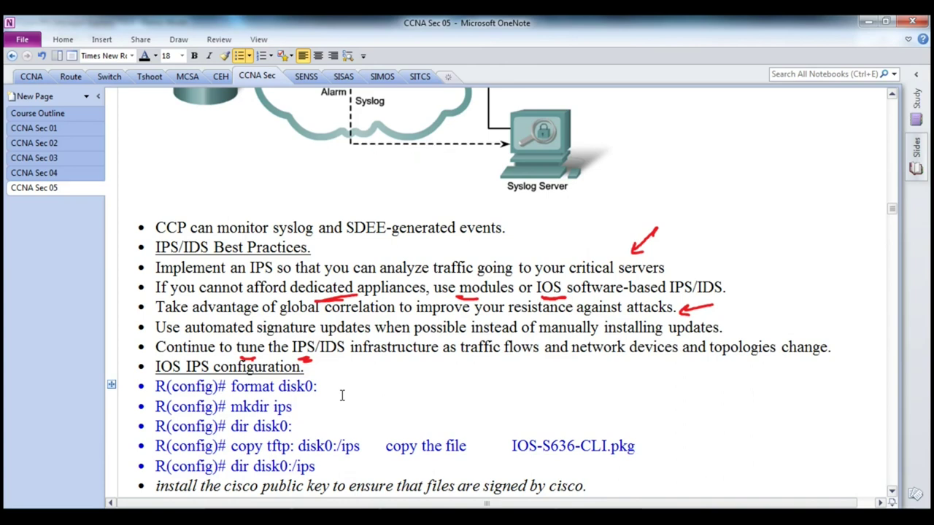
pyautogui.click(325, 388)
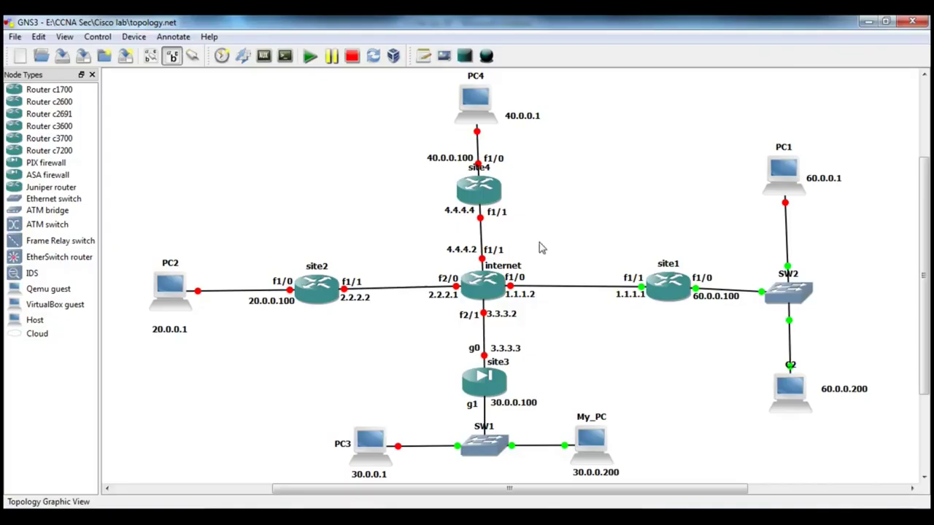
# Open a console to router site1 and decline the SecureCRT update check
pyautogui.rightClick(659, 287)
pyautogui.click(705, 104)
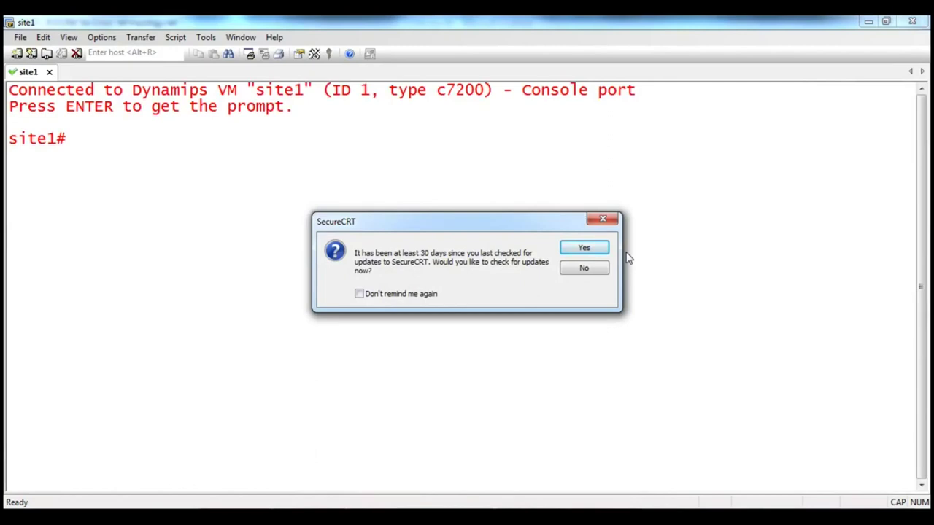
pyautogui.click(575, 271)
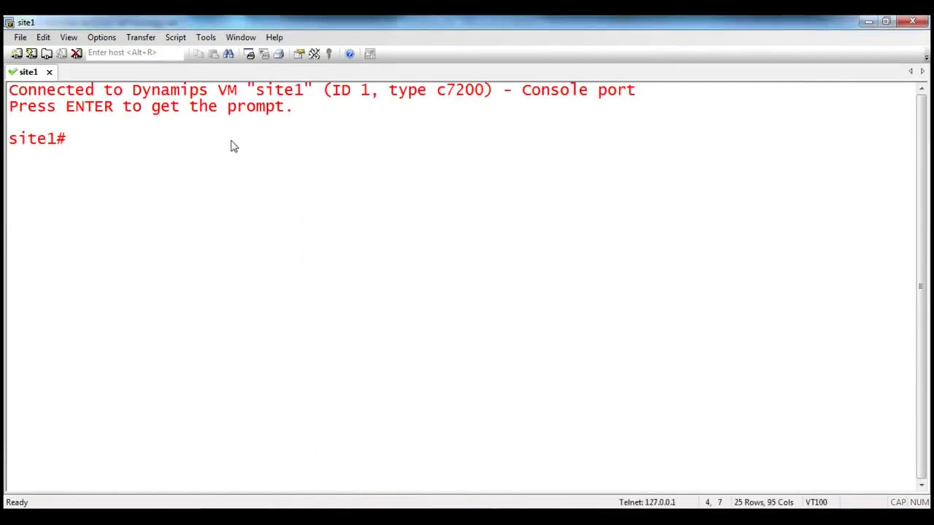
pyautogui.hotkey('alt', 'Tab')
pyautogui.scroll(-2, 408, 366)
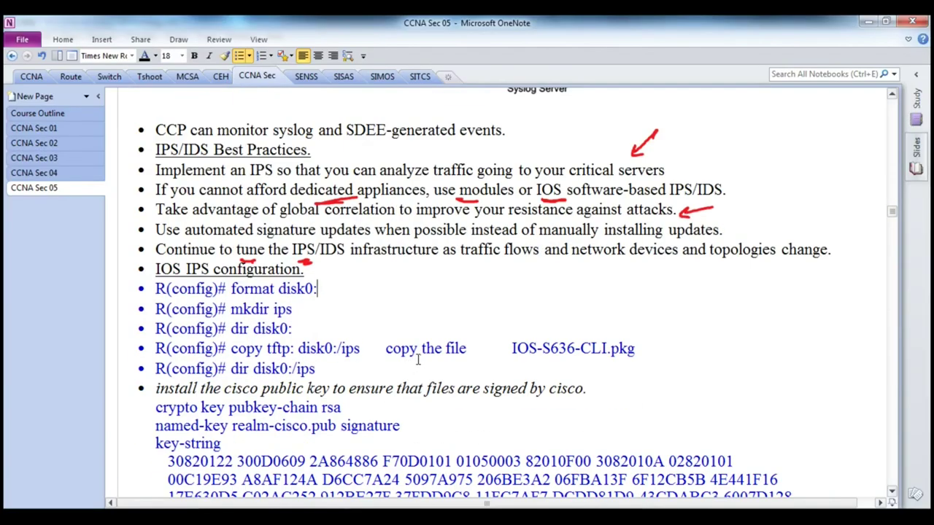
# Highlight IOS-S636-CLI.pkg in the notes and open Local Disk (C:) from Computer
pyautogui.moveTo(634, 350); pyautogui.dragTo(513, 350)
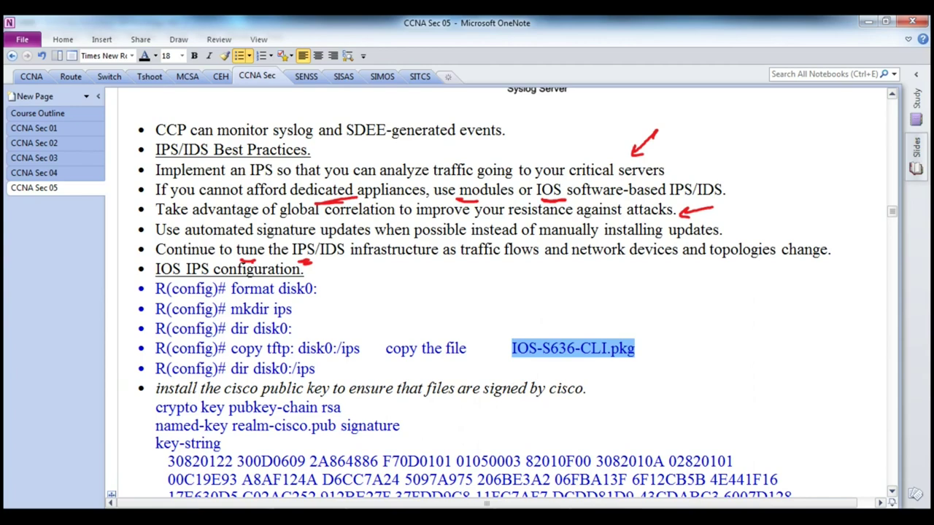
pyautogui.press('super')
pyautogui.click(212, 335)
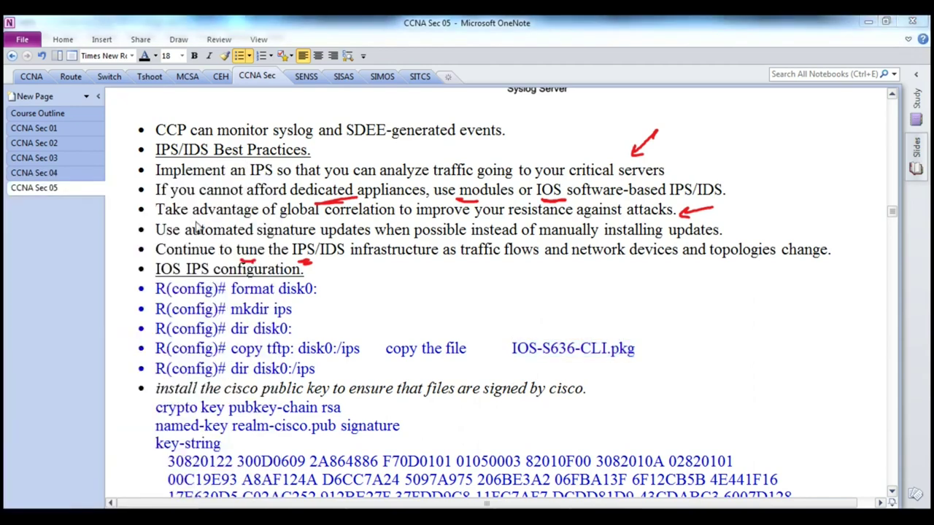
pyautogui.doubleClick(227, 108)
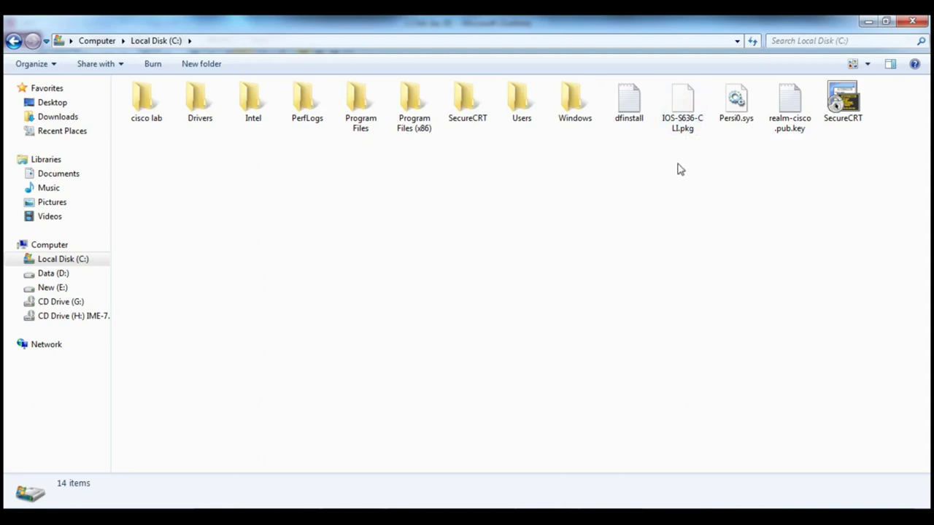
# Check the details of IOS-S636-CLI.pkg on the C: drive
pyautogui.moveTo(679, 124)
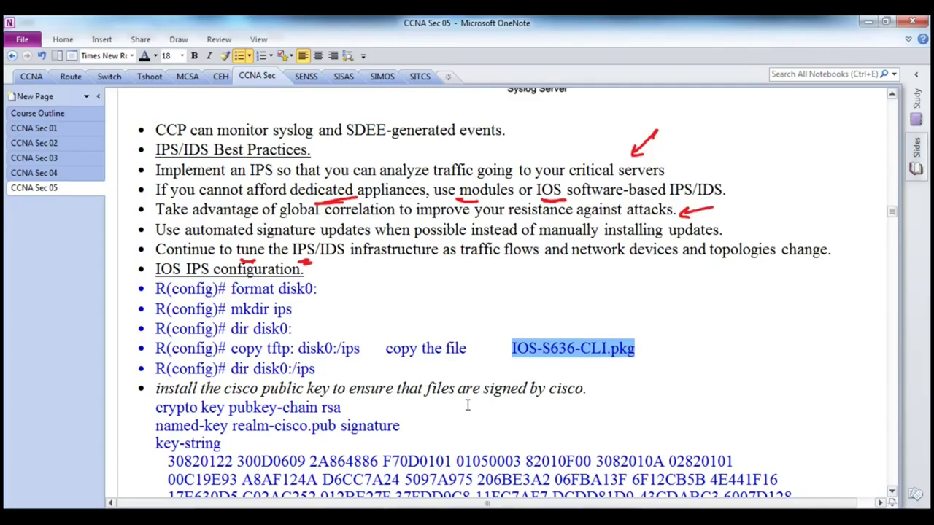
# Restore and shorten the SecureCRT console so the notes show below it
pyautogui.scroll(3, 467, 406)
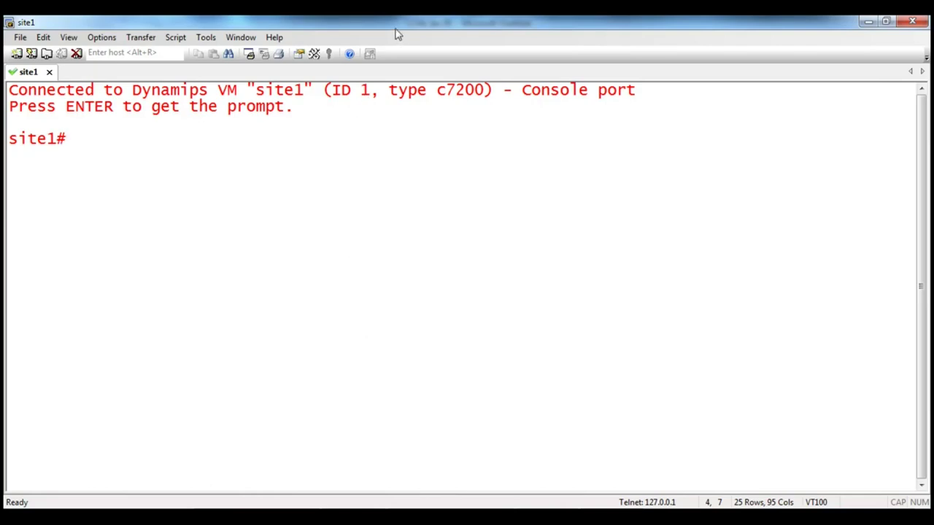
pyautogui.doubleClick(394, 27)
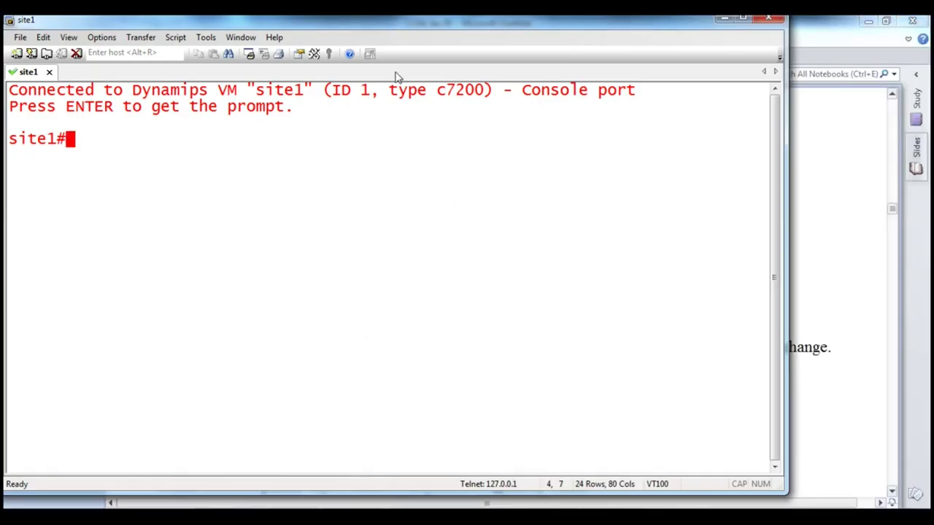
pyautogui.moveTo(369, 494); pyautogui.dragTo(412, 339)
# Run format disk0: on site1 and confirm the erase
pyautogui.write('form')
pyautogui.press('Tab')
pyautogui.write('dis')
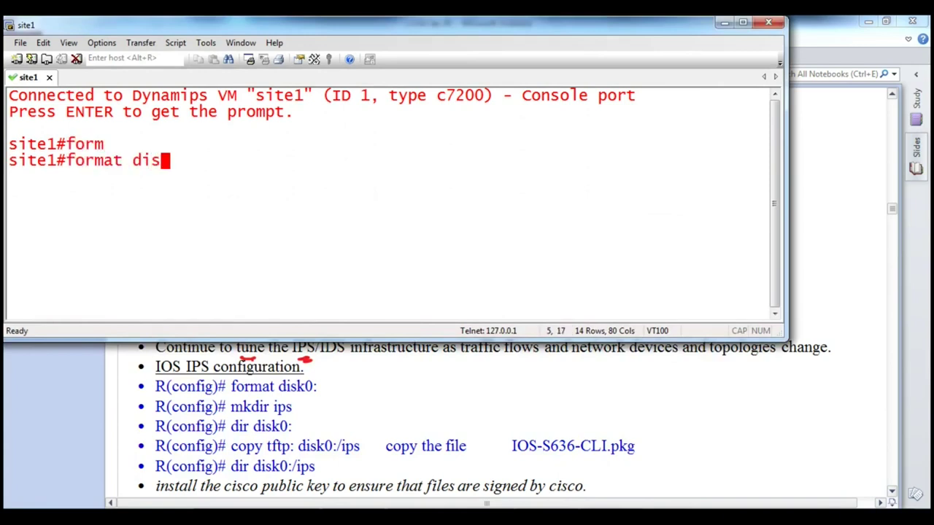
pyautogui.press('Tab')
pyautogui.write('0')
pyautogui.press('Tab')
pyautogui.press('Return')
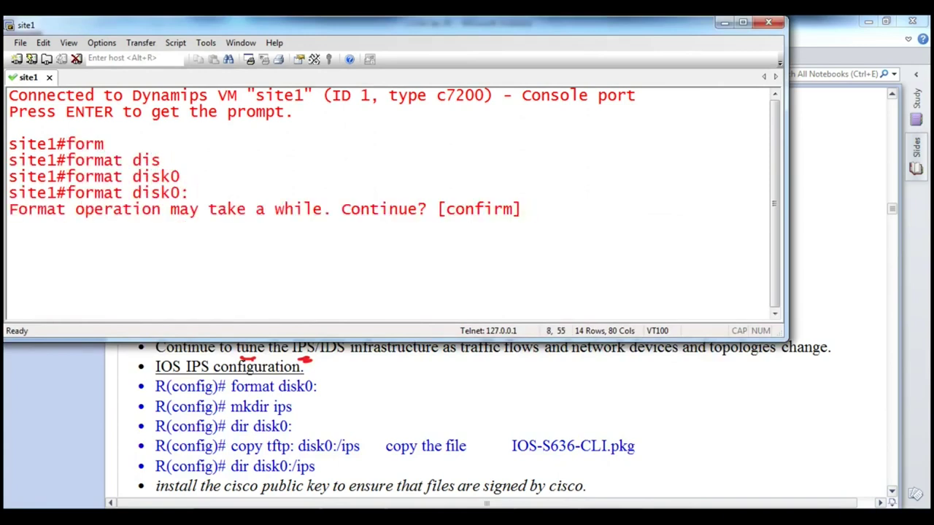
pyautogui.press('Return')
pyautogui.press('Return')
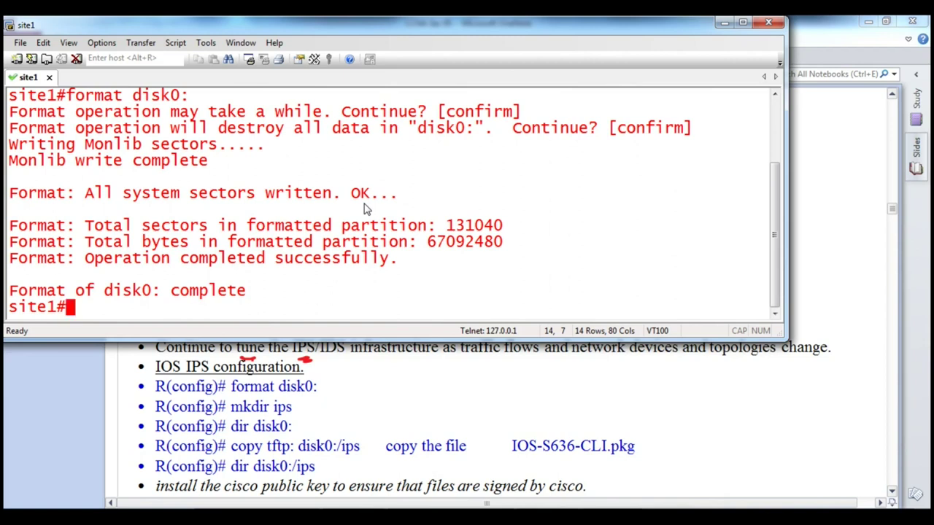
# Create the disk0:/ips directory with mkdir ips
pyautogui.write('mkdir ips')
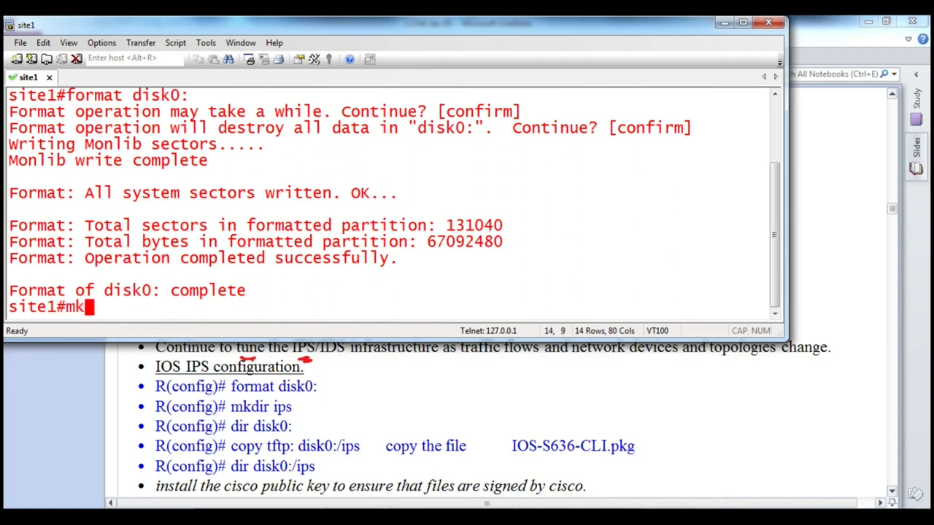
pyautogui.press('Tab')
pyautogui.write('ips')
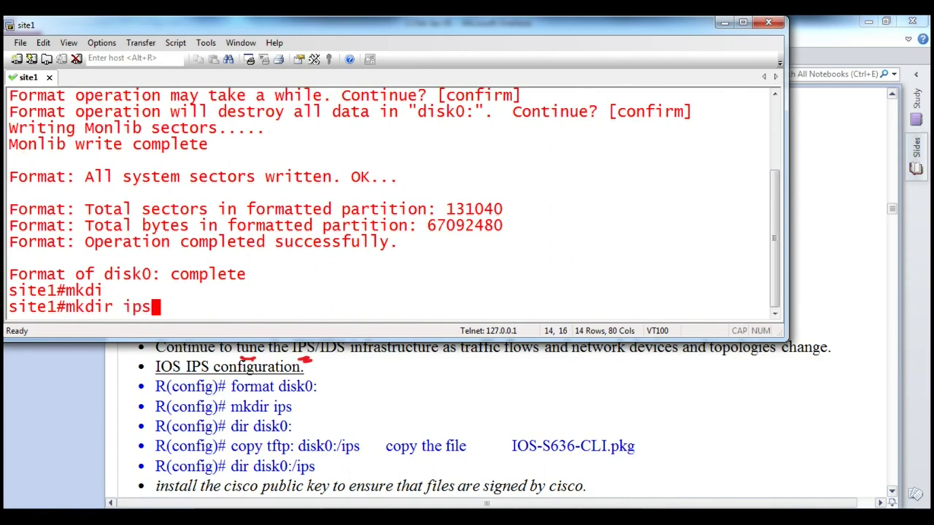
pyautogui.press('Return')
pyautogui.press('Return')
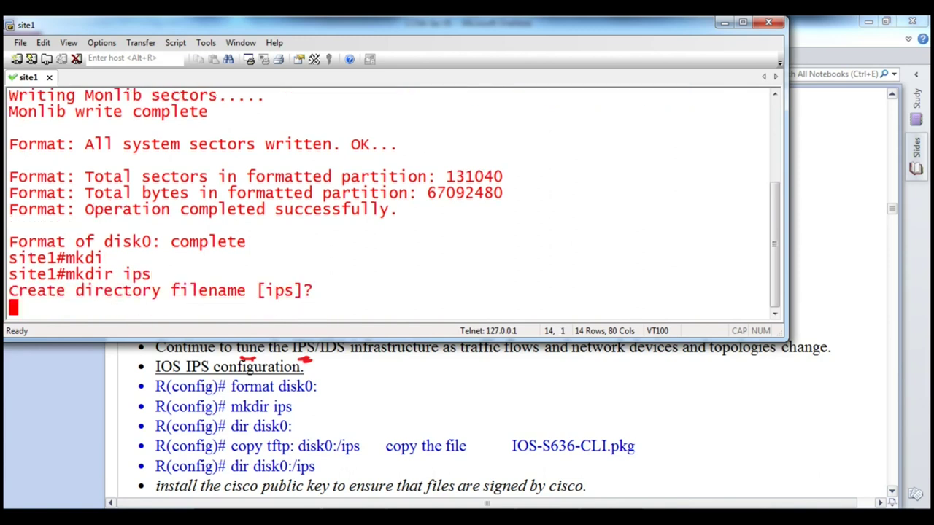
pyautogui.moveTo(122, 292); pyautogui.dragTo(212, 294)
pyautogui.click(233, 299)
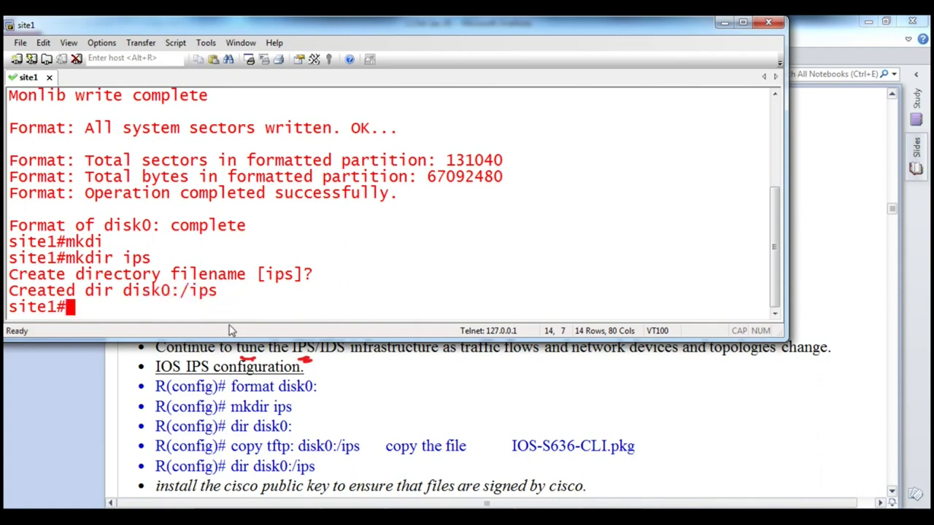
# List disk0: with dir disk0: and check the new ips directory entry
pyautogui.write('dir dis')
pyautogui.press('Tab')
pyautogui.write('k')
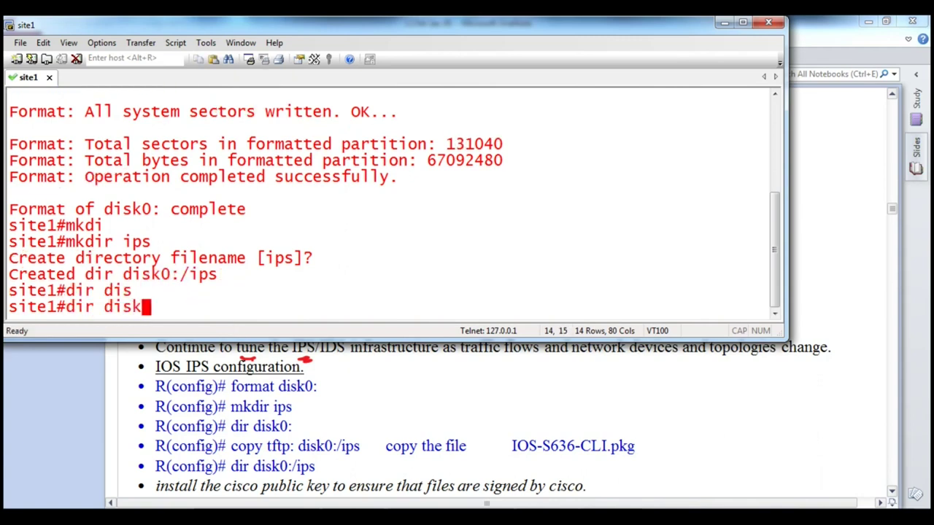
pyautogui.write('0')
pyautogui.press('Tab')
pyautogui.press('Return')
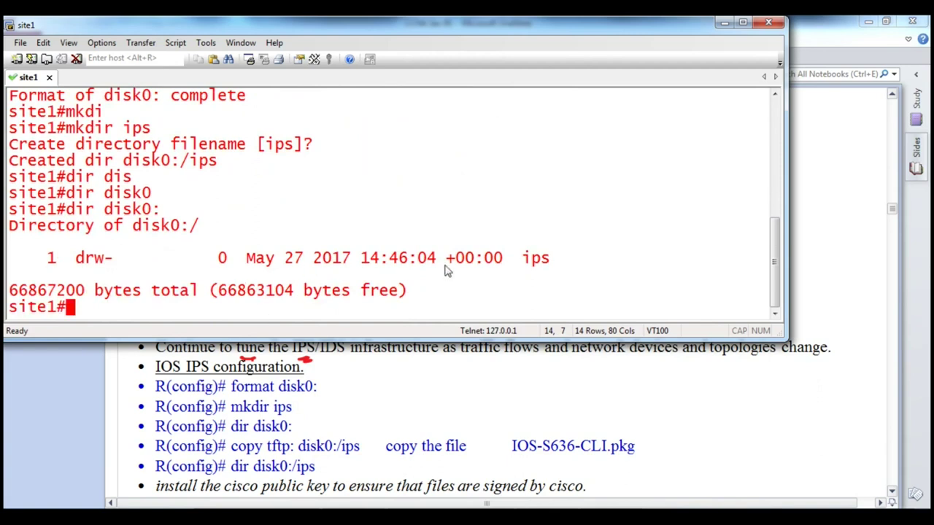
pyautogui.doubleClick(531, 259)
pyautogui.moveTo(106, 258); pyautogui.dragTo(57, 257)
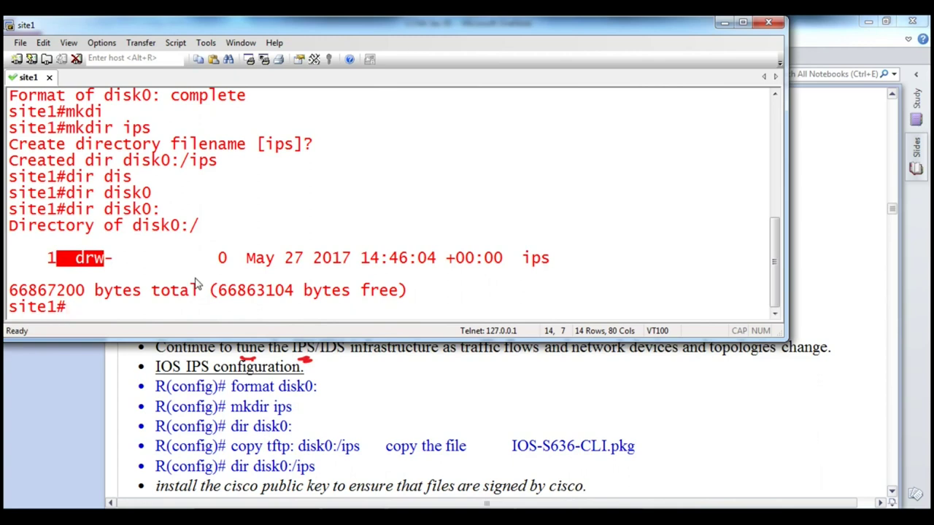
# Start the command copy tftp: disk0:/ips on site1
pyautogui.write('cop')
pyautogui.press('Tab')
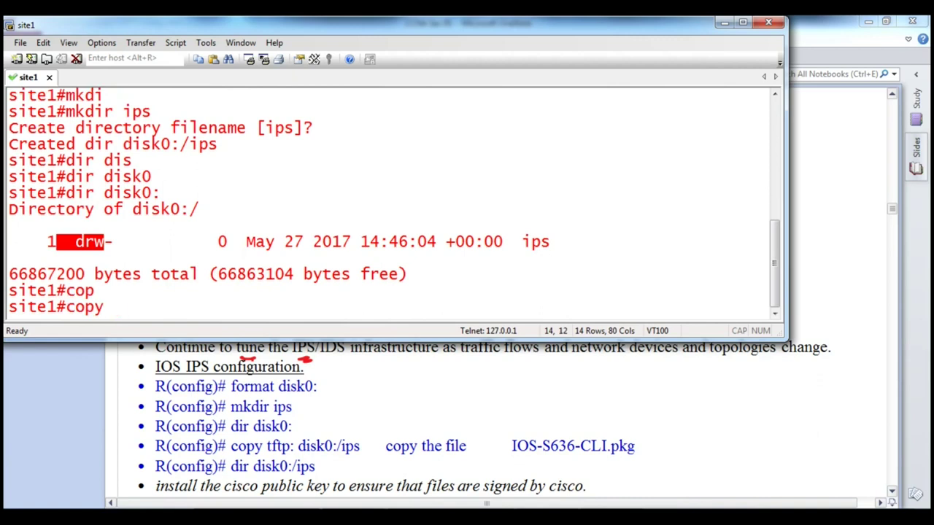
pyautogui.write('tf')
pyautogui.press('Tab')
pyautogui.write('di')
pyautogui.press('Tab')
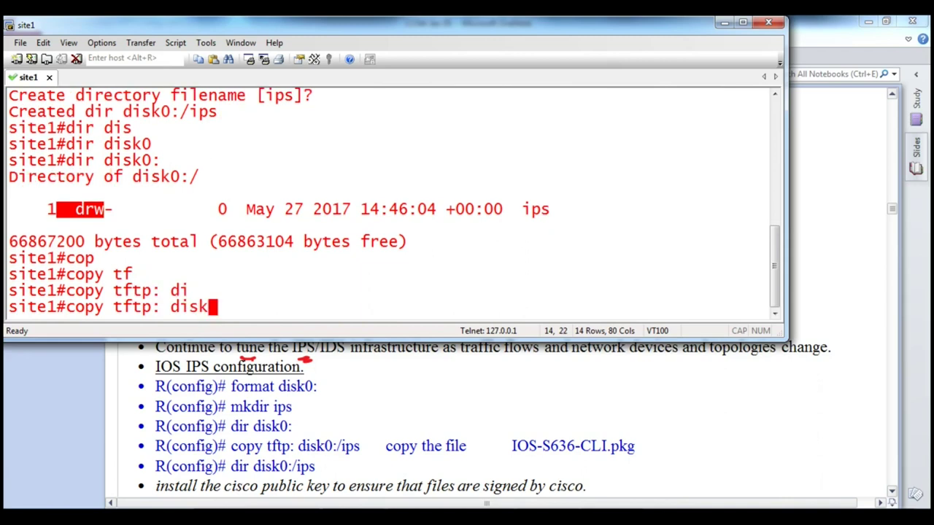
pyautogui.write('0')
pyautogui.press('Tab')
pyautogui.write('/ips')
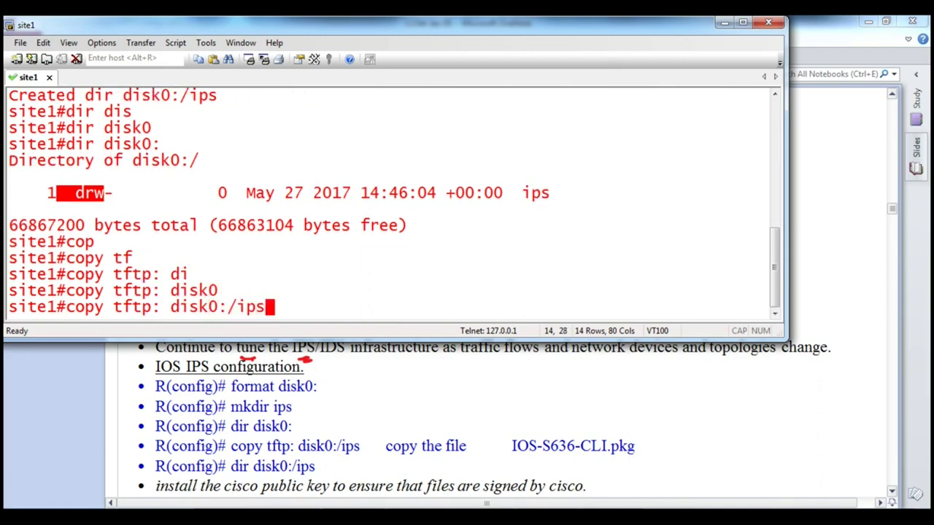
pyautogui.press('Return')
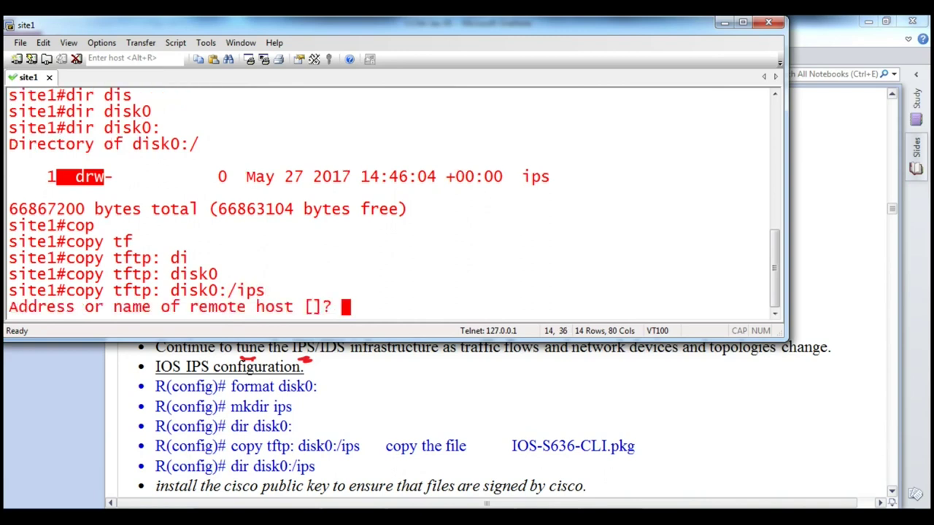
# Enter 60.0.0.200 as the TFTP remote host
pyautogui.write('60.0')
pyautogui.write('200')
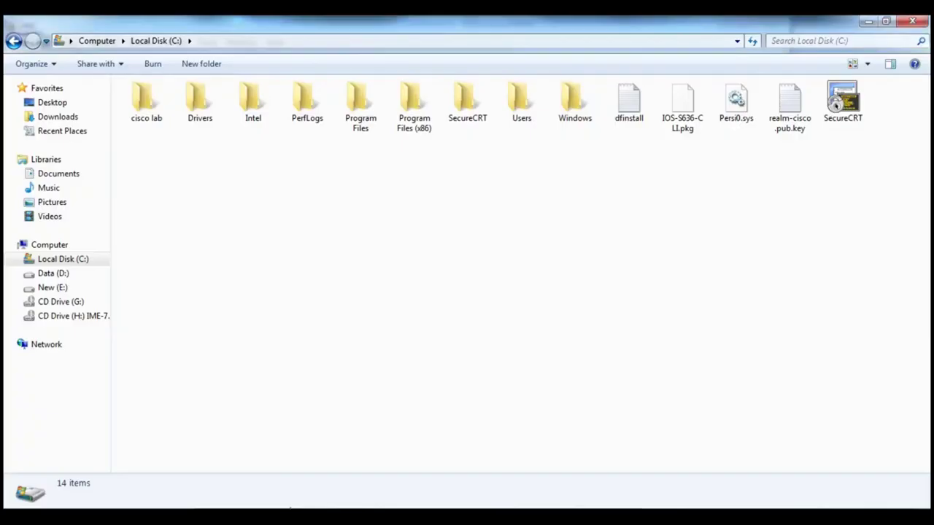
pyautogui.click(64, 273)
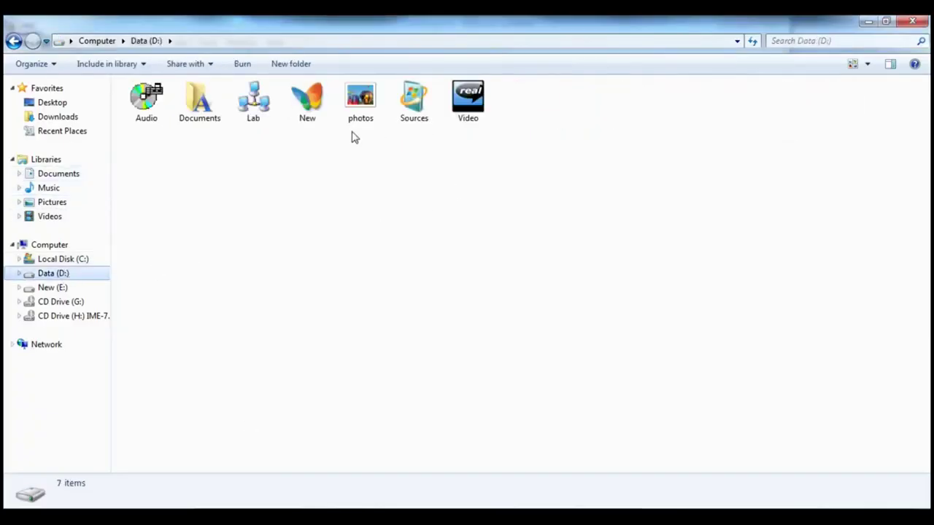
# Launch tftpd32 from D:\Sources\Sources\tftp_client and server
pyautogui.click(431, 115)
pyautogui.doubleClick(431, 115)
pyautogui.doubleClick(571, 102)
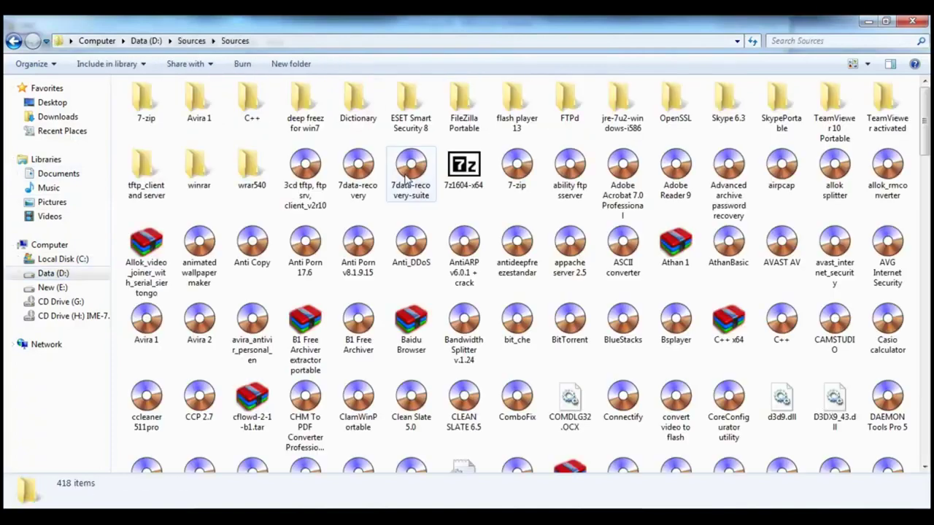
pyautogui.doubleClick(145, 191)
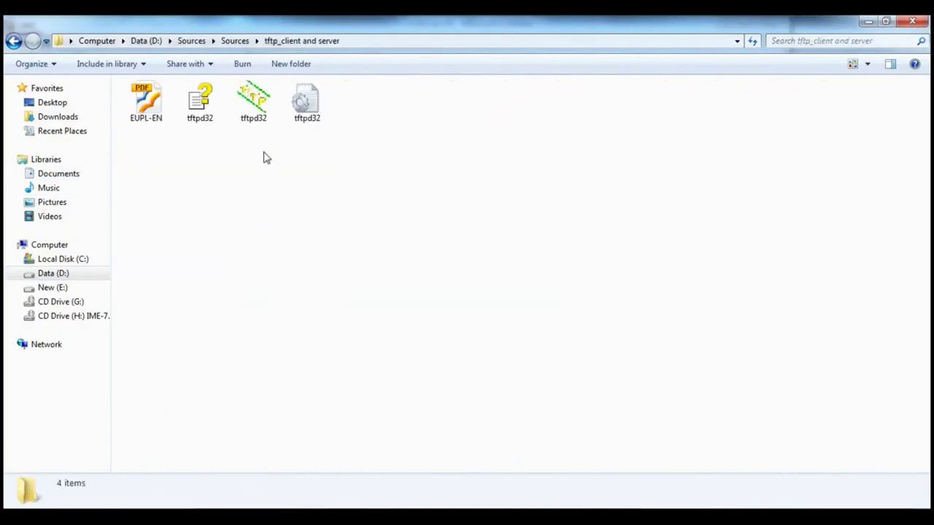
pyautogui.click(253, 125)
pyautogui.doubleClick(261, 106)
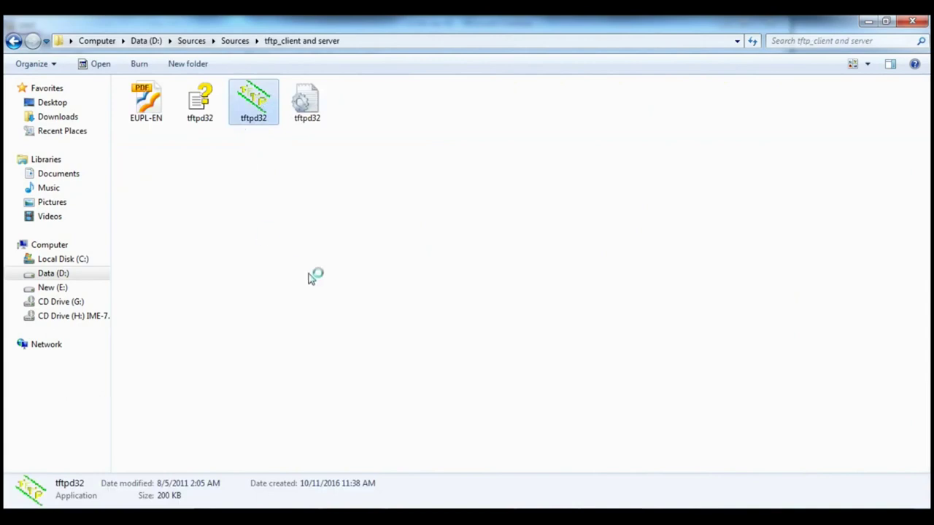
# Serve Tftpd32 on interface 60.0.0.200 and submit that address as the router's remote host
pyautogui.click(247, 100)
pyautogui.click(249, 130)
pyautogui.click(248, 129)
pyautogui.click(249, 129)
pyautogui.click(197, 130)
pyautogui.moveTo(204, 71); pyautogui.dragTo(522, 117)
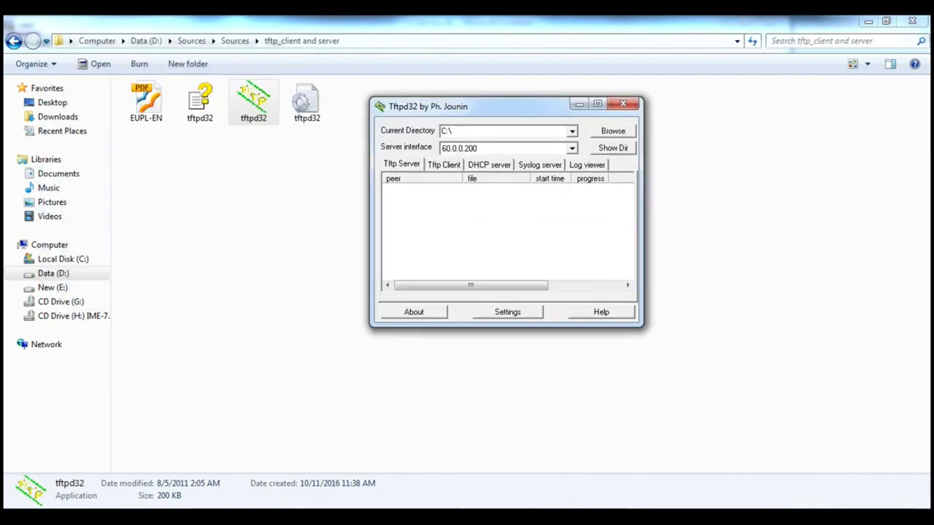
pyautogui.hotkey('alt', 'Tab')
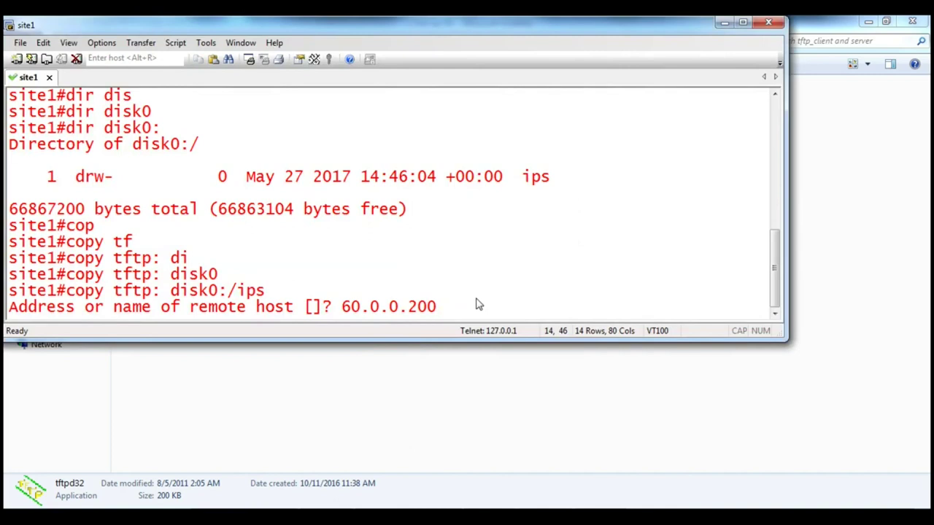
pyautogui.press('Return')
pyautogui.hotkey('alt', 'Tab')
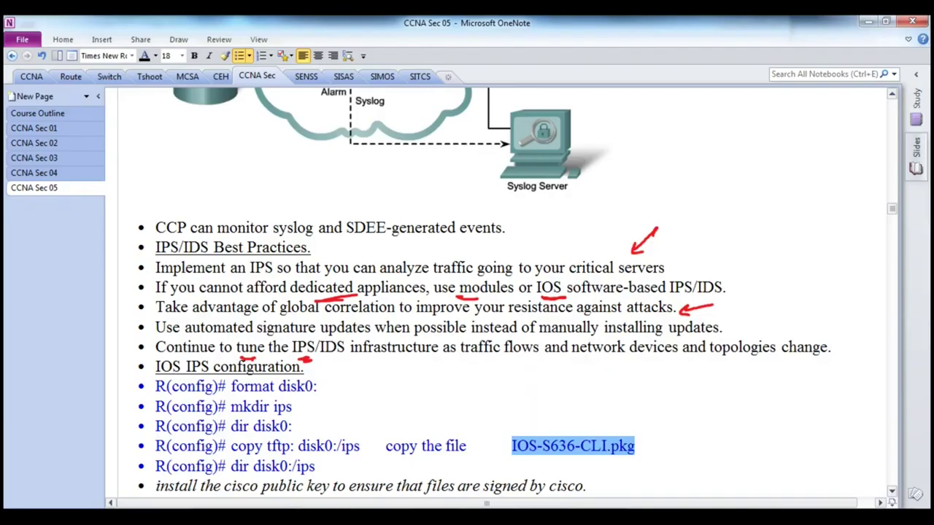
# Paste IOS-S636-CLI.pkg as the source filename and accept destination /ips/IOS-S636-CLI.pkg to download it
pyautogui.rightClick(557, 448)
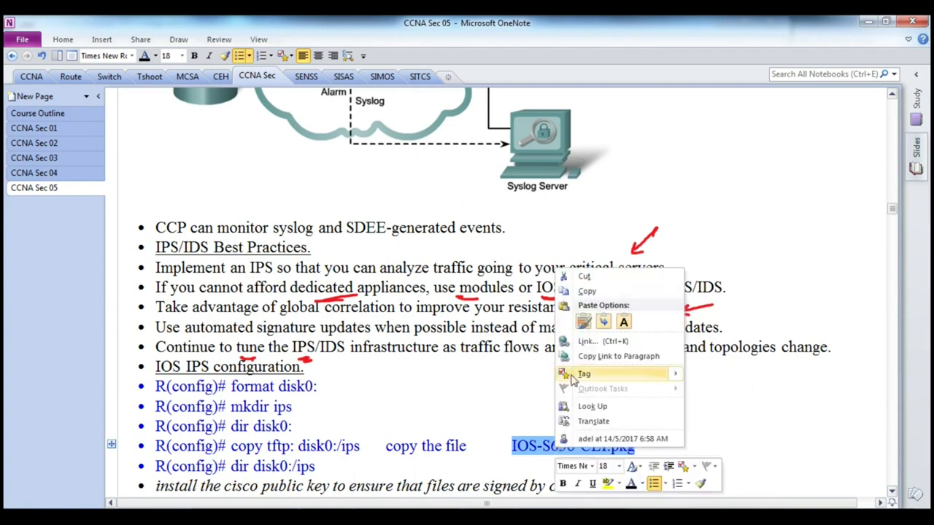
pyautogui.click(583, 291)
pyautogui.hotkey('alt', 'Tab')
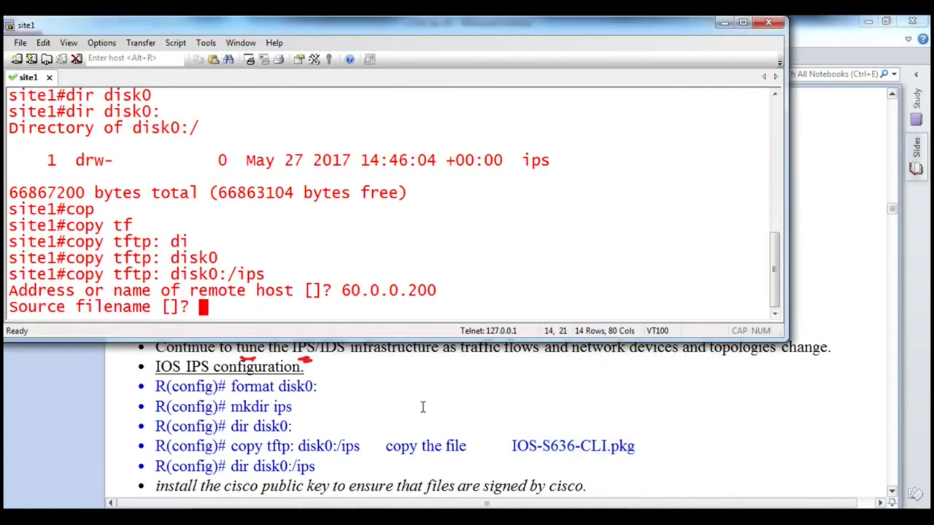
pyautogui.rightClick(409, 311)
pyautogui.click(405, 178)
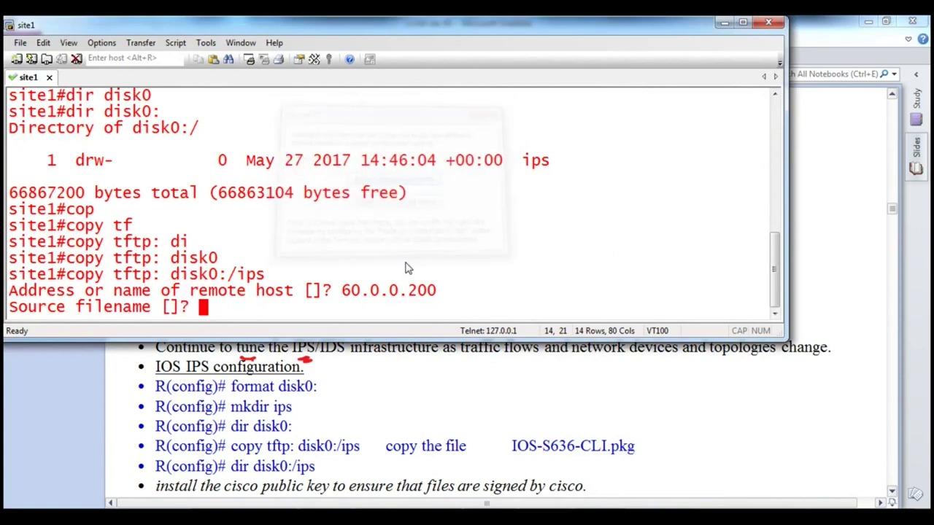
pyautogui.rightClick(412, 310)
pyautogui.press('Return')
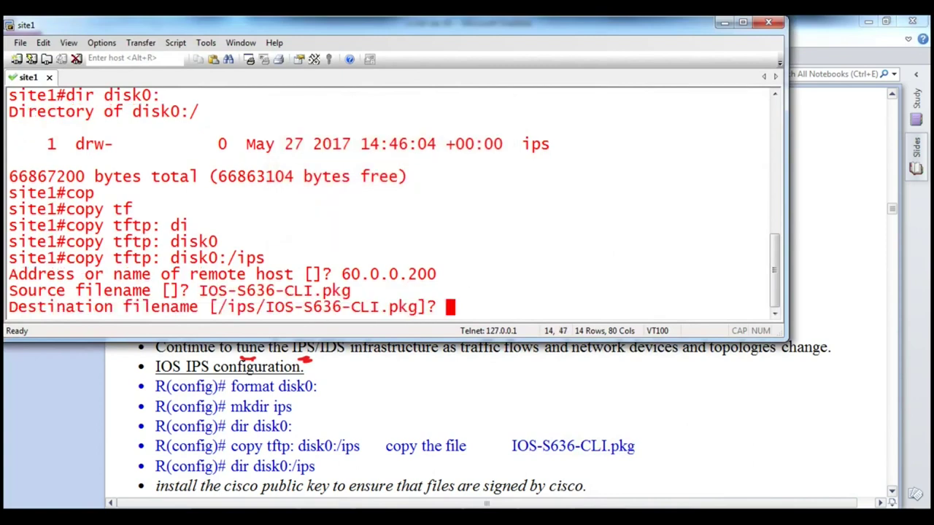
pyautogui.moveTo(255, 309); pyautogui.dragTo(229, 309)
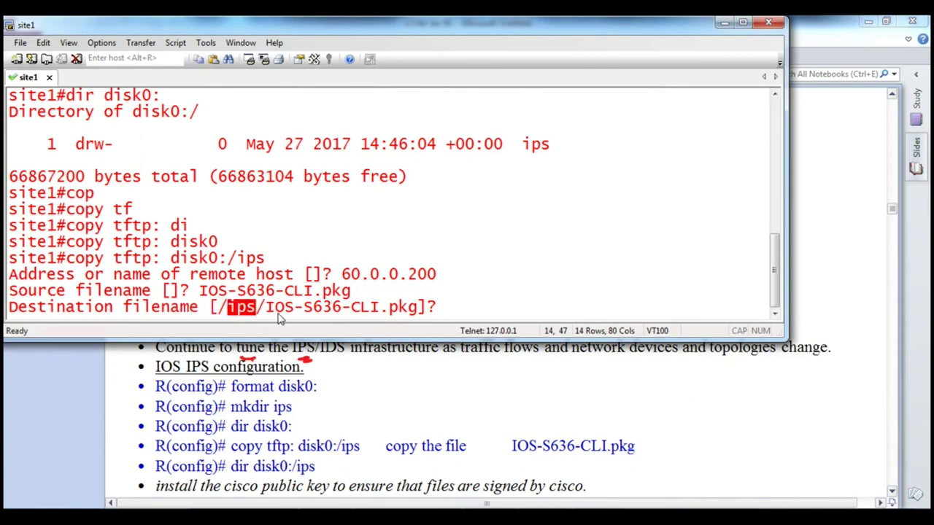
pyautogui.click(464, 311)
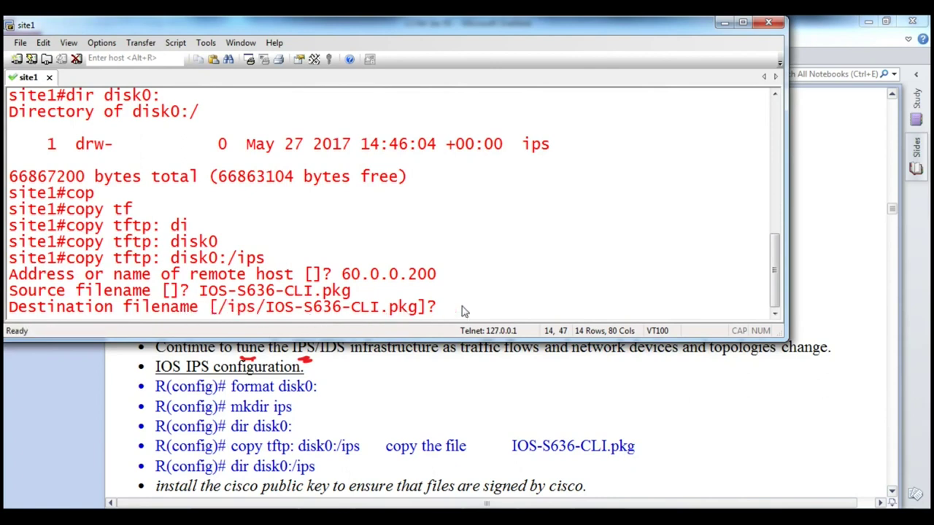
pyautogui.press('Return')
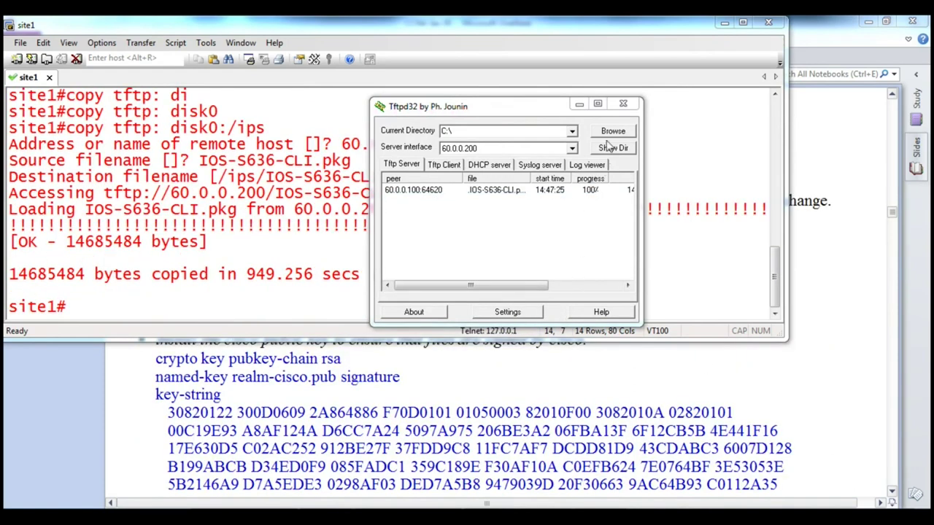
# List disk0:/ips on site1 and confirm IOS-S636-CLI.pkg is present at 14685484 bytes
pyautogui.click(623, 103)
pyautogui.moveTo(312, 340); pyautogui.dragTo(340, 270)
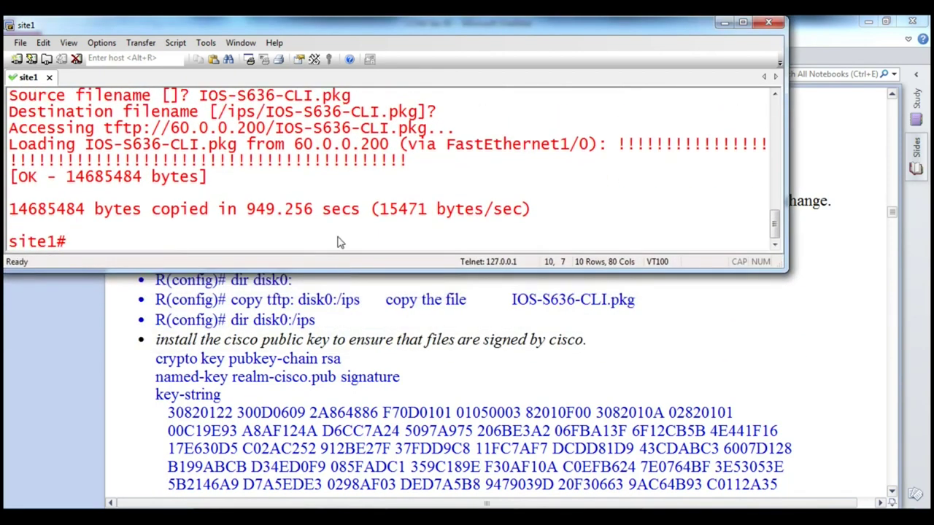
pyautogui.write('dir dis')
pyautogui.press('Tab')
pyautogui.write('0')
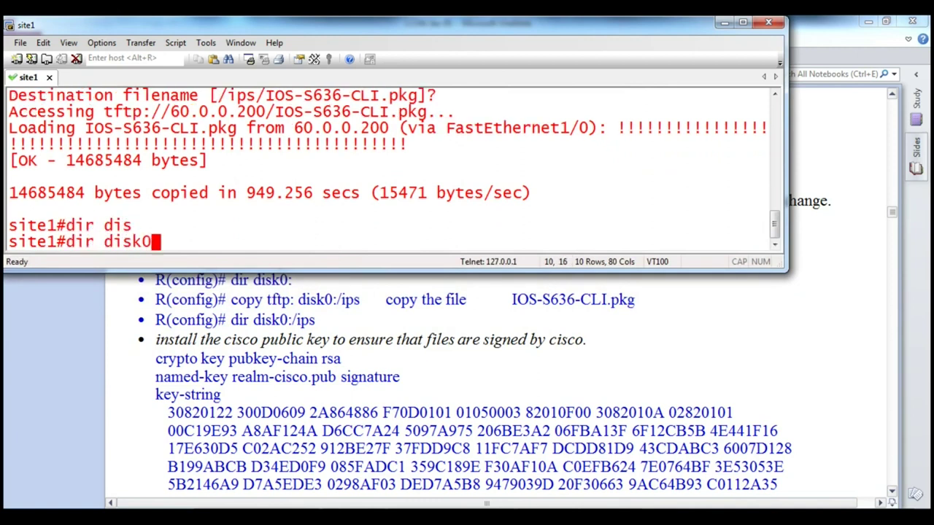
pyautogui.press('Tab')
pyautogui.write('/ips')
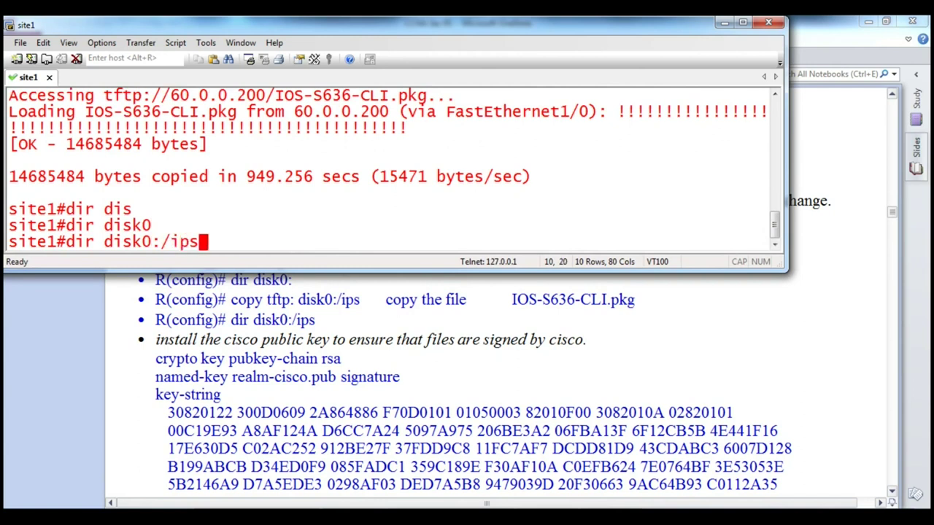
pyautogui.press('Return')
pyautogui.moveTo(513, 193); pyautogui.dragTo(671, 199)
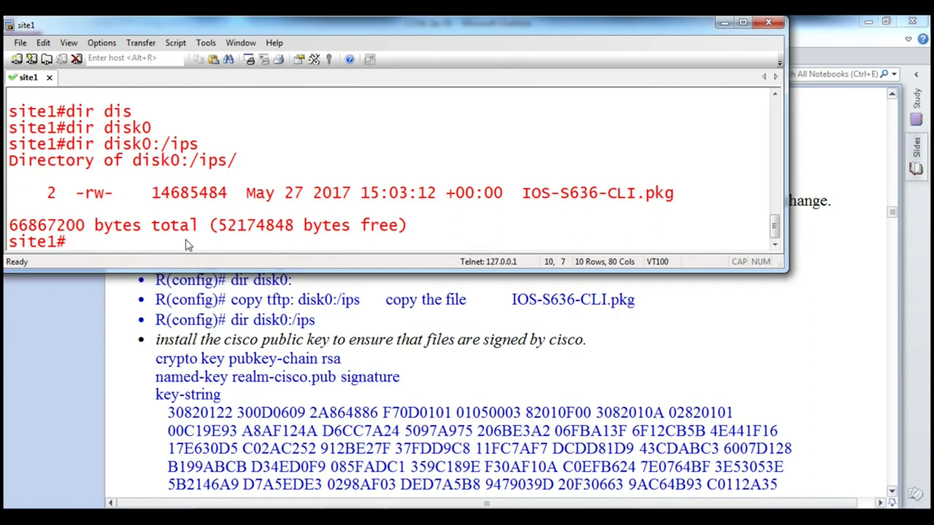
# Enter global configuration and paste the crypto key pubkey-chain rsa command from the notes
pyautogui.write('conf t')
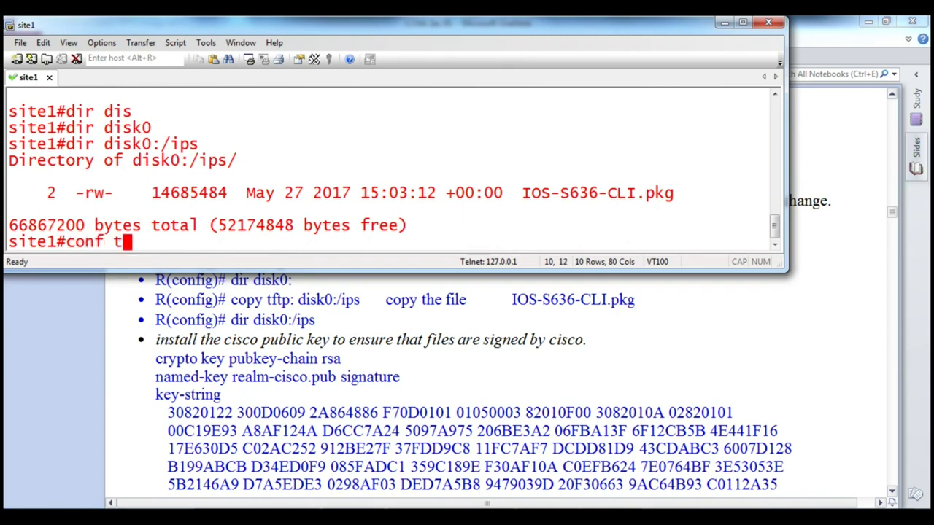
pyautogui.press('Return')
pyautogui.moveTo(156, 358); pyautogui.dragTo(342, 359)
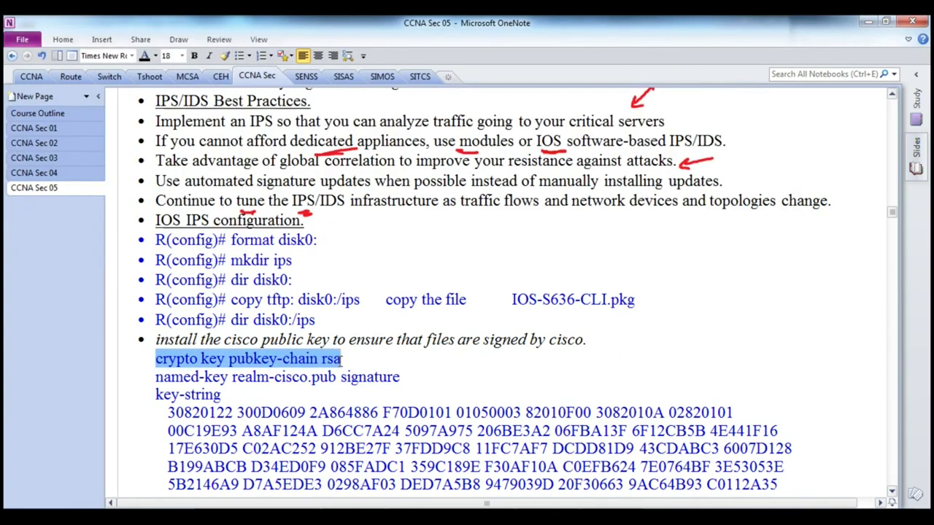
pyautogui.hotkey('ctrl', 'c')
pyautogui.hotkey('alt', 'Tab')
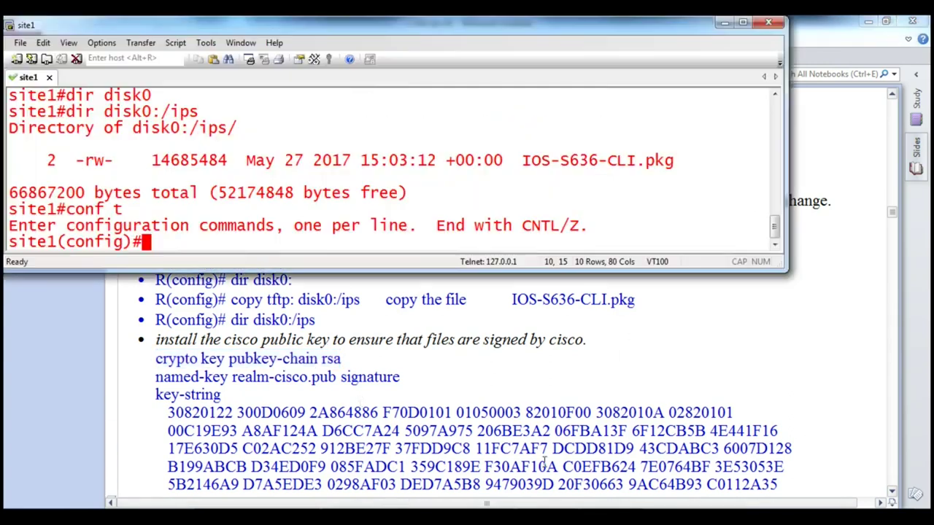
pyautogui.rightClick(243, 240)
pyautogui.press('Return')
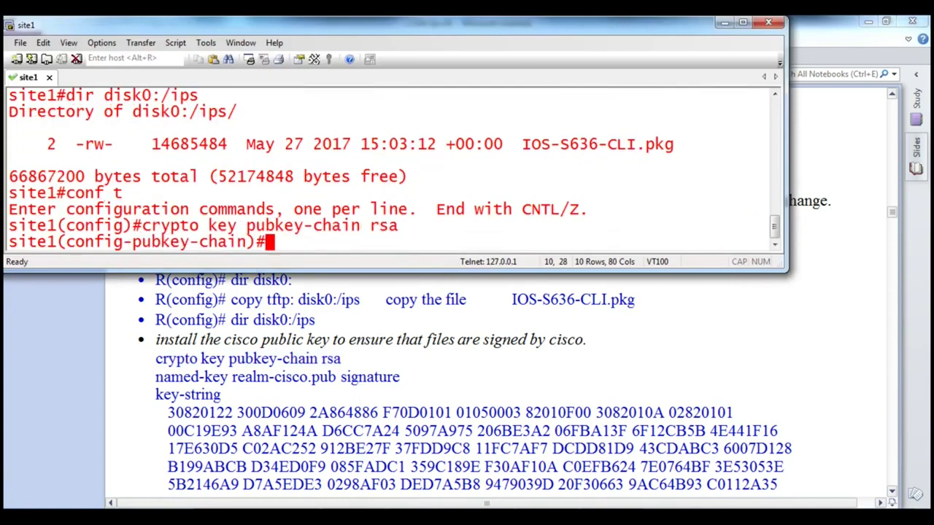
# Paste the named-key realm-cisco.pub signature command and its hex key-string into site1
pyautogui.moveTo(156, 377); pyautogui.dragTo(404, 377)
pyautogui.hotkey('ctrl', 'c')
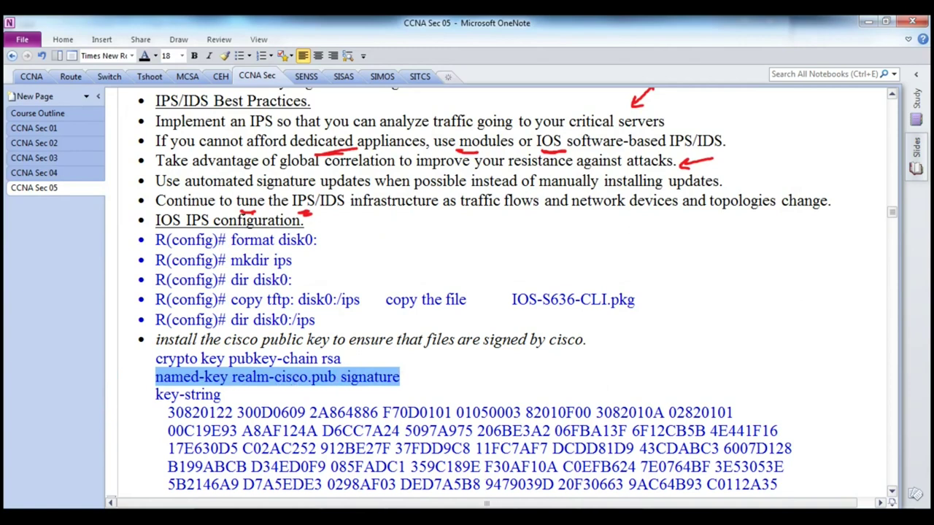
pyautogui.hotkey('alt', 'Tab')
pyautogui.rightClick(330, 241)
pyautogui.press('Return')
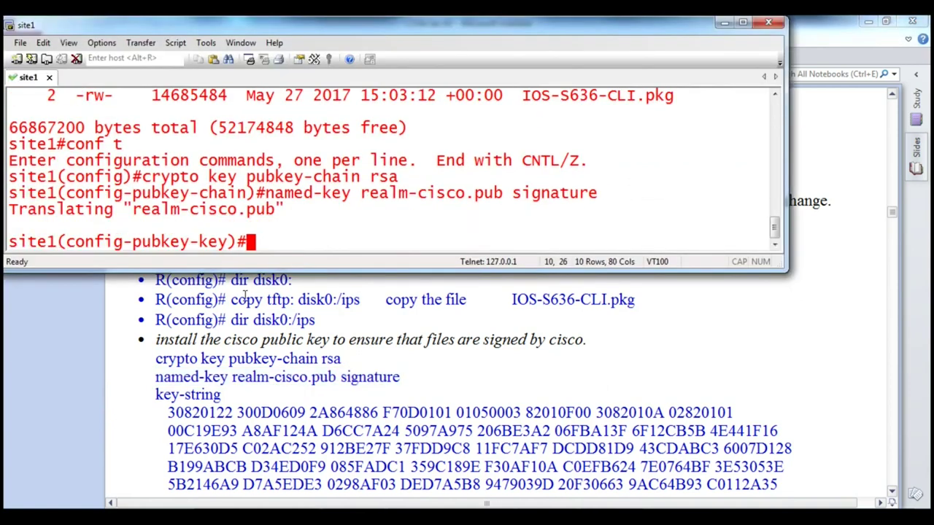
pyautogui.moveTo(156, 394); pyautogui.dragTo(269, 409)
pyautogui.hotkey('ctrl', 'c')
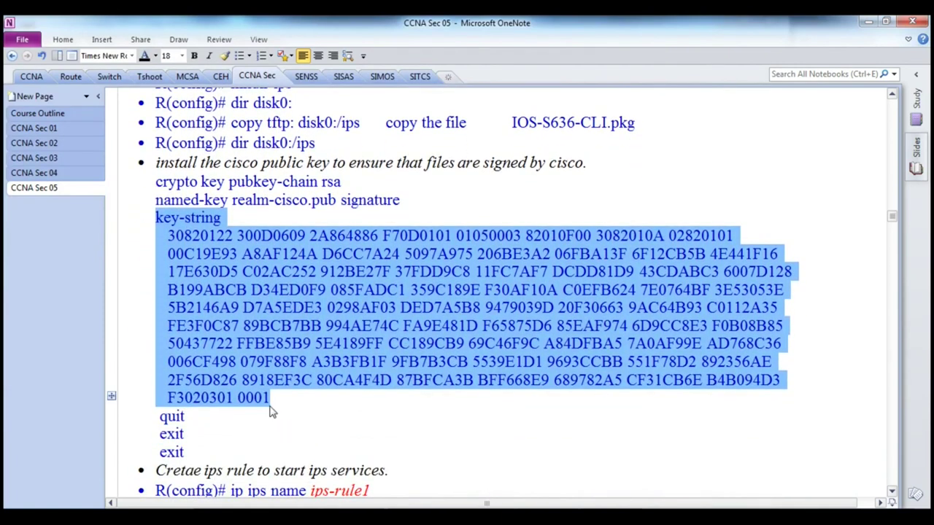
pyautogui.hotkey('alt', 'Tab')
pyautogui.rightClick(366, 251)
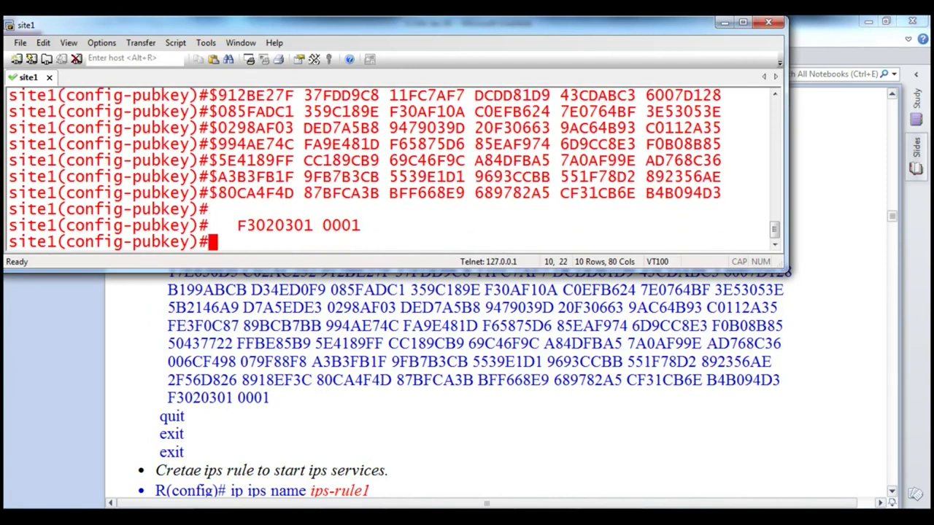
# End the key string with quit and exit twice back to site1(config)#
pyautogui.write('qui')
pyautogui.press('Return')
pyautogui.write('quit')
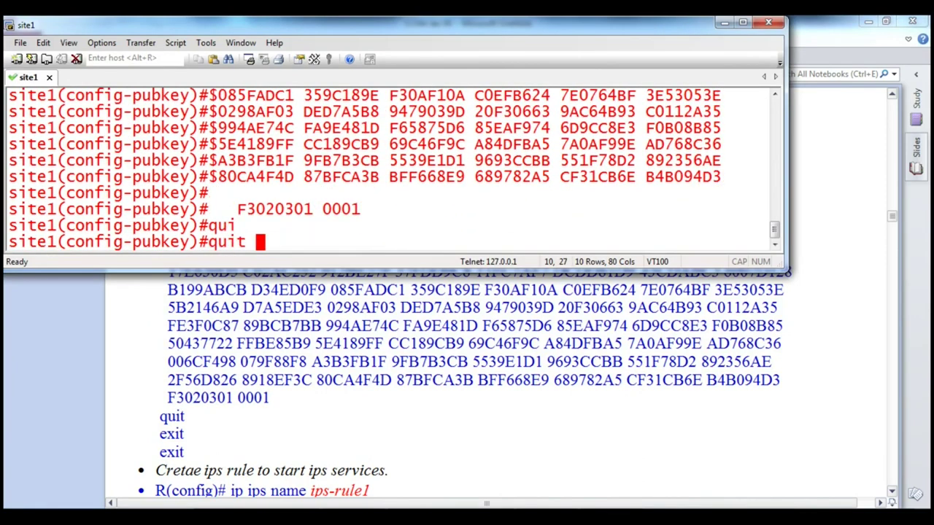
pyautogui.press('Return')
pyautogui.write('exit')
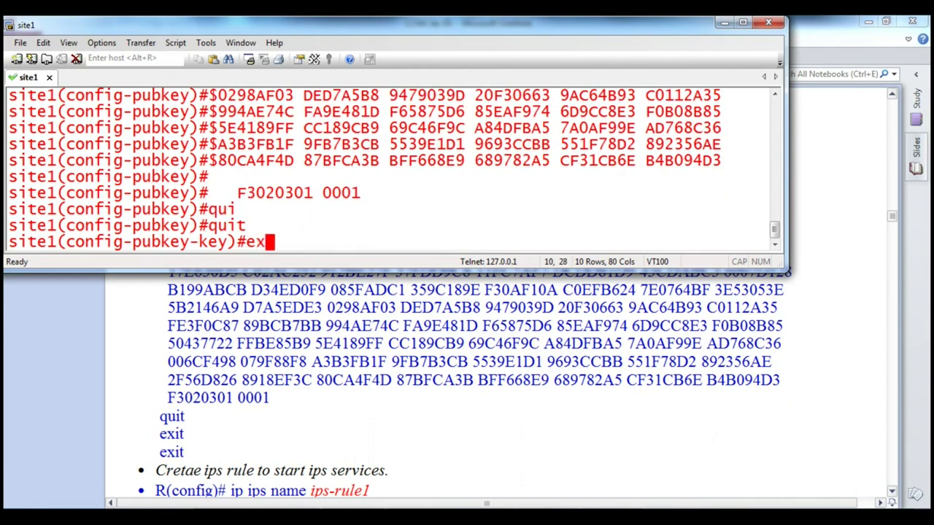
pyautogui.press('Return')
pyautogui.write('exit')
pyautogui.press('Return')
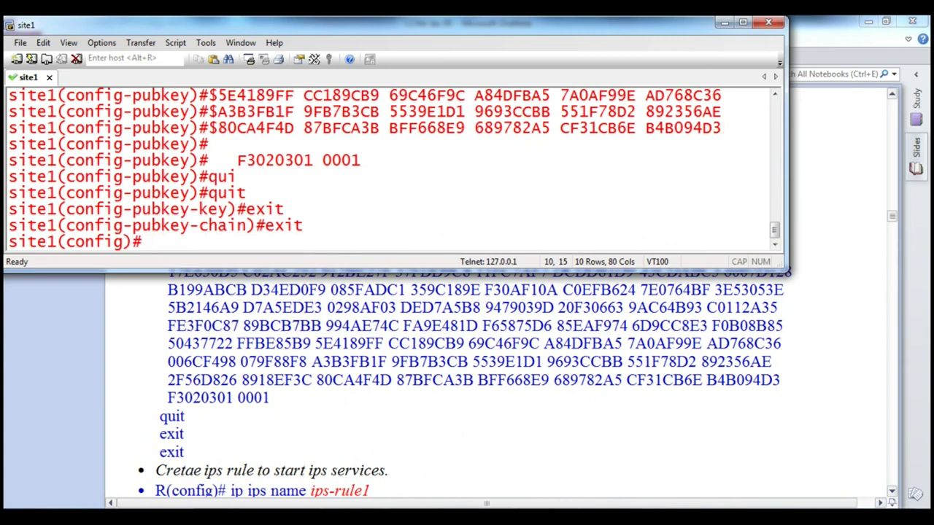
pyautogui.click(264, 468)
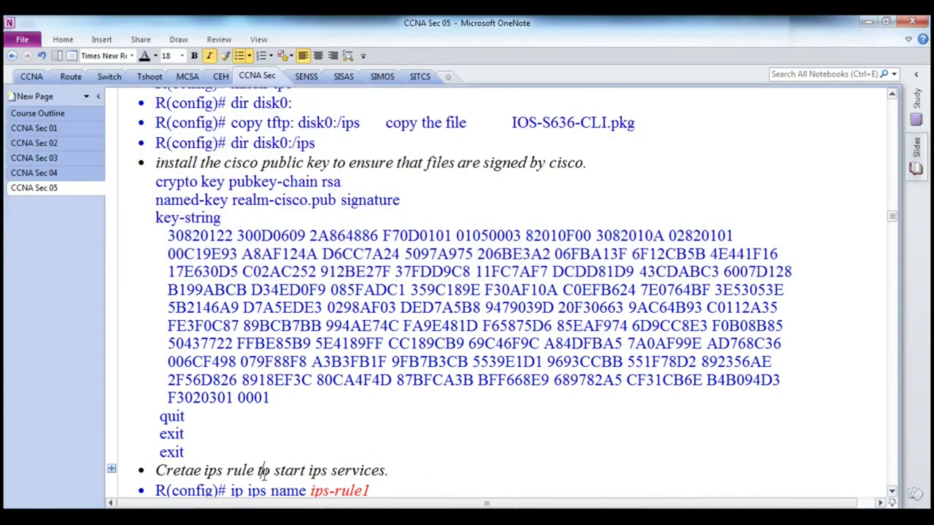
# Create the IPS rule with 'ip ips name ips-rule1' on site1
pyautogui.scroll(-3, 325, 438)
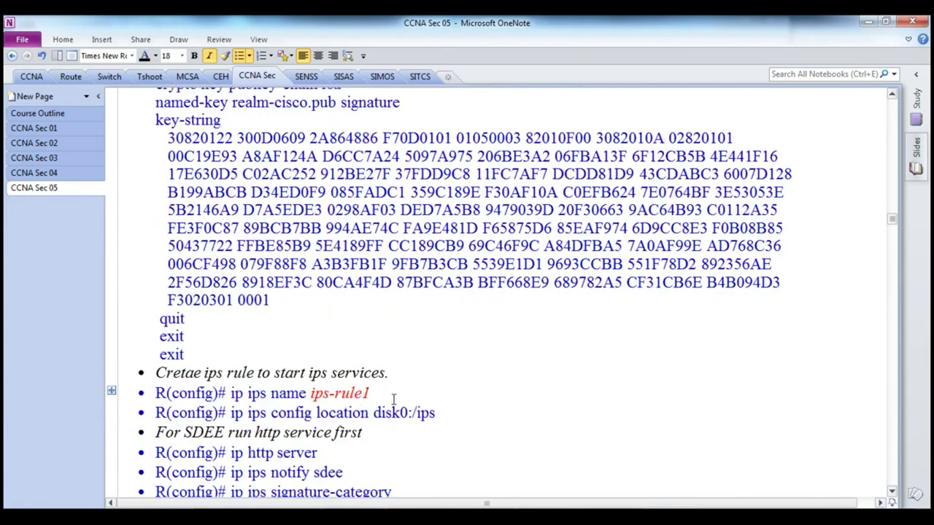
pyautogui.hotkey('alt', 'Tab')
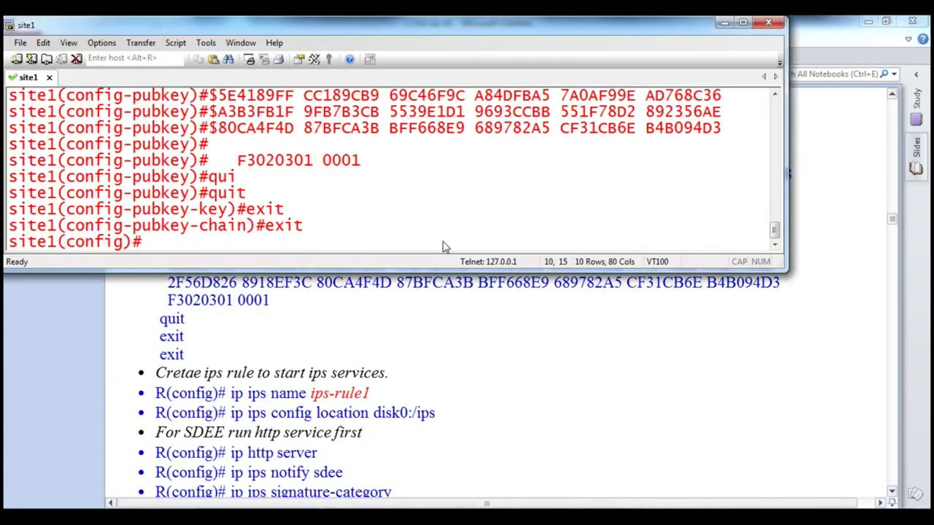
pyautogui.write('ip ips')
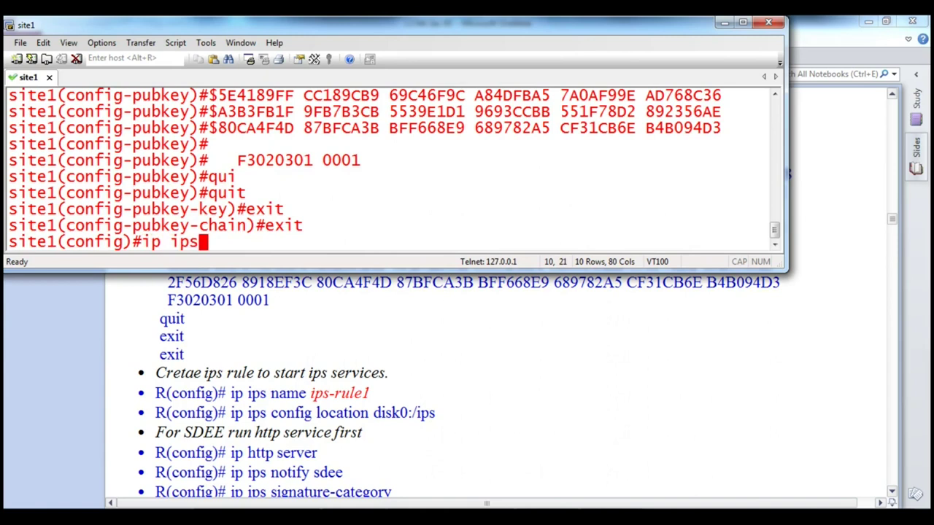
pyautogui.press('Tab')
pyautogui.write('na')
pyautogui.press('Tab')
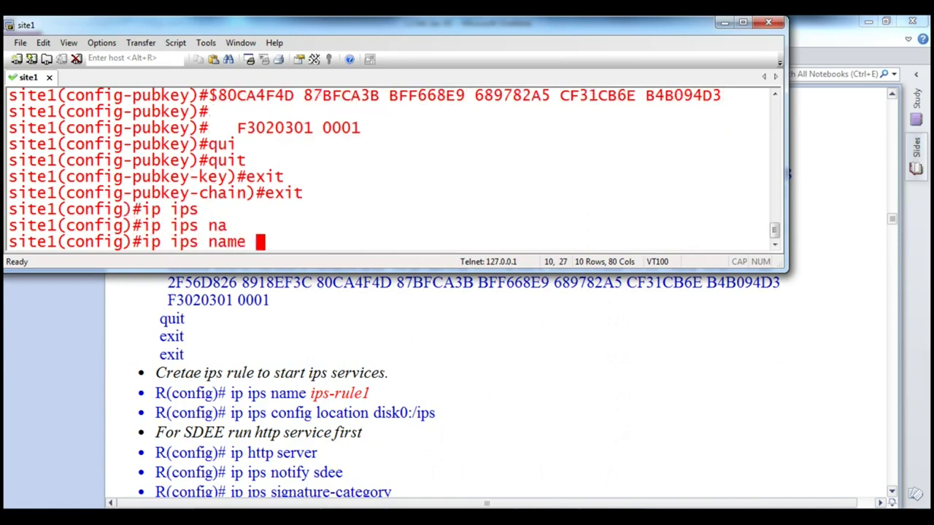
pyautogui.write('ips-rule1')
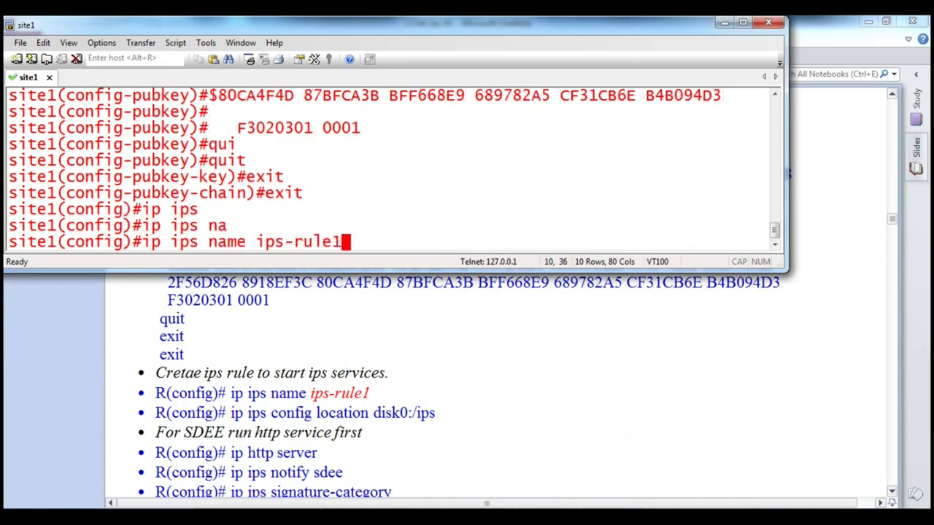
pyautogui.press('Return')
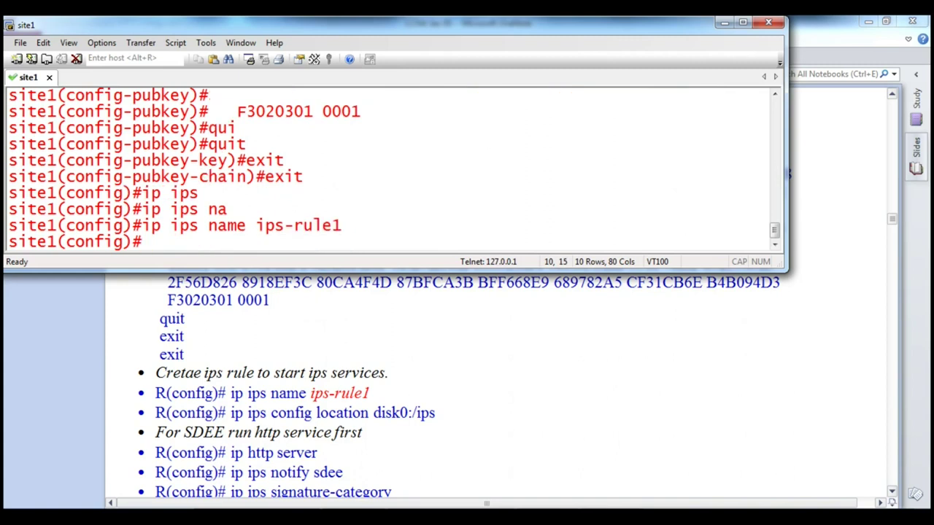
# Set the IPS configuration location to disk0:/ips with 'ip ips config location'
pyautogui.write('ip ips')
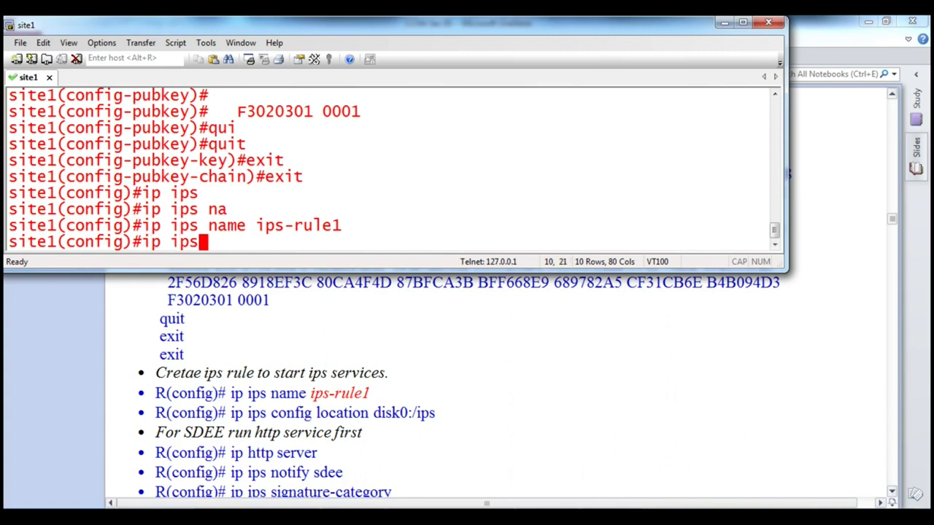
pyautogui.write(' con')
pyautogui.press('Tab')
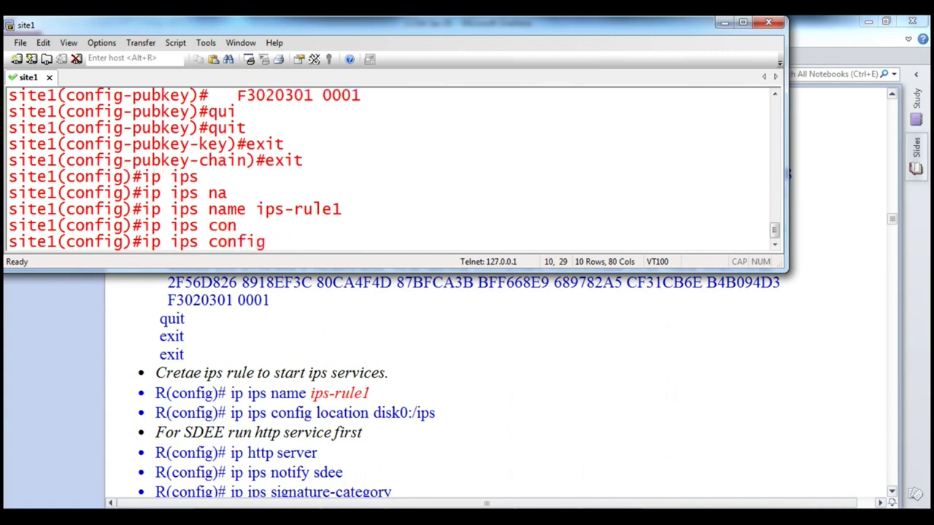
pyautogui.write('lo')
pyautogui.press('Tab')
pyautogui.write('dis')
pyautogui.press('Tab')
pyautogui.write('k')
pyautogui.press('Tab')
pyautogui.write('0:/')
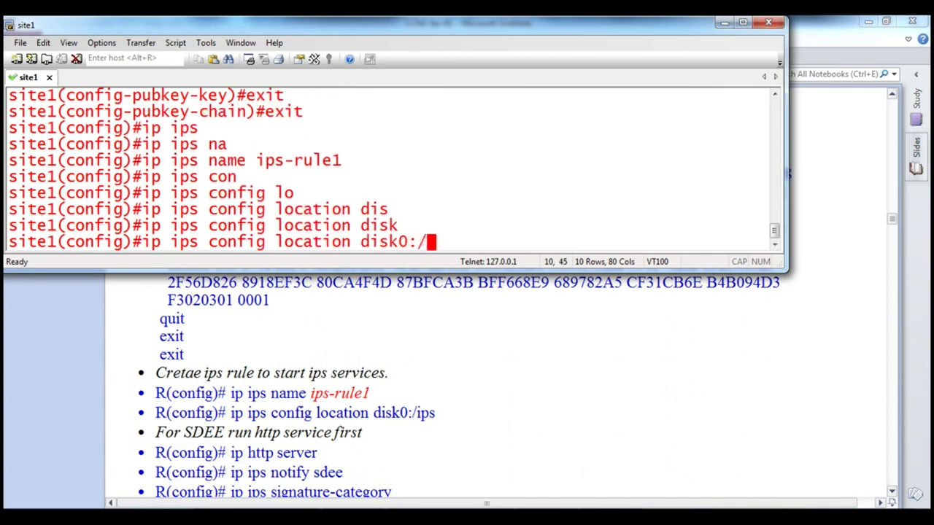
pyautogui.write('ips')
pyautogui.press('Return')
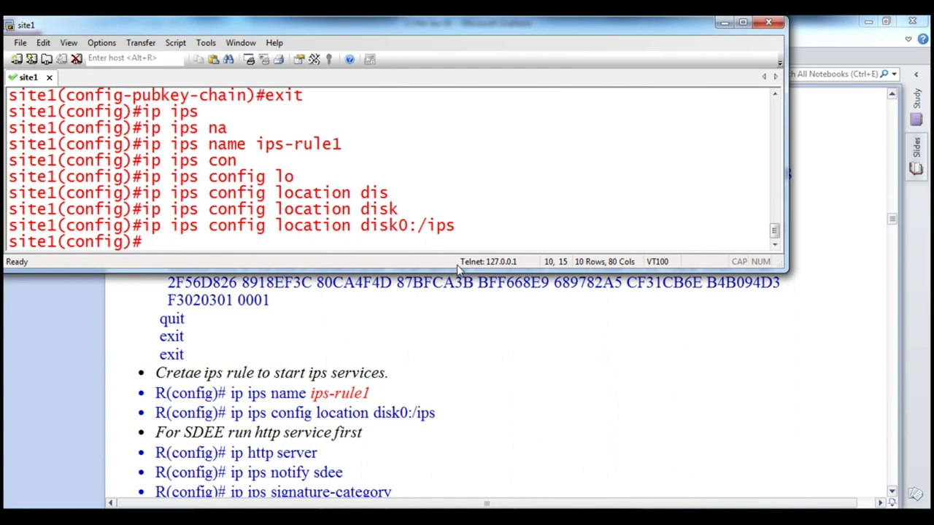
# Enable the HTTP server on site1 with 'ip http server'
pyautogui.write('ip ht')
pyautogui.press('Tab')
pyautogui.write('ser')
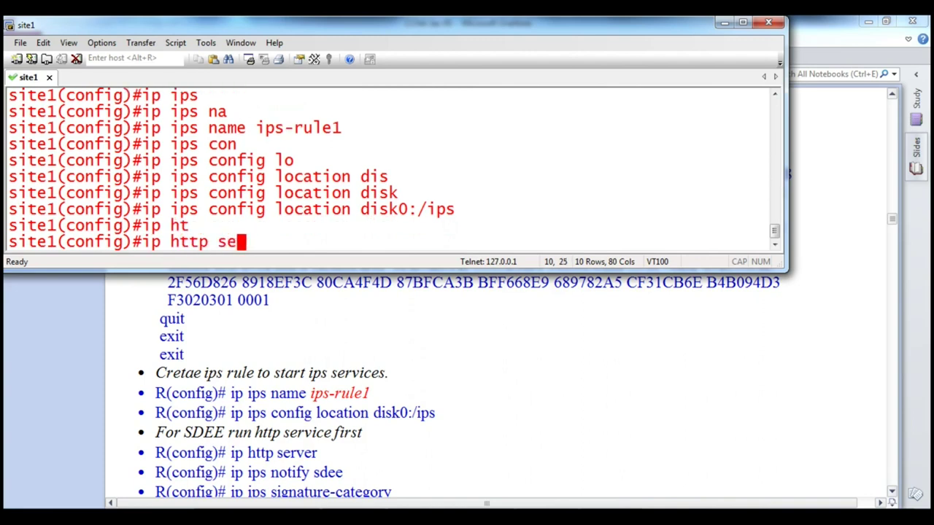
pyautogui.press('Tab')
pyautogui.press('Return')
# Turn on IPS SDEE notification with 'ip ips notify sdee'
pyautogui.write('ip http server')
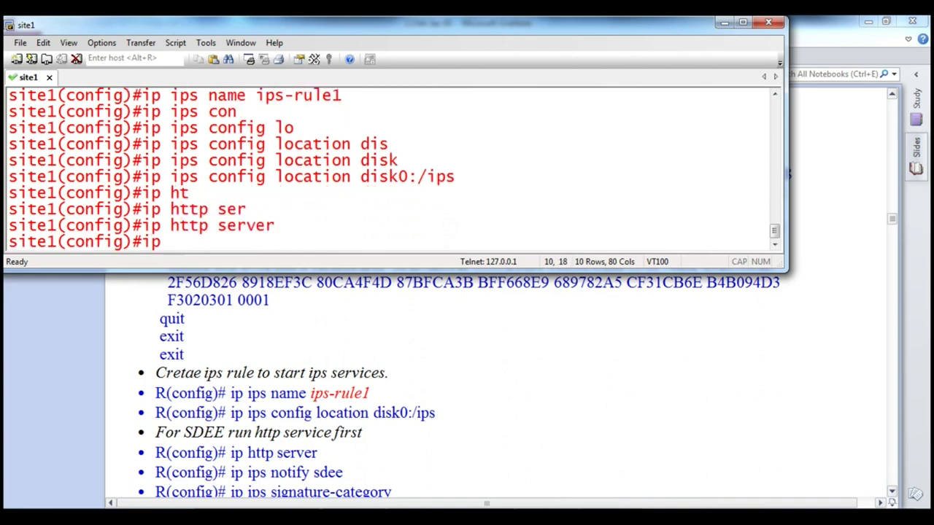
pyautogui.press('BackSpace')
pyautogui.press('BackSpace')
pyautogui.write('ips')
pyautogui.press('Tab')
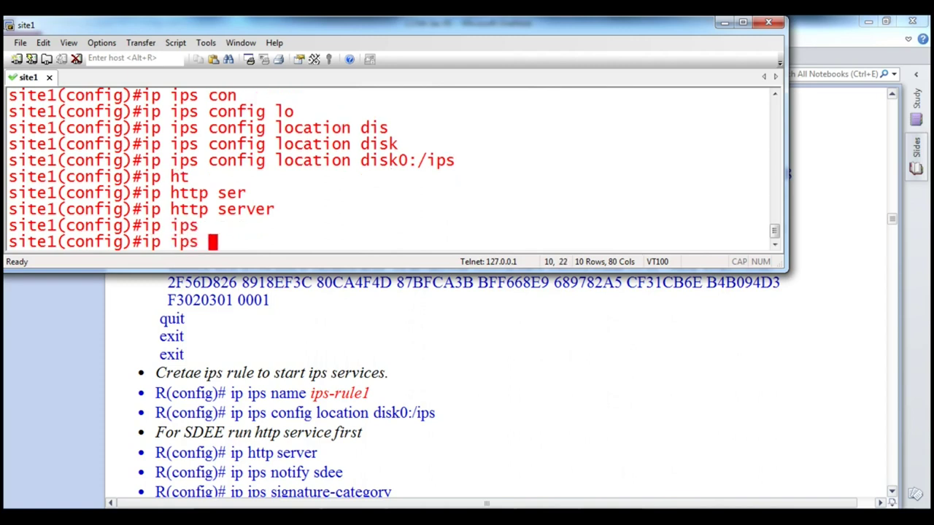
pyautogui.write('no')
pyautogui.press('Tab')
pyautogui.write('sd')
pyautogui.press('Tab')
pyautogui.press('Tab')
pyautogui.press('Return')
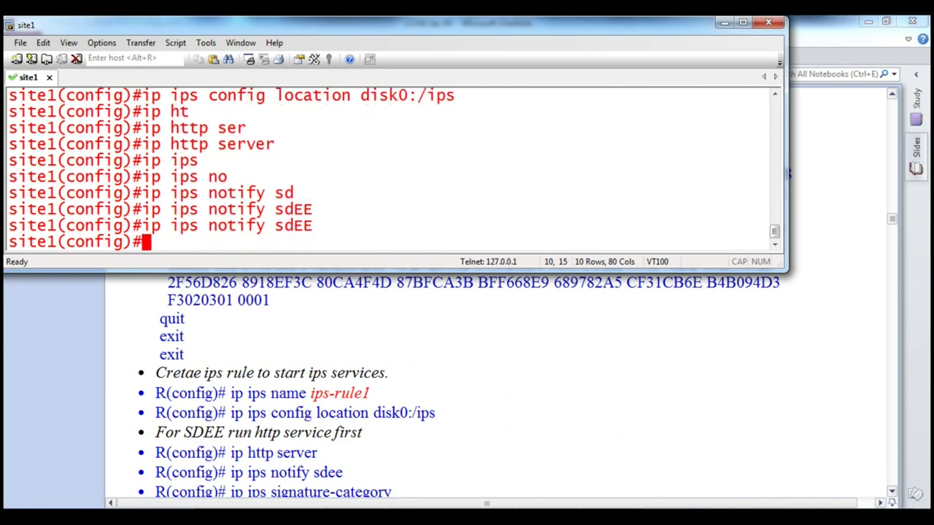
# Scroll the OneNote IOS IPS notes down to the next configuration commands
pyautogui.click(360, 444)
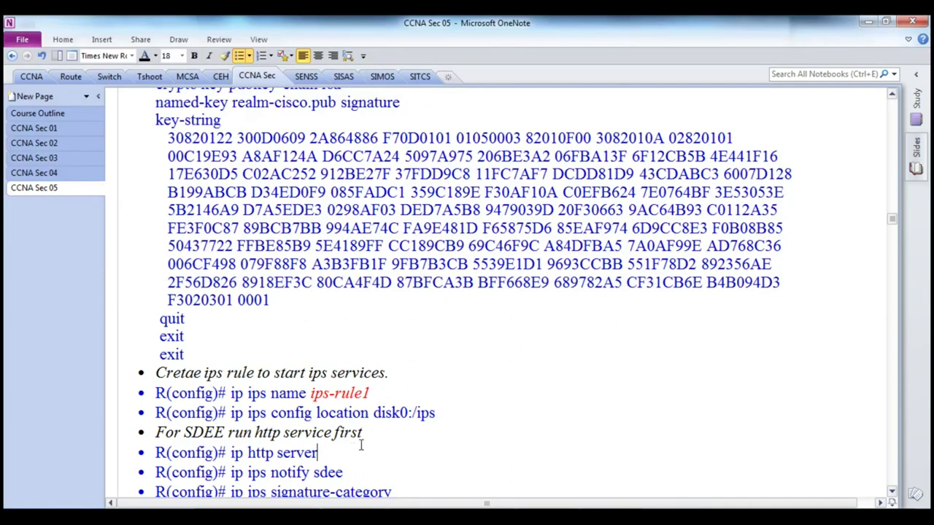
pyautogui.scroll(-3, 364, 442)
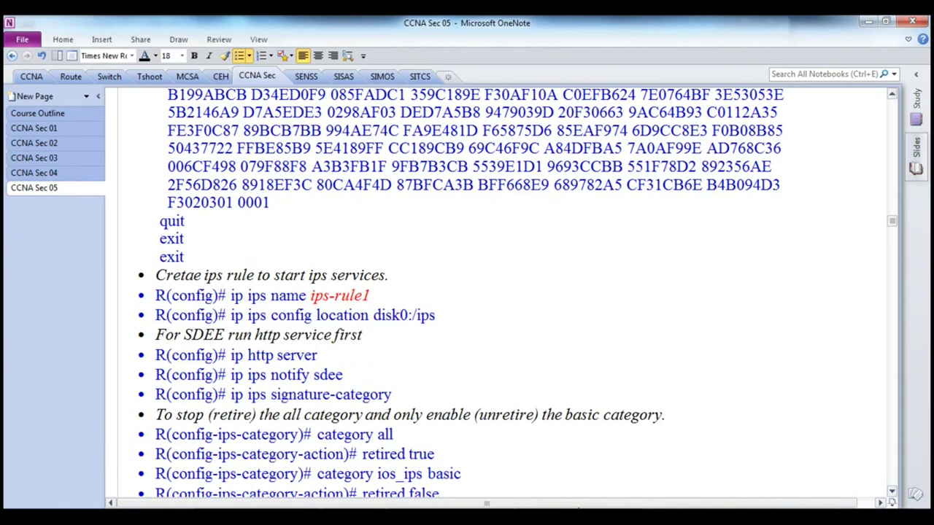
pyautogui.hotkey('alt', 'Tab')
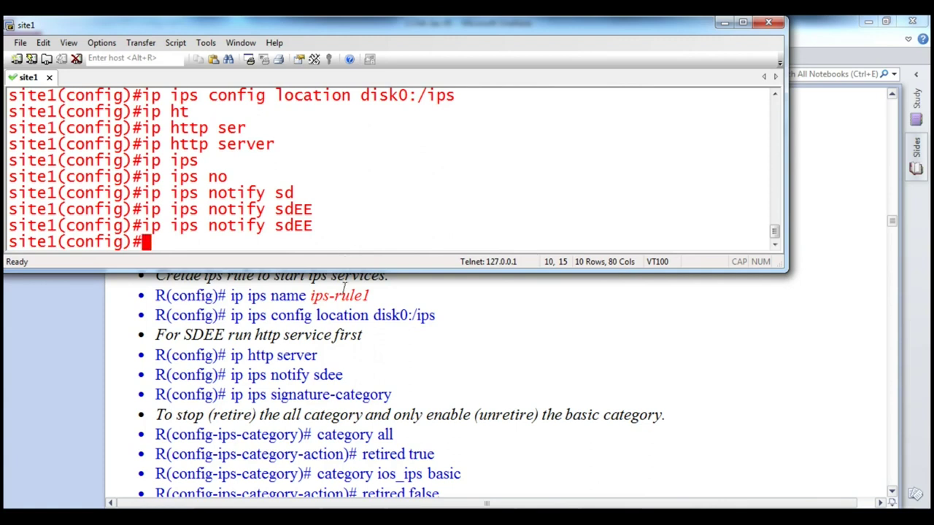
pyautogui.click(385, 452)
pyautogui.scroll(-3, 383, 452)
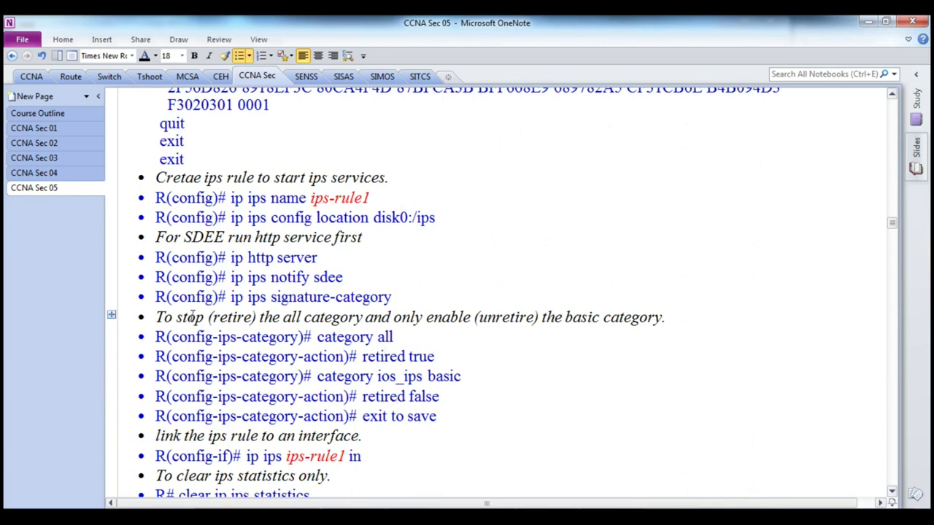
# Review the notes on retiring category all and unretiring basic, then start typing 'ip ips sig' on site1
pyautogui.moveTo(211, 318); pyautogui.dragTo(254, 318)
pyautogui.click(284, 377)
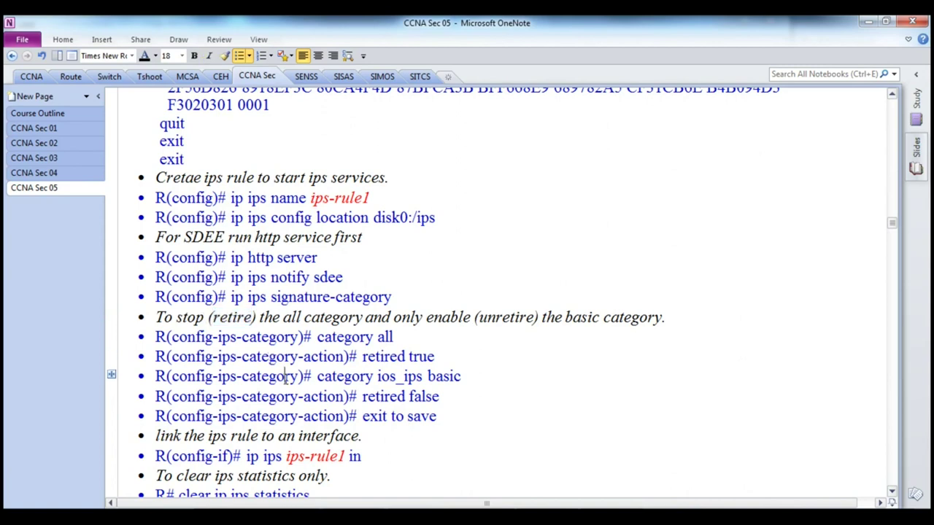
pyautogui.doubleClick(206, 318)
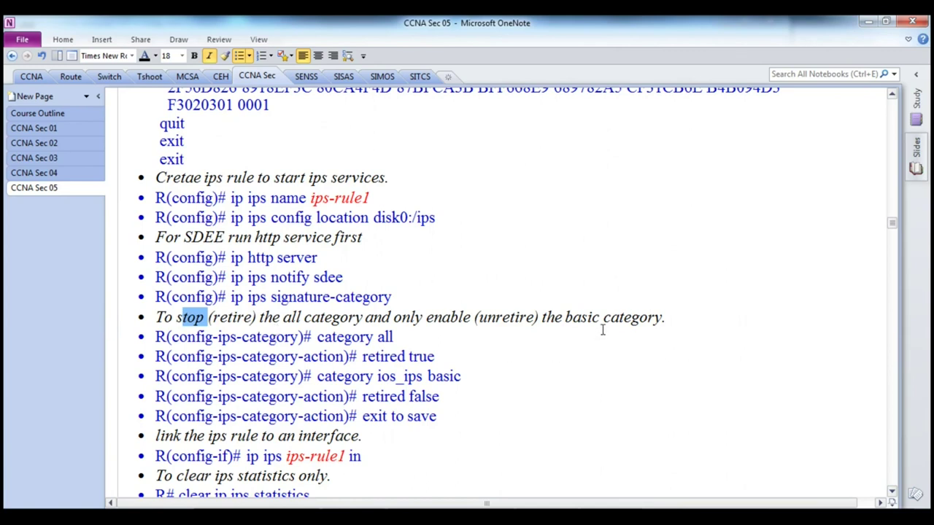
pyautogui.click(492, 356)
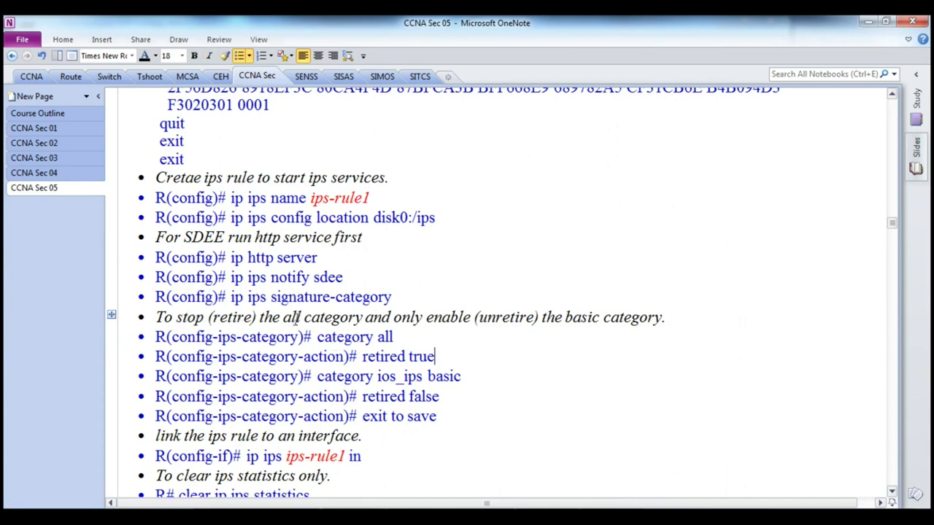
pyautogui.moveTo(315, 337); pyautogui.dragTo(400, 337)
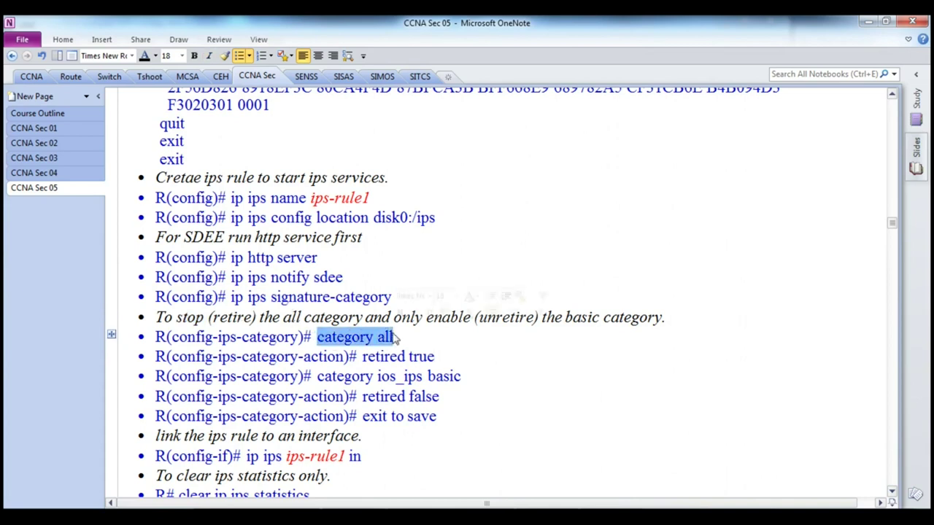
pyautogui.click(386, 356)
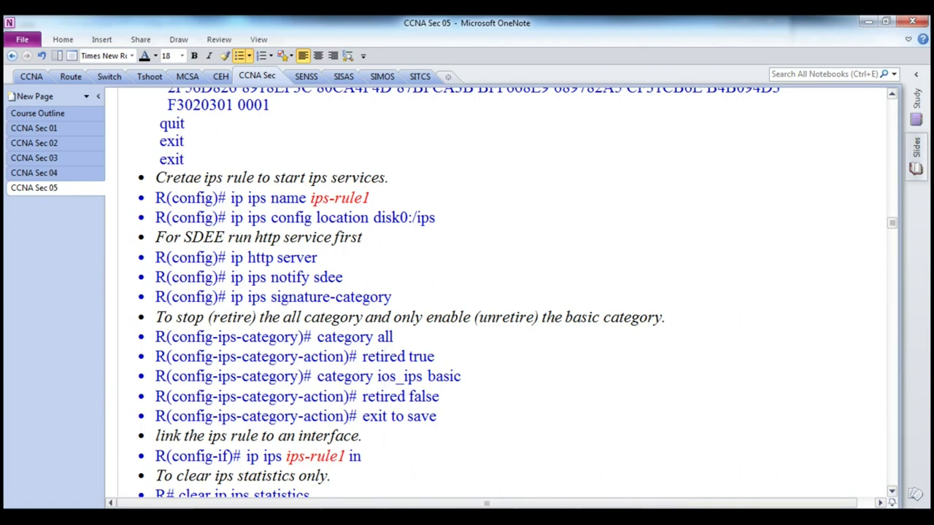
pyautogui.hotkey('alt', 'Tab')
pyautogui.write('ip ips sig')
# Enter signature category configuration mode with 'ip ips signature-category'
pyautogui.press('Tab')
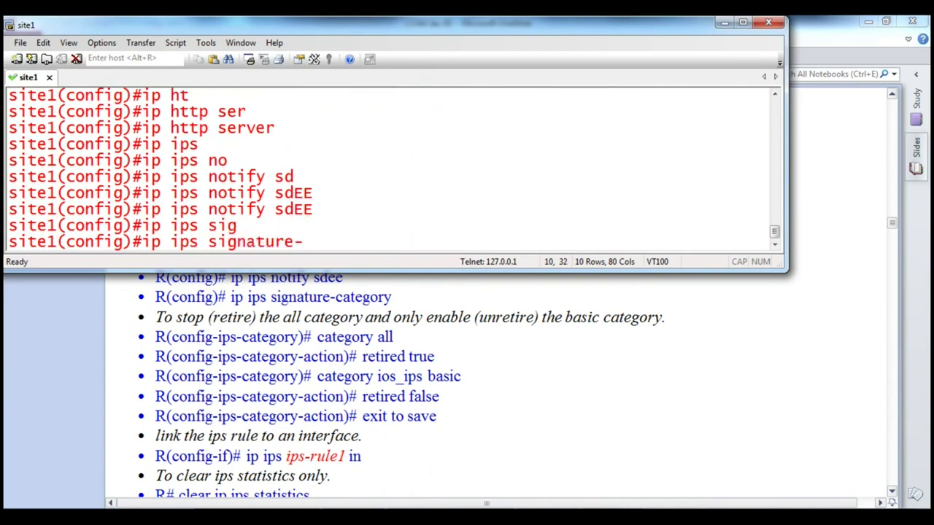
pyautogui.write('c')
pyautogui.press('Tab')
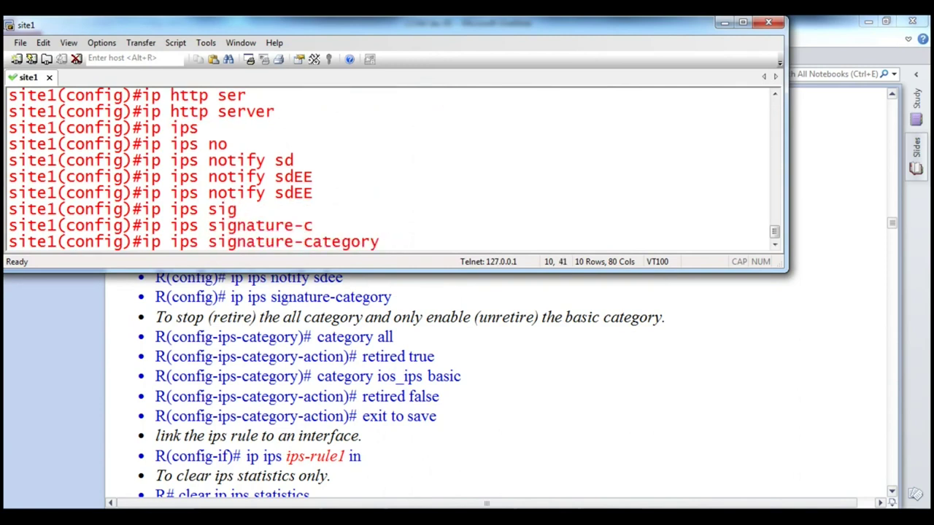
pyautogui.press('Return')
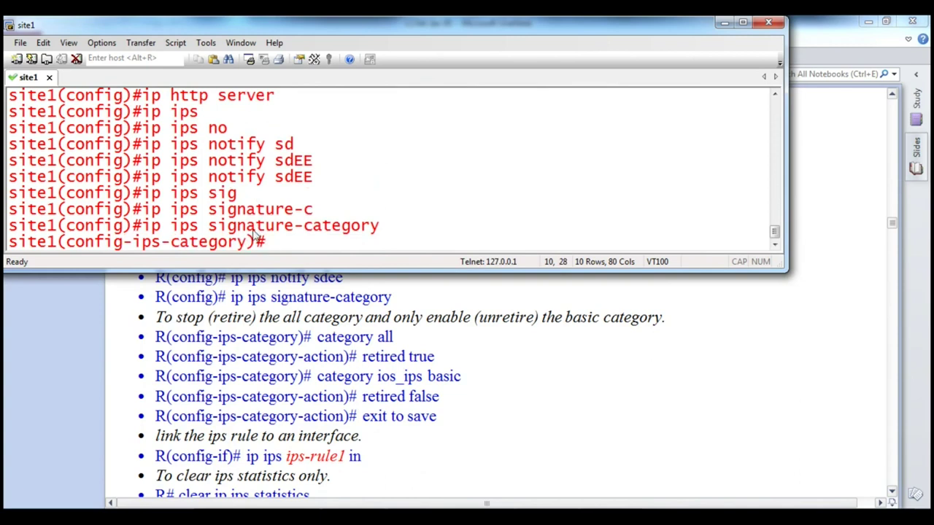
pyautogui.moveTo(243, 243); pyautogui.dragTo(150, 242)
pyautogui.click(310, 241)
# Retire the 'all' signature category with retired true, then exit it
pyautogui.write('ca')
pyautogui.press('Tab')
pyautogui.write('all')
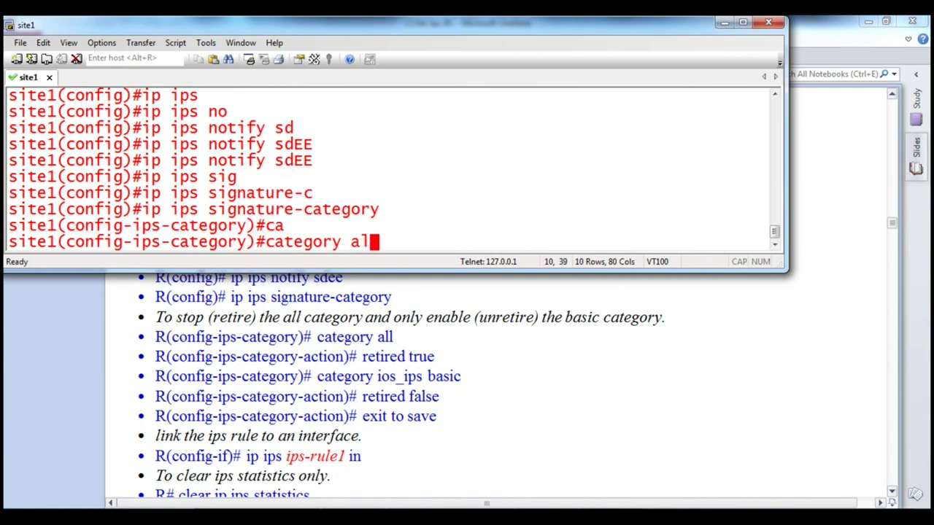
pyautogui.press('Return')
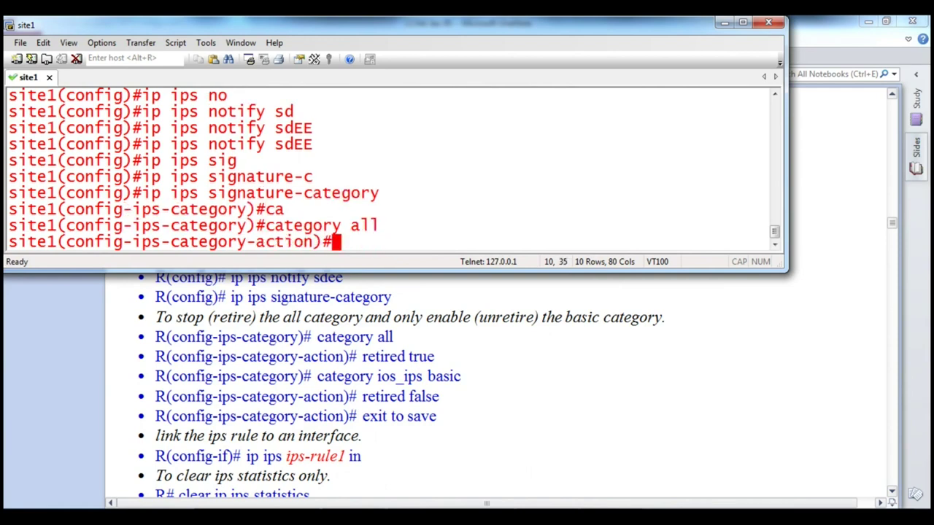
pyautogui.write('re')
pyautogui.press('Tab')
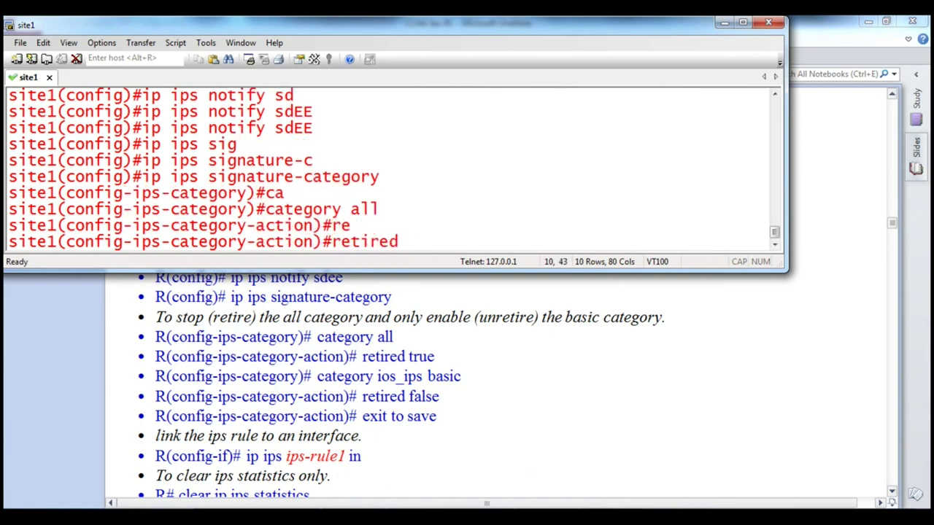
pyautogui.write('tr')
pyautogui.press('Tab')
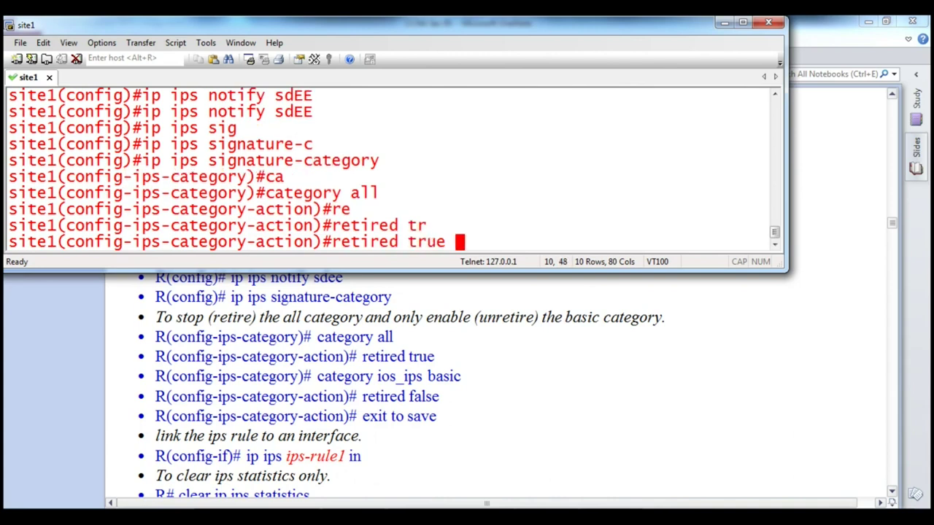
pyautogui.press('Return')
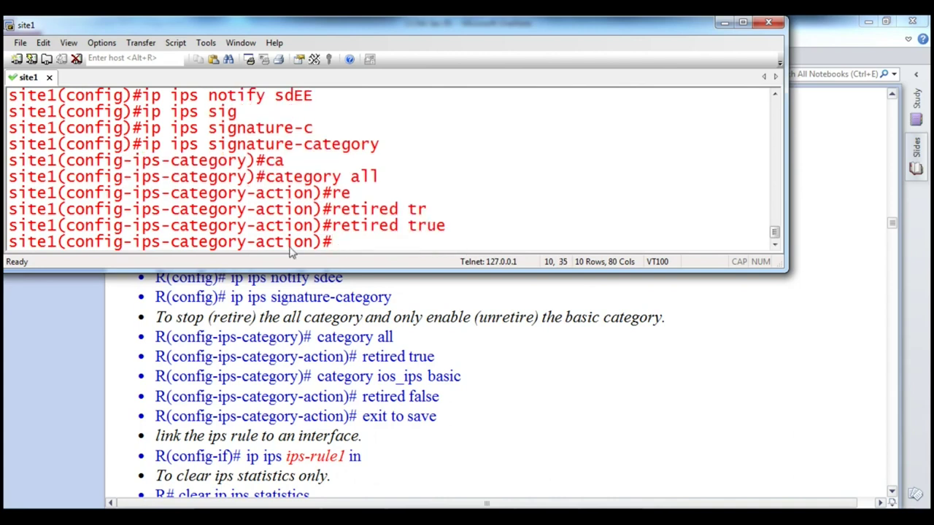
pyautogui.moveTo(447, 231); pyautogui.dragTo(343, 229)
pyautogui.moveTo(376, 180)
pyautogui.mouseDown()
pyautogui.moveTo(280, 162)
pyautogui.moveTo(380, 178)
pyautogui.mouseUp()
pyautogui.click(270, 181)
pyautogui.click(387, 248)
pyautogui.write('exit')
pyautogui.press('Return')
# Unretire the ios_ips basic category with retired false, then exit it
pyautogui.write('category)#cat')
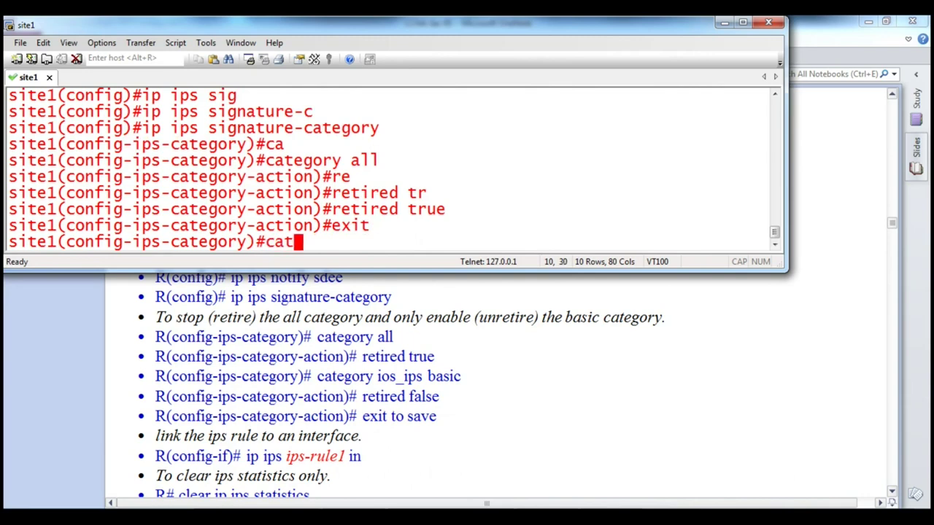
pyautogui.press('Tab')
pyautogui.write('io')
pyautogui.press('Tab')
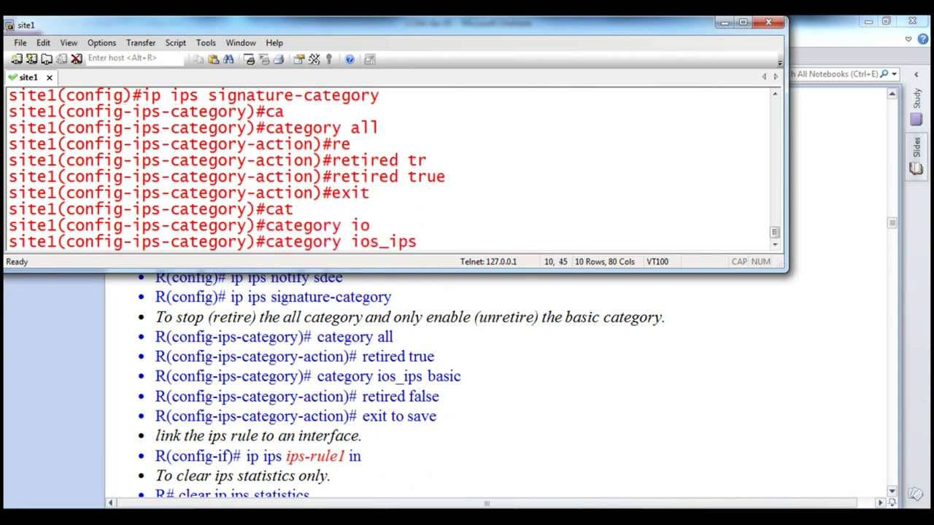
pyautogui.write('ba')
pyautogui.press('Tab')
pyautogui.press('Return')
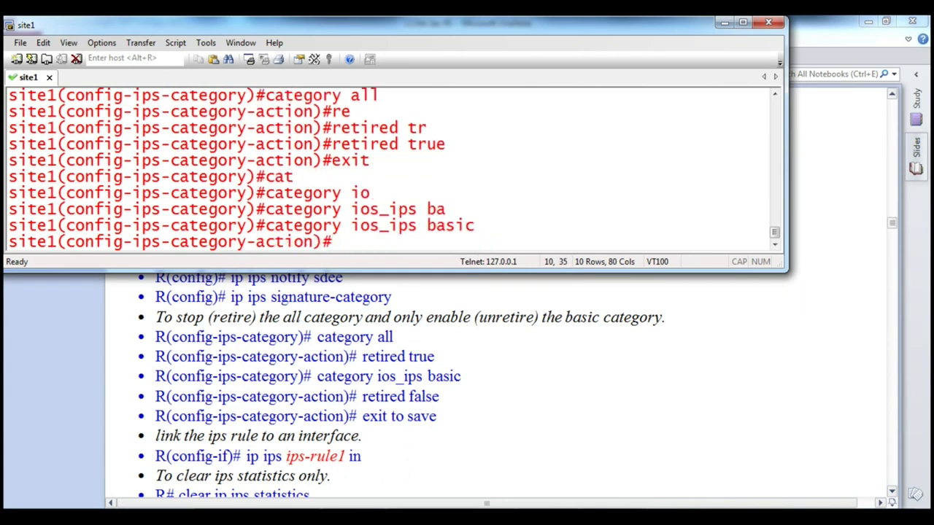
pyautogui.write('retired')
pyautogui.press('Tab')
pyautogui.write('fa')
pyautogui.press('Tab')
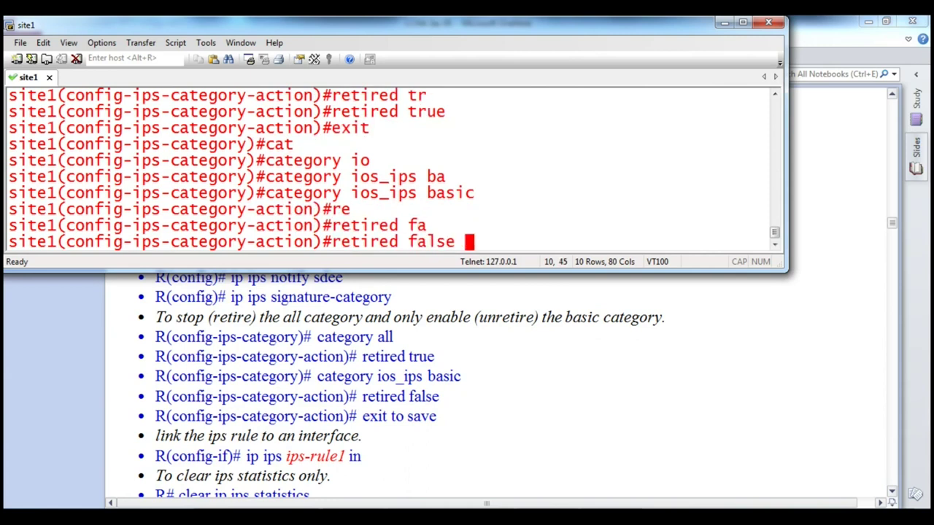
pyautogui.press('Return')
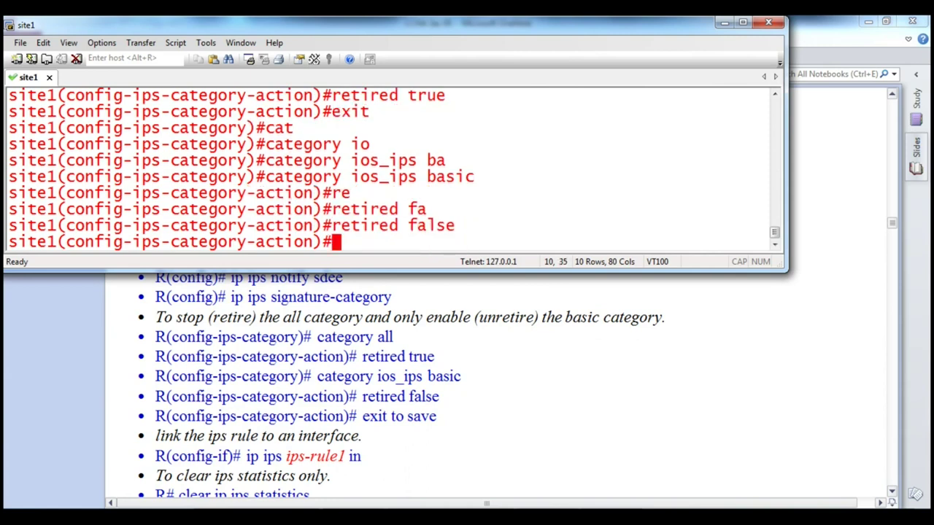
pyautogui.write('exit')
pyautogui.press('Return')
# Exit signature category configuration and accept the category changes
pyautogui.write('exit')
pyautogui.press('Return')
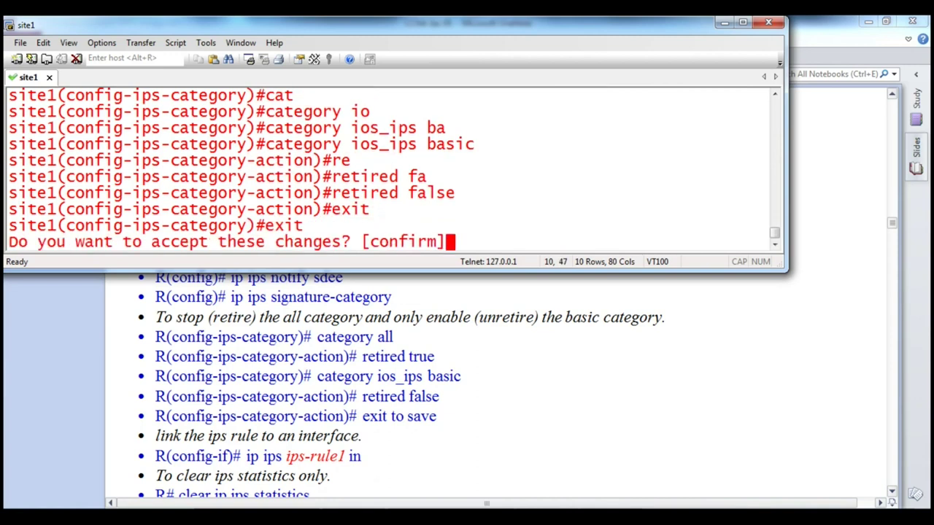
pyautogui.press('Return')
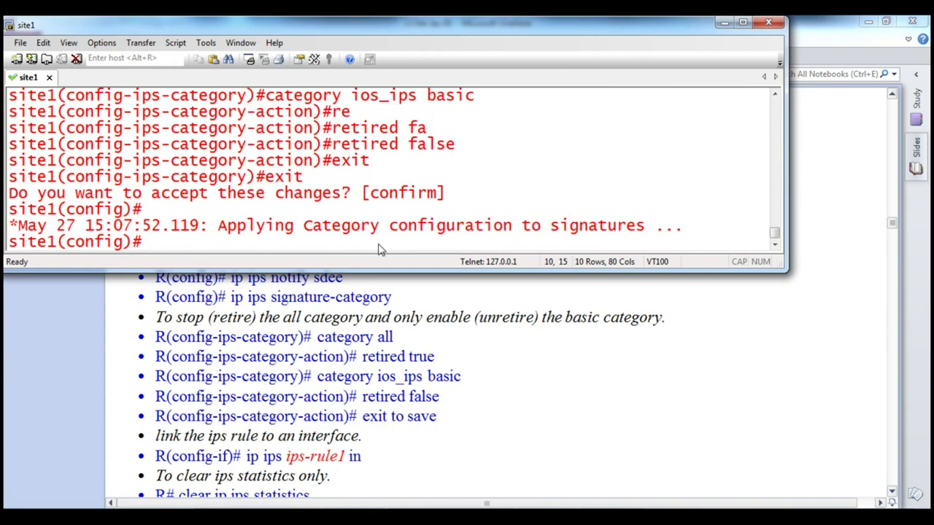
# Check site1's 'Applying Category configuration to signatures' message, then bring up the GNS3 topology
pyautogui.moveTo(219, 231); pyautogui.dragTo(600, 234)
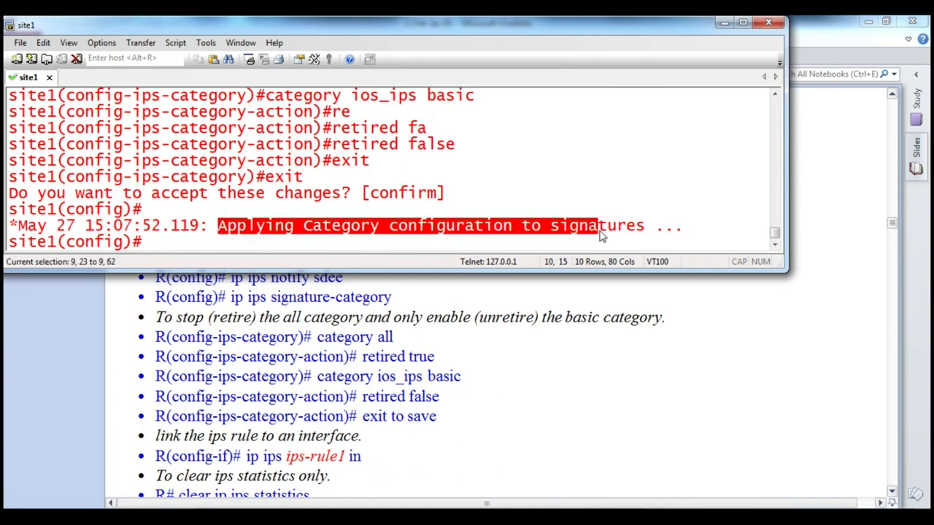
pyautogui.click(492, 241)
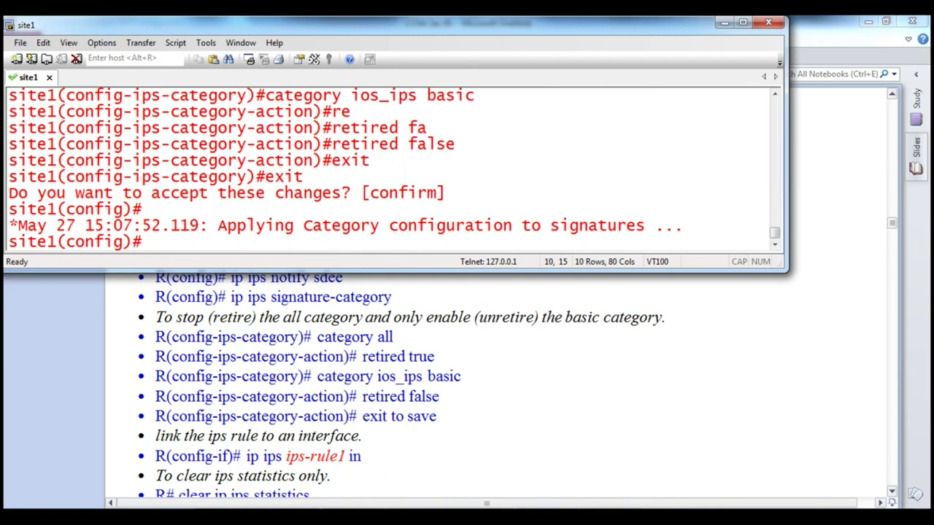
pyautogui.hotkey('alt', 'Tab')
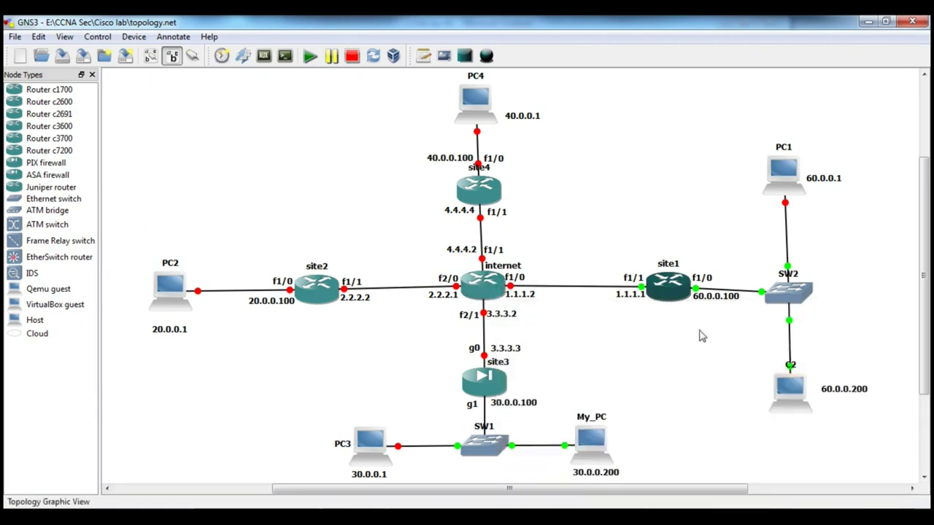
# Deselect router site1 on the GNS3 topology and return to the OneNote IPS notes
pyautogui.moveTo(693, 292)
pyautogui.click(693, 343)
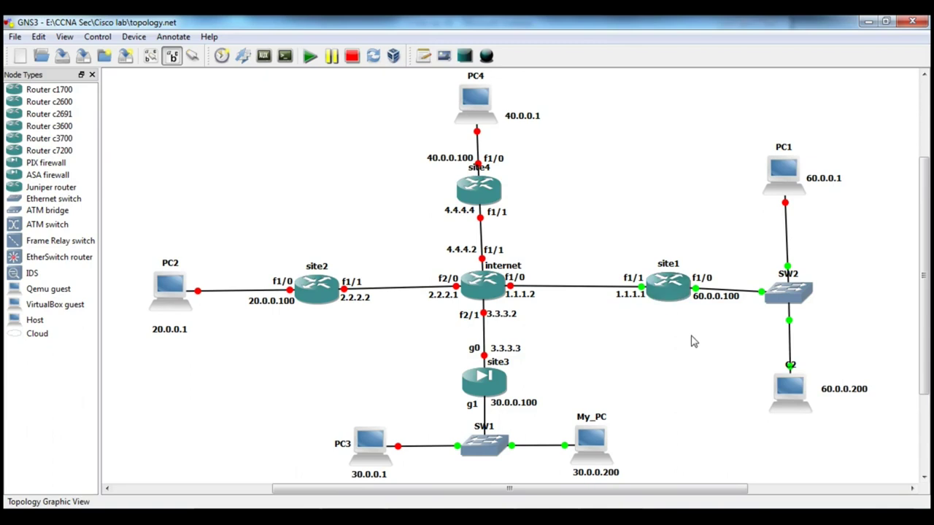
pyautogui.click(606, 501)
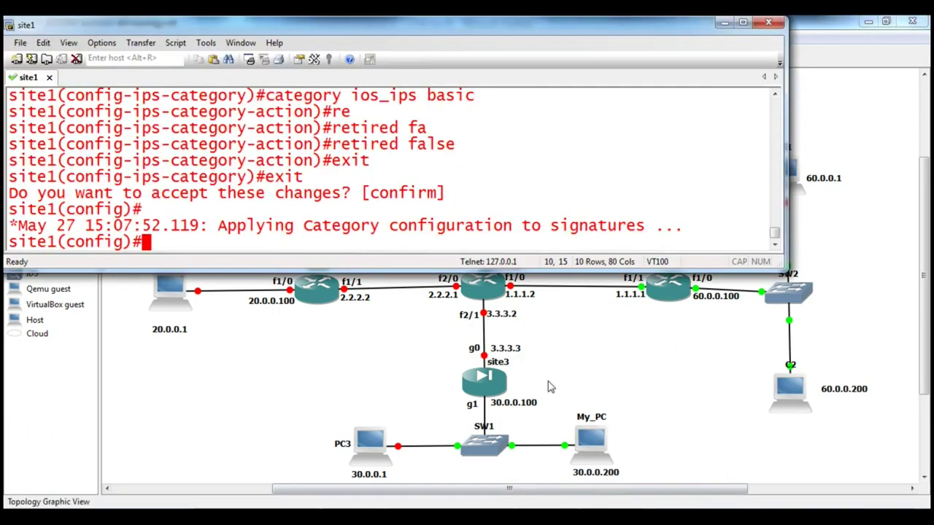
pyautogui.hotkey('alt', 'Tab')
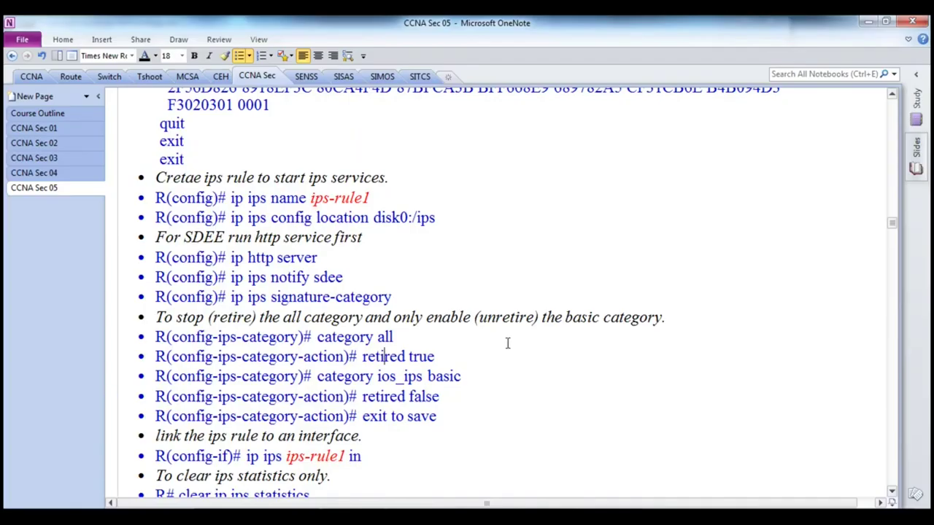
# Enter interface configuration for f1/1 on site1
pyautogui.scroll(-1, 496, 457)
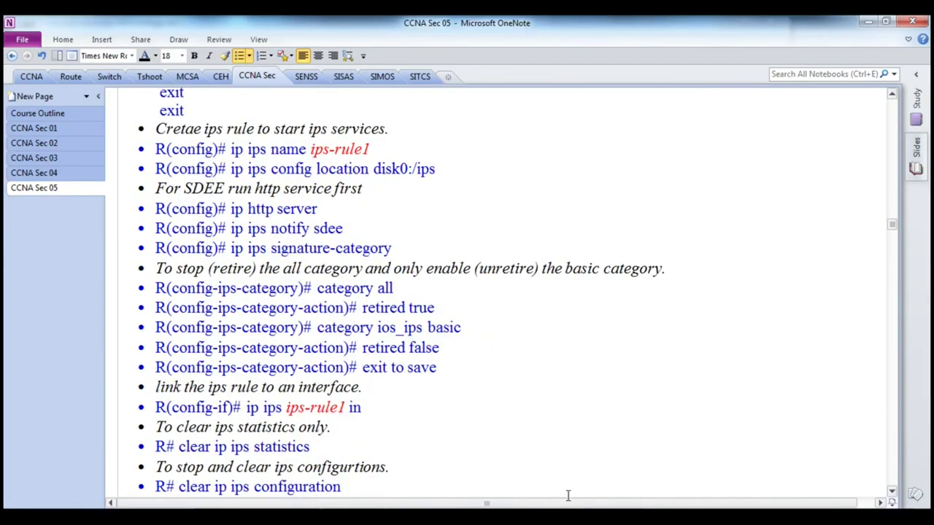
pyautogui.hotkey('alt', 'Tab')
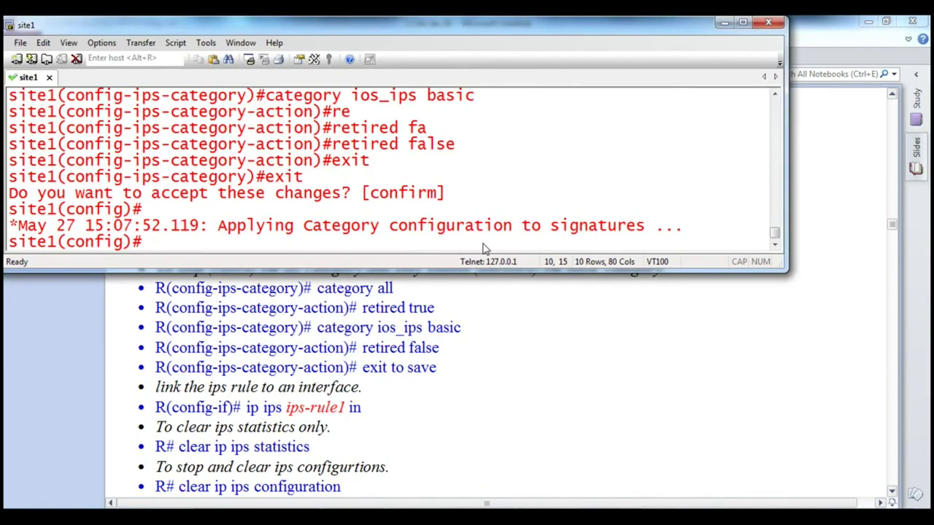
pyautogui.write('inter')
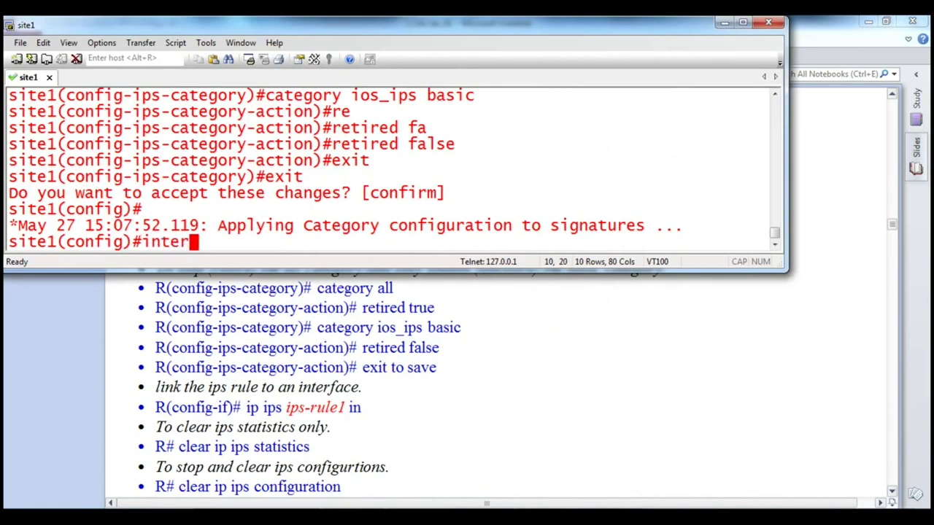
pyautogui.write(' f1/1')
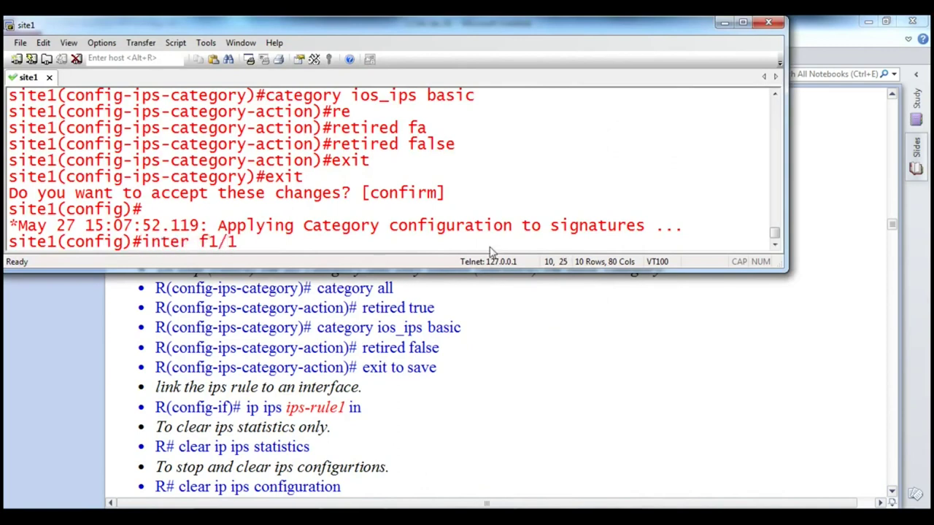
pyautogui.hotkey('alt', 'Tab')
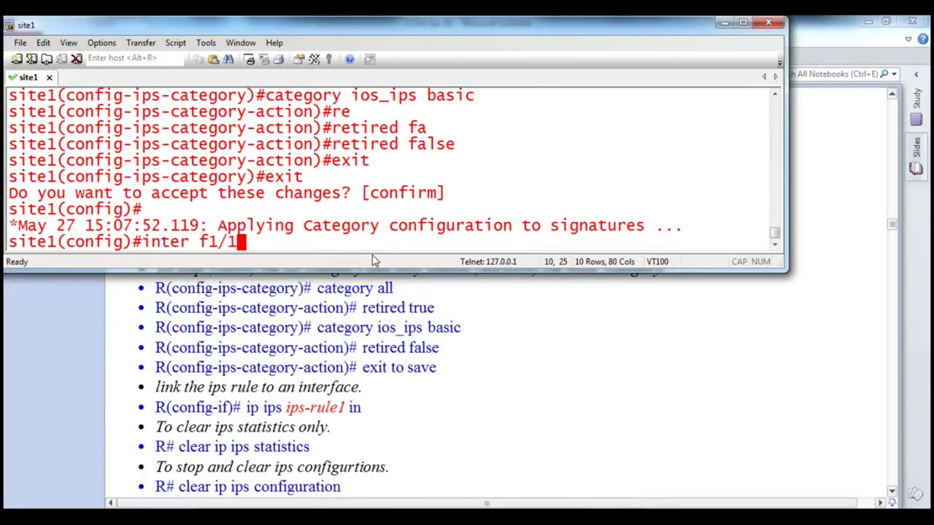
pyautogui.press('Return')
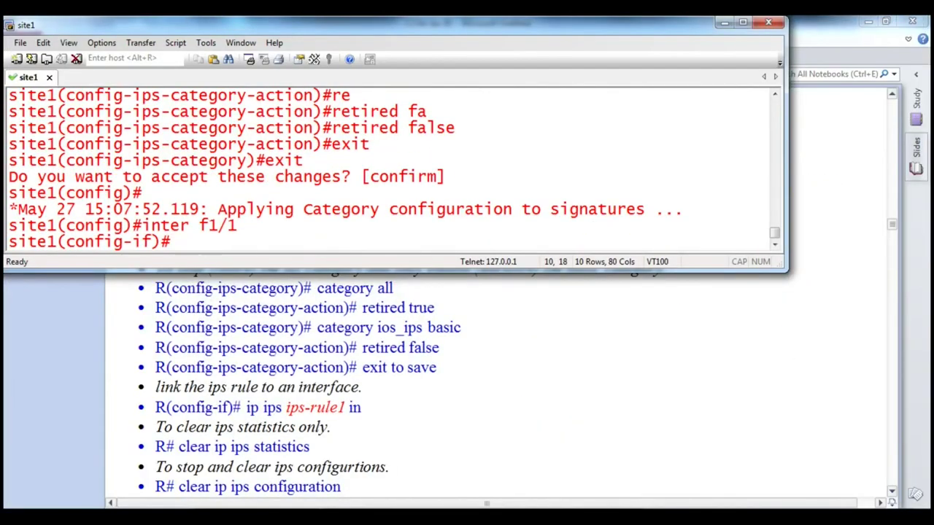
# Apply 'ip ips ips-rule1 in' on f1/1 and note the signature-update-required message
pyautogui.write('ip ips')
pyautogui.press('Tab')
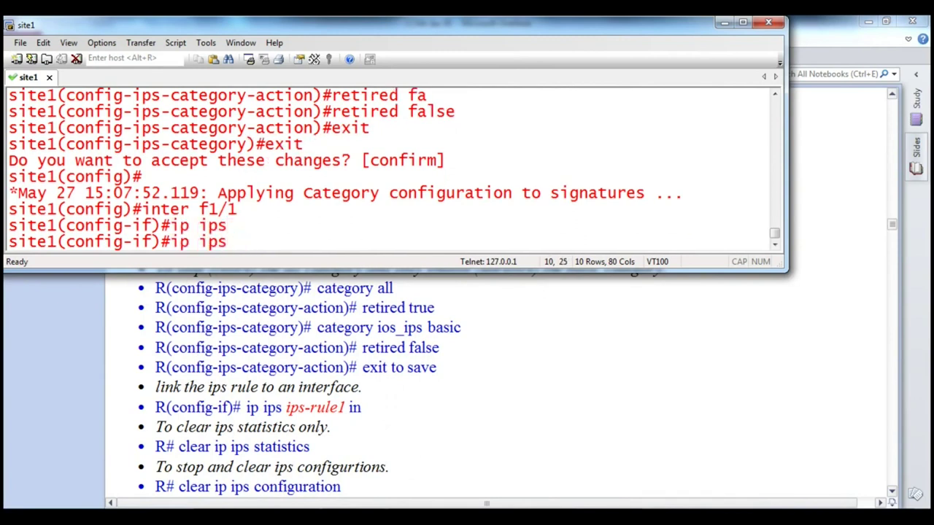
pyautogui.write('ips-rule1 in')
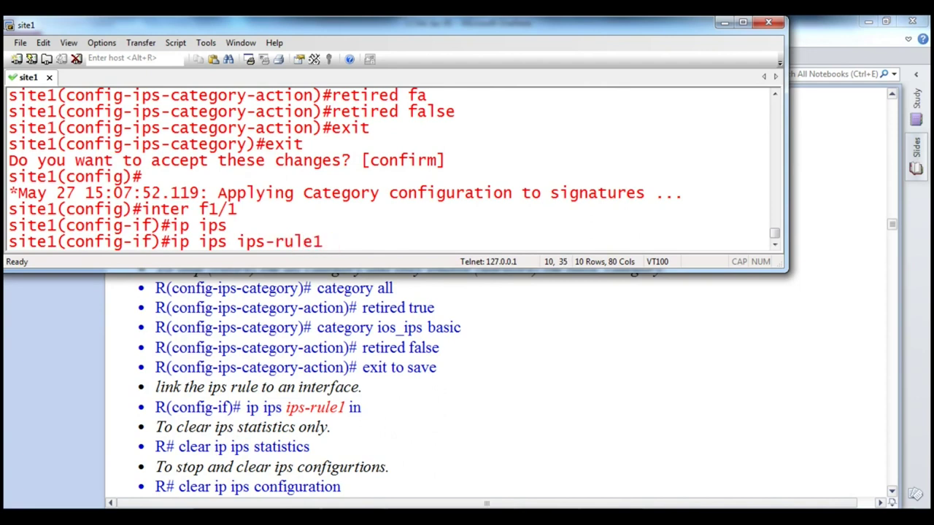
pyautogui.press('Tab')
pyautogui.press('Return')
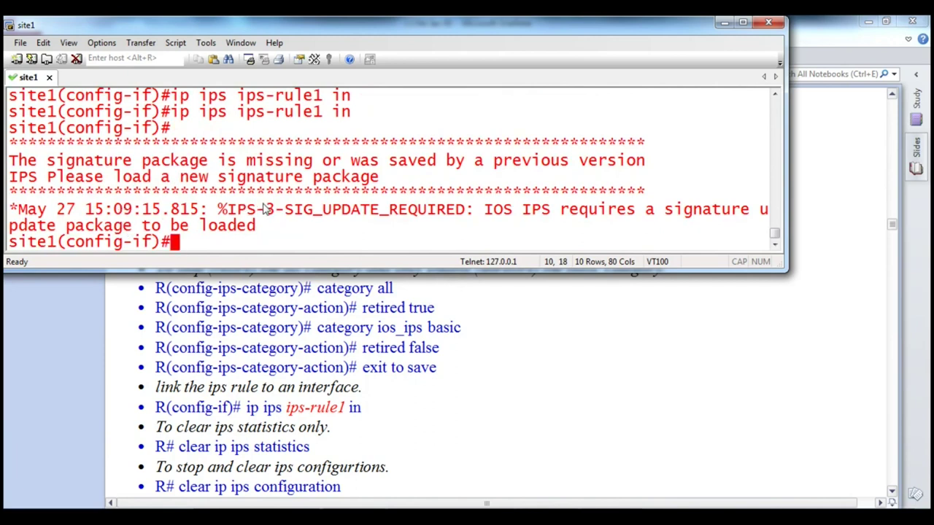
pyautogui.moveTo(485, 209); pyautogui.dragTo(277, 225)
pyautogui.click(169, 224)
pyautogui.click(222, 242)
pyautogui.click(277, 441)
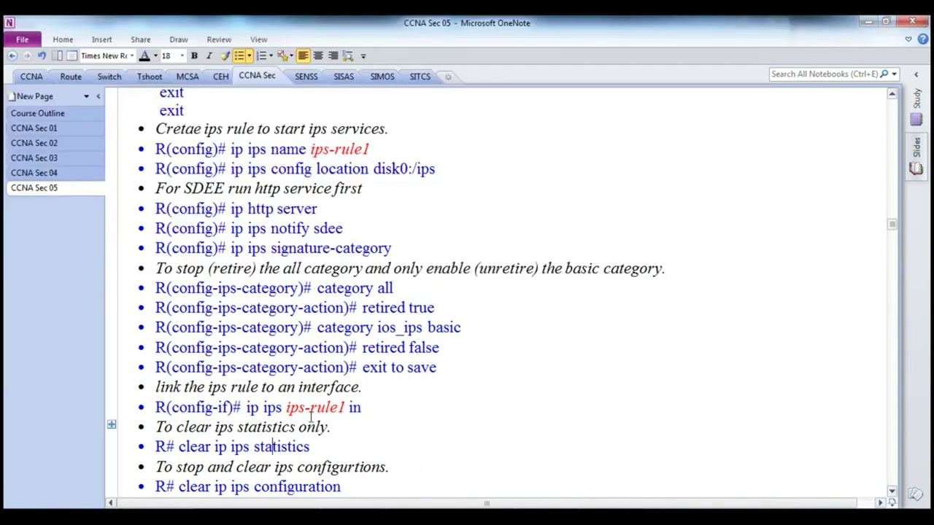
pyautogui.scroll(-3, 277, 442)
pyautogui.click(272, 299)
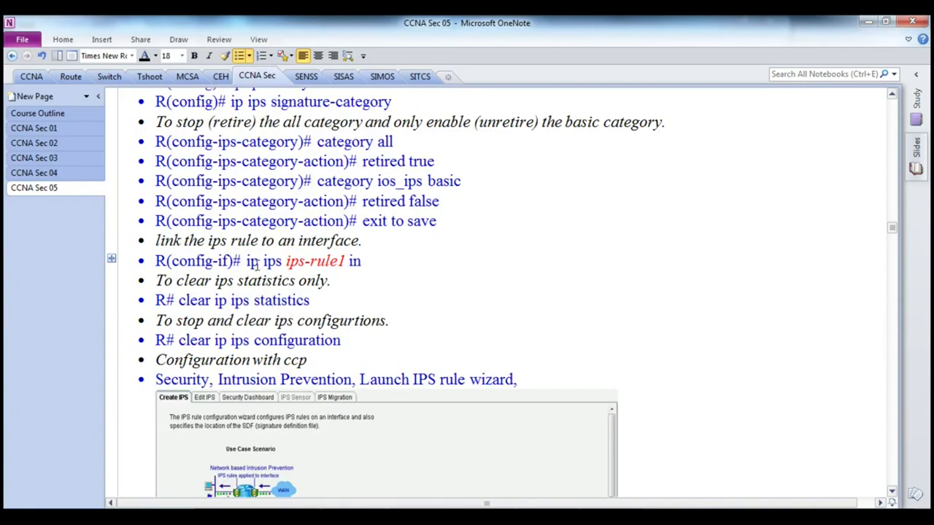
pyautogui.moveTo(175, 280); pyautogui.dragTo(265, 281)
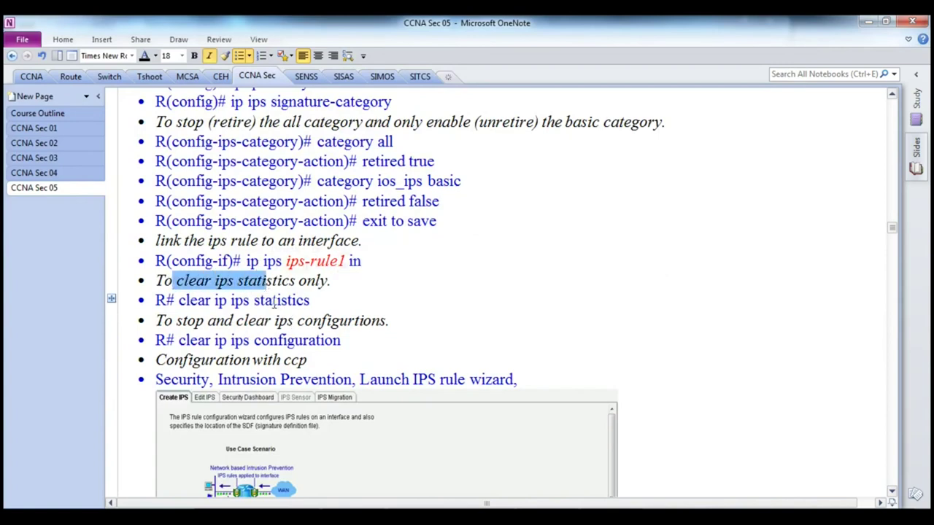
pyautogui.click(192, 299)
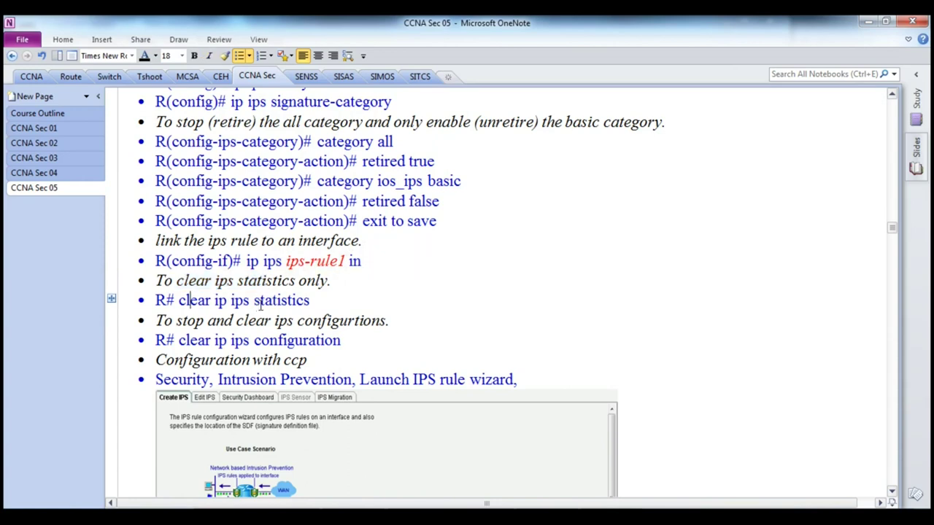
pyautogui.moveTo(341, 341); pyautogui.dragTo(159, 309)
pyautogui.click(208, 343)
pyautogui.scroll(-1, 290, 324)
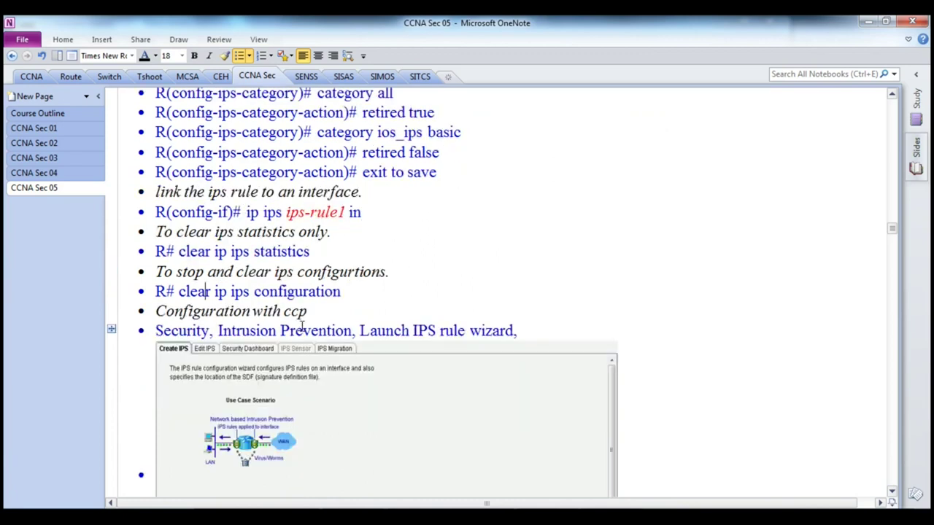
pyautogui.scroll(-2, 304, 326)
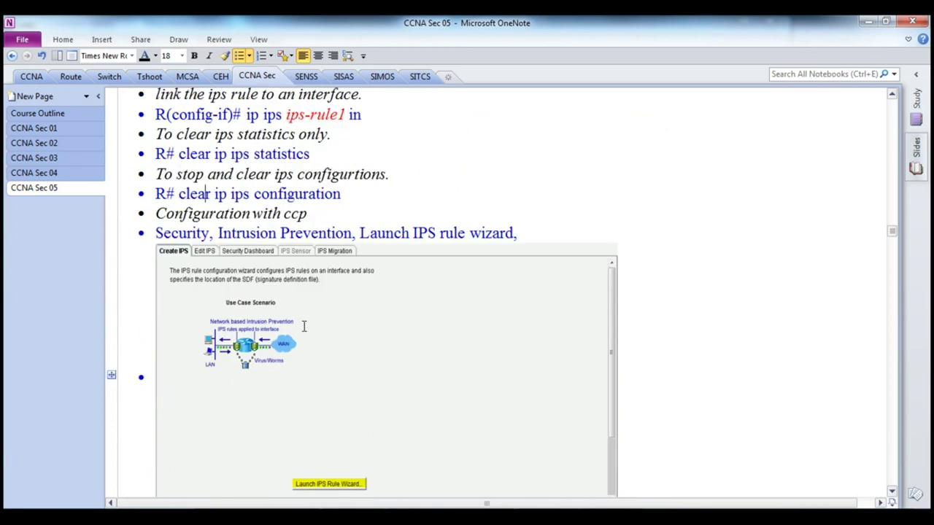
pyautogui.click(311, 213)
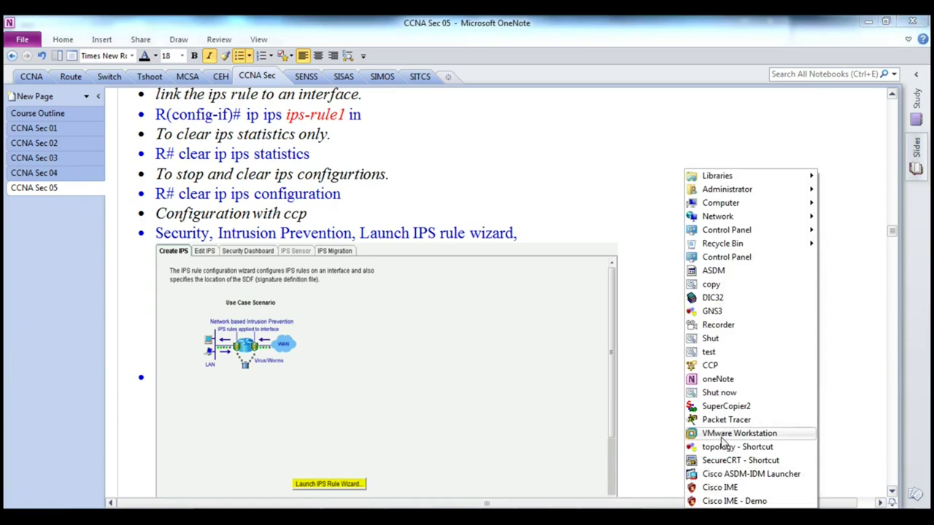
# Launch CCP and go to Configure > Security > Intrusion Prevention
pyautogui.click(722, 366)
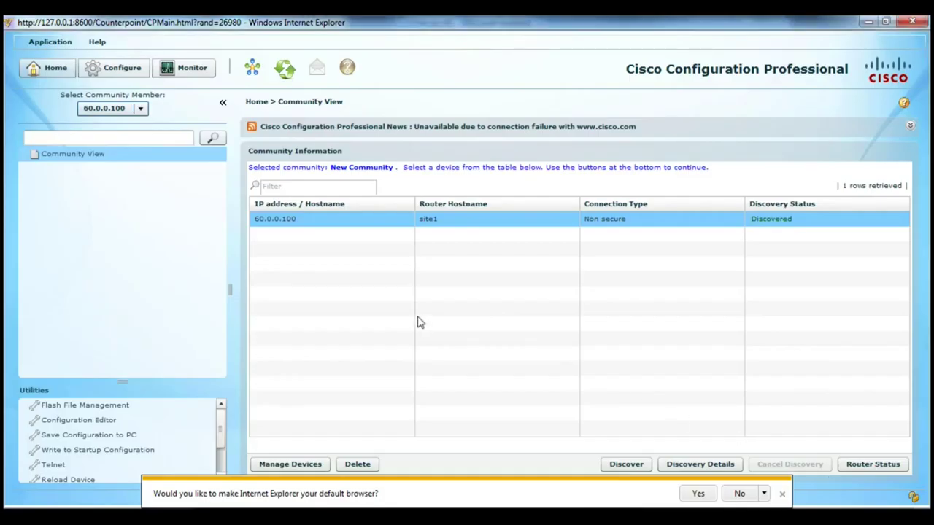
pyautogui.click(121, 73)
pyautogui.click(26, 183)
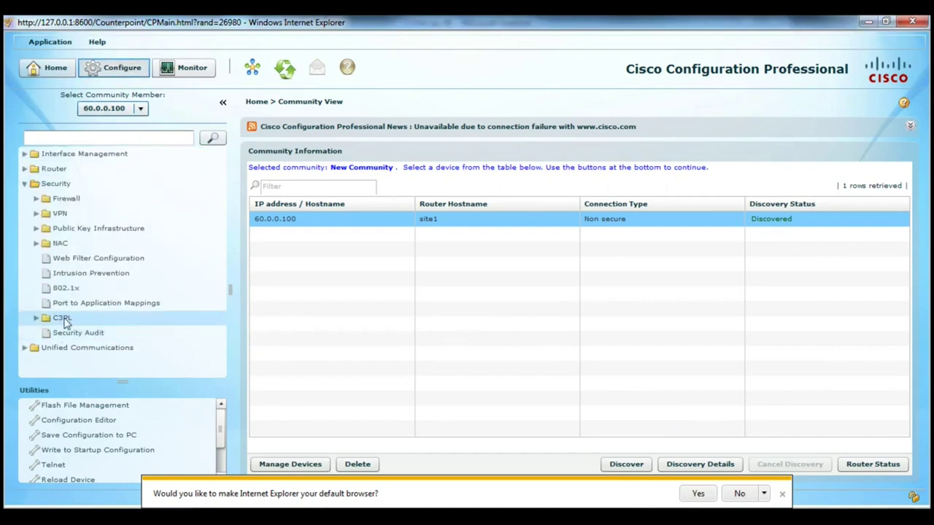
pyautogui.click(91, 273)
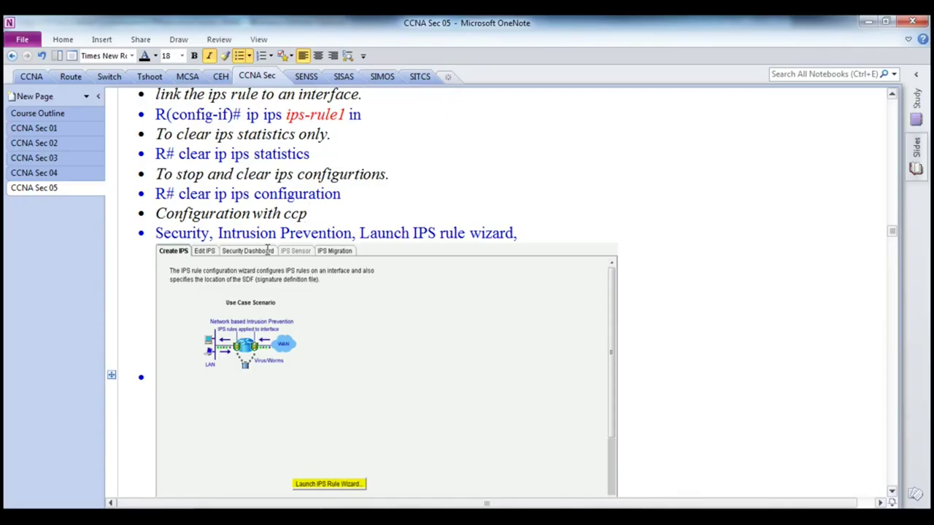
# Review the Intrusion Prevention notes, then view each interface's current IPS status on Edit IPS
pyautogui.click(201, 233)
pyautogui.click(256, 234)
pyautogui.click(519, 233)
pyautogui.scroll(-1, 525, 233)
pyautogui.scroll(-1, 284, 350)
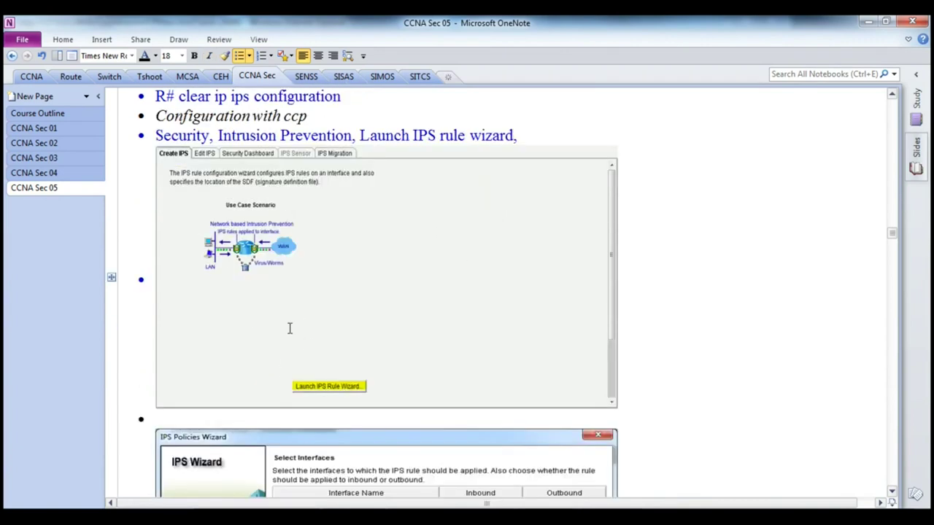
pyautogui.scroll(-2, 290, 328)
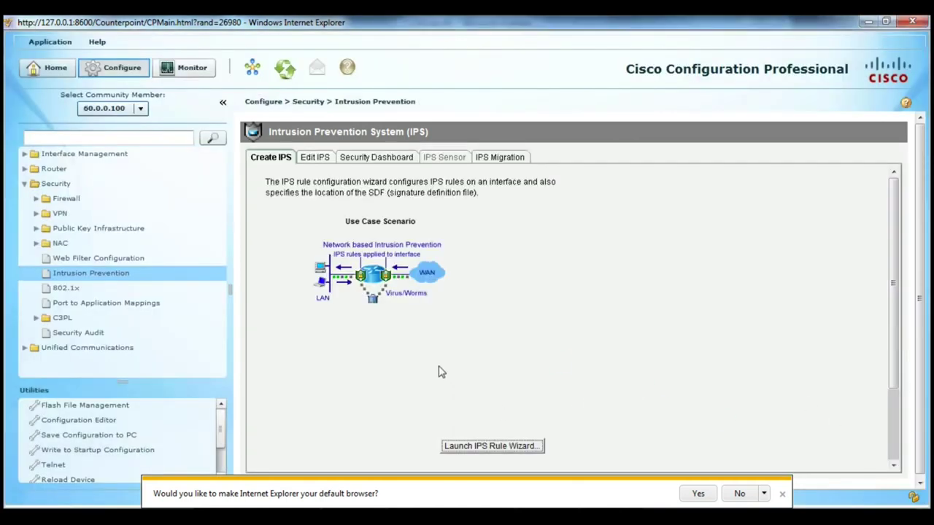
pyautogui.click(321, 159)
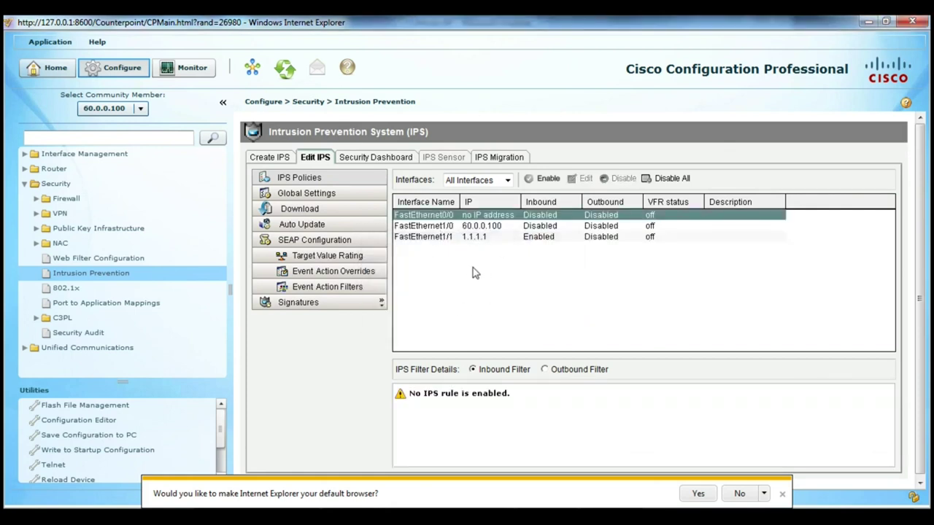
# Look at the IPS signature download options, then launch the IPS Rule Wizard from Create IPS
pyautogui.click(355, 205)
pyautogui.click(270, 157)
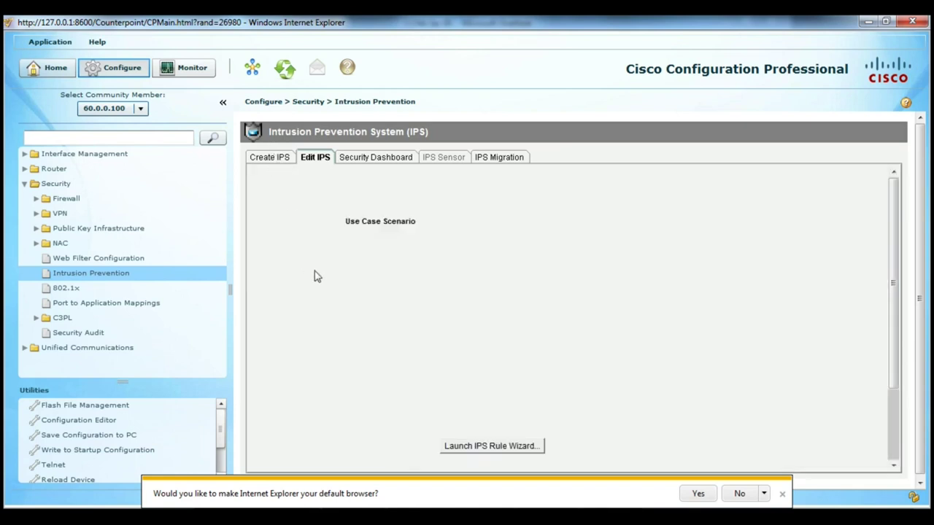
pyautogui.click(485, 448)
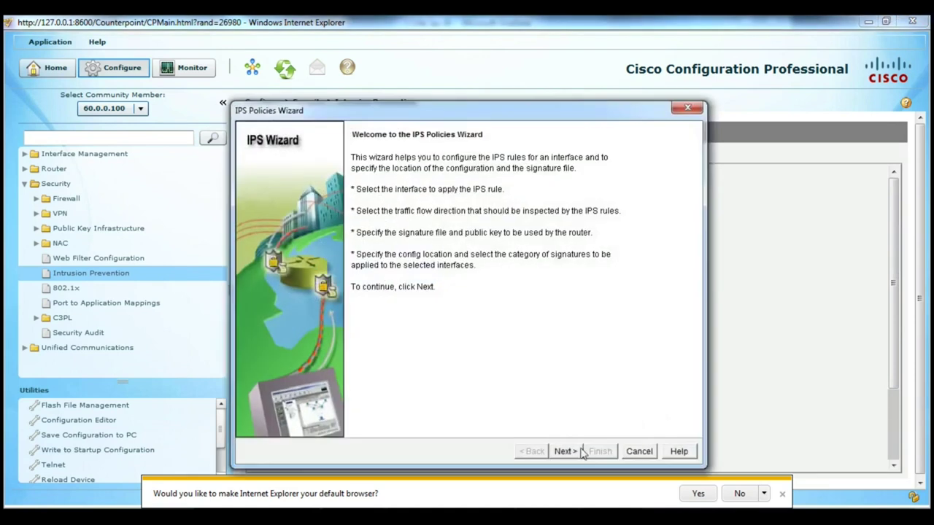
# Pass the welcome page and leave IPS applied only inbound on FastEthernet1/1
pyautogui.click(571, 451)
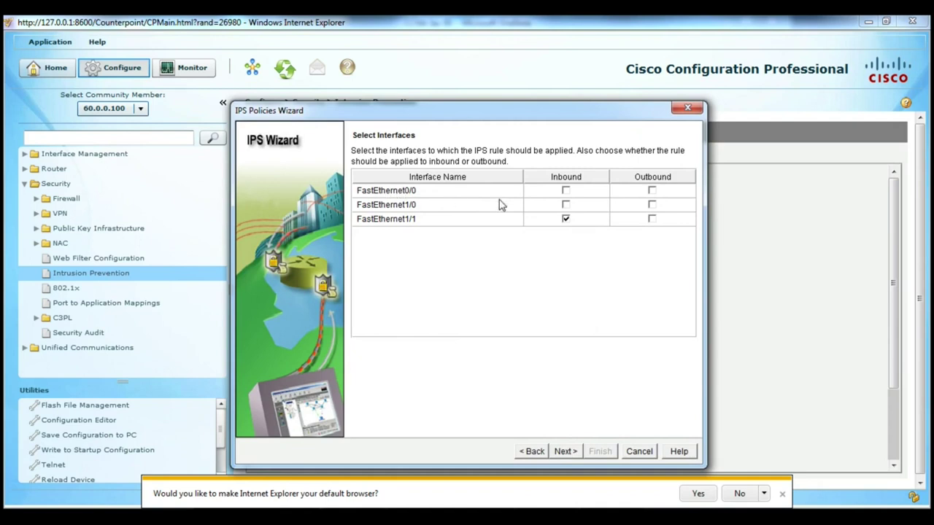
pyautogui.click(566, 190)
pyautogui.click(652, 190)
pyautogui.click(565, 204)
pyautogui.click(651, 219)
pyautogui.click(651, 219)
pyautogui.click(651, 190)
pyautogui.click(565, 190)
pyautogui.click(566, 204)
# Continue to Signature File and Public Key and choose a disk0 signature file location
pyautogui.click(575, 451)
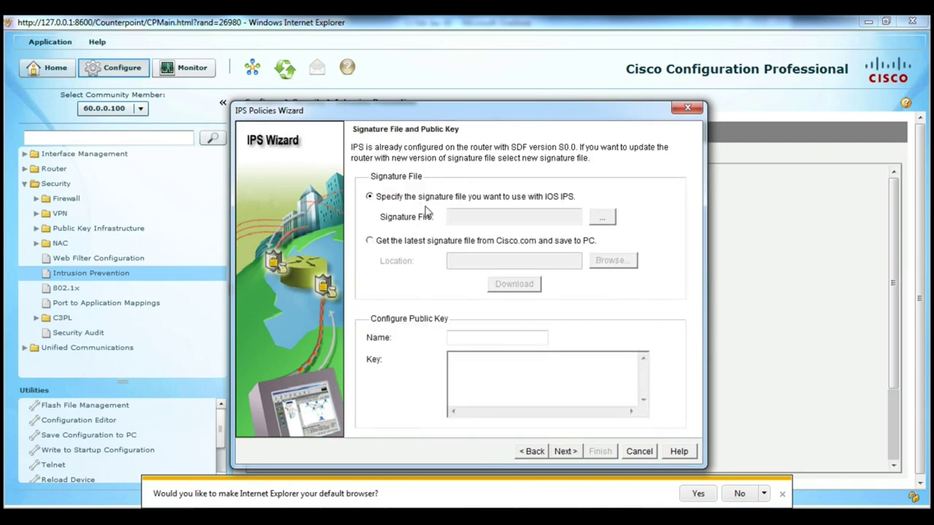
pyautogui.click(604, 223)
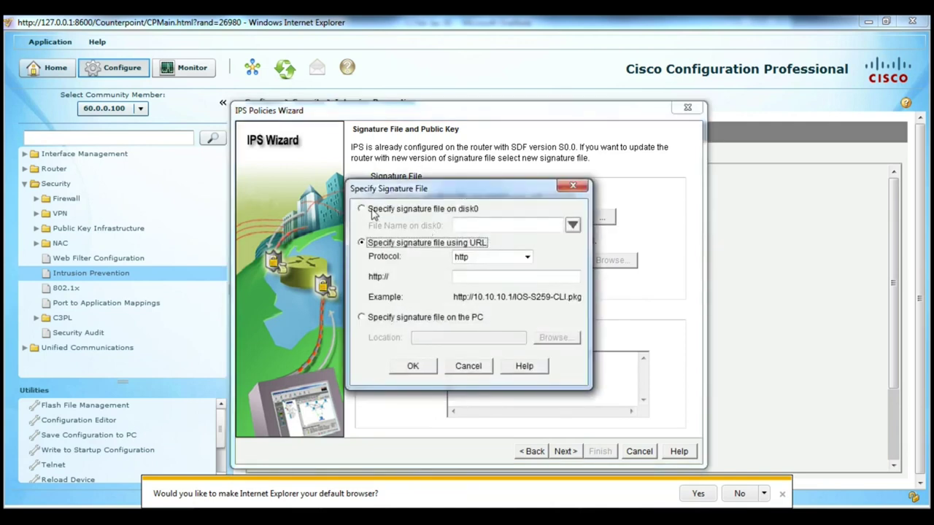
pyautogui.click(363, 210)
# Change the signature file source to a tftp URL on server 60.0.0.200/
pyautogui.click(472, 226)
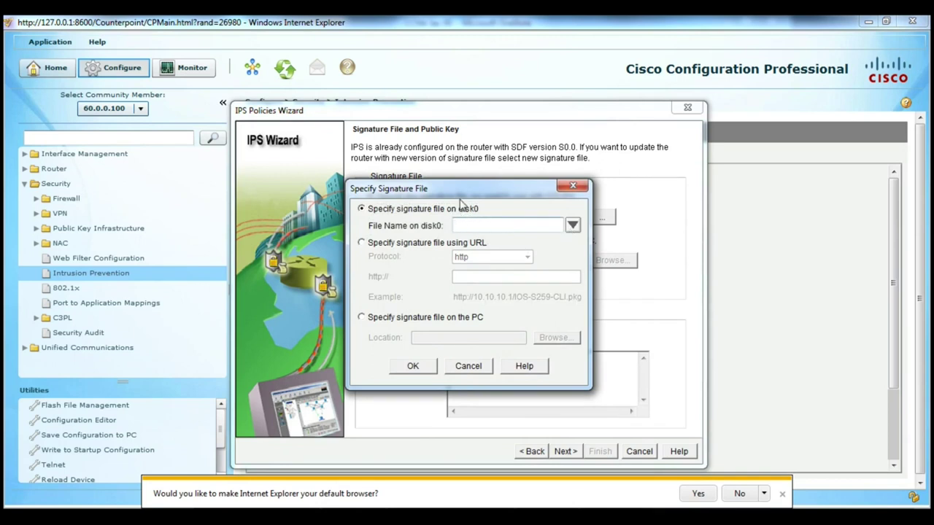
pyautogui.moveTo(464, 189); pyautogui.dragTo(509, 178)
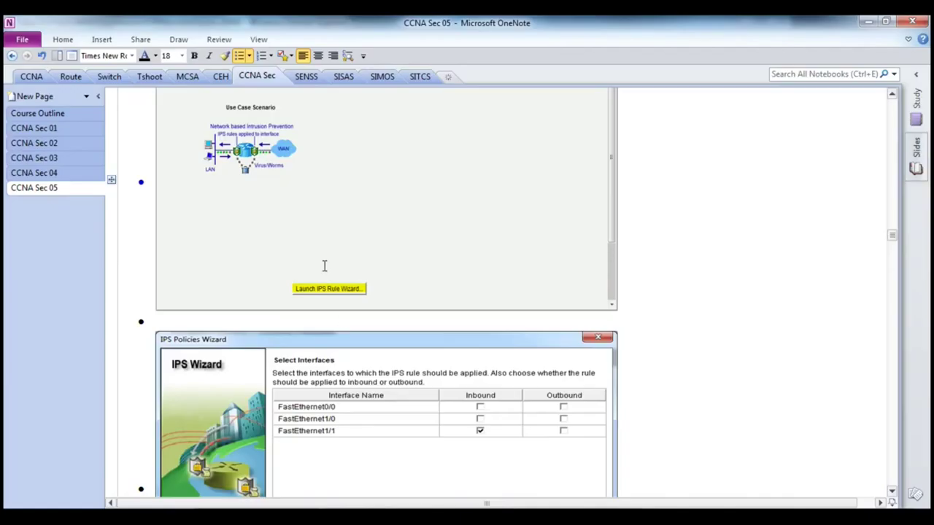
pyautogui.scroll(-12, 324, 266)
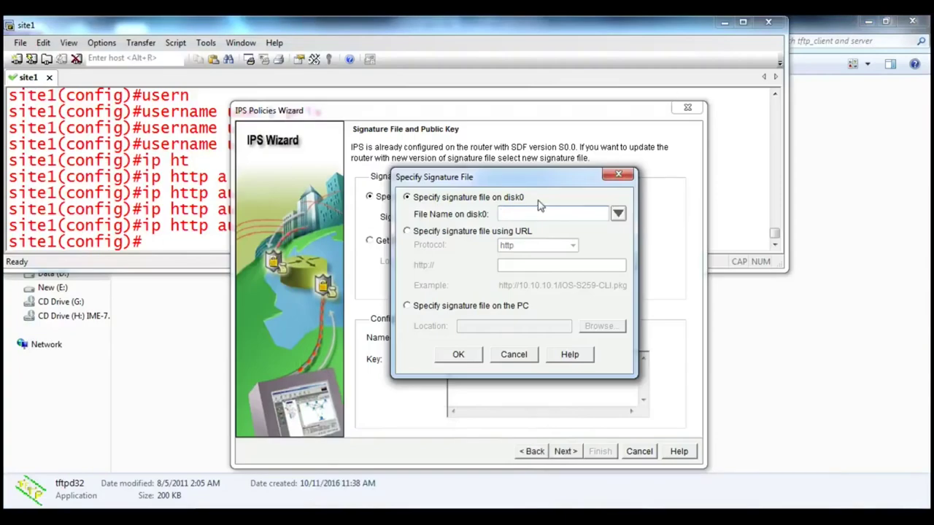
pyautogui.click(421, 234)
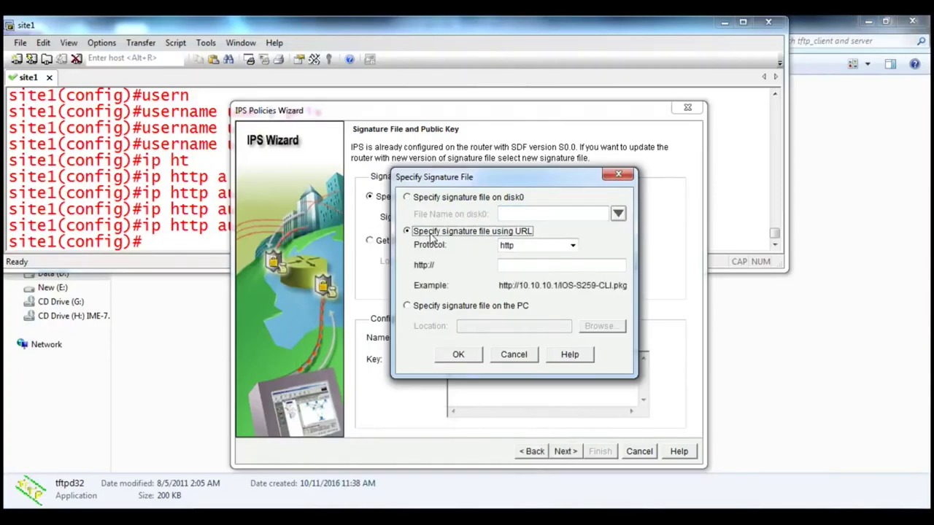
pyautogui.click(573, 245)
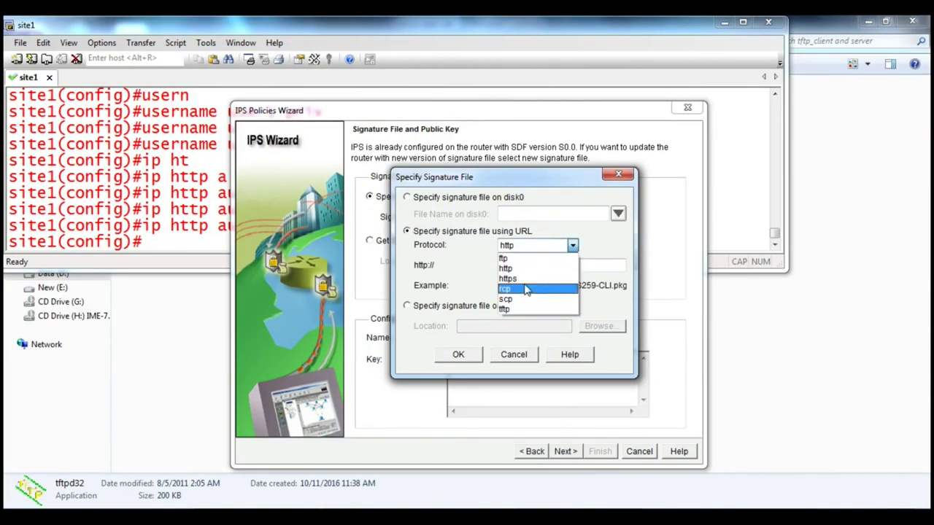
pyautogui.click(522, 310)
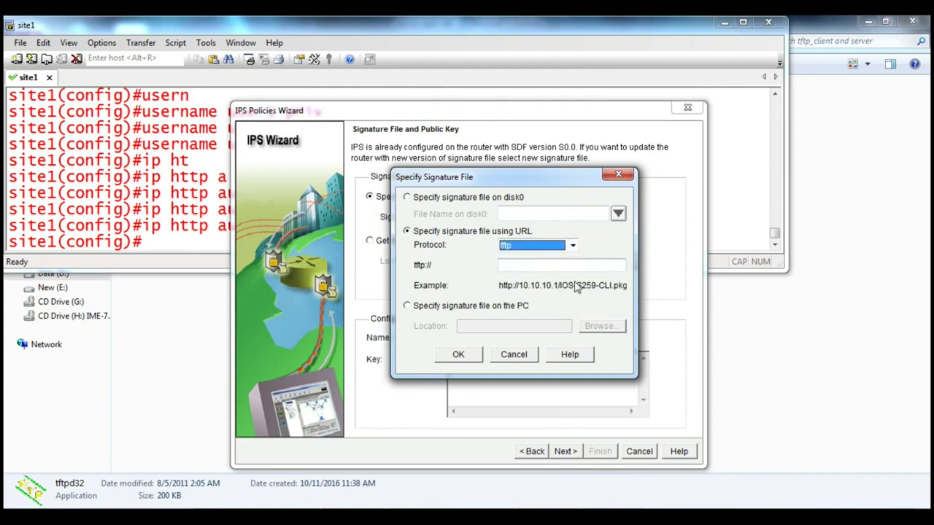
pyautogui.click(510, 265)
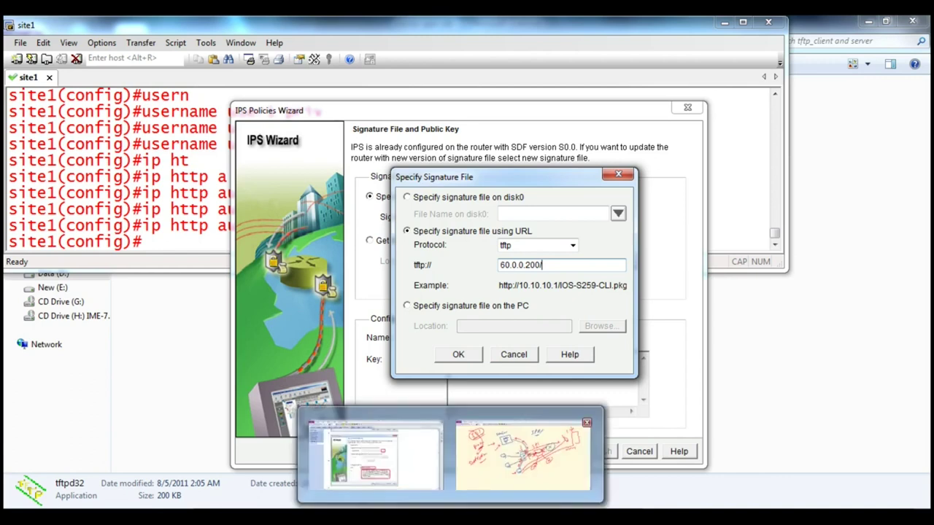
pyautogui.click(321, 452)
# Copy the full name IOS-S636-CLI.pkg from Local Disk (C:) and return to CCP
pyautogui.click(62, 259)
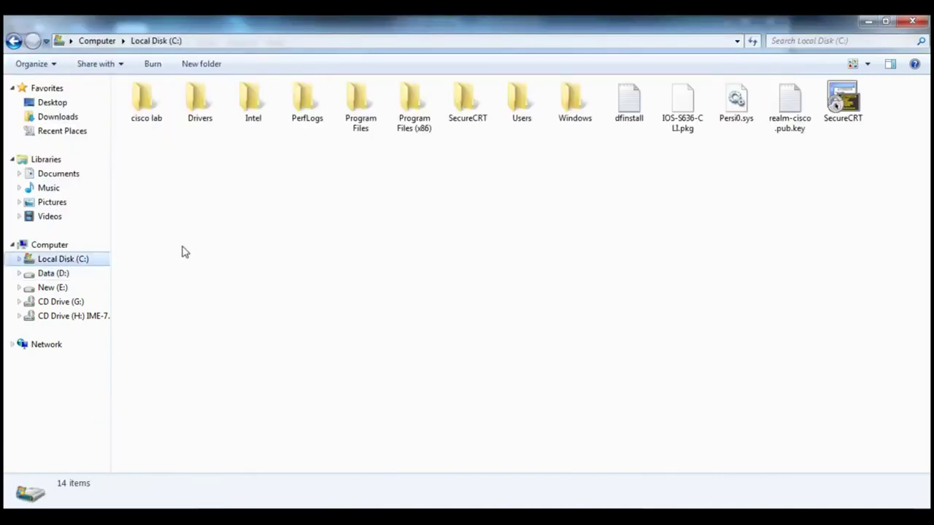
pyautogui.click(686, 125)
pyautogui.click(685, 127)
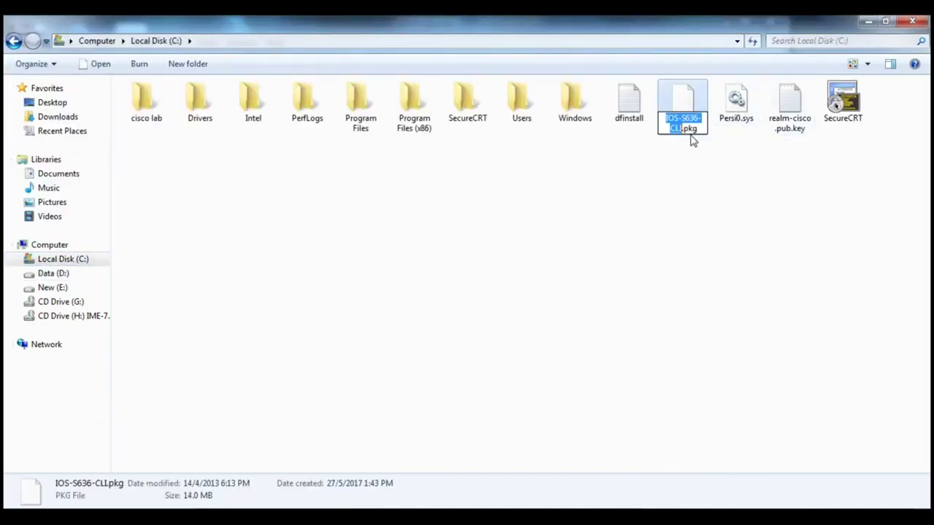
pyautogui.hotkey('ctrl', 'a')
pyautogui.hotkey('ctrl', 'c')
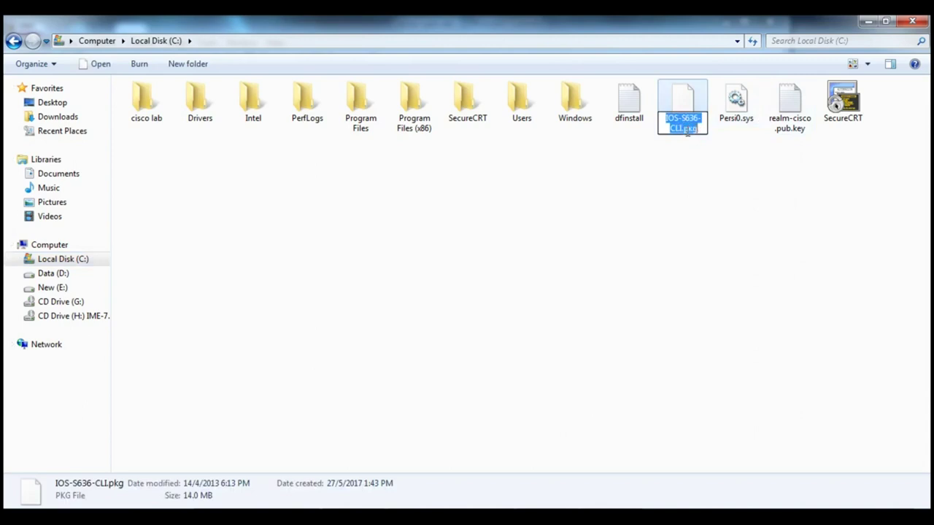
pyautogui.click(576, 506)
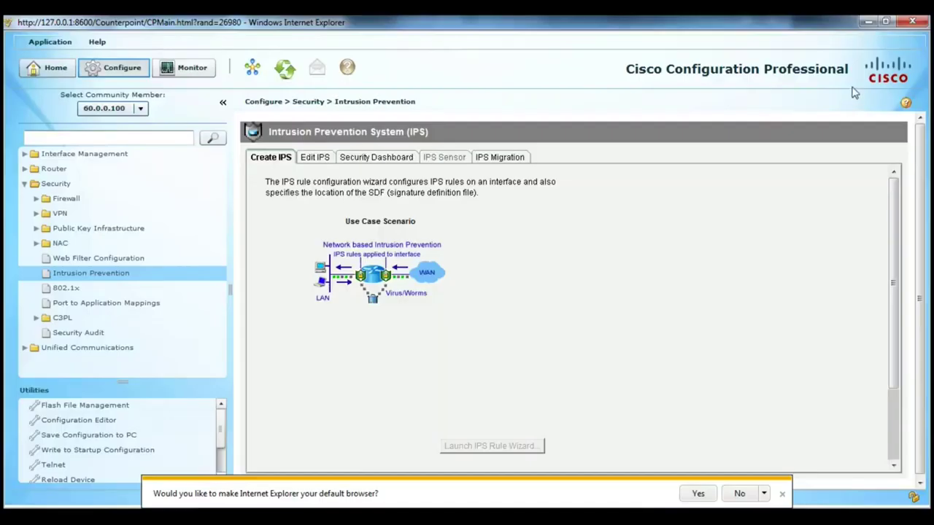
pyautogui.click(868, 24)
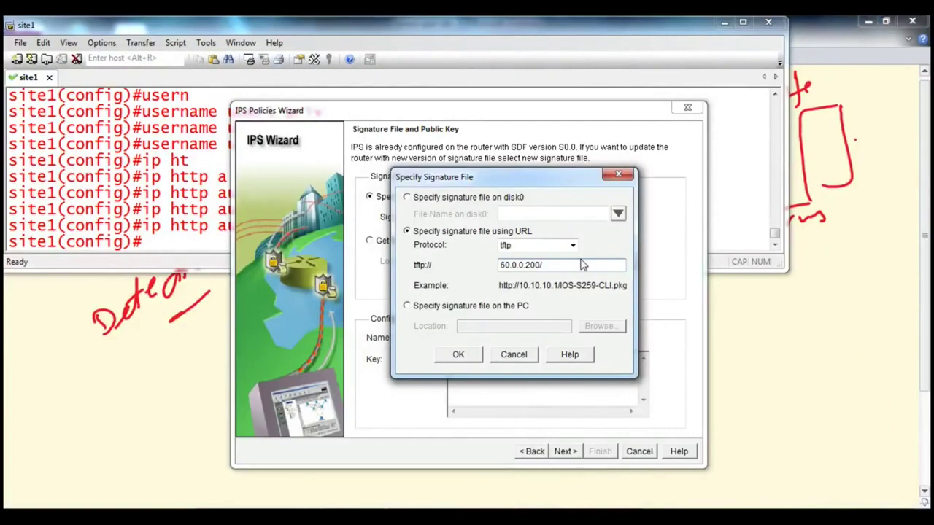
# Paste IOS-S636-CLI.pkg into the URL, then try a disk0 path /ips/IOS-S636-CLI.pkg instead
pyautogui.hotkey('ctrl', 'v')
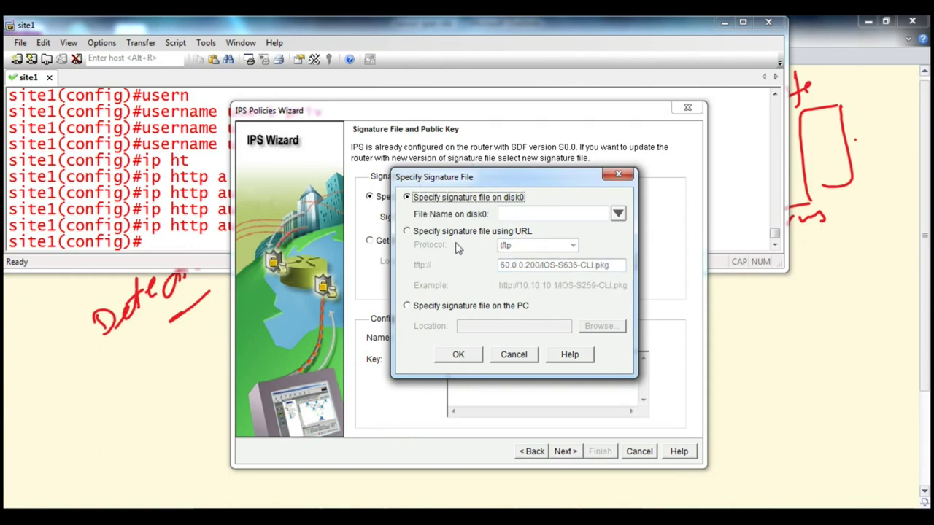
pyautogui.click(408, 310)
pyautogui.click(601, 326)
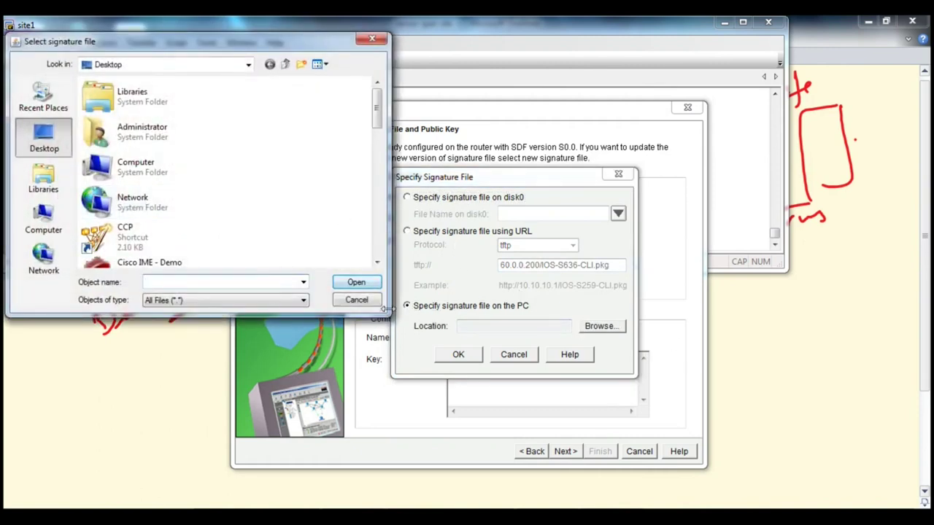
pyautogui.click(357, 300)
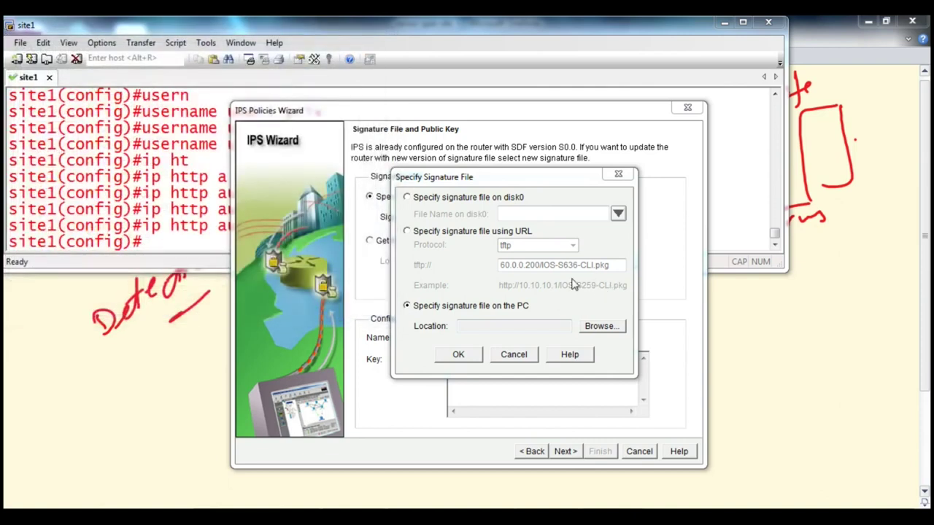
pyautogui.click(481, 198)
pyautogui.click(550, 211)
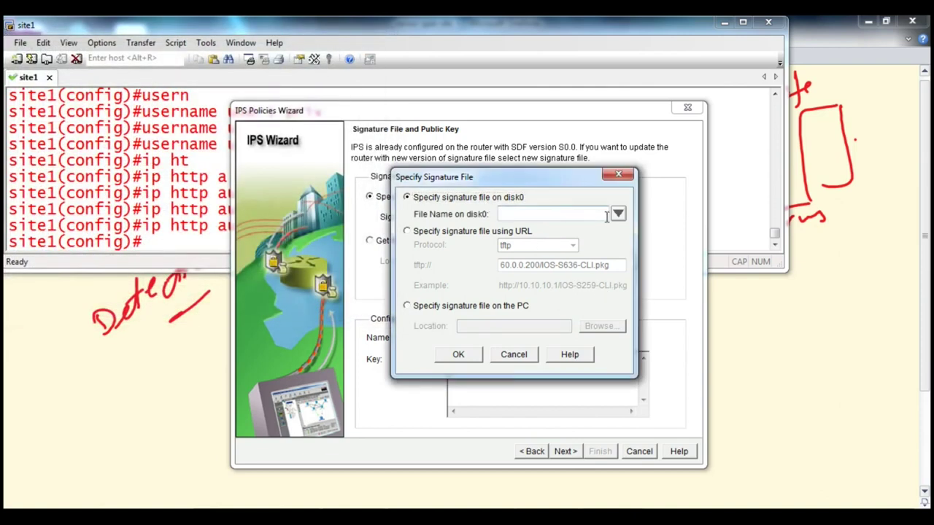
pyautogui.write('/ips/')
pyautogui.hotkey('ctrl', 'v')
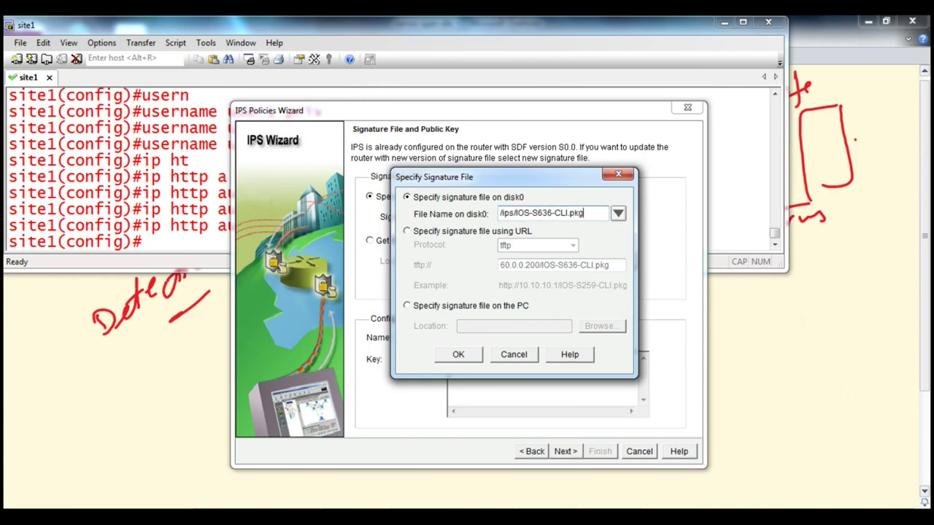
pyautogui.click(459, 357)
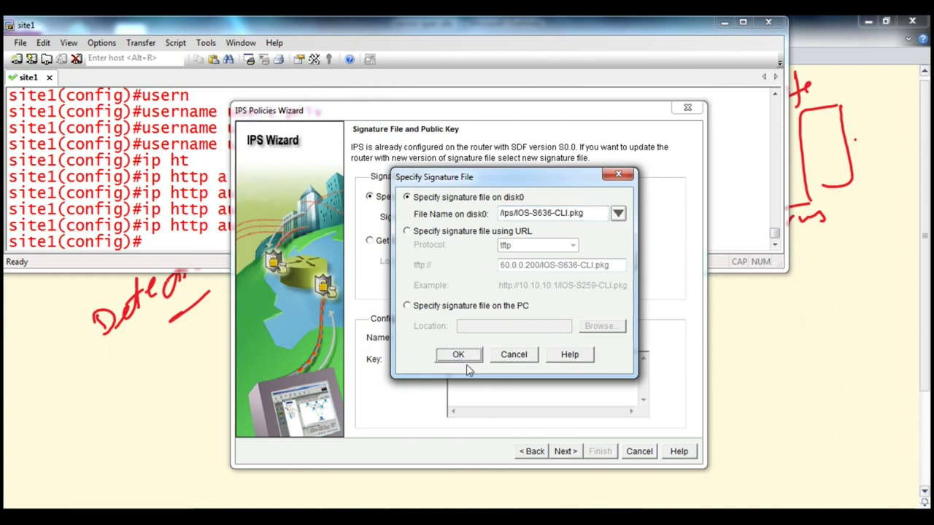
pyautogui.click(495, 325)
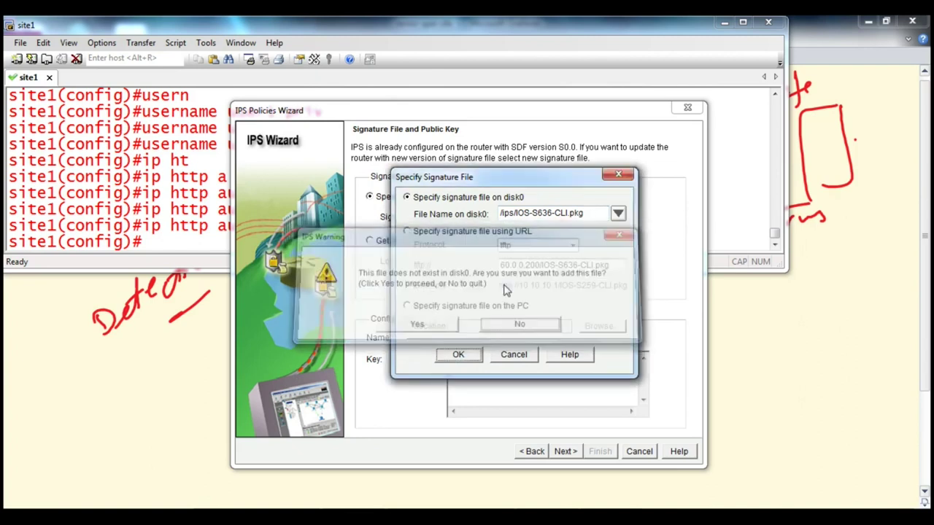
# Remove the leading slash from the disk0 path and retry, declining to add the missing file
pyautogui.moveTo(504, 216); pyautogui.dragTo(500, 216)
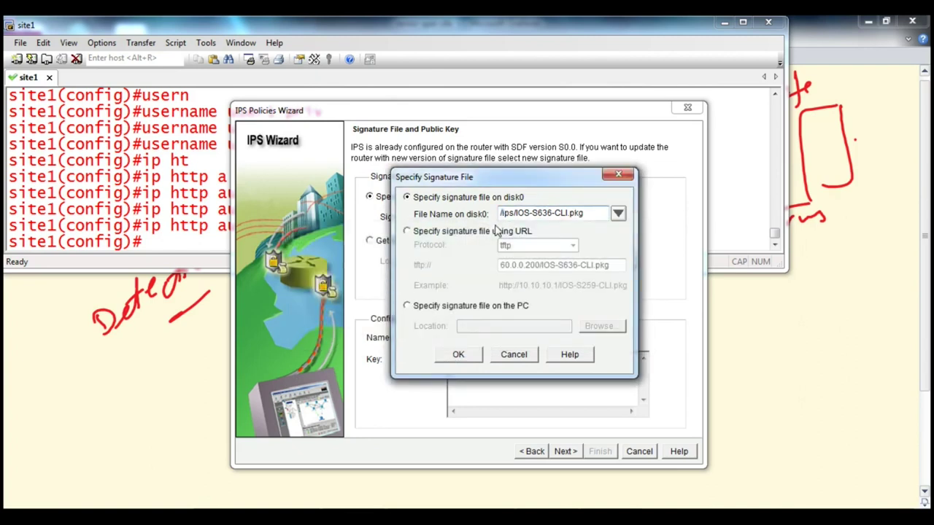
pyautogui.press('BackSpace')
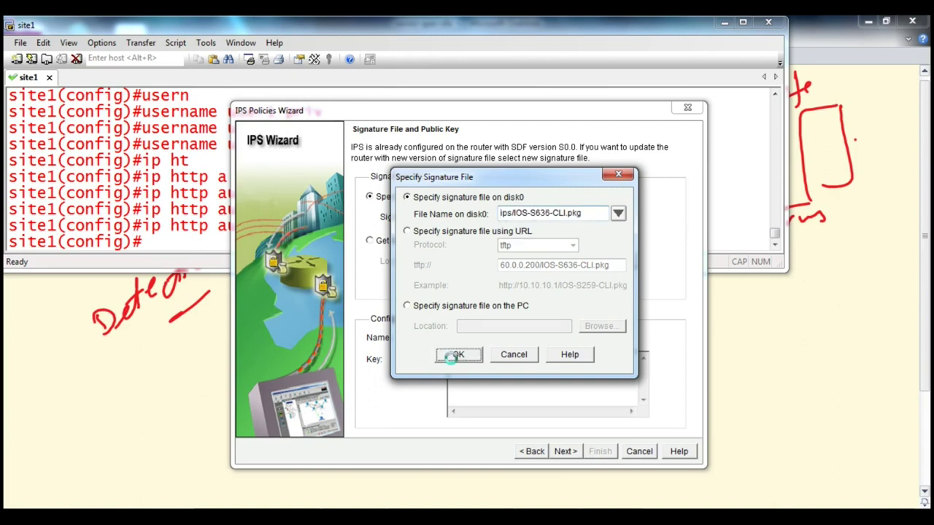
pyautogui.click(455, 355)
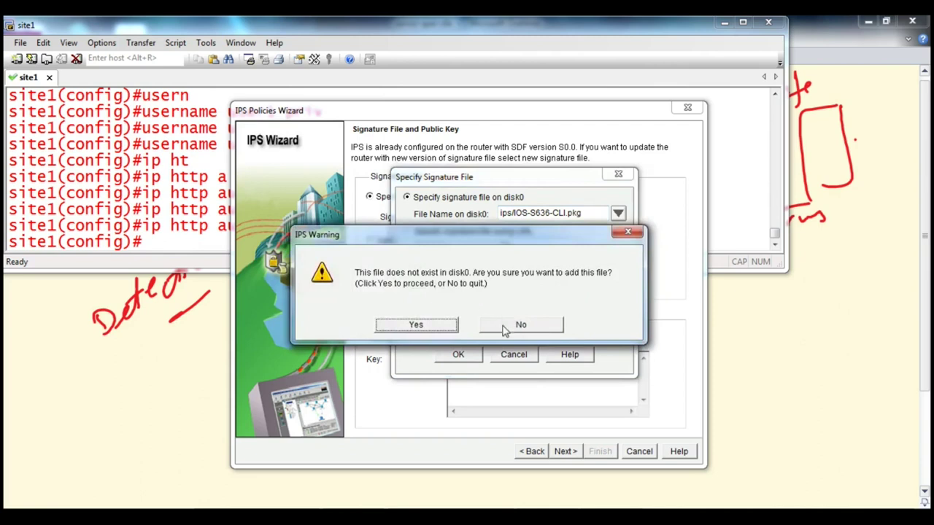
pyautogui.click(510, 325)
# Revert to and accept tftp://60.0.0.200/IOS-S636-CLI.pkg as the signature file
pyautogui.click(428, 308)
pyautogui.click(448, 235)
pyautogui.click(458, 355)
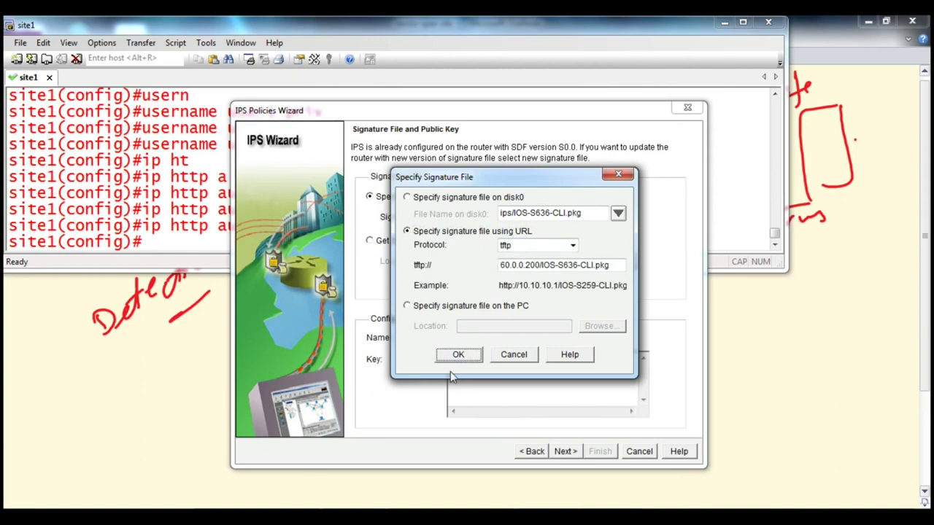
pyautogui.press('Return')
pyautogui.click(468, 334)
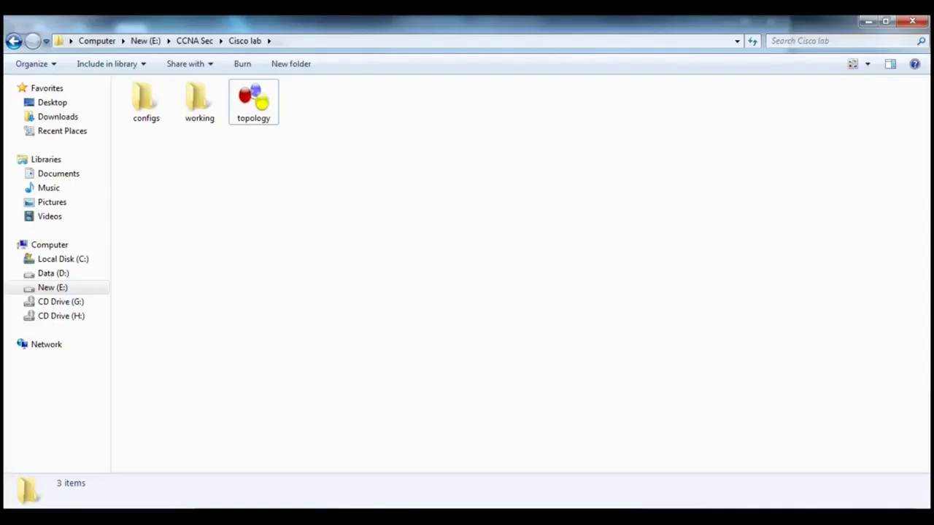
# Copy the realm-cisco.pub key name and hex key string from Notepad into the wizard's Name and Key fields
pyautogui.hotkey('alt', 'Tab')
pyautogui.click(631, 120)
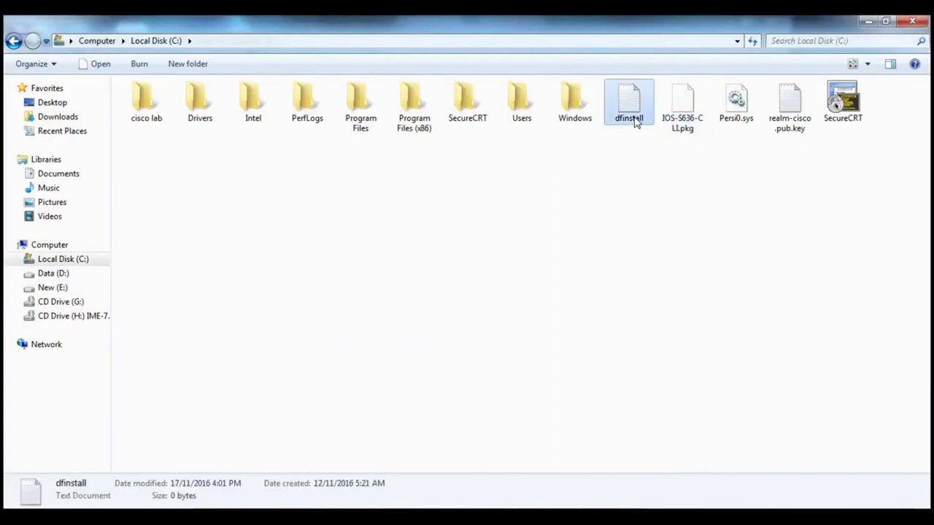
pyautogui.doubleClick(775, 121)
pyautogui.moveTo(102, 107); pyautogui.dragTo(178, 109)
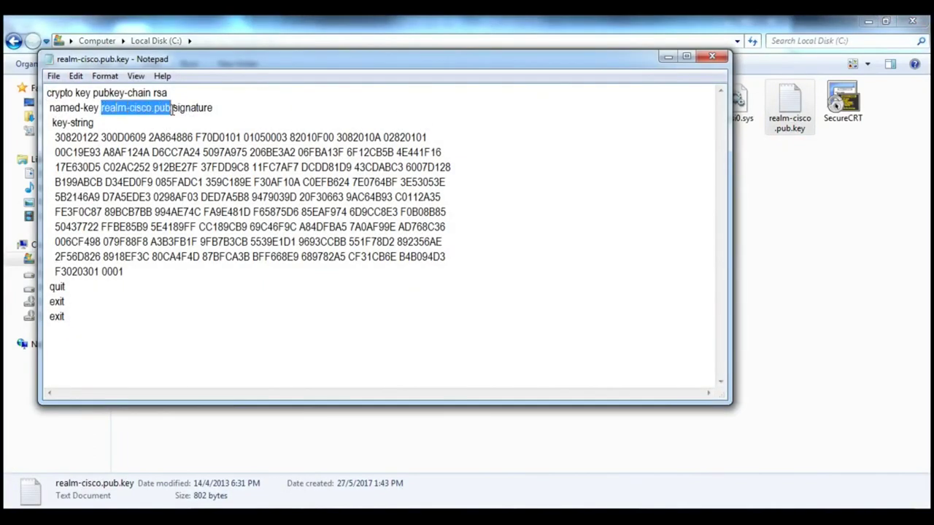
pyautogui.rightClick(140, 106)
pyautogui.click(173, 150)
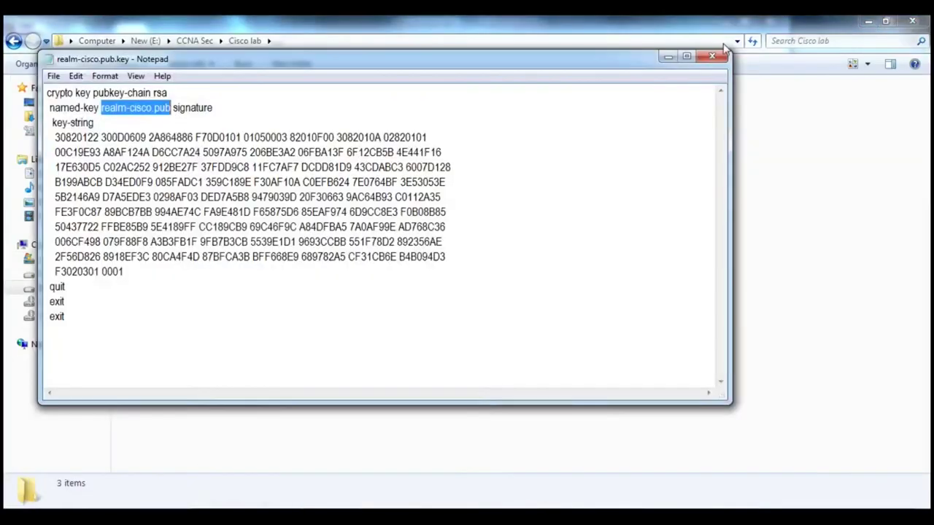
pyautogui.click(712, 56)
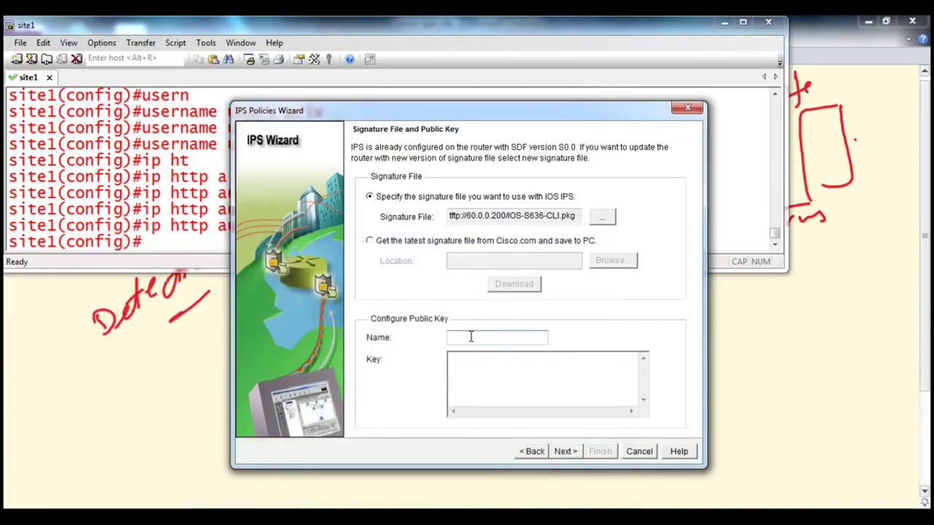
pyautogui.hotkey('ctrl', 'v')
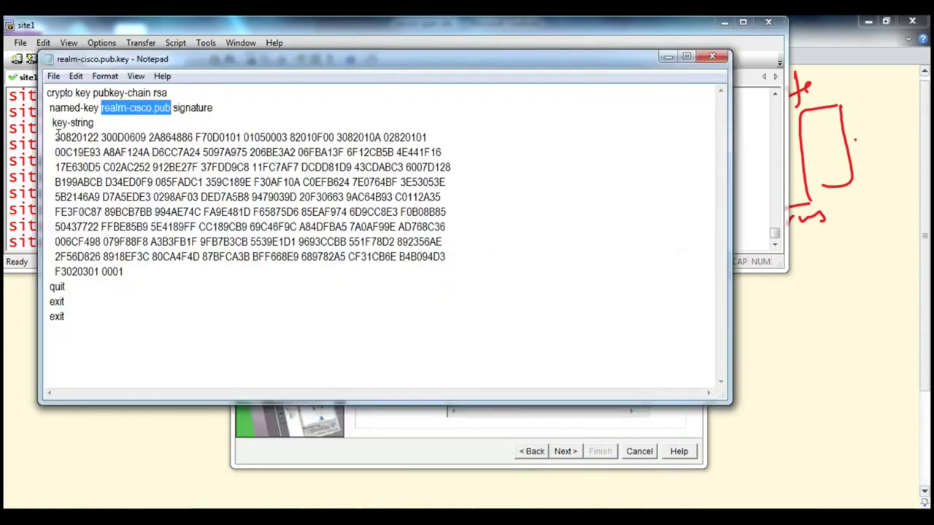
pyautogui.moveTo(58, 134); pyautogui.dragTo(138, 269)
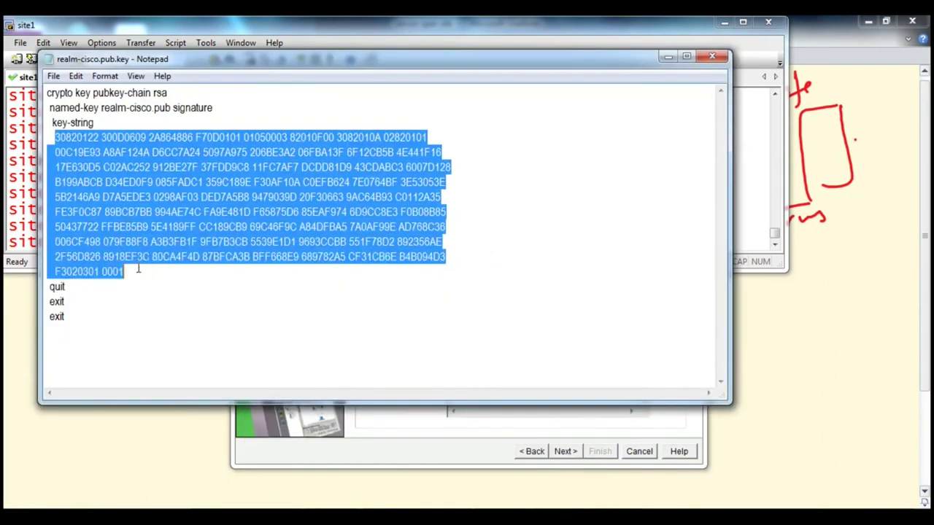
pyautogui.click(434, 439)
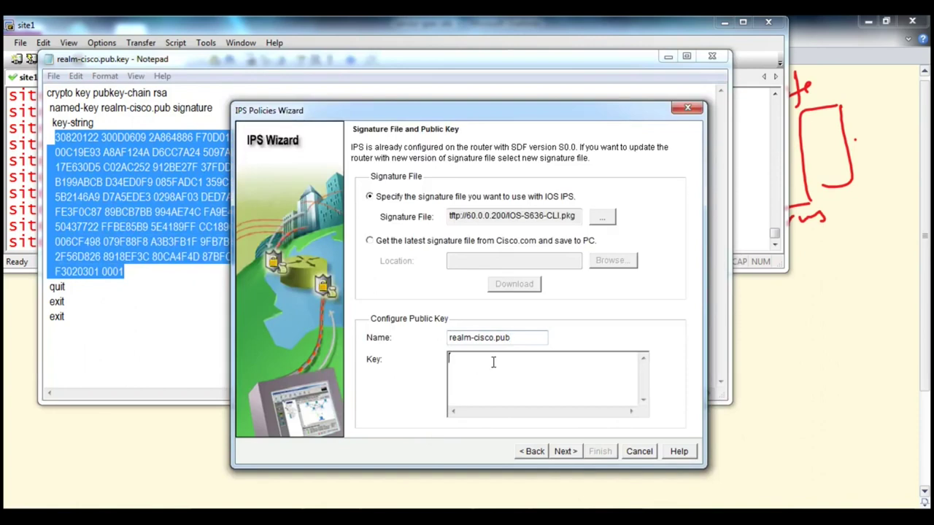
pyautogui.hotkey('ctrl', 'v')
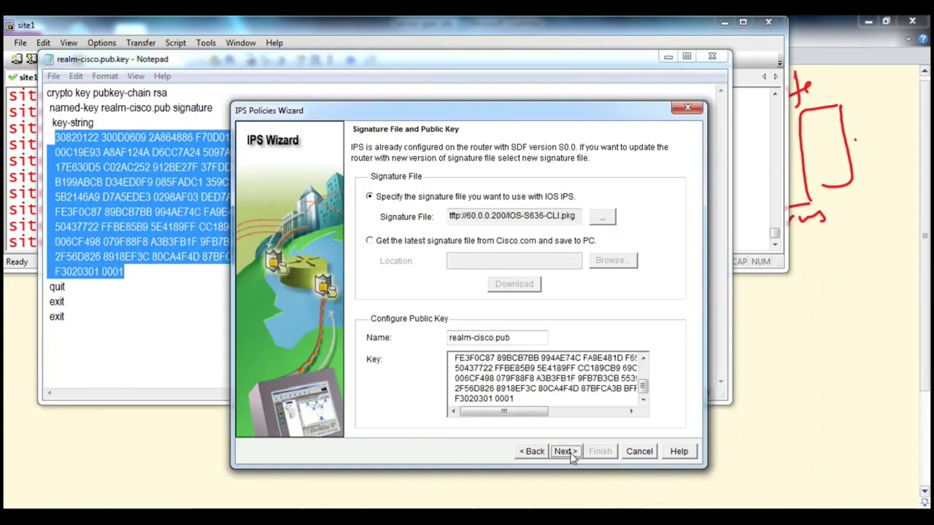
# Keep the basic signature category, finish the wizard, cancel delivery, and close the key file
pyautogui.click(566, 451)
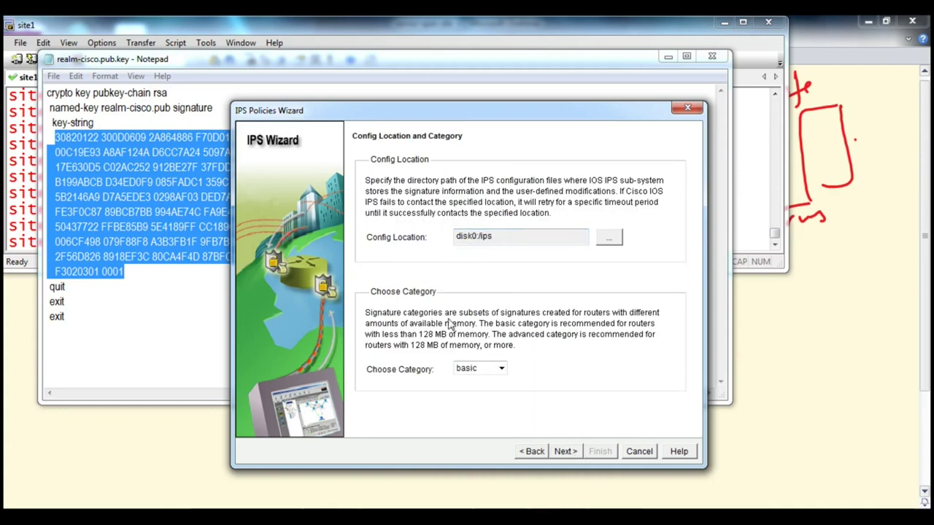
pyautogui.click(501, 369)
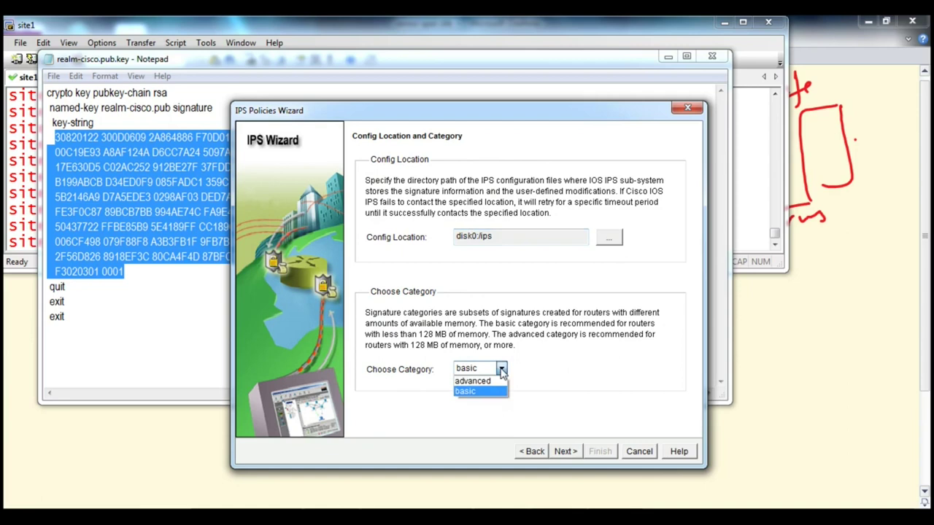
pyautogui.click(437, 402)
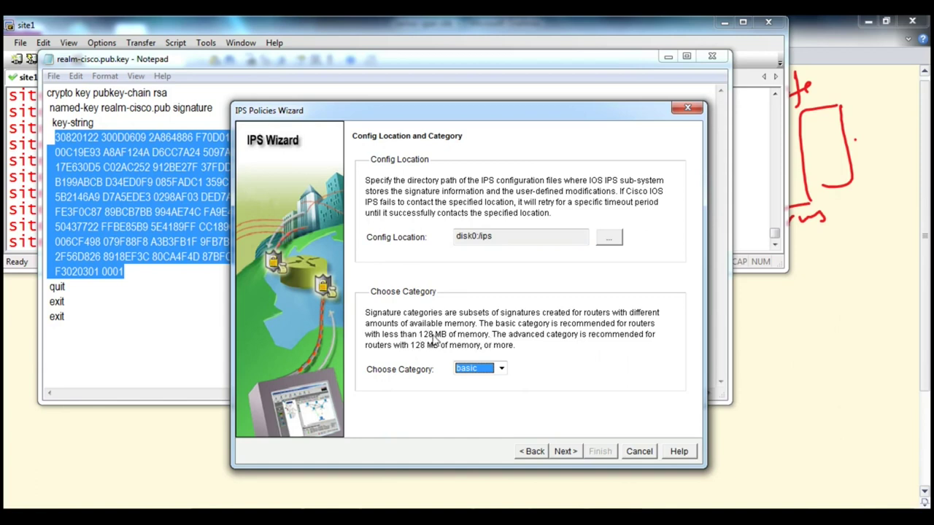
pyautogui.click(568, 452)
pyautogui.click(598, 452)
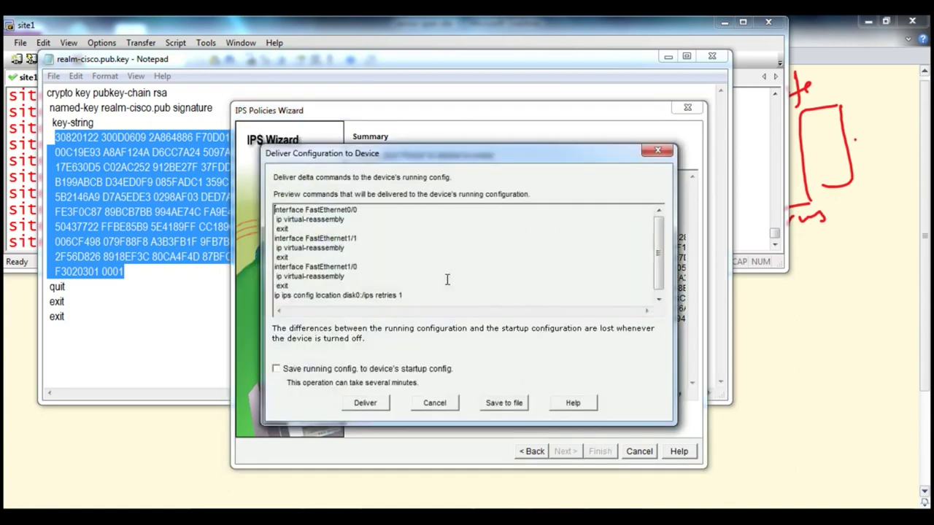
pyautogui.moveTo(276, 210); pyautogui.dragTo(432, 314)
pyautogui.click(440, 406)
pyautogui.click(632, 453)
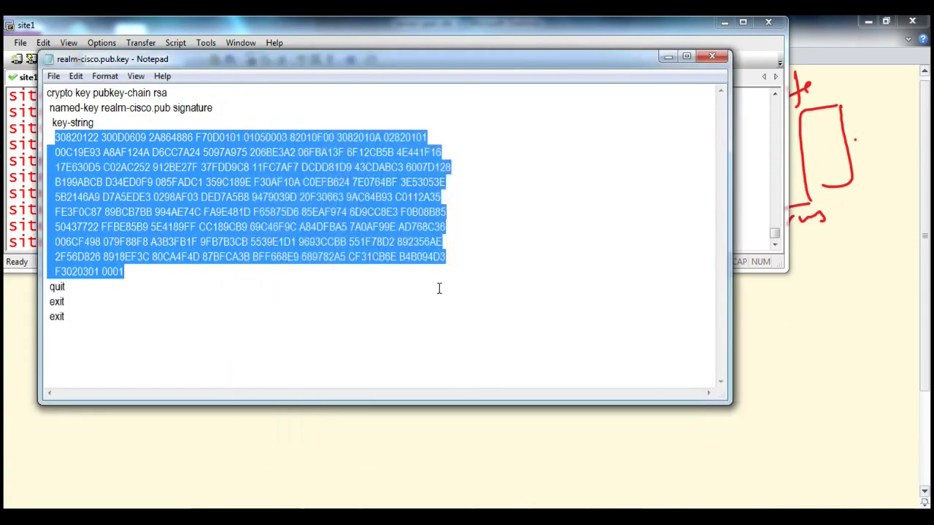
pyautogui.click(712, 56)
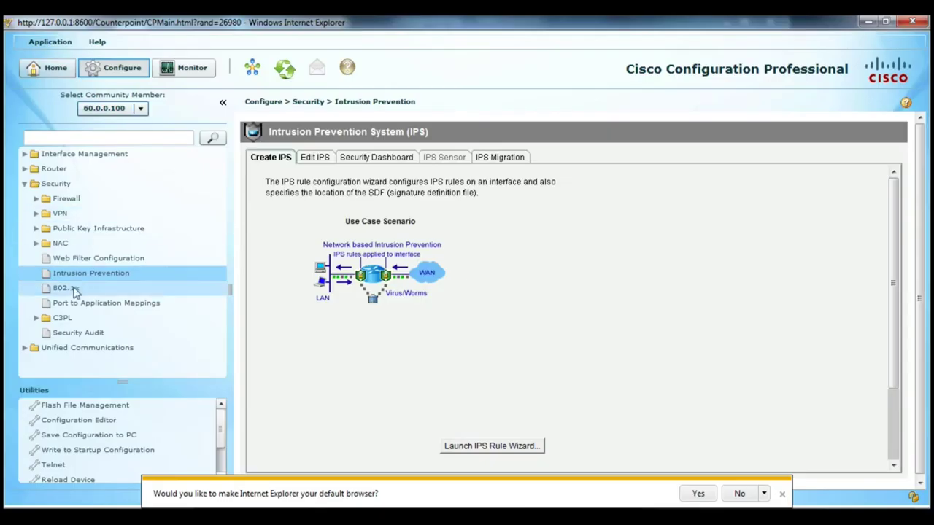
# Open Edit IPS > Download and start choosing a destination folder for the signature package
pyautogui.click(312, 159)
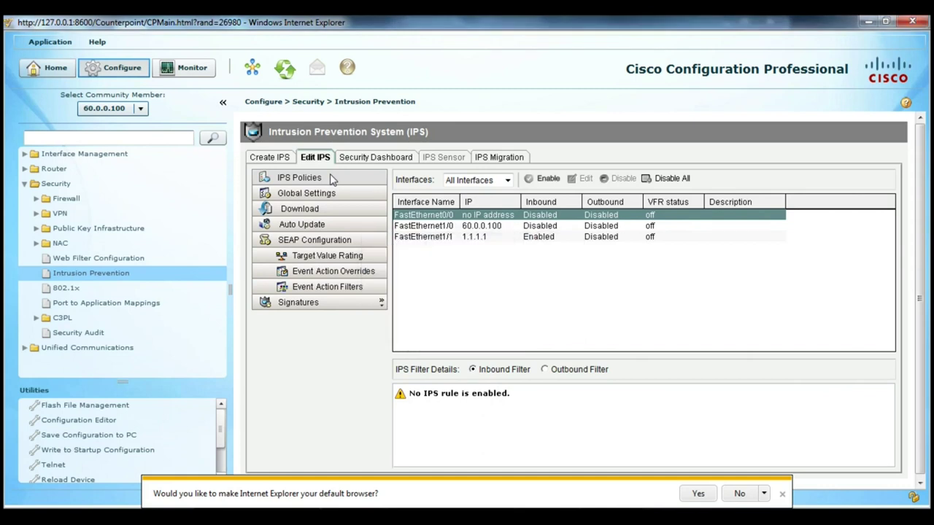
pyautogui.click(305, 210)
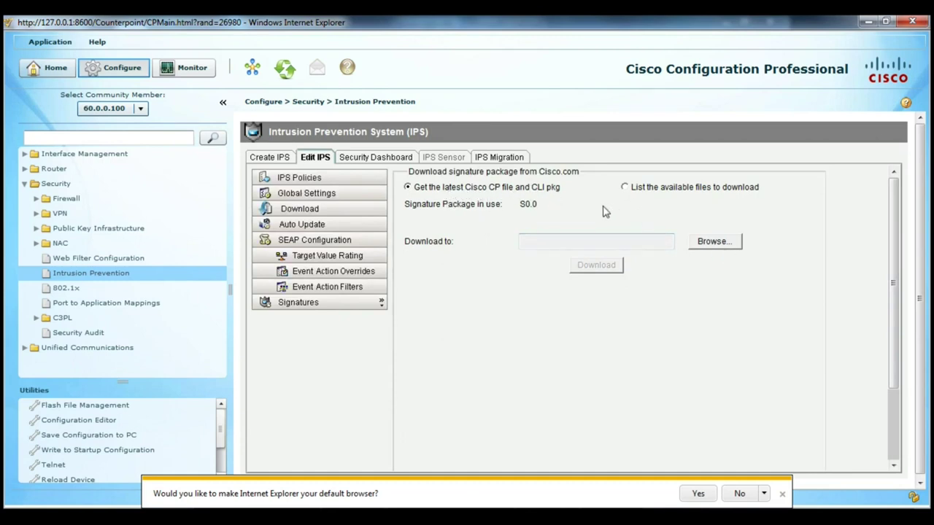
pyautogui.click(712, 241)
# Create C:\New Folder and select it as the signature download directory
pyautogui.click(292, 244)
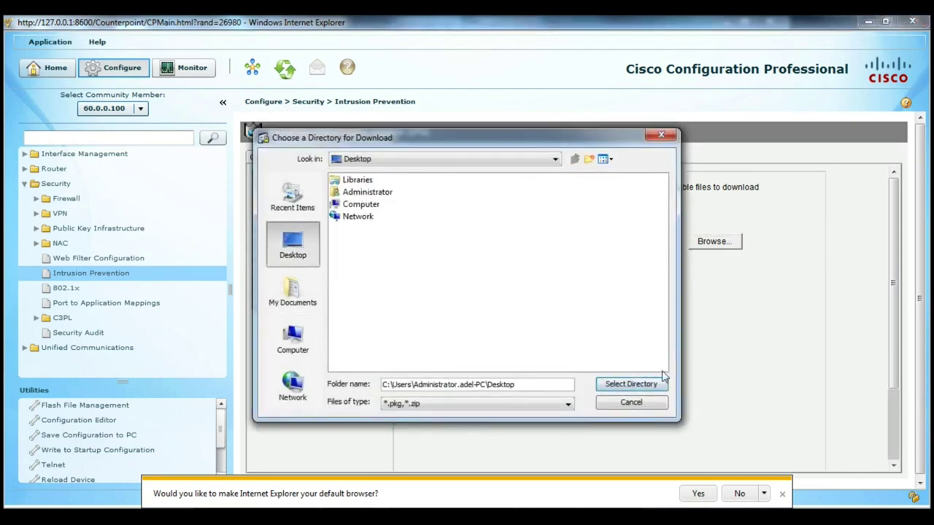
pyautogui.click(292, 339)
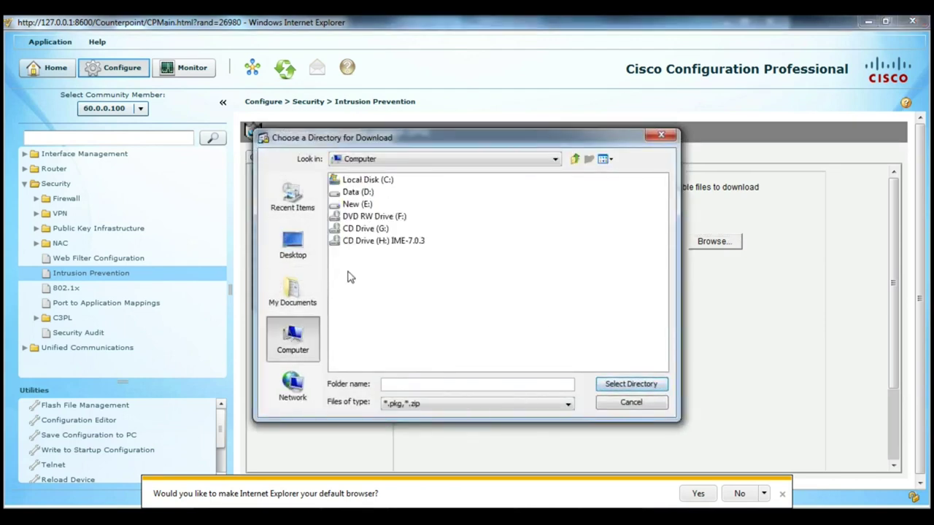
pyautogui.click(358, 192)
pyautogui.doubleClick(366, 180)
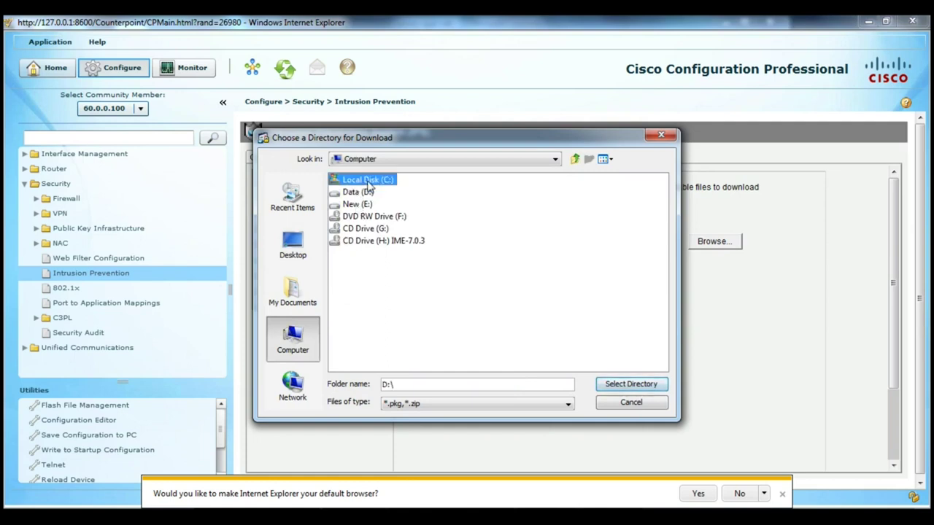
pyautogui.rightClick(380, 328)
pyautogui.click(422, 380)
pyautogui.click(444, 340)
pyautogui.click(379, 217)
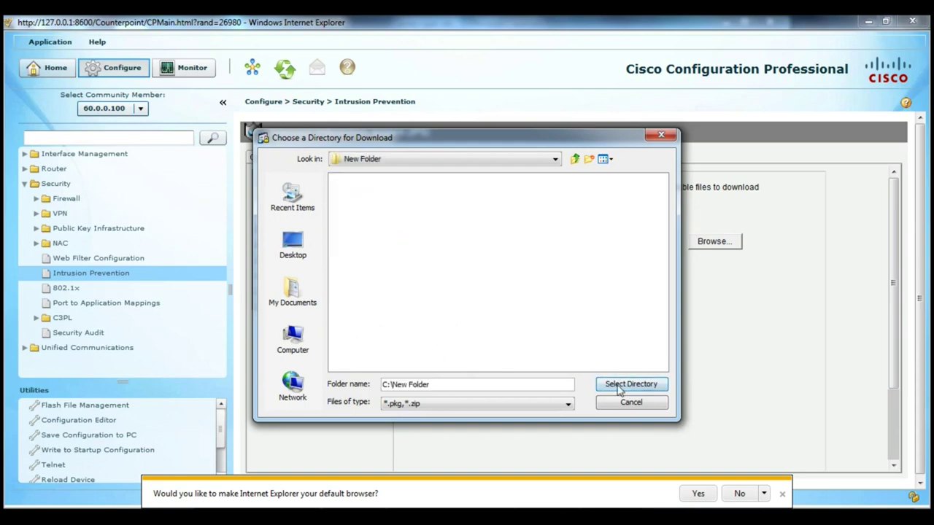
pyautogui.click(620, 384)
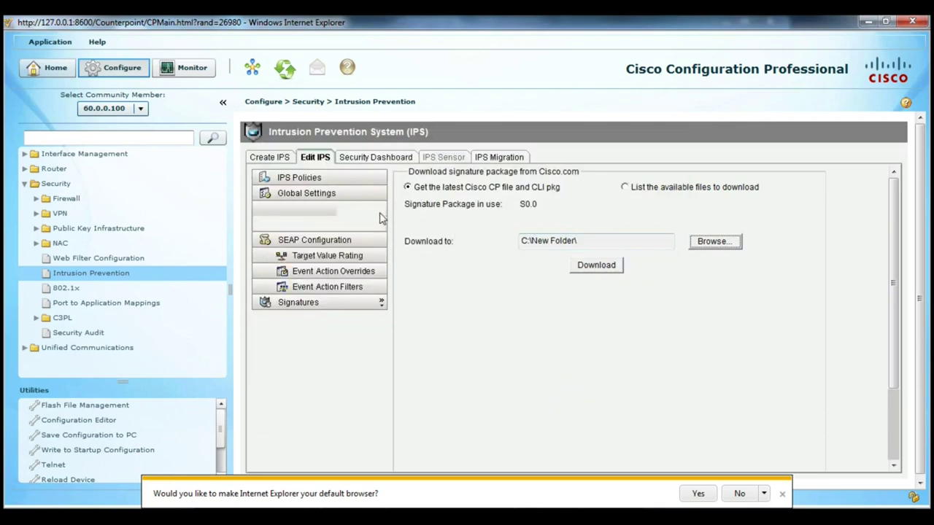
# Start adding a Target Value Rating, cancel without adding one, then open the IPS signatures list
pyautogui.click(354, 260)
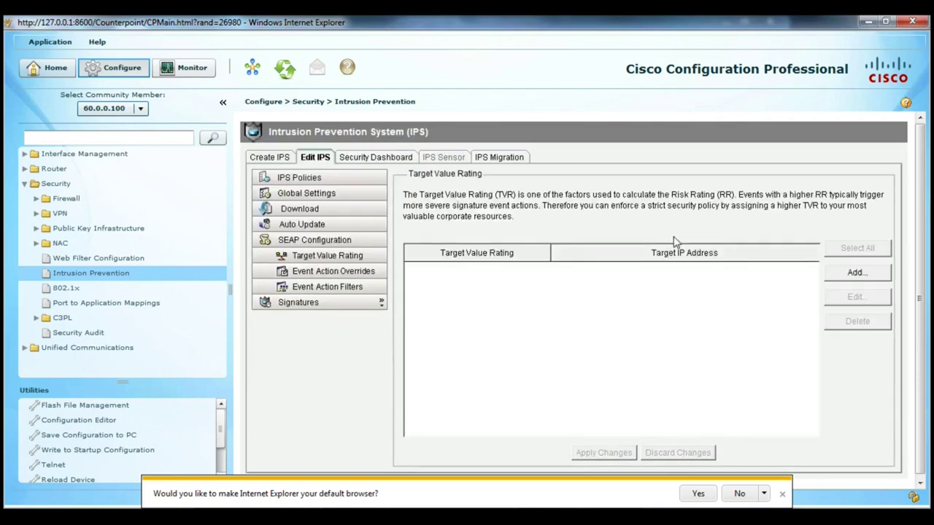
pyautogui.click(853, 274)
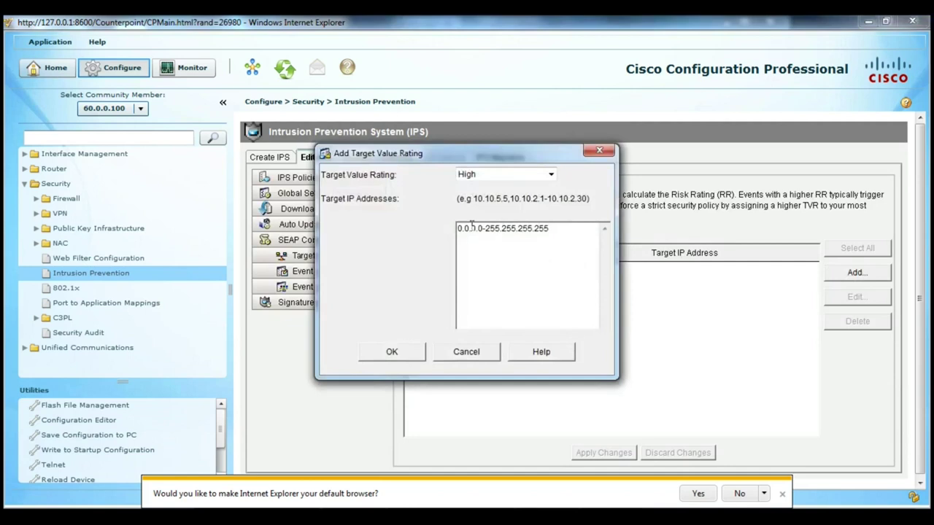
pyautogui.click(551, 175)
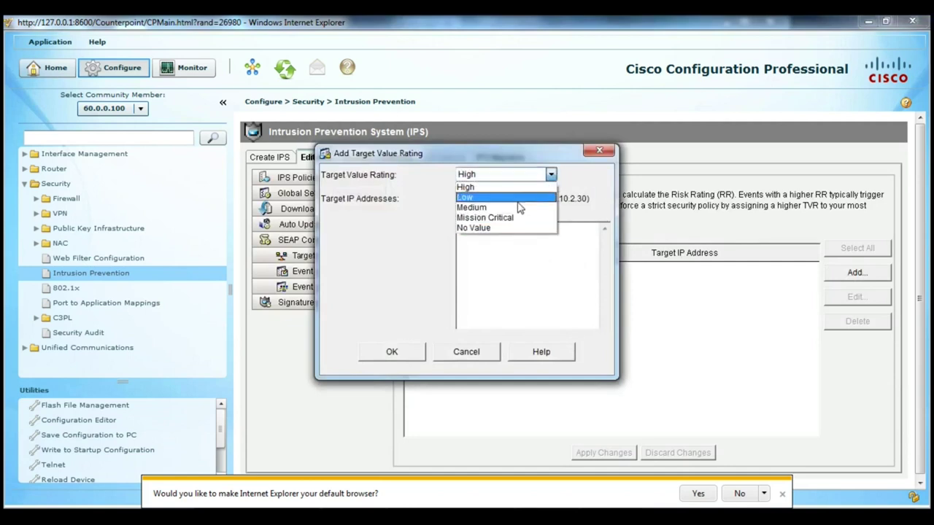
pyautogui.click(452, 327)
pyautogui.click(466, 352)
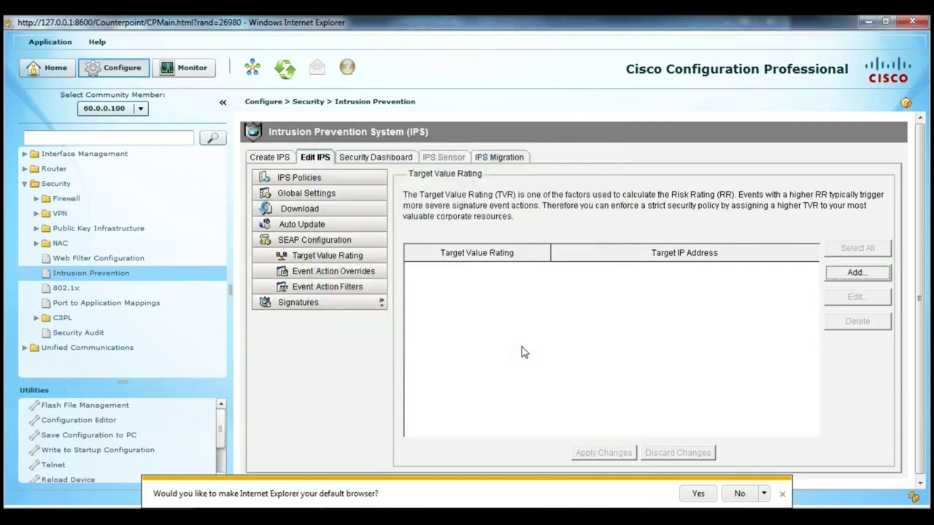
pyautogui.click(325, 305)
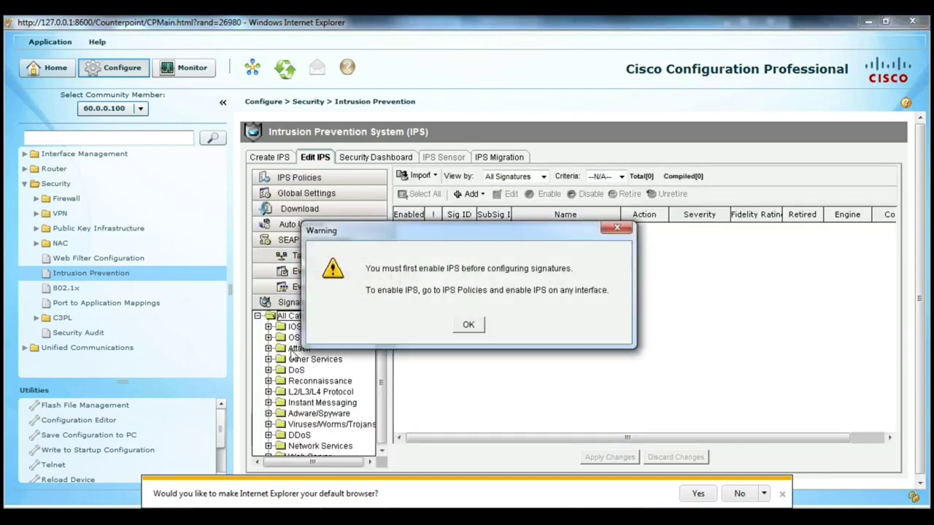
# Dismiss the enable-IPS warning and select the OS and Attack signature categories
pyautogui.click(467, 324)
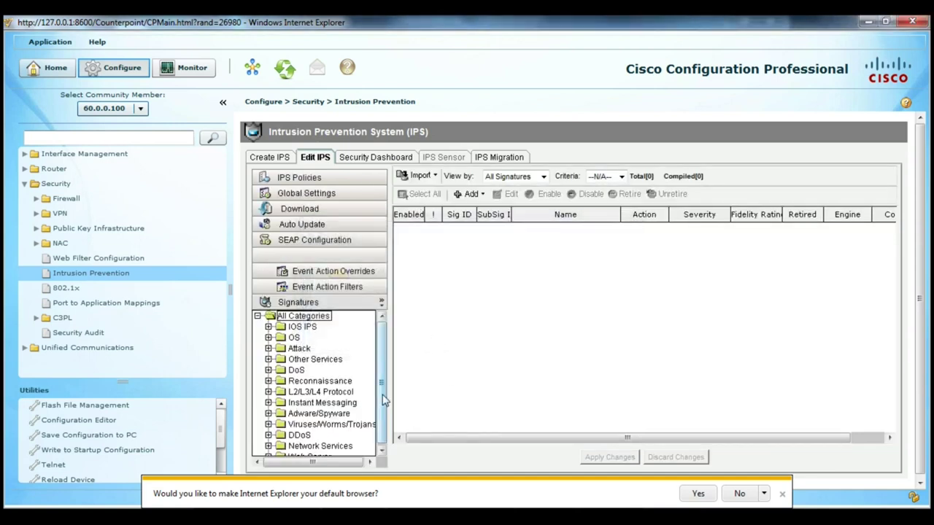
pyautogui.click(294, 338)
pyautogui.click(299, 350)
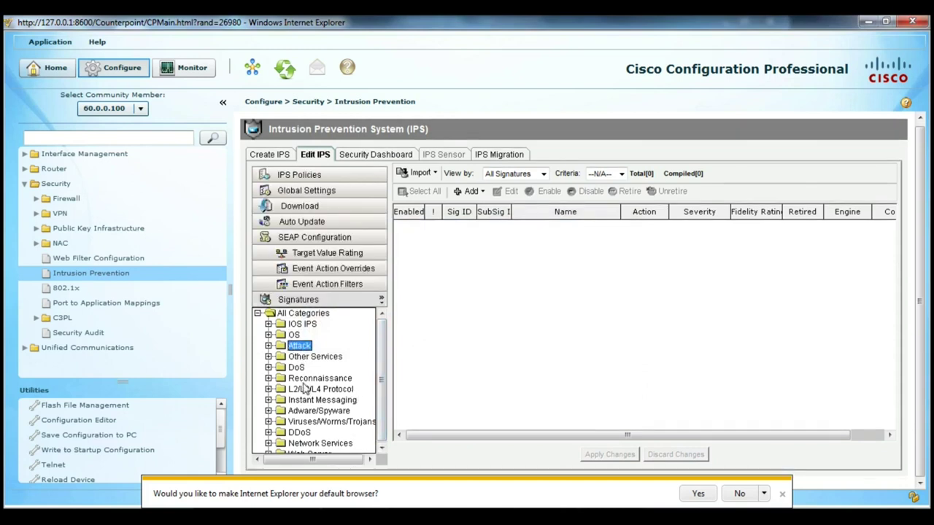
pyautogui.click(382, 390)
# Expand DDoS, view Other Services and DoS, then minimize CCP to the desktop
pyautogui.click(295, 432)
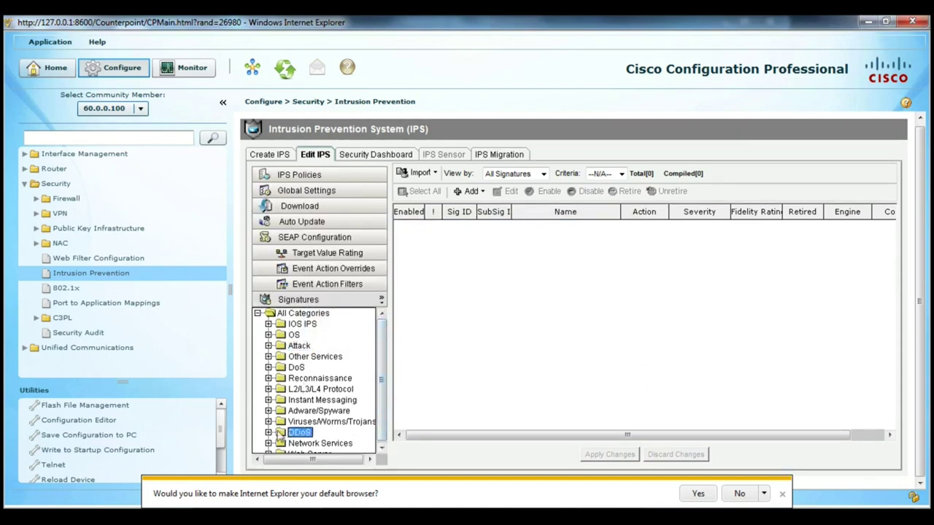
pyautogui.click(268, 433)
pyautogui.click(315, 443)
pyautogui.click(298, 434)
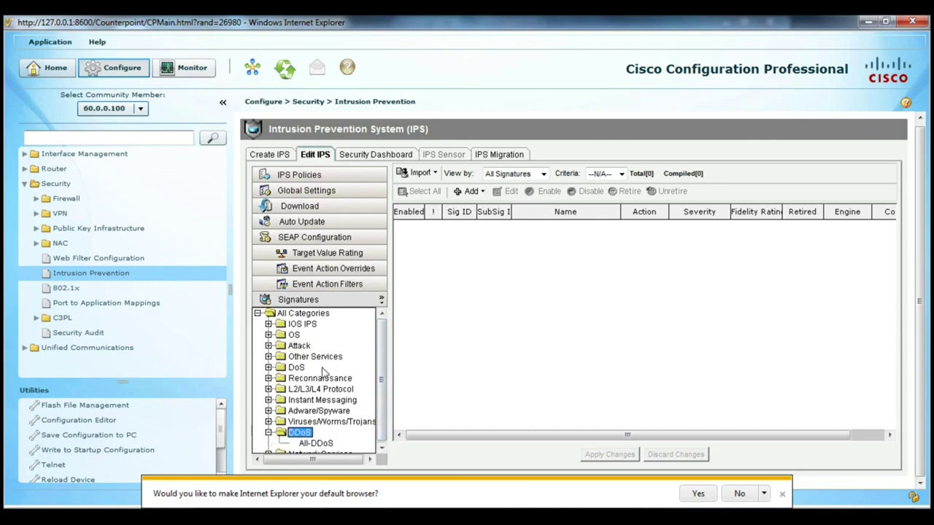
pyautogui.click(300, 357)
pyautogui.click(297, 367)
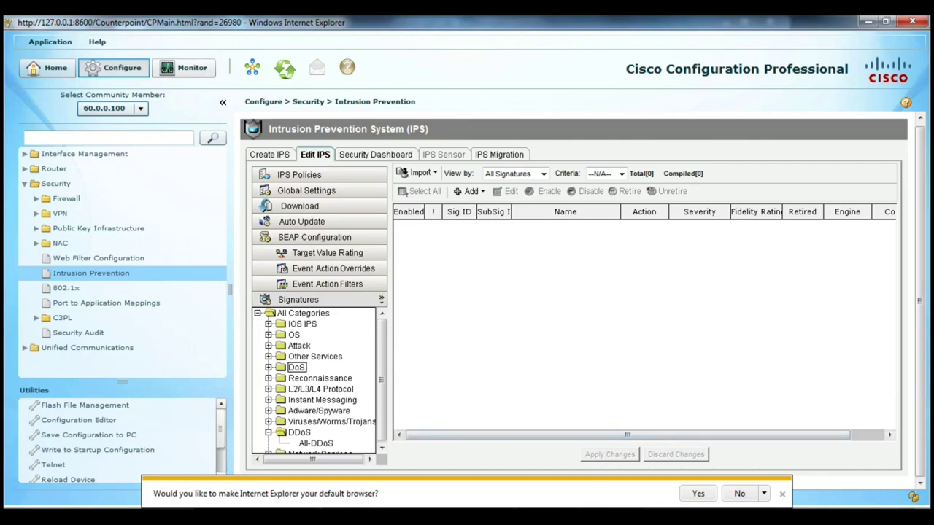
pyautogui.press('super+d')
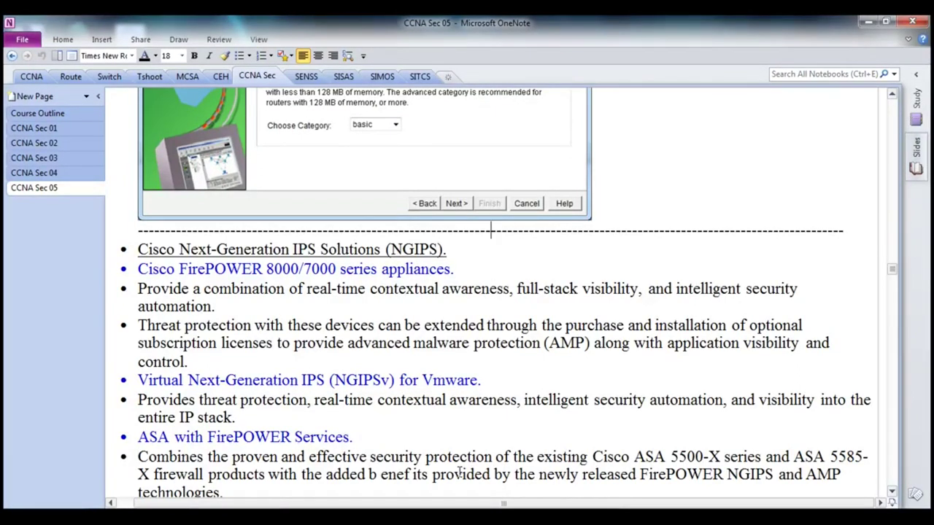
pyautogui.click(366, 250)
pyautogui.moveTo(346, 342); pyautogui.dragTo(584, 352)
pyautogui.click(413, 344)
pyautogui.moveTo(472, 343); pyautogui.dragTo(412, 343)
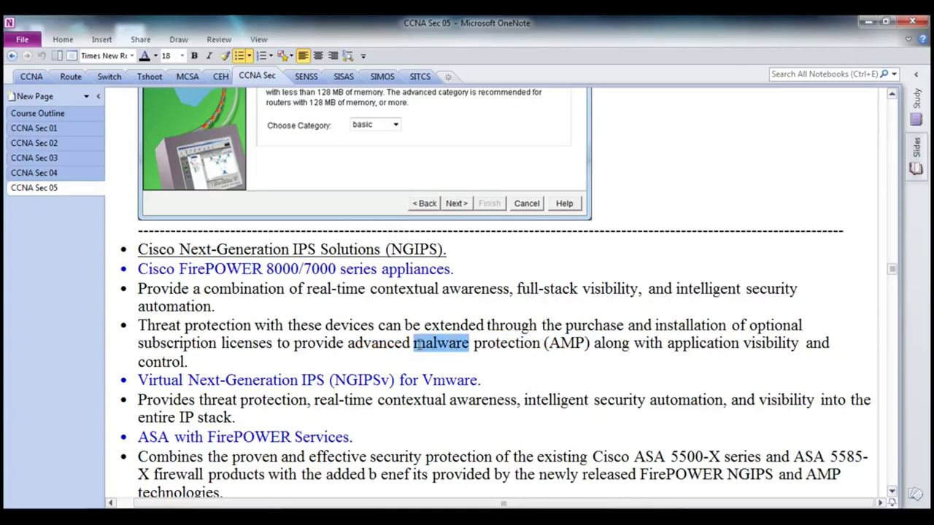
pyautogui.click(388, 343)
pyautogui.moveTo(590, 343); pyautogui.dragTo(549, 343)
pyautogui.click(468, 330)
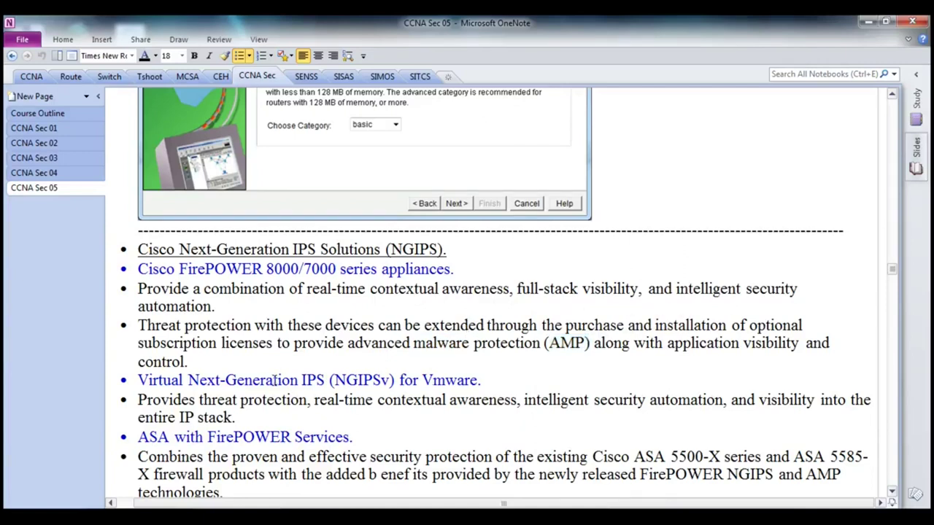
pyautogui.moveTo(206, 380); pyautogui.dragTo(380, 380)
pyautogui.click(421, 396)
pyautogui.doubleClick(470, 382)
pyautogui.click(416, 397)
# Read through the FireSIGHT and AMP mitigation notes on the CCNA Sec 05 page
pyautogui.scroll(-3, 415, 398)
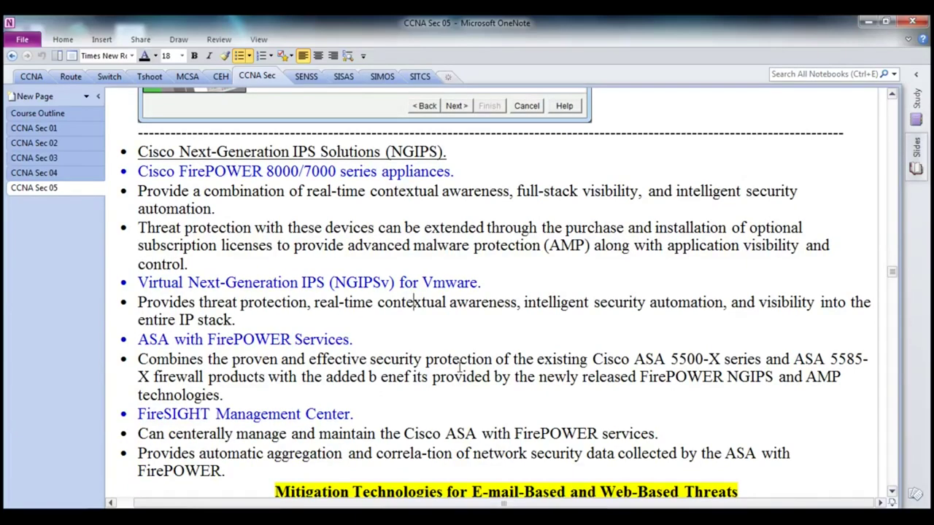
pyautogui.doubleClick(816, 377)
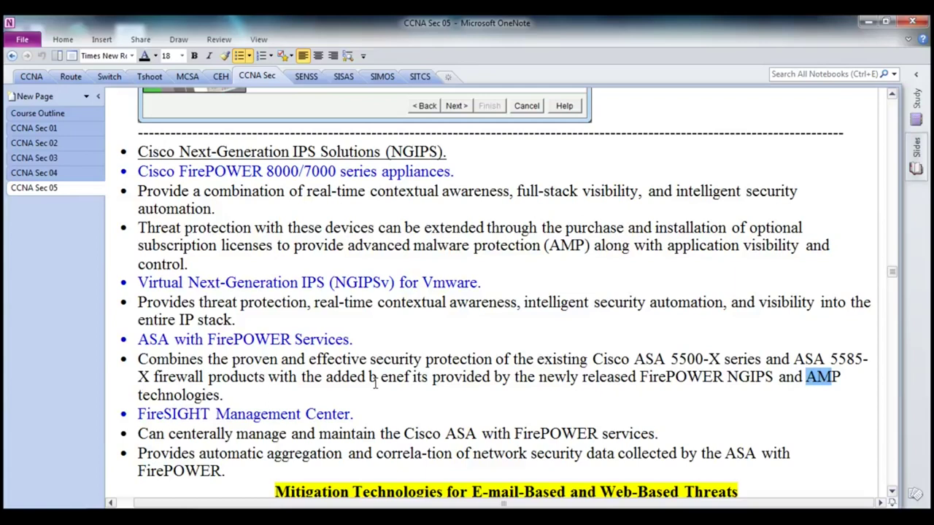
pyautogui.click(388, 413)
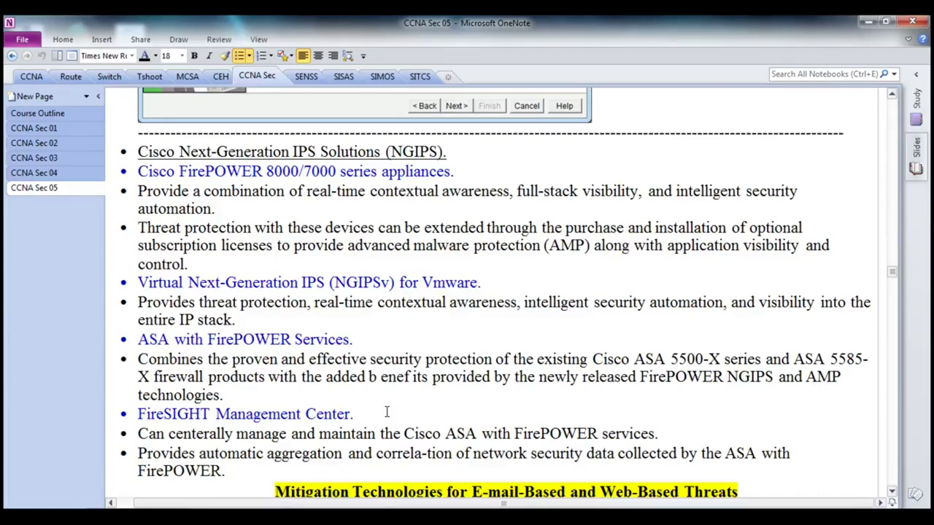
pyautogui.scroll(-5, 386, 413)
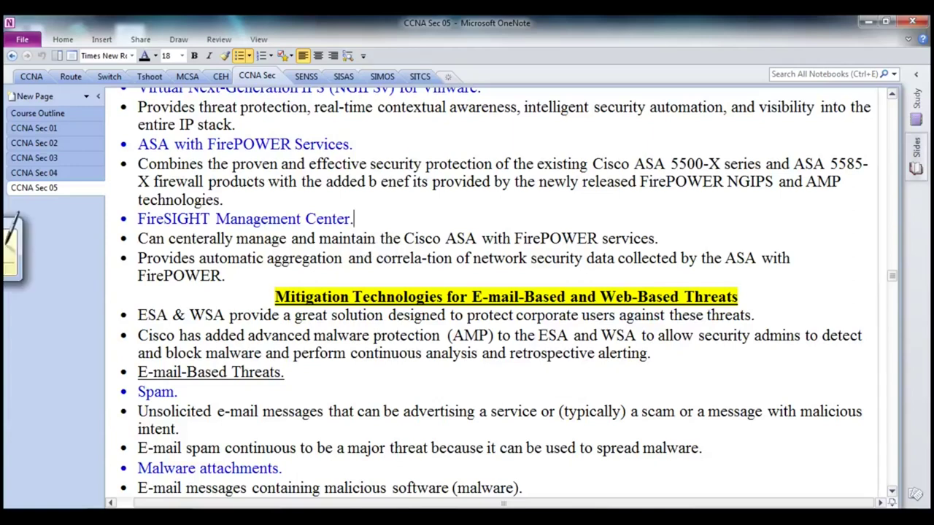
# Open a blank side-note page and begin handwriting the title 'ironPort'
pyautogui.hotkey('ctrl', 'shift', 'm')
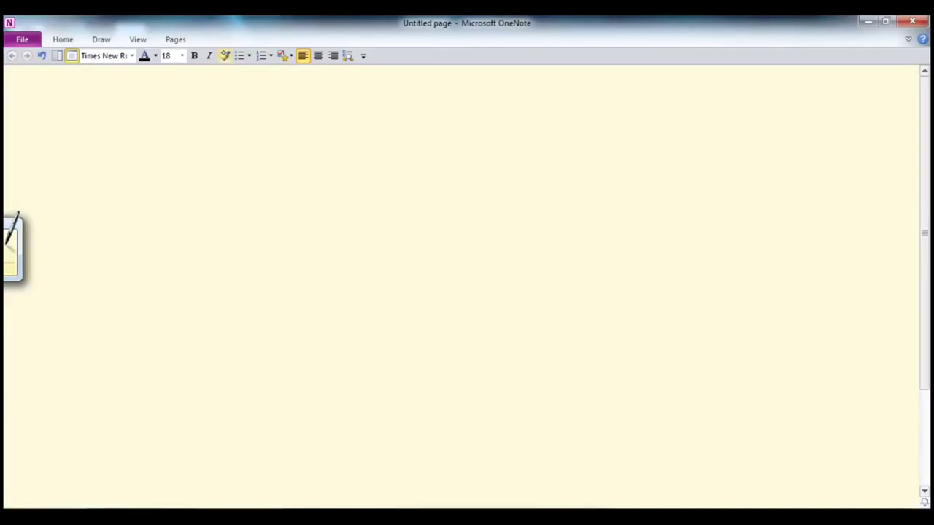
pyautogui.moveTo(202, 136)
pyautogui.mouseDown()
pyautogui.moveTo(197, 150)
pyautogui.moveTo(221, 132)
pyautogui.moveTo(251, 143)
pyautogui.mouseUp()
pyautogui.click(199, 127)
pyautogui.moveTo(257, 123)
pyautogui.mouseDown()
pyautogui.moveTo(257, 149)
pyautogui.moveTo(267, 135)
pyautogui.moveTo(290, 136)
pyautogui.mouseUp()
# Finish and underline the handwritten 'ironPort' title, then draw two arrows branching from it
pyautogui.moveTo(293, 131); pyautogui.dragTo(303, 135)
pyautogui.moveTo(311, 112); pyautogui.dragTo(311, 133)
pyautogui.moveTo(183, 173); pyautogui.dragTo(301, 150)
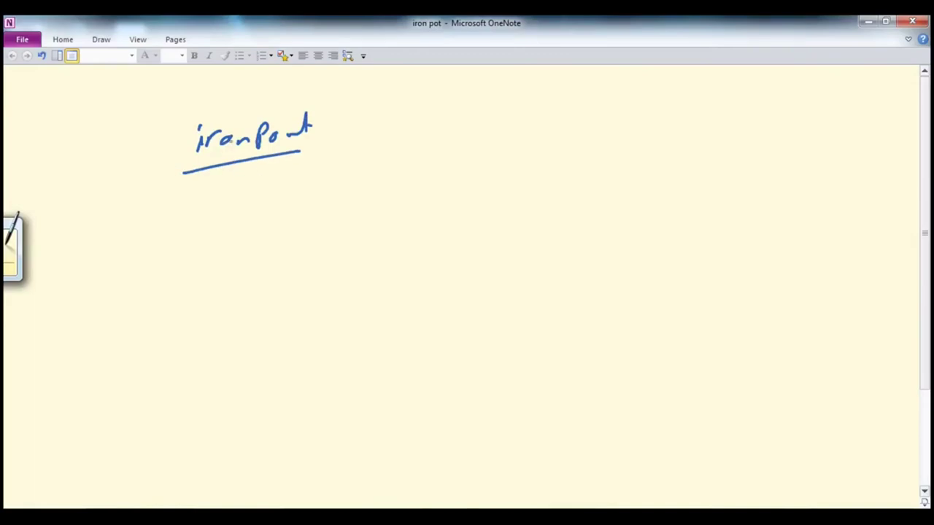
pyautogui.moveTo(227, 172); pyautogui.dragTo(143, 236)
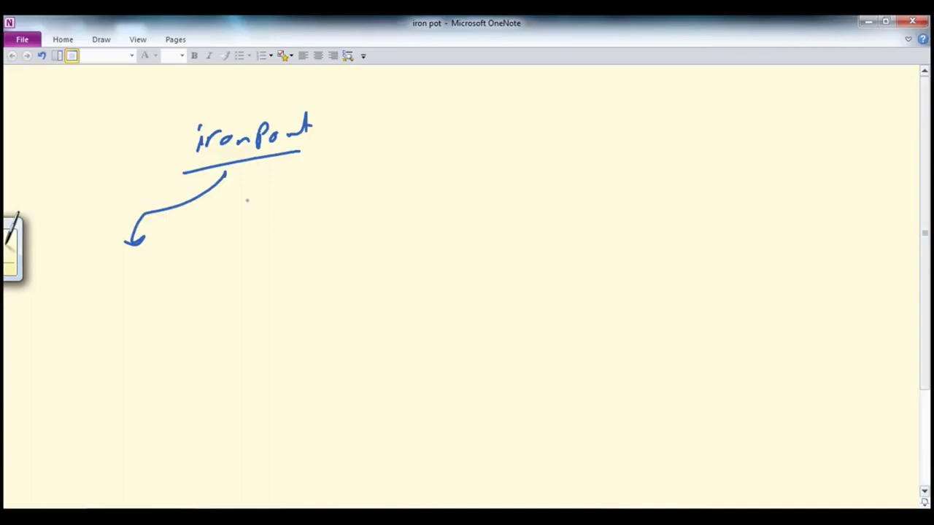
pyautogui.moveTo(229, 173)
pyautogui.mouseDown()
pyautogui.moveTo(311, 198)
pyautogui.moveTo(321, 220)
pyautogui.mouseUp()
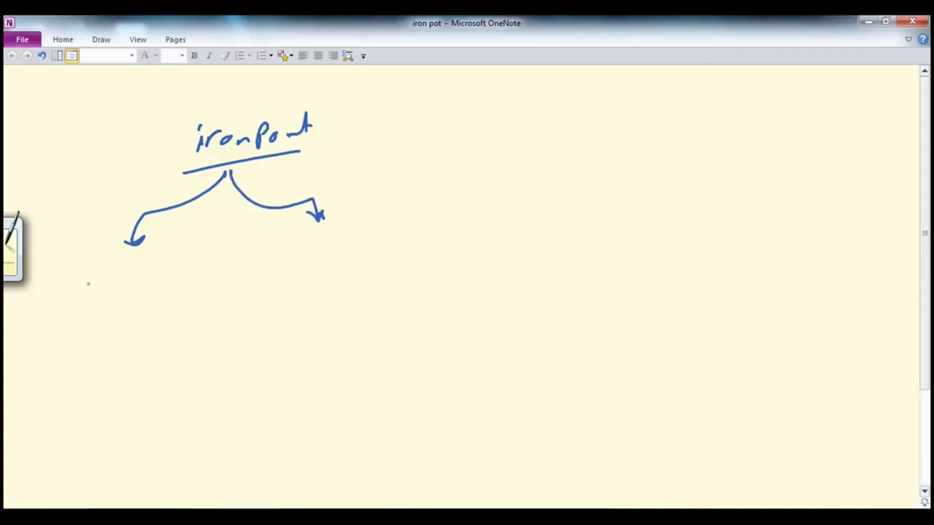
# Label the branches 'web'/'WSA' and 'E-mails'/'E-SA', underlining E-SA and adding an arrow by WSA
pyautogui.moveTo(75, 292)
pyautogui.mouseDown()
pyautogui.moveTo(110, 290)
pyautogui.moveTo(126, 277)
pyautogui.moveTo(129, 288)
pyautogui.mouseUp()
pyautogui.moveTo(312, 232)
pyautogui.mouseDown()
pyautogui.moveTo(296, 254)
pyautogui.moveTo(337, 241)
pyautogui.moveTo(349, 252)
pyautogui.moveTo(384, 212)
pyautogui.moveTo(391, 233)
pyautogui.mouseUp()
pyautogui.moveTo(304, 251); pyautogui.dragTo(318, 248)
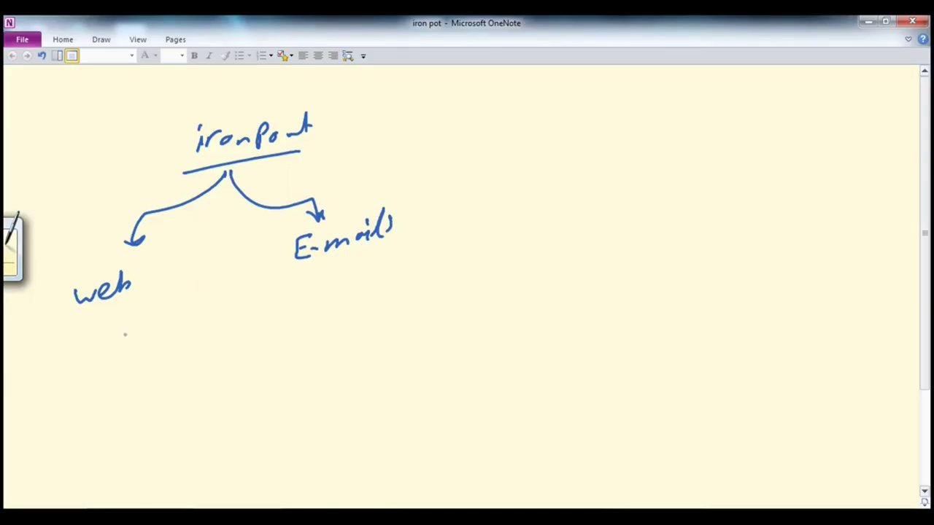
pyautogui.moveTo(57, 348)
pyautogui.mouseDown()
pyautogui.moveTo(83, 347)
pyautogui.moveTo(94, 358)
pyautogui.moveTo(117, 352)
pyautogui.moveTo(84, 374)
pyautogui.mouseUp()
pyautogui.moveTo(321, 285)
pyautogui.mouseDown()
pyautogui.moveTo(306, 295)
pyautogui.moveTo(338, 308)
pyautogui.moveTo(371, 290)
pyautogui.mouseUp()
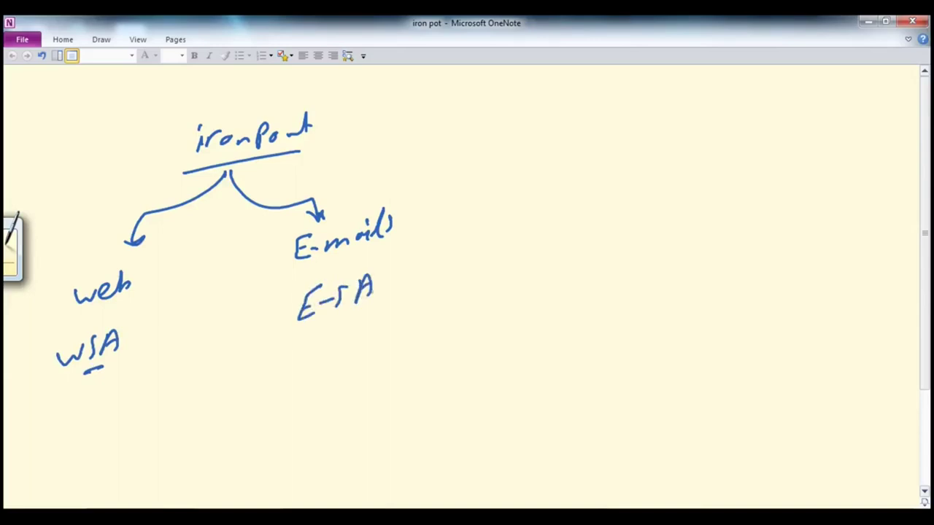
pyautogui.moveTo(311, 336); pyautogui.dragTo(349, 323)
pyautogui.moveTo(152, 307)
pyautogui.mouseDown()
pyautogui.moveTo(131, 333)
pyautogui.moveTo(145, 337)
pyautogui.mouseUp()
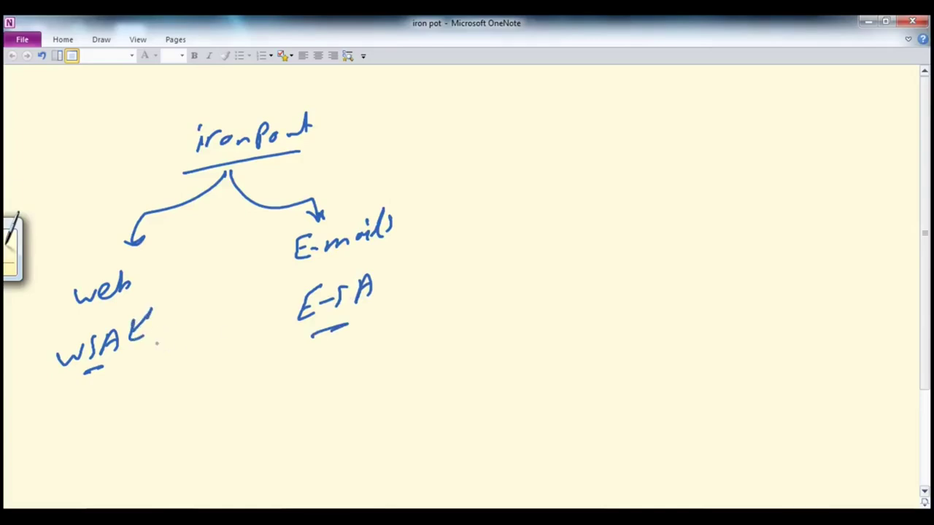
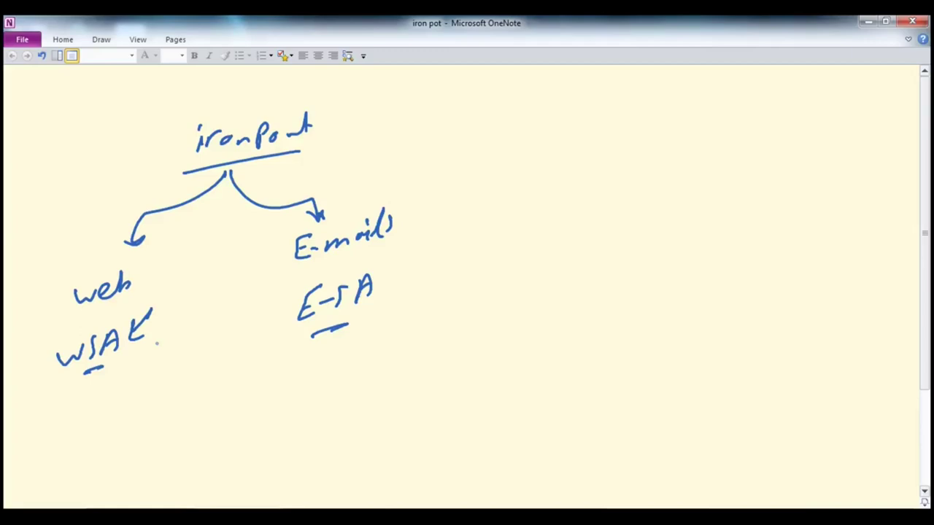
# Ink the labelled gateway circle and the internet cloud on the ironpot page
pyautogui.moveTo(741, 174)
pyautogui.mouseDown()
pyautogui.moveTo(732, 165)
pyautogui.moveTo(737, 183)
pyautogui.moveTo(791, 176)
pyautogui.mouseUp()
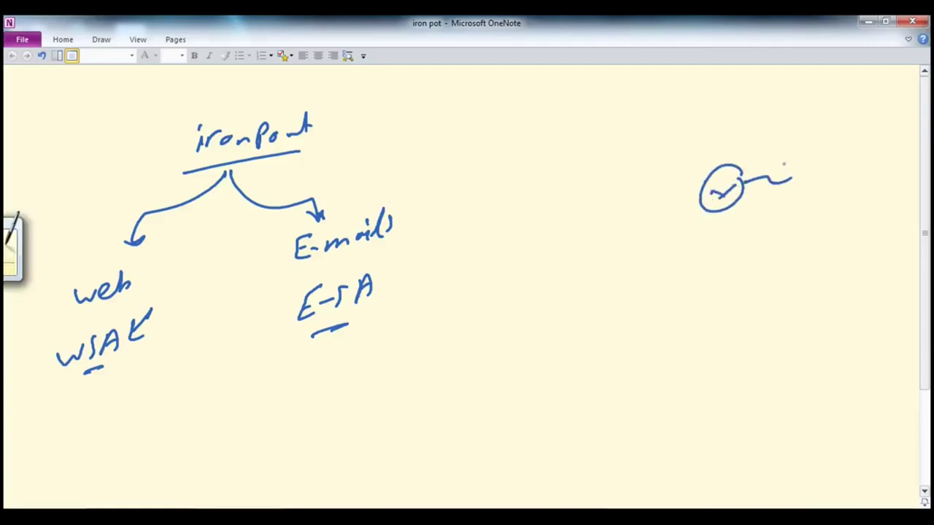
pyautogui.moveTo(686, 143)
pyautogui.mouseDown()
pyautogui.moveTo(675, 161)
pyautogui.moveTo(711, 133)
pyautogui.moveTo(769, 118)
pyautogui.moveTo(762, 140)
pyautogui.mouseUp()
pyautogui.moveTo(791, 177)
pyautogui.mouseDown()
pyautogui.moveTo(809, 140)
pyautogui.moveTo(890, 162)
pyautogui.moveTo(784, 220)
pyautogui.moveTo(770, 191)
pyautogui.mouseUp()
pyautogui.moveTo(837, 174)
pyautogui.mouseDown()
pyautogui.moveTo(861, 177)
pyautogui.moveTo(828, 194)
pyautogui.mouseUp()
pyautogui.moveTo(823, 181); pyautogui.dragTo(801, 193)
pyautogui.moveTo(805, 190)
pyautogui.mouseDown()
pyautogui.moveTo(781, 194)
pyautogui.moveTo(795, 184)
pyautogui.mouseUp()
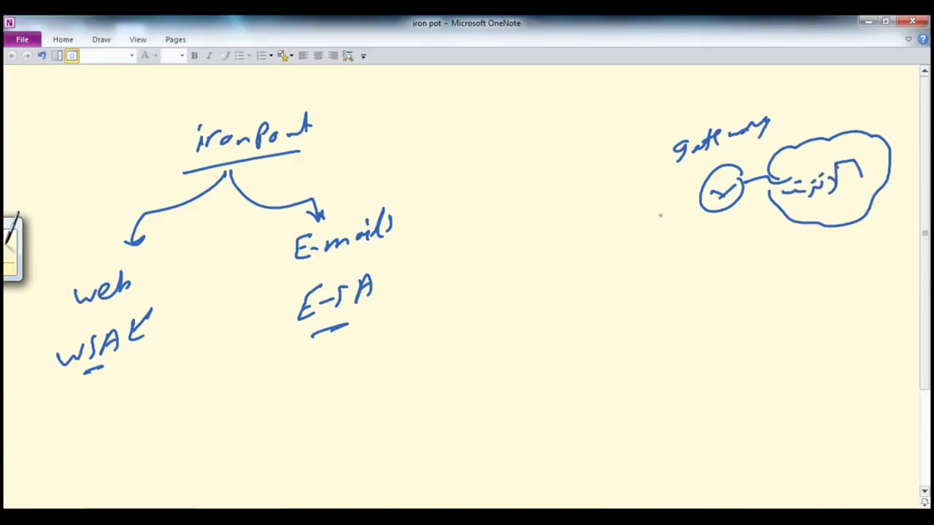
# Draw a link from the gateway to a switch, with client devices branching off it
pyautogui.moveTo(698, 203)
pyautogui.mouseDown()
pyautogui.moveTo(620, 247)
pyautogui.moveTo(621, 268)
pyautogui.mouseUp()
pyautogui.moveTo(593, 231)
pyautogui.mouseDown()
pyautogui.moveTo(552, 287)
pyautogui.moveTo(595, 272)
pyautogui.mouseUp()
pyautogui.moveTo(566, 249)
pyautogui.mouseDown()
pyautogui.moveTo(585, 255)
pyautogui.moveTo(587, 276)
pyautogui.moveTo(517, 349)
pyautogui.moveTo(556, 360)
pyautogui.mouseUp()
pyautogui.moveTo(550, 281)
pyautogui.mouseDown()
pyautogui.moveTo(492, 288)
pyautogui.moveTo(506, 312)
pyautogui.mouseUp()
pyautogui.moveTo(565, 243); pyautogui.dragTo(526, 208)
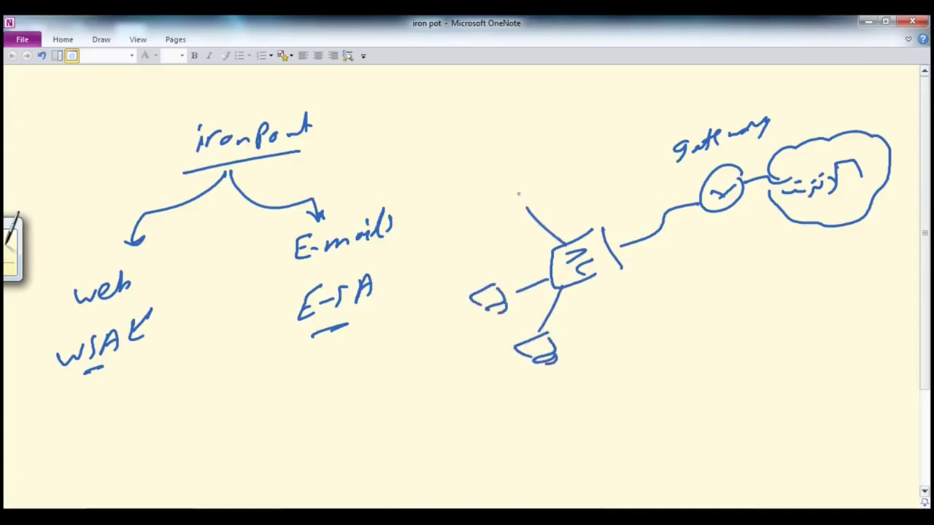
# Draw a tall appliance box labelled 'WSA'
pyautogui.moveTo(504, 166)
pyautogui.mouseDown()
pyautogui.moveTo(462, 178)
pyautogui.moveTo(512, 242)
pyautogui.moveTo(483, 240)
pyautogui.mouseUp()
pyautogui.moveTo(437, 139)
pyautogui.mouseDown()
pyautogui.moveTo(460, 150)
pyautogui.moveTo(475, 134)
pyautogui.mouseUp()
pyautogui.moveTo(484, 129)
pyautogui.mouseDown()
pyautogui.moveTo(469, 152)
pyautogui.moveTo(501, 143)
pyautogui.mouseUp()
pyautogui.moveTo(484, 137); pyautogui.dragTo(499, 136)
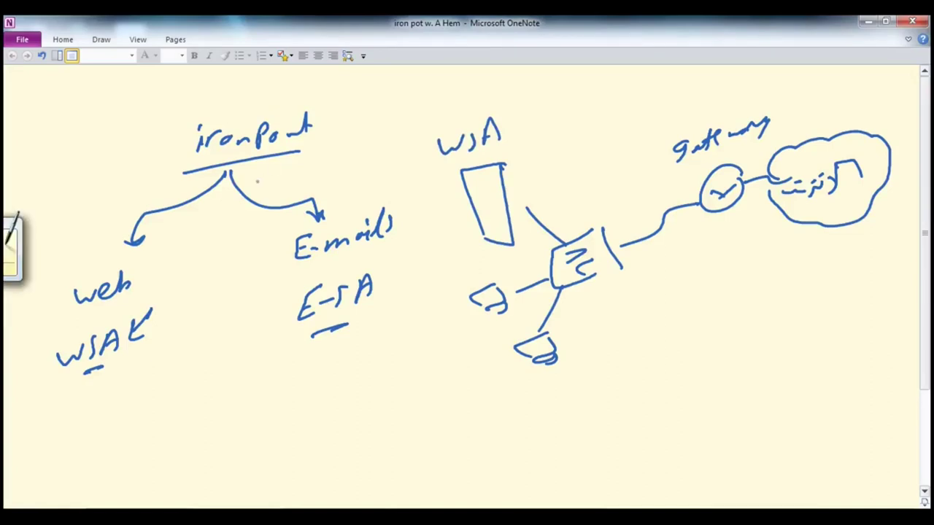
# Draw arrows into the WSA box and along the traffic path from client to gateway
pyautogui.moveTo(531, 173)
pyautogui.mouseDown()
pyautogui.moveTo(499, 188)
pyautogui.moveTo(488, 183)
pyautogui.moveTo(496, 197)
pyautogui.mouseUp()
pyautogui.moveTo(443, 331); pyautogui.dragTo(475, 321)
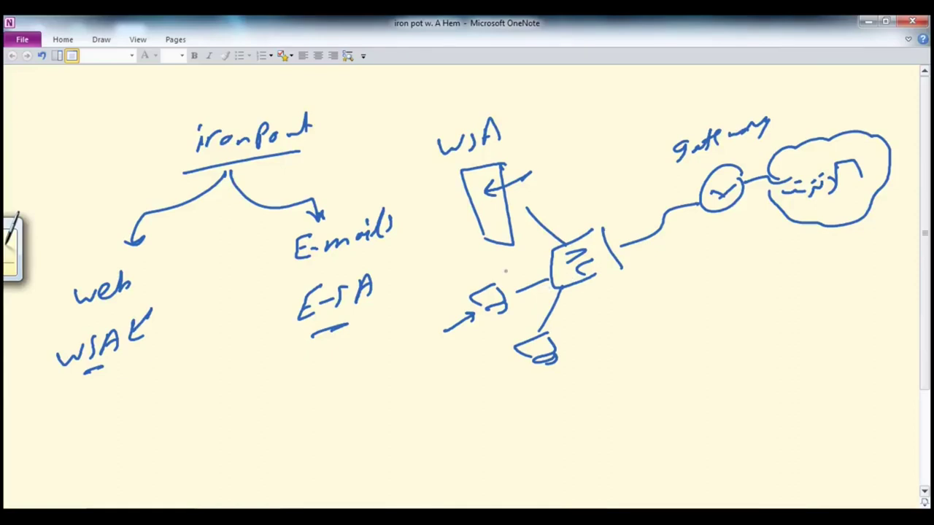
pyautogui.moveTo(512, 286)
pyautogui.mouseDown()
pyautogui.moveTo(528, 267)
pyautogui.moveTo(604, 228)
pyautogui.moveTo(687, 205)
pyautogui.mouseUp()
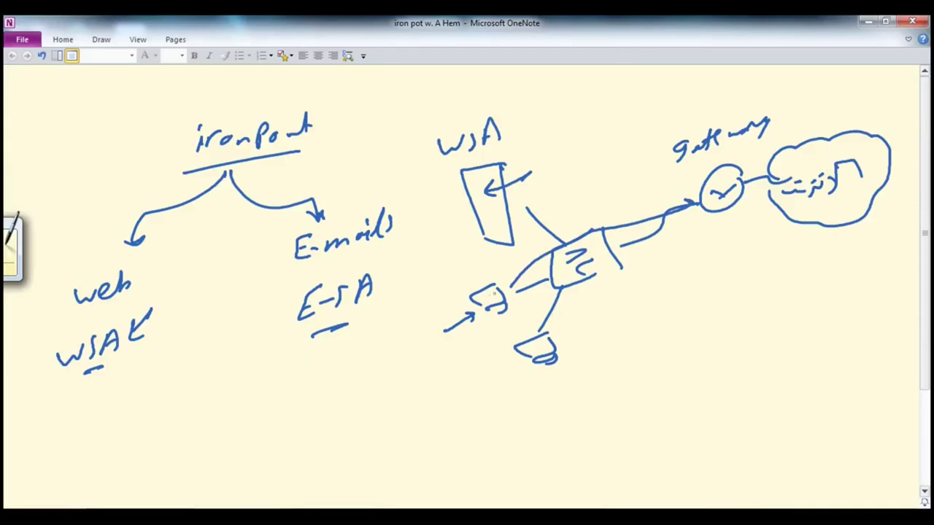
pyautogui.moveTo(530, 142)
pyautogui.mouseDown()
pyautogui.moveTo(503, 166)
pyautogui.moveTo(517, 165)
pyautogui.mouseUp()
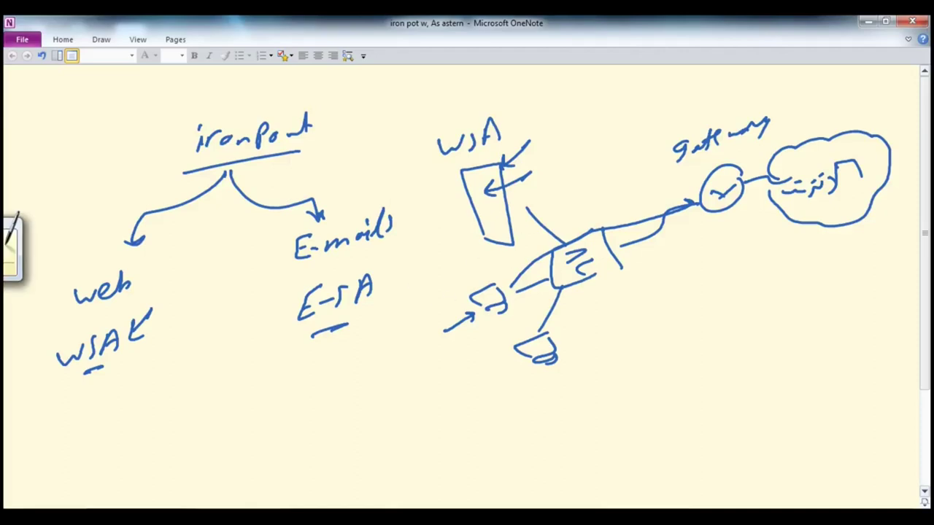
# Write a circled 1 with 'Explicit Proxy' and add another arrow toward the client
pyautogui.moveTo(614, 334)
pyautogui.mouseDown()
pyautogui.moveTo(613, 355)
pyautogui.moveTo(611, 325)
pyautogui.moveTo(608, 357)
pyautogui.mouseUp()
pyautogui.moveTo(661, 324)
pyautogui.mouseDown()
pyautogui.moveTo(641, 343)
pyautogui.moveTo(659, 334)
pyautogui.mouseUp()
pyautogui.moveTo(657, 327)
pyautogui.mouseDown()
pyautogui.moveTo(674, 343)
pyautogui.moveTo(657, 340)
pyautogui.mouseUp()
pyautogui.moveTo(678, 338)
pyautogui.mouseDown()
pyautogui.moveTo(702, 310)
pyautogui.moveTo(706, 321)
pyautogui.moveTo(741, 311)
pyautogui.moveTo(762, 319)
pyautogui.moveTo(783, 304)
pyautogui.mouseUp()
pyautogui.moveTo(788, 307)
pyautogui.mouseDown()
pyautogui.moveTo(795, 299)
pyautogui.moveTo(819, 312)
pyautogui.mouseUp()
pyautogui.moveTo(431, 315)
pyautogui.mouseDown()
pyautogui.moveTo(465, 308)
pyautogui.moveTo(466, 217)
pyautogui.moveTo(471, 240)
pyautogui.mouseUp()
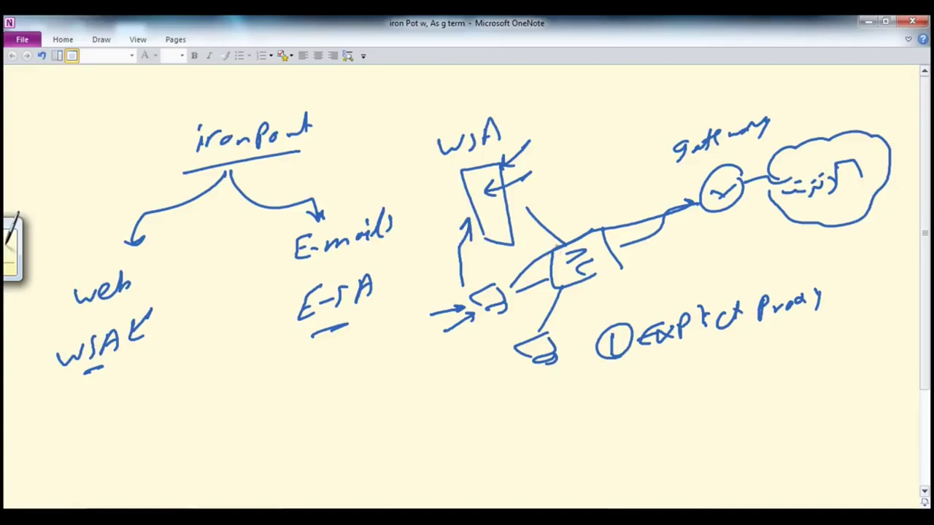
# Handwrite a circled 2 followed by 'implicit Proxy' below the first label
pyautogui.click(876, 309)
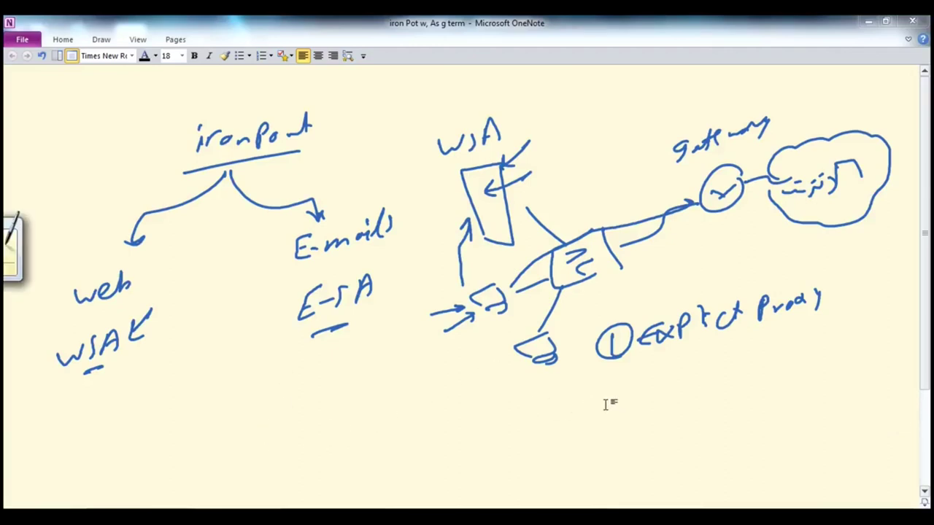
pyautogui.moveTo(598, 405); pyautogui.dragTo(617, 420)
pyautogui.moveTo(611, 388); pyautogui.dragTo(584, 401)
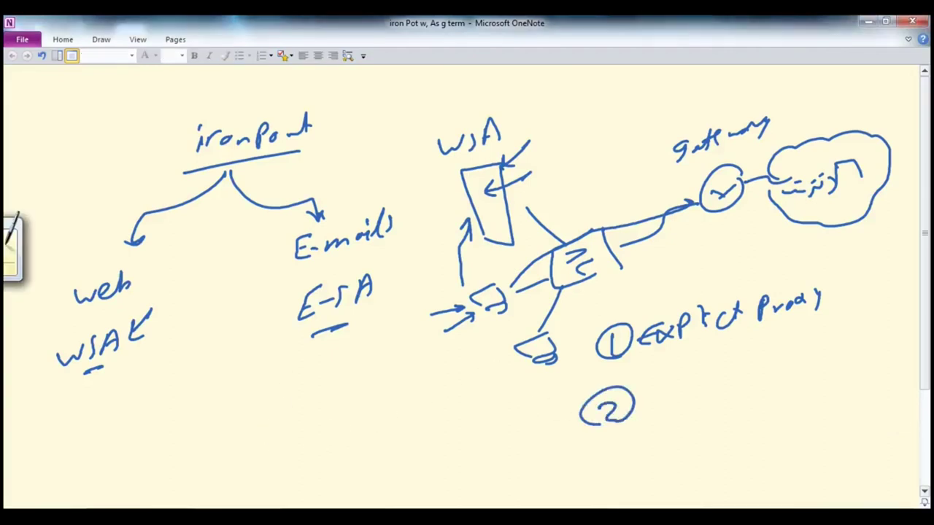
pyautogui.click(648, 384)
pyautogui.moveTo(646, 394)
pyautogui.mouseDown()
pyautogui.moveTo(651, 409)
pyautogui.moveTo(675, 408)
pyautogui.moveTo(693, 393)
pyautogui.mouseUp()
pyautogui.click(703, 381)
pyautogui.moveTo(700, 391); pyautogui.dragTo(729, 387)
pyautogui.moveTo(740, 360)
pyautogui.mouseDown()
pyautogui.moveTo(738, 385)
pyautogui.moveTo(773, 370)
pyautogui.mouseUp()
pyautogui.moveTo(777, 375); pyautogui.dragTo(811, 367)
pyautogui.moveTo(810, 356)
pyautogui.mouseDown()
pyautogui.moveTo(801, 368)
pyautogui.moveTo(824, 366)
pyautogui.mouseUp()
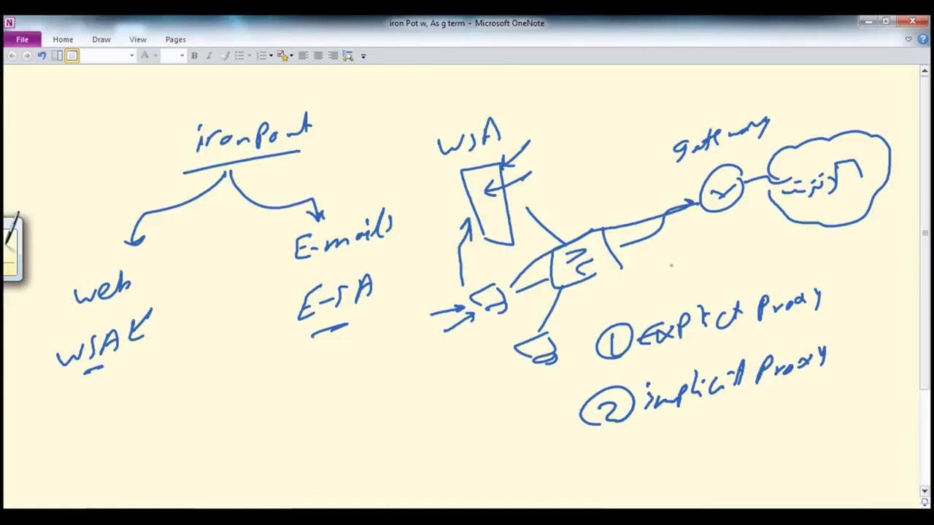
# Draw arrows from the lower device to the gateway, marked port 80
pyautogui.moveTo(698, 220); pyautogui.dragTo(711, 231)
pyautogui.moveTo(707, 219); pyautogui.dragTo(694, 245)
pyautogui.moveTo(566, 341)
pyautogui.mouseDown()
pyautogui.moveTo(700, 247)
pyautogui.moveTo(702, 260)
pyautogui.moveTo(727, 256)
pyautogui.moveTo(718, 270)
pyautogui.mouseUp()
pyautogui.moveTo(738, 259)
pyautogui.mouseDown()
pyautogui.moveTo(733, 266)
pyautogui.moveTo(739, 260)
pyautogui.mouseUp()
# Add a return arrow from the gateway to the WSA and write an underlined 'WCCP' label
pyautogui.moveTo(694, 190)
pyautogui.mouseDown()
pyautogui.moveTo(565, 197)
pyautogui.moveTo(533, 188)
pyautogui.mouseUp()
pyautogui.moveTo(532, 189); pyautogui.dragTo(551, 201)
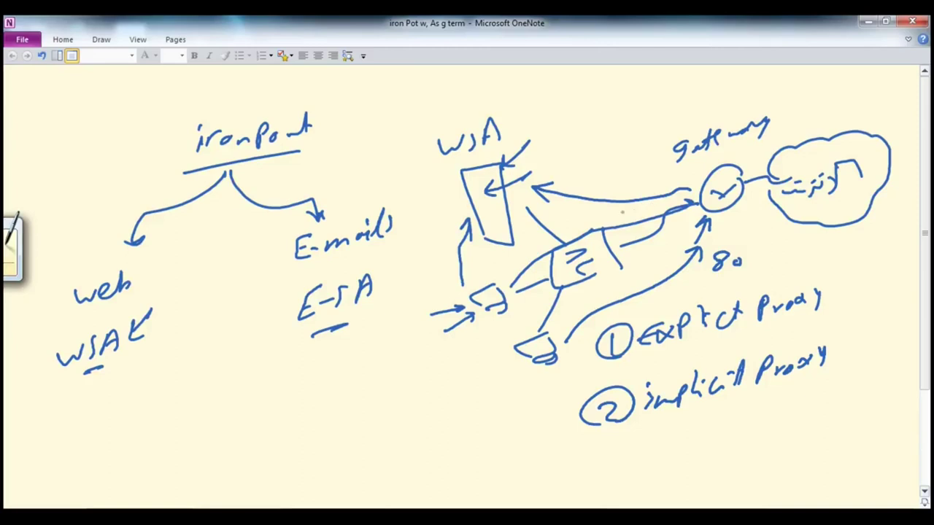
pyautogui.moveTo(558, 131); pyautogui.dragTo(606, 142)
pyautogui.moveTo(624, 143); pyautogui.dragTo(628, 118)
pyautogui.moveTo(586, 158); pyautogui.dragTo(613, 154)
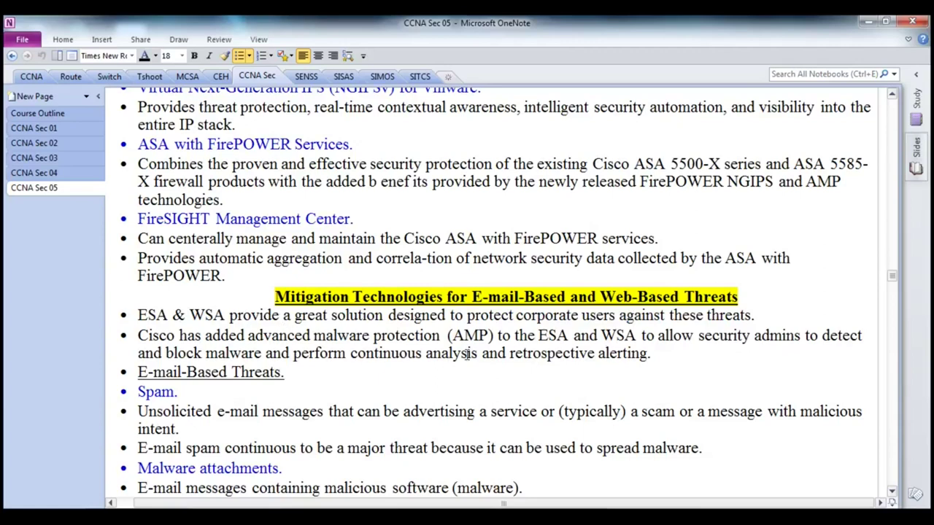
# Highlight 'AMP' and 'mail-Based' in the e-mail threats notes, then clear the selections
pyautogui.moveTo(453, 336); pyautogui.dragTo(485, 336)
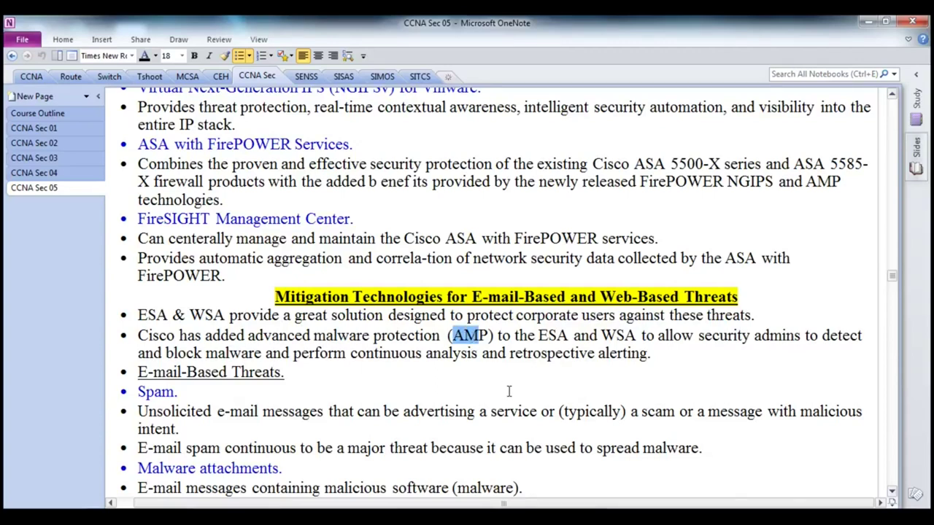
pyautogui.click(383, 355)
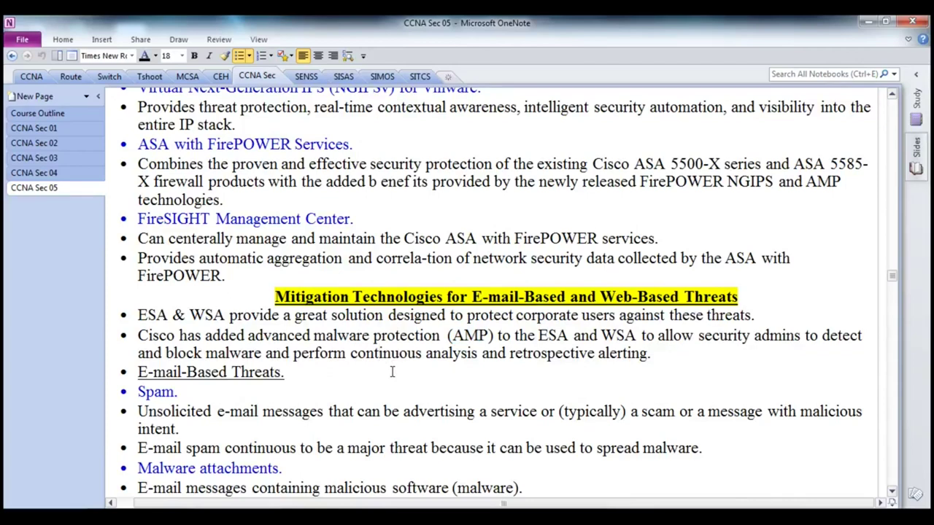
pyautogui.scroll(-1, 392, 372)
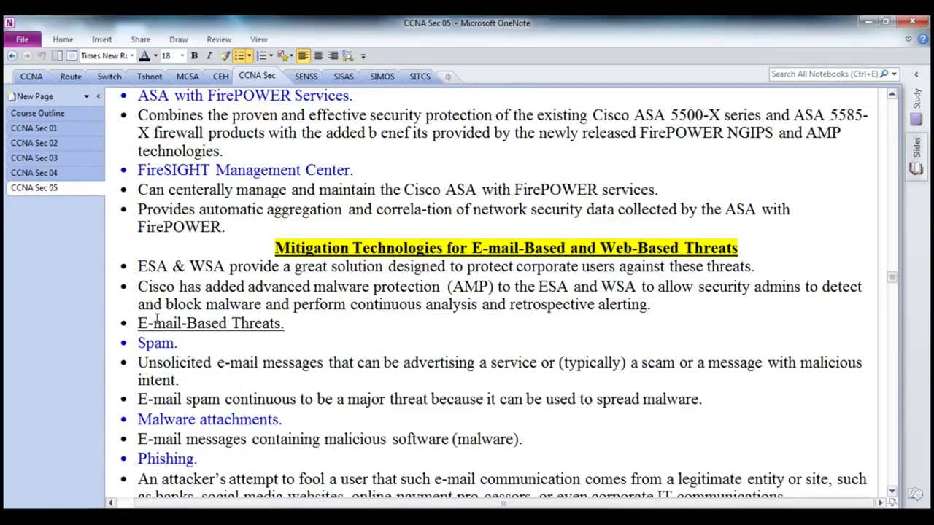
pyautogui.moveTo(154, 323); pyautogui.dragTo(233, 324)
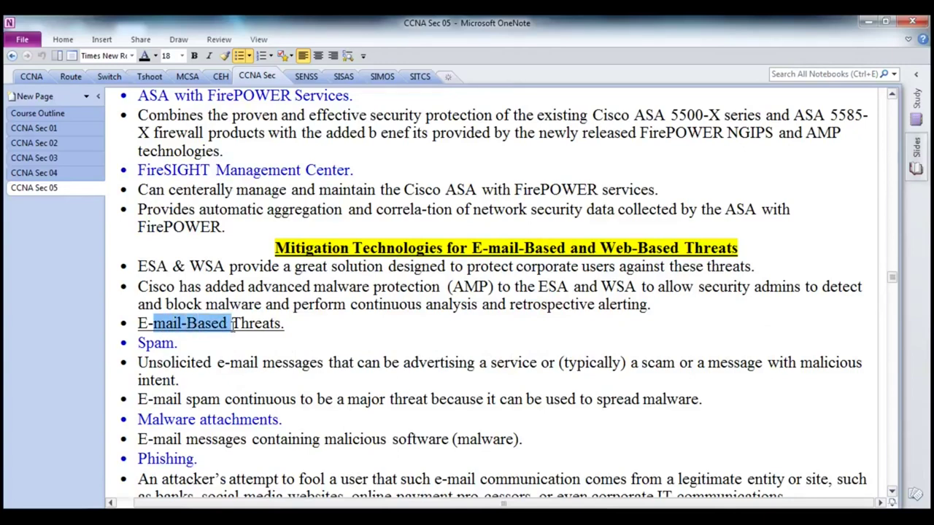
pyautogui.click(171, 336)
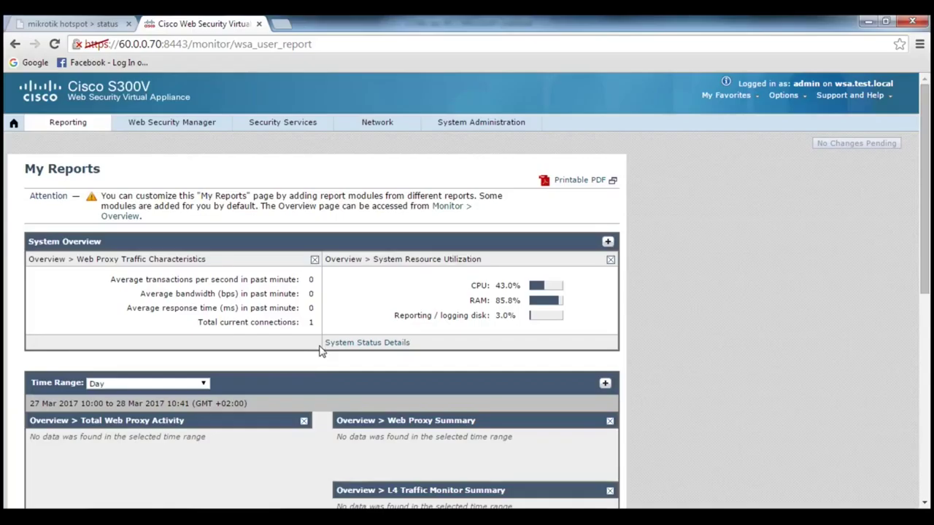
pyautogui.scroll(-2, 319, 350)
pyautogui.scroll(2, 319, 350)
# Glance at the WSA tab, then scroll down to the Figure 18-4 Explicit Proxy Configuration
pyautogui.click(157, 118)
pyautogui.click(146, 117)
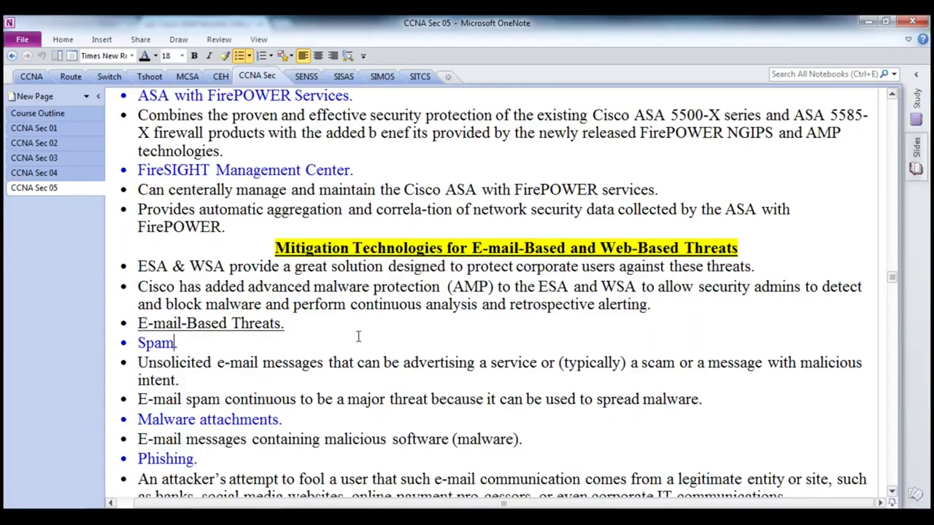
pyautogui.scroll(-15, 278, 306)
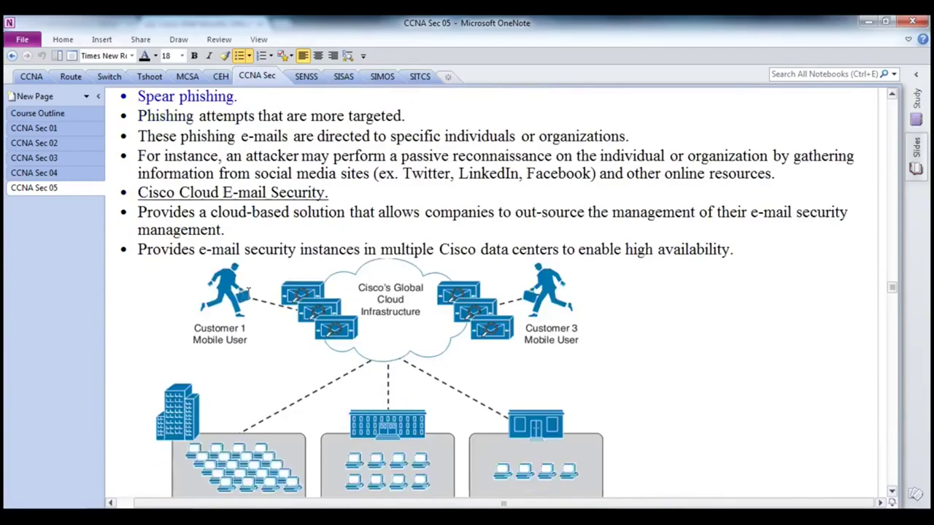
pyautogui.scroll(-10, 277, 305)
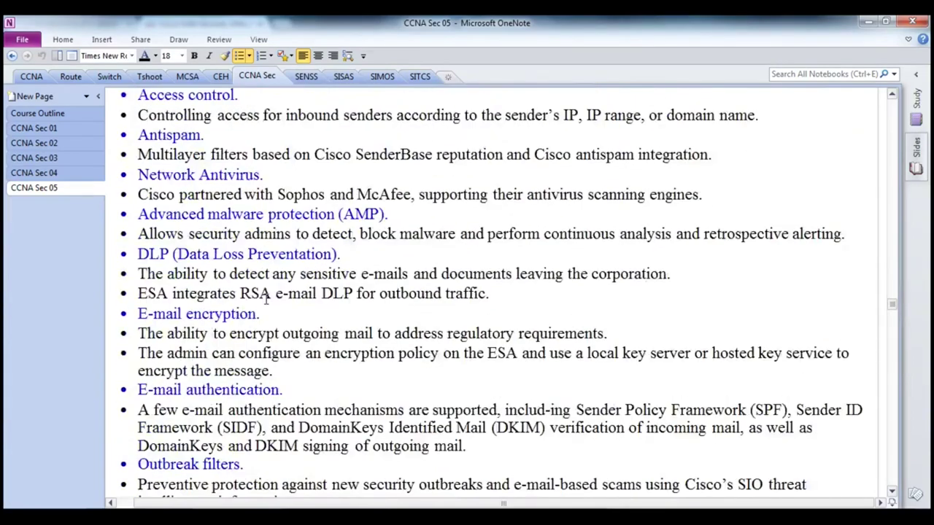
pyautogui.scroll(-10, 269, 295)
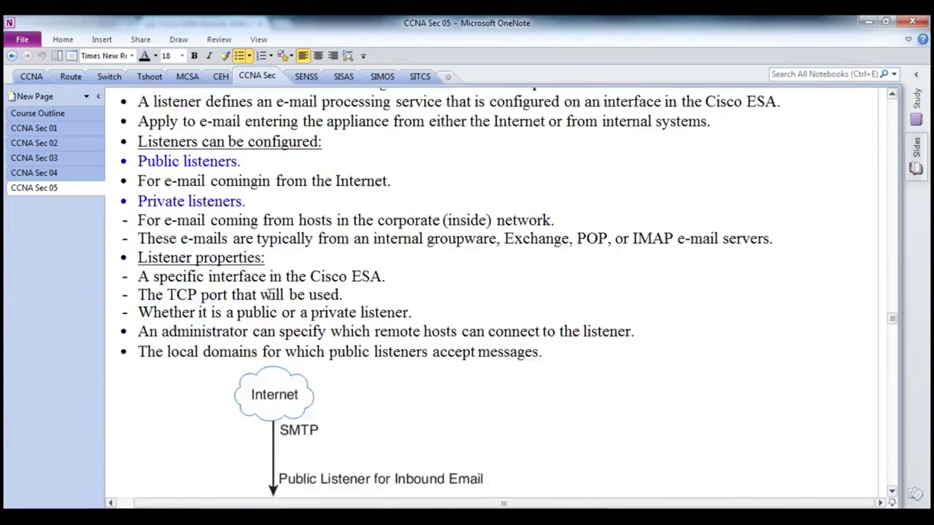
pyautogui.scroll(-15, 272, 291)
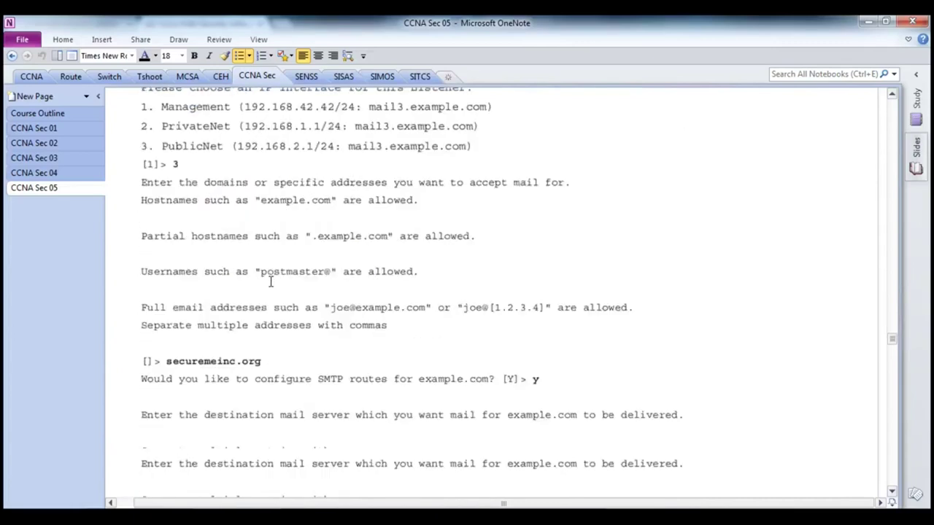
pyautogui.scroll(-15, 276, 309)
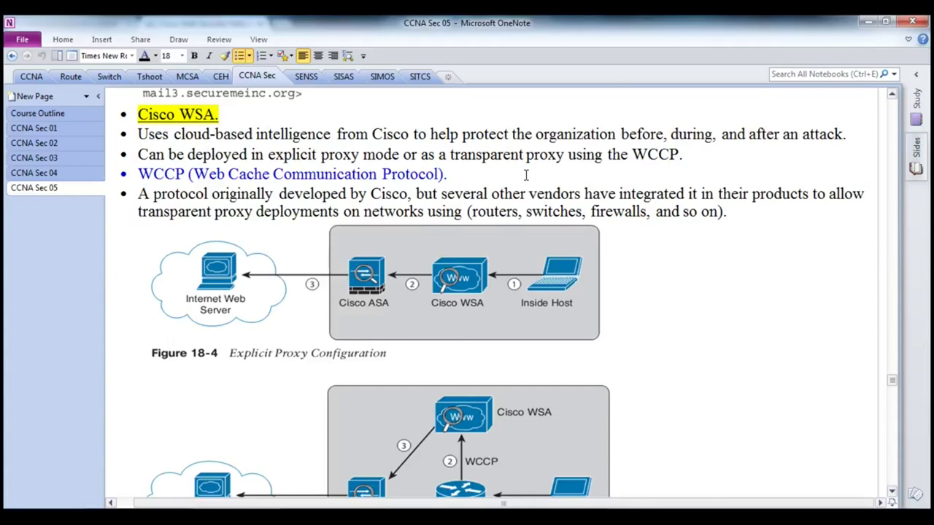
# Ink arrows tracing traffic from the Inside Host through the WSA and ASA
pyautogui.scroll(-1, 525, 175)
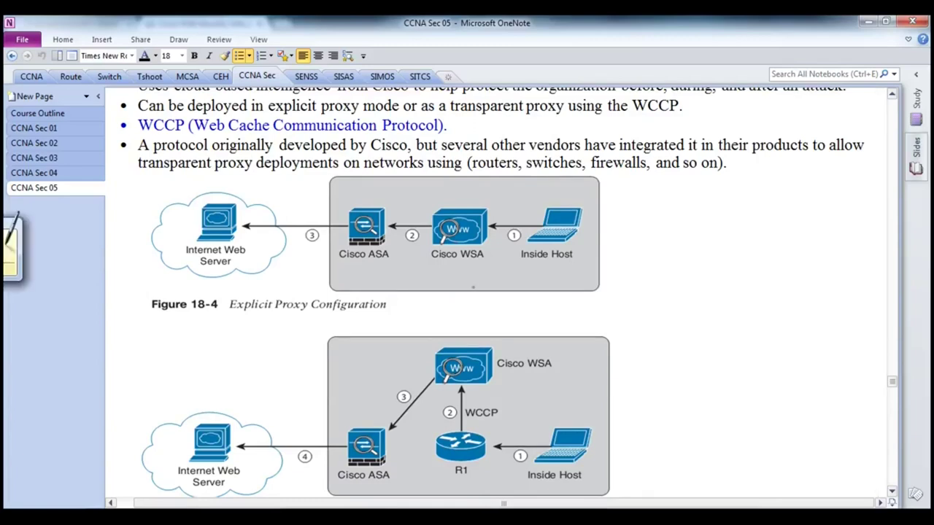
pyautogui.moveTo(543, 266)
pyautogui.mouseDown()
pyautogui.moveTo(553, 266)
pyautogui.moveTo(490, 255)
pyautogui.moveTo(432, 267)
pyautogui.moveTo(398, 260)
pyautogui.moveTo(299, 269)
pyautogui.mouseUp()
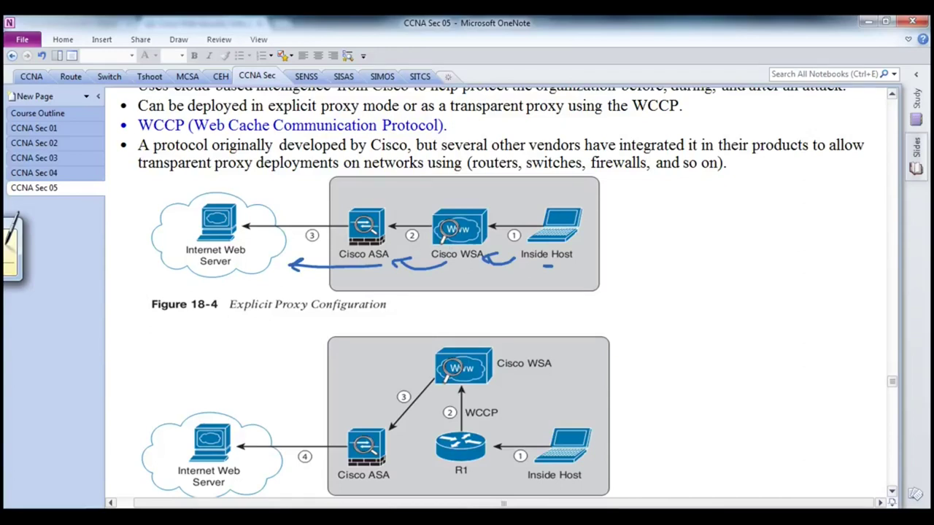
pyautogui.moveTo(583, 230); pyautogui.dragTo(614, 228)
# Leave pen mode and switch to the WSA web interface in Chrome
pyautogui.press('Escape')
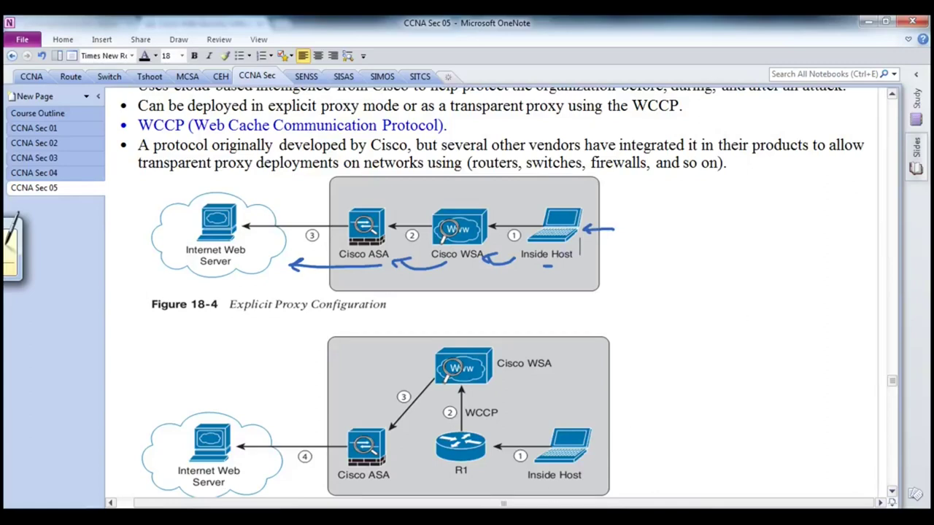
pyautogui.hotkey('alt', 'Tab')
pyautogui.moveTo(257, 128)
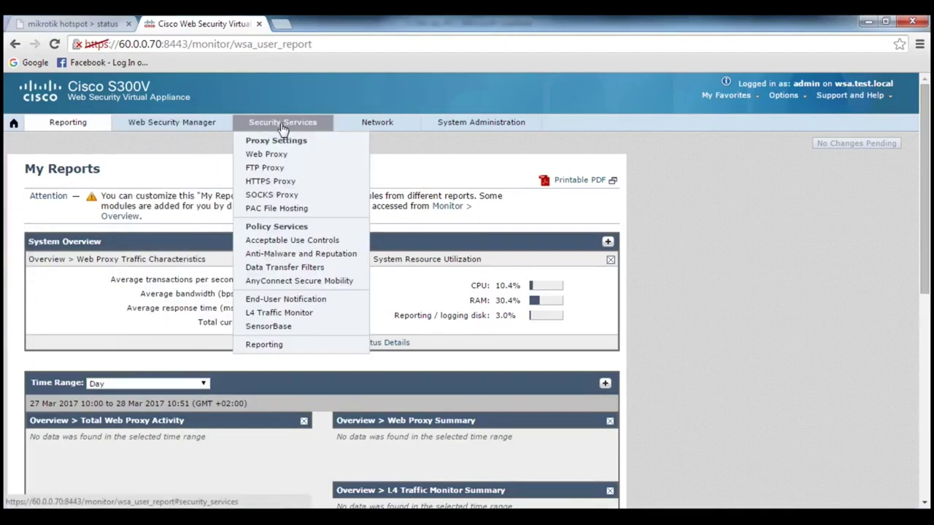
# Check the proxied HTTP ports, then start a new identification profile named localnet
pyautogui.click(270, 155)
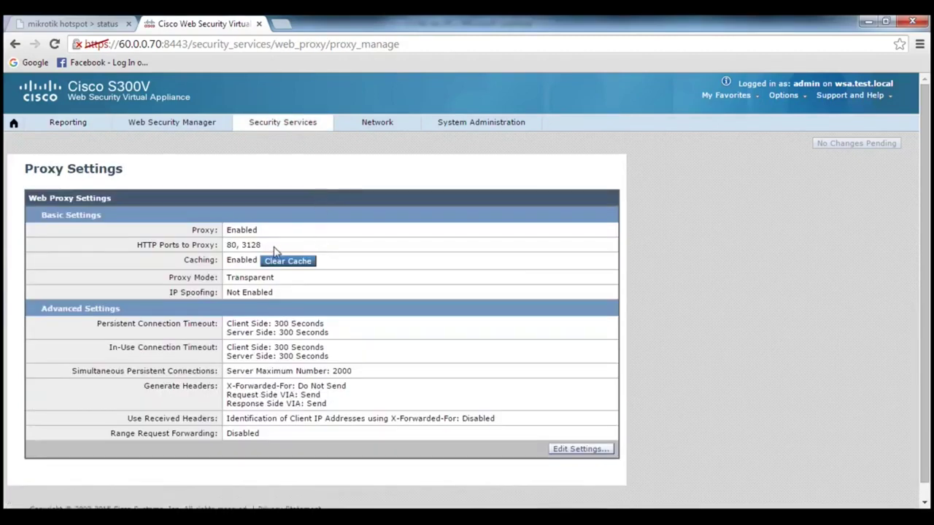
pyautogui.moveTo(263, 246); pyautogui.dragTo(232, 245)
pyautogui.moveTo(187, 123)
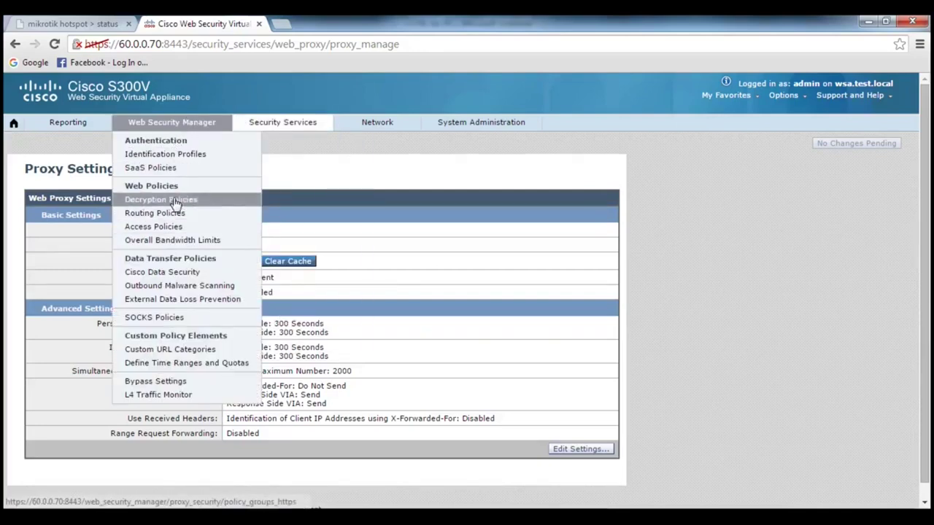
pyautogui.click(181, 156)
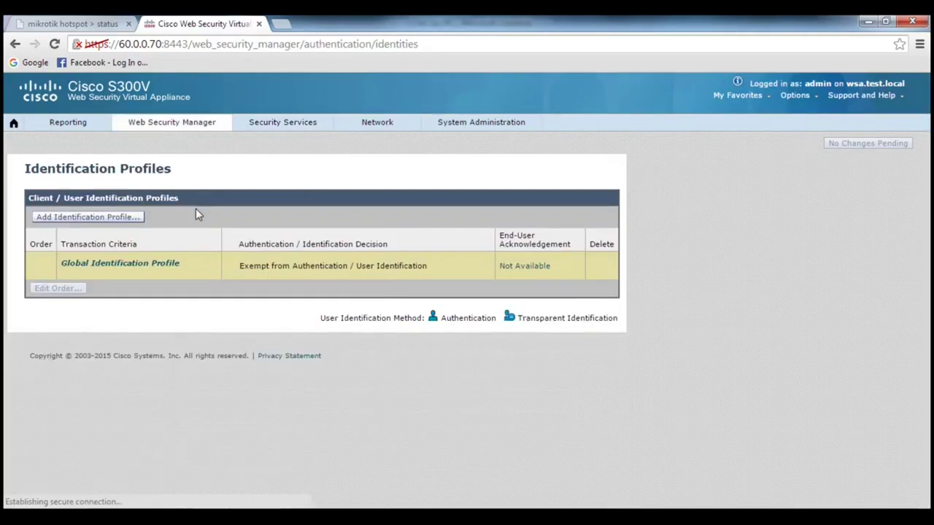
pyautogui.click(125, 219)
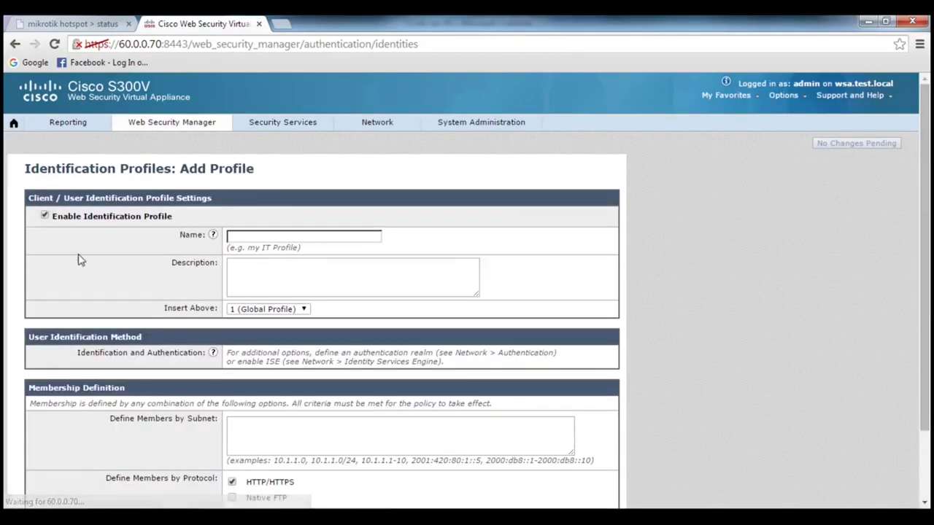
pyautogui.click(312, 235)
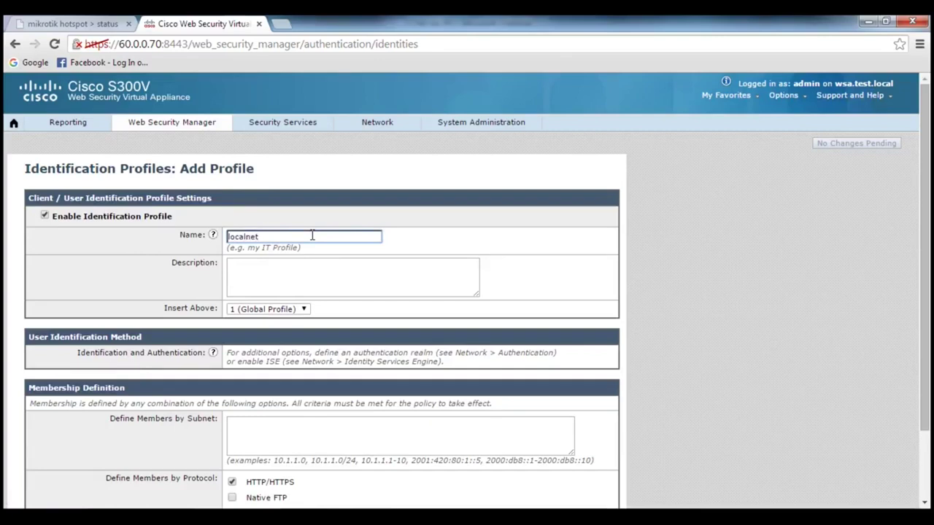
# Give localnet the member subnet 60.0.0.0/8, submit it and commit the changes
pyautogui.click(234, 435)
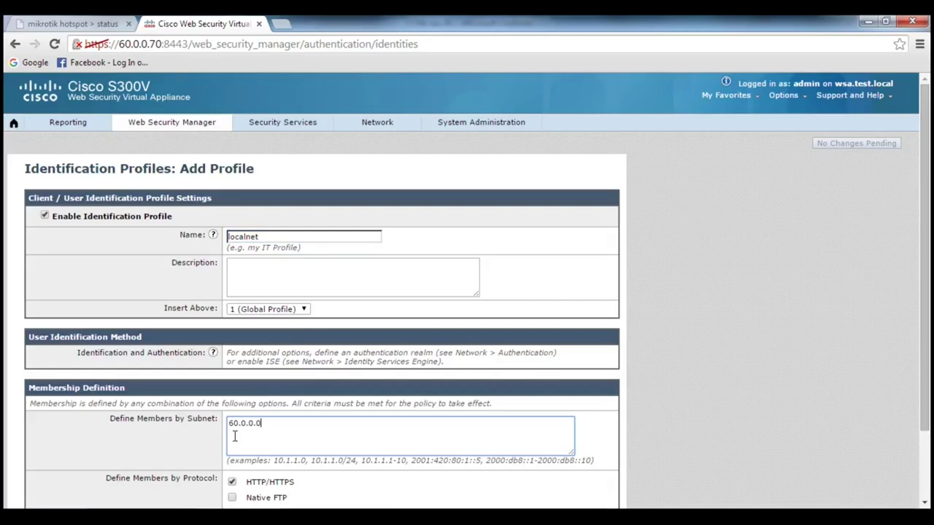
pyautogui.scroll(-2, 307, 423)
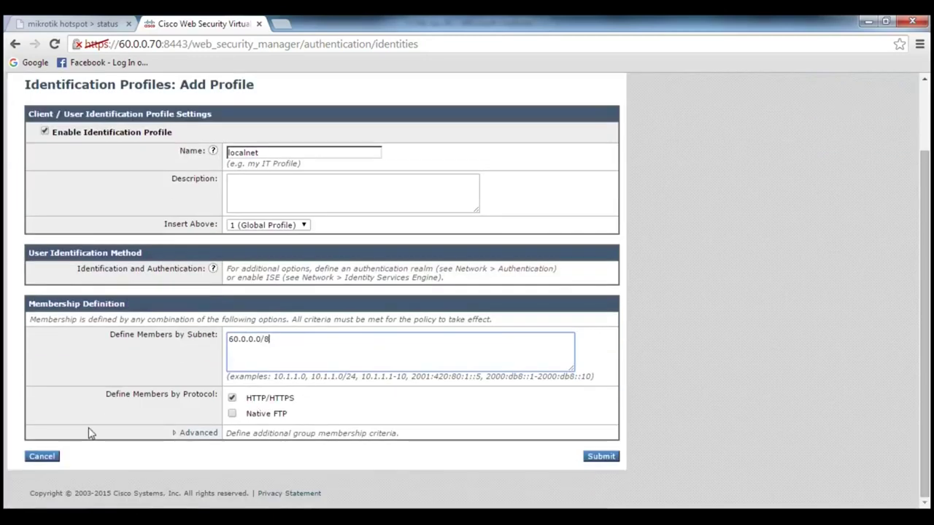
pyautogui.click(610, 462)
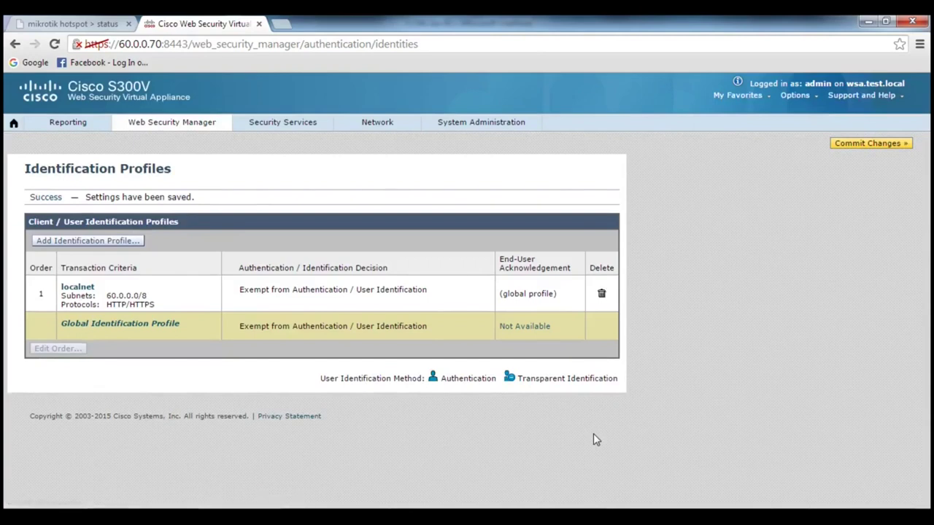
pyautogui.click(868, 143)
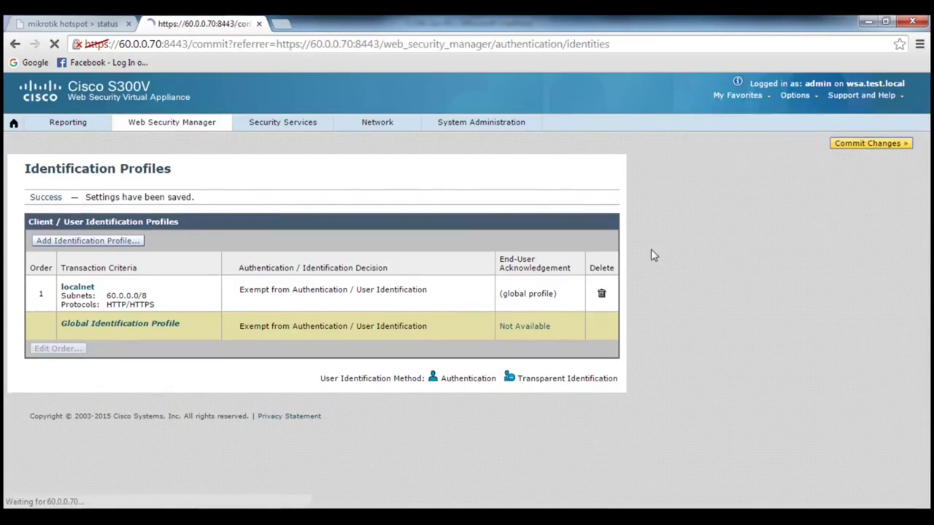
pyautogui.click(332, 268)
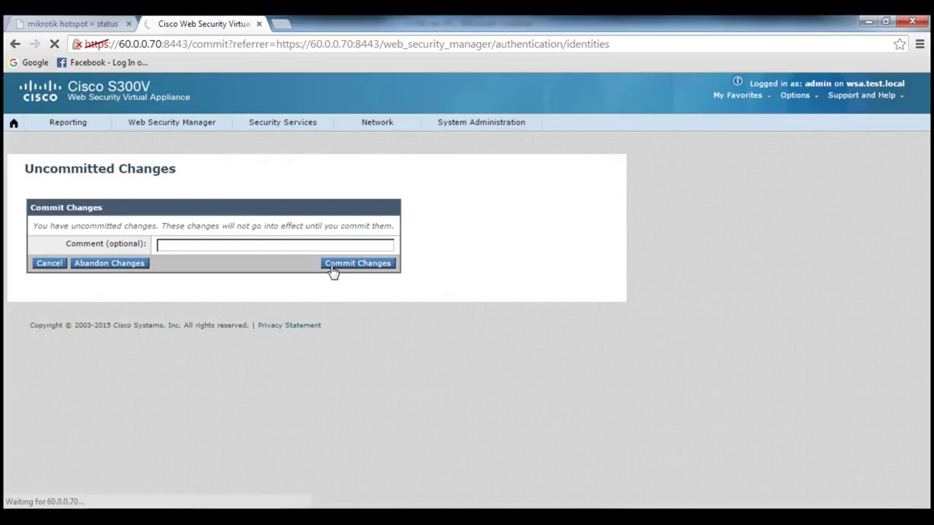
# Create access policy 'policy1' applied only to the localnet identification profile
pyautogui.moveTo(185, 125)
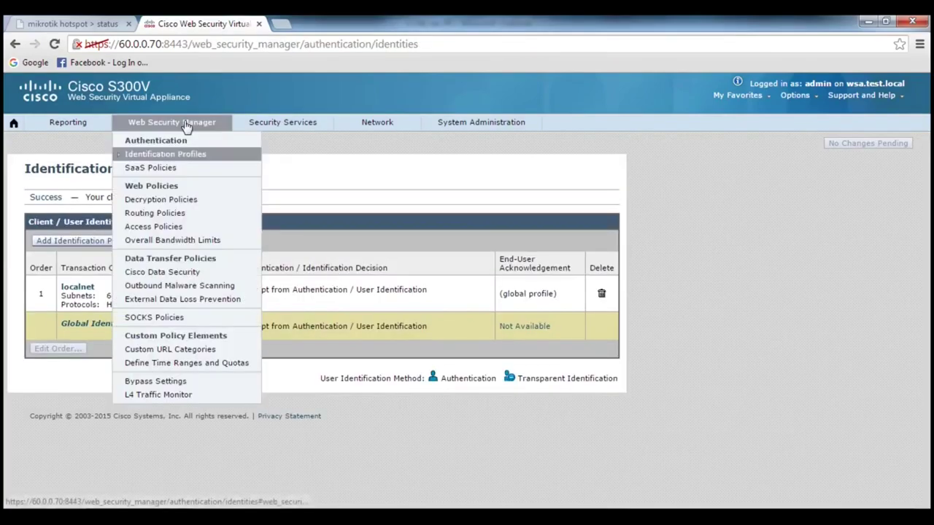
pyautogui.click(188, 226)
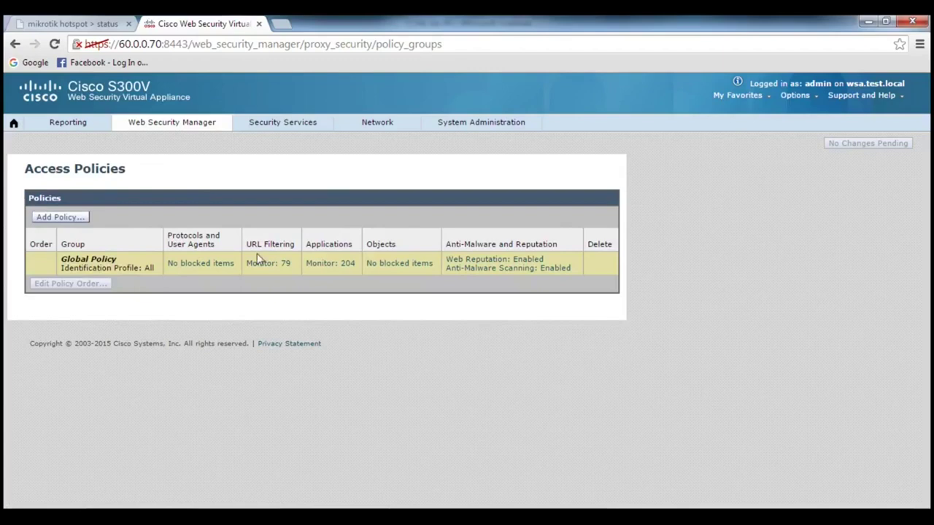
pyautogui.click(79, 217)
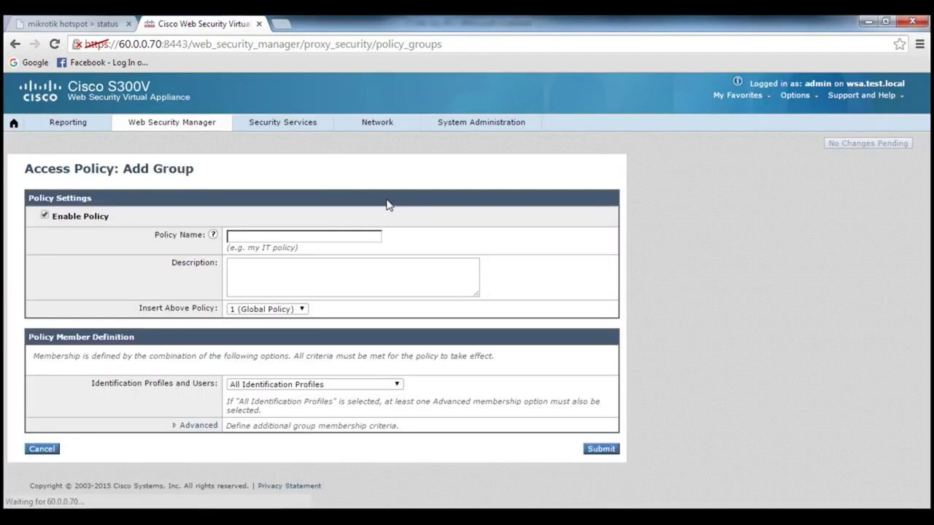
pyautogui.click(316, 237)
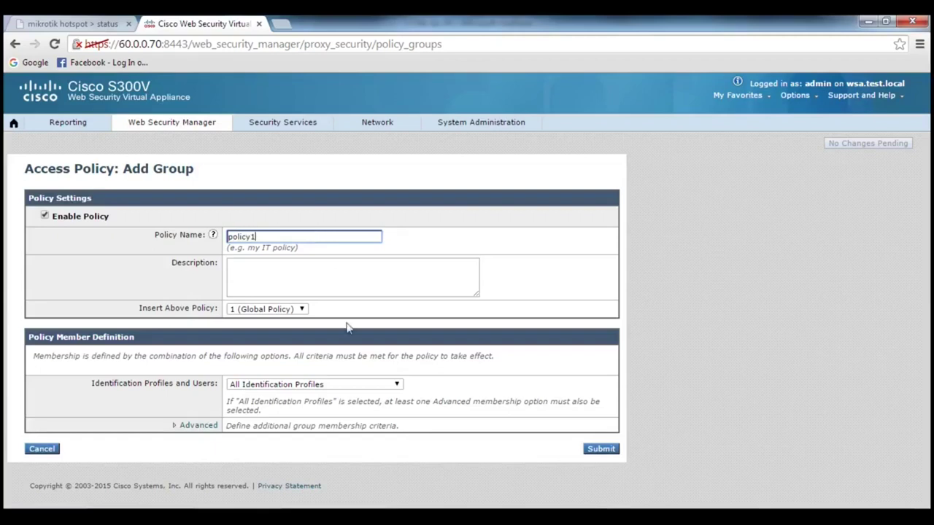
pyautogui.click(321, 385)
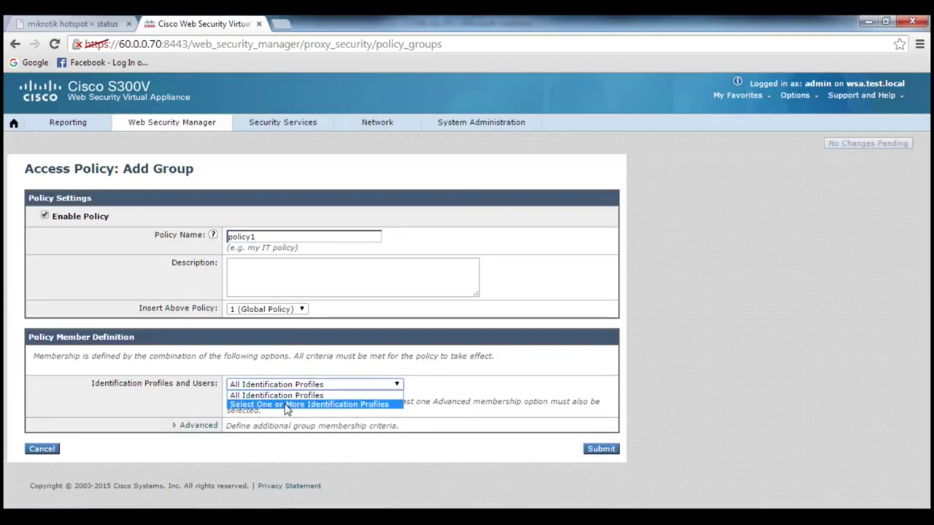
pyautogui.click(284, 404)
pyautogui.click(280, 424)
pyautogui.click(246, 443)
pyautogui.click(586, 467)
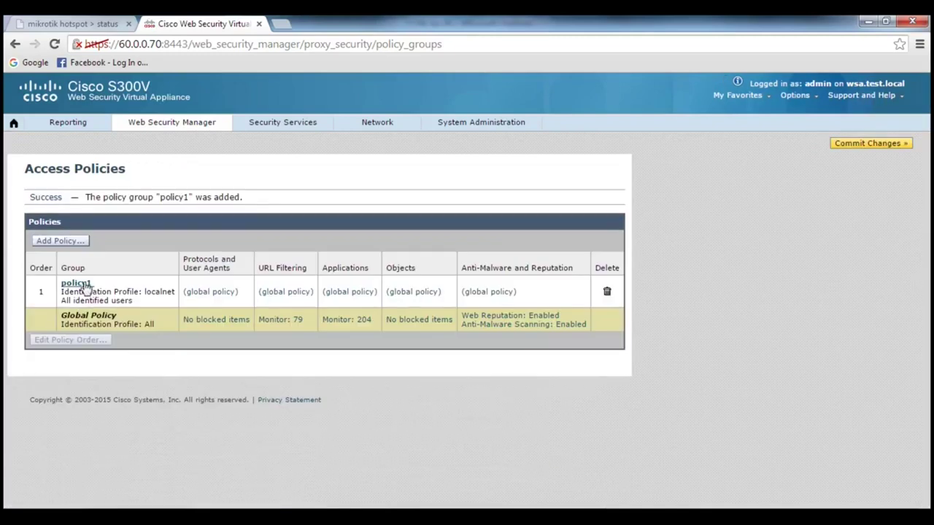
pyautogui.doubleClick(152, 291)
# Block the News URL category in policy1's URL filtering and submit
pyautogui.click(163, 302)
pyautogui.click(289, 294)
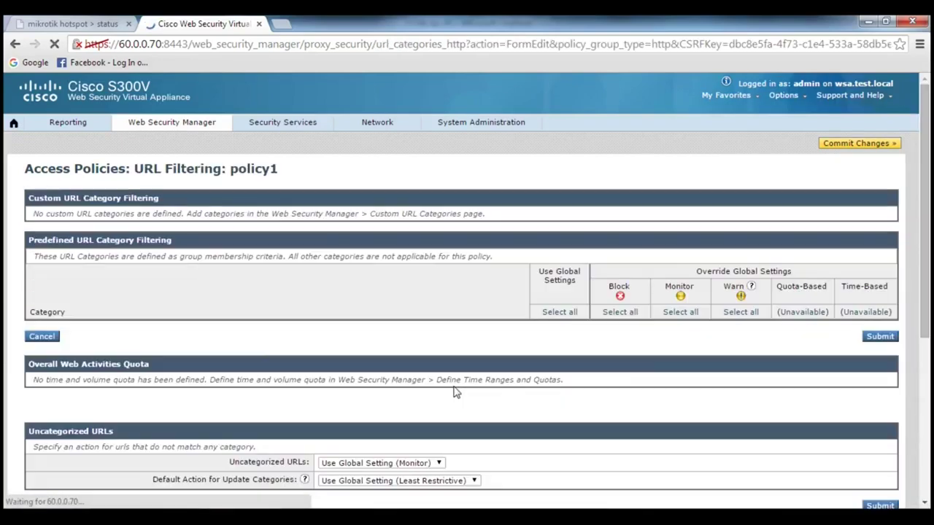
pyautogui.scroll(-3, 467, 368)
pyautogui.scroll(-3, 81, 344)
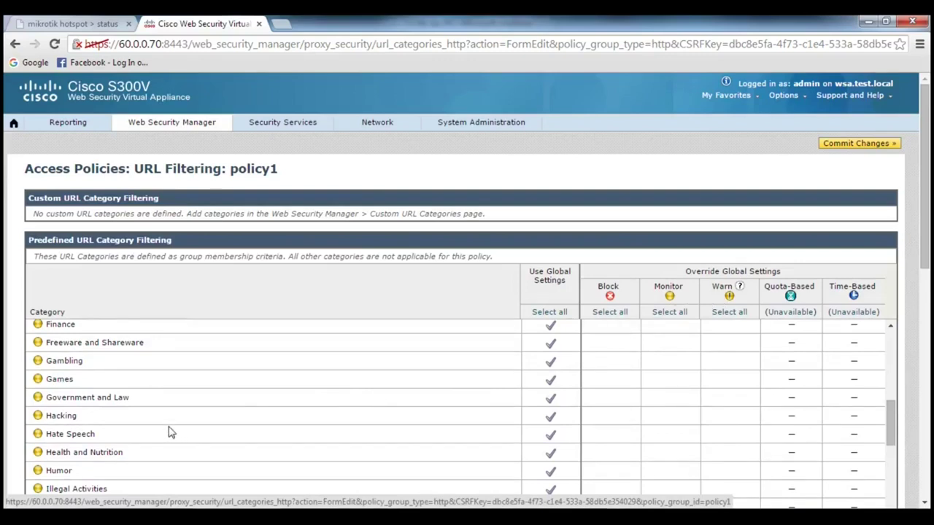
pyautogui.scroll(-4, 169, 432)
pyautogui.scroll(-3, 168, 432)
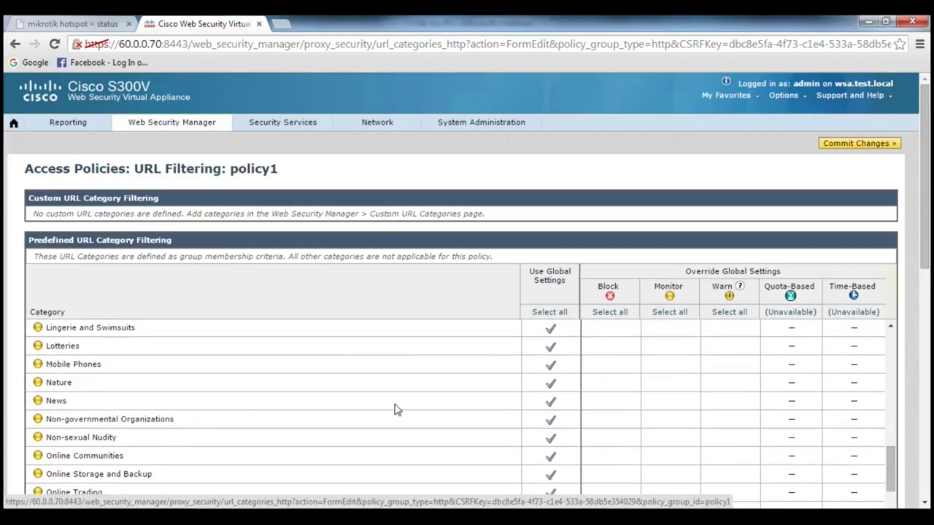
pyautogui.click(610, 404)
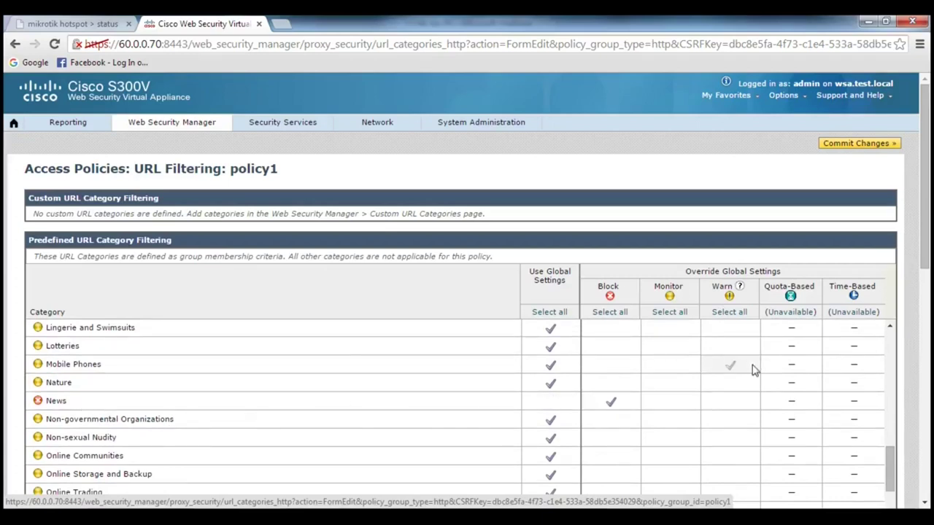
pyautogui.scroll(-10, 776, 365)
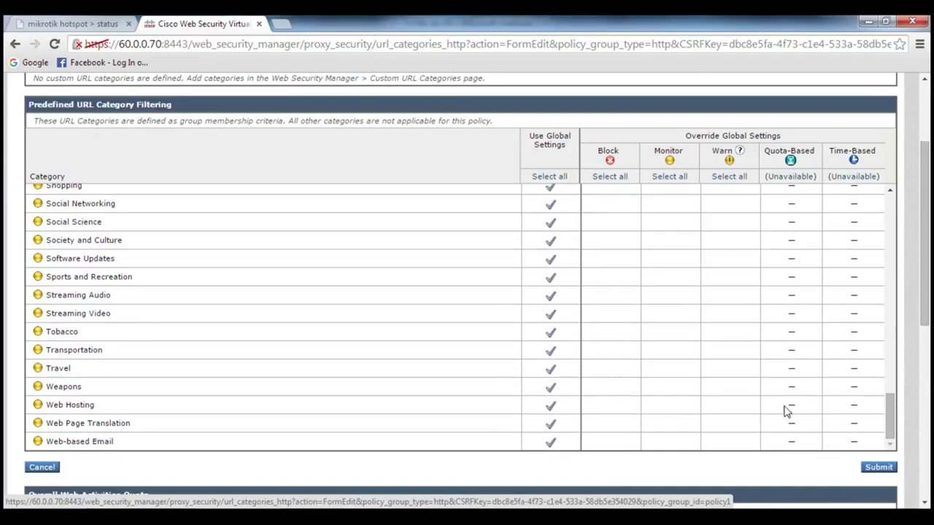
pyautogui.click(890, 470)
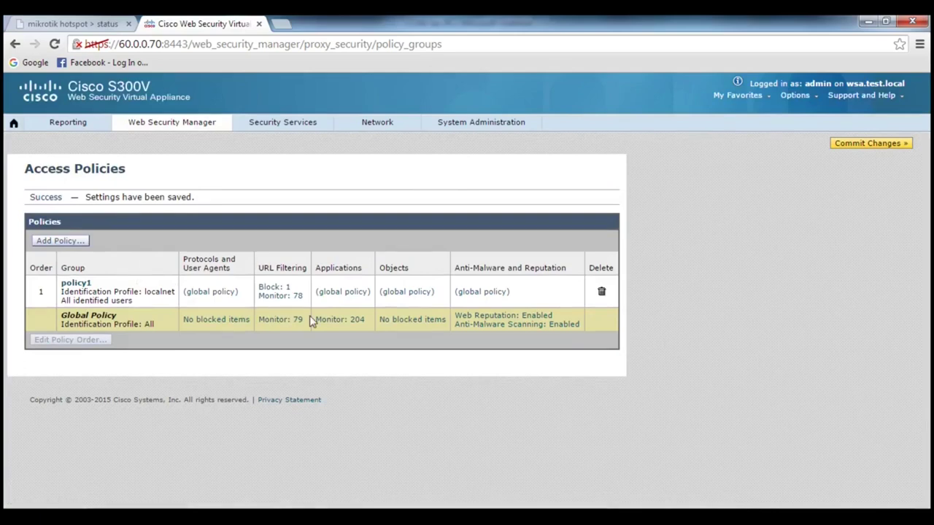
# Set Social Networking to Warn in policy1, submit, and commit the changes
pyautogui.click(281, 295)
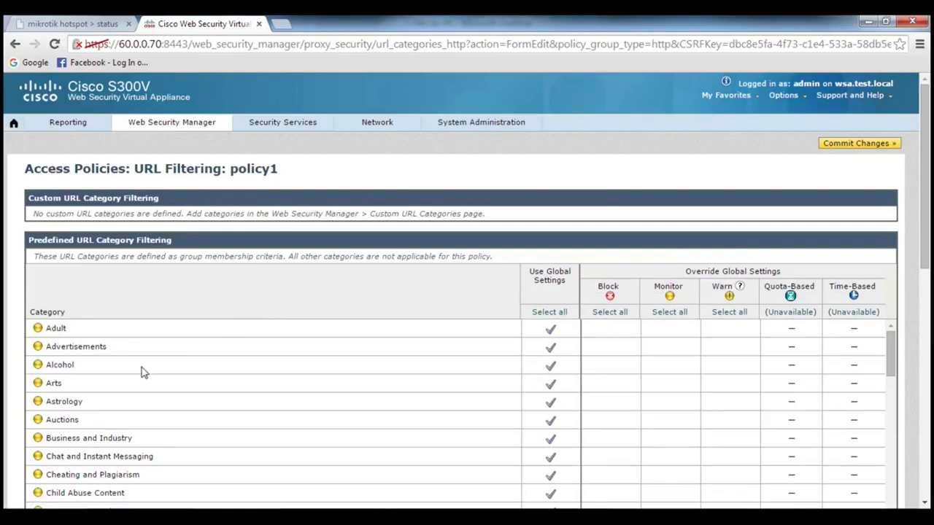
pyautogui.scroll(-3, 144, 376)
pyautogui.scroll(-5, 146, 376)
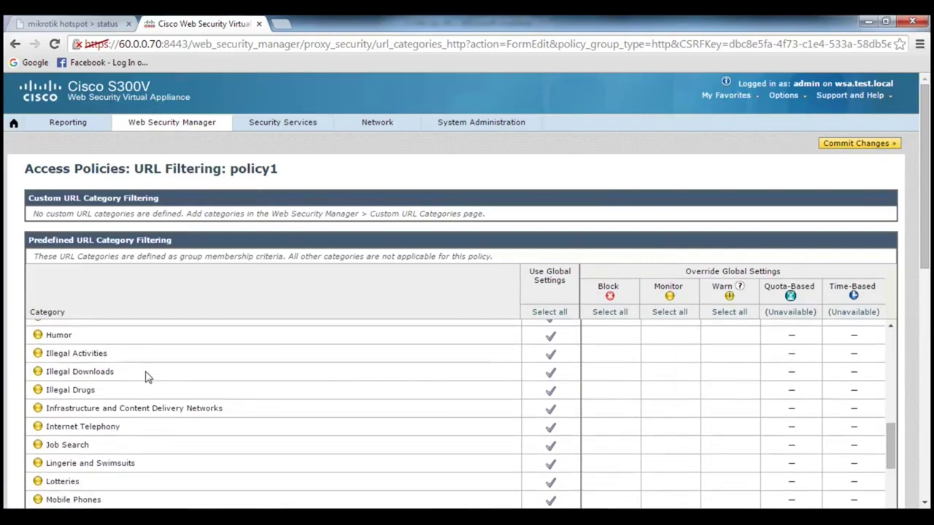
pyautogui.scroll(-5, 146, 376)
pyautogui.scroll(-2, 146, 376)
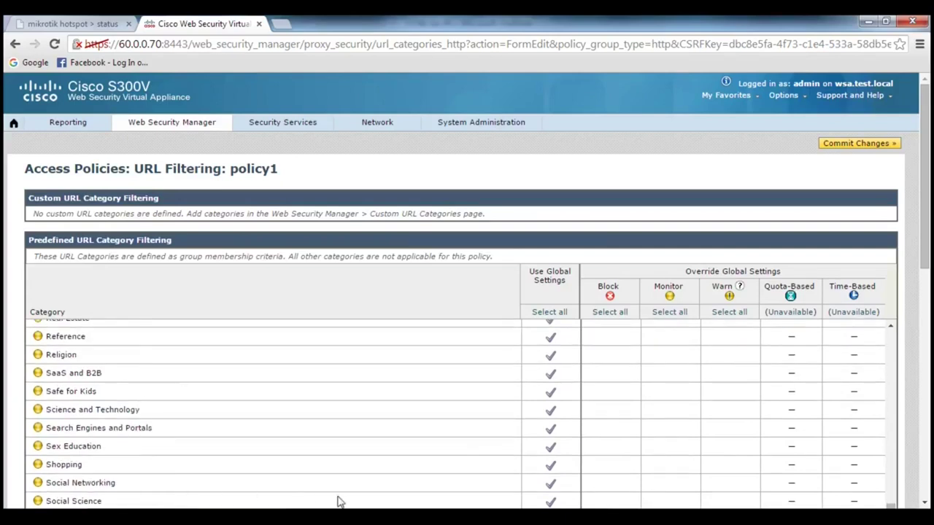
pyautogui.click(729, 485)
pyautogui.scroll(-5, 817, 270)
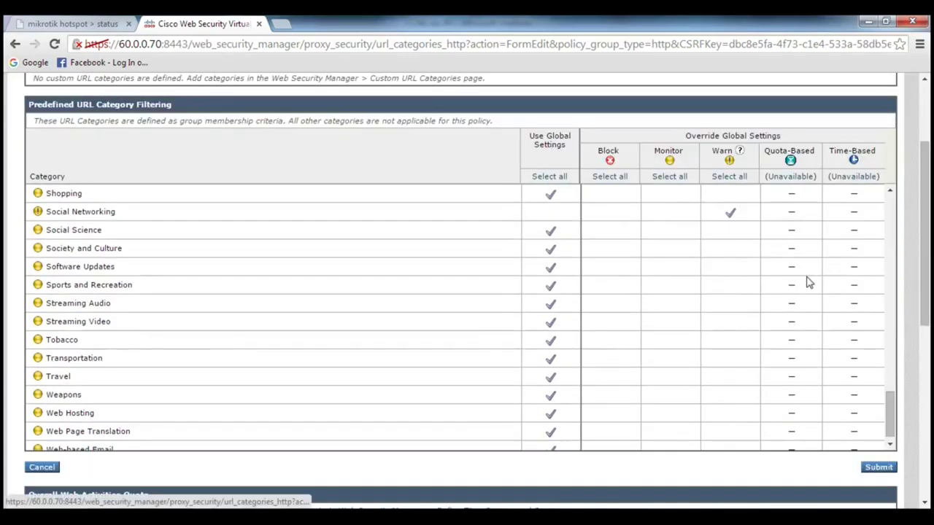
pyautogui.click(870, 467)
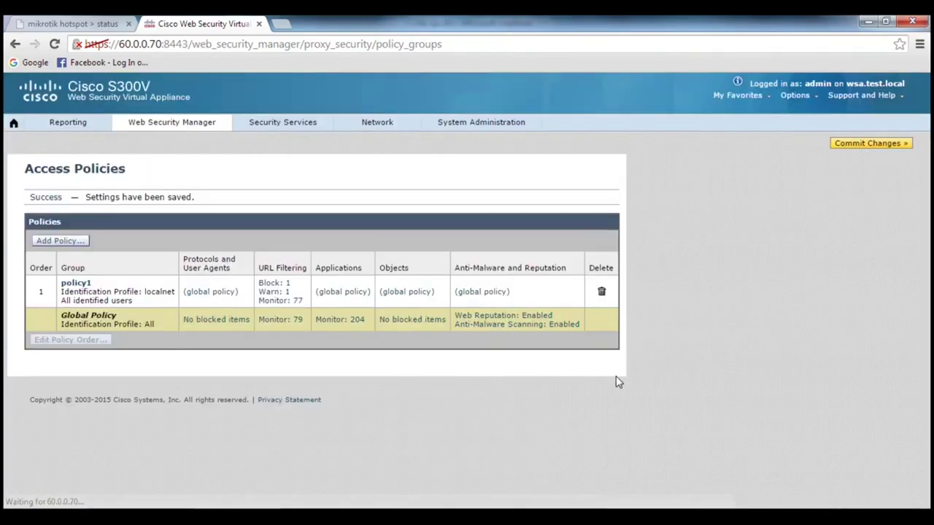
pyautogui.click(851, 144)
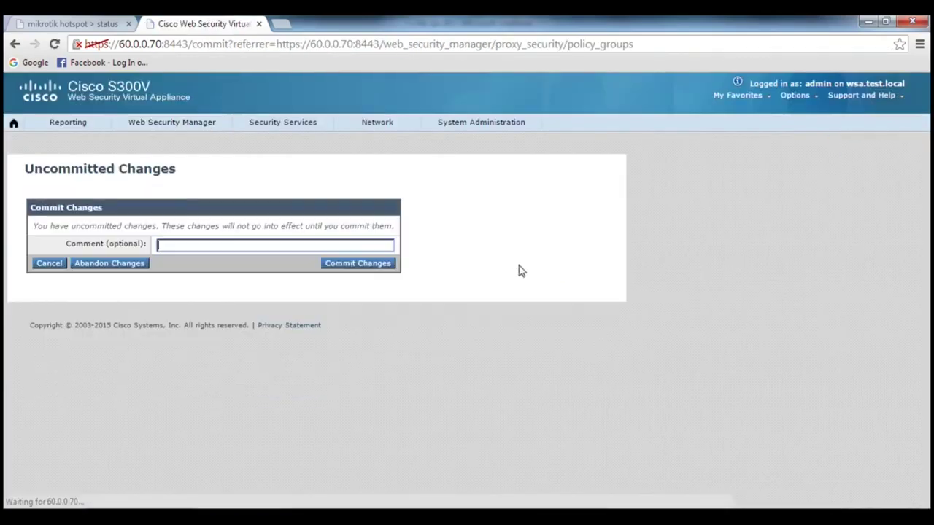
pyautogui.click(343, 264)
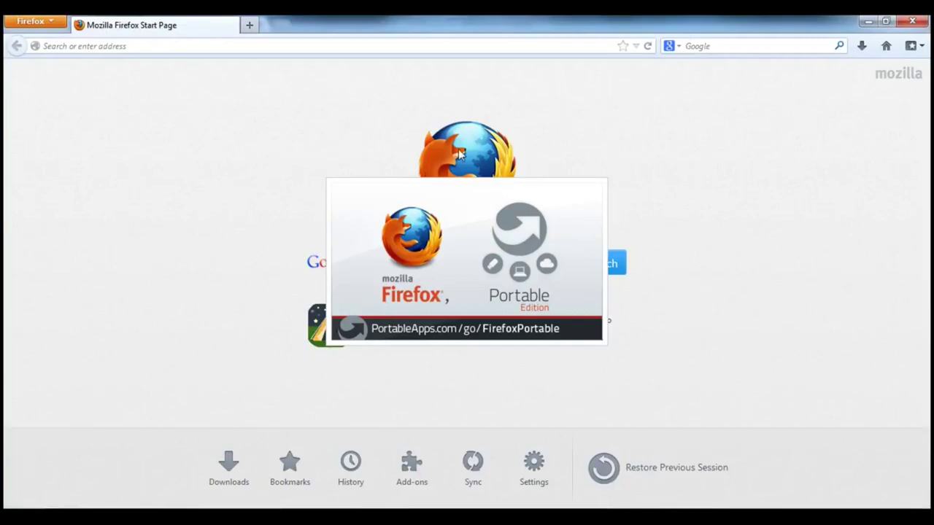
# Configure Firefox with manual HTTP proxy 60.0.0.70 on port 80
pyautogui.click(60, 25)
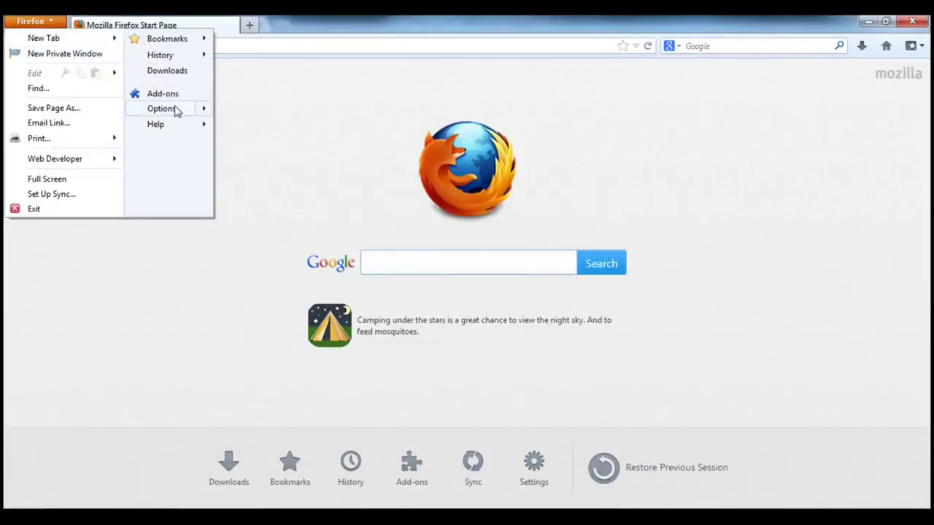
pyautogui.click(174, 109)
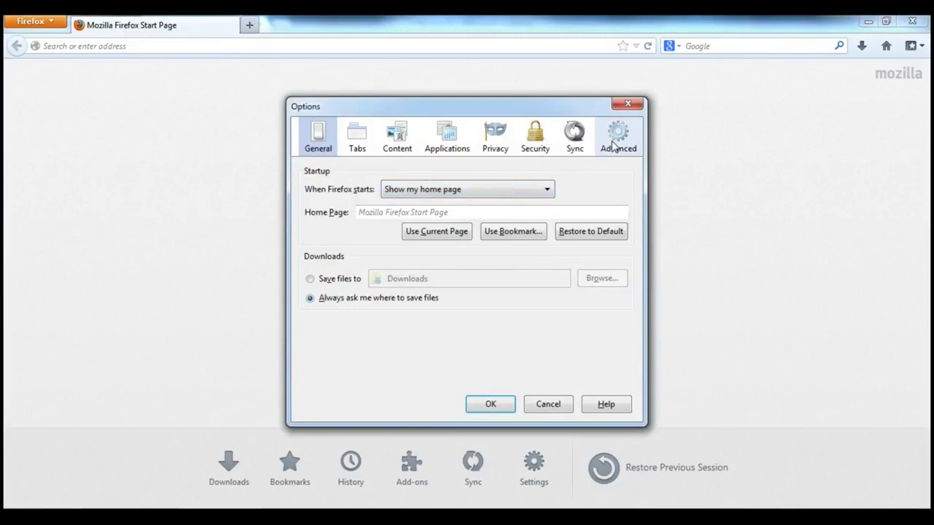
pyautogui.click(615, 143)
pyautogui.click(398, 172)
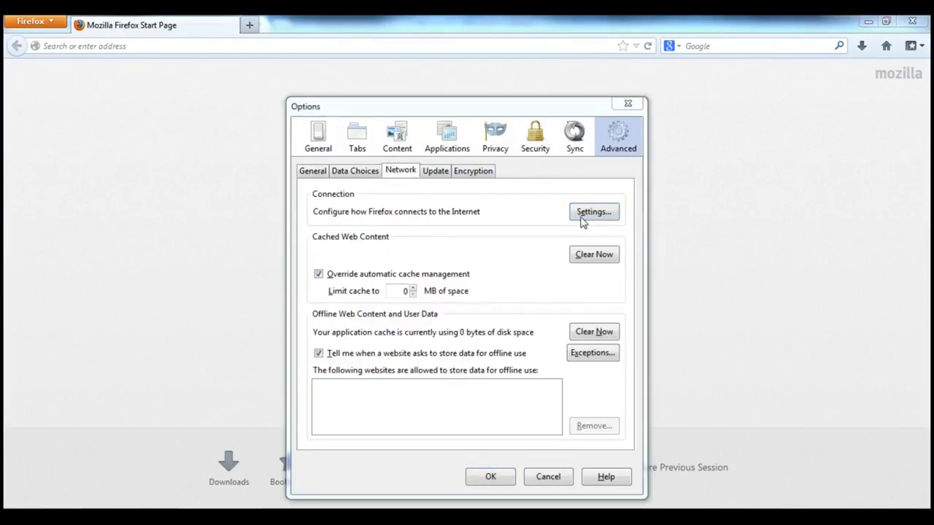
pyautogui.click(584, 219)
pyautogui.click(359, 218)
pyautogui.click(429, 236)
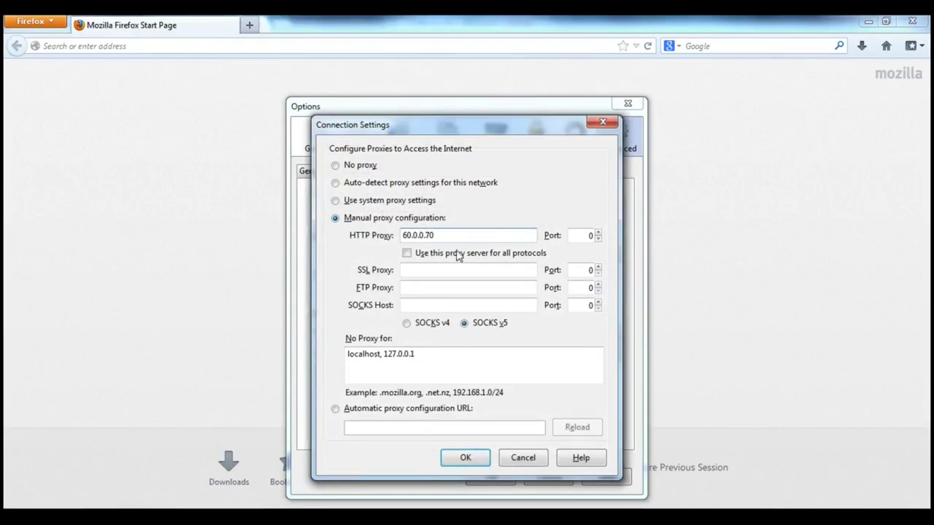
pyautogui.doubleClick(592, 236)
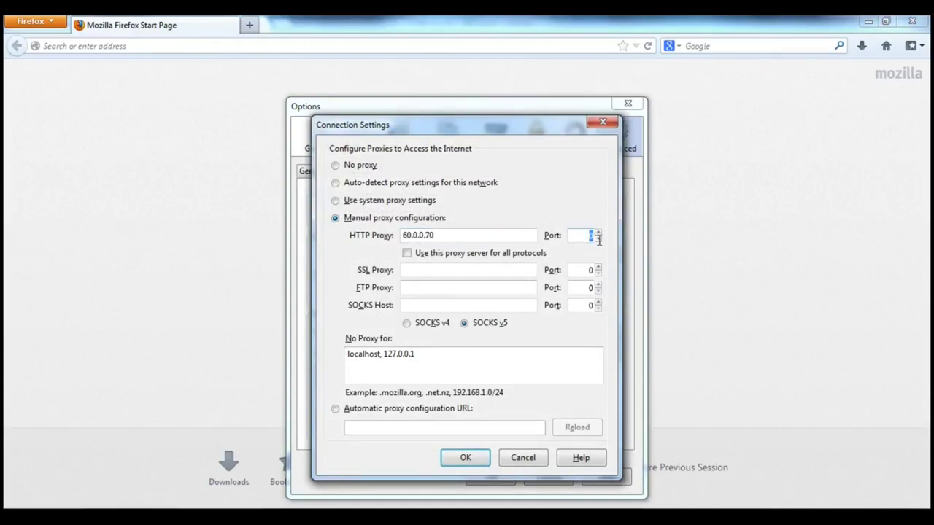
pyautogui.write('8')
pyautogui.click(467, 457)
pyautogui.click(490, 476)
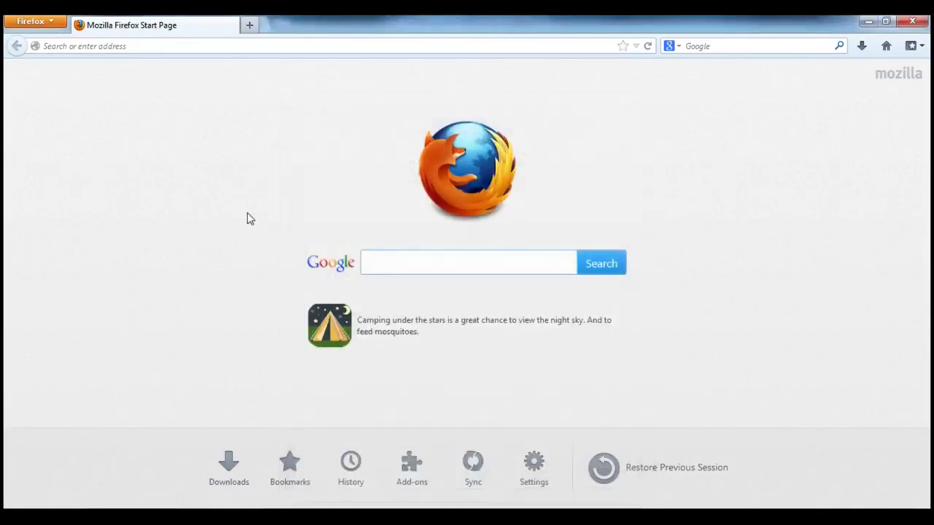
pyautogui.click(202, 44)
pyautogui.write('www.bbc.com')
pyautogui.press('Return')
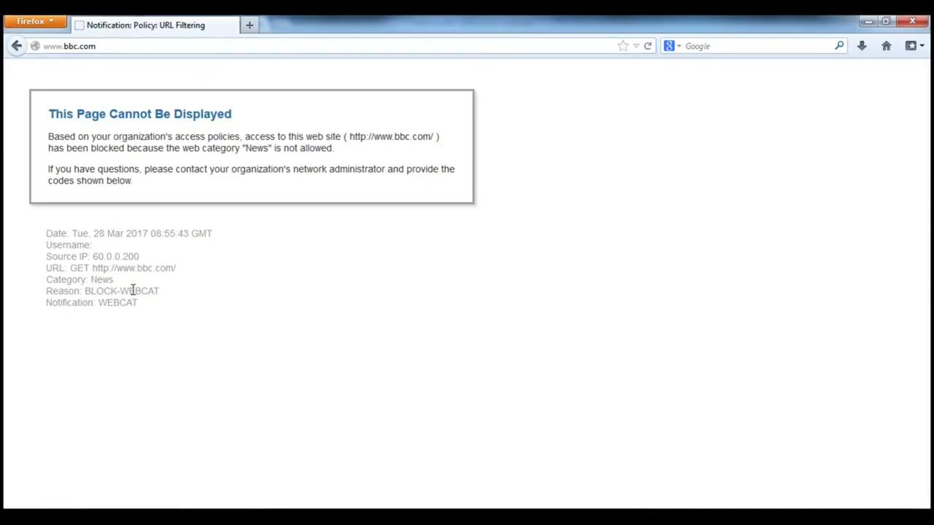
# Load twitter to see its Social Networking warning, then open policy1's Anti-Malware and Reputation settings
pyautogui.doubleClick(111, 279)
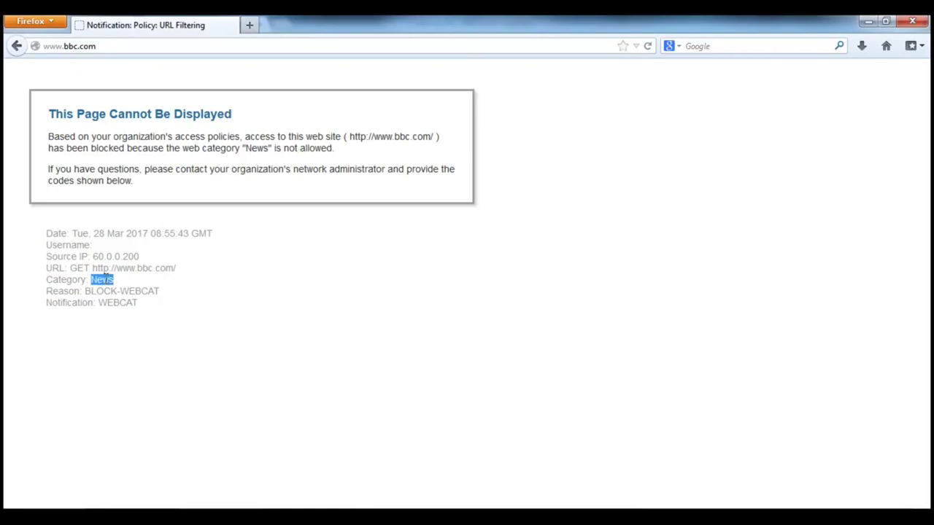
pyautogui.click(158, 51)
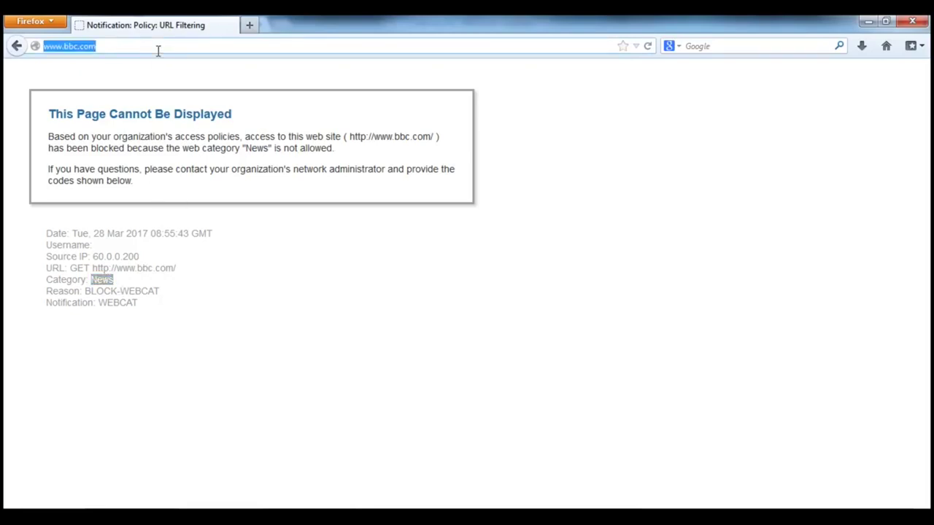
pyautogui.write('twitter')
pyautogui.press('Return')
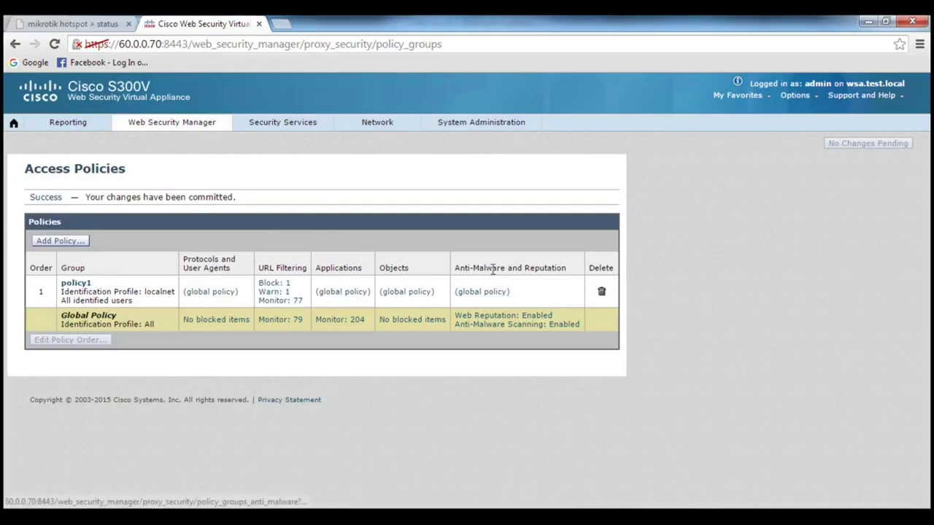
pyautogui.click(483, 292)
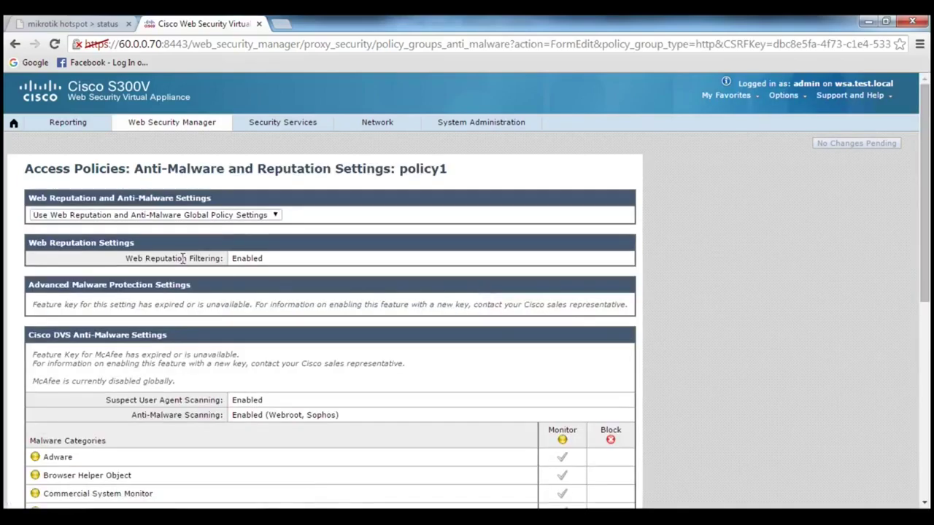
# Switch policy1's Anti-Malware and Reputation settings from global policy to custom settings
pyautogui.scroll(-2, 229, 311)
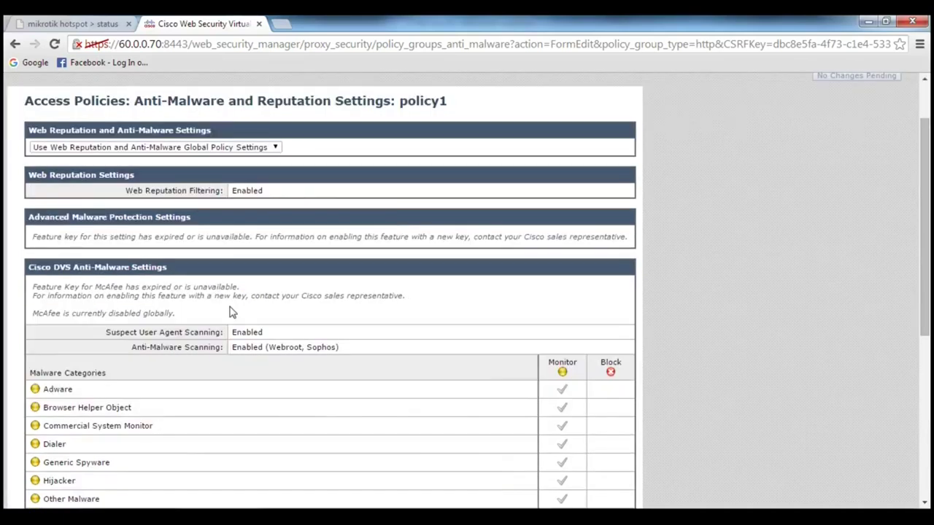
pyautogui.scroll(2, 229, 311)
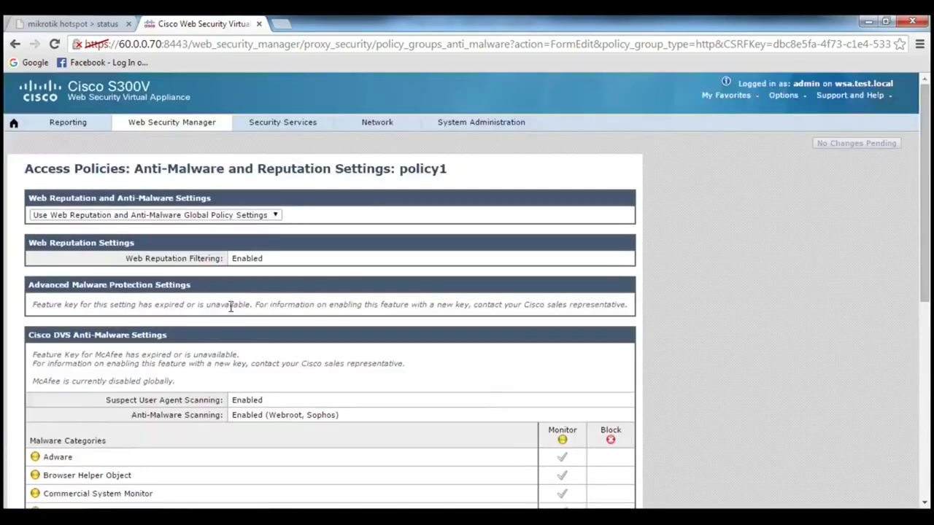
pyautogui.click(275, 214)
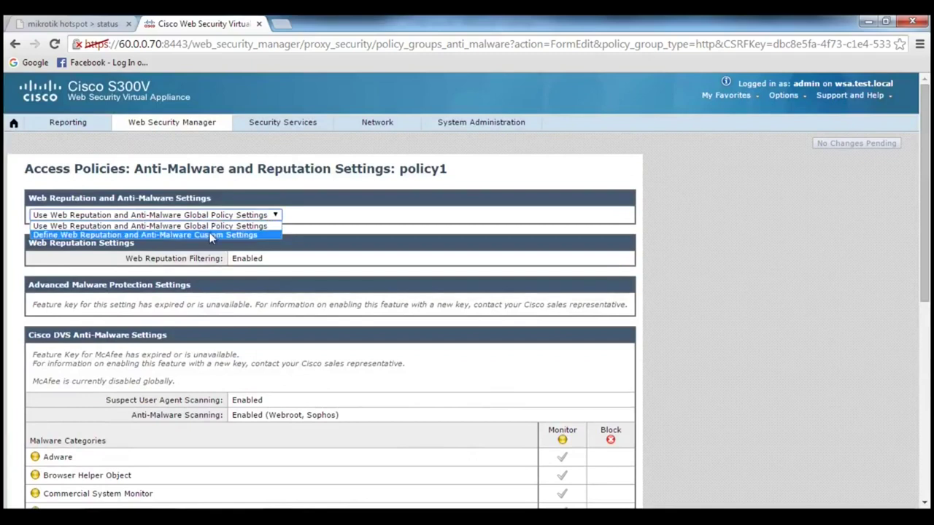
pyautogui.click(212, 235)
# Review the custom anti-malware options and malware protection note, then return to Access Policies unsaved
pyautogui.scroll(-2, 249, 263)
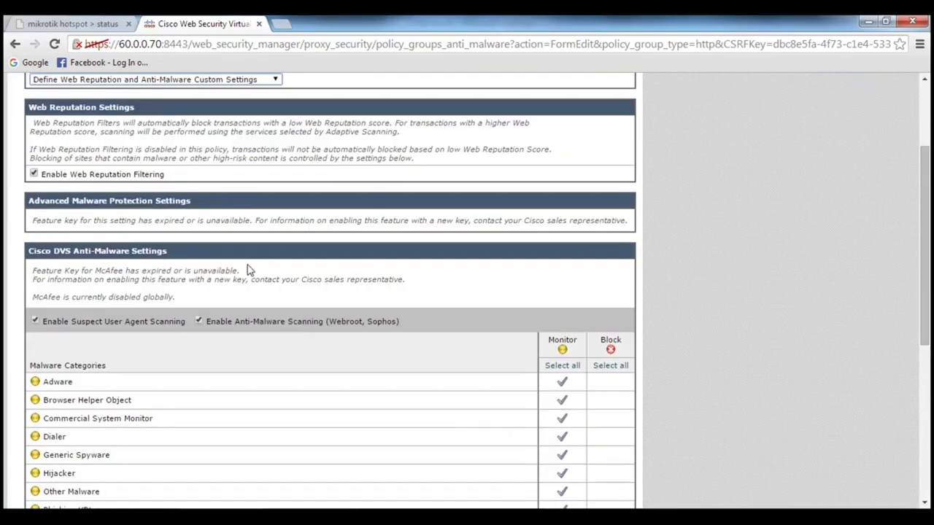
pyautogui.scroll(-2, 233, 275)
pyautogui.scroll(3, 233, 275)
pyautogui.scroll(-3, 234, 274)
pyautogui.scroll(2, 233, 276)
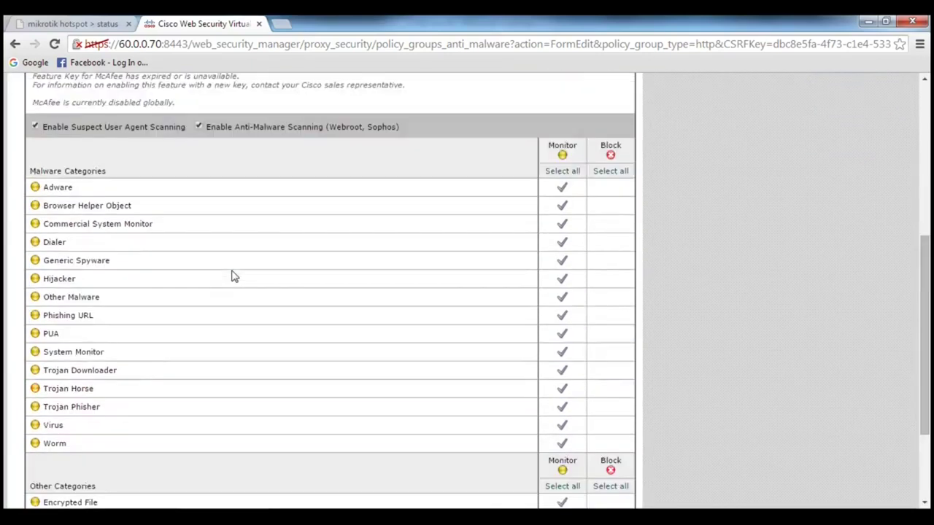
pyautogui.scroll(5, 233, 276)
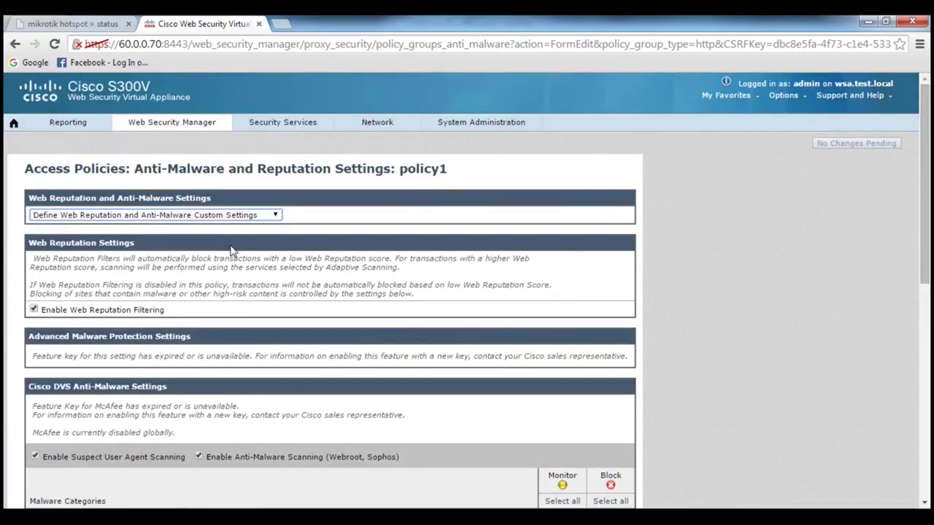
pyautogui.moveTo(49, 356); pyautogui.dragTo(473, 357)
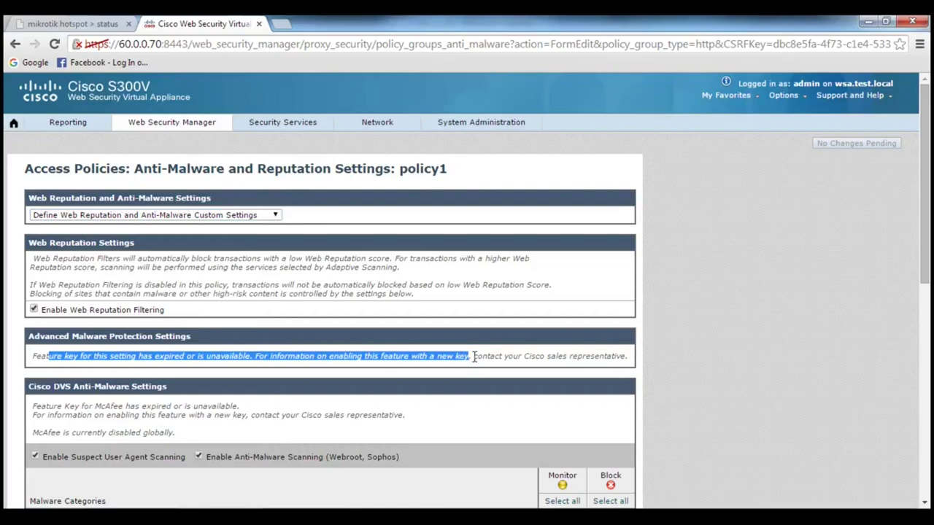
pyautogui.click(16, 43)
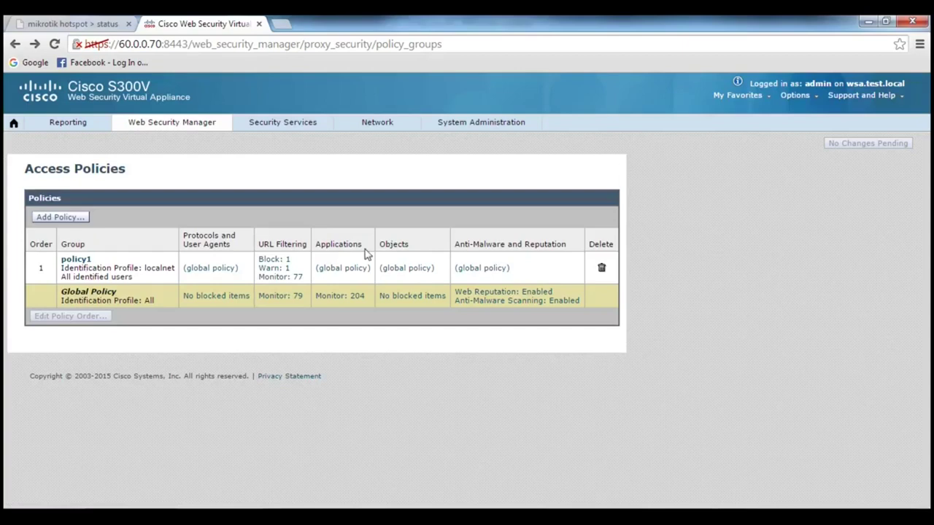
# Preview custom Protocols and User Agents settings for policy1, then open its Applications (global policy) page
pyautogui.click(227, 267)
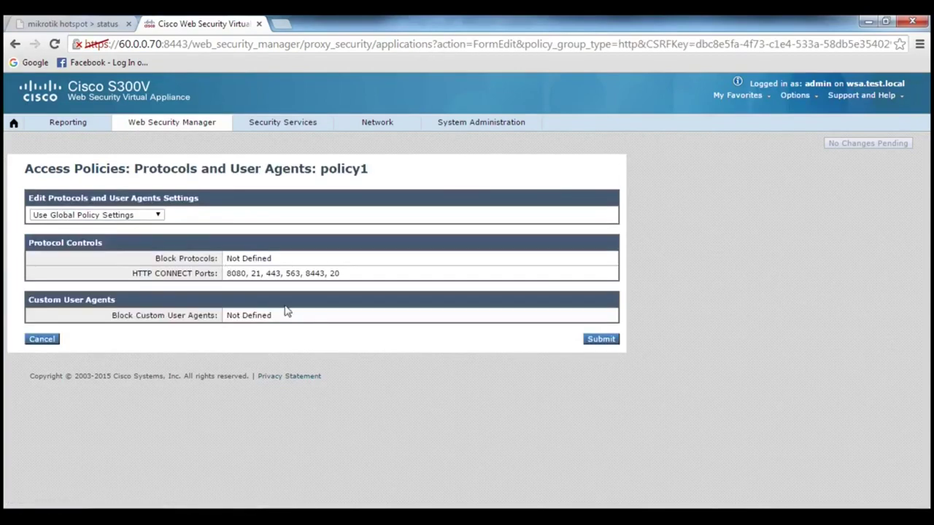
pyautogui.click(158, 215)
pyautogui.click(133, 234)
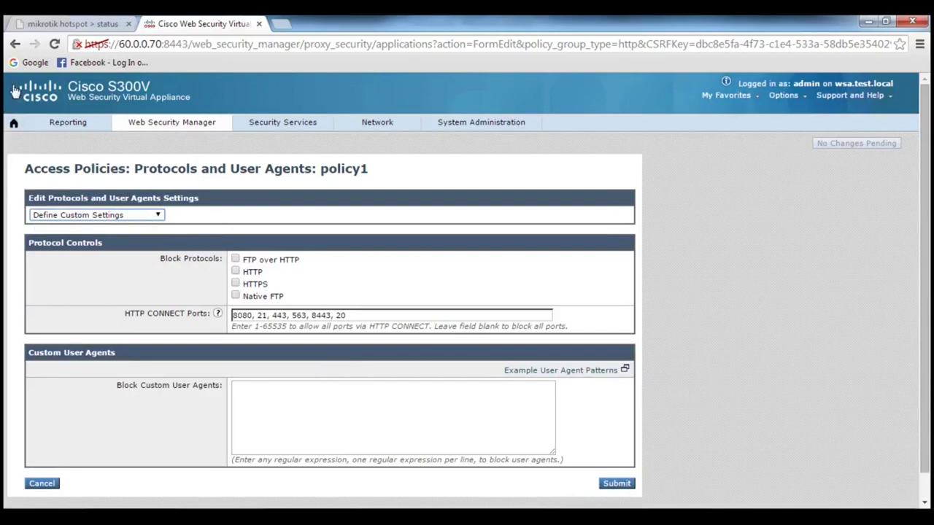
pyautogui.click(16, 44)
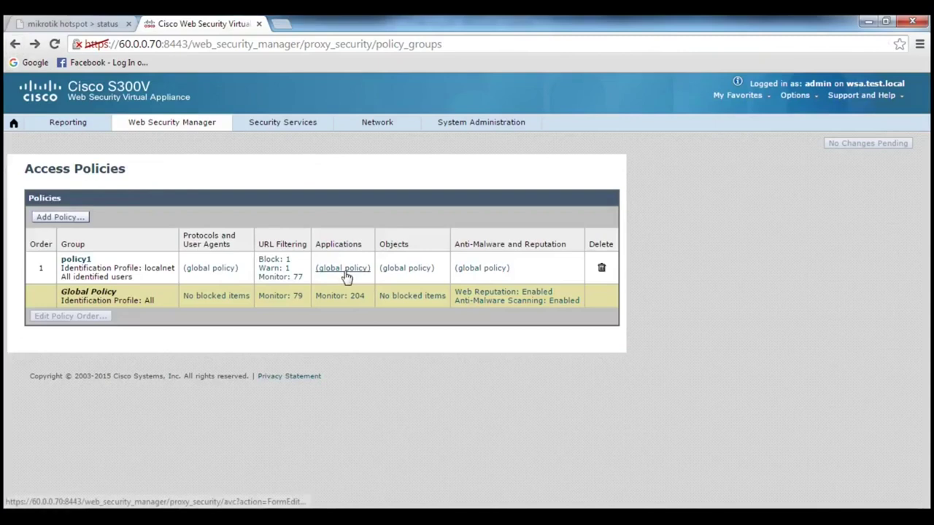
pyautogui.click(346, 274)
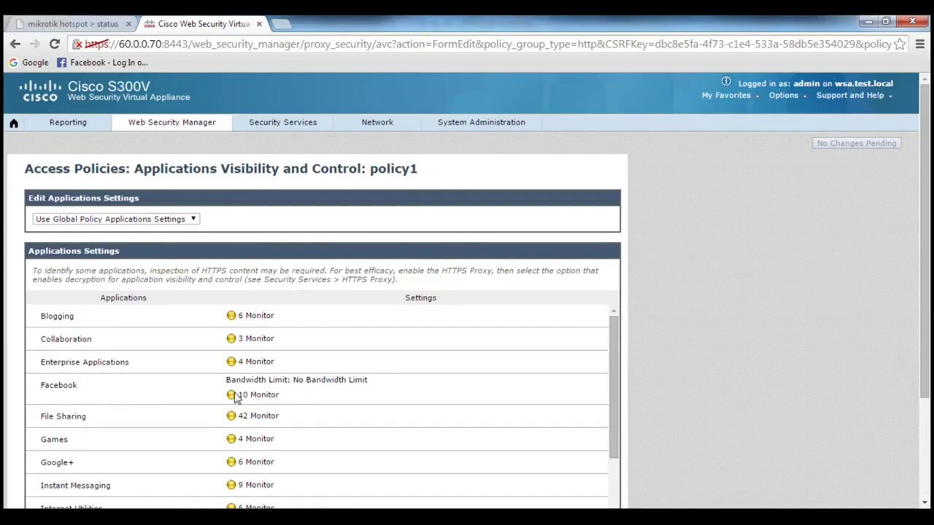
# Switch policy1's application control to Define Applications Custom Settings
pyautogui.click(194, 219)
pyautogui.click(168, 243)
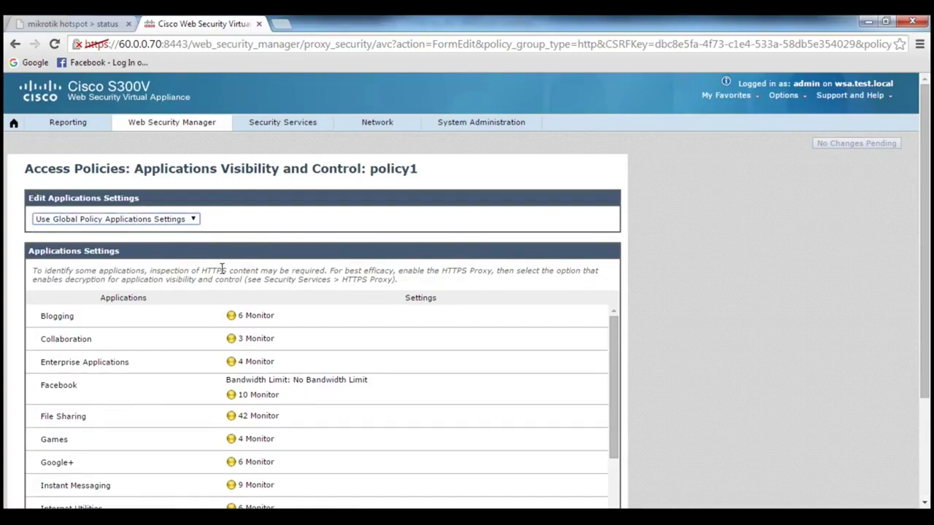
pyautogui.click(193, 219)
pyautogui.click(172, 237)
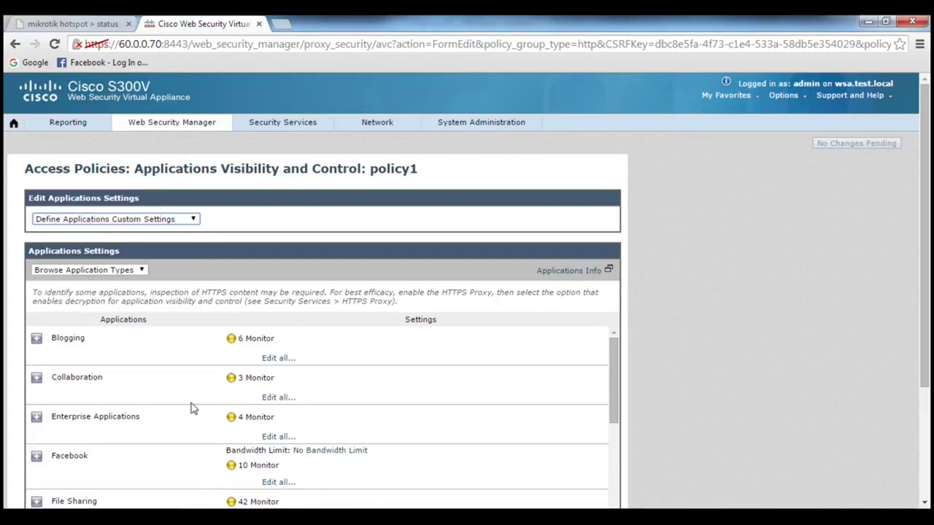
pyautogui.scroll(-1, 84, 383)
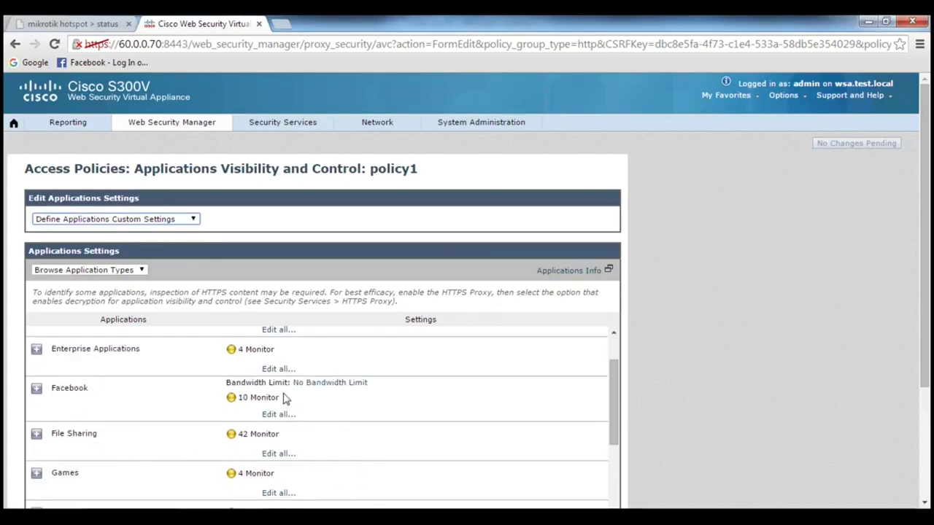
pyautogui.scroll(-2, 285, 398)
pyautogui.scroll(1, 284, 400)
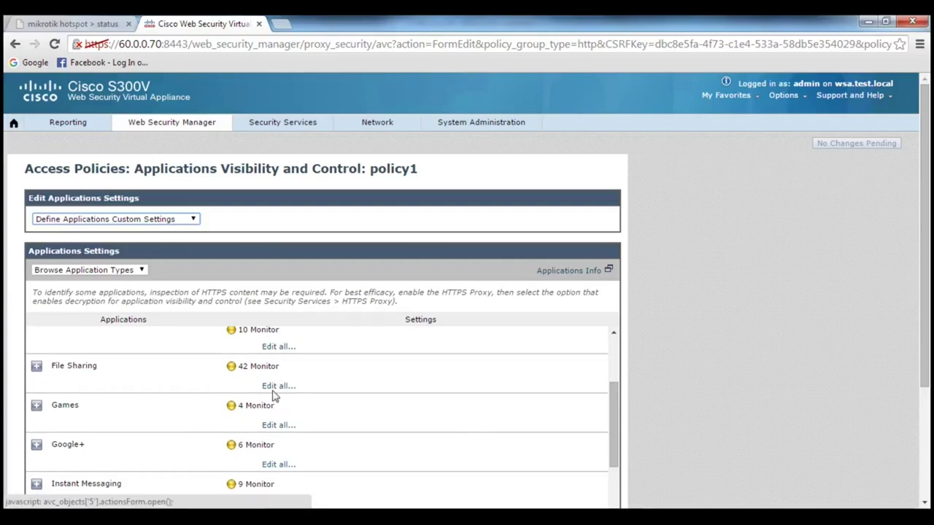
# Set all 42 File Sharing applications to Block, then return to Access Policies unsaved
pyautogui.click(279, 386)
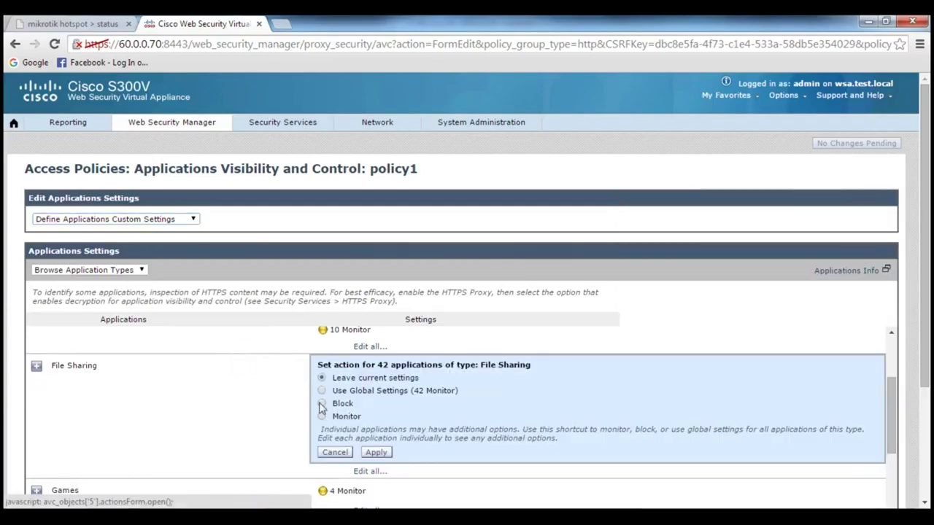
pyautogui.click(377, 453)
pyautogui.scroll(-3, 277, 390)
pyautogui.scroll(-2, 268, 384)
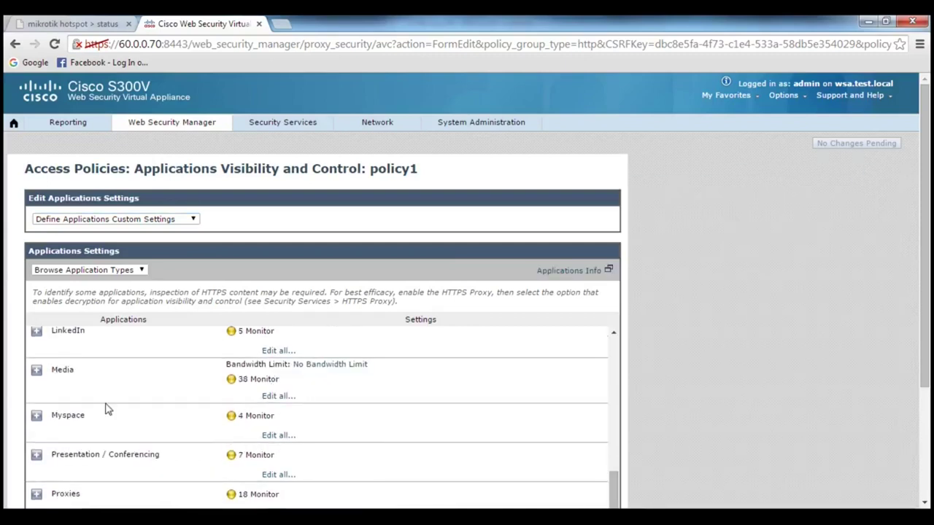
pyautogui.scroll(3, 105, 409)
pyautogui.scroll(2, 104, 409)
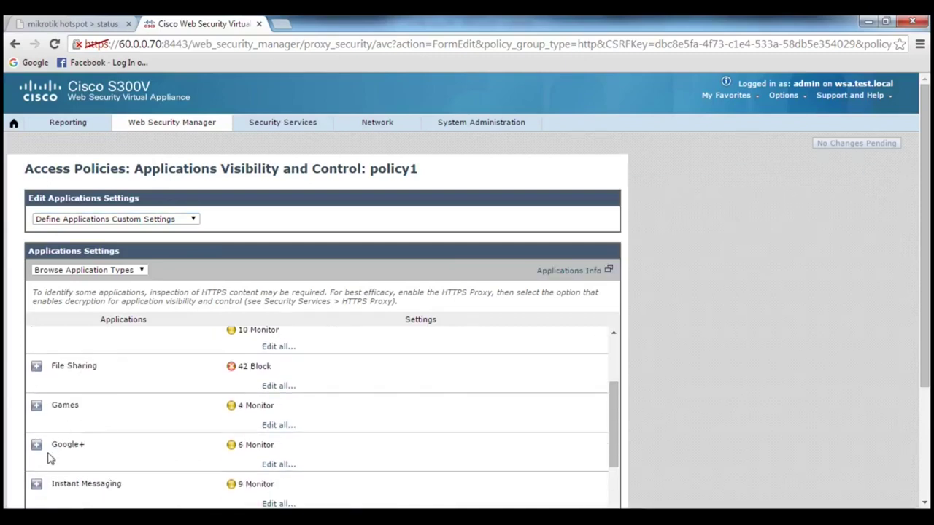
pyautogui.scroll(3, 109, 402)
pyautogui.click(14, 43)
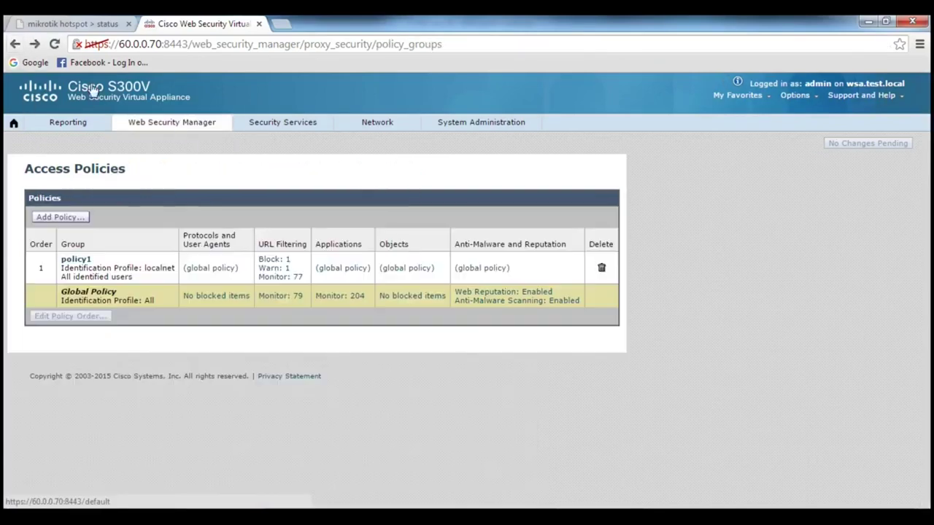
# Set policy1's Objects to Define Custom Objects Blocking Settings
pyautogui.click(403, 269)
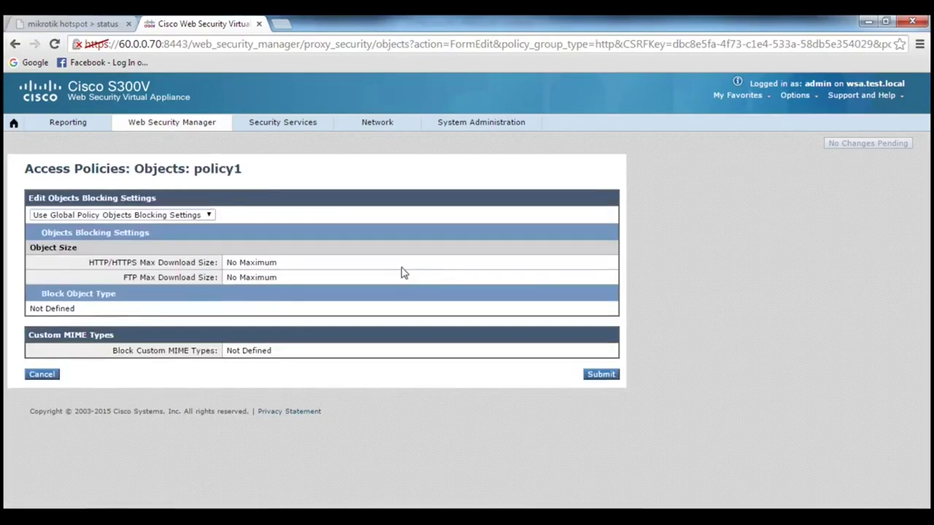
pyautogui.click(203, 216)
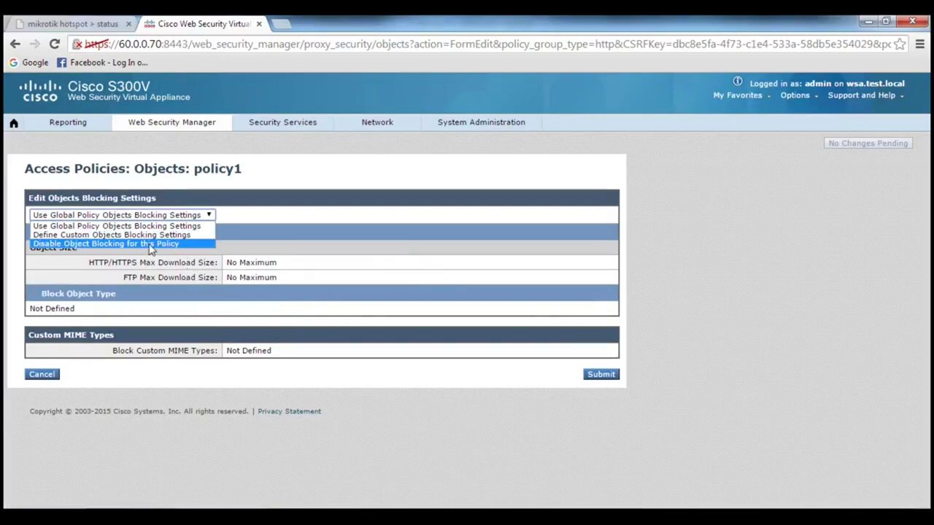
pyautogui.click(81, 234)
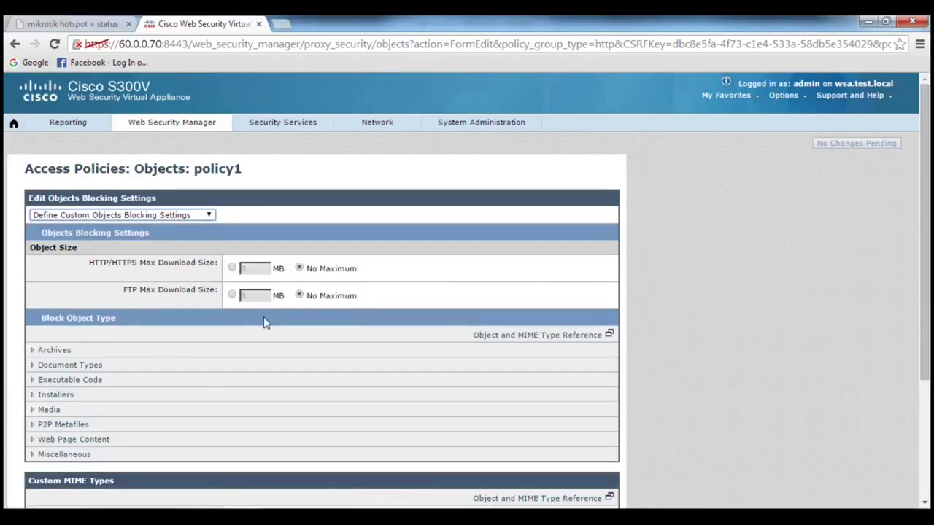
# Expand the Archives category to show file types like 7zip and RAR, all unchecked
pyautogui.click(33, 350)
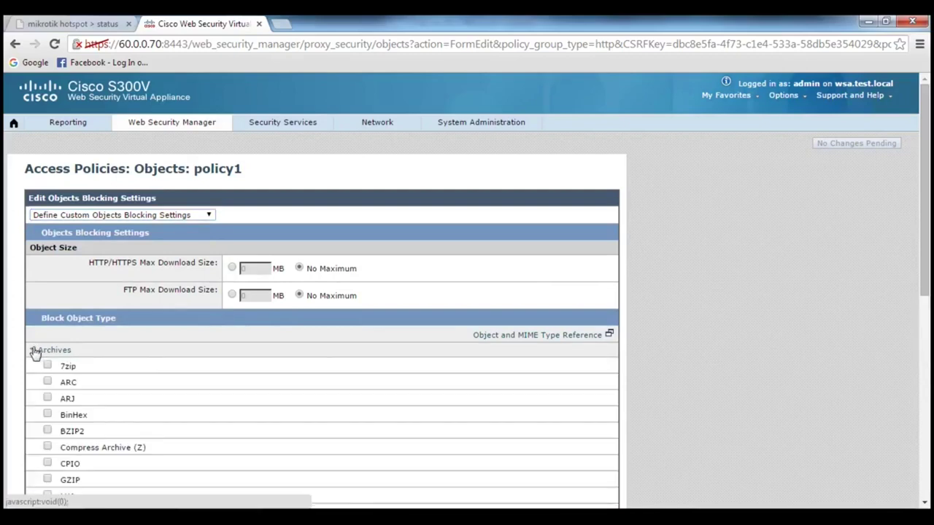
pyautogui.scroll(-4, 80, 396)
pyautogui.scroll(4, 78, 371)
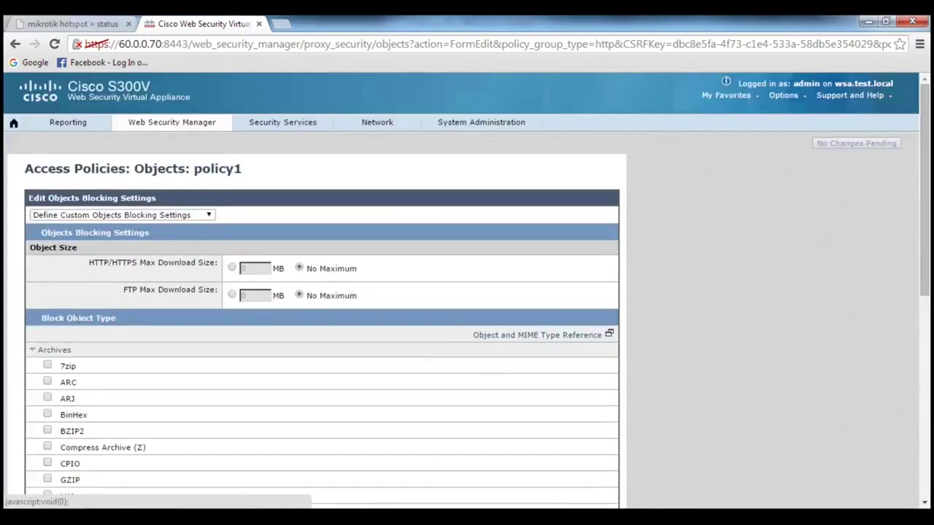
pyautogui.moveTo(56, 319); pyautogui.dragTo(90, 319)
pyautogui.scroll(-2, 121, 405)
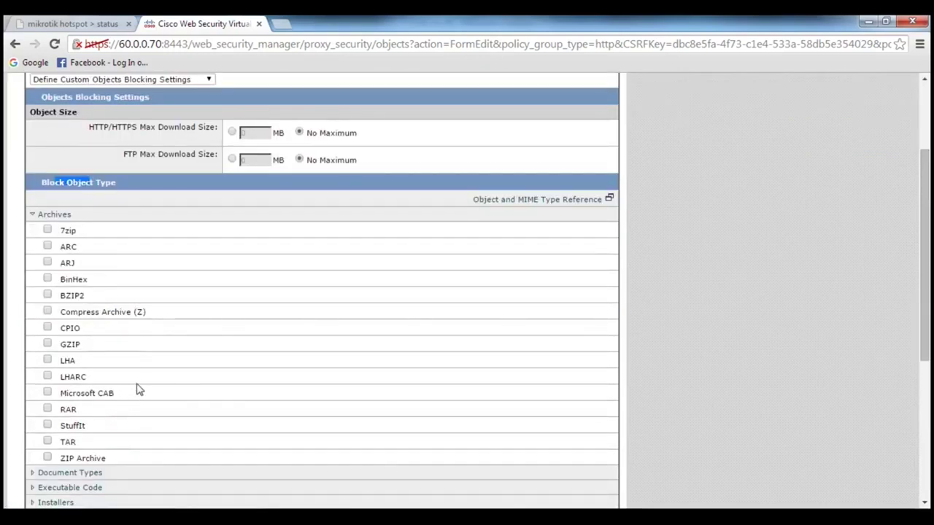
pyautogui.scroll(2, 146, 379)
pyautogui.scroll(-6, 152, 378)
pyautogui.scroll(6, 153, 376)
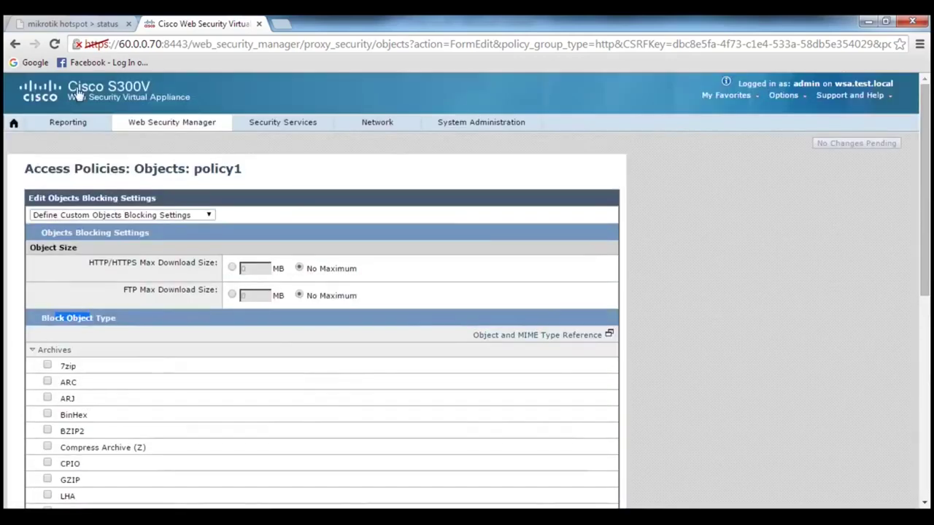
# Return to the Access Policies list via Web Security Manager, then switch to the OneNote WCCP notes
pyautogui.click(95, 95)
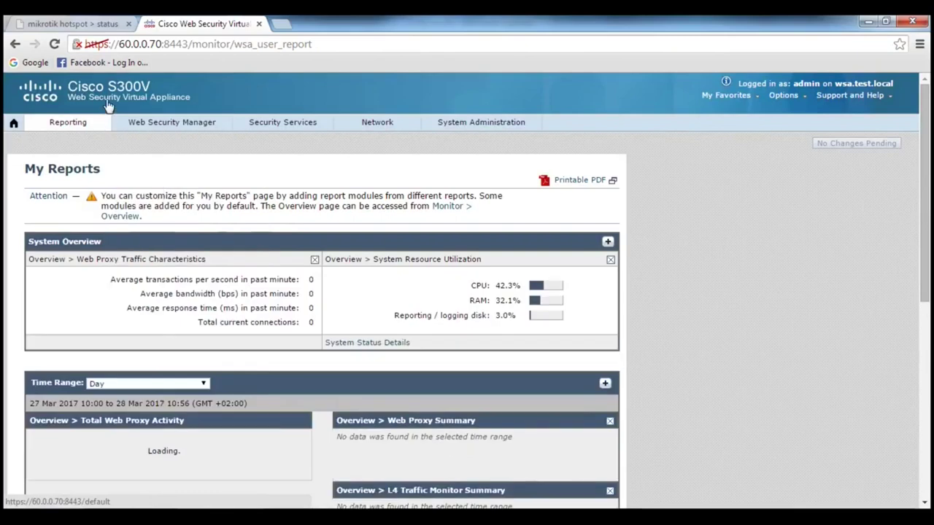
pyautogui.moveTo(143, 123)
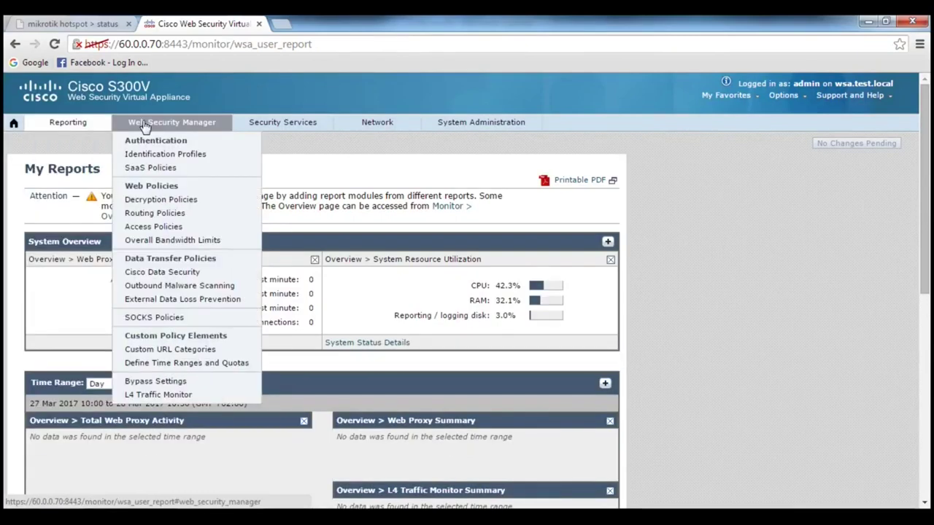
pyautogui.click(162, 216)
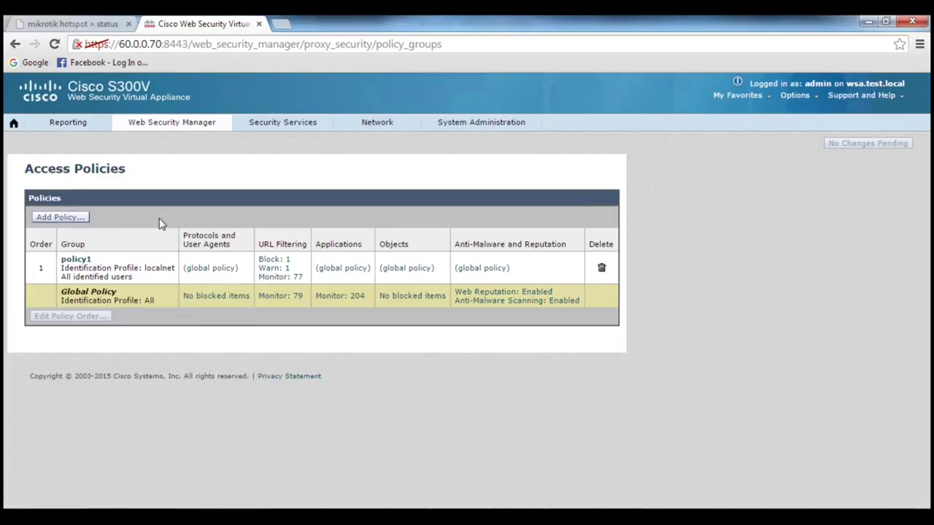
pyautogui.hotkey('alt', 'Tab')
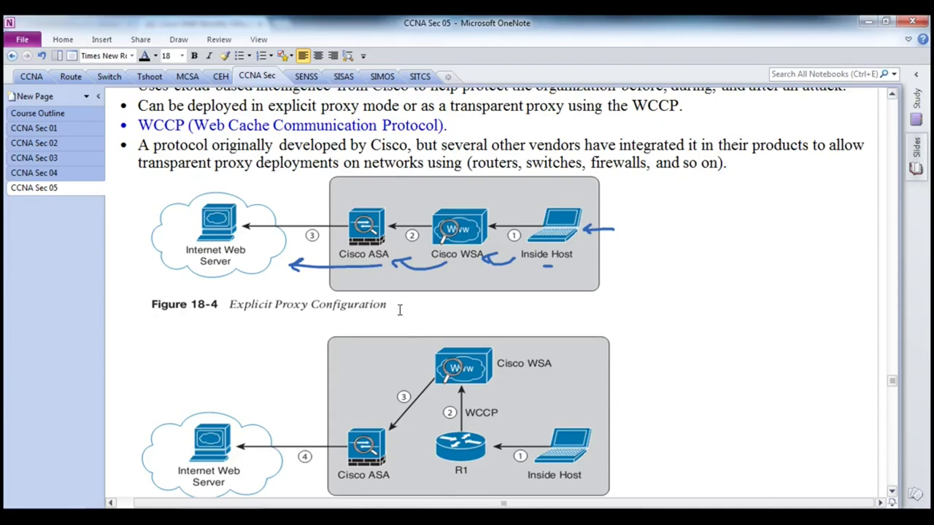